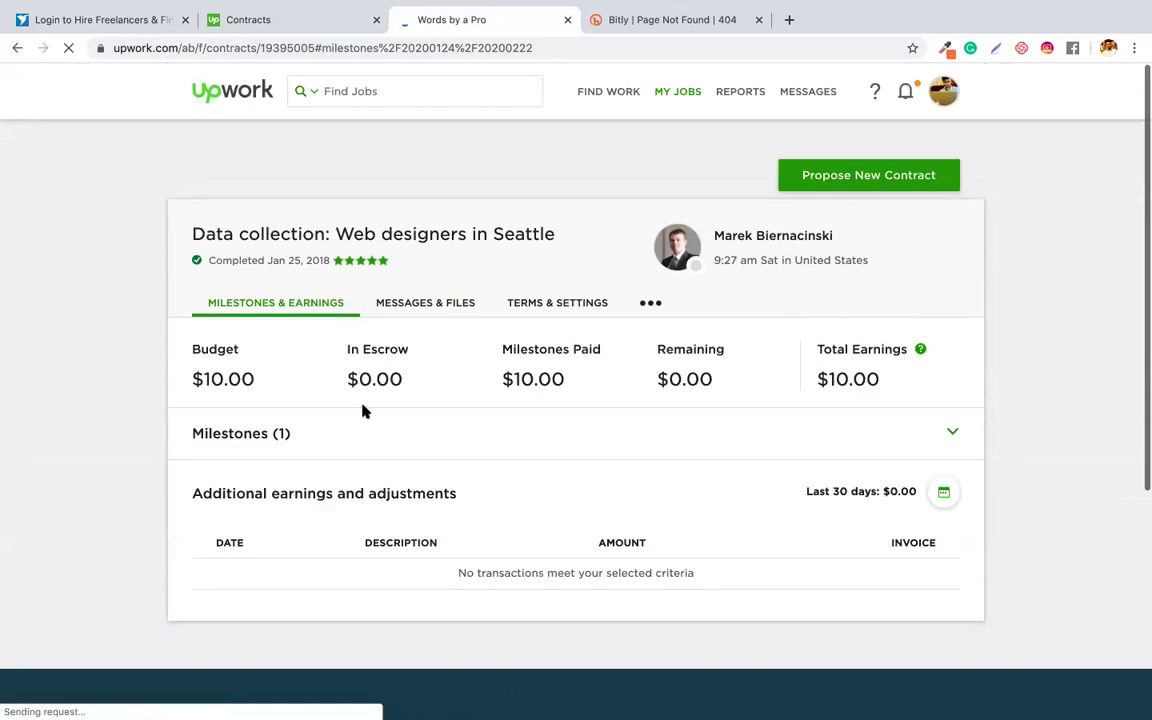
- Check the Seattle web designers contract's extra-actions menu, then bring the Freelancer login tab forward
scroll(681, 434, down, 3)
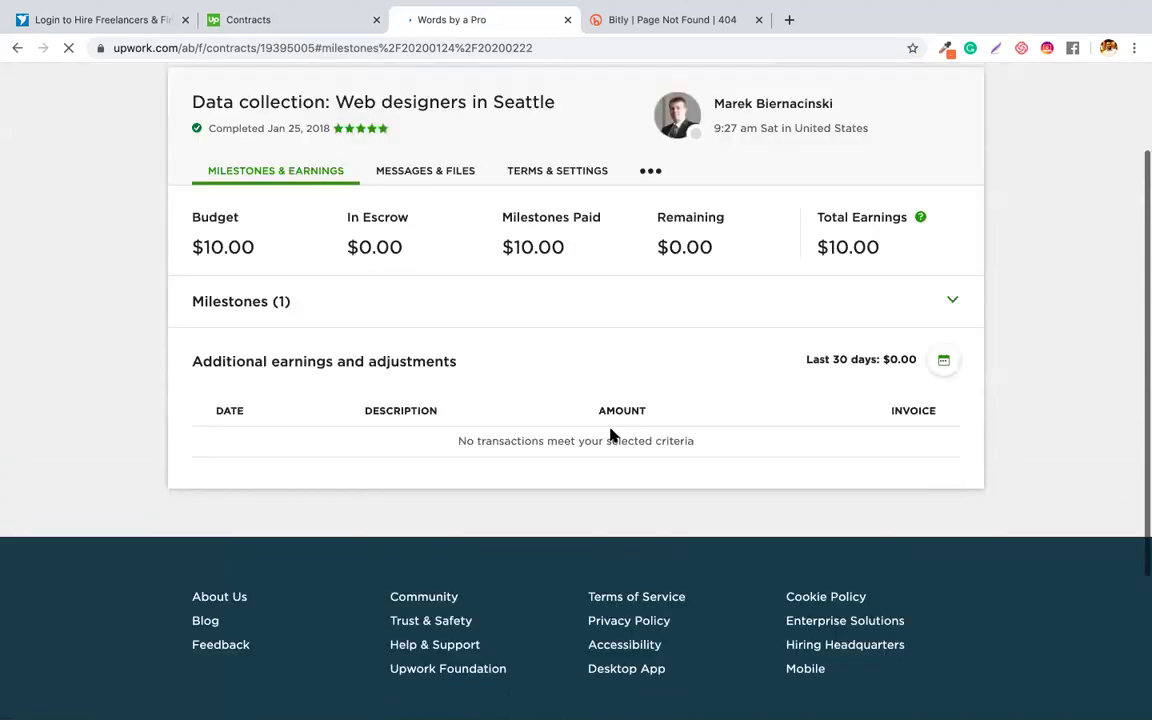
scroll(756, 337, up, 3)
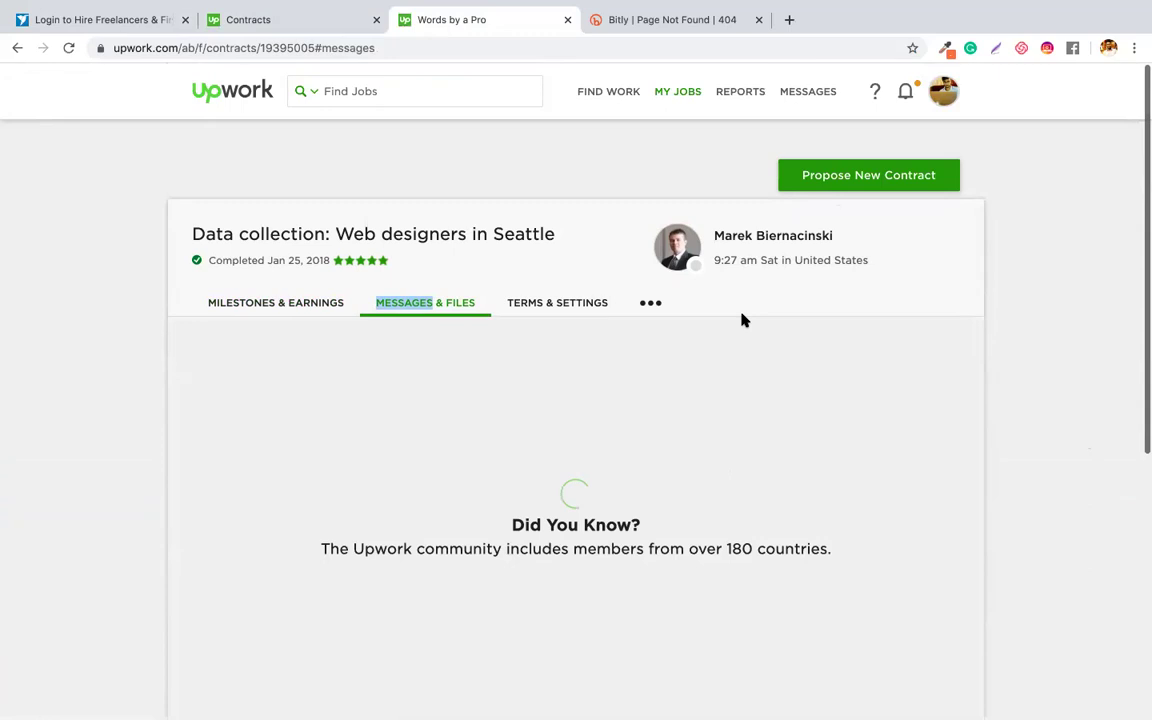
scroll(617, 159, down, 2)
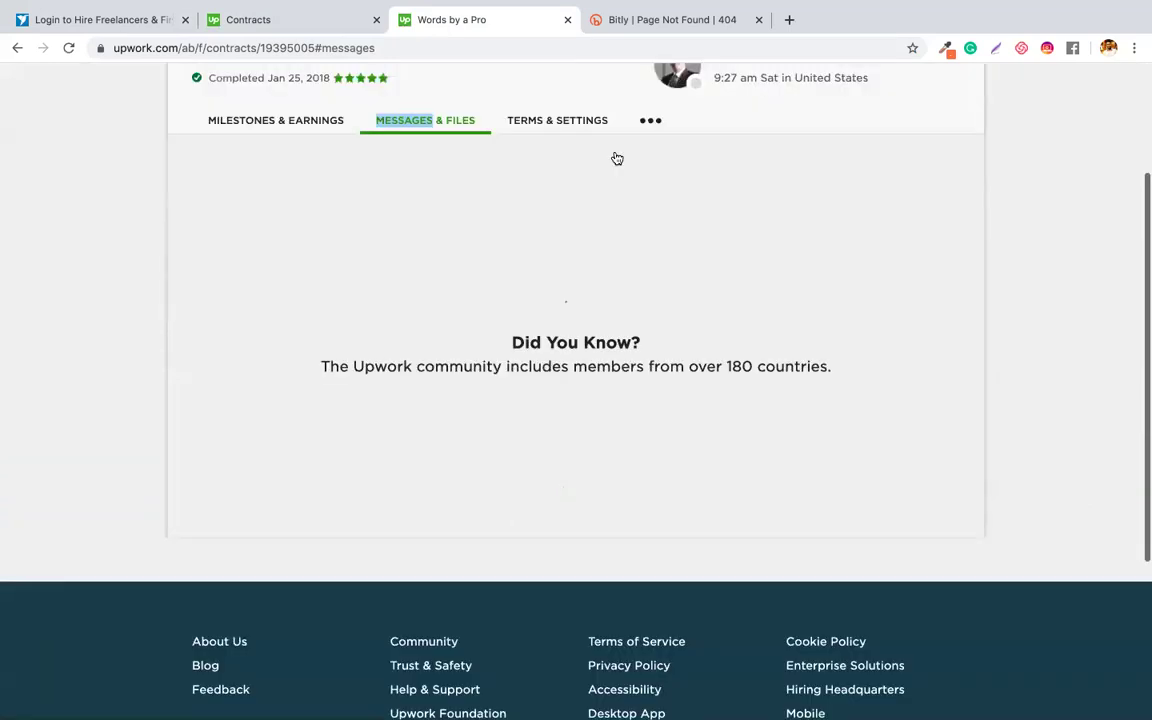
click(650, 120)
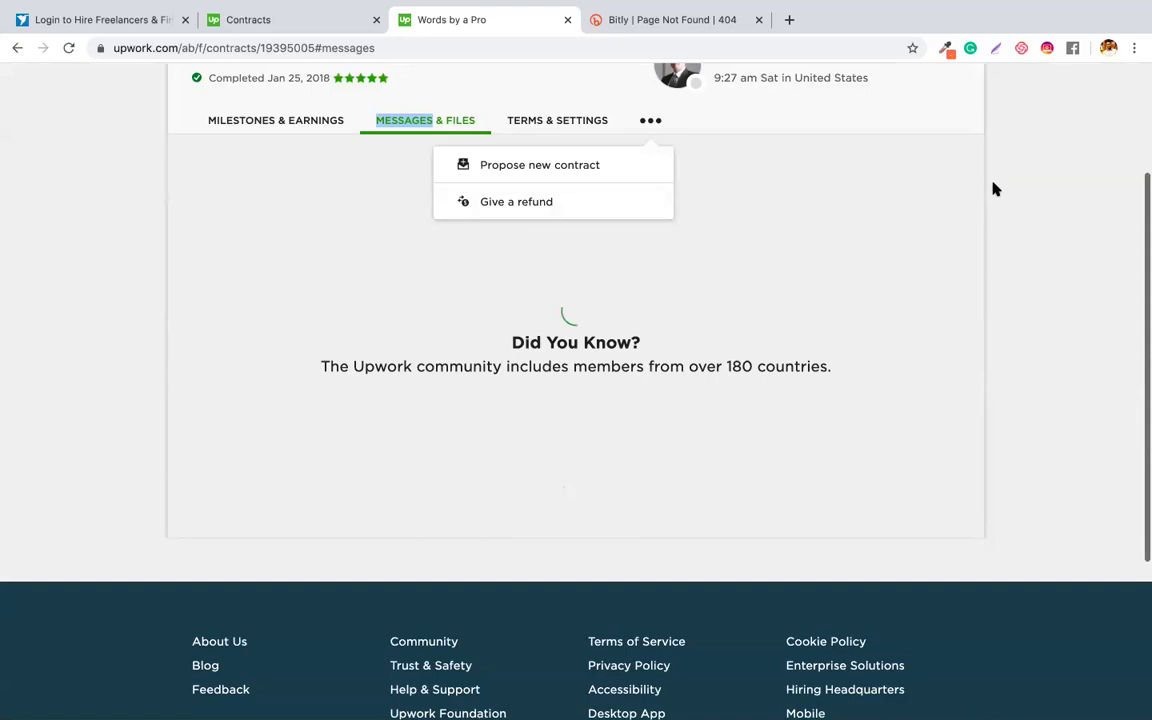
scroll(613, 233, up, 1)
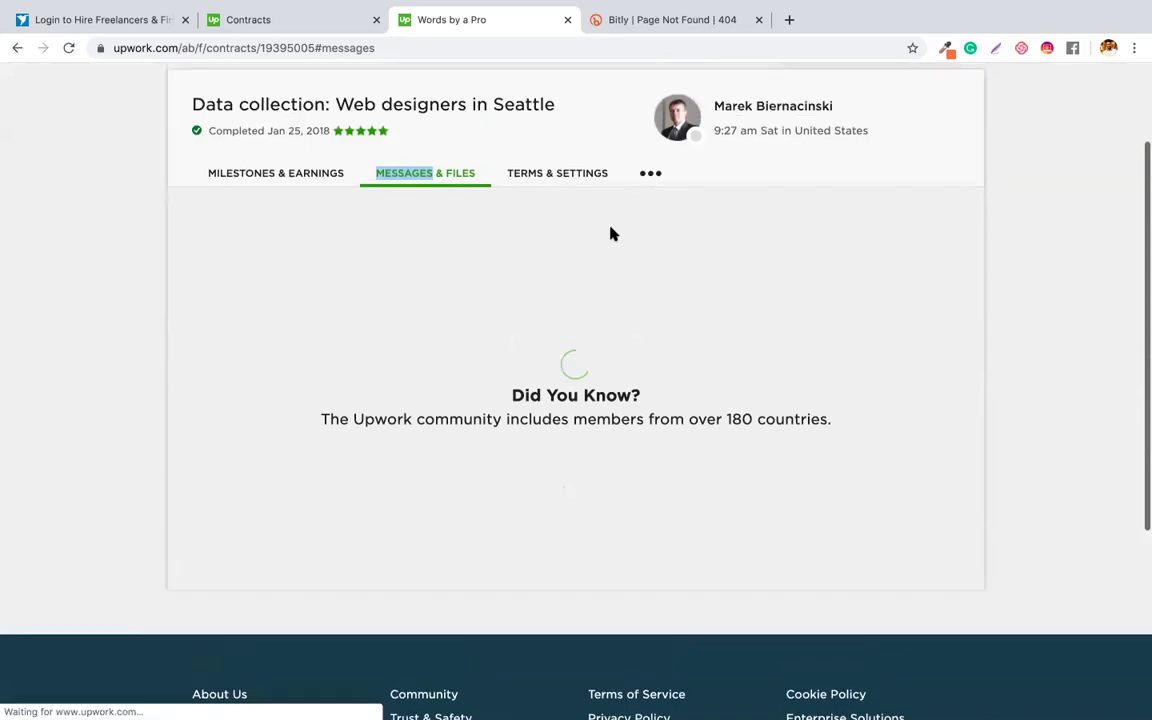
scroll(613, 233, up, 2)
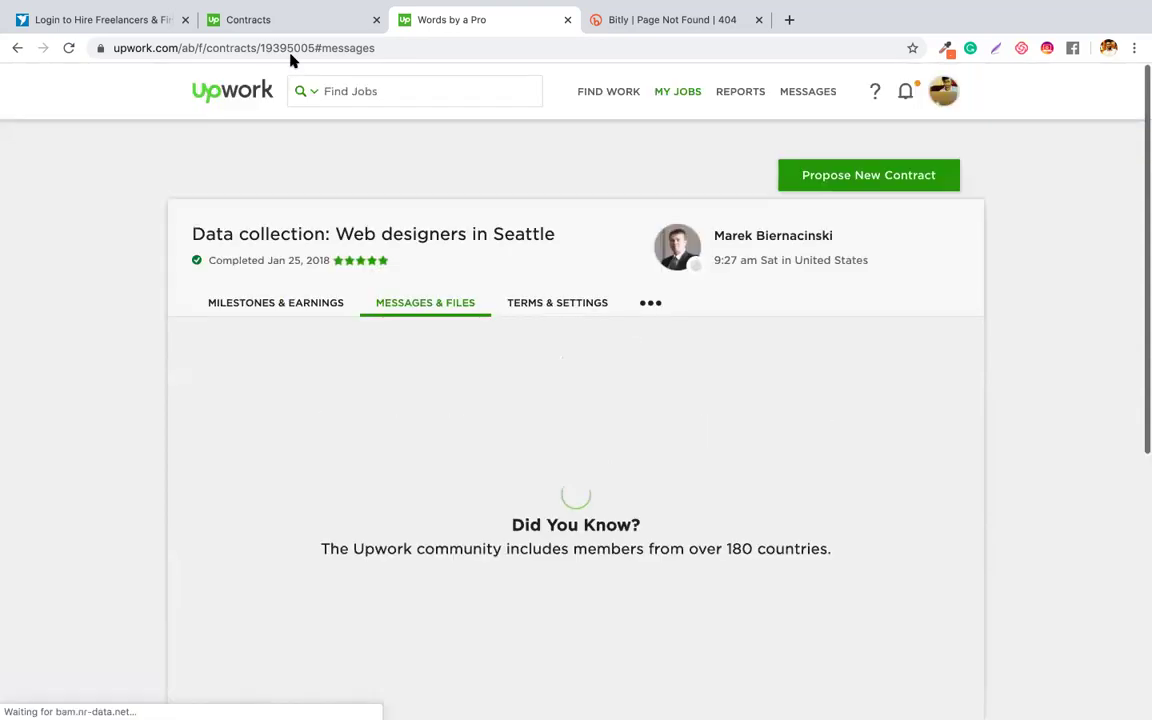
click(113, 12)
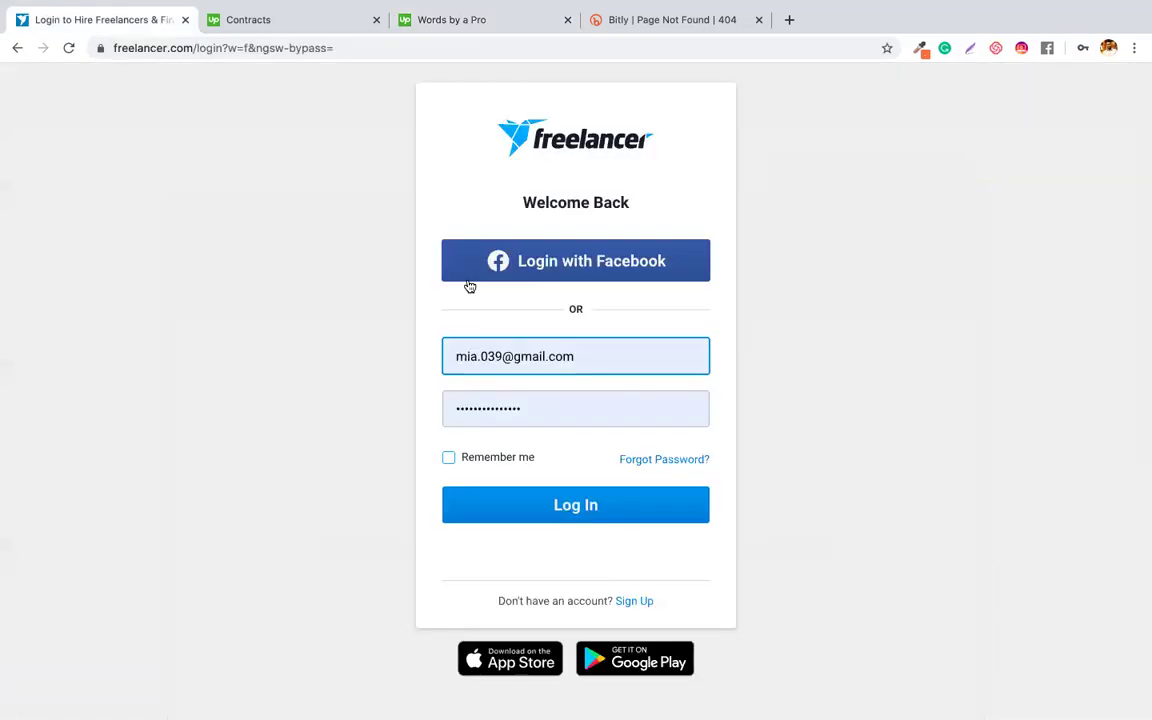
- Submit the Freelancer login, then reload Upwork's full contracts list via View All Contracts
key(Return)
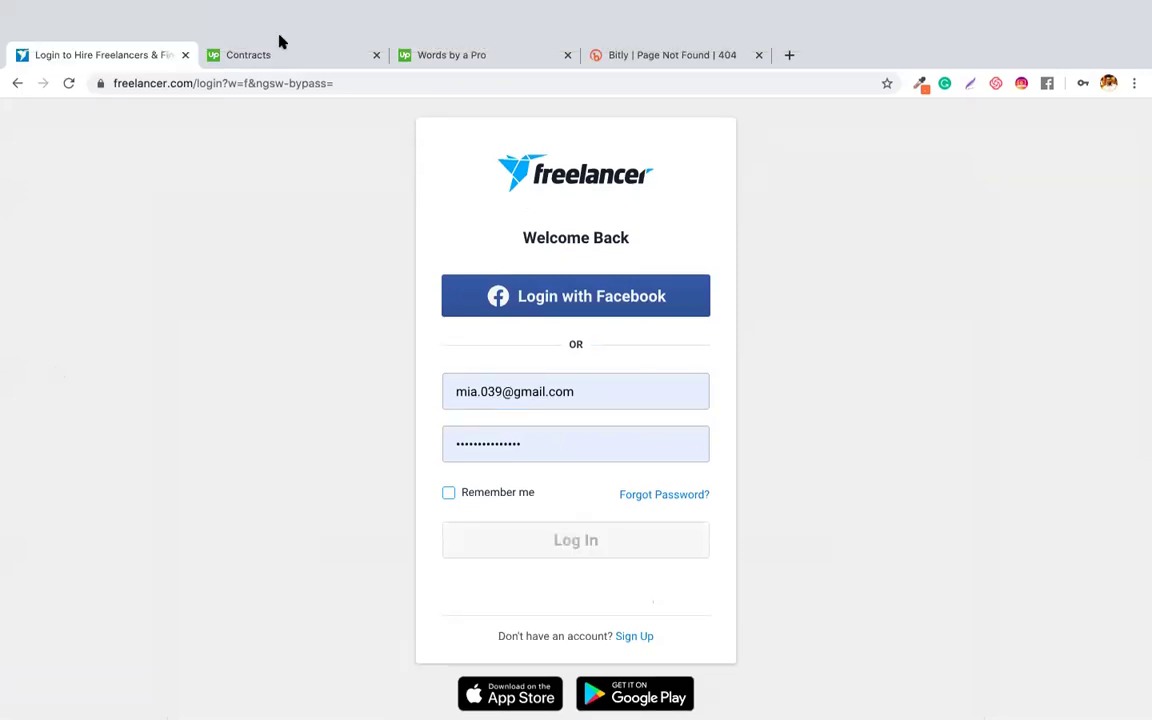
click(285, 27)
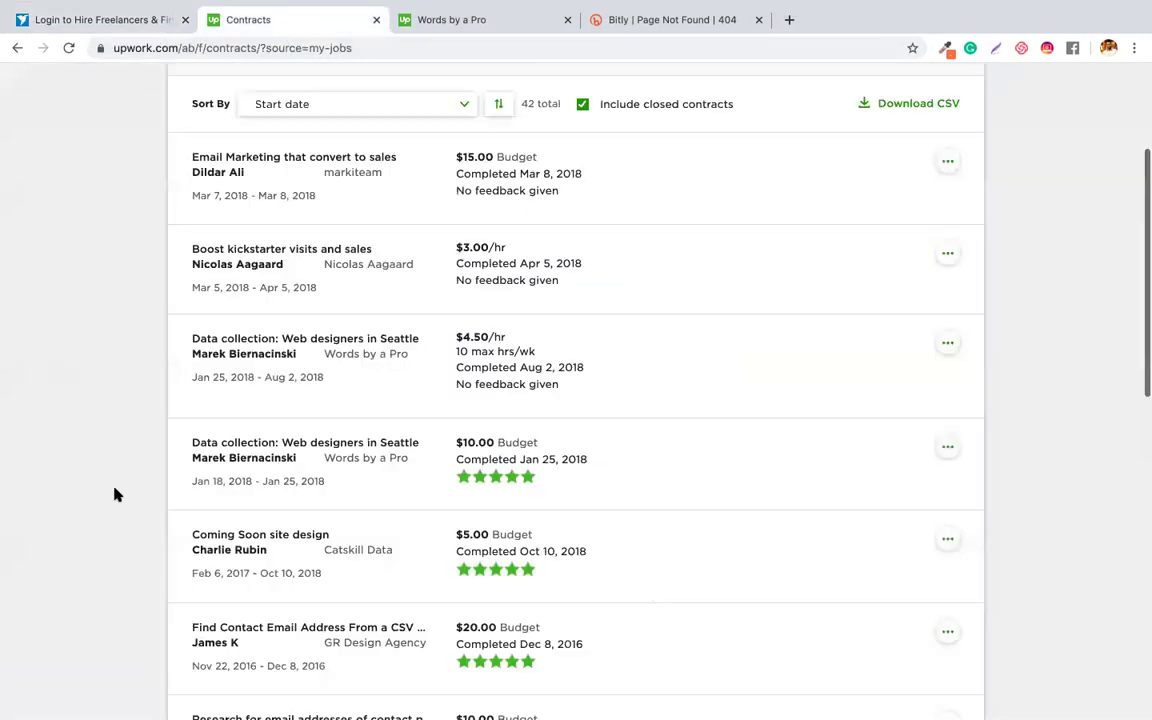
scroll(237, 454, down, 4)
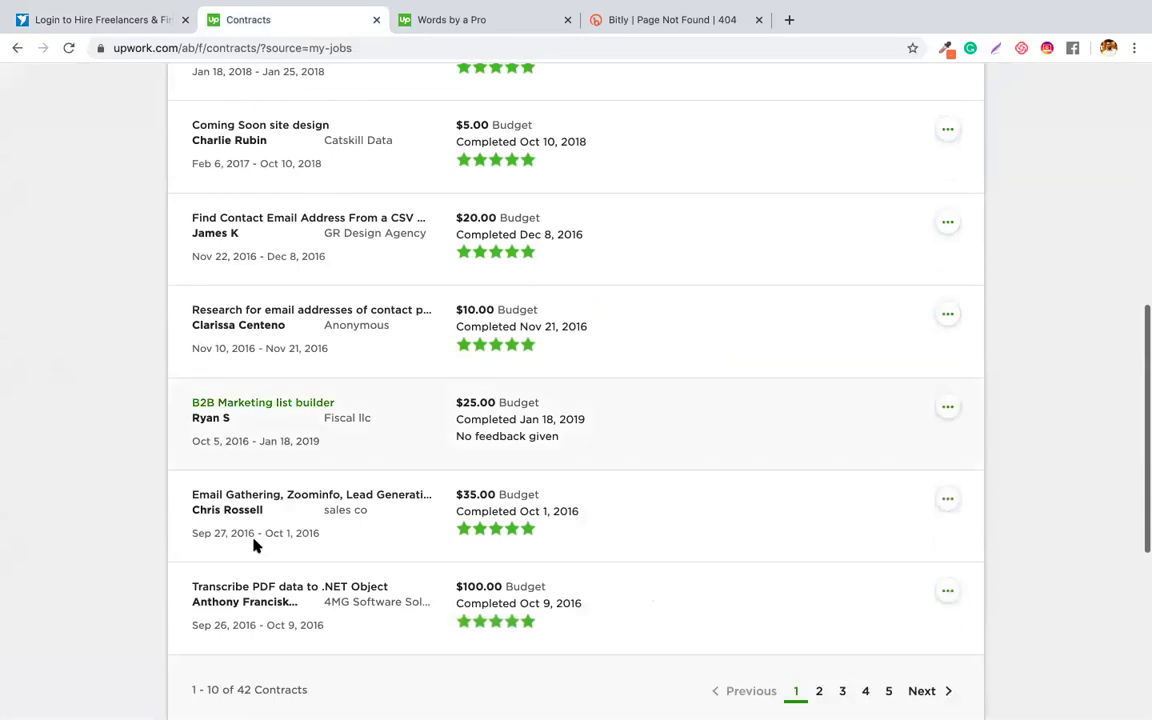
scroll(630, 543, down, 2)
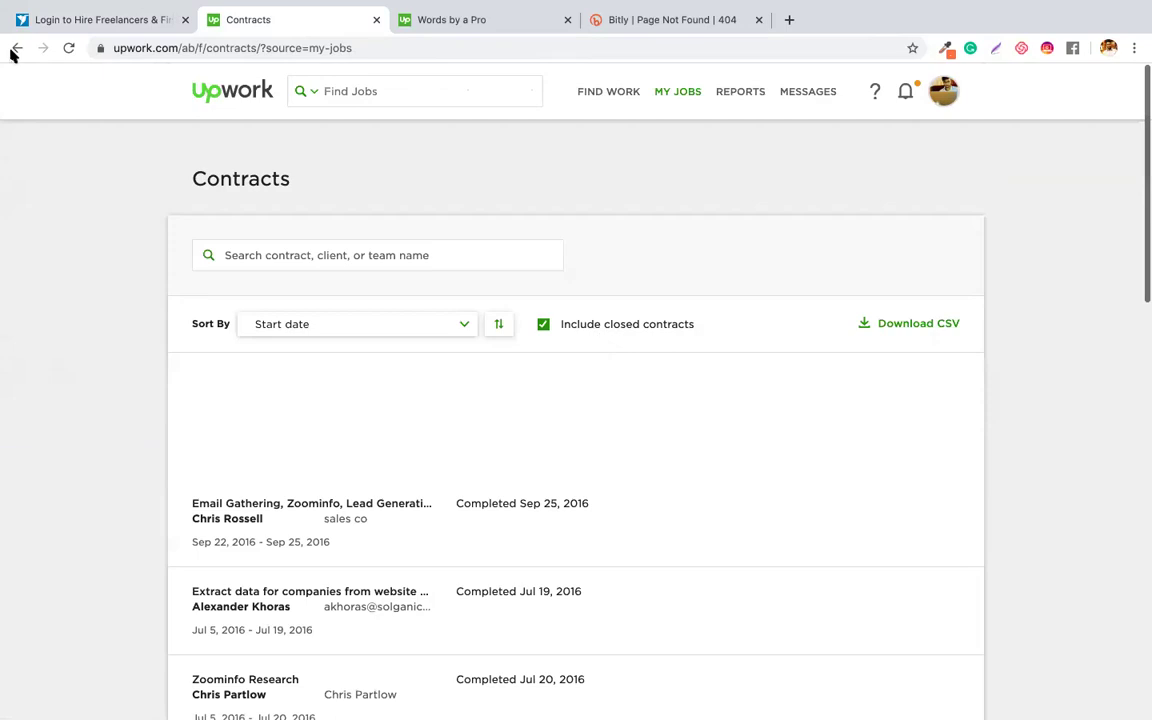
click(14, 51)
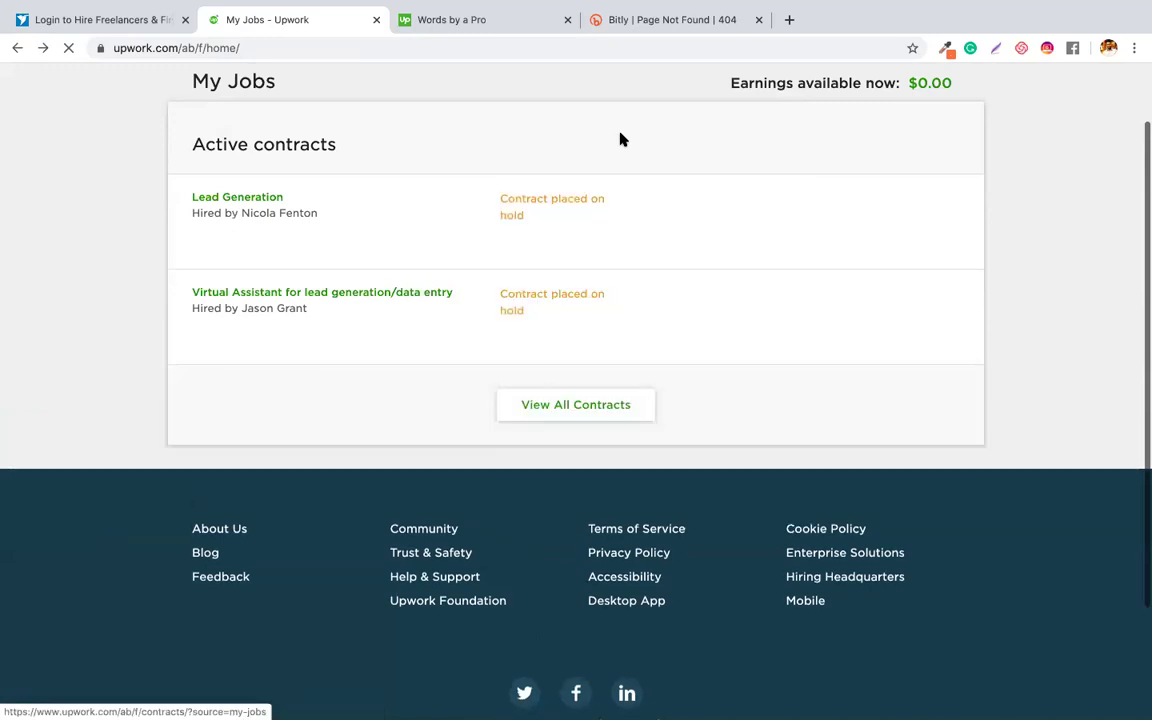
click(620, 140)
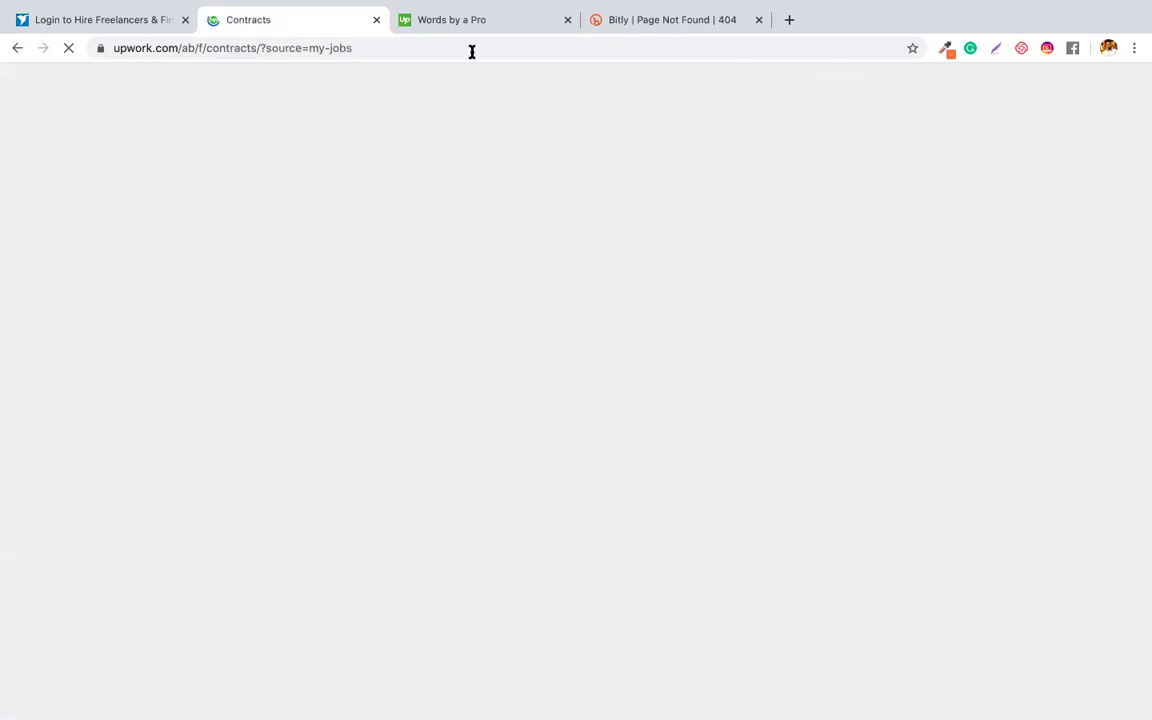
key(ctrl+Tab)
key(ctrl+Tab)
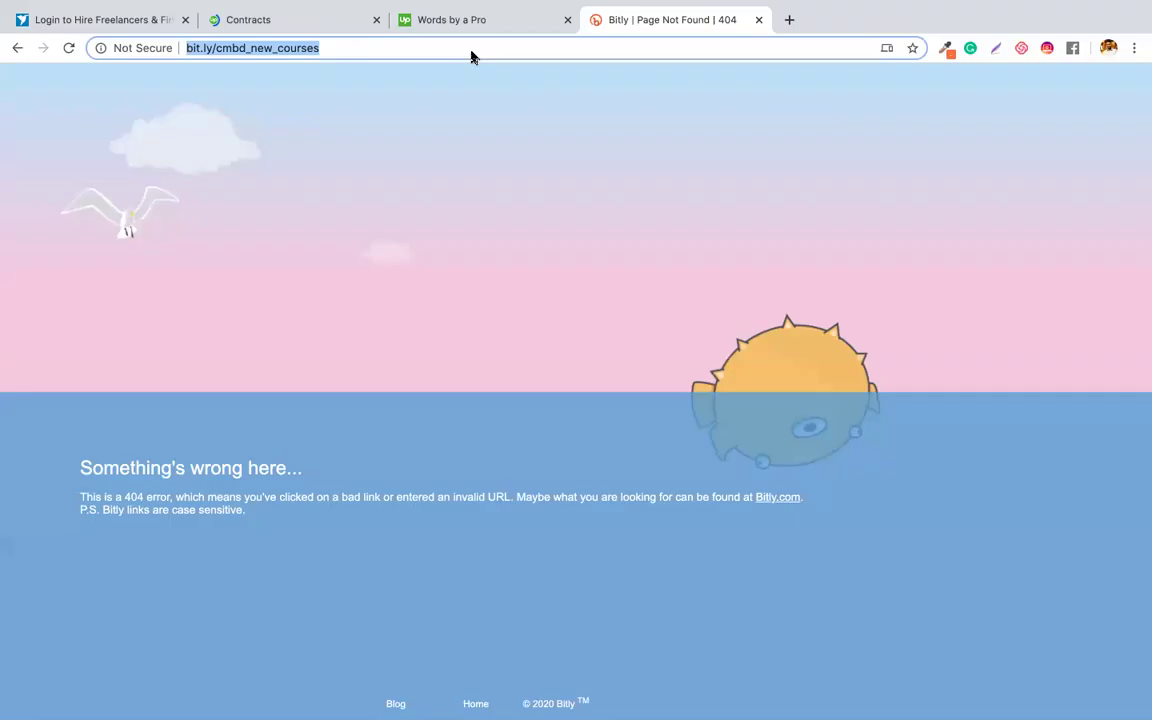
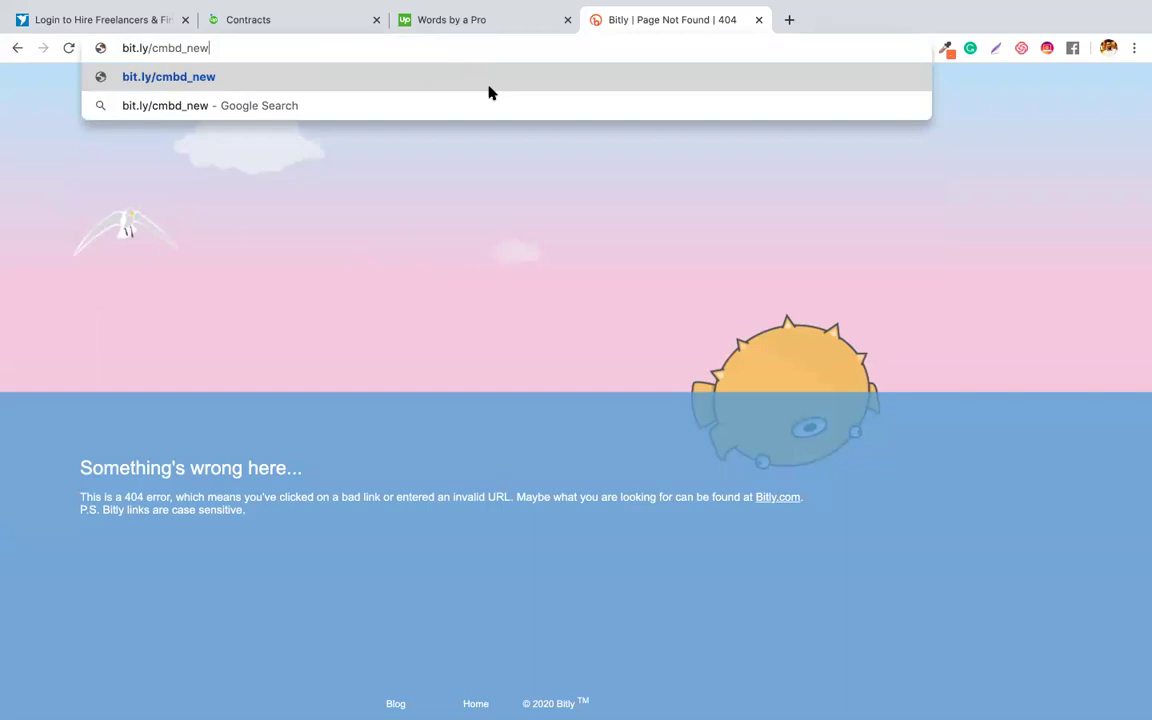
key(Return)
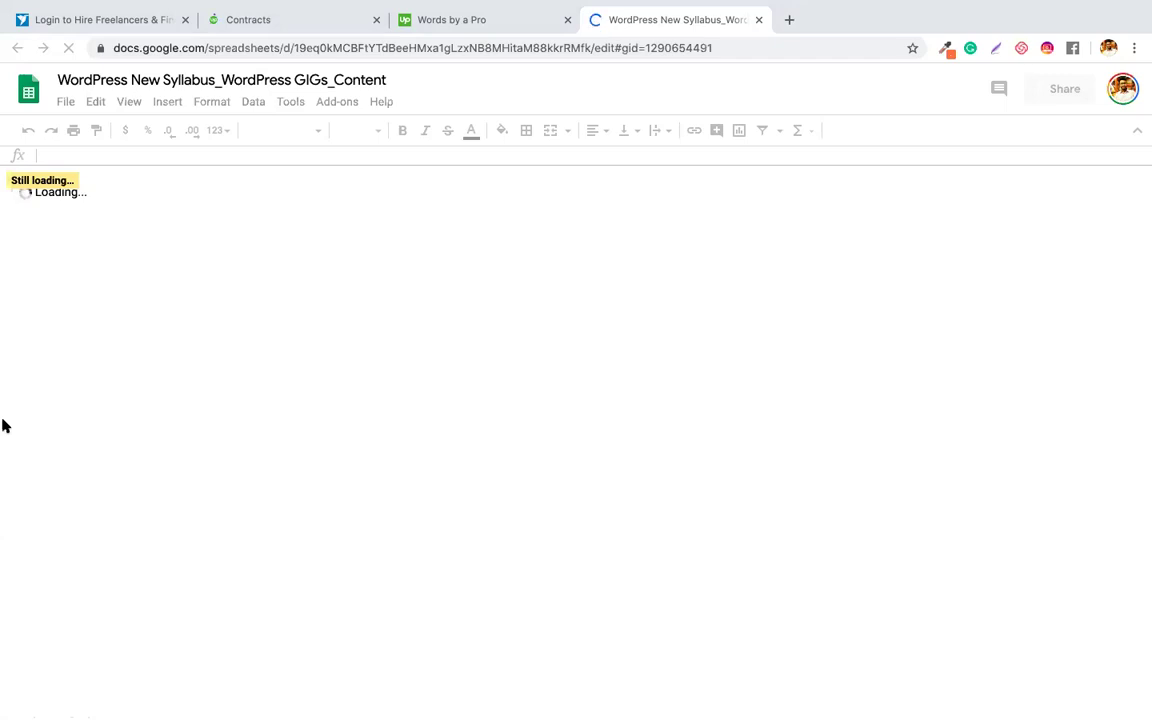
- Select the Words by a Pro description from '100' contacts through the Zip field
key(ctrl+shift+Tab)
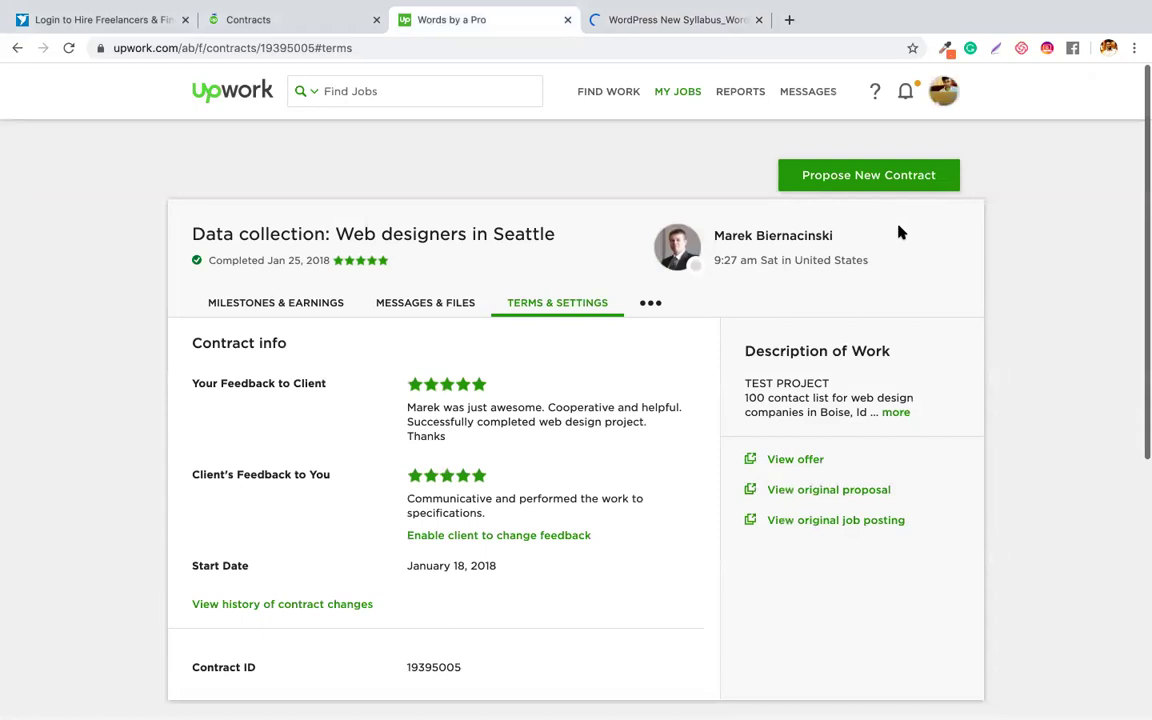
scroll(801, 273, down, 3)
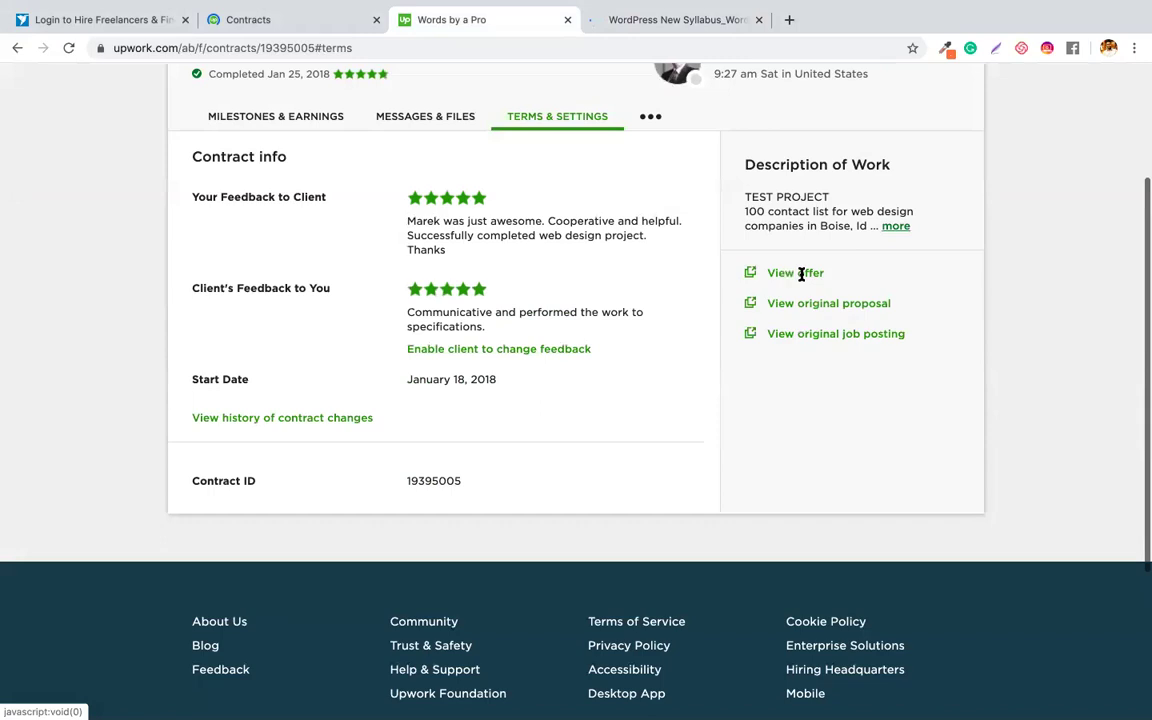
scroll(774, 368, down, 3)
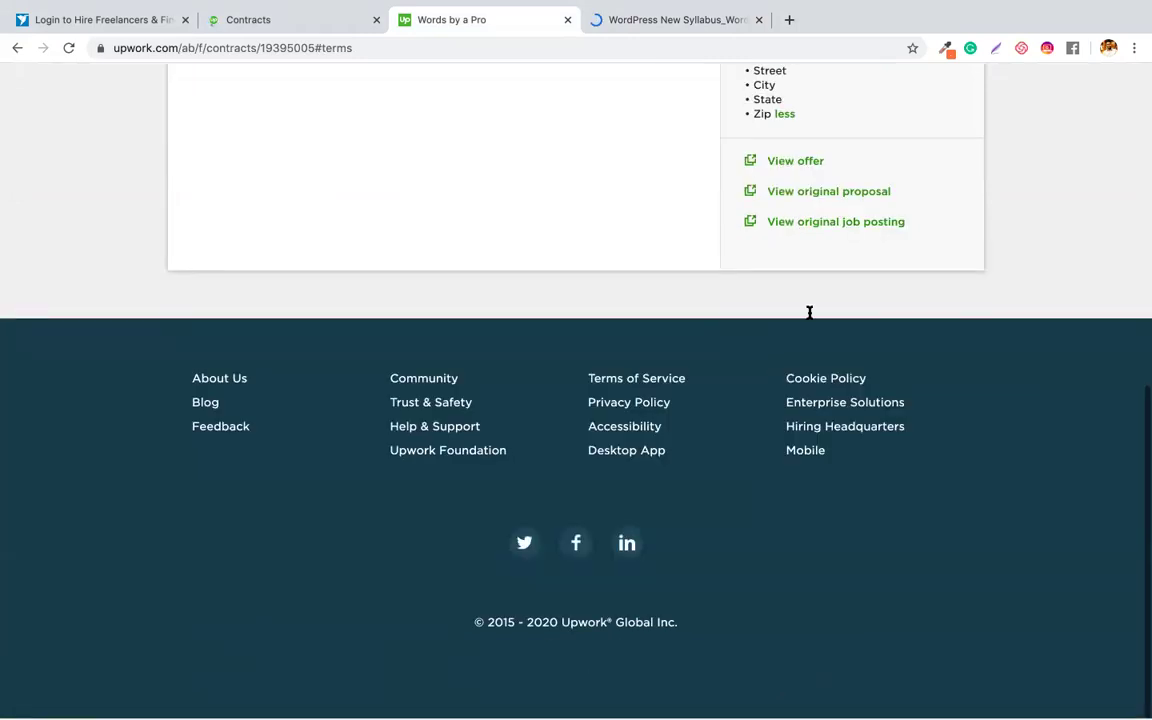
scroll(809, 313, up, 8)
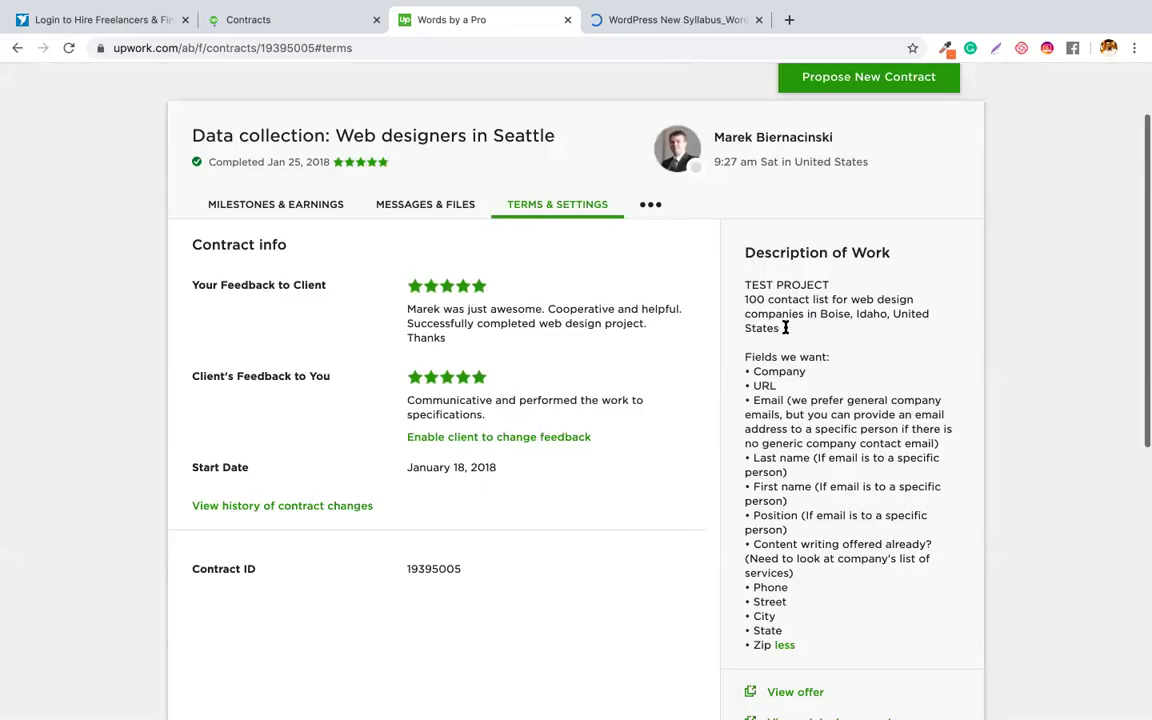
scroll(772, 372, down, 1)
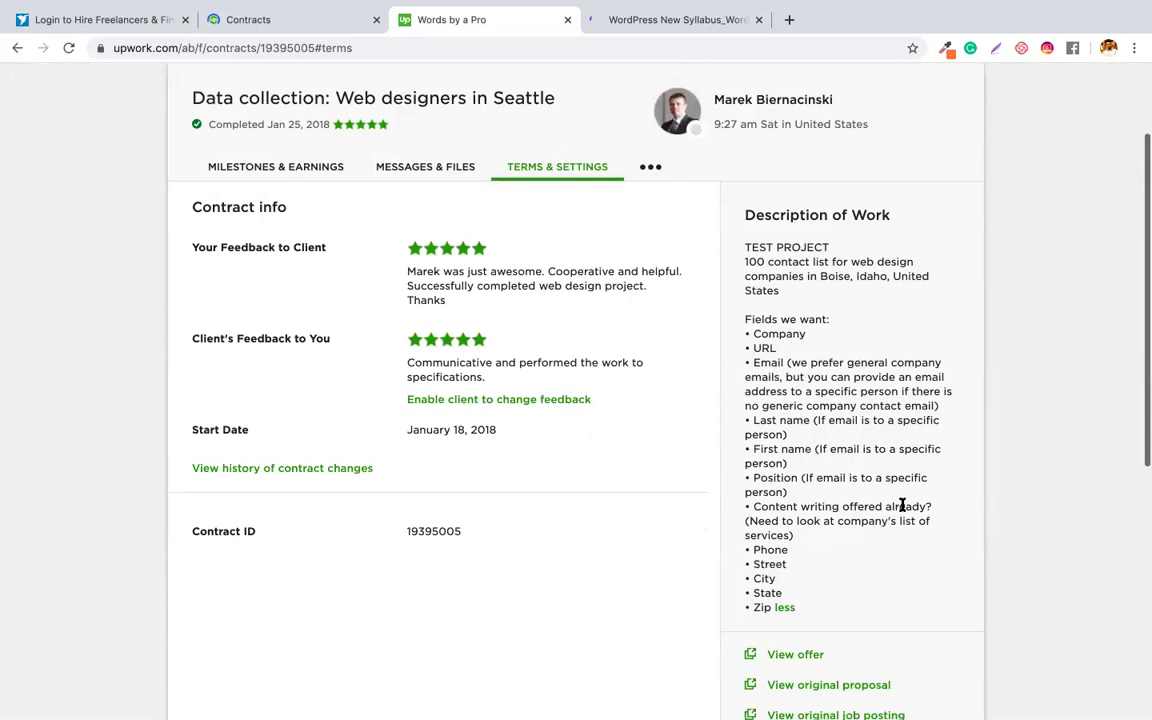
triple_click(838, 521)
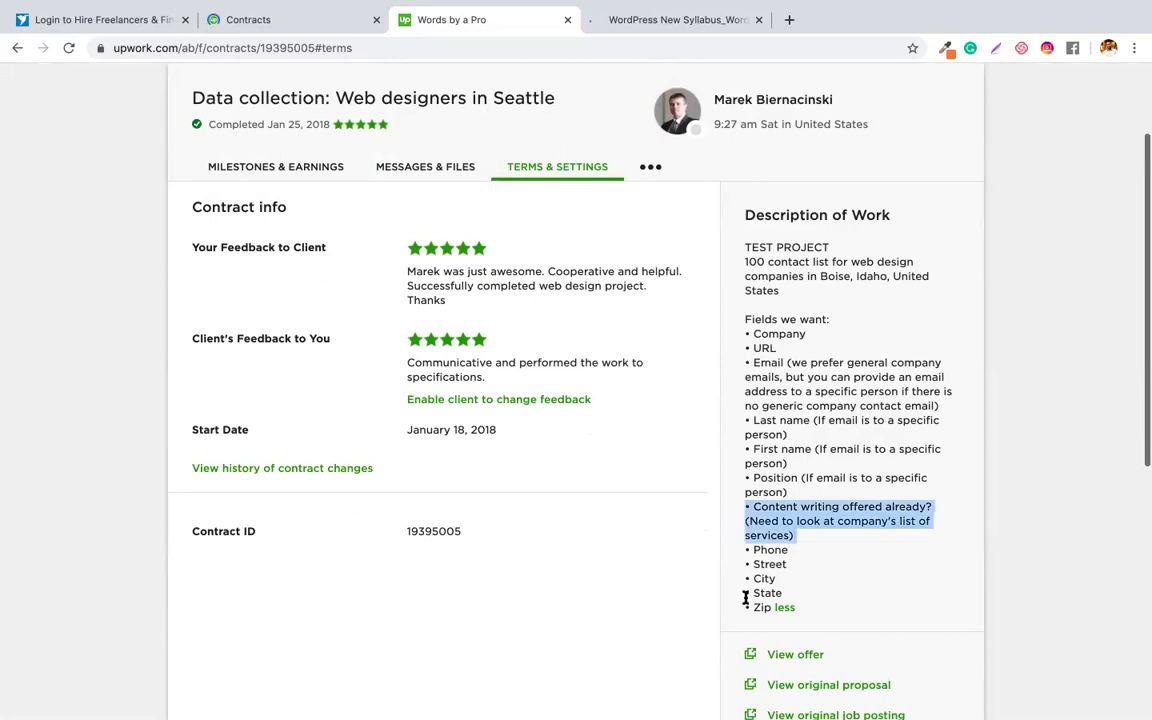
click(1026, 448)
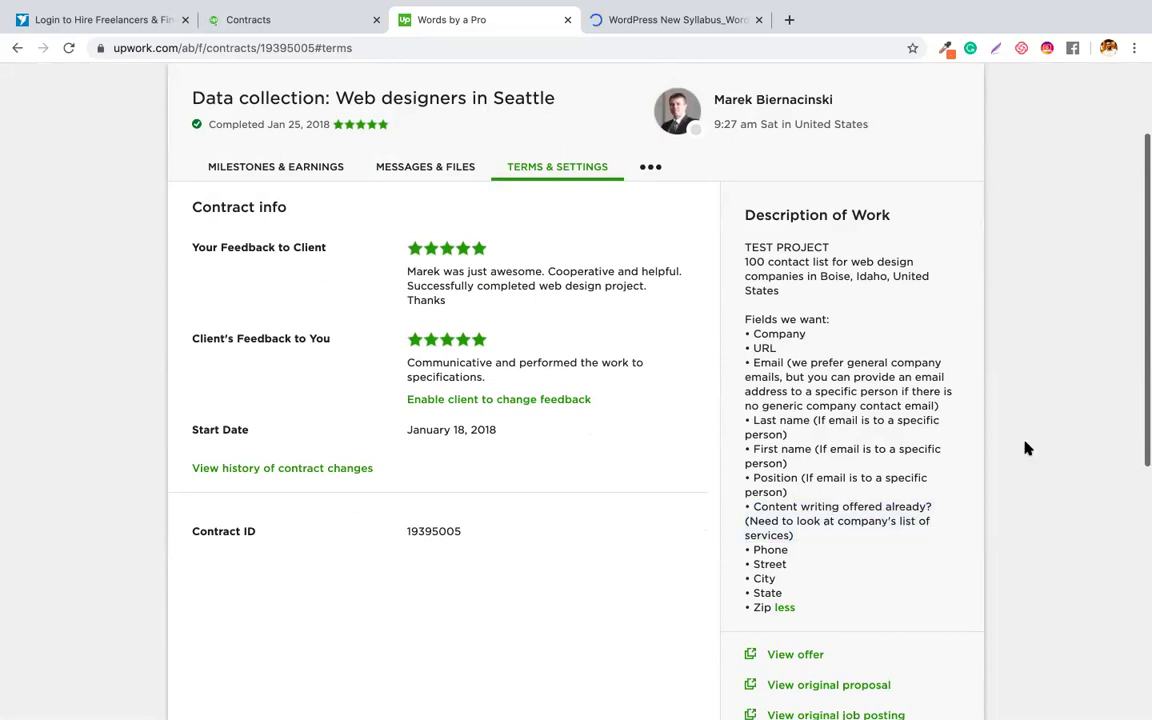
scroll(755, 193, down, 2)
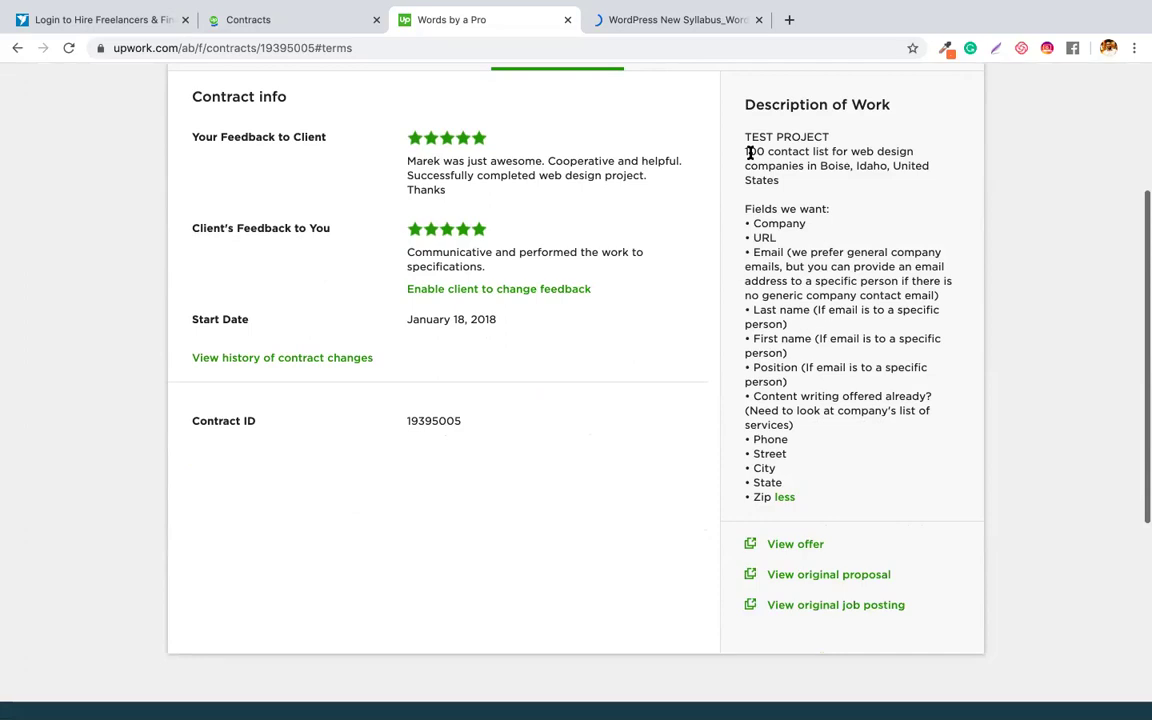
double_click(750, 152)
drag(750, 152, 797, 497)
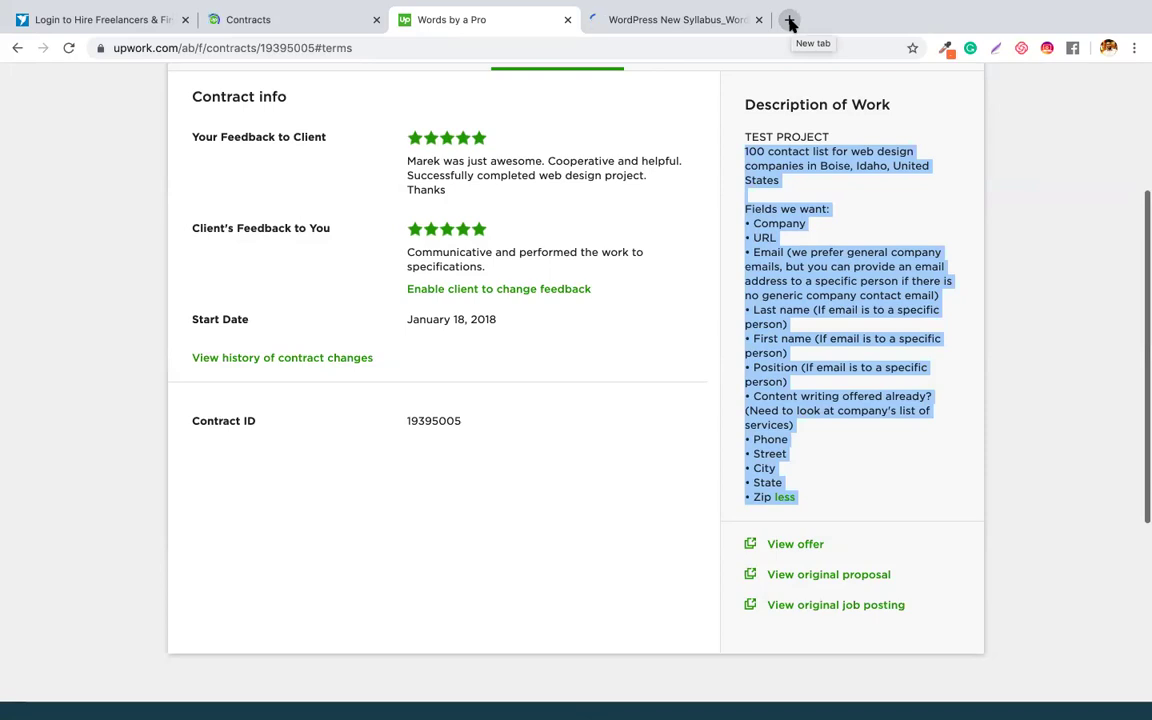
- Open drive.google.com in a new Chrome tab
click(790, 21)
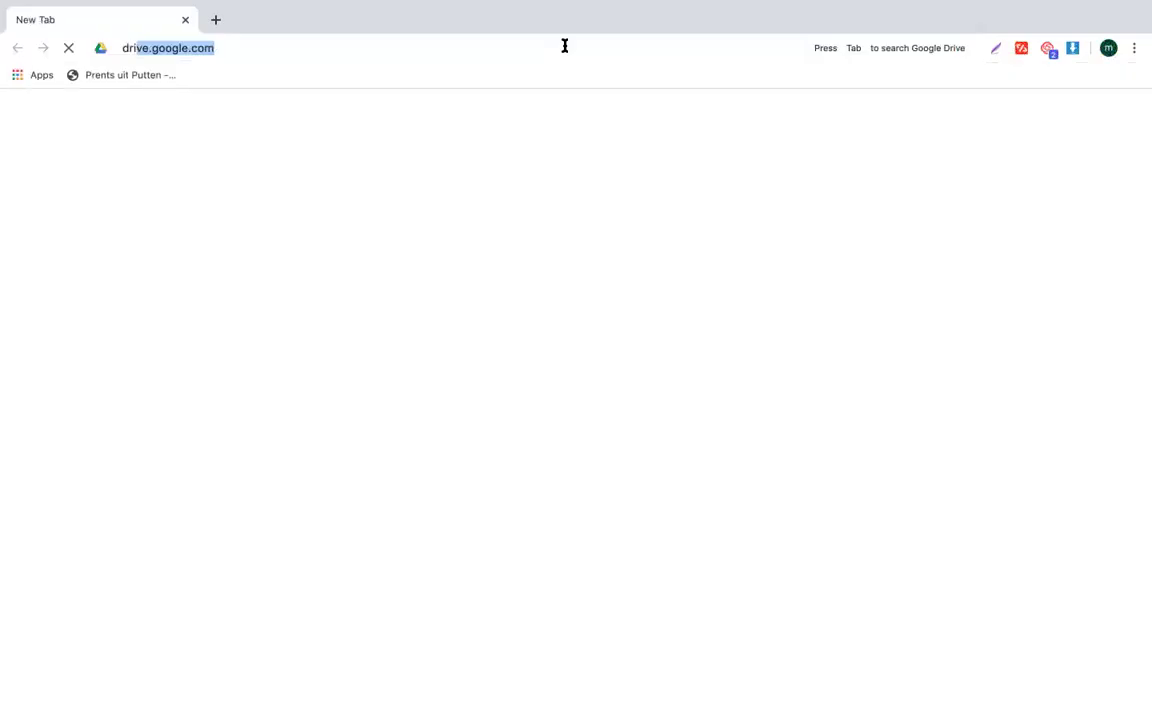
key(Return)
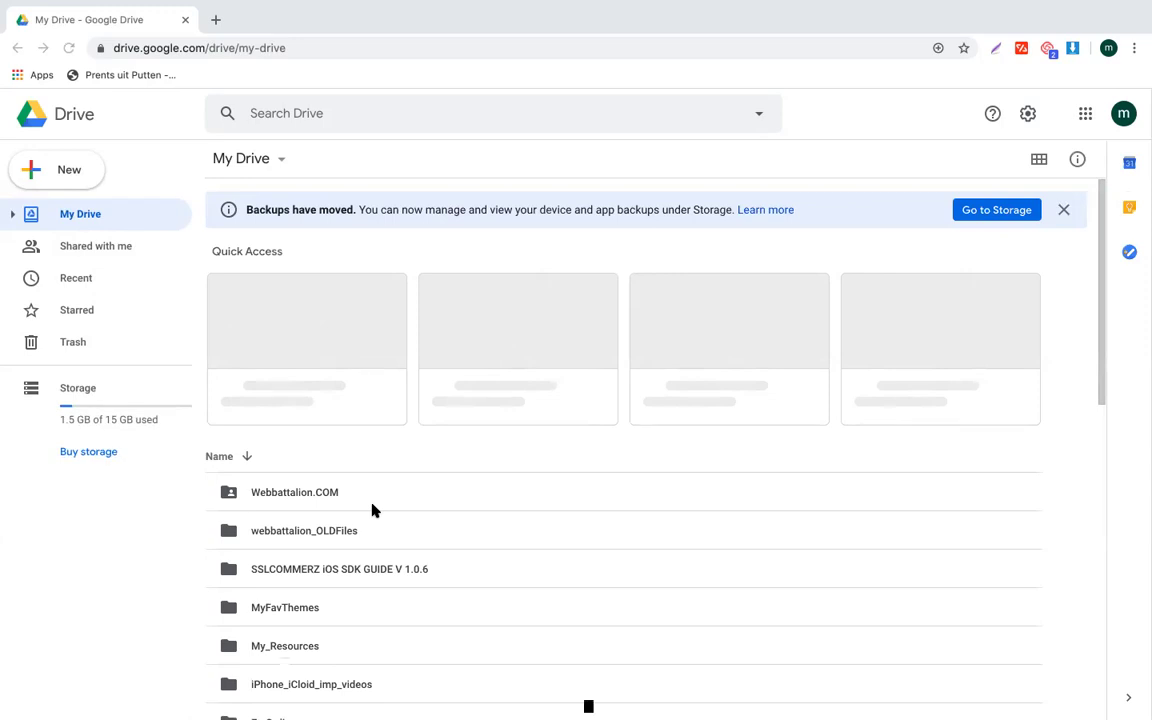
- Switch to the other Chrome profile's Drive and browse its My Drive folders
scroll(372, 511, down, 5)
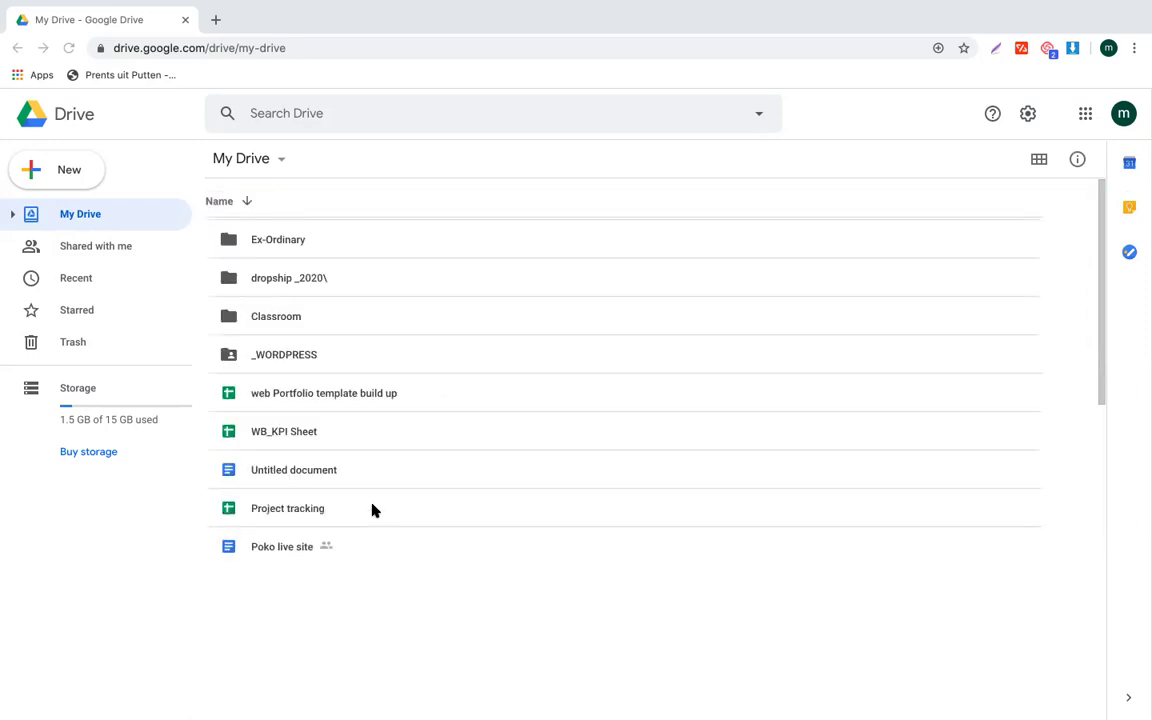
scroll(372, 366, down, 2)
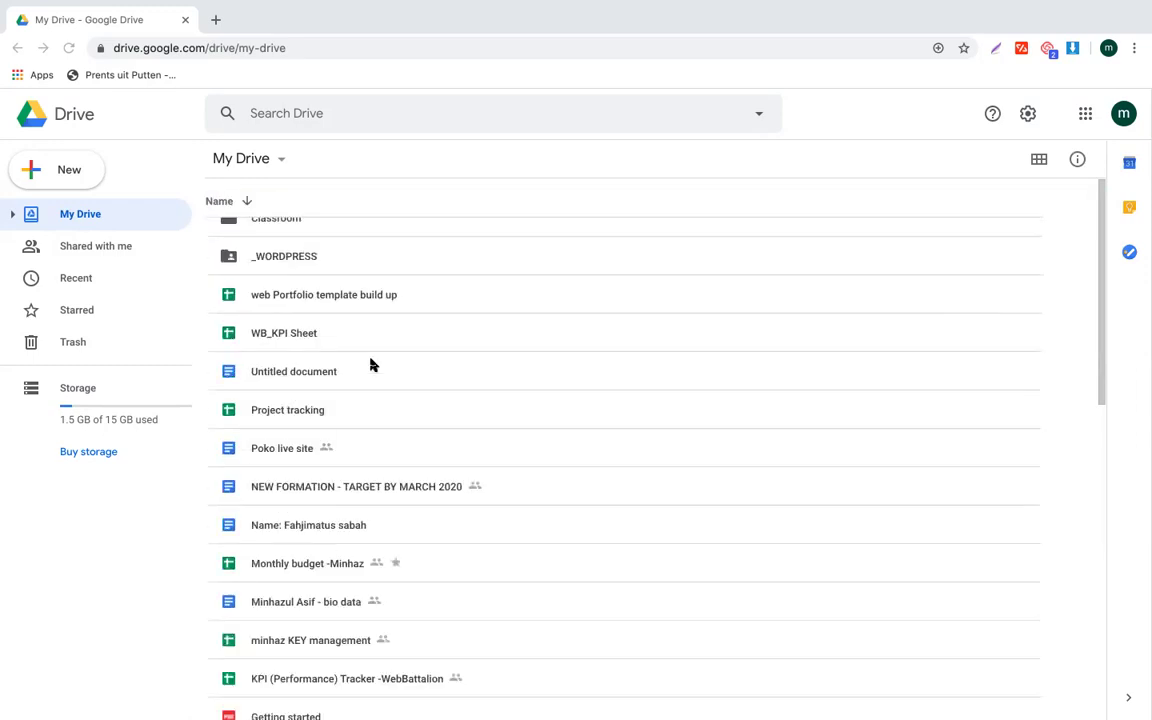
scroll(372, 366, up, 2)
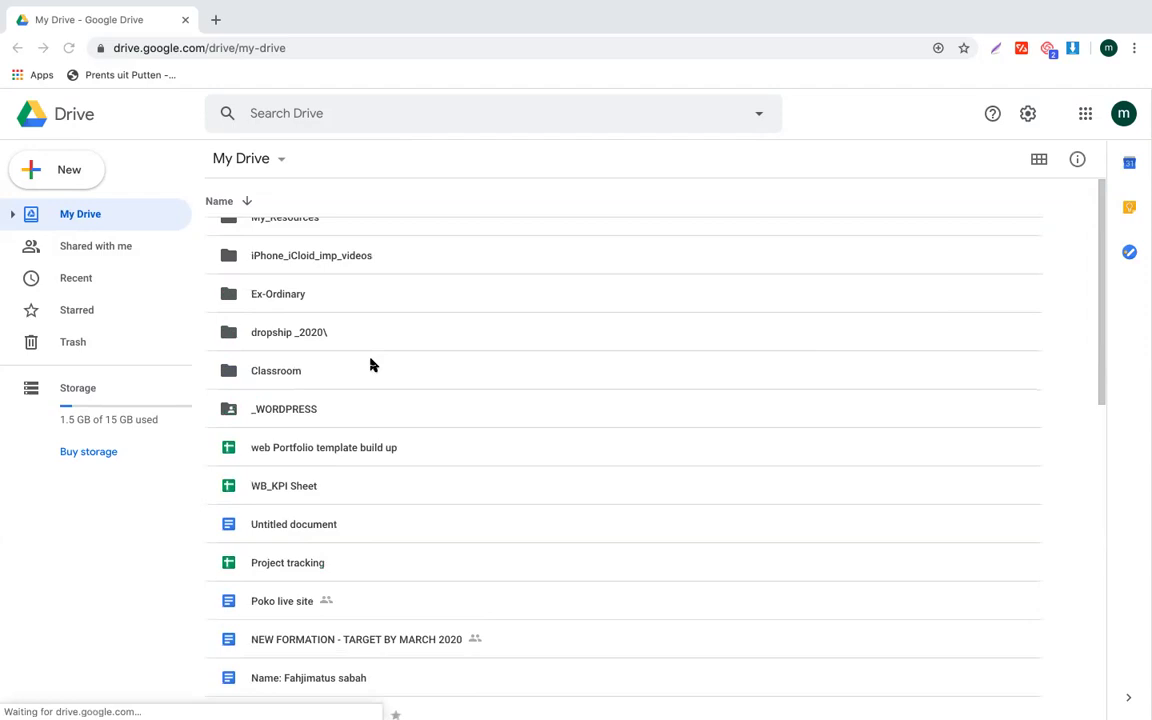
click(1108, 48)
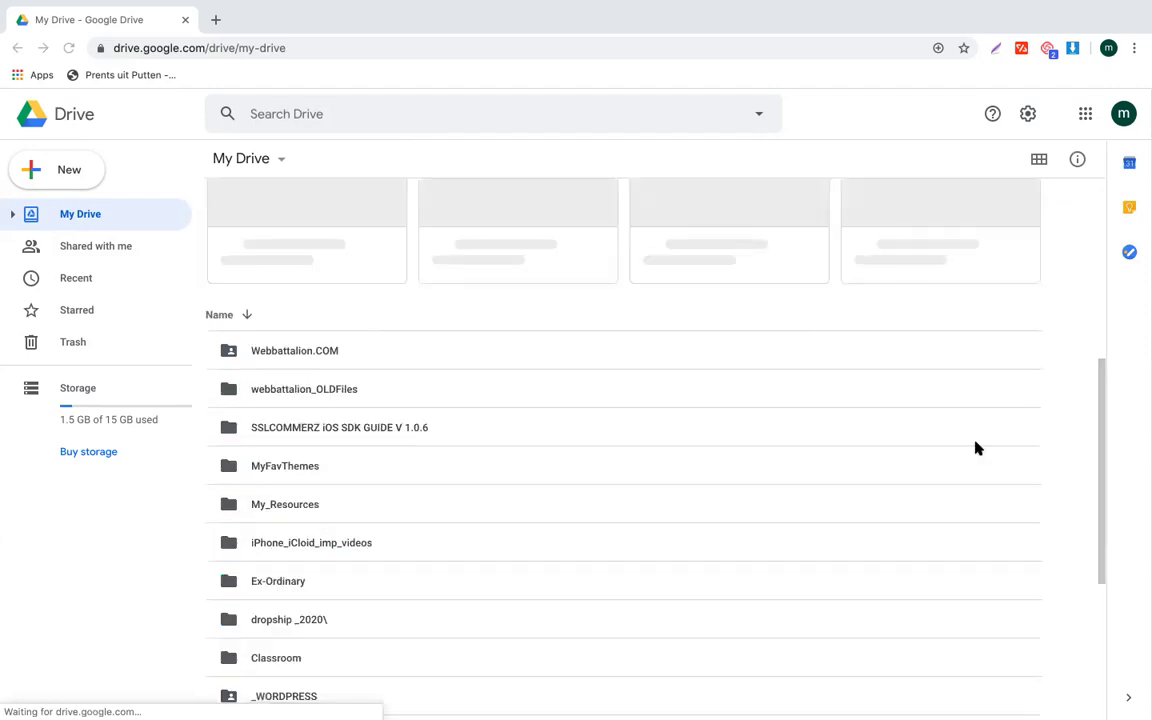
click(976, 447)
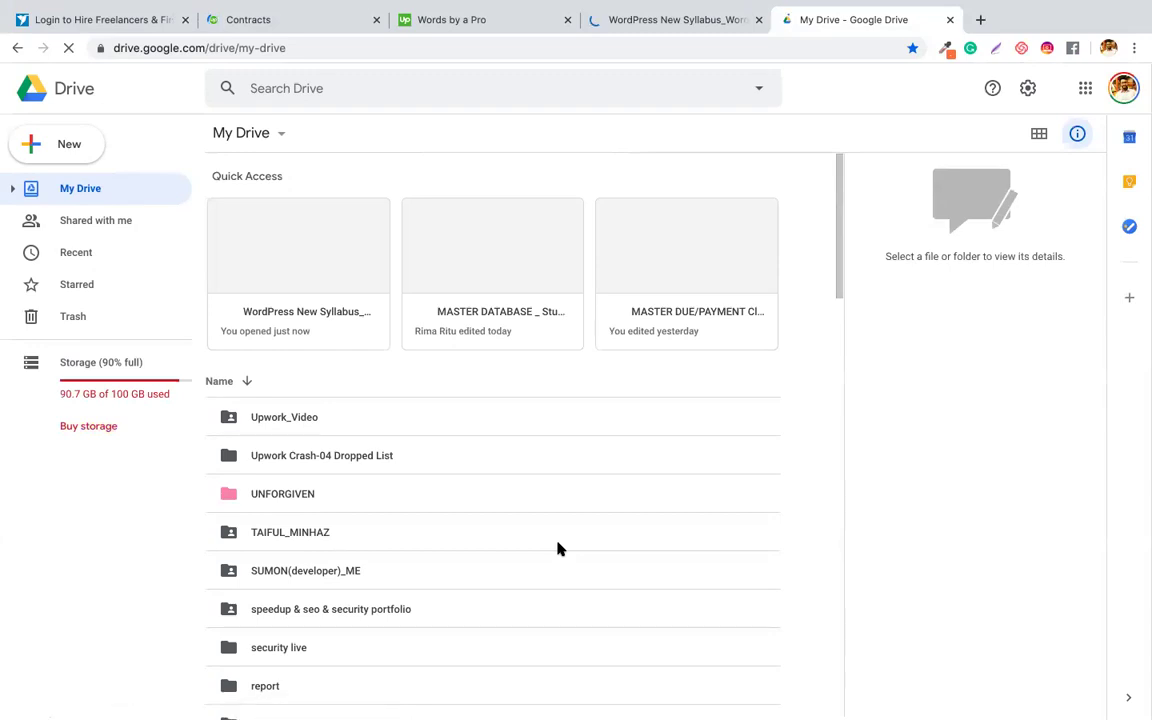
scroll(558, 549, down, 10)
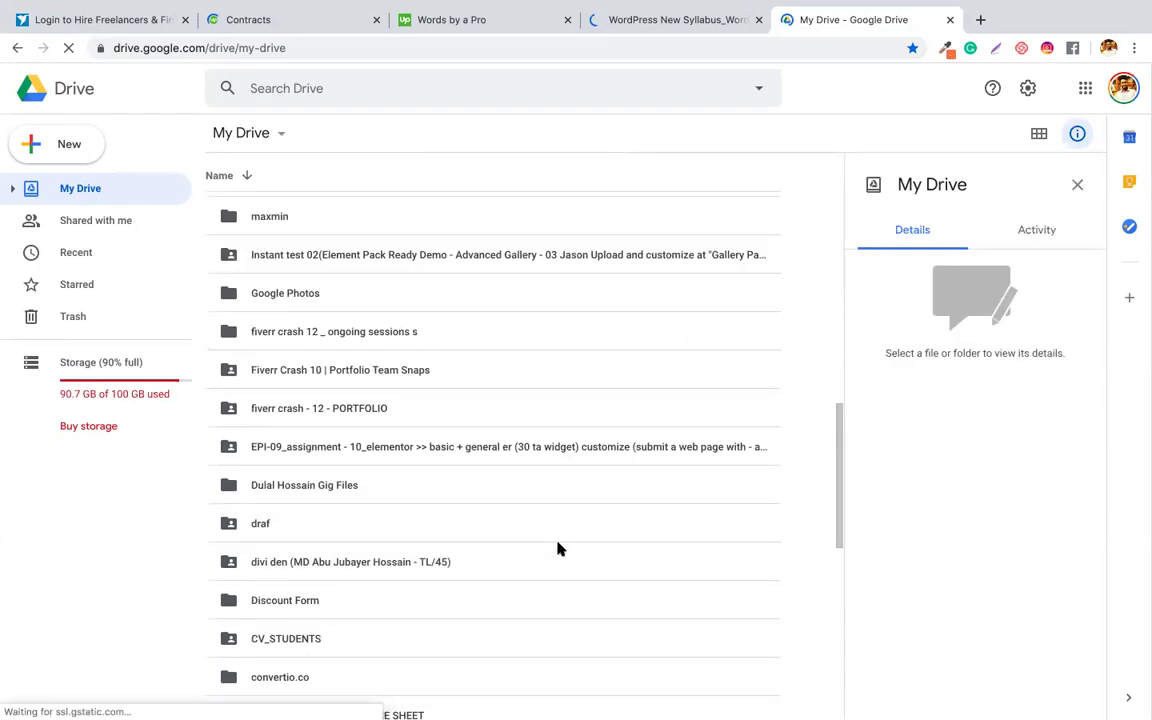
scroll(558, 549, down, 2)
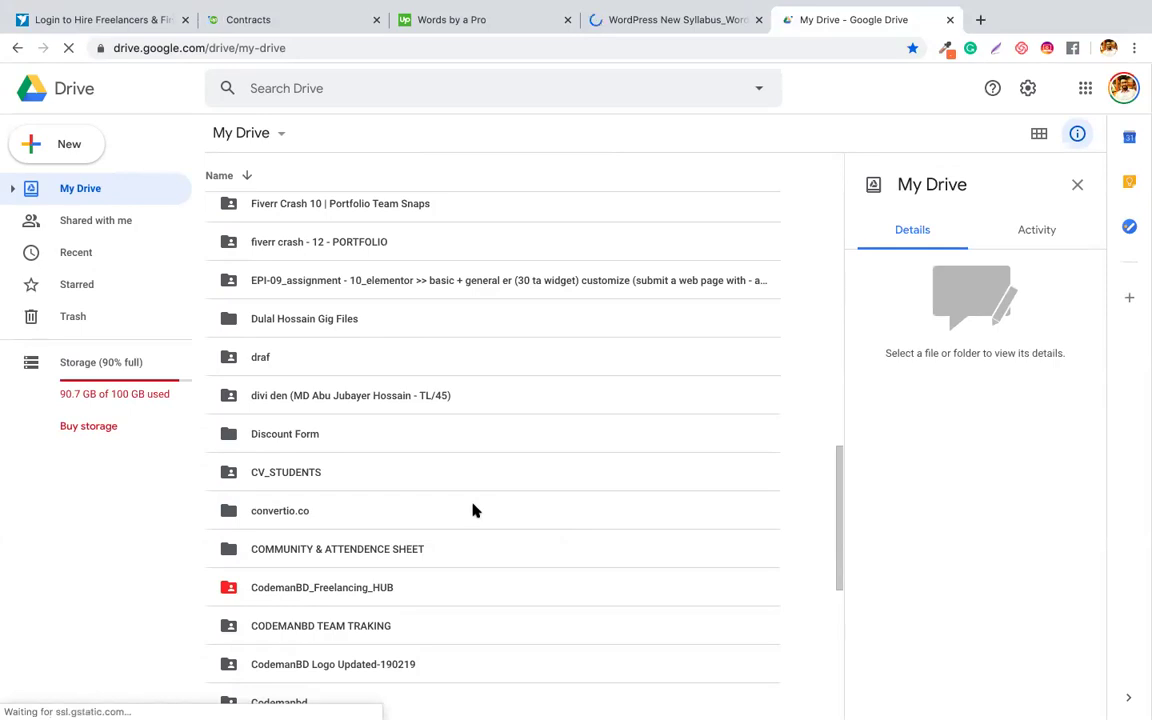
scroll(475, 511, down, 5)
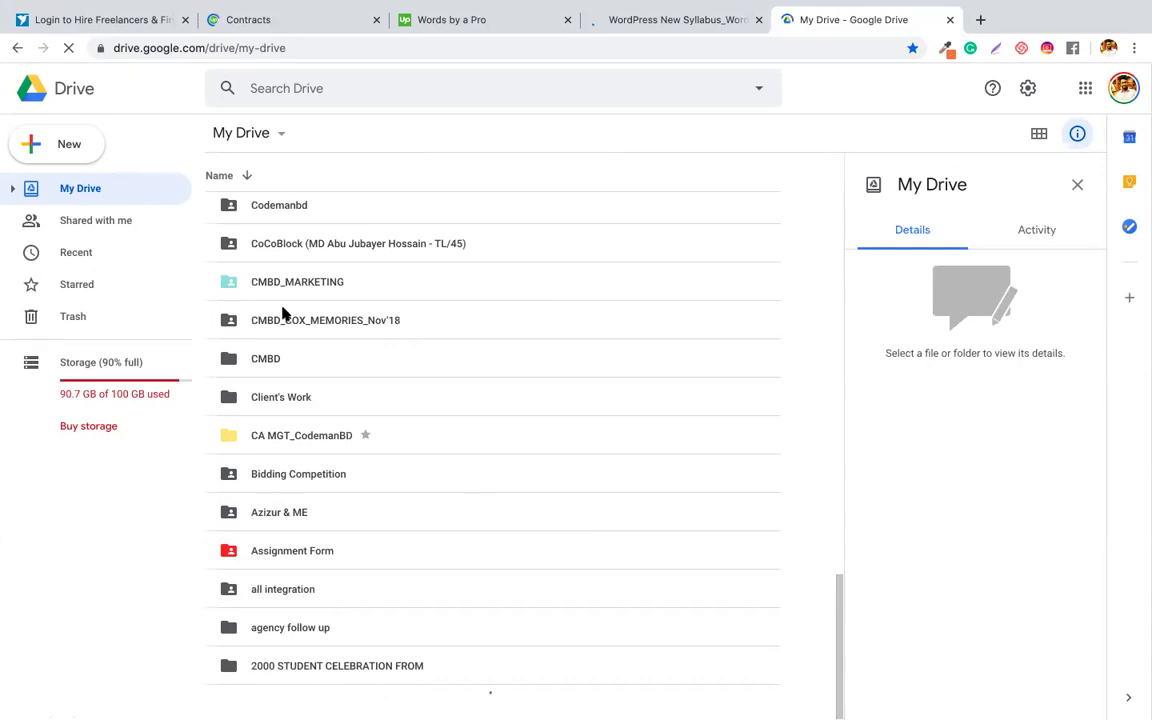
scroll(283, 314, up, 2)
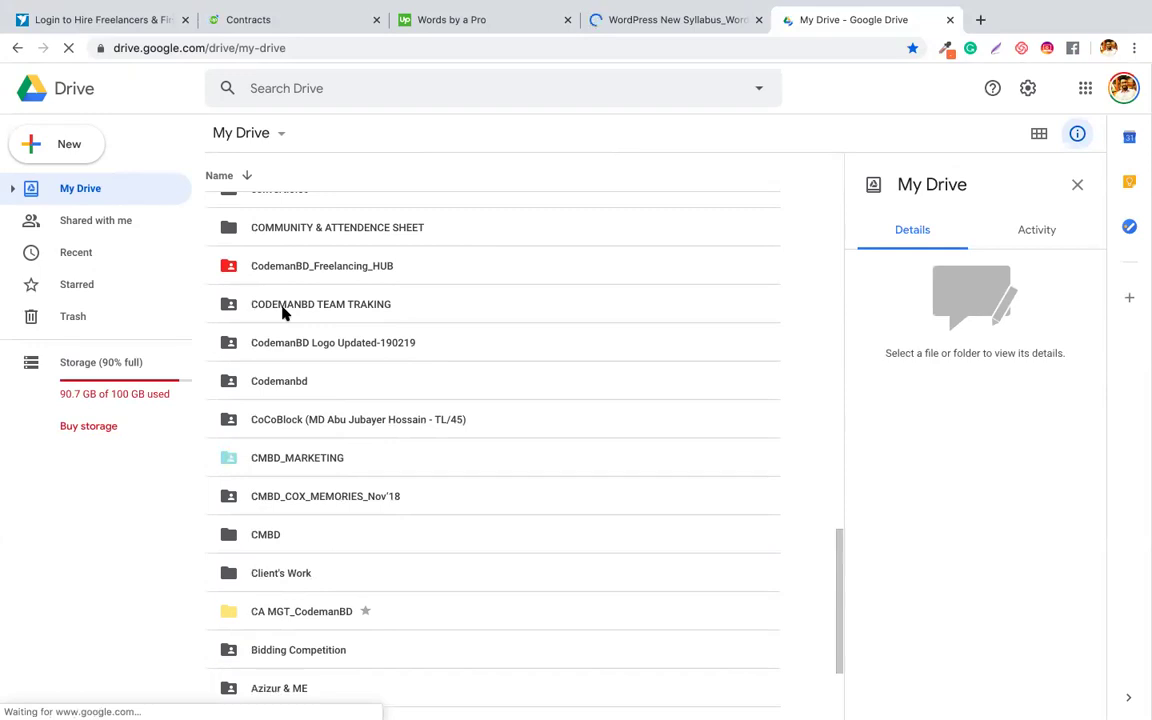
scroll(226, 545, up, 3)
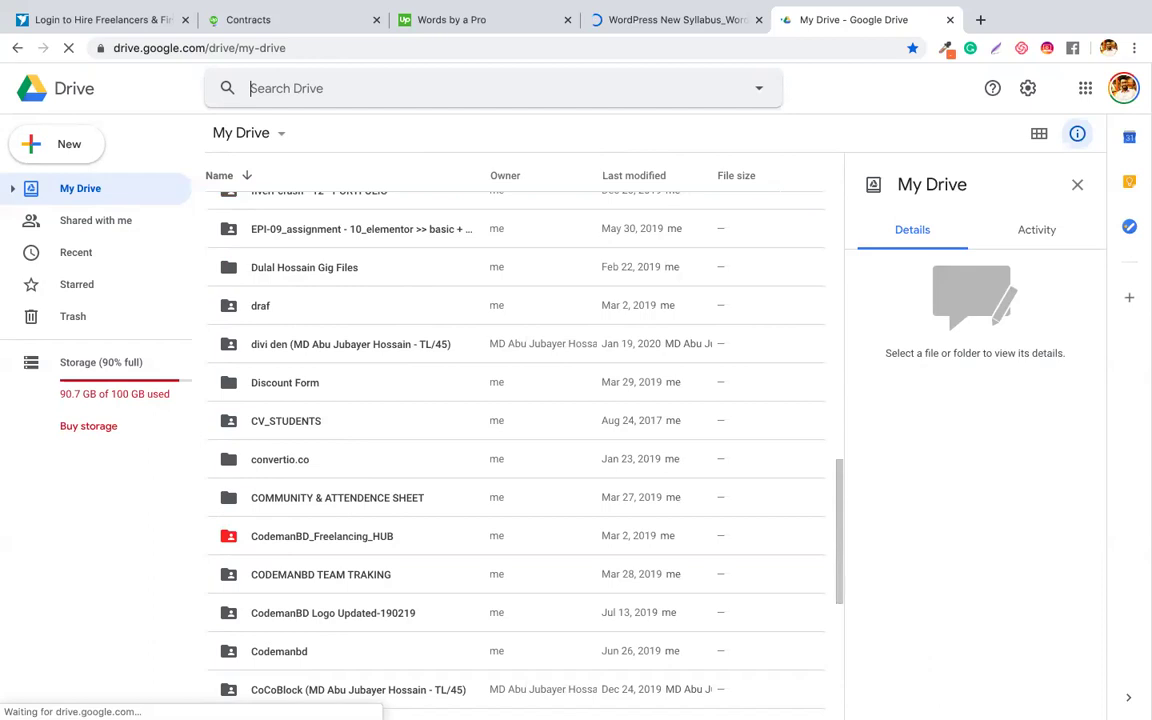
- Enter 'lead' as the Google Drive search query
text(lead)
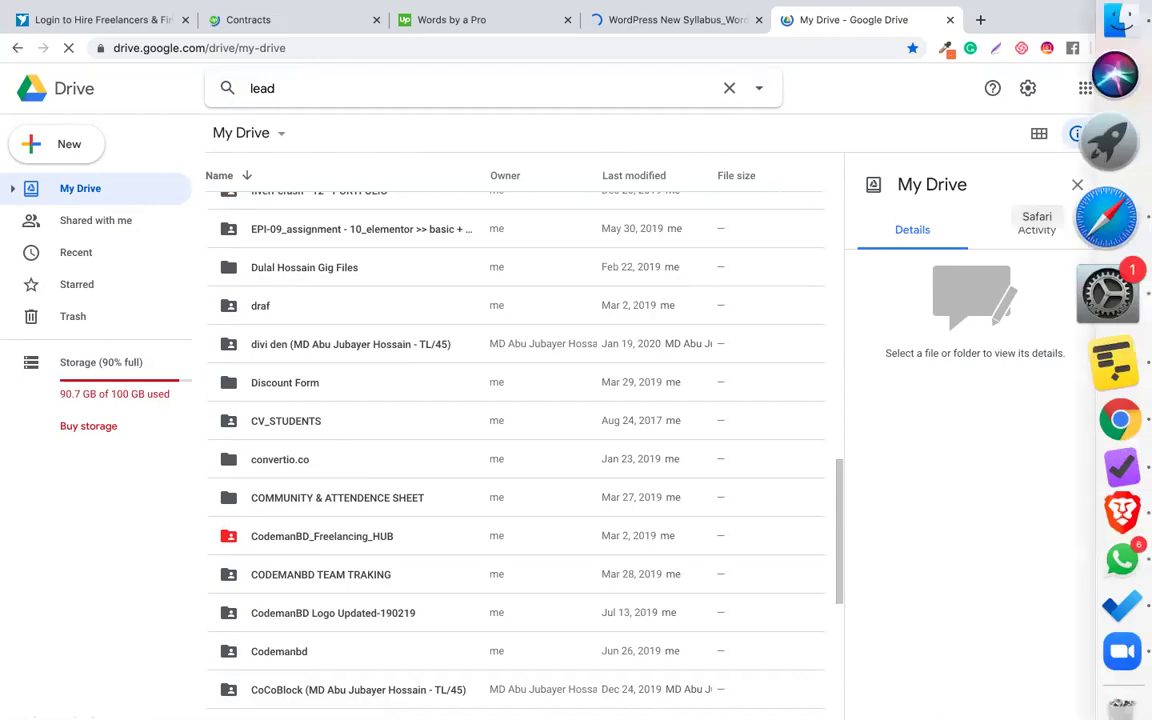
- Load drive.google.com in Safari and close the background Facebook tab
click(1107, 218)
text(drive.google.com)
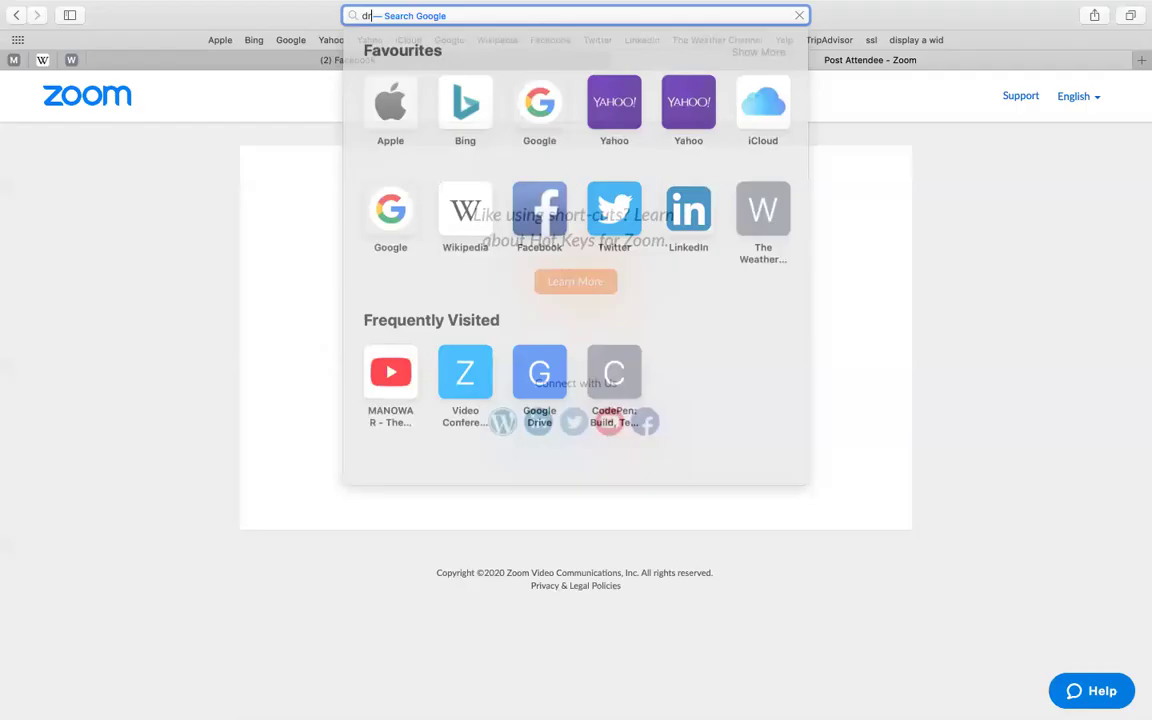
key(Return)
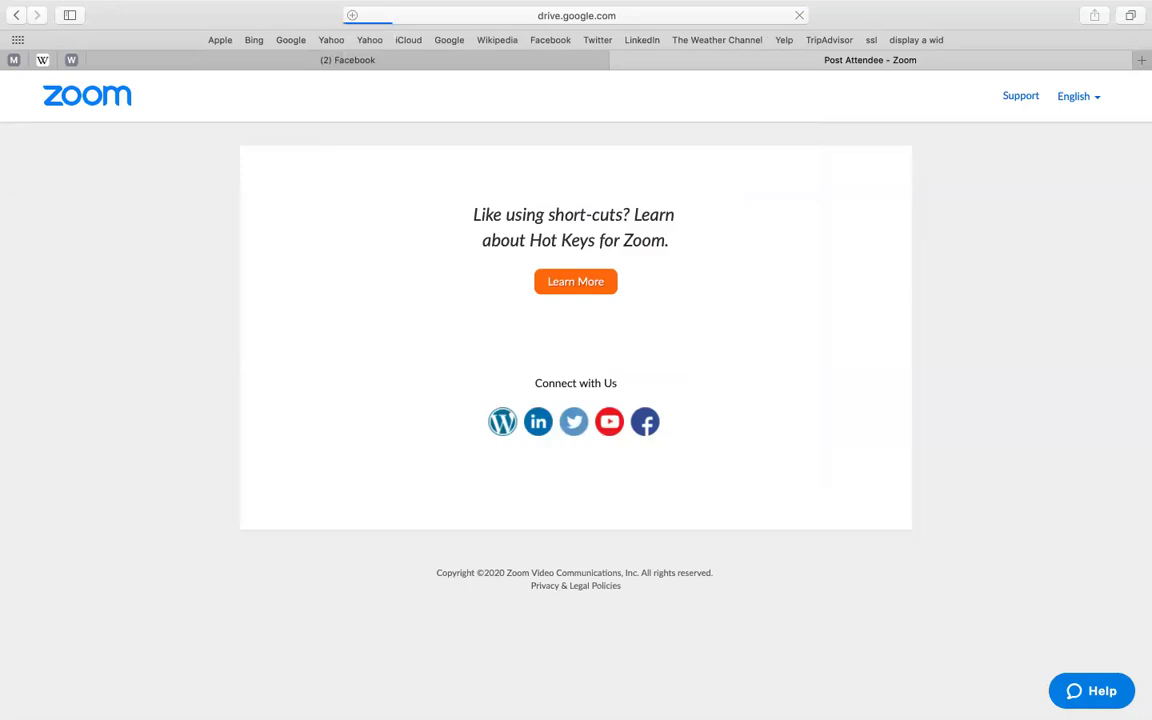
click(96, 60)
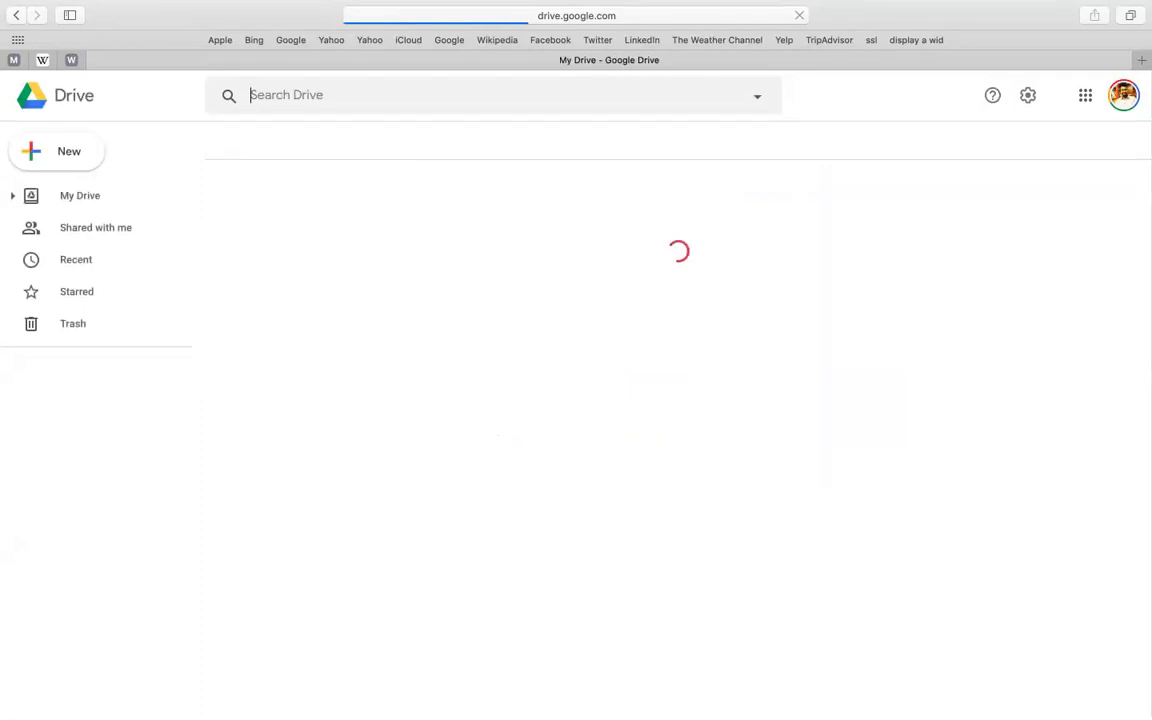
- Search Drive for 'lead asset' to list matching lead files
text(le)
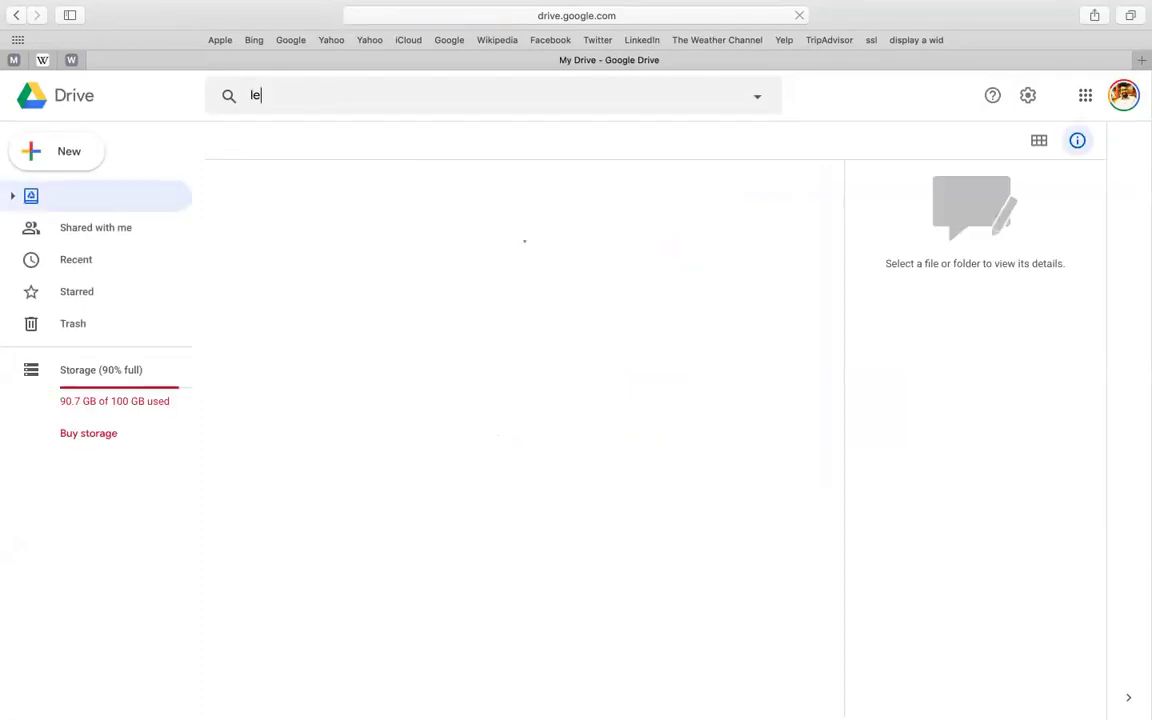
text(a)
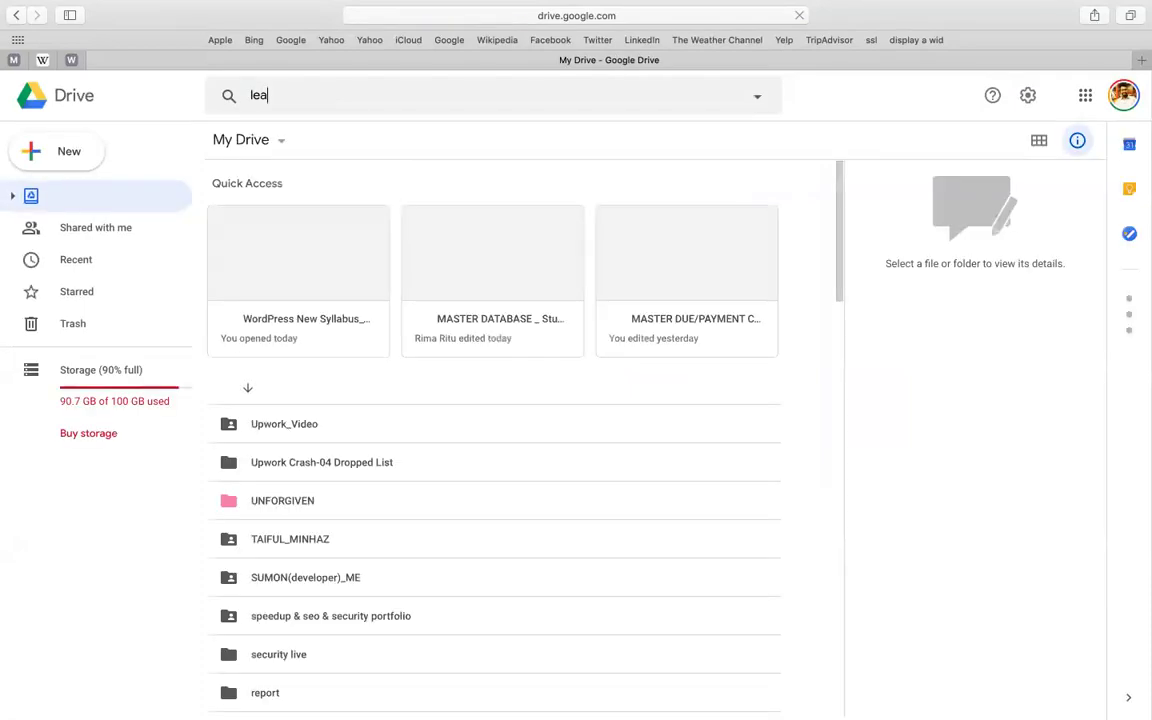
text(d)
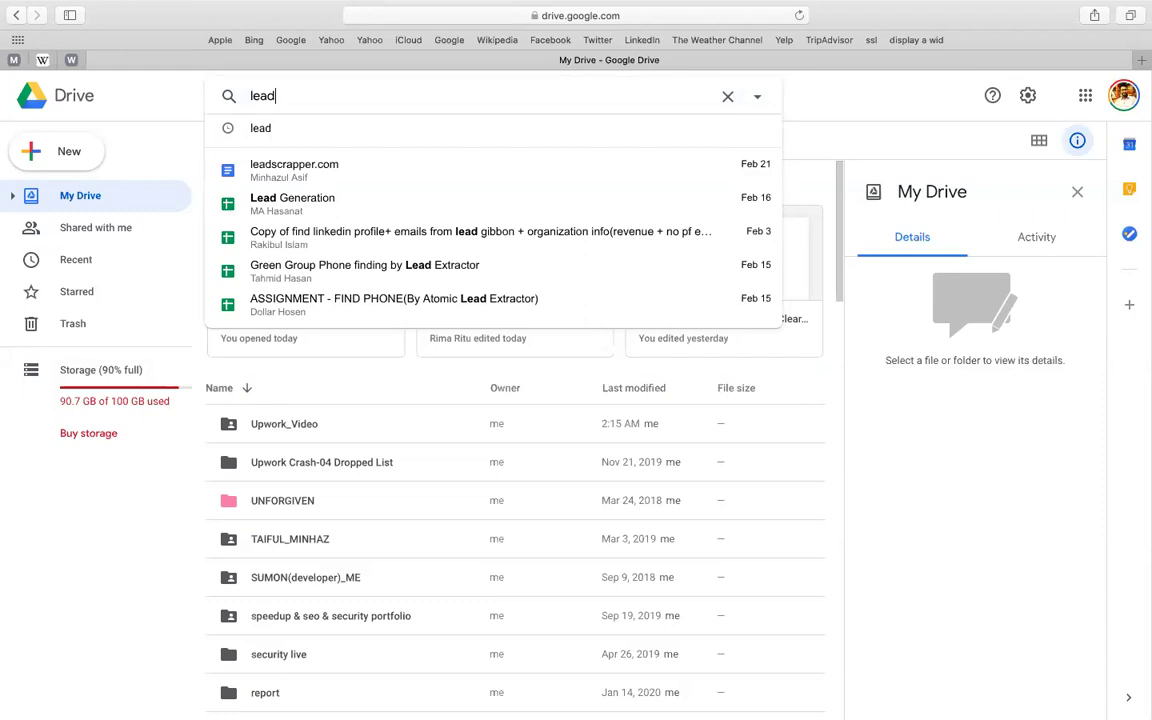
text(g)
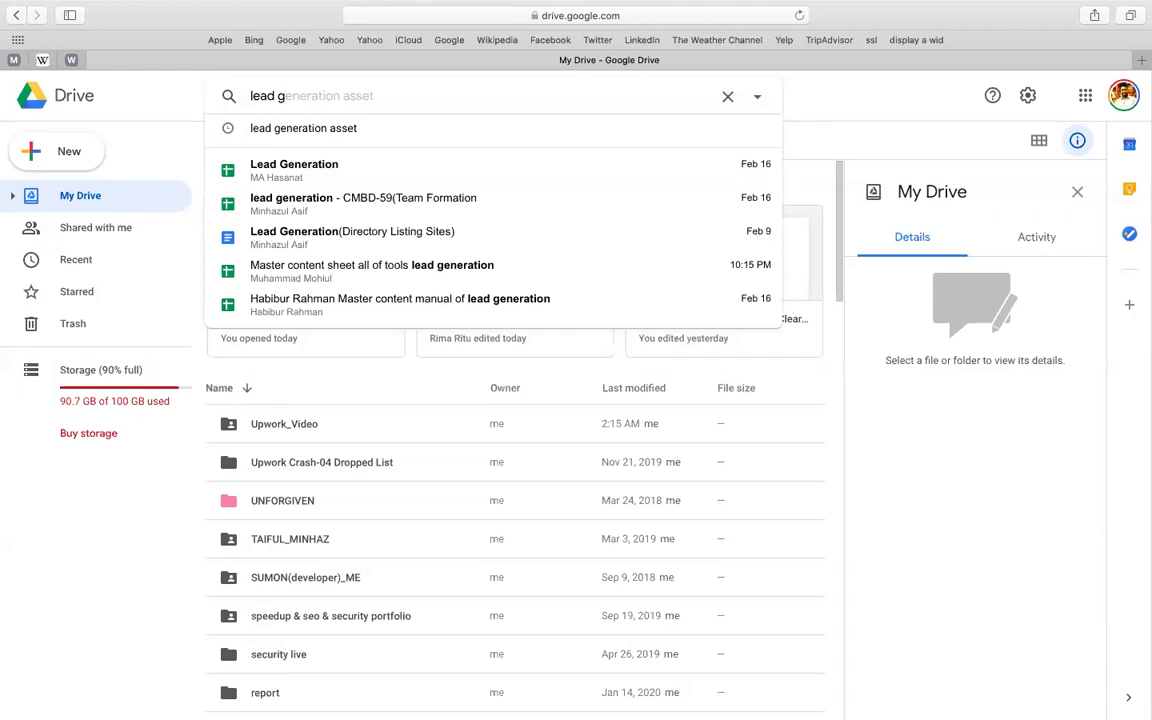
key(BackSpace)
text(asset)
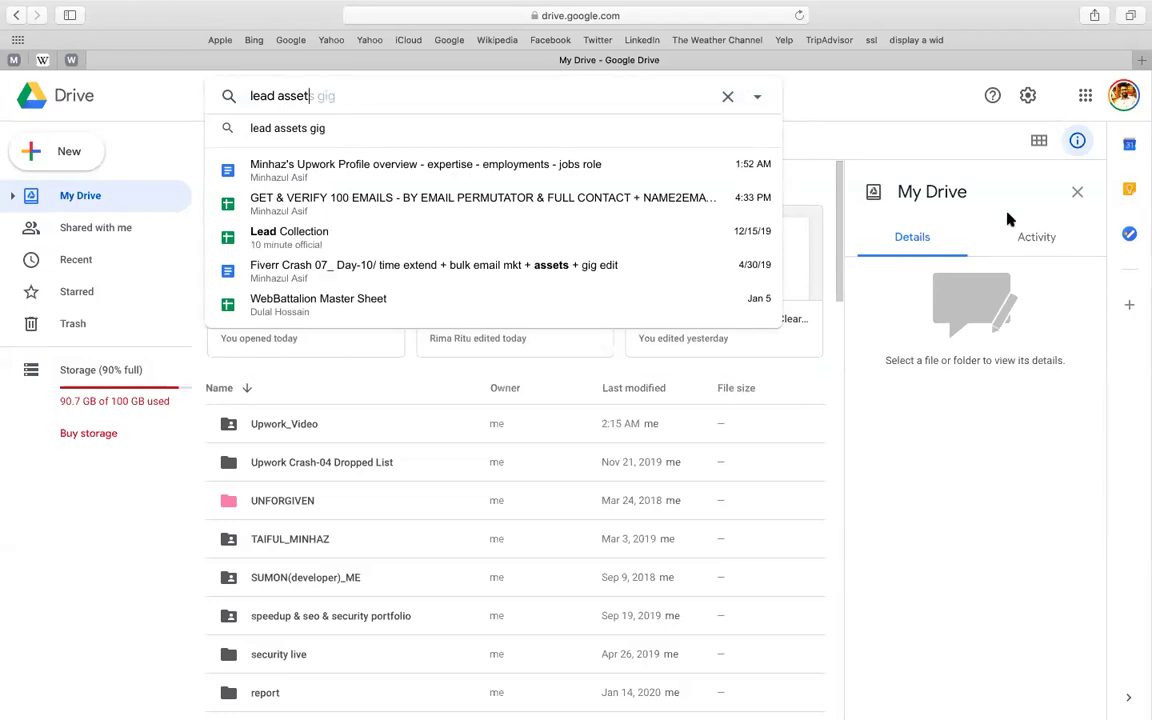
key(ctrl+Up)
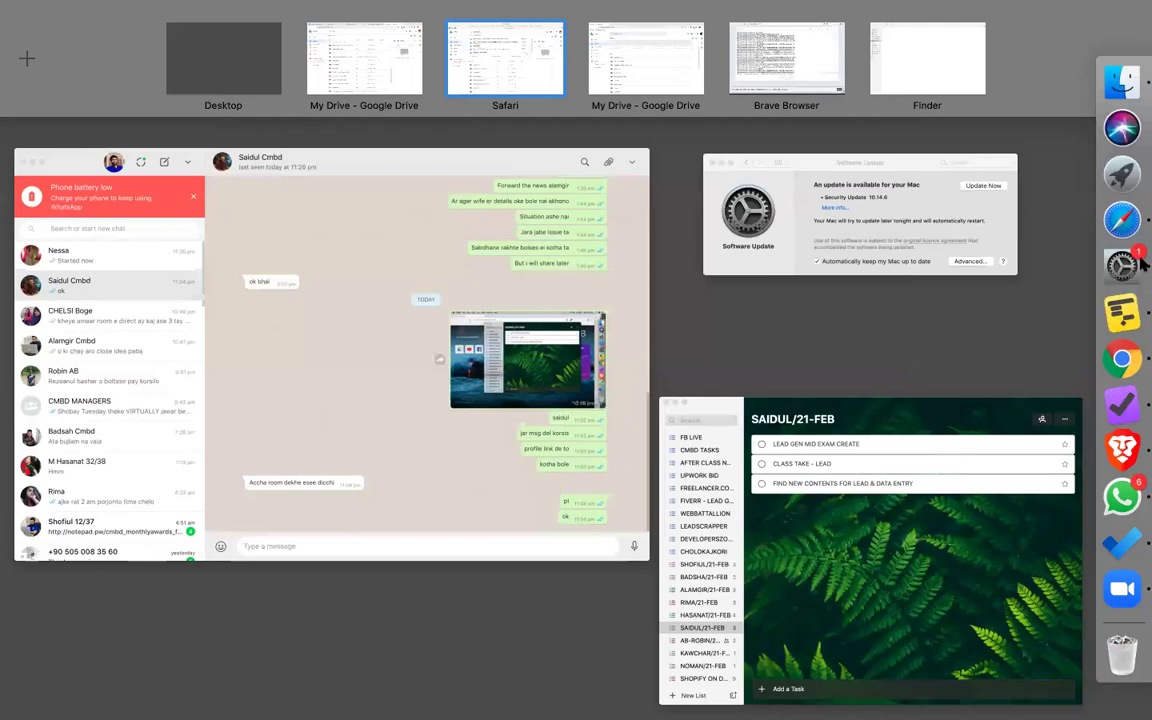
- Quit WhatsApp and force quit the unresponsive OmniFocus from the Dock, bringing Drive back
click(1115, 370)
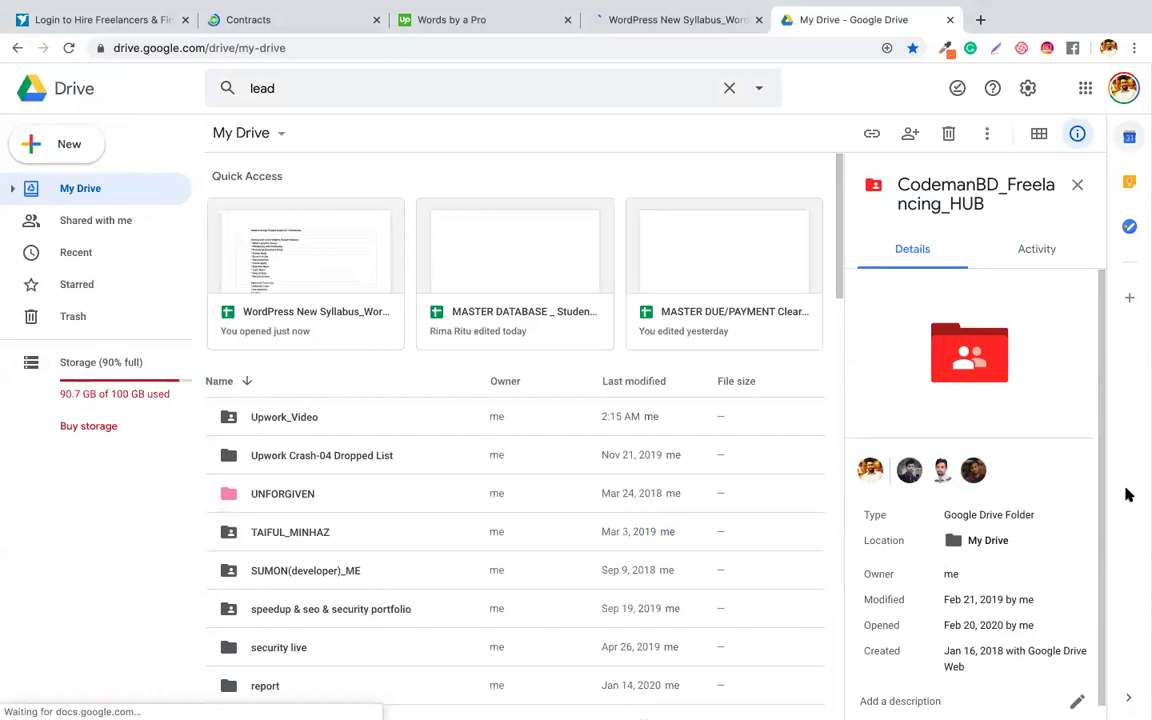
mouse_move(1036, 515)
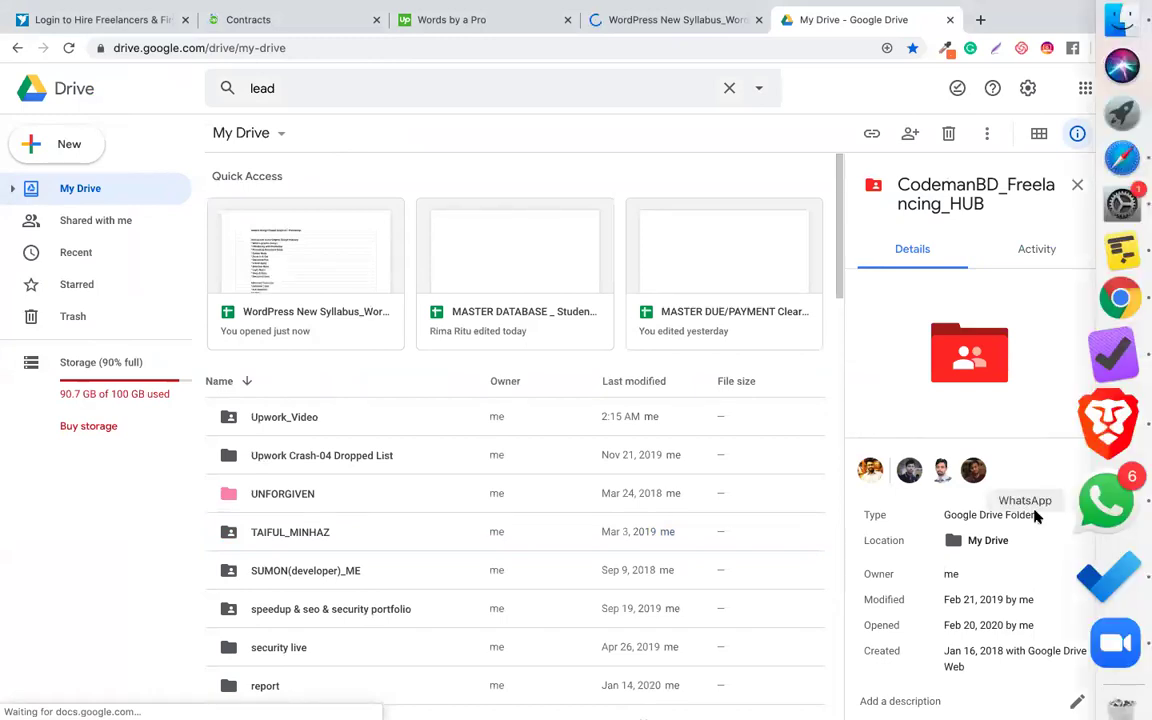
right_click(1106, 502)
click(1036, 515)
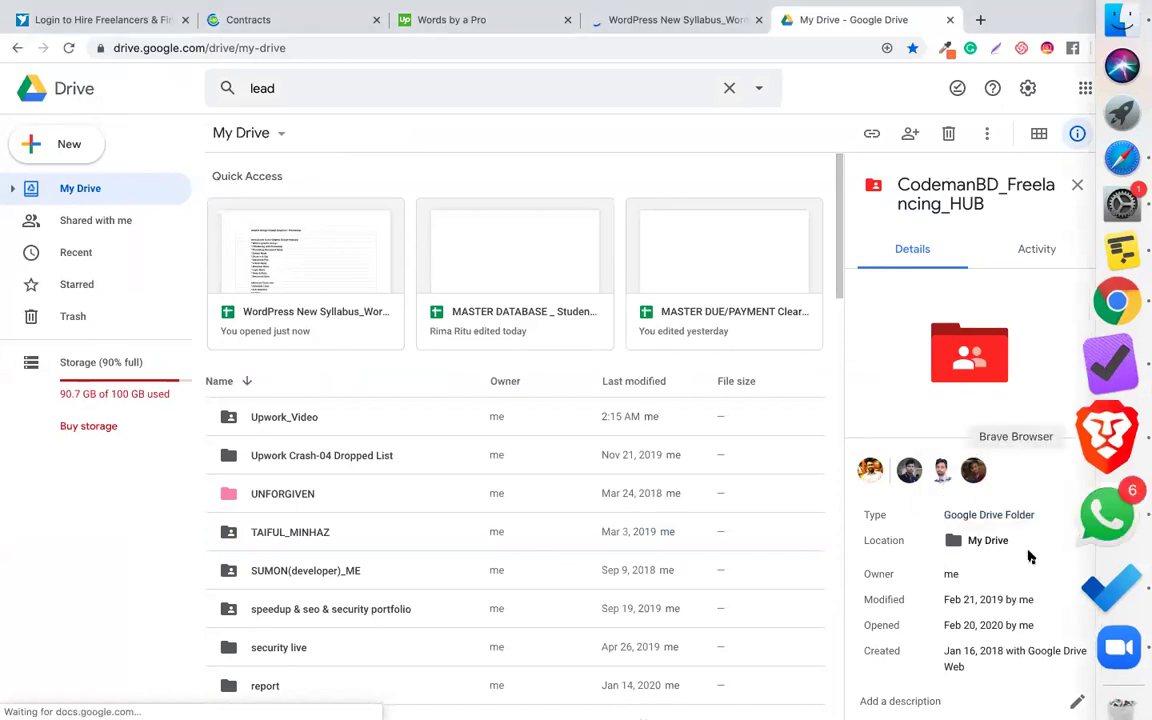
right_click(1103, 392)
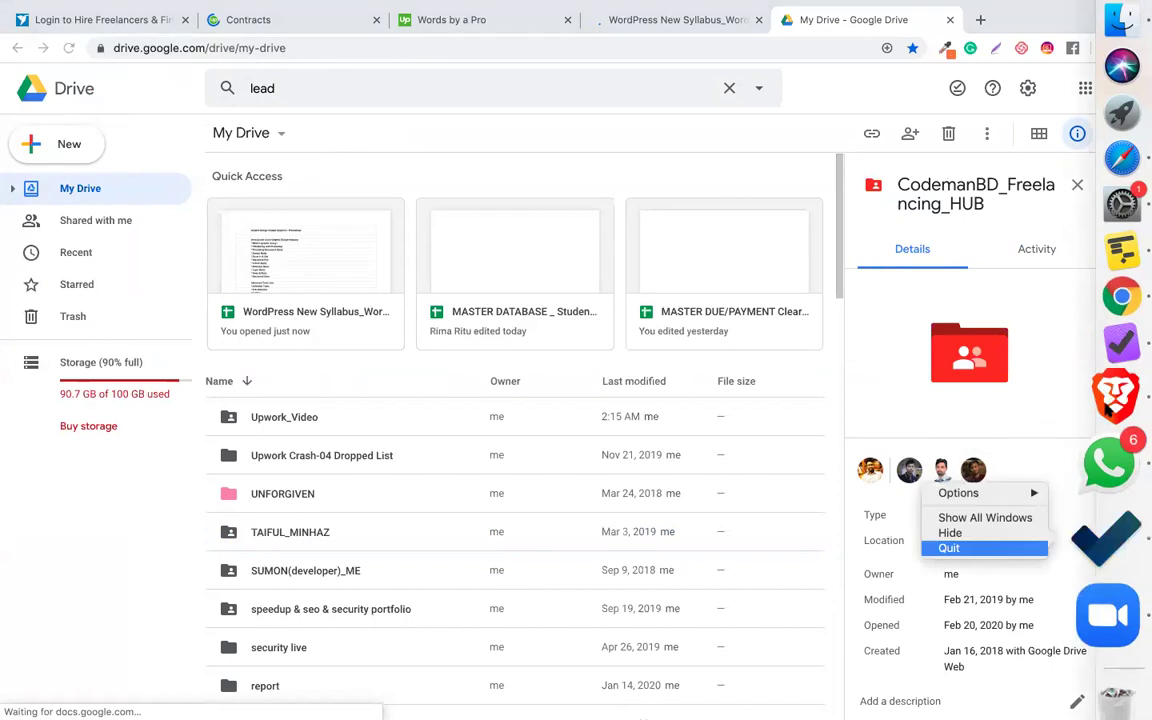
key(Return)
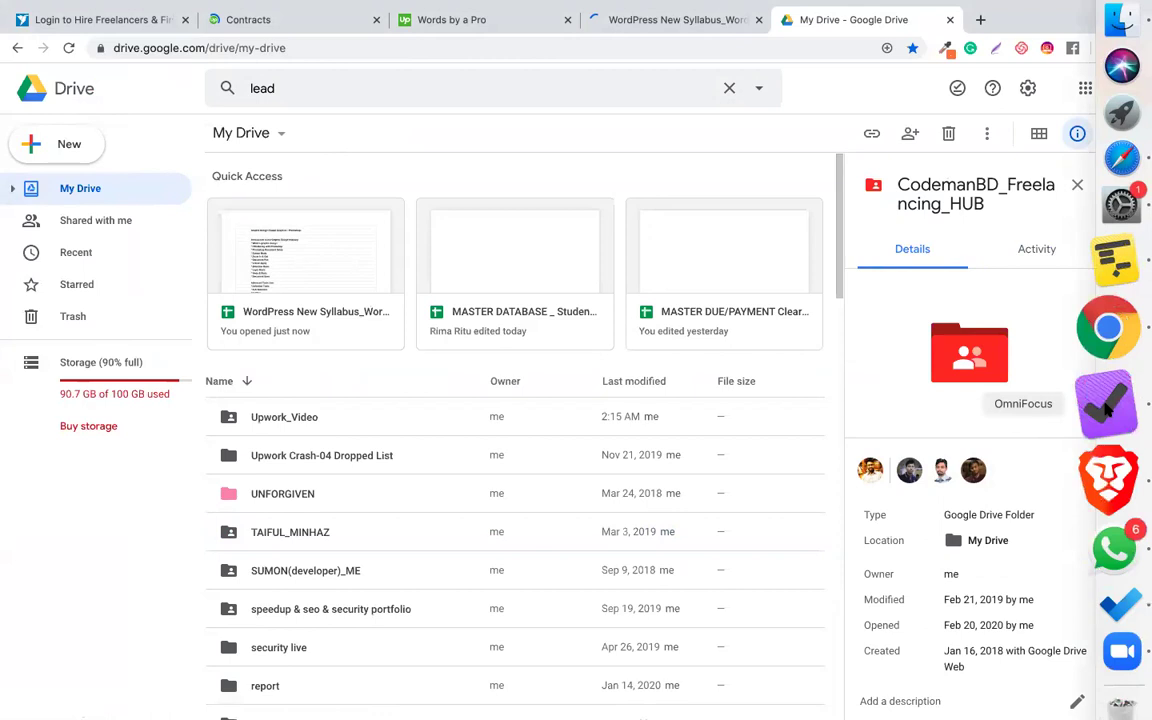
right_click(995, 413)
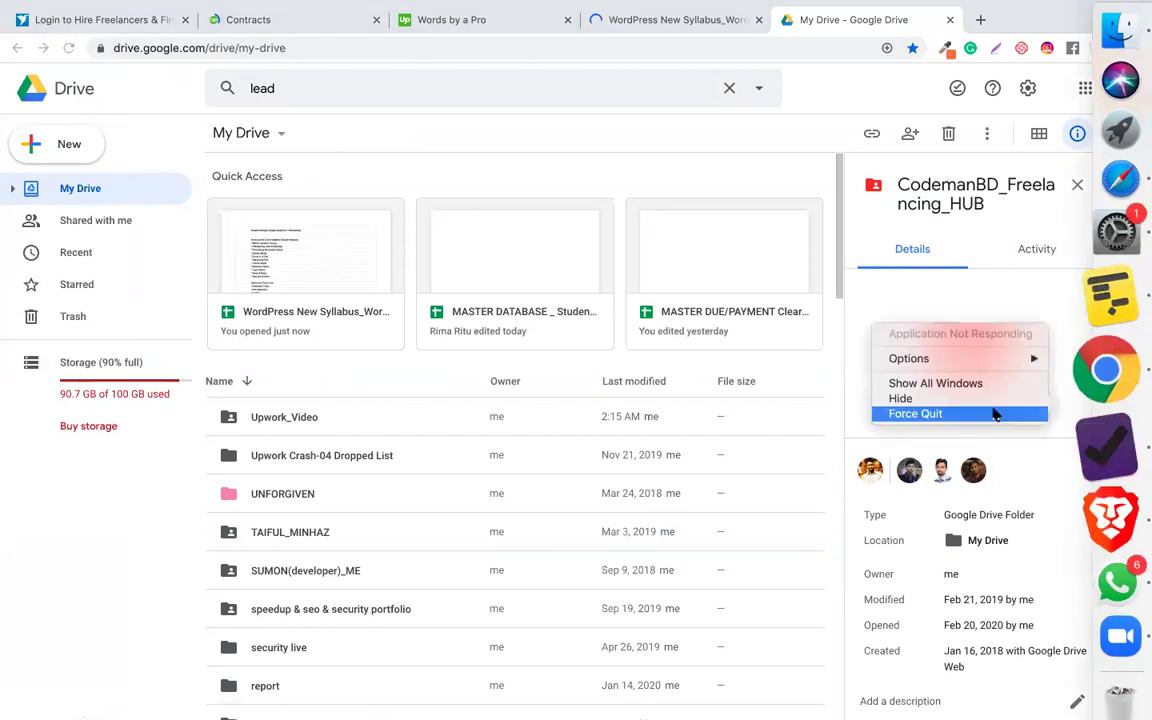
click(995, 413)
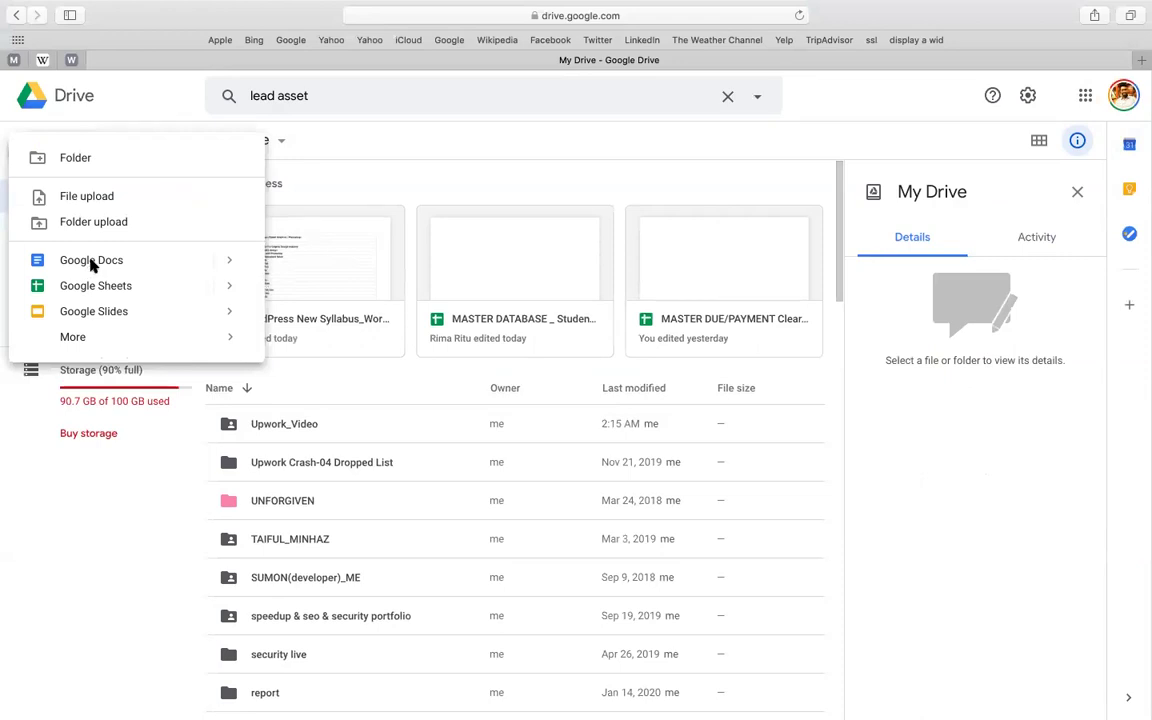
- Create a blank Google Docs document from Drive's New menu
click(91, 261)
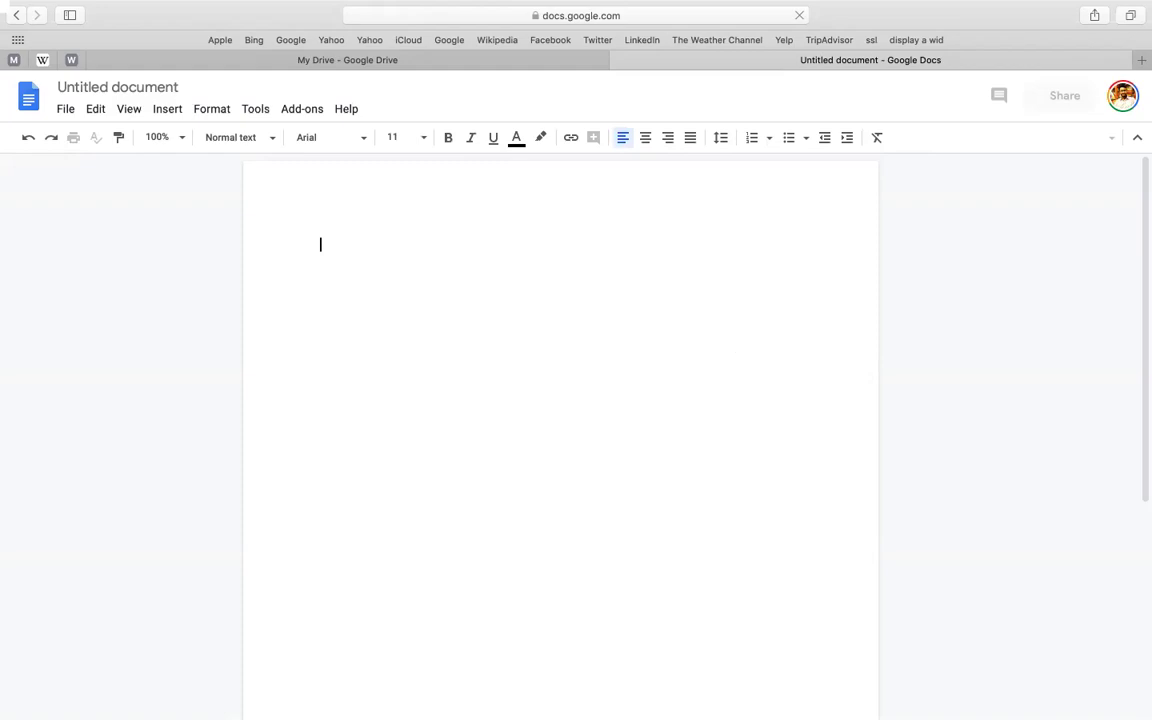
- Paste the Company-through-Zip fields list and start editing its first line
text(100 contact list for web design companies in Boise, Idaho, United States  Fields we want: • Company • URL • Email (we prefer general company emails, but you can provide an email address to a specific person if there is no generic company contact email) • Last name (If email is to a specific person) • First name (If email is to a specific person) • Position (If email is to a specific person) • Content writing offered already? (Need to look at company's list of services) • Phone • Street • City • State • Zip less)
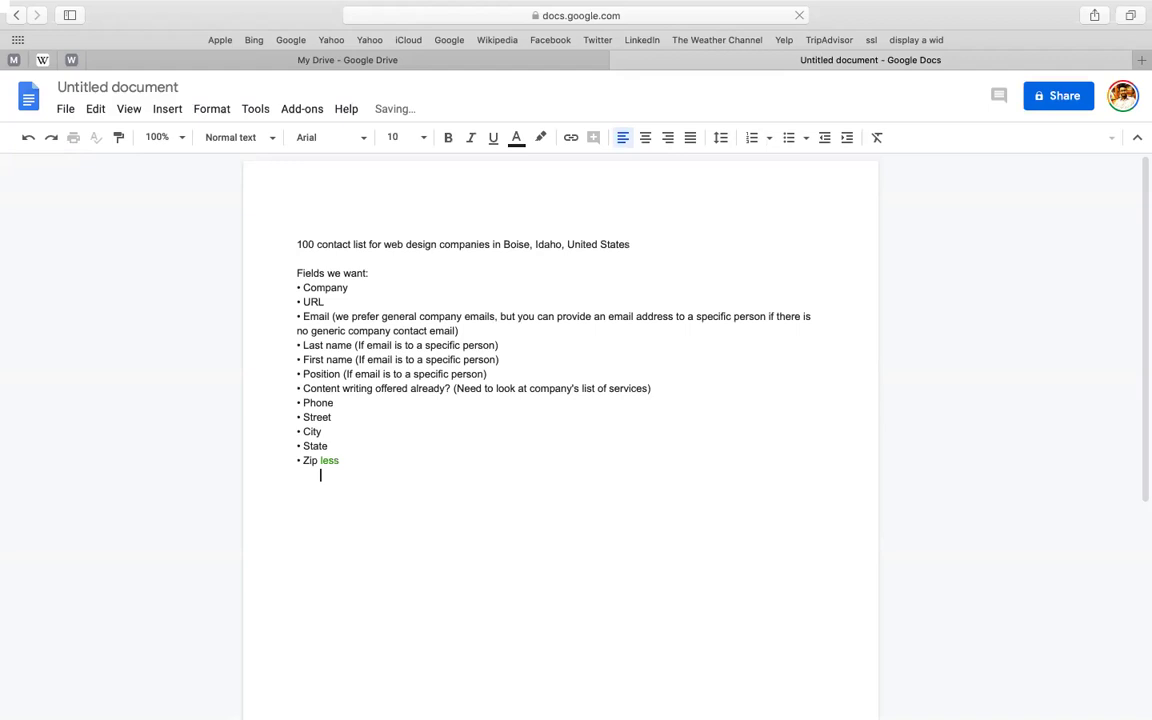
key(BackSpace)
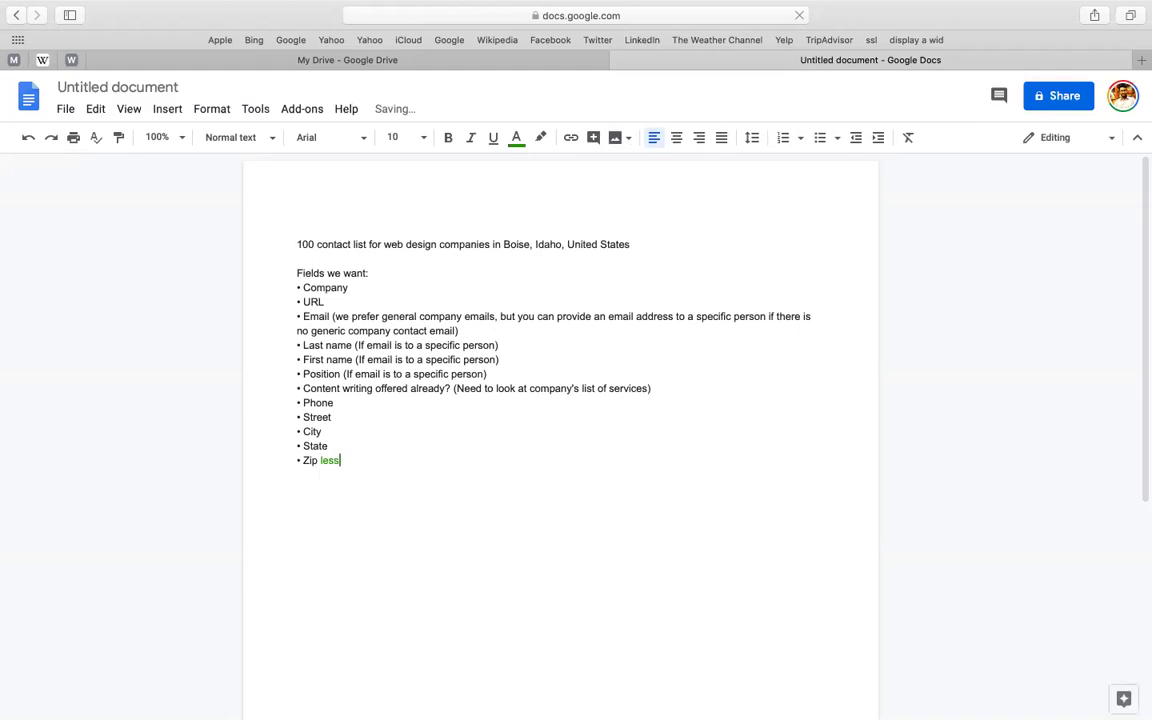
key(BackSpace)
text(lea)
click(304, 245)
text(d)
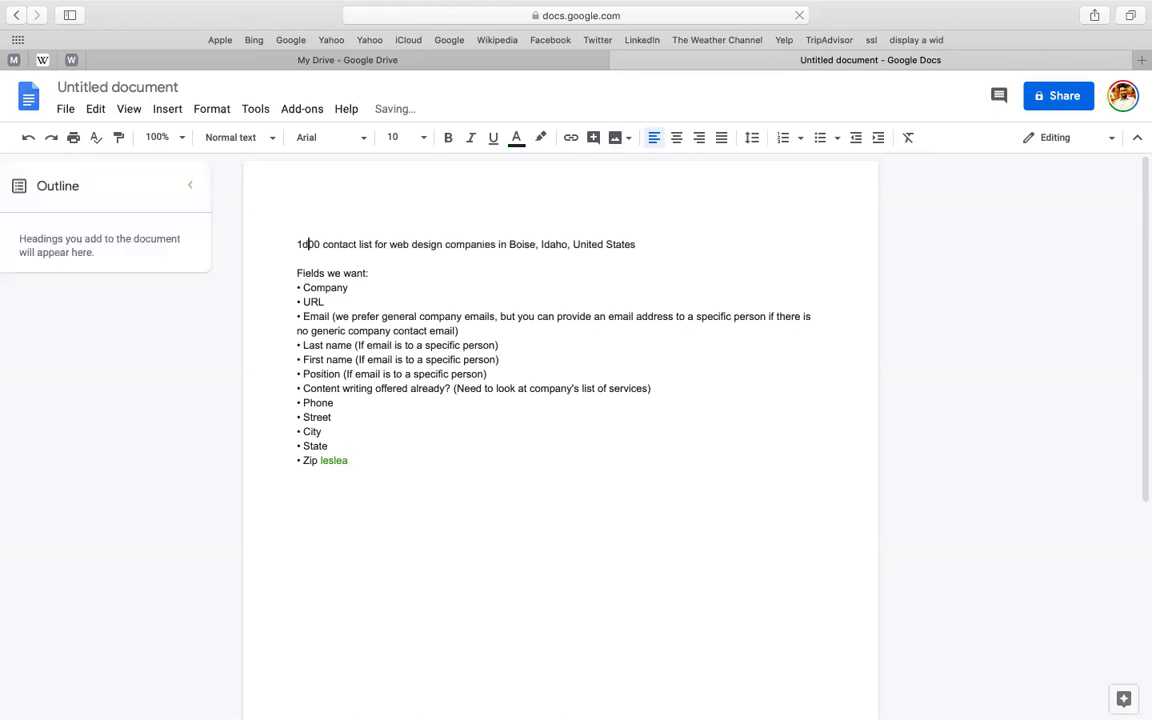
- Retype the first line as 'Eration', then select all the document text
click(322, 245)
key(BackSpace)
text(g)
triple_click(466, 245)
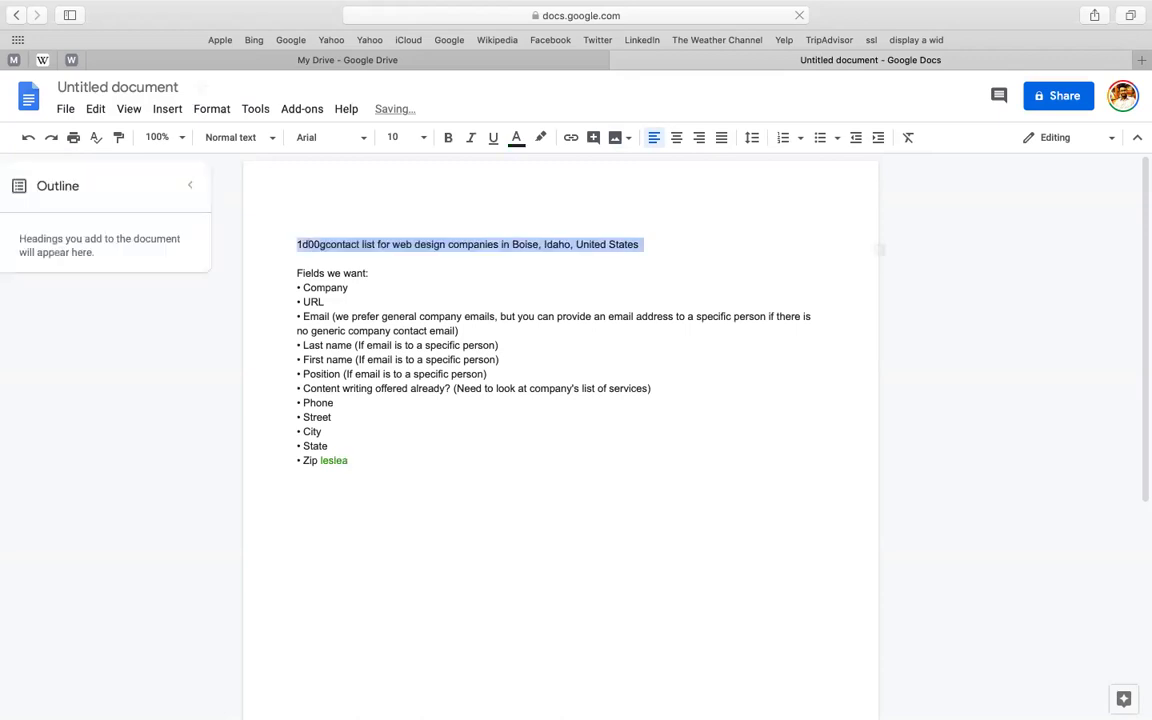
text(era)
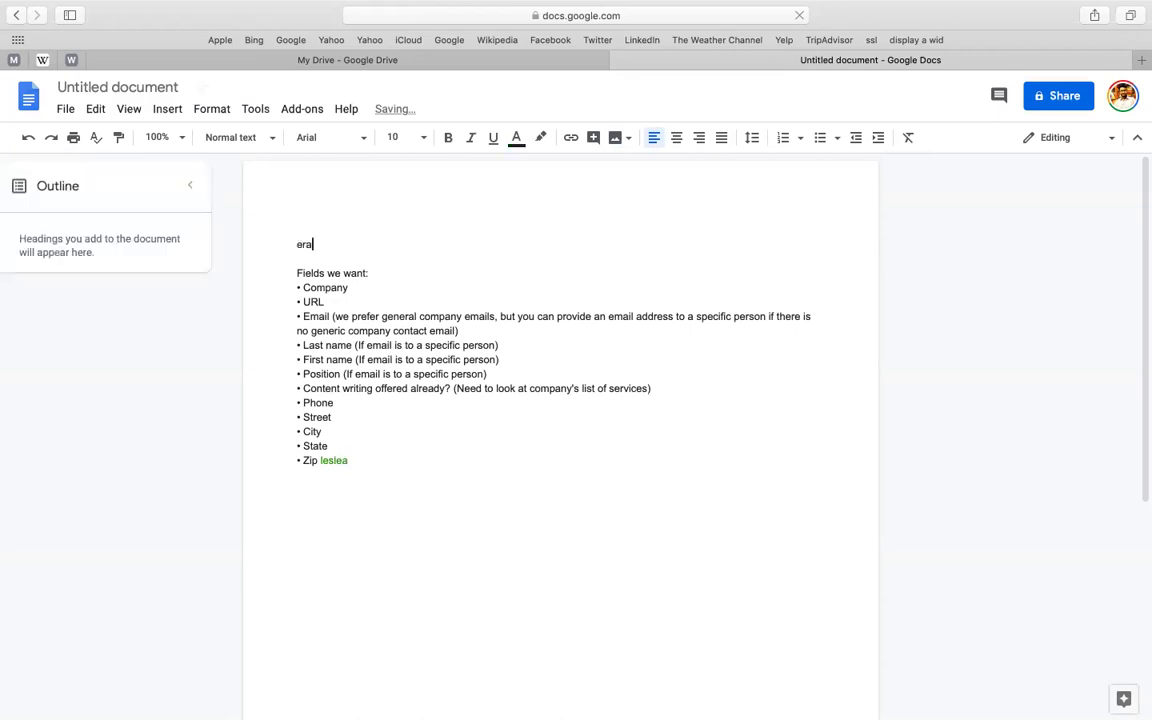
text(tion)
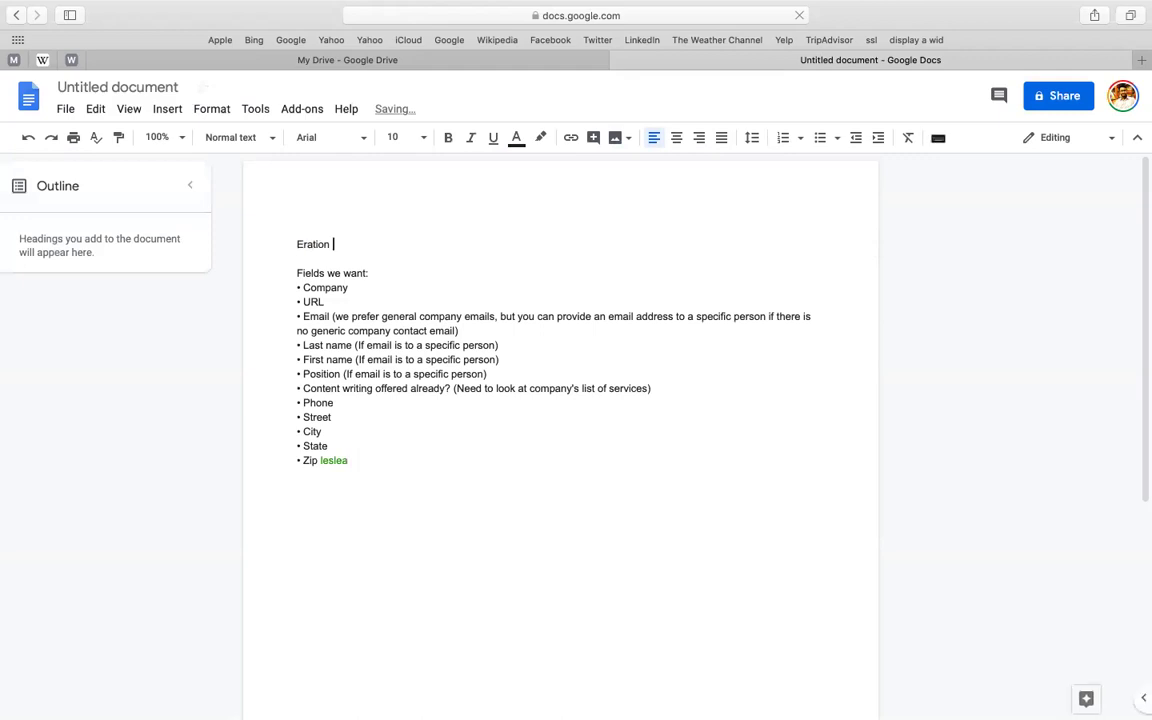
key(super+a)
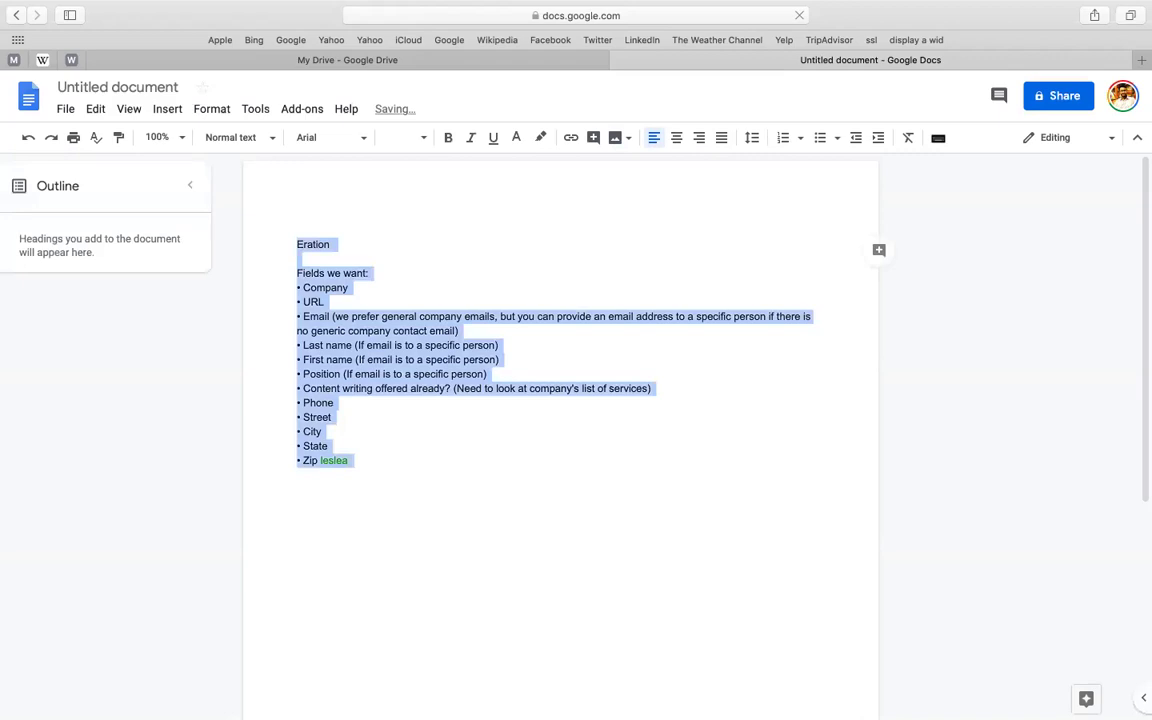
- Replace CA with the heading 'VA (VIRTUAL ASSISTANT) - PROJECT 01 - LEAD GENERATION (CMBD-59)-LEAD-04 BATCH' and name the document after it
text(CA)
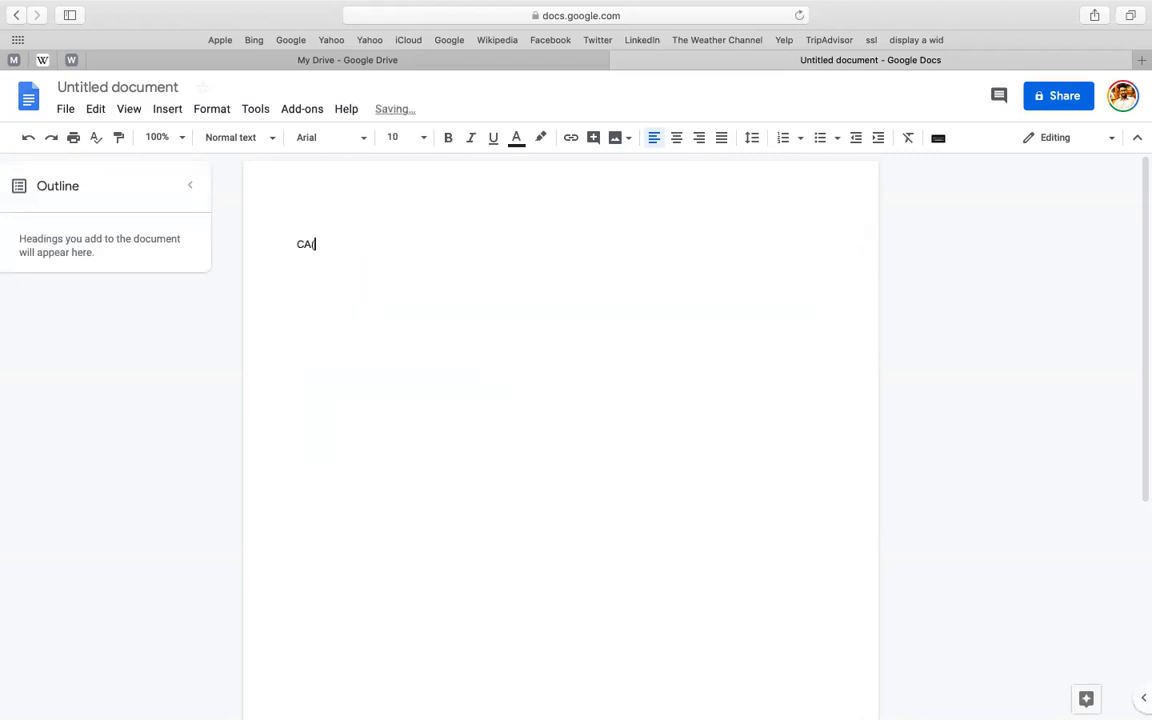
key(BackSpace)
key(BackSpace)
text(VA (VIR)
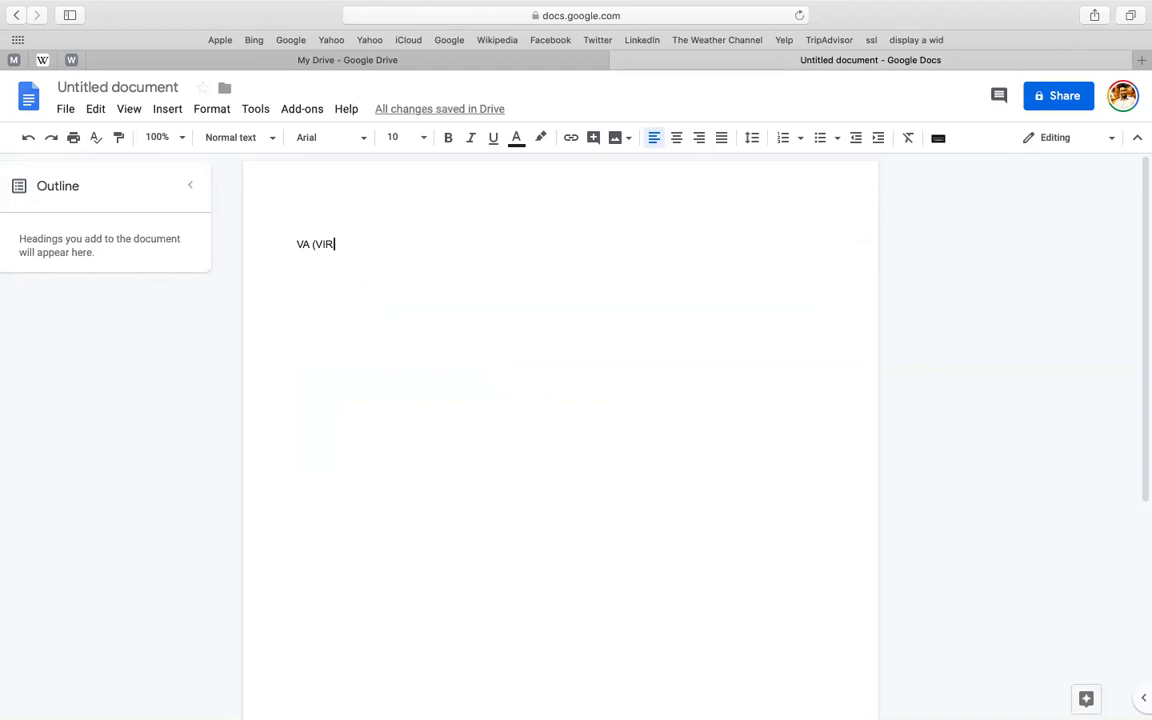
text(TU)
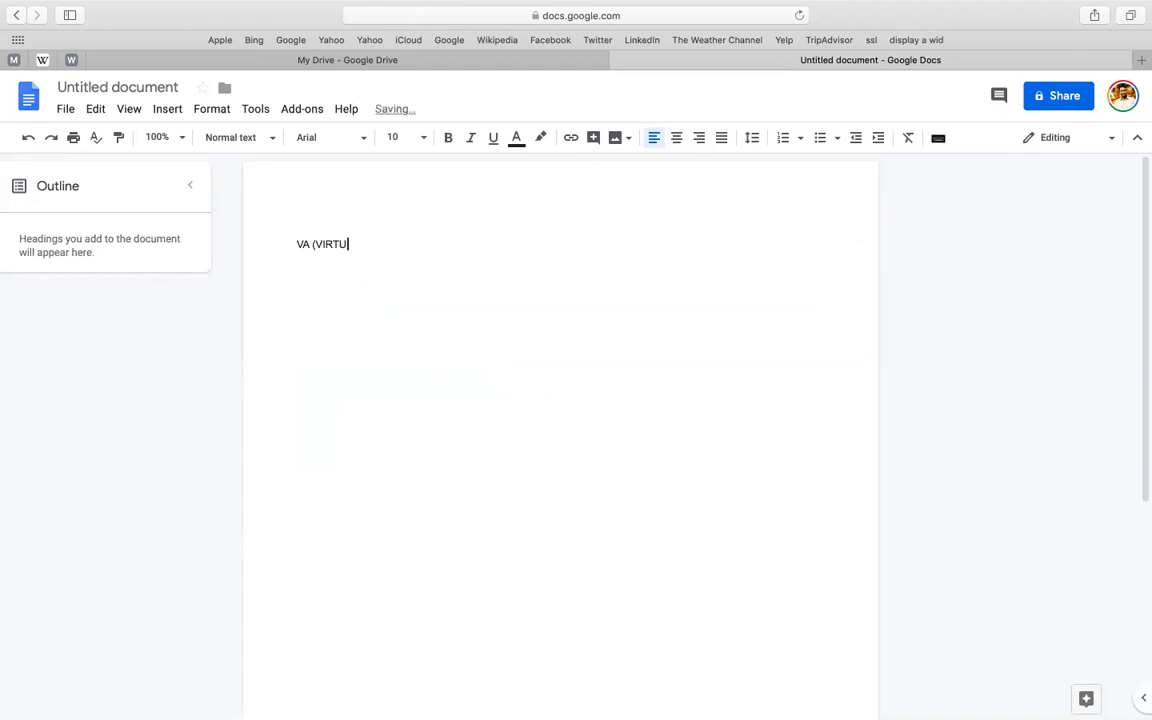
text(AL ASSISTANT) - PROJECT )
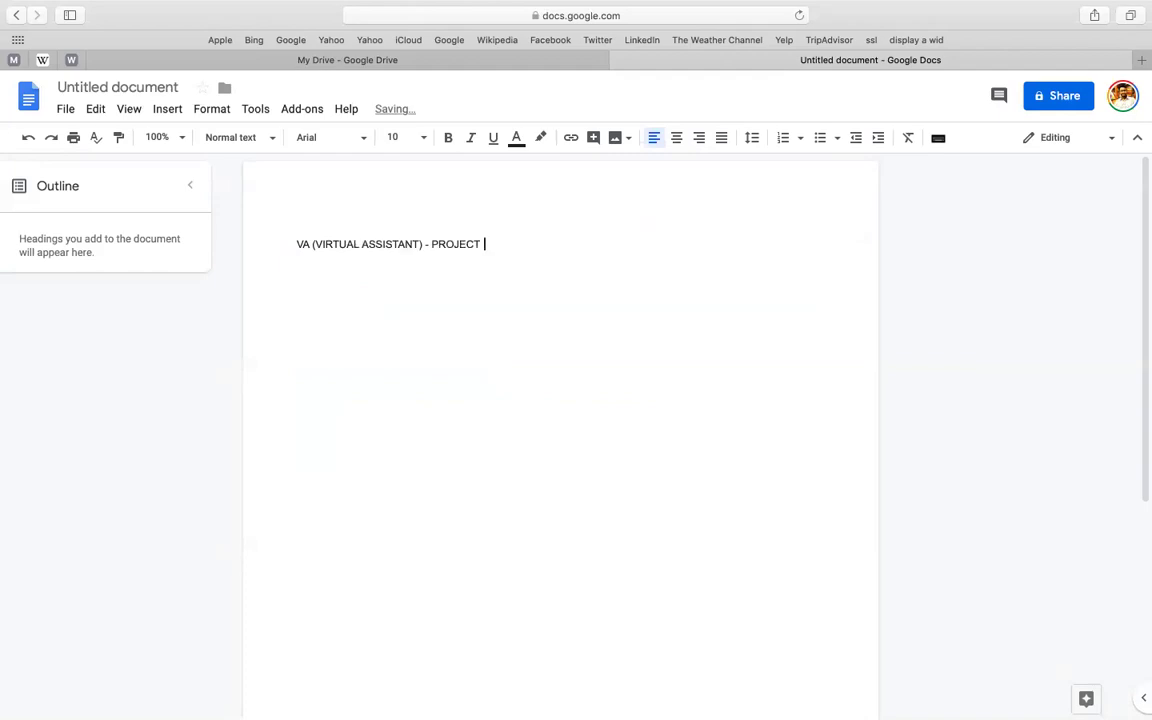
text(01 - LEAD GENERATION ()
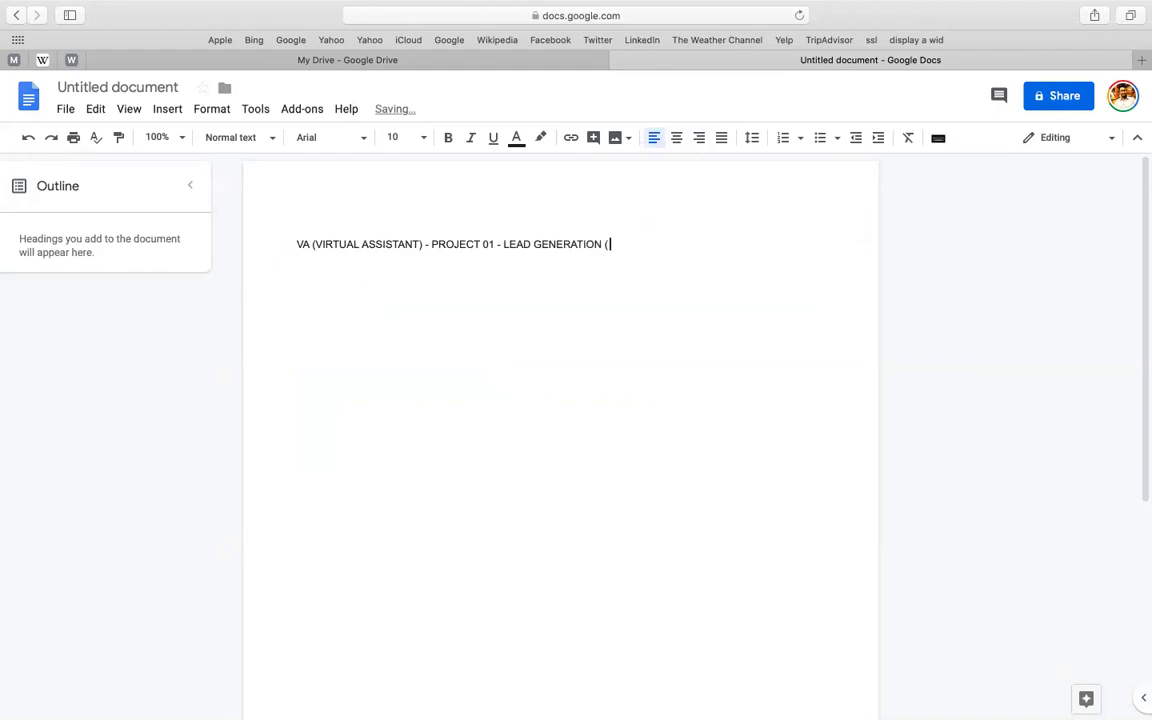
text(CMBD-59)-LEAD-04 BA)
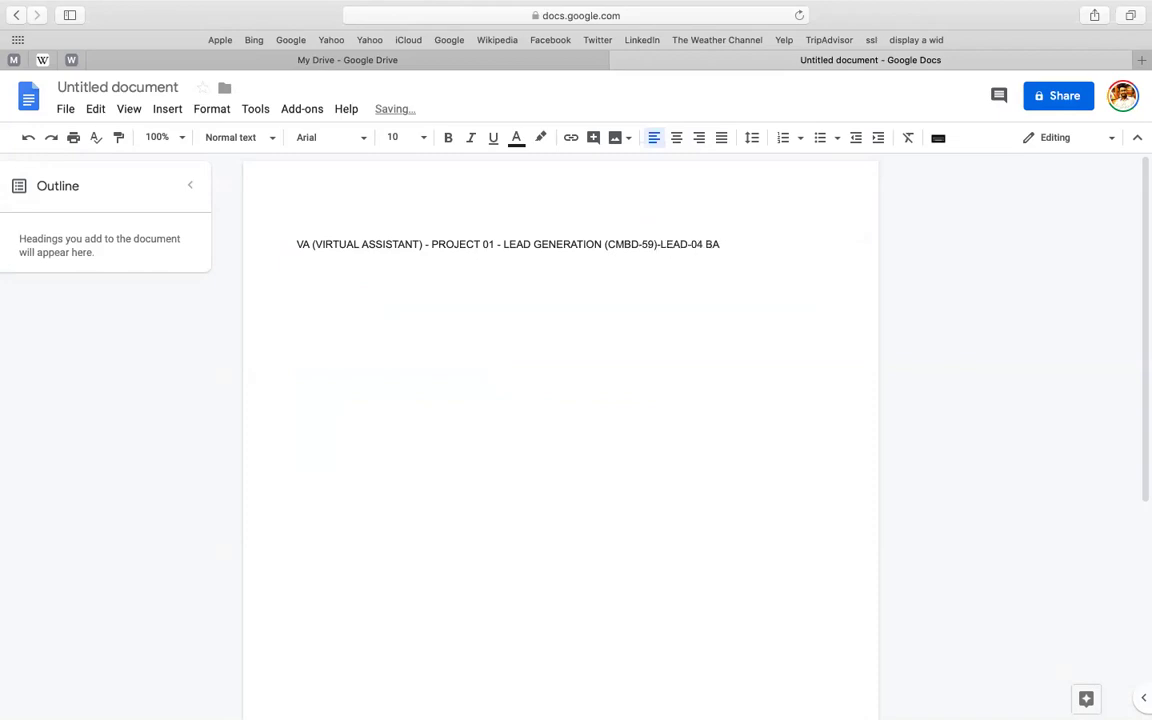
text(TCH)
key(Return)
click(152, 87)
- Confirm the document name and make the heading bold, italic and underlined
key(Return)
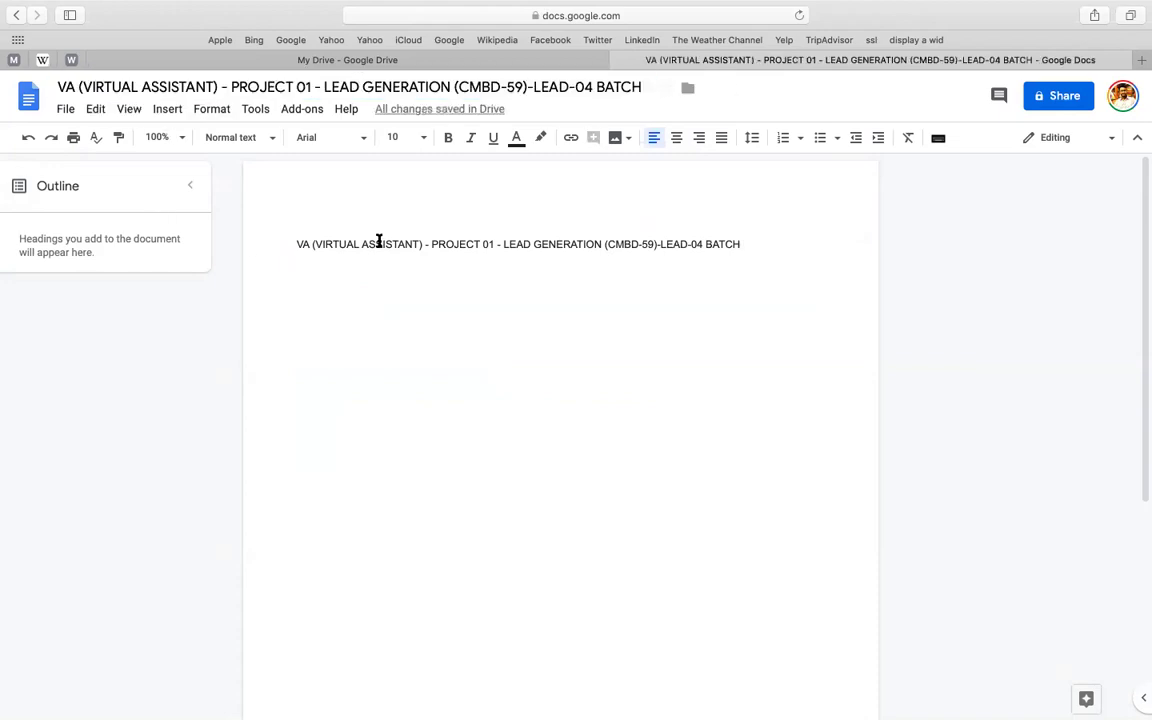
double_click(390, 243)
key(super+a)
key(super+u)
key(super+b)
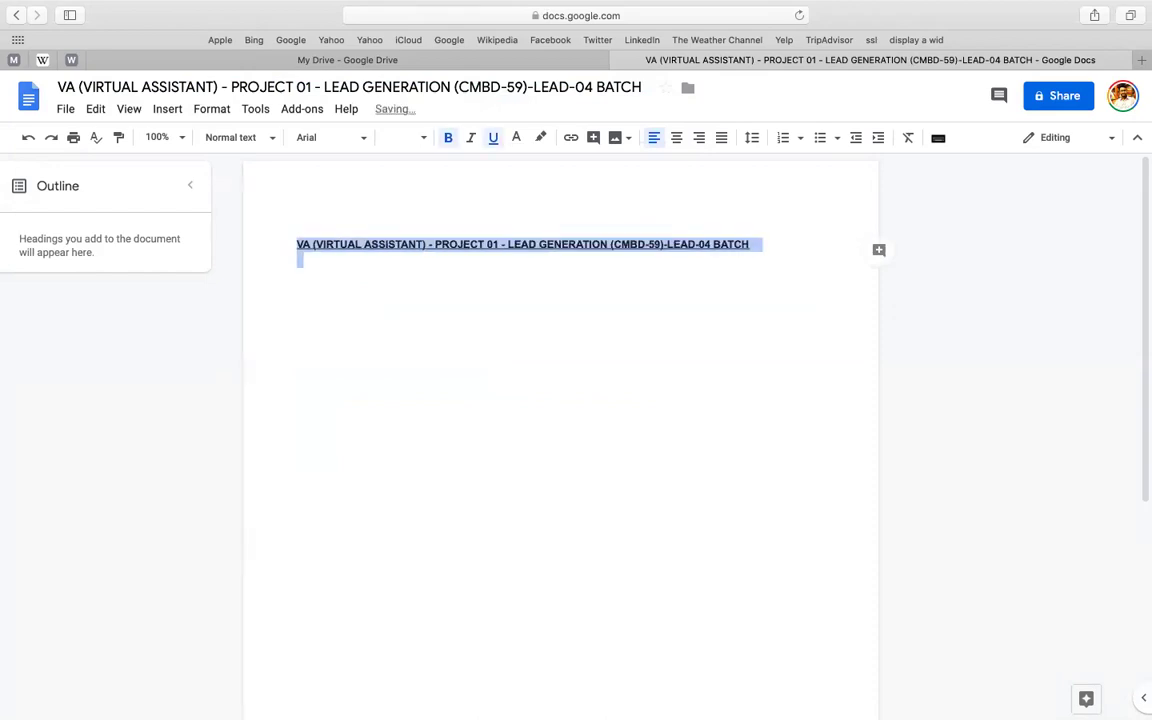
key(super+i)
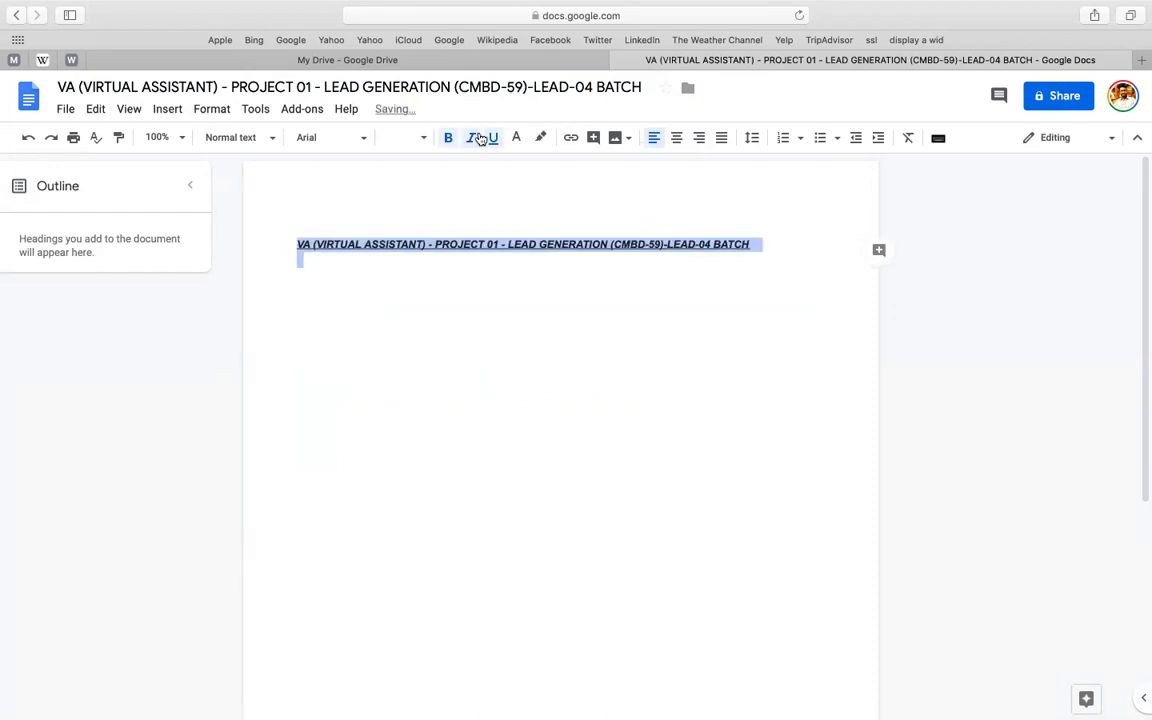
- Set the heading in Fira Sans at size 16
click(341, 146)
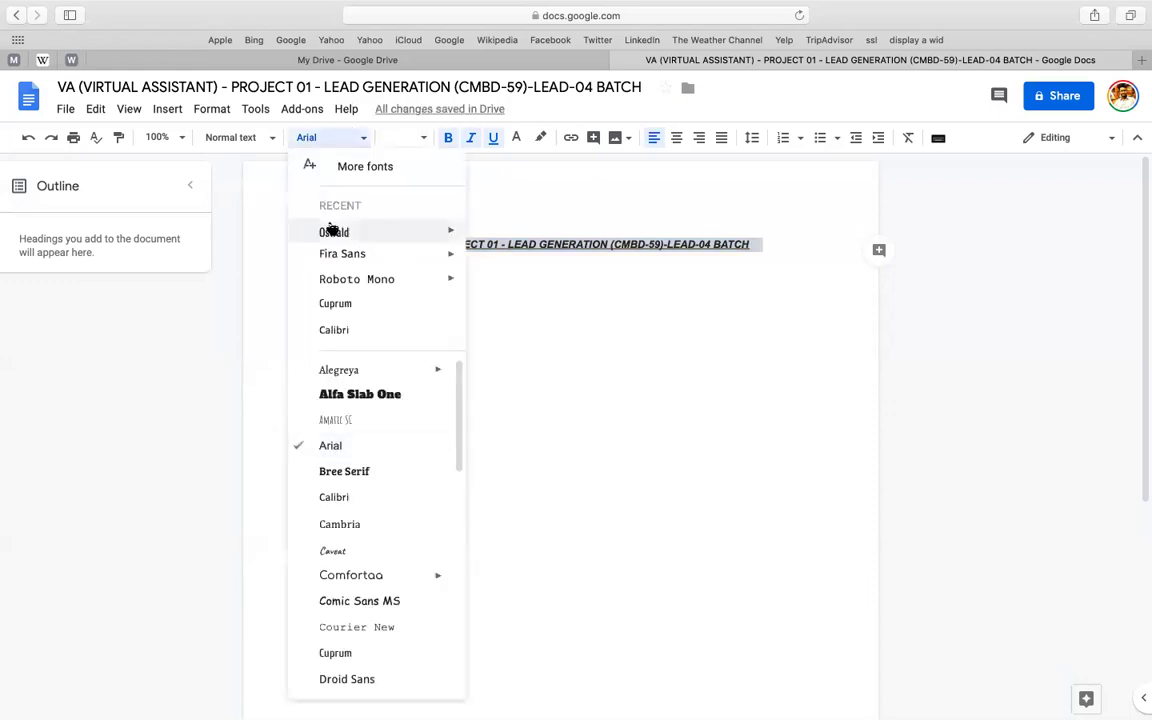
click(337, 256)
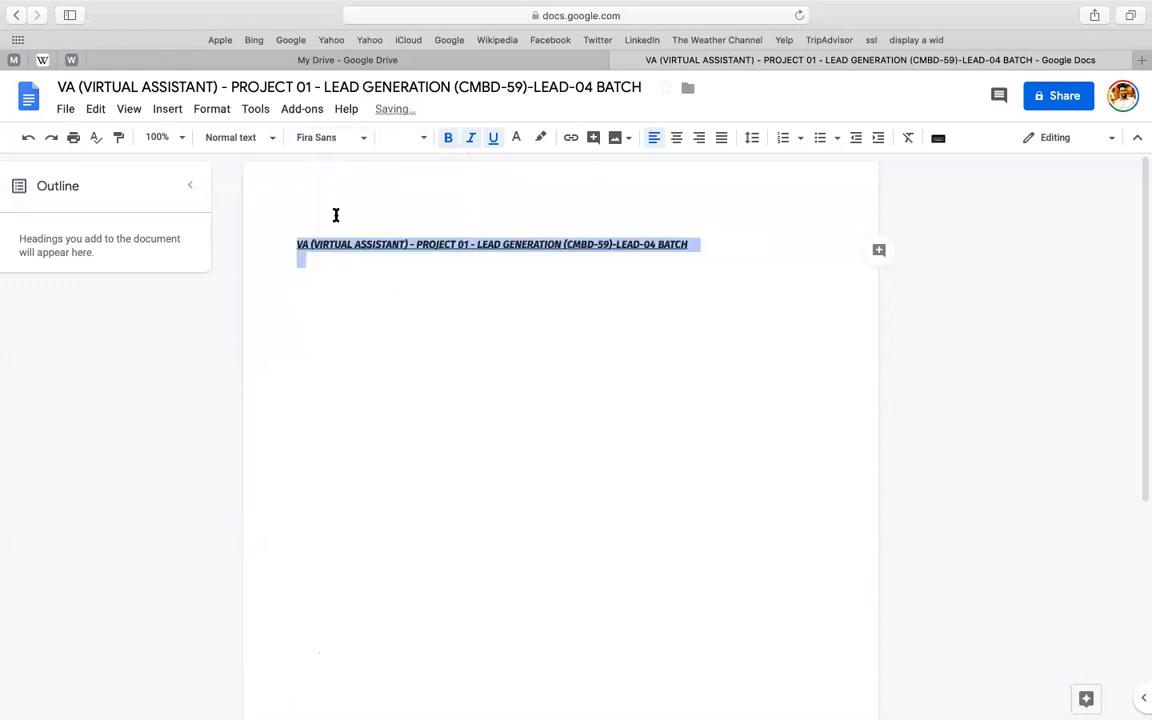
click(400, 137)
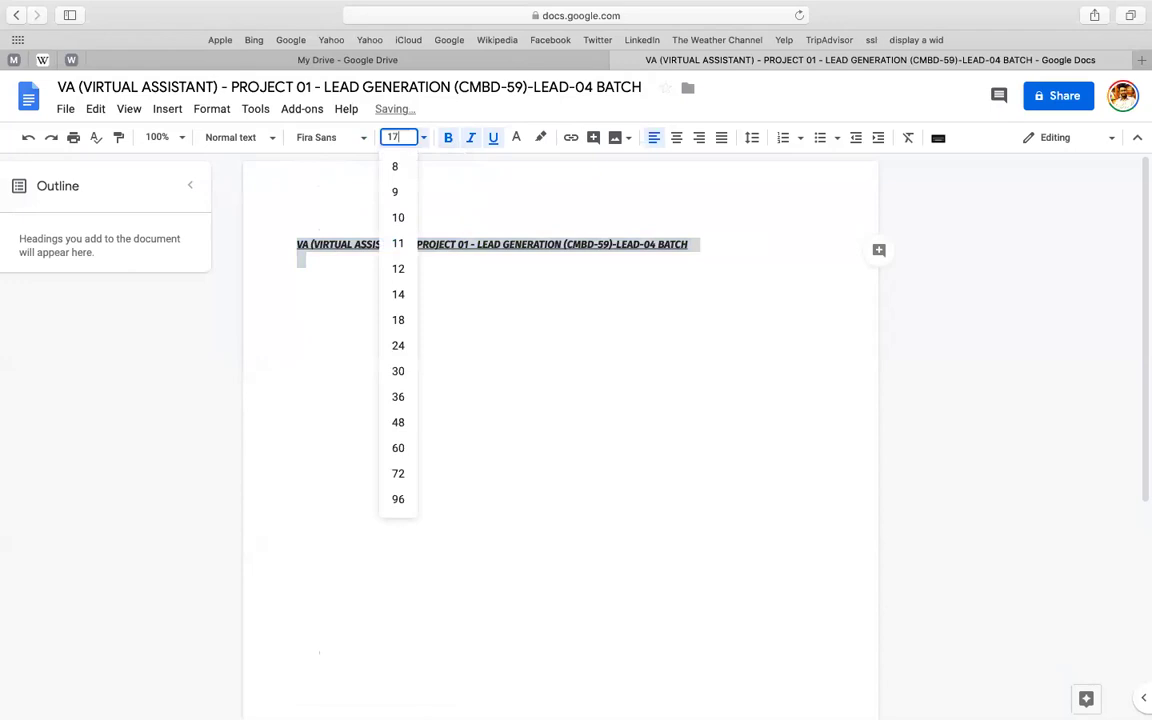
text(17)
key(Return)
click(400, 137)
text(16)
key(Return)
click(530, 267)
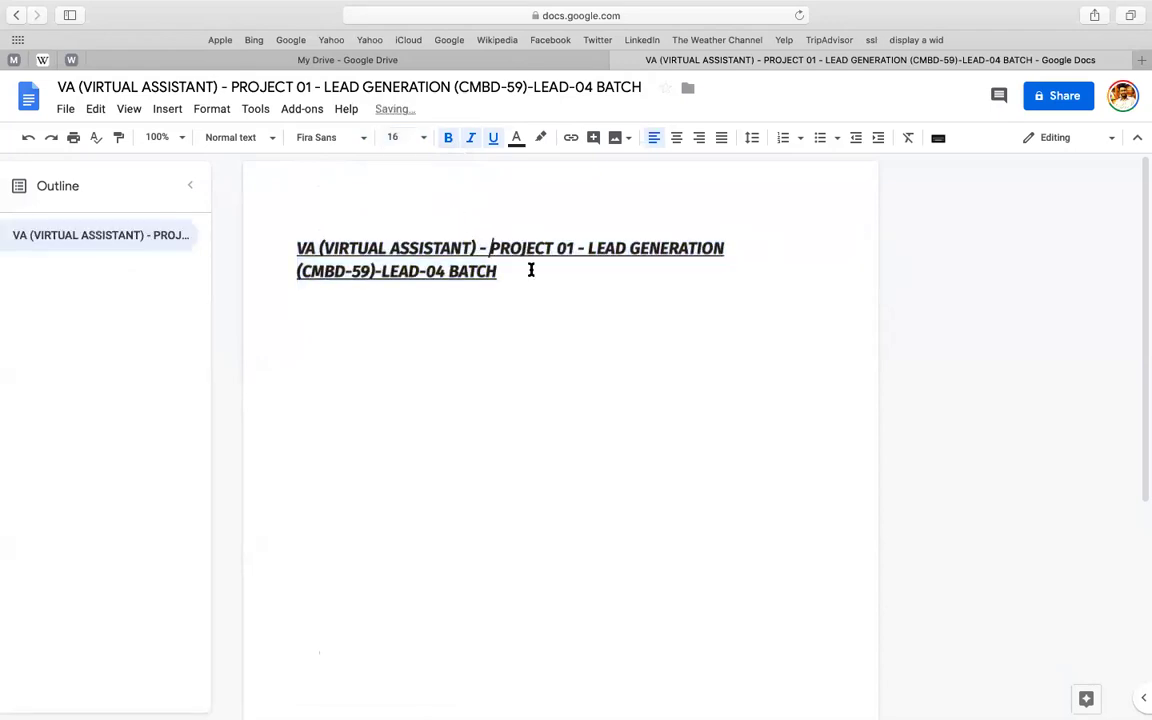
- Add a Fira Sans 16 line below and paste the Boise contact-list brief there
key(Return)
key(Return)
click(334, 141)
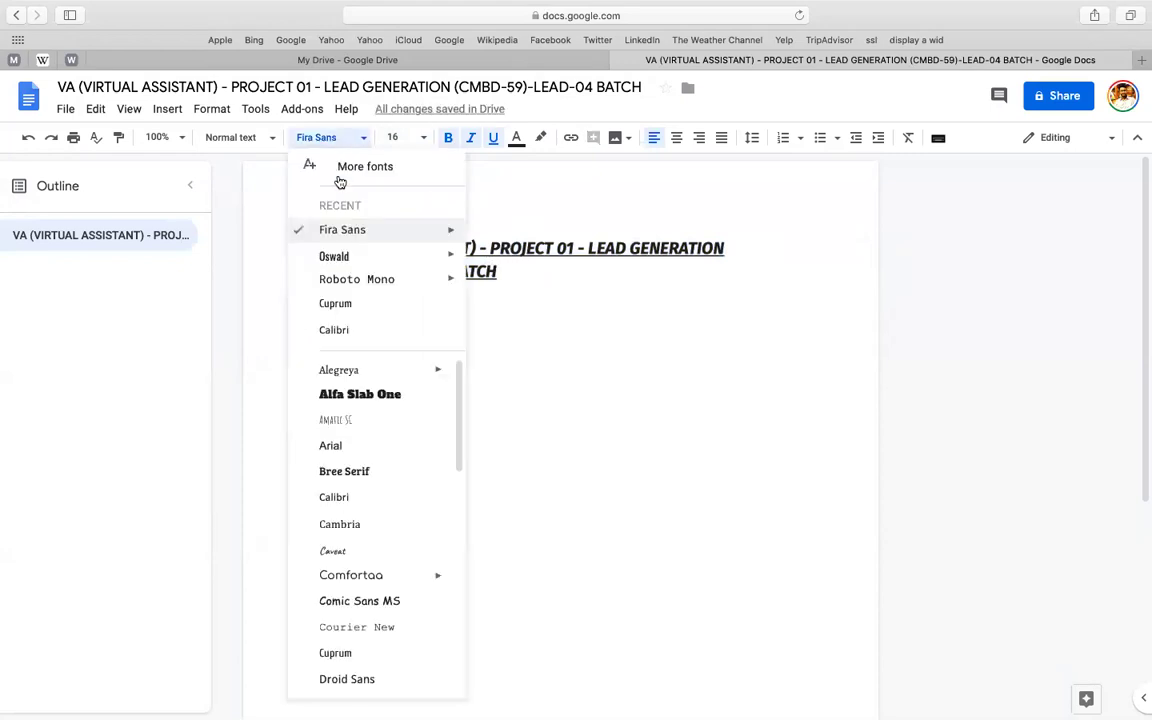
click(345, 228)
click(393, 137)
text(16)
key(Return)
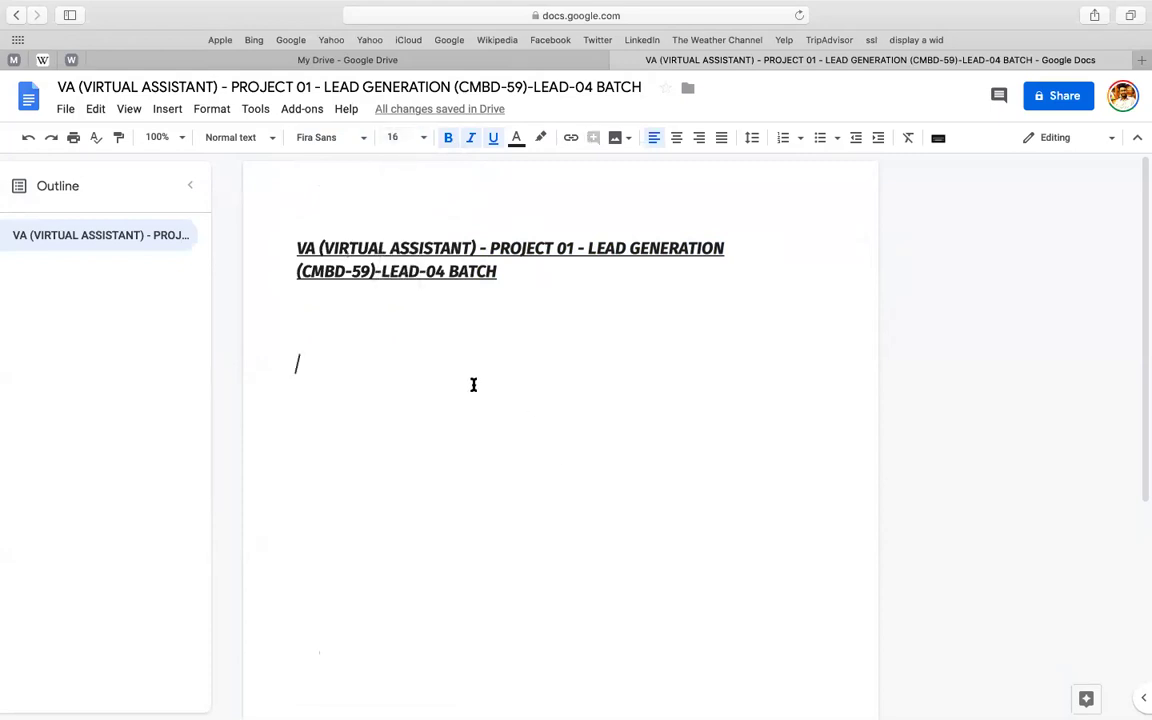
text(100 contact list for web design companies in Boise, Idaho, United States  Fields we want: • Company • URL • Email (we prefer general company emails, but you can provide an email address to a specific person if there is no generic company contact email) • Last name (If email is to a specific person) • First name (If email is to a specific person) • Position (If email is to a specific person) • Content writing offered already? (Need to look at company's list of services) • Phone • Street • City • State • Zip less)
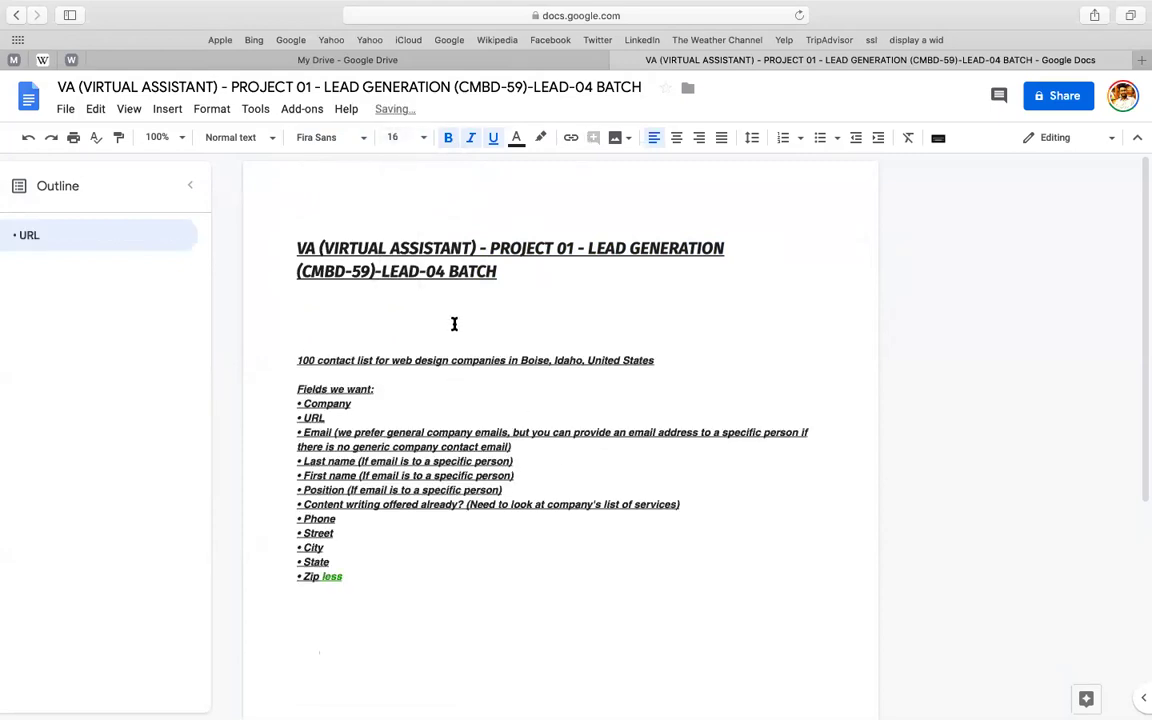
- Clear the bold and underline formatting from the pasted brief
click(353, 325)
key(cmd+shift+Down)
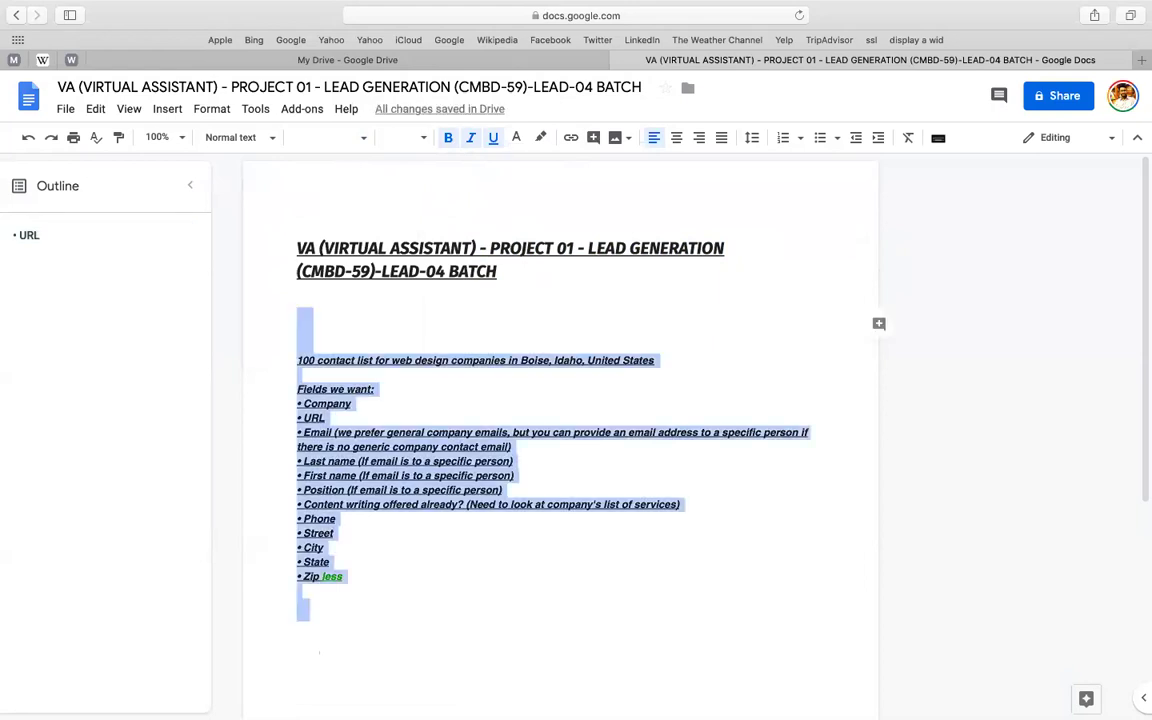
key(cmd+backslash)
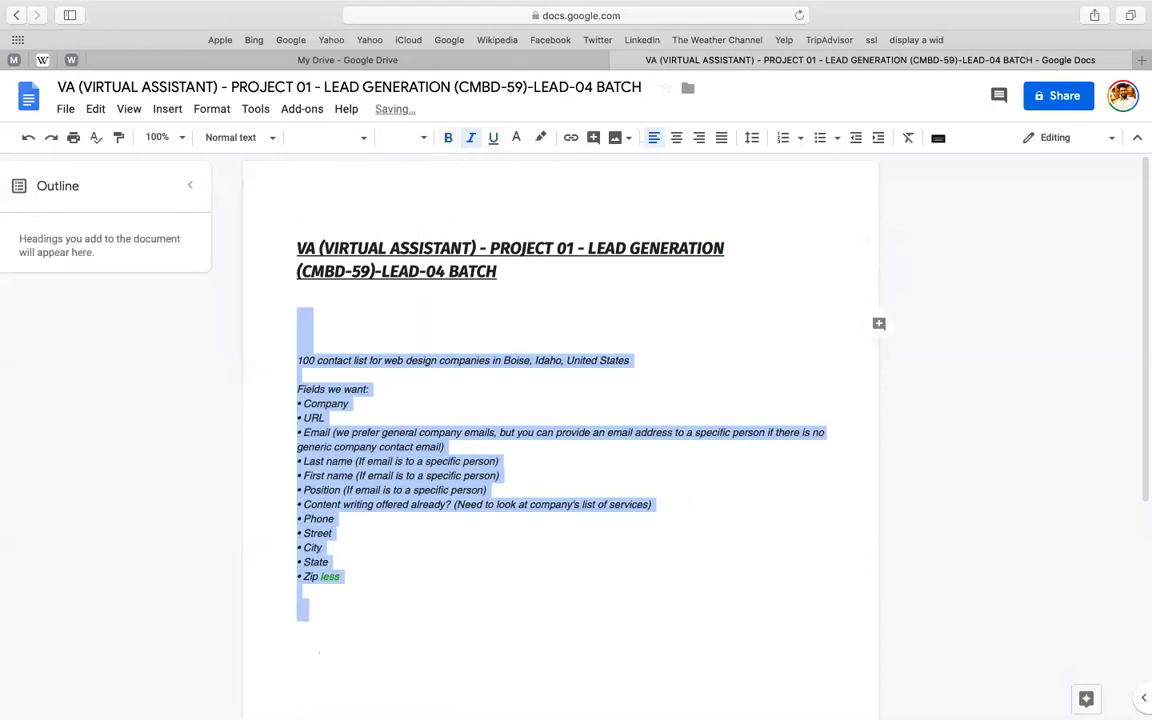
click(384, 360)
- Add 'FIND : 100 LEADS (5 LEADS EACH) - TIME:' above the contact-list sentence
click(291, 360)
text(FIND : )
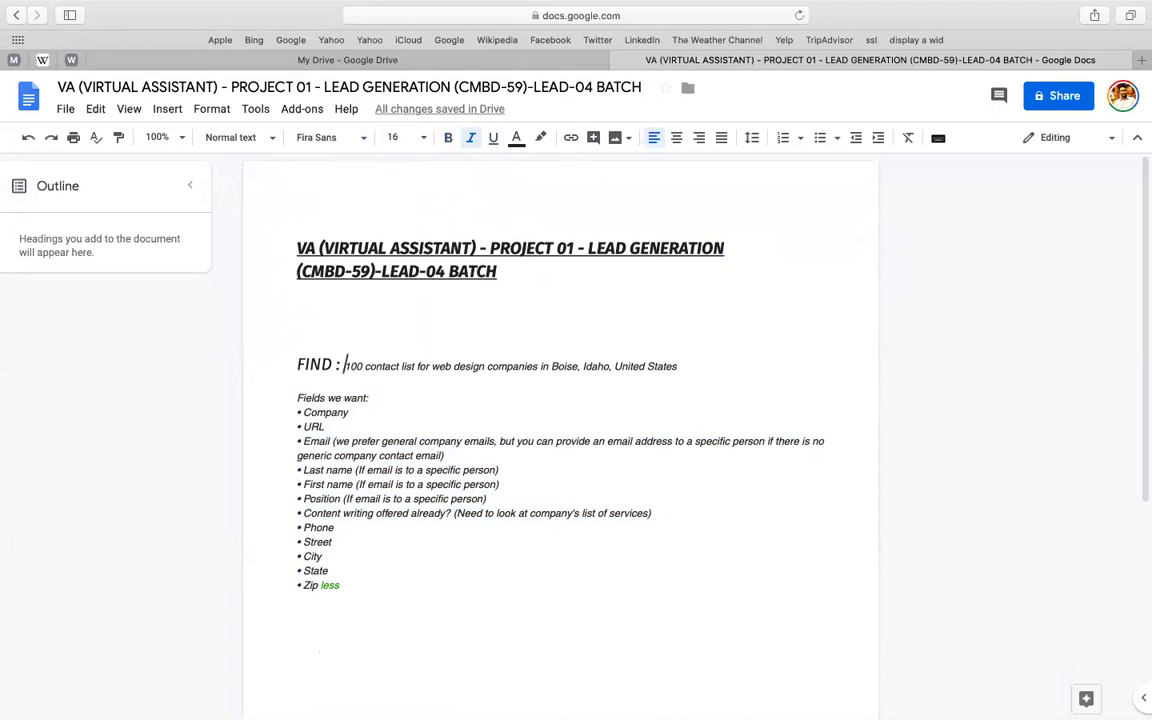
text( 100 LEADS)
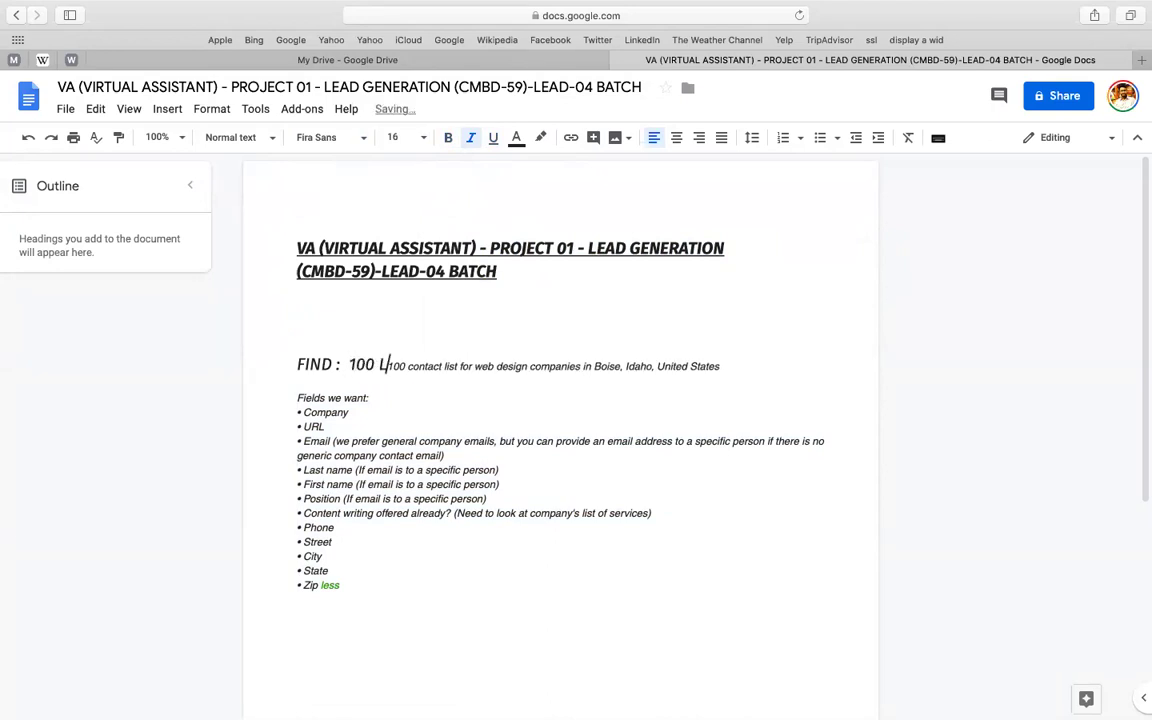
key(Return)
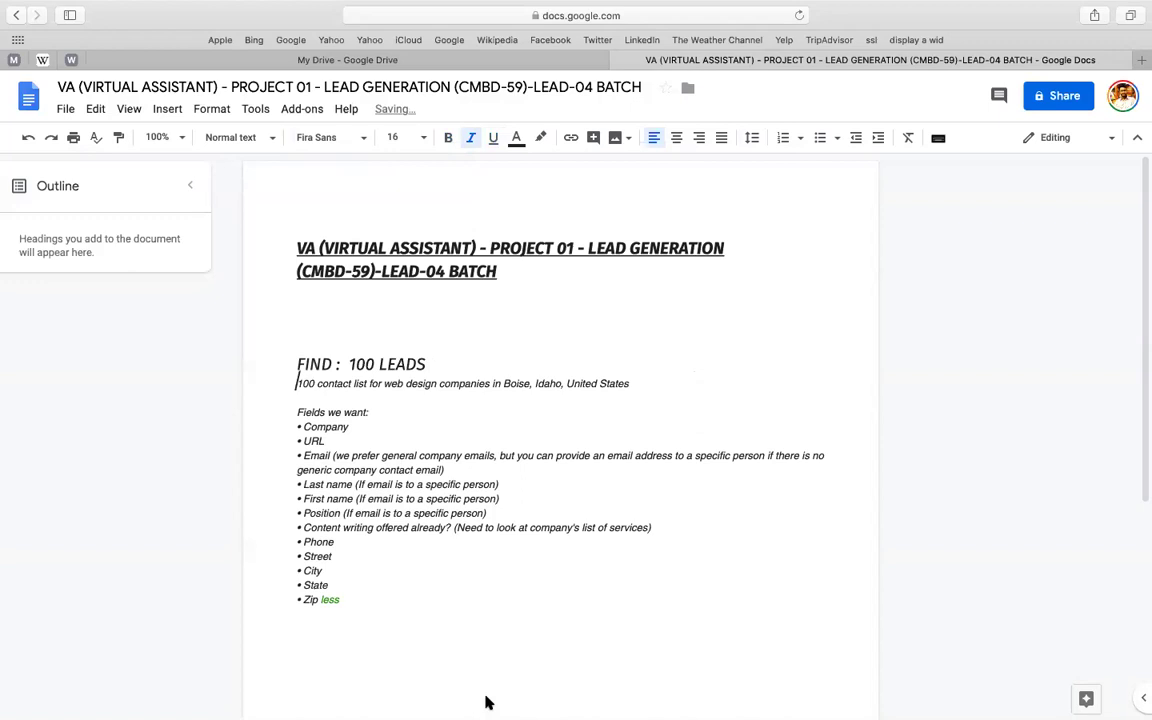
click(566, 370)
text((4)
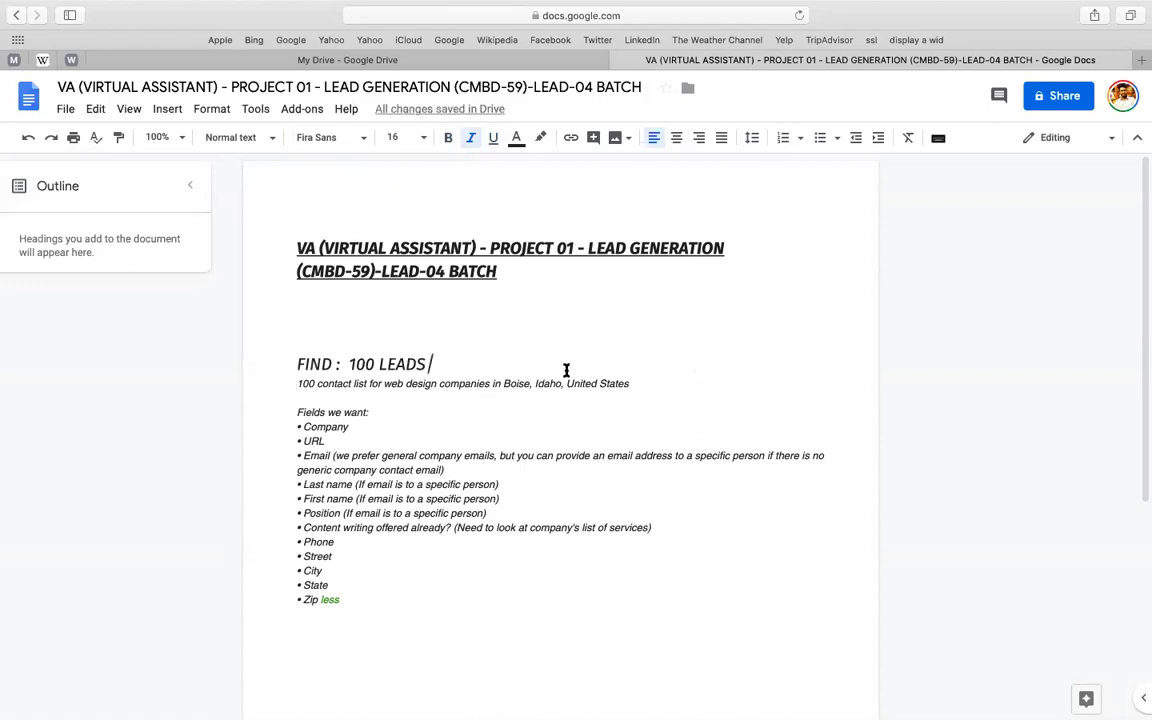
text(5)
key(BackSpace)
key(BackSpace)
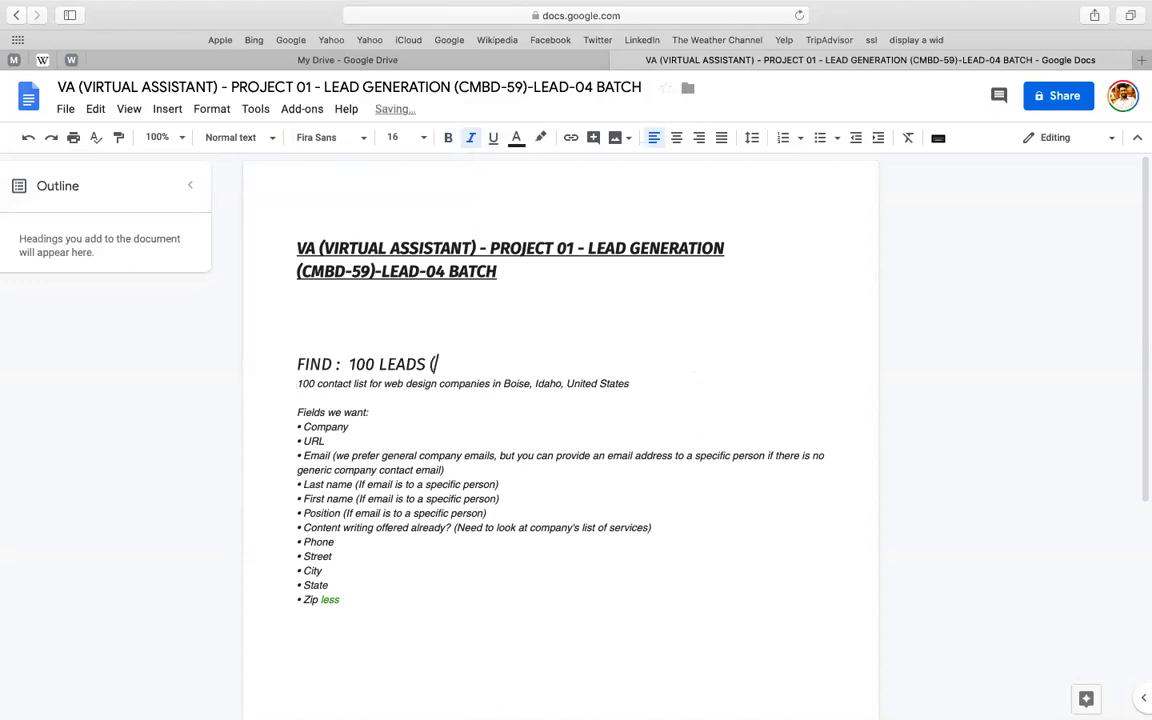
text(5 LEADS EACH))
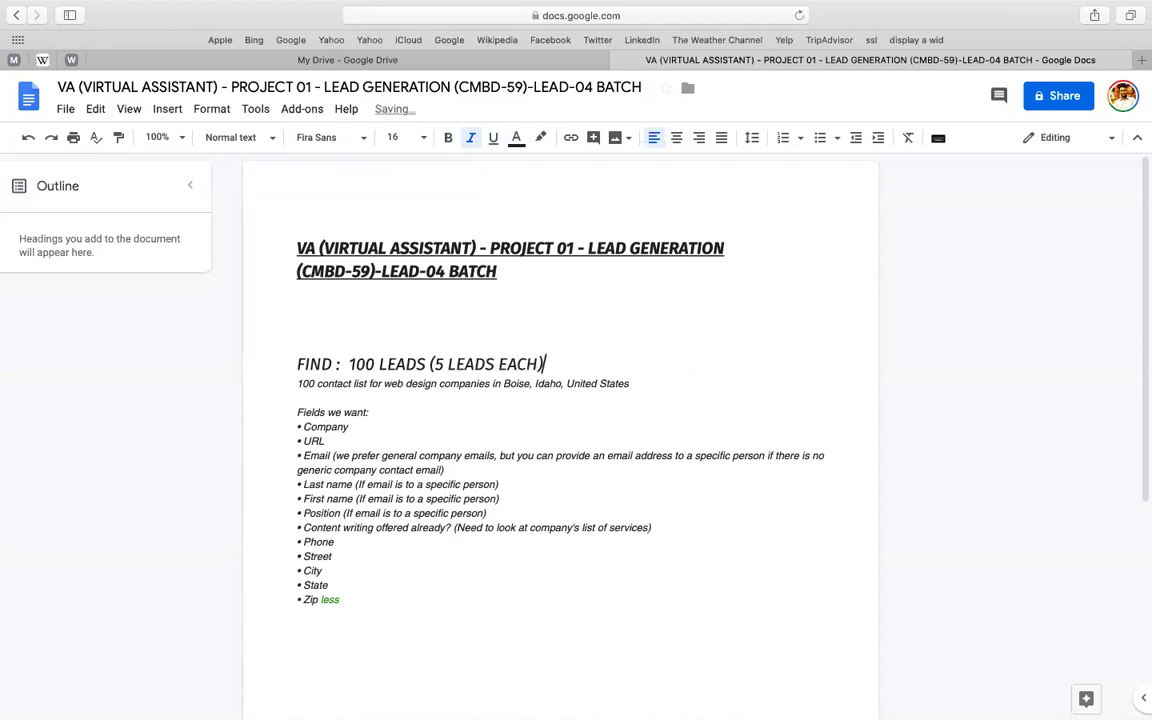
text( - TIMEL)
key(BackSpace)
text(:)
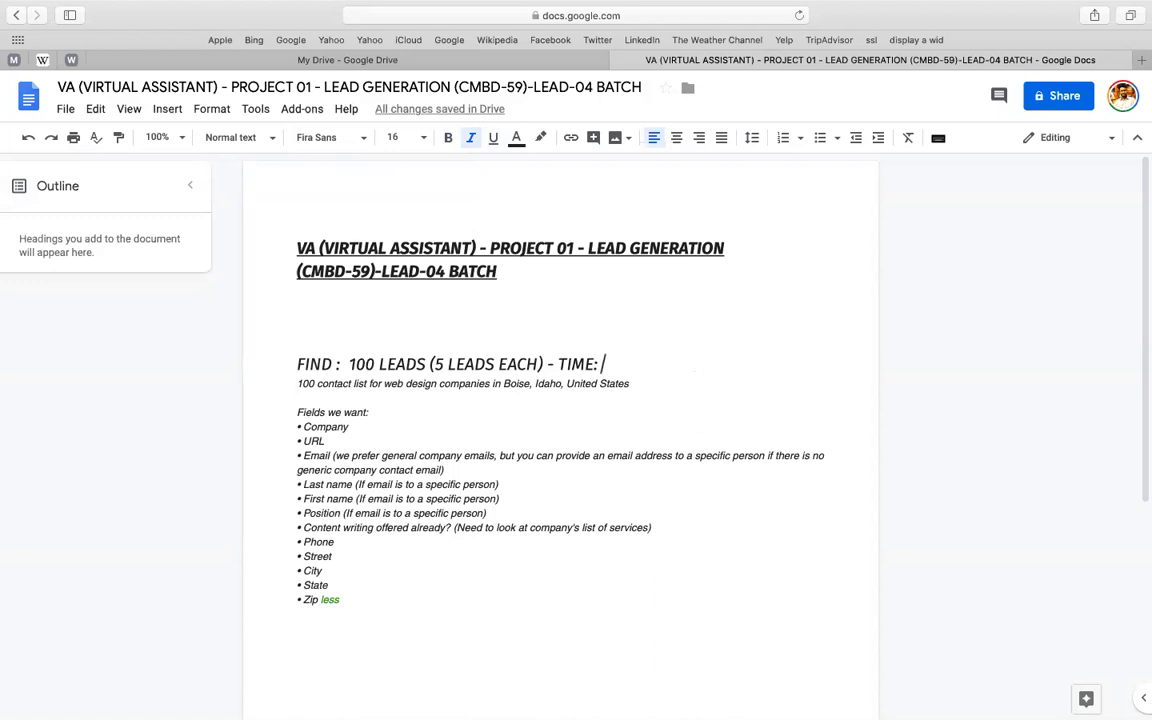
key(Return)
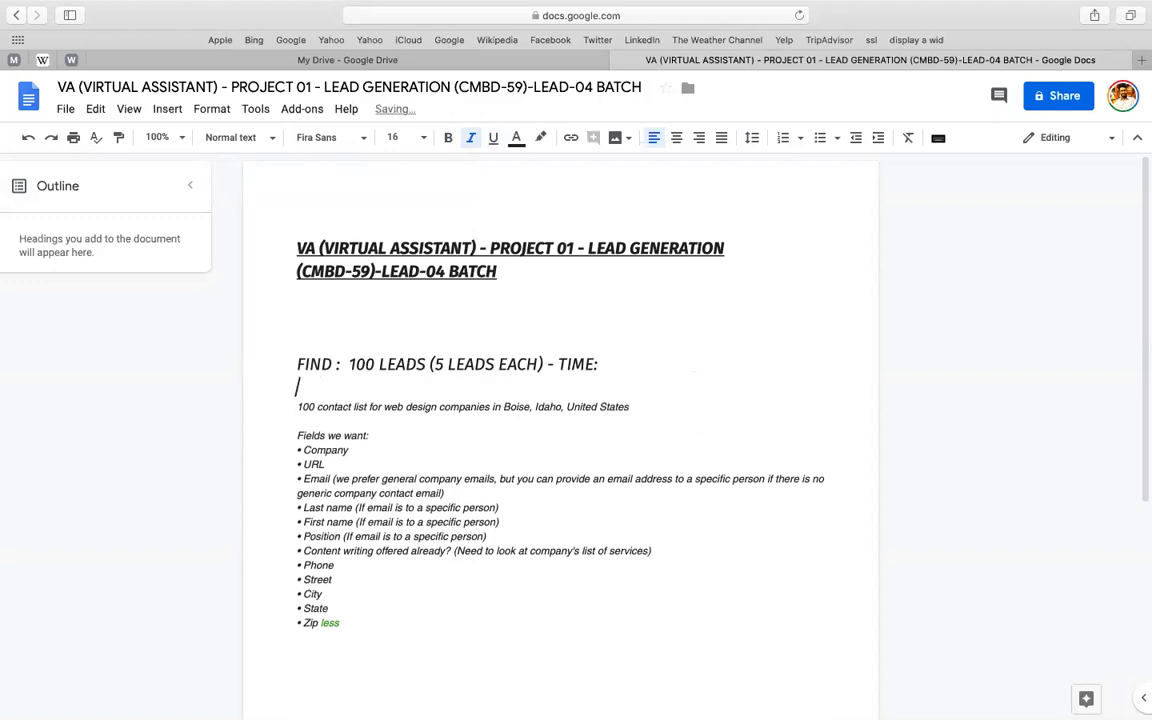
key(BackSpace)
- Put 'TIME: 15 MINTS TO GET 5 LEADS' on its own line
click(553, 363)
key(BackSpace)
key(Return)
key(Right)
key(Right)
key(Right)
key(Right)
key(Right)
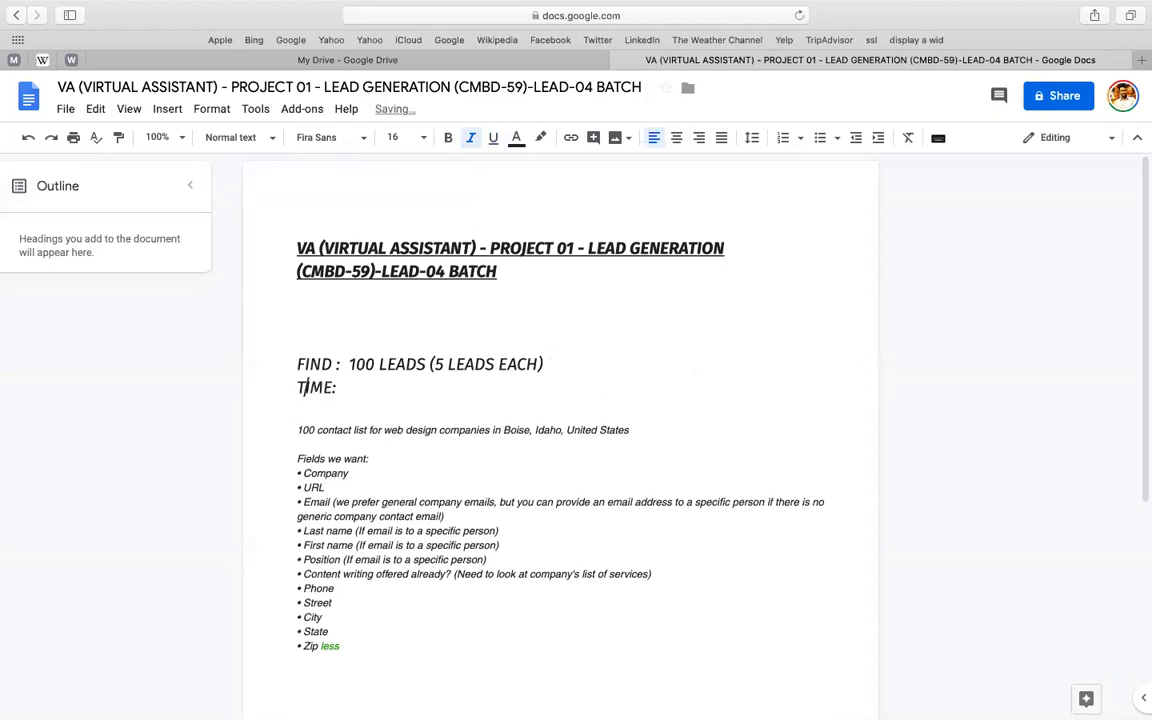
text(15 MINTS TO GET 5 LEAS)
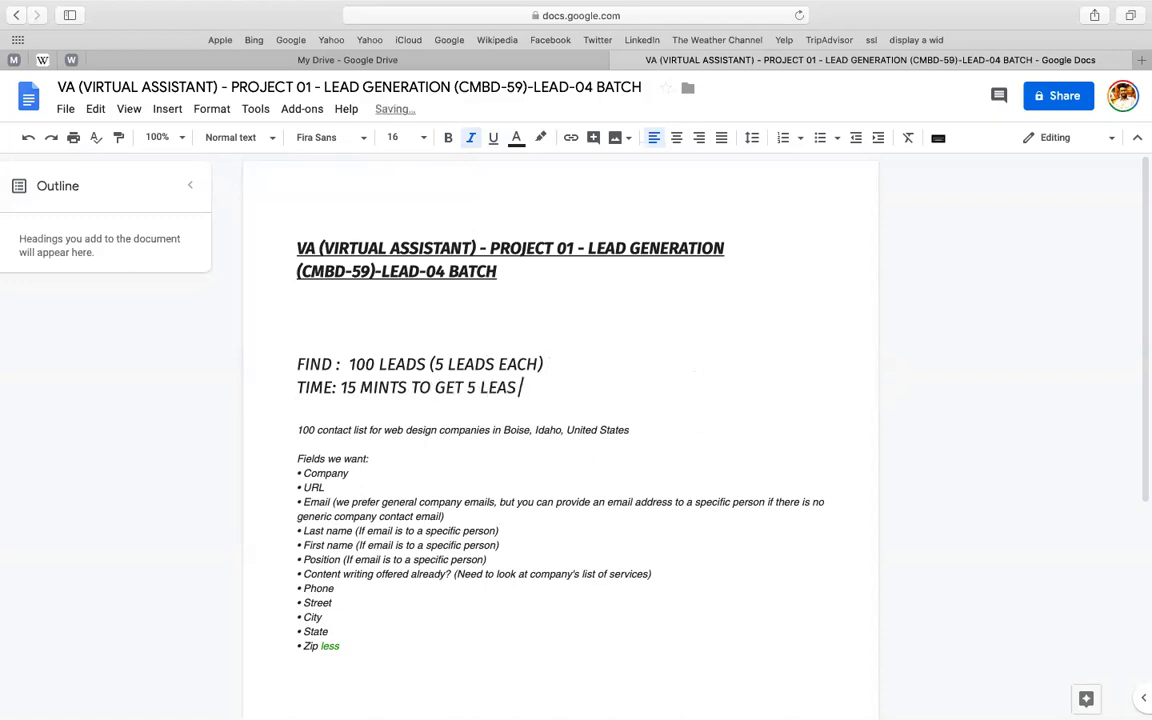
key(BackSpace)
text(DS)
key(Return)
- Add 'PER LEAD : 3 MINTS TIME ALLOCATE' and an equals-sign divider below
text(PER )
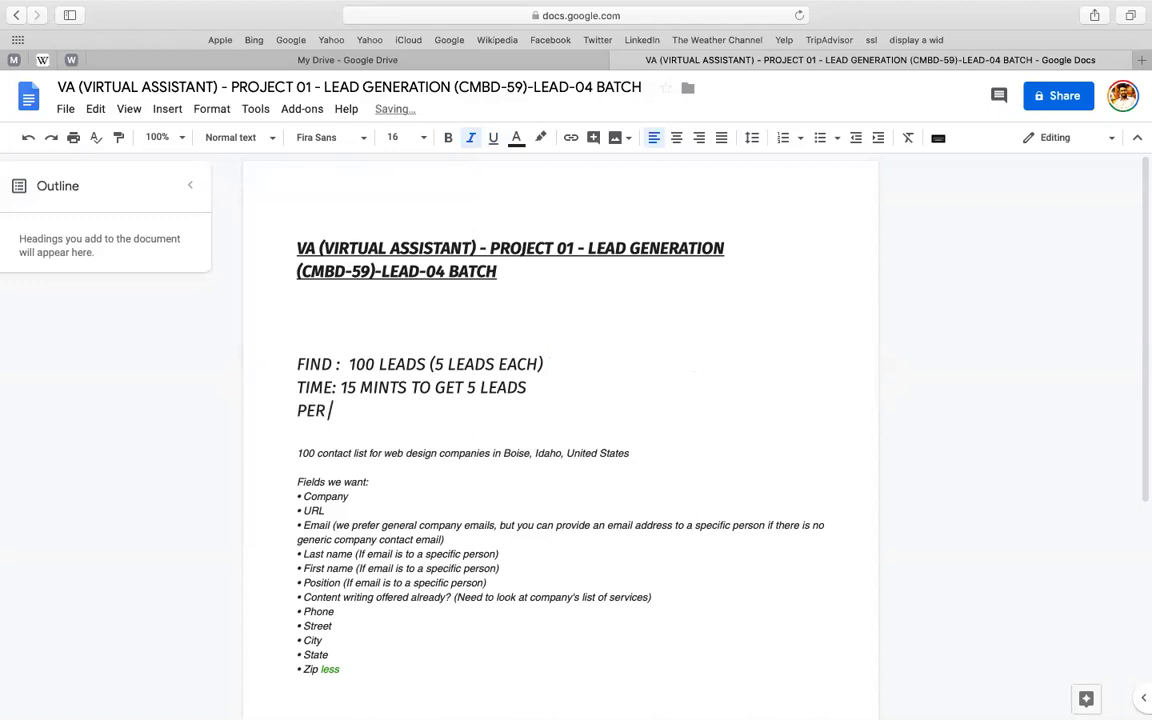
text(LEAD : 3 L)
key(BackSpace)
text(MINTS)
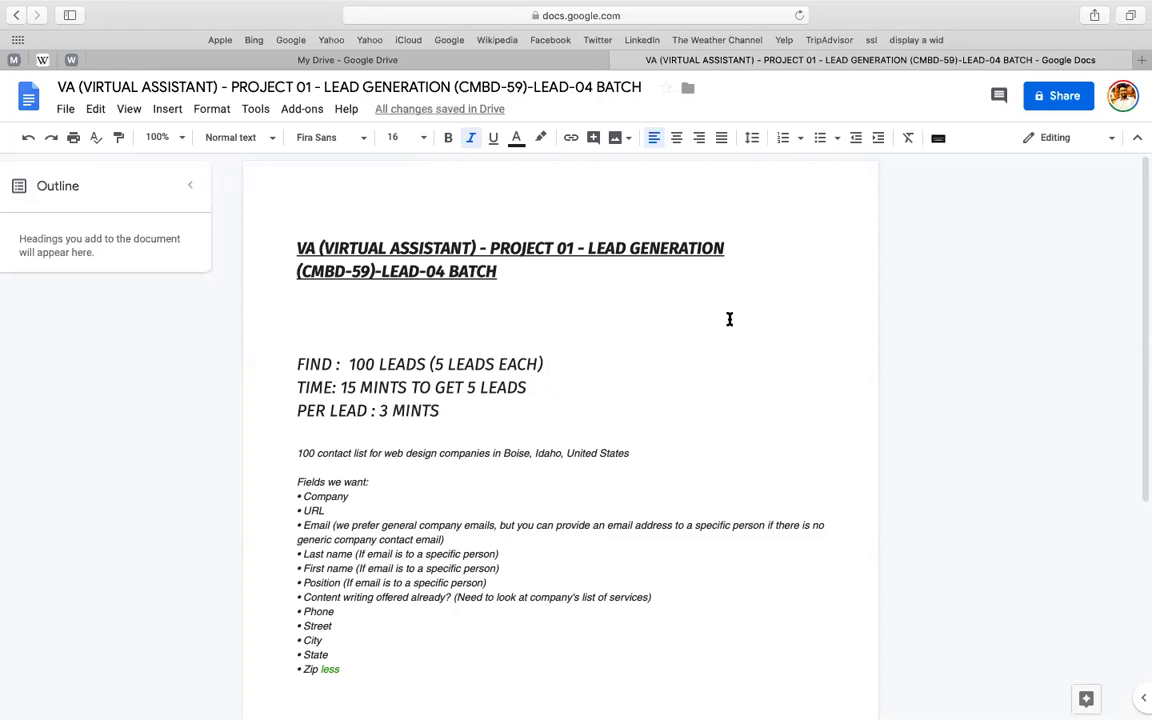
text( TIME ALLOWCATE)
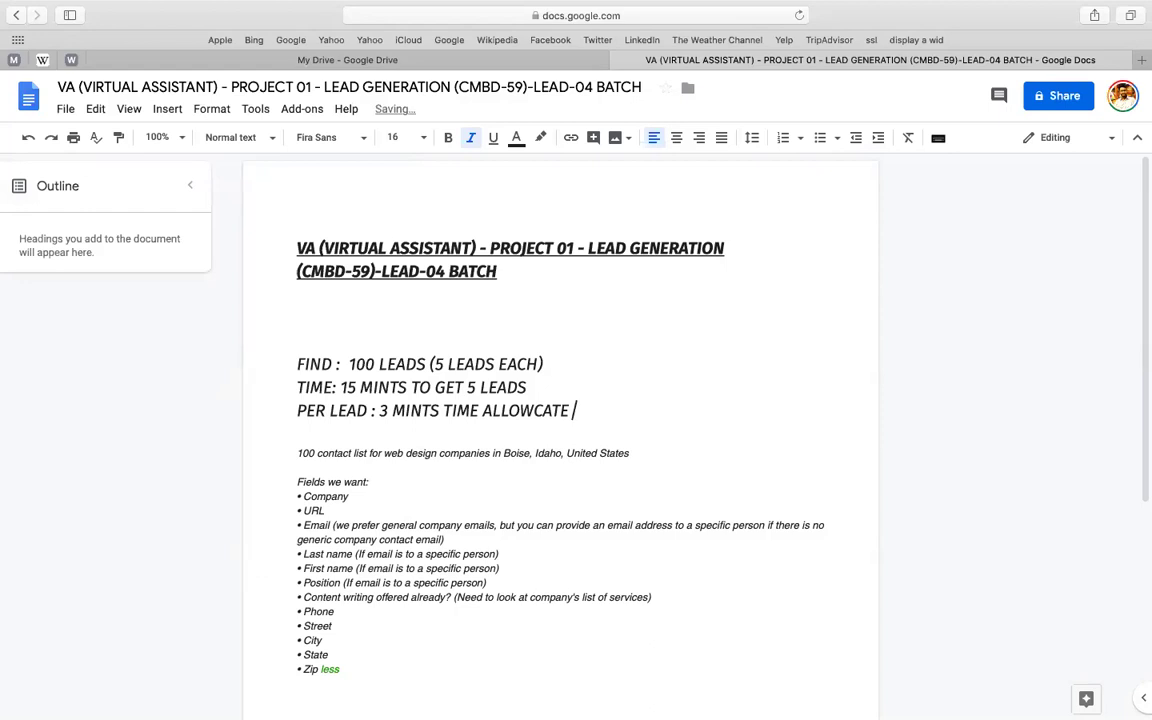
key(Return)
text(======================================)
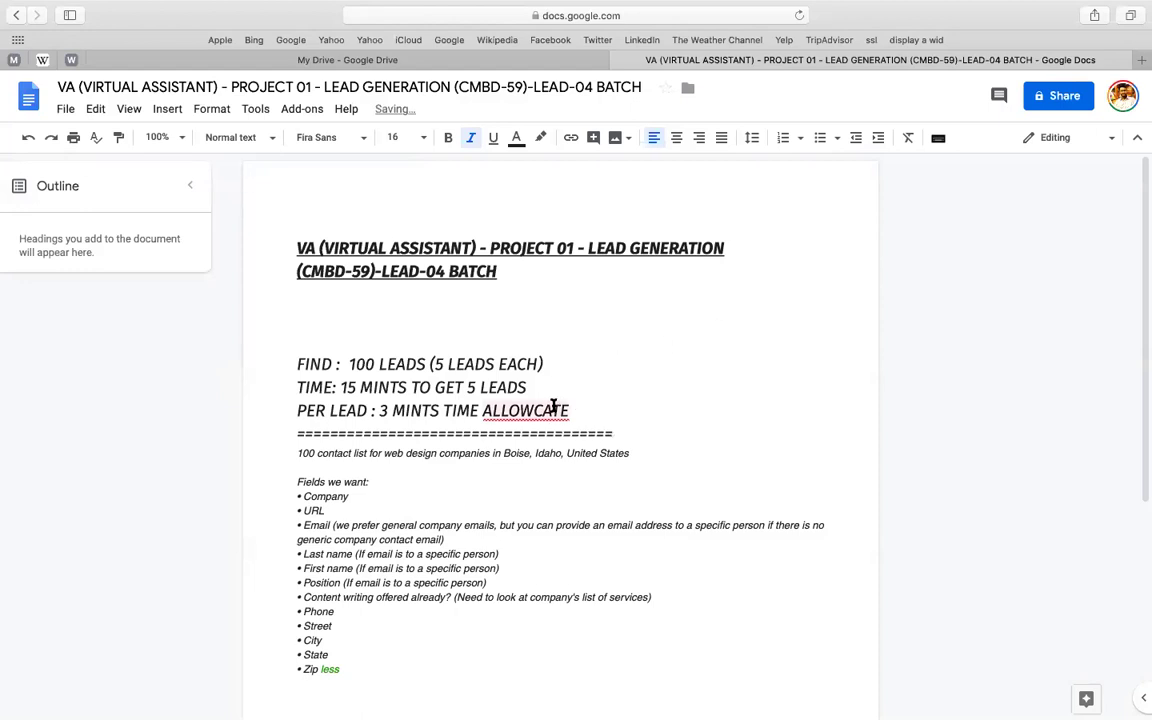
right_click(555, 407)
click(594, 446)
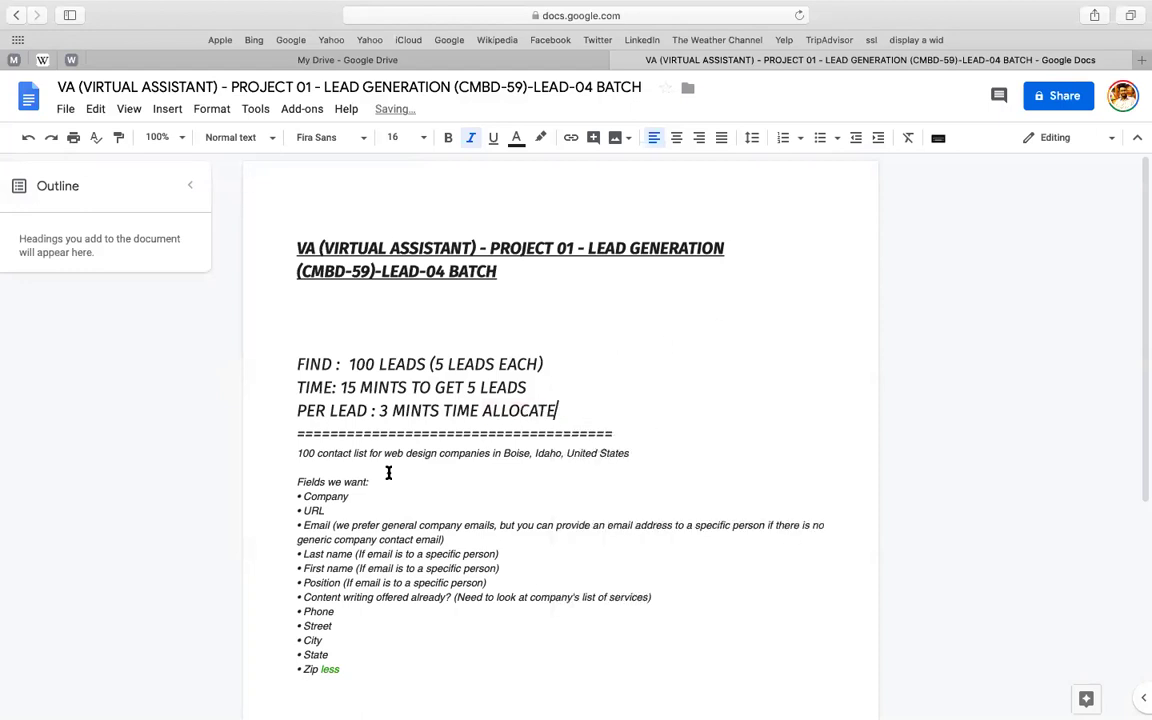
- Make the Boise contact-list line bold Oswald
triple_click(345, 453)
click(345, 453)
click(254, 456)
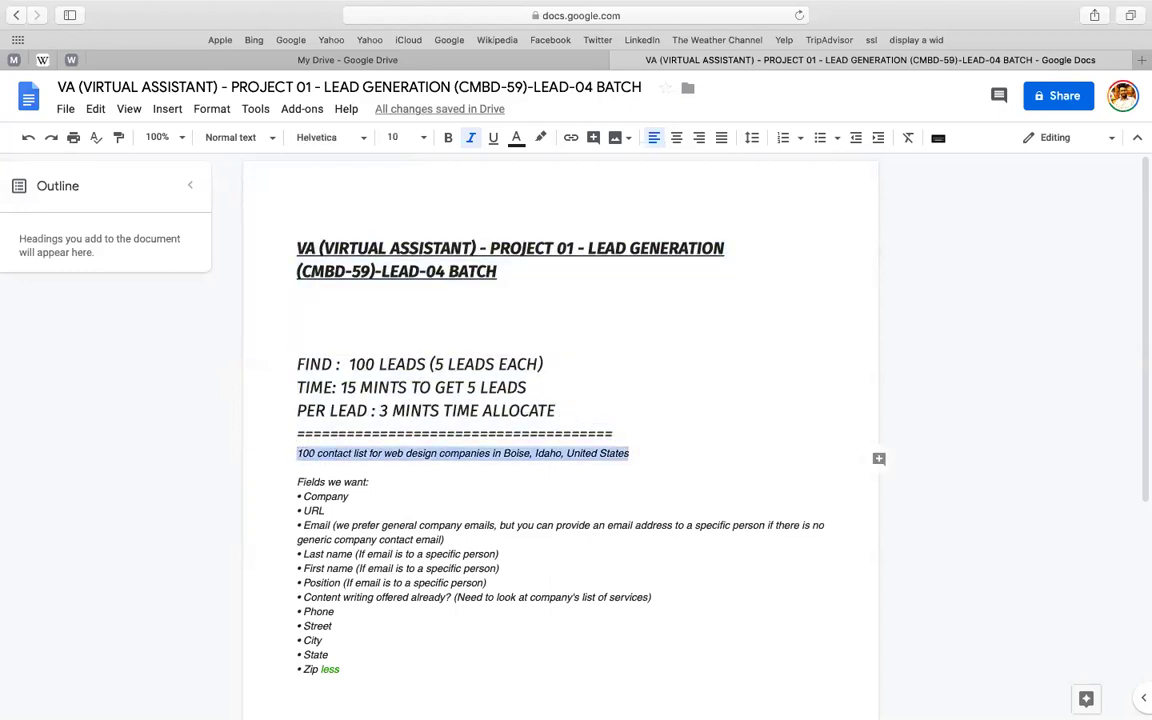
key(super+b)
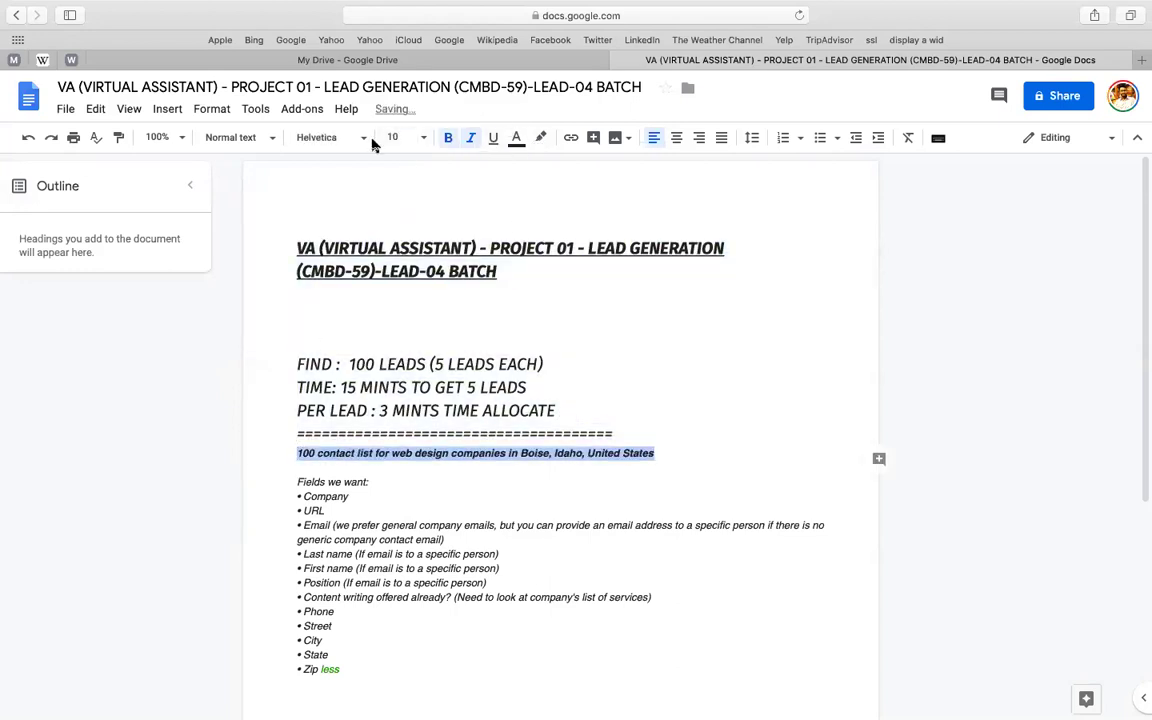
click(332, 137)
click(350, 258)
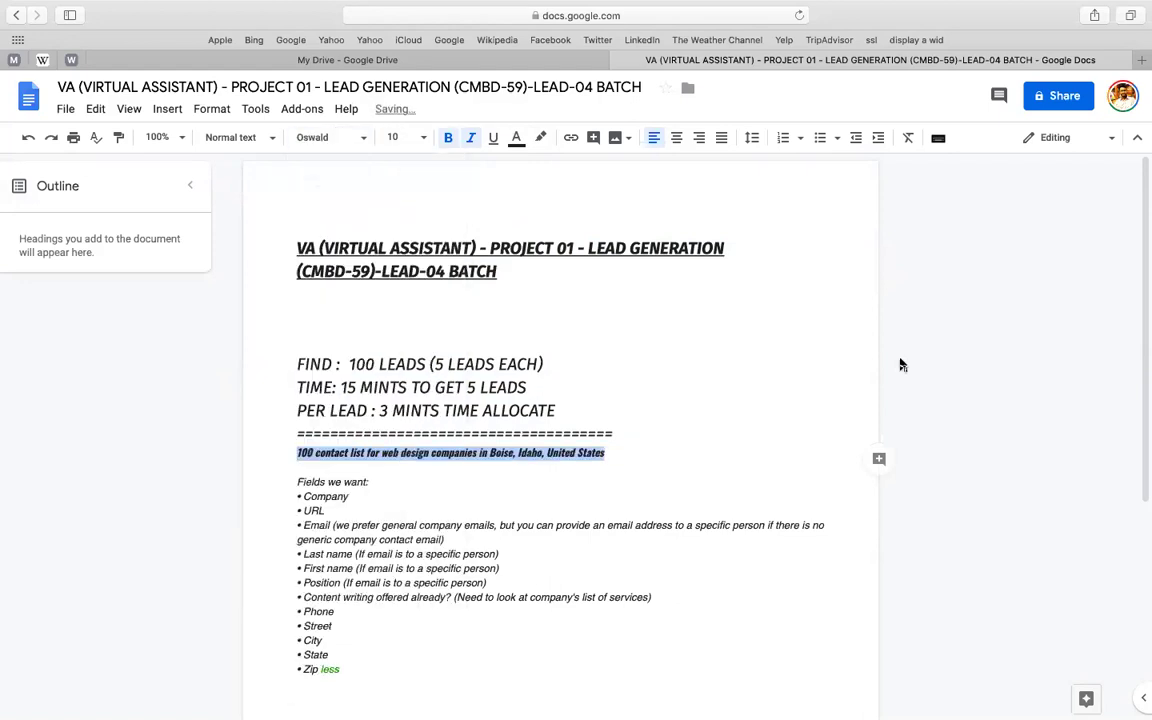
- Set that line to 14 pt dark green, then select the words 'web design'
scroll(610, 400, down, 2)
click(392, 137)
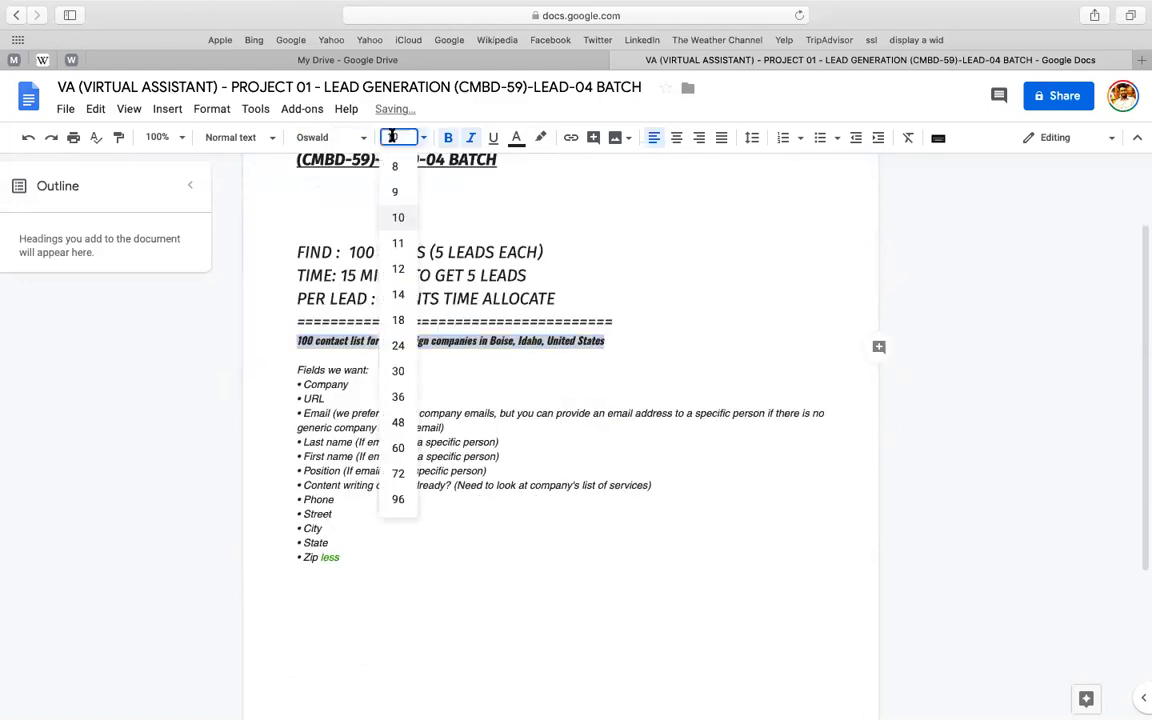
text(14)
key(Return)
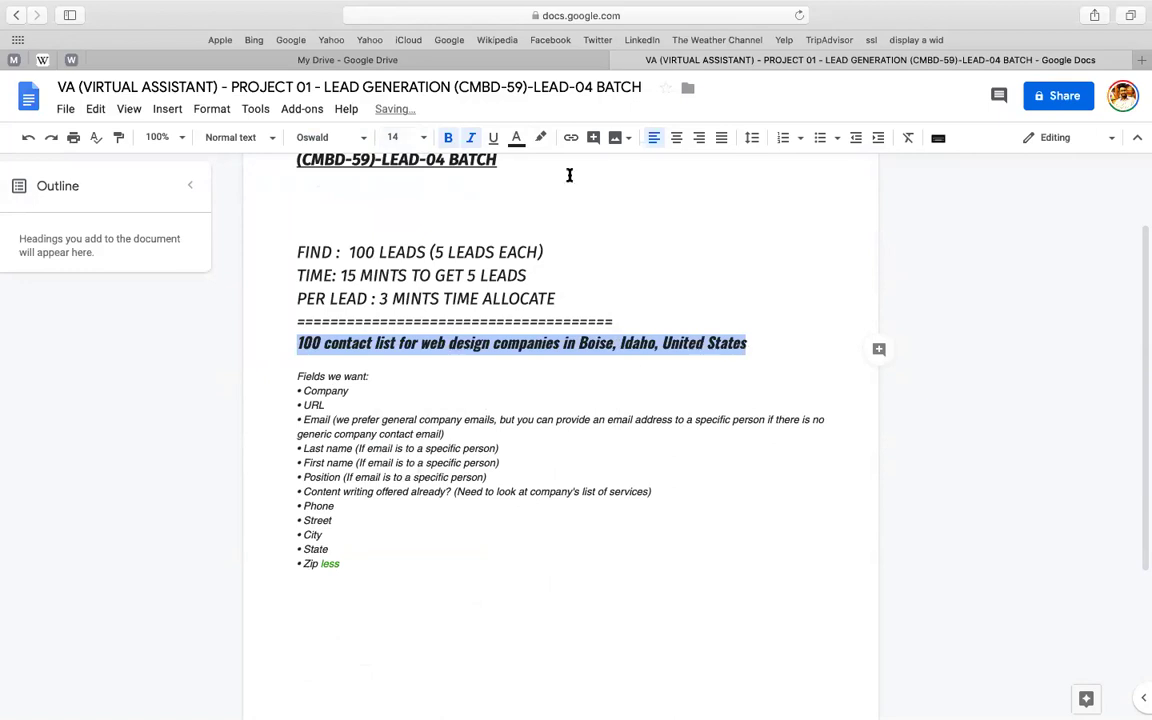
click(516, 139)
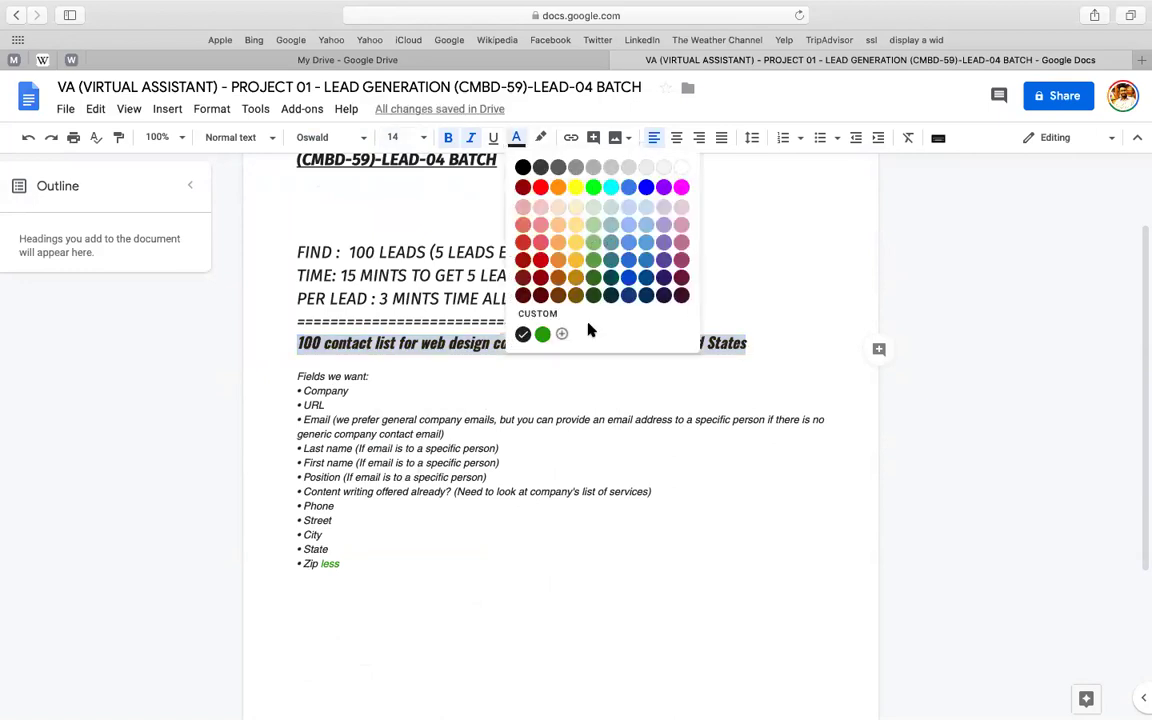
click(594, 262)
click(351, 343)
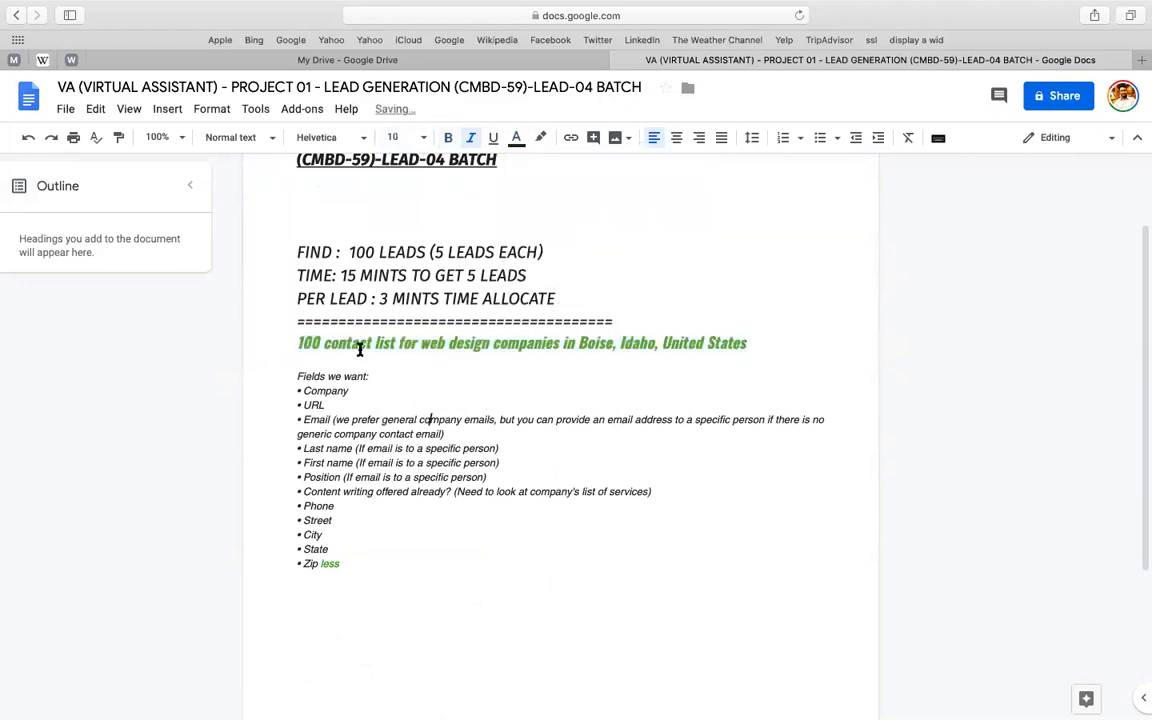
drag(421, 343, 489, 343)
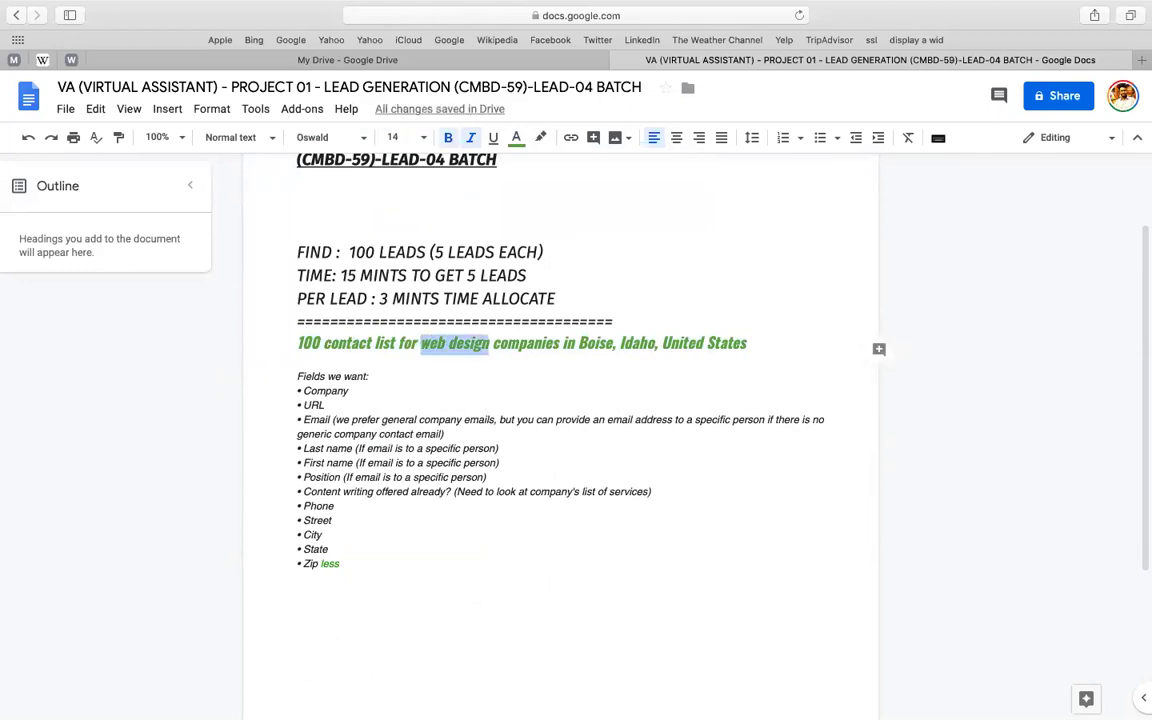
- Open Google Translate in a new tab with Bengali as the source language
click(1143, 60)
text(TRANSLATE.G)
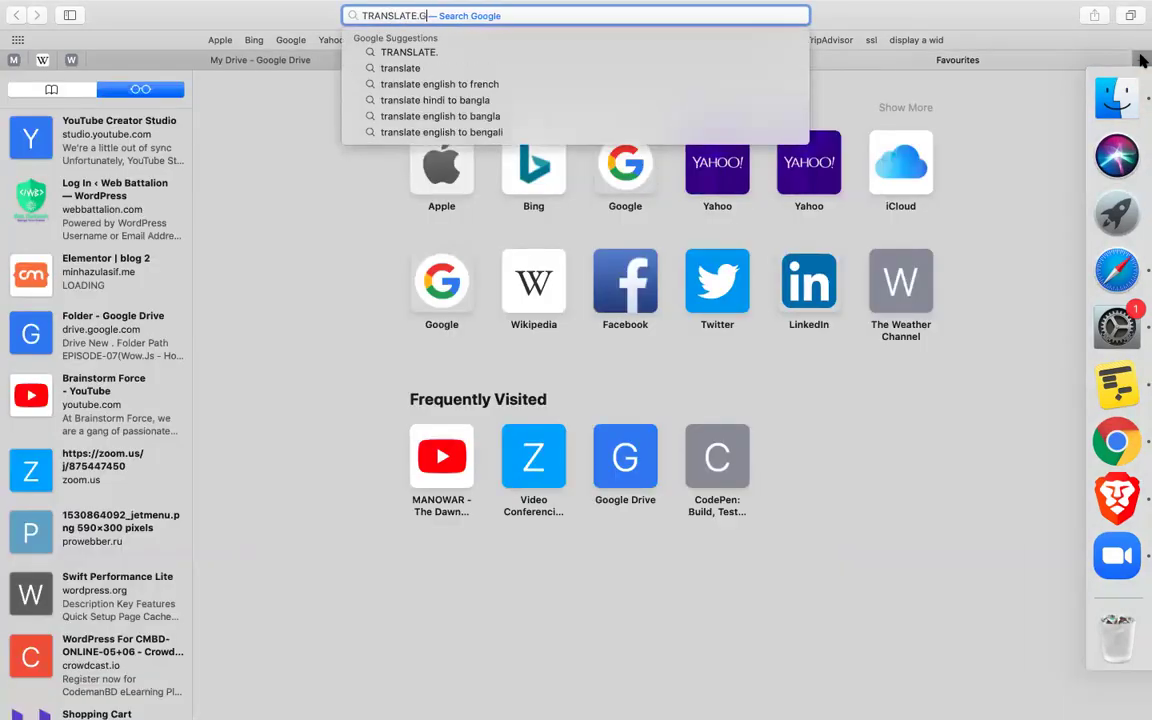
text(OOGLE.COM)
key(Return)
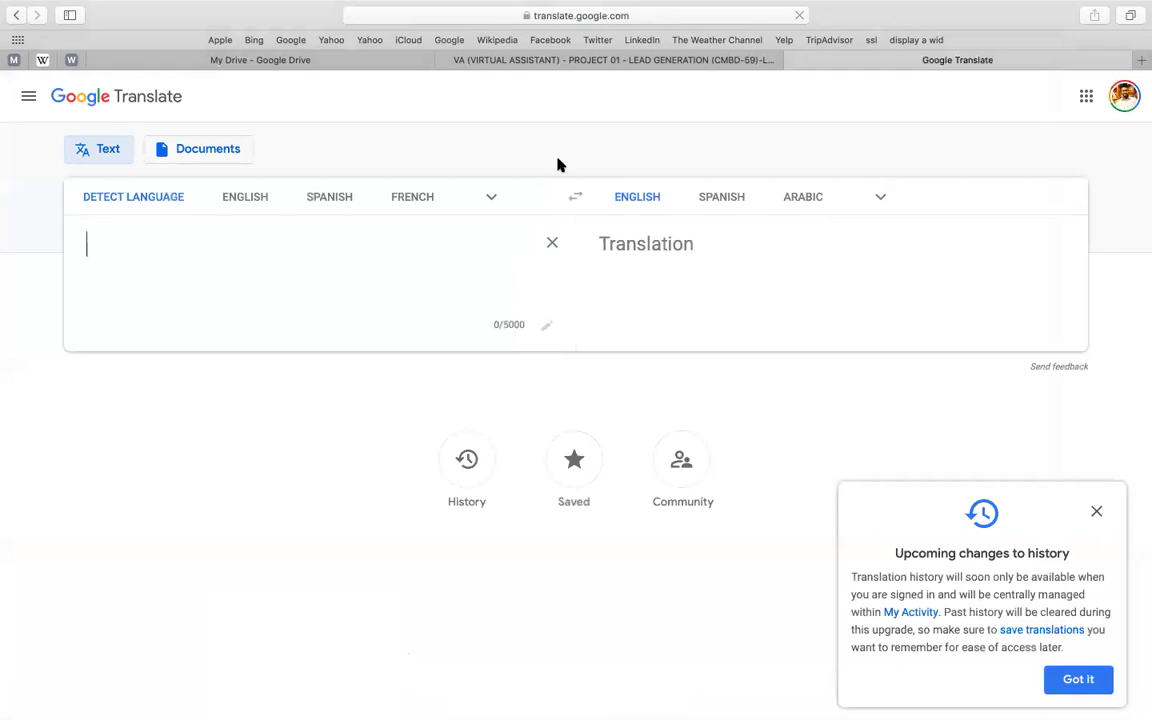
click(491, 197)
text(BEN)
key(Down)
key(Return)
- Enter পুদিনা পাতা (PUDINA PATA) as the Bengali source text
text(P)
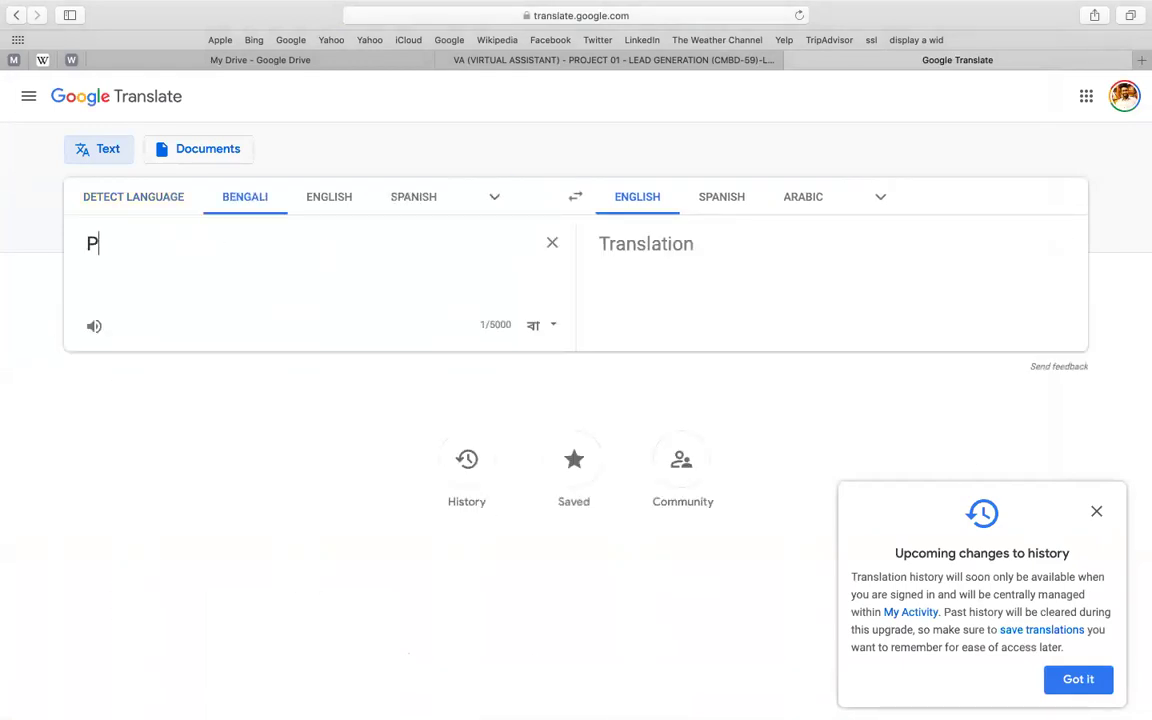
text(UDINA)
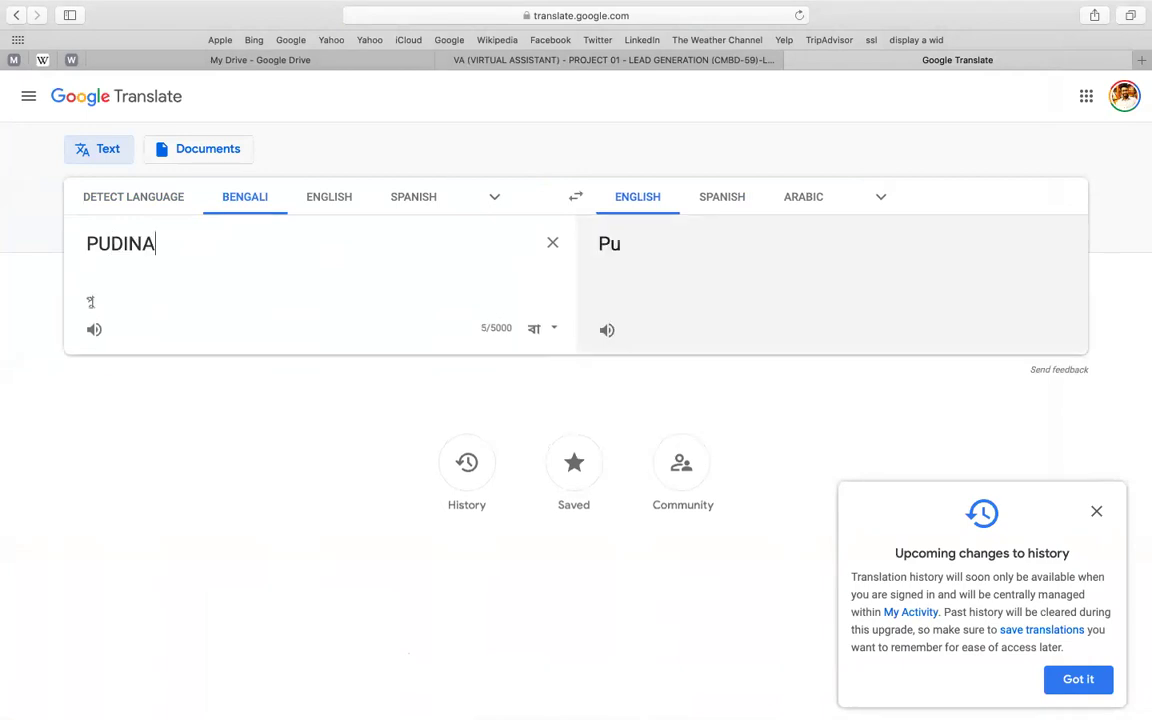
text( PATA)
key(Return)
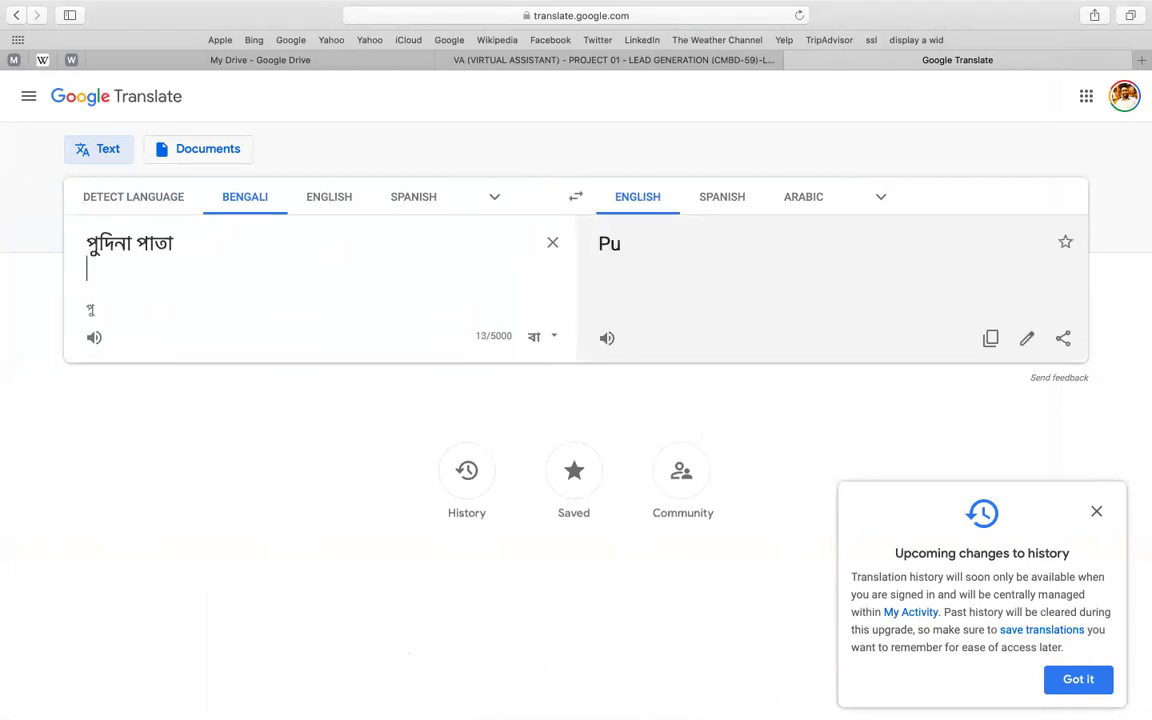
key(BackSpace)
text(SUPP)
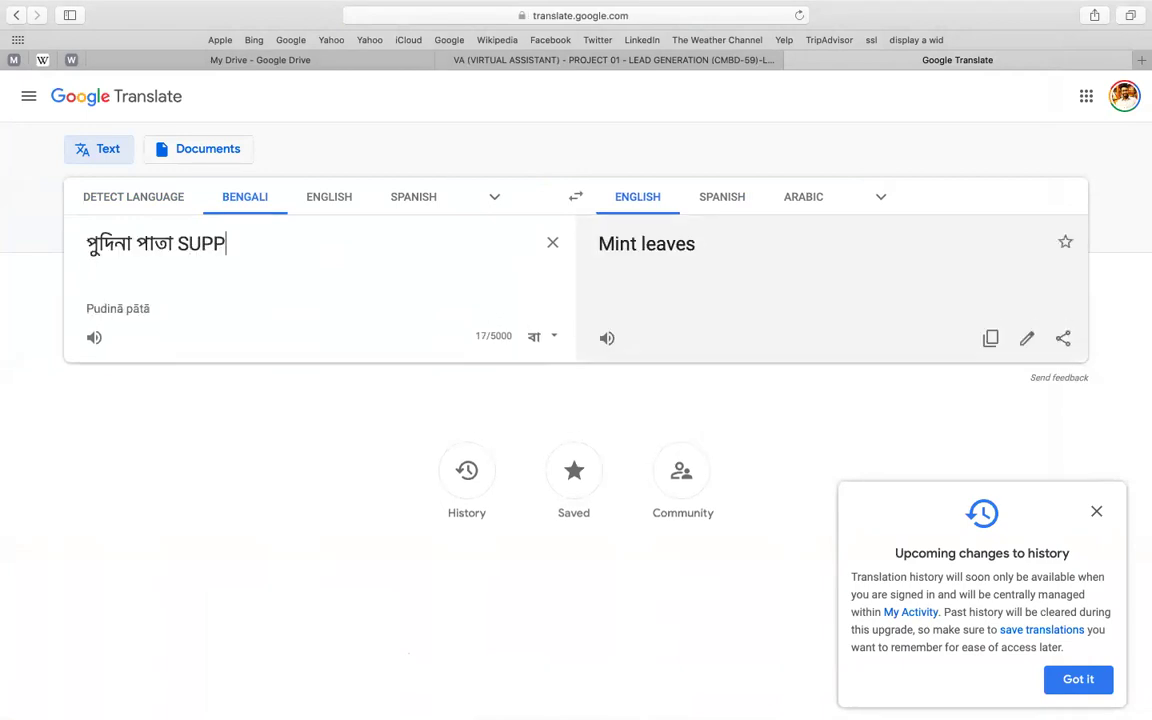
text(LOER)
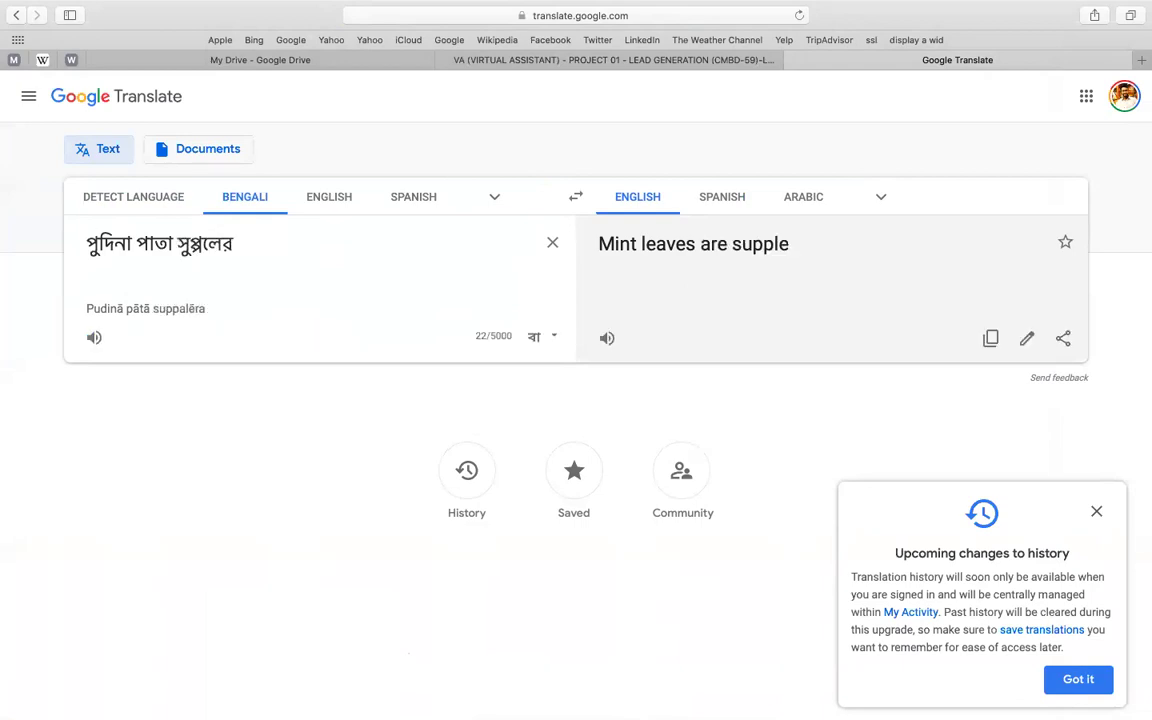
key(BackSpace)
key(alt+BackSpace)
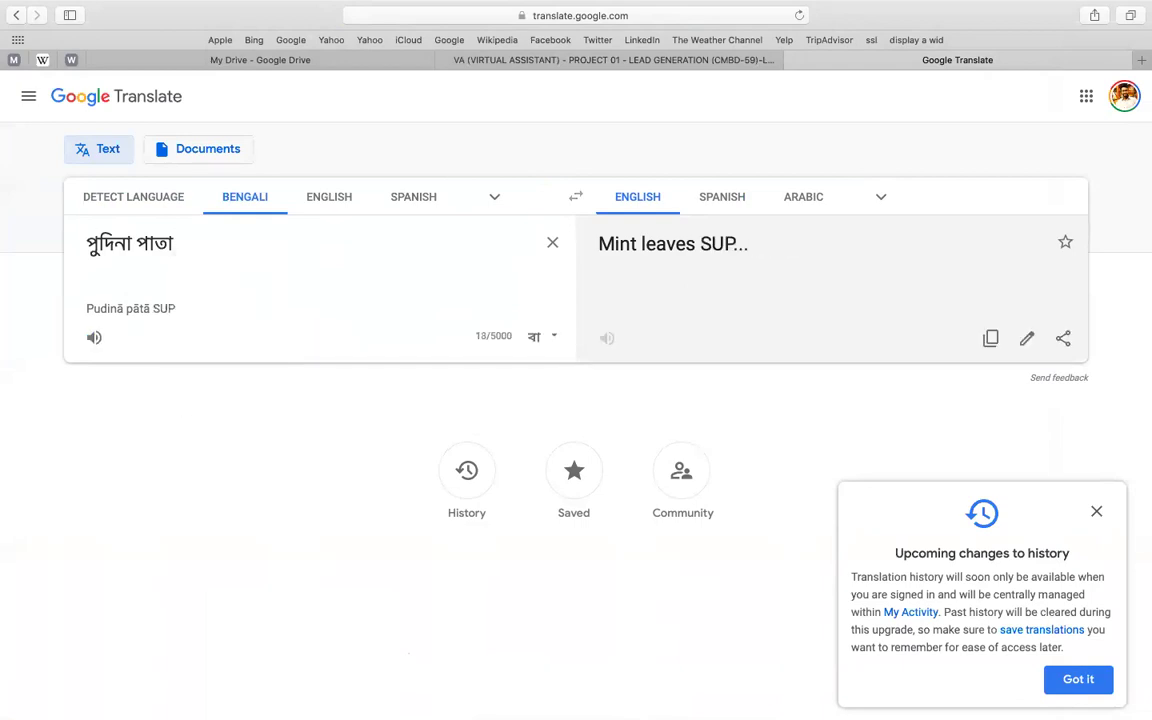
text(SUPLIER)
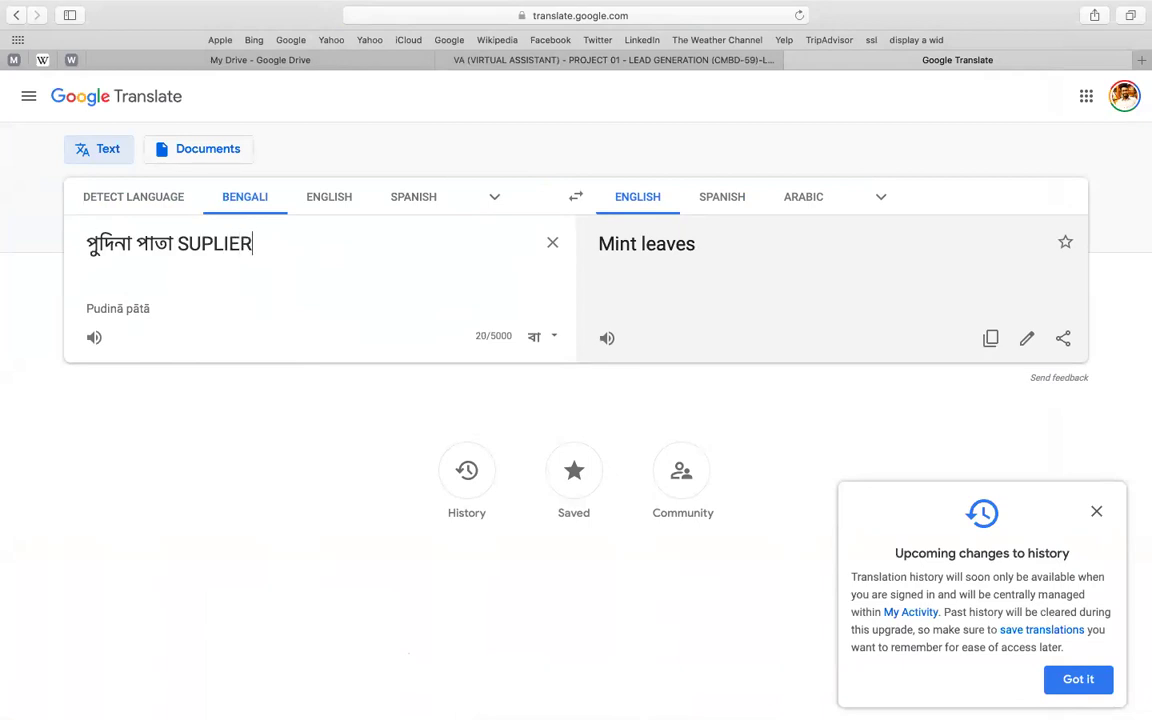
key(BackSpace)
key(BackSpace)
key(BackSpace)
key(BackSpace)
key(BackSpace)
key(BackSpace)
key(BackSpace)
key(BackSpace)
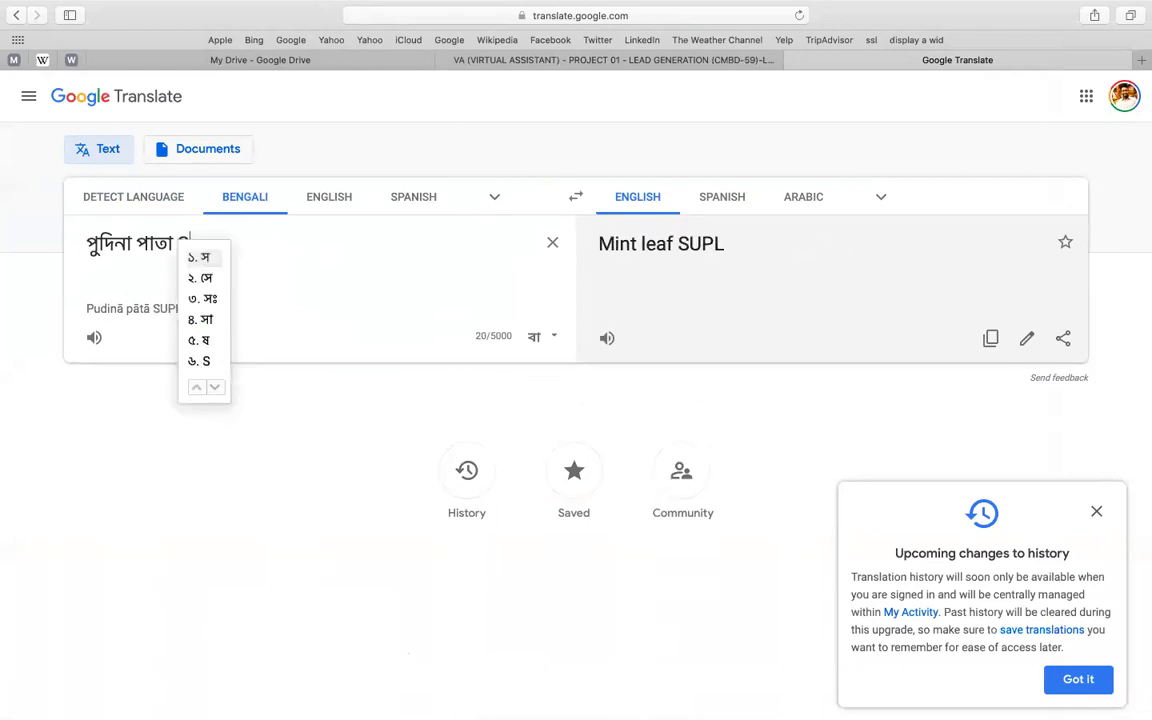
key(super+a)
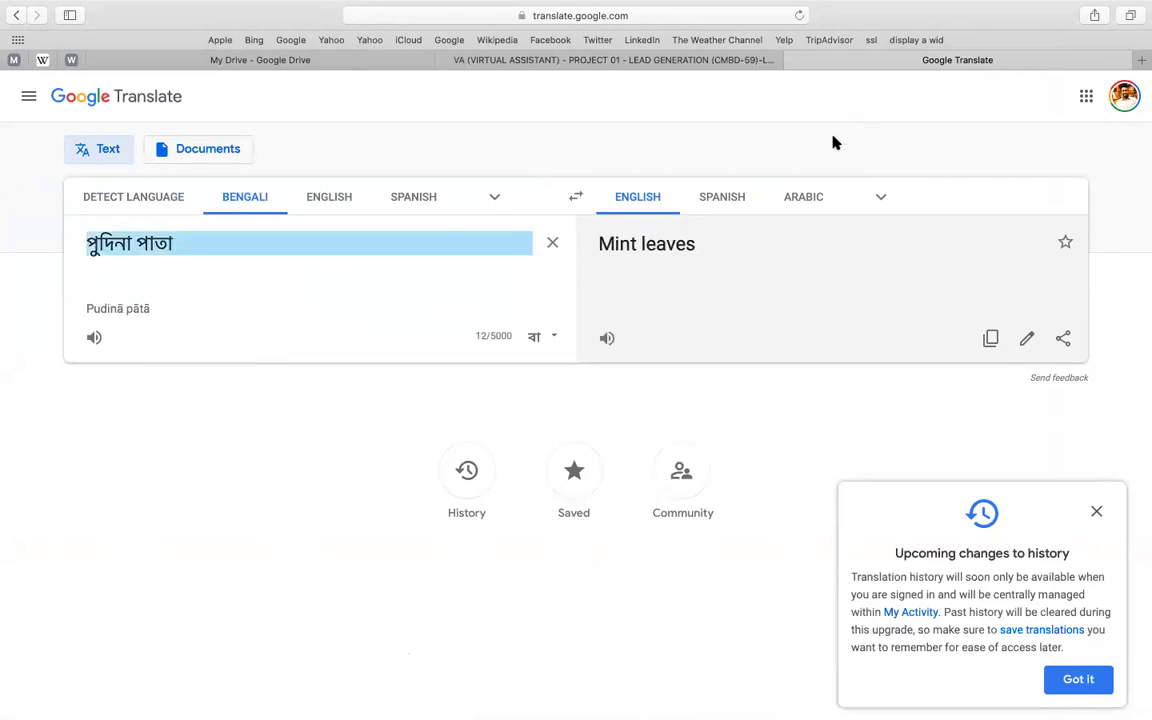
- Edit the 'Mint leaves' translation to read 'Mint leaves SUPPLIERS' and select it
triple_click(680, 250)
click(680, 250)
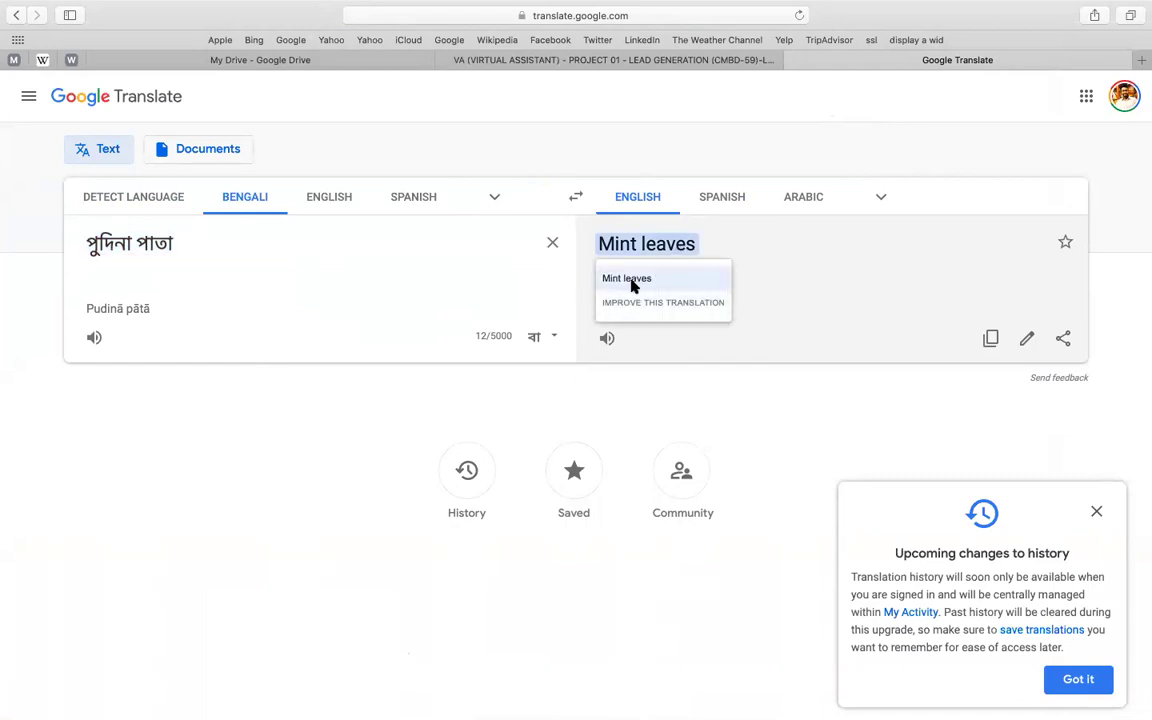
click(672, 244)
double_click(672, 243)
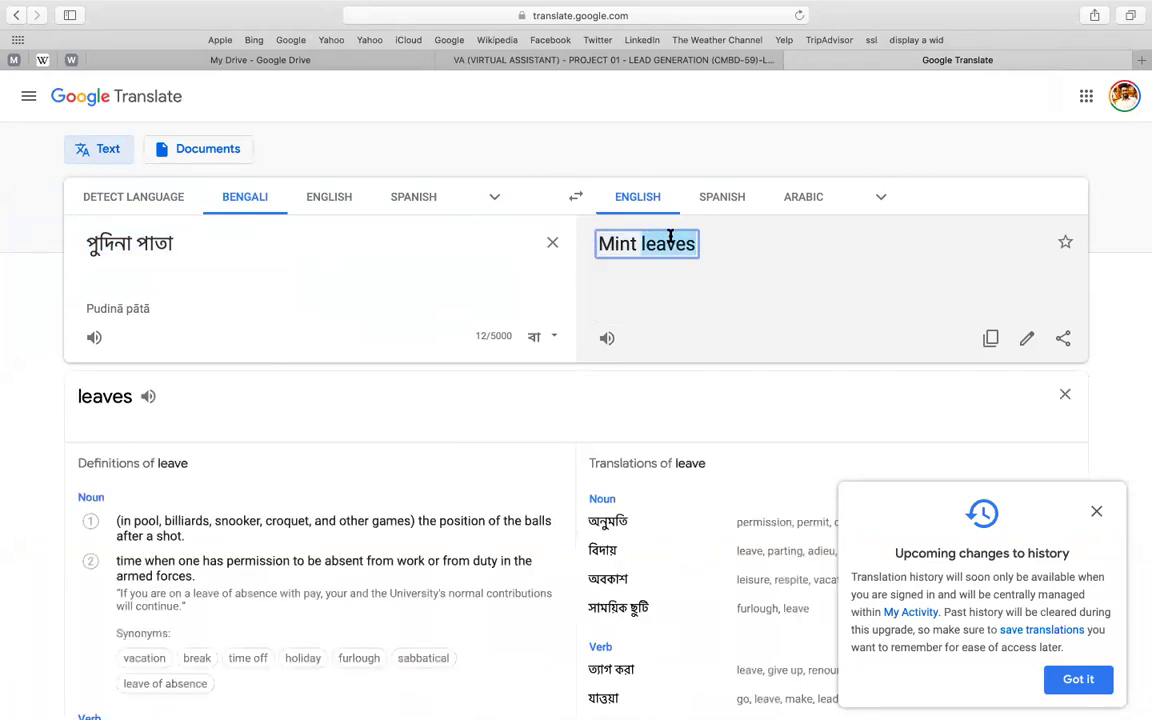
key(super+a)
click(664, 243)
drag(818, 239, 1025, 347)
click(1026, 340)
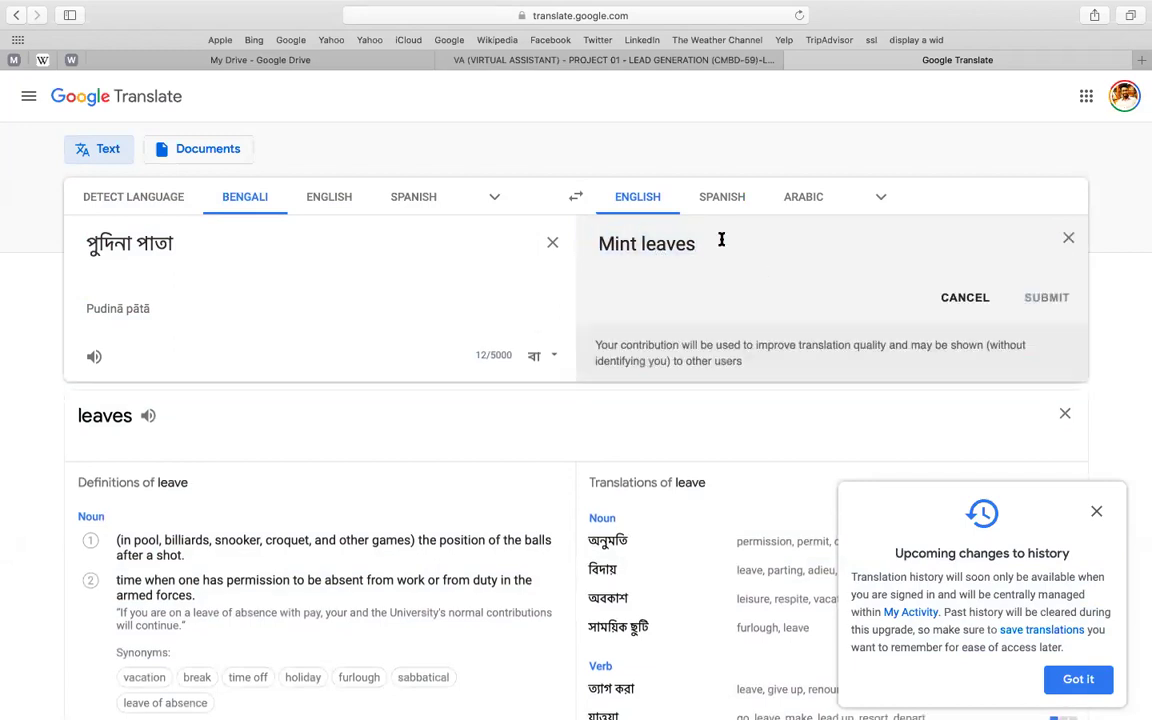
text(SUPPLIERS)
key(super+a)
key(super+c)
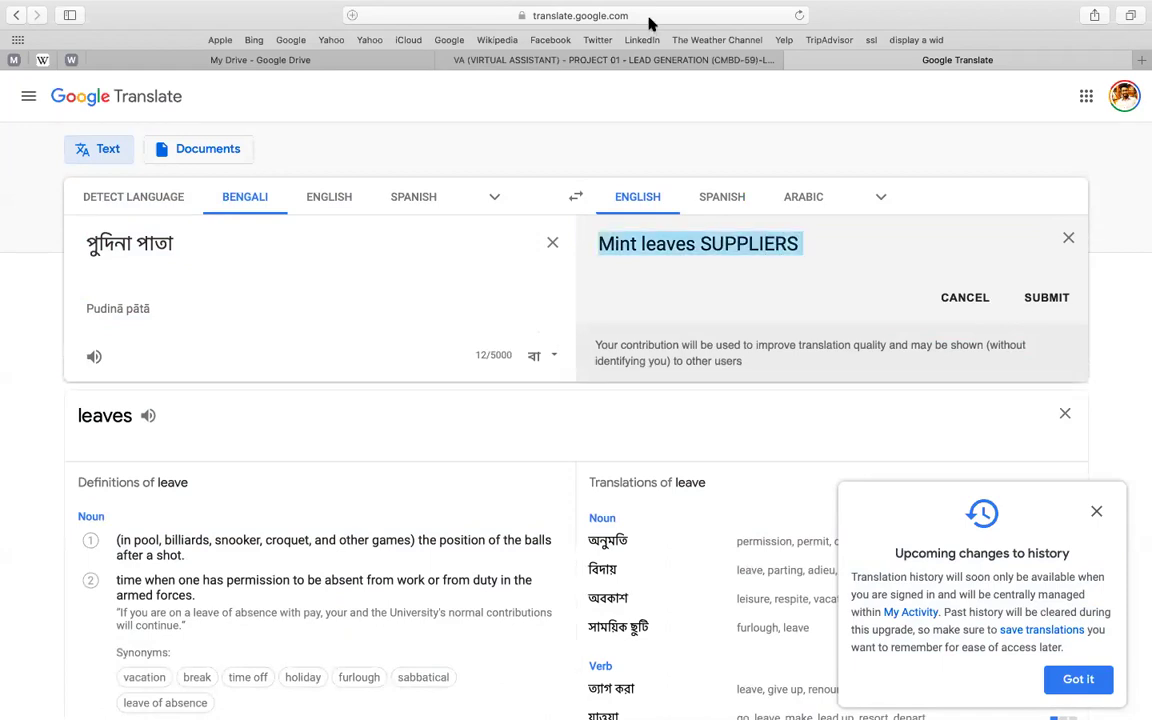
- Load the Zoom website, then return to the lead-generation document
click(649, 20)
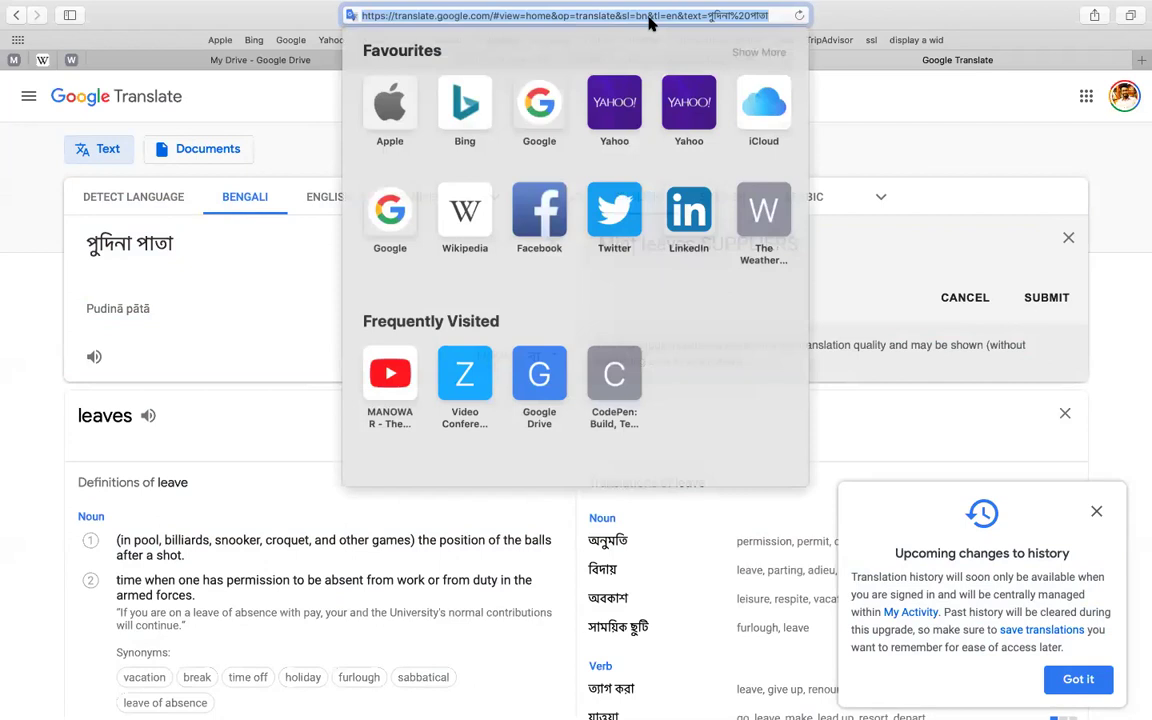
text(zoo)
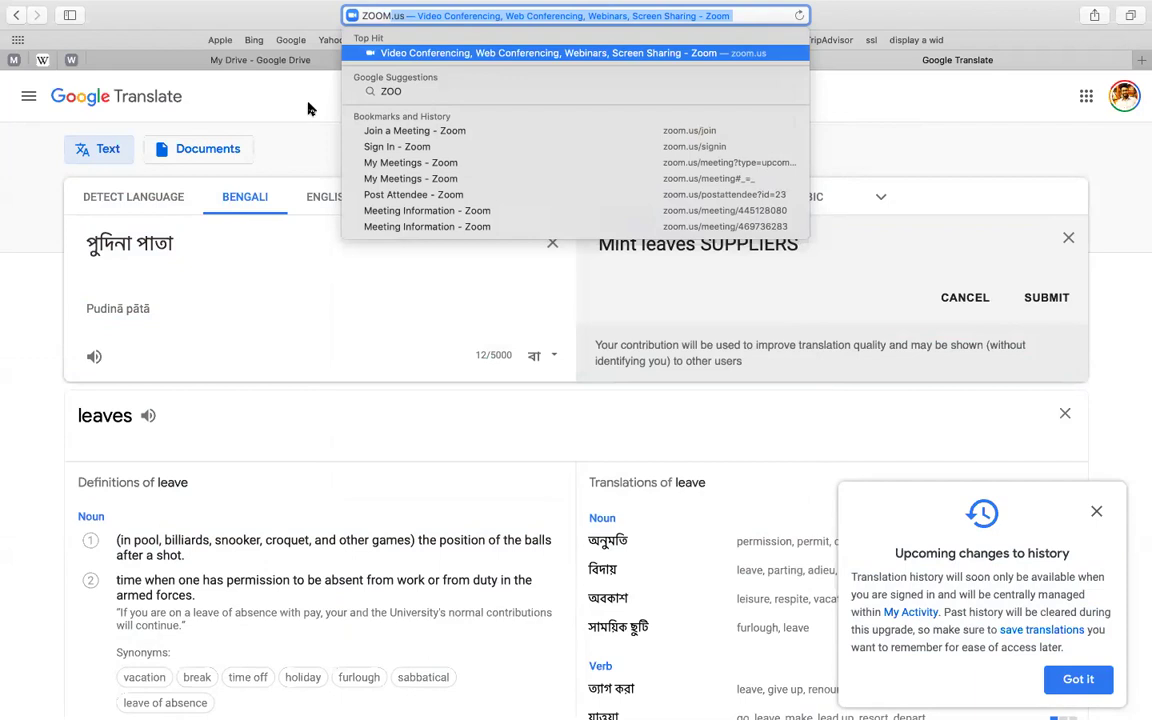
key(Return)
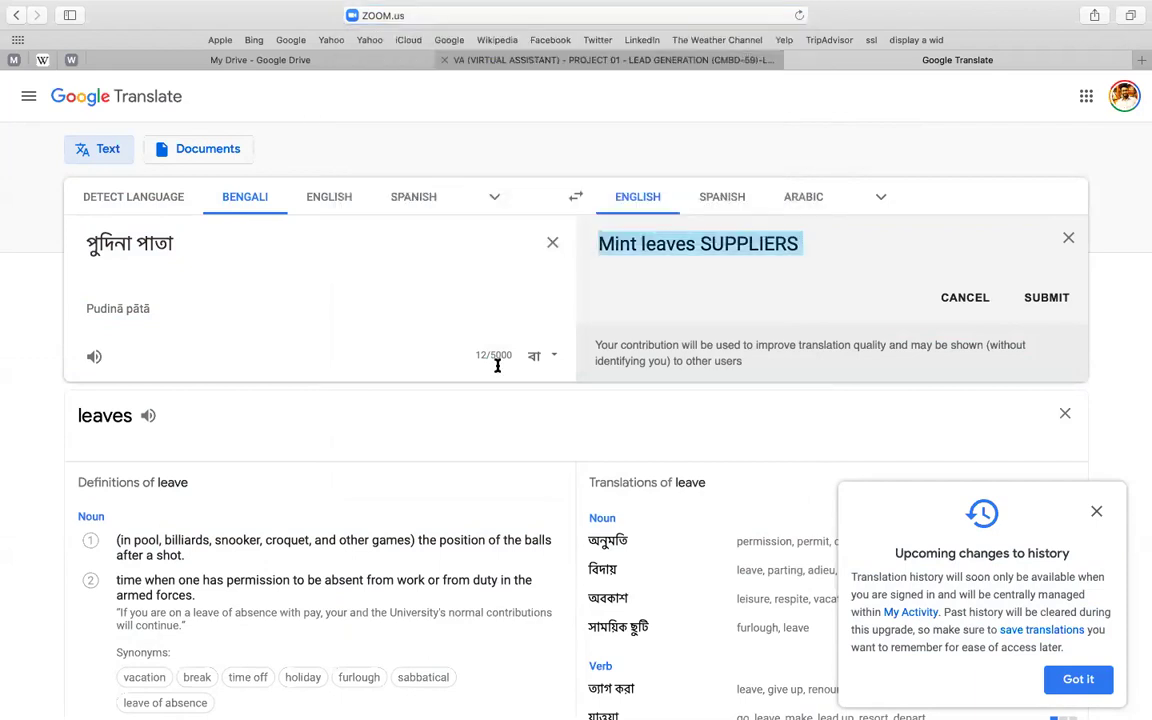
key(ctrl+shift+Tab)
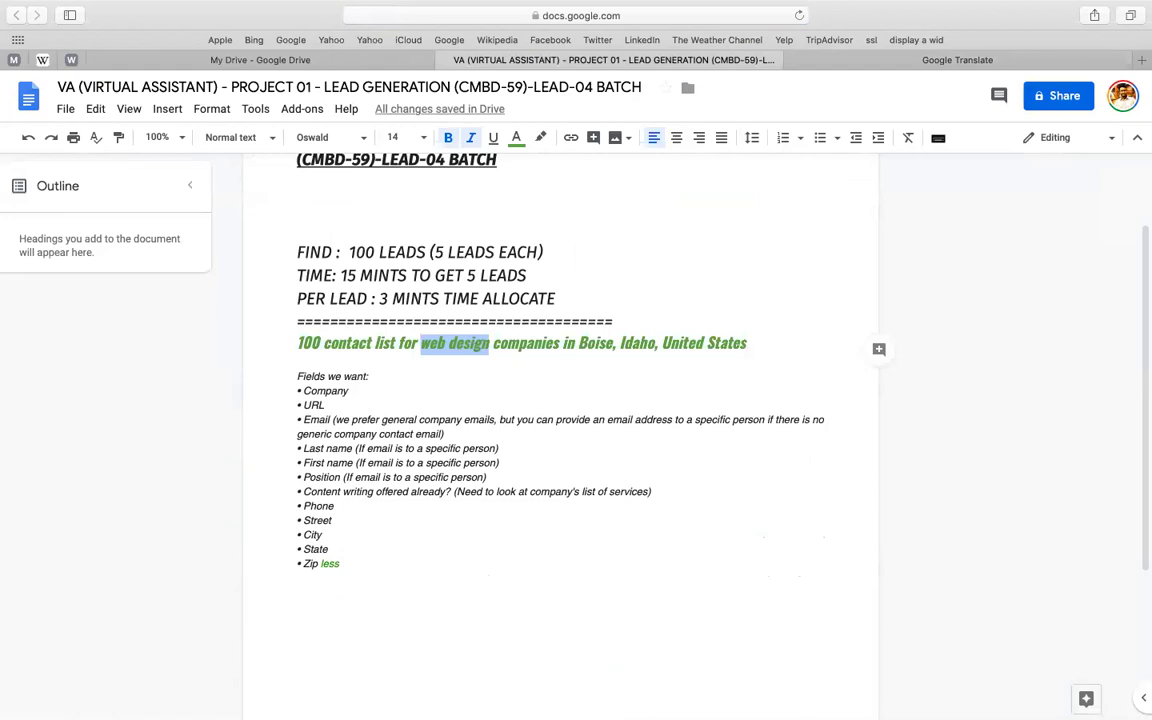
- Replace 'web design' with 'Mint leaves SUPPLIERS' and move the Boise location onto its own line
drag(421, 344, 489, 344)
key(super+v)
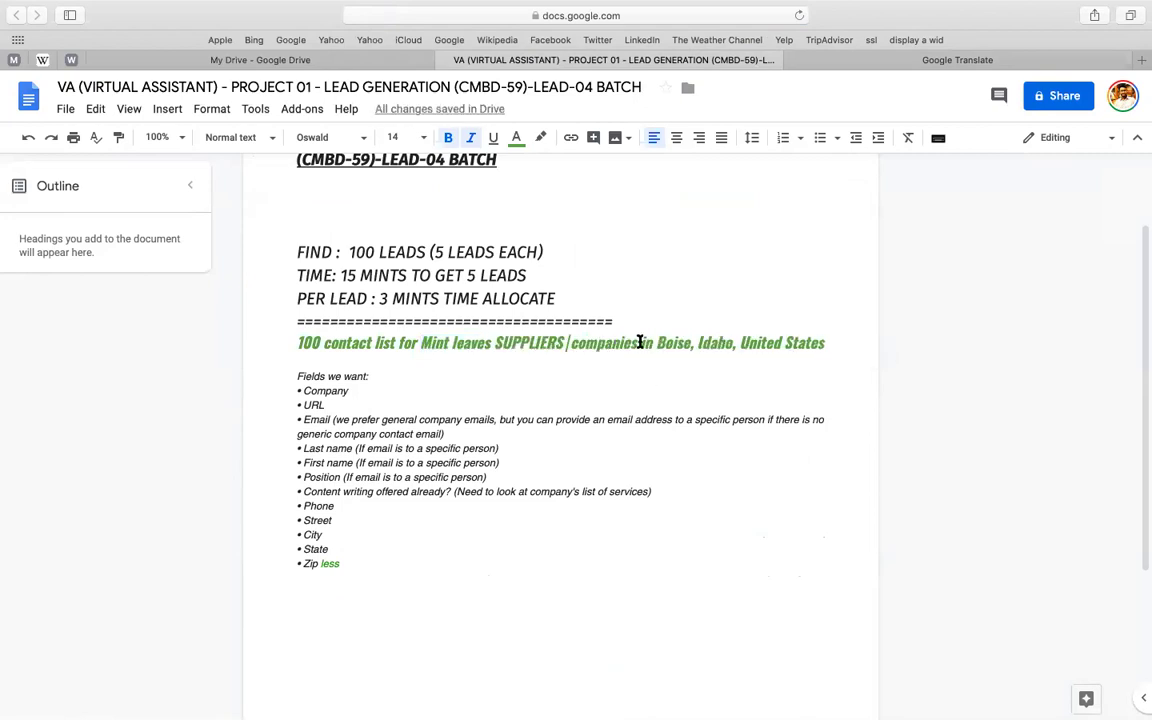
key(BackSpace)
click(640, 342)
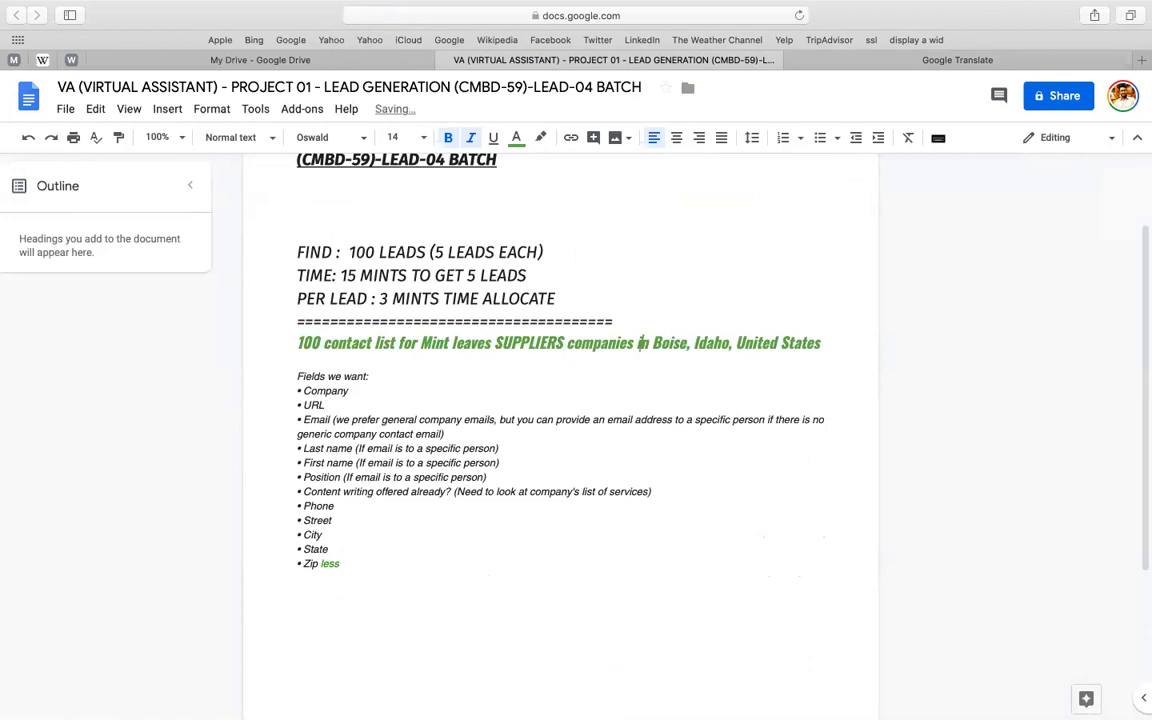
key(Return)
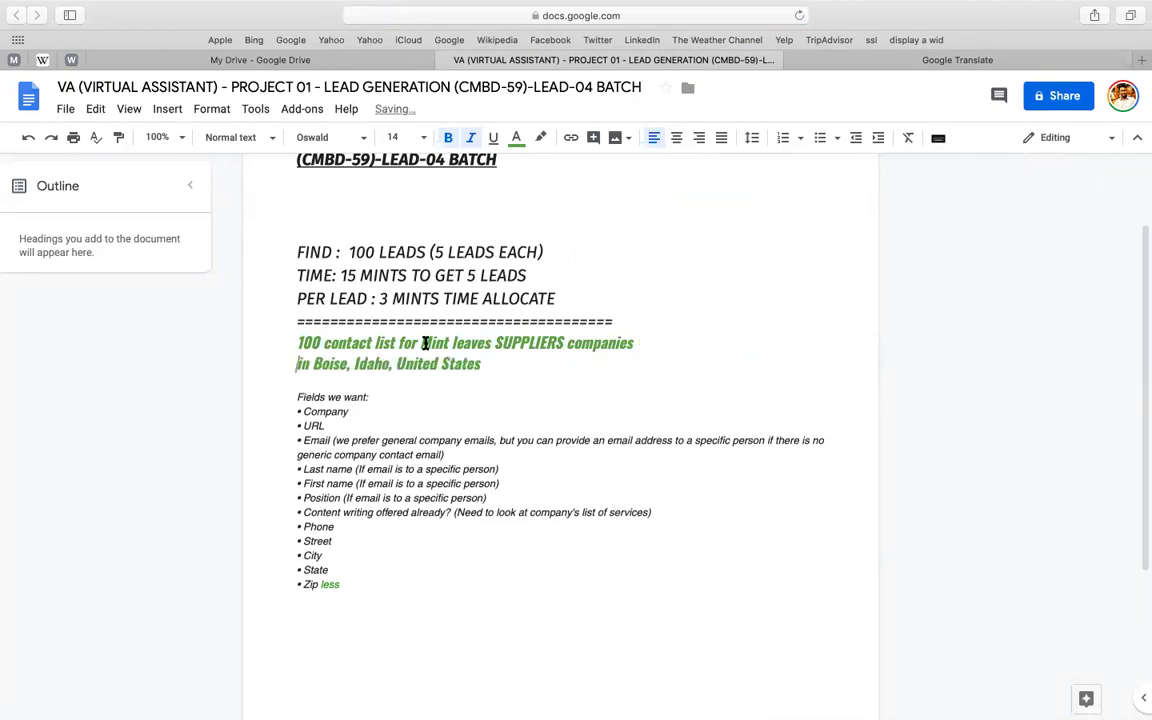
key(End)
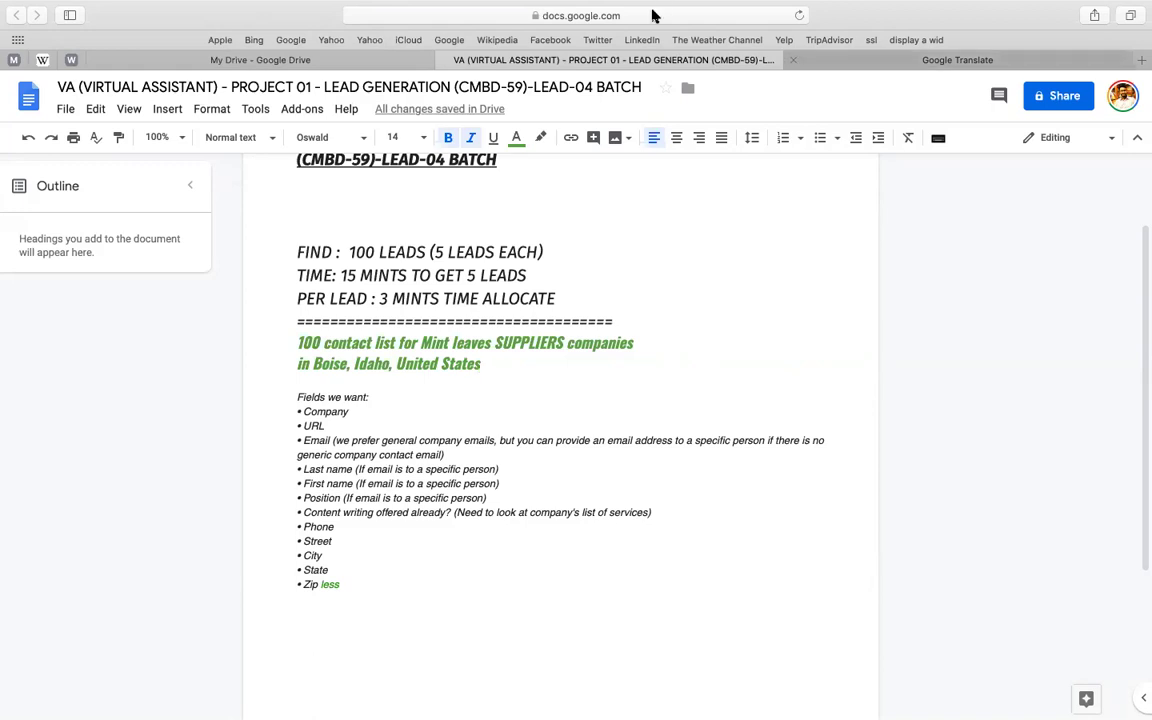
- In the next tab, enter ZOOMINFO.COM/ as the web address
key(ctrl+Tab)
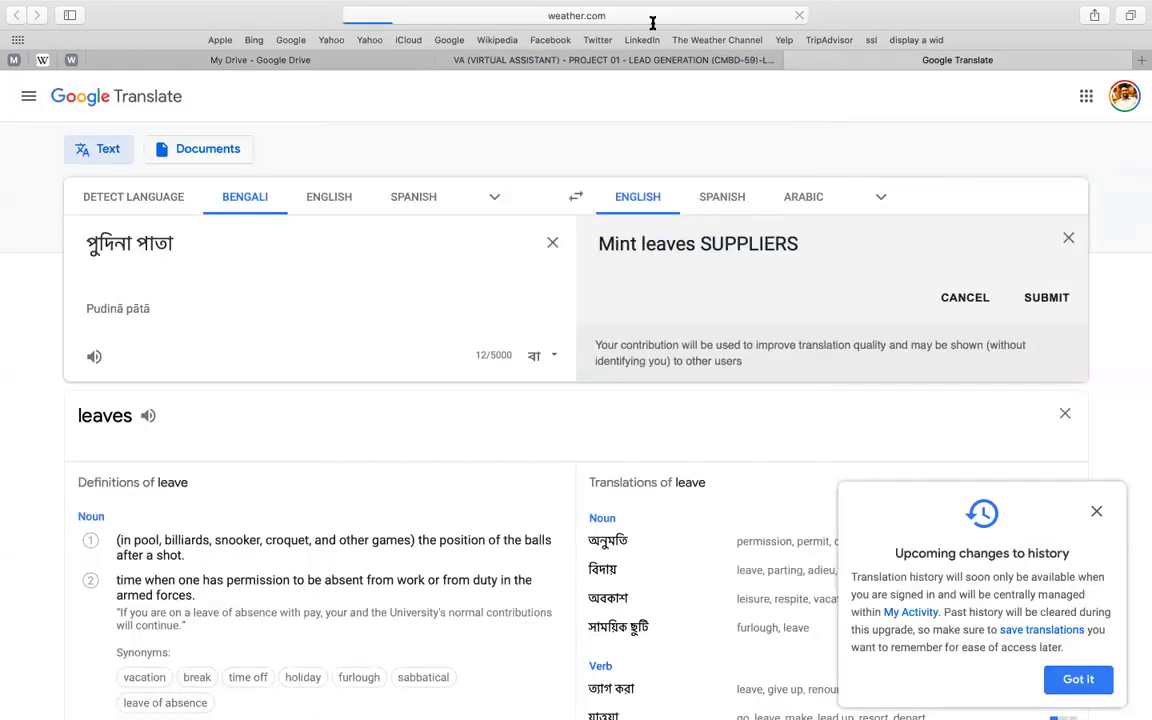
click(652, 16)
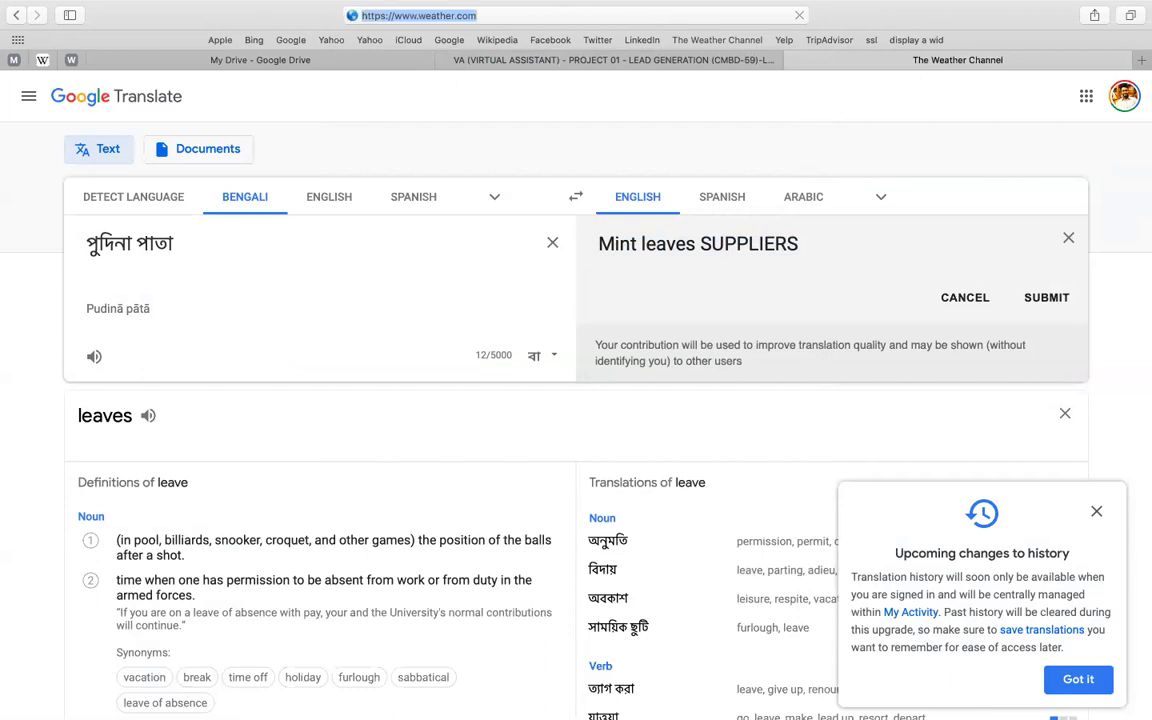
text(ZOOMINFO)
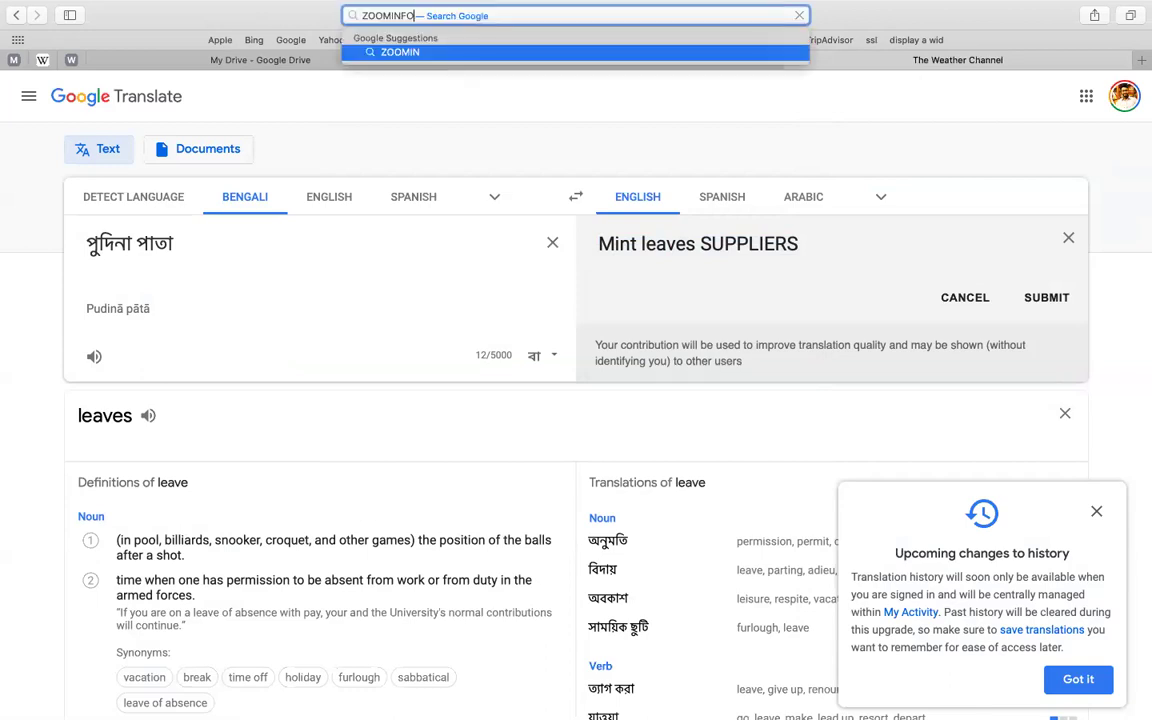
text(.COM)
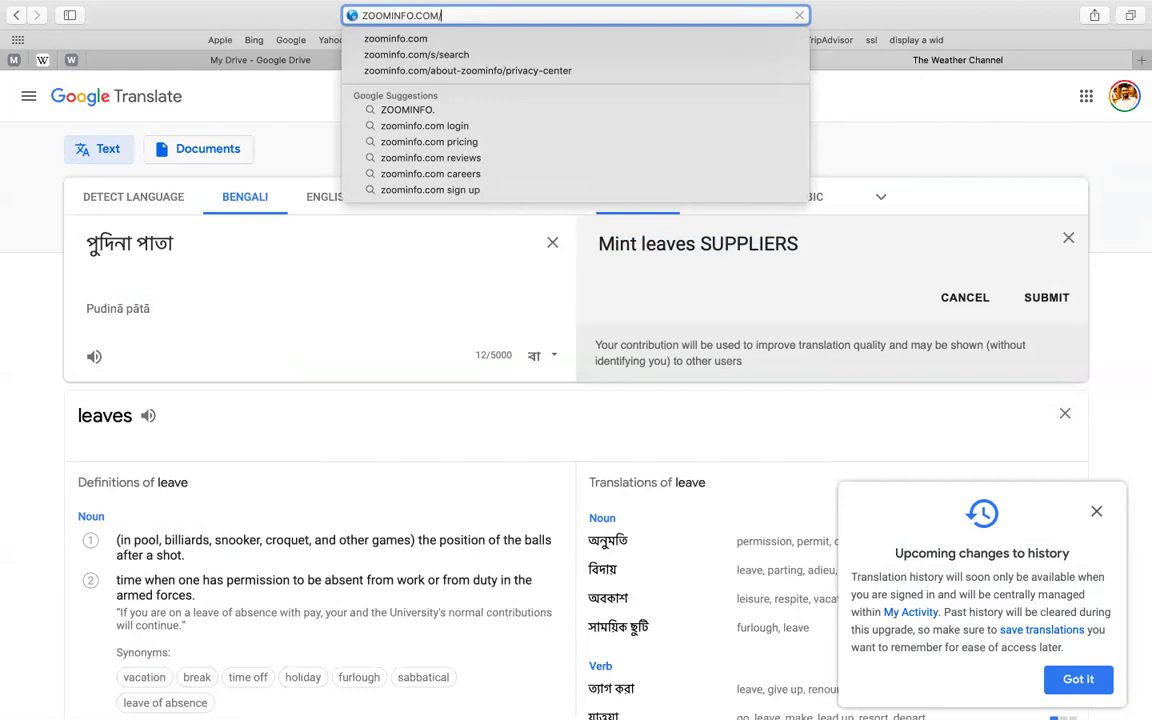
text(/)
- Load ZoomInfo's database search page, correcting the zoominfo.com address
key(Return)
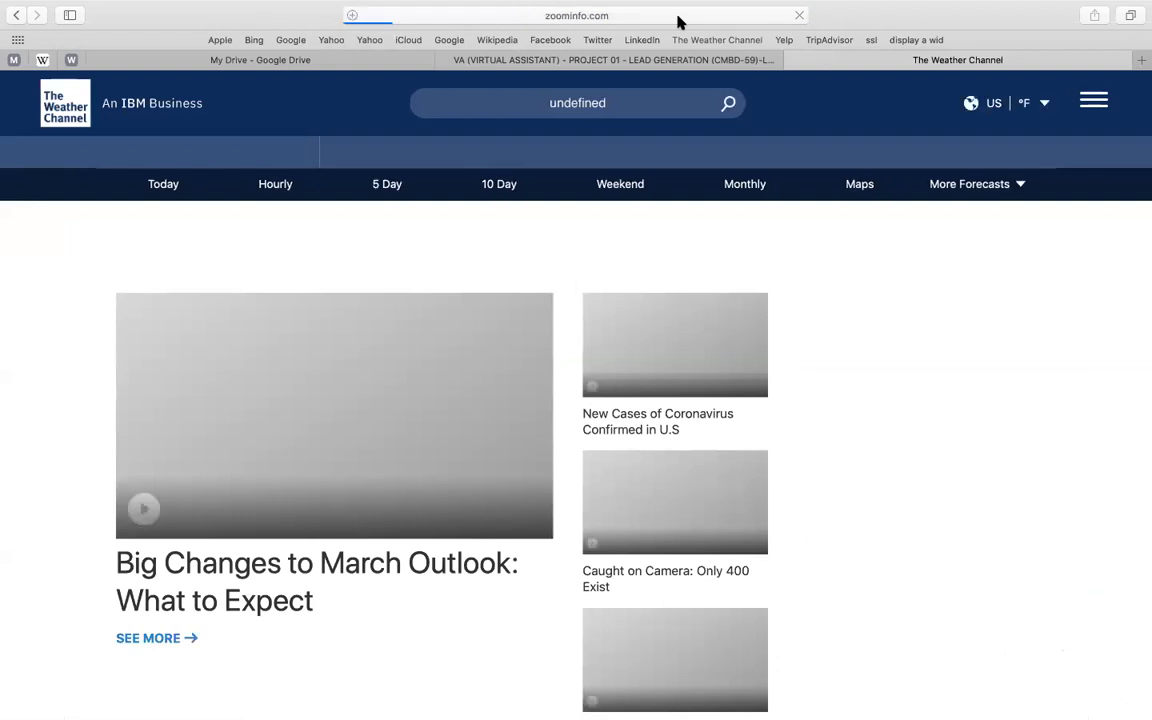
click(677, 21)
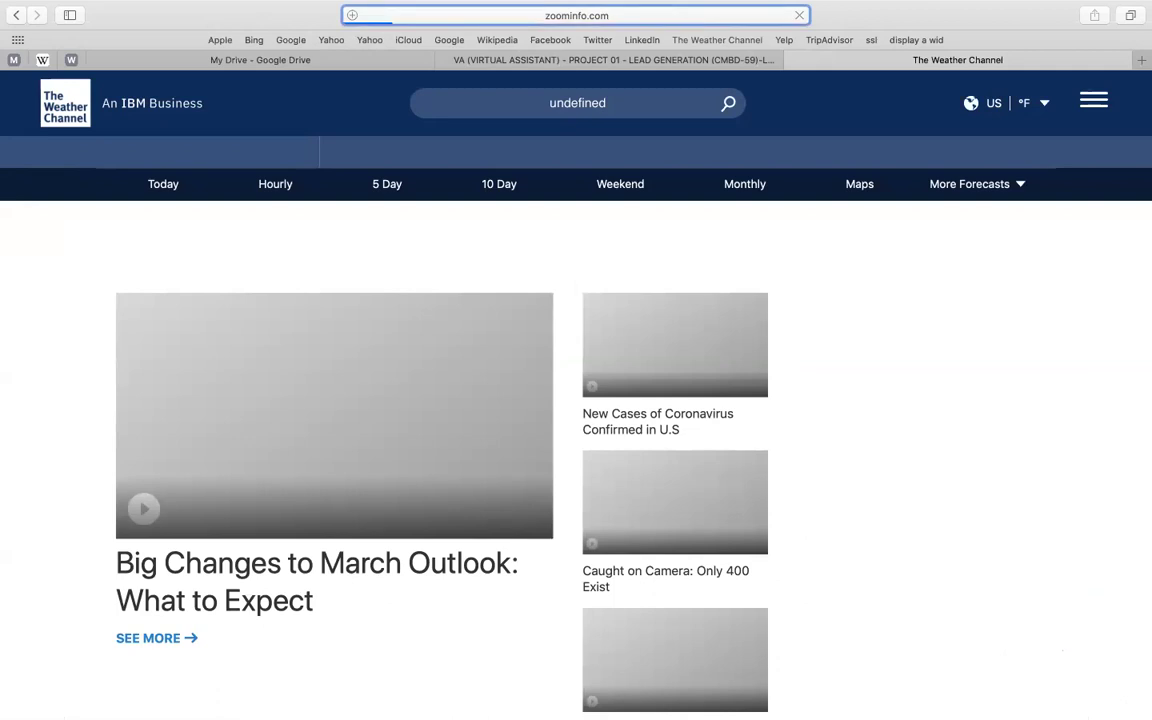
click(603, 22)
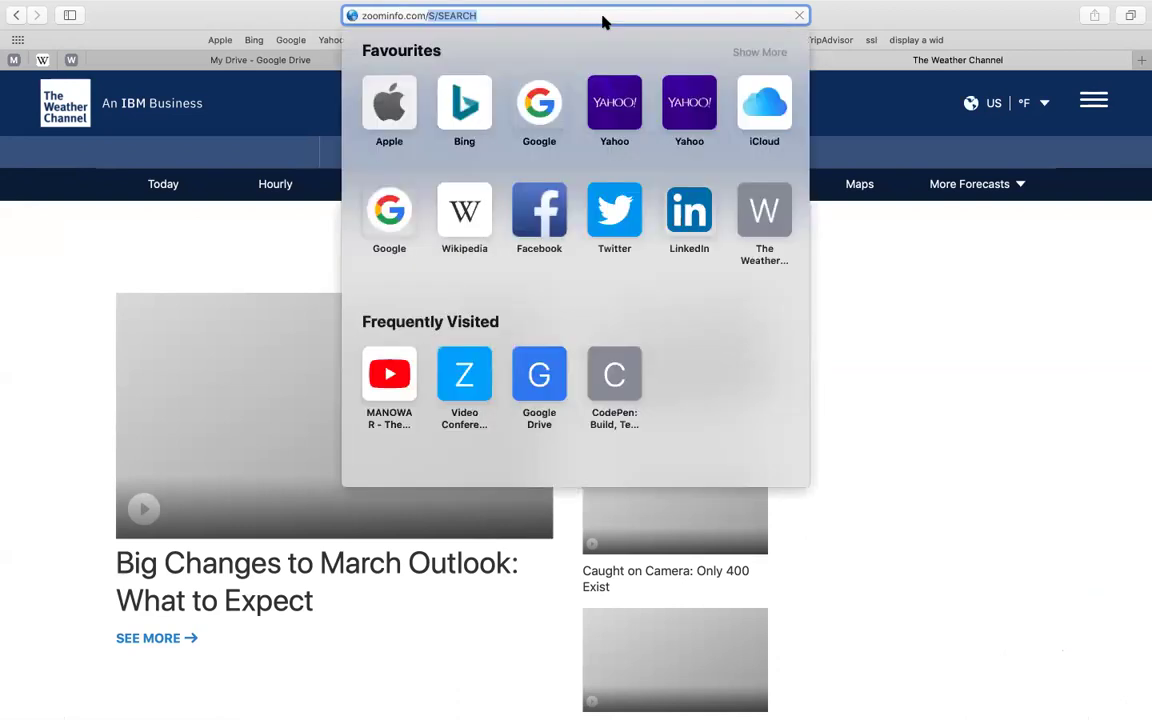
key(Return)
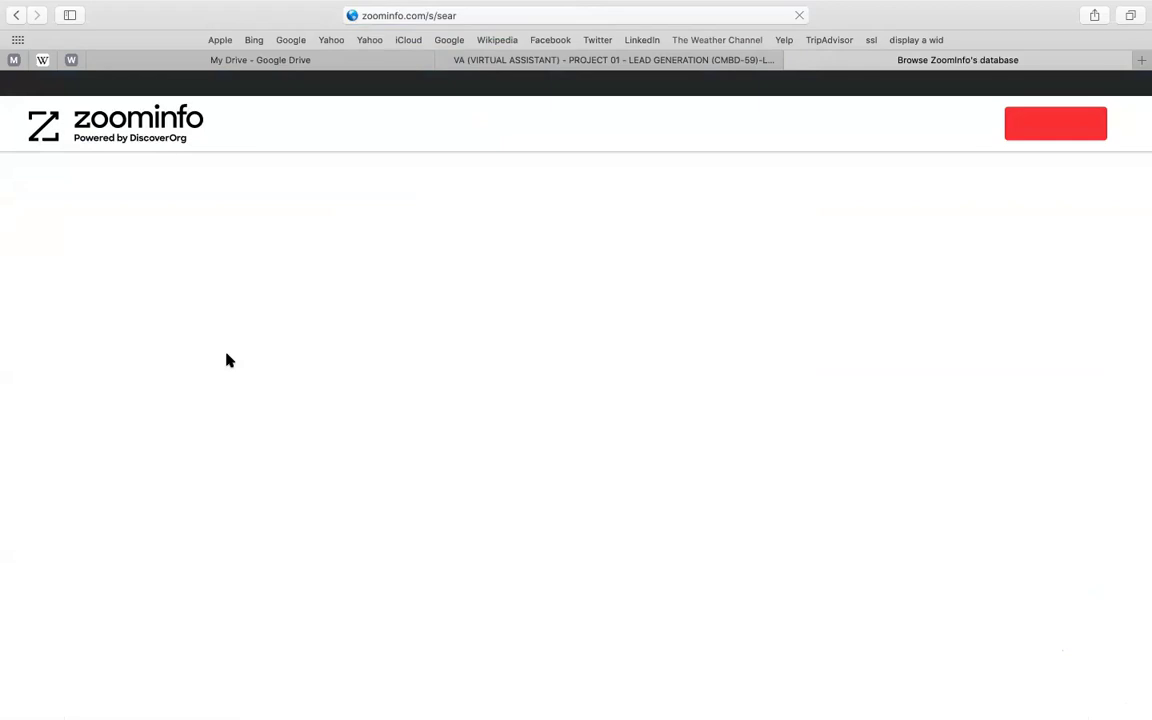
- Set the ZoomInfo Industry field to Vitamins, Supplements & Health Stores
text(h)
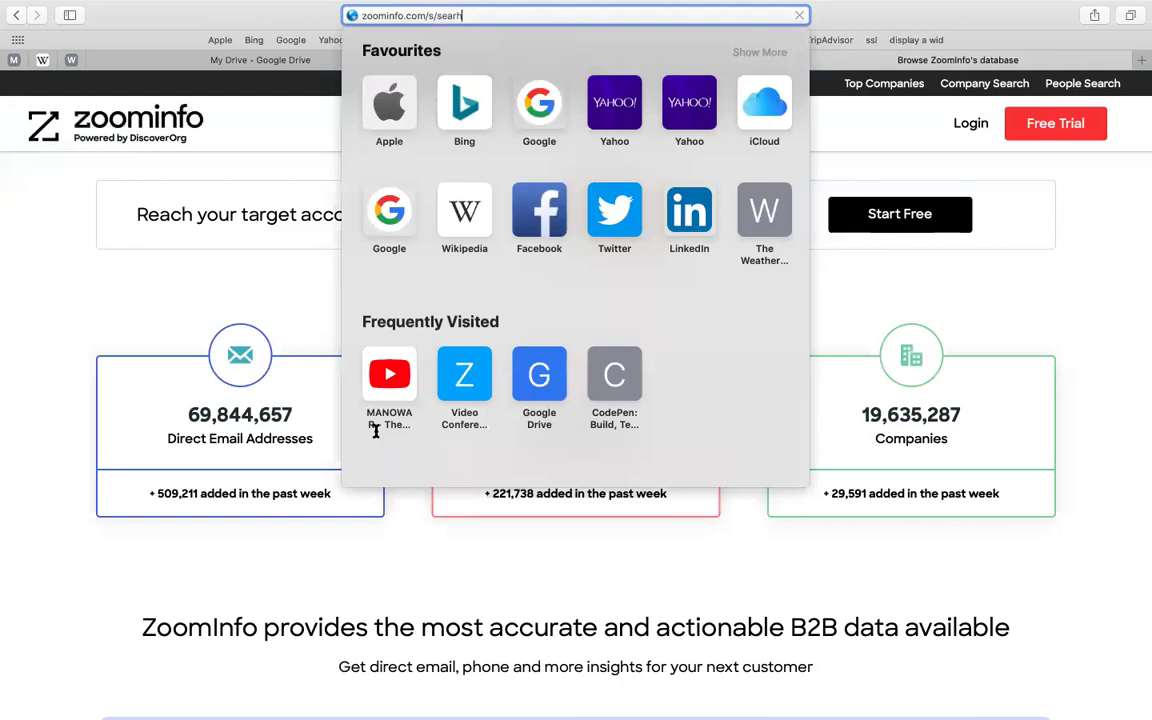
scroll(376, 428, down, 4)
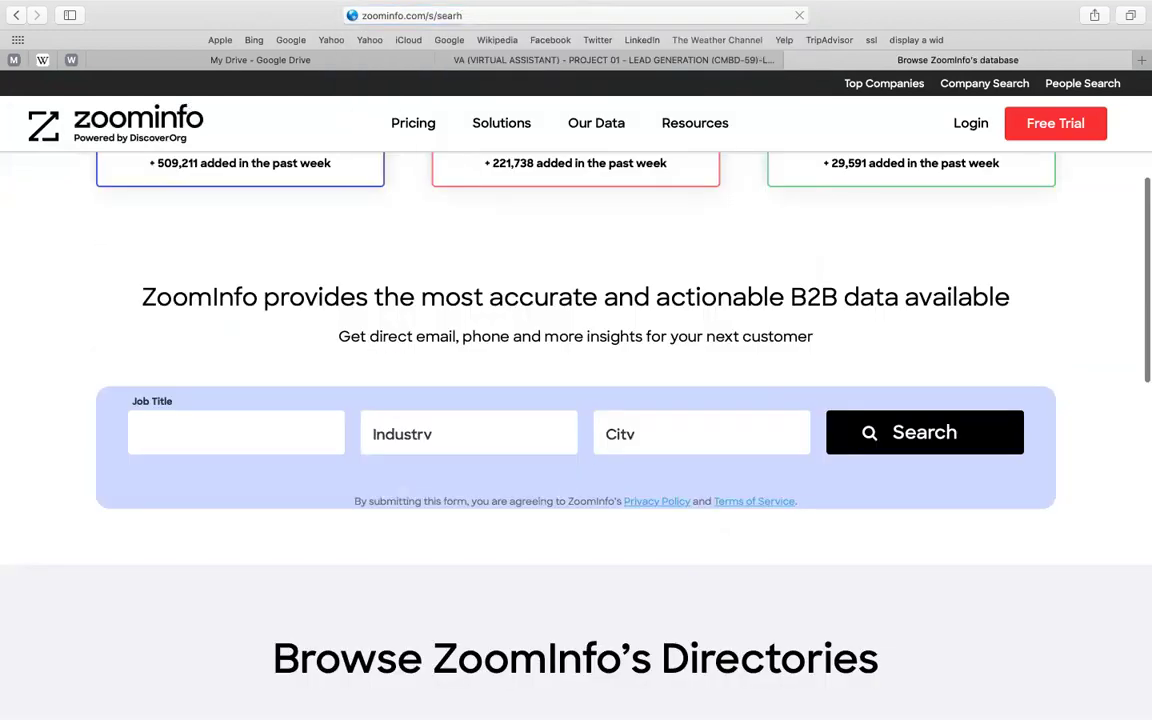
key(Tab)
text(i)
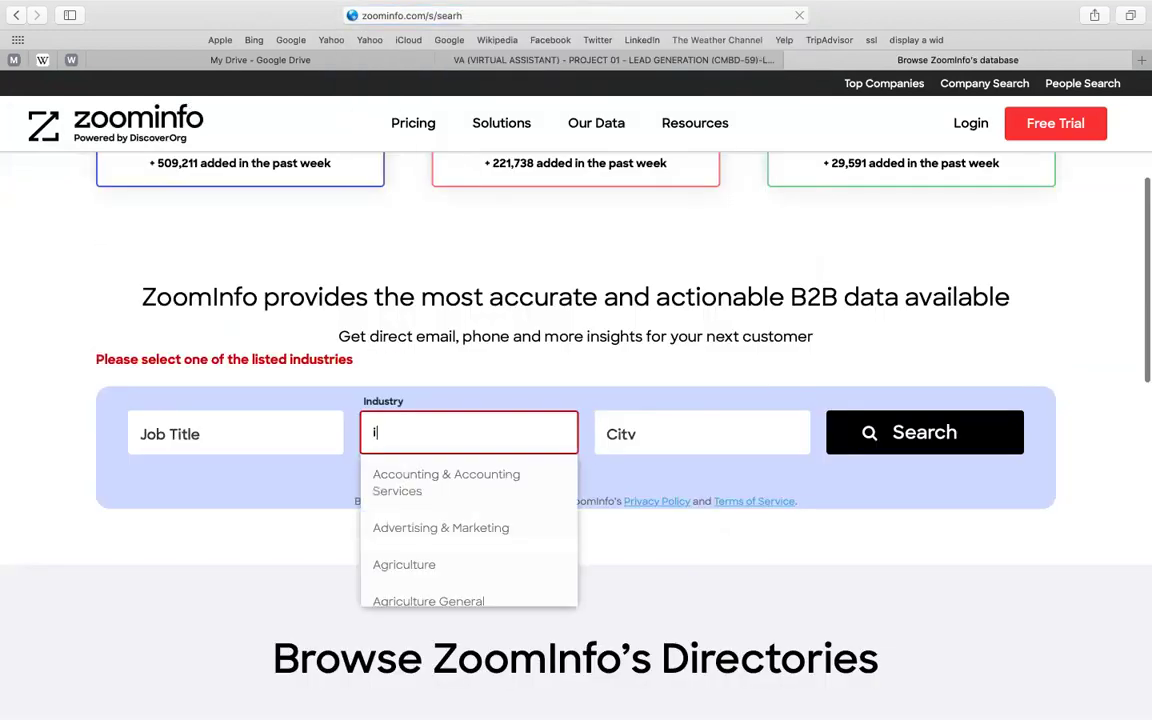
text(ntm)
text( k)
key(BackSpace)
text(lea)
key(super+a)
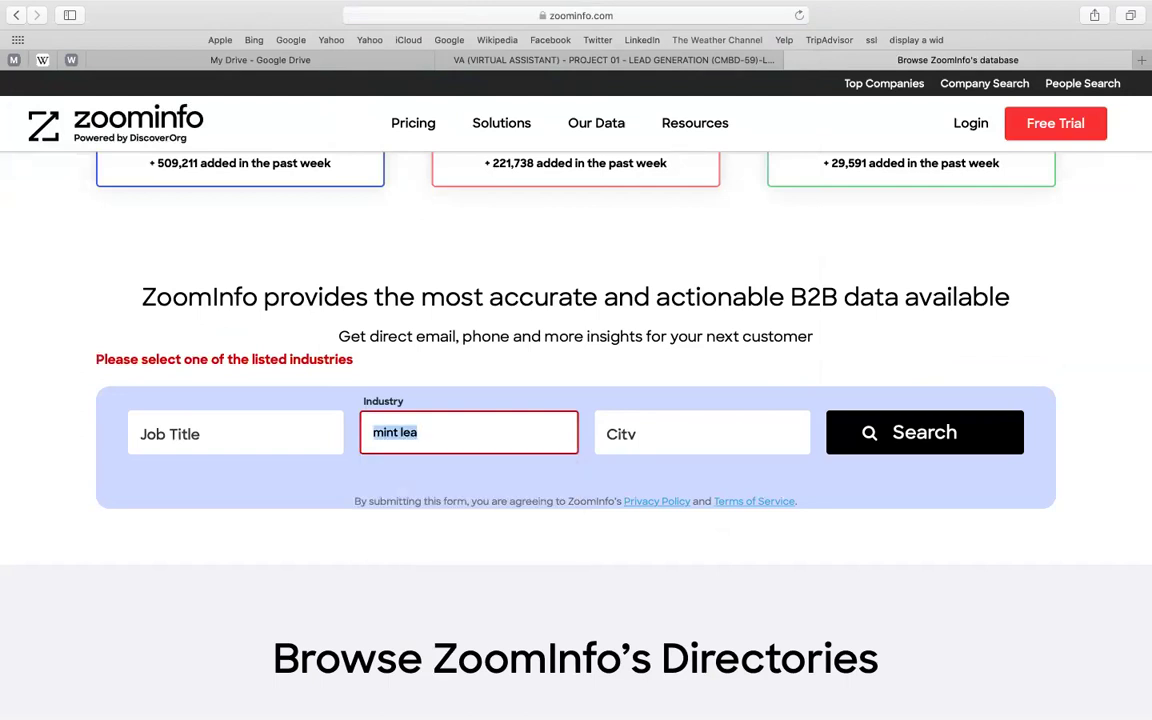
text(suppl)
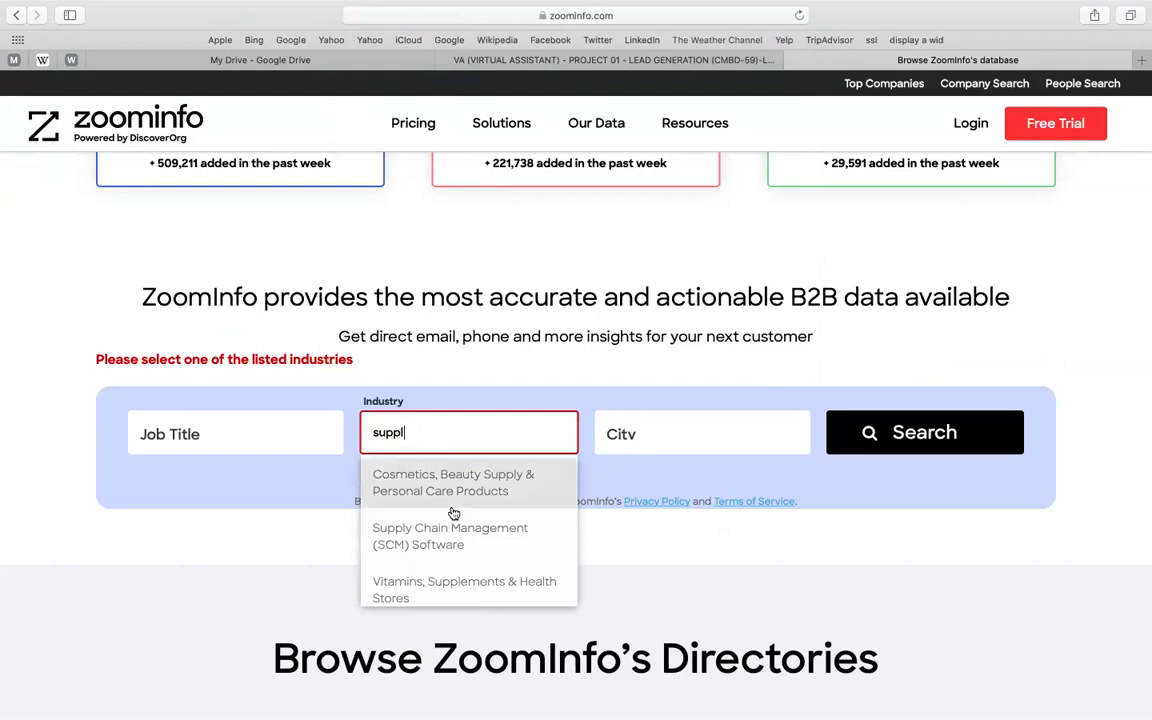
scroll(452, 560, down, 1)
scroll(452, 578, down, 1)
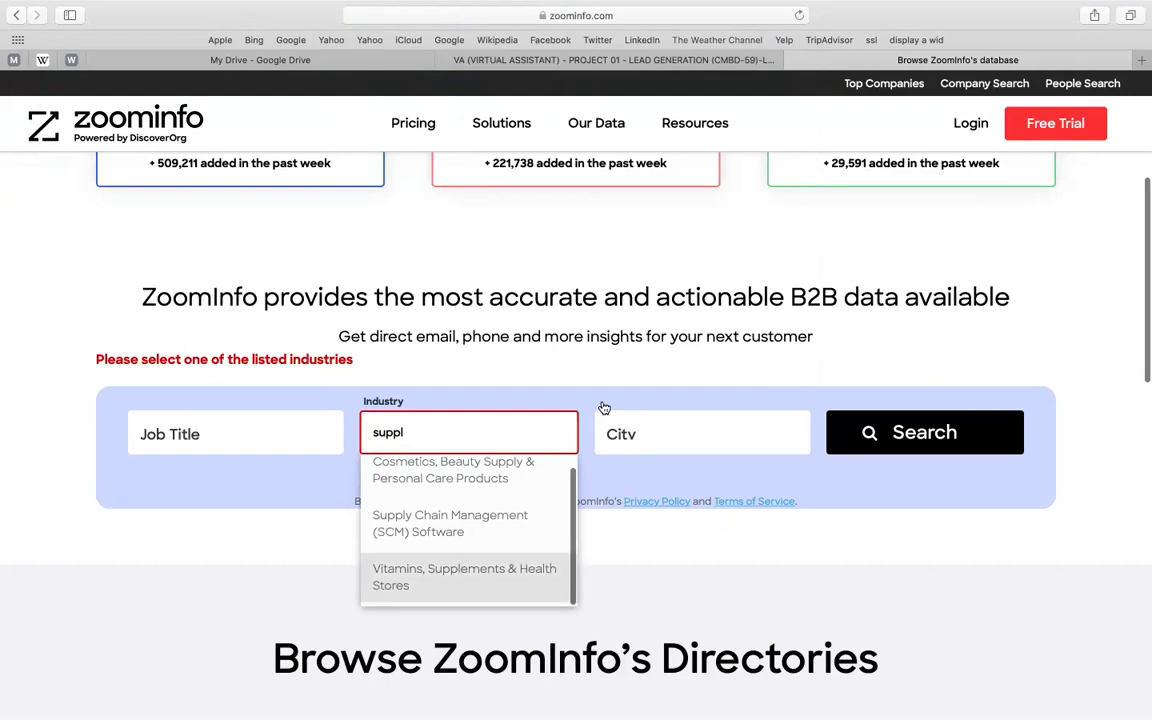
key(Return)
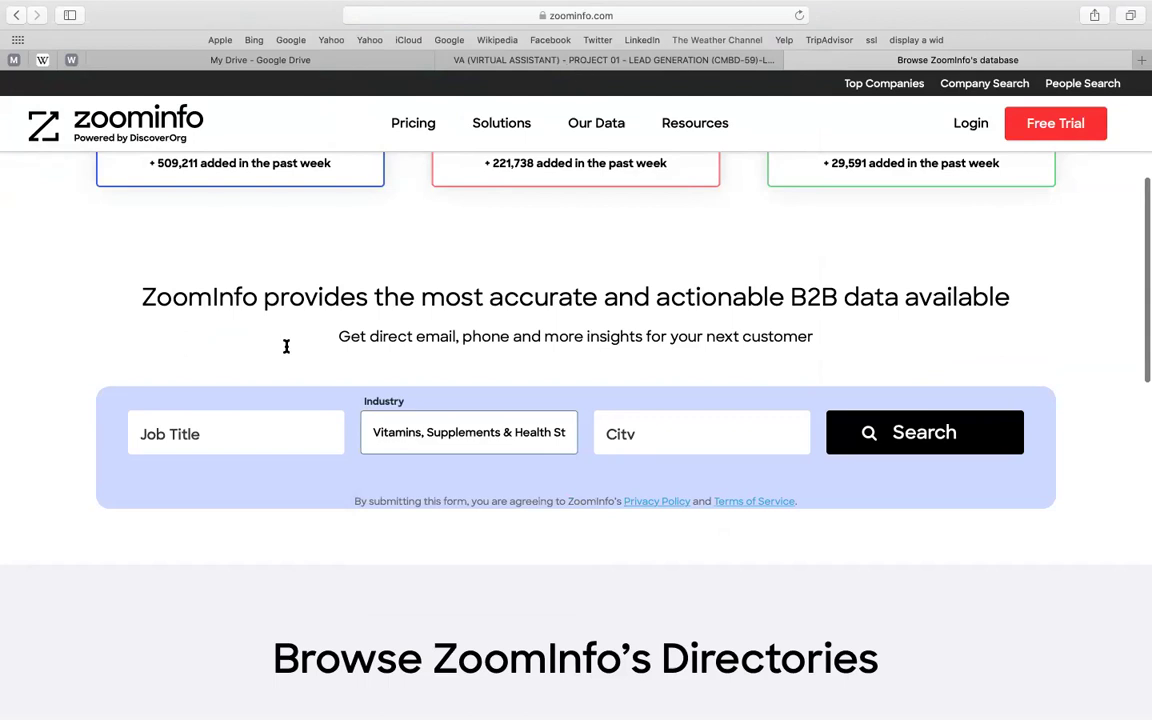
- Check the target city in the brief, then choose Boise City and run the search
key(Tab)
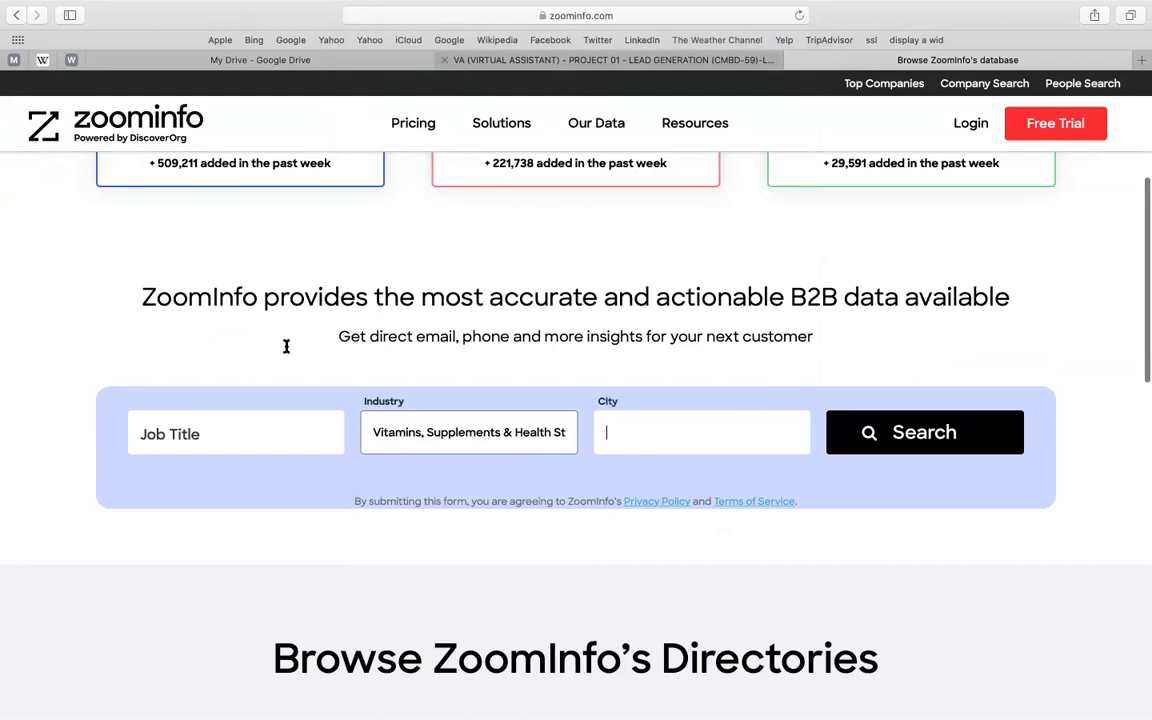
key(ctrl+shift+Tab)
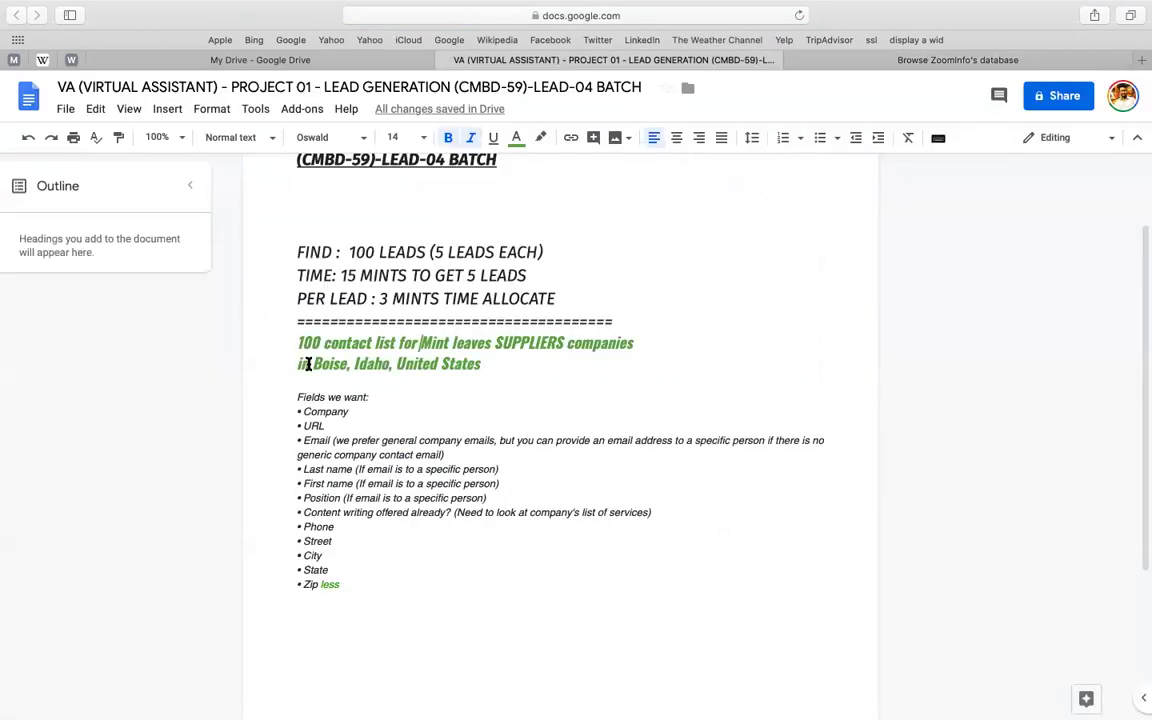
click(884, 62)
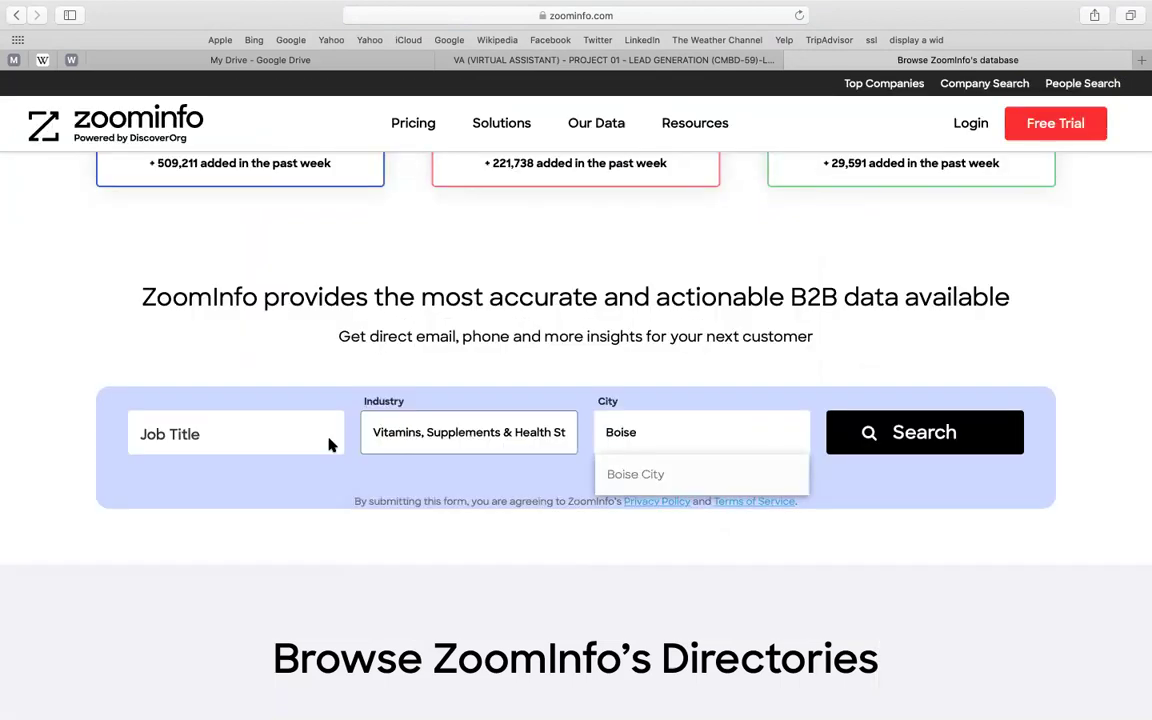
click(635, 474)
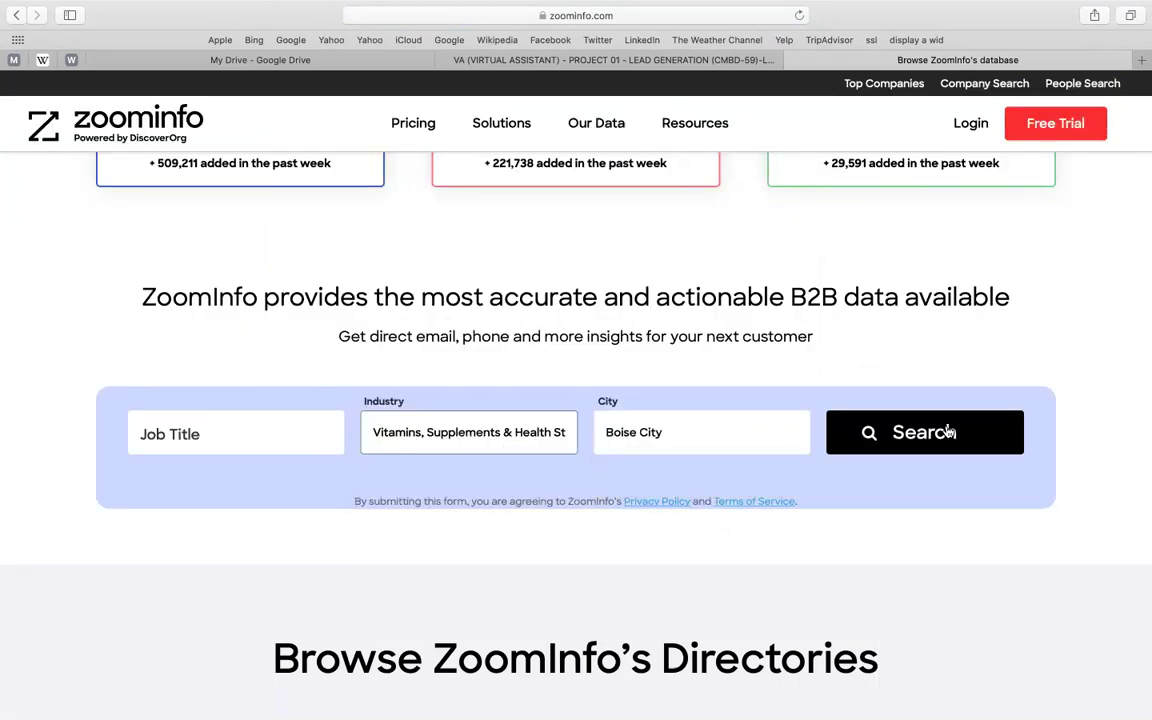
click(950, 431)
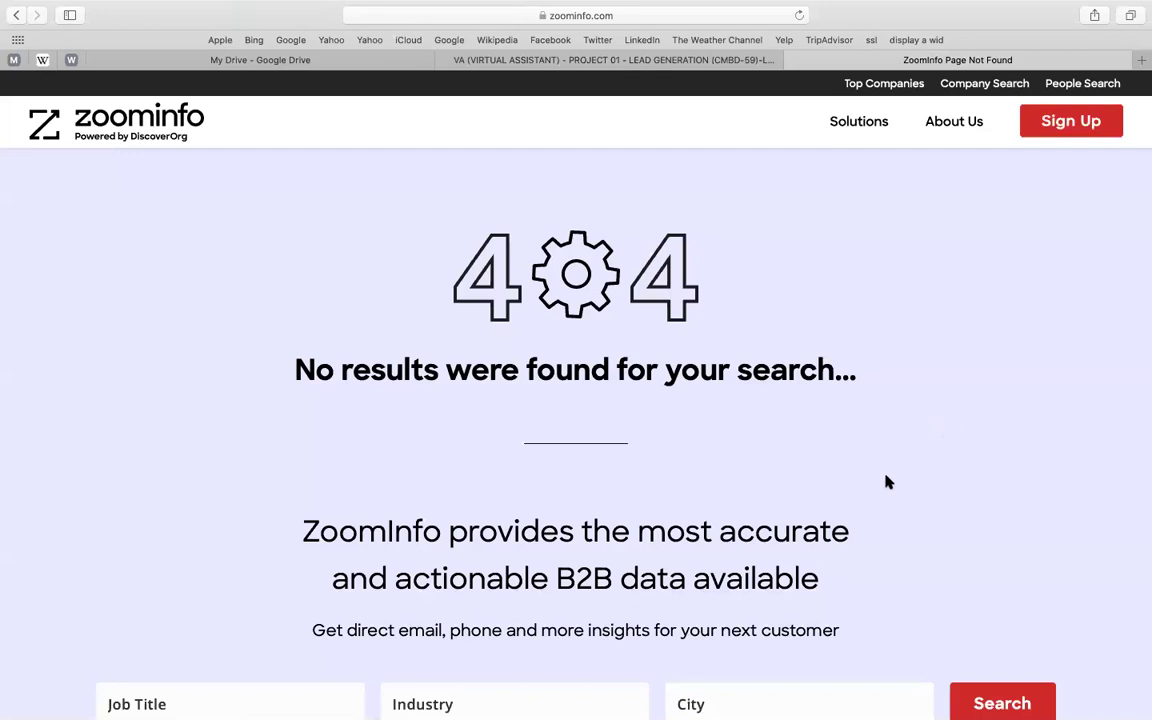
- Scroll the no-results 404 page and click into its Industry field for a new query
scroll(841, 267, down, 5)
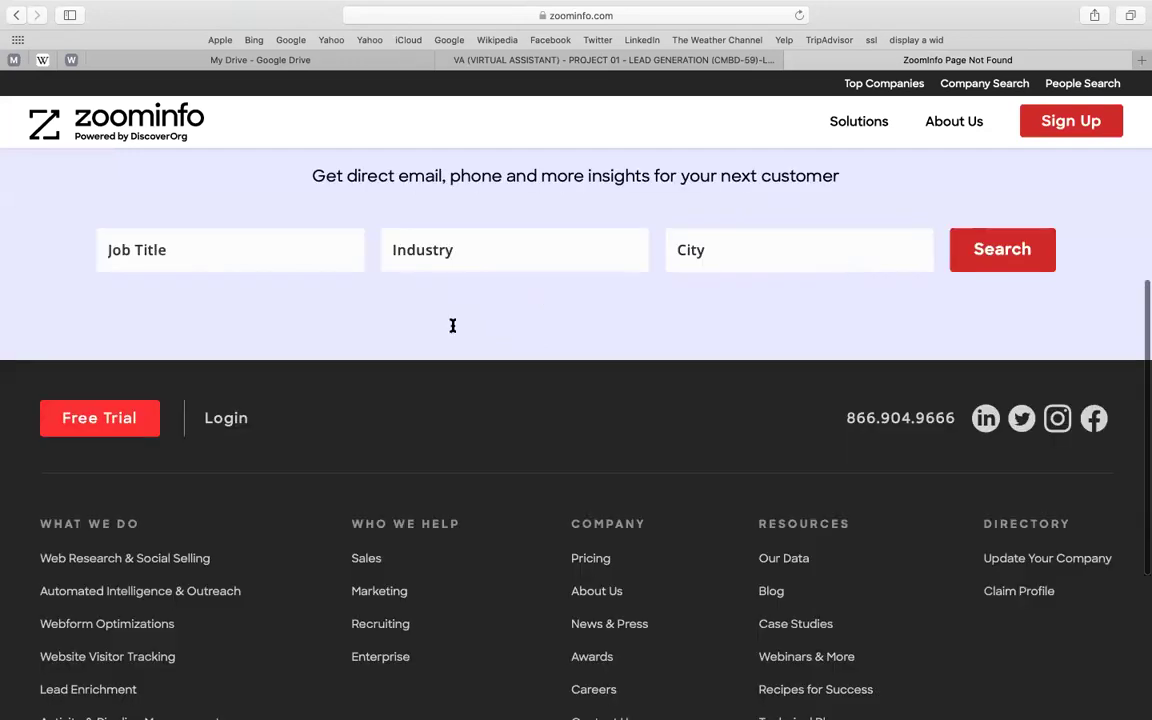
scroll(452, 325, up, 2)
click(455, 323)
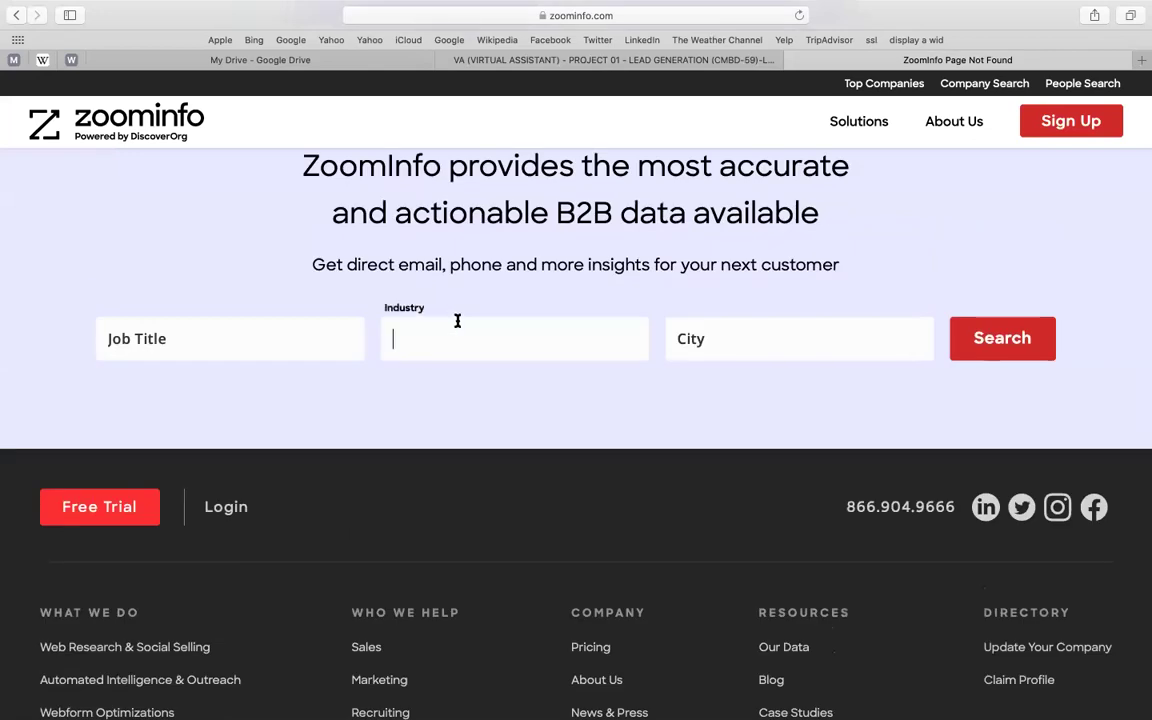
scroll(457, 320, up, 4)
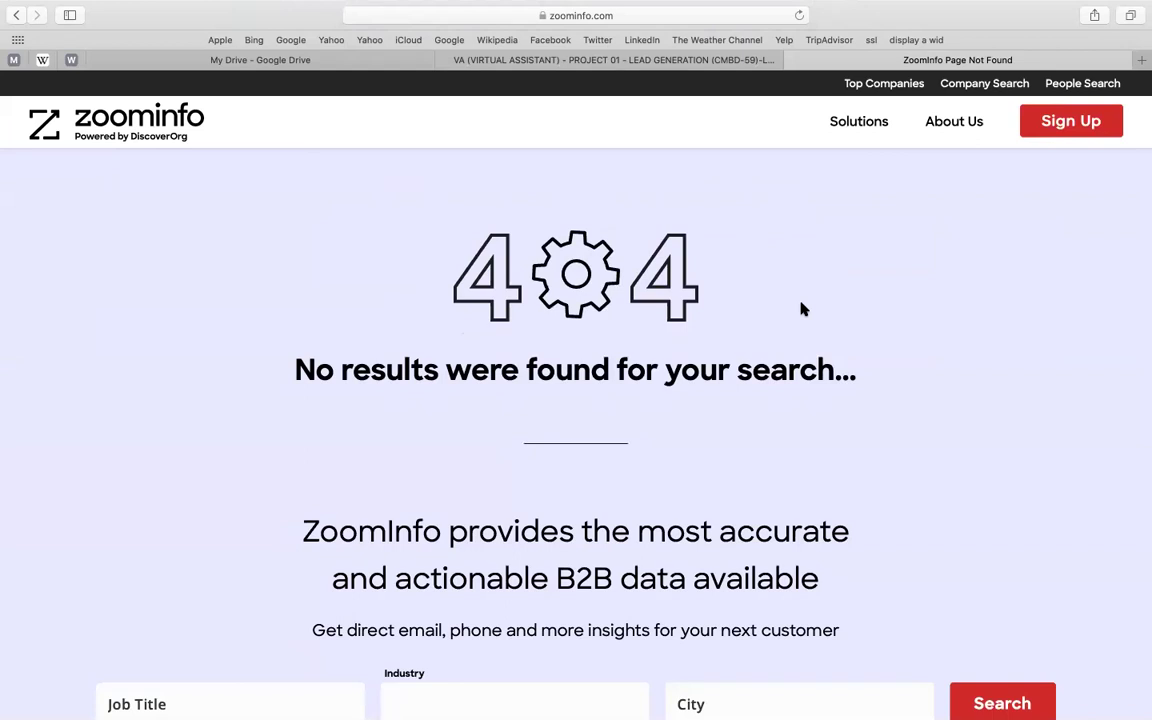
- Add the pricing line '- 100 leads / 8 usd - 10 usd' below United States in the doc
click(509, 61)
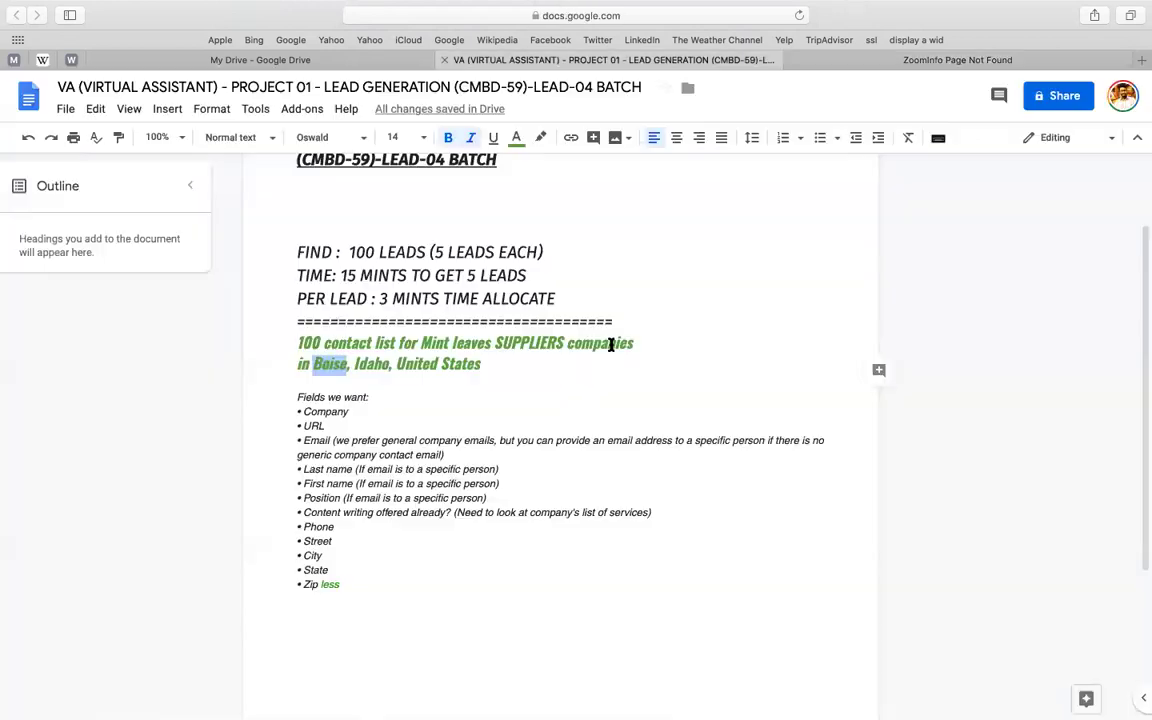
click(547, 364)
key(Return)
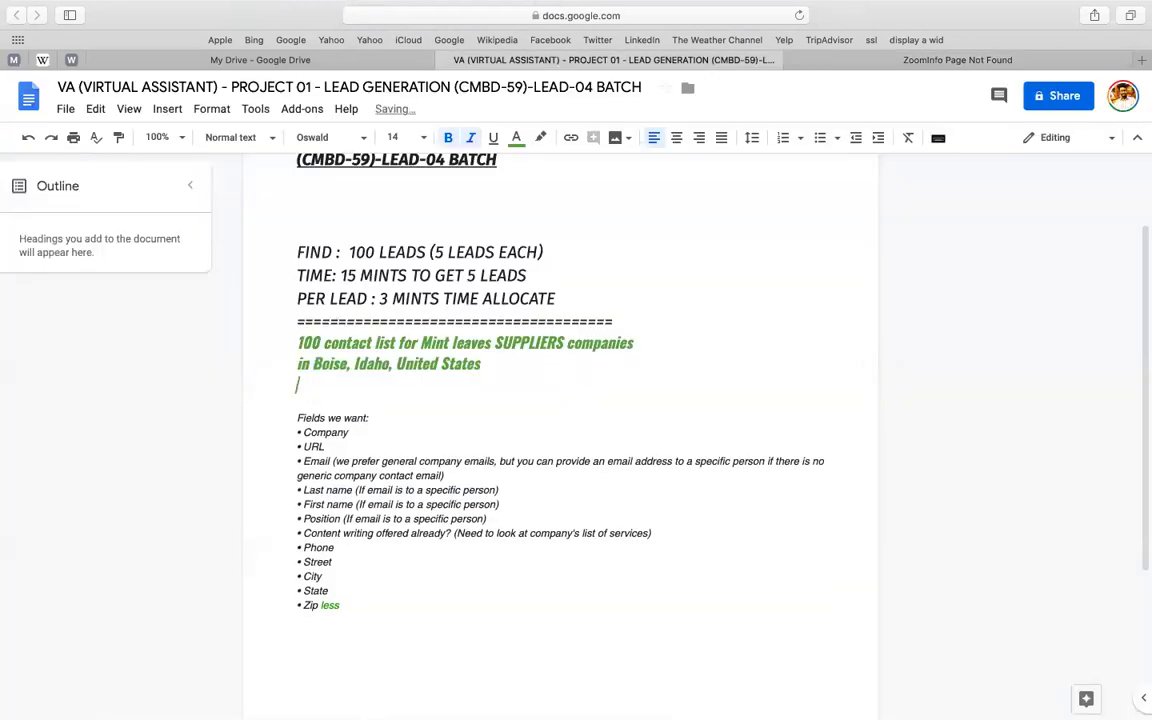
key(Return)
text(- 100 led)
key(BackSpace)
text(ads /)
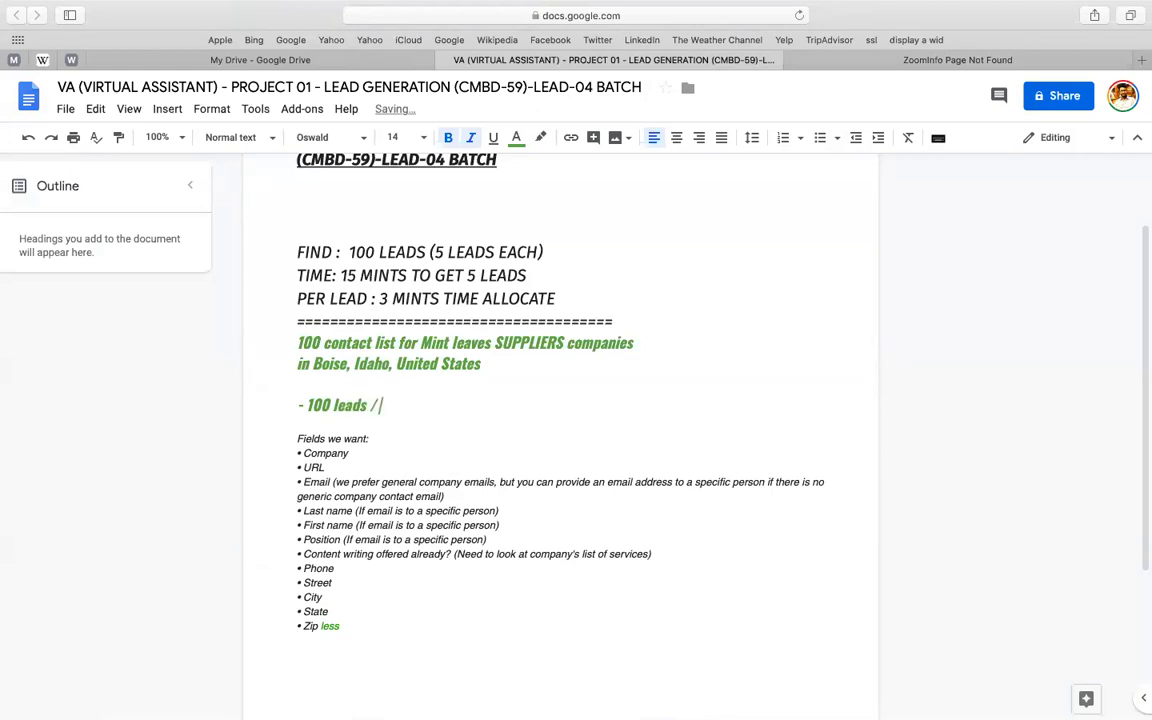
text( 8 usd - 10 usd)
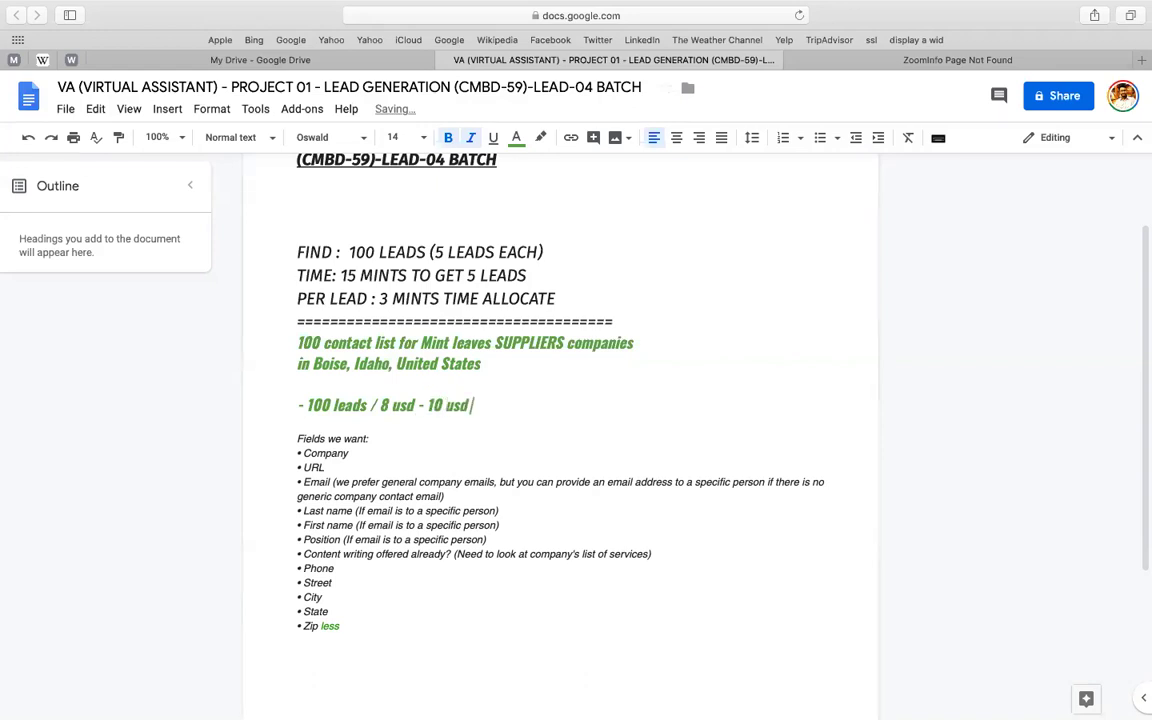
key(Up)
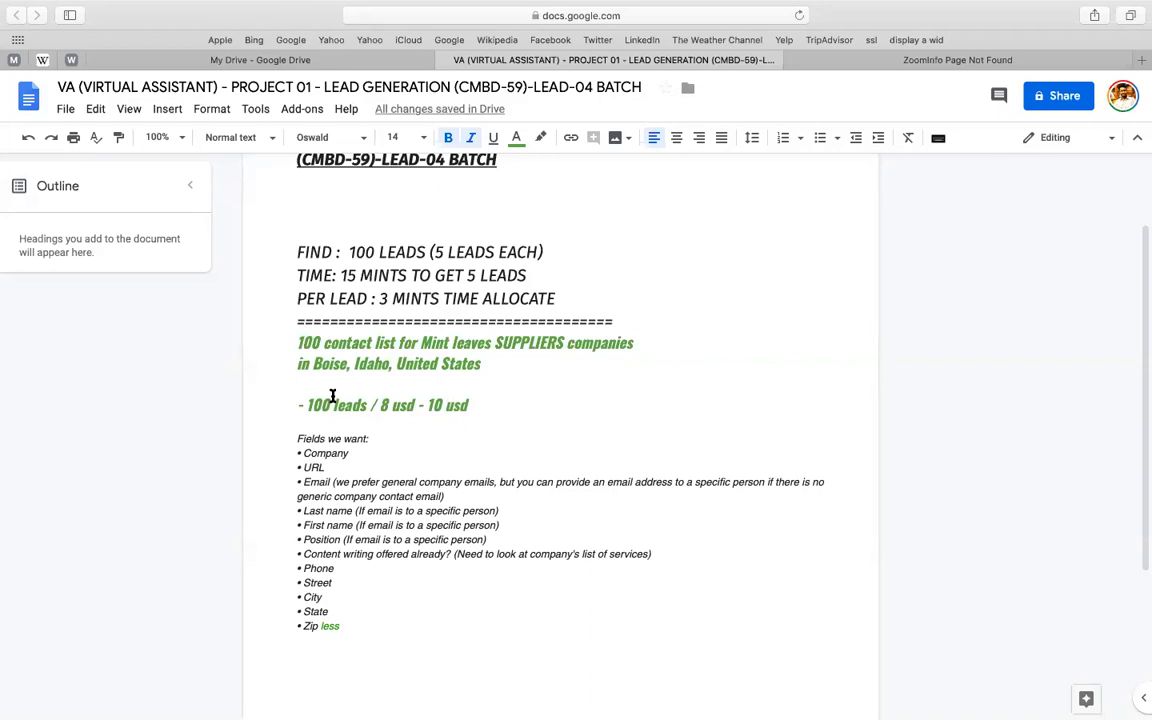
click(503, 404)
- Add a second line '- no zoom data - 100 leads - 20 usd - 25 usd' below it
key(Return)
text(-)
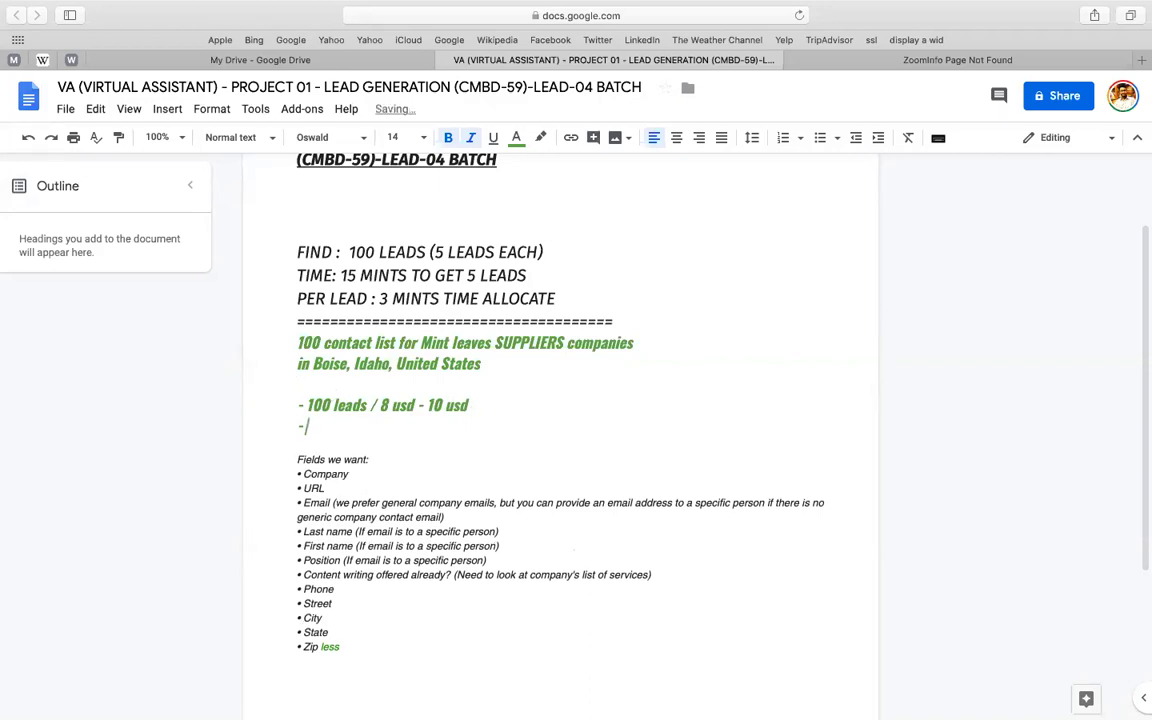
text( tight)
key(shift+alt+Left)
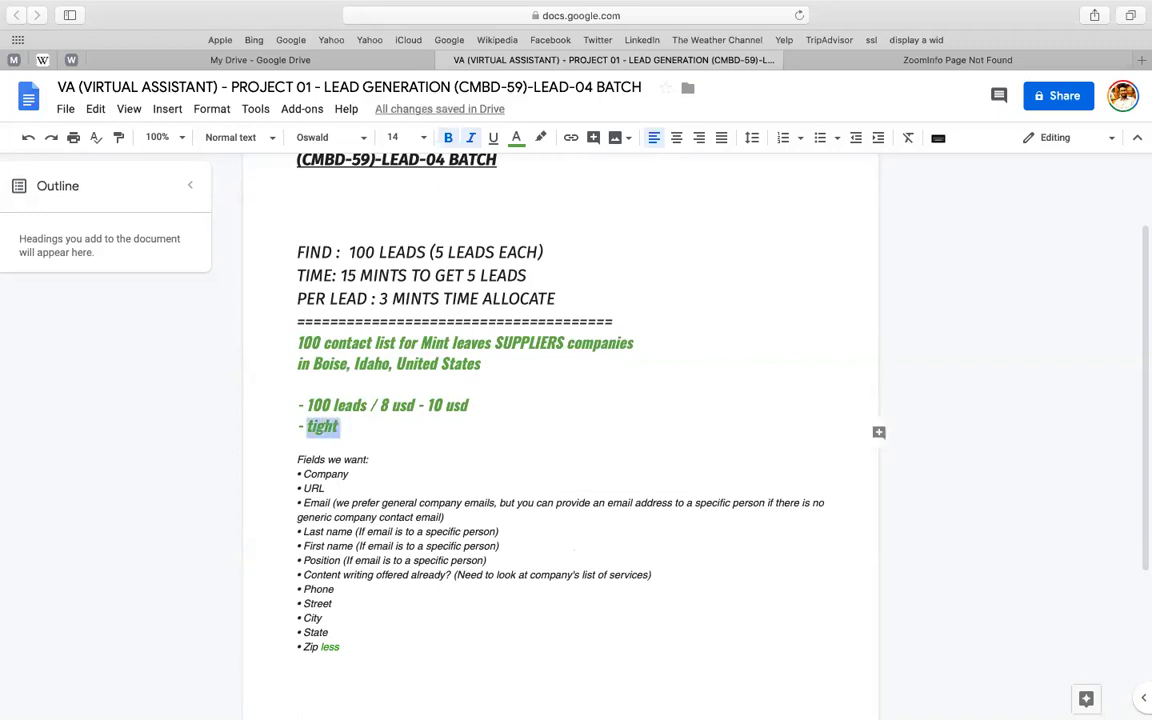
text(no)
key(BackSpace)
key(BackSpace)
text(no zoom data)
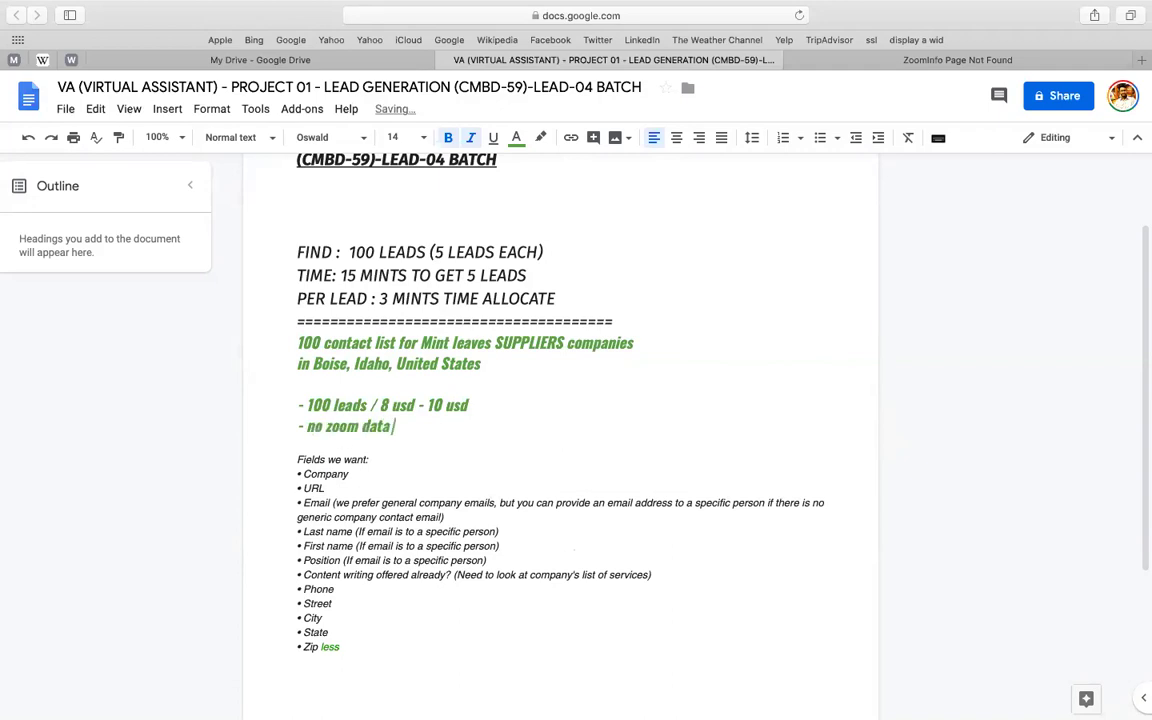
text( -)
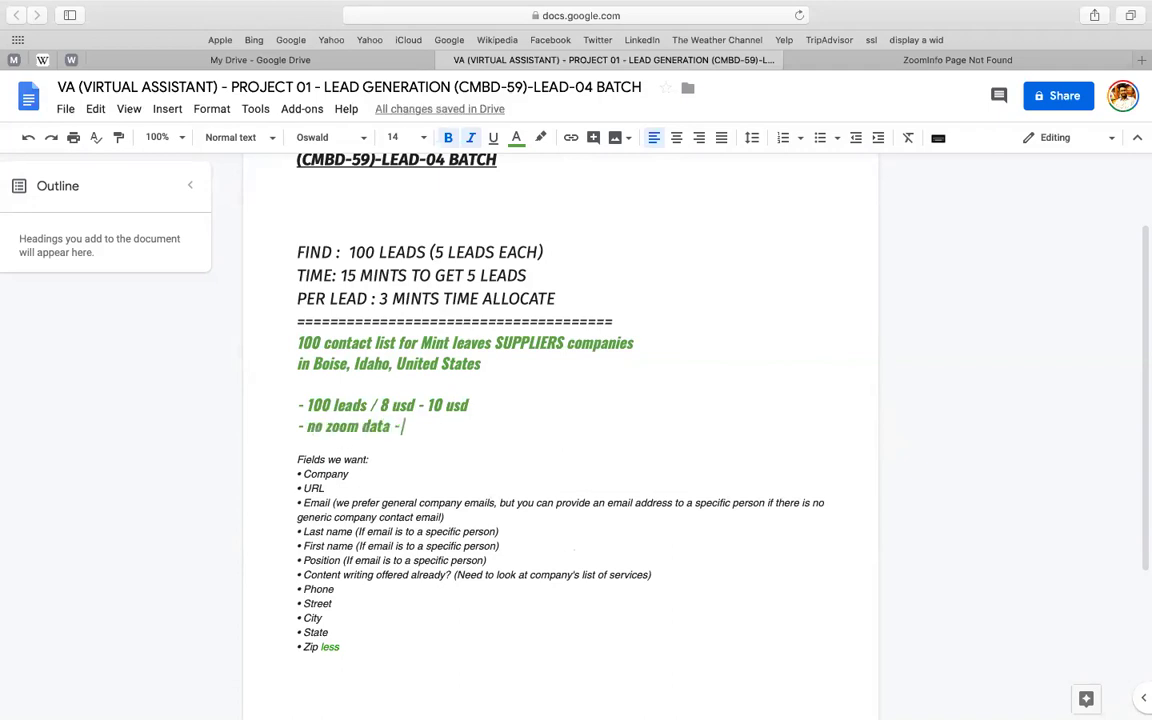
text( 100 leads -)
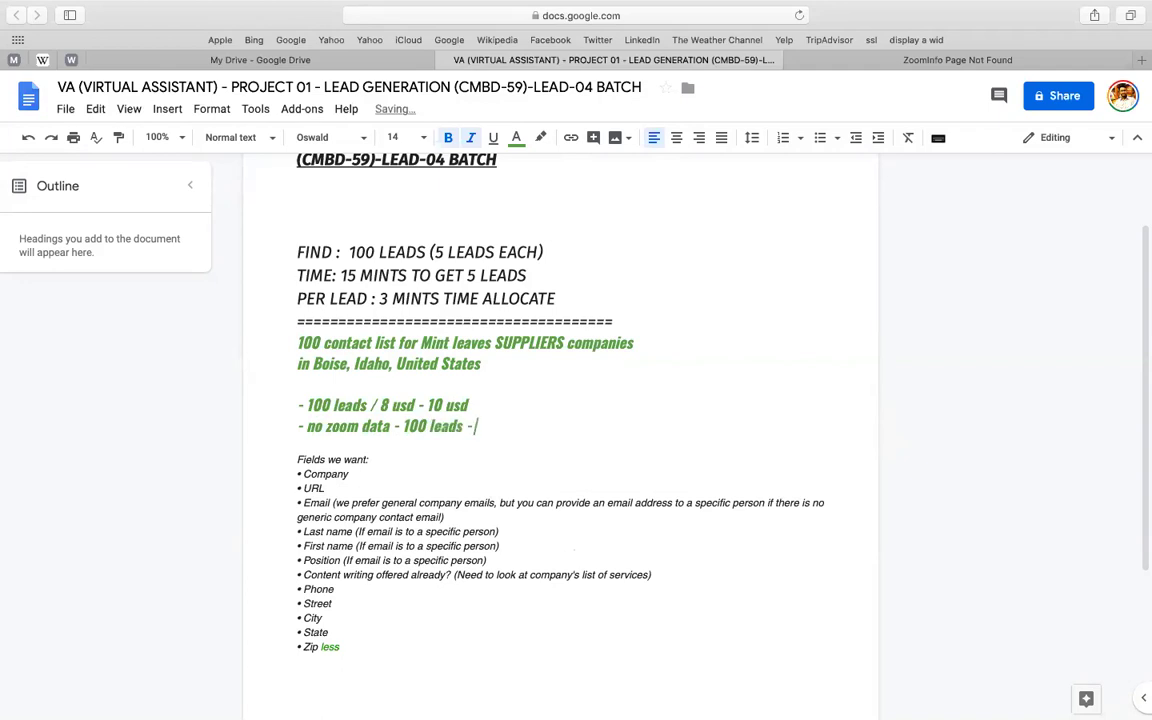
text( 20 usd)
text( - )
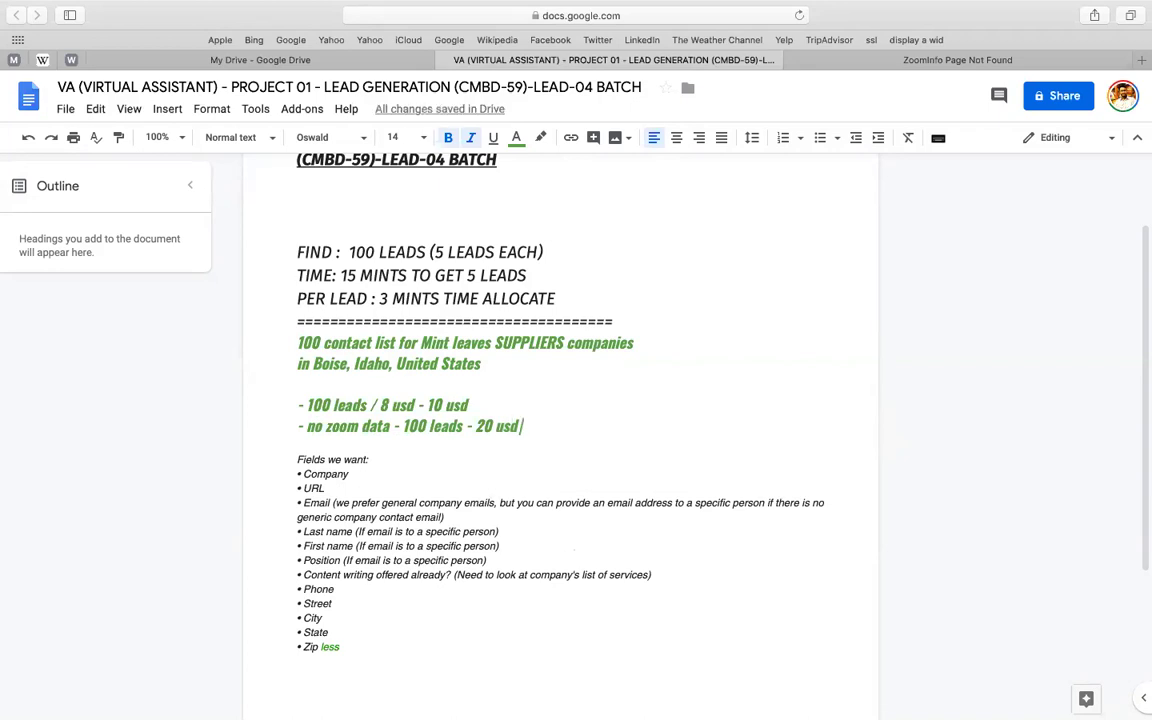
text(25 usd)
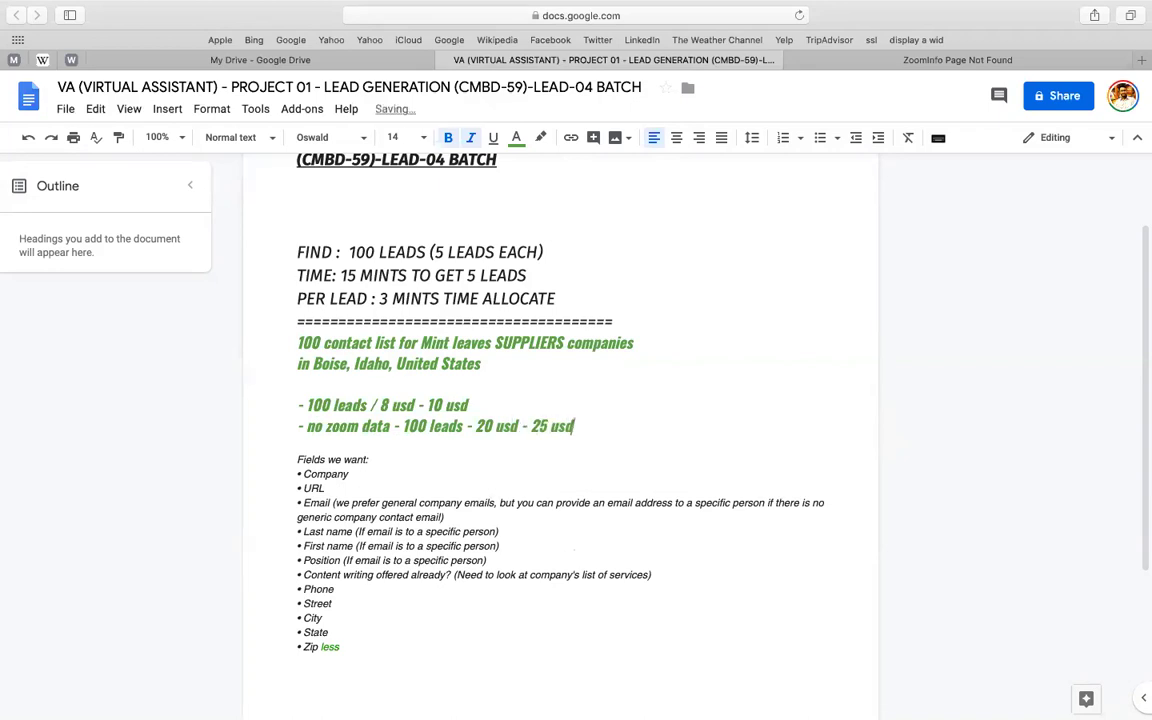
- Replace the separators before 100 leads with '//' on both pricing lines
click(401, 426)
key(BackSpace)
text(//)
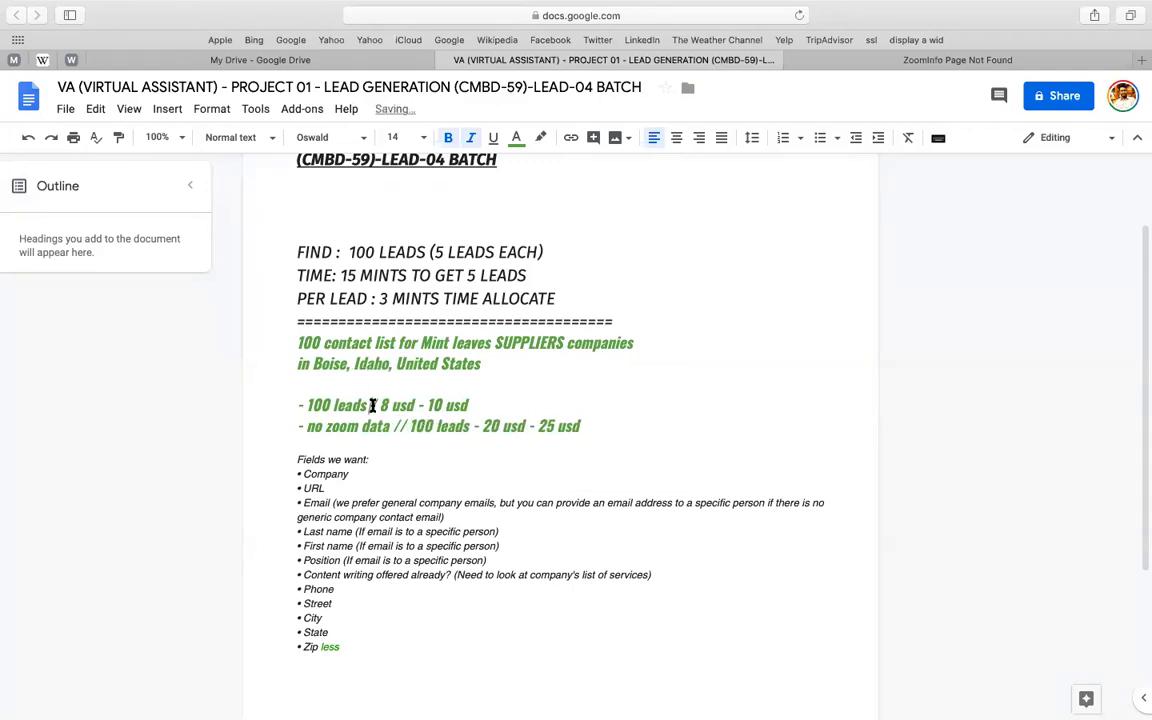
click(373, 405)
text(//)
- Label the first line 'general data (available at zoominfo)' and change the second to 'no zoominfo data'
click(310, 405)
text(general )
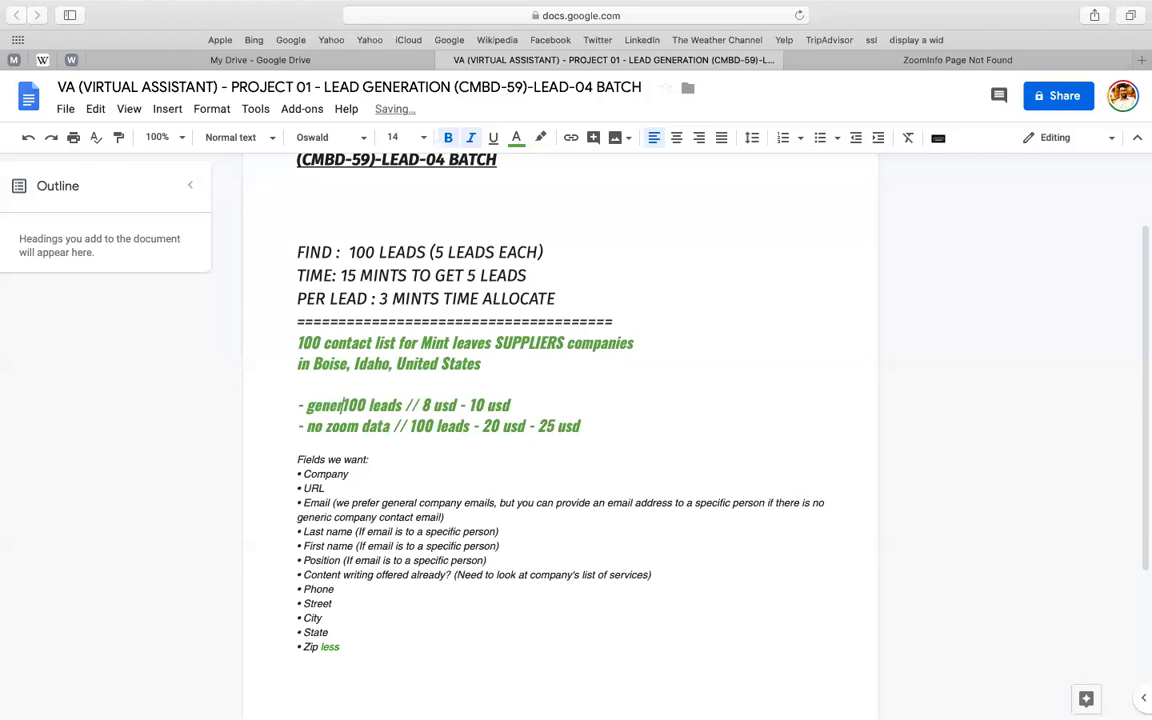
text(data (availa)
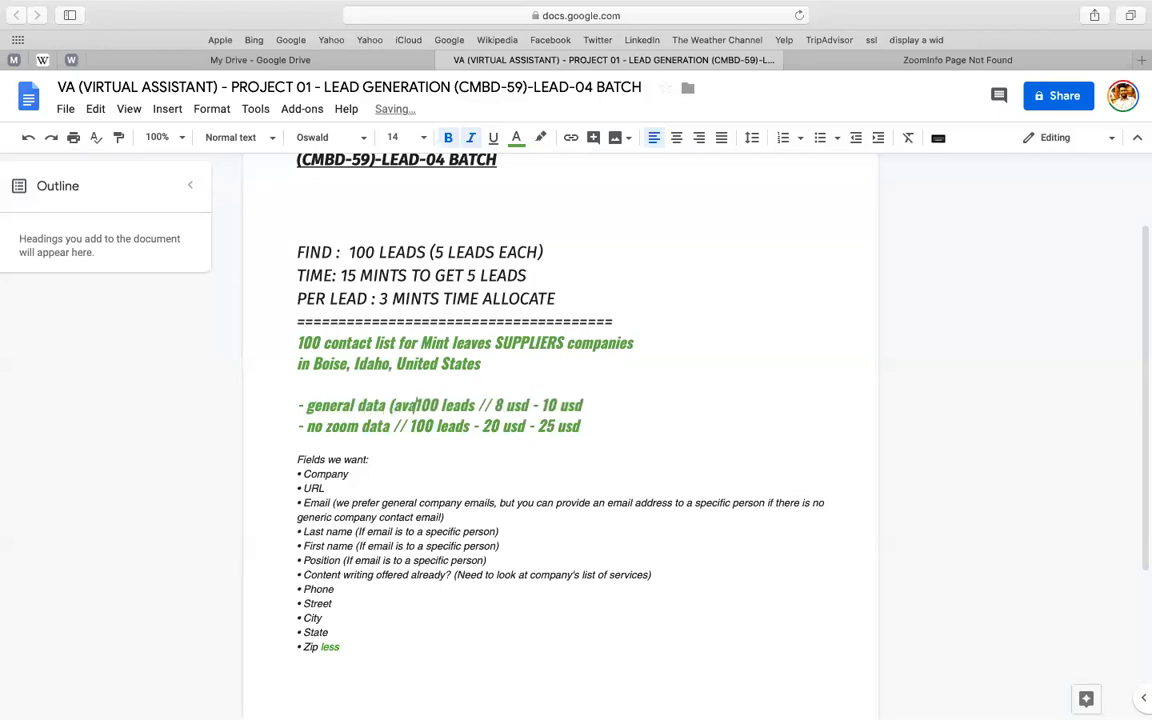
text(ble at zoom))
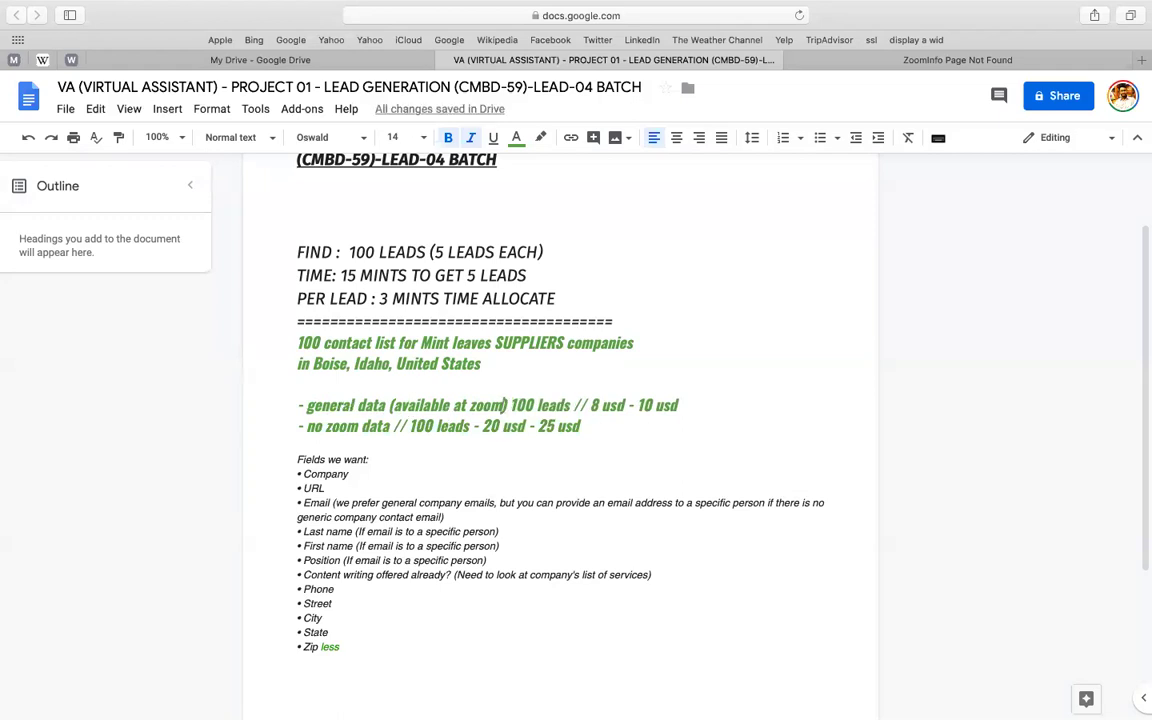
click(504, 405)
text(info)
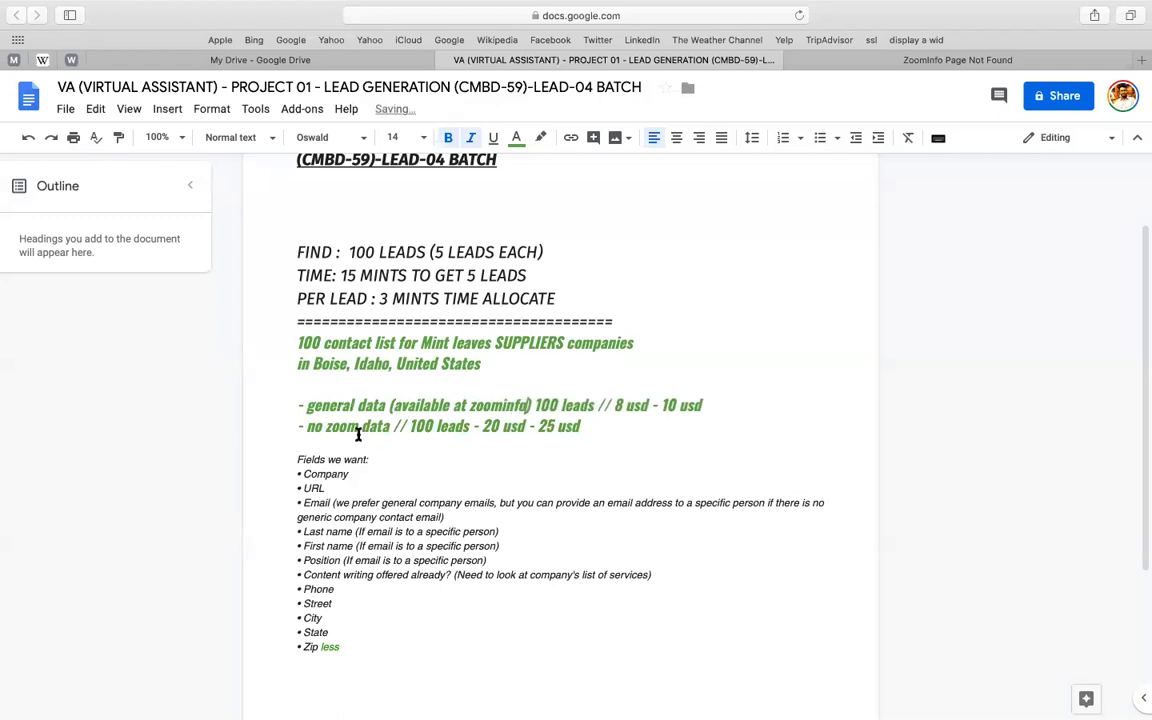
click(358, 430)
text(info)
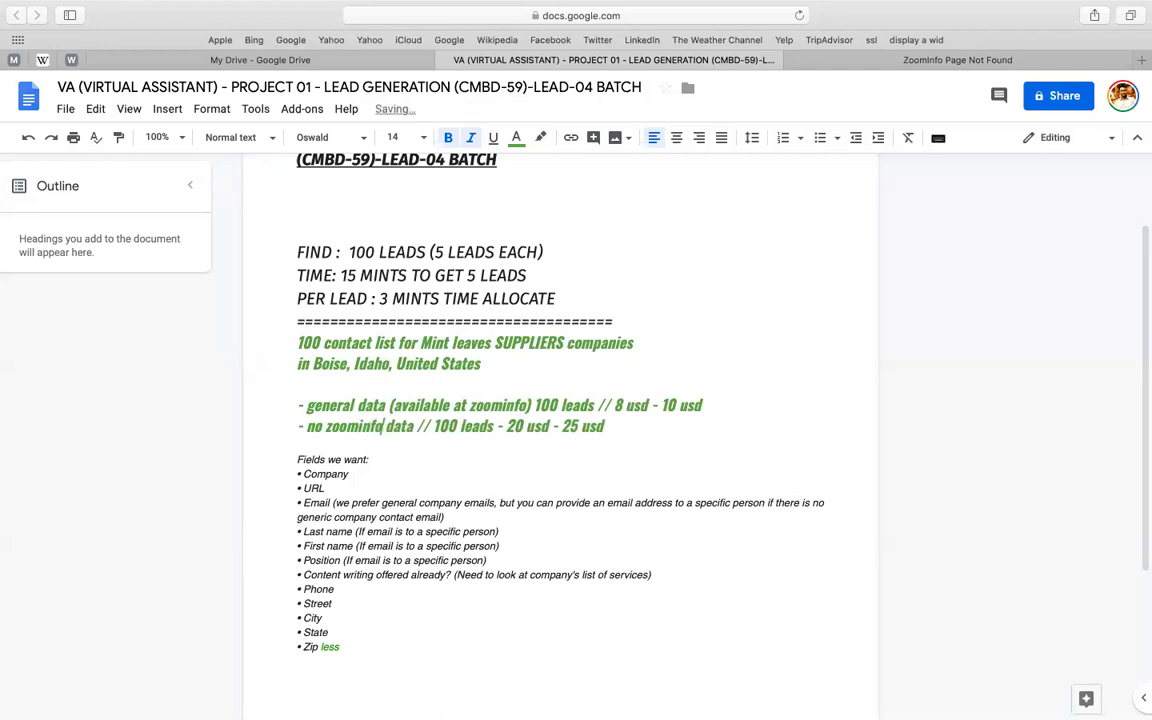
- Type 'payment idea & search idea to call for budgeting' on a new line above the pricing lines
double_click(371, 405)
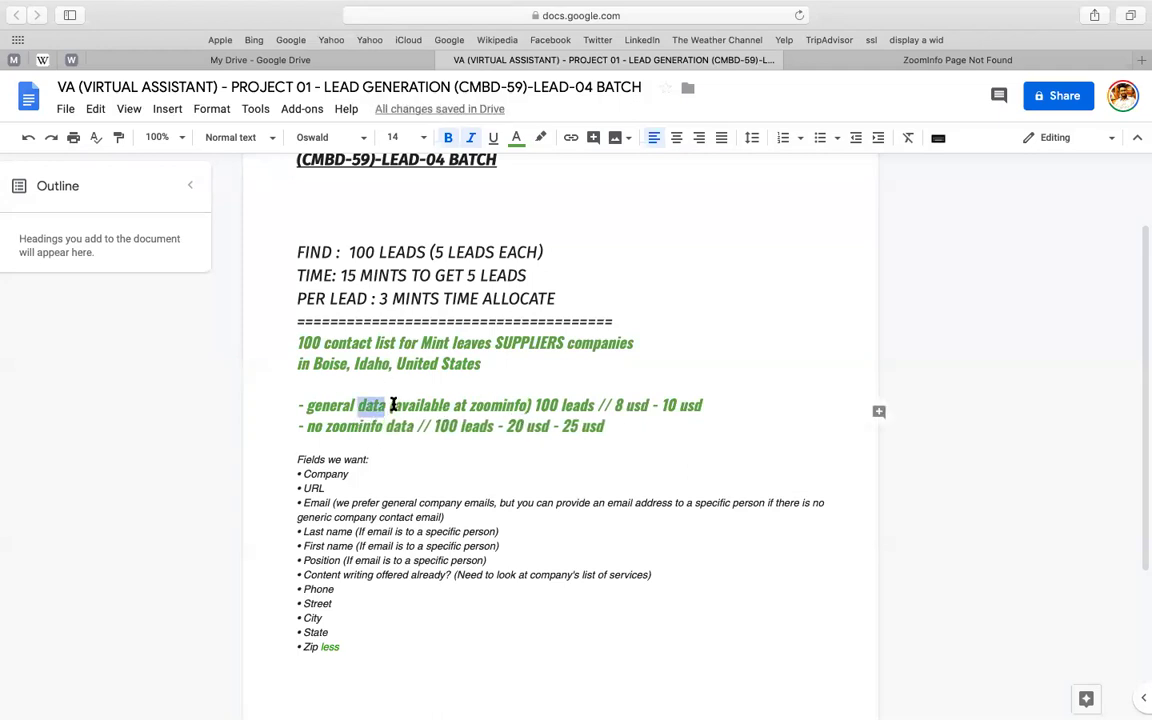
click(442, 385)
key(Return)
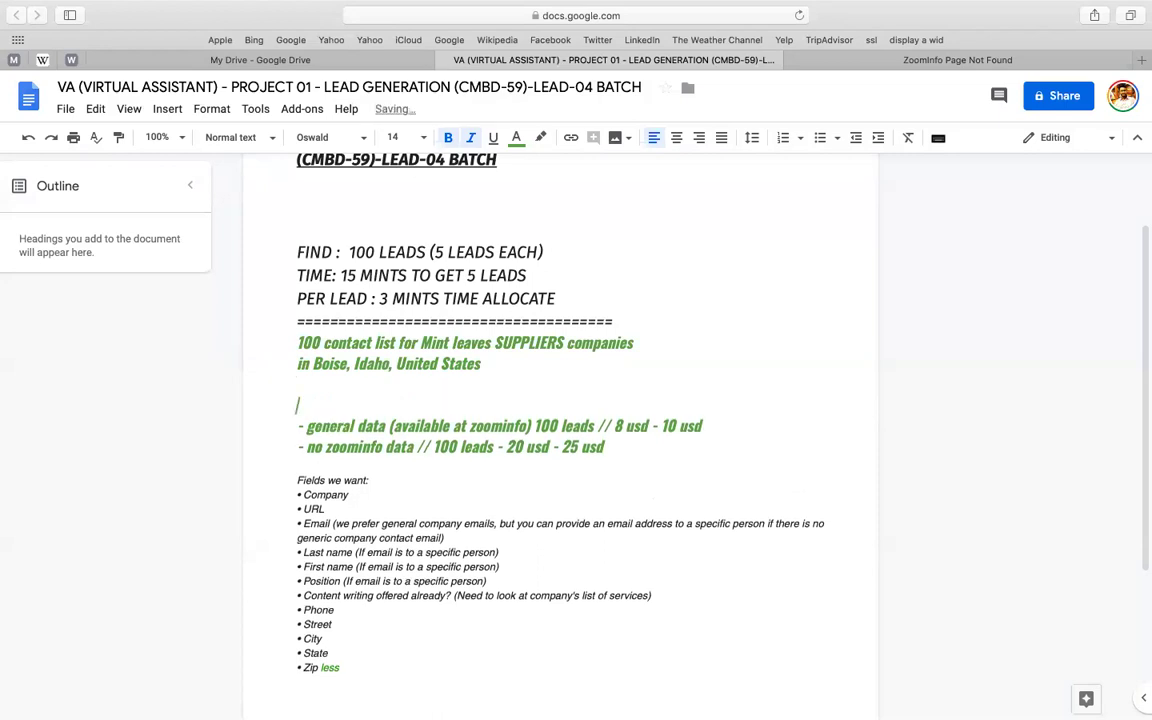
text(payment idea & search idea)
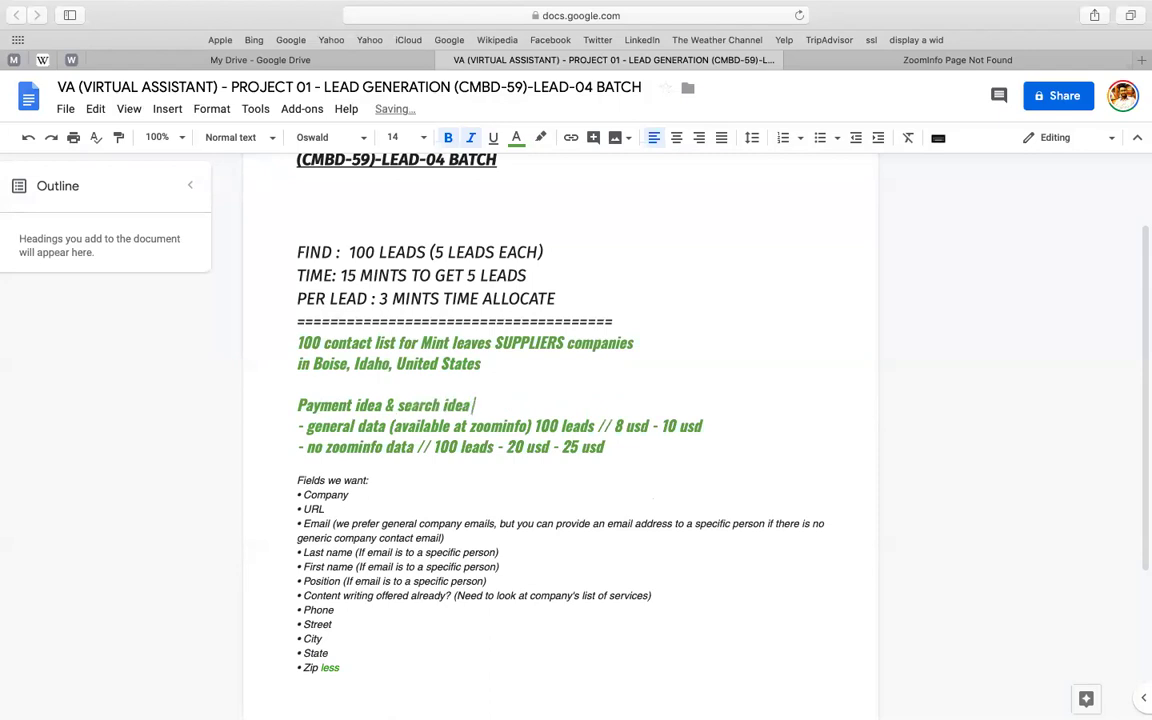
text( to call for budgeting)
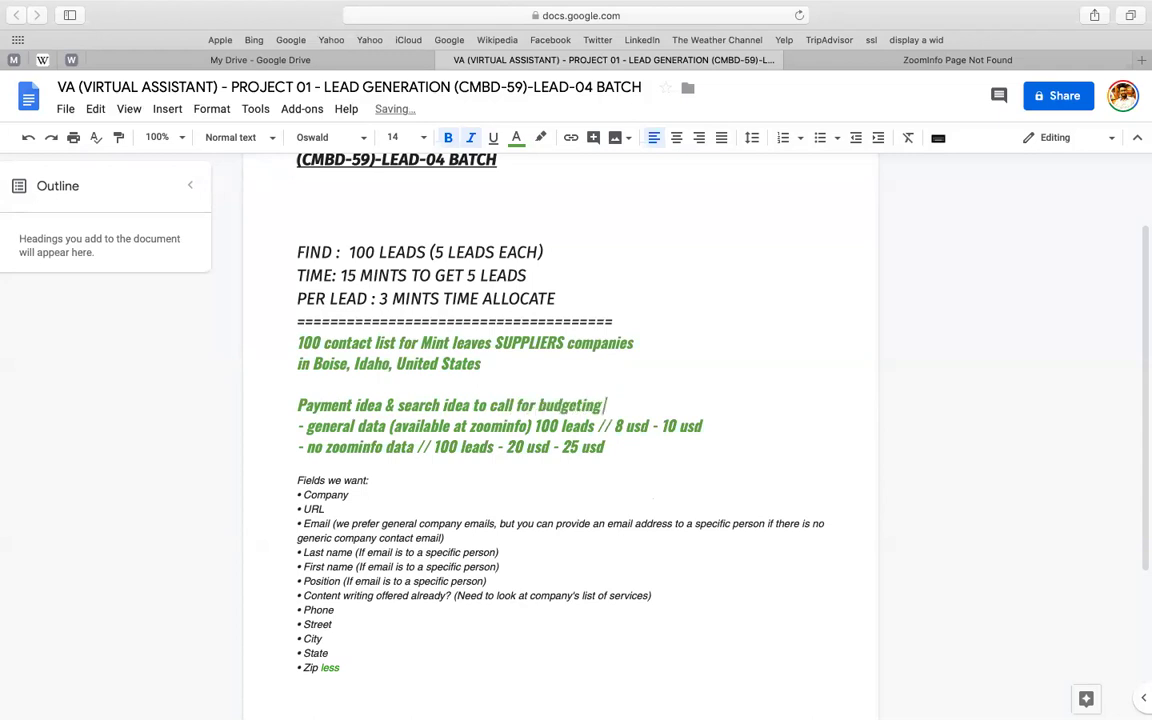
- Underline that heading and colour it blue
key(super+shift+Left)
key(super+u)
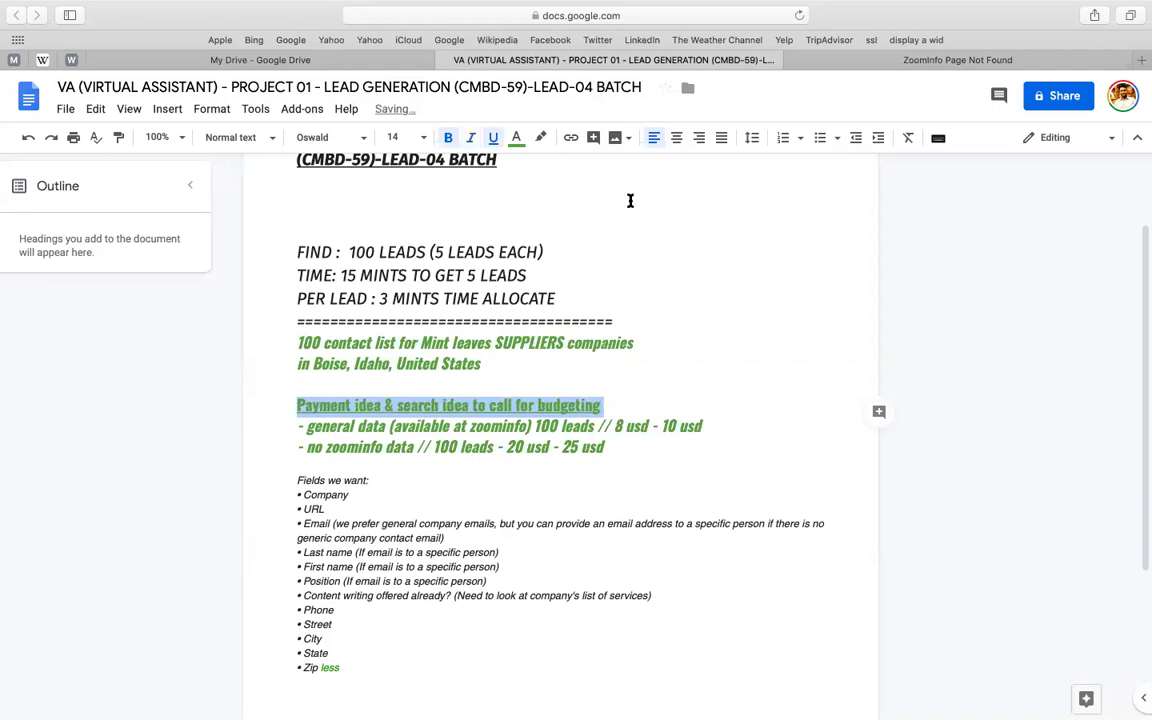
click(516, 139)
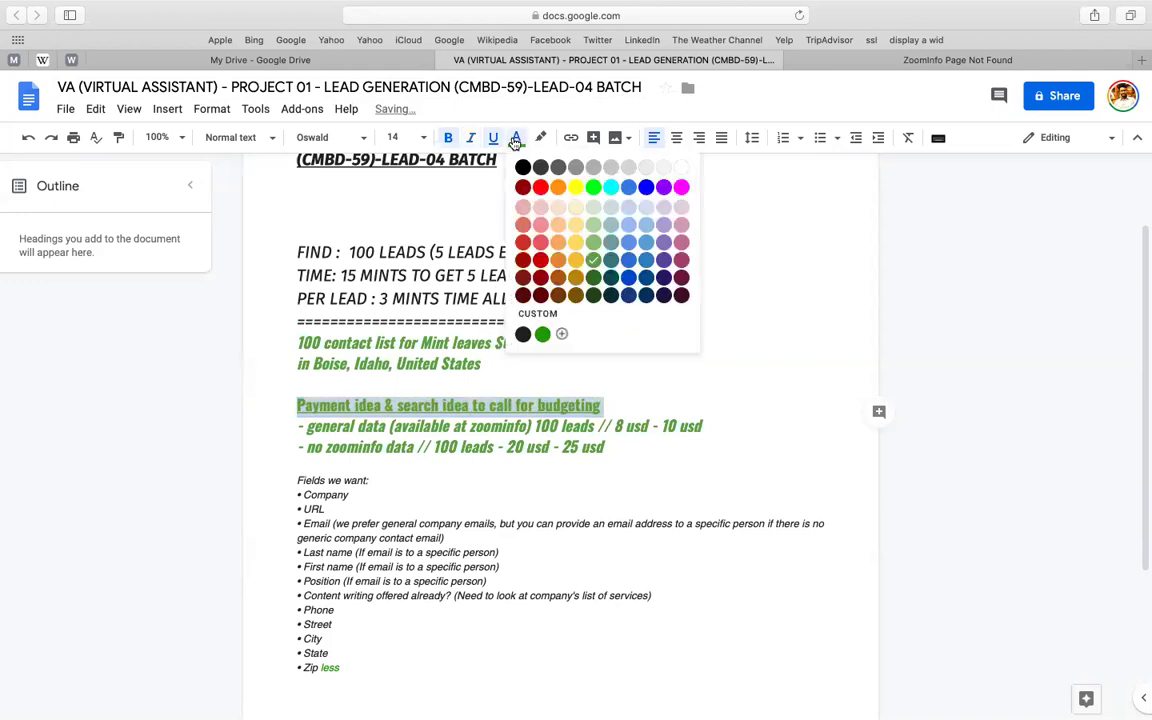
click(628, 277)
click(421, 364)
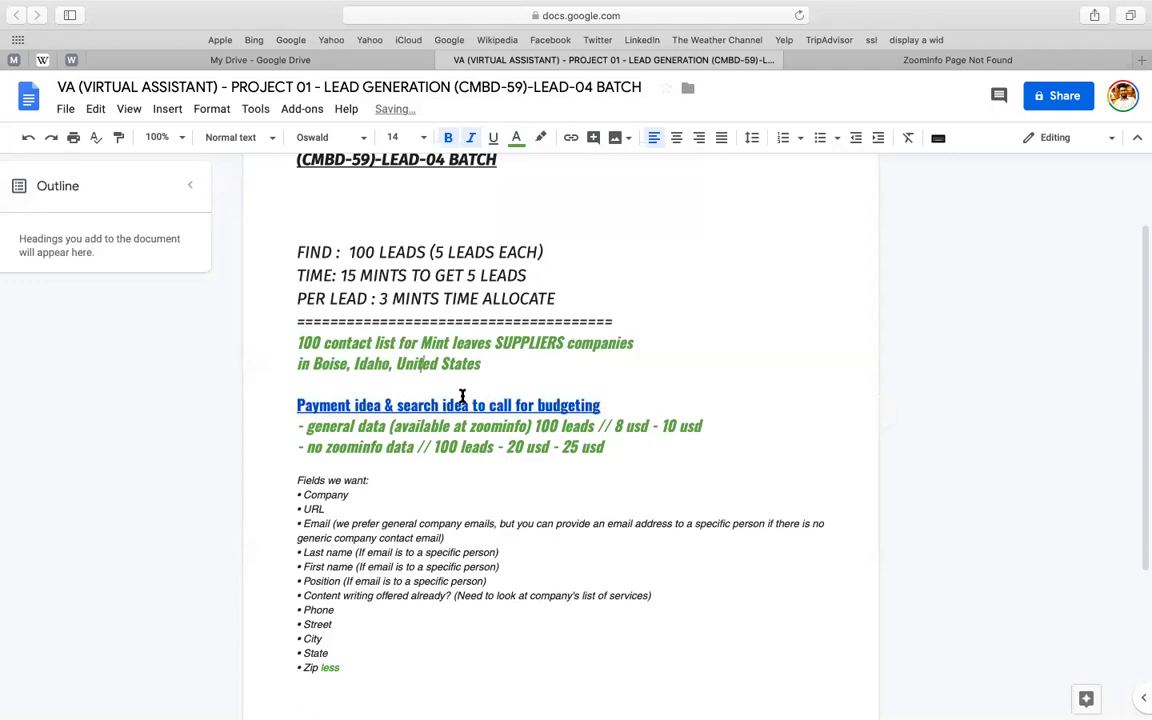
click(616, 411)
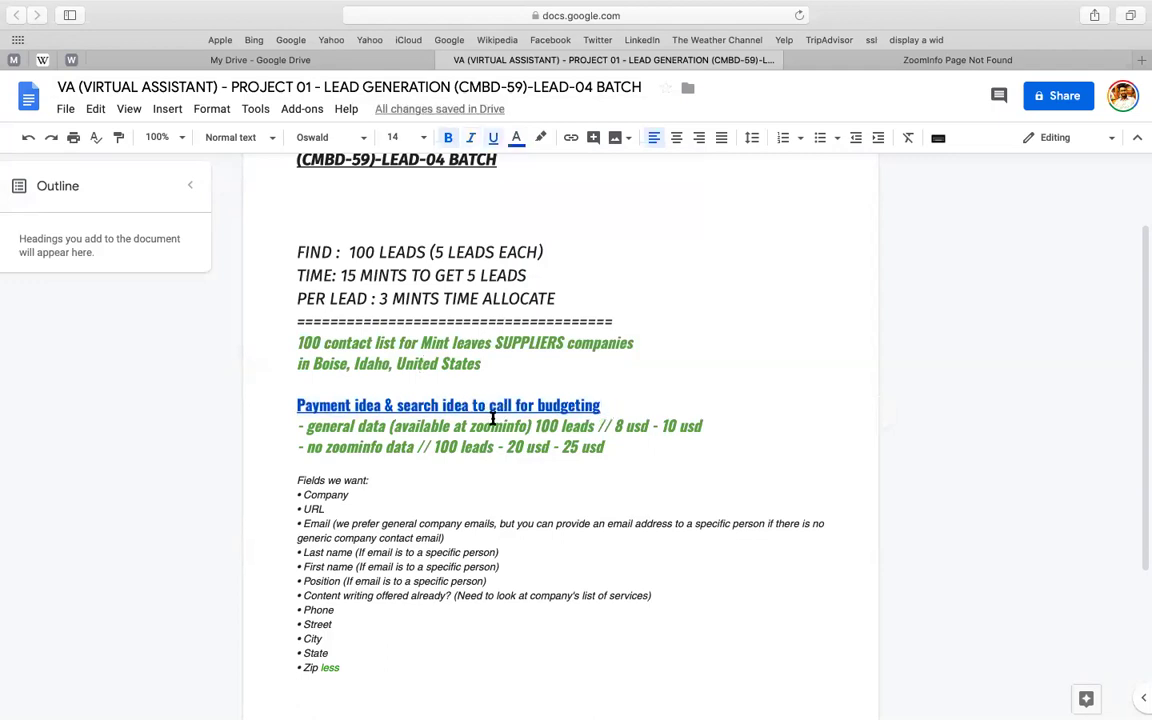
click(286, 424)
scroll(600, 380, down, 1)
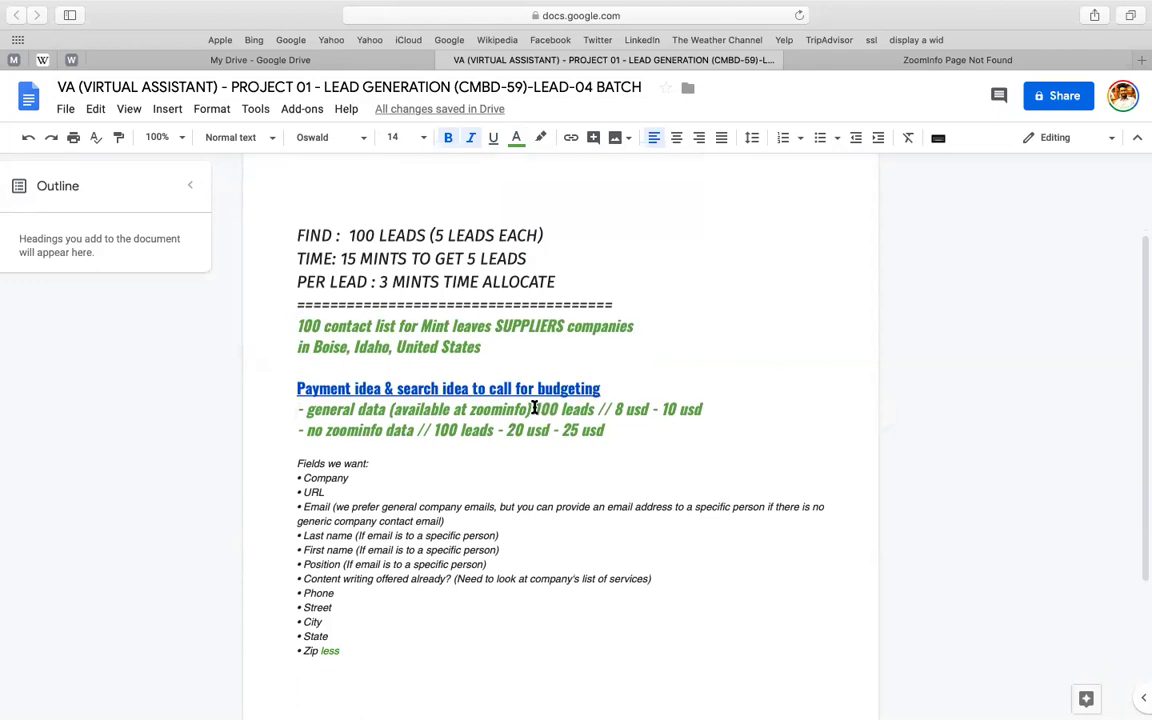
- Move 100 leads onto its own line beneath a long dashed divider under general data
click(533, 409)
key(Return)
text(-=*==*=)
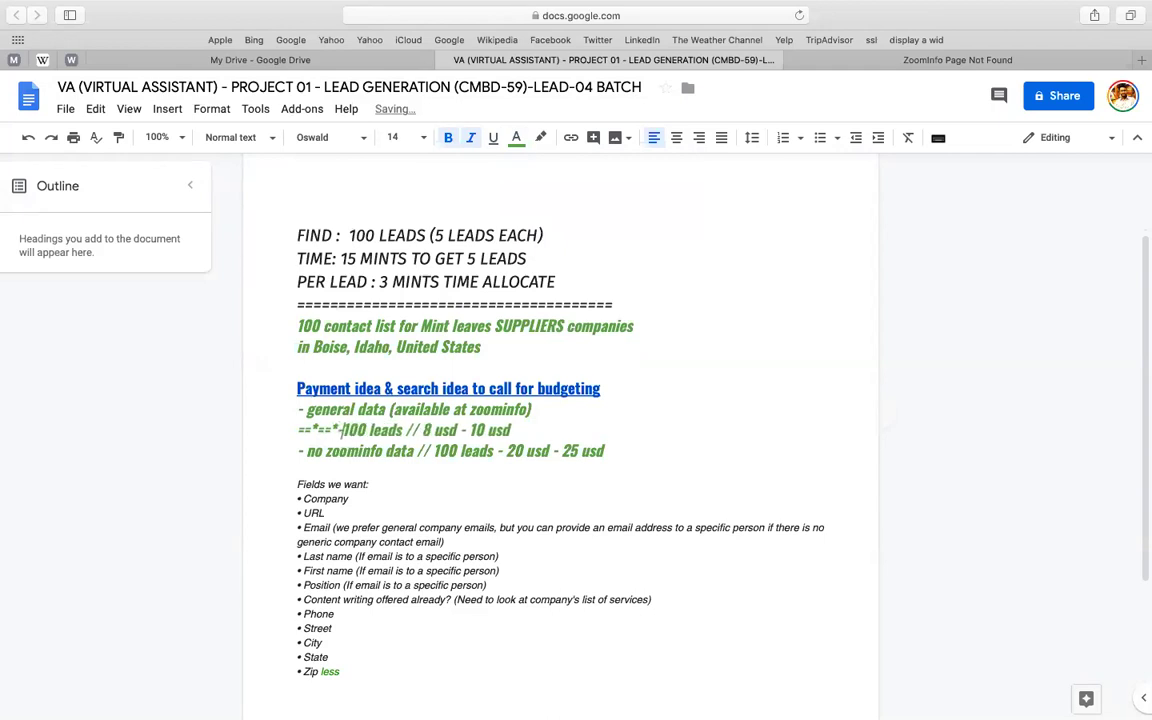
key(BackSpace)
text(==*==*==*)
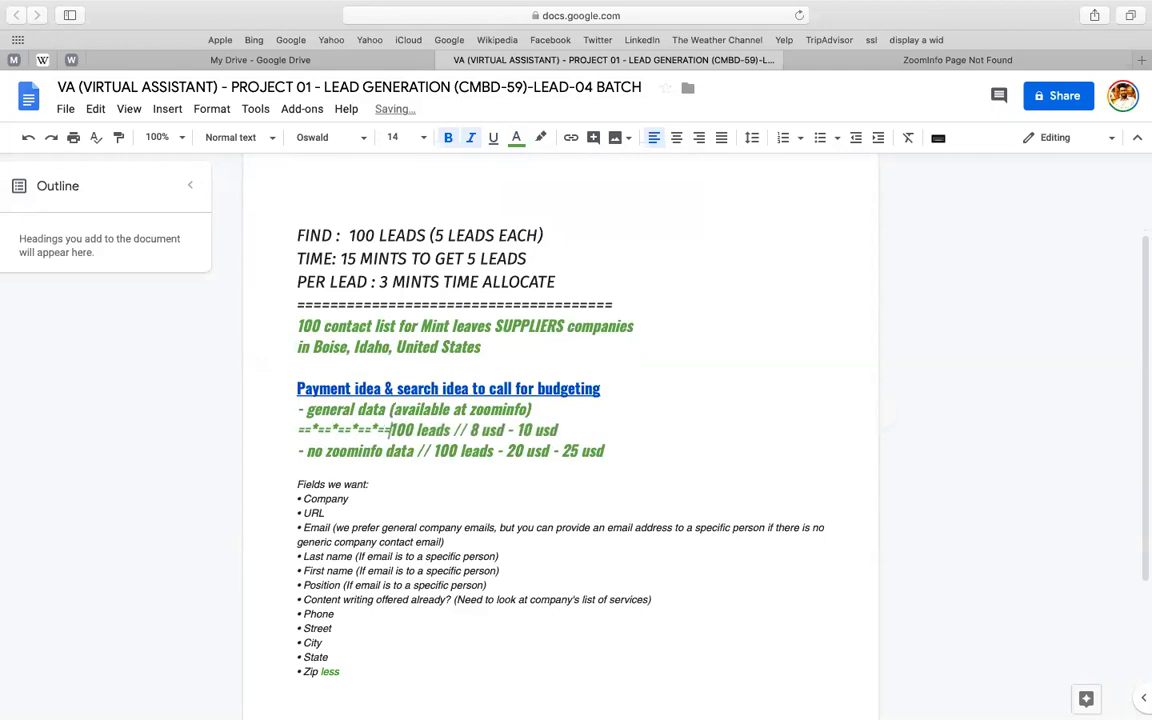
key(Return)
click(424, 431)
key(shift+super+Left)
key(super+x)
text(-----------)
key(shift+super+Left)
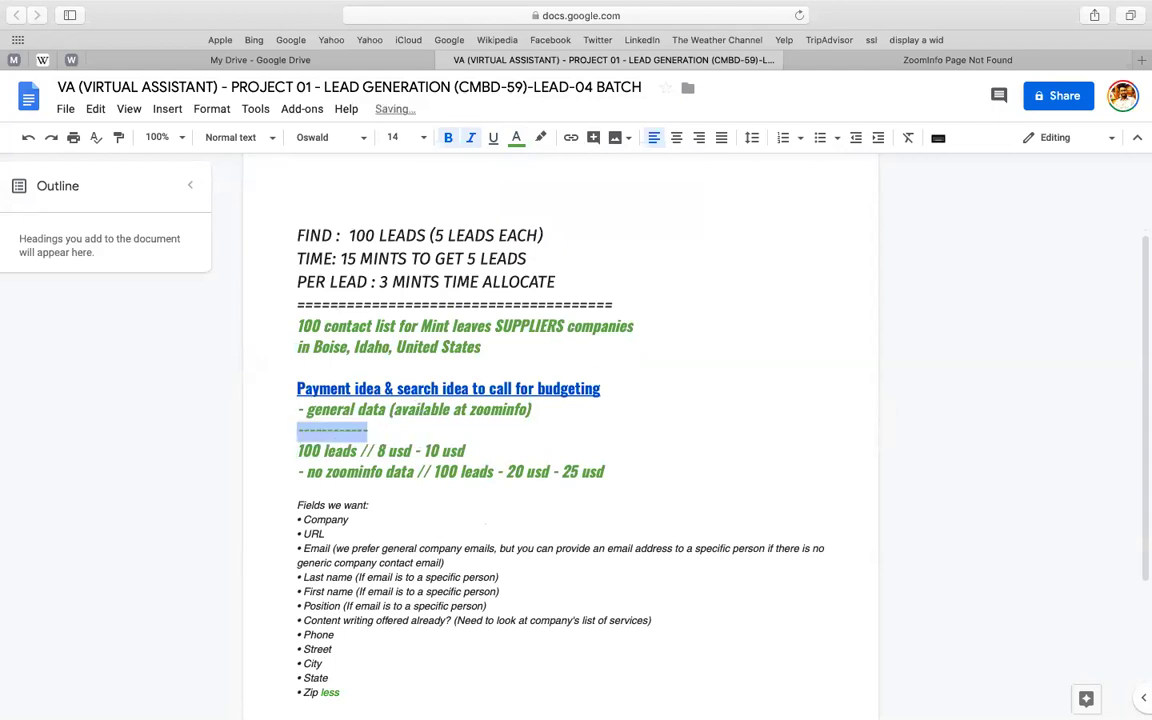
key(Right)
text(--------------------------------------------)
key(BackSpace)
key(BackSpace)
key(BackSpace)
key(BackSpace)
key(BackSpace)
- Split off '8 usd - 10 usd' and add '(name - email - phone - address - website - no of employees - revenue - industy)' after 100 leads
click(488, 455)
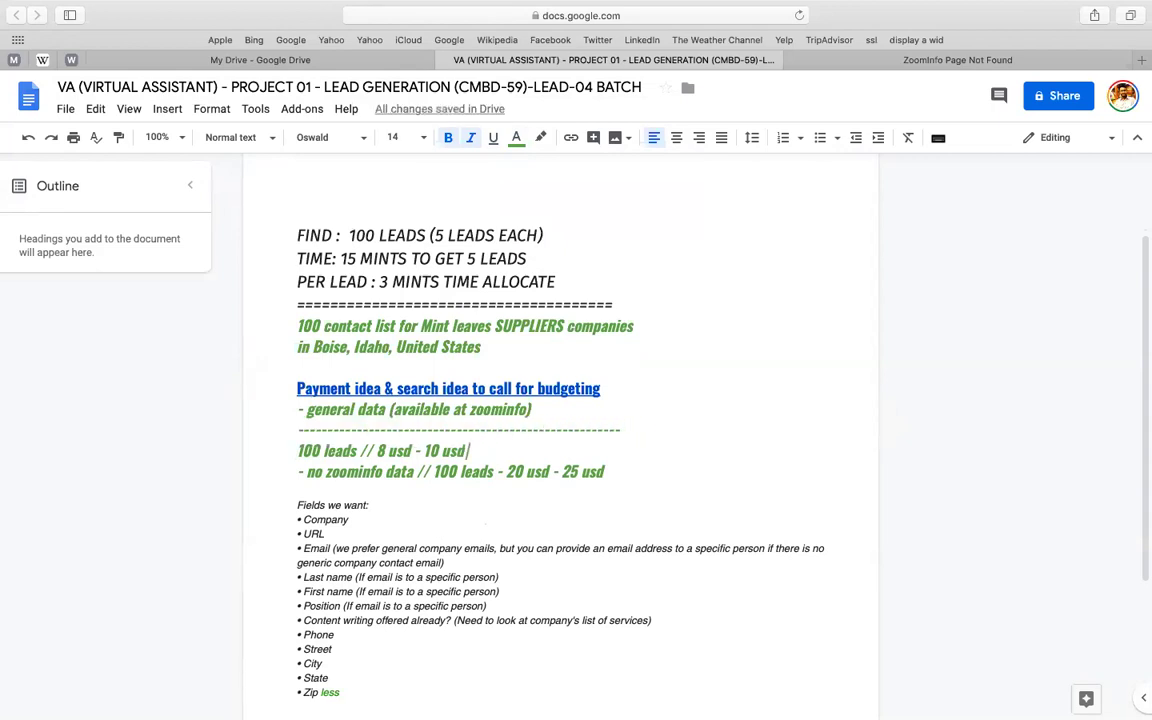
key(Return)
key(Return)
key(Return)
key(Return)
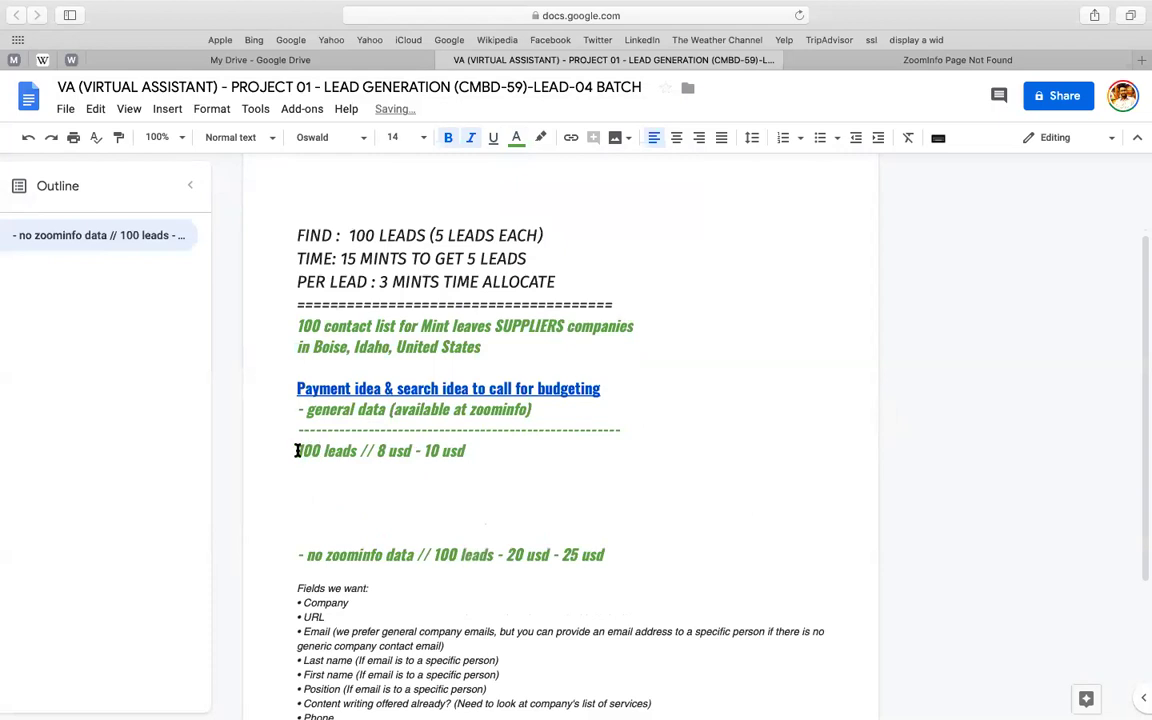
click(374, 451)
key(Return)
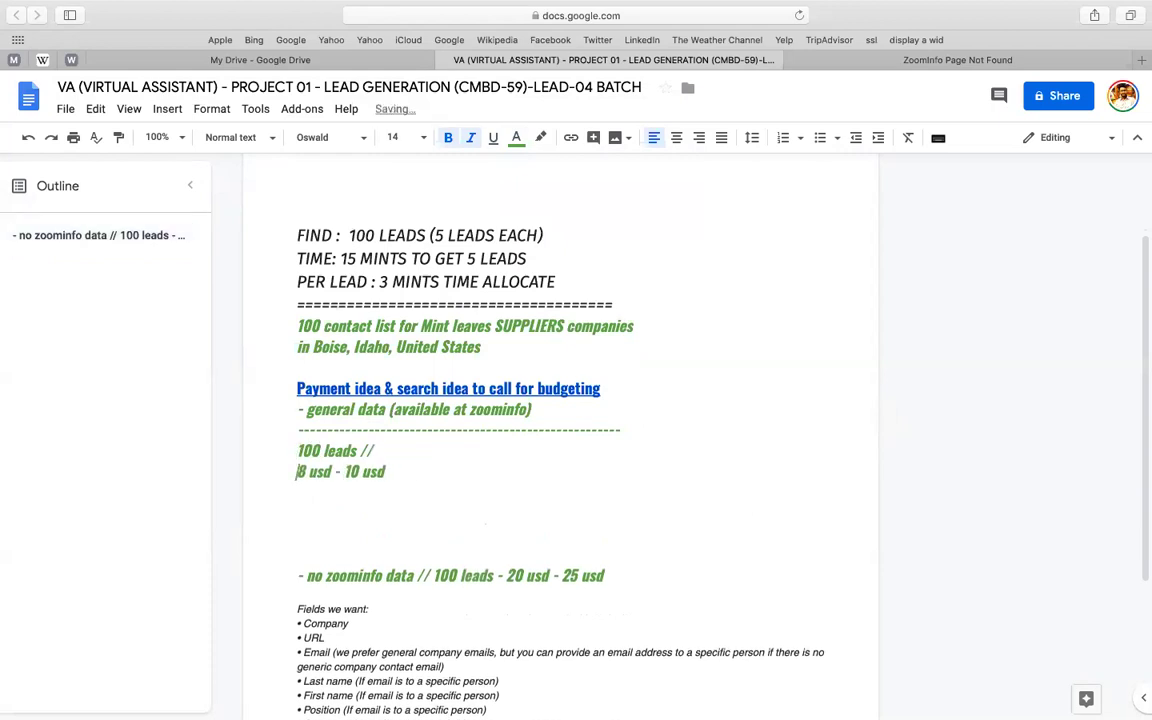
click(434, 453)
key(BackSpace)
key(BackSpace)
key(BackSpace)
text((name - email - phone - address -)
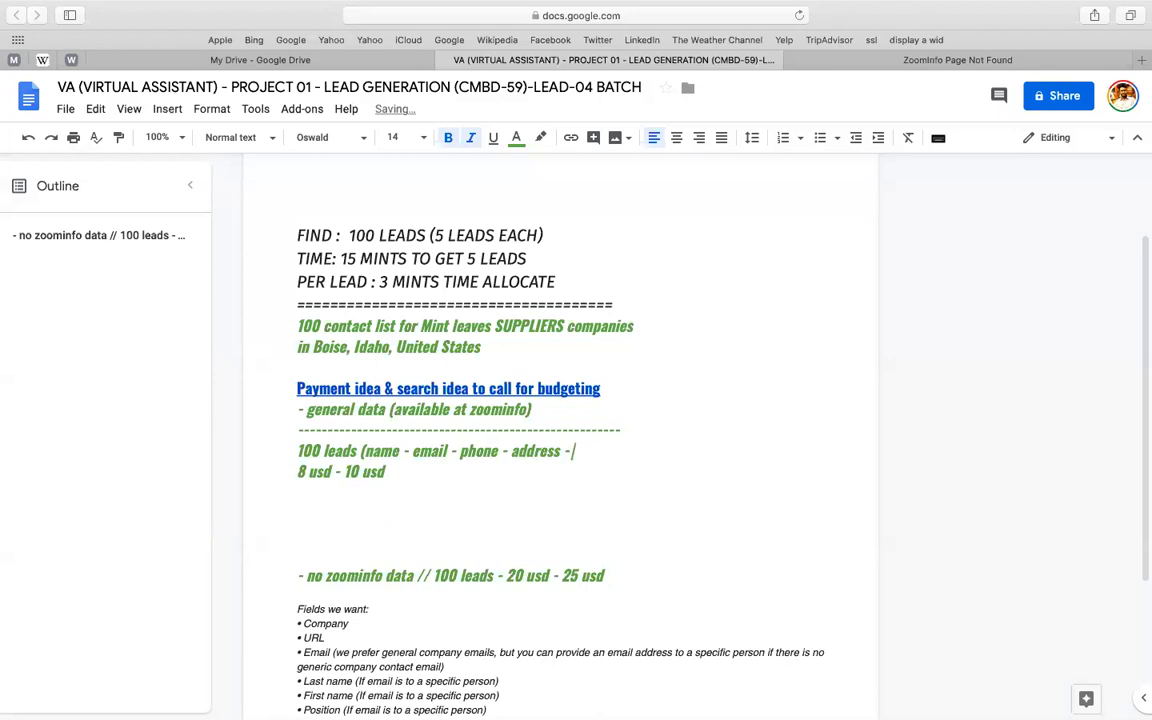
text( website - no of emplo)
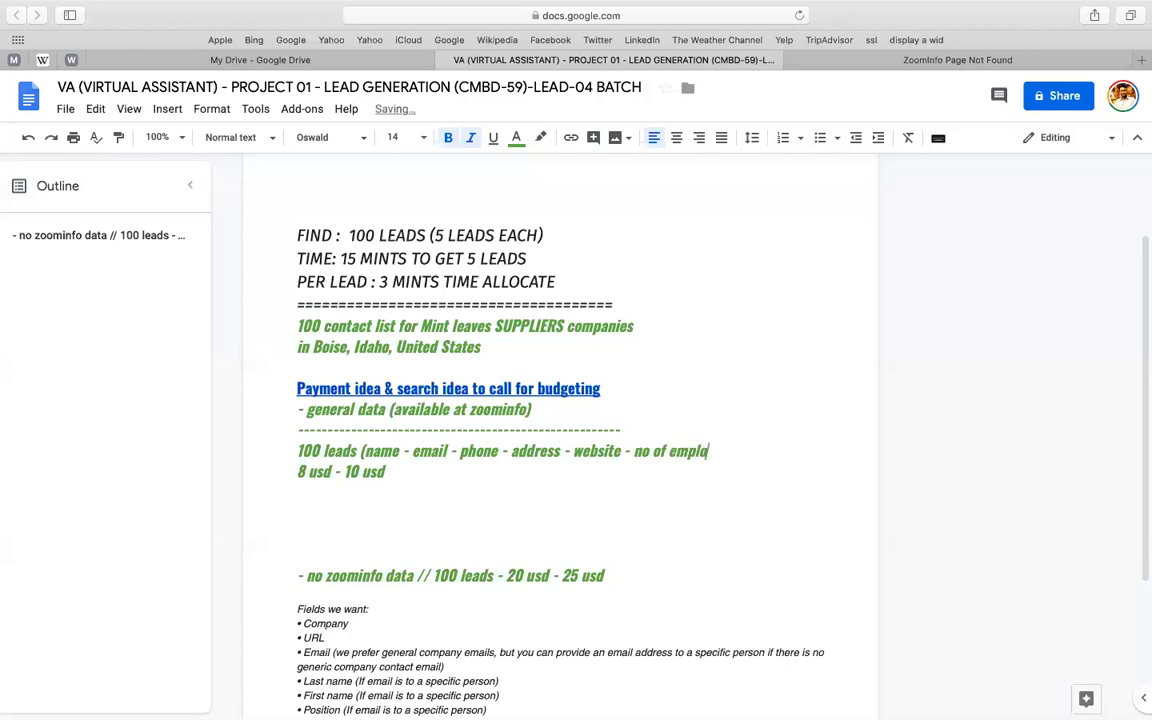
text(yees - revenue - i)
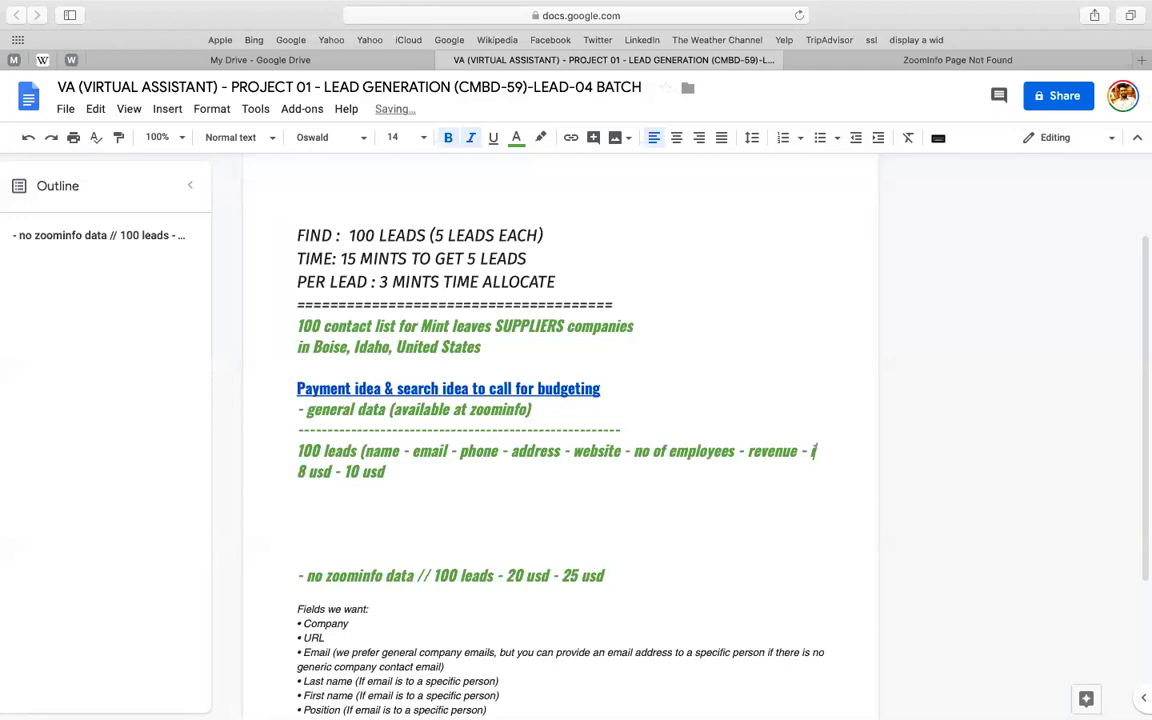
text(ndusty ))
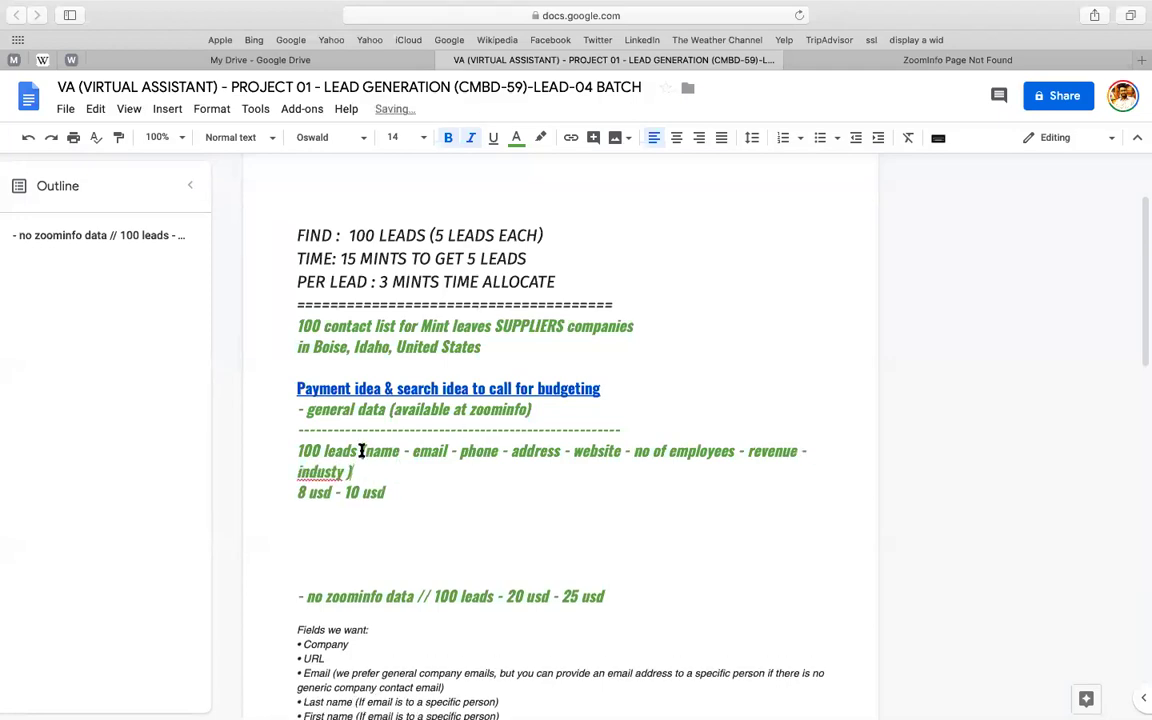
- Set the bracketed field list to 12 pt and correct 'industy' to 'industry'
drag(360, 451, 353, 472)
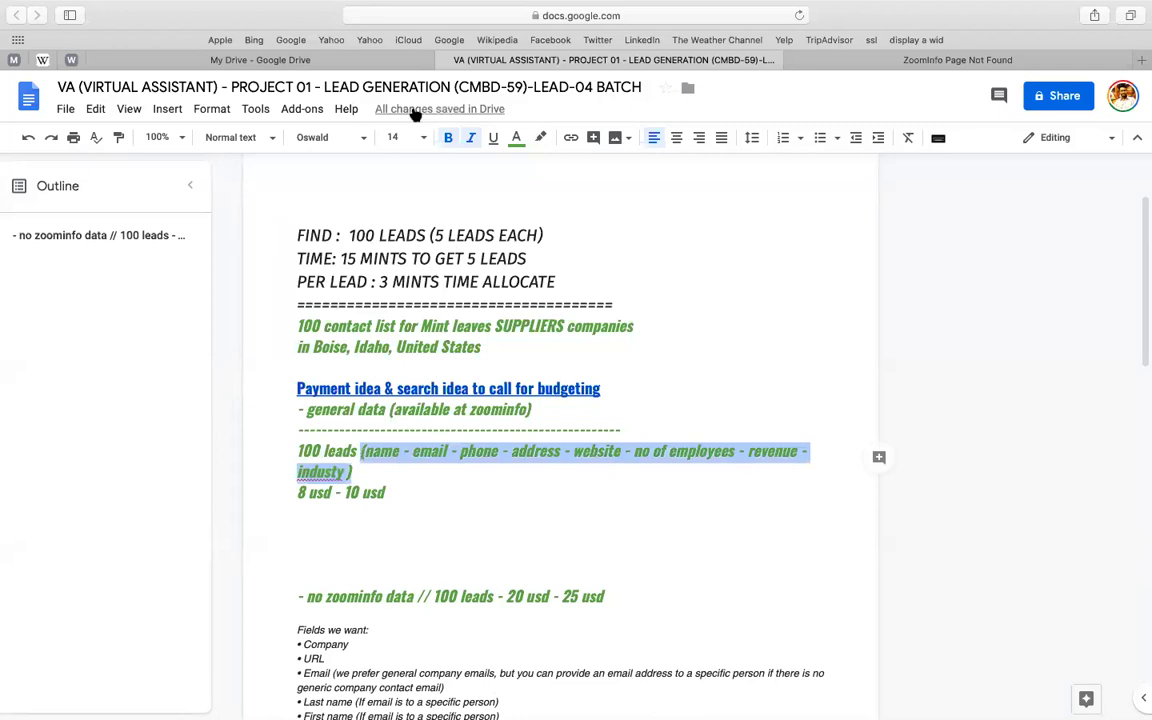
click(398, 137)
text(12)
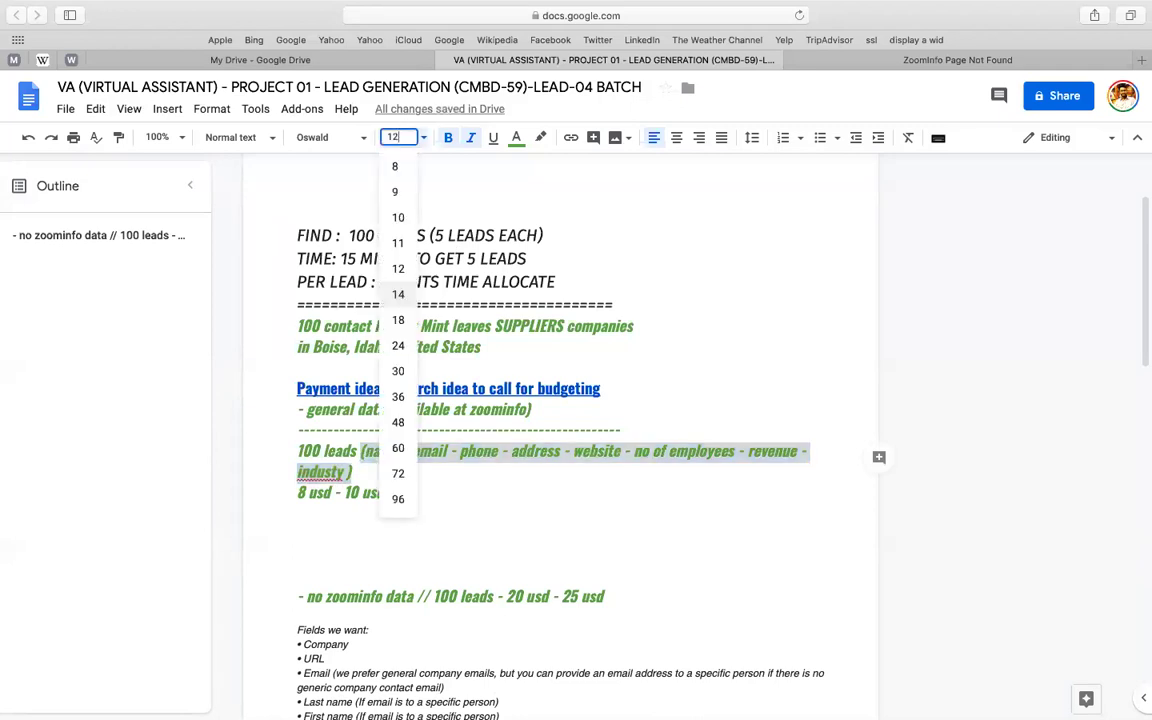
key(Return)
click(765, 453)
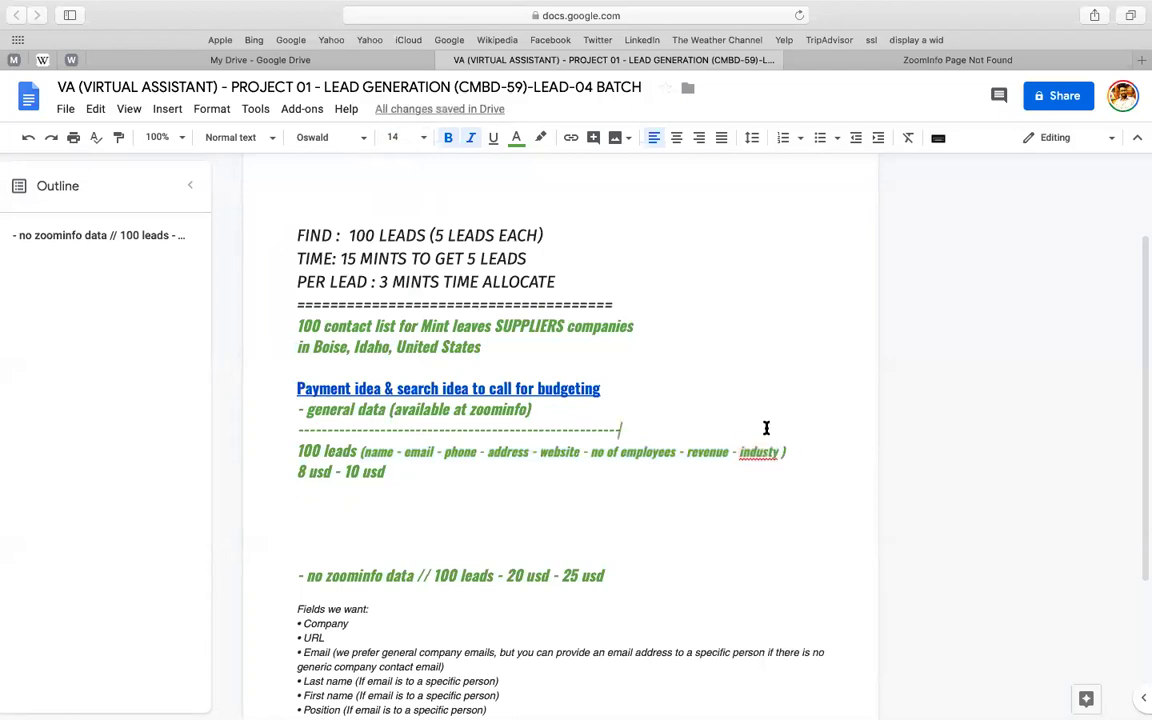
right_click(764, 453)
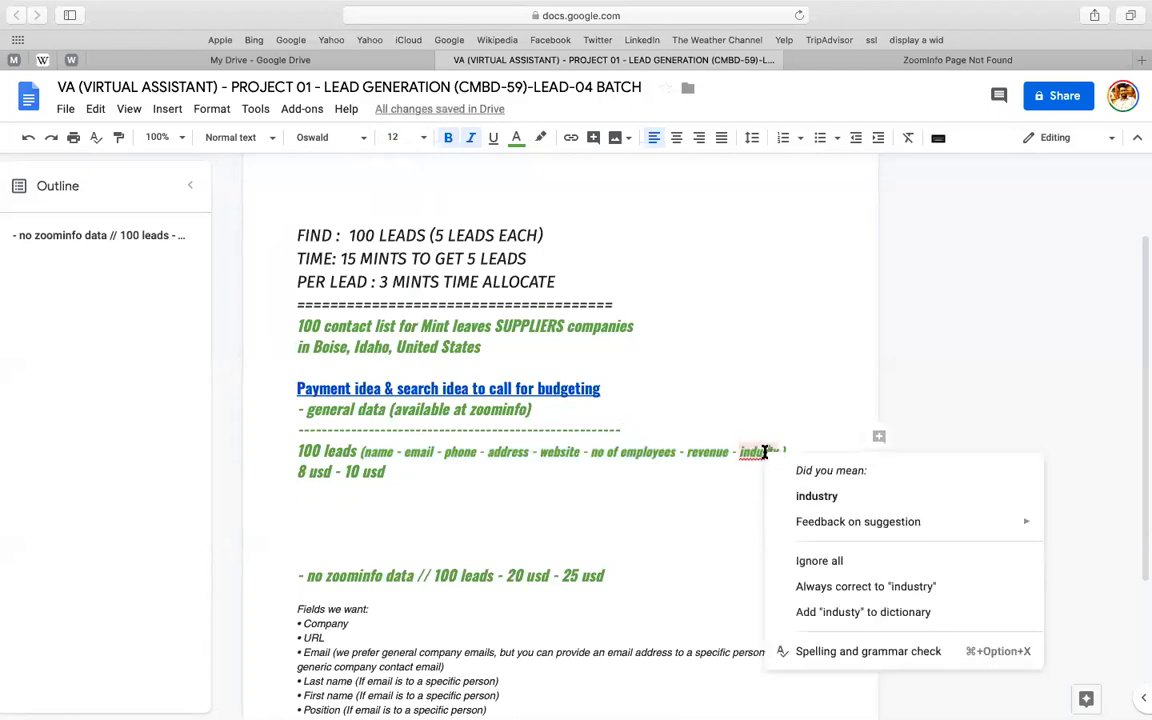
click(807, 496)
- Prefix the 100 leads and 8 usd lines with '-' and add '- per lead // .10 usd' below
click(281, 452)
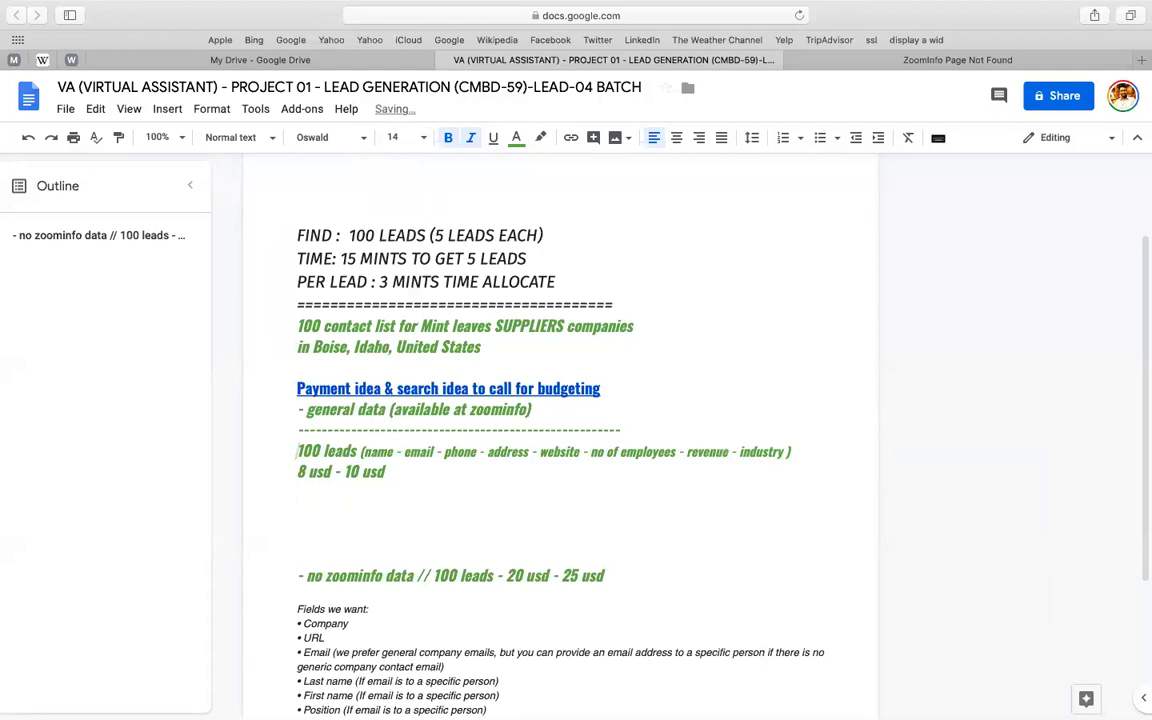
text(-)
click(292, 476)
text(-)
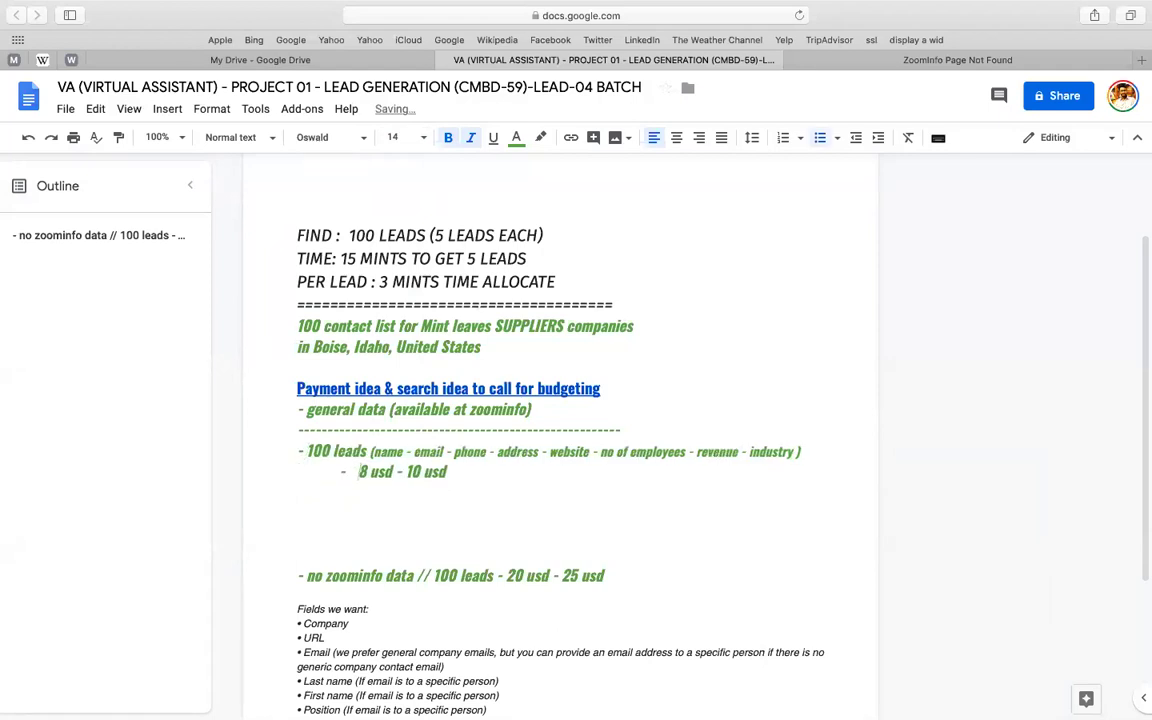
key(super+z)
click(406, 469)
key(Return)
text(- )
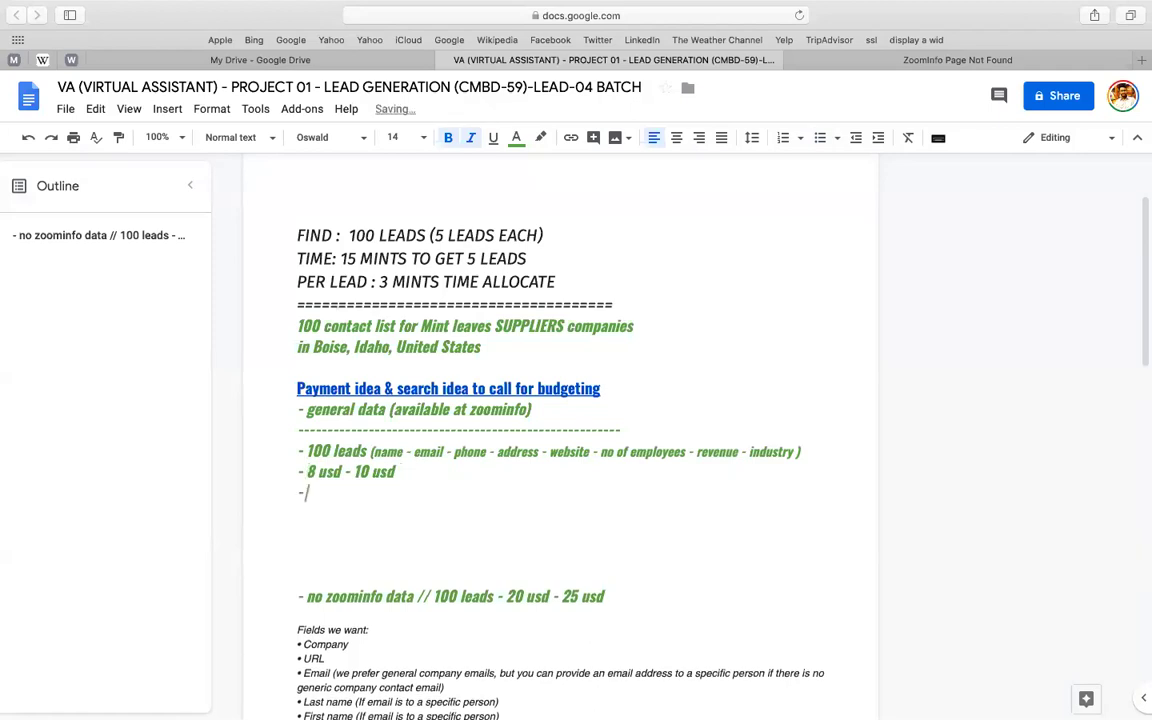
text(per lead //)
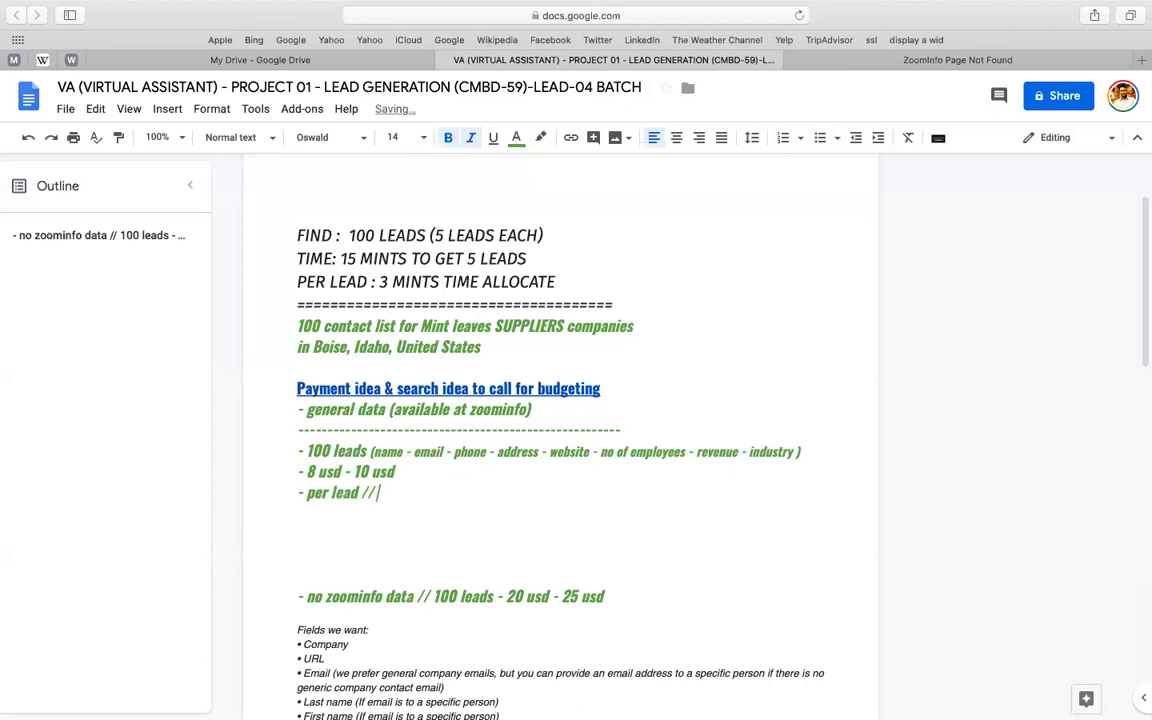
text( .10)
text( isd)
key(BackSpace)
key(BackSpace)
key(BackSpace)
text(usd)
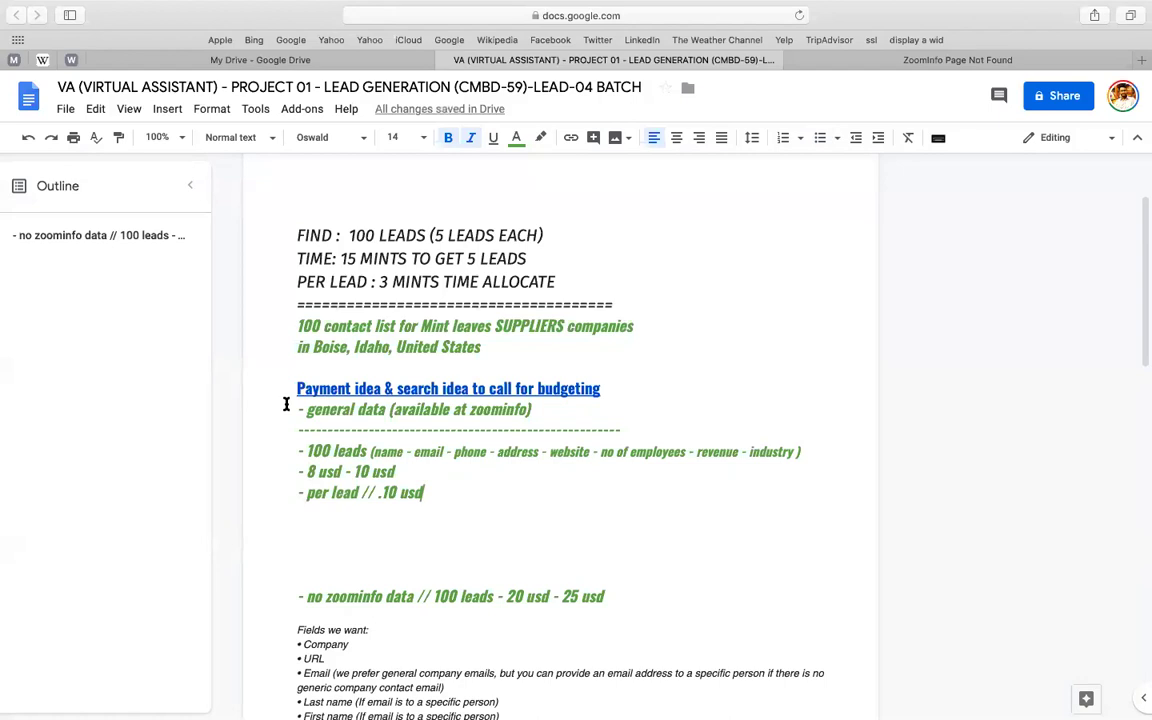
- Put 'TYPE -01' at the start of the general data line
click(289, 449)
click(287, 410)
key(Return)
key(Return)
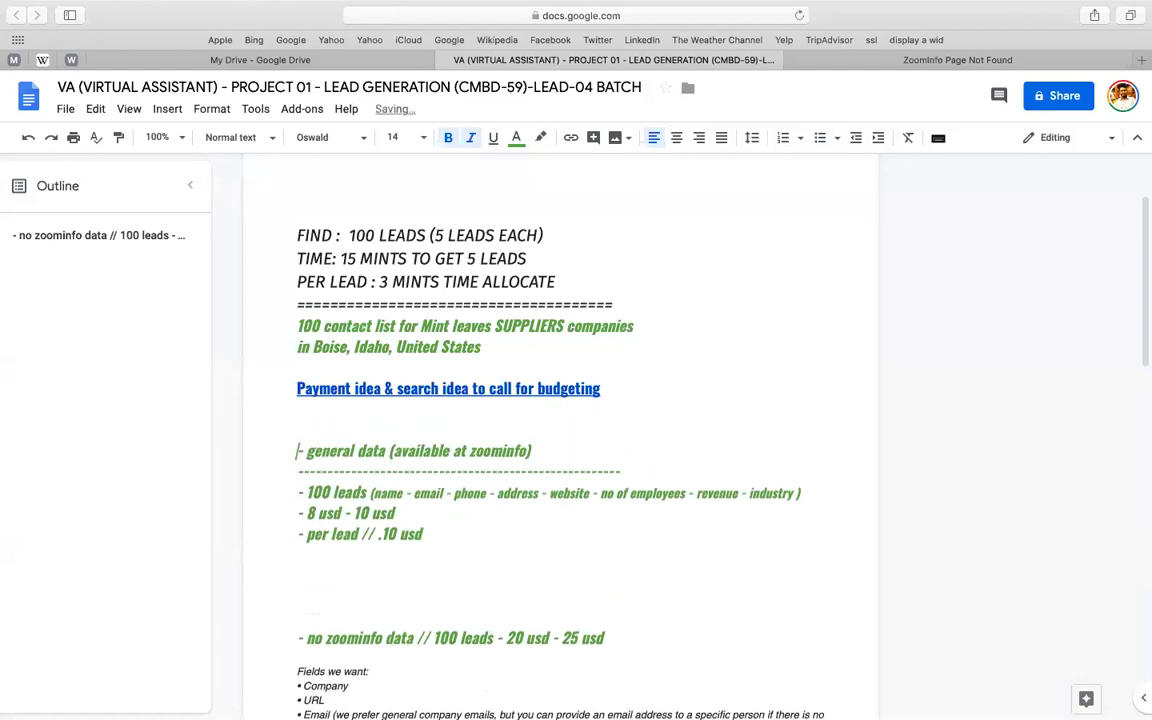
key(Up)
text(TYPE -01)
key(shift+Home)
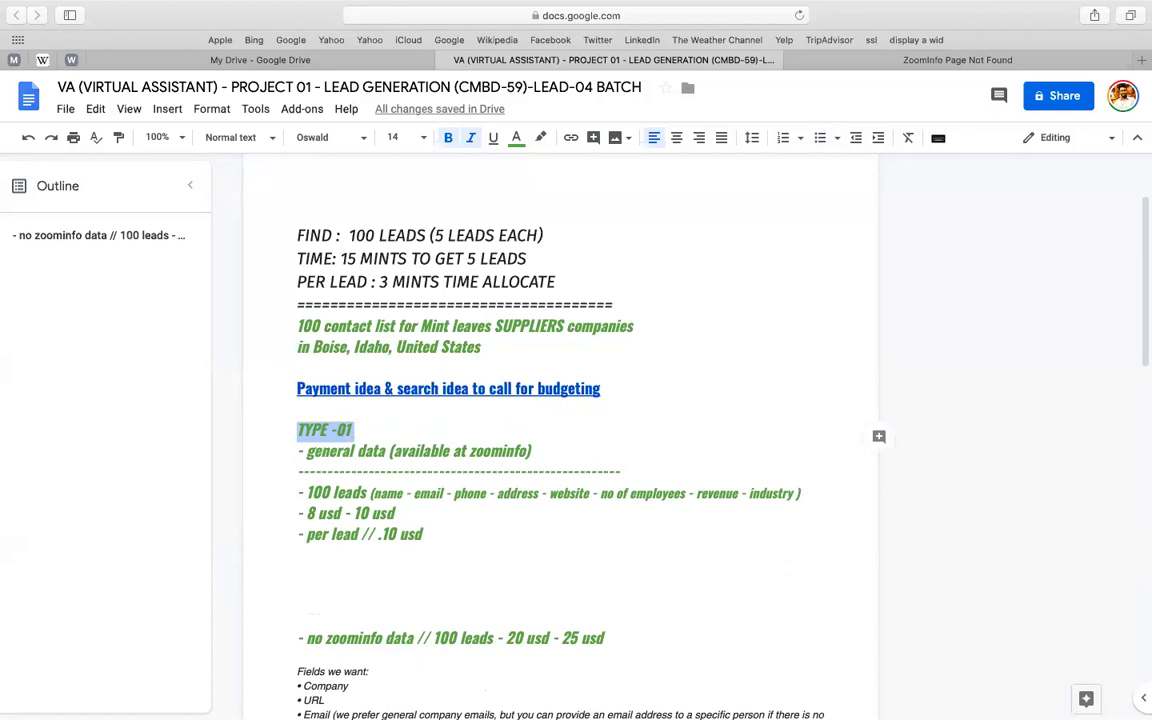
key(Down)
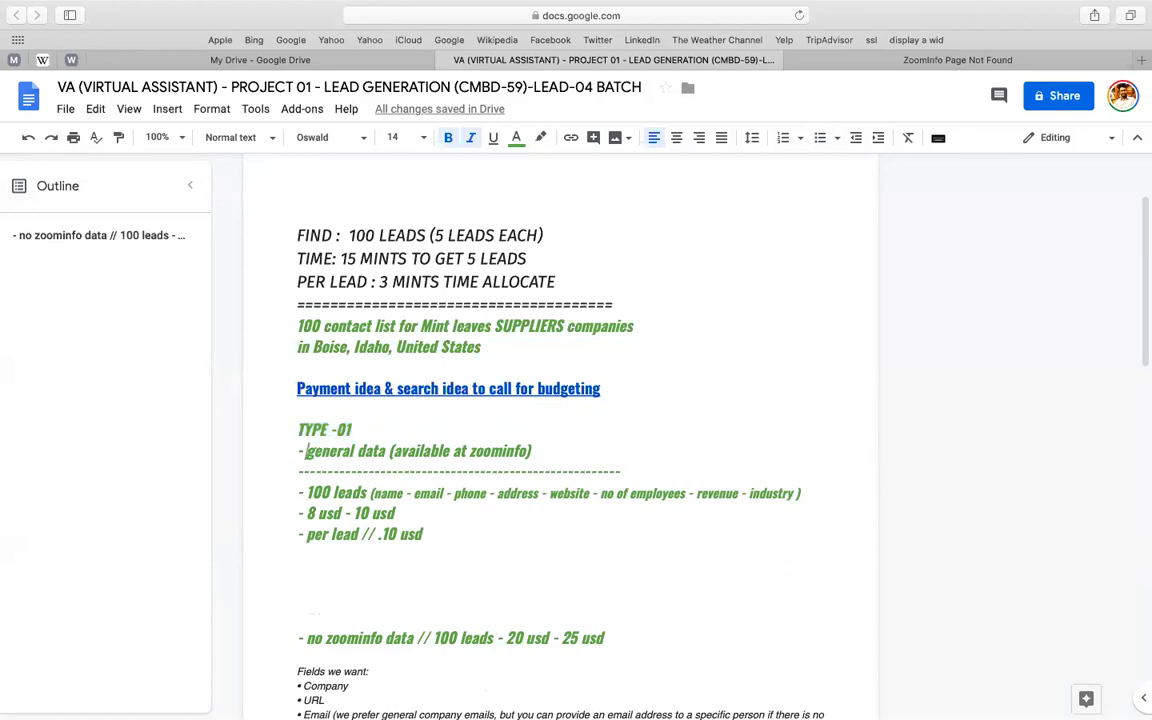
key(BackSpace)
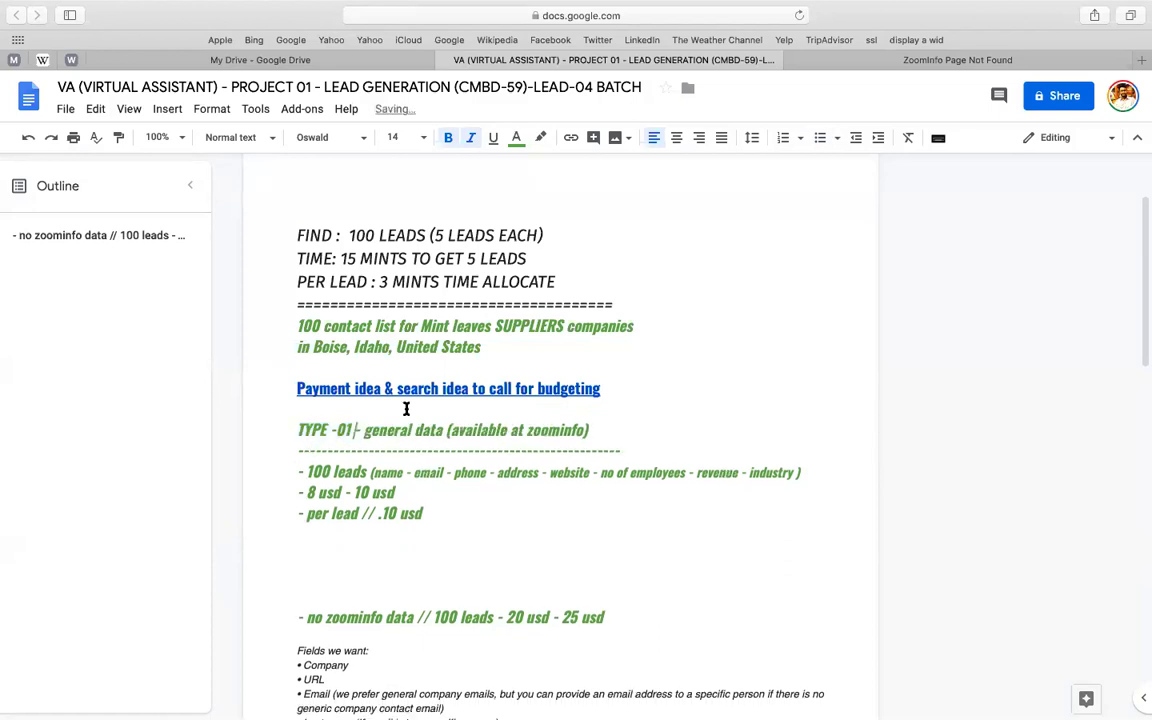
- Give the TYPE -01 block, through the per-lead line, teal text in the Cuprum font
click(285, 424)
key(shift+Down)
key(shift+Down)
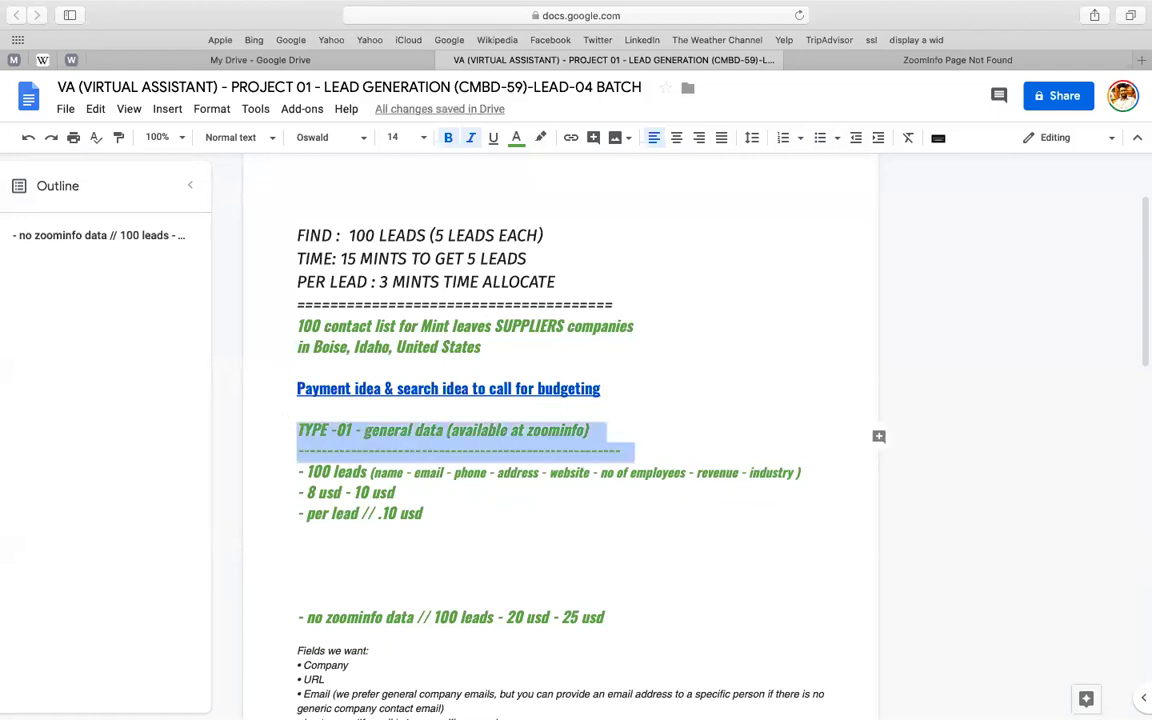
key(shift+Down)
key(shift+Down)
key(shift+Down)
key(shift+Down)
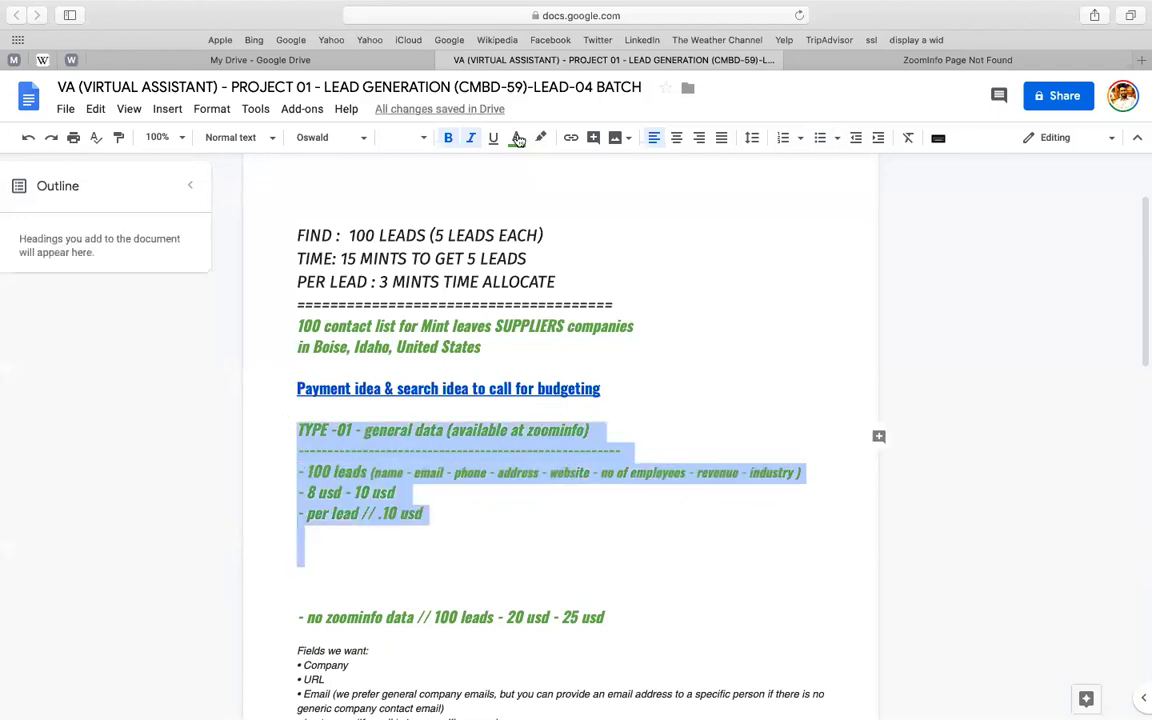
click(518, 140)
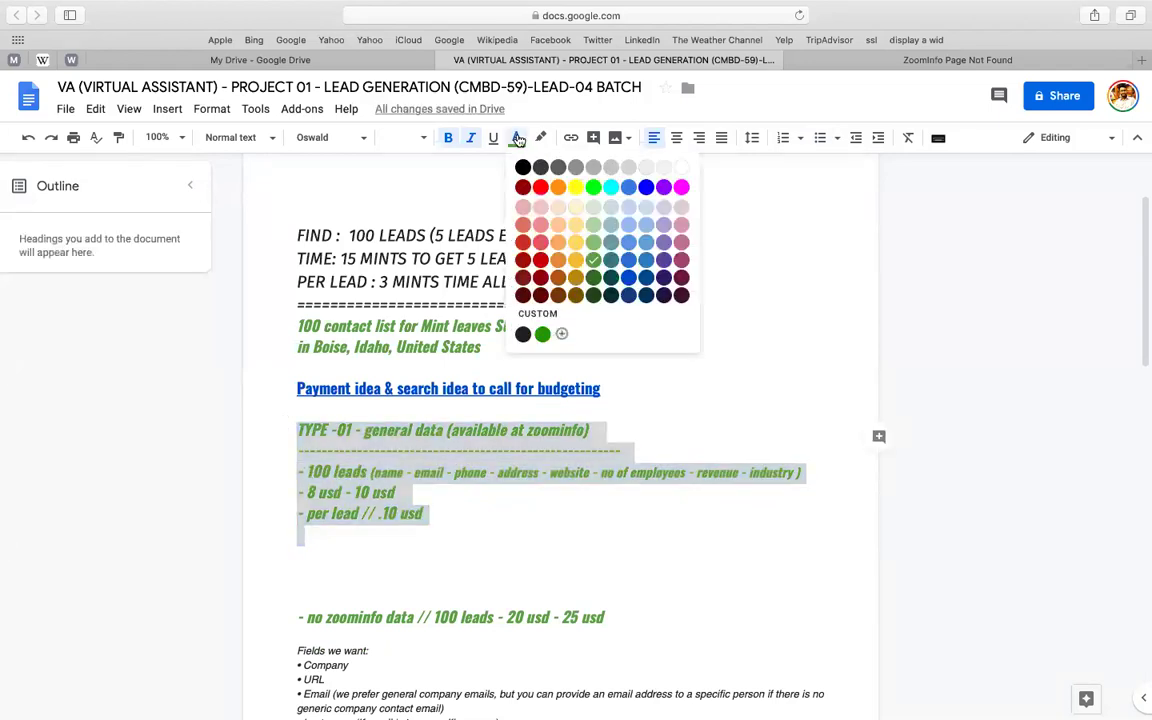
click(317, 138)
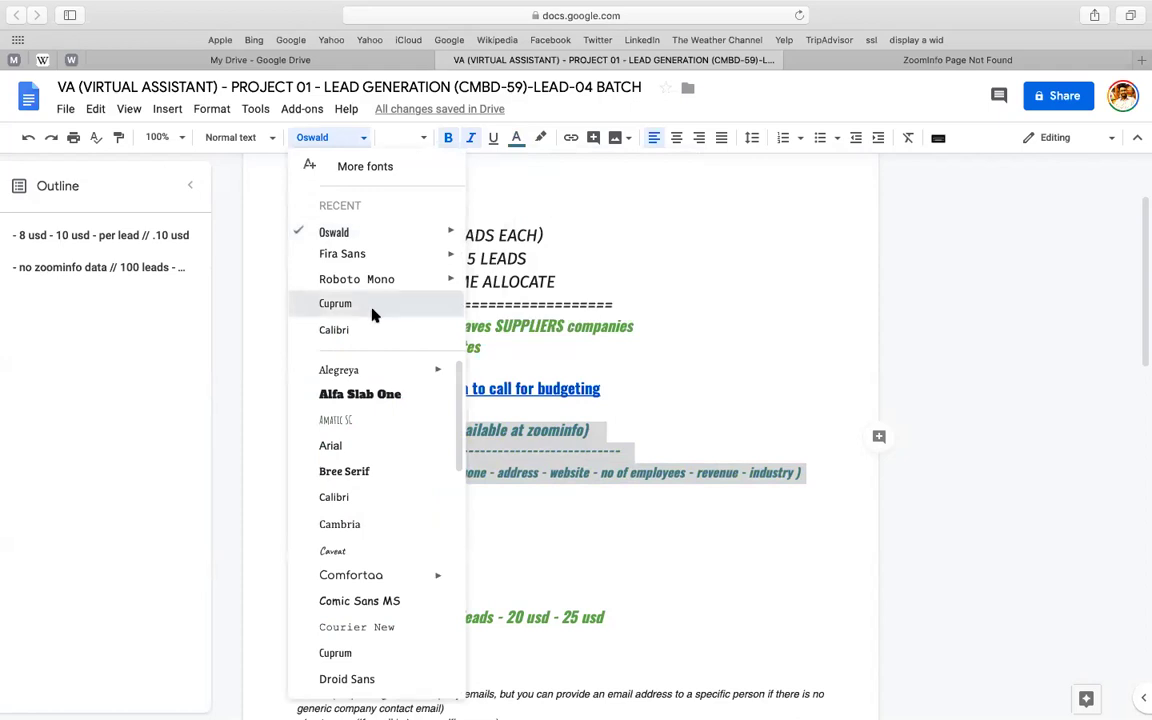
click(336, 304)
click(372, 305)
scroll(310, 532, down, 2)
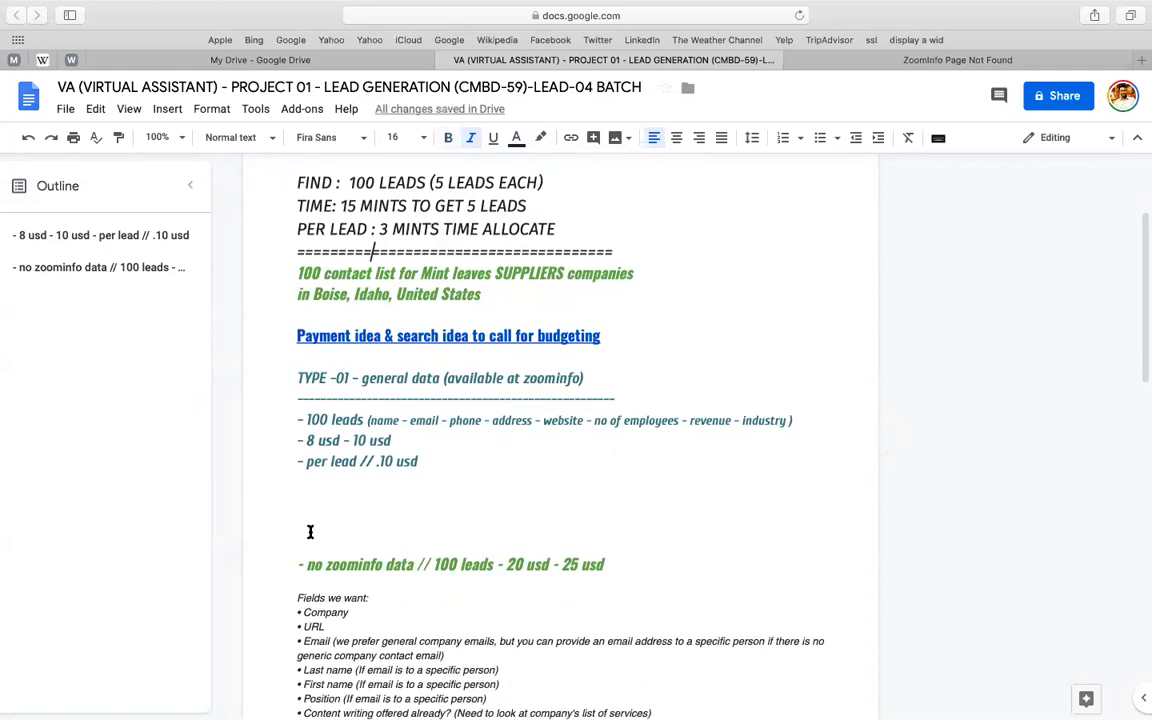
- Paste a copy of the TYPE -01 pricing block below the original
click(271, 524)
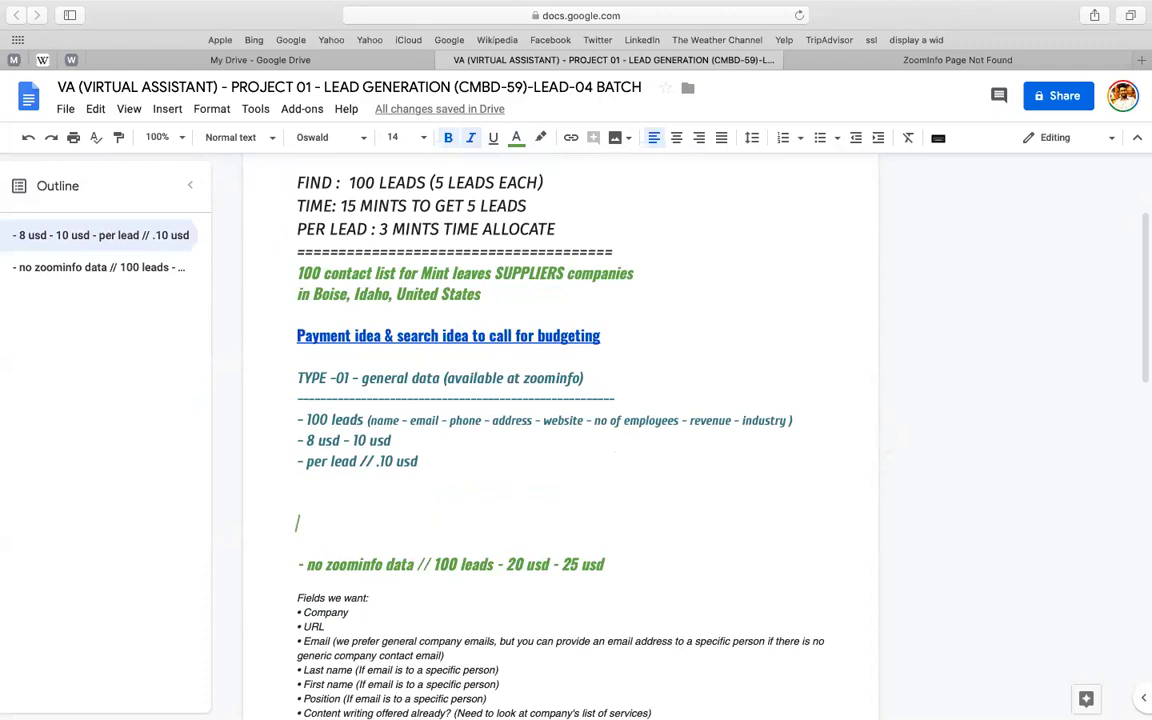
drag(297, 378, 425, 462)
key(super+c)
key(shift+Down)
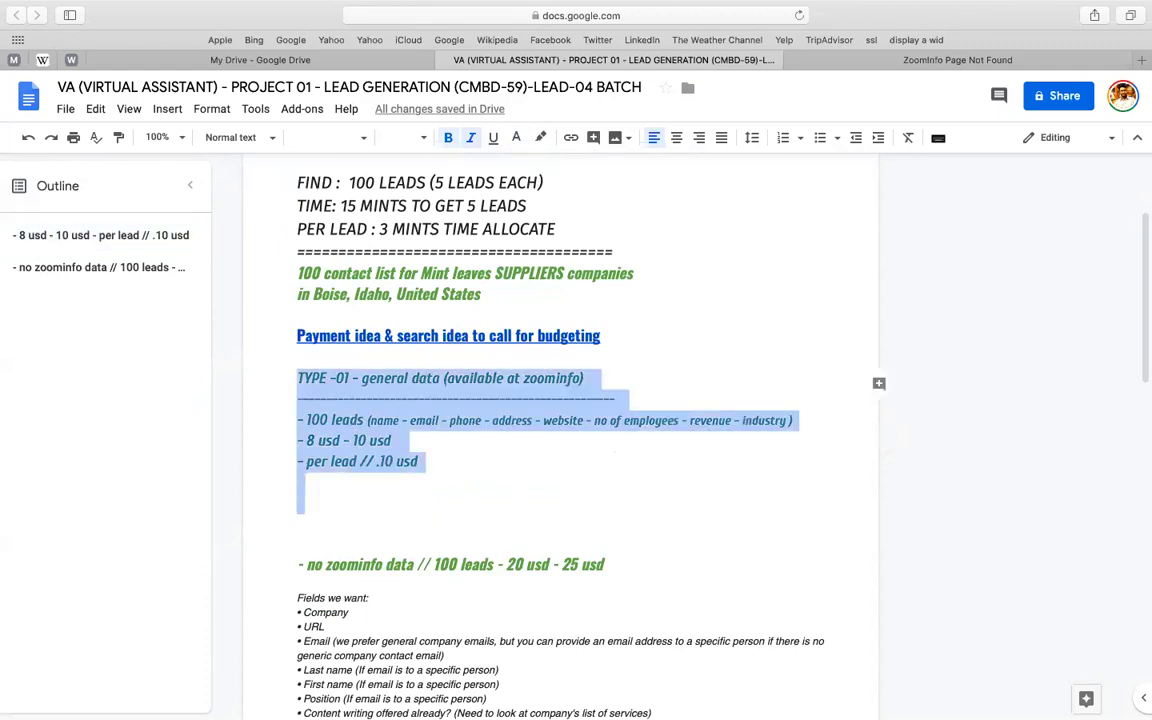
key(Right)
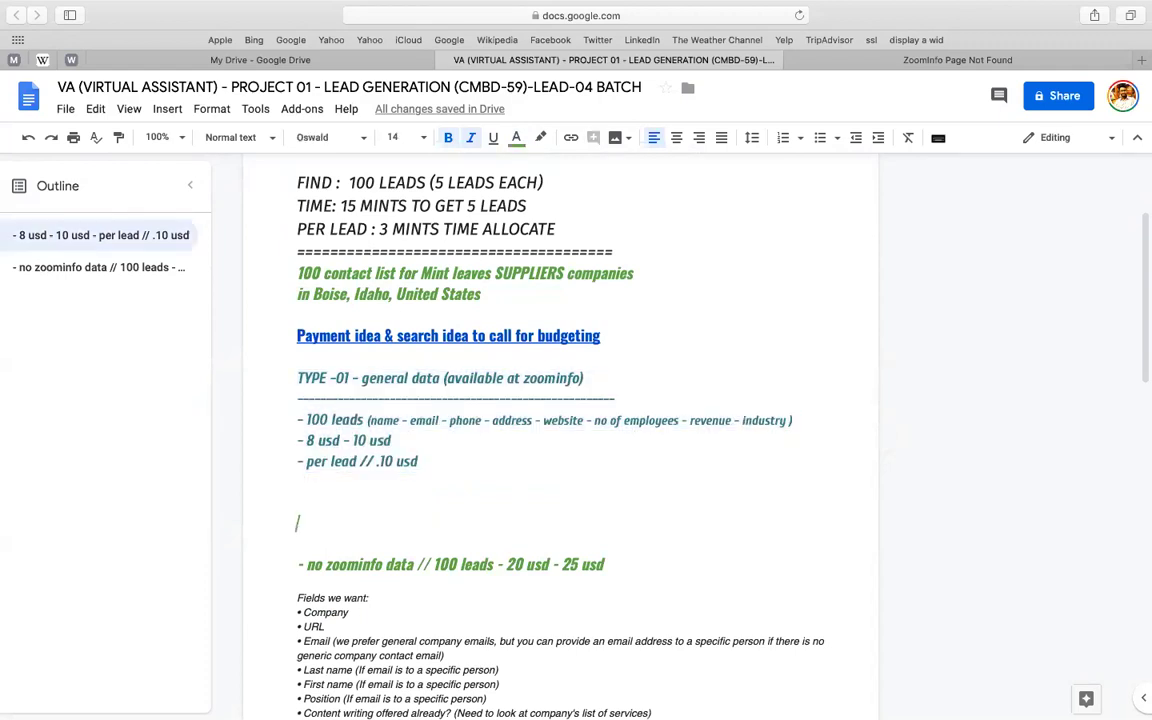
key(super+v)
scroll(293, 566, down, 3)
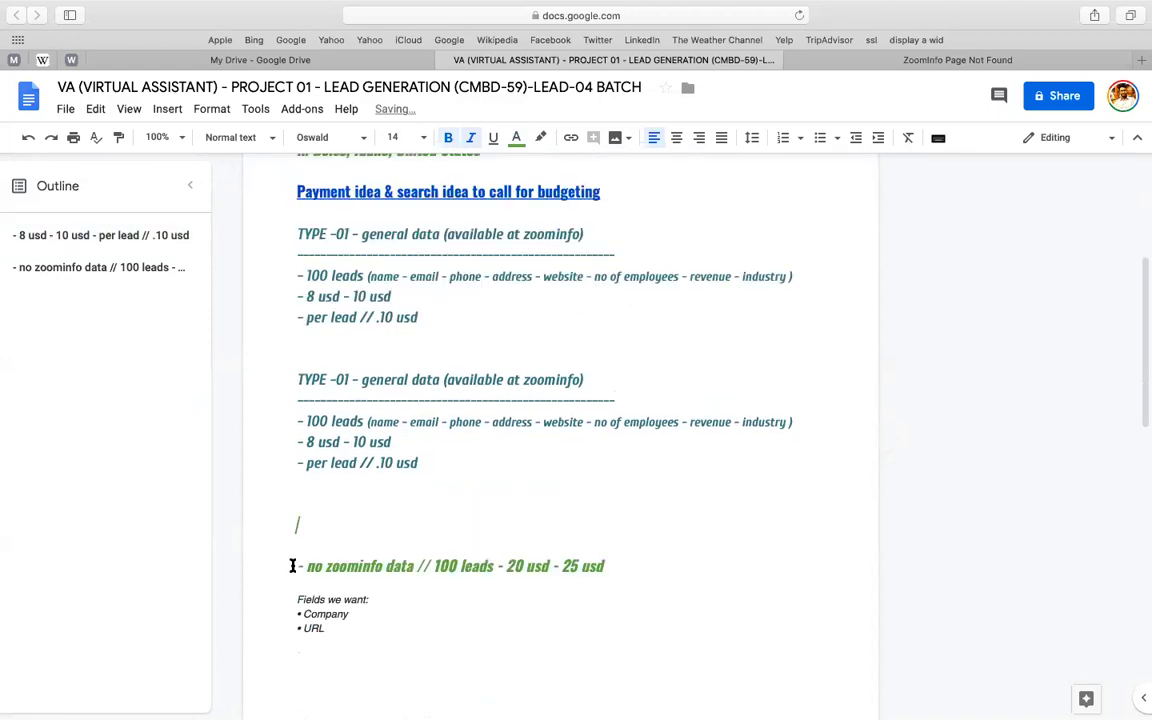
- Edit the copy's heading to read 'rare data (not available at zoominfo)'
double_click(480, 376)
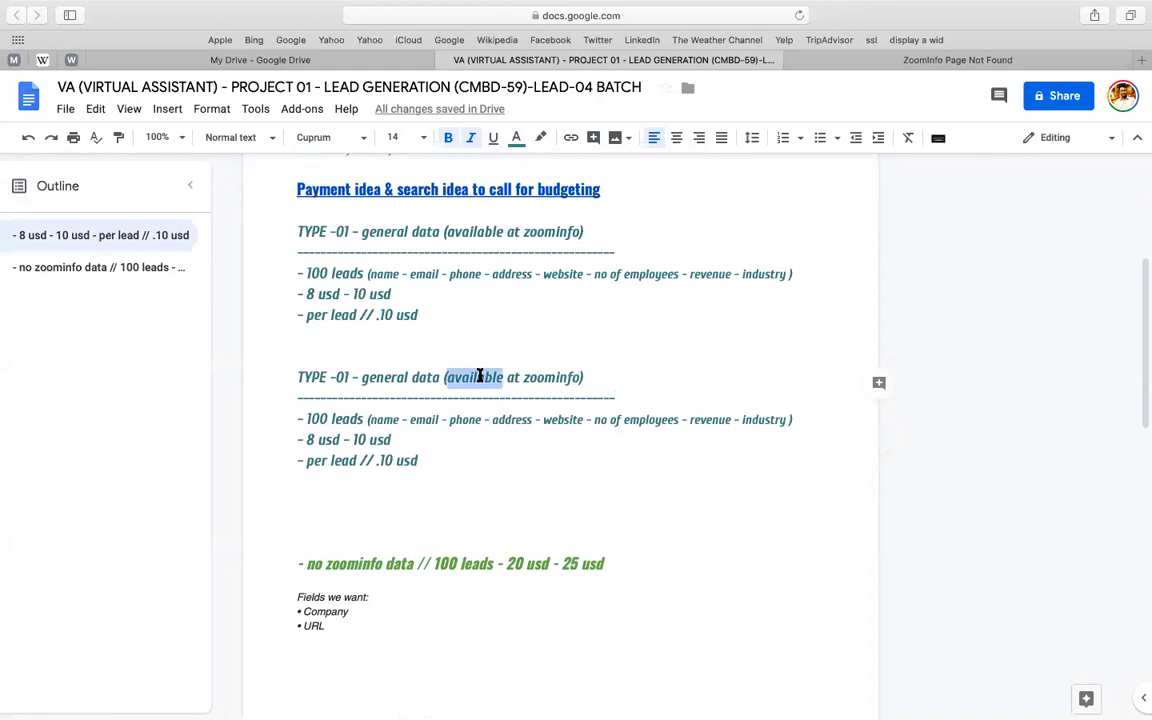
key(Left)
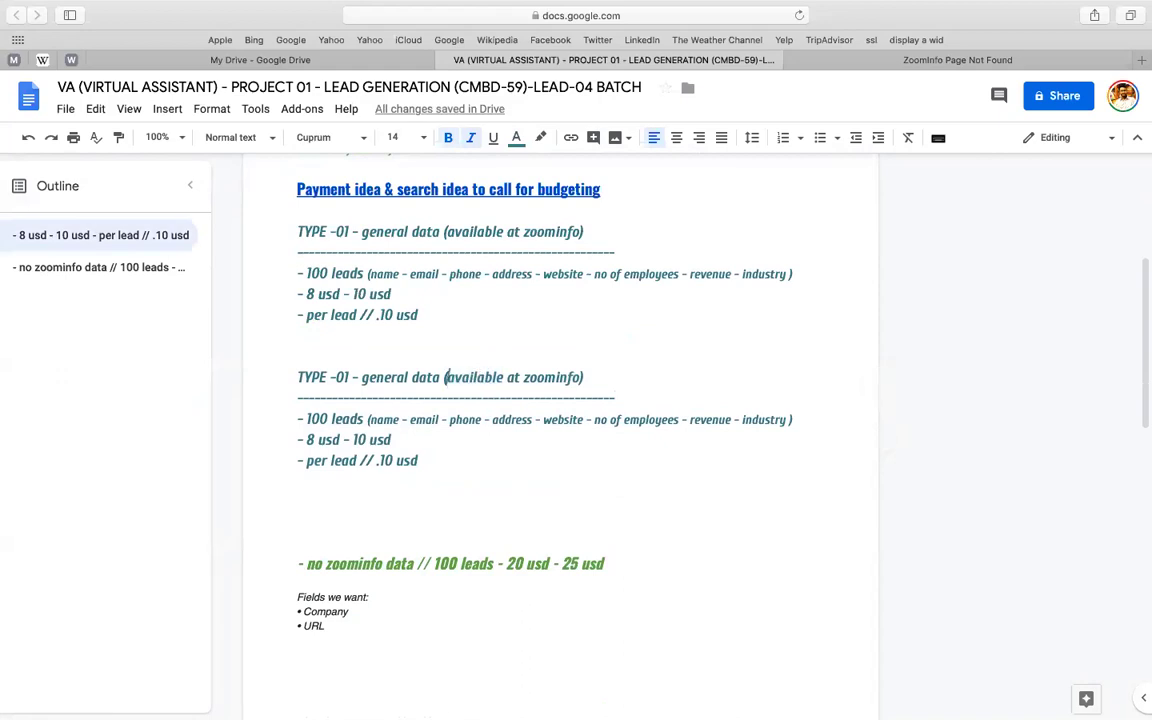
text(n)
key(BackSpace)
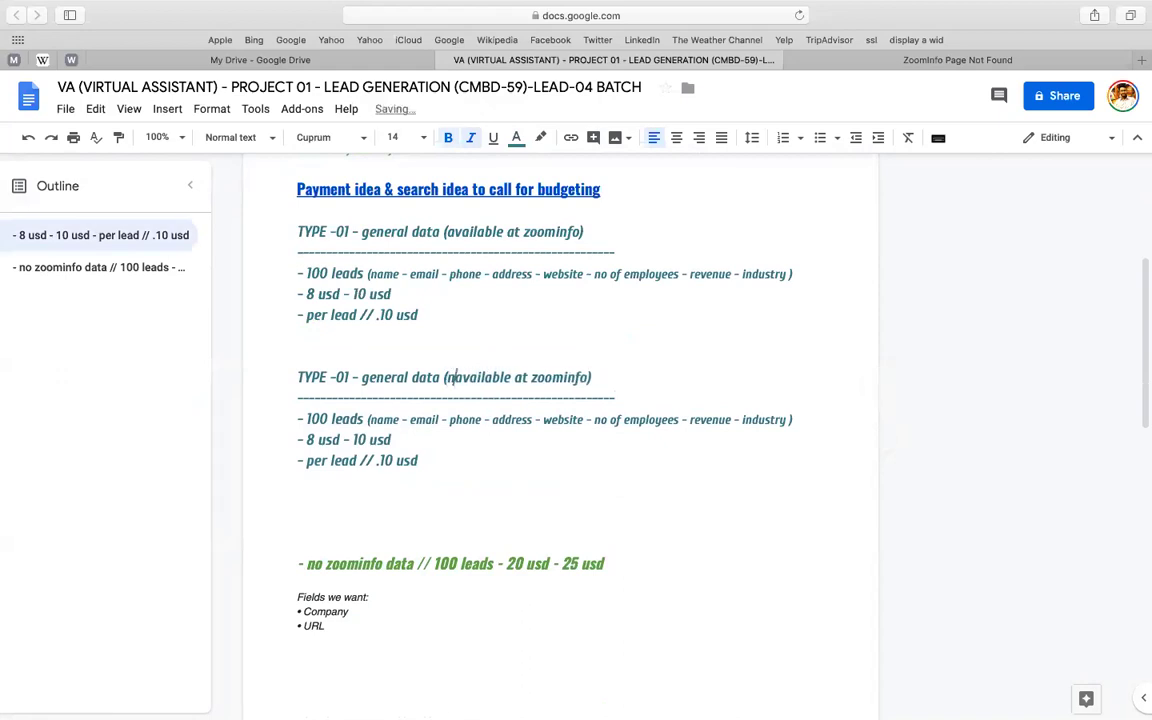
text(ot)
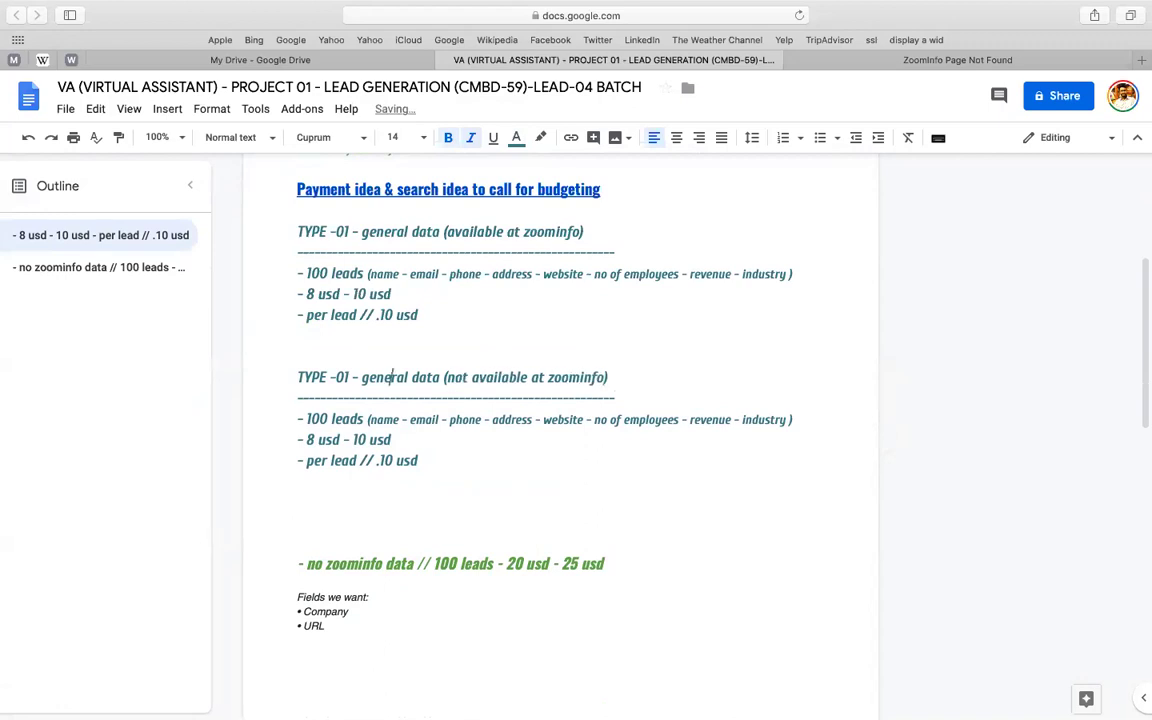
double_click(392, 377)
text(rare)
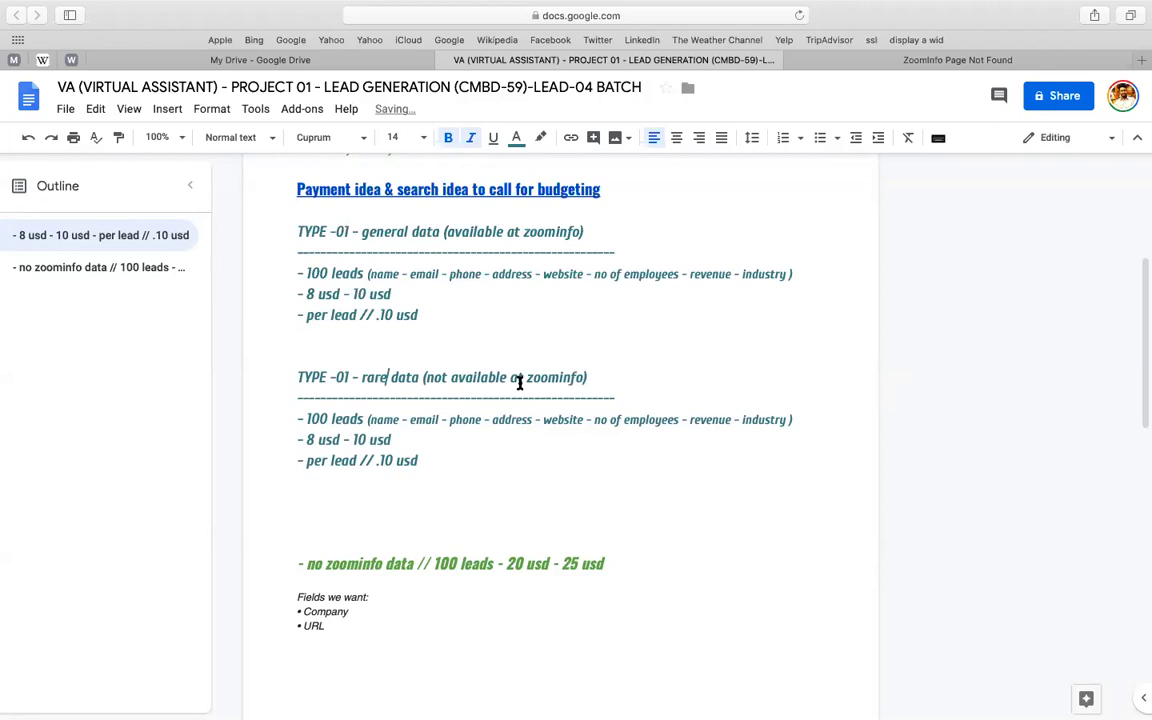
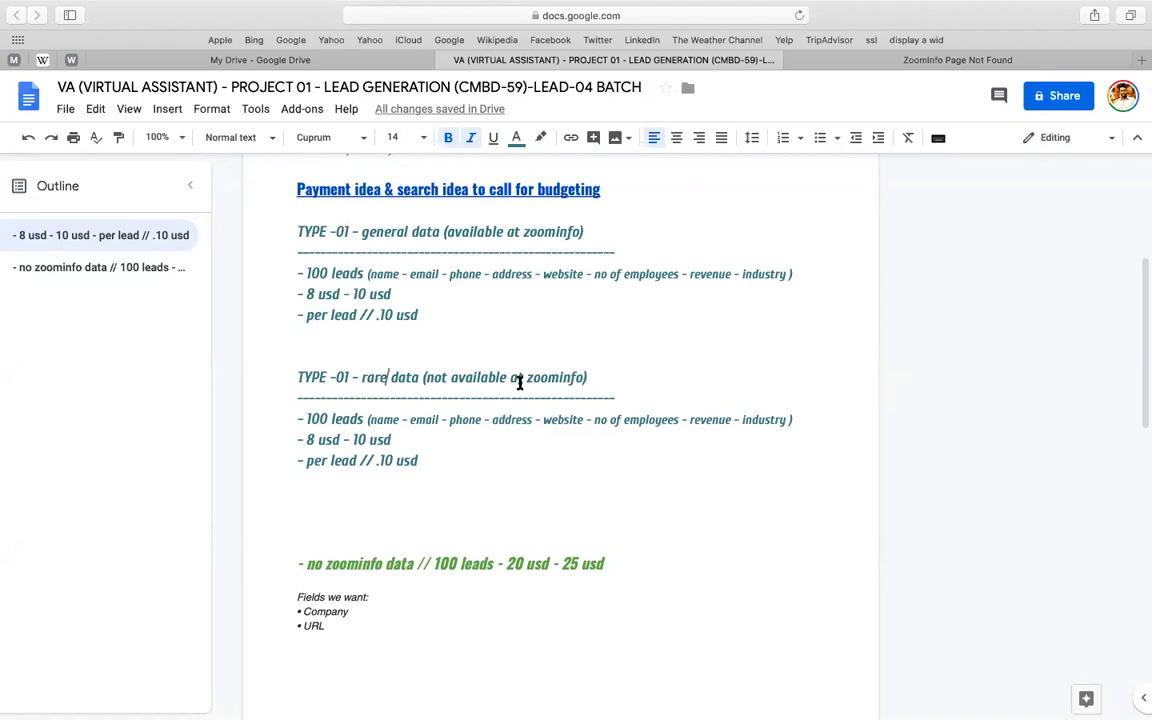
- Overwrite the rare-data prices so they read 20 usd and .25 usd per lead
click(306, 439)
key(super+shift+Right)
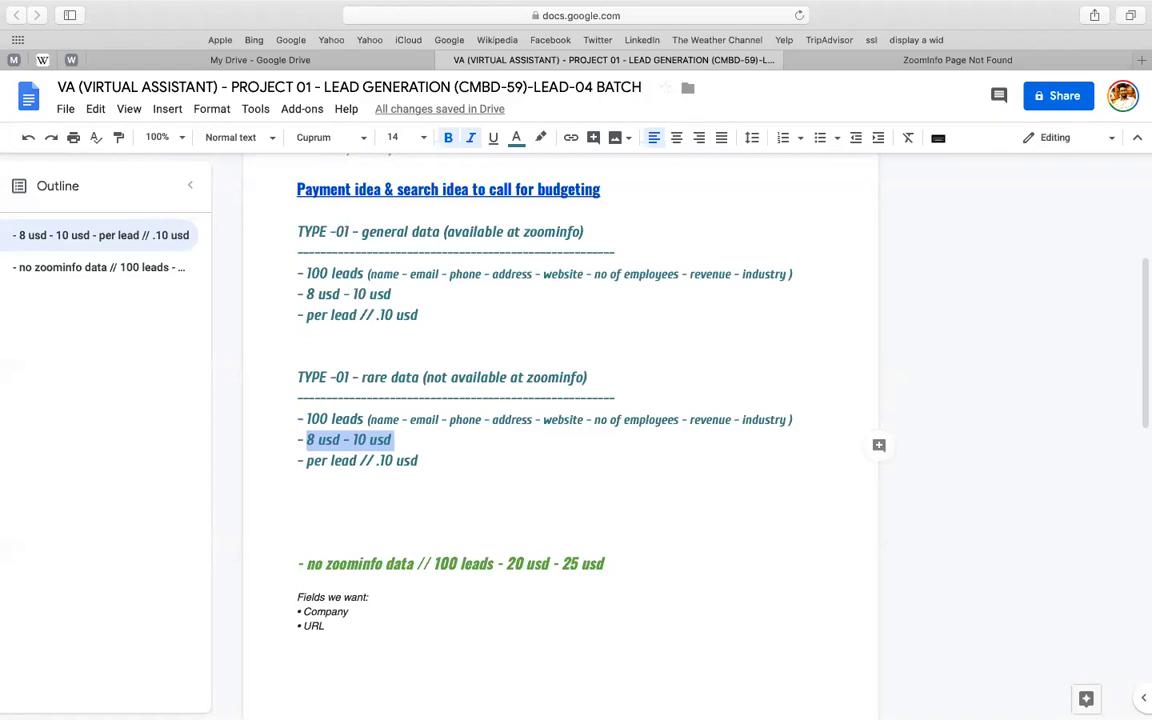
text(25 usd)
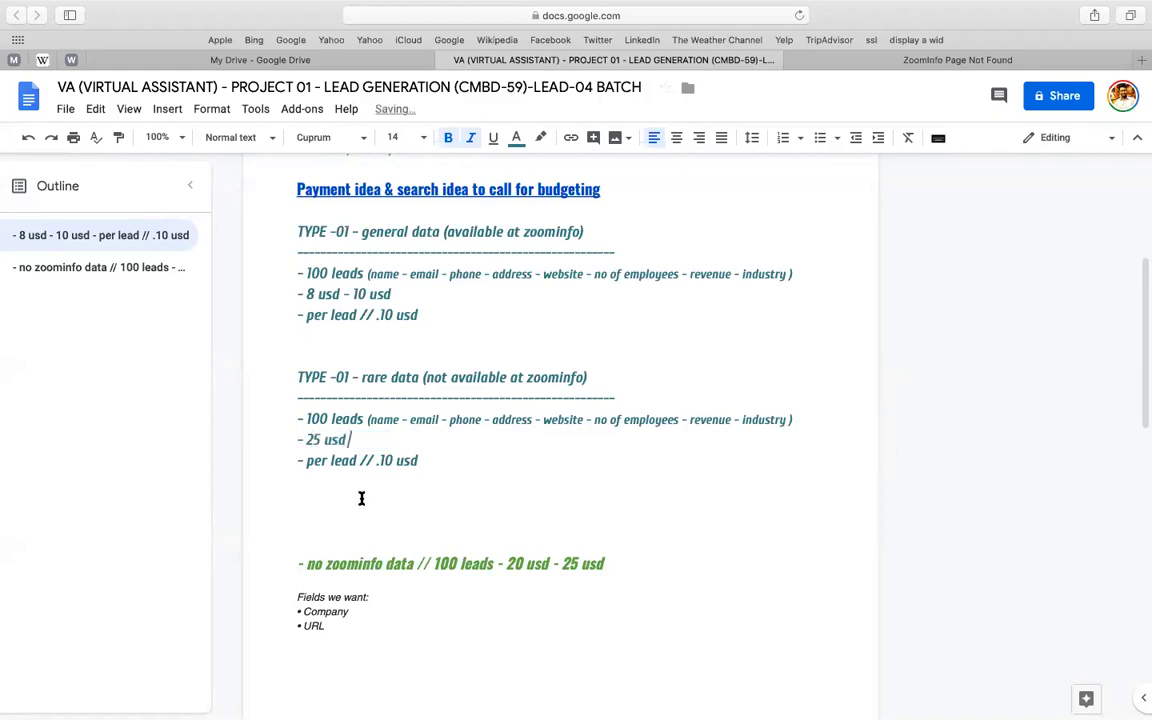
click(310, 460)
double_click(384, 460)
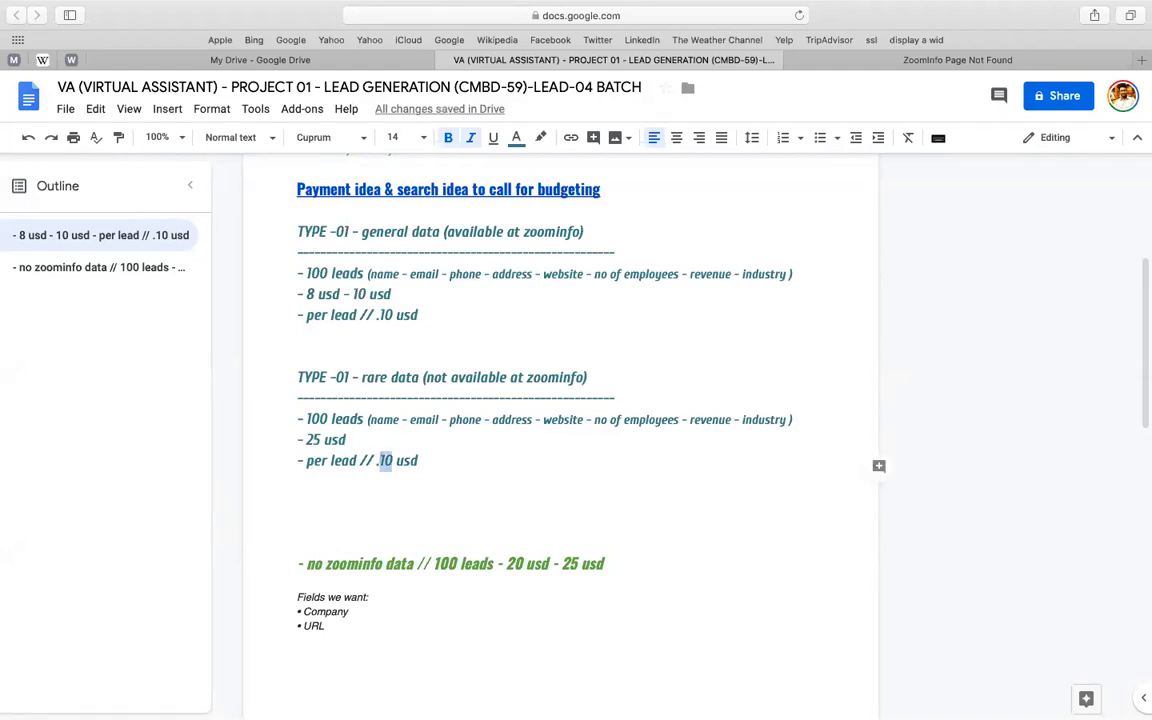
text(25)
key(Delete)
text(0)
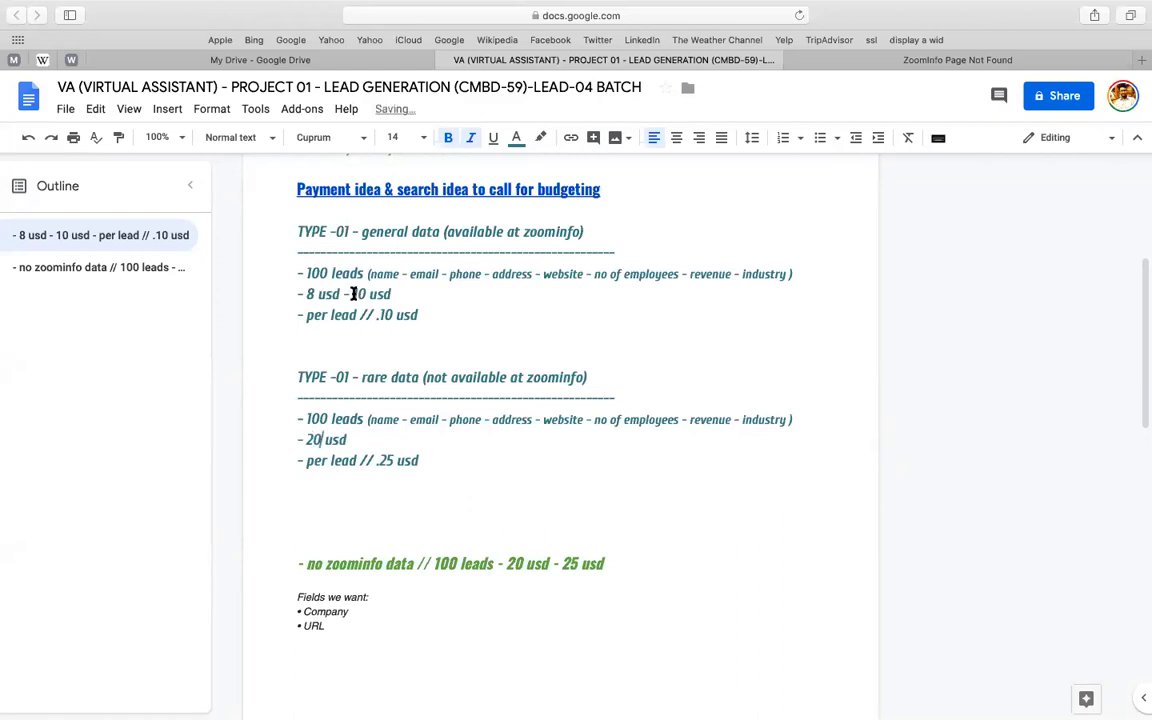
- Delete '8 usd -' from the general-data price and make its price lines an indented dash list
drag(352, 294, 297, 294)
key(BackSpace)
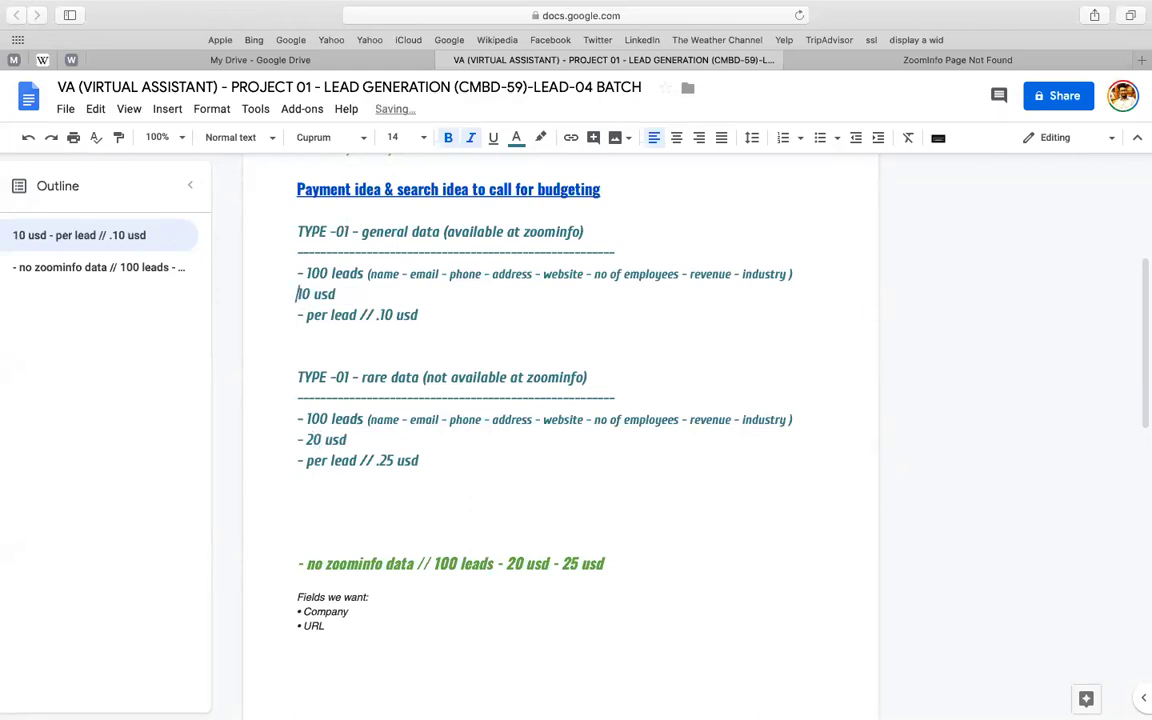
text(-)
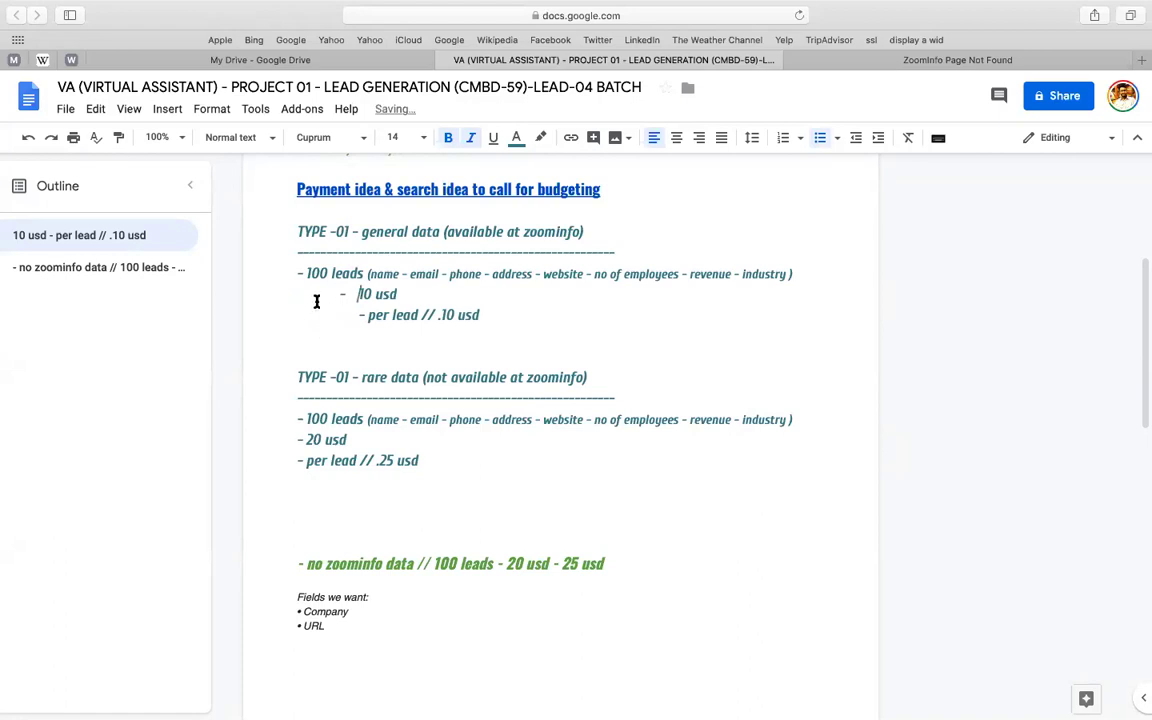
key(BackSpace)
key(BackSpace)
key(BackSpace)
key(Return)
key(super+z)
key(super+z)
key(super+z)
key(super+z)
click(366, 311)
text(-)
key(BackSpace)
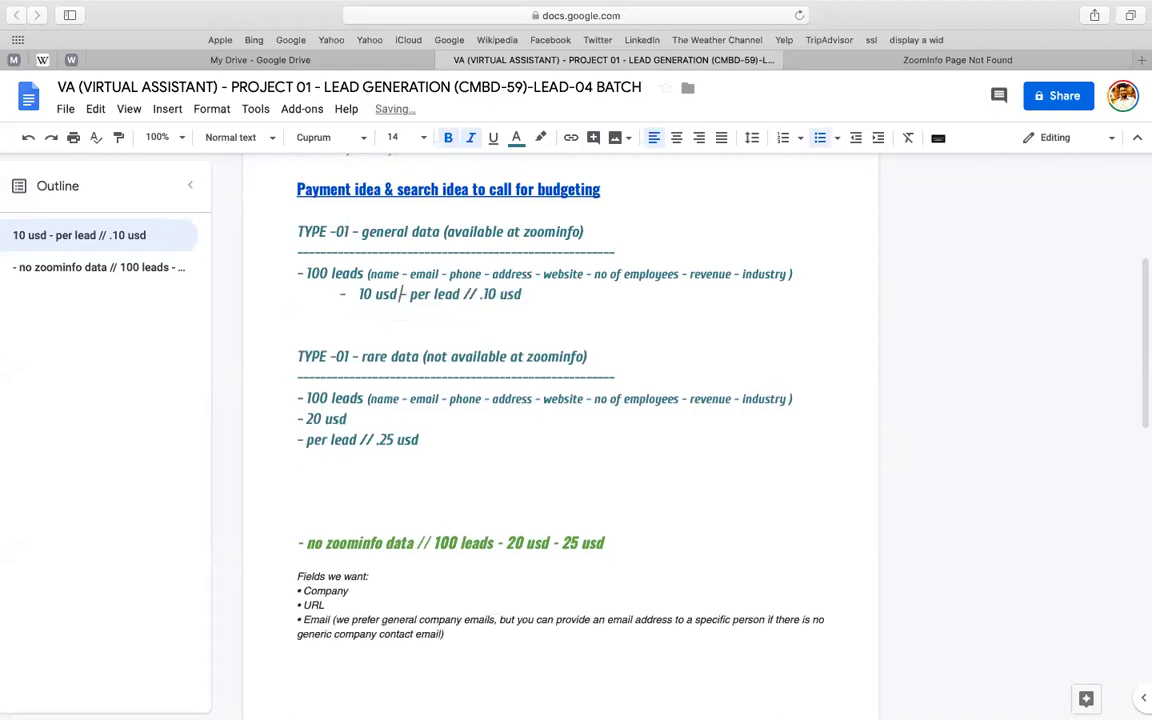
key(Return)
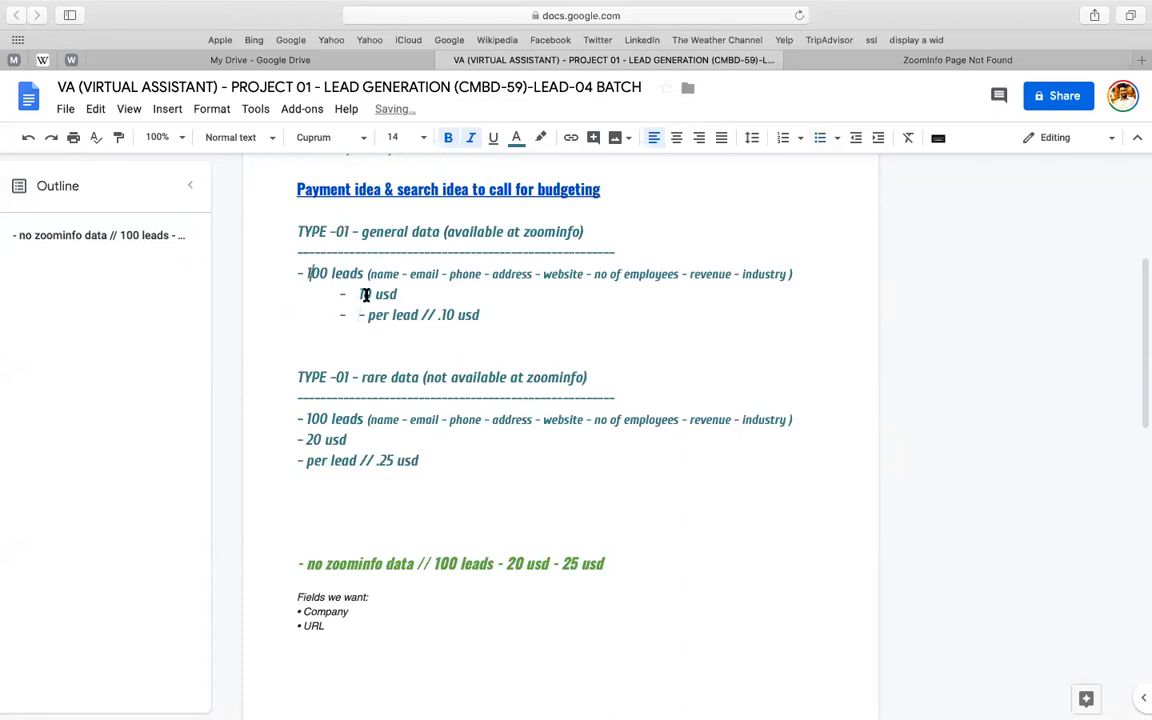
- Append '(4 leads = $1)' to the rare-data .25 usd per-lead line
click(334, 419)
click(314, 440)
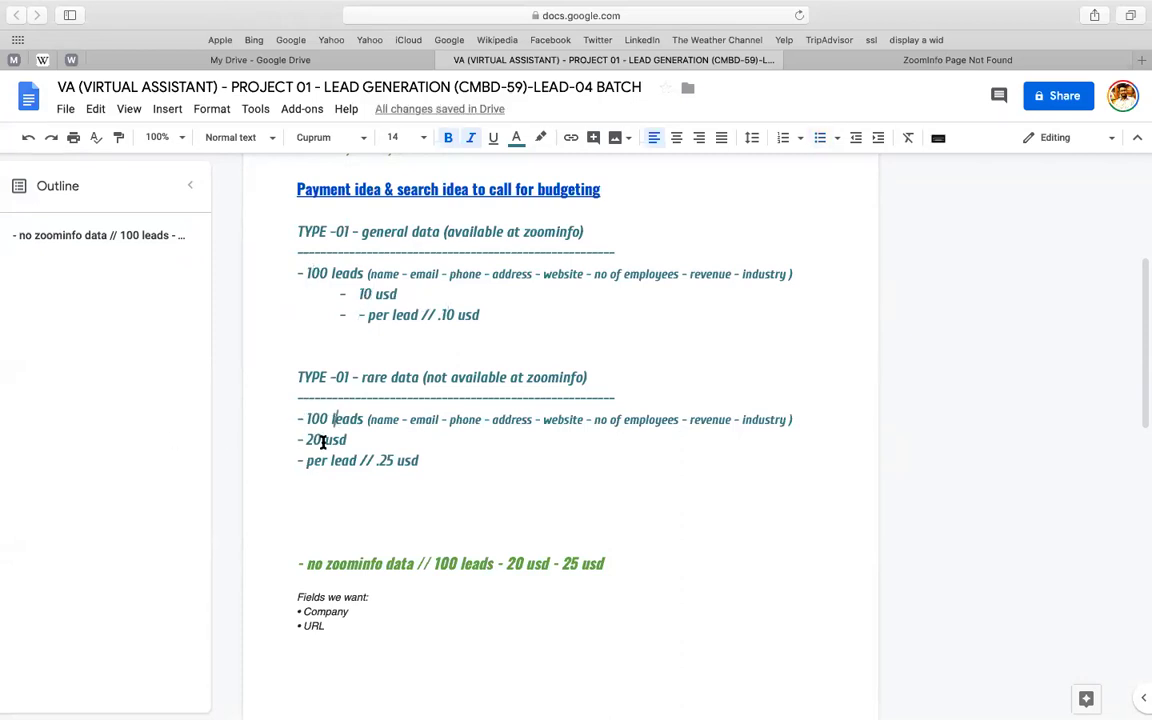
double_click(385, 463)
click(452, 463)
text((4 le)
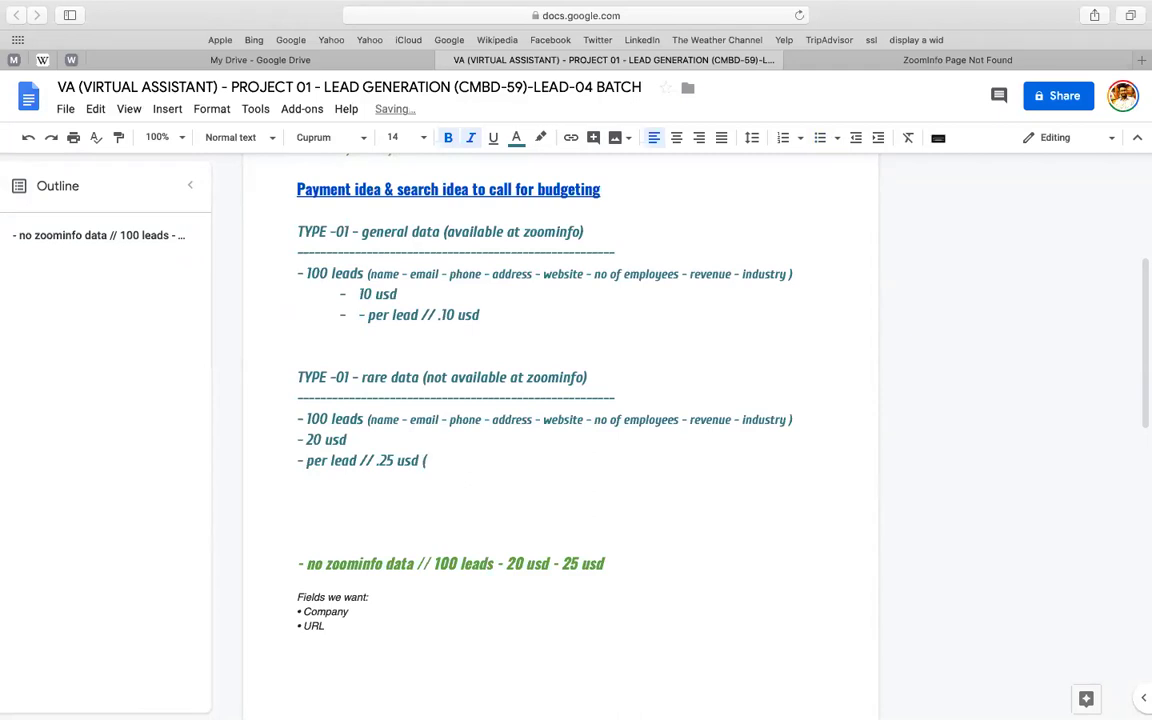
text(ds = 1)
key(BackSpace)
text($1))
click(421, 462)
- Make the (4 leads = $1) note red and add a red (10 leads = $1) after .10 usd
key(shift+End)
key(super+c)
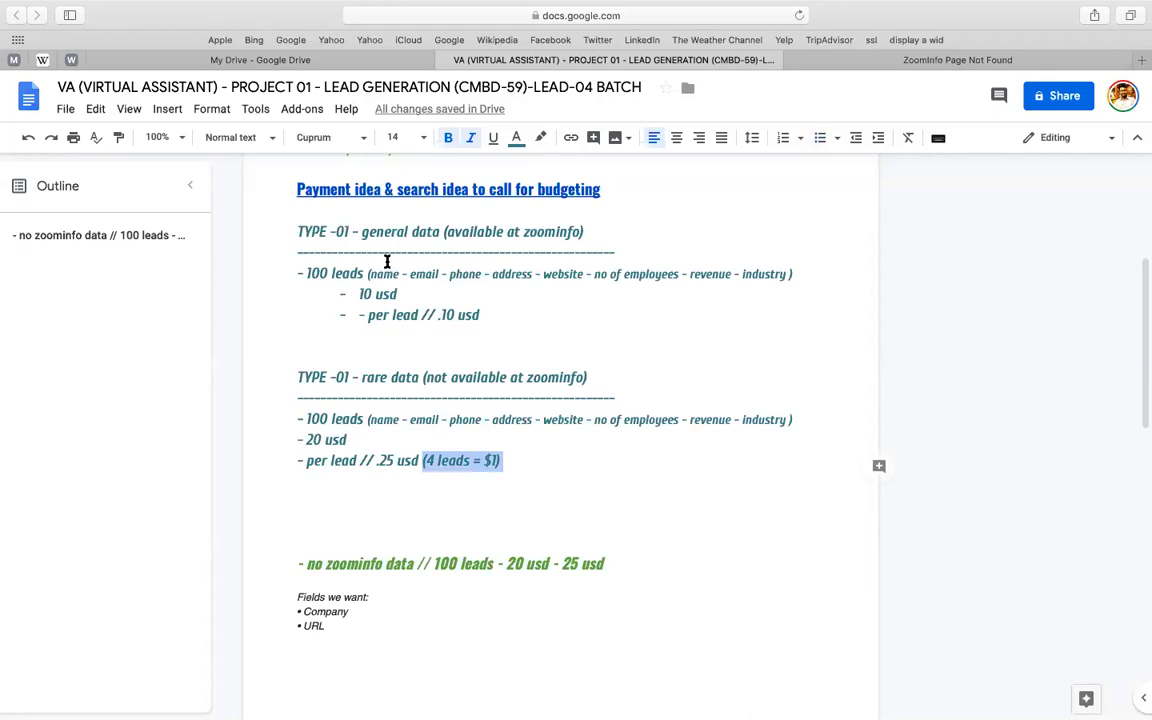
click(516, 138)
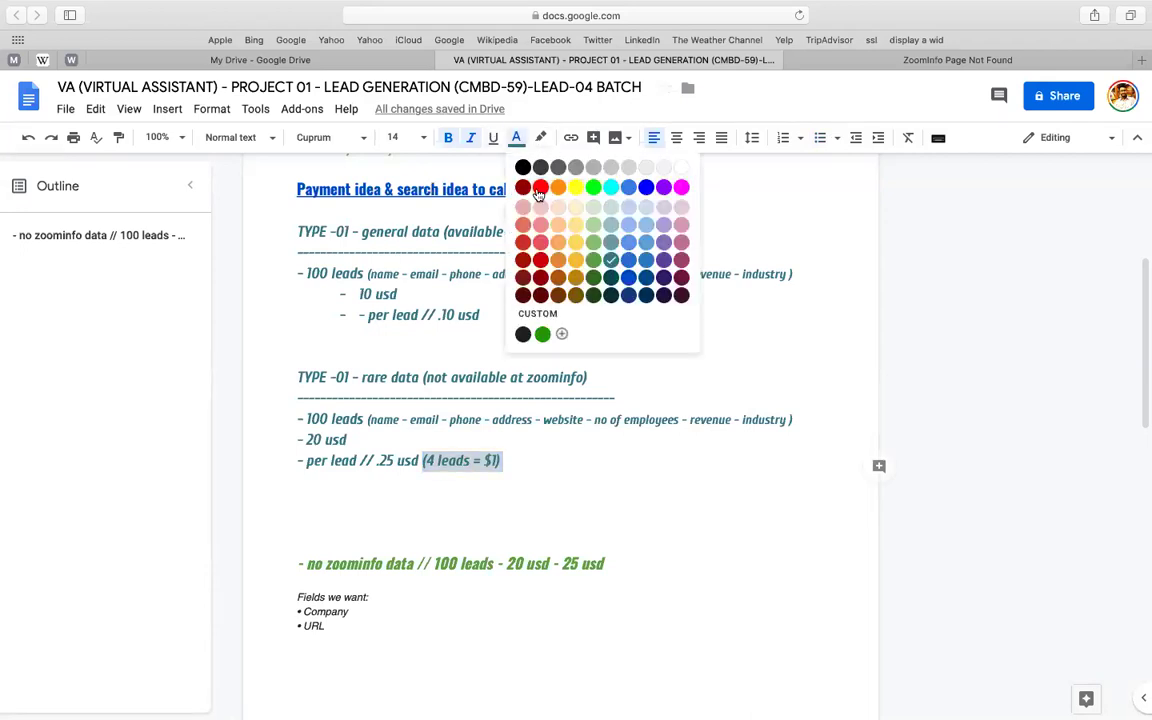
click(539, 188)
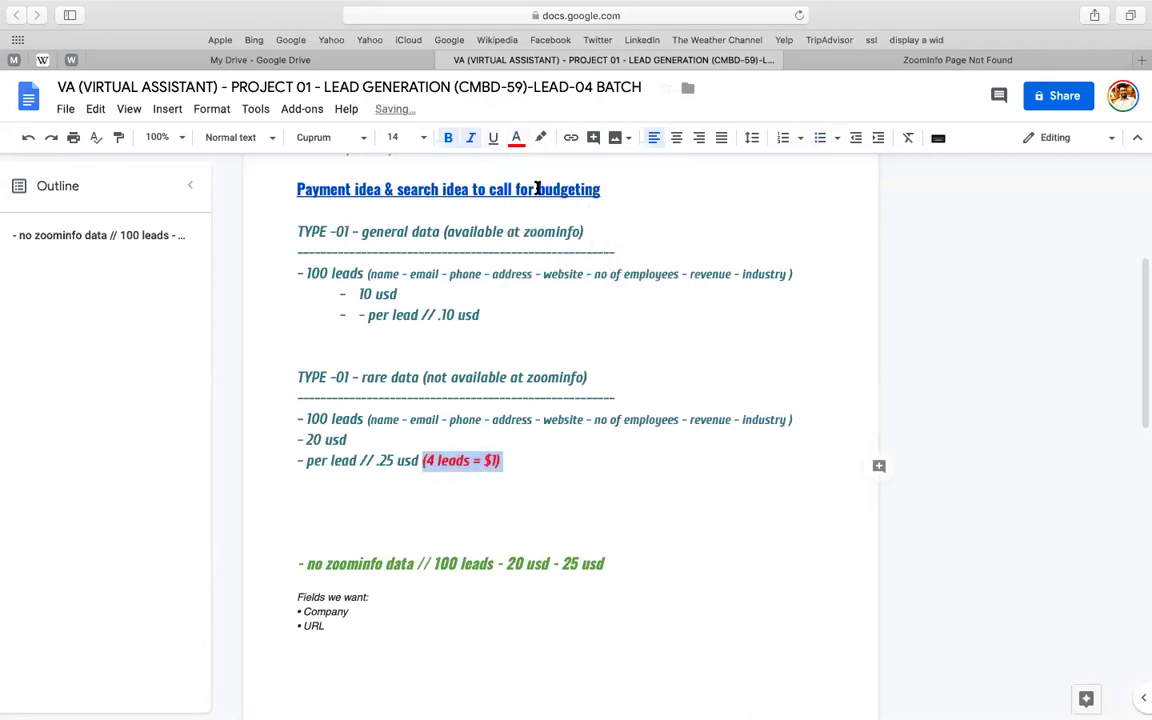
click(509, 313)
key(super+v)
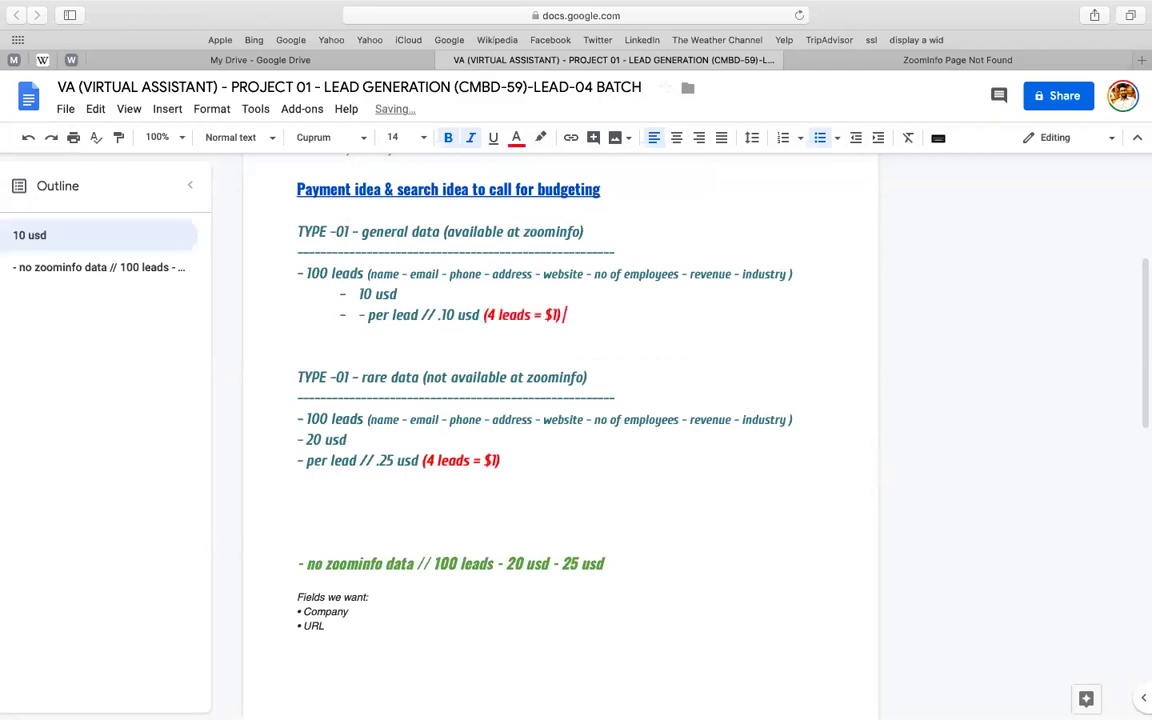
double_click(492, 314)
text(10)
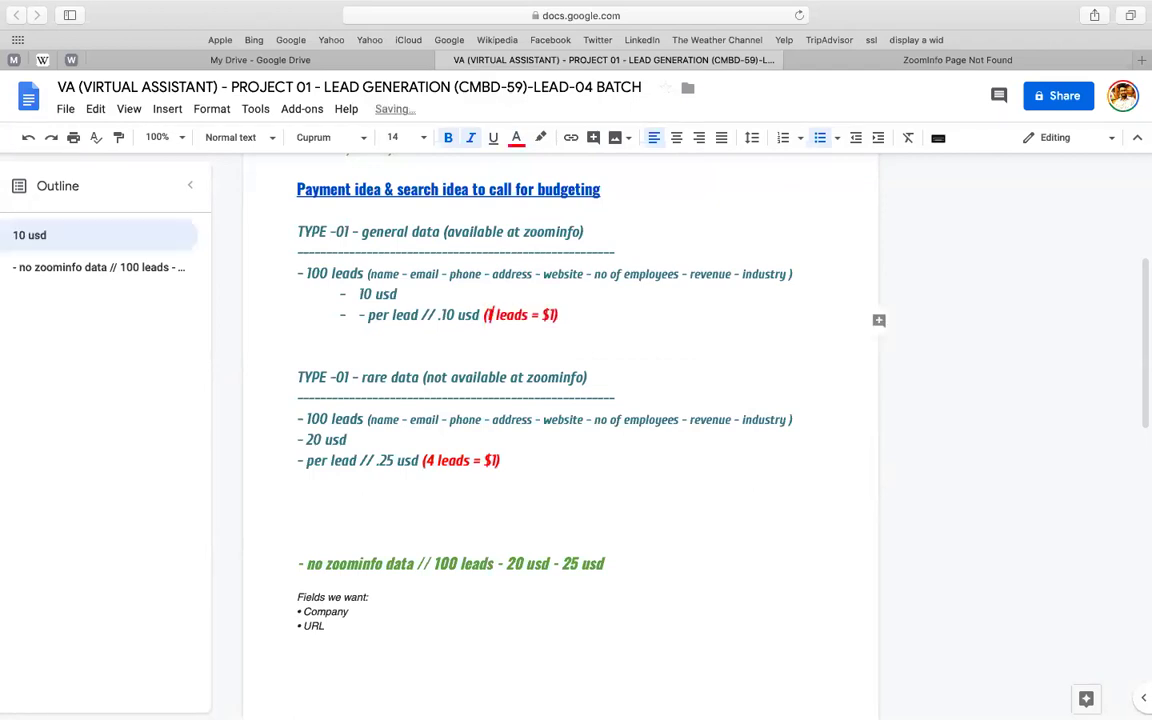
- Correct the second heading to read TYPE -02-
scroll(424, 443, down, 1)
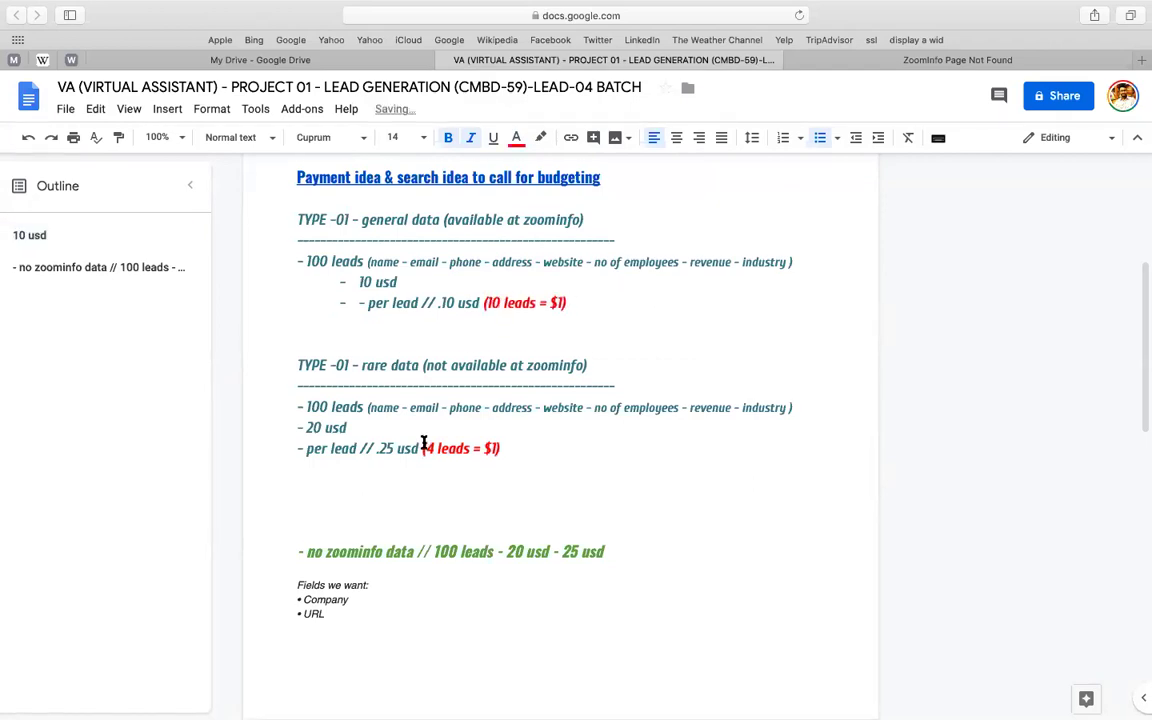
click(348, 358)
key(shift+Right)
text(2)
click(422, 364)
click(348, 358)
key(BackSpace)
- Add the line 'rare data find for getting leads (email / phone / website)' under the per-lead price
click(515, 440)
key(Return)
text(-)
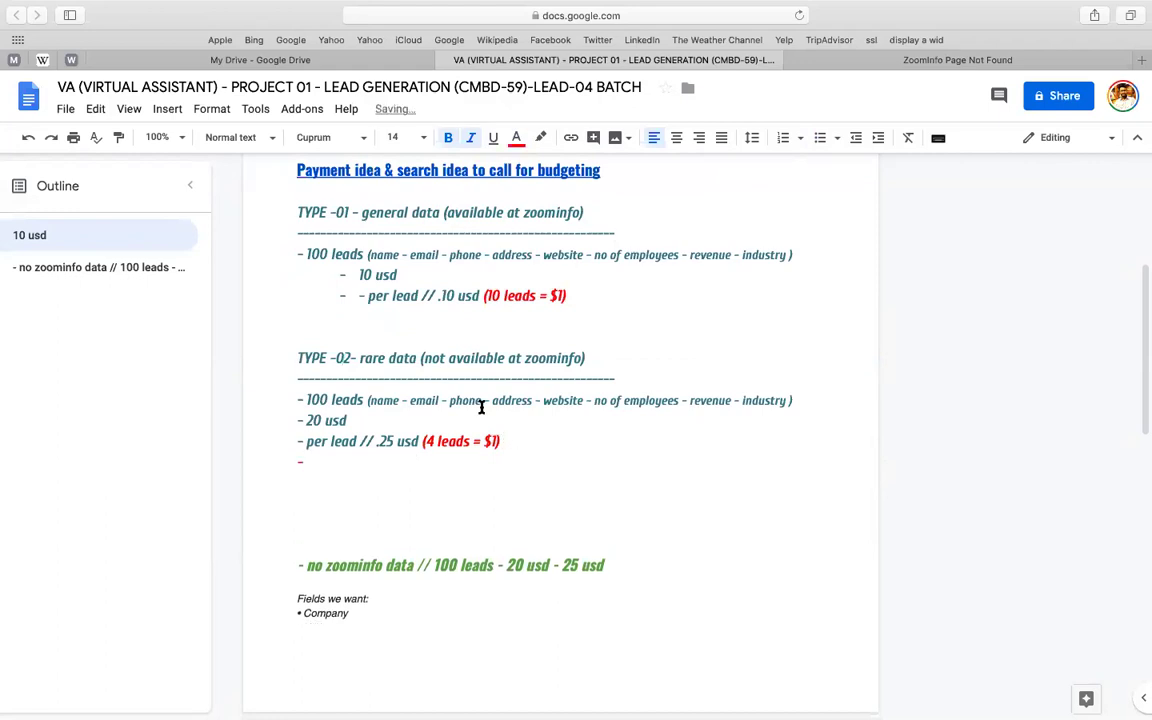
text( ga)
key(BackSpace)
key(BackSpace)
text(rare data find )
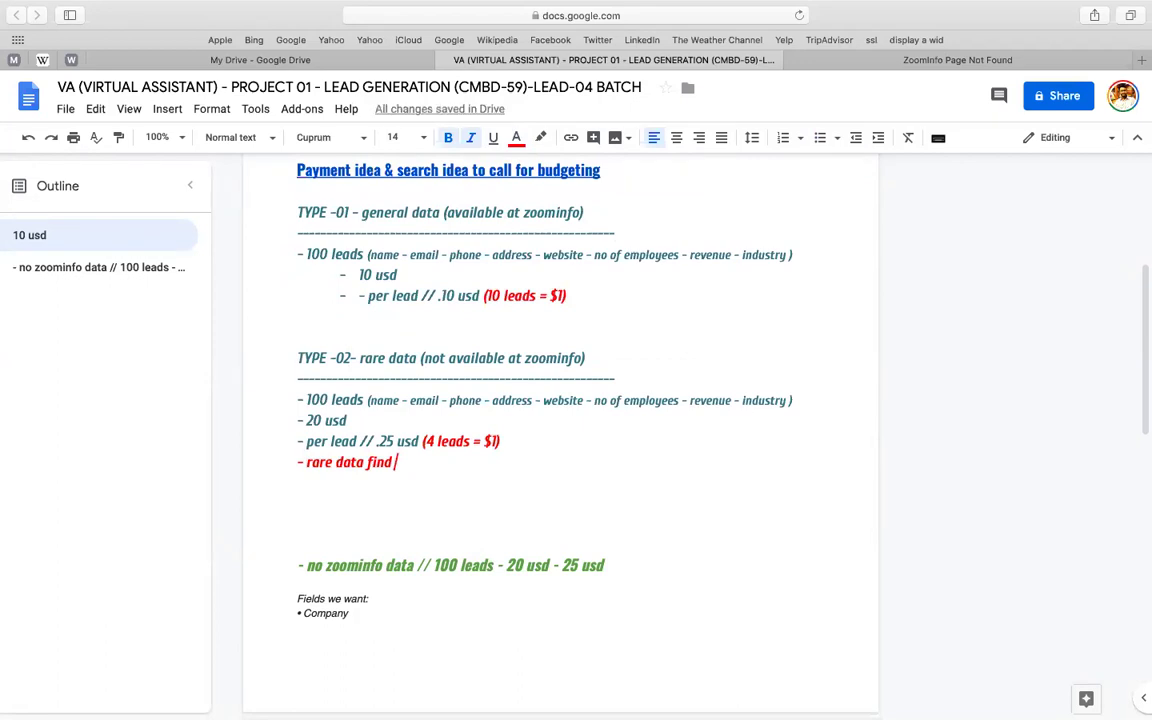
text(for gett)
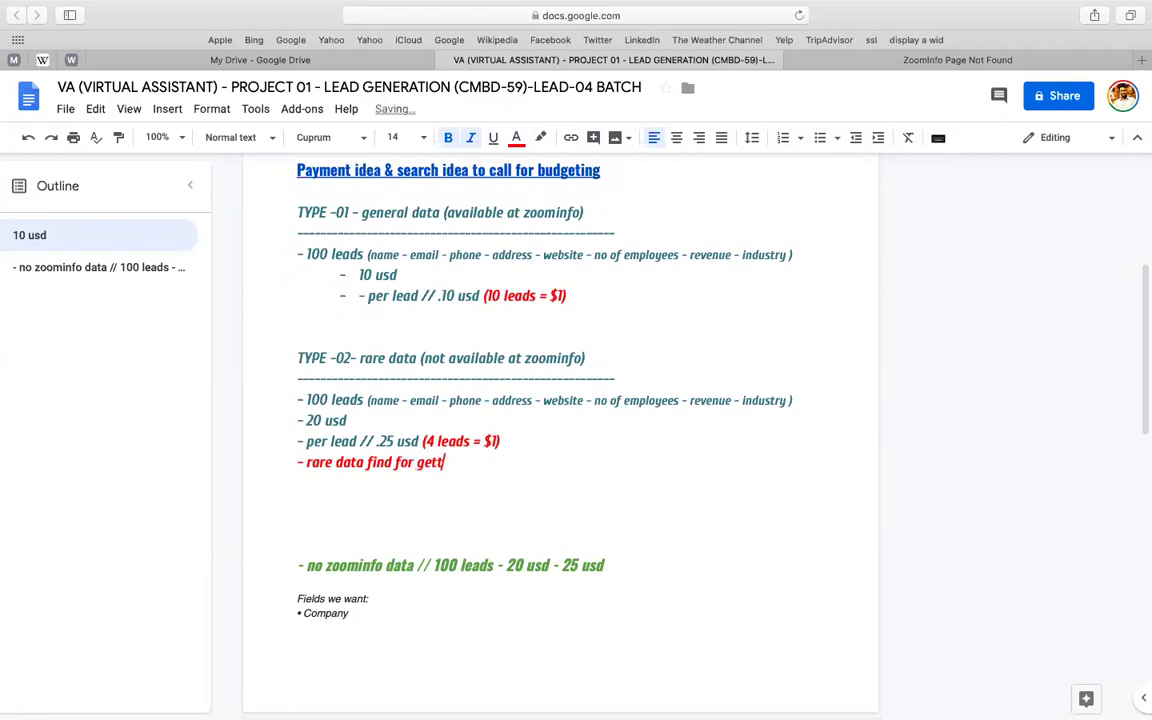
text(ing leads (email /)
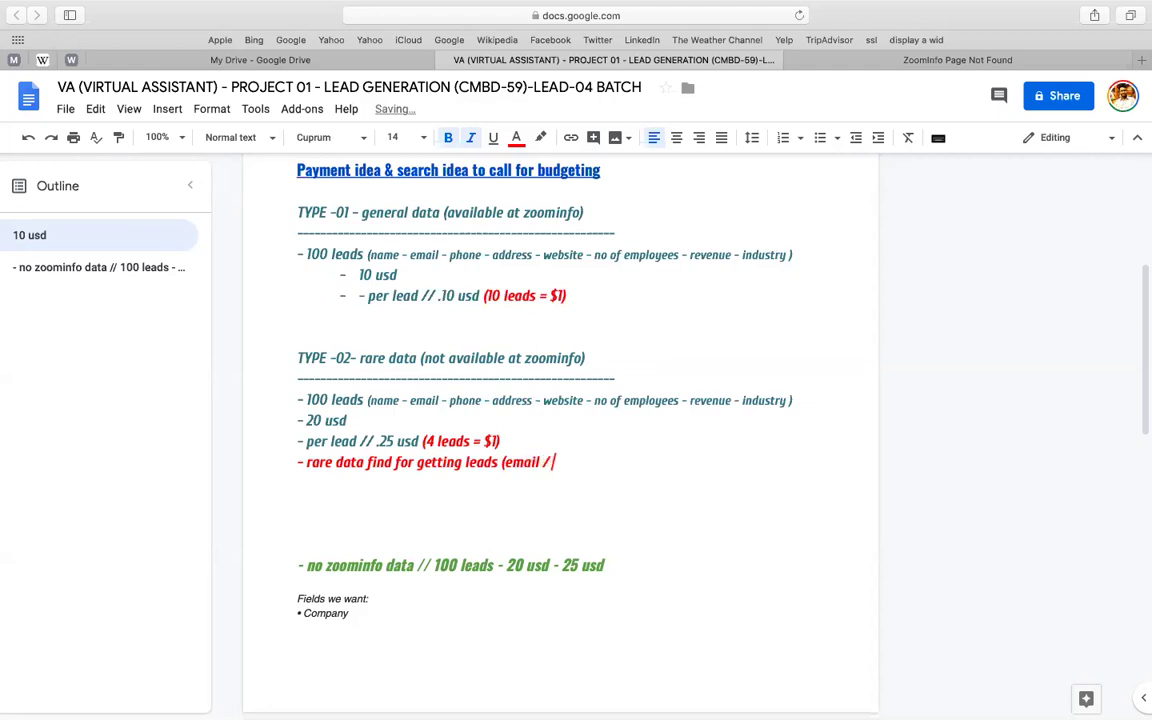
text( phone / website))
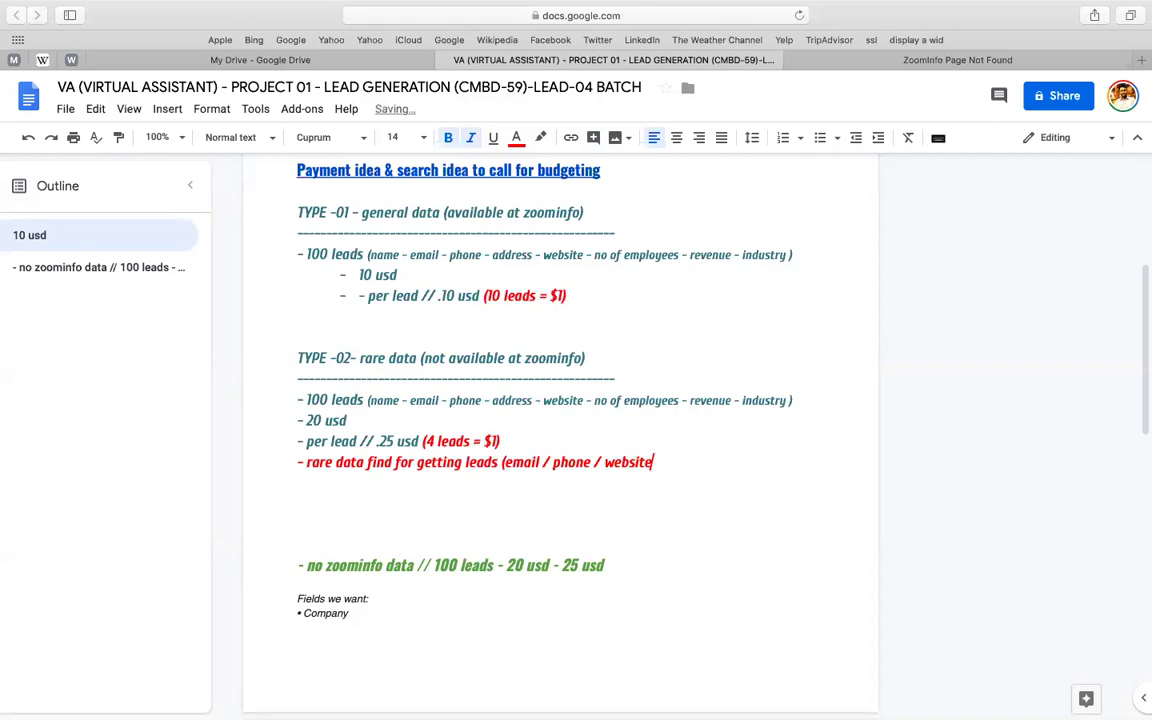
- Delete the green no-zoominfo line
click(348, 554)
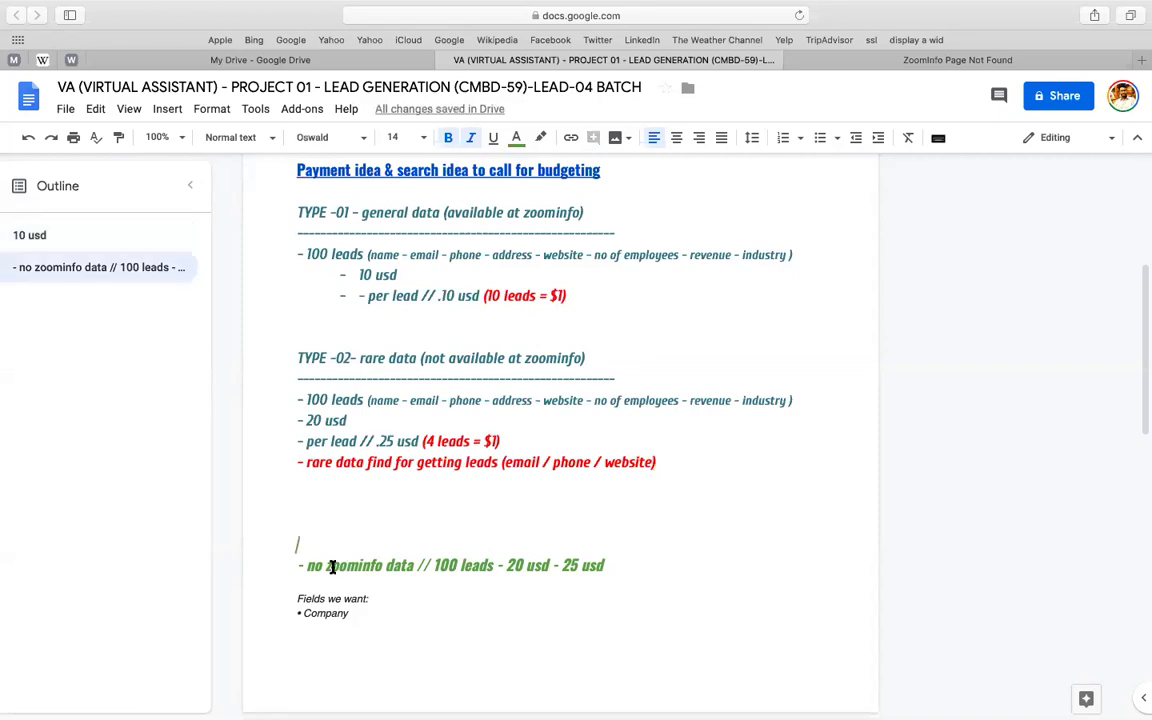
triple_click(329, 569)
key(BackSpace)
key(BackSpace)
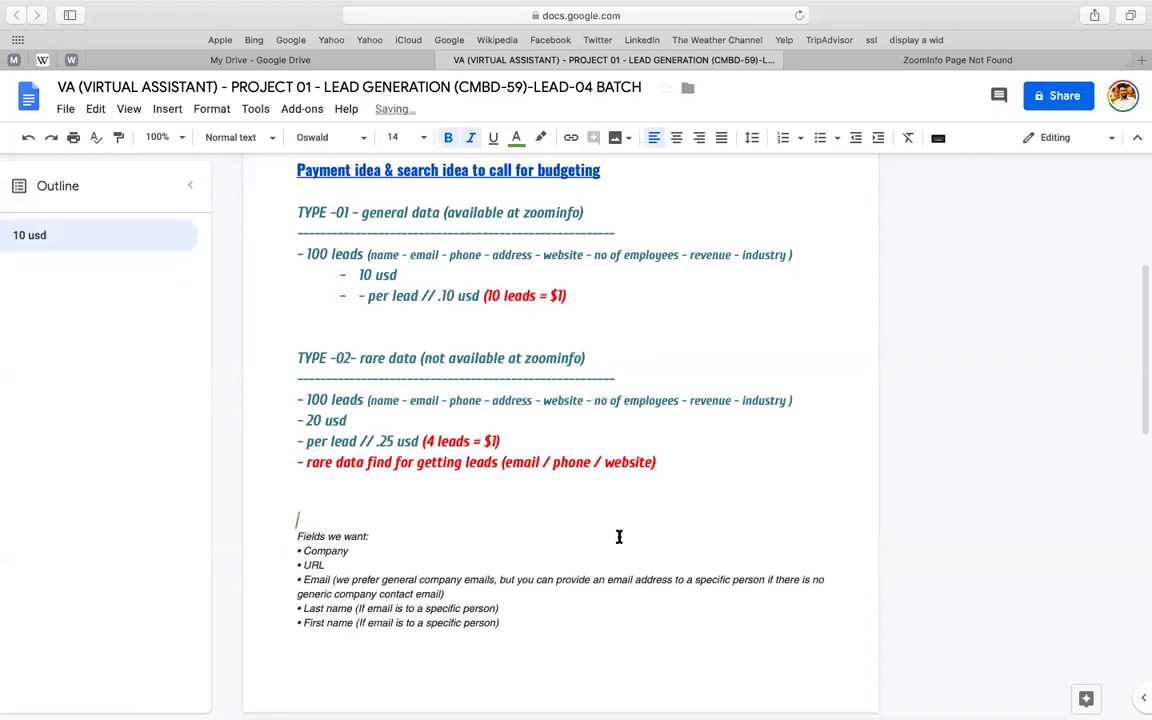
scroll(617, 537, down, 3)
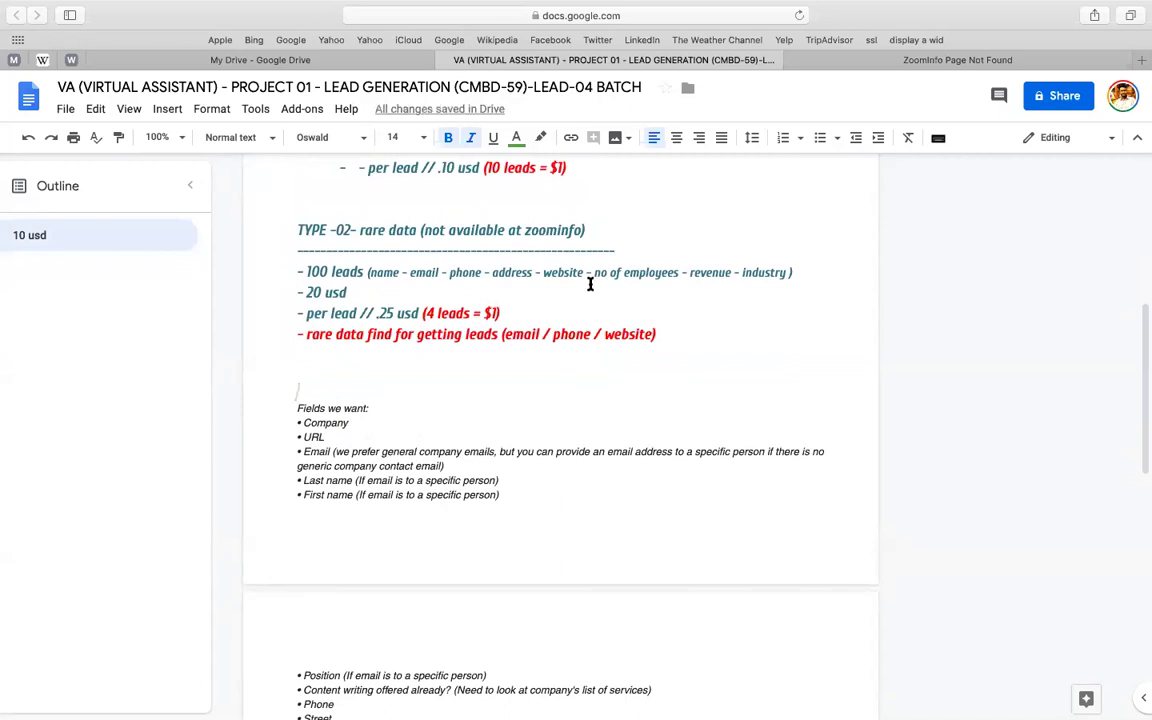
key(ctrl+Up)
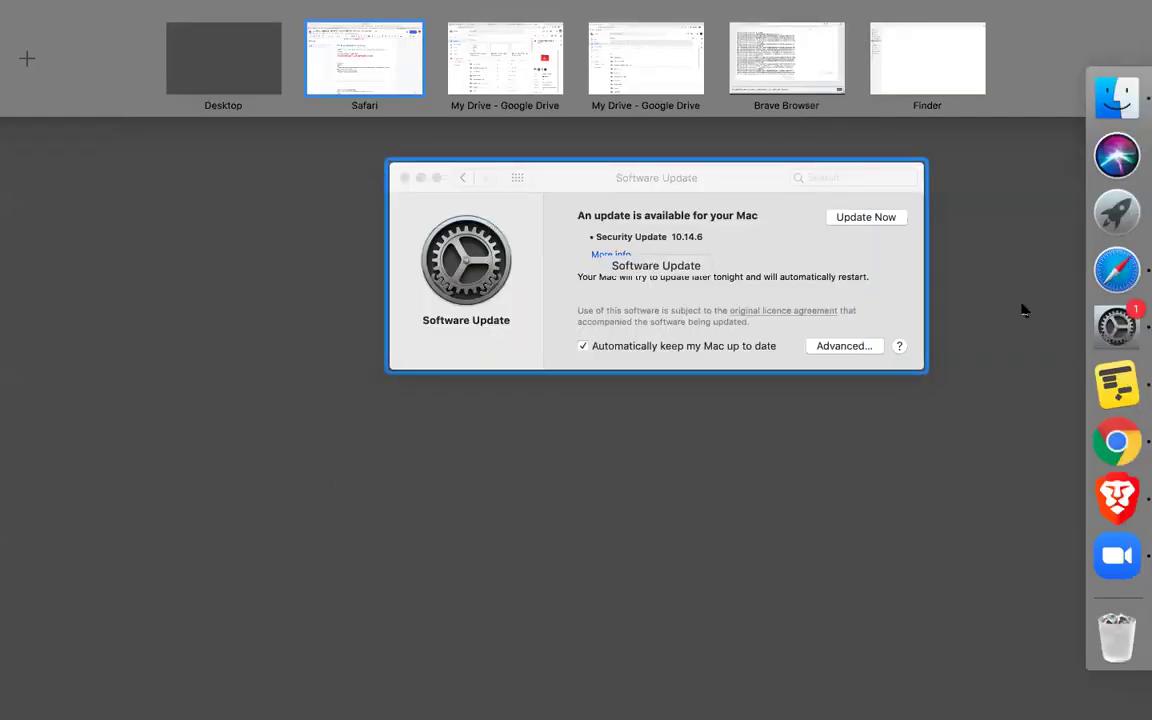
- Copy the '100 contact list' description line from the Upwork contract page in Chrome
click(1133, 462)
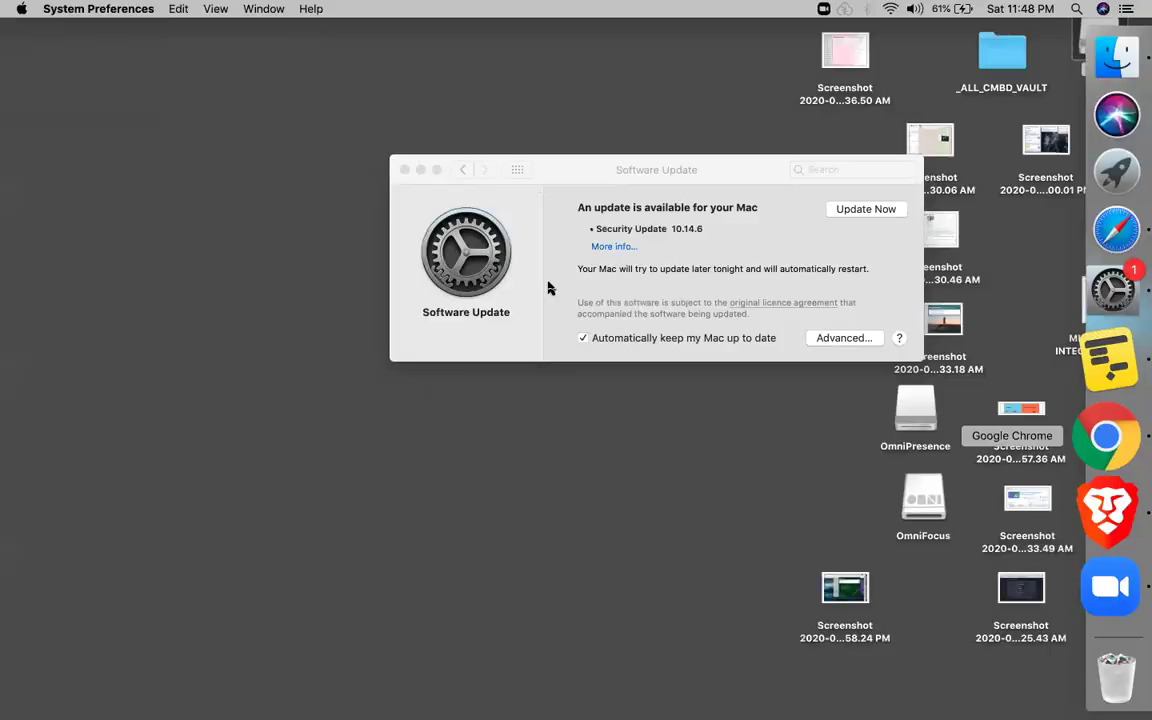
click(520, 20)
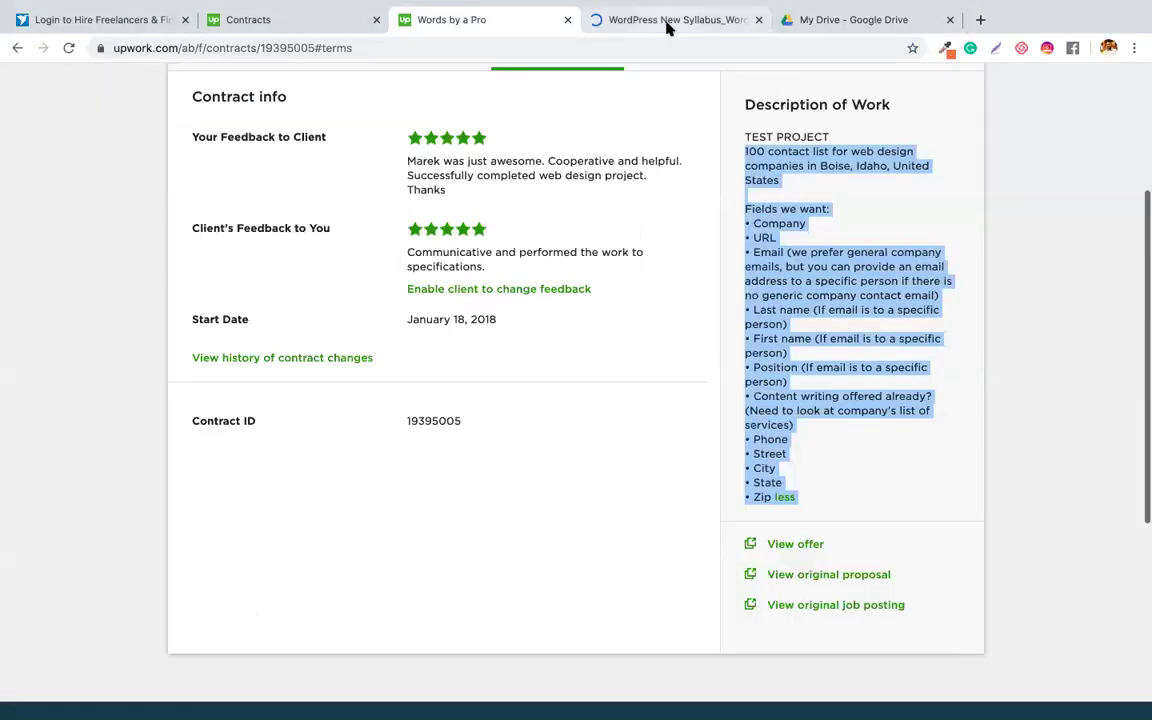
click(765, 148)
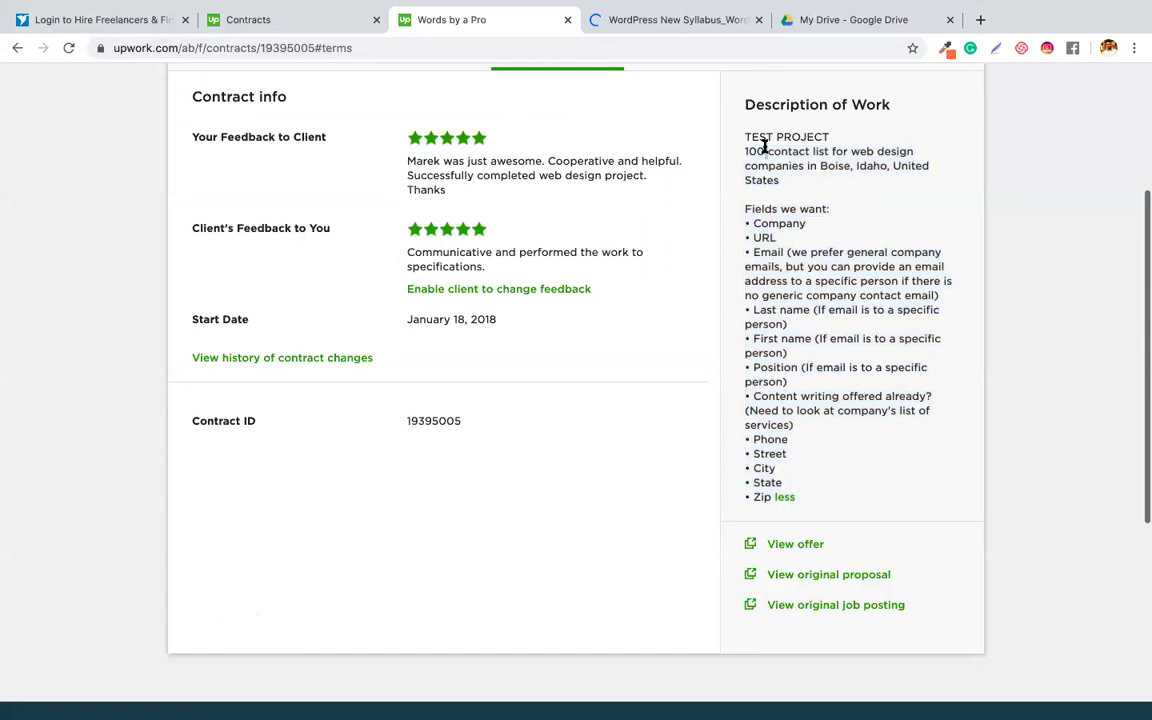
triple_click(765, 148)
key(super+c)
key(ctrl+Left)
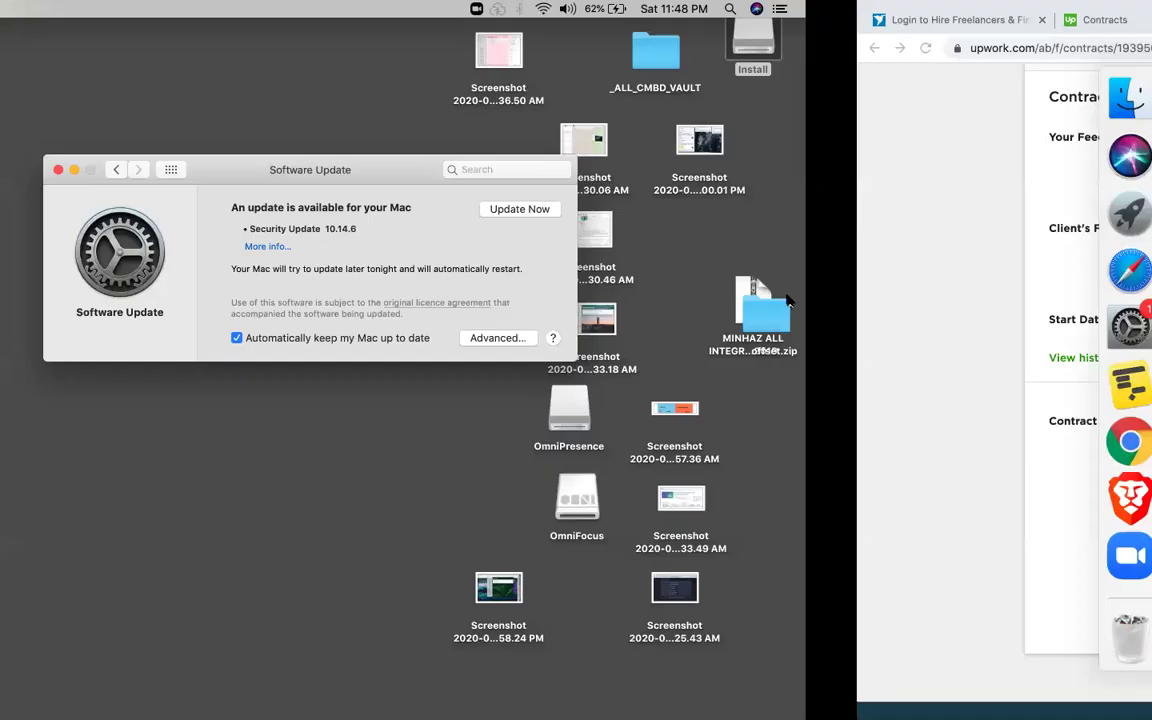
- Paste the brief above 'Fields we want' and replace 'web design' with a correctly spelled 'Mint Leave Suppliers'
click(1080, 278)
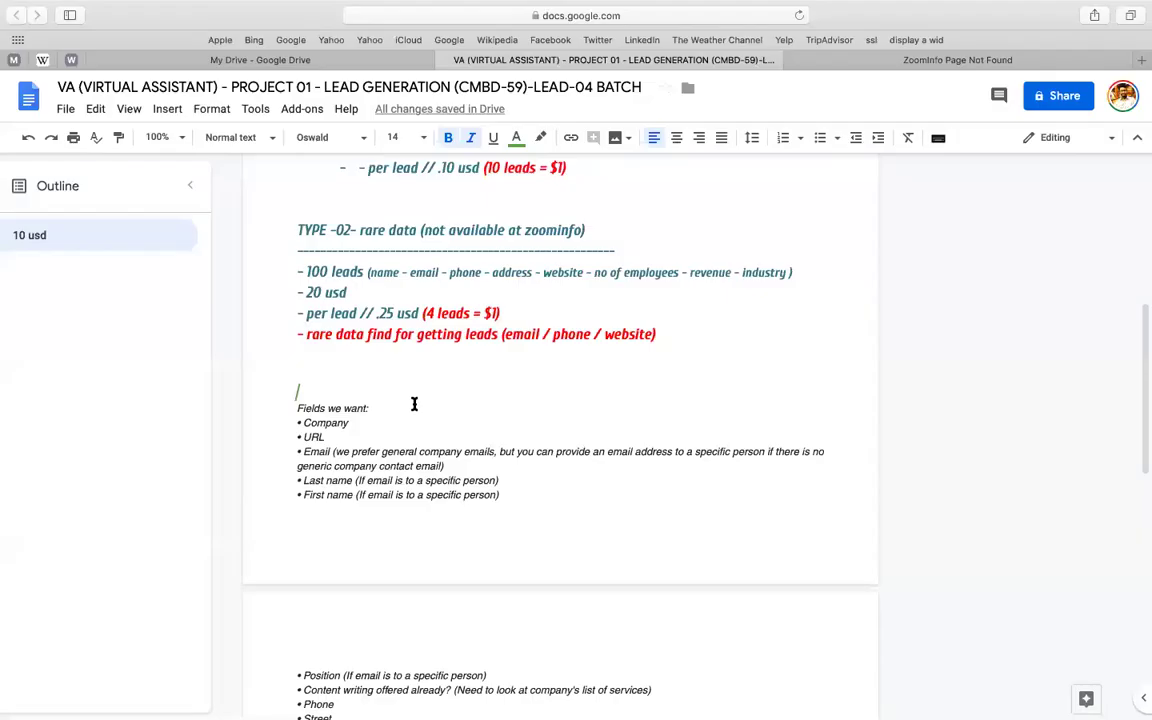
key(super+v)
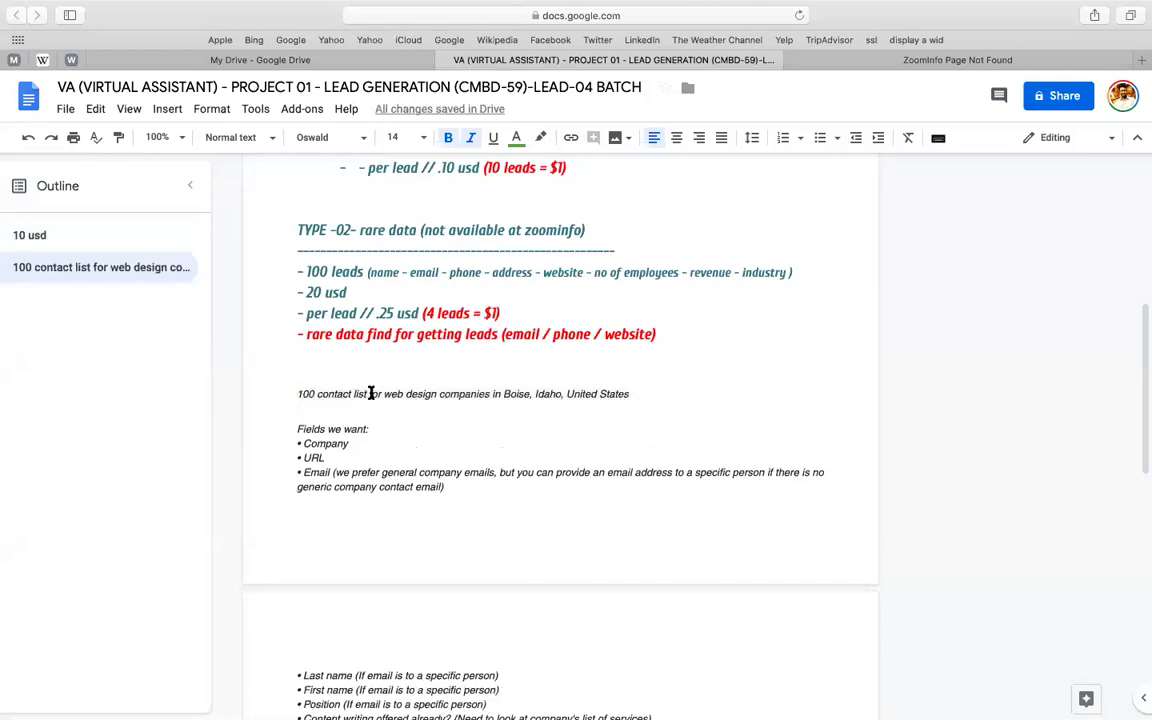
drag(383, 393, 436, 393)
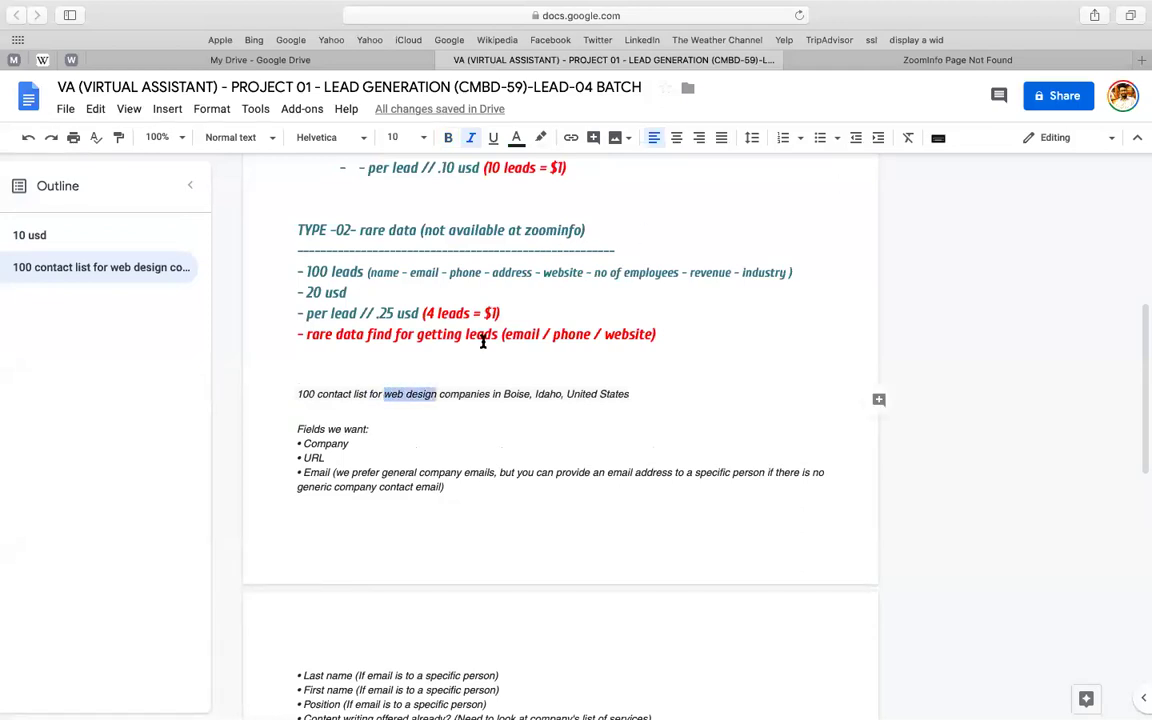
text(Mint Leav)
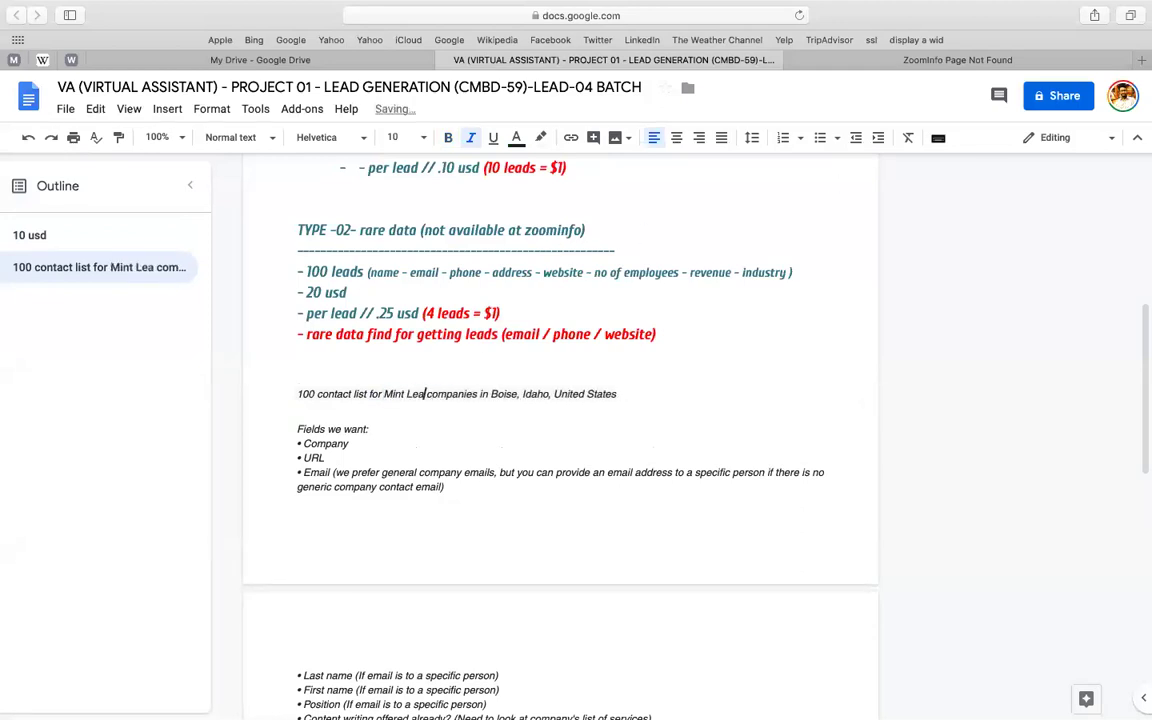
text(e)
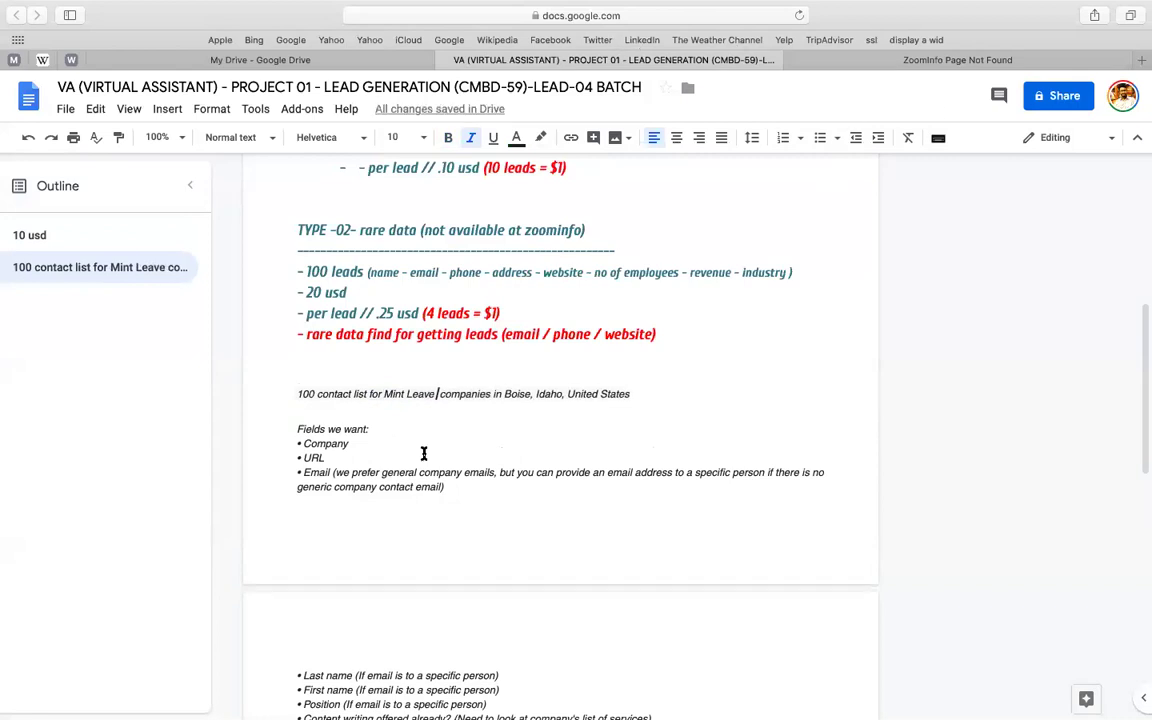
text( Suppliers)
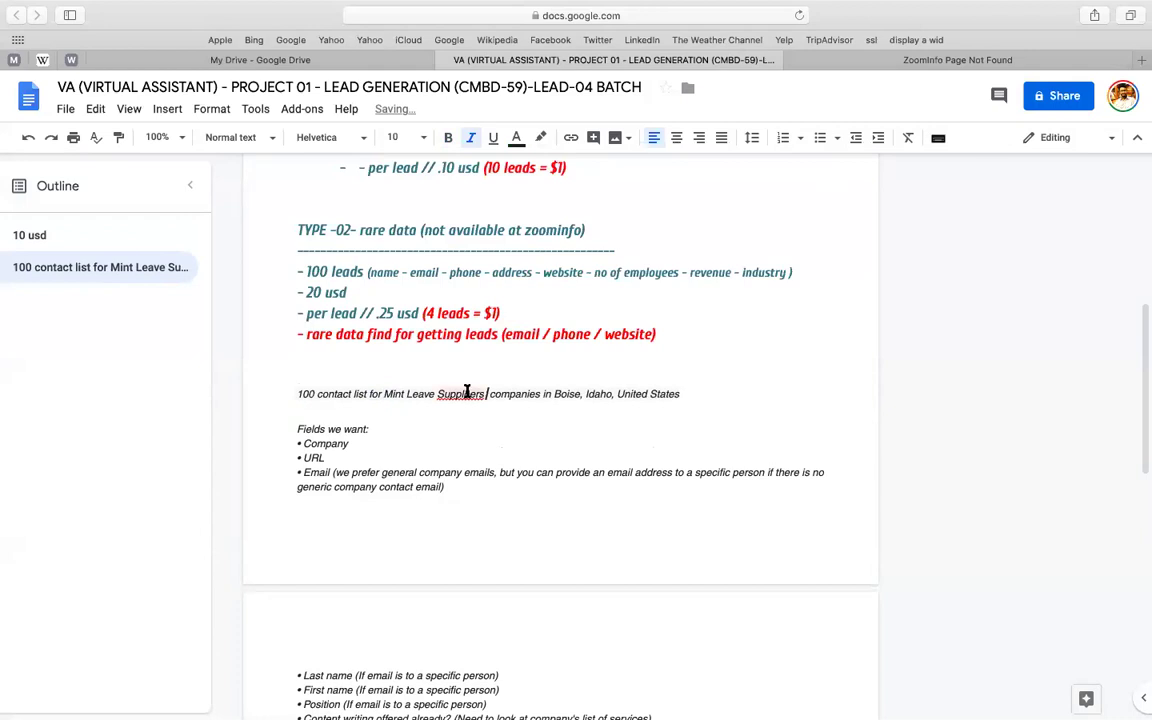
right_click(466, 393)
click(501, 436)
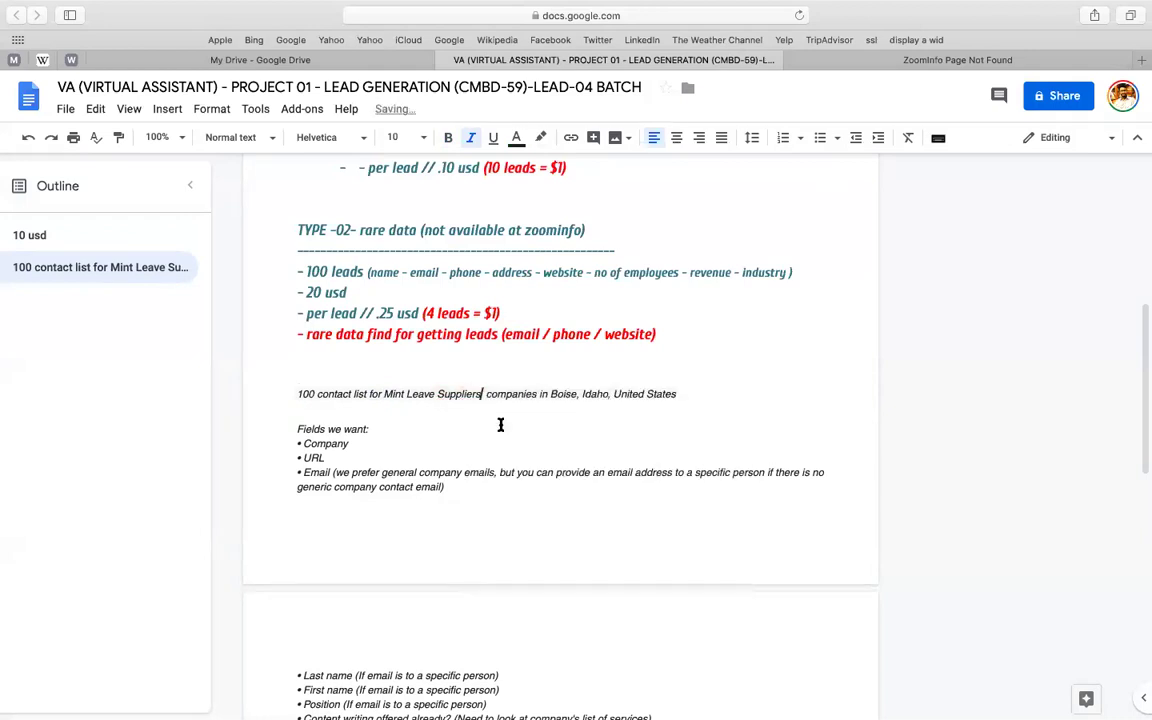
click(958, 62)
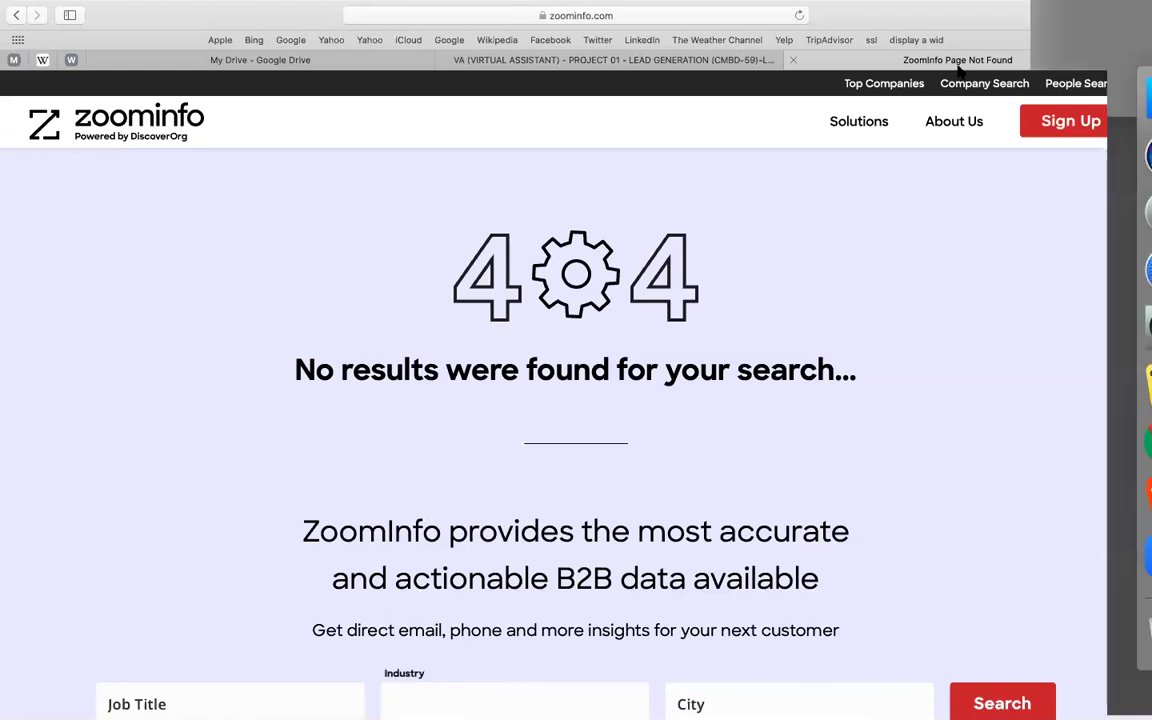
- Glance at the Upwork contract window, then return to the lead-generation Google Doc
key(ctrl+Up)
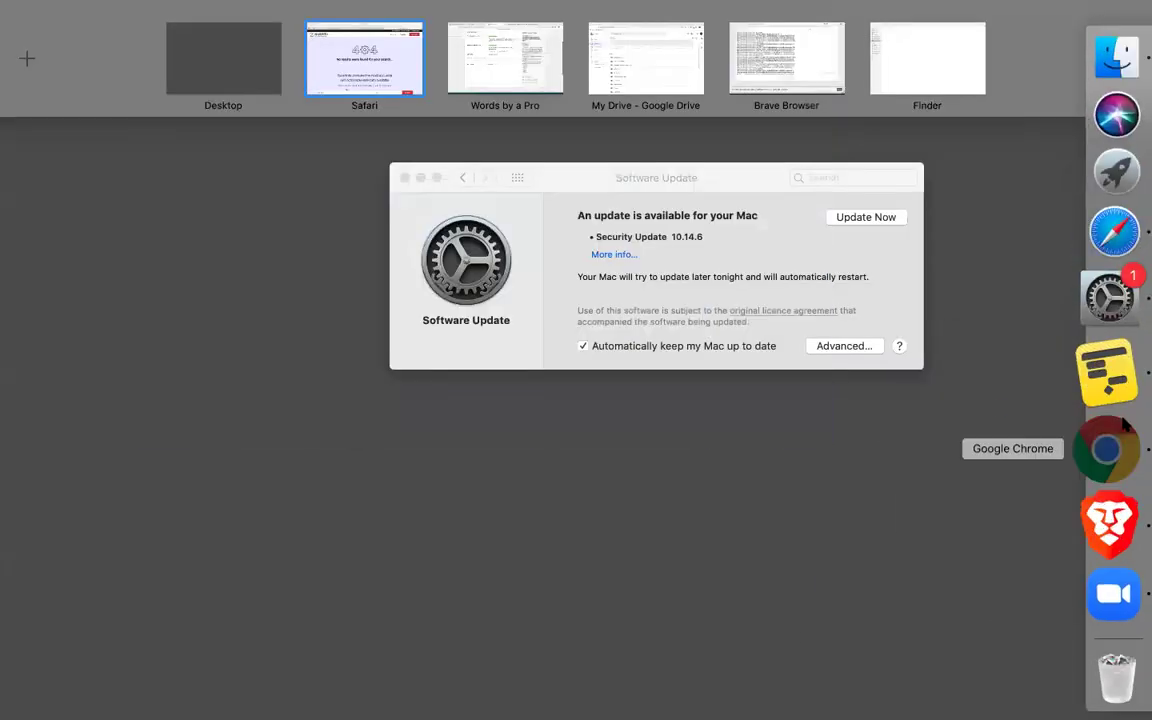
click(1124, 424)
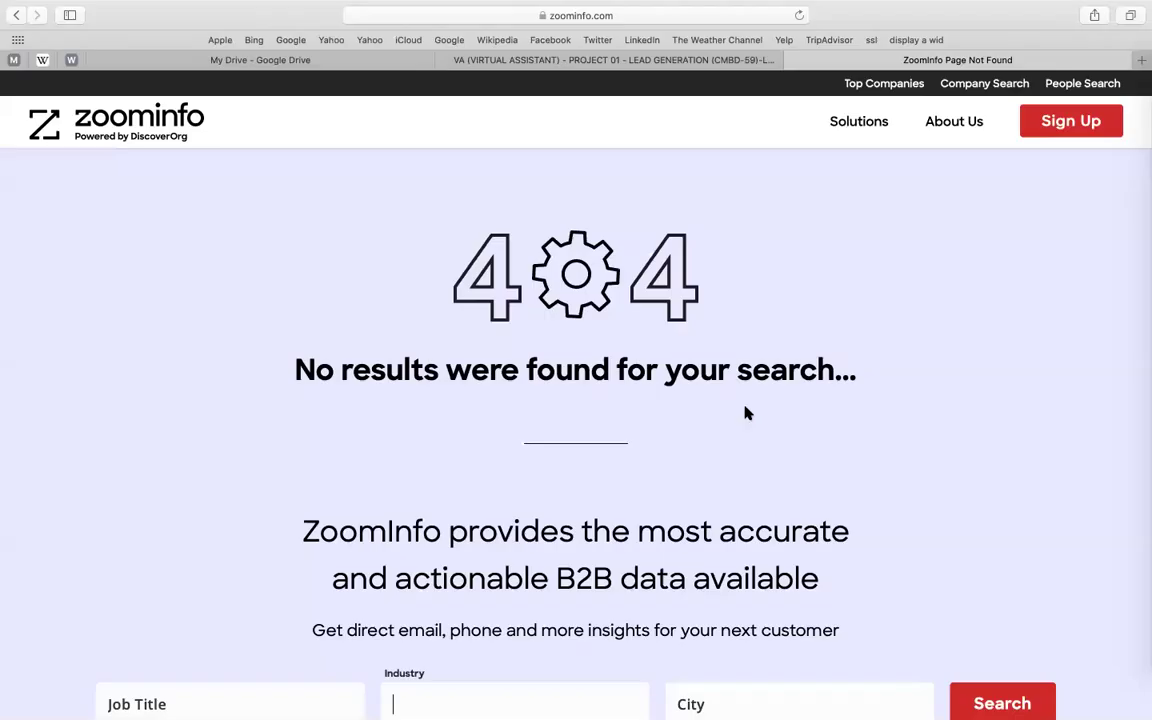
click(563, 62)
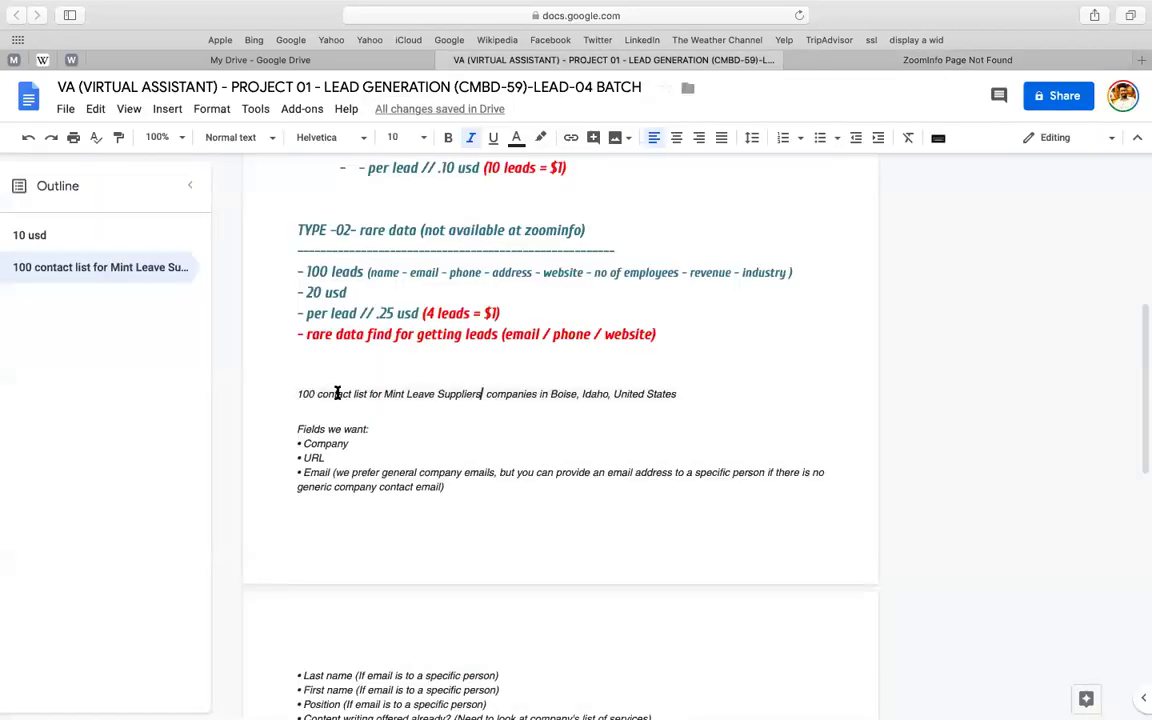
- Bold 'Mint Leave Suppliers' in the contact-list line and remove the extra space after it
scroll(532, 345, up, 5)
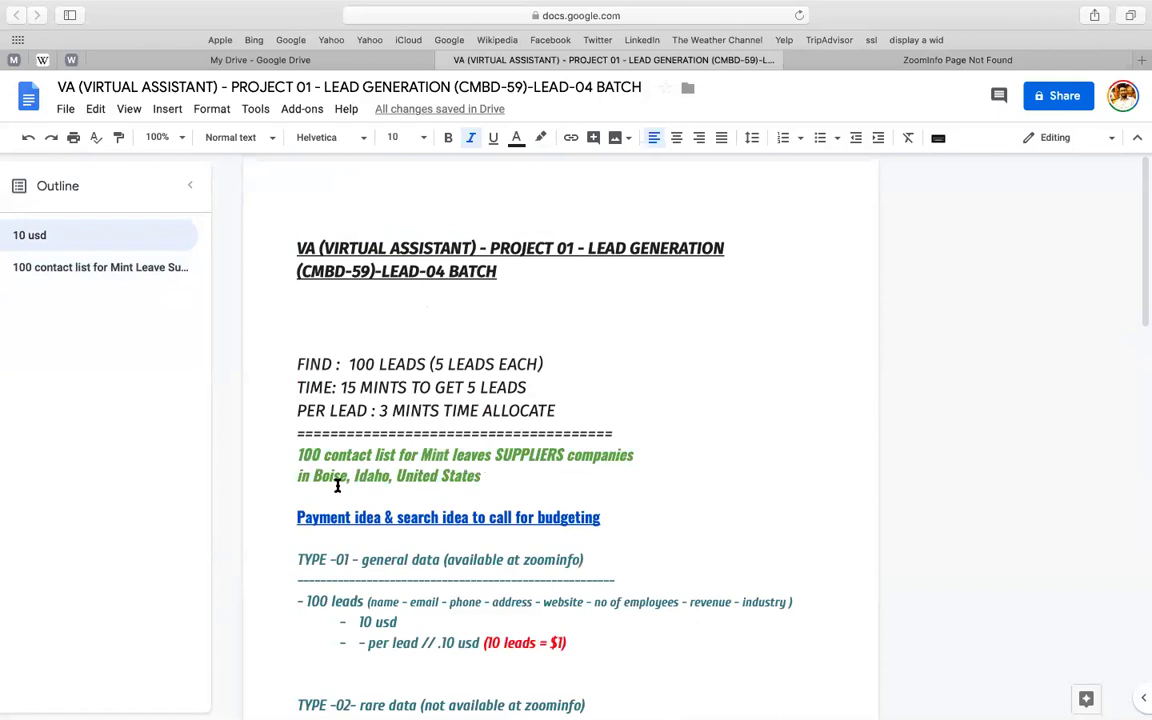
double_click(348, 392)
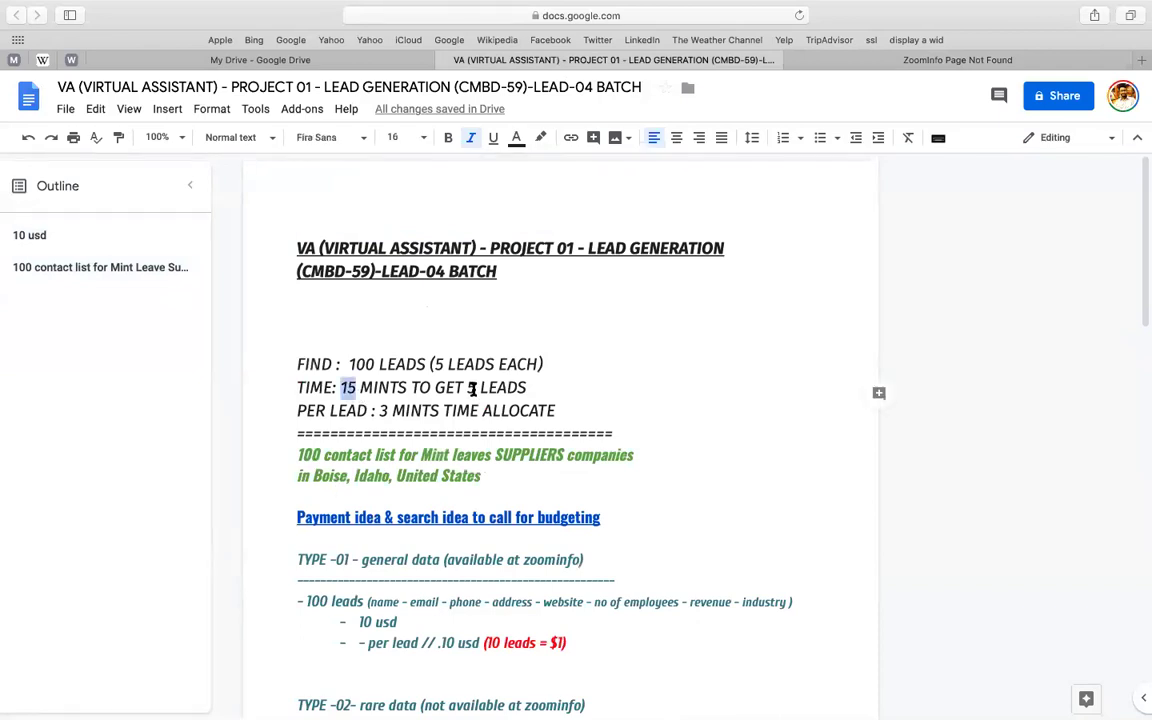
click(381, 412)
scroll(522, 410, down, 3)
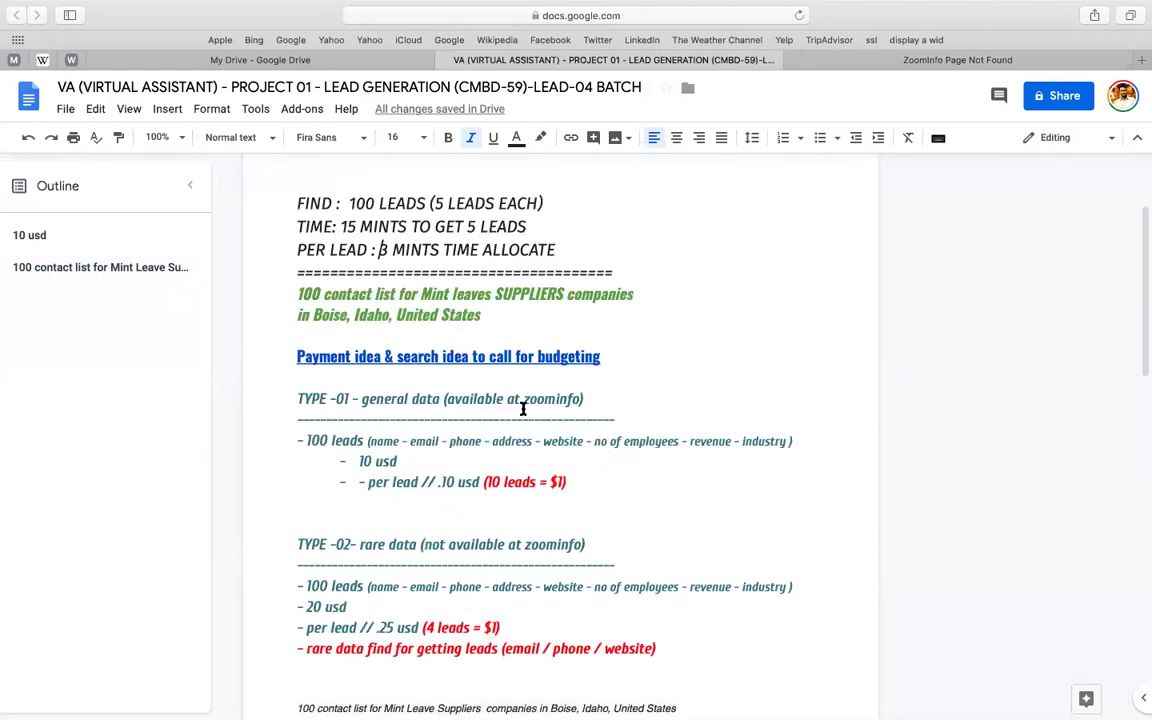
scroll(522, 409, down, 9)
click(357, 214)
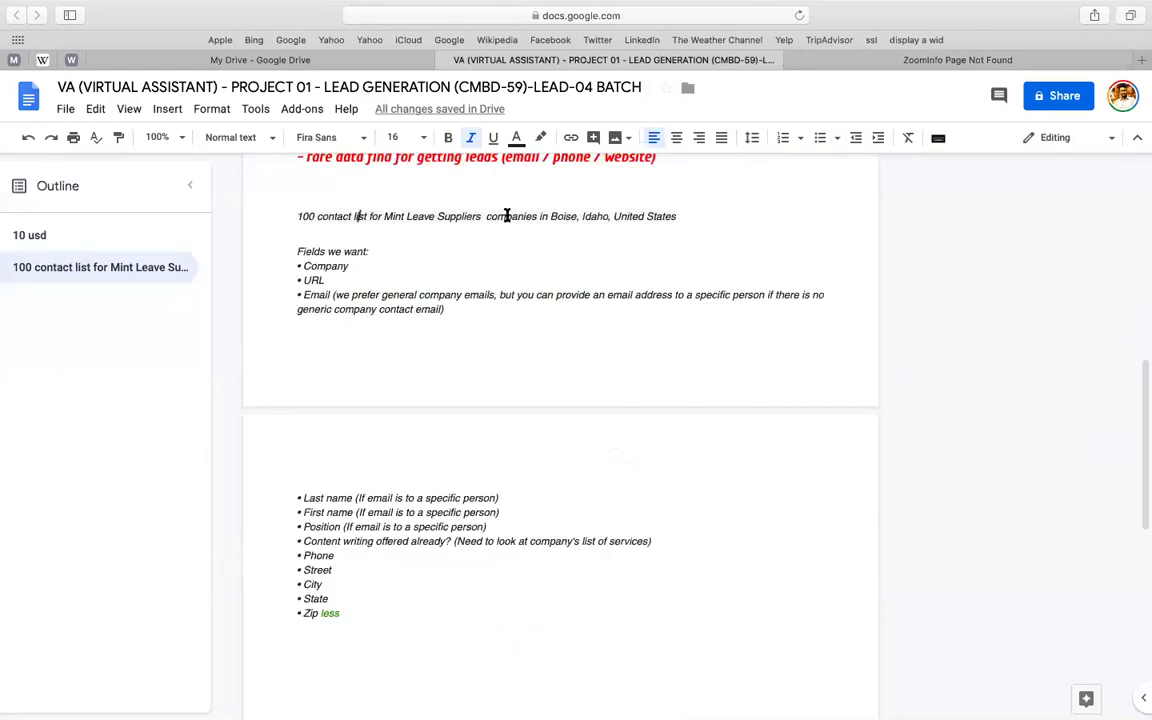
click(463, 216)
shift+click(384, 216)
key(shift+Right)
key(shift+Right)
key(shift+Right)
key(shift+Right)
key(shift+Right)
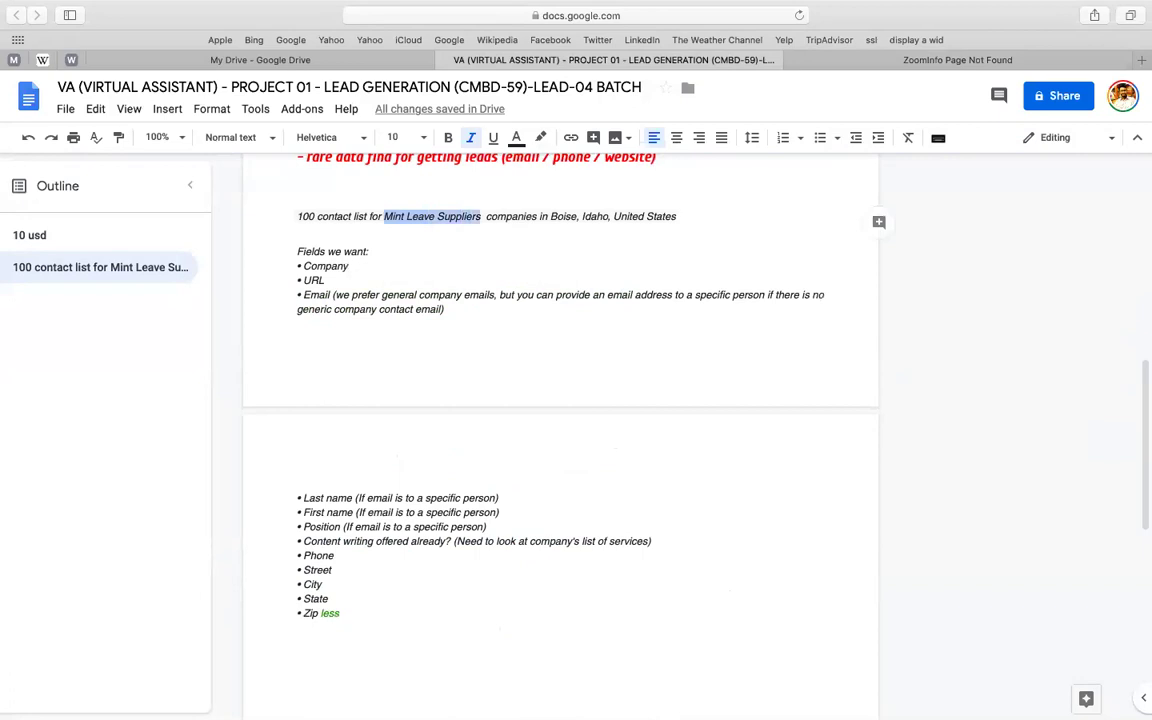
key(super+b)
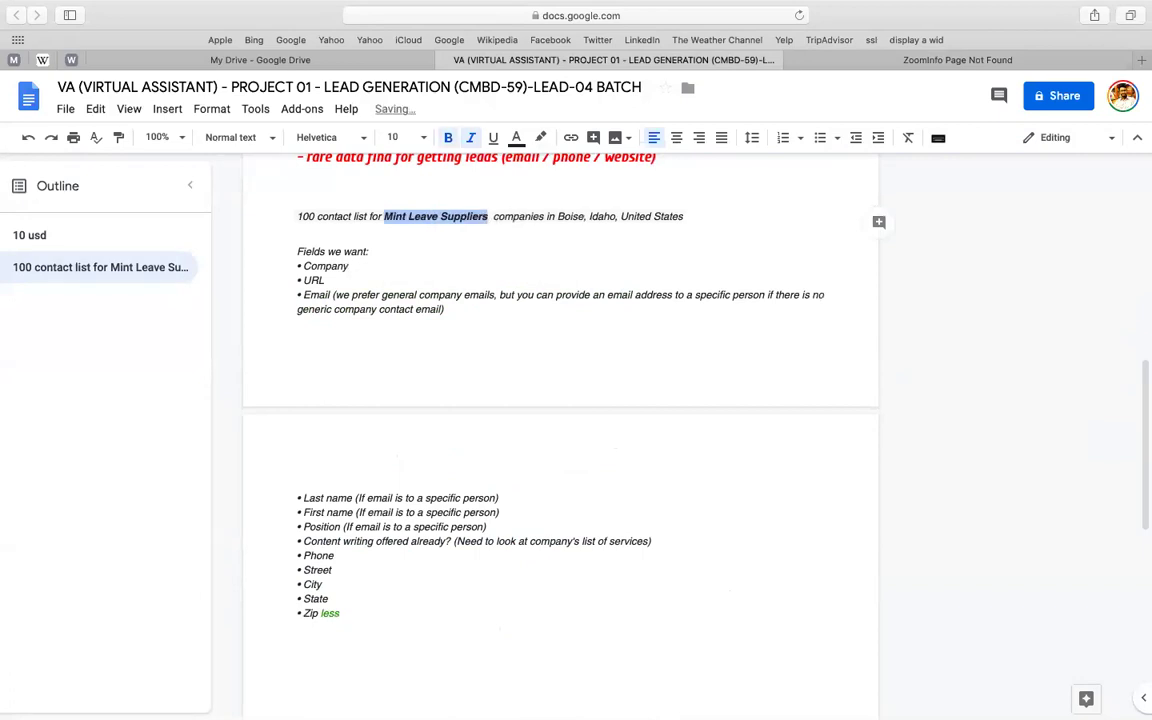
key(Right)
key(Delete)
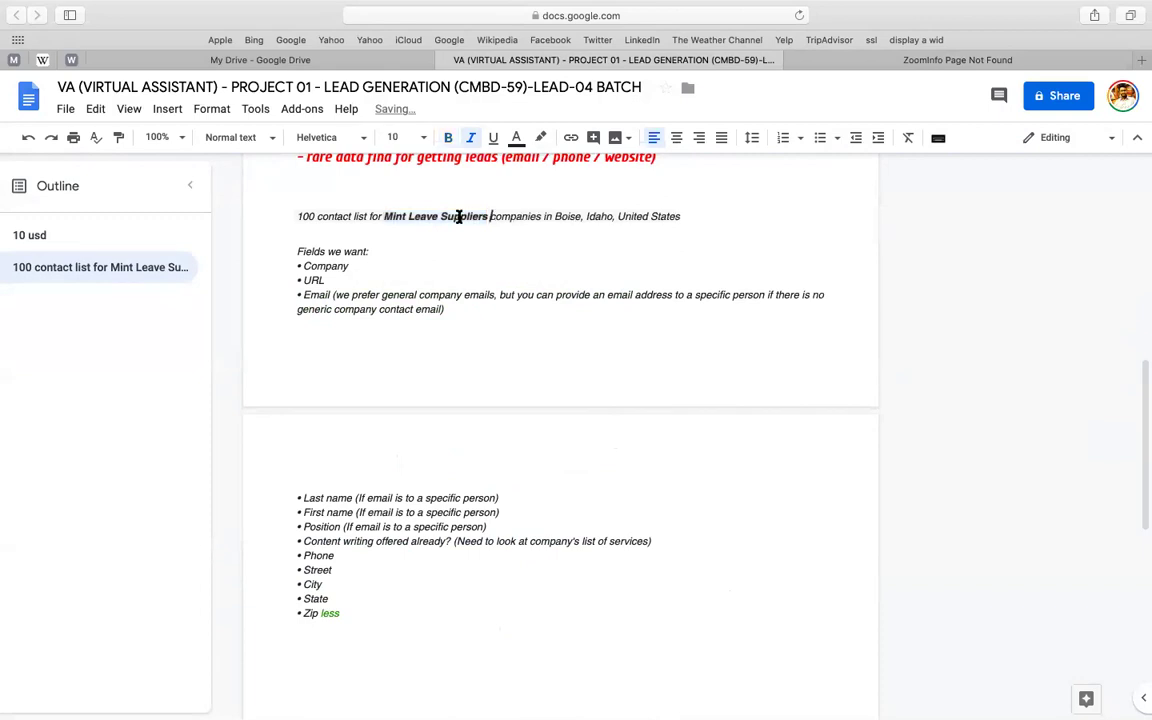
- Bold the location 'Boise, Idaho, United States' and the number 100
click(459, 216)
double_click(463, 217)
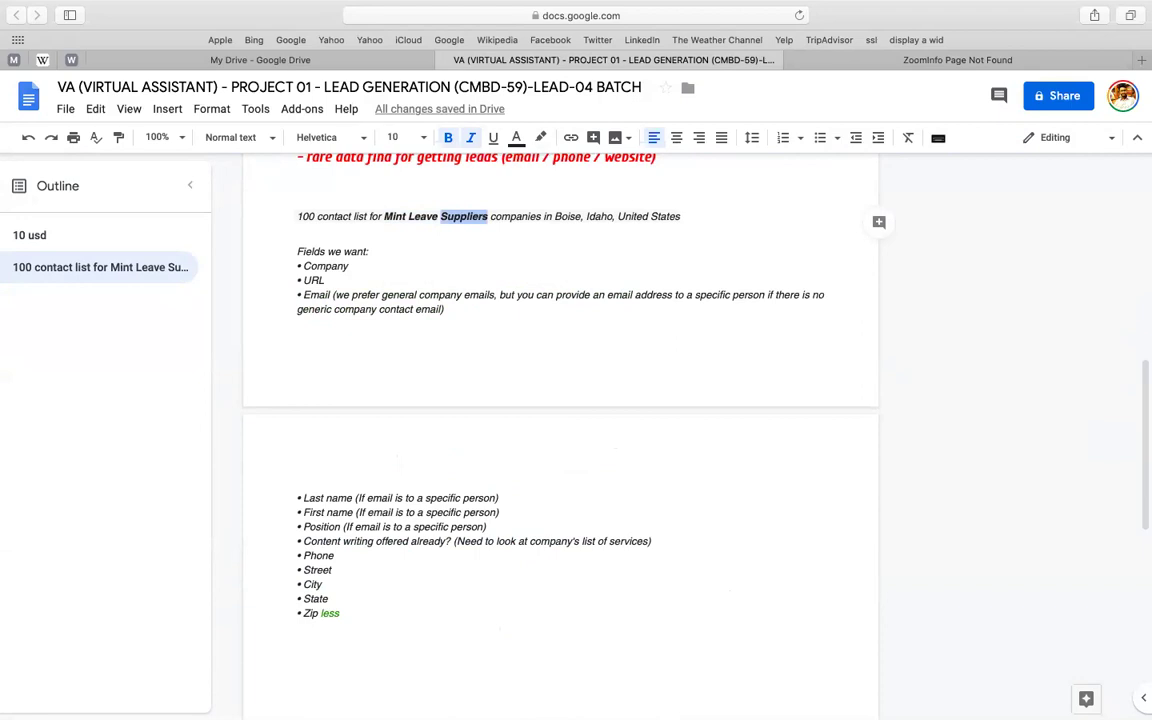
click(555, 216)
key(shift+End)
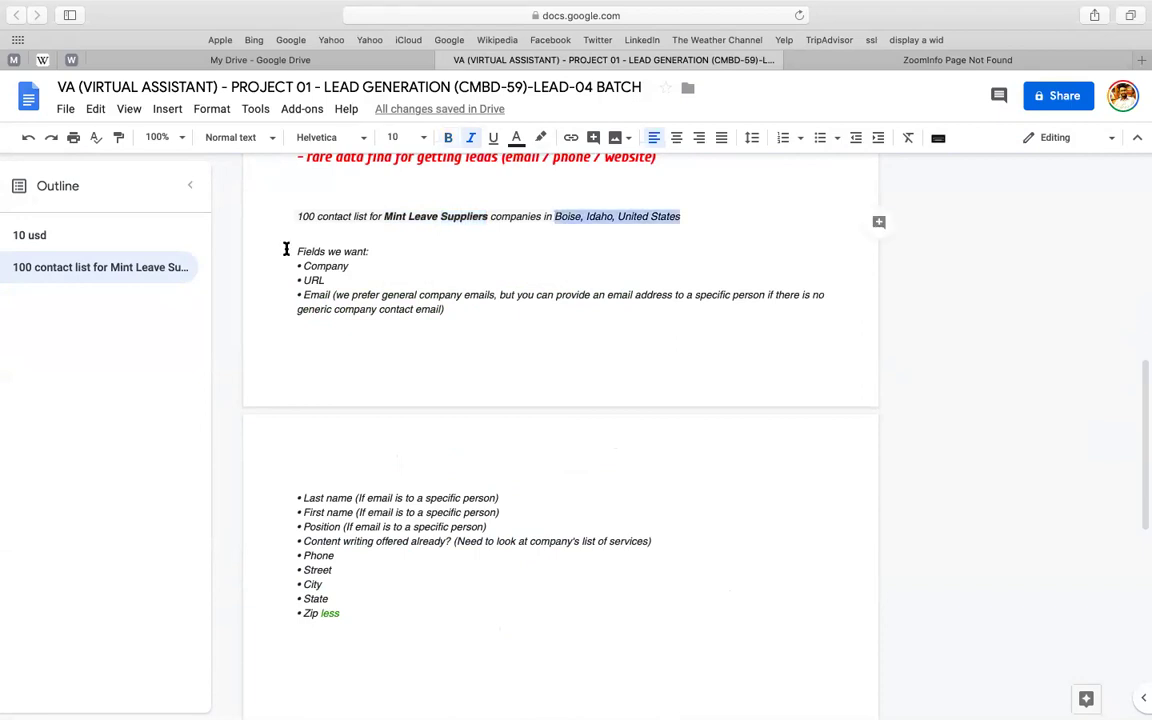
key(super+b)
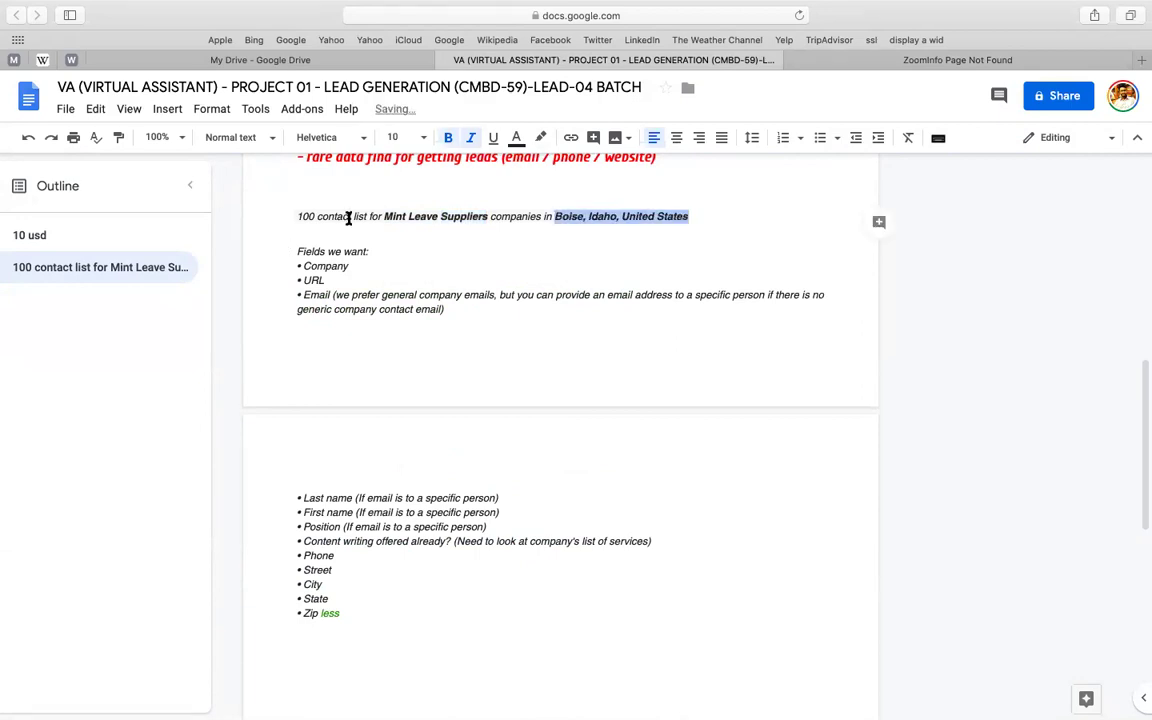
click(349, 219)
key(alt+Left)
key(alt+shift+Left)
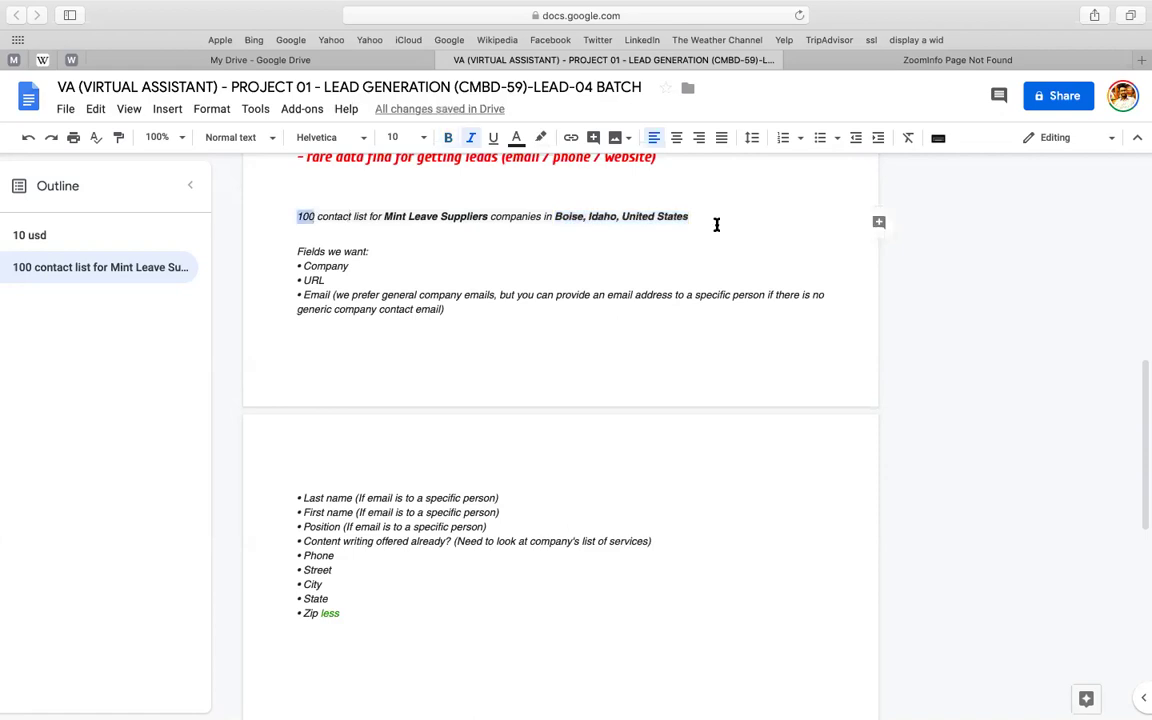
key(super+b)
- Insert a new line with placeholder text 'hwat' below the contact-list line
key(Down)
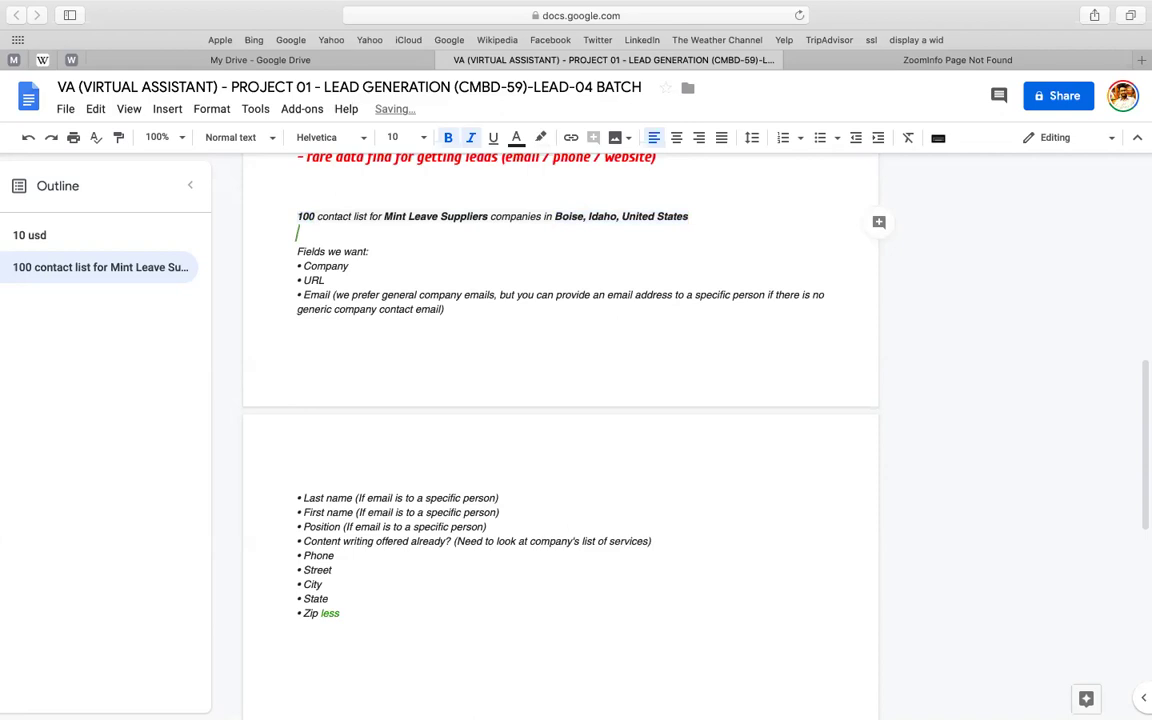
key(Return)
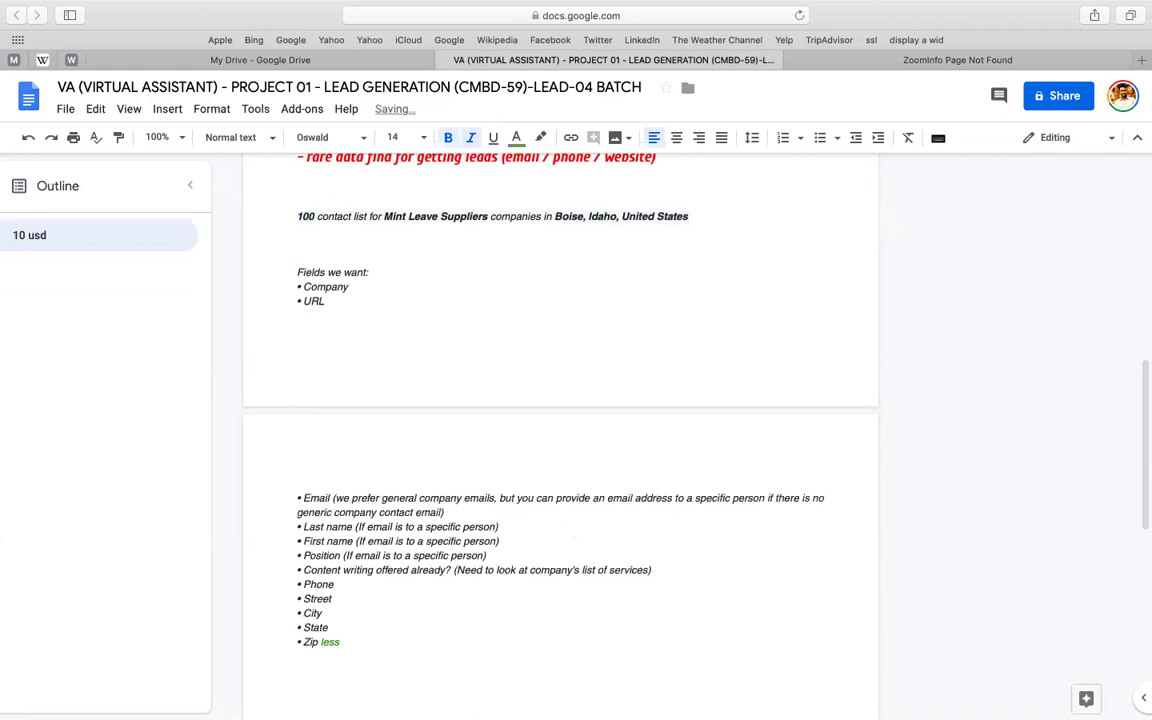
key(Up)
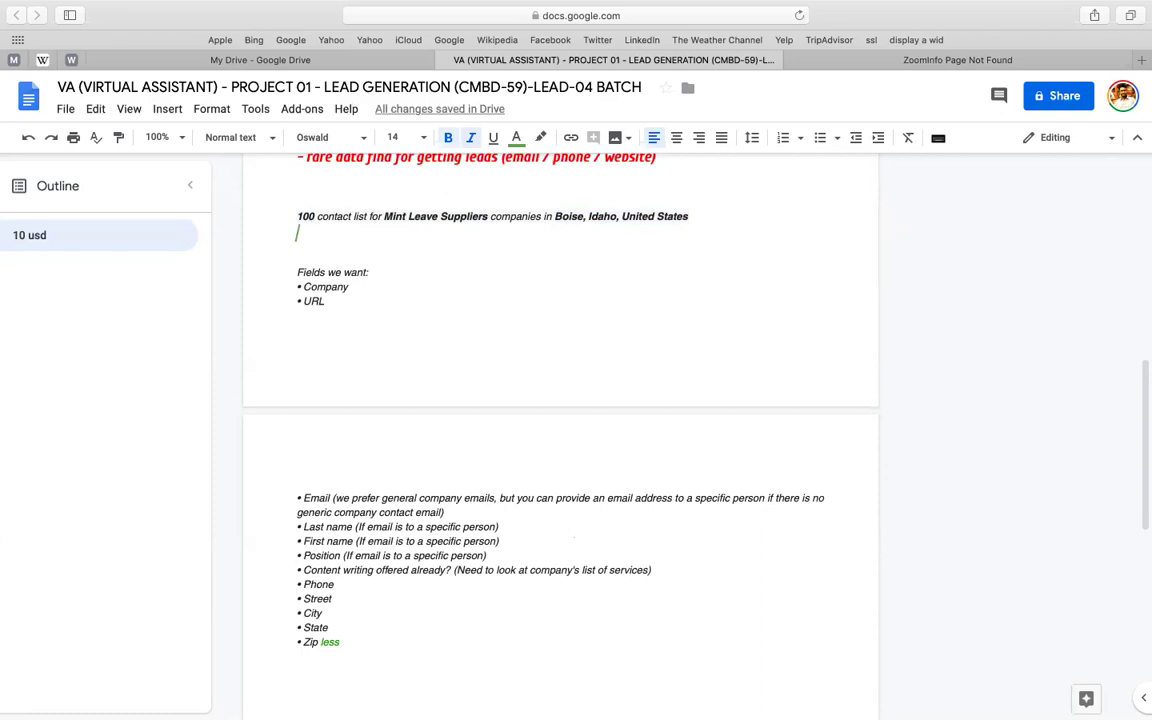
text(hwat)
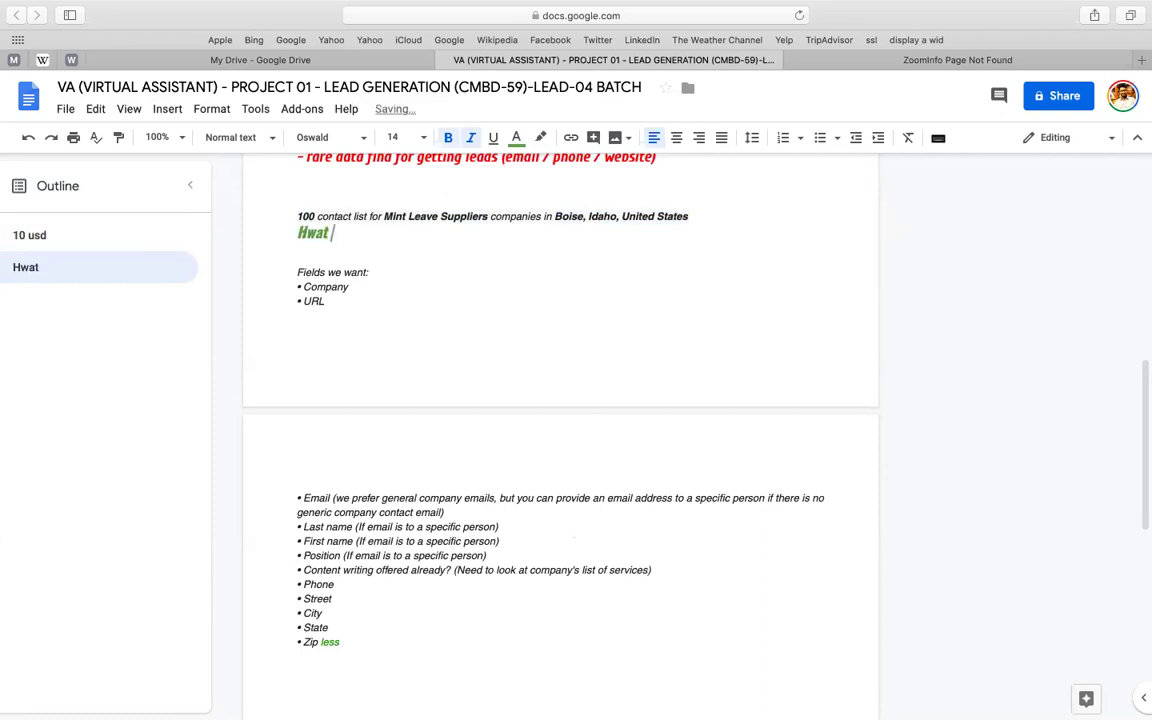
drag(765, 218, 765, 228)
- Replace the placeholder with the red '/ website)' fragment on its own line
scroll(589, 188, up, 1)
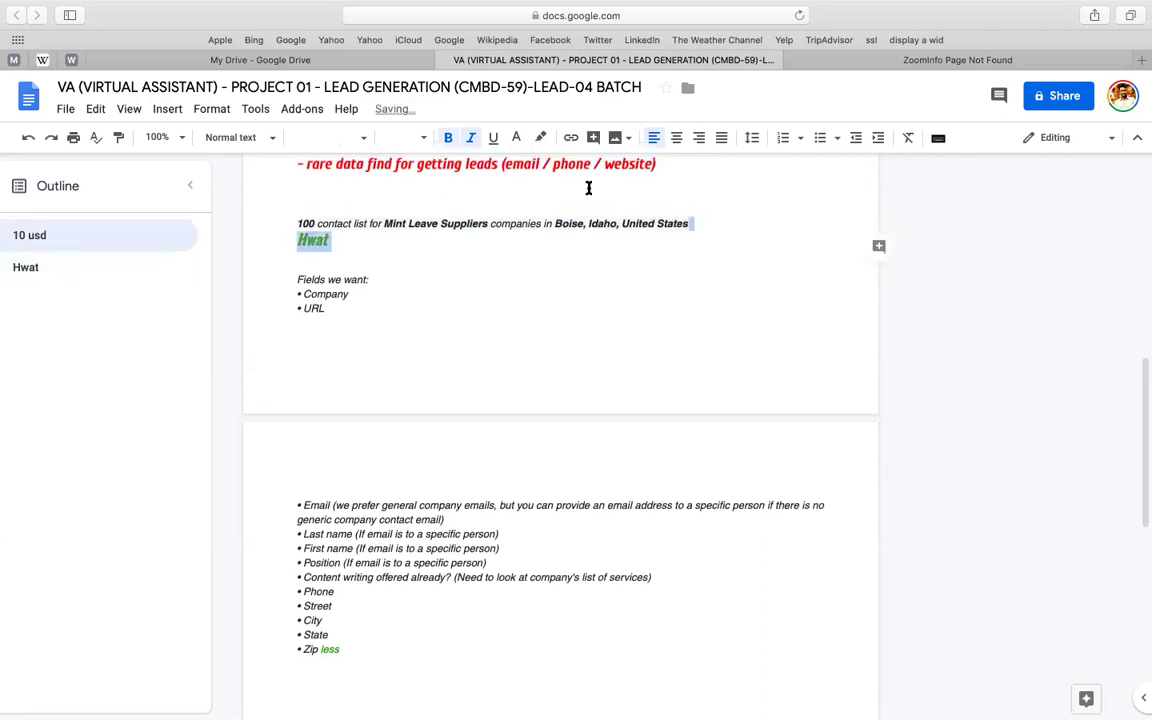
scroll(589, 188, up, 1)
drag(590, 188, 657, 190)
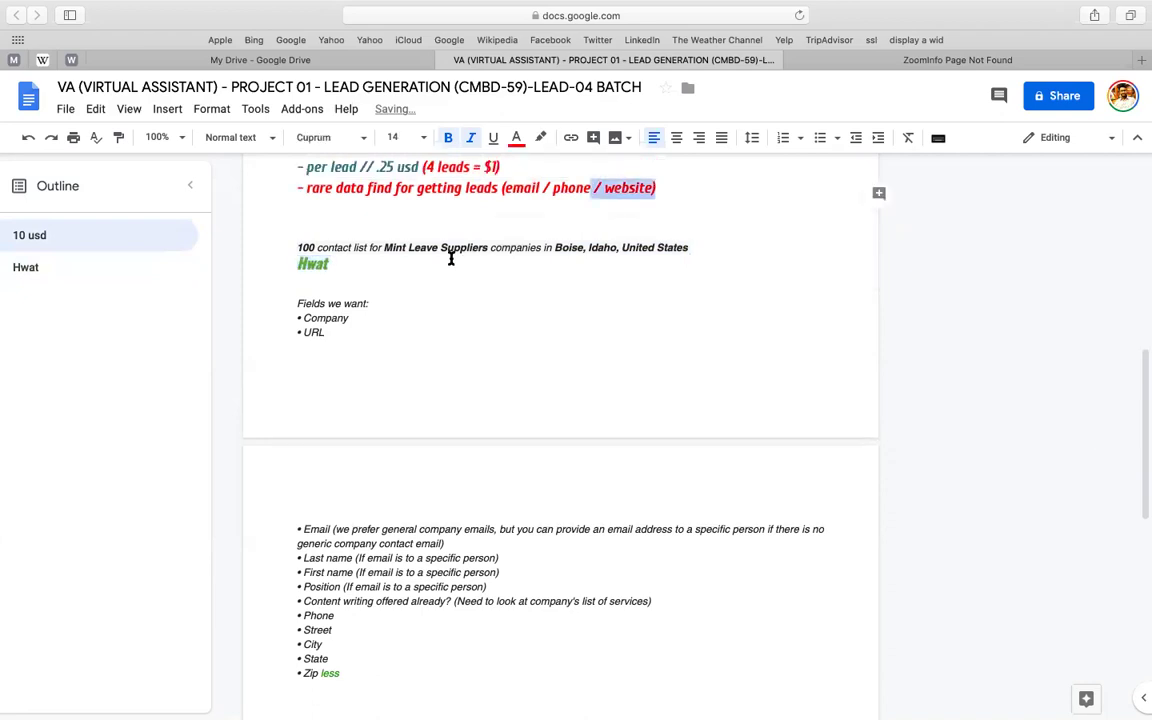
double_click(451, 258)
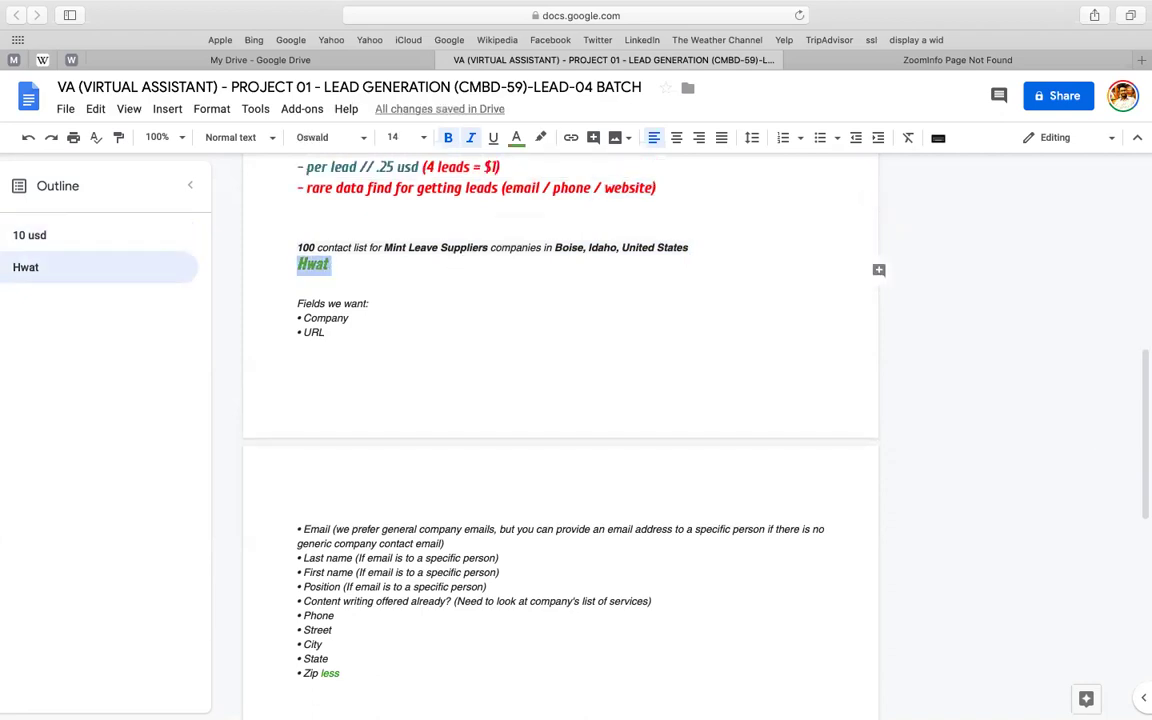
key(BackSpace)
key(BackSpace)
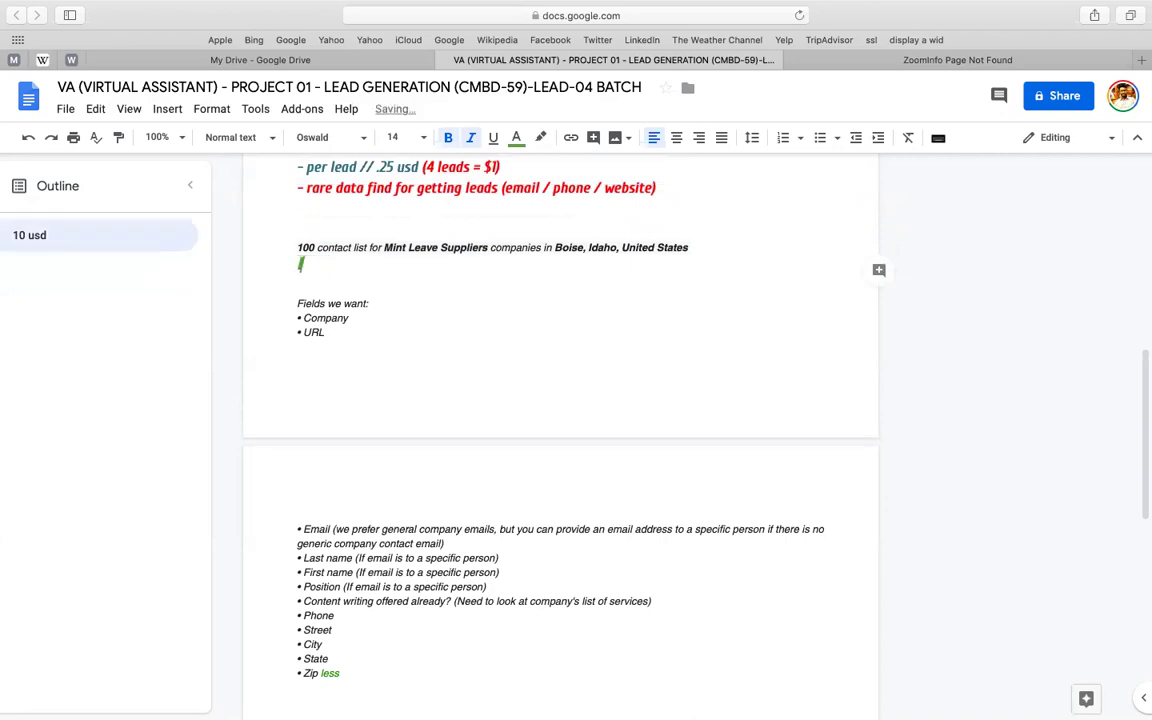
text(/ website))
click(693, 250)
key(Return)
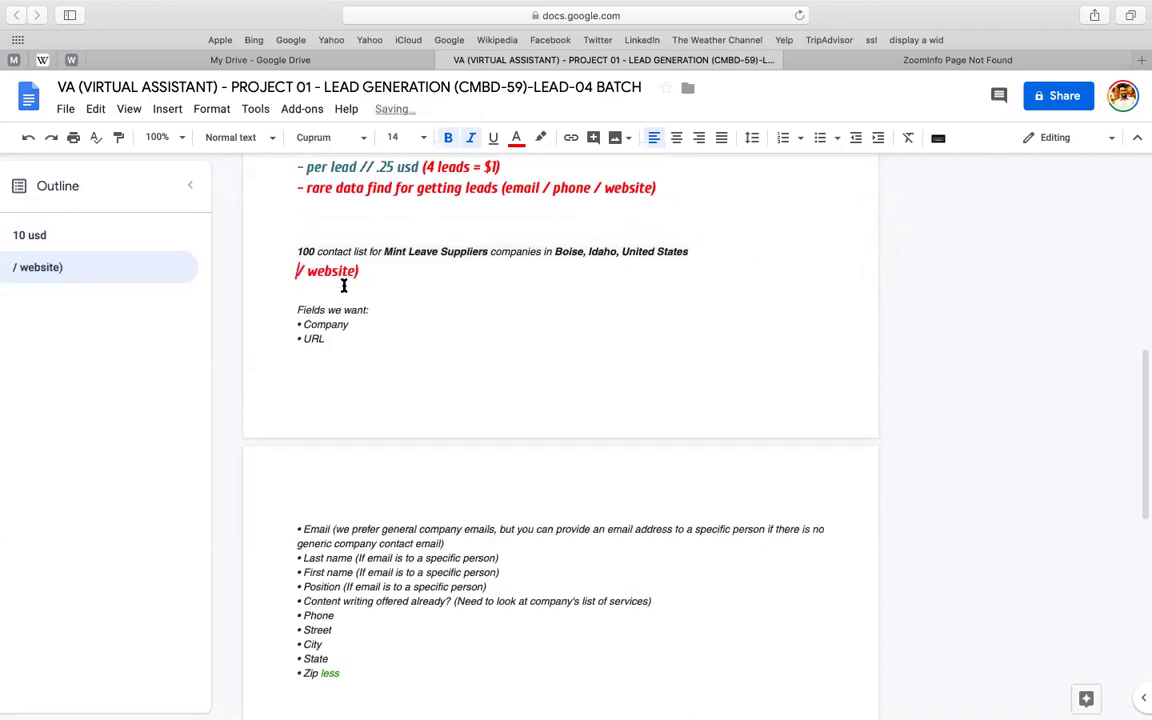
click(359, 270)
key(shift+Home)
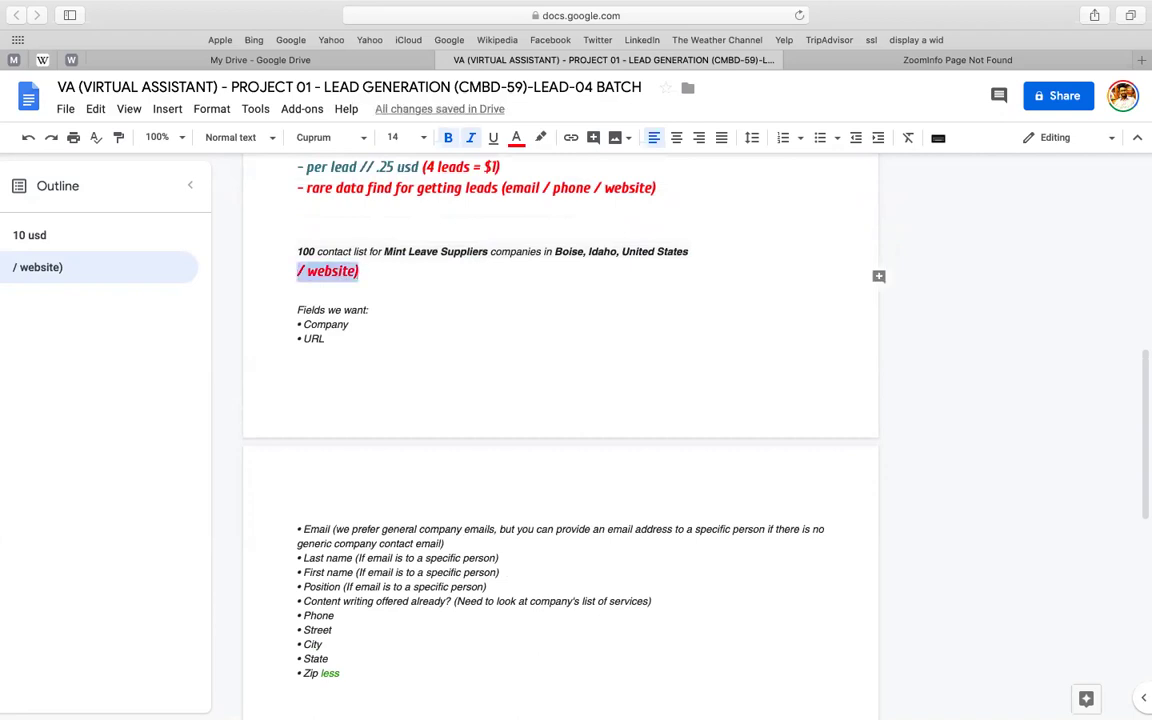
- Replace the fragment with red bullets 'INDUSTRY: ?' and 'LOCATION : ?'
key(BackSpace)
text(1. INDUSTRY:)
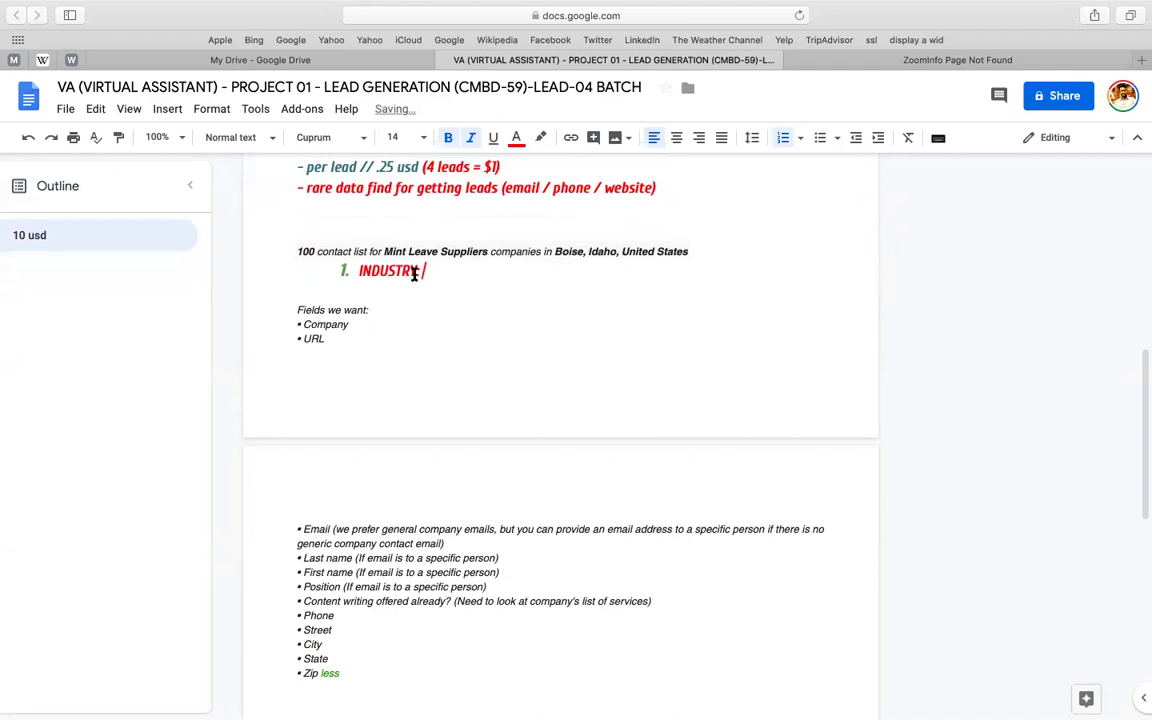
click(361, 271)
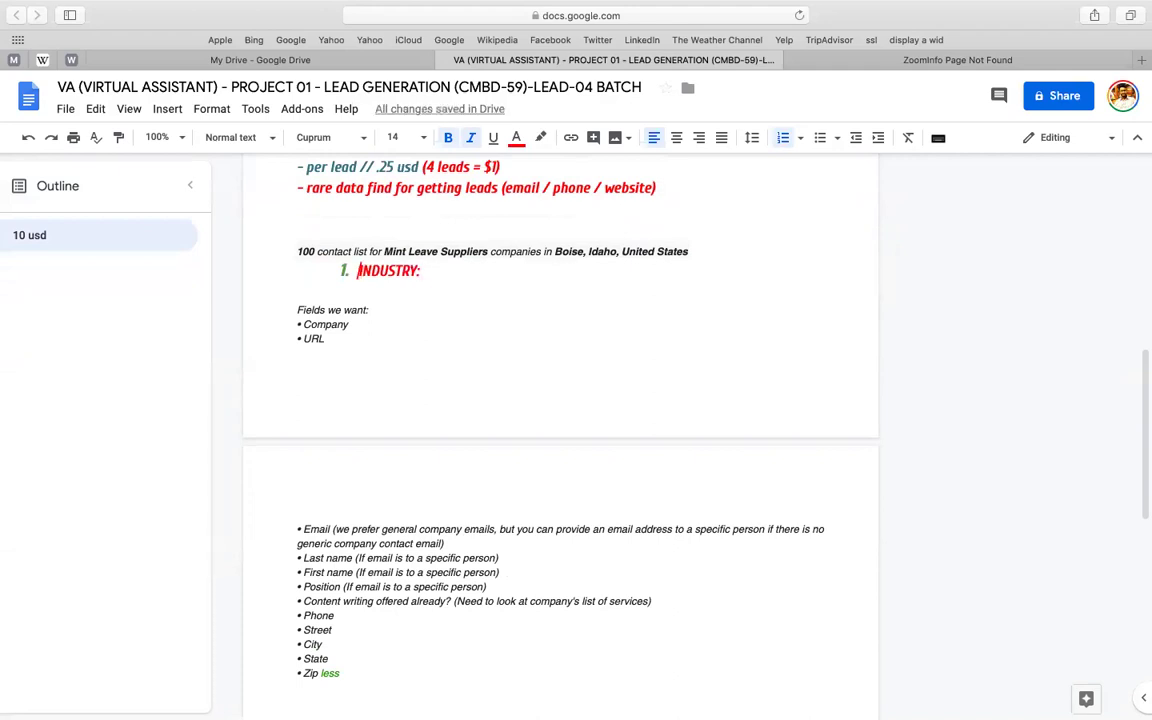
key(BackSpace)
text(*)
key(space)
click(495, 272)
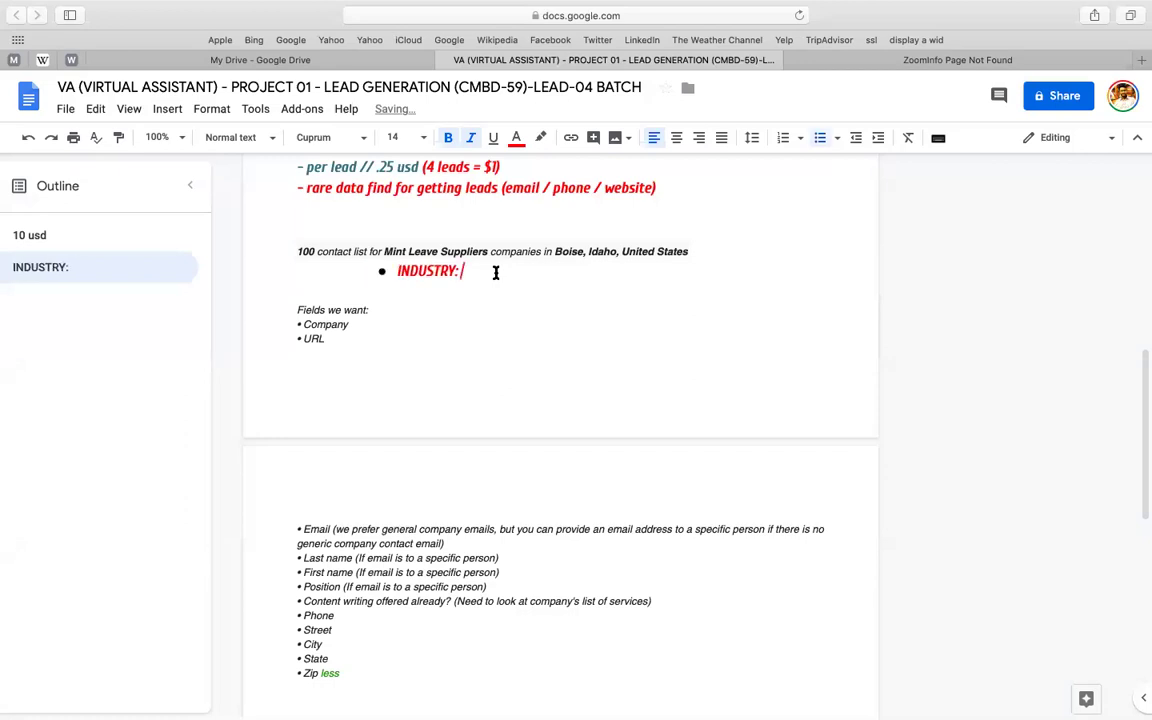
text(?)
key(shift+Return)
key(BackSpace)
key(Return)
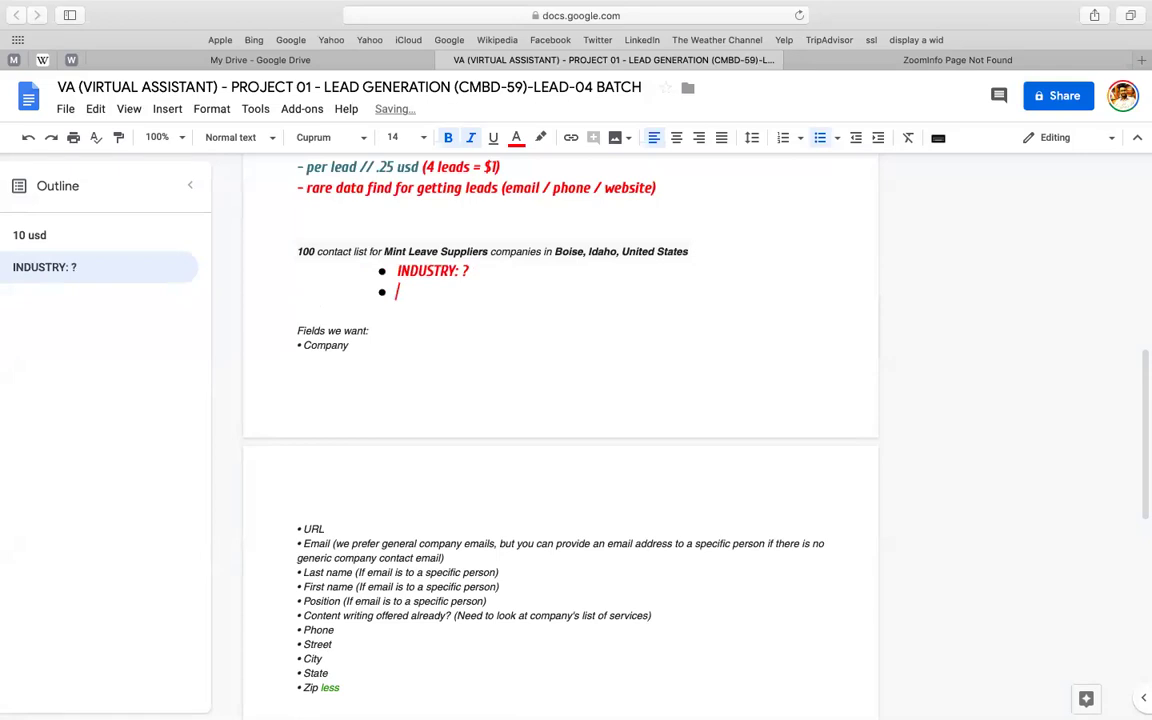
text(LOCATION)
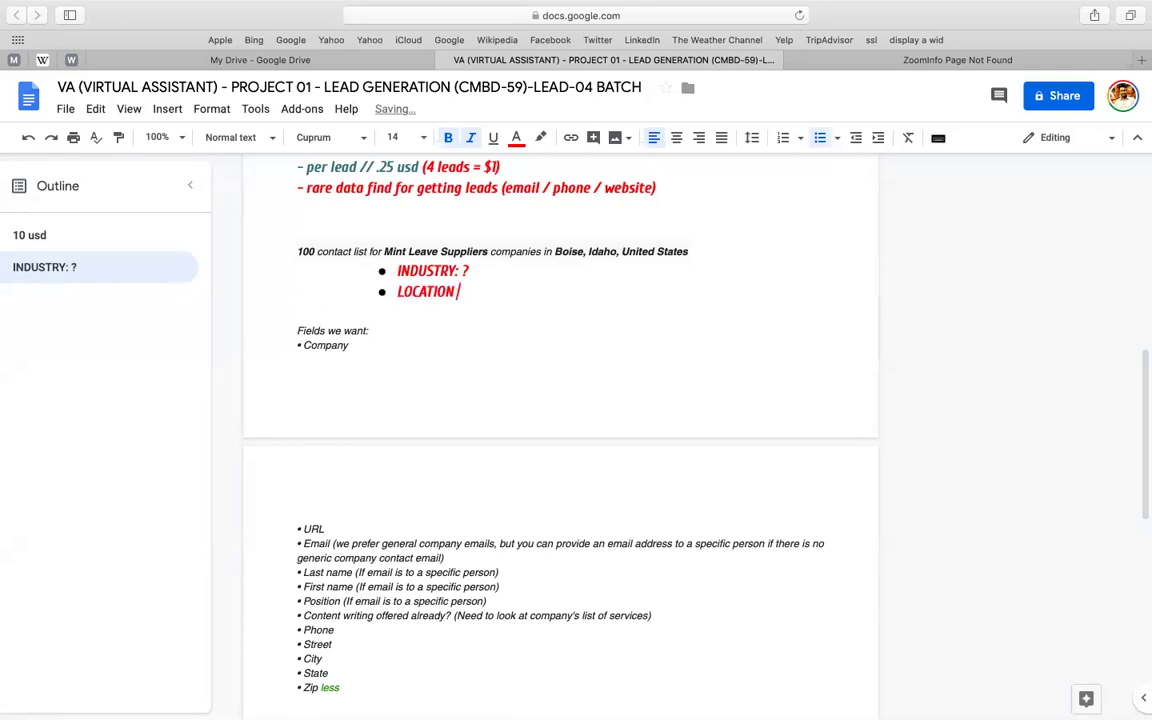
text( : ?)
- Discard the mistyped 'JON TITLE' line and paste a copy of 'LOCATION : ?' into a new bullet
key(Return)
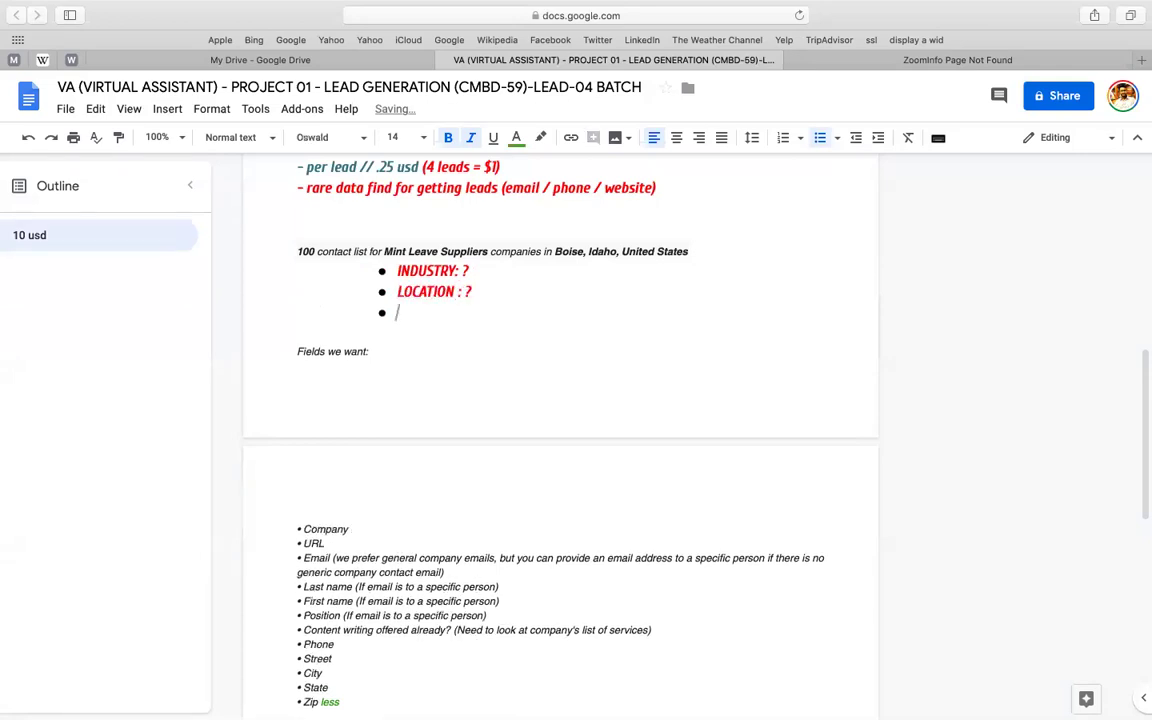
text(JON TITLE)
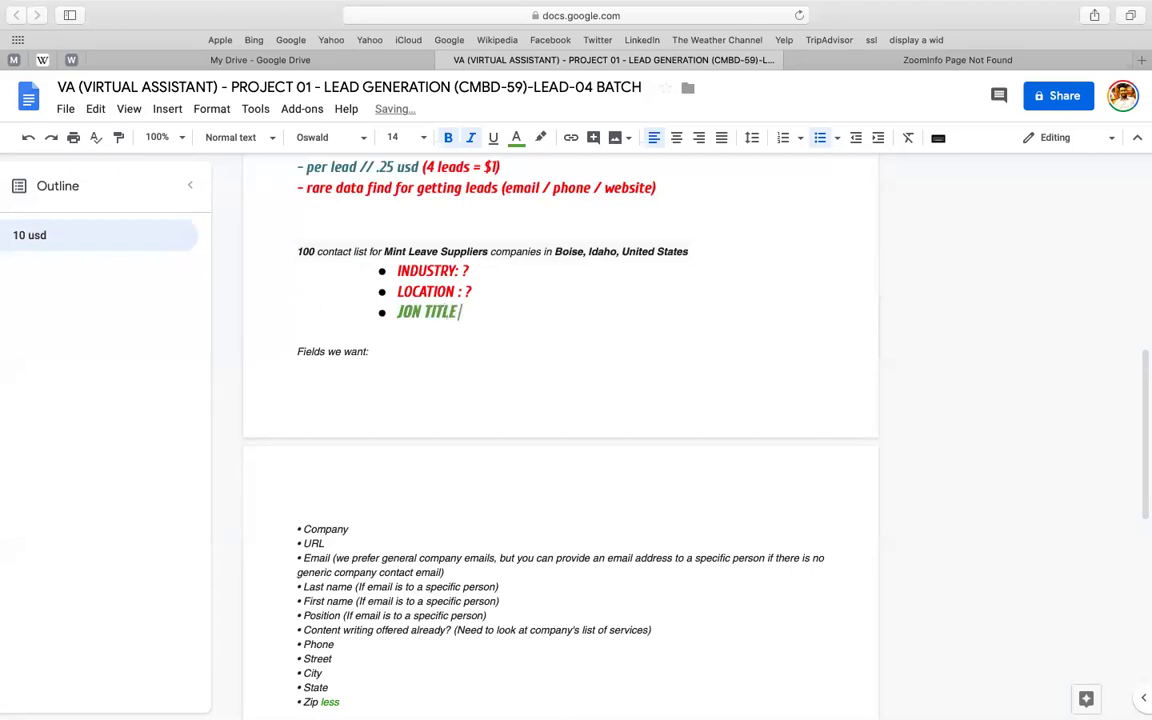
key(shift+super+Left)
key(BackSpace)
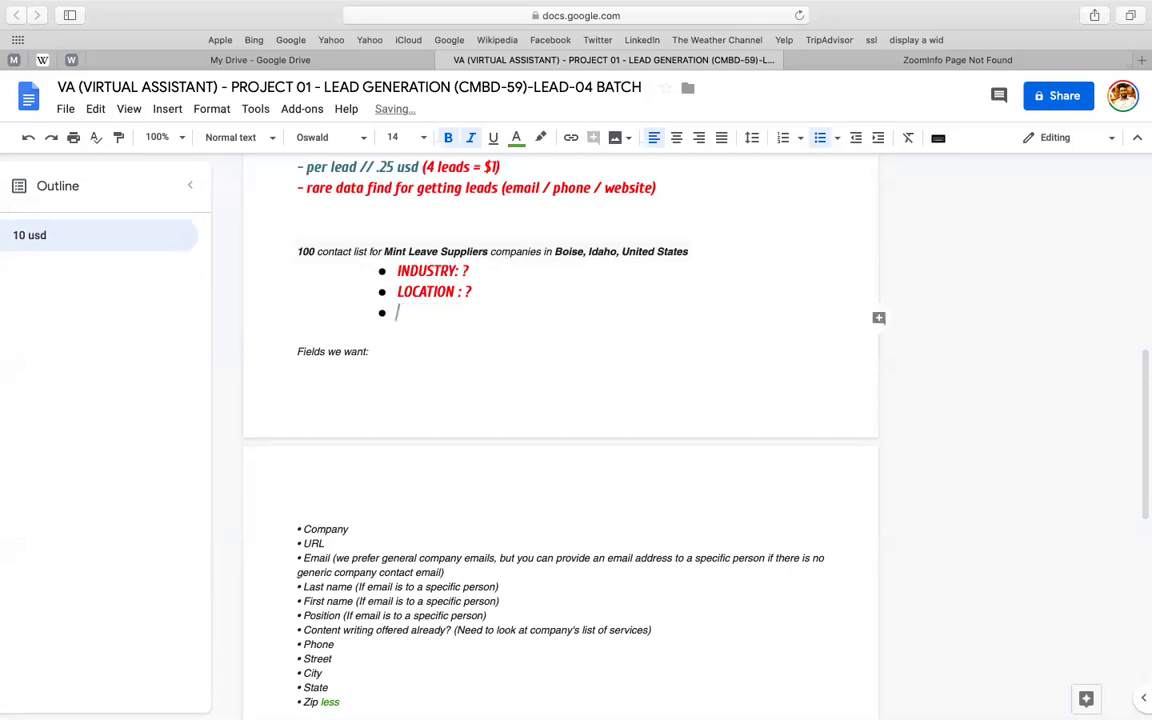
key(BackSpace)
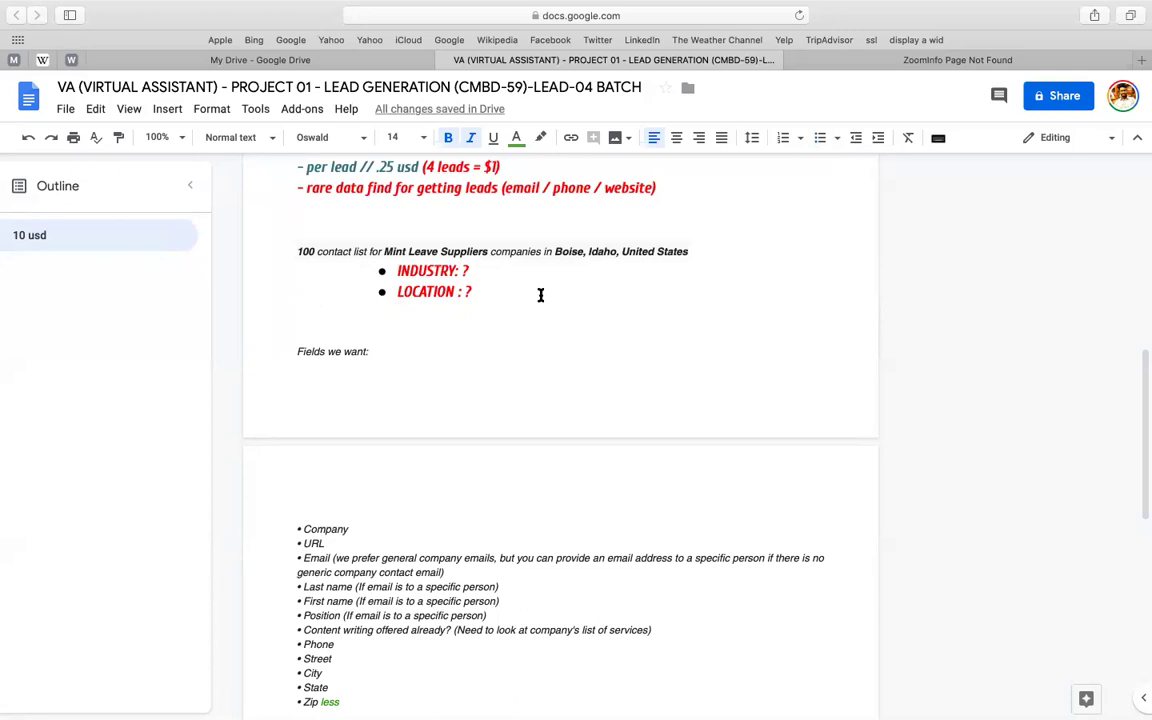
key(BackSpace)
key(shift+super+Left)
key(super+c)
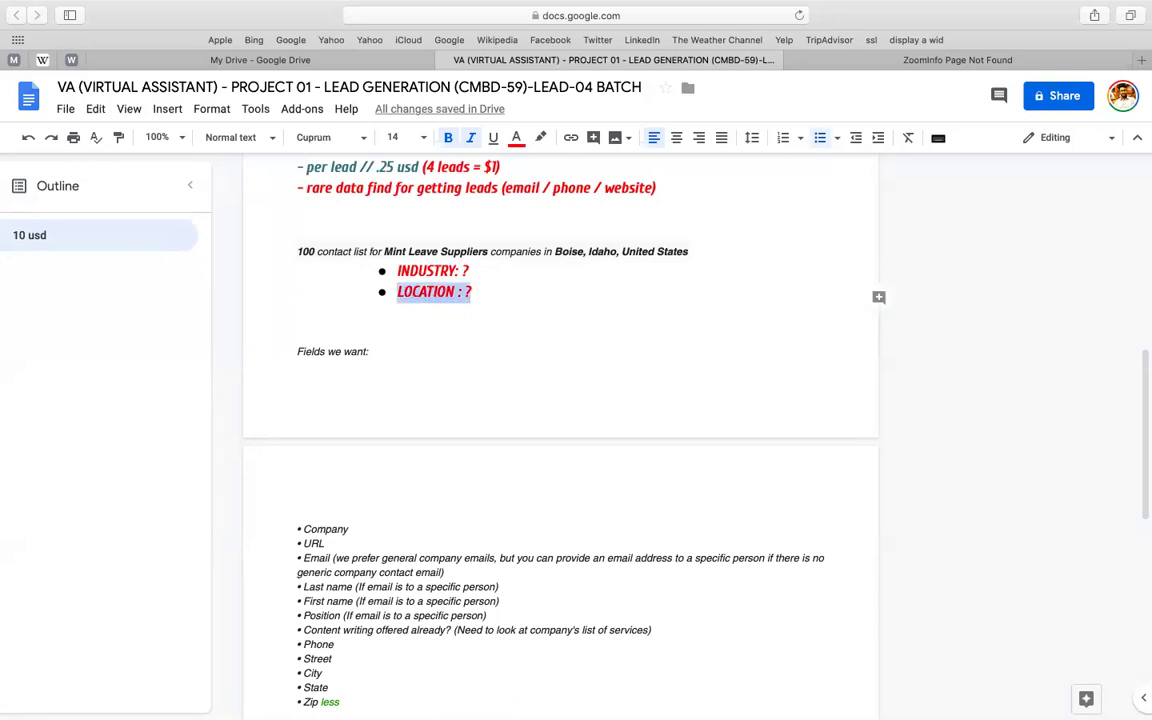
key(Right)
key(Return)
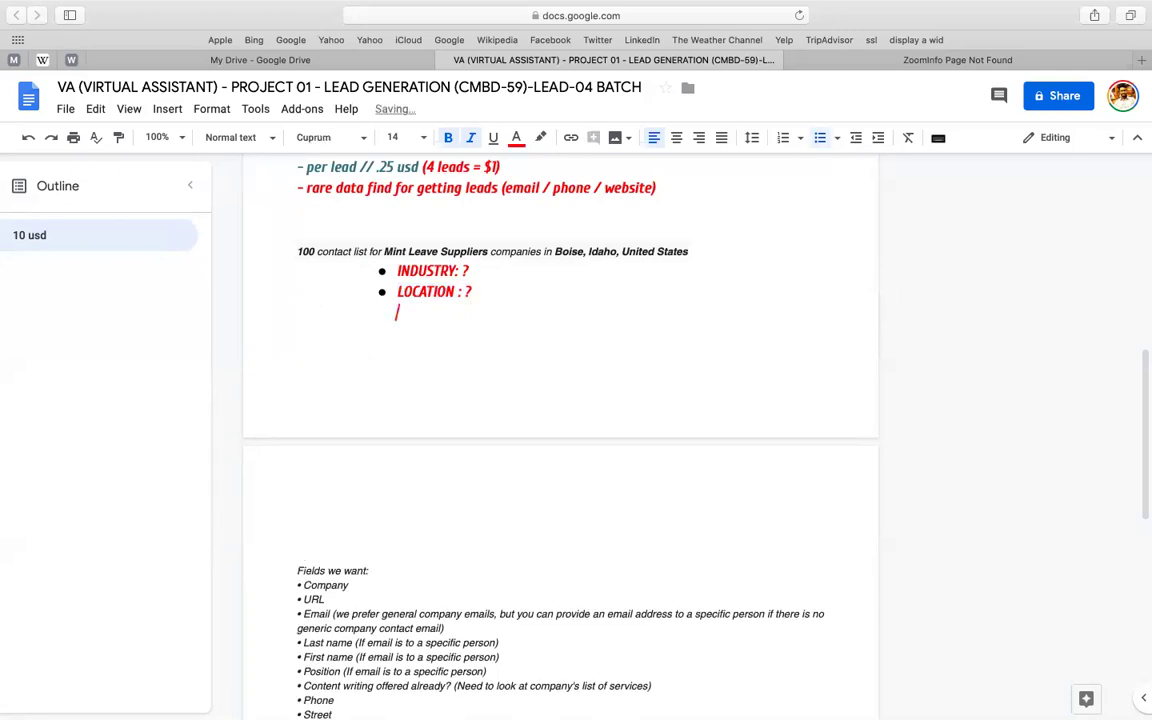
key(BackSpace)
key(BackSpace)
key(Return)
key(super+v)
- Edit the copied bullet to read 'TITLE : ? MAY OR MAY NOT EXIST'
double_click(438, 315)
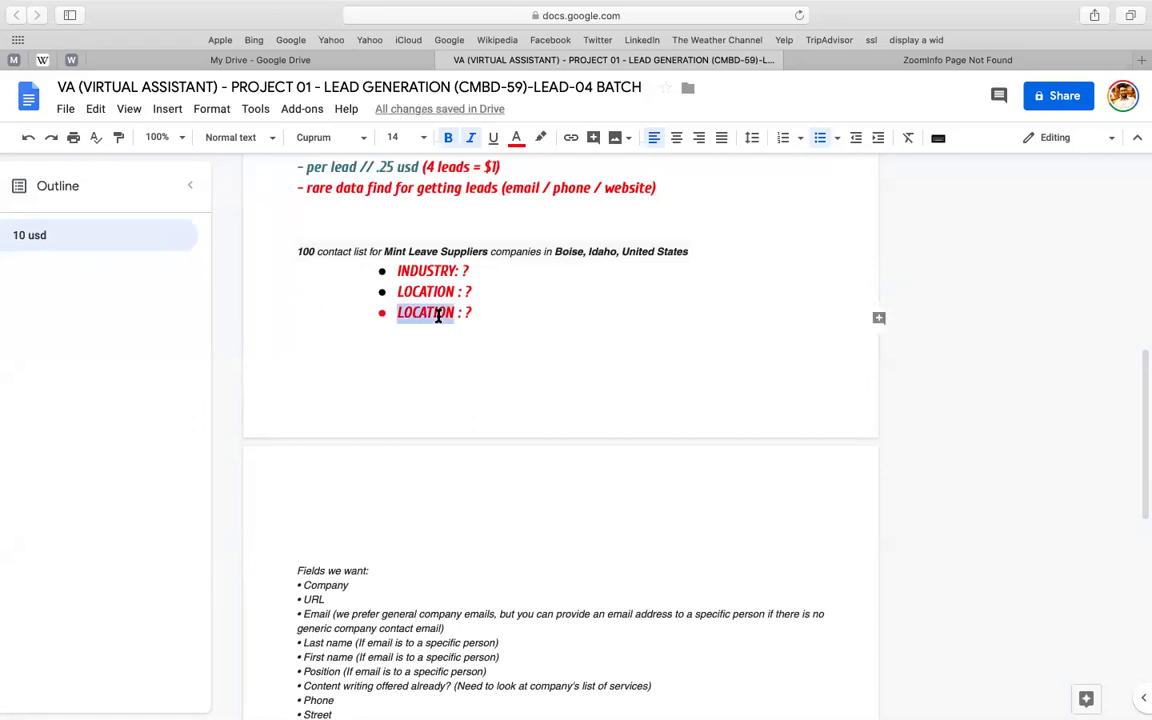
text(TITLE)
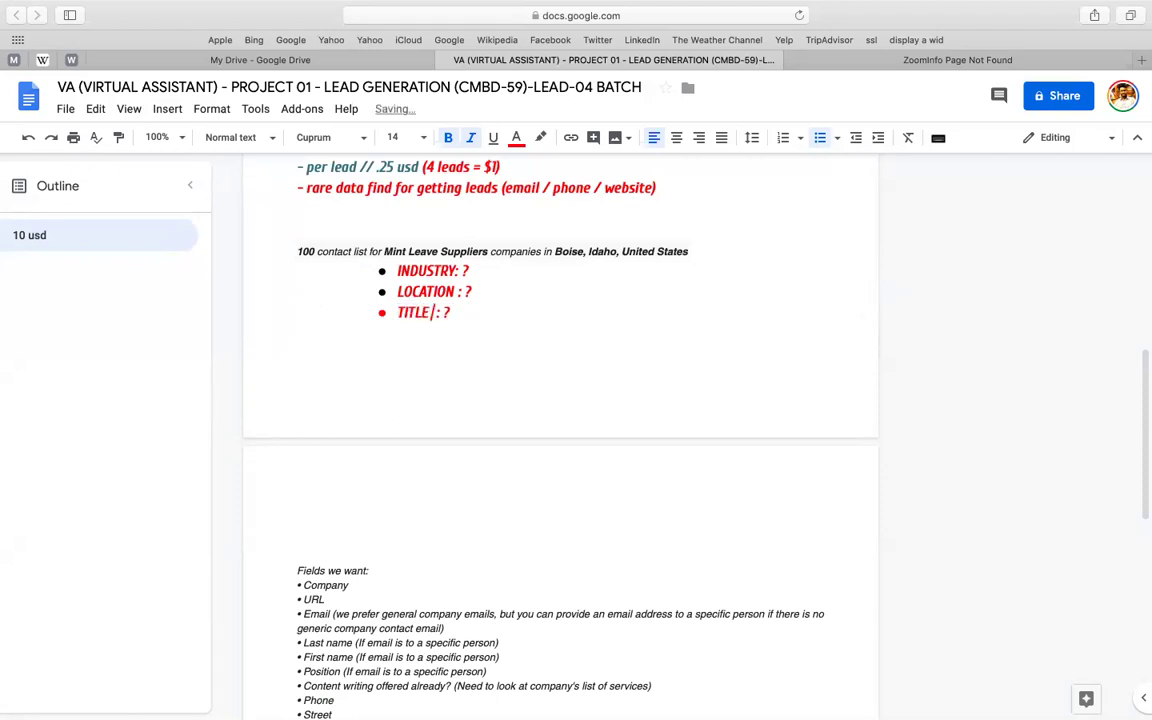
key(End)
text(MAY OR M)
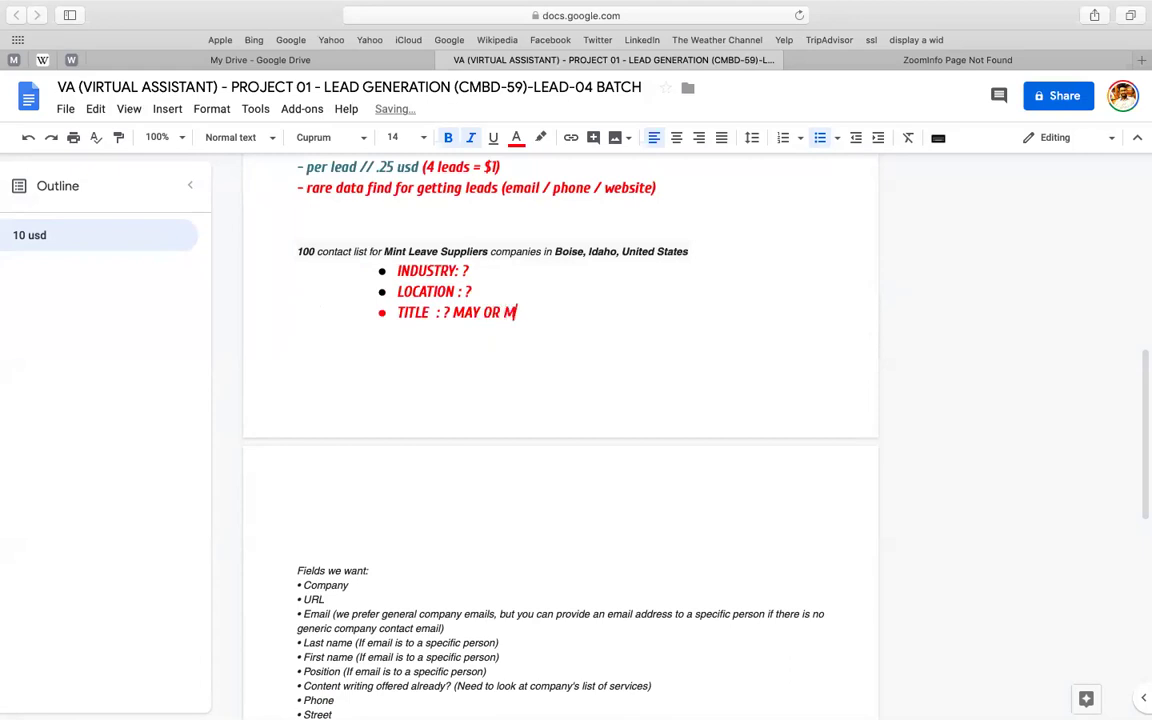
text(AY NO)
text(T EXIST)
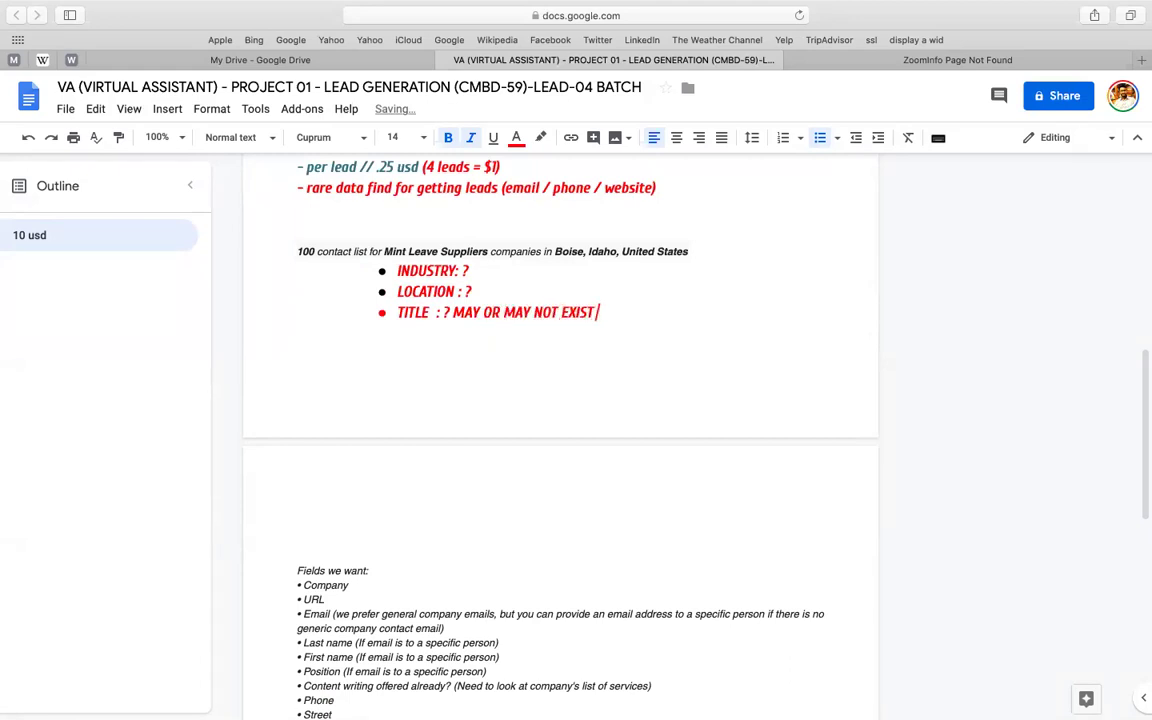
- Add a final bullet reading 'HOW MUCH ? LEADS'
key(Return)
text(HOW MUCH L)
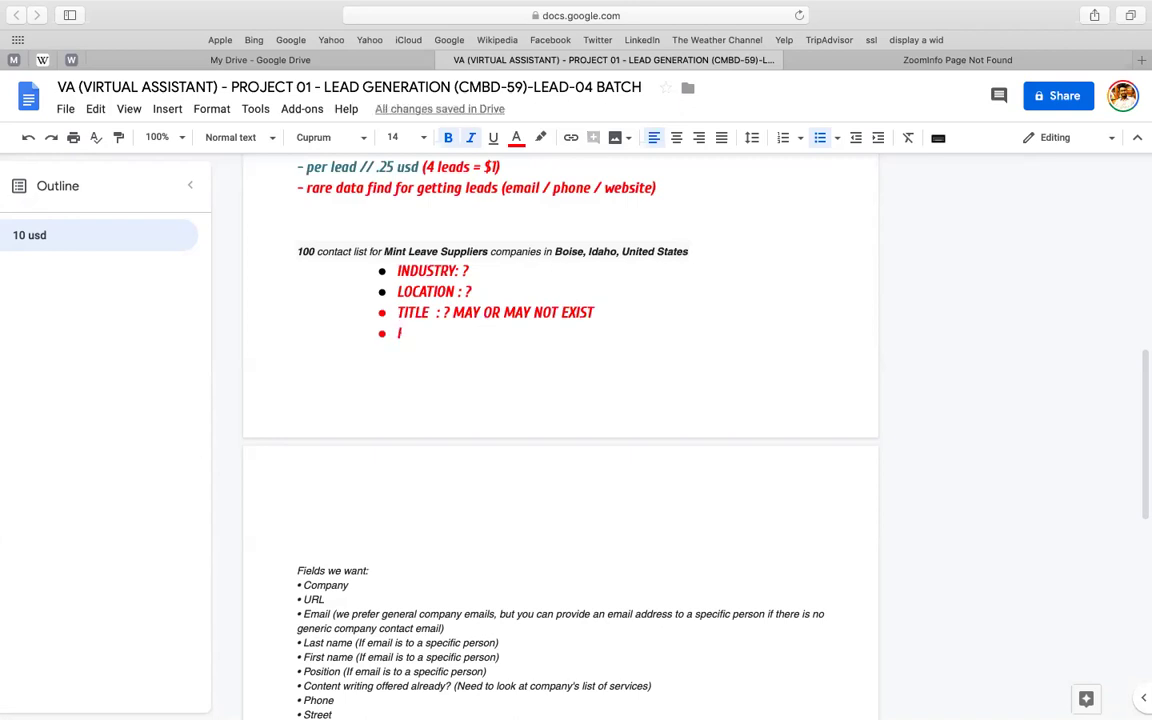
text(EADS)
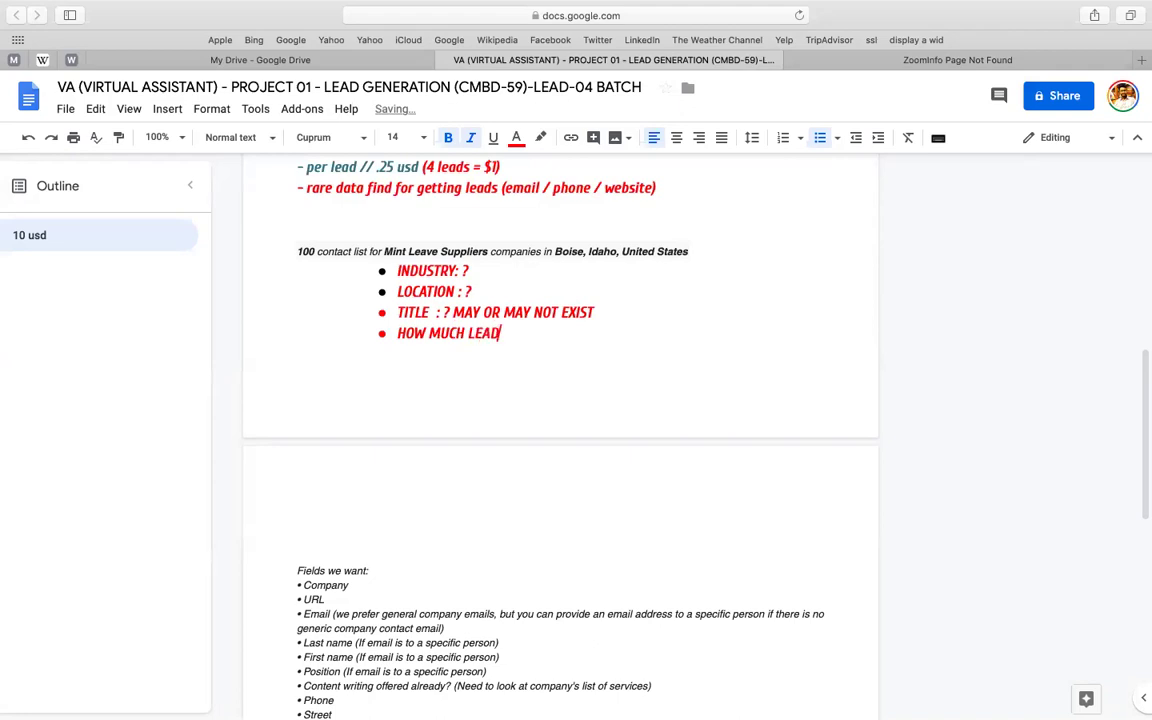
click(465, 332)
text(?)
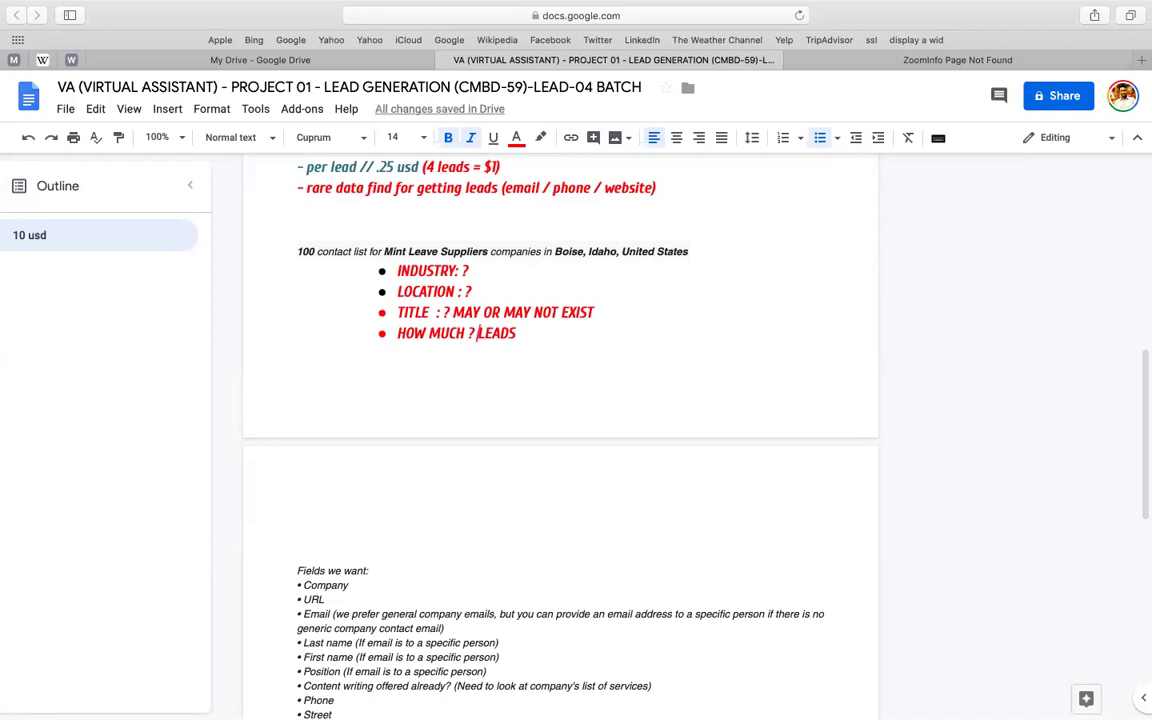
click(538, 335)
scroll(528, 383, down, 1)
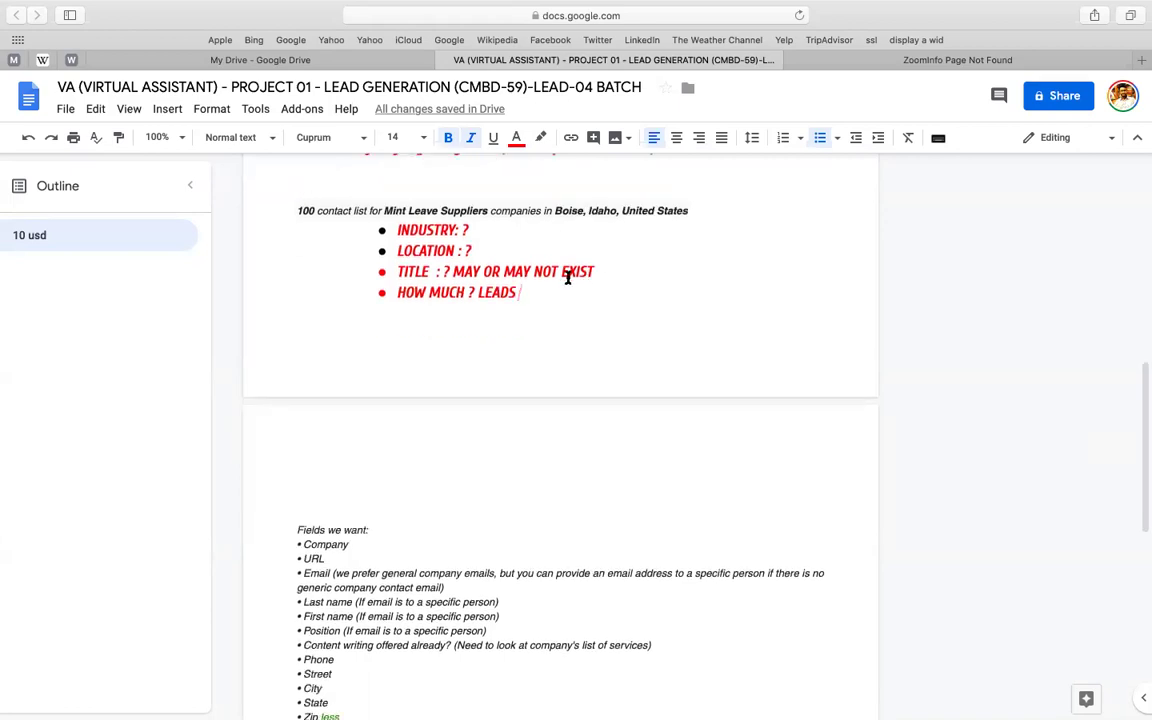
scroll(568, 277, up, 3)
click(280, 271)
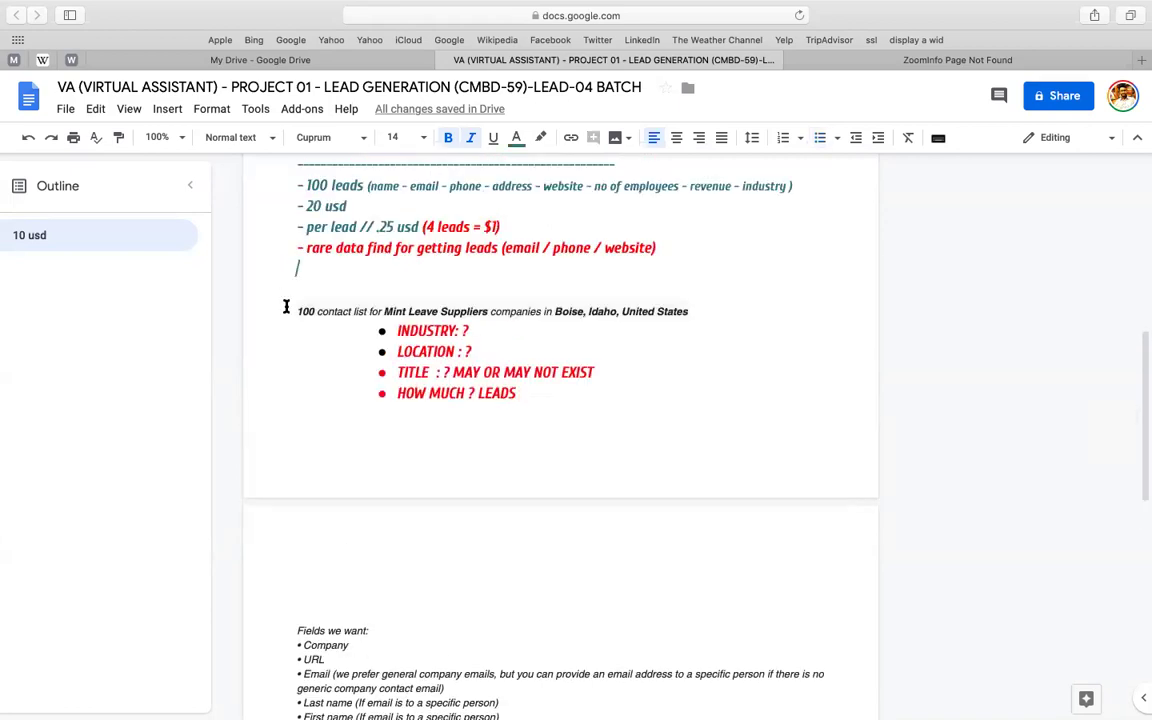
key(shift+Up)
key(shift+Up)
key(shift+Up)
click(675, 247)
key(super+shift+Left)
click(517, 139)
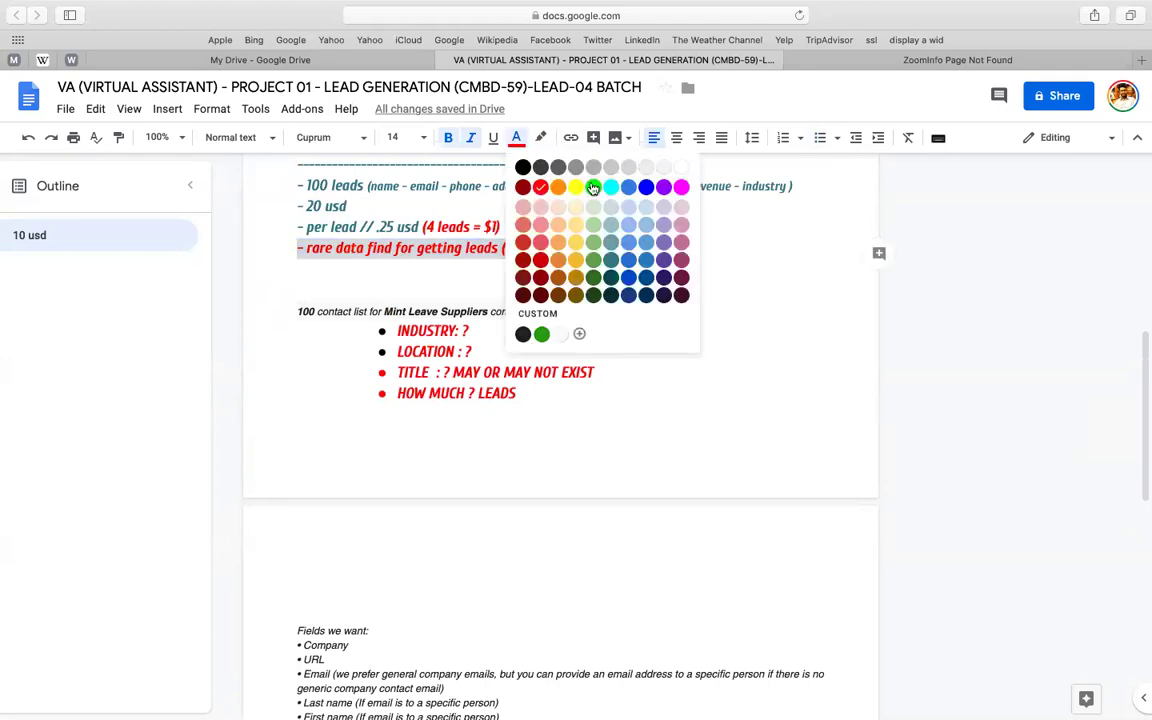
click(478, 208)
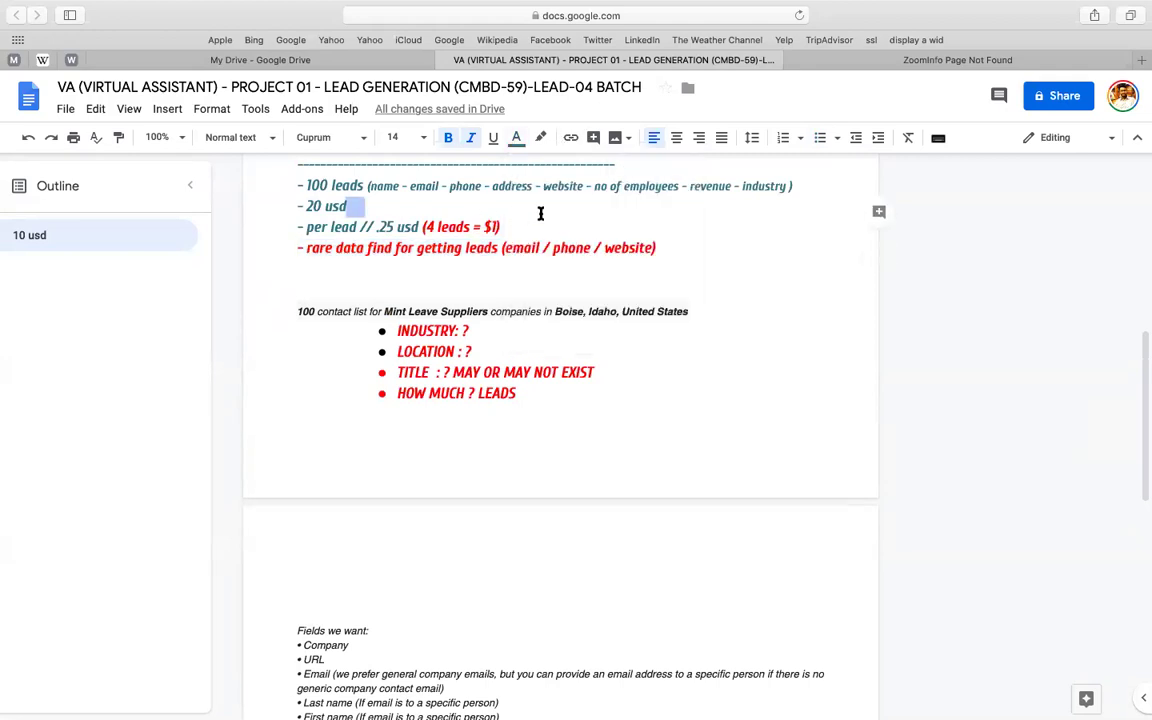
- Add a 'VA TASKS - PROJECT -01' heading above the rare-data task line, starting it on a new page
key(Return)
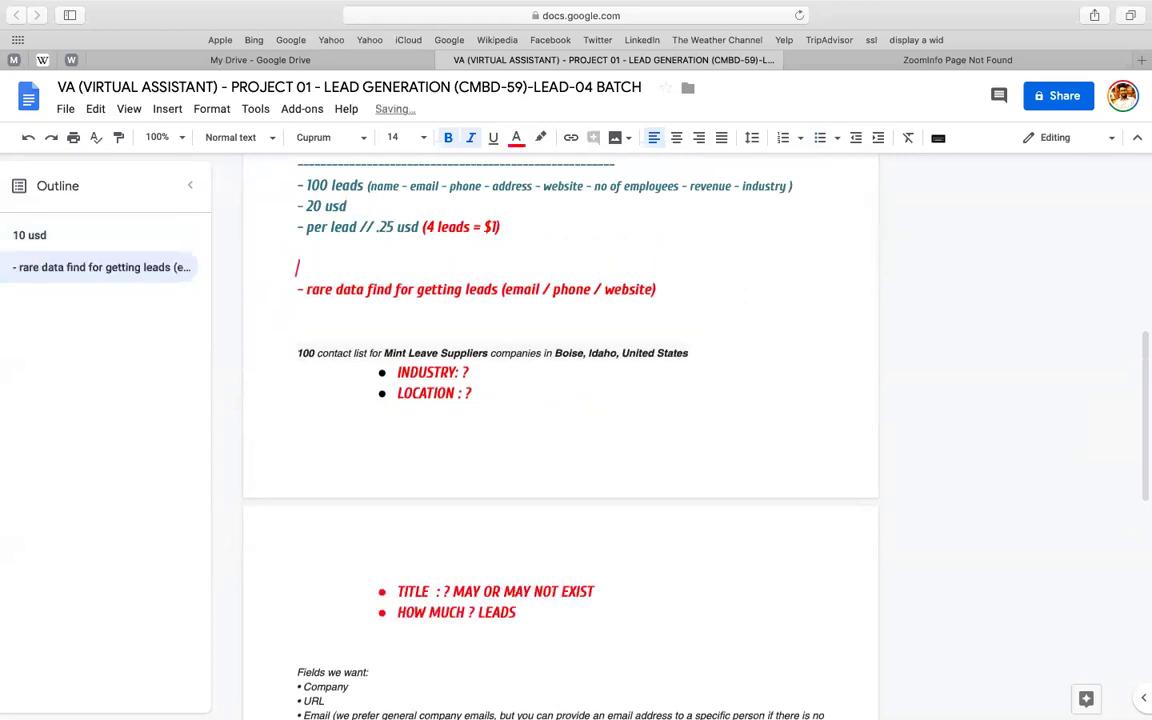
text(VA TASK)
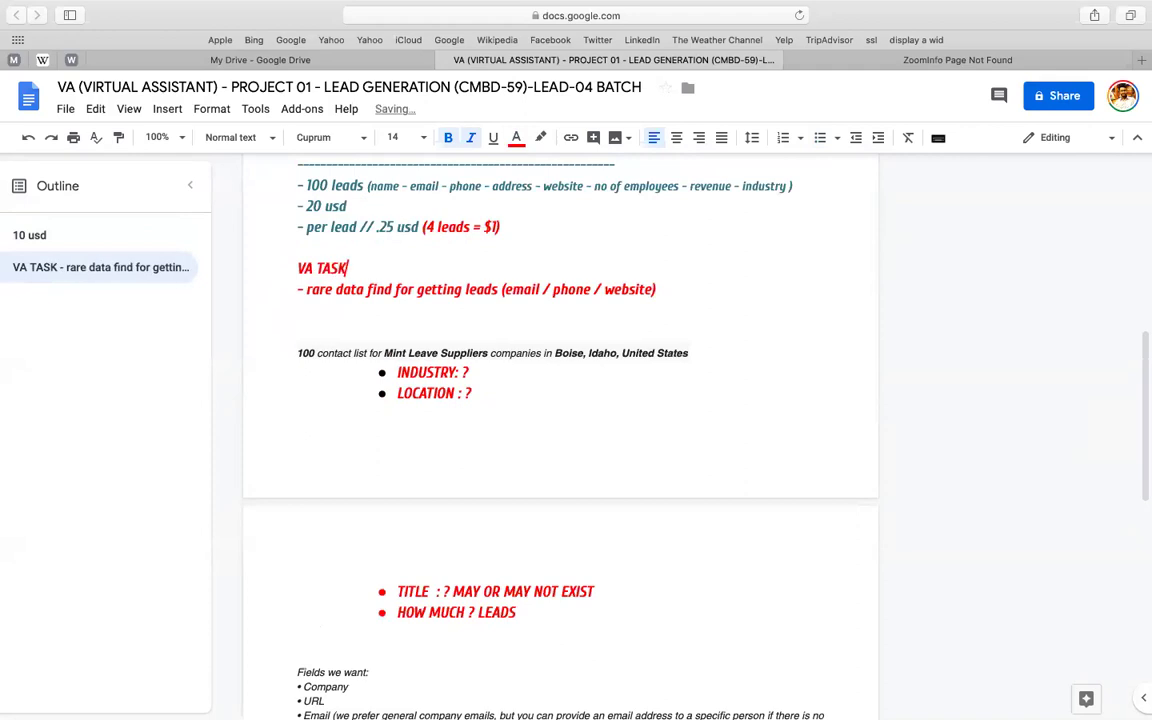
text(S -)
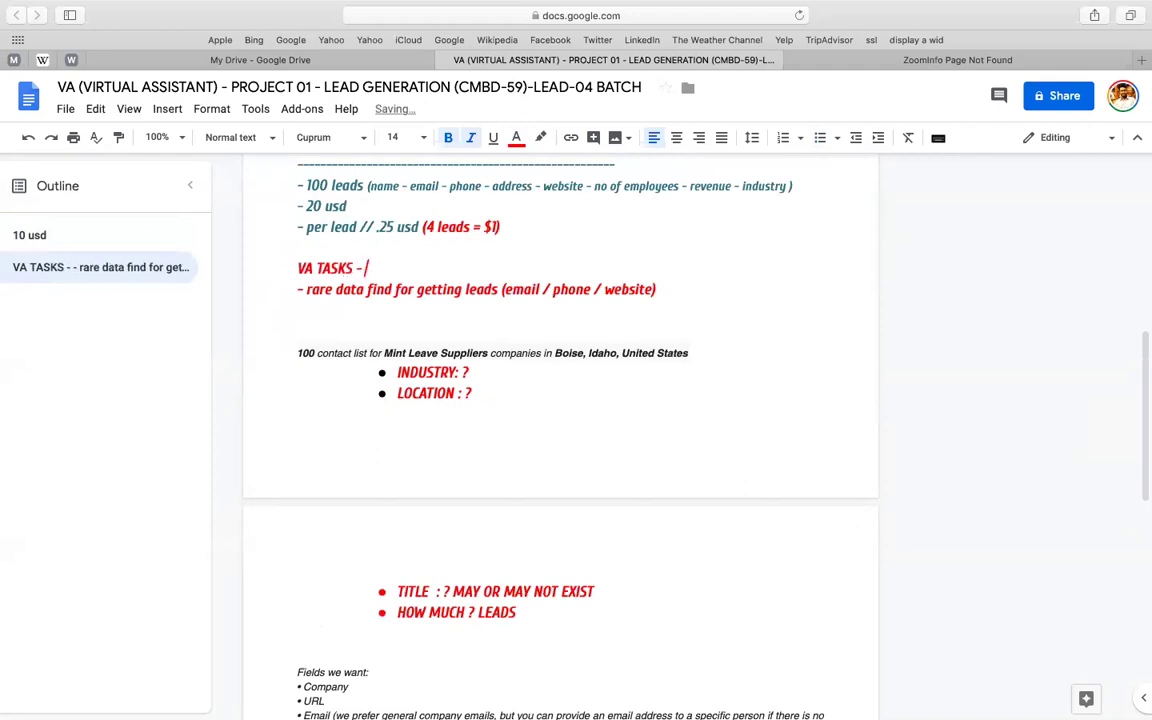
click(297, 290)
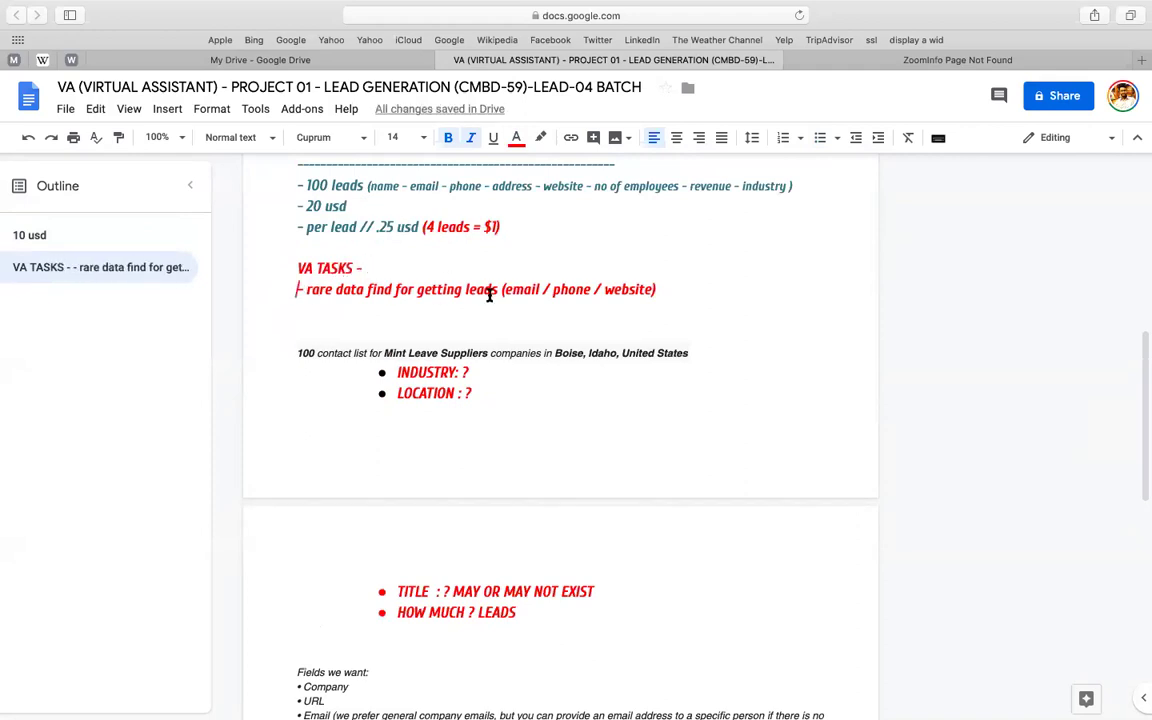
click(381, 247)
key(Return)
key(Return)
key(Return)
key(Return)
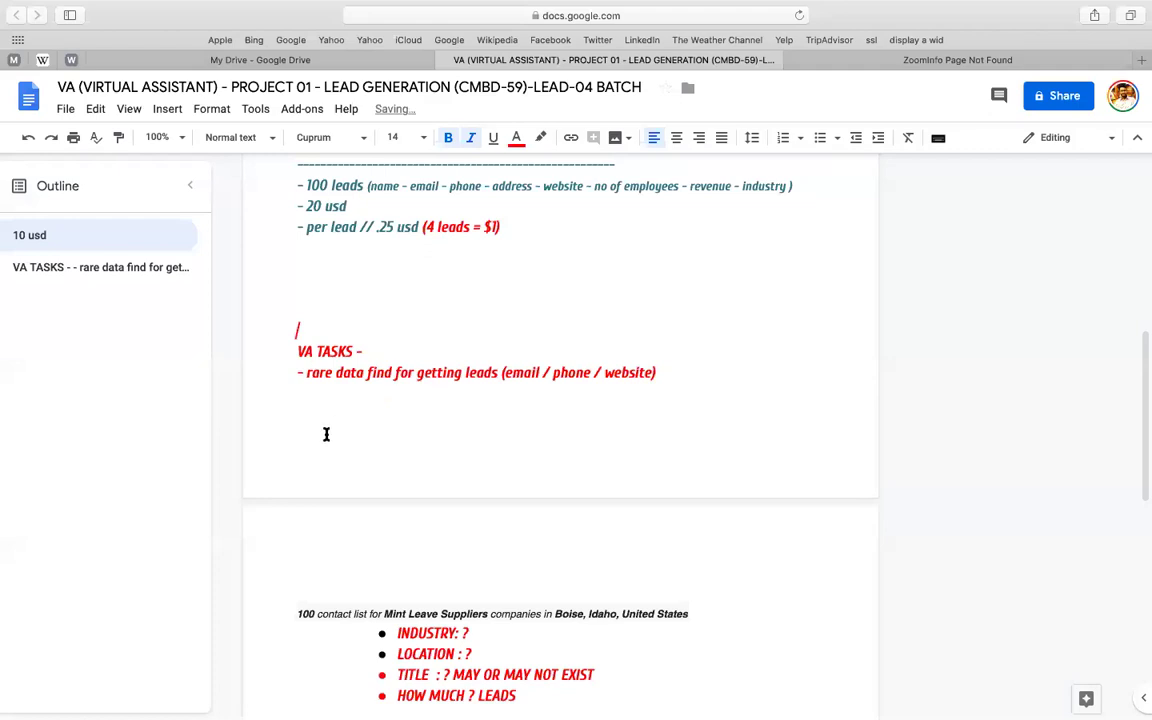
key(ctrl+Return)
key(End)
text(PROJECT -01)
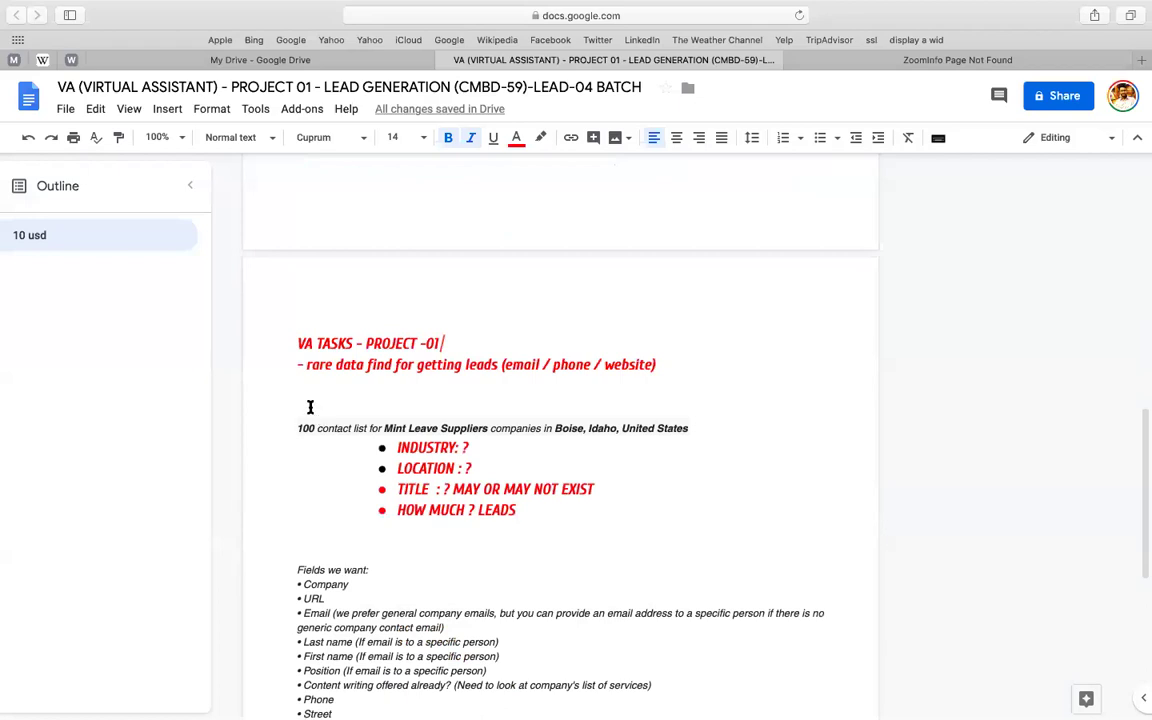
- Delete the extra blank line above the contact list and select the four question bullets
click(310, 407)
key(BackSpace)
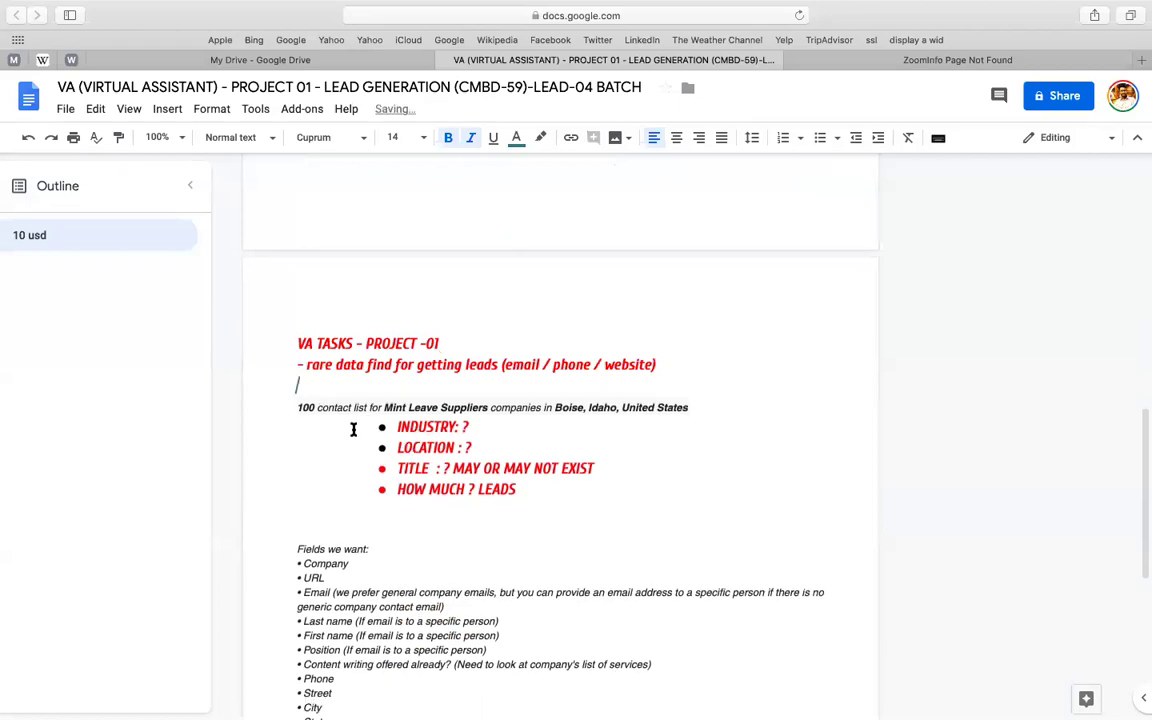
drag(353, 430, 526, 494)
key(super+c)
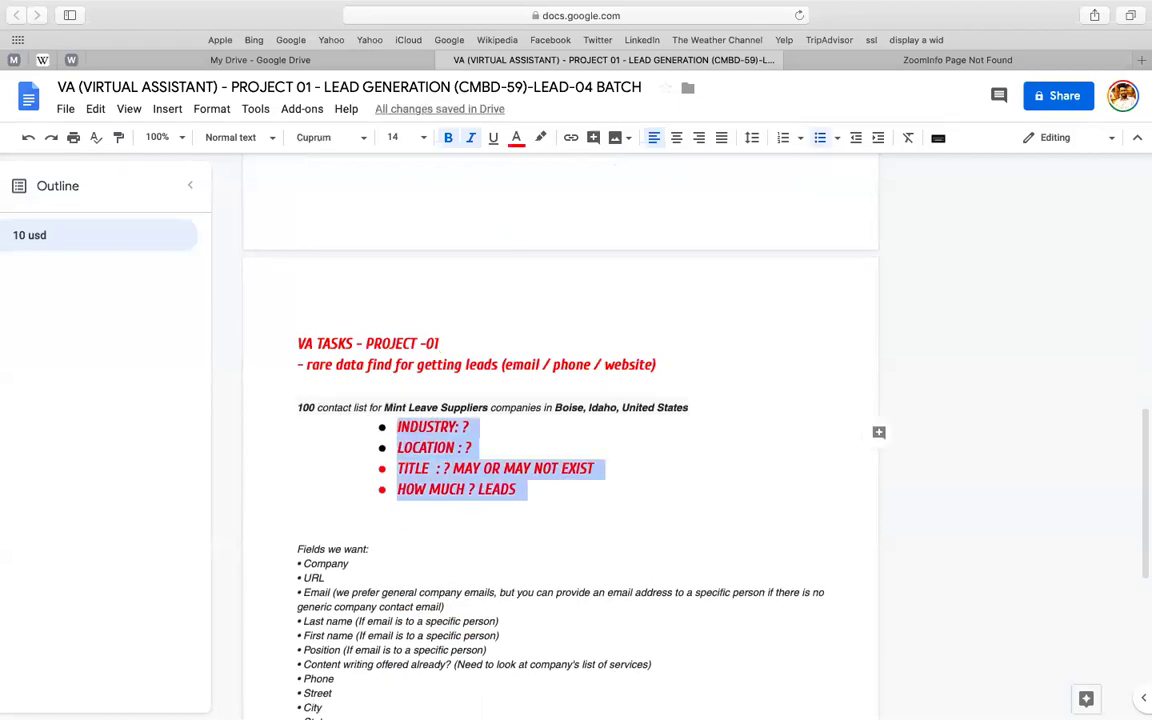
- Replace the question bullets with a 'FOR ALL CLIENTS TRY GET 4 ANSWER' line and the pasted INDUSTRY questions
key(BackSpace)
click(671, 365)
key(Return)
key(Return)
text(FOR ALL CLIENTS TRY GET 4 ANSWER)
key(Return)
text(=)
key(BackSpace)
key(super+v)
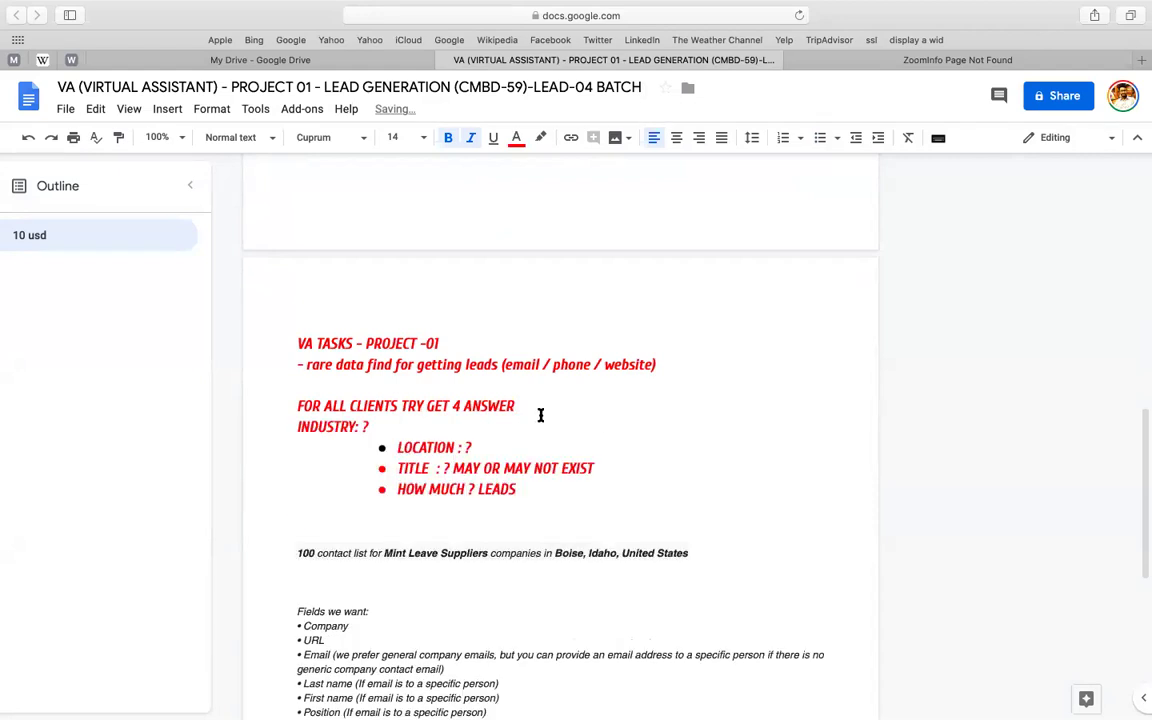
- Underline the FOR ALL CLIENTS line and change its colour from red to dark grey
triple_click(519, 405)
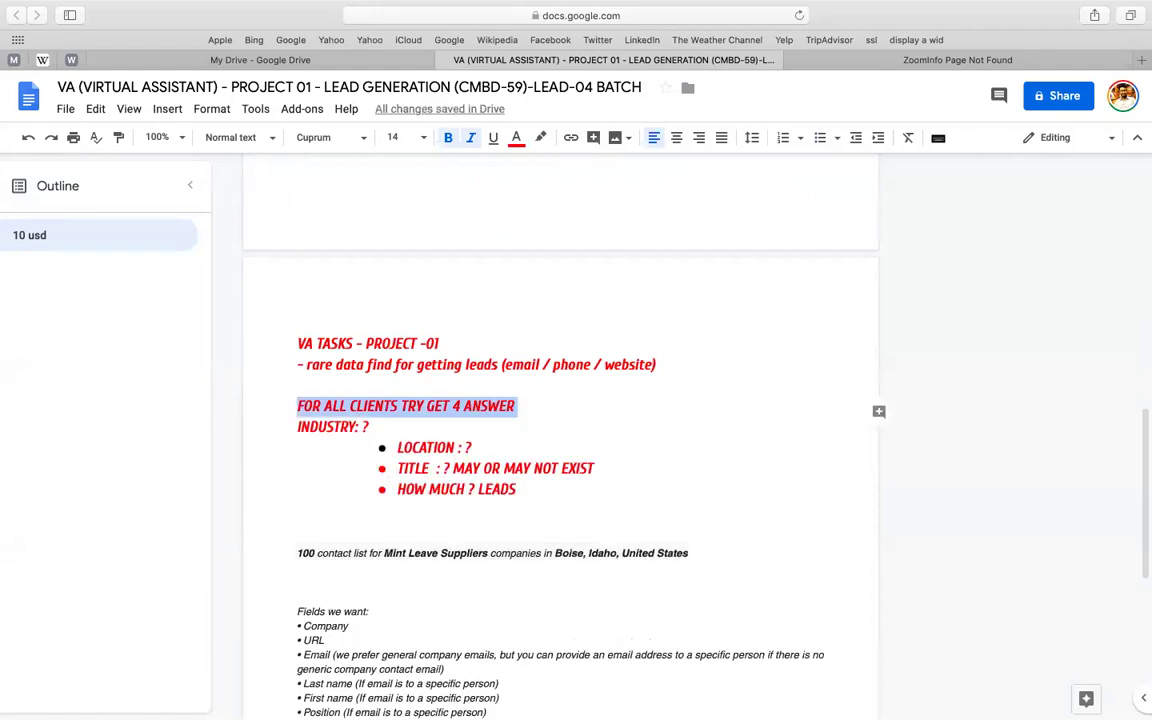
key(super+u)
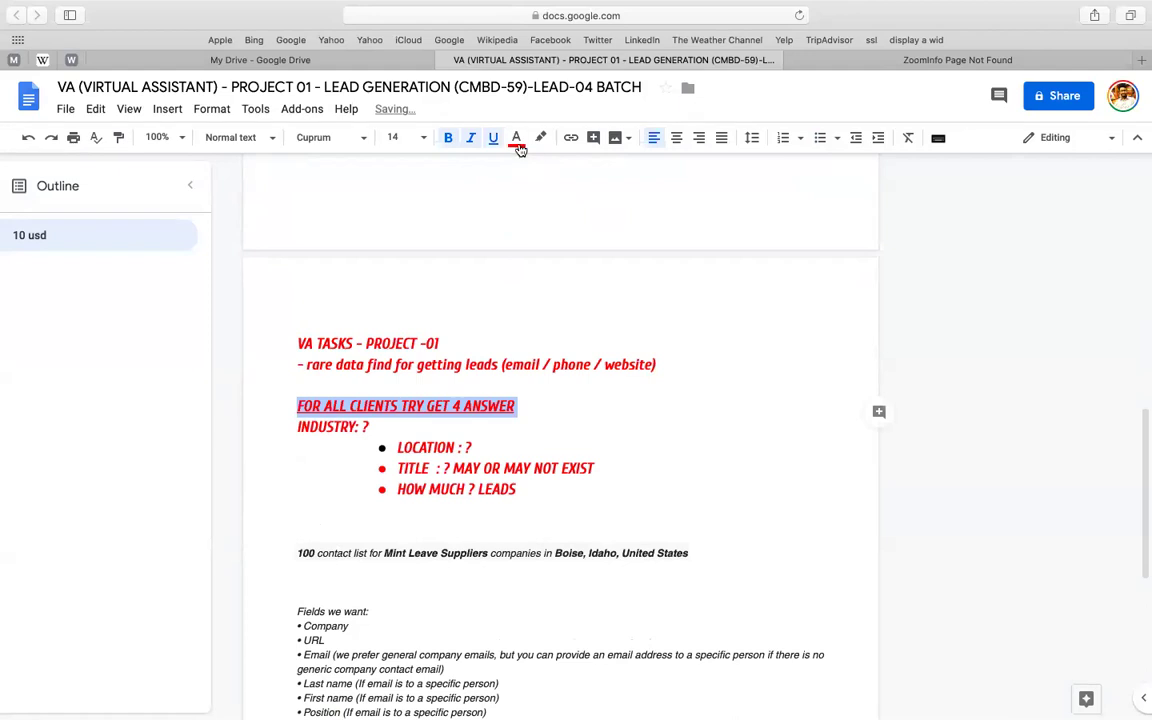
click(516, 137)
click(537, 166)
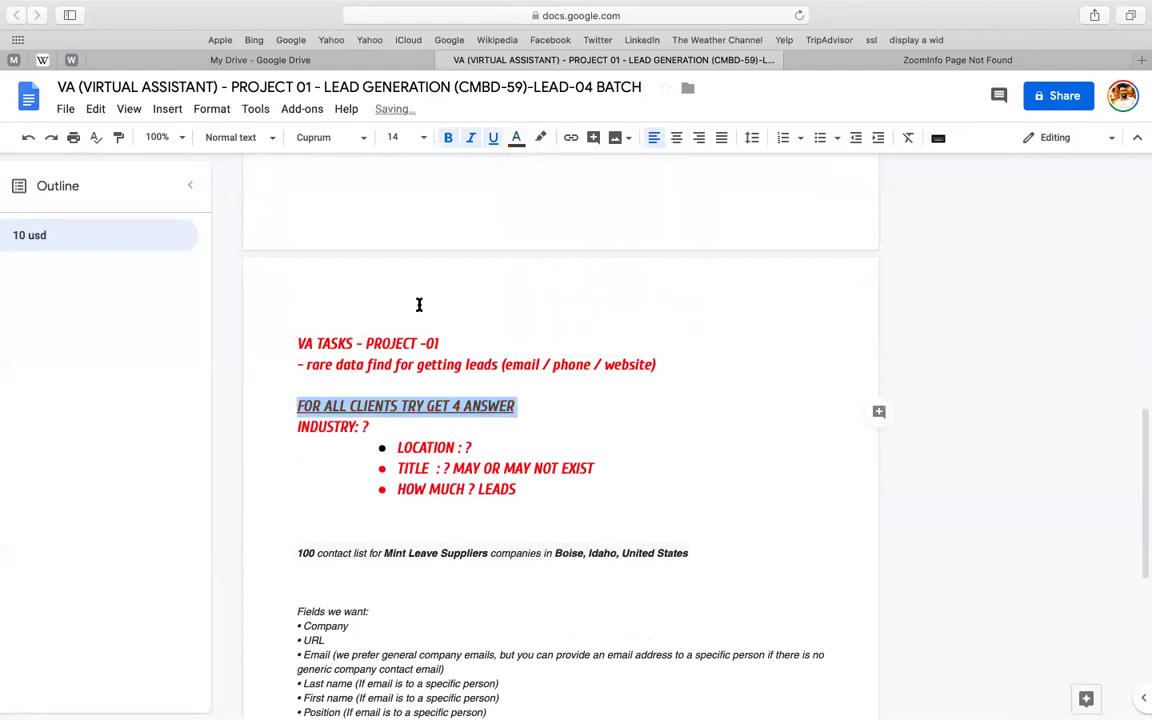
- Make the rare-data line dark instead of red and add an empty line below it
click(289, 365)
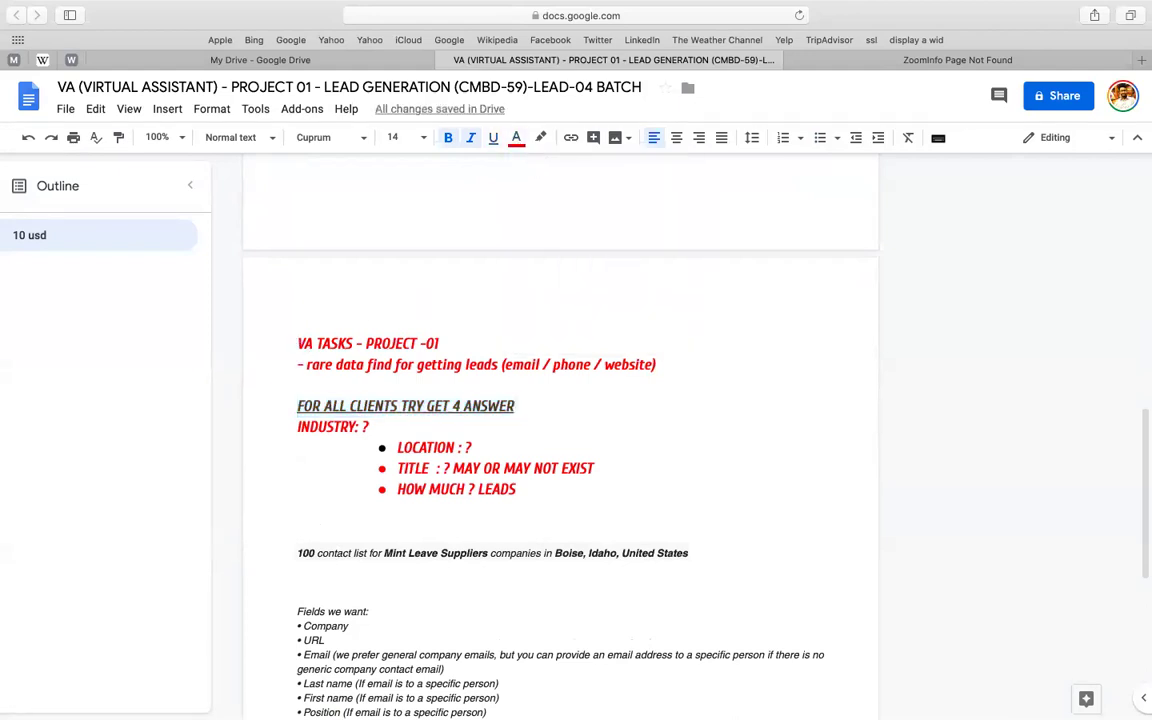
drag(289, 365, 656, 365)
click(516, 137)
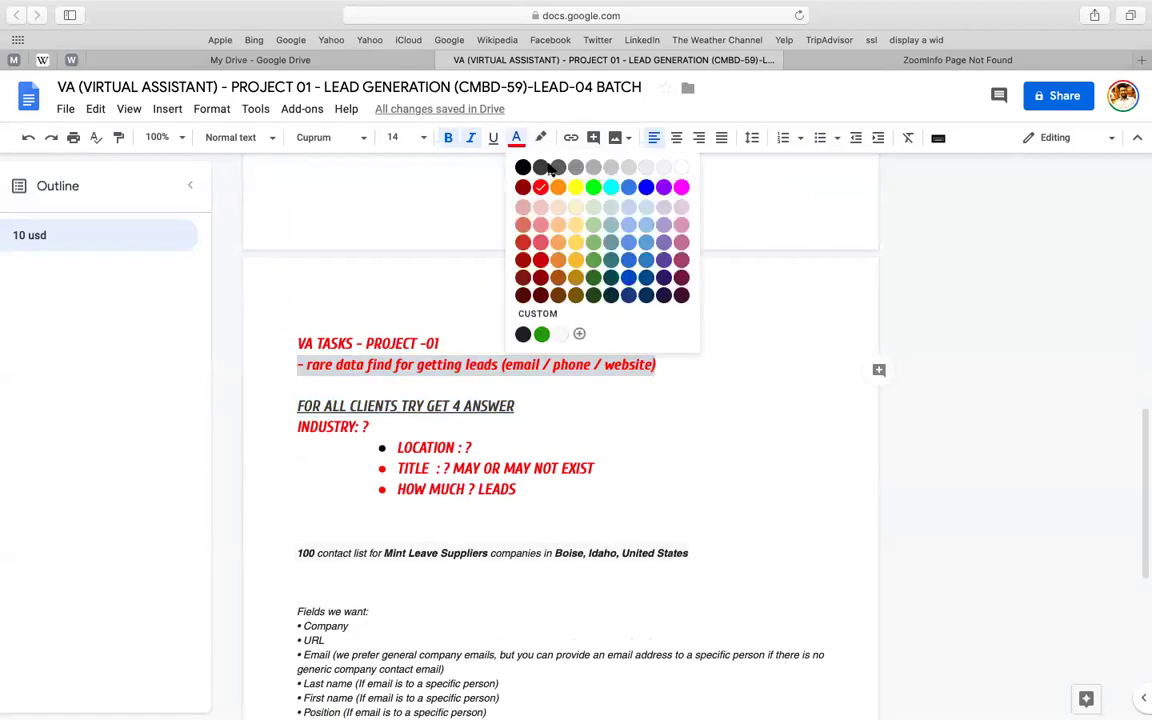
click(524, 166)
click(716, 367)
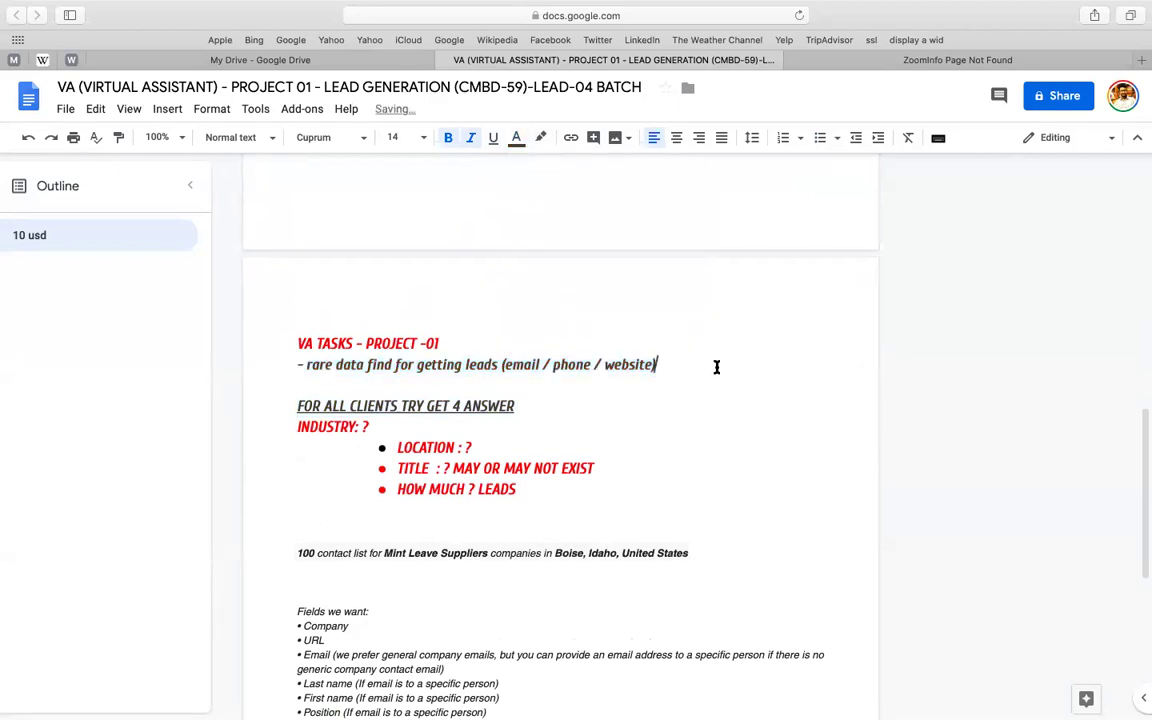
key(Return)
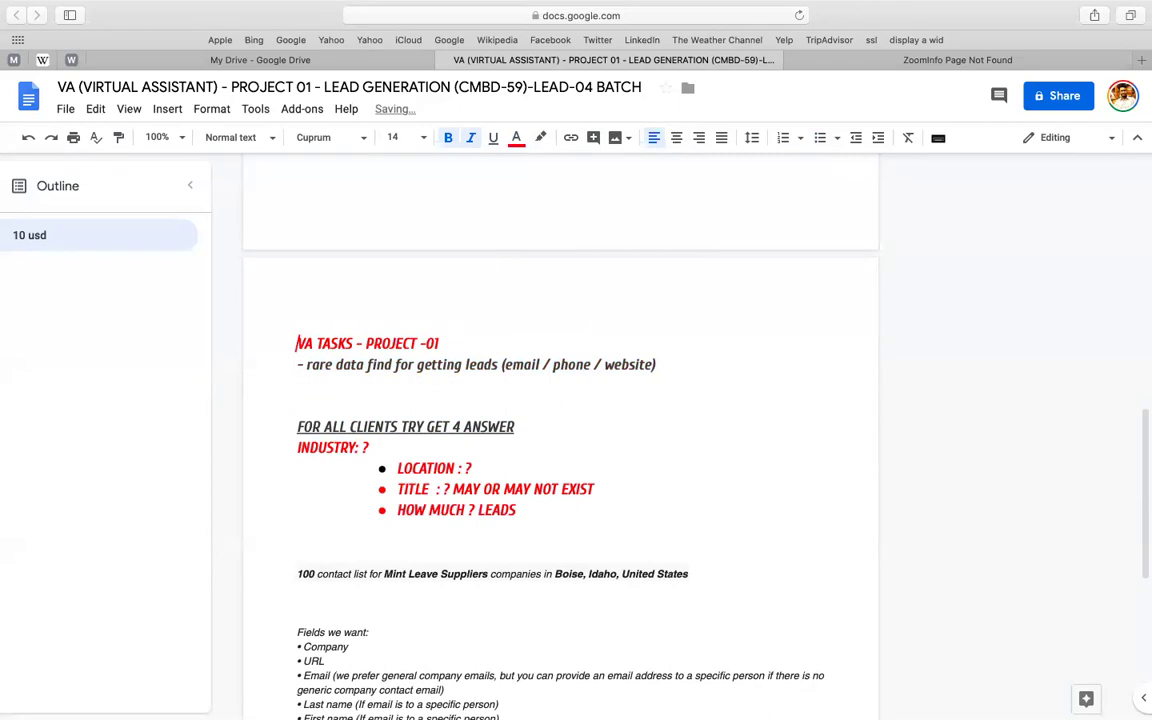
- Format the VA TASKS and rare-data lines as underlined Heading 1 in Cuprum
shift+click(296, 343)
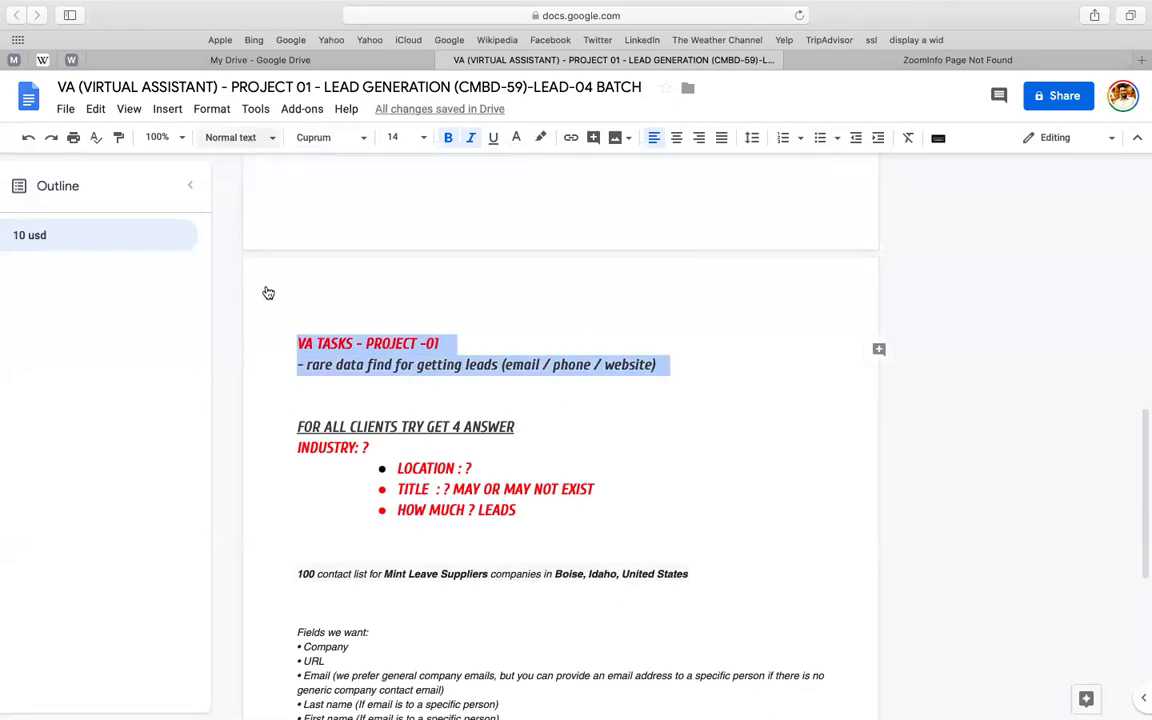
key(super+alt+1)
click(336, 145)
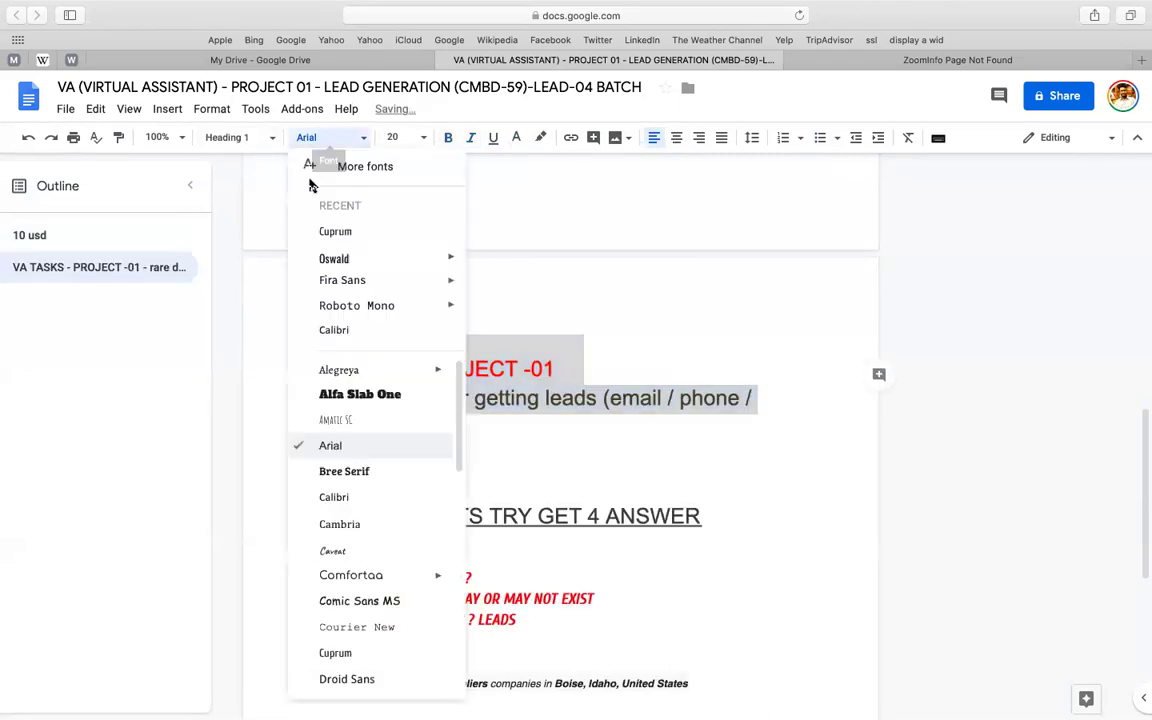
click(342, 232)
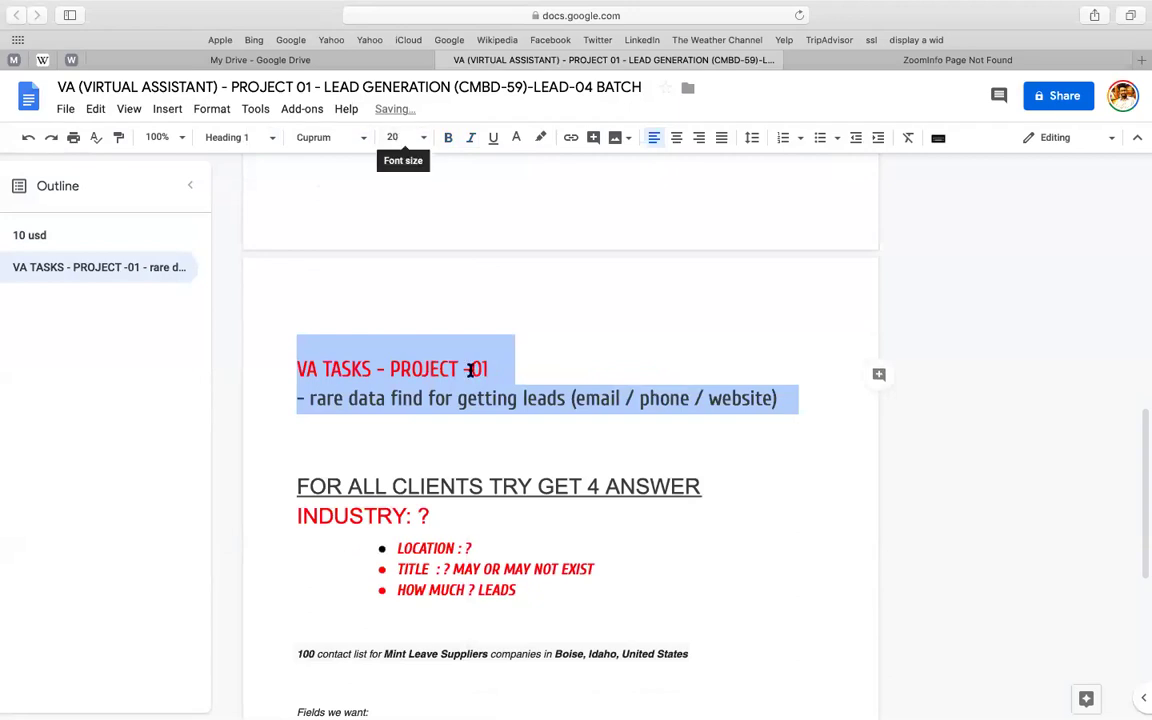
click(492, 137)
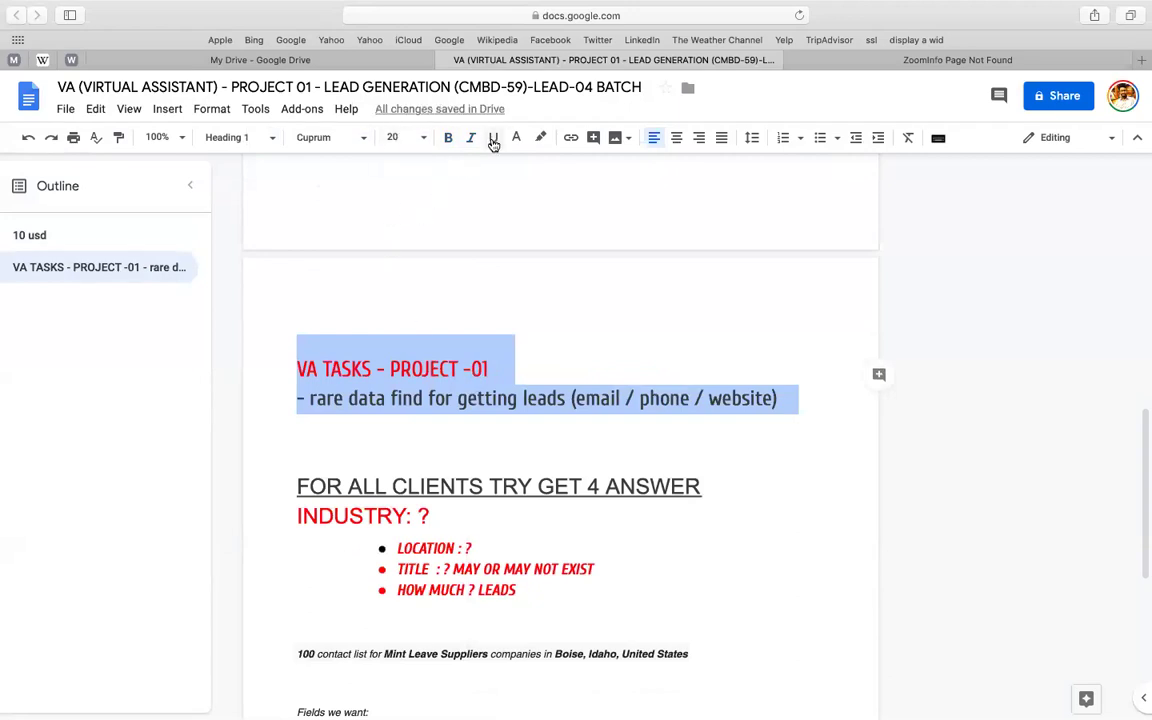
click(437, 424)
scroll(437, 424, down, 2)
- Apply Heading 3 to the FOR ALL CLIENTS line and its question bullets
click(349, 403)
scroll(350, 404, down, 1)
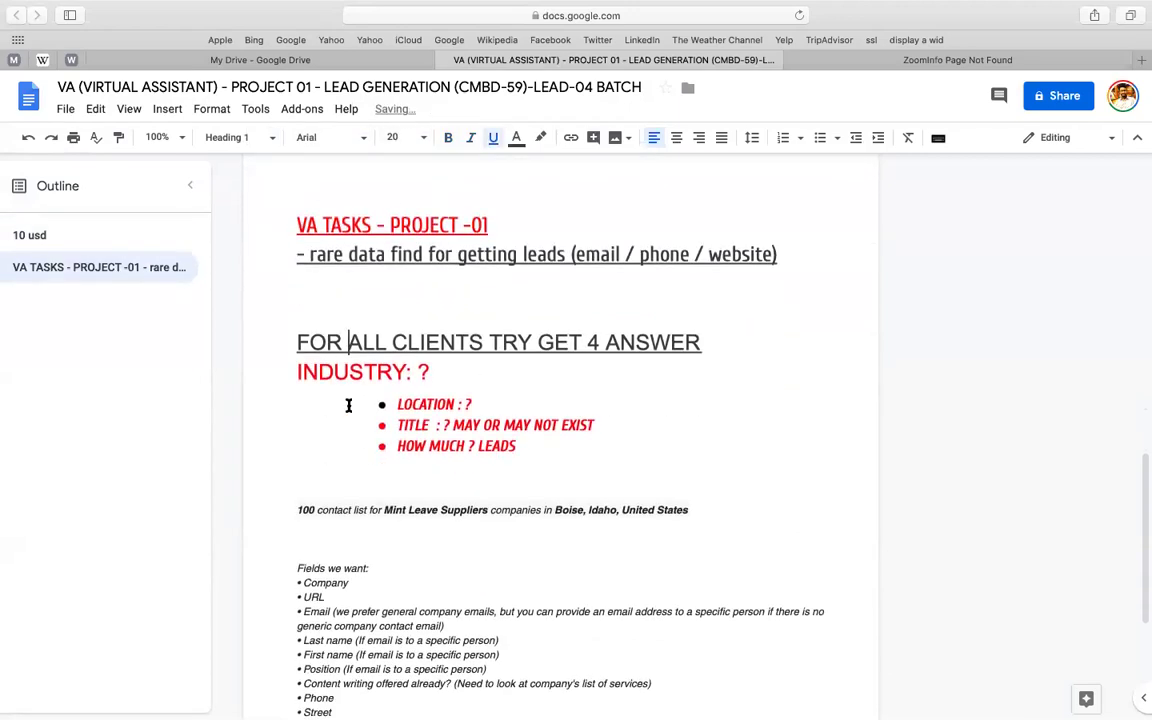
scroll(368, 396, down, 2)
scroll(366, 396, down, 1)
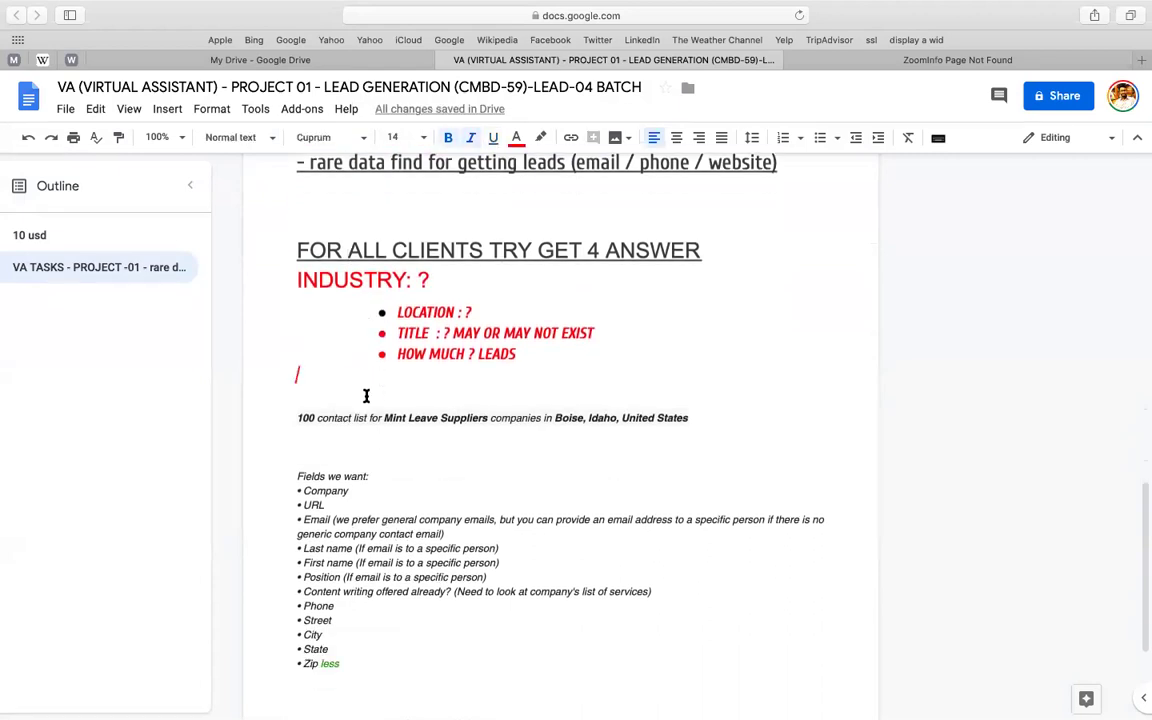
click(275, 188)
key(shift+Down)
key(shift+Down)
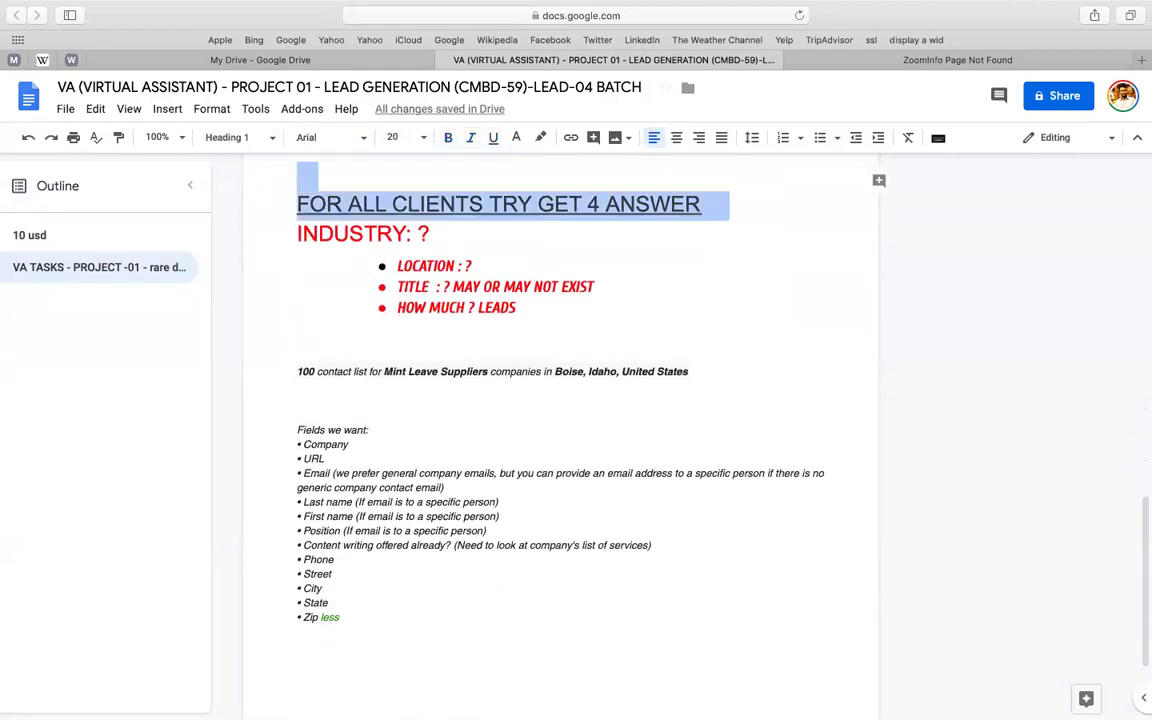
key(shift+Down)
key(shift+Down)
key(shift+Down)
key(shift+Down)
click(290, 137)
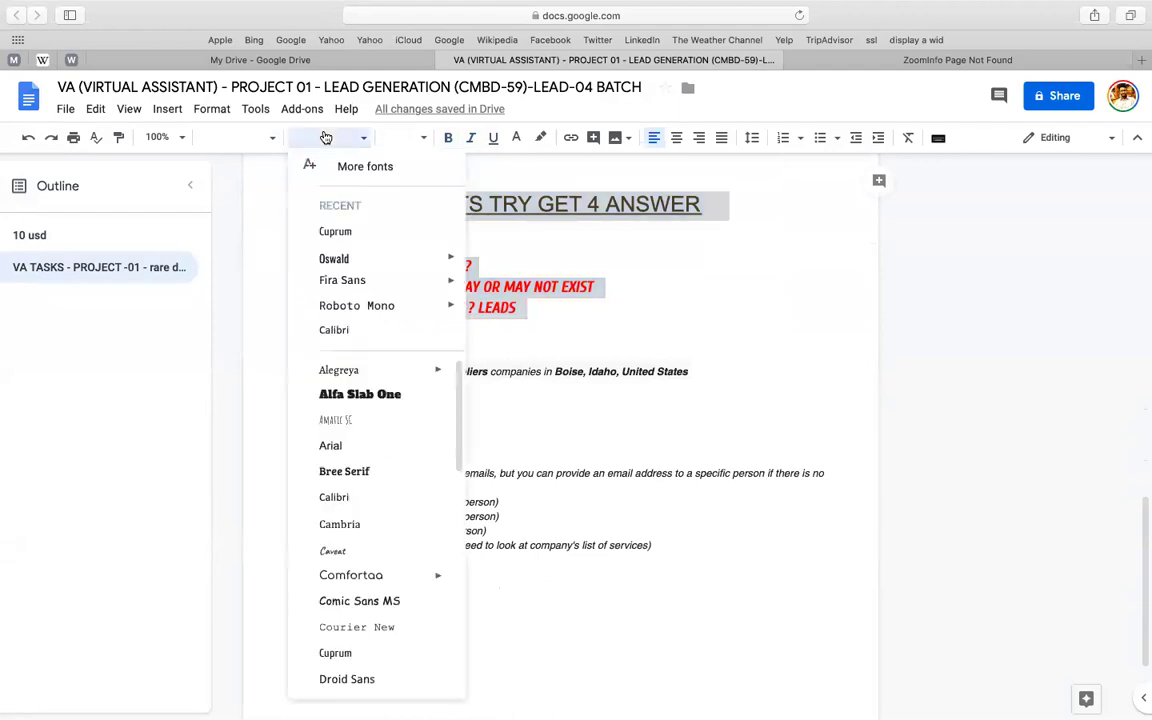
click(237, 138)
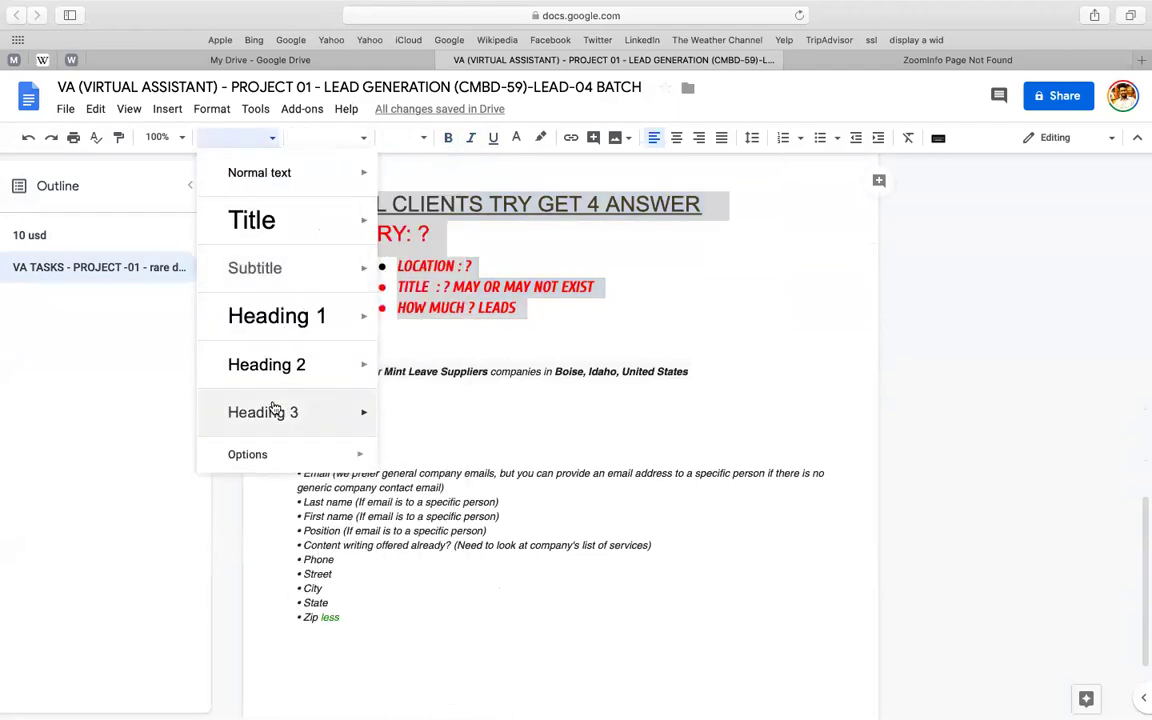
click(240, 412)
- Set those lines to Cuprum at size 12 and delete the INDUSTRY: ? line
scroll(461, 263, up, 1)
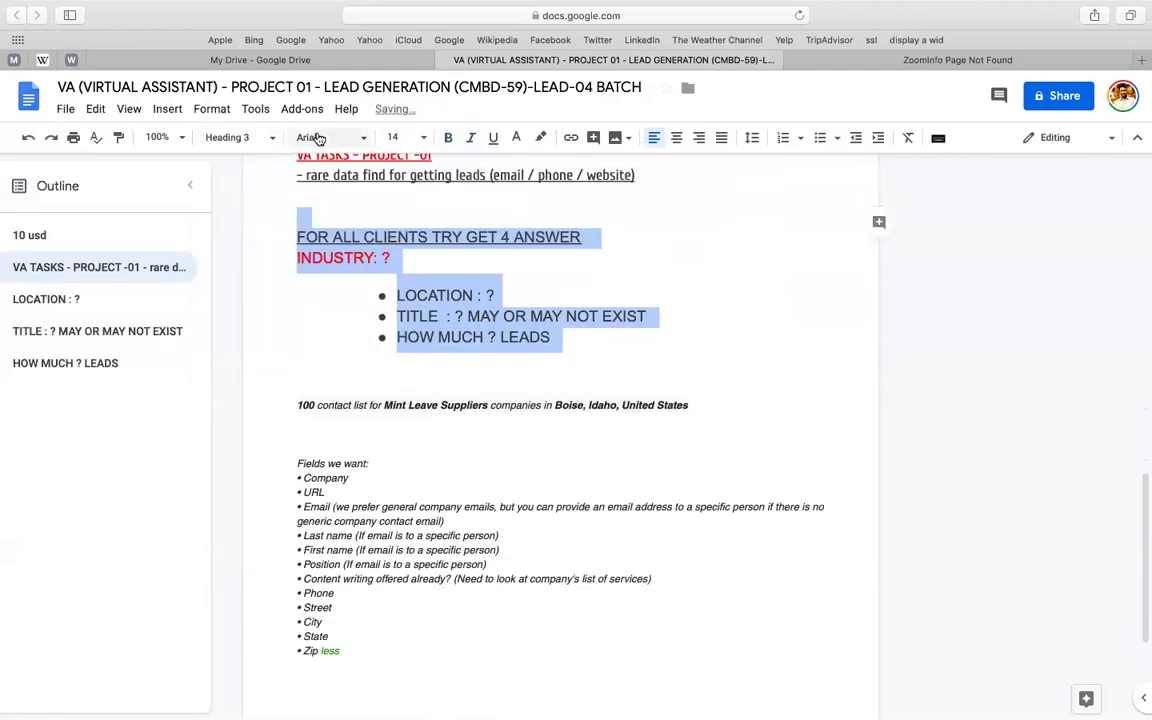
click(298, 137)
click(333, 232)
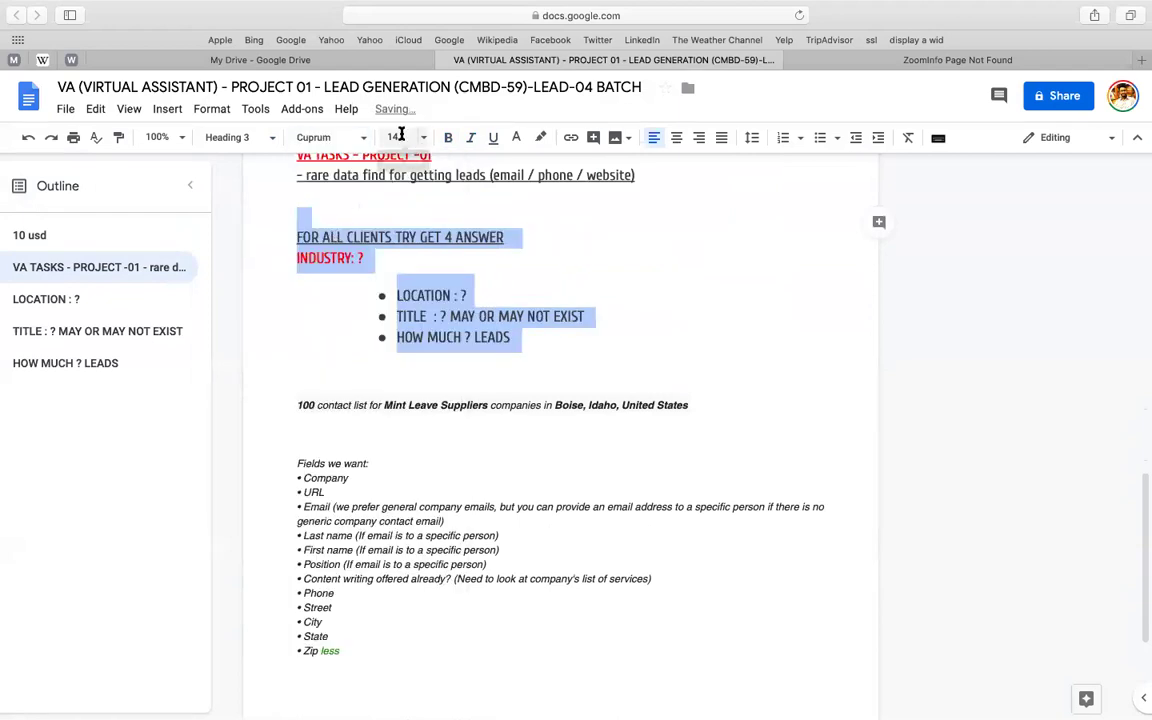
text(14)
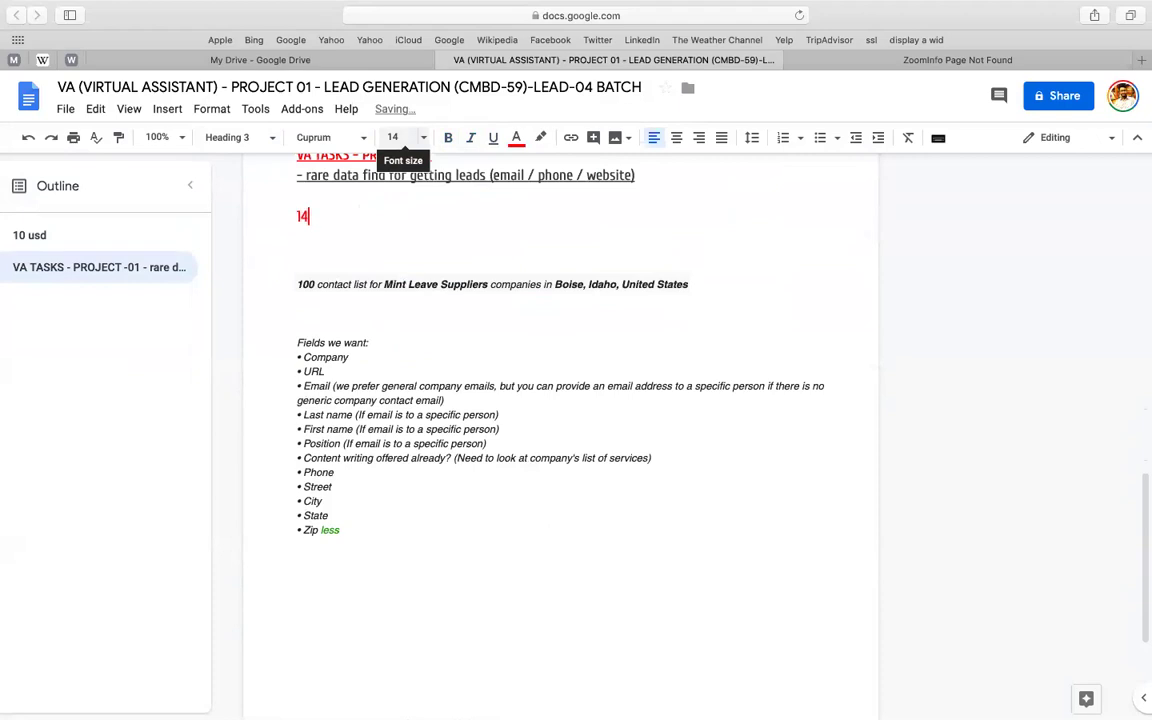
key(super+z)
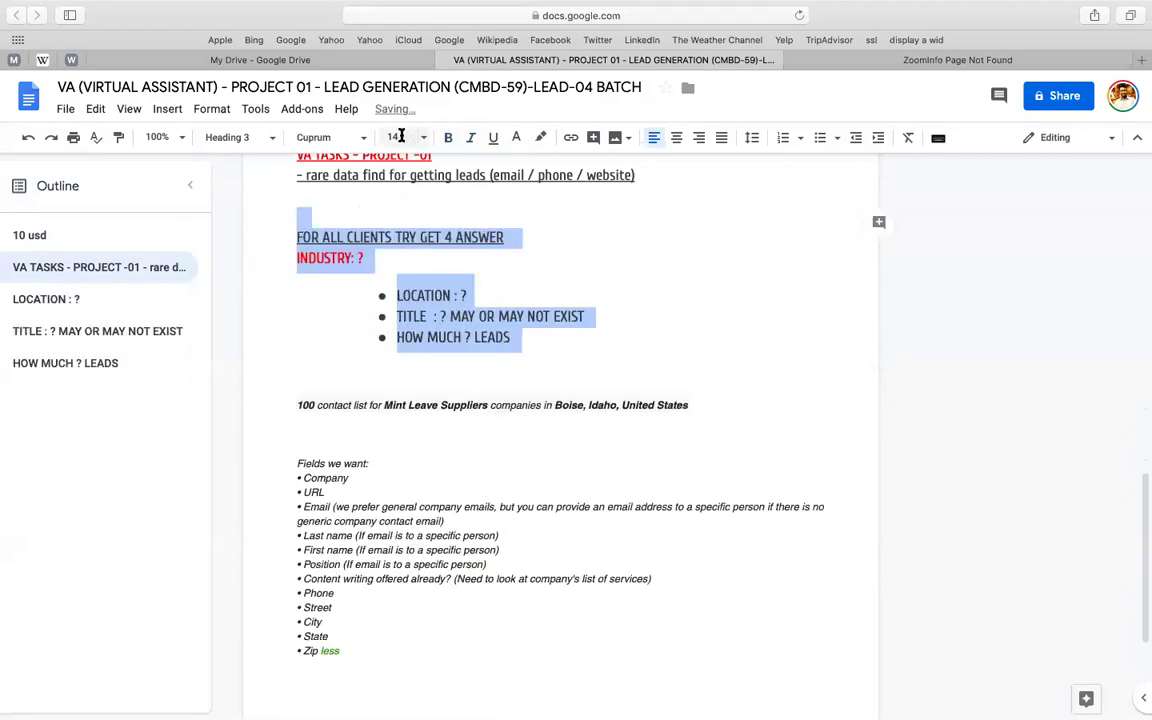
click(401, 136)
text(12)
key(Return)
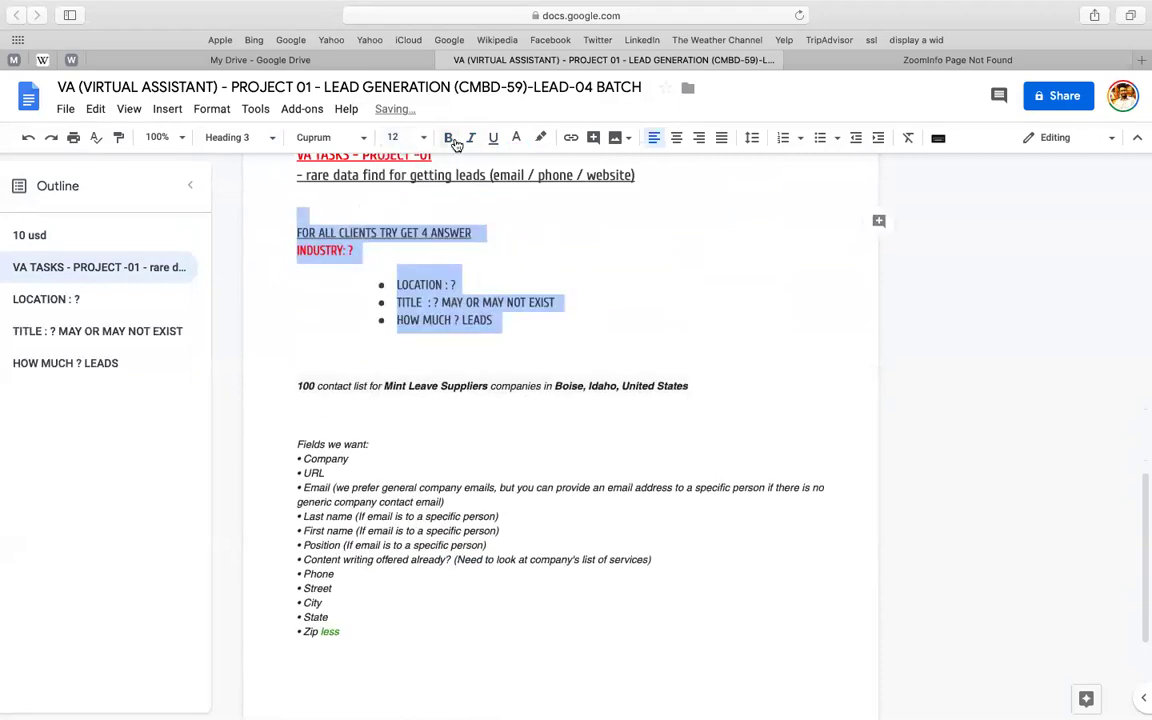
click(365, 251)
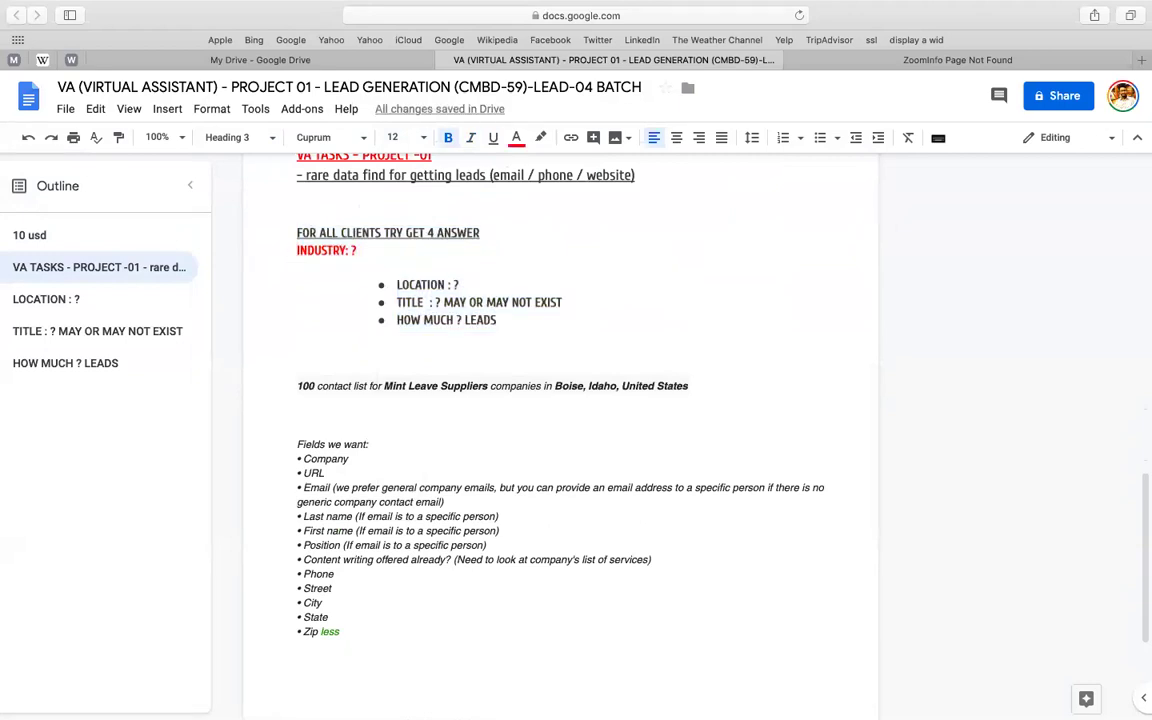
key(BackSpace)
key(BackSpace)
key(BackSpace)
key(BackSpace)
key(BackSpace)
key(BackSpace)
key(BackSpace)
key(BackSpace)
key(BackSpace)
key(BackSpace)
key(BackSpace)
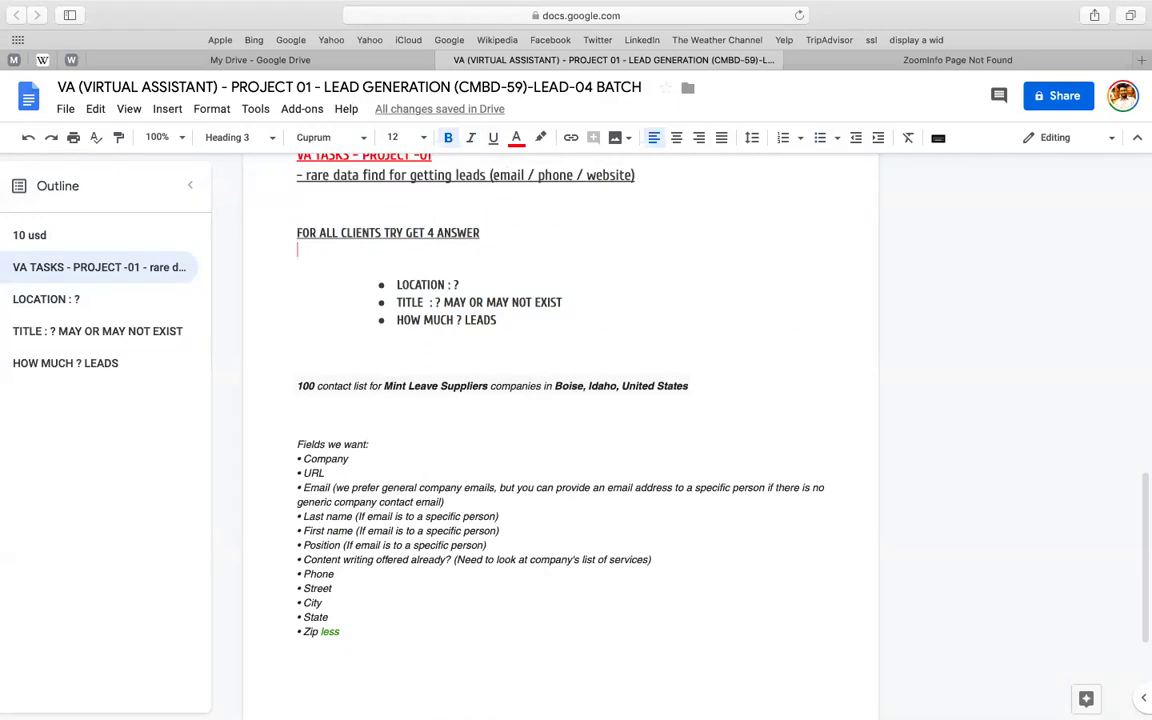
- Remove the blank line under the heading and add a bold 'INDUSTRY ?' bullet after LOCATION : ?
key(BackSpace)
click(500, 265)
key(Return)
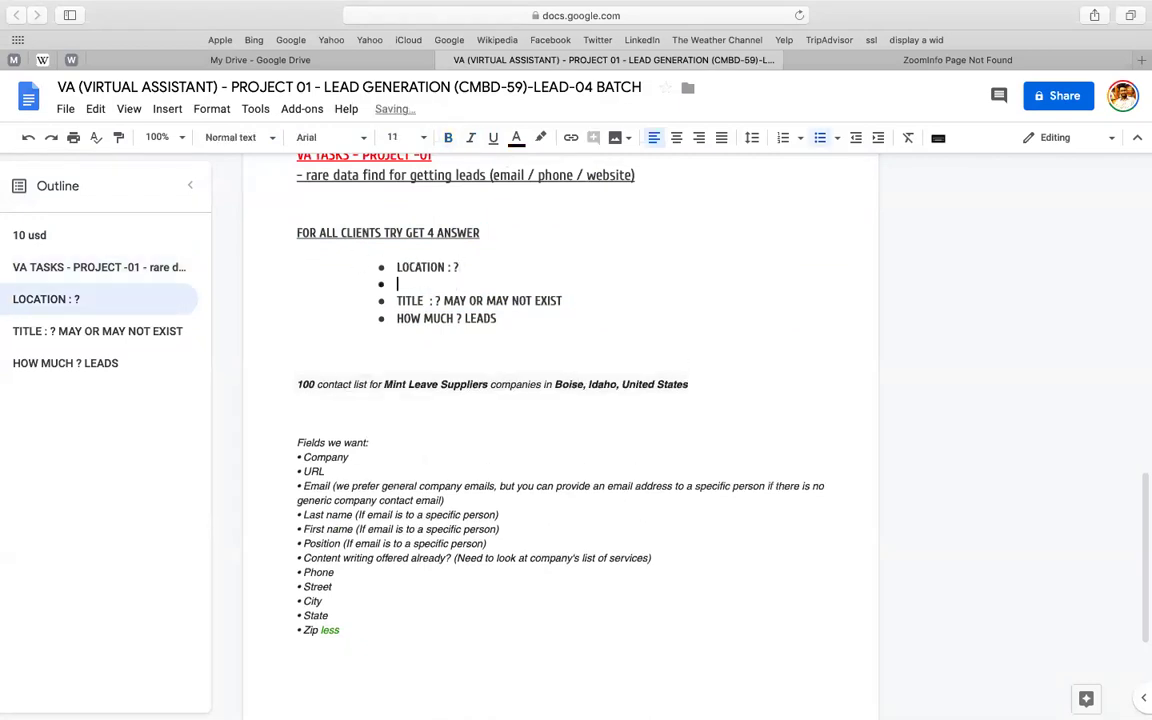
text(INDUSTRY: ?)
key(shift+Home)
key(ctrl+b)
click(497, 300)
scroll(385, 370, down, 2)
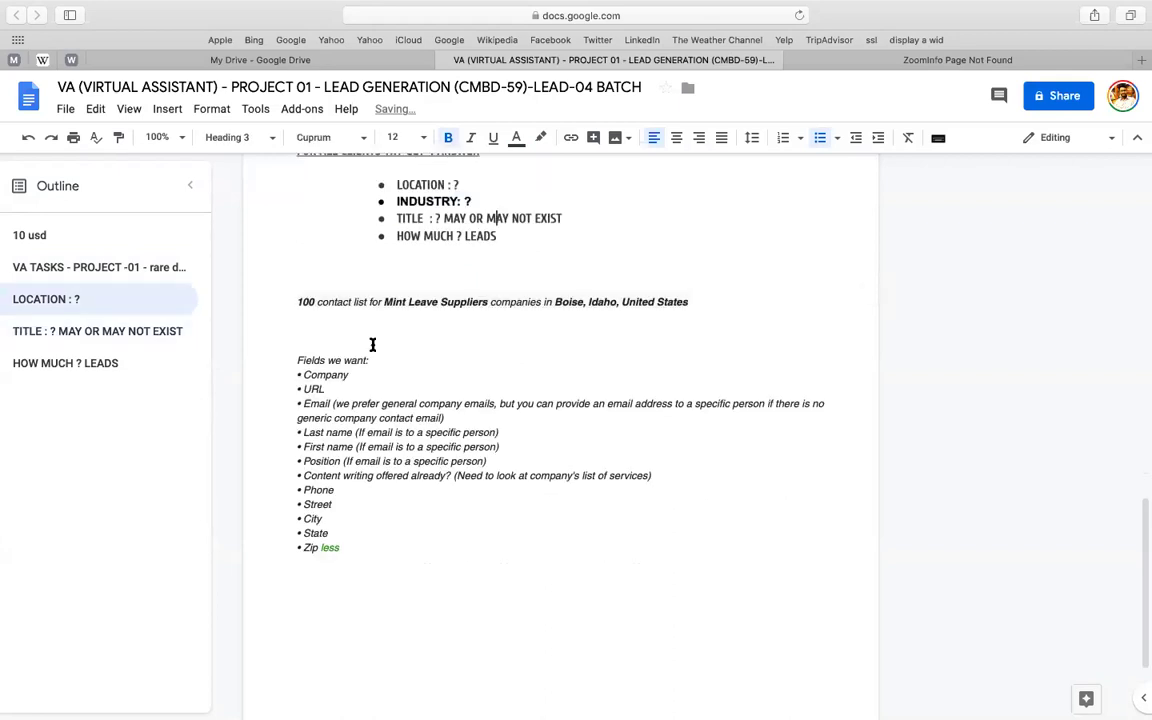
- Add a bold 'LIVE PROJECT DEAL WITH TEAM' heading above the 100 contact list line, fixing the LIBE typo
click(331, 289)
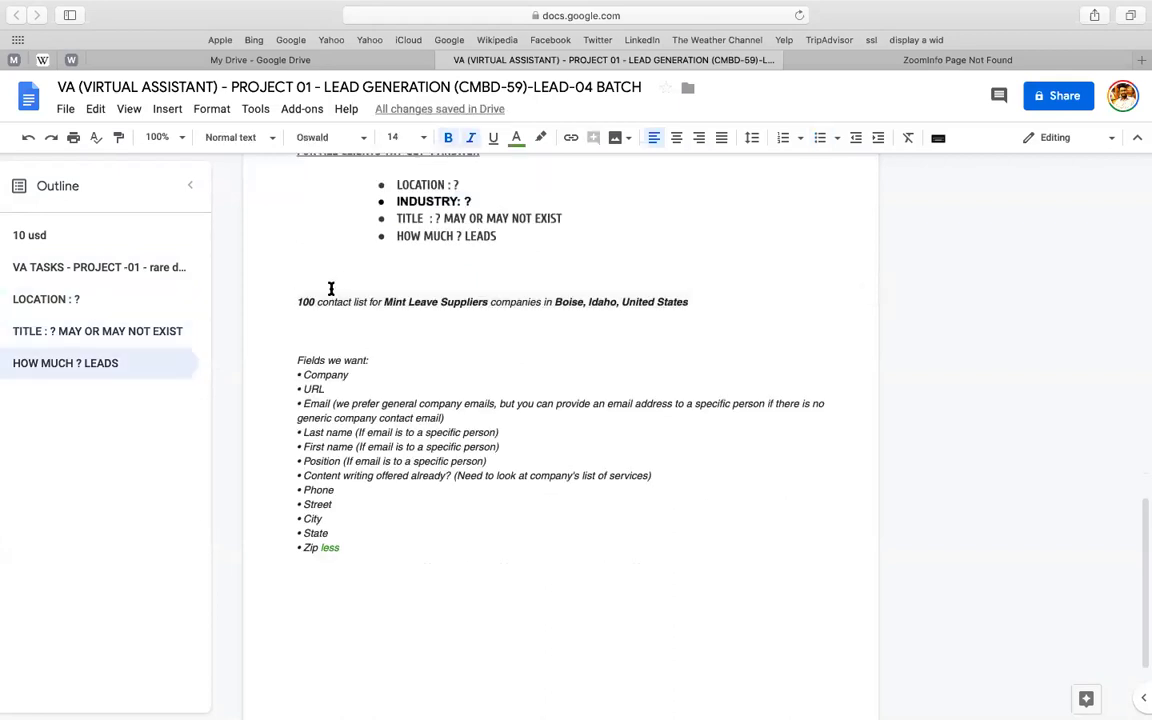
text(LI)
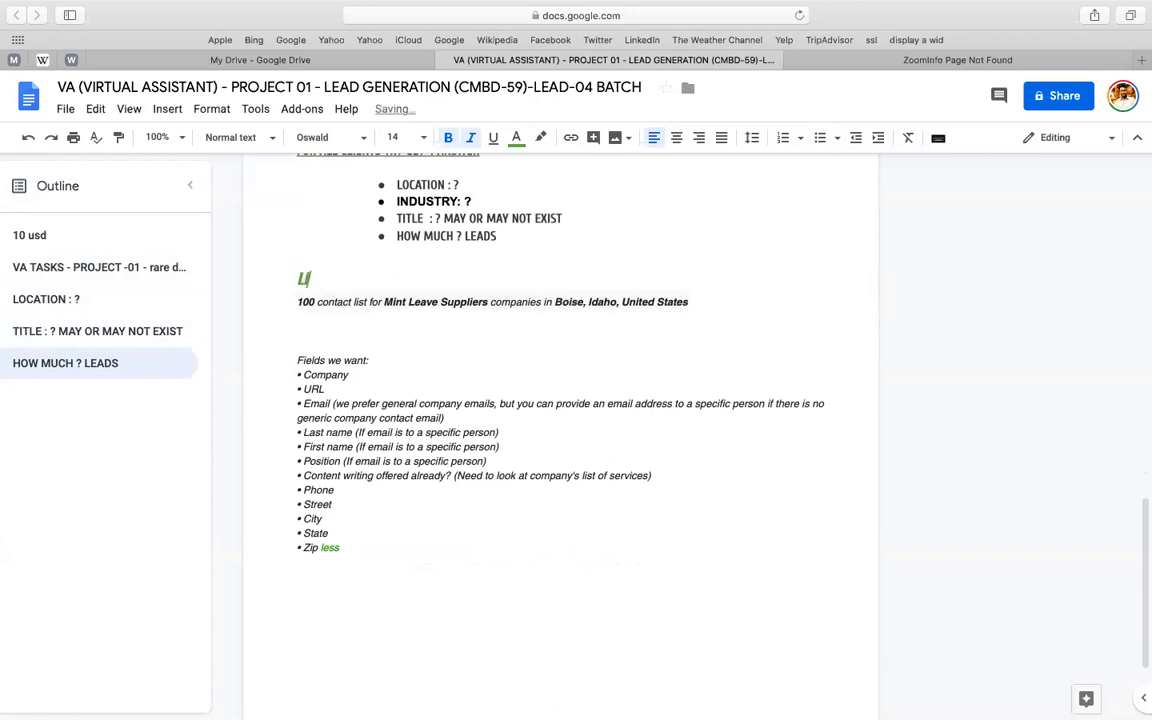
text(BE PROJECT)
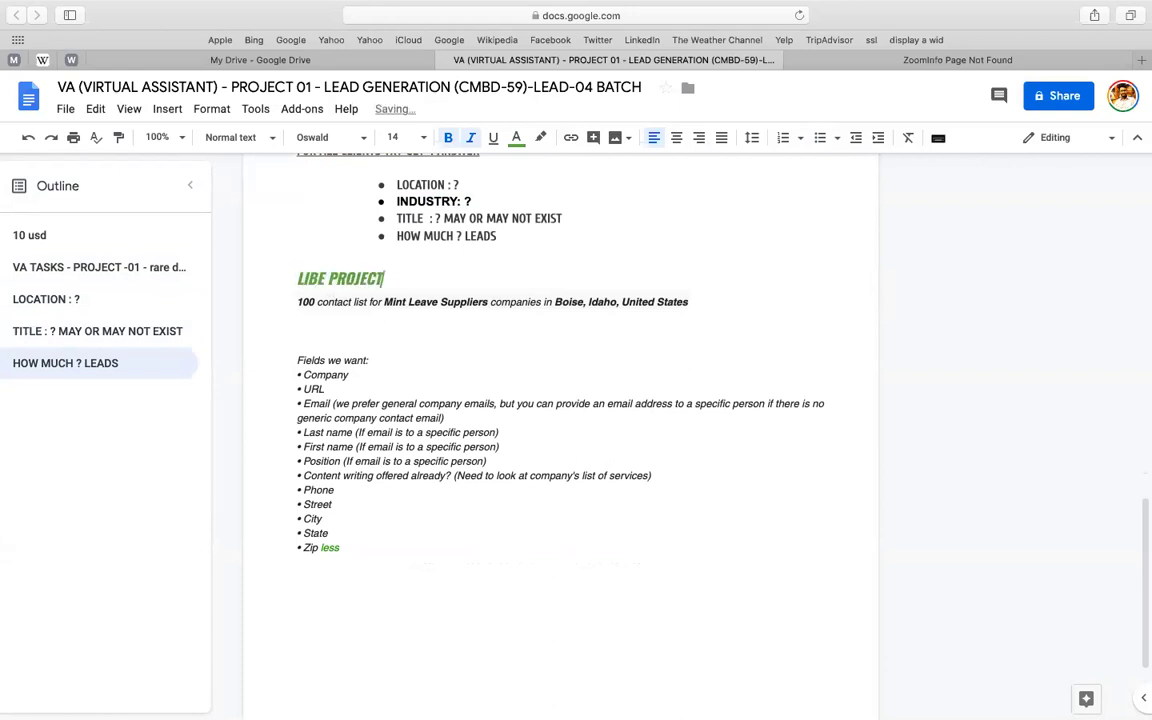
text( DEAL WITH TEAM)
key(Return)
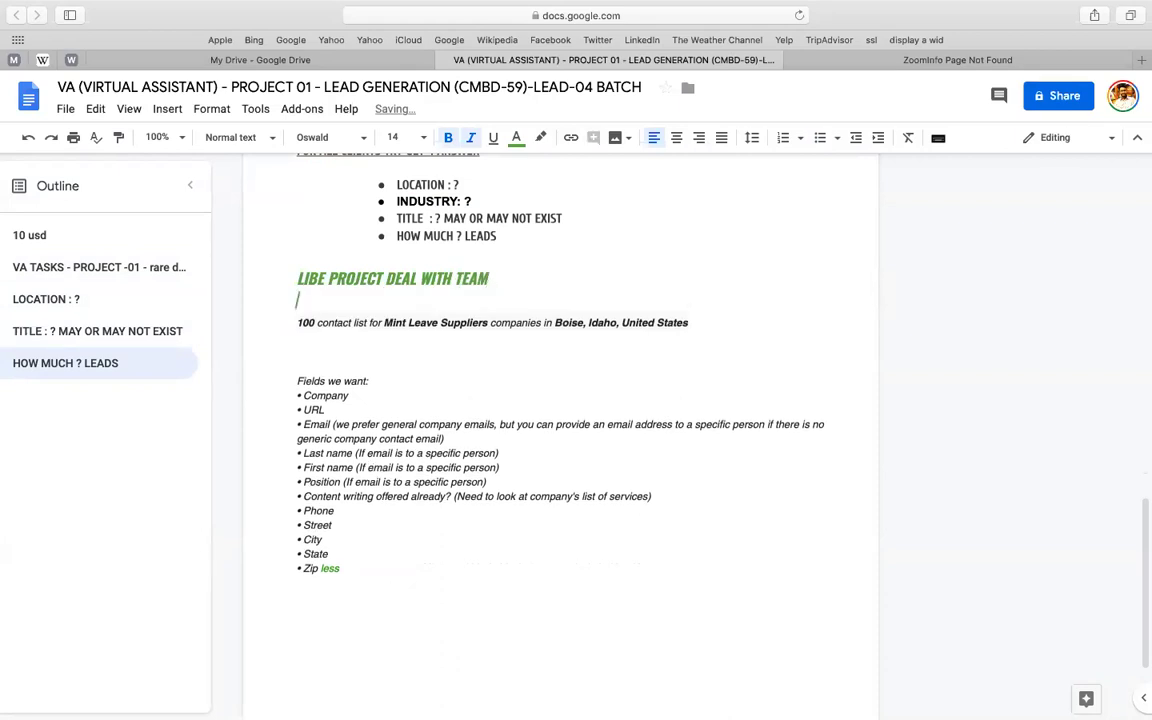
click(309, 283)
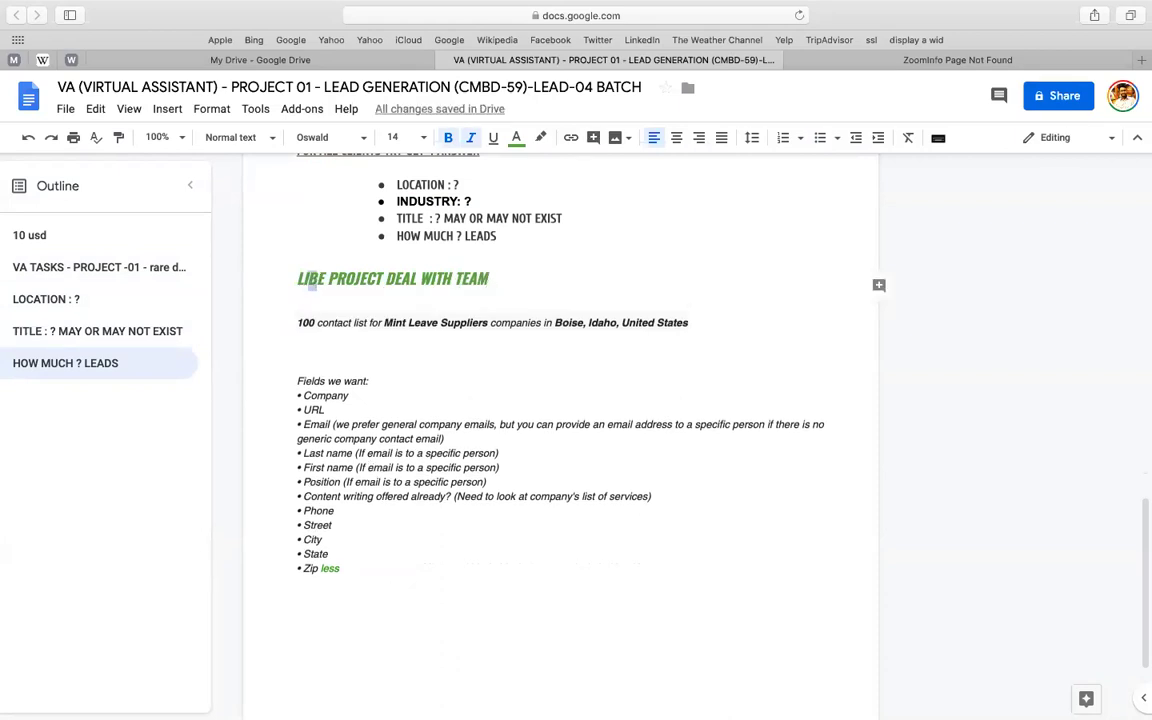
text(V)
triple_click(309, 275)
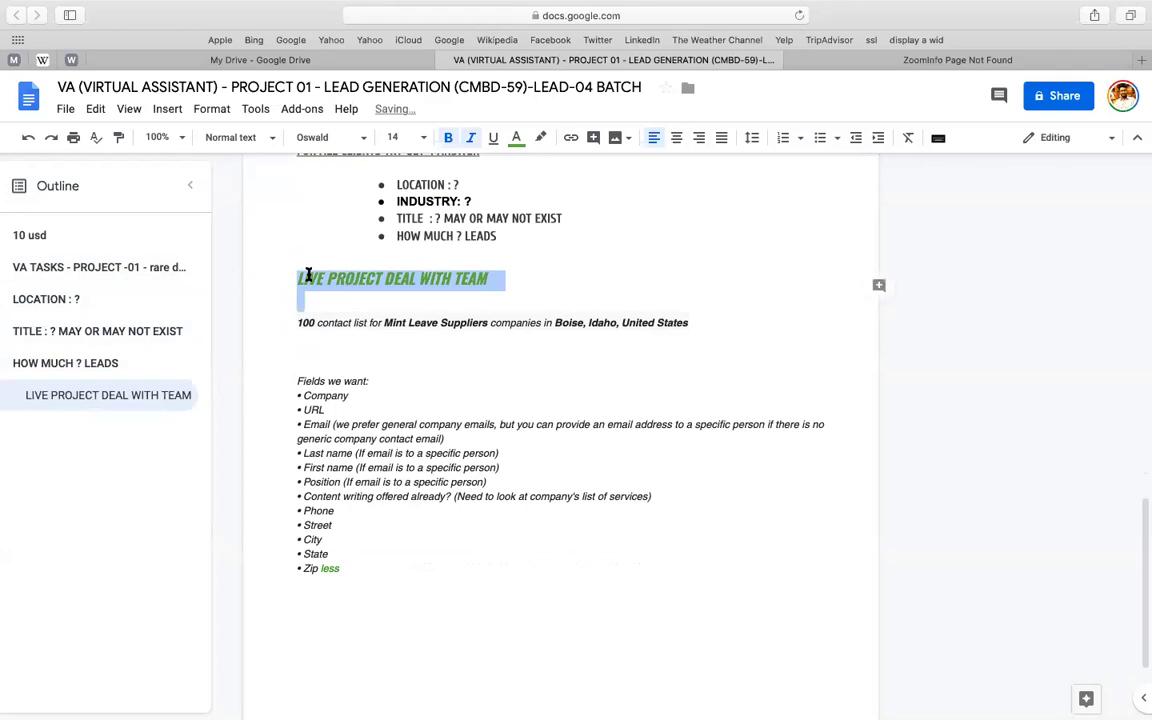
key(super+b)
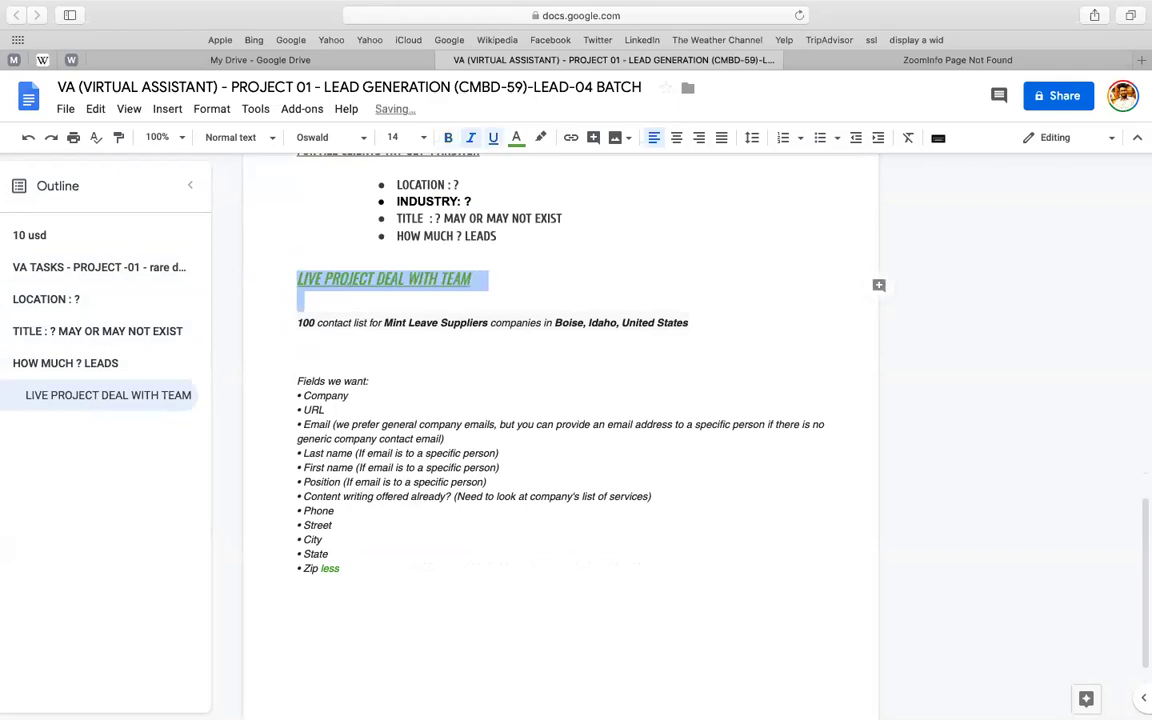
key(super+b)
- Add a blank line after the contact-list line and select 'Mint Leave Suppliers companies'
click(295, 322)
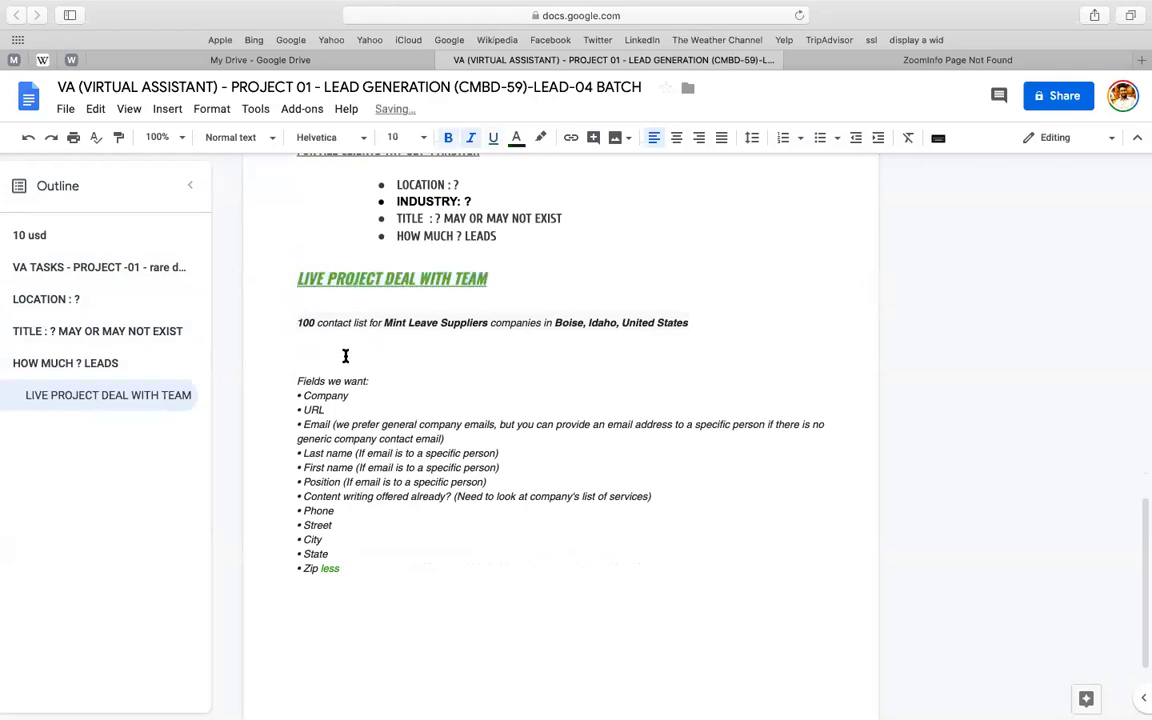
click(702, 323)
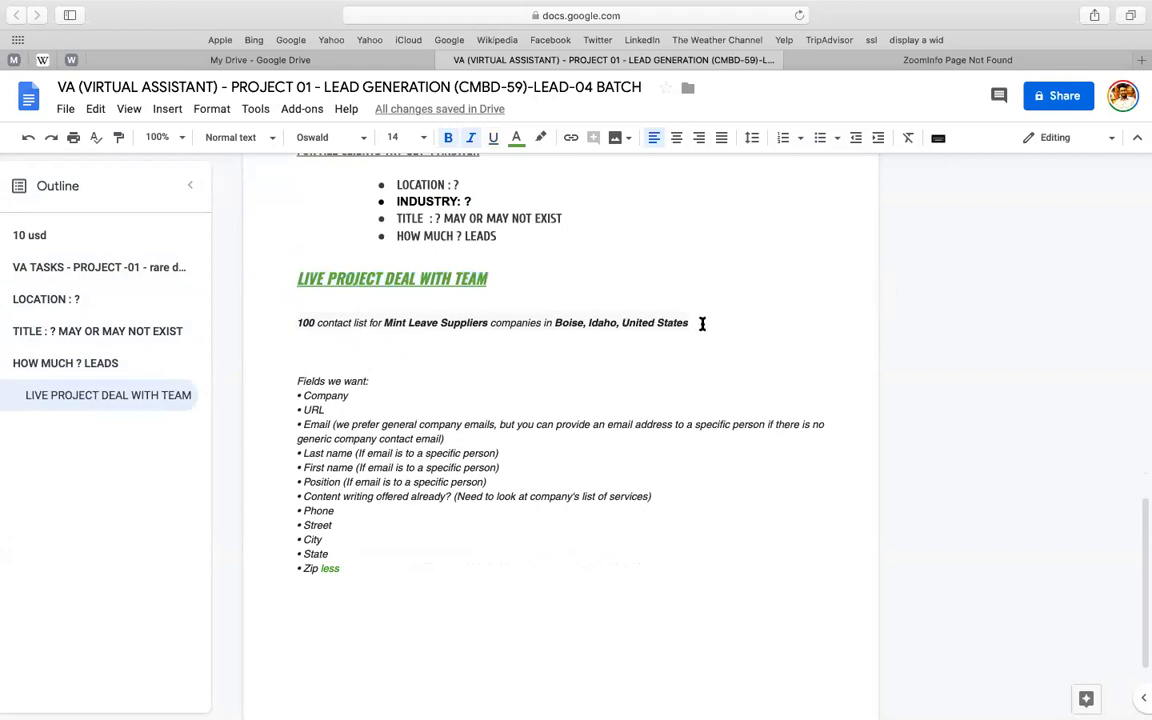
key(Return)
click(385, 322)
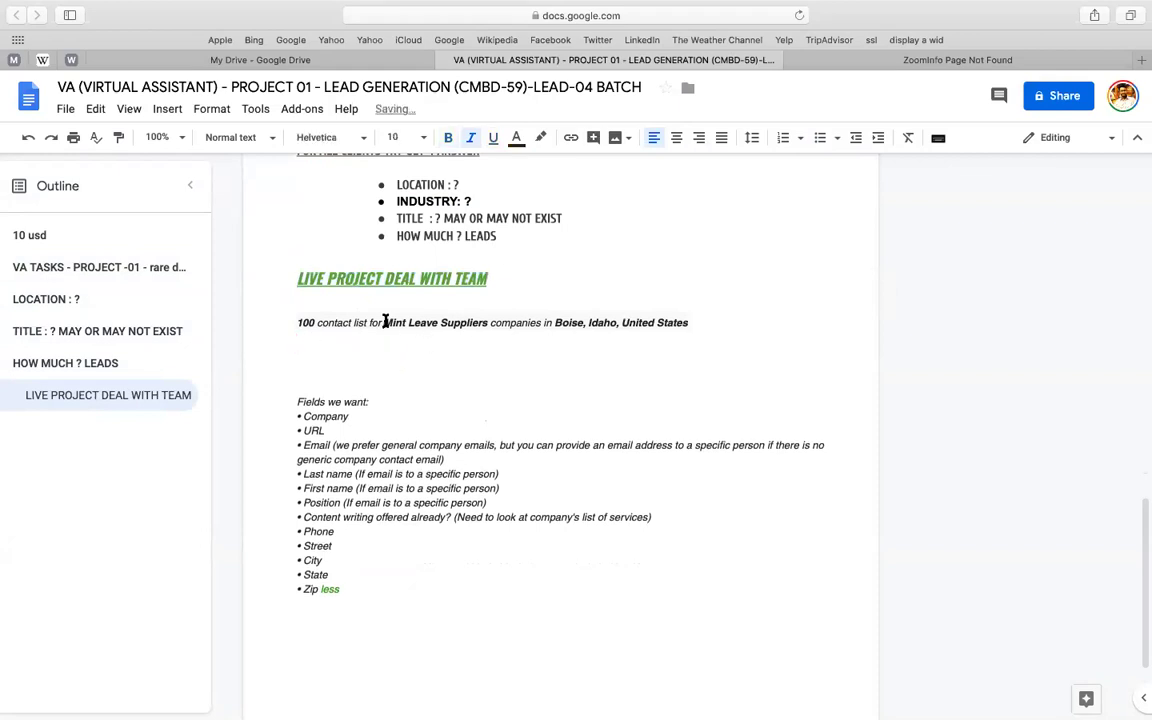
key(shift+Right)
key(shift+Right)
key(shift+Right)
key(shift+Right)
key(shift+Right)
key(shift+Right)
key(shift+Right)
key(shift+Right)
key(shift+Right)
key(shift+Right)
key(shift+Right)
key(shift+Right)
key(shift+Right)
key(shift+Right)
key(shift+Right)
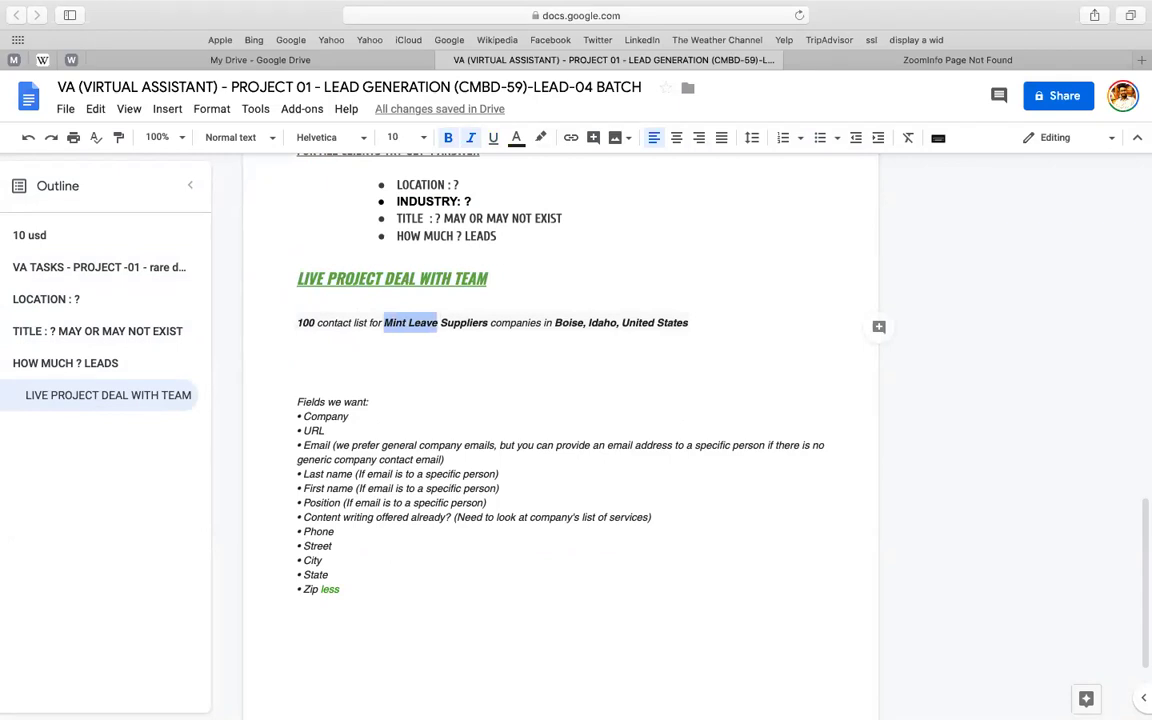
key(shift+Right)
key(shift+Right)
key(shift+Right)
key(shift+Right)
key(shift+Right)
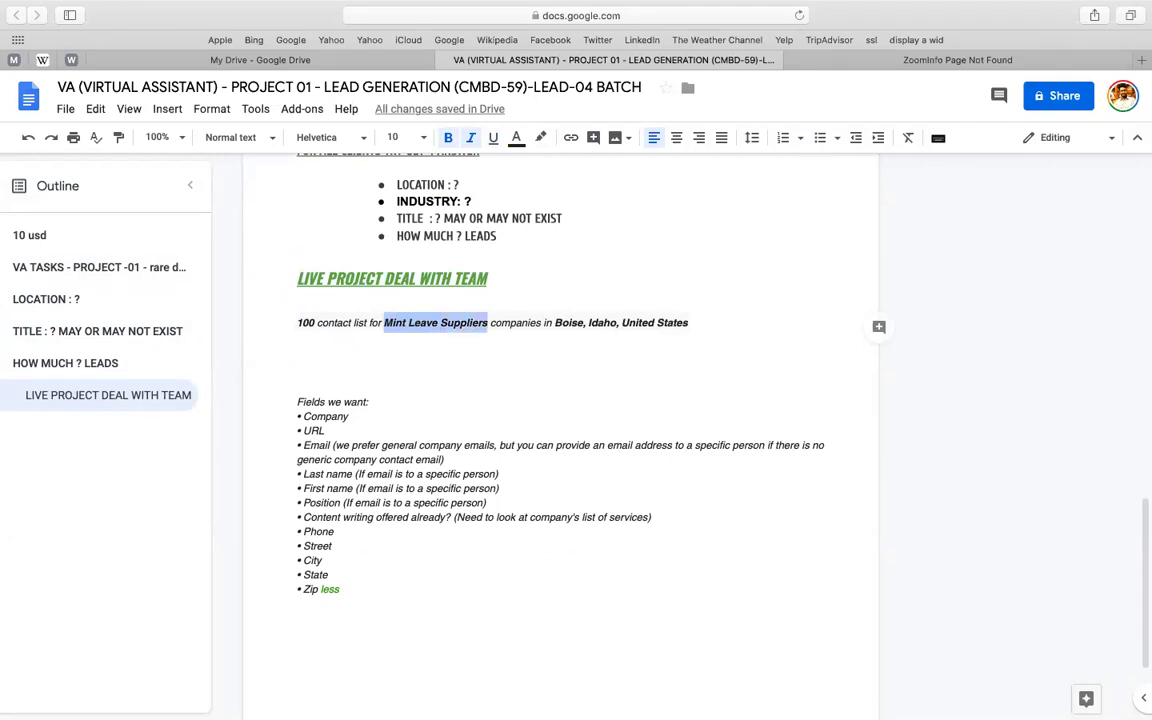
key(shift+Right)
key(shift+Right)
key(shift+Right)
key(shift+Right)
key(shift+Right)
key(shift+Right)
key(shift+Right)
key(shift+Right)
key(shift+Right)
key(shift+Right)
key(shift+Right)
key(super+c)
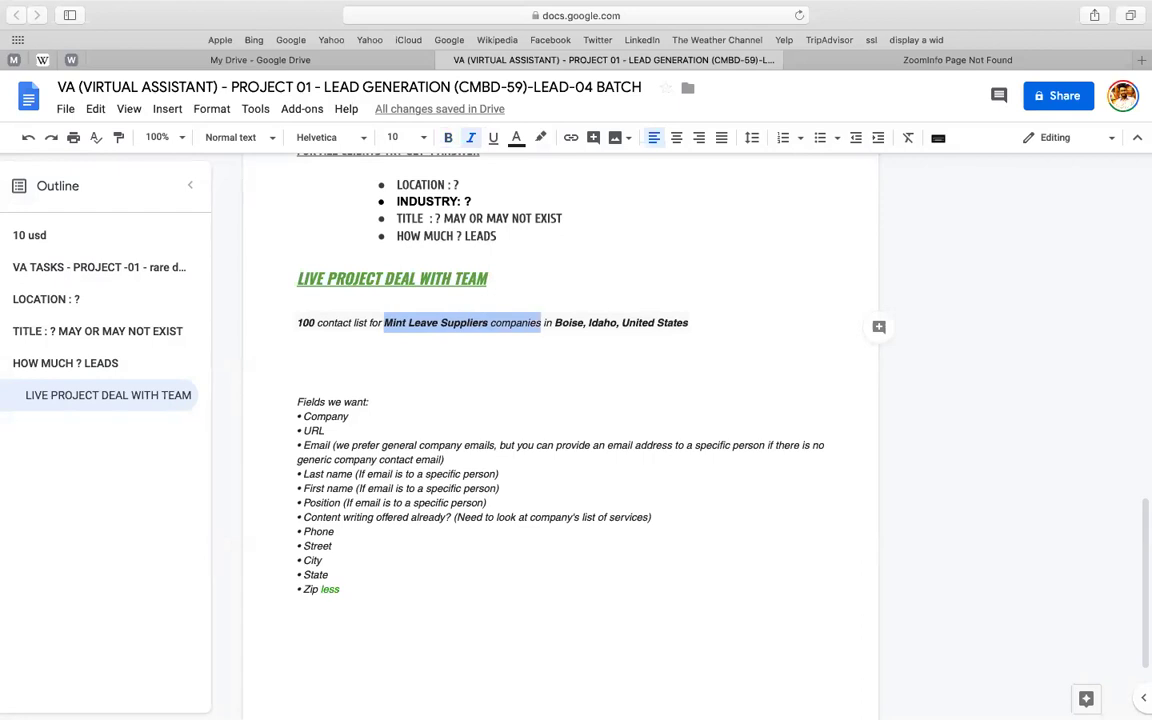
- Search Google for 'Mint Leave Suppliers companies' in a new tab
key(super+t)
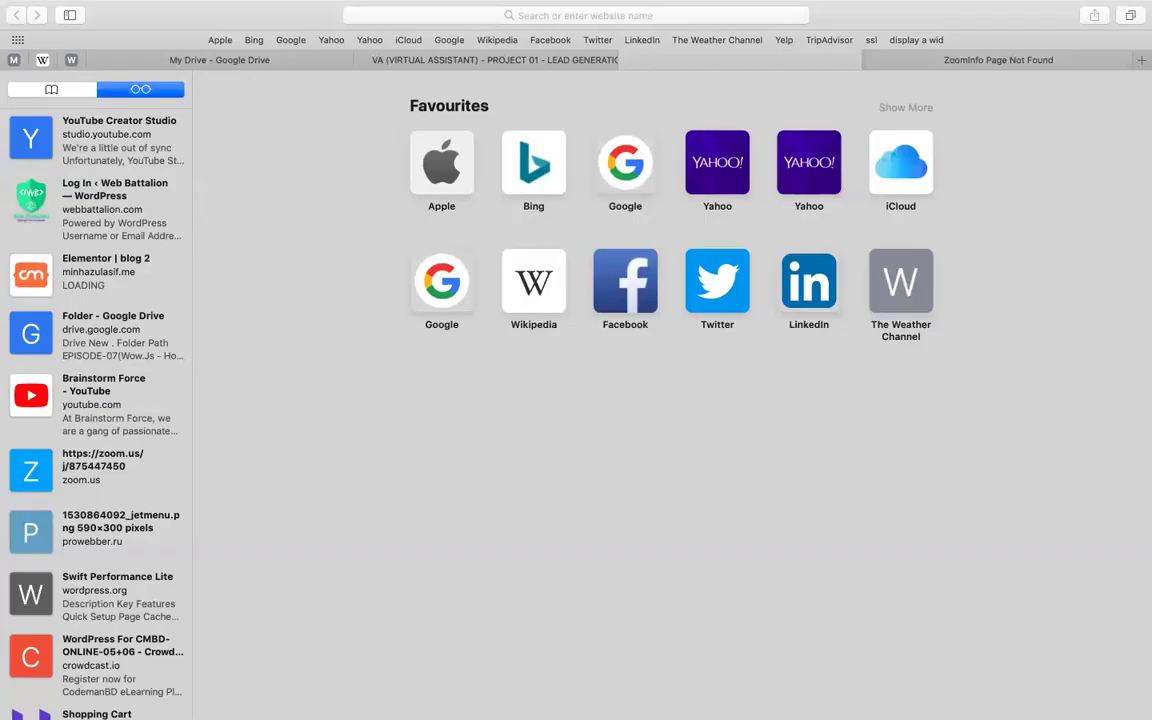
key(super+v)
key(Return)
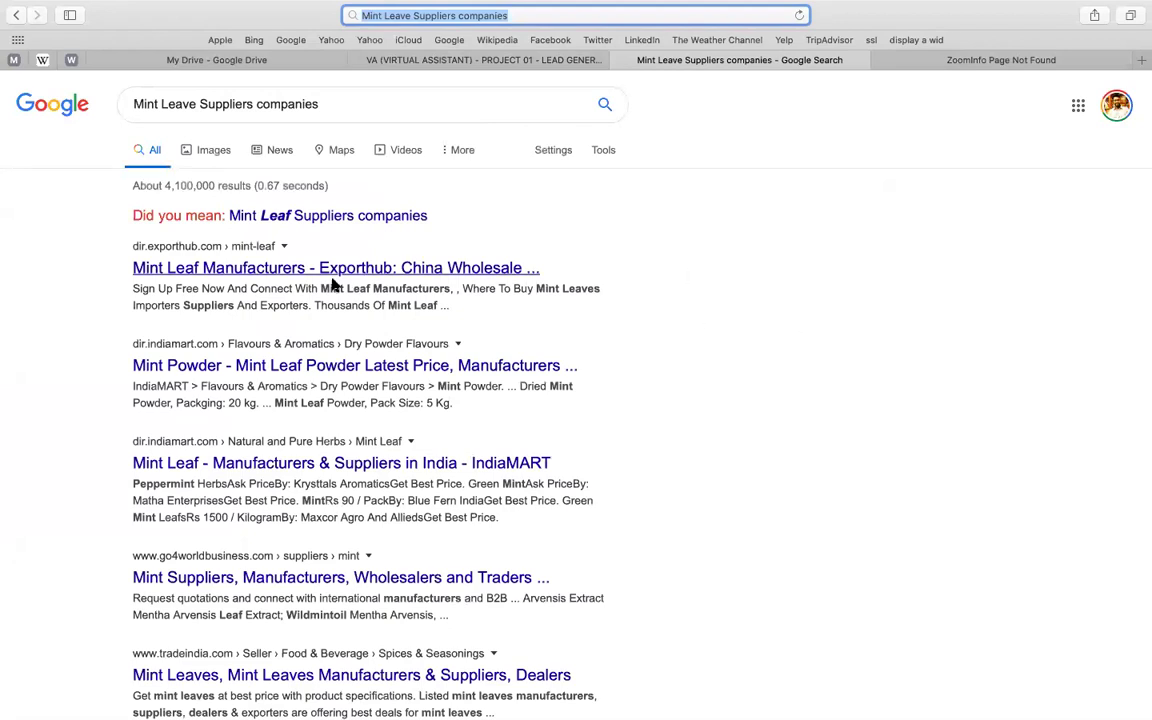
- Open the Exporthub, Mint Powder and IndiaMART Mint Leaf results in background tabs
right_click(179, 275)
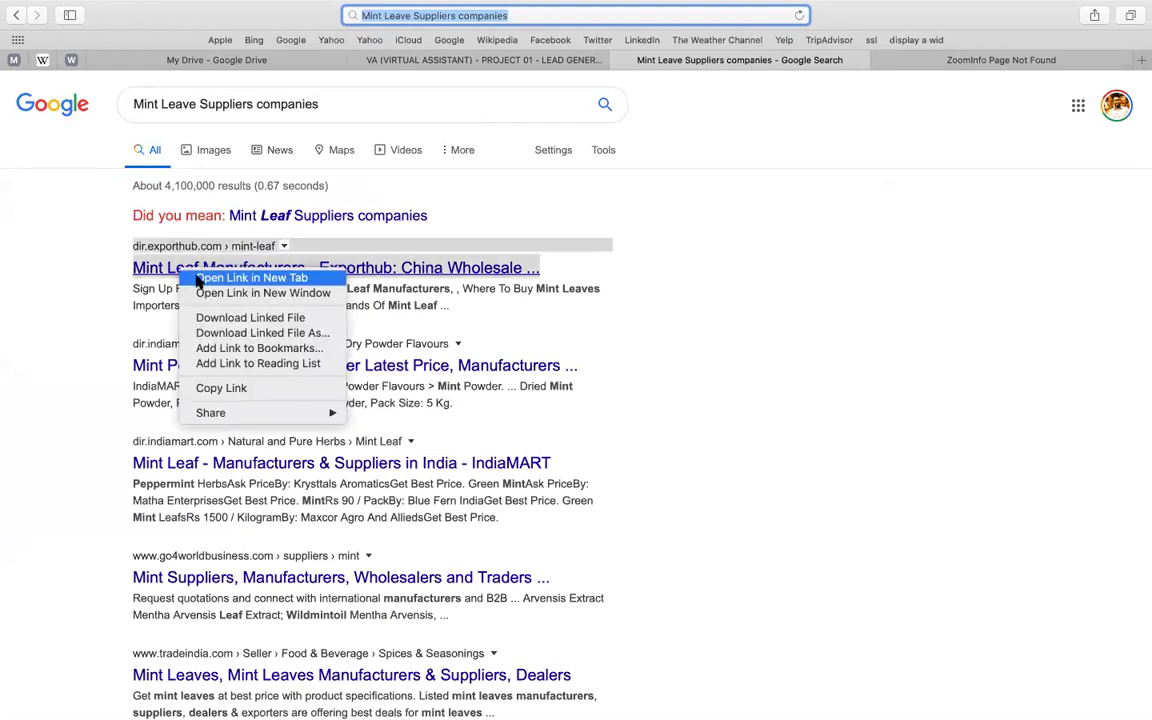
click(198, 280)
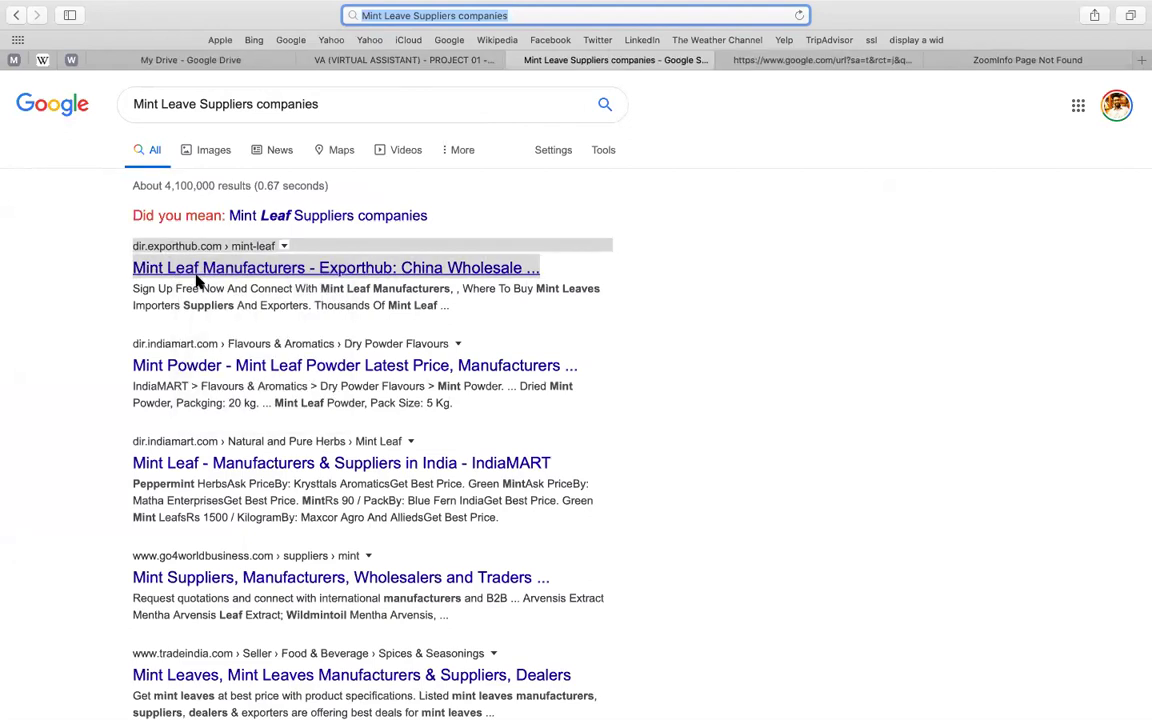
right_click(196, 369)
click(222, 376)
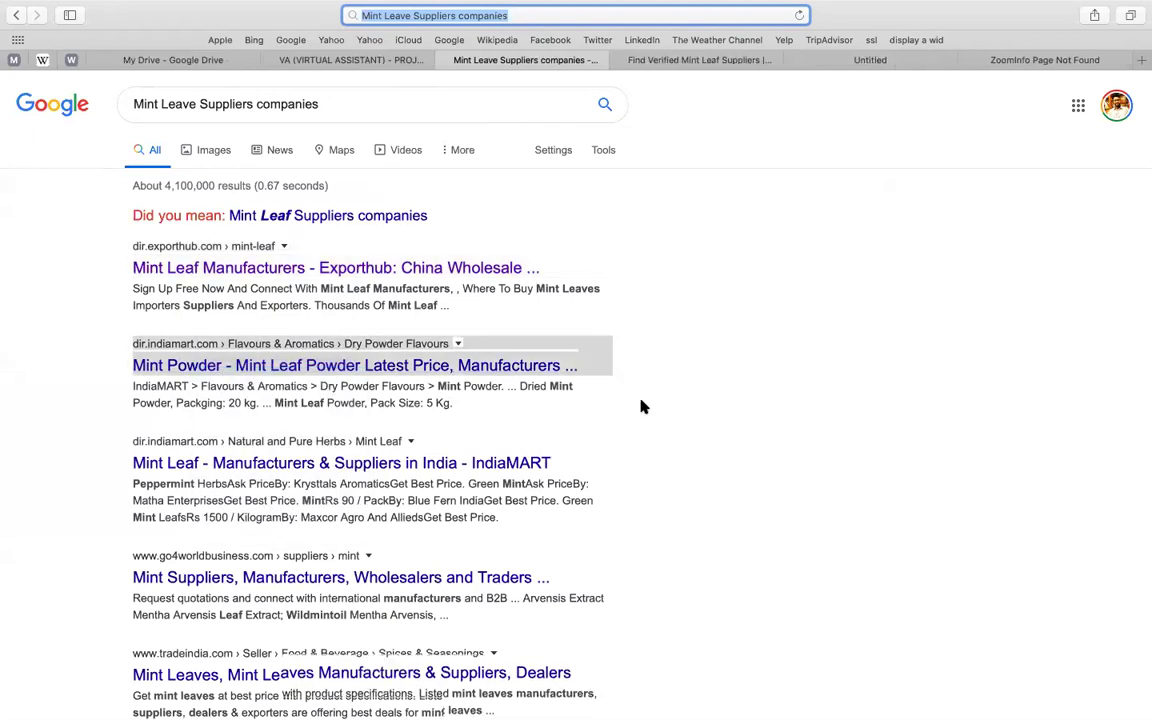
scroll(480, 413, down, 1)
right_click(472, 415)
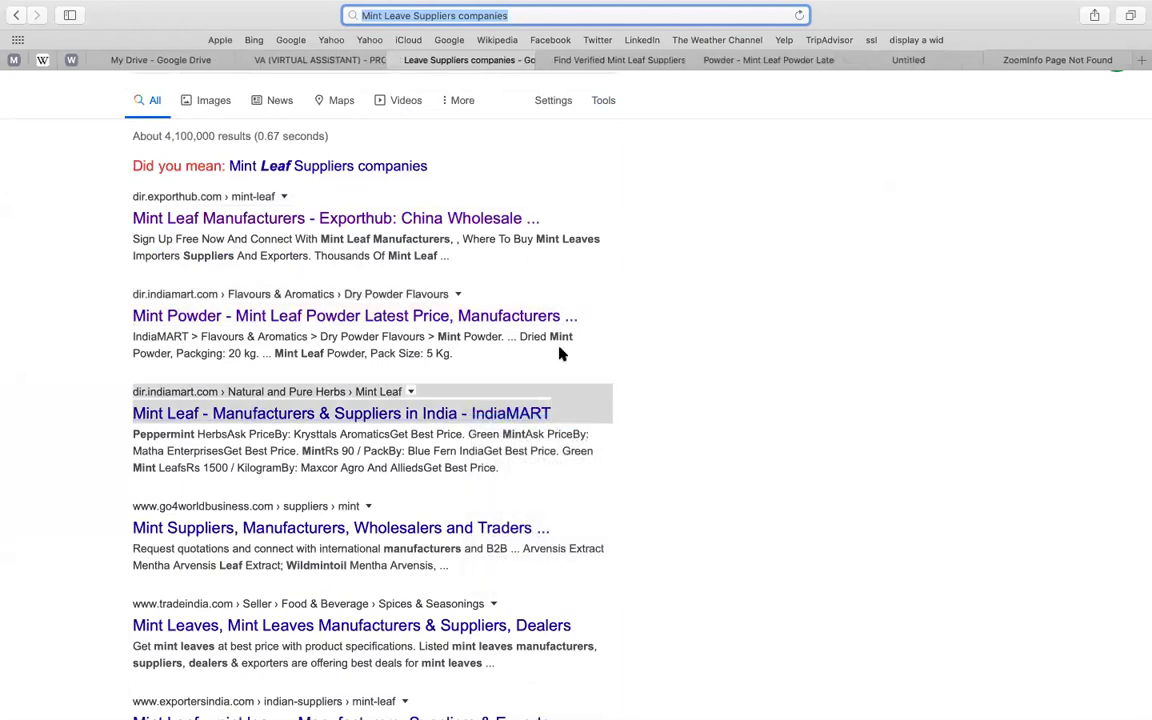
scroll(560, 352, down, 1)
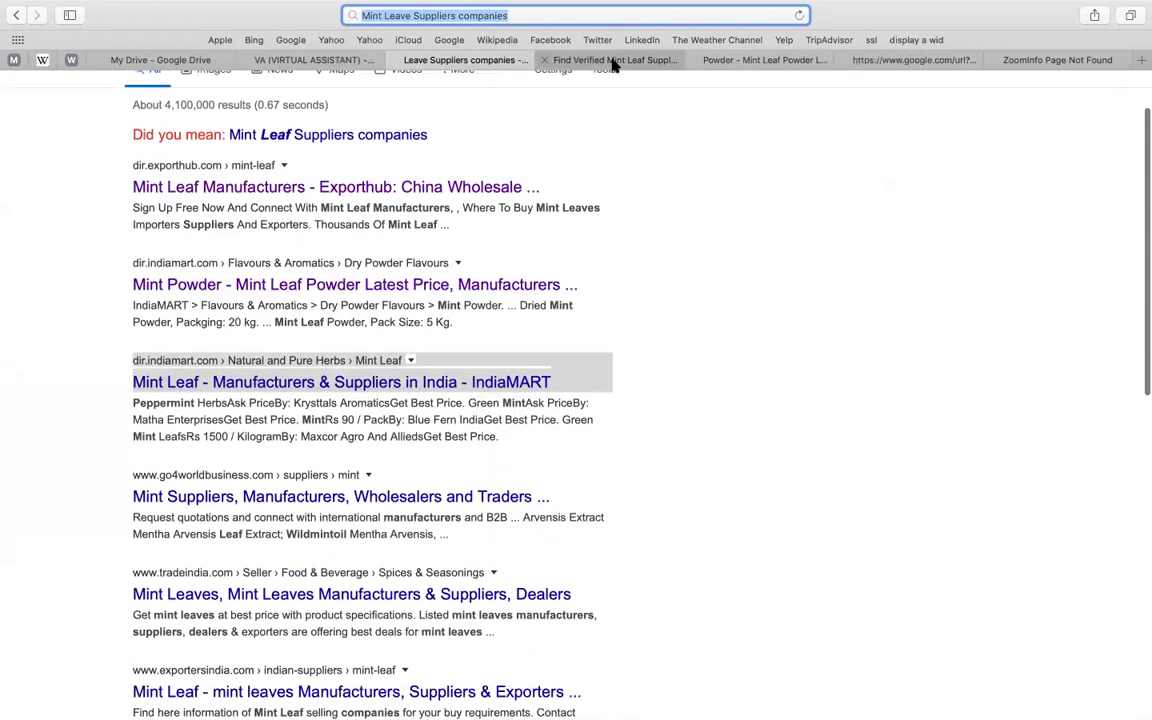
- Browse the Exporthub mint leaf supplier listings down to Dry Mint Leaf, then show all open windows
click(614, 60)
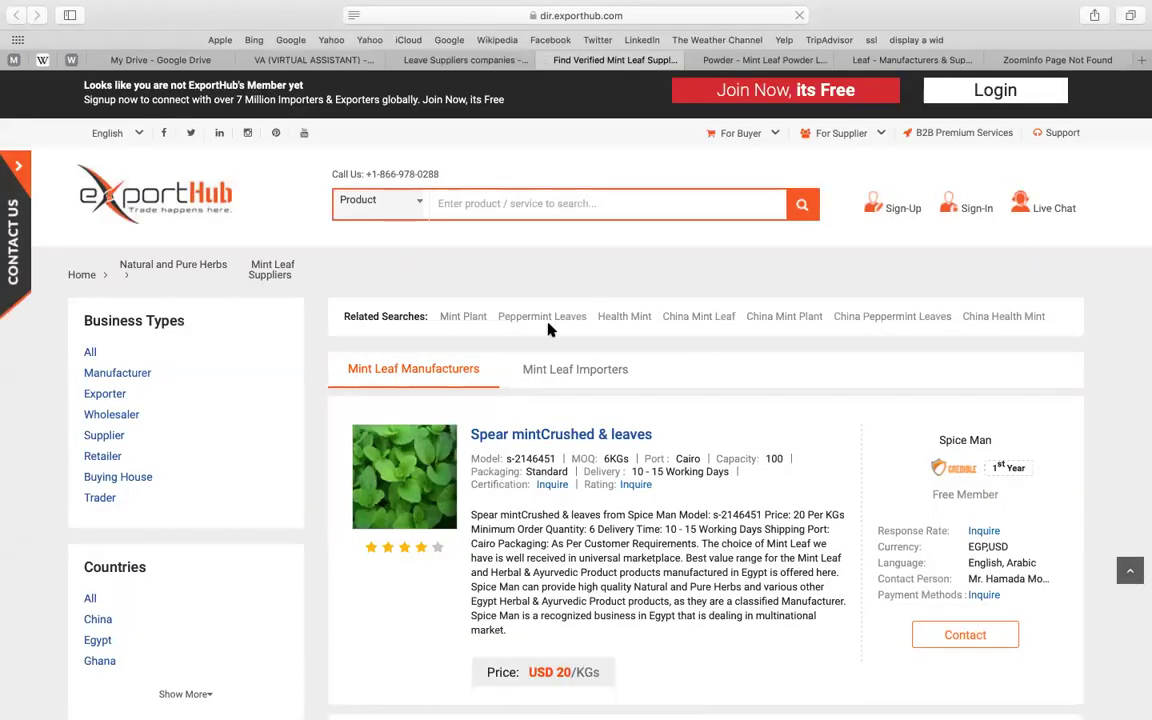
scroll(530, 350, down, 3)
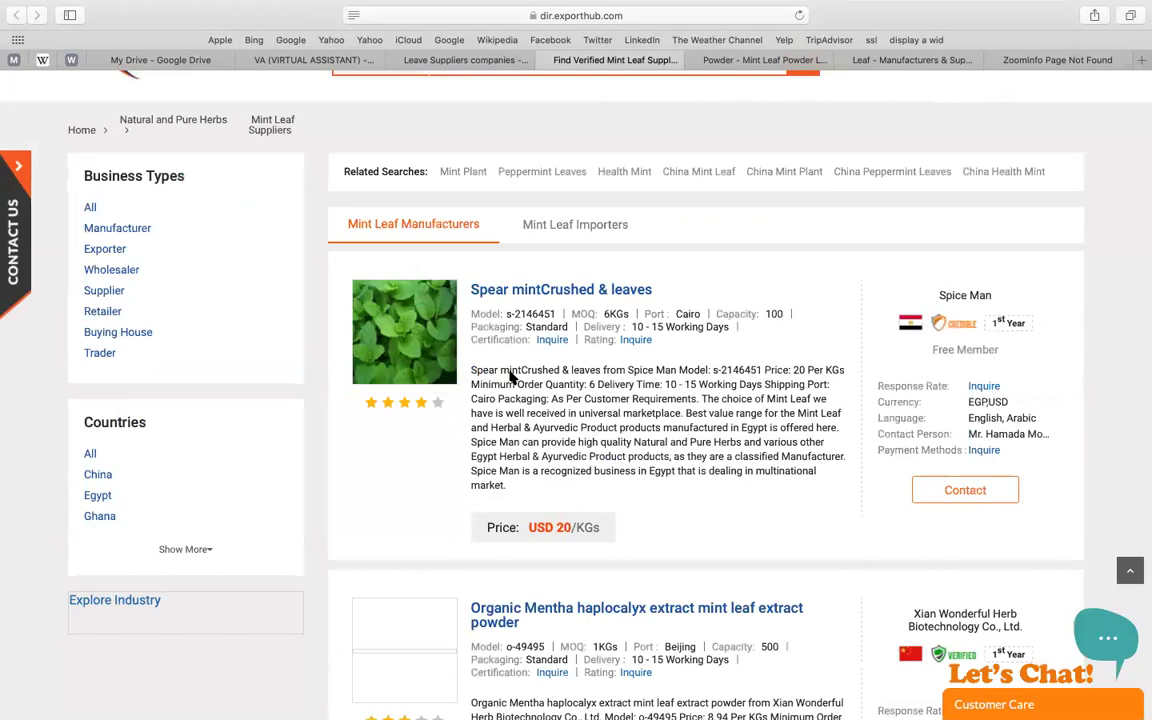
scroll(602, 287, down, 1)
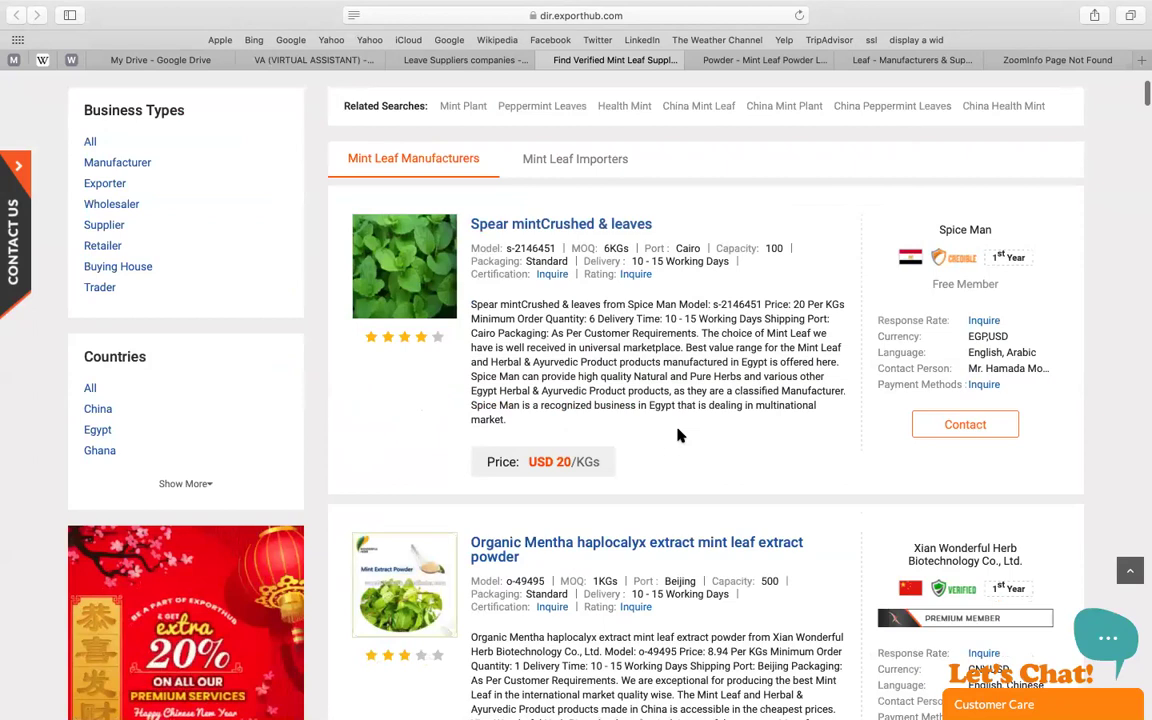
scroll(648, 80, down, 7)
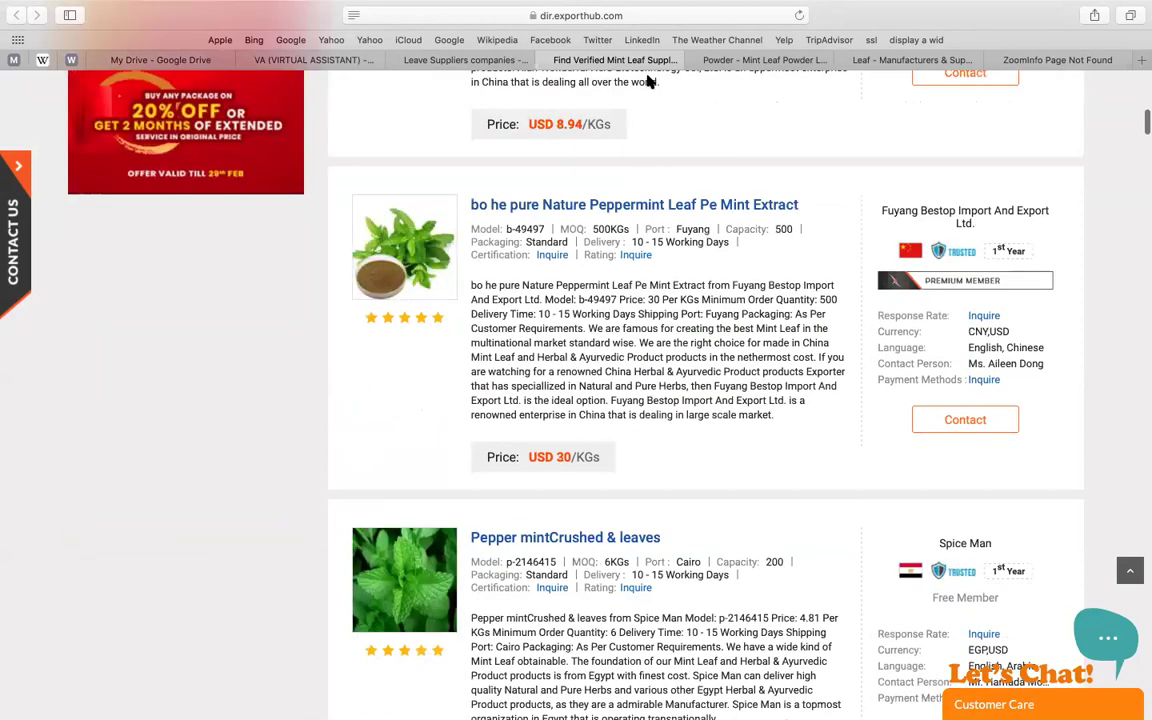
key(ctrl+Tab)
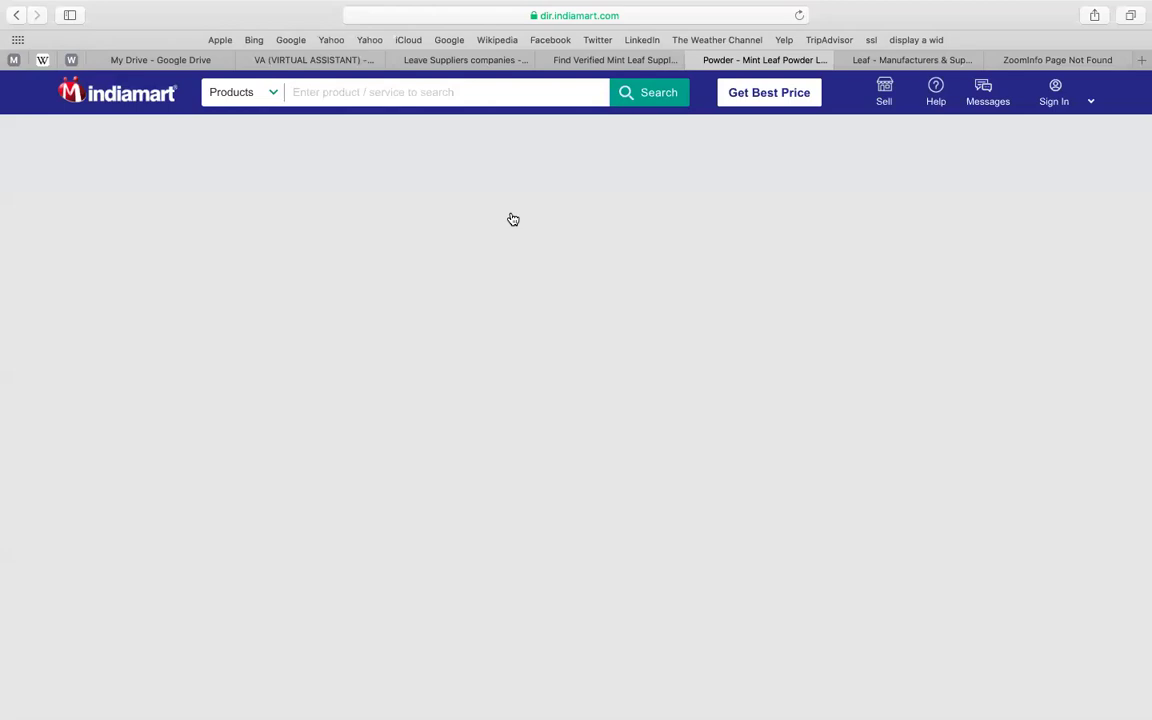
key(ctrl+shift+Tab)
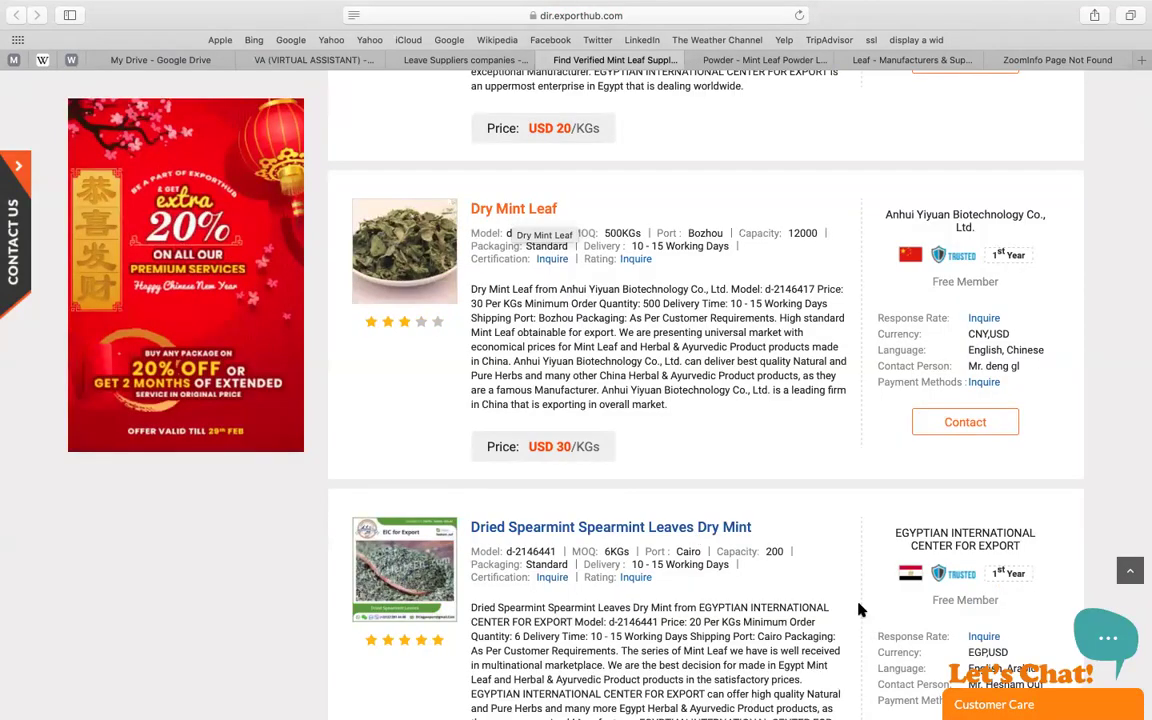
mouse_move(905, 582)
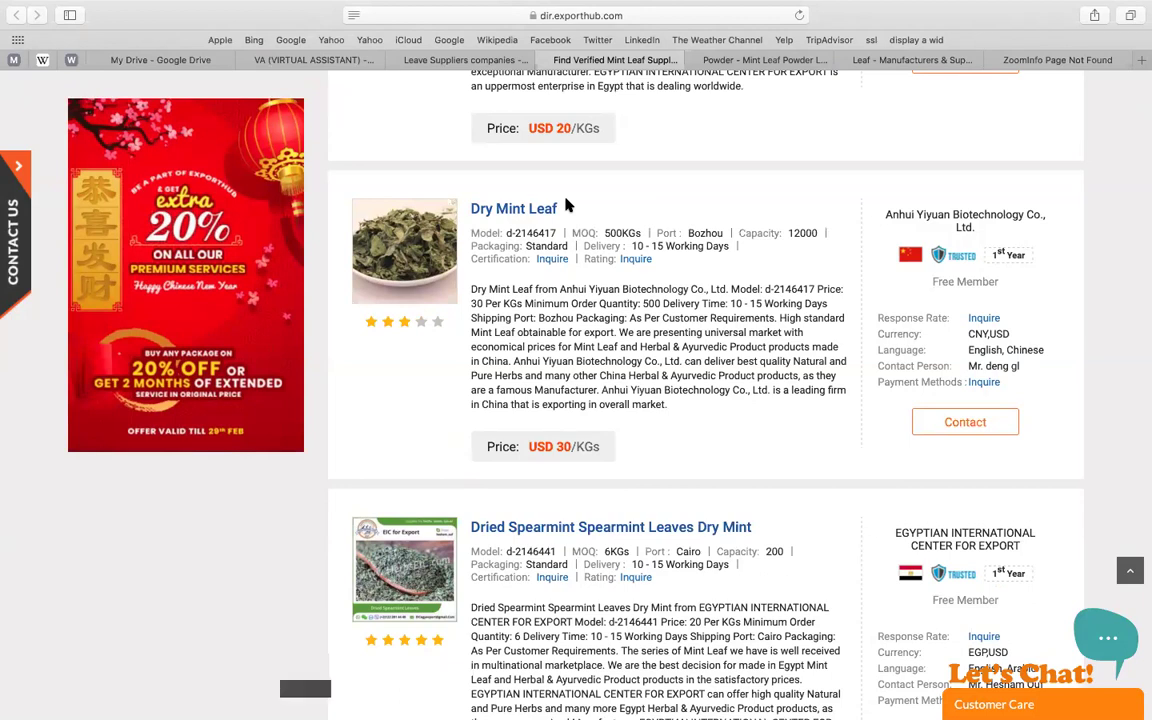
key(ctrl+Up)
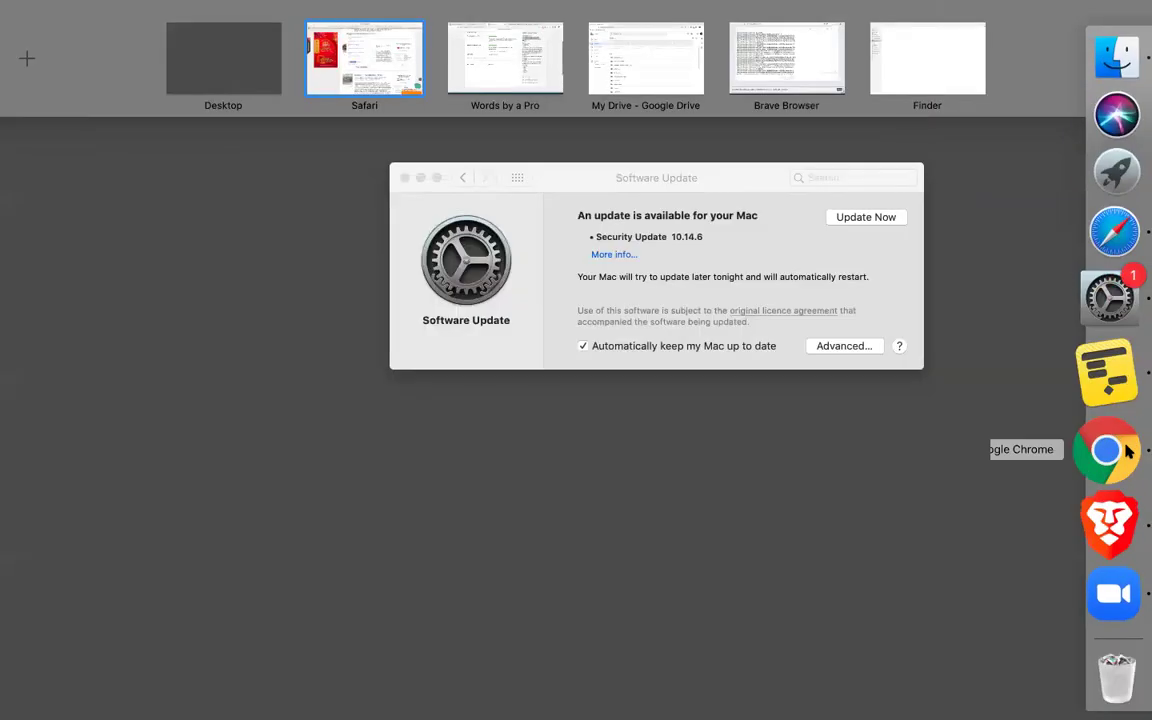
- Load gmail.com in Chrome's My Drive tab, then bring Safari's Exporthub listing back
click(1126, 446)
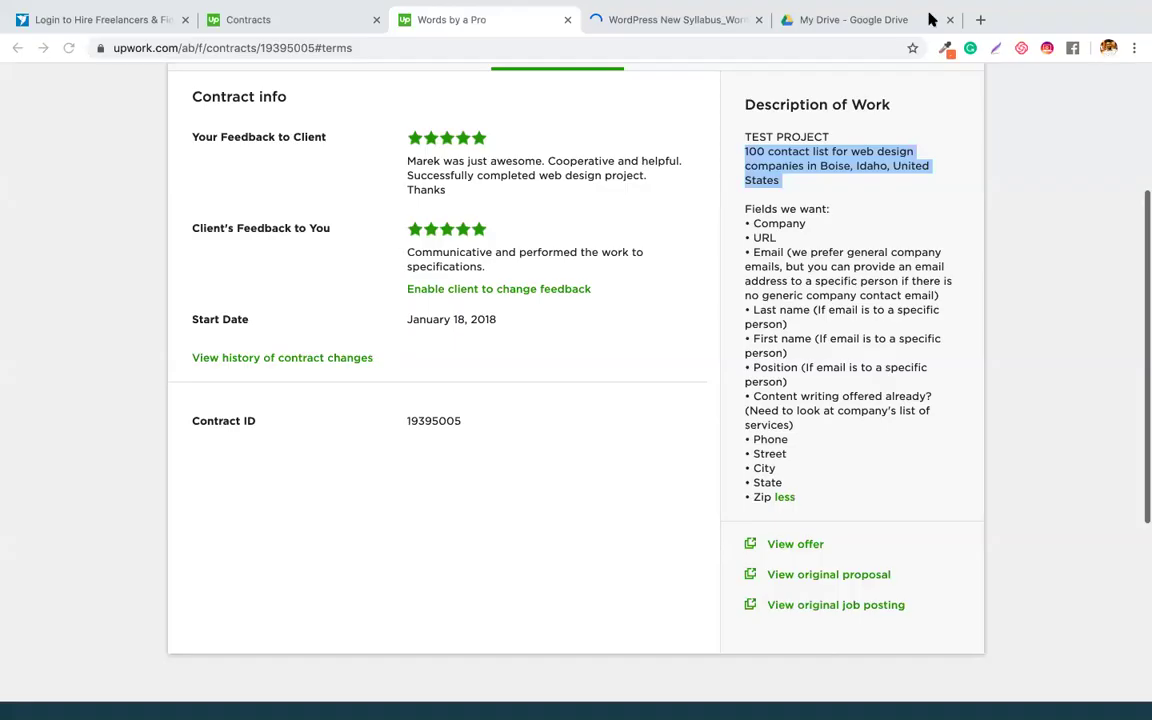
click(856, 22)
click(460, 54)
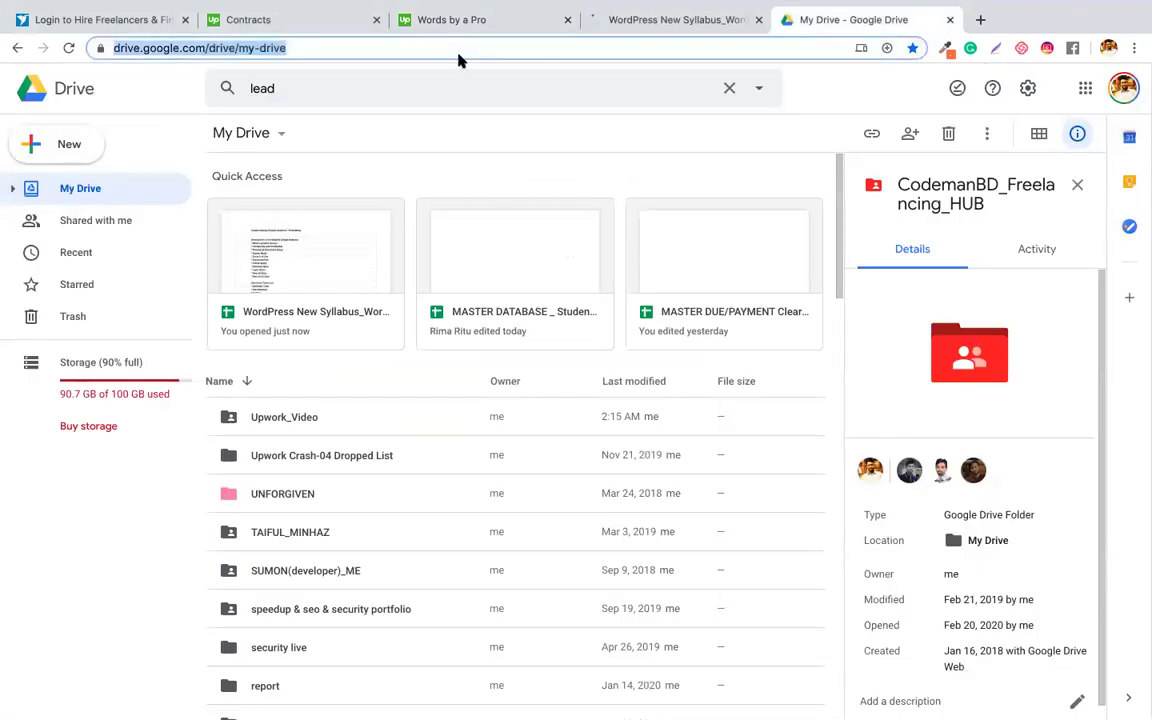
text(GM)
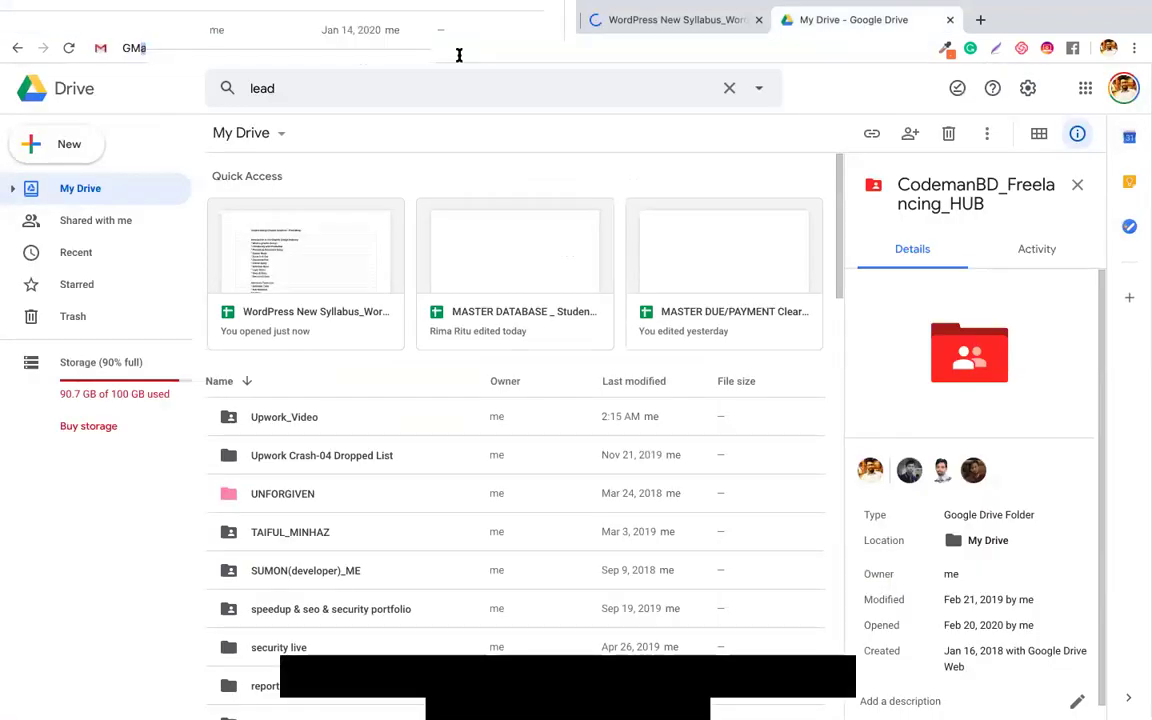
text(AIL.COM)
key(Return)
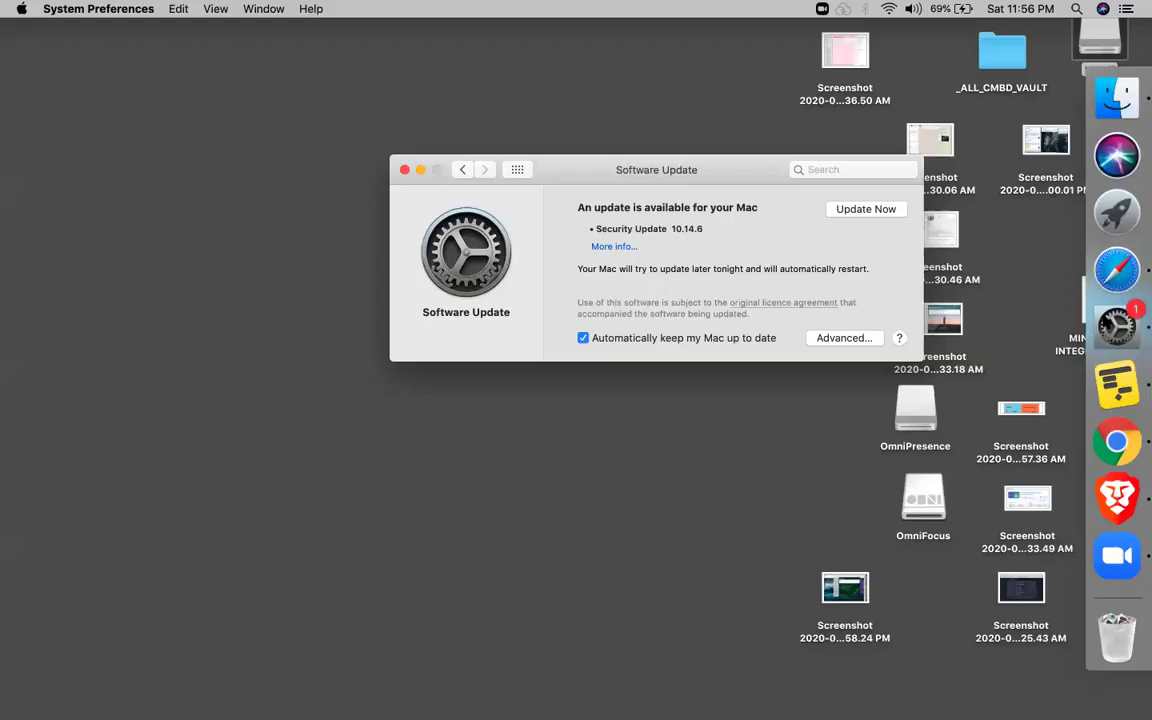
click(1106, 265)
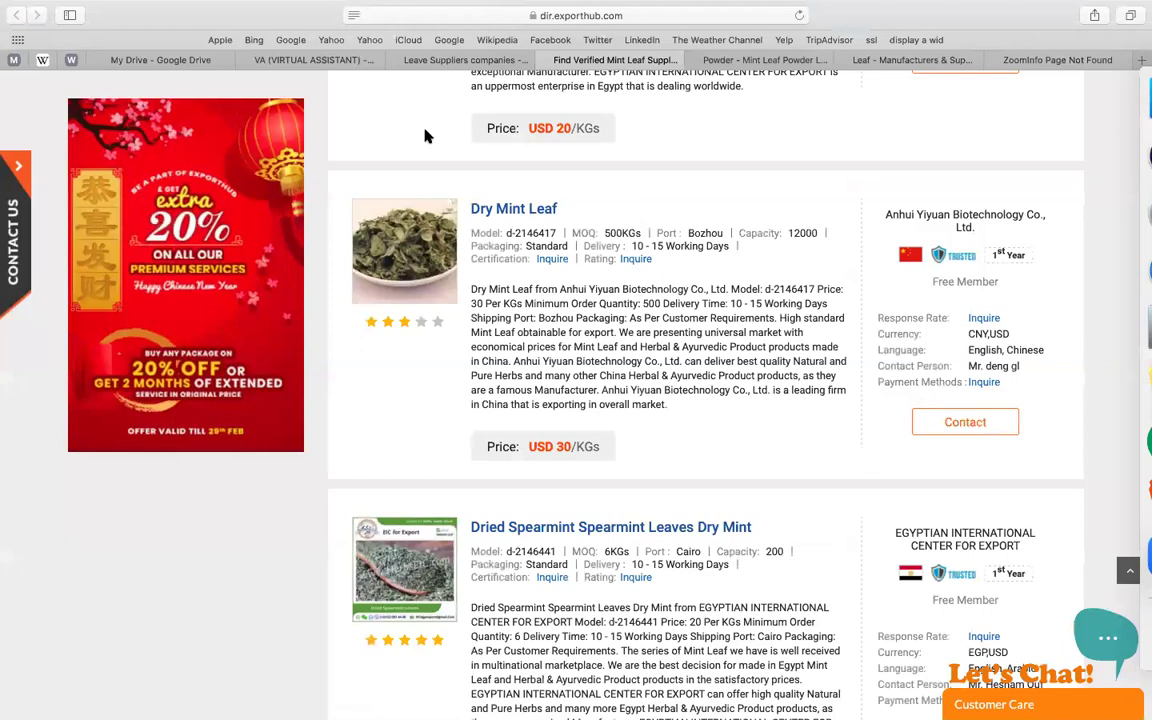
- Dismiss the IndiaMART quotation popup, scroll the Mint Powder listings, then return to the project document
key(ctrl+Tab)
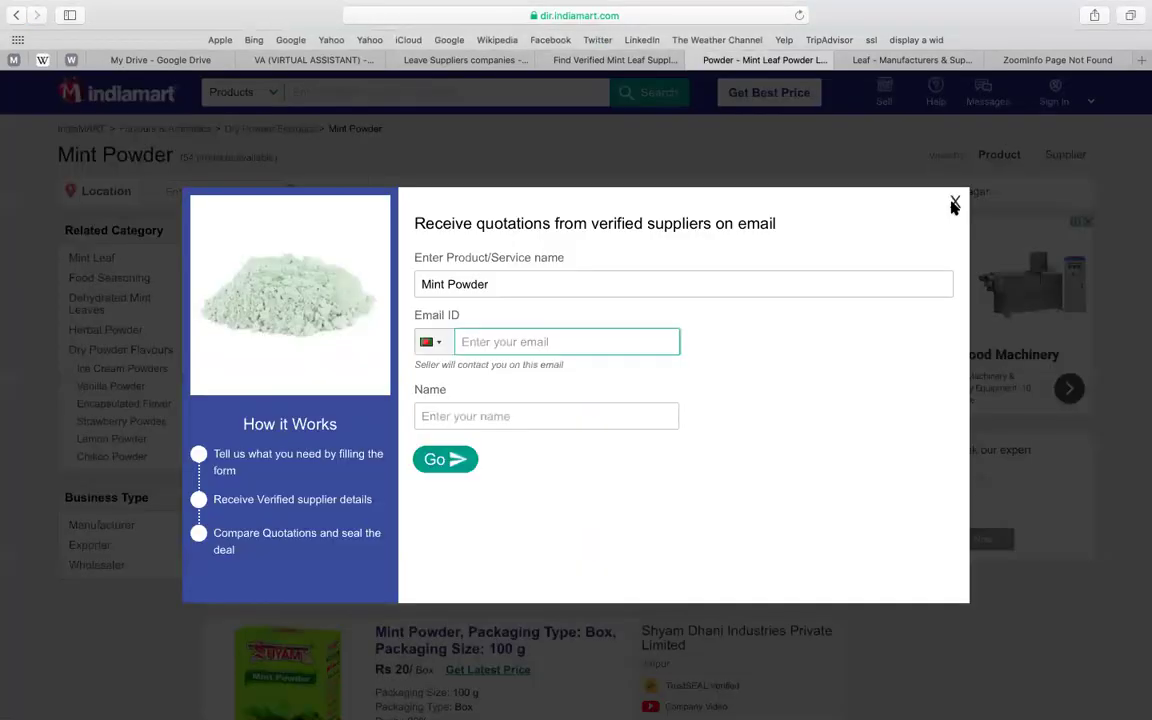
click(954, 205)
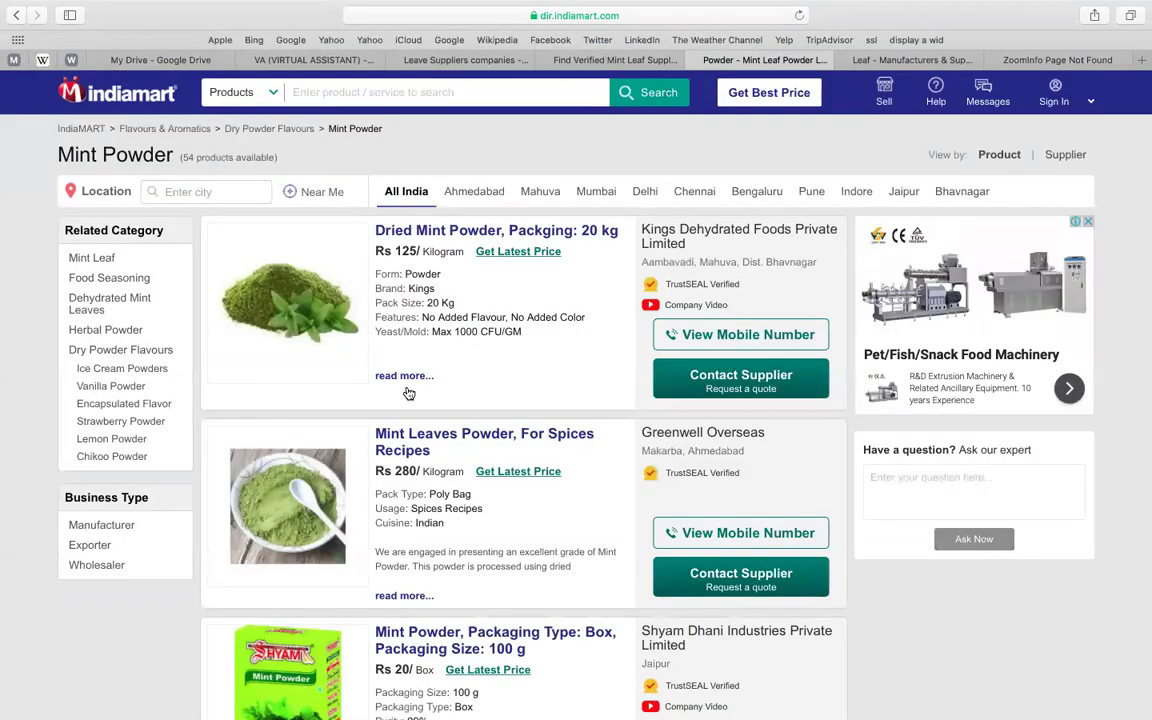
scroll(428, 458, down, 3)
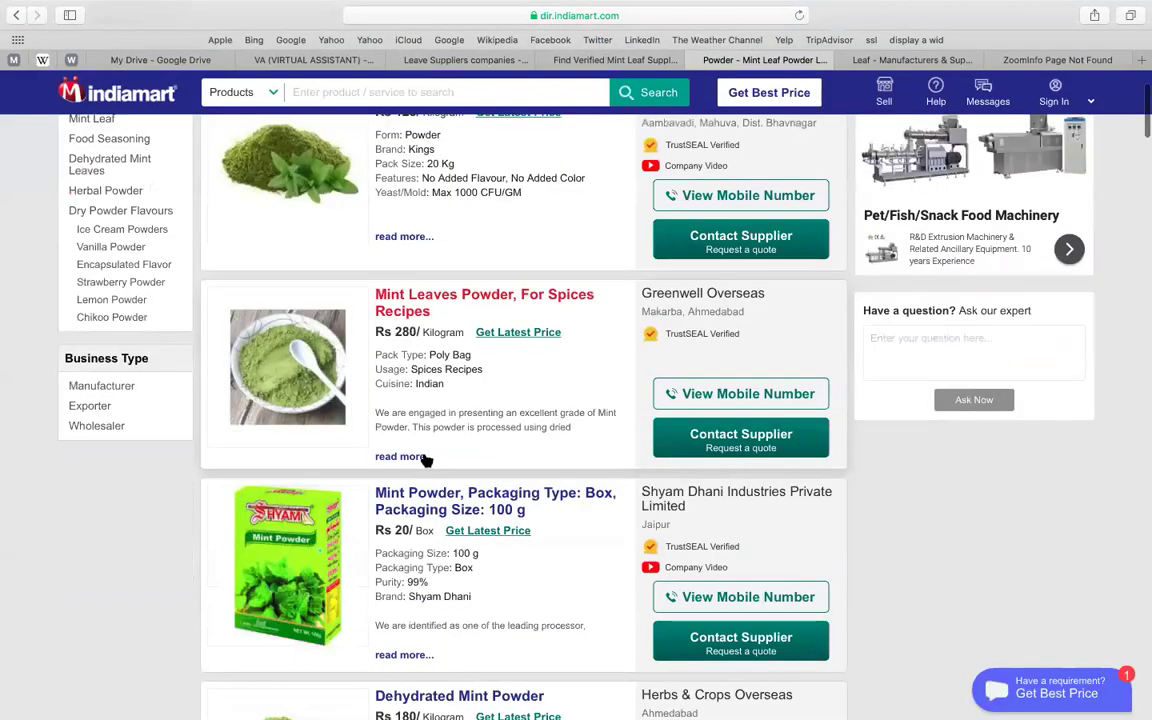
scroll(483, 303, down, 5)
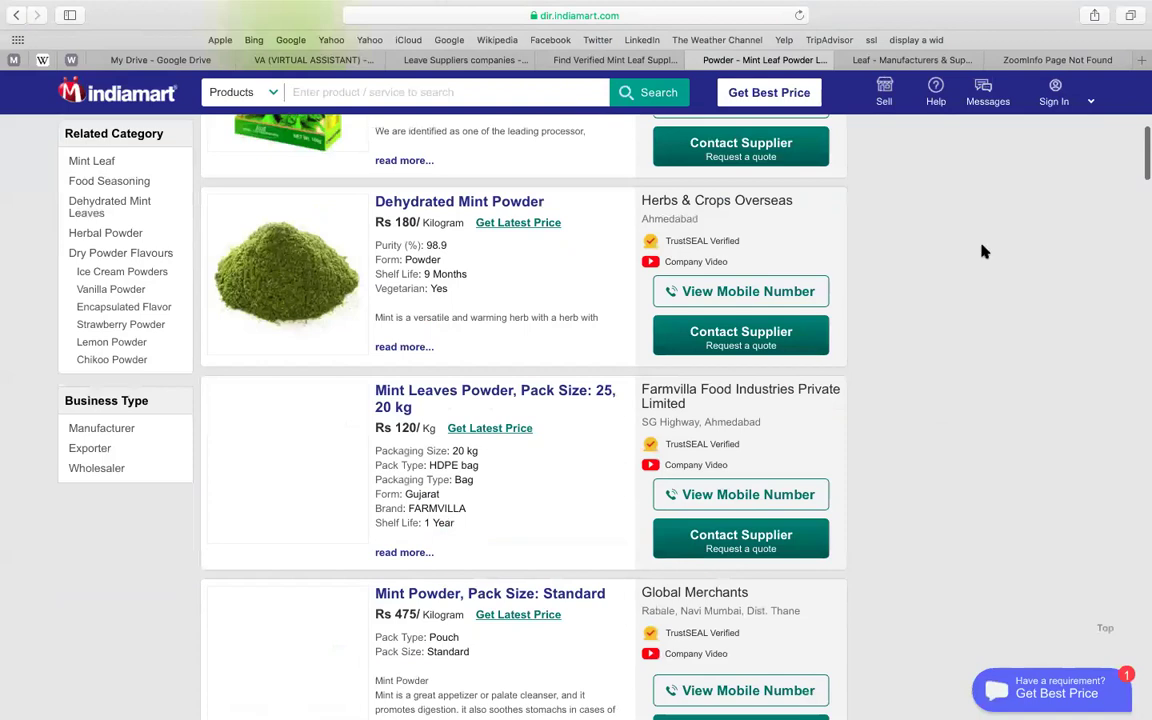
scroll(983, 251, down, 5)
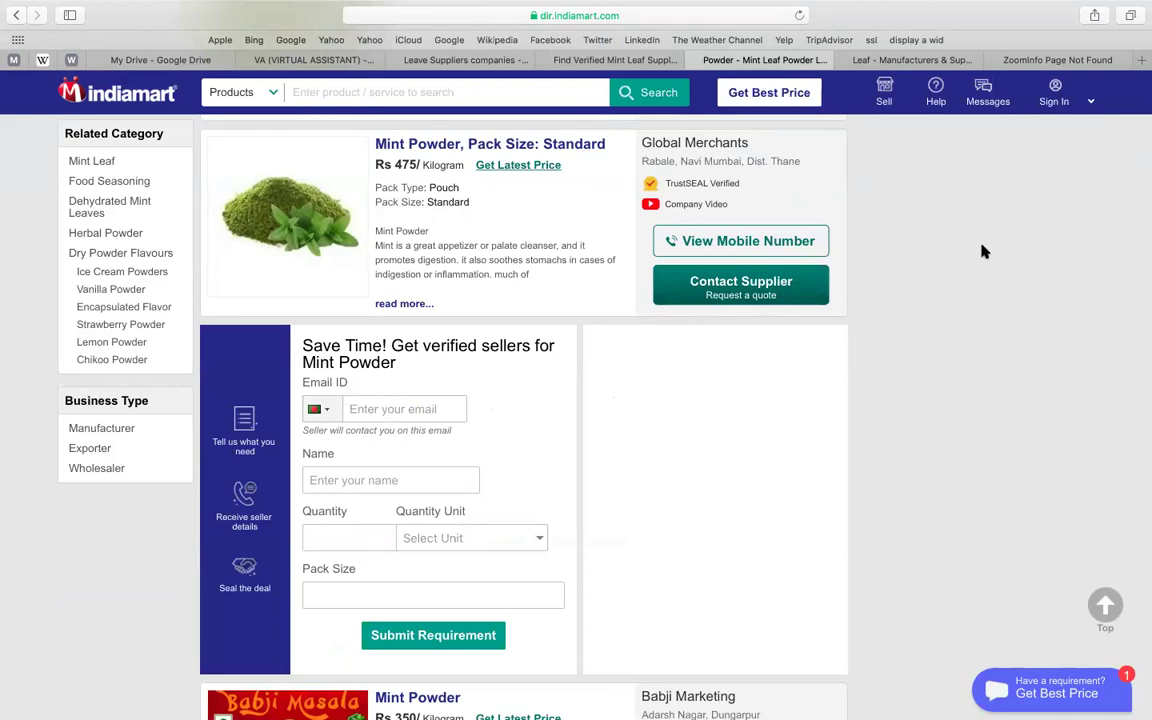
click(326, 62)
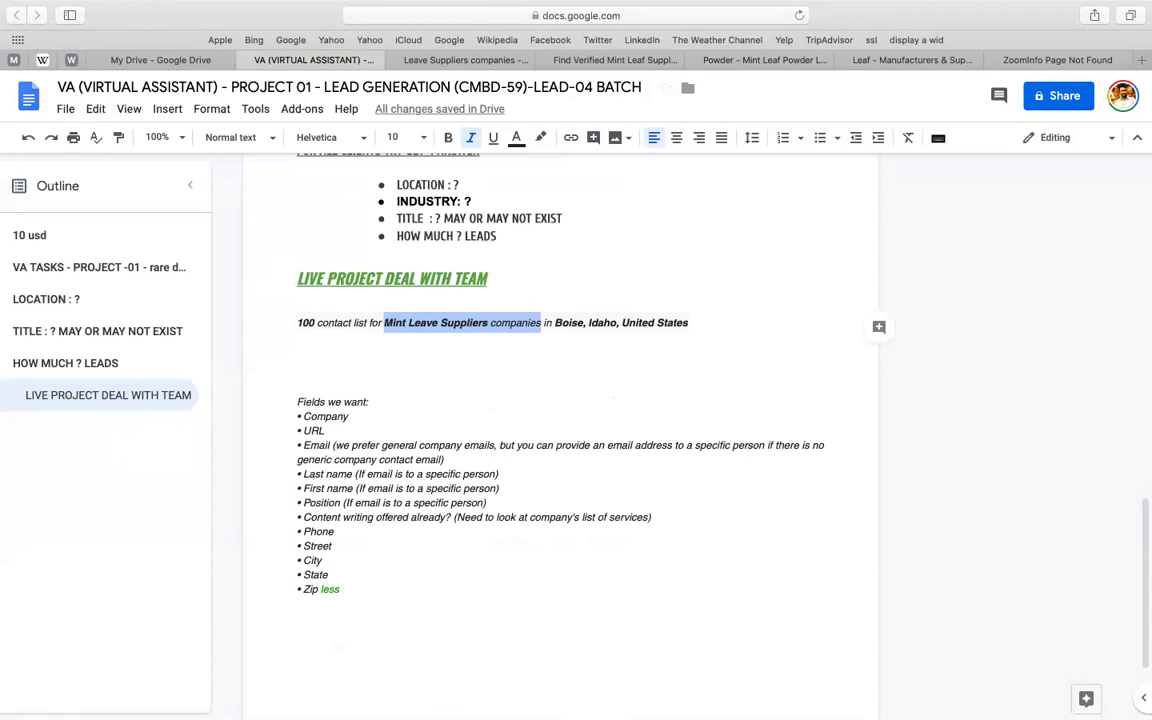
- Make the phrase 'Mint Leave Suppliers companies' bold and red
key(super+b)
click(516, 140)
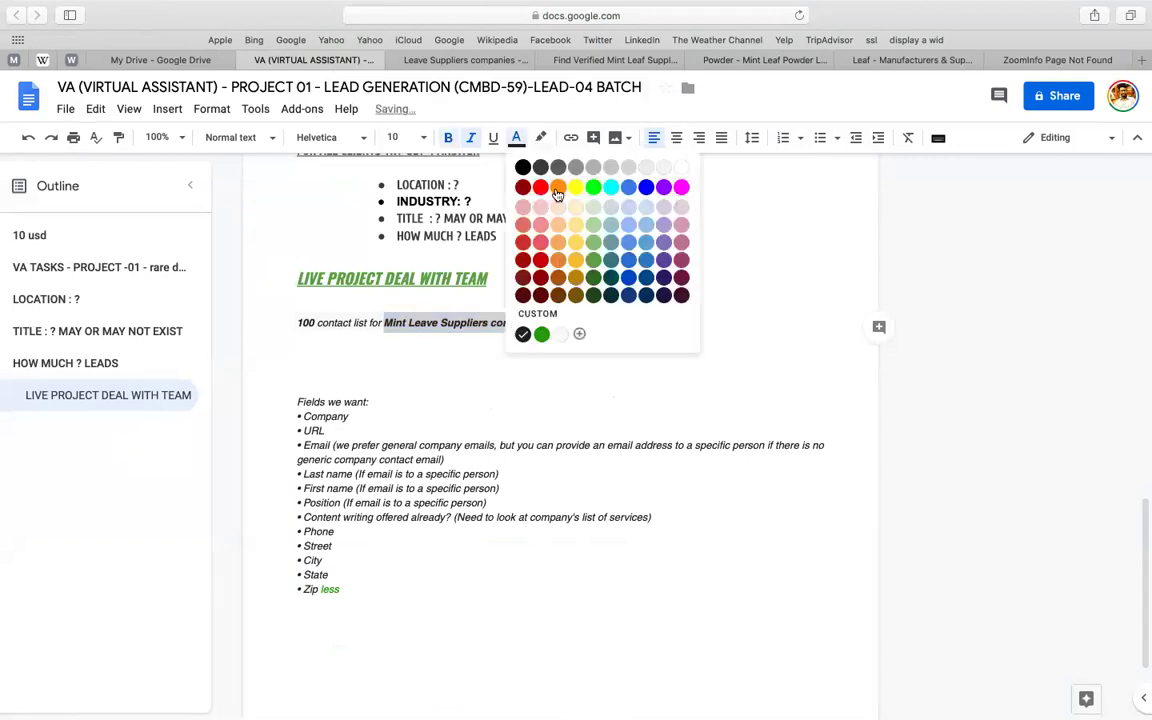
click(487, 181)
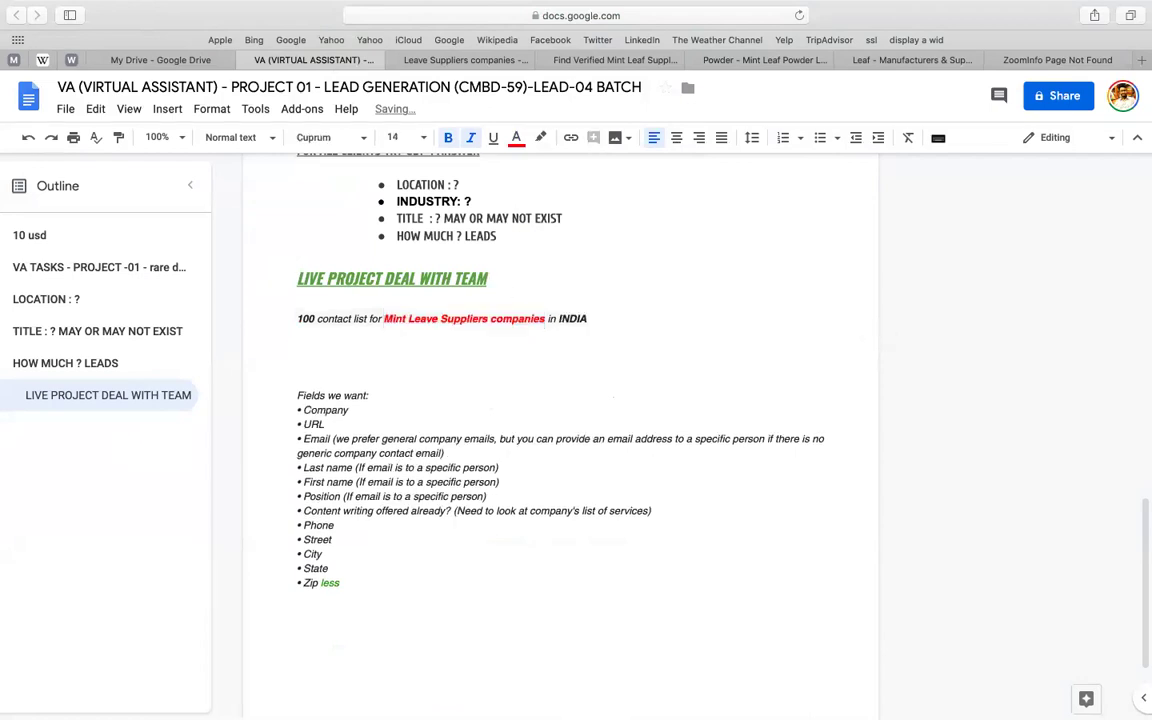
- Add a new line below the task sentence reading 'WAY-01 : FIRST GOOGLE WITH'
key(Return)
text(WAY-01 : FI)
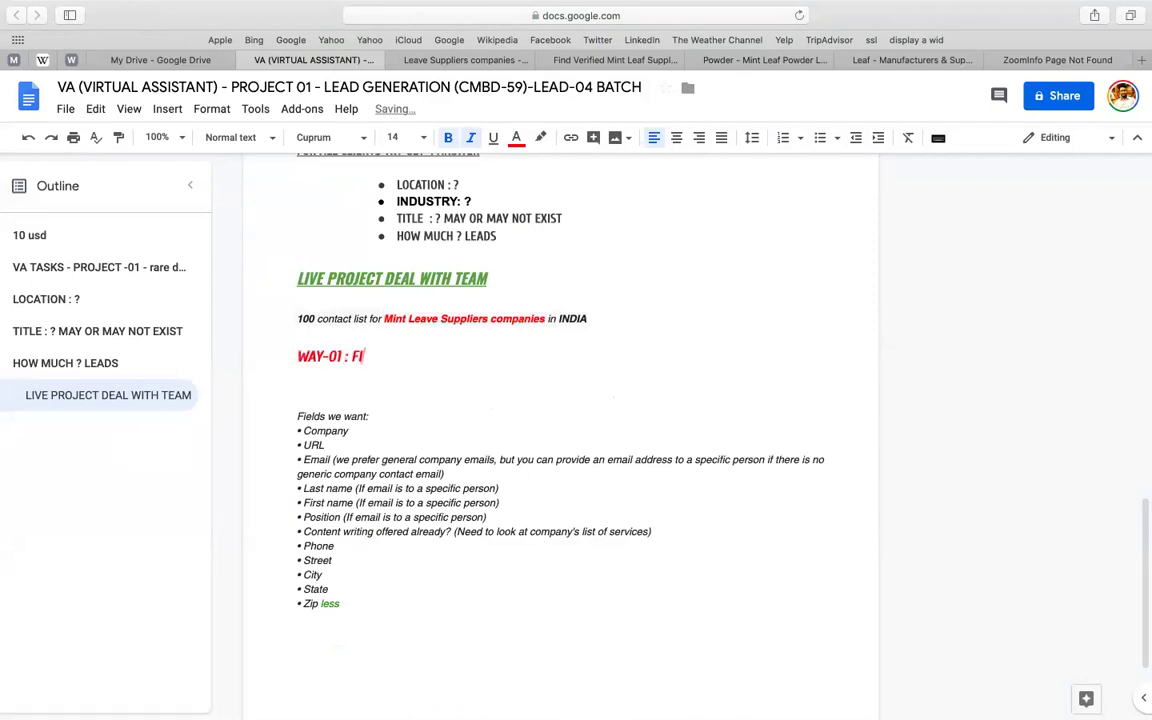
text(RST GOOGLE WITH)
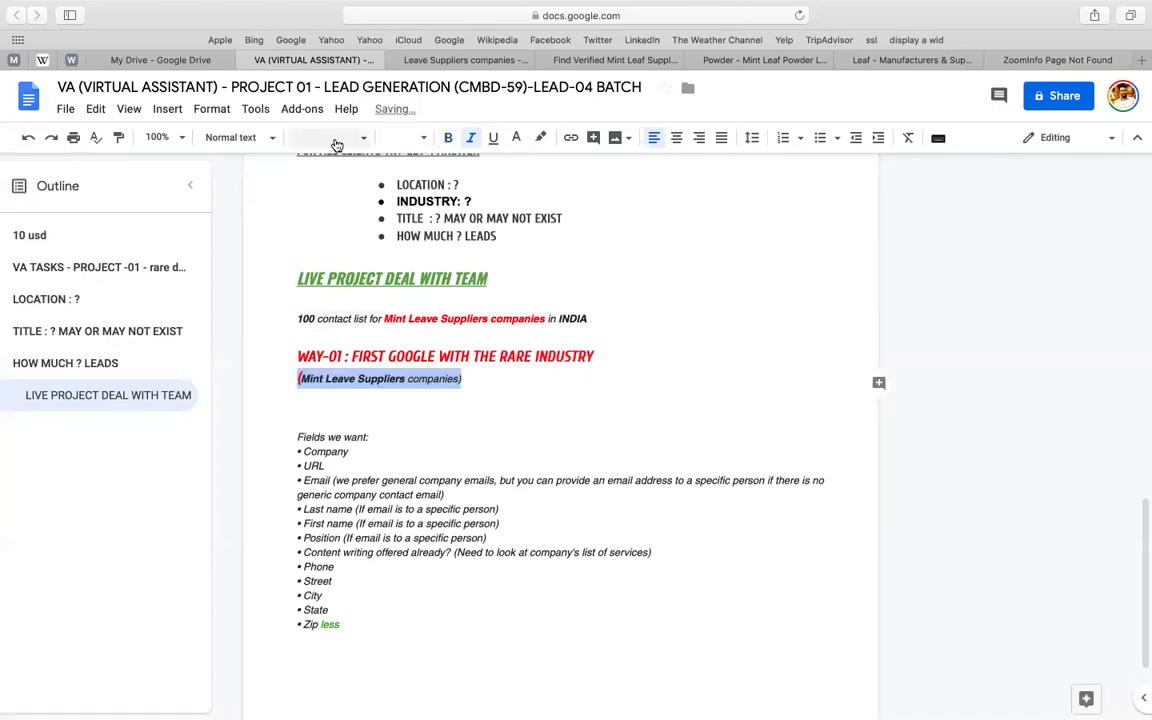
click(336, 142)
- Set the bracketed line's font to Cuprum and bring the project document back up in Safari
click(340, 232)
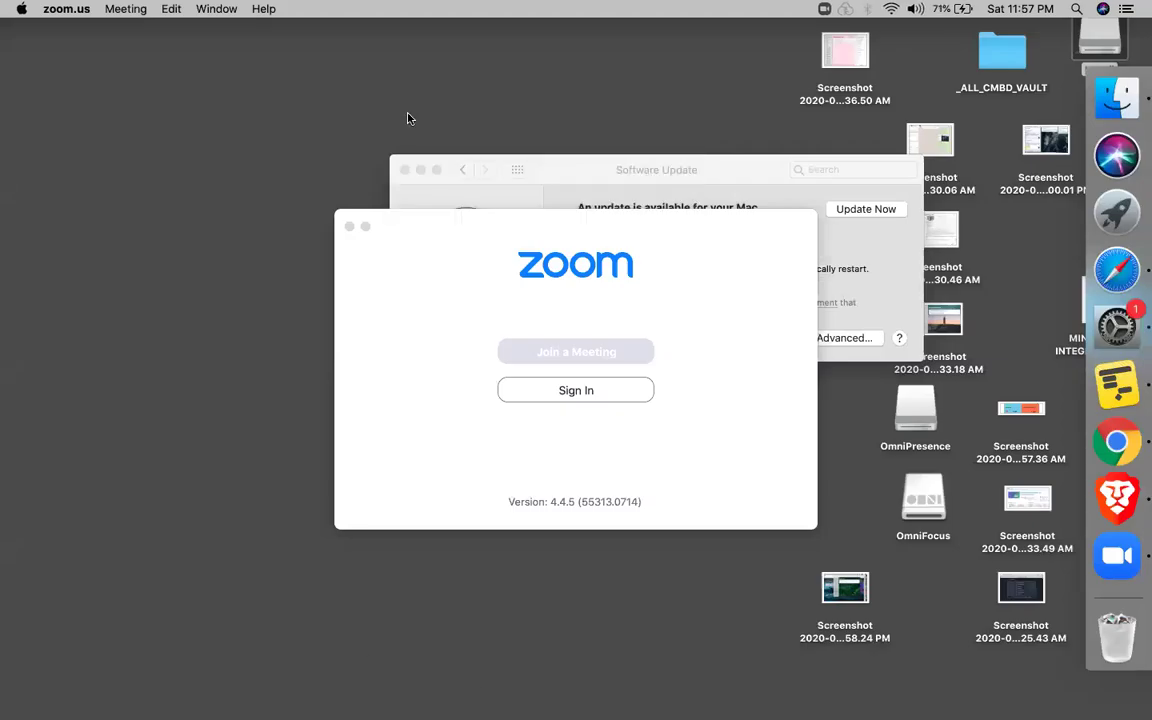
click(1116, 270)
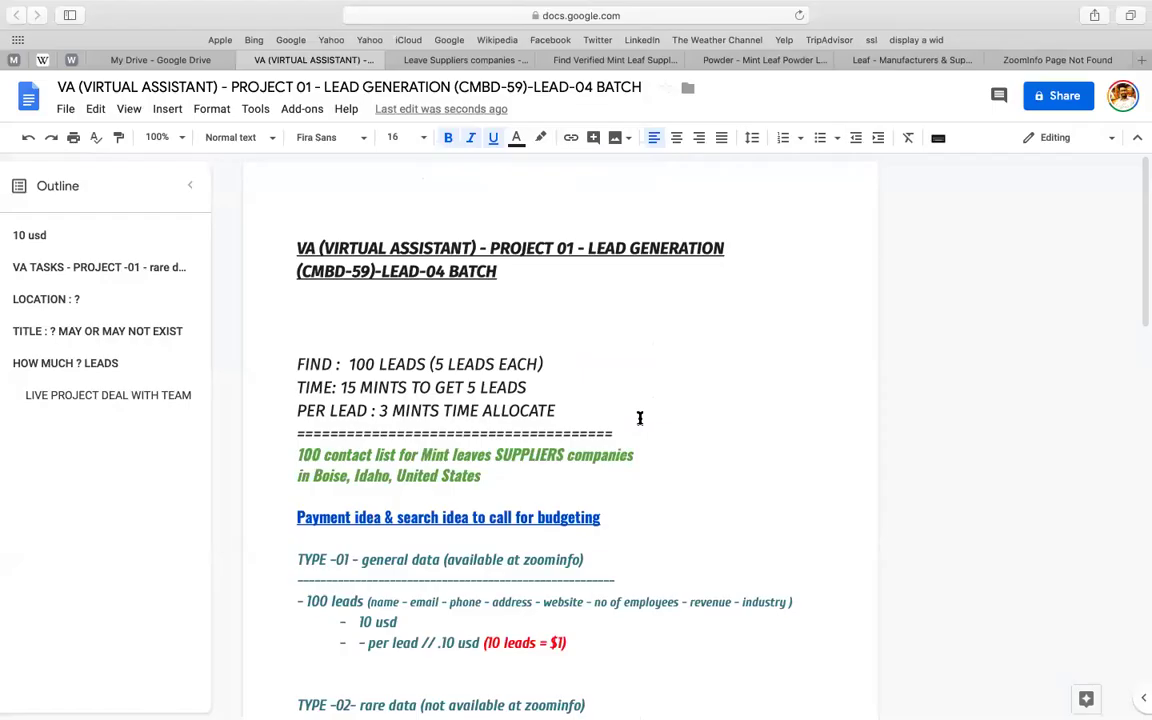
- Append '(RARE DATA FIND)' to the green LIVE PROJECT DEAL WITH TEAM heading
scroll(640, 418, down, 15)
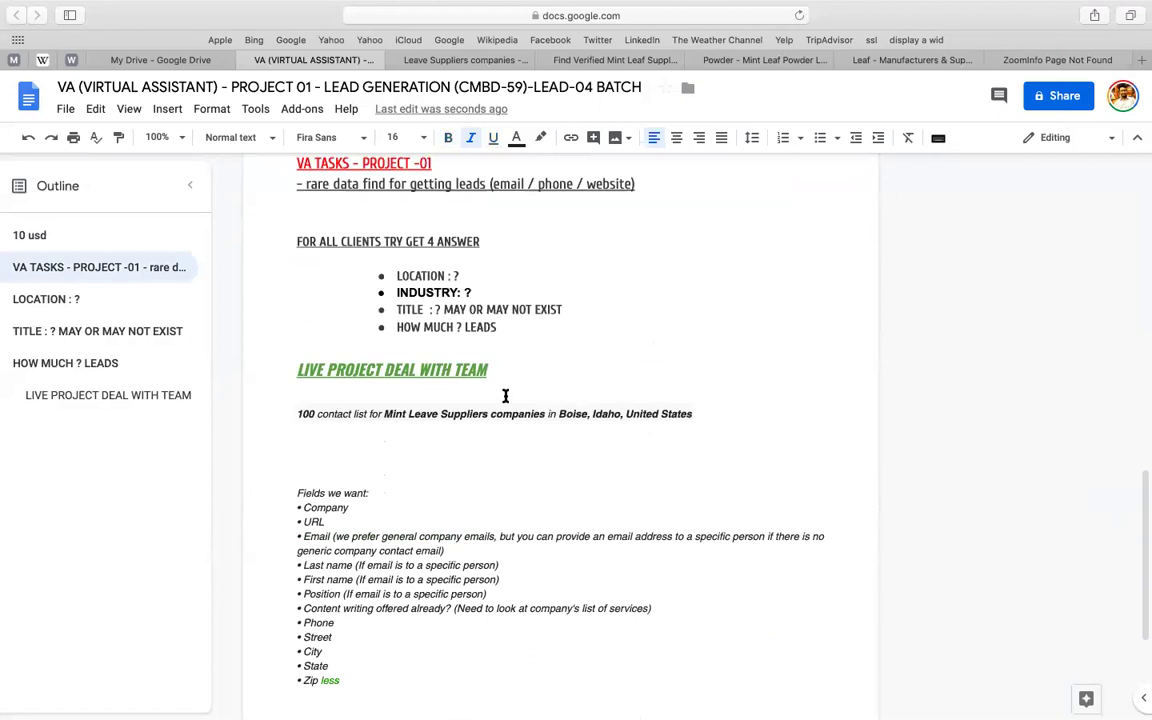
click(547, 362)
text(()
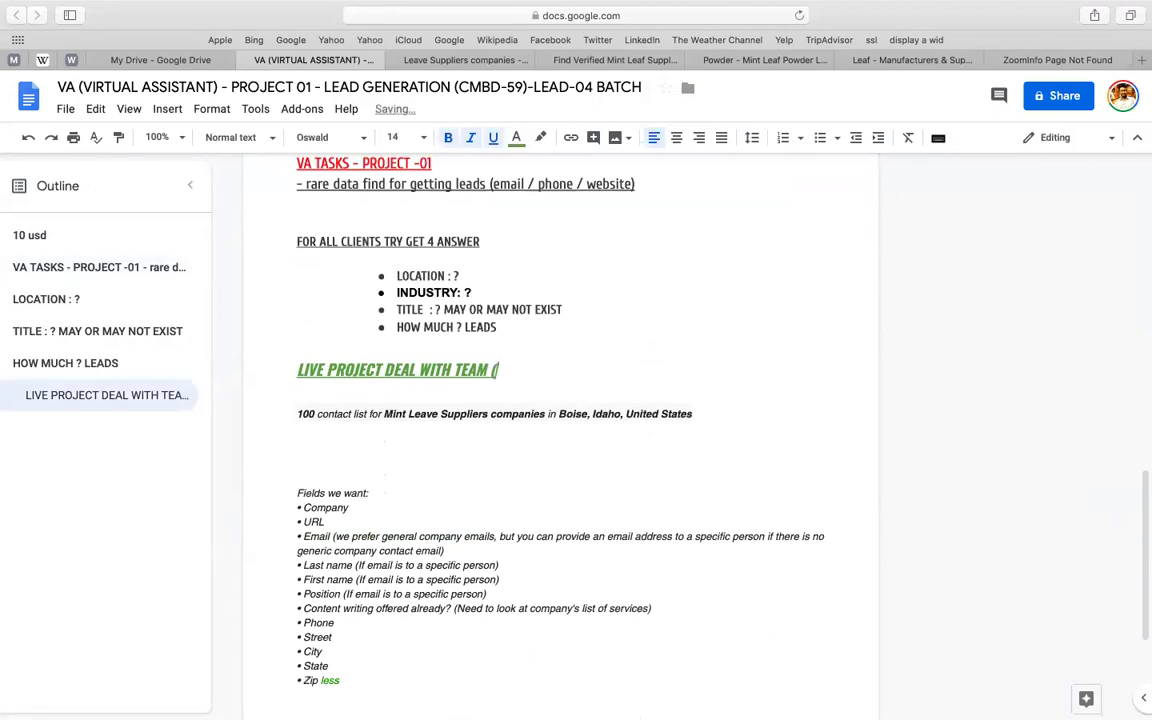
text(RARE DATA FIND)
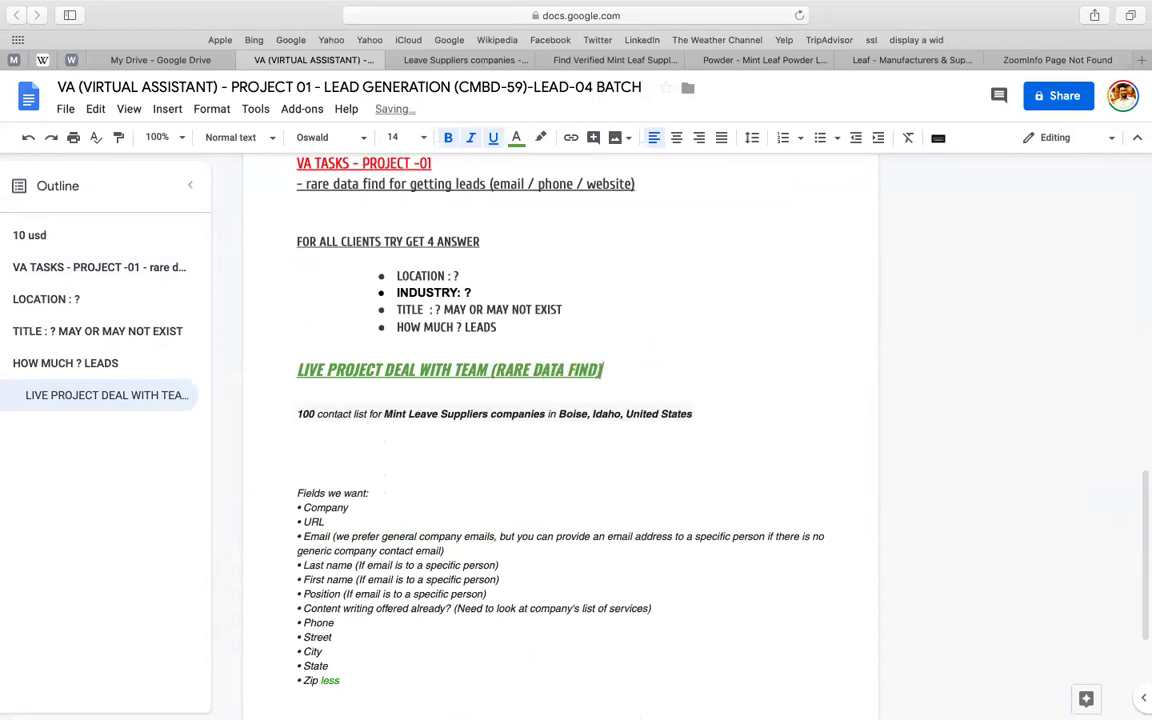
- Prefix the contact-list line with 'TASK :' and leave one fresh empty line beneath it
click(312, 413)
click(297, 413)
text(TASK :)
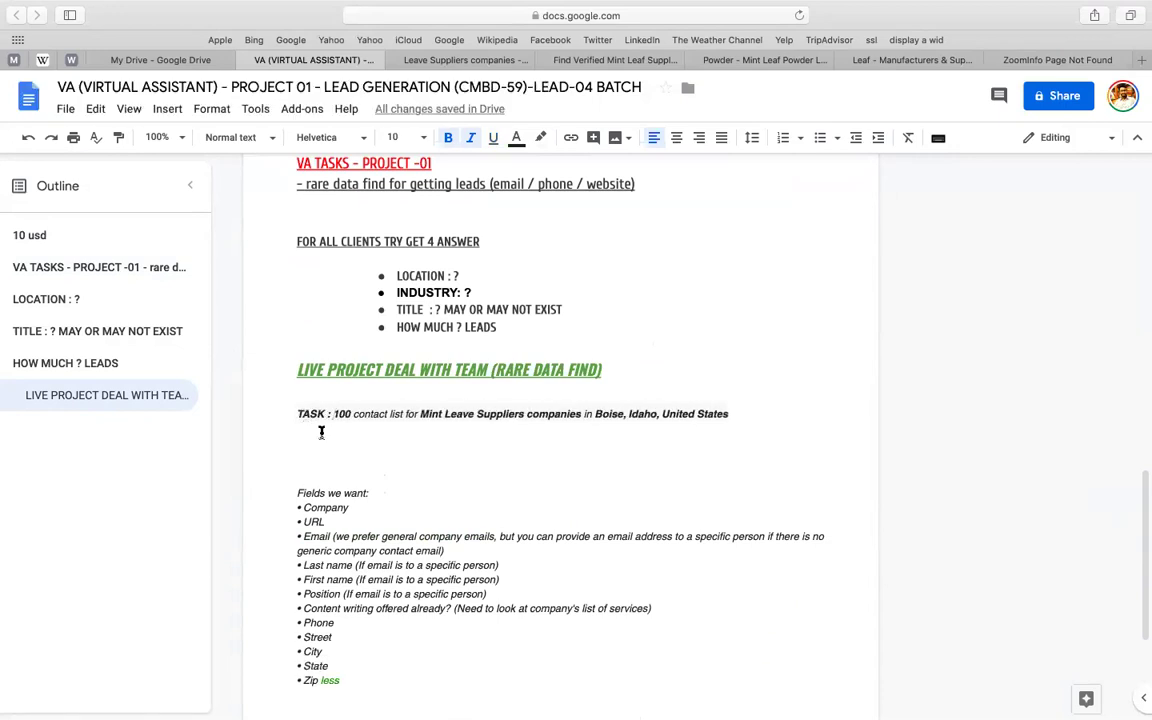
scroll(321, 430, down, 3)
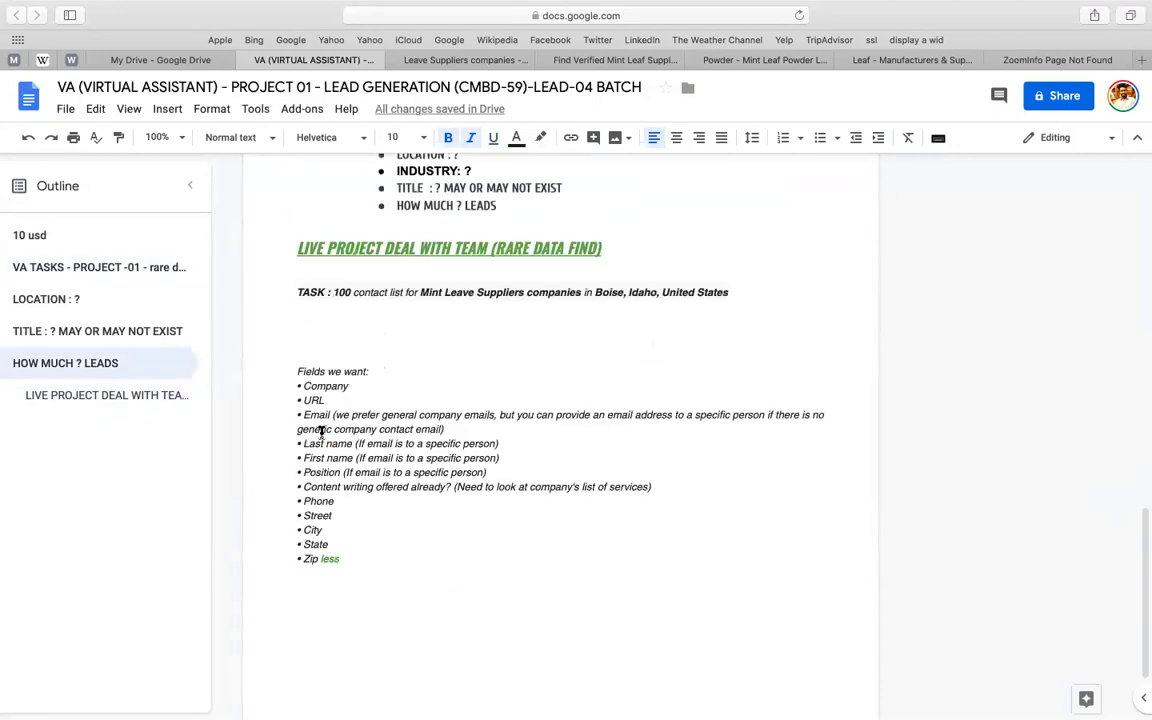
click(387, 320)
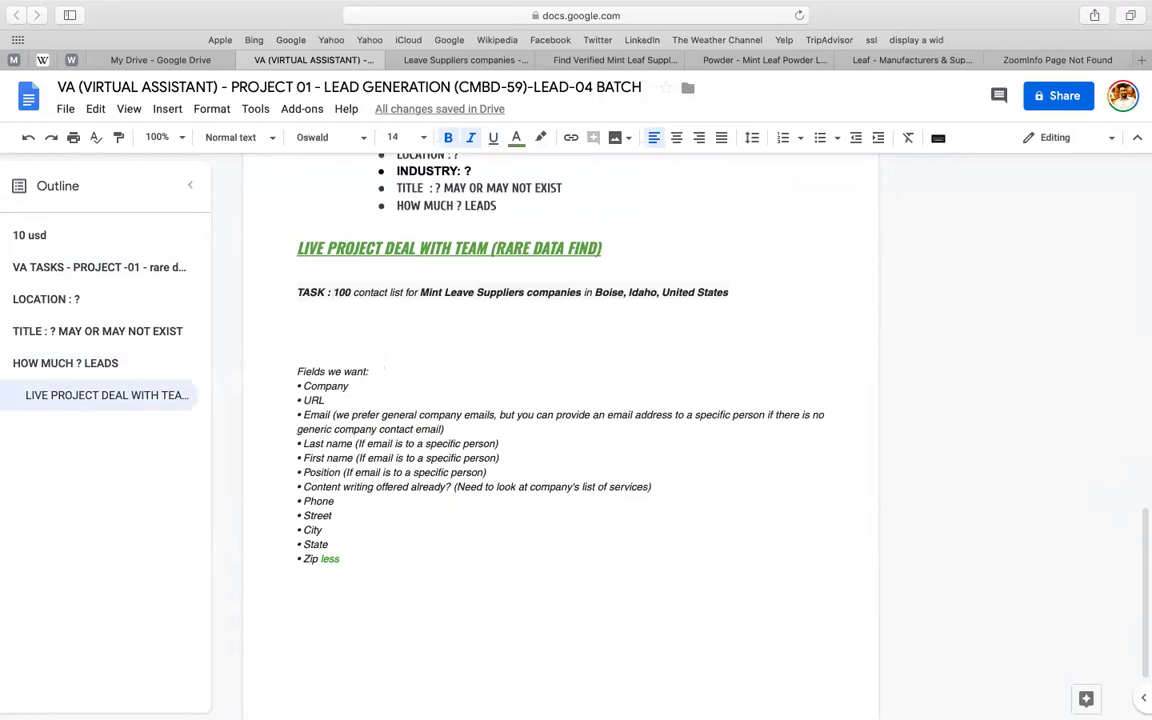
key(BackSpace)
key(Return)
- Add a bold, underlined PROCESS heading below the TASK line
text(PROCESS)
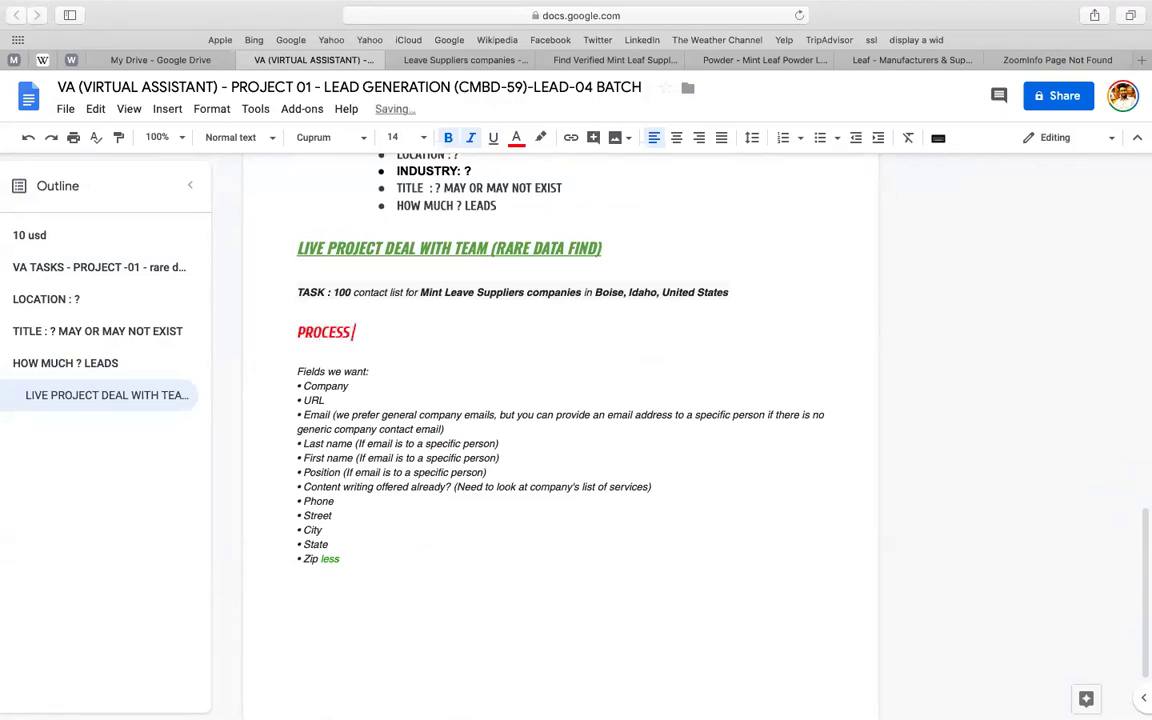
key(Return)
click(297, 332)
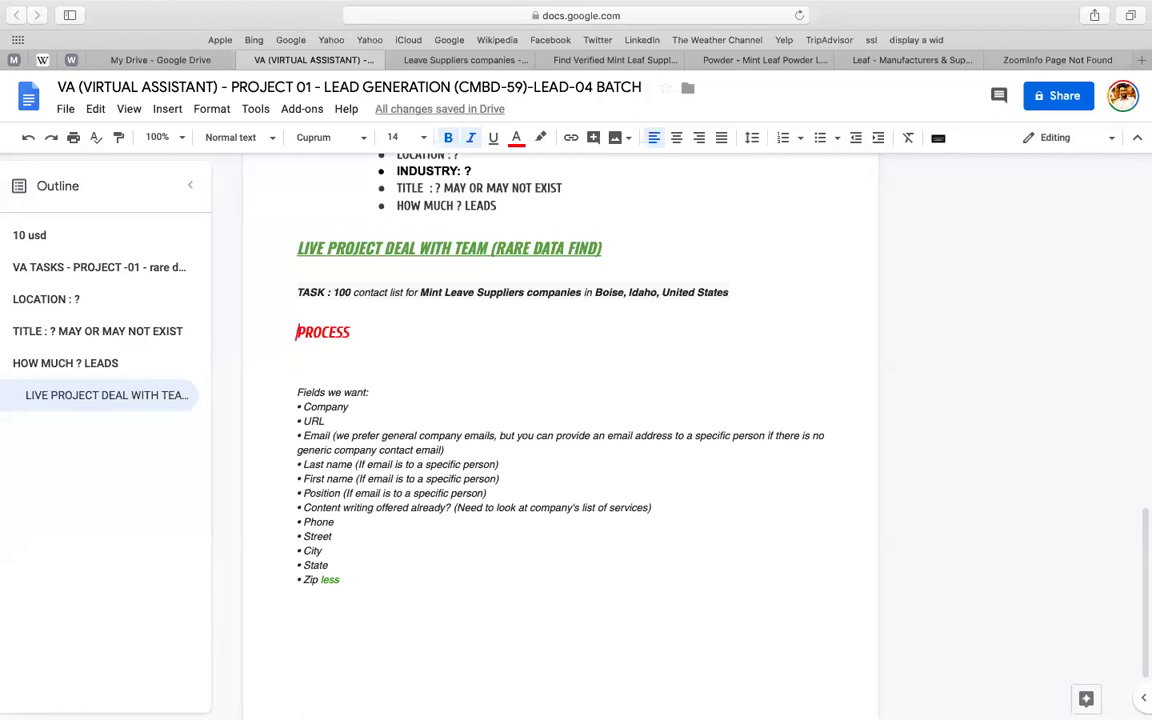
key(shift+Down)
key(super+b)
key(super+u)
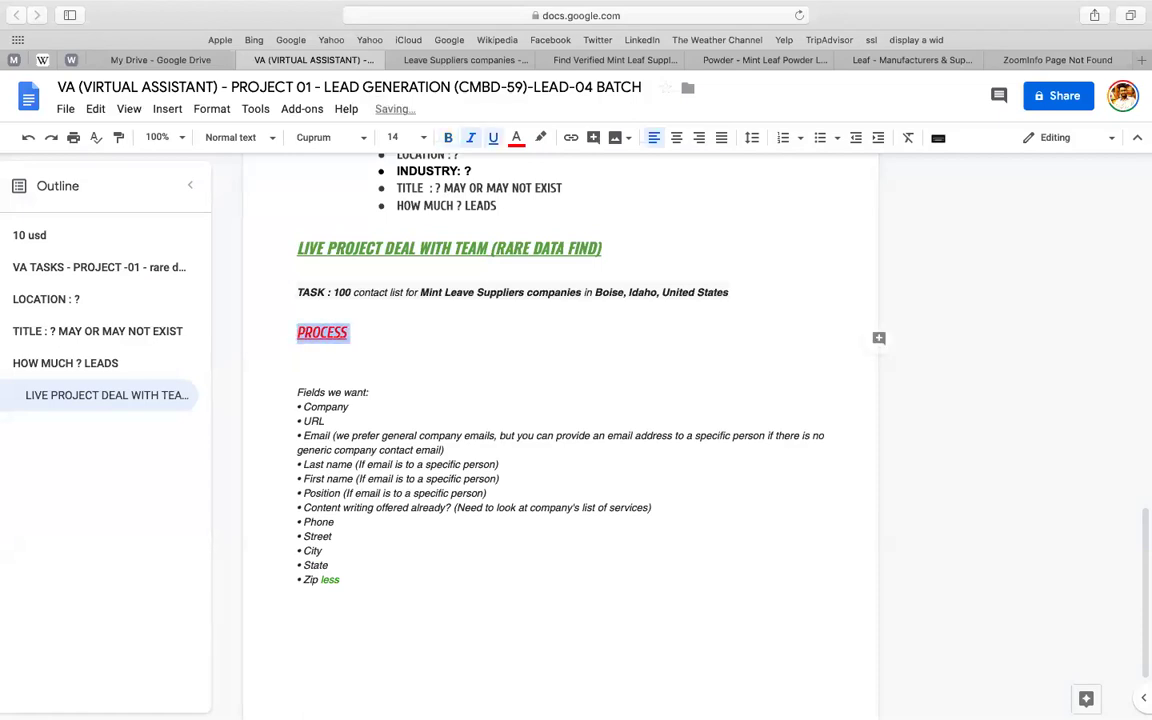
key(super+b)
key(super+u)
key(Right)
key(Return)
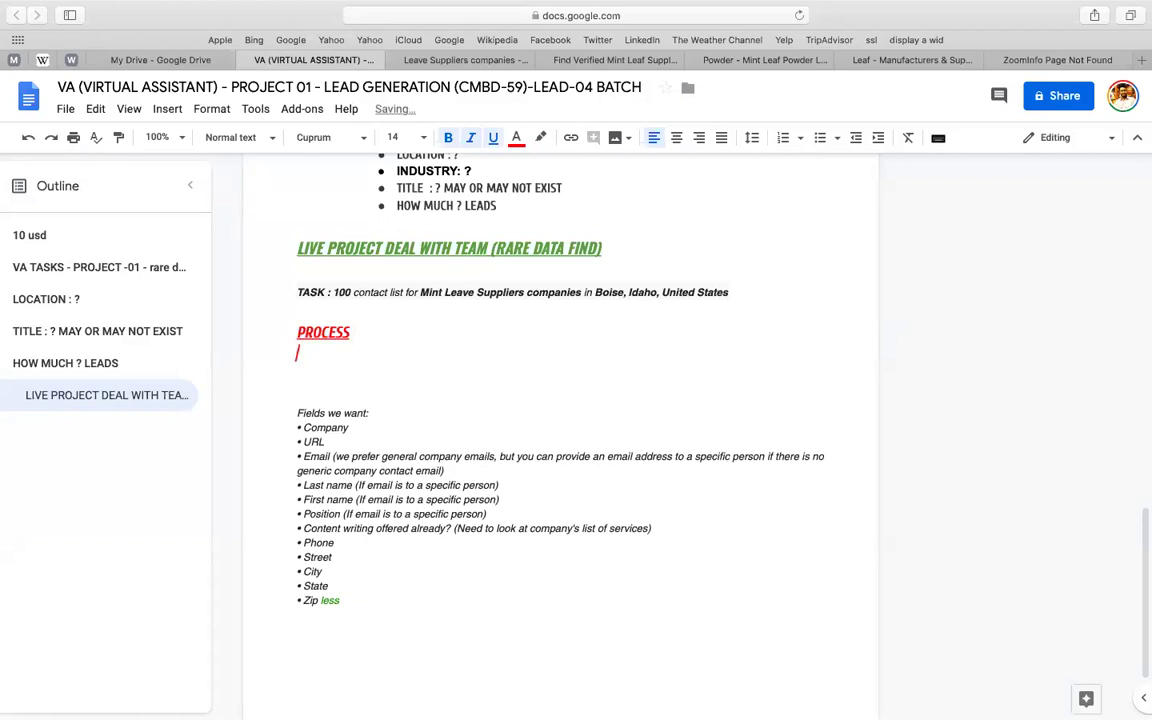
- Type step '1. GOOGLE WITH THE RARE INDUSTRY NAME' in dark plain text, then select 'Mint Leave Suppliers' in the TASK line
click(518, 145)
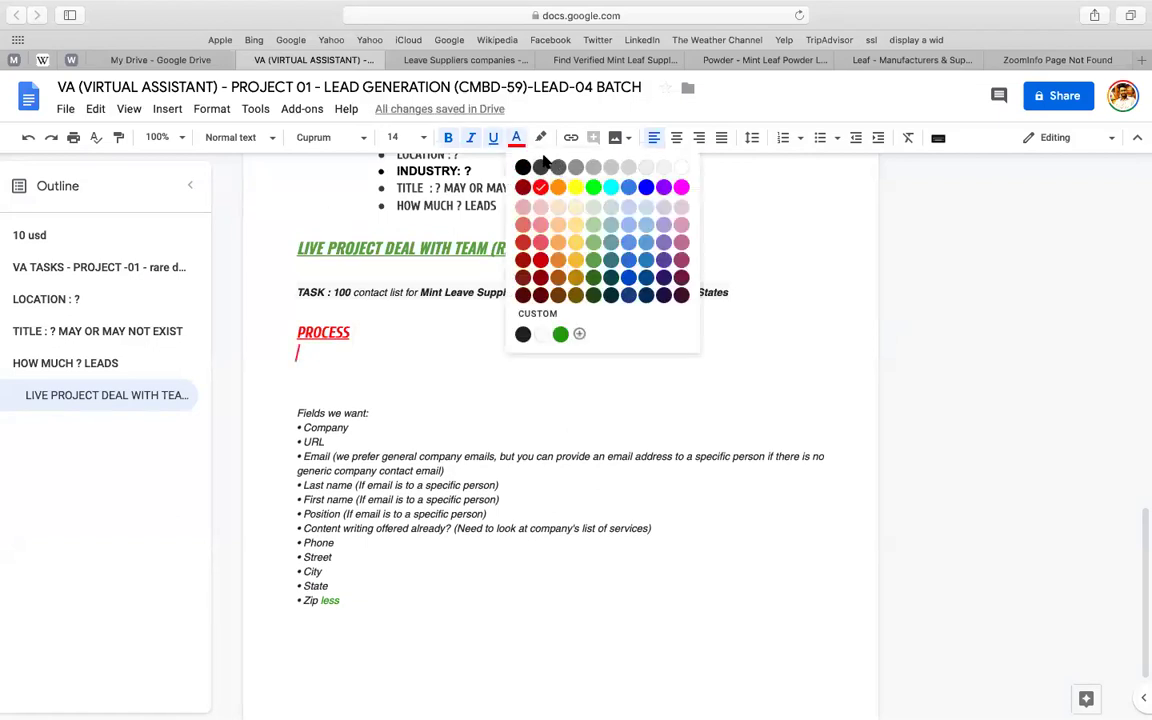
click(538, 165)
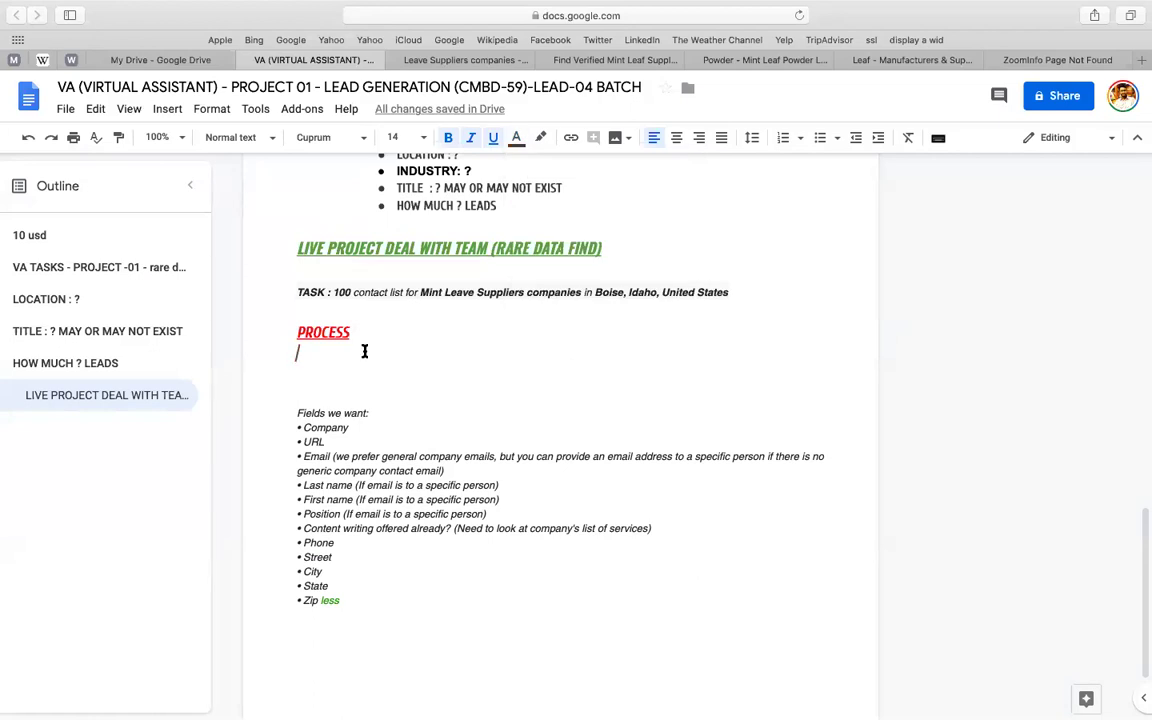
text(1.)
key(shift+Left)
key(shift+Left)
key(shift+Left)
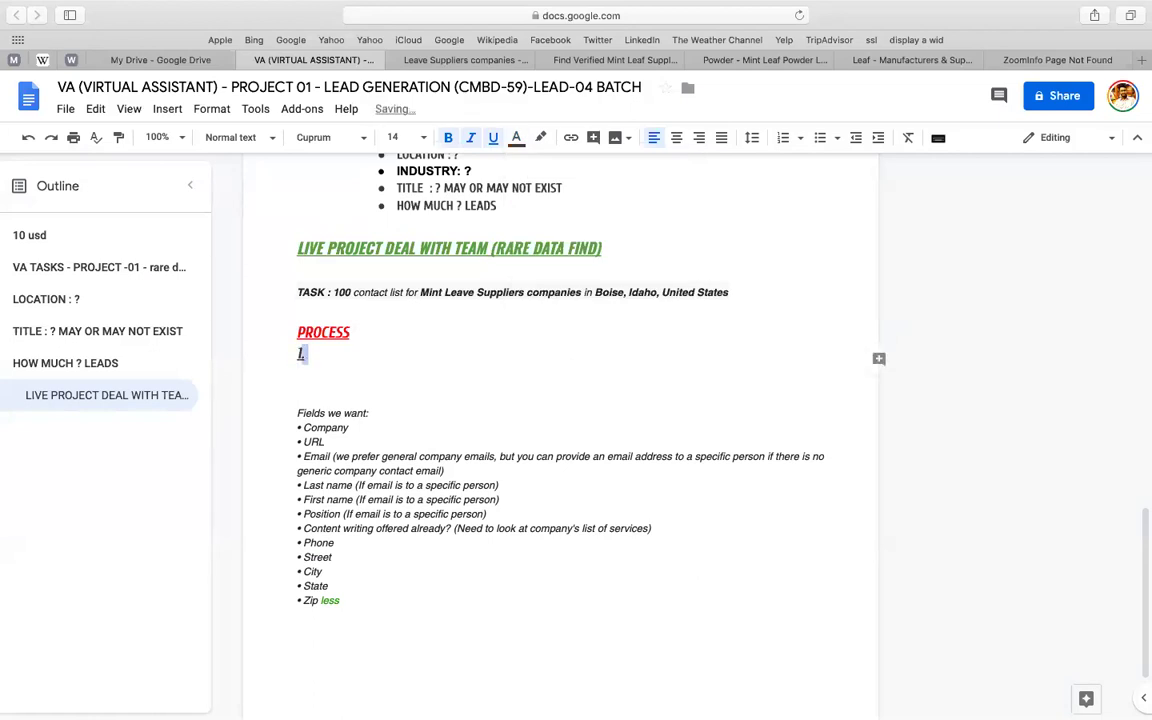
key(super+u)
key(super+i)
key(Right)
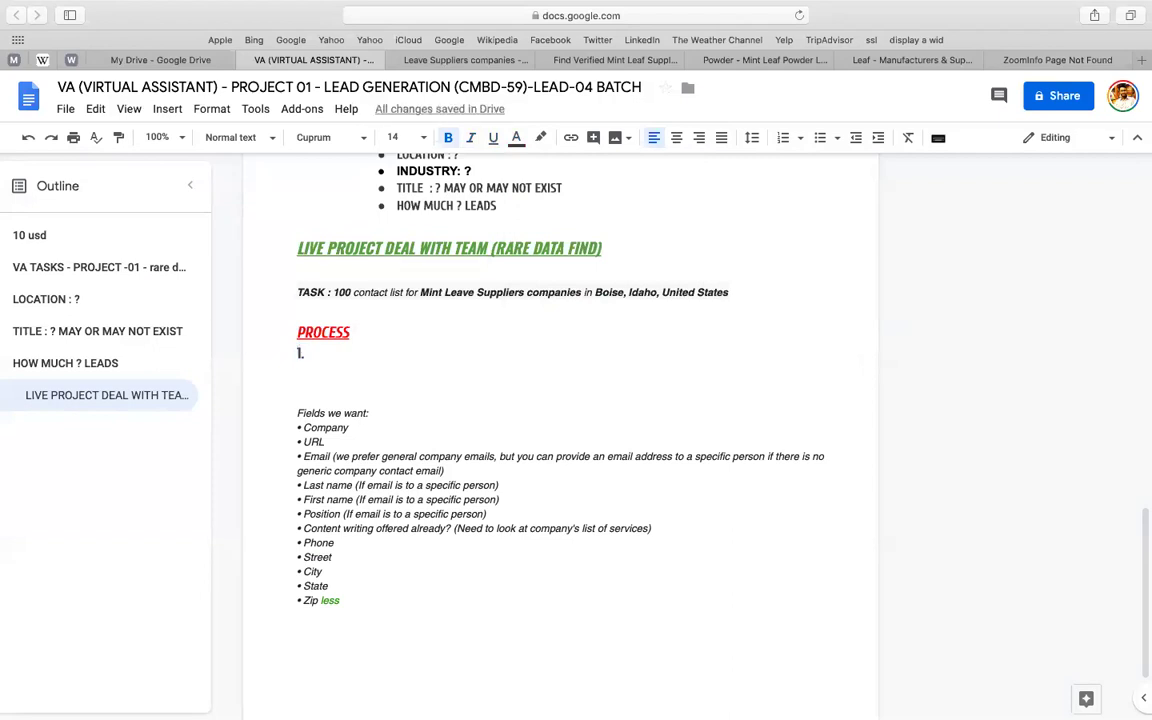
text(GOOGLE WITH )
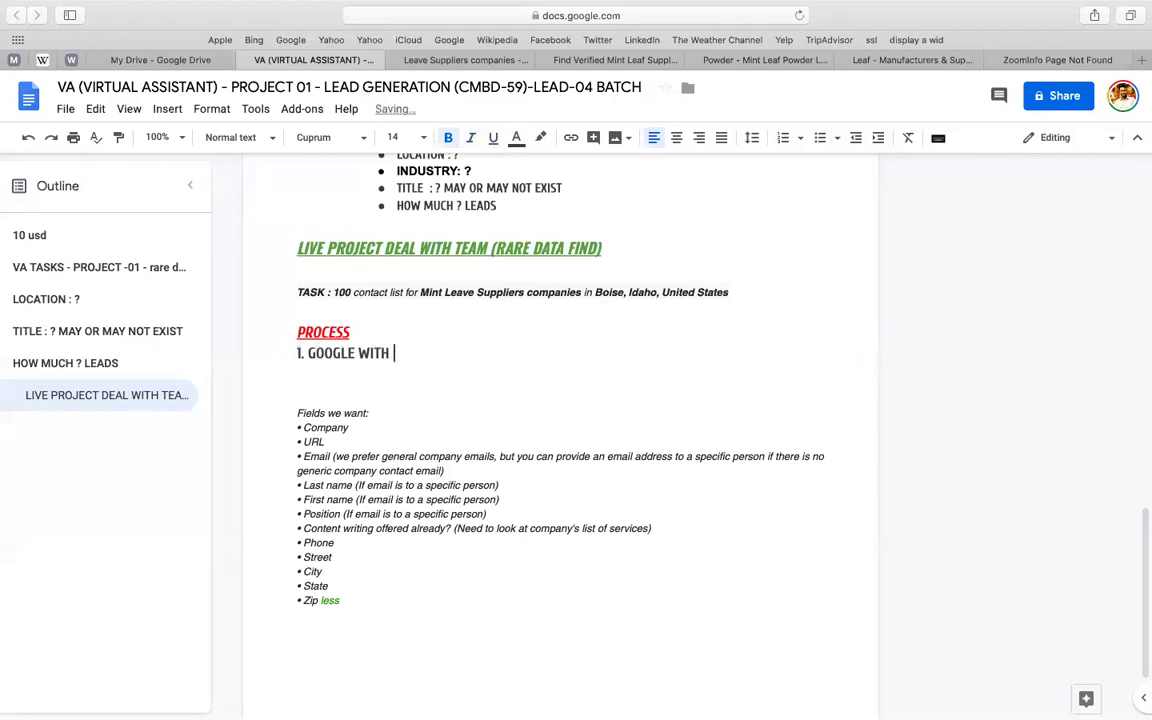
text(THE RARE INDUSTRY NAME)
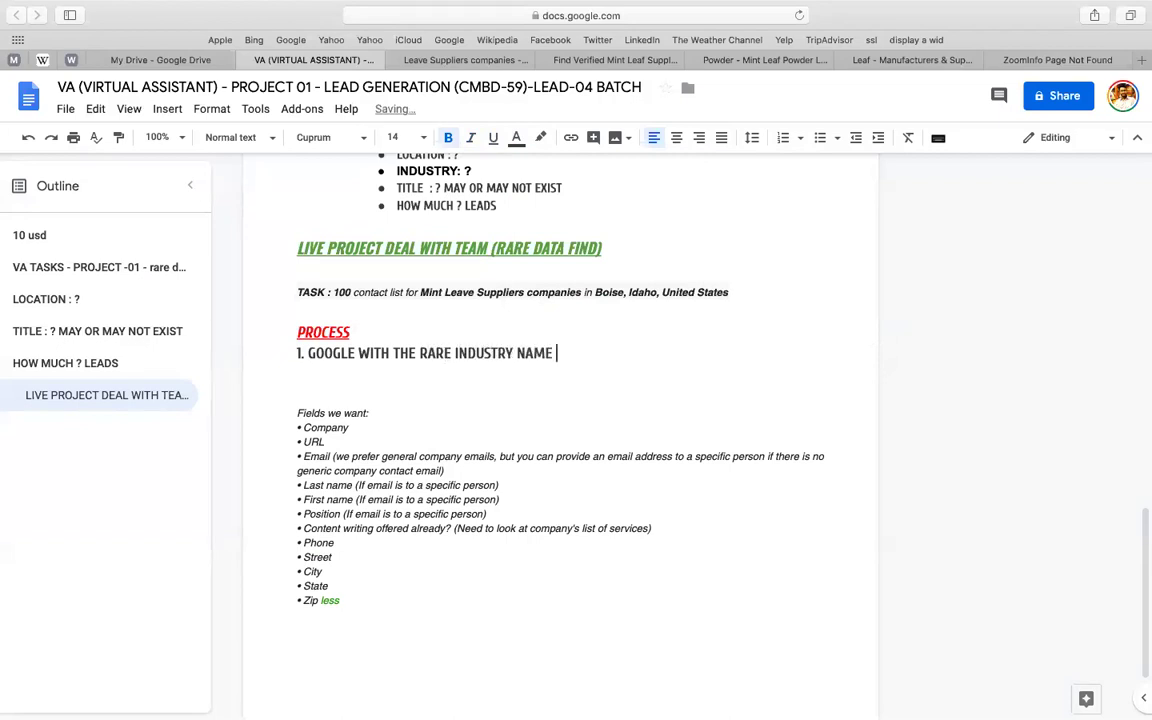
drag(420, 292, 568, 292)
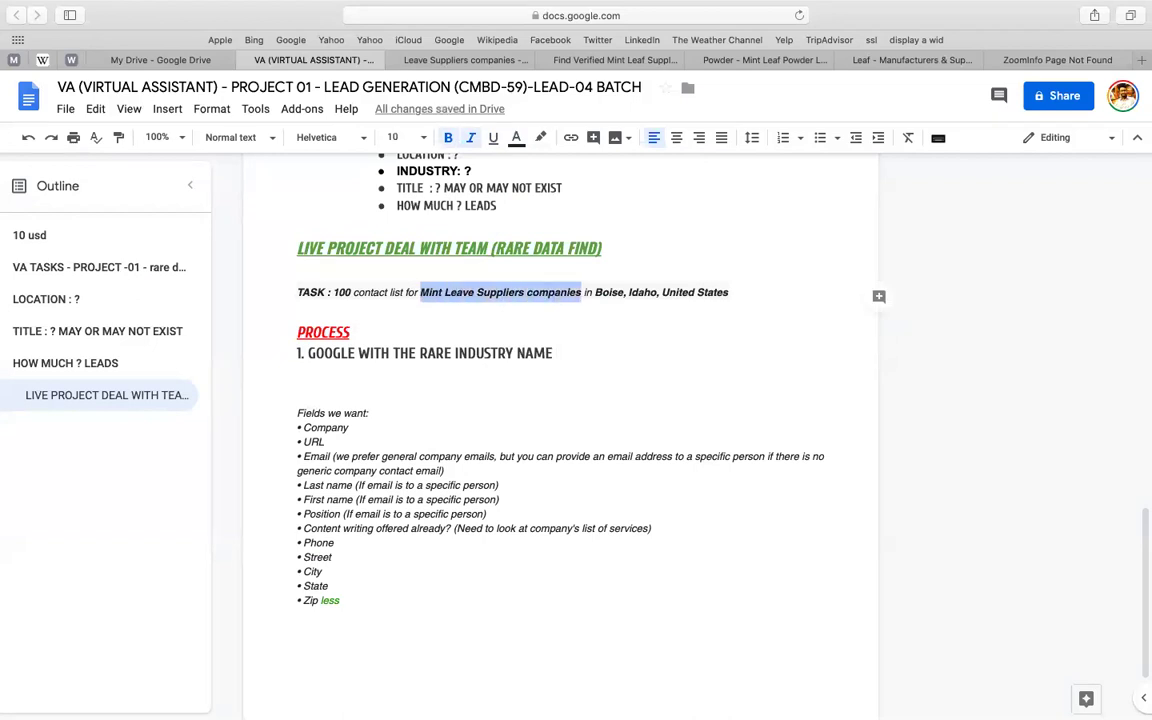
- Add an 'EX:' line with the pasted supplier phrase under step 1
click(555, 353)
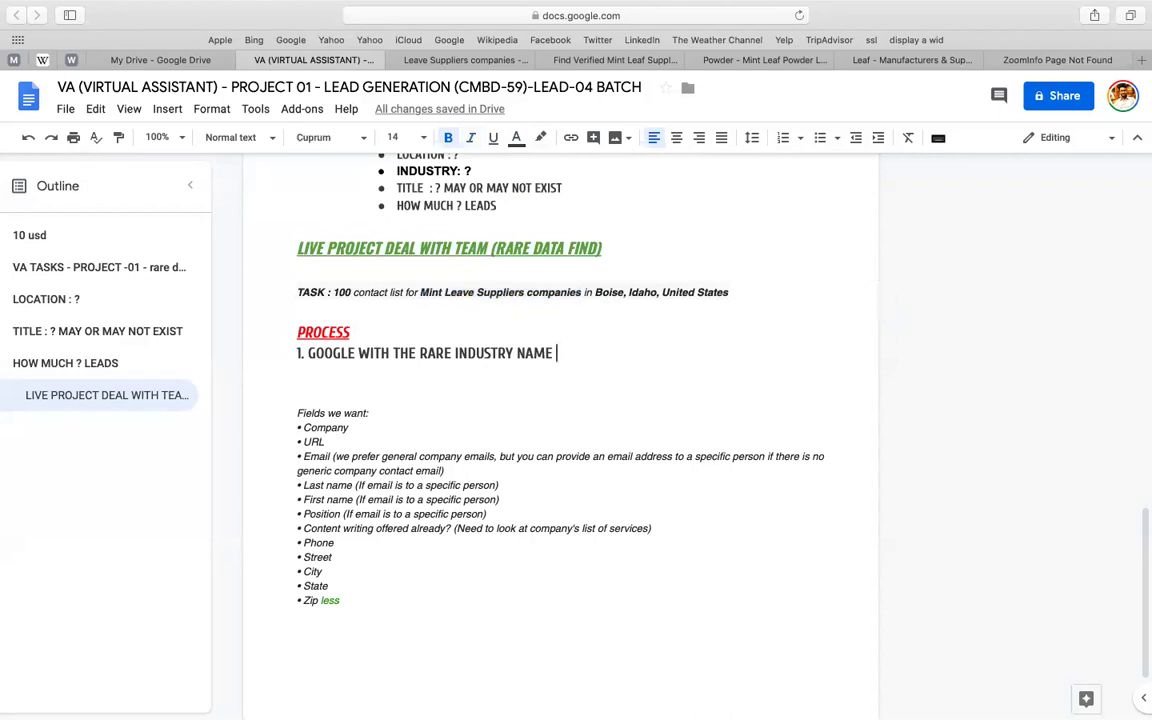
key(Return)
text(EX:)
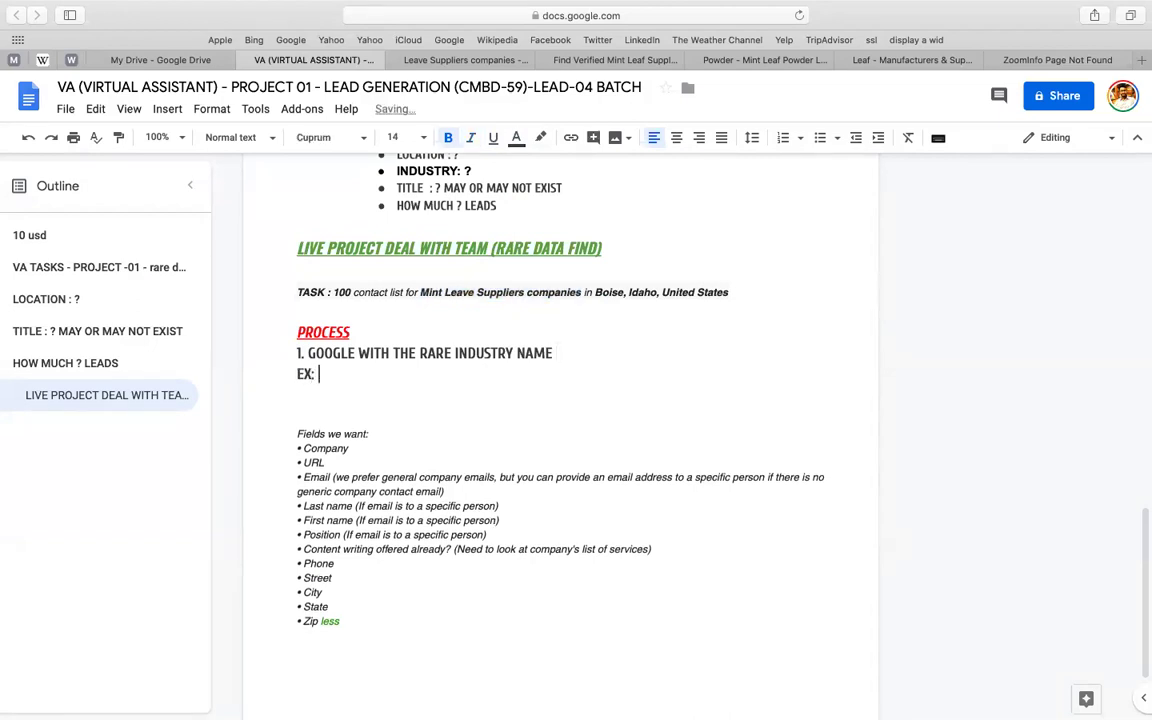
text(Mint Leave Suppliers companies)
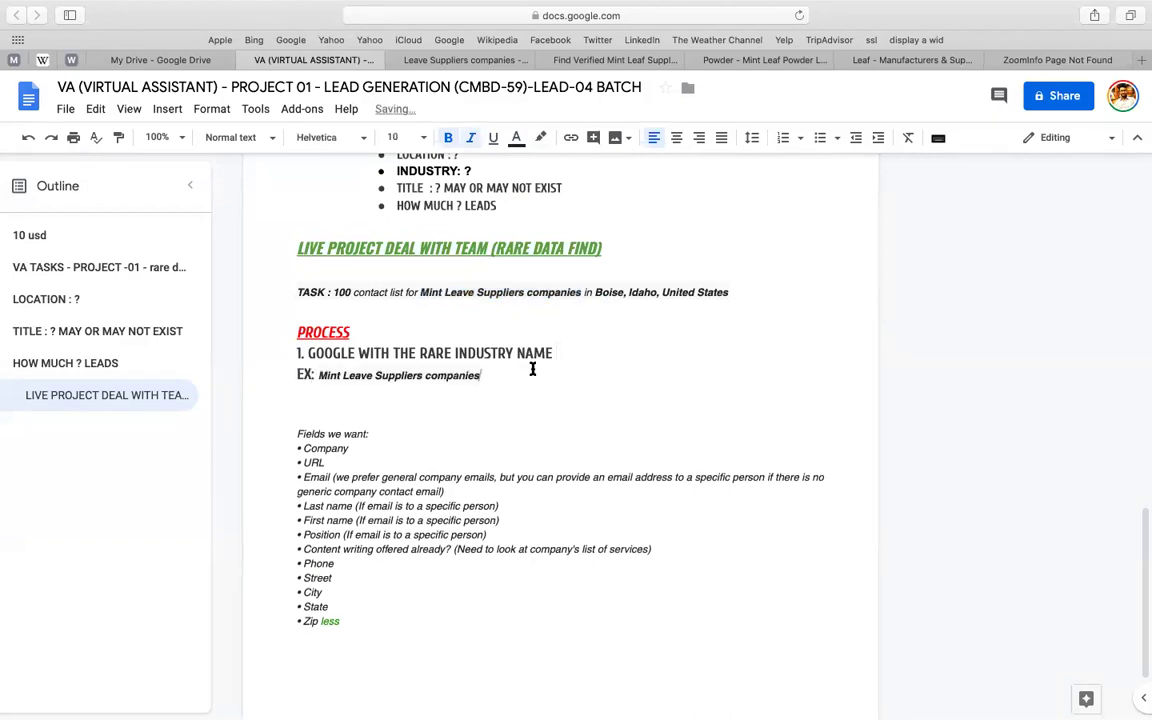
- Start a new line carrying step 1's heading style by pasting the word NAME from it
key(Return)
key(Return)
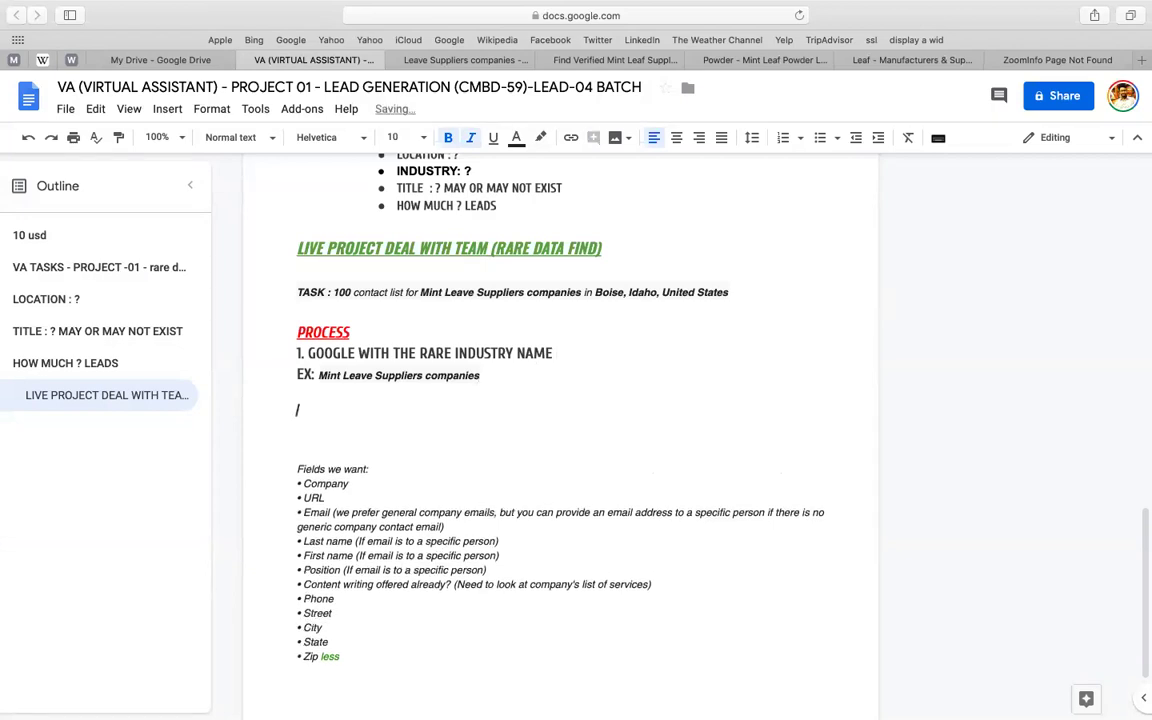
text(2.)
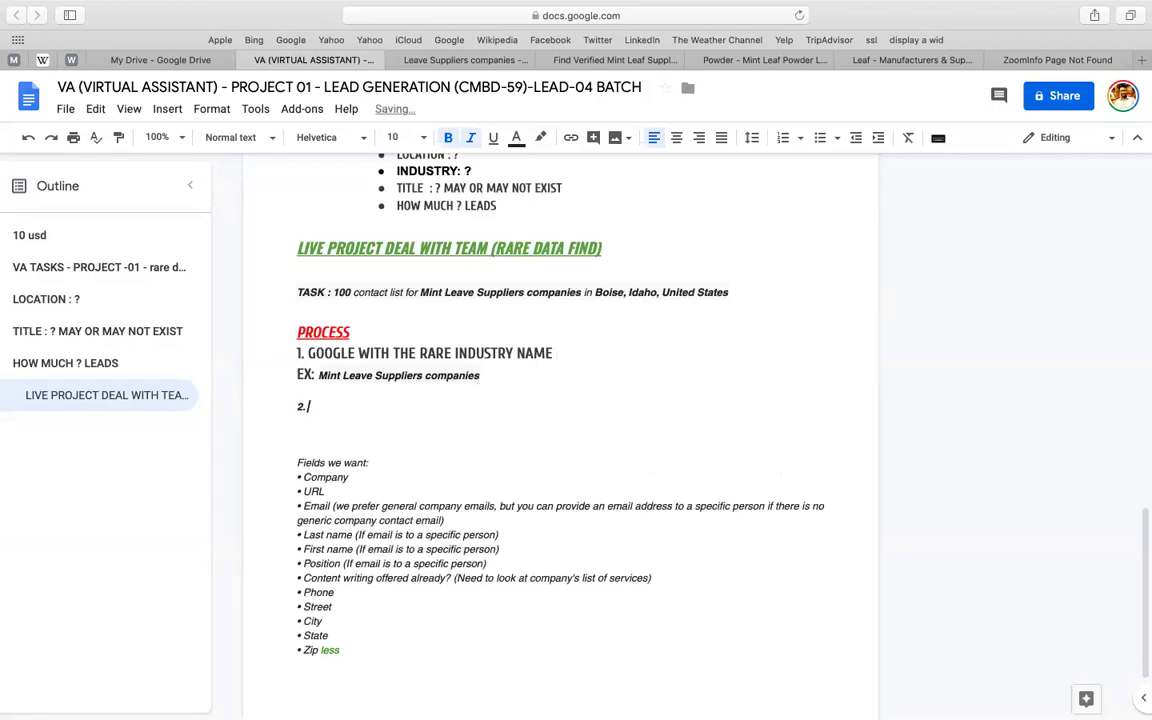
triple_click(481, 355)
click(530, 355)
double_click(531, 355)
key(super+c)
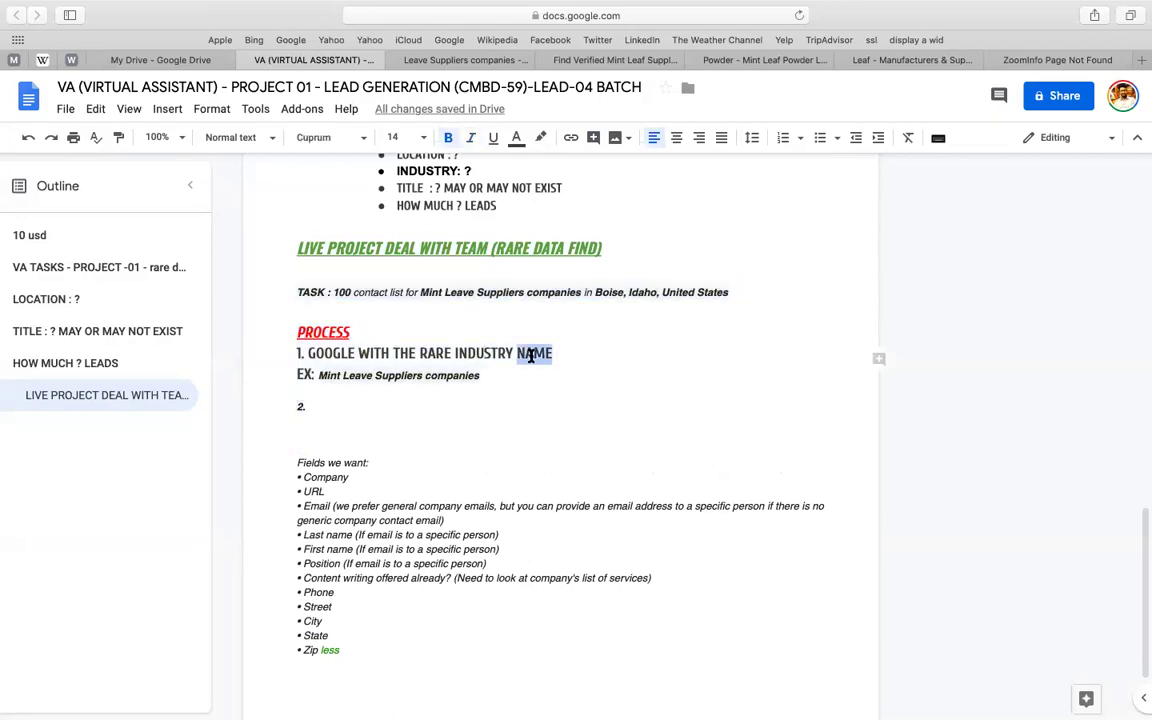
click(430, 404)
key(shift+Home)
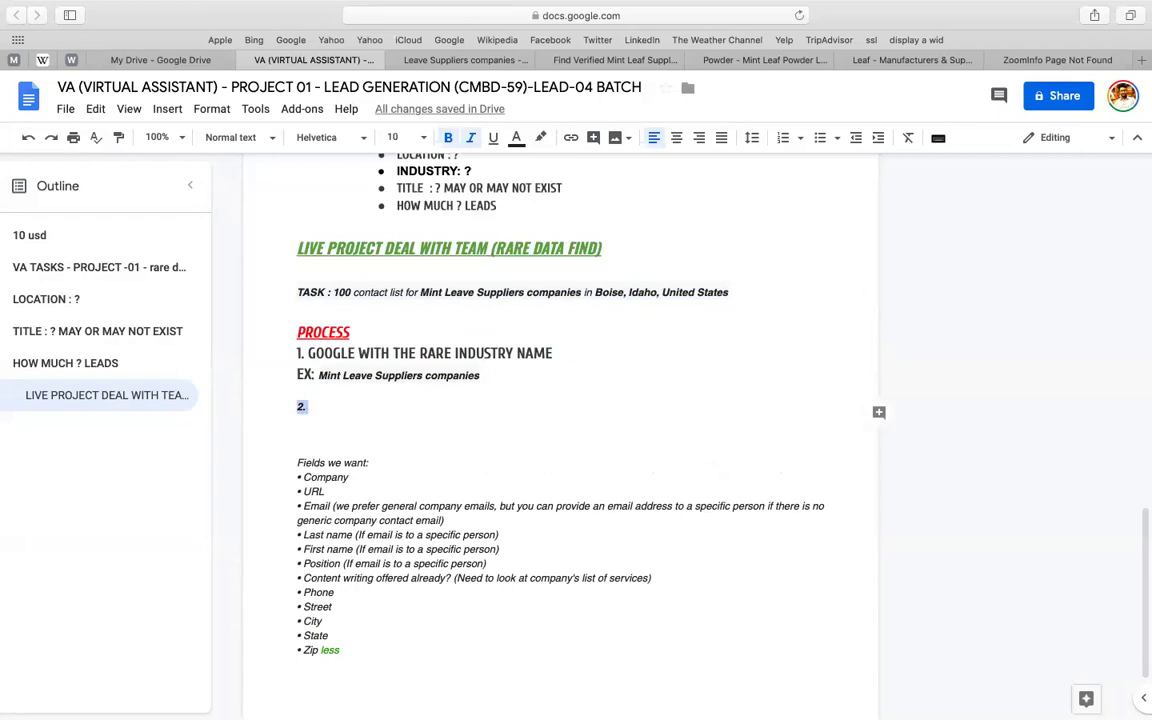
key(super+v)
- Write step '2. NOW GET SOME SITES - WHO HAS THE DATA / WEBSITE / SUPPLIER NAMES (…HOW TO GET)'
key(Left)
text(2)
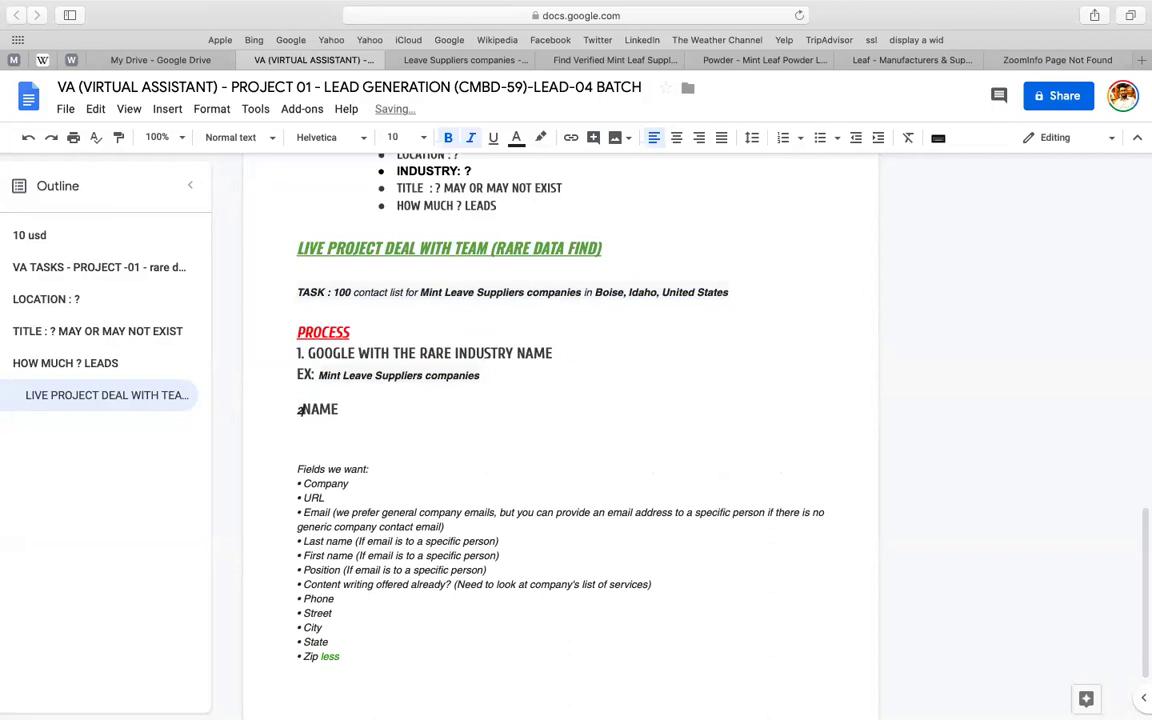
key(BackSpace)
key(Right)
text(2.)
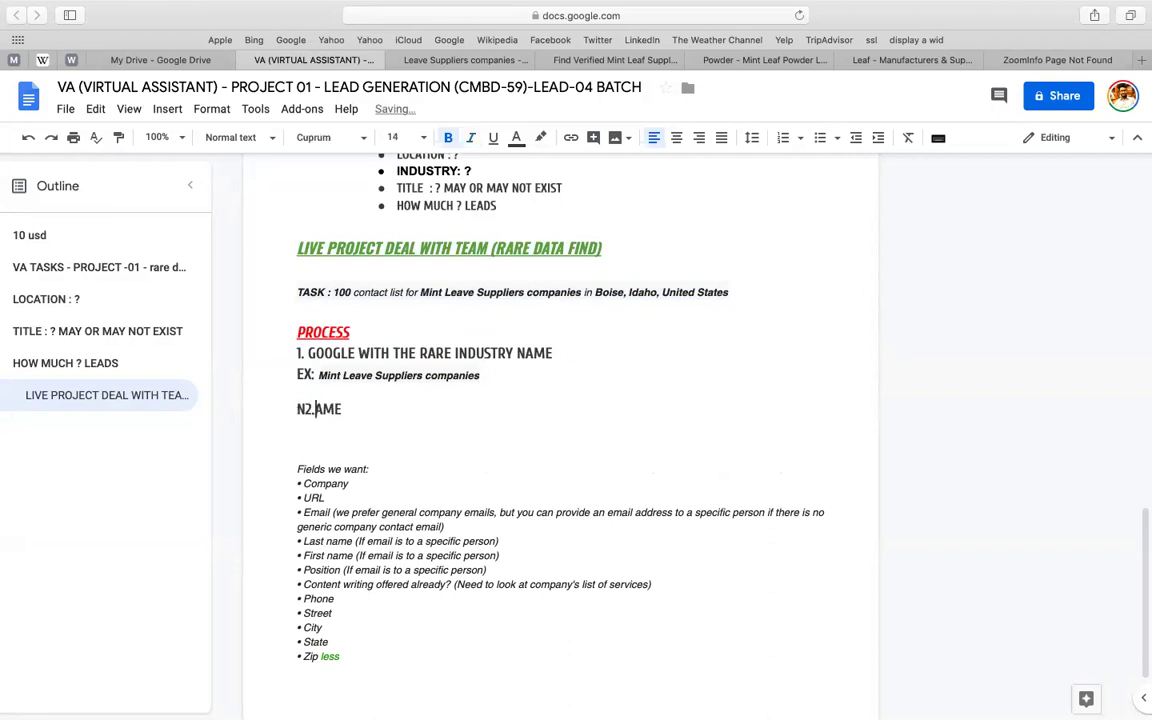
text(=)
key(Right)
key(Left)
key(BackSpace)
key(BackSpace)
key(shift+End)
text(NOW GET T)
key(BackSpace)
text(SO)
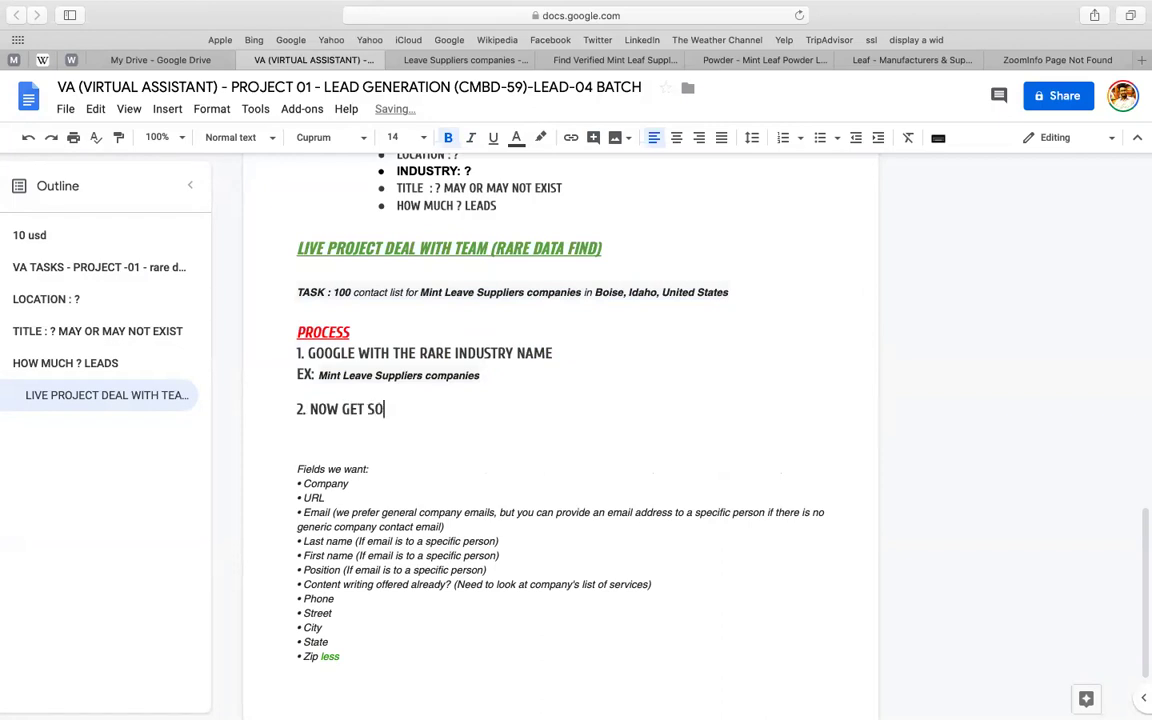
text(ME SITES - WHO H)
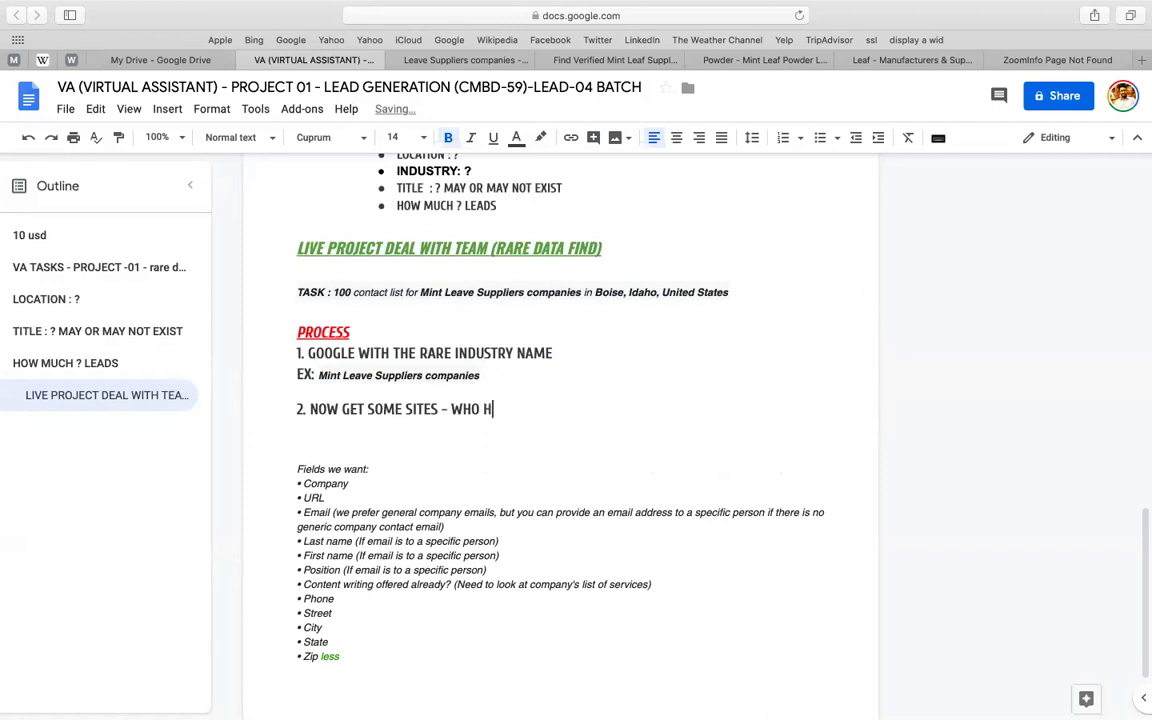
text(AS THE DATA / WEBSITE / SUPPLIER NAMES (AN)
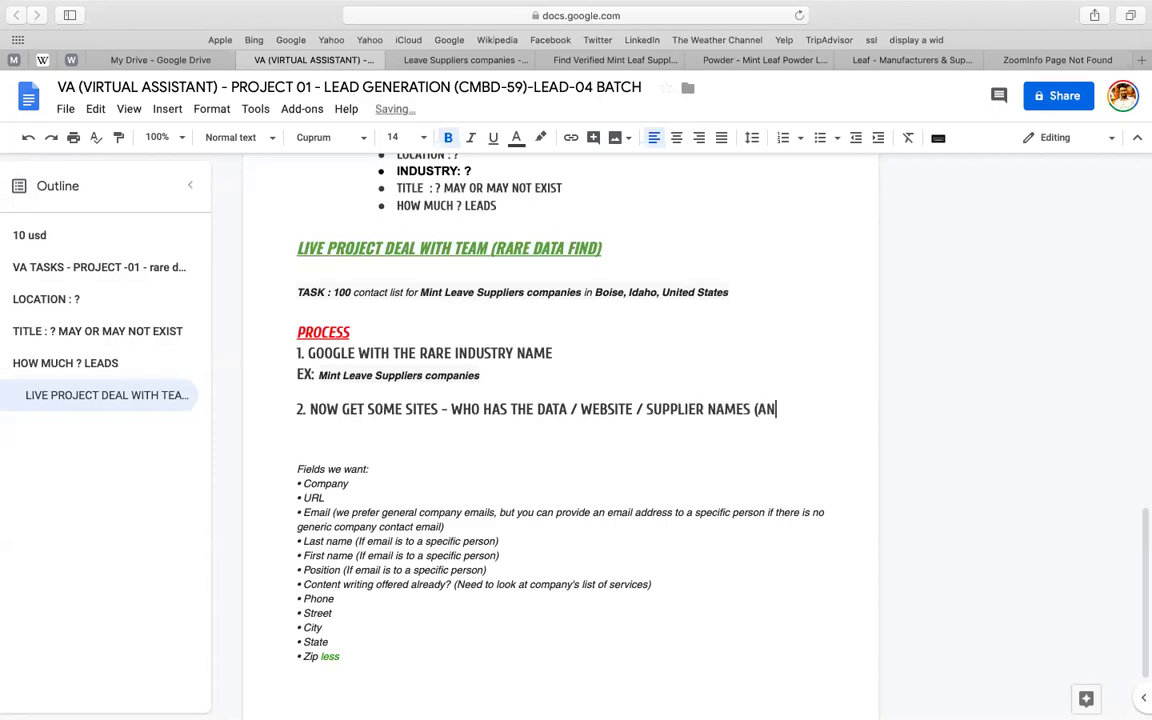
text(D FEW DE)
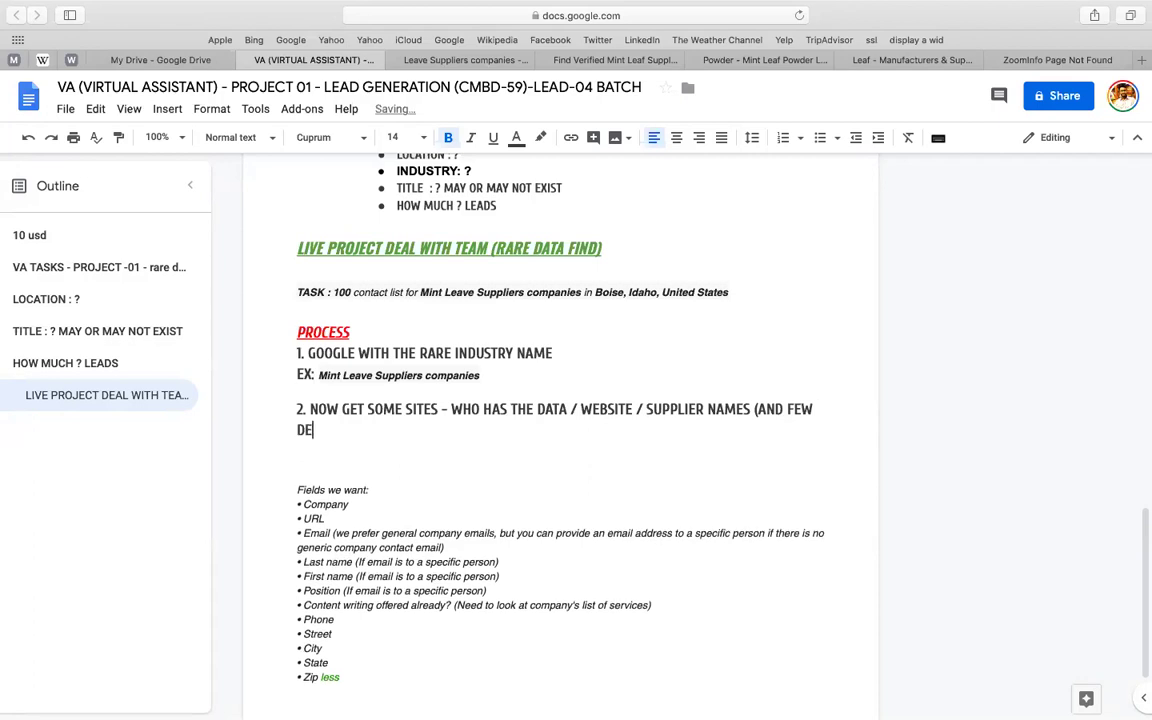
text(TAILS ALSO - LIKE )
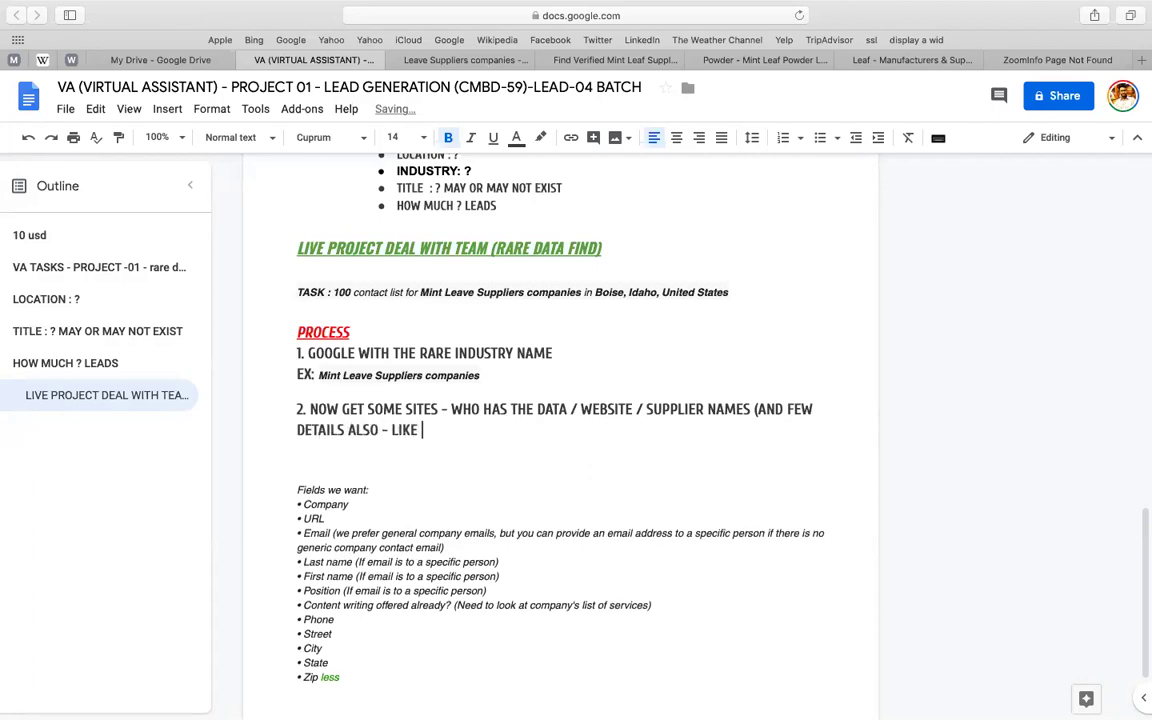
text(MINT QUALI)
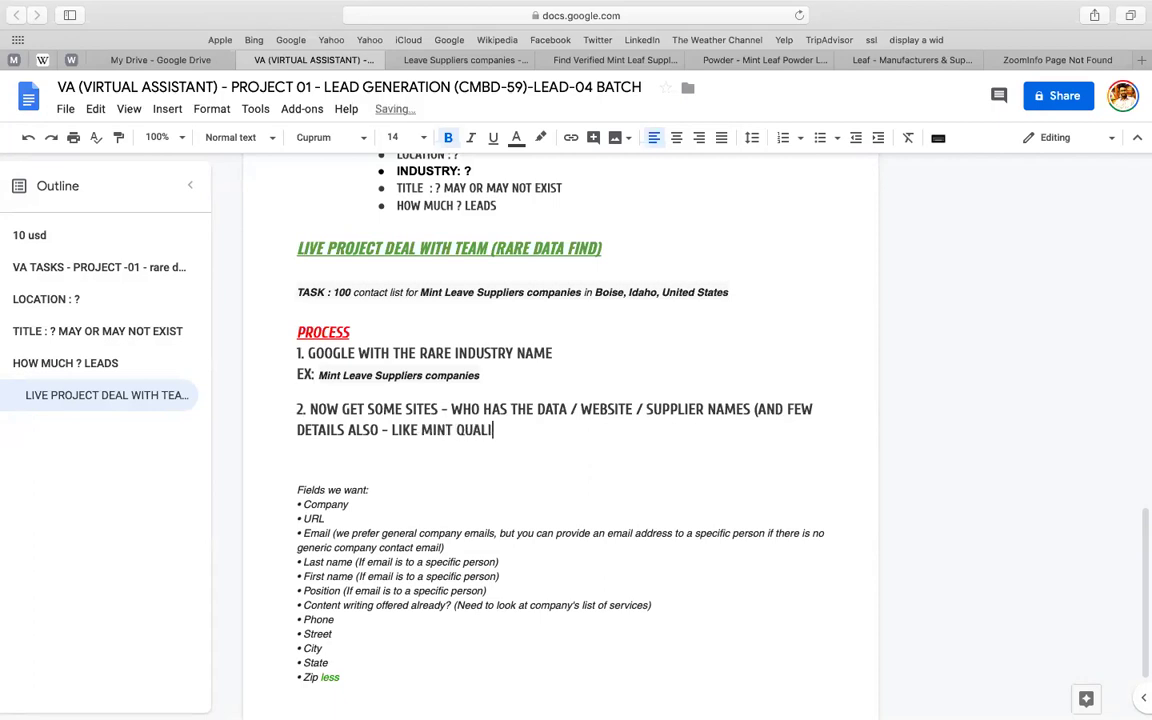
text(TY / PRICE / HOW TO GET)
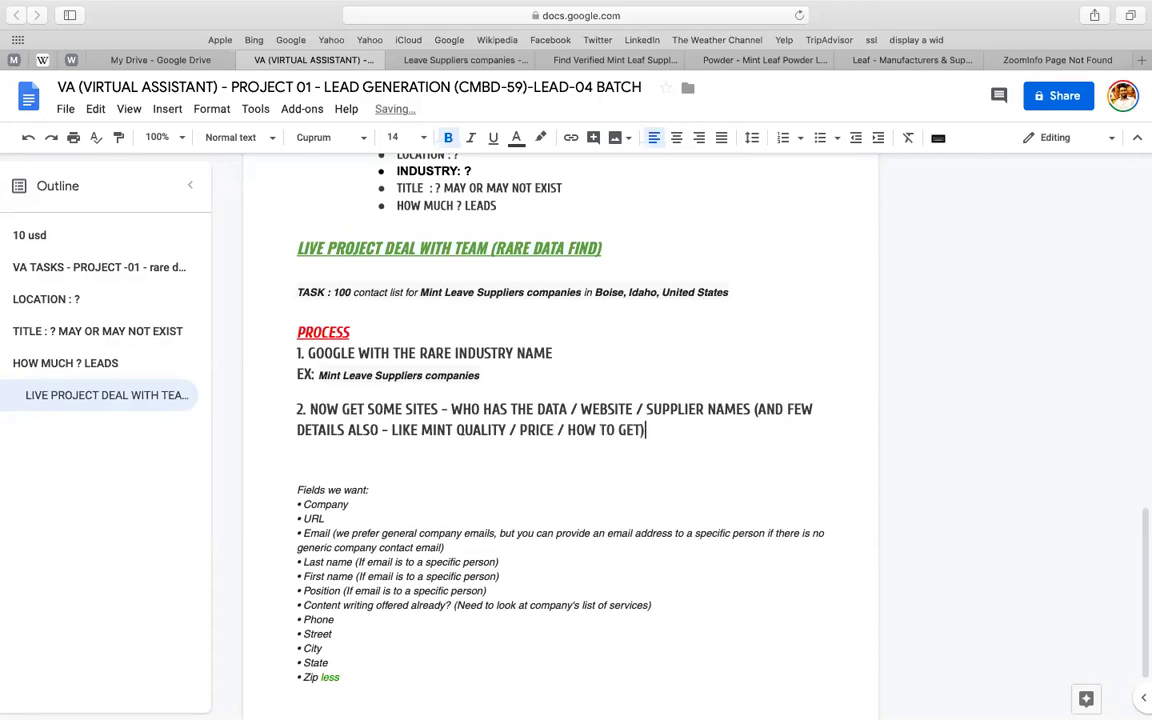
text())
key(Return)
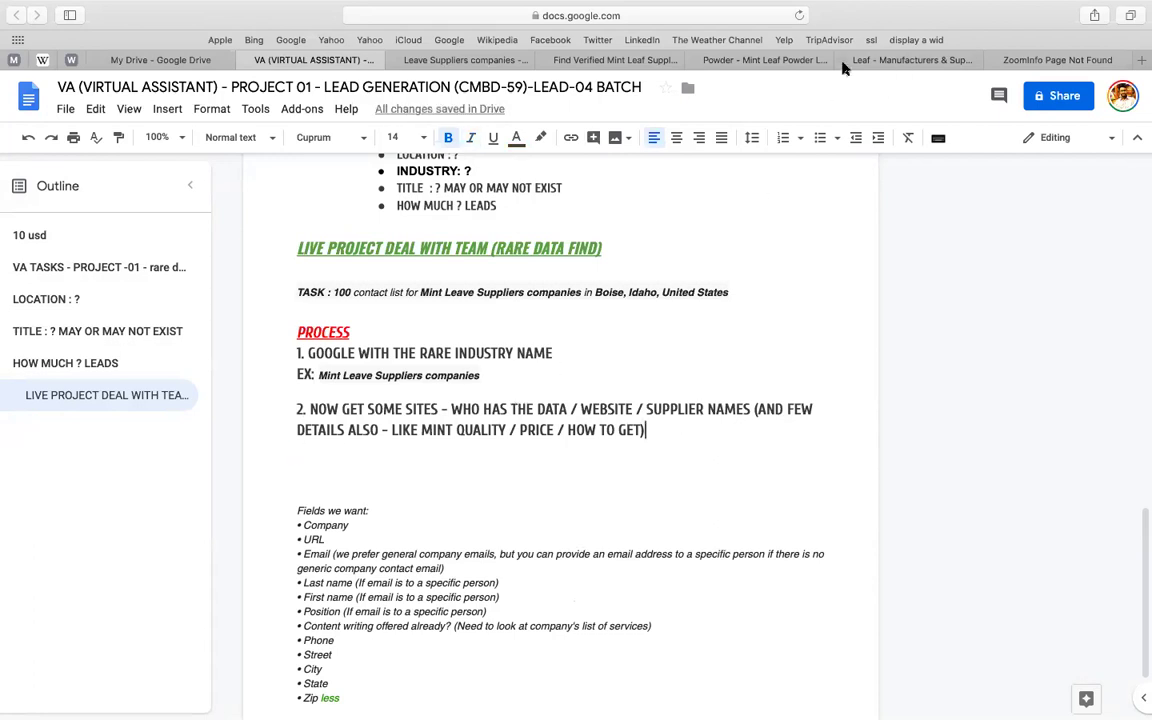
- Review the IndiaMART and exporthub supplier tabs and grab the exporthub page address
click(760, 62)
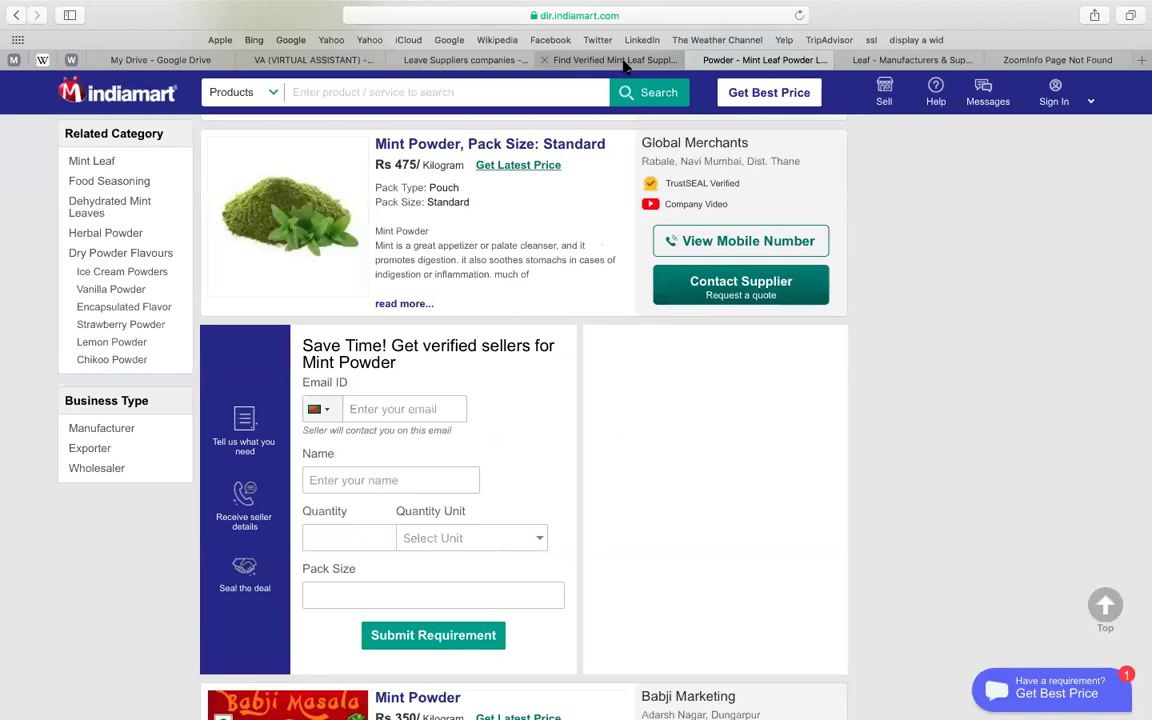
click(566, 60)
click(676, 15)
key(super+c)
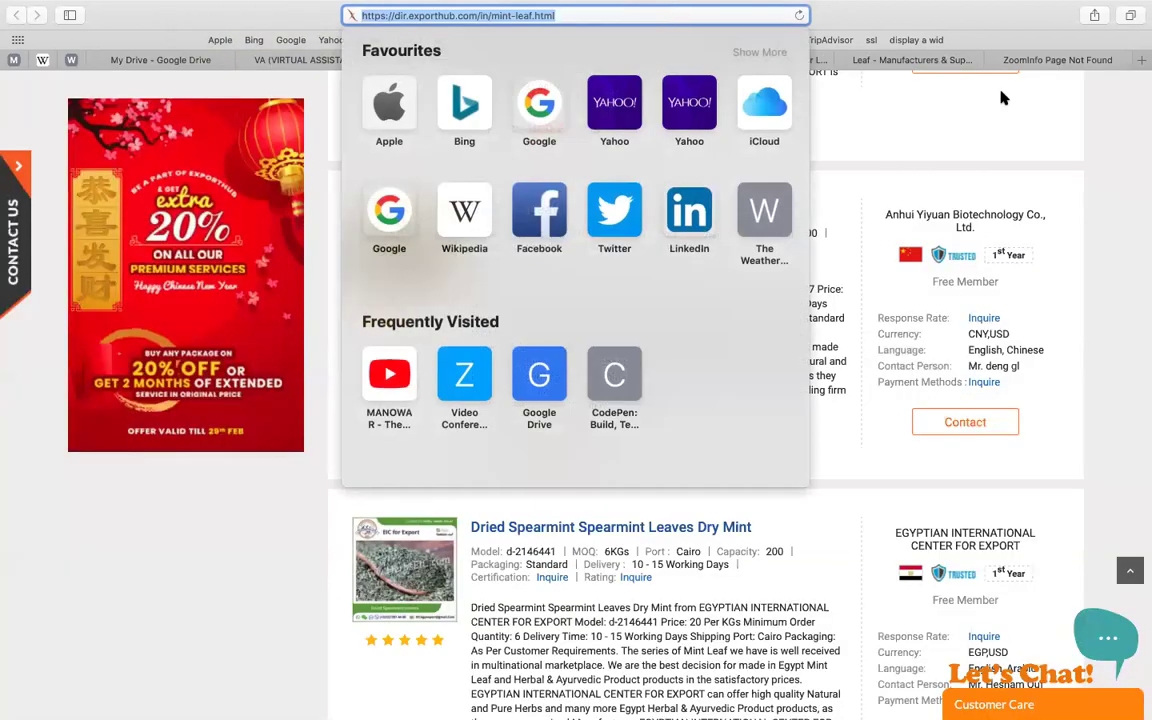
click(594, 82)
click(445, 62)
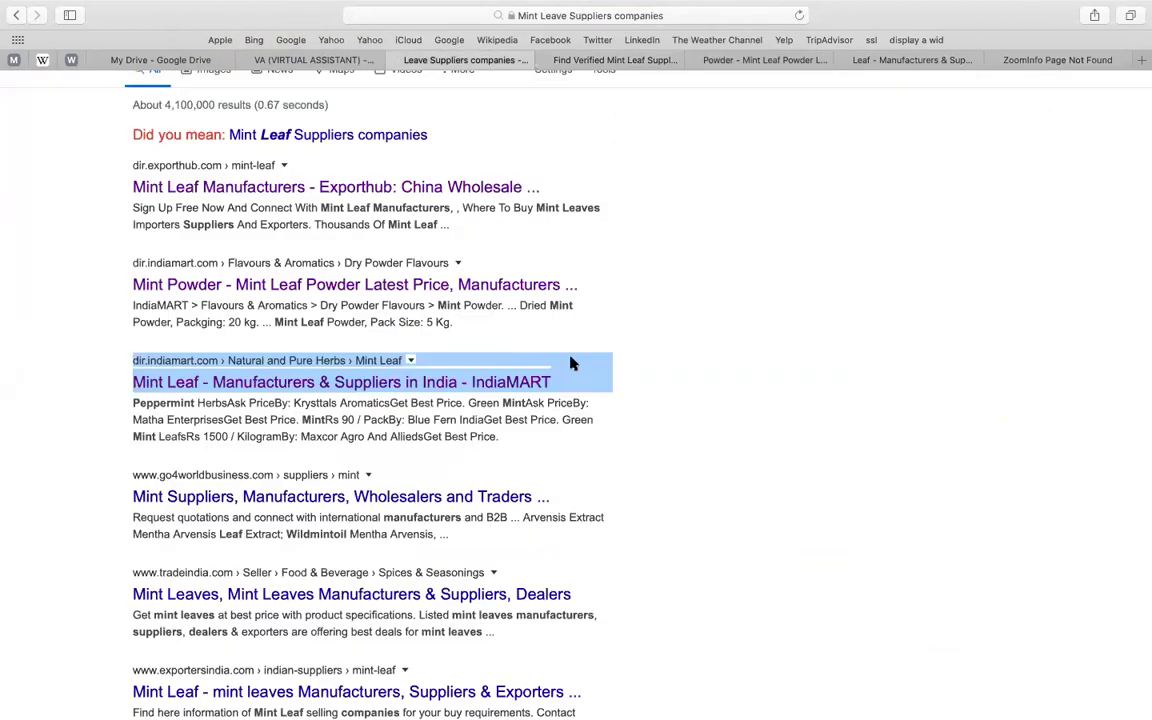
click(312, 62)
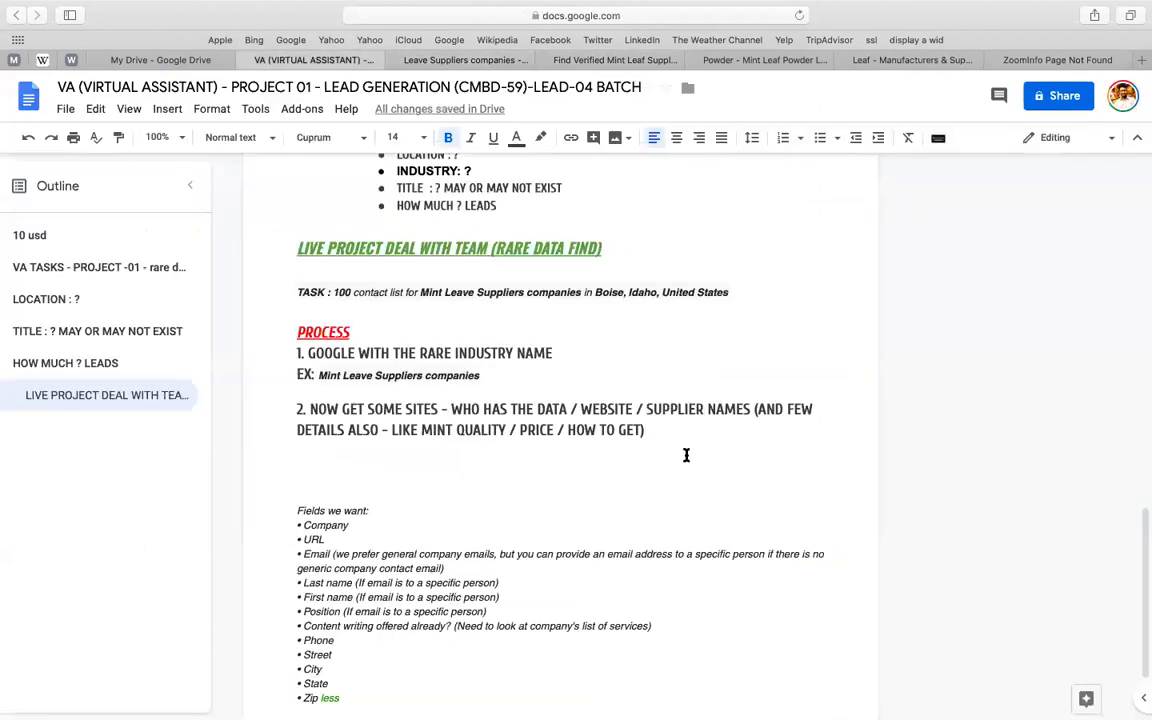
- Add an underlined LISTS heading and paste the exporthub mint-leaf link below it
key(Return)
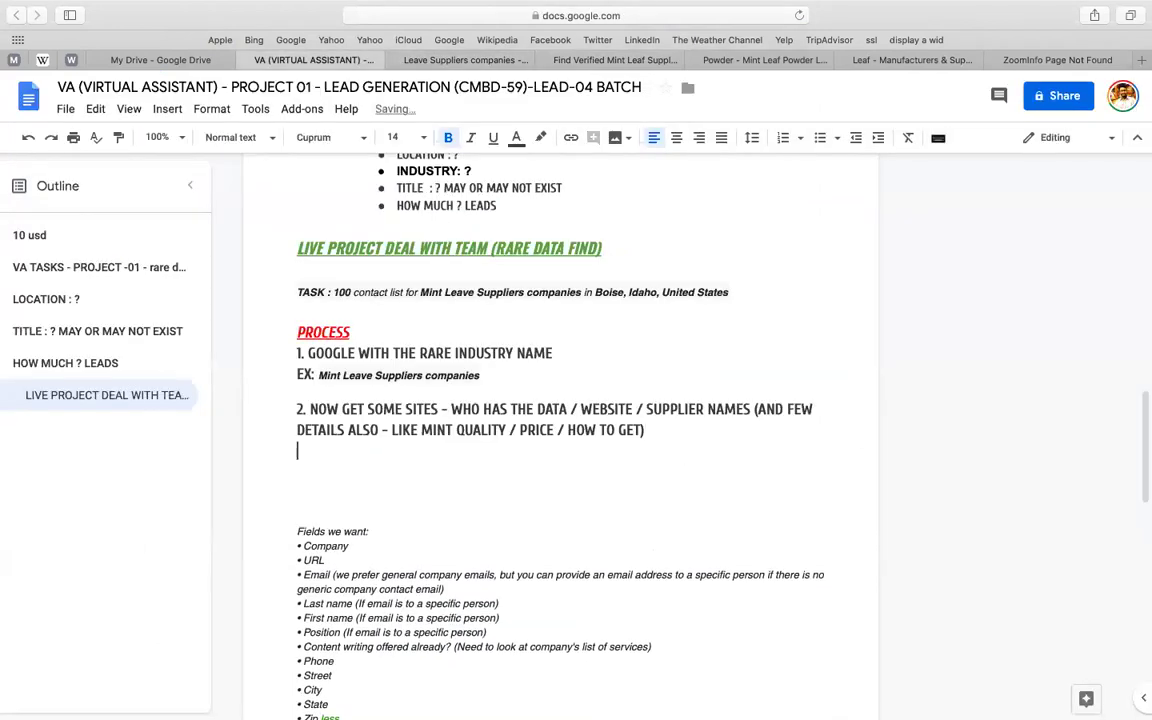
text(LISTS)
key(Return)
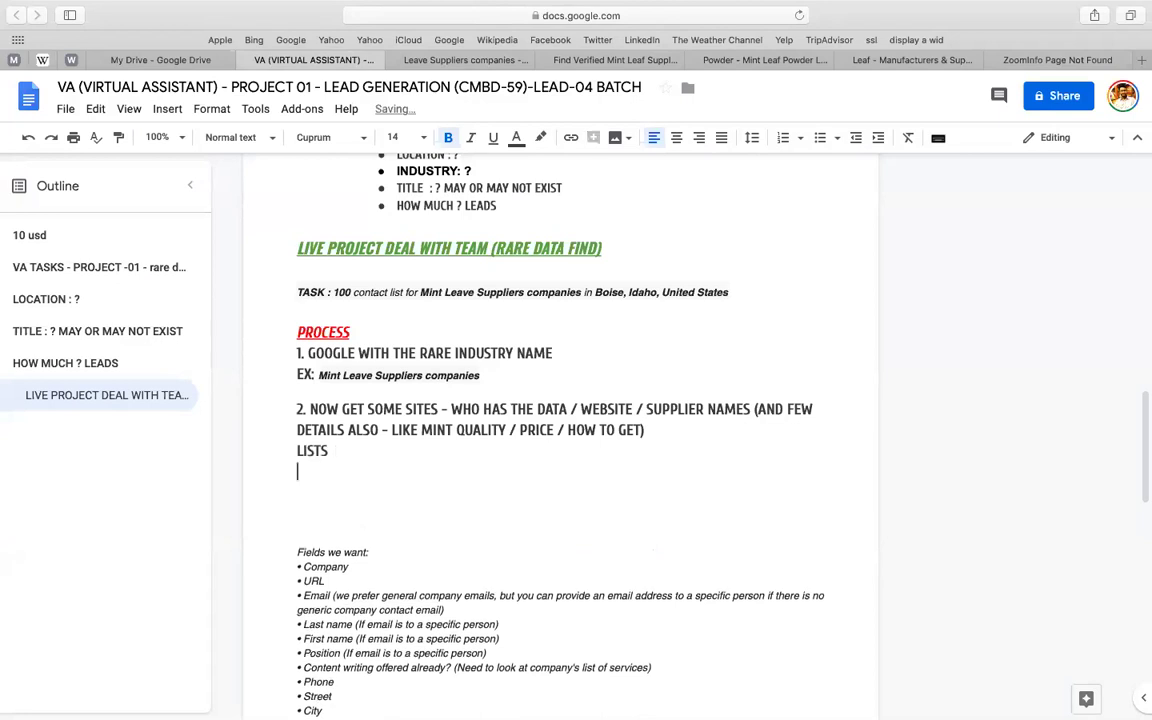
key(Left)
key(shift+Home)
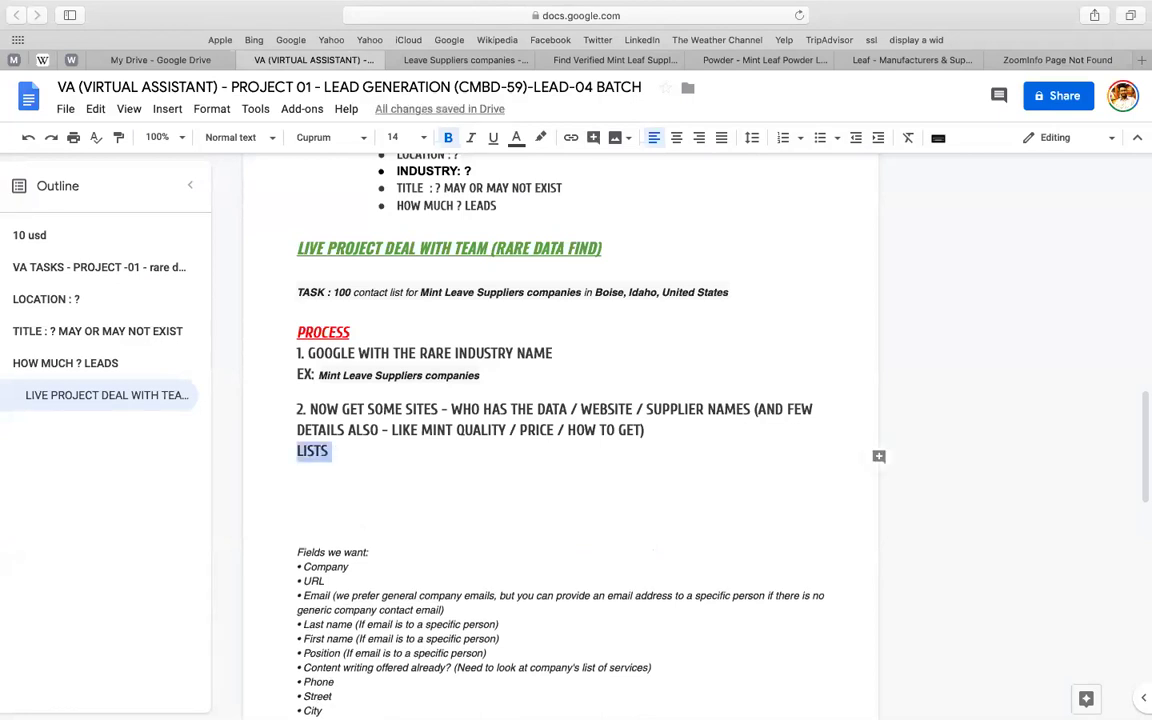
key(super+u)
key(Right)
key(Return)
key(super+v)
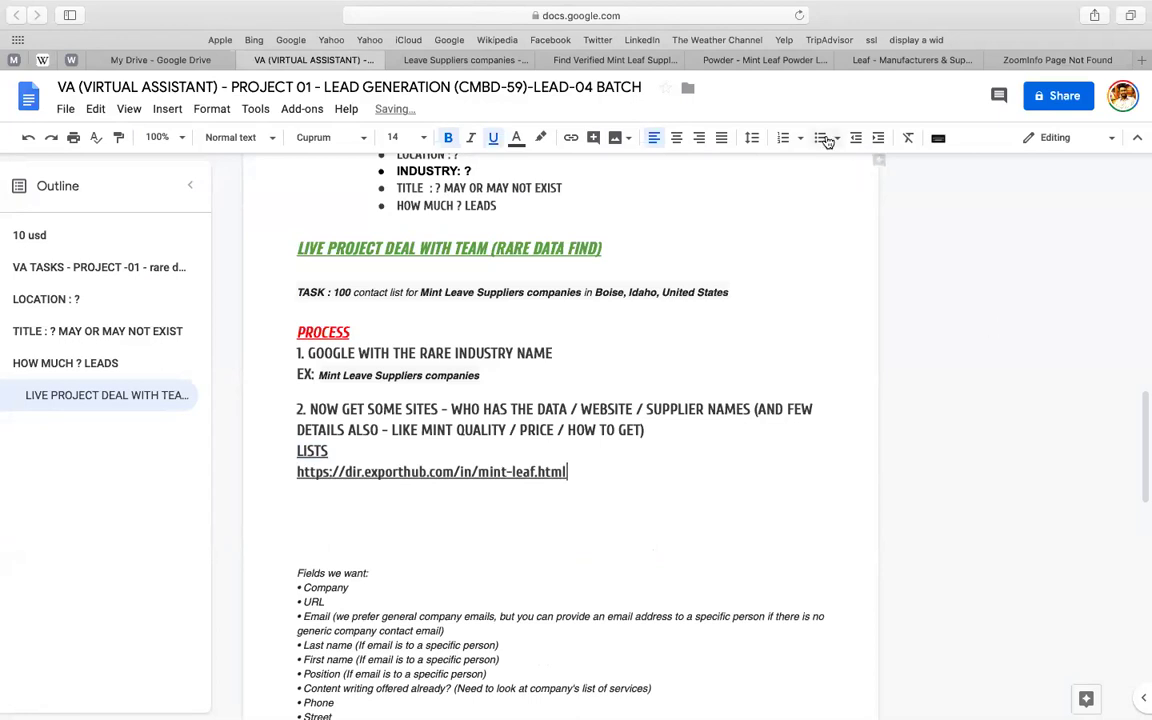
- Copy the IndiaMART mint-powder page address and paste it under the exporthub link
click(700, 58)
click(645, 12)
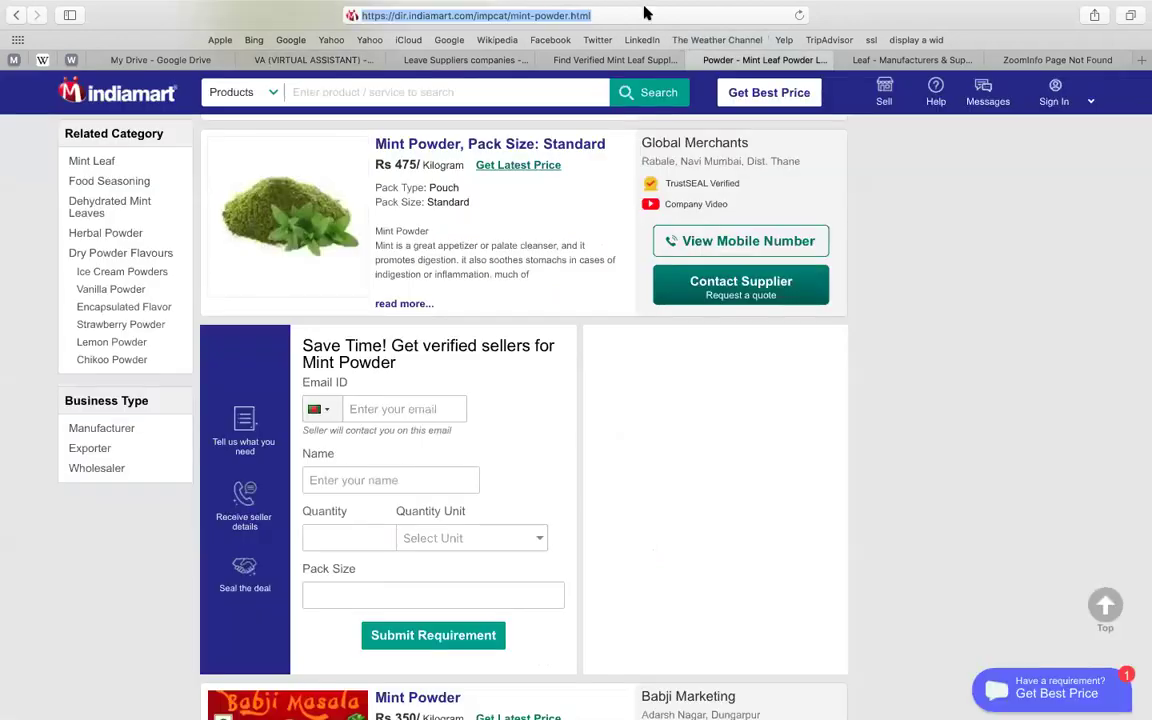
click(250, 17)
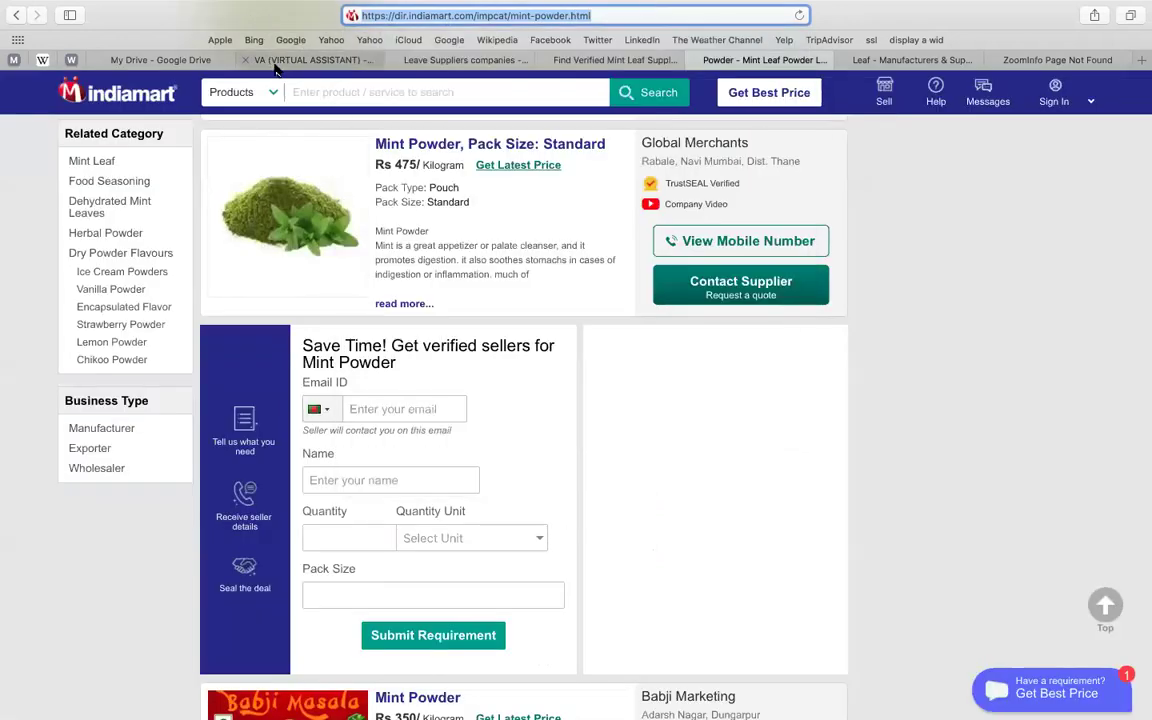
key(super+c)
click(277, 64)
key(Return)
key(super+v)
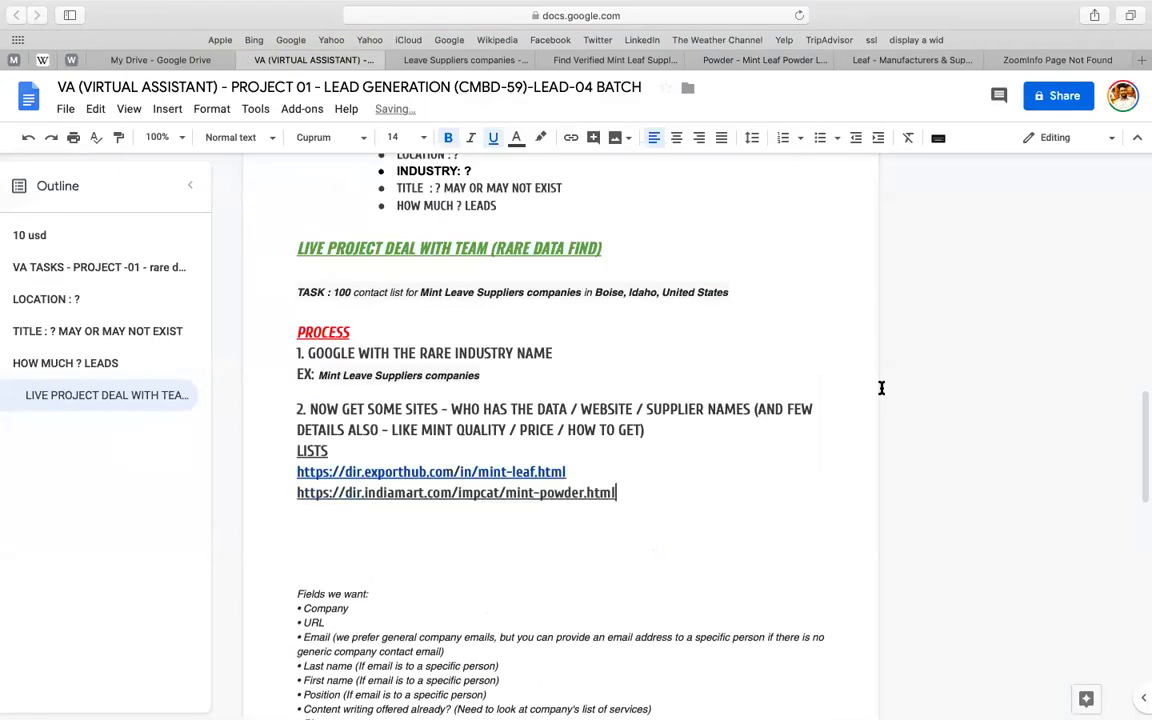
- Paste the IndiaMART mint-leaf listing link and delete the mint-powder link line
click(882, 58)
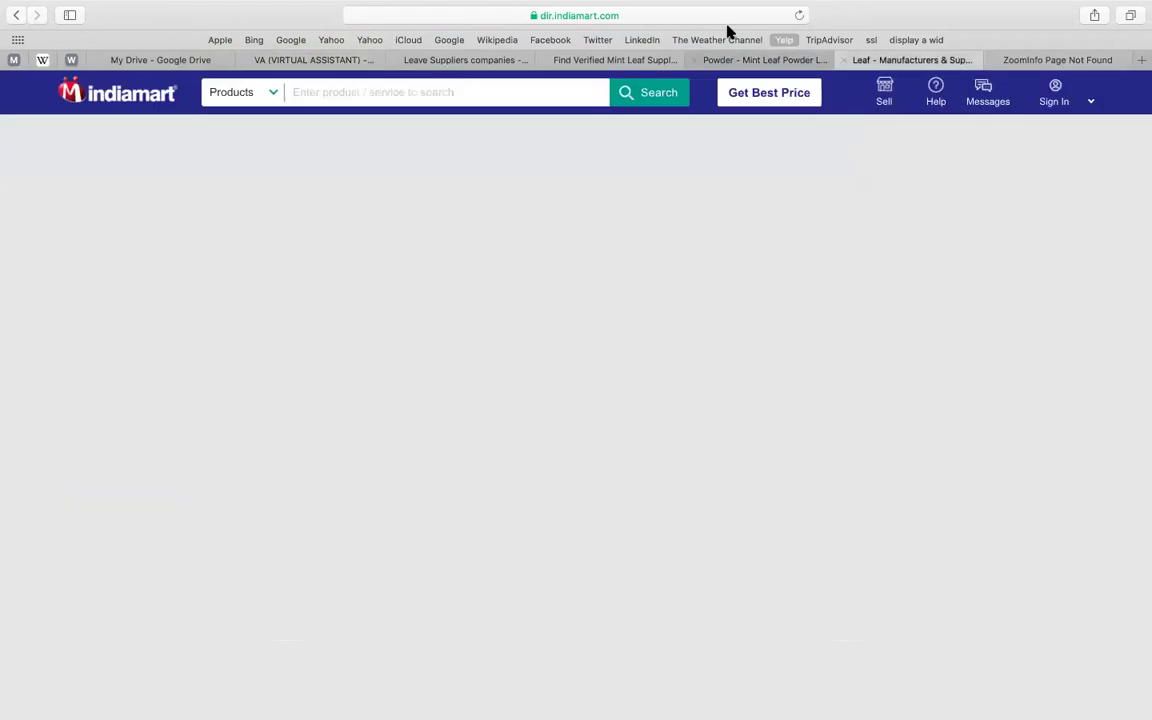
click(717, 17)
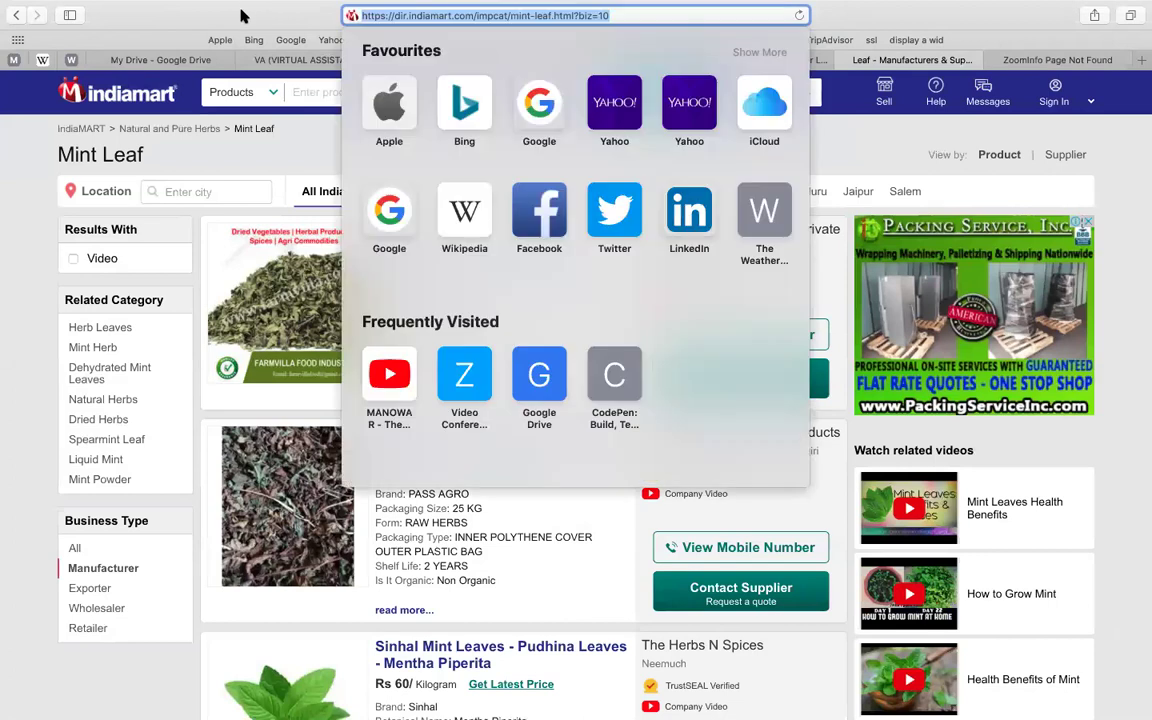
key(super+c)
click(313, 59)
key(Return)
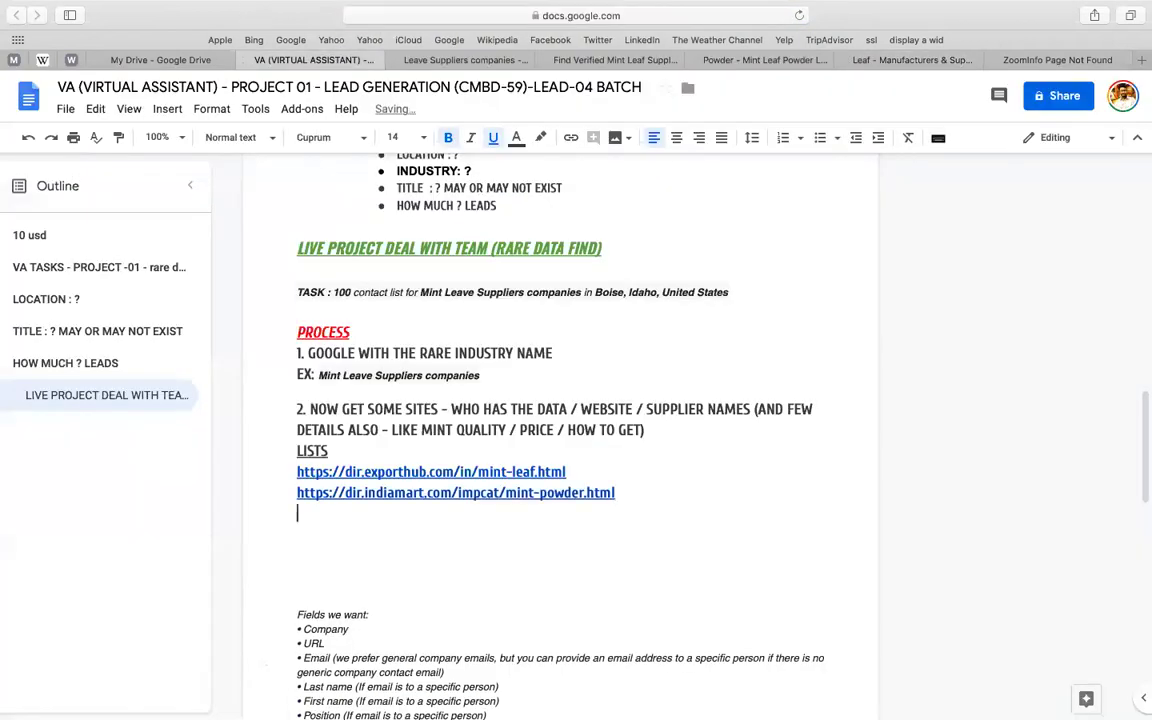
key(super+v)
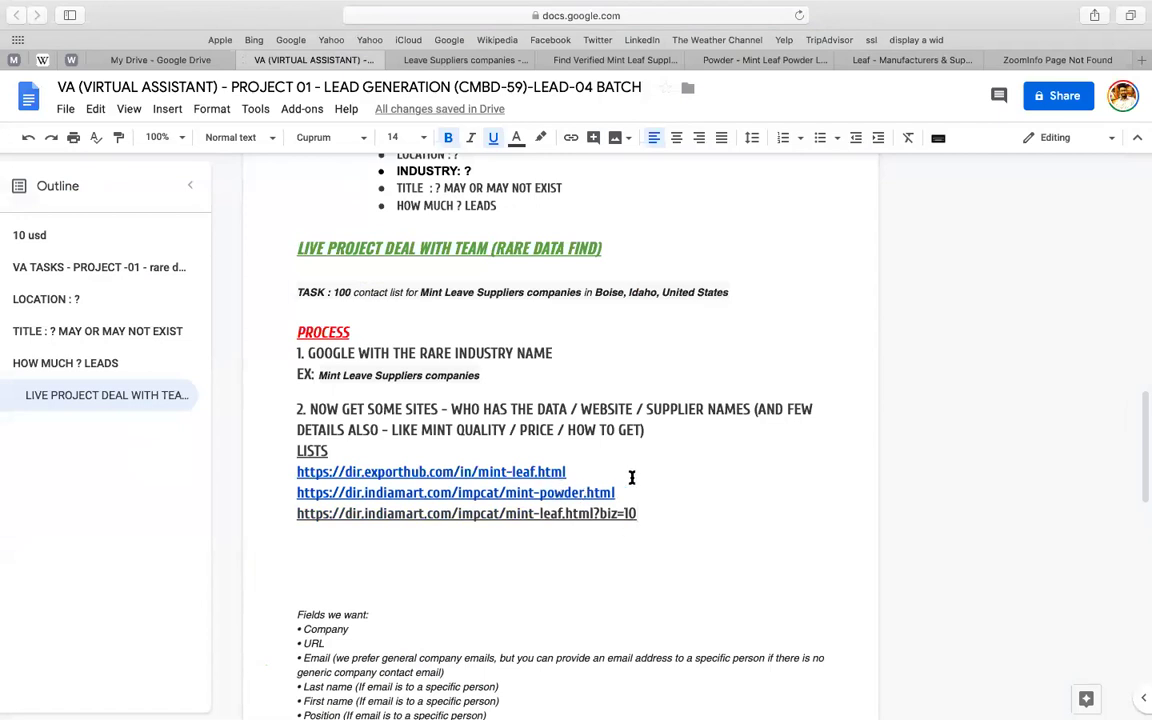
key(shift+Home)
key(BackSpace)
key(BackSpace)
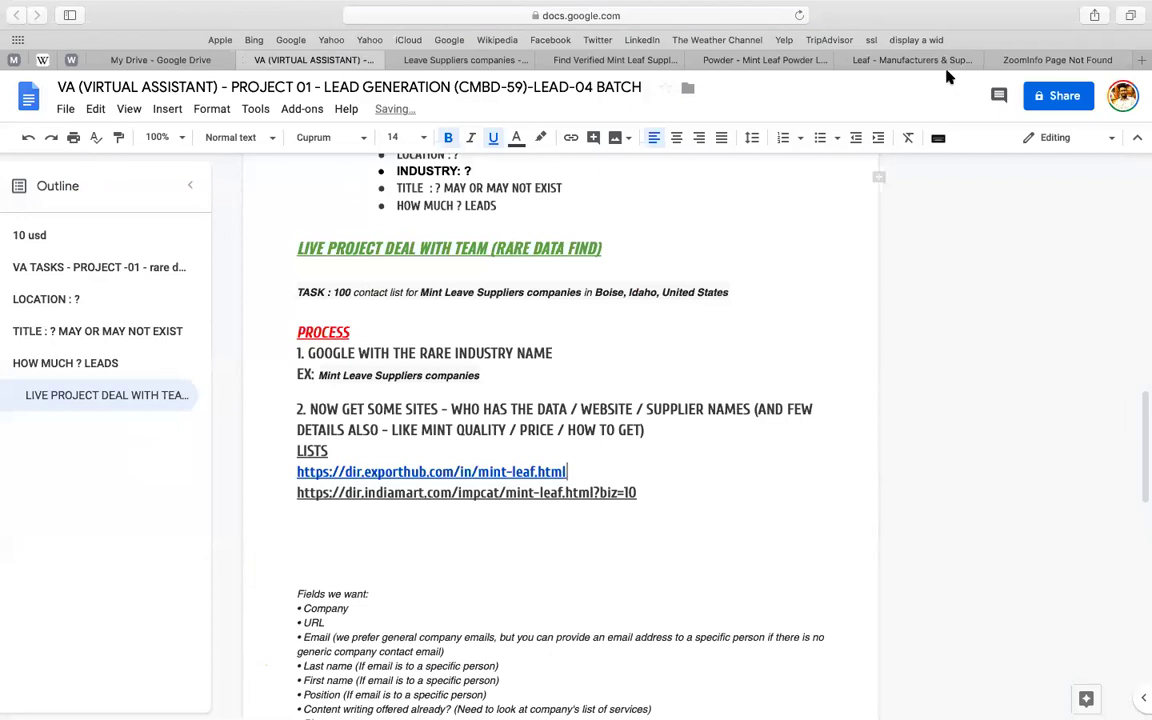
- Check the IndiaMART mint-leaf listings page, then go back to the document
click(903, 64)
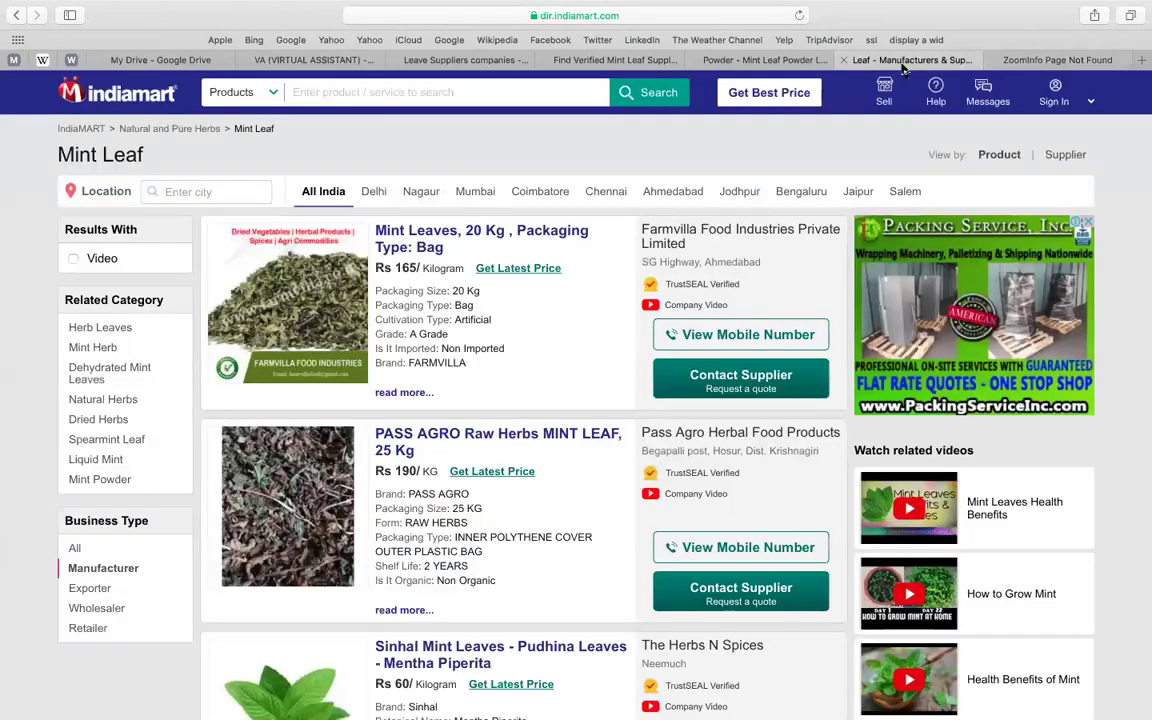
click(699, 16)
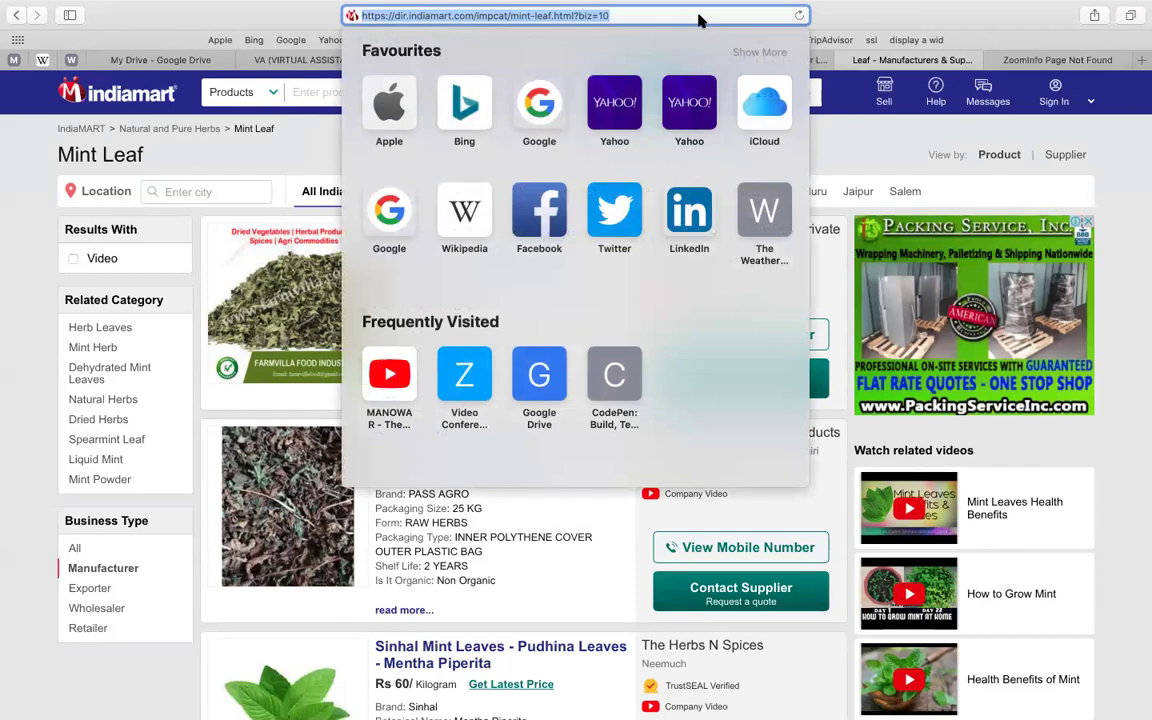
click(4, 309)
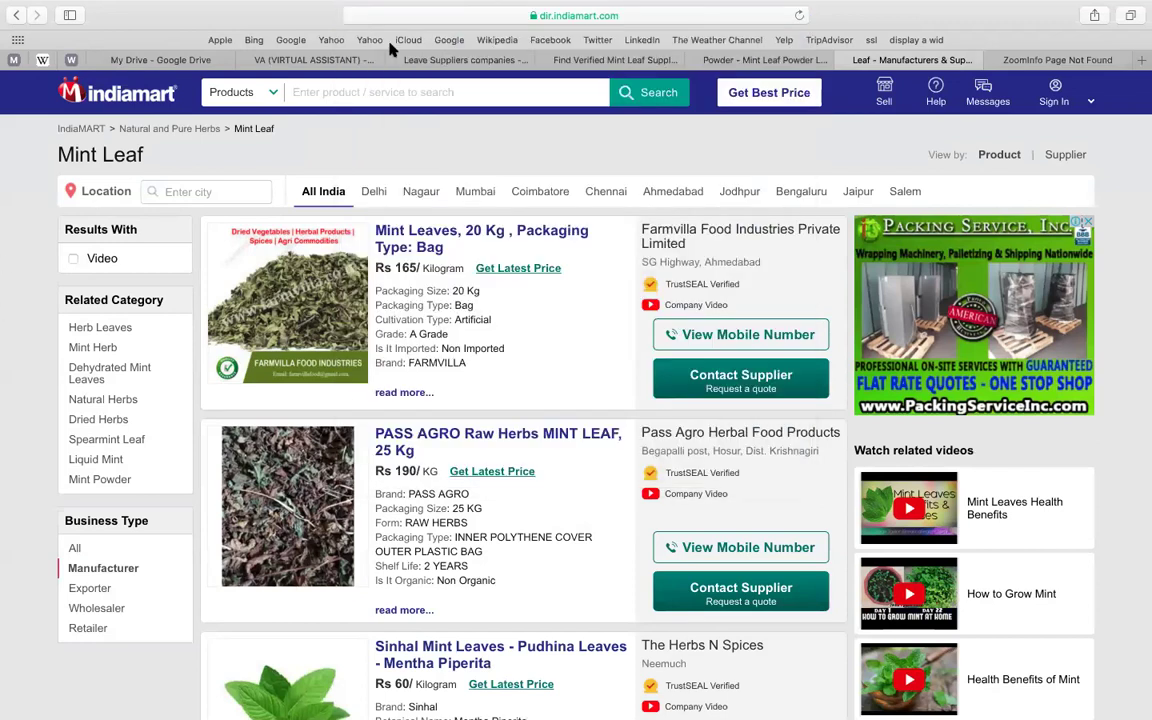
click(322, 62)
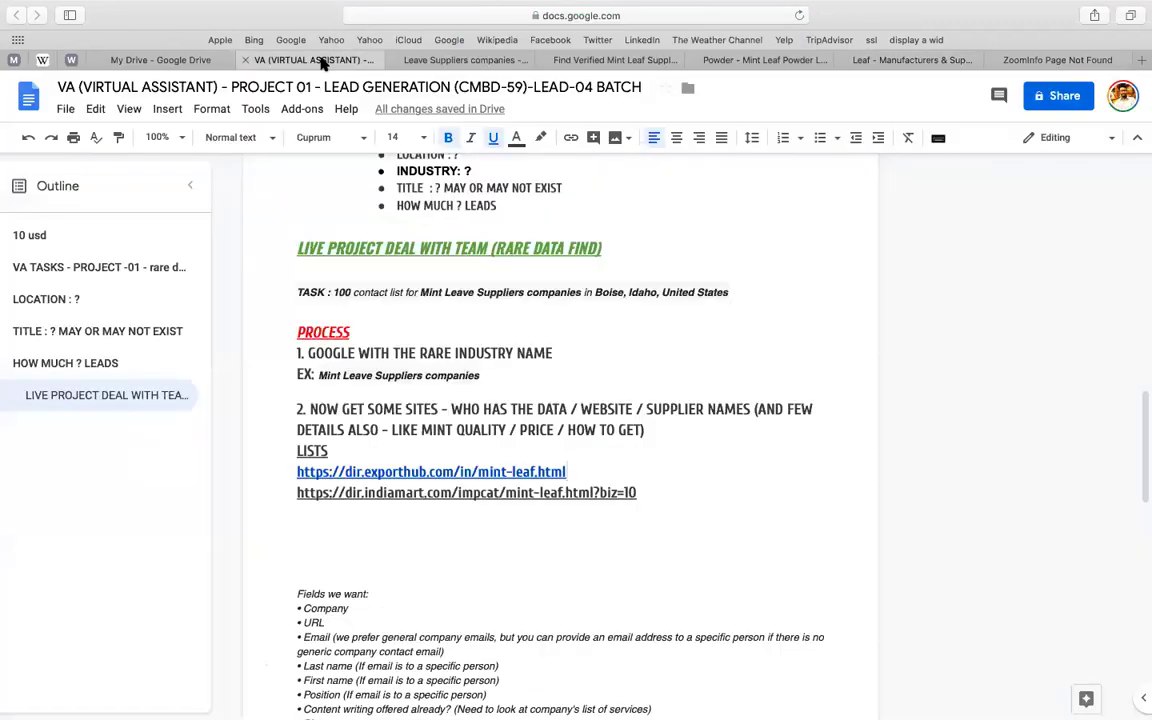
- Open the go4worldbusiness and tradeindia Mint Leave Suppliers search results in new tabs
click(620, 60)
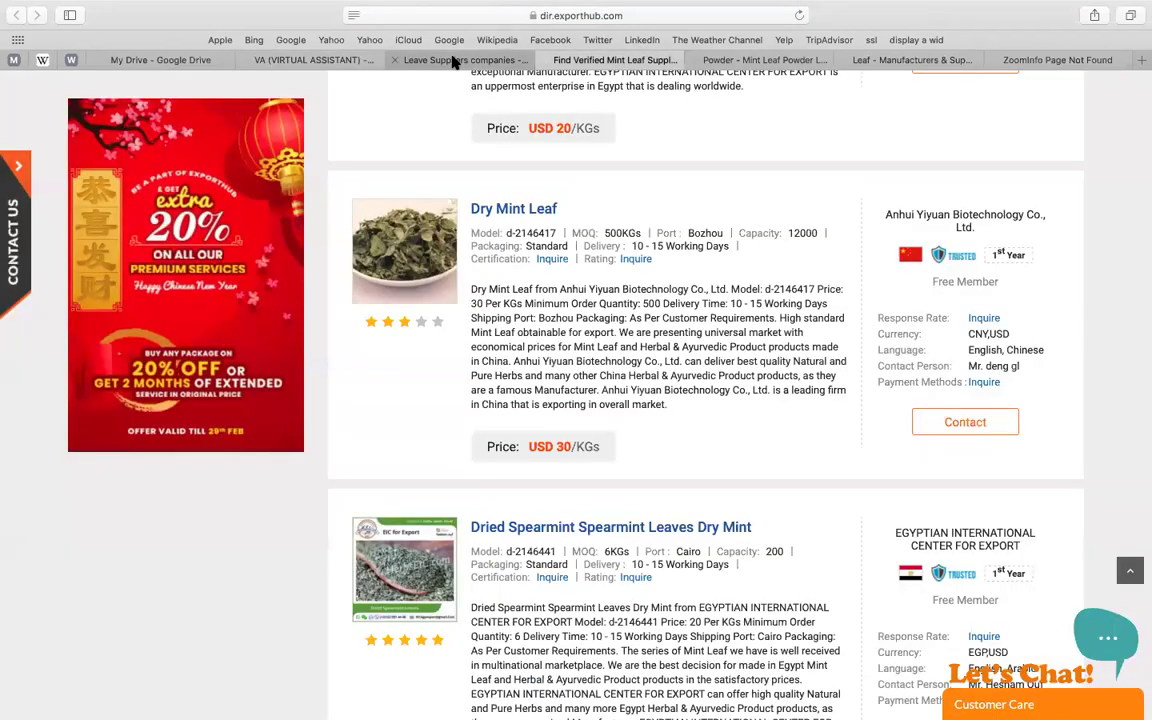
click(452, 62)
scroll(500, 360, down, 3)
triple_click(318, 350)
right_click(318, 350)
click(330, 318)
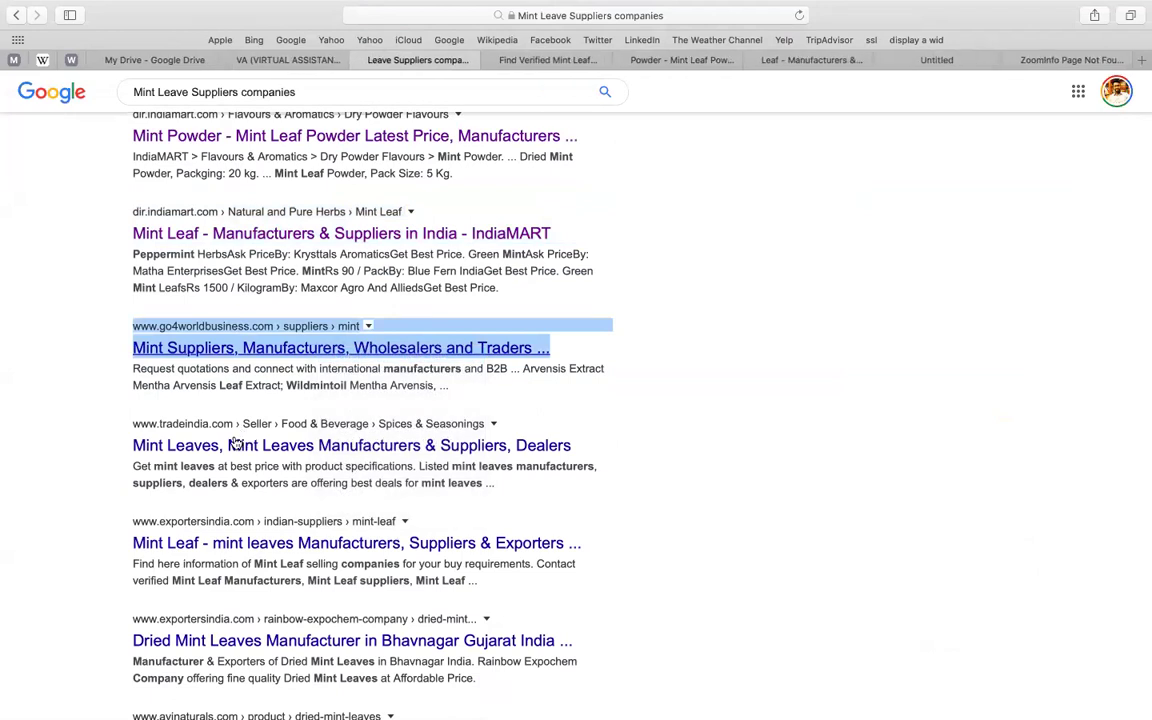
triple_click(265, 443)
right_click(265, 443)
click(300, 450)
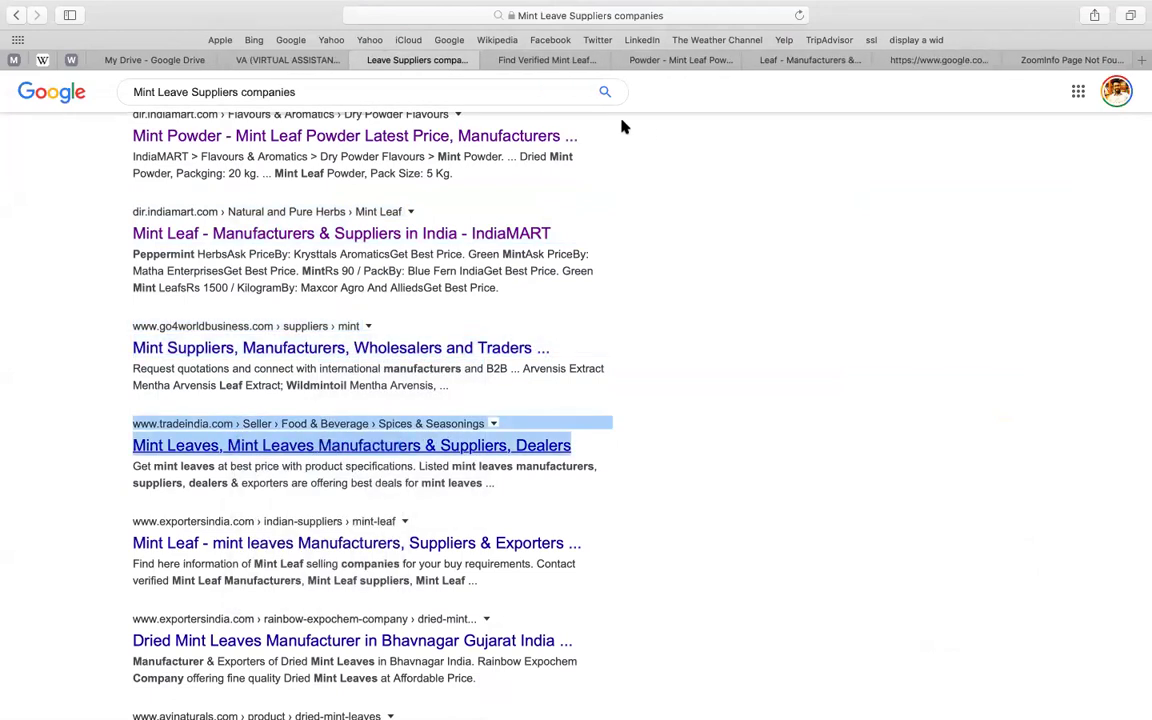
click(956, 60)
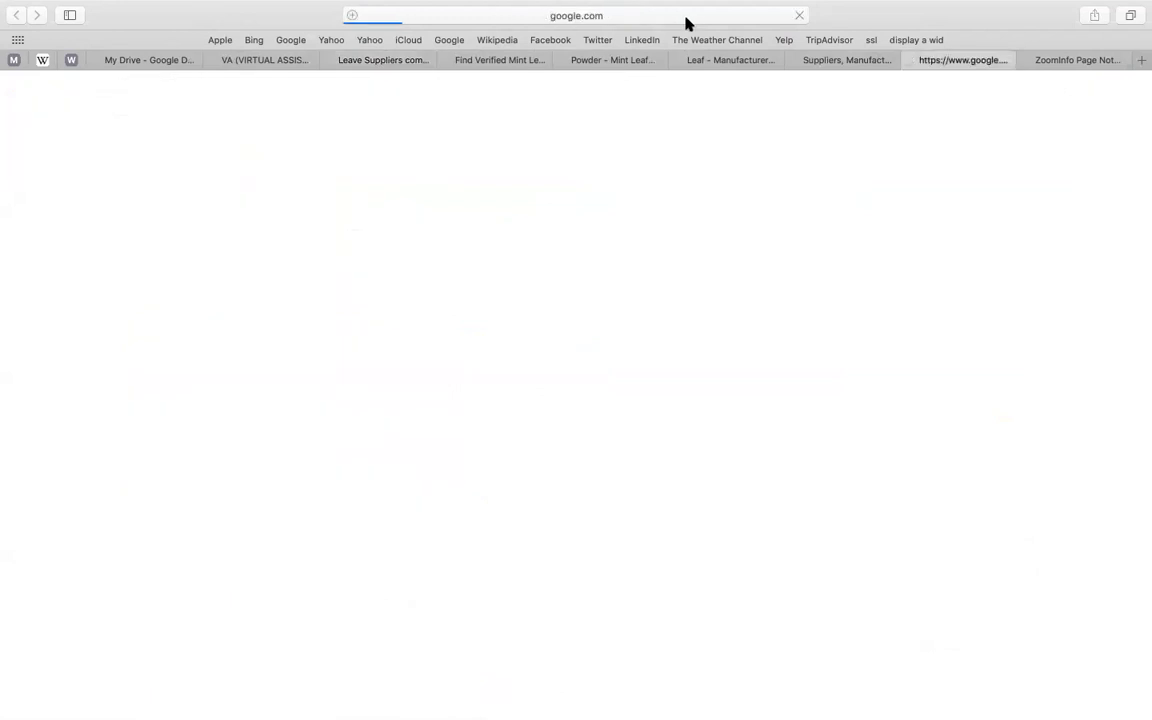
- Paste the go4worldbusiness mint suppliers URL on a new line under the IndiaMART link
click(845, 60)
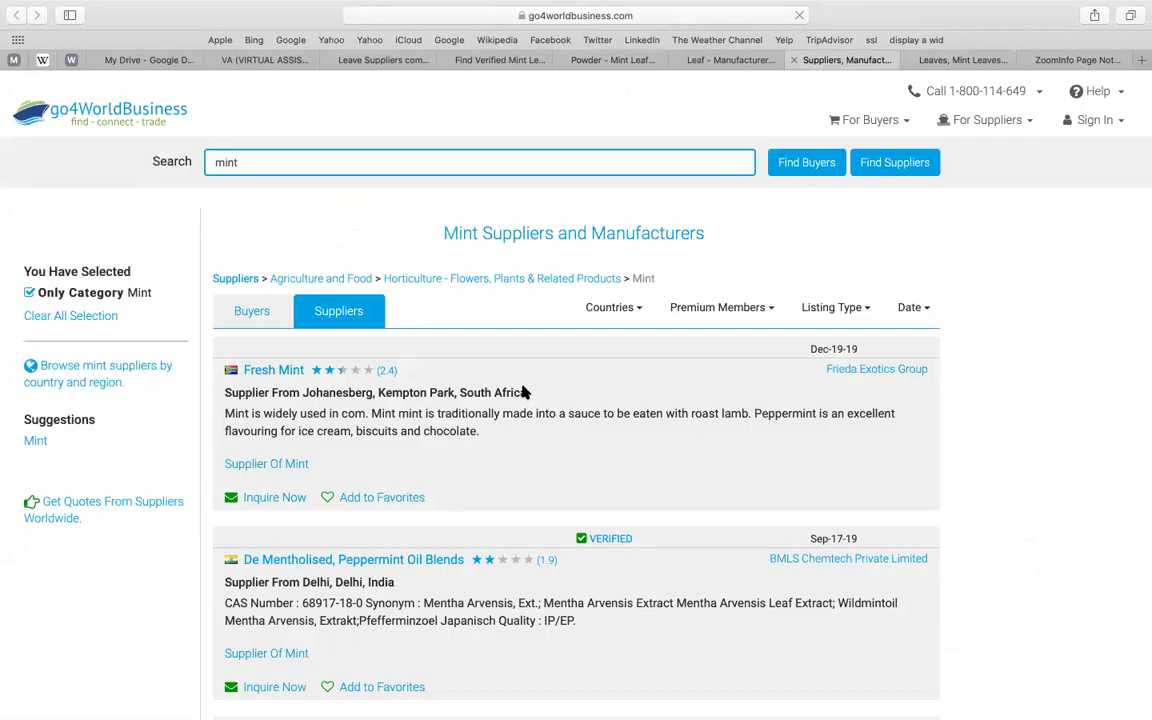
click(667, 15)
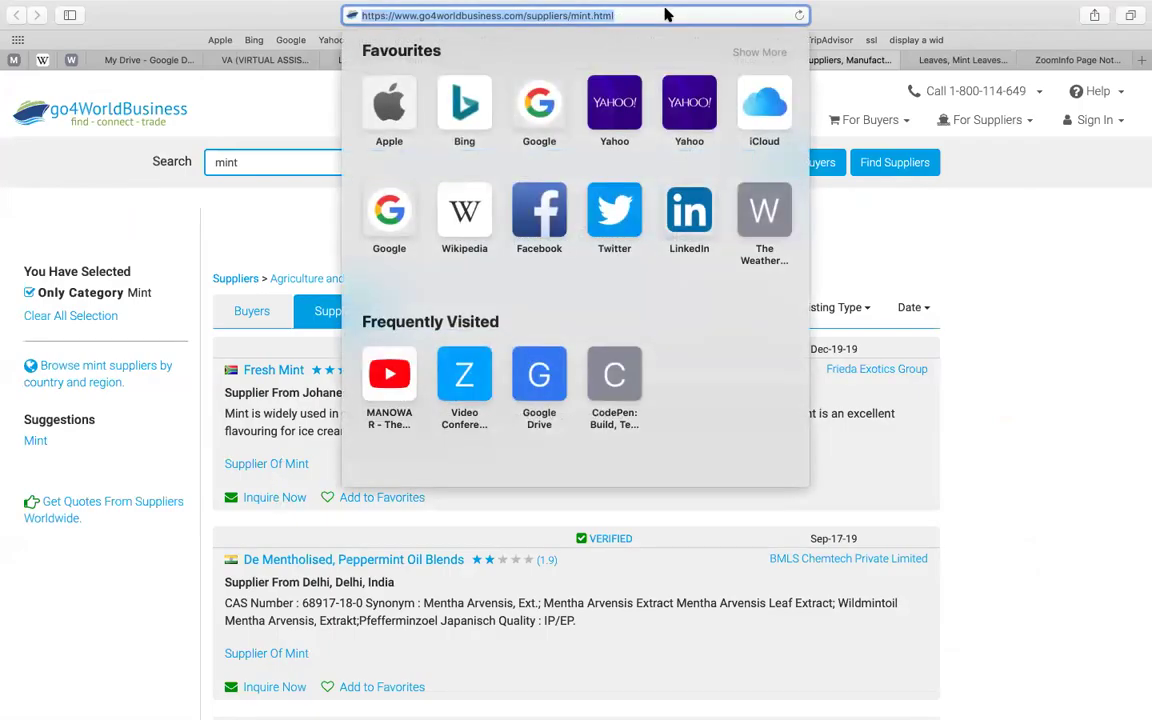
key(Escape)
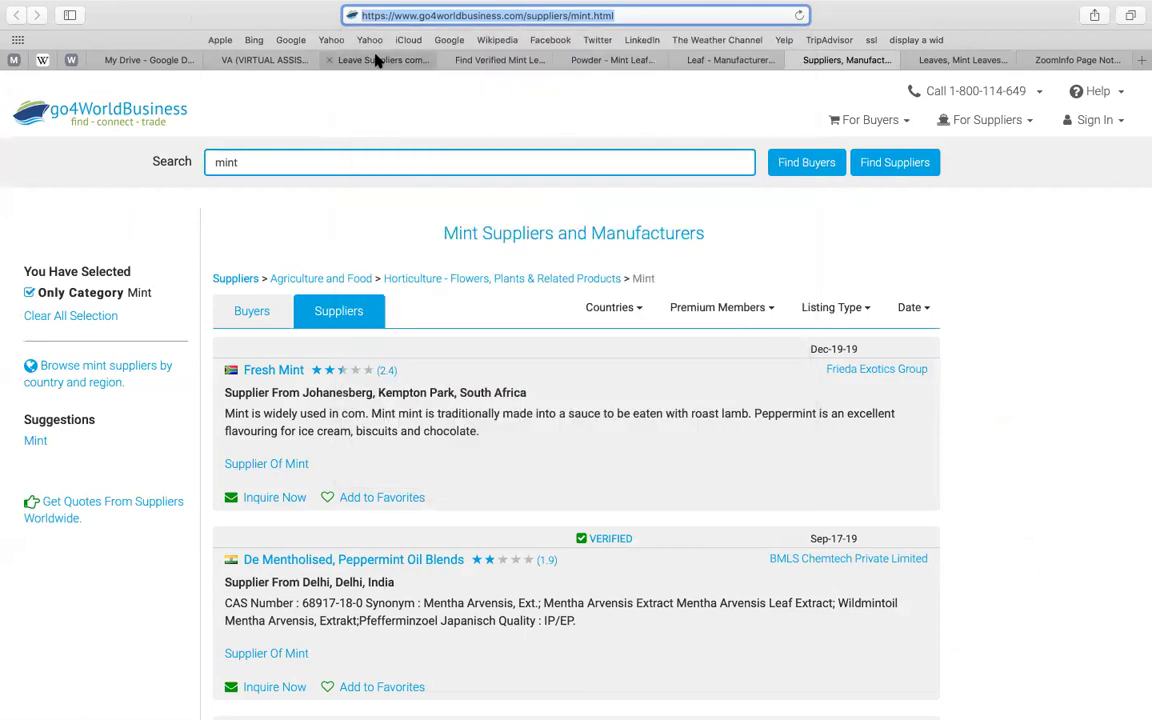
click(378, 60)
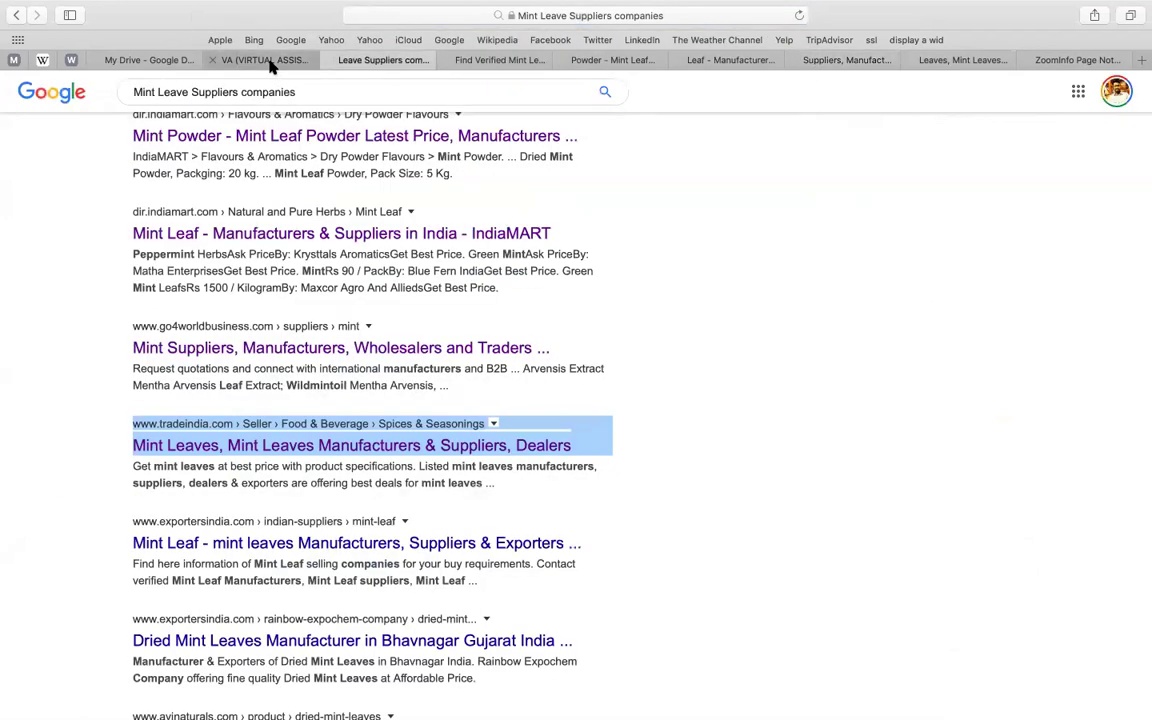
click(266, 60)
key(Return)
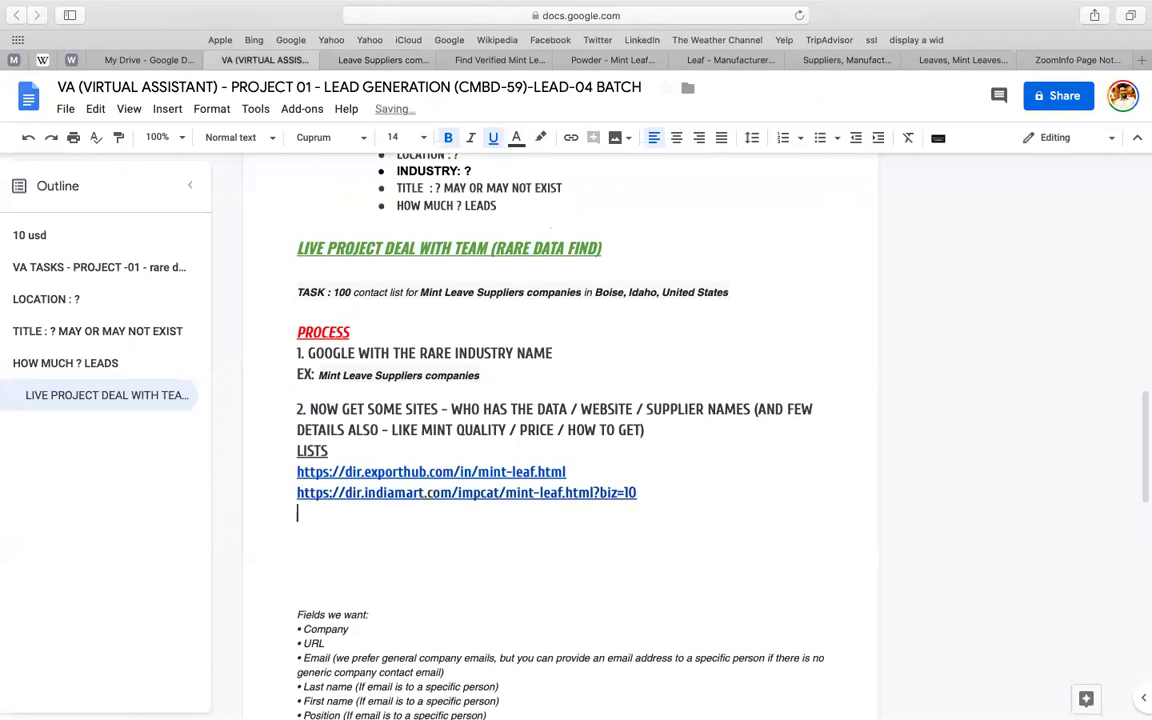
key(super+v)
- Select the tradeindia mint leaves page address, then go back to the document
click(1050, 62)
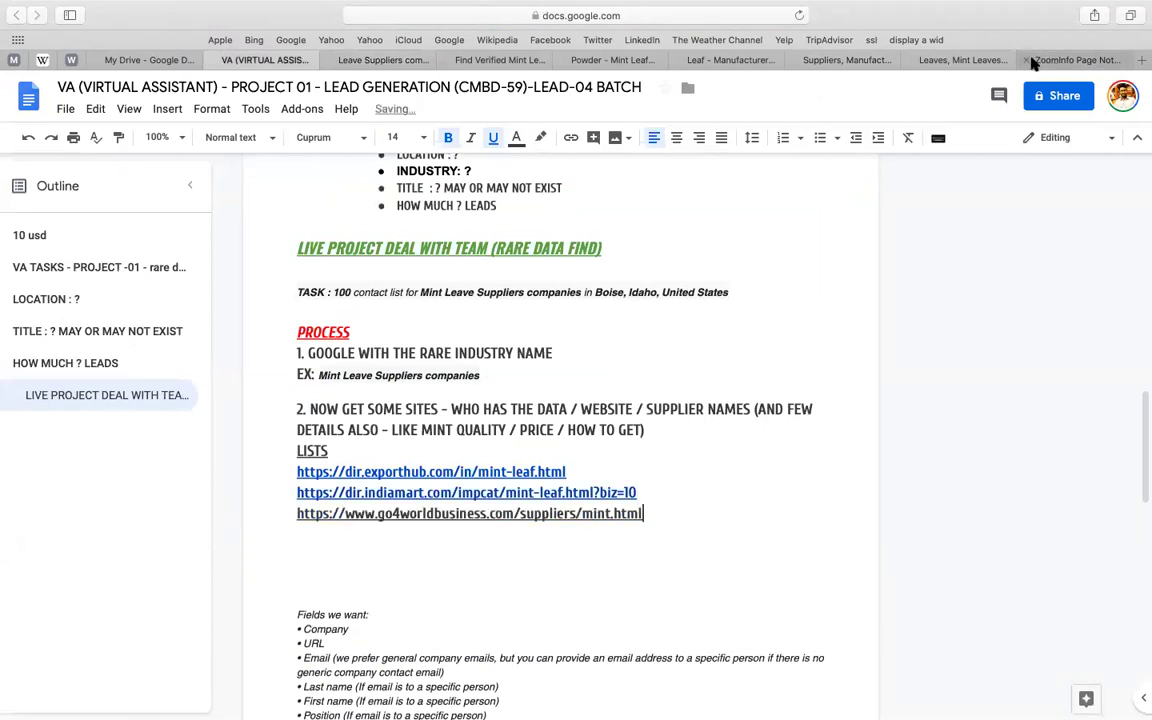
key(ctrl+shift+Tab)
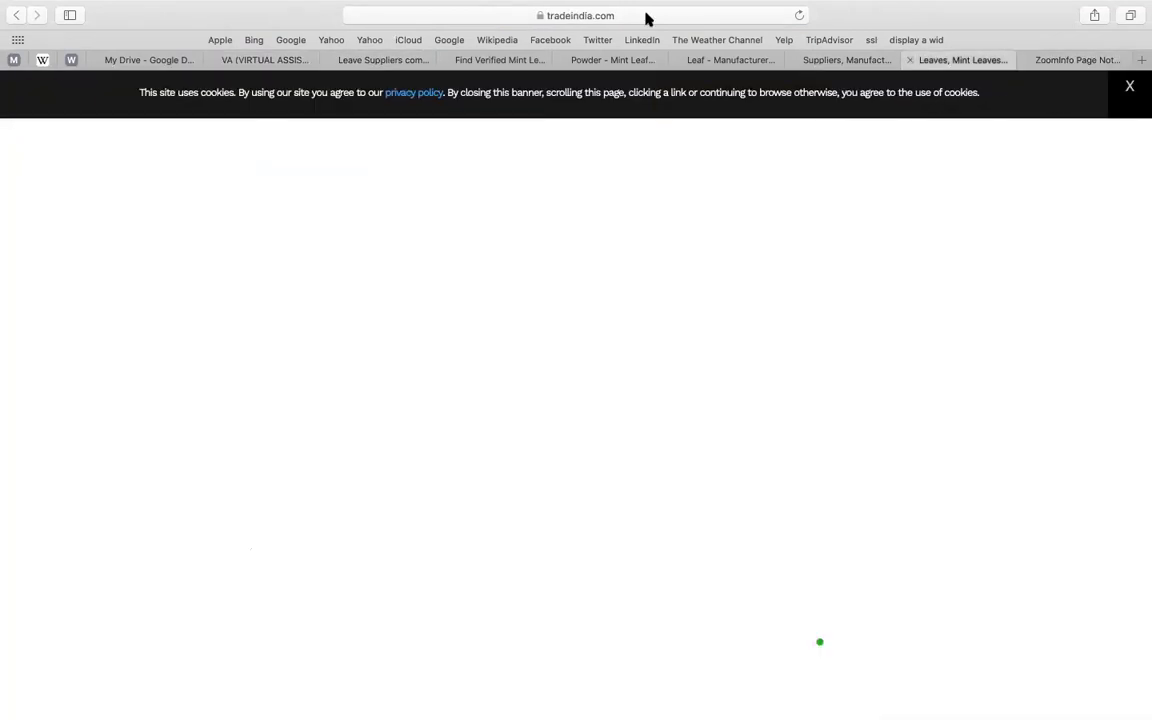
click(645, 16)
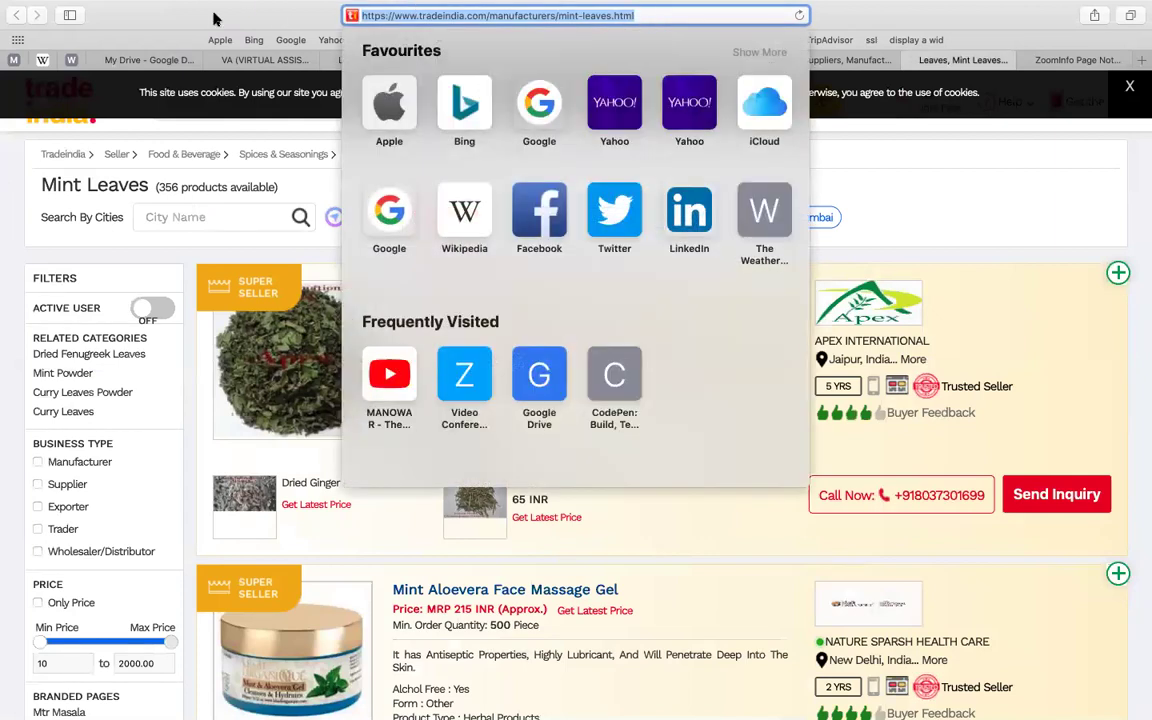
click(253, 62)
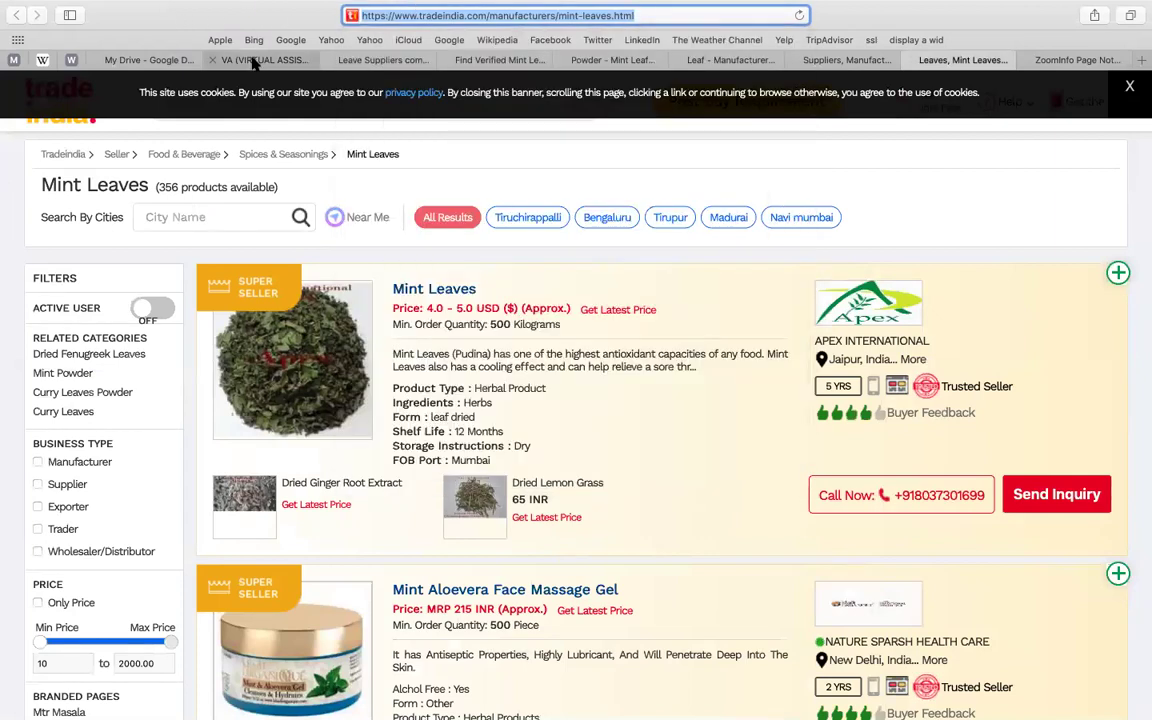
click(253, 62)
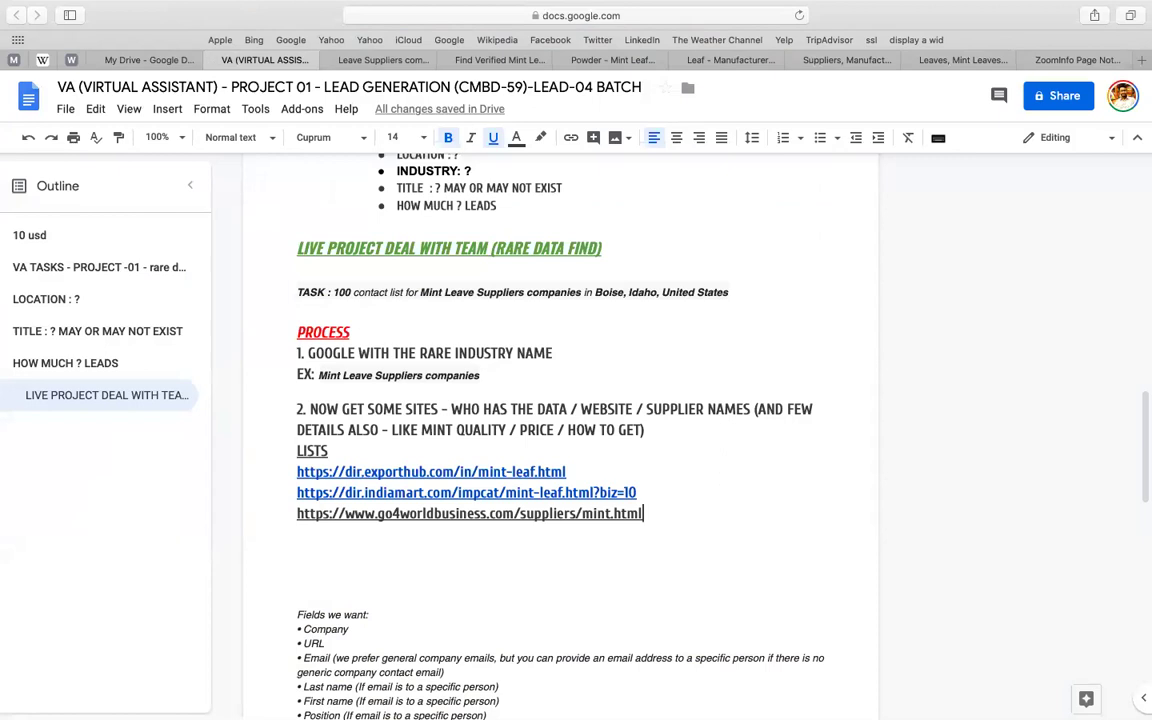
- Paste the tradeindia mint-leaves URL as a new line and rename the heading to LISTS OF SITES
key(Return)
key(super+v)
click(302, 451)
key(Return)
click(329, 471)
text(OF SITES)
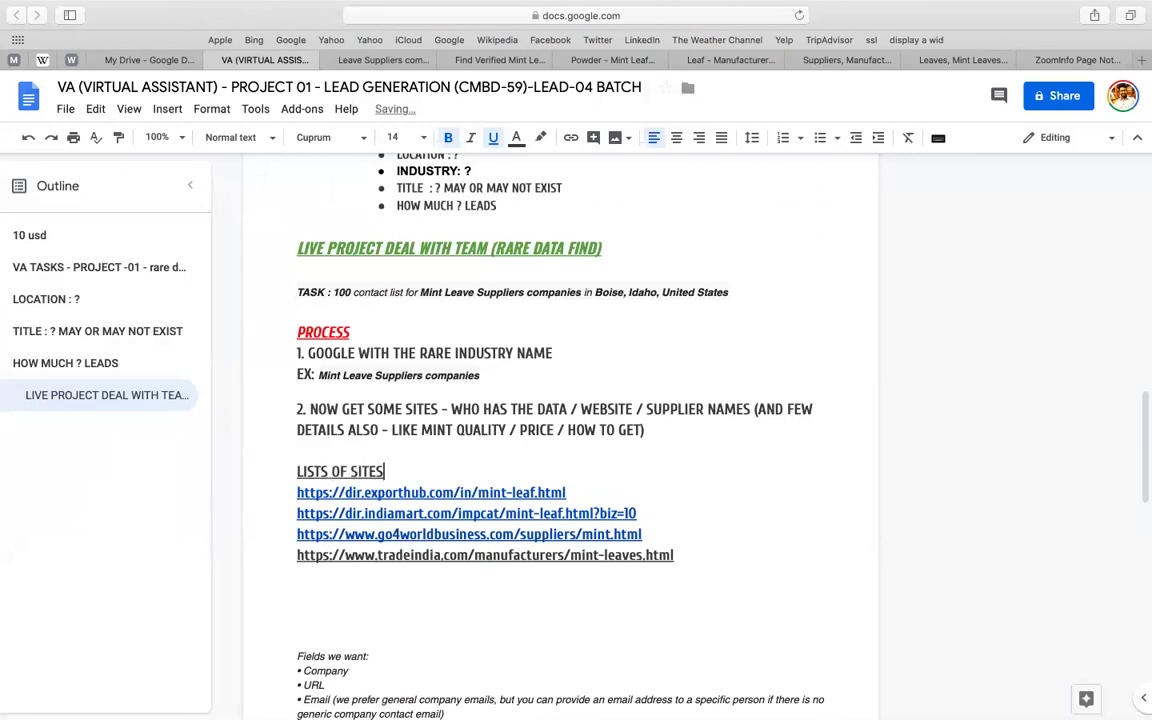
- Set the heading and link block to size 12 with no bold or underline
click(297, 471)
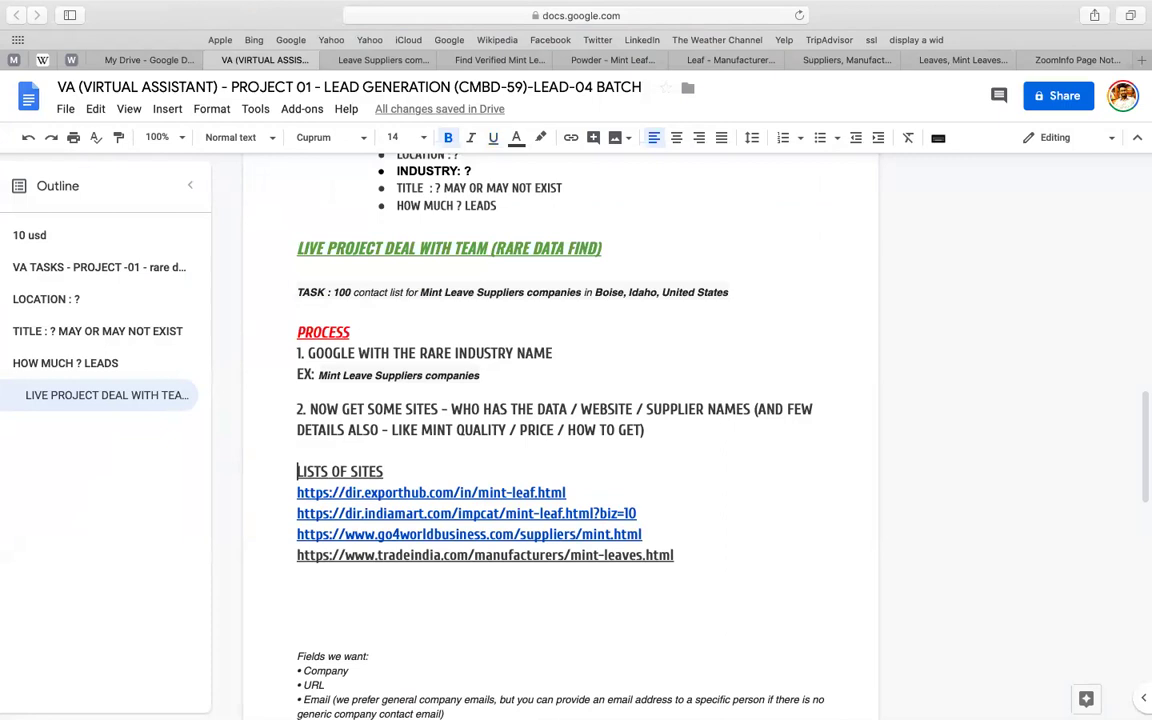
key(shift+Down)
key(shift+Down)
key(shift+Down)
key(shift+Down)
key(shift+Down)
key(super+u)
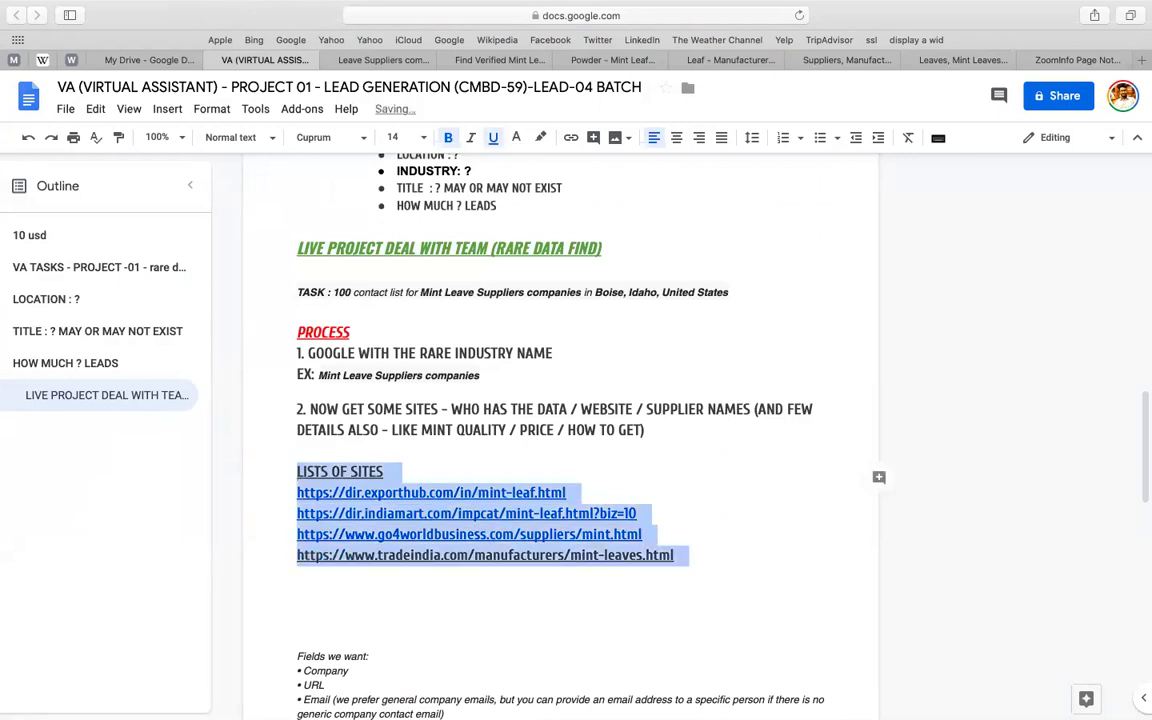
click(493, 138)
click(447, 138)
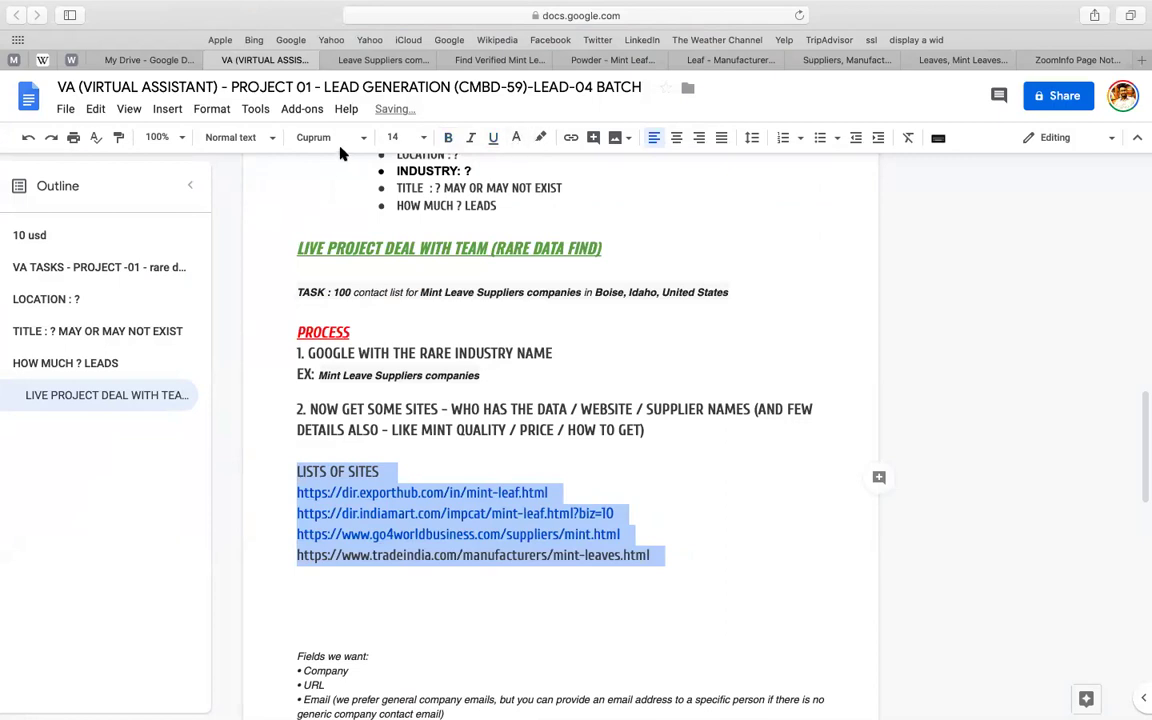
click(398, 137)
text(12)
key(Return)
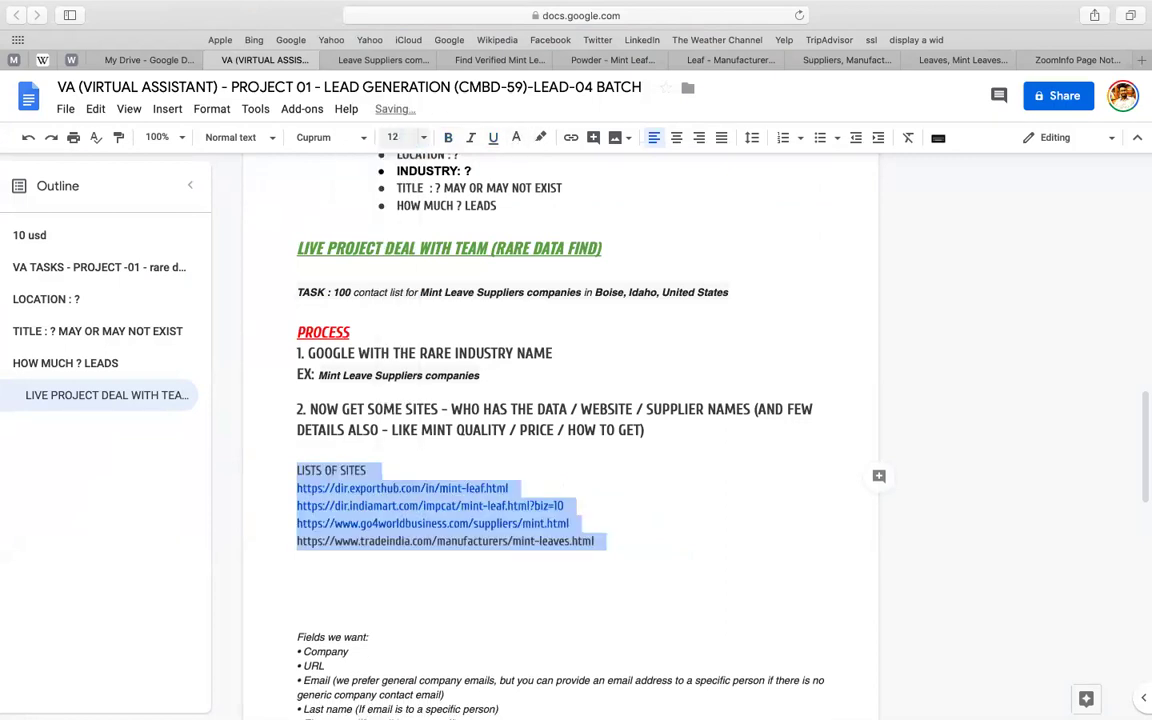
- Make the LISTS OF SITES heading bold and underlined
click(403, 472)
key(shift+super+Left)
key(super+b)
key(Right)
key(Right)
key(Up)
key(Up)
key(Down)
key(shift+super+Right)
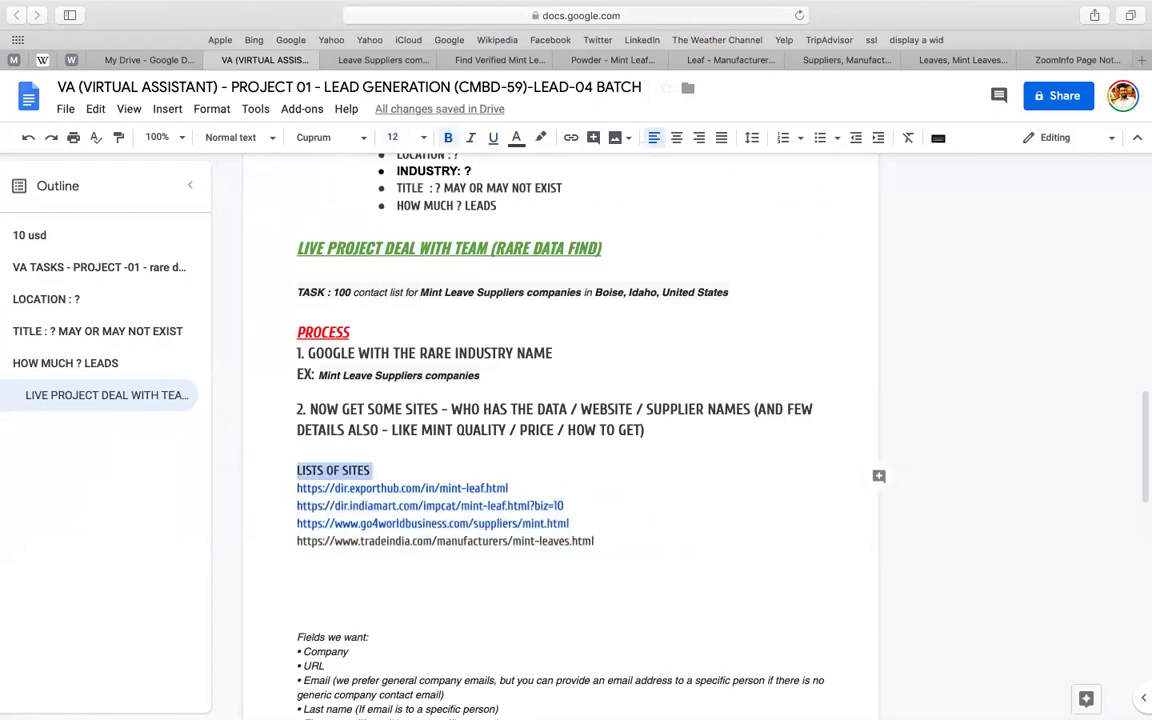
key(super+u)
key(Right)
key(Right)
- Number the ExportHub, IndiaMART, go4worldbusiness and tradeindia links 1 to 4
key(super+shift+7)
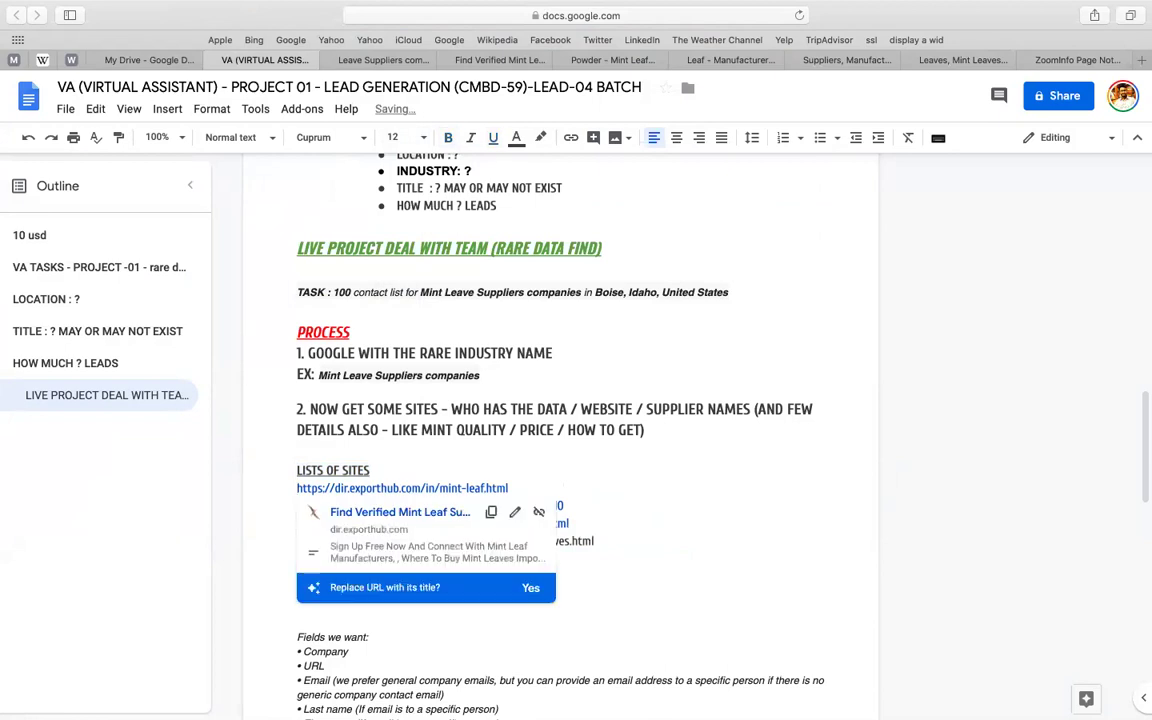
click(297, 505)
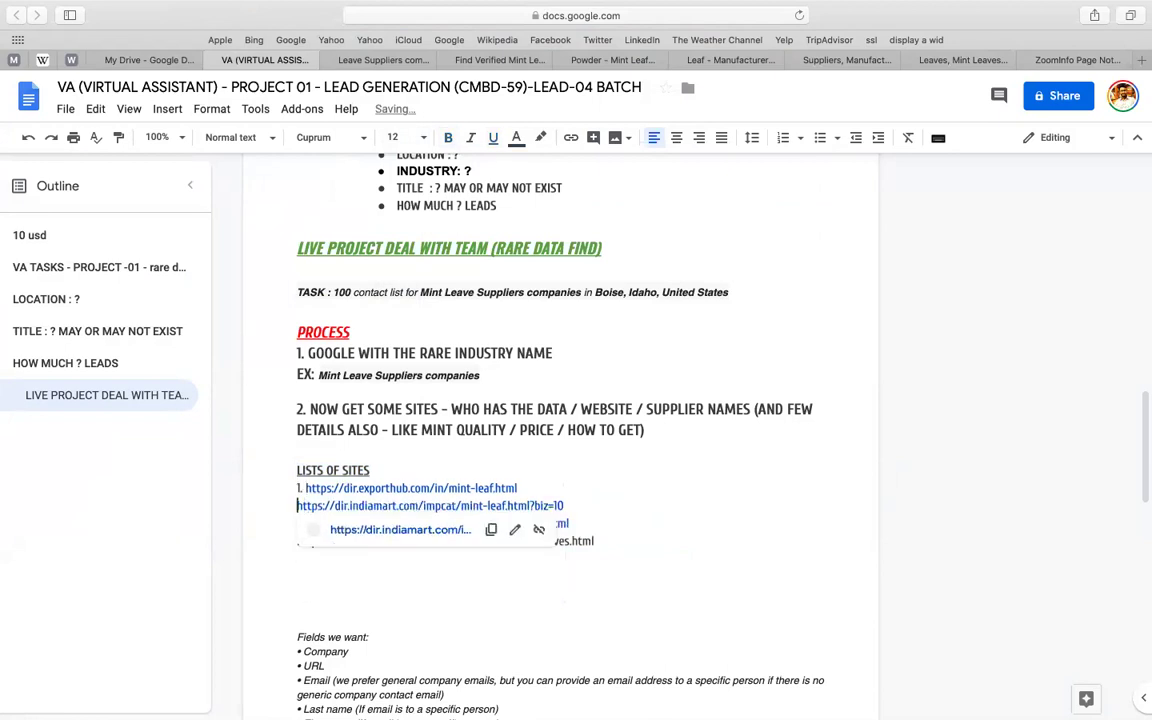
key(super+shift+7)
click(297, 523)
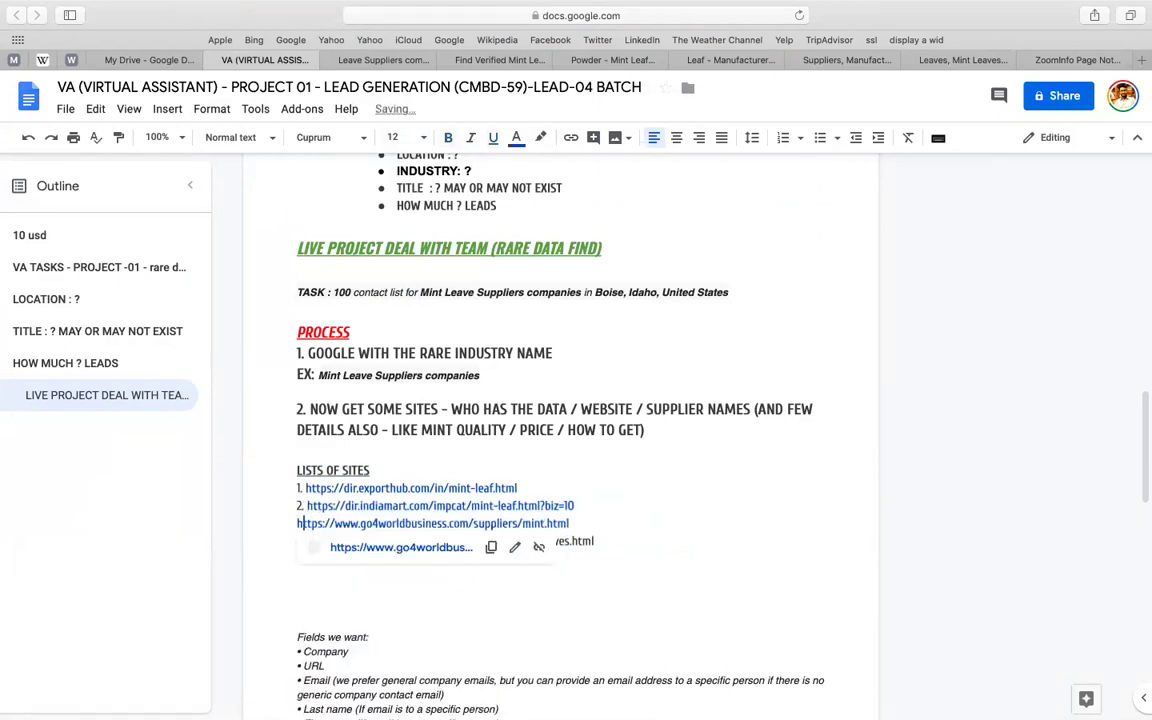
key(super+shift+7)
click(306, 541)
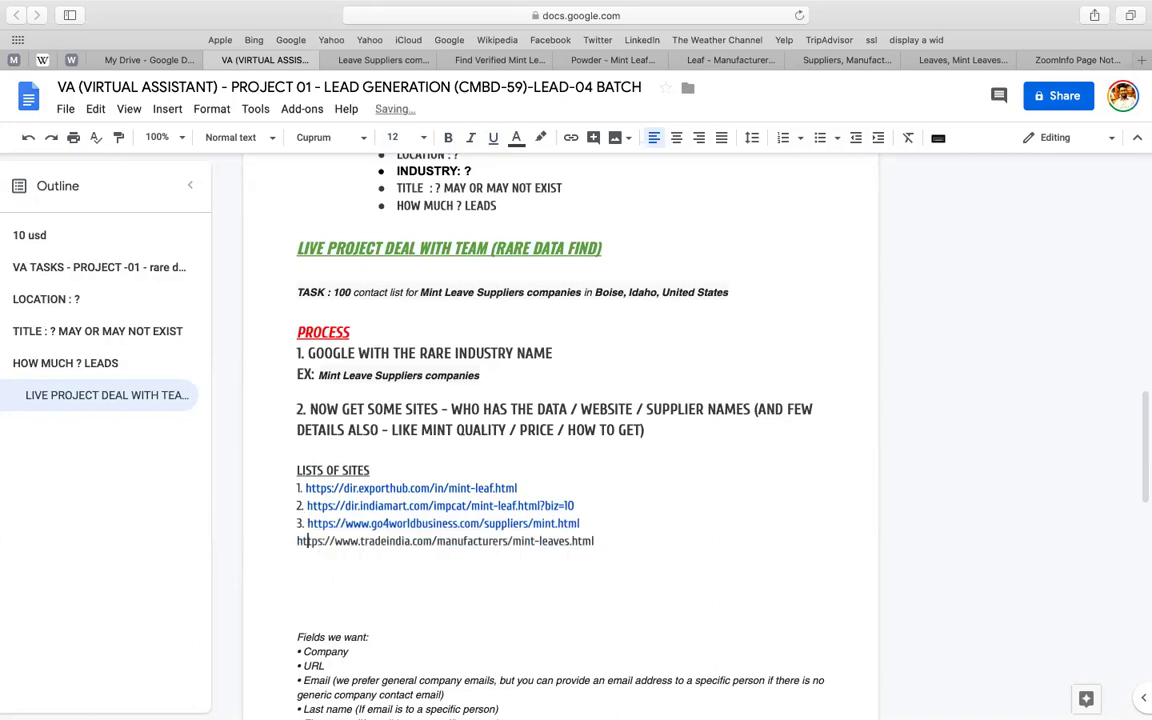
key(super+shift+7)
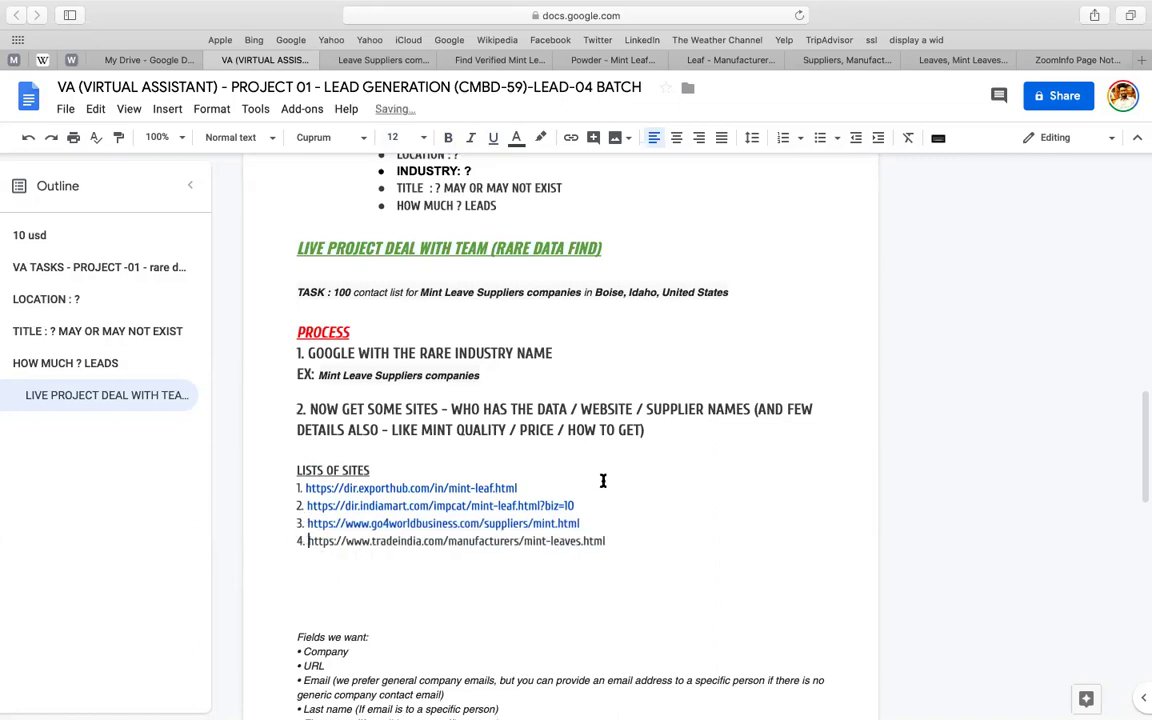
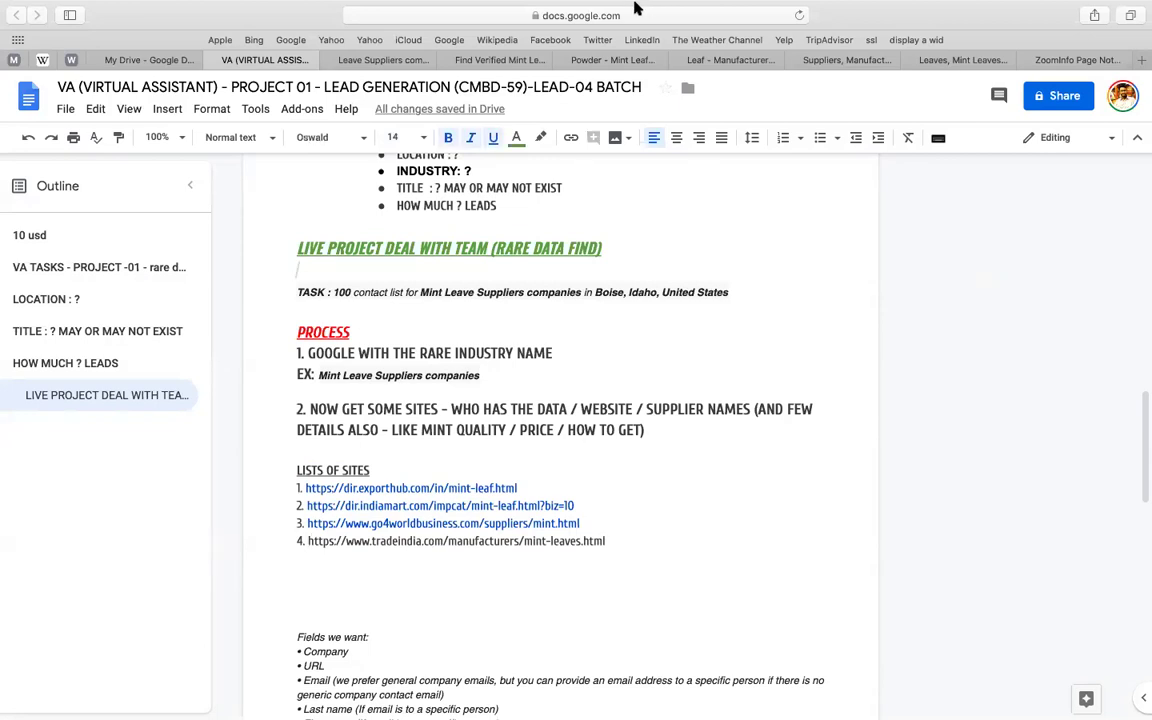
- Search the web for BAIDU and open the baidu.com homepage
click(871, 57)
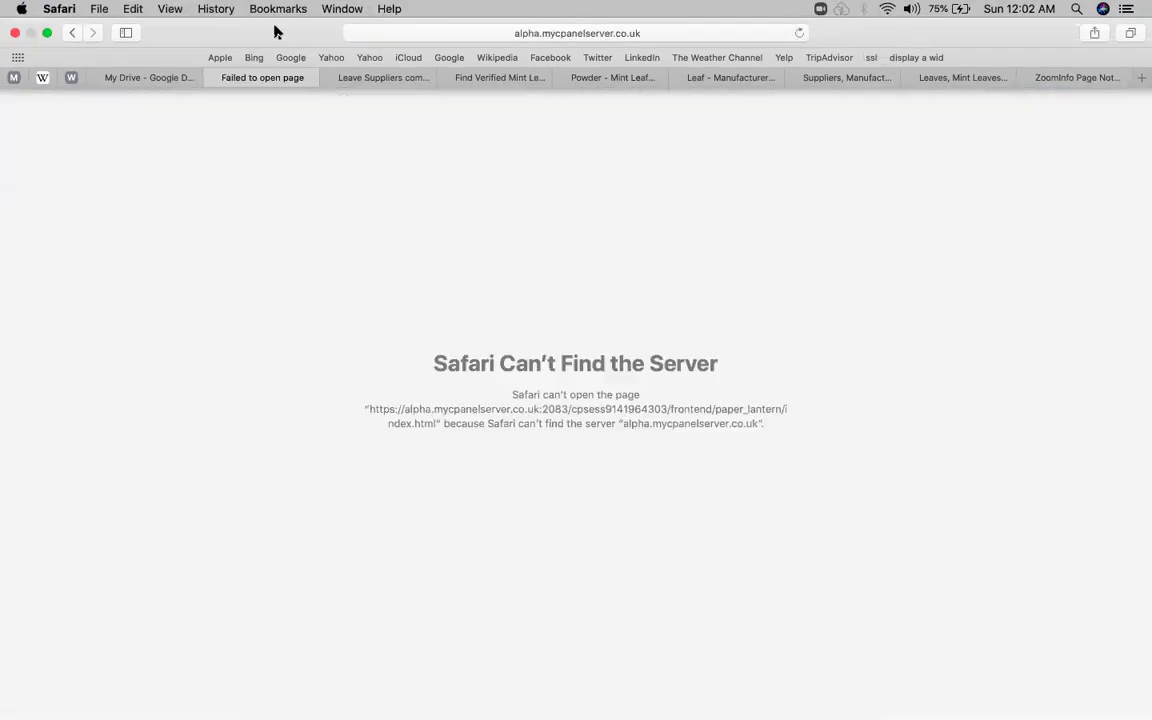
click(71, 33)
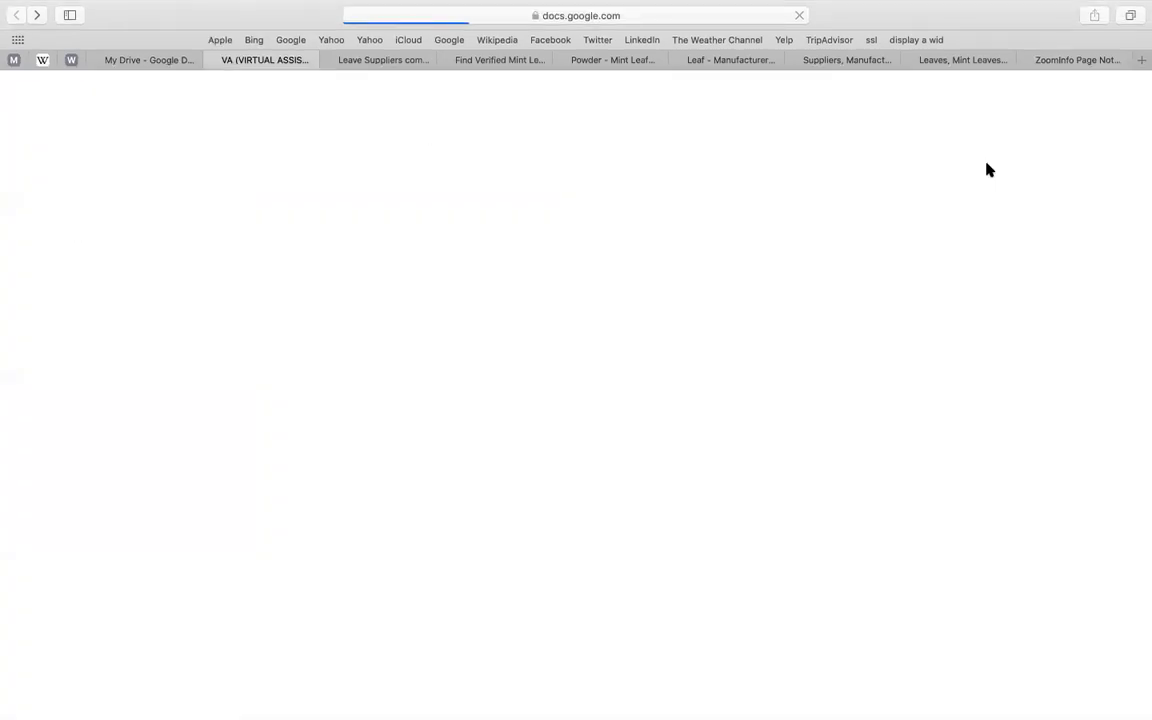
click(1085, 61)
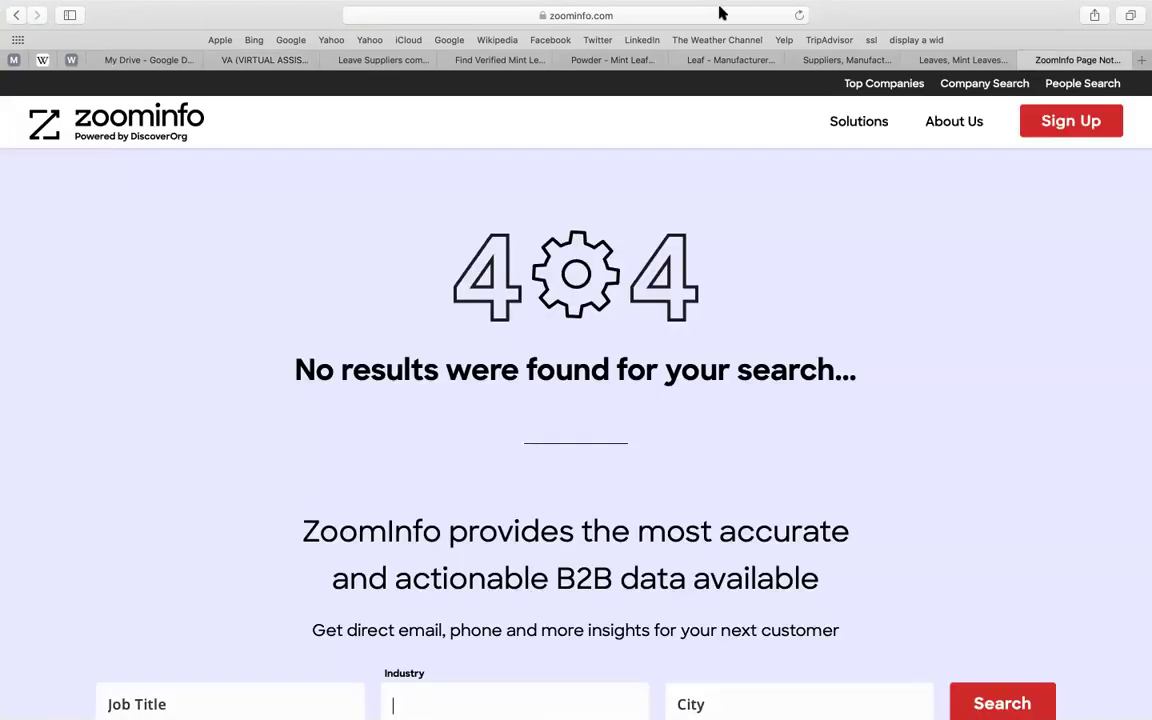
click(666, 14)
text(BA)
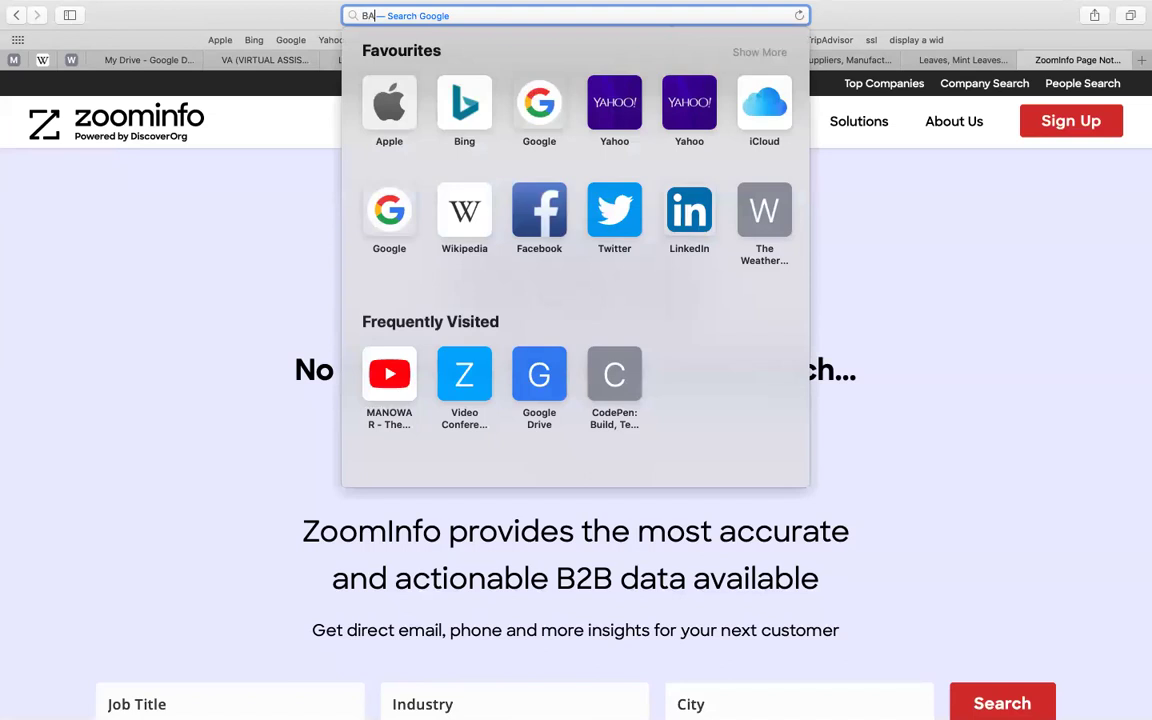
text(IDU)
key(Return)
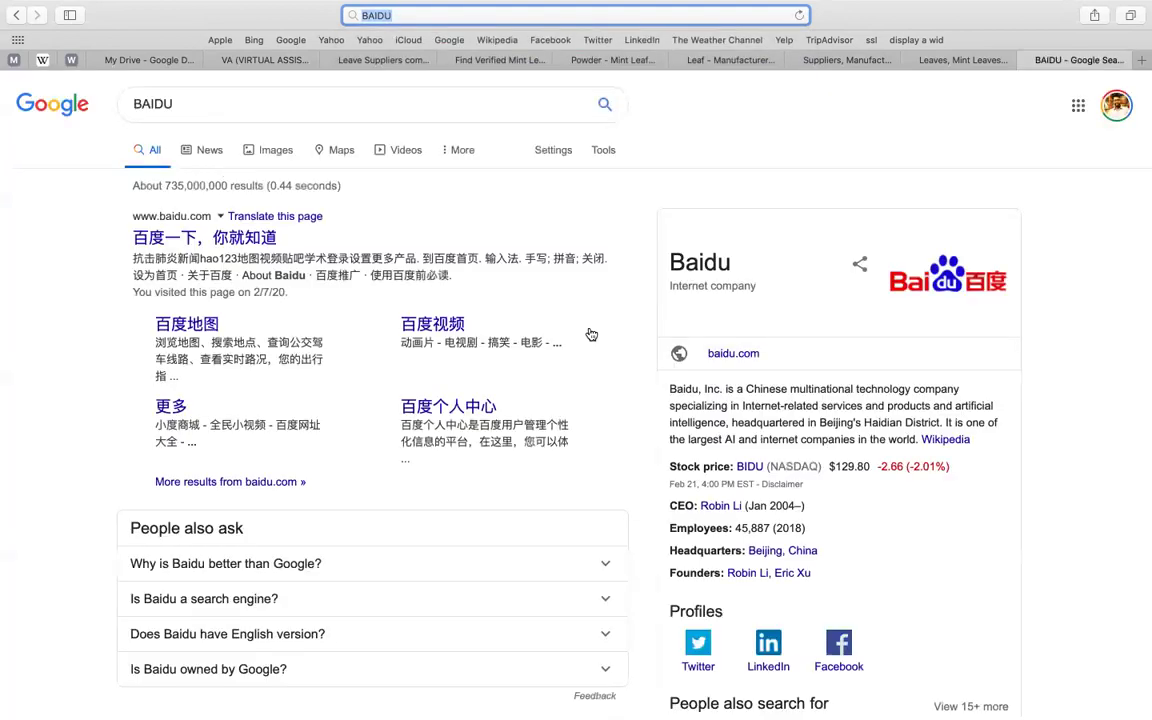
scroll(172, 224, down, 1)
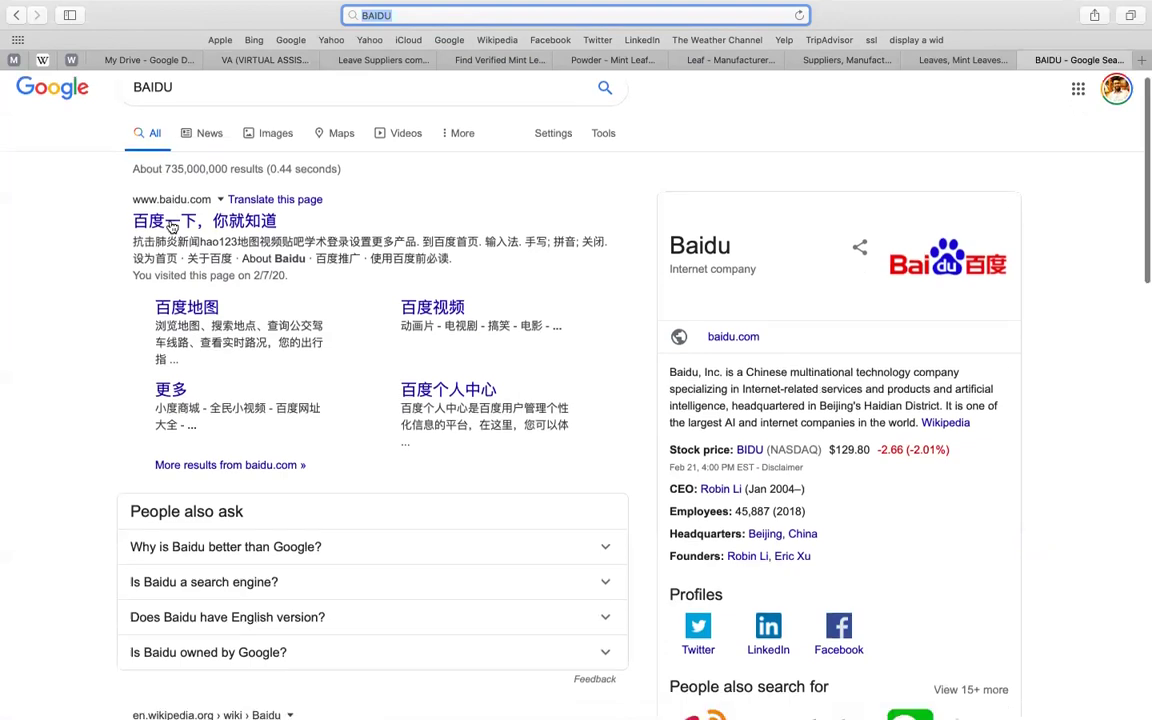
click(172, 226)
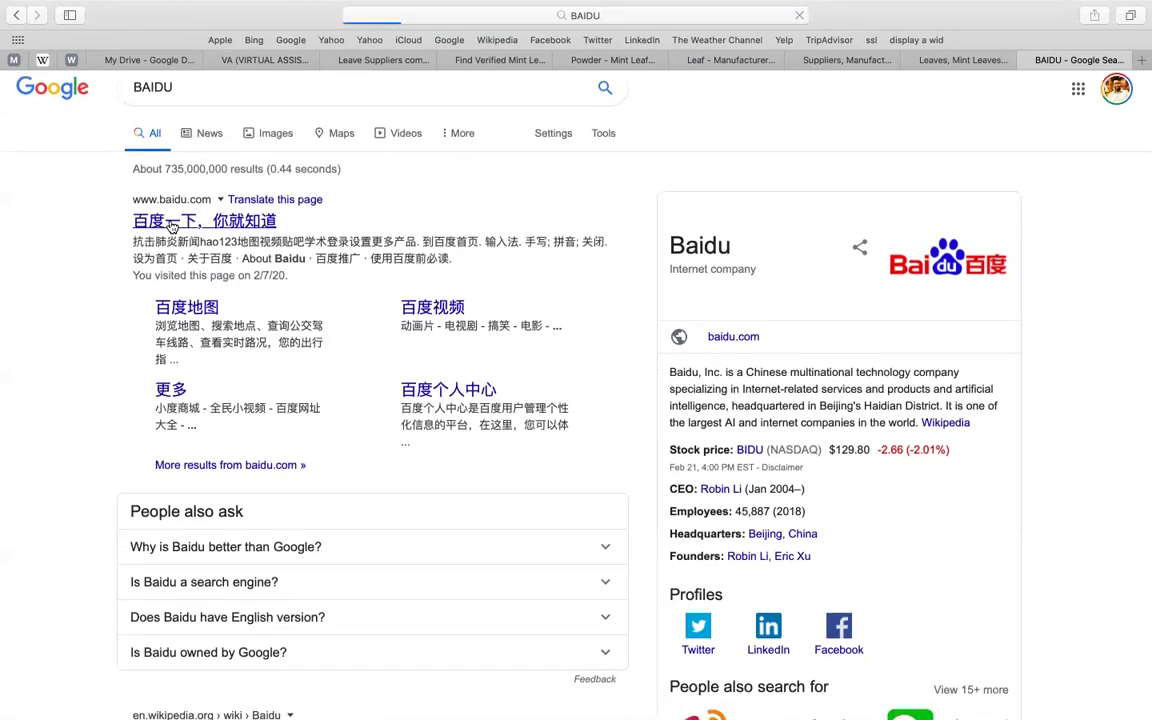
- Reuse the Google query to search Baidu for 'Mint Leave Suppliers companies'
click(519, 62)
click(405, 63)
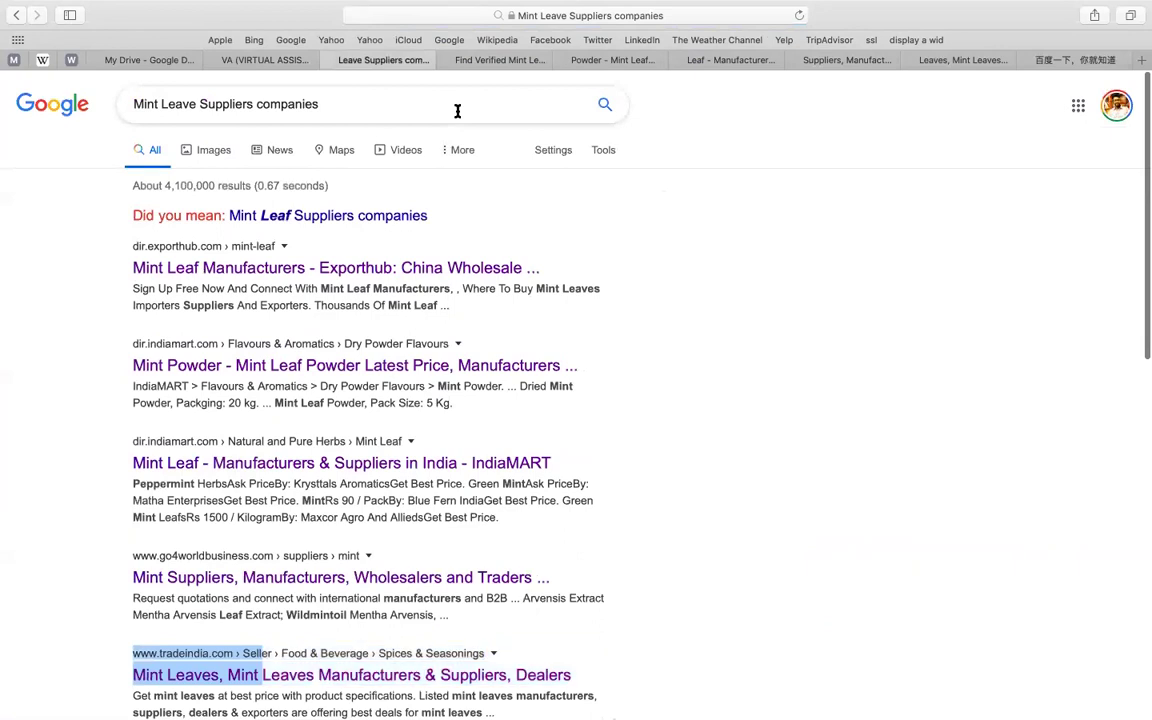
click(457, 111)
key(cmd+c)
click(1068, 62)
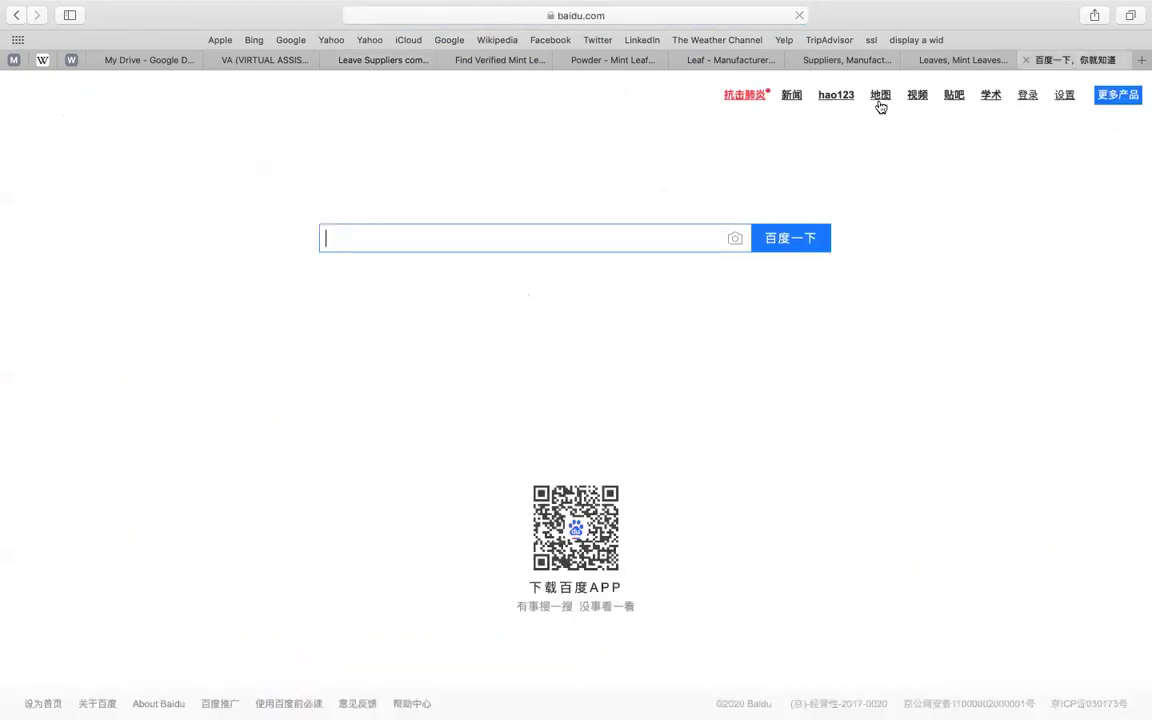
key(cmd+v)
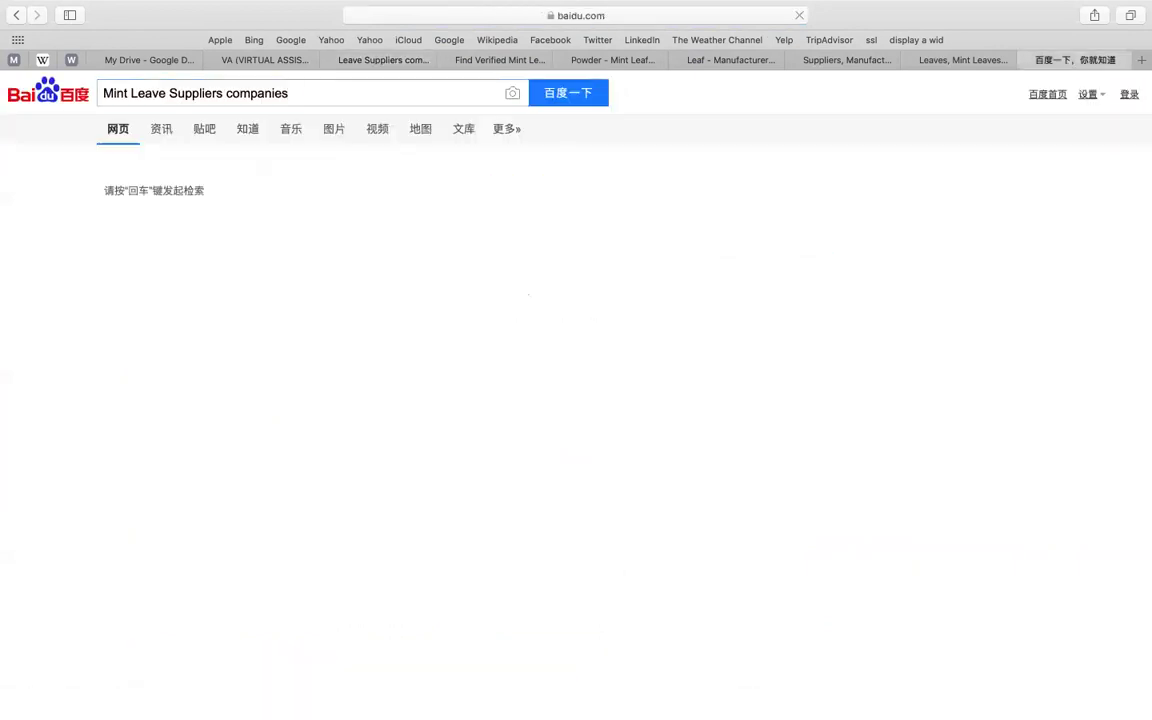
key(Return)
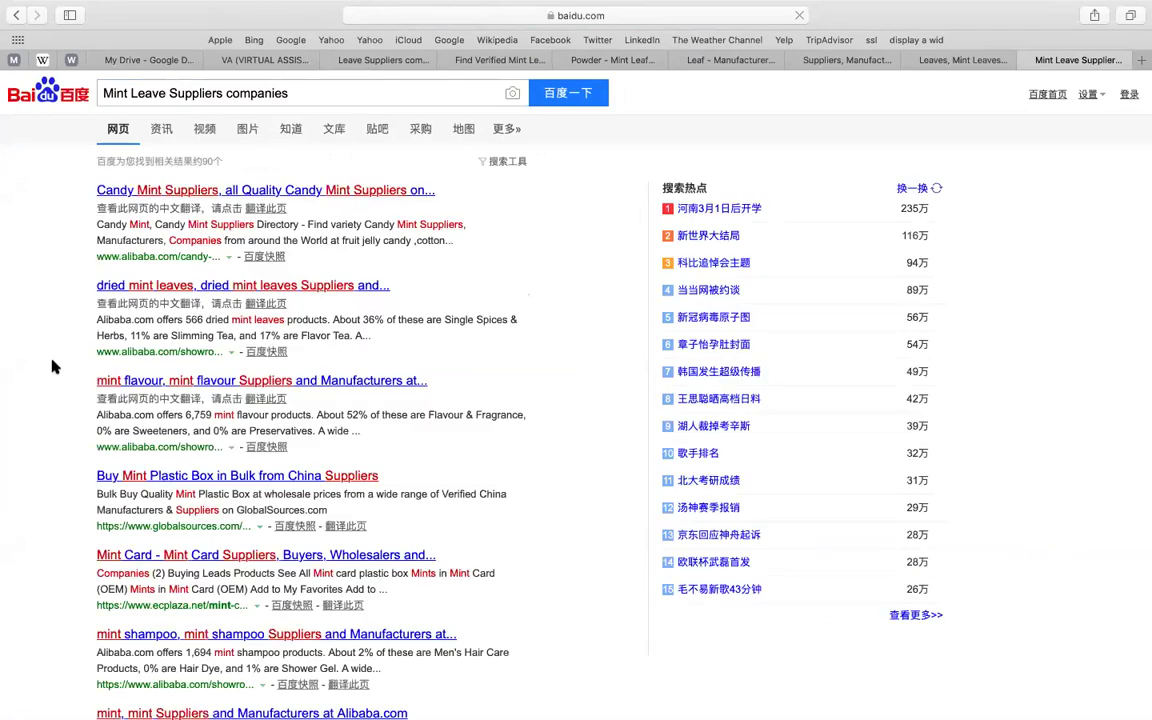
- Scroll the Baidu results, then bring the doc's LISTS OF SITES section back into view
scroll(60, 471, down, 2)
scroll(62, 468, down, 4)
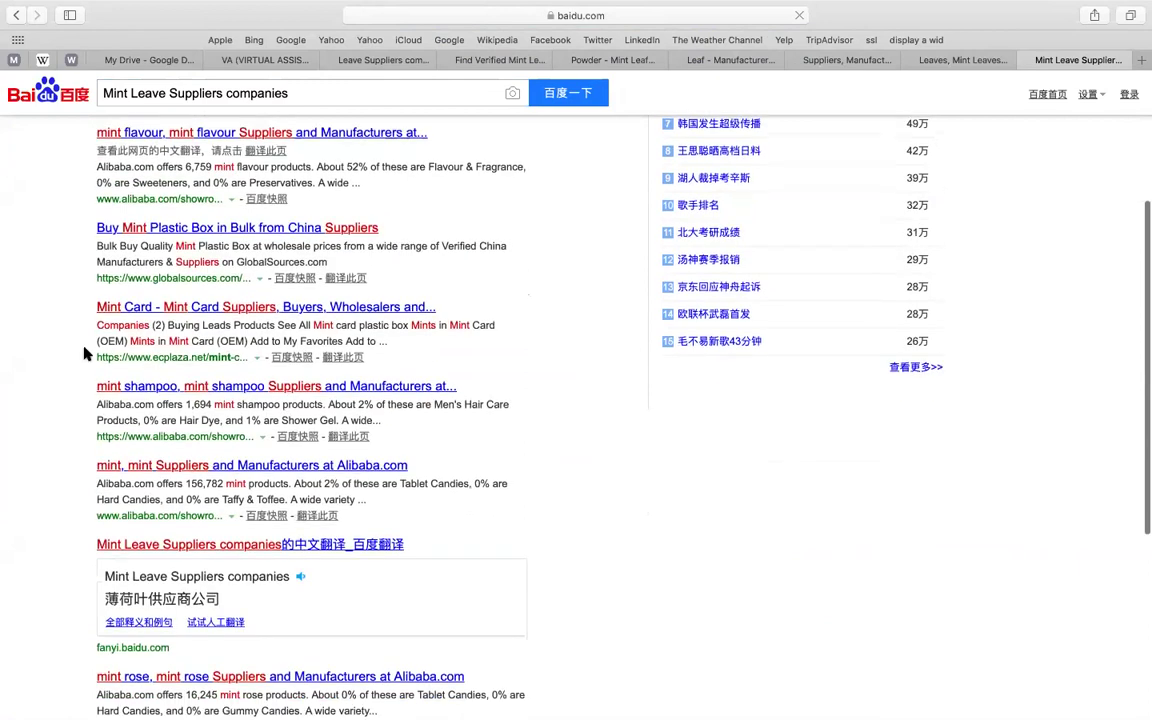
click(362, 61)
click(268, 62)
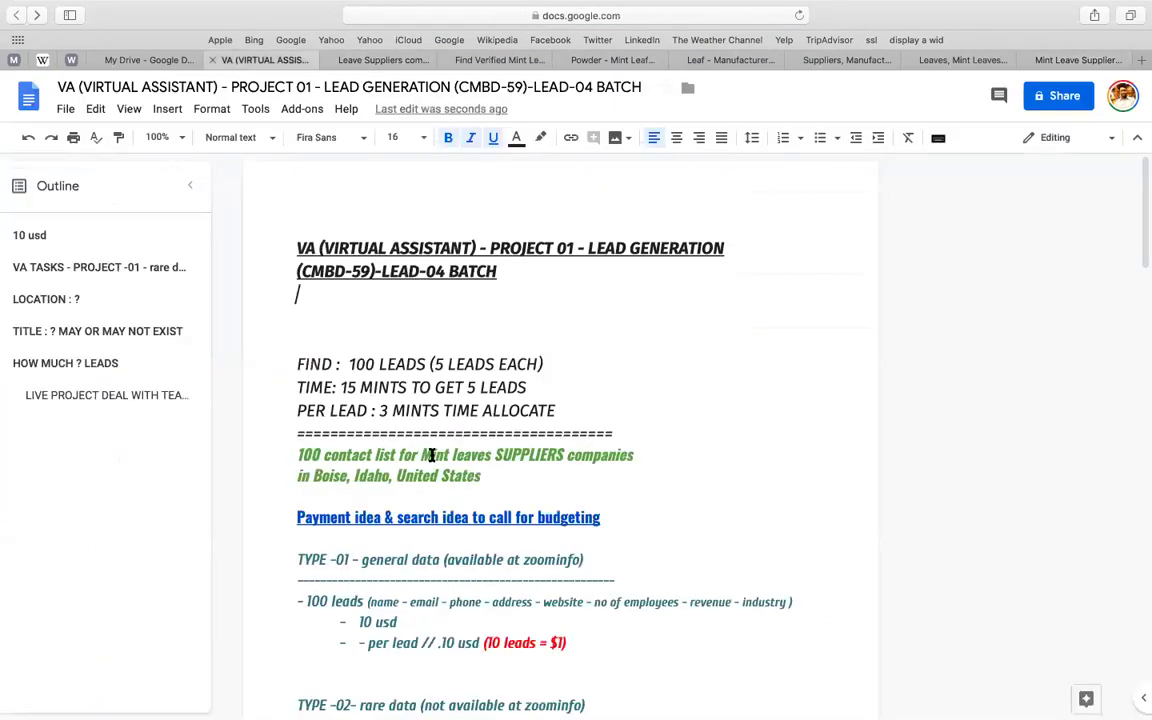
scroll(362, 481, down, 10)
scroll(362, 481, down, 6)
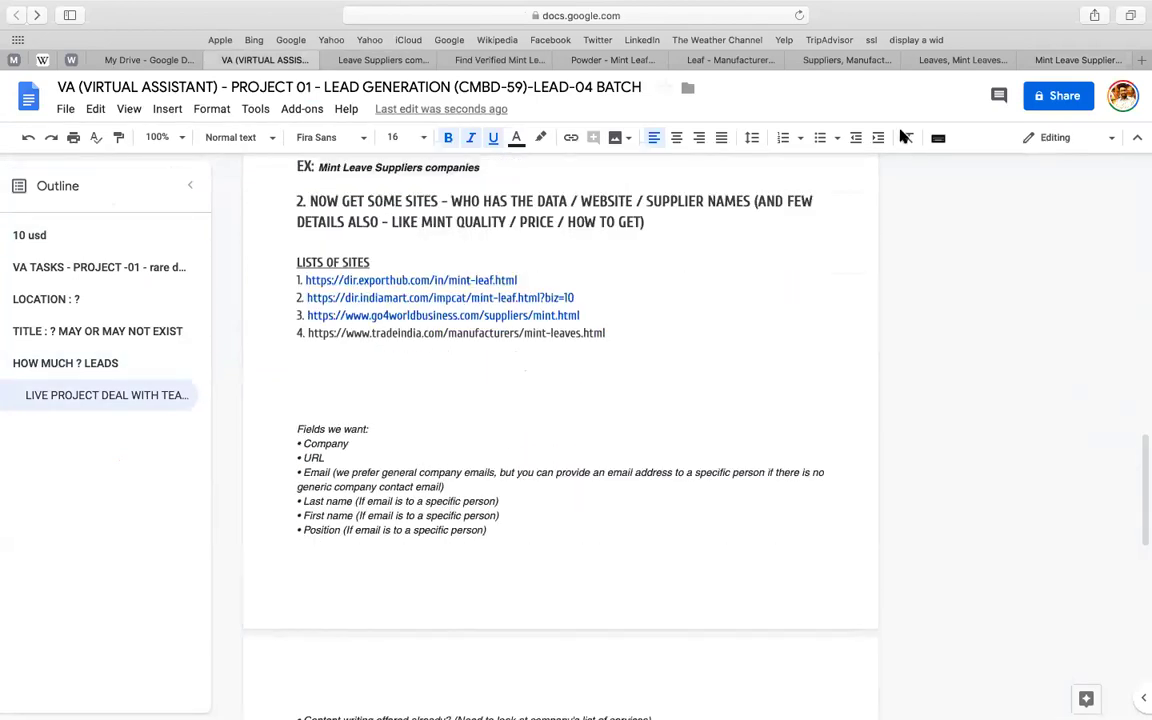
- Open the Buy Mint Plastic Box and Mint Card Baidu results in new tabs
click(1060, 64)
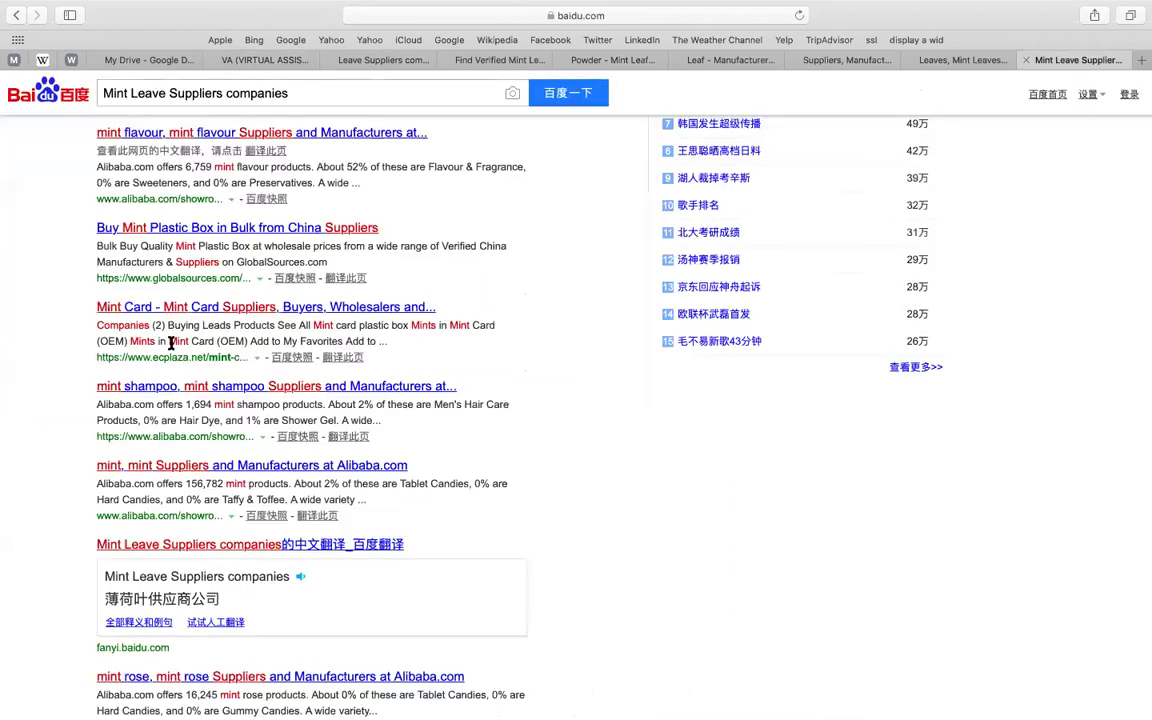
right_click(176, 231)
click(208, 237)
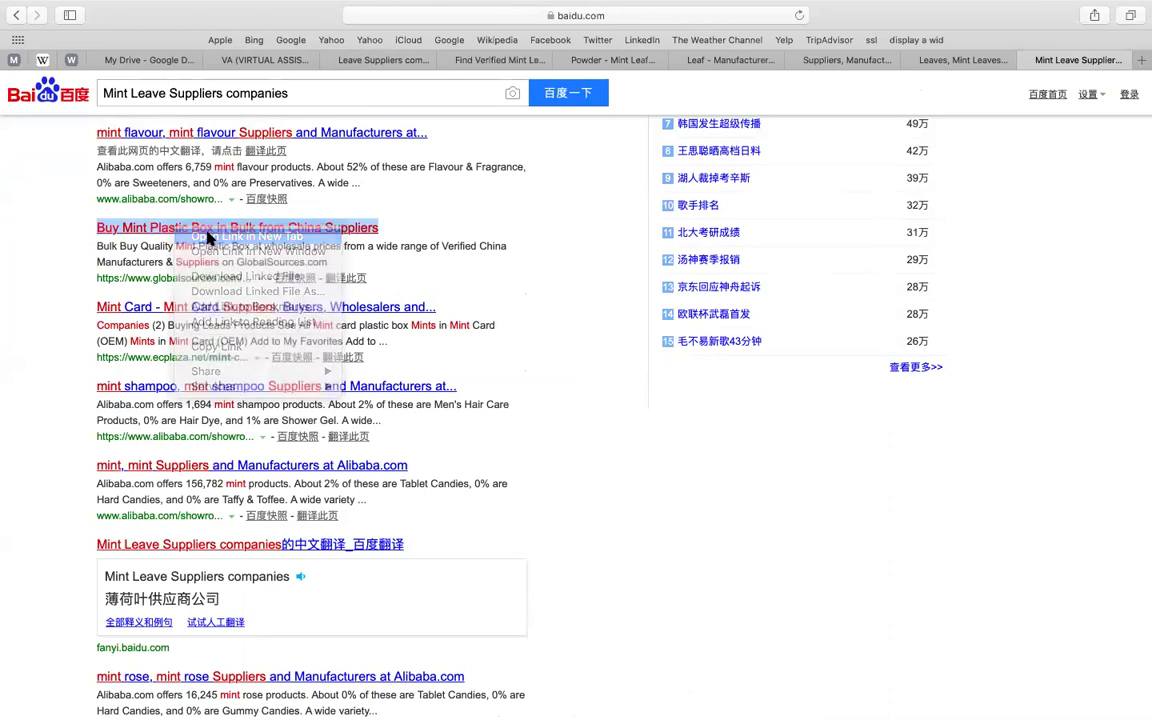
right_click(226, 311)
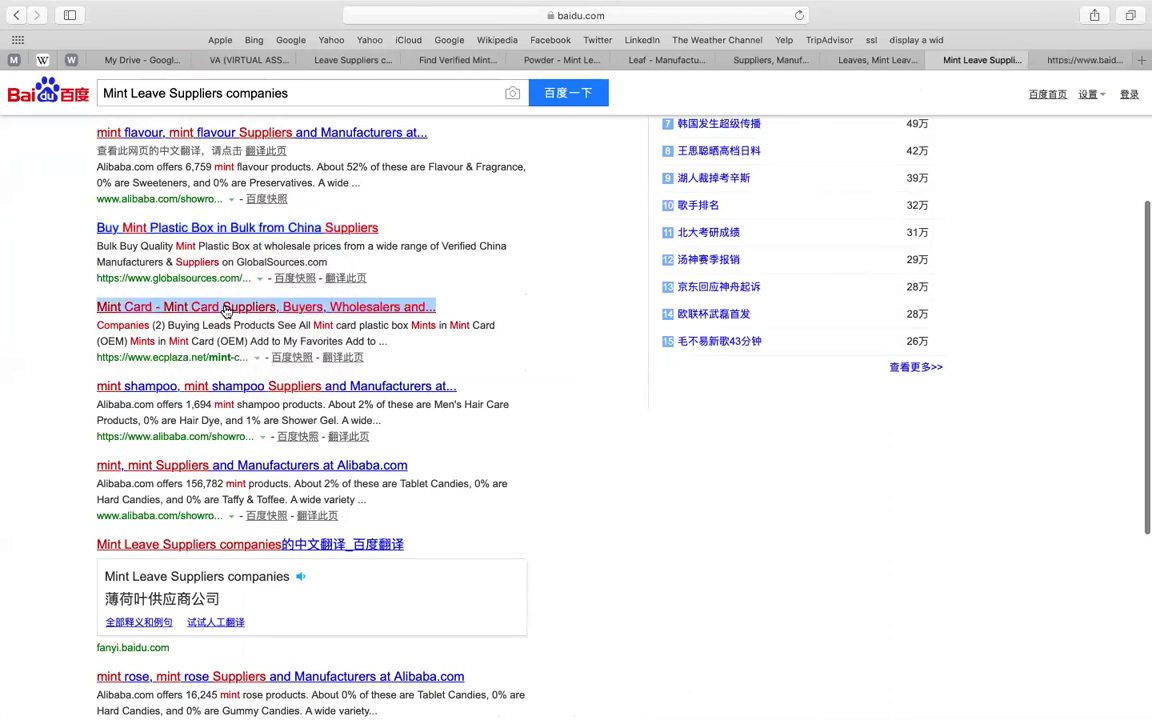
click(240, 315)
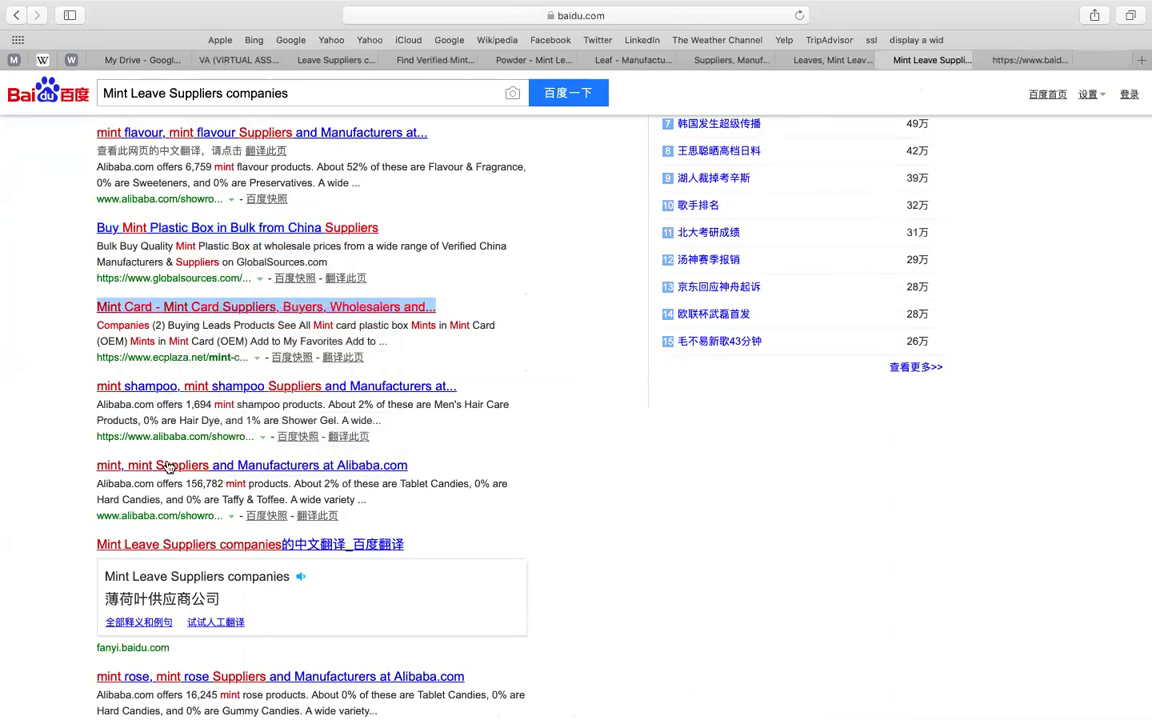
scroll(168, 468, down, 5)
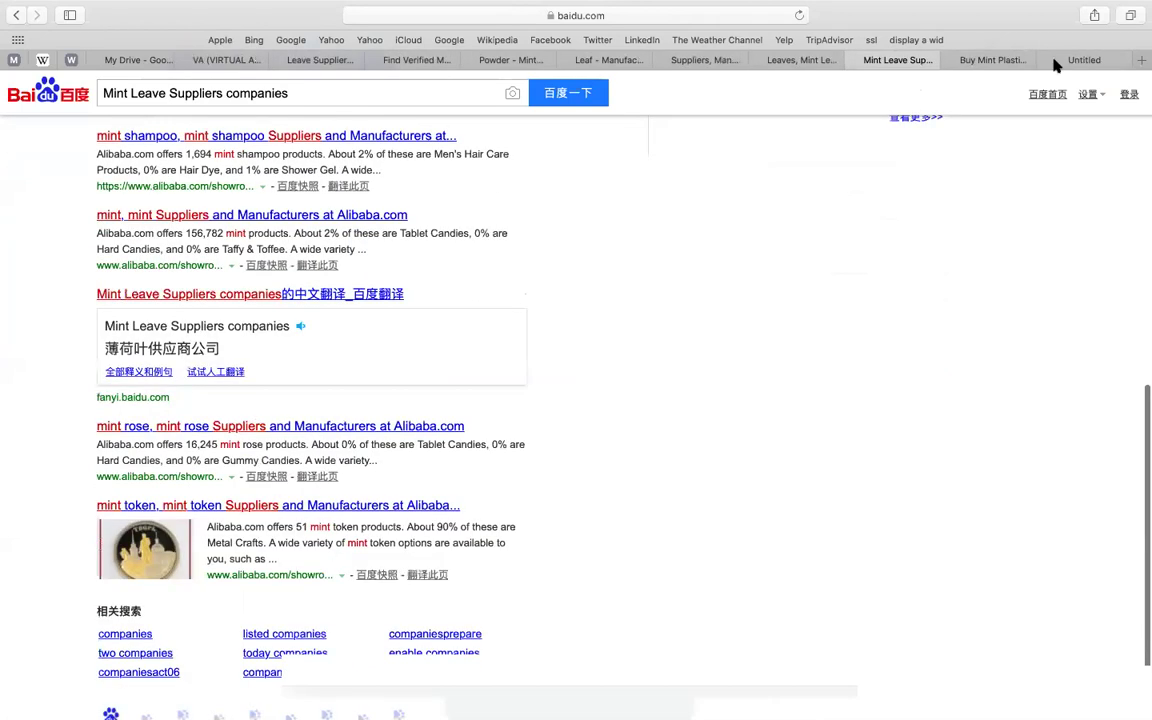
- Copy the Global Sources page address from the Buy Mint Plastic Box tab
click(1007, 62)
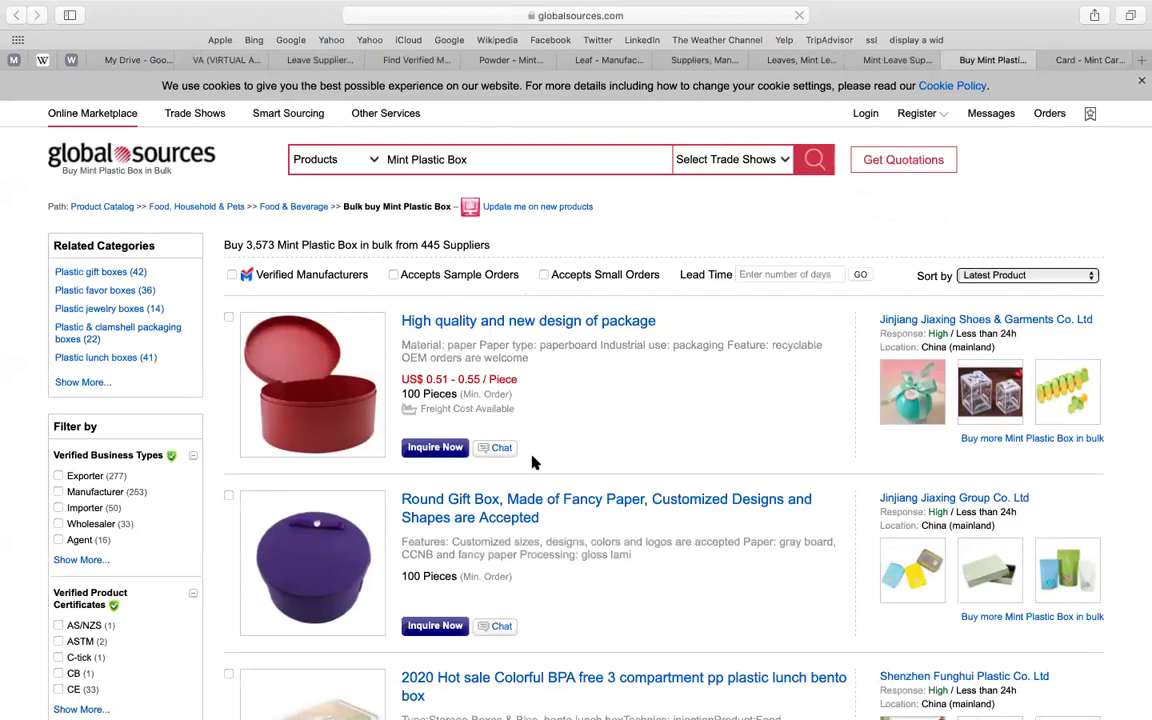
scroll(533, 462, down, 5)
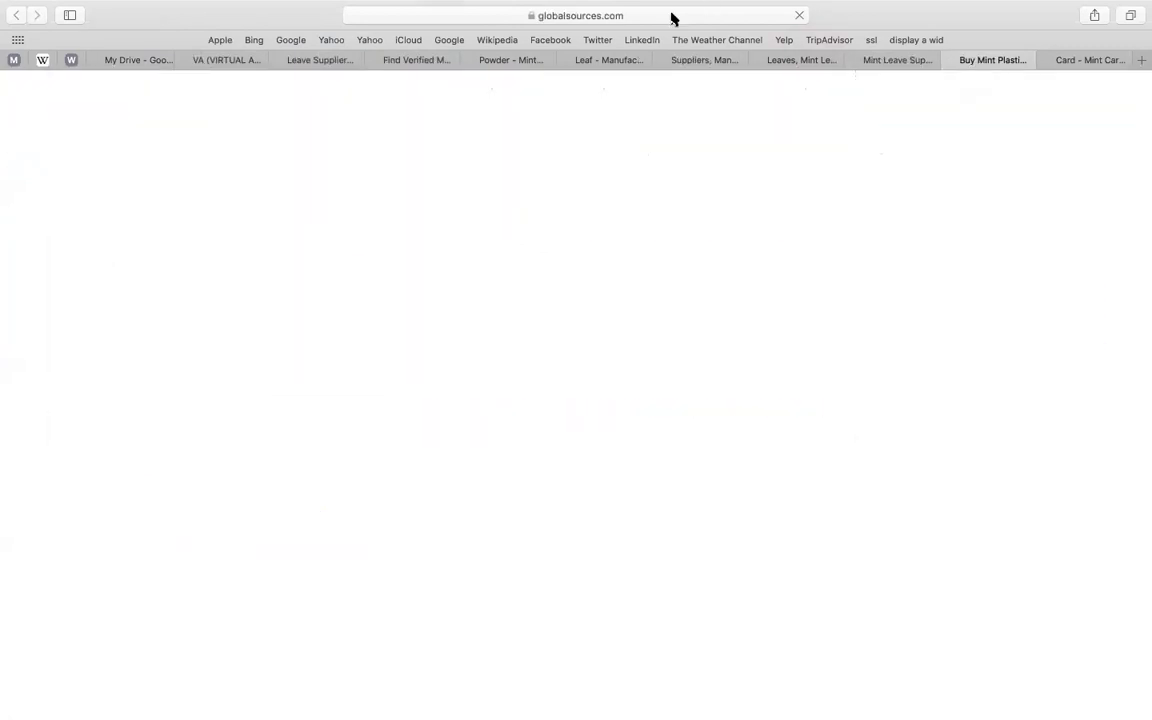
click(672, 18)
key(super+c)
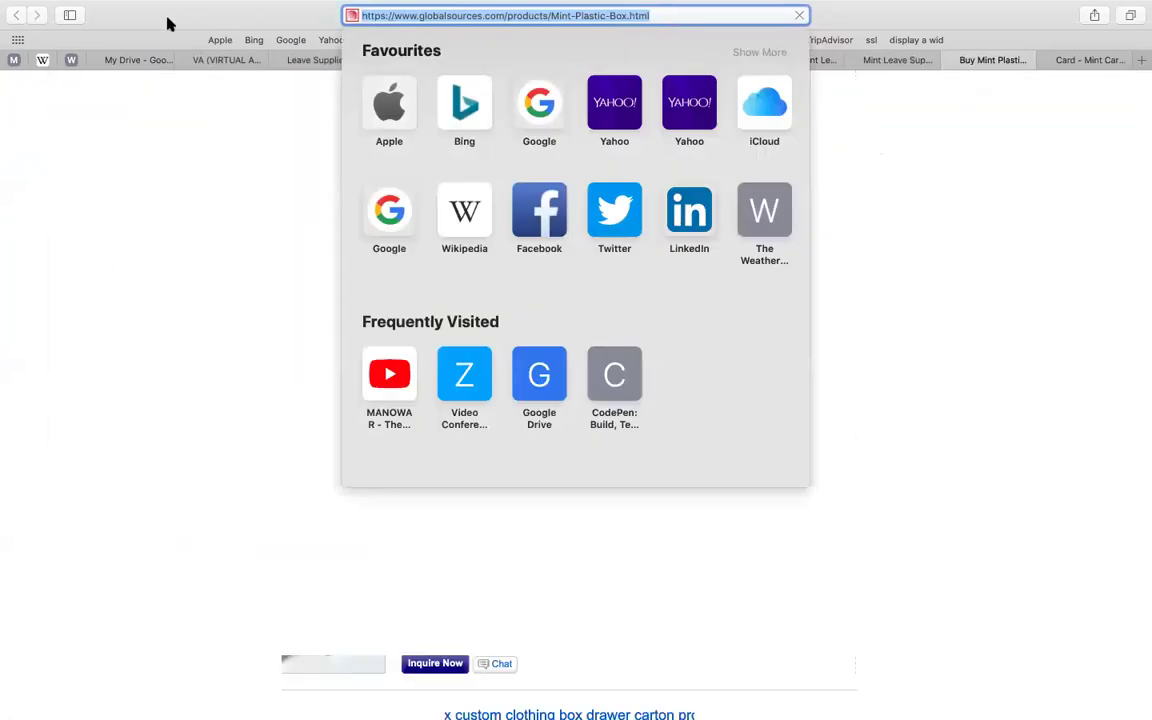
key(Escape)
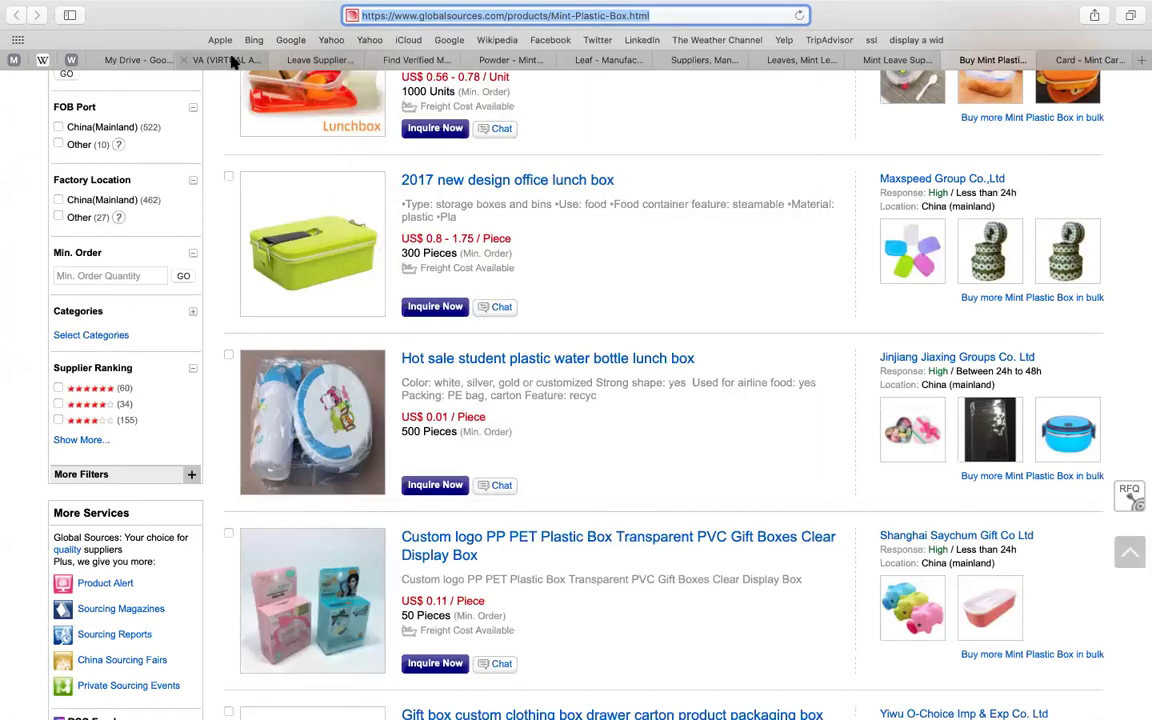
click(228, 60)
- Append '- FROM GOOGLE' to the heading and paste the Global Sources link below the list
click(636, 333)
click(381, 261)
text(- FROM )
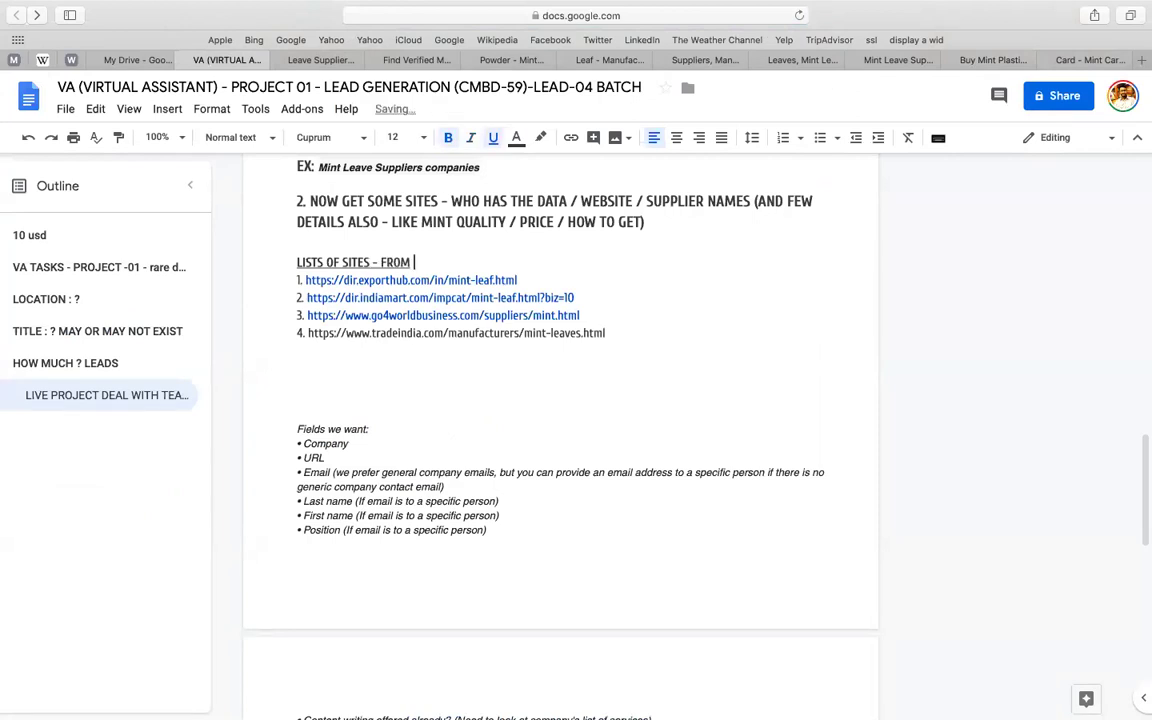
text(GOOGLE)
click(473, 375)
click(648, 337)
key(Return)
key(Return)
key(Return)
key(Return)
text(1.)
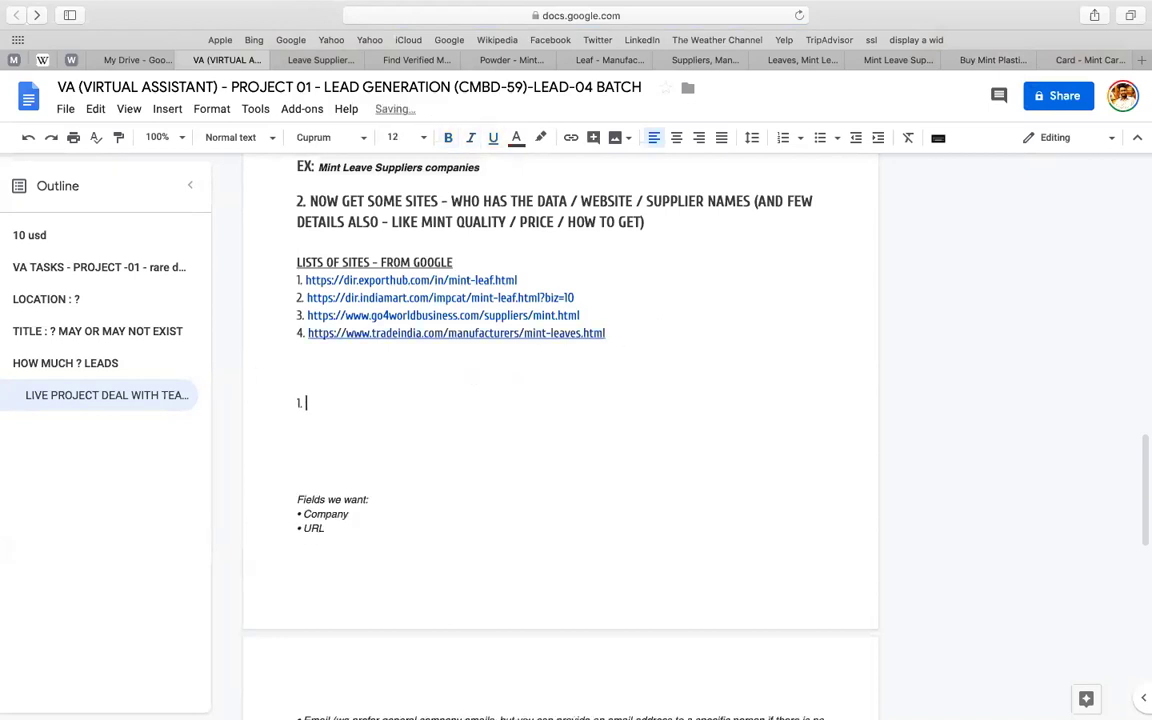
key(super+v)
- Add a 'LISTS OF SITES - FROM BAIDU' heading above the new link
drag(505, 260, 297, 262)
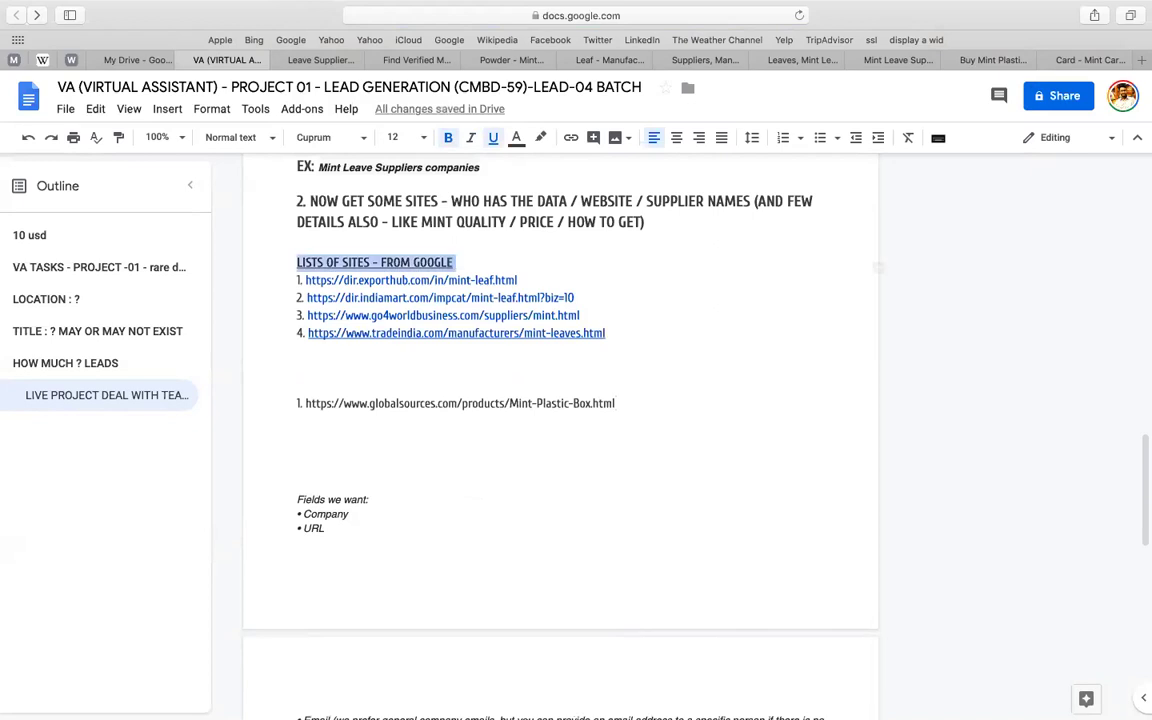
key(super+c)
click(342, 388)
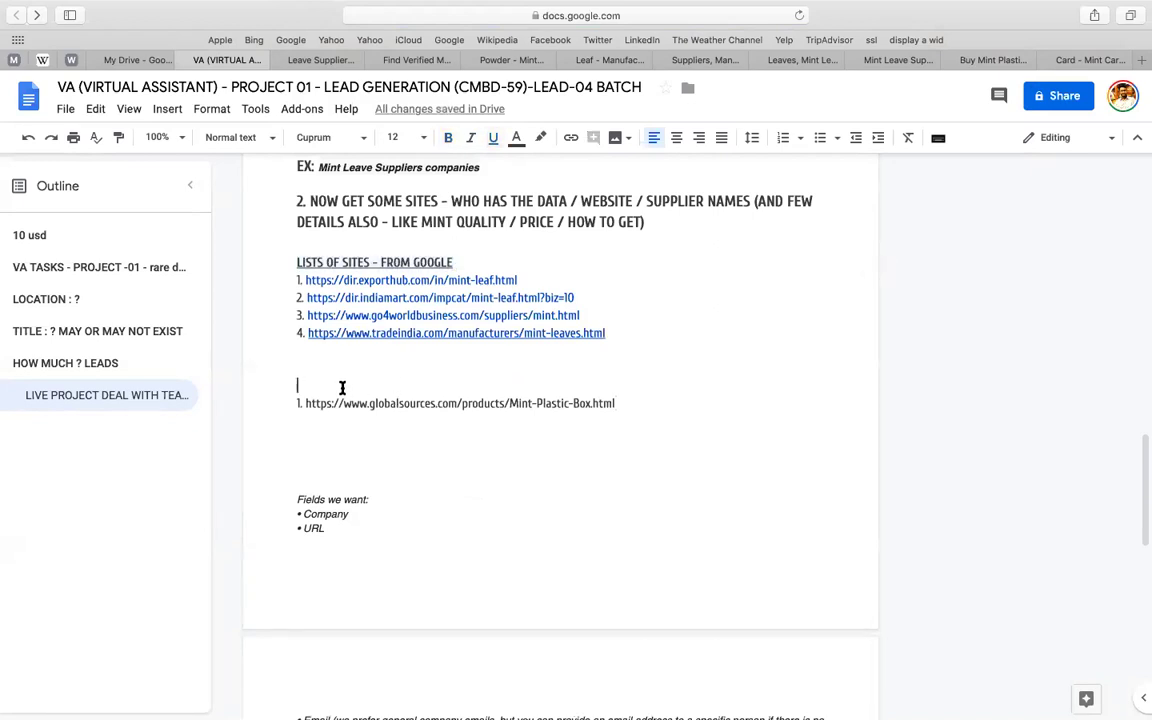
key(super+v)
double_click(432, 387)
text(BAIDU)
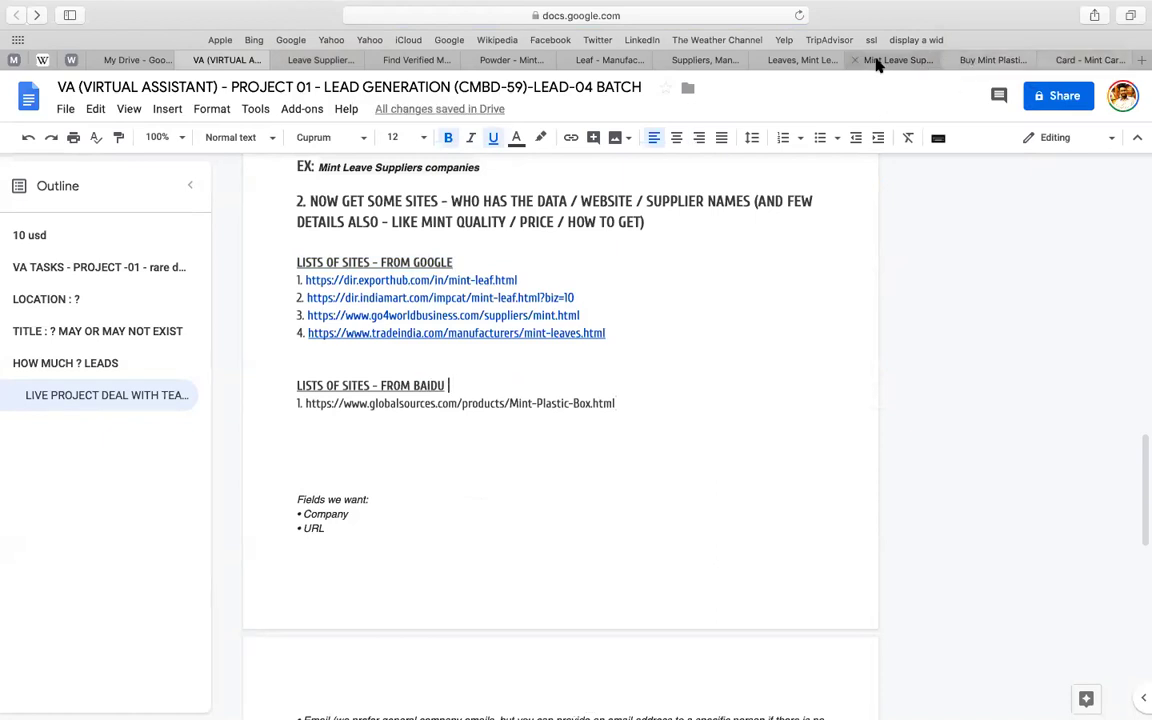
- Copy the ecplaza Mint Card page address
click(880, 61)
click(988, 60)
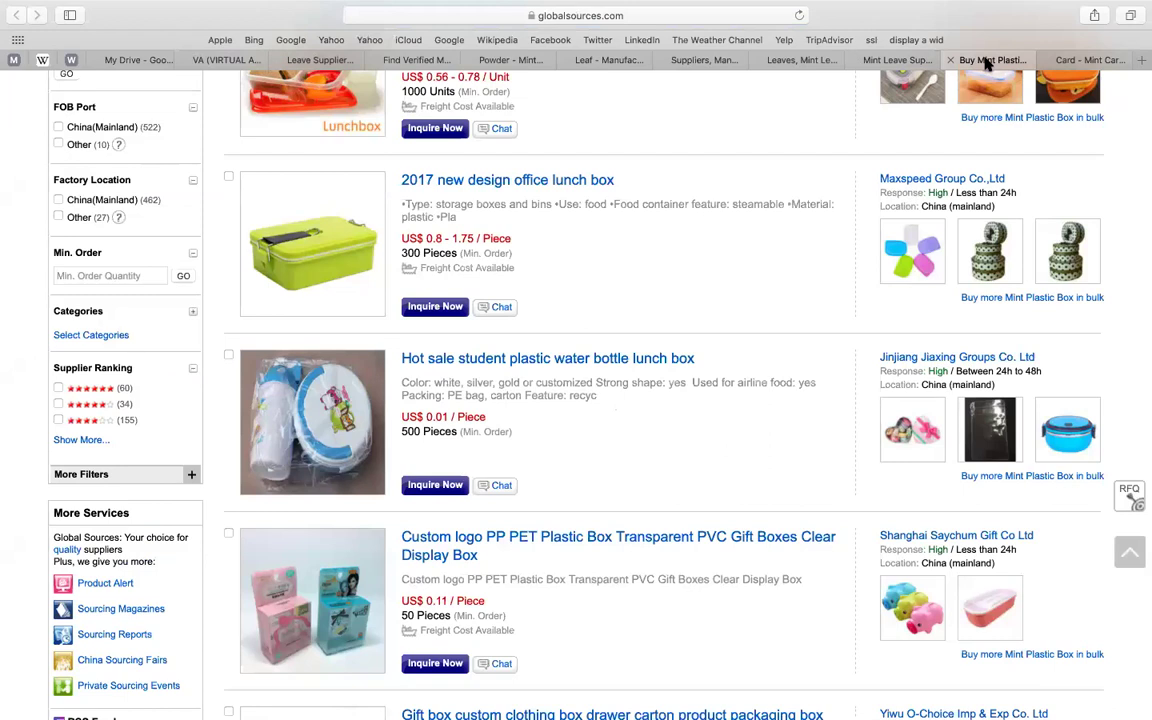
click(1066, 58)
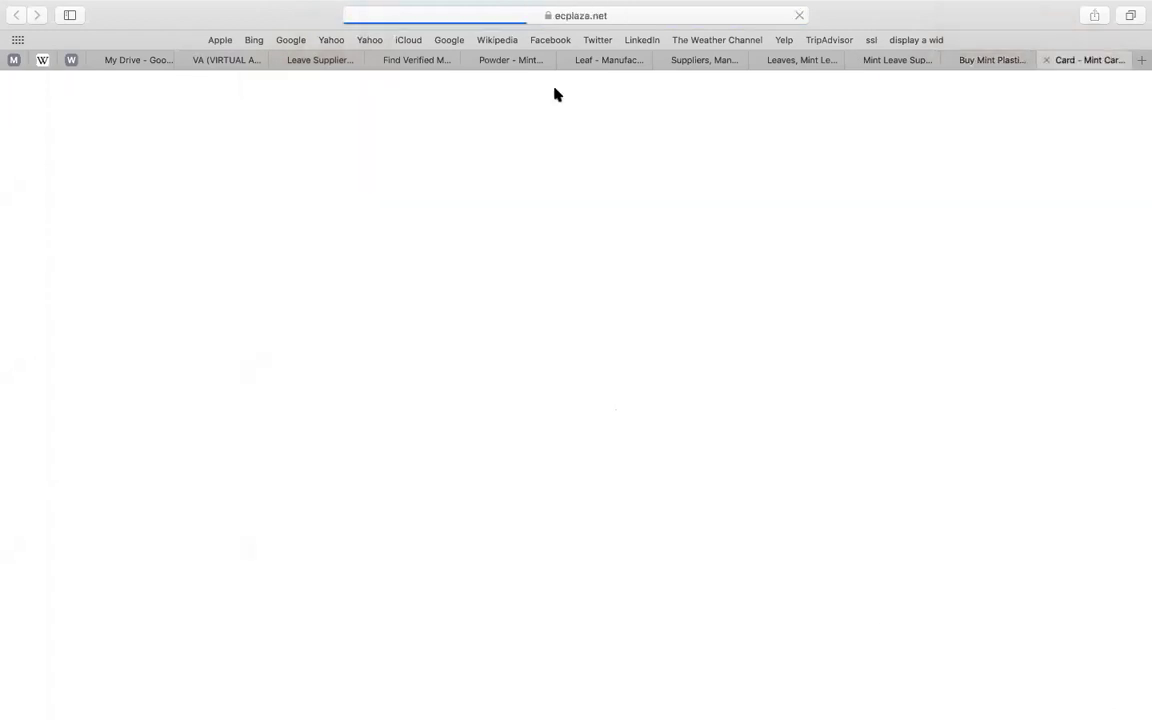
click(666, 17)
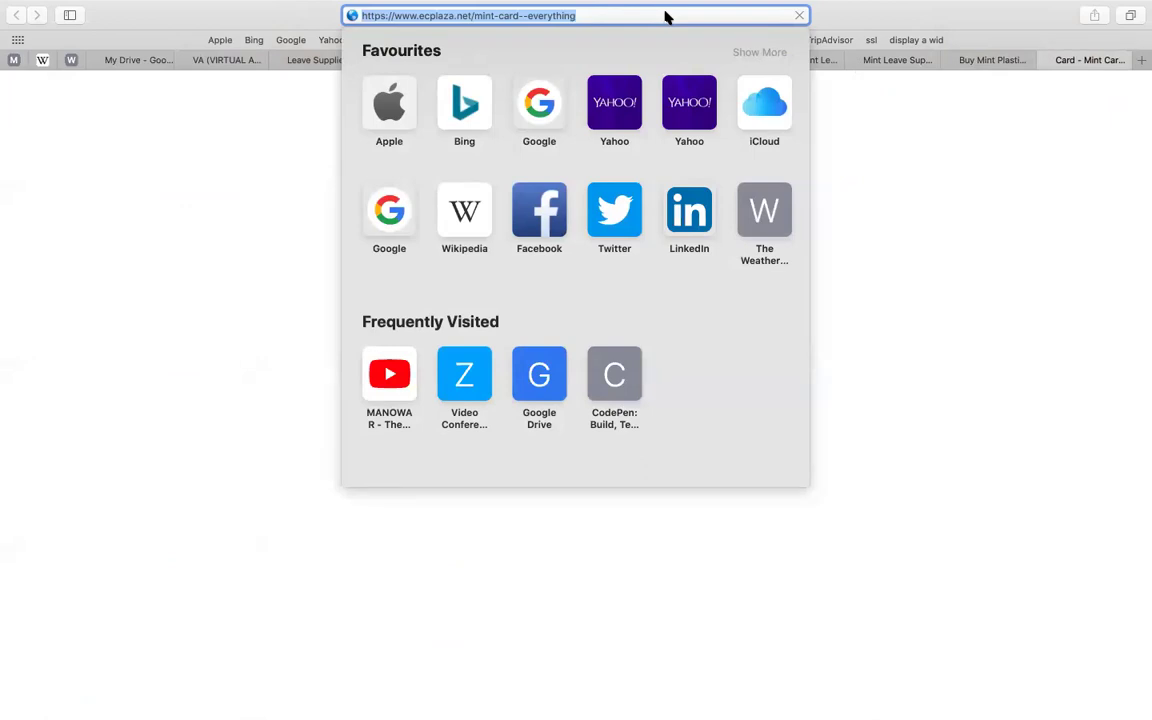
click(112, 259)
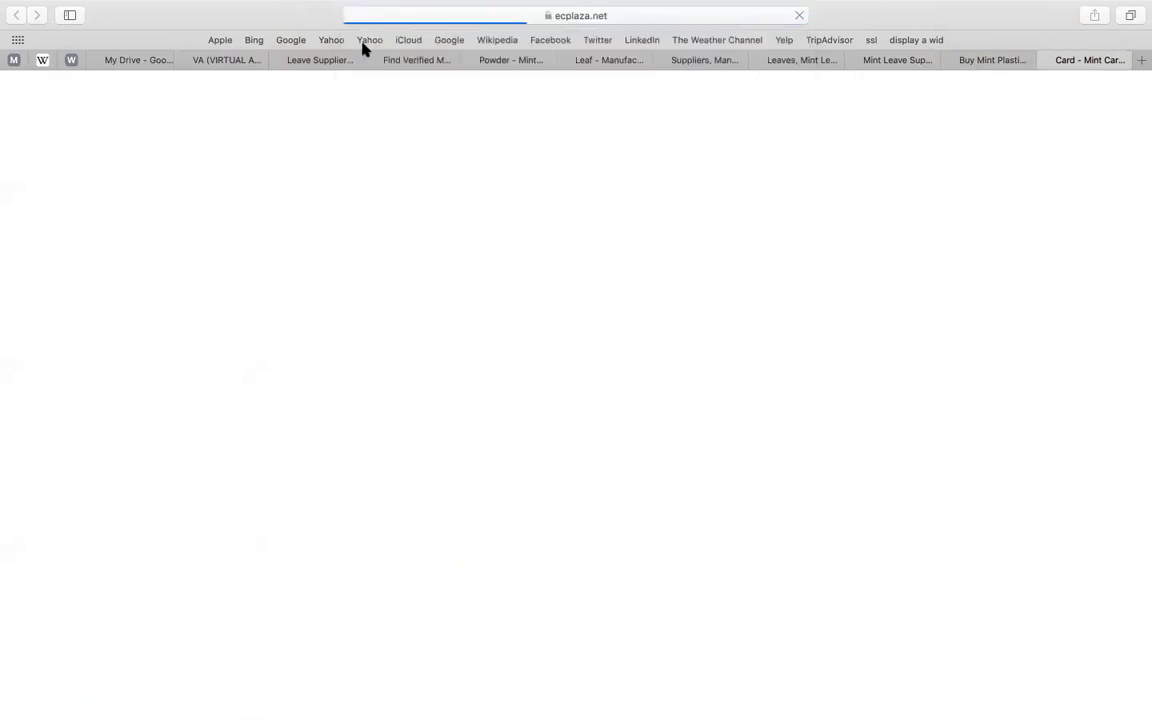
- Number the Global Sources link 5 and paste the ecplaza mint-card URL as item 6
click(309, 60)
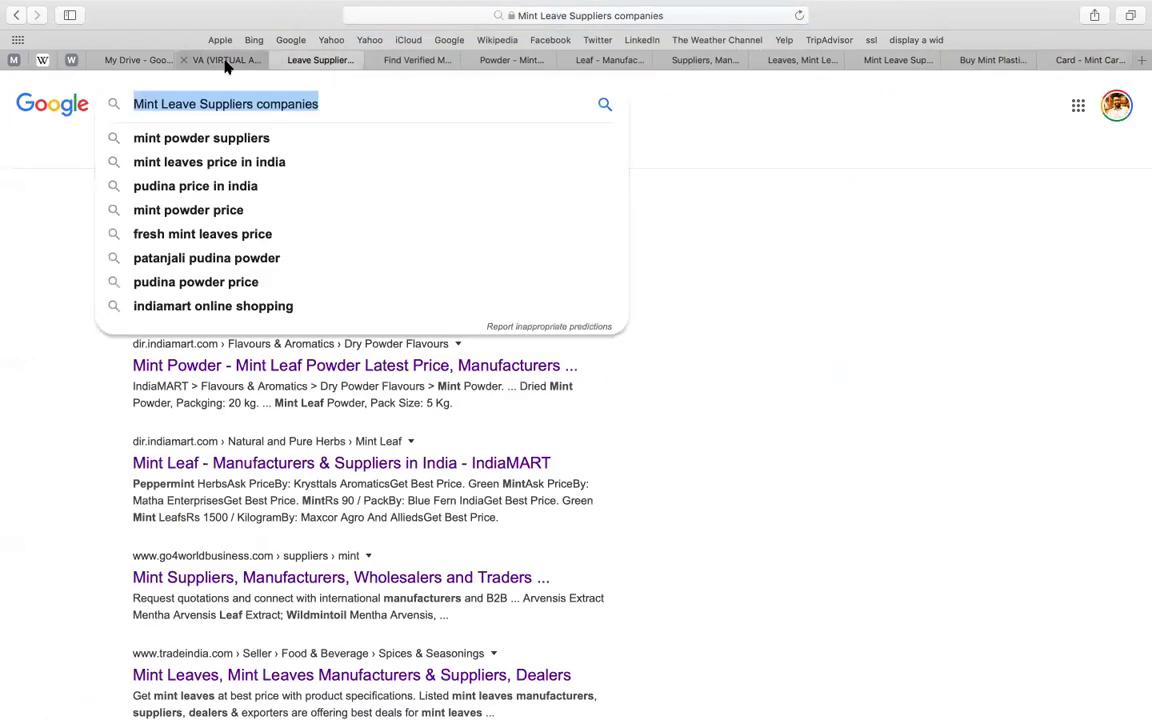
click(226, 62)
click(621, 404)
text(.)
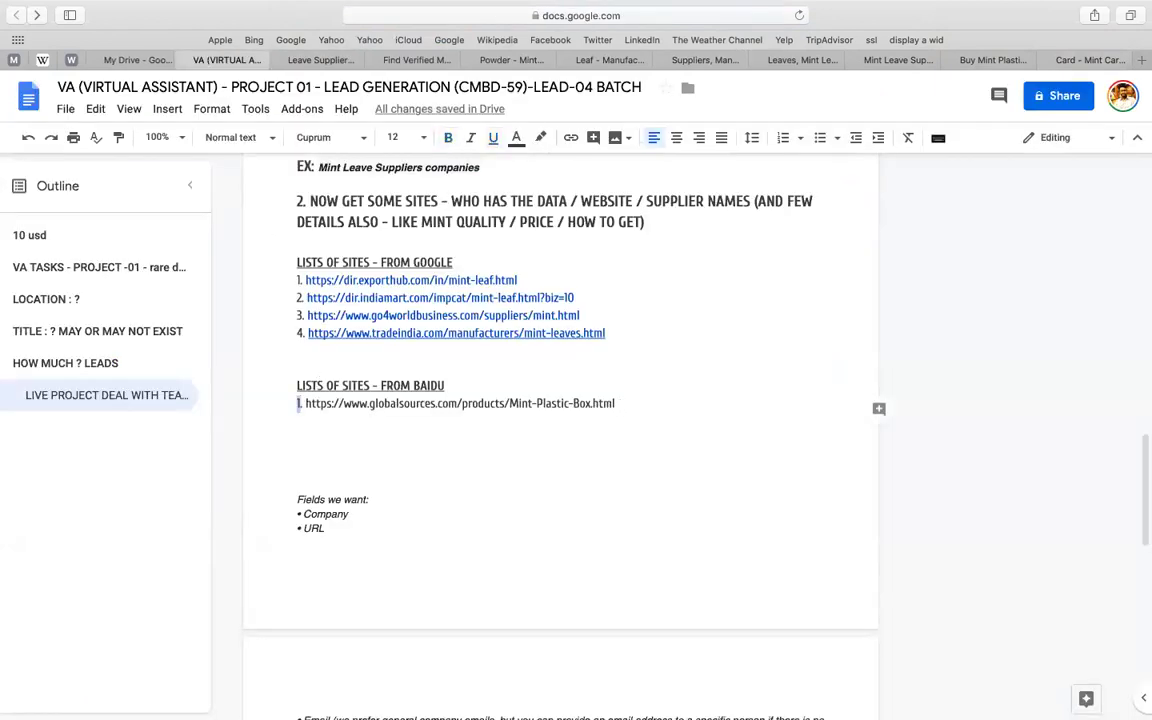
click(622, 400)
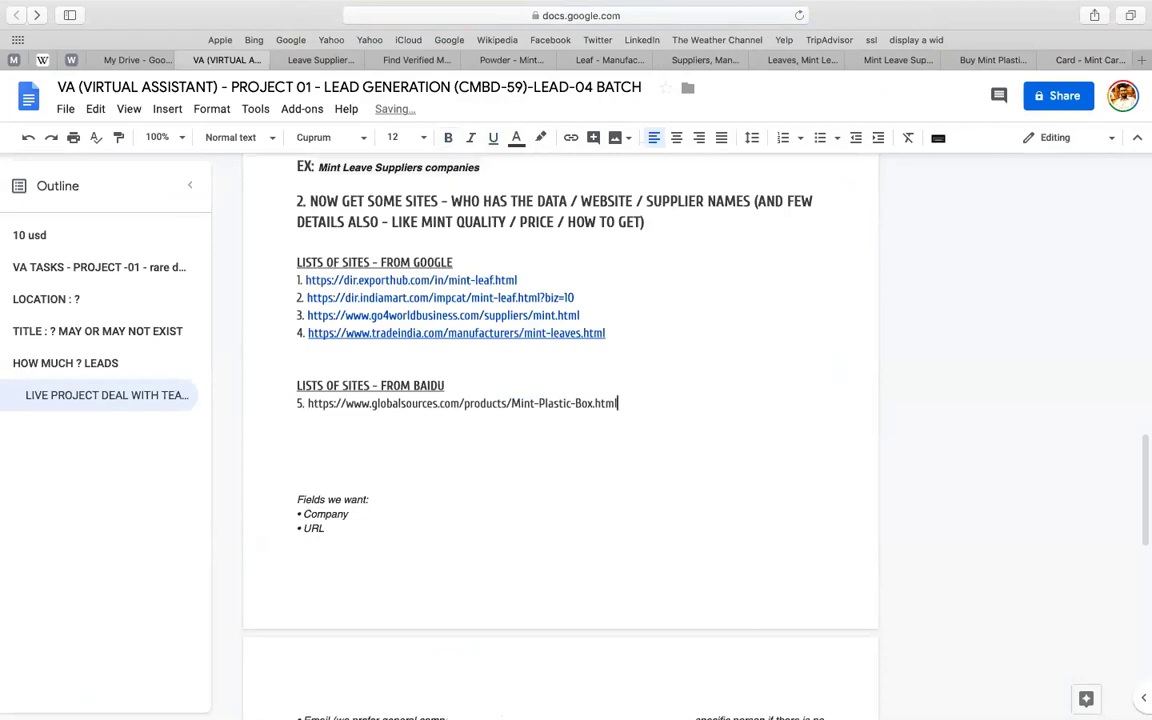
key(Return)
key(super+v)
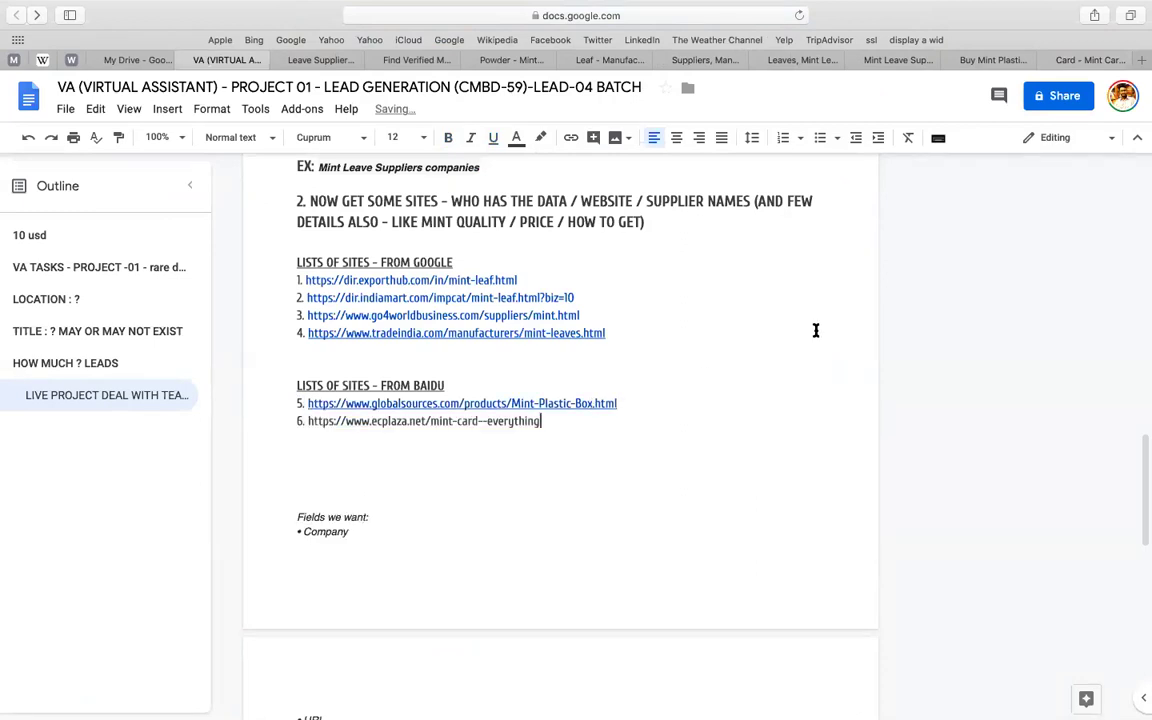
- Load the Bing homepage in place of the ecplaza tab
click(1078, 59)
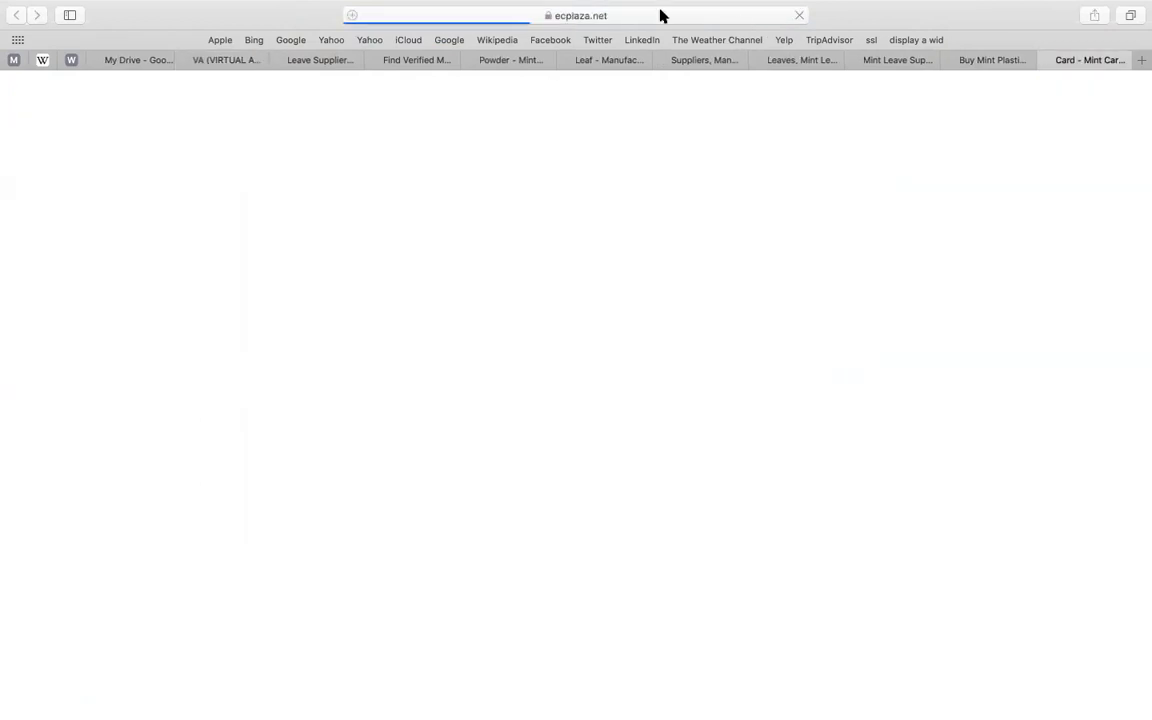
click(660, 15)
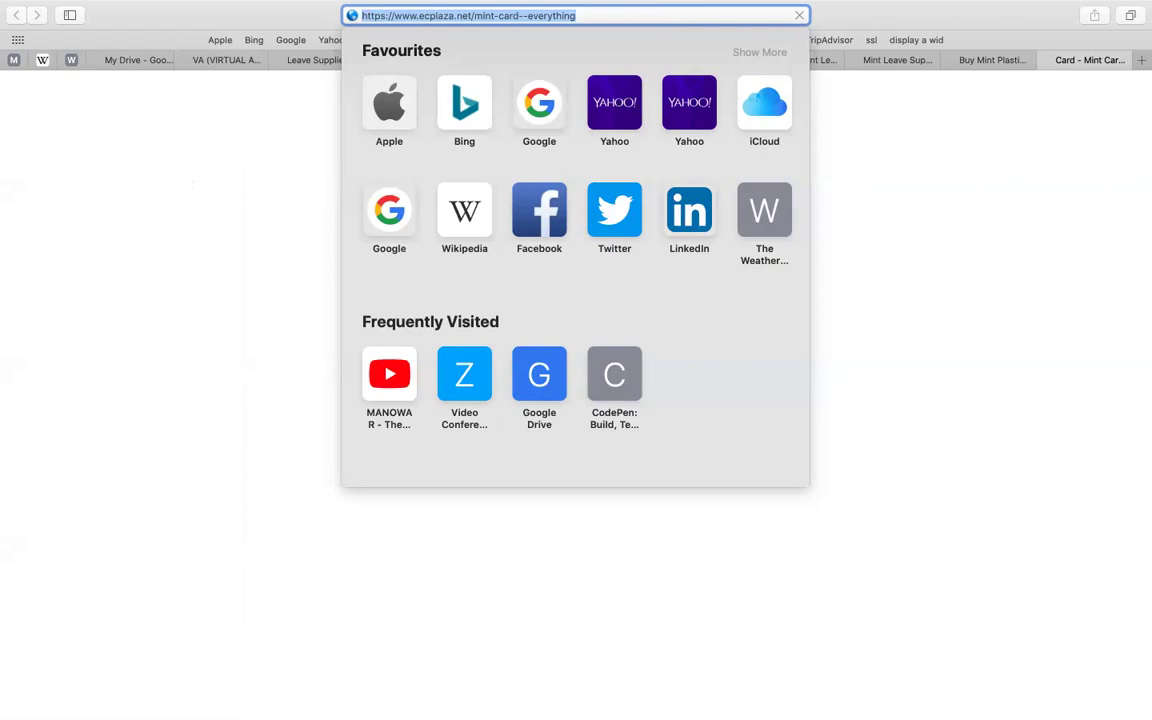
text(BIN)
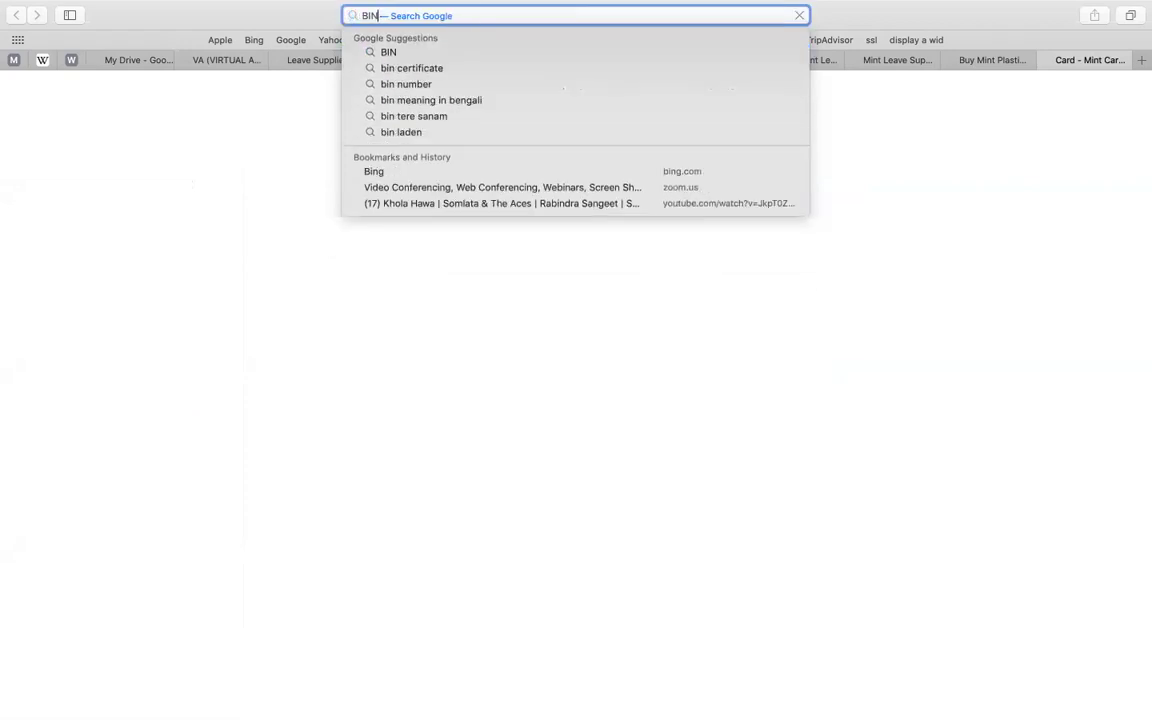
text(G)
key(Return)
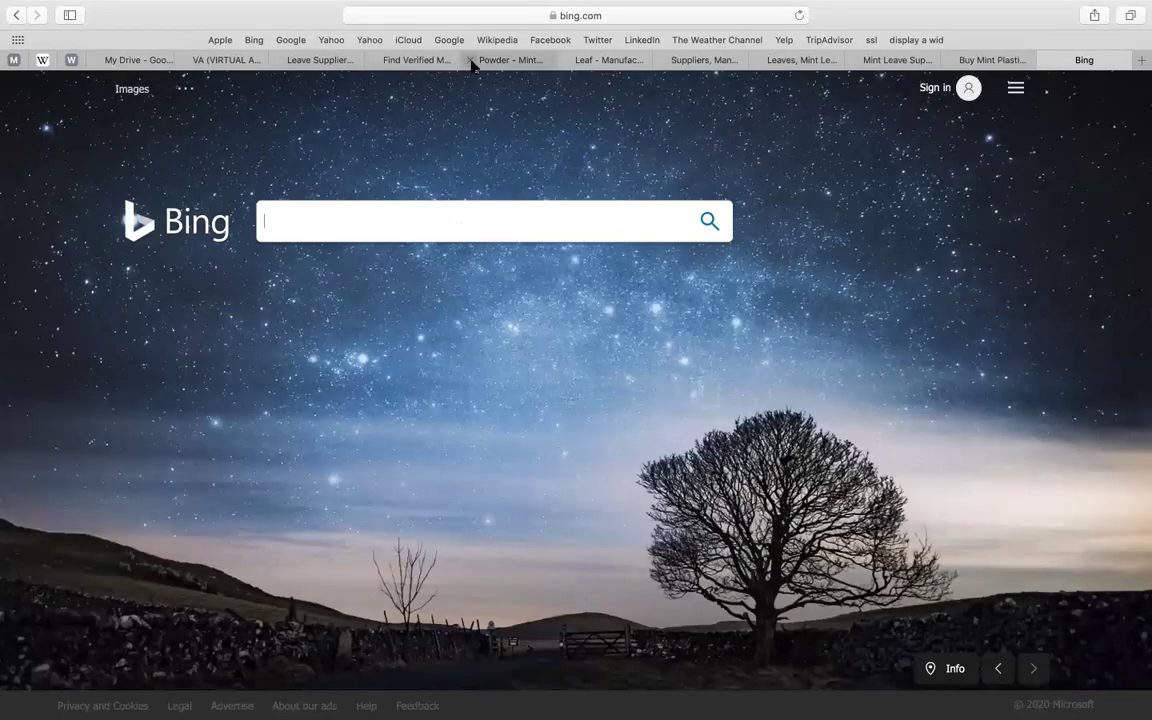
- Close four leftover mint supplier tabs
click(472, 62)
click(472, 62)
click(472, 62)
click(472, 62)
click(472, 62)
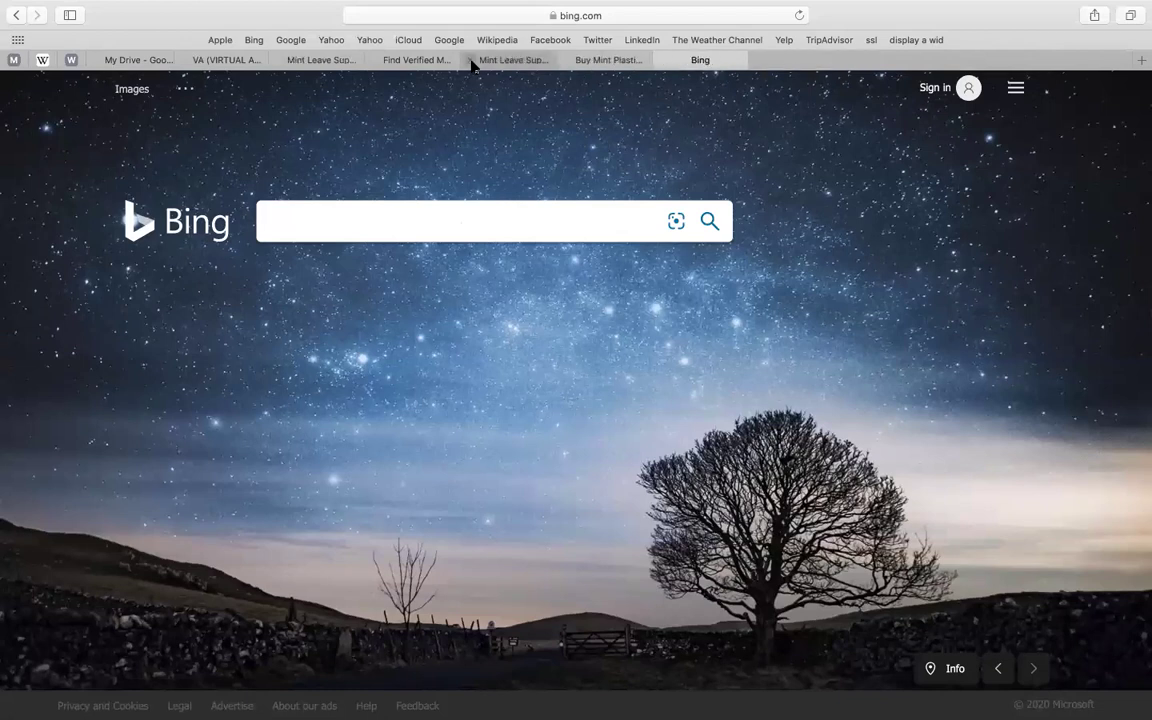
- Paste 'Mint Leave Suppliers companies' into Bing's search box and select its address
click(317, 64)
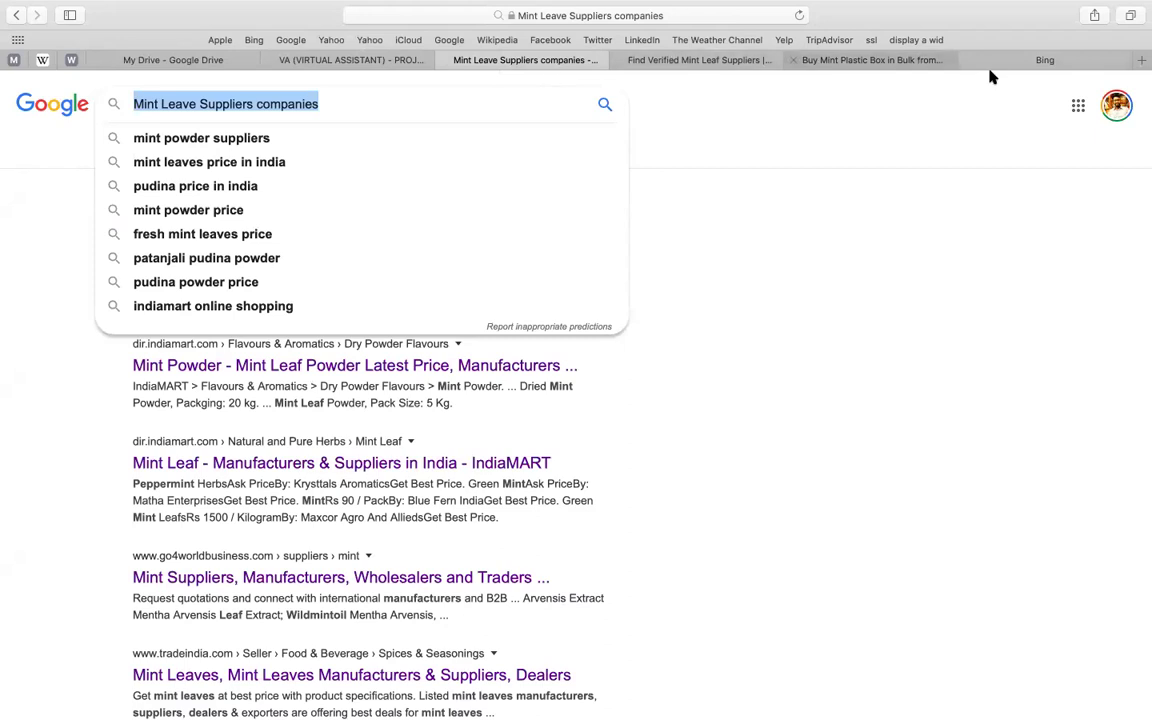
click(1040, 62)
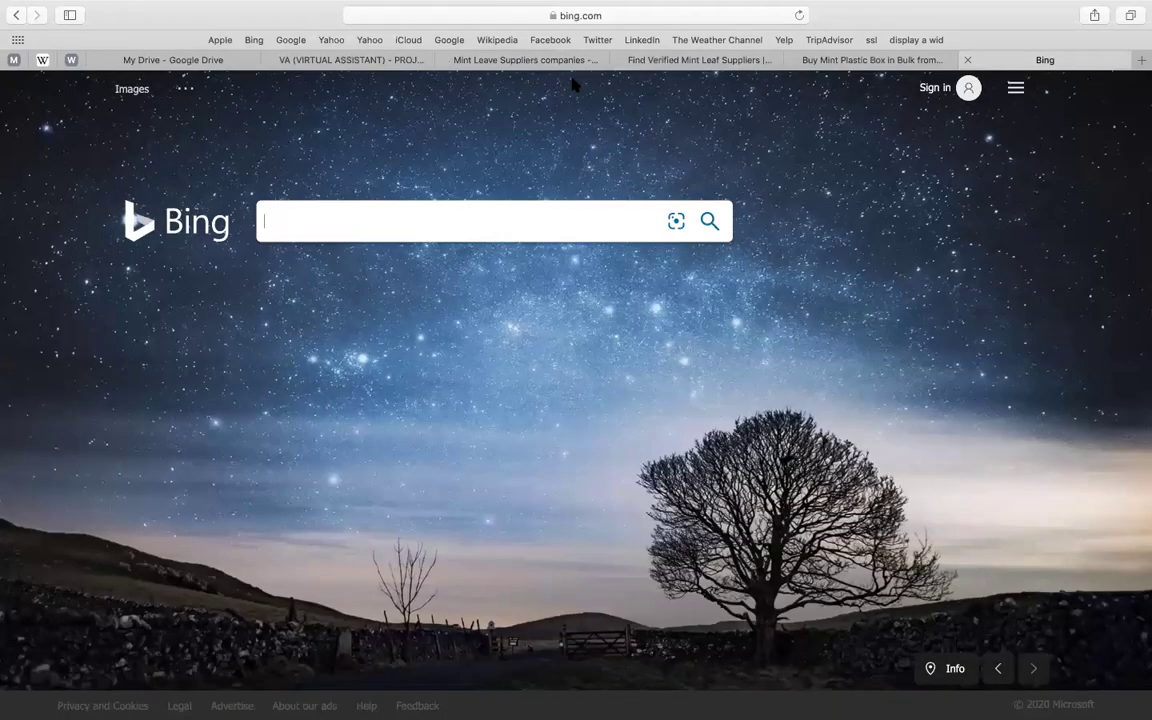
click(468, 231)
text(Mint Leave Suppliers companies)
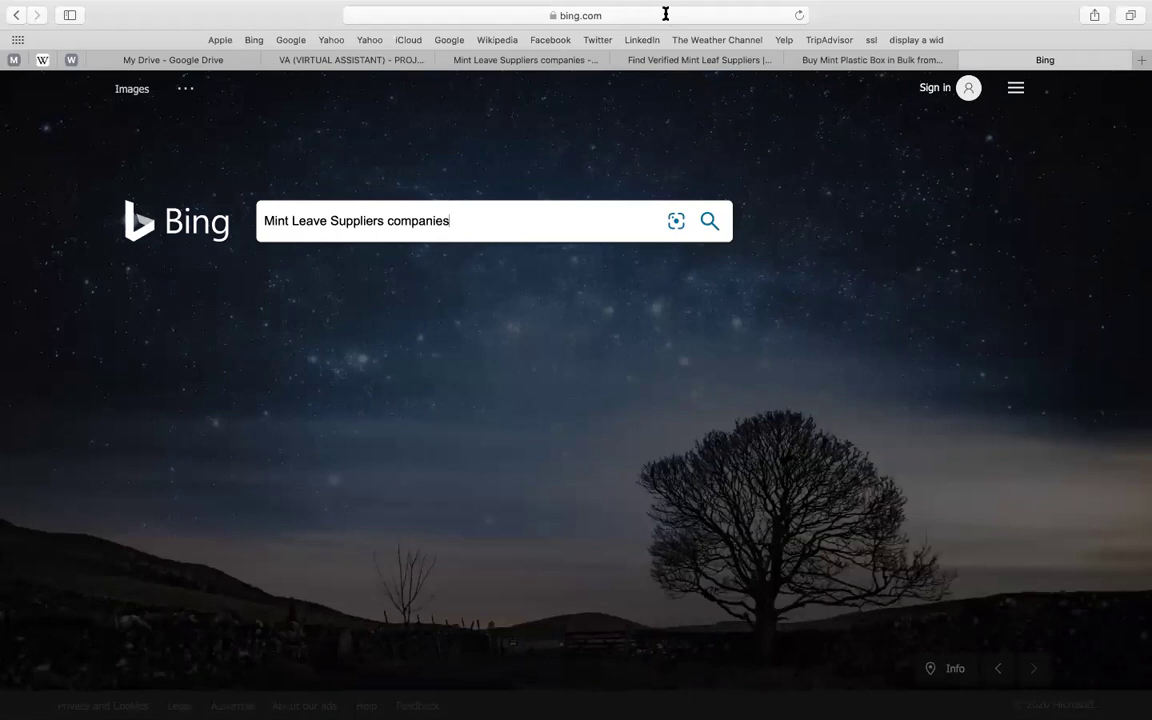
click(666, 17)
key(super+c)
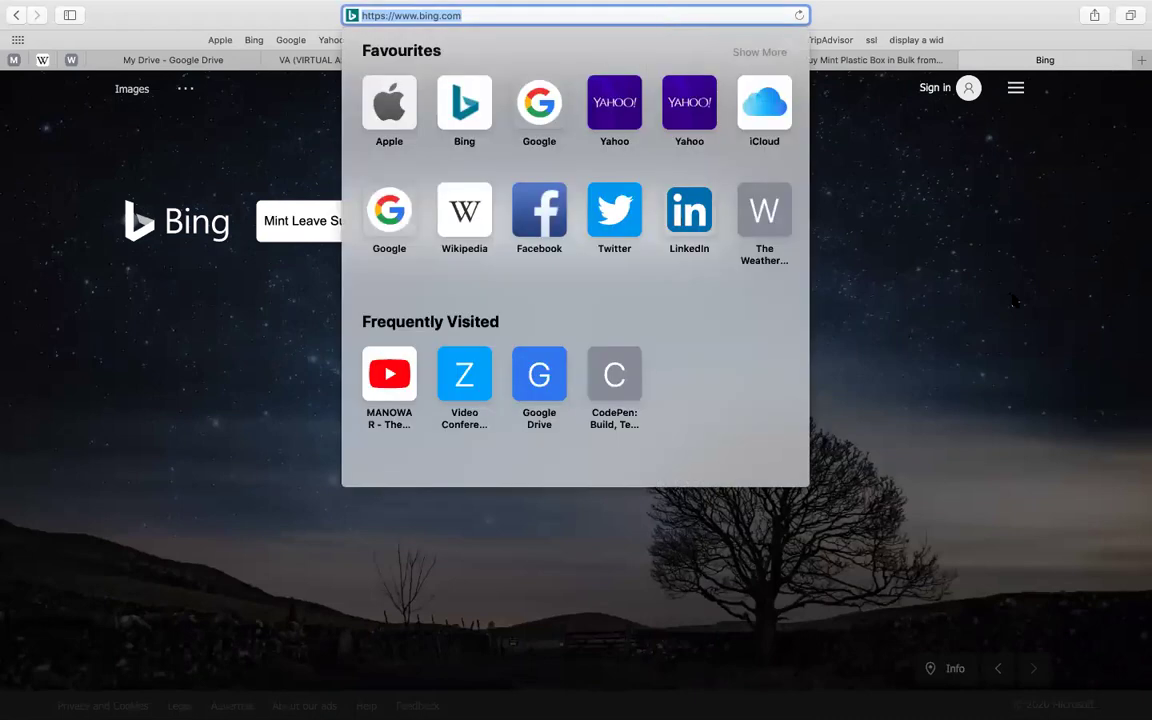
click(707, 228)
key(Return)
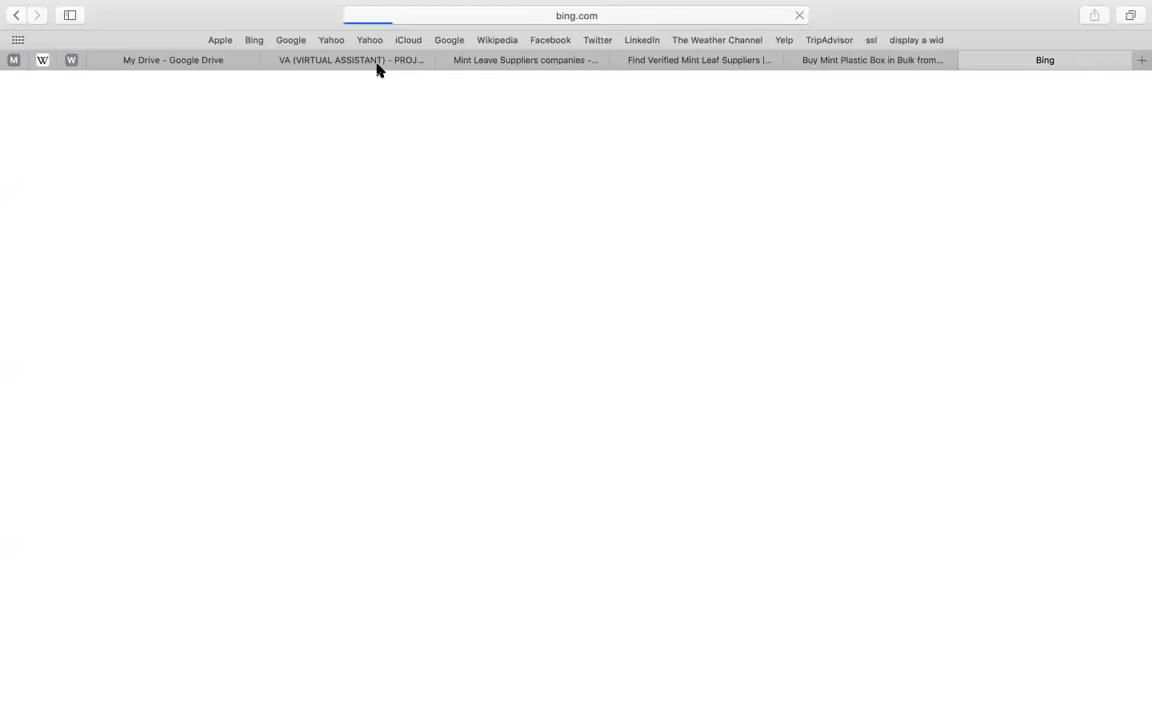
click(377, 62)
click(390, 461)
click(577, 426)
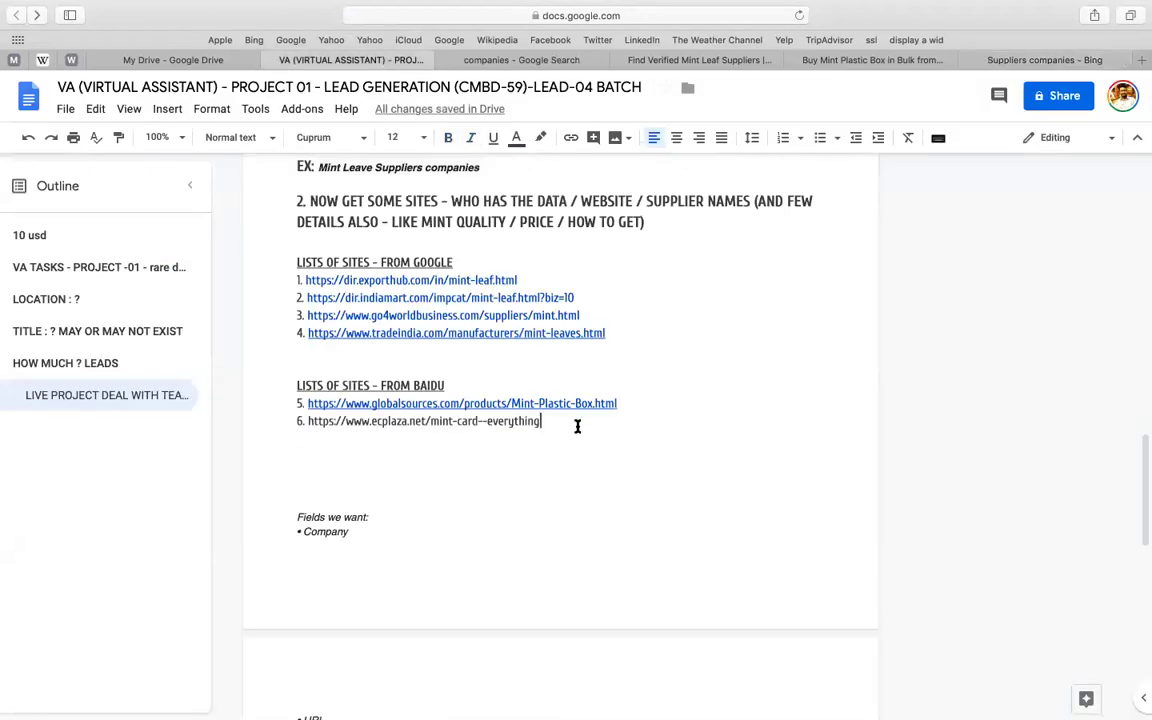
key(Return)
key(Return)
key(Return)
key(super+v)
- Add a 'LISTS OF SITES - FROM BING SEARCH ENGINE' heading before the Bing address
click(453, 386)
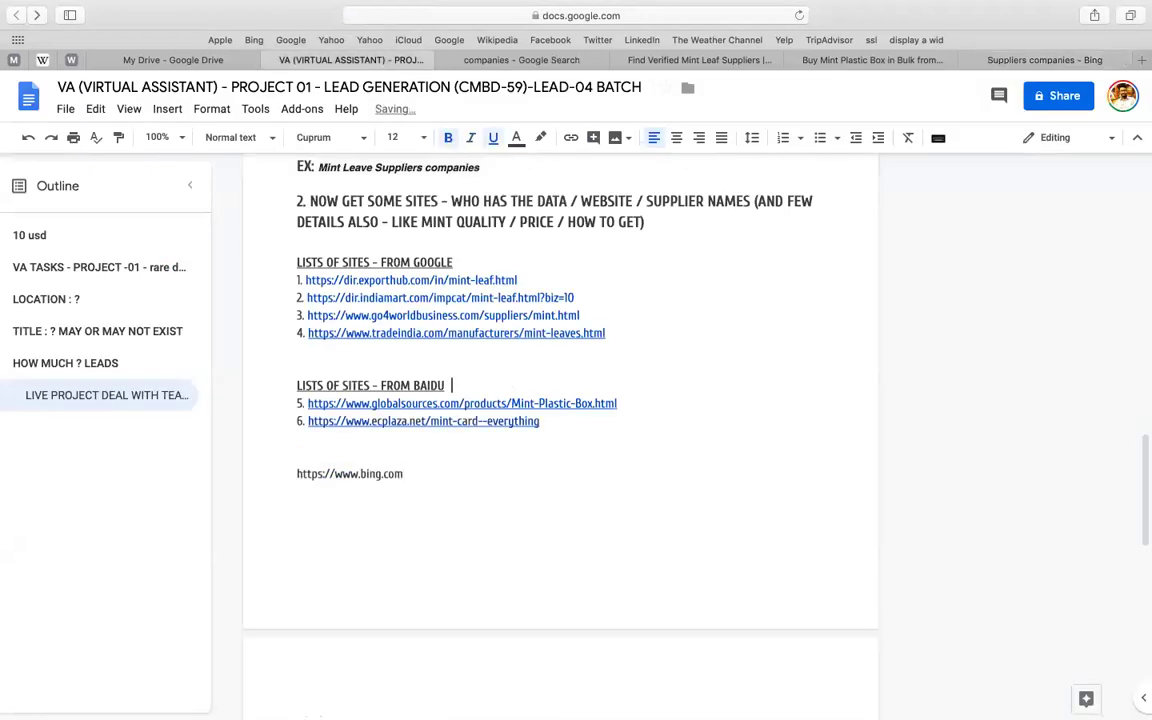
key(super+shift+Left)
key(super+c)
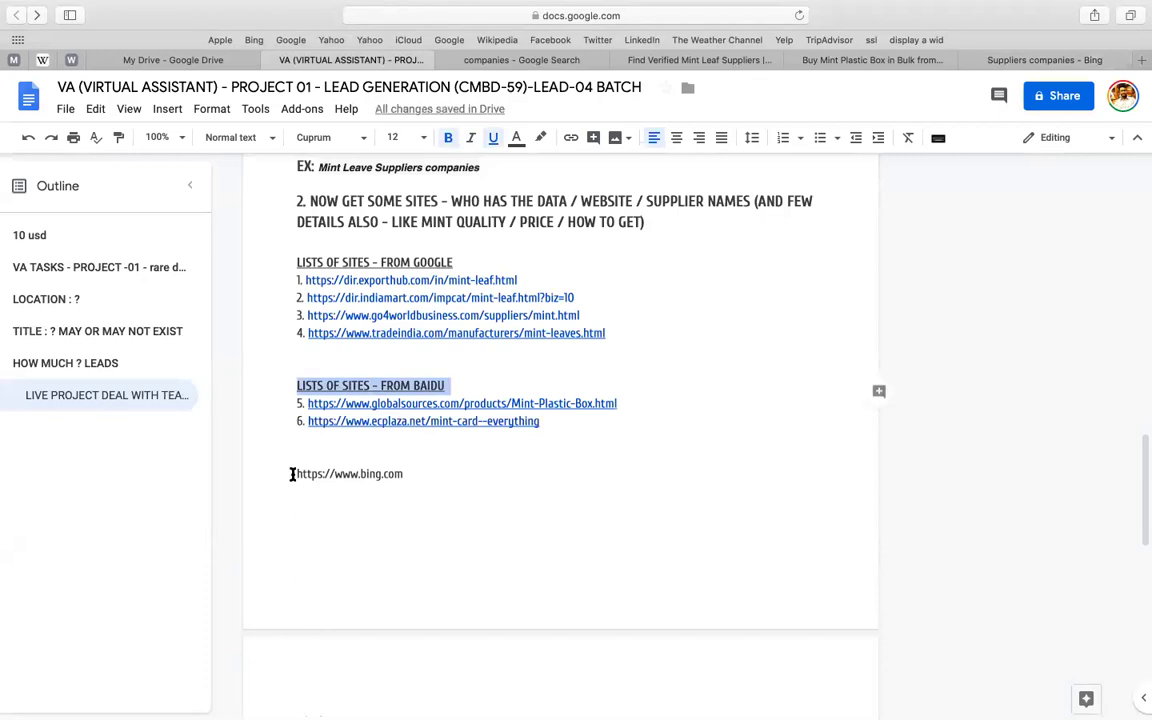
click(293, 474)
key(super+v)
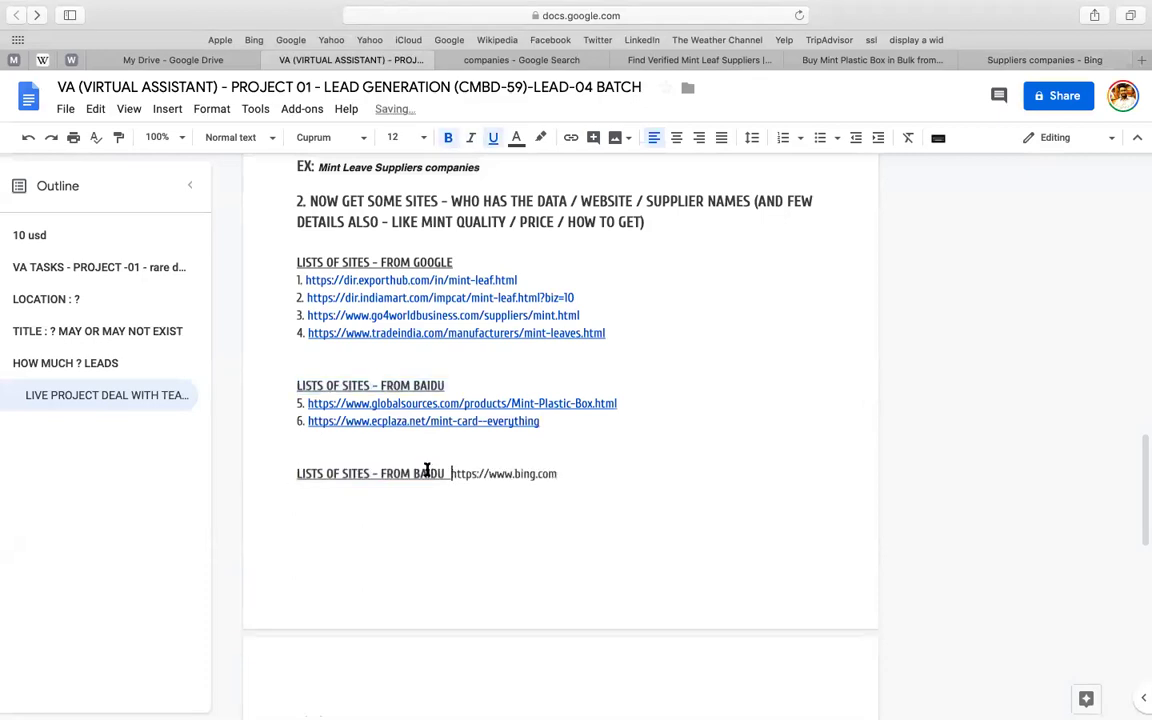
double_click(427, 470)
text(BING )
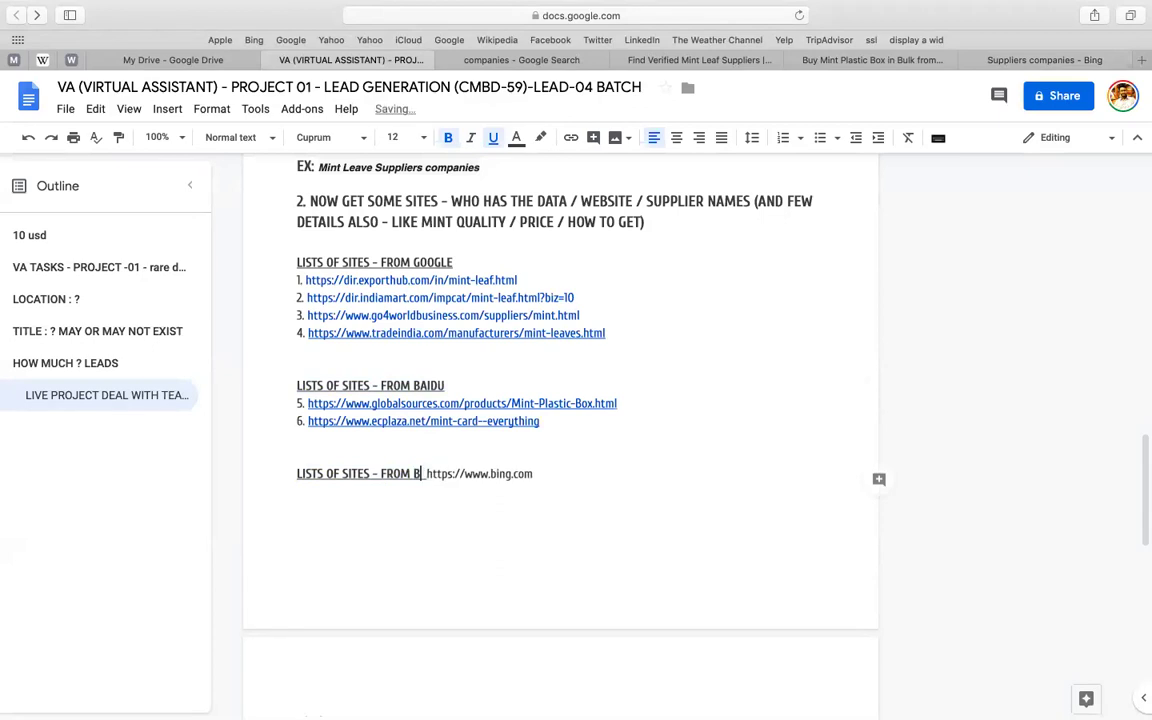
text(SEARCH EN)
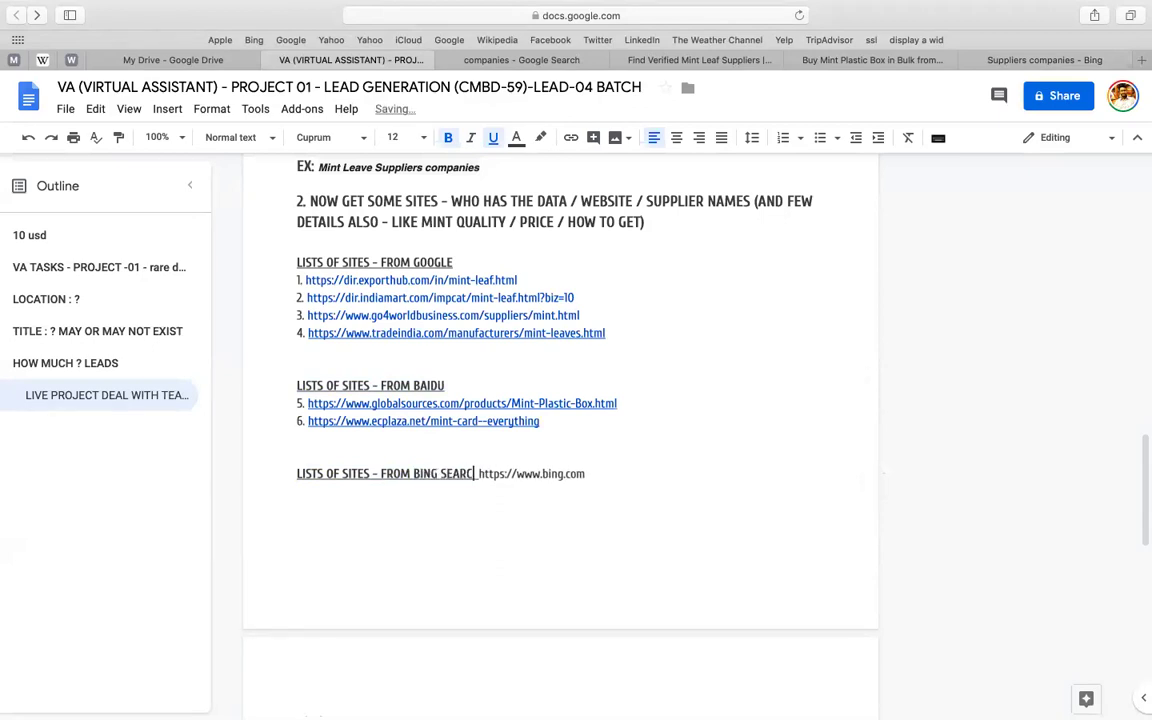
text(GINE)
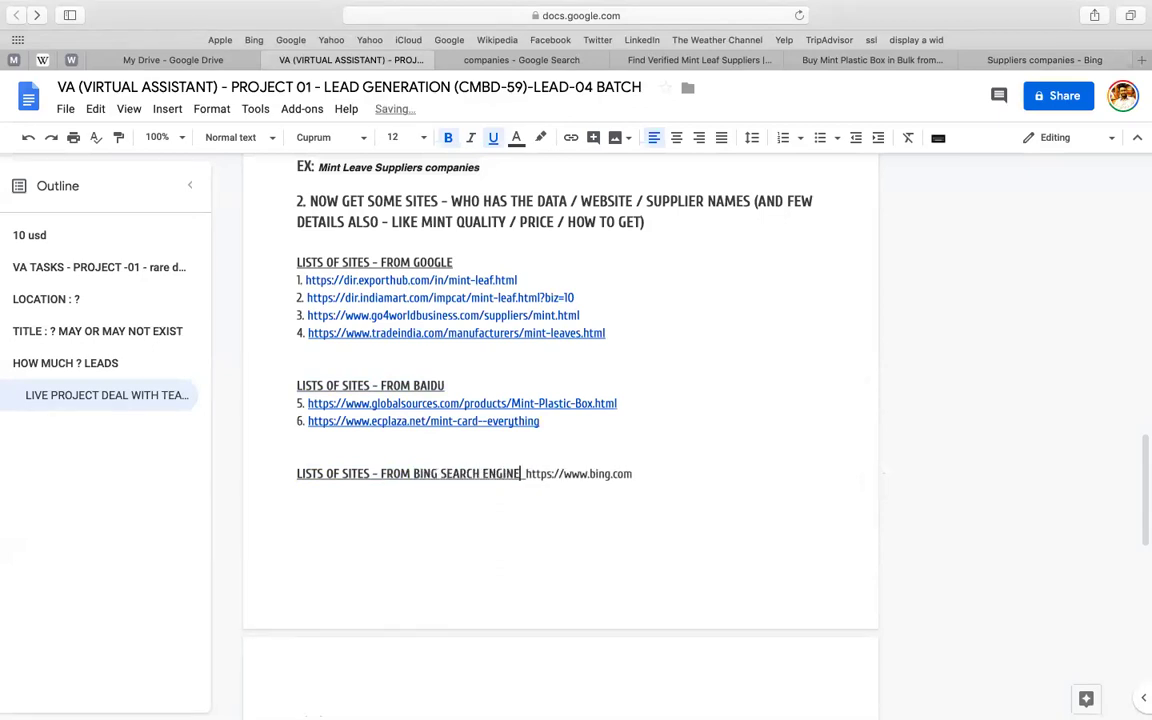
- Append 'SEARCH ENGINE' to the Baidu heading
key(shift+Left)
key(shift+Left)
key(shift+Left)
key(shift+Left)
key(shift+Left)
key(shift+Left)
key(shift+Left)
key(shift+Left)
key(shift+Left)
key(shift+Left)
key(shift+Left)
key(shift+Left)
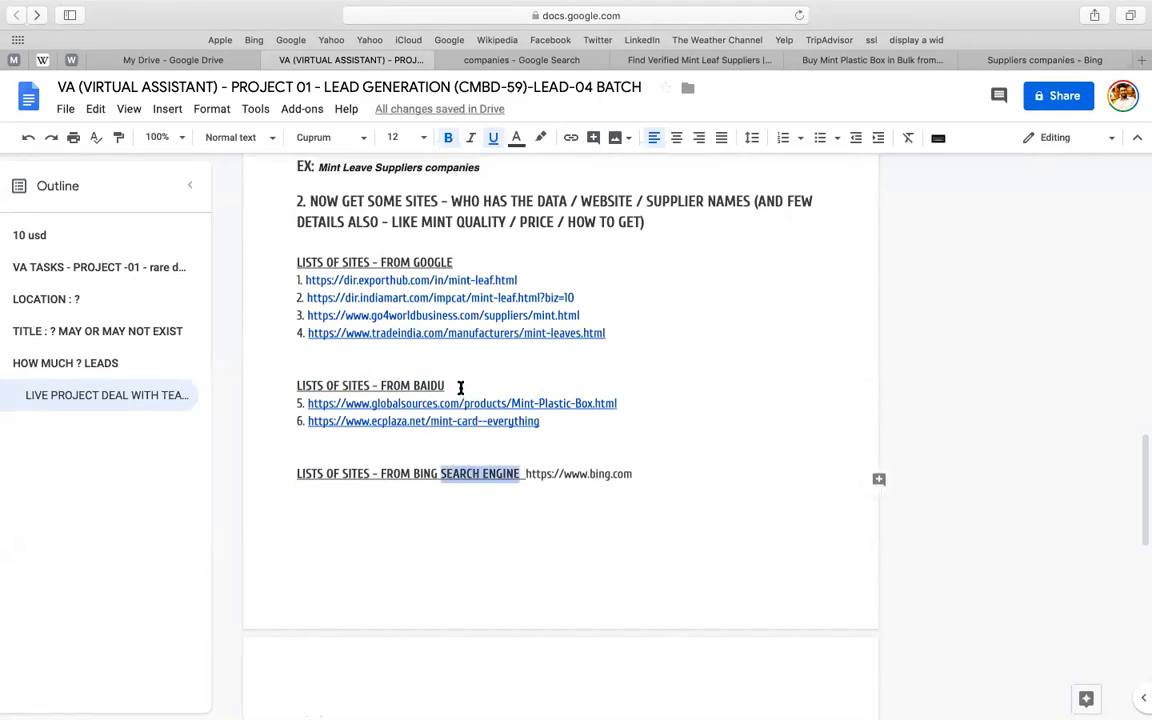
drag(446, 386, 458, 387)
text(SEARCH ENGINE)
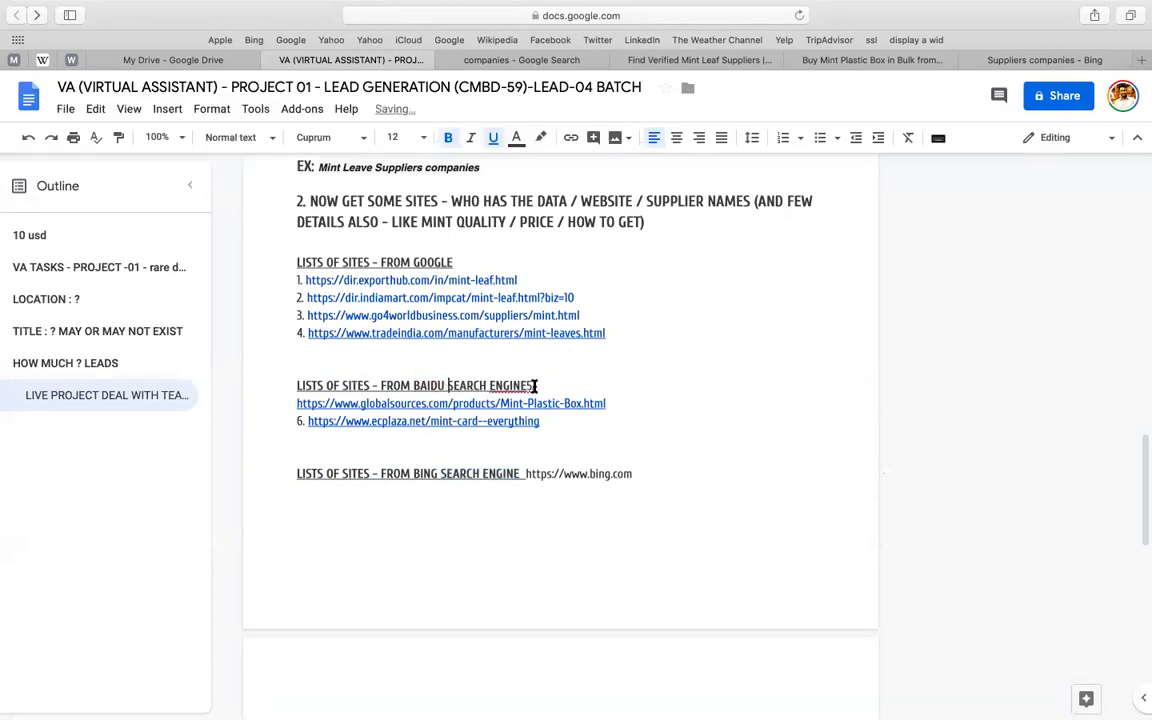
click(835, 63)
click(686, 16)
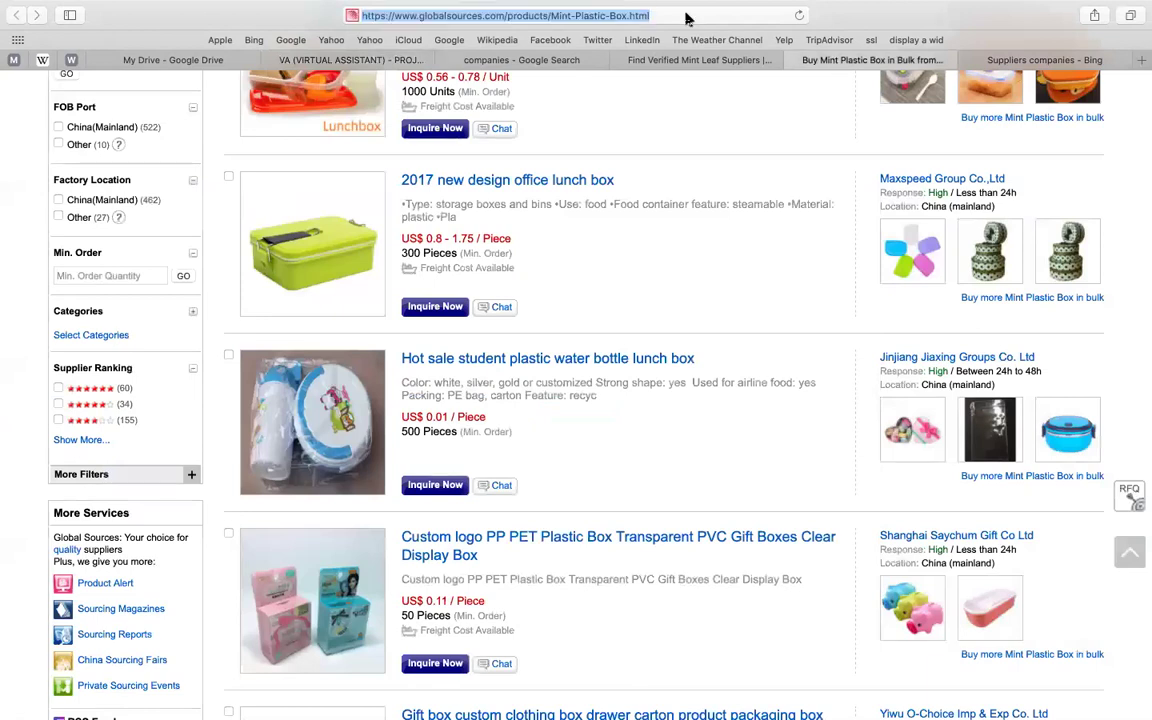
text(NAI)
key(BackSpace)
key(BackSpace)
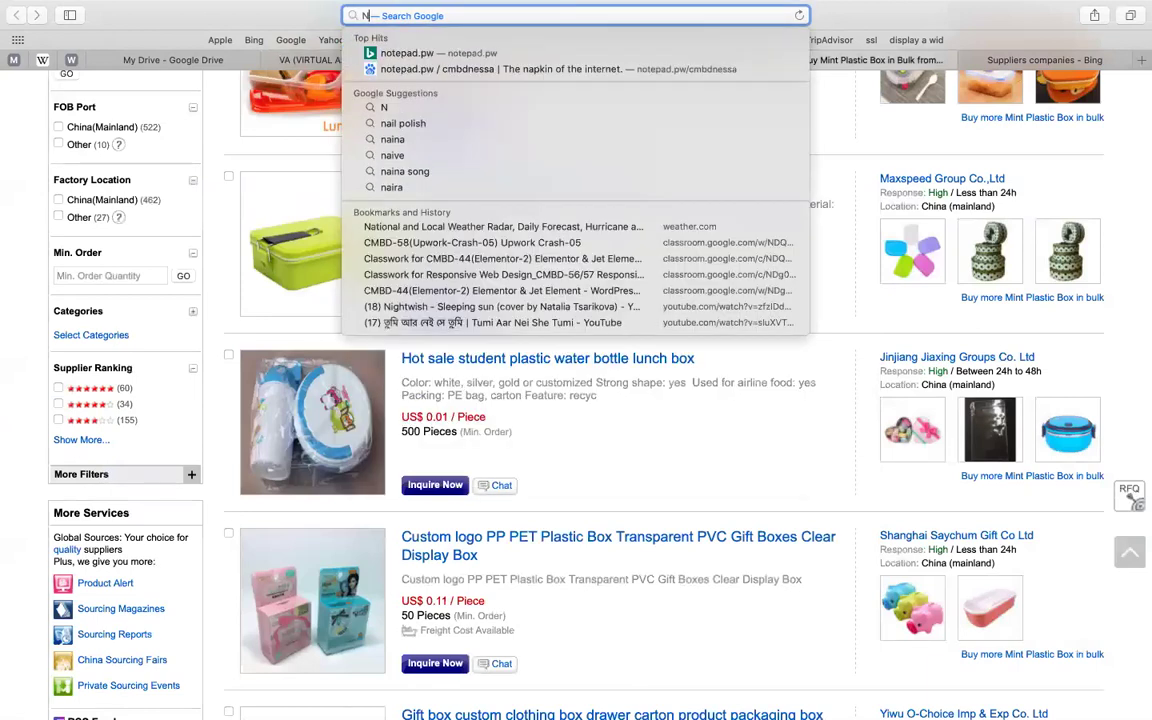
key(BackSpace)
text(BAIDU)
key(Return)
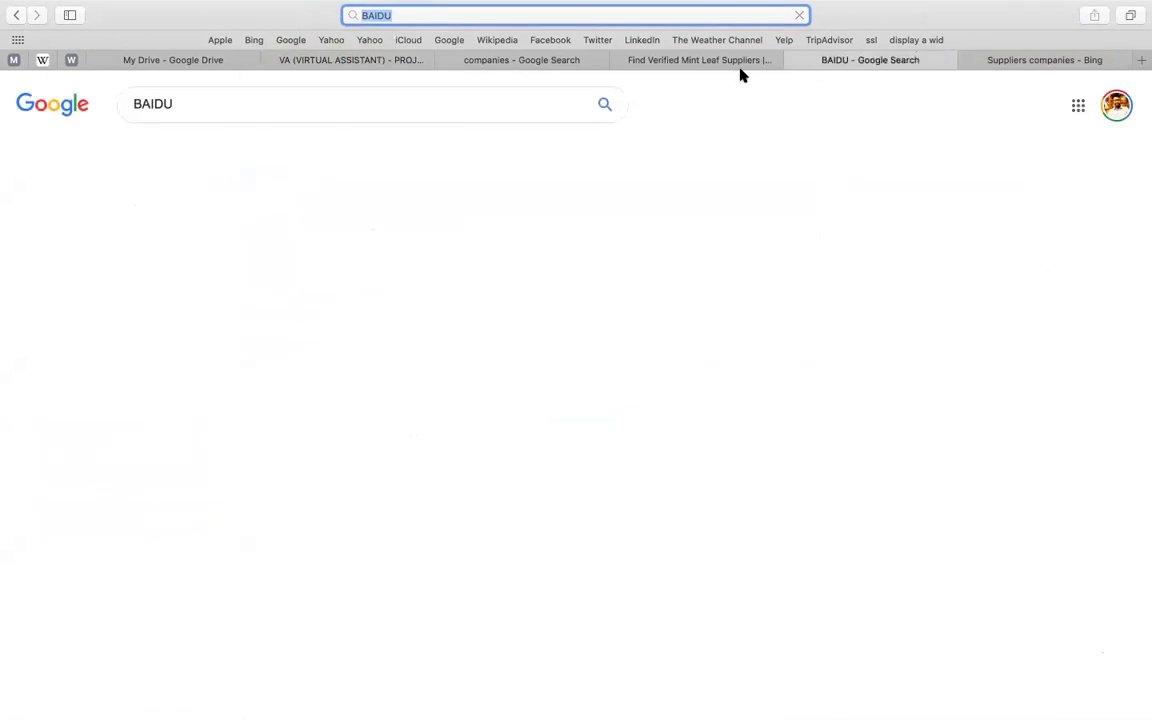
click(245, 239)
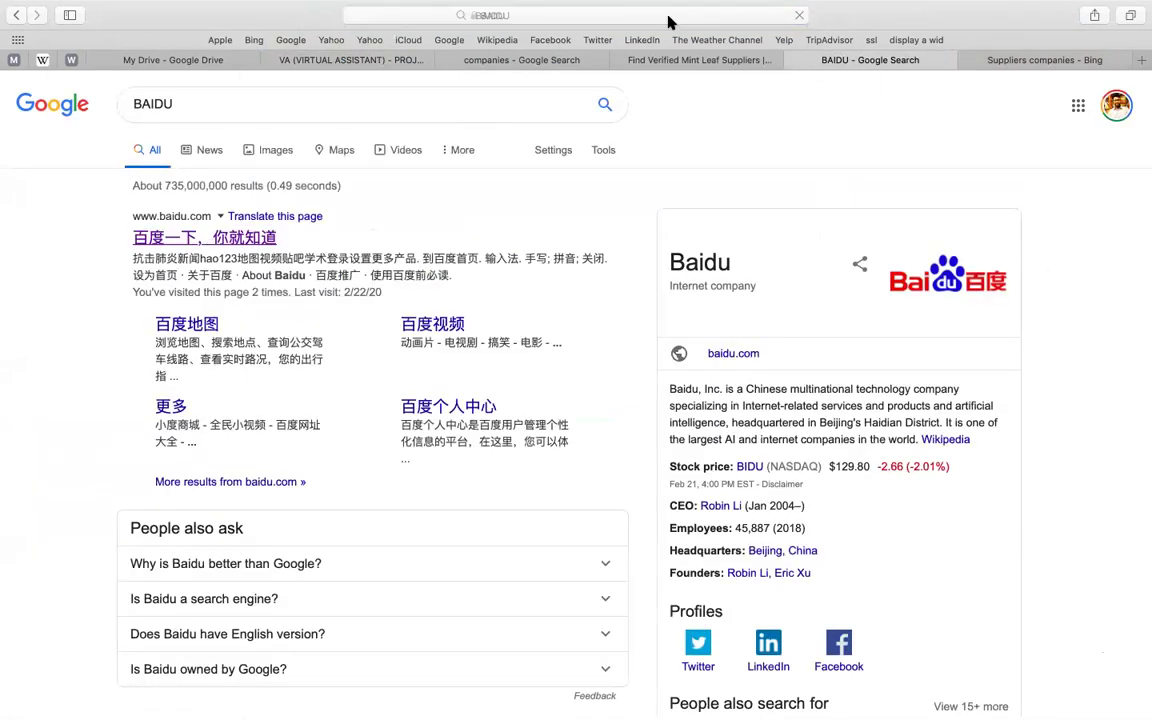
click(669, 18)
key(super+c)
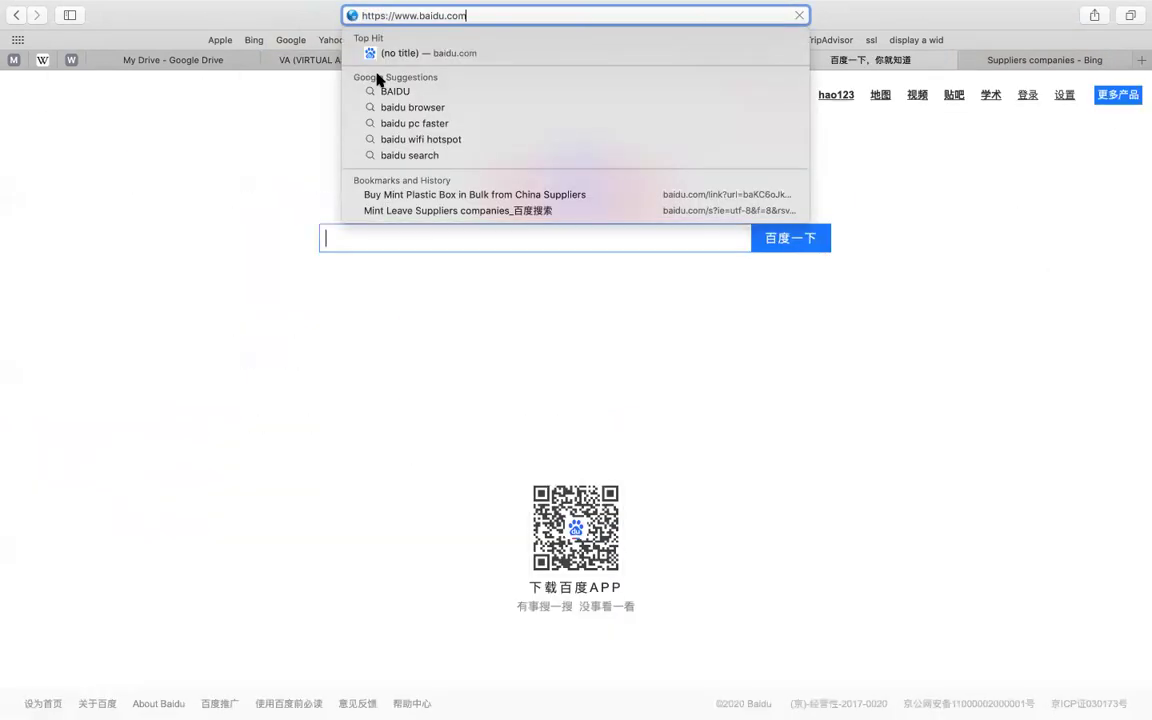
click(398, 62)
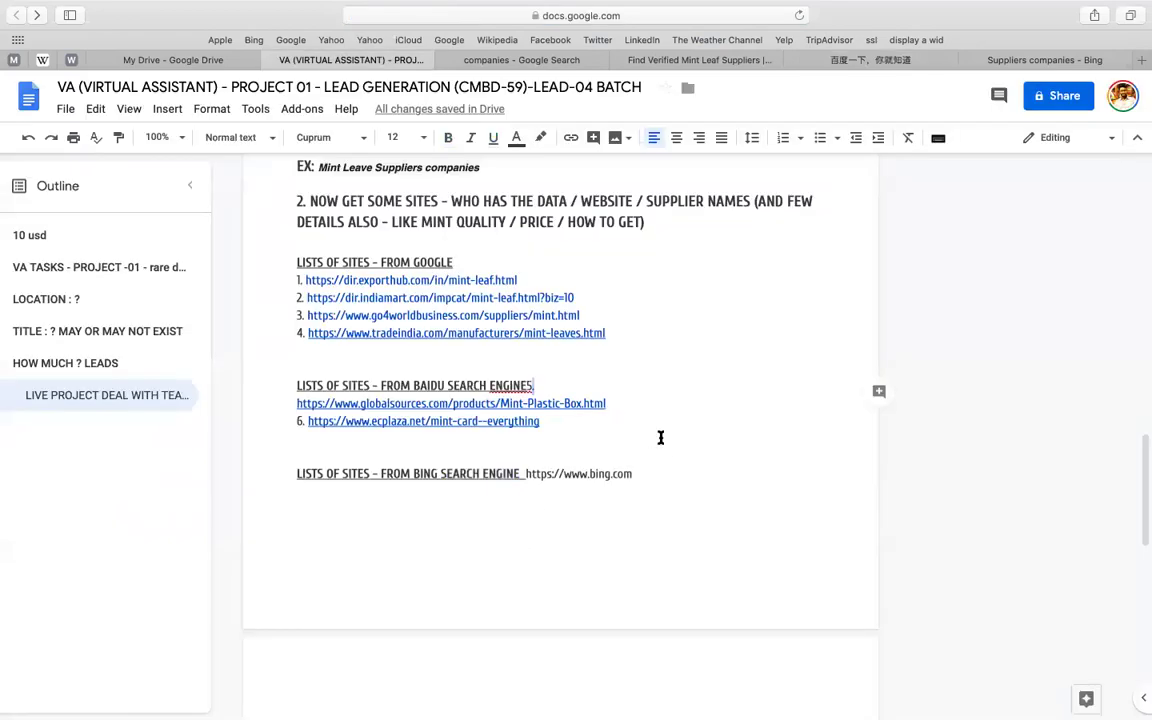
- Label the Baidu heading '(baidu.com)' in place of the full URL
key(super+v)
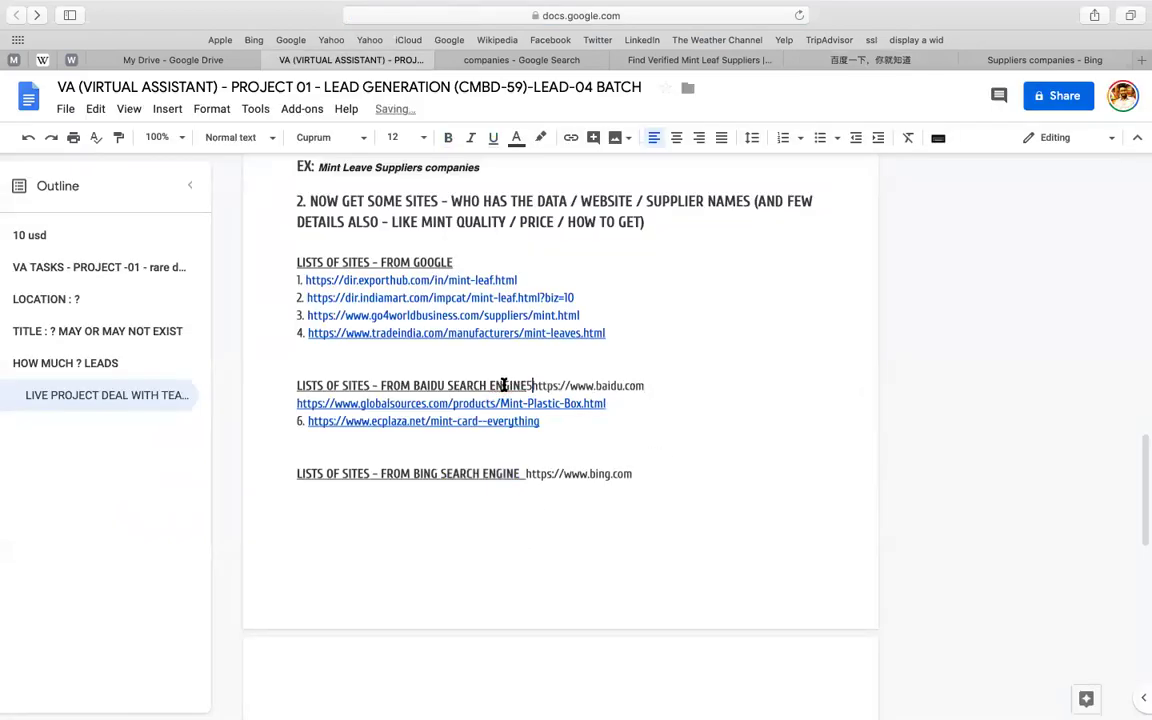
right_click(524, 385)
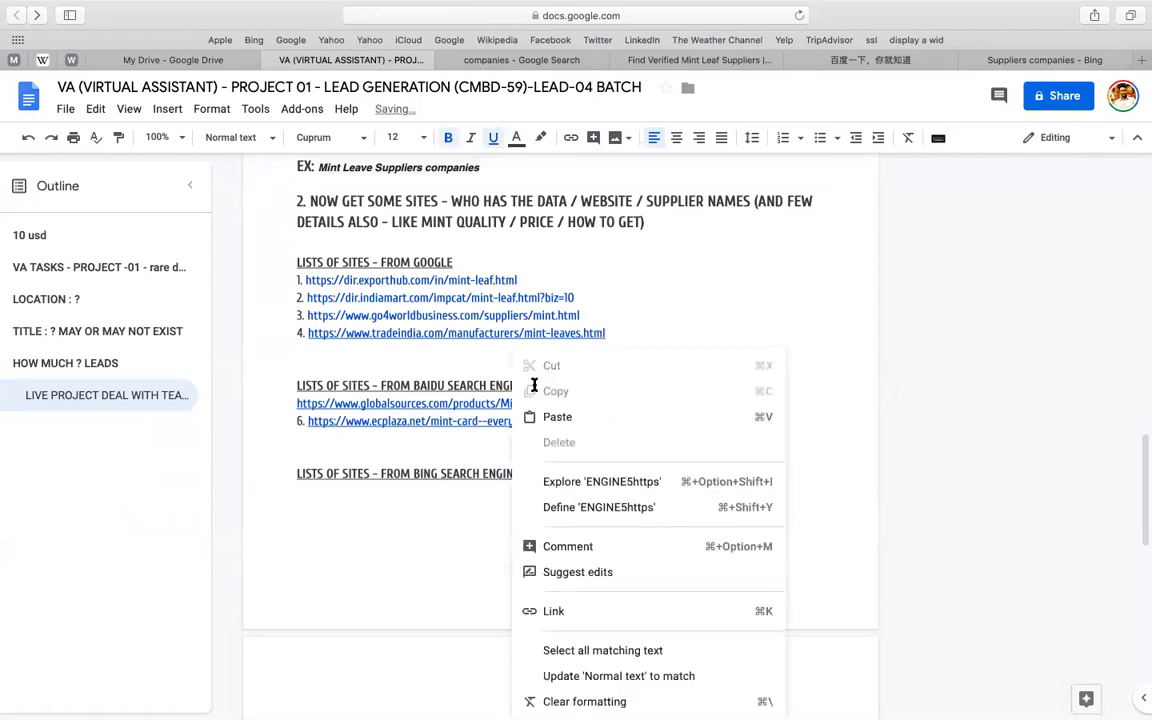
key(Escape)
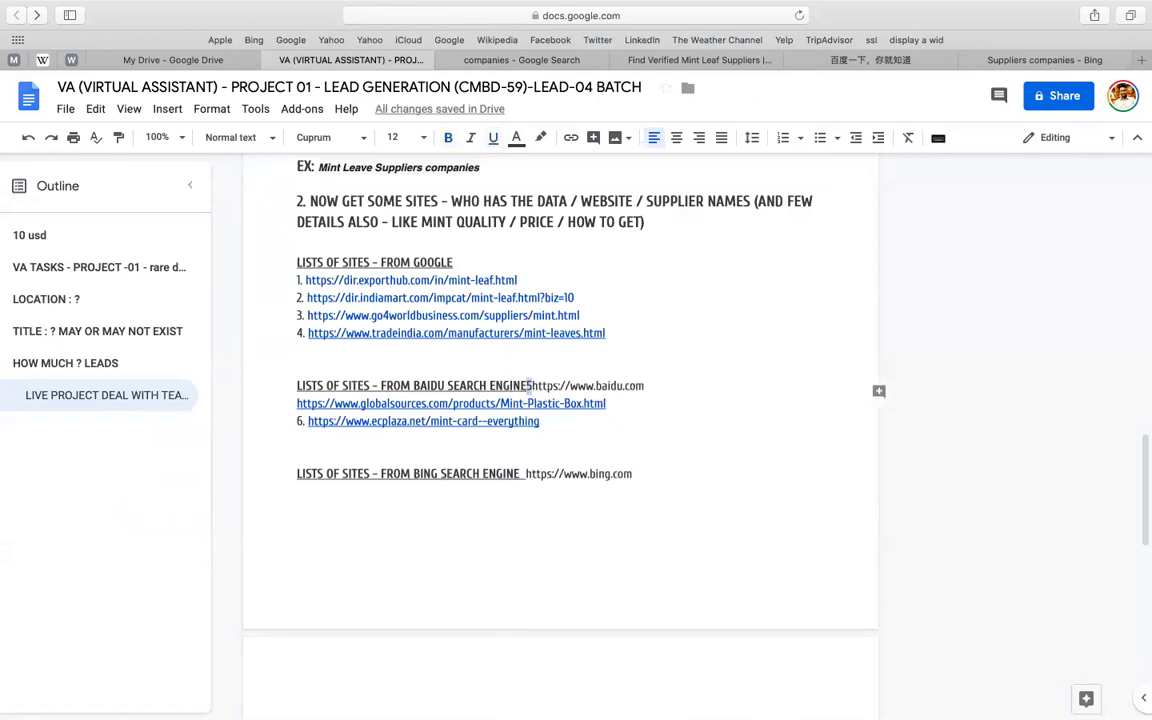
key(Delete)
text(()
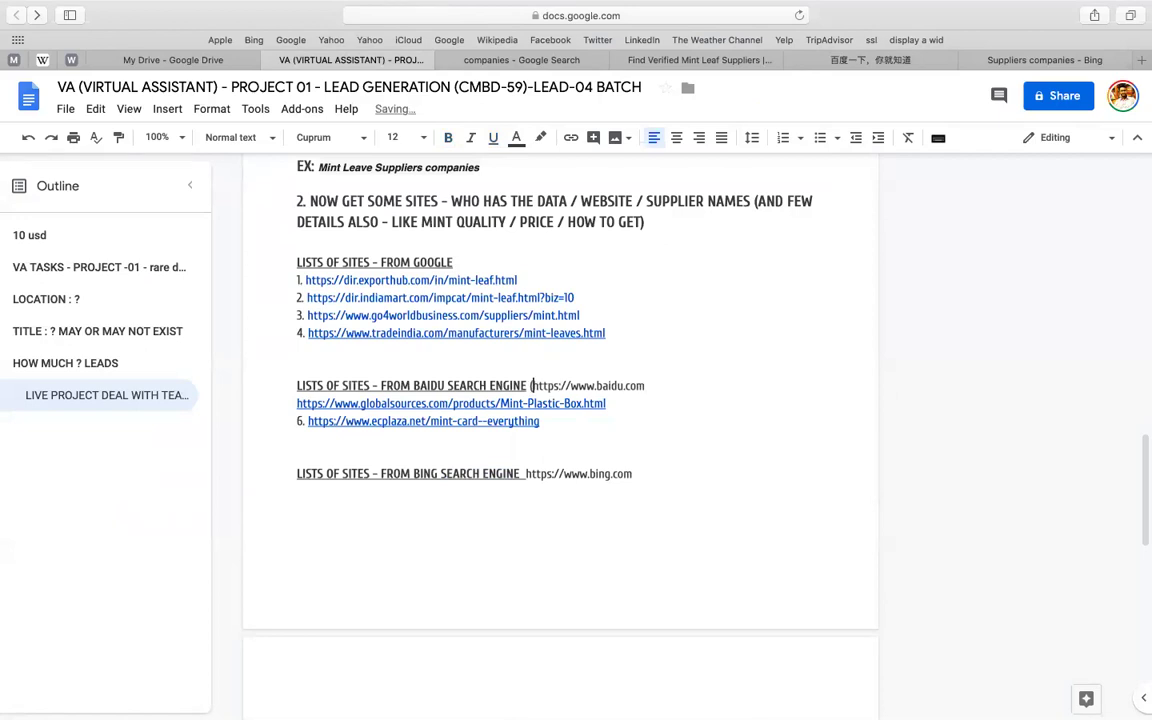
key(shift+Right)
key(shift+Right)
key(shift+Right)
key(shift+Right)
key(shift+Right)
key(shift+Right)
key(shift+Right)
key(shift+Right)
key(shift+Right)
key(shift+Right)
key(shift+Right)
key(shift+Right)
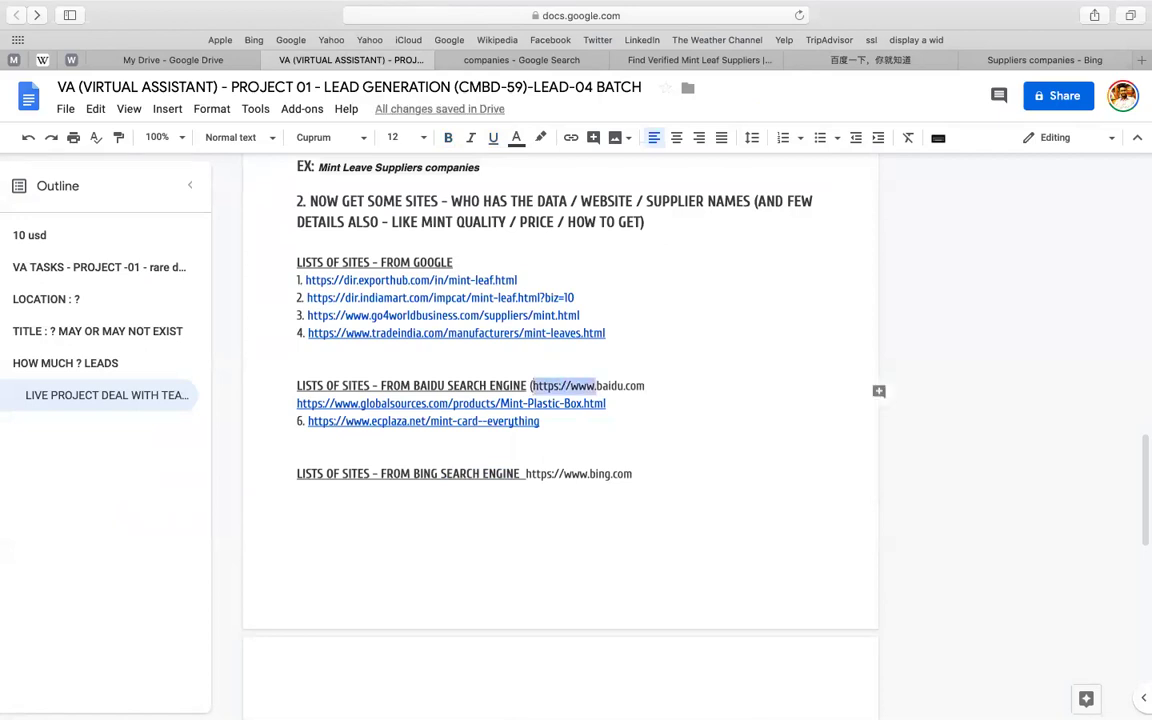
key(BackSpace)
click(586, 390)
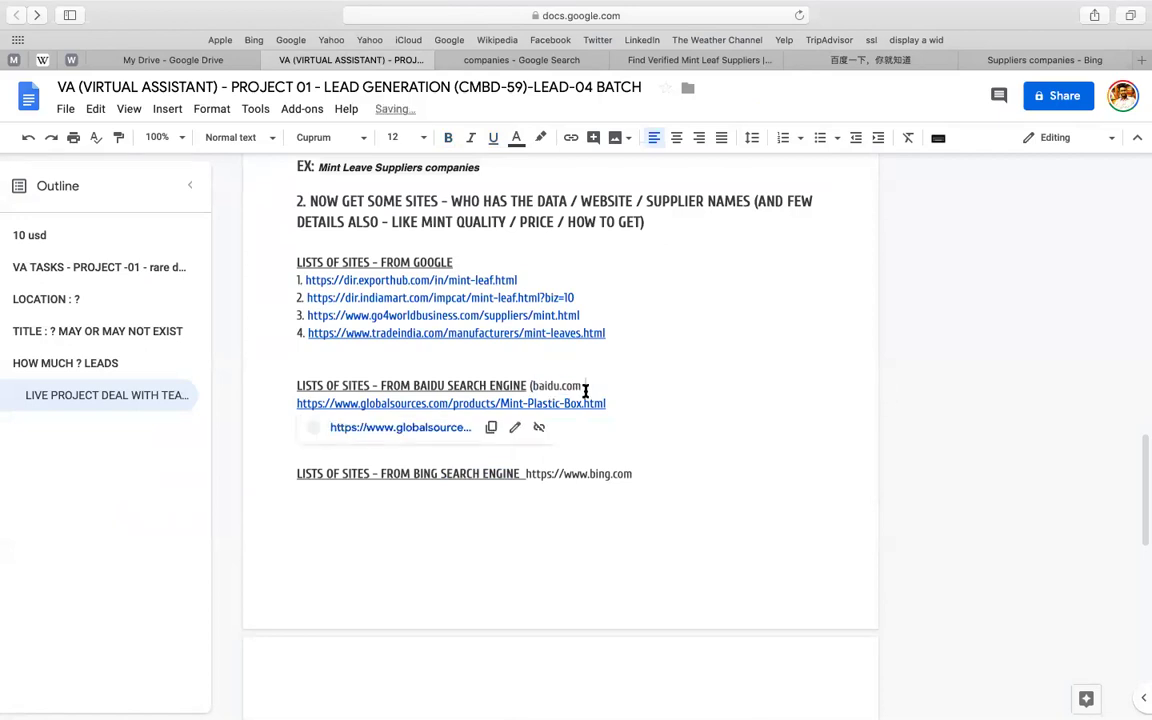
text())
- Shorten the Bing heading's address to '(bing.com)'
click(526, 474)
key(shift+Right)
key(shift+Right)
key(shift+Right)
key(shift+Right)
key(shift+Right)
key(shift+Right)
key(shift+Right)
key(shift+Right)
key(shift+Right)
key(shift+Right)
key(shift+Right)
key(shift+Right)
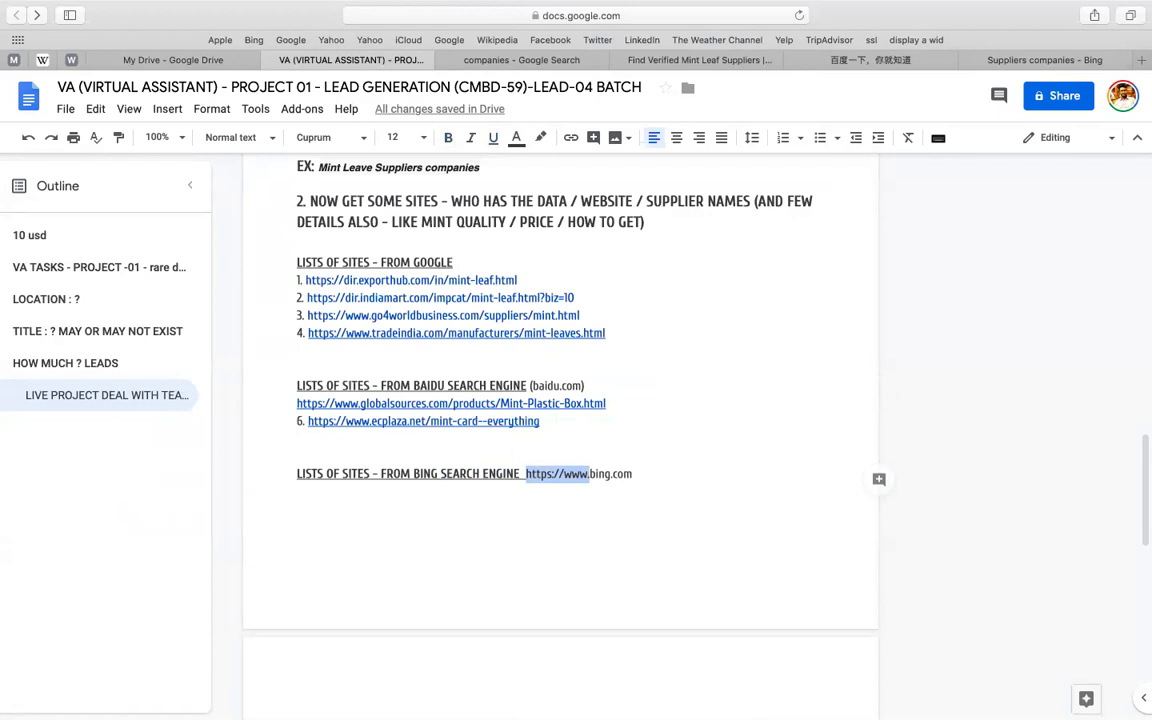
text(()
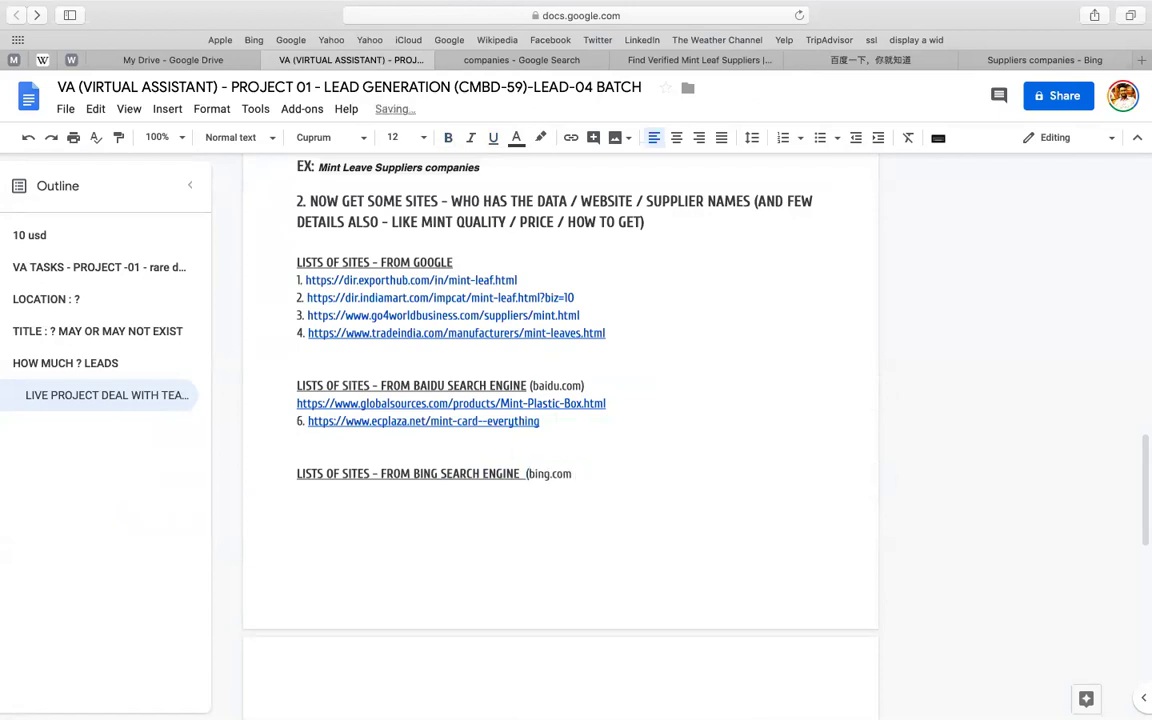
key(shift+Left)
key(shift+Left)
key(shift+Left)
key(shift+Left)
key(shift+Left)
key(shift+Left)
key(shift+Left)
key(shift+Left)
key(shift+Left)
key(shift+Left)
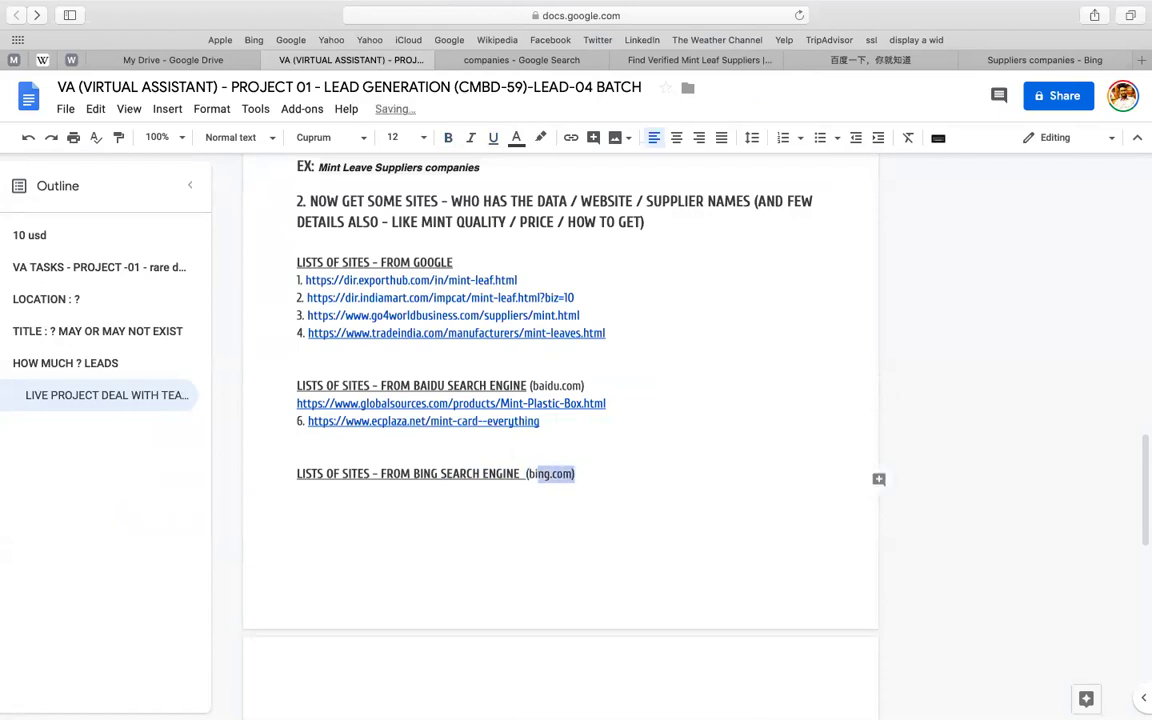
- Extend the Google heading to 'FROM GOOGLE SEARCH (google.com)'
click(478, 260)
text(SEARC)
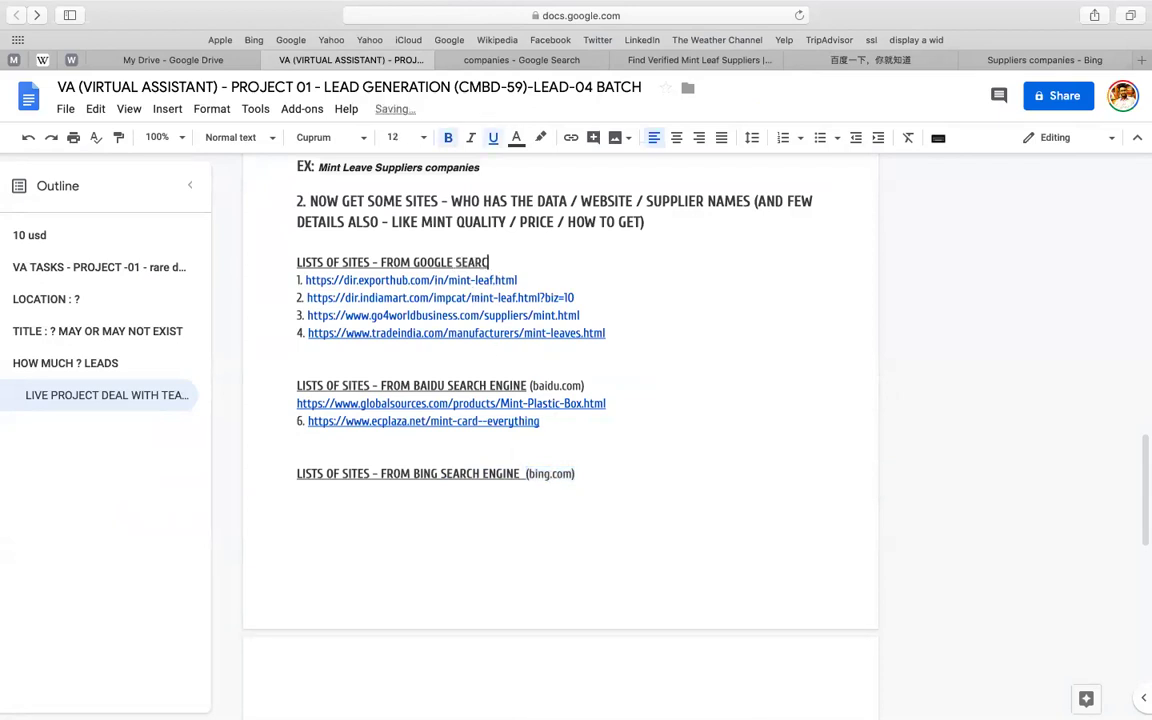
text(H)
text((bing.com))
text(G)
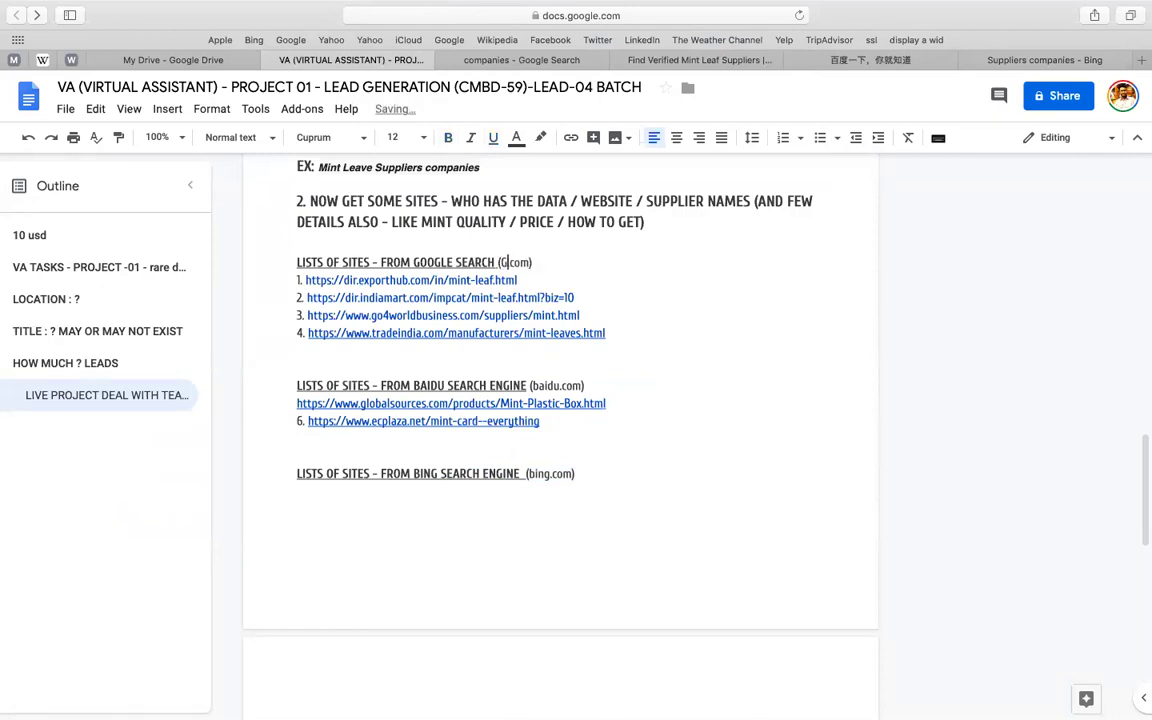
key(BackSpace)
text(google)
click(609, 468)
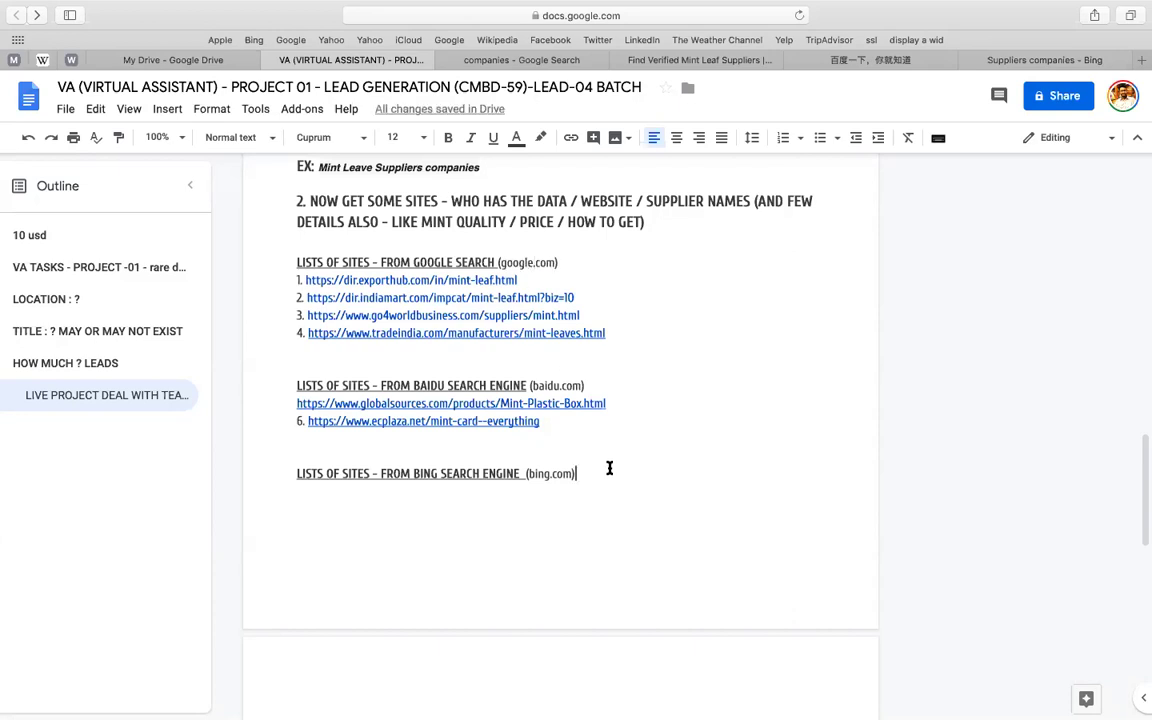
- Number the Global Sources link 5 again
click(270, 403)
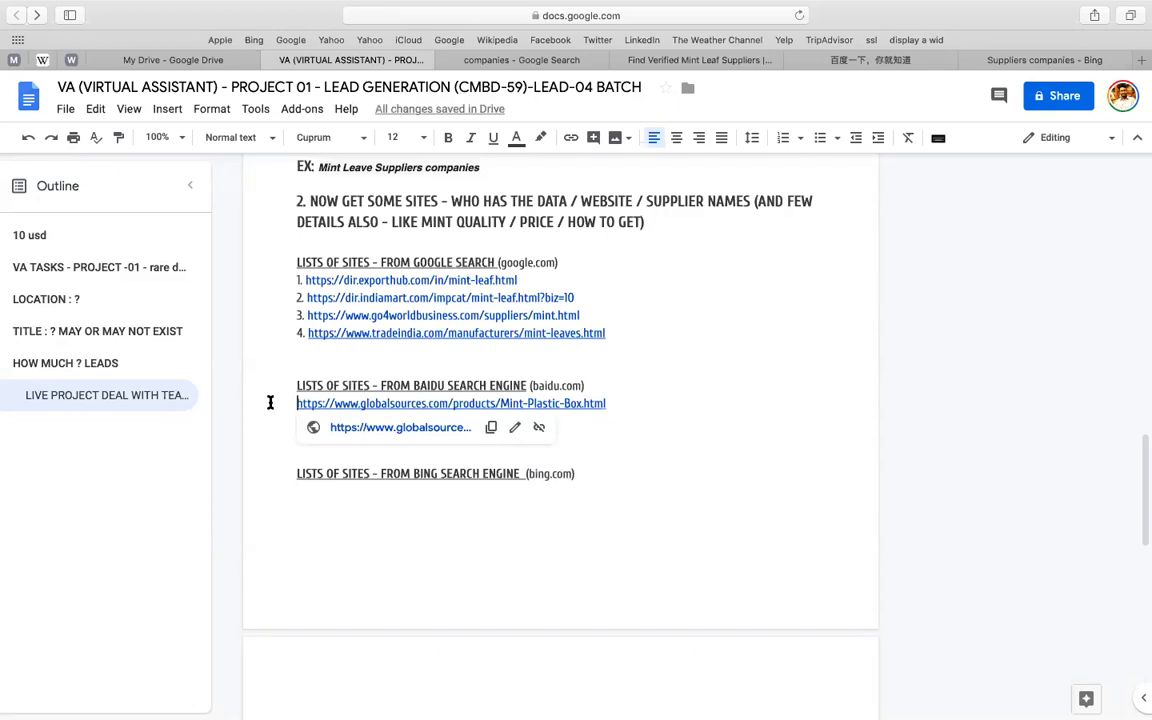
text(5.)
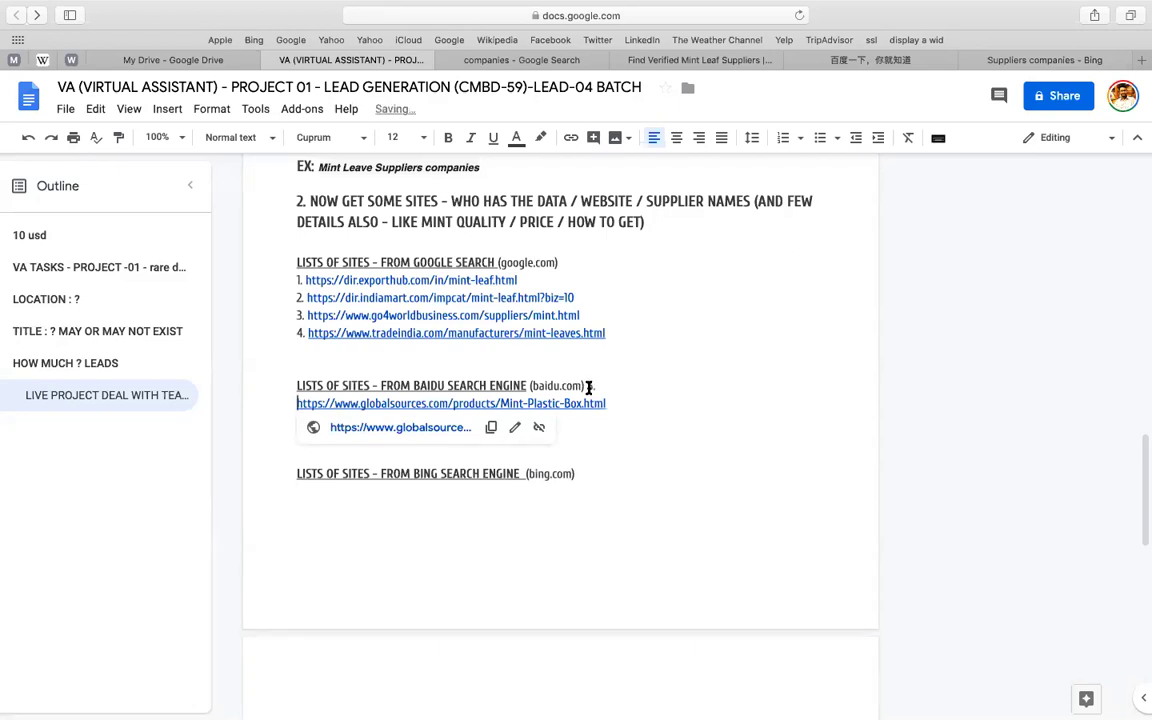
click(588, 387)
key(Return)
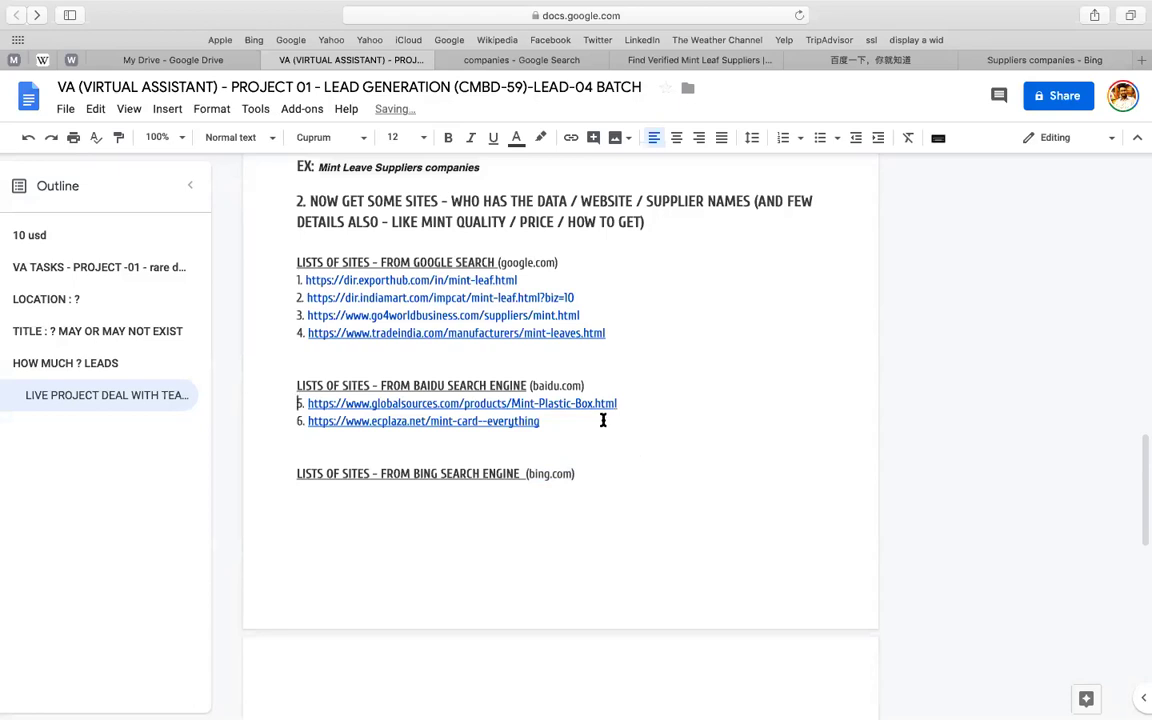
click(607, 476)
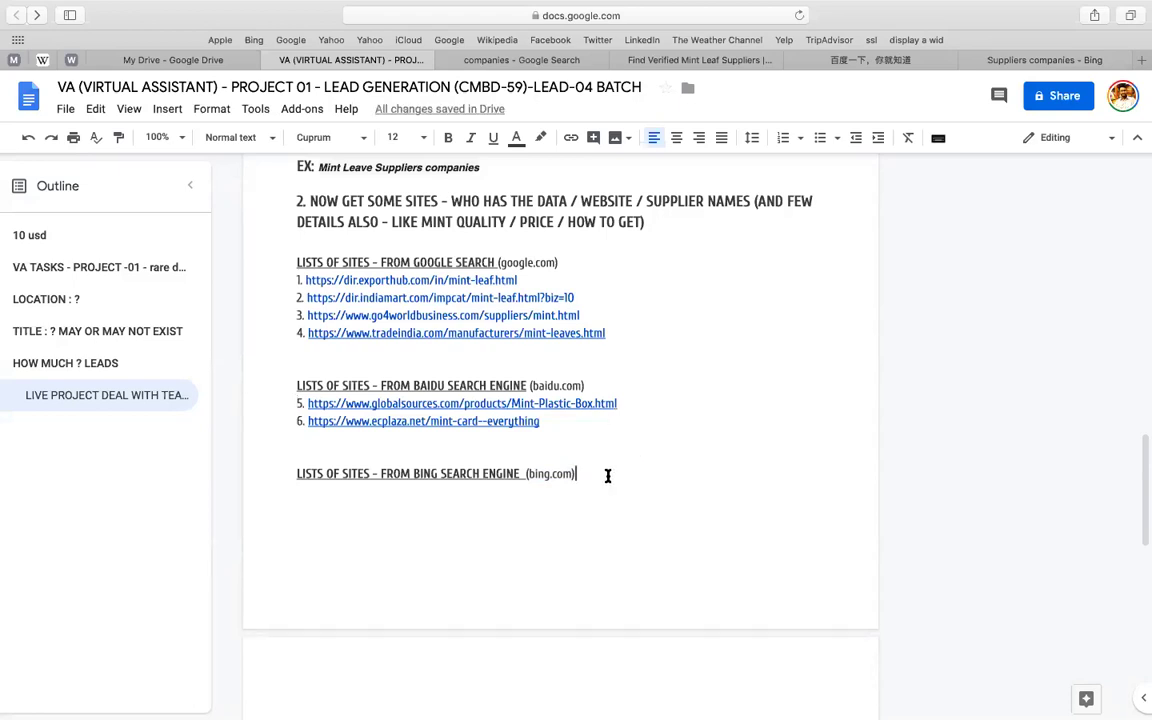
- Browse the Bing mint results, opening and closing the Private Mints result in a new tab
click(1000, 57)
scroll(728, 311, down, 1)
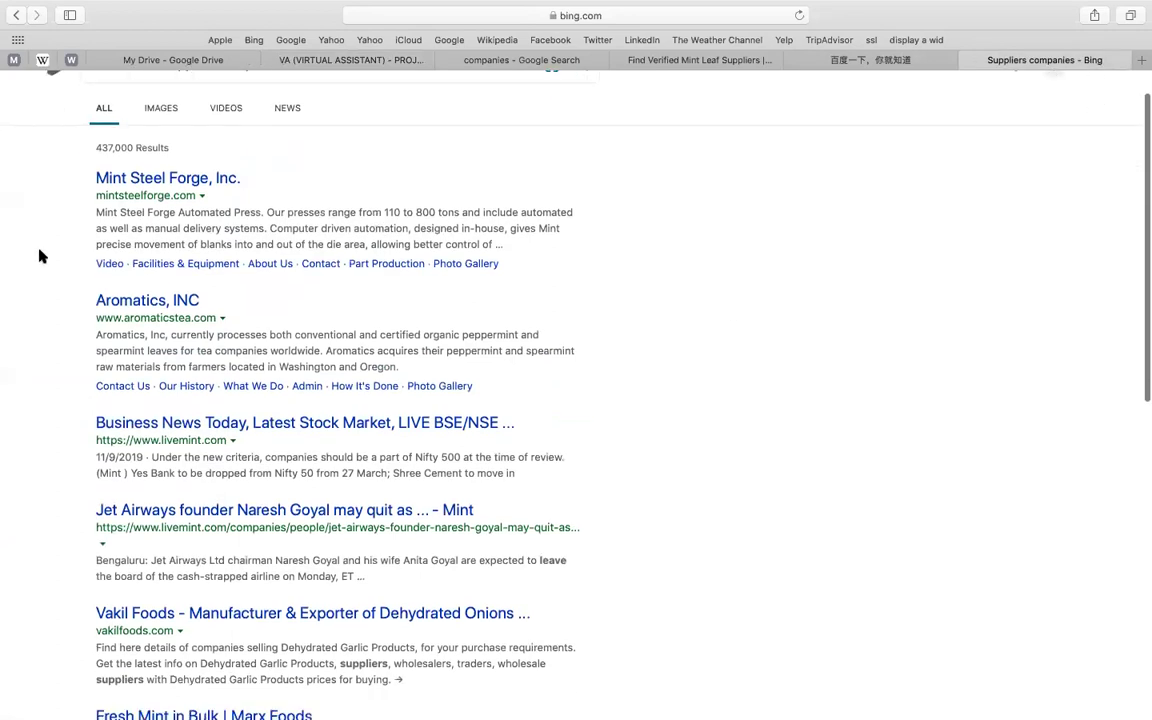
scroll(60, 320, up, 1)
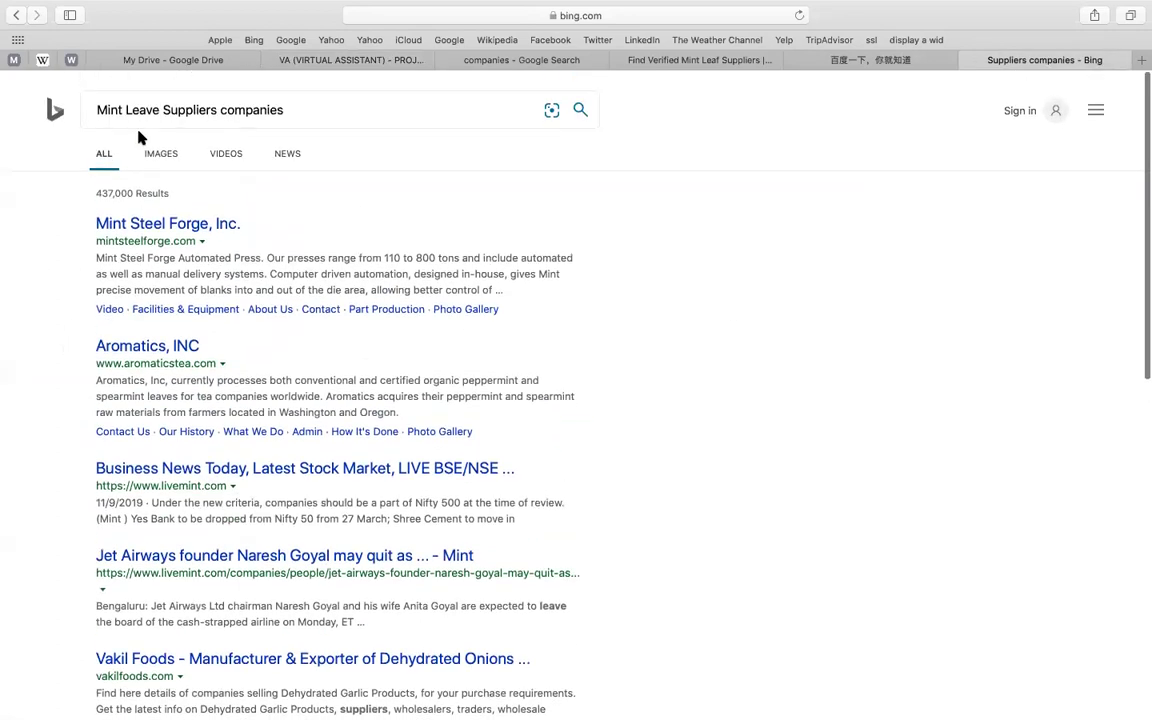
scroll(658, 355, down, 3)
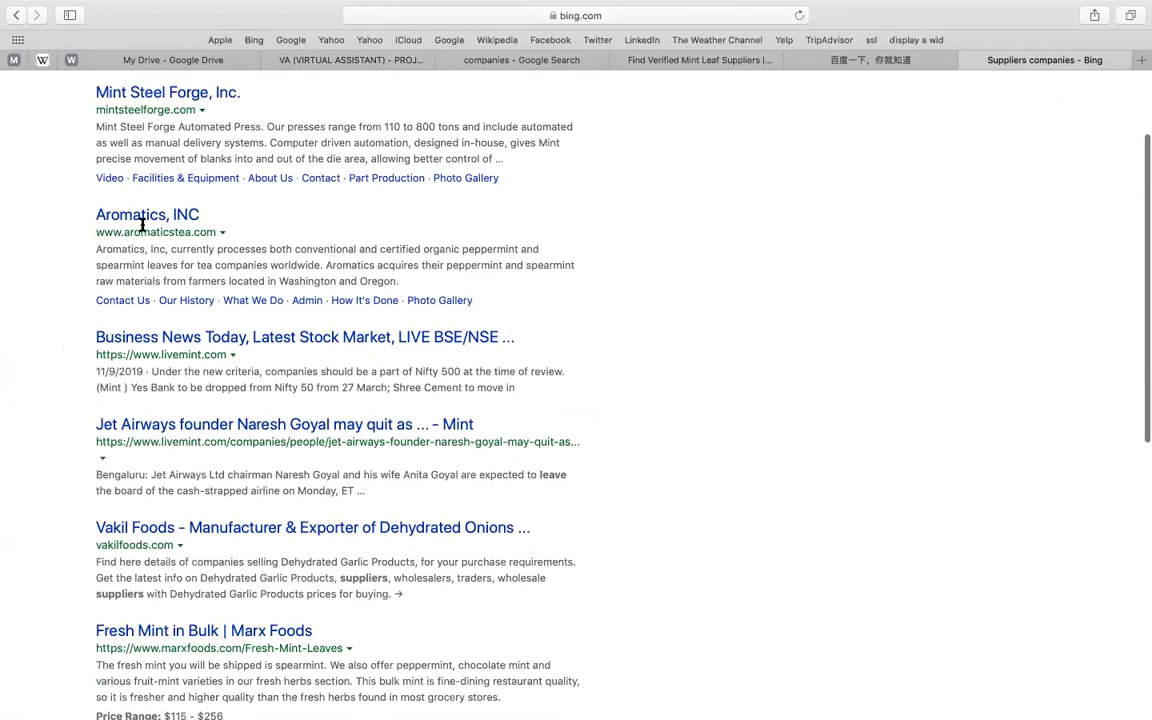
scroll(186, 351, down, 1)
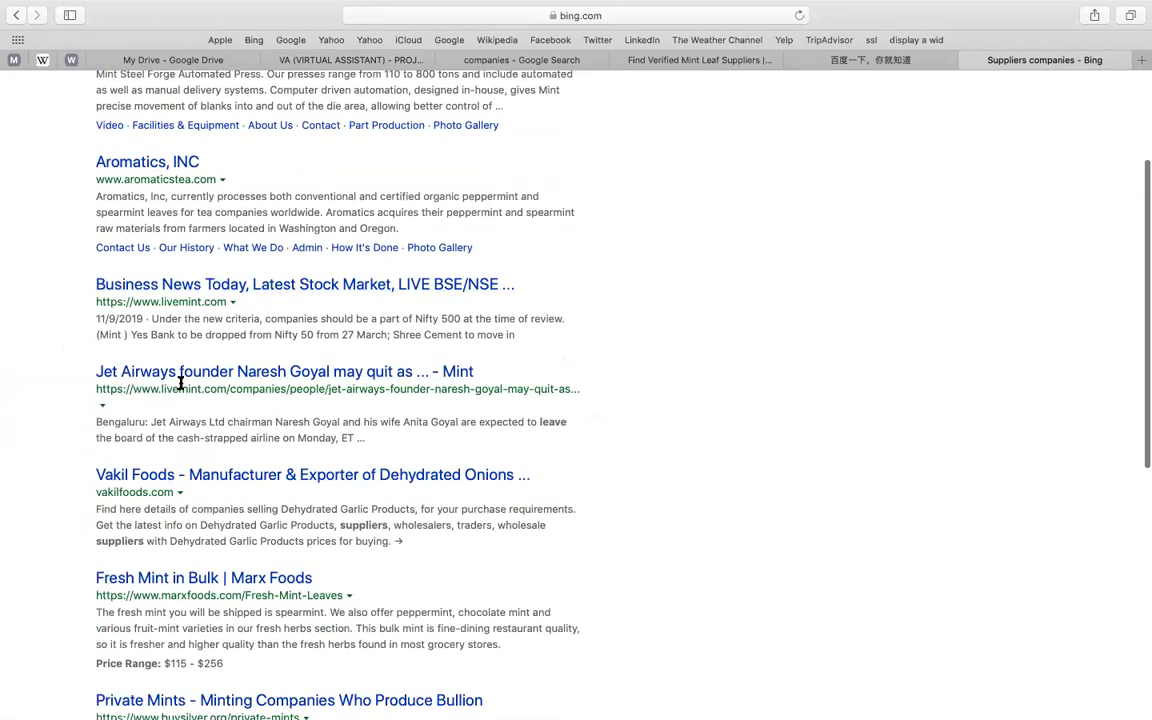
scroll(181, 382, down, 6)
scroll(159, 334, down, 2)
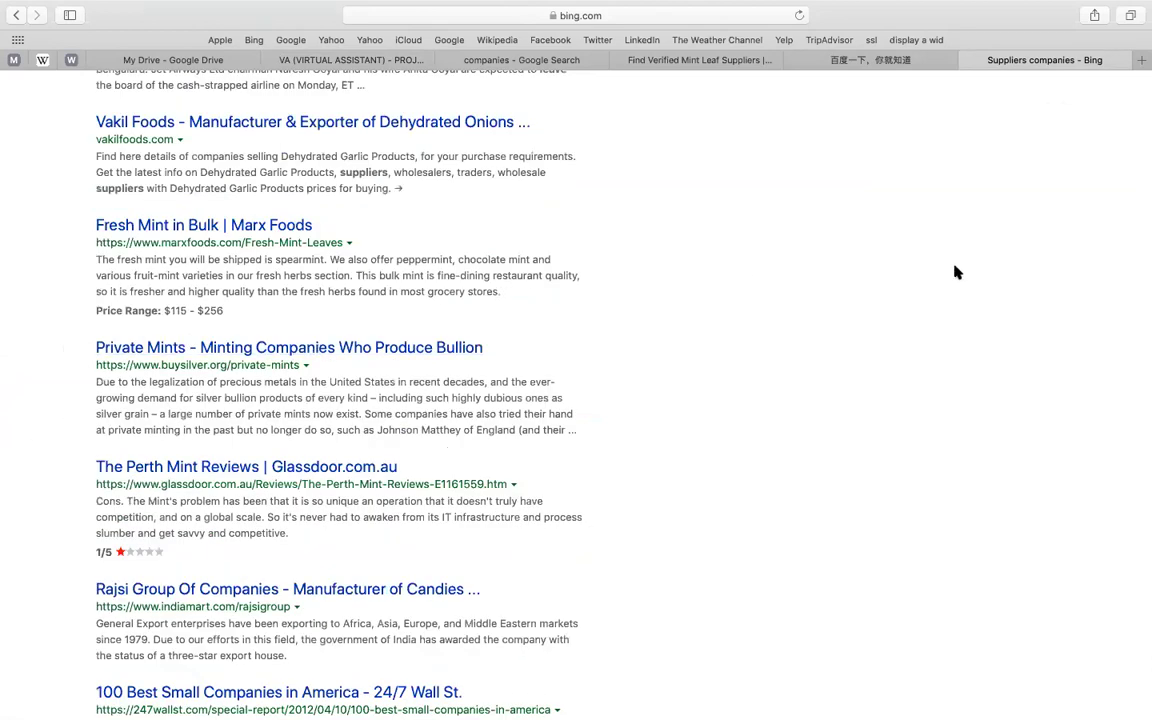
right_click(348, 349)
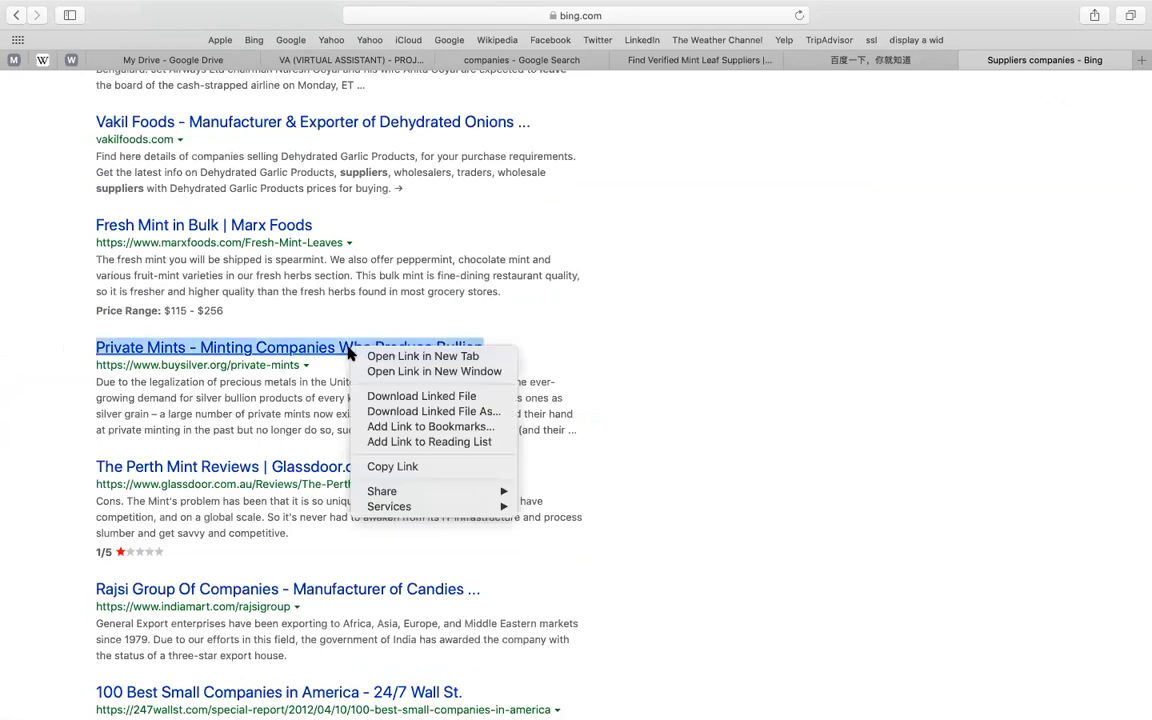
click(380, 357)
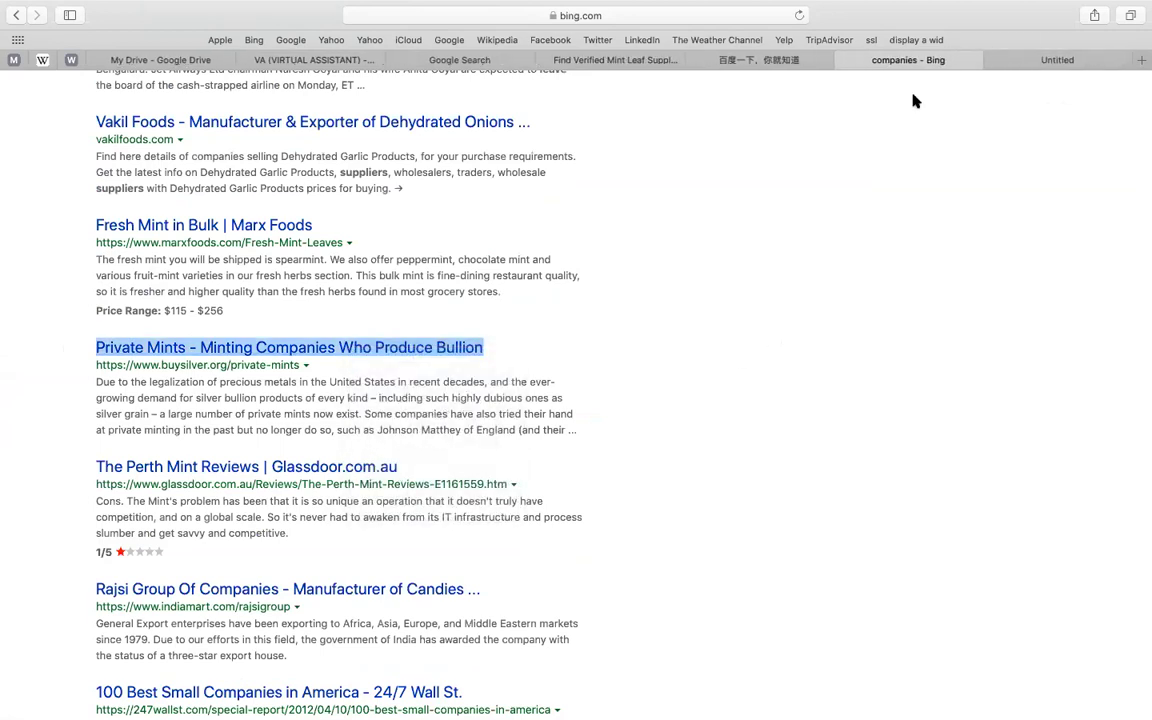
click(994, 60)
scroll(880, 285, down, 3)
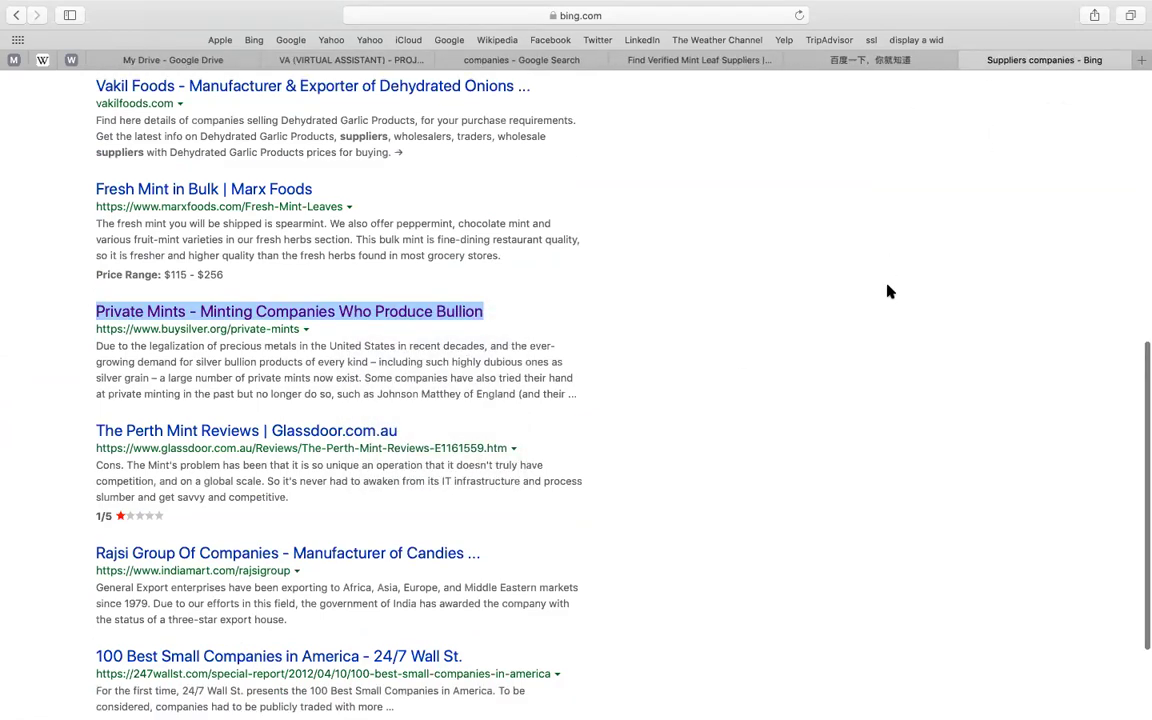
click(812, 287)
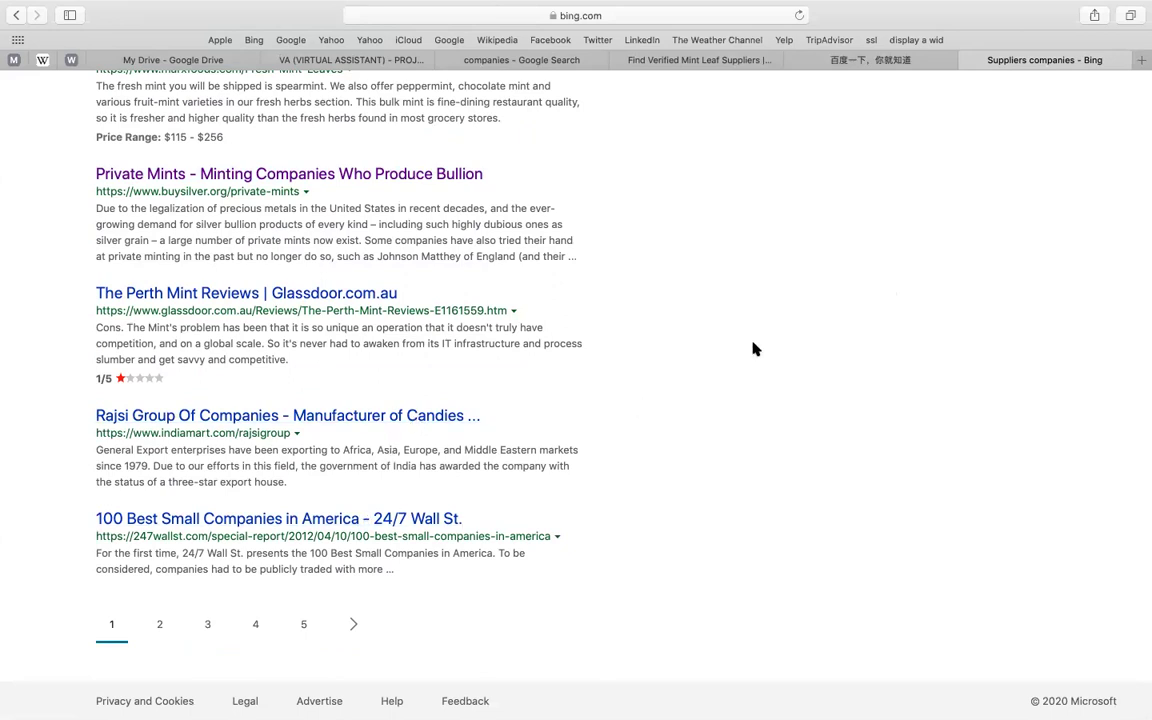
scroll(753, 347, up, 15)
- Search Bing for 'duck duck go'
click(300, 116)
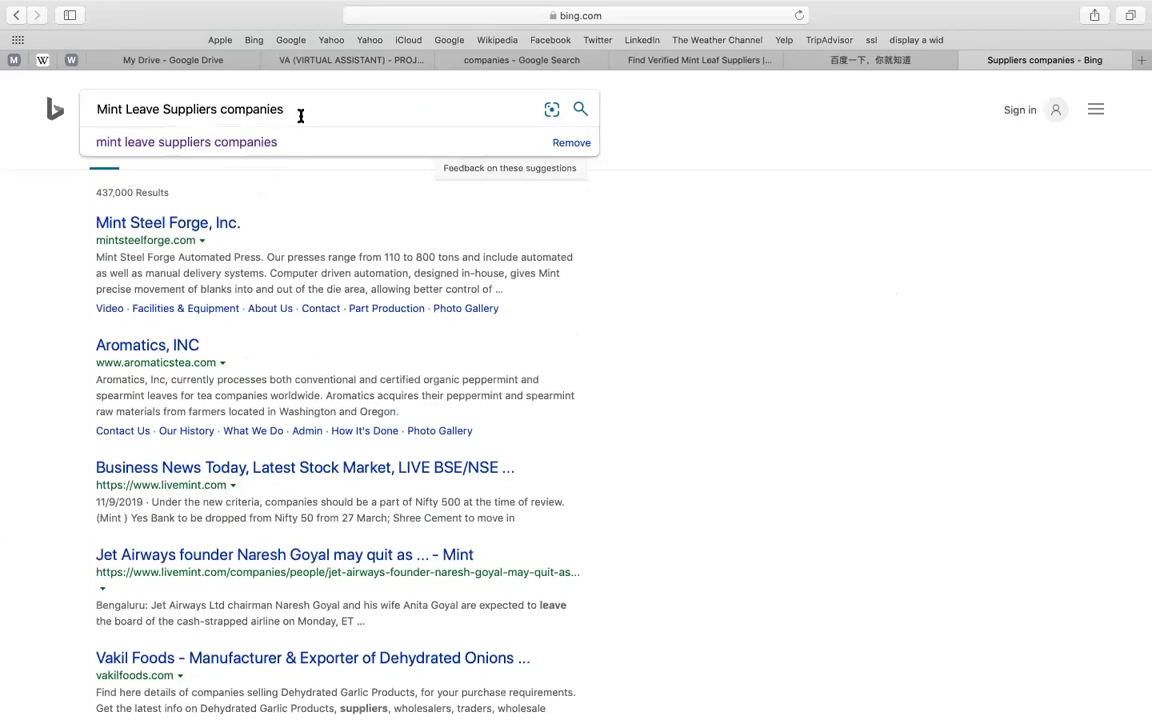
key(super+a)
key(super+c)
text(duc)
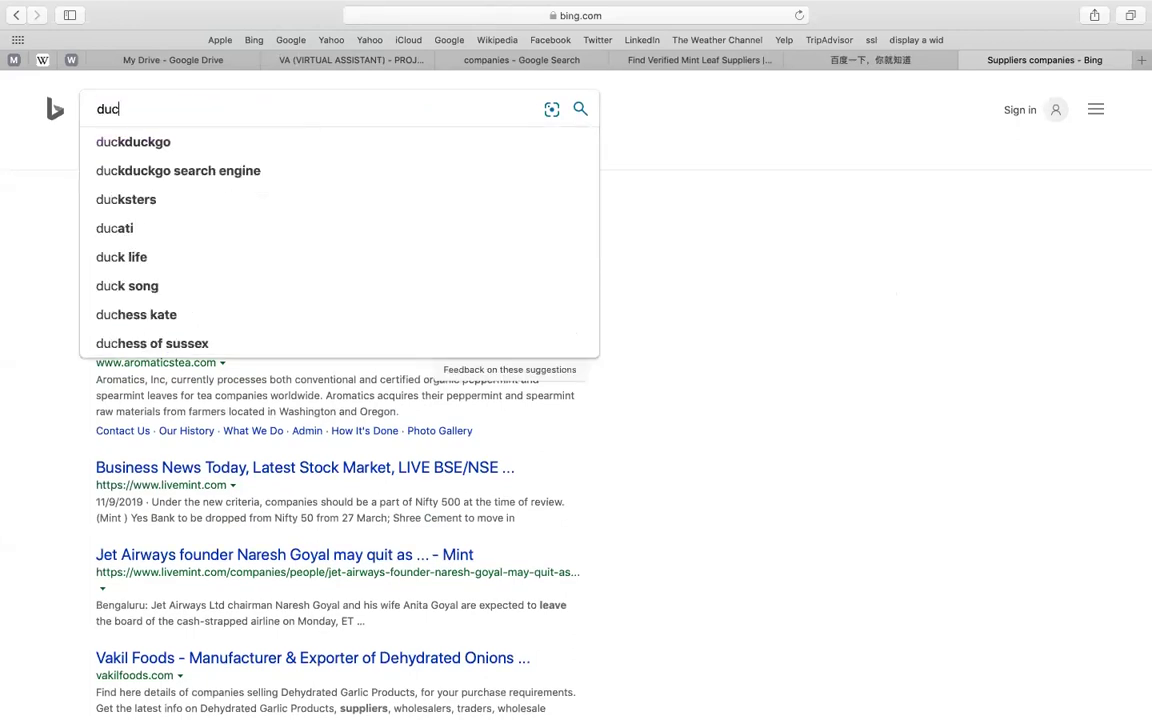
text(k duck go)
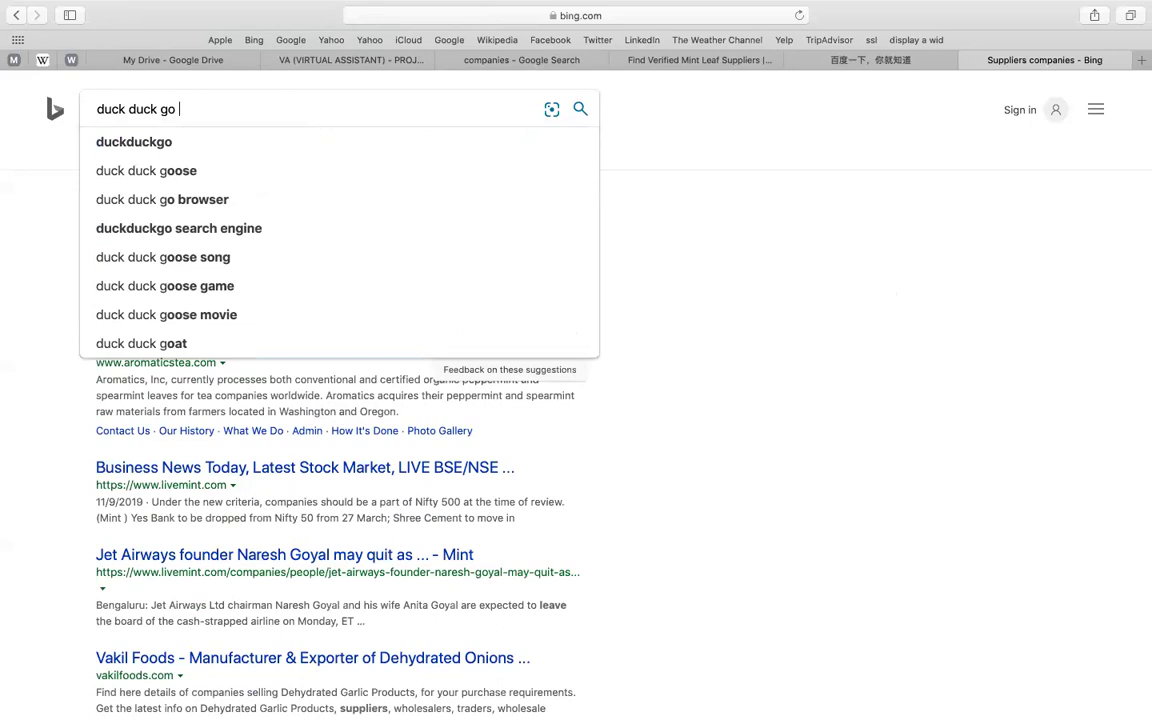
key(Return)
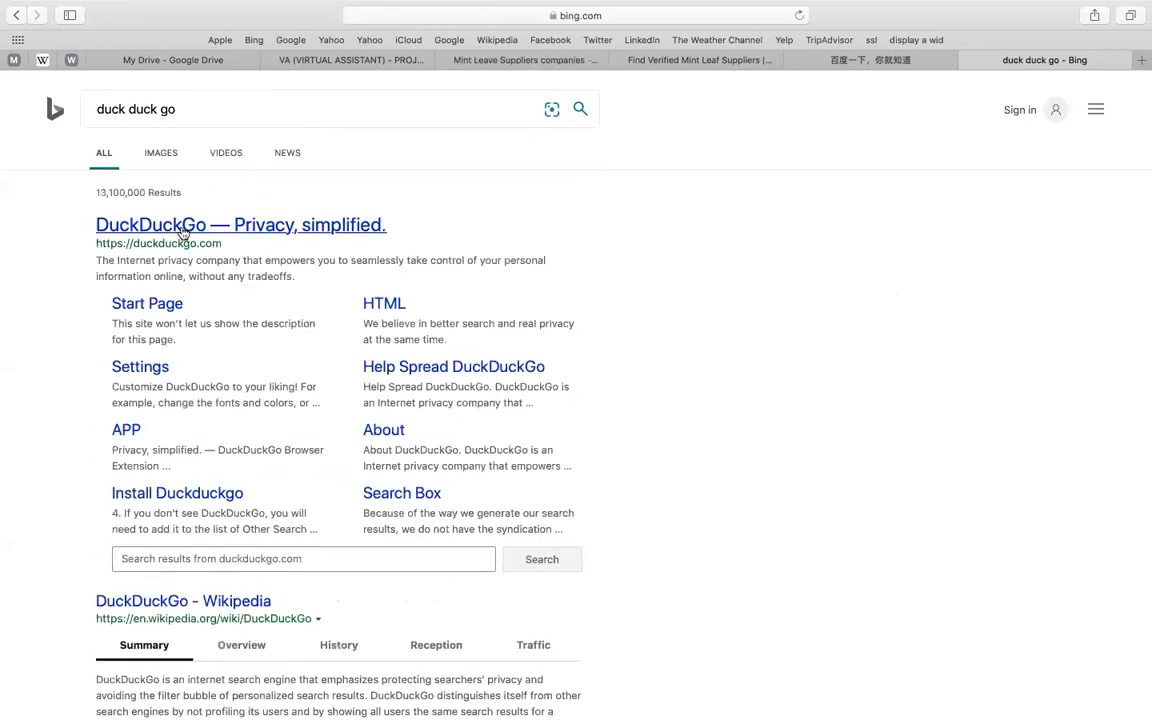
- Run the pasted 'Mint Leave Suppliers companies' search on DuckDuckGo and dismiss the privacy popup
click(182, 230)
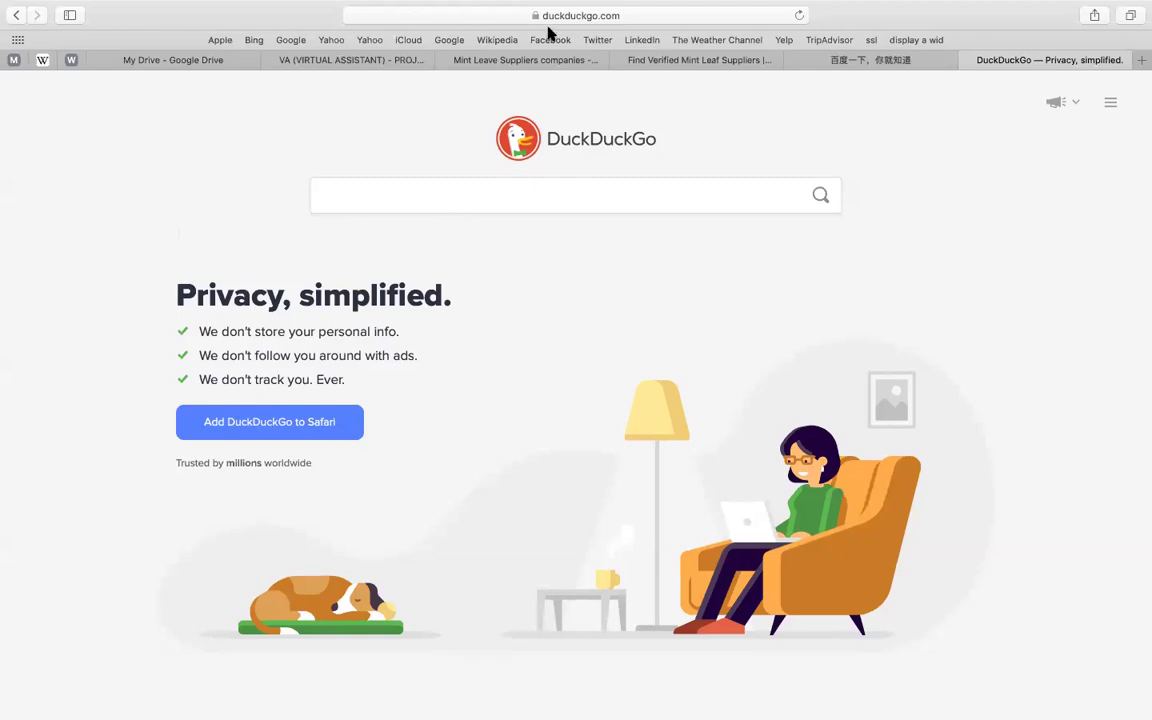
click(519, 59)
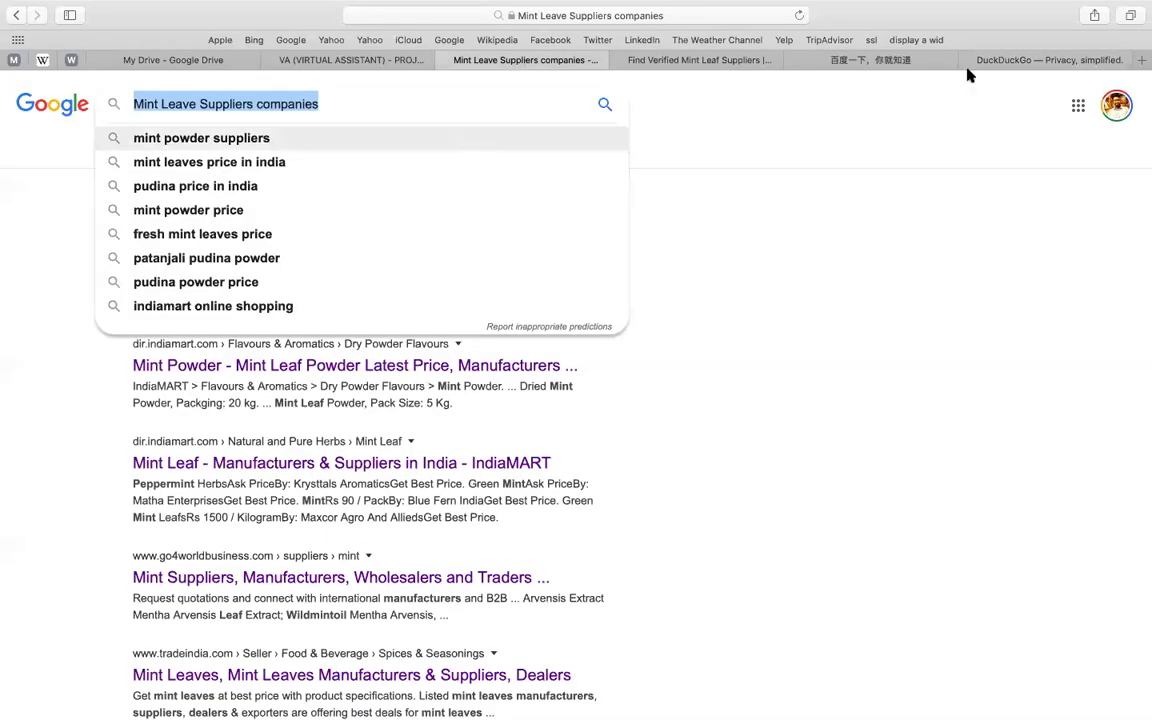
click(1017, 62)
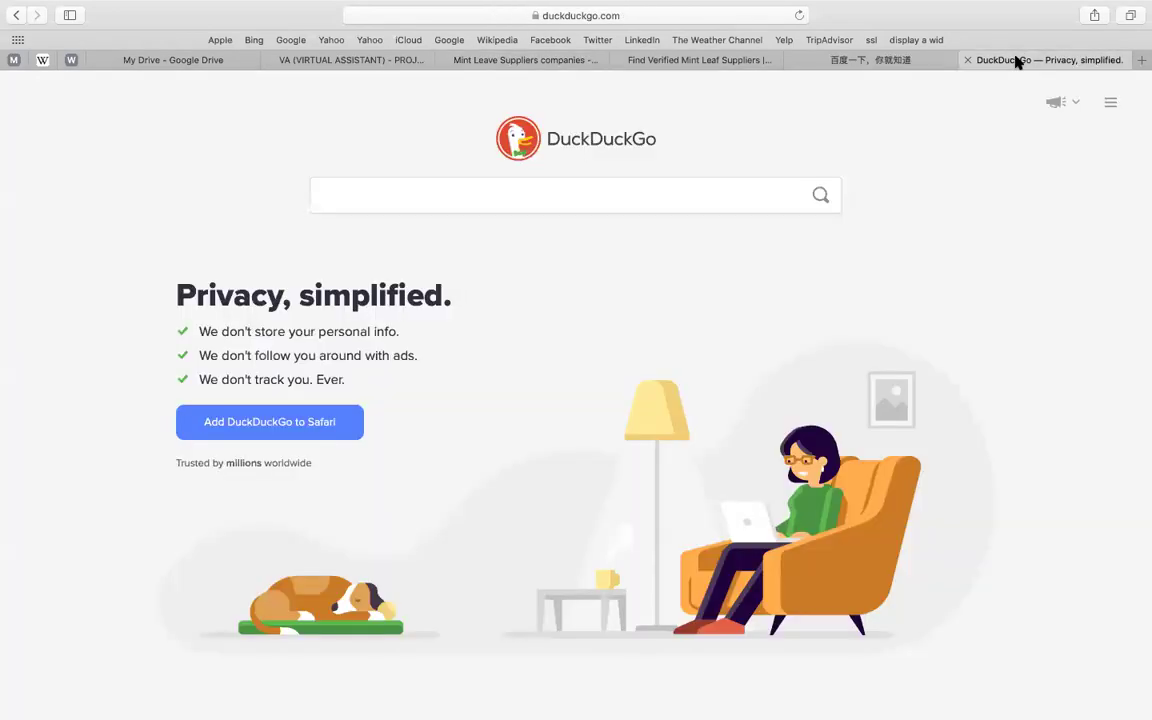
key(super+v)
key(Return)
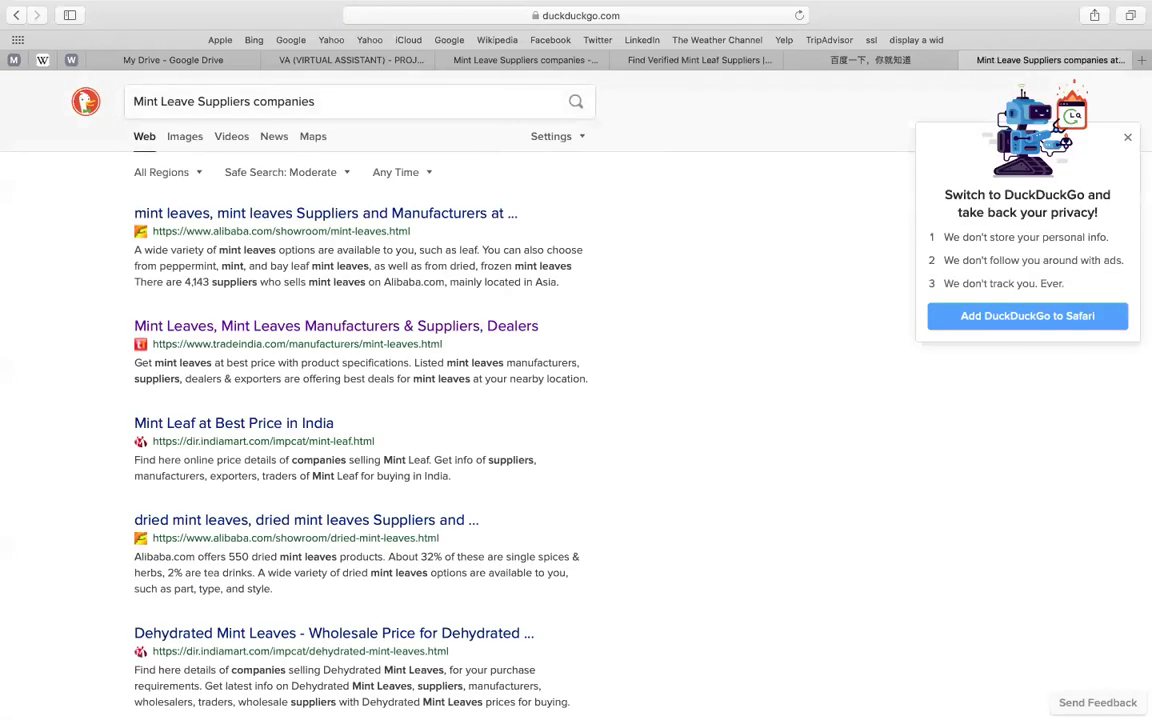
click(1127, 141)
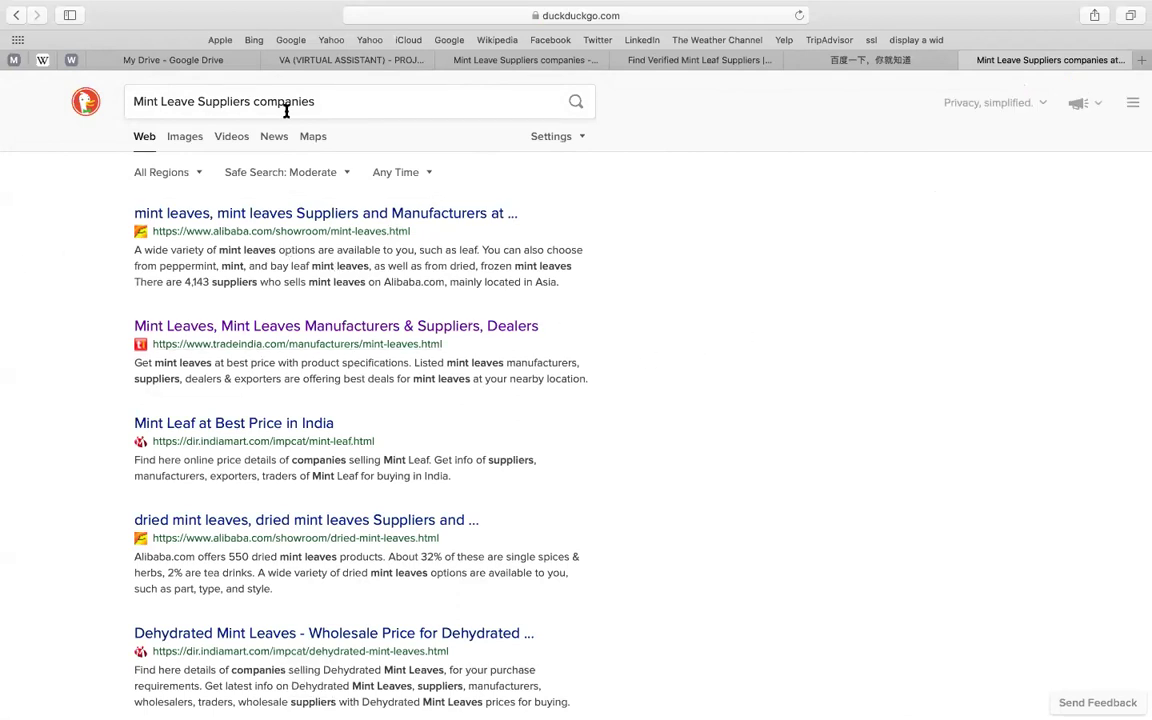
- Glance at the lead generation document, then return to the DuckDuckGo mint results and scroll them
click(303, 60)
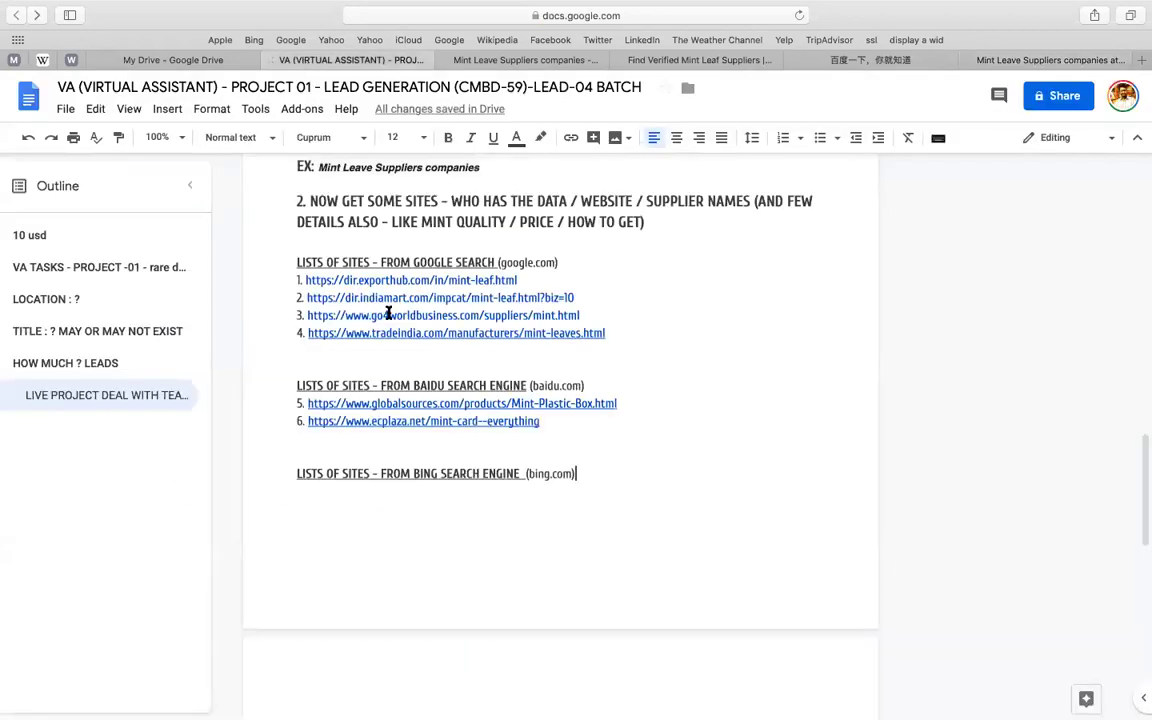
click(1047, 61)
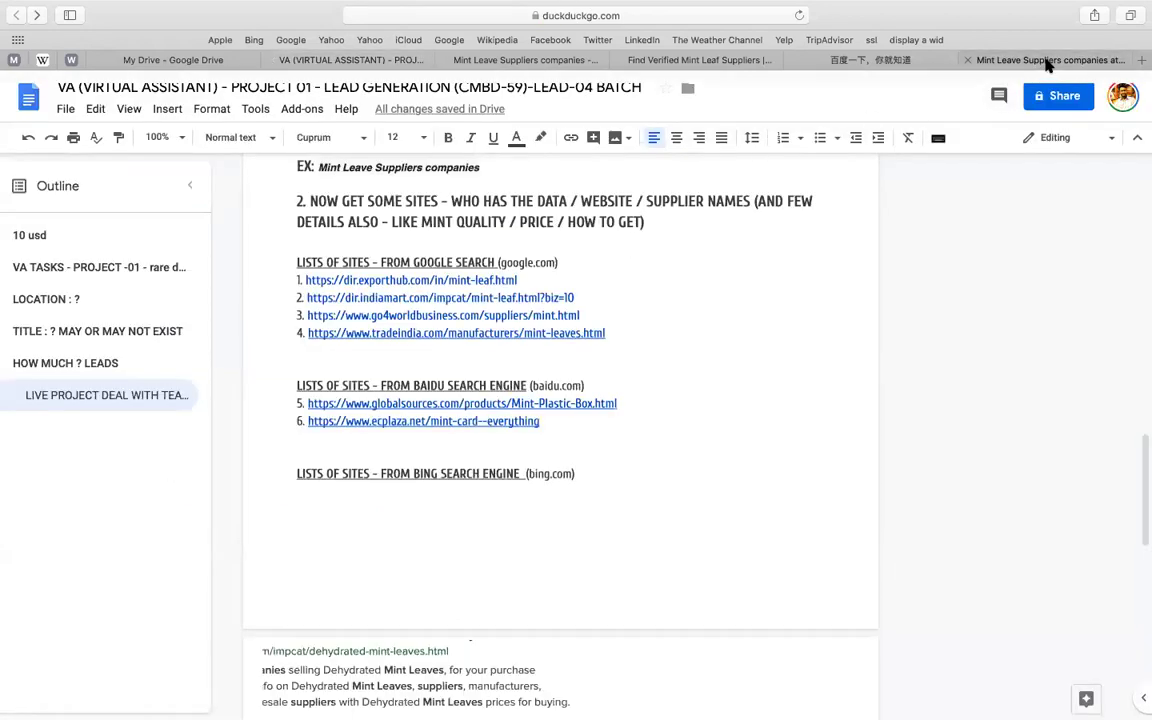
scroll(303, 312, down, 3)
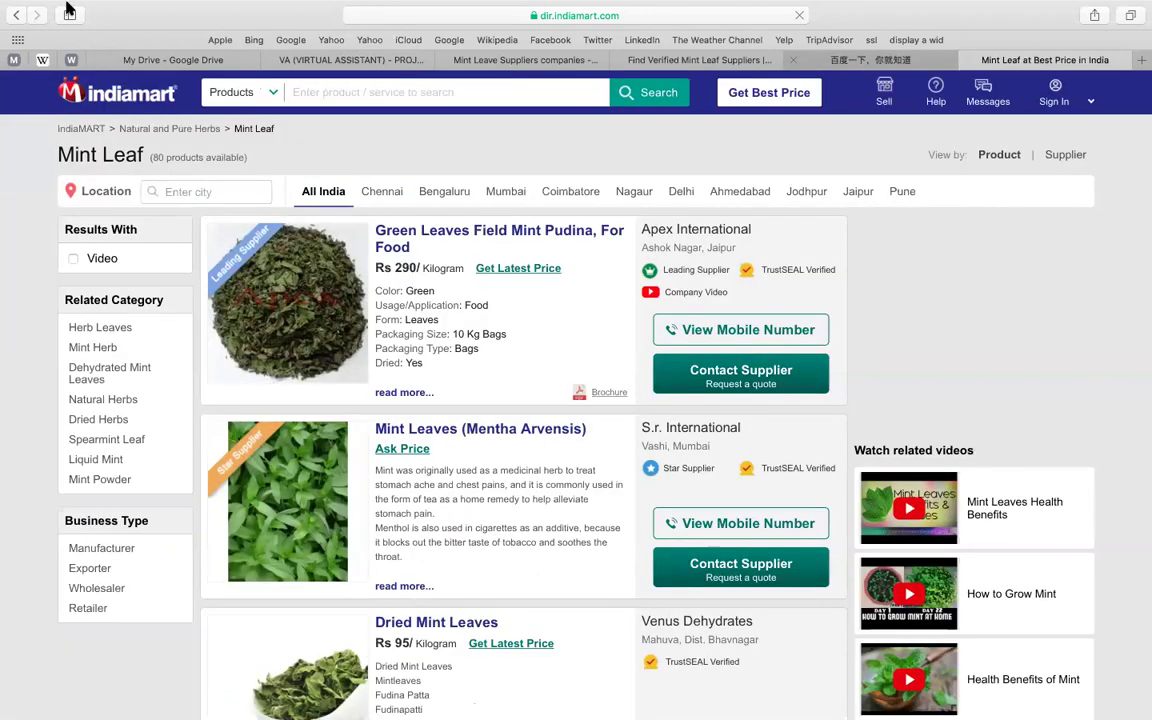
- Go back to the IndiaMART home page and clear the address bar
click(19, 15)
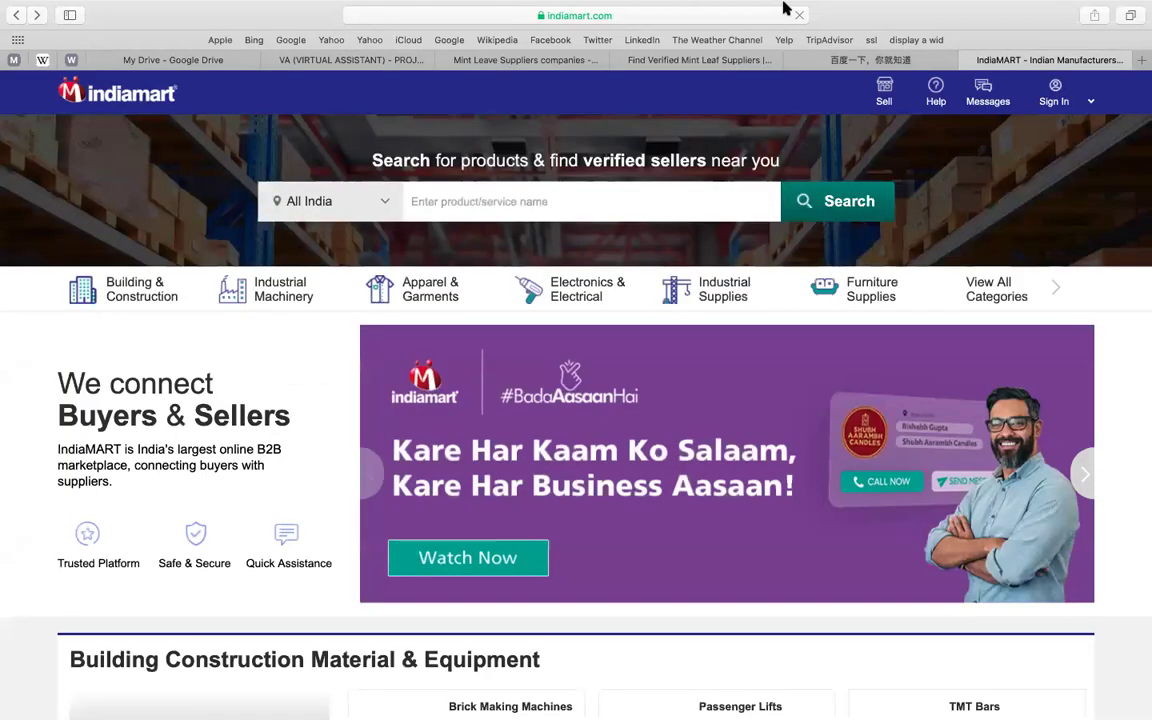
click(733, 16)
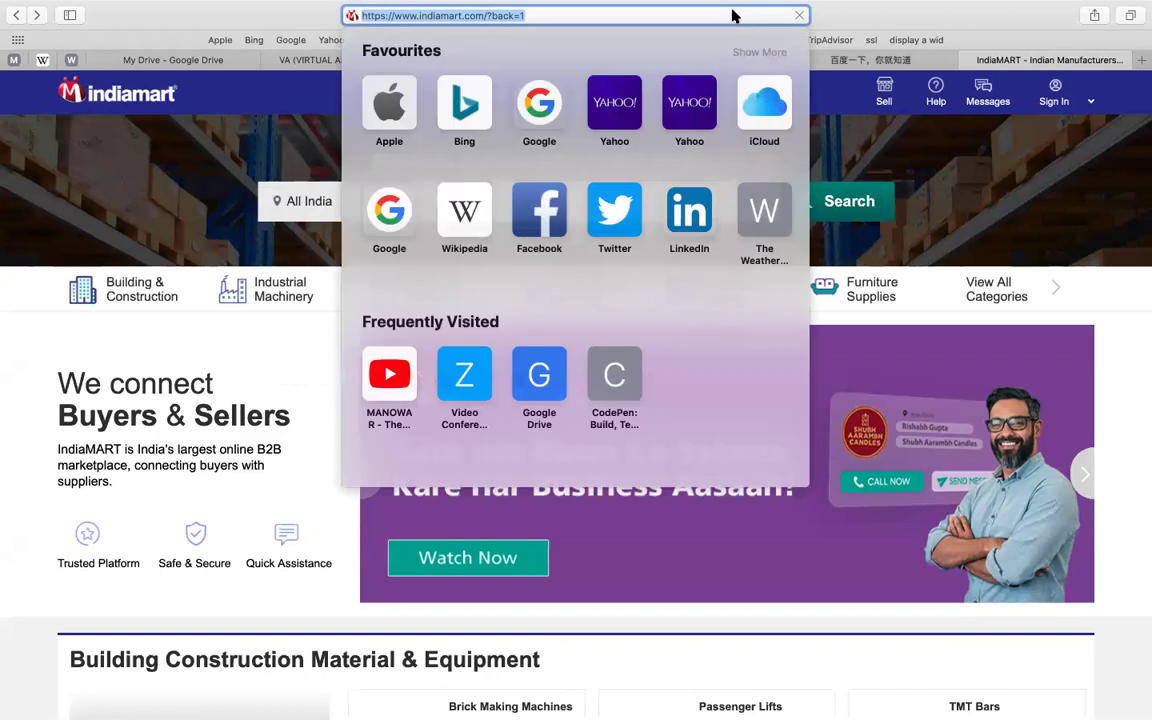
key(BackSpace)
text(duck duck)
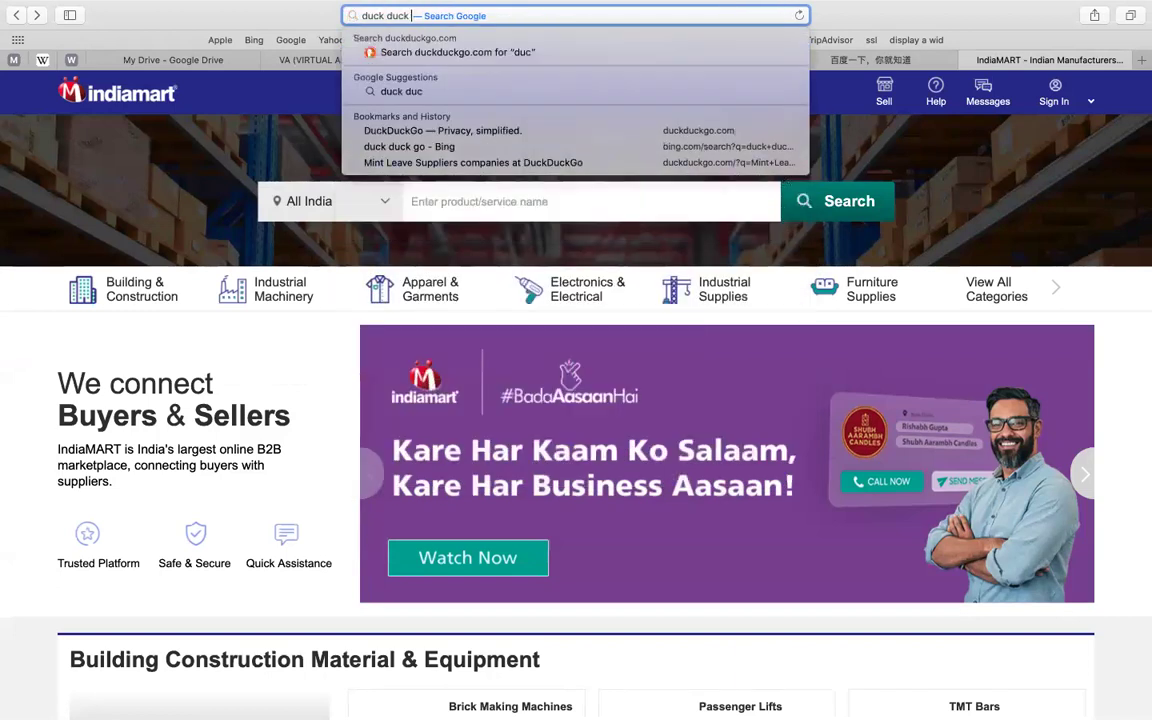
key(super+a)
text(])
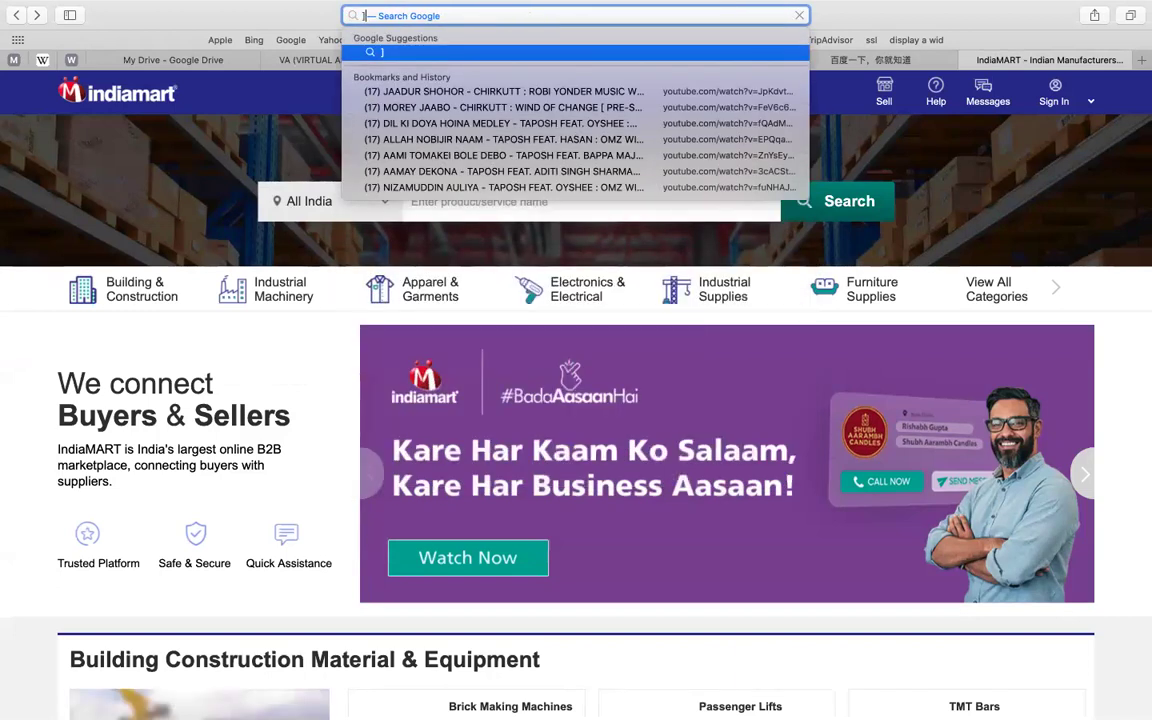
key(Escape)
- Open the saved 'Fiverr Test / Wordpress' Google Doc and enter 'tunnel bear search' in the address bar
click(916, 40)
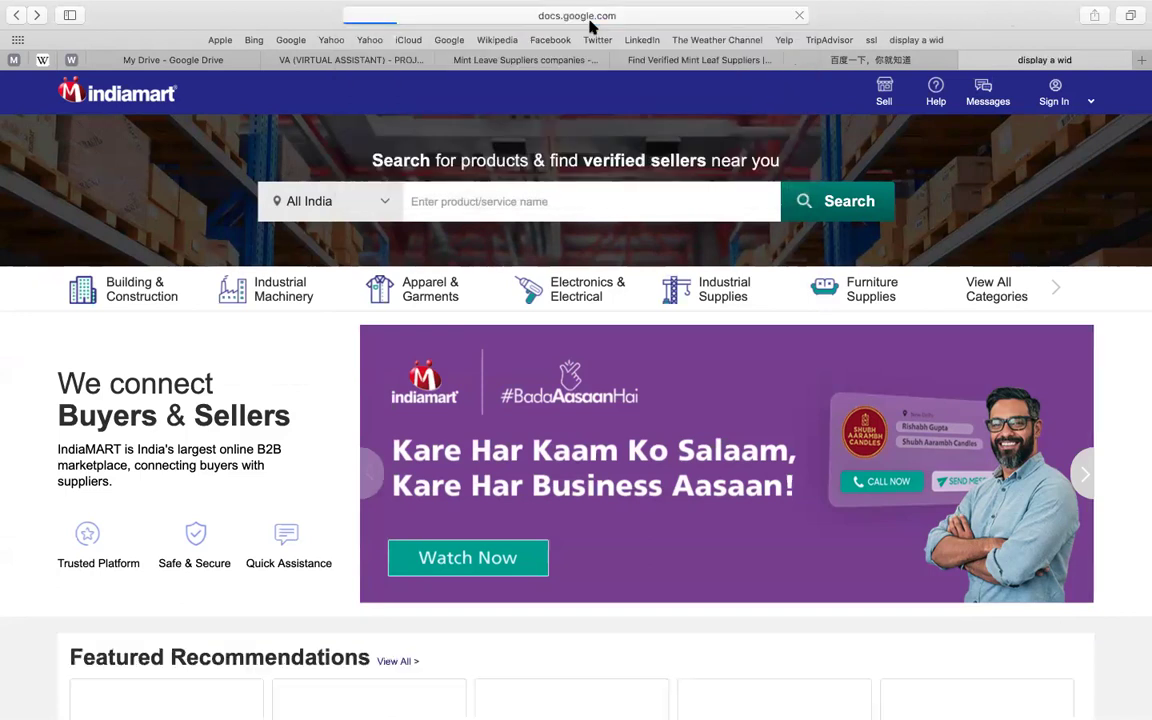
click(613, 14)
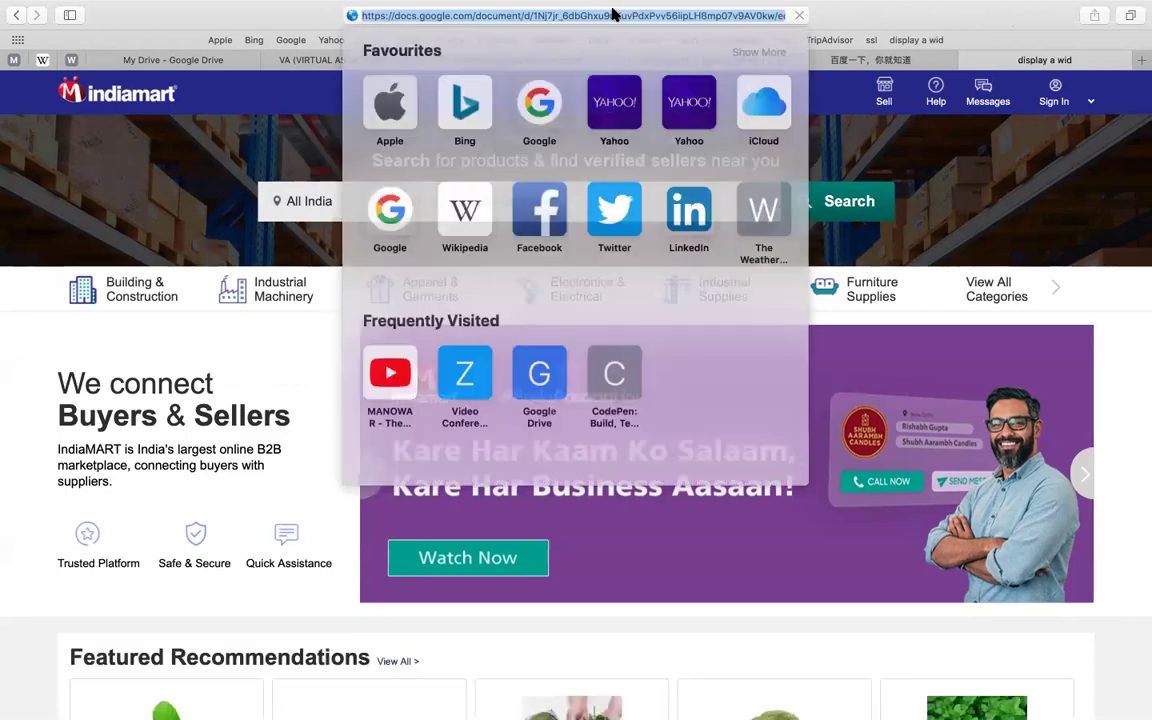
text(tunnel bear)
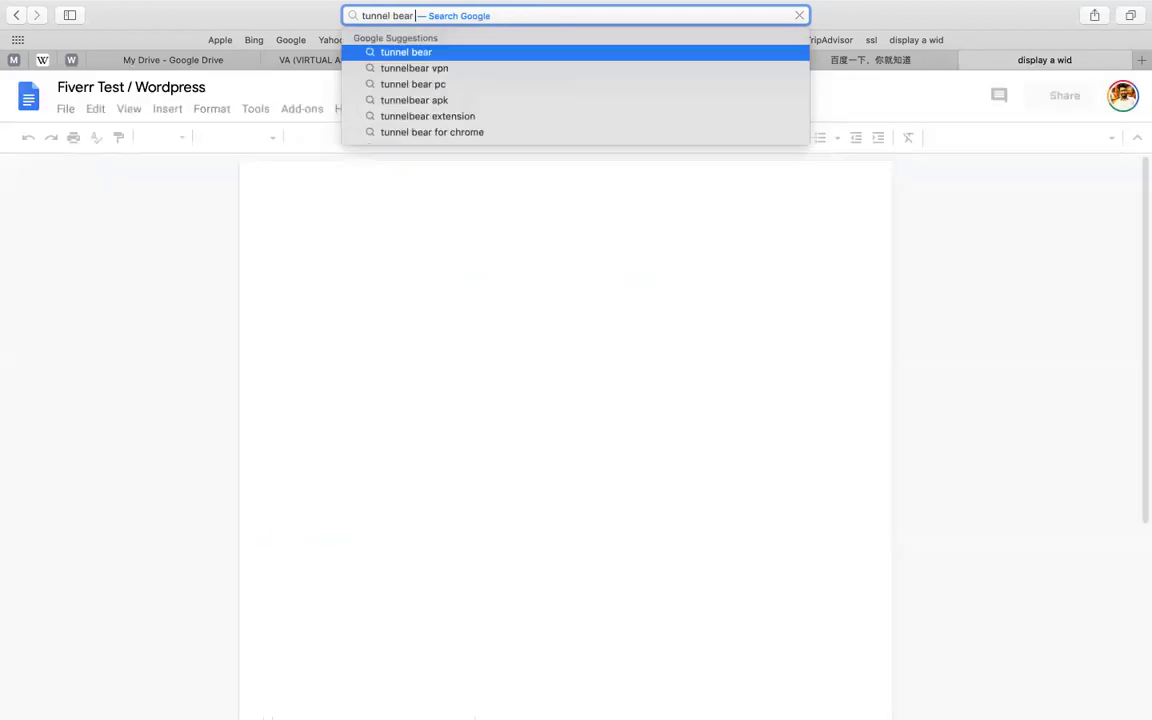
text( search)
- Run the Google search for 'tunnel bear search' and scan the results
key(Return)
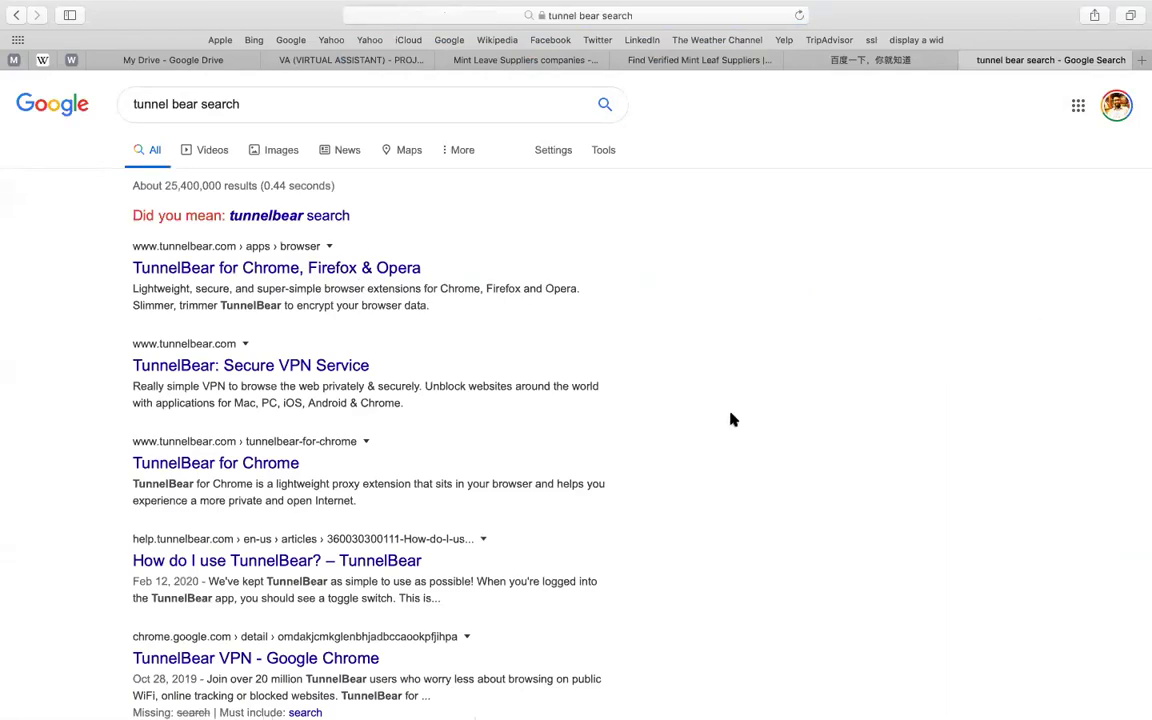
scroll(731, 419, down, 3)
scroll(401, 267, up, 3)
- Open TunnelBear's 'TunnelBear for Chrome, Firefox & Opera' page and scroll down to its footer
click(308, 268)
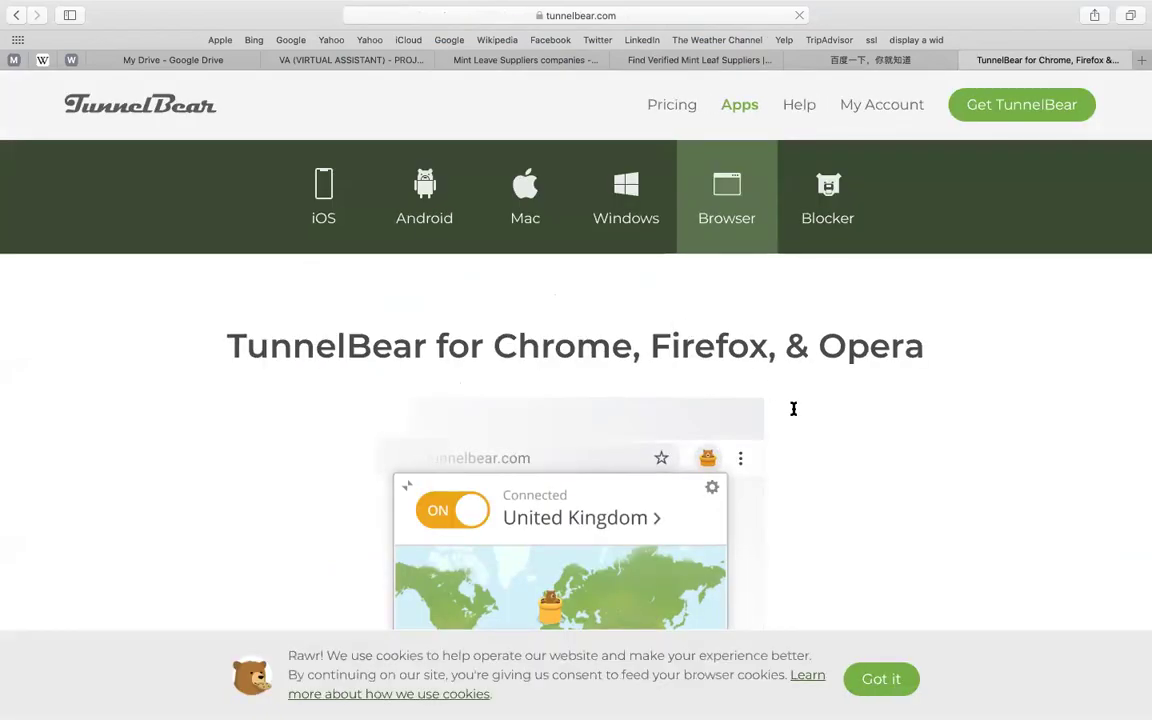
scroll(793, 409, down, 1)
scroll(793, 409, down, 5)
scroll(796, 413, up, 1)
scroll(796, 413, down, 6)
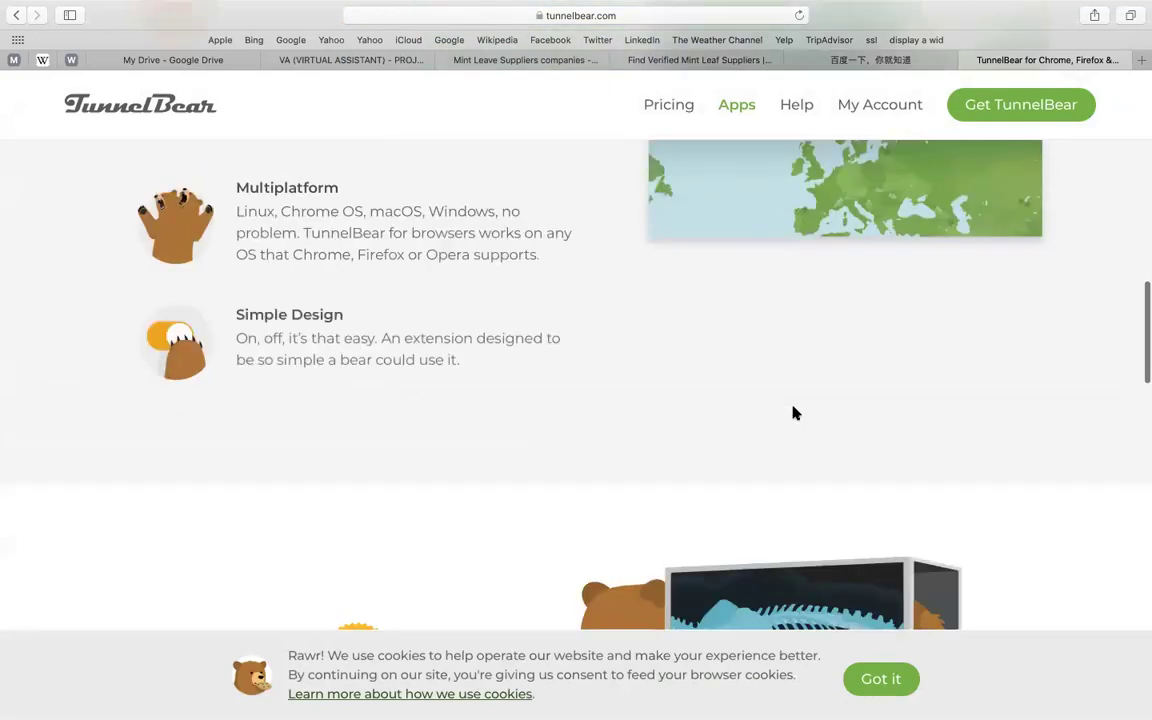
scroll(796, 413, down, 15)
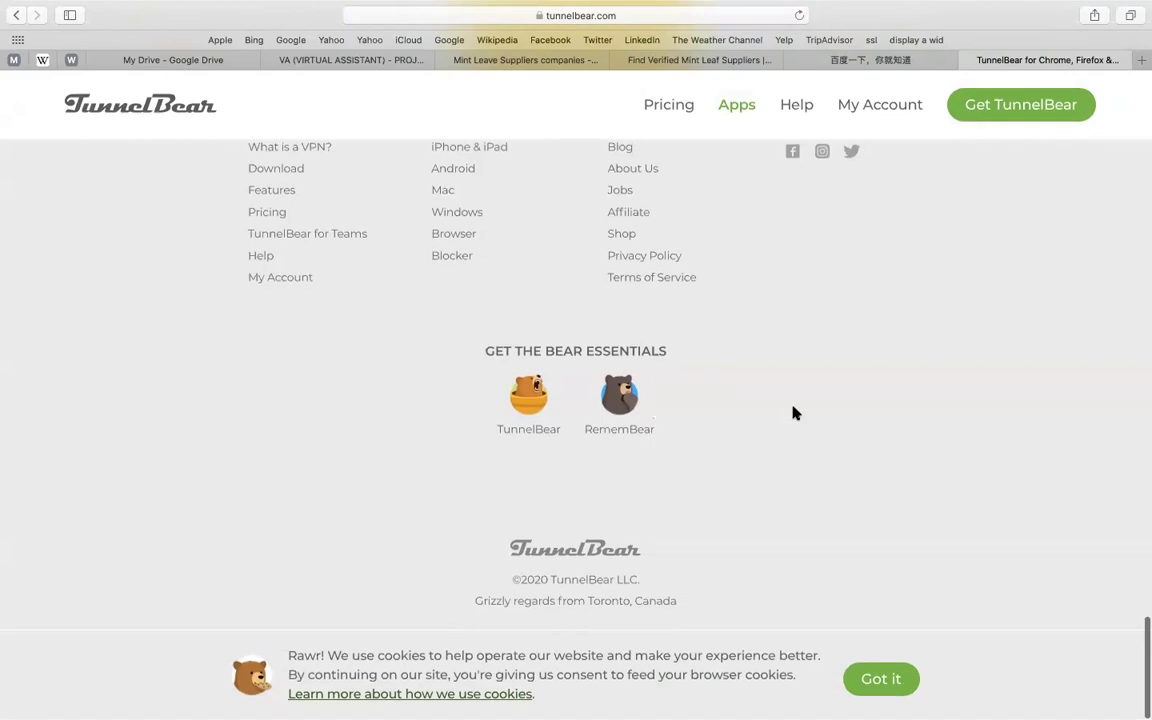
click(690, 14)
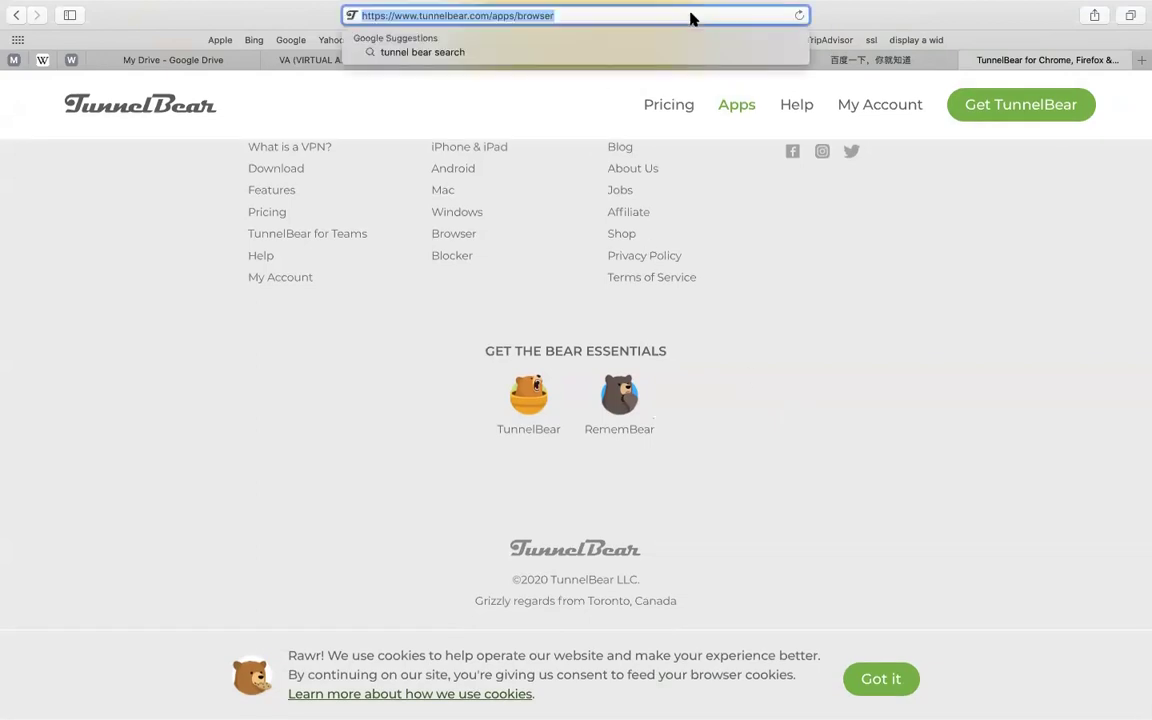
- Google 'search engines.' and scroll through Search Engine Journal's '14 Great Search Engines' article
text(sear)
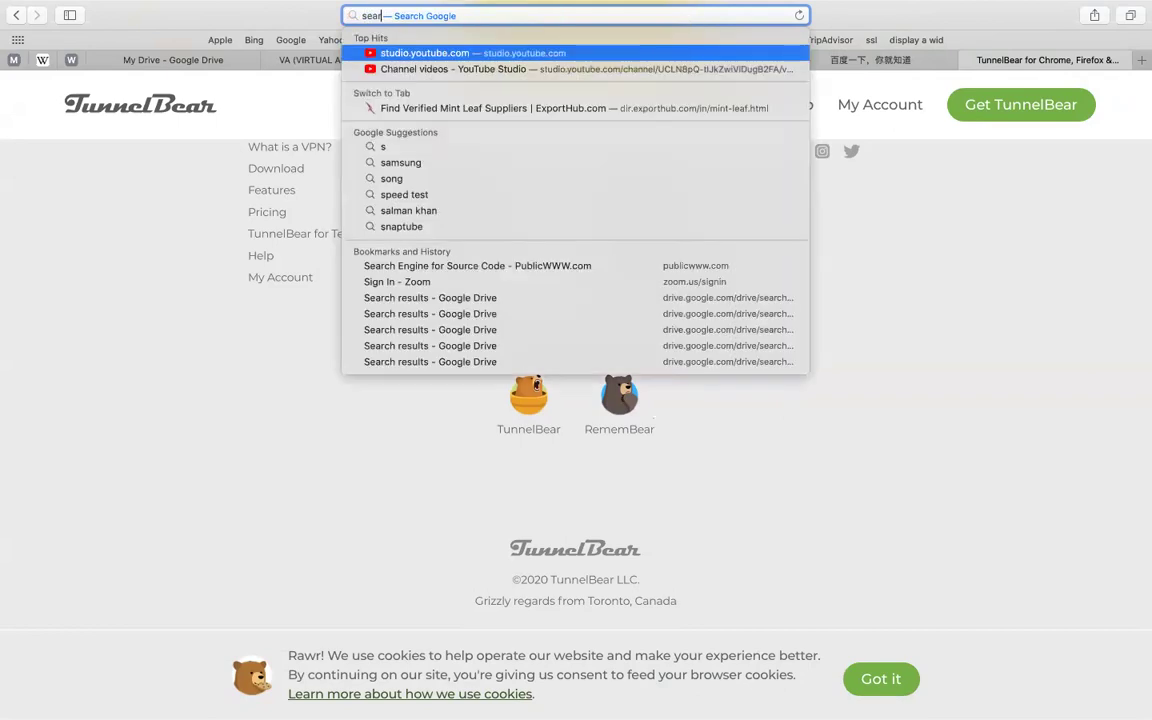
text(ch engines.)
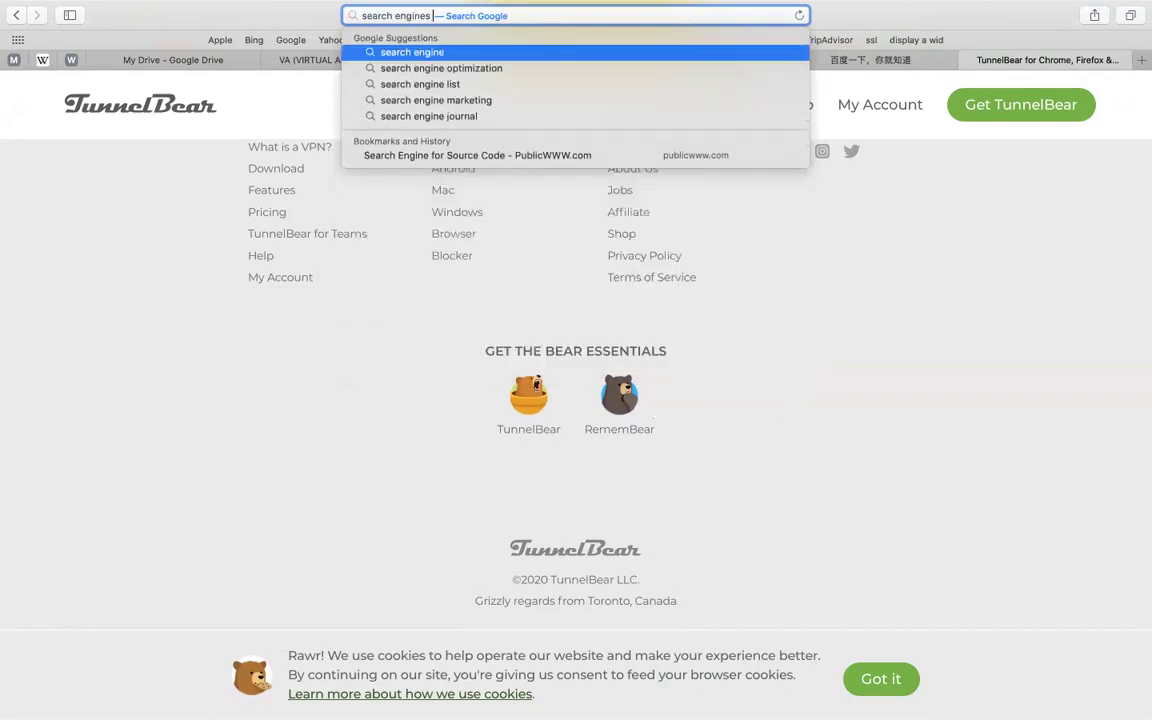
key(Return)
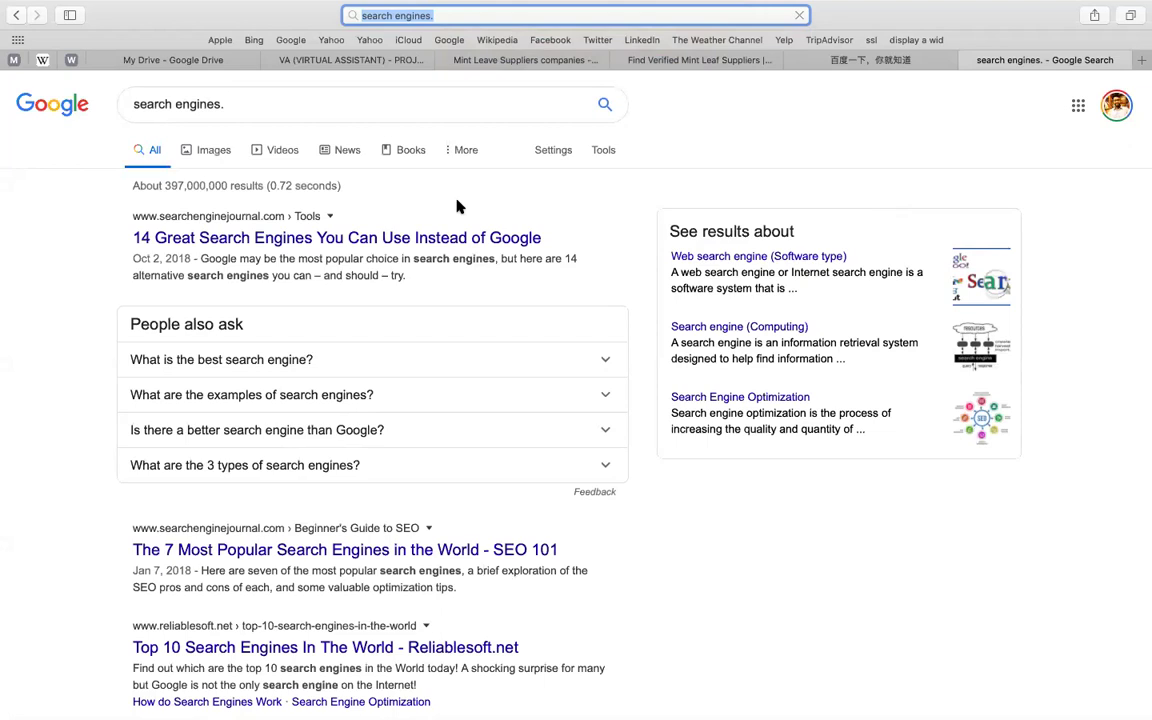
click(197, 240)
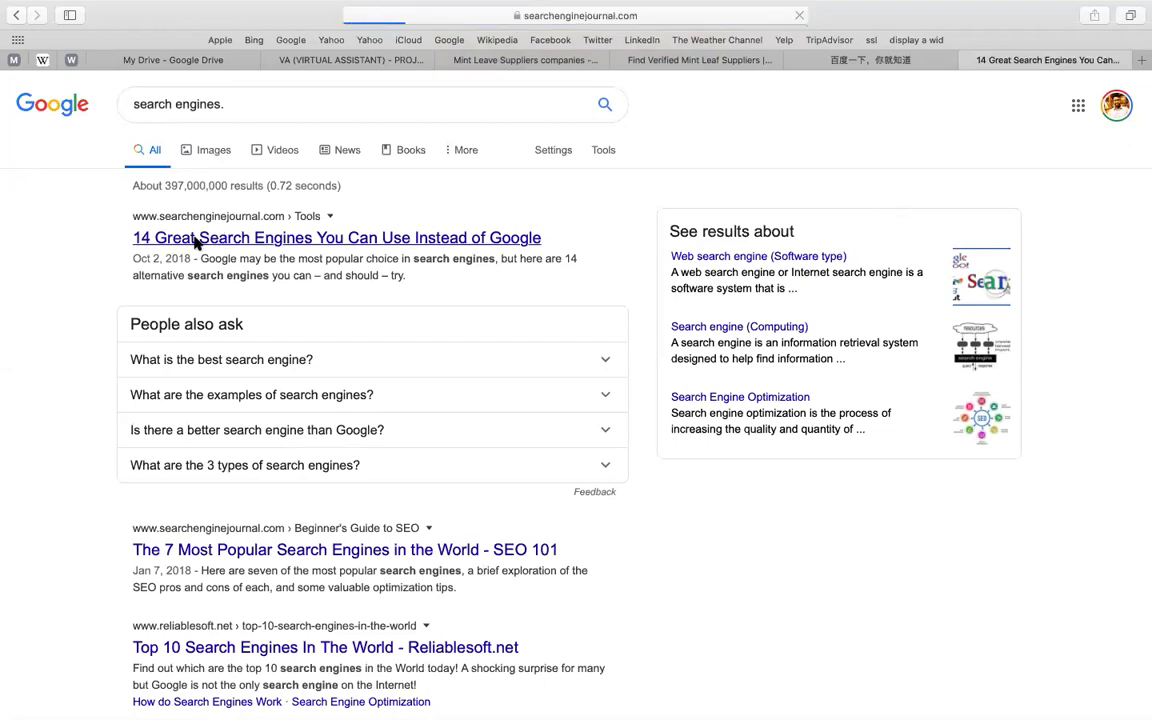
scroll(384, 357, down, 2)
scroll(384, 357, down, 5)
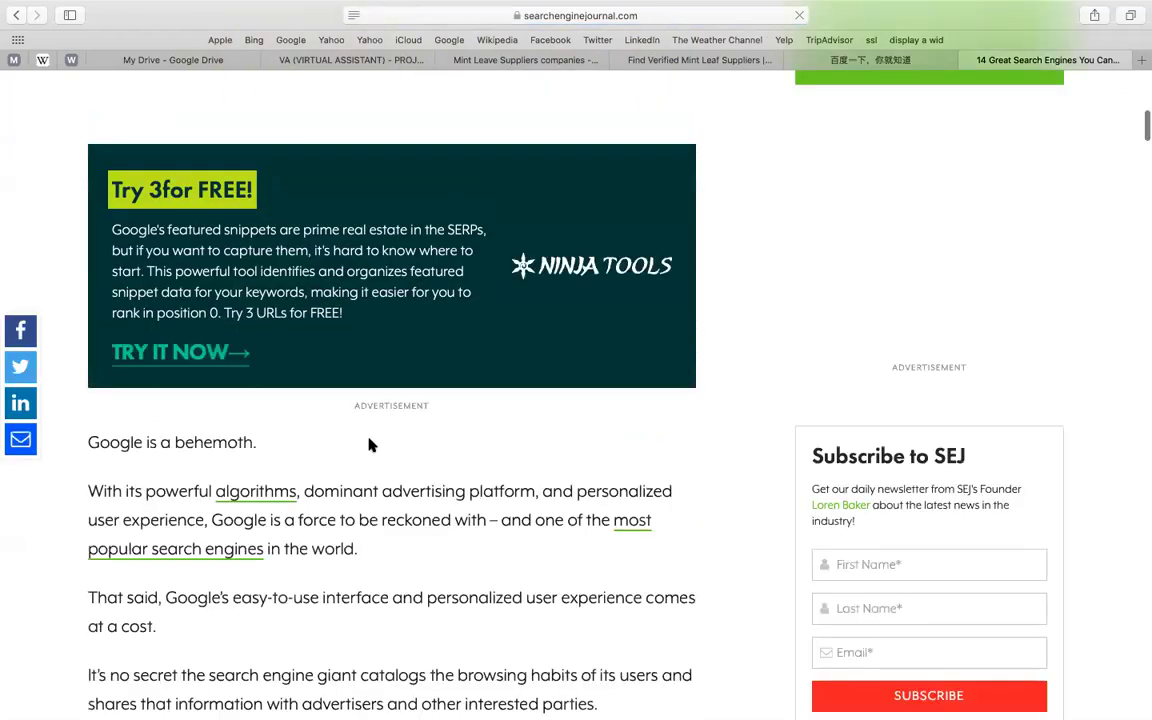
scroll(369, 445, down, 4)
scroll(369, 445, down, 7)
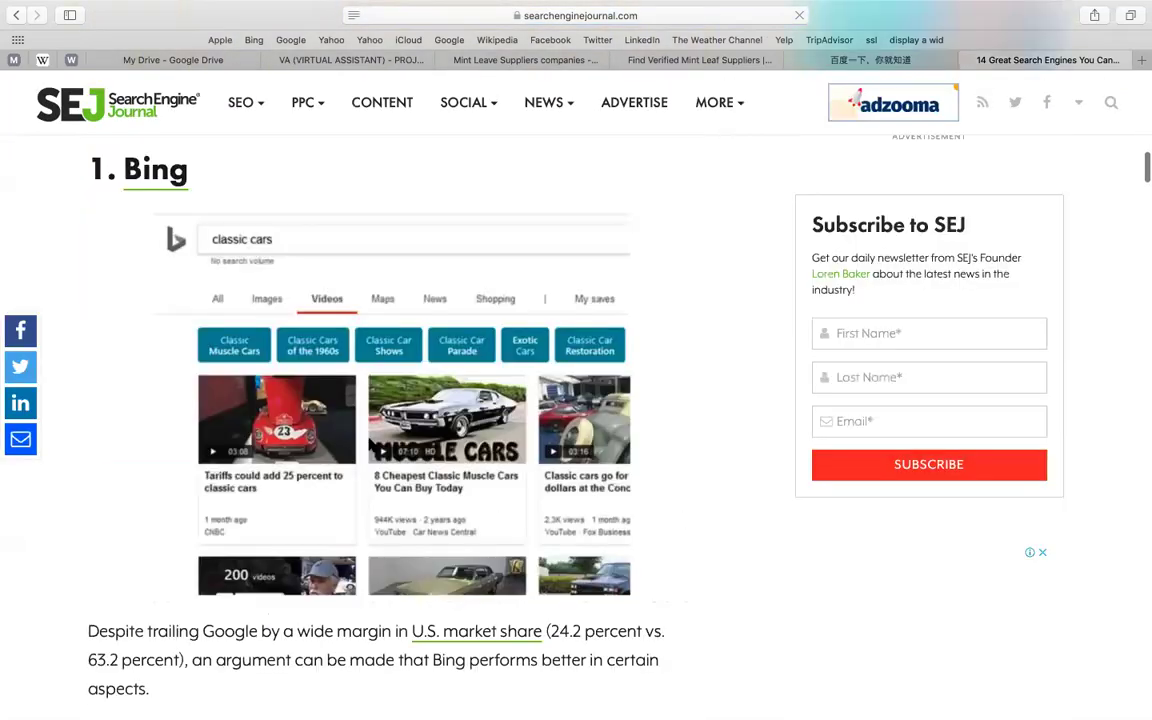
scroll(369, 445, down, 10)
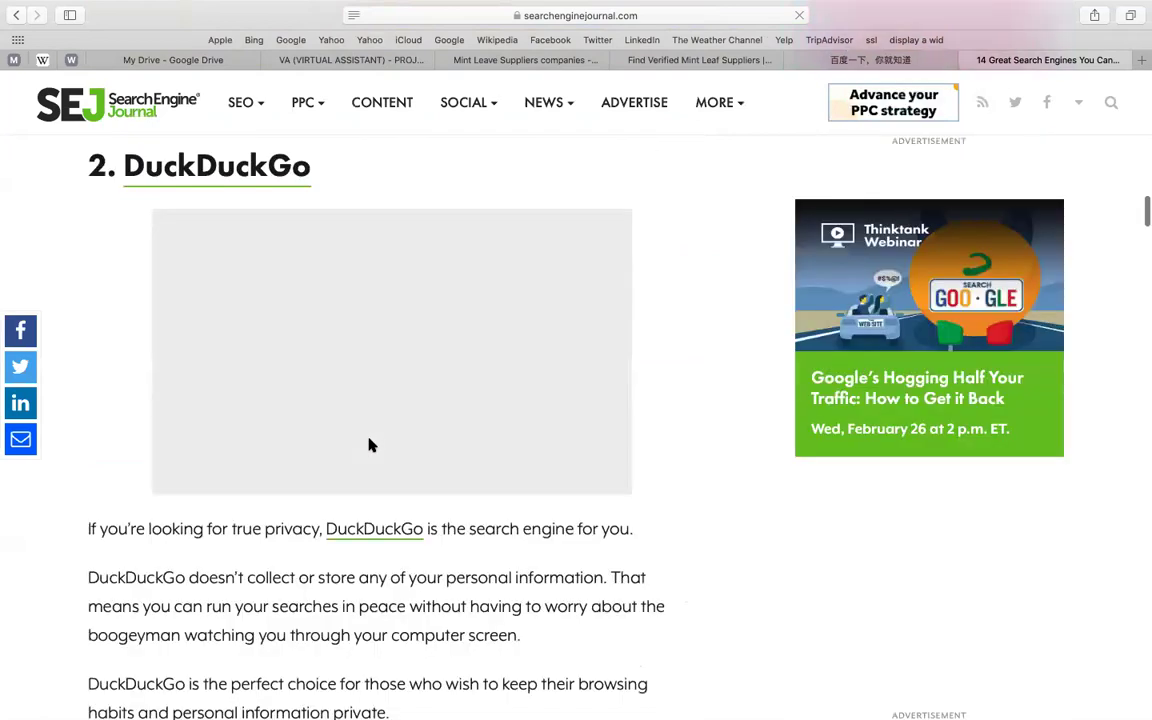
scroll(369, 445, down, 10)
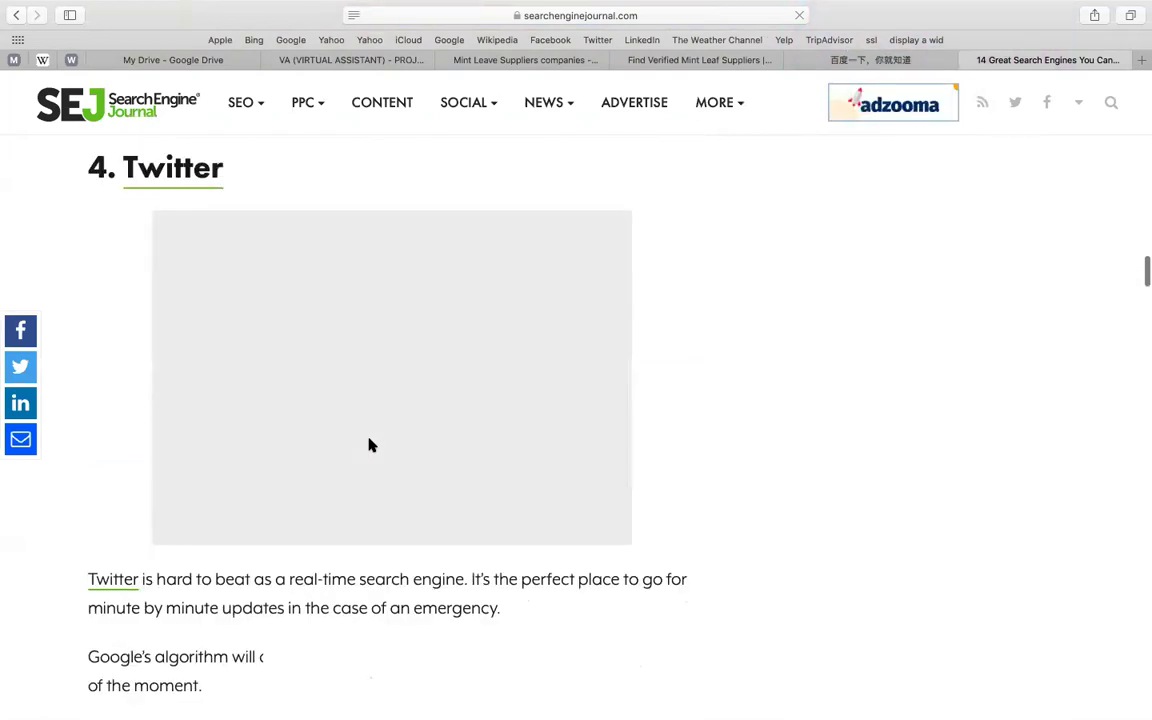
scroll(369, 445, down, 10)
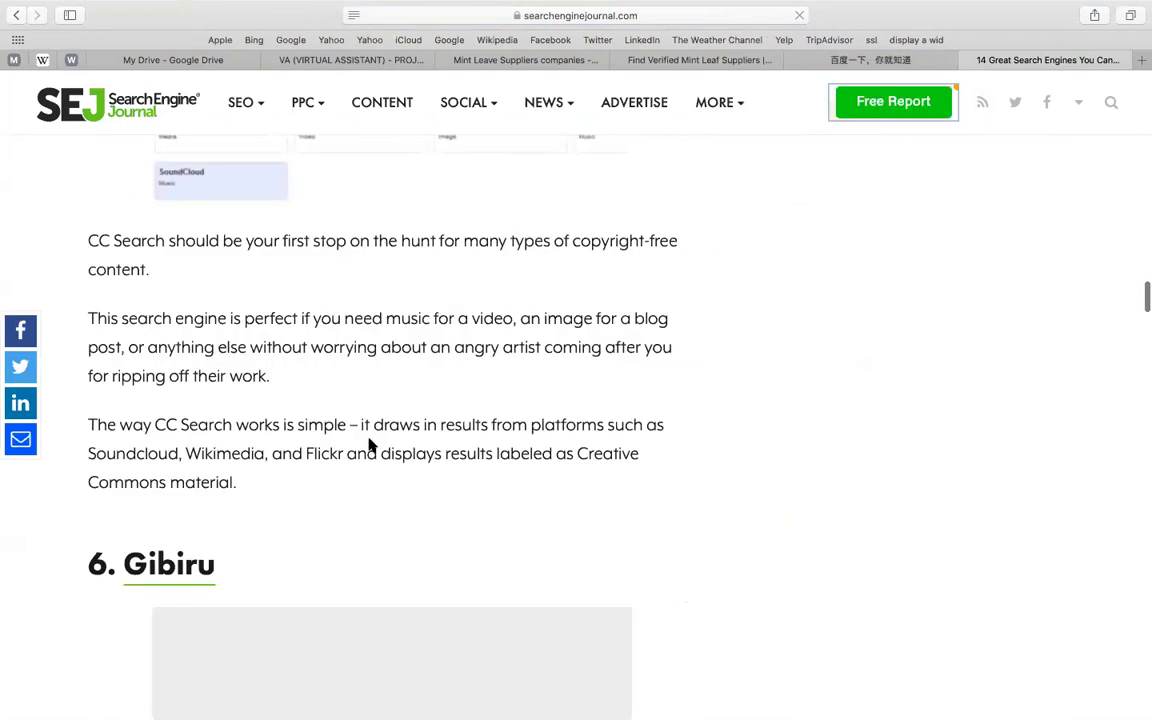
scroll(369, 445, down, 5)
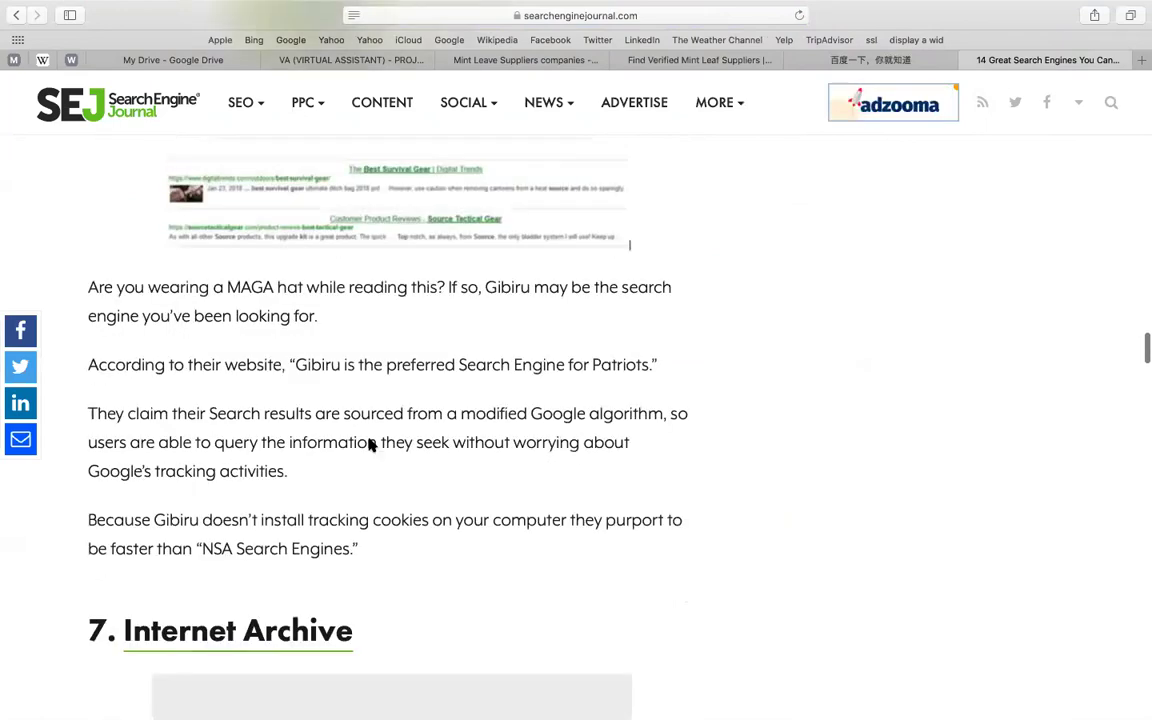
scroll(369, 445, down, 5)
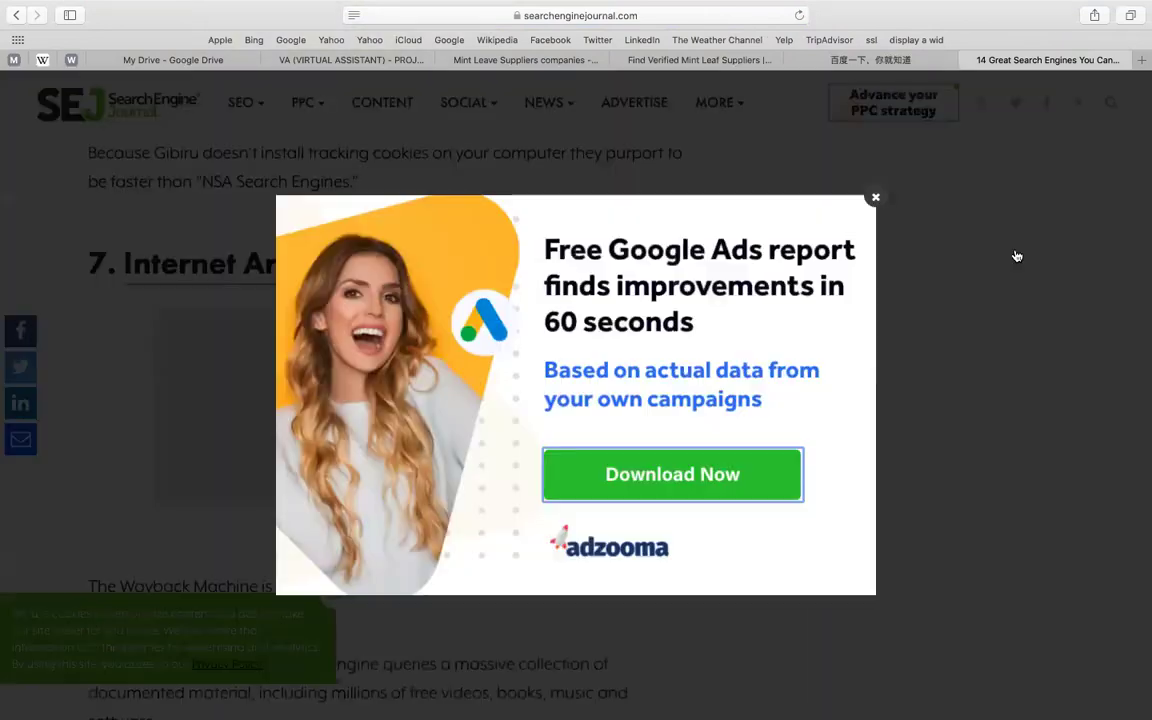
- Dismiss the Google Ads popup, read on to Yandex, and open the Article Forge ad
click(1017, 256)
scroll(743, 453, down, 5)
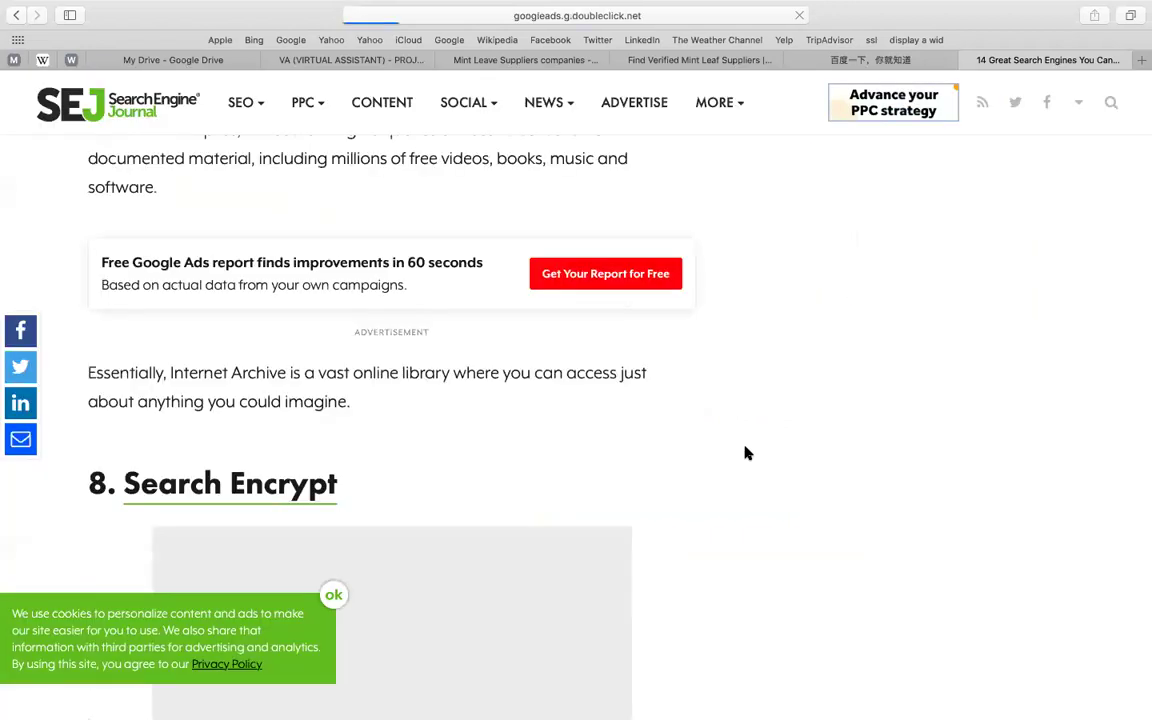
scroll(745, 453, down, 5)
scroll(745, 453, down, 6)
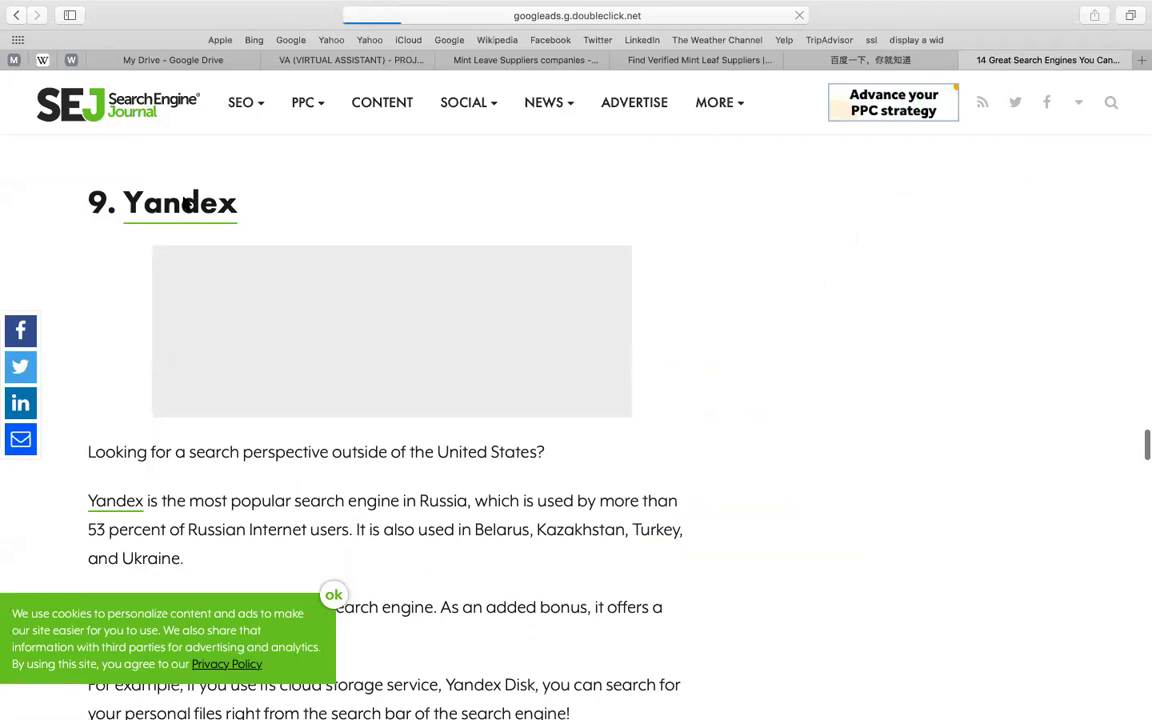
right_click(185, 204)
click(728, 265)
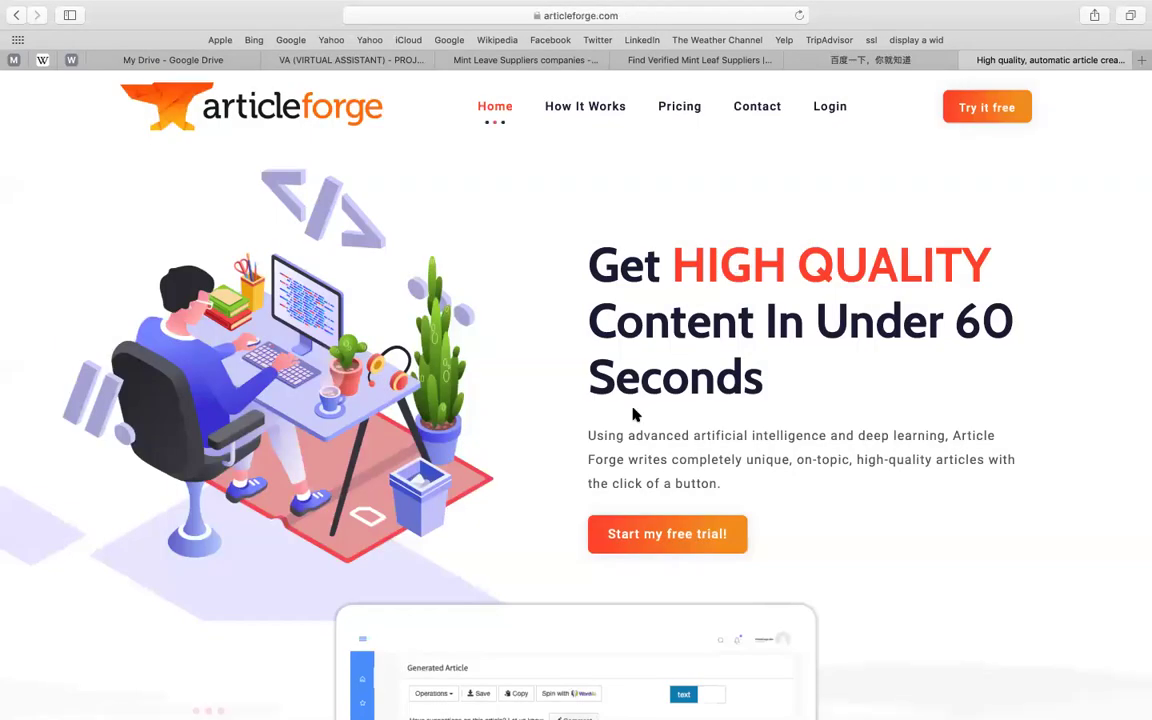
- Scroll Article Forge's homepage, then return to exporthub's 'Find Verified Mint Leaf Suppliers' listing
scroll(633, 413, down, 10)
scroll(633, 413, up, 10)
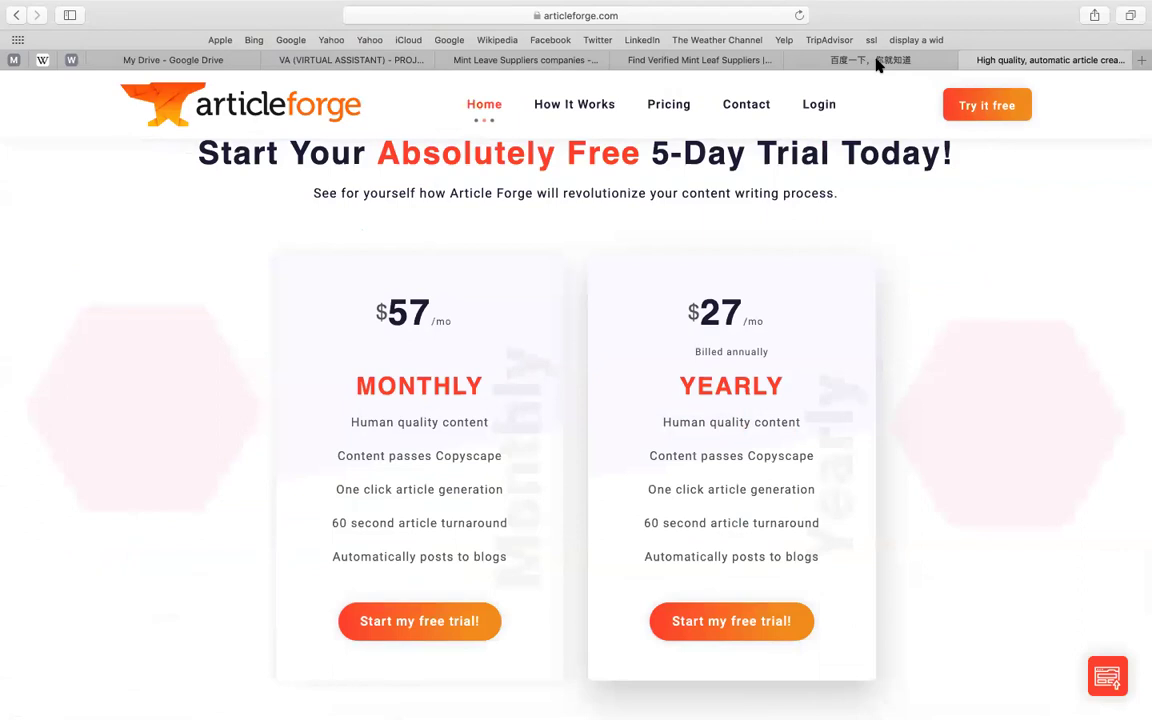
scroll(460, 254, down, 6)
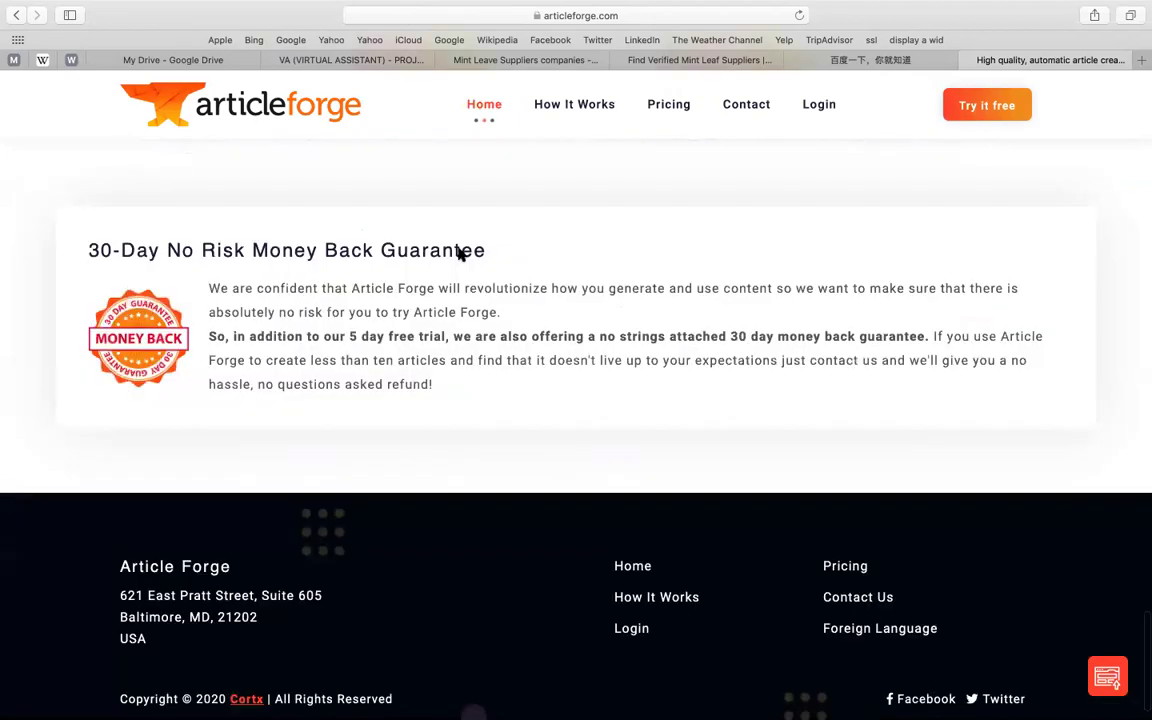
click(21, 9)
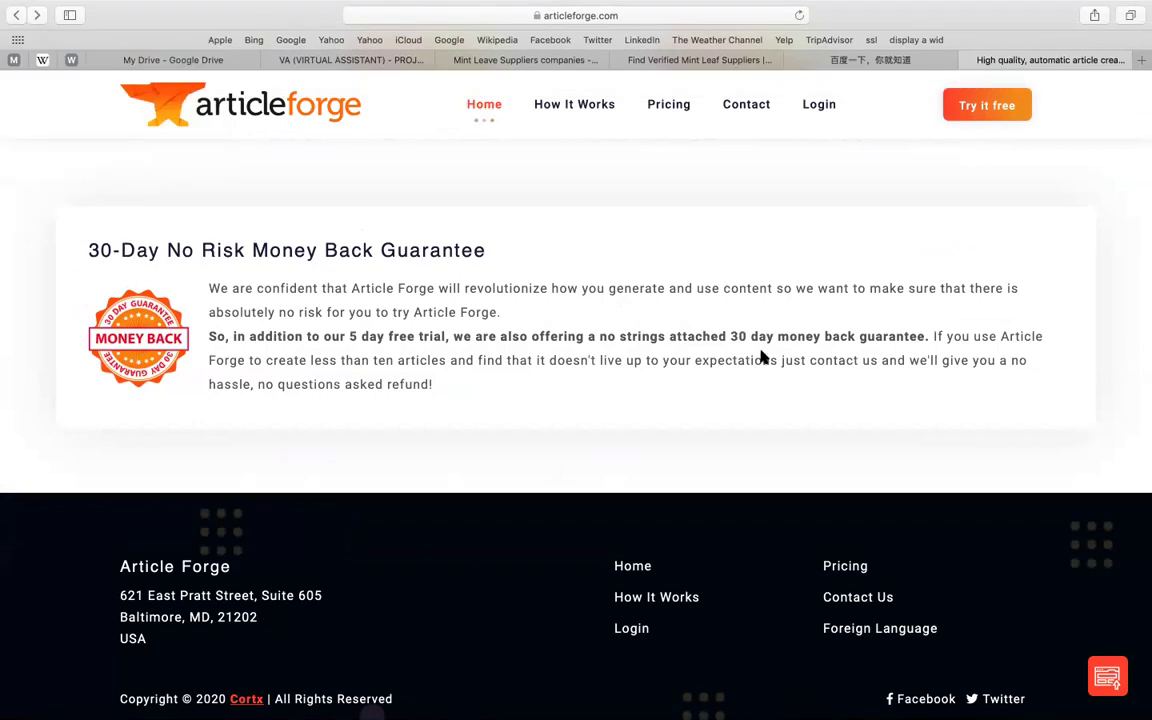
scroll(762, 348, left, 5)
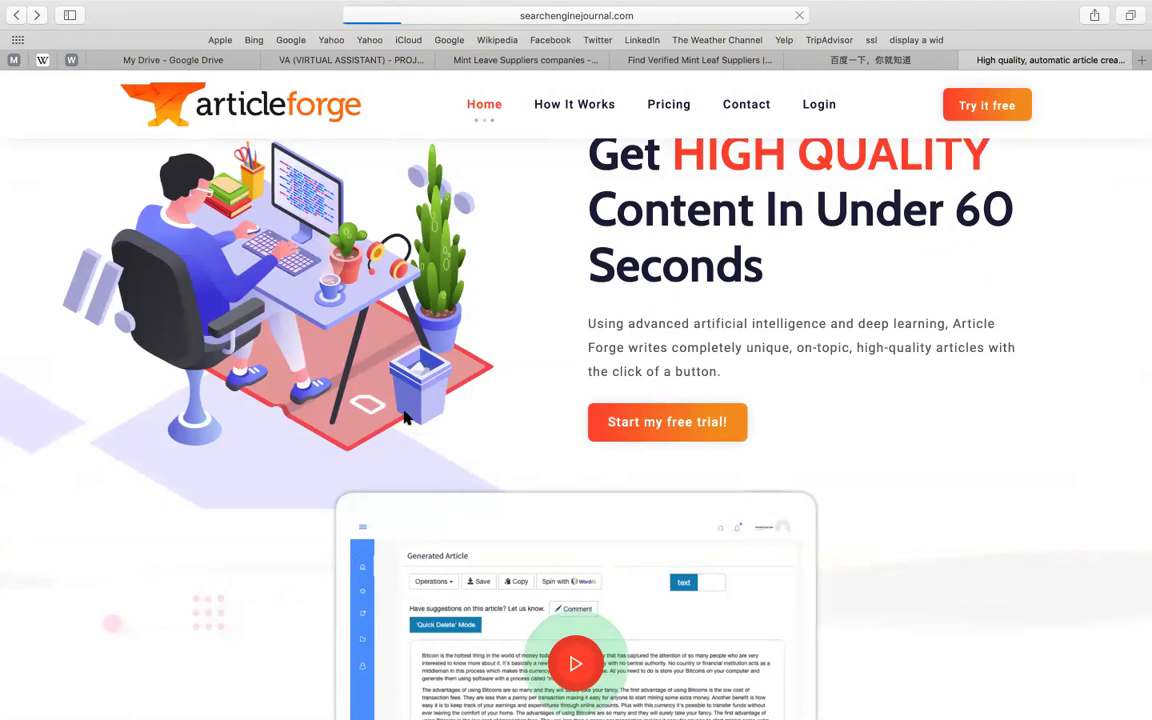
scroll(405, 418, down, 10)
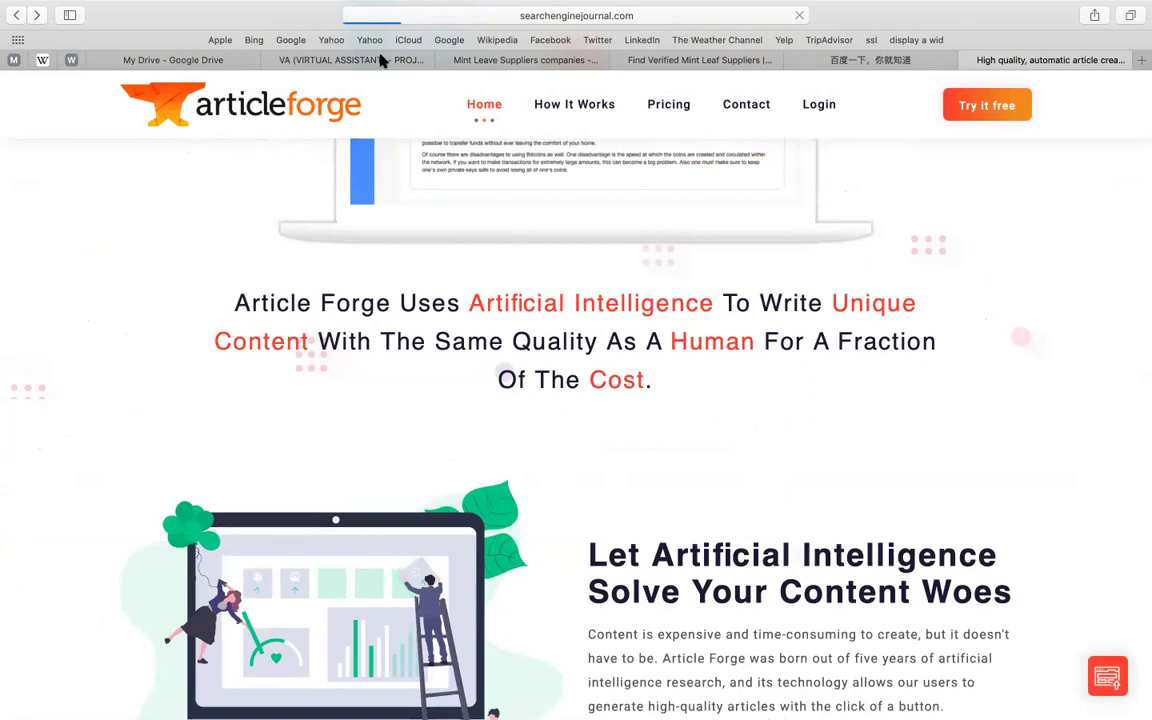
click(699, 60)
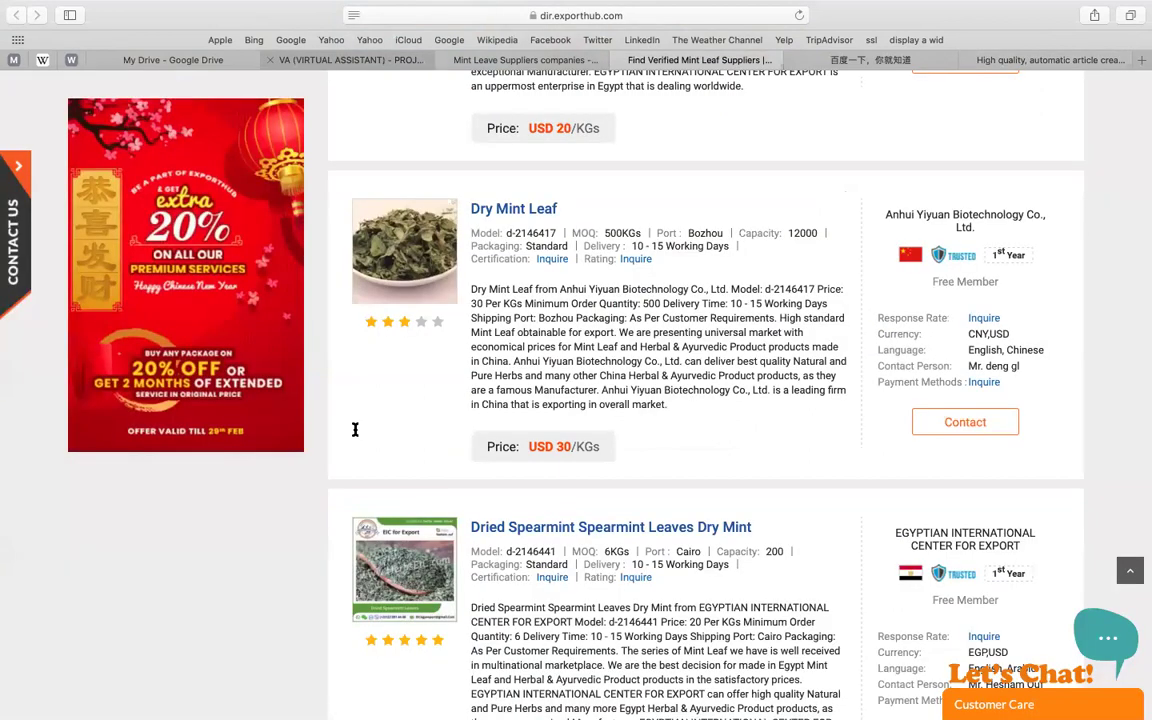
- Back in the lead generation document, add an empty line below the Bing heading and place the cursor in link 6
key(ctrl+shift+Tab)
key(ctrl+shift+Tab)
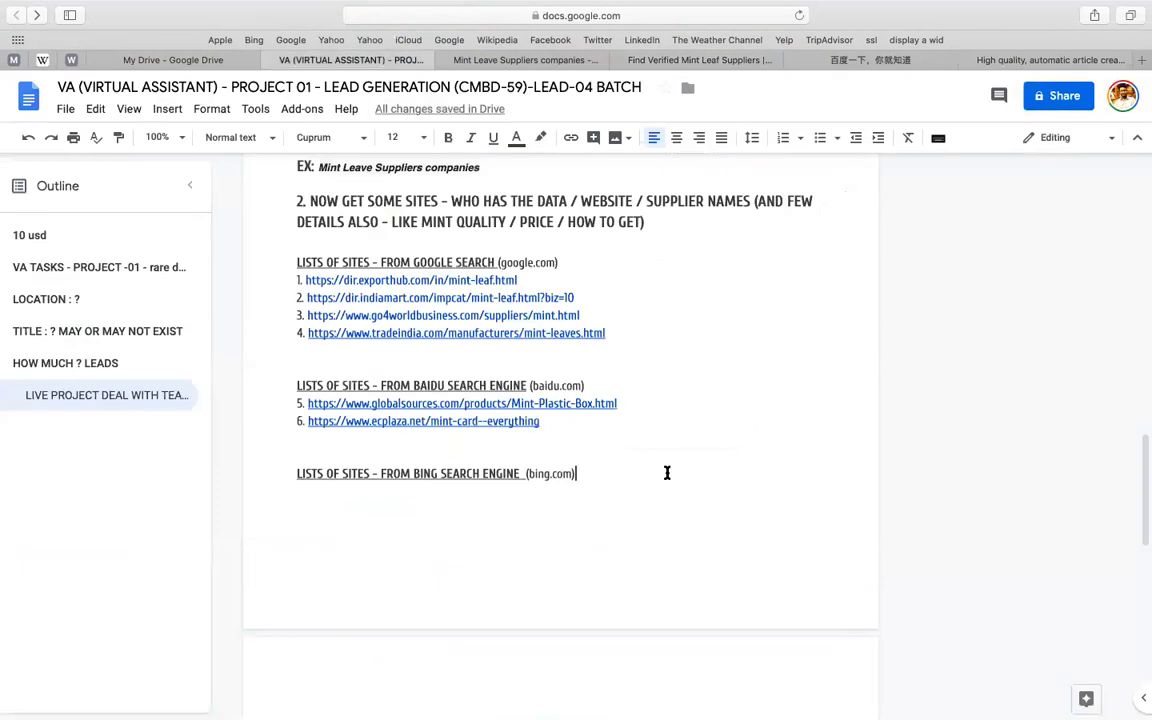
key(Return)
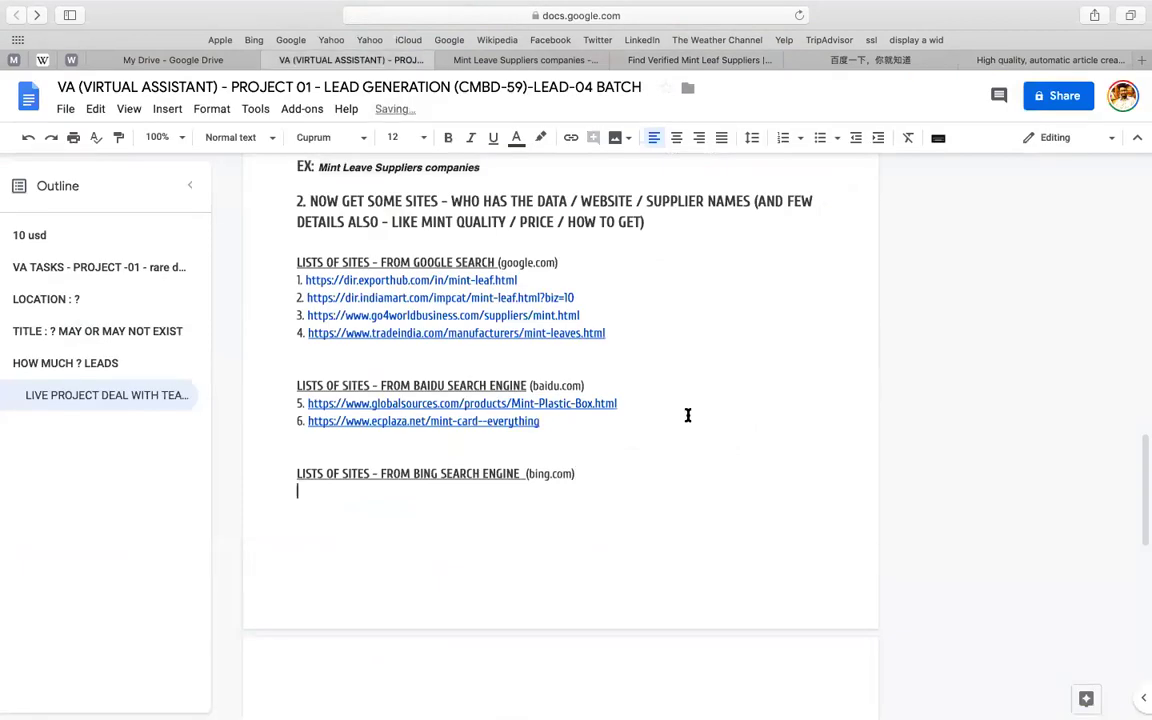
click(633, 434)
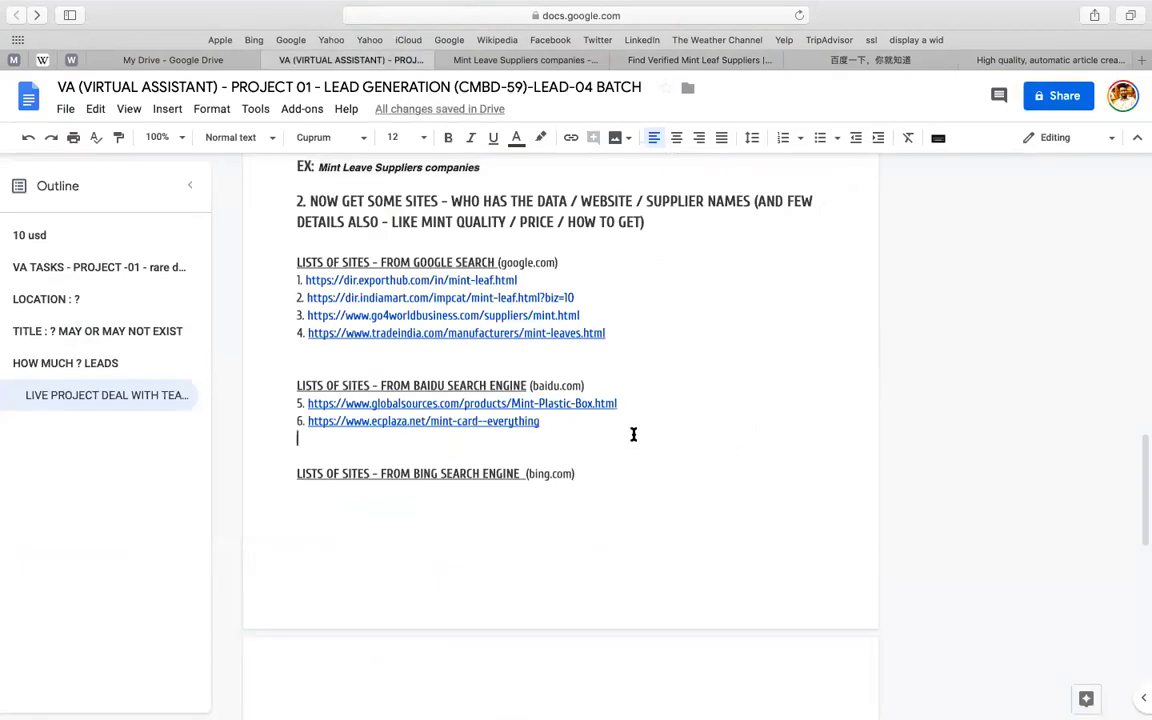
click(425, 421)
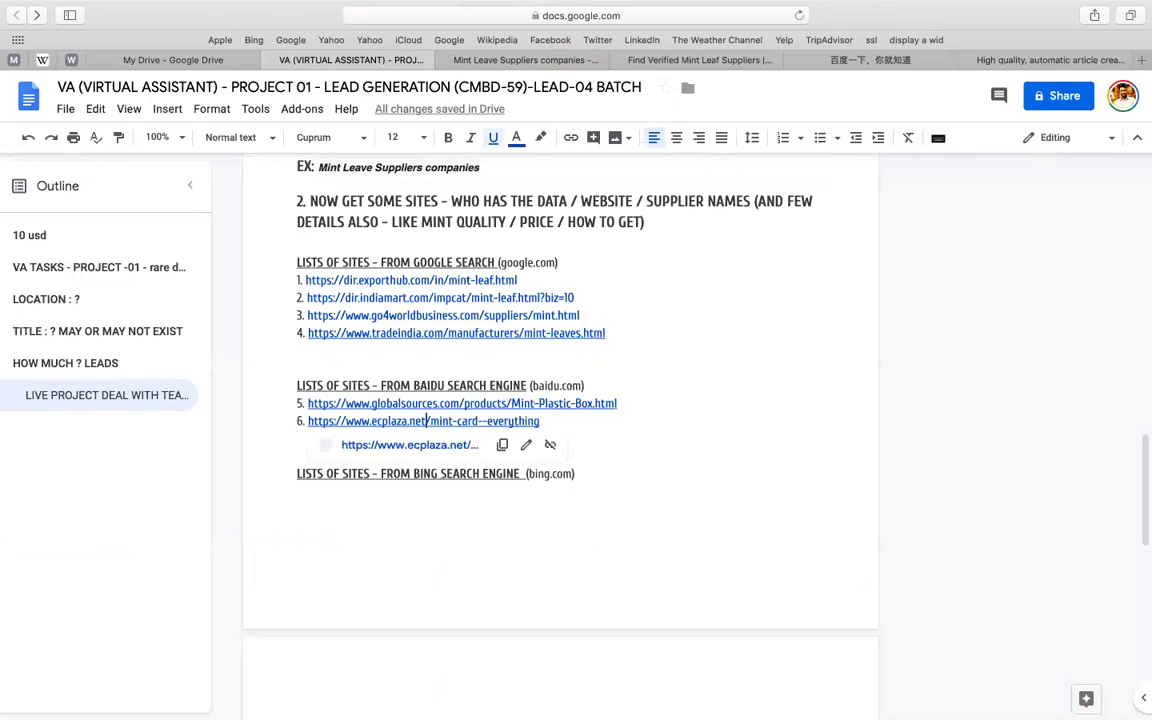
- Move link 6 (ecplaza.net) from the Baidu list to under the Bing heading and remove the leftover blank line
triple_click(590, 420)
key(ctrl+c)
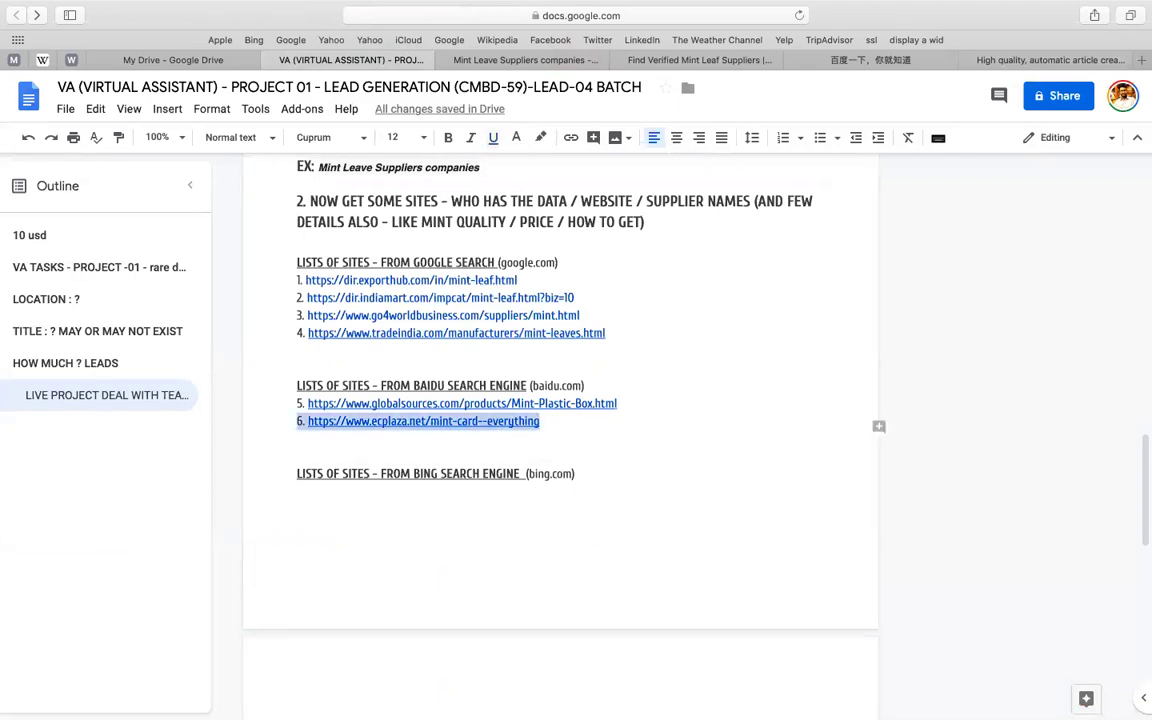
key(BackSpace)
click(646, 470)
key(Return)
key(ctrl+v)
click(494, 440)
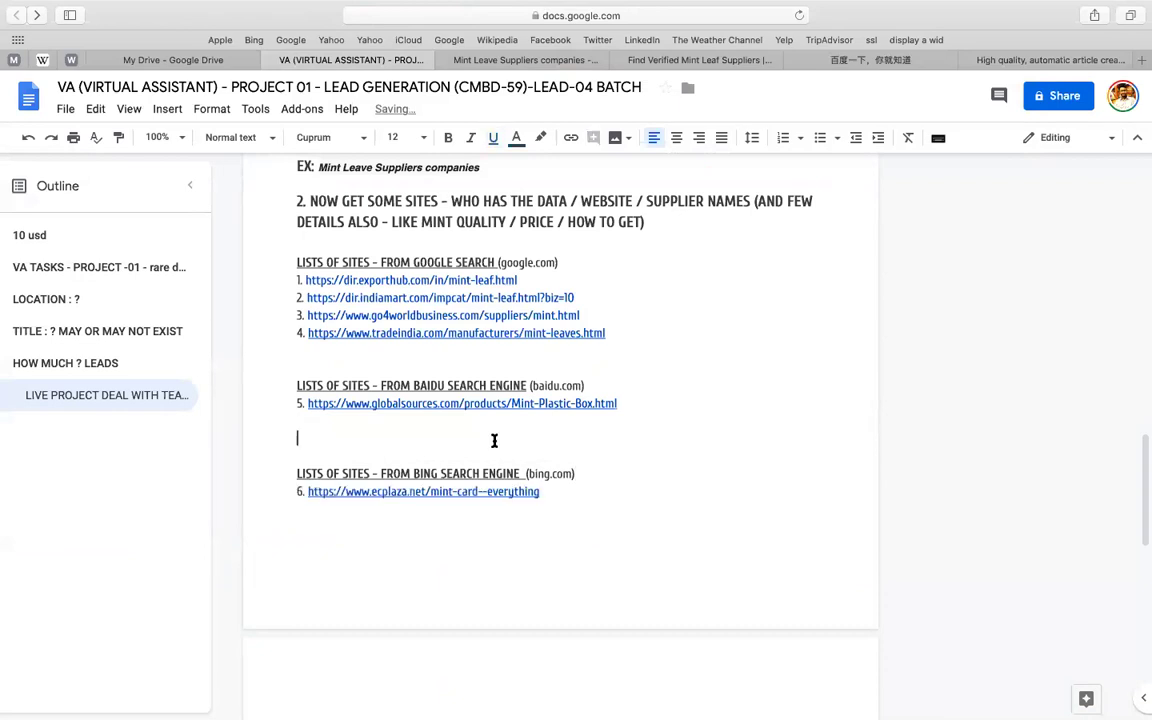
key(BackSpace)
- Add a new line reading 'SEARCH ENGINE -04 / DUCK DUCK GO' below link 6
click(594, 486)
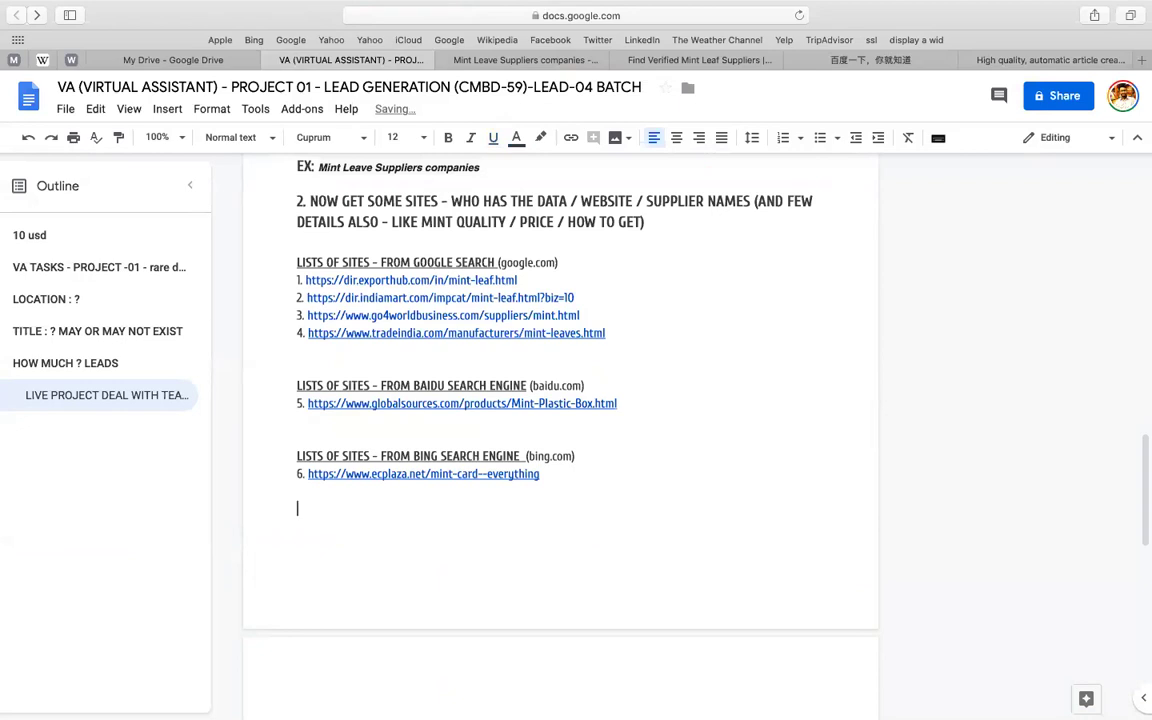
key(Return)
text(SER)
text(A)
key(BackSpace)
key(BackSpace)
text(ARCH ENGINE -04 /)
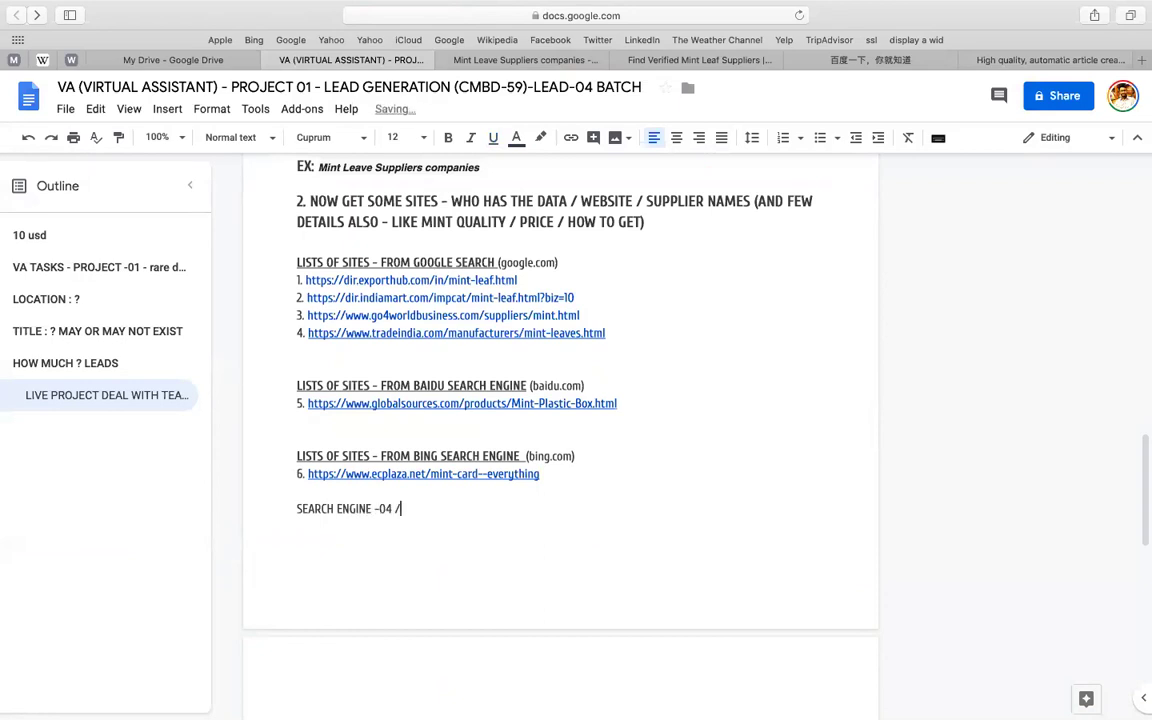
text( DUCK DUCK GO)
key(Return)
- Duplicate the 'SEARCH ENGINE -04 / DUCK DUCK GO' line directly beneath itself
key(Up)
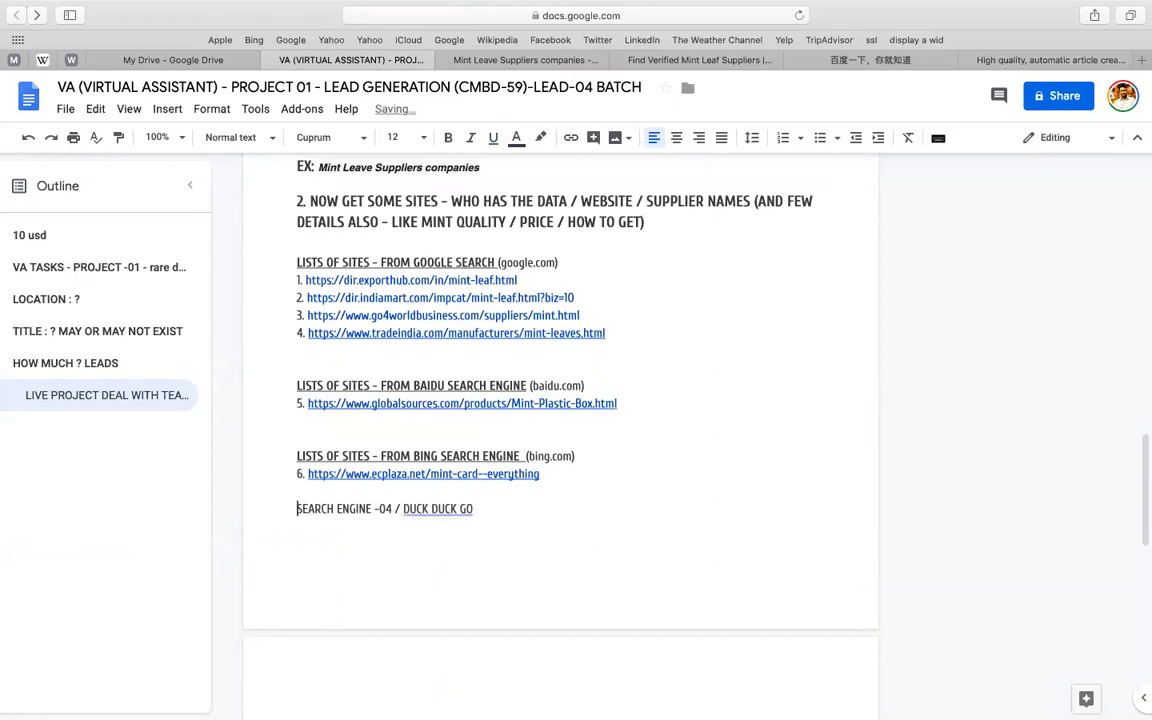
key(shift+End)
key(ctrl+c)
click(510, 507)
key(Return)
key(ctrl+v)
click(404, 527)
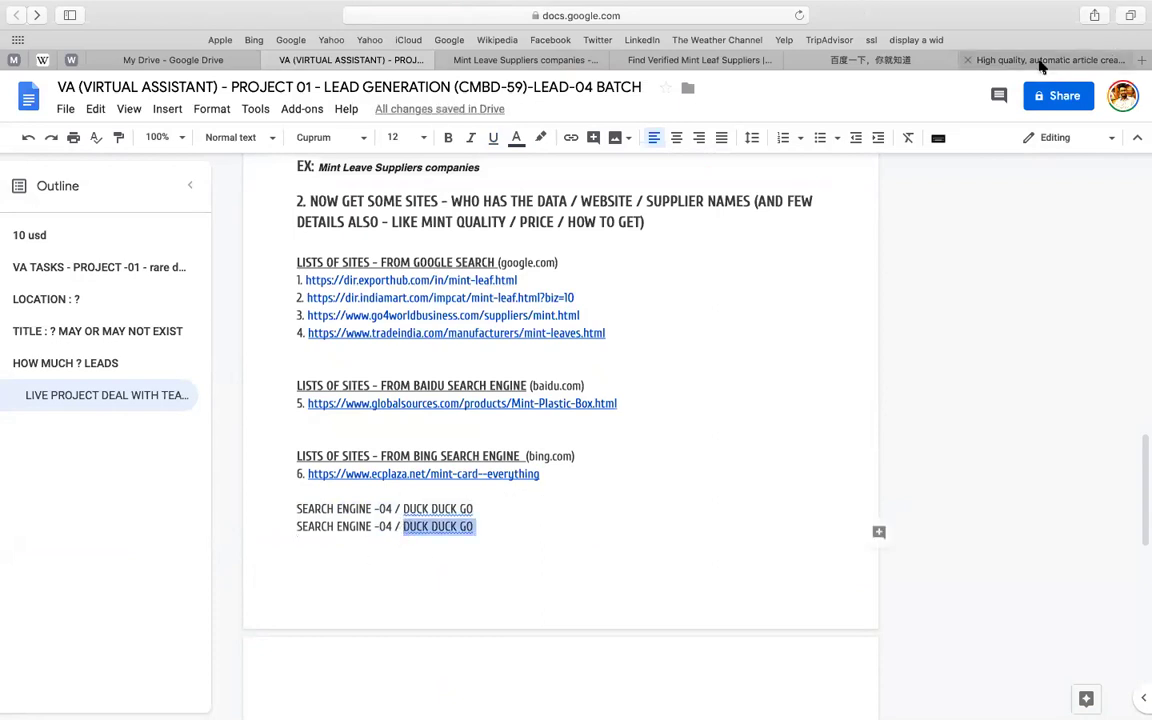
click(1039, 62)
- Search Google for 'ZAP META' and open the ZapMeta.ws result
click(650, 17)
key(BackSpace)
text(ZAP META)
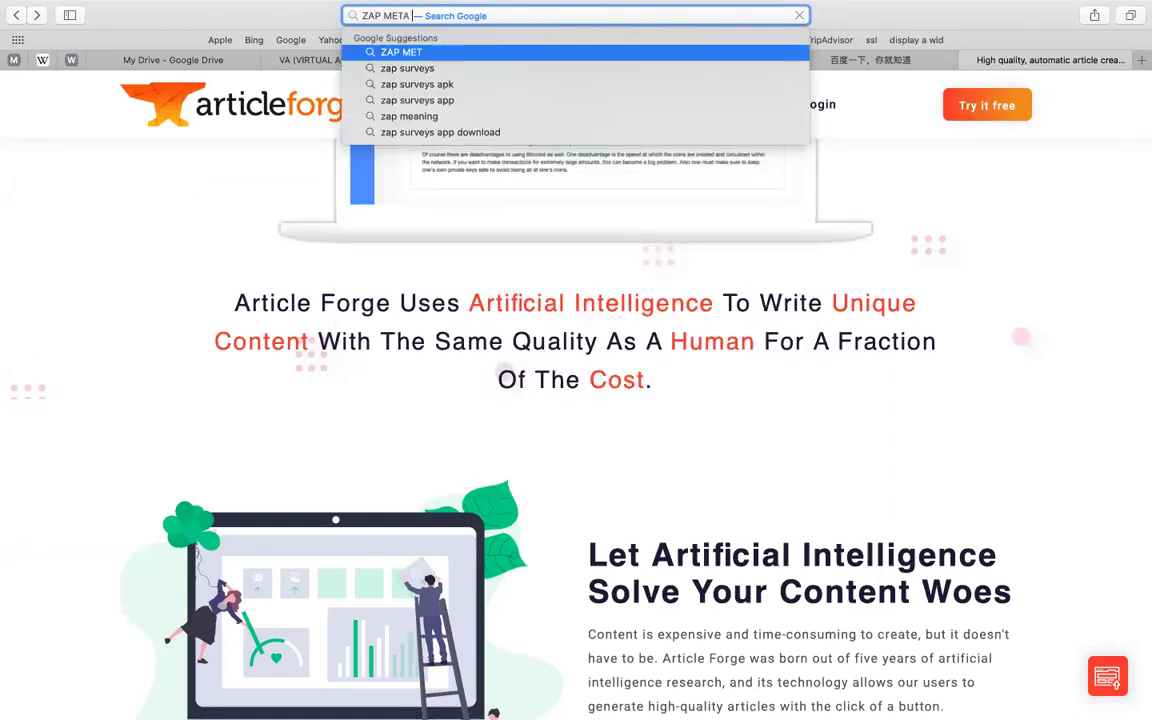
key(Return)
text(\)
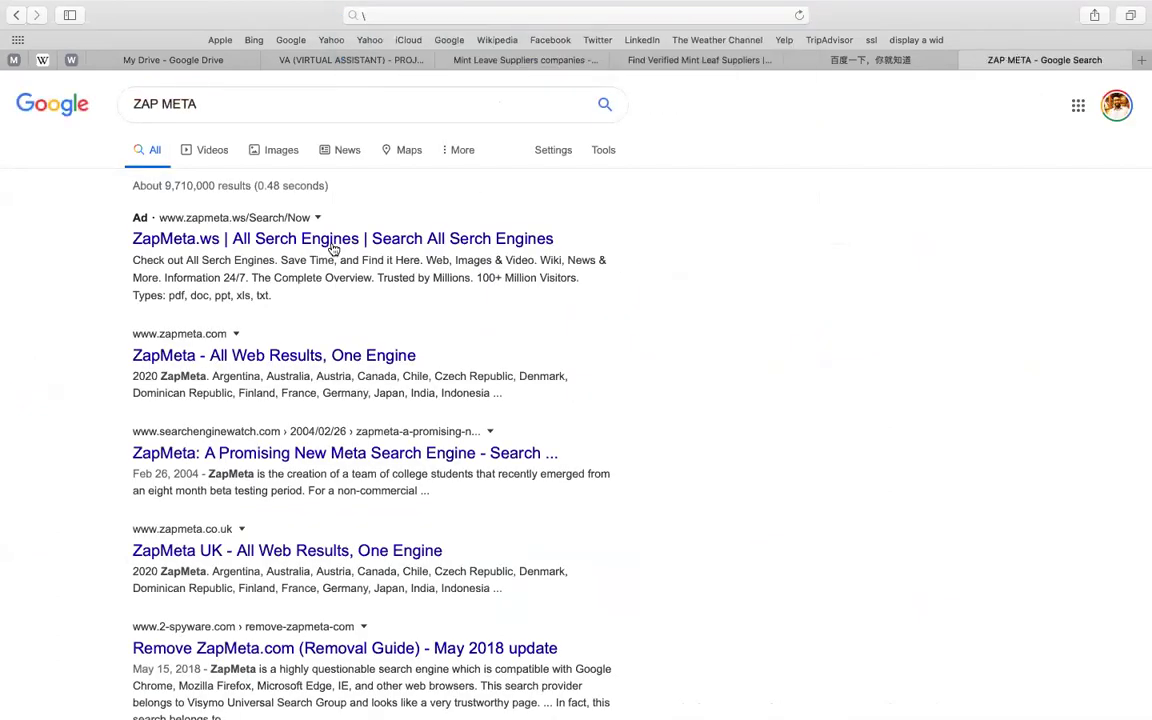
click(212, 238)
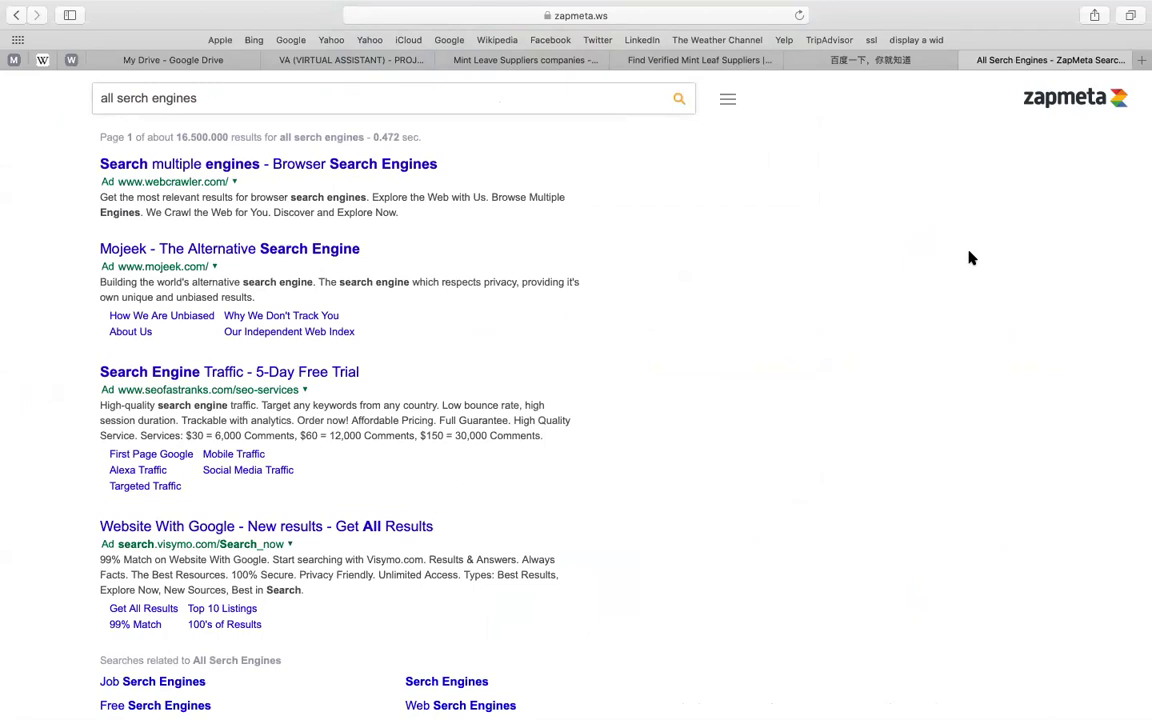
click(719, 20)
click(475, 15)
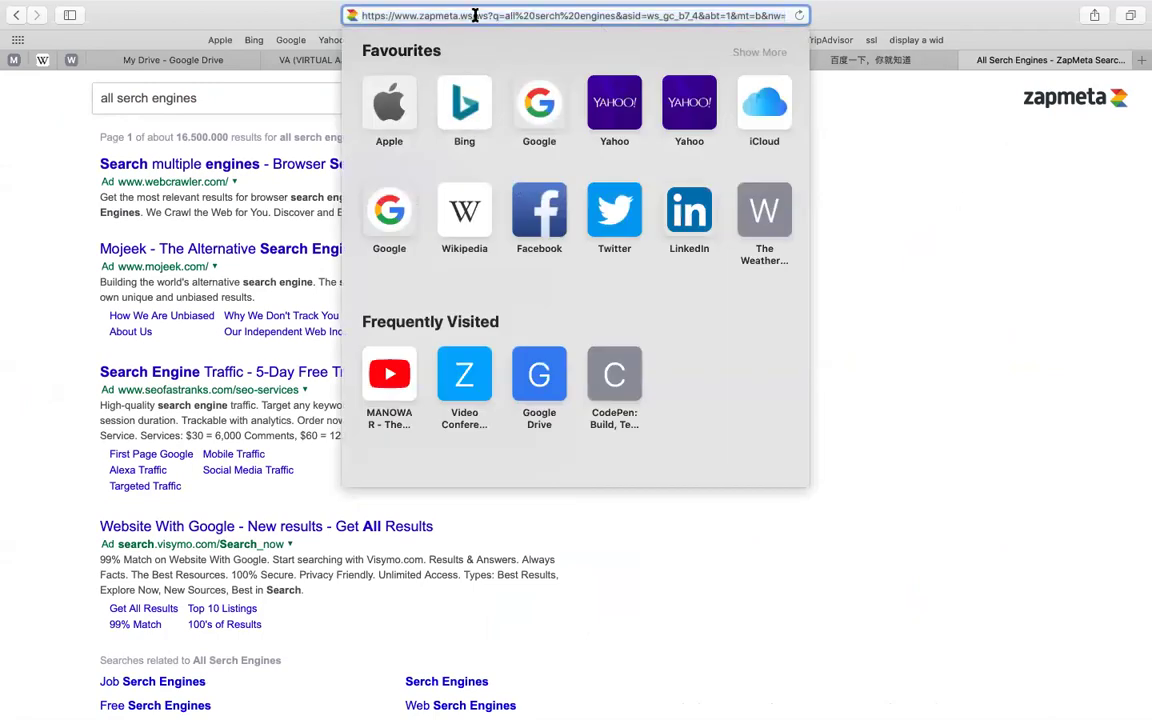
key(shift+super+Left)
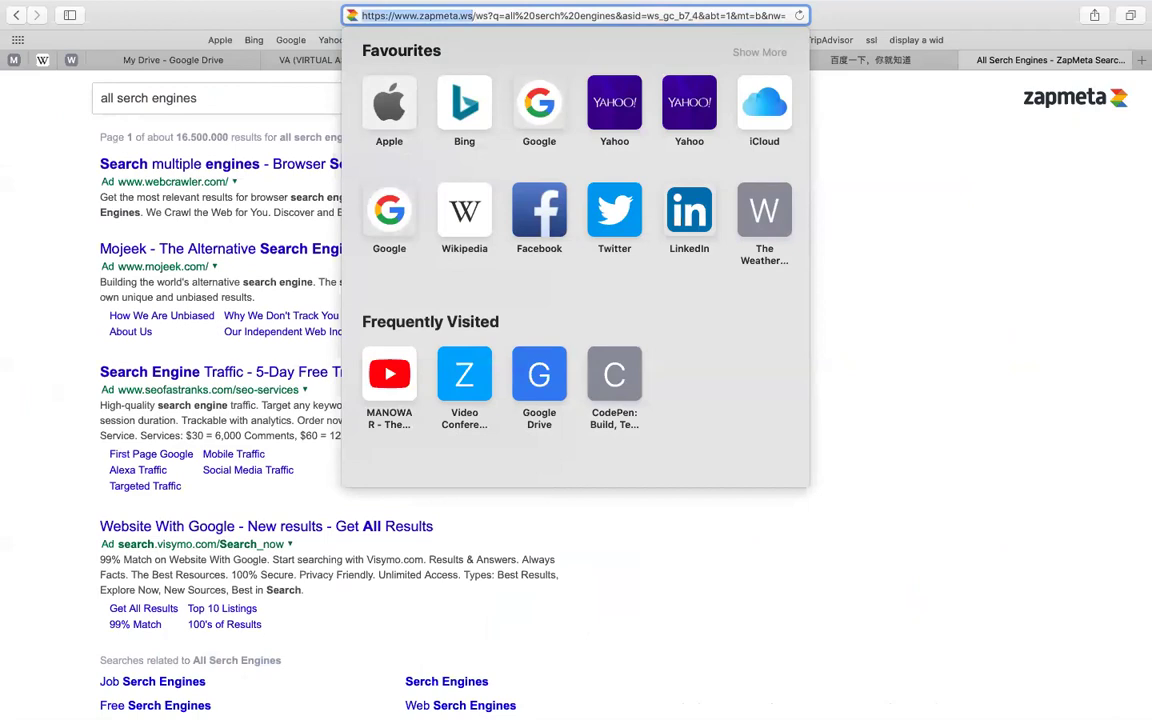
key(super+c)
key(super+a)
key(super+v)
key(Return)
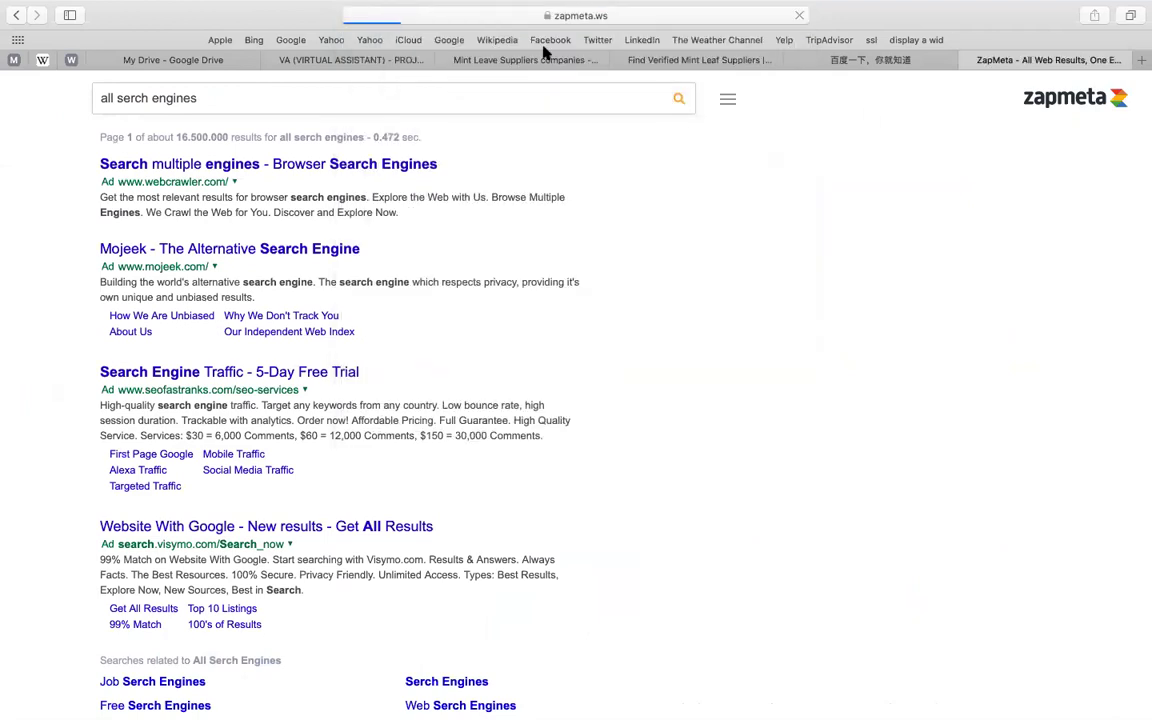
click(546, 62)
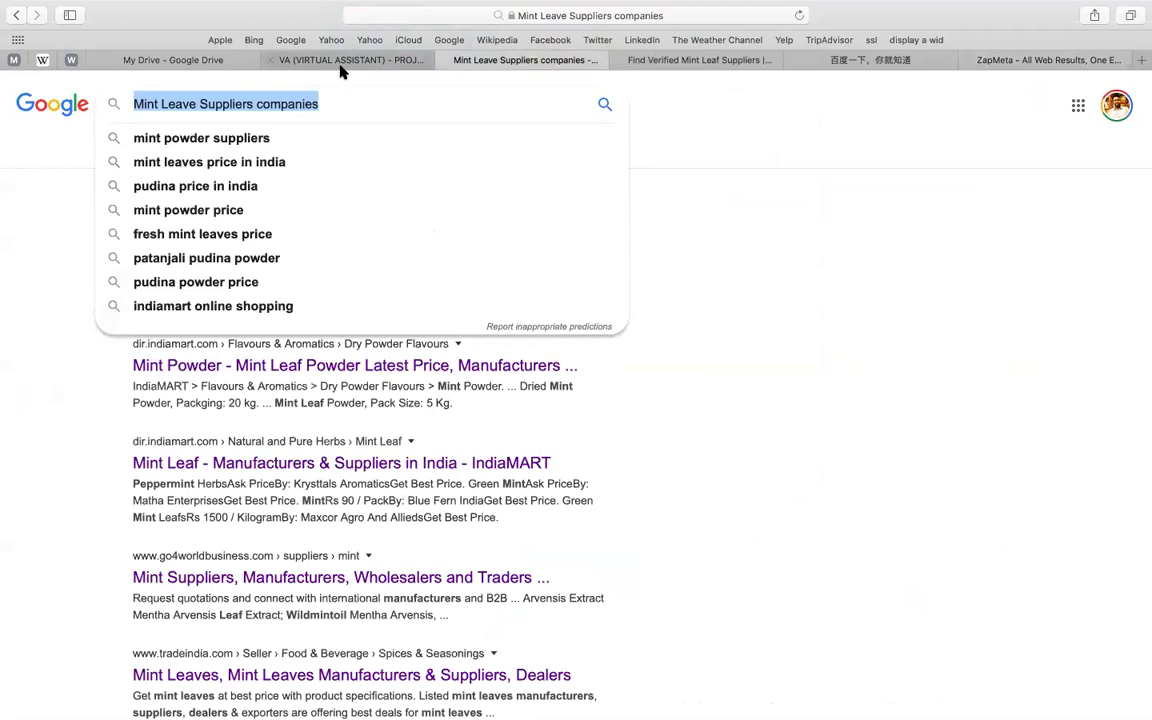
- Replace the second 'DUCK DUCK GO' with the pasted zapmeta address, edited to read 'ZAP META // .zapmeta.ws'
click(312, 62)
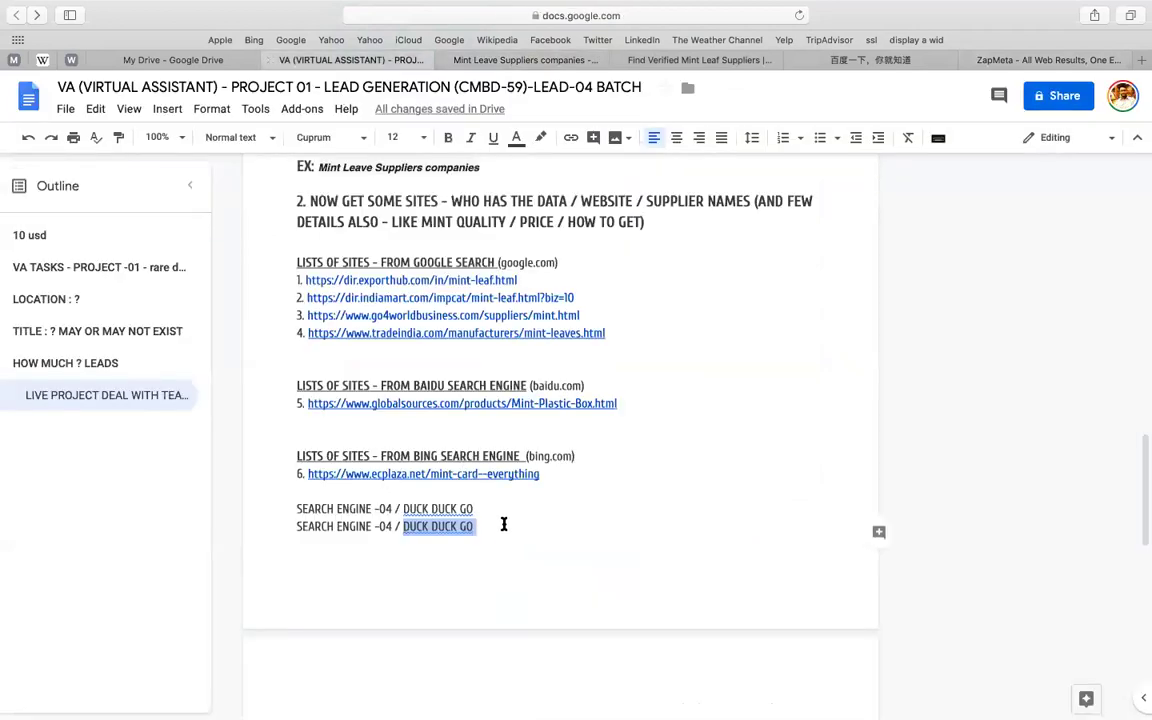
click(424, 532)
drag(403, 527, 474, 527)
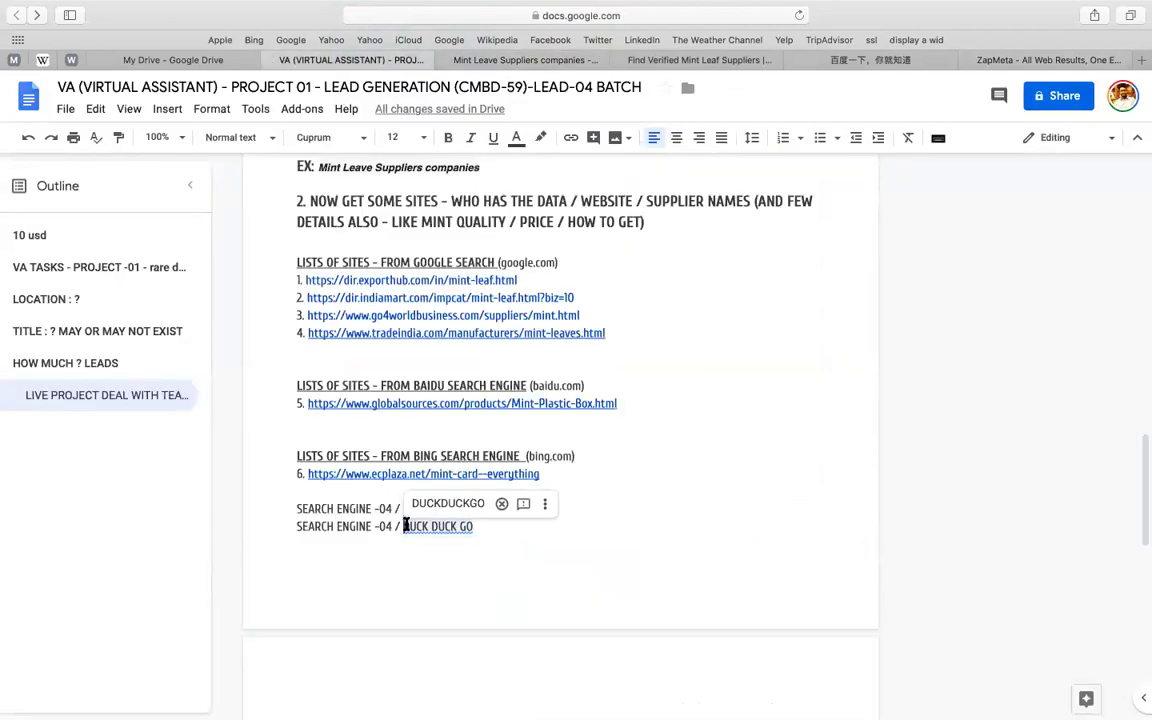
key(super+v)
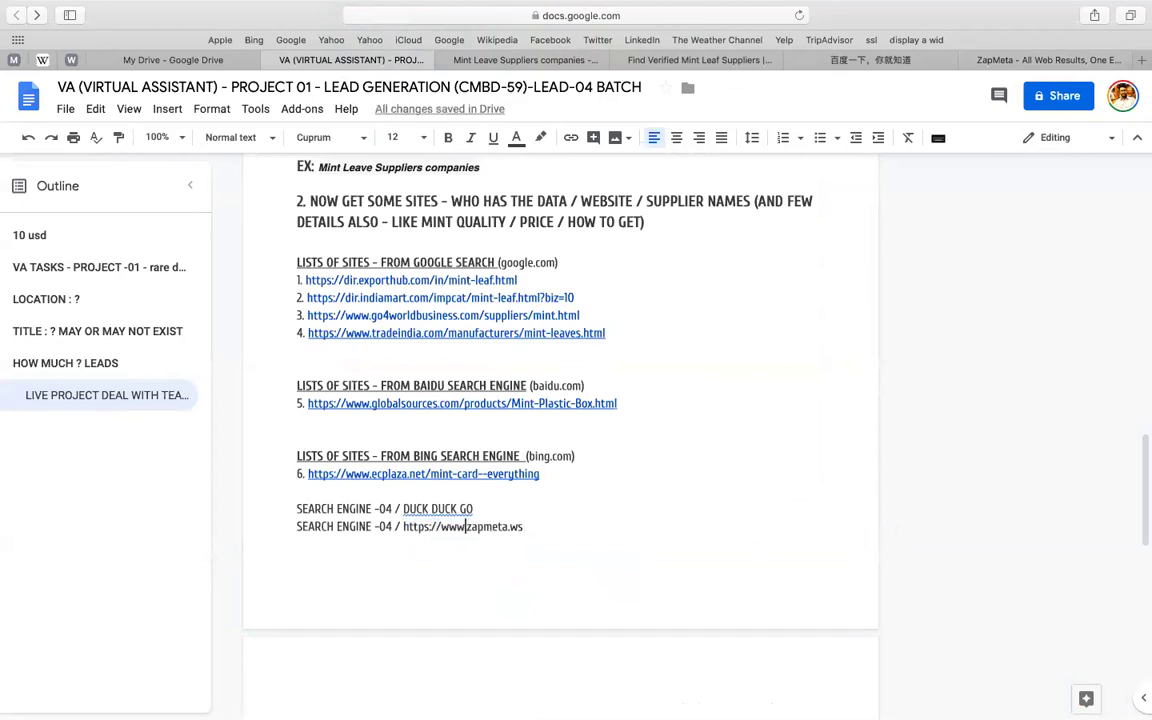
drag(466, 527, 403, 527)
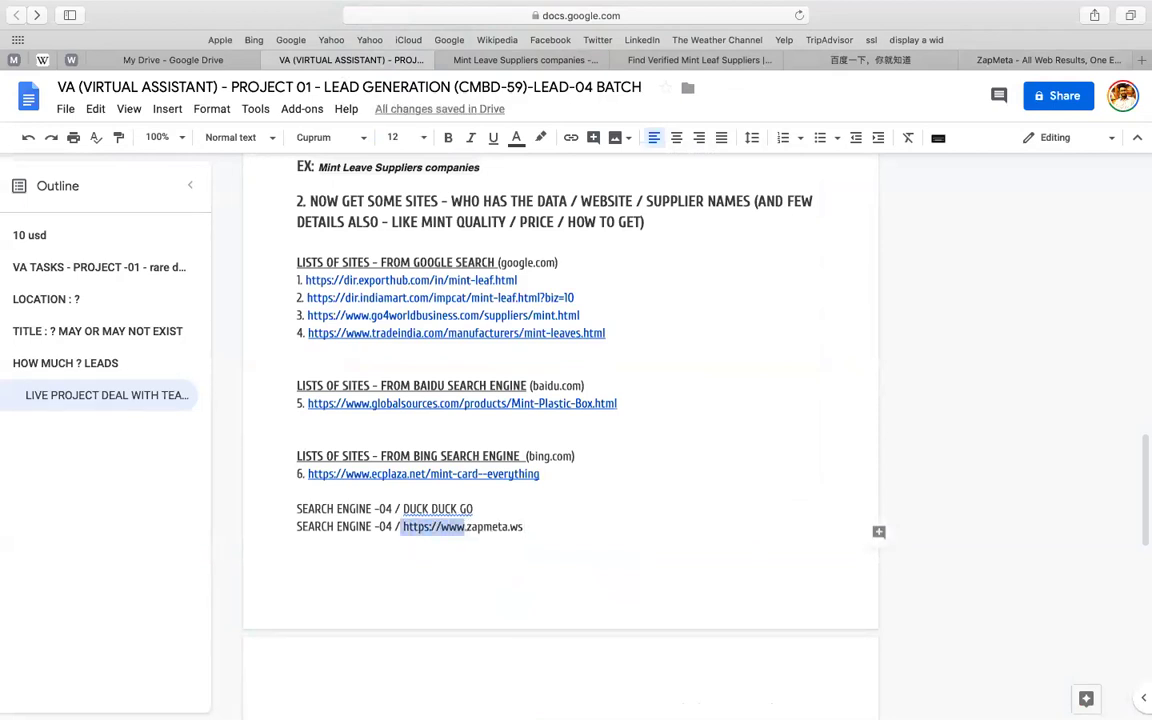
text(Z)
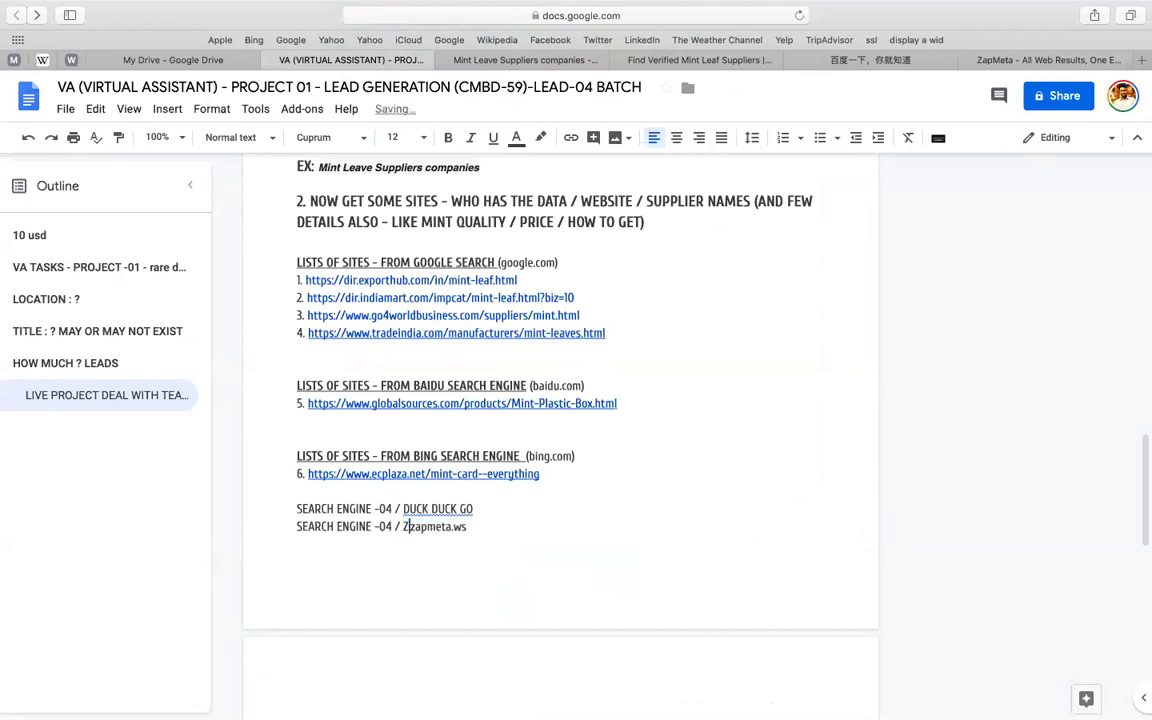
text(AP META)
key(Delete)
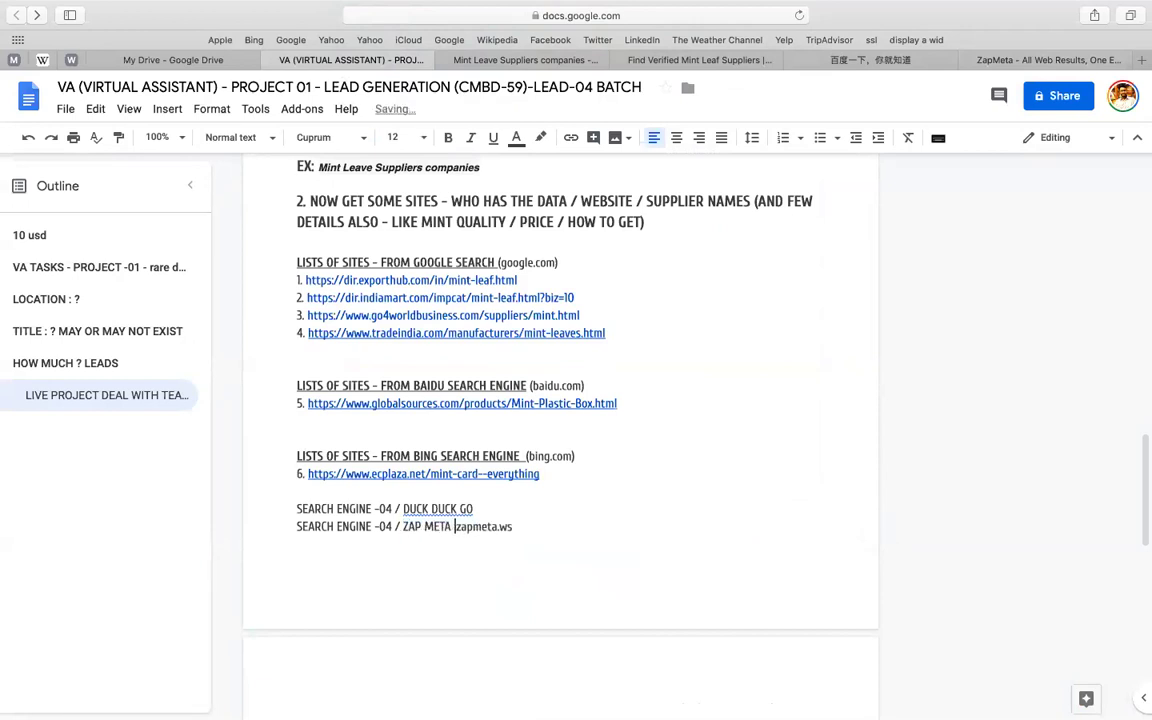
text(// .)
click(543, 524)
- Search ZapMeta for 'MINT SUPPLIERS', correcting the typo 'MIND', and scroll the results
click(995, 61)
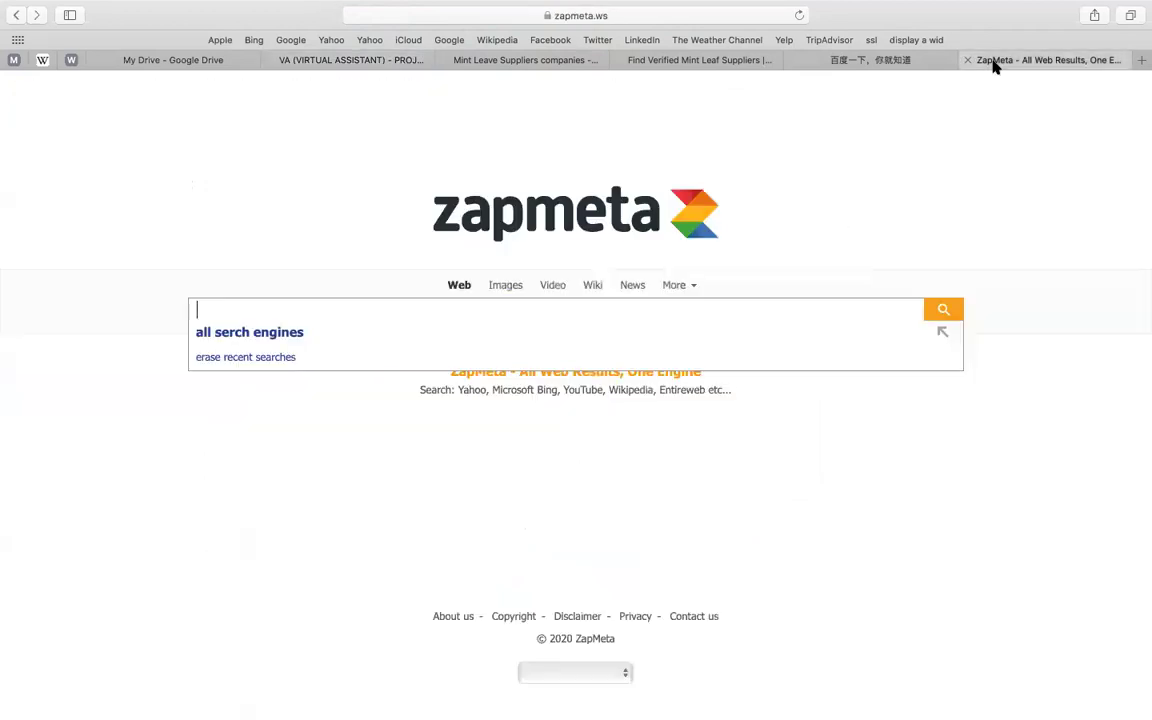
text(MIND SUPPLIERS)
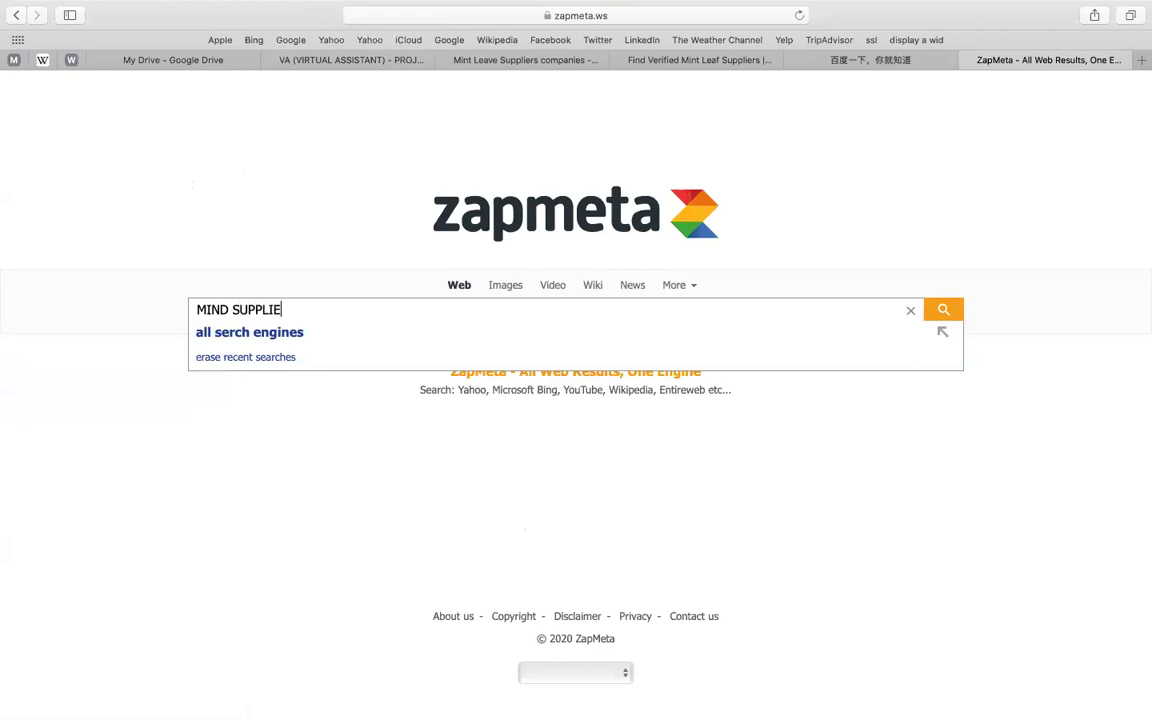
key(Return)
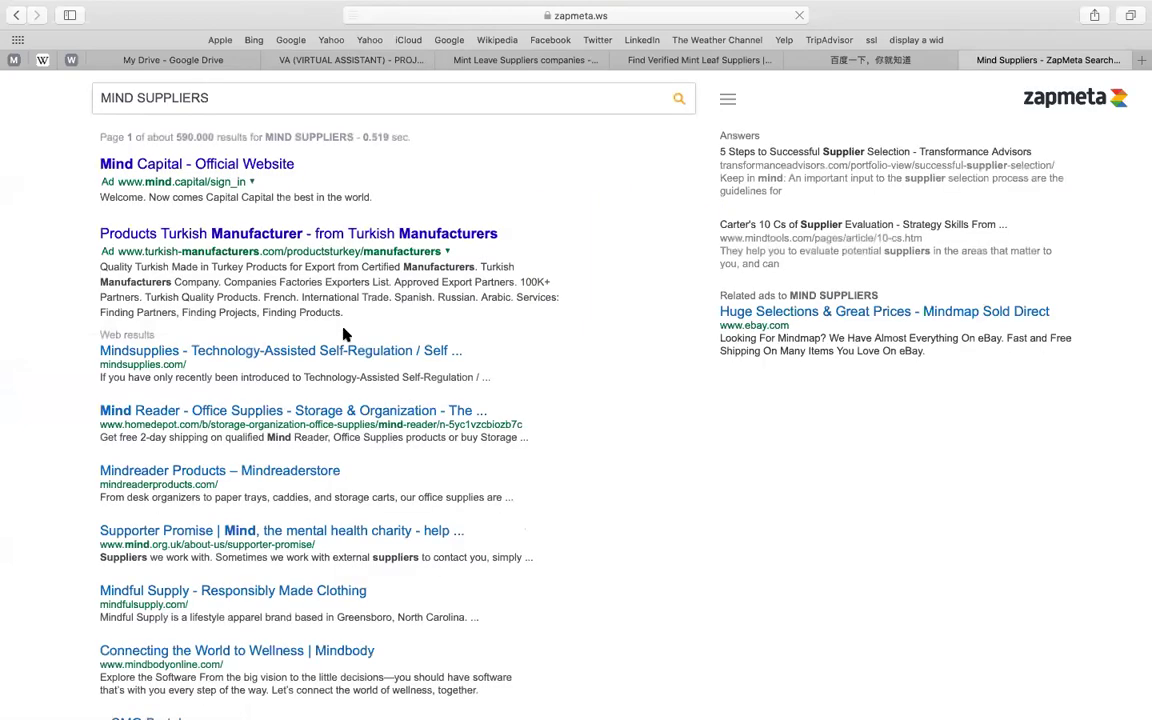
double_click(122, 97)
text(MINT)
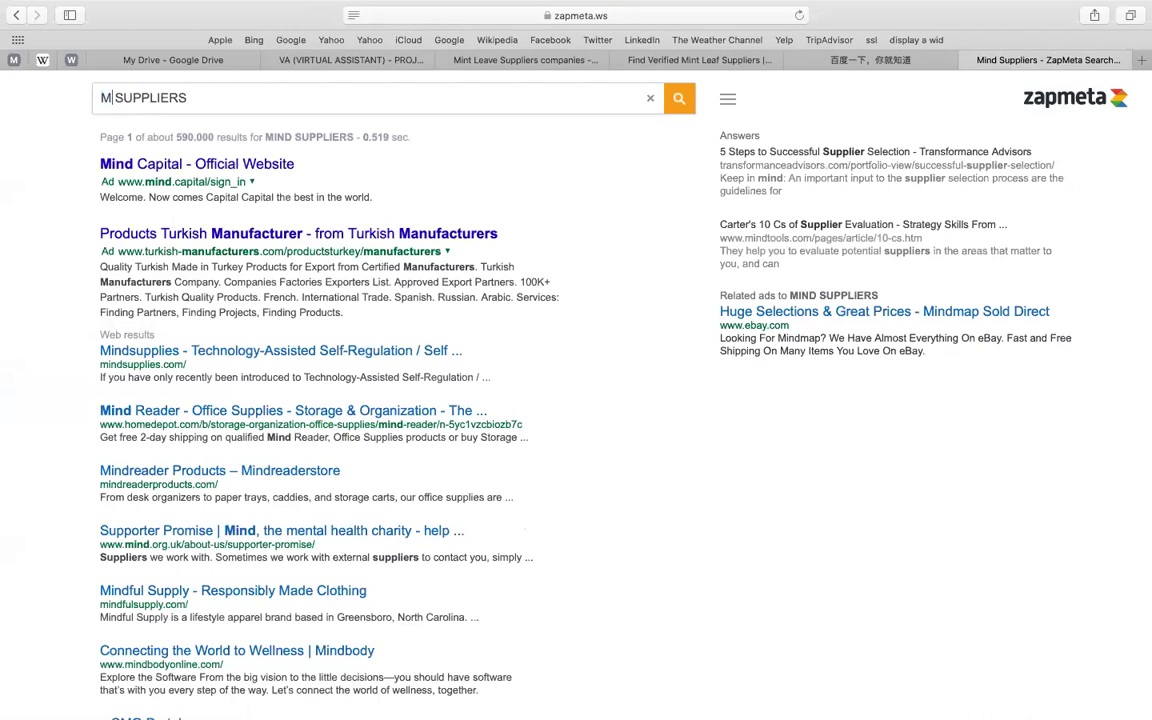
key(Return)
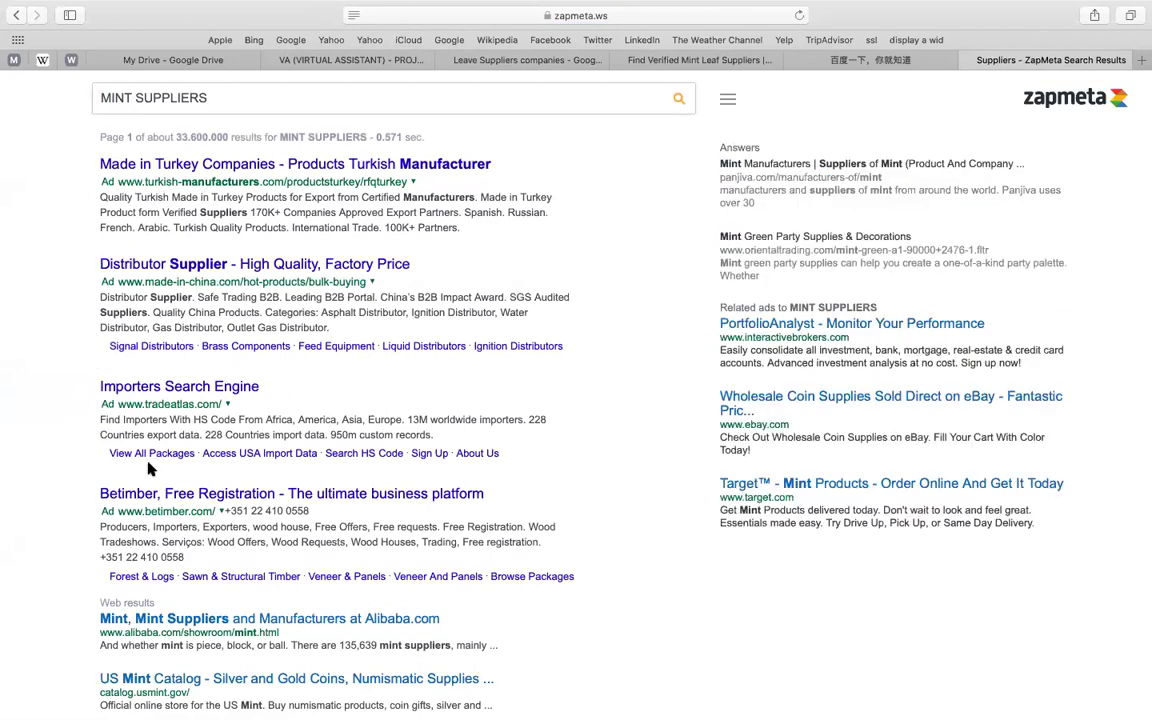
scroll(121, 292, down, 5)
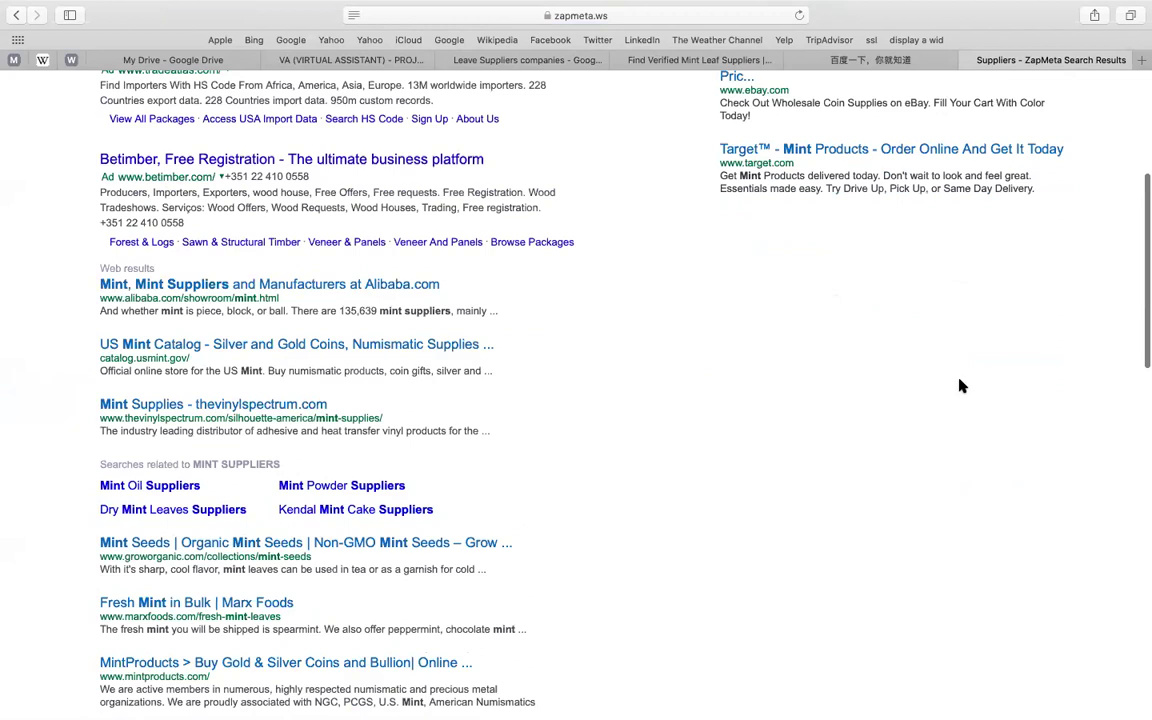
scroll(360, 360, down, 2)
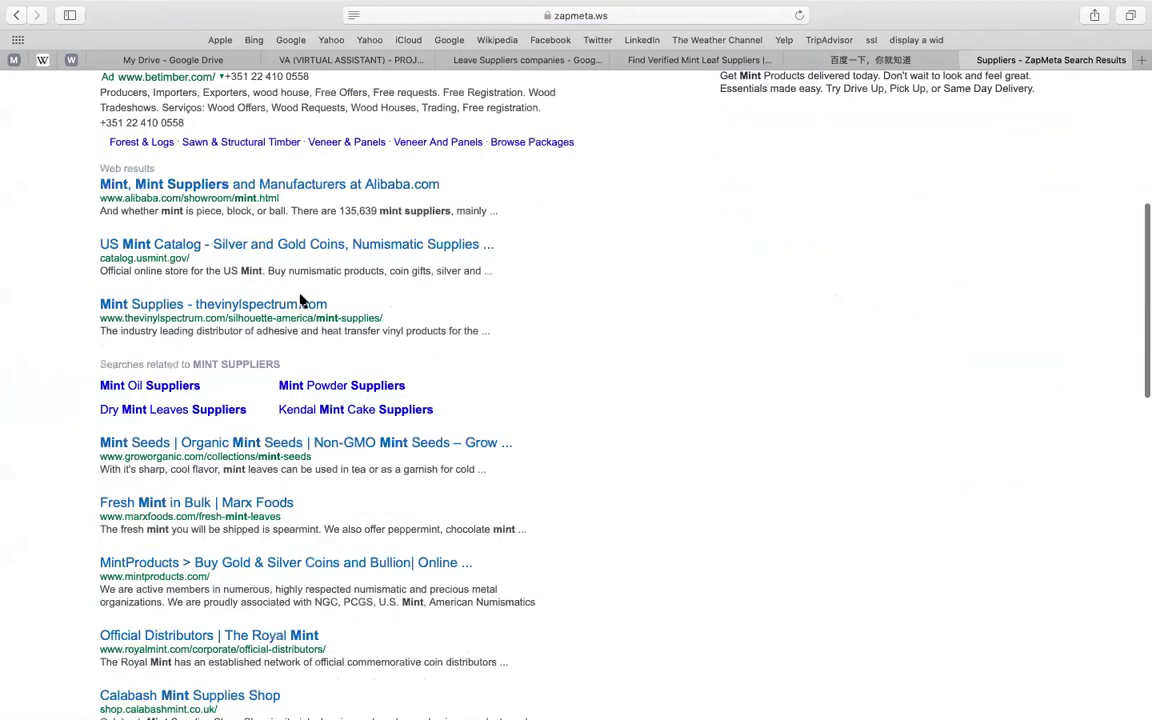
- Open the Mint Supplies, Fresh Mint in Bulk, MintProducts and Royal Mint distributors results in new tabs
right_click(233, 305)
click(241, 315)
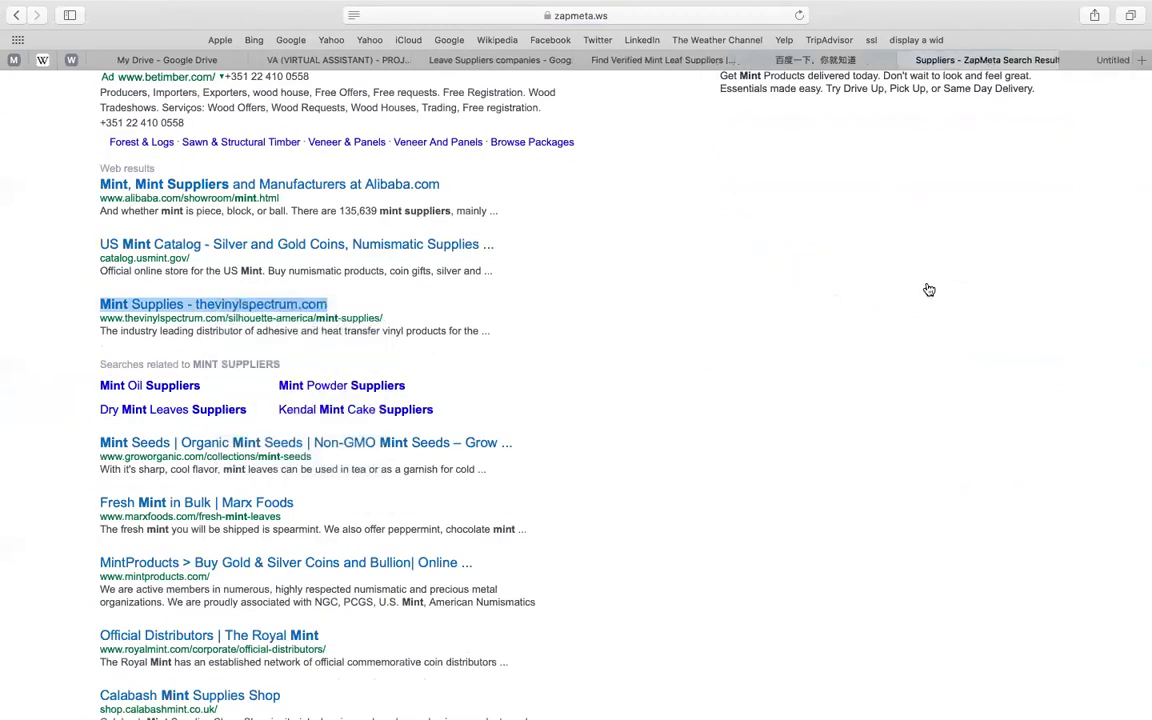
scroll(267, 278, down, 3)
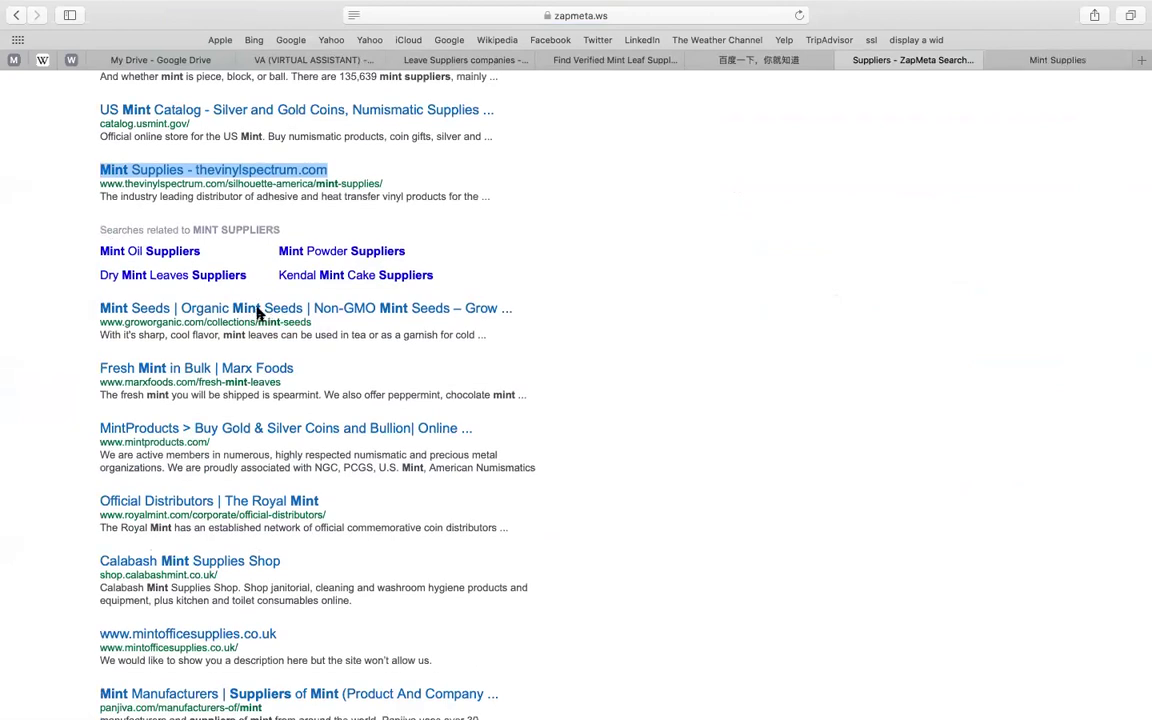
right_click(208, 372)
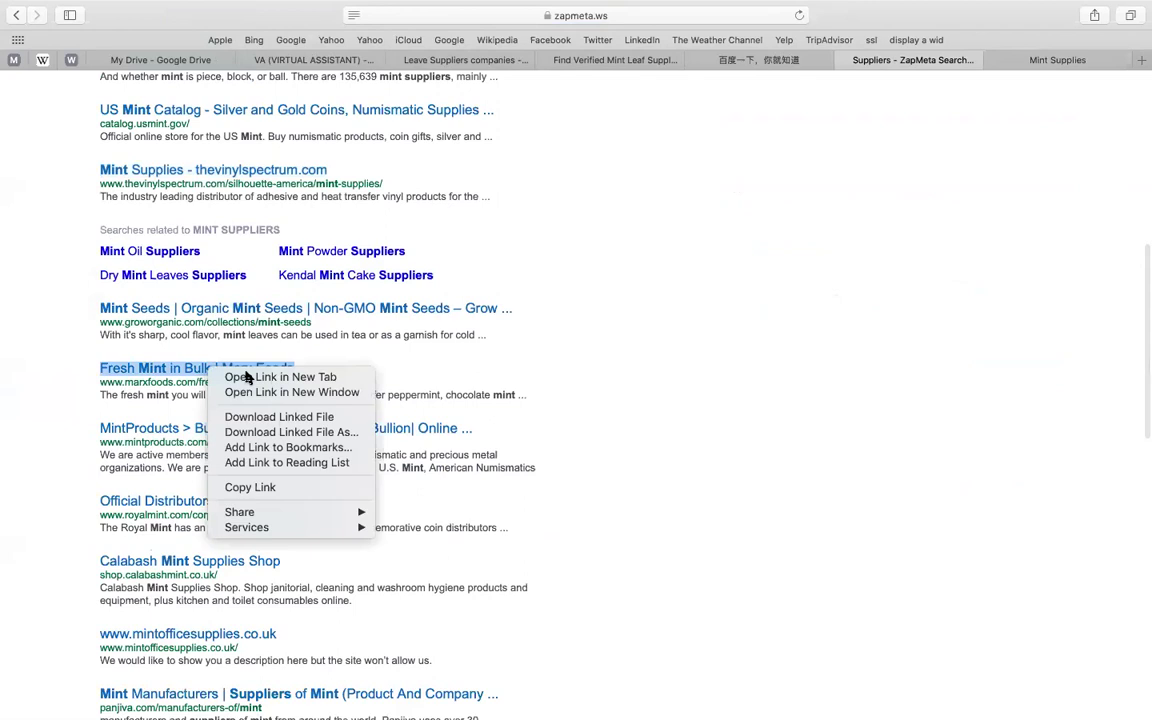
click(240, 376)
scroll(144, 334, down, 3)
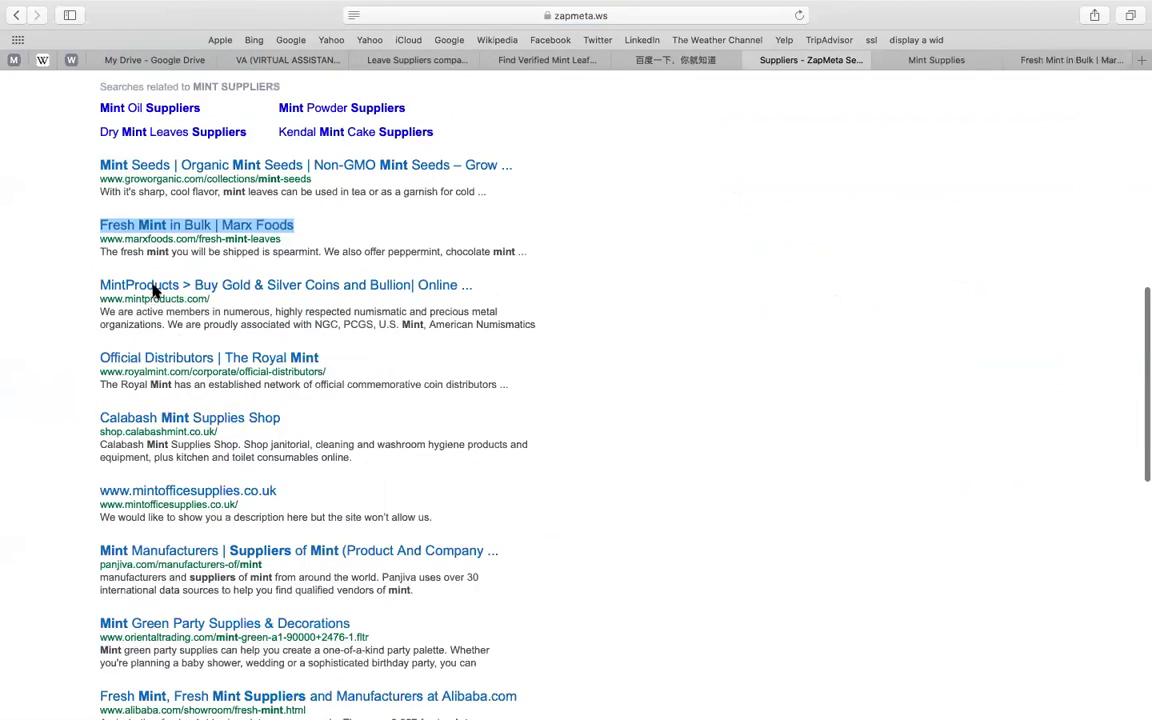
right_click(153, 292)
click(230, 295)
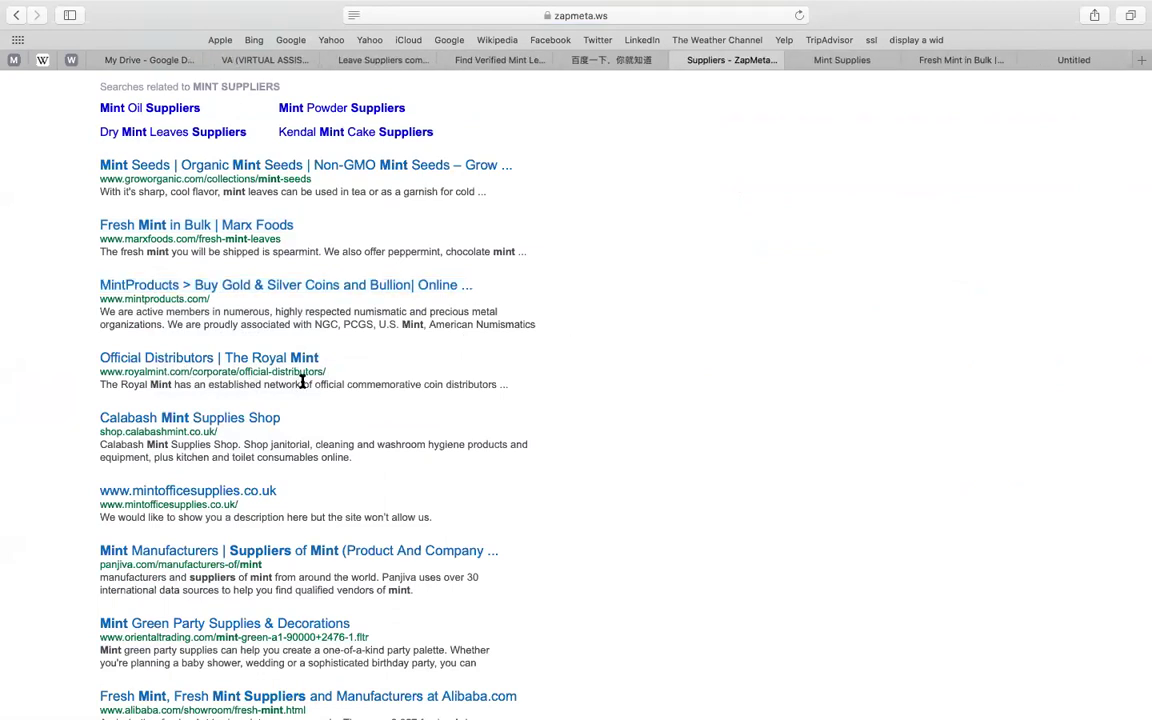
scroll(145, 383, down, 2)
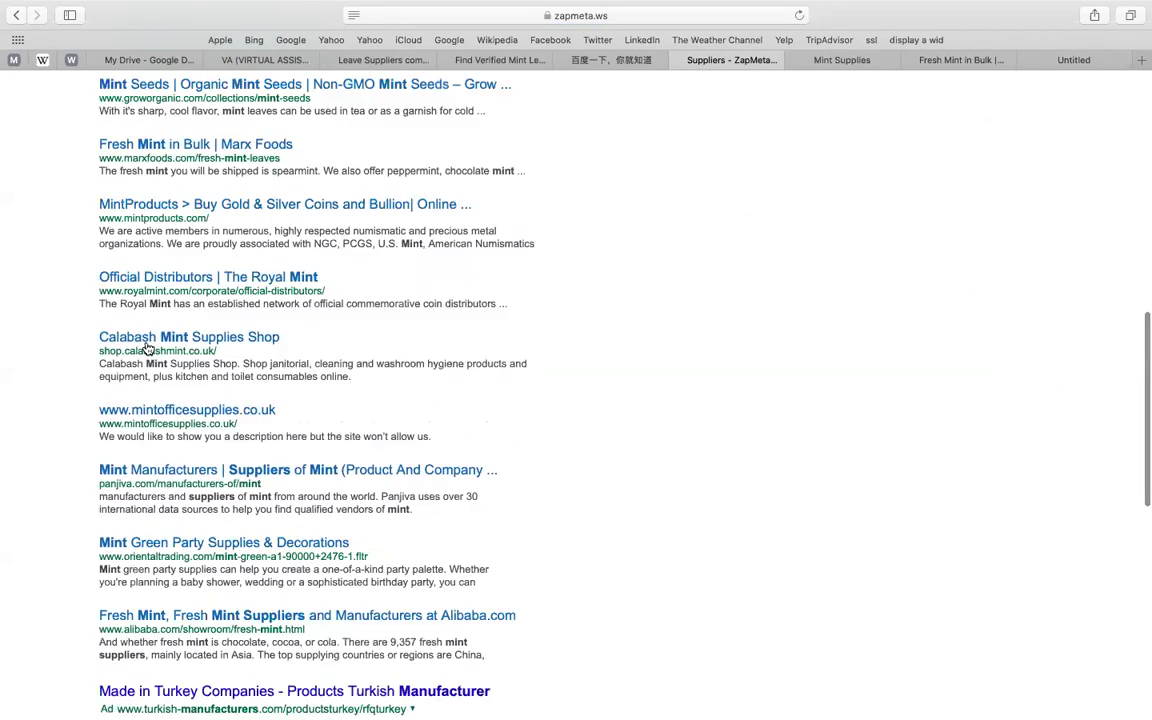
right_click(144, 284)
click(155, 288)
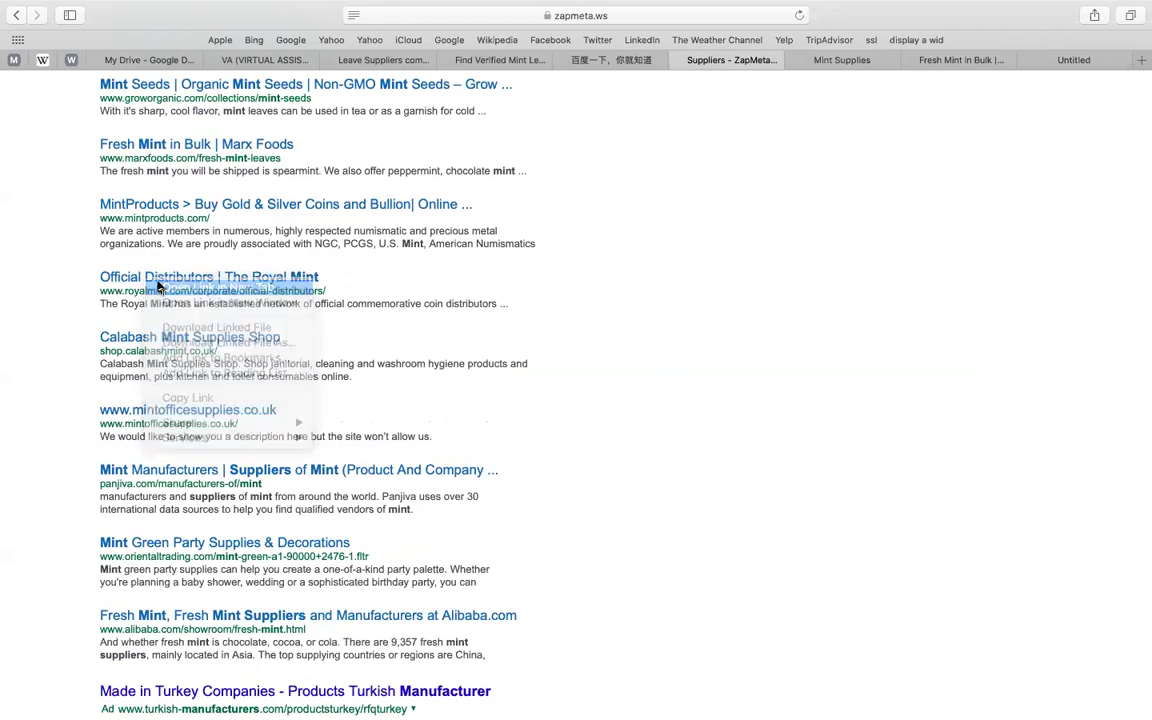
- Switch to the Mint Supplies tab and view its full page address
click(770, 60)
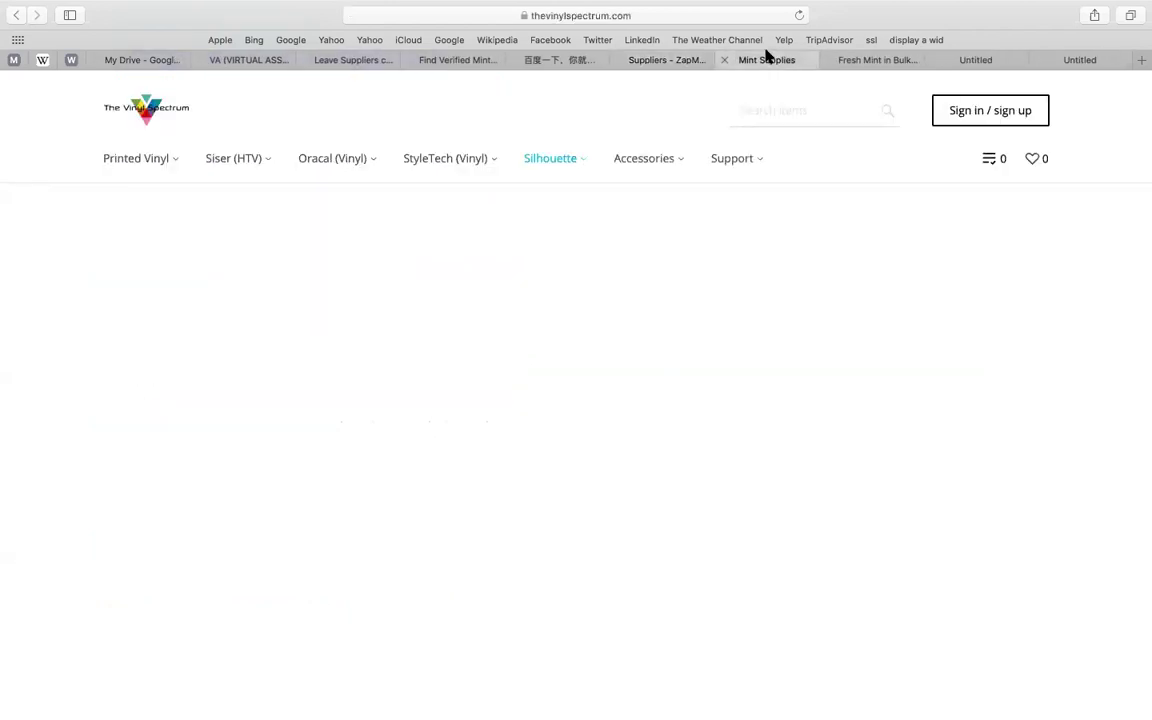
click(720, 19)
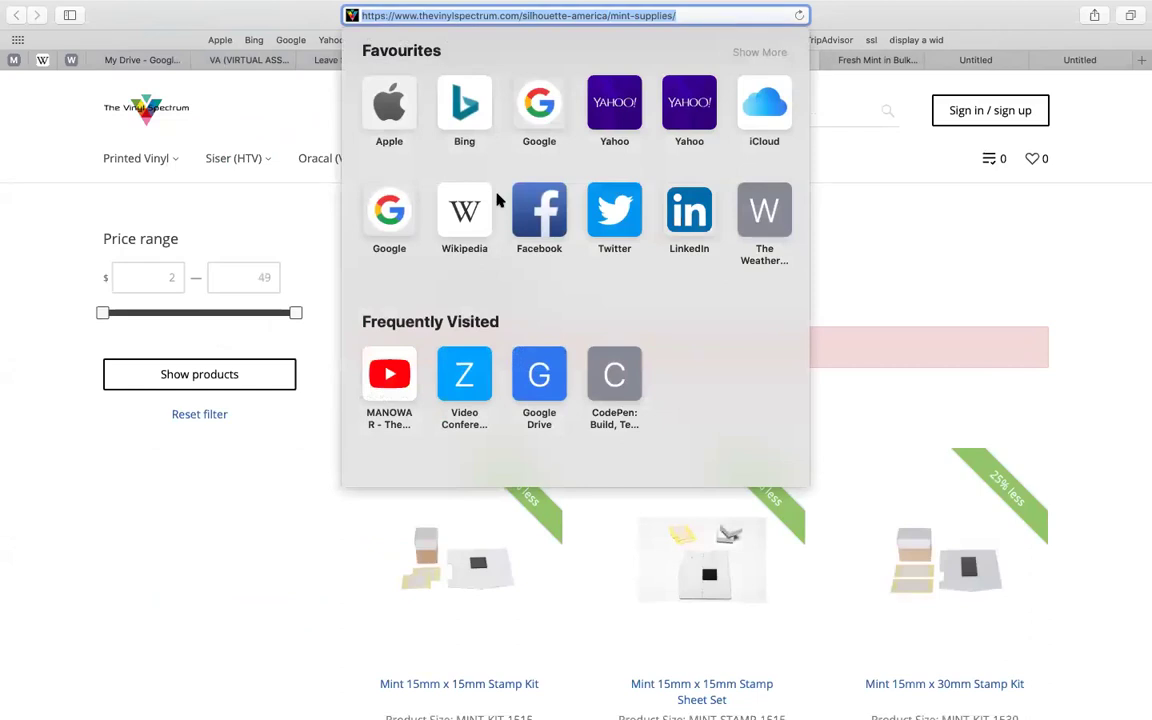
click(167, 342)
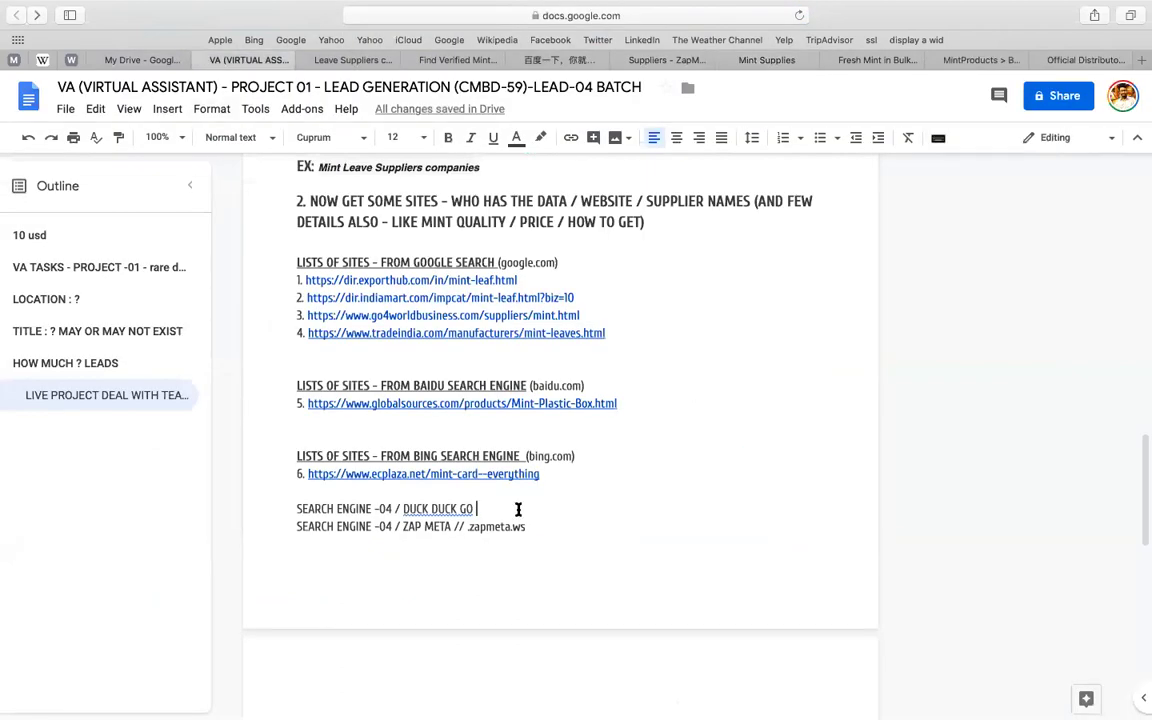
- Add a blank line below the Baidu link and paste a copy of the Baidu heading there
click(745, 413)
key(Return)
key(Return)
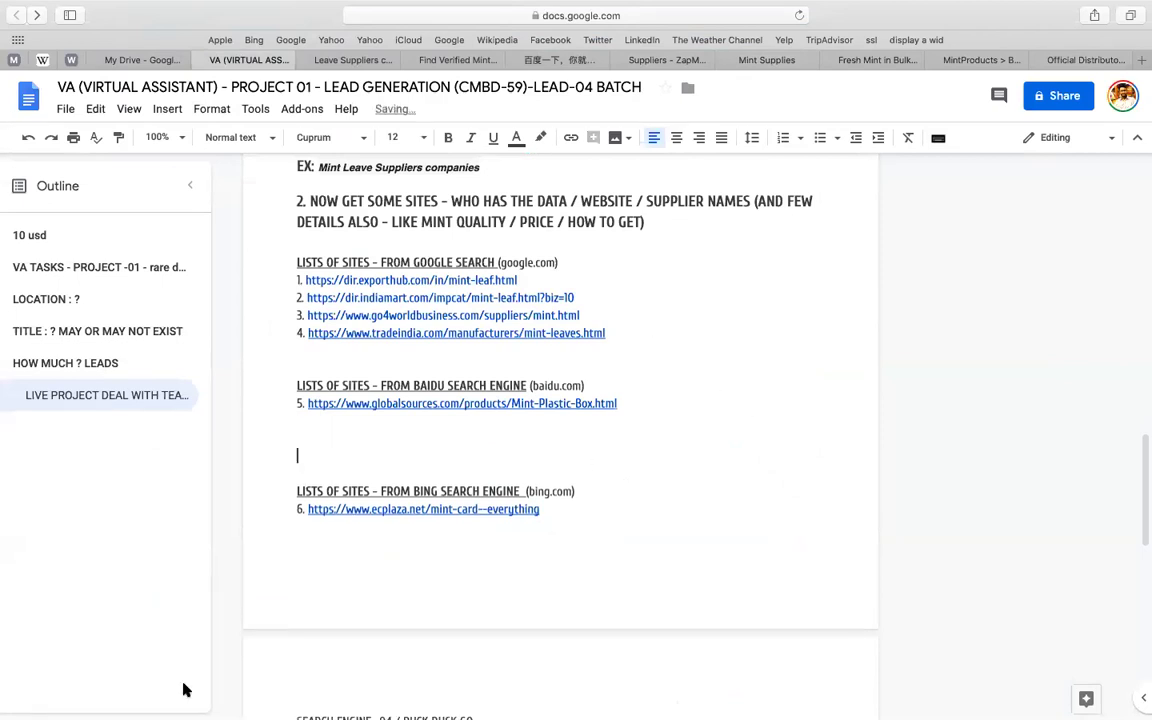
scroll(445, 330, down, 3)
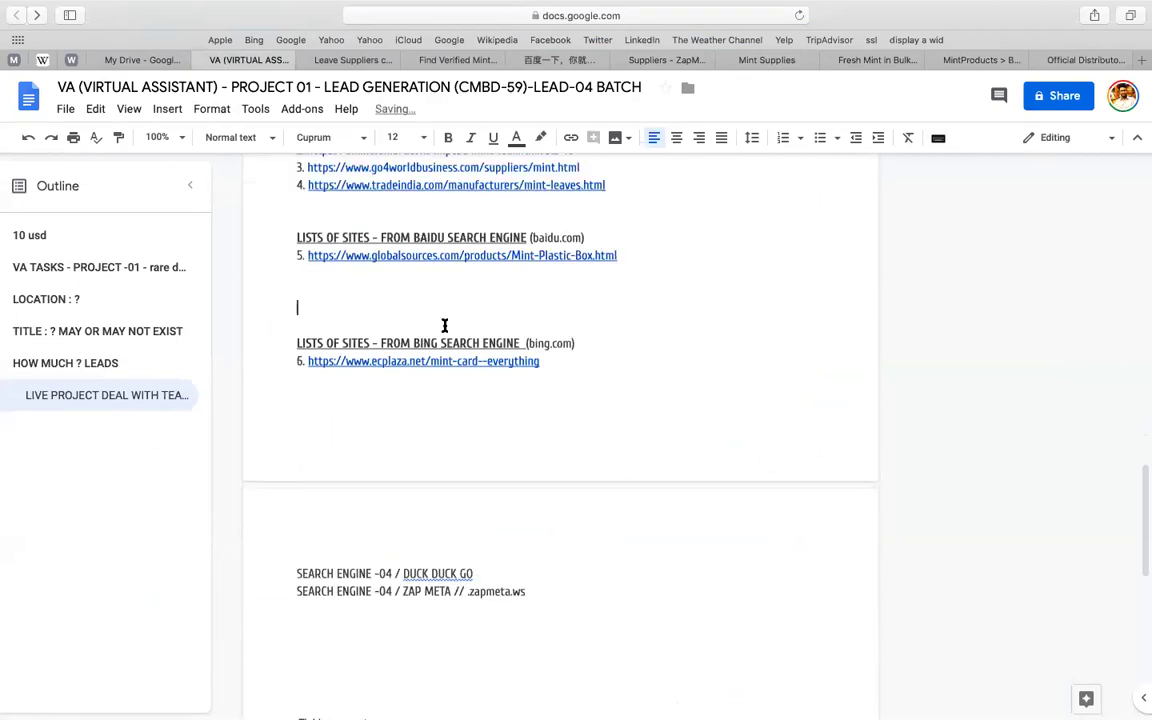
click(291, 237)
key(shift+super+Right)
key(super+c)
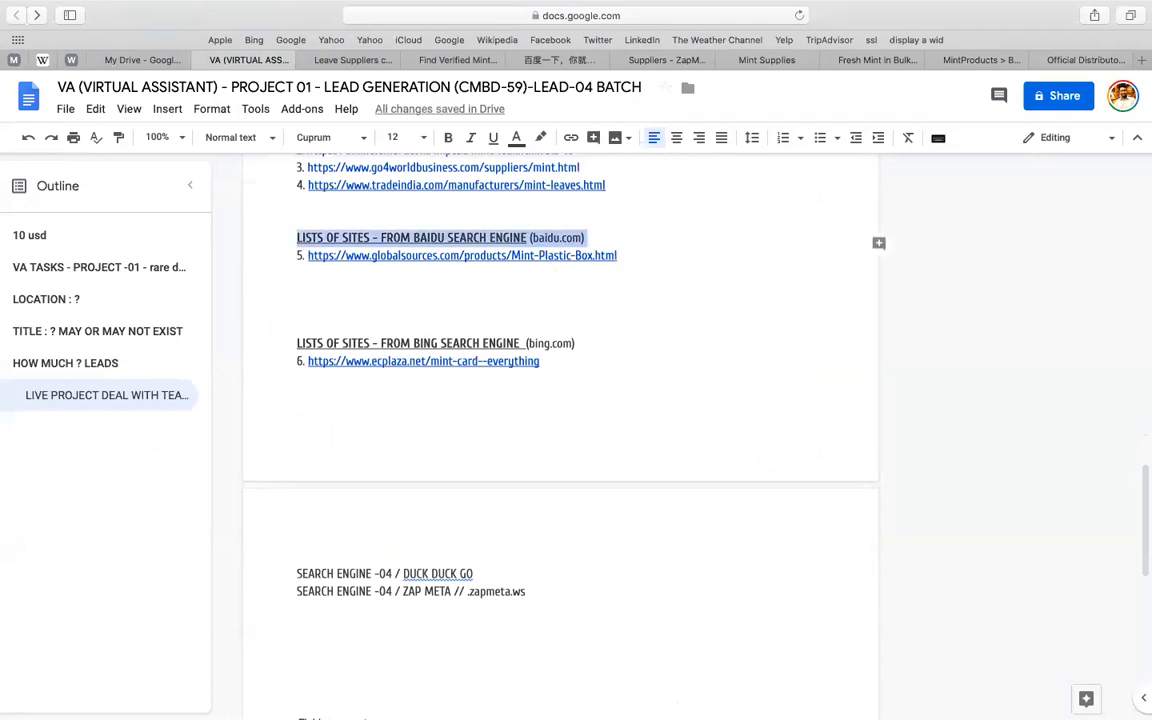
click(318, 290)
key(super+v)
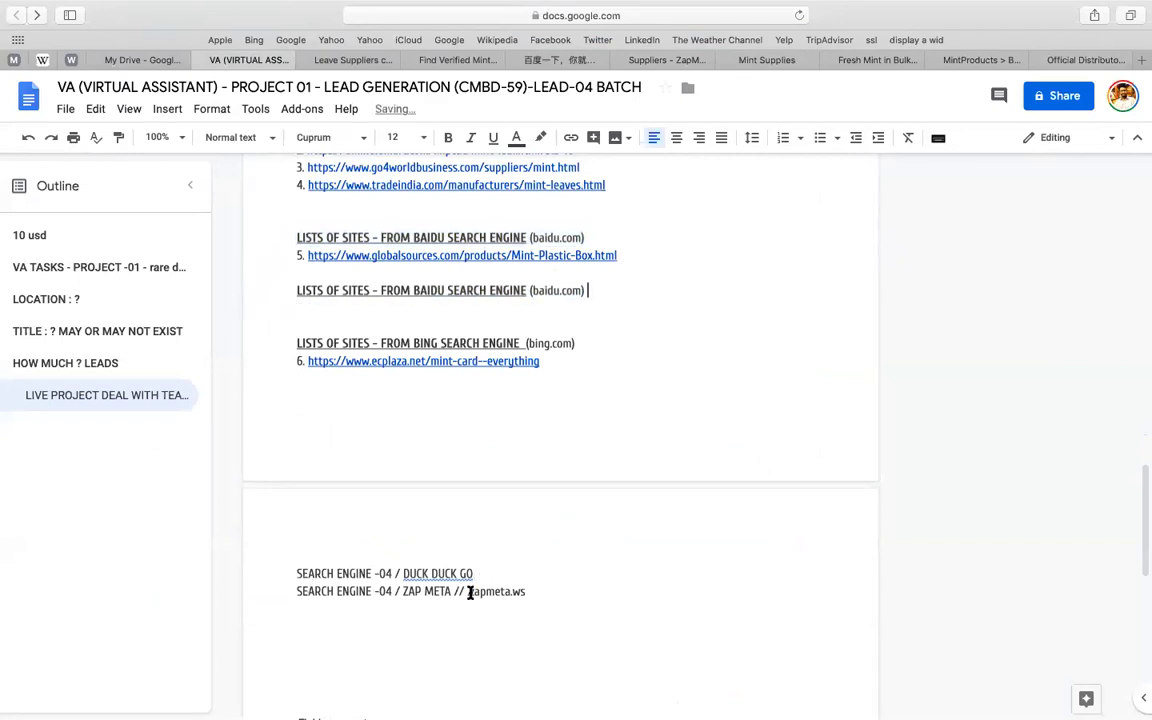
- Replace baidu.com in the copied heading with (zapmeta.ws)
click(402, 591)
key(shift+super+Right)
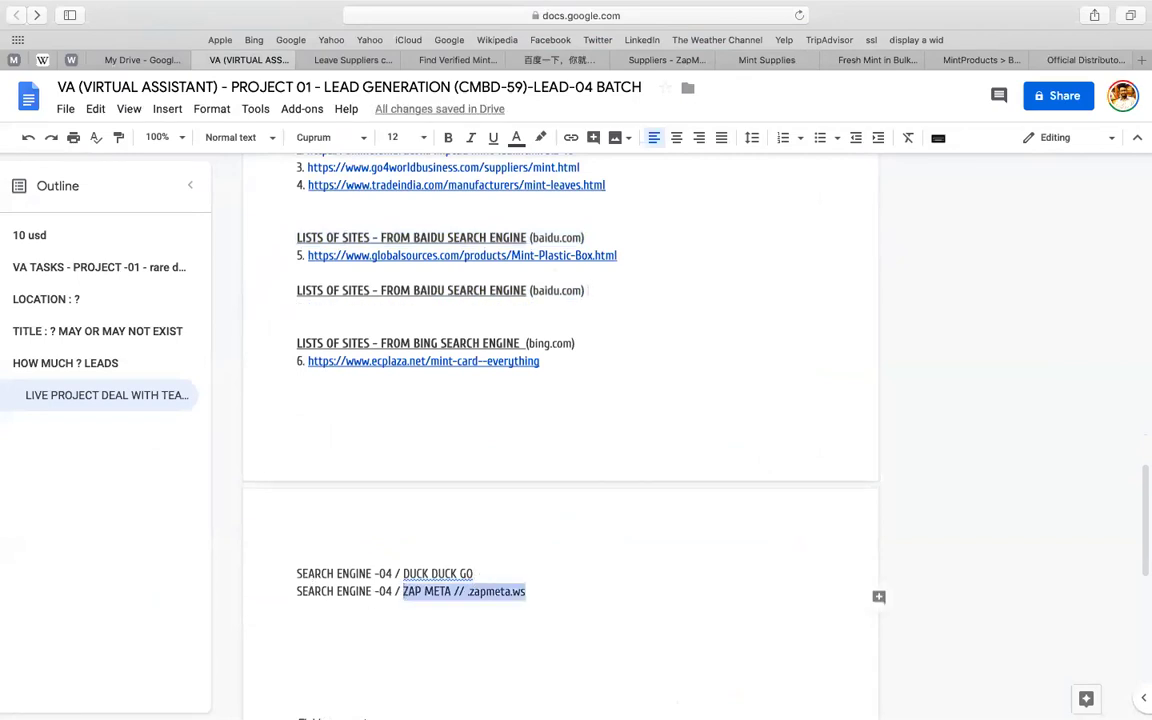
key(super+x)
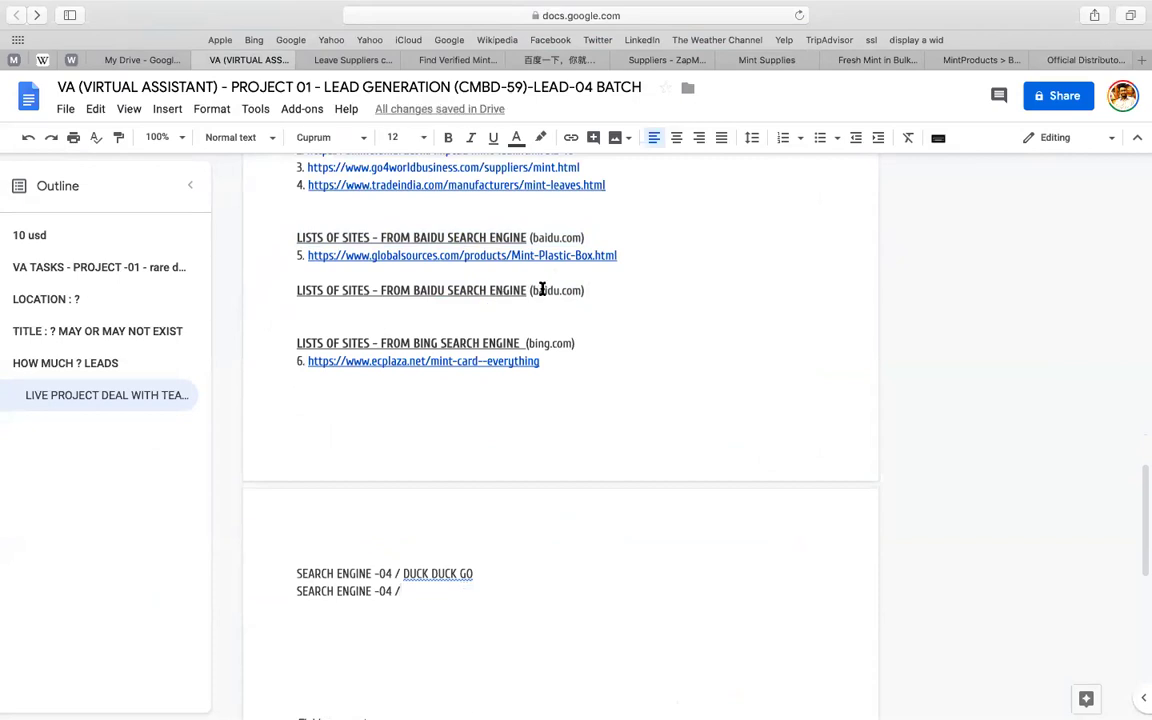
double_click(542, 290)
key(shift+Right)
key(shift+Right)
key(shift+Right)
key(shift+Right)
key(super+v)
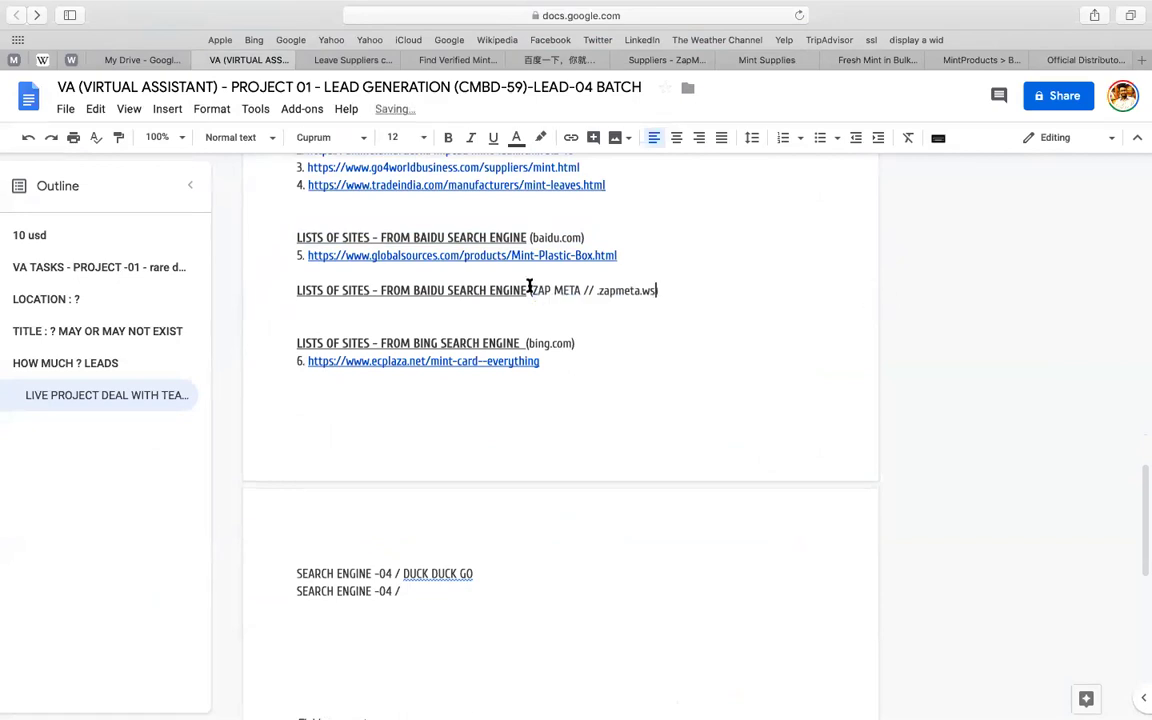
click(530, 290)
key(shift+alt+Right)
key(shift+alt+Right)
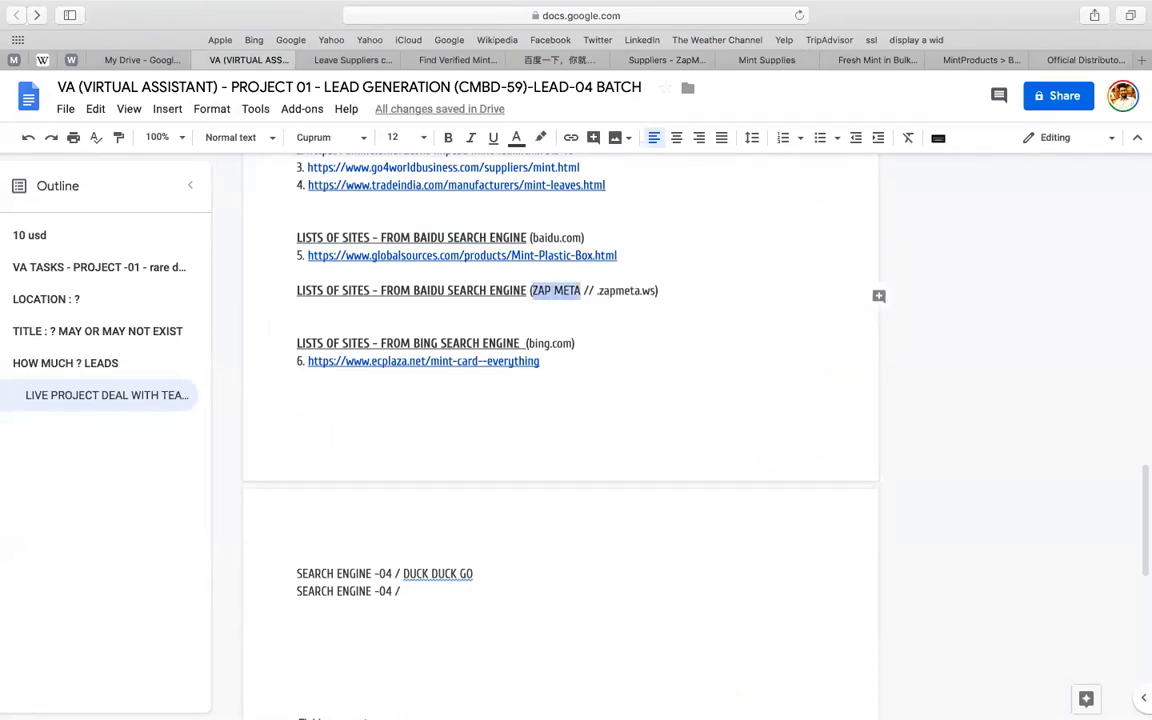
key(BackSpace)
key(shift+Right)
key(shift+Right)
key(shift+Right)
key(shift+Right)
key(shift+Right)
key(BackSpace)
- Change BAIDU to ZAP META in the new heading and open the Share dialog
double_click(430, 290)
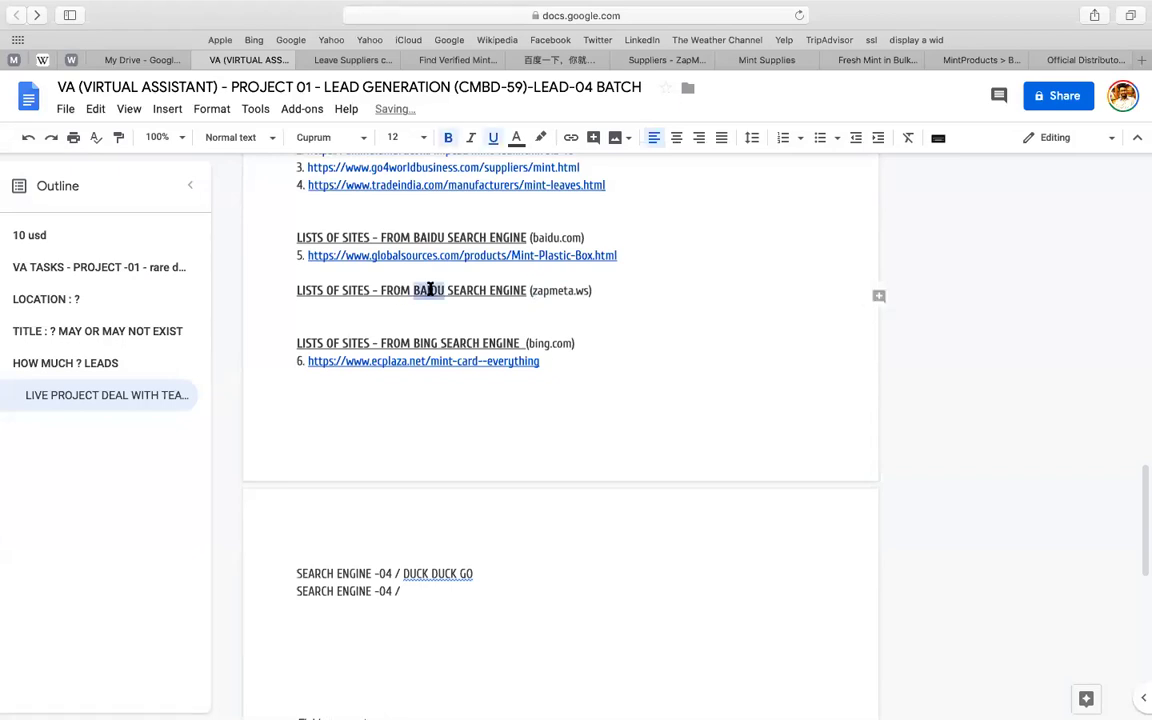
key(super+v)
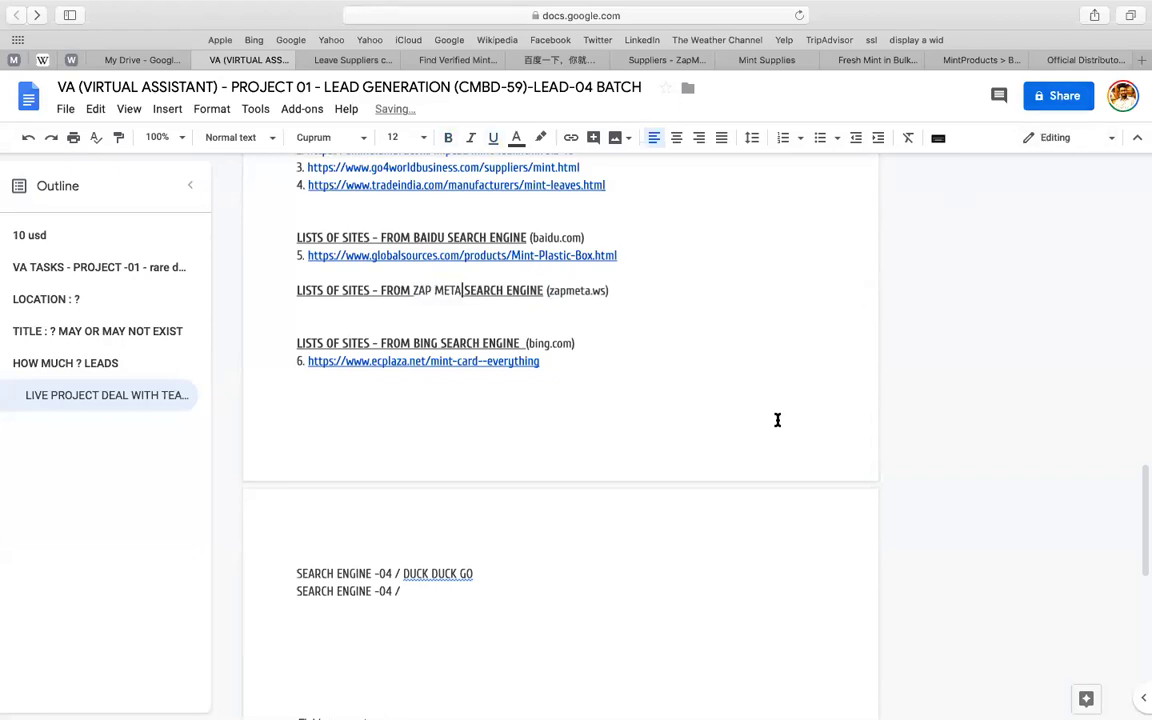
key(super+z)
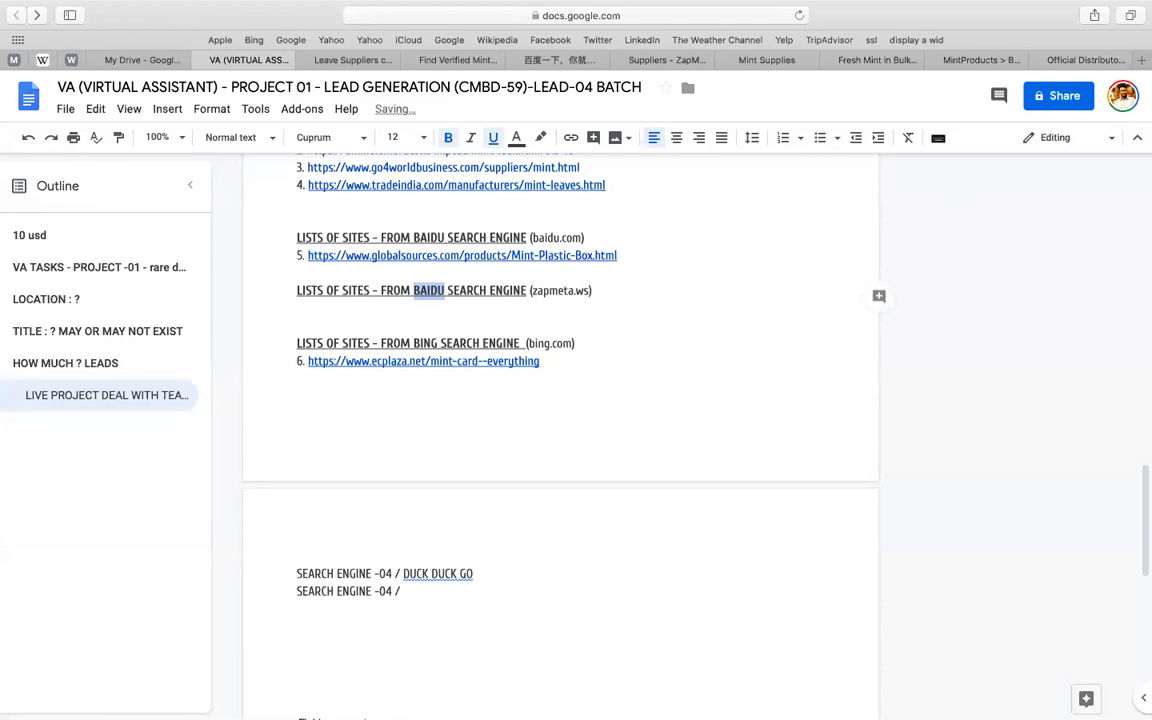
text(ZAP META)
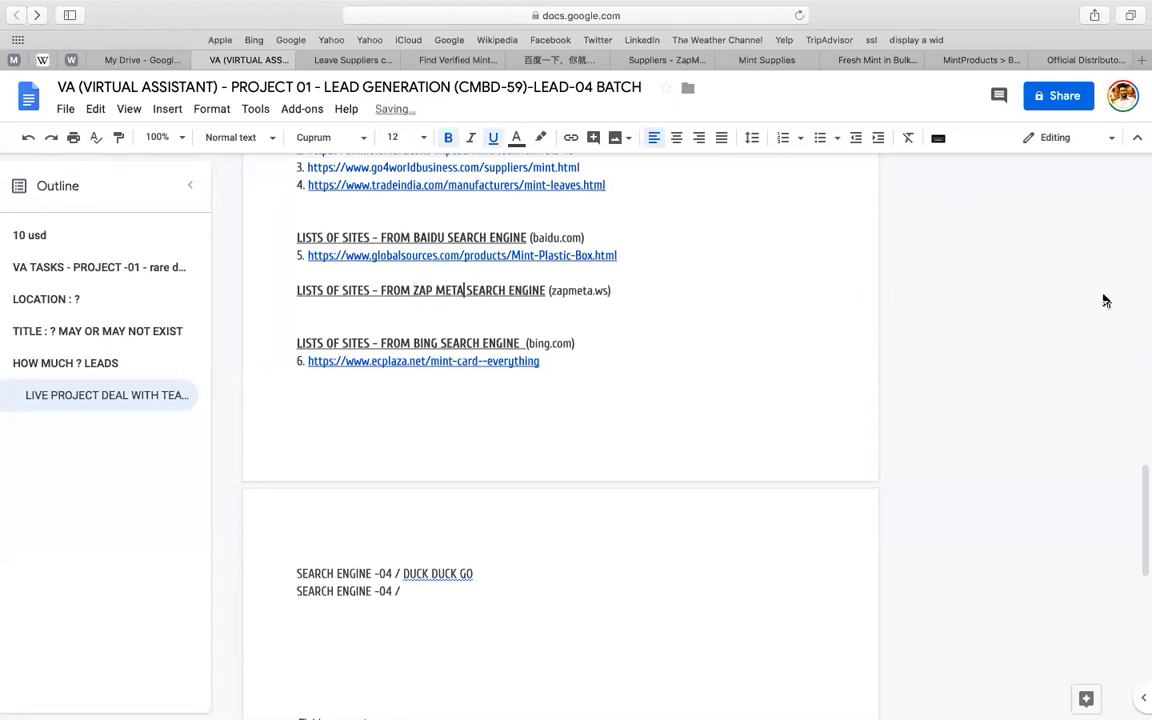
click(1062, 96)
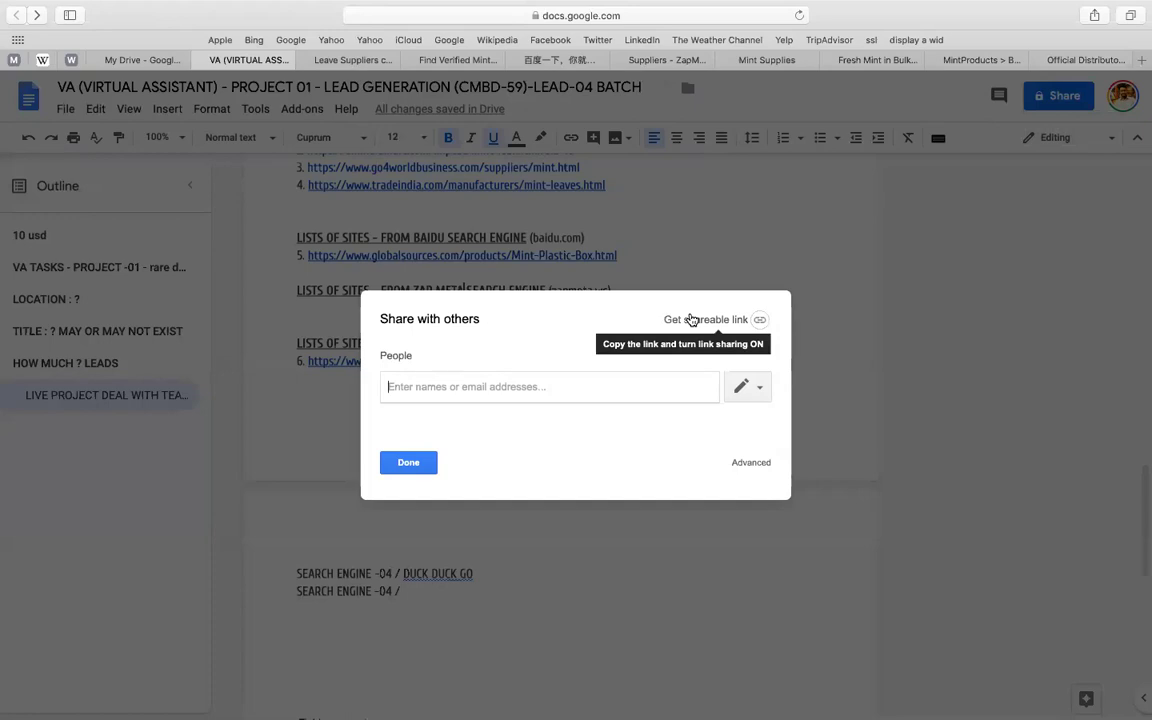
- Turn on anyone-with-the-link viewing, copy the shareable link, and close the sharing dialog
click(690, 319)
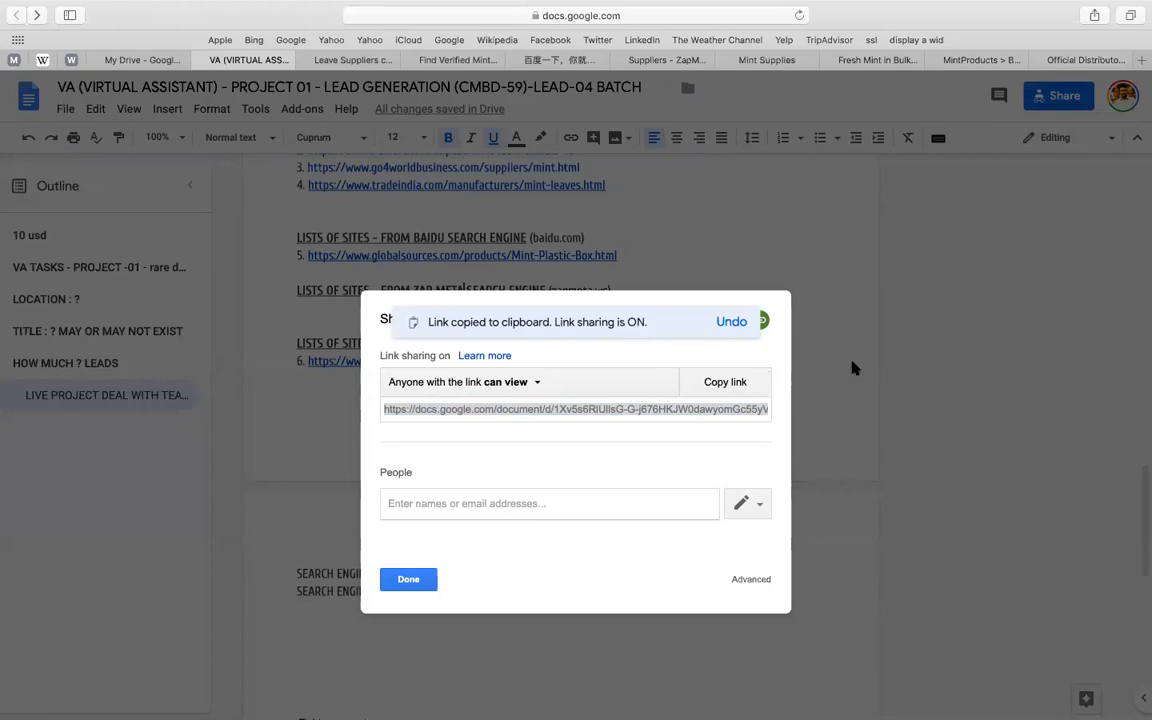
click(730, 383)
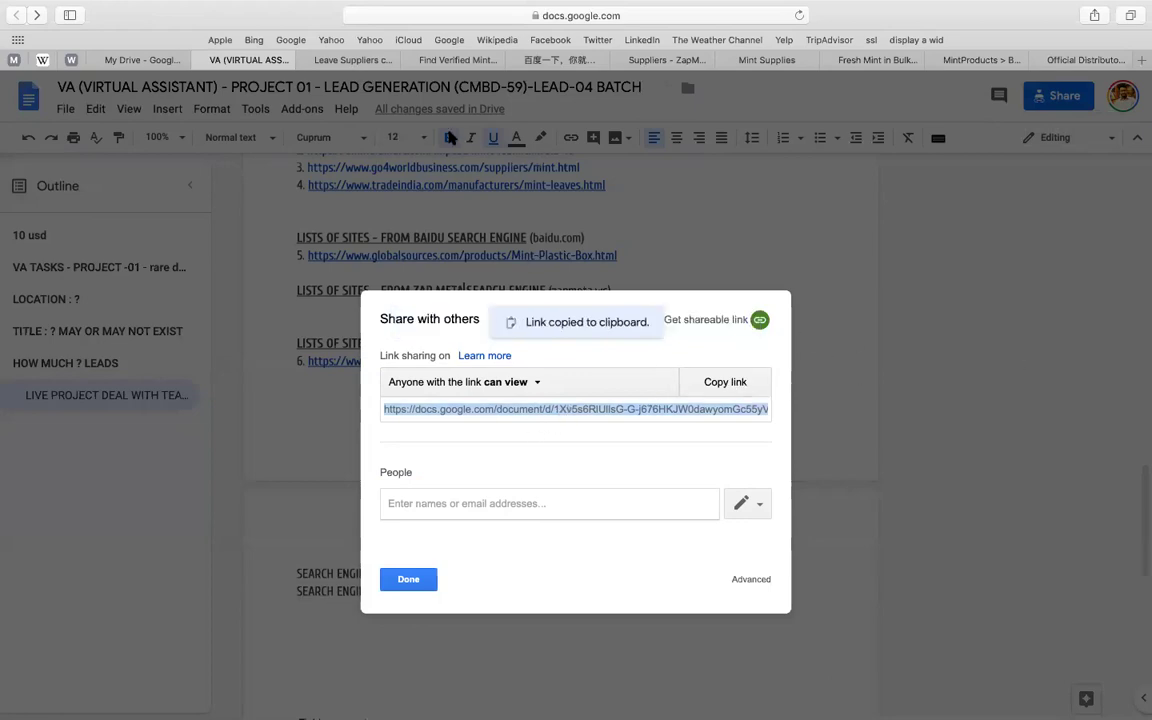
click(402, 580)
- Remove the 'LISTS OF SITES -' prefix from the Baidu, ZAP META and Bing headings
click(382, 343)
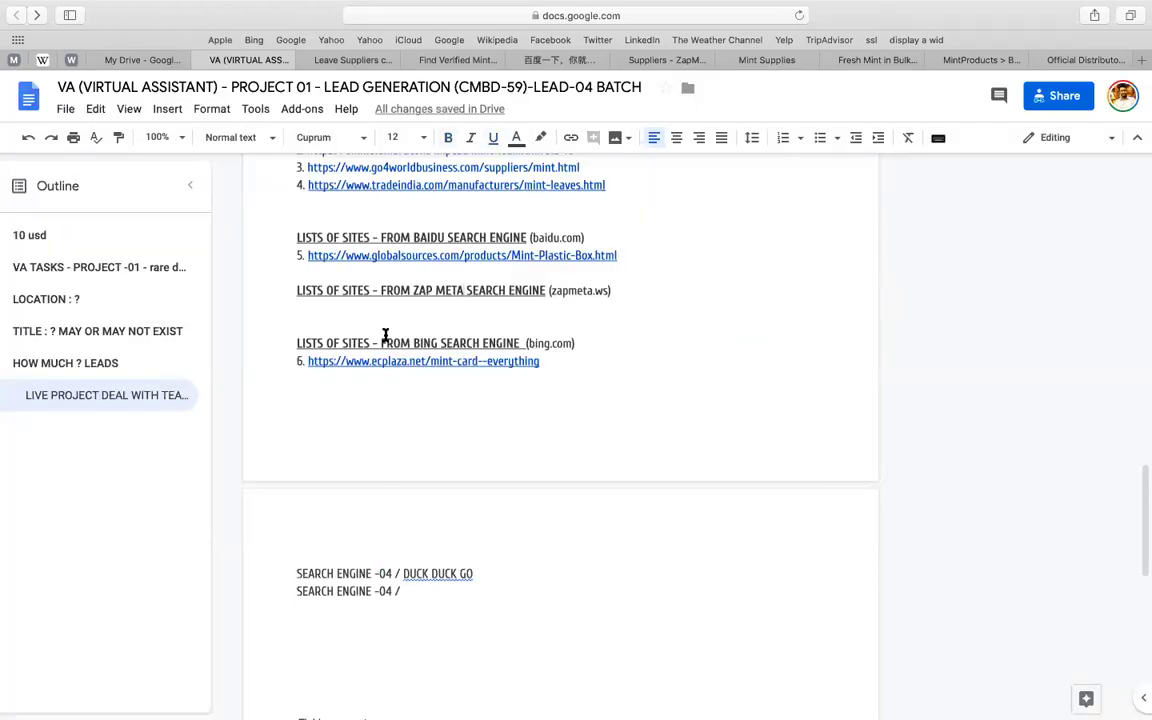
scroll(601, 303, up, 2)
click(380, 317)
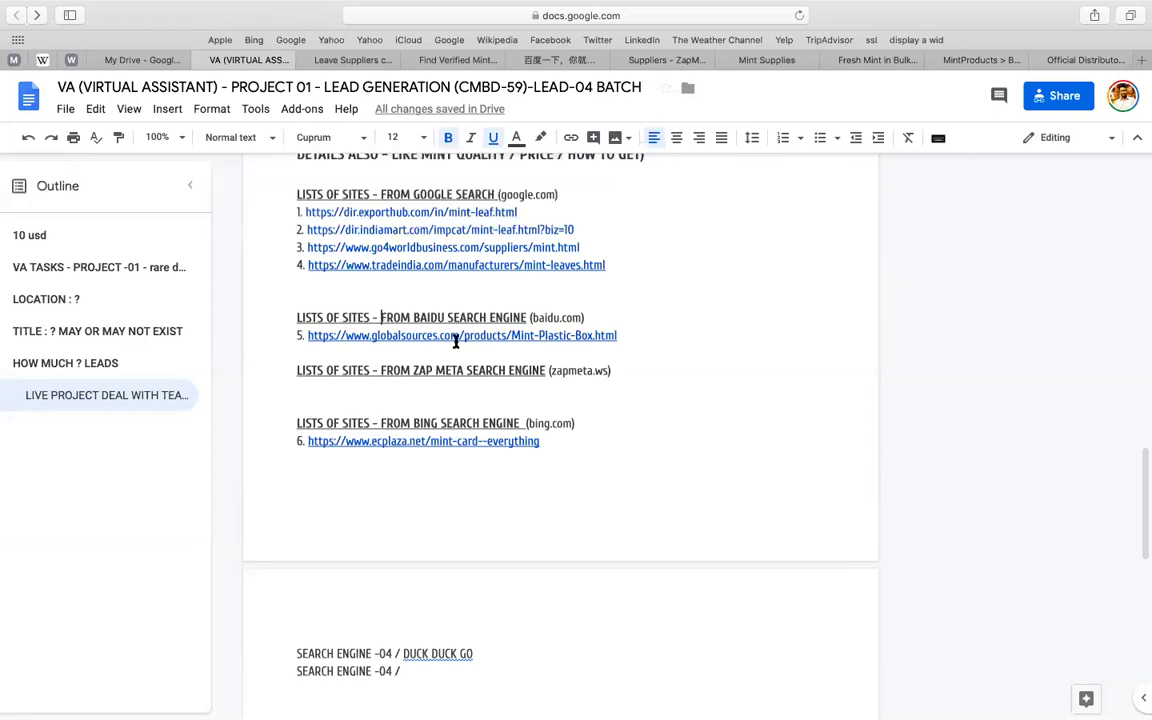
key(shift+super+Left)
key(BackSpace)
key(Right)
key(Right)
key(Right)
key(Right)
key(Right)
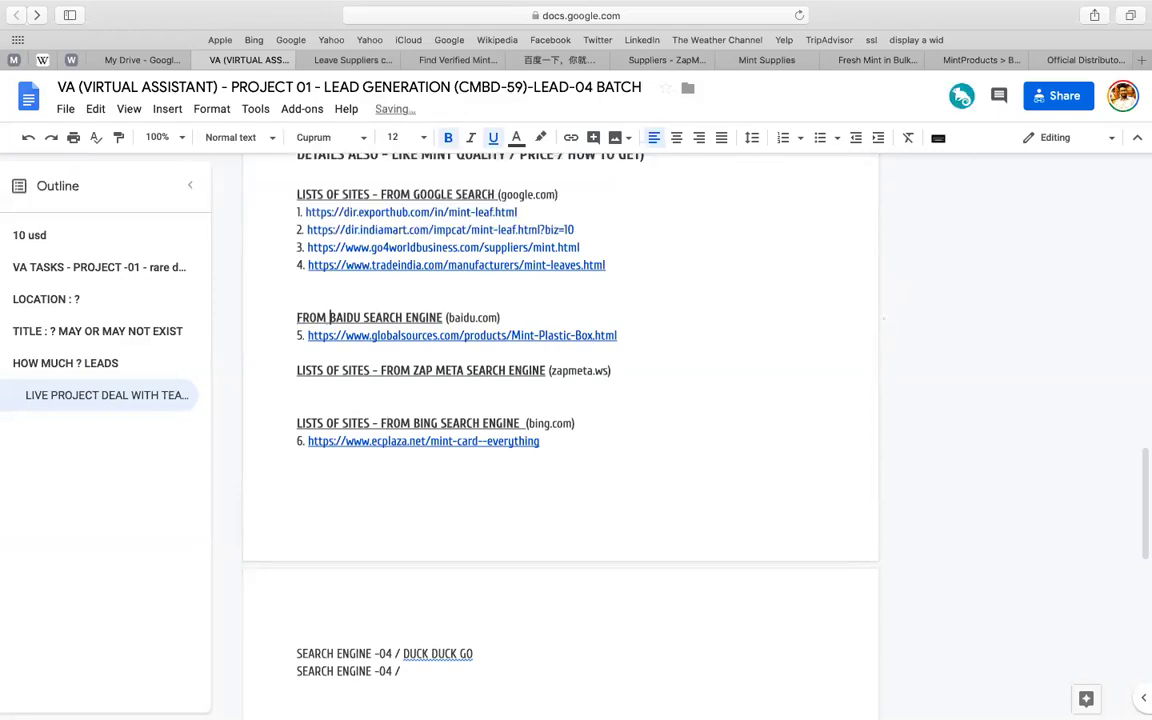
click(380, 370)
key(shift+super+Left)
key(BackSpace)
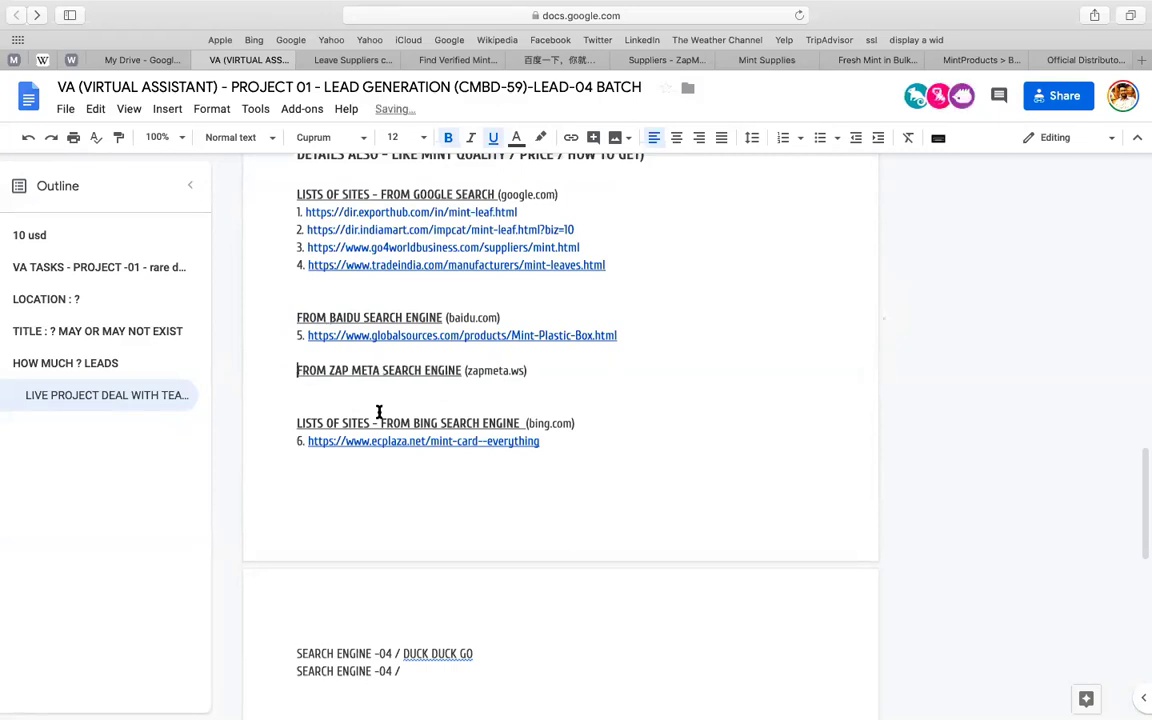
click(380, 423)
key(shift+super+Left)
key(BackSpace)
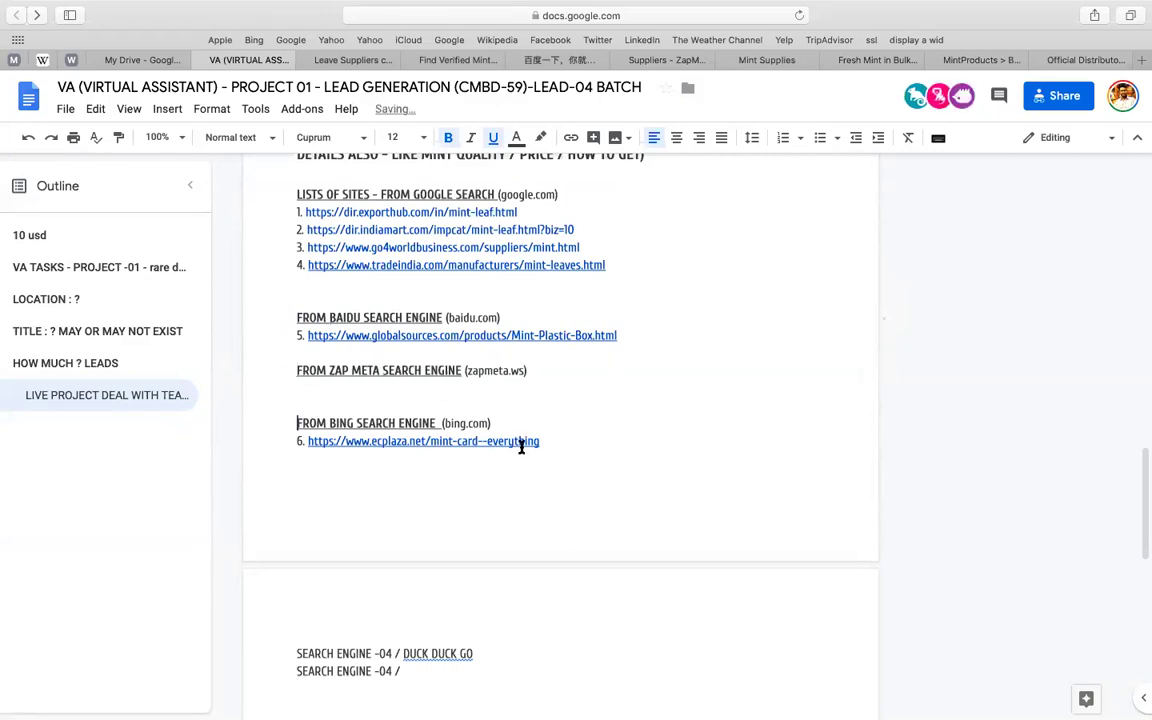
- Delete the blank line under ZAP META and put a <<< 1 >>> marker before the Baidu heading
scroll(527, 450, down, 1)
click(418, 373)
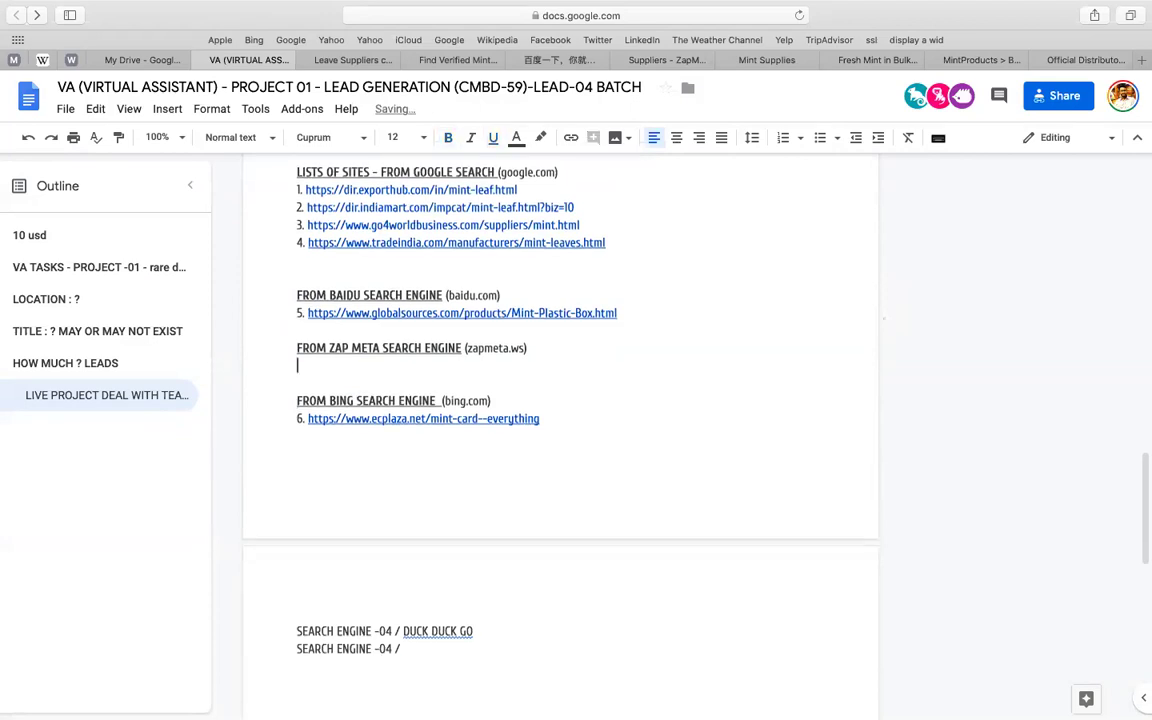
key(BackSpace)
scroll(300, 251, down, 1)
scroll(300, 251, down, 1)
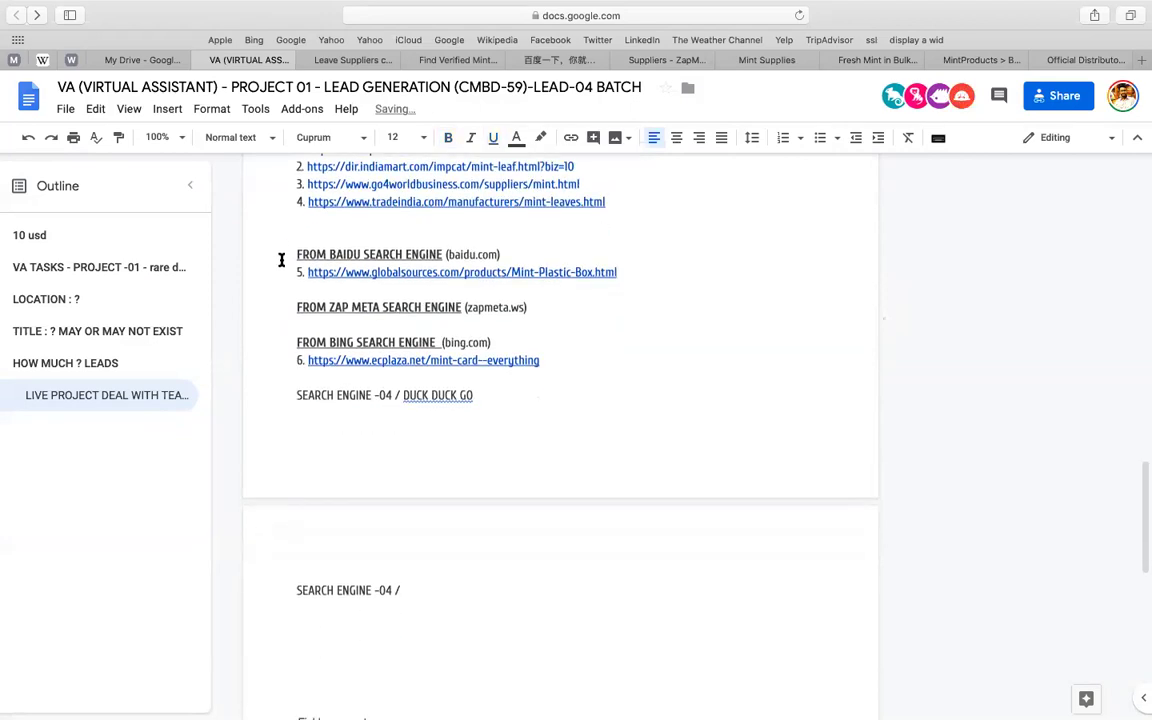
click(281, 260)
text(1>>)
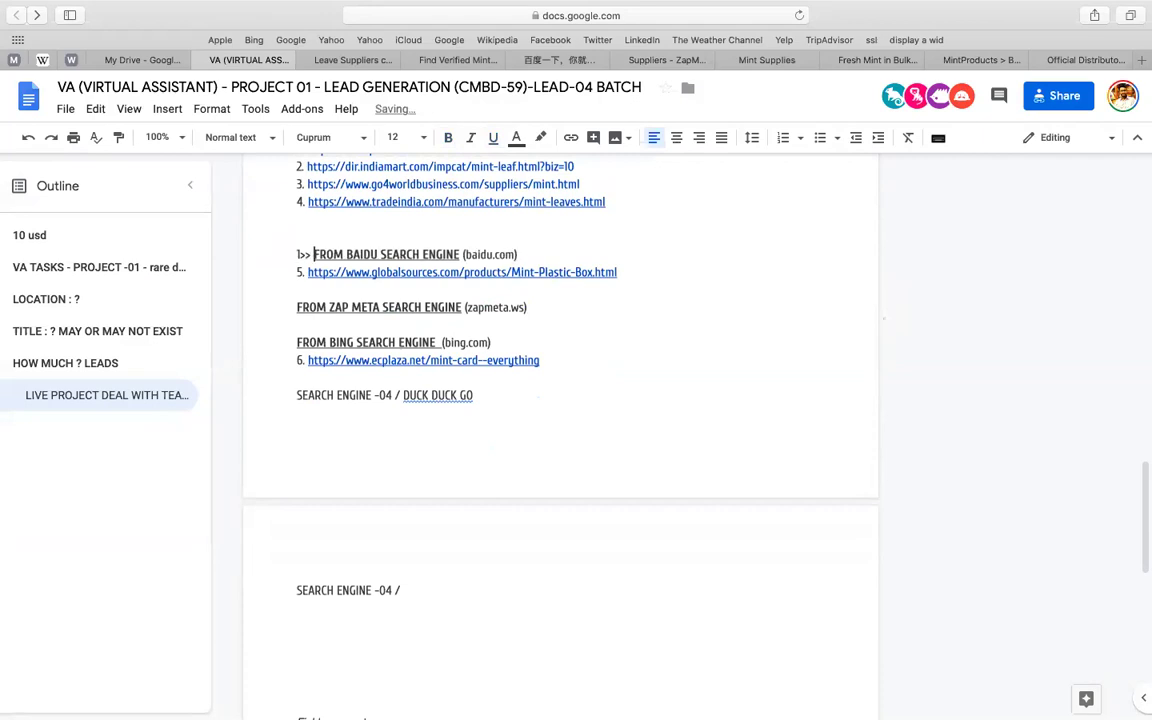
key(Left)
key(Left)
key(Left)
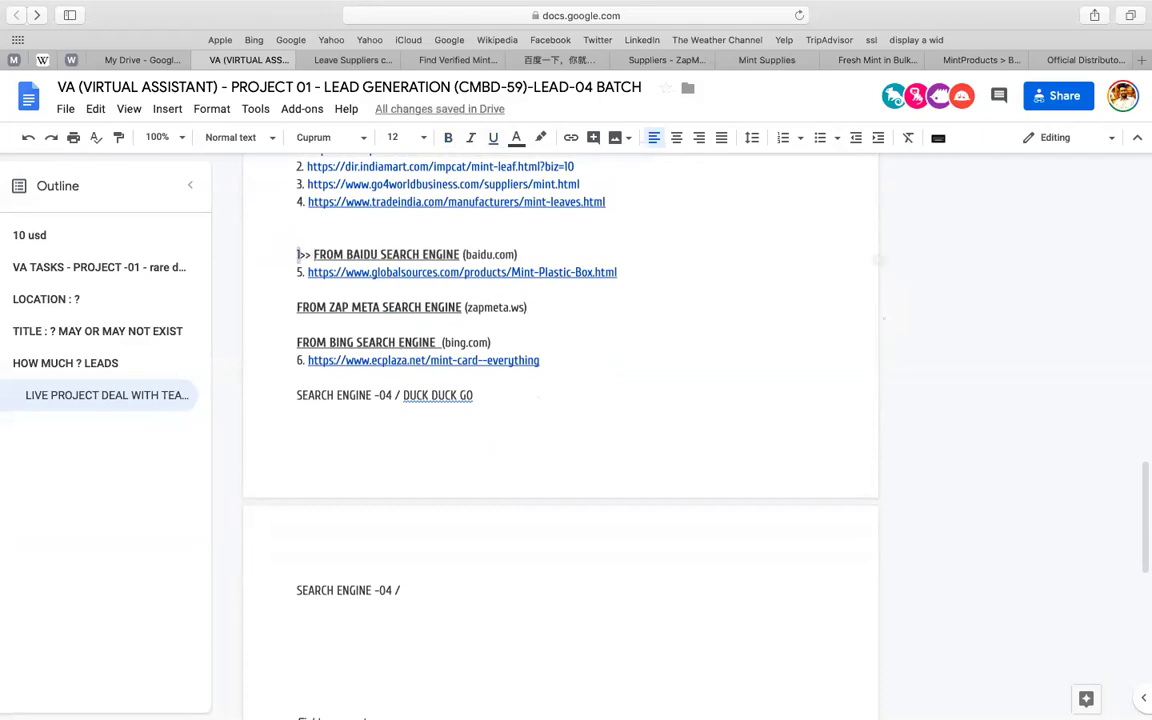
text(<<<)
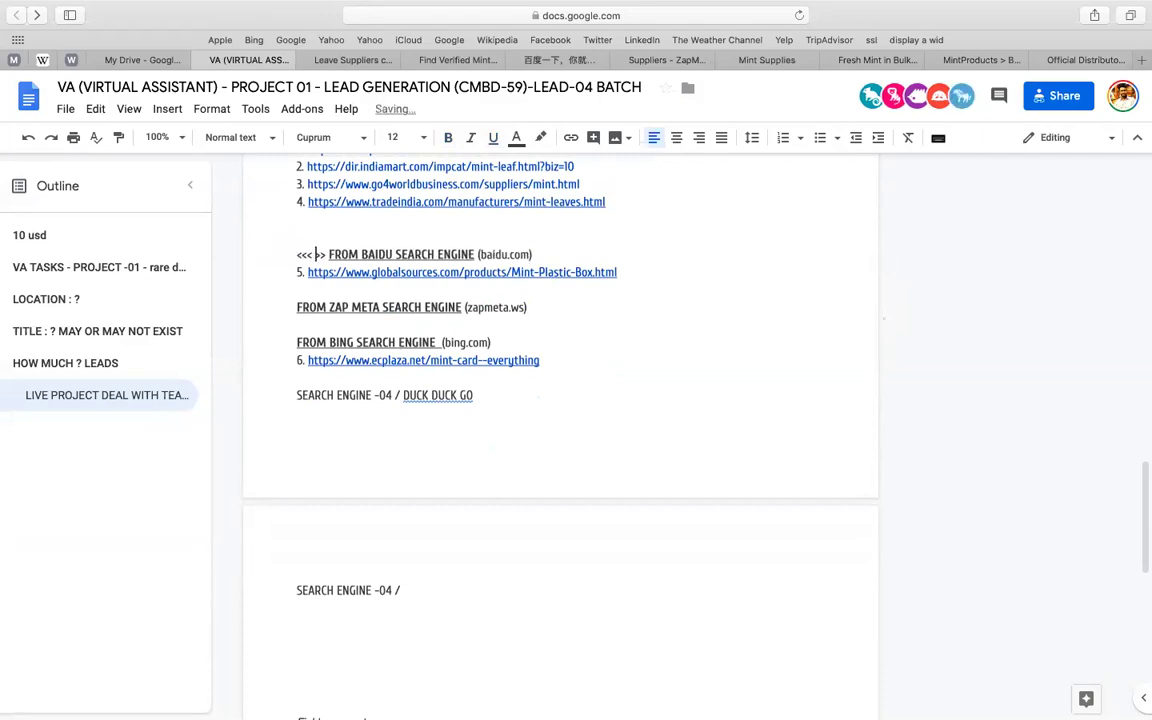
key(Right)
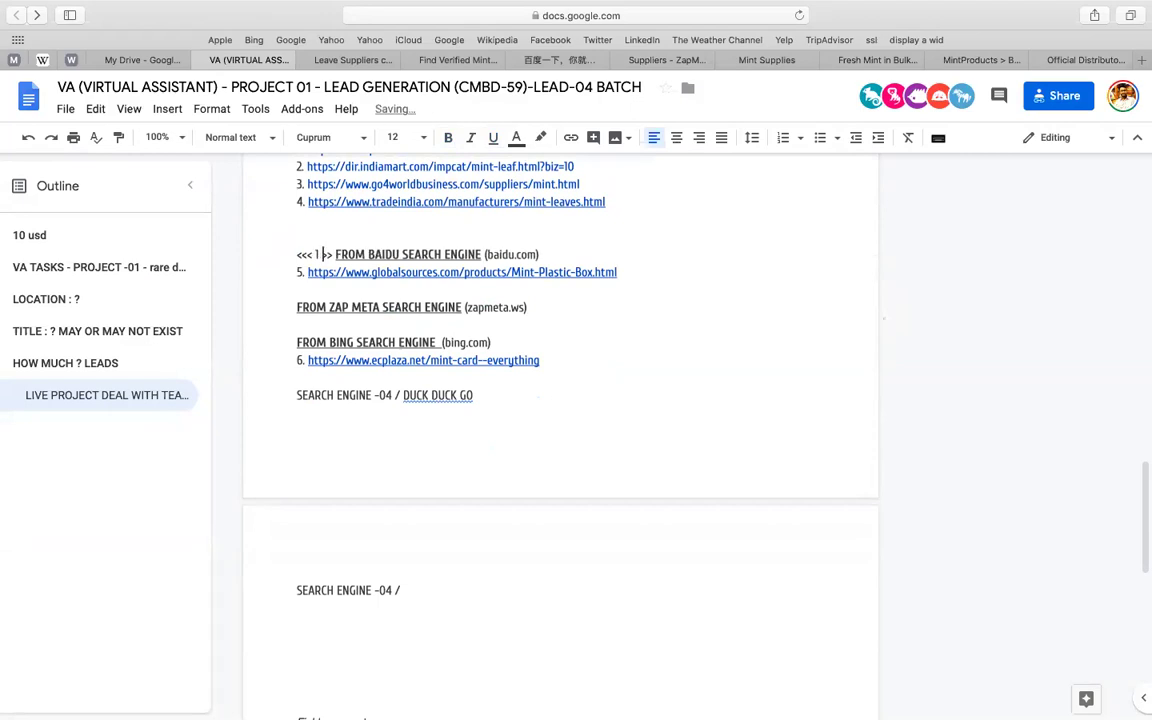
key(Right)
key(Right)
text(>)
key(super+shift+Left)
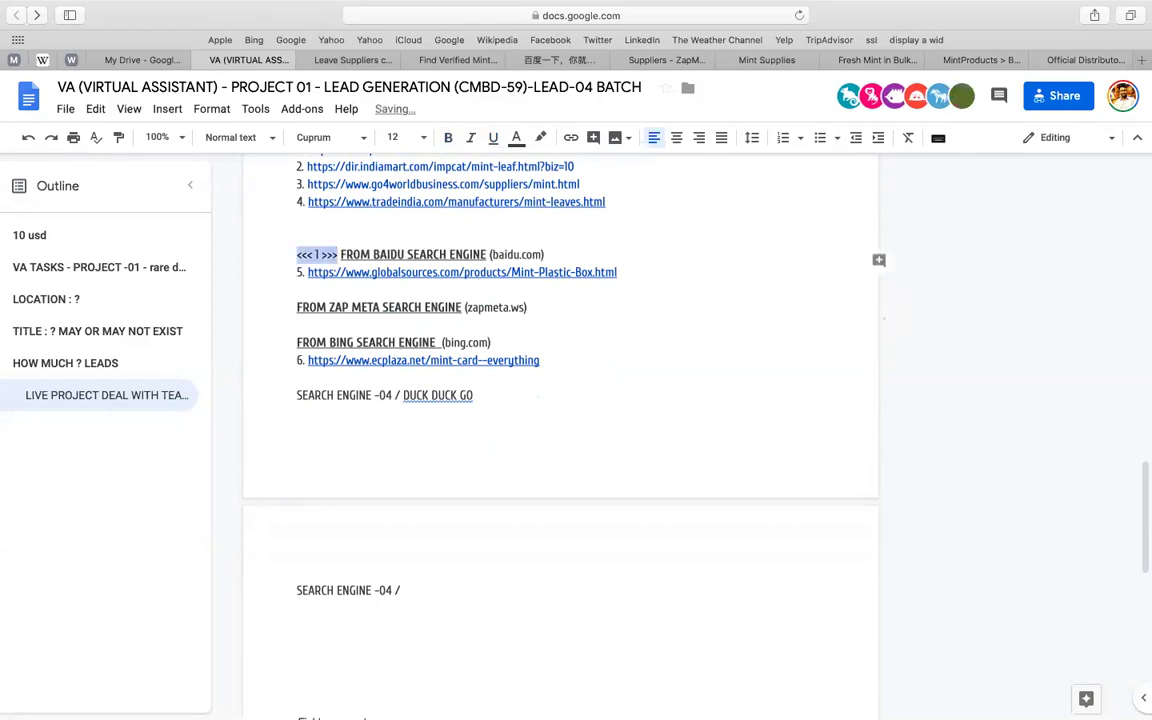
key(super+c)
- Add markers <<< 2 >>> before ZAP META and <<< 3 >>> before Bing
click(276, 310)
key(super+v)
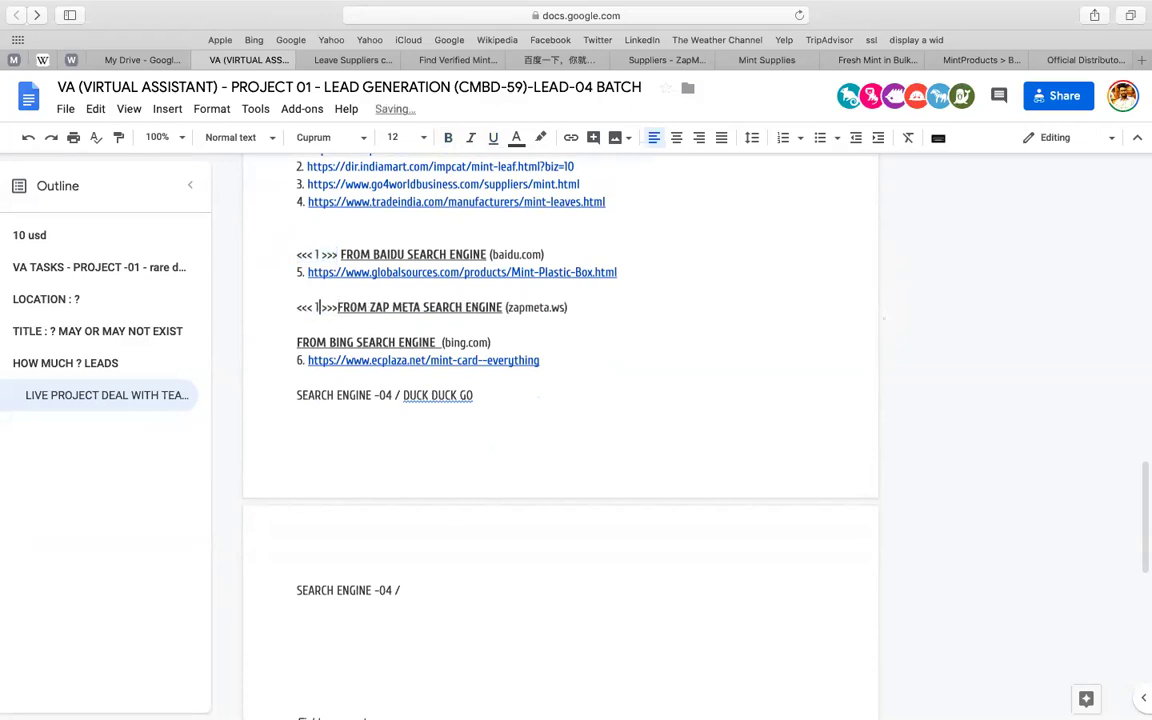
key(BackSpace)
text(2)
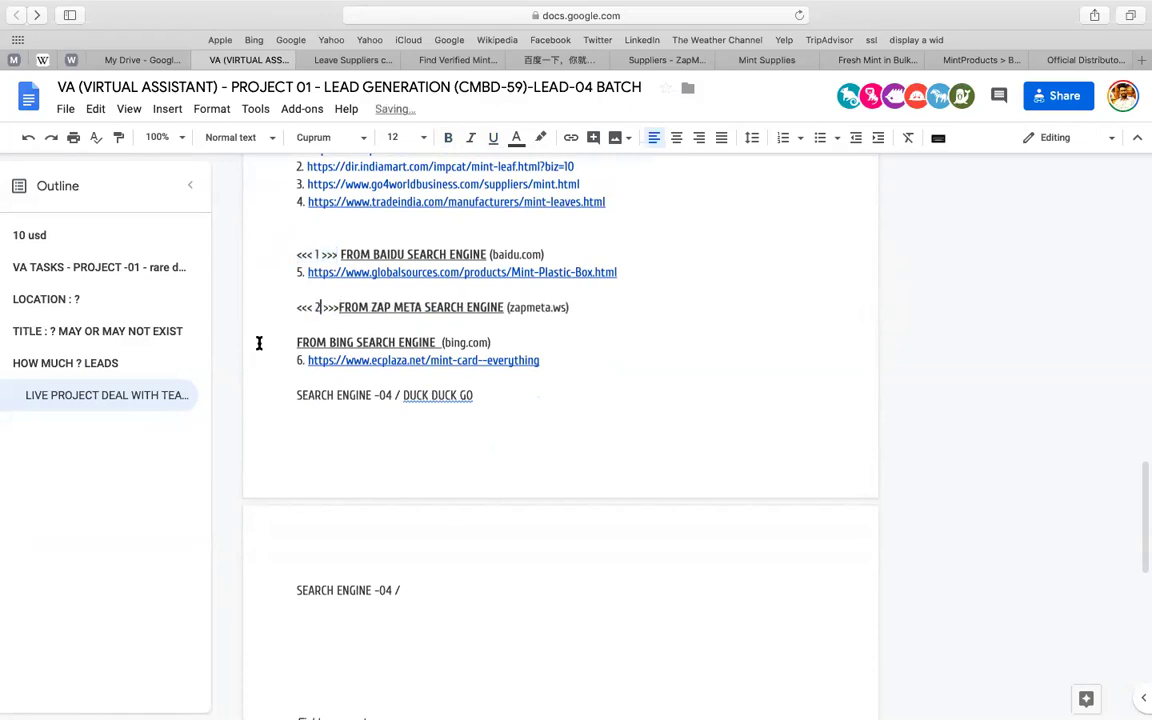
click(259, 343)
key(super+v)
key(Left)
key(Left)
key(Left)
key(Left)
key(BackSpace)
text(3)
- Move DUCK DUCK GO to page 2, mark it <<< 4 >>>, and delete the leftover SEARCH ENGINE -04 line
scroll(270, 349, down, 1)
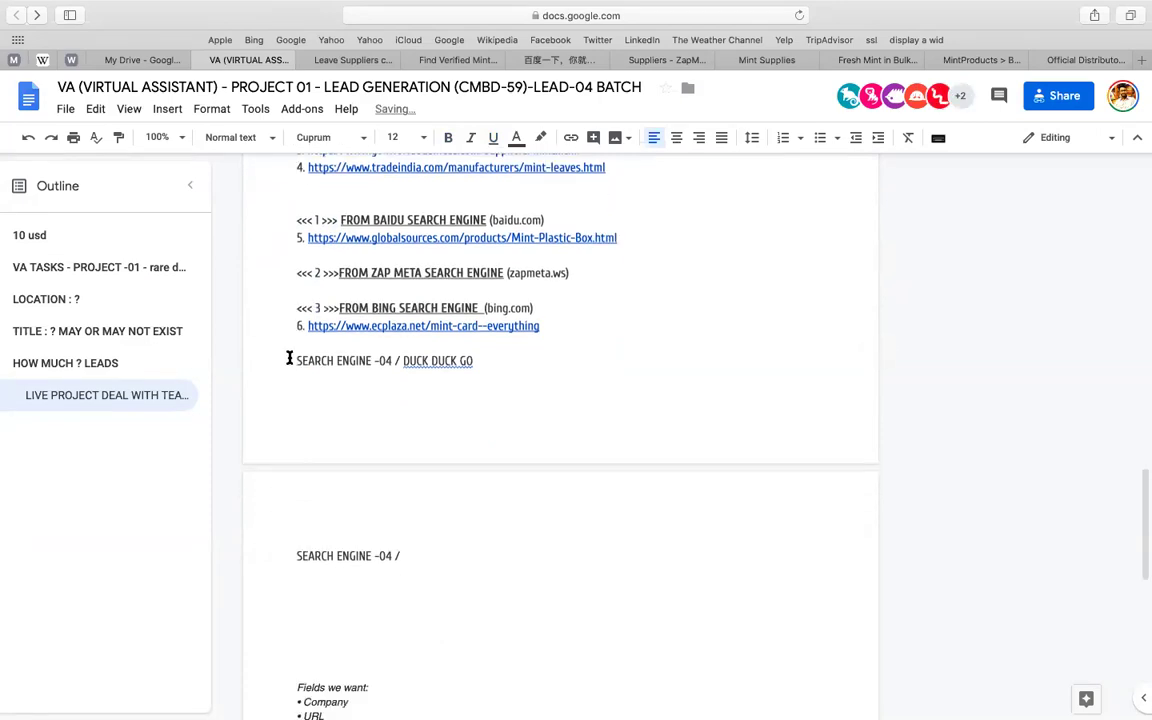
key(super+Return)
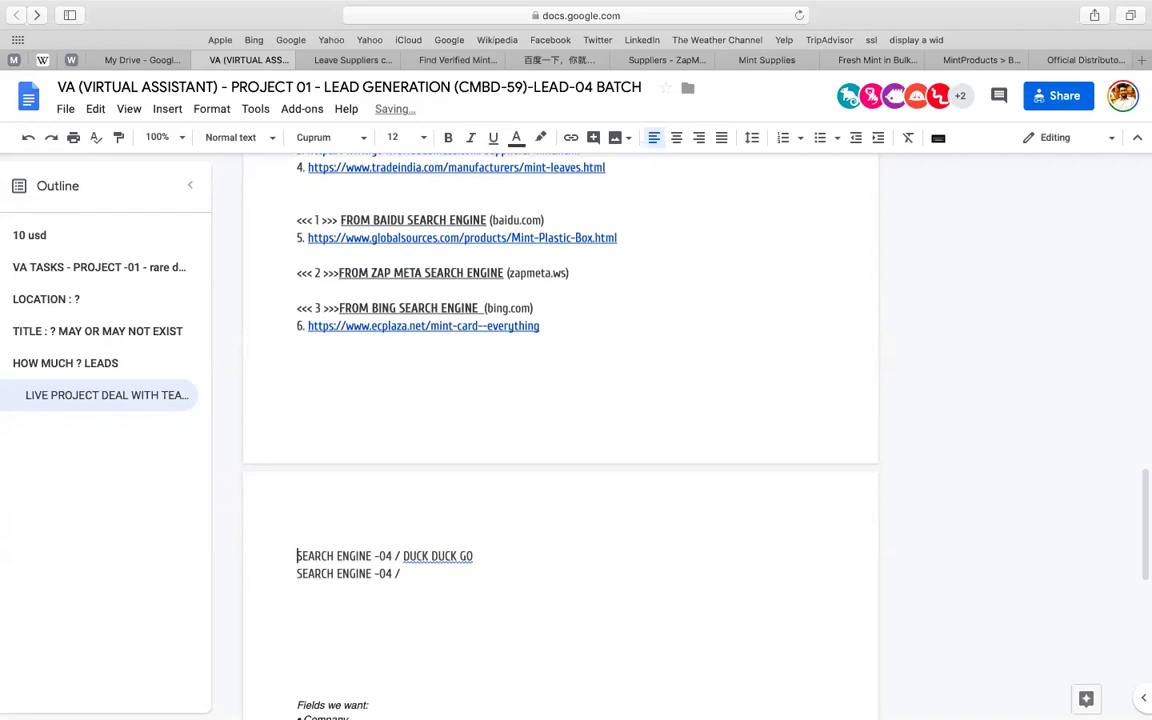
key(super+v)
key(Left)
key(Left)
key(Left)
key(Left)
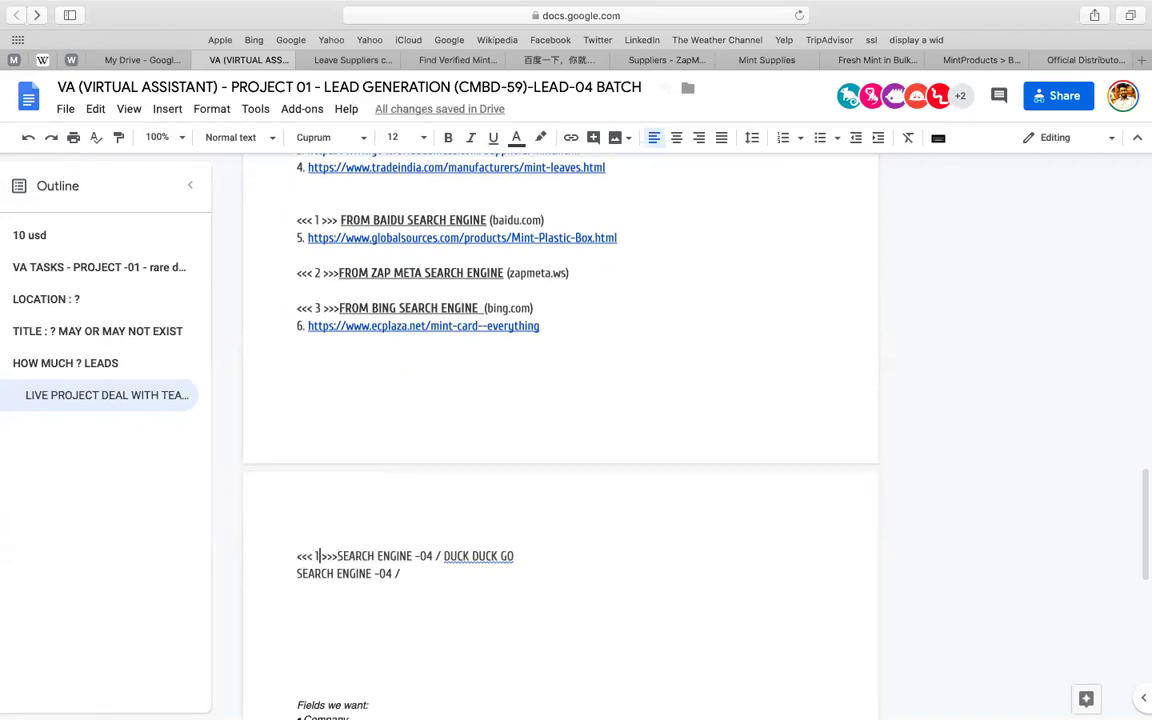
text(4)
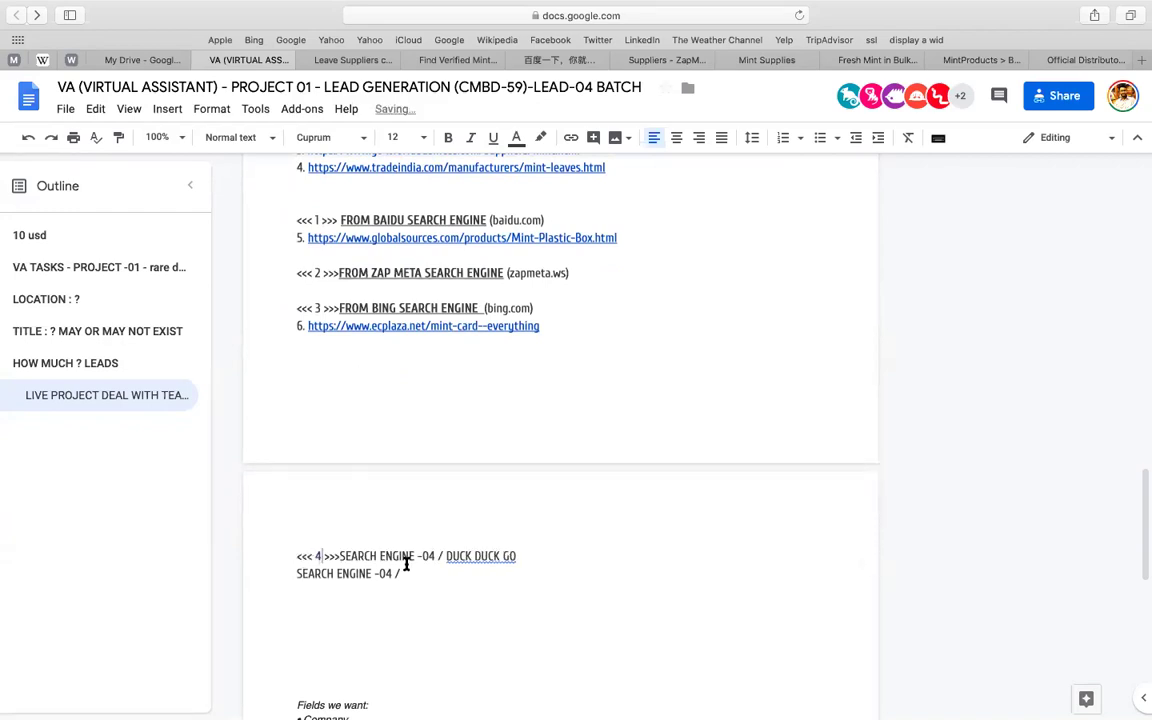
triple_click(422, 569)
key(BackSpace)
key(BackSpace)
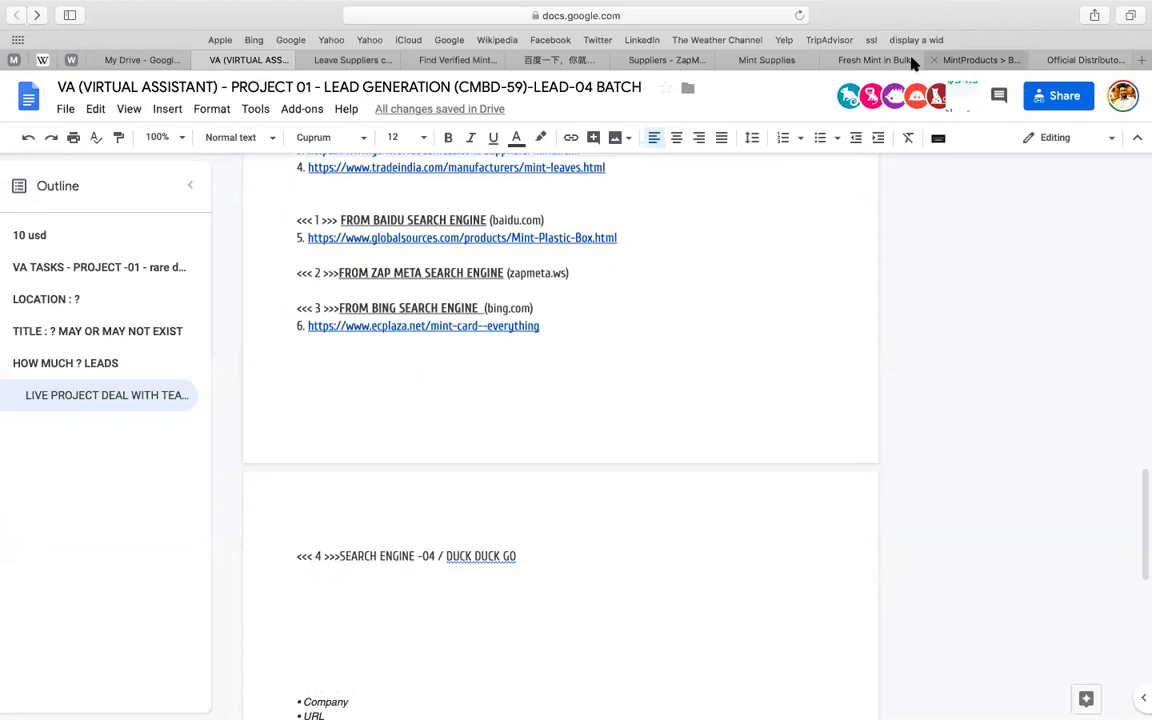
click(983, 60)
click(735, 16)
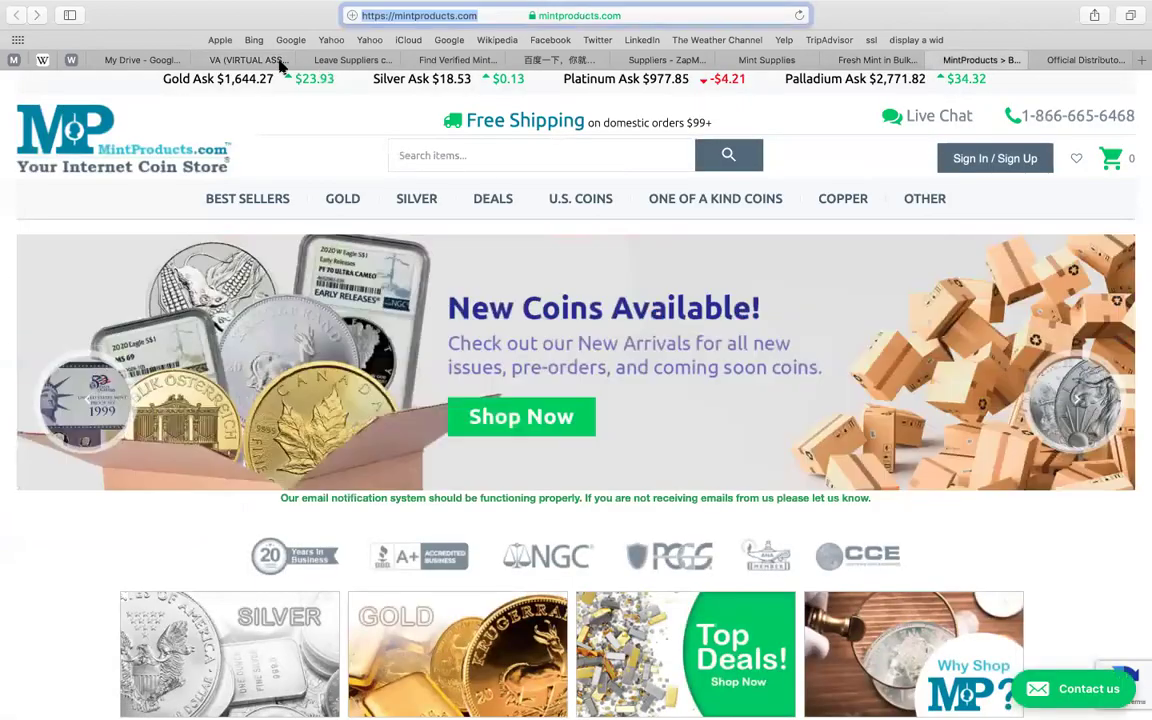
click(249, 60)
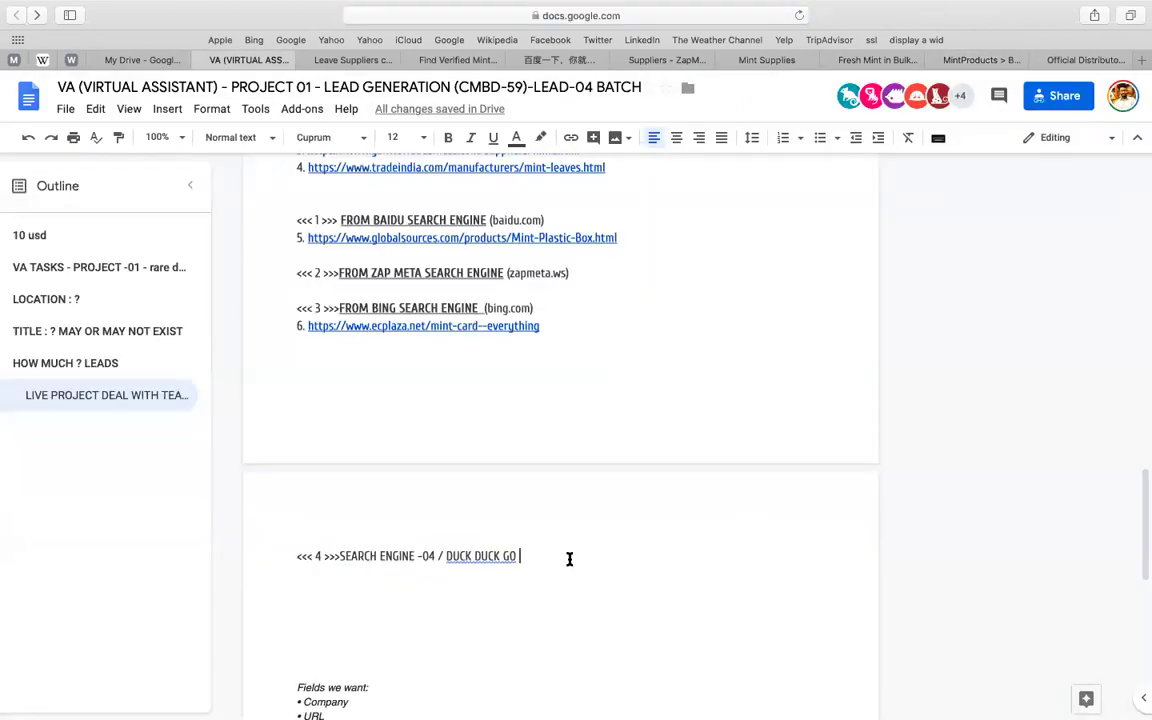
key(Return)
key(super+v)
- Replace heading 4's wording with the Bing heading text
click(569, 562)
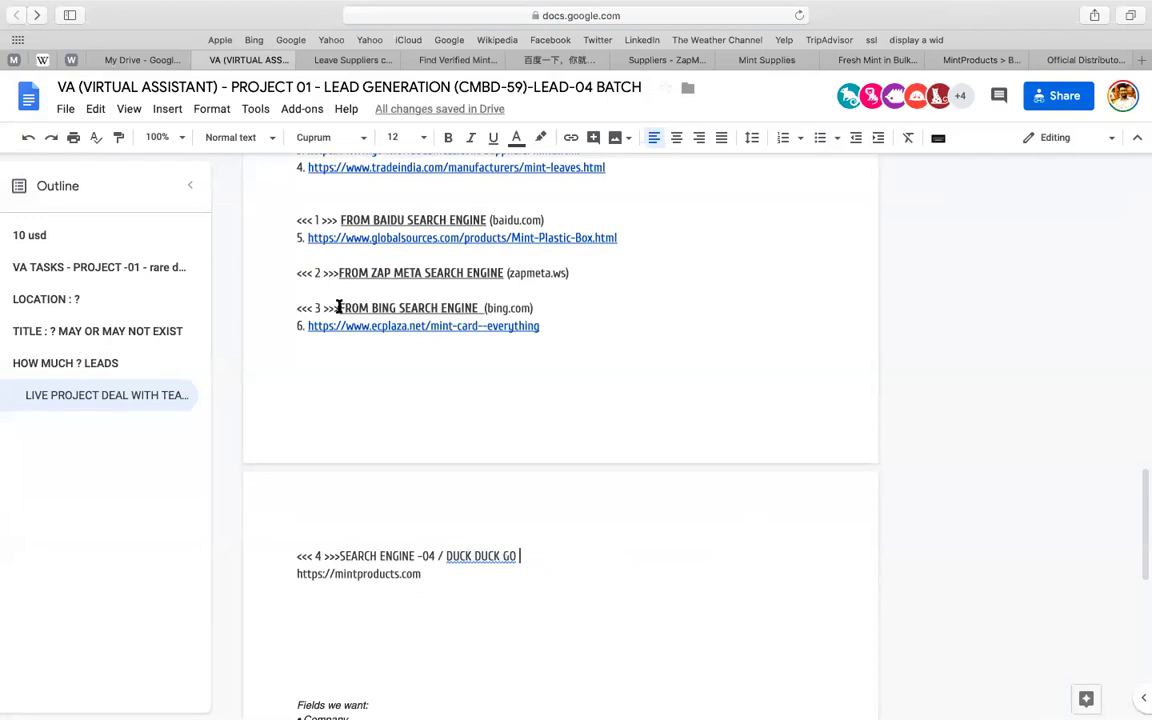
drag(339, 308, 534, 309)
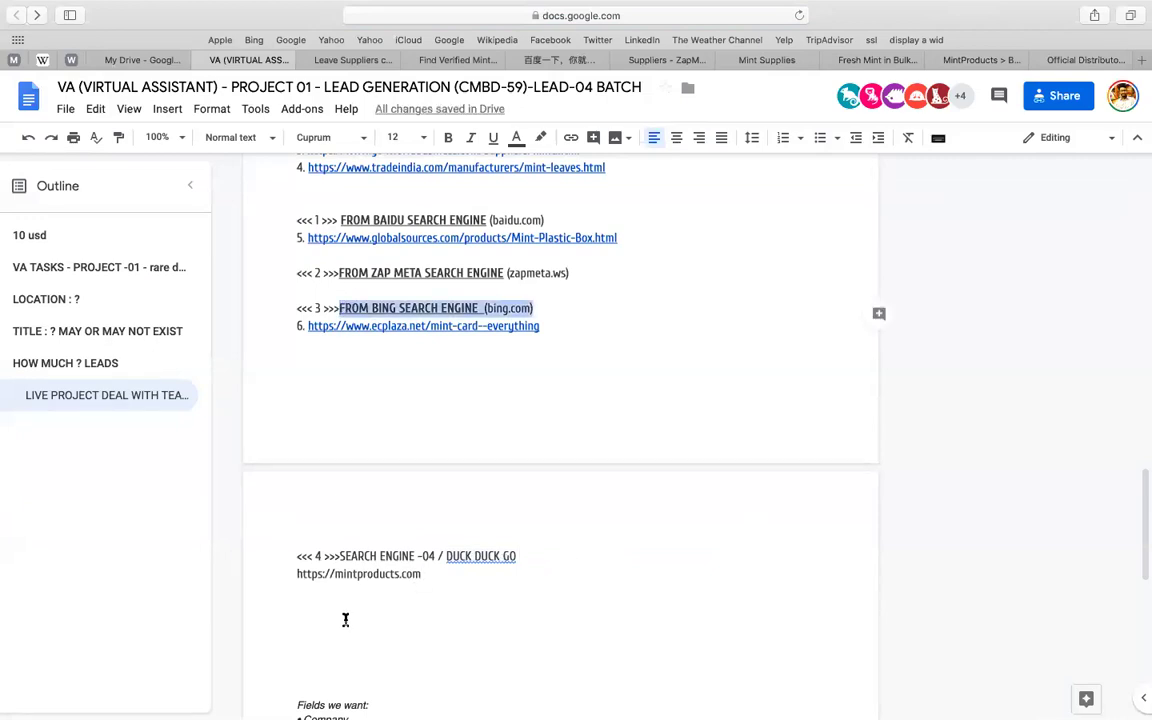
click(341, 556)
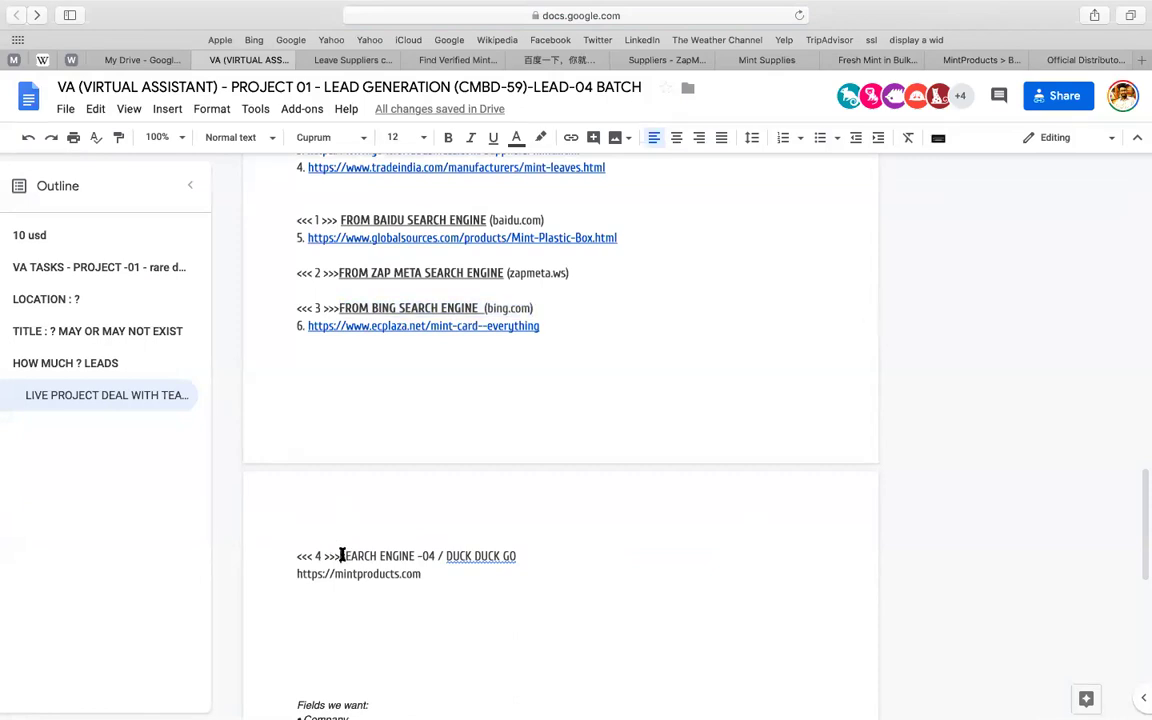
key(shift+super+Right)
key(super+v)
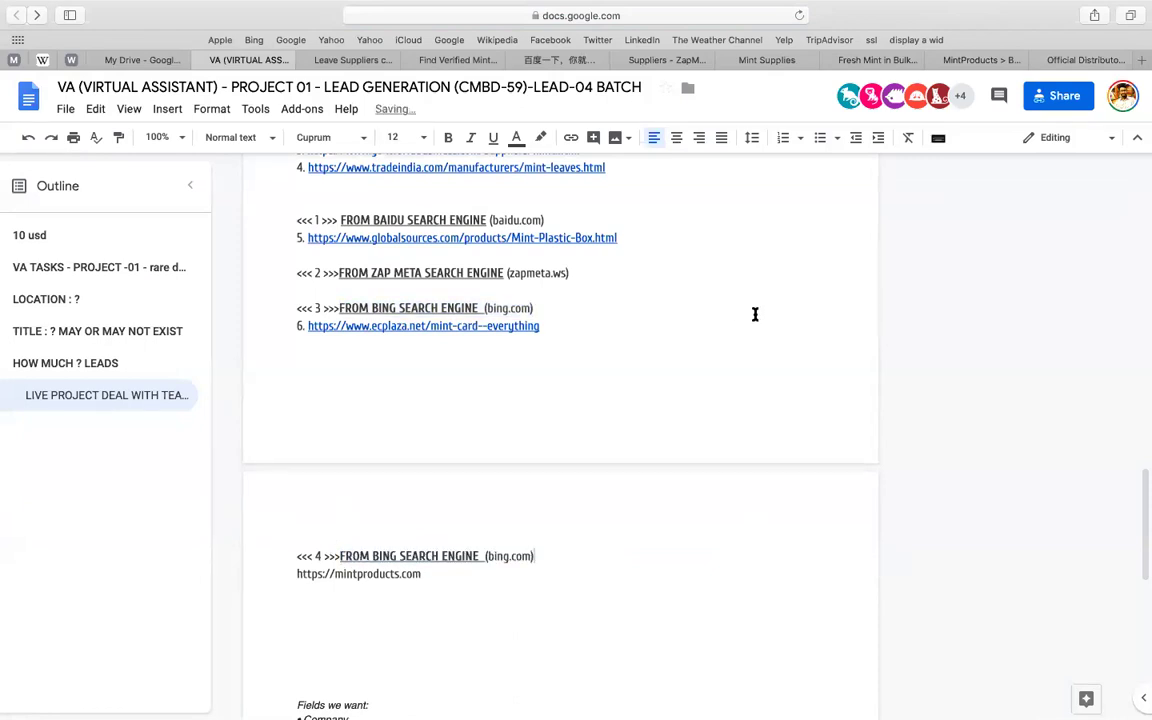
- Go to the Royal Mint official distributors tab and select its address
click(981, 61)
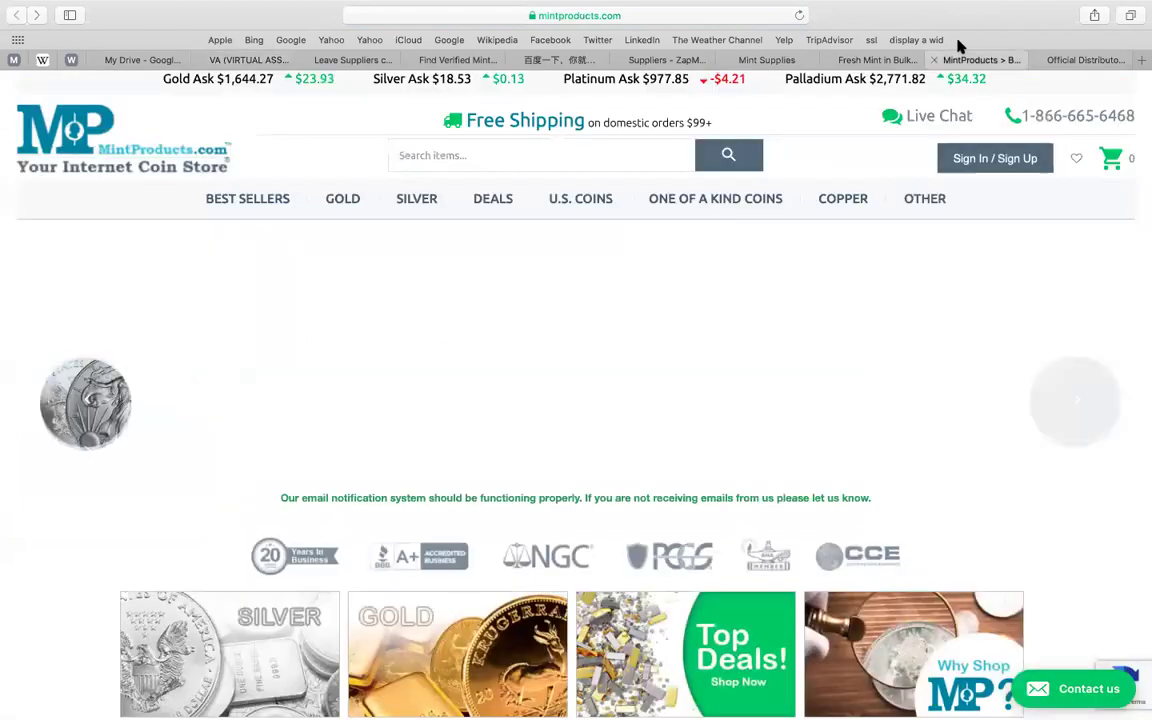
key(ctrl+Tab)
click(774, 21)
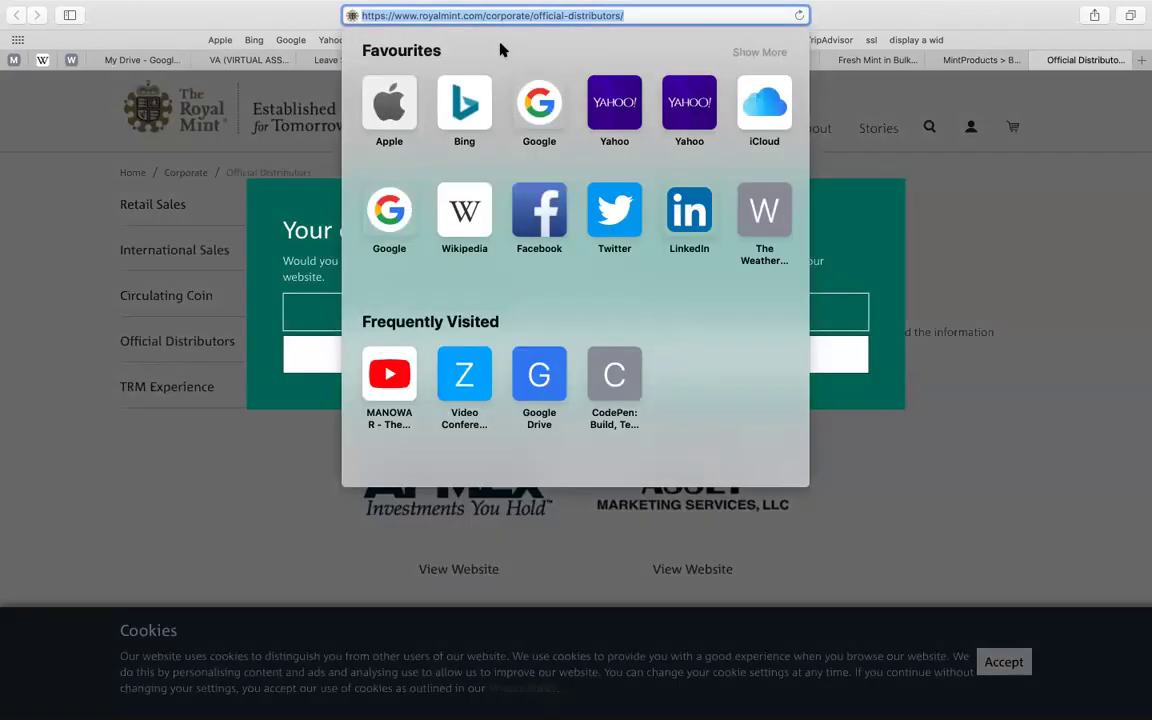
key(Escape)
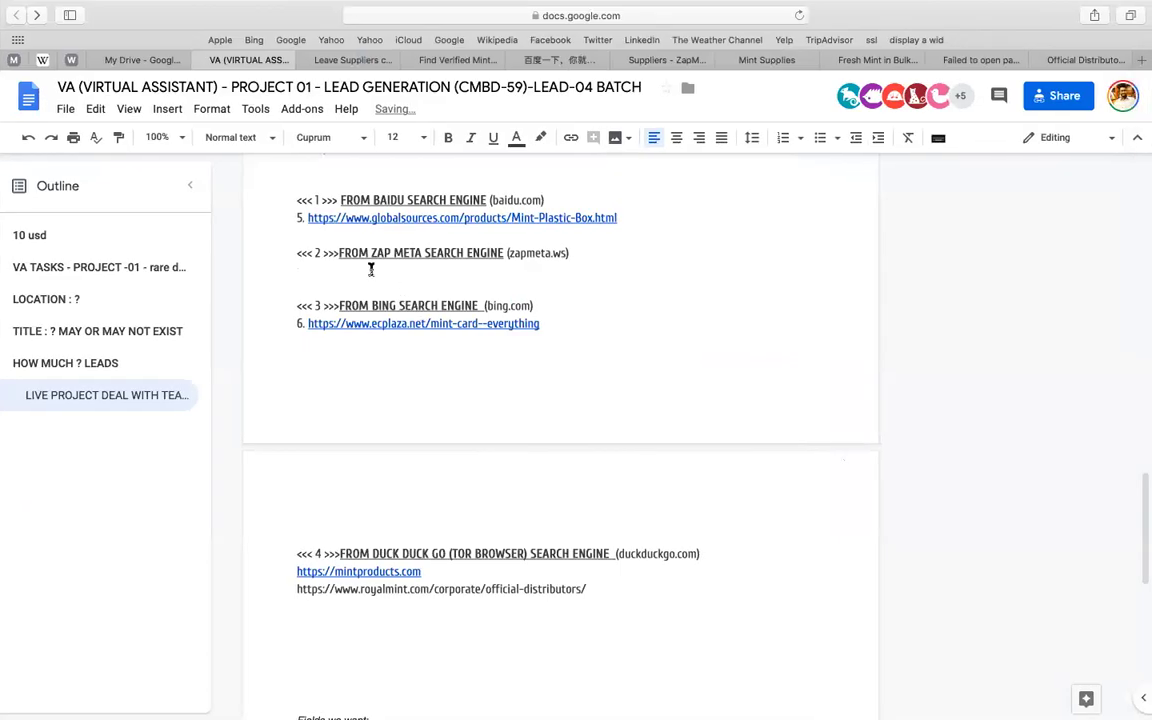
- Paste the marxfoods link as item 6 and renumber the ecplaza link to 7
text(6.)
text(https://www.marxfoods.com/Fresh-Mint-Leaves)
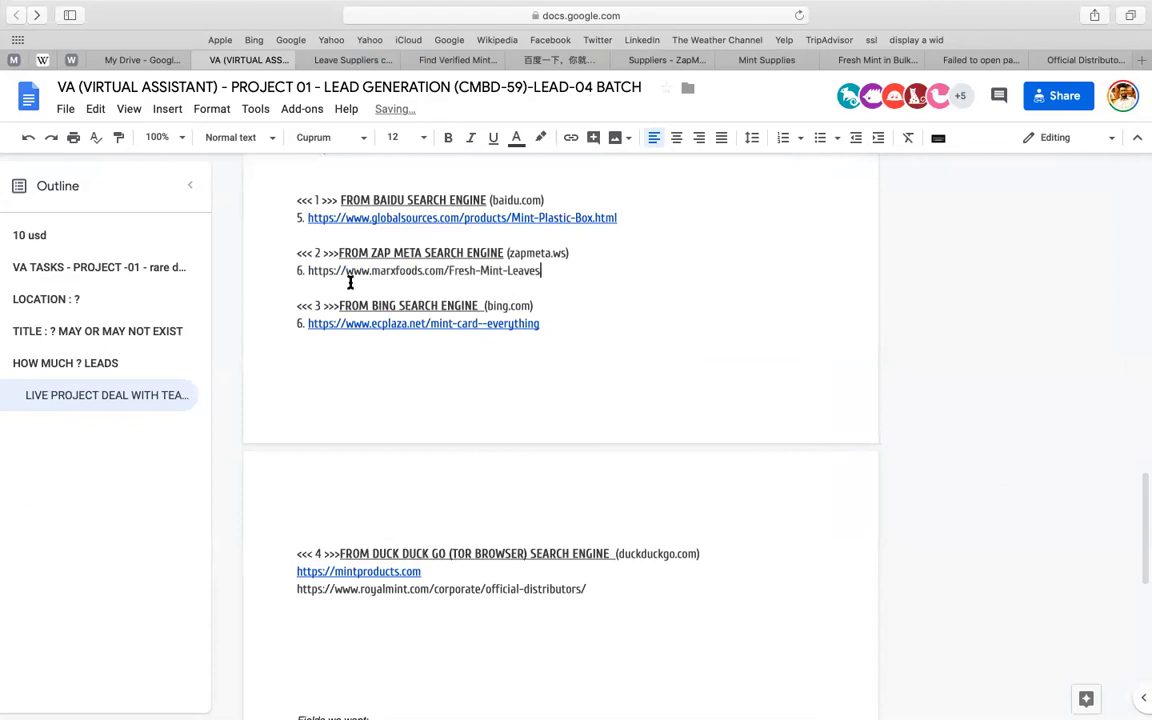
double_click(299, 322)
text(7)
- Replace 'LISTS OF SITES' on the Google heading with the <<< 1 >>> marker
scroll(454, 378, up, 1)
scroll(454, 378, up, 3)
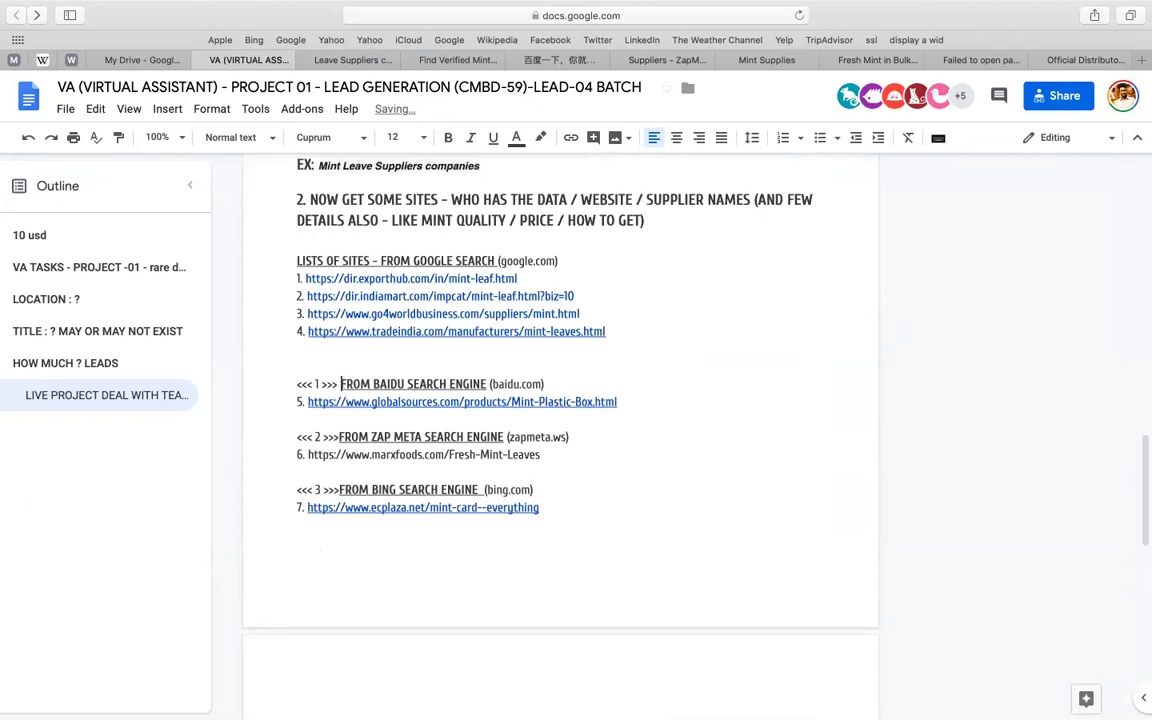
drag(341, 383, 297, 384)
key(super+c)
drag(289, 258, 378, 261)
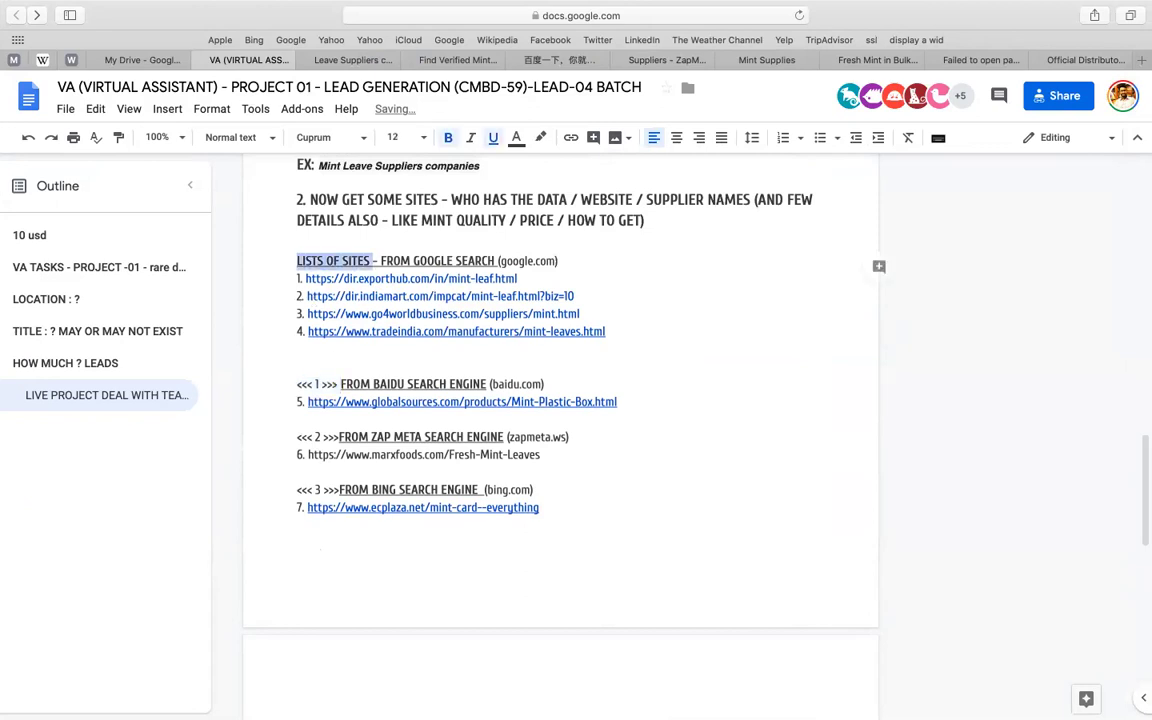
key(super+v)
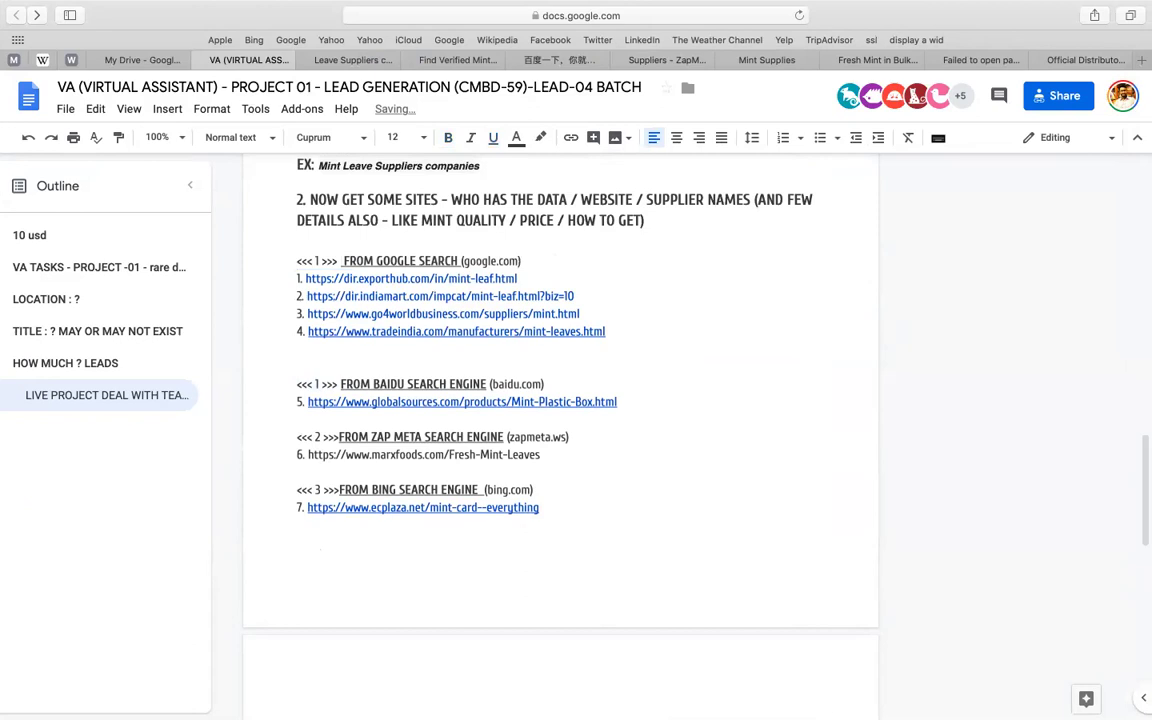
- Renumber the Baidu, ZAP META and Bing markers to 2, 3 and 4
click(316, 384)
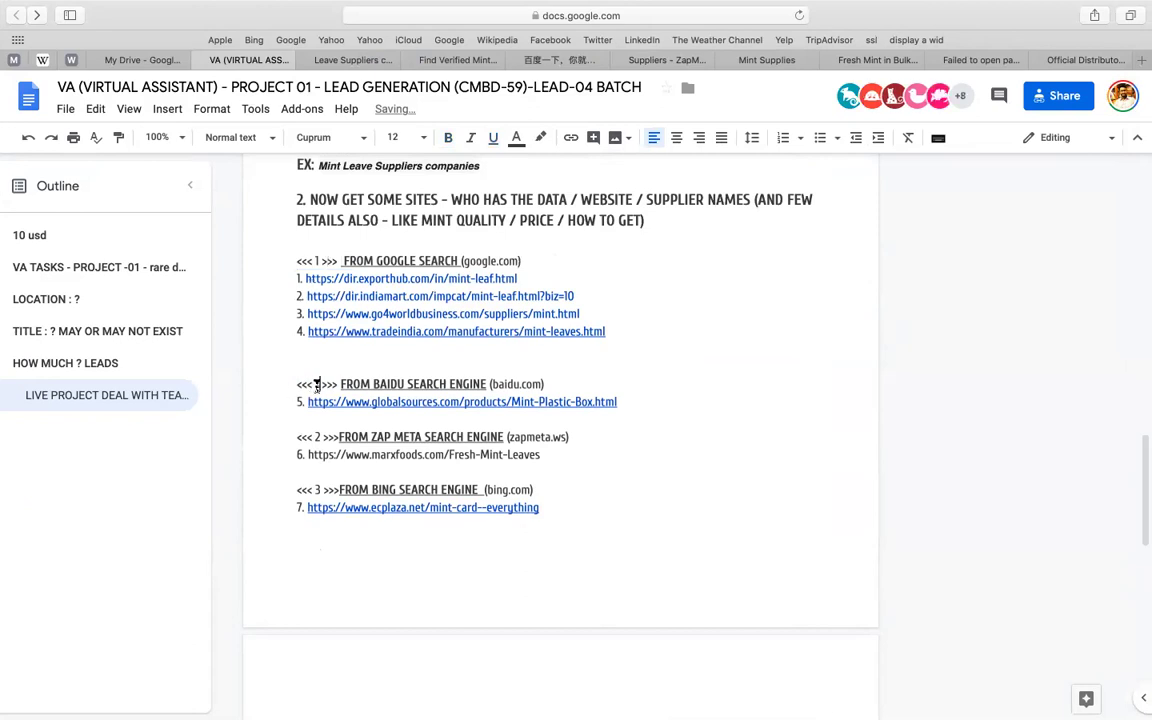
key(BackSpace)
text(2)
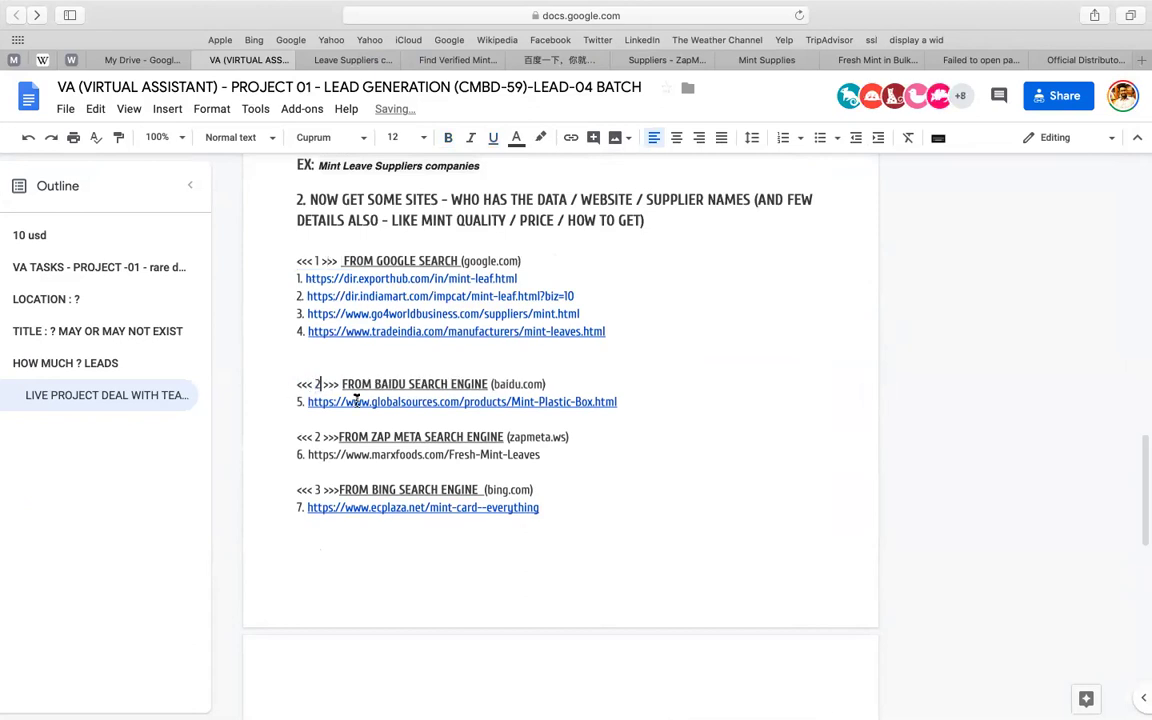
scroll(306, 393, down, 2)
click(317, 393)
key(BackSpace)
text(3)
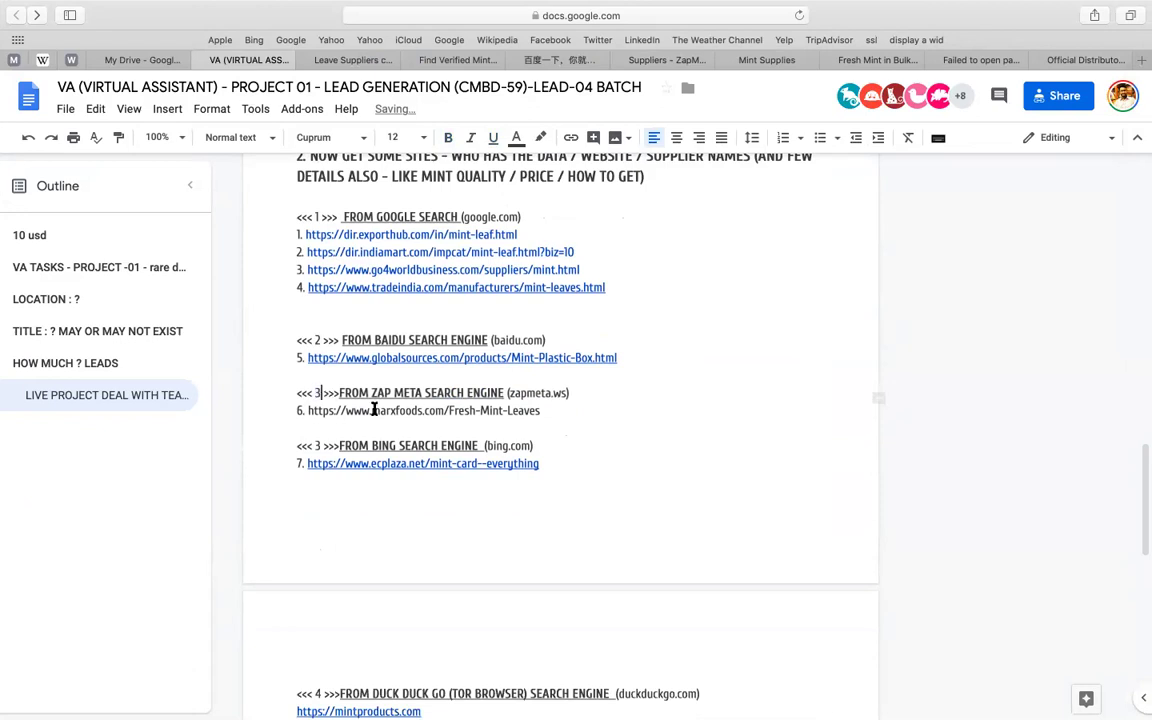
scroll(373, 406, down, 2)
click(319, 390)
key(BackSpace)
text(4)
scroll(423, 386, down, 1)
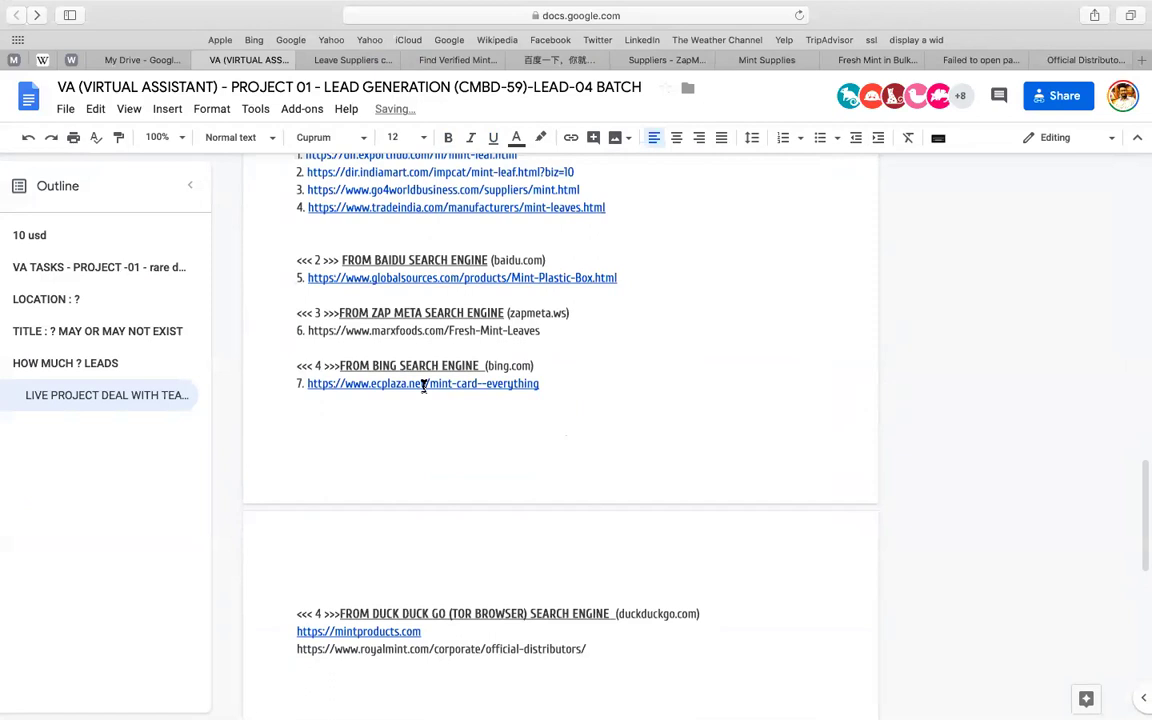
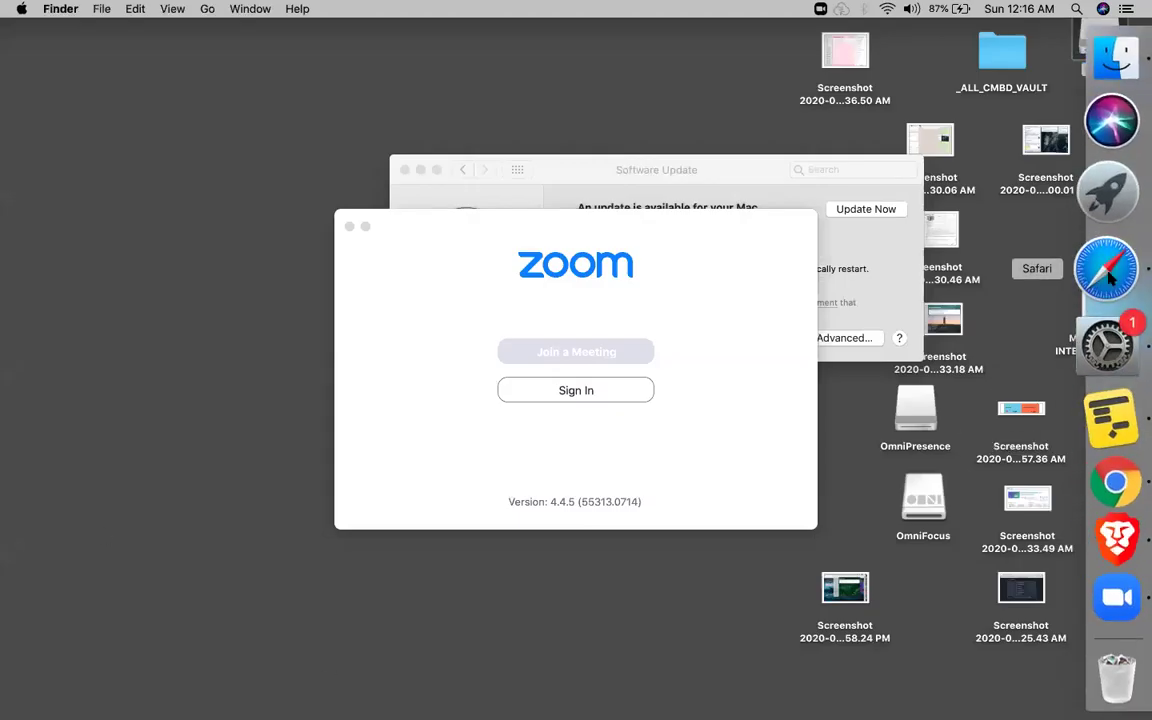
- Bring Safari forward and open the blank Untitled spreadsheet from Google Drive
click(1109, 279)
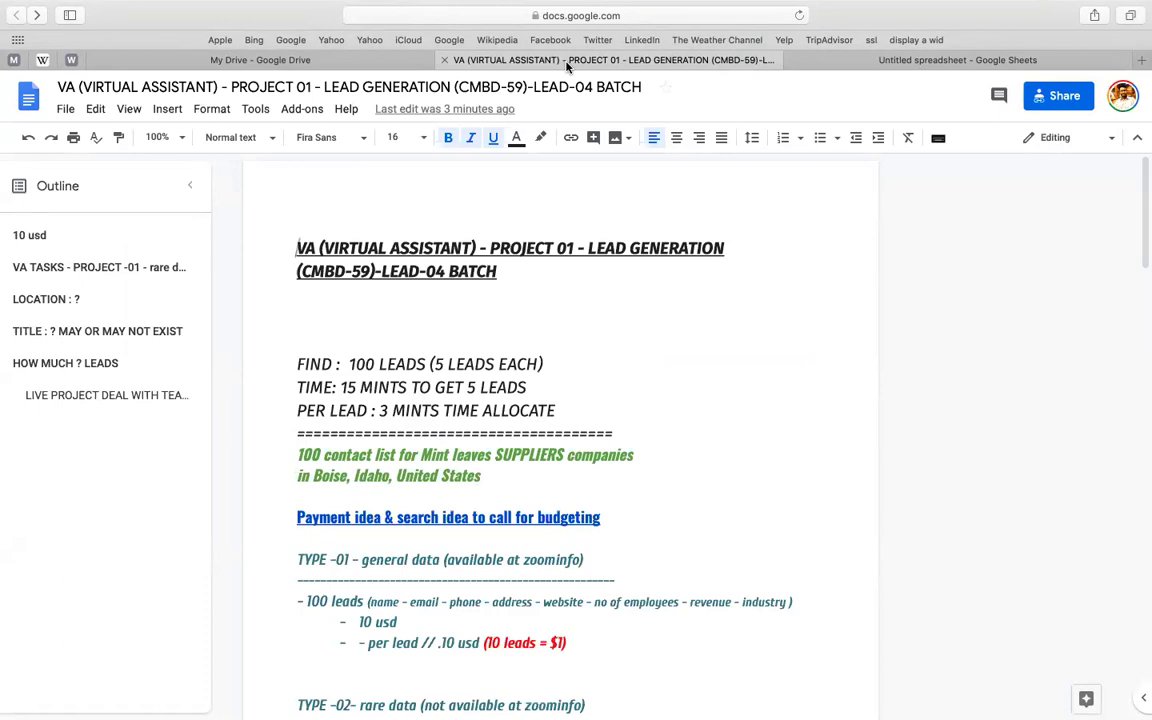
click(345, 63)
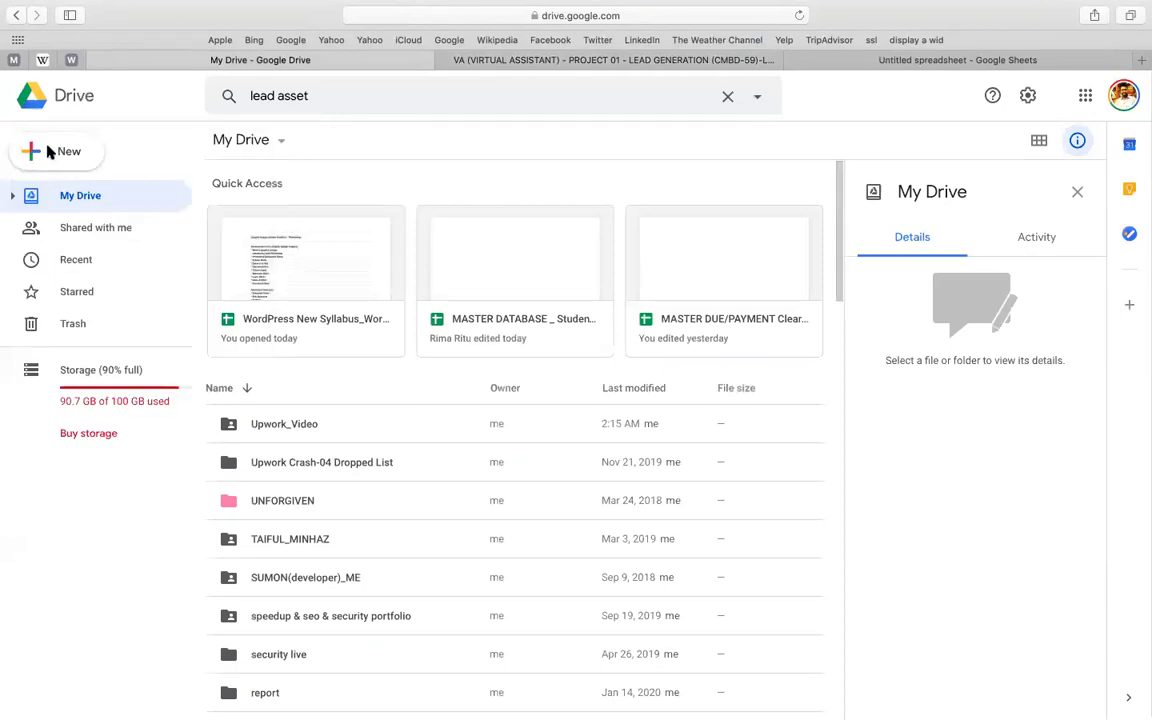
click(872, 62)
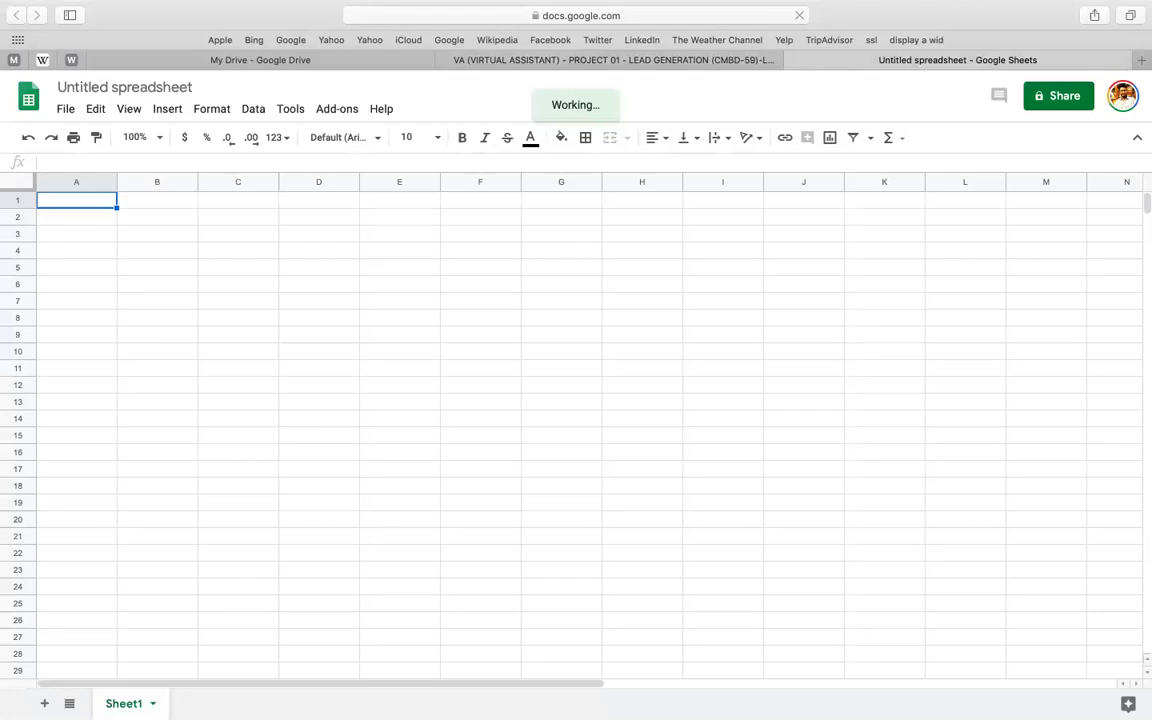
- Undo the TASK-line font change in the brief, then prefix the spreadsheet title with 'LEAD GEN - '
key(ctrl+shift+Tab)
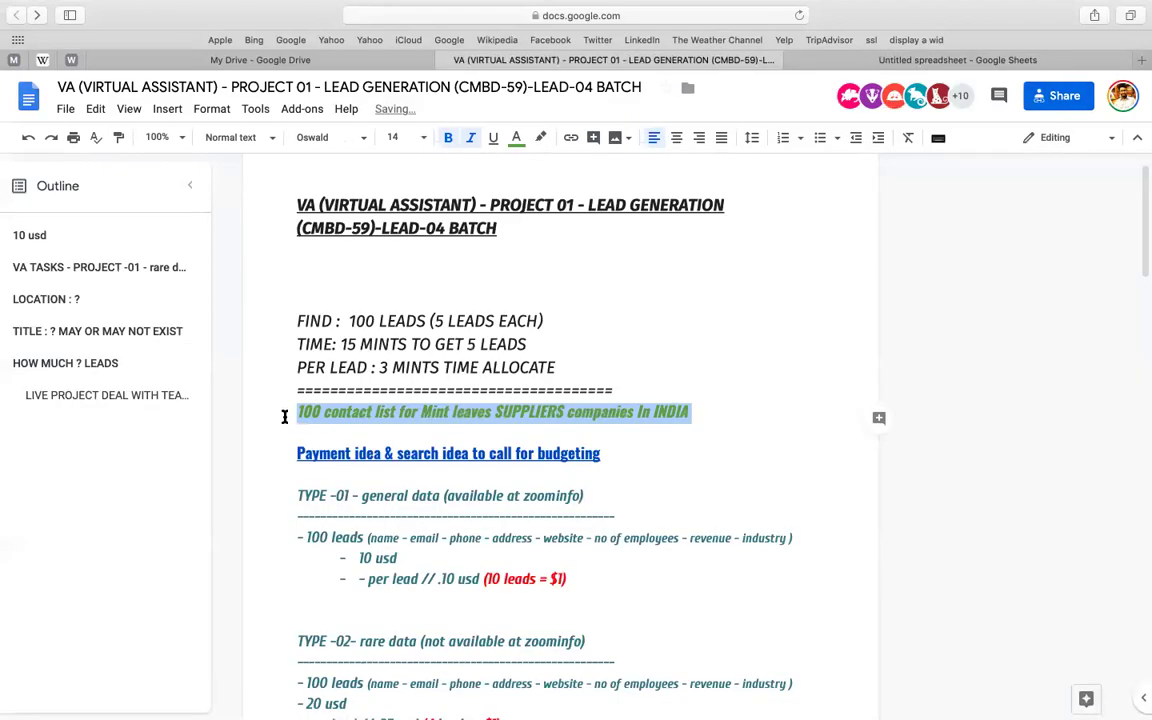
key(ctrl+z)
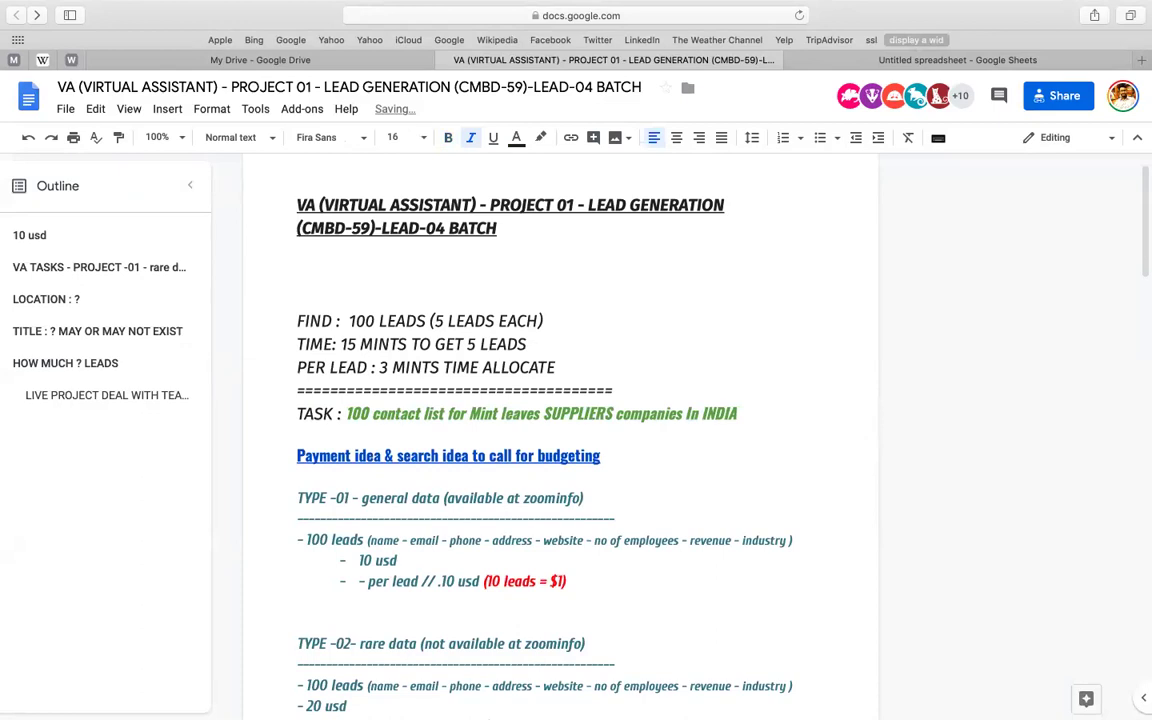
key(ctrl+Tab)
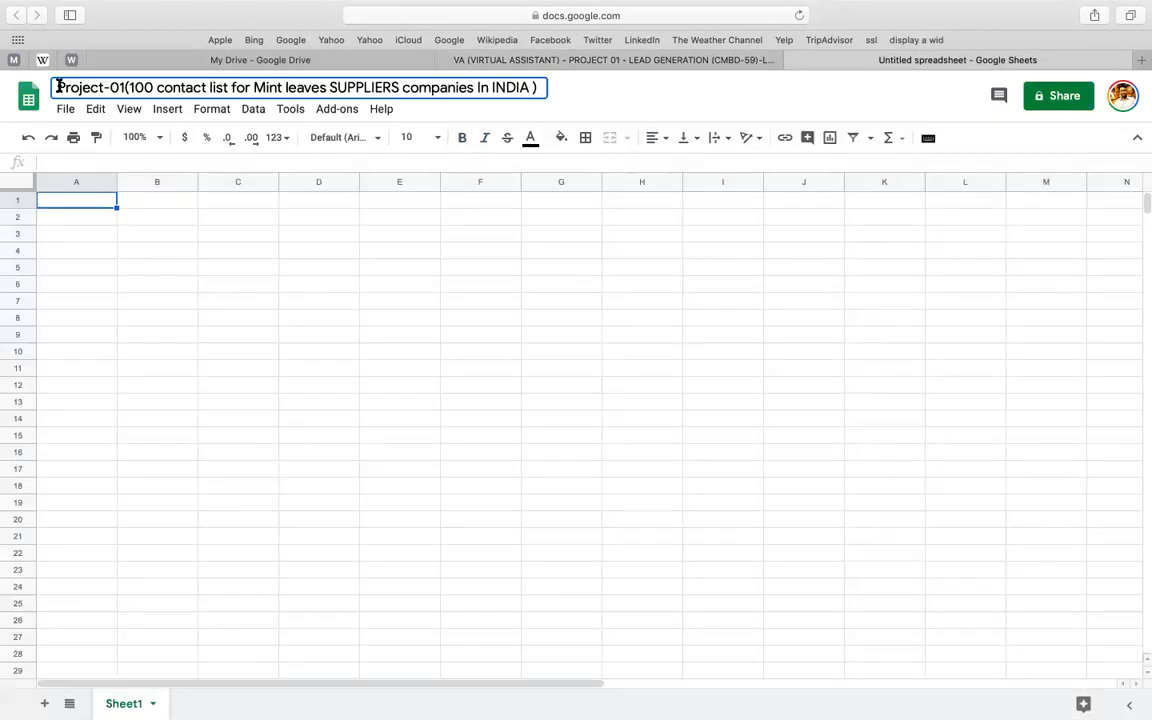
text(LEAD GE)
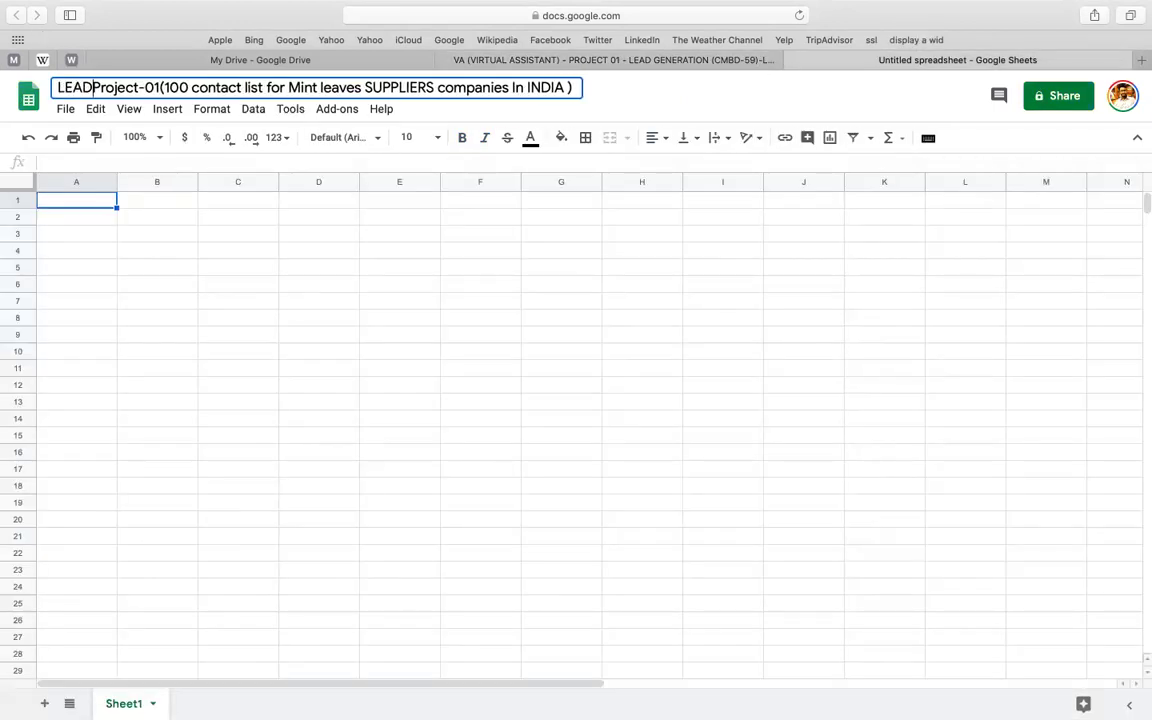
text(N -)
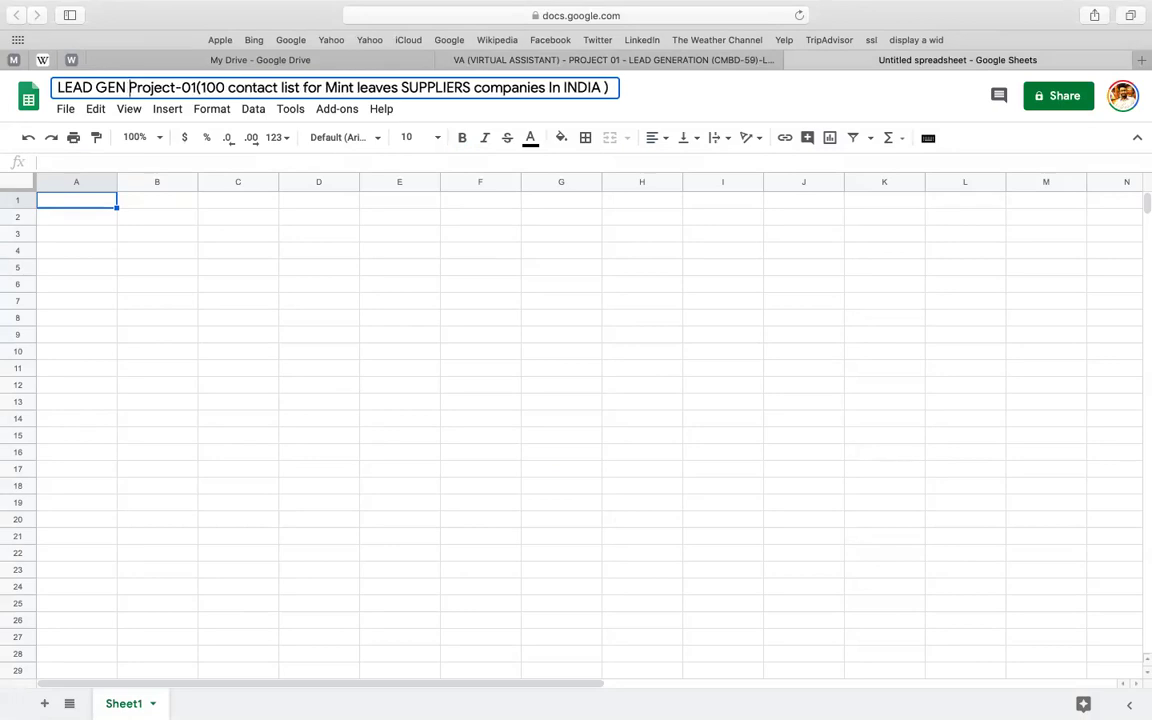
click(90, 203)
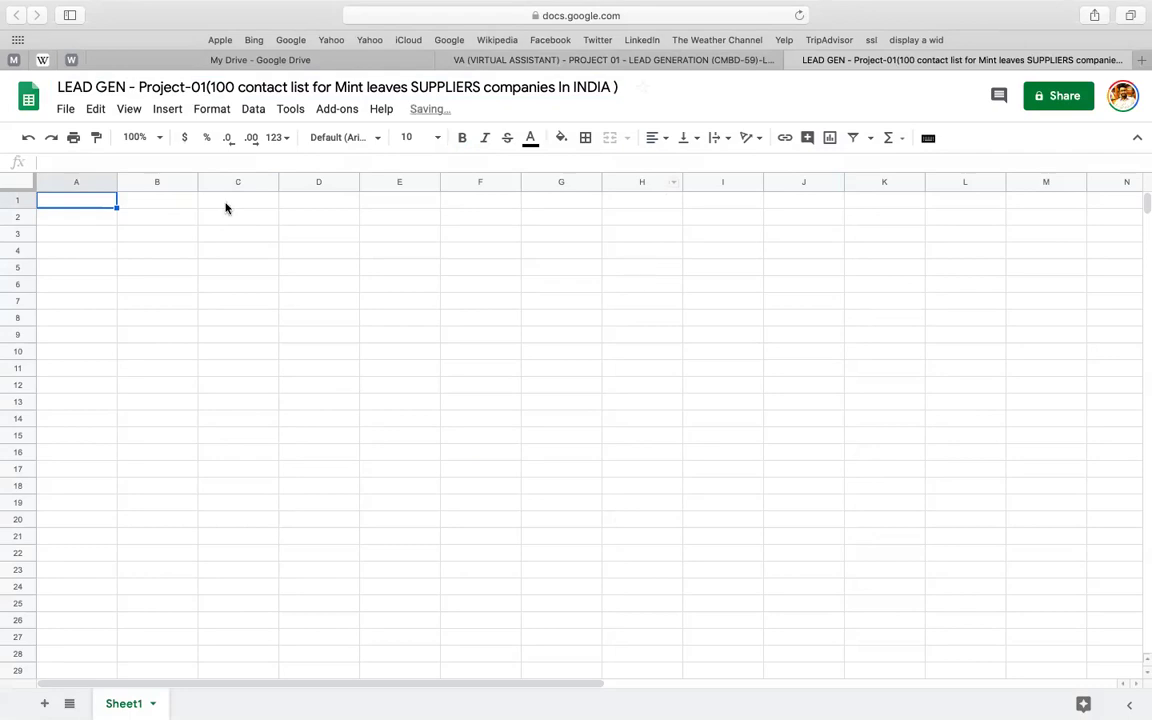
click(549, 62)
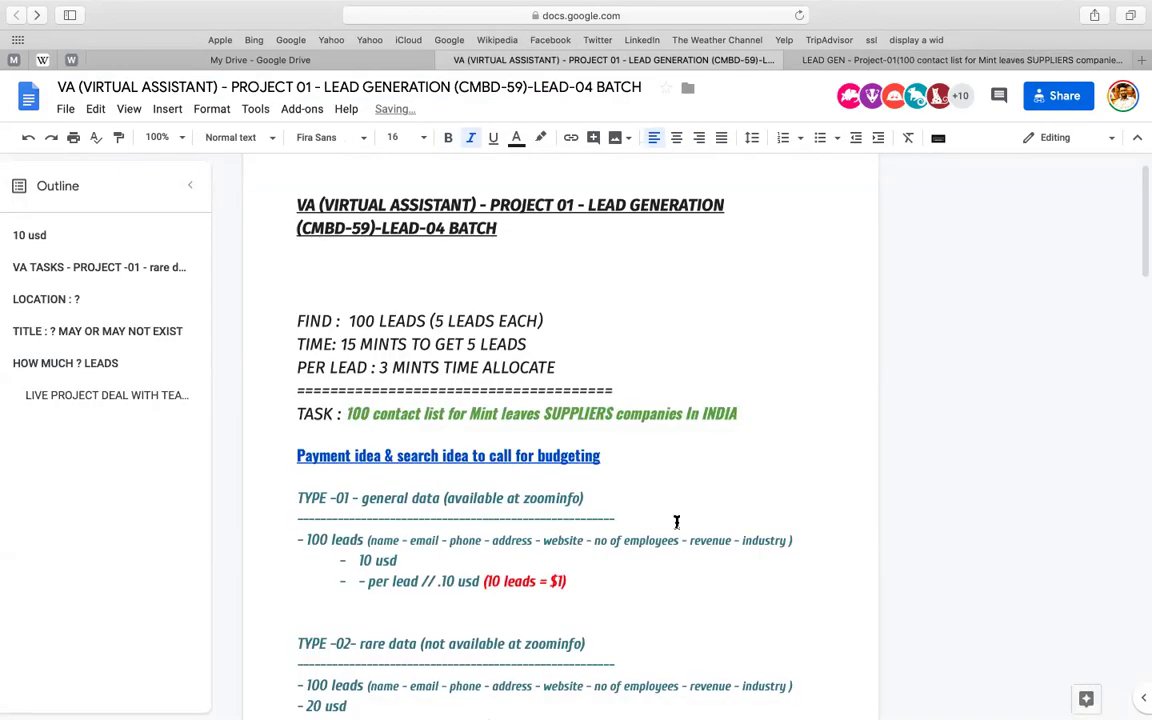
- Delete the stray word 'less' after Zip in the Fields we want list
scroll(676, 521, down, 3)
scroll(676, 521, down, 10)
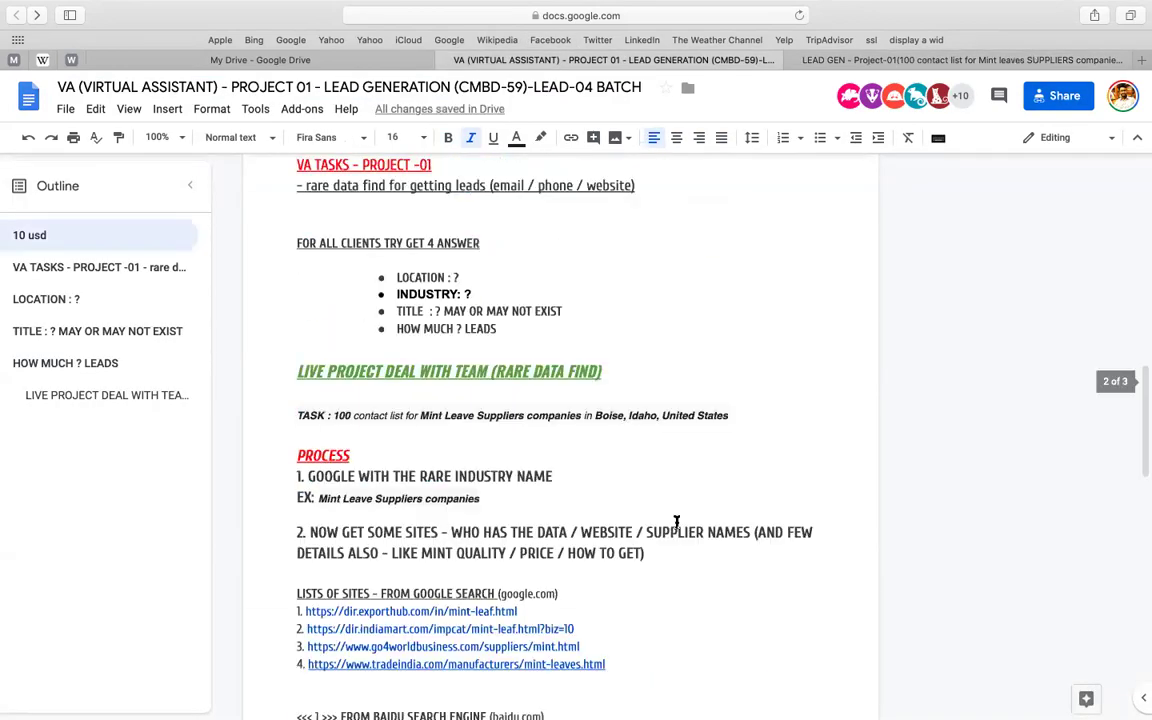
scroll(500, 430, down, 15)
click(318, 343)
double_click(318, 345)
key(Left)
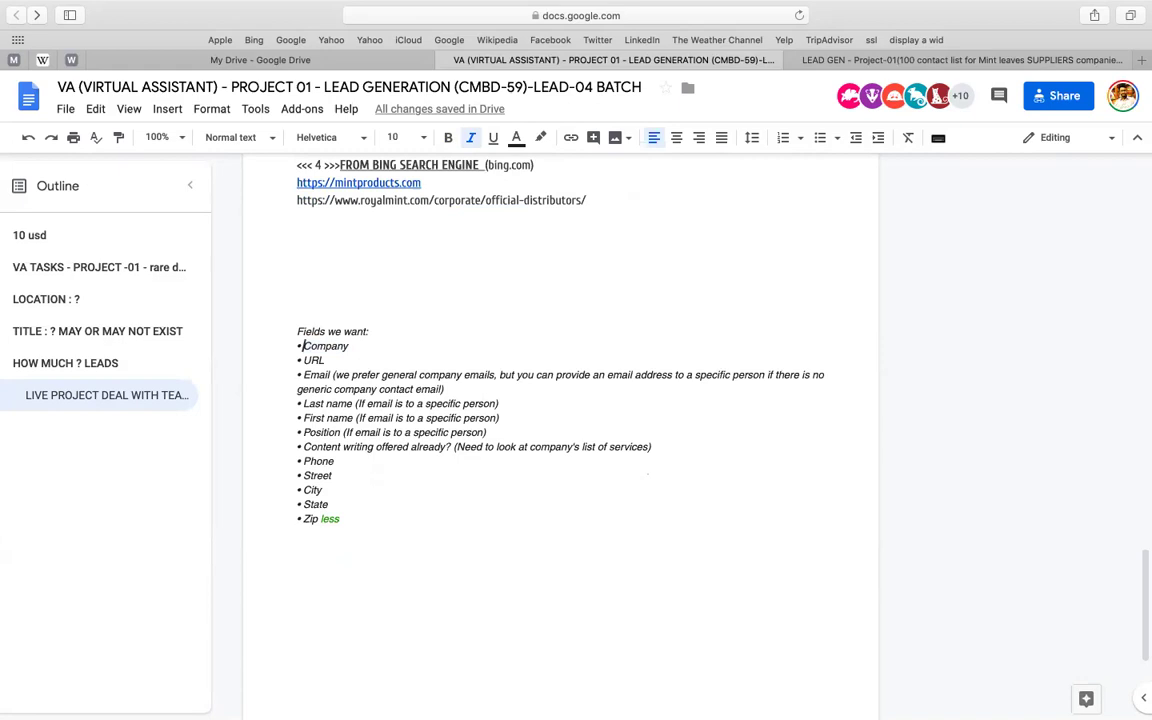
key(super+shift+Down)
key(Right)
key(BackSpace)
key(BackSpace)
key(BackSpace)
key(BackSpace)
key(BackSpace)
key(BackSpace)
- Strip the explanatory notes after Email, Last name and First name
drag(312, 375, 349, 375)
click(349, 375)
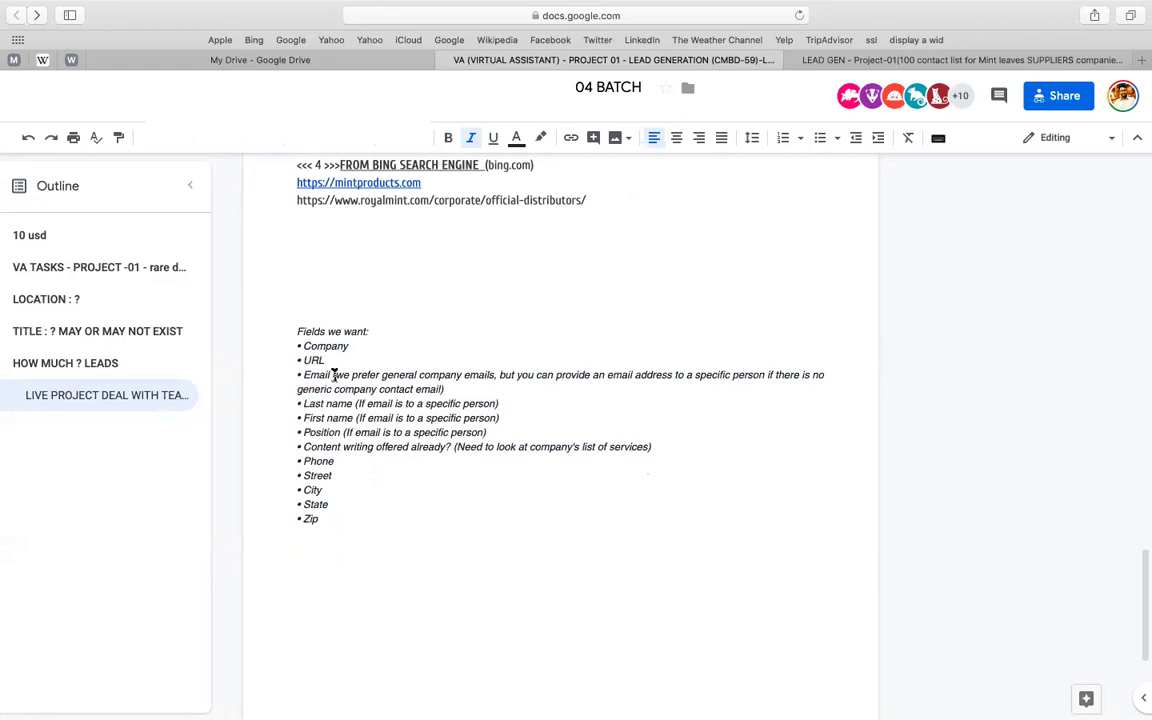
click(333, 375)
key(shift+End)
key(BackSpace)
key(shift+Return)
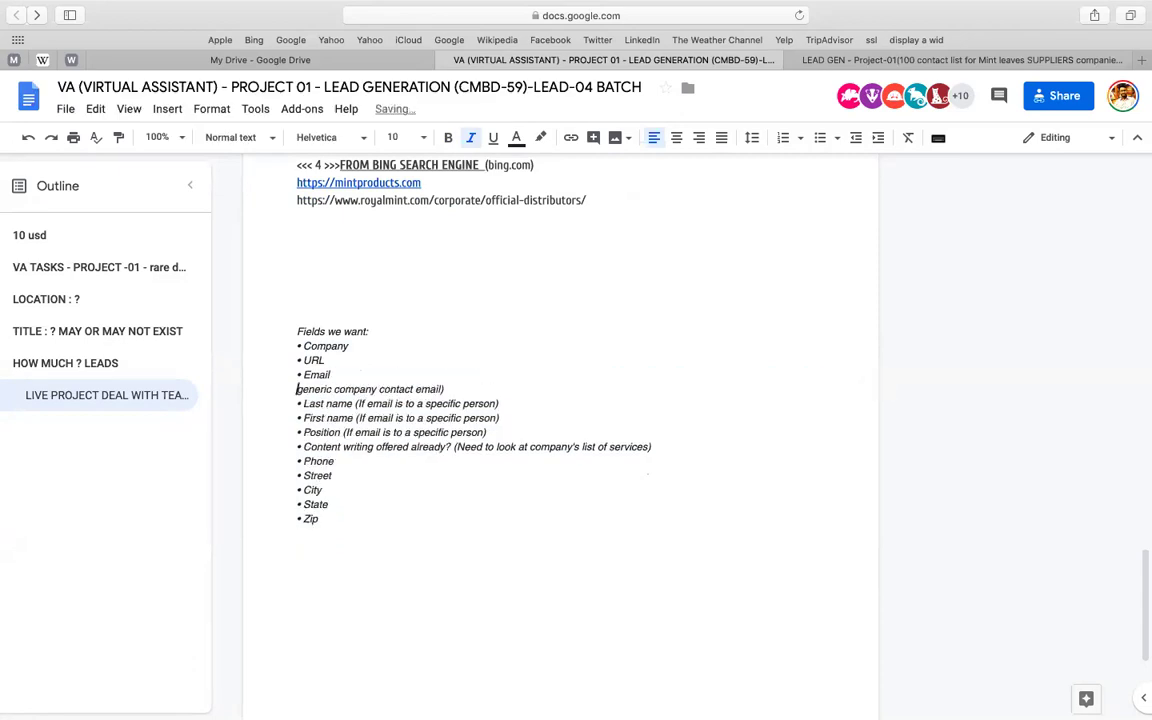
key(shift+End)
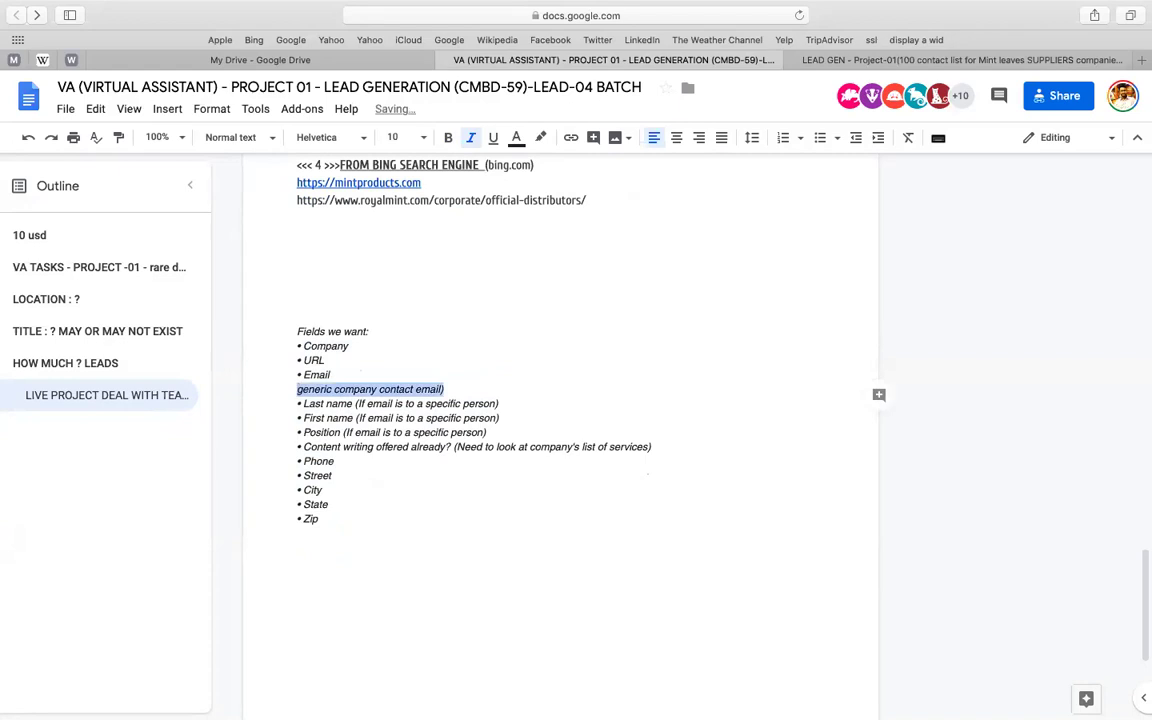
key(BackSpace)
key(BackSpace)
click(356, 389)
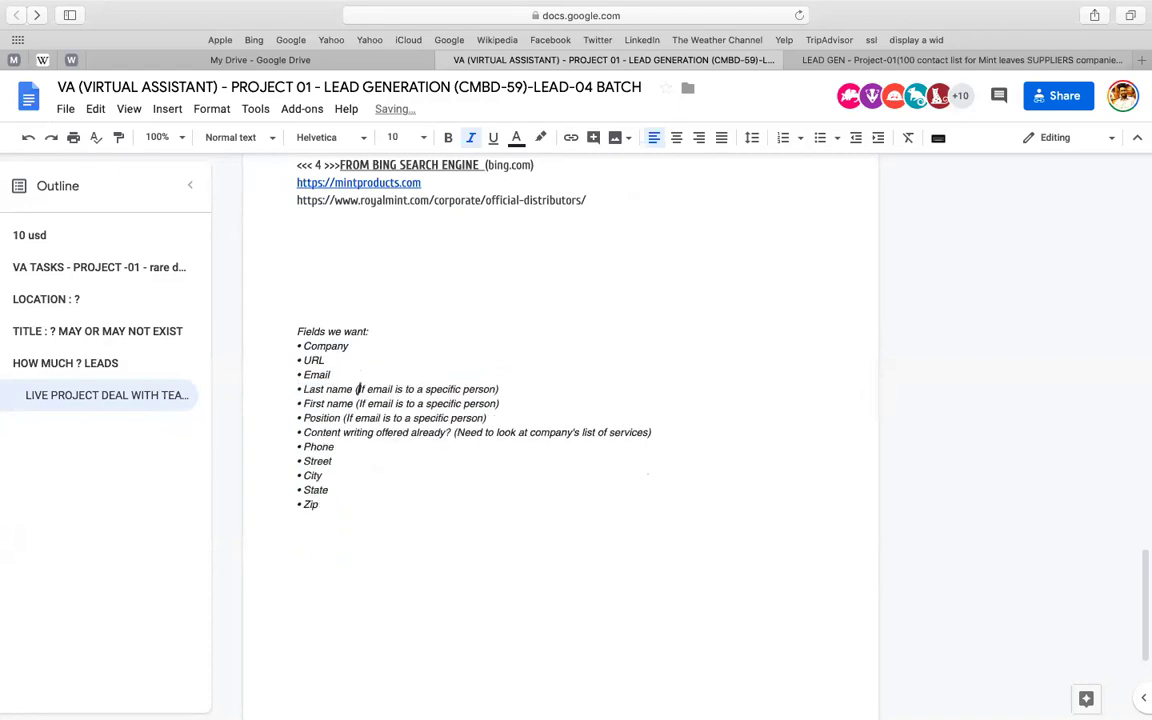
key(shift+End)
key(BackSpace)
click(355, 404)
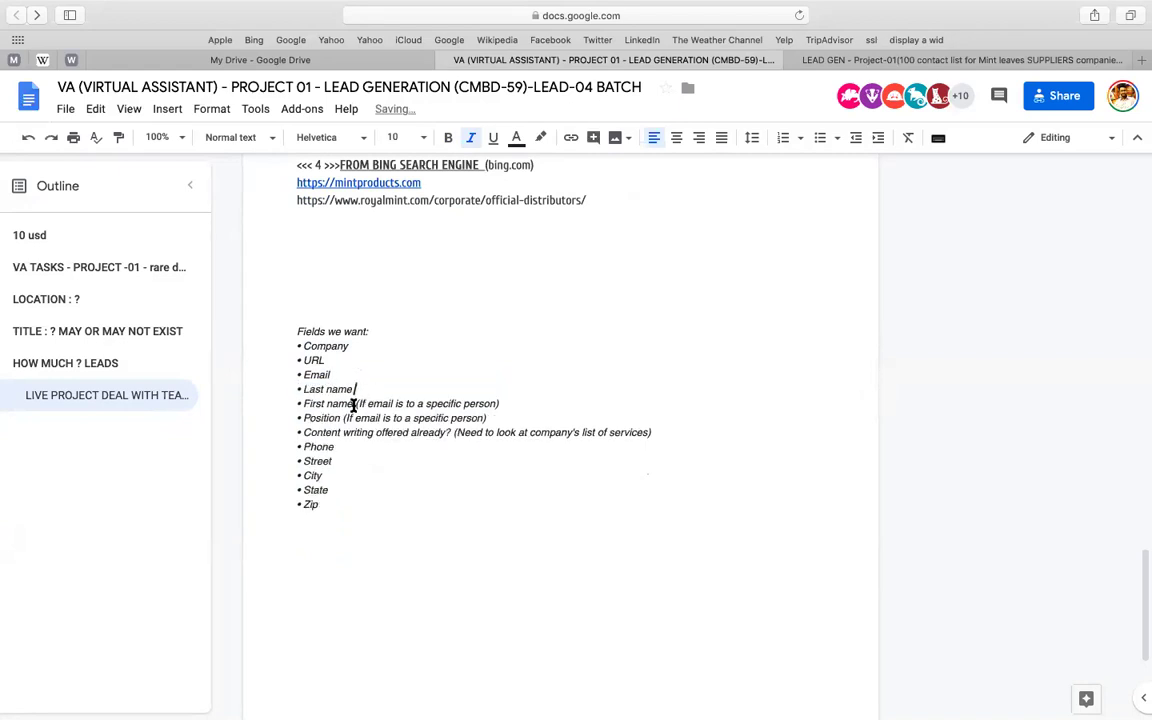
key(shift+End)
key(BackSpace)
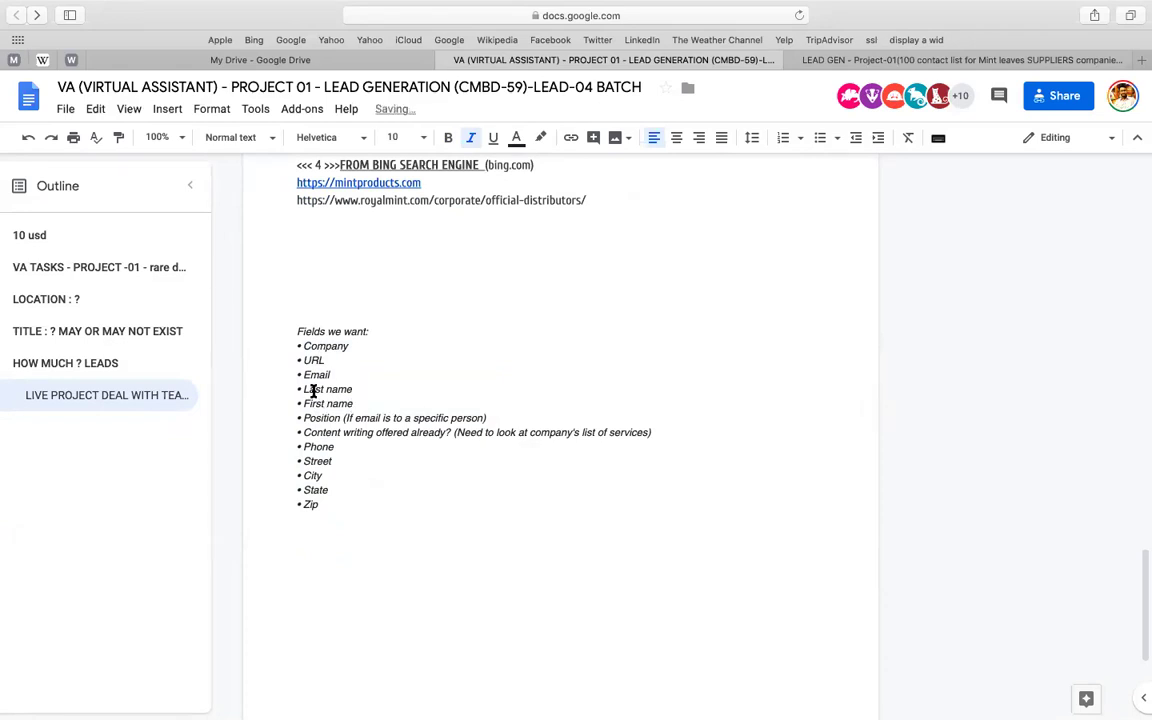
- Rename the entries to First and Last, and change Position's note to '/ Title'
drag(304, 389, 352, 389)
text(Firs)
triple_click(305, 403)
text(Last)
key(Down)
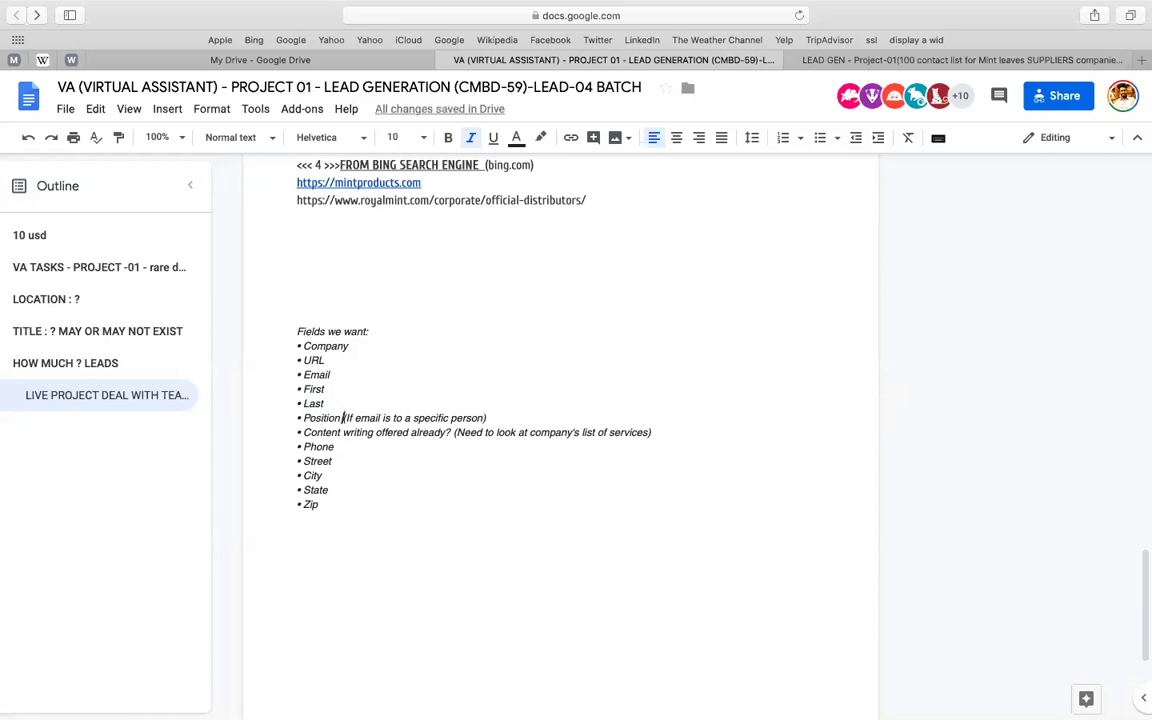
drag(343, 417, 487, 418)
text(/ Title)
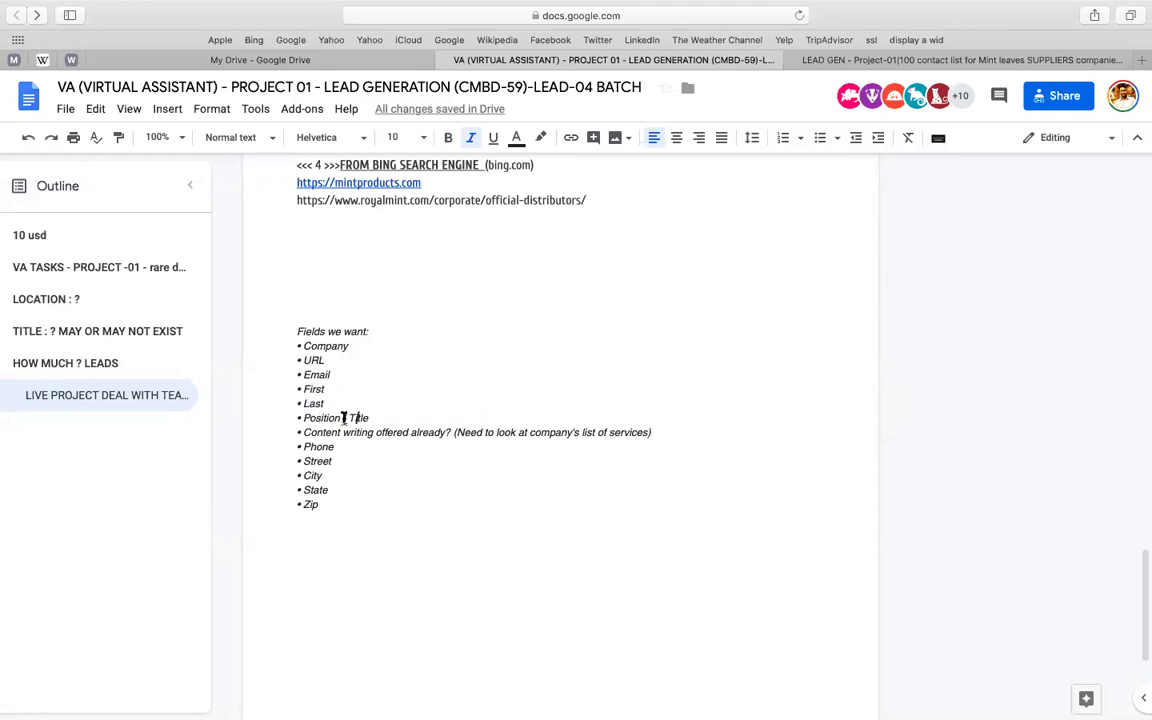
- Move the Content writing line below Zip and add 'go website > service > check manually'
triple_click(357, 432)
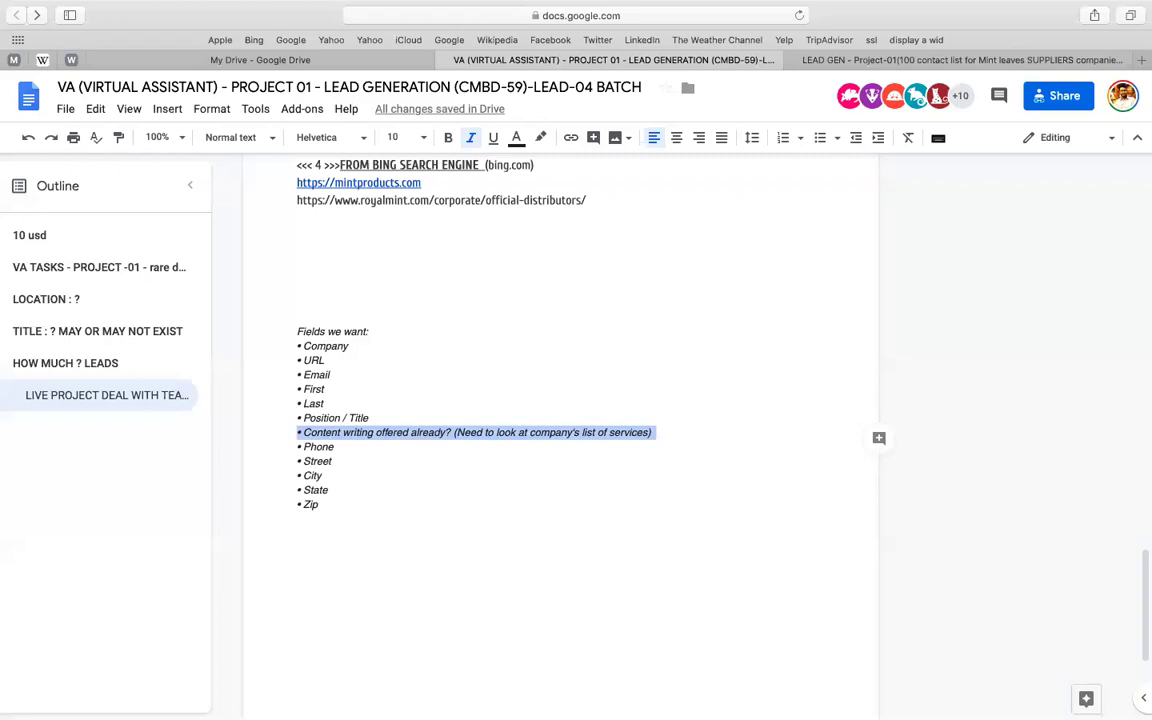
key(ctrl+z)
text(go we)
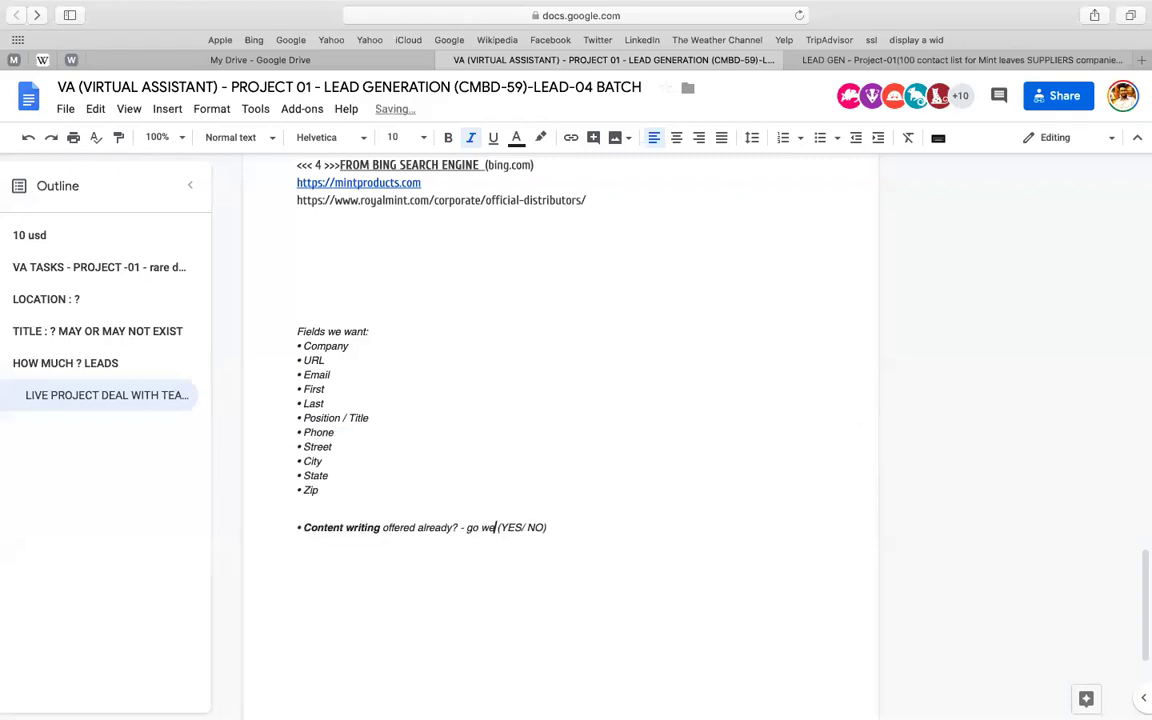
text(bsite > service >)
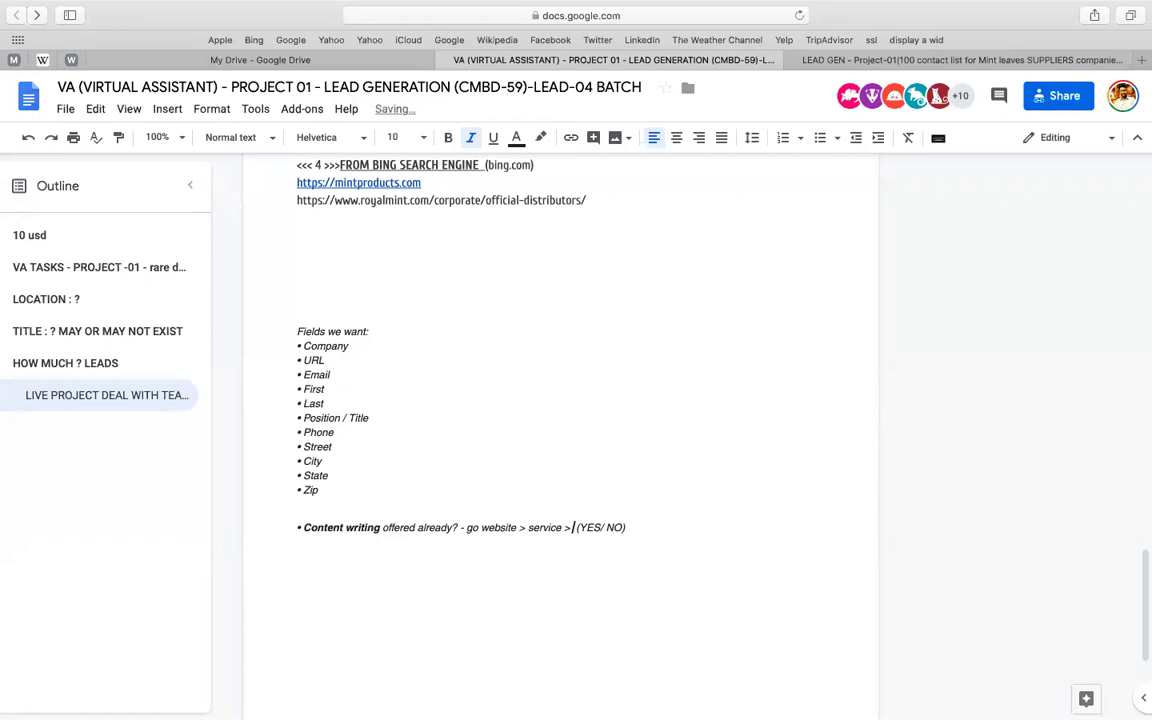
text( check manually)
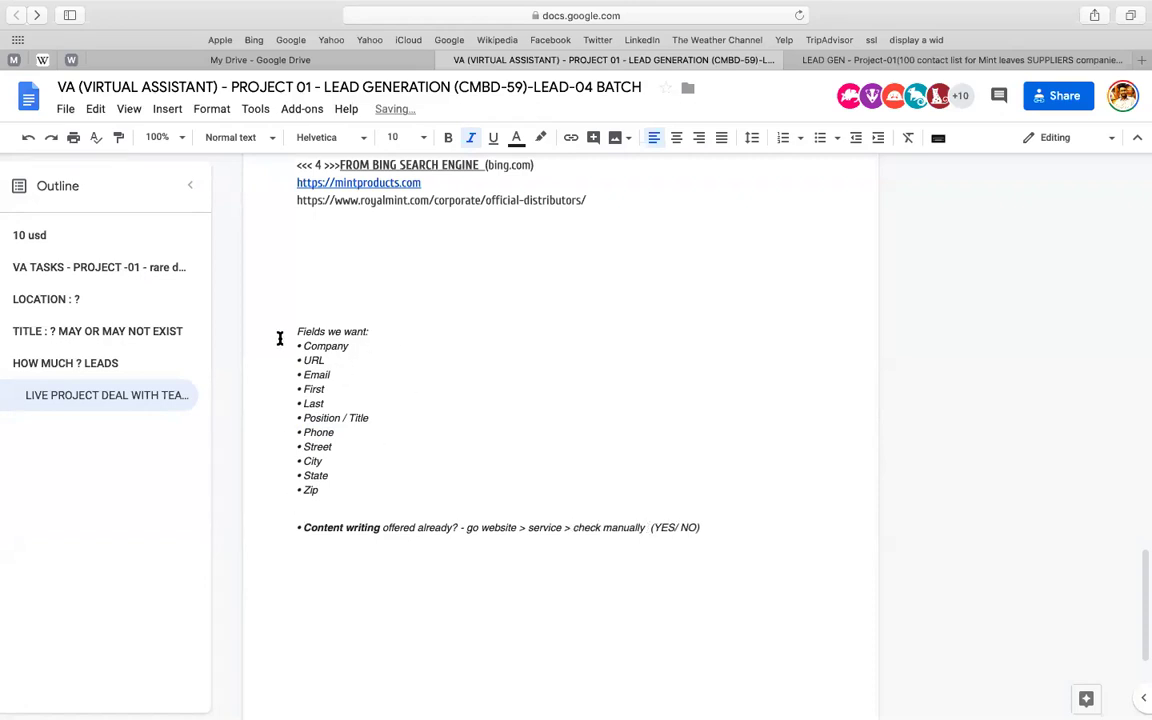
- Make the 'Fields we want:' heading bold and underlined
click(280, 338)
key(shift+Down)
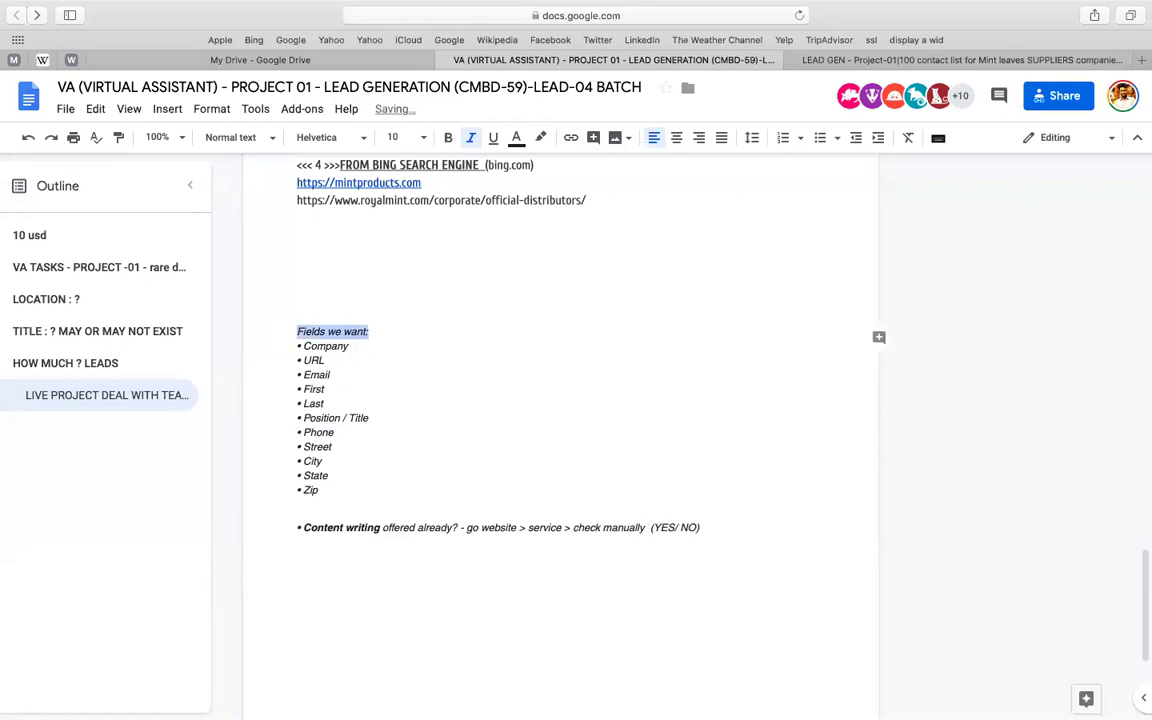
key(super+b)
key(super+u)
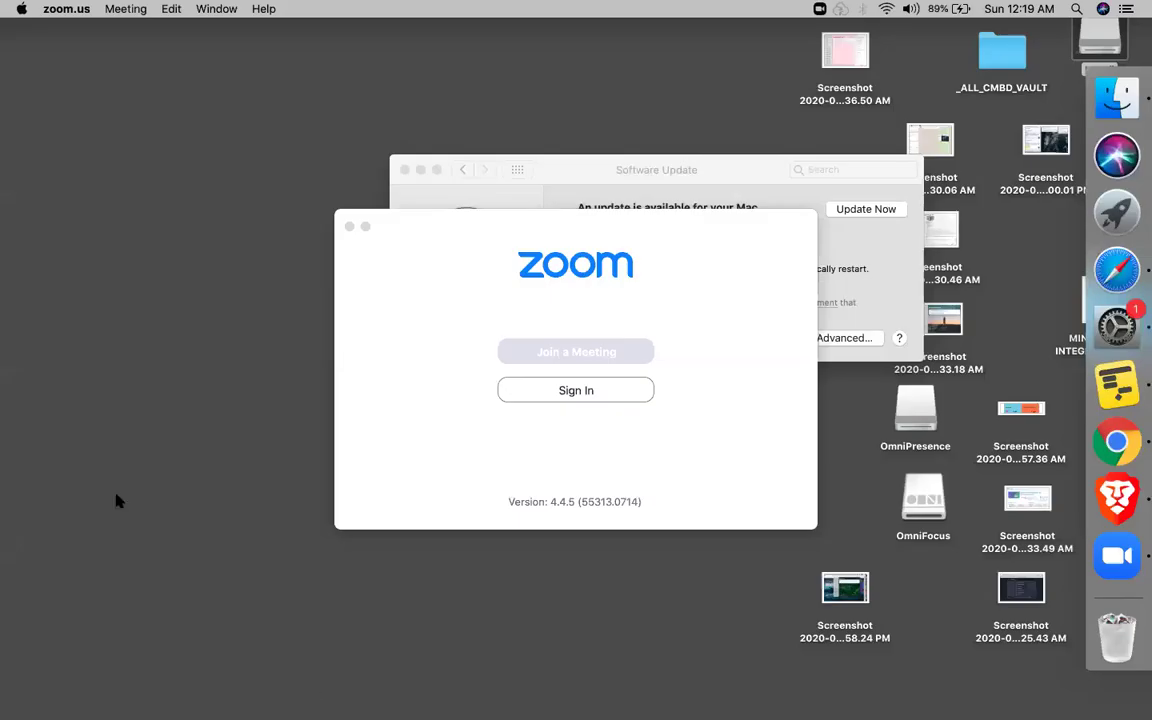
- Paste Company into cell A1 of the LEAD GEN spreadsheet
click(116, 500)
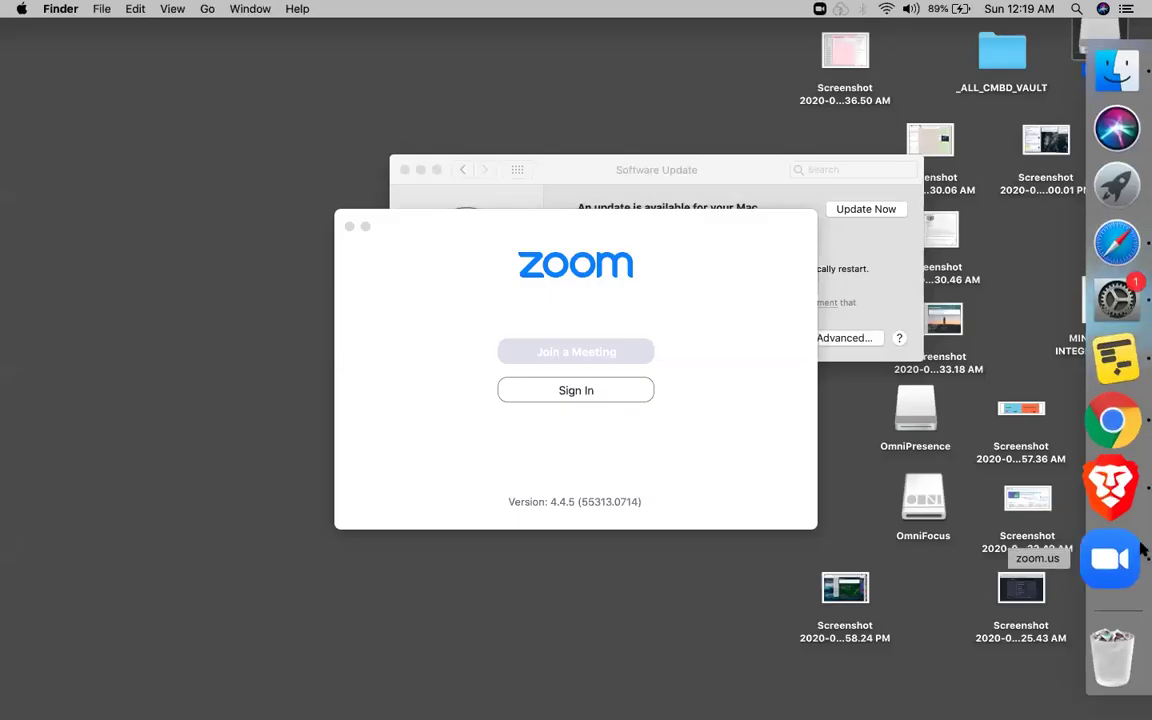
click(1112, 280)
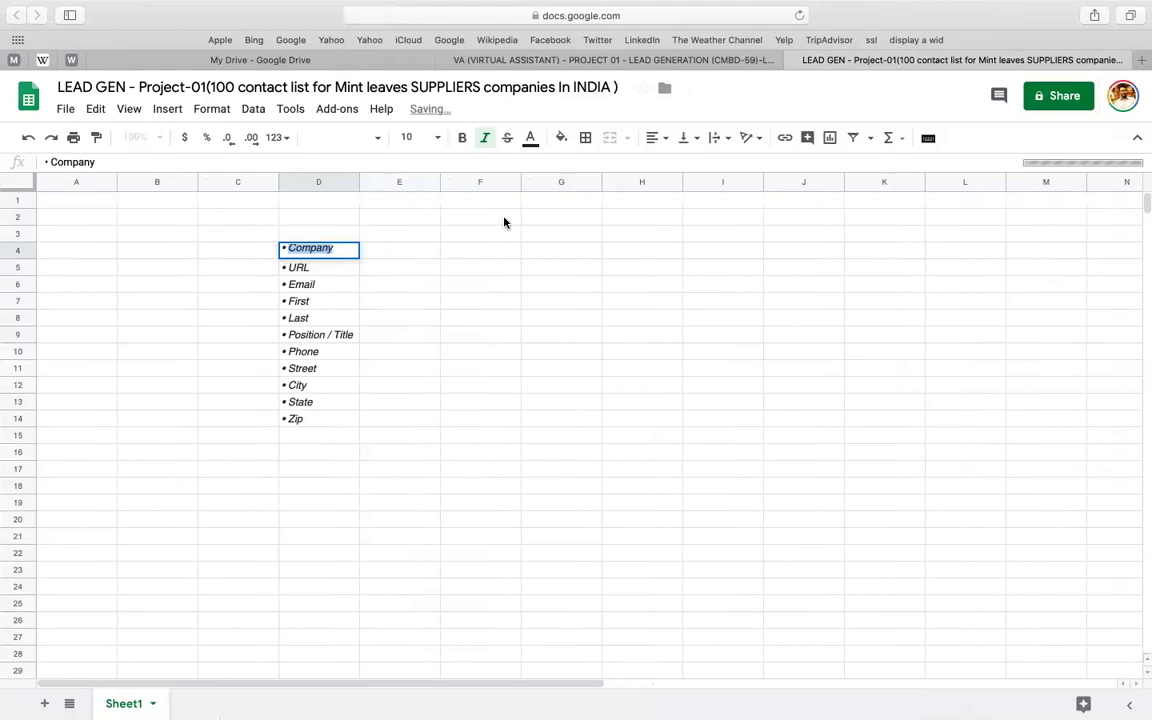
click(55, 201)
text(Company)
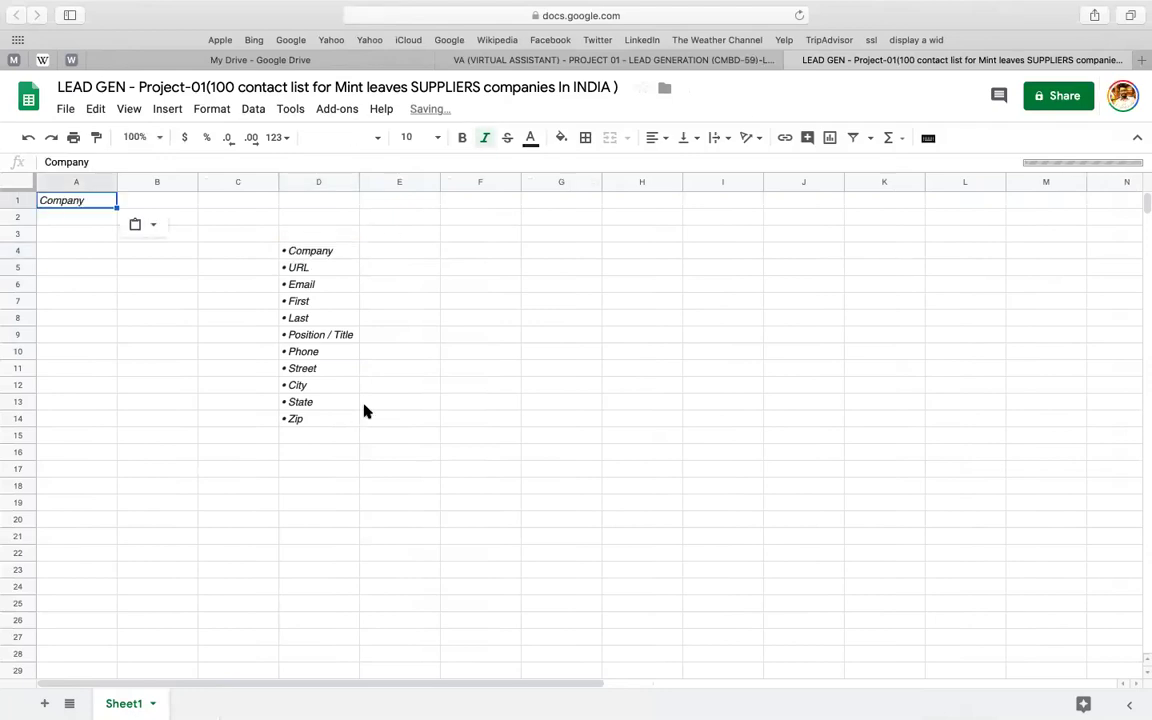
click(711, 271)
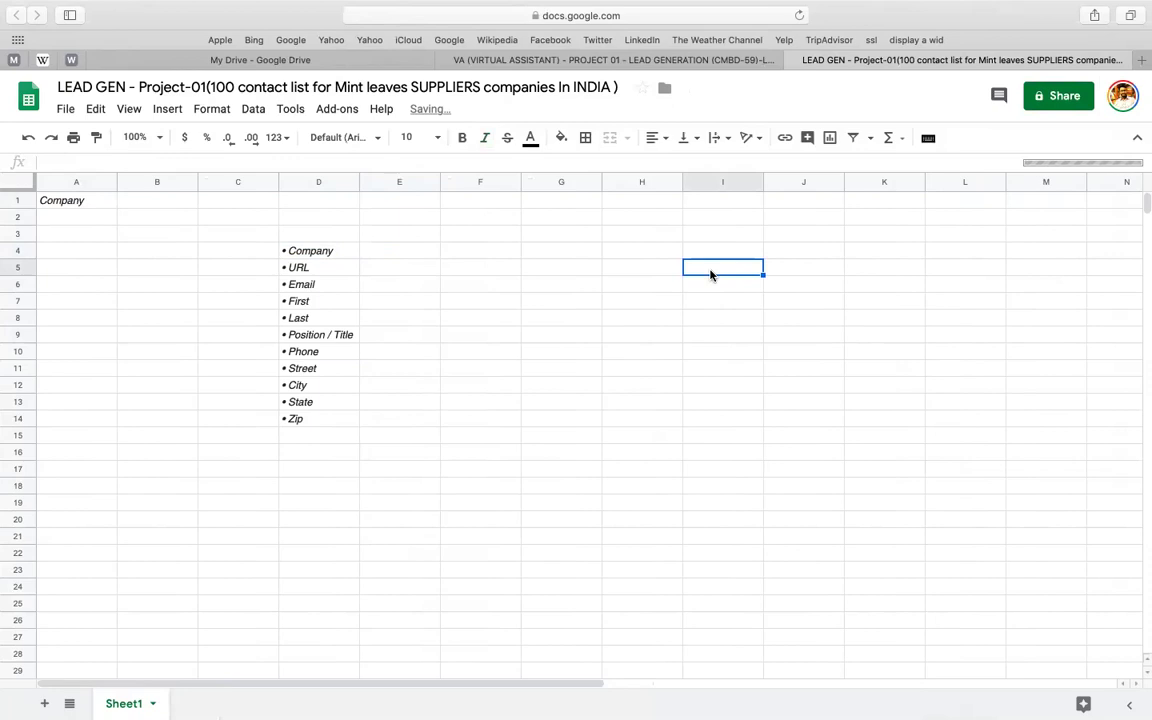
- Reload the spreadsheet page and choose Stay on Page at the leave warning
click(799, 15)
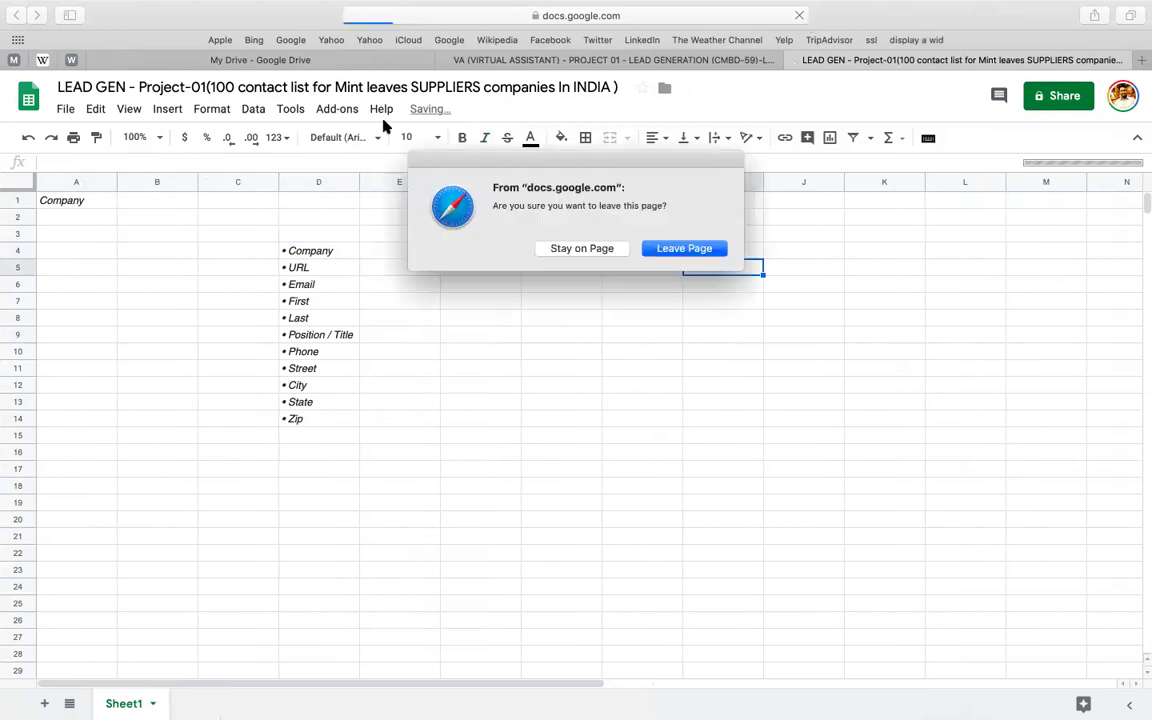
click(588, 250)
click(640, 385)
click(576, 337)
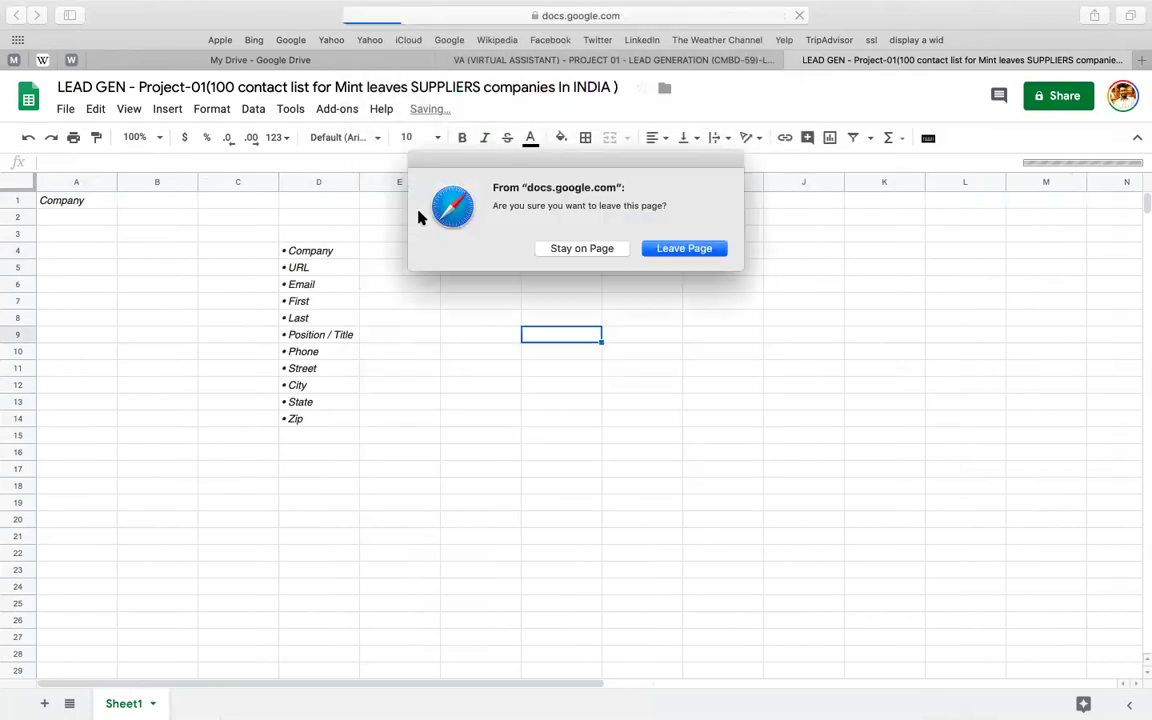
click(675, 250)
- In the brief, move the tradeindia link under the ZAP META heading
click(517, 62)
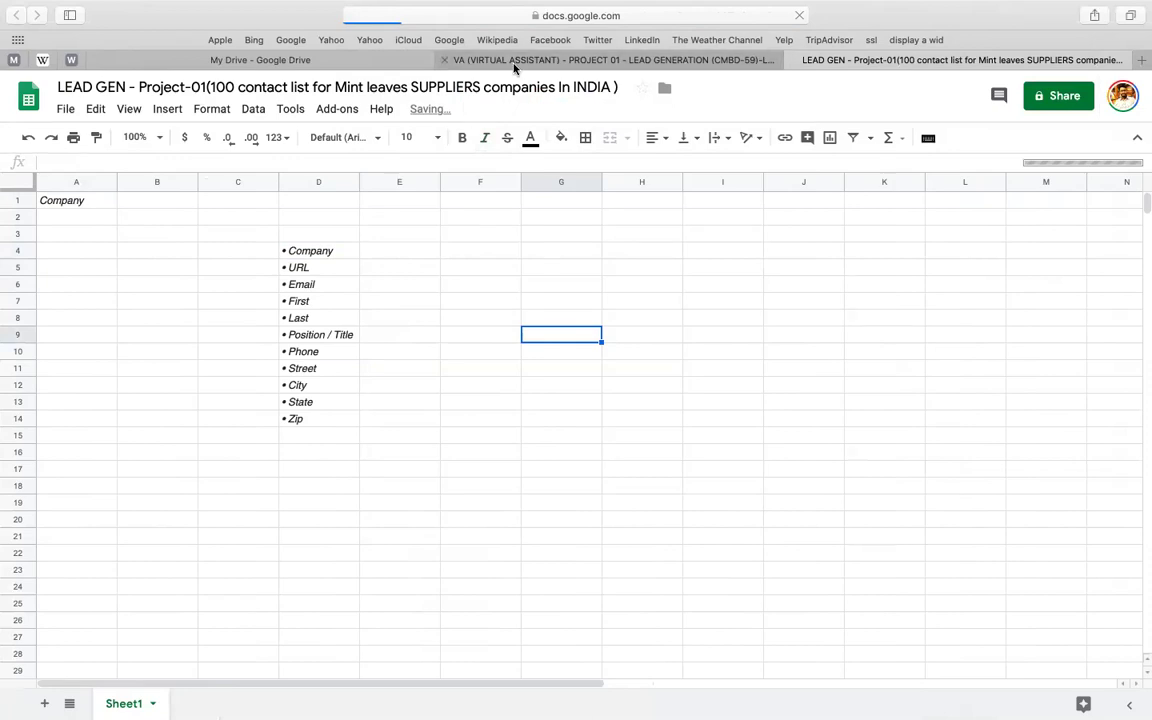
click(510, 269)
scroll(347, 437, up, 10)
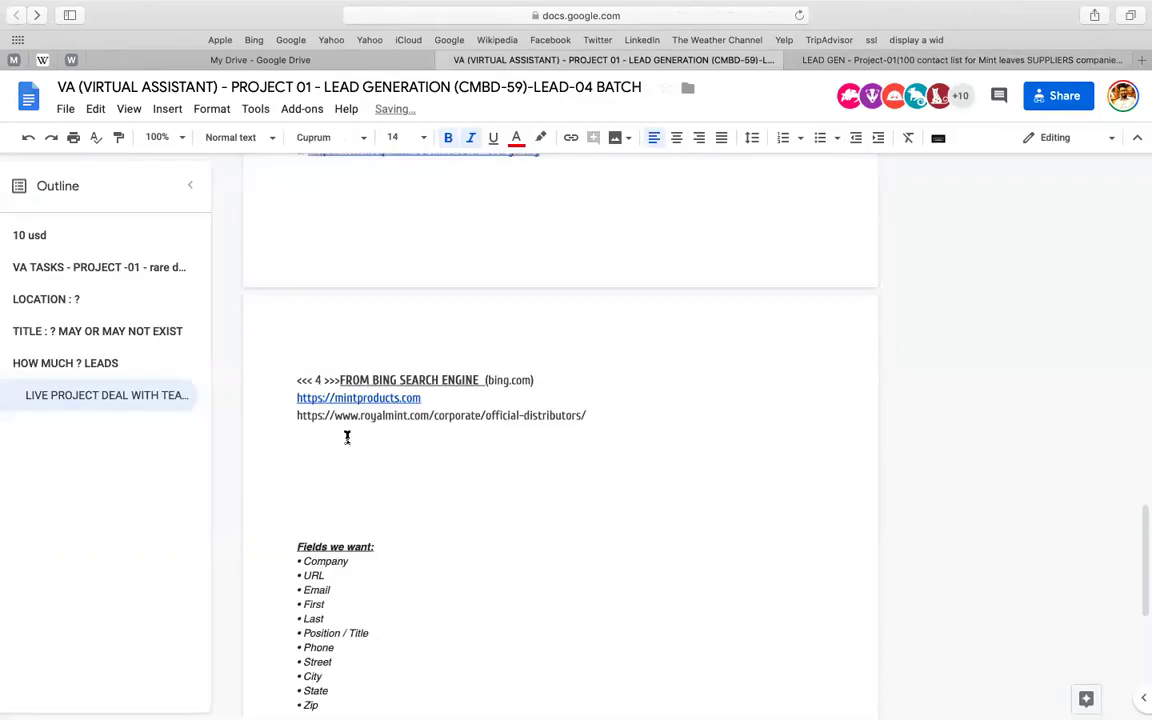
scroll(347, 437, down, 3)
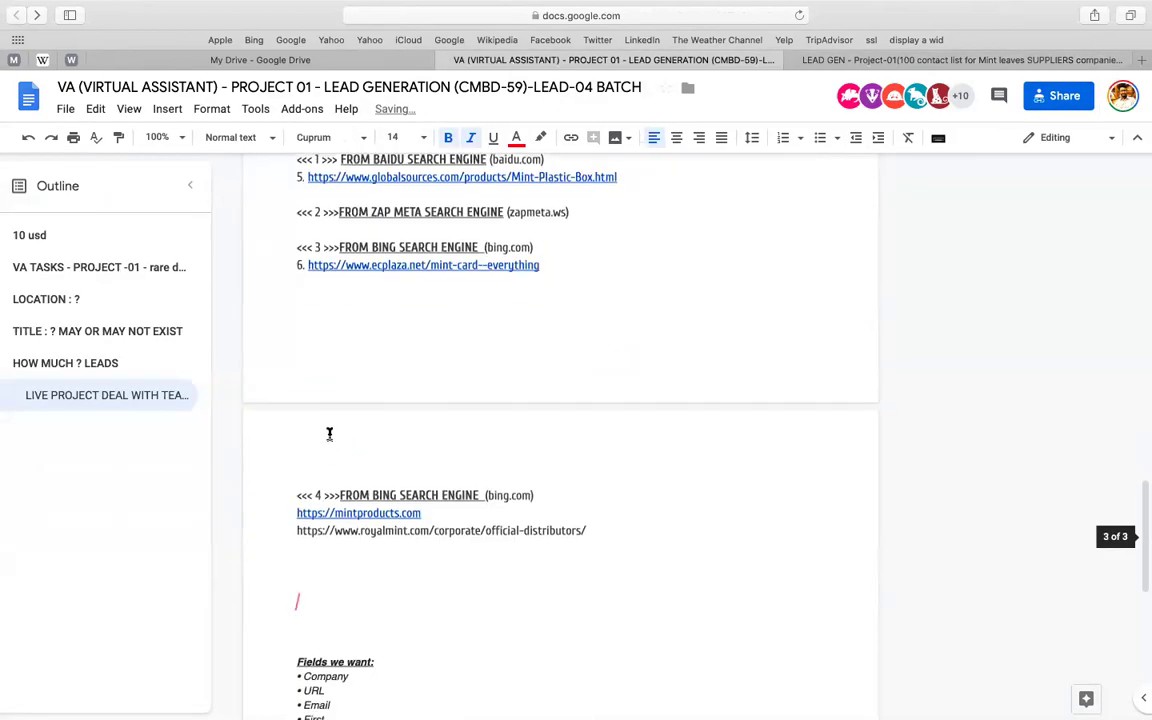
scroll(329, 432, up, 4)
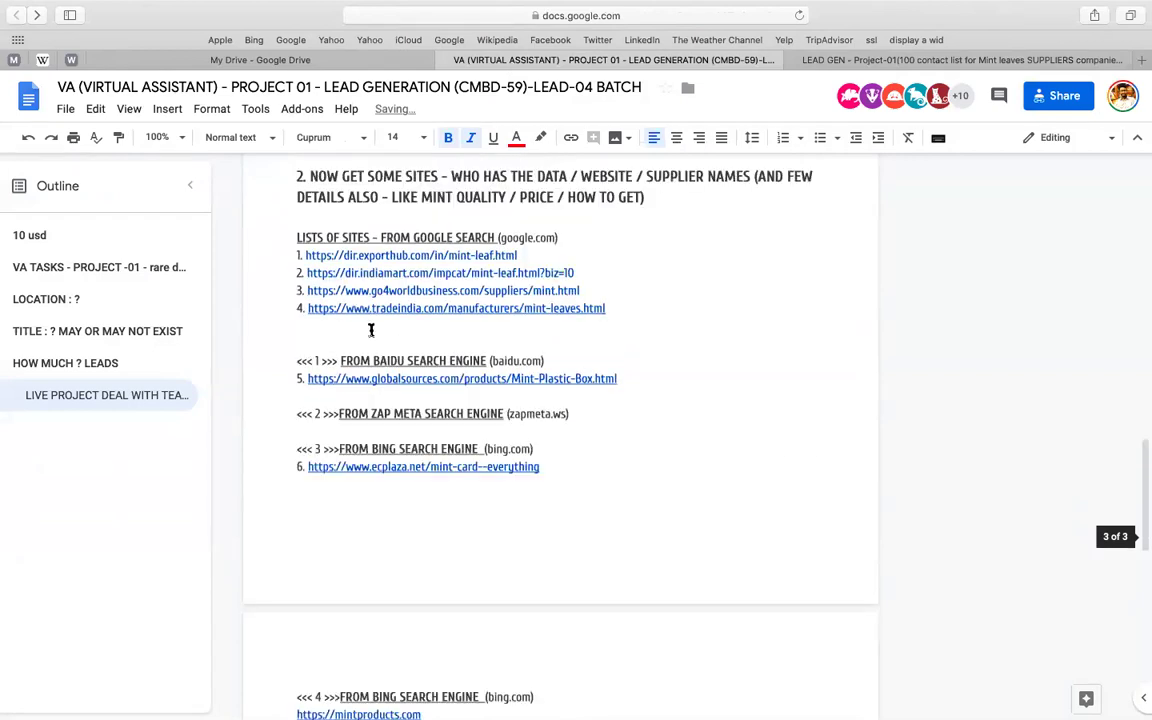
click(368, 330)
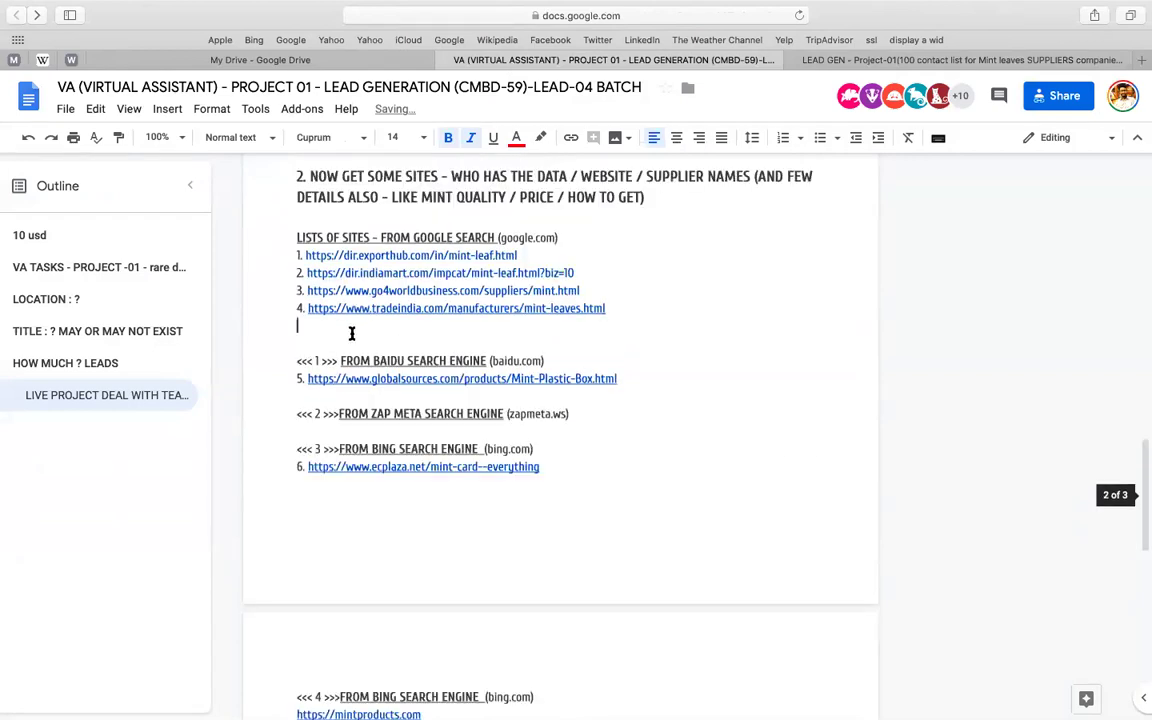
key(BackSpace)
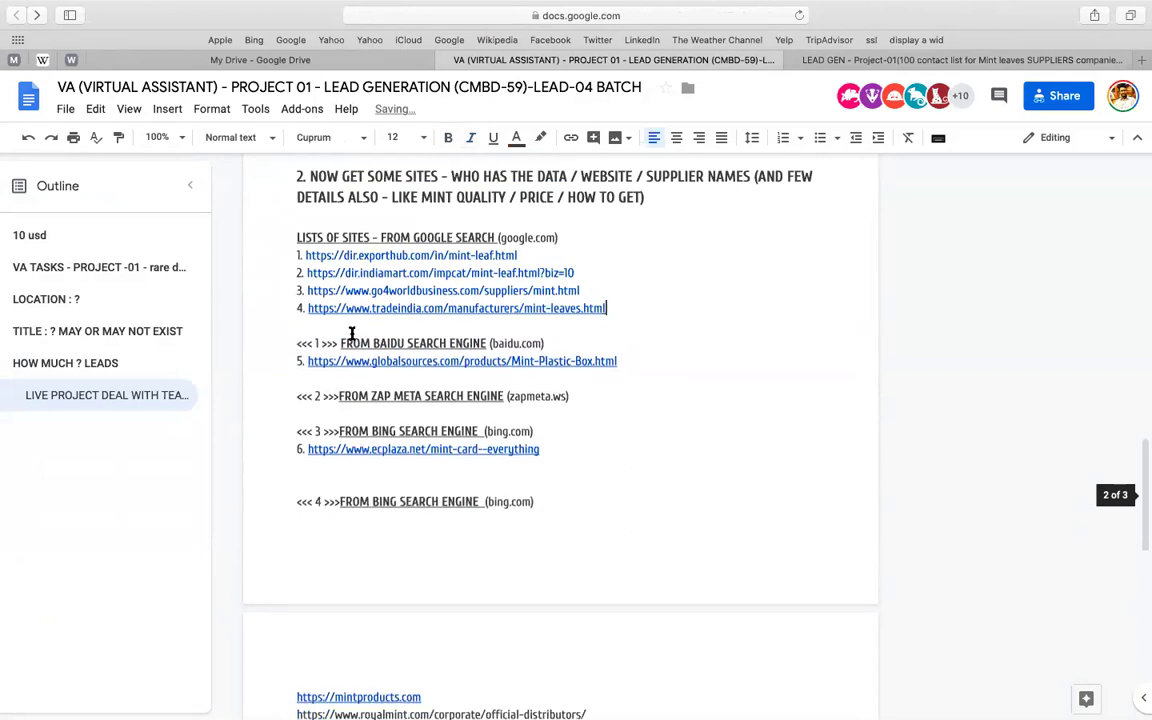
click(297, 307)
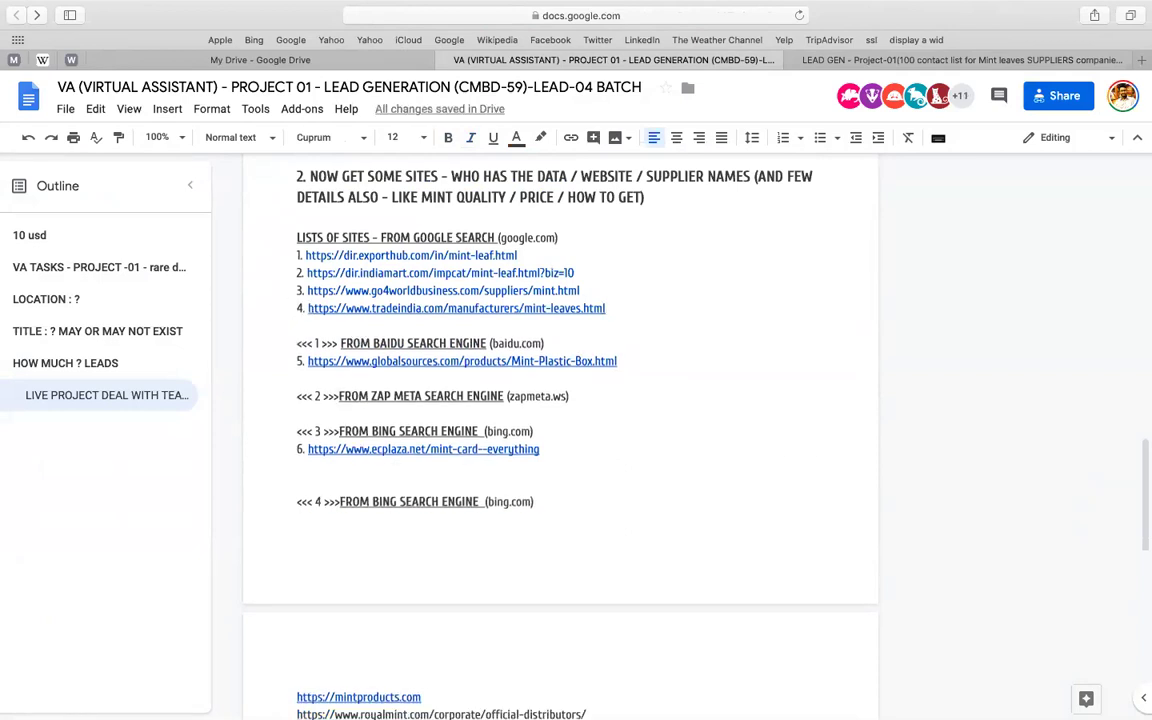
key(shift+super+Right)
key(super+c)
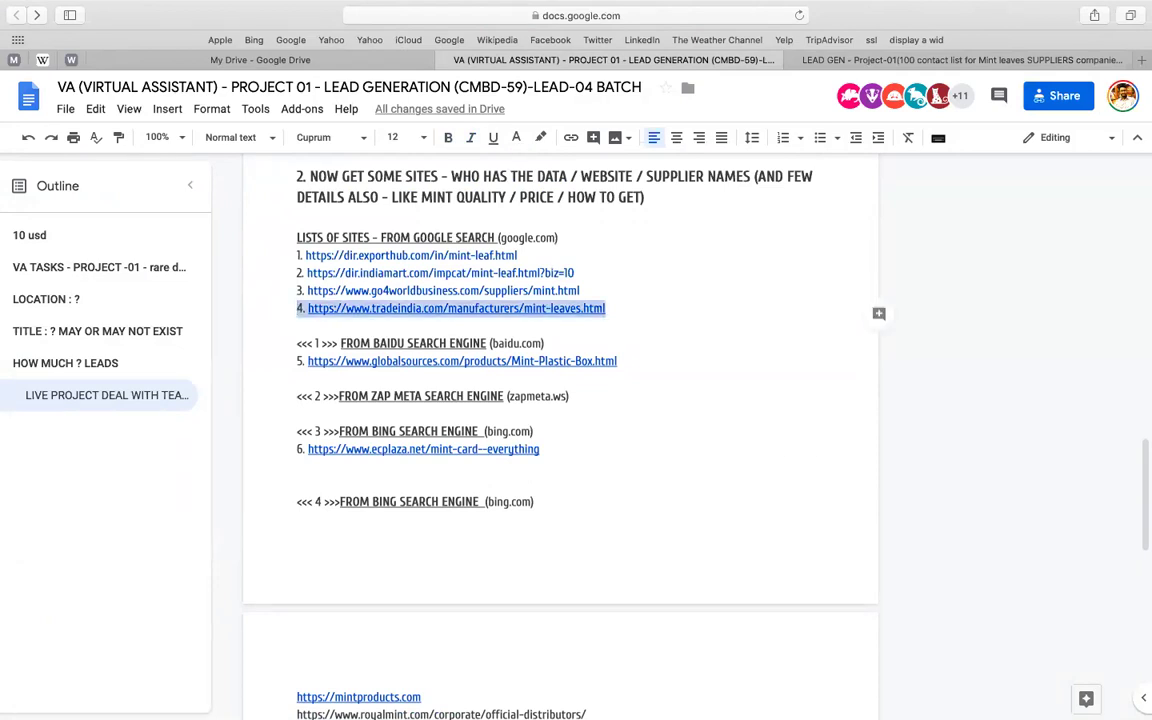
key(BackSpace)
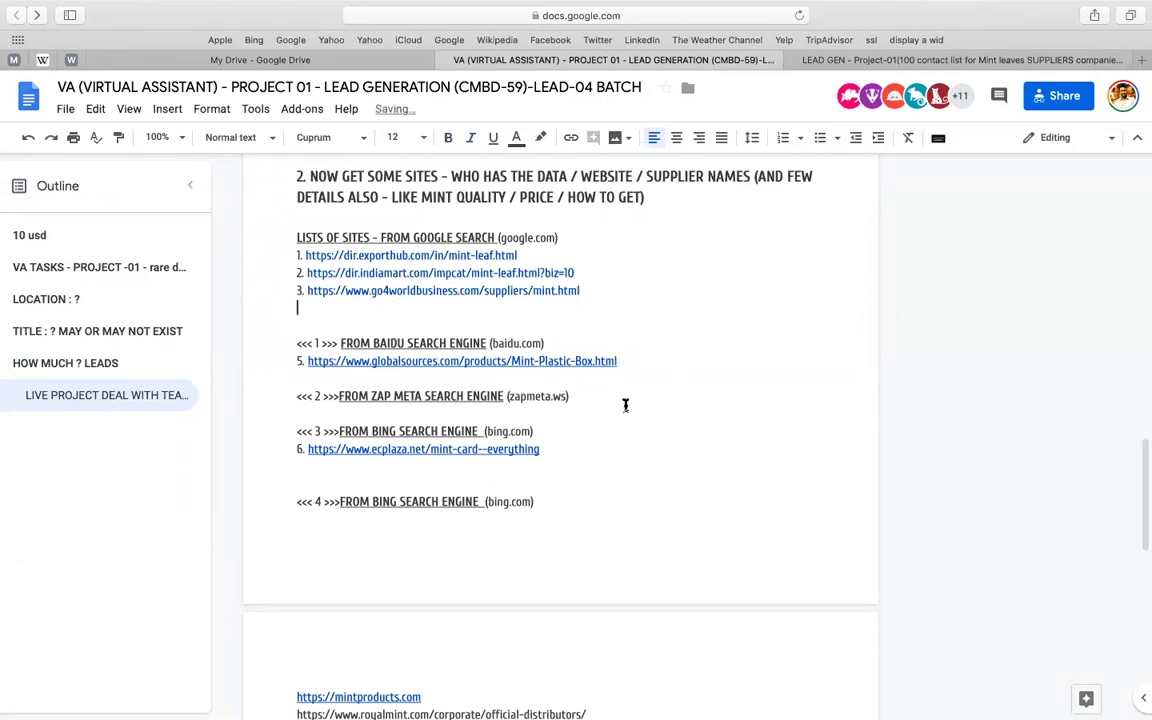
click(644, 399)
key(Return)
key(super+v)
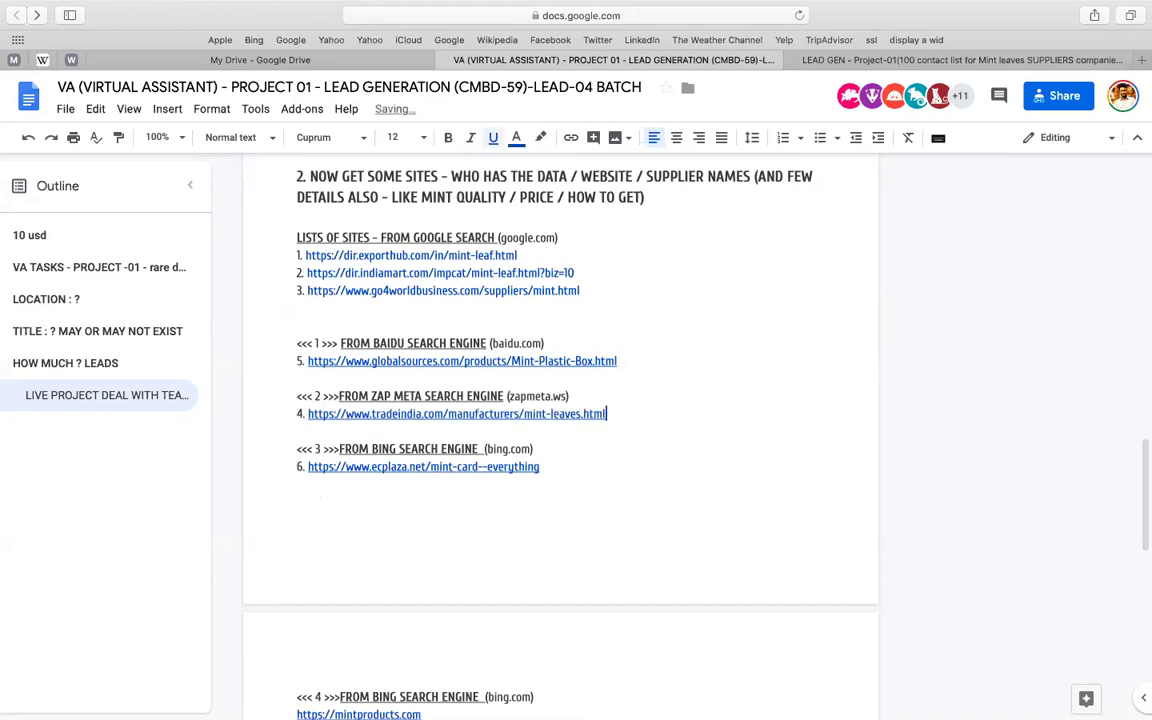
- Move the go4worldbusiness link below tradeindia and remove the empty lines above Baidu
click(283, 290)
key(shift+super+Right)
key(super+x)
scroll(486, 463, down, 3)
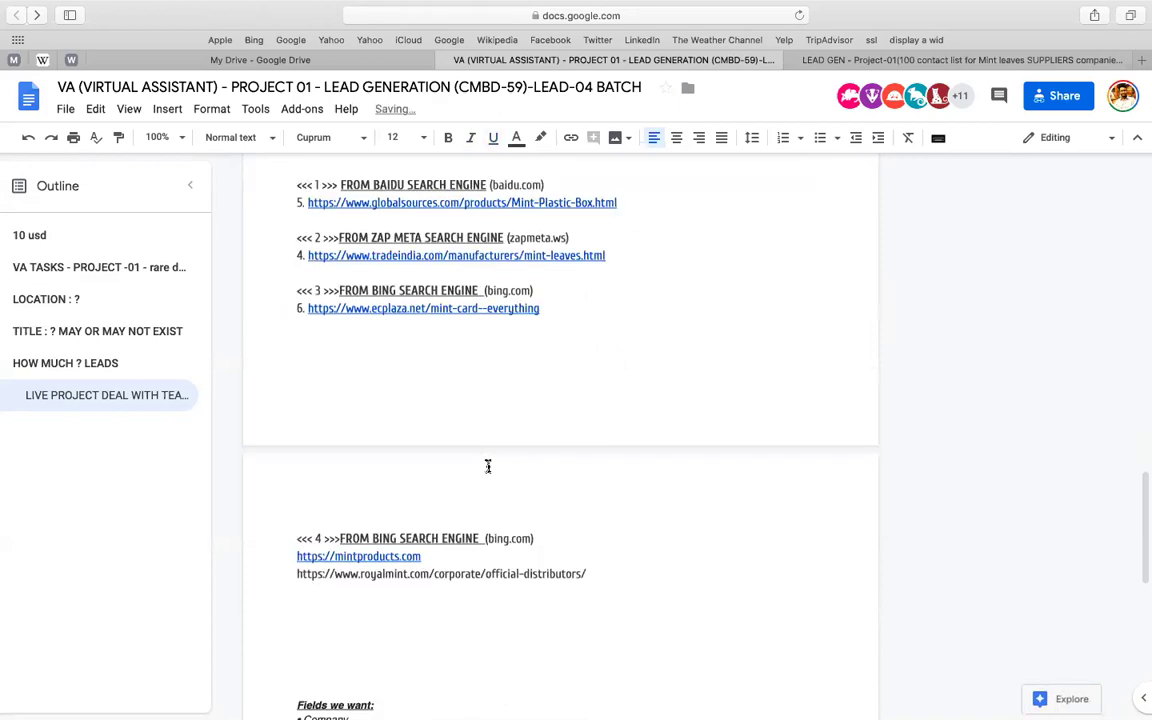
scroll(627, 335, up, 1)
click(674, 324)
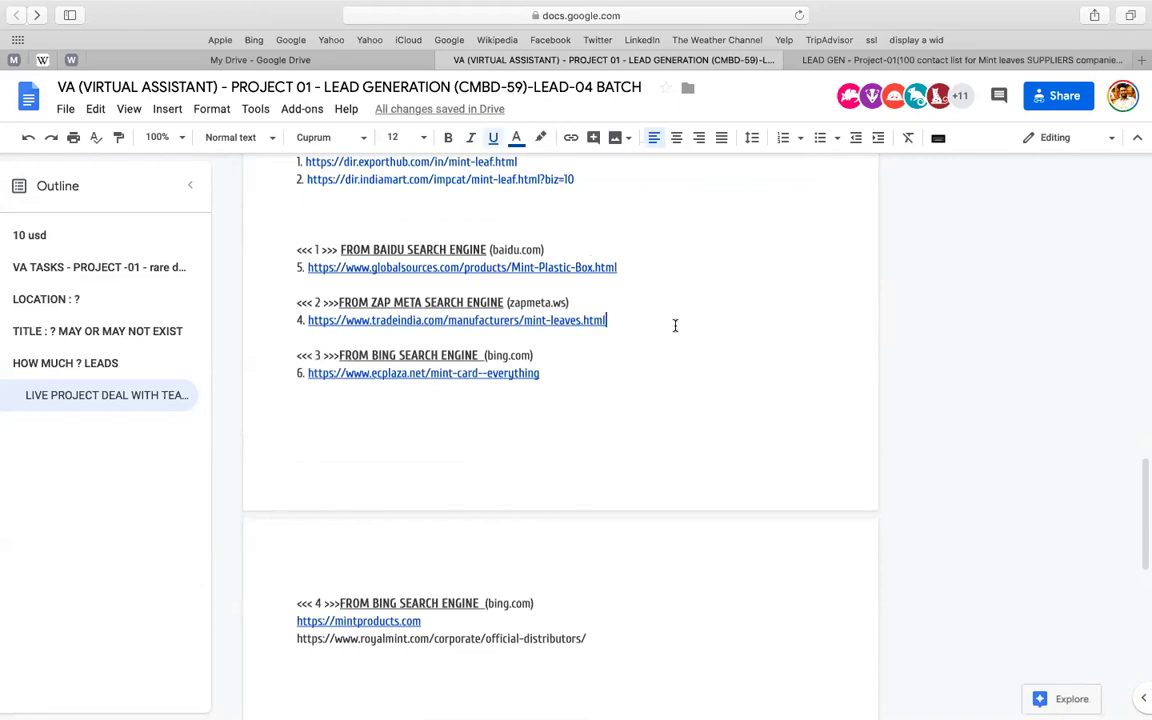
key(Return)
key(super+v)
scroll(396, 309, up, 2)
click(396, 309)
key(BackSpace)
key(BackSpace)
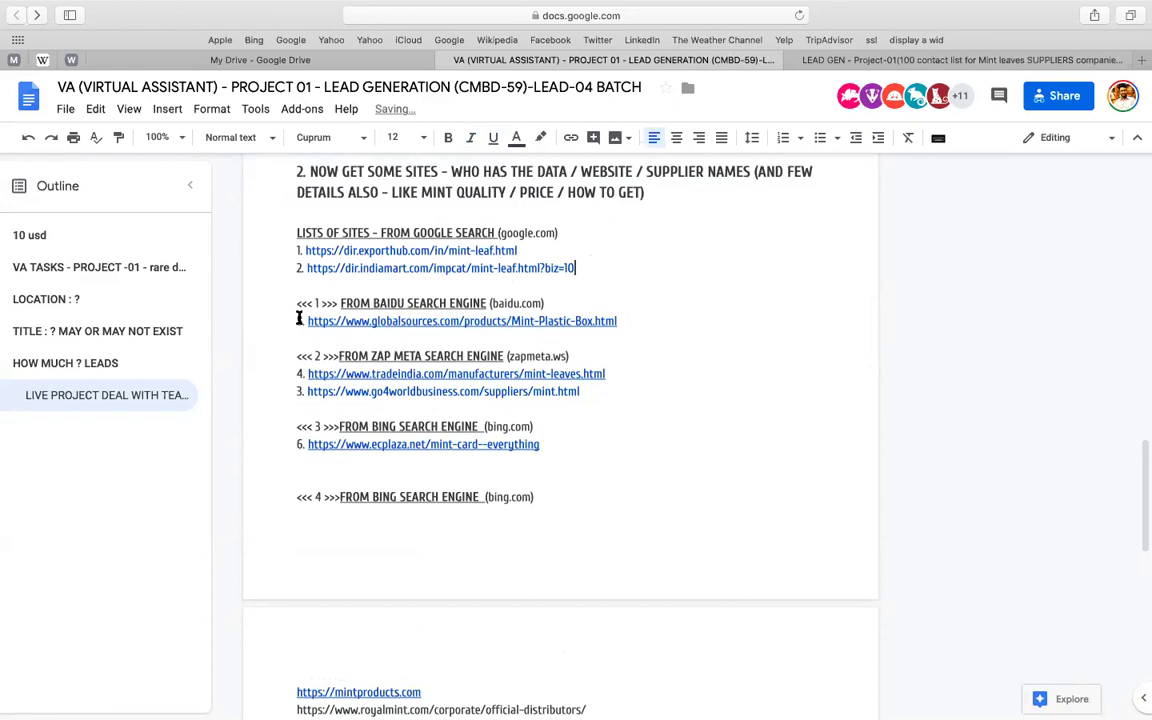
- Number the globalsources link 3, go4worldbusiness 5, and delete the gap before <<< 4 >>>
click(298, 318)
text(3.)
key(Down)
double_click(298, 391)
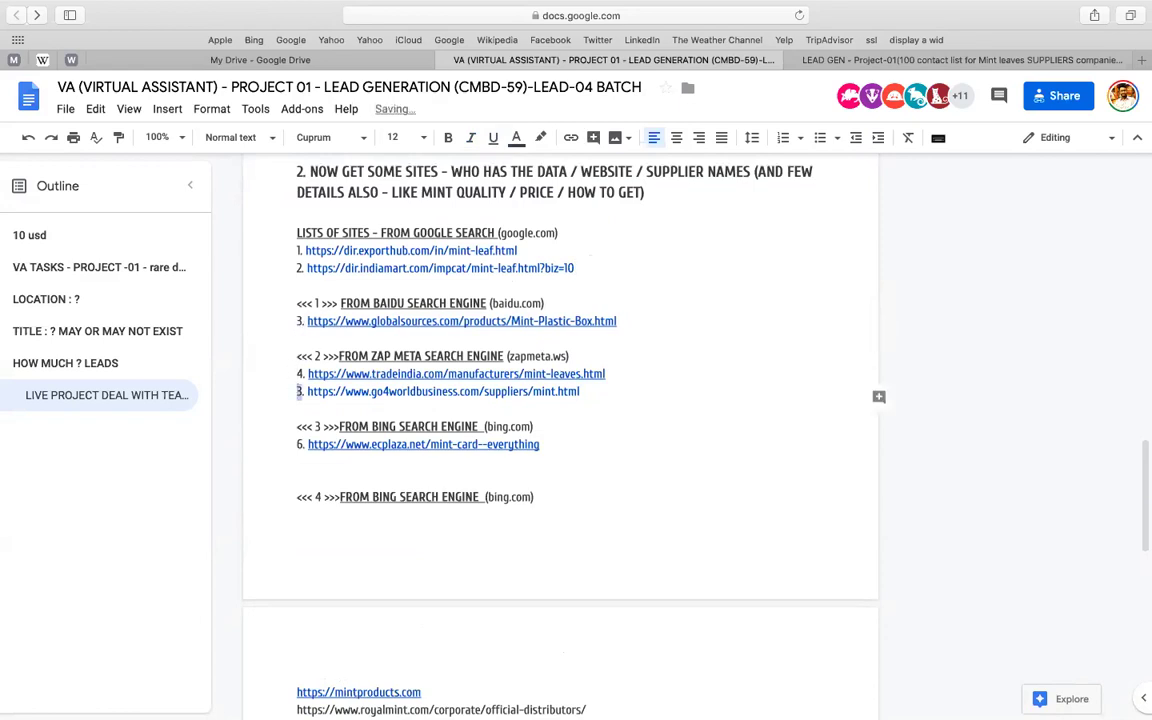
text(5)
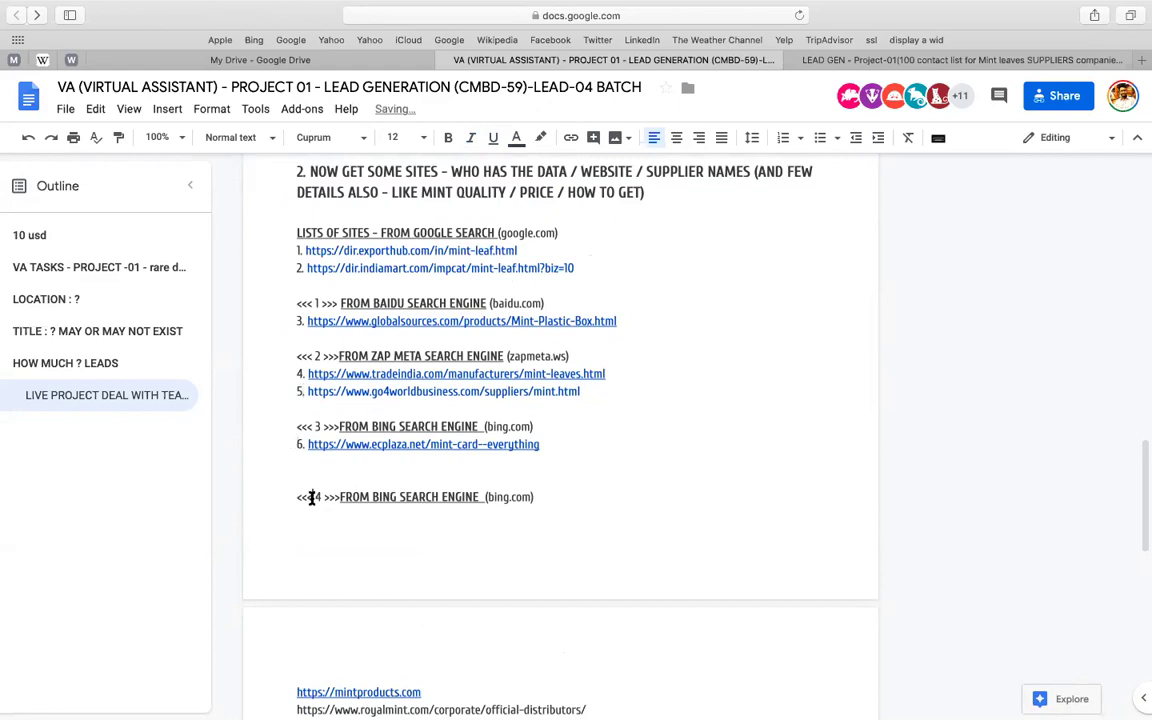
click(311, 496)
scroll(535, 420, down, 1)
scroll(535, 420, down, 1)
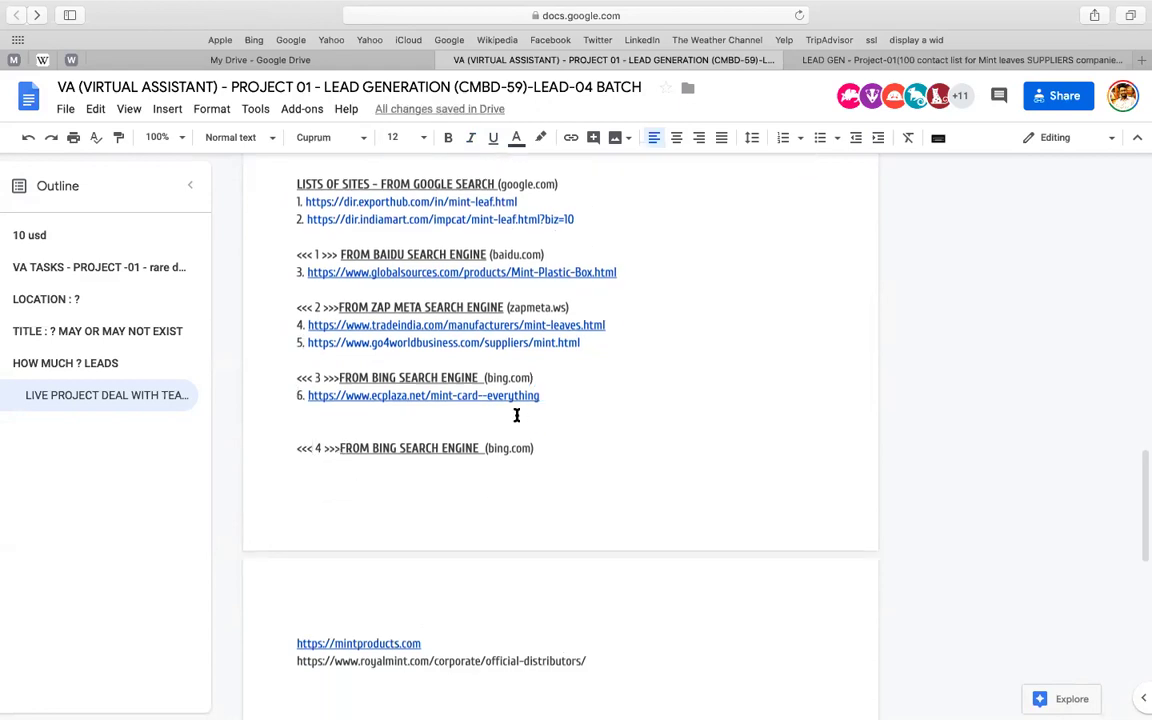
click(517, 415)
key(BackSpace)
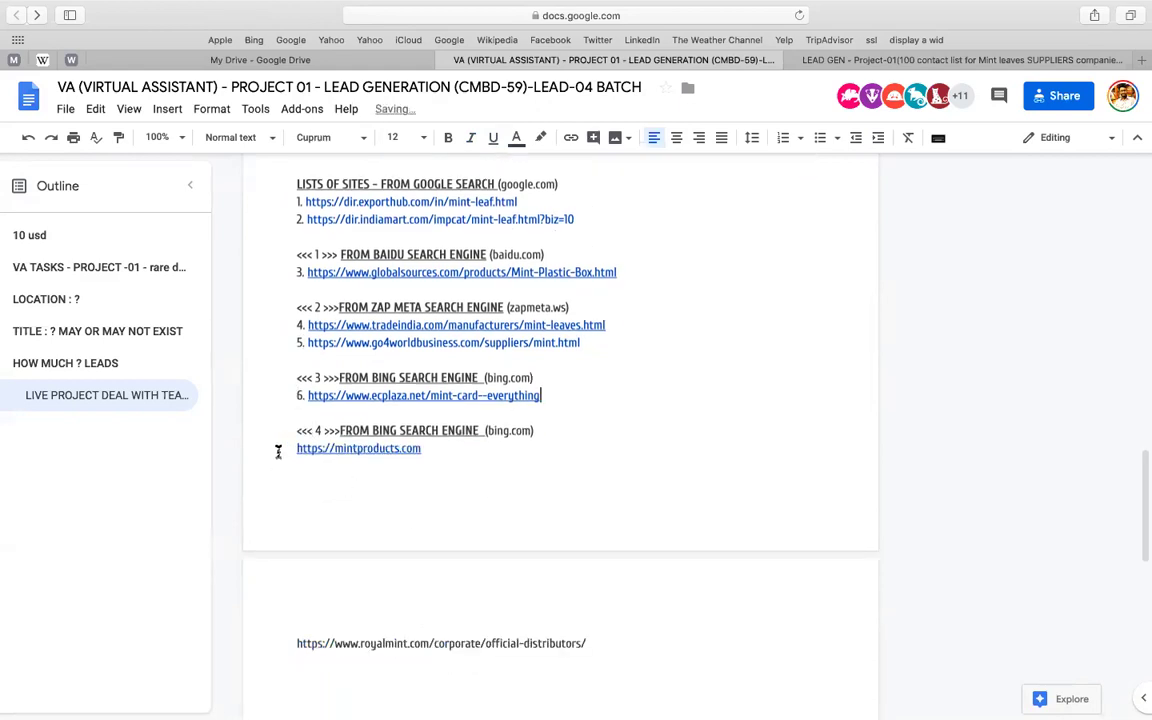
- Number mintproducts 7 and put the royalmint link on its own line as 8
click(278, 451)
text(7.)
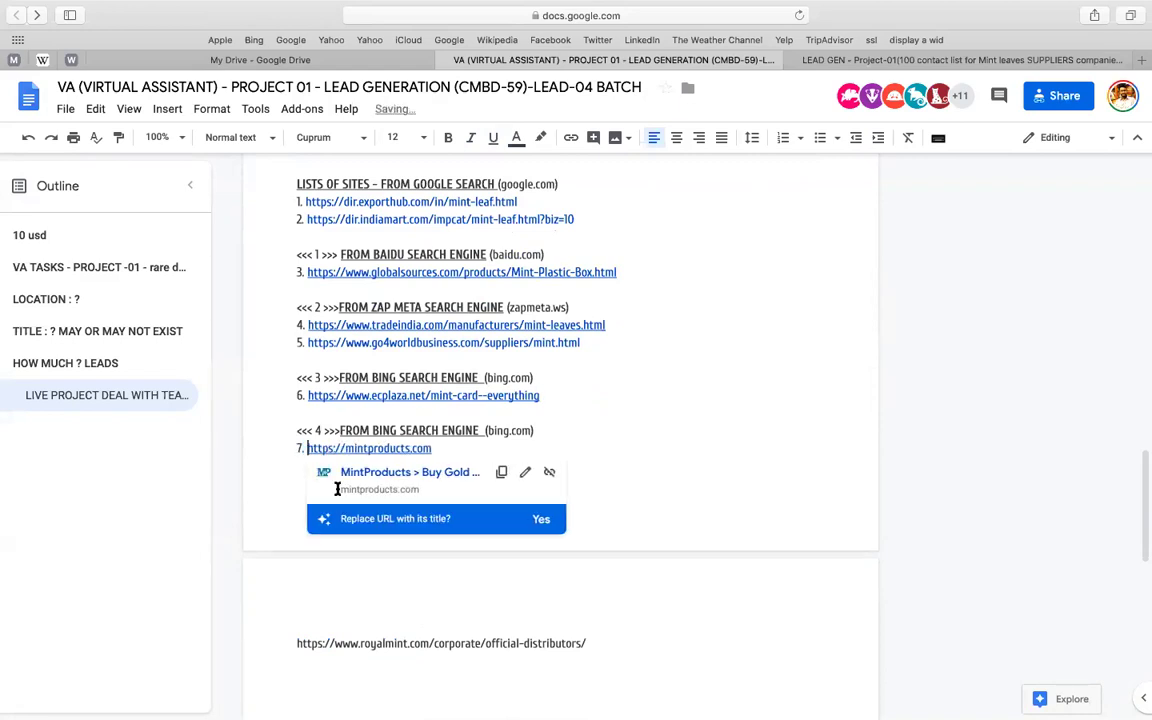
scroll(270, 533, down, 3)
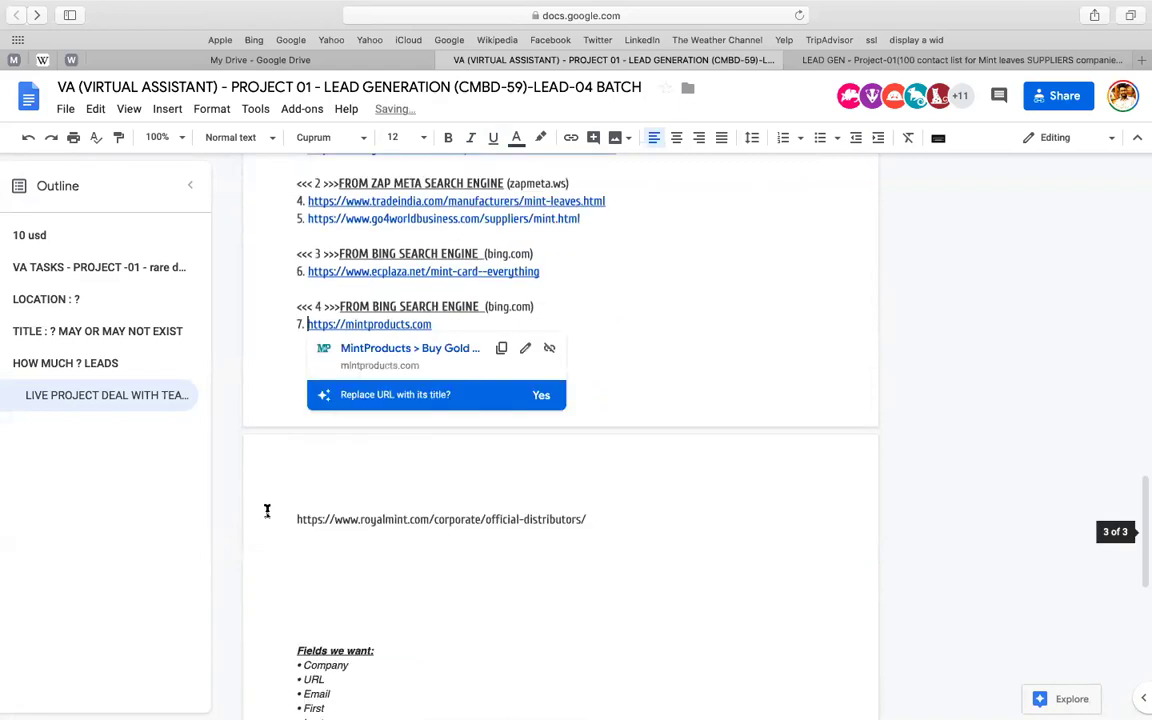
click(267, 511)
key(BackSpace)
key(BackSpace)
key(BackSpace)
key(BackSpace)
key(BackSpace)
key(BackSpace)
key(Return)
key(Return)
key(Return)
key(Return)
key(Return)
key(Return)
text(8.)
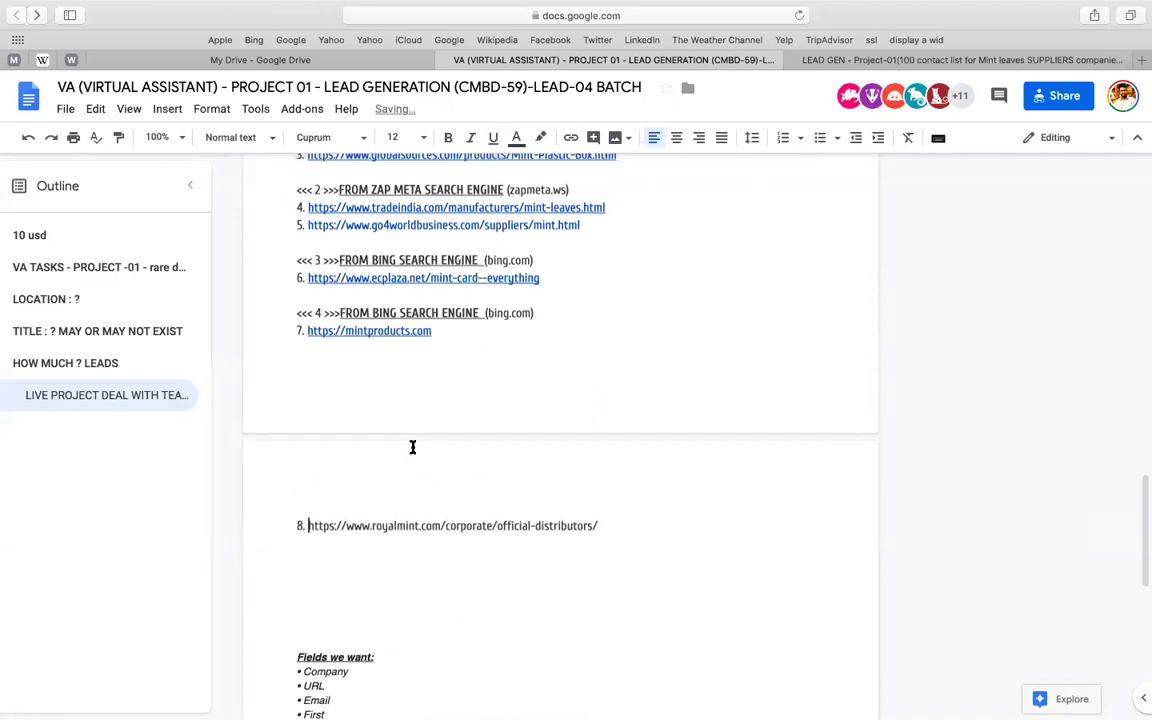
scroll(380, 350, up, 4)
- Replace 'LISTS OF SITES - ' on the Google heading with the copied <<< 1 >>> marker
scroll(294, 318, up, 4)
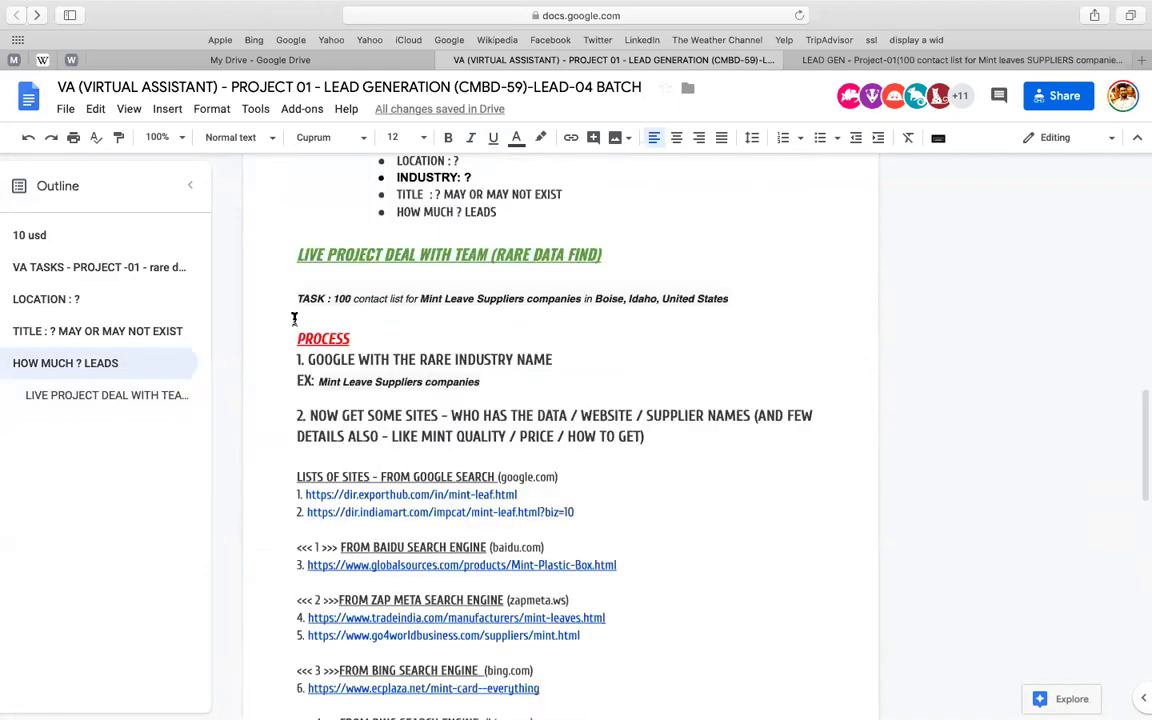
scroll(607, 382, down, 8)
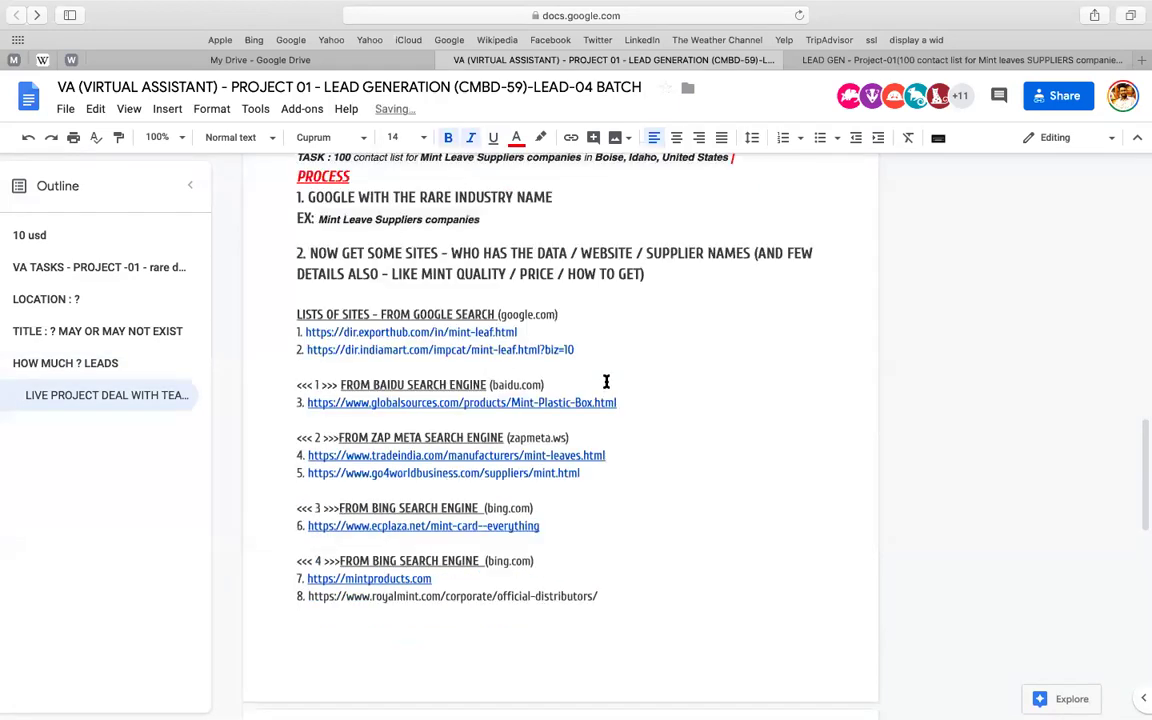
scroll(437, 327, up, 2)
scroll(437, 327, up, 2)
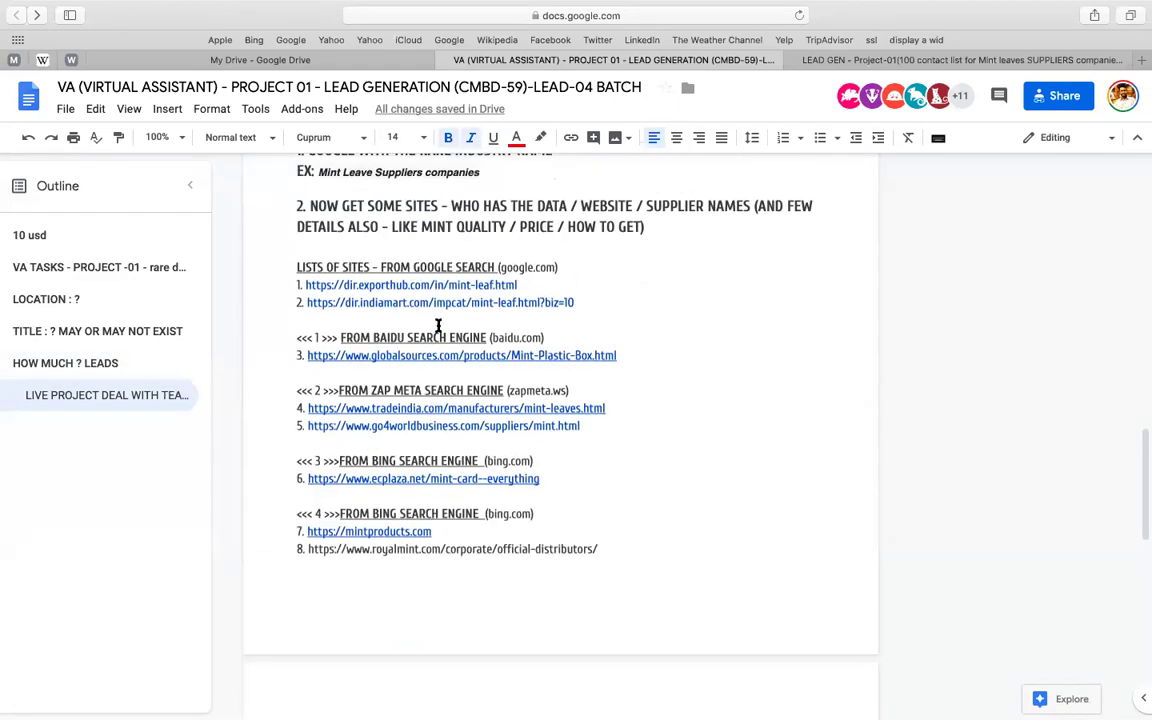
click(338, 337)
drag(340, 337, 297, 337)
key(super+c)
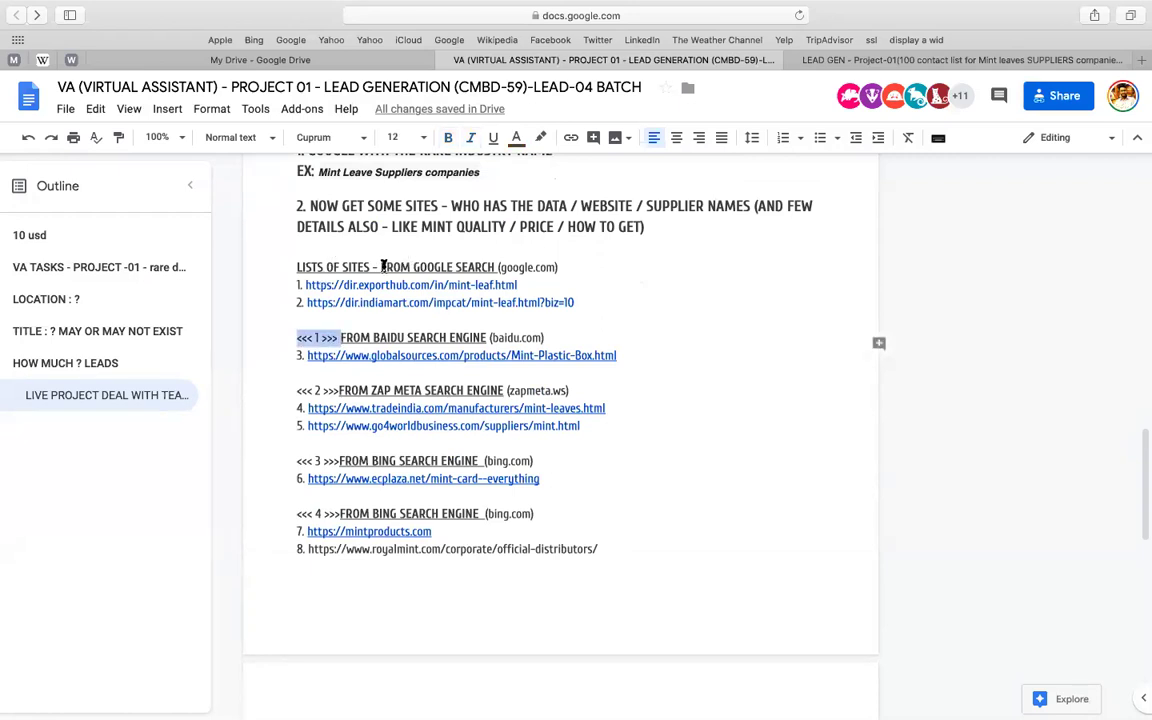
click(381, 266)
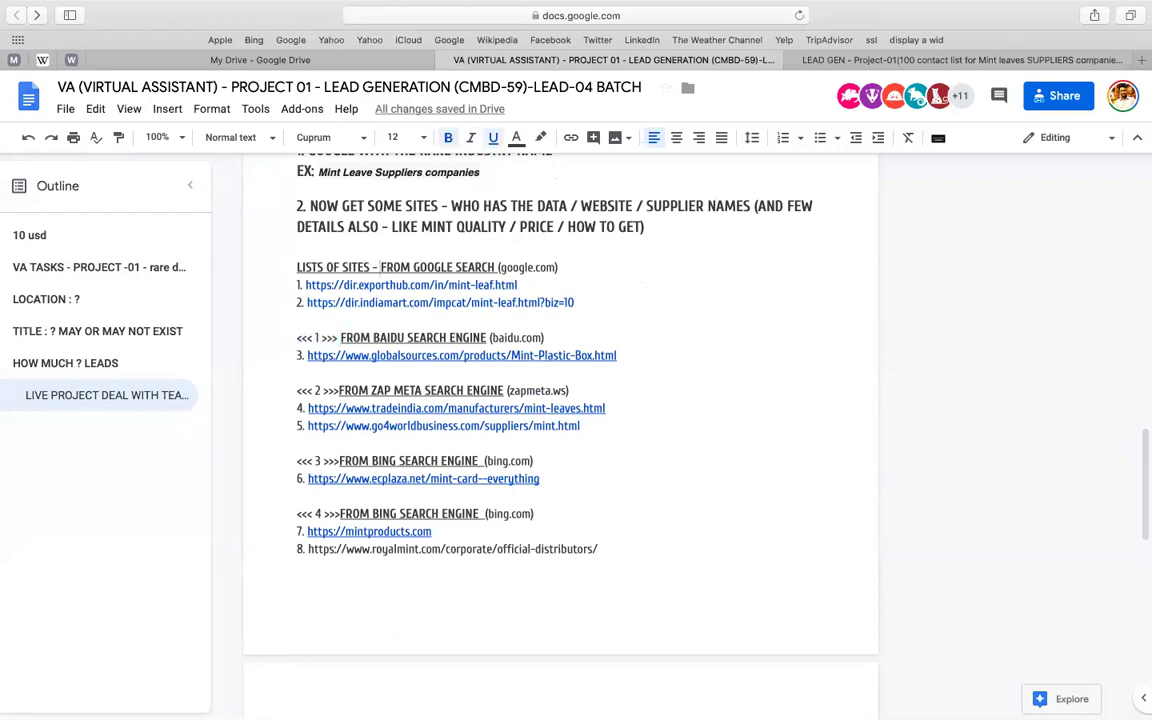
drag(381, 266, 297, 267)
key(super+v)
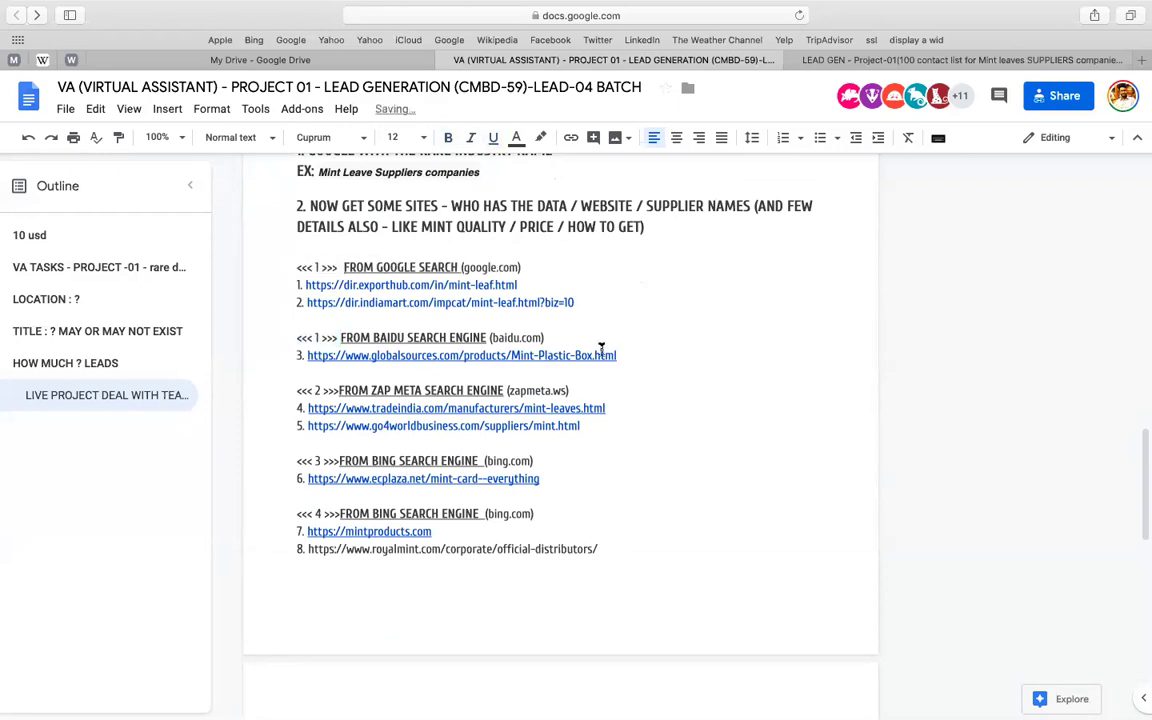
- Delete the blank lines above the Fields we want list
click(601, 352)
scroll(601, 347, down, 5)
scroll(601, 347, up, 6)
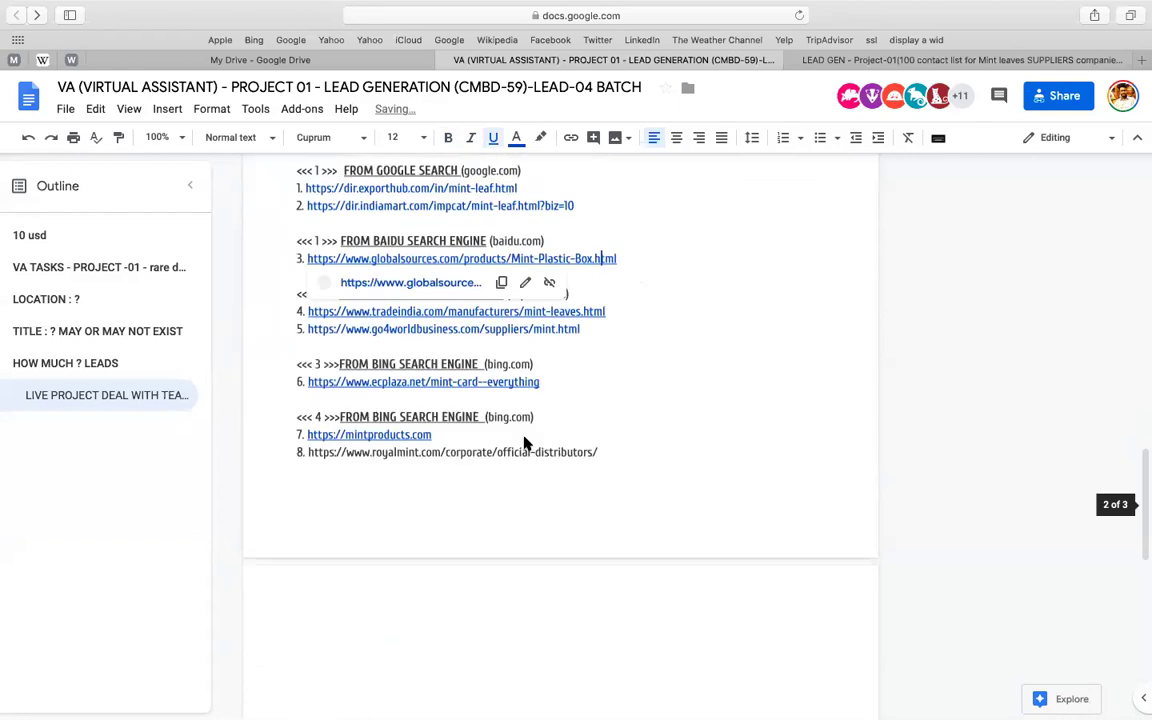
scroll(568, 453, down, 10)
click(316, 380)
key(BackSpace)
key(BackSpace)
key(BackSpace)
key(BackSpace)
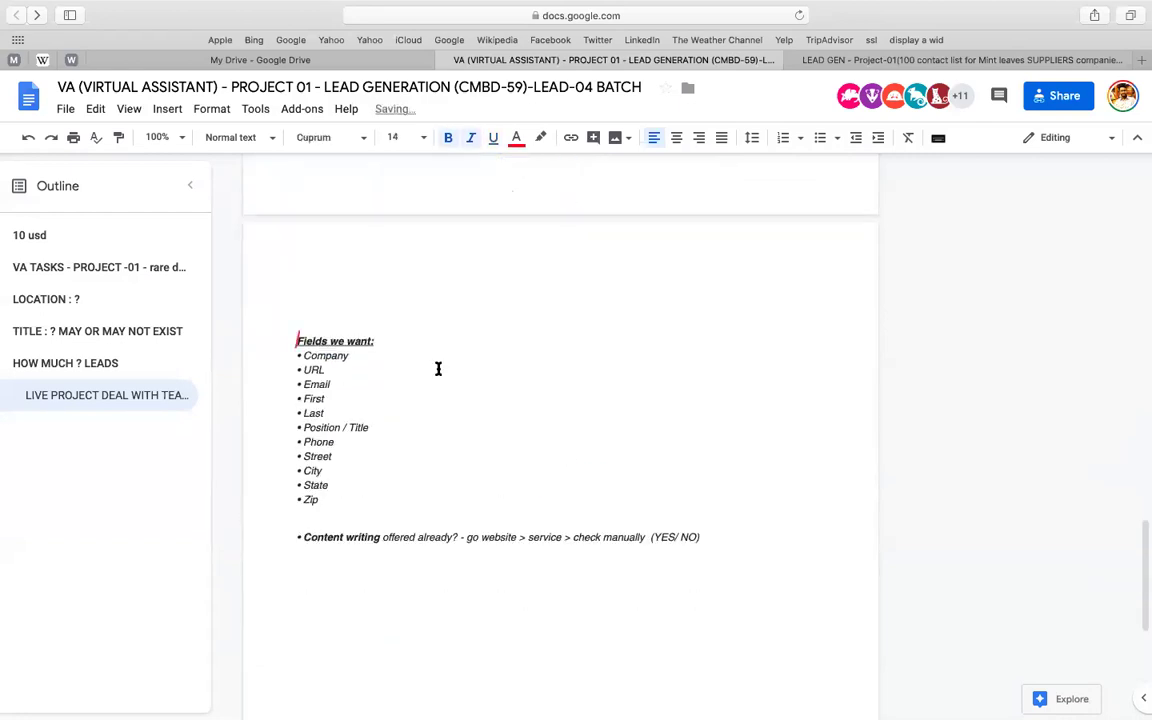
- Select the field list from Company through Zip in the brief
click(932, 62)
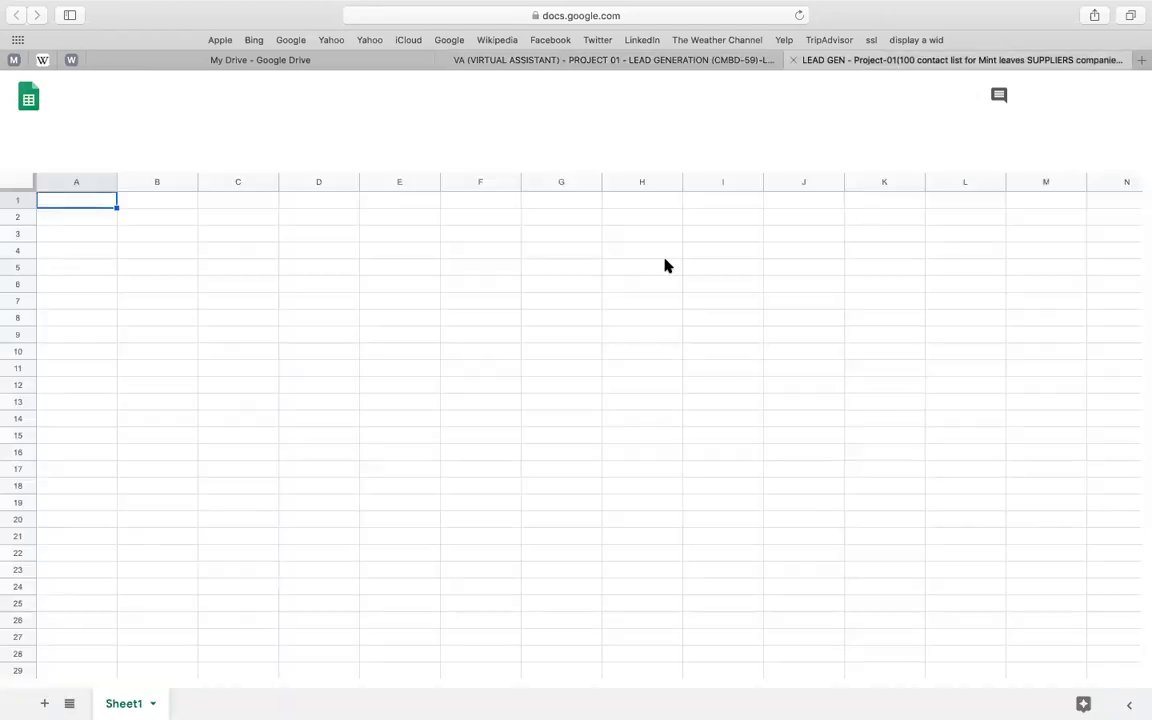
click(713, 60)
click(298, 338)
key(shift+Down)
key(shift+Down)
key(shift+Down)
key(shift+Down)
key(shift+Down)
key(shift+Down)
key(shift+Down)
key(shift+Down)
key(shift+Down)
key(shift+Down)
key(shift+Down)
key(shift+Down)
key(shift+Up)
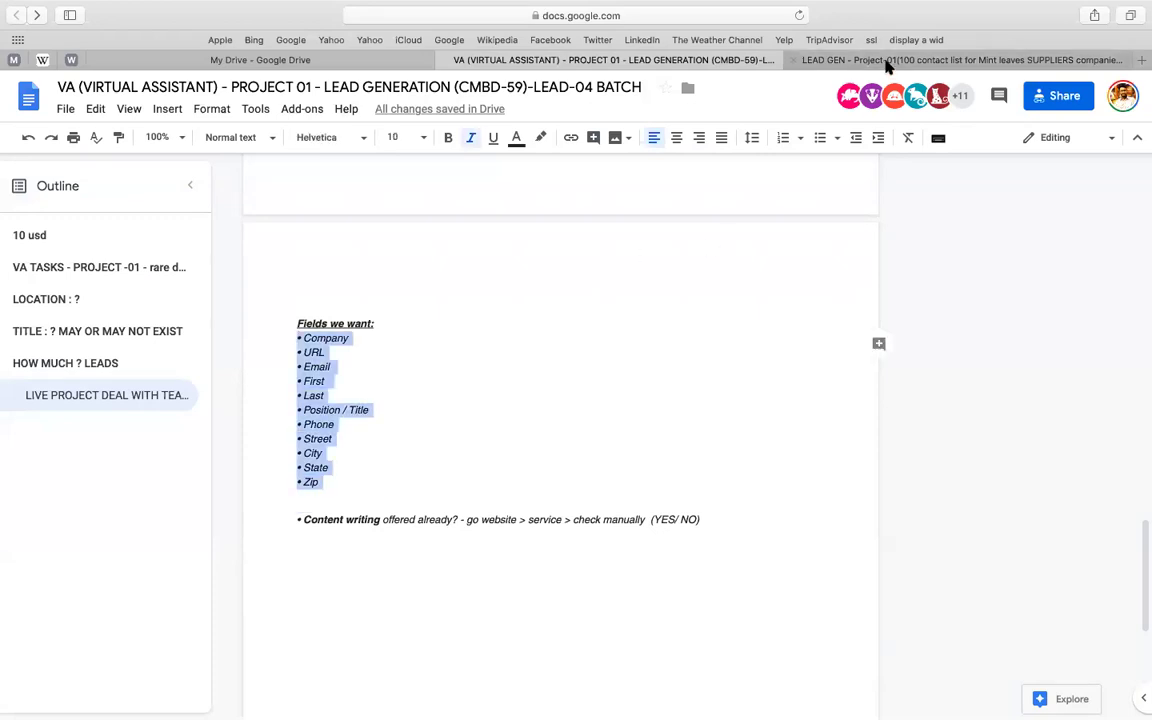
- Paste the eleven fields into E5:E15 of the LEAD GEN sheet, keeping Company in E5
click(887, 62)
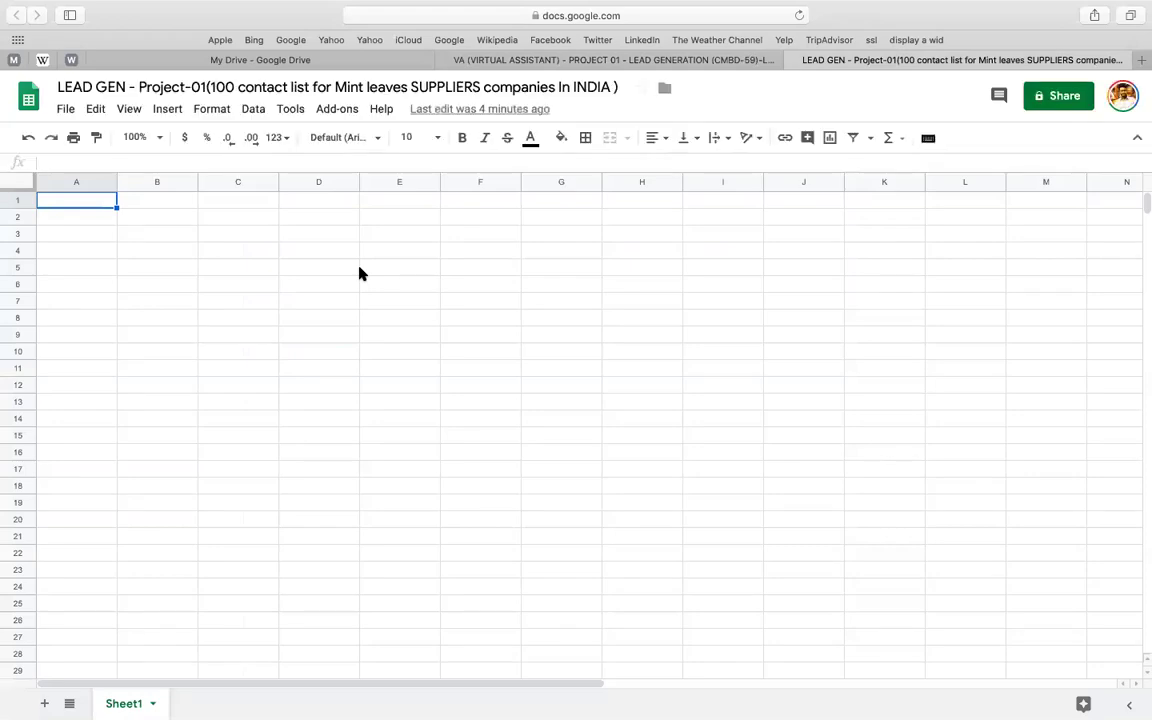
click(361, 268)
text(• Company • URL • Email • First • Last • Position / Title • Phone • Street • City • State • Zip)
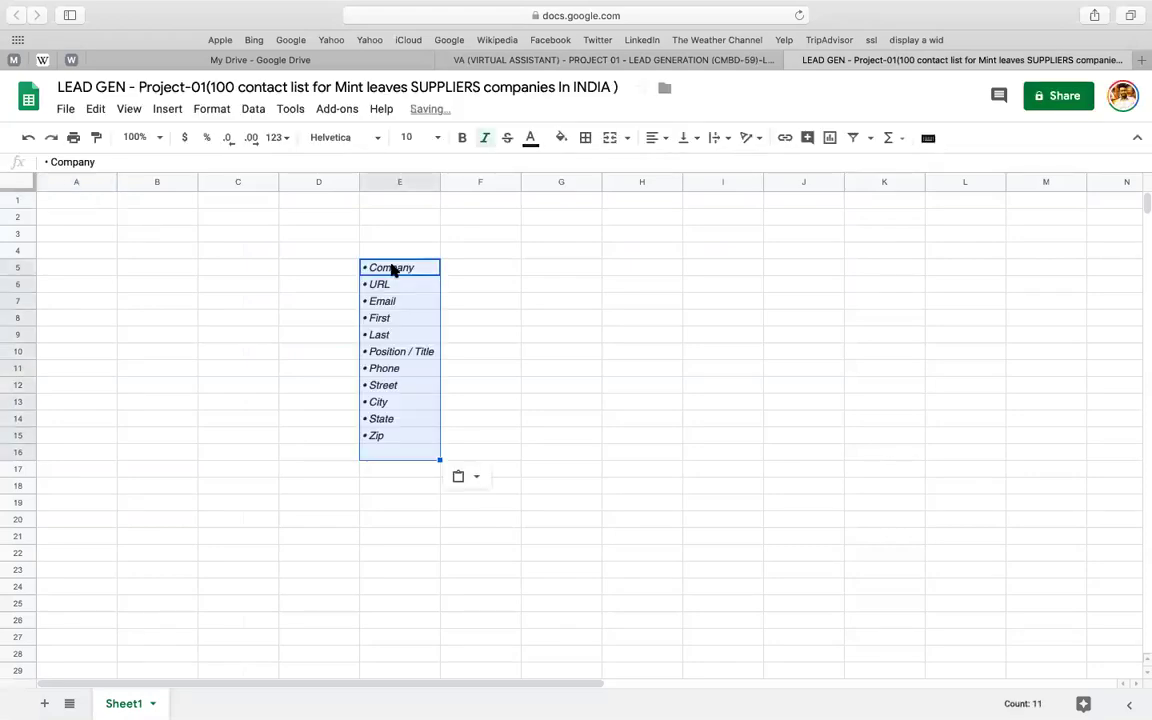
click(393, 268)
double_click(385, 264)
double_click(385, 264)
key(ctrl+c)
key(BackSpace)
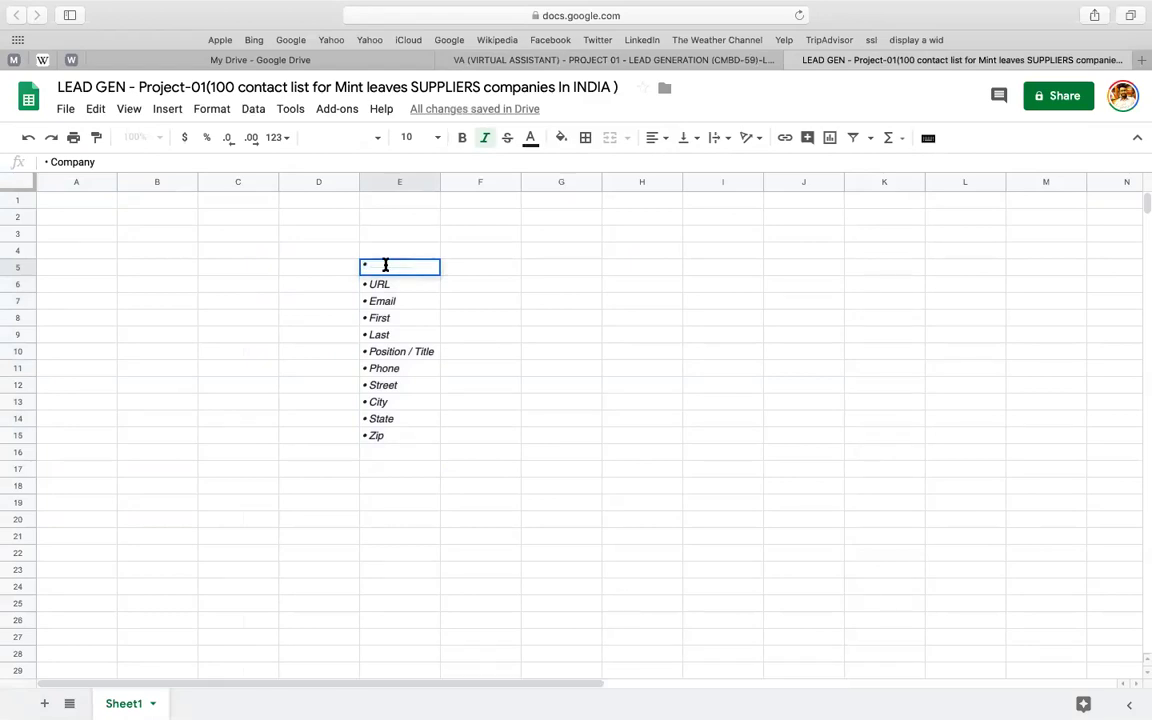
key(Escape)
click(83, 204)
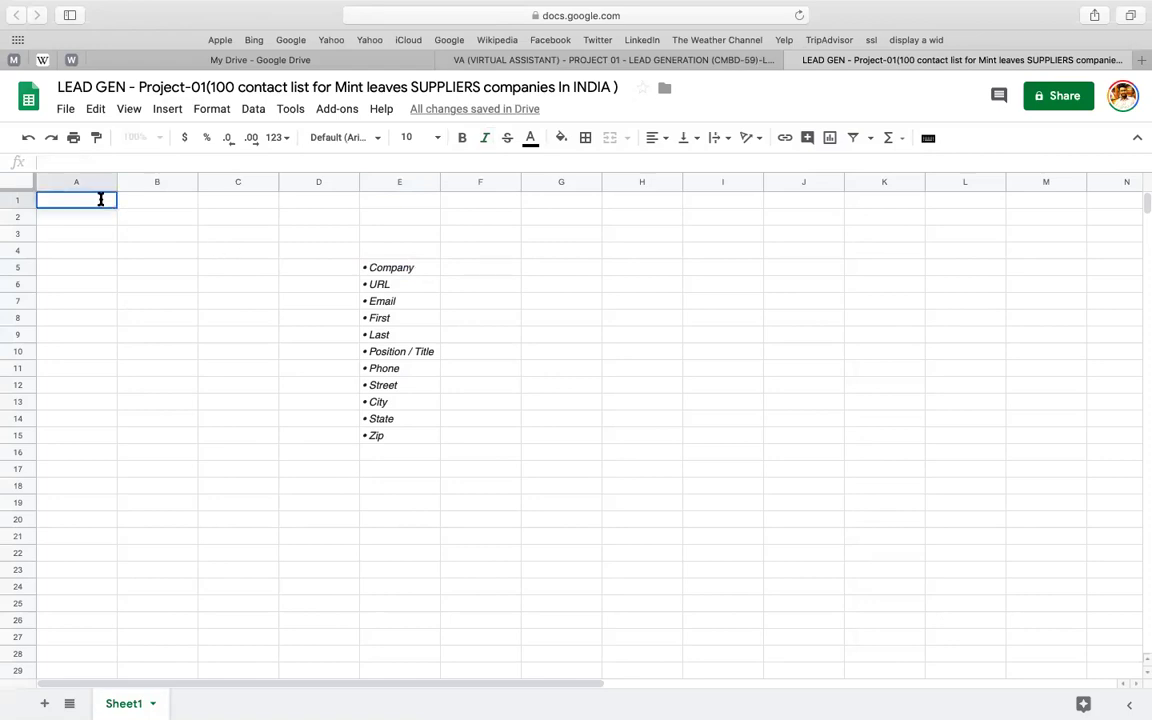
- Fill A1:E1 with the headers Company, URL, Email, First and Last
key(ctrl+v)
click(380, 285)
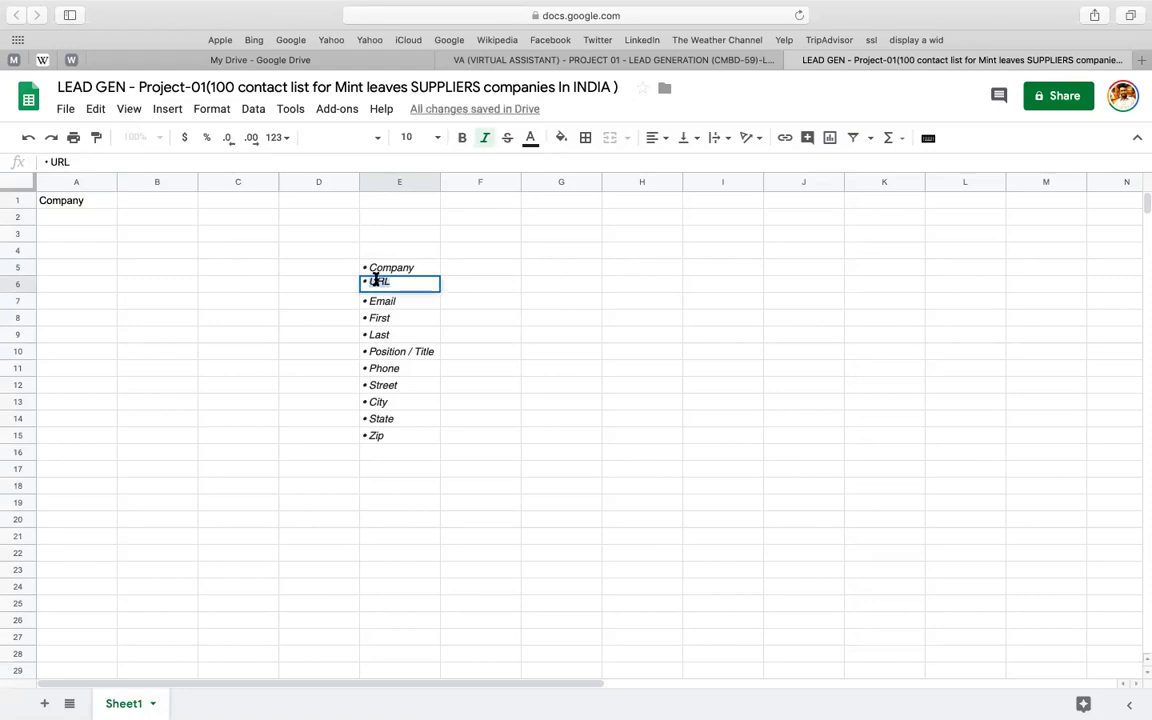
click(185, 207)
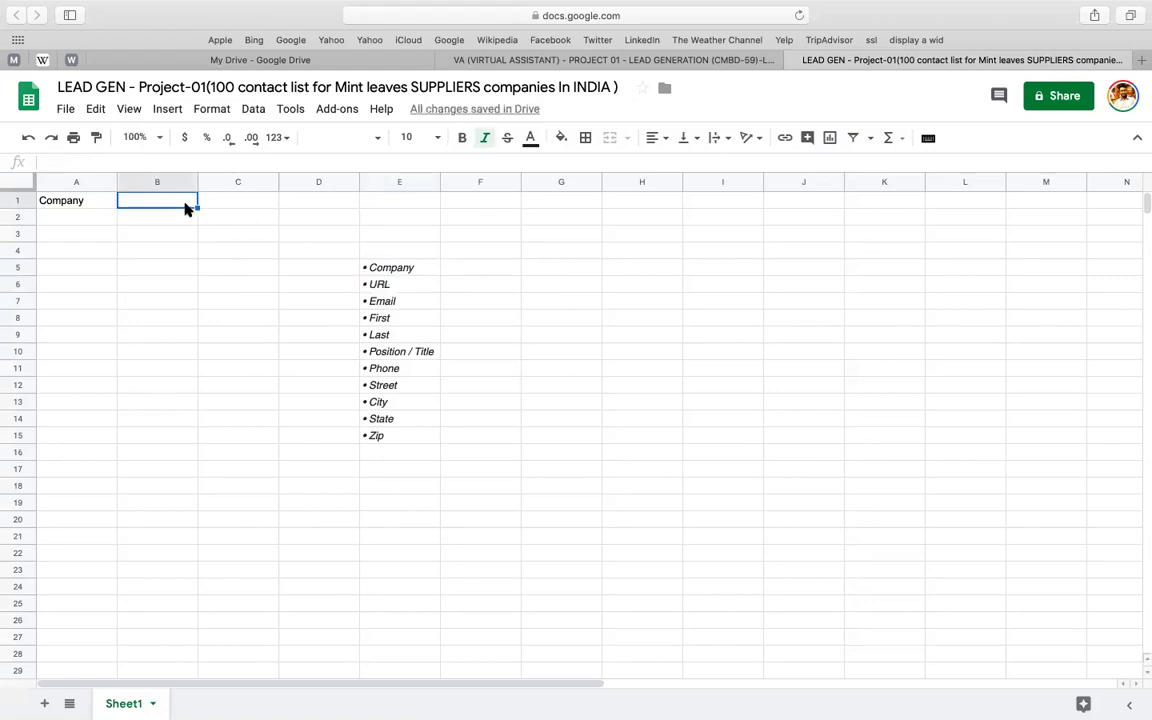
text(URL)
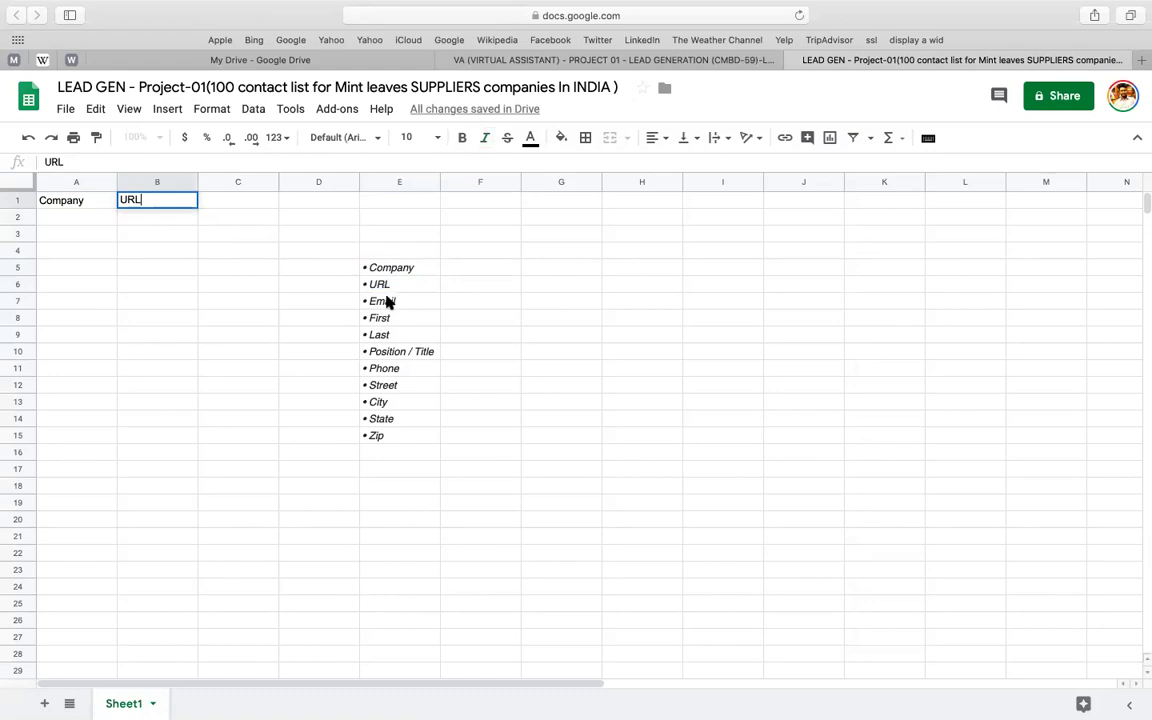
click(399, 301)
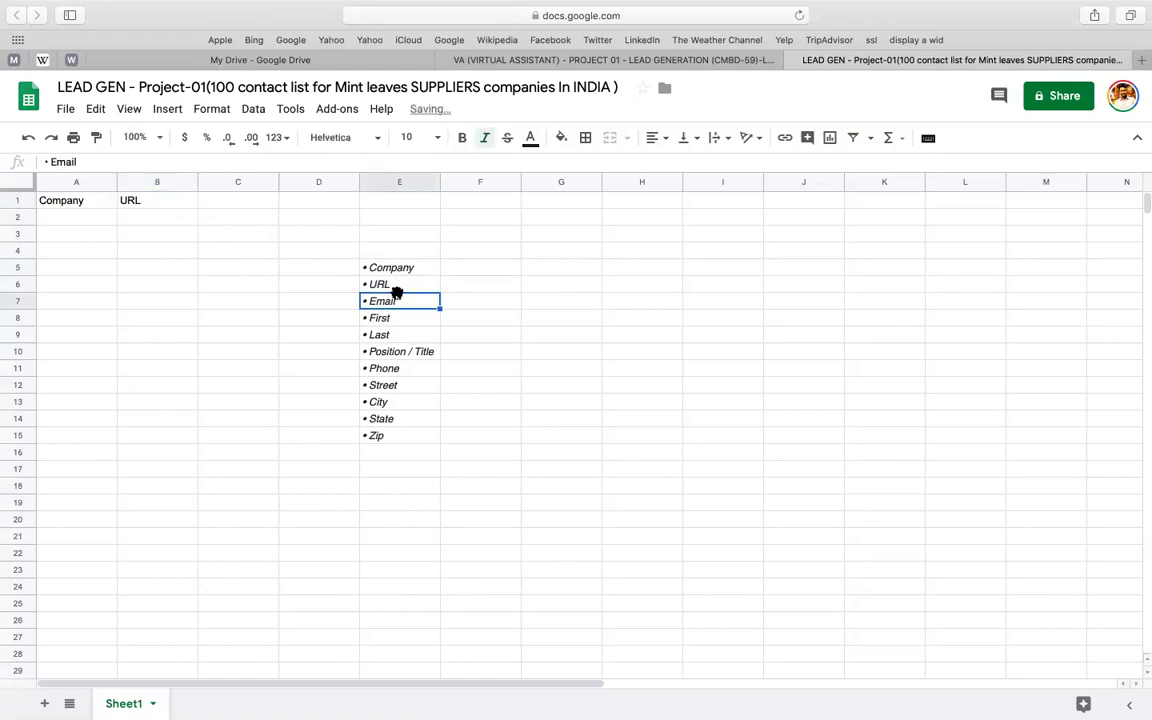
click(388, 420)
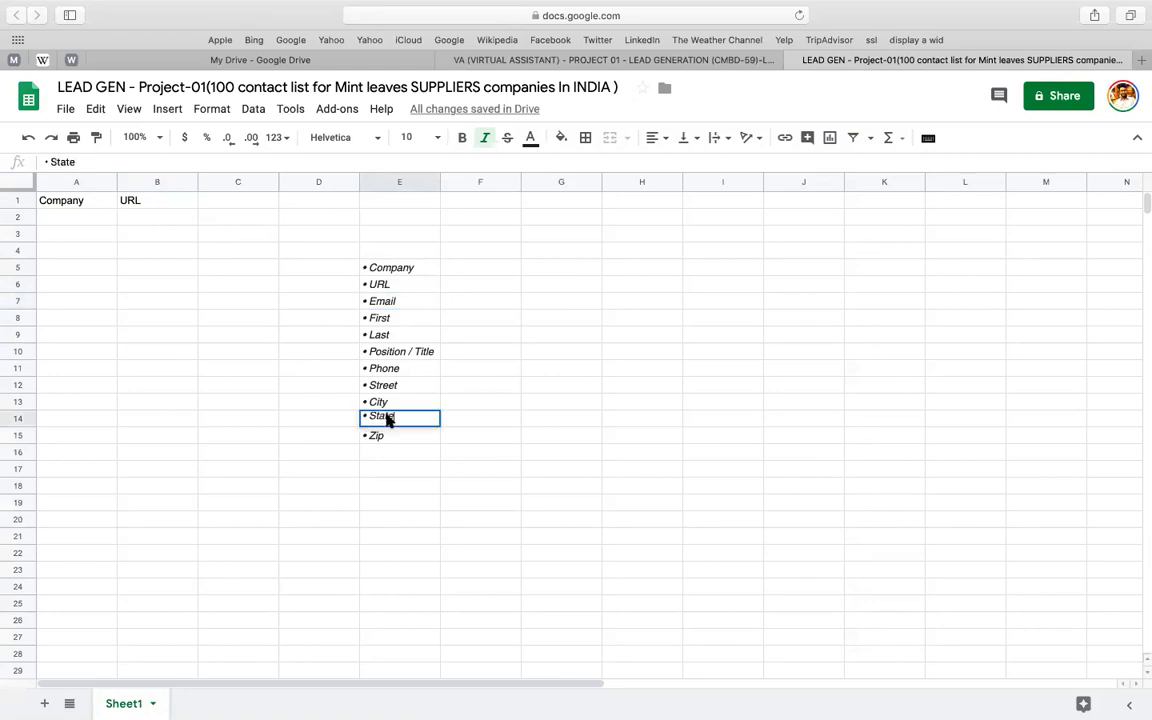
click(391, 306)
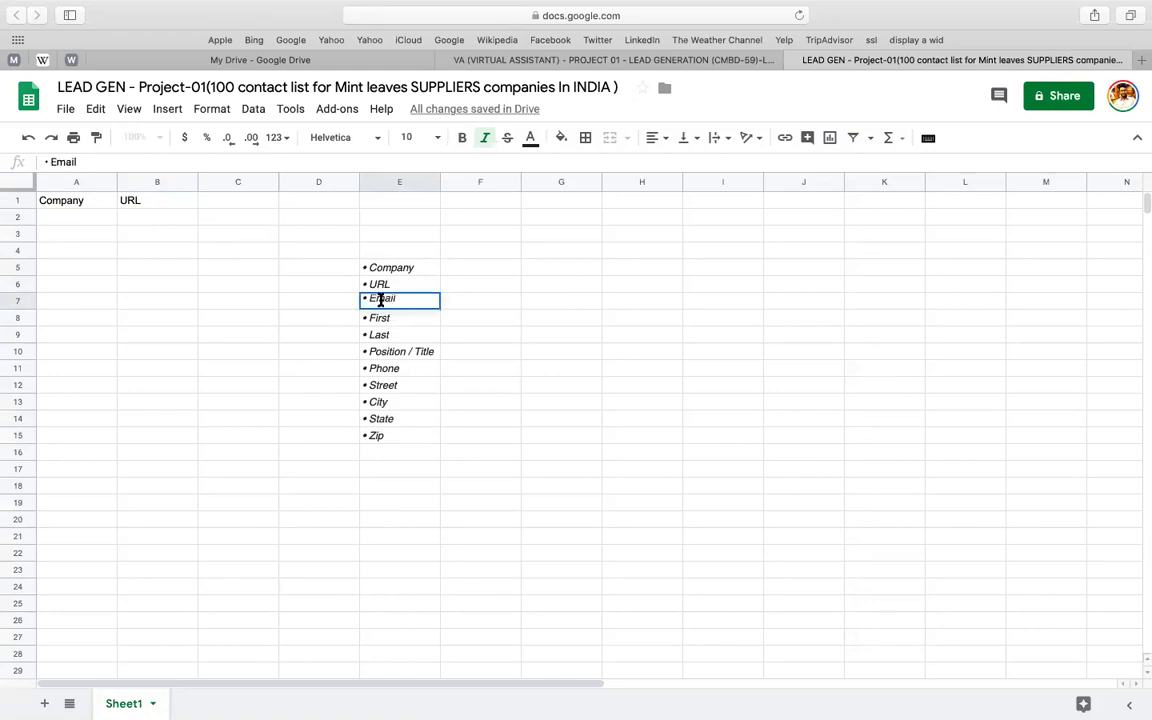
double_click(379, 298)
key(ctrl+c)
click(228, 201)
key(ctrl+v)
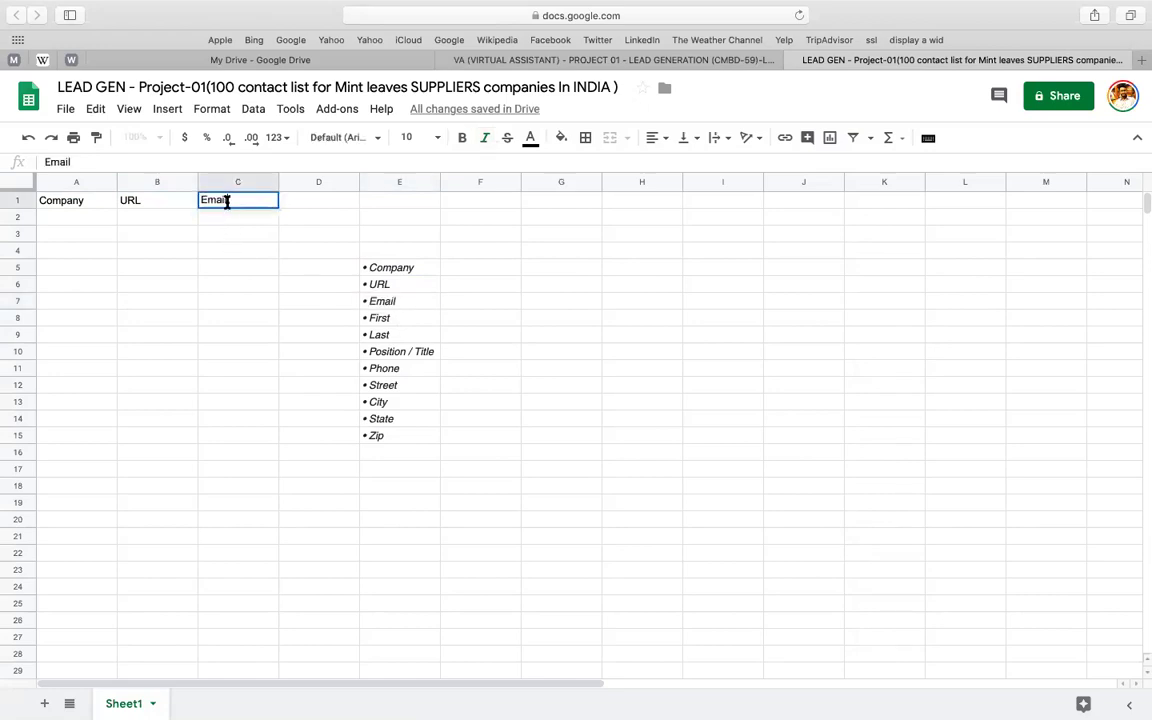
double_click(381, 317)
key(ctrl+c)
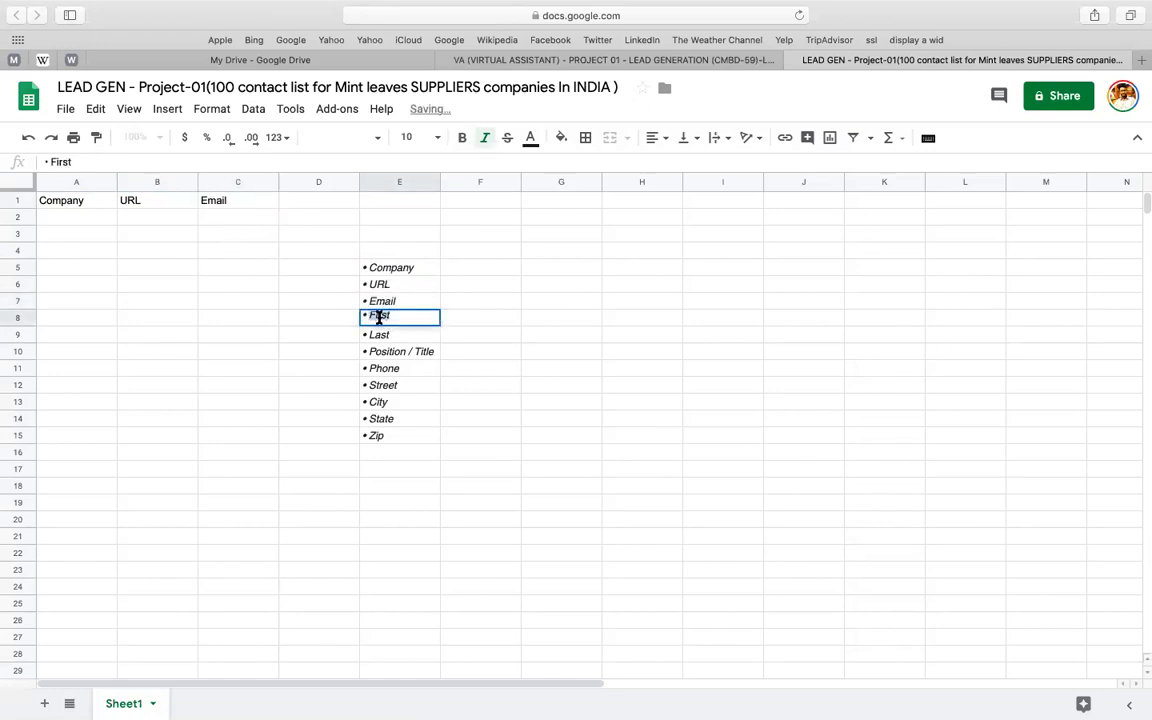
click(311, 200)
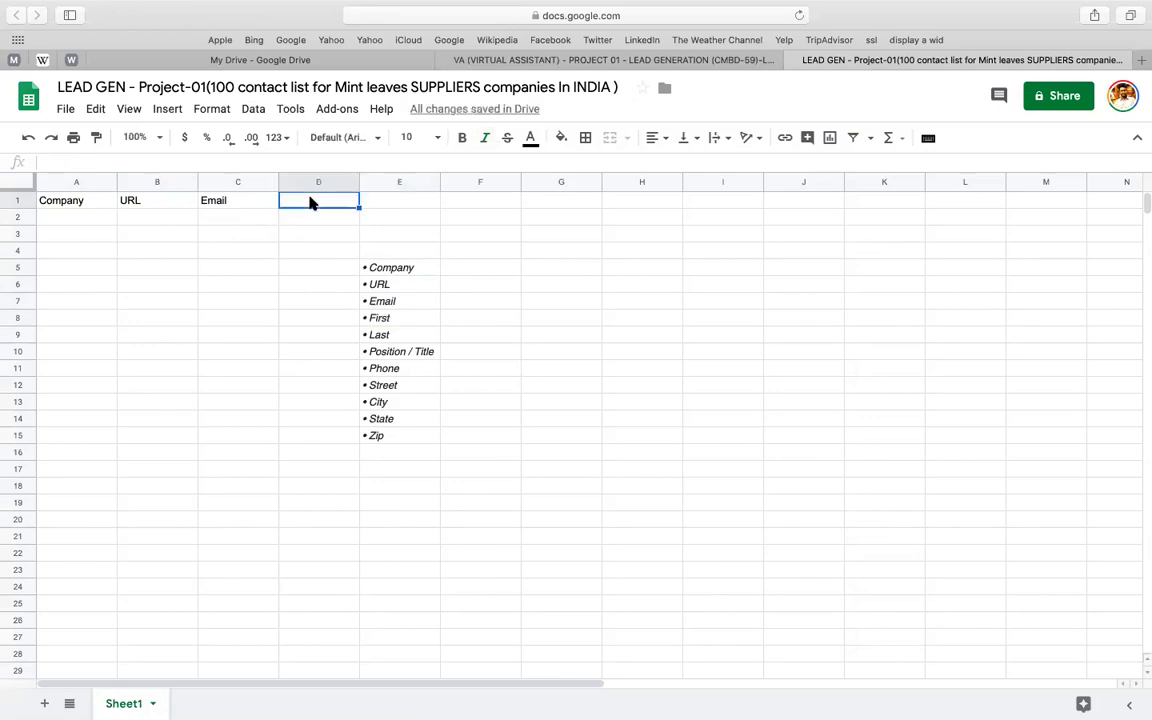
key(ctrl+v)
click(379, 332)
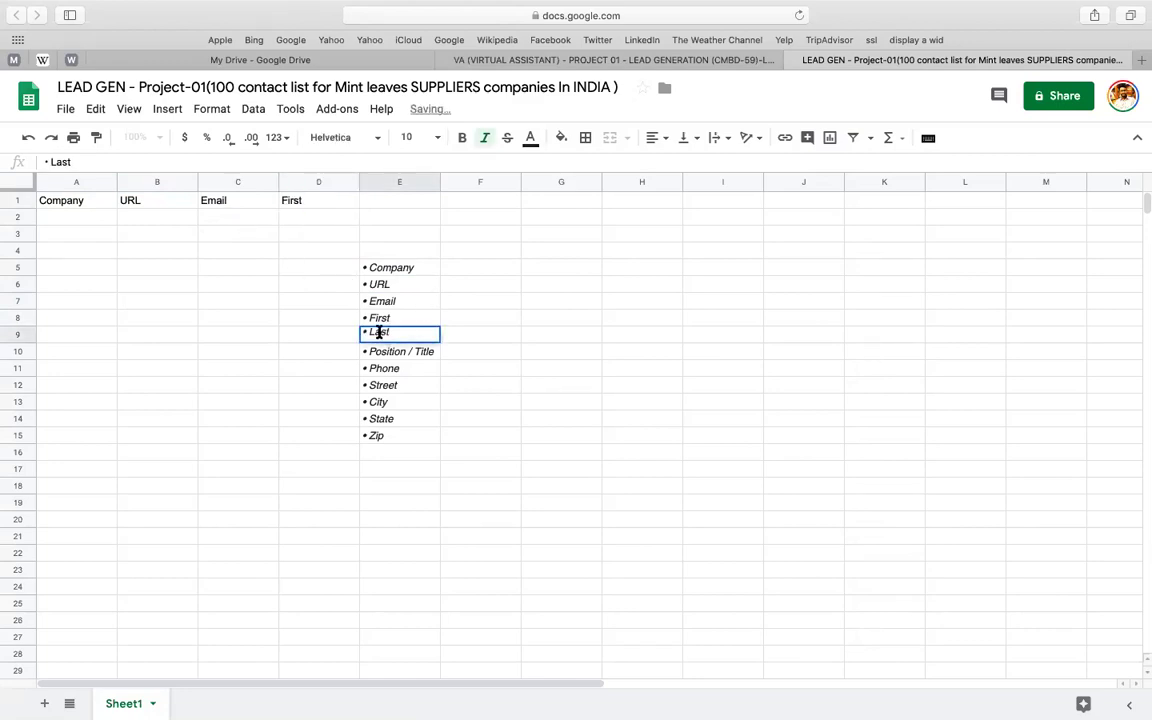
click(419, 201)
text(Last)
- Tidy the E10 entry to 'Position/ Title' and paste it into F1
double_click(404, 350)
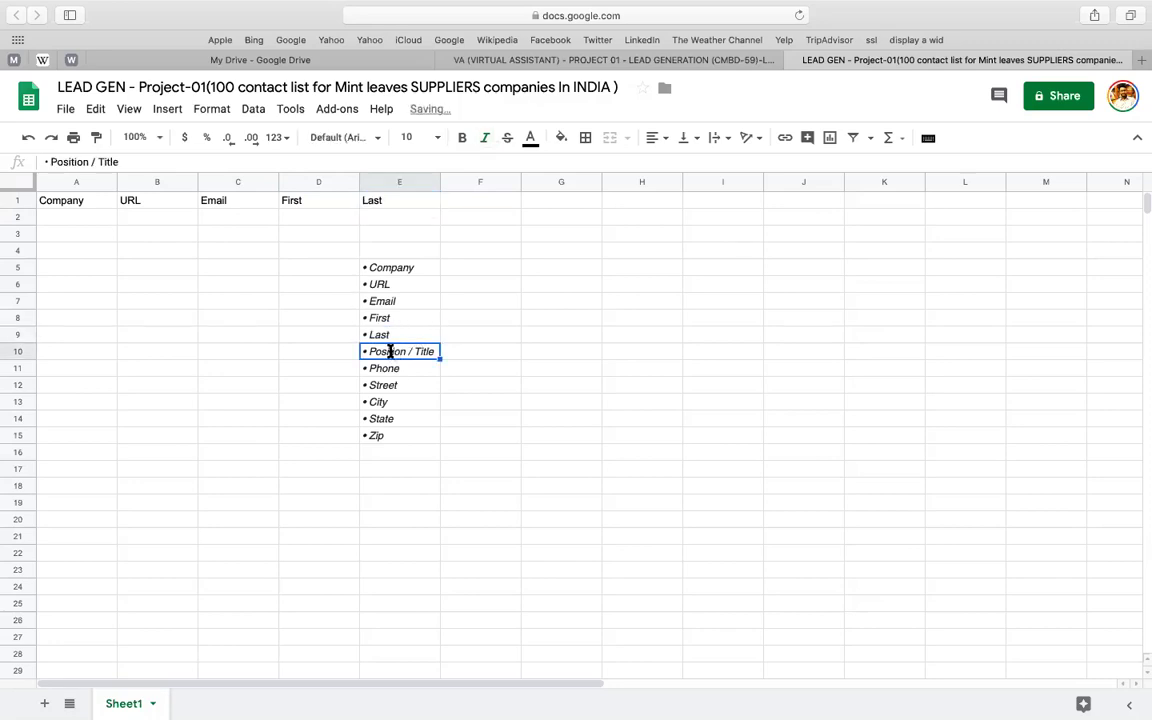
click(408, 348)
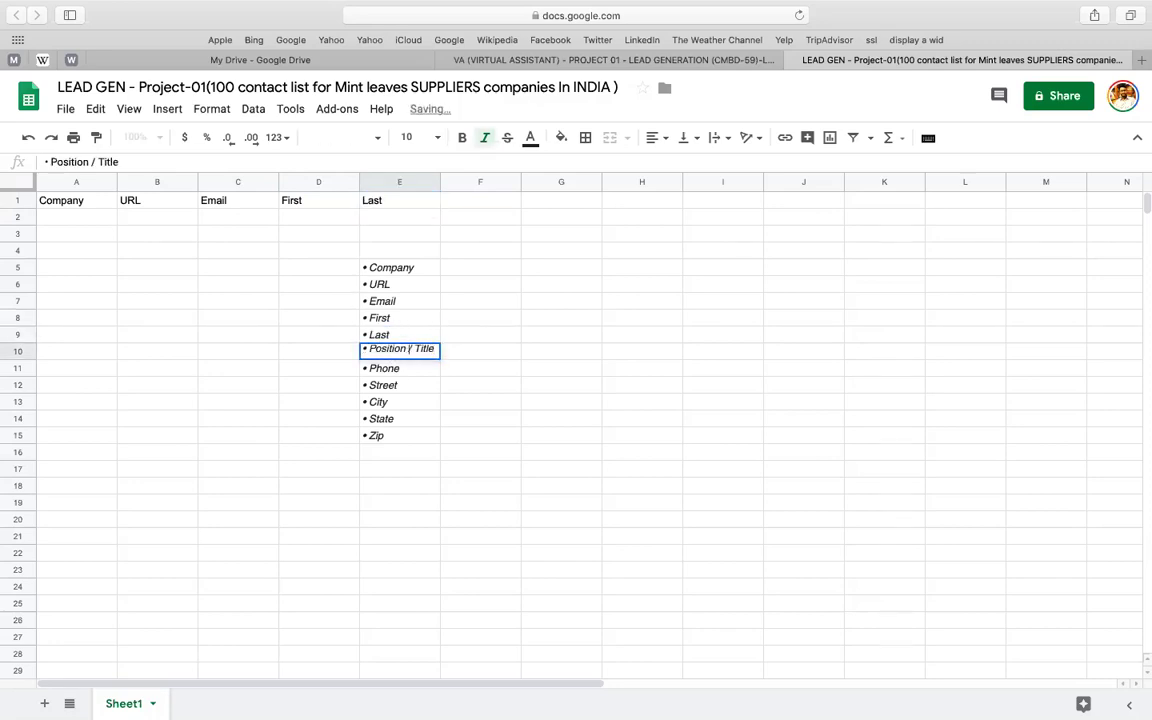
key(BackSpace)
drag(370, 348, 432, 348)
key(ctrl+c)
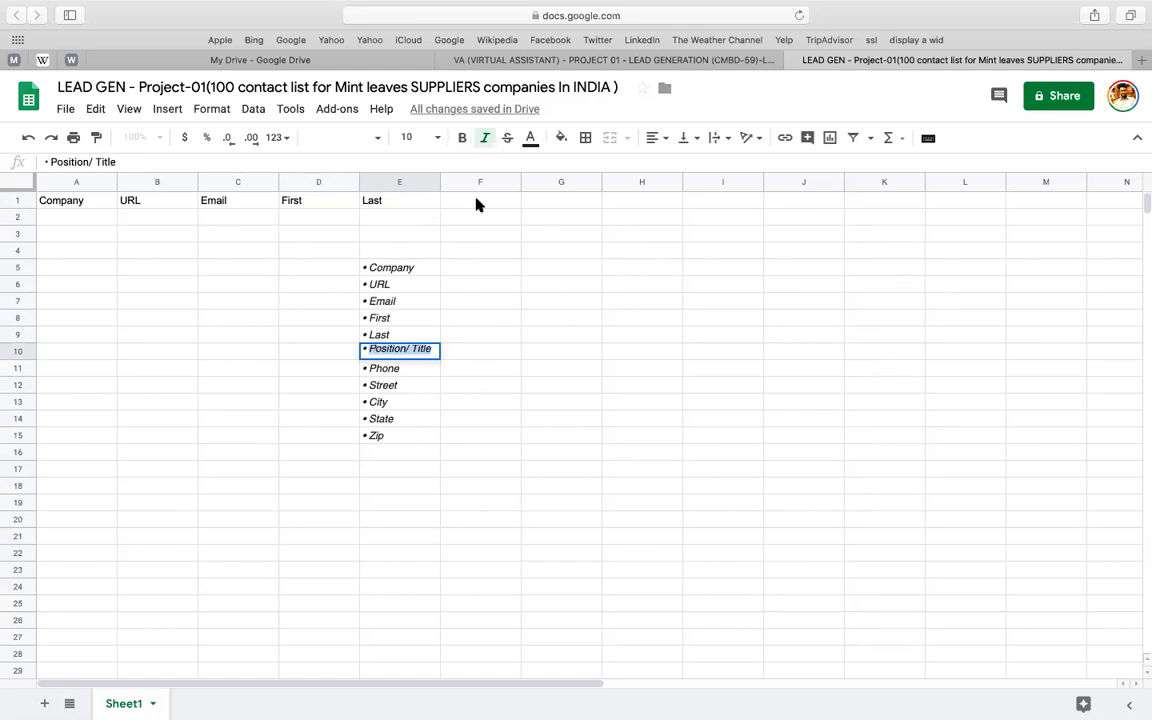
click(476, 203)
key(ctrl+v)
- Add the Phone and Street headers in G1 and H1
click(386, 372)
double_click(381, 367)
double_click(379, 367)
key(ctrl+c)
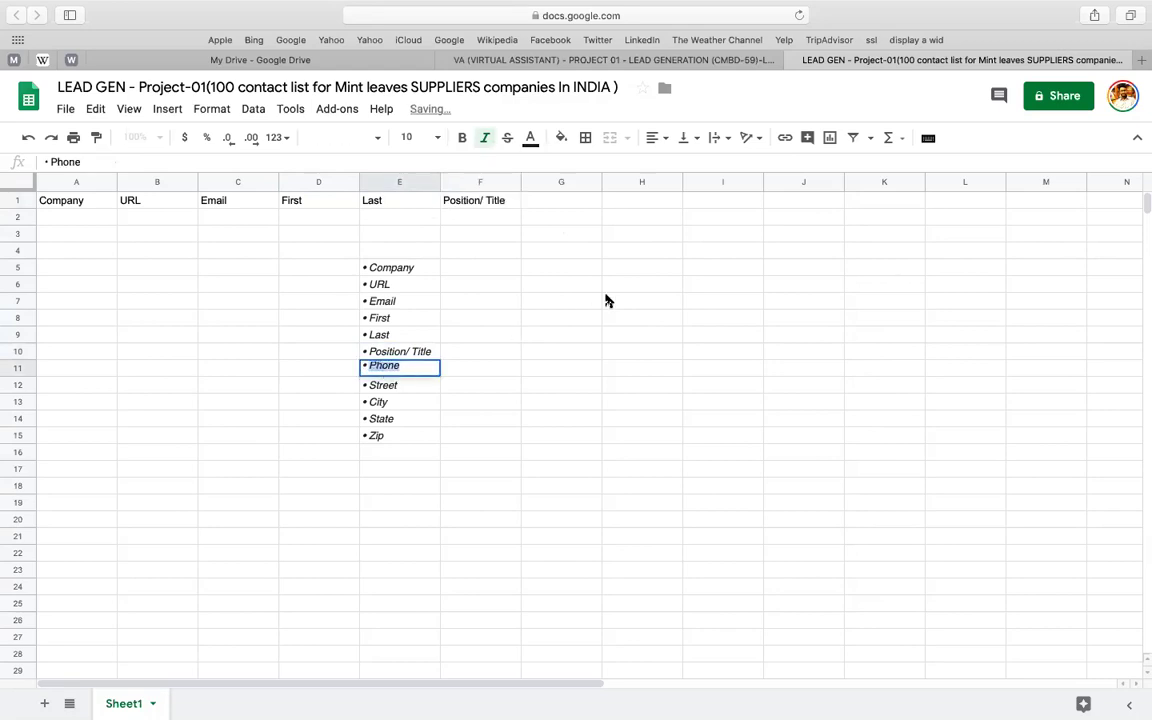
click(558, 201)
key(ctrl+v)
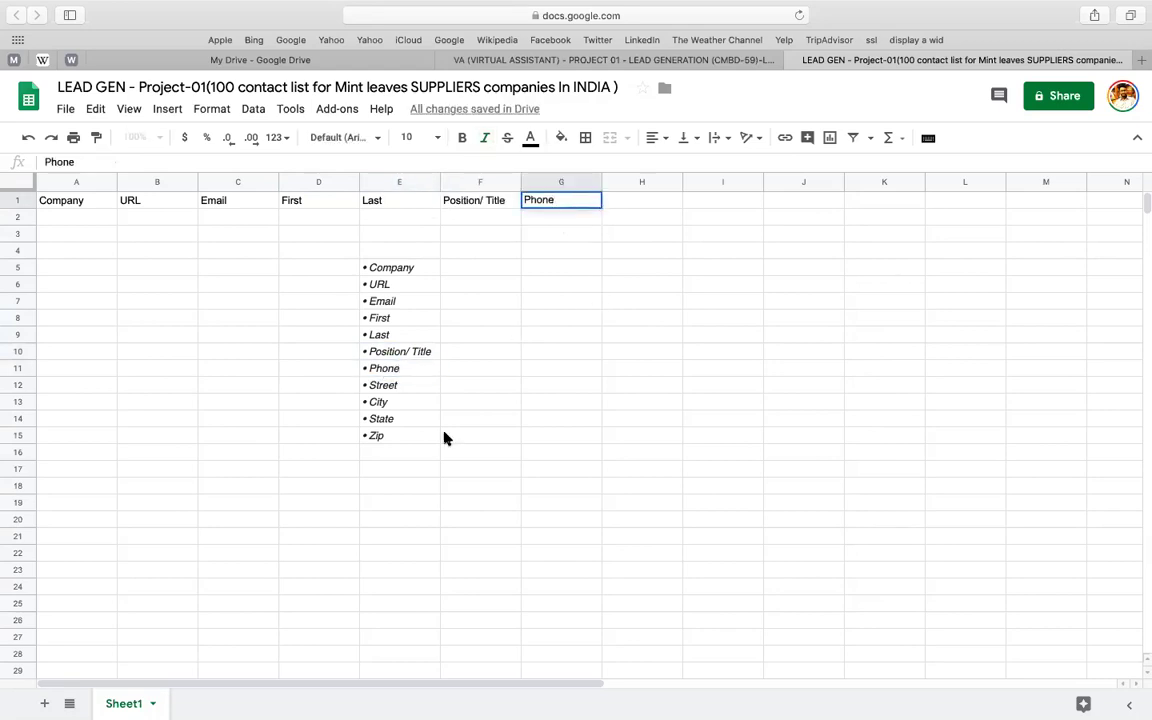
click(395, 386)
double_click(396, 386)
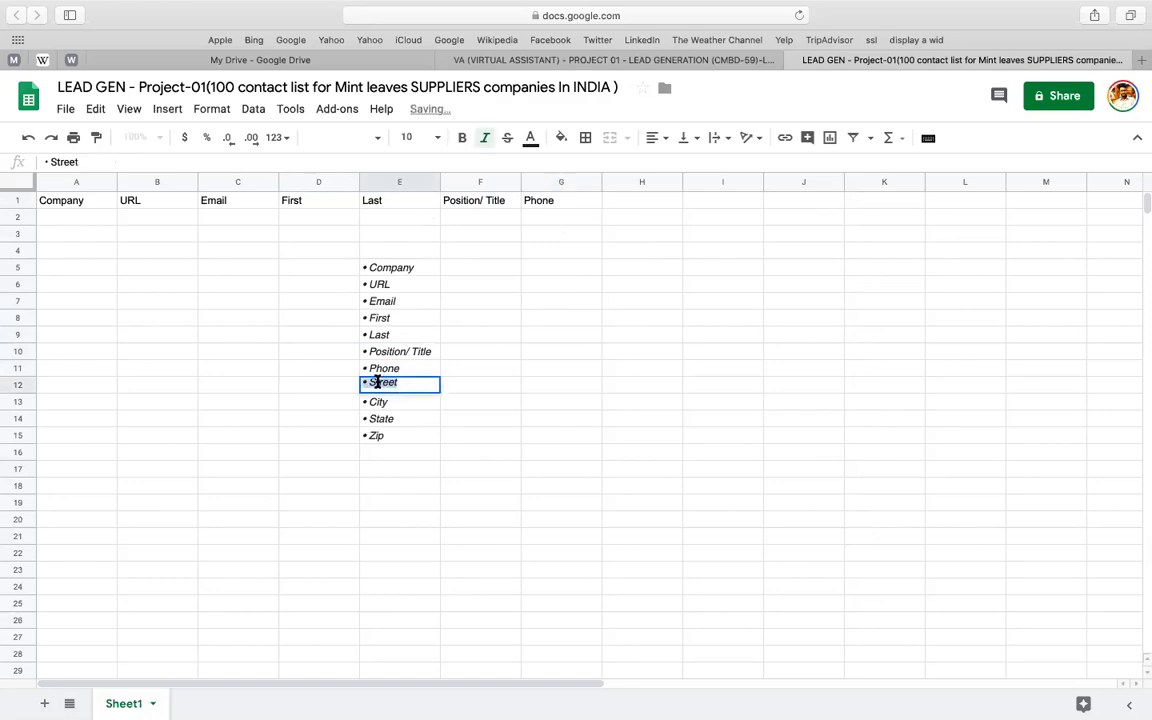
key(ctrl+c)
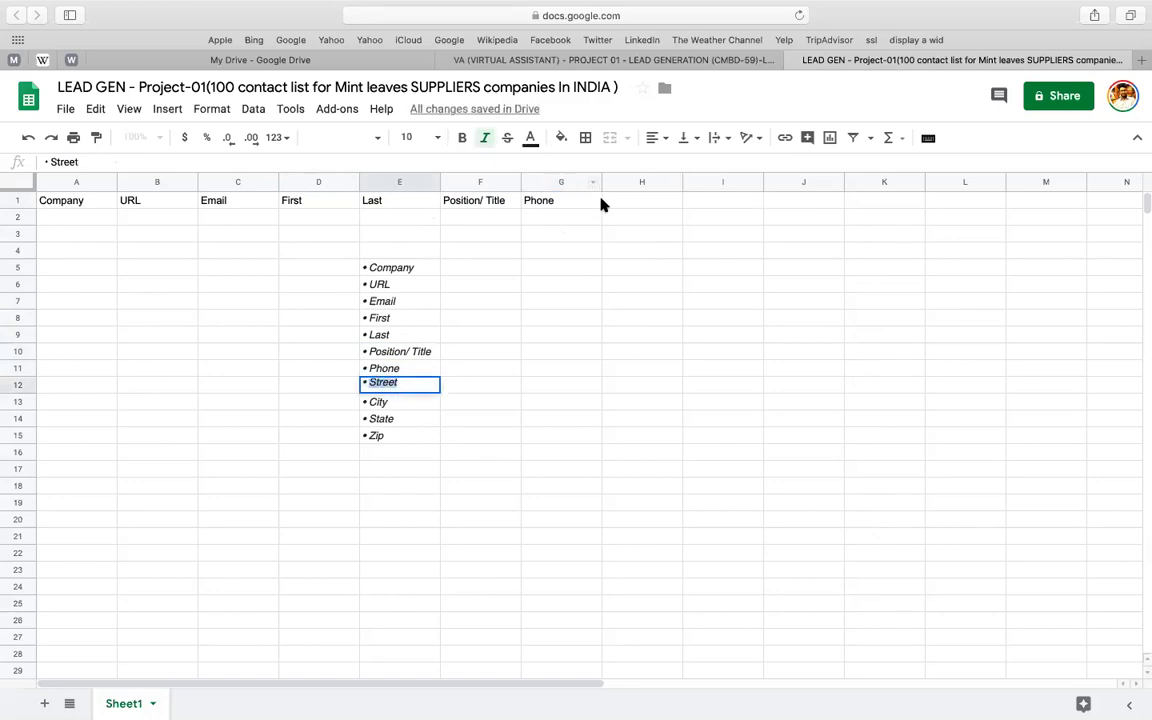
click(622, 201)
key(ctrl+v)
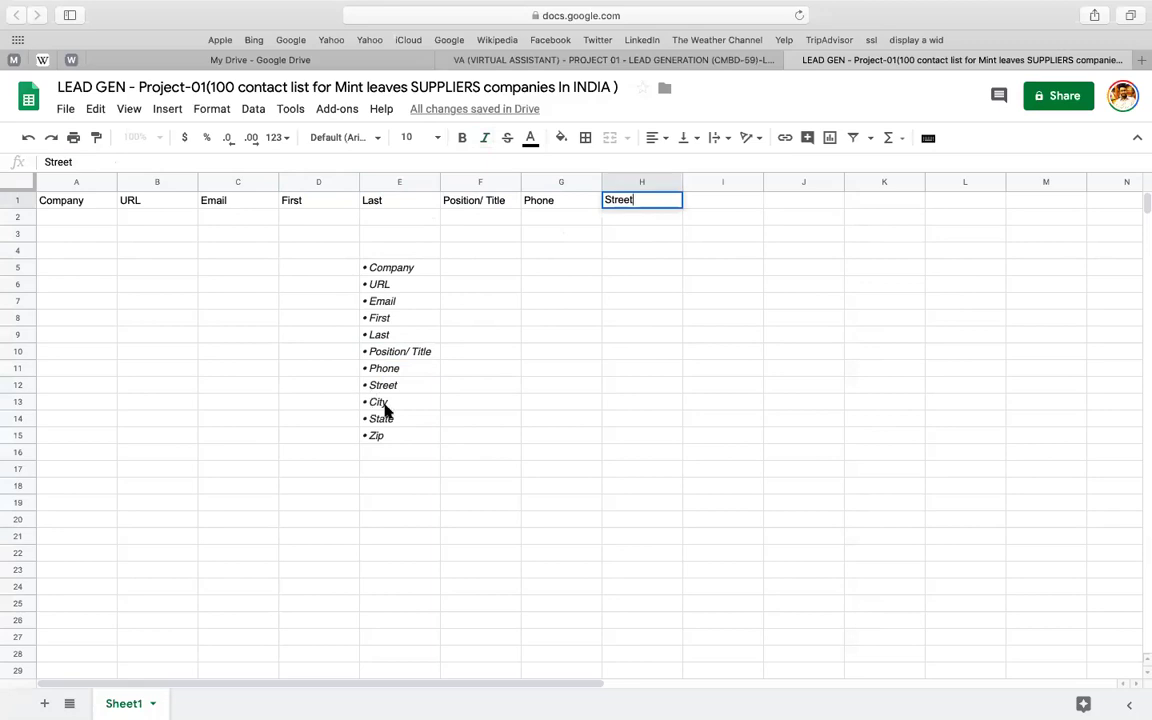
- Add the City, State and Zip headers in I1, J1 and K1
double_click(377, 402)
double_click(381, 400)
key(ctrl+c)
double_click(722, 200)
key(ctrl+v)
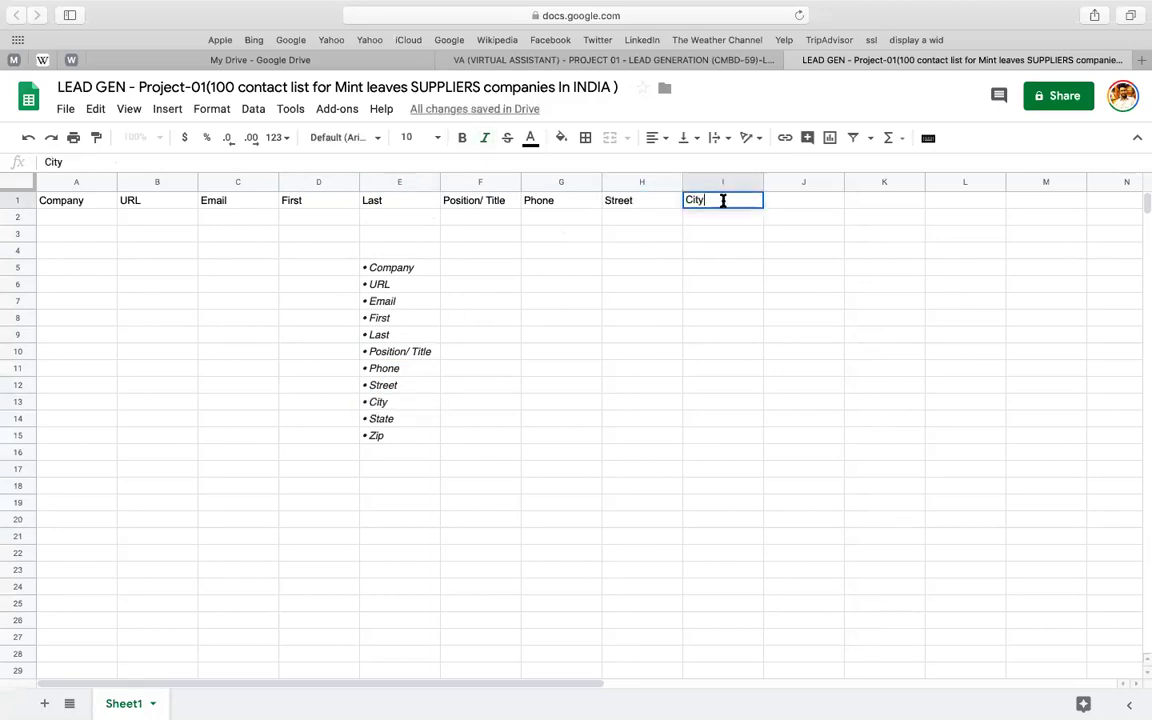
click(383, 418)
double_click(383, 418)
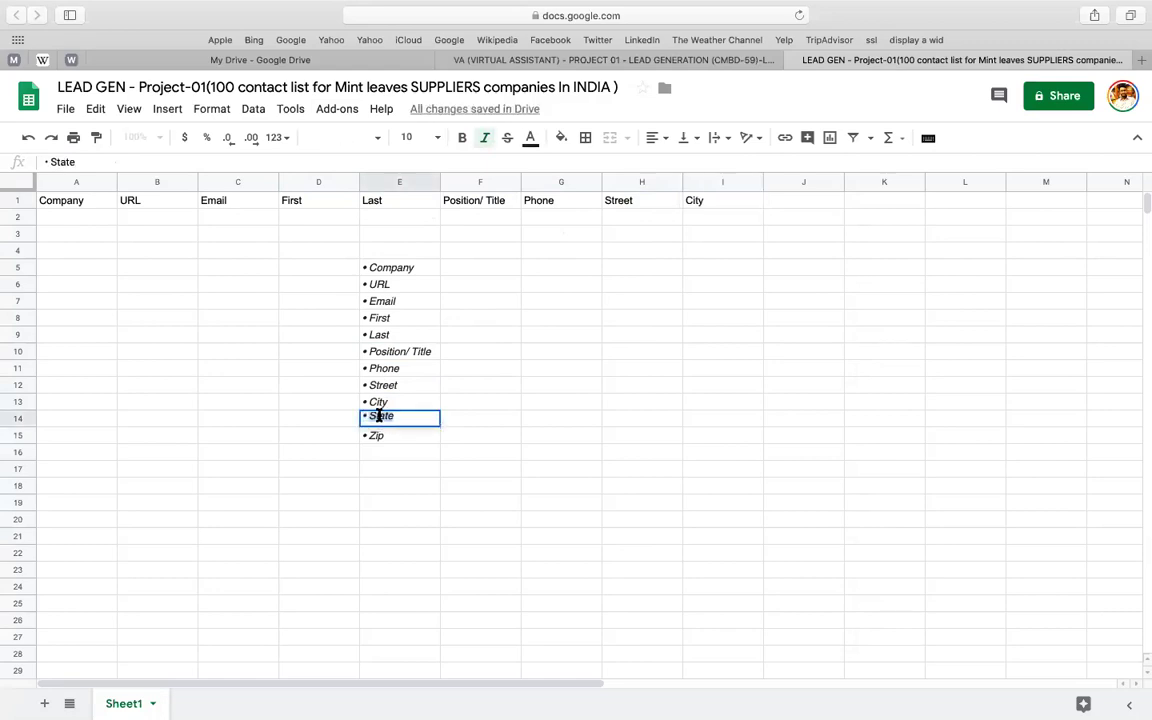
key(super+c)
click(810, 203)
key(super+v)
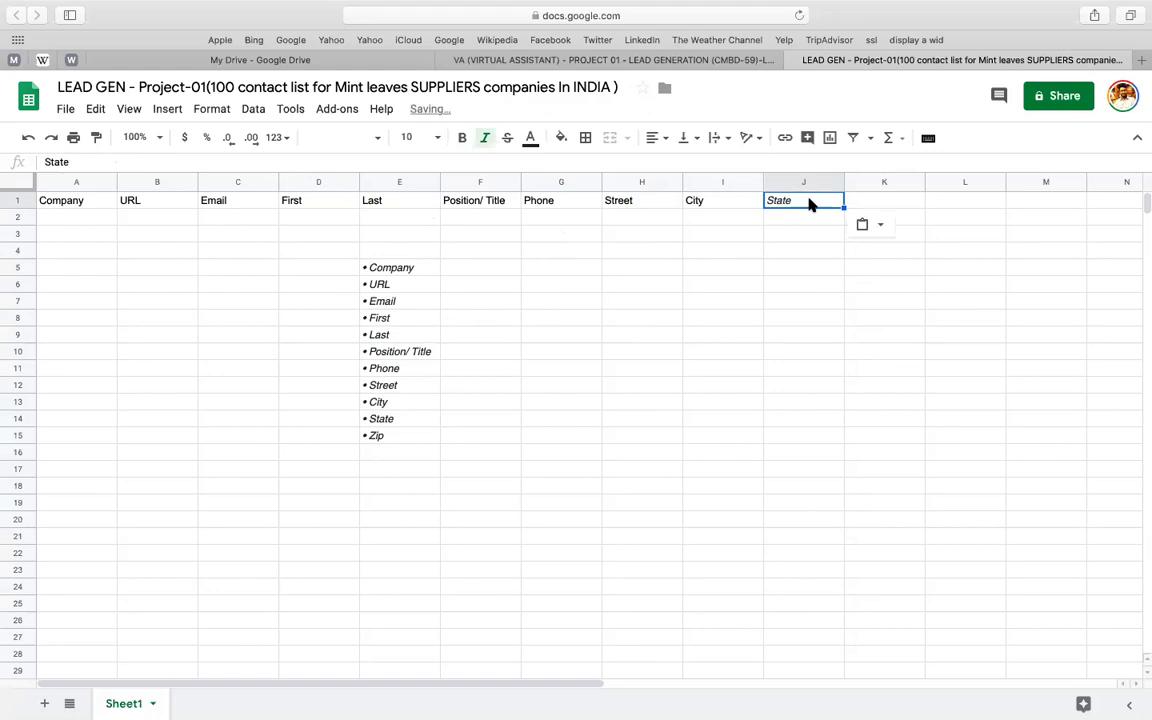
double_click(380, 435)
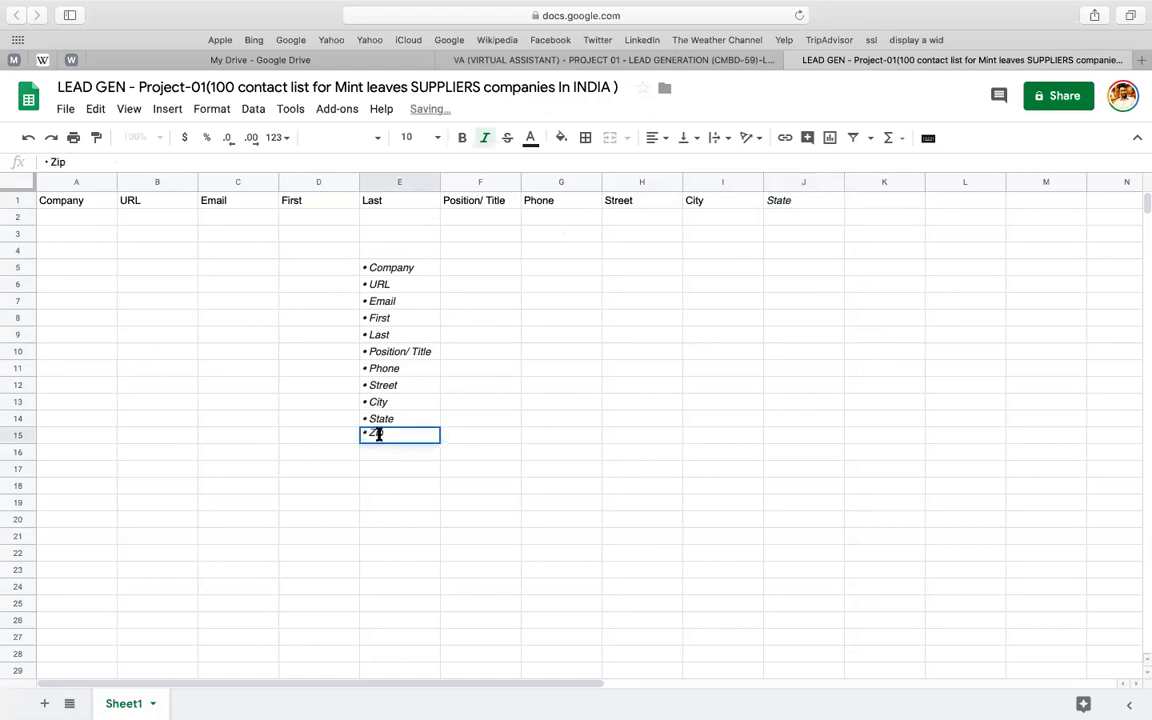
key(super+c)
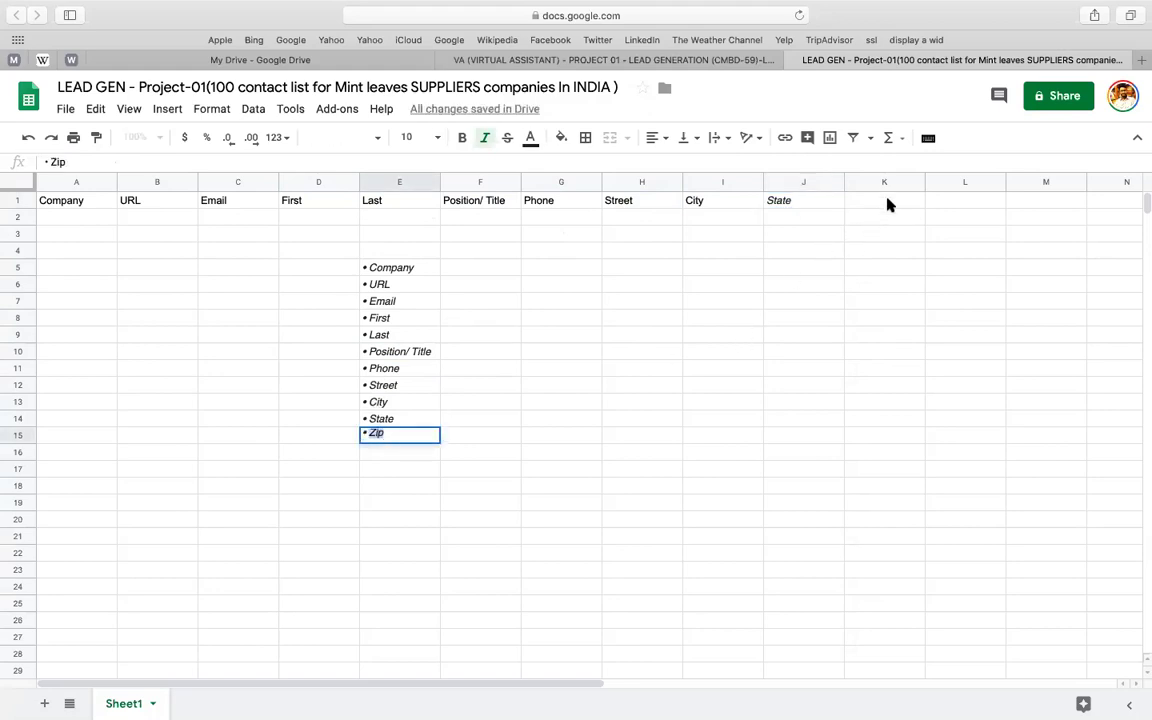
click(887, 200)
key(super+v)
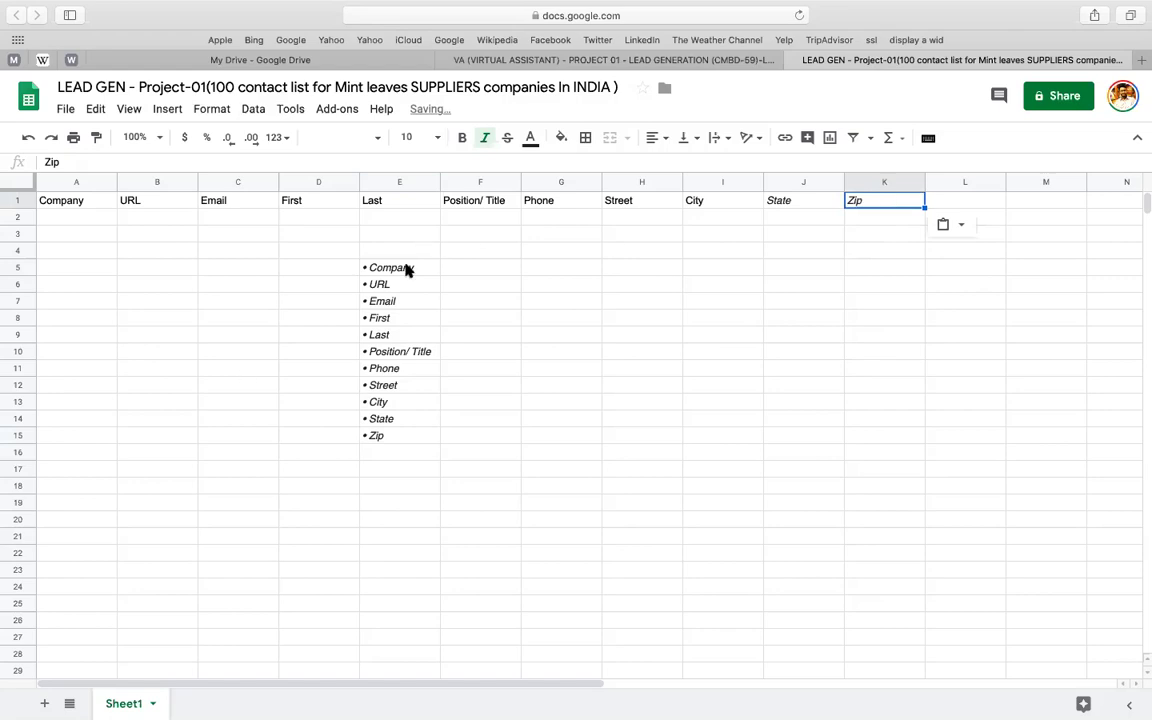
- Clear the leftover bullet list in E5:E15
drag(404, 267, 400, 436)
key(Delete)
click(560, 301)
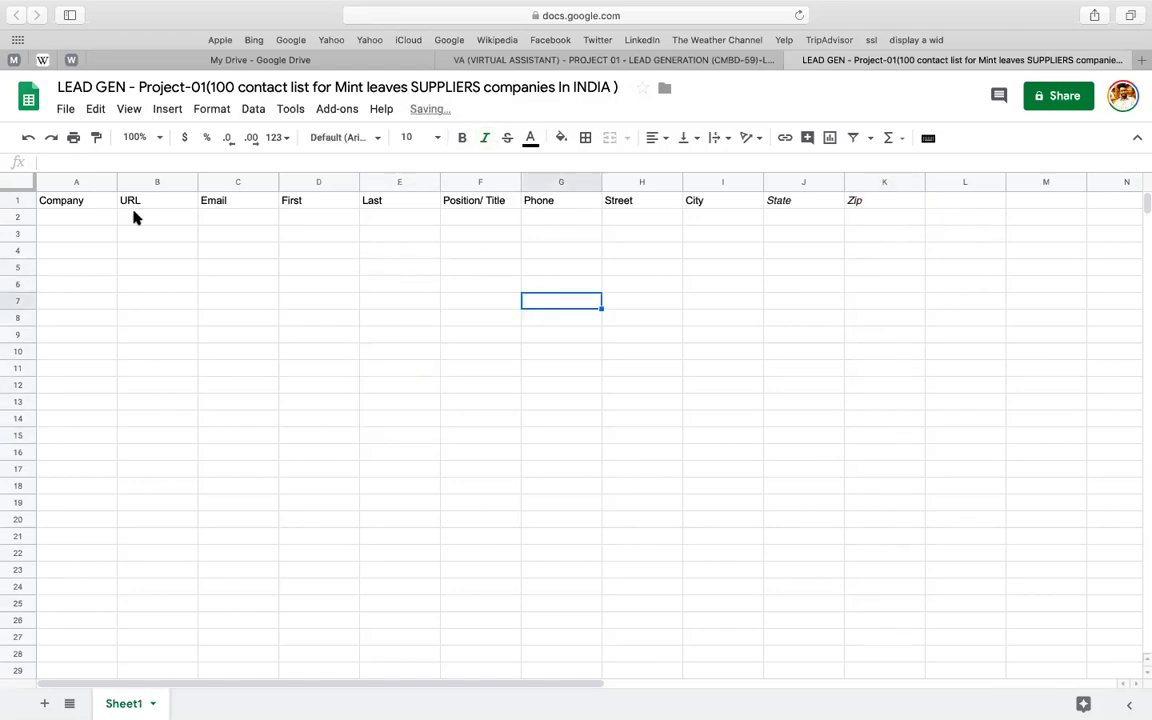
- Clear all formatting across the sheet and set the font to Calibri, size 10
click(12, 200)
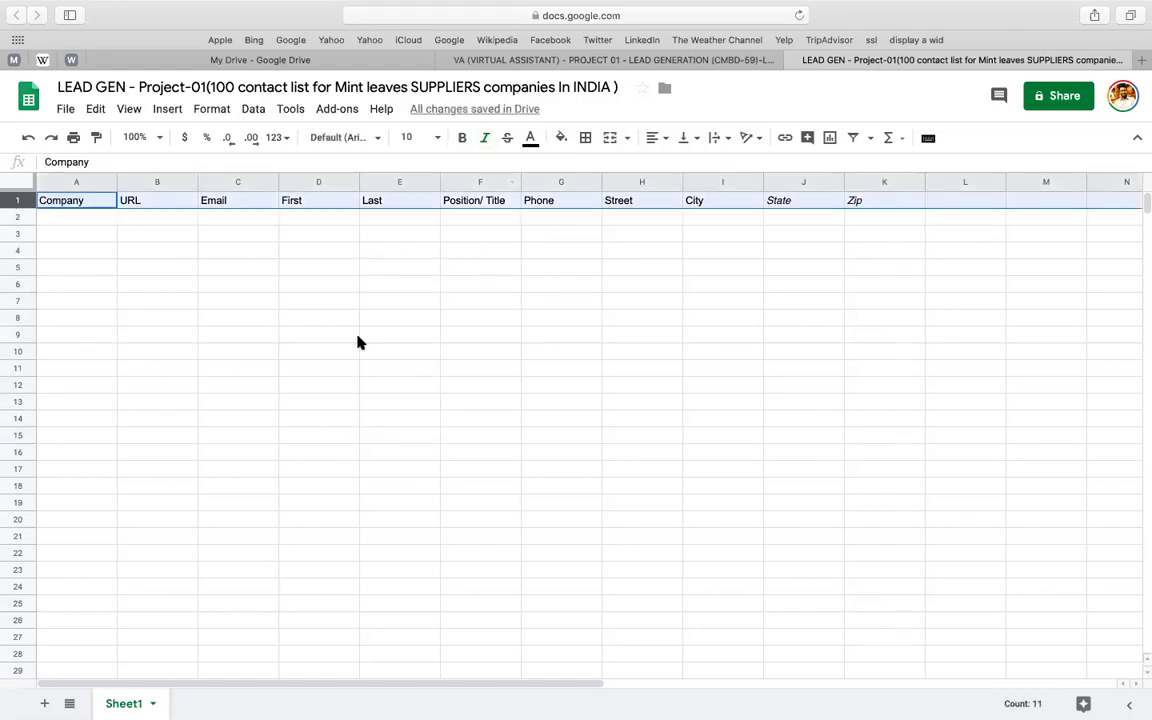
key(super+a)
click(207, 108)
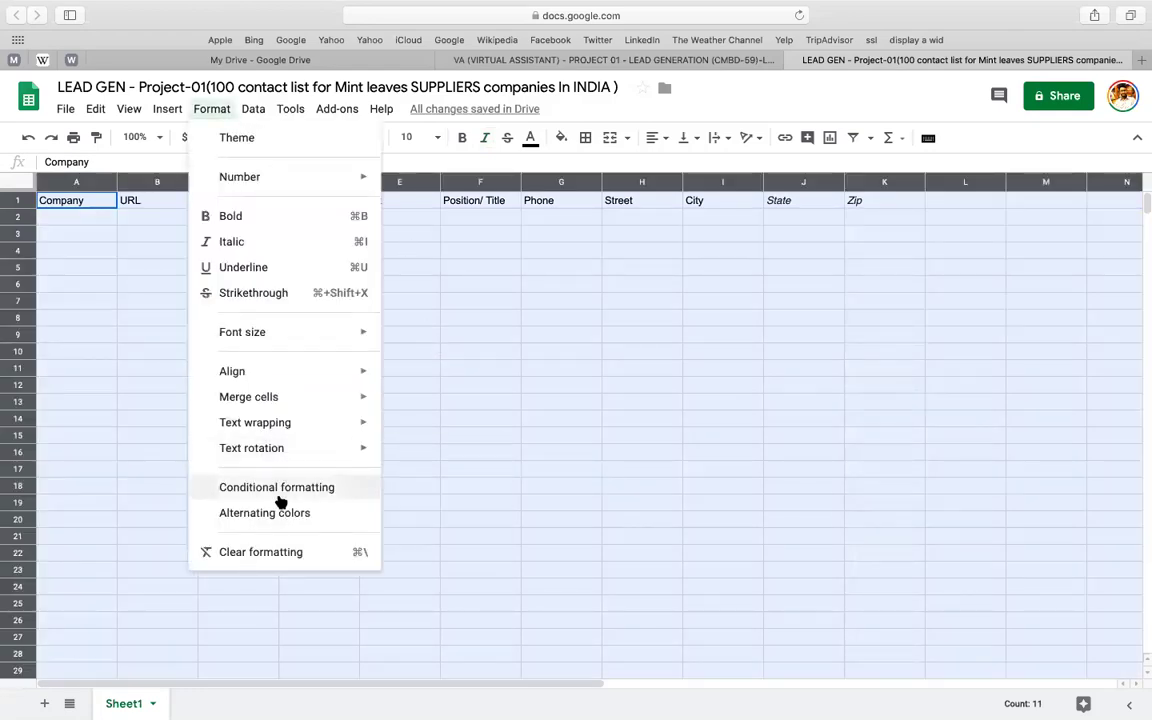
click(268, 551)
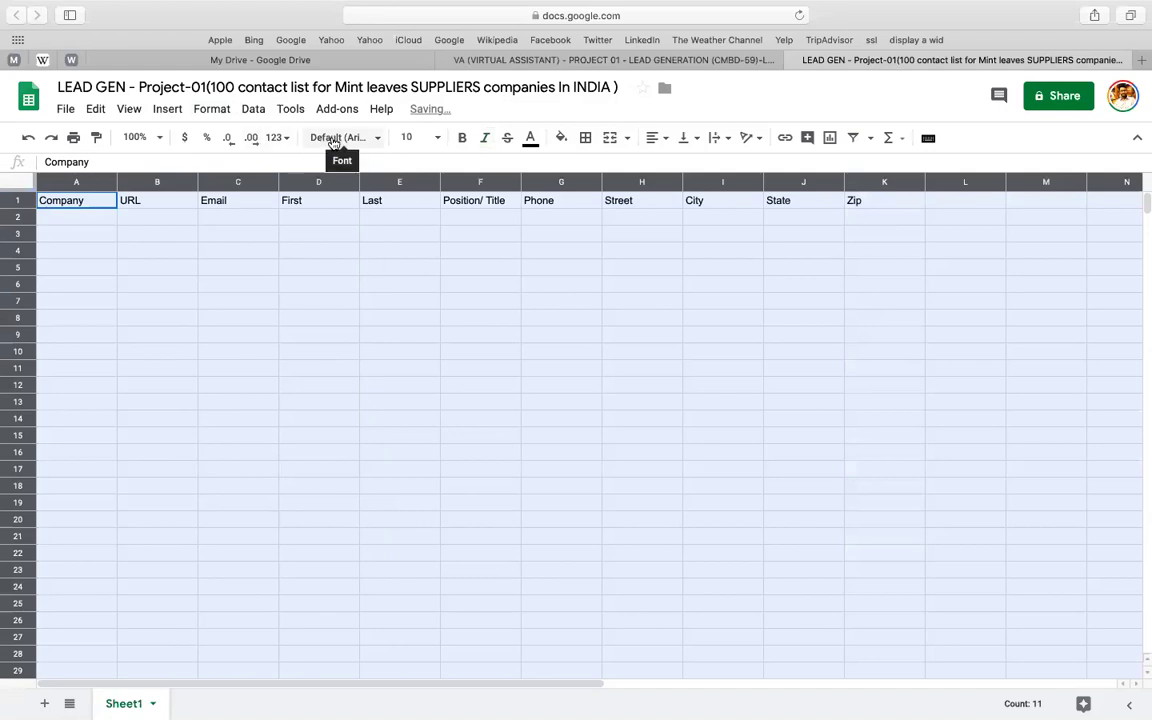
click(338, 139)
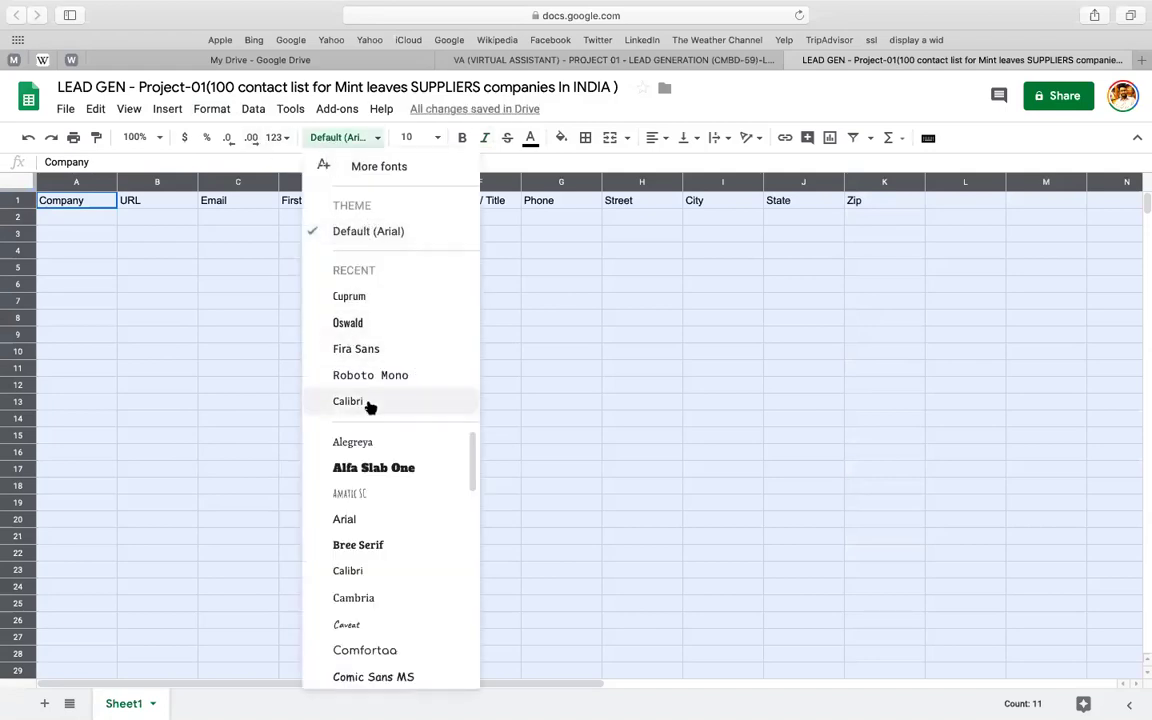
click(370, 401)
click(427, 137)
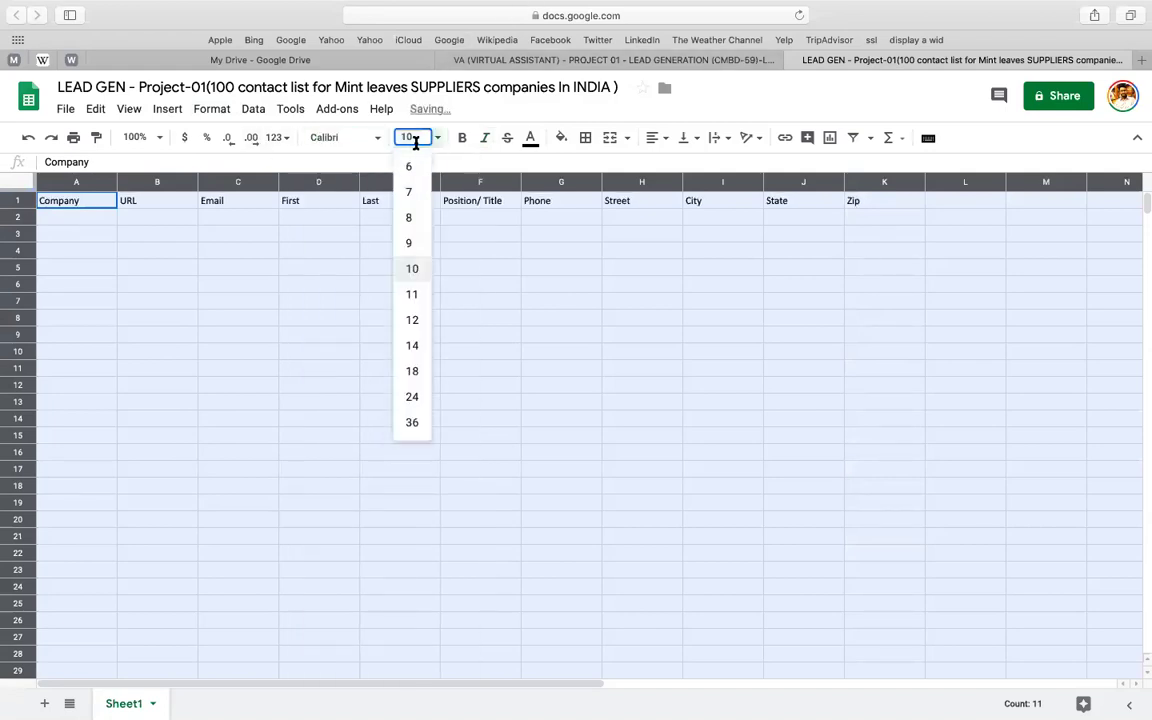
click(420, 137)
click(576, 252)
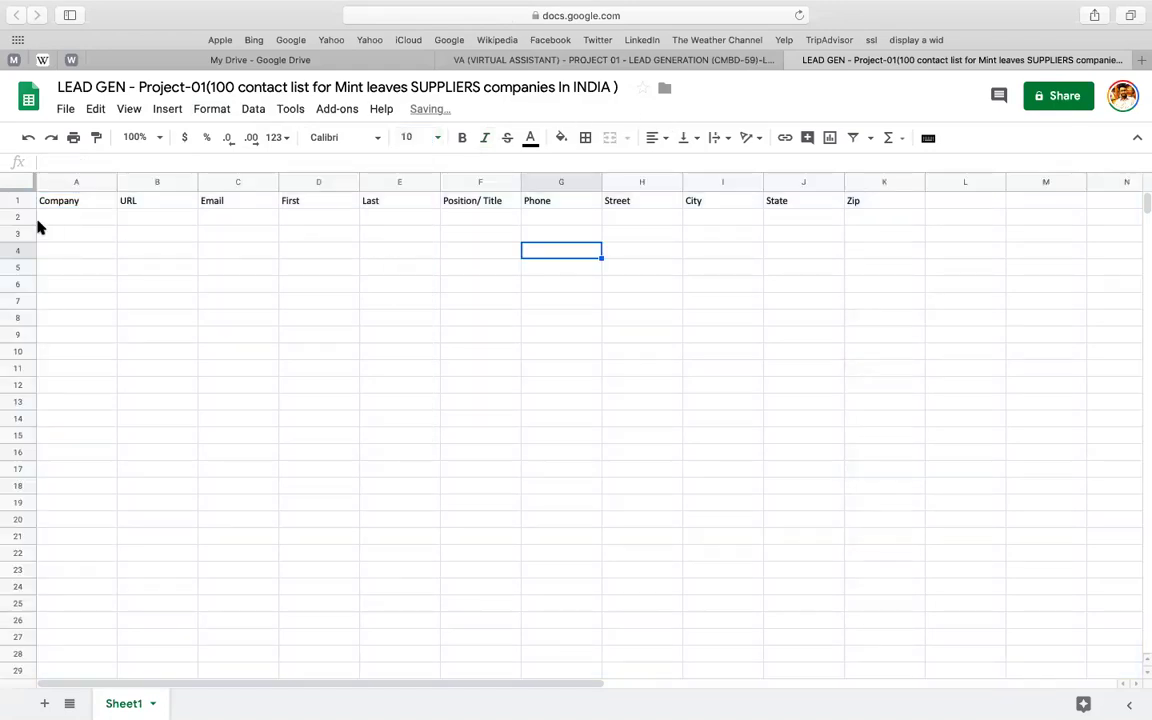
- Fill header row 1 bright green
click(24, 200)
click(561, 137)
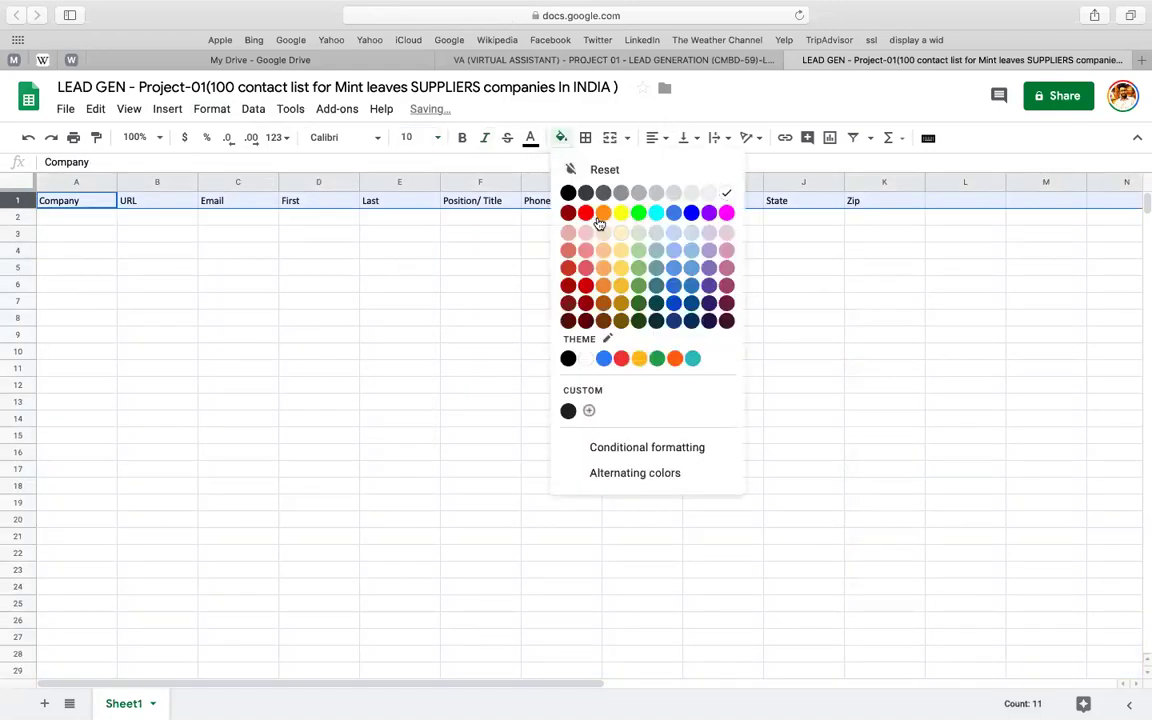
click(639, 214)
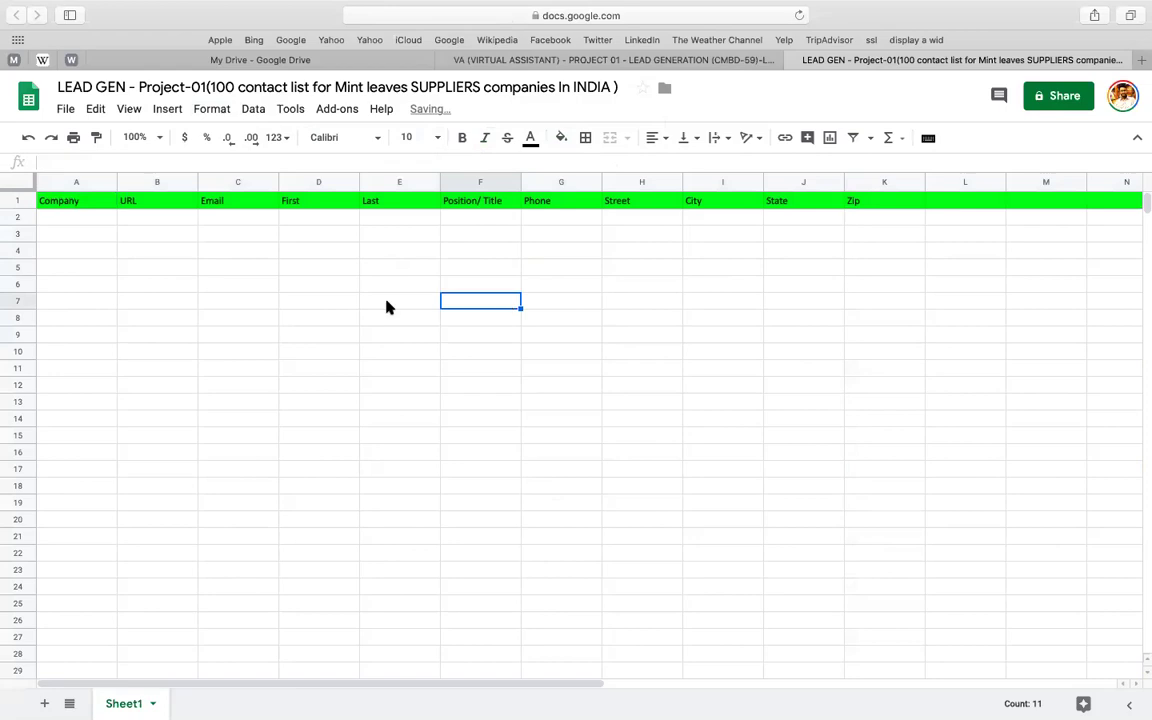
click(76, 218)
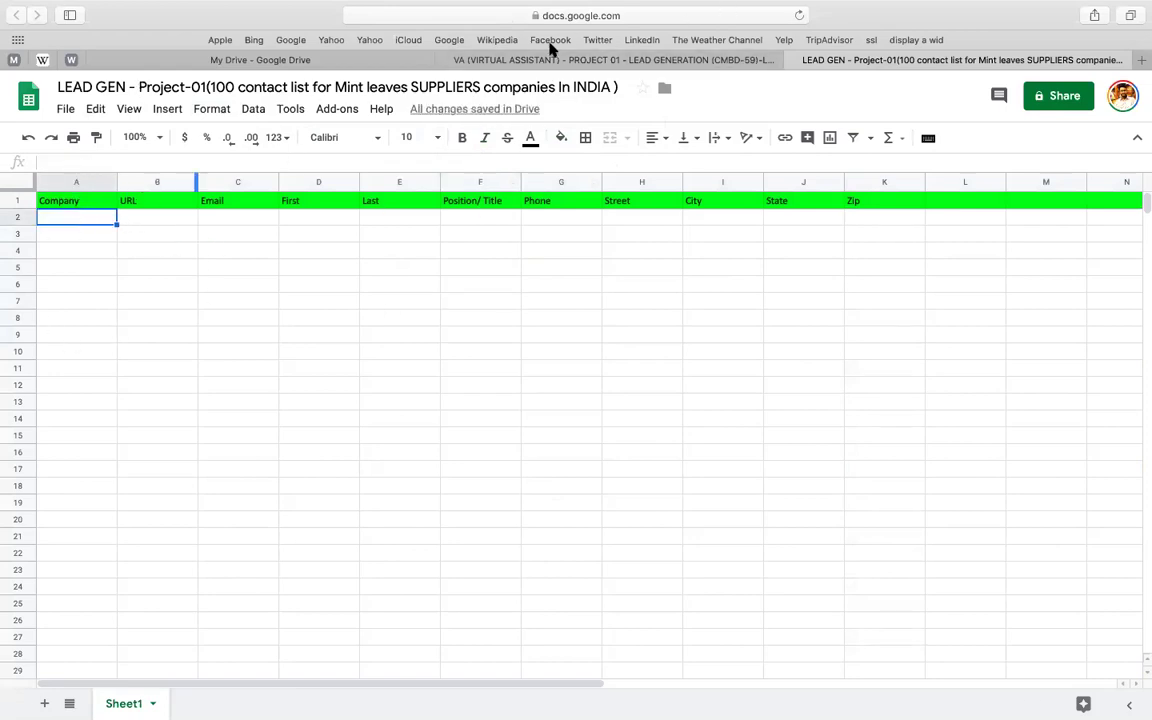
- Select the 'Content writing offered already?' line in the project brief
click(500, 62)
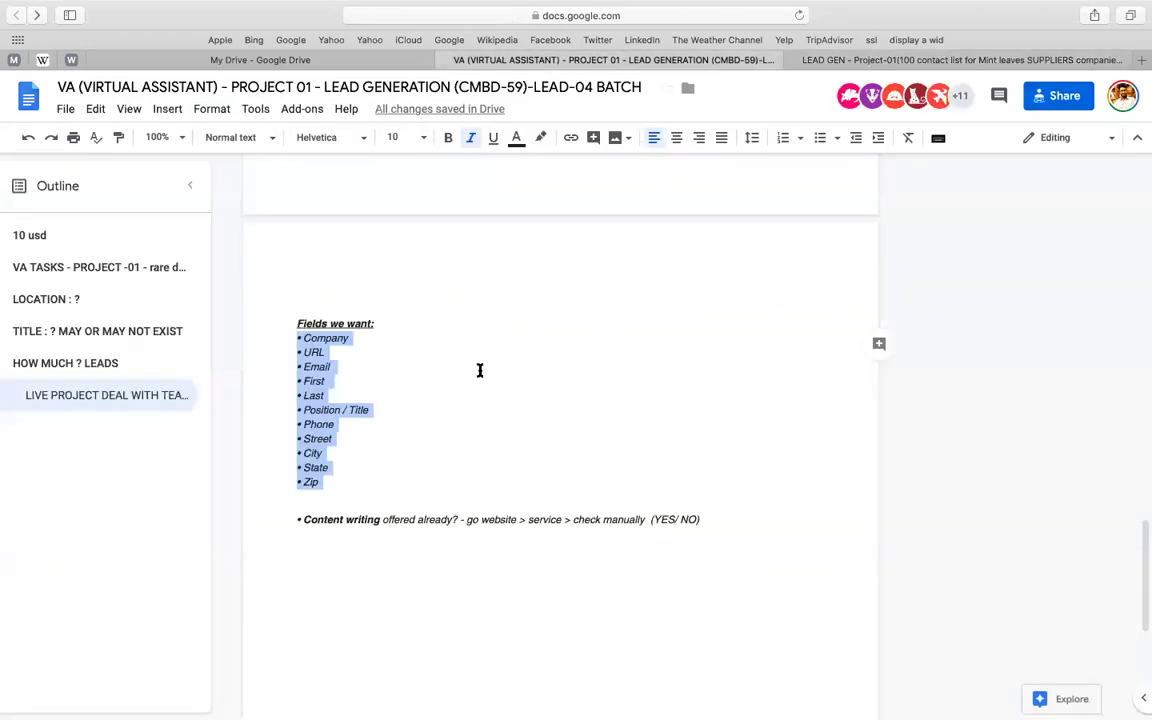
scroll(478, 368, up, 10)
scroll(478, 368, down, 15)
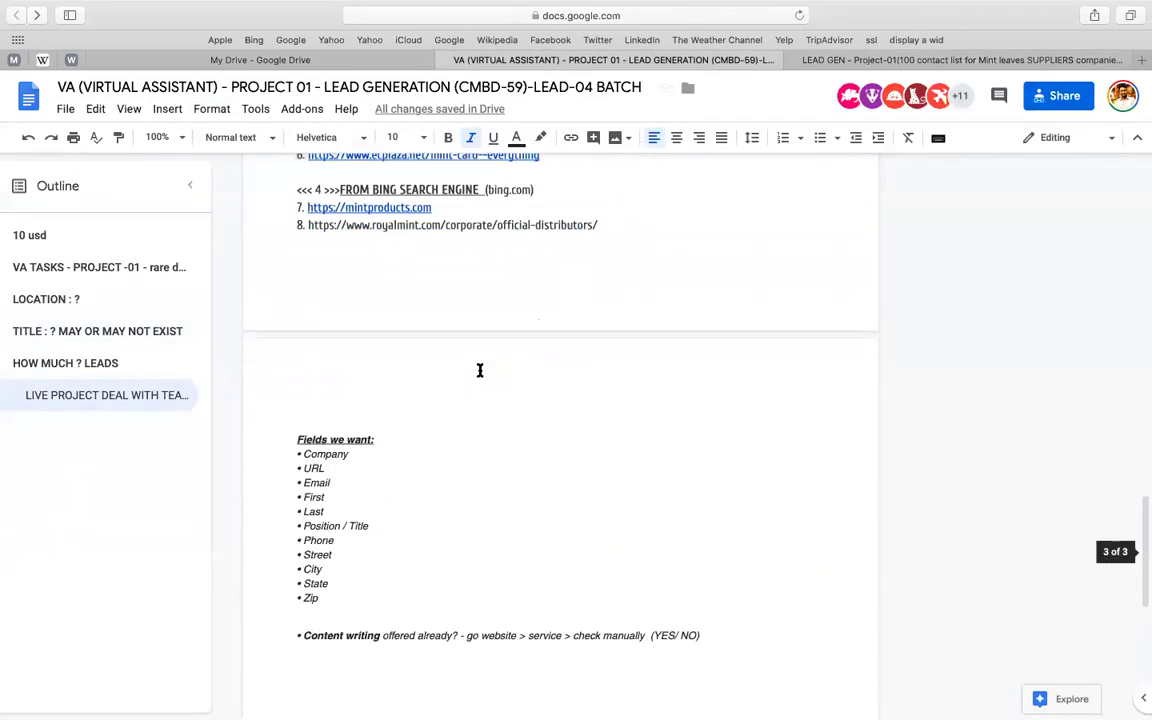
double_click(306, 337)
key(shift+Right)
key(shift+Right)
key(shift+Right)
key(shift+Right)
key(shift+Right)
key(shift+Right)
key(shift+Right)
key(shift+Right)
key(shift+Right)
key(shift+Right)
key(shift+Right)
key(shift+Right)
key(shift+Right)
key(shift+Right)
key(shift+Right)
key(shift+Right)
key(shift+Right)
key(shift+Right)
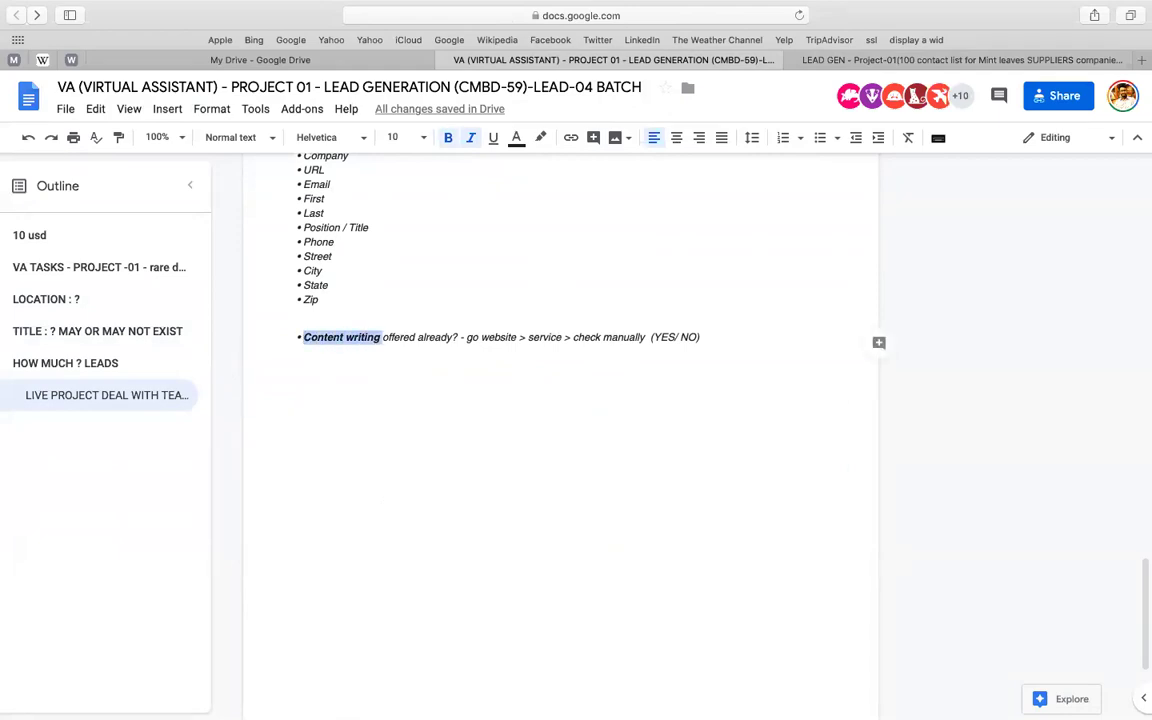
key(shift+Right)
key(shift+Right)
key(shift+Right)
key(shift+Right)
key(shift+Right)
key(shift+Right)
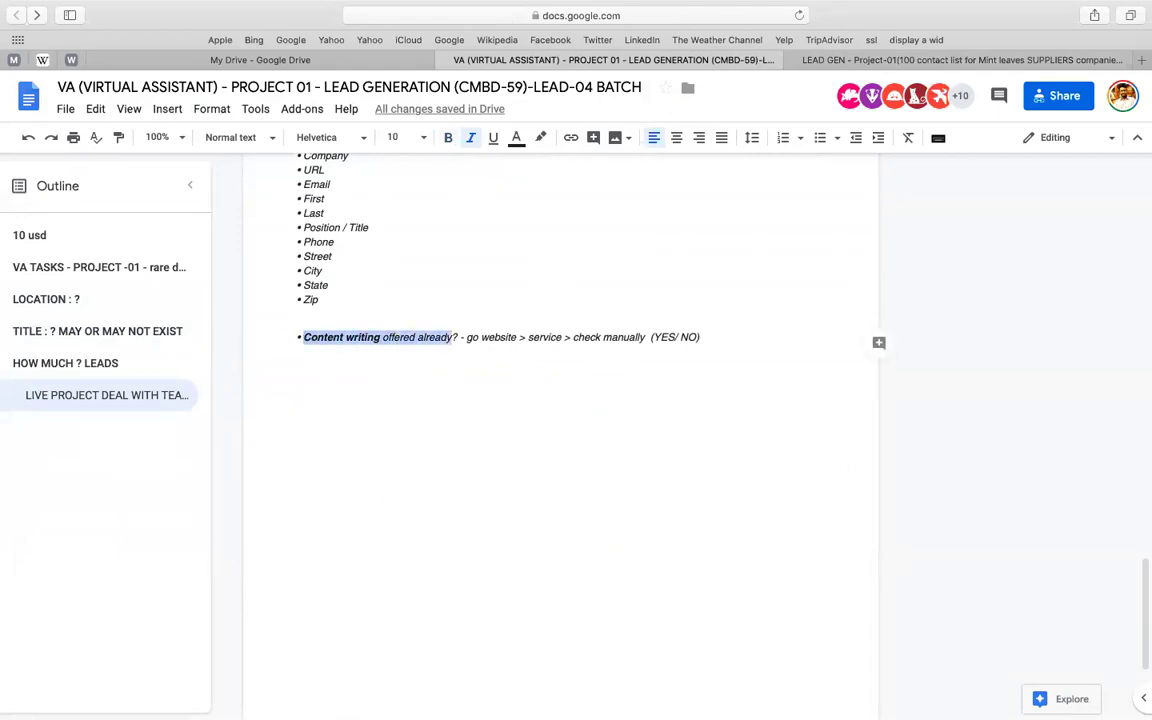
key(shift+Right)
key(super+c)
- Paste the question into L1 as 'Content writing offered already? (Yes/ No)'
click(860, 60)
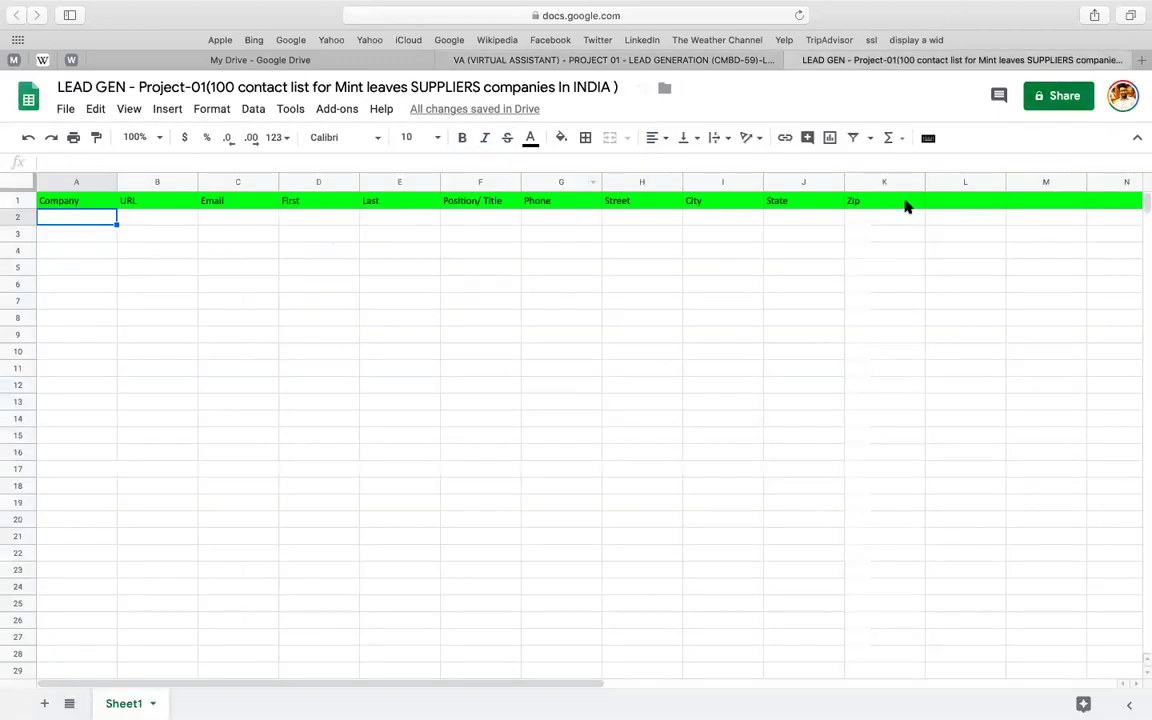
click(941, 205)
key(super+v)
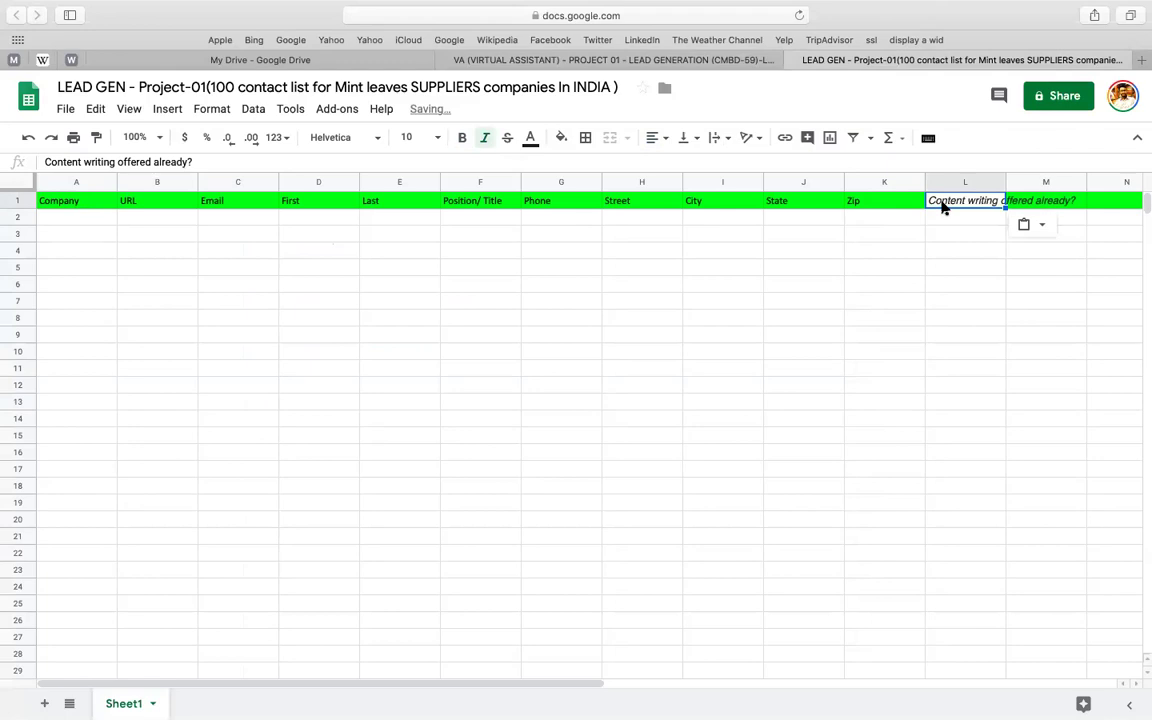
double_click(941, 205)
text((Yes/)
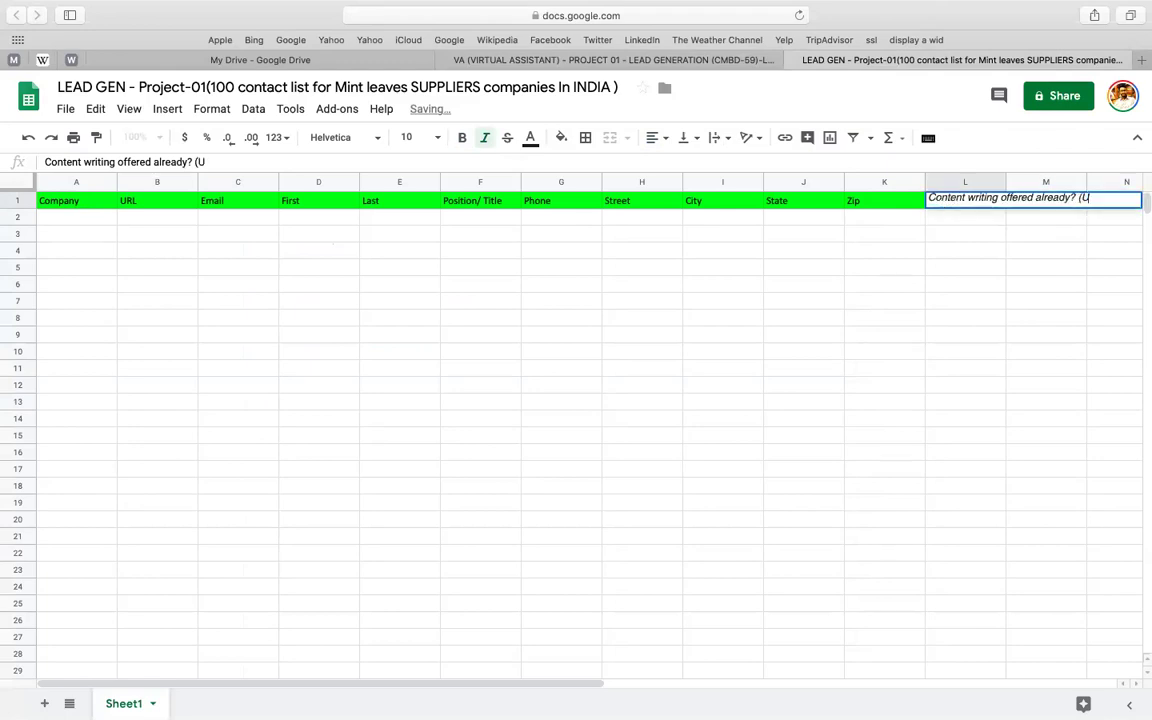
text( No))
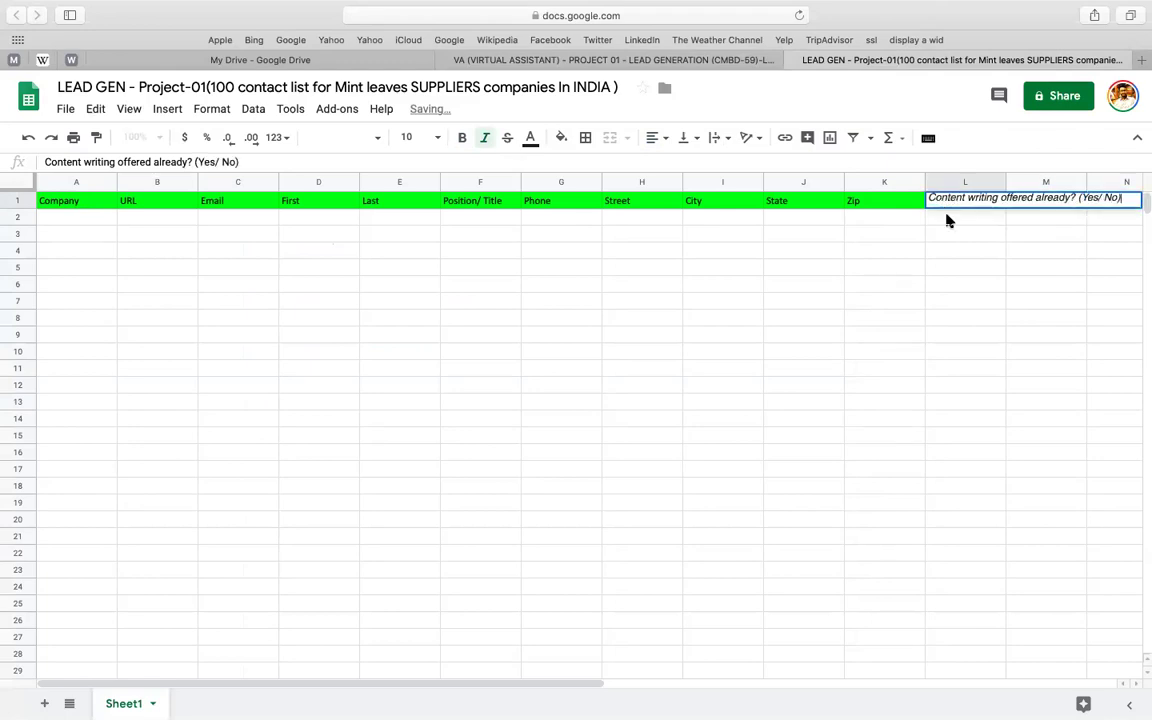
click(990, 264)
click(964, 199)
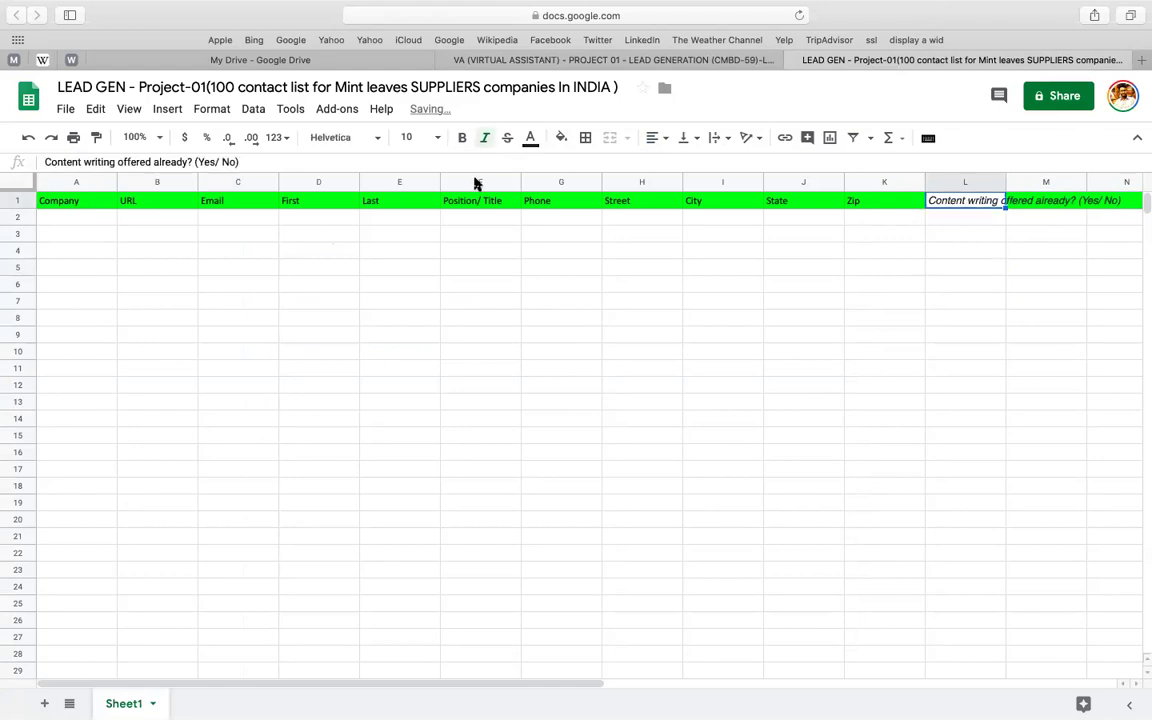
click(561, 137)
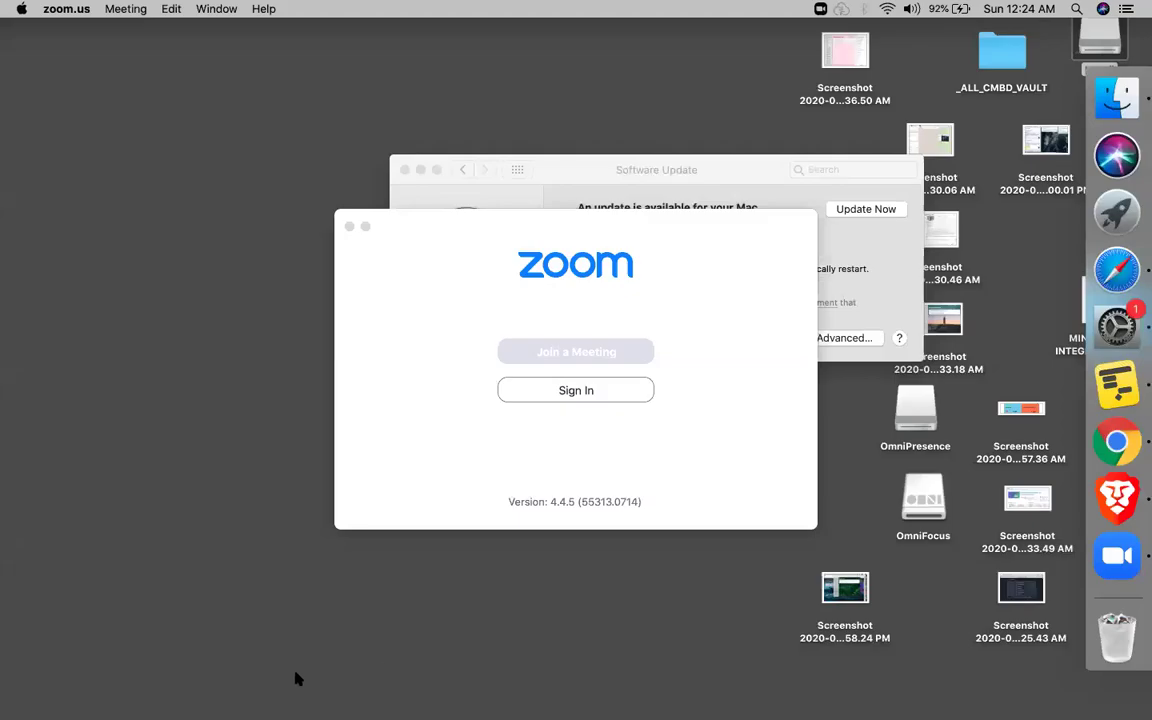
- Check the Wi-Fi network list in the menu bar, then dismiss it
click(887, 9)
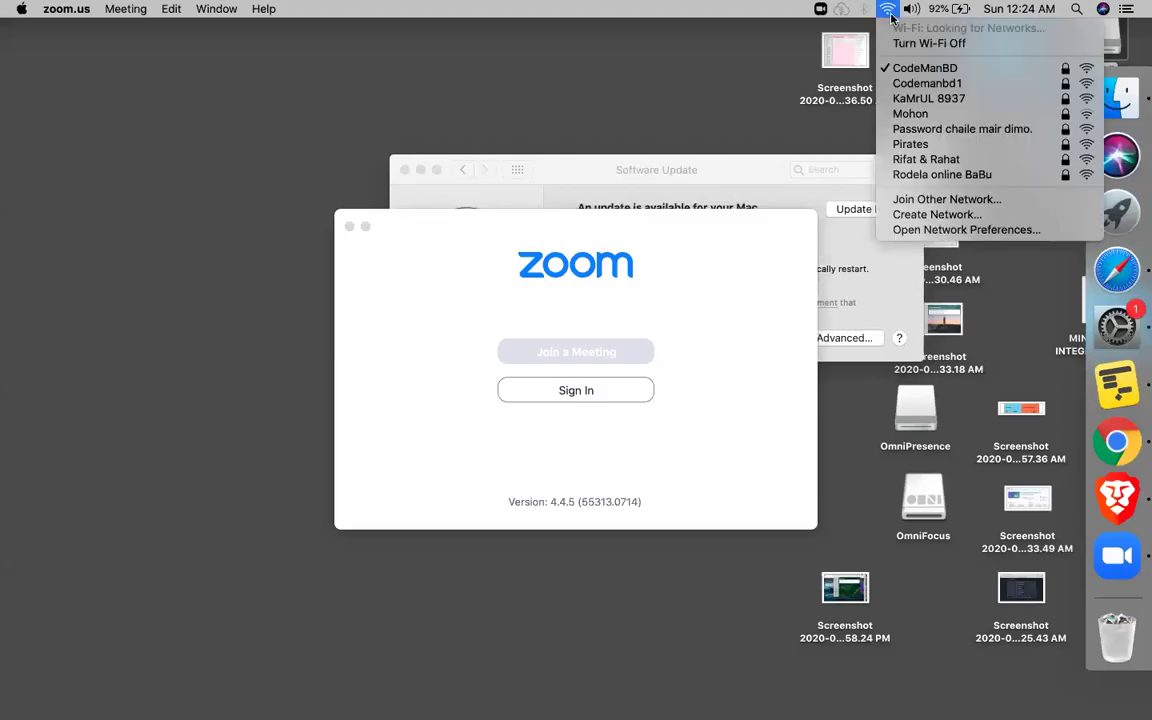
click(694, 93)
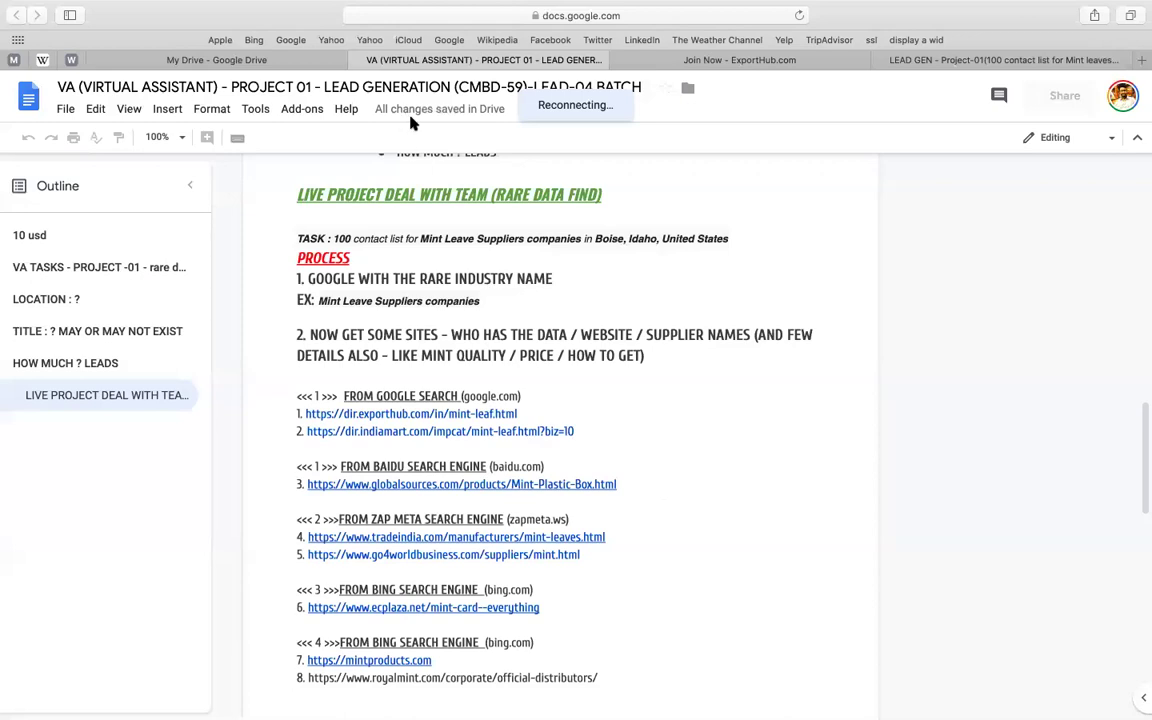
- Reload the project brief document in the browser
scroll(617, 162, down, 5)
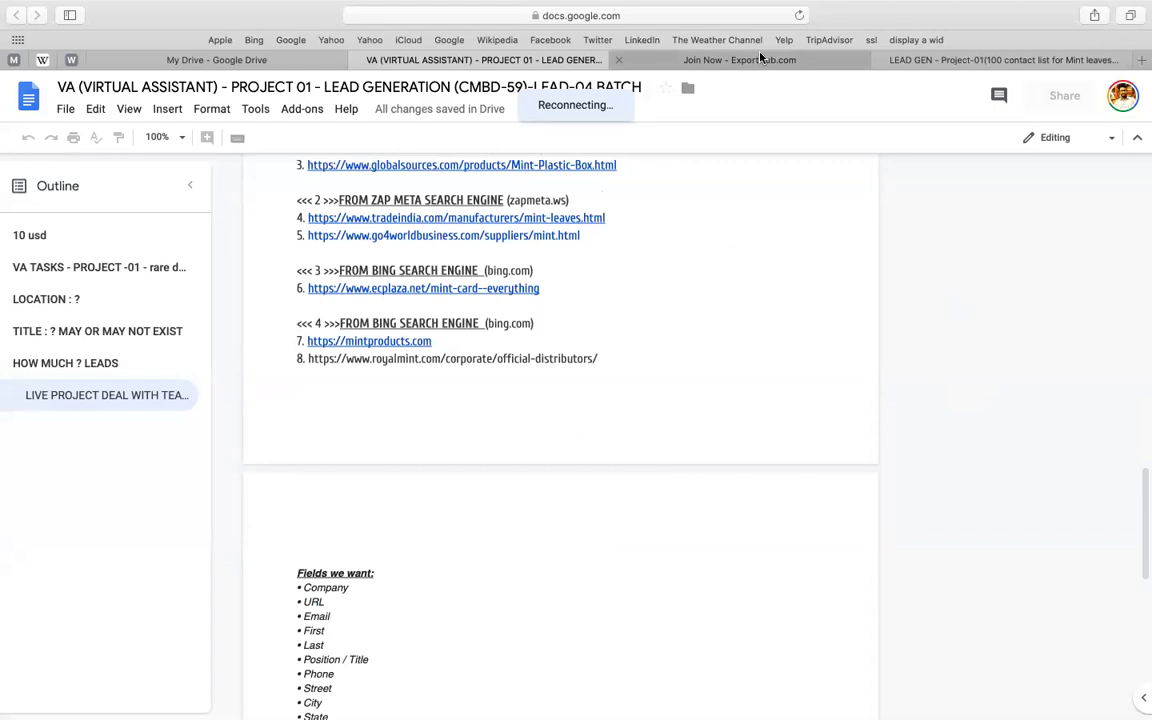
click(689, 60)
click(493, 62)
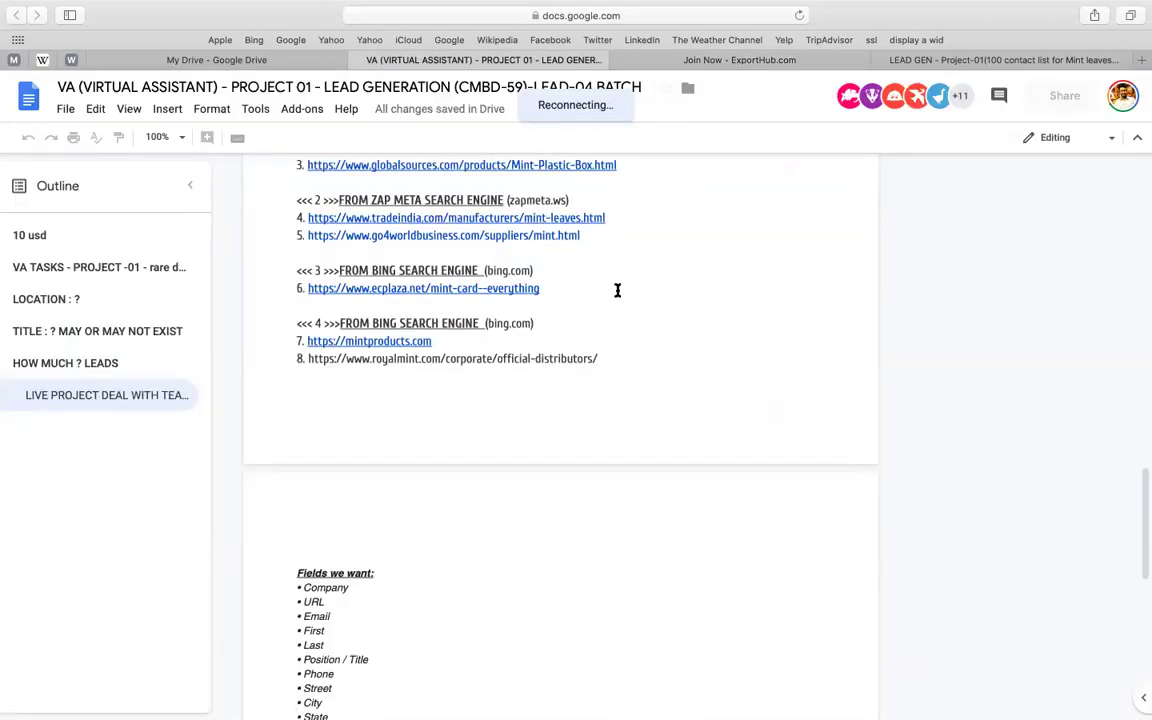
click(797, 16)
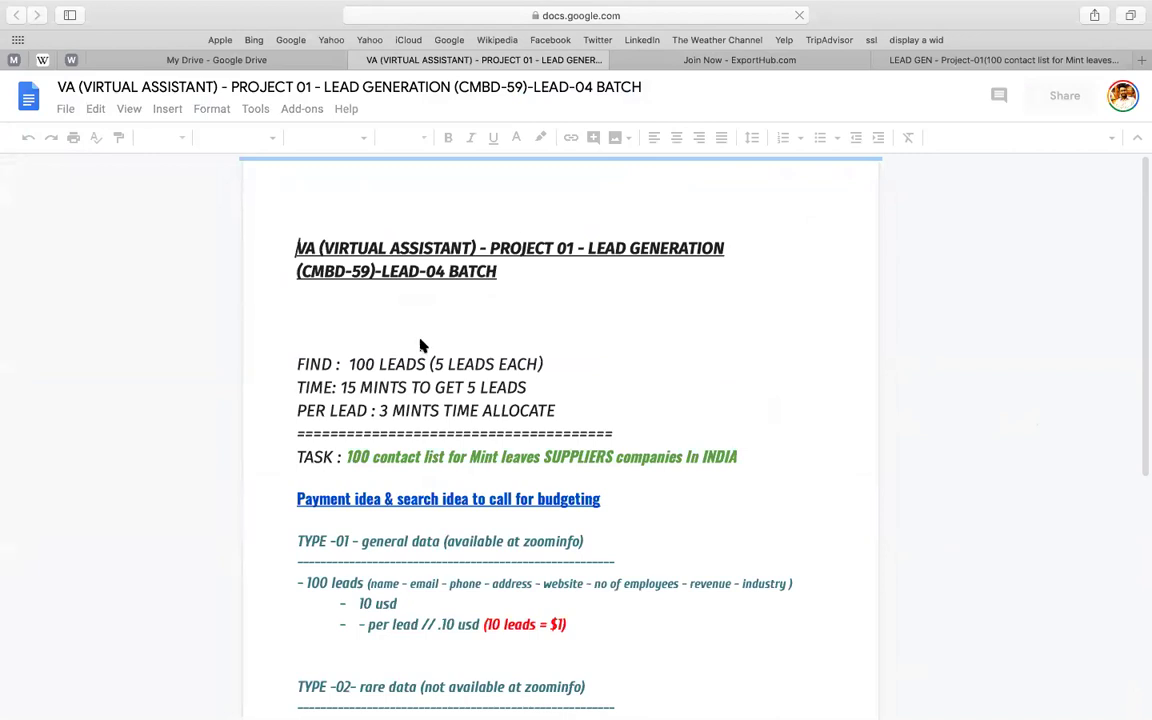
- Scroll to the source links and select the first ExportHub mint-leaf URL
scroll(655, 428, down, 5)
scroll(600, 380, down, 4)
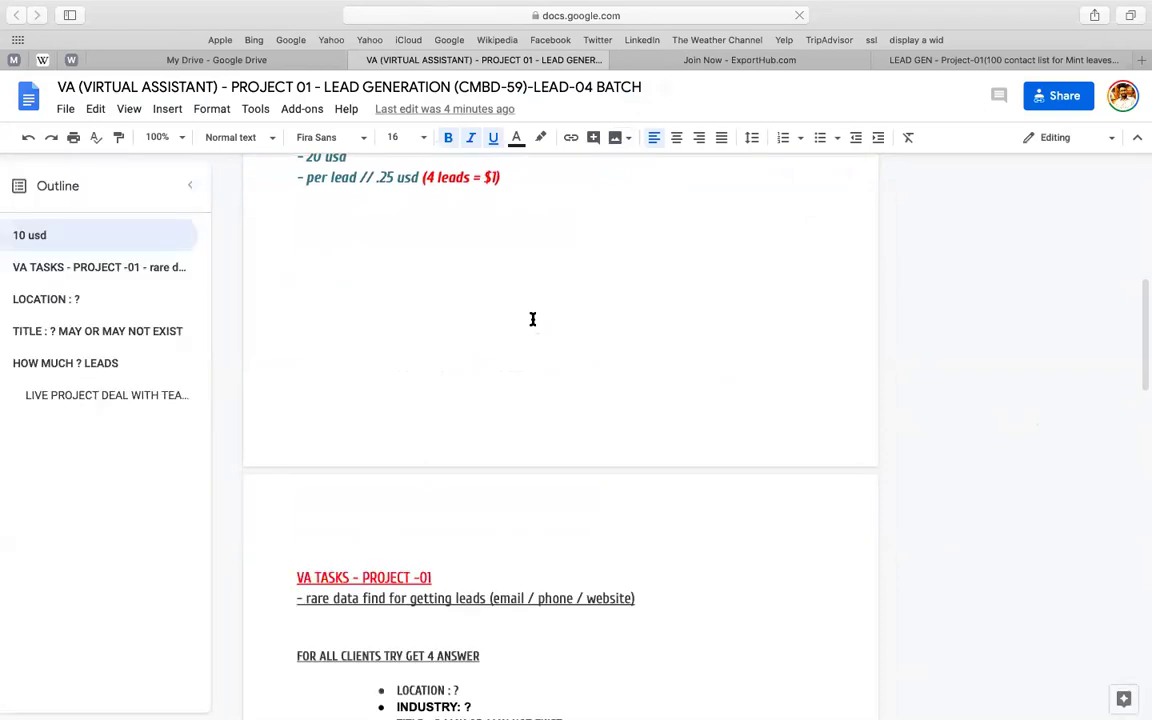
scroll(518, 335, down, 8)
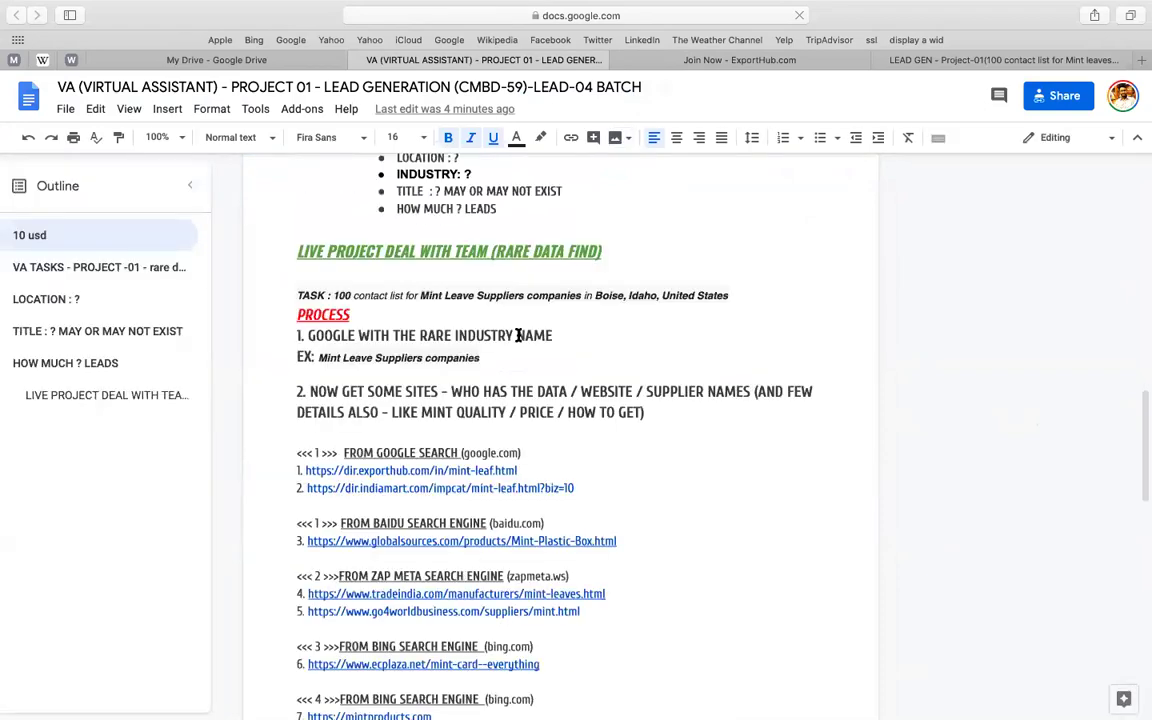
scroll(376, 258, down, 4)
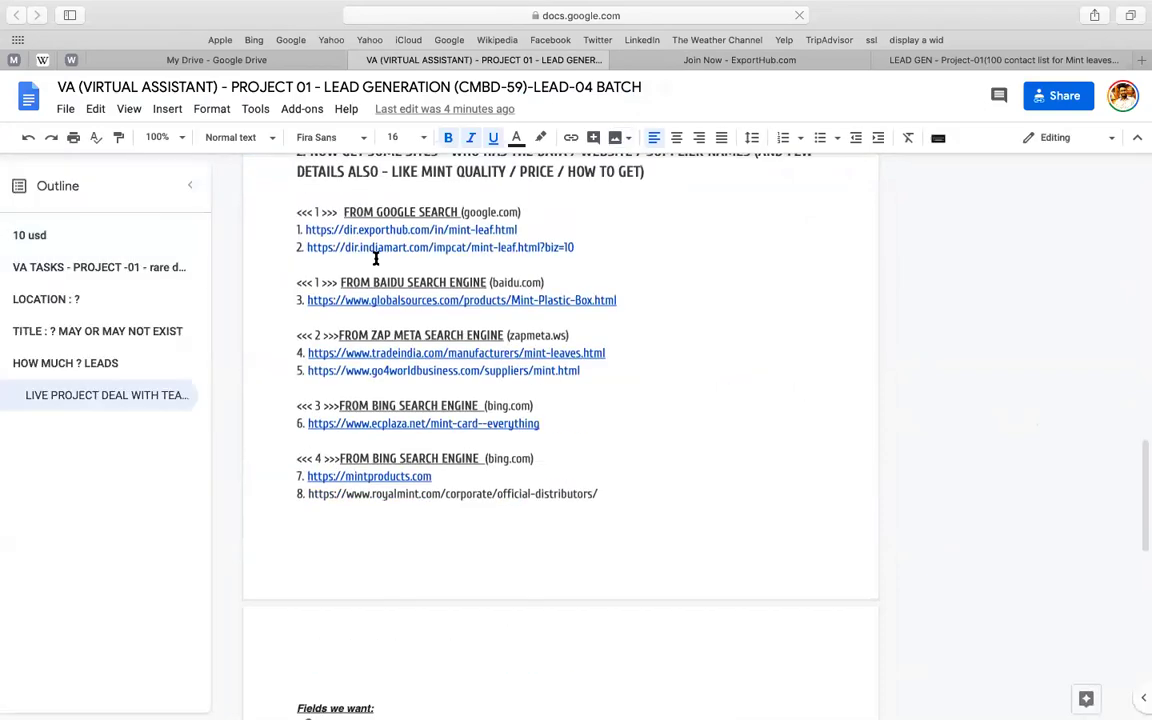
click(306, 229)
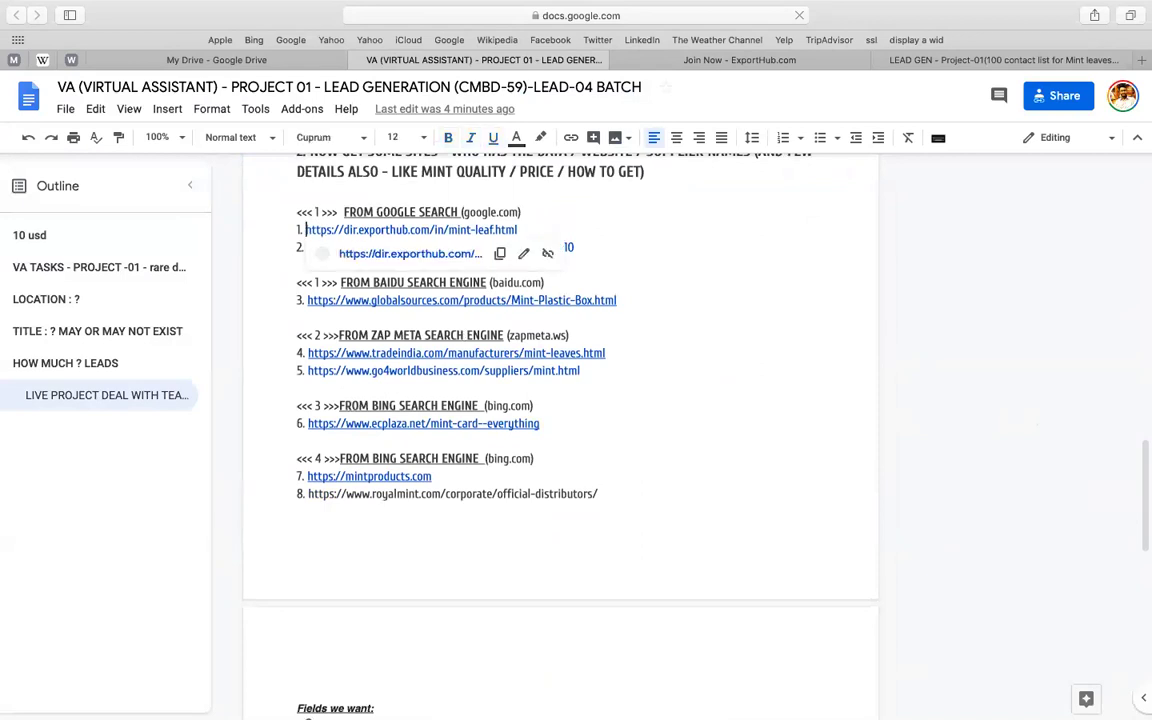
drag(306, 229, 790, 215)
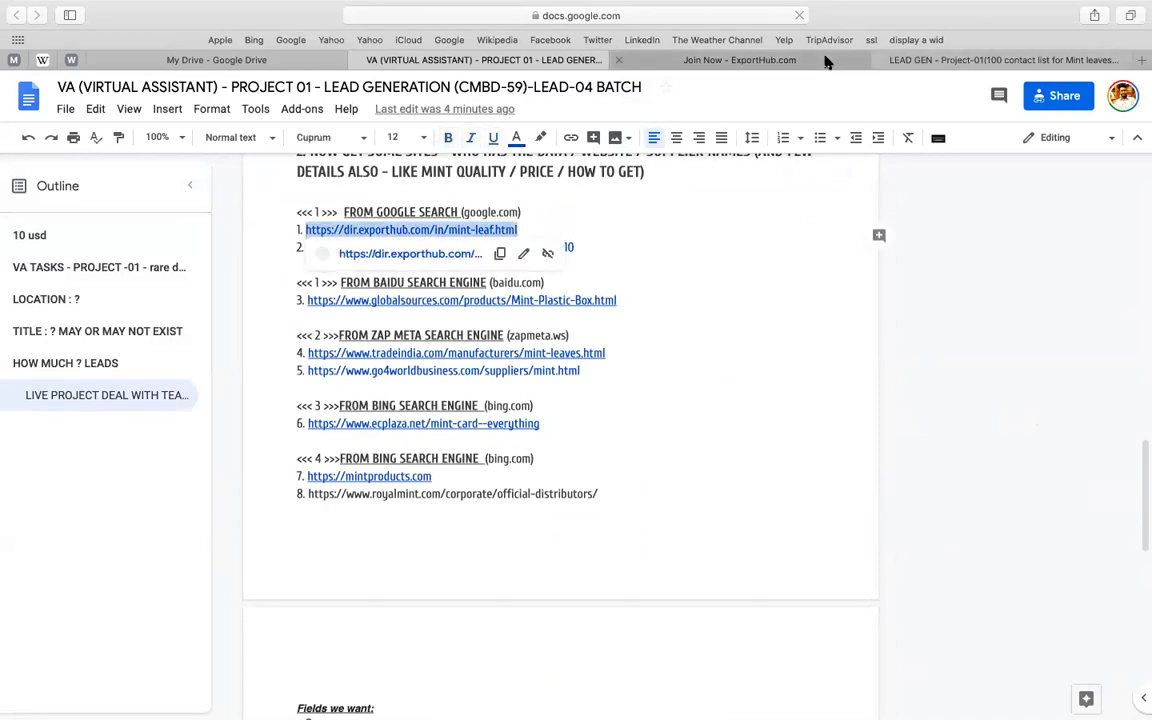
- Look over the ExportHub sign-up page, then return to the LEAD GEN spreadsheet
key(ctrl+Tab)
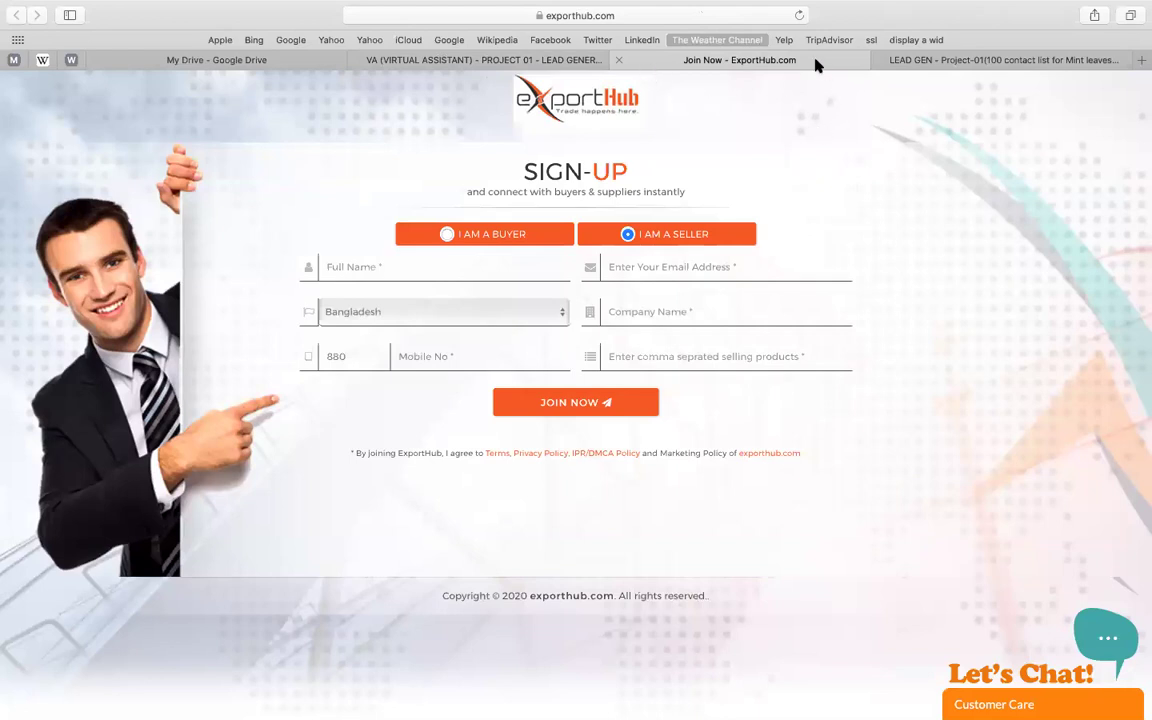
click(997, 61)
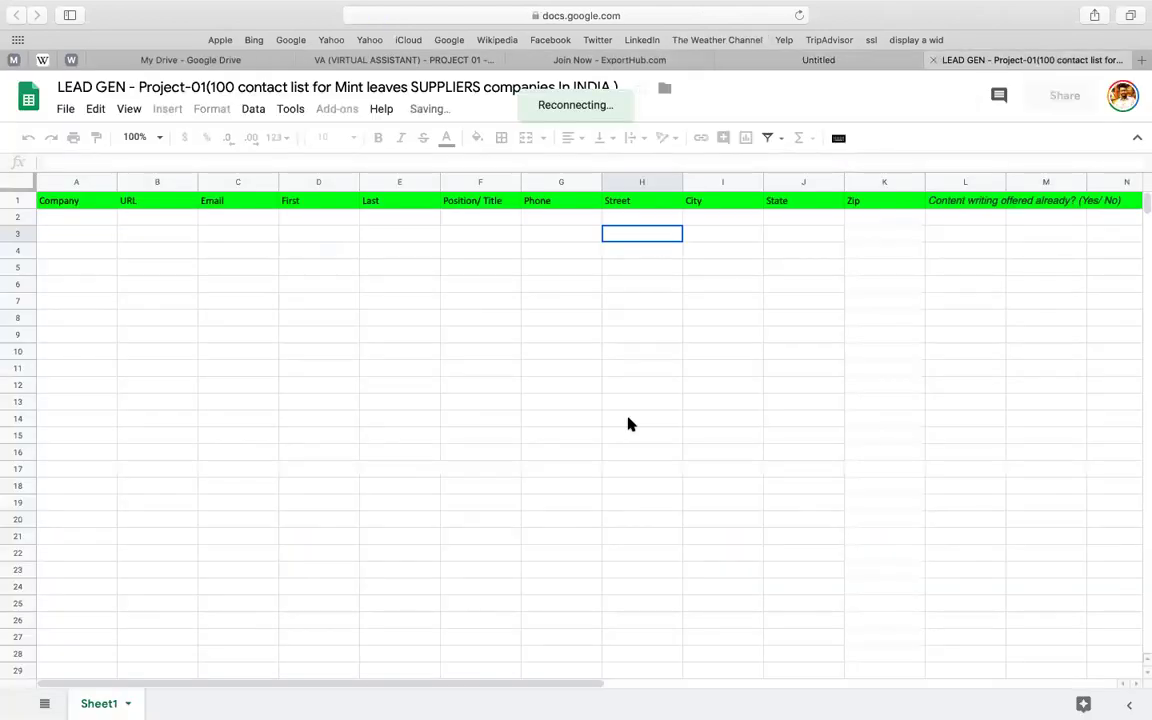
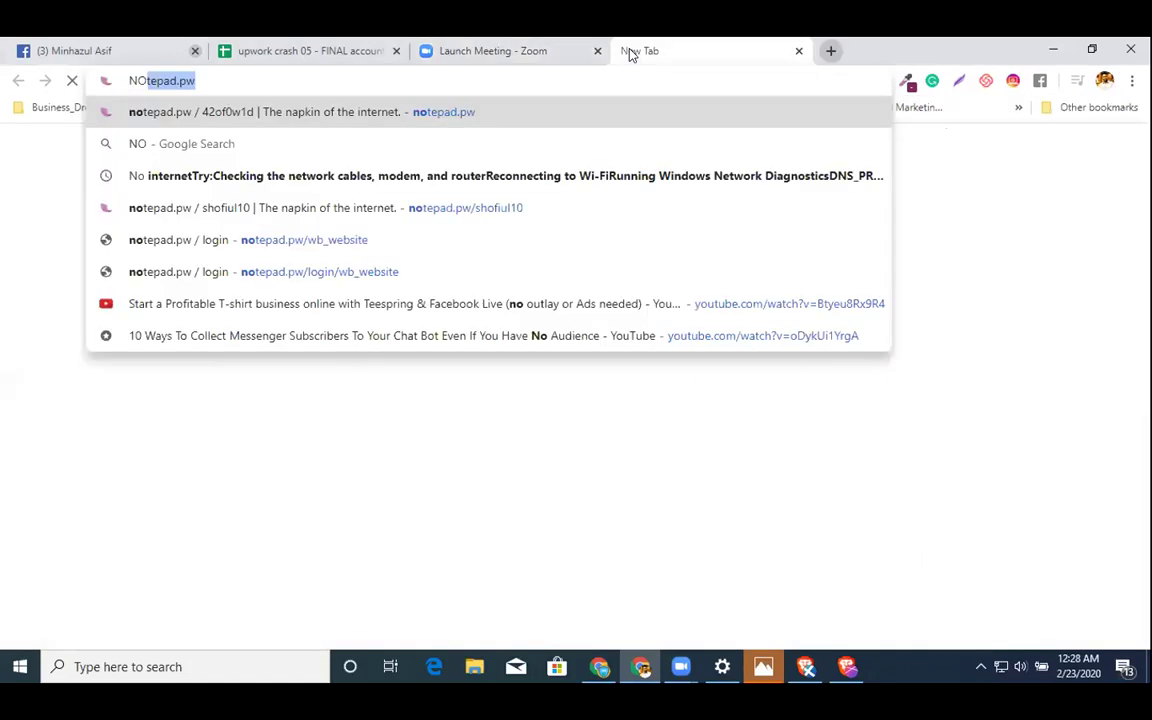
text(MBD59)
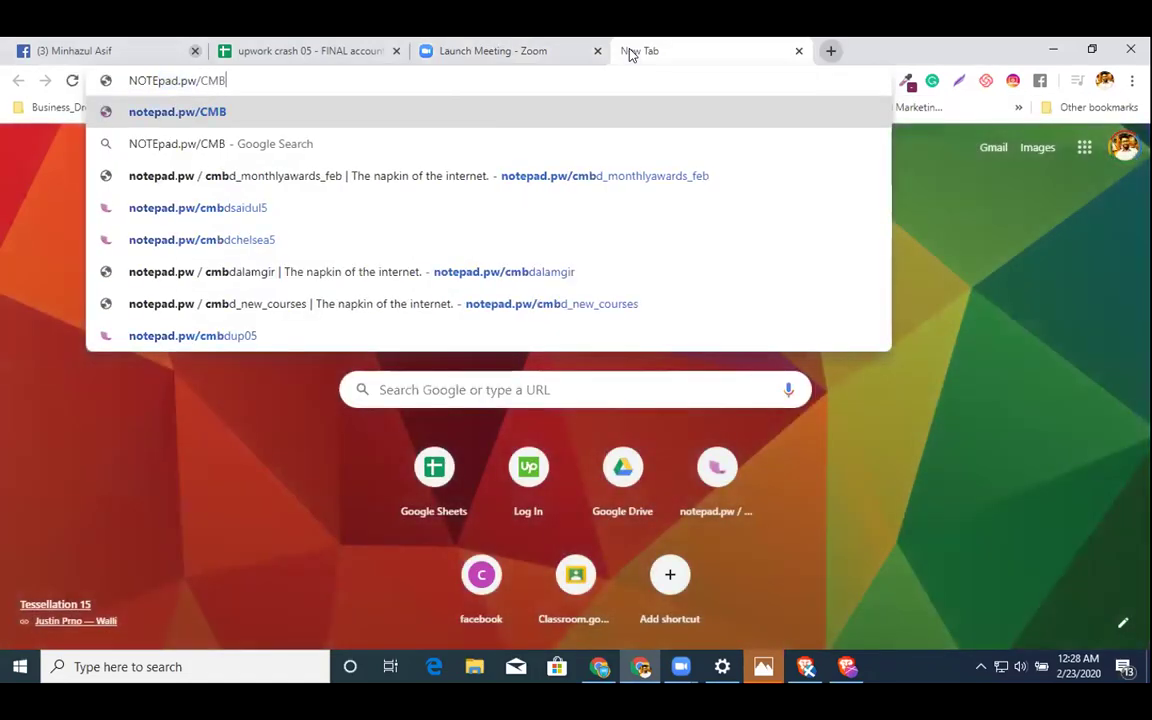
key(Return)
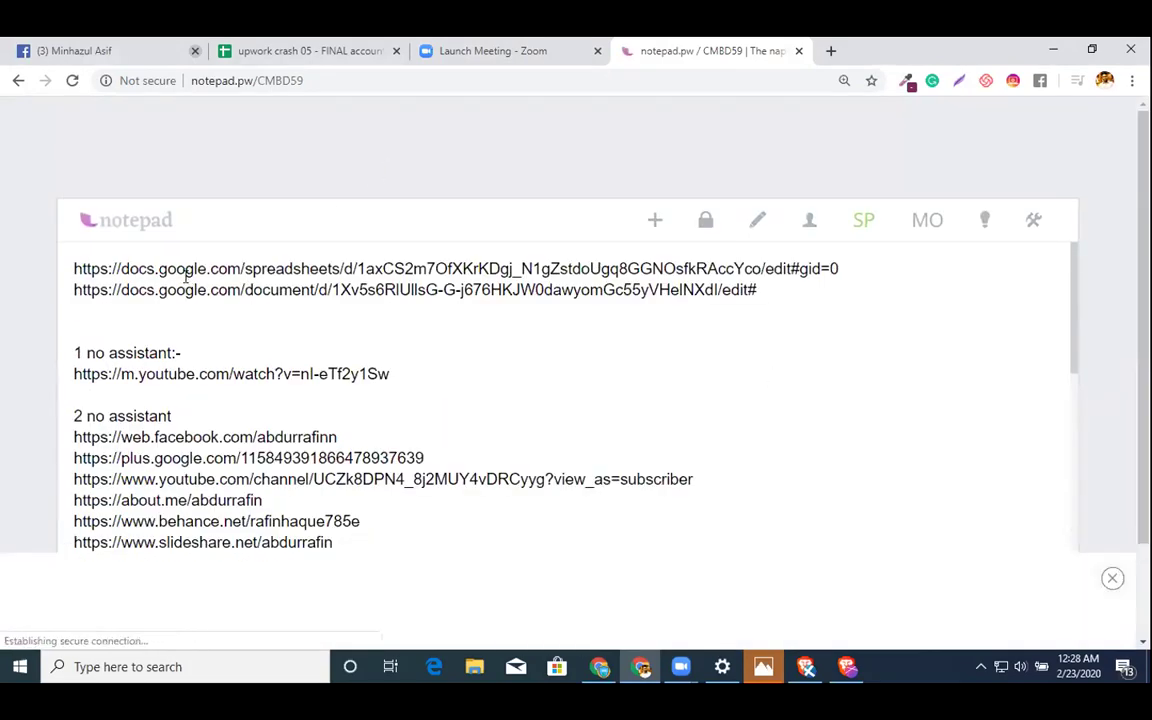
double_click(206, 268)
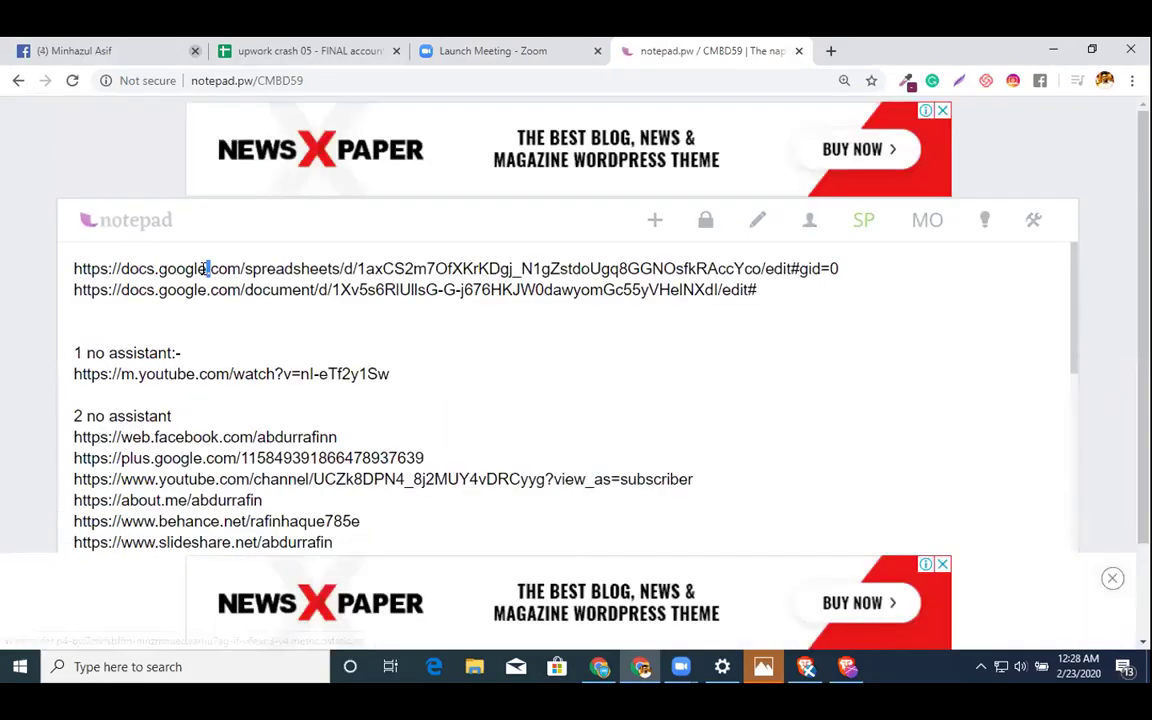
triple_click(256, 263)
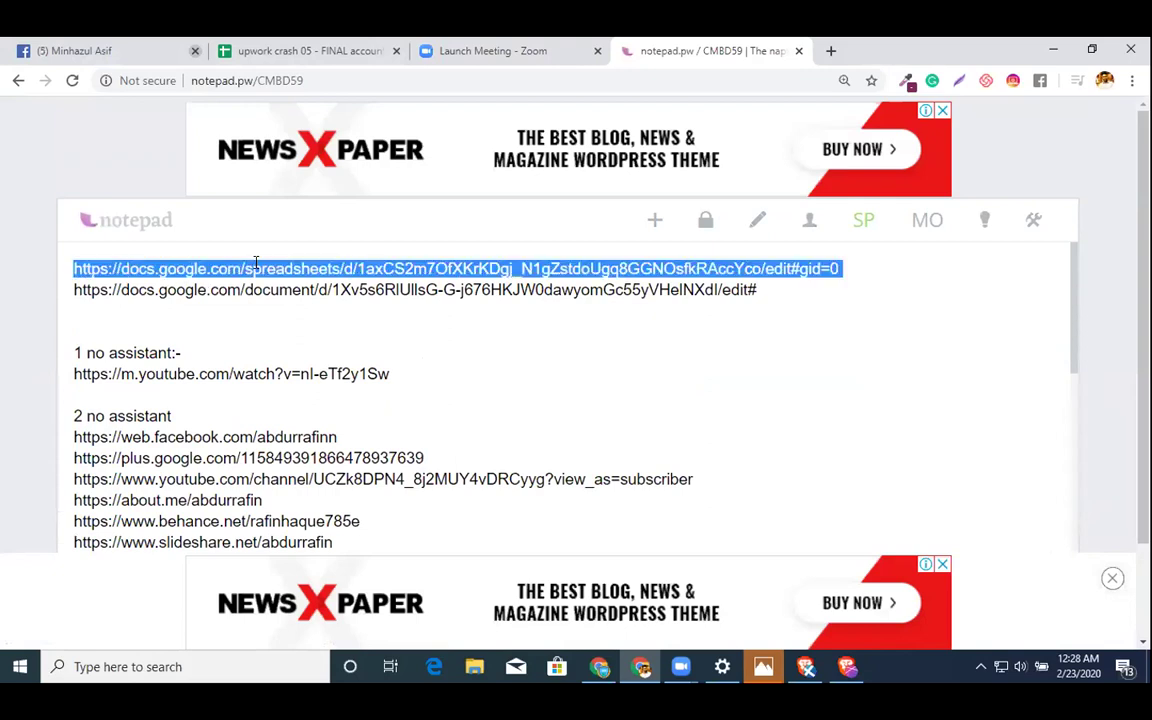
key(ctrl+x)
key(ctrl+t)
key(ctrl+v)
key(Return)
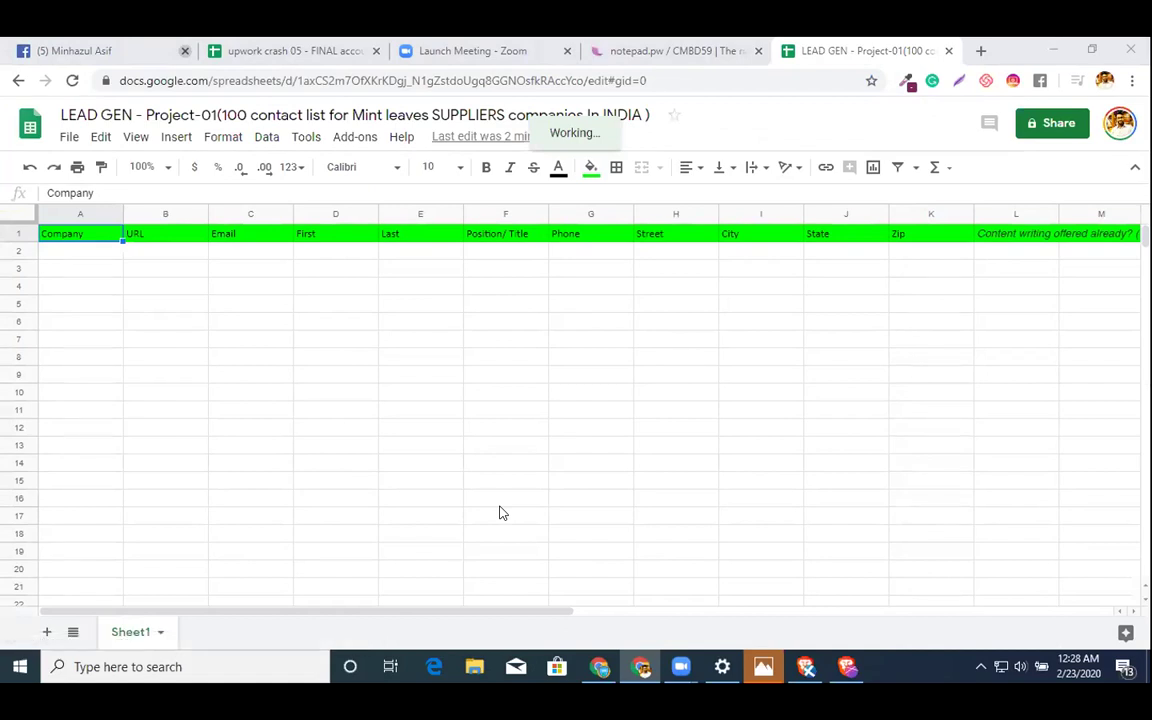
- Move the project-brief document link into its own tab, then return to the LEAD GEN sheet
click(657, 48)
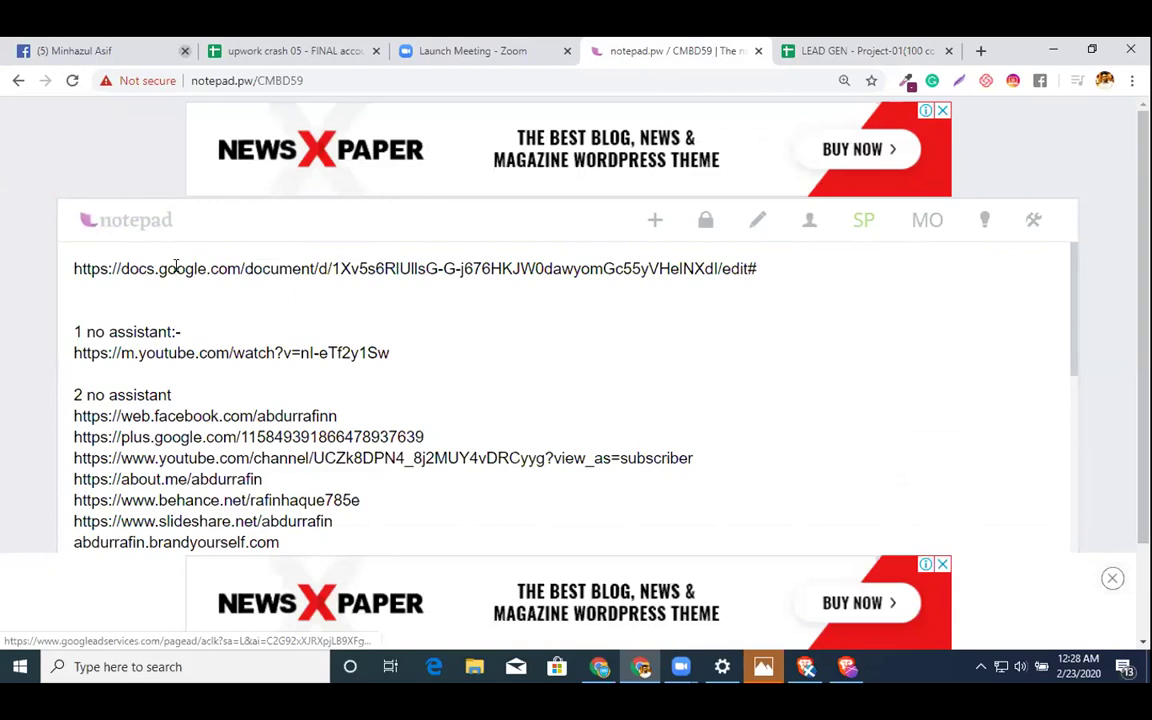
triple_click(176, 266)
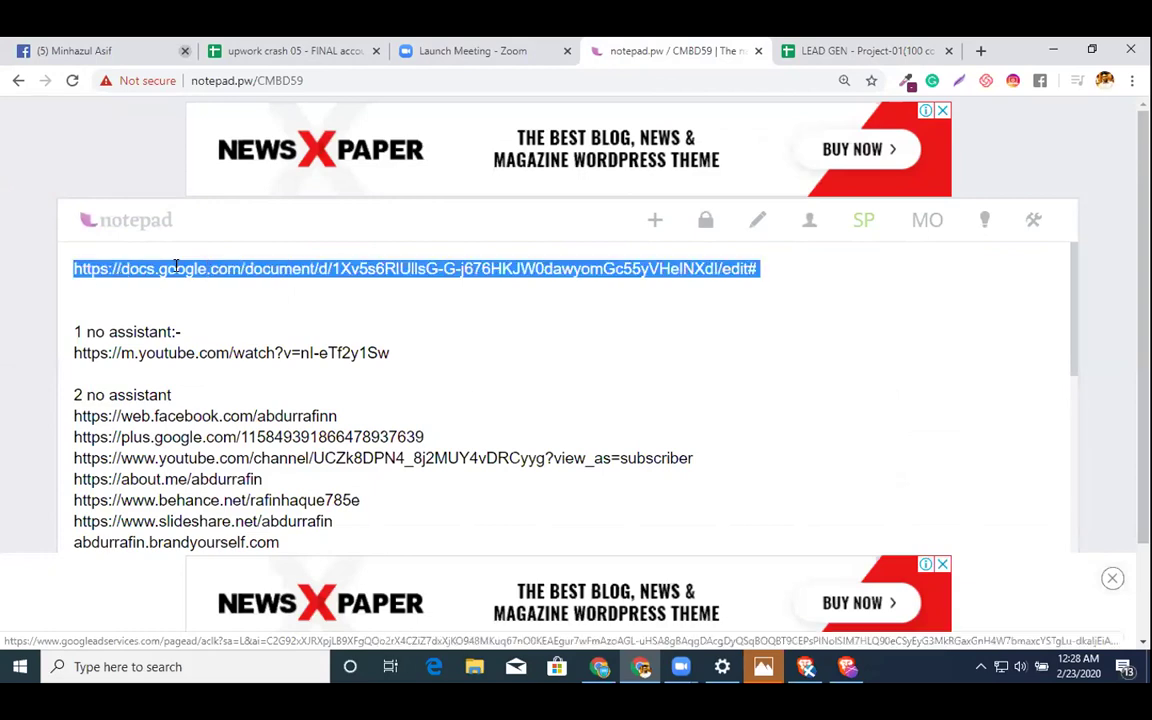
key(ctrl+x)
key(ctrl+t)
key(ctrl+v)
key(Return)
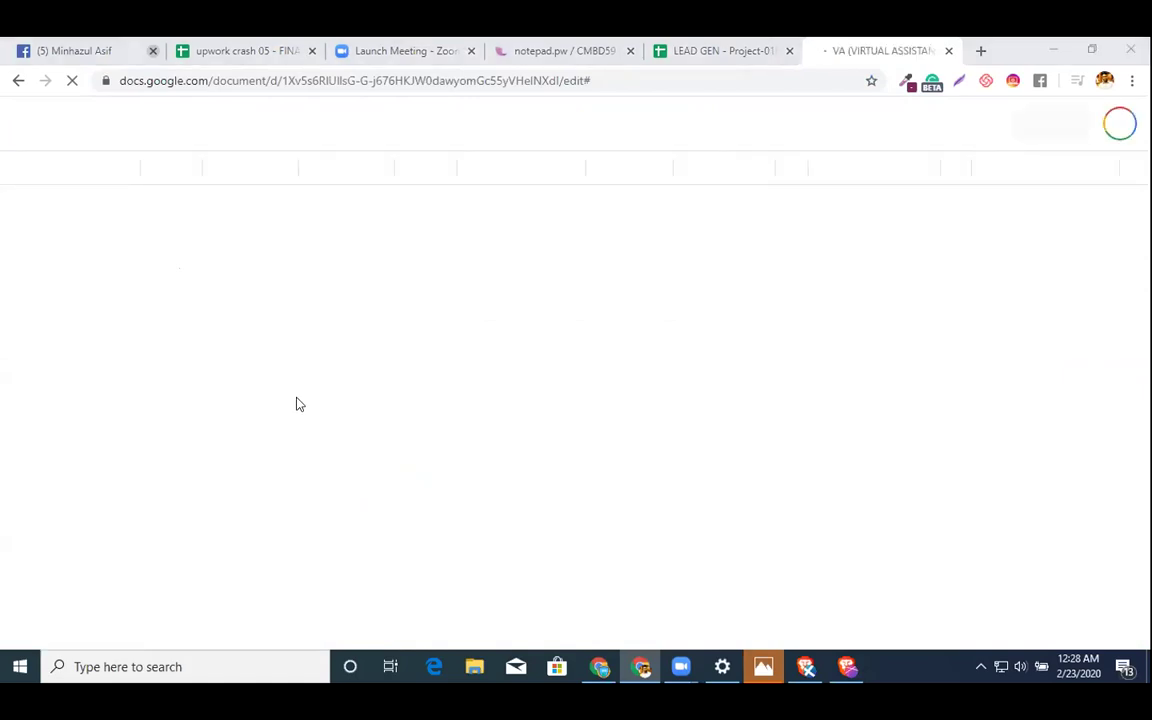
click(712, 51)
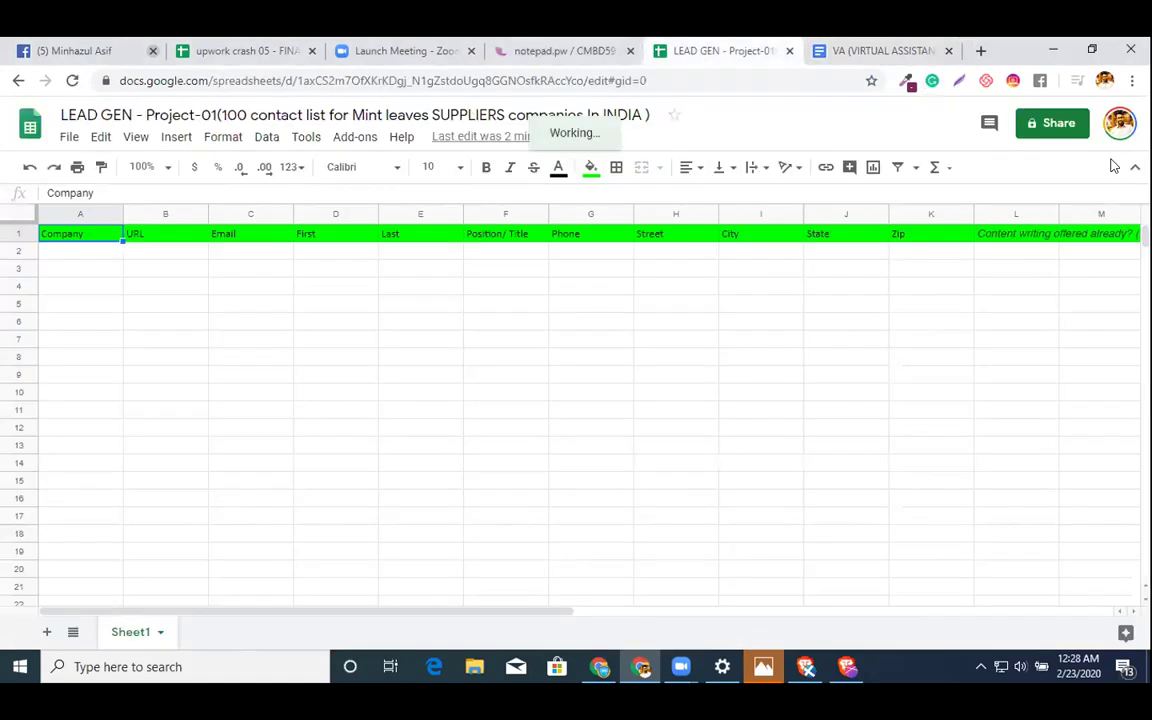
- Share LEAD GEN with the four pasted assignee e-mail addresses and send the invitations
click(1050, 123)
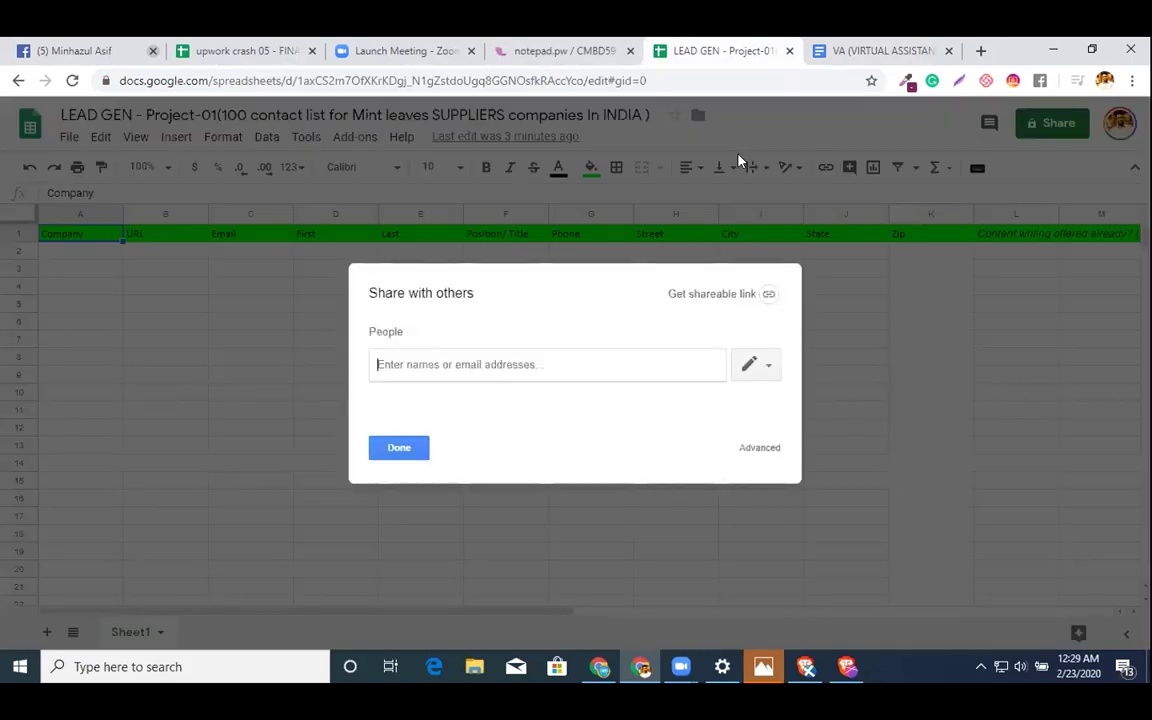
key(ctrl+v)
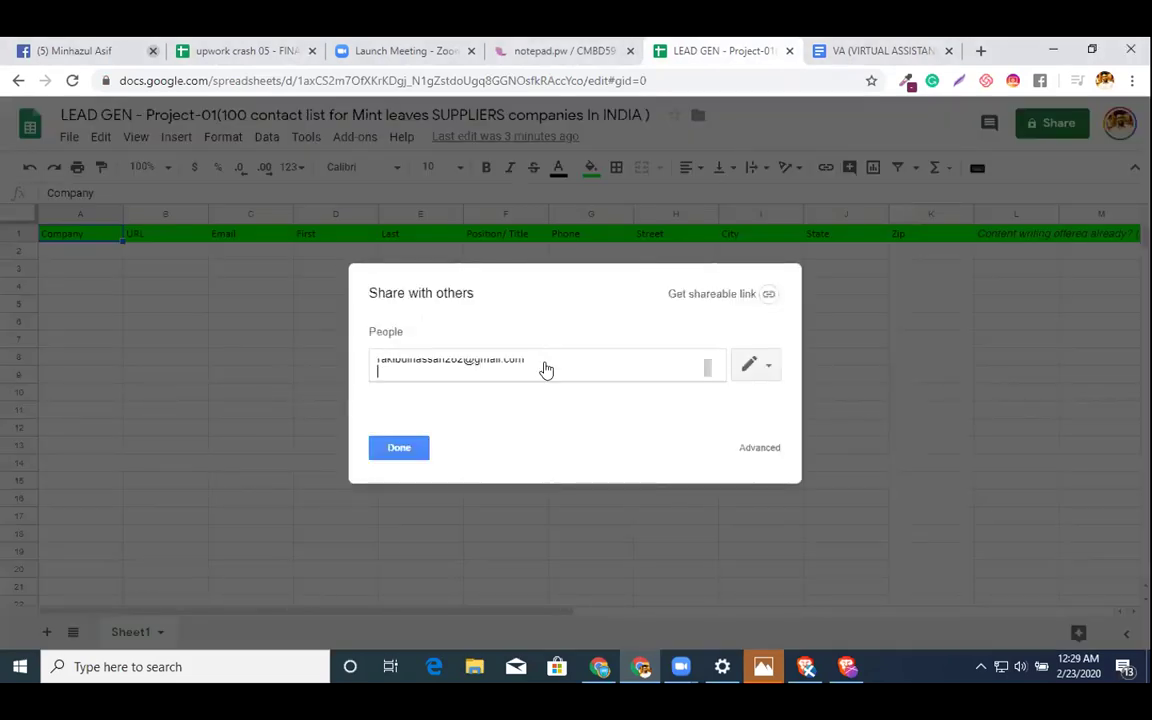
click(406, 589)
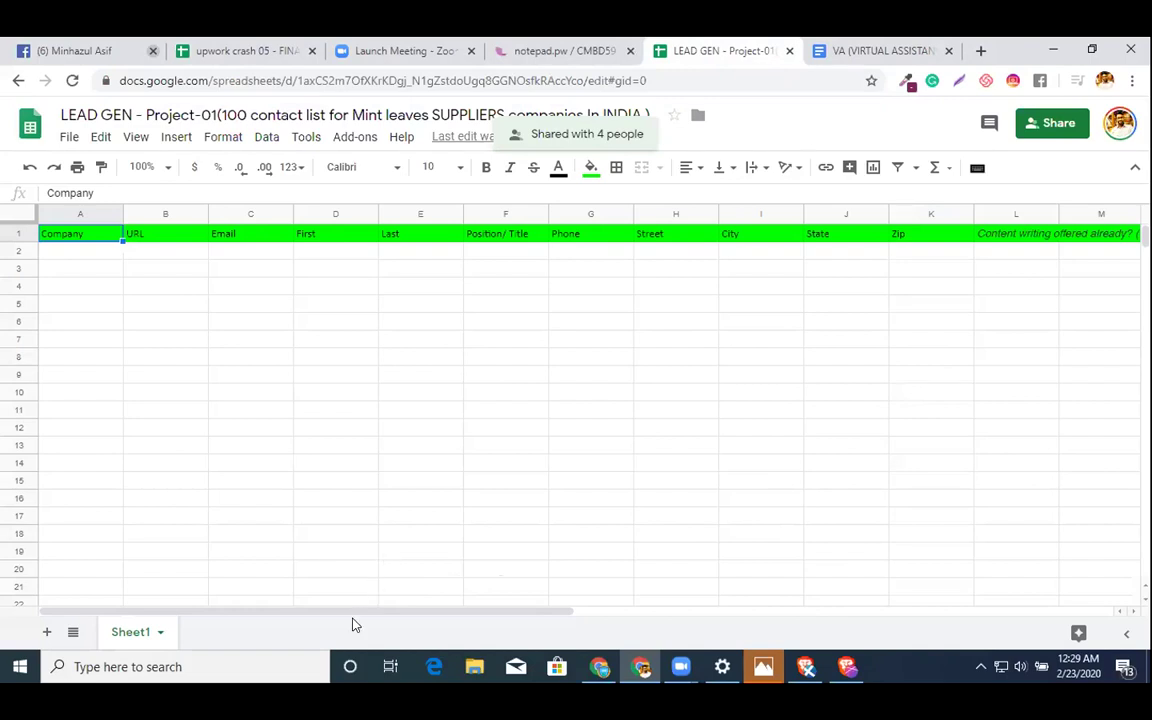
- Paste the four assignee e-mails into G7:G10, undoing the stray paste over the header
click(603, 331)
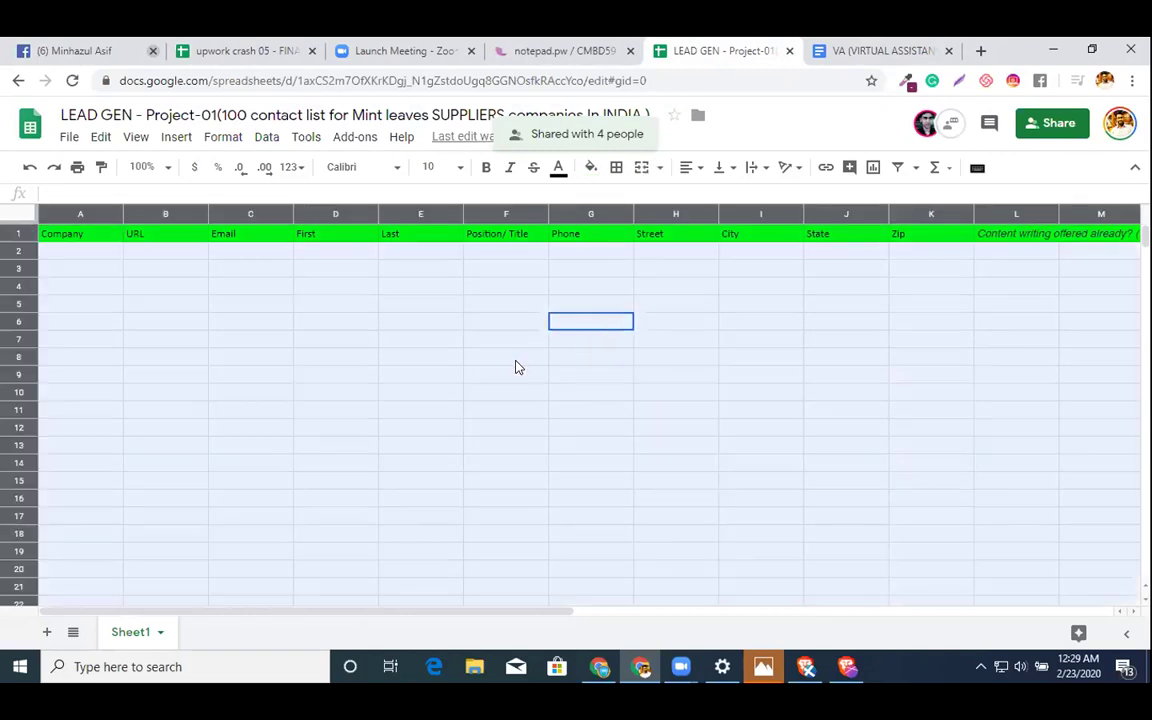
click(516, 366)
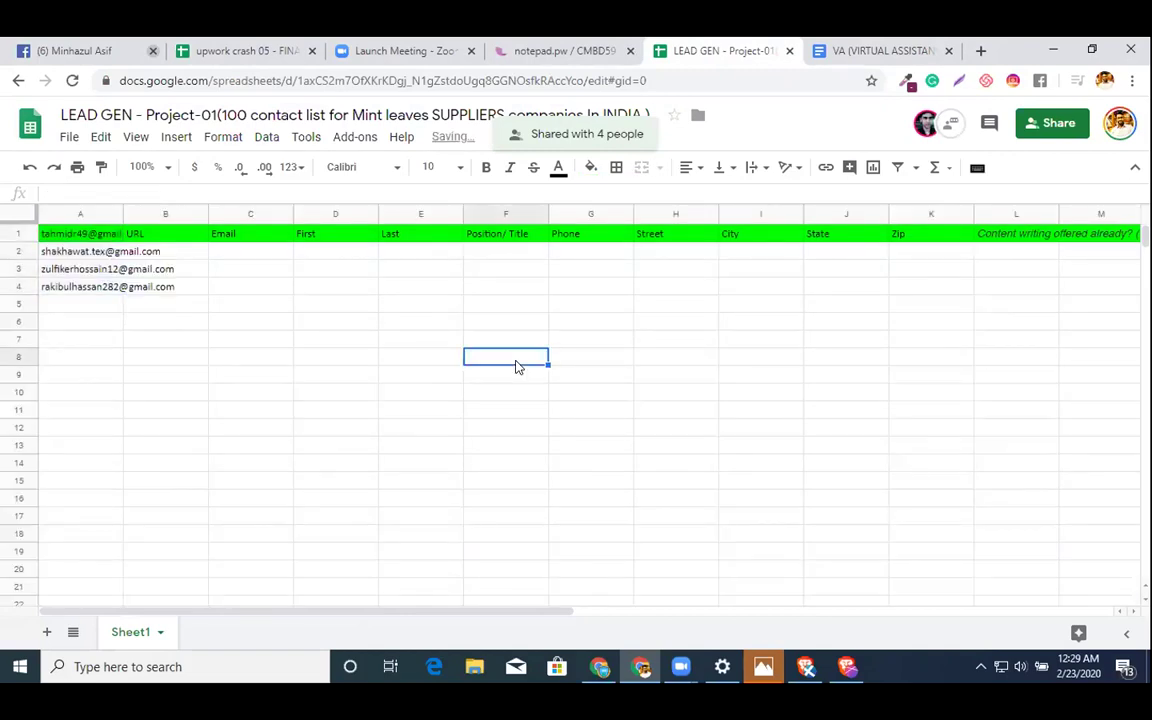
key(ctrl+z)
click(624, 344)
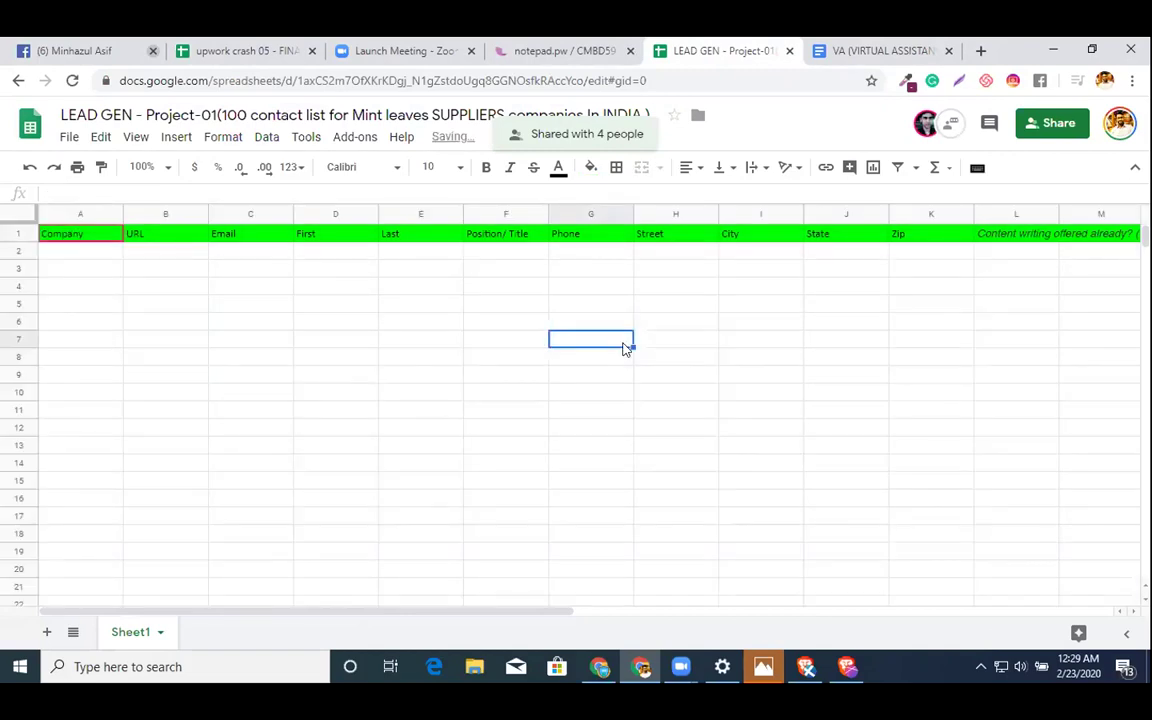
key(ctrl+v)
- Move the first e-mail from G7 into A3 and select rows 3–8 as its band
click(620, 342)
key(ctrl+c)
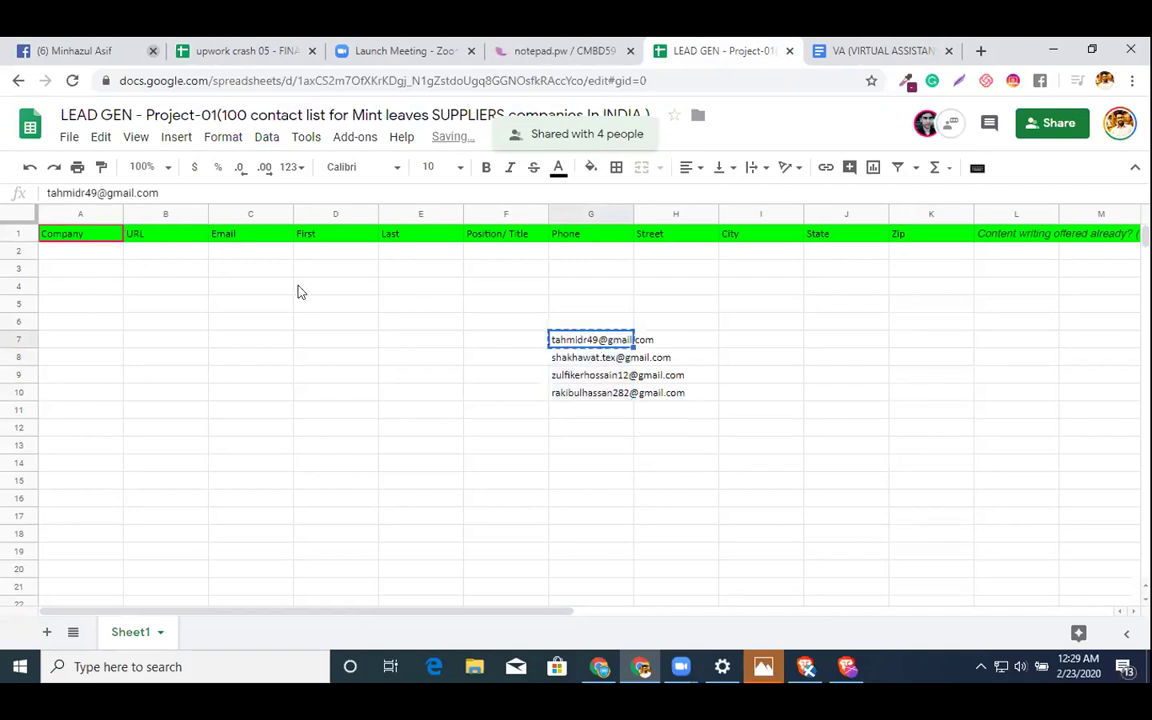
click(87, 268)
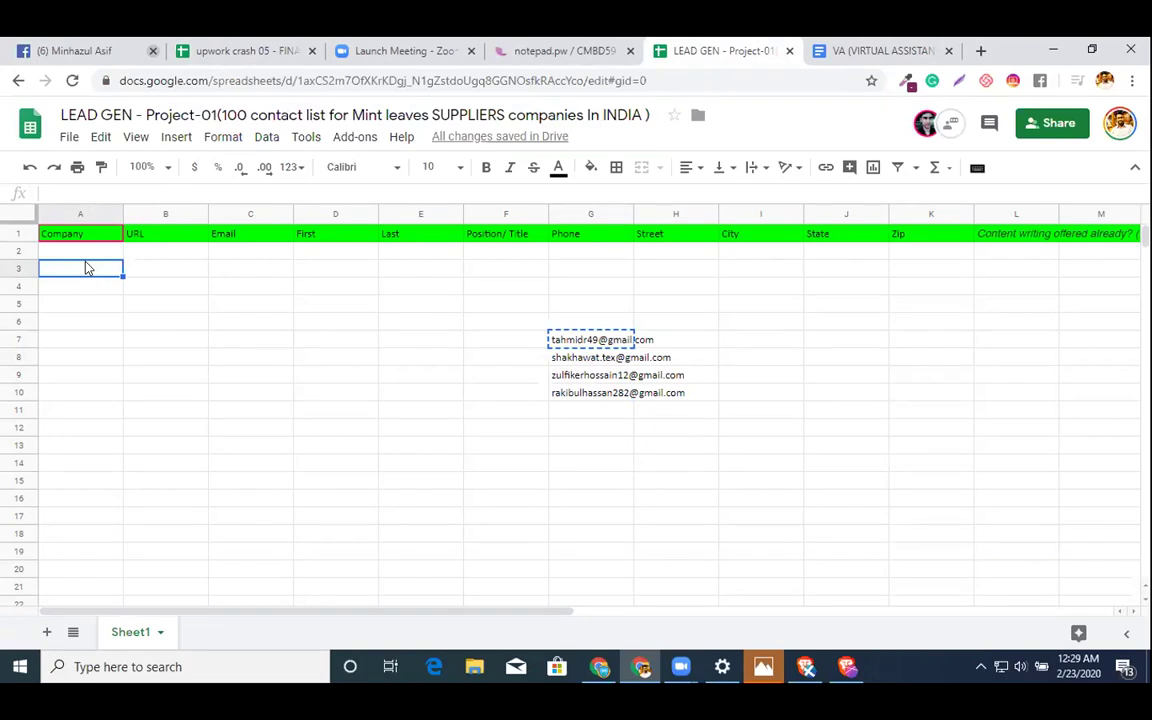
key(ctrl+v)
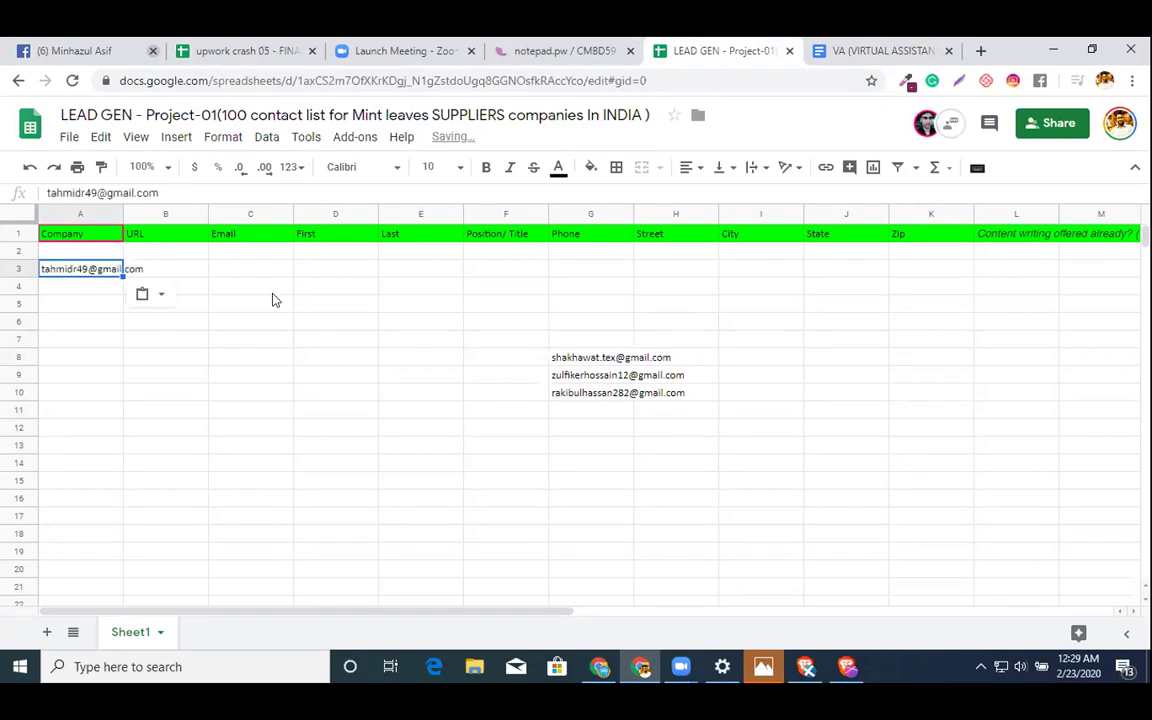
drag(80, 288, 88, 355)
drag(8, 268, 6, 340)
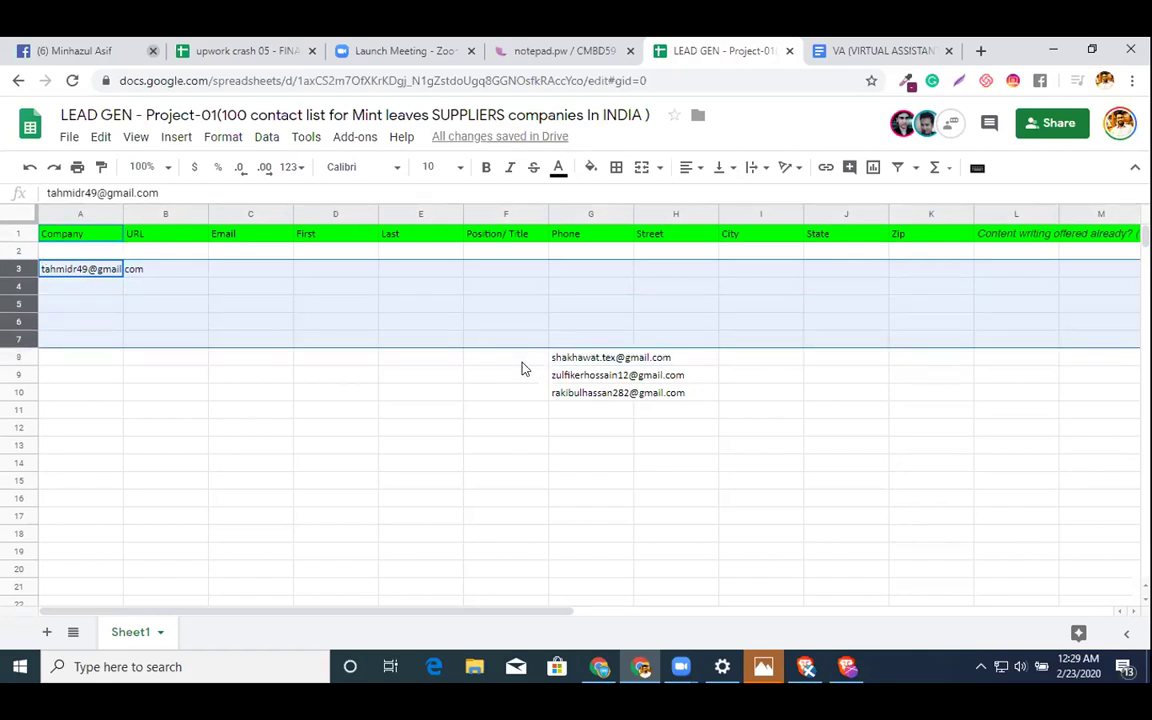
key(shift+Down)
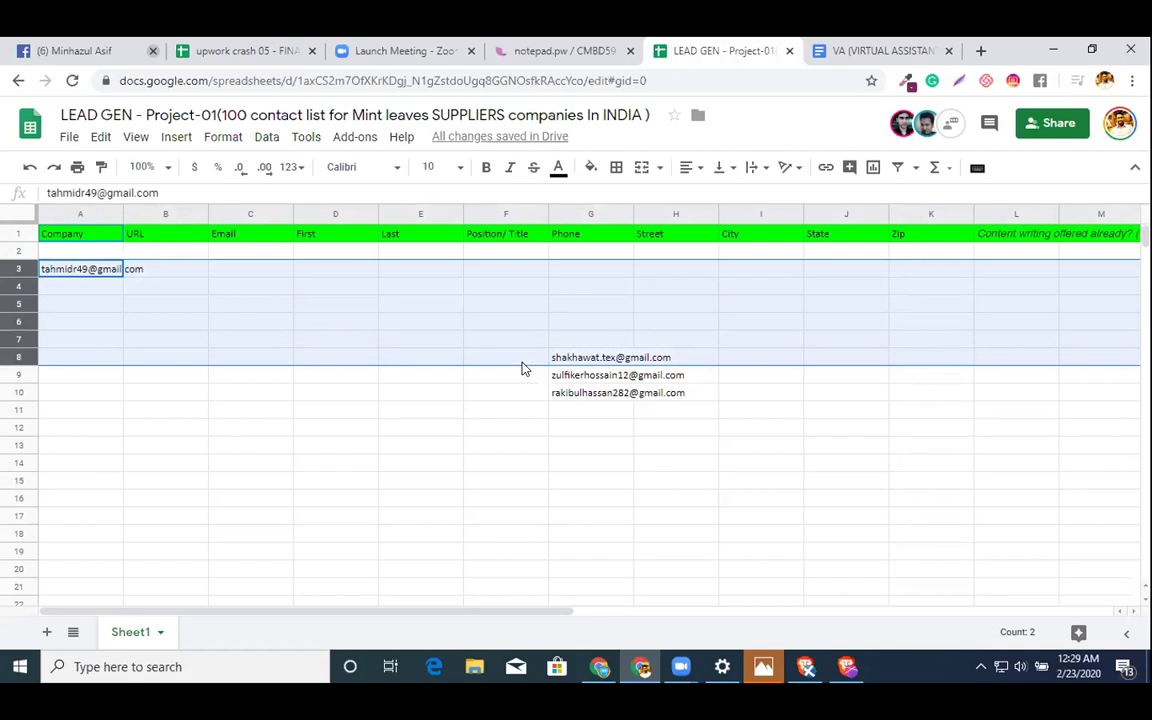
- Fill rows 3–8 light yellow, then put the second e-mail in A10 and fill rows 10–15 light blue
click(591, 168)
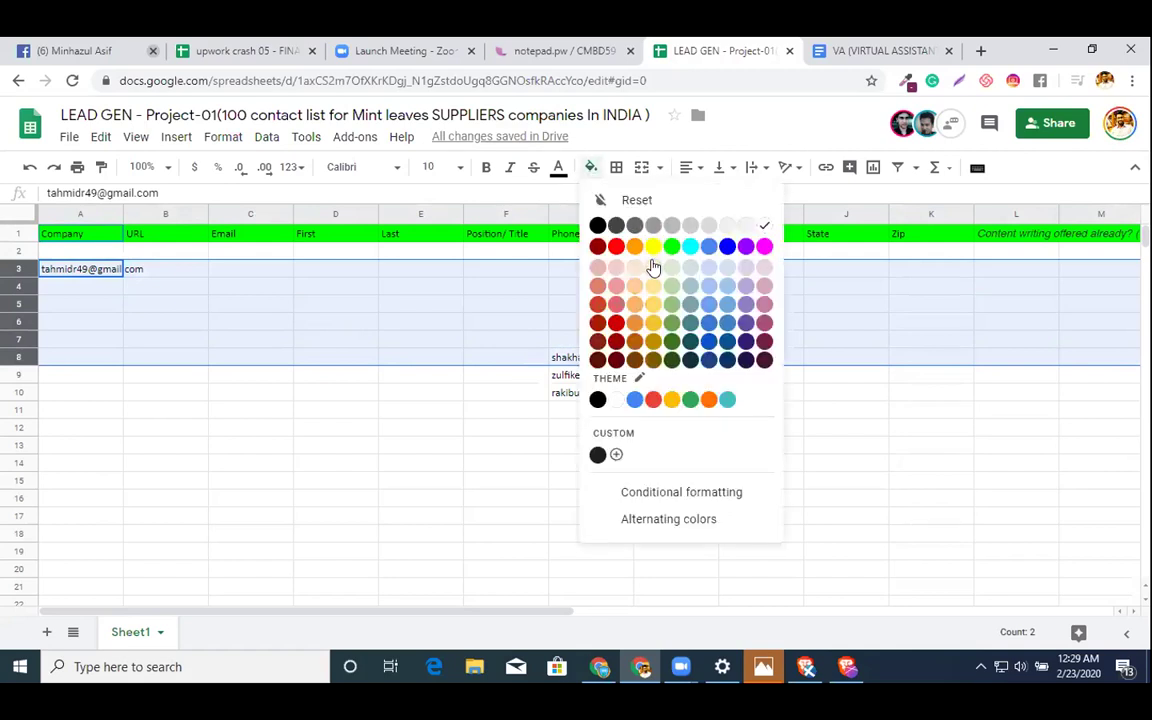
click(652, 267)
click(580, 365)
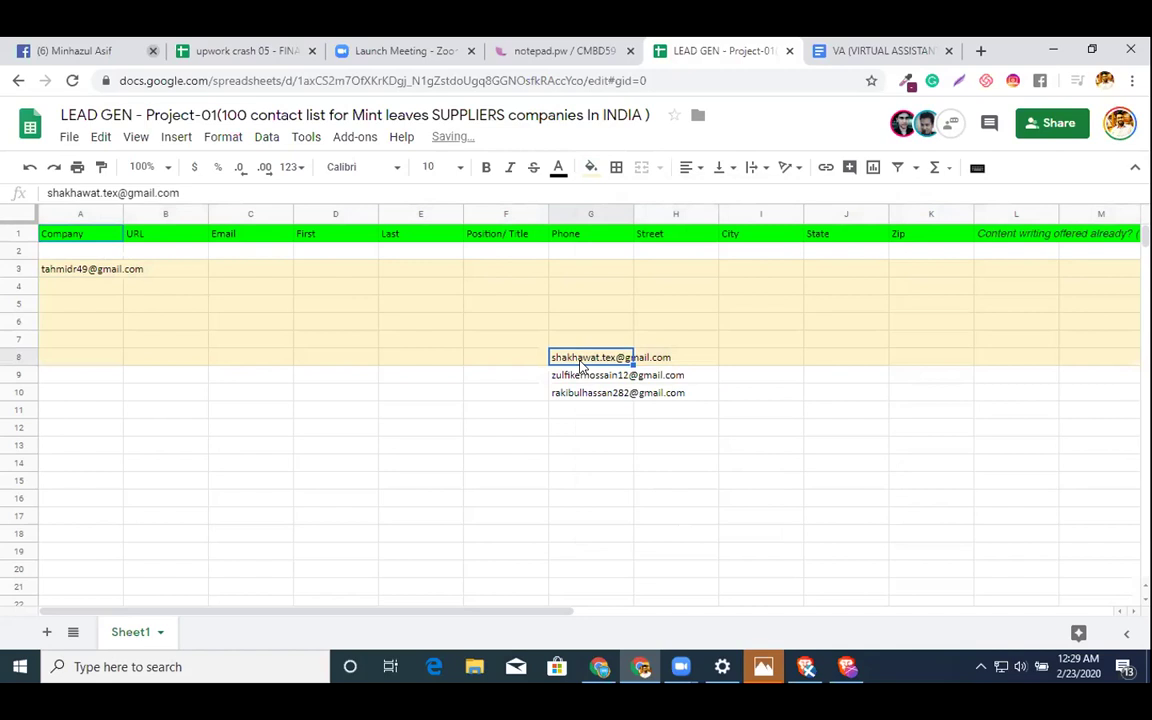
key(ctrl+c)
click(69, 396)
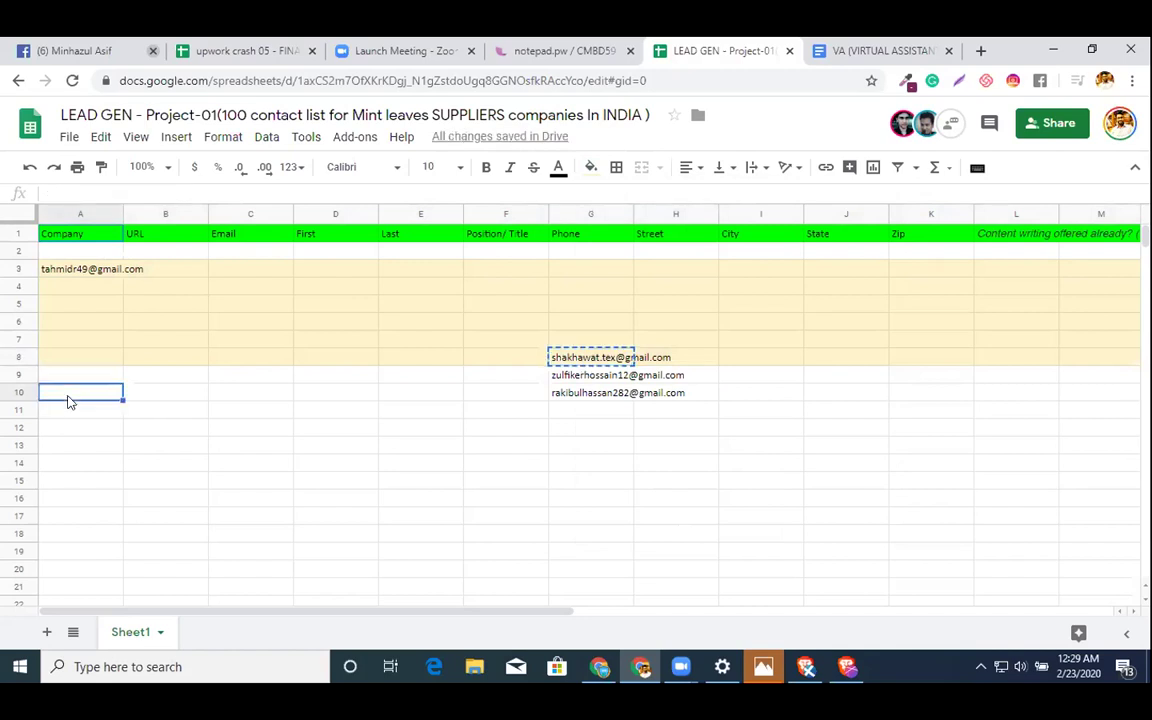
key(ctrl+v)
click(14, 391)
key(shift+Down)
key(shift+Down)
key(shift+Down)
key(shift+Down)
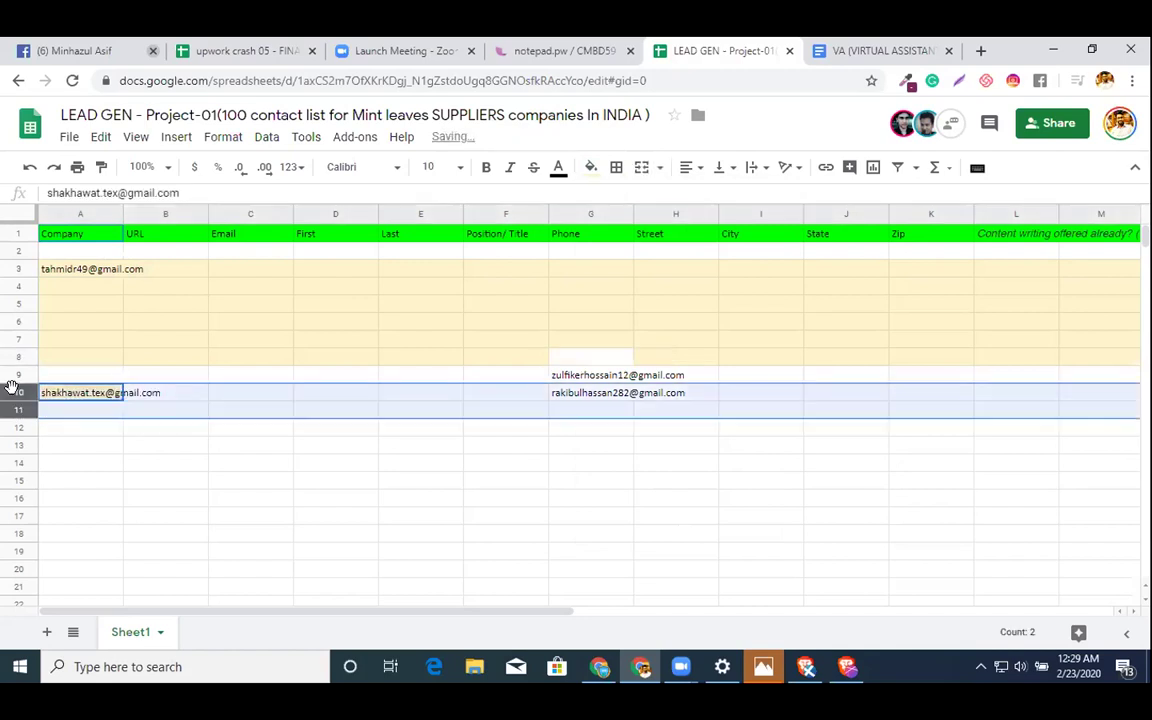
key(shift+Down)
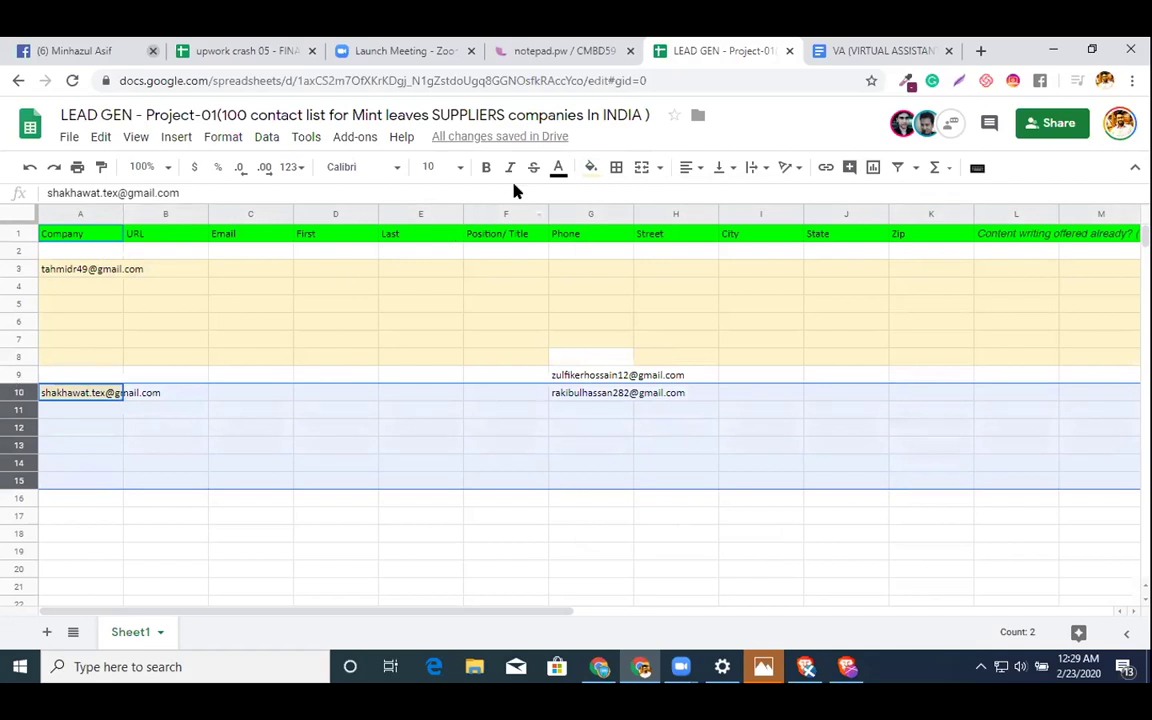
click(590, 168)
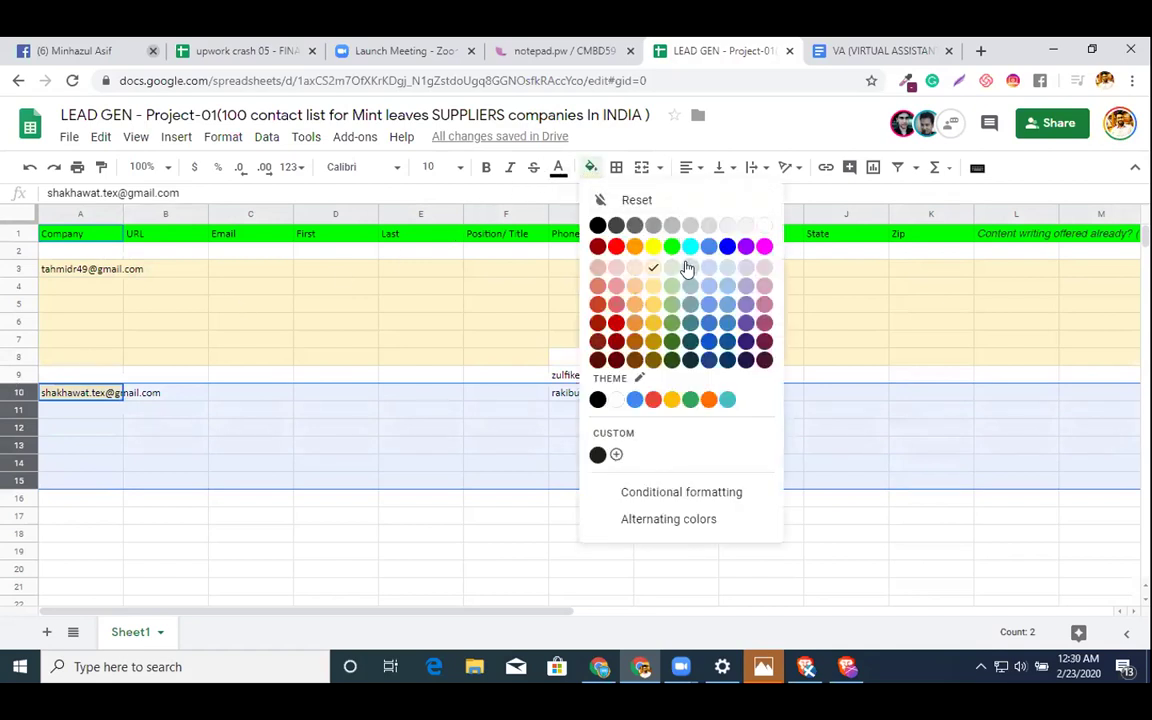
click(684, 266)
- Move the third e-mail from G9 into A17 and fill rows 17–22 light green
click(311, 359)
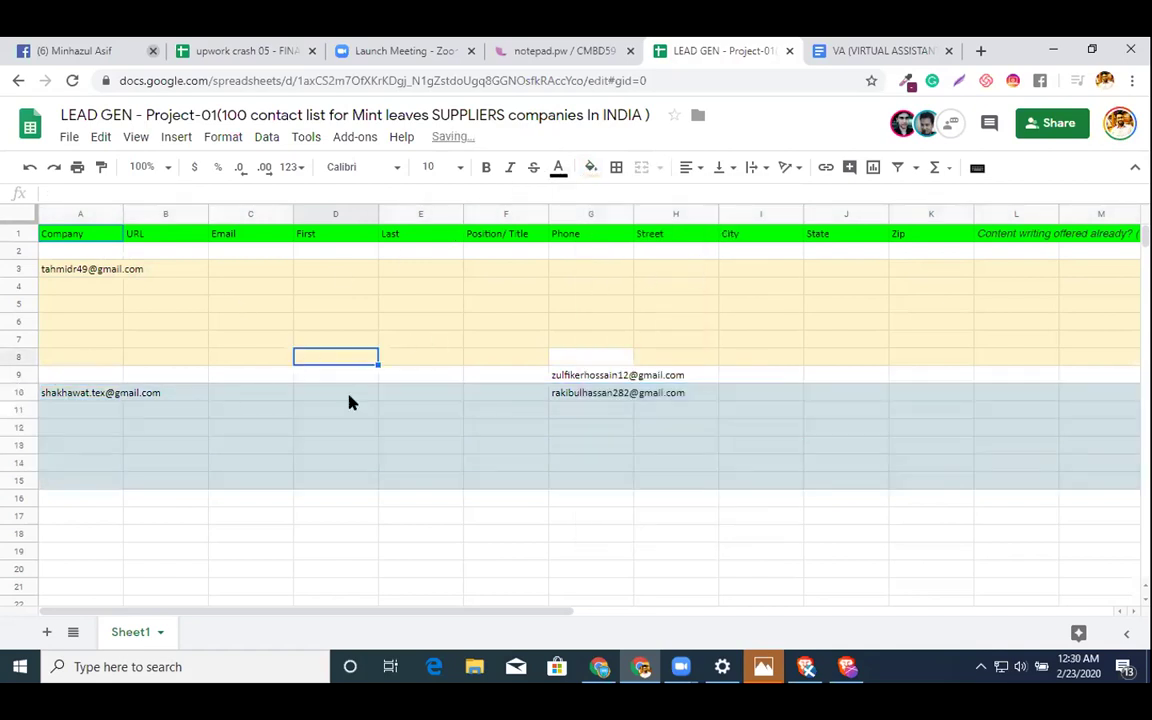
click(553, 379)
key(ctrl+c)
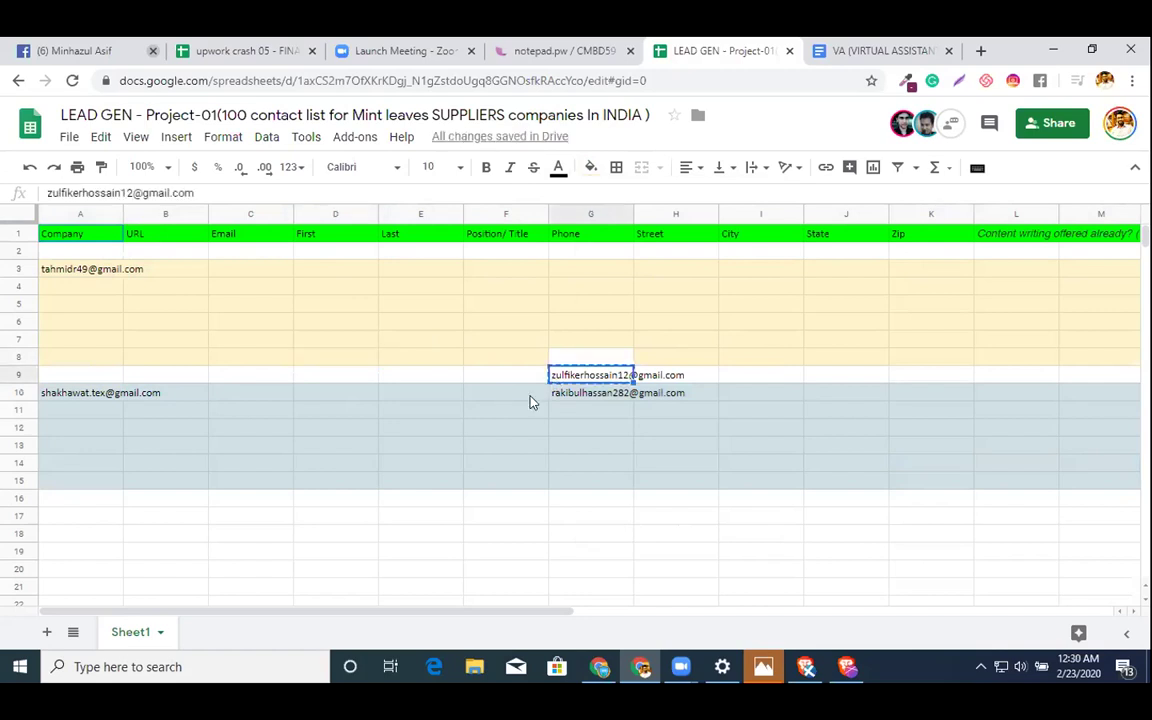
scroll(481, 458, down, 2)
click(100, 452)
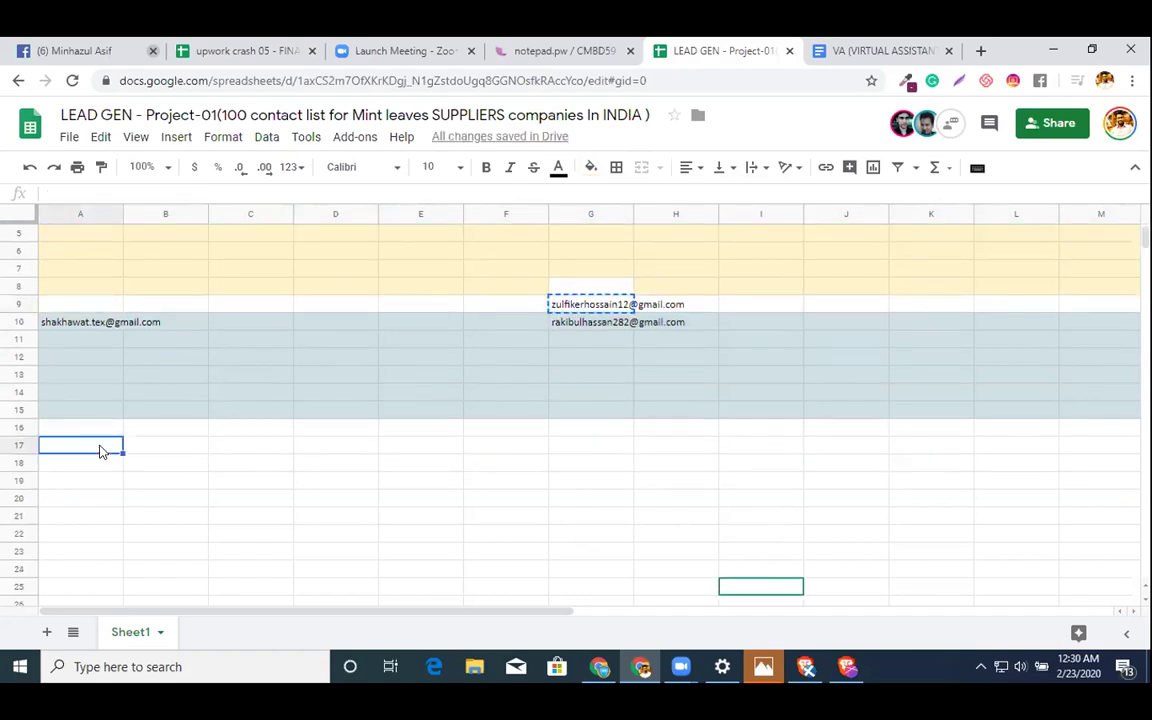
key(ctrl+v)
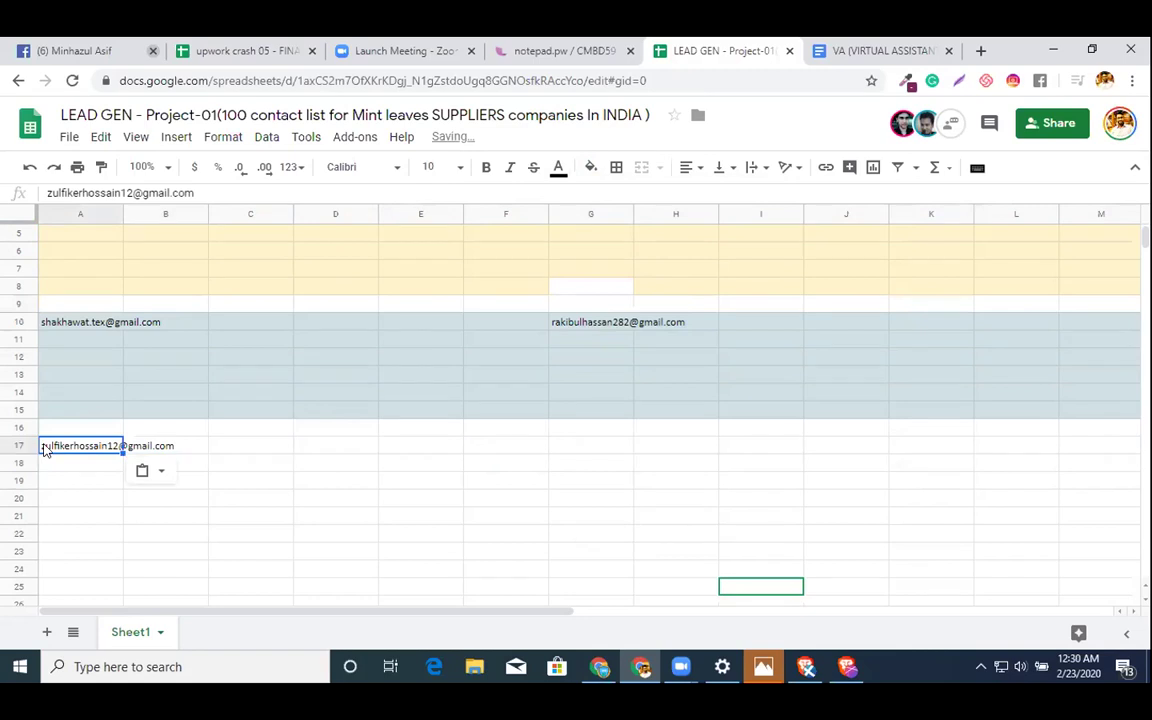
click(18, 443)
key(shift+Down)
key(shift+Down)
key(shift+Down)
key(shift+Down)
key(shift+Down)
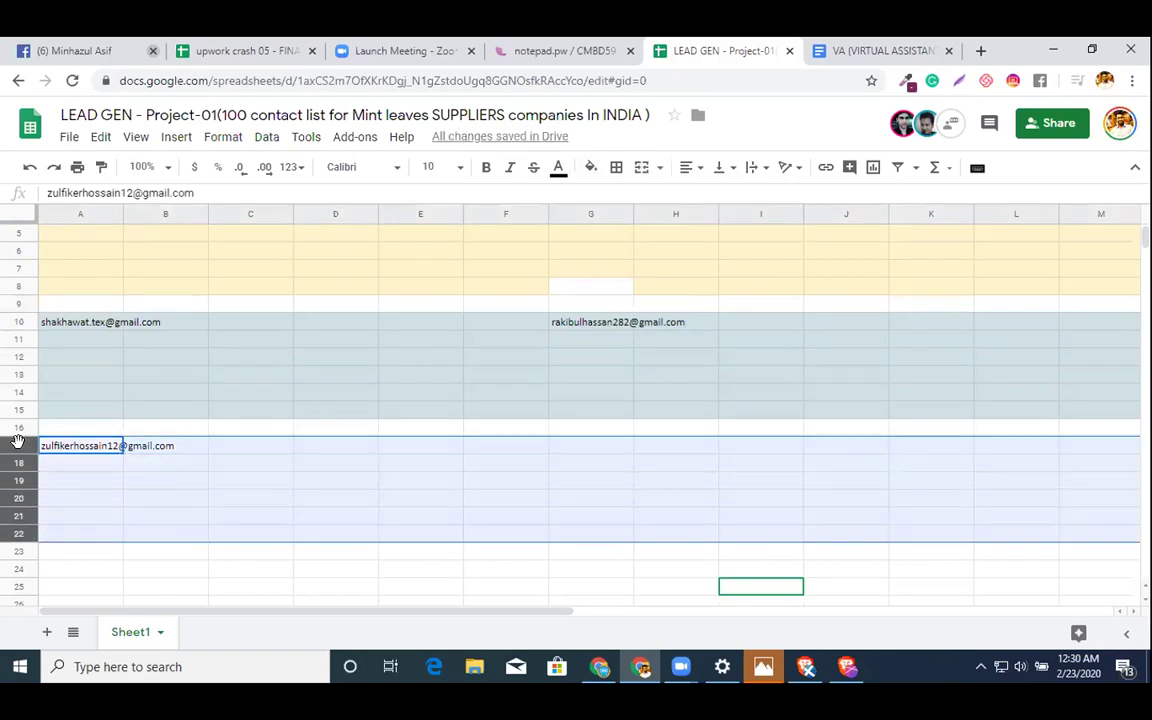
click(590, 168)
click(672, 267)
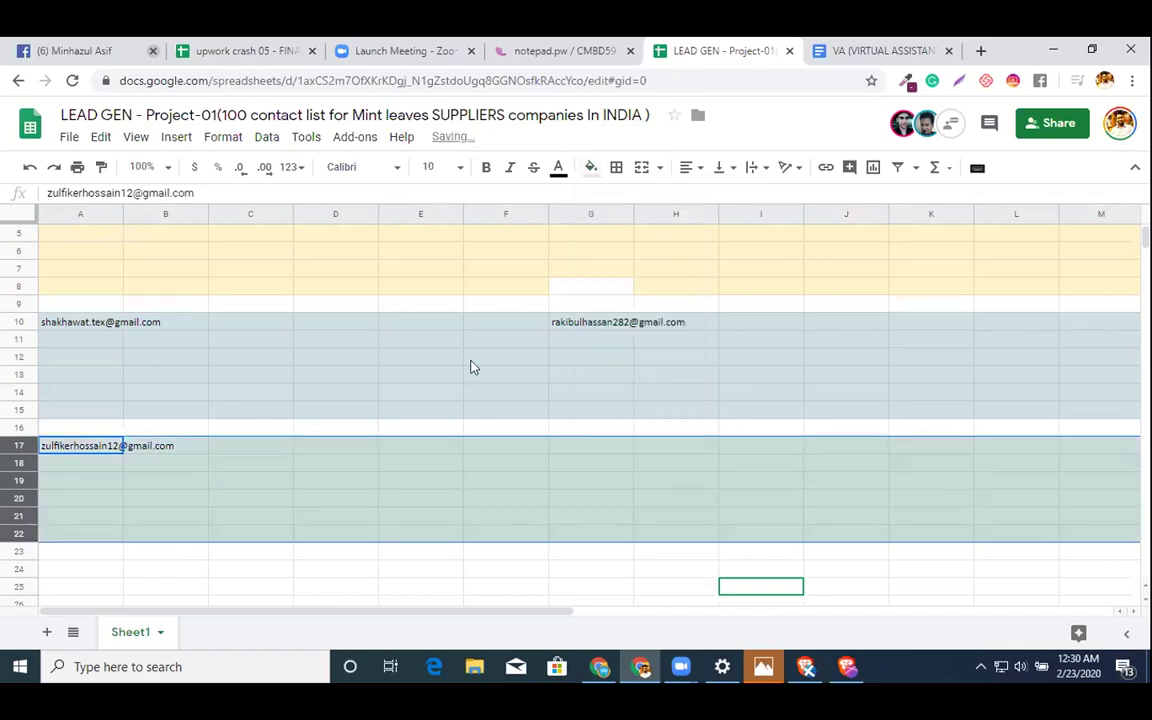
- Copy the G10 e-mail into A24 and fill rows 24–29 light purple
click(581, 325)
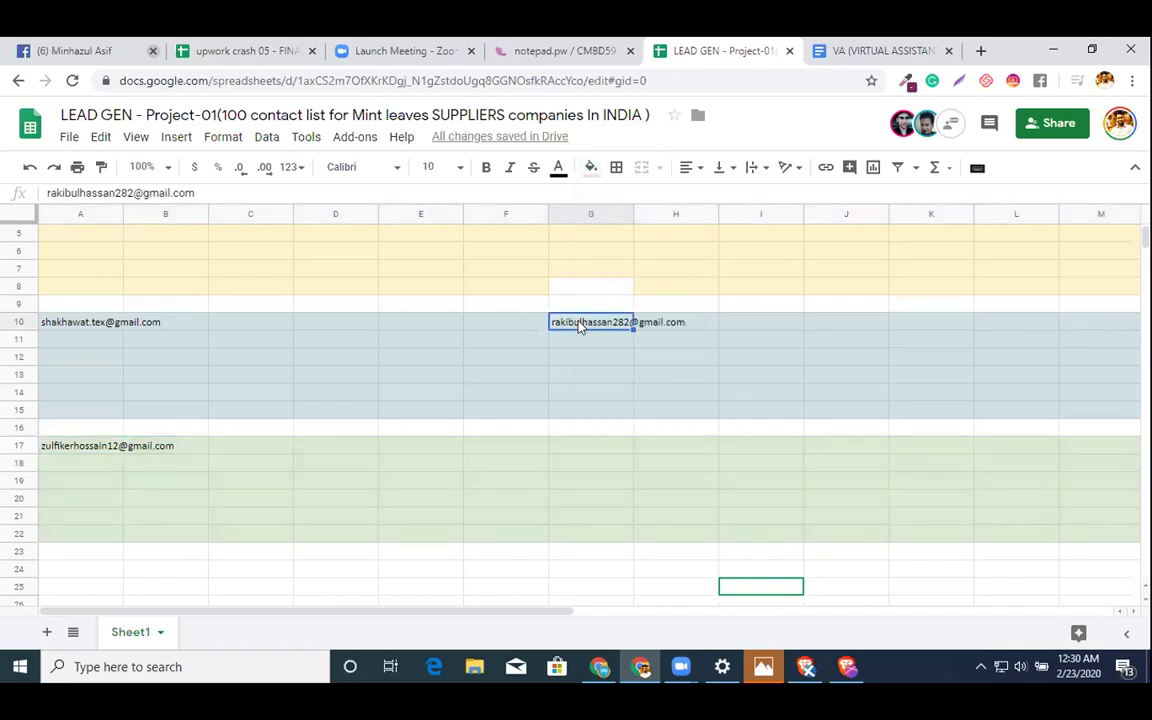
key(ctrl+c)
scroll(45, 497, down, 1)
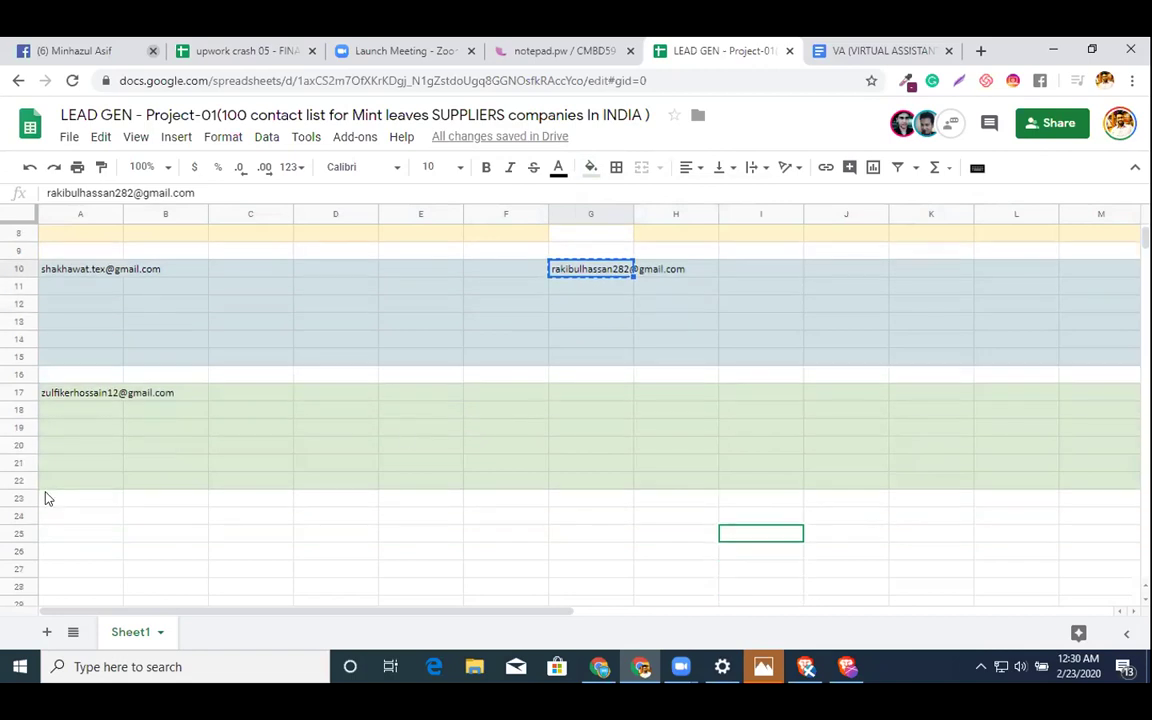
click(80, 519)
key(ctrl+v)
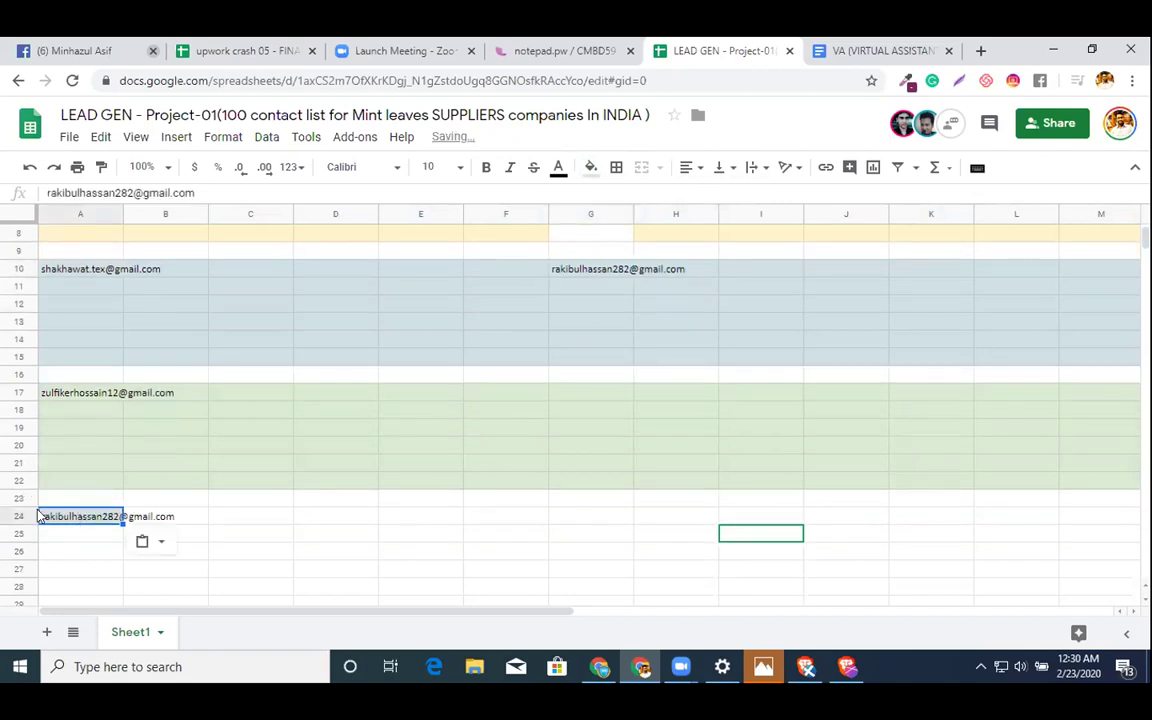
click(37, 515)
key(shift+Down)
key(shift+Down)
key(shift+Down)
key(shift+Down)
key(shift+Down)
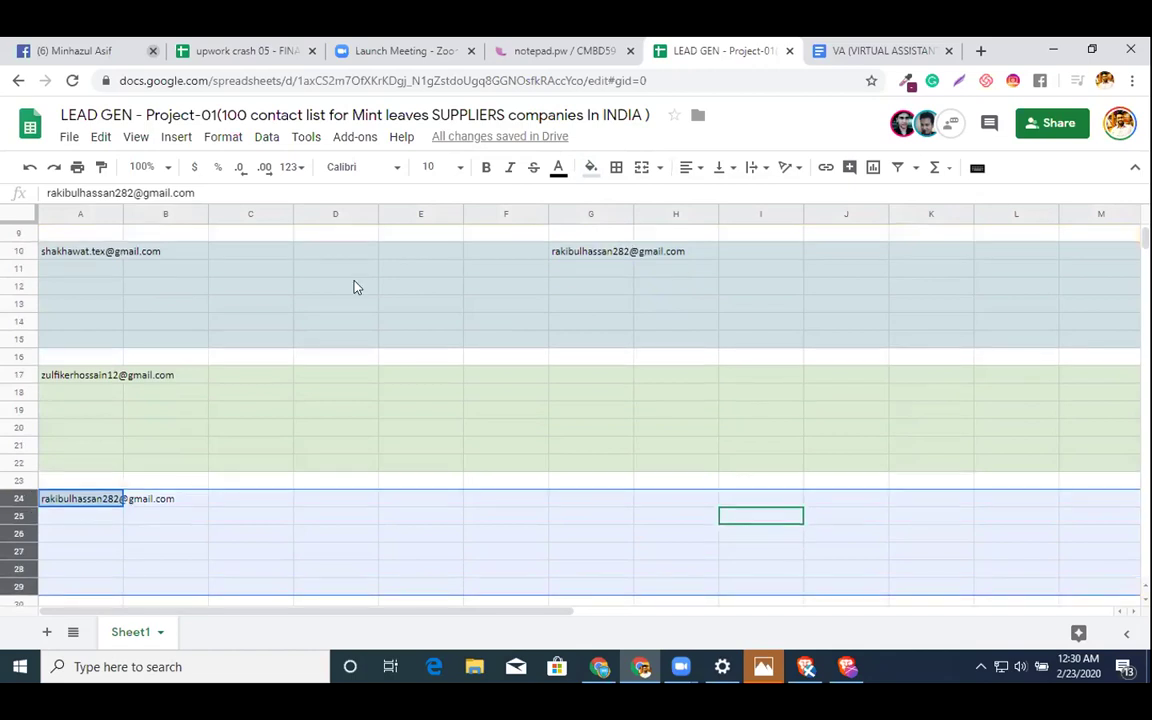
click(590, 168)
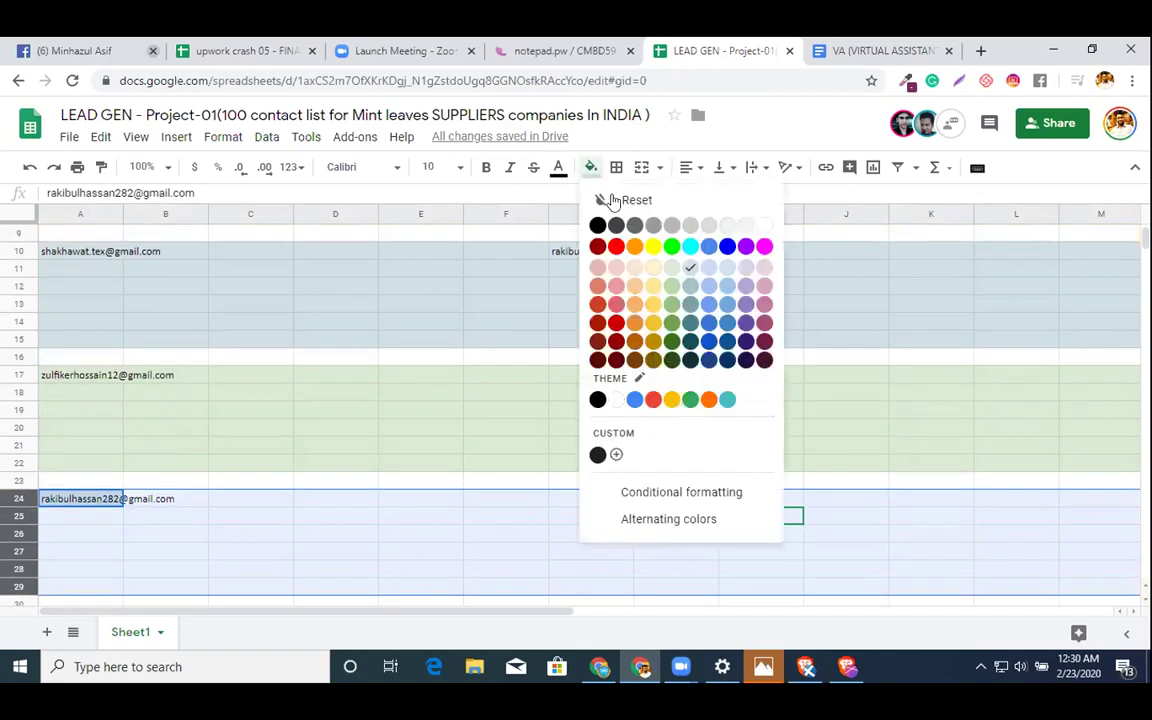
click(745, 275)
- Delete the leftover e-mail in G10 and pick the unshaded G8 for the yellow fill
scroll(465, 399, up, 3)
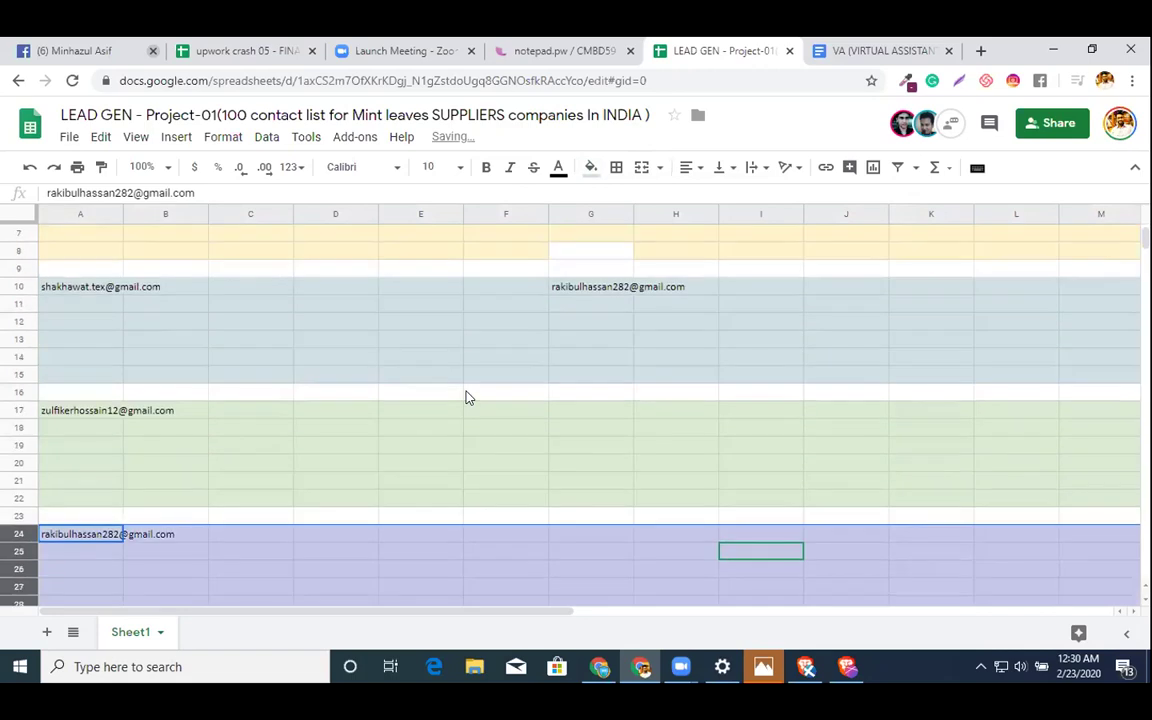
click(590, 378)
key(Delete)
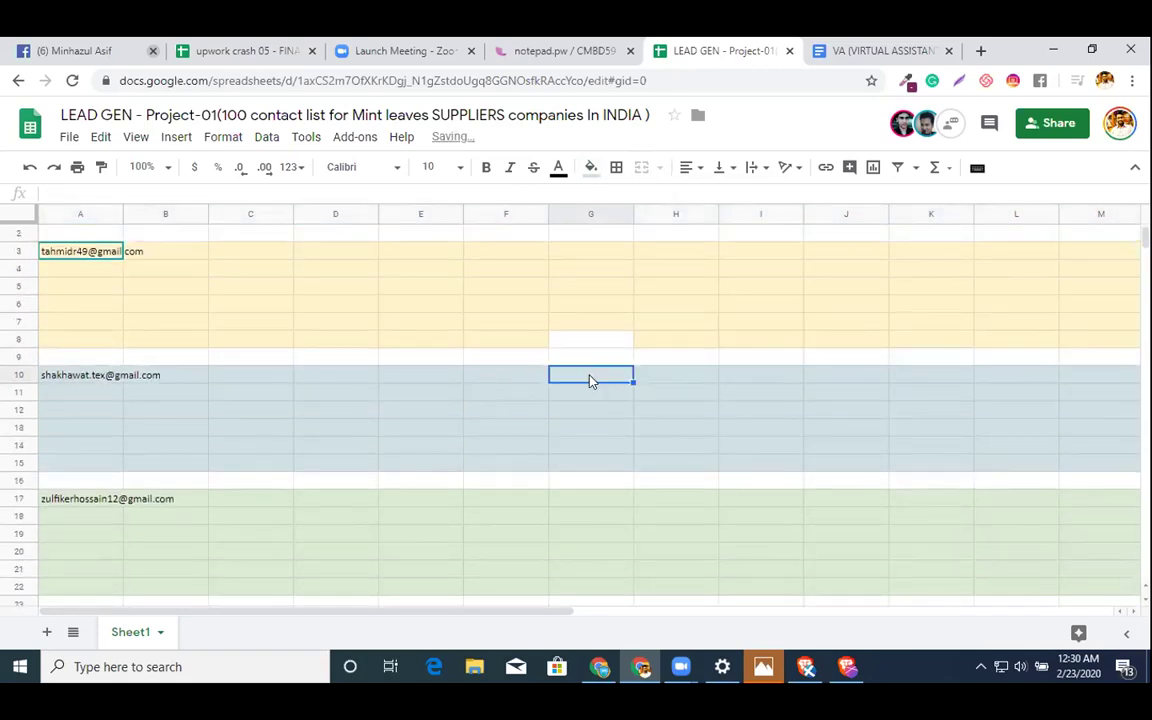
click(590, 339)
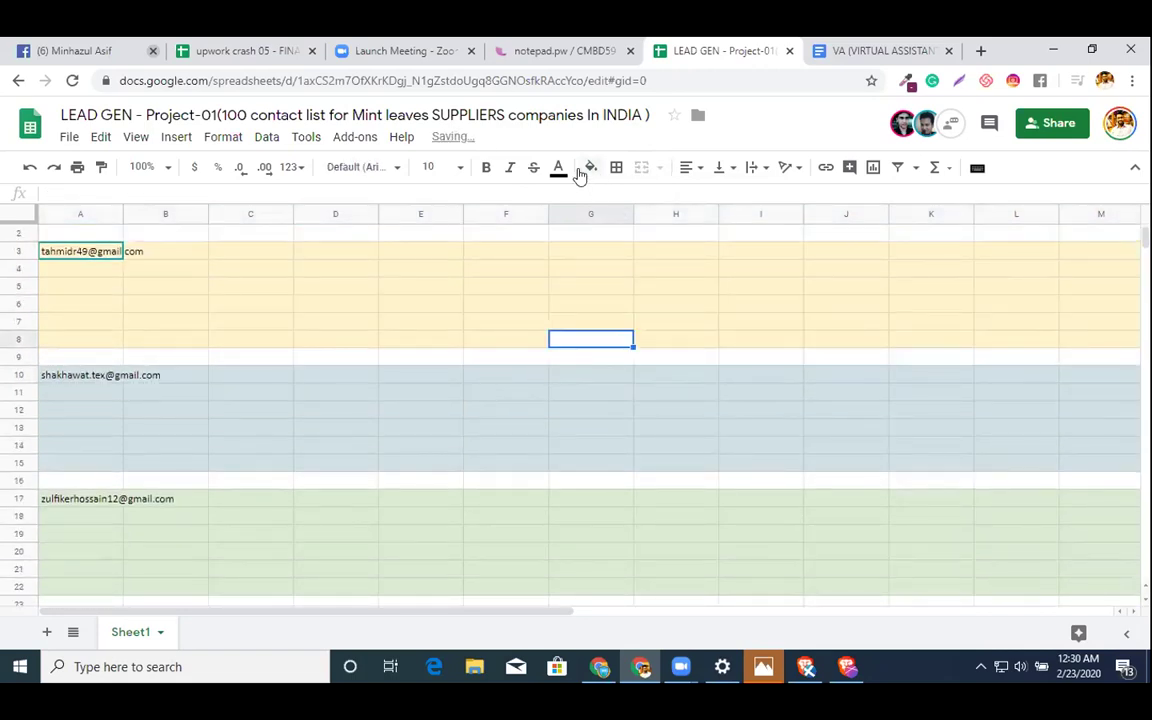
click(591, 167)
- Shade G8 yellow, then paste the copied Zoom chat into column K starting at K17
click(591, 264)
scroll(700, 450, down, 2)
click(725, 534)
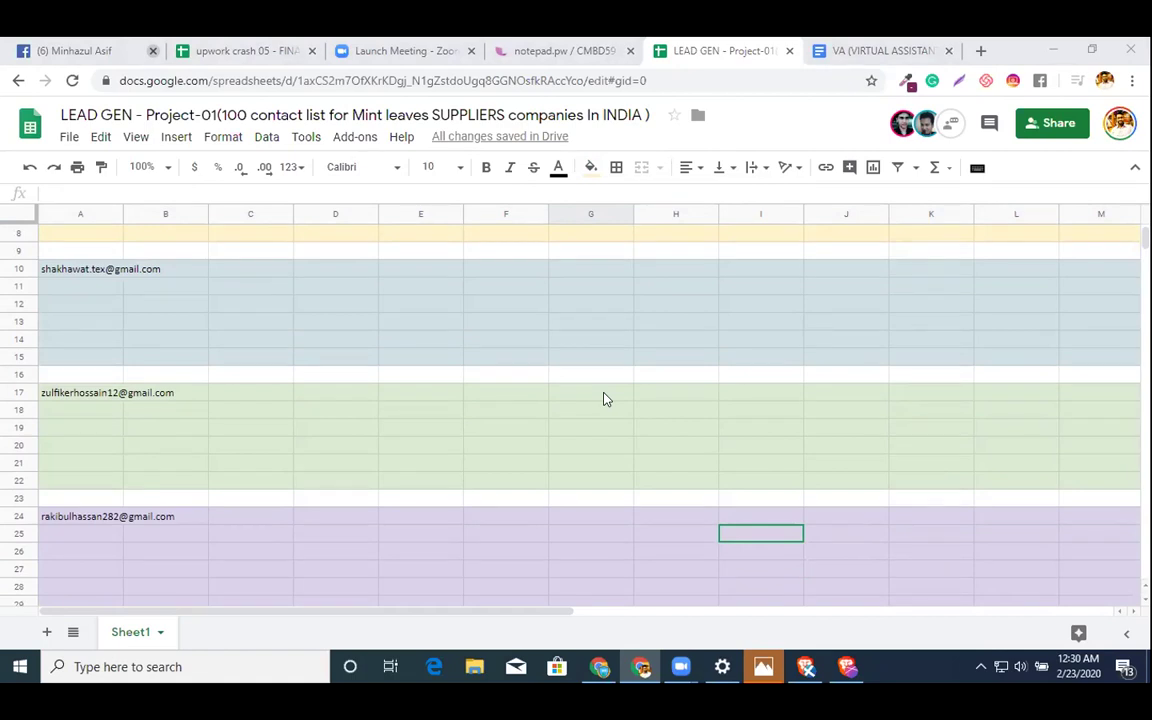
scroll(167, 468, down, 1)
scroll(321, 423, up, 1)
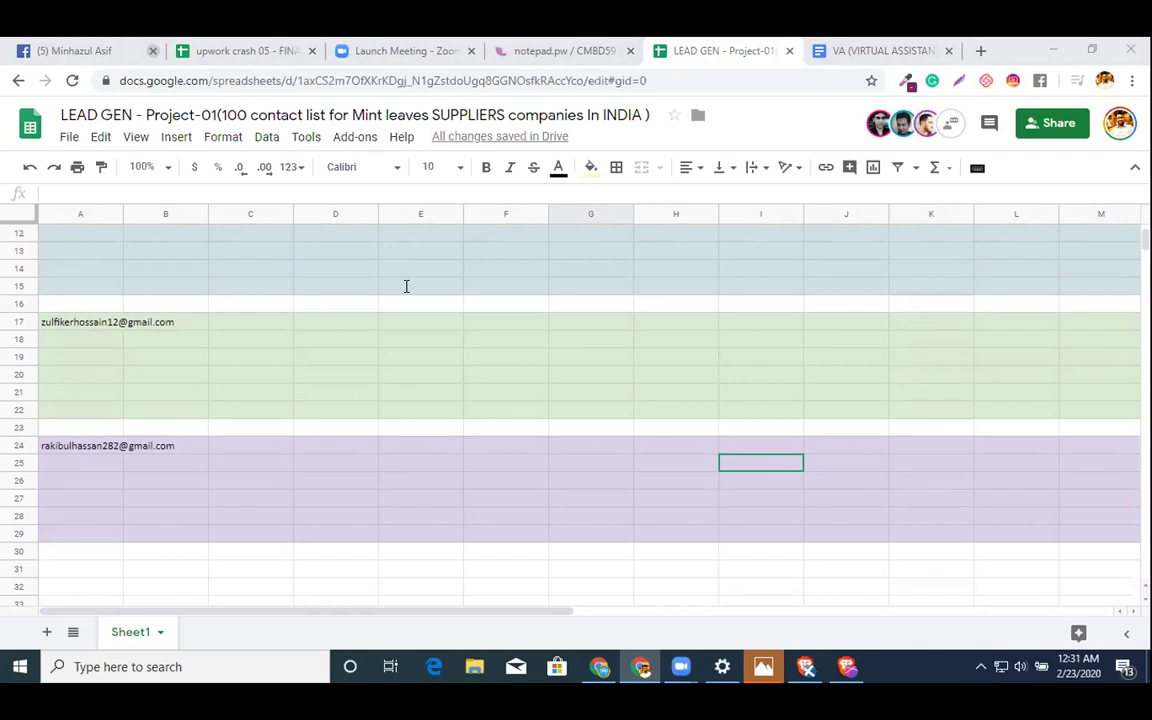
click(936, 481)
click(900, 325)
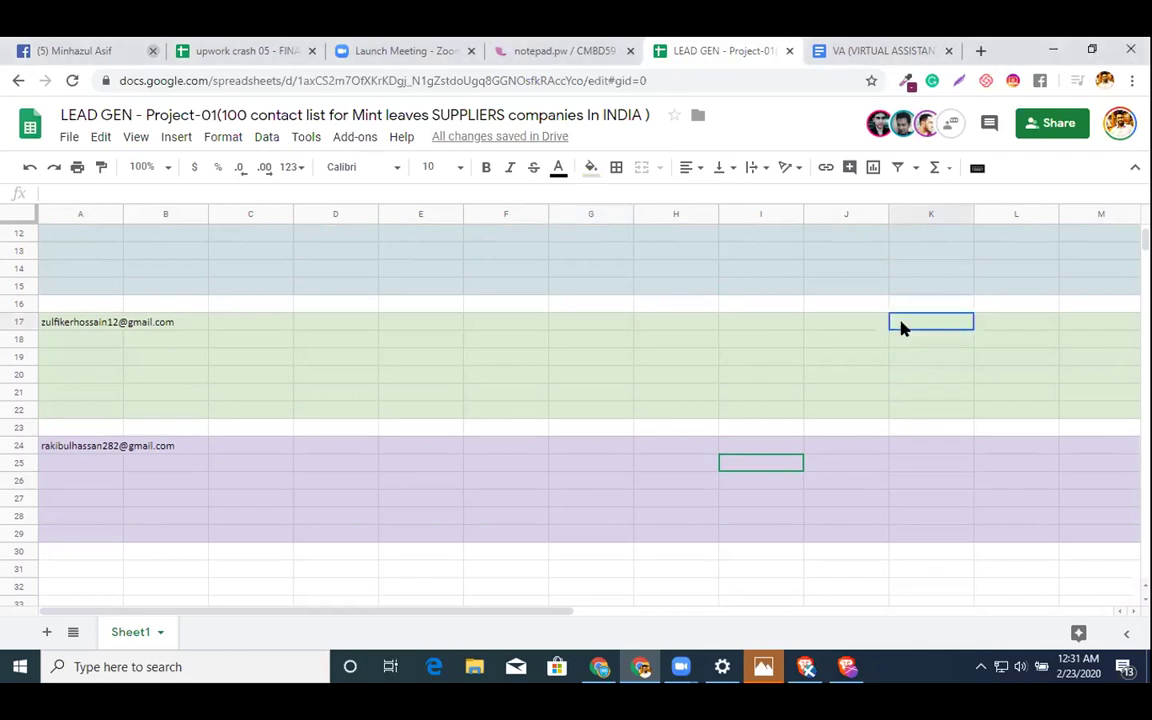
key(ctrl+v)
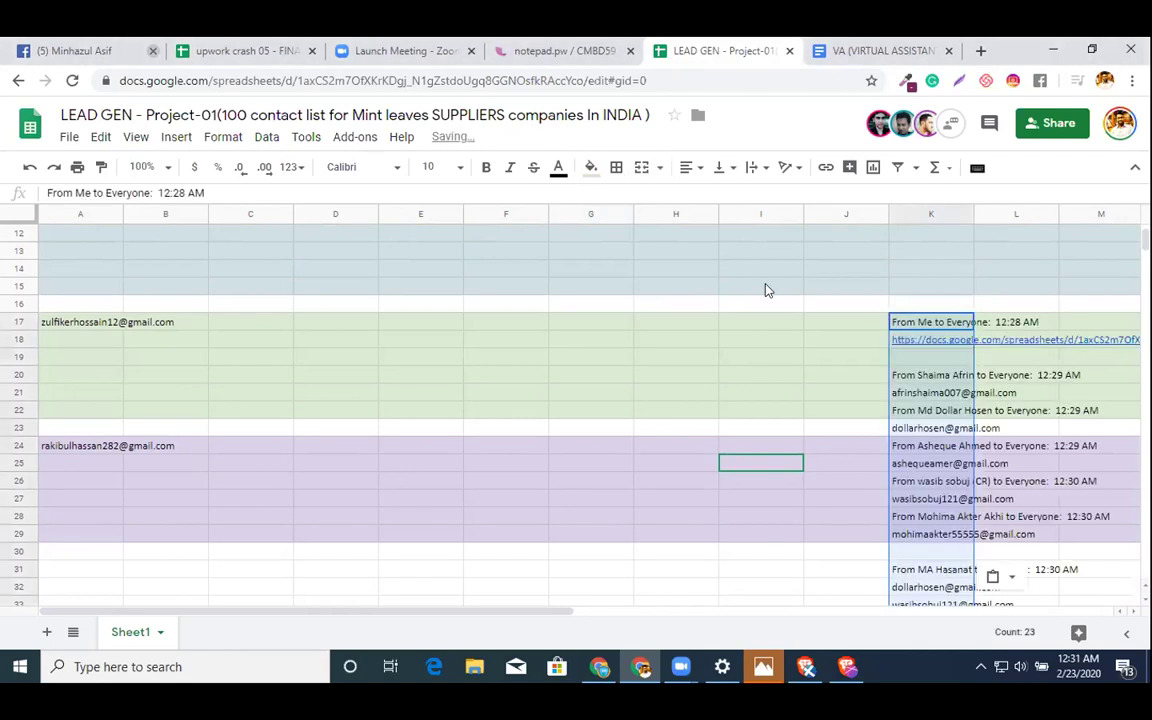
click(932, 428)
- Clear the pasted chat lines from K17:K22
click(926, 413)
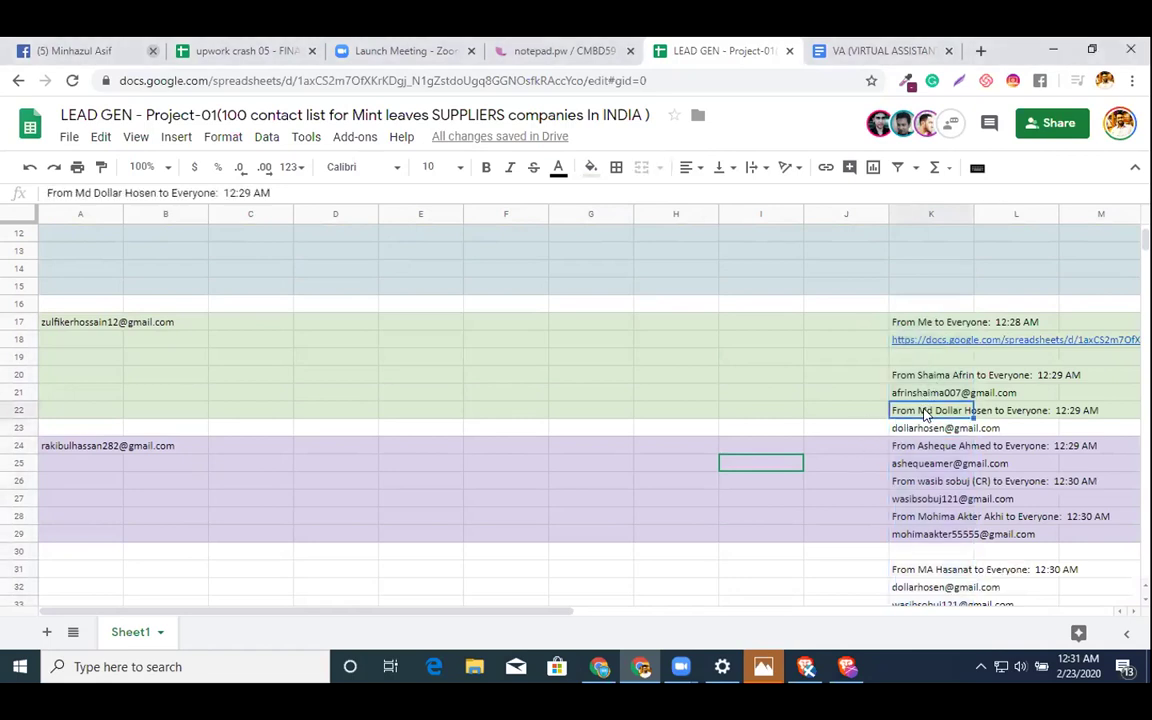
key(shift+Up)
key(shift+Up)
key(shift+Up)
key(shift+Up)
key(shift+Up)
key(shift+Up)
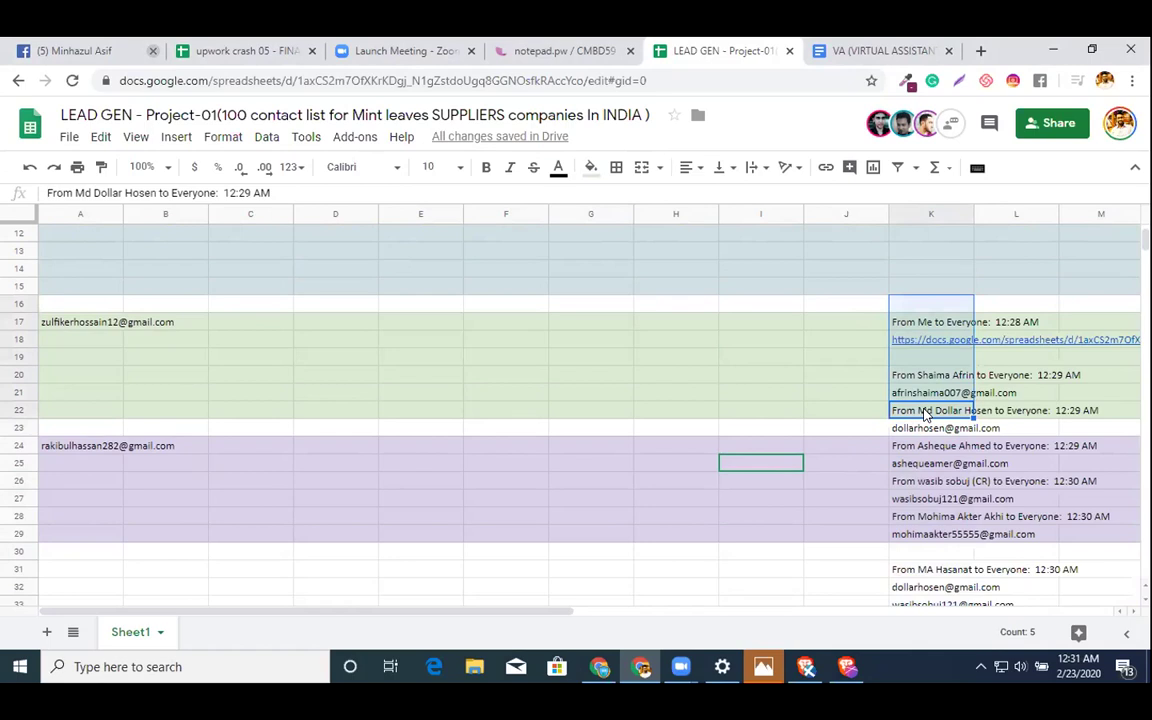
key(Delete)
- Copy the K23 e-mail into A31 and fill rows 31–36 light red
click(941, 431)
key(ctrl+c)
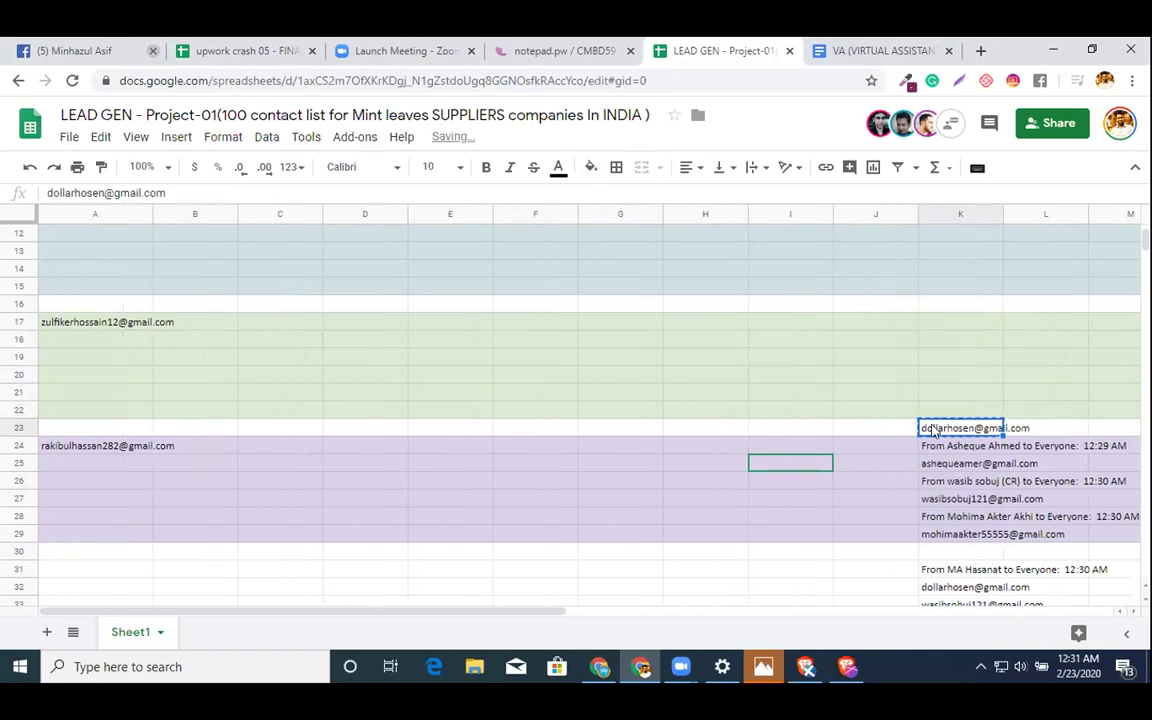
scroll(638, 455, down, 2)
click(137, 465)
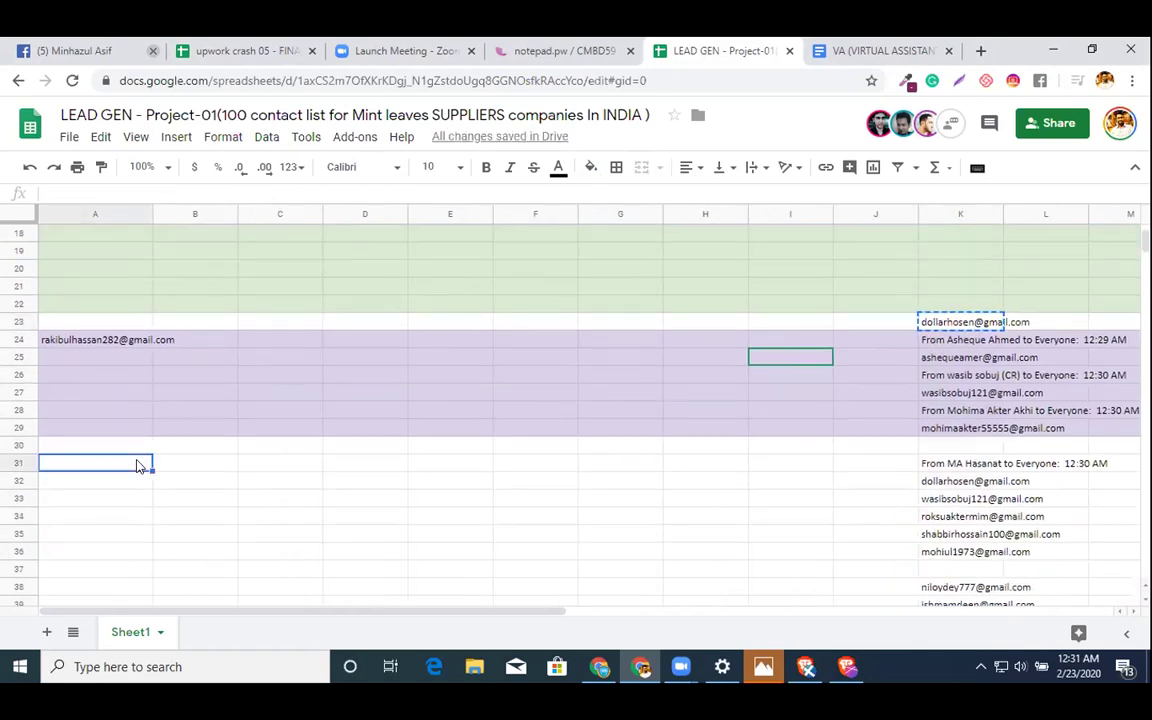
key(ctrl+v)
click(10, 463)
key(shift+Down)
key(shift+Down)
key(shift+Down)
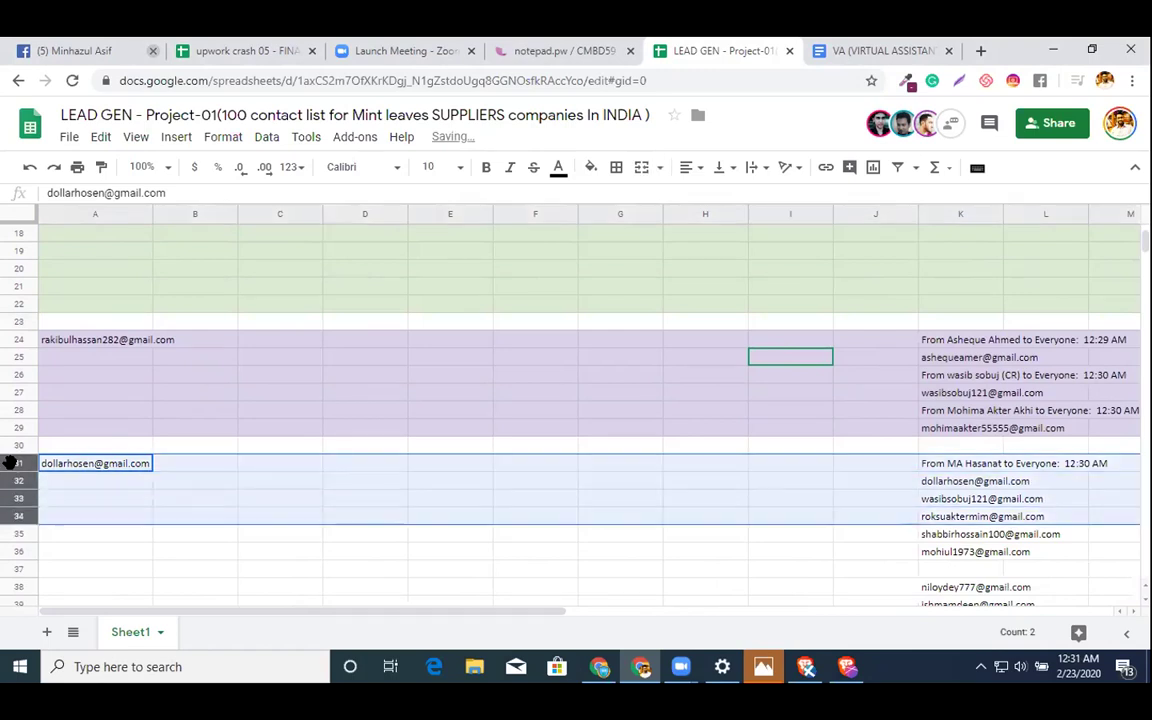
key(shift+Down)
key(shift+Down)
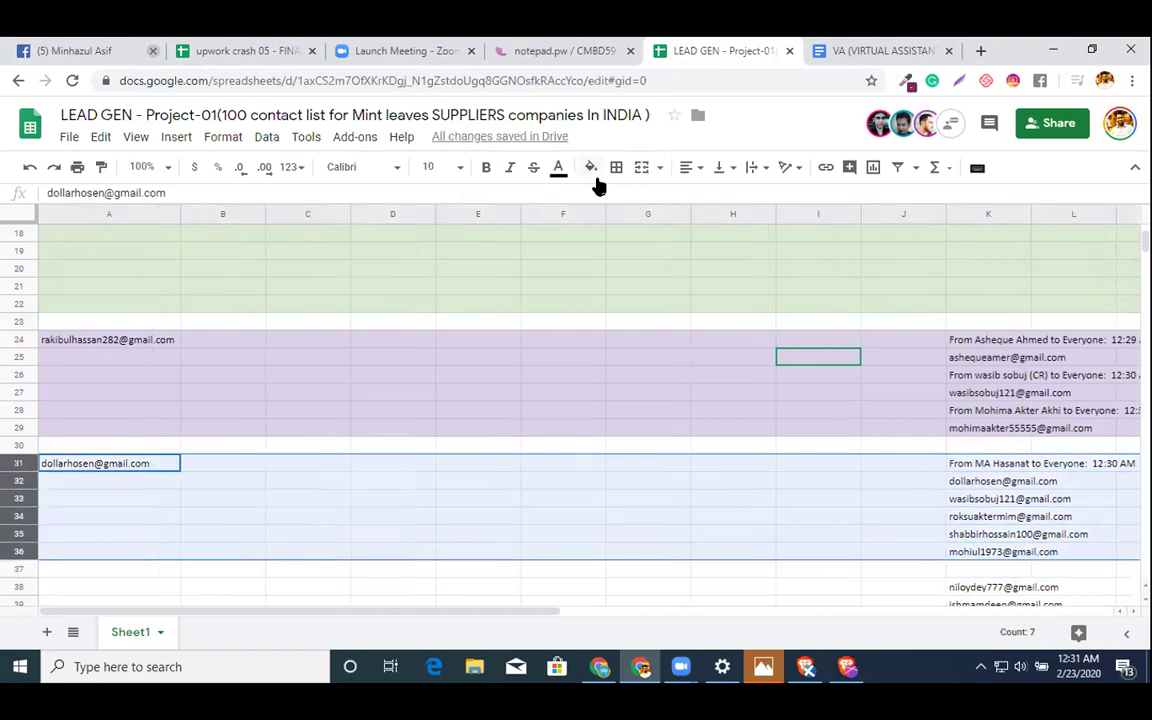
click(590, 167)
click(614, 267)
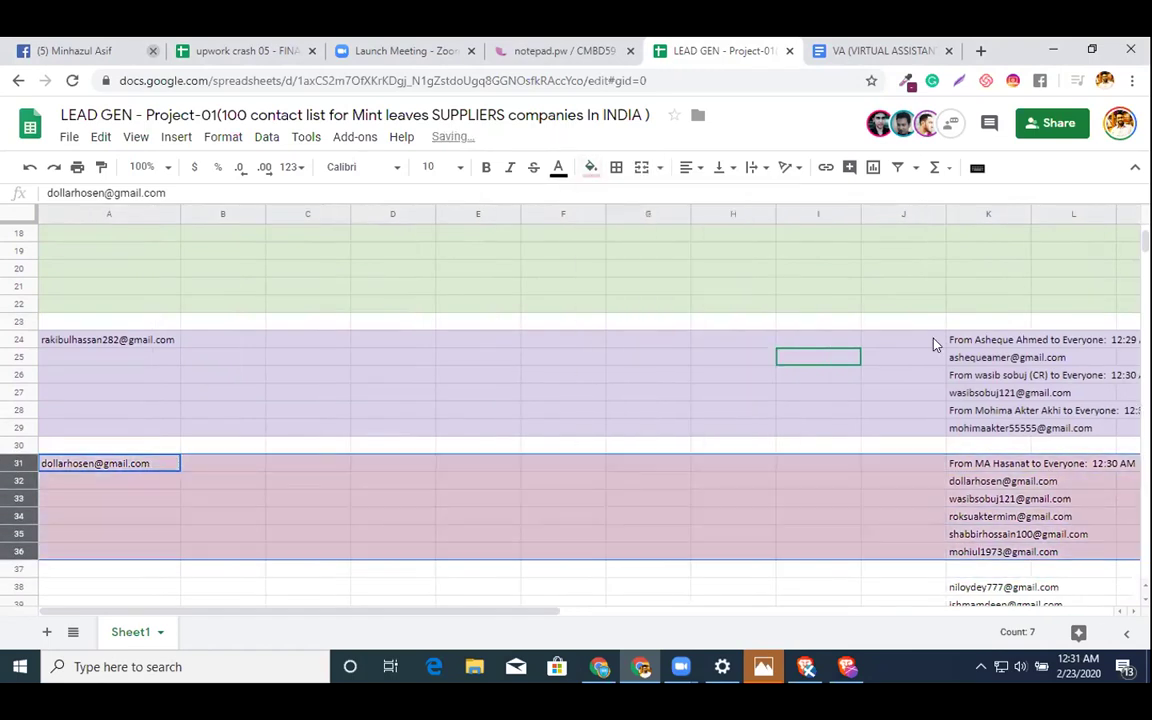
- Move the K25 e-mail into A38 and fill rows 38–43 light purple
click(960, 357)
key(ctrl+c)
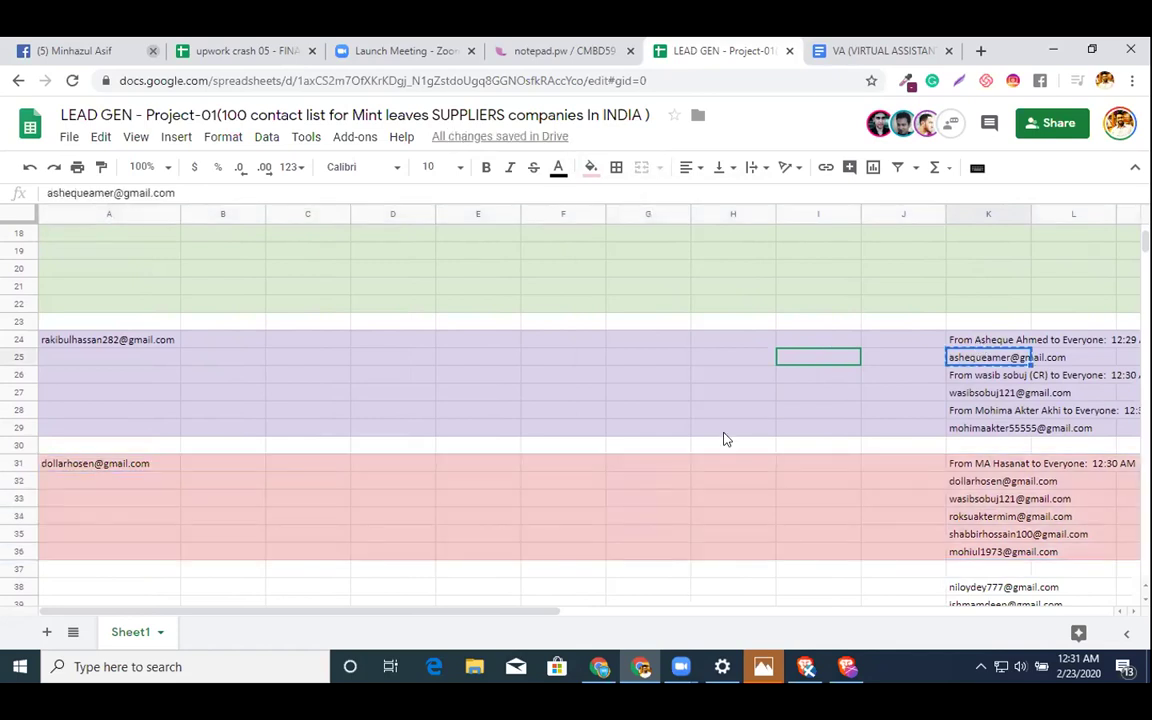
scroll(726, 439, down, 2)
scroll(726, 439, down, 2)
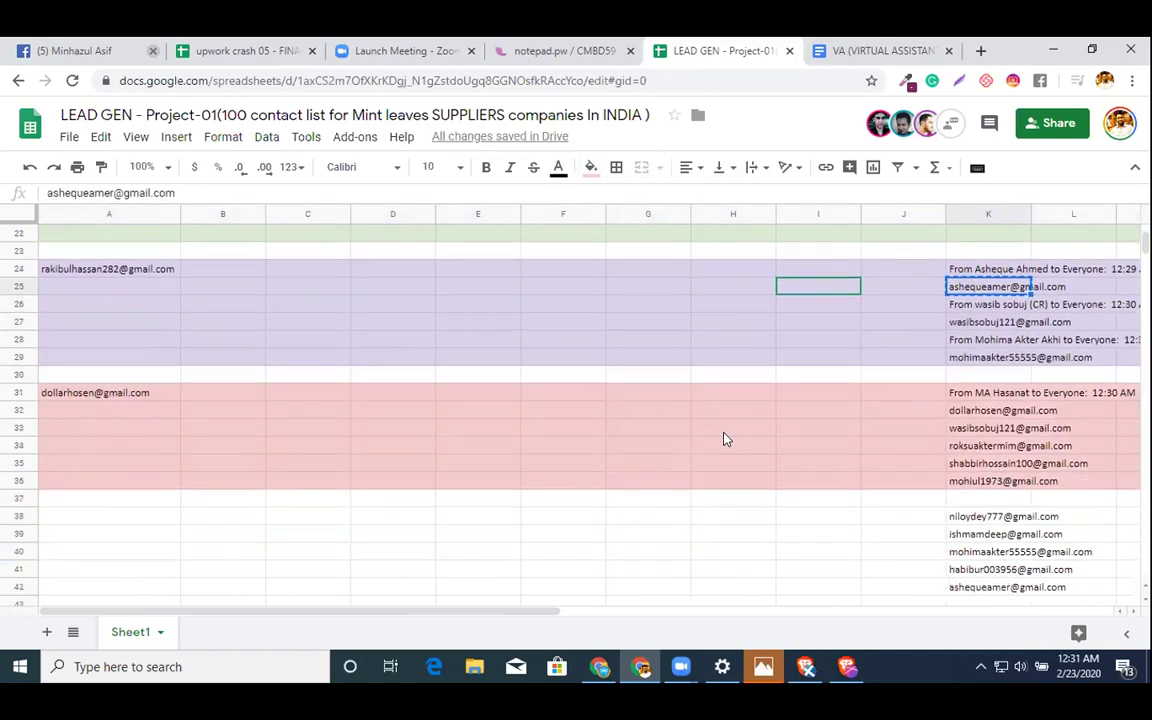
click(147, 521)
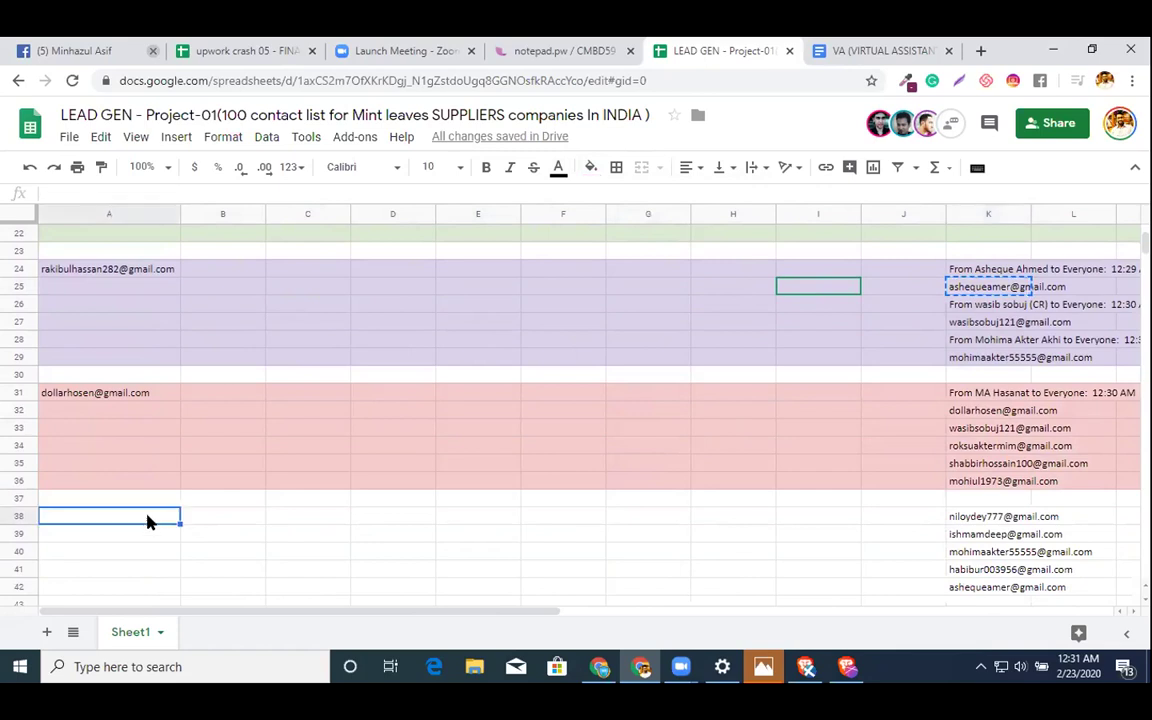
key(ctrl+v)
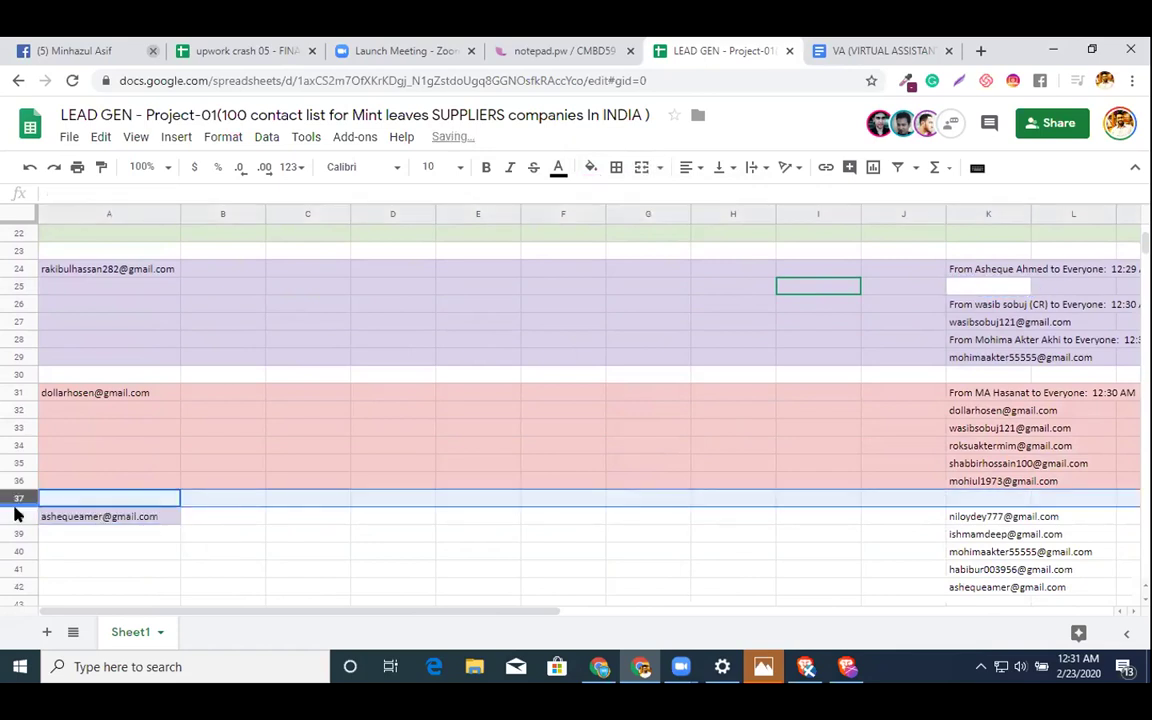
click(15, 514)
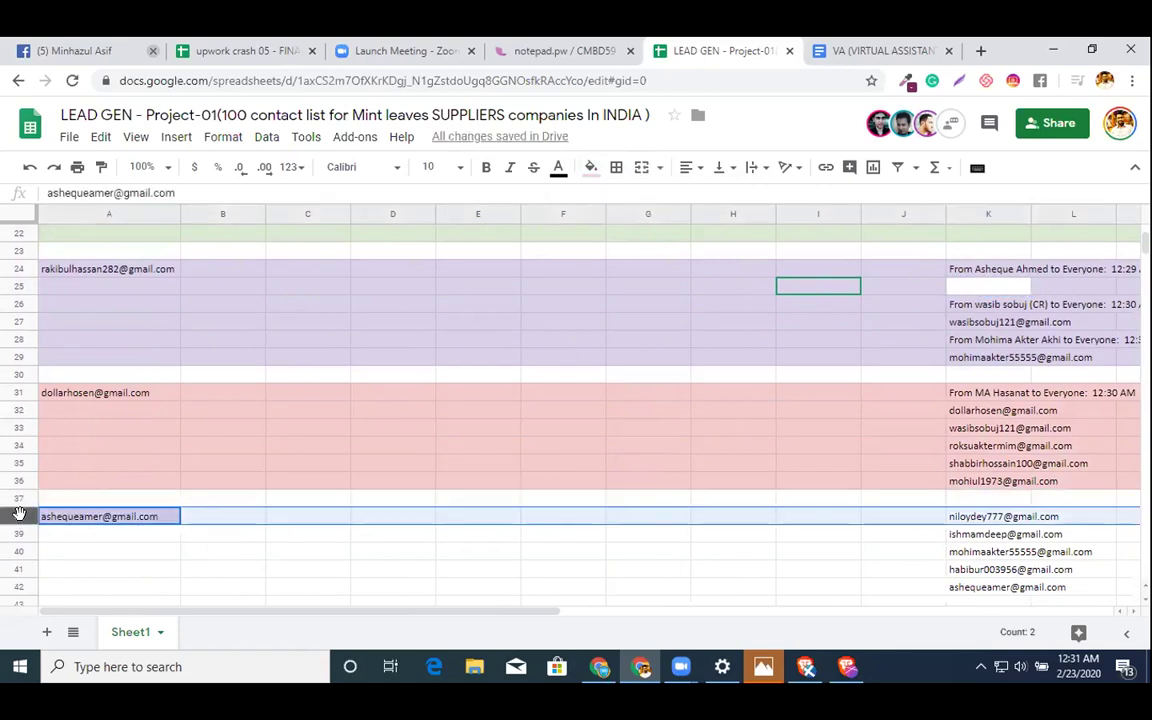
key(shift+Down)
key(shift+Down)
key(shift+Down)
key(shift+Down)
key(shift+Down)
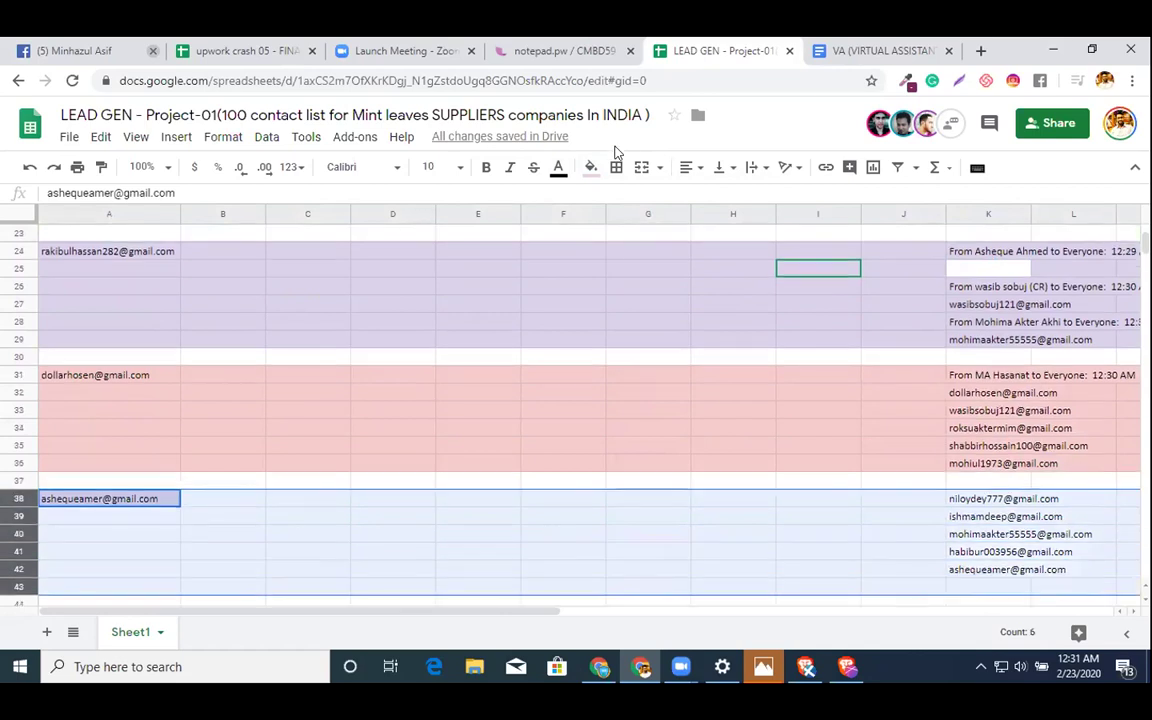
click(588, 169)
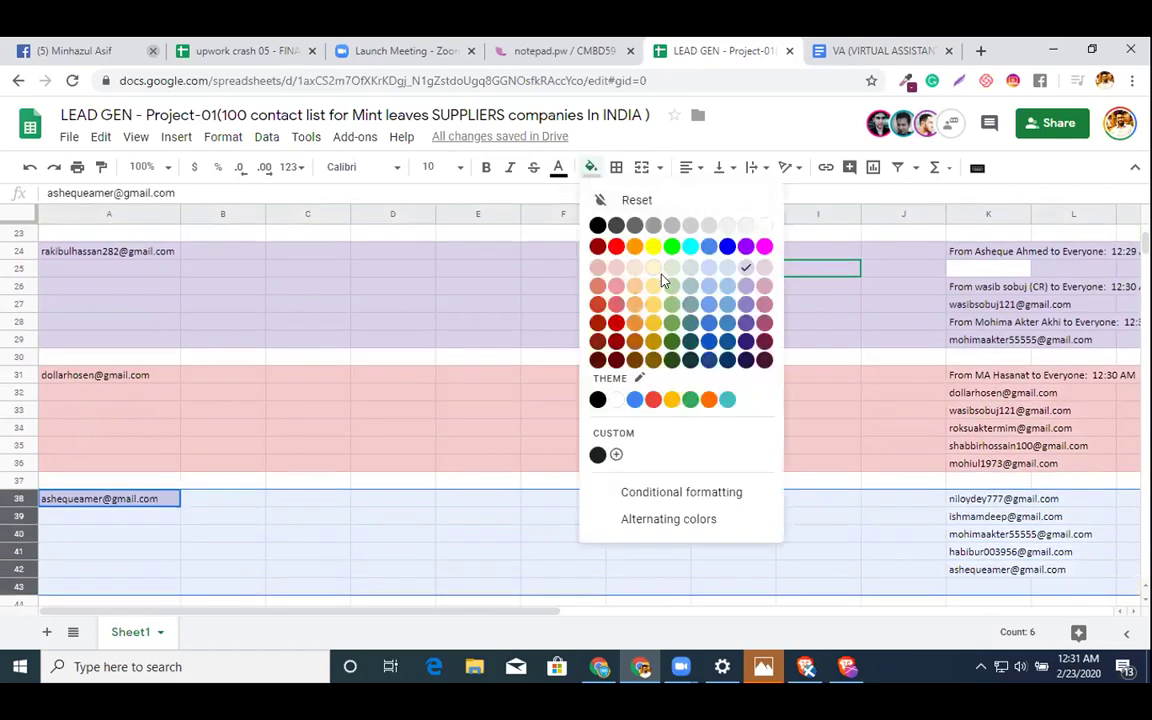
click(761, 278)
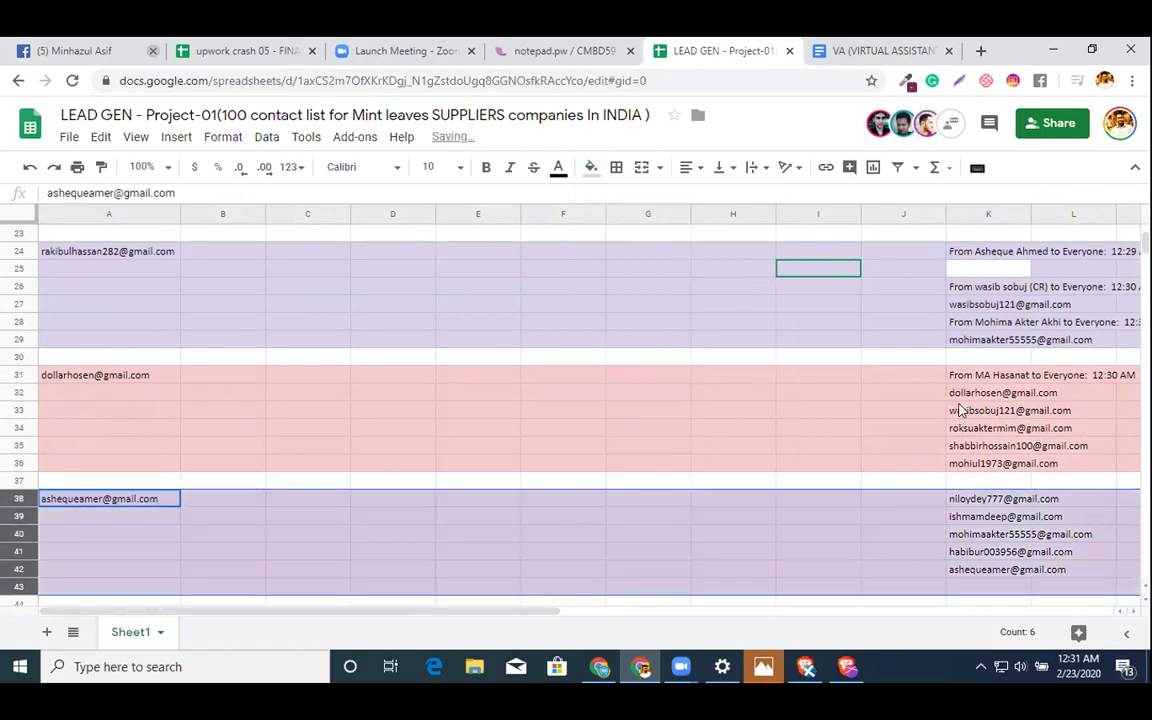
- Copy the A38 assignee e-mail into the empty K37 slot of the list
click(980, 413)
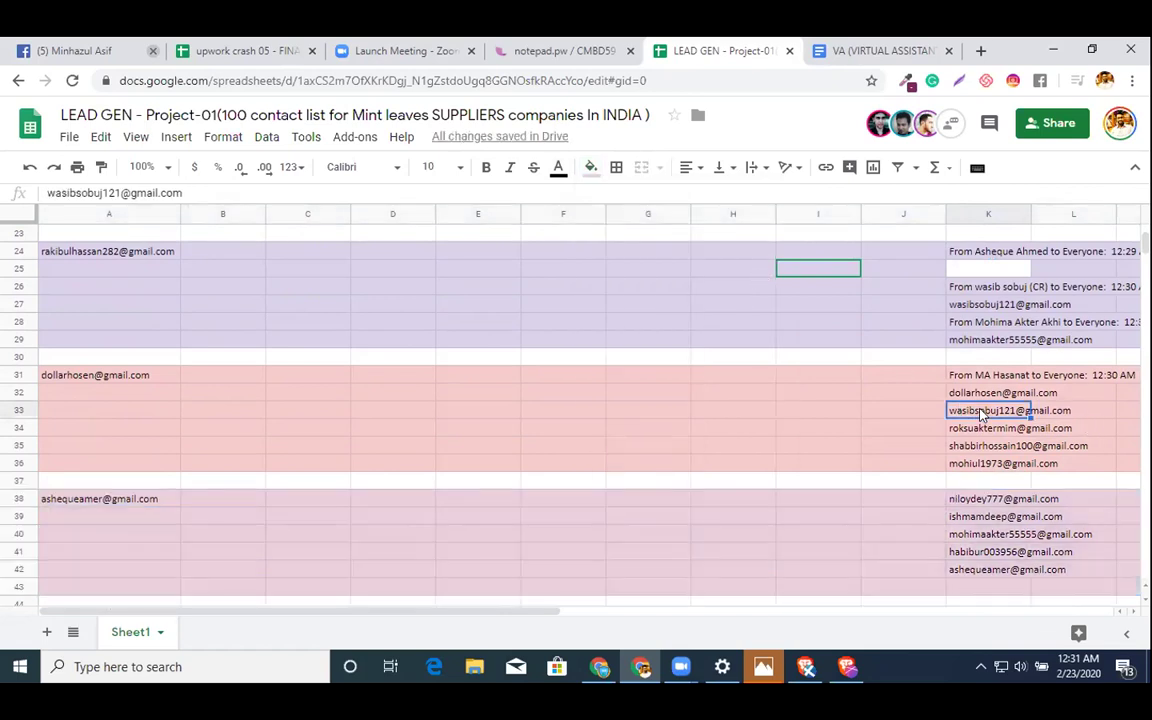
key(ctrl+c)
click(978, 394)
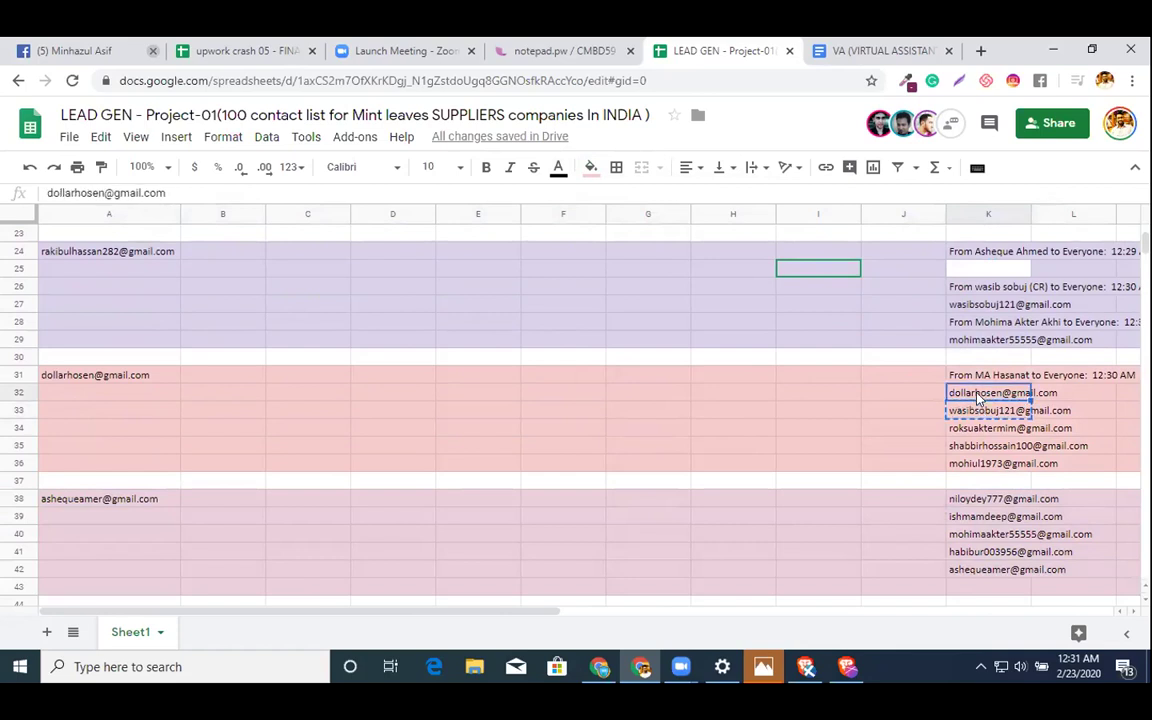
key(Delete)
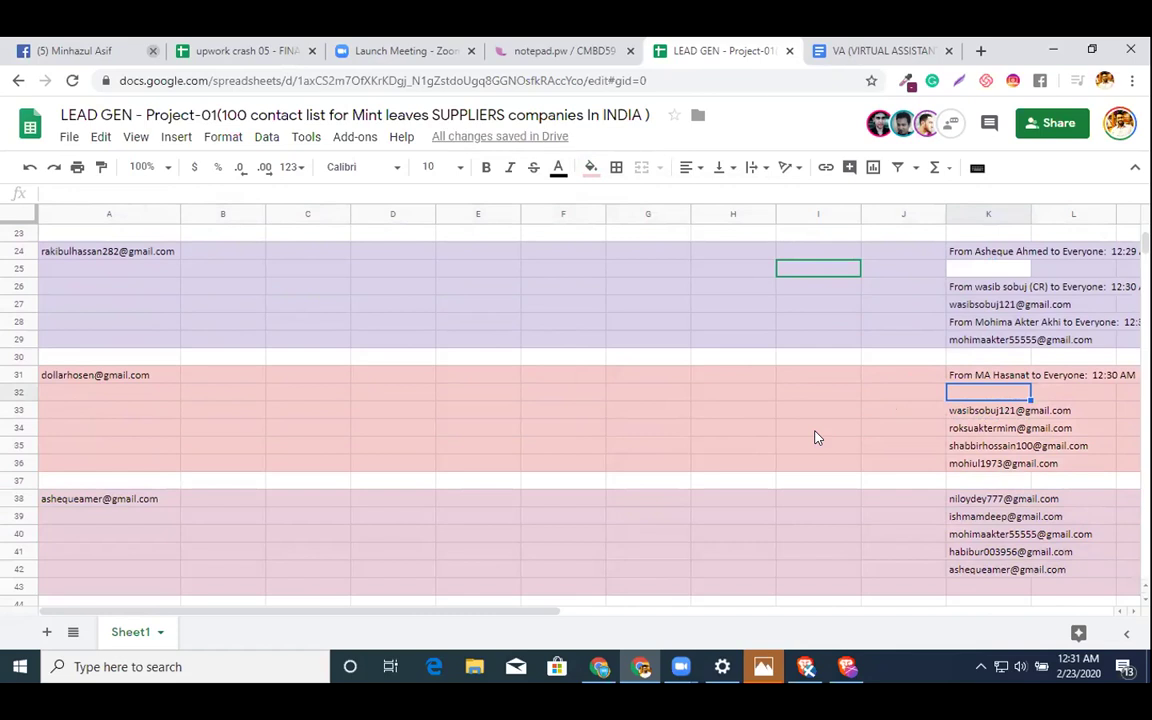
key(ctrl+z)
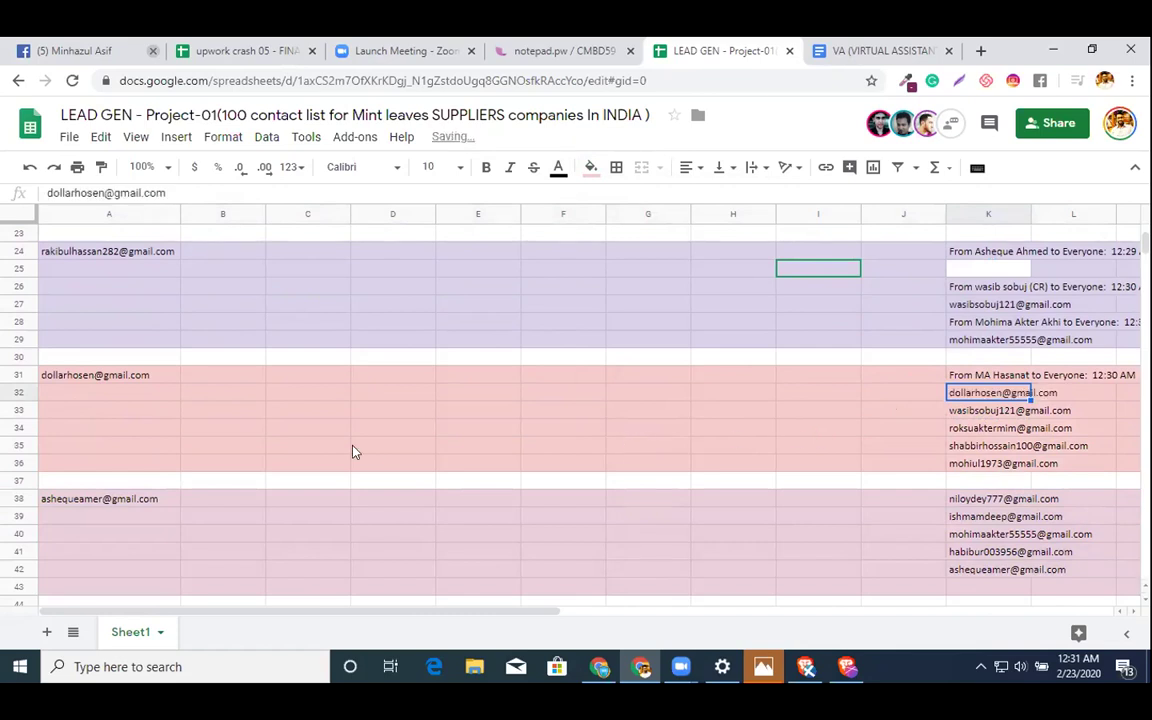
click(77, 499)
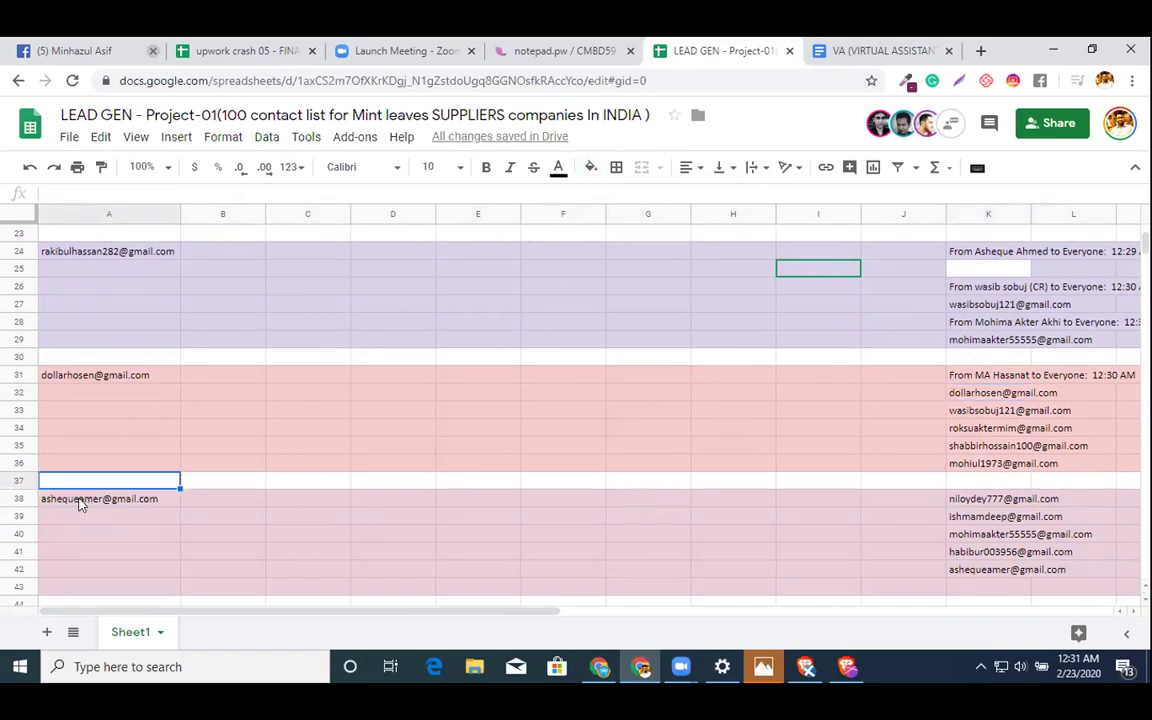
key(ctrl+c)
click(958, 482)
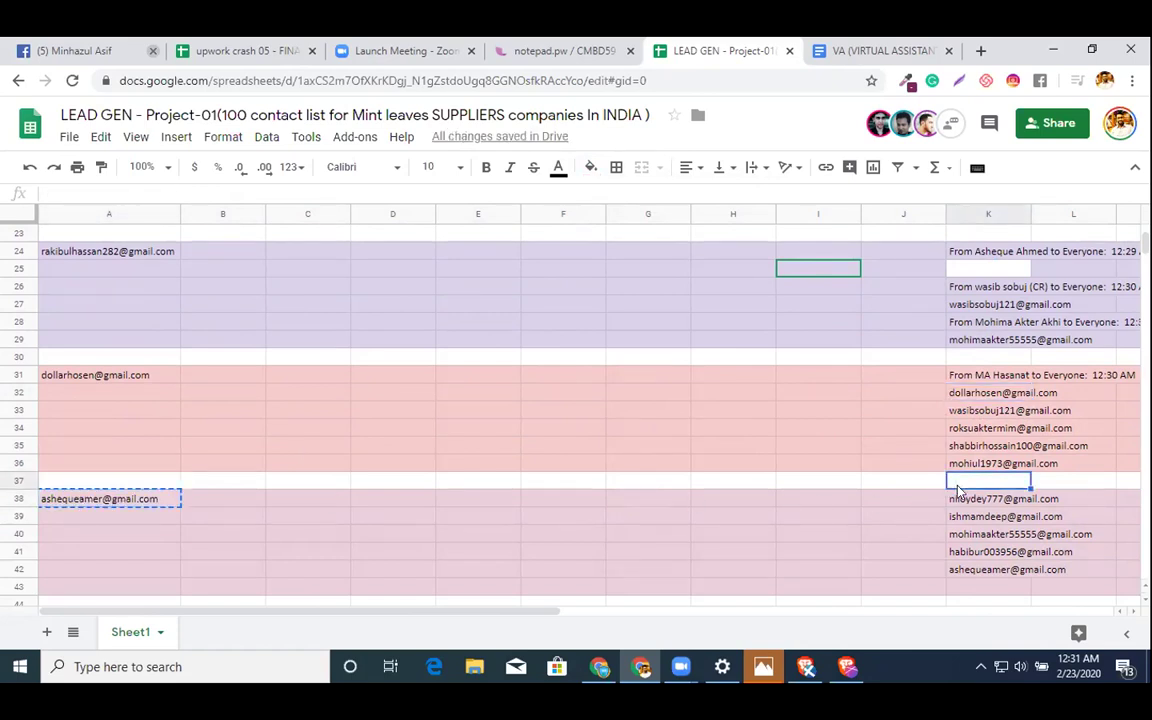
key(ctrl+v)
- Copy the eleven e-mails in K32:K42
click(958, 393)
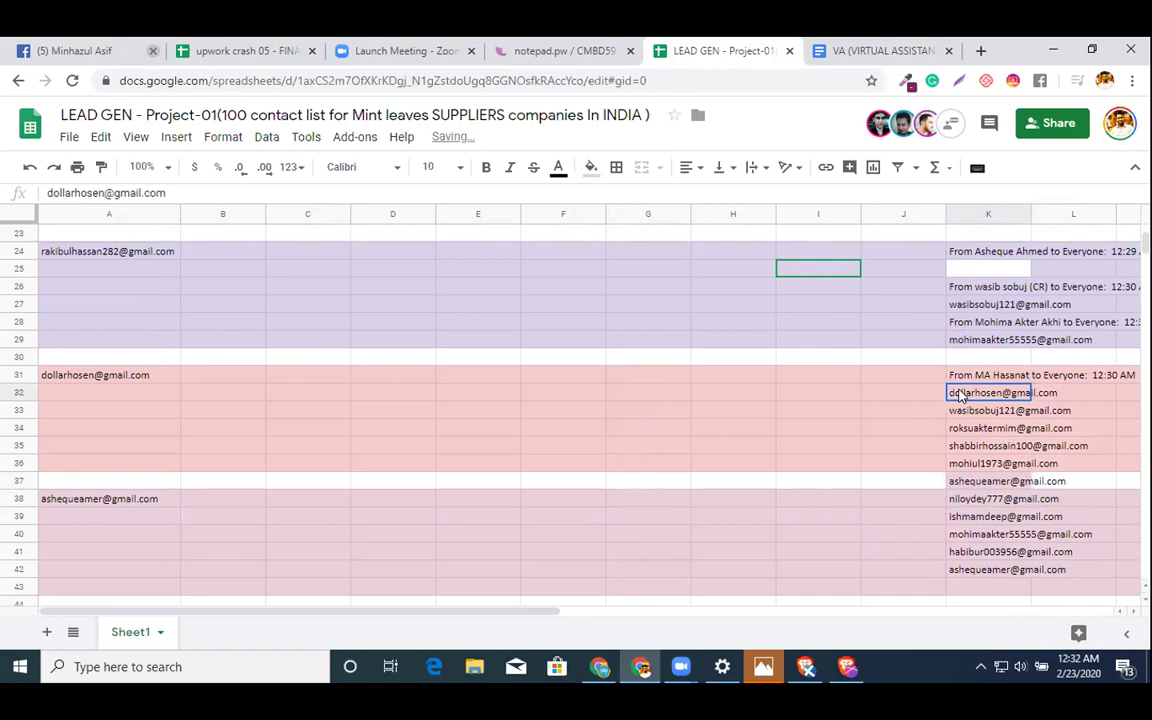
key(shift+Down)
key(shift+Down)
key(shift+Down)
key(shift+Down)
key(shift+Down)
key(shift+Down)
key(shift+Down)
key(shift+Down)
key(shift+Down)
key(shift+Down)
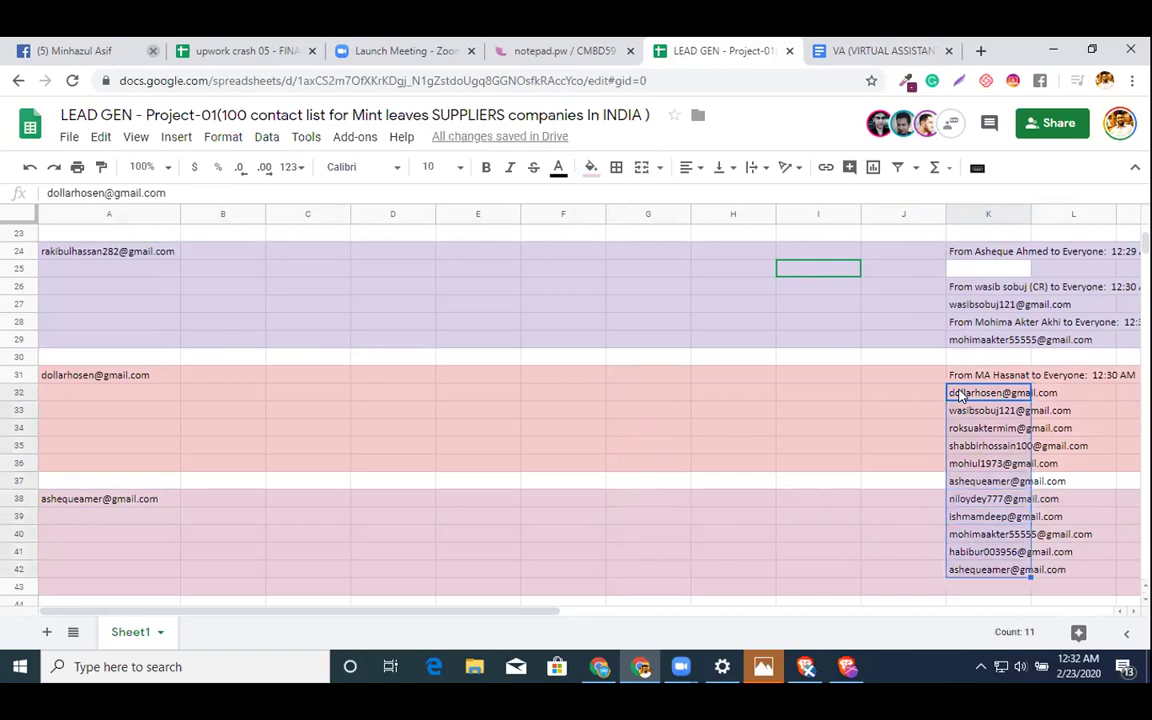
key(ctrl+c)
- Invite the eleven copied e-mails with Can edit access, leaving the sheet shared with 10 people
click(1058, 123)
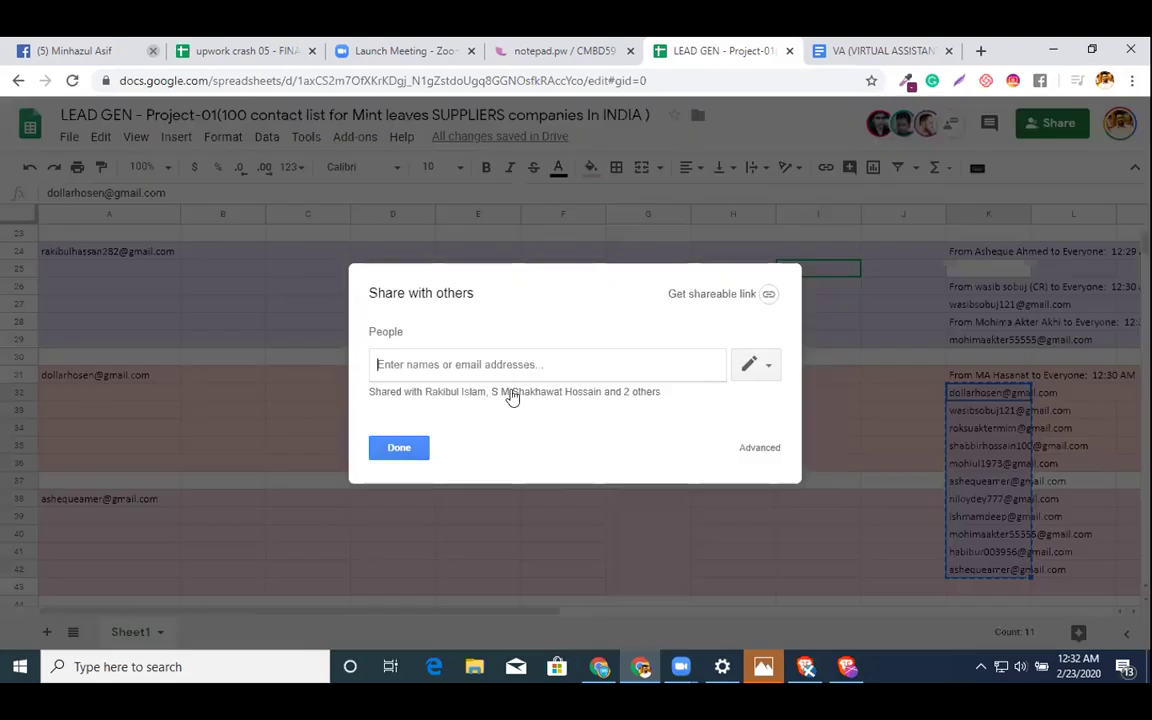
key(ctrl+v)
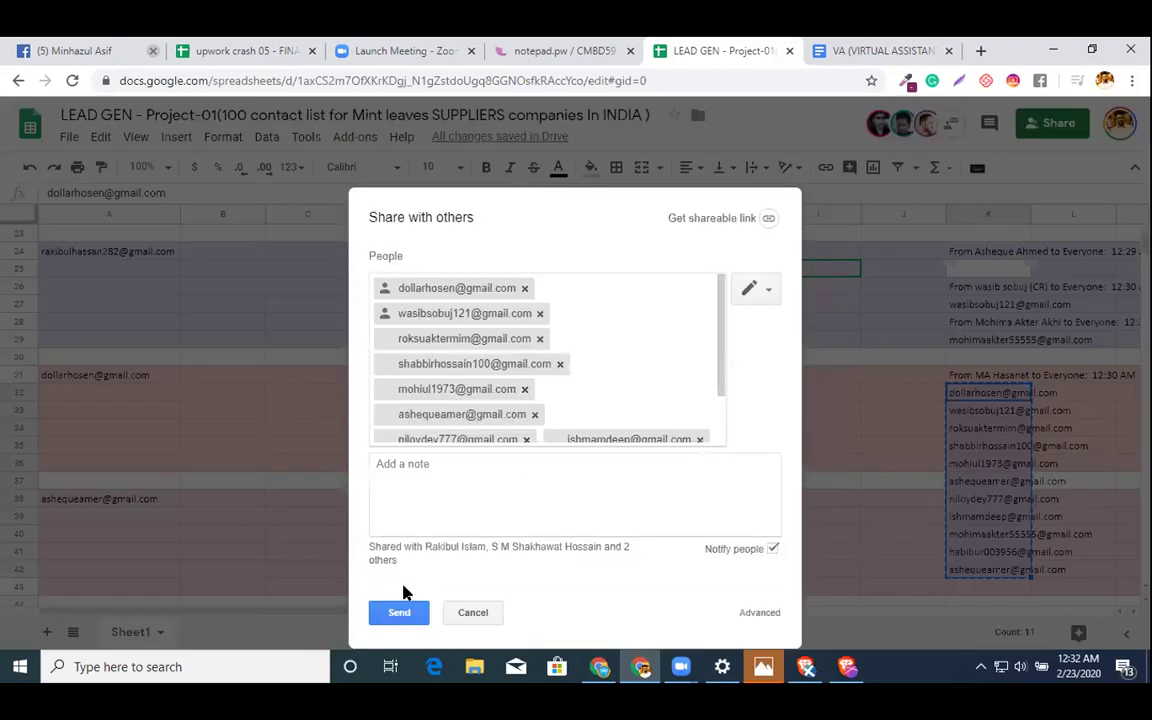
click(399, 611)
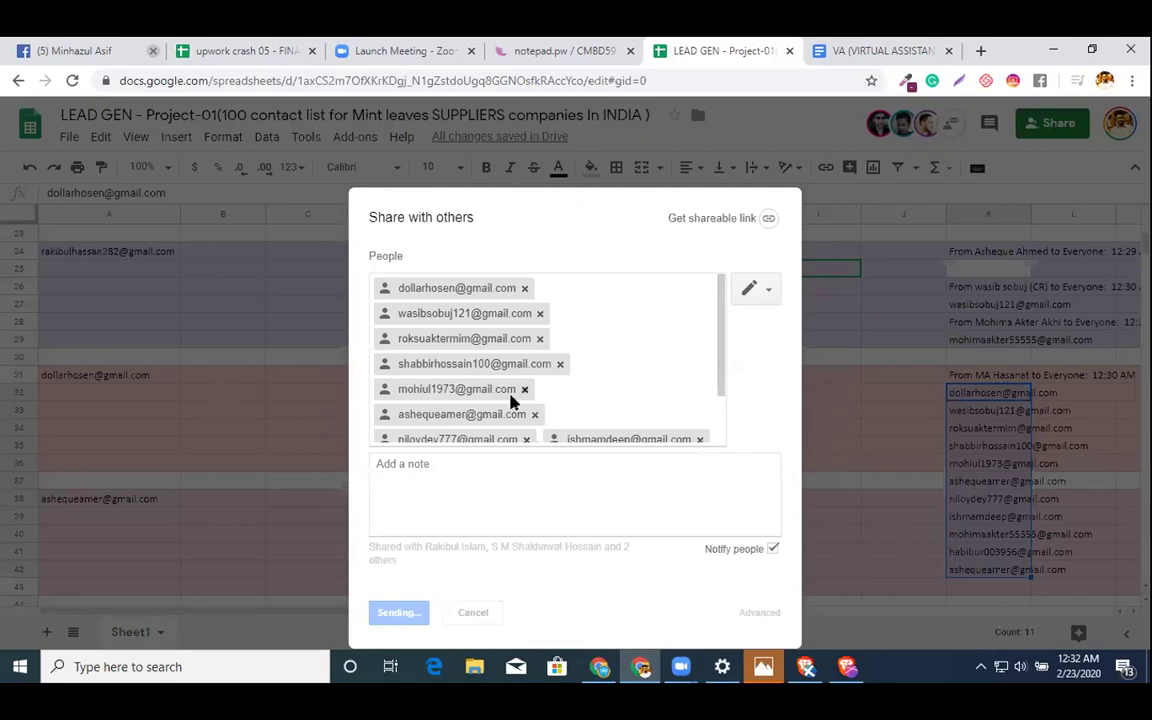
click(753, 292)
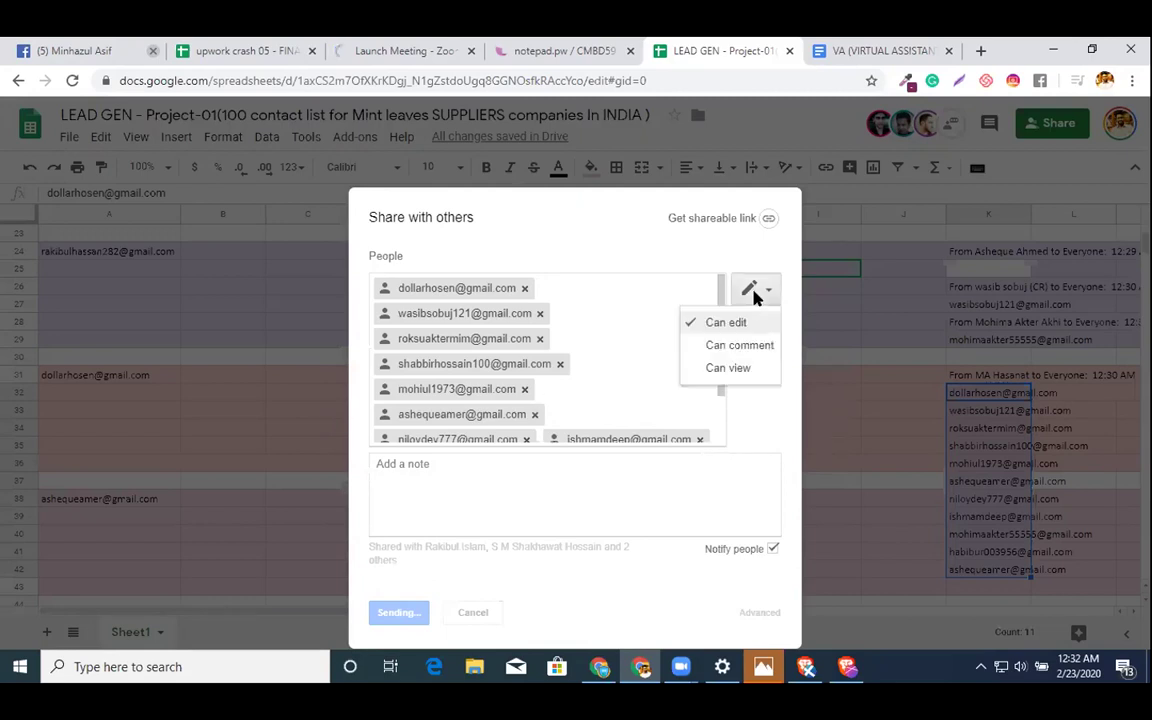
click(753, 292)
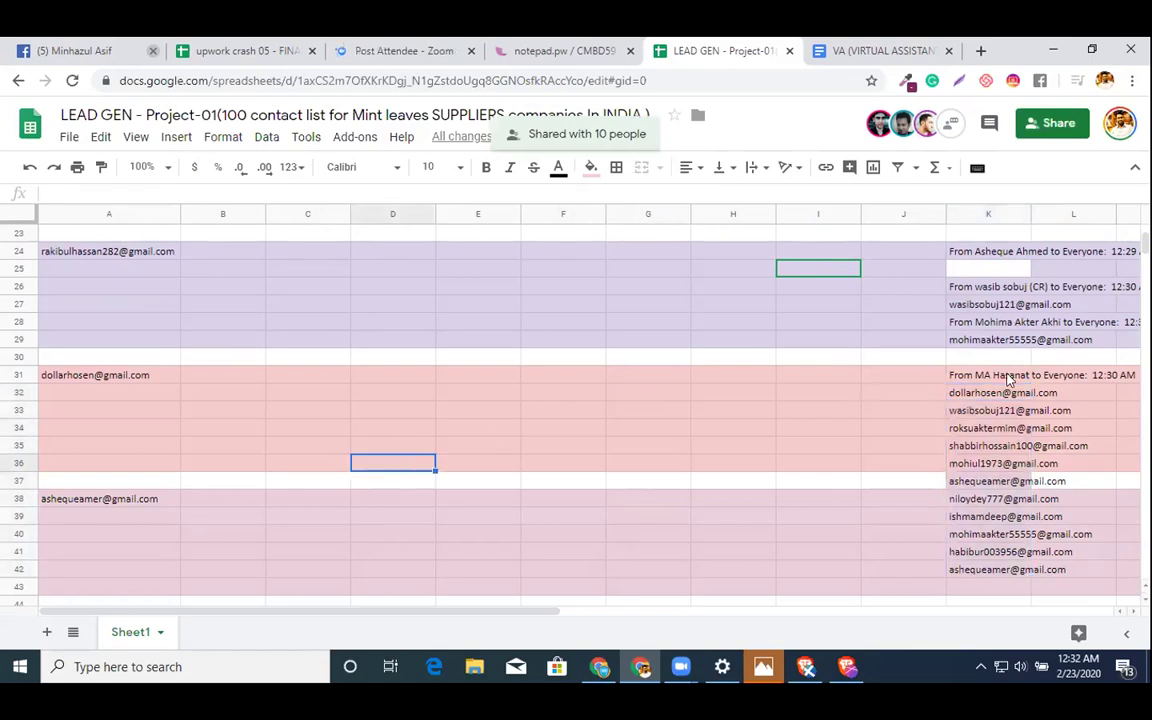
click(968, 380)
- Clear the used entries in K31–K32 and paste the K33 email into A45 as a band label
click(968, 390)
key(Delete)
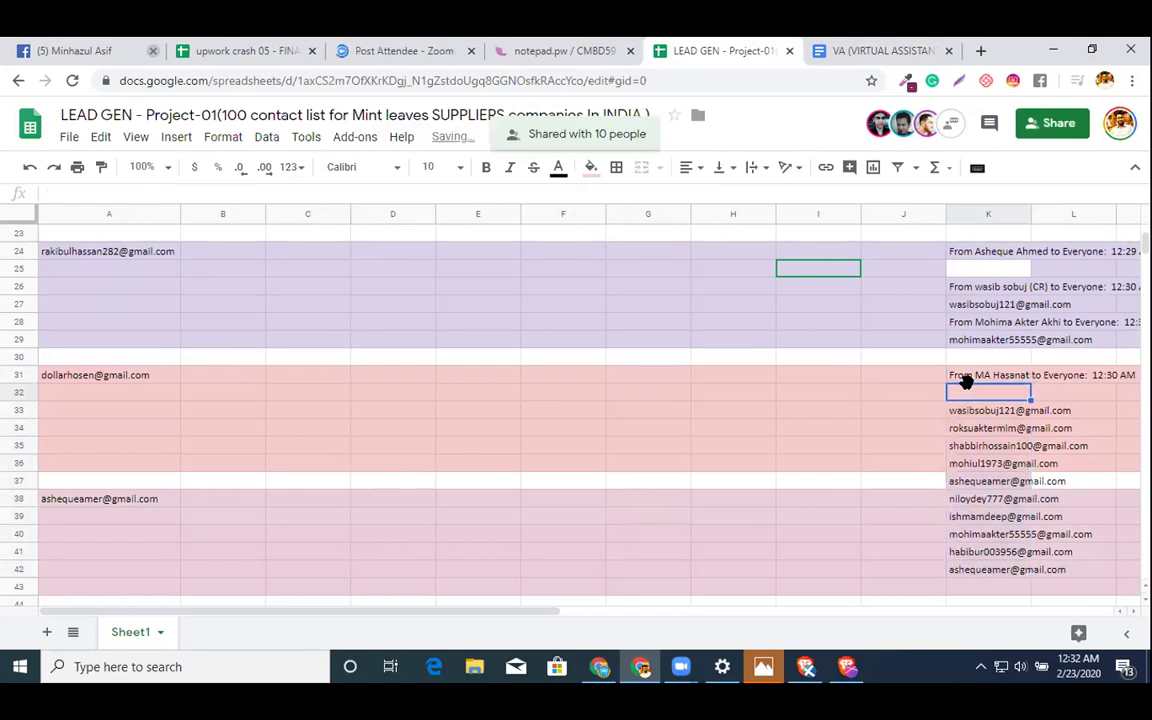
key(Up)
key(Delete)
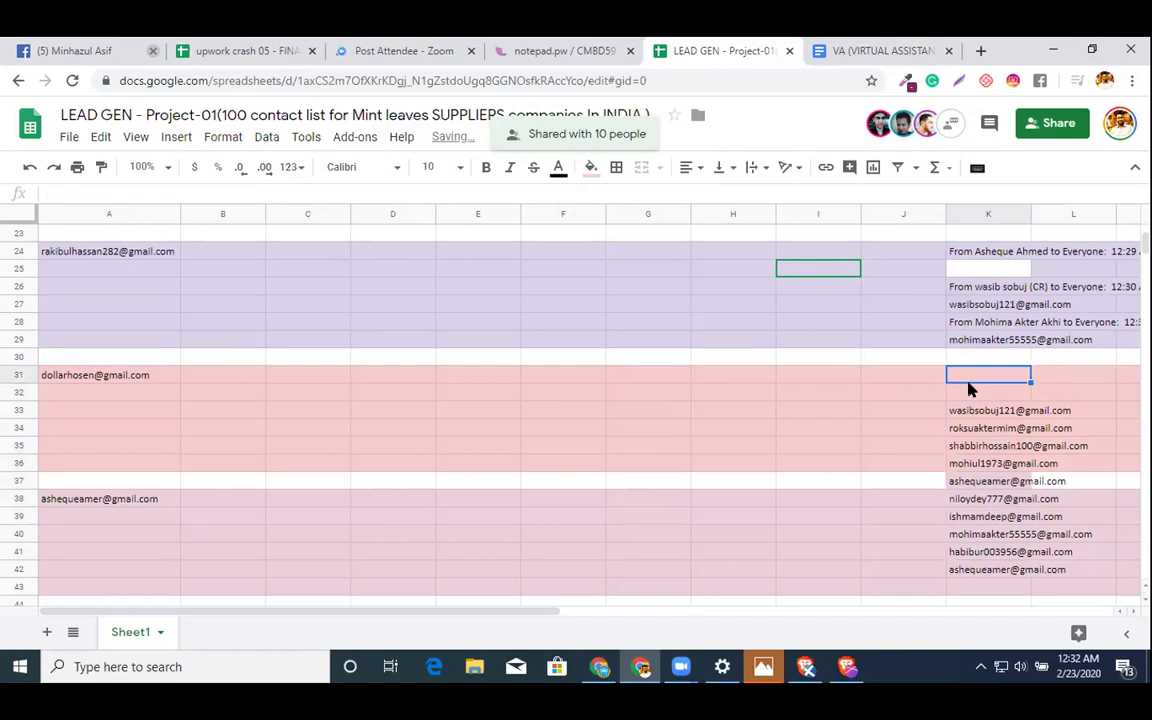
key(Down)
key(Down)
key(Down)
key(Up)
key(ctrl+c)
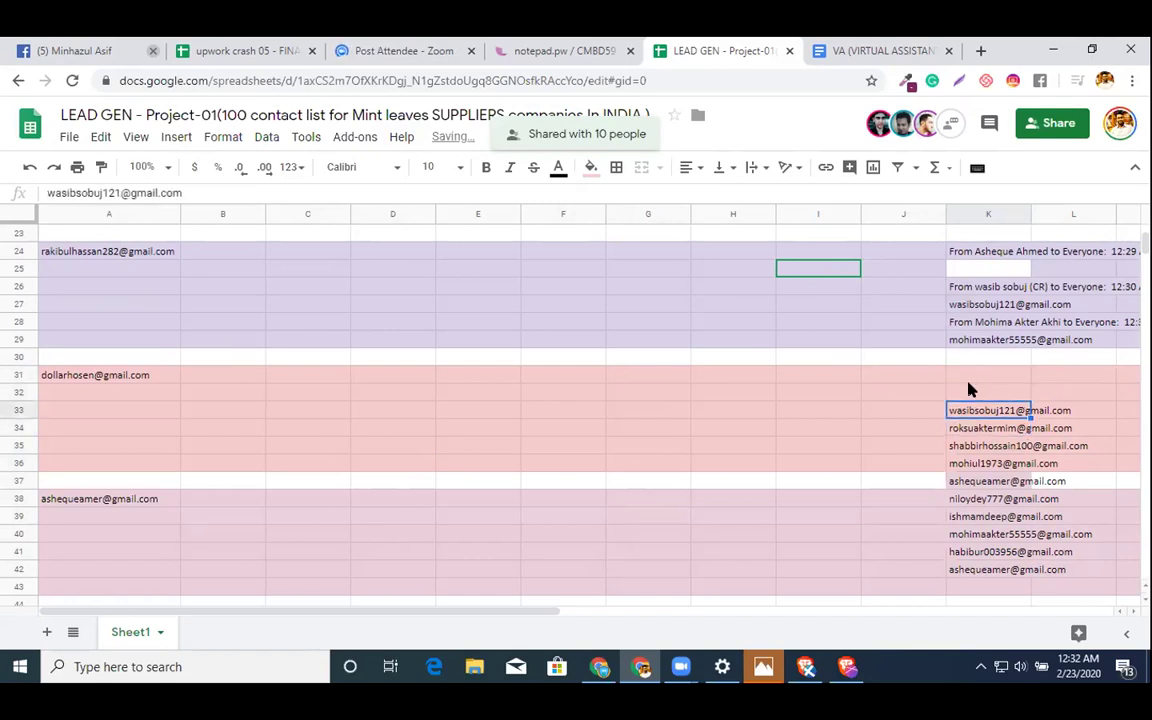
scroll(619, 457, down, 2)
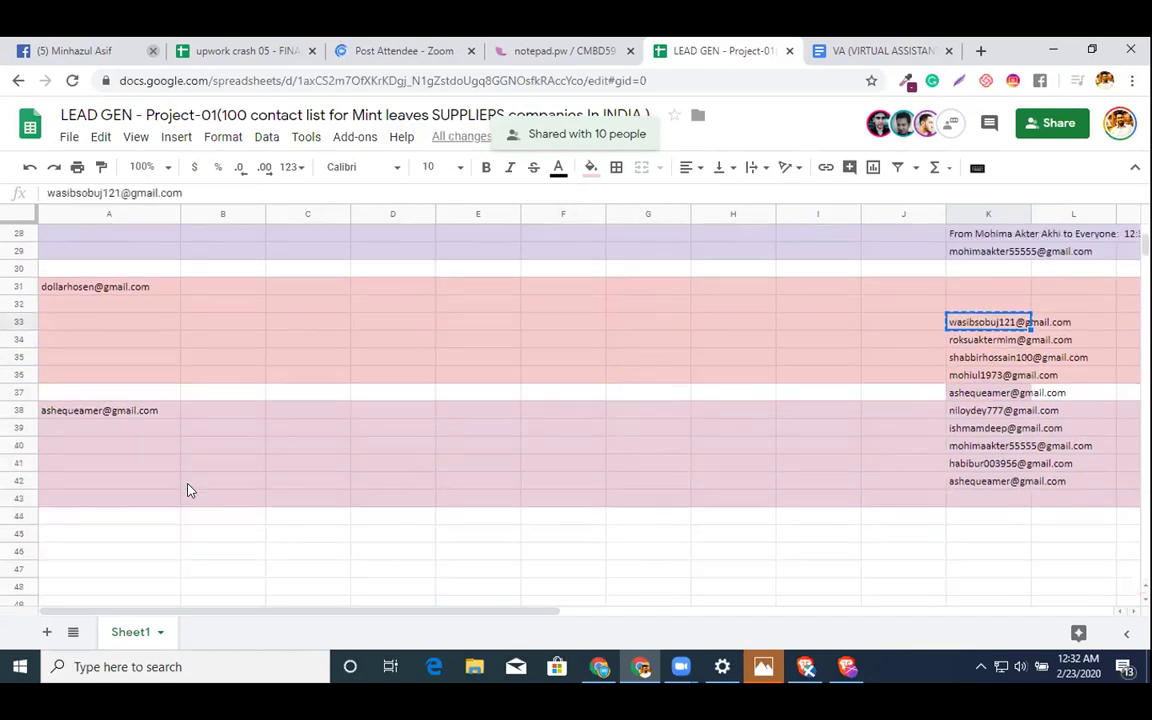
click(126, 536)
key(ctrl+v)
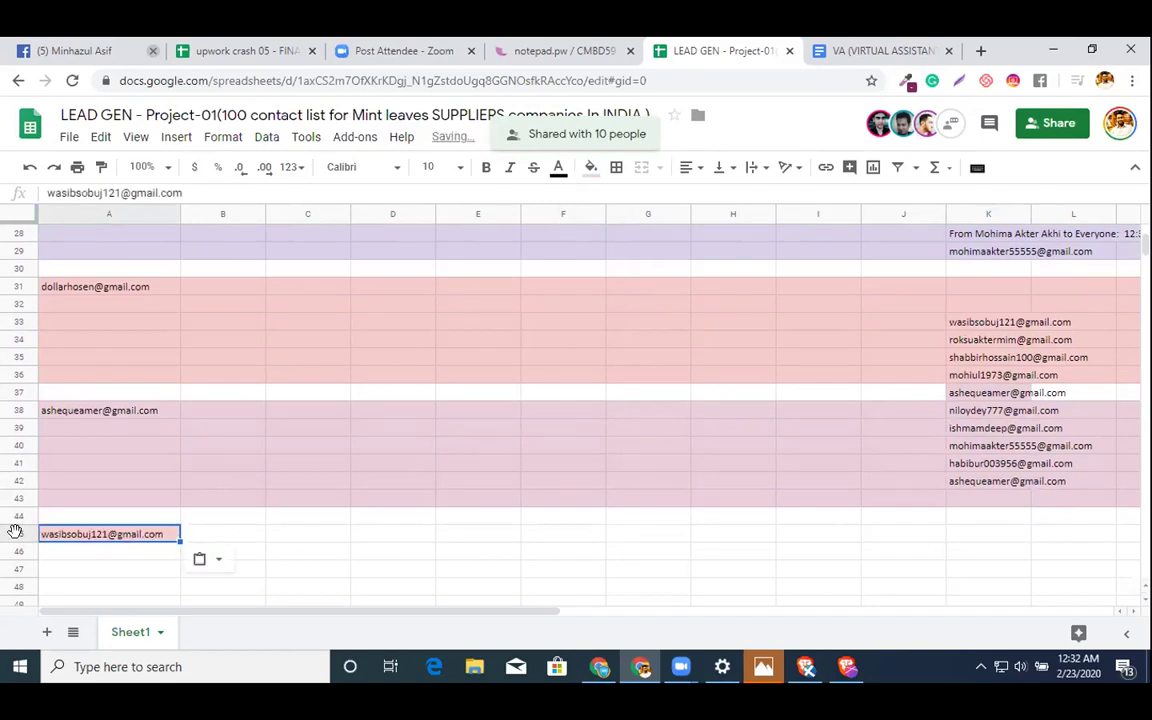
- Fill rows 45–50 light yellow, replacing an initial pink fill
click(15, 533)
key(shift+Down)
key(shift+Down)
key(shift+Down)
key(shift+Down)
key(shift+Down)
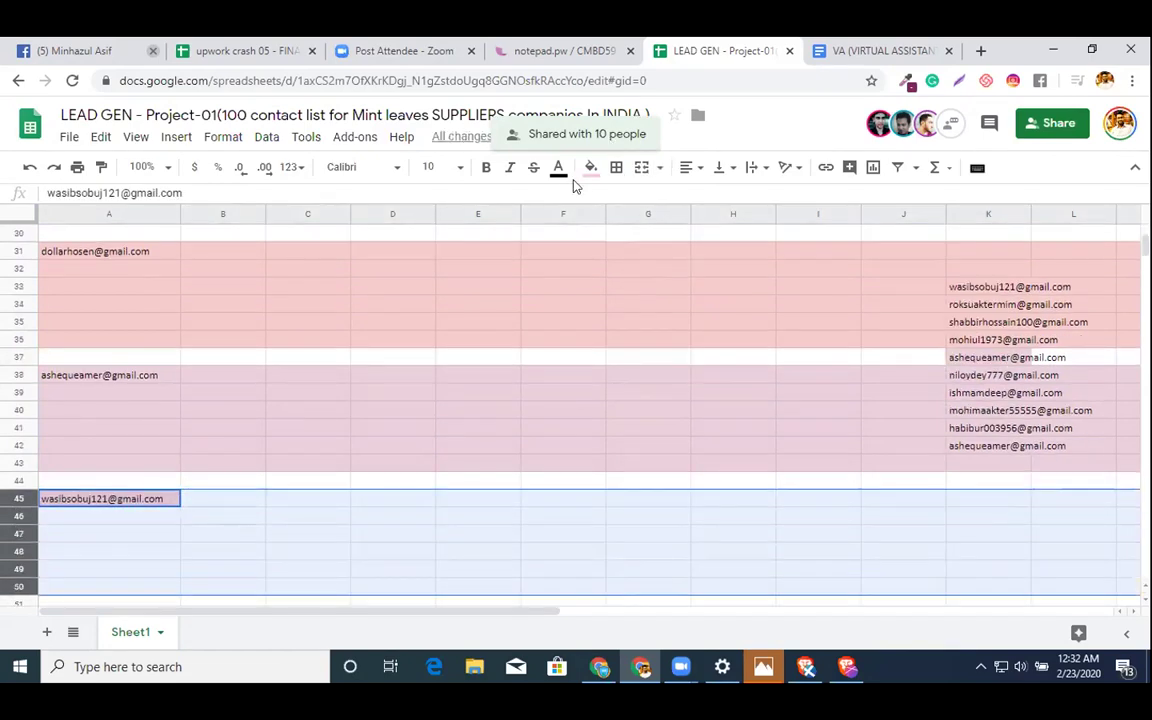
click(591, 170)
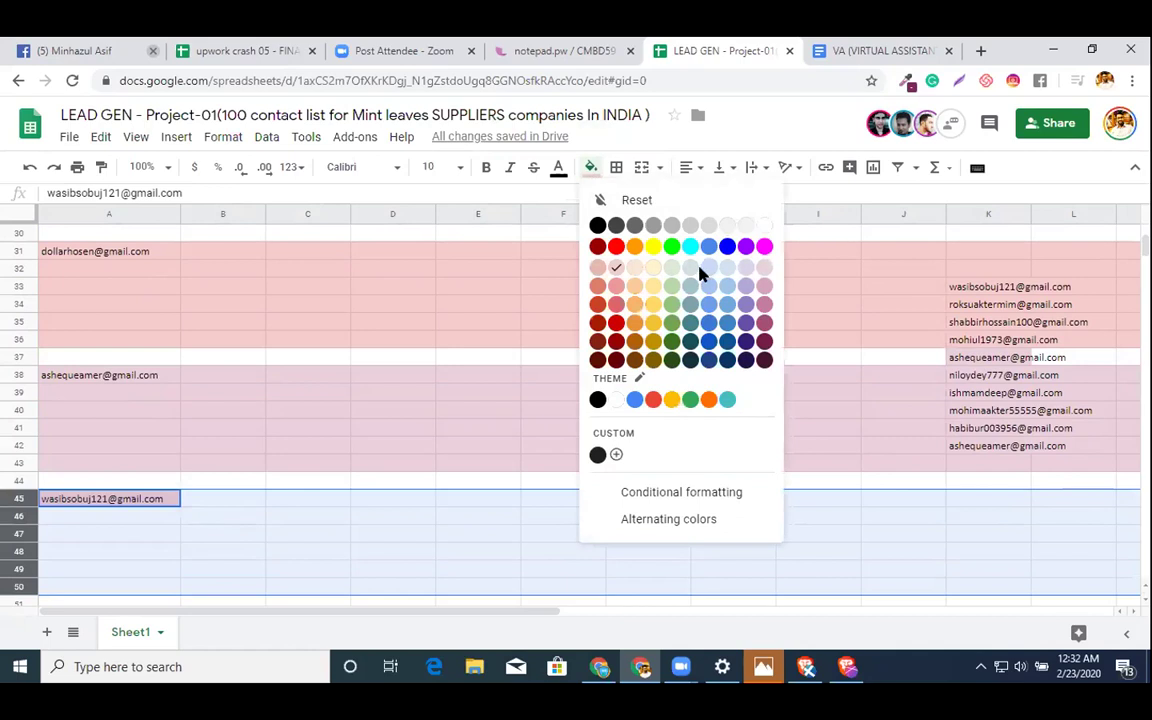
click(700, 273)
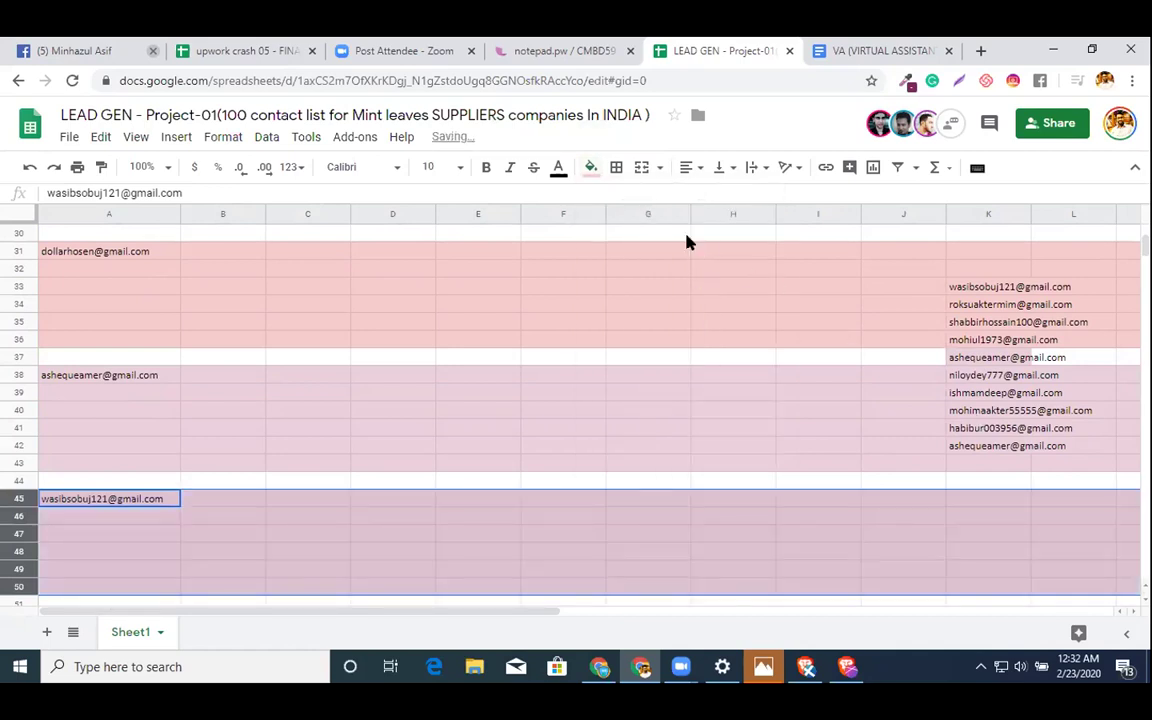
click(591, 170)
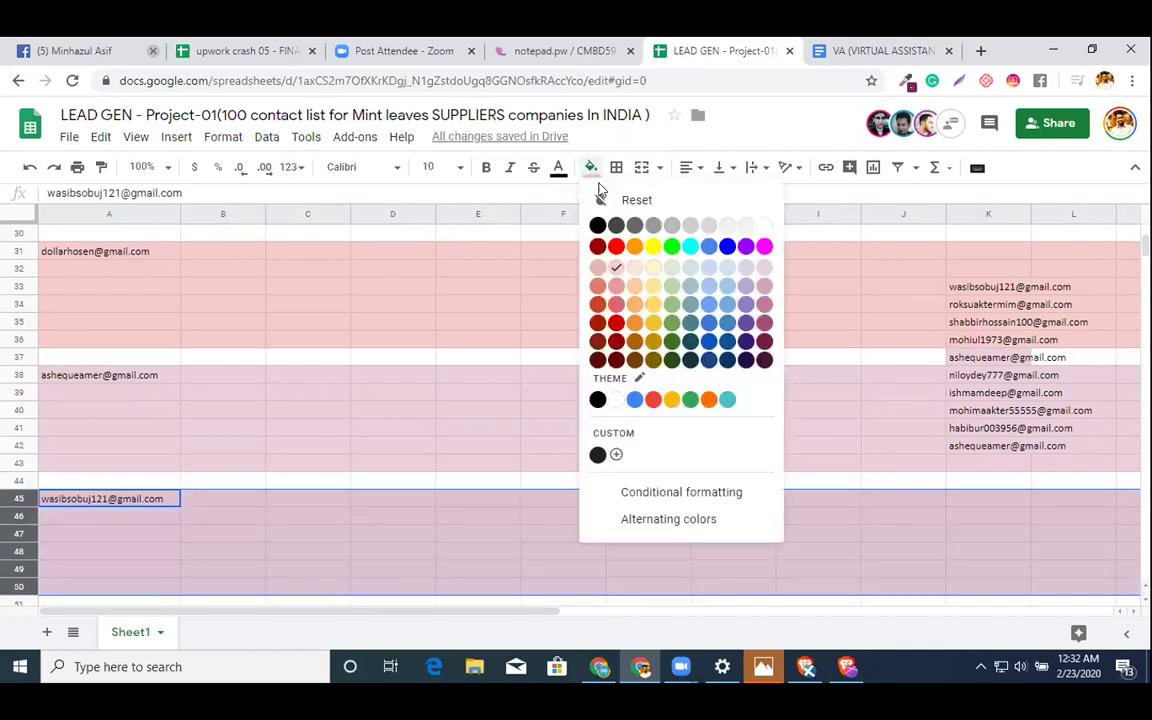
click(650, 267)
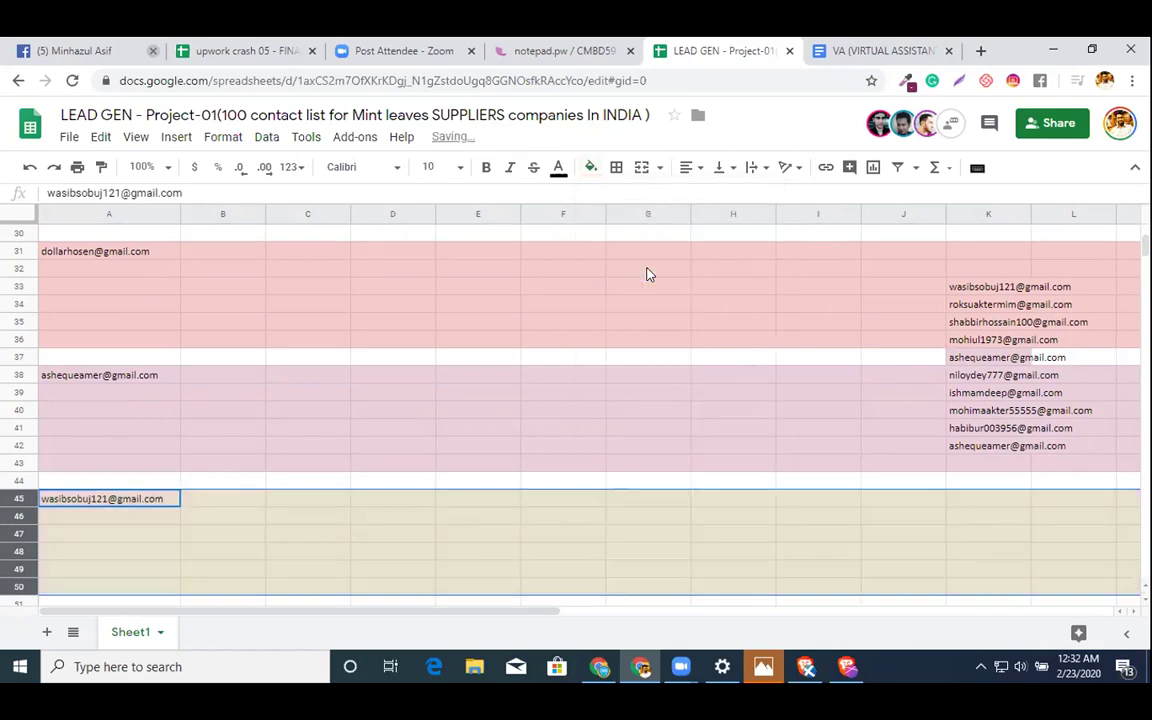
- Clear the used K33 email and paste the next email from K34 into A52
click(975, 287)
key(Delete)
key(Down)
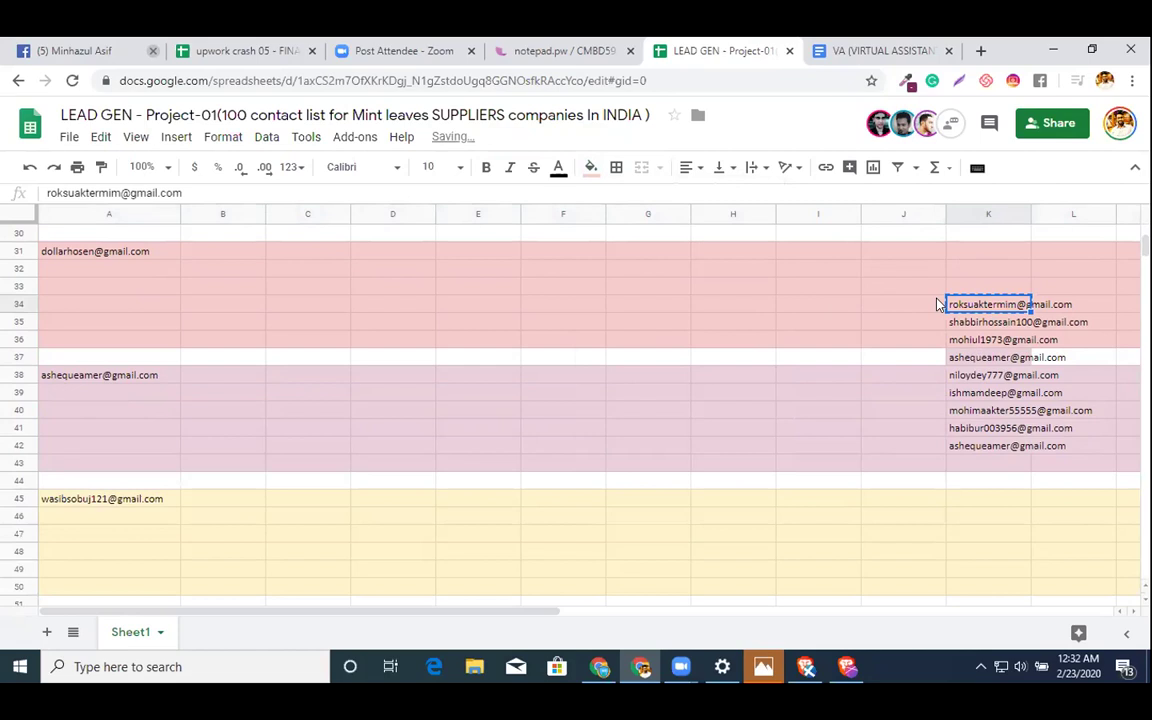
scroll(784, 386, down, 2)
click(87, 554)
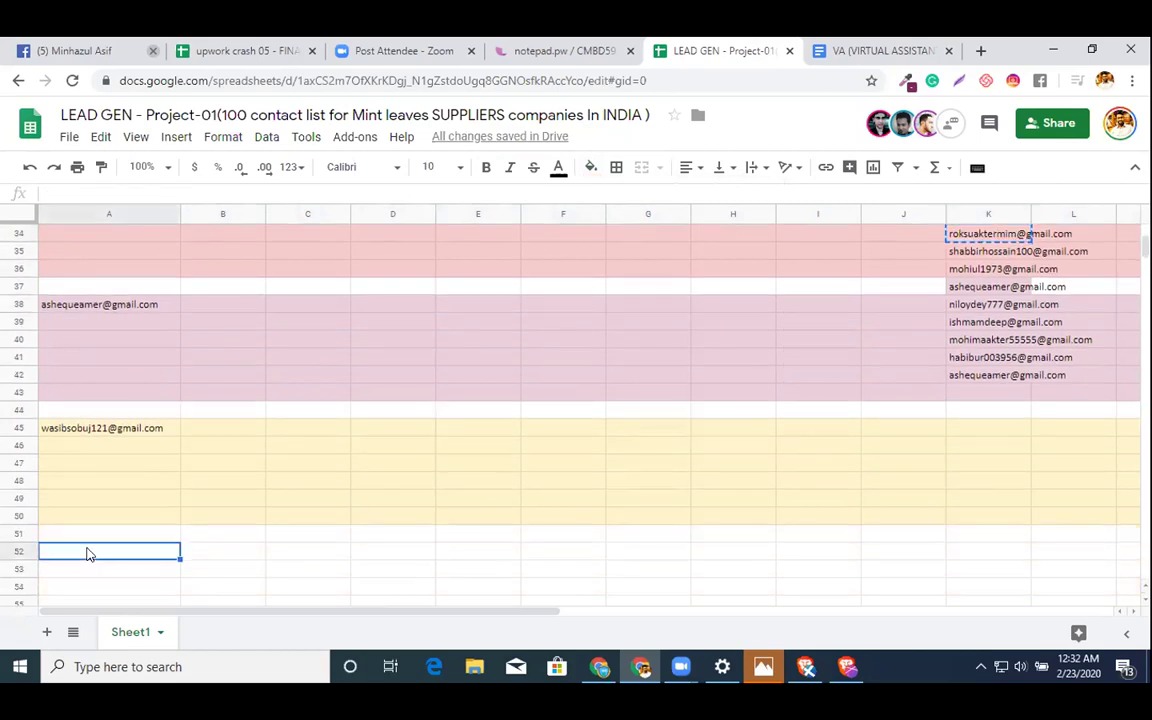
key(ctrl+v)
- Fill rows 52–57 light green
mouse_move(33, 555)
mouse_down()
mouse_move(33, 595)
mouse_move(30, 548)
mouse_up()
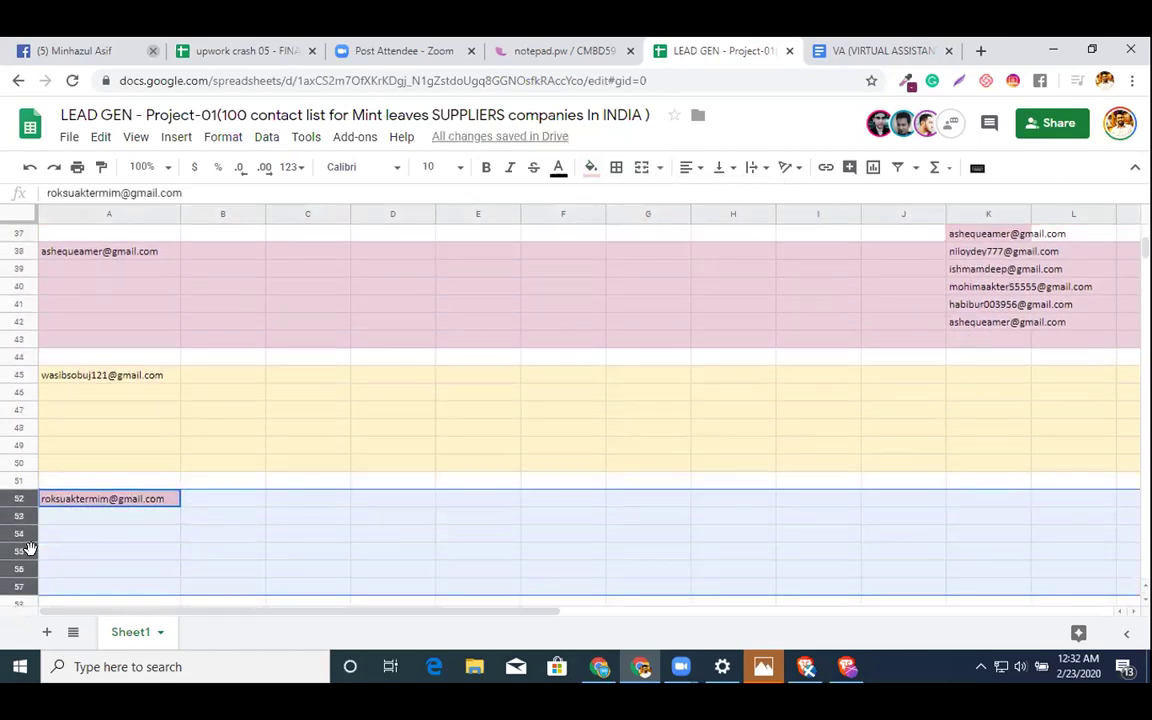
click(591, 168)
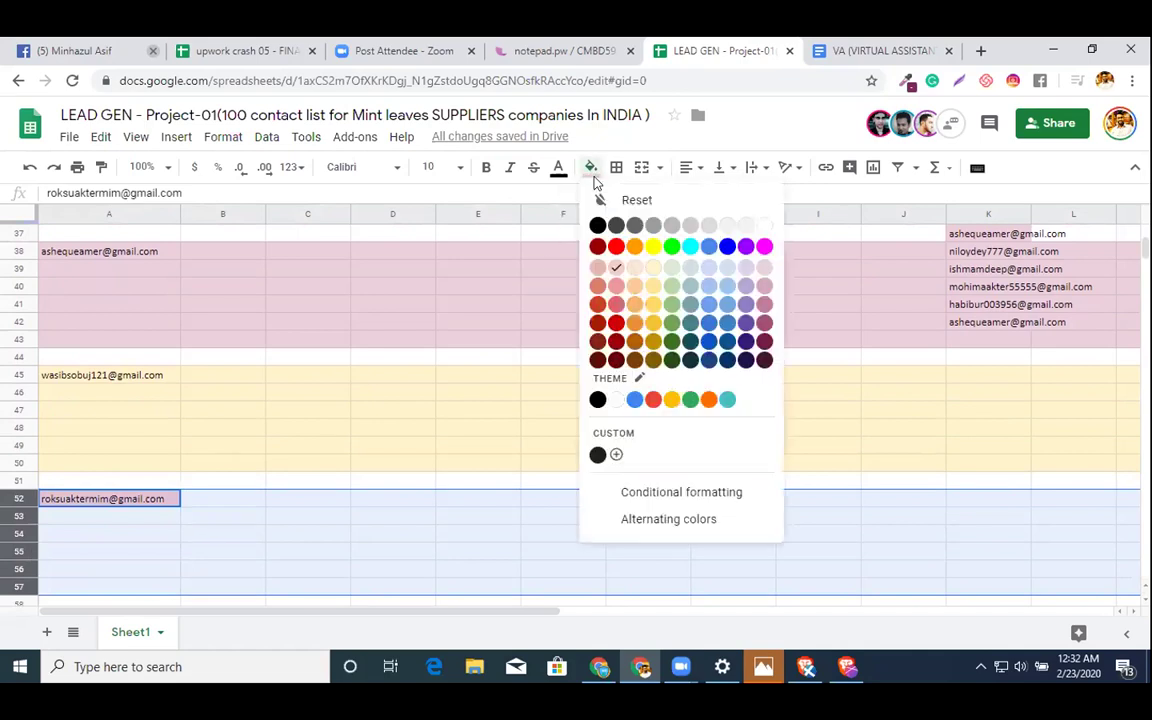
click(669, 269)
scroll(866, 411, up, 2)
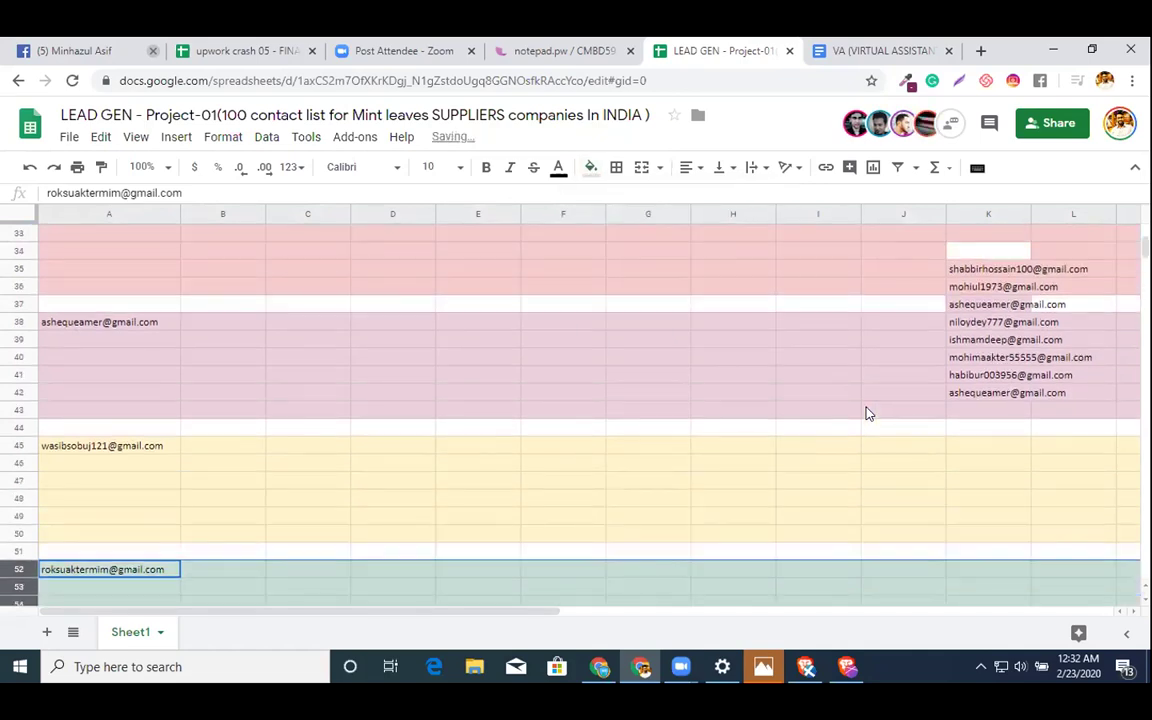
- Label A59 with the K35 email and fill rows 59–64 light purple
click(990, 271)
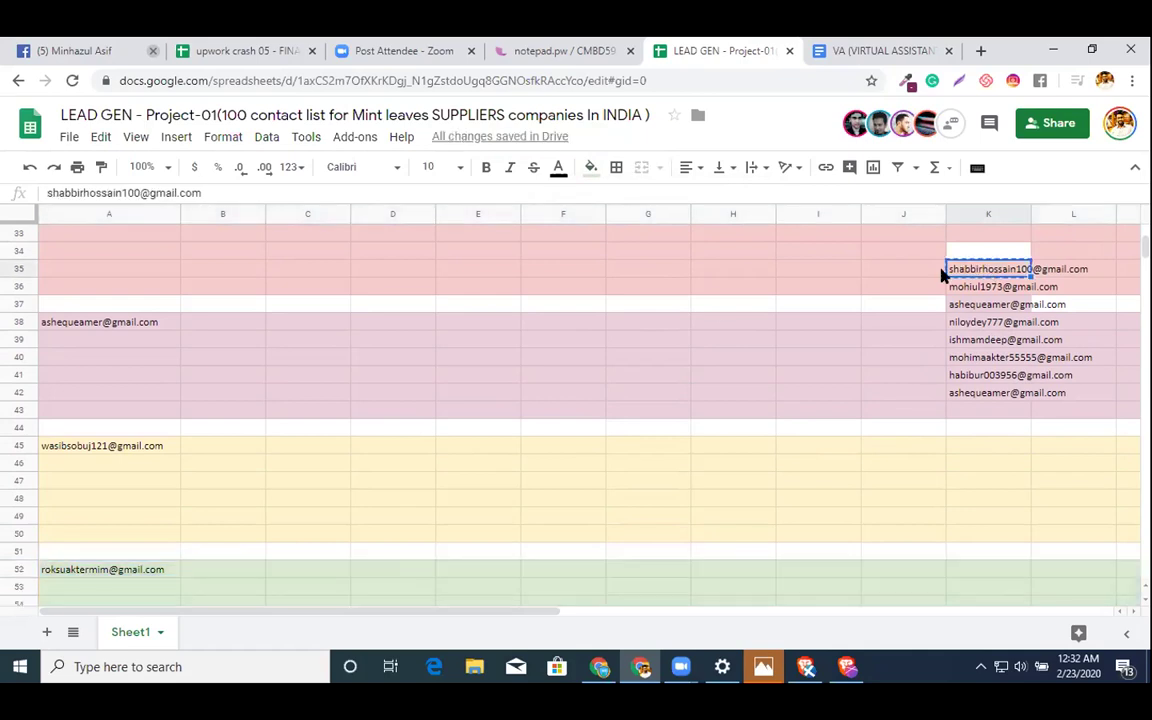
scroll(546, 384, down, 2)
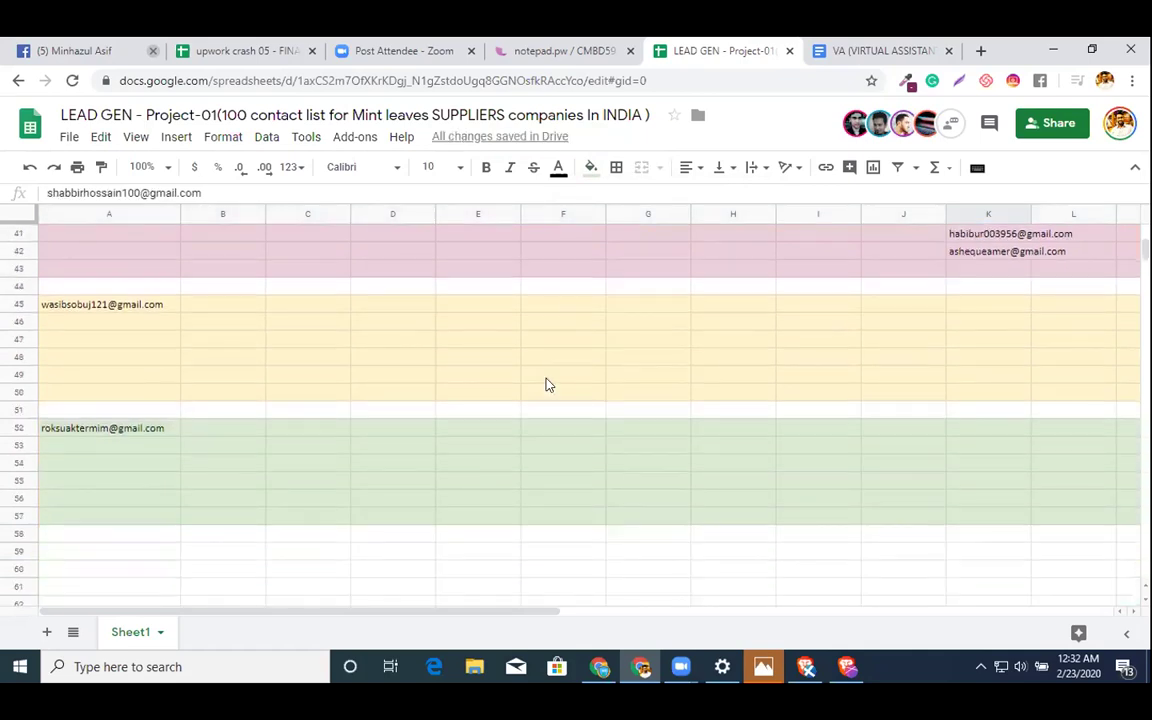
click(144, 550)
key(ctrl+v)
click(22, 545)
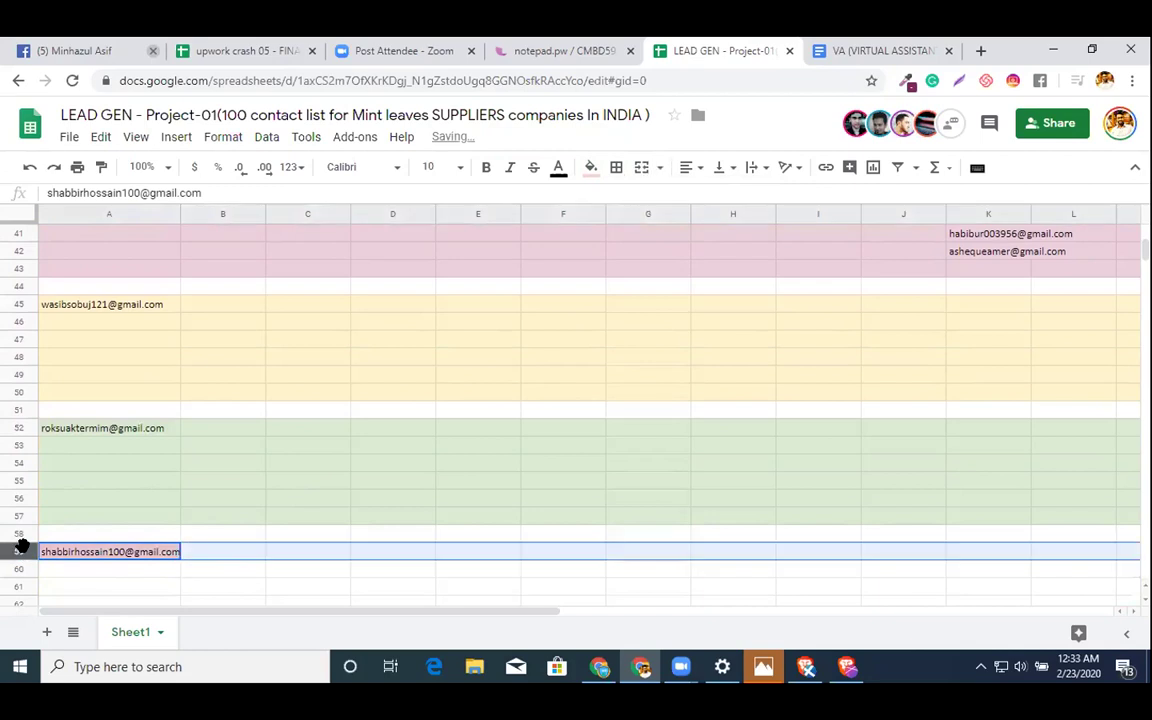
drag(22, 545, 22, 586)
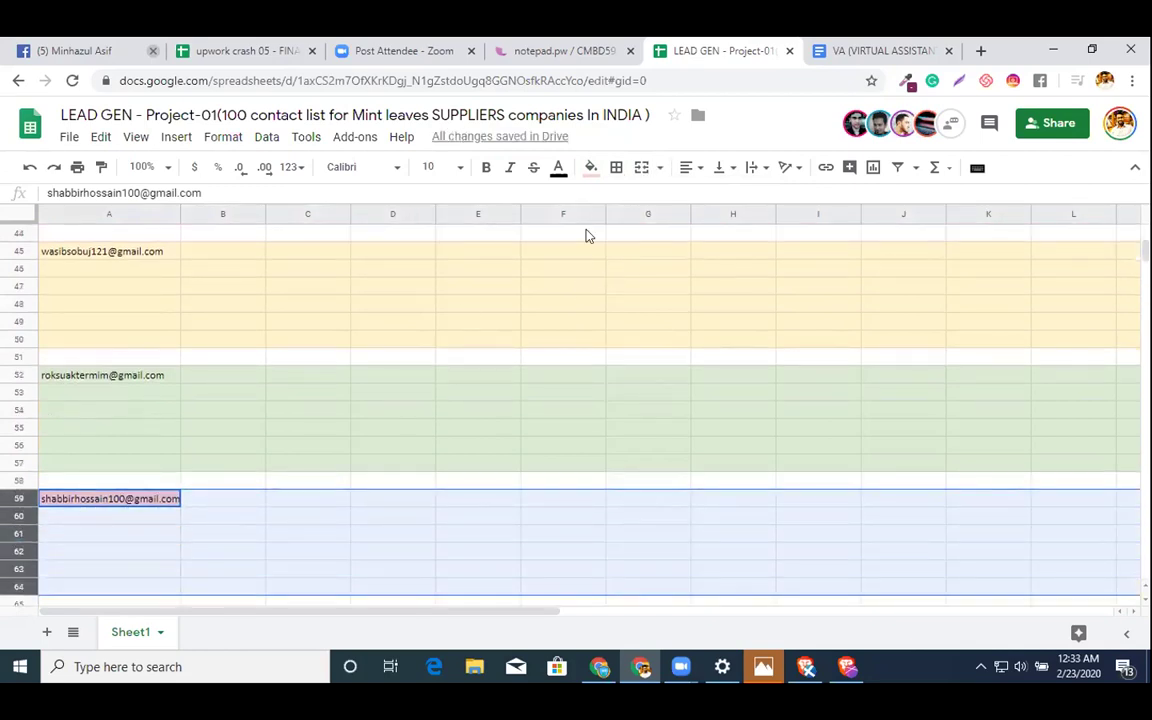
click(591, 167)
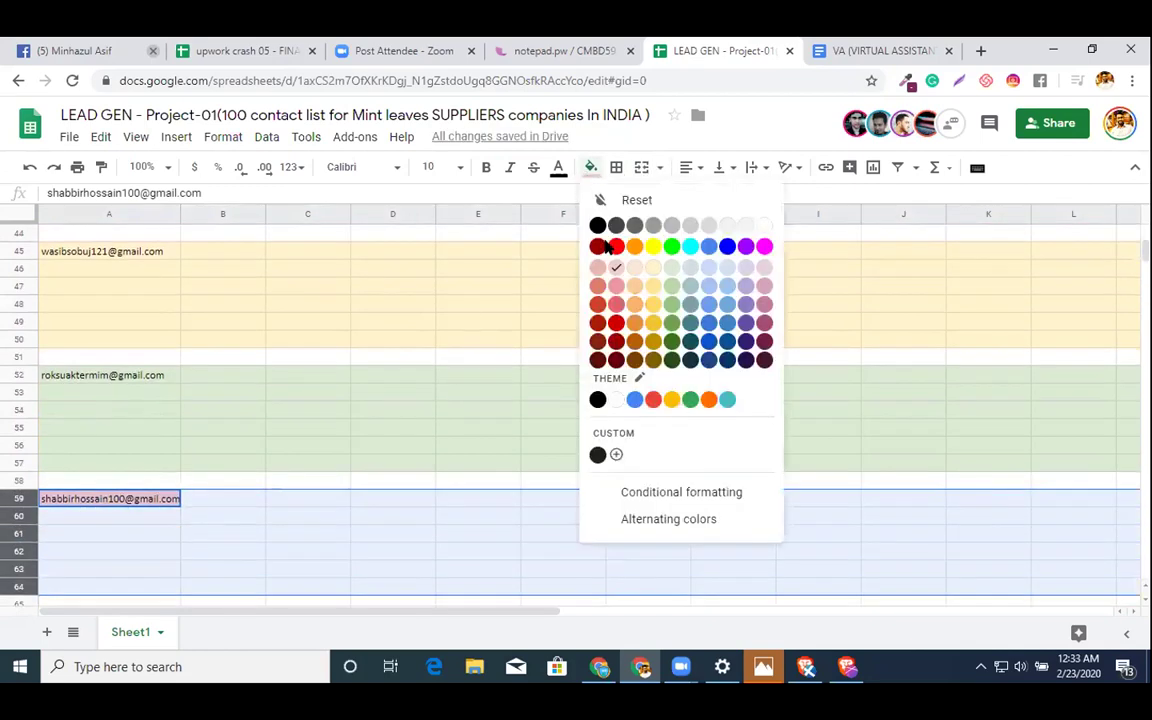
click(743, 265)
click(571, 322)
- Copy the K36 email and try pasting it into A66
scroll(571, 322, up, 4)
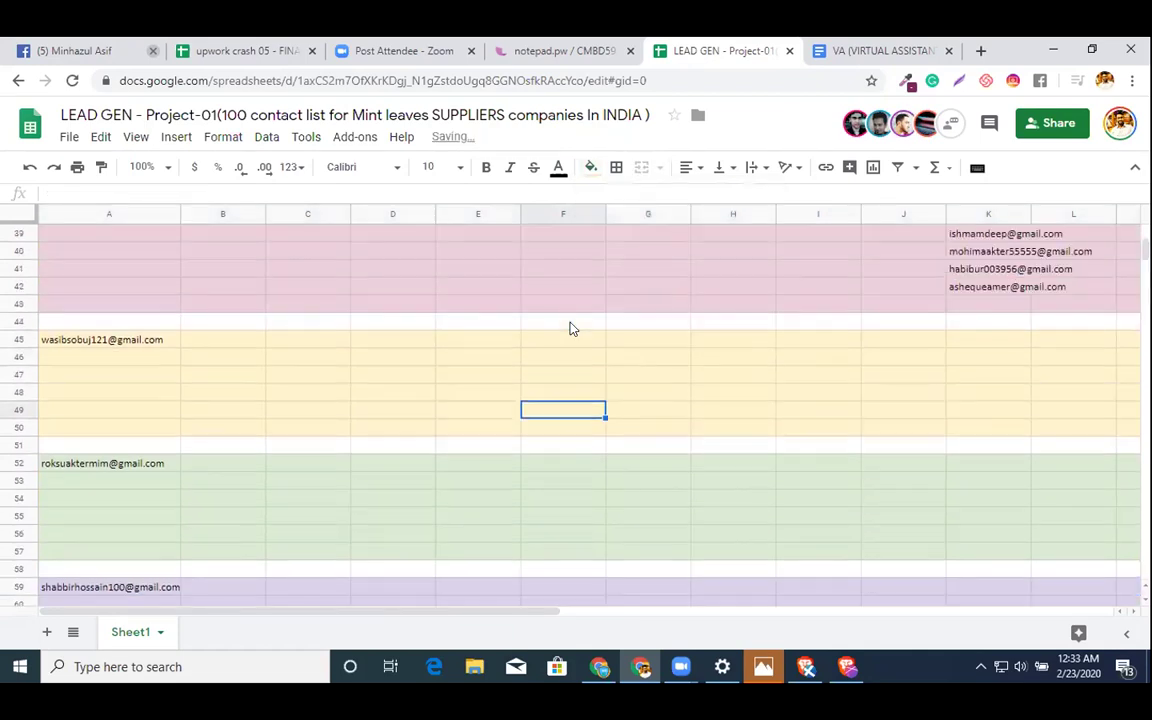
click(972, 271)
key(ctrl+c)
scroll(712, 383, up, 5)
scroll(712, 383, down, 9)
scroll(712, 385, down, 5)
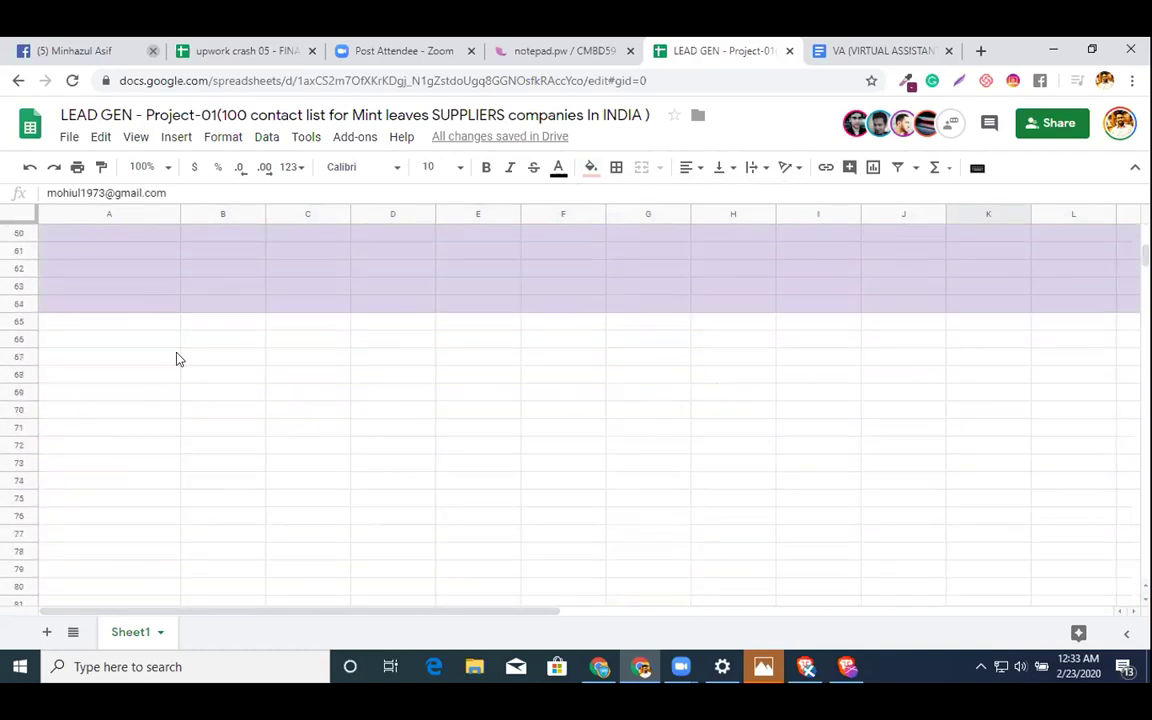
click(145, 343)
key(ctrl+v)
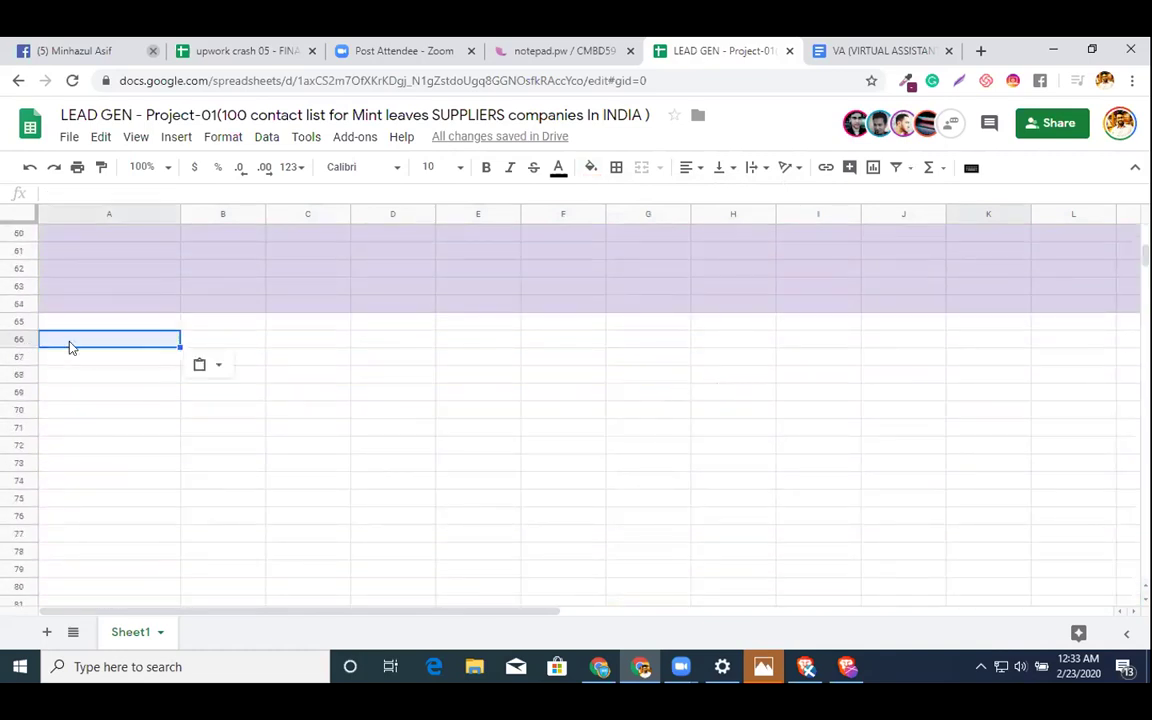
- Inspect cell A66 in the editor and set its text colour to grey
scroll(770, 412, up, 1)
scroll(1052, 357, up, 8)
click(988, 306)
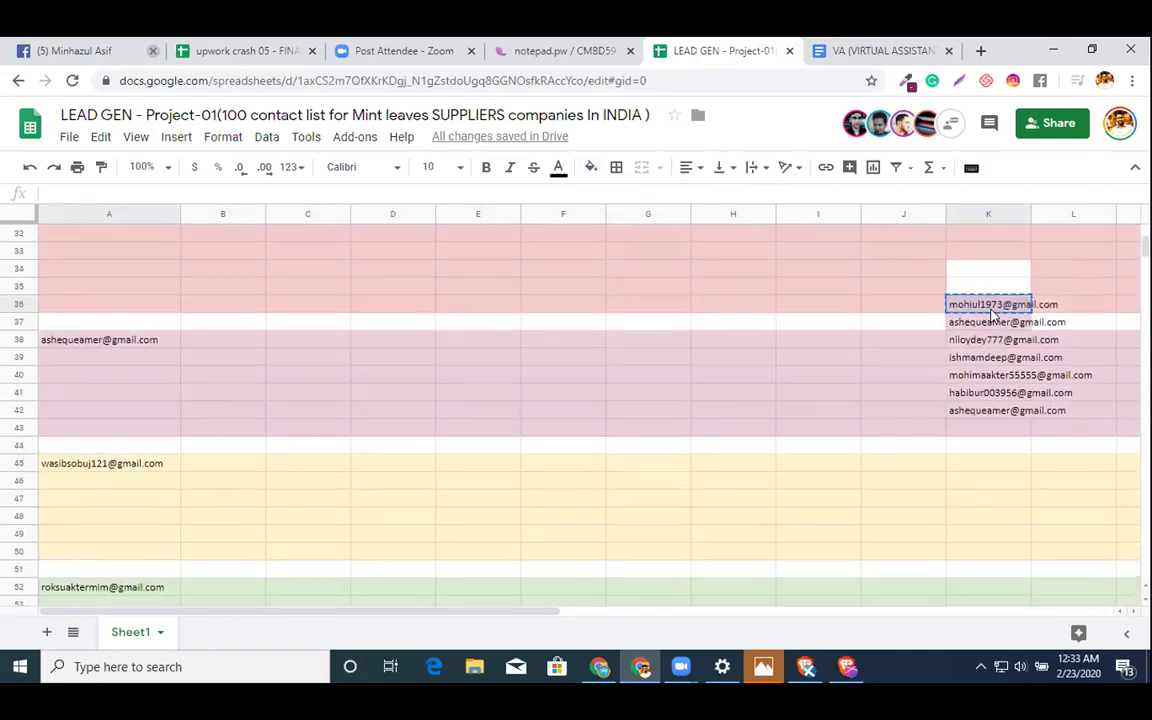
scroll(677, 458, down, 9)
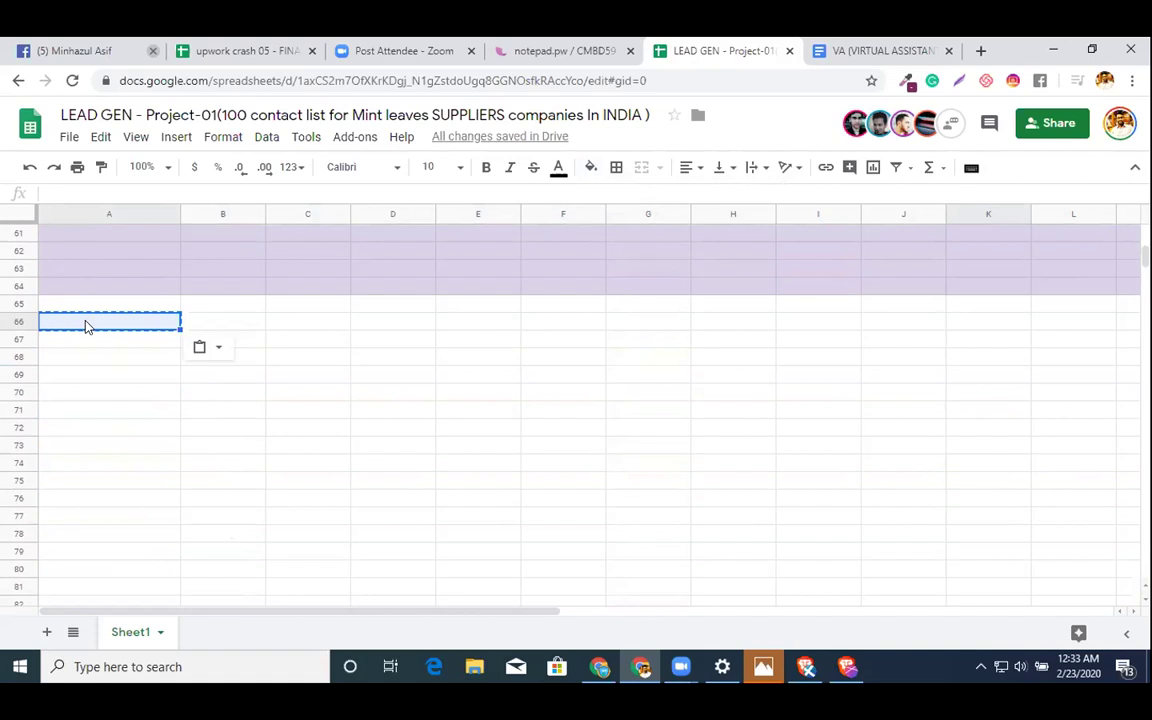
click(85, 325)
double_click(85, 322)
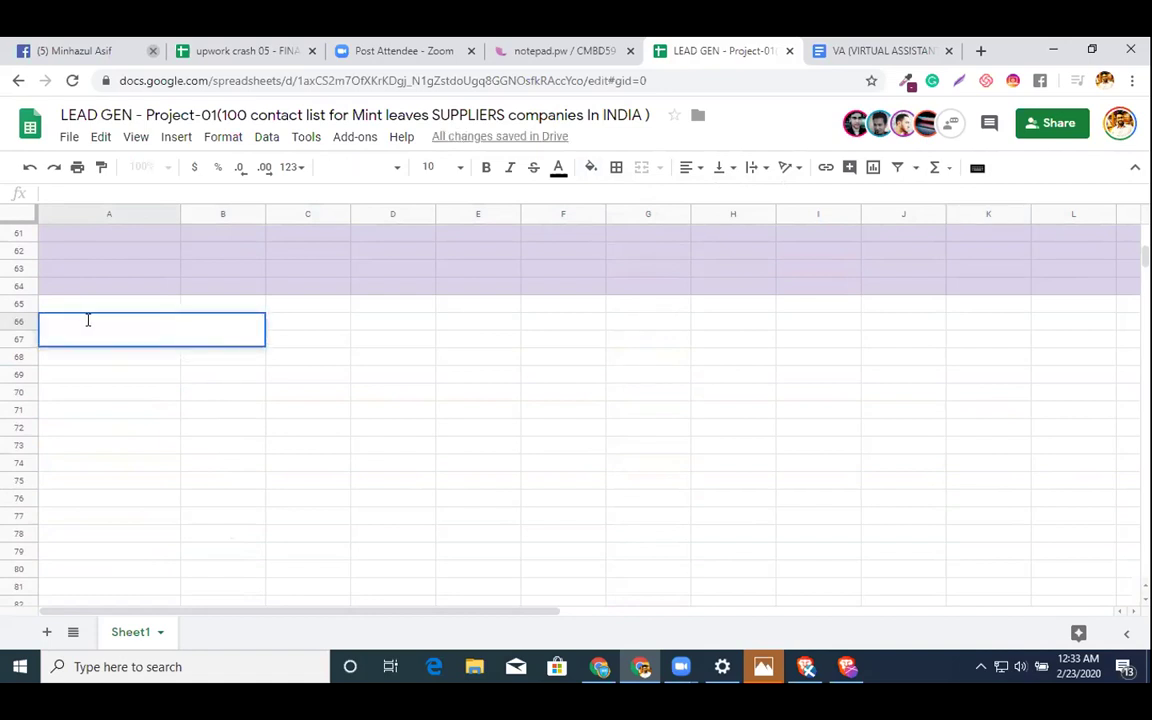
click(342, 391)
click(141, 321)
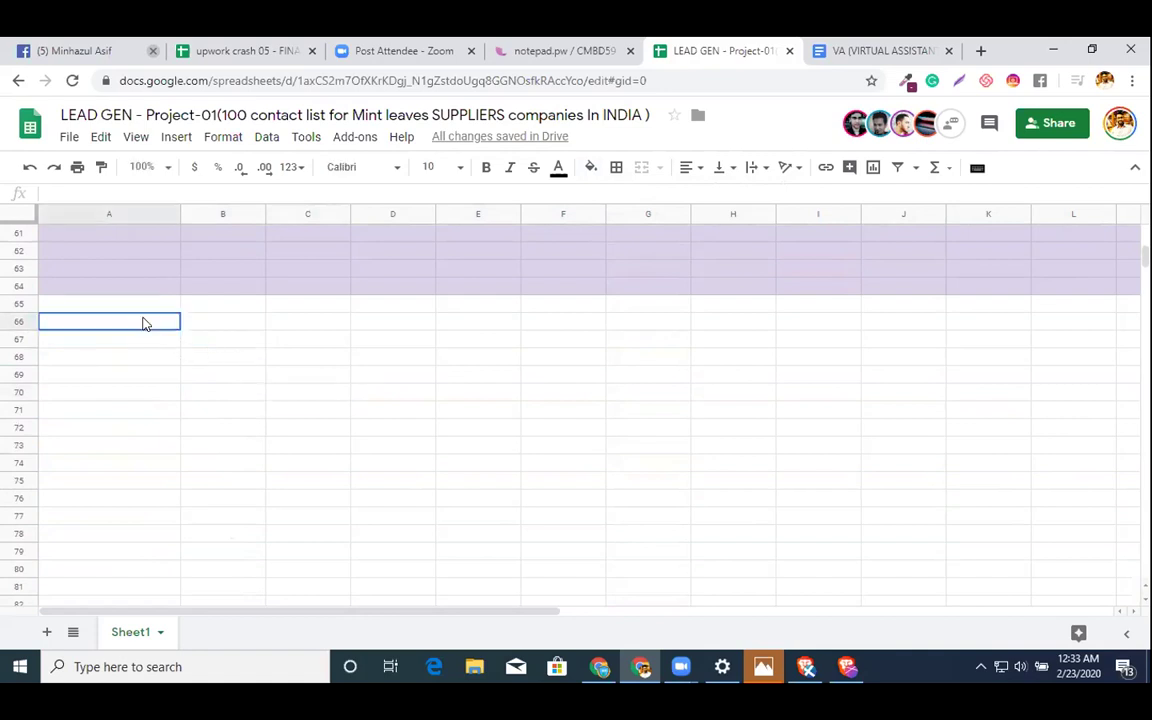
click(558, 168)
click(585, 224)
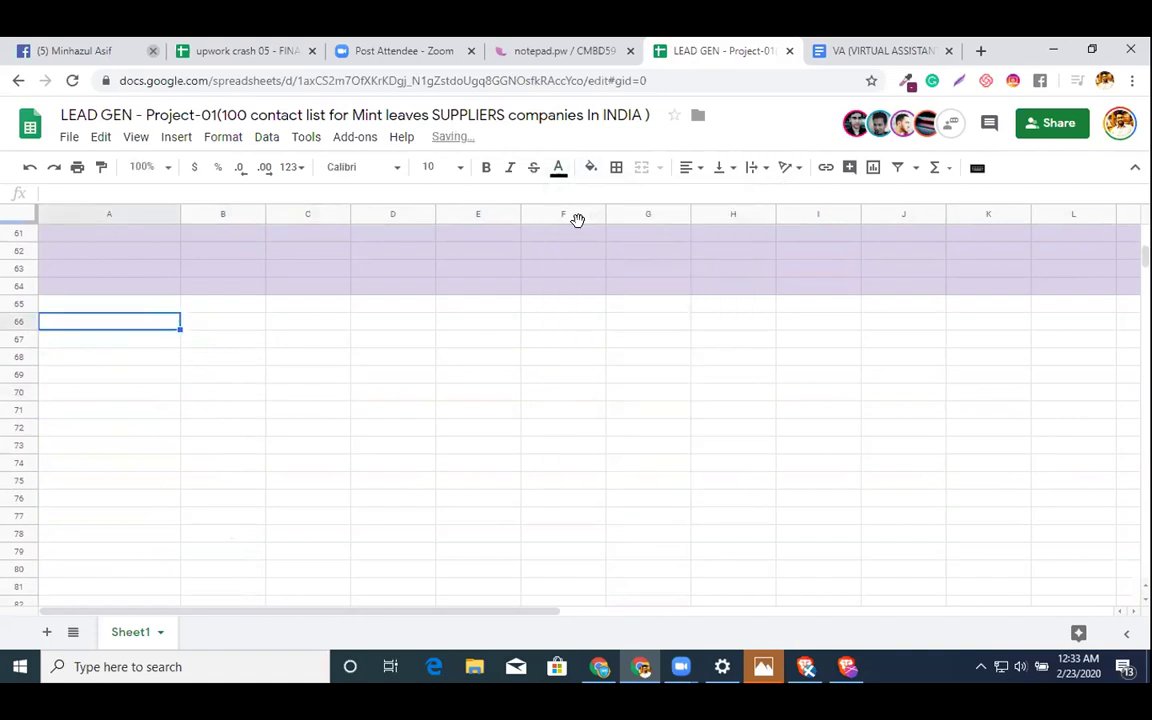
click(499, 360)
- Copy the K36 email again and paste it into A66
scroll(815, 368, up, 5)
scroll(815, 368, up, 5)
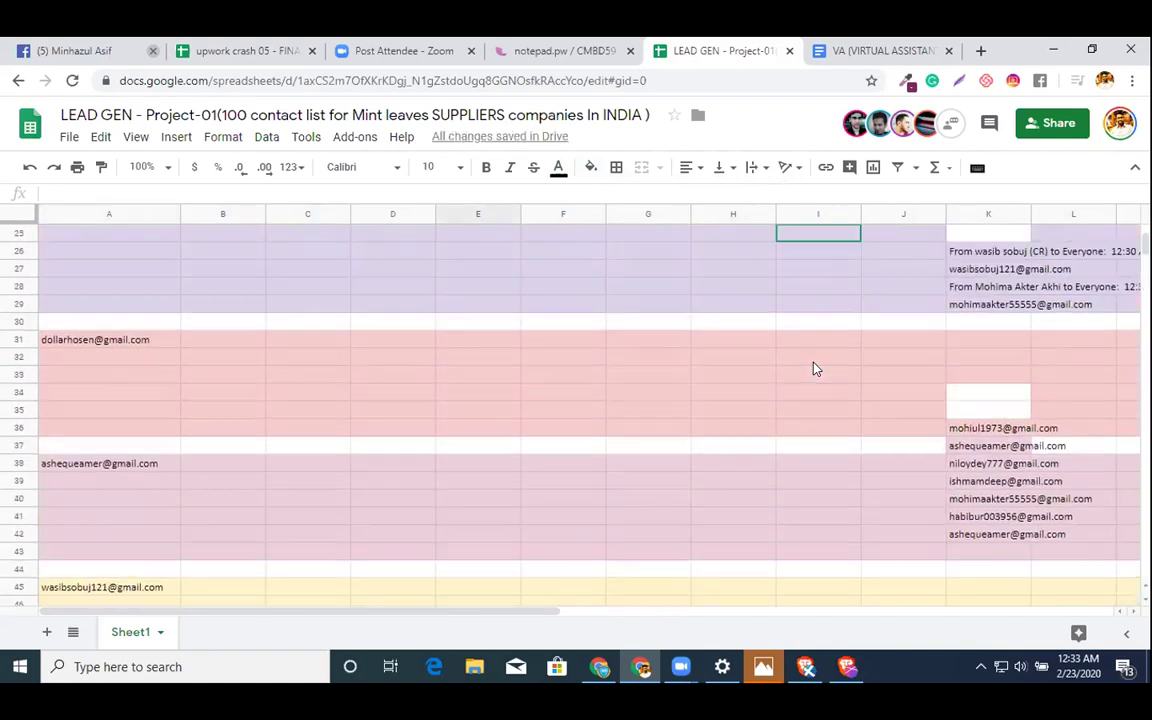
click(981, 465)
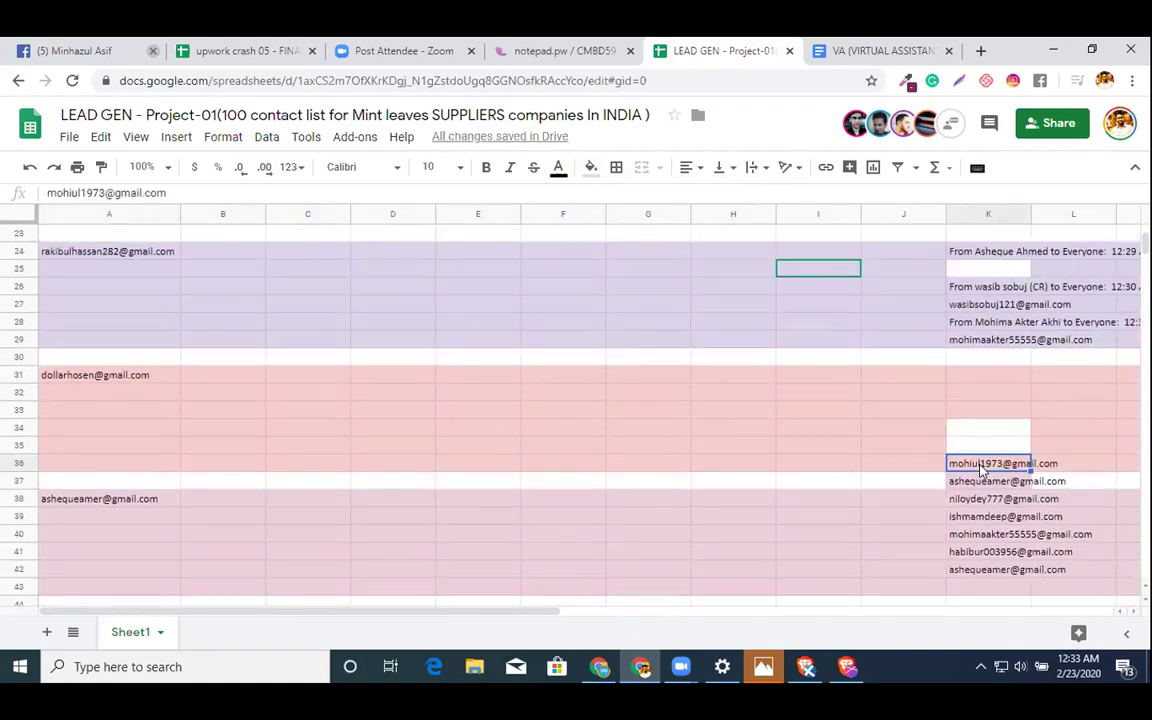
scroll(730, 522, down, 5)
scroll(729, 522, down, 4)
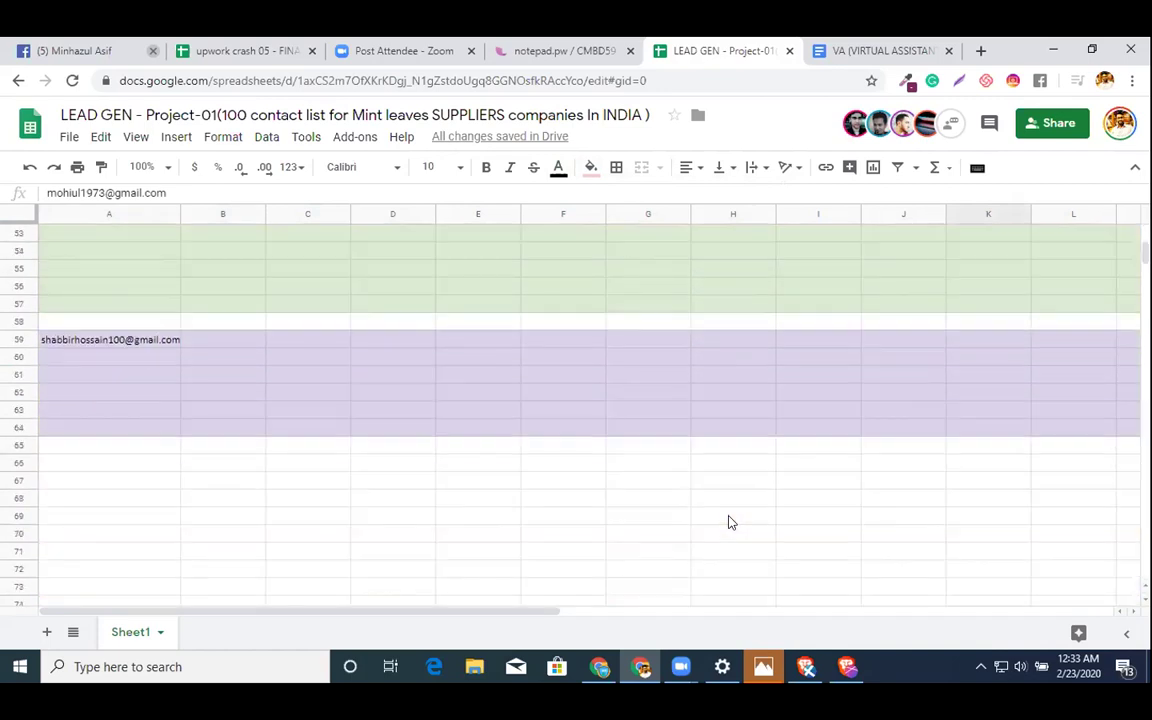
click(159, 465)
key(ctrl+v)
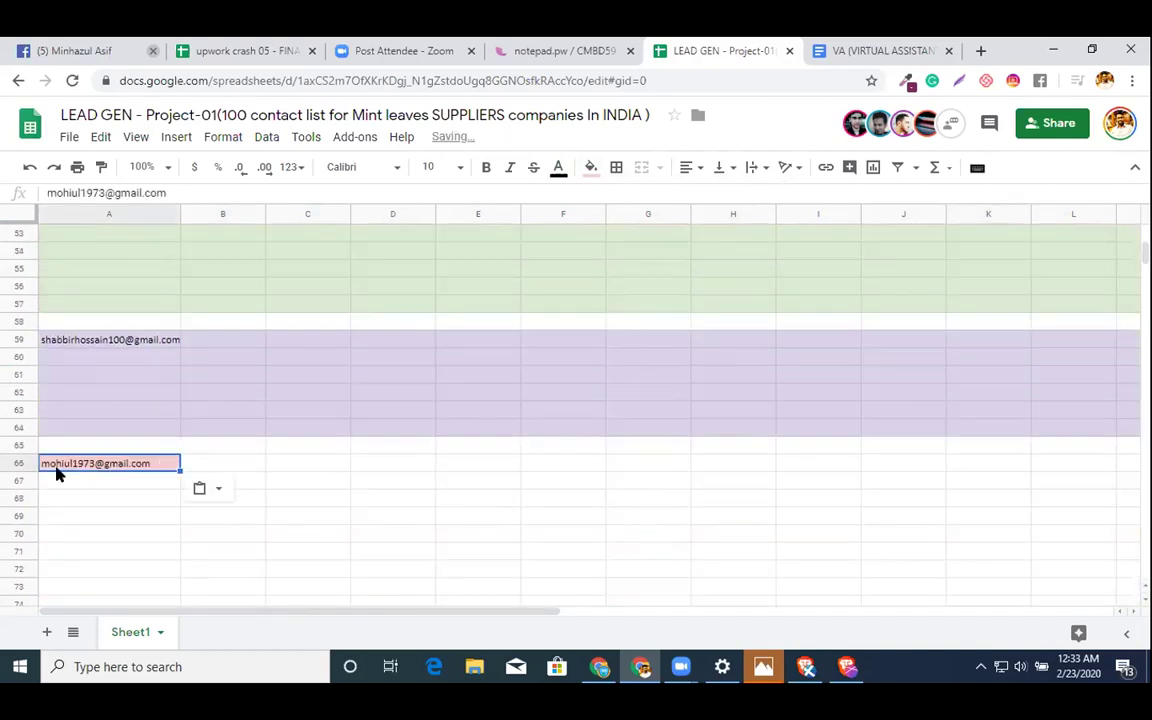
- Fill rows 66–71 light yellow
click(12, 463)
key(shift+Down)
key(shift+Down)
key(shift+Down)
key(shift+Down)
key(shift+Down)
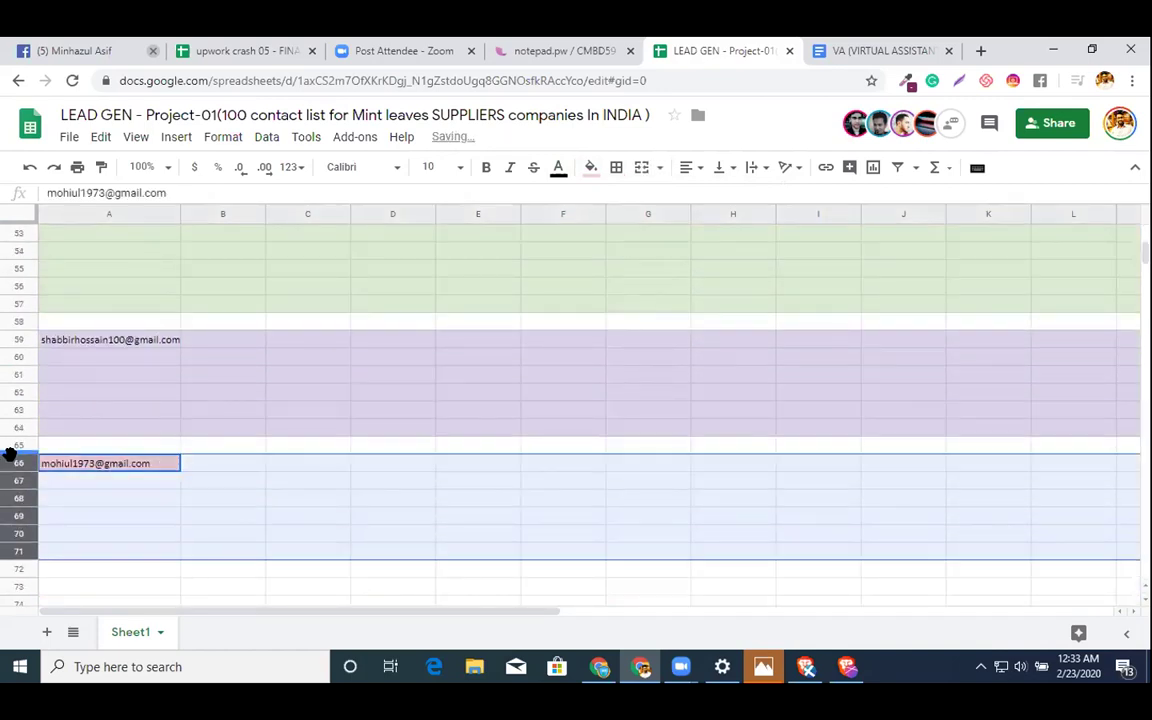
click(591, 168)
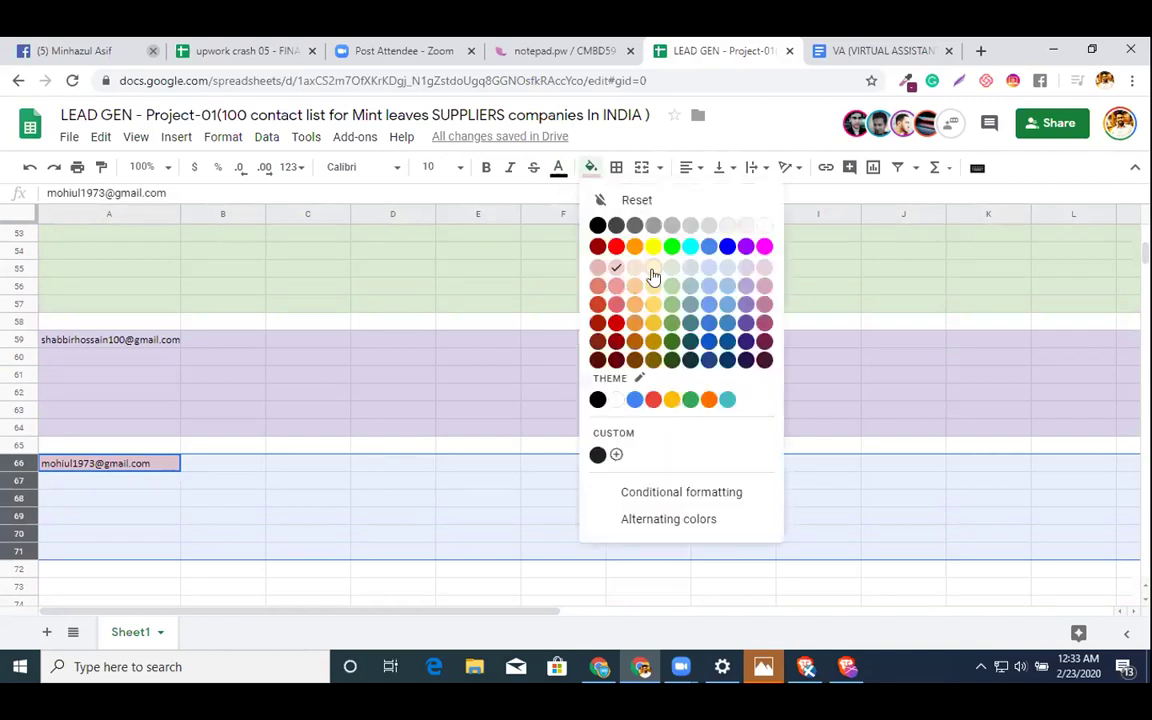
click(651, 275)
scroll(651, 275, up, 5)
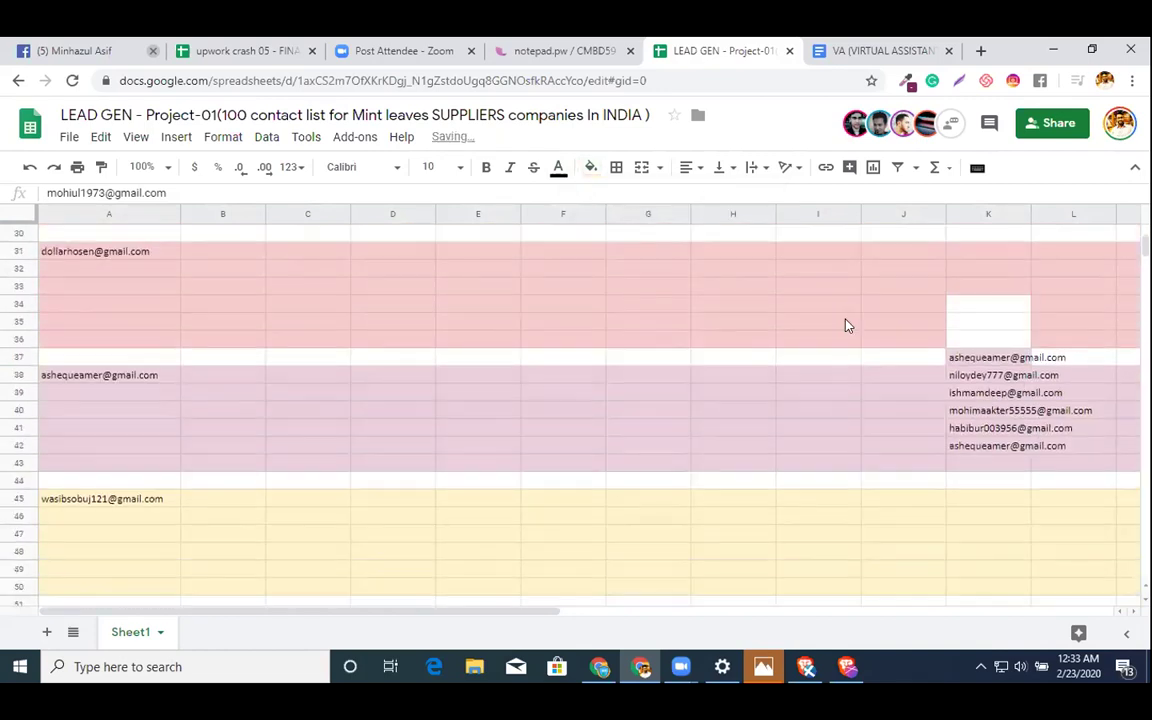
- Clear the used K37 email and paste the K38 email into A73
click(980, 360)
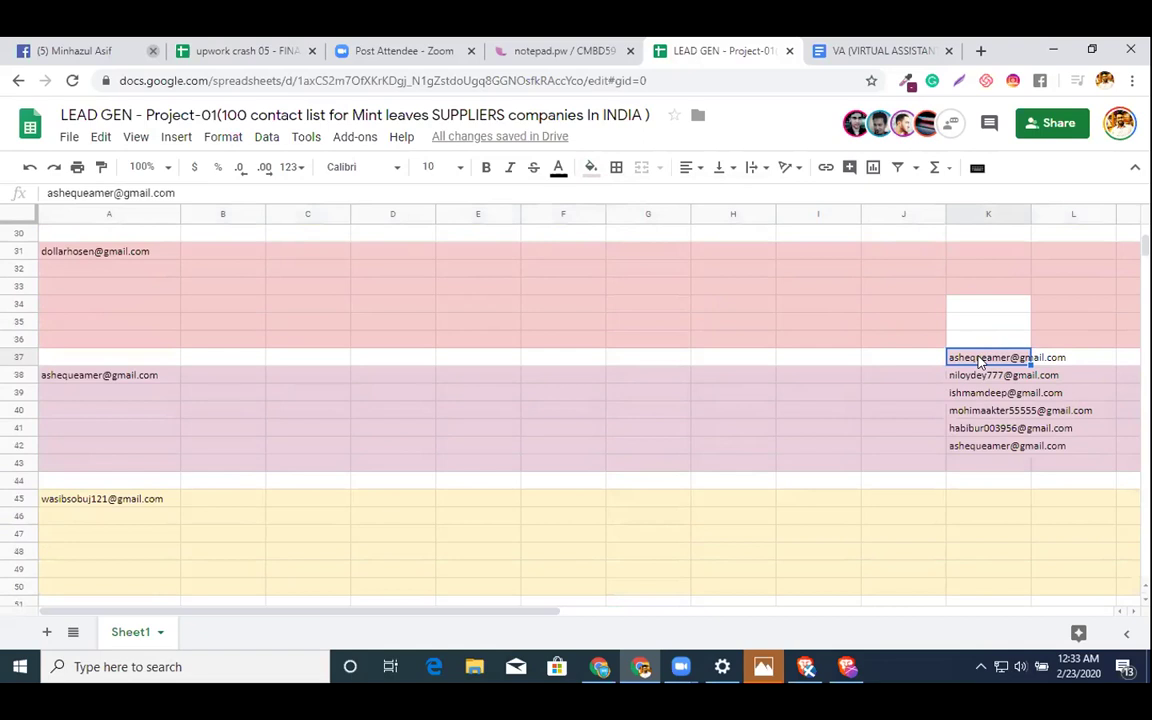
key(Delete)
click(980, 376)
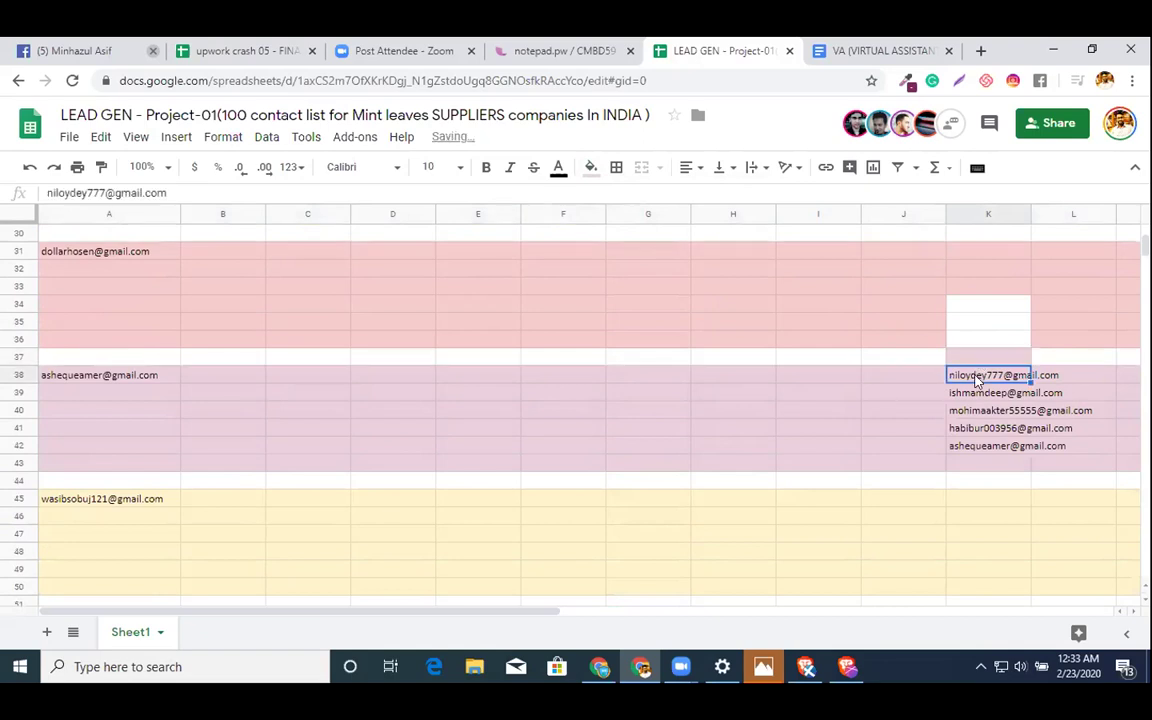
scroll(261, 559, down, 3)
scroll(261, 559, down, 10)
click(252, 555)
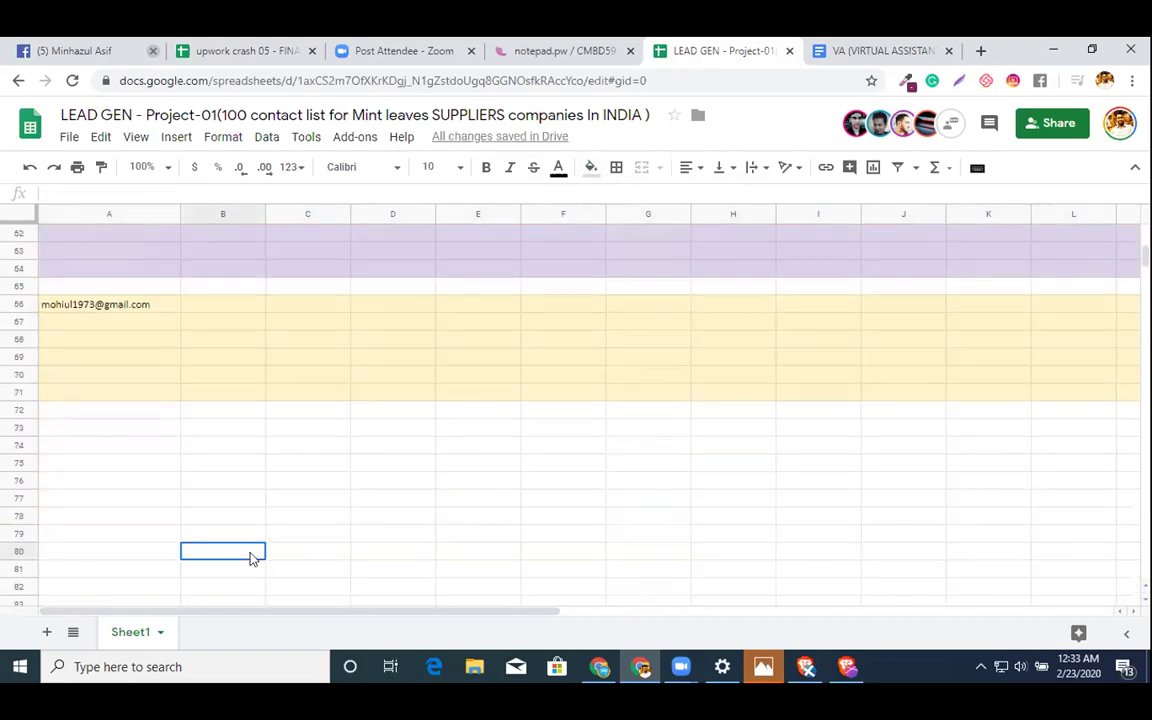
click(125, 429)
key(ctrl+v)
- Fill rows 73–78 light purple
click(13, 427)
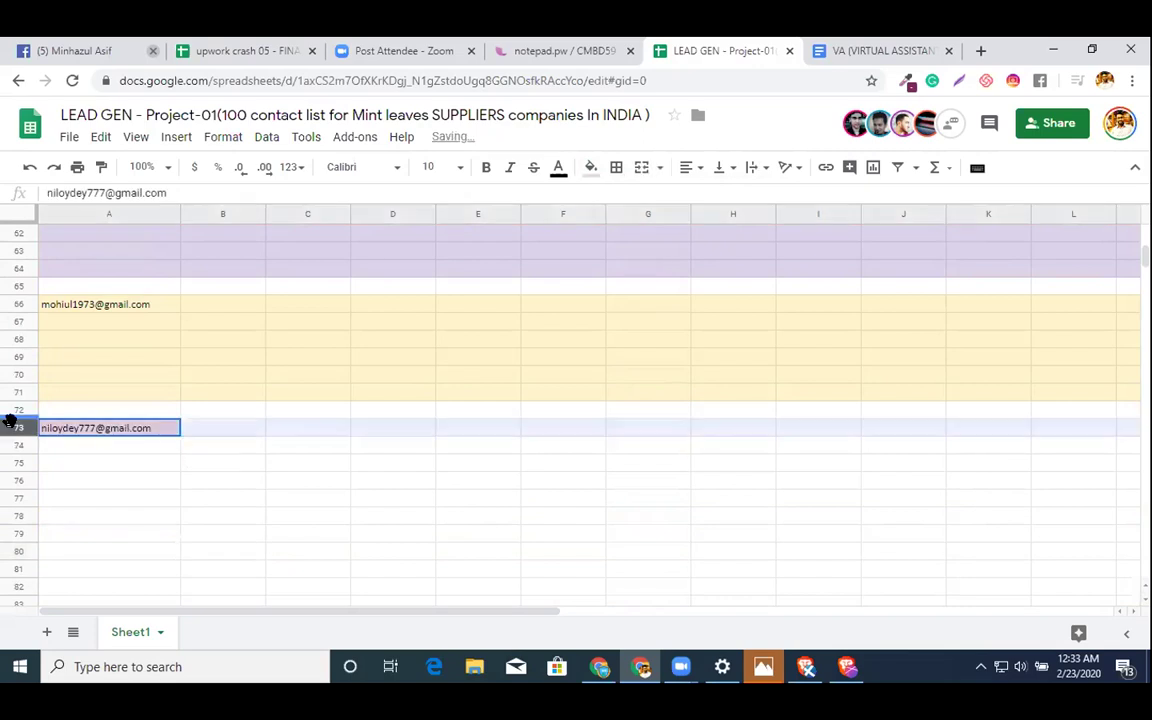
key(shift+Down)
key(shift+Down)
key(shift+Down)
key(shift+Down)
key(shift+Down)
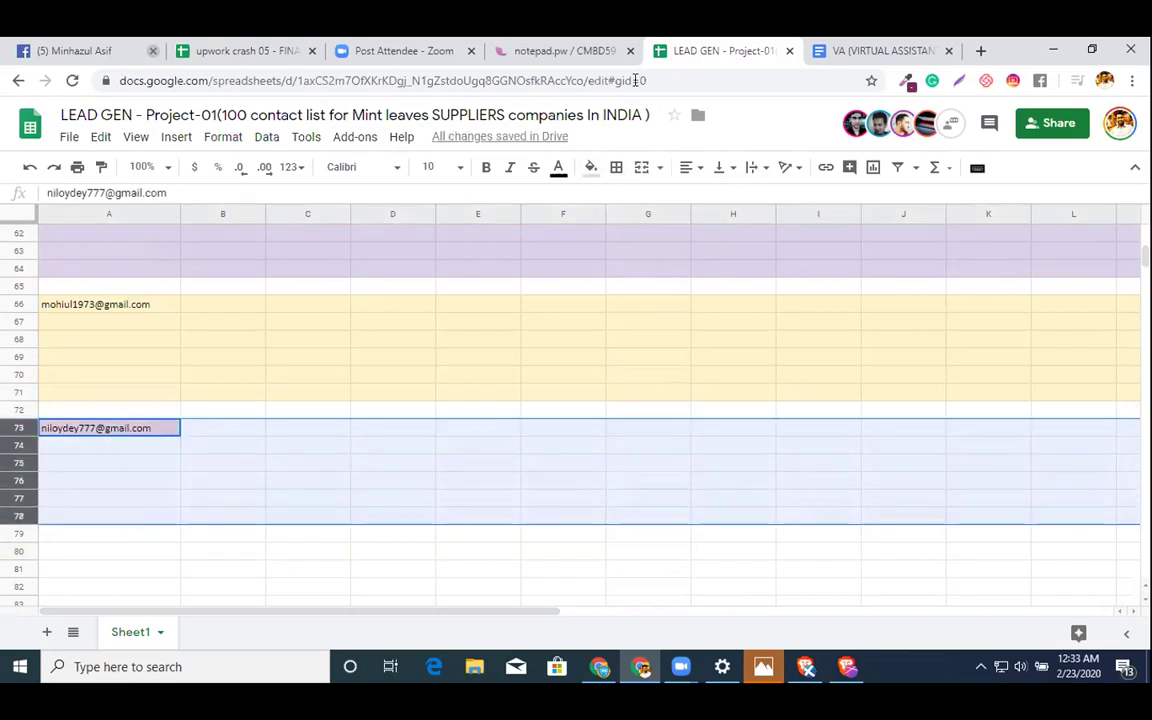
click(591, 167)
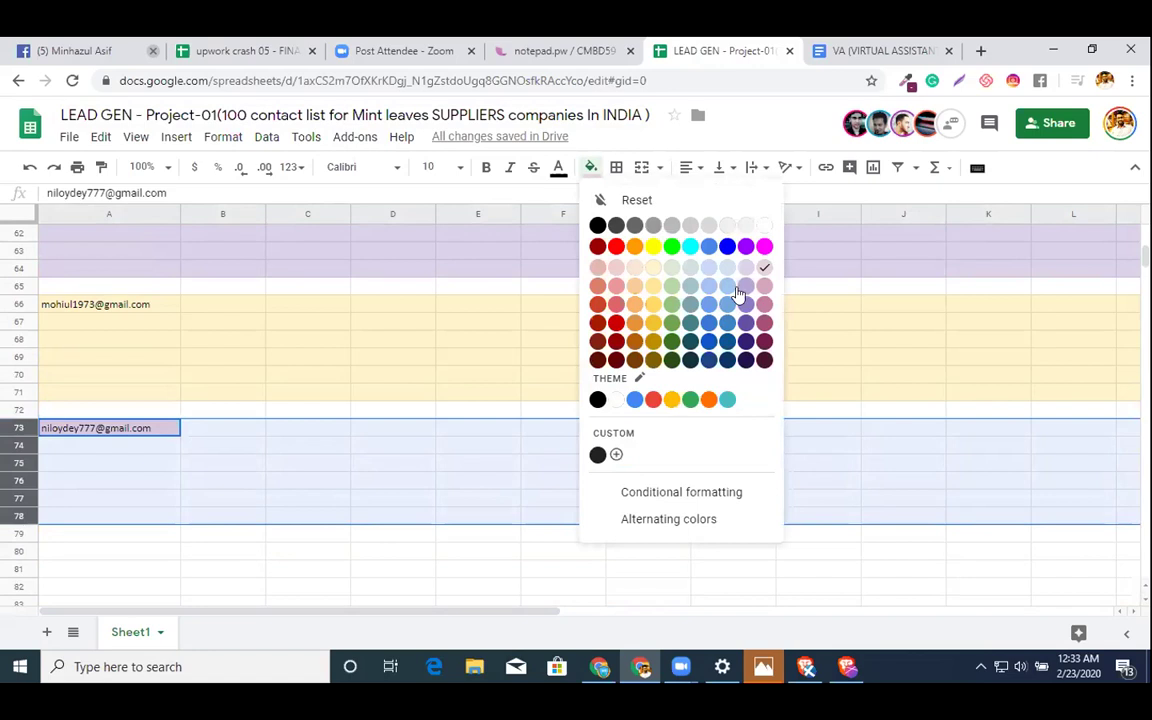
click(744, 287)
click(739, 289)
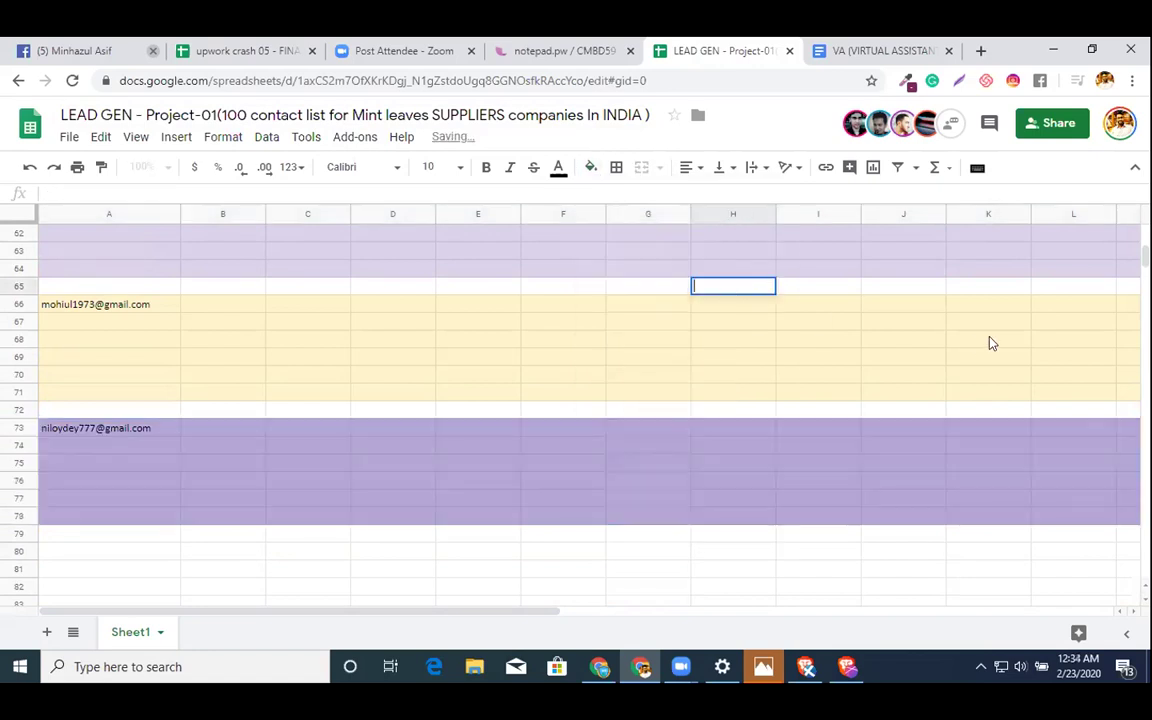
scroll(935, 424, up, 5)
click(936, 437)
- Copy the K39 assignee email into A80 as the next band label
scroll(936, 437, up, 6)
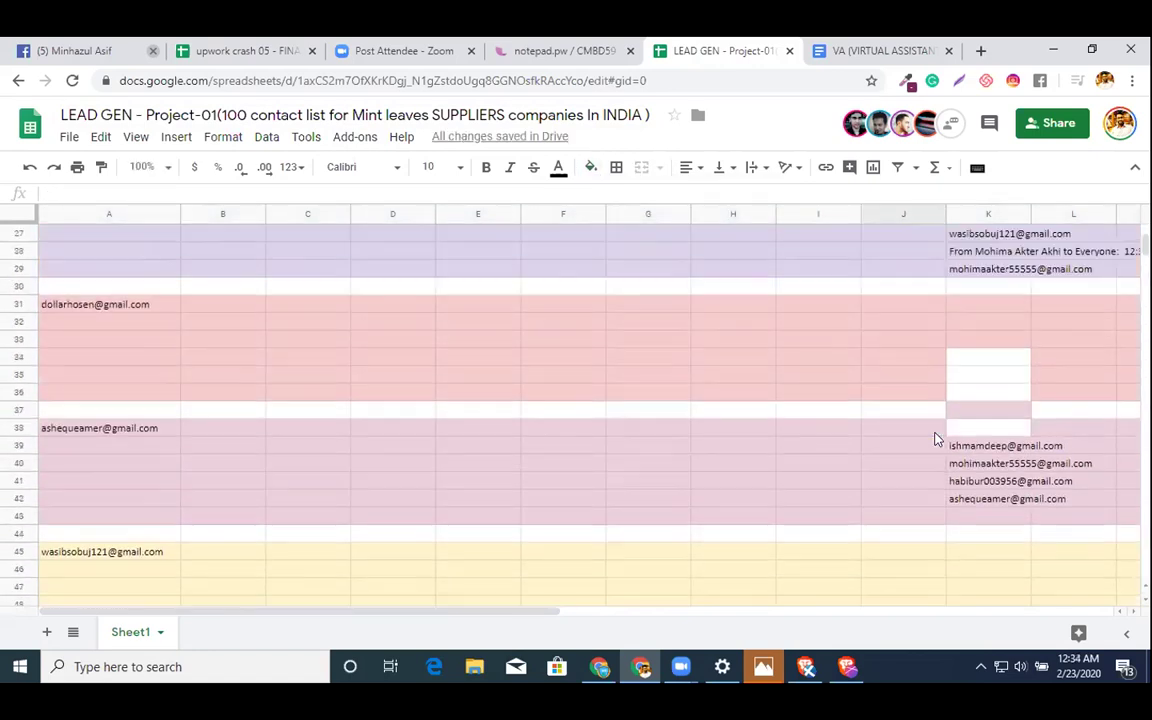
scroll(935, 438, up, 1)
click(978, 468)
key(ctrl+c)
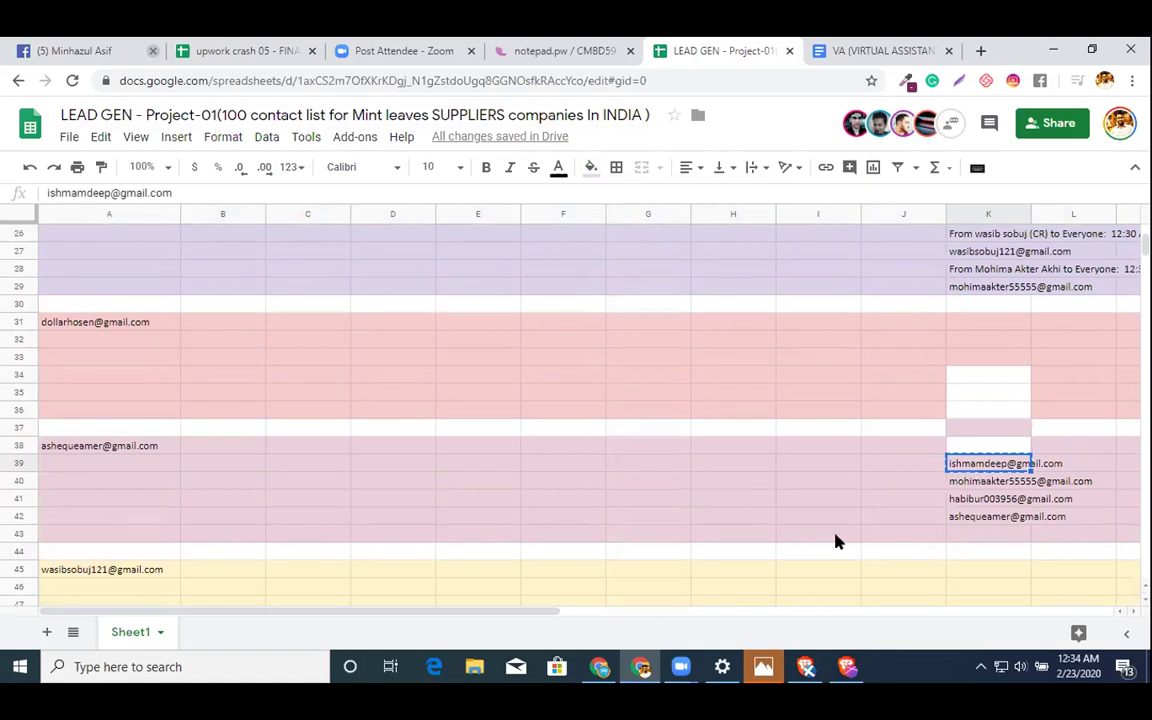
scroll(838, 541, down, 15)
click(90, 375)
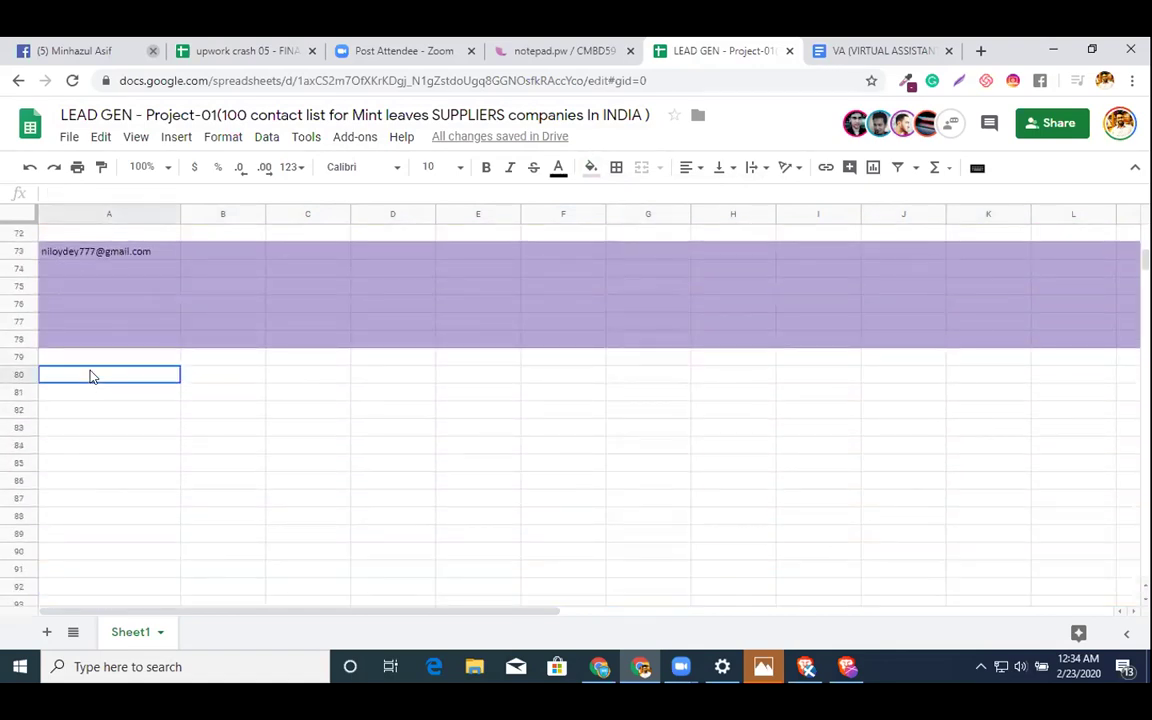
key(ctrl+v)
- Fill rows 80–85 light red
click(19, 373)
key(shift+Down)
key(shift+Down)
key(shift+Down)
key(shift+Down)
key(shift+Down)
key(shift+Down)
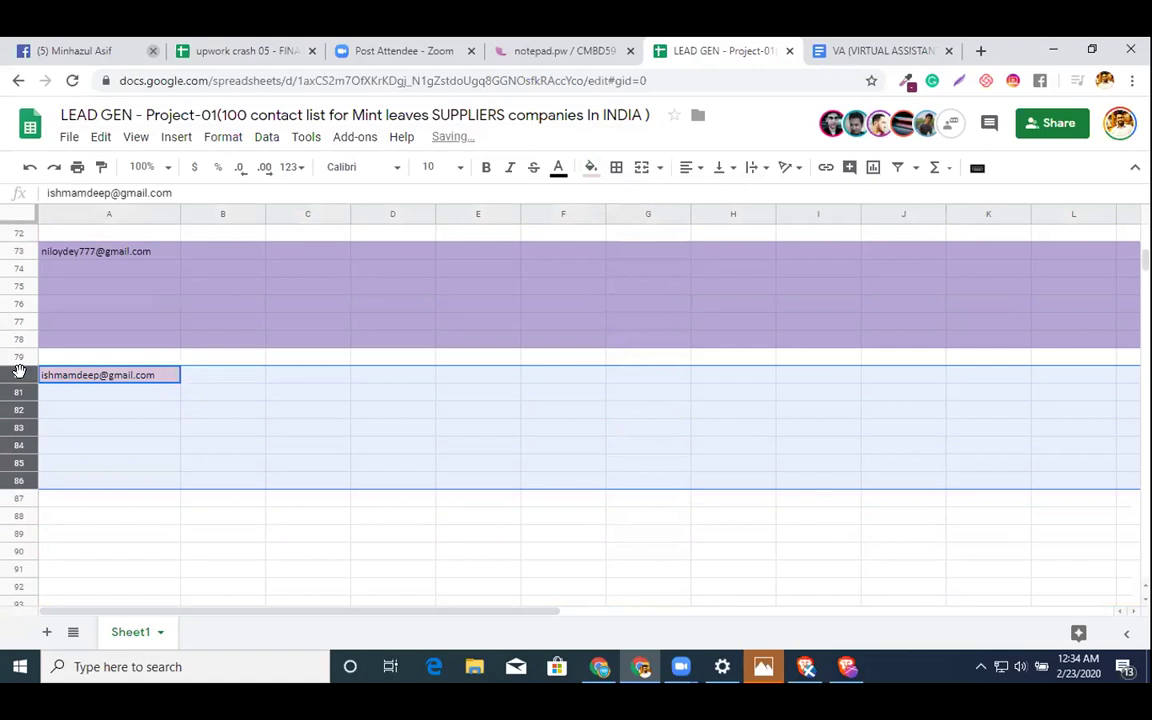
key(shift+Up)
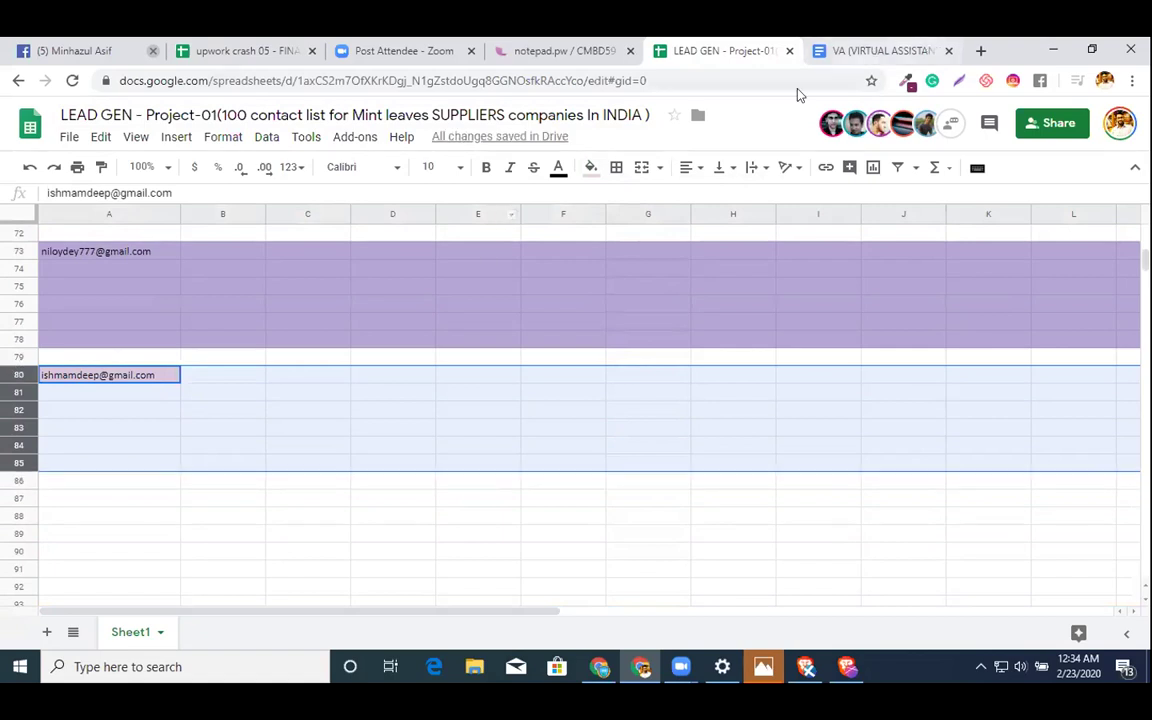
click(591, 170)
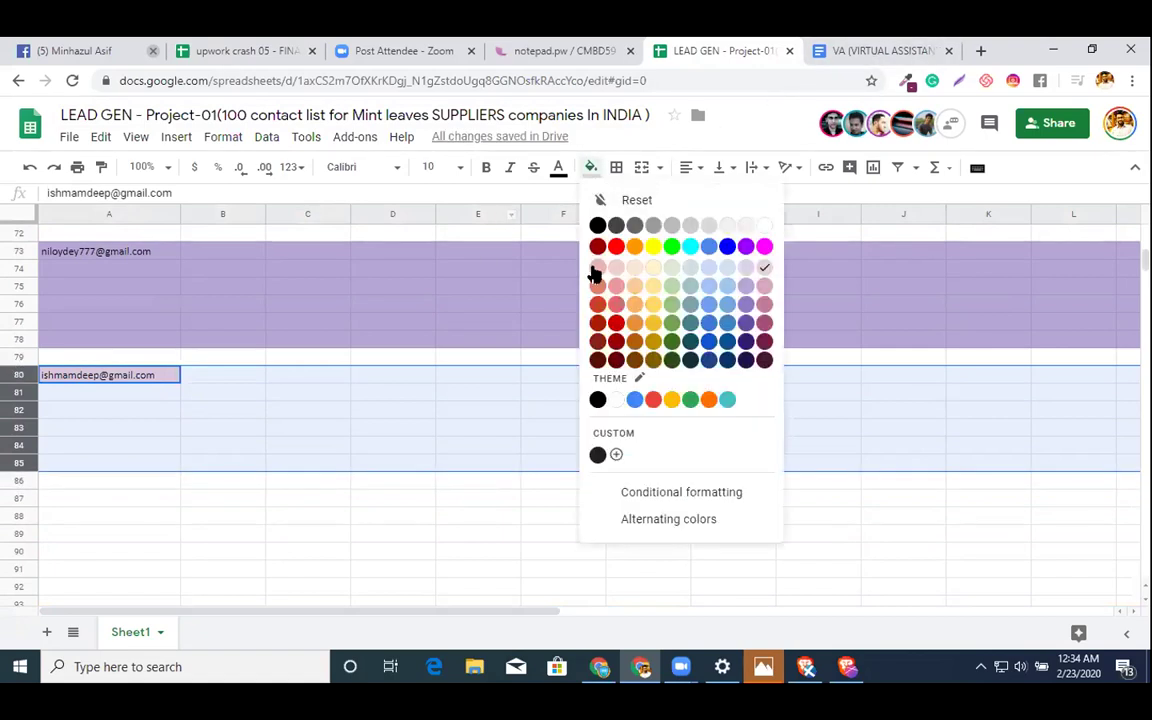
click(597, 268)
double_click(597, 268)
scroll(895, 329, up, 5)
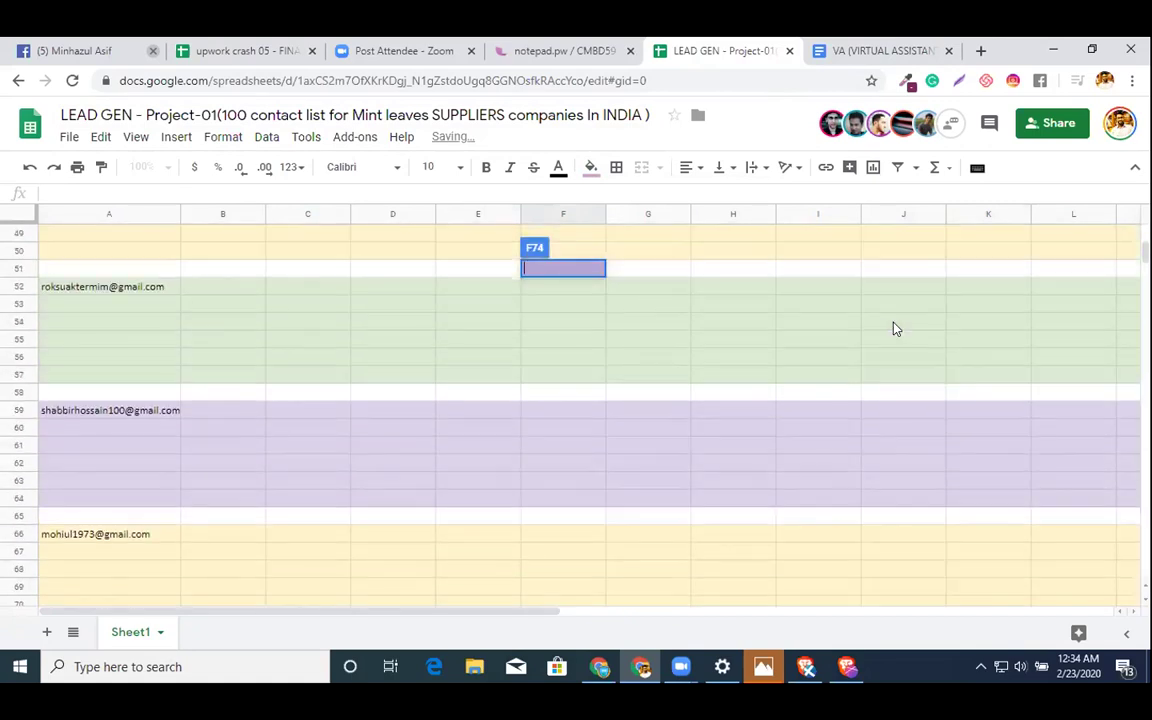
scroll(893, 328, up, 3)
- Paste the K40 email into A87, then undo that paste and a row resize
double_click(960, 286)
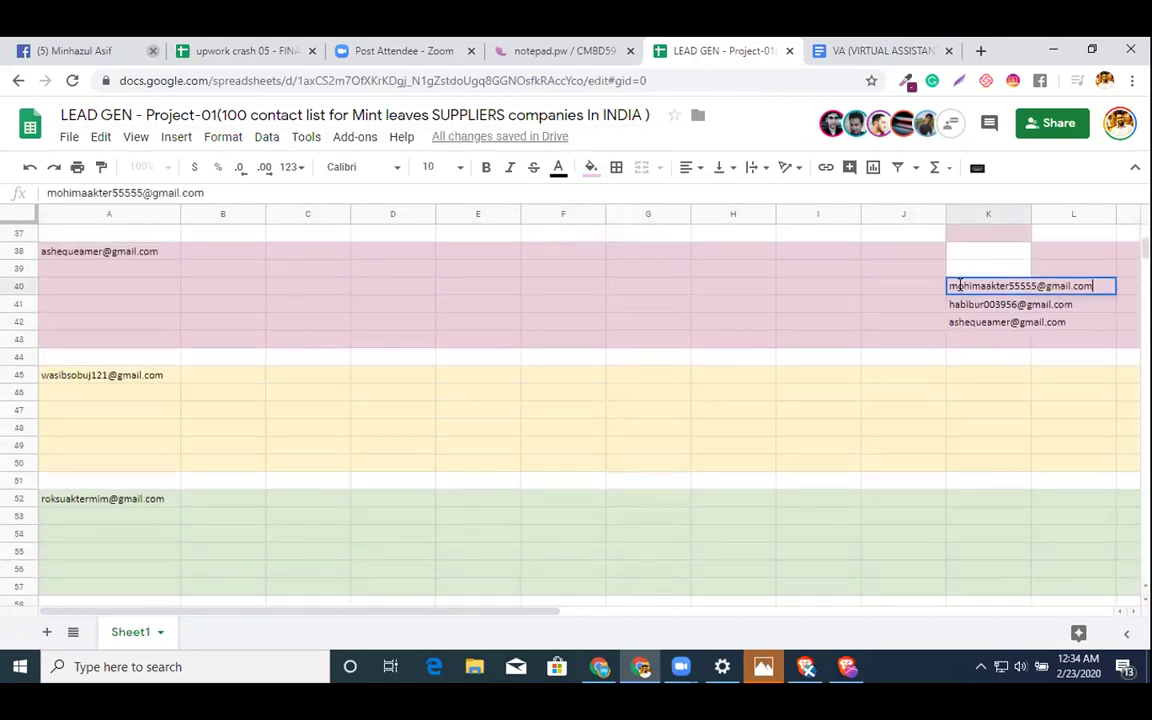
click(913, 304)
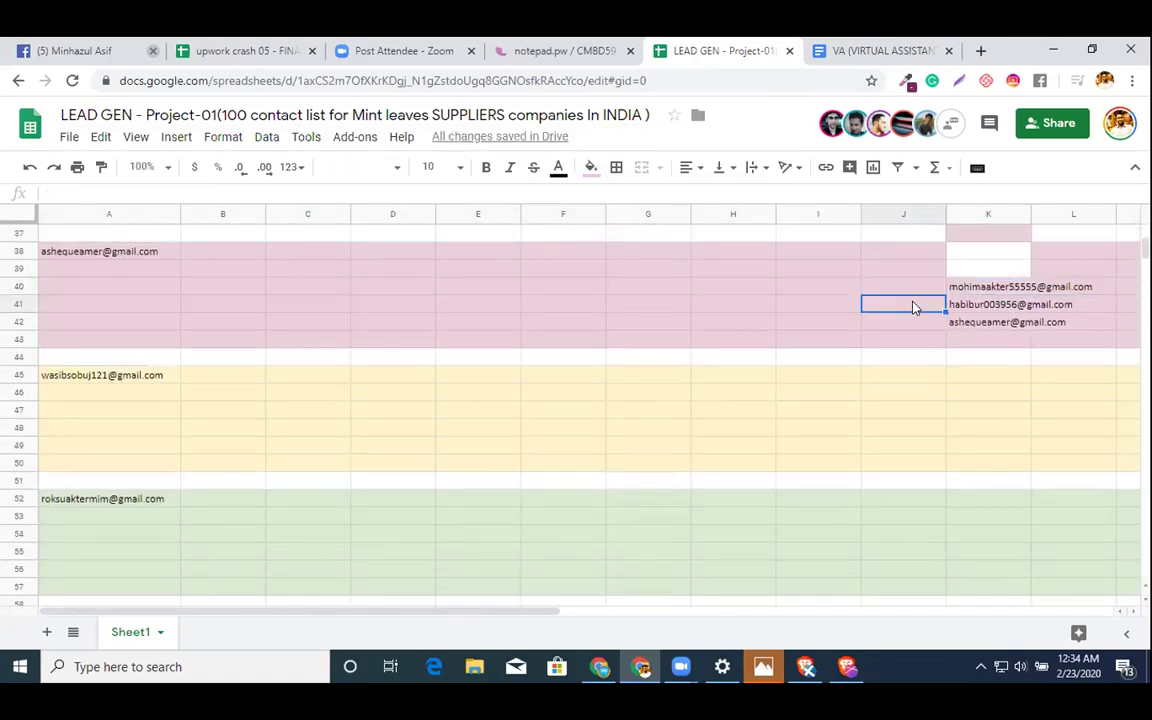
click(977, 290)
scroll(784, 386, down, 8)
scroll(784, 386, down, 5)
click(133, 308)
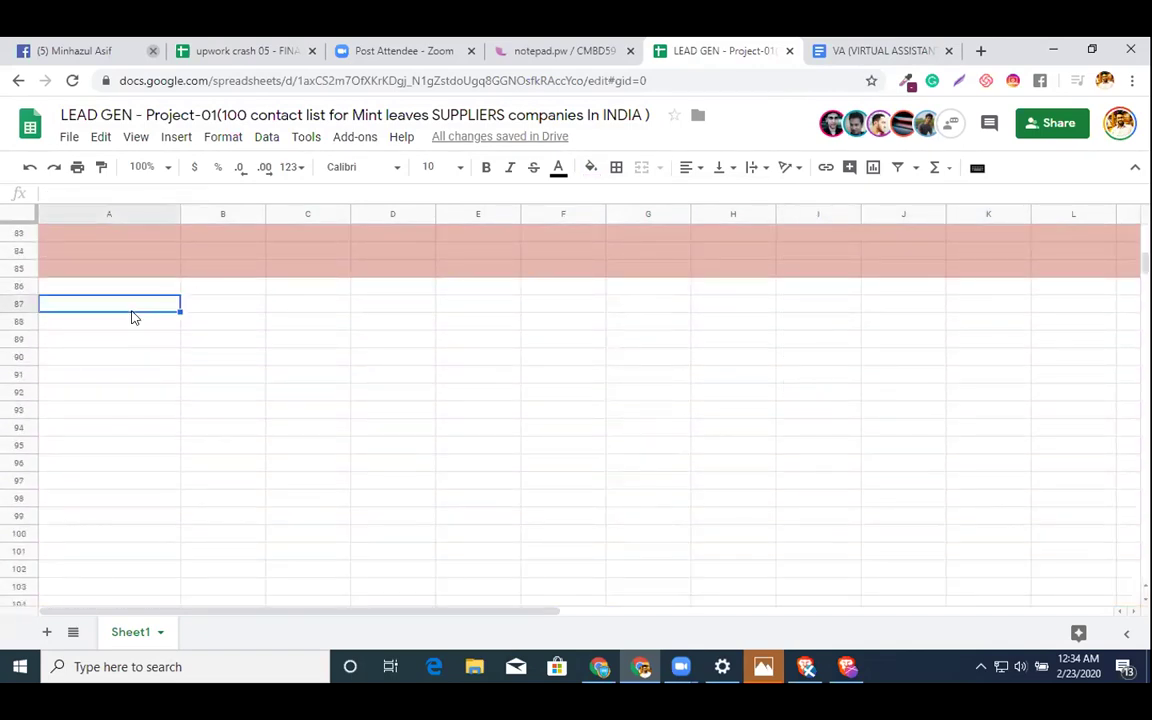
key(ctrl+v)
drag(4, 306, 9, 303)
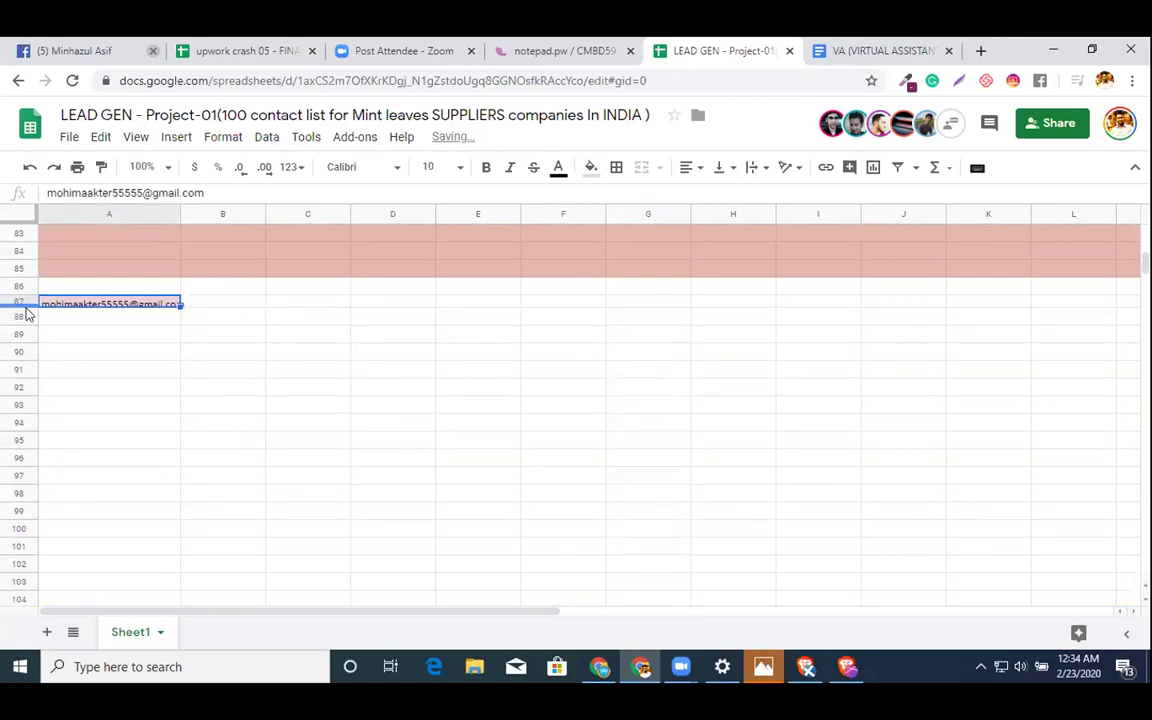
key(ctrl+z)
key(ctrl+z)
- Undo the light-red fill and reapply light red to rows 80–85
click(27, 313)
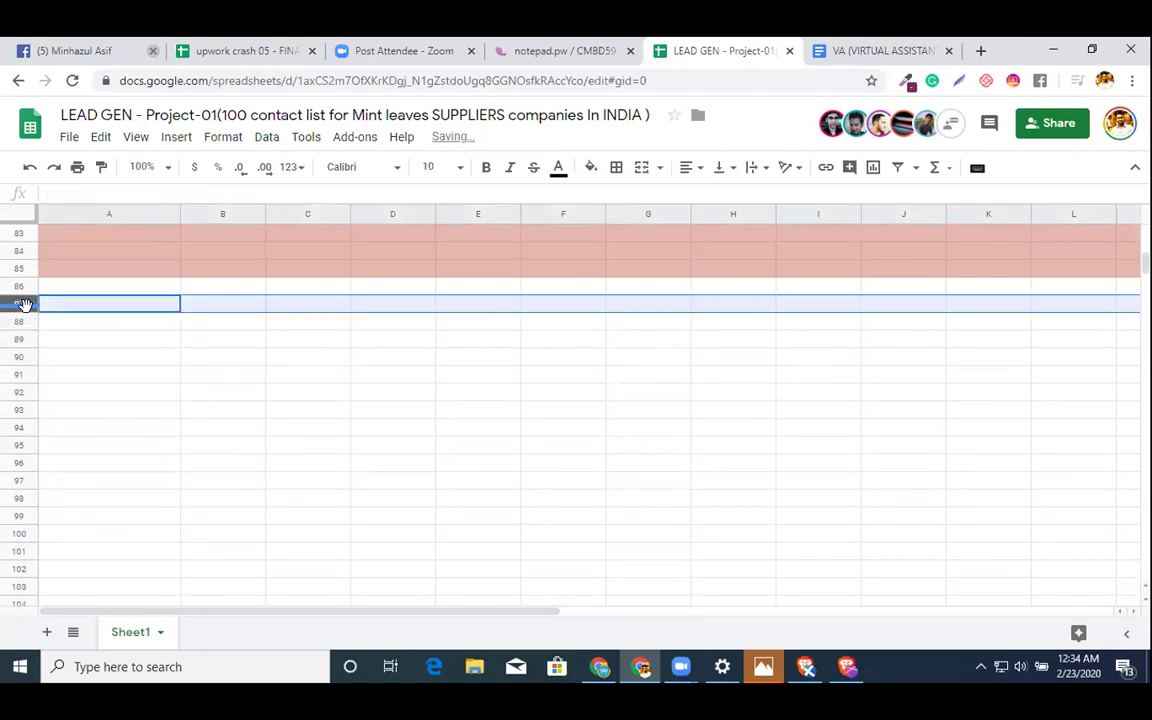
click(105, 301)
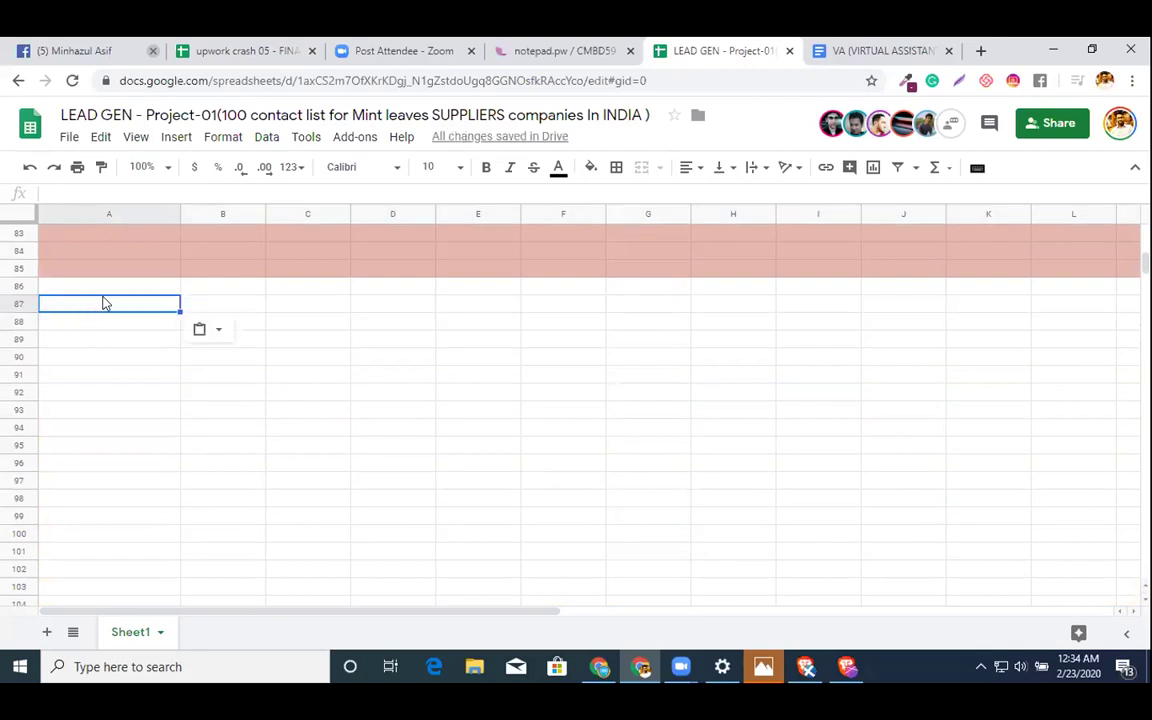
key(ctrl+z)
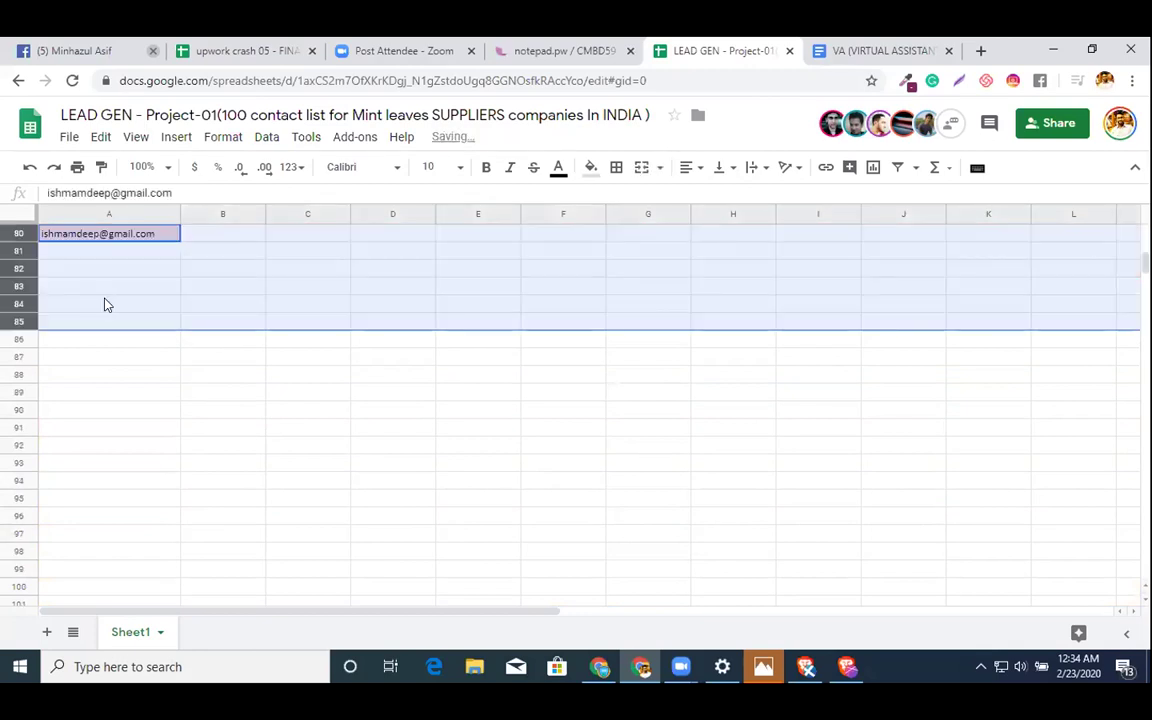
click(586, 180)
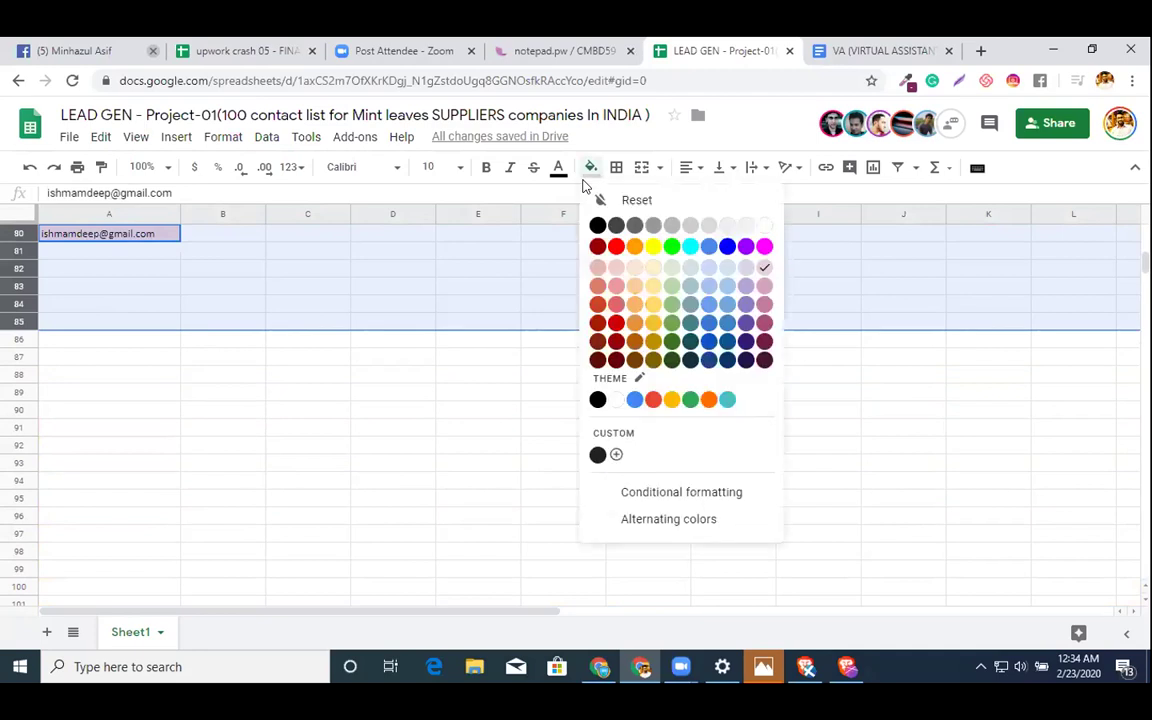
click(613, 268)
click(612, 264)
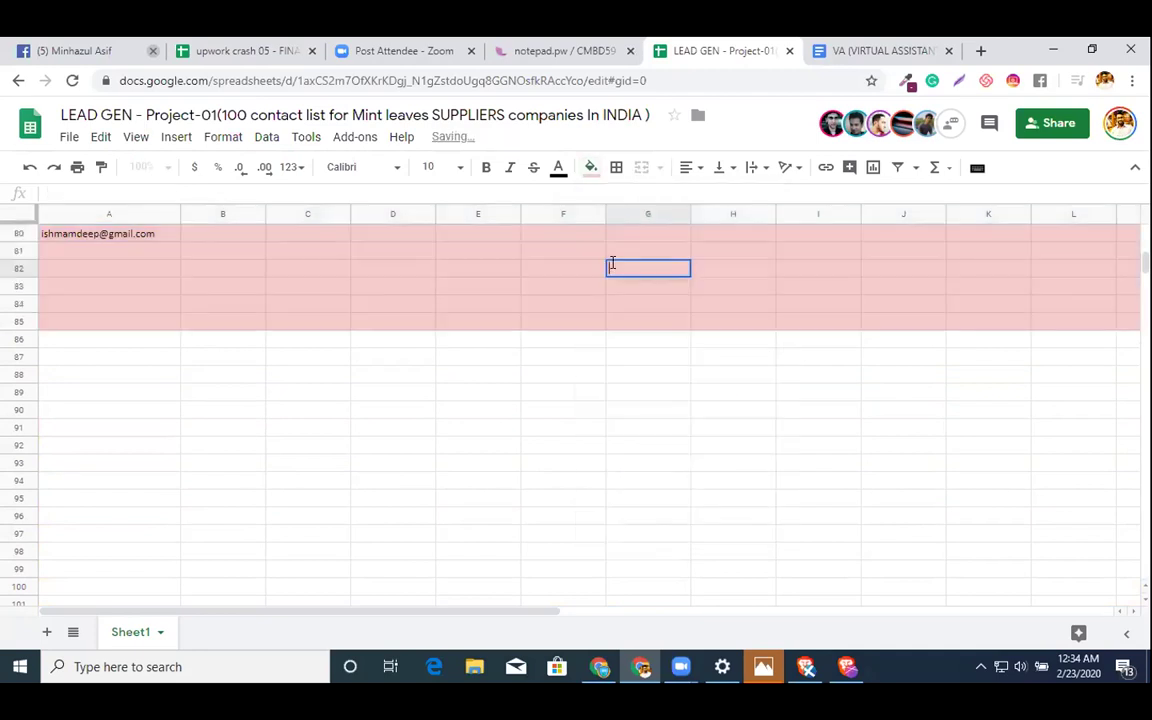
- Select the three remaining emails in K40:K42
scroll(910, 415, up, 3)
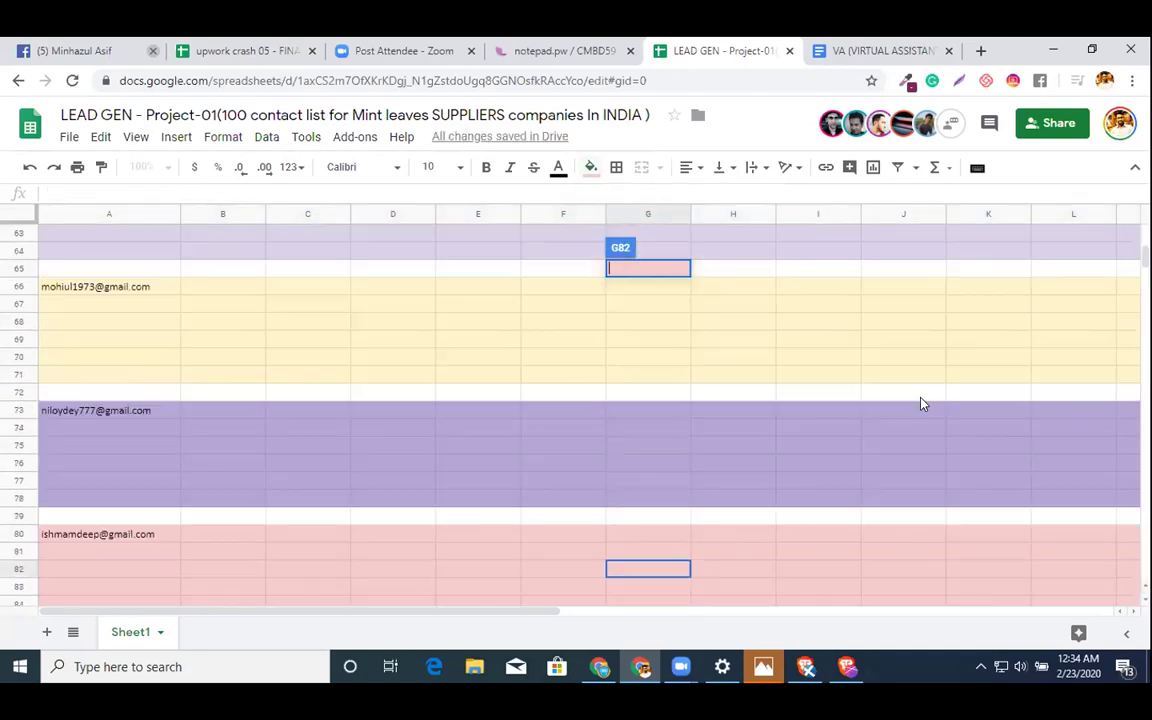
click(702, 419)
scroll(702, 420, up, 5)
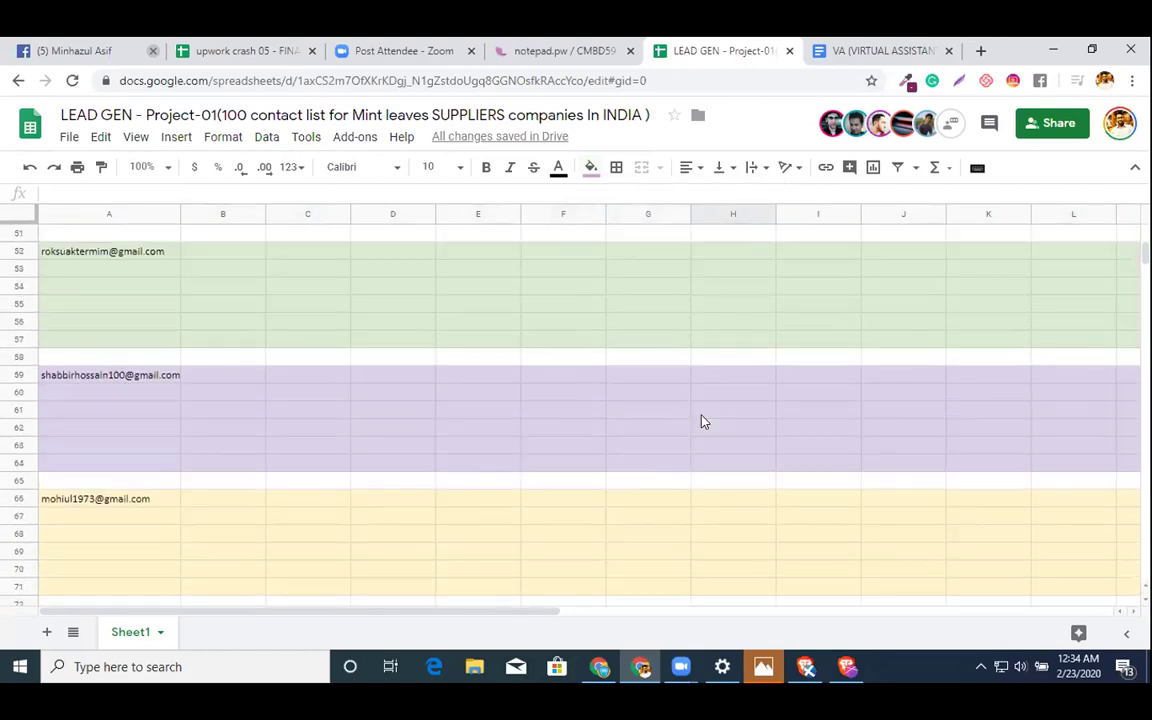
scroll(702, 420, up, 1)
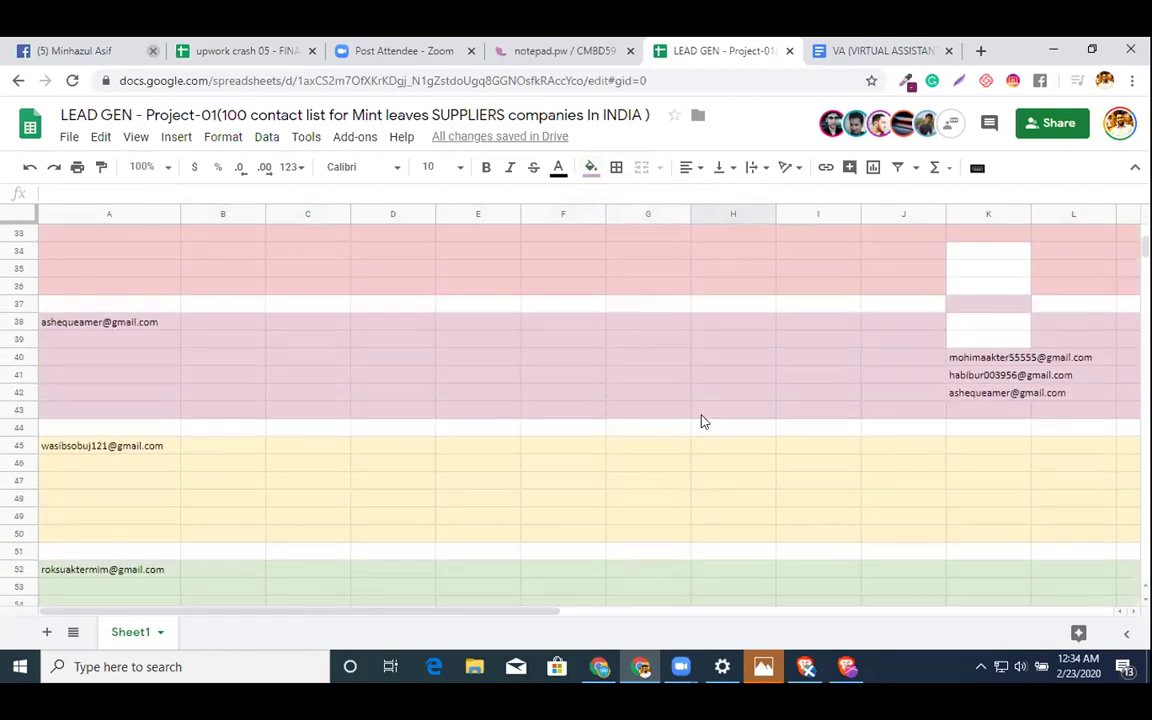
click(970, 362)
key(shift+Down)
key(shift+Down)
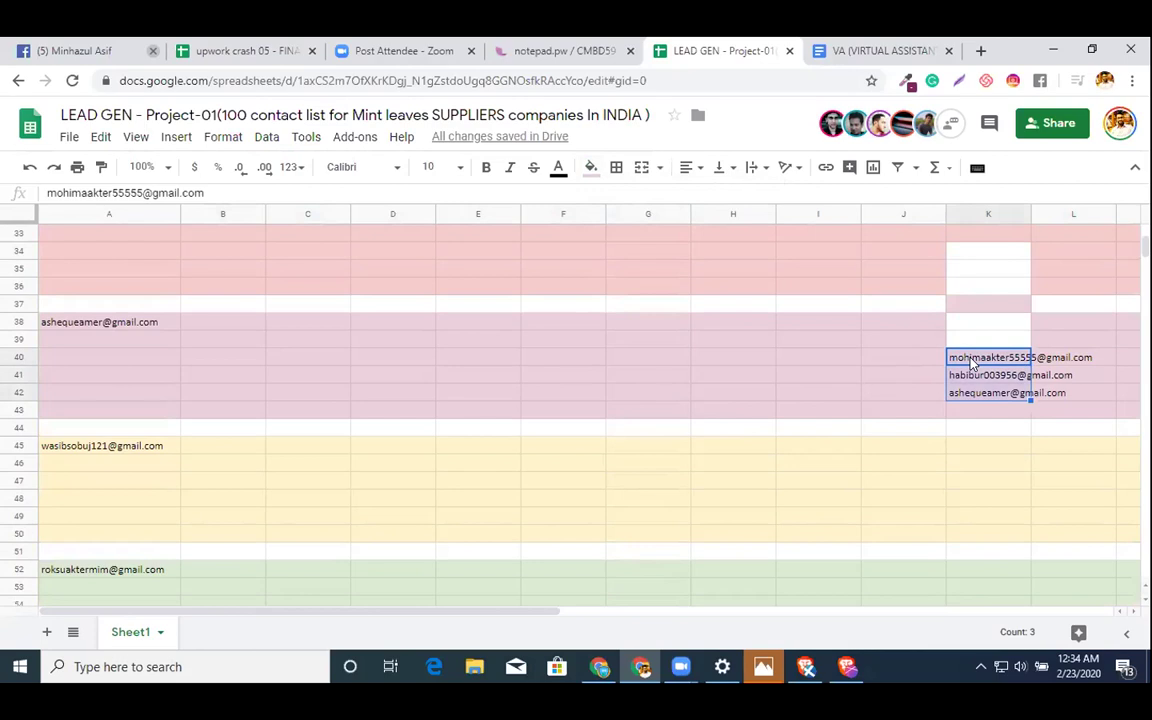
scroll(830, 453, down, 6)
- Fill rows 87–91 light yellow
scroll(835, 453, down, 7)
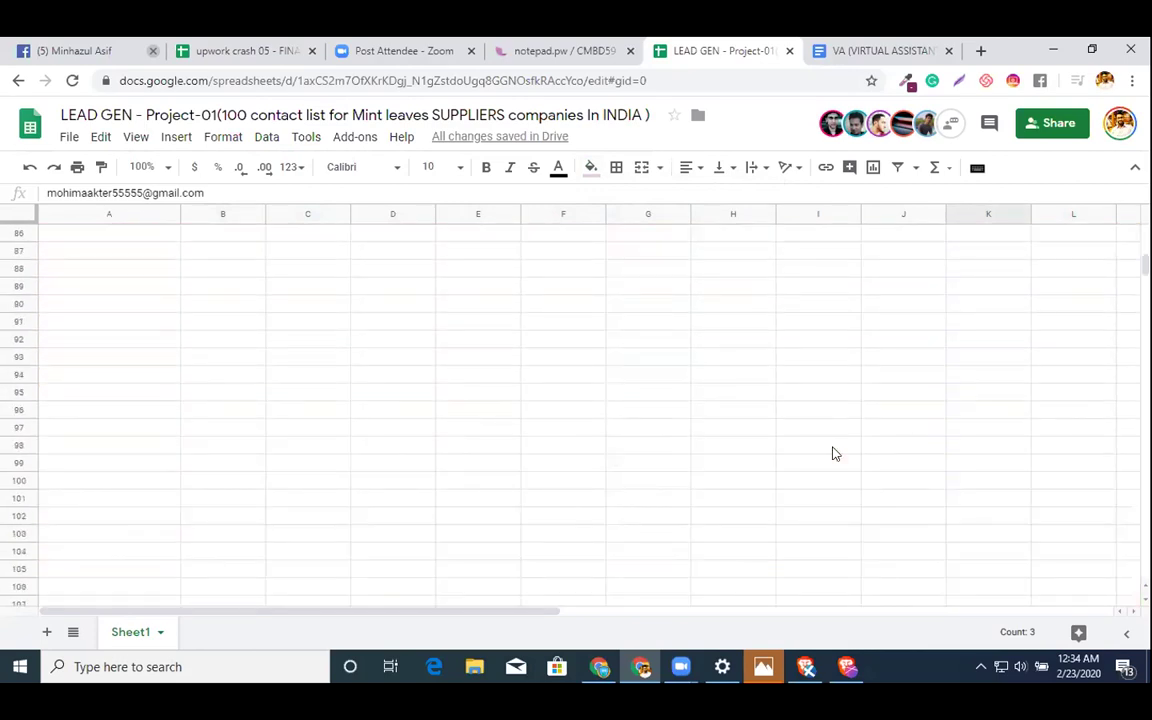
click(828, 448)
scroll(176, 429, up, 3)
click(120, 395)
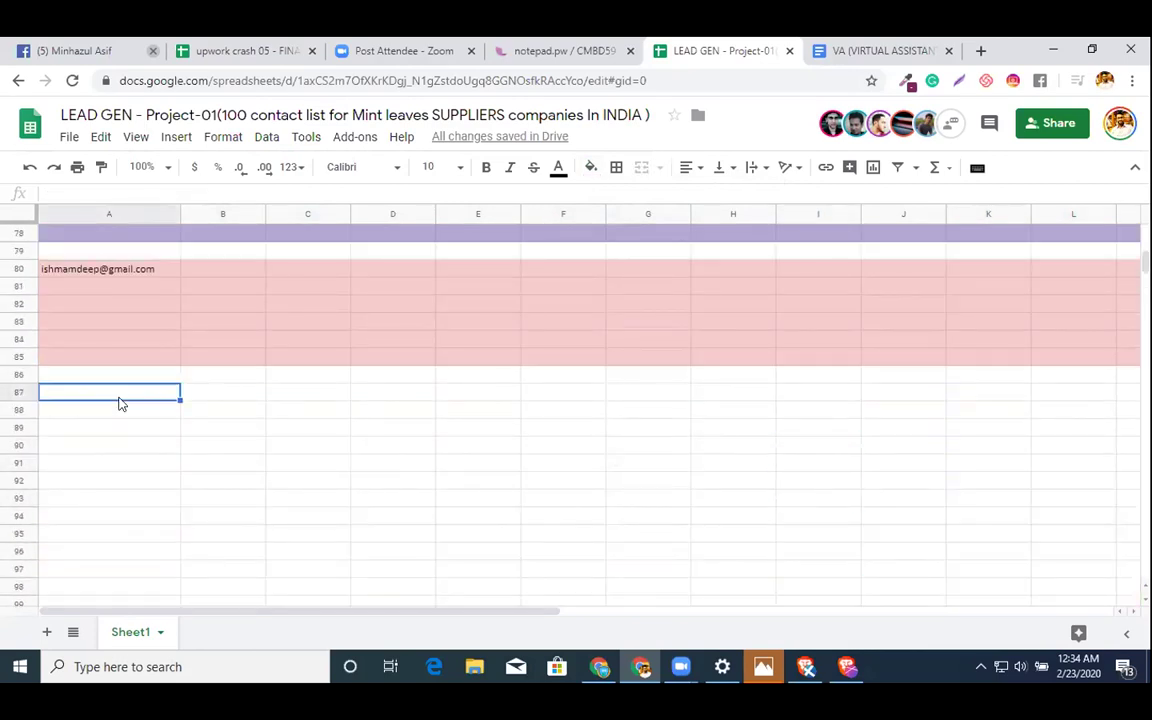
click(20, 393)
key(shift+Down)
key(shift+Down)
key(shift+Down)
key(shift+Down)
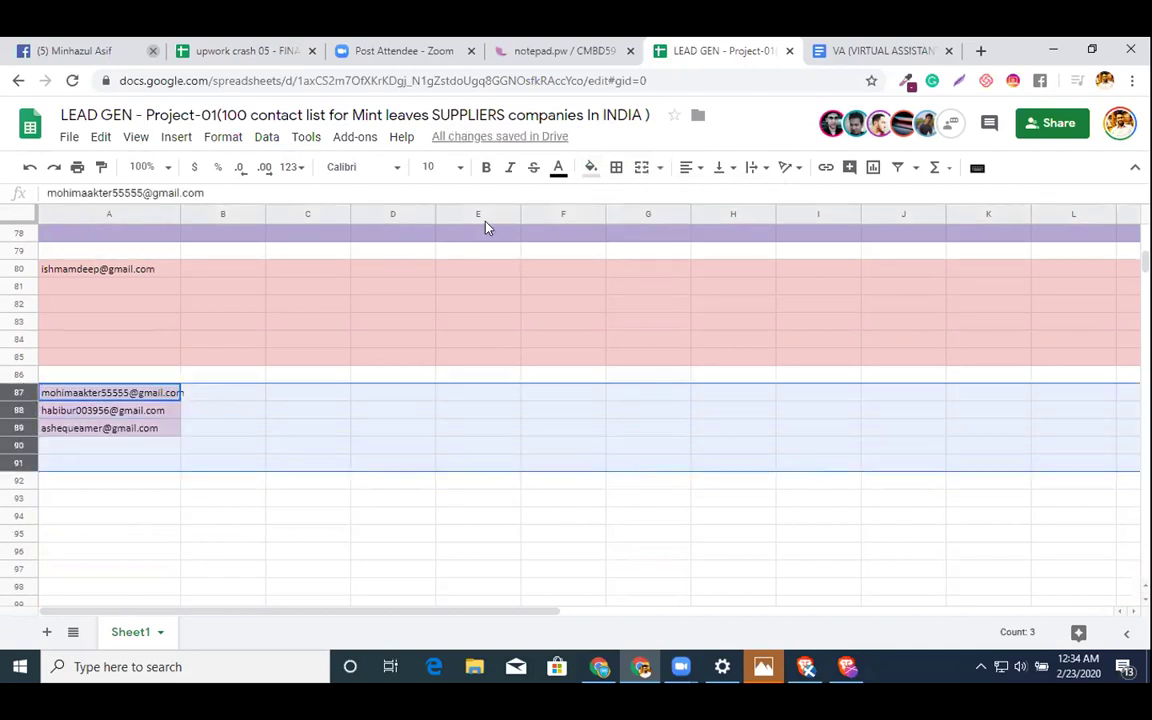
click(590, 168)
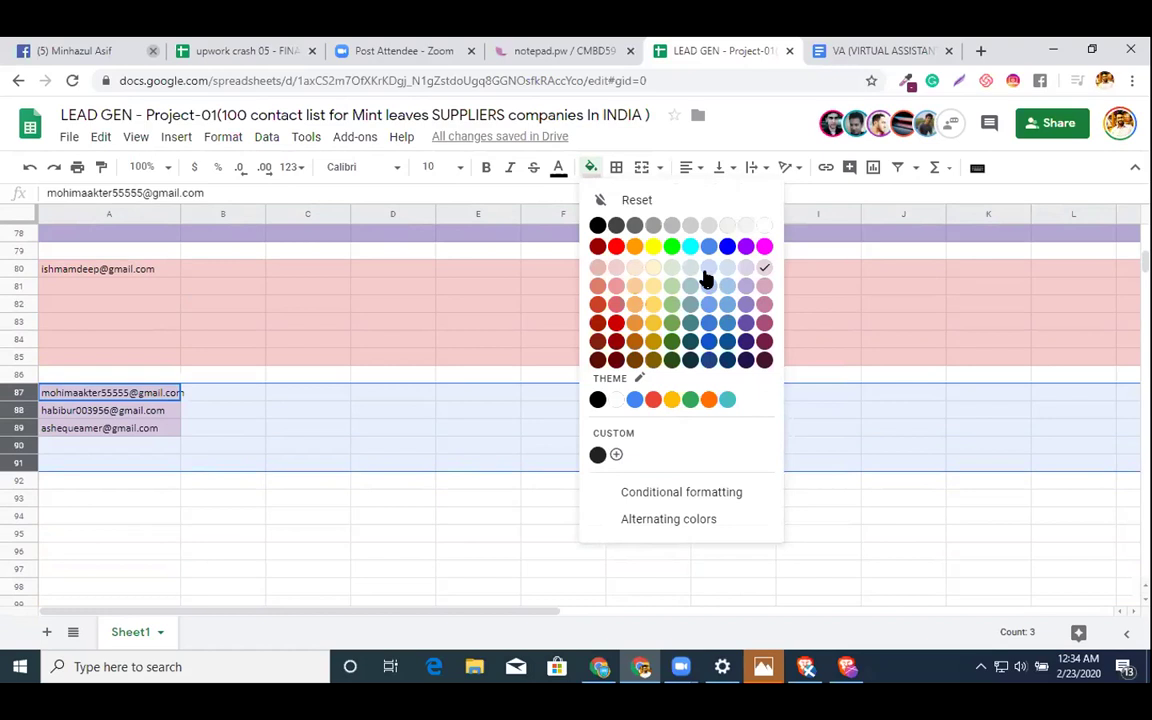
click(648, 271)
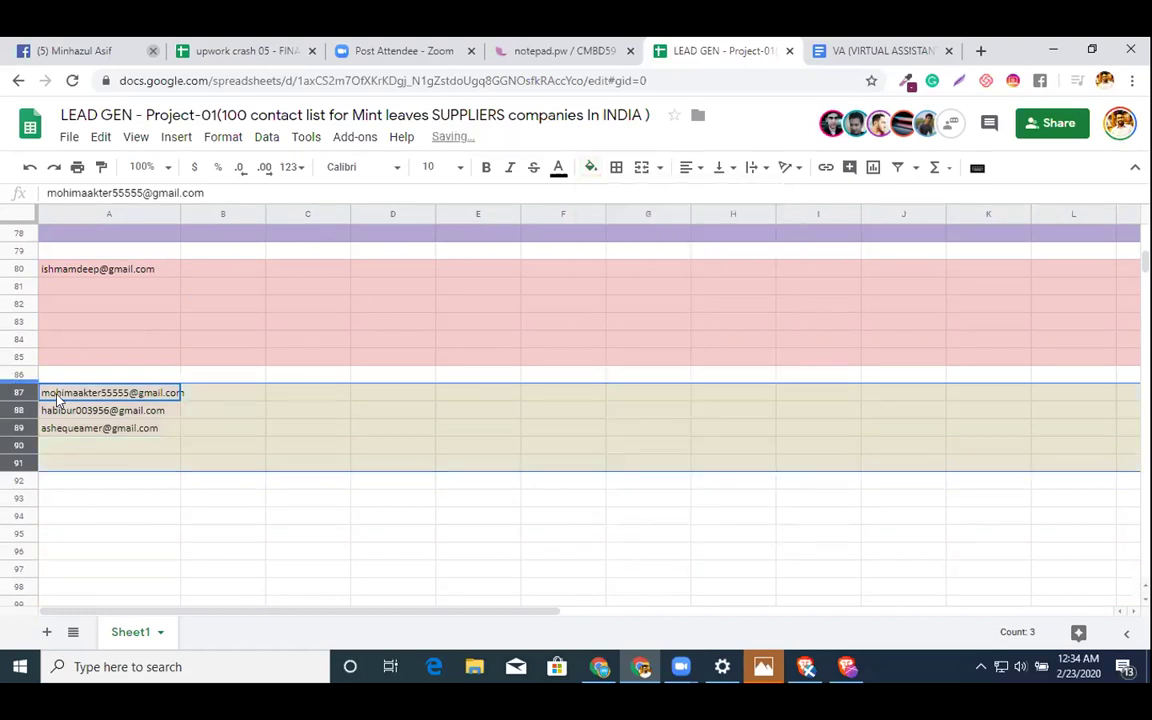
- Move the second email from A88 to A93 as the next band label
click(96, 412)
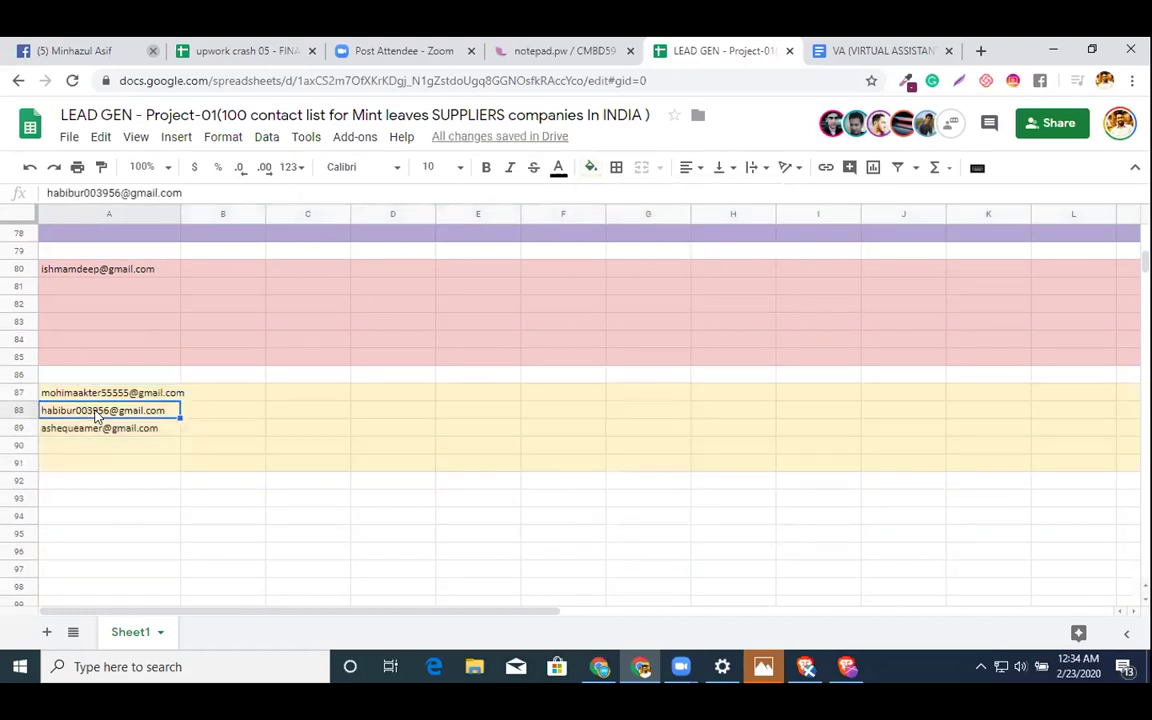
click(98, 500)
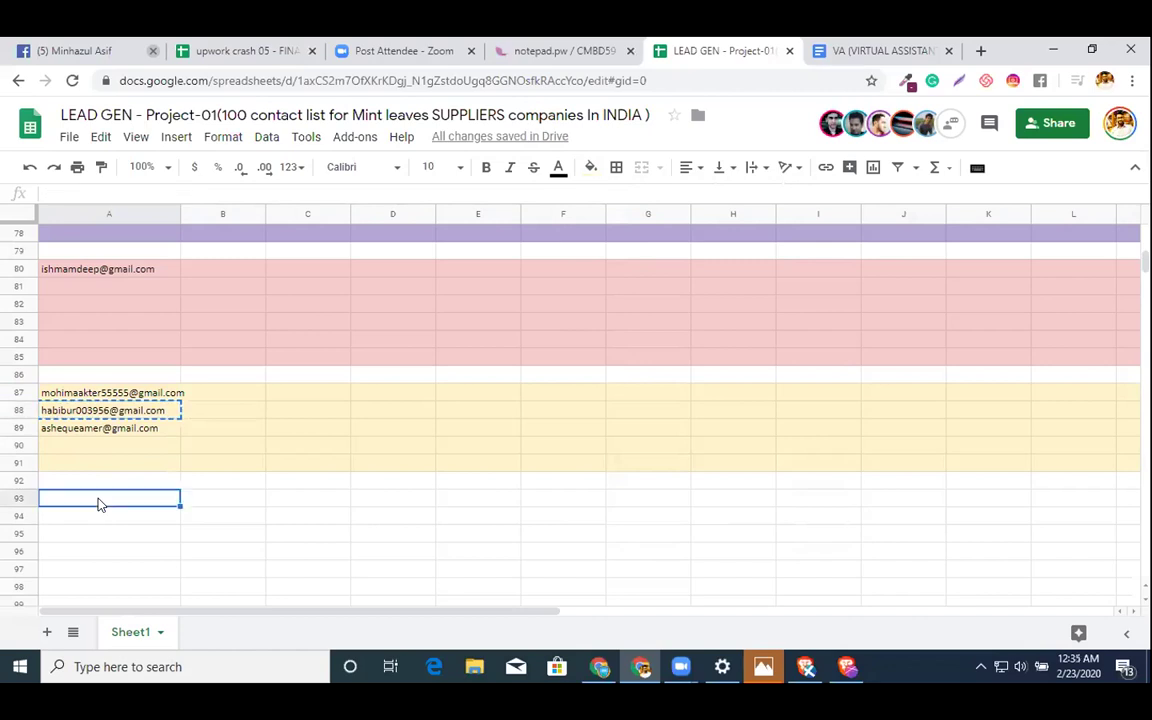
key(ctrl+v)
click(93, 412)
key(Delete)
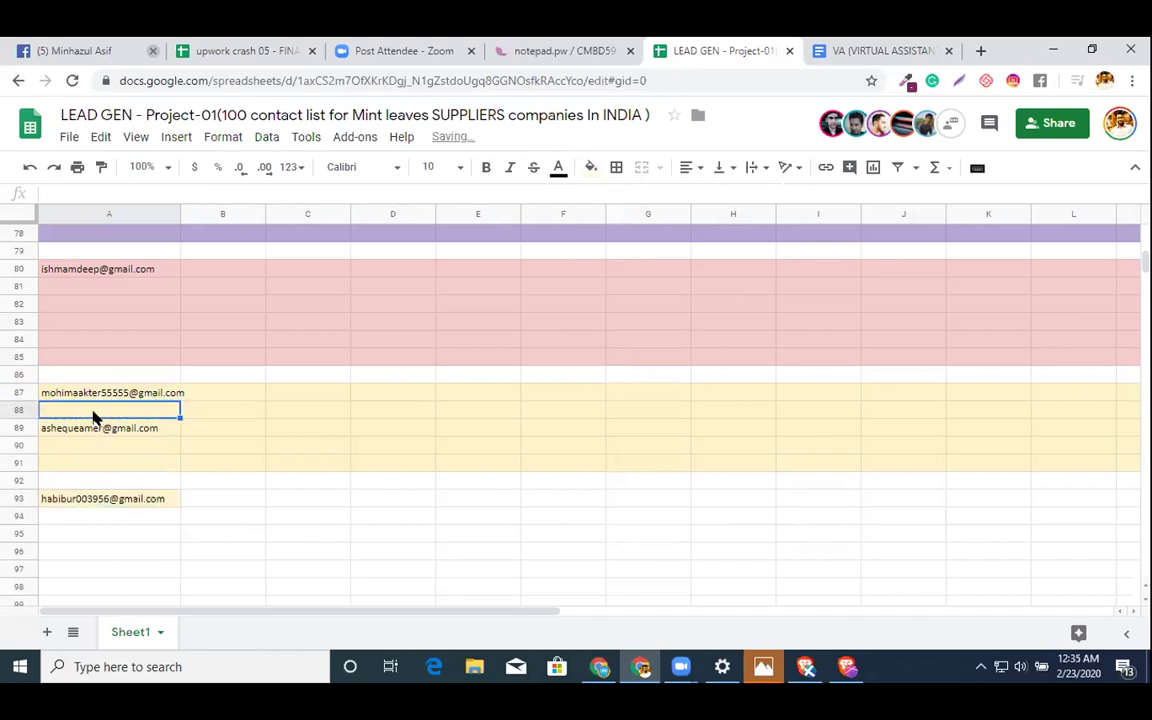
- Fill rows 93–98 light purple
click(17, 498)
key(shift+Down)
key(shift+Down)
key(shift+Down)
key(shift+Down)
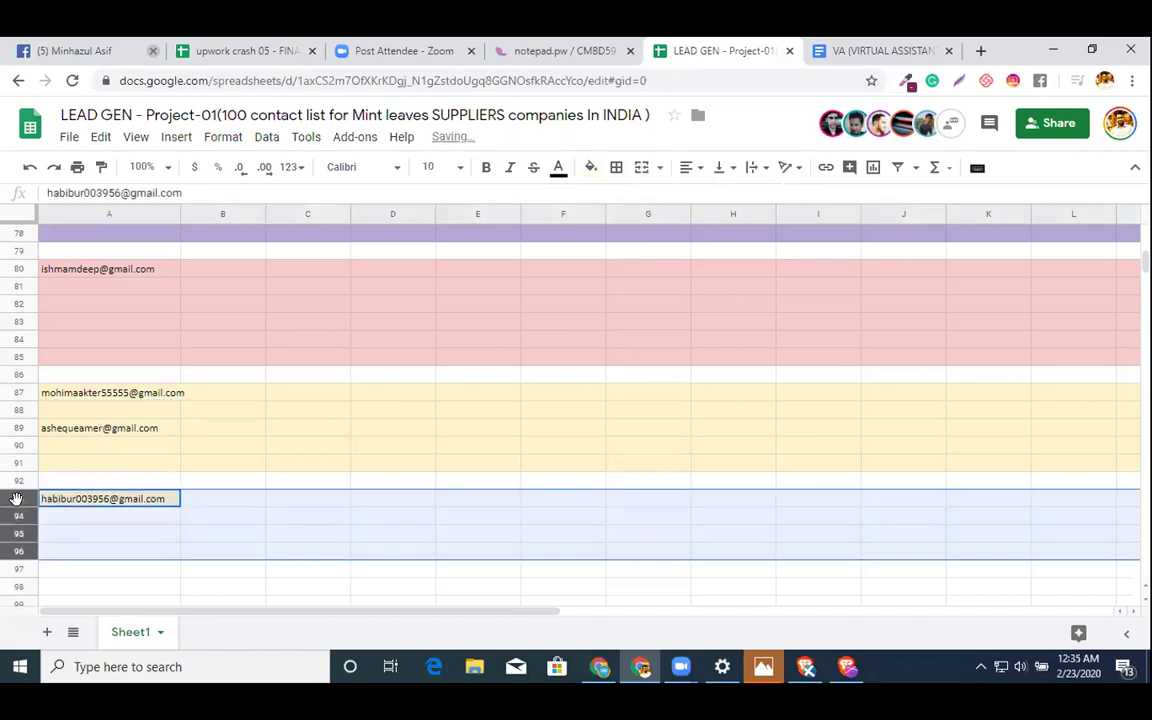
key(shift+Down)
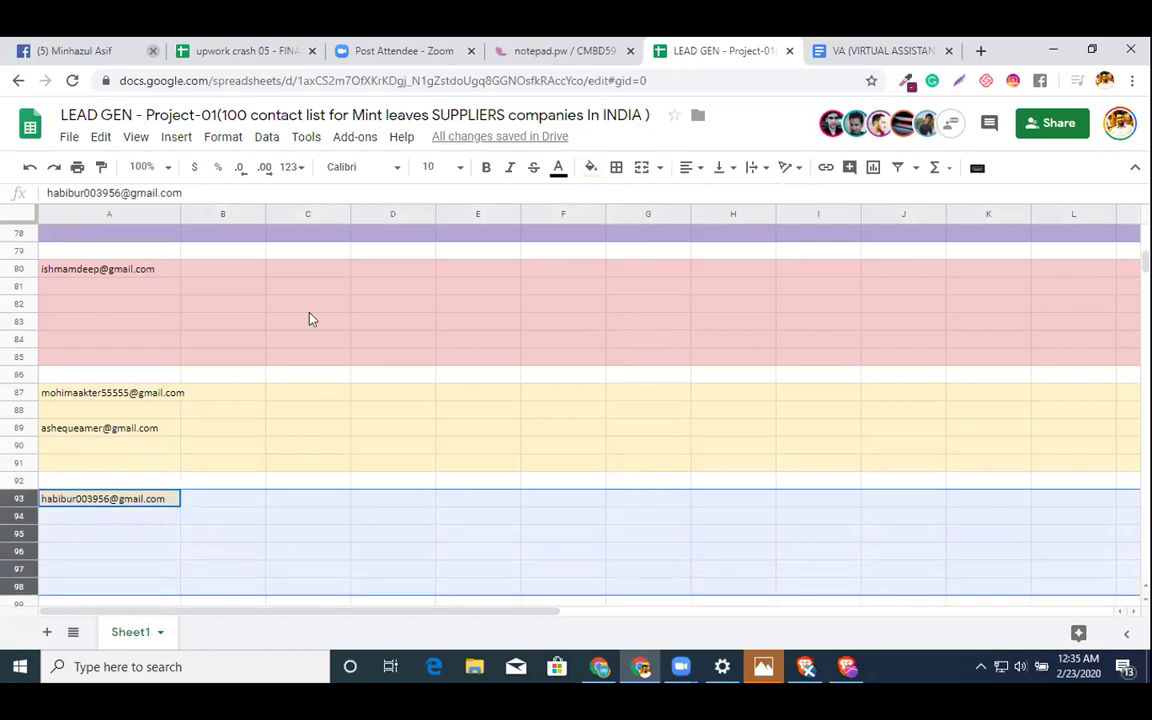
click(591, 168)
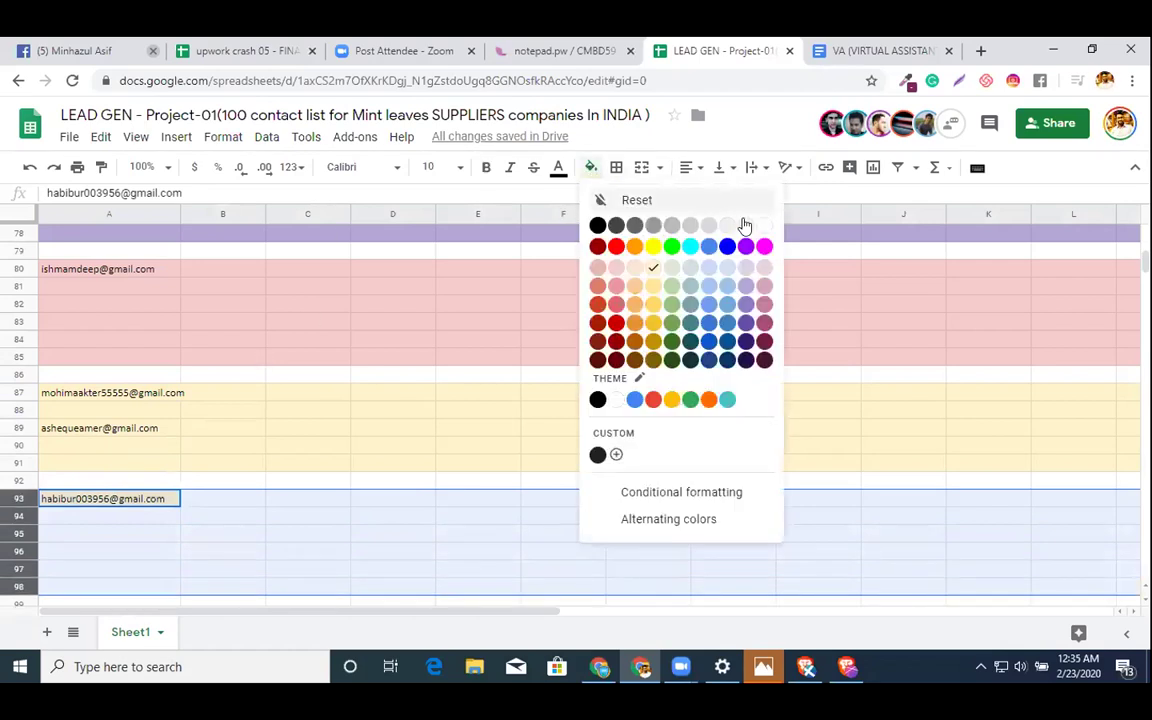
click(747, 271)
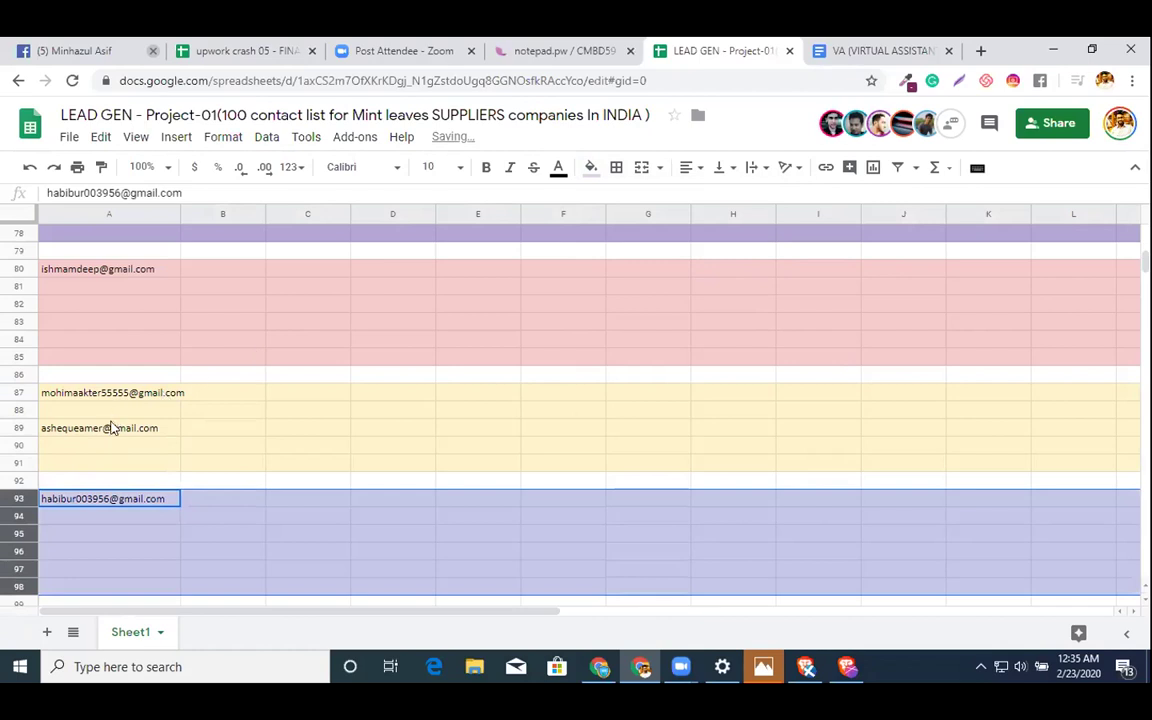
- Delete the surplus email from cell A89
click(113, 428)
key(Delete)
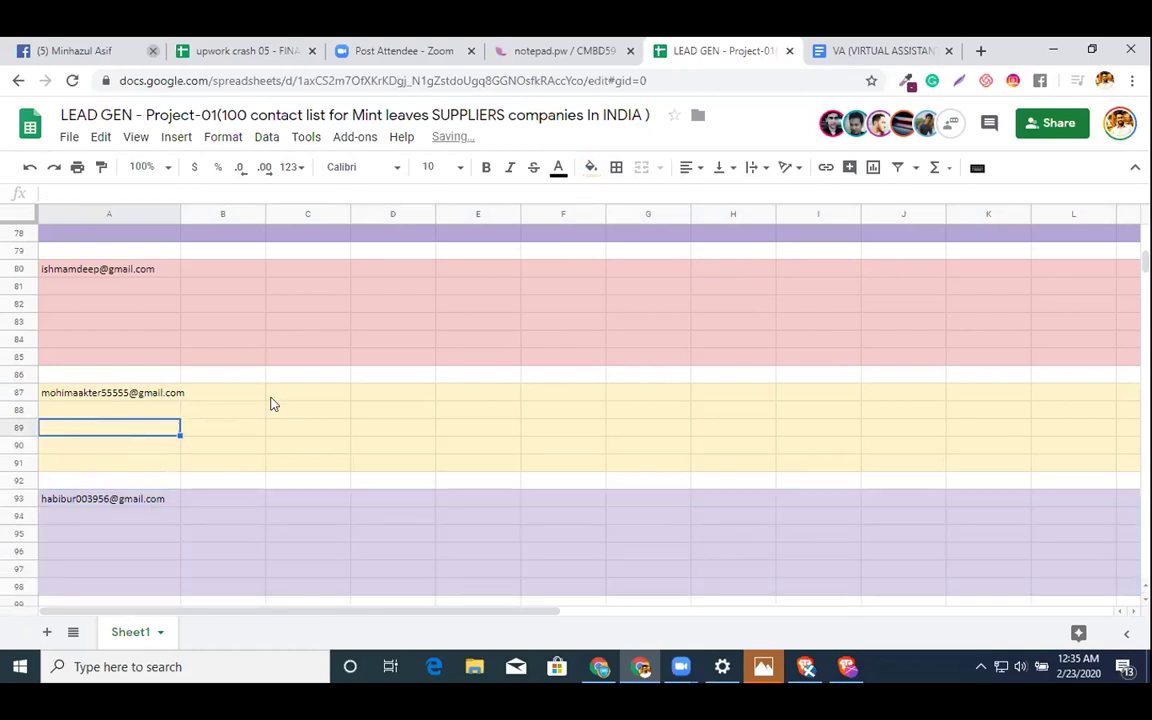
click(271, 398)
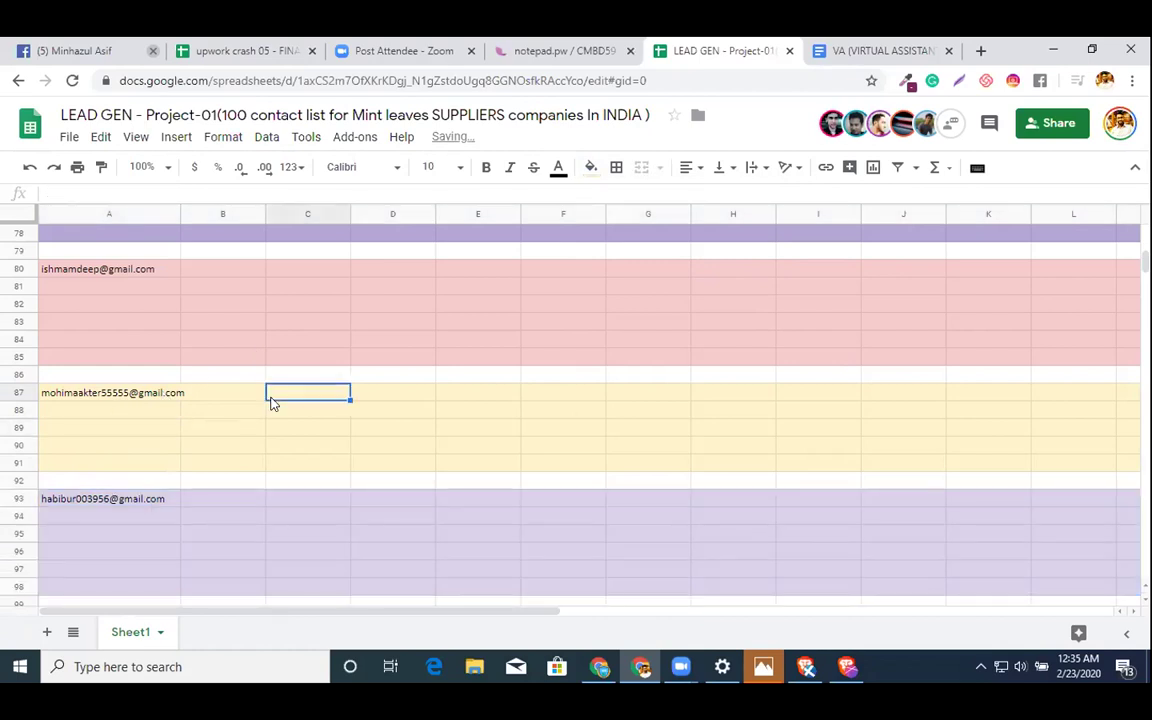
- Insert an extra row above row 91 to lengthen the yellow band
right_click(17, 464)
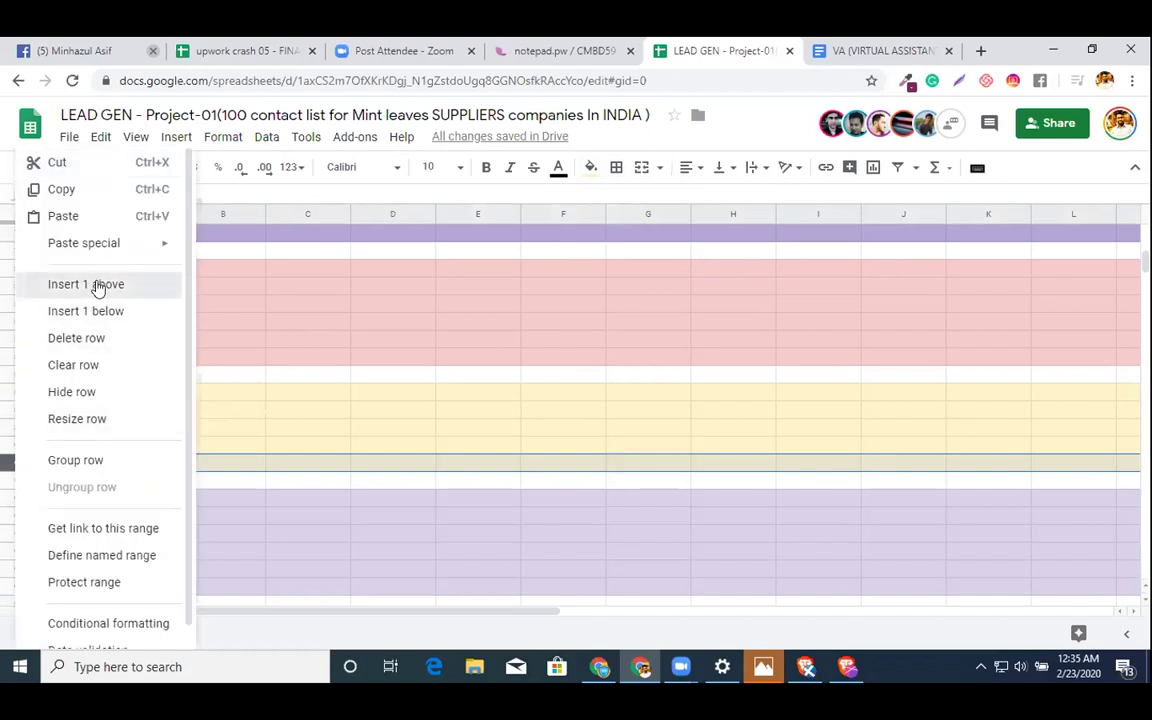
click(97, 287)
click(391, 401)
scroll(391, 401, down, 3)
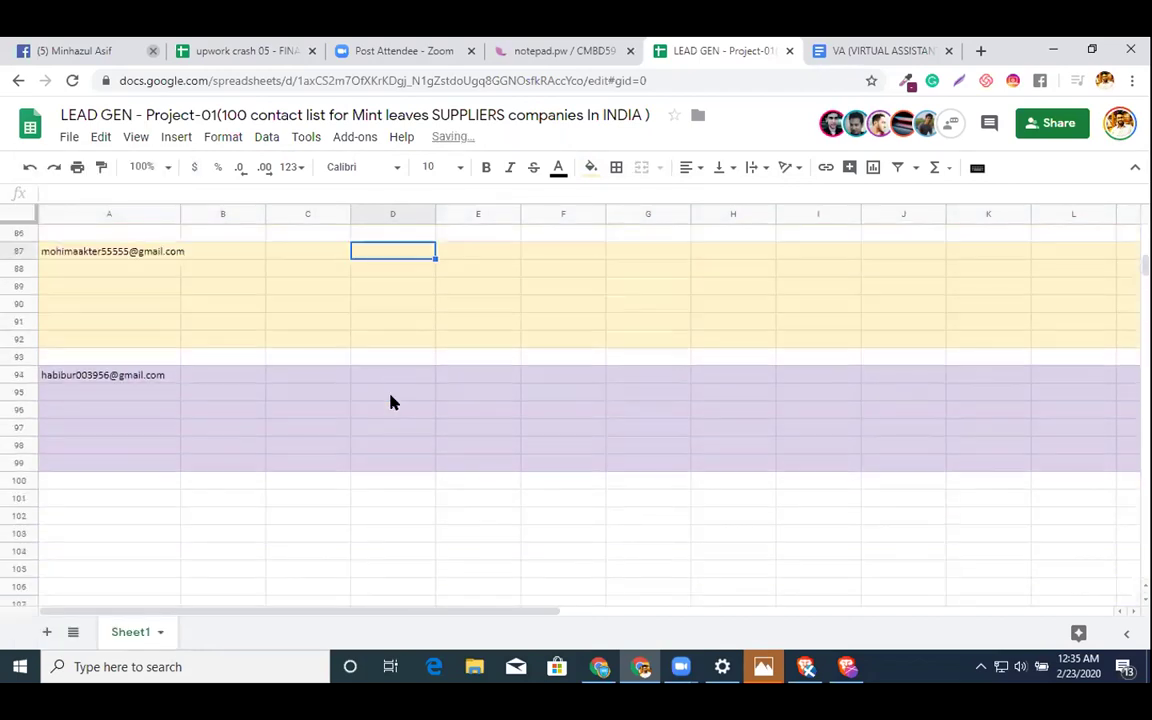
scroll(160, 468, up, 5)
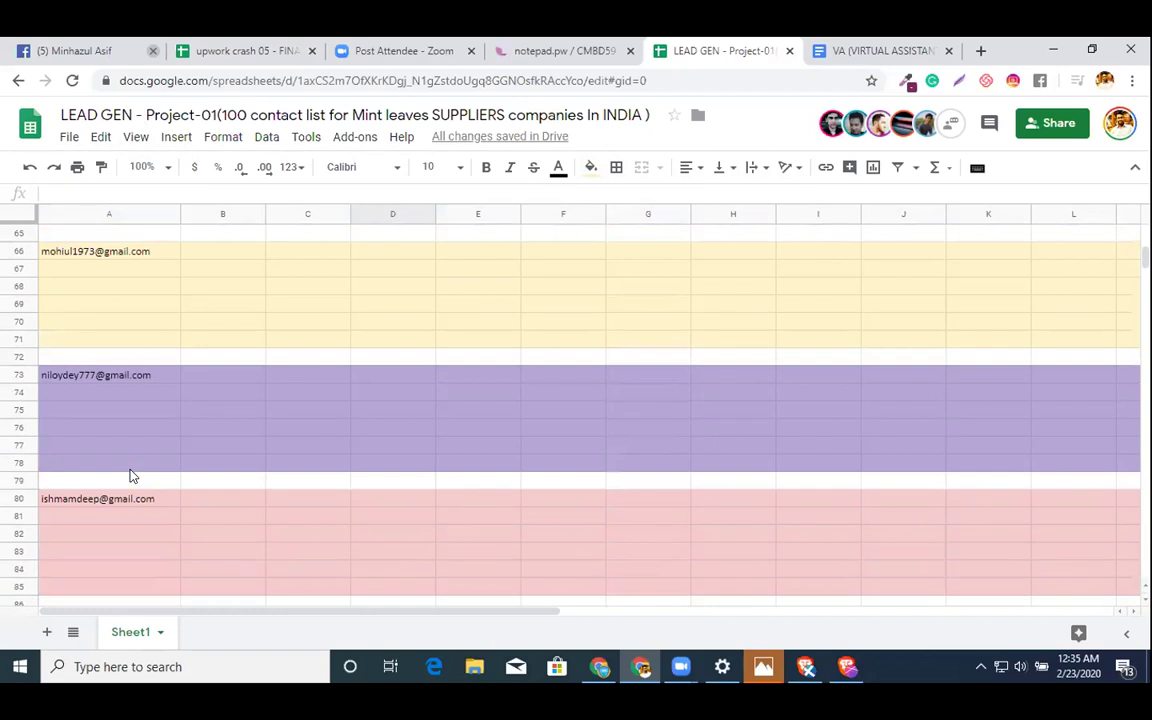
scroll(101, 394, up, 5)
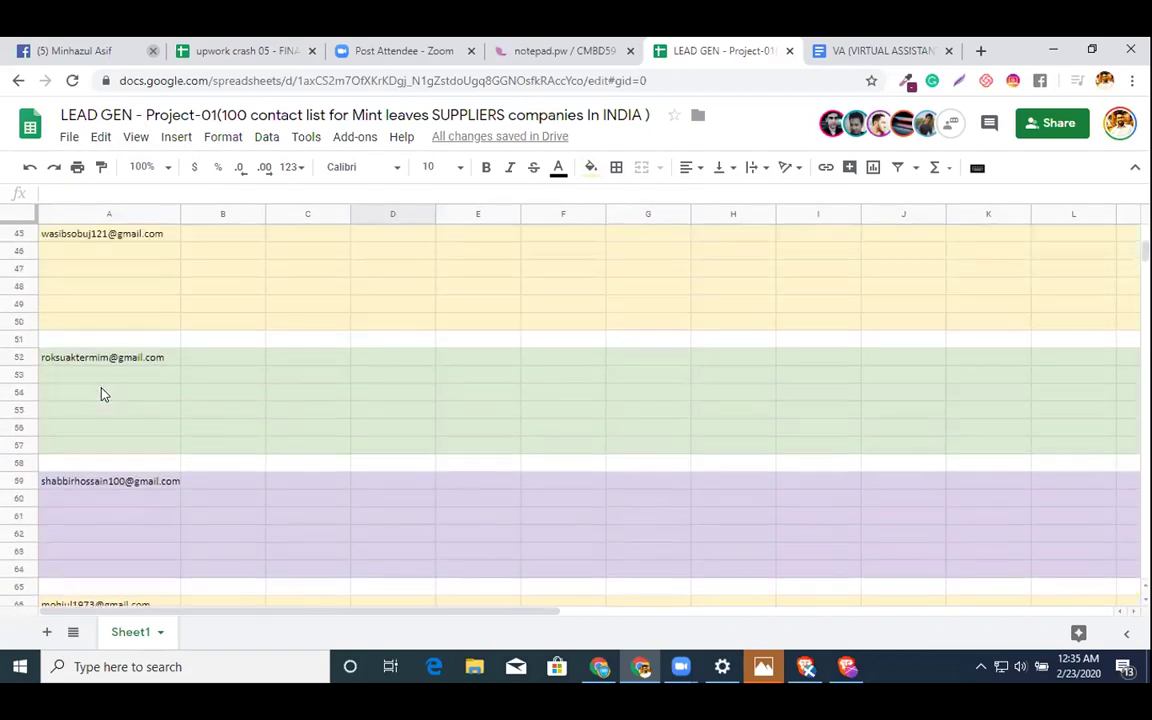
scroll(101, 394, up, 8)
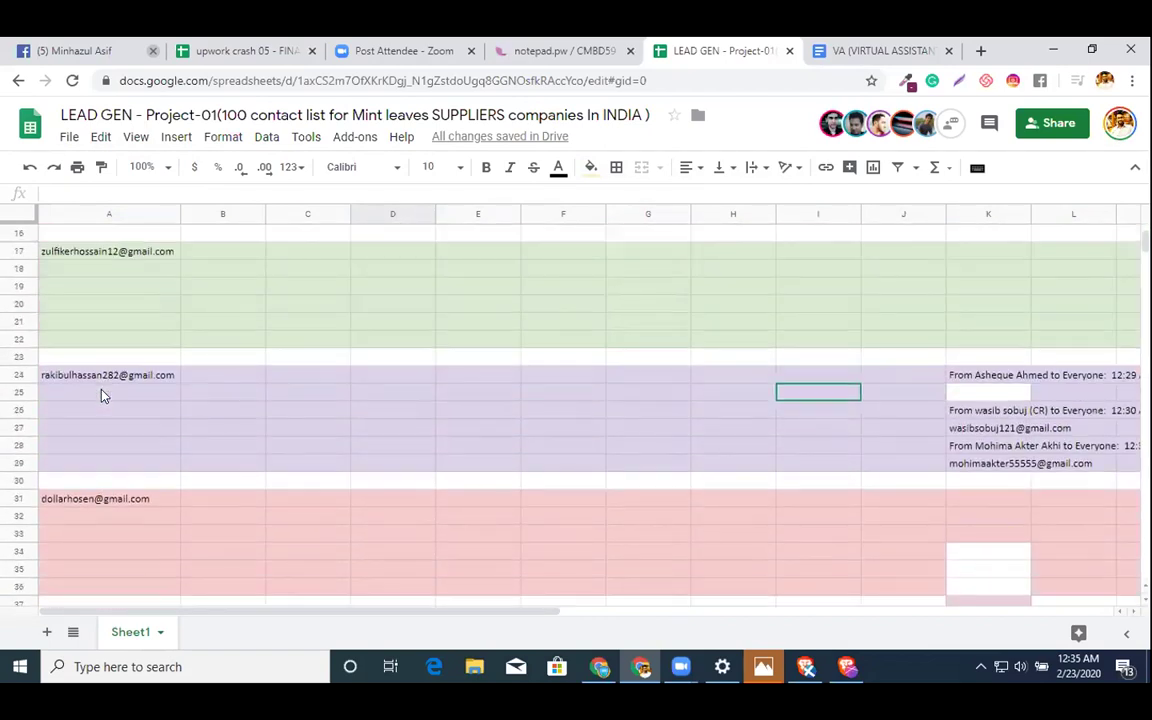
scroll(101, 394, up, 5)
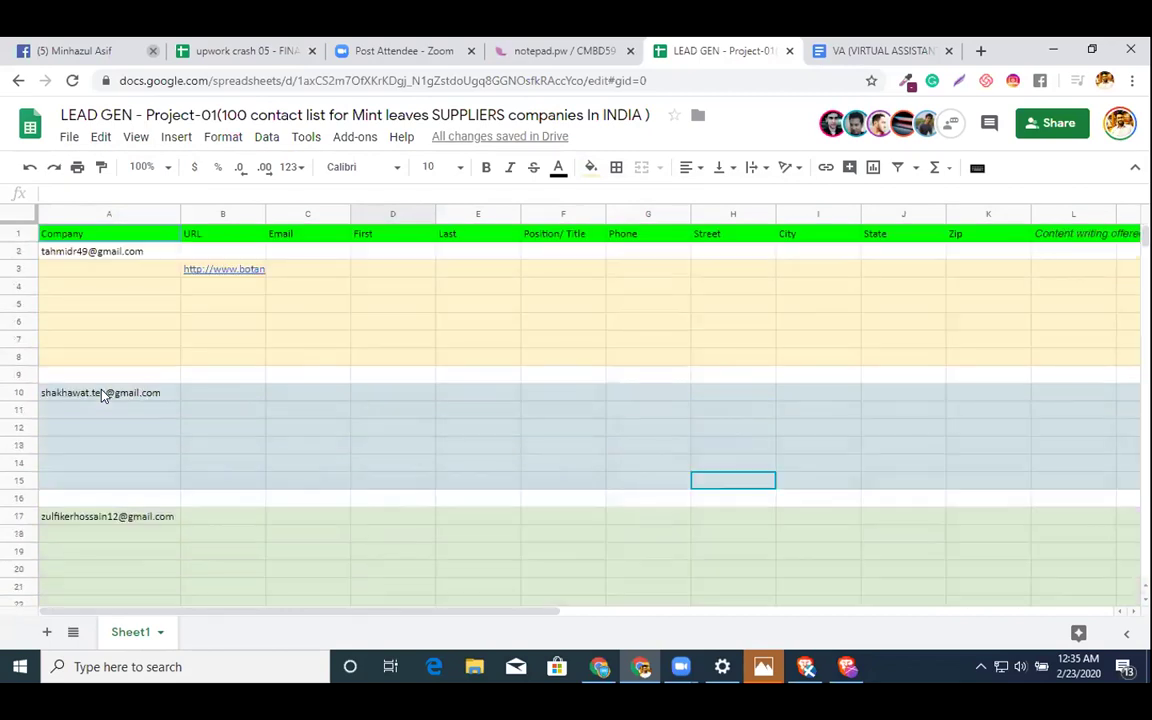
- Delete surplus row 8, keeping the URL in B3 after an undone deletion
click(193, 276)
key(Delete)
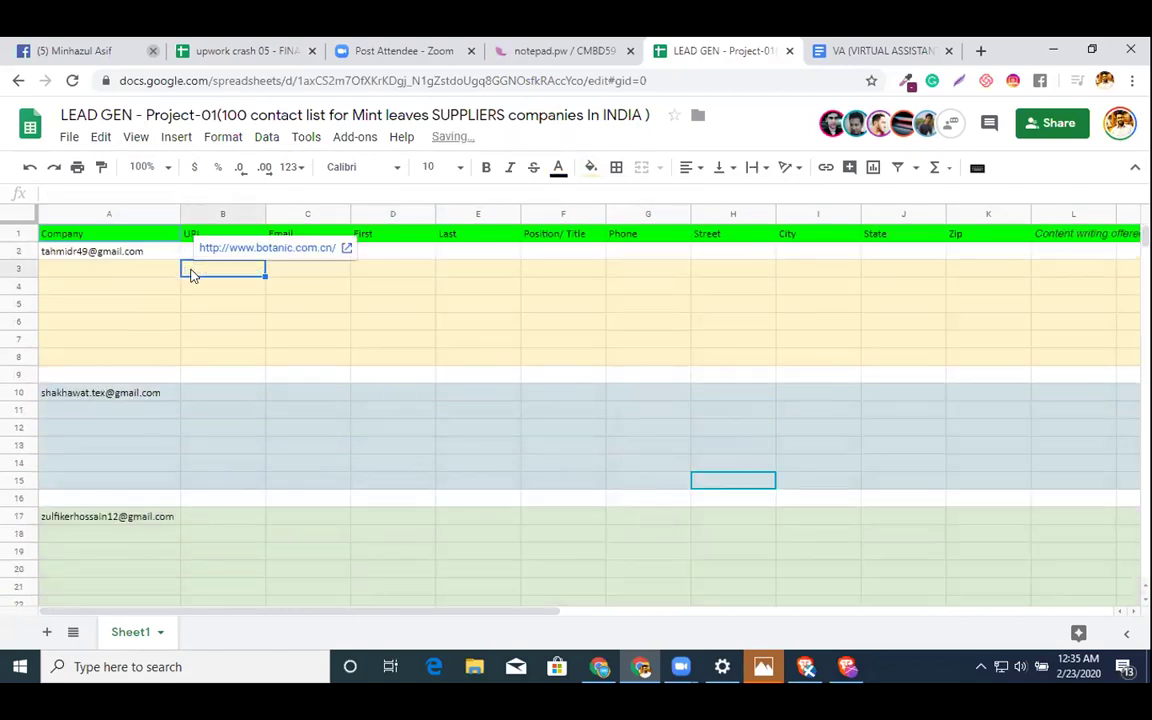
key(ctrl+z)
click(206, 360)
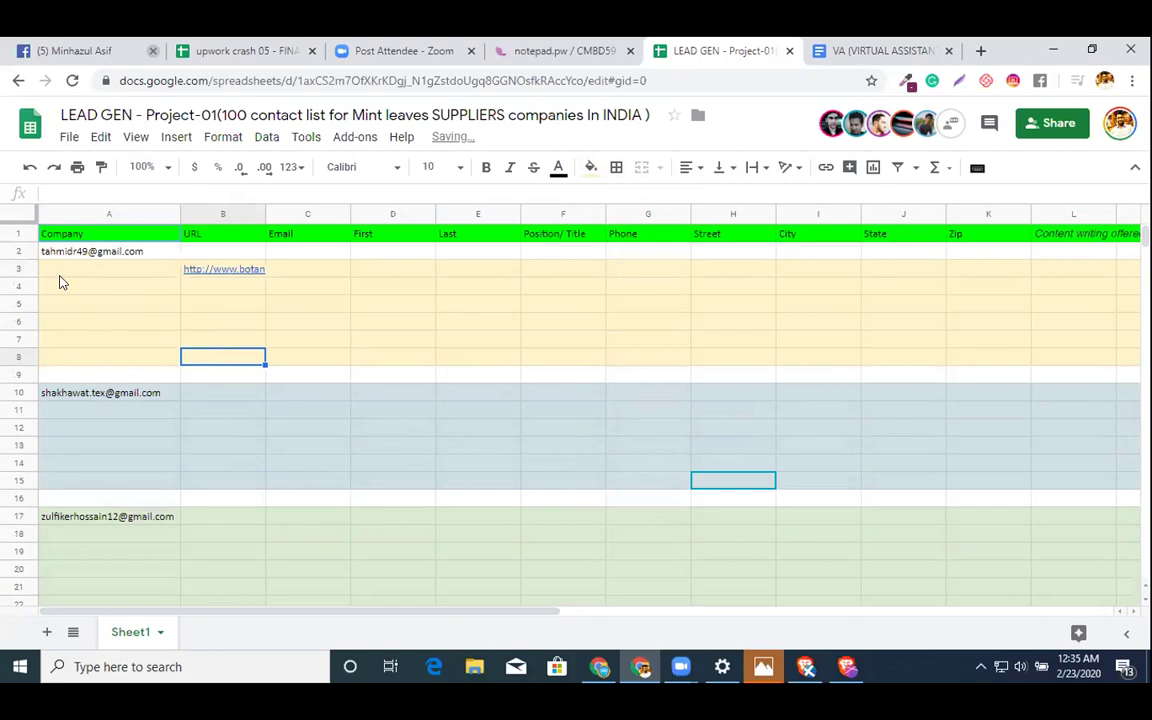
click(16, 245)
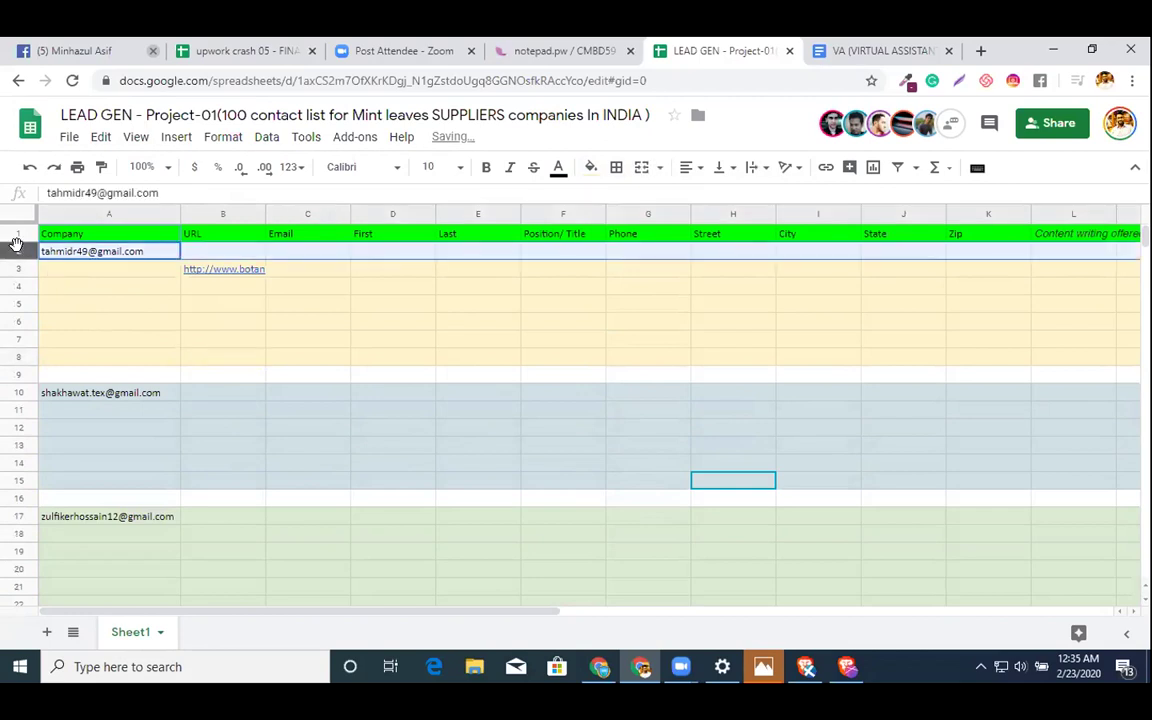
right_click(16, 357)
click(75, 339)
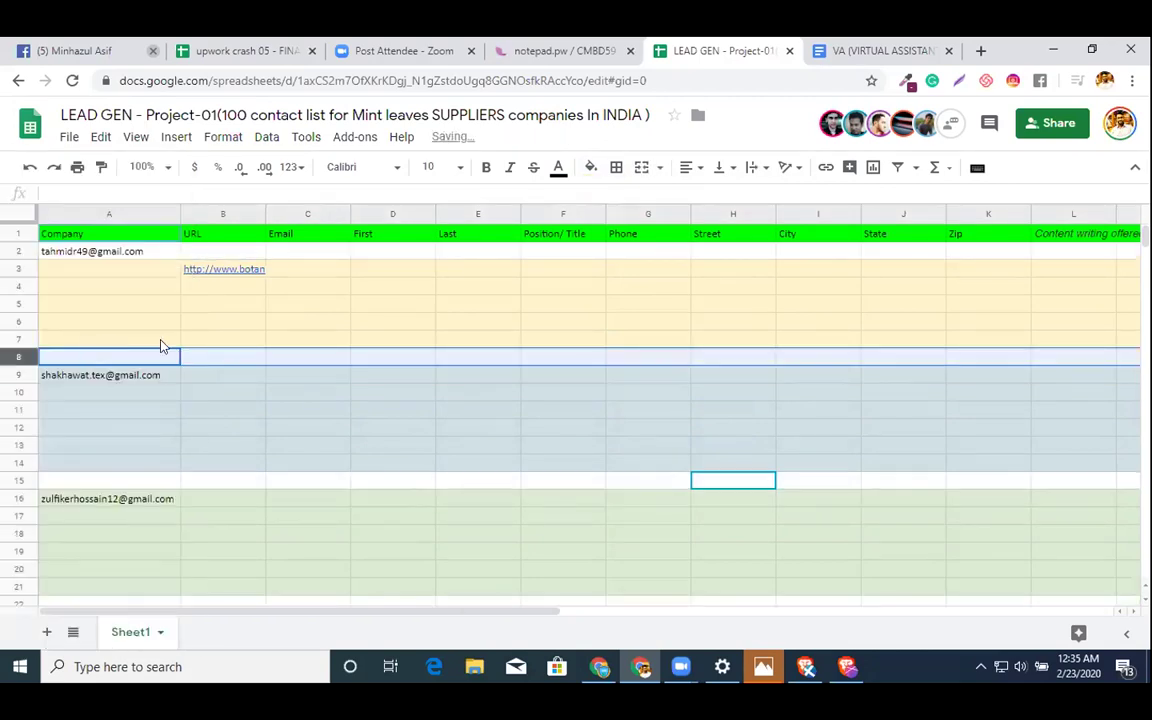
- Fill row 2 light yellow so it joins the yellow band
click(110, 341)
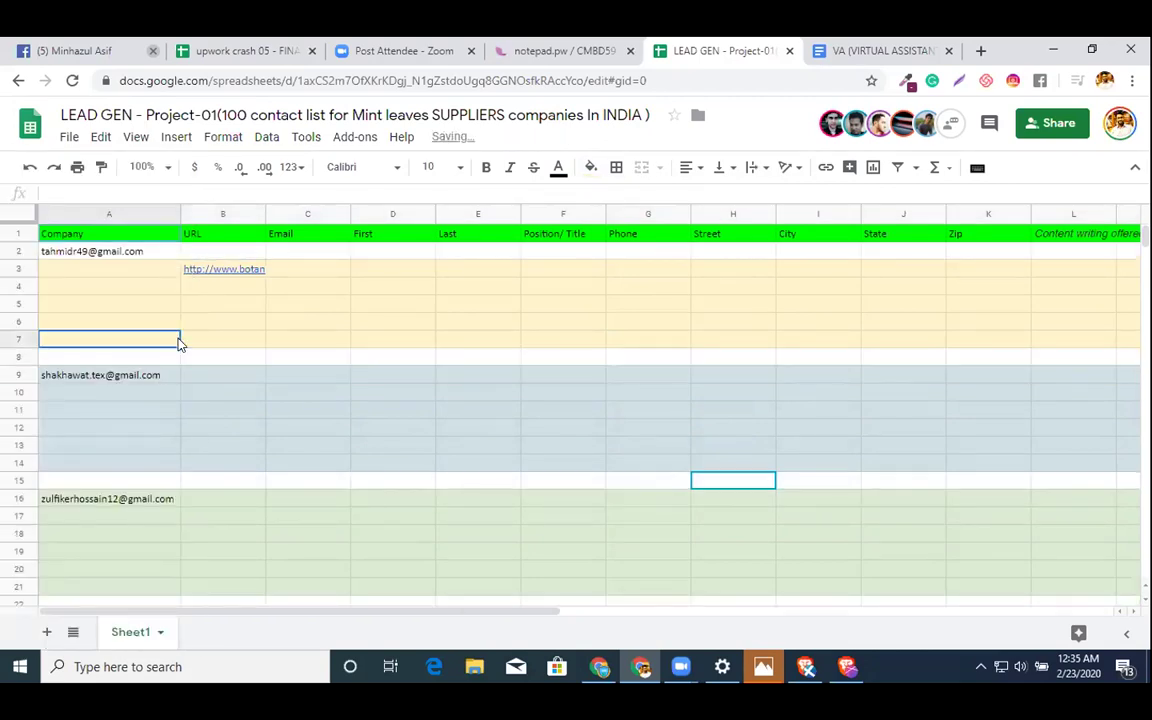
click(18, 252)
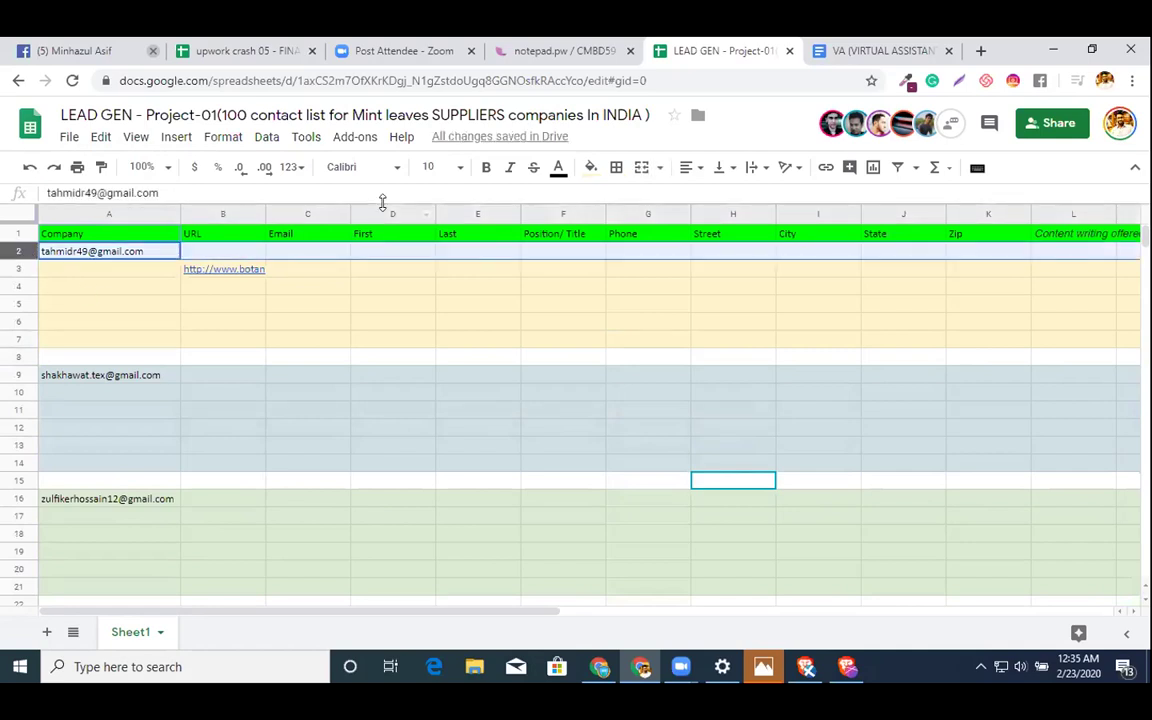
click(591, 168)
click(648, 275)
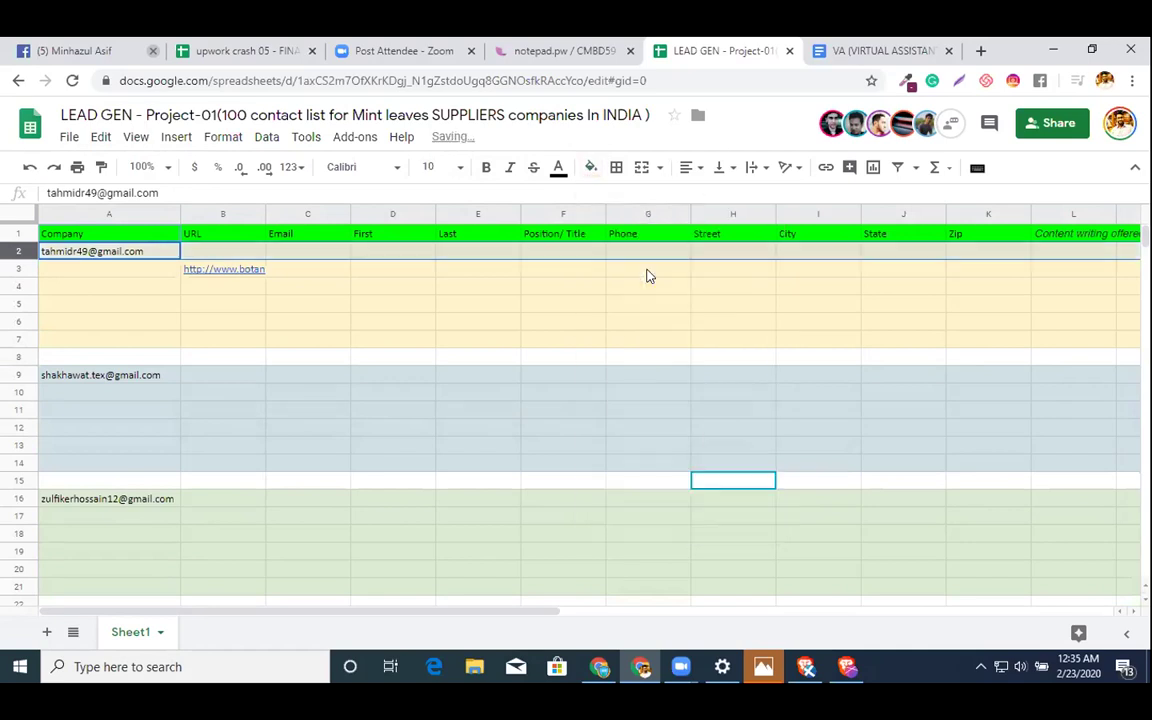
click(536, 308)
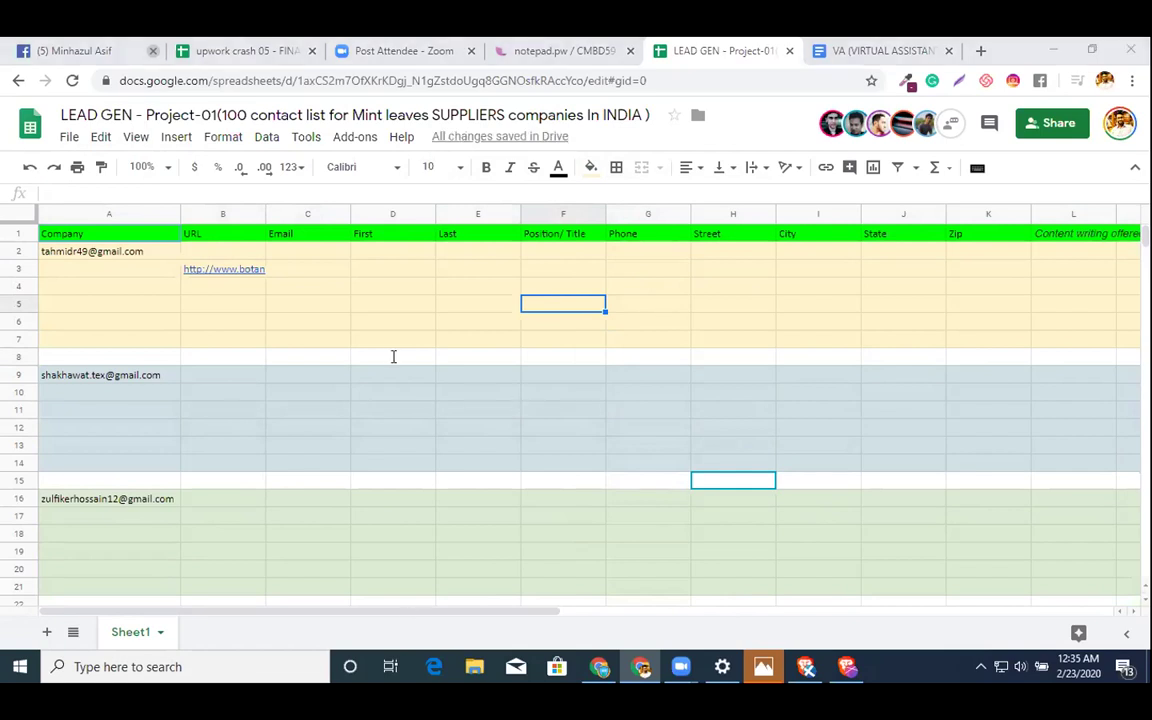
- Paste an assignee email into C10 and another into C11, then select C10:C11
click(336, 400)
key(ctrl+v)
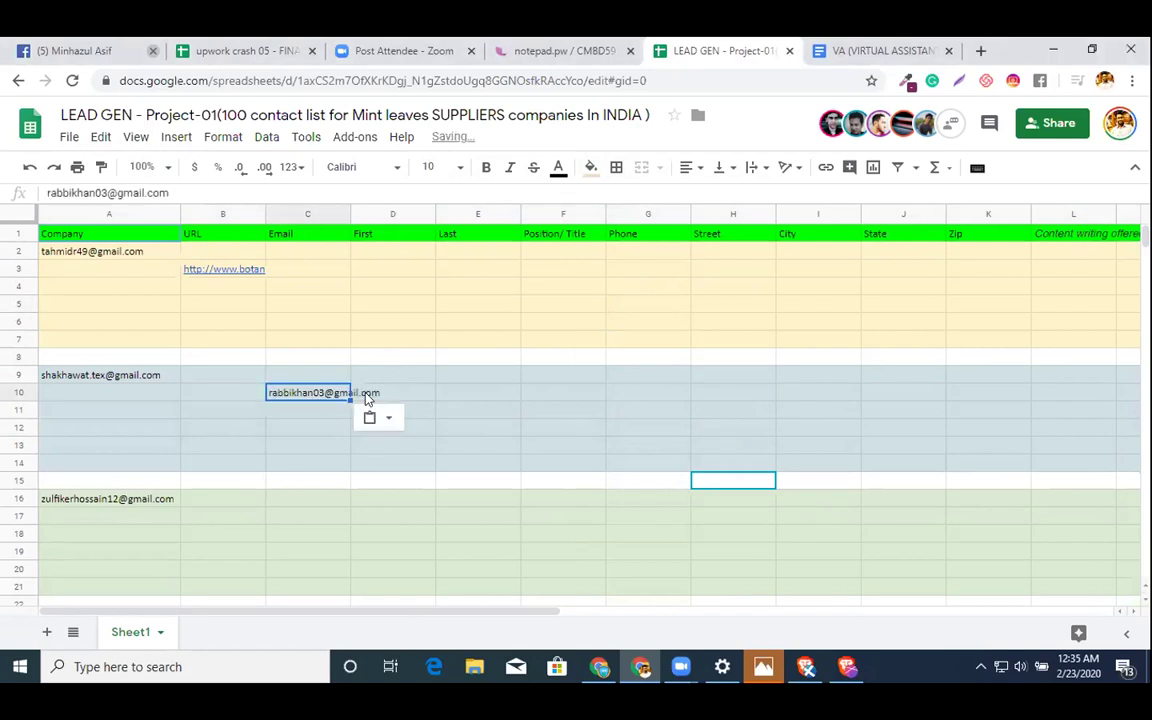
click(310, 414)
key(ctrl+v)
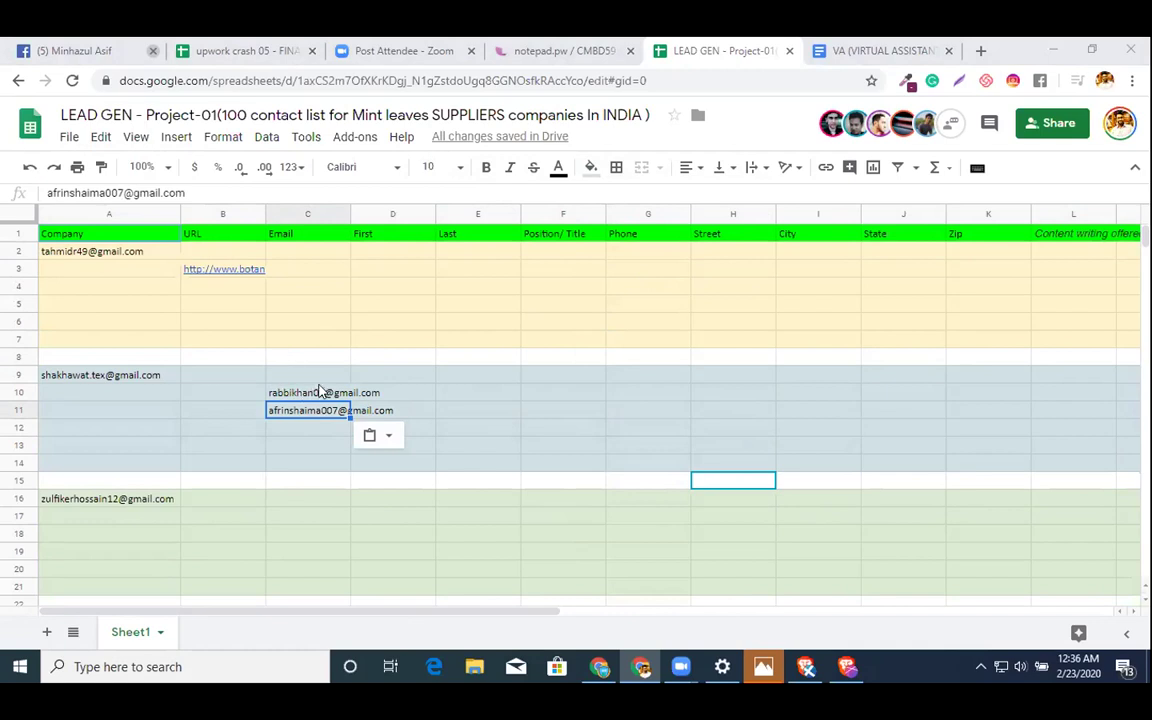
click(316, 390)
key(shift+Down)
key(ctrl+c)
scroll(490, 420, down, 5)
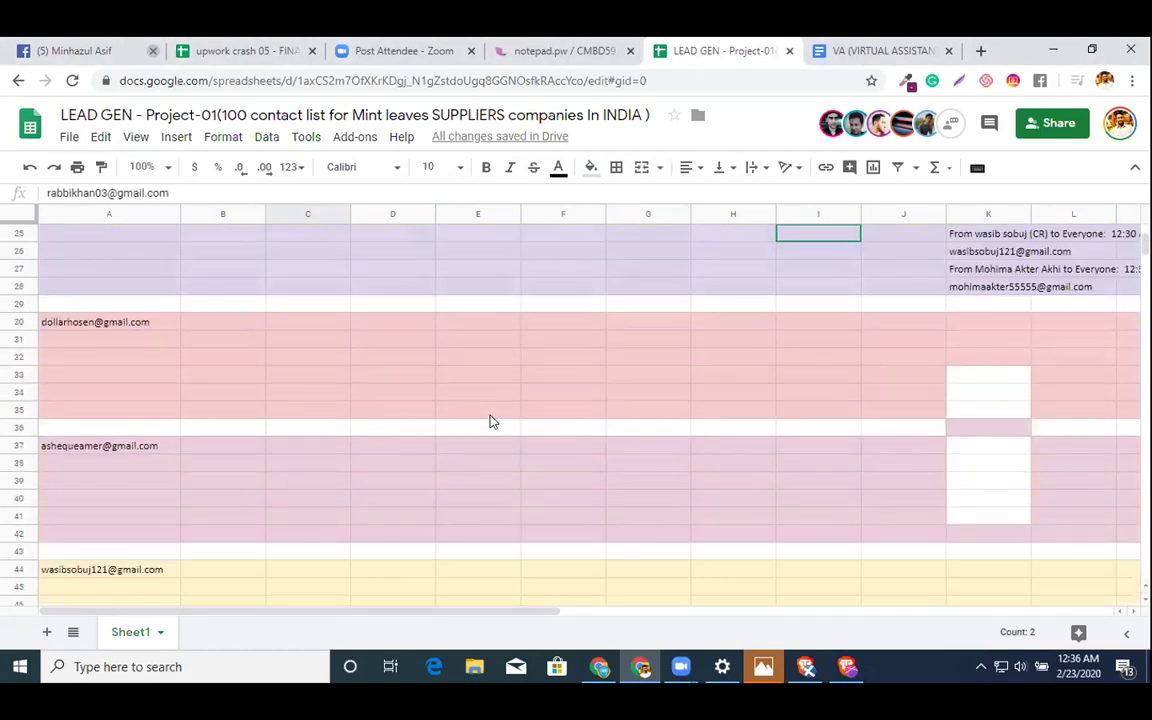
scroll(490, 421, down, 12)
scroll(490, 421, down, 4)
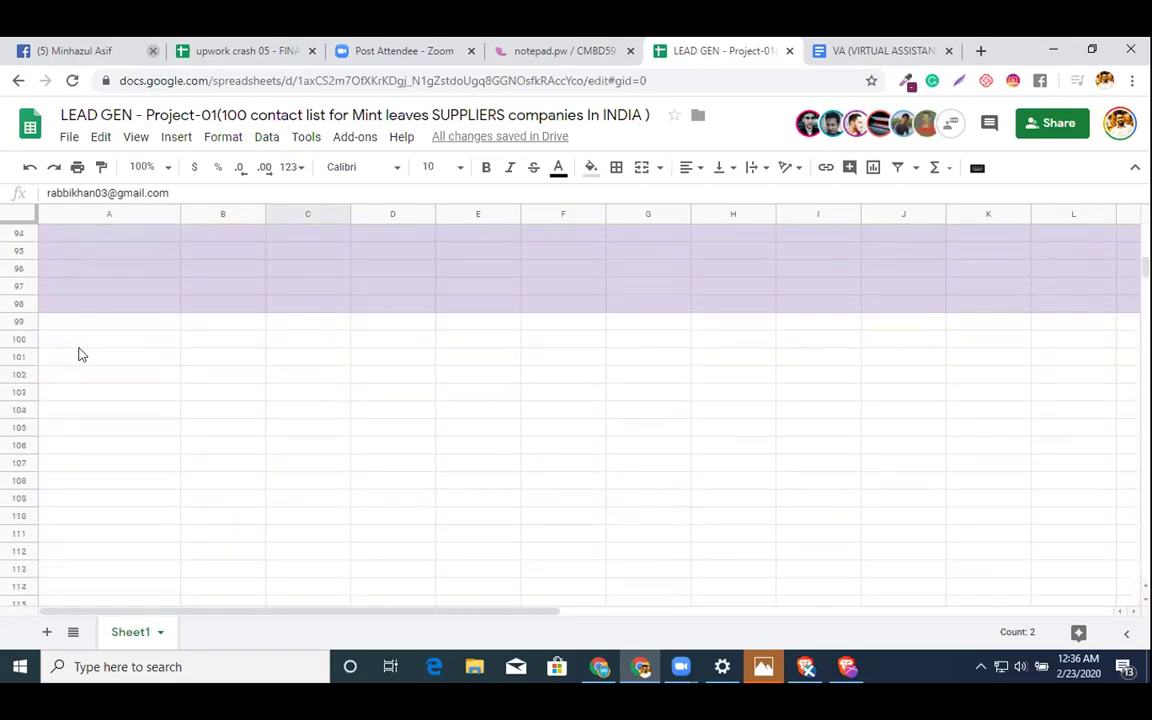
- Paste the two emails into A100:A101 and fill rows 100–105 light orange
click(79, 346)
key(ctrl+v)
shift+click(18, 354)
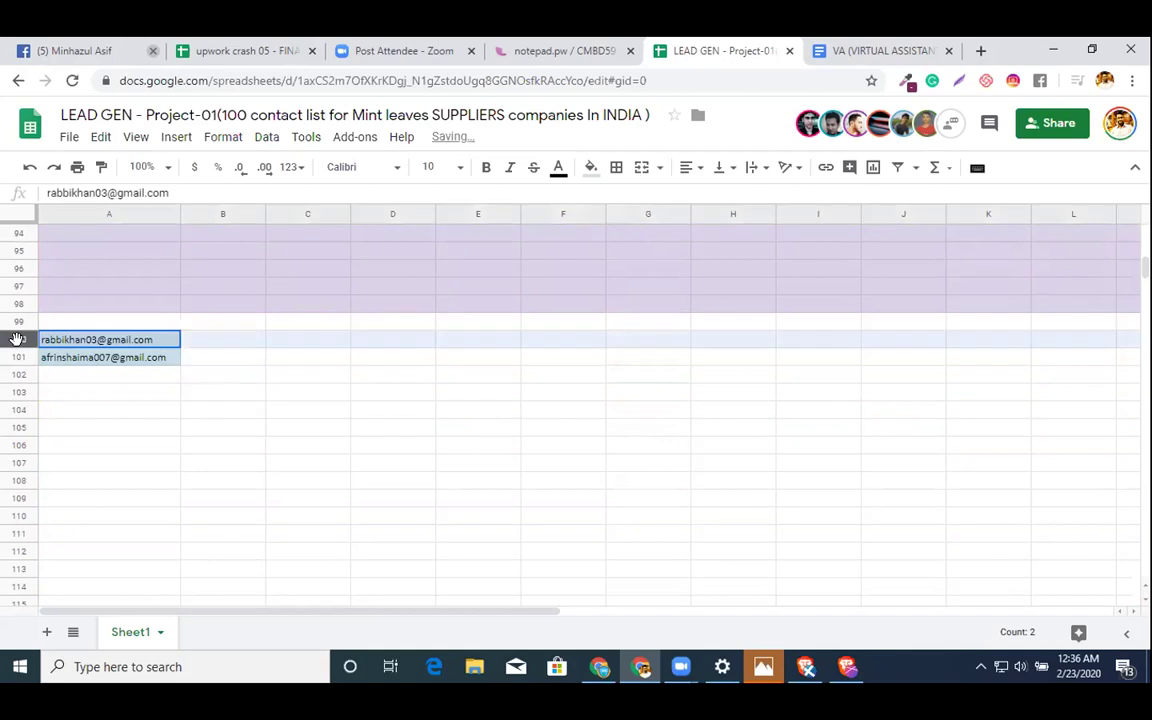
key(shift+Down)
key(shift+Down)
key(shift+Down)
key(shift+Down)
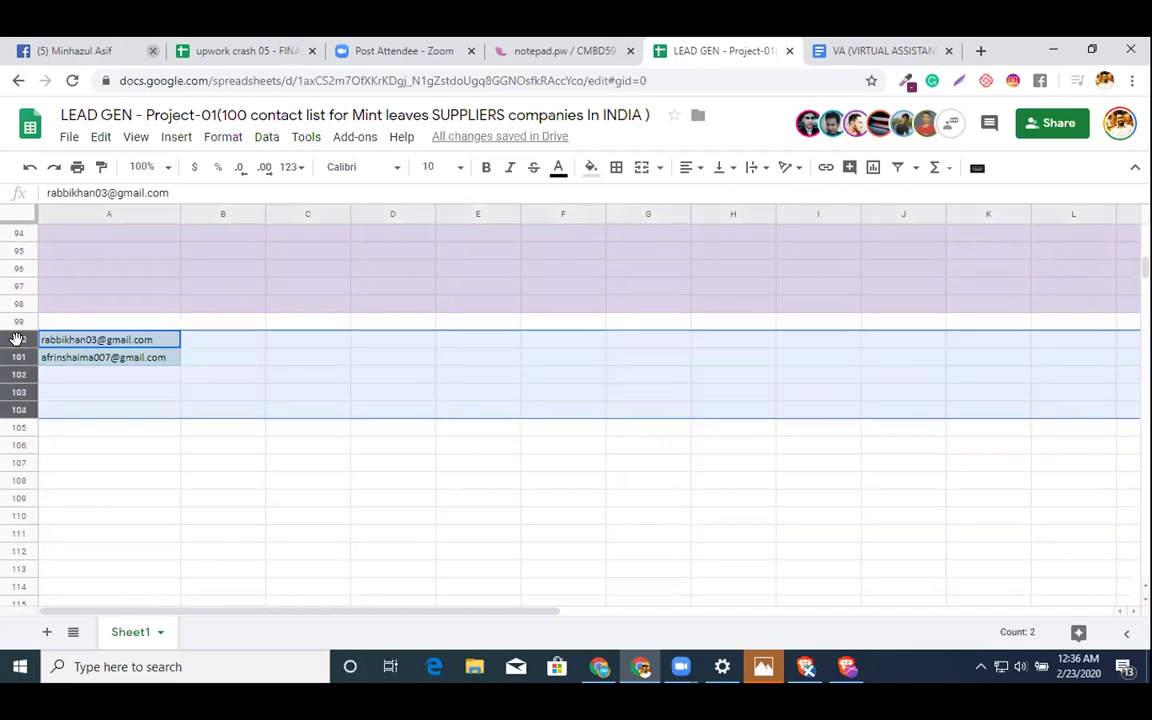
click(591, 167)
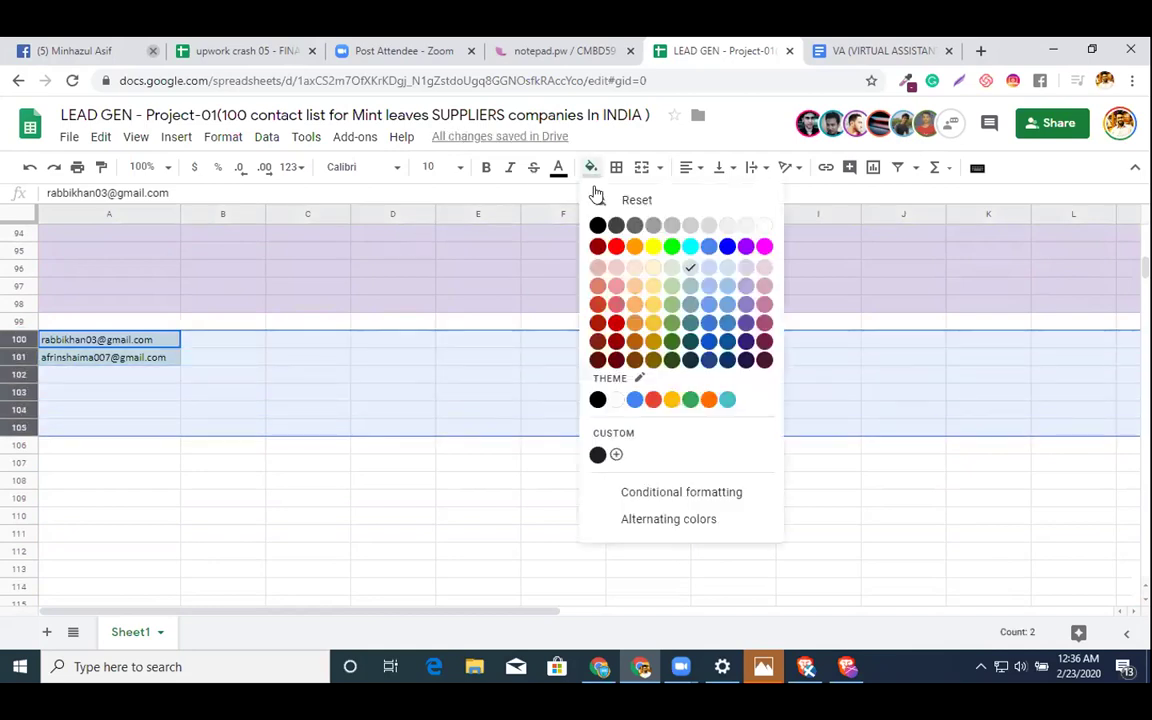
click(636, 269)
- Move the second email from A101 to A107 and fill rows 107–112 light blue
click(92, 362)
key(ctrl+c)
click(88, 460)
key(ctrl+v)
click(112, 359)
key(Delete)
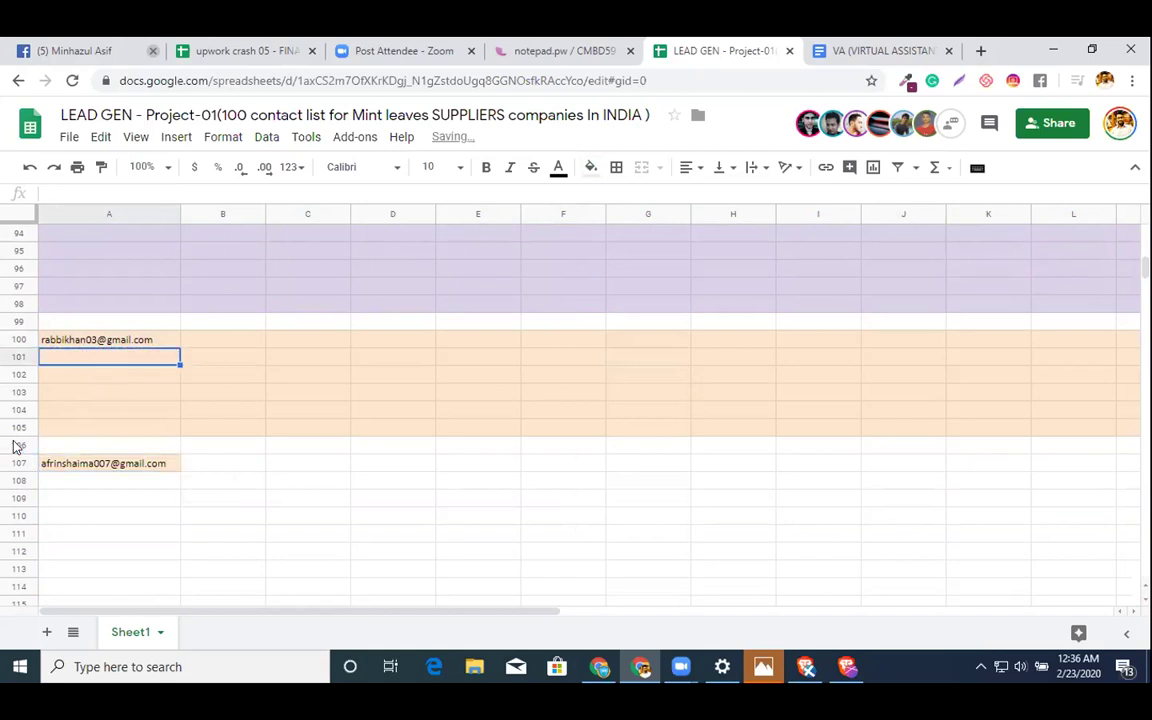
click(16, 452)
key(shift+Down)
key(shift+Down)
key(shift+Down)
key(shift+Down)
key(shift+Down)
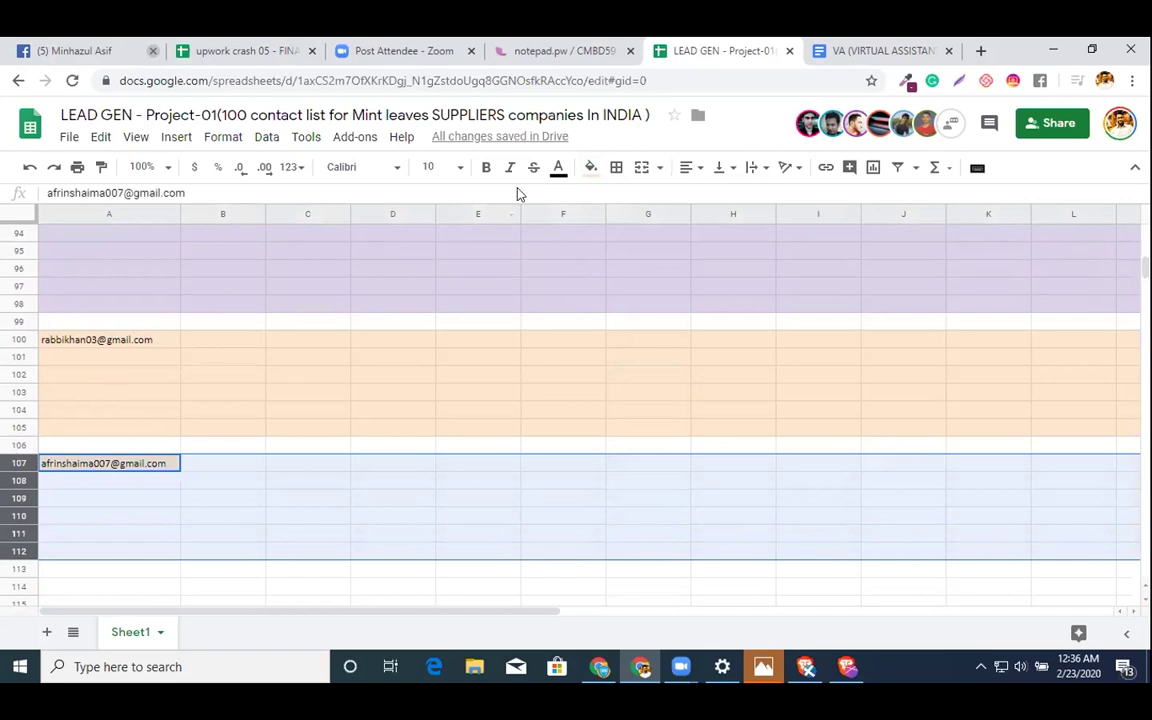
click(590, 167)
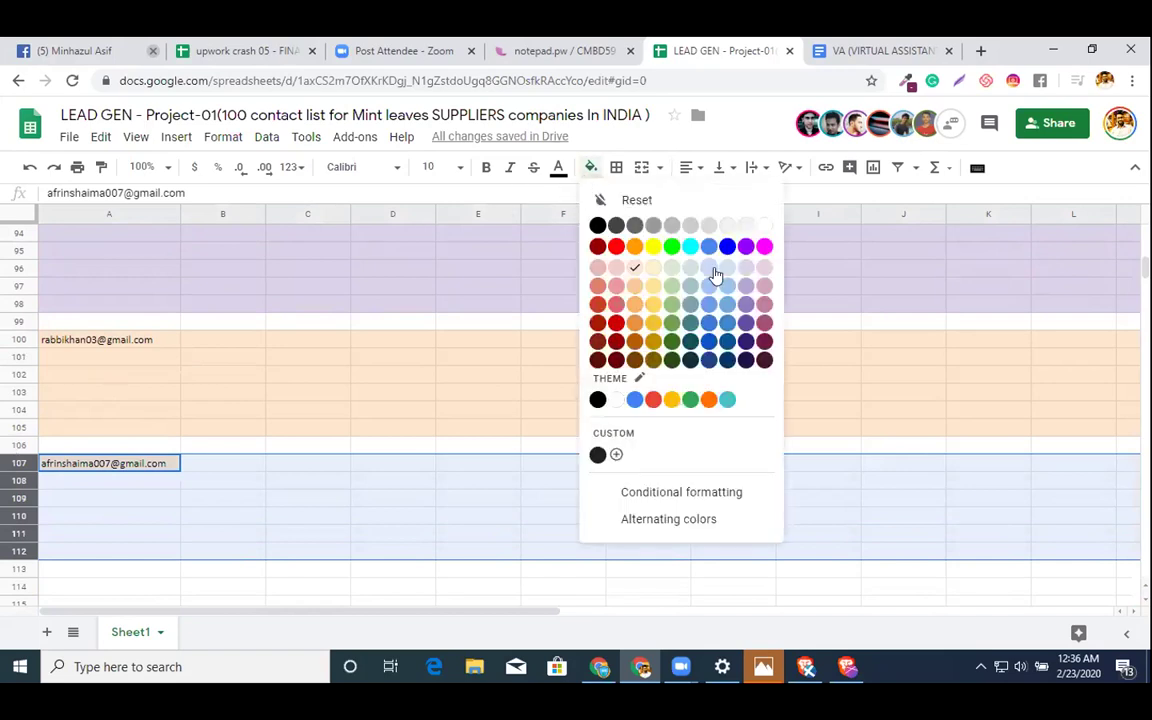
click(714, 272)
click(630, 310)
- Clear the leftover chat messages in K23:K28 and return to cell A2
scroll(629, 318, up, 5)
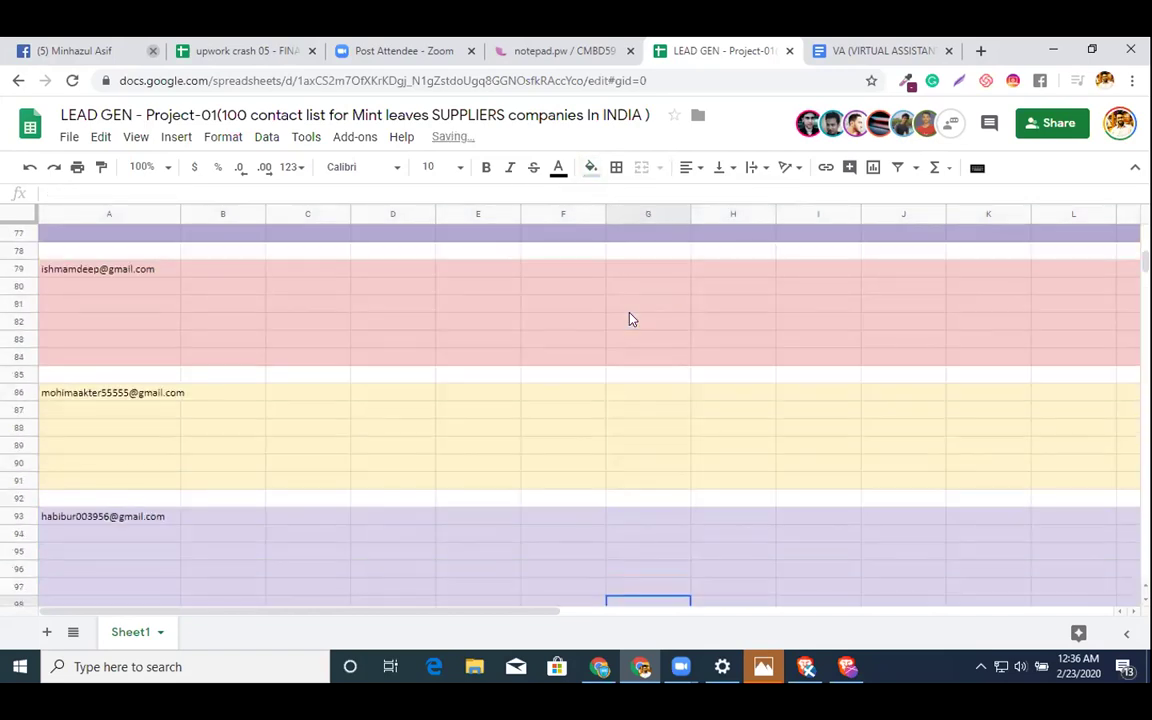
scroll(629, 319, up, 15)
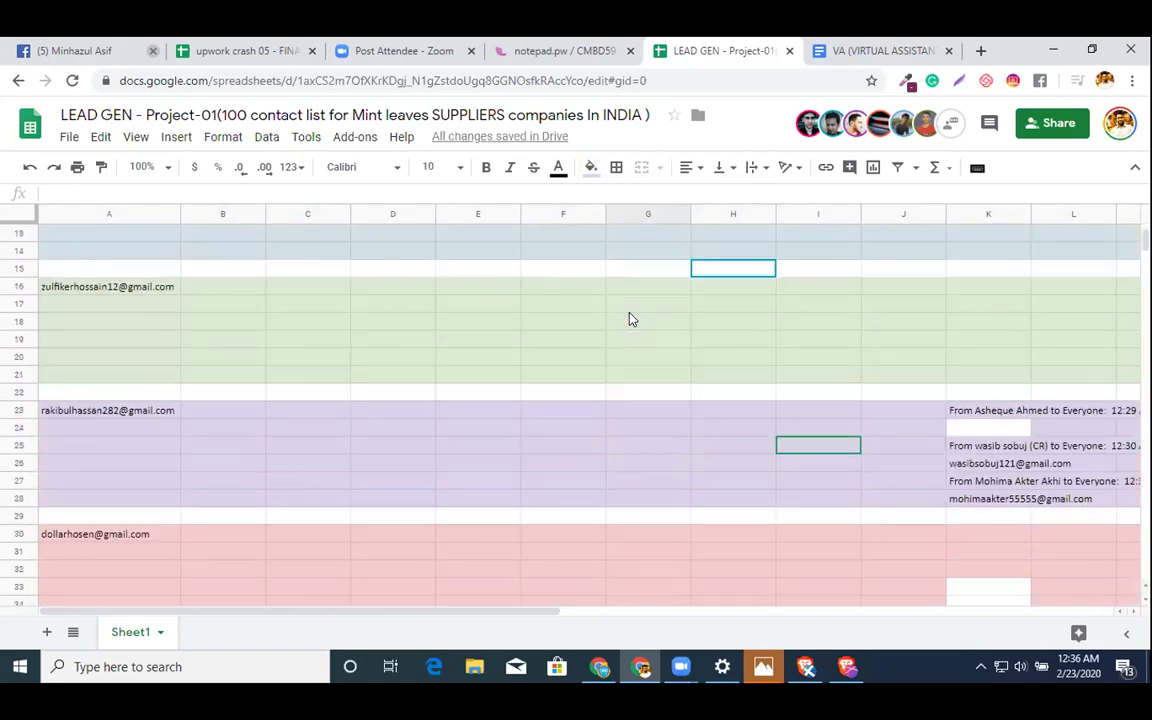
scroll(630, 319, down, 5)
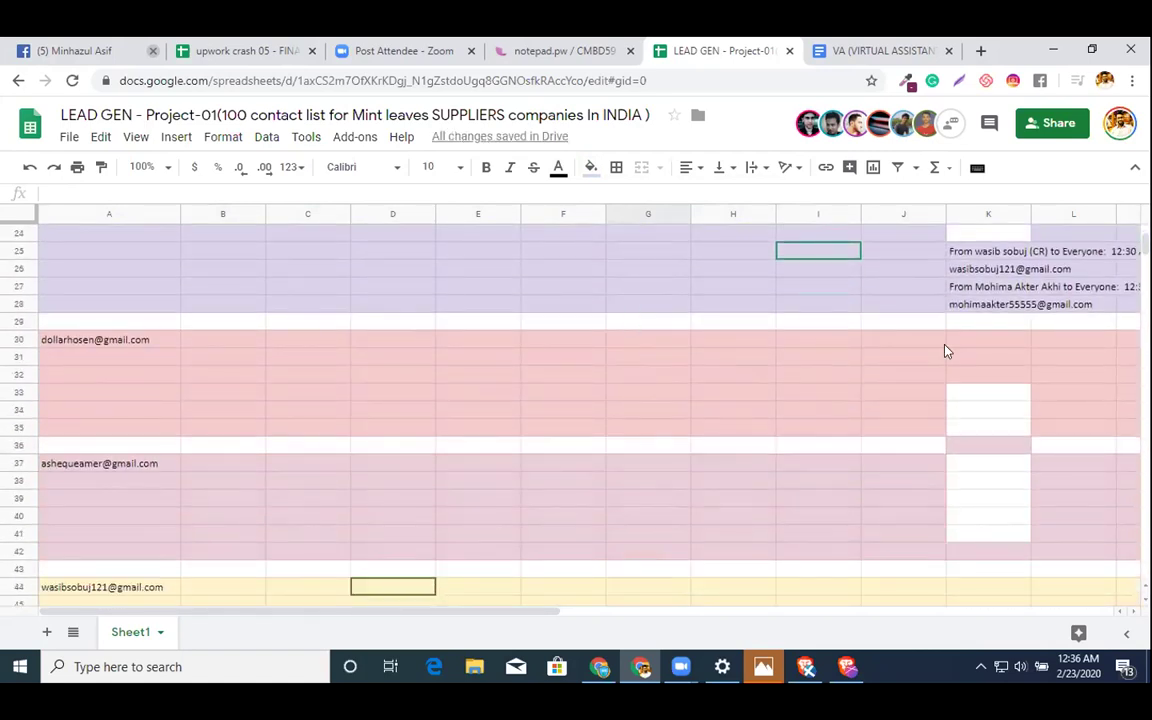
click(988, 340)
key(shift+Up)
key(shift+Up)
key(shift+Up)
key(shift+Up)
key(shift+Up)
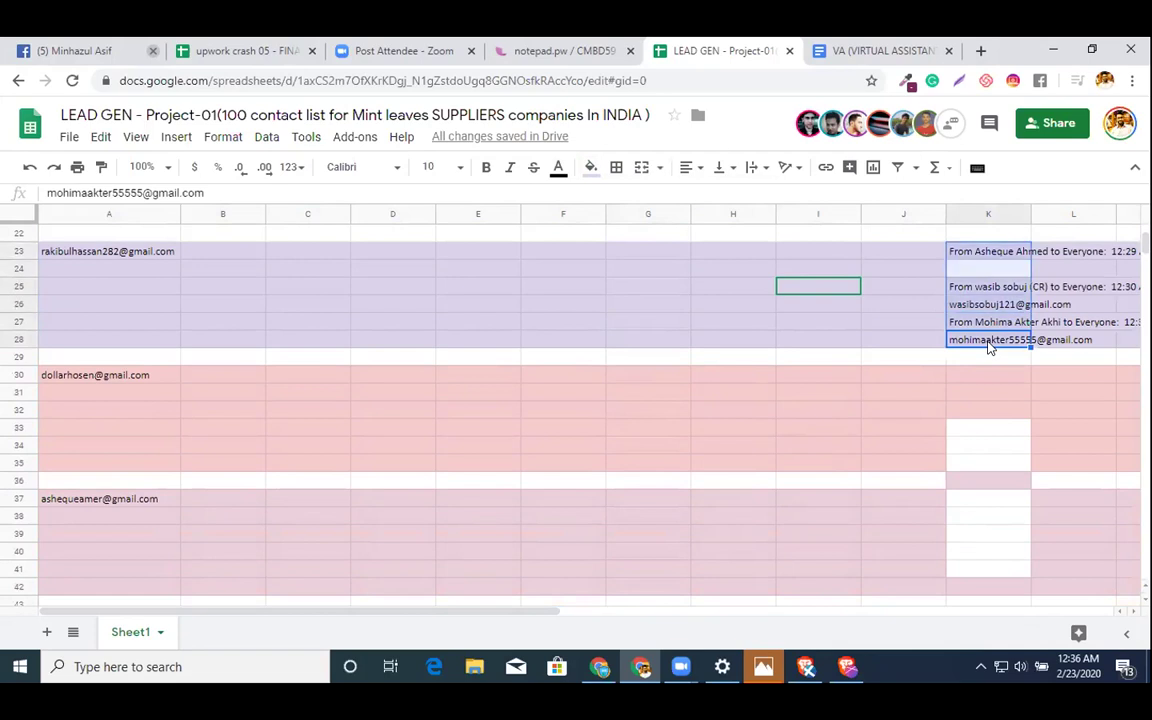
key(Delete)
click(578, 384)
scroll(463, 419, up, 5)
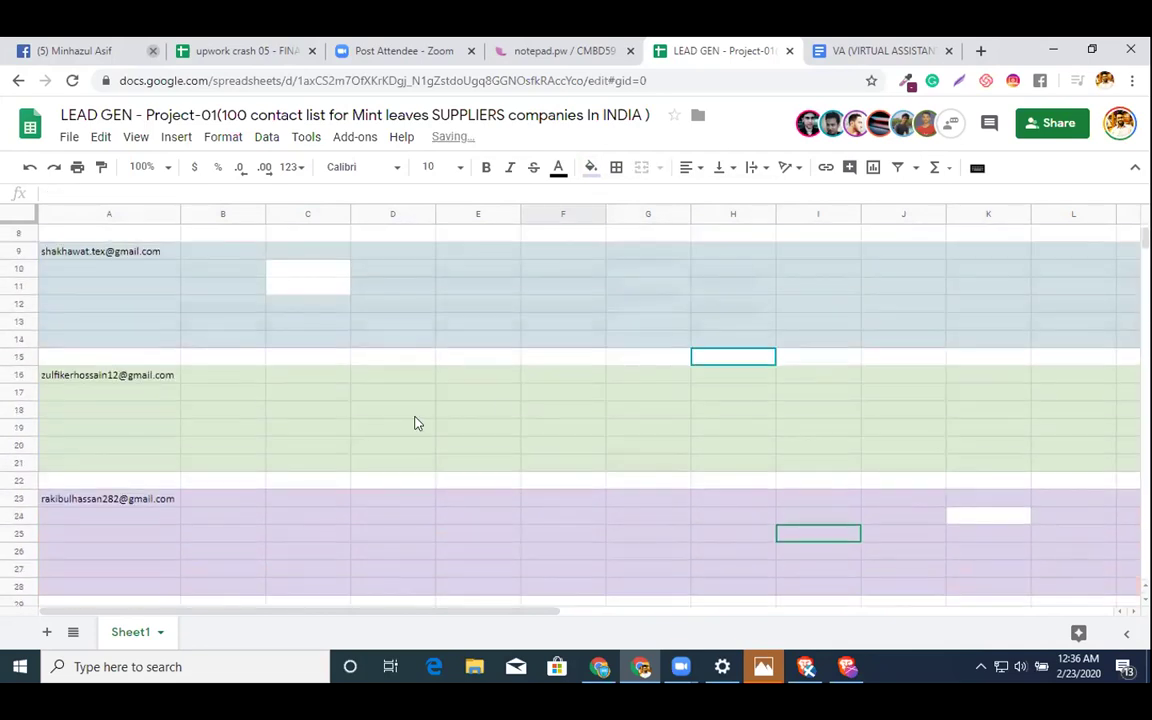
scroll(398, 415, up, 2)
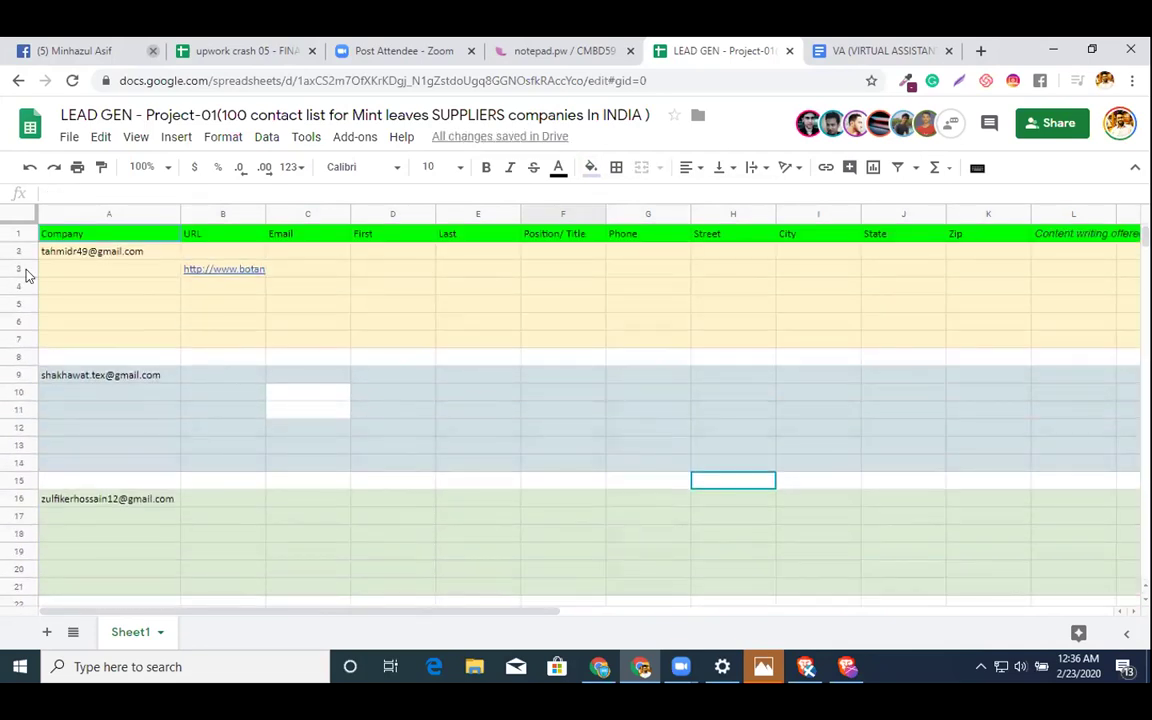
click(55, 258)
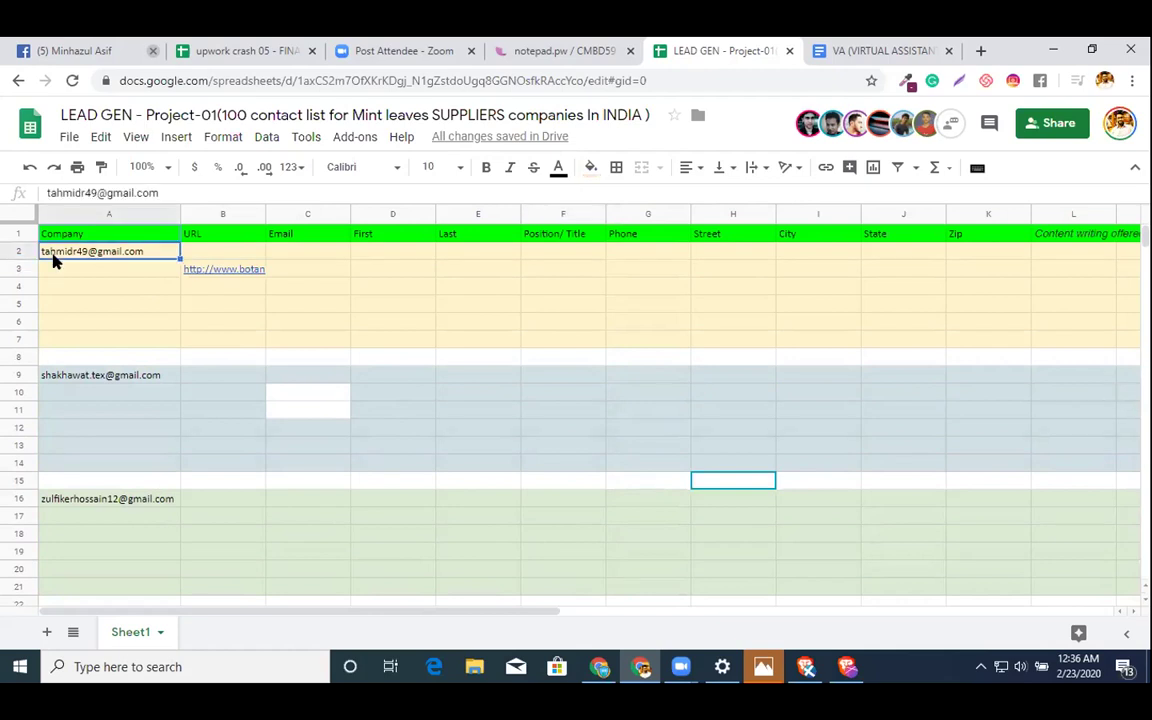
- Prefix the email in A2 with '1.' and the email in A9 with '2.'
click(199, 250)
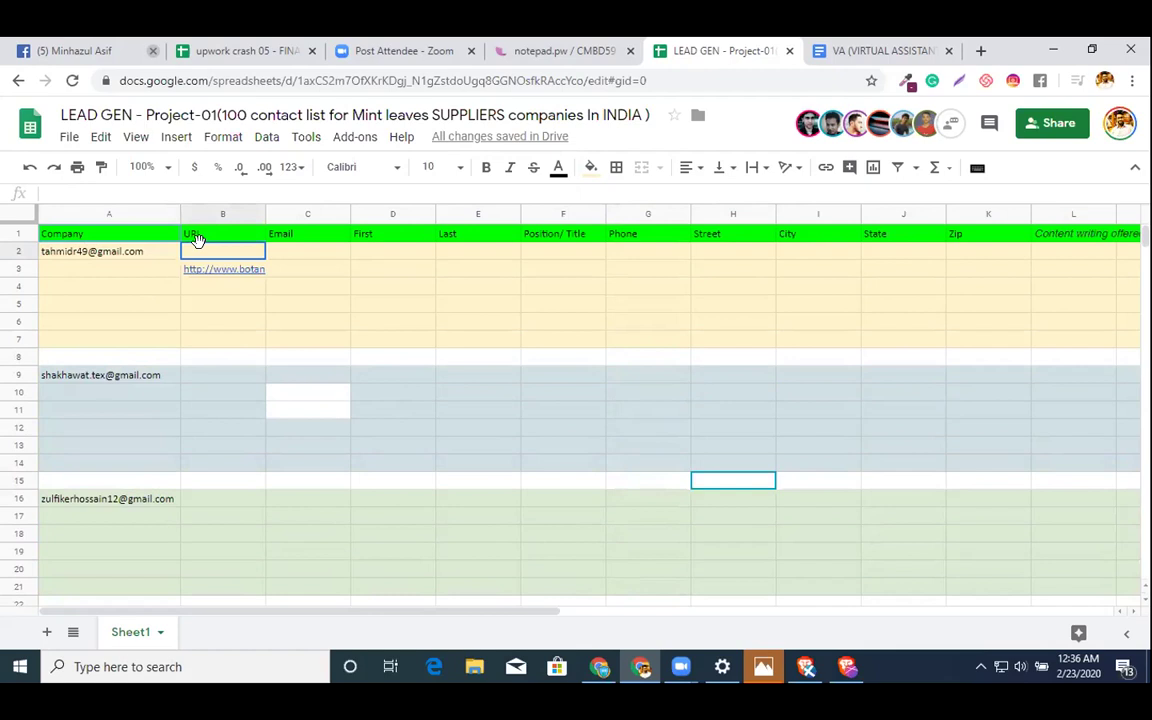
double_click(199, 242)
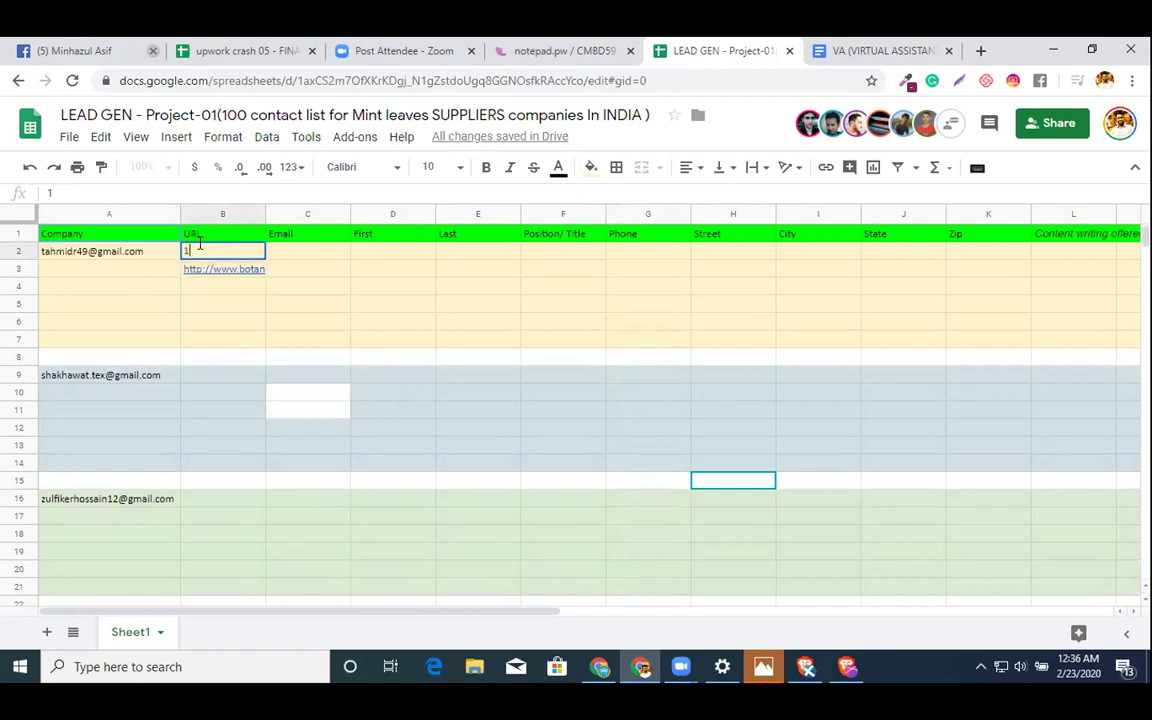
click(102, 252)
double_click(57, 249)
text(1.)
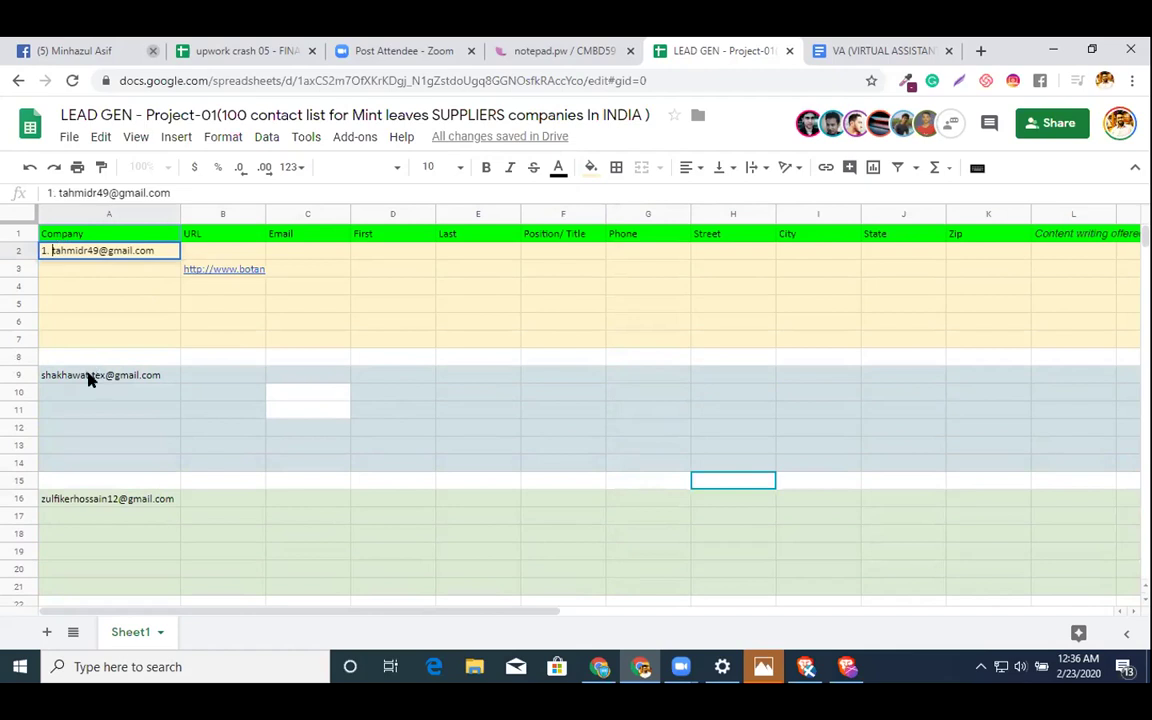
click(88, 378)
double_click(88, 376)
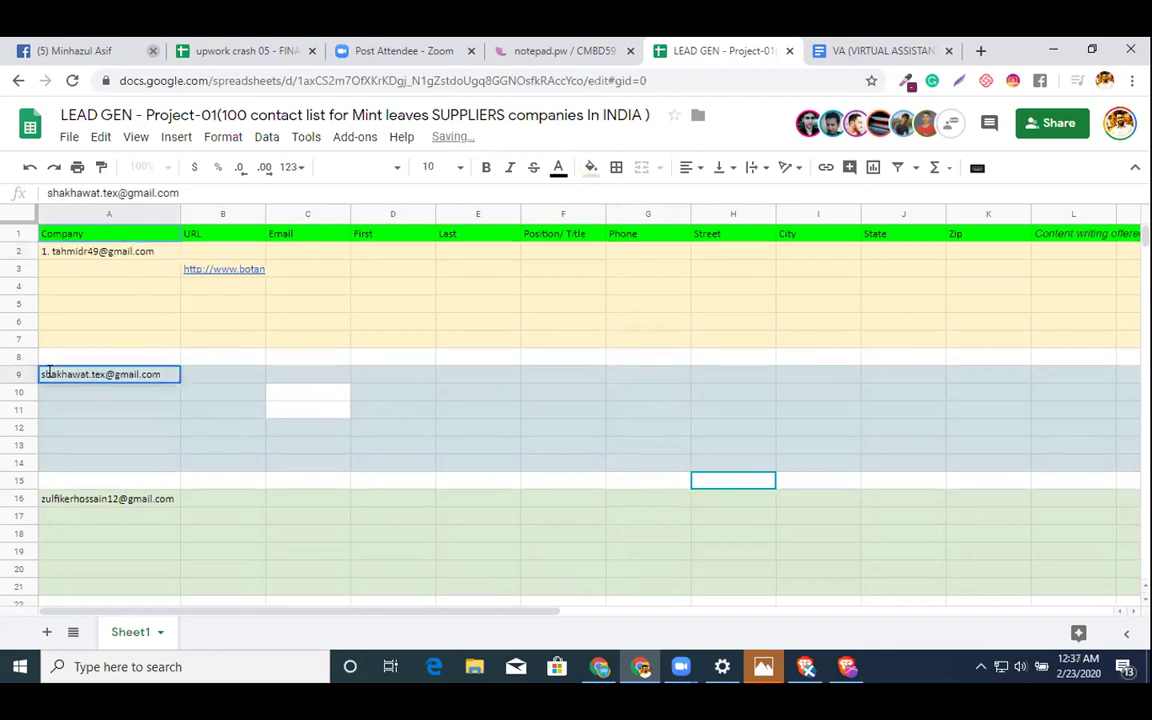
text(2.)
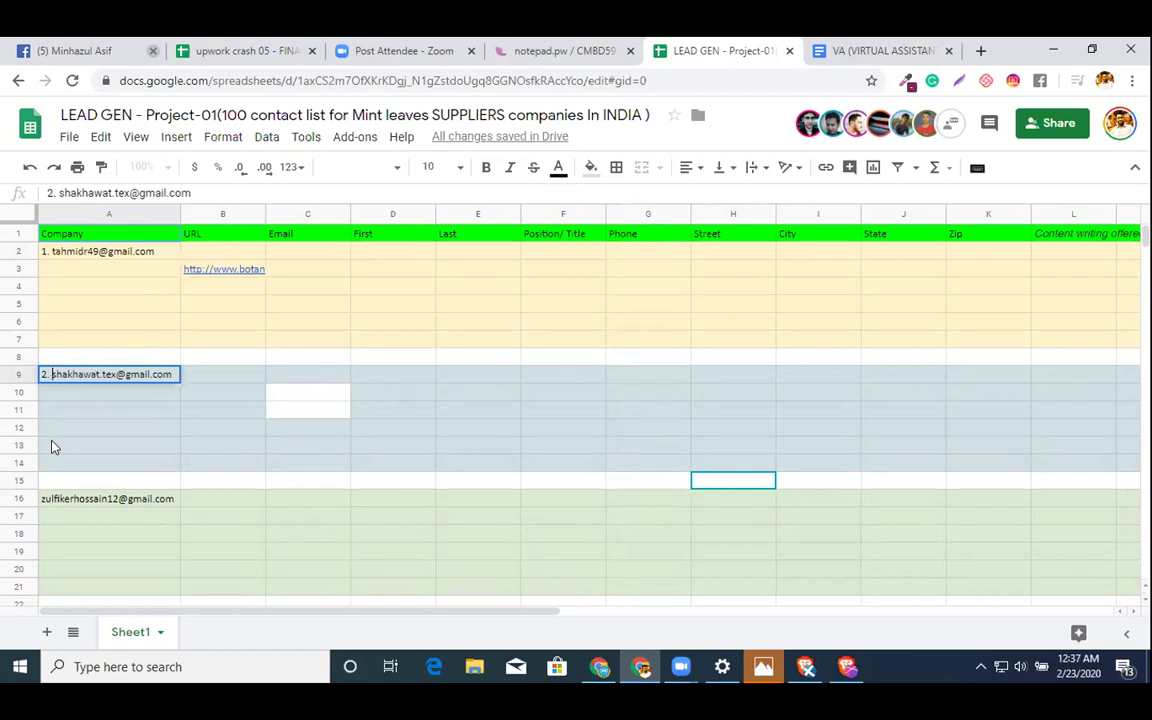
key(Return)
- Prefix the emails in A16, A23 and A30 with '3.', '4.' and '5.'
key(ctrl+Down)
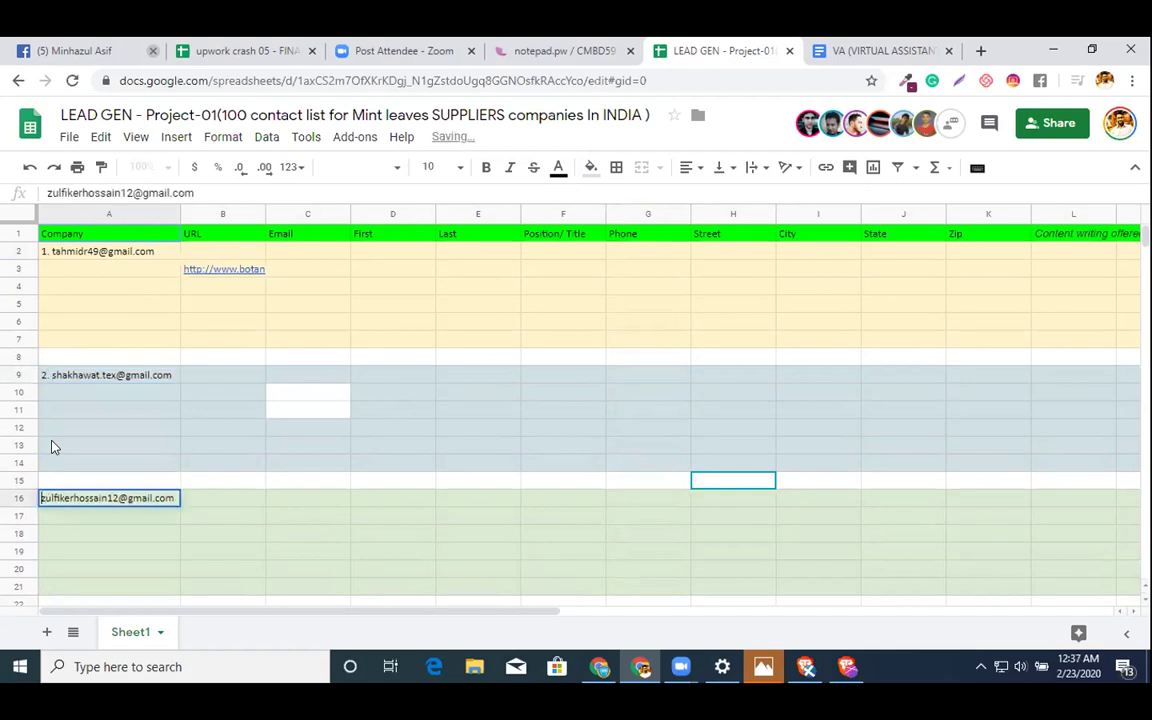
key(Return)
key(Home)
text(3.)
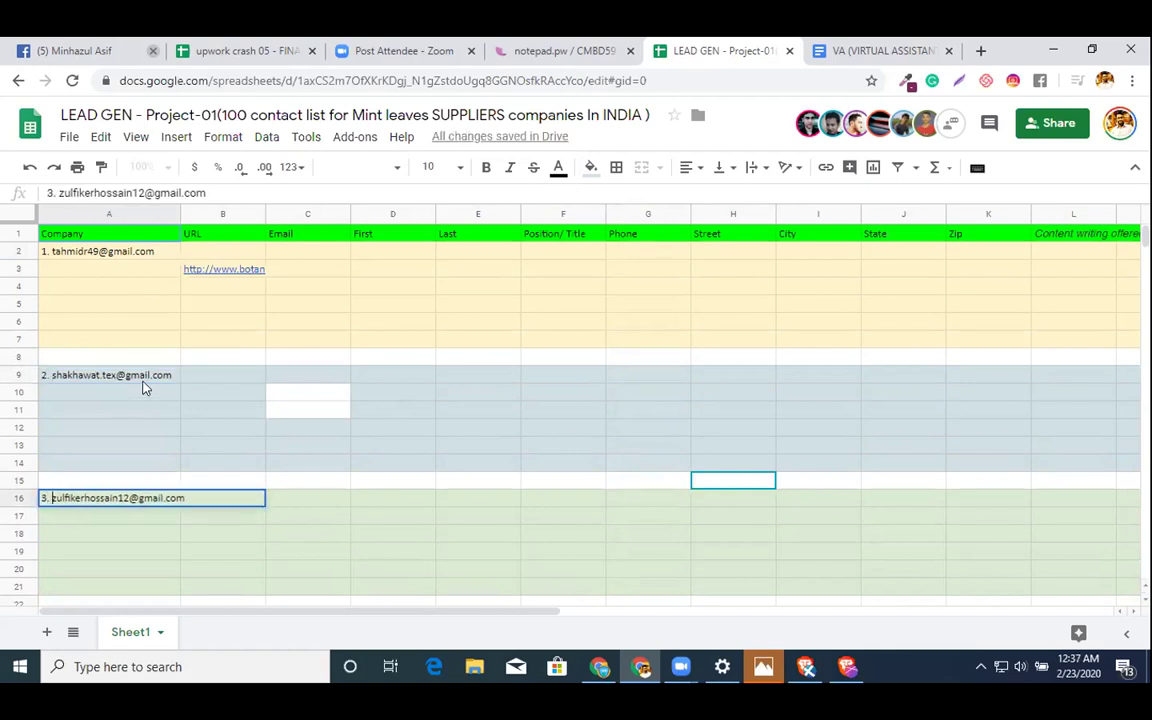
scroll(143, 388, down, 2)
click(140, 412)
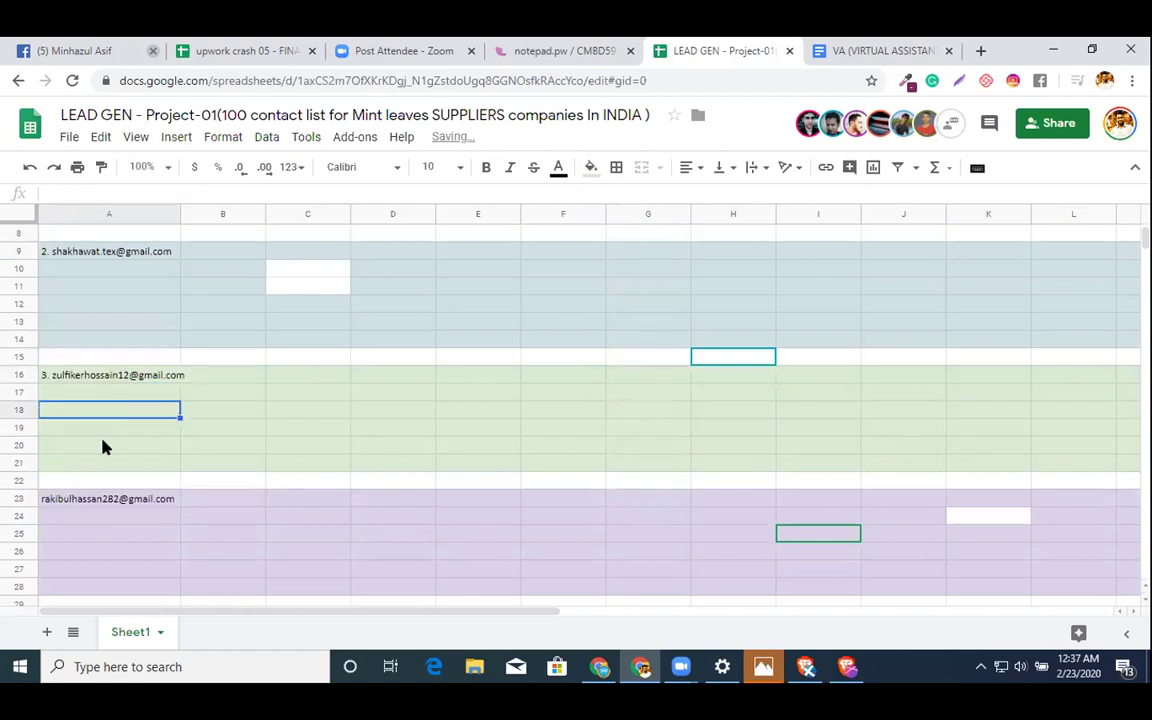
key(ctrl+Down)
key(Return)
key(Home)
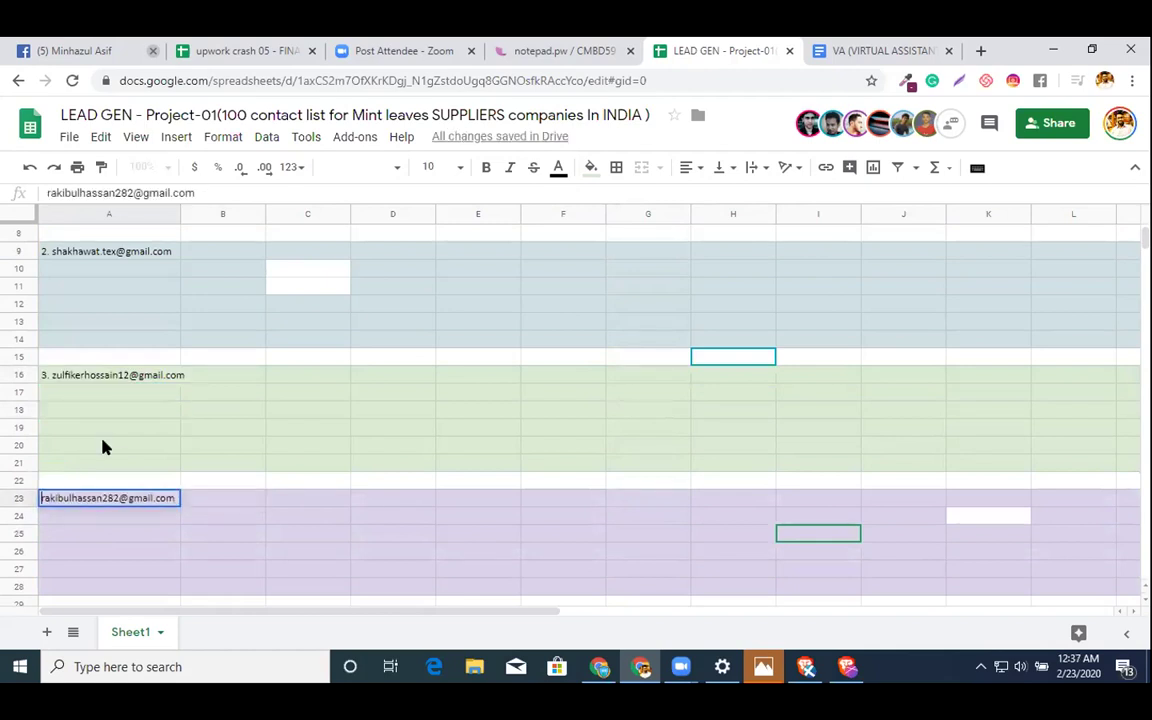
text(4.)
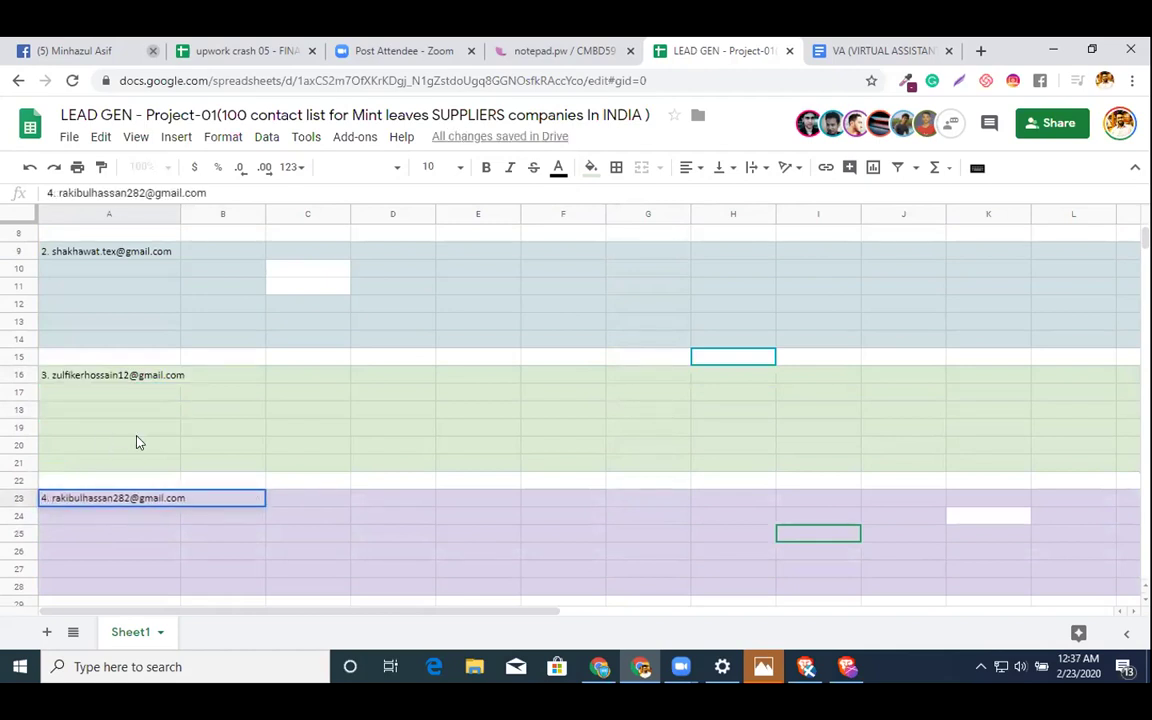
scroll(138, 442, down, 4)
double_click(68, 411)
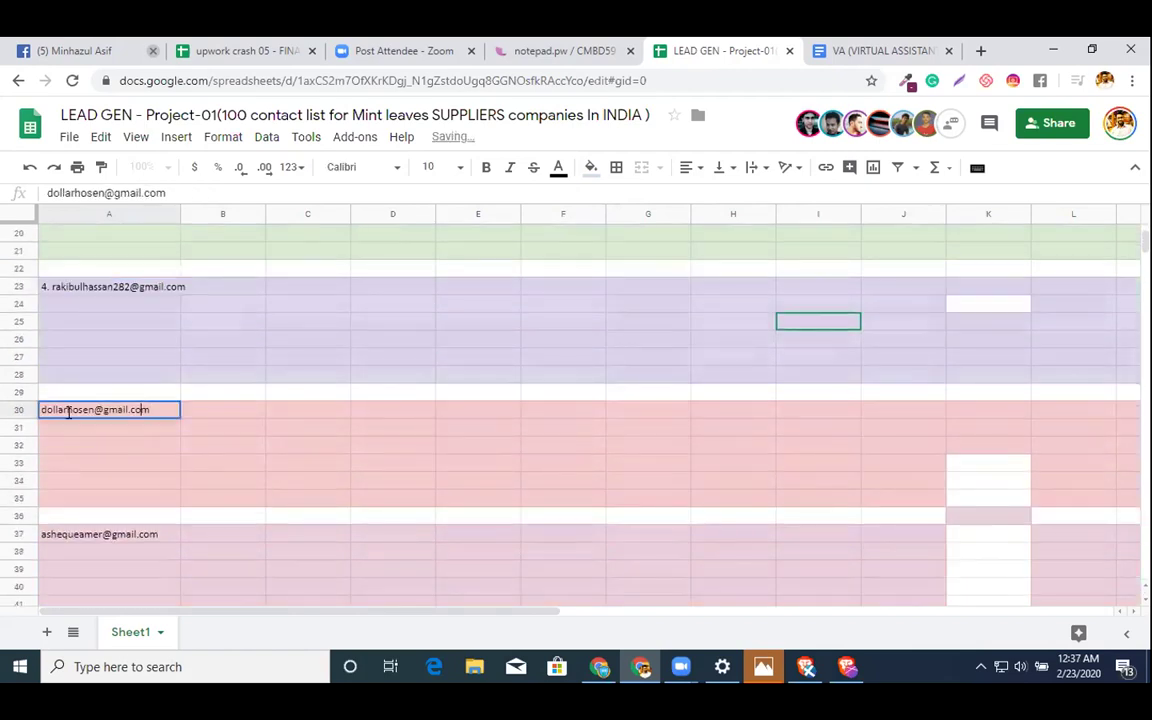
text(5.)
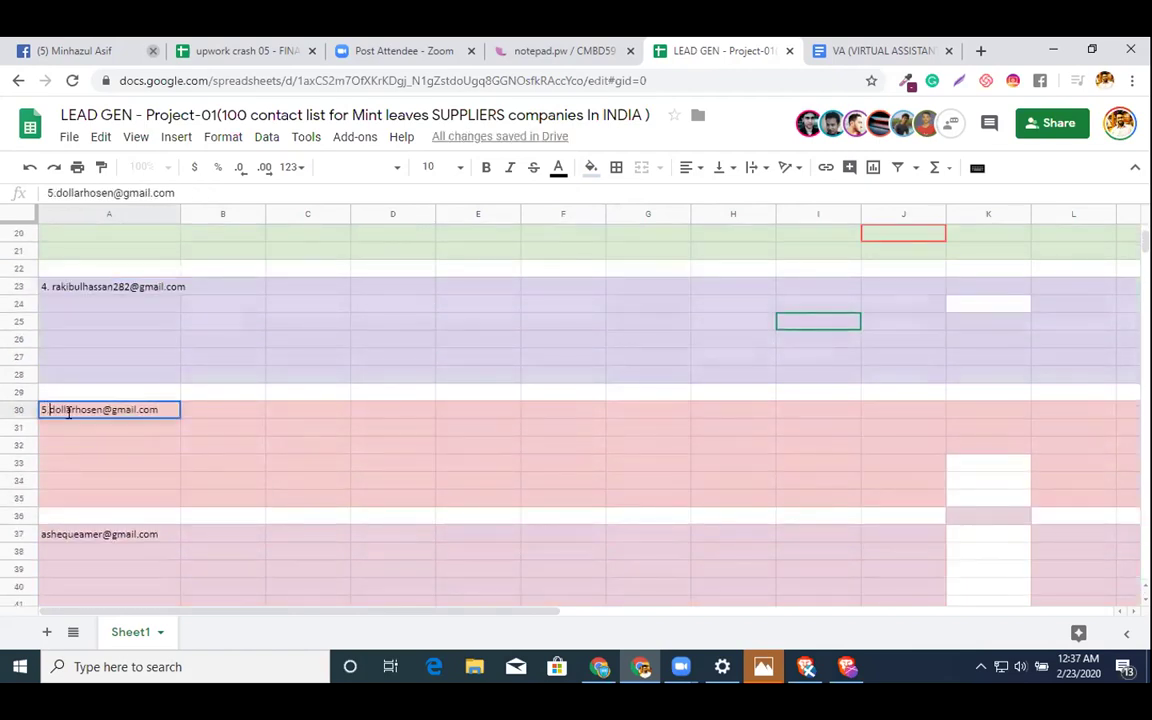
click(140, 324)
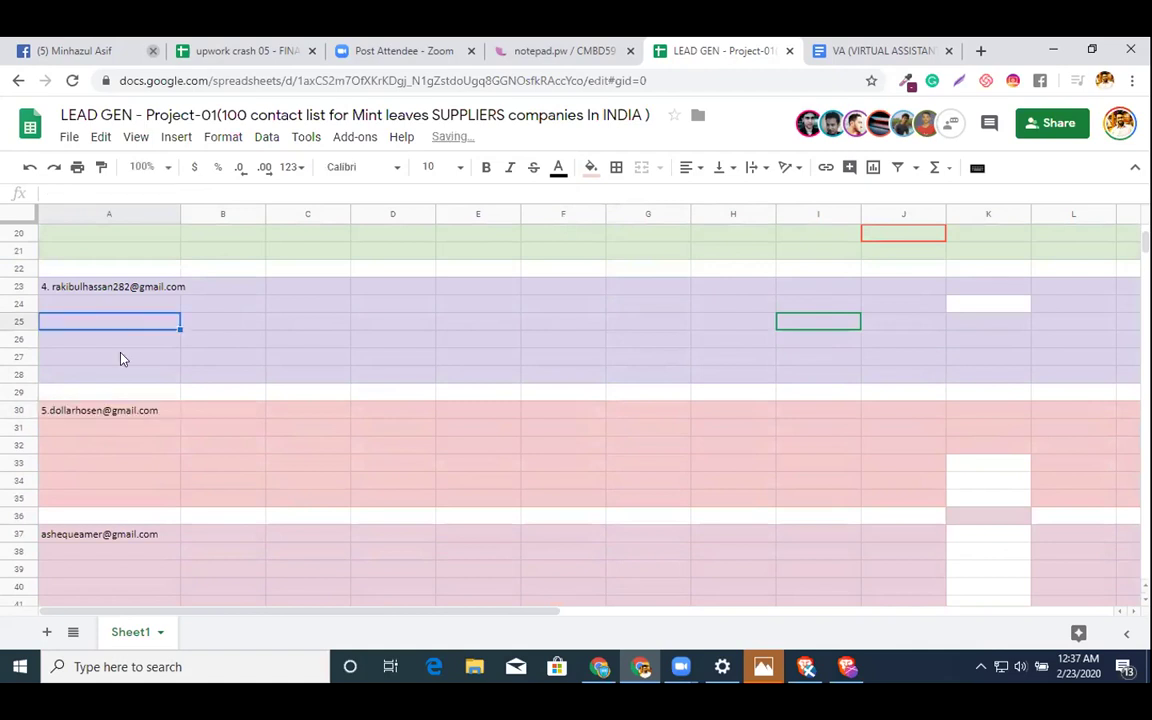
- Prefix the emails in A37 and A44 with '6.' and '7.'
click(82, 535)
double_click(48, 531)
text(6.)
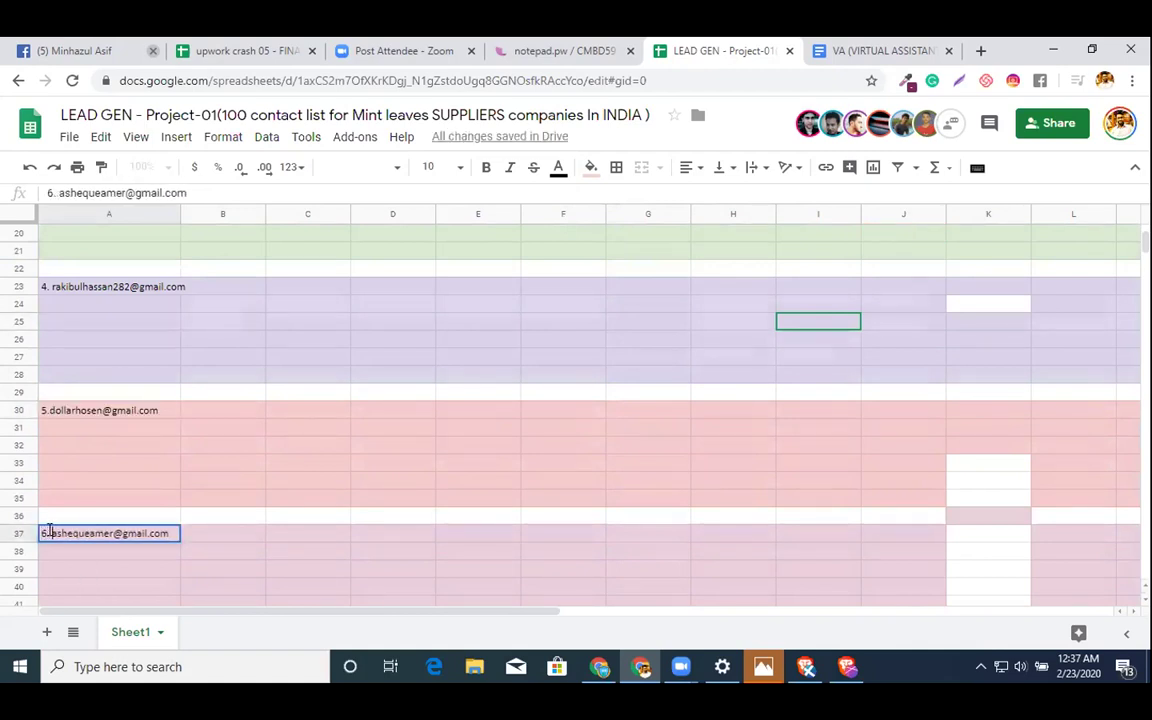
scroll(268, 413, down, 5)
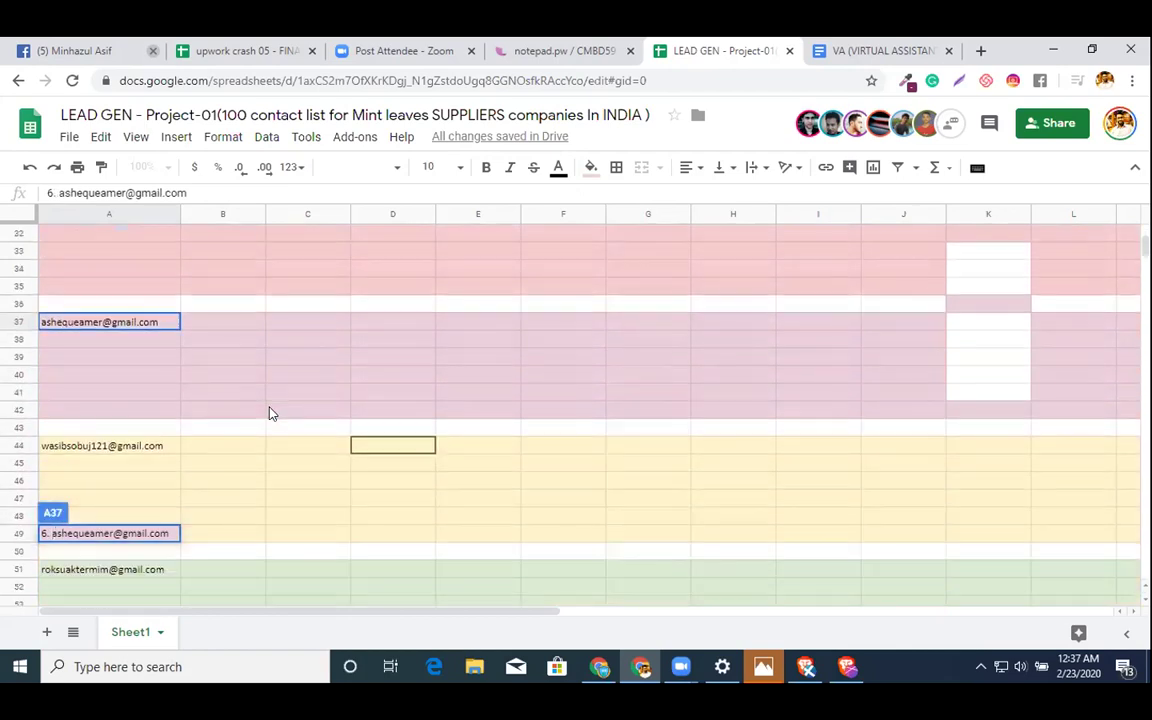
scroll(145, 343, up, 2)
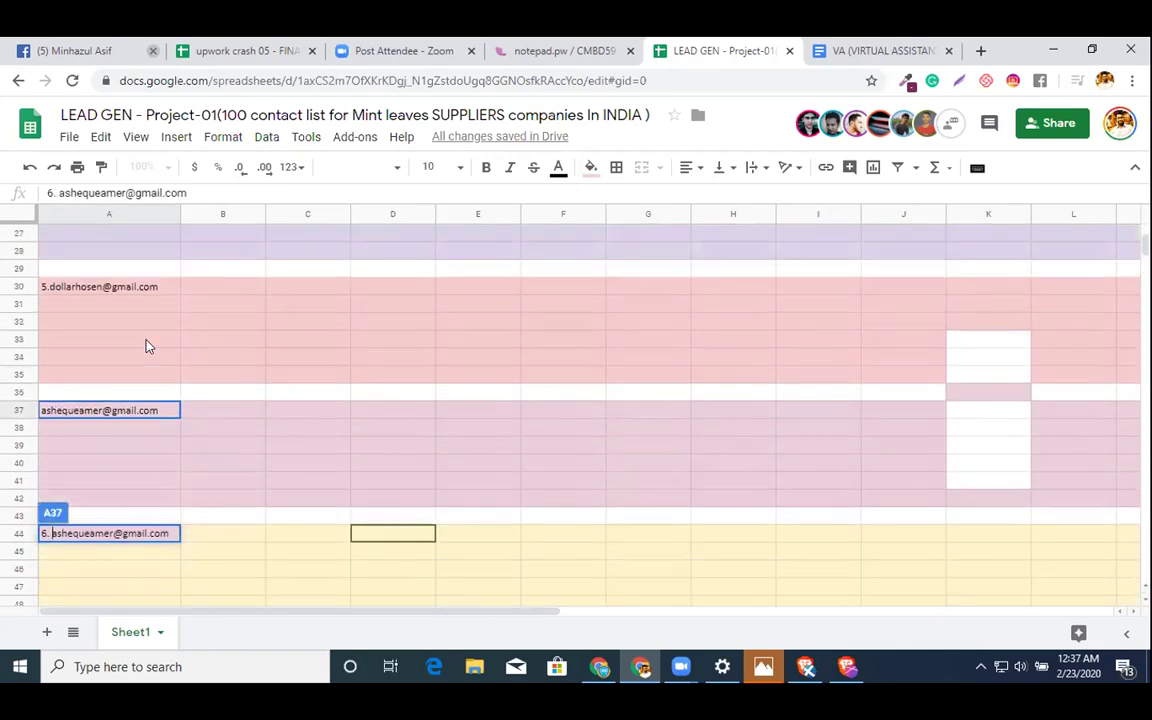
click(127, 397)
double_click(108, 540)
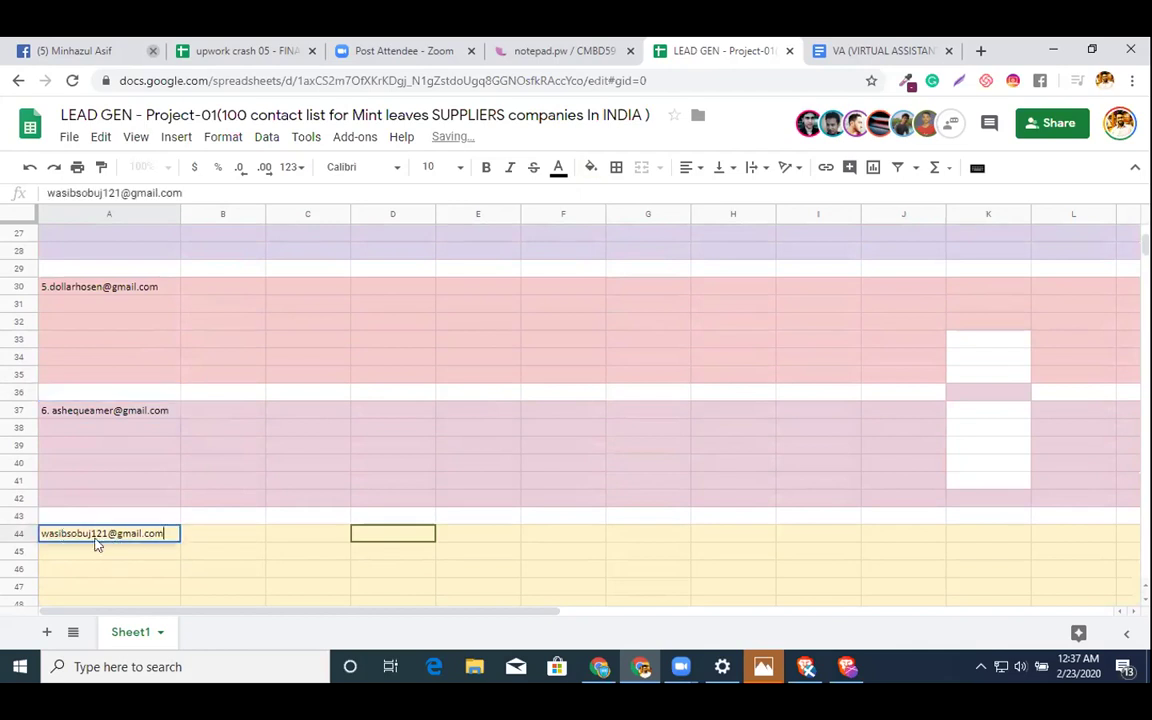
click(40, 533)
text(7.)
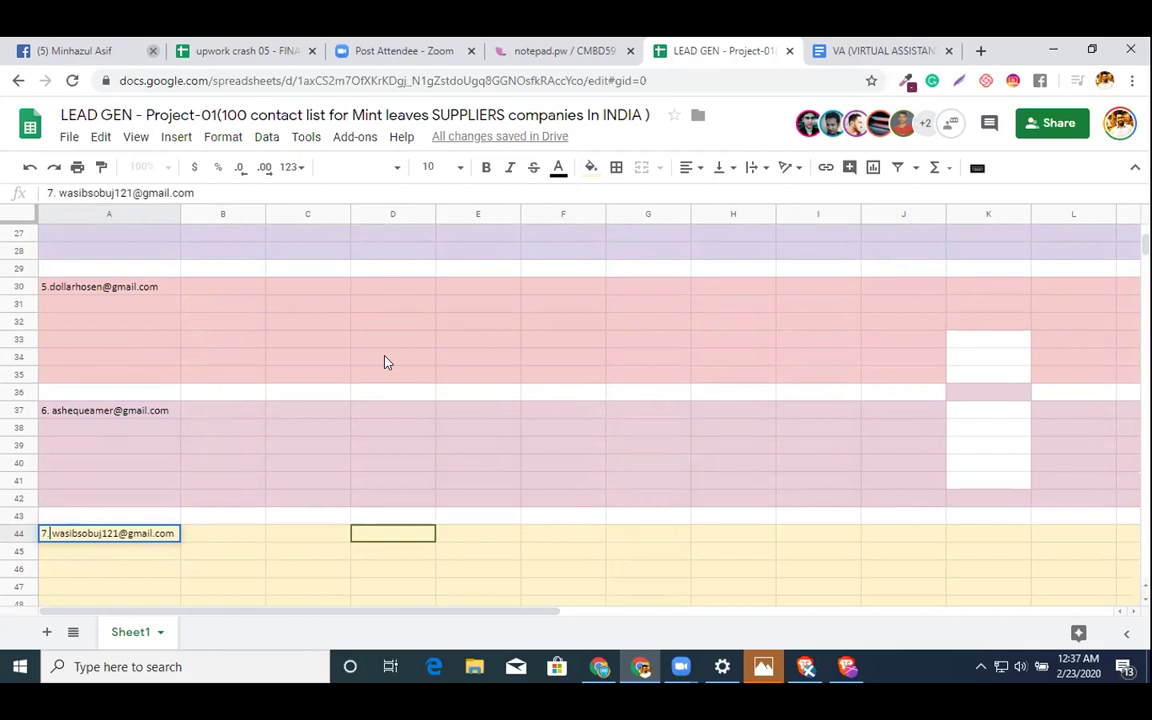
click(441, 323)
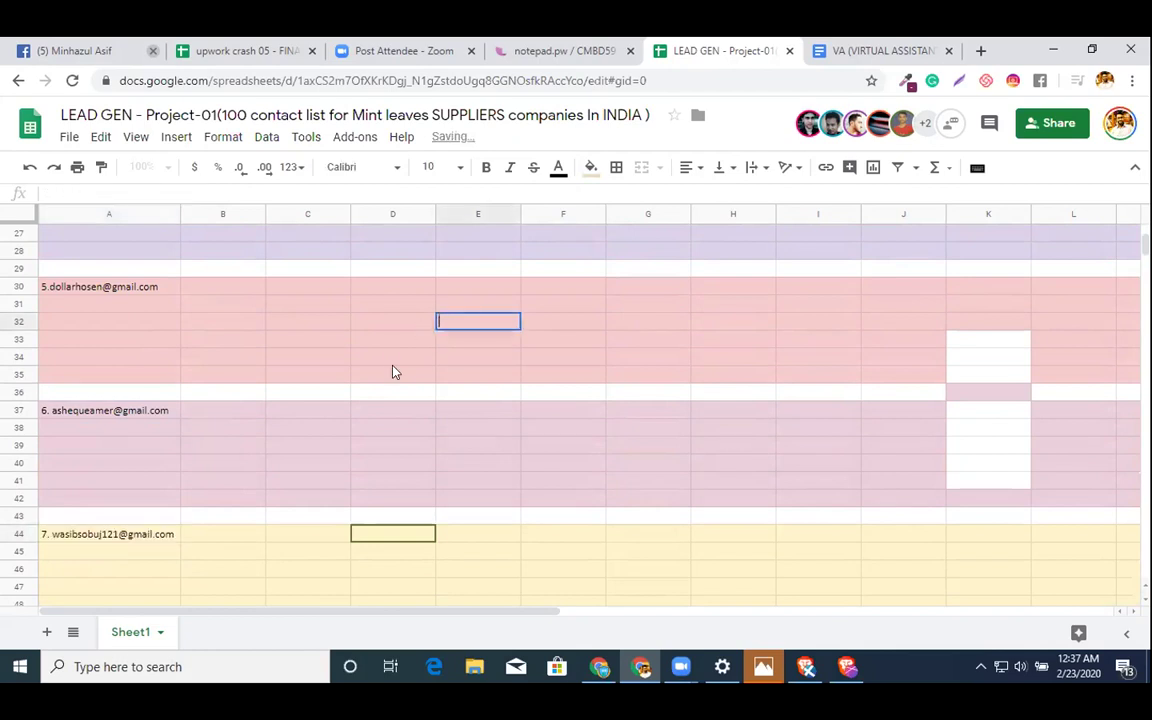
key(Return)
scroll(393, 372, down, 3)
double_click(110, 463)
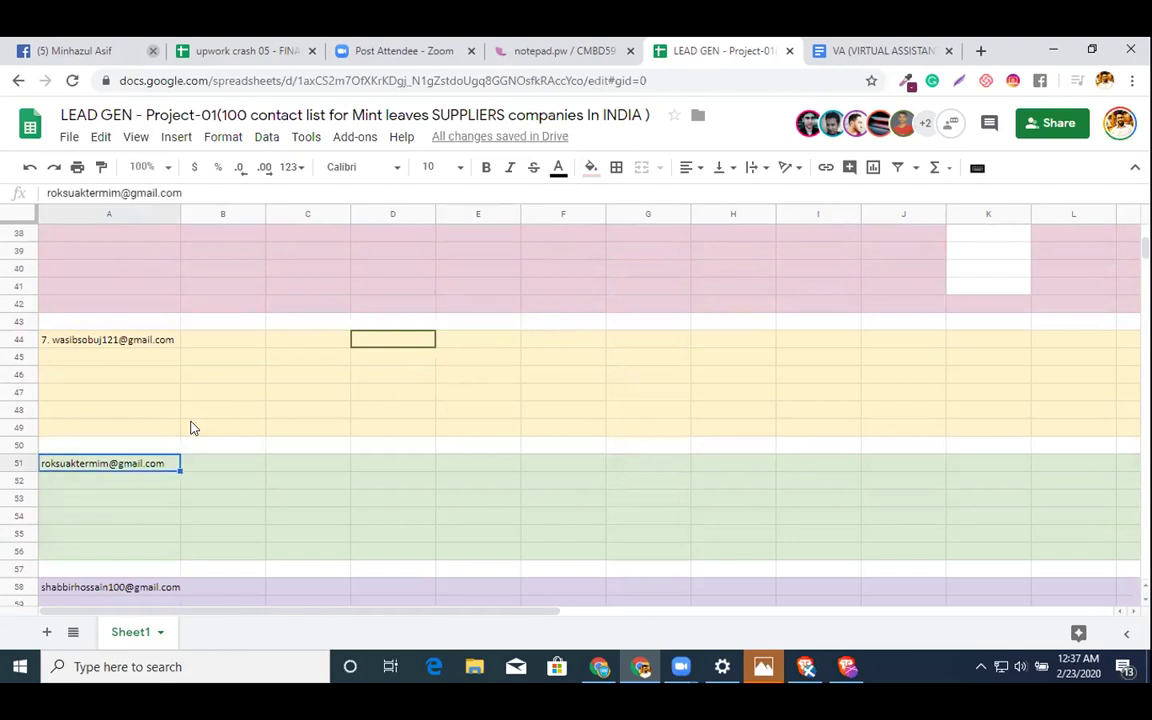
- Prefix the emails in A51 and A58 with '8.' and '9.'
key(Home)
text(8.)
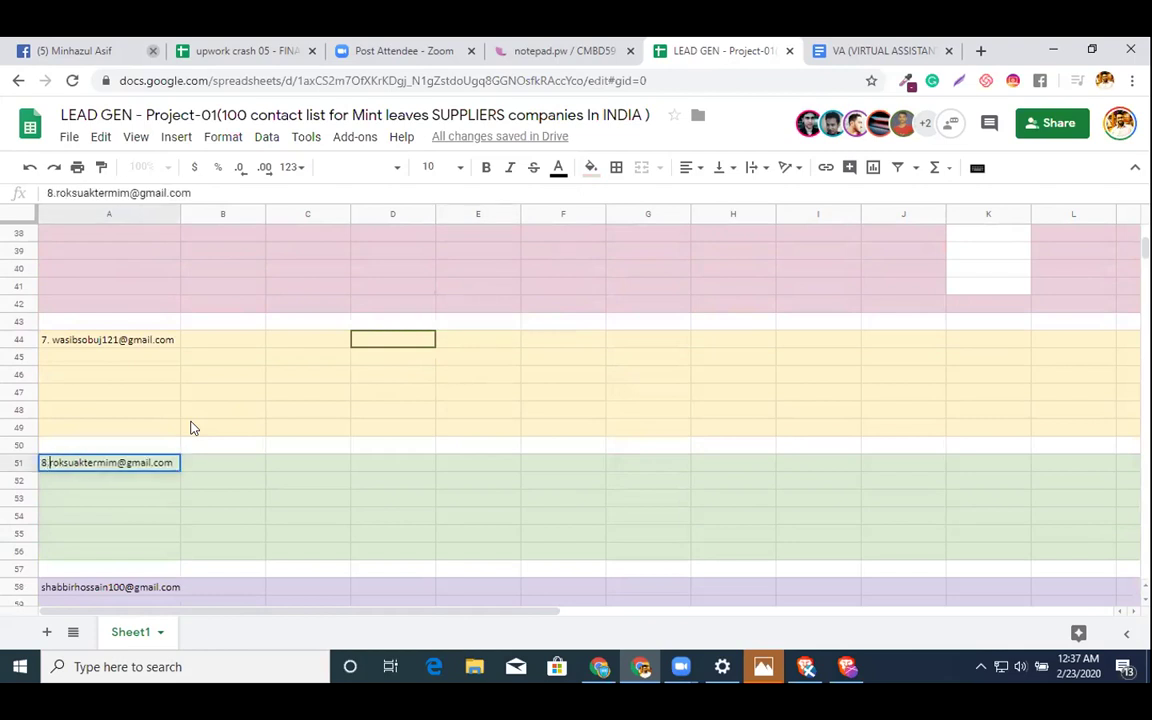
scroll(378, 429, down, 3)
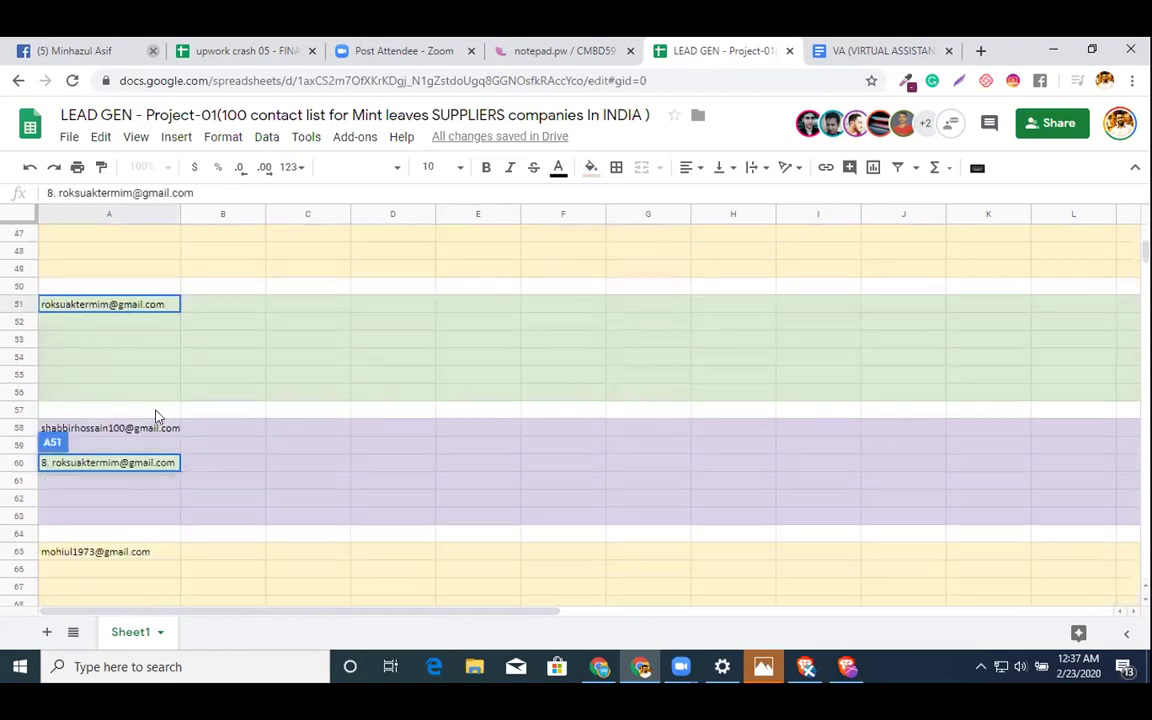
double_click(76, 427)
click(41, 427)
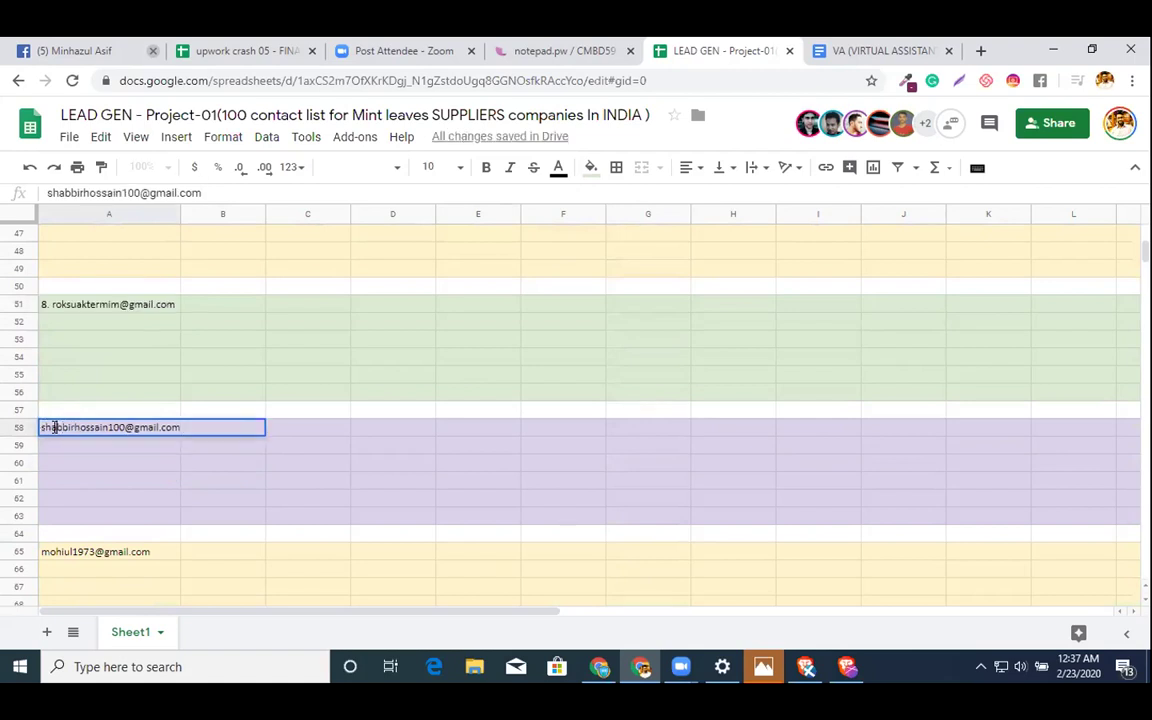
text(9.)
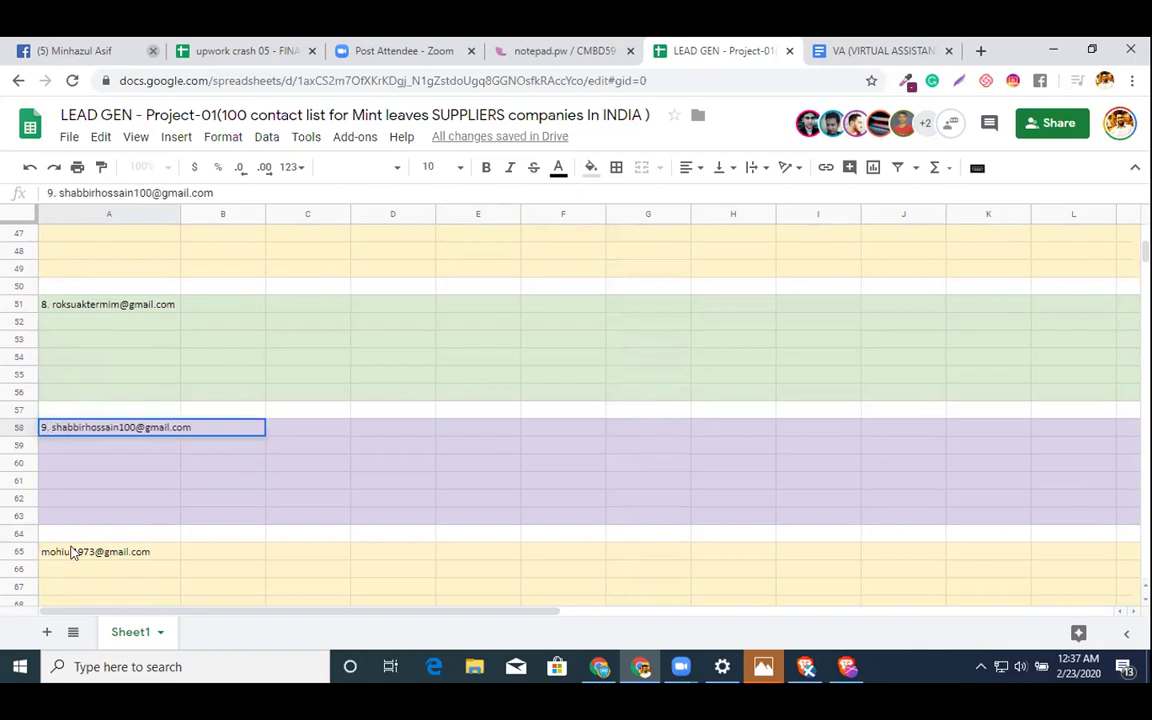
click(72, 553)
- Prefix the emails in A65, A72 and A79 with '10.', '11.' and '12.'
double_click(40, 551)
text(10.)
scroll(42, 555, down, 2)
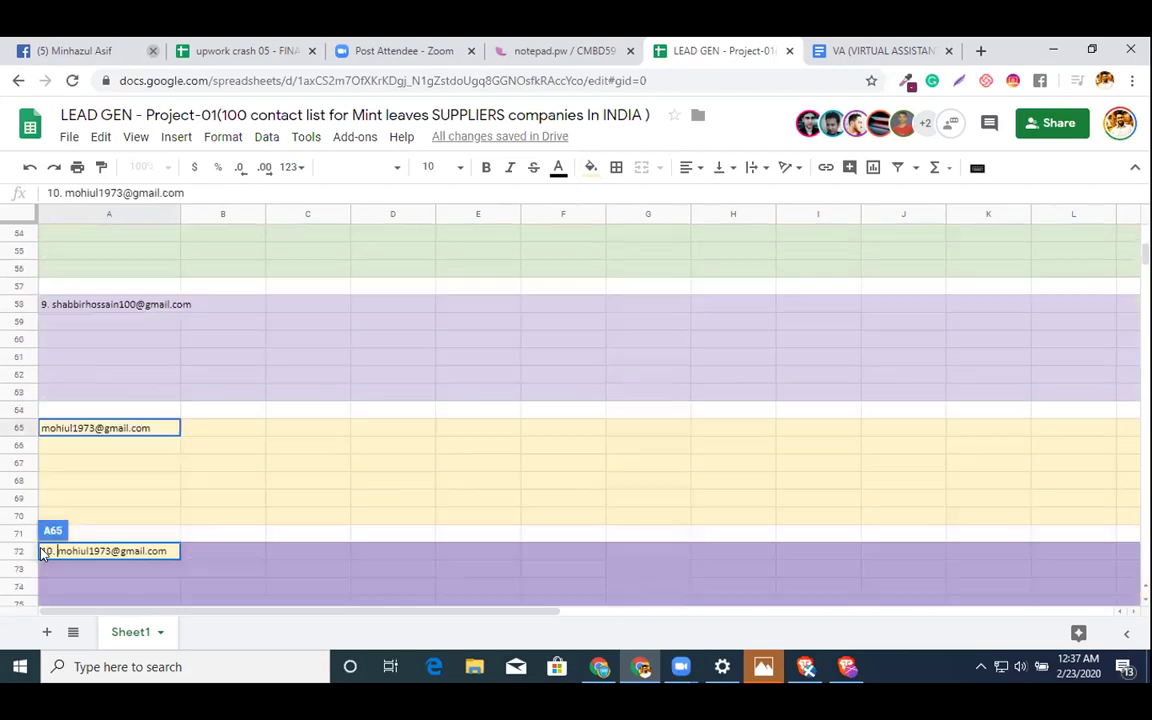
key(Return)
key(Down)
key(Down)
key(Down)
key(Down)
key(Down)
key(Down)
key(Return)
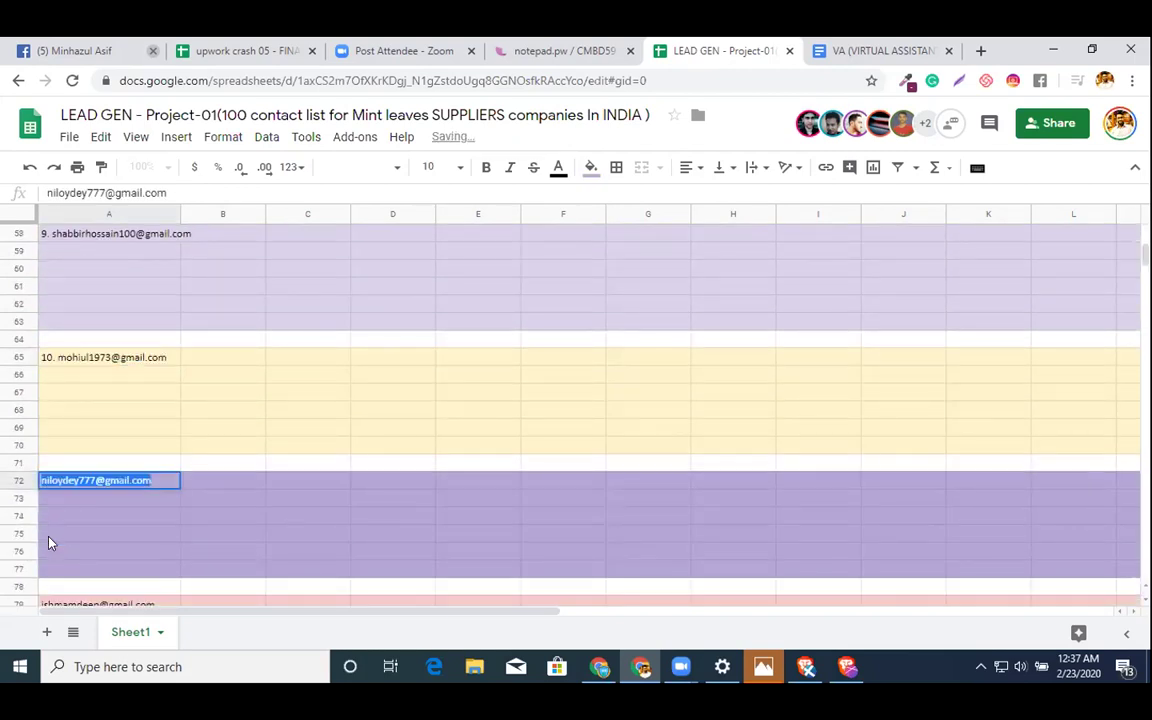
key(Left)
text(11.)
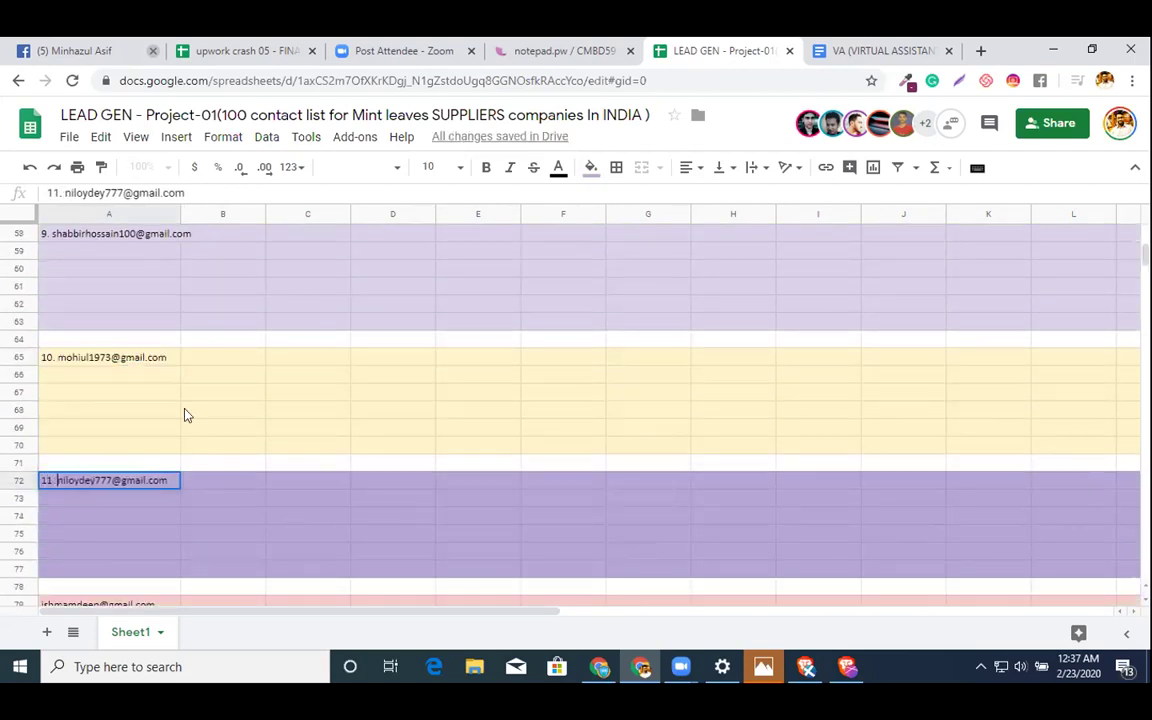
scroll(137, 423, down, 2)
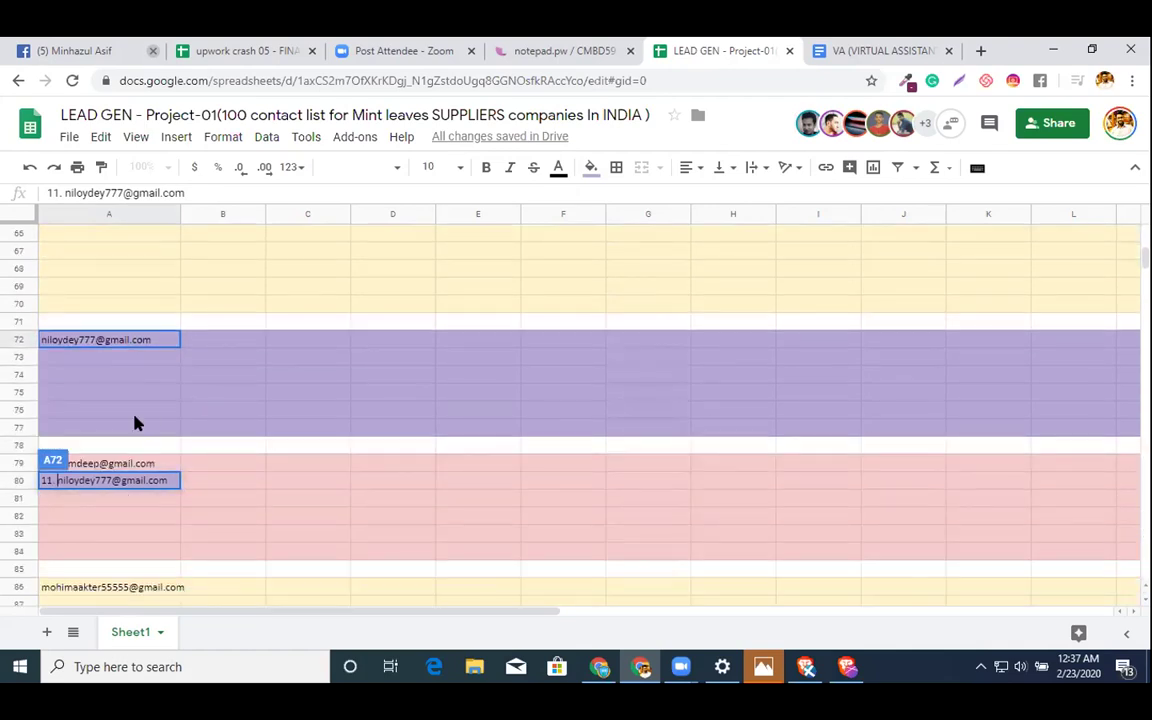
click(85, 447)
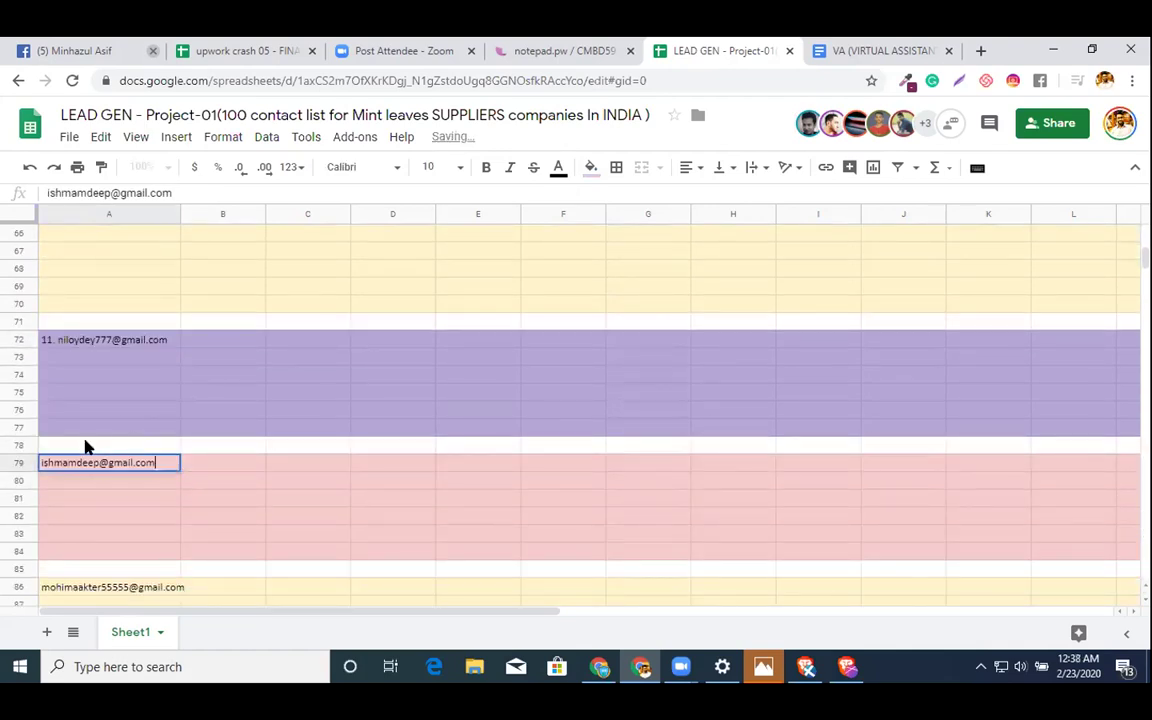
key(F2)
key(Home)
text(12.)
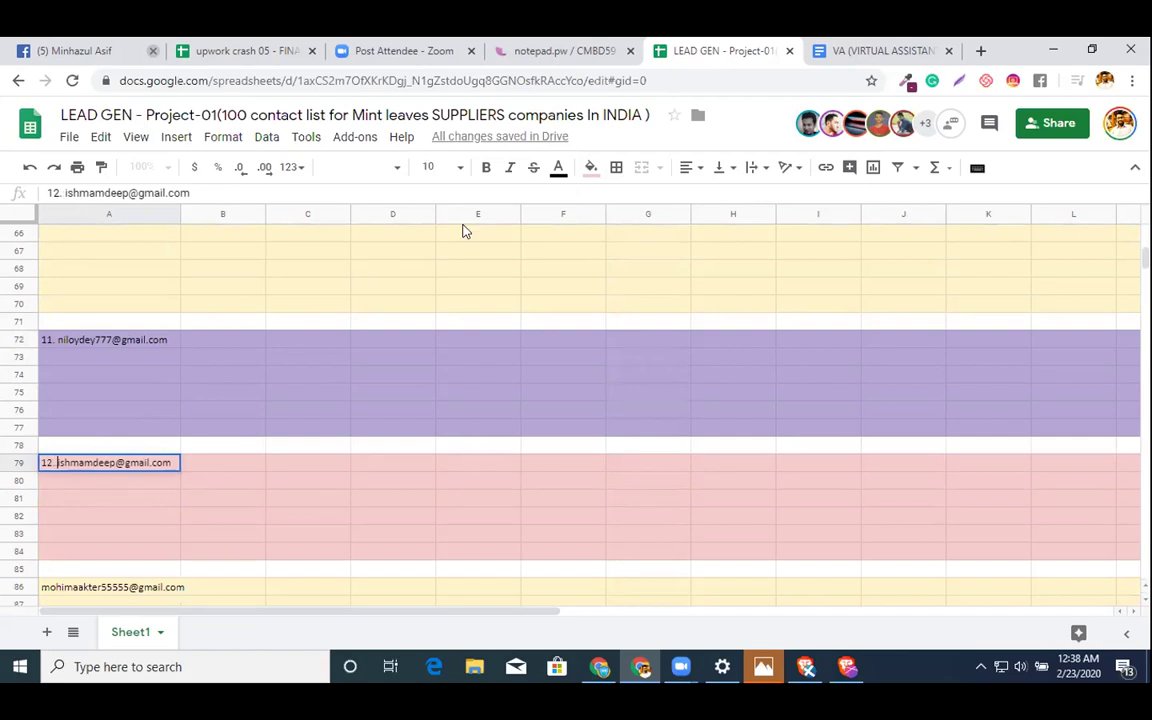
scroll(275, 411, down, 1)
- Prefix the email in A86 with '13' and the email in A93 with '14.'
click(136, 474)
key(F2)
key(Home)
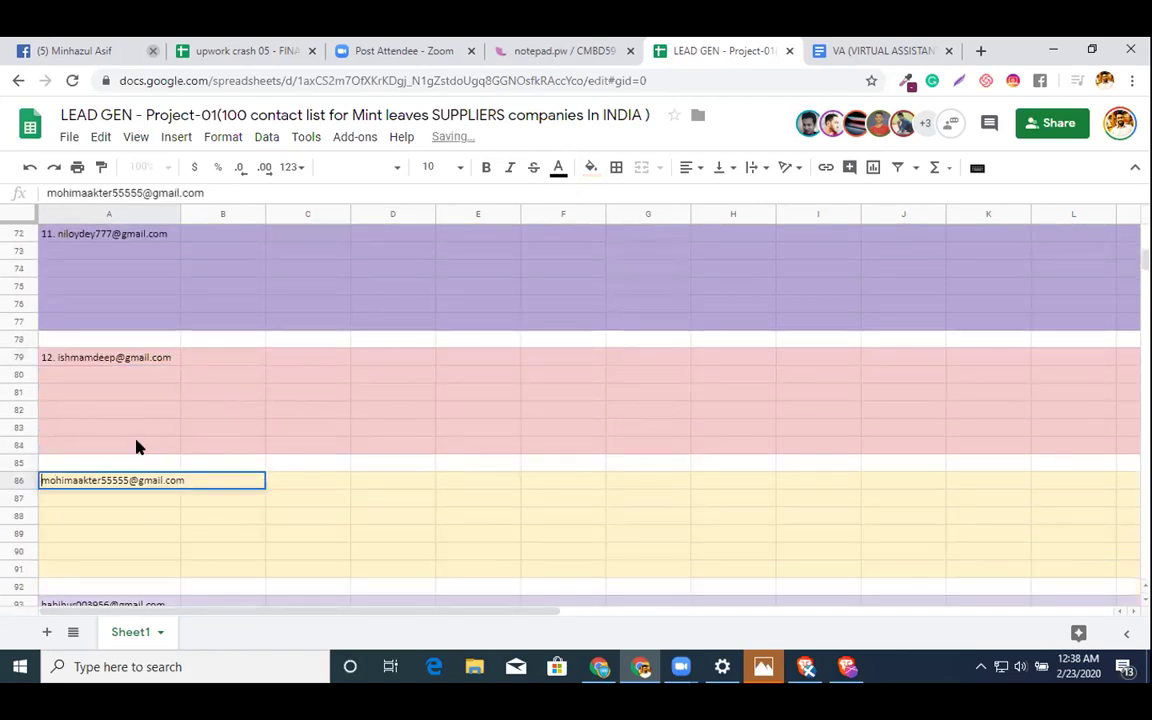
text(13.)
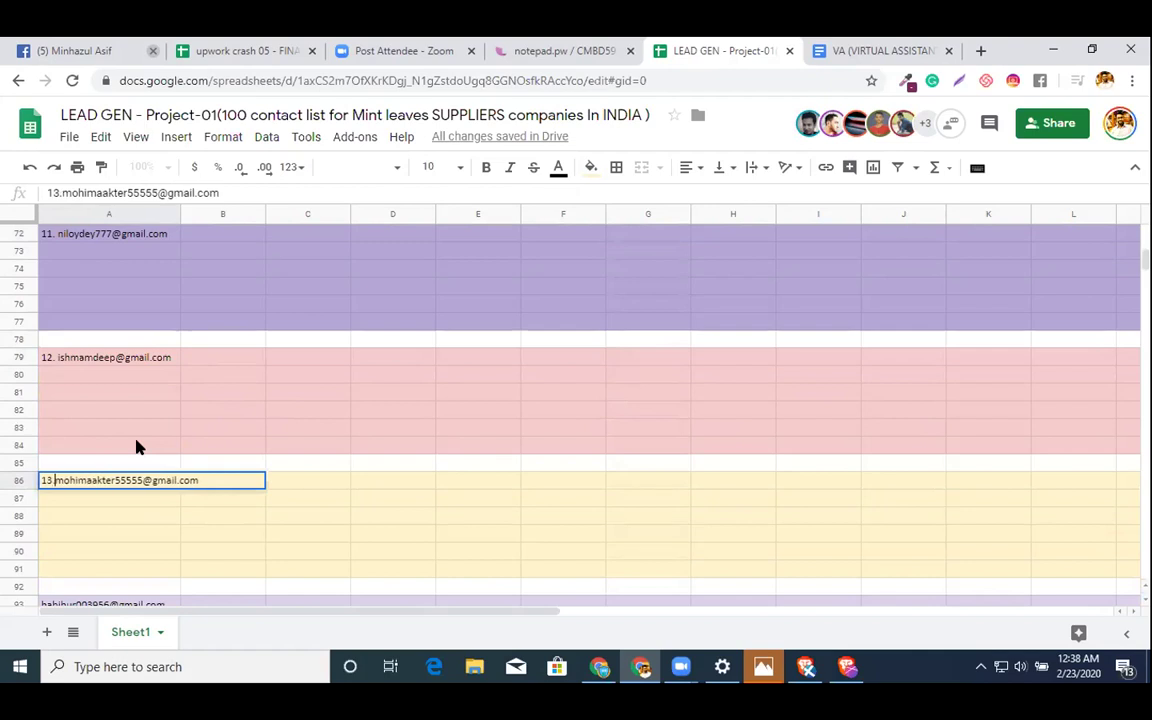
scroll(136, 447, down, 2)
double_click(121, 459)
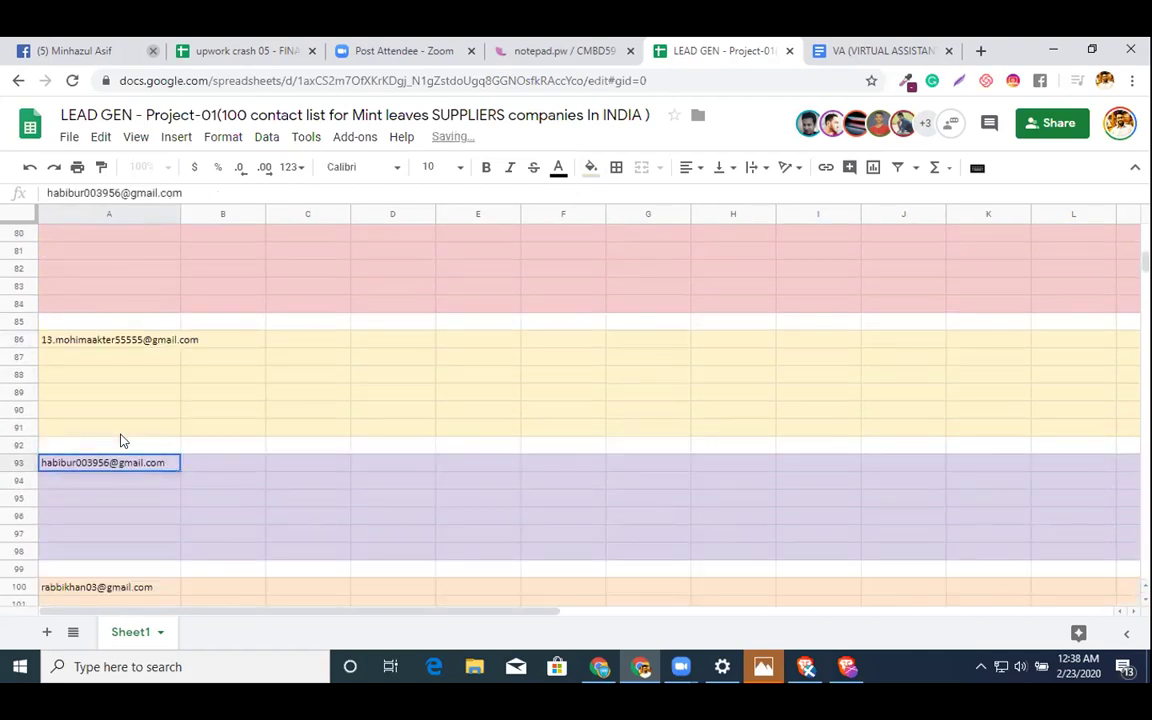
key(Home)
text(14.)
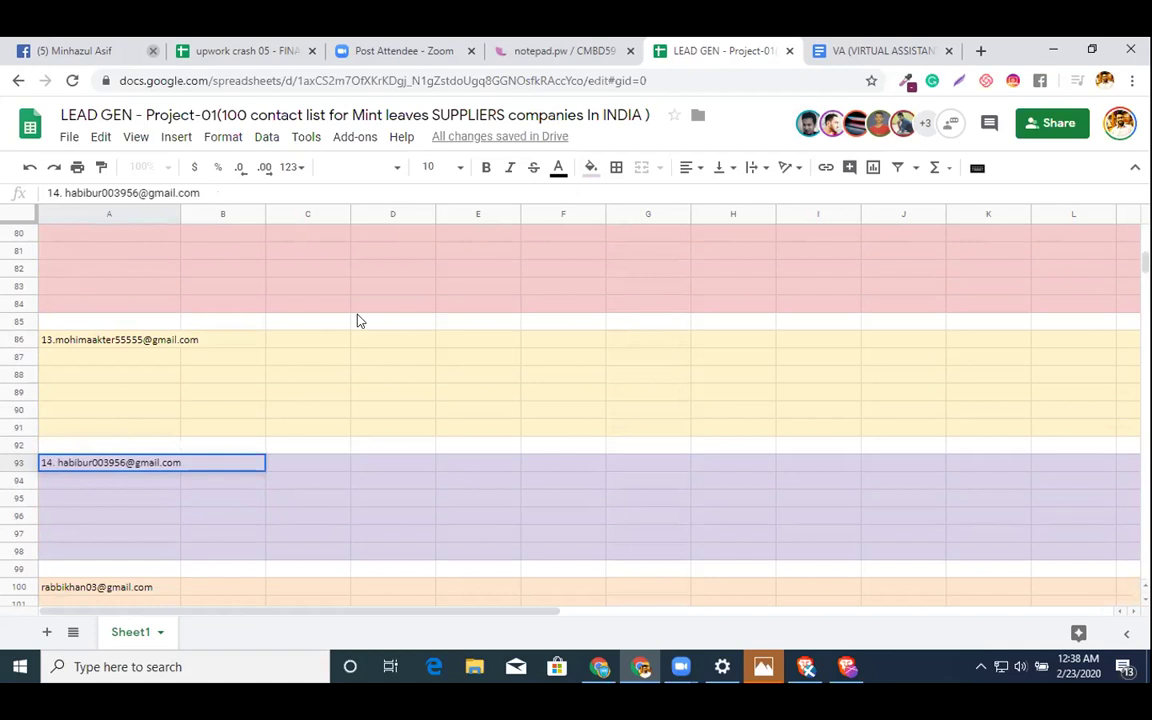
- Prefix the emails in A100 and A107 with '15.' and '16.'
scroll(360, 320, down, 2)
double_click(175, 440)
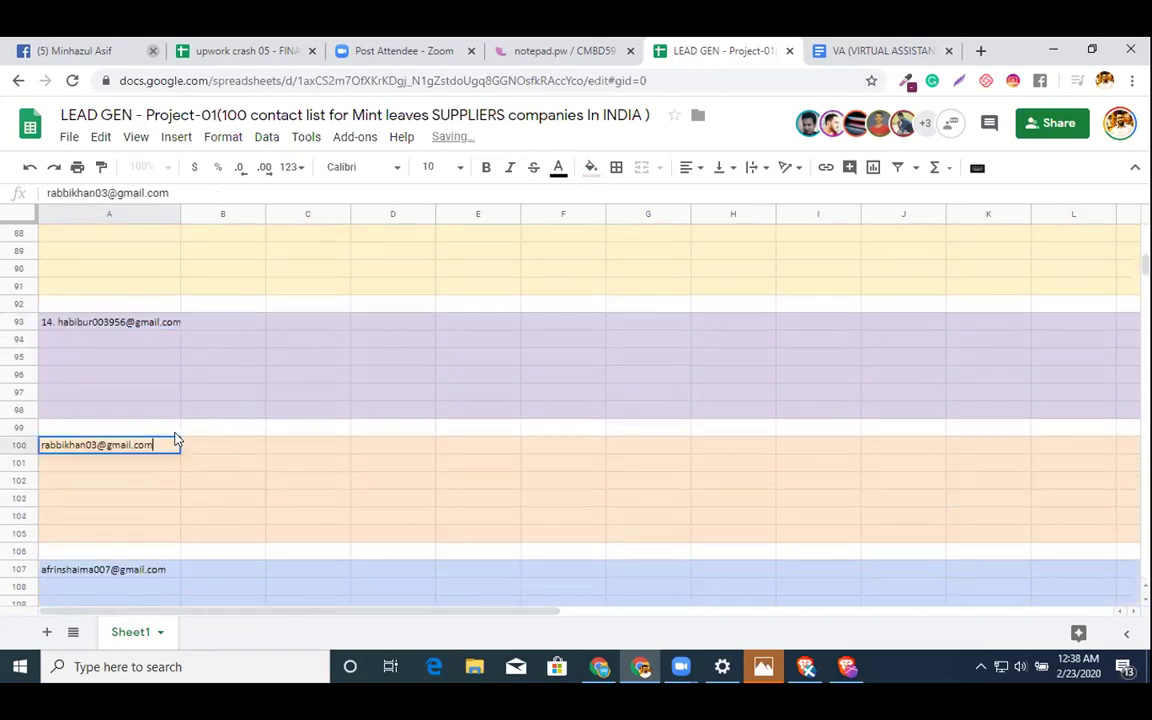
key(Home)
text(15)
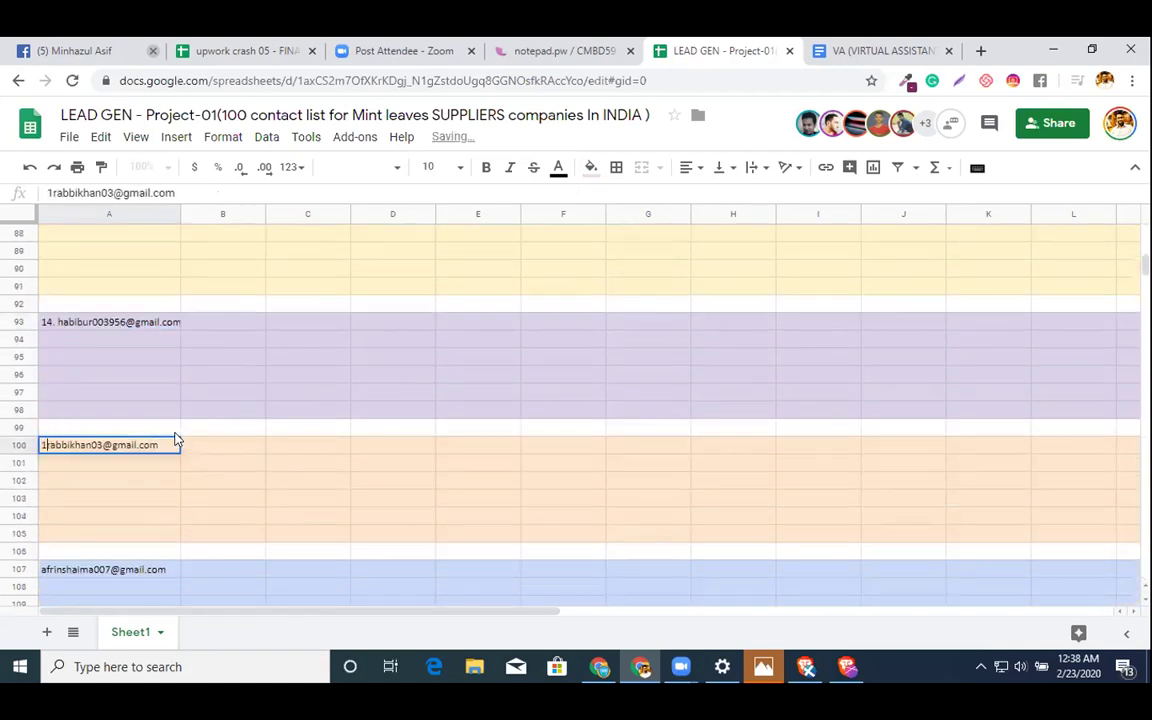
text(.)
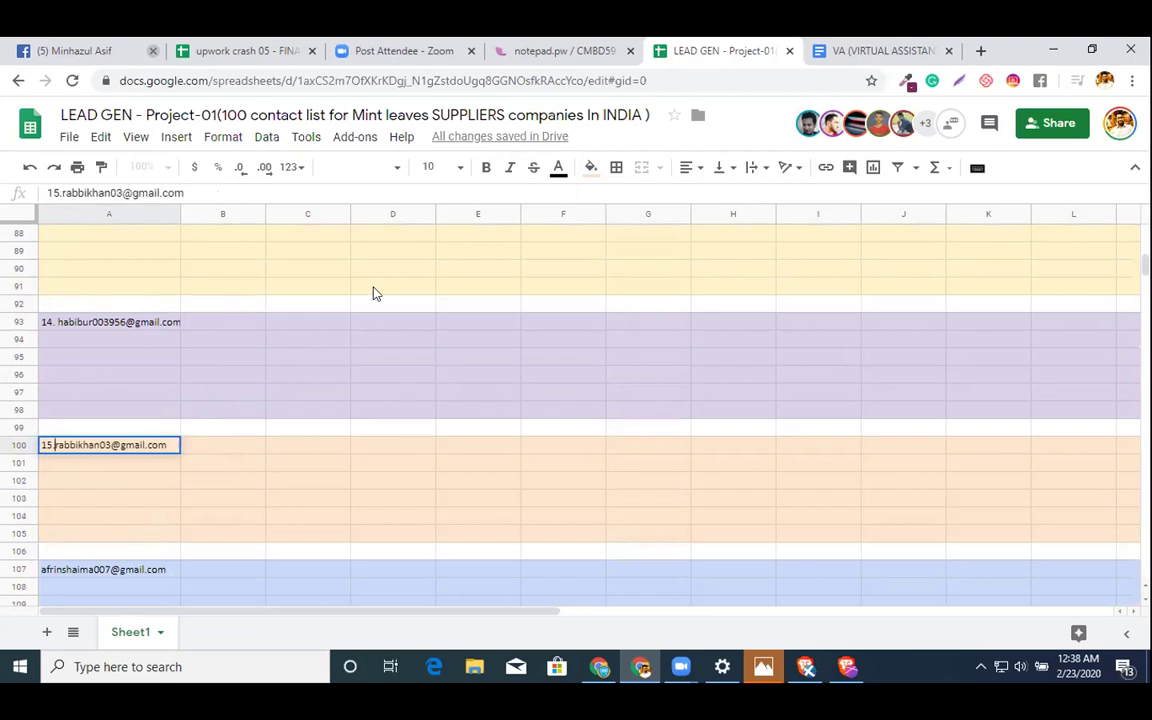
click(376, 288)
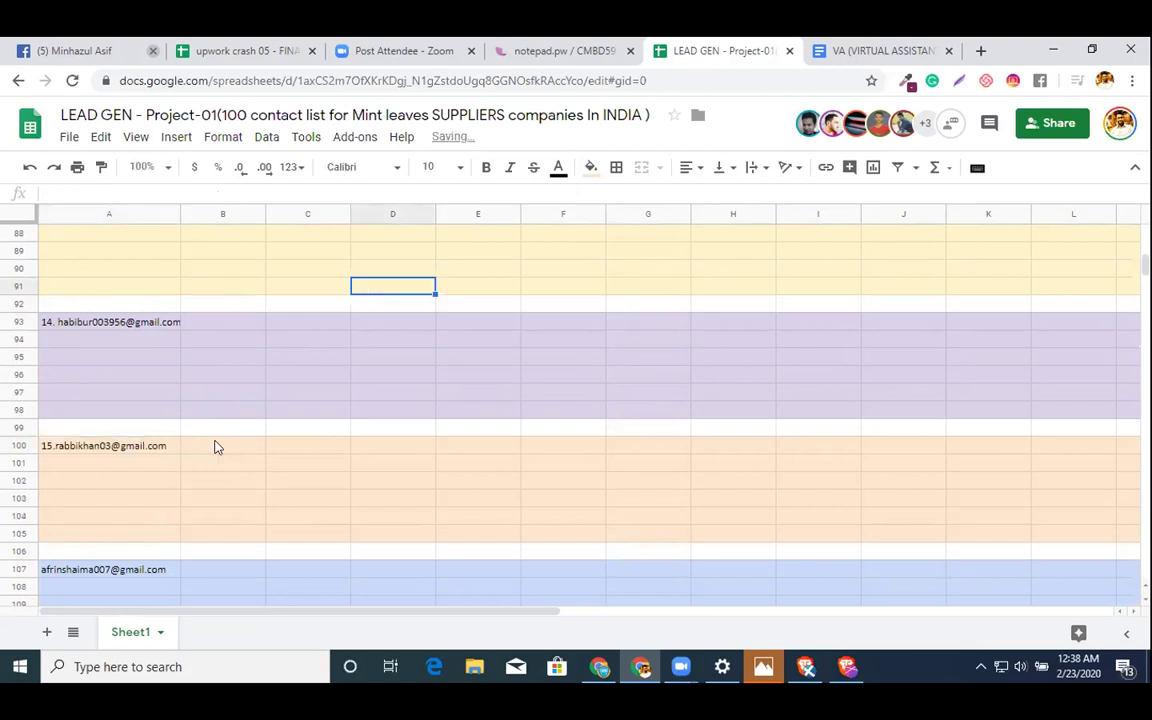
double_click(85, 574)
key(Home)
text(16.)
click(478, 357)
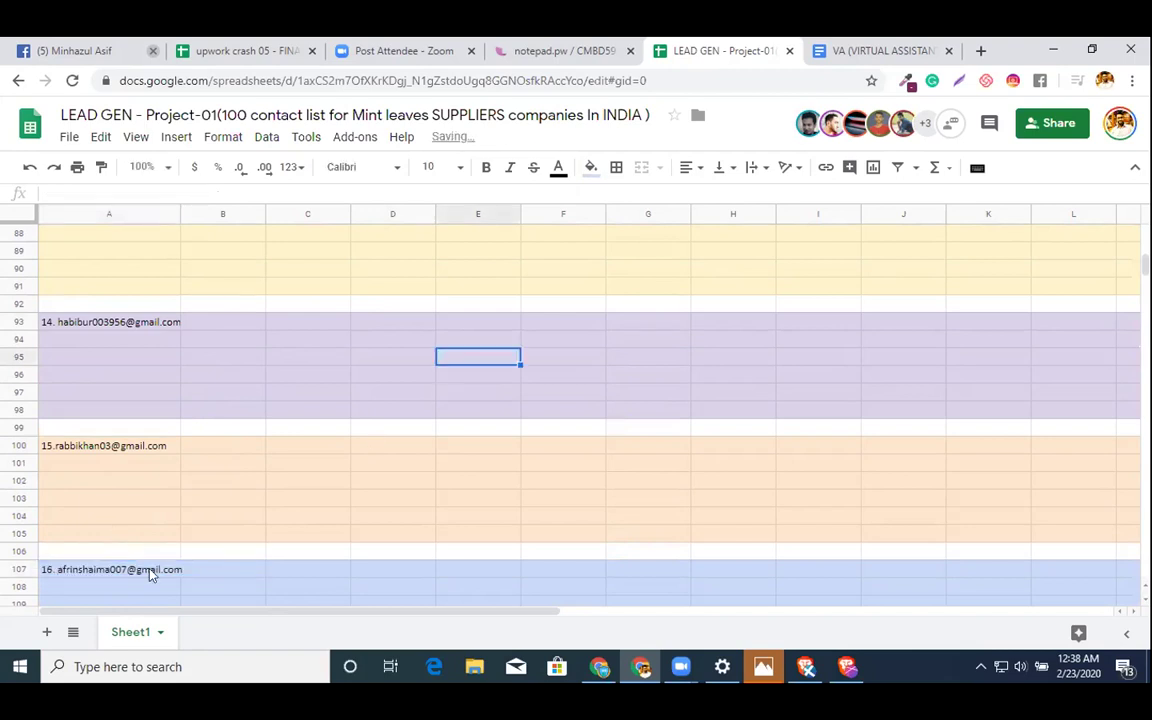
scroll(150, 573, down, 5)
- Delete the blank line splitting the assignee email list in the notepad.pw note
drag(660, 463, 388, 480)
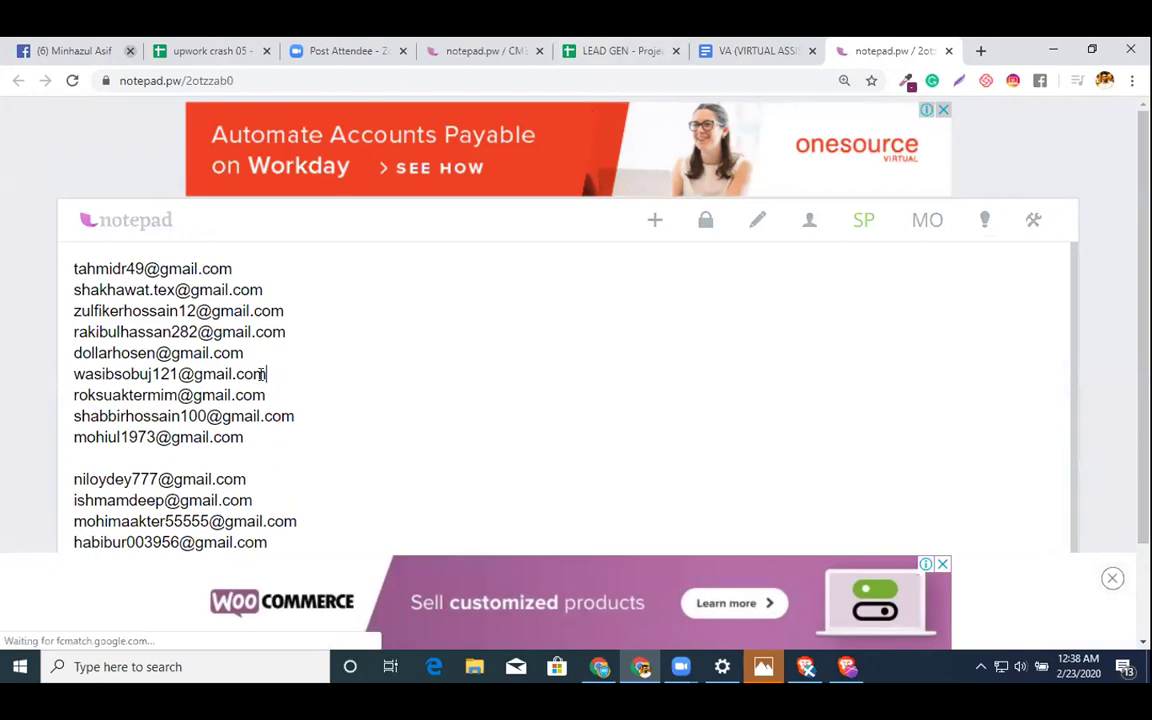
scroll(260, 373, down, 1)
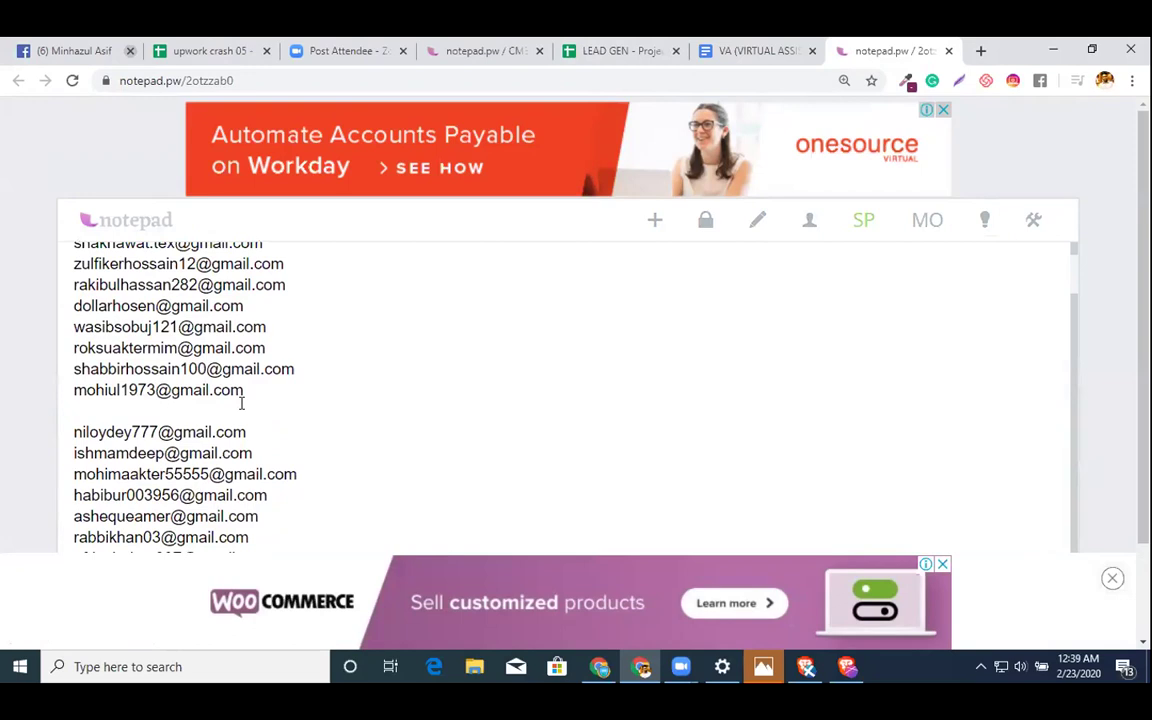
scroll(241, 400, down, 1)
scroll(262, 210, up, 1)
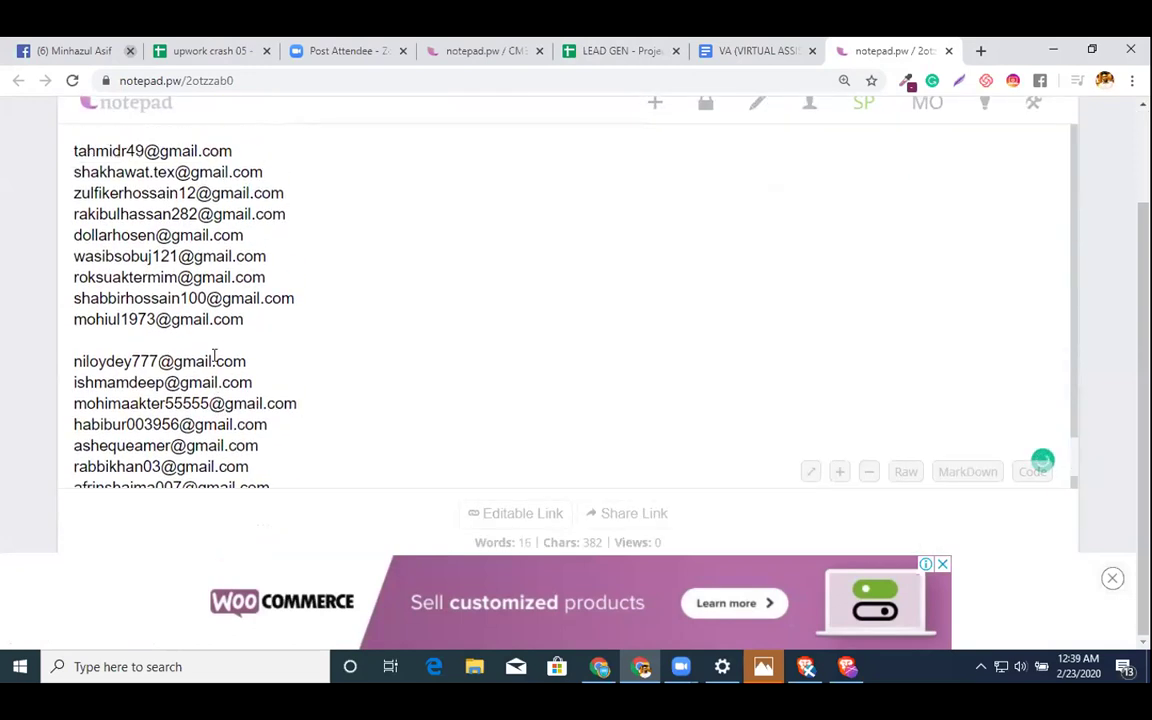
double_click(71, 150)
click(71, 150)
key(BackSpace)
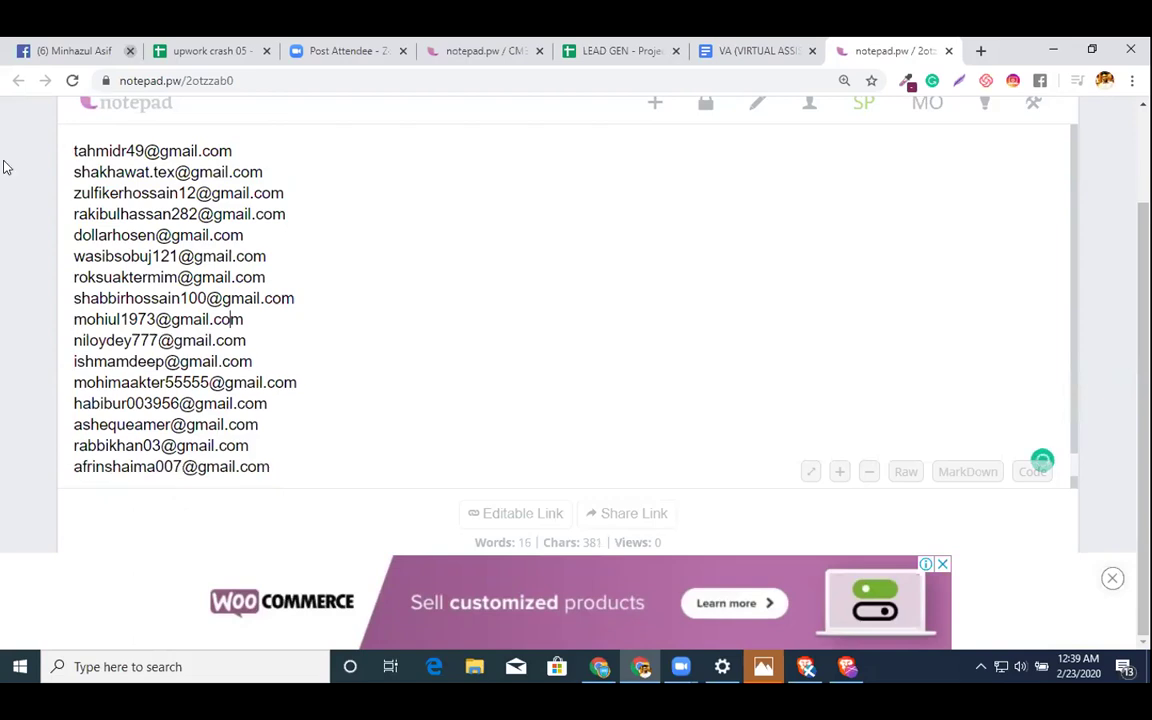
- Move the cursor down to the empty line after the sixteenth email
click(78, 352)
key(Down)
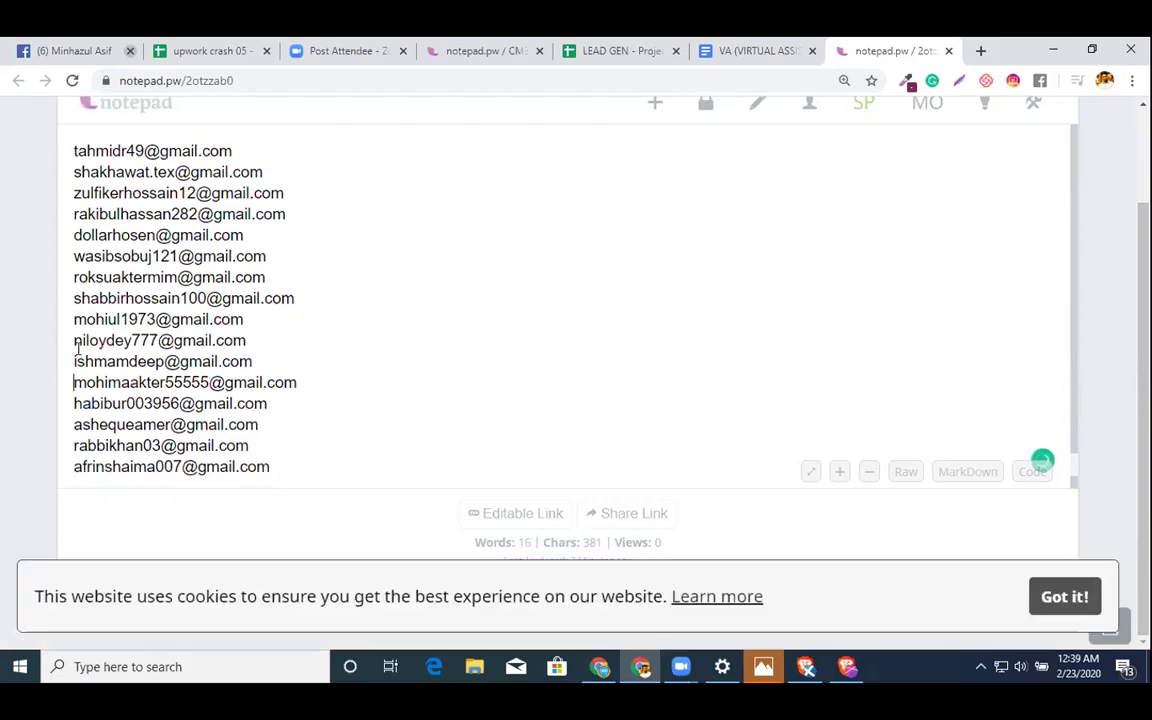
key(Down)
key(Down)
key(Down)
key(Down)
key(Down)
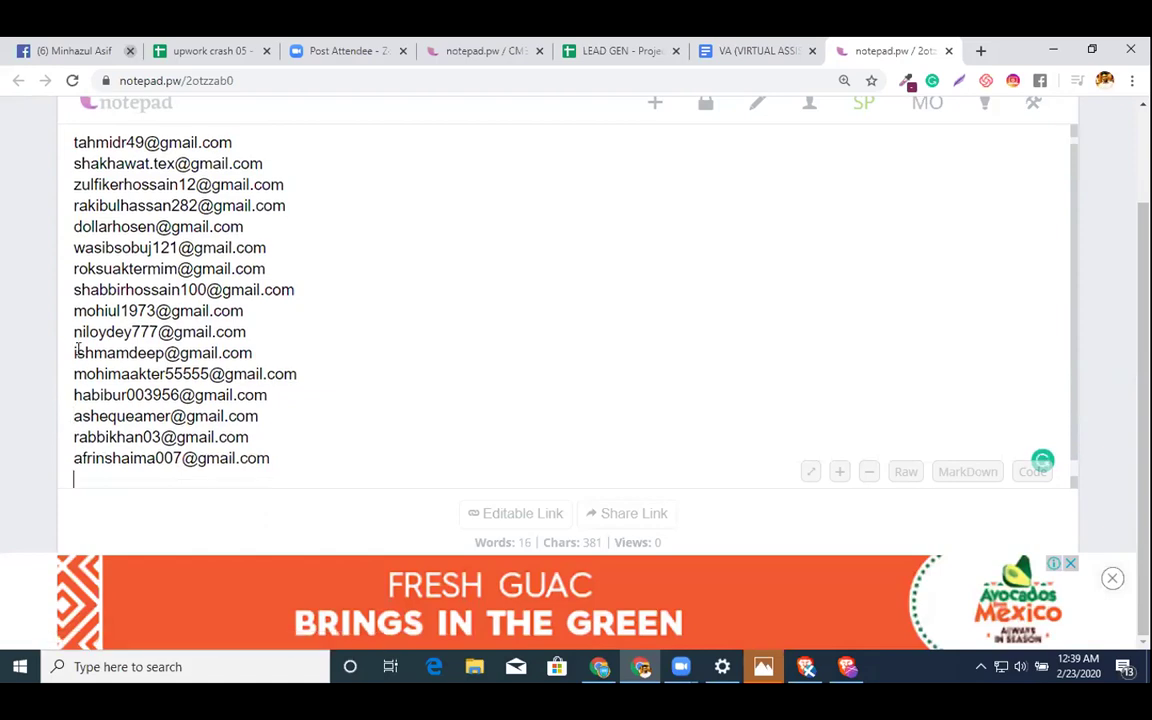
scroll(77, 349, down, 1)
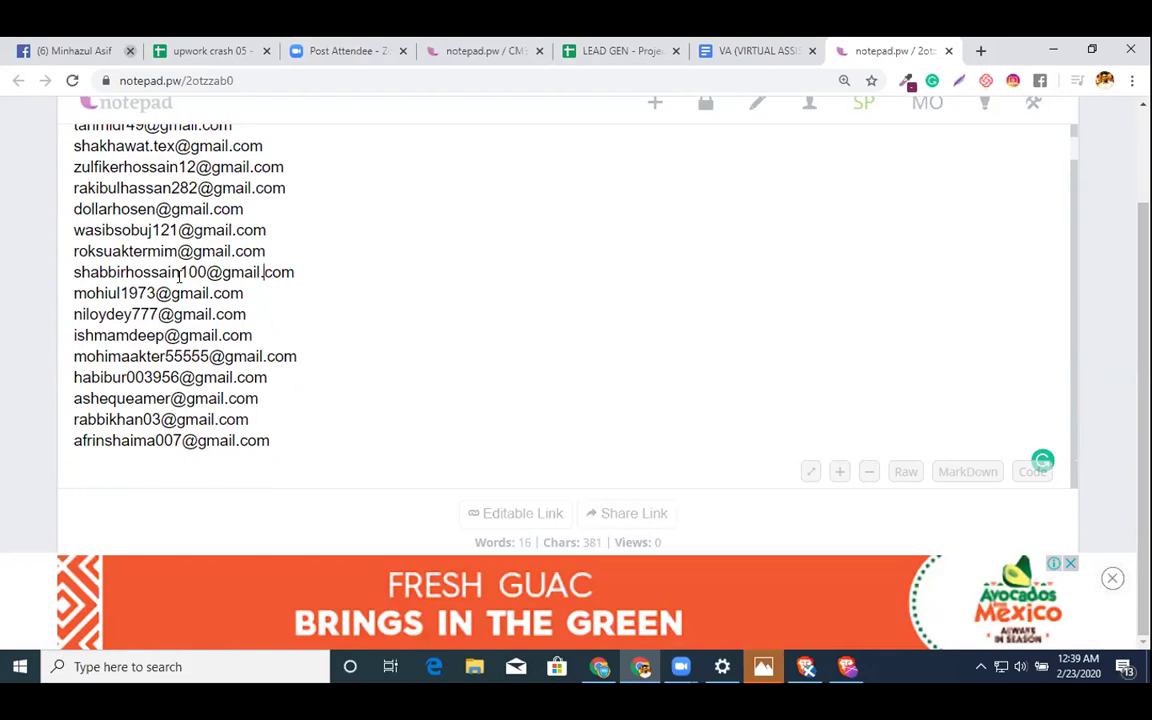
- Leave the notepad.pw email list and bring the LEAD GEN spreadsheet back on screen
click(463, 50)
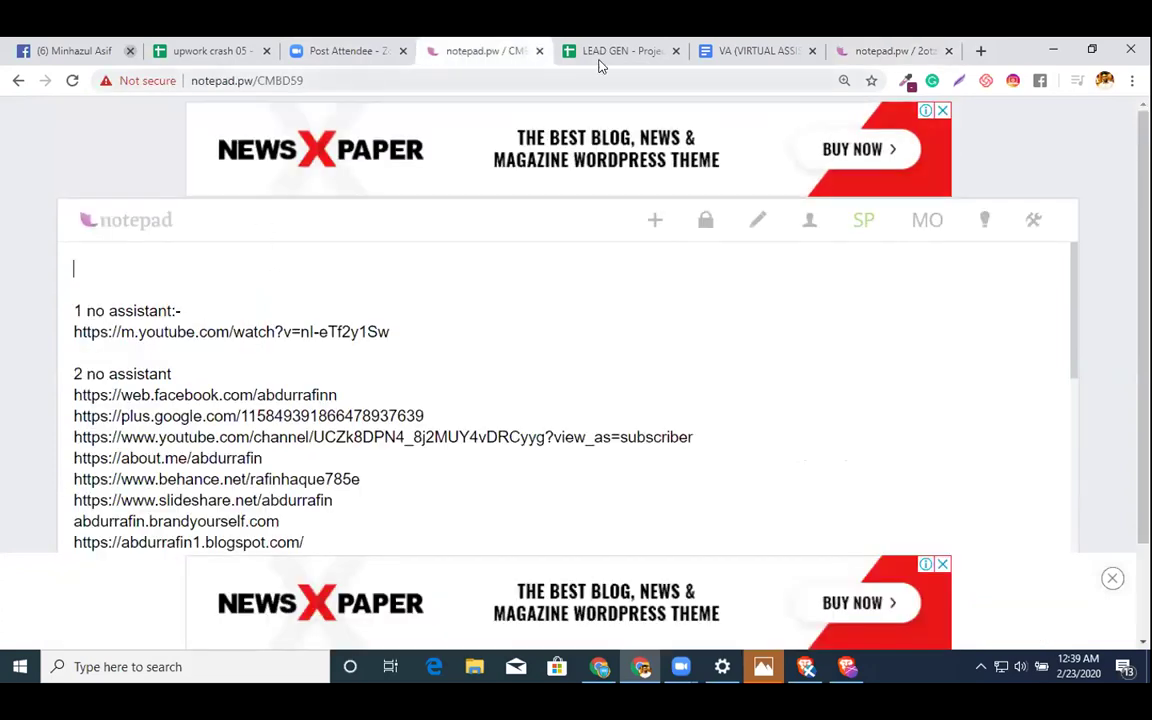
click(745, 48)
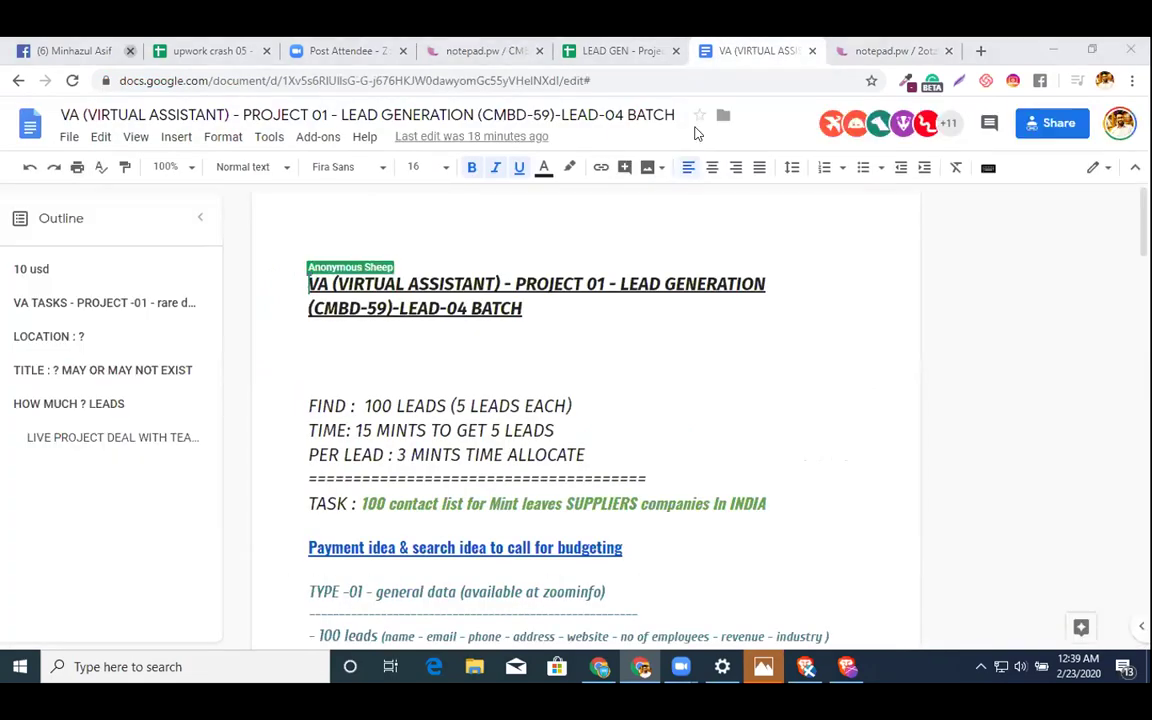
click(622, 50)
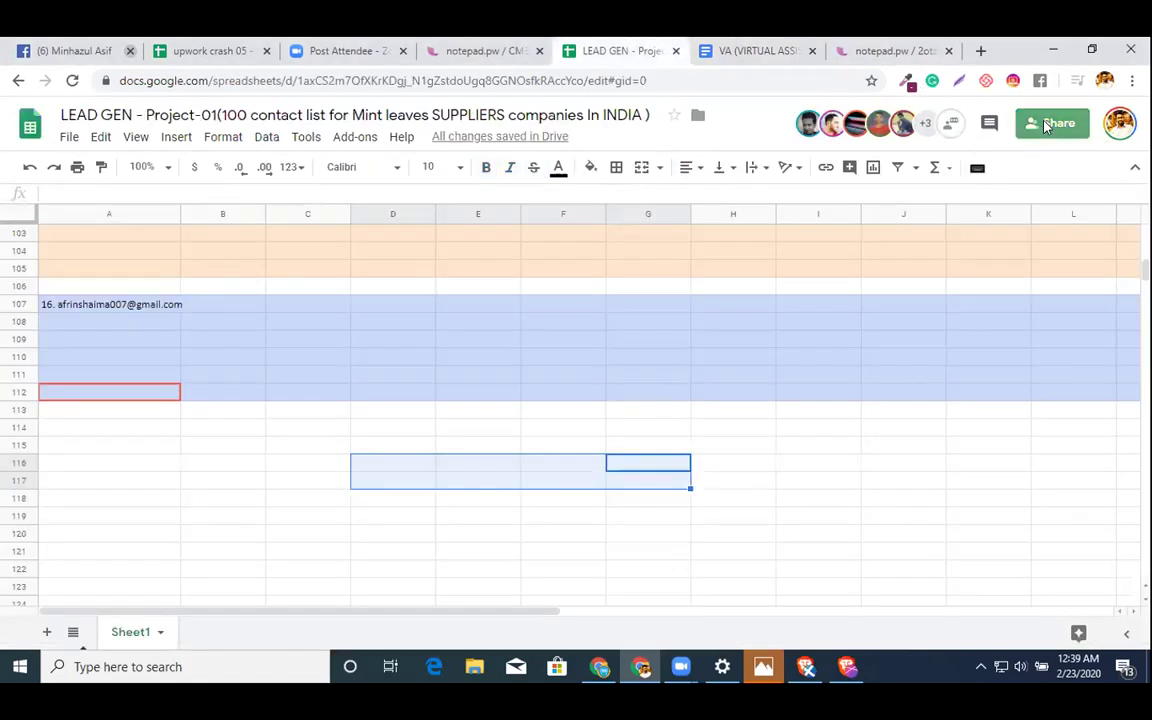
- Share the LEAD GEN spreadsheet with the copied invitee's e-mail address
click(1052, 124)
click(378, 366)
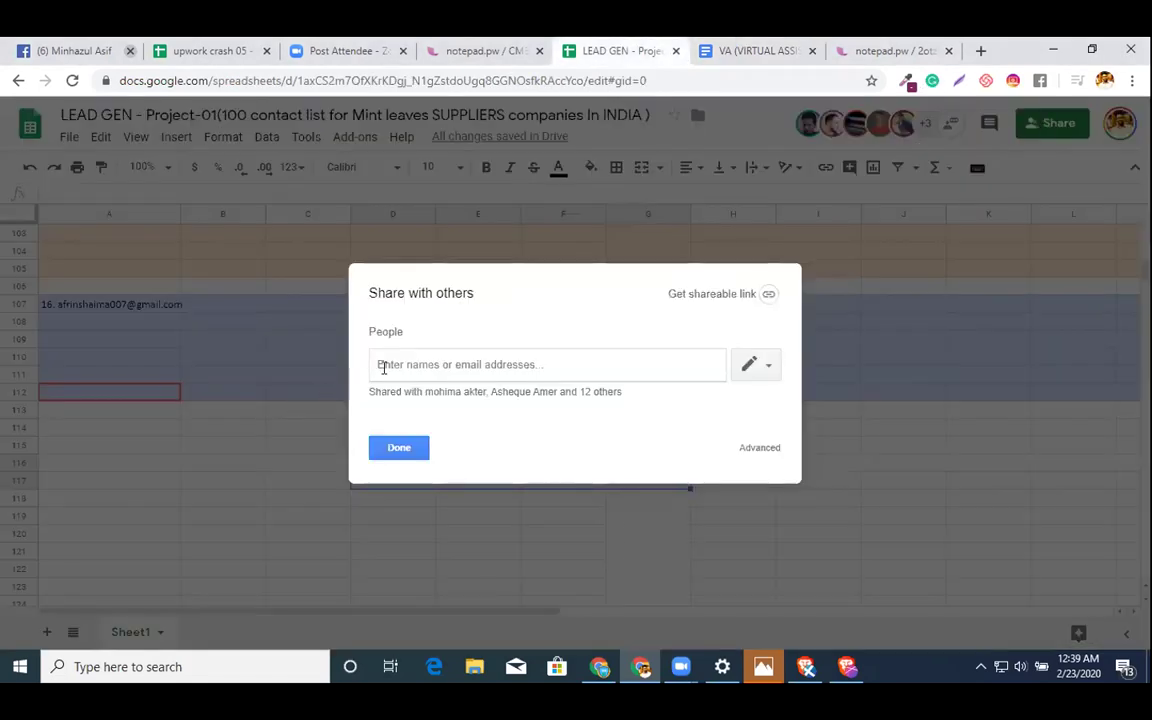
key(ctrl+v)
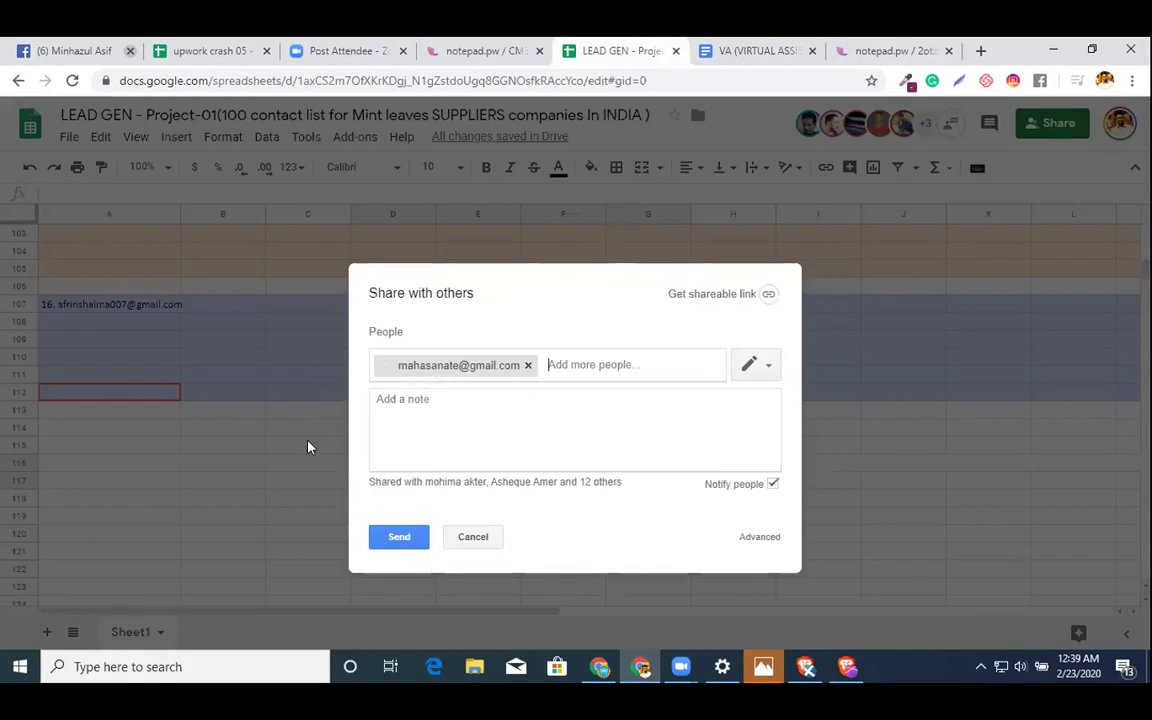
key(Return)
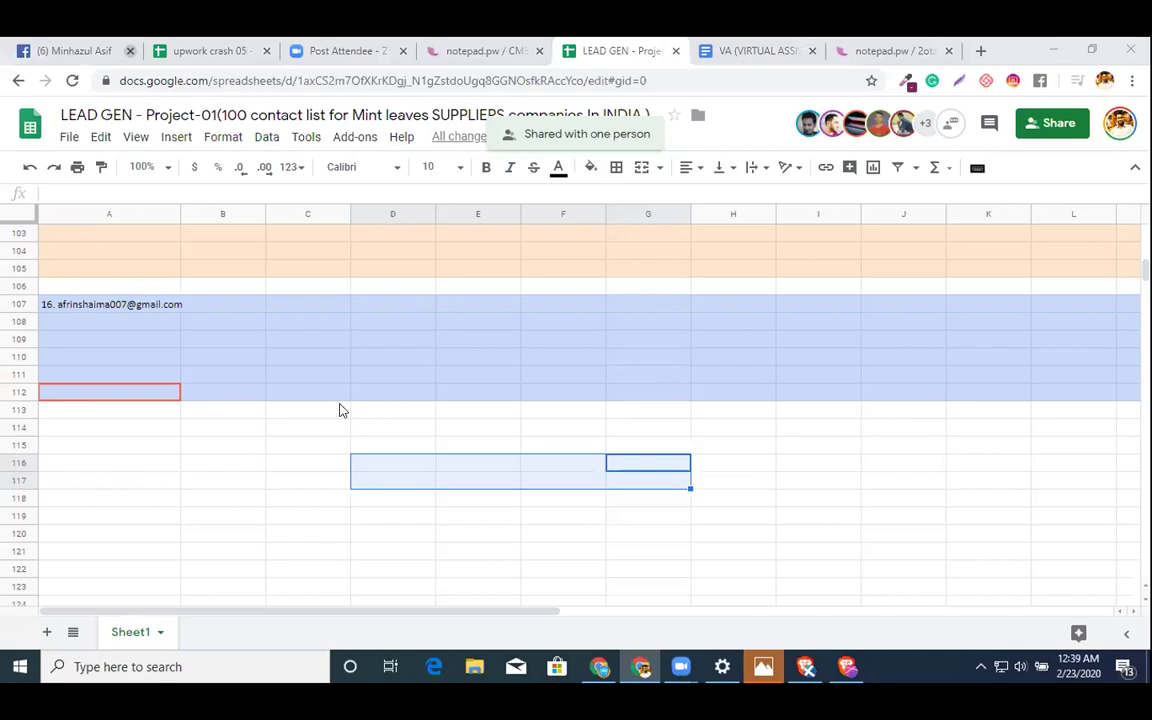
- Paste the new contact's e-mail into A114 and shade rows 114–119 light magenta
click(97, 425)
key(ctrl+v)
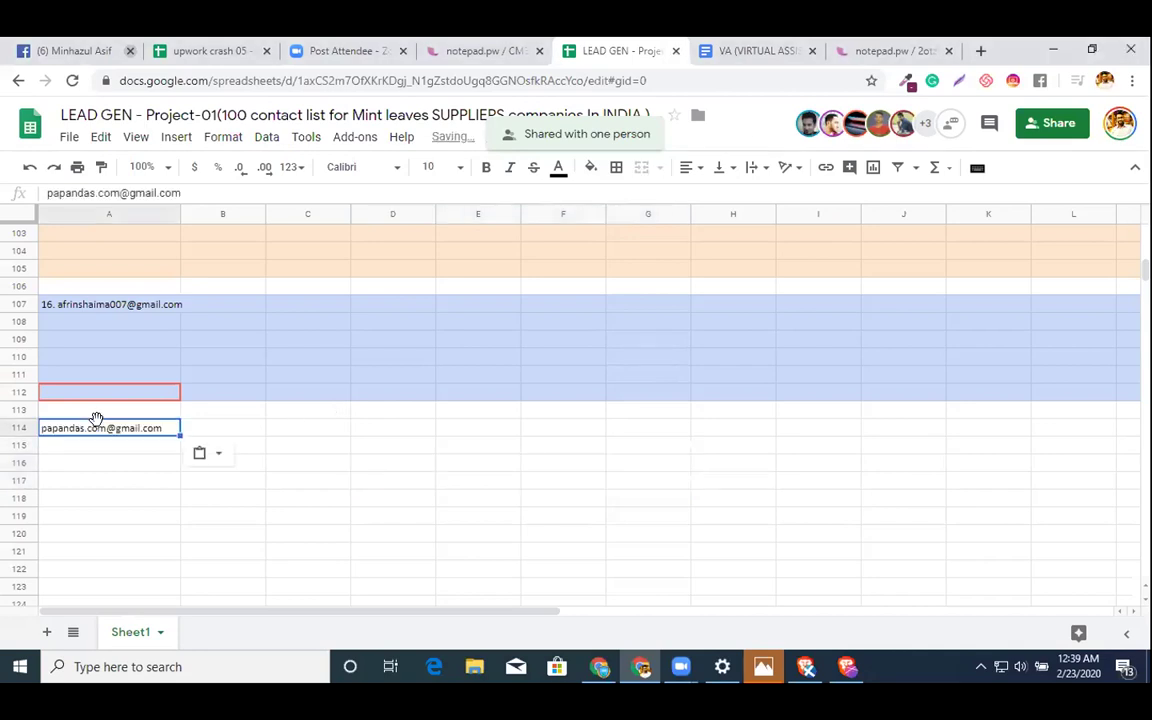
click(12, 428)
drag(12, 428, 12, 516)
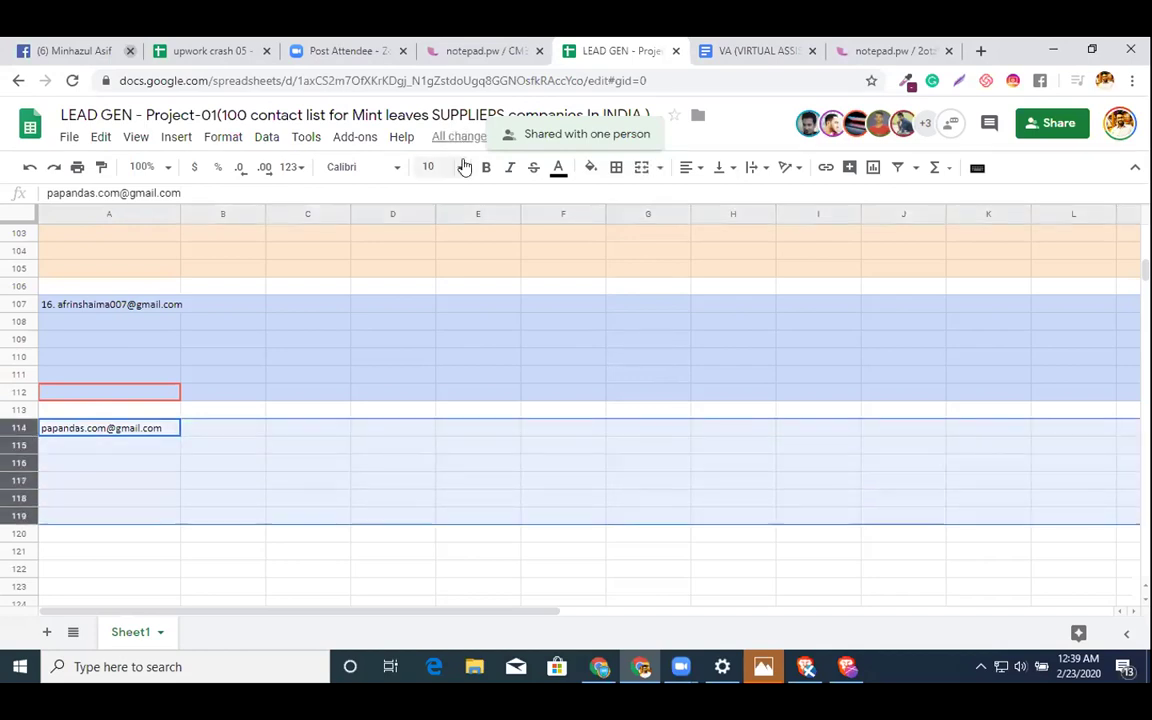
click(591, 167)
click(764, 268)
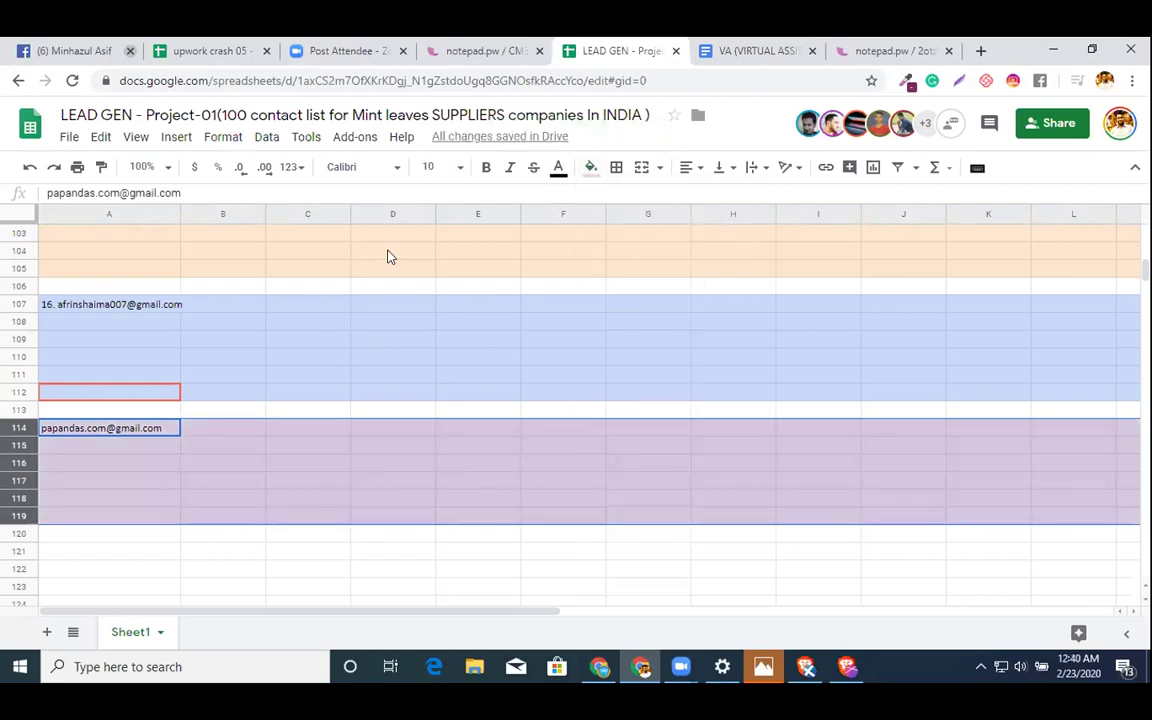
click(710, 339)
scroll(296, 347, up, 5)
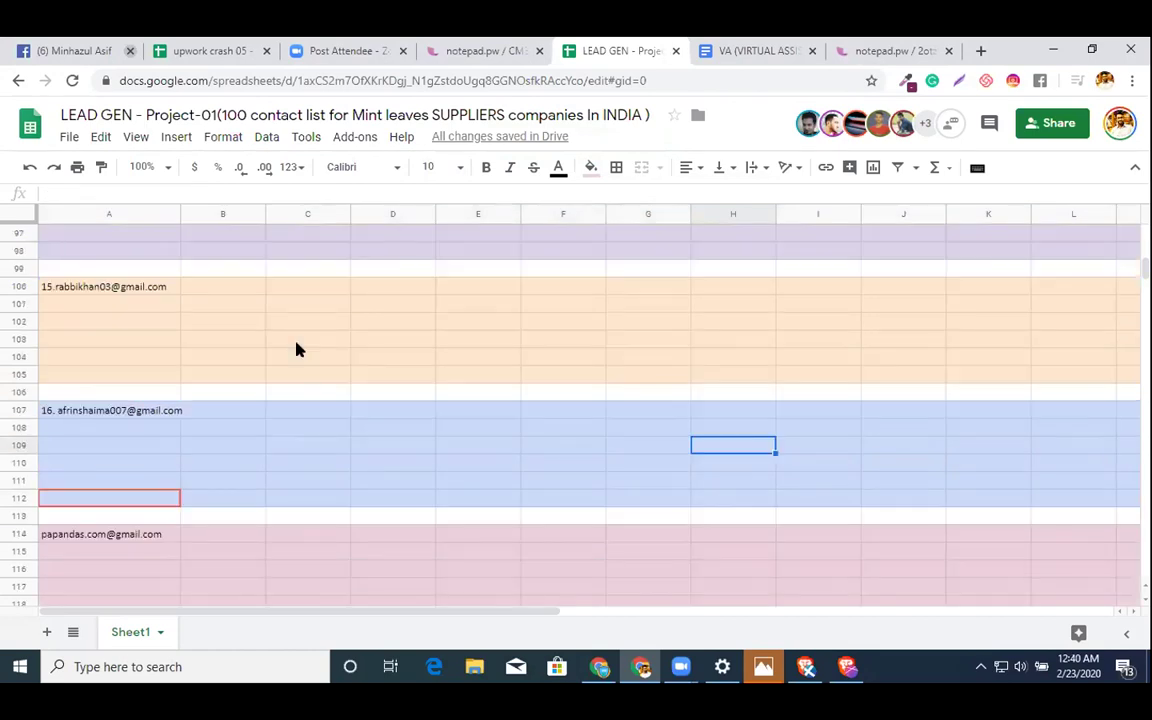
- Copy the Doc's PROCESS steps, source links and fields list through the Content writing line
click(742, 50)
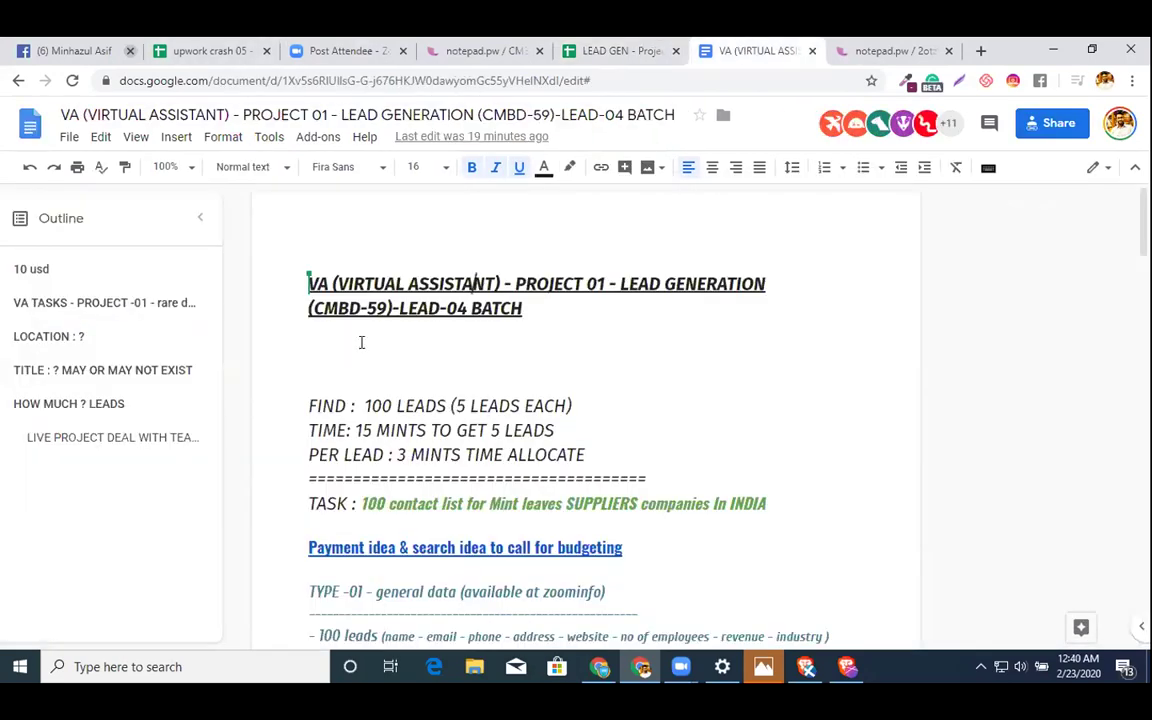
scroll(360, 340, down, 5)
scroll(361, 342, down, 10)
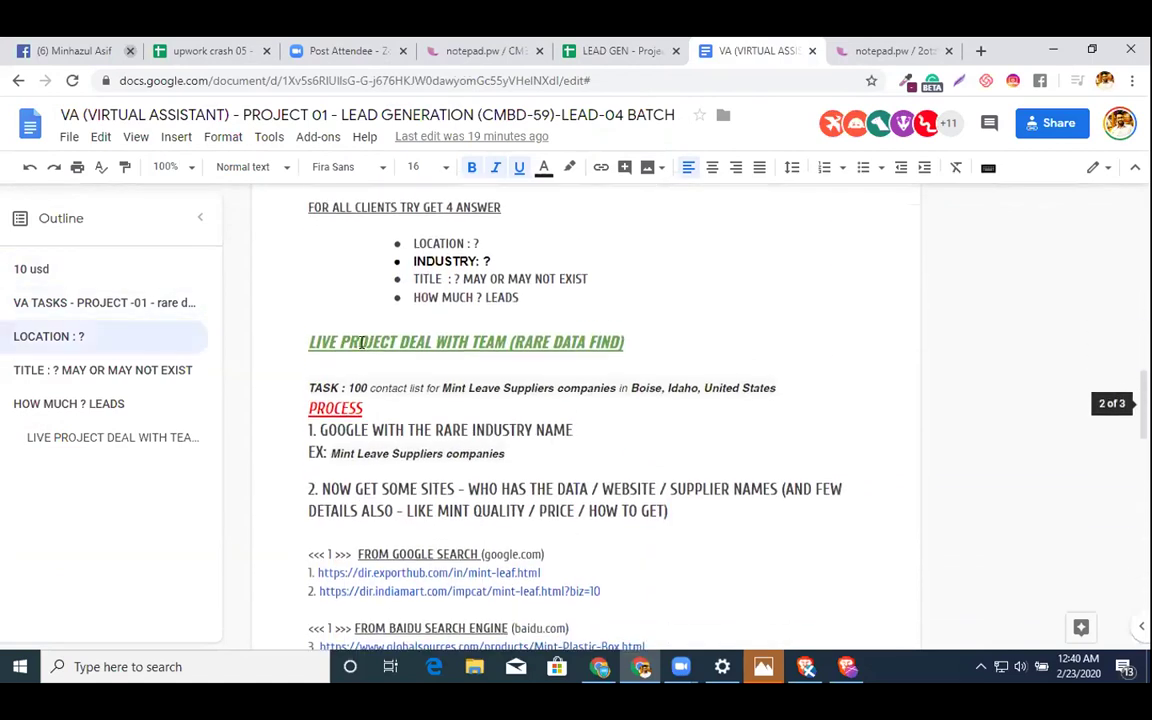
scroll(389, 390, down, 3)
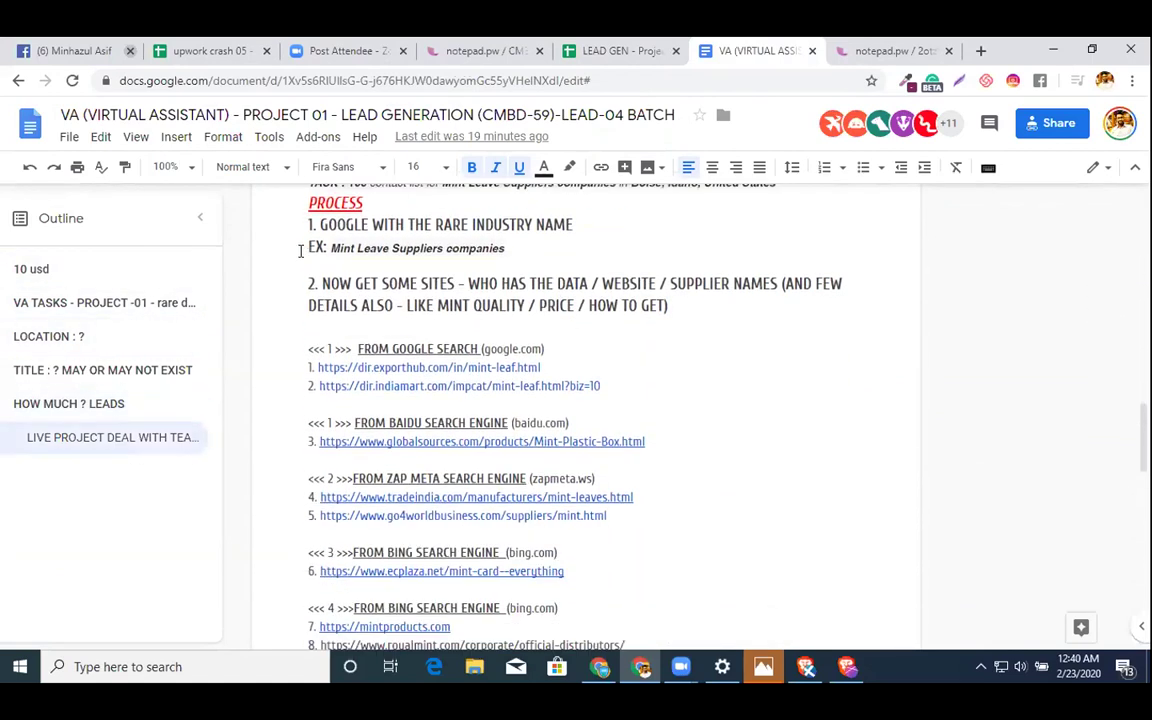
click(289, 203)
key(shift+Down)
key(shift+Down)
key(shift+Down)
key(shift+Down)
key(shift+Down)
key(shift+Down)
key(shift+Down)
key(shift+Down)
key(shift+Down)
key(shift+Down)
key(shift+Down)
key(shift+Down)
key(shift+Down)
key(shift+Down)
key(shift+Down)
key(shift+Down)
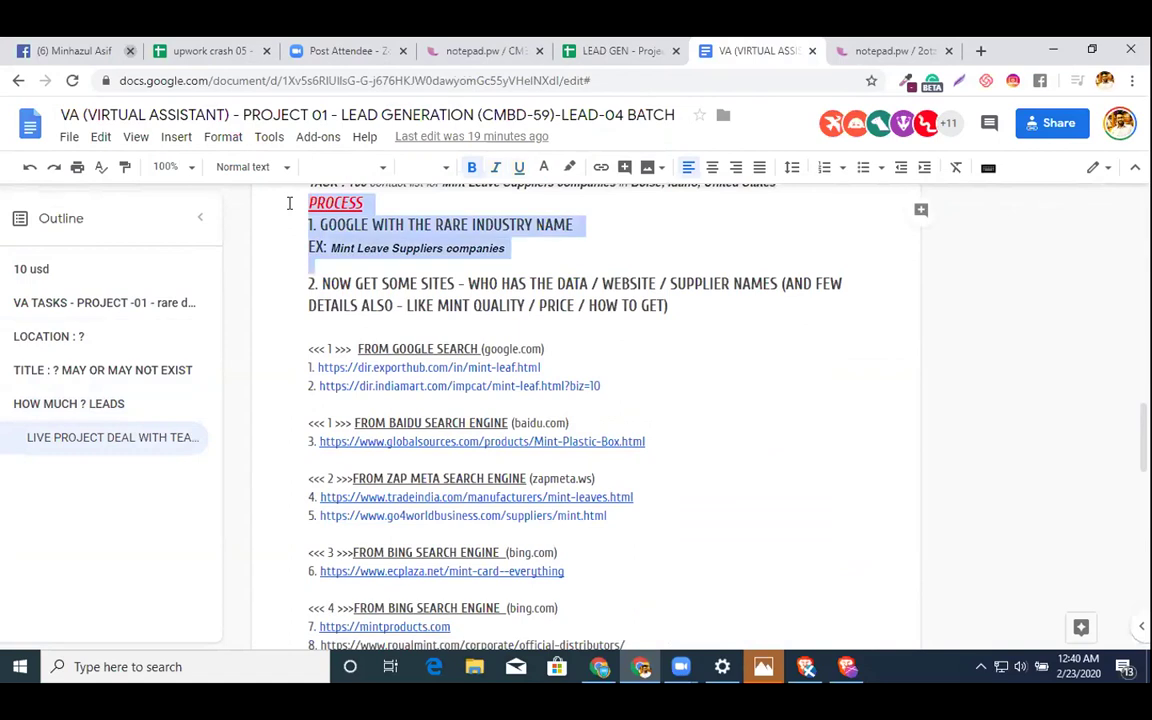
key(shift+Down)
key(shift+Down)
key(shift+Down)
key(shift+Down)
key(shift+Down)
key(shift+Down)
key(shift+Down)
key(shift+Down)
key(shift+Down)
key(shift+Down)
key(shift+Down)
key(shift+Down)
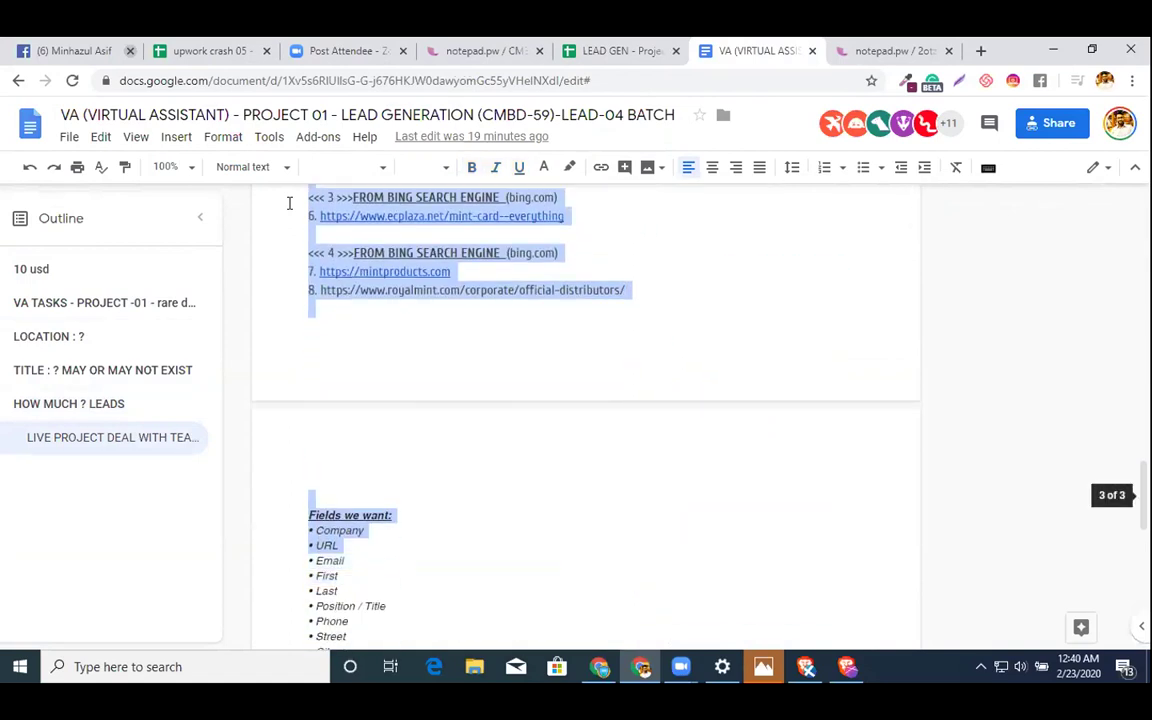
key(shift+Down)
key(shift+Down)
key(shift+Down)
key(shift+Down)
key(shift+Down)
key(shift+Down)
key(shift+Down)
key(shift+Down)
key(shift+Down)
key(shift+Down)
key(shift+Down)
key(shift+Down)
key(shift+Down)
key(shift+Down)
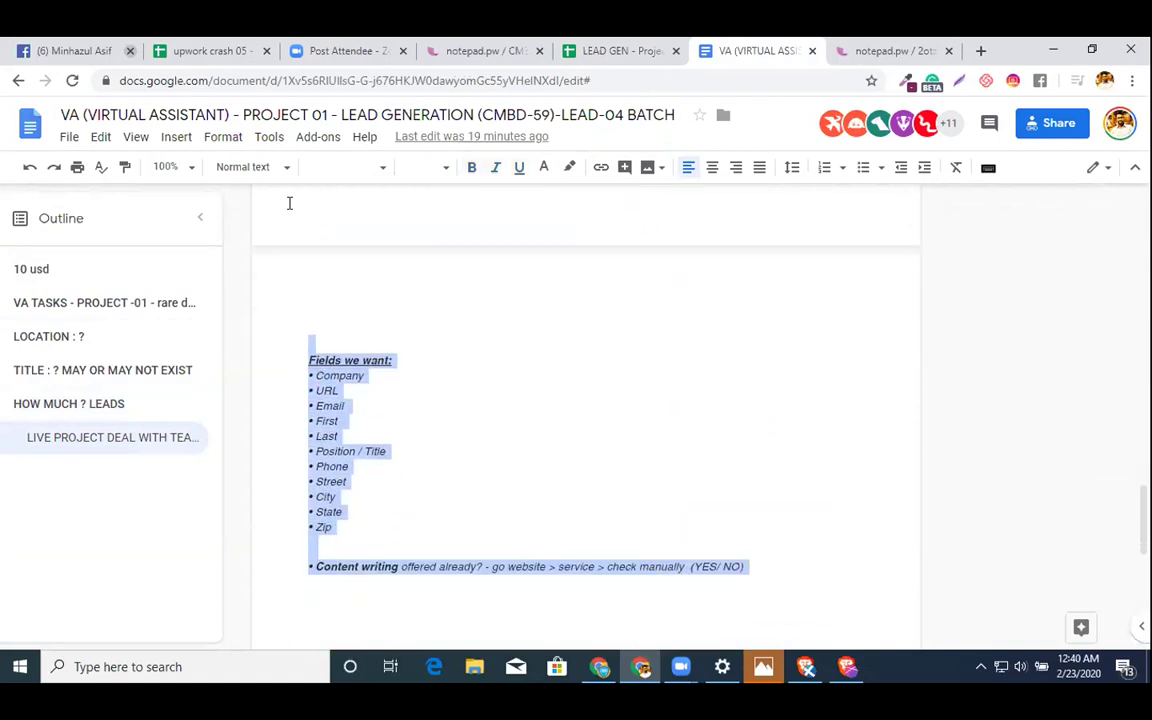
click(619, 51)
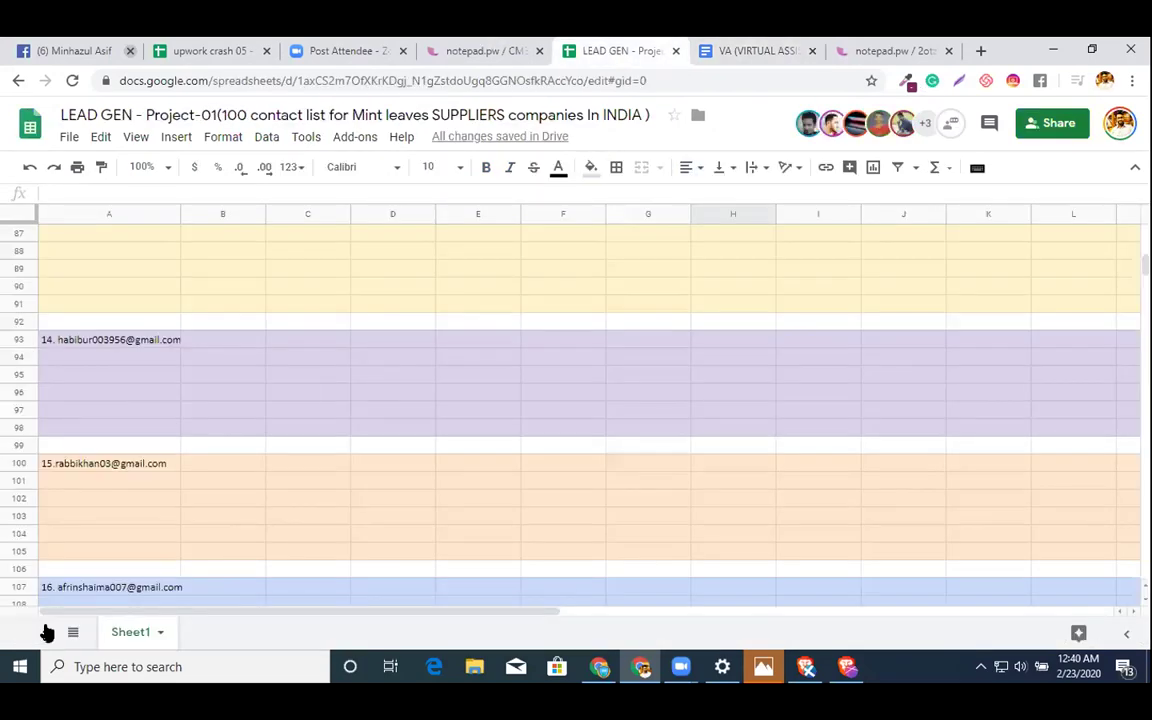
- Add a new sheet named INSTRUCTIONS
click(46, 632)
double_click(213, 632)
text(INSTRUCTIONS)
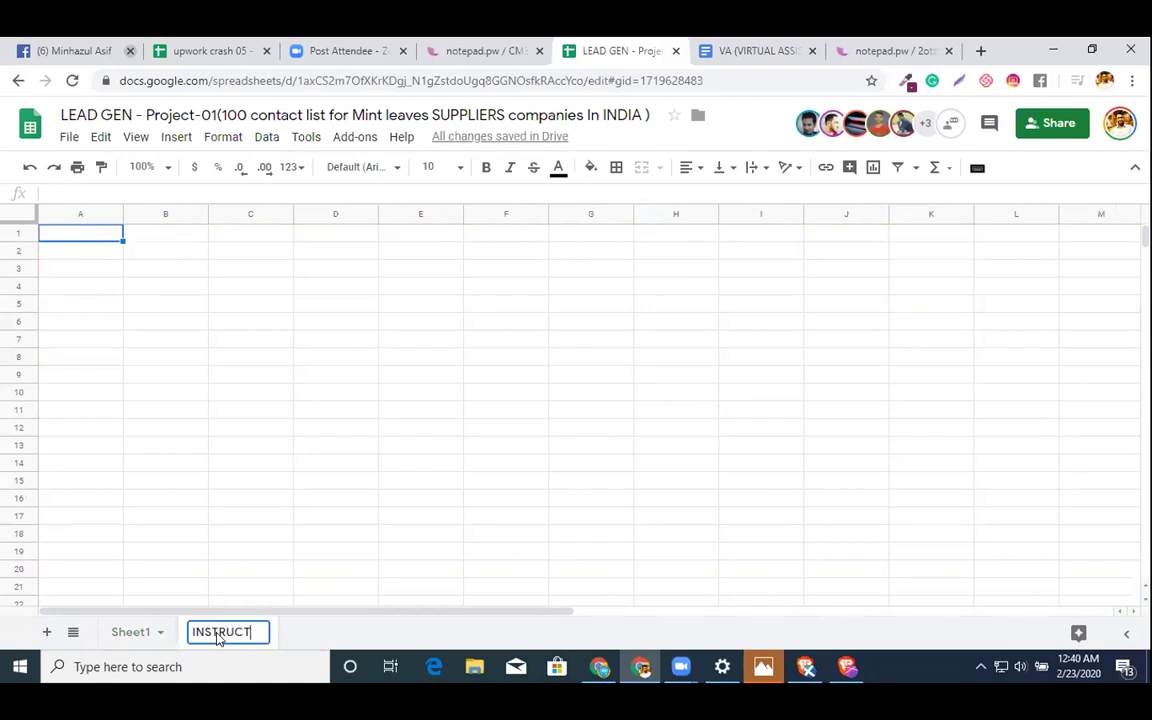
- Paste the copied instructions into column B starting at B3
click(144, 276)
key(ctrl+v)
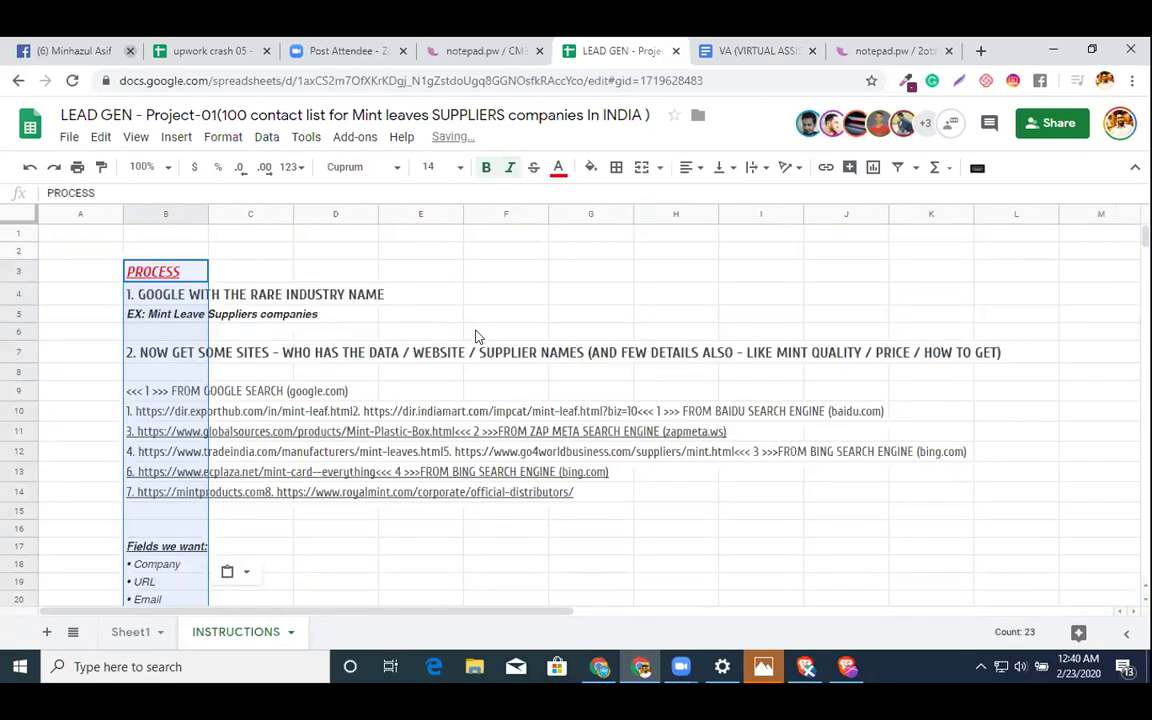
scroll(476, 336, down, 5)
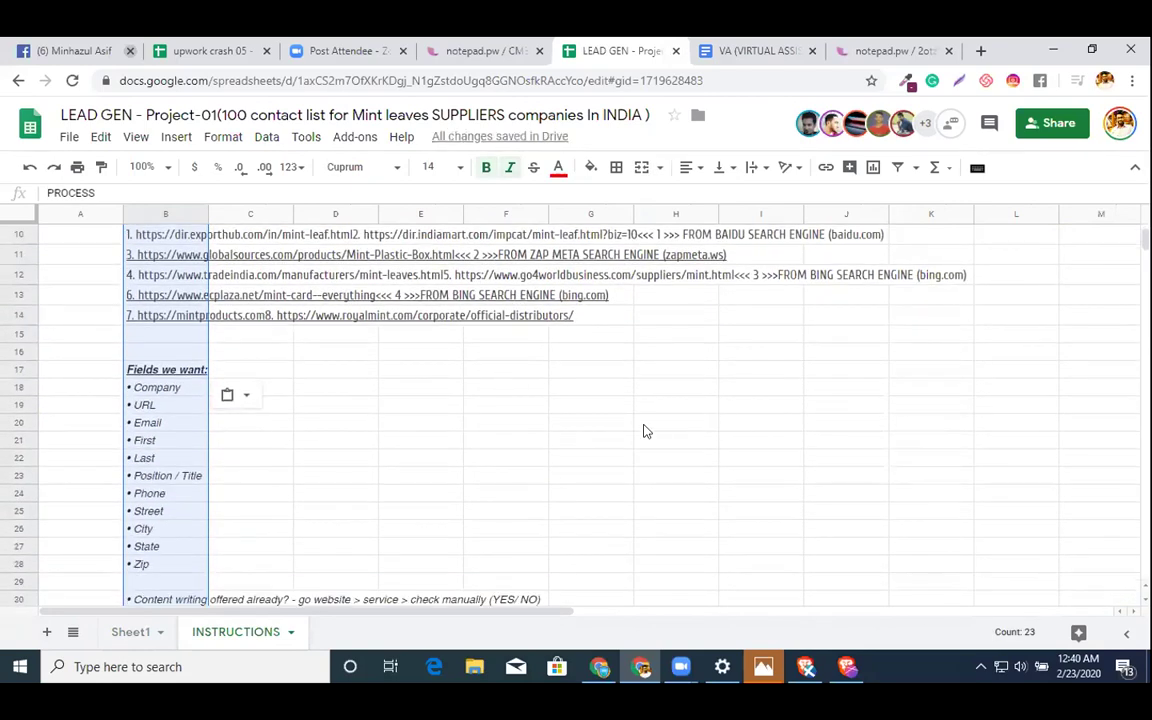
click(651, 430)
scroll(571, 414, up, 4)
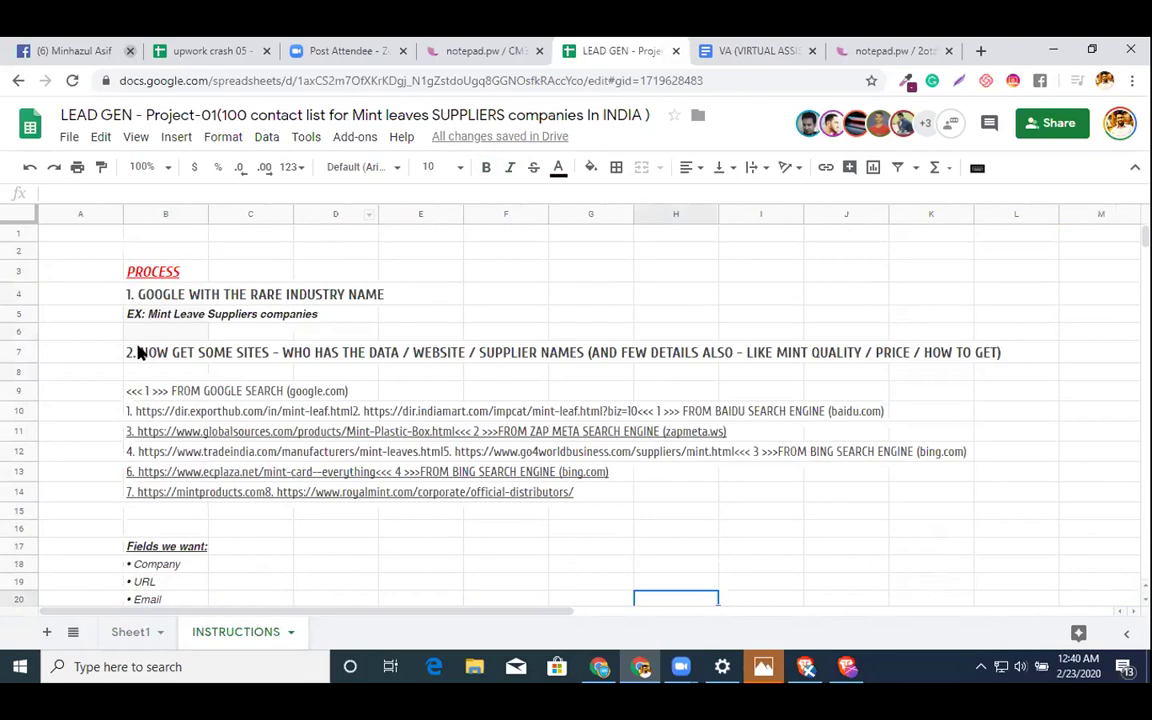
scroll(175, 383, down, 2)
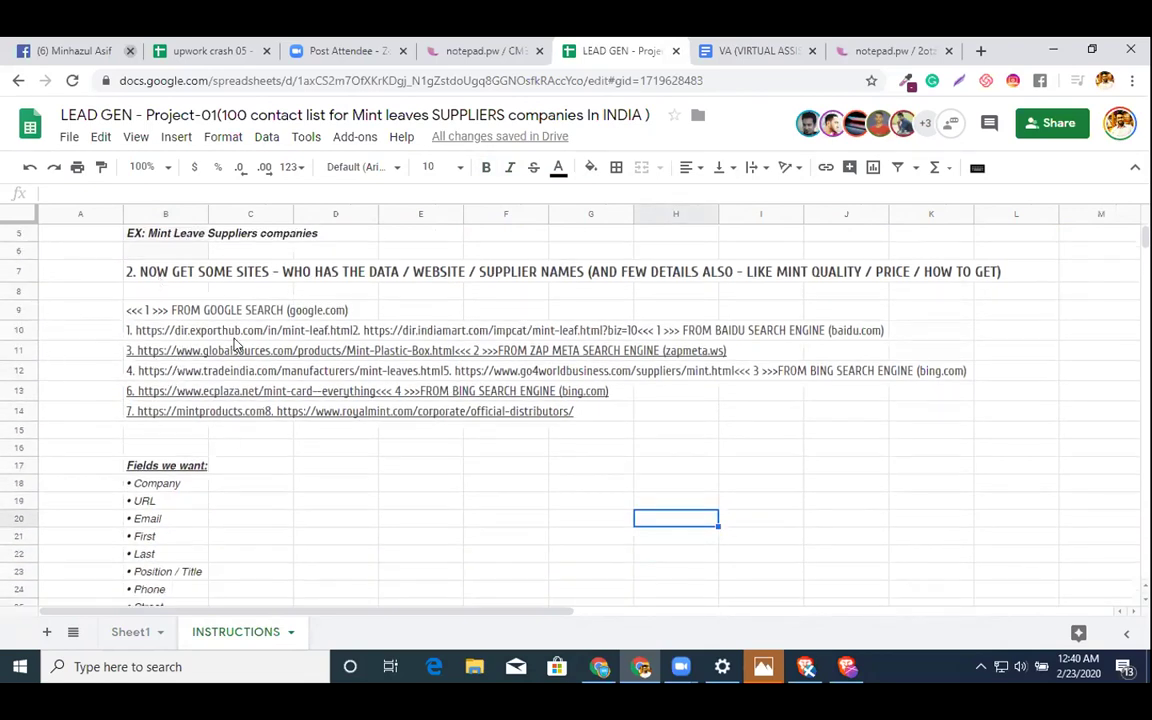
scroll(234, 342, down, 5)
scroll(236, 344, up, 6)
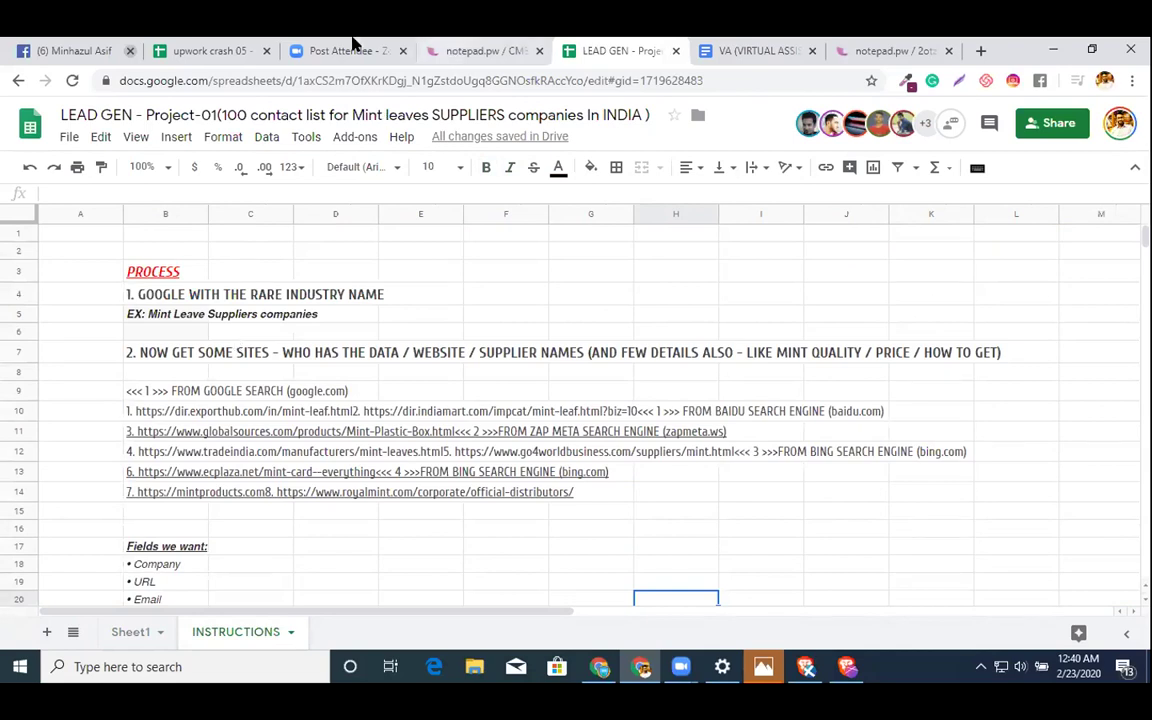
- Look over the search-engine source lines in the instructions document
click(757, 52)
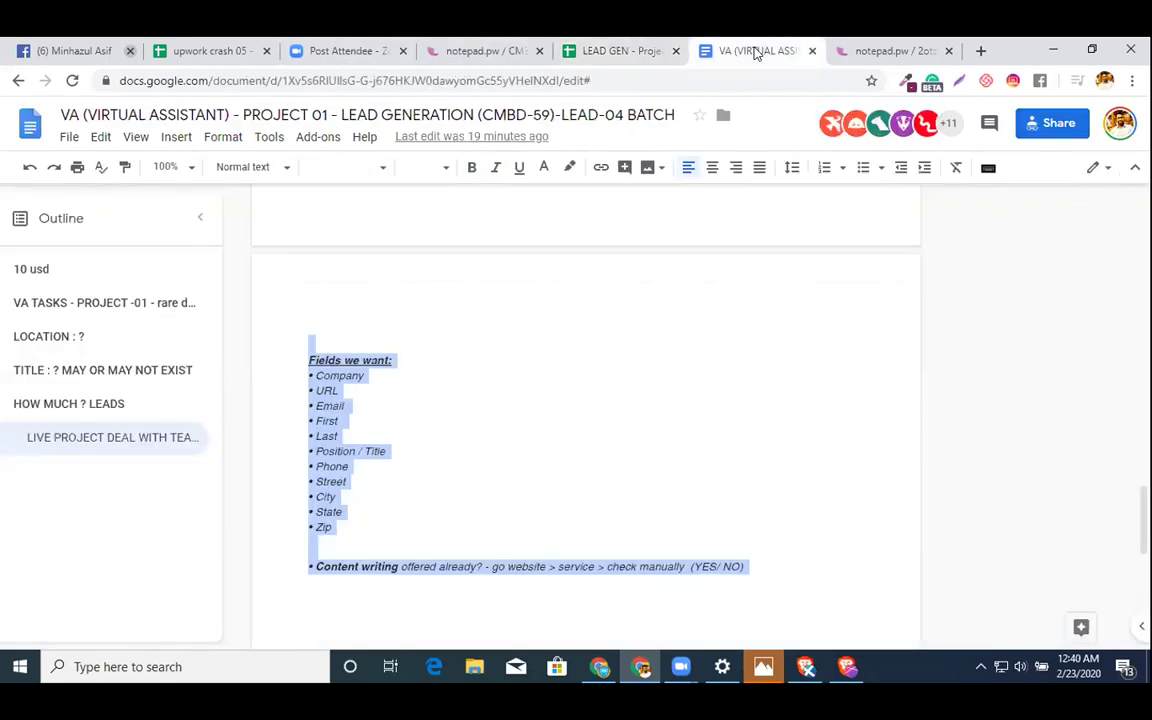
scroll(651, 340, up, 5)
scroll(651, 340, down, 4)
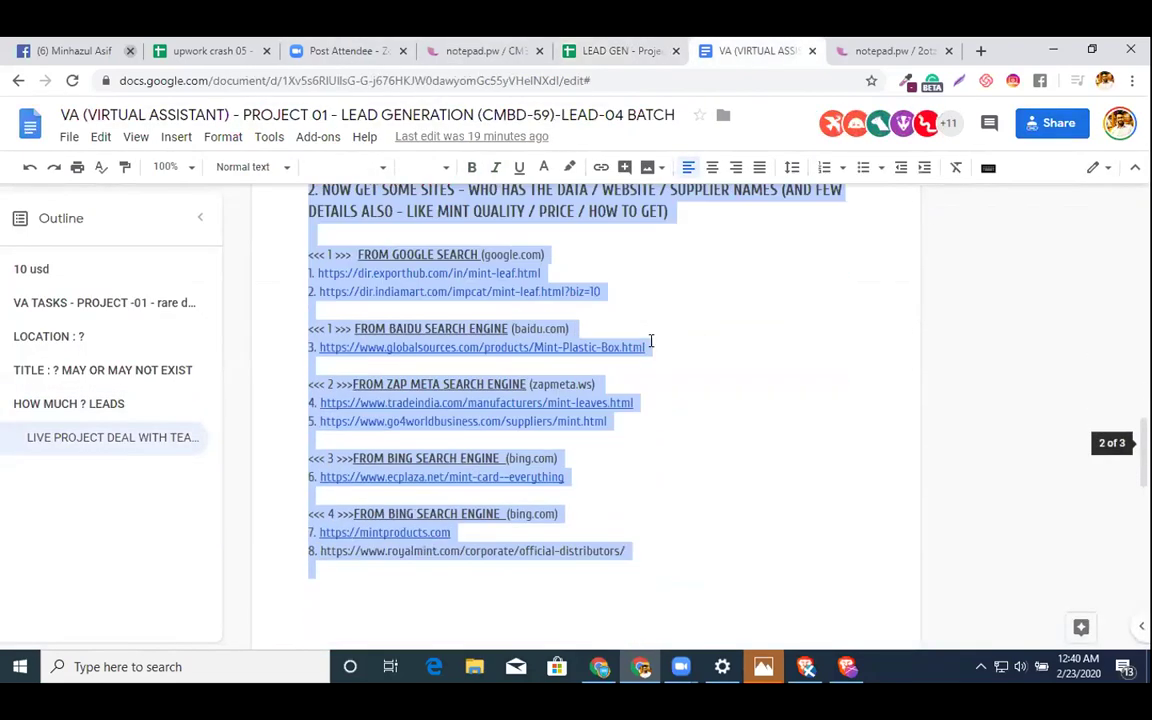
scroll(873, 283, up, 1)
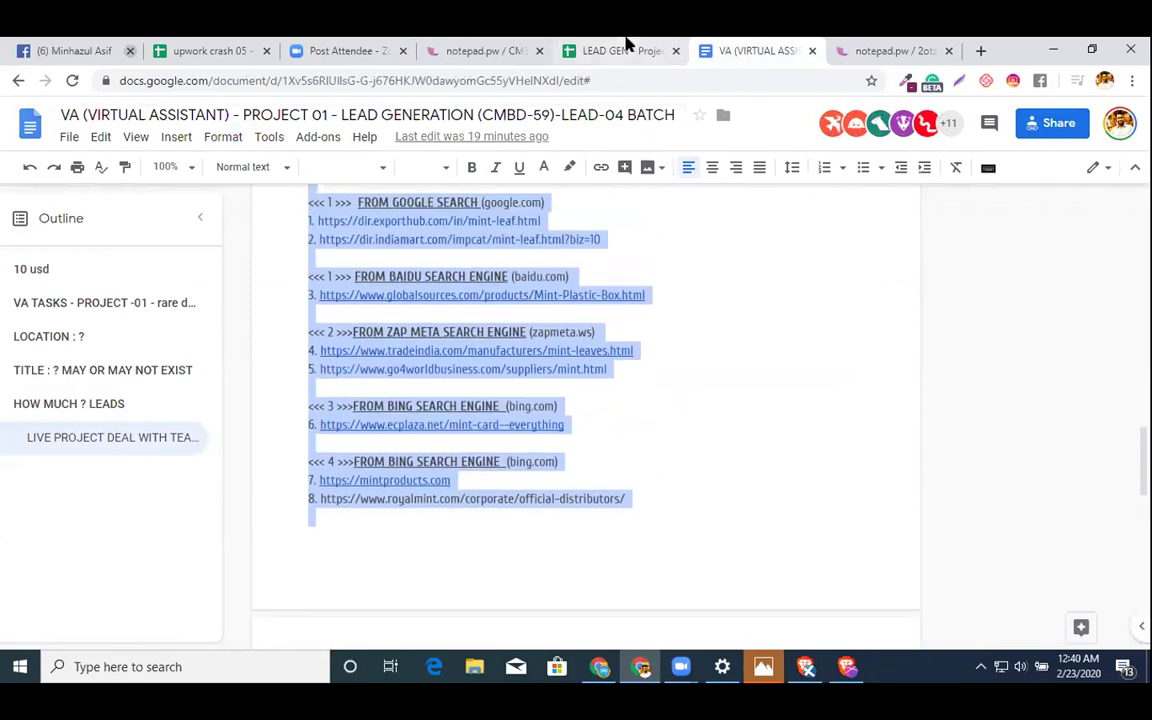
click(620, 48)
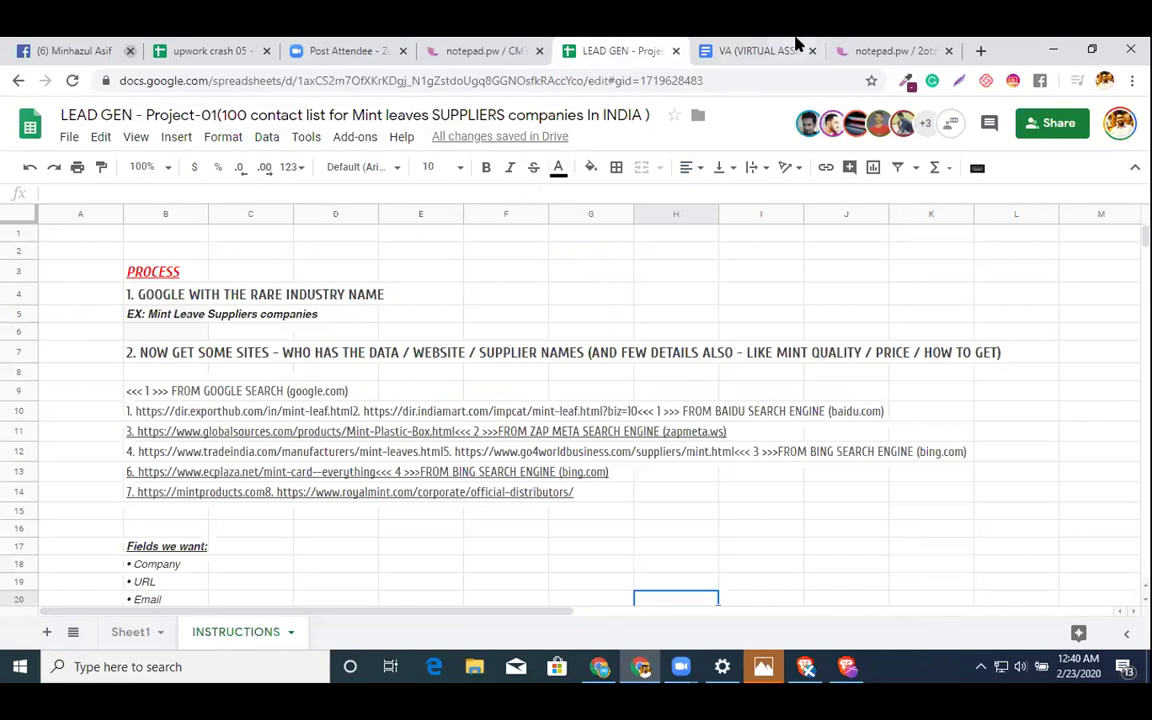
click(745, 52)
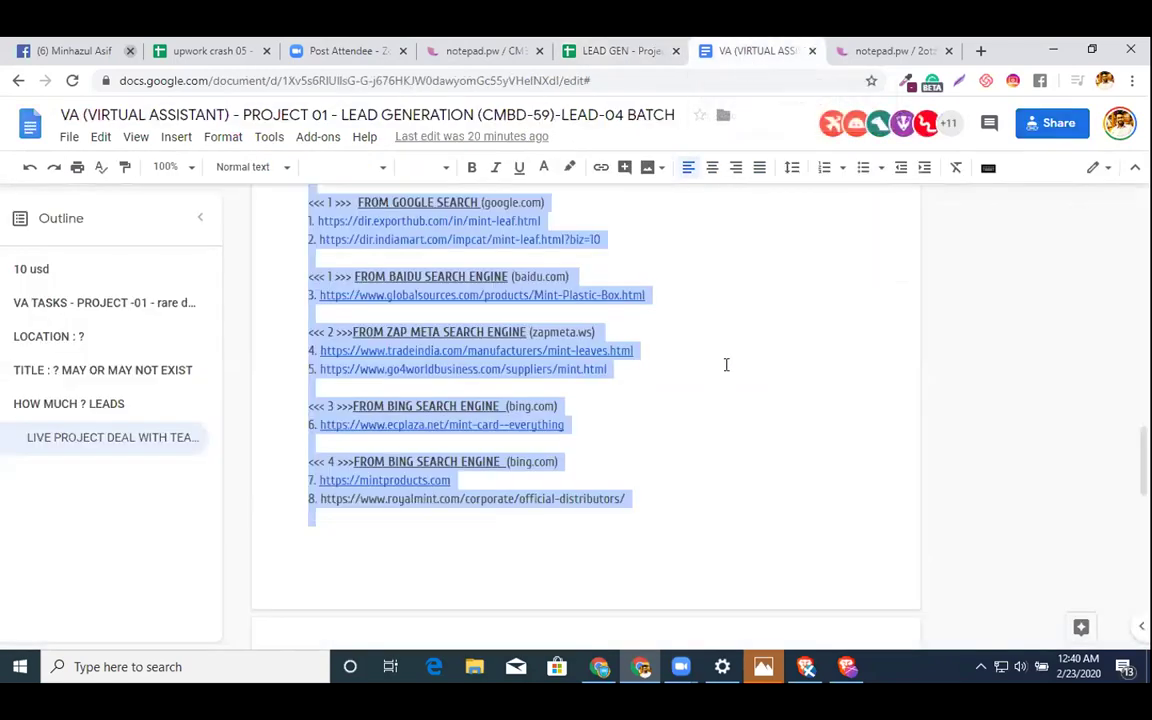
click(726, 365)
scroll(726, 365, up, 3)
drag(297, 405, 510, 554)
click(699, 446)
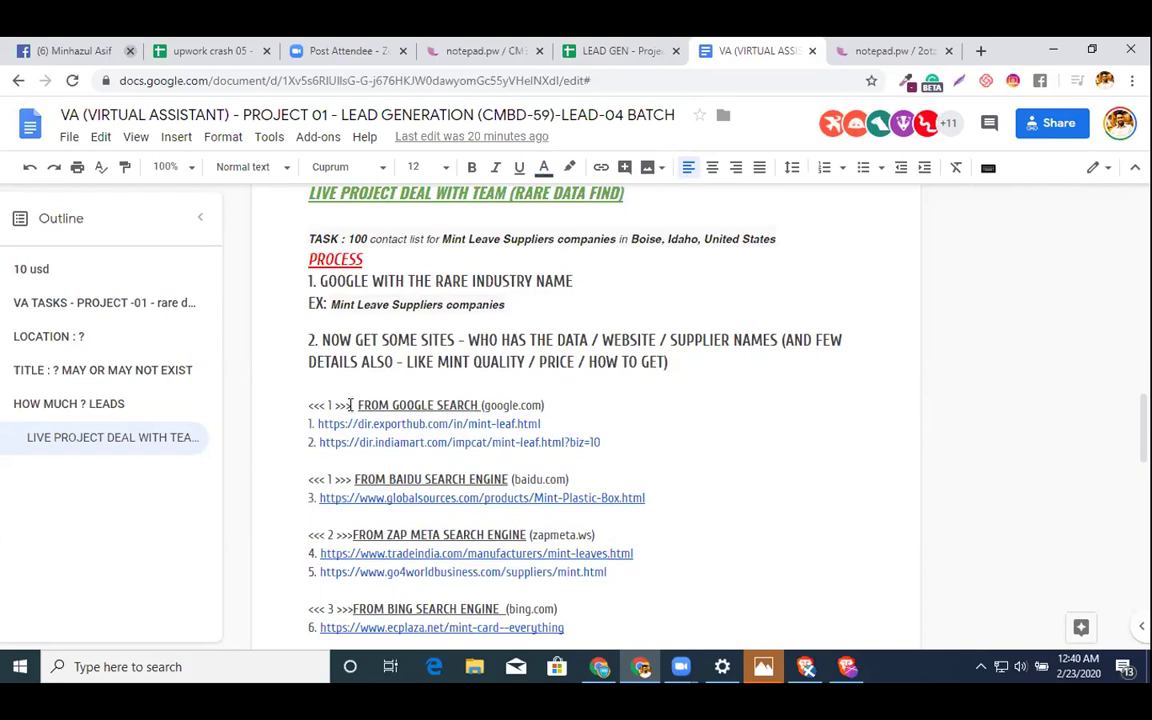
- Delete the <<< n >>> prefixes from the Google, Baidu, Zap Meta and both Bing headings
drag(355, 405, 294, 405)
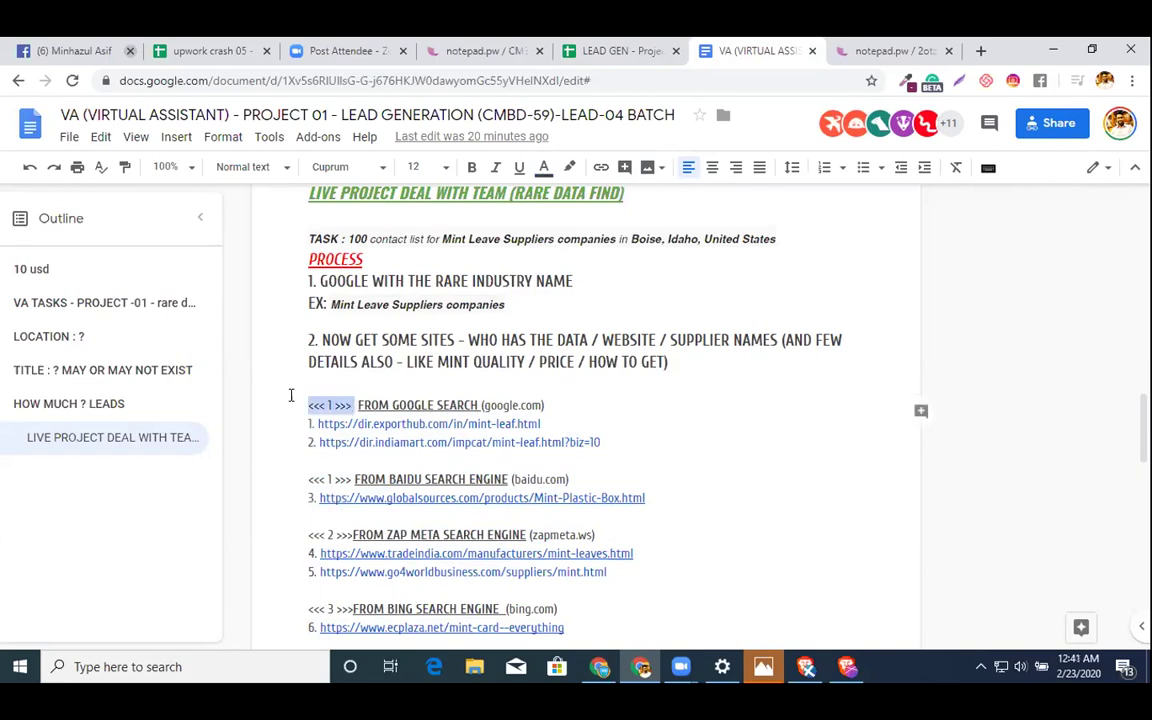
key(BackSpace)
drag(355, 479, 294, 479)
key(BackSpace)
scroll(337, 400, down, 3)
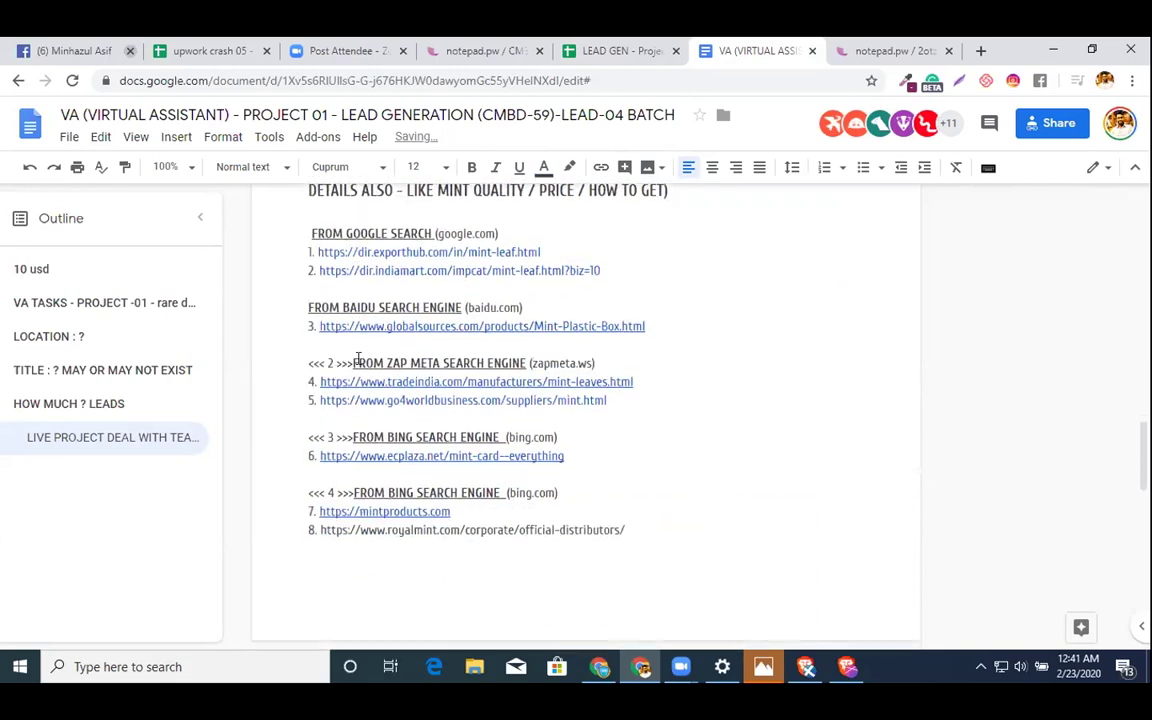
drag(353, 364, 300, 361)
key(BackSpace)
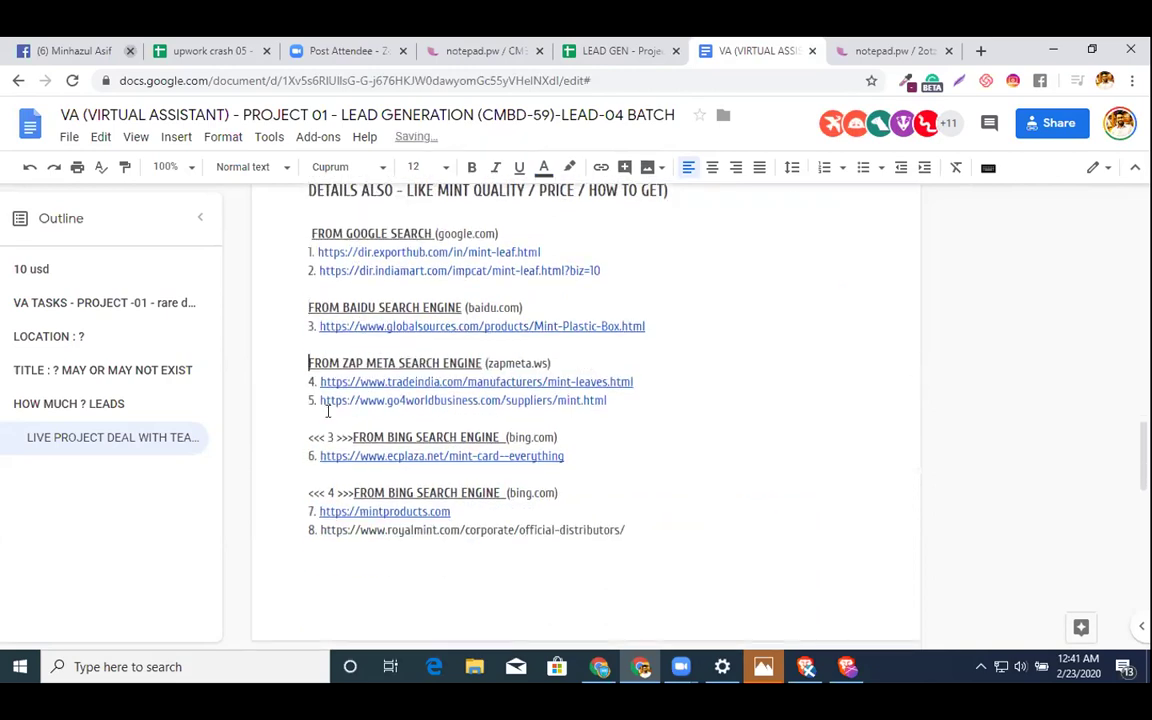
drag(349, 437, 294, 432)
key(BackSpace)
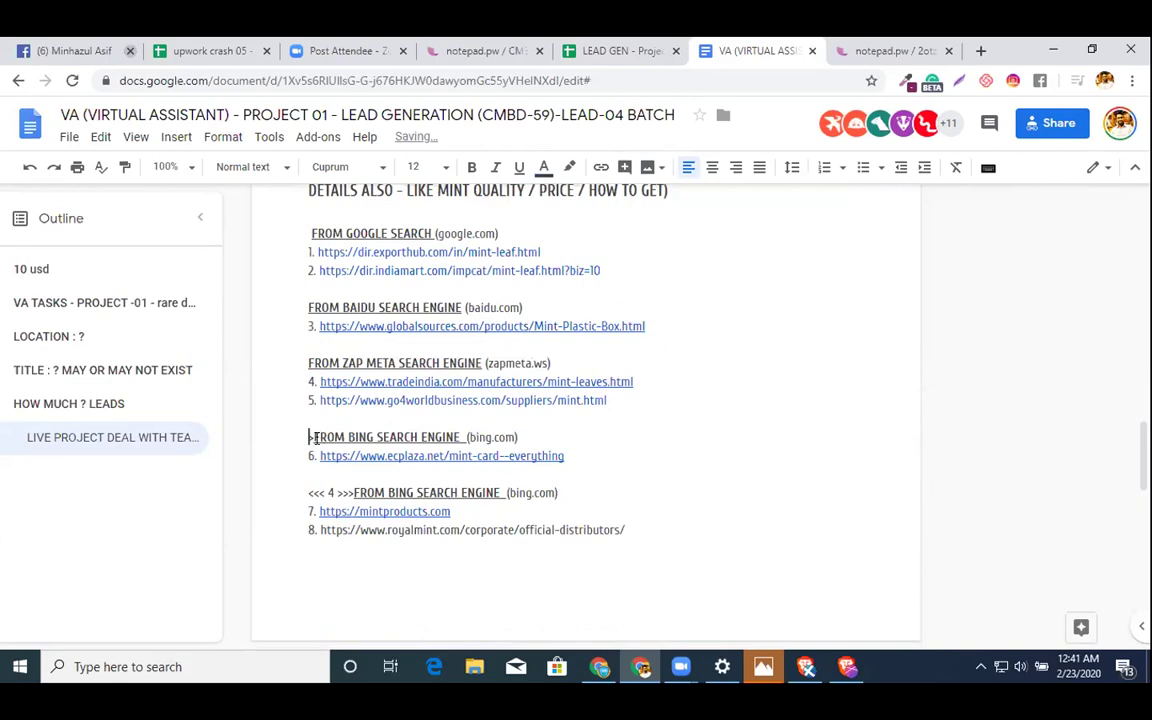
scroll(305, 440, down, 2)
drag(353, 351, 307, 351)
key(BackSpace)
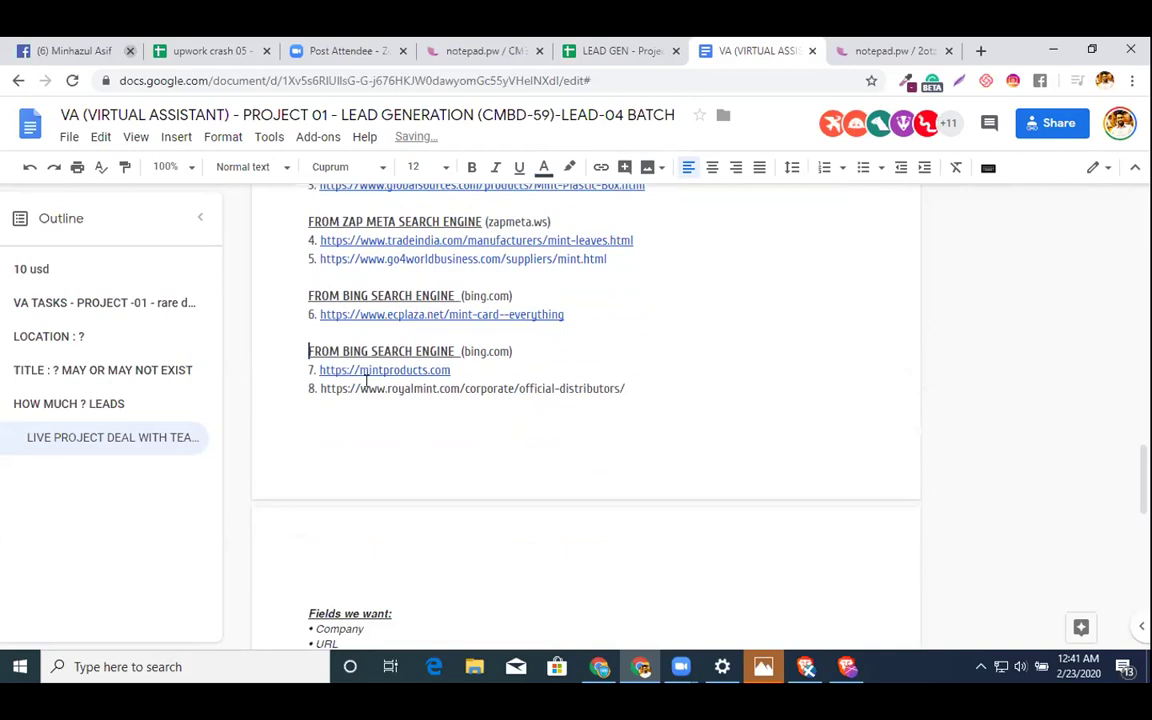
- Select the cleaned search-engine URL list for copying into the spreadsheet
drag(676, 374, 312, 347)
click(764, 384)
drag(737, 377, 390, 262)
scroll(390, 262, up, 2)
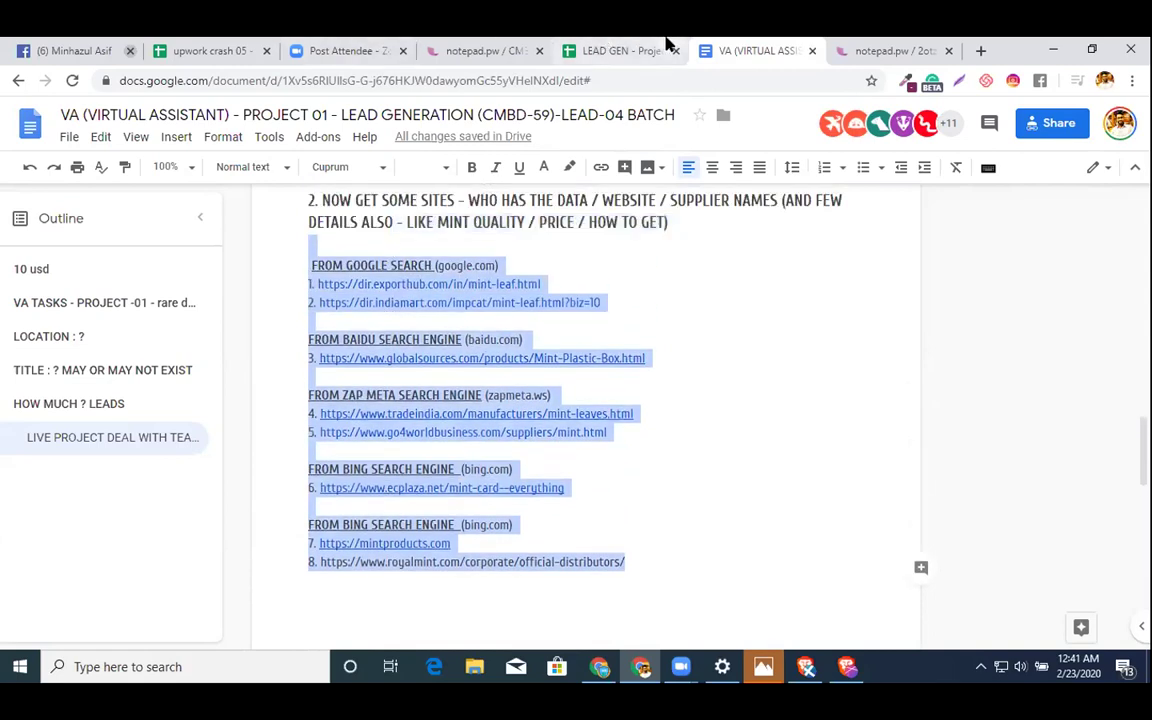
click(640, 48)
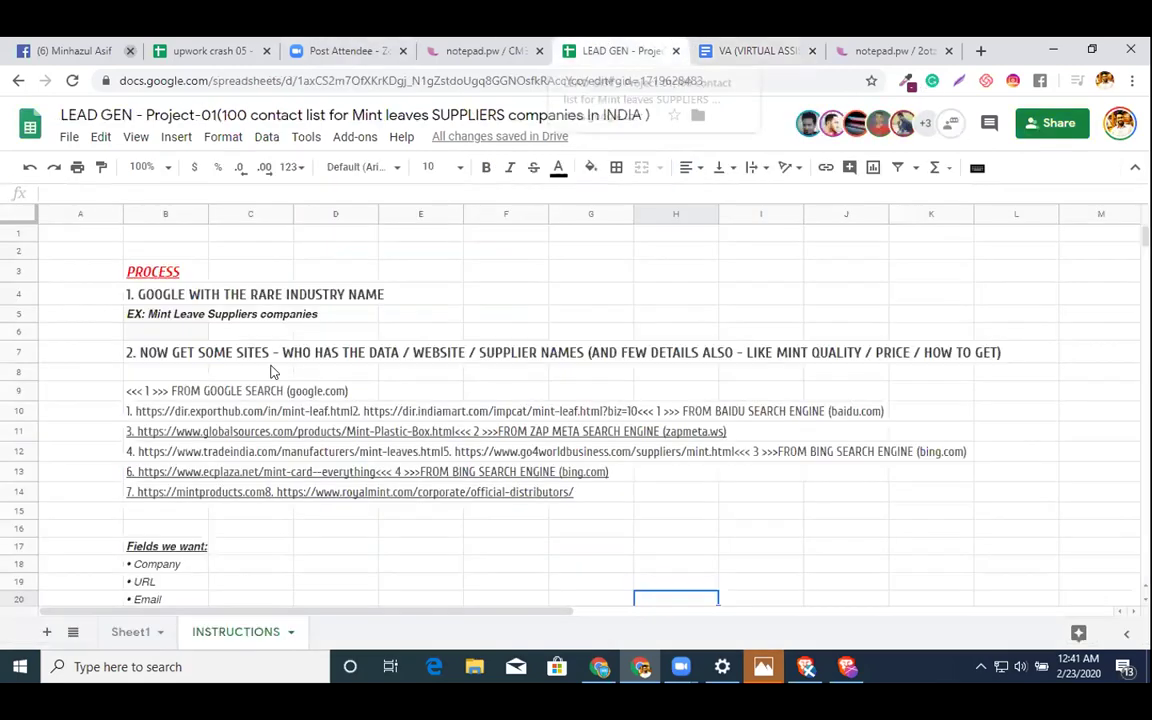
- Paste the source list into column B from B9, one line per row
click(148, 392)
text(FROM GOOGLE SEARCH (google.com) 1. https://dir.exporthub.com/in/mint-leaf.html2. https://dir.indiamart.com/impcat/mint-leaf.html?biz=10FROM BAIDU SEARCH ENGINE (baidu.com) 3. https://www.globalsources.com/products/Mint-Plastic-Box.htmlFROM ZAP META SEARCH ENGINE (zapmeta.ws) 4. https://www.tradeindia.com/manufacturers/mint-leaves.html5. https://www.go4worldbusiness.com/suppliers/mint.htmlFROM BING SEARCH ENGINE (bing.com) 6. https://www.ecplaza.net/mint-card--everythingFROM BING SEARCH ENGINE (bing.com) 7. https://mintproducts.com8. https://www.royalmint.com/corporate/official-distributors/)
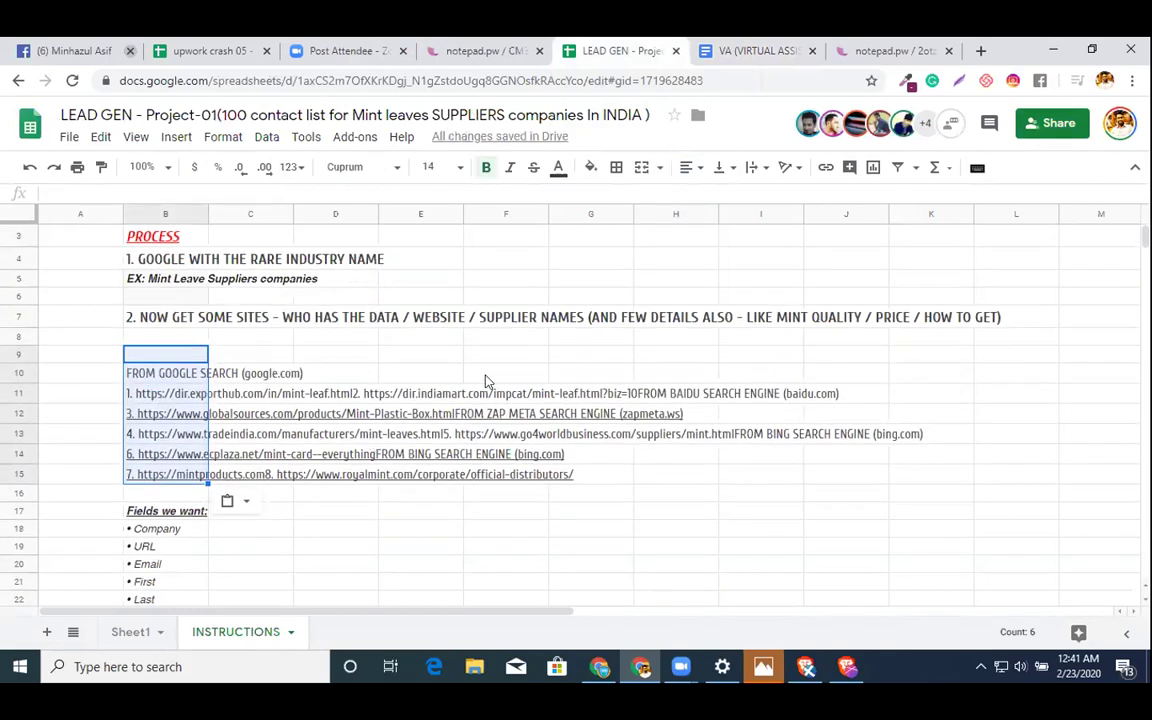
key(shift+Down)
key(shift+Down)
key(shift+Down)
key(shift+Down)
key(shift+Up)
key(shift+Up)
key(shift+Up)
key(shift+Up)
key(shift+Up)
key(shift+Up)
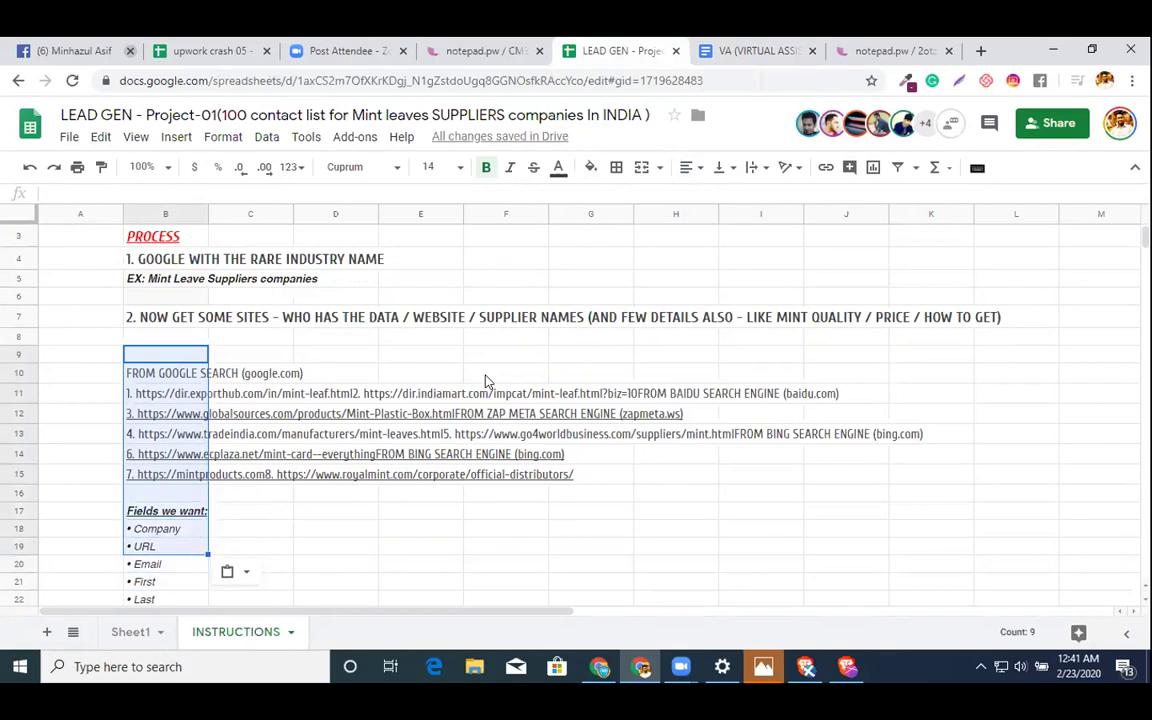
key(ctrl+v)
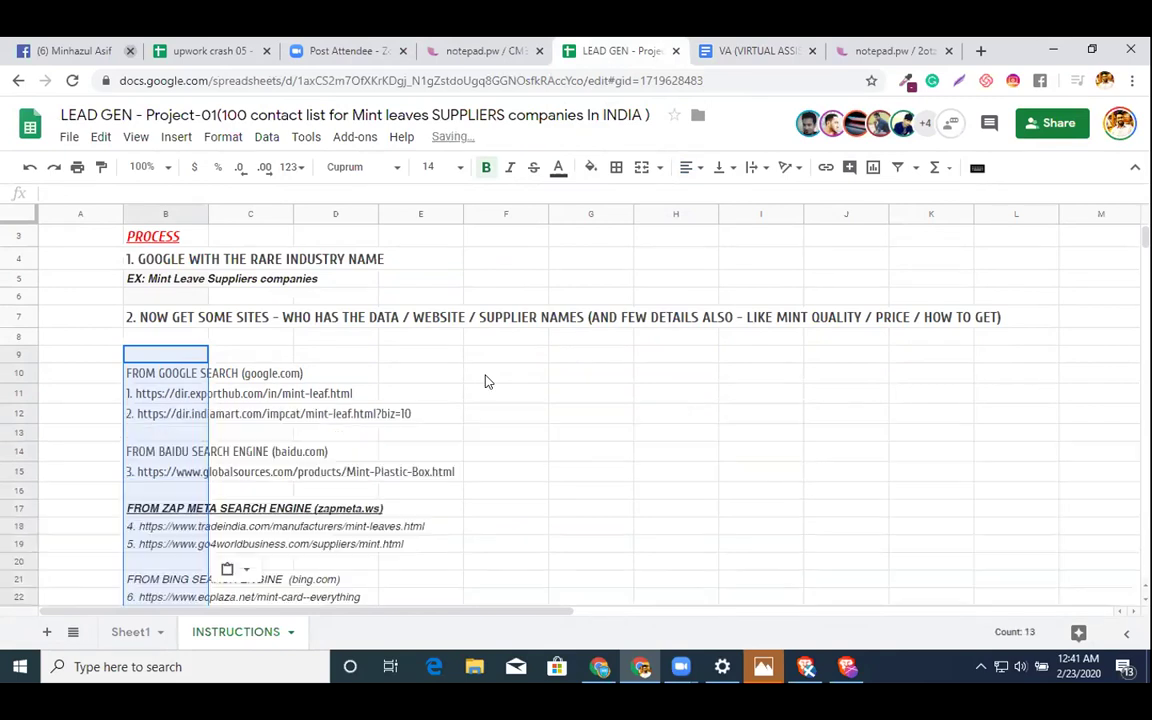
scroll(836, 380, down, 5)
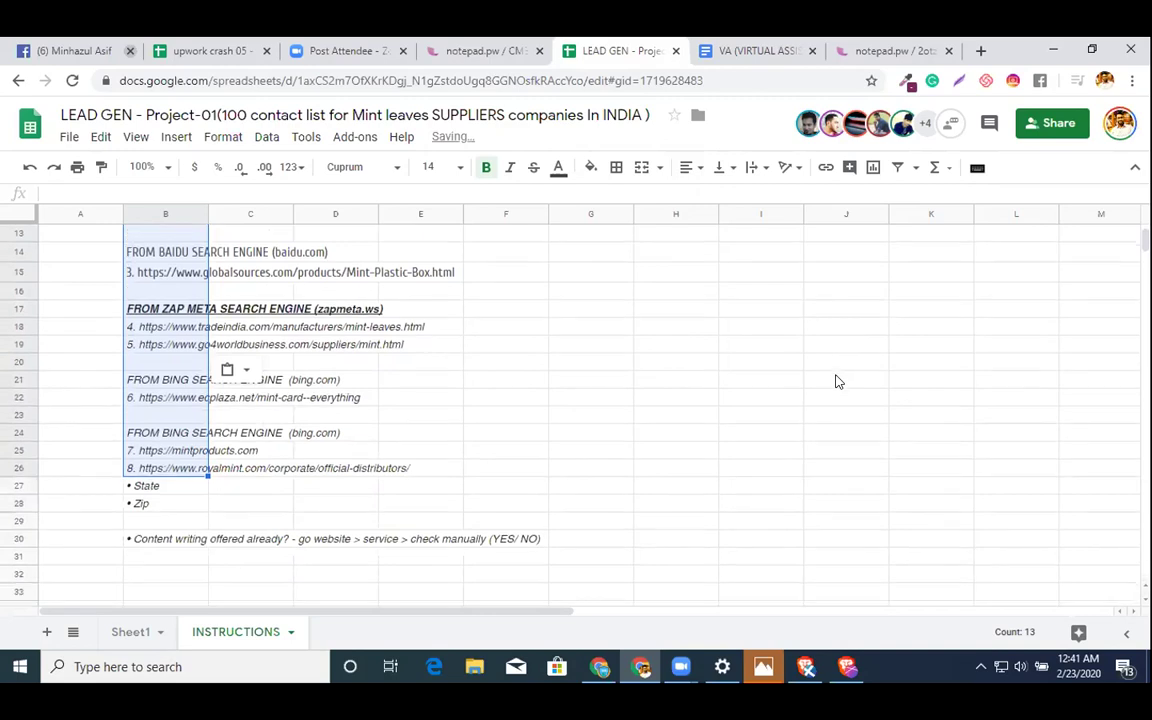
- Select the Doc's Fields we want block through the Content writing line
click(742, 55)
scroll(761, 375, down, 10)
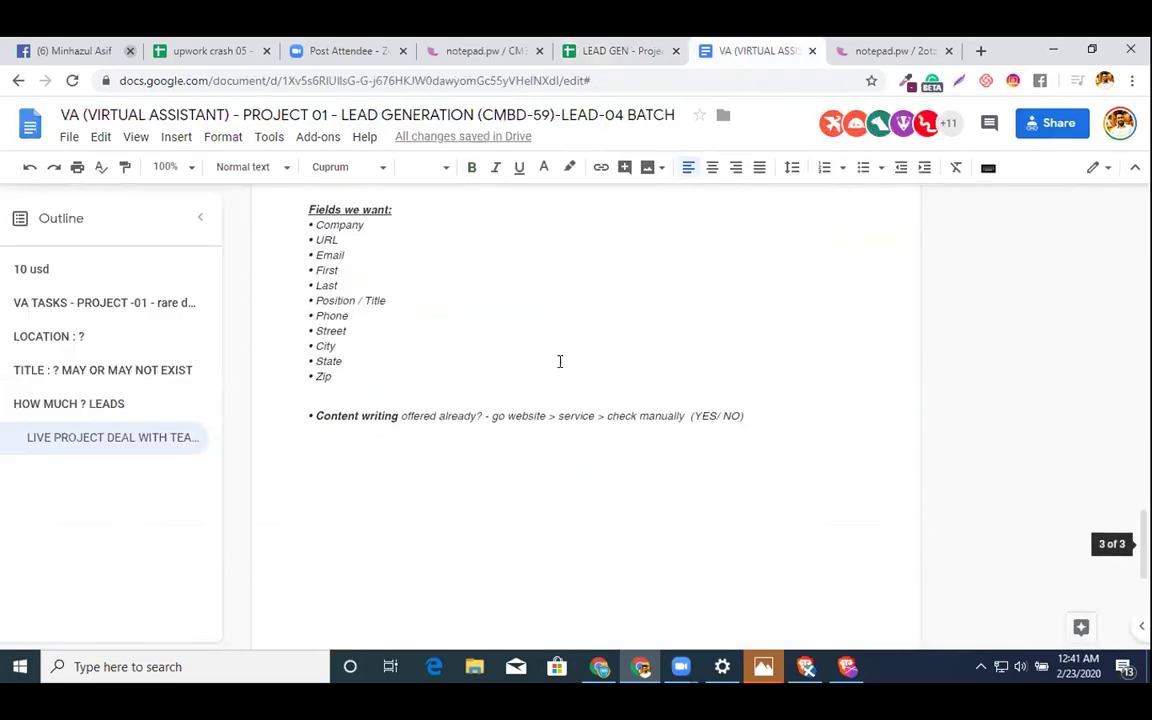
click(297, 196)
drag(297, 196, 741, 472)
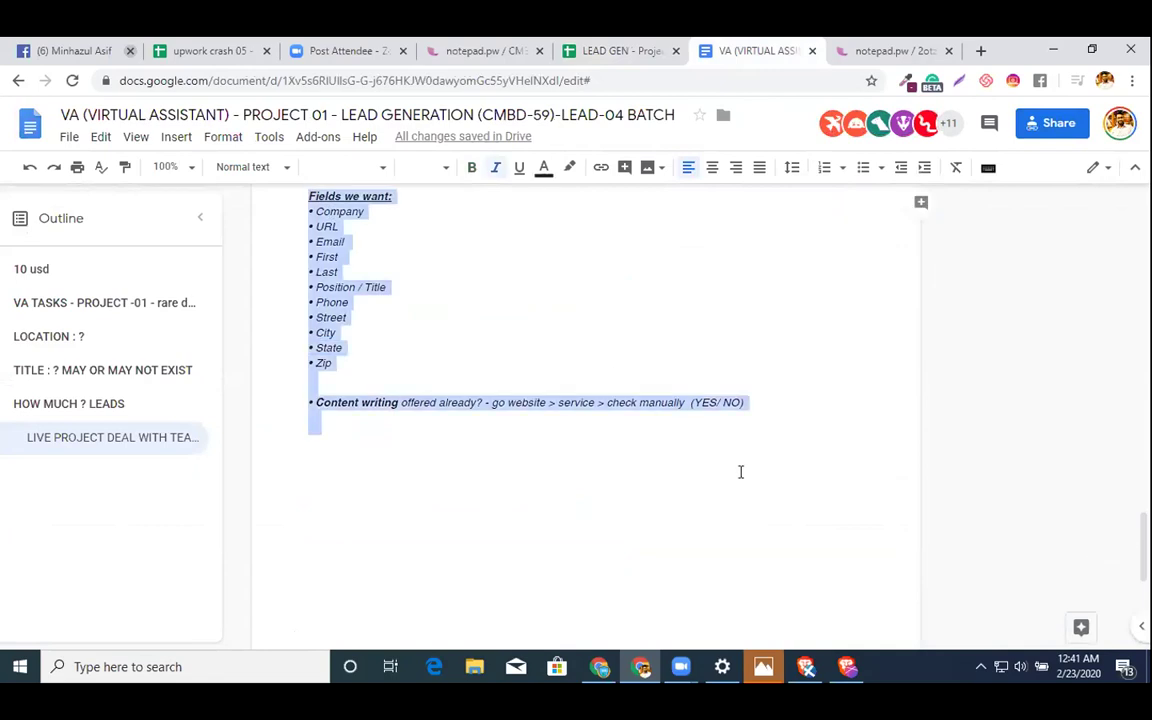
click(612, 51)
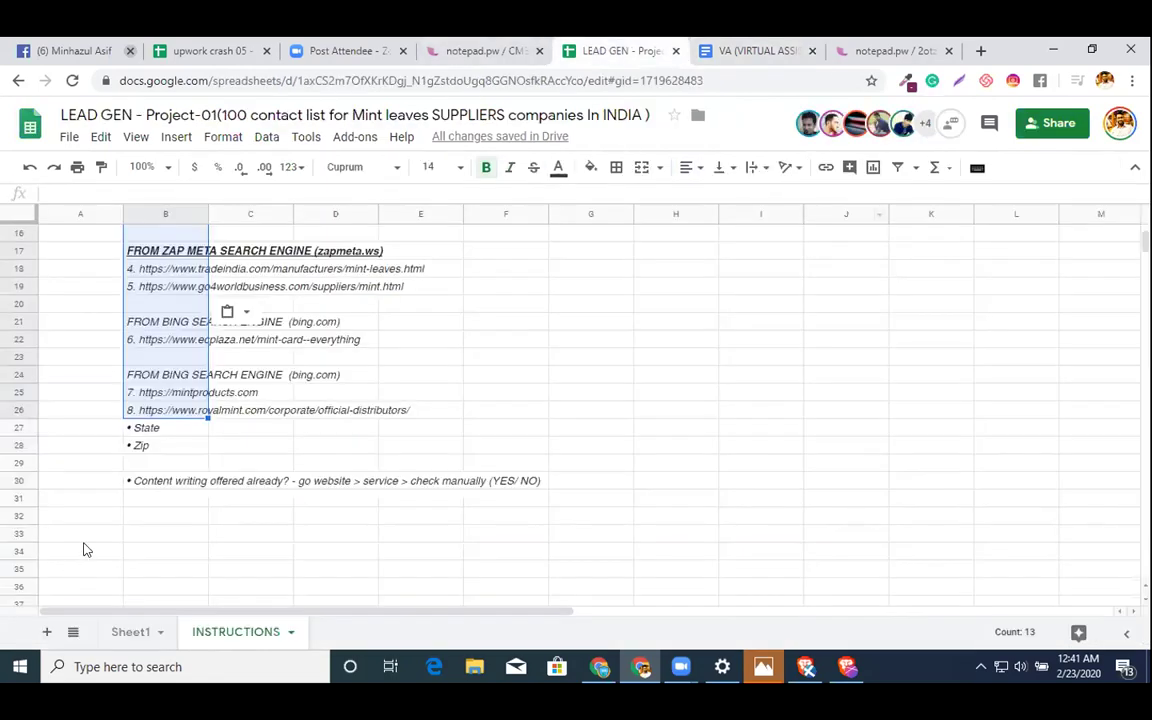
- Clear the leftover State, Zip and Content writing cells and paste the fields list at B31
key(ctrl+z)
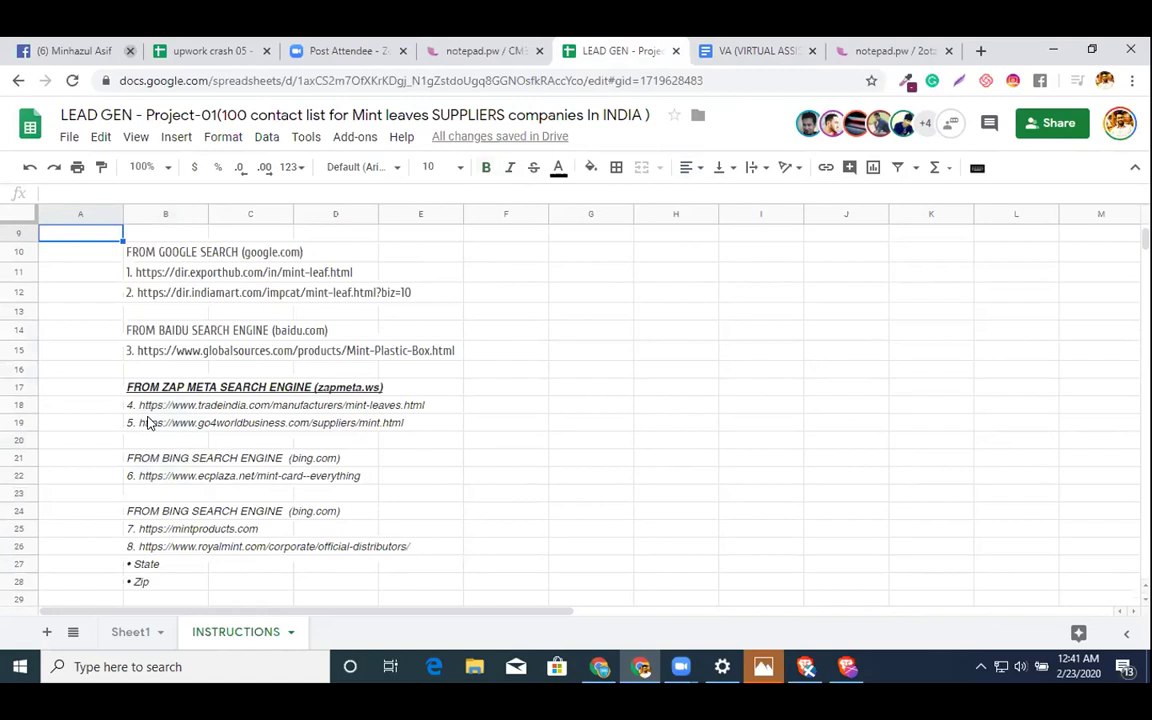
scroll(147, 423, down, 2)
click(155, 365)
key(shift+Down)
key(shift+Down)
key(shift+Down)
key(shift+Down)
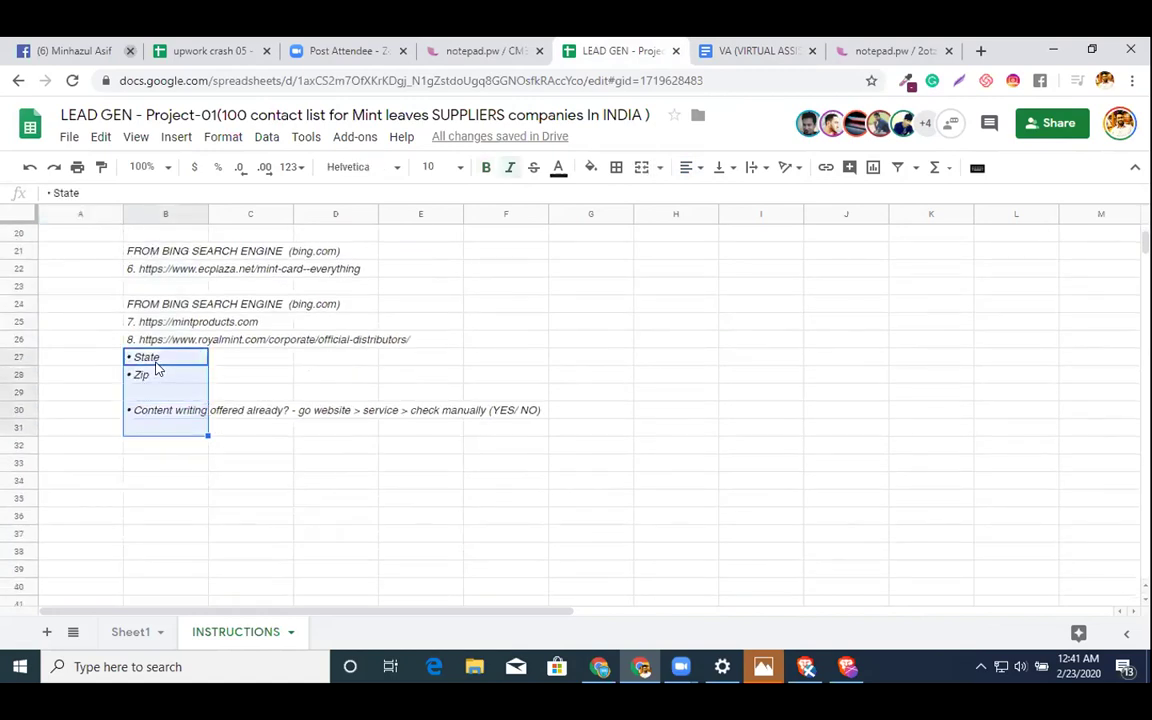
key(Delete)
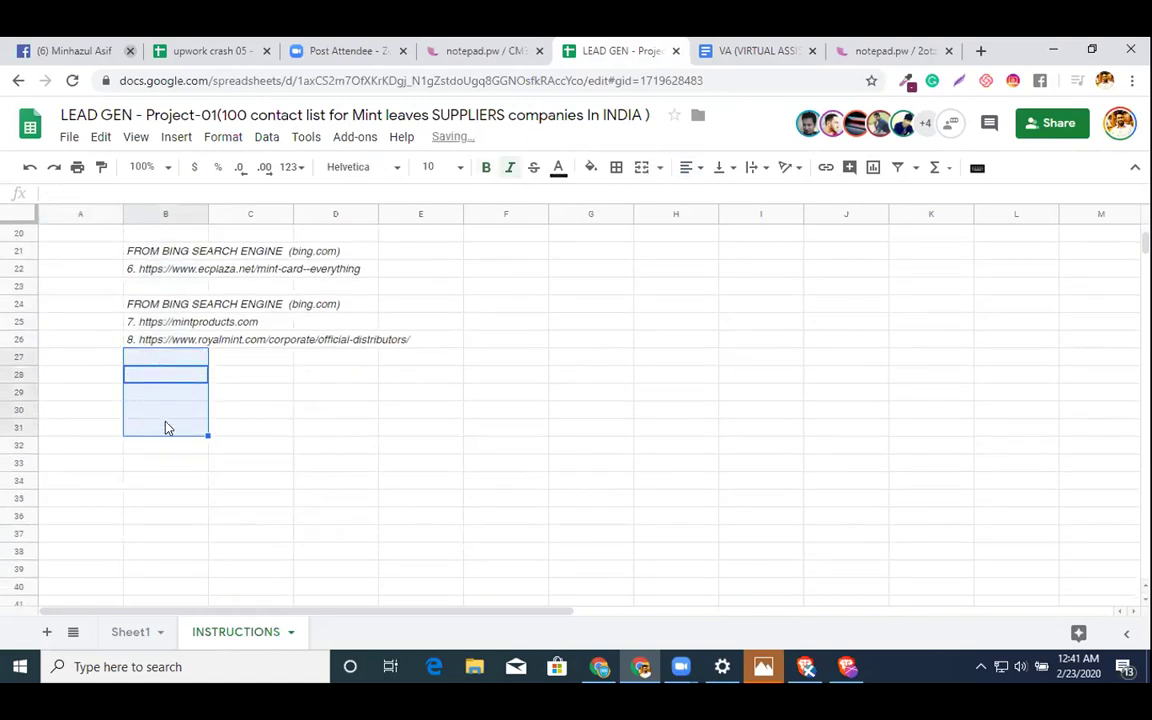
click(166, 428)
key(ctrl+v)
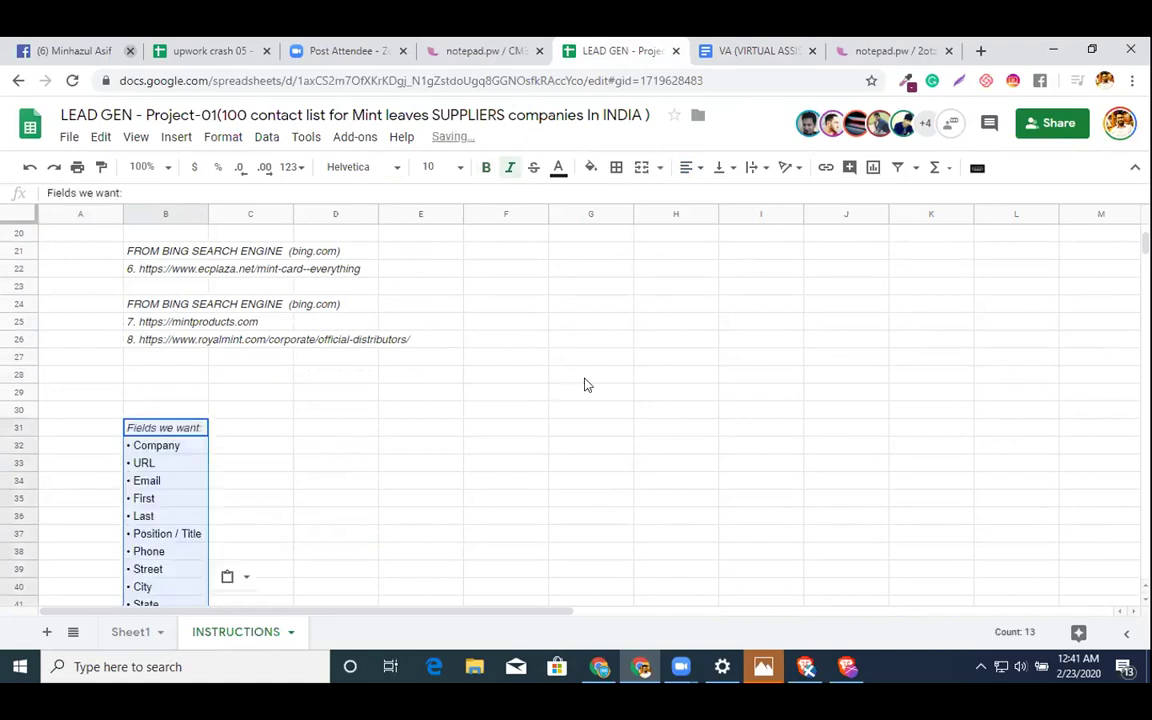
click(586, 378)
scroll(586, 385, up, 5)
scroll(586, 385, down, 5)
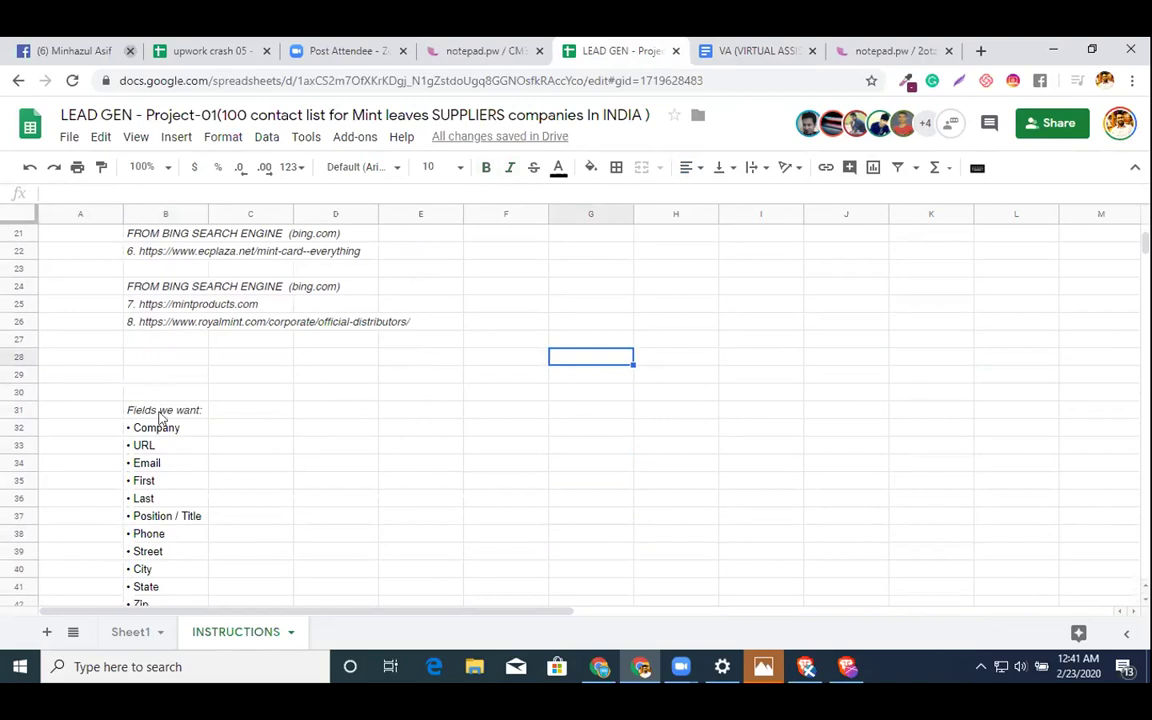
- Move the Fields we want list to G9, widen its column and fill it light yellow
drag(158, 430, 150, 358)
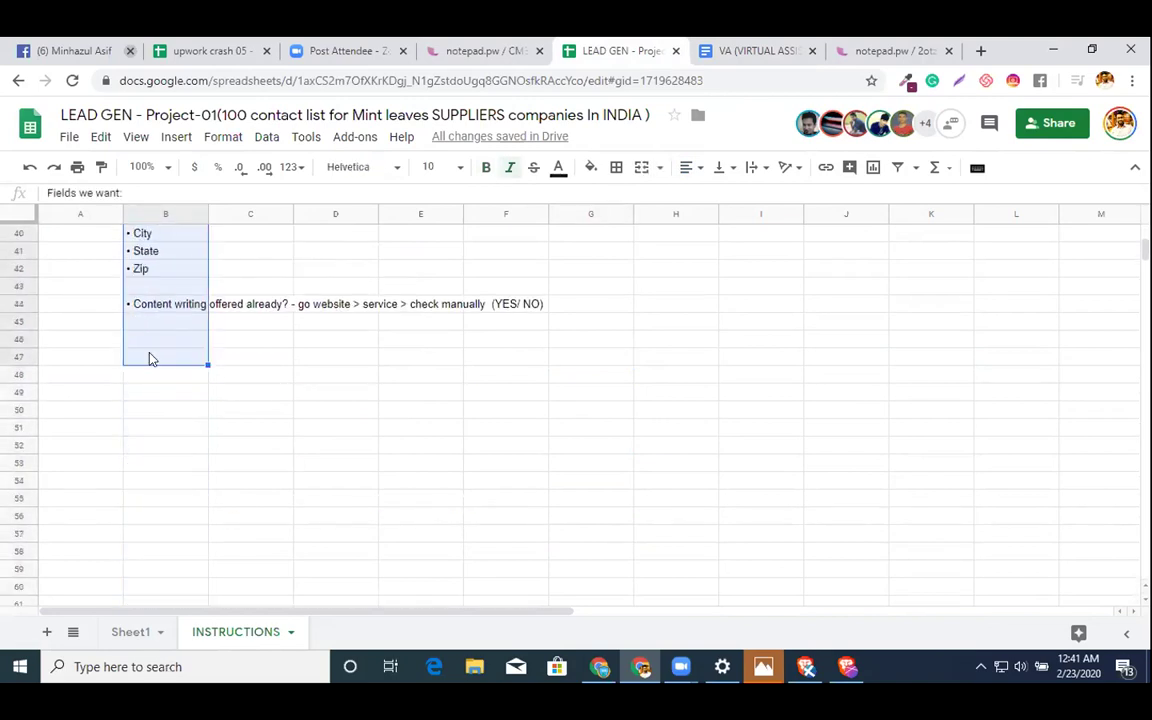
scroll(861, 480, up, 10)
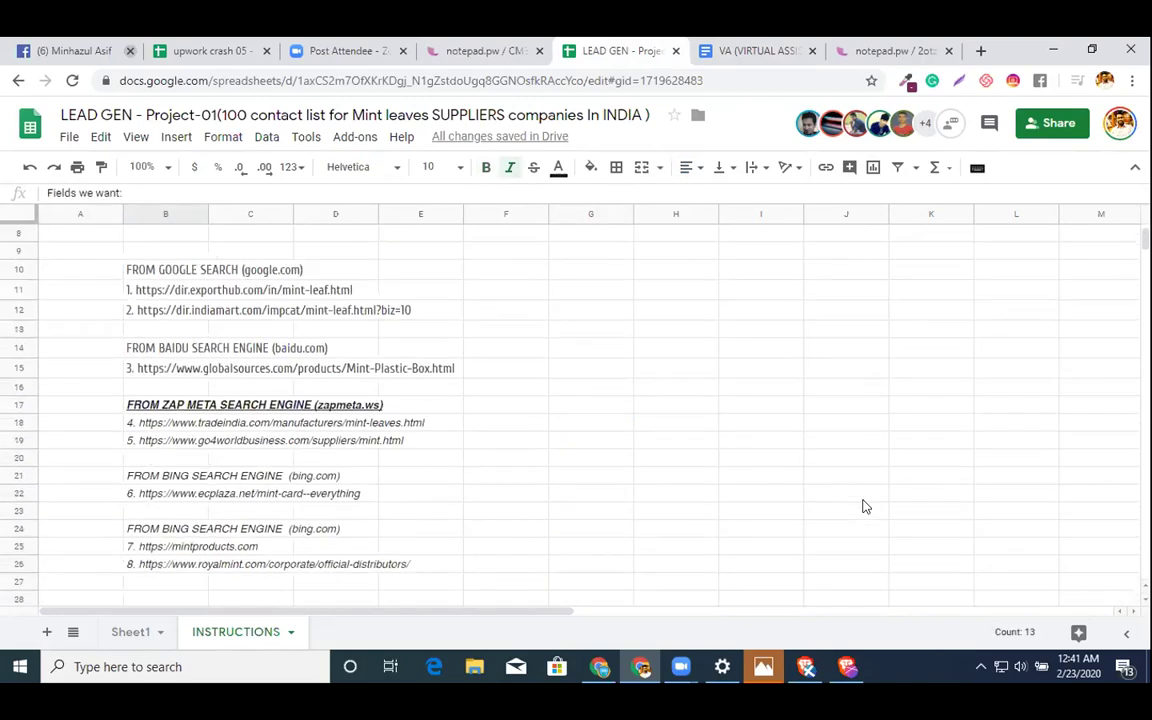
scroll(700, 520, up, 3)
click(591, 392)
key(ctrl+v)
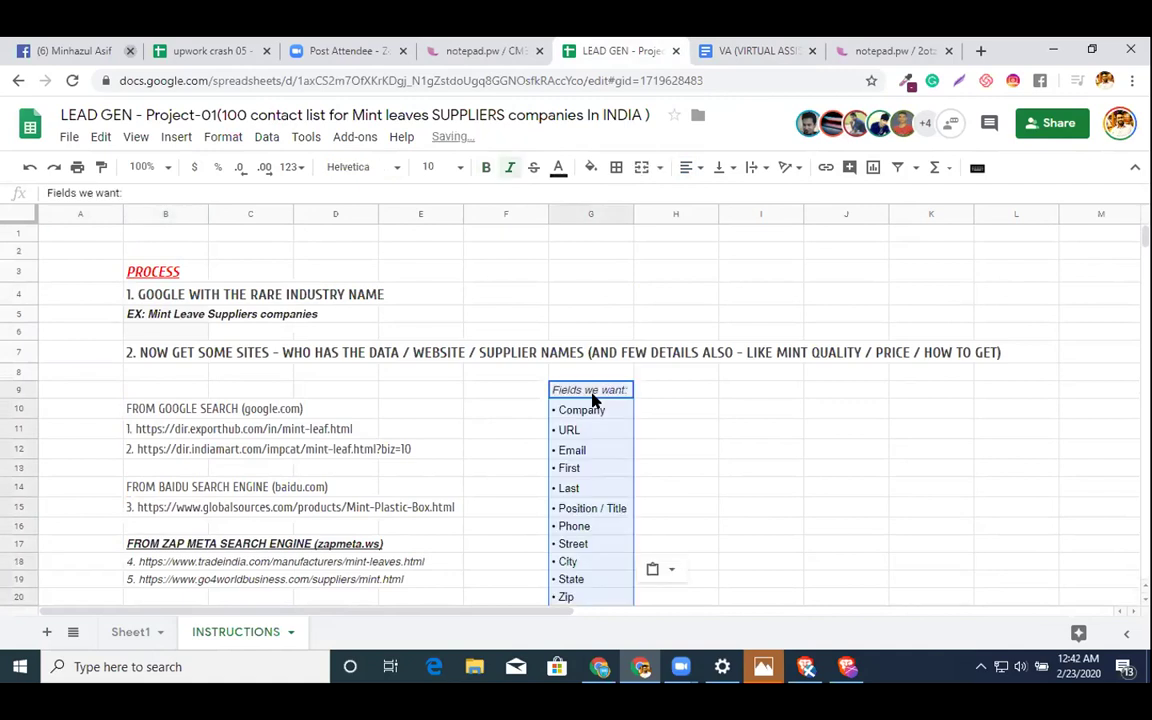
drag(633, 213, 895, 228)
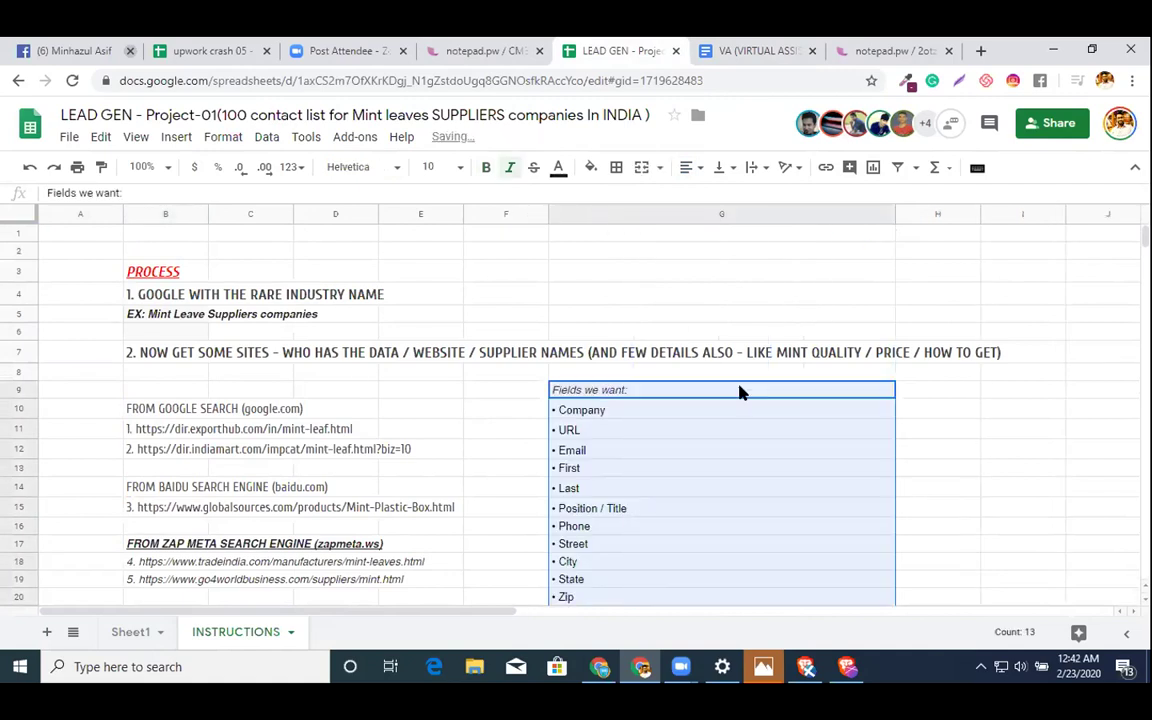
click(590, 167)
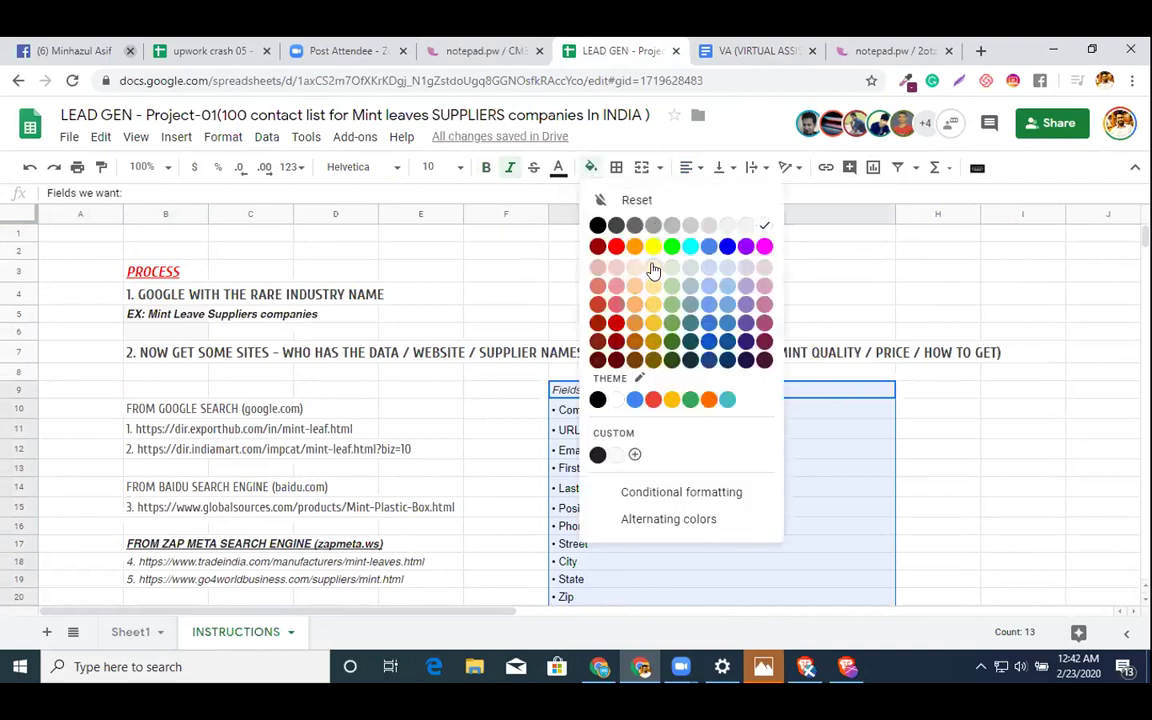
click(652, 267)
- Widen column B so the source URLs fit
scroll(112, 305, down, 2)
scroll(112, 305, up, 2)
click(150, 213)
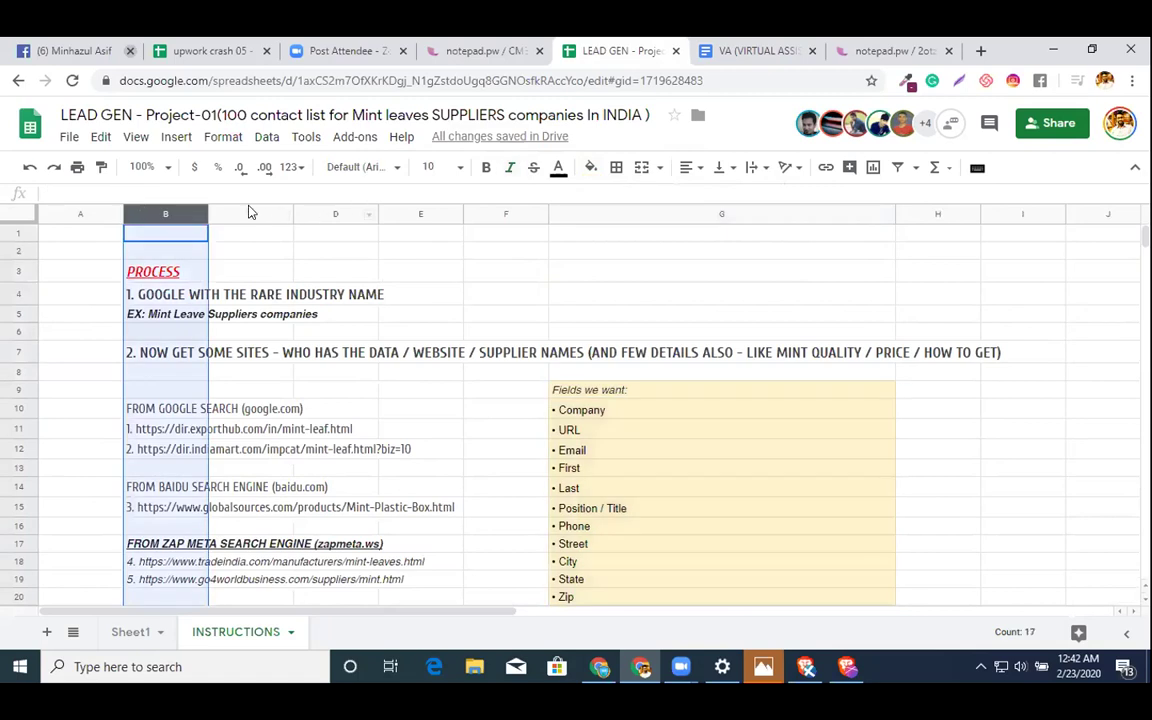
drag(203, 207, 486, 270)
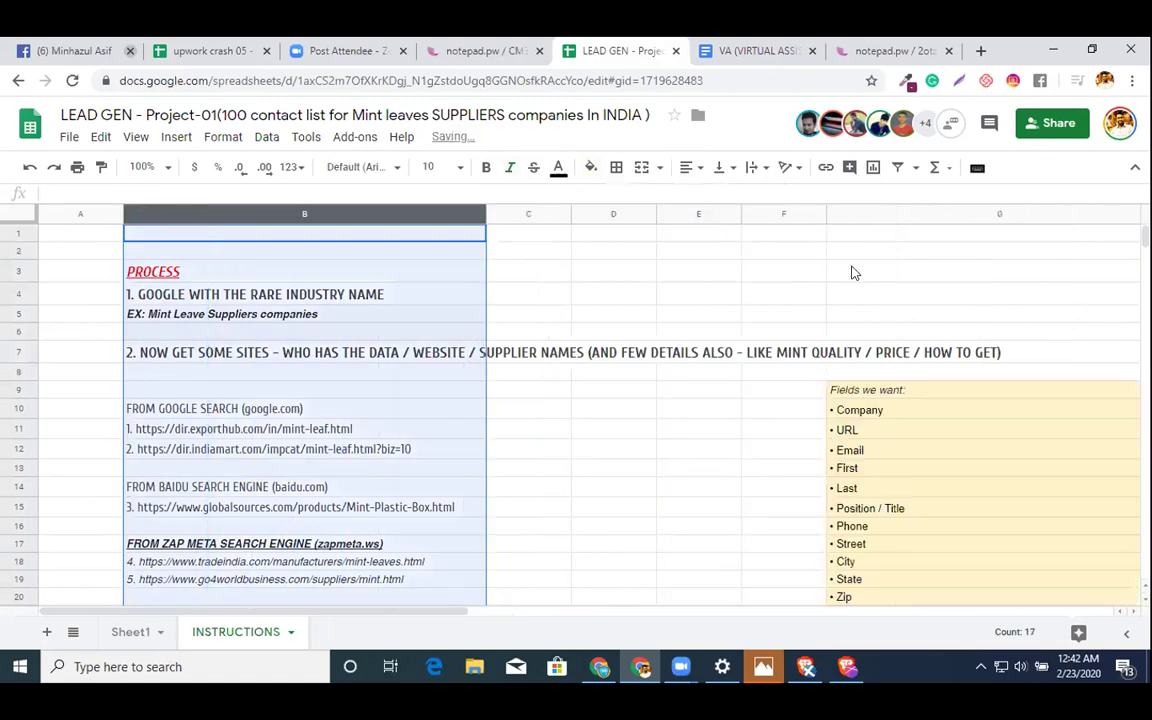
click(613, 208)
key(shift+Right)
click(632, 238)
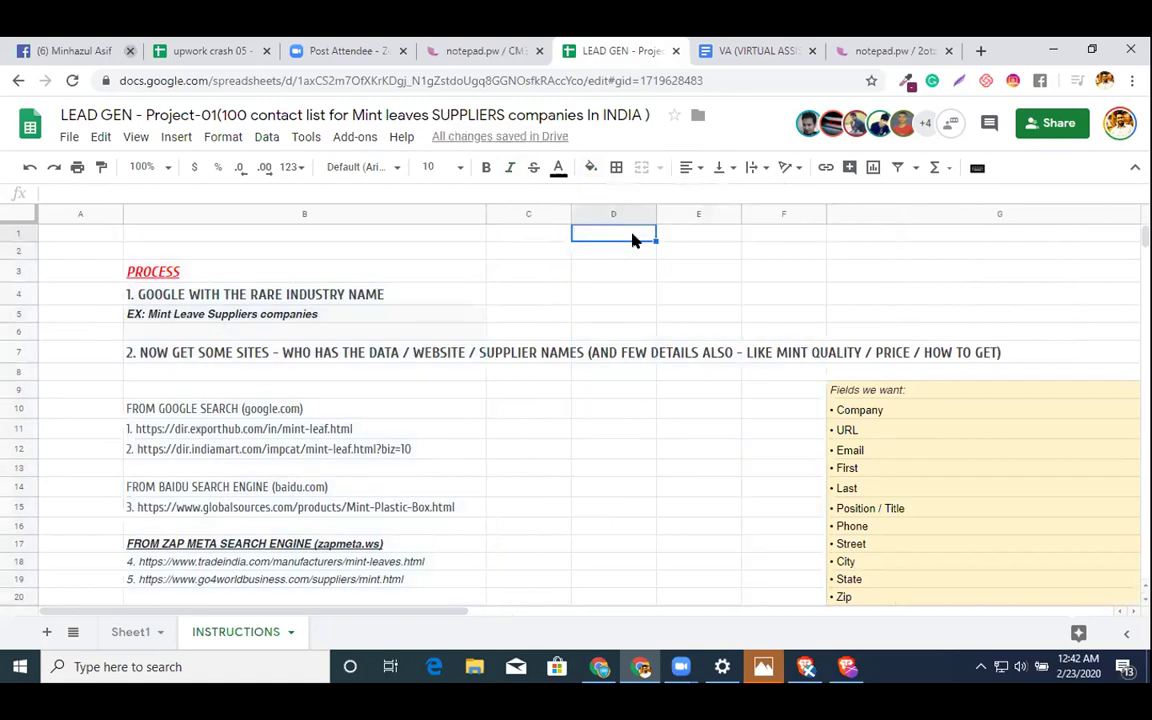
click(597, 214)
key(ctrl+Right)
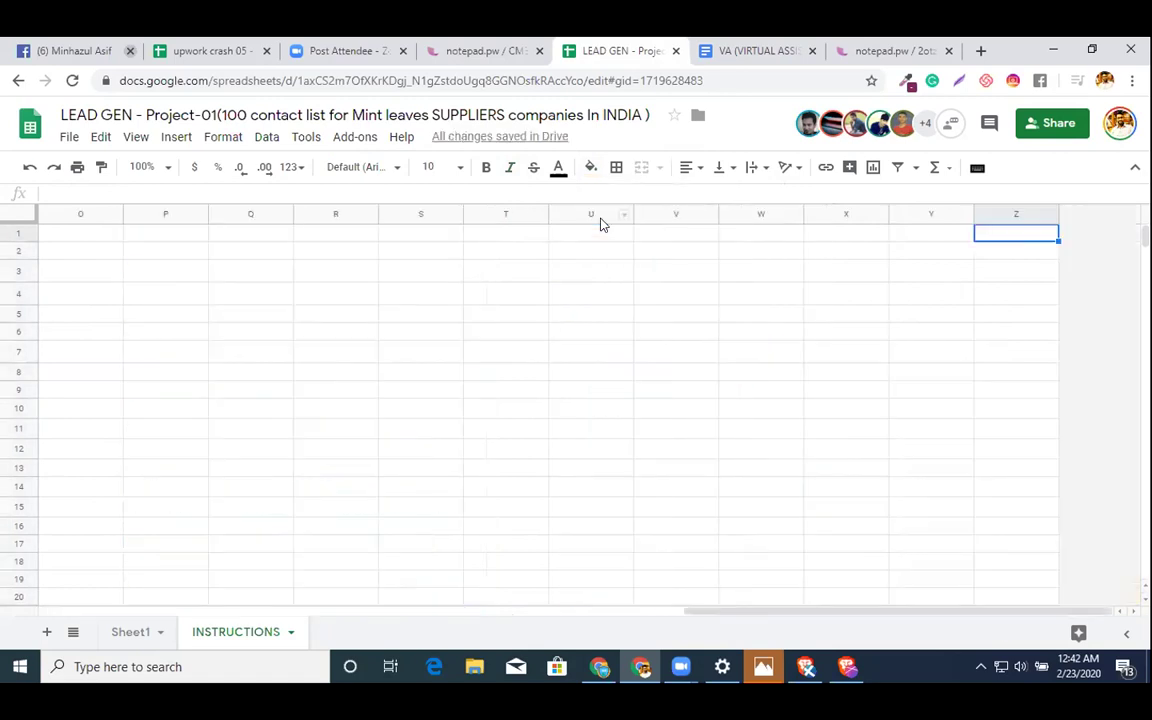
key(ctrl+z)
scroll(324, 300, left, 1)
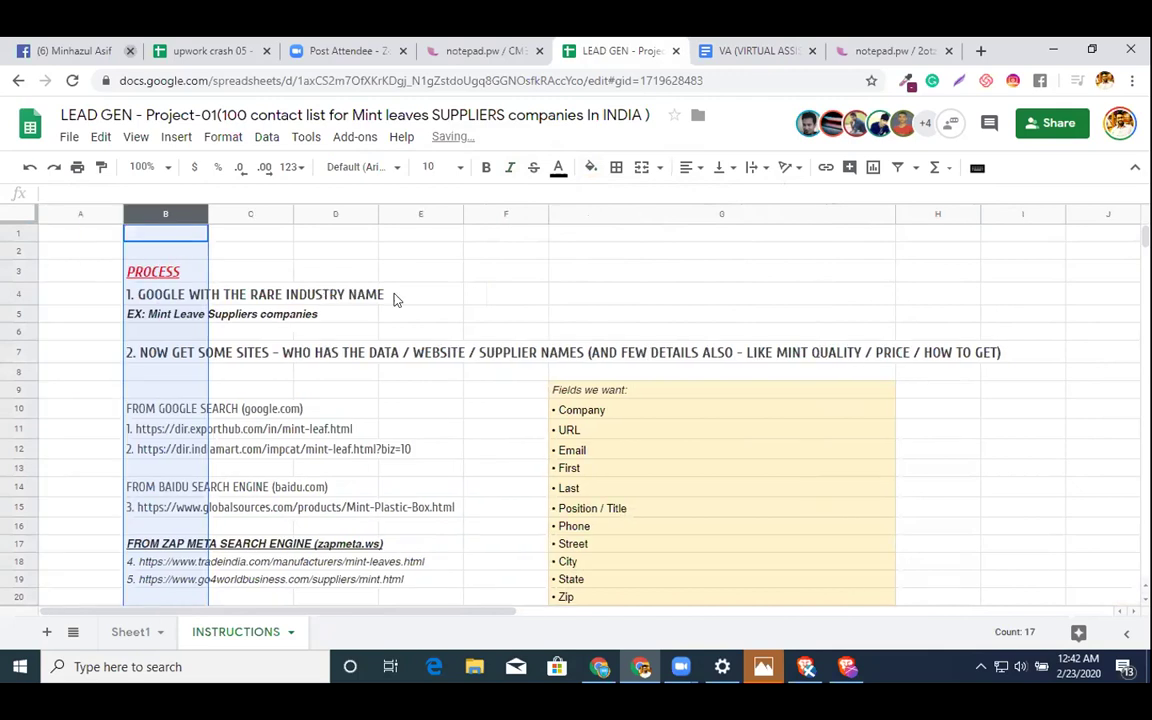
drag(185, 212, 507, 262)
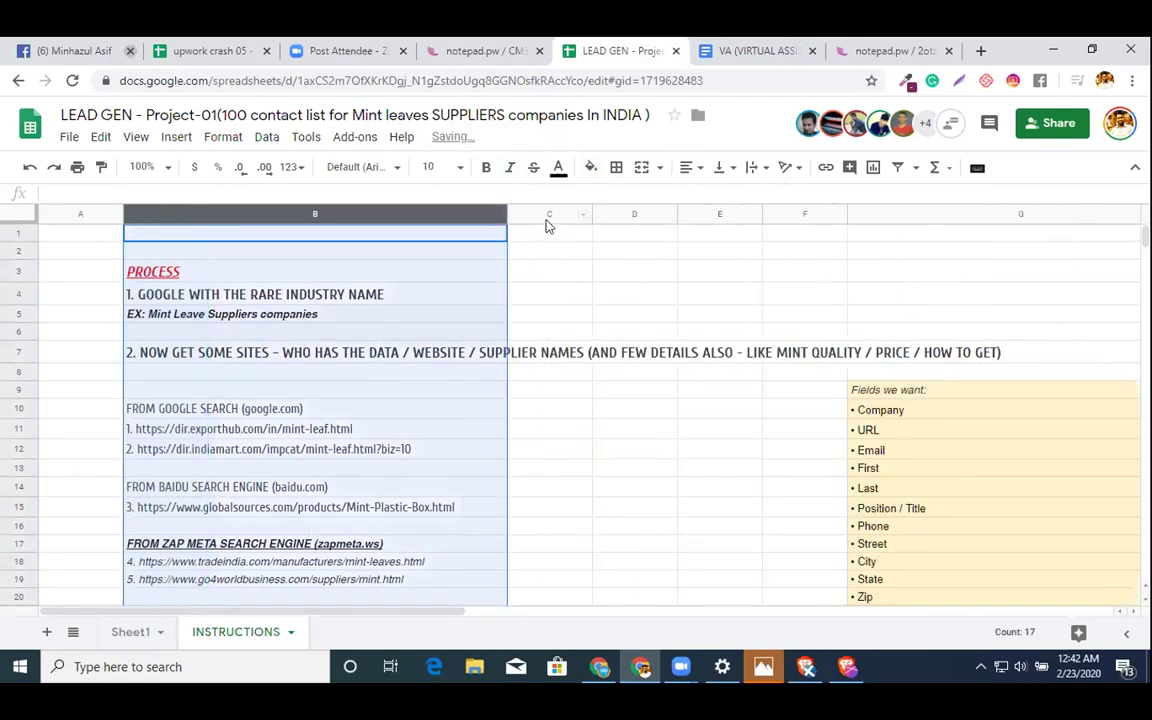
- Delete columns C through E on the INSTRUCTIONS sheet
click(547, 215)
key(shift+Right)
key(shift+Right)
right_click(580, 268)
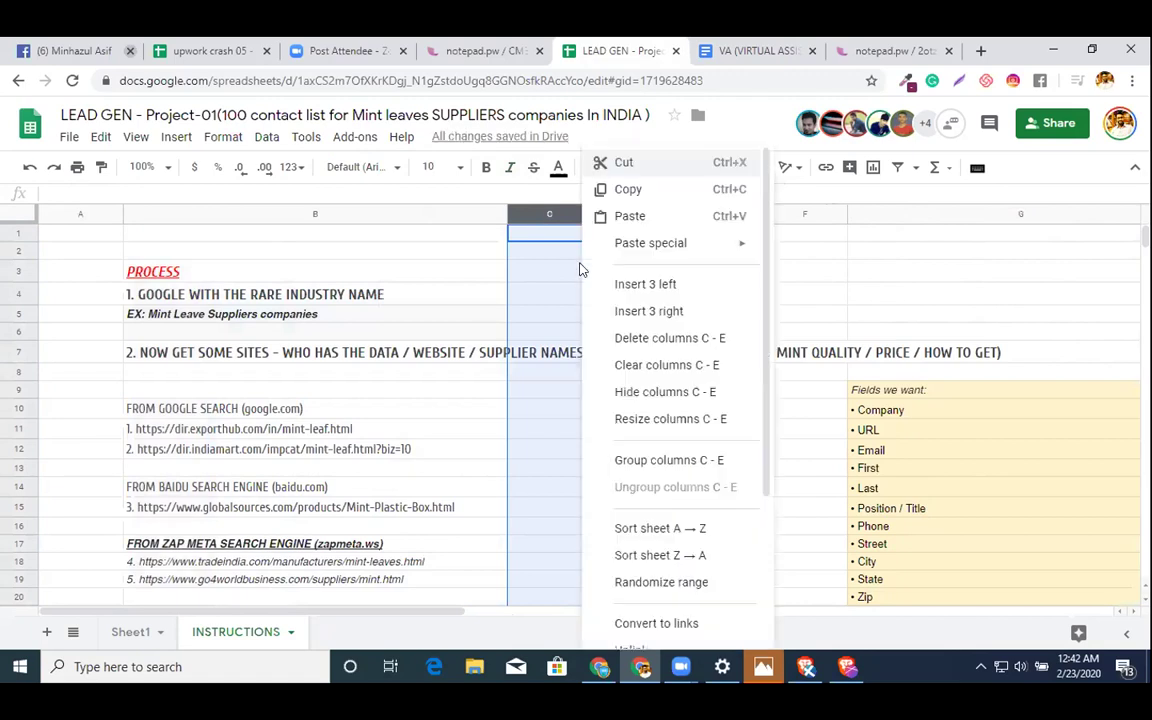
click(620, 338)
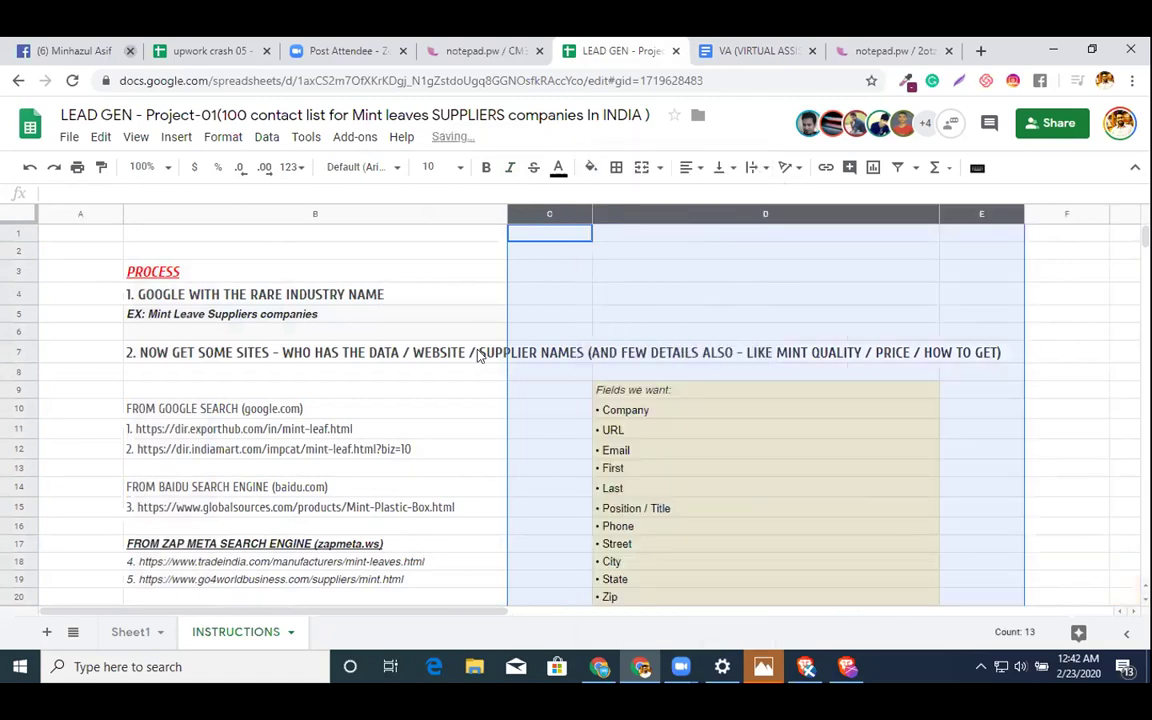
- Apply Wrap text wrapping to column B so the step 2 heading in B7 fits
click(379, 353)
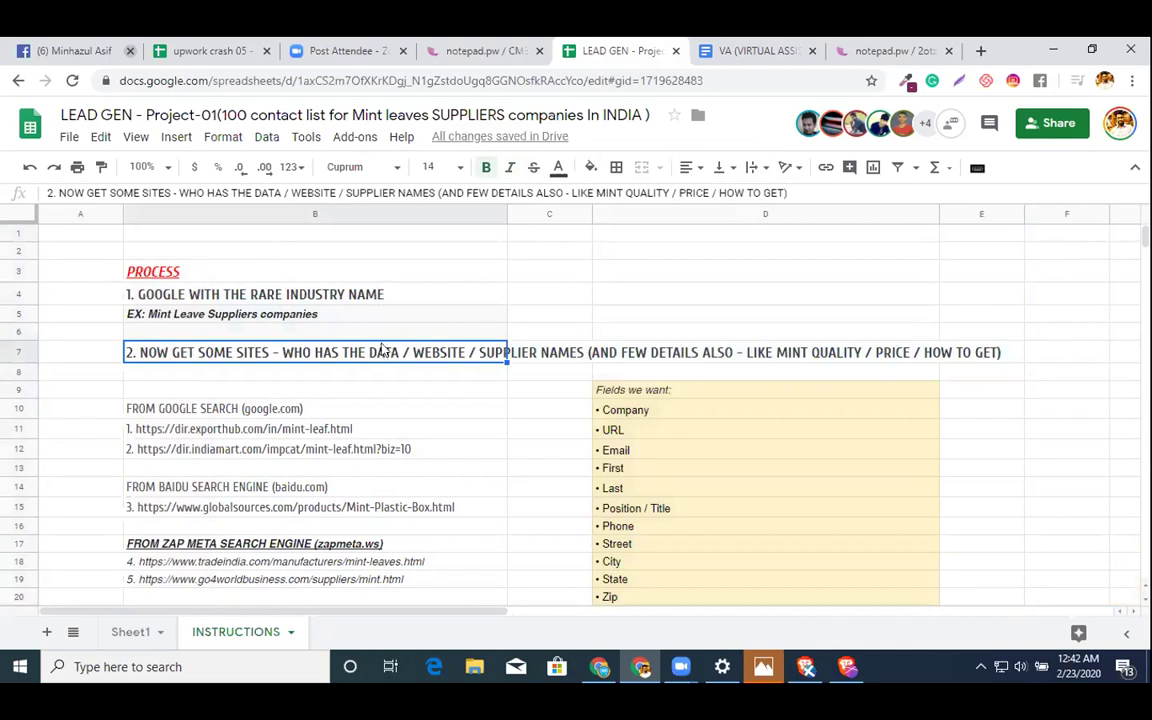
click(746, 167)
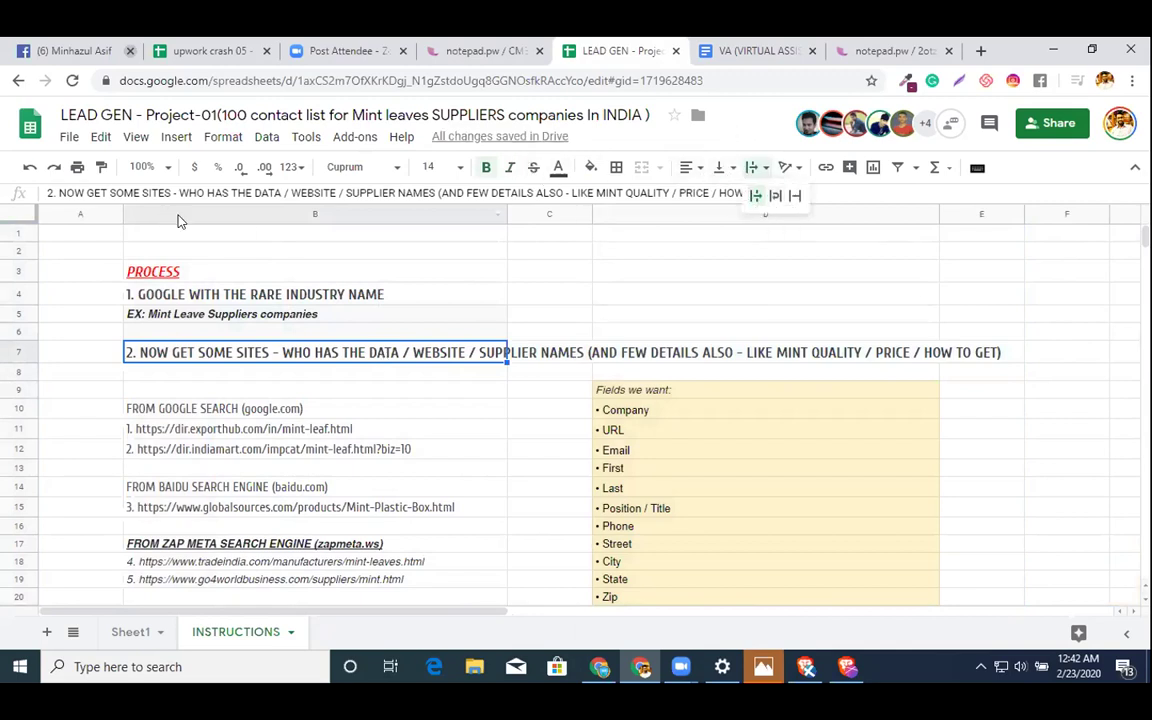
click(179, 216)
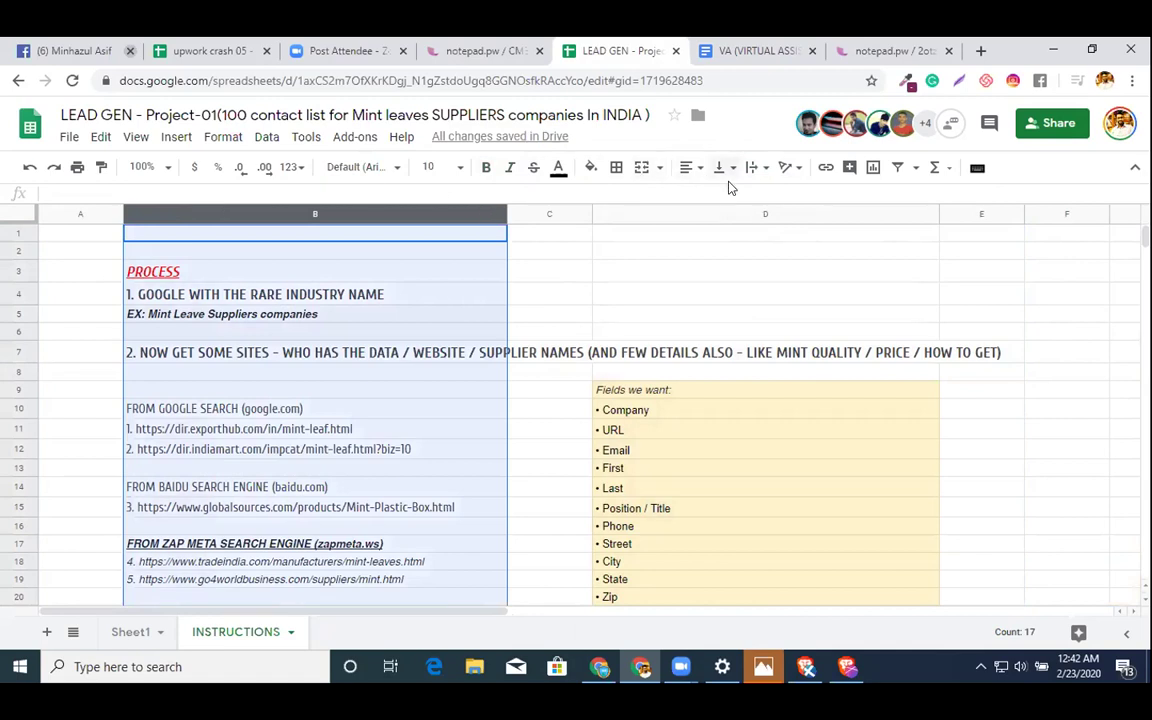
click(752, 167)
click(781, 197)
click(470, 352)
scroll(462, 372, down, 1)
scroll(461, 385, up, 2)
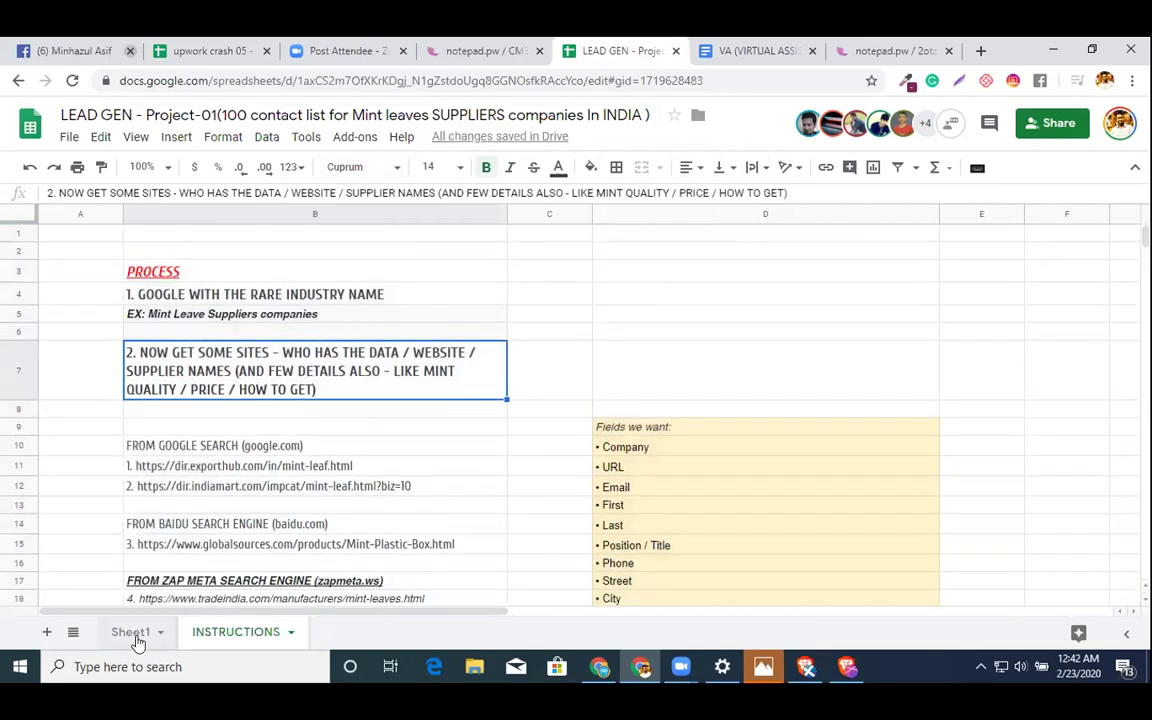
click(135, 636)
- Set Text wrapping to Clip for Sheet1 columns A through M
scroll(158, 277, up, 15)
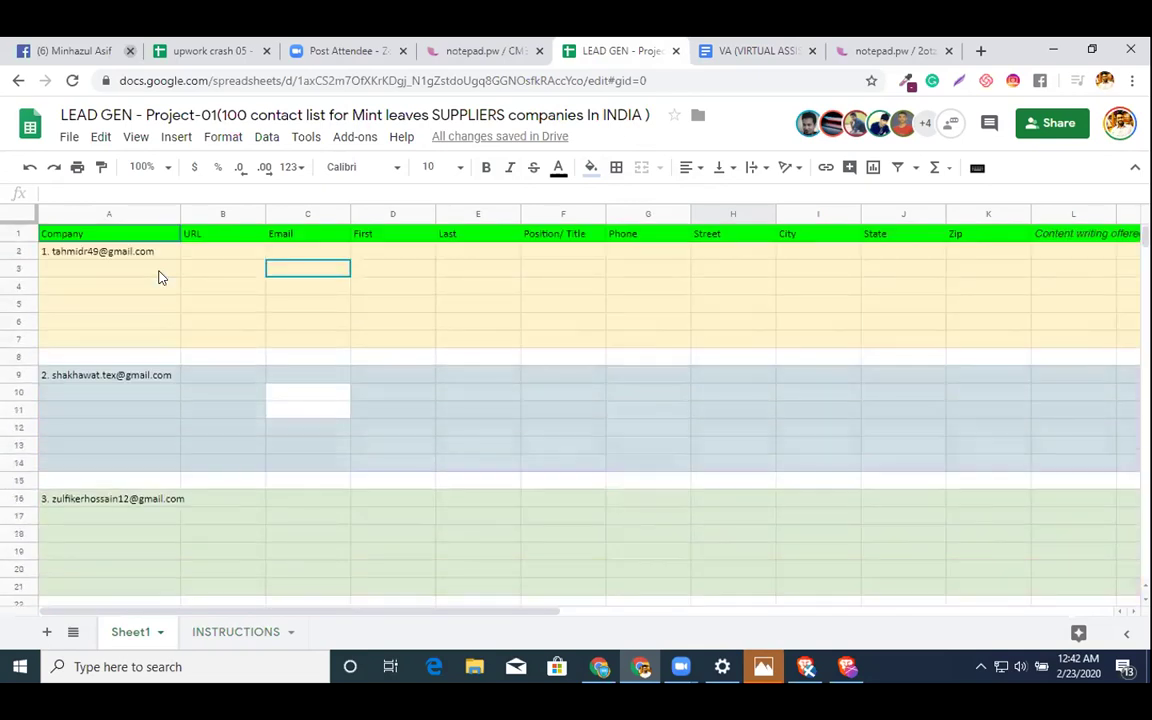
click(110, 213)
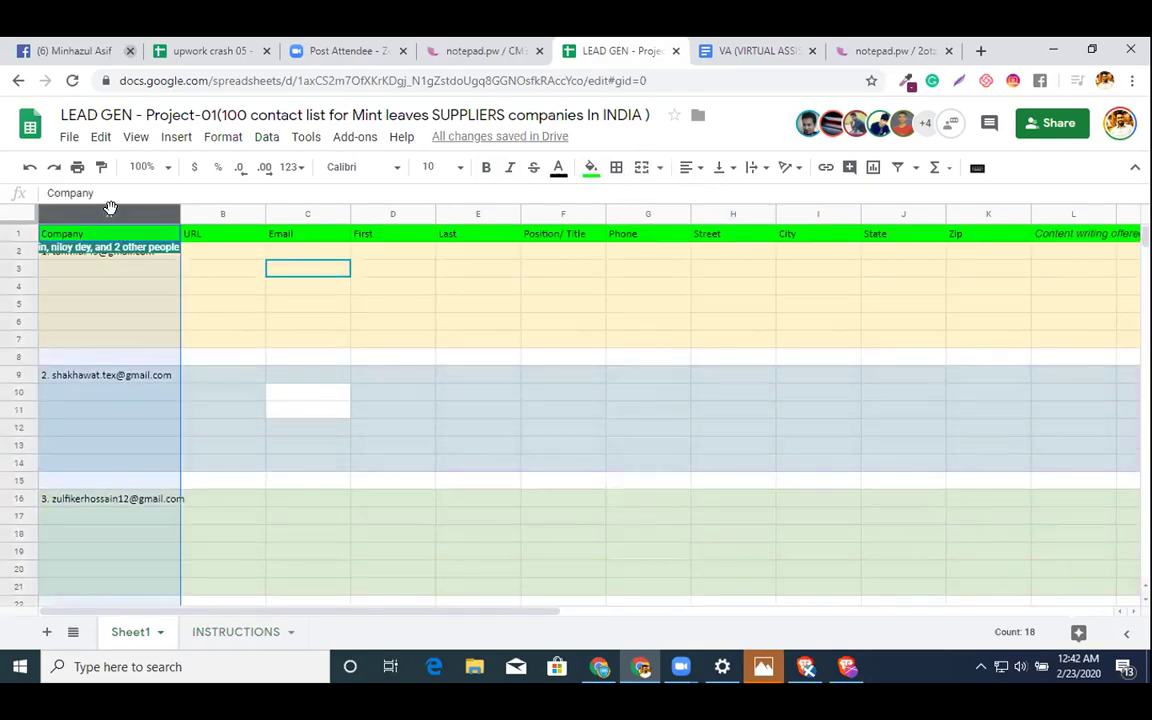
key(shift+Right)
key(shift+Right)
key(shift+Right)
key(shift+Right)
key(shift+Right)
key(shift+Right)
key(shift+Right)
key(shift+Right)
key(shift+Right)
key(shift+Right)
key(shift+Right)
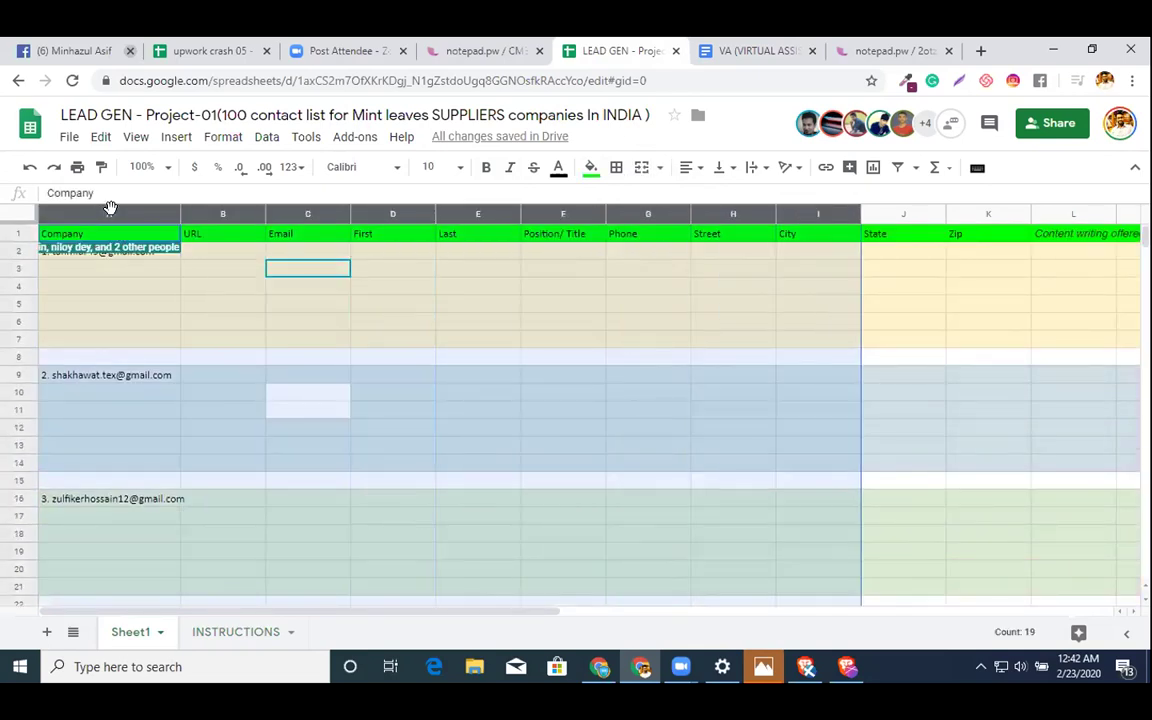
key(shift+Right)
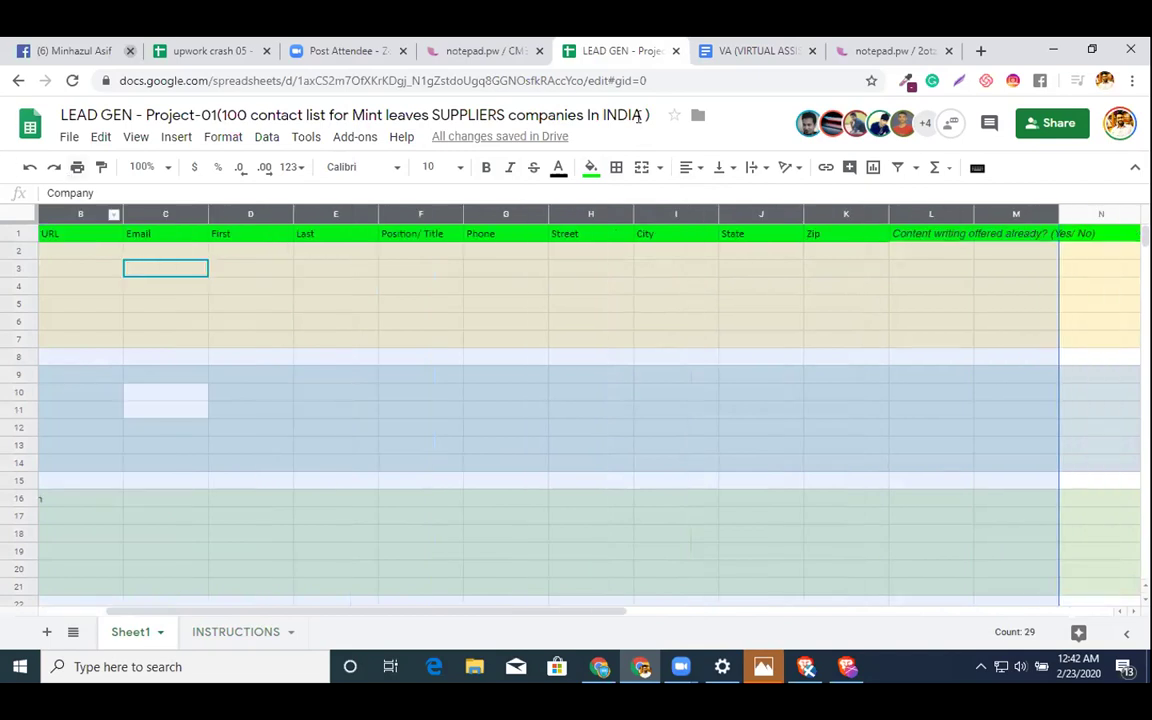
click(749, 170)
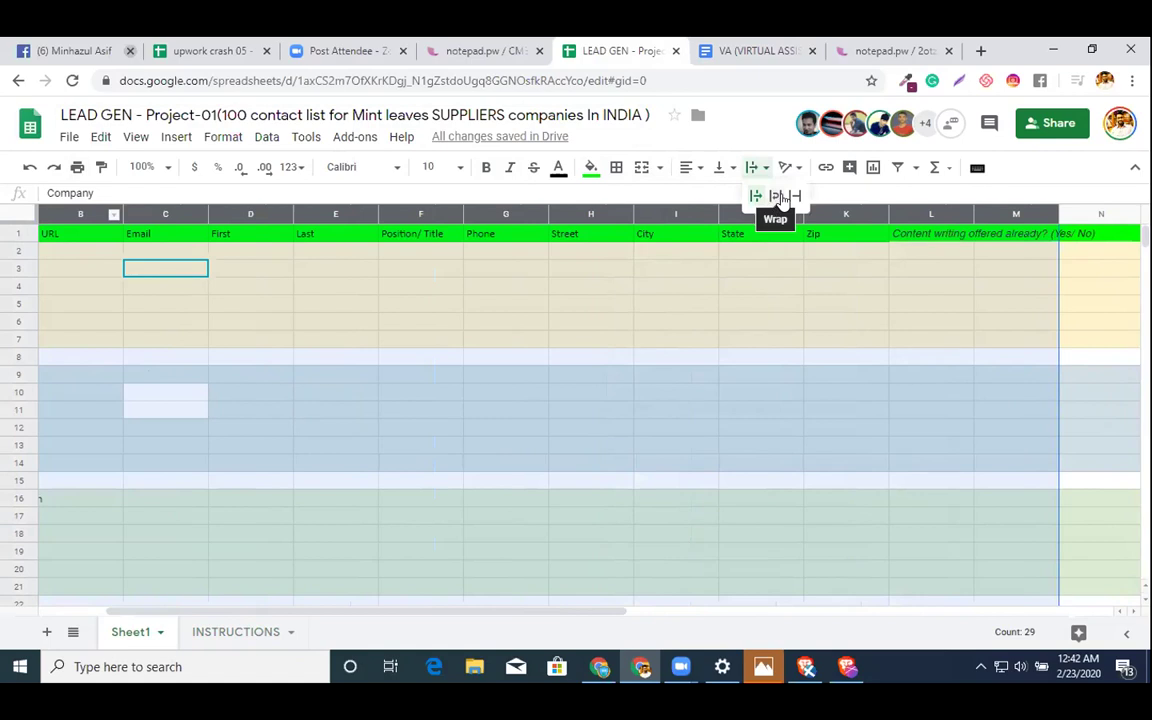
click(795, 195)
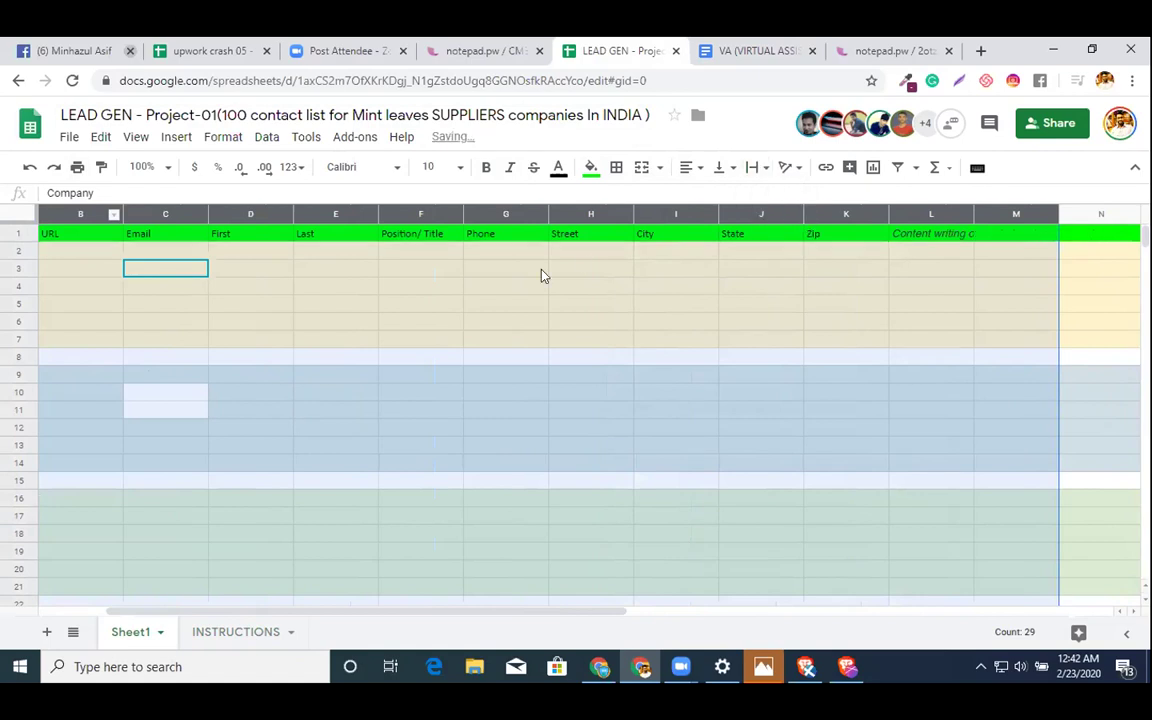
click(425, 279)
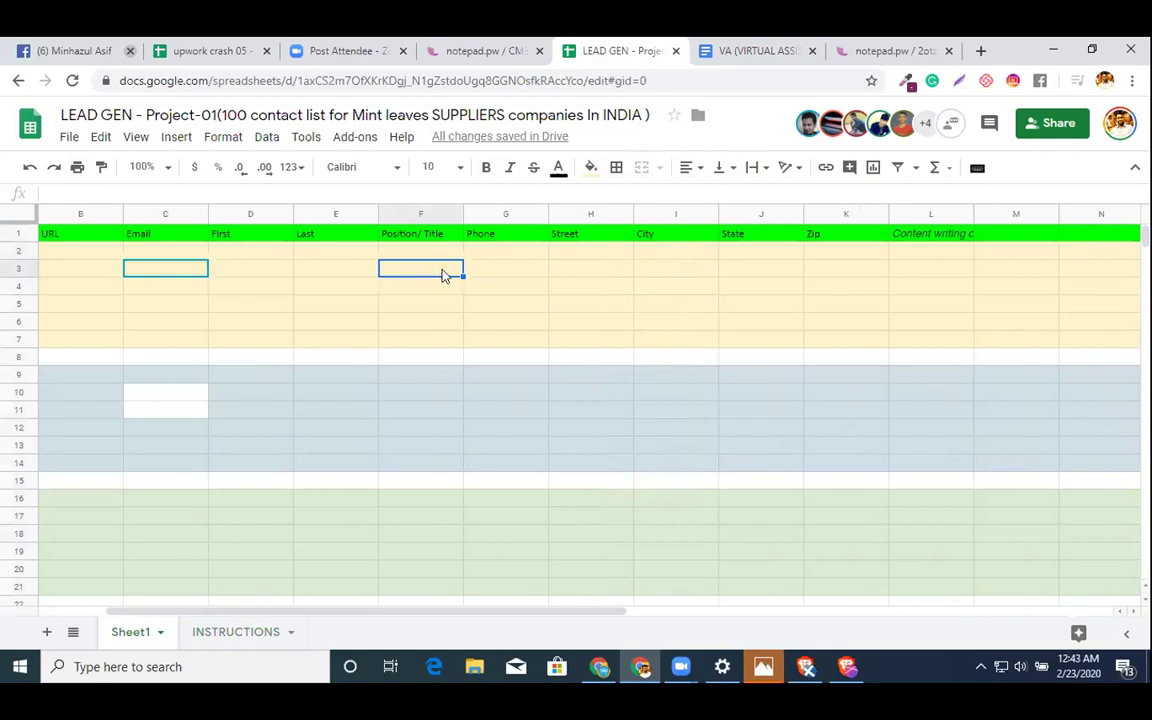
scroll(197, 321, left, 2)
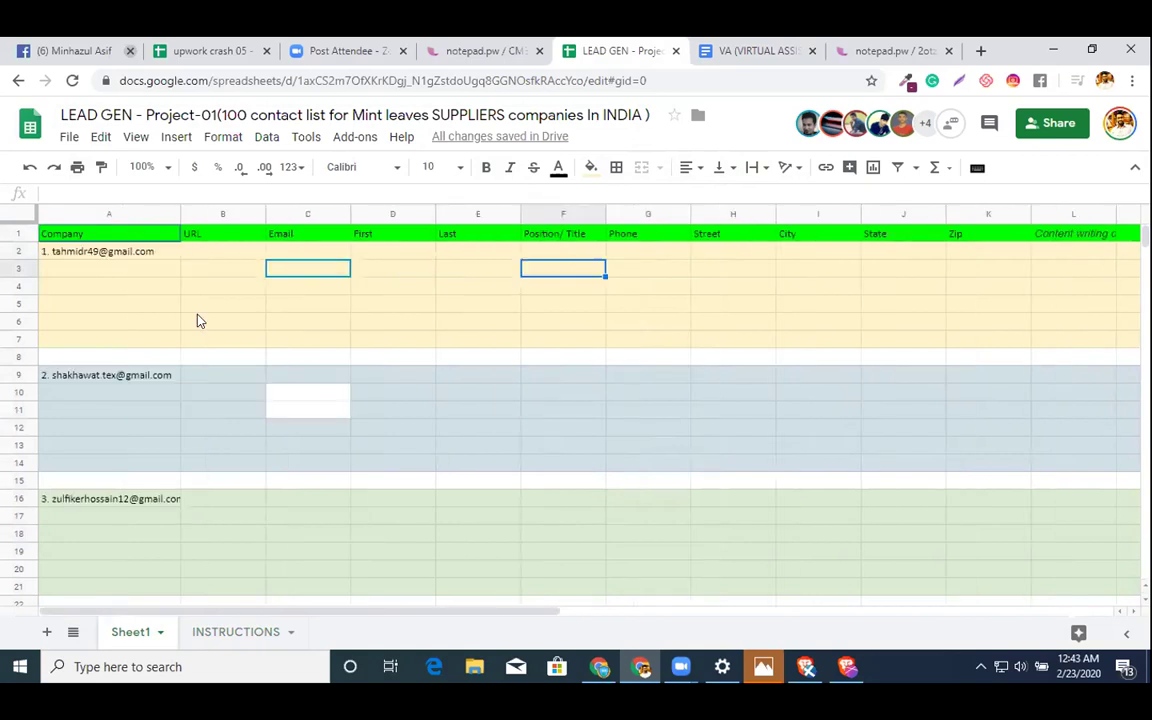
click(761, 50)
- Open the TradeIndia Mint Leaves listing from the brief's tradeindia link
scroll(481, 430, down, 5)
scroll(424, 329, up, 4)
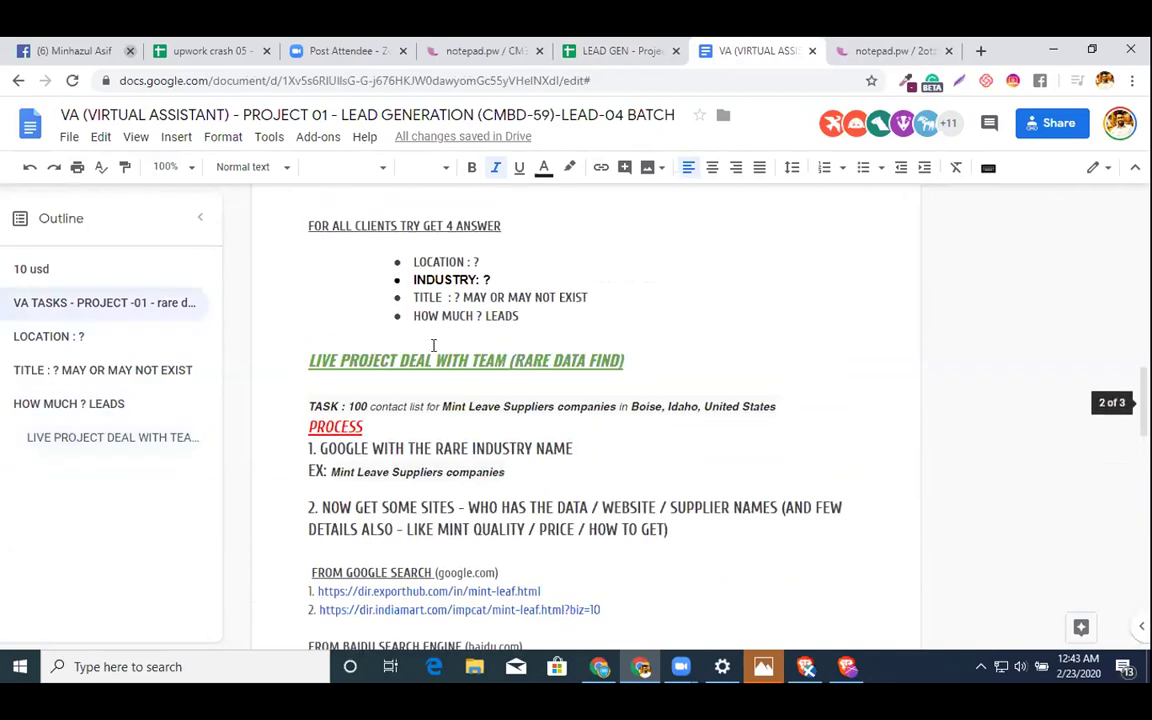
scroll(458, 381, down, 3)
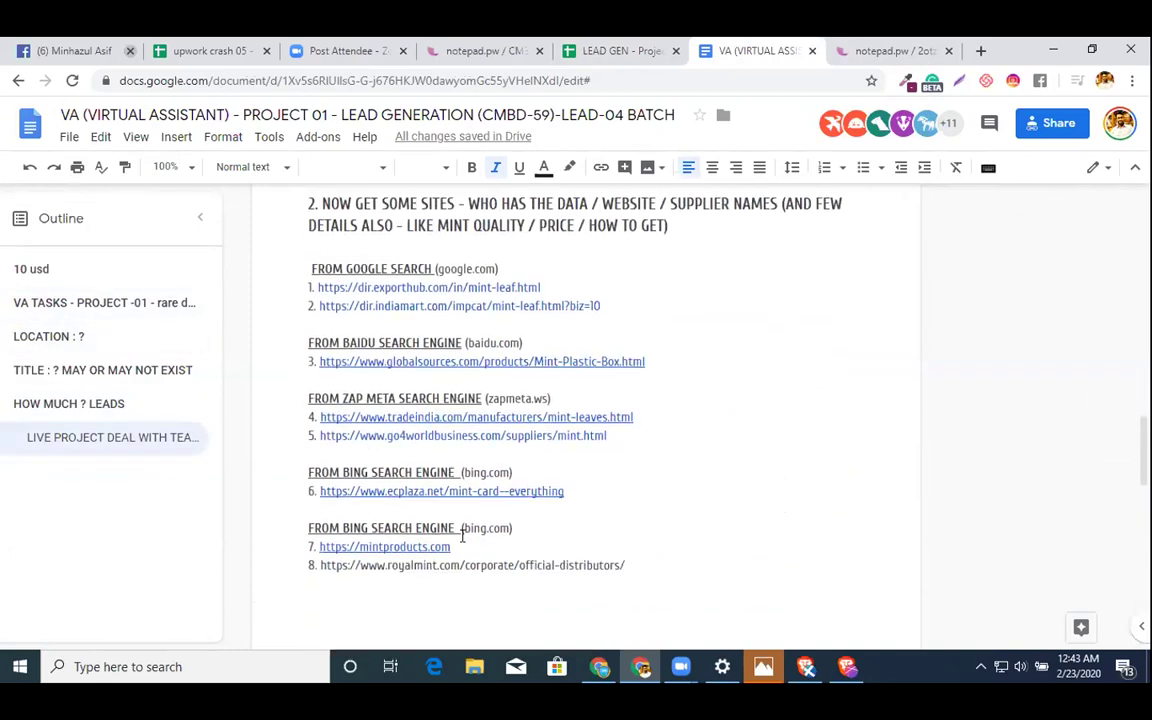
click(438, 413)
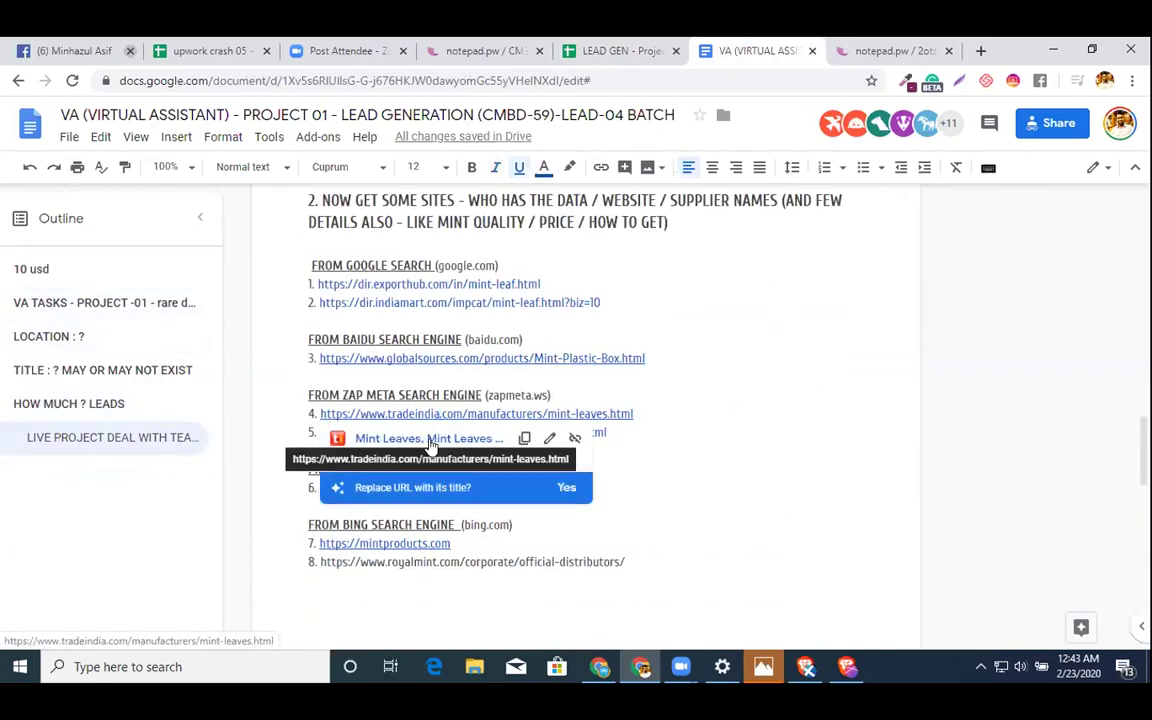
click(431, 441)
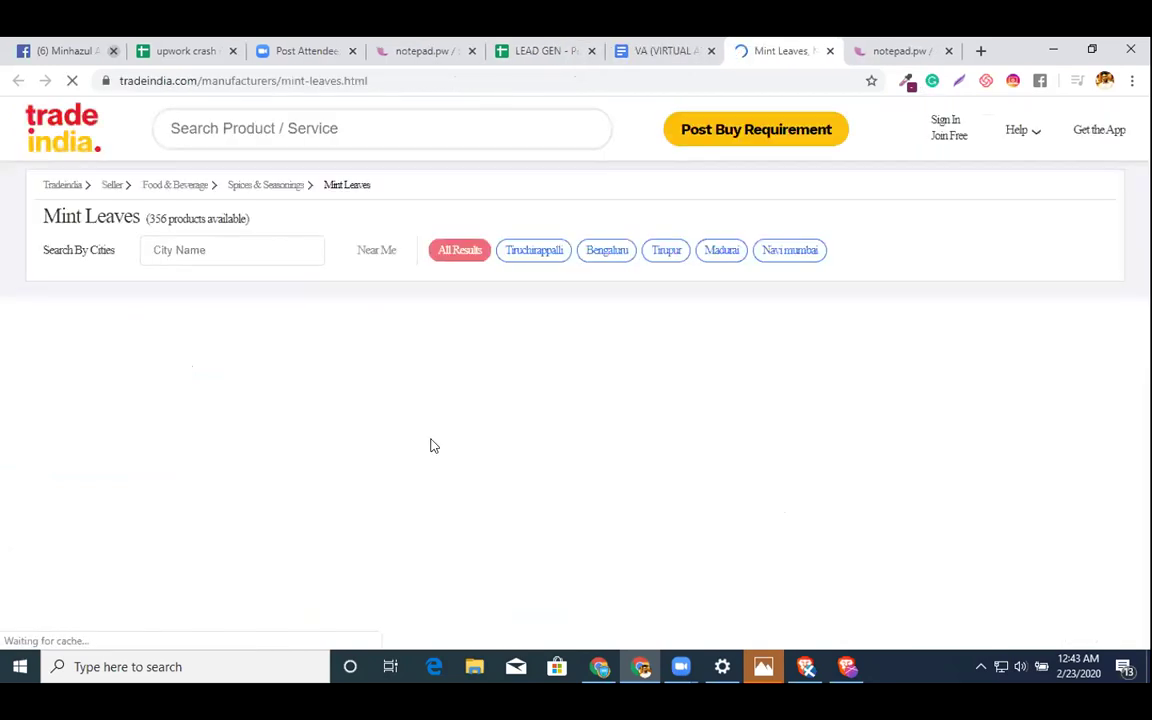
scroll(673, 206, down, 3)
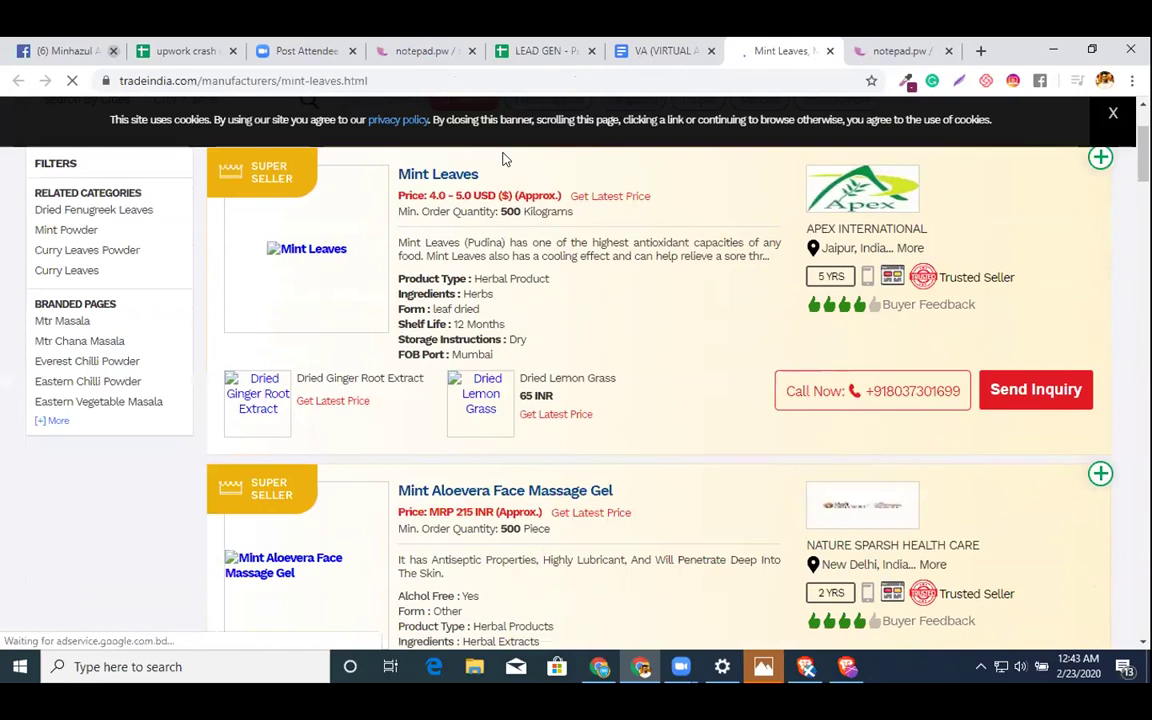
- Pick A3 for the first company and select TradeIndia's top product name, Mint Leaves
click(510, 48)
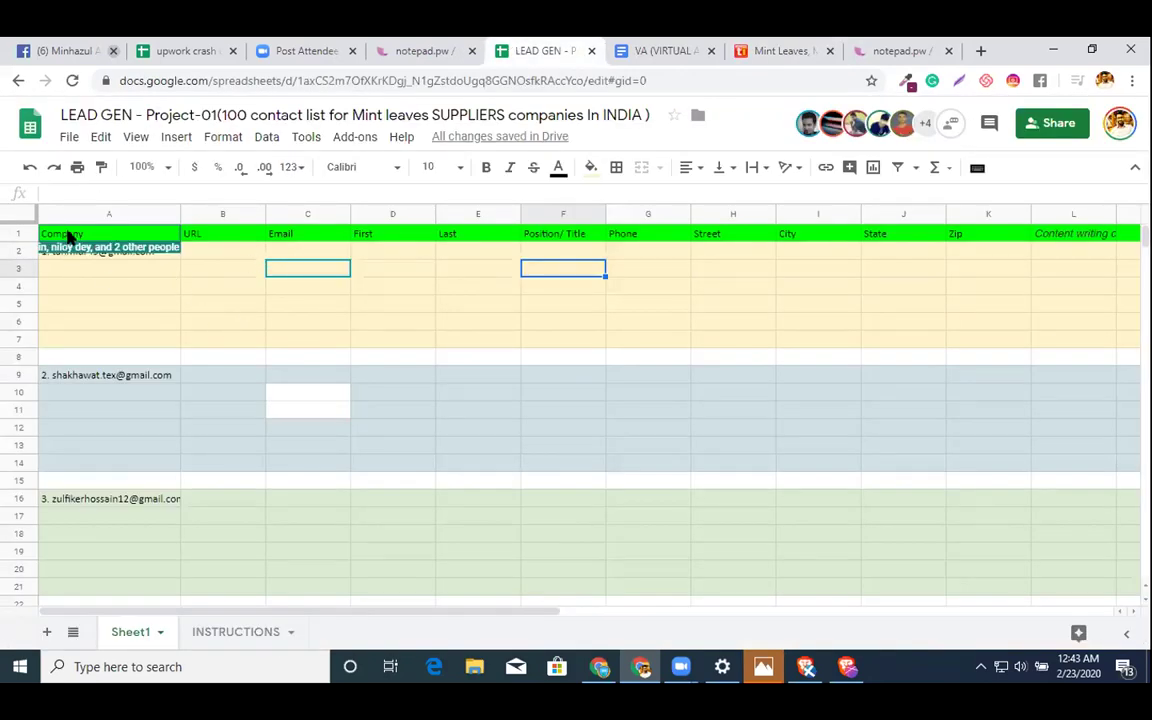
click(57, 270)
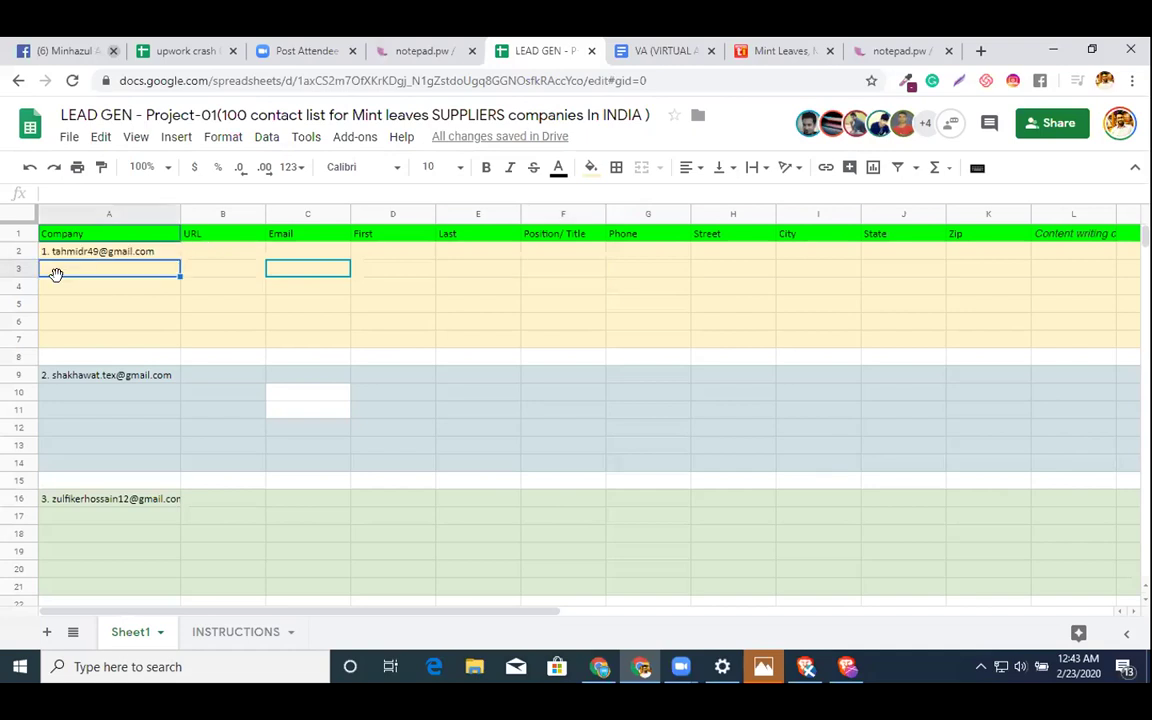
click(652, 63)
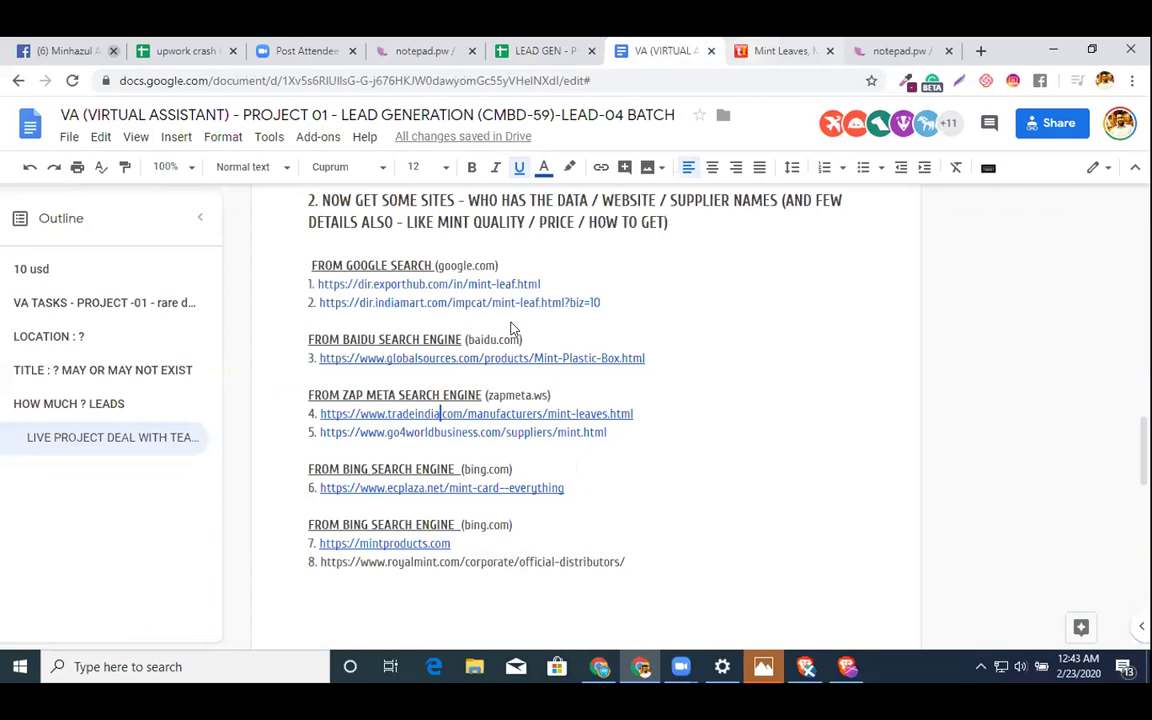
key(ctrl+Tab)
triple_click(399, 325)
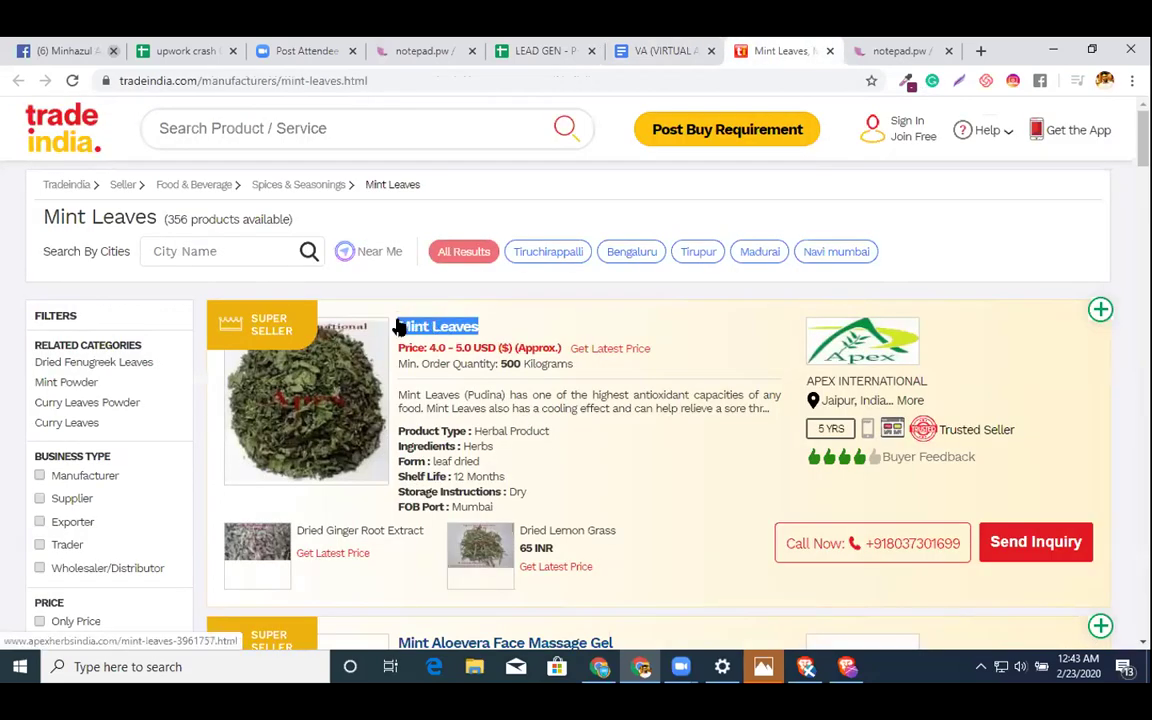
click(165, 55)
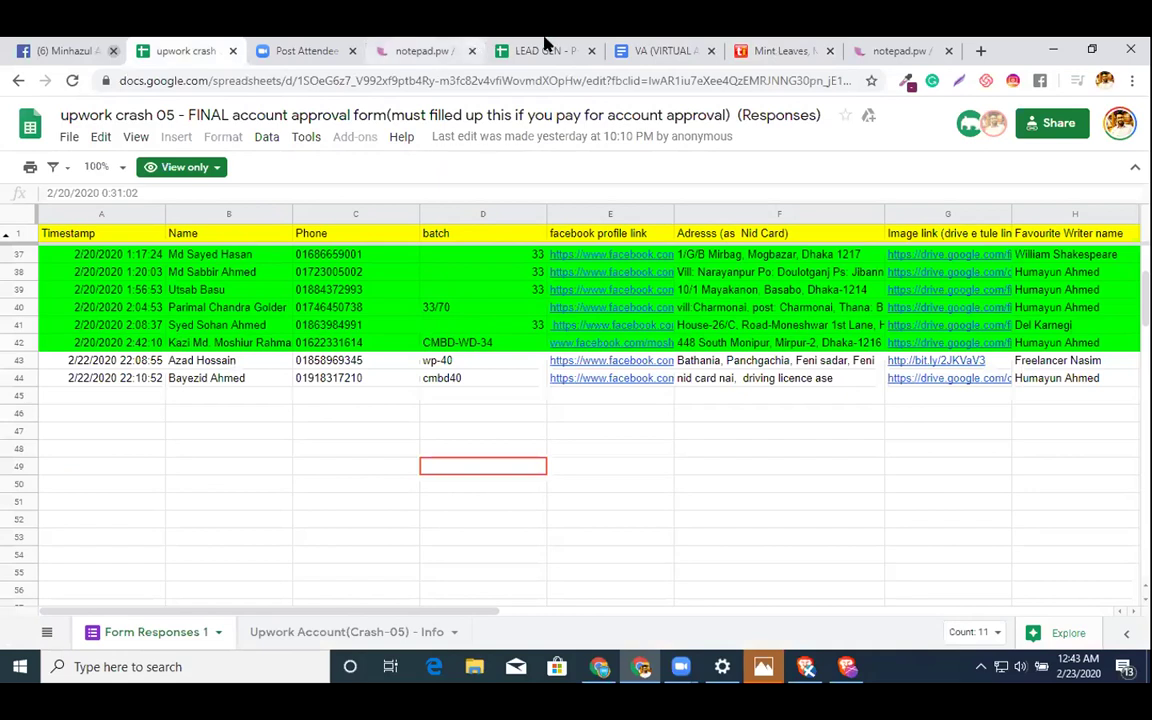
- Enter 'Mint Leaves' in Company cell A3 of the LEAD GEN sheet
click(545, 50)
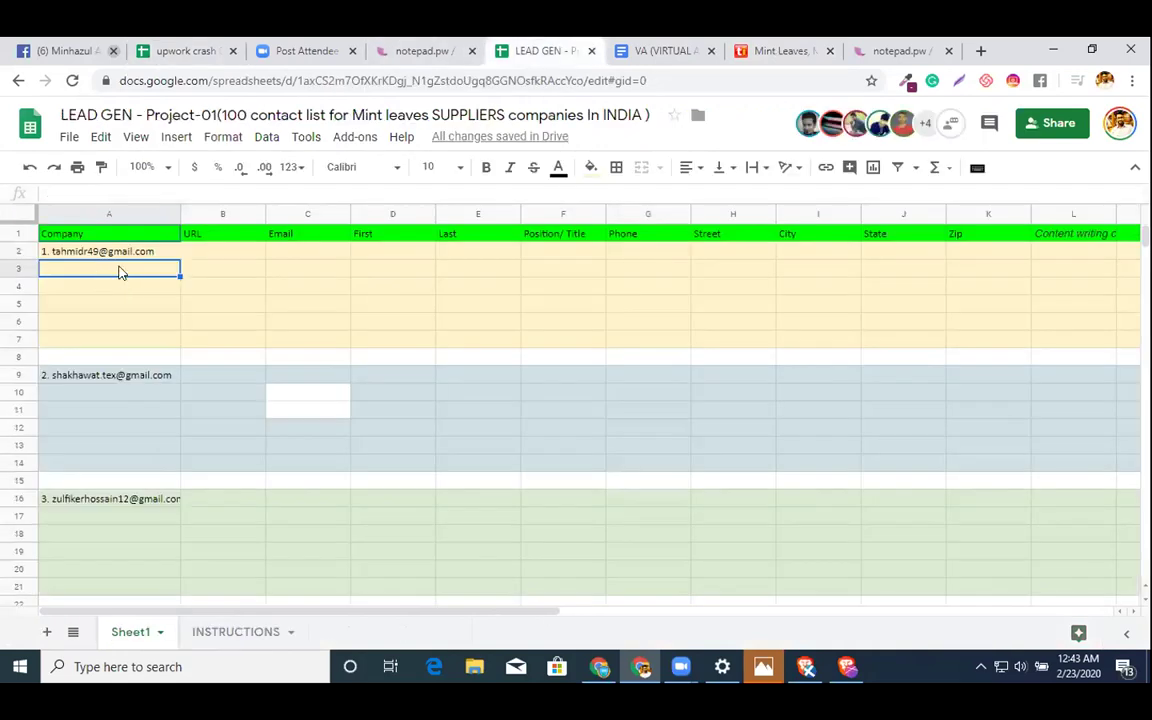
click(116, 193)
text(Mint Leaves)
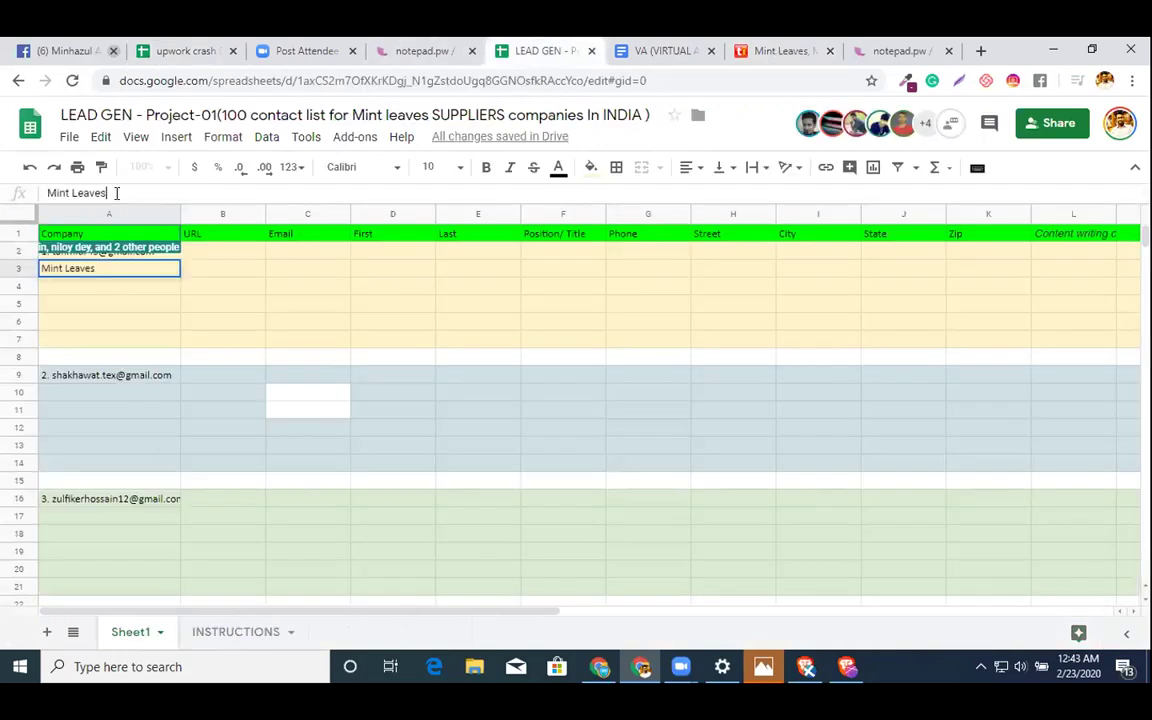
key(Tab)
click(130, 277)
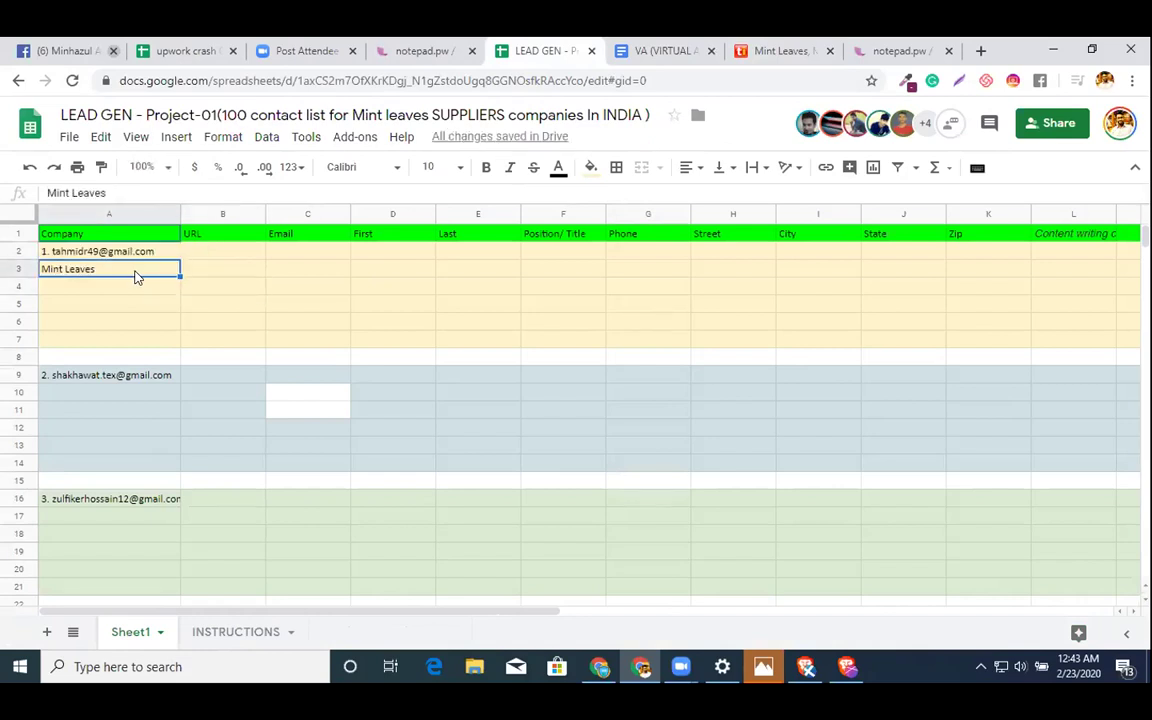
click(222, 279)
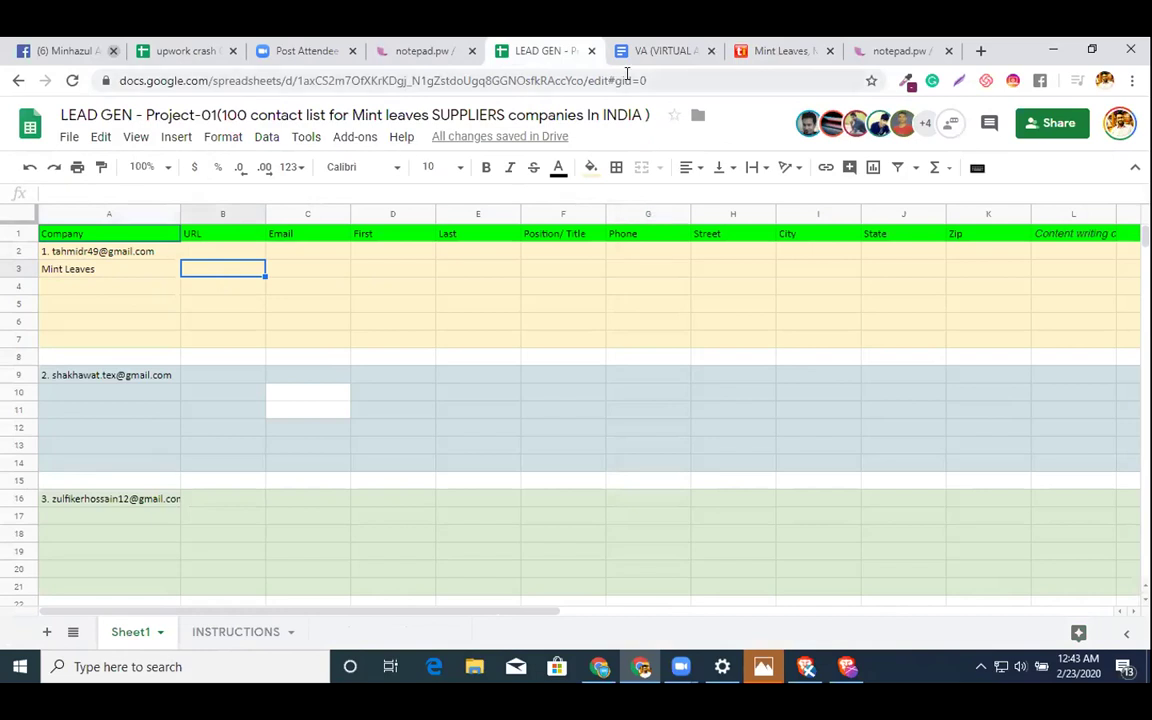
- Copy the link address of the Mint Leaves product title on TradeIndia
click(786, 50)
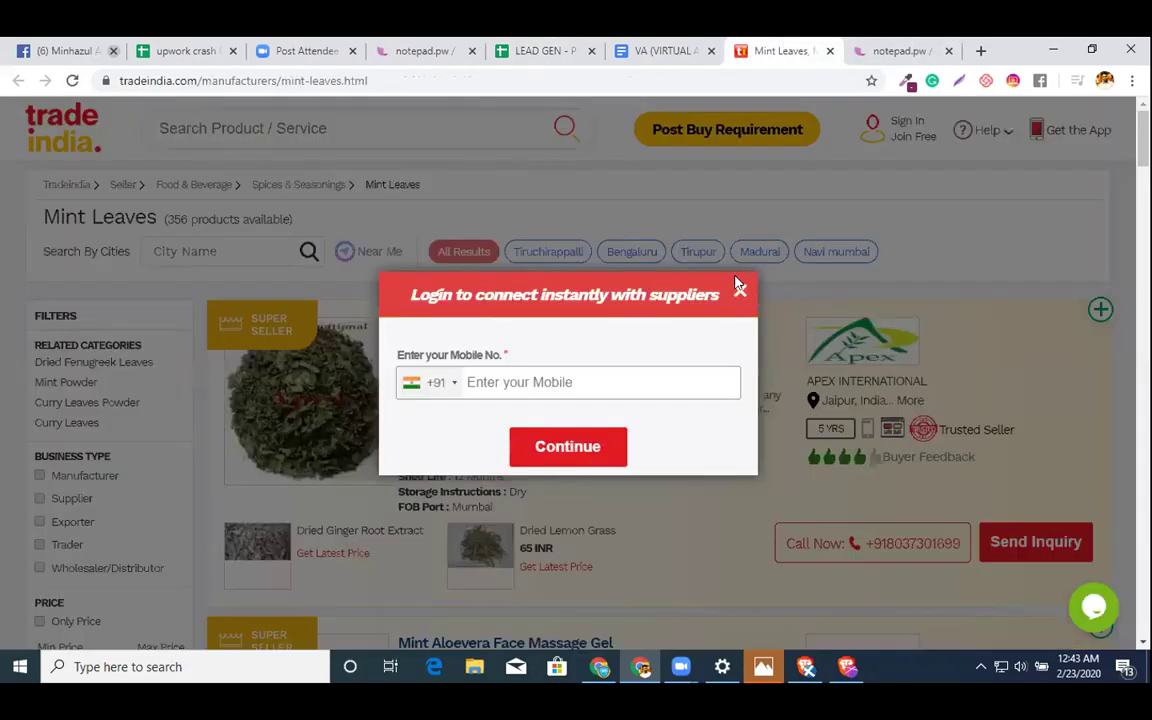
click(741, 293)
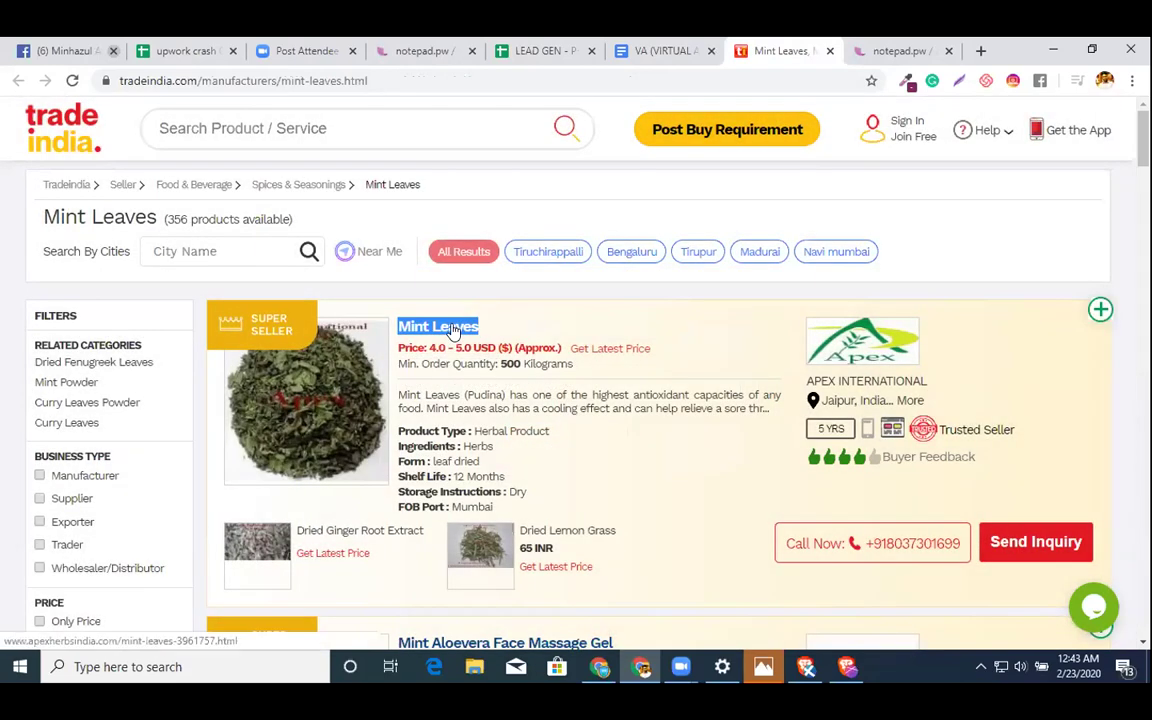
right_click(452, 330)
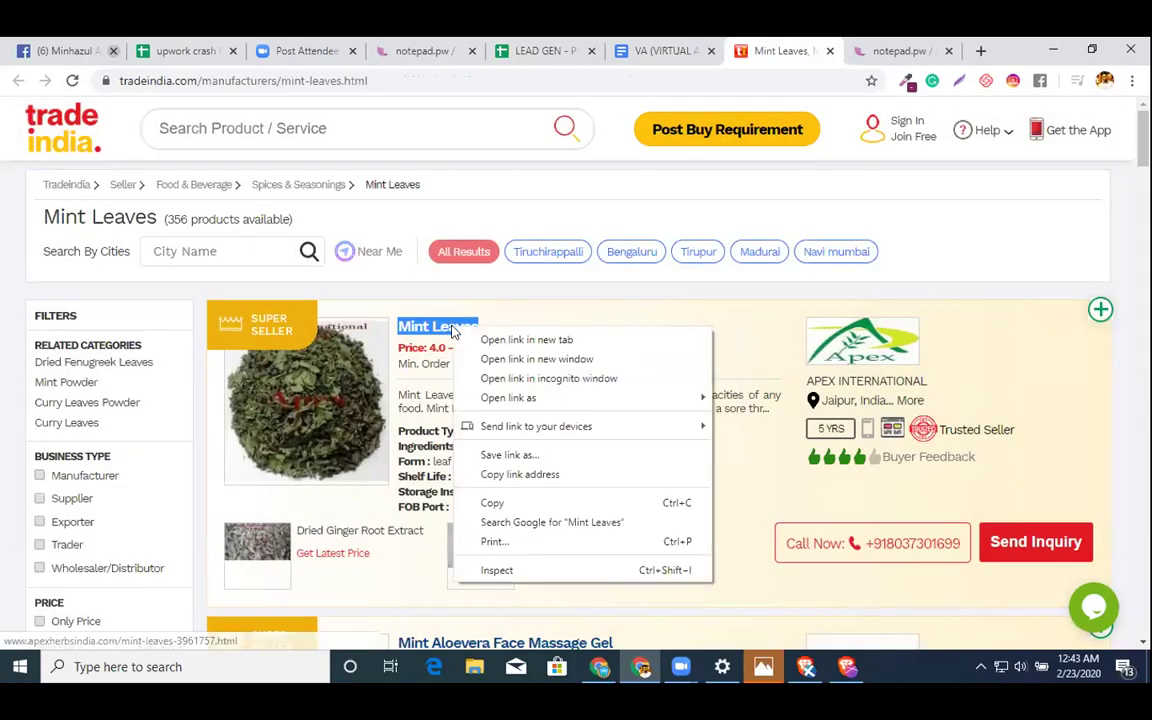
click(489, 475)
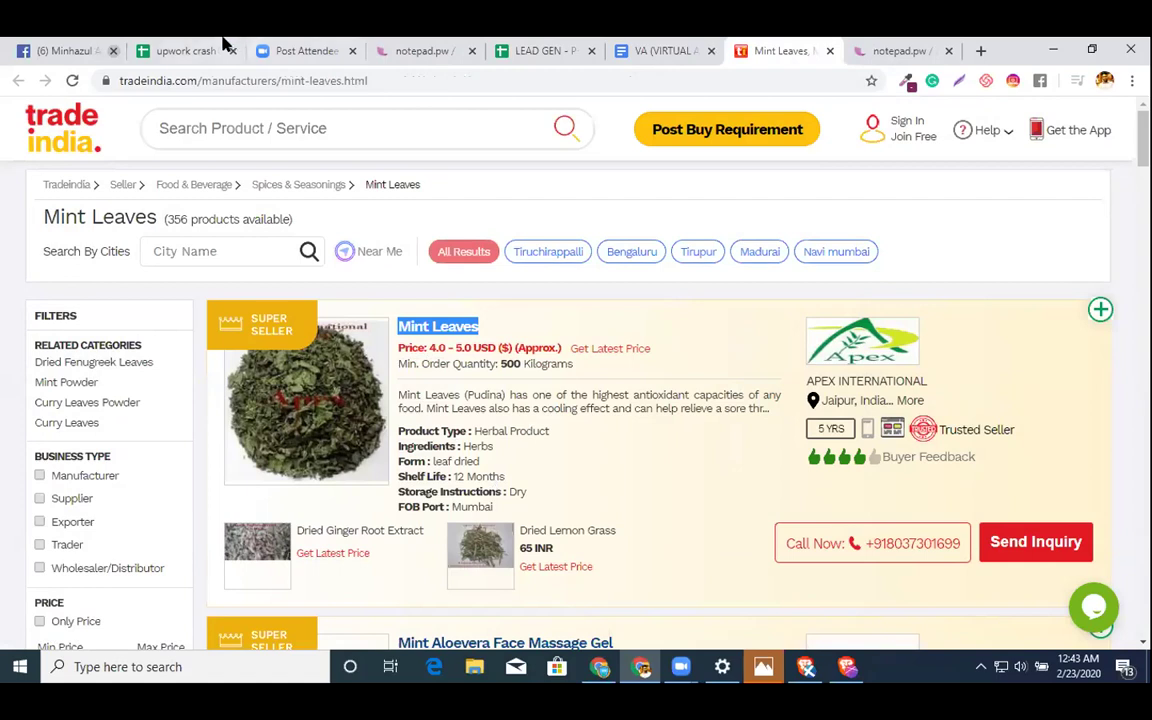
- Paste the Mint Leaves product URL into cell B3
key(ctrl+2)
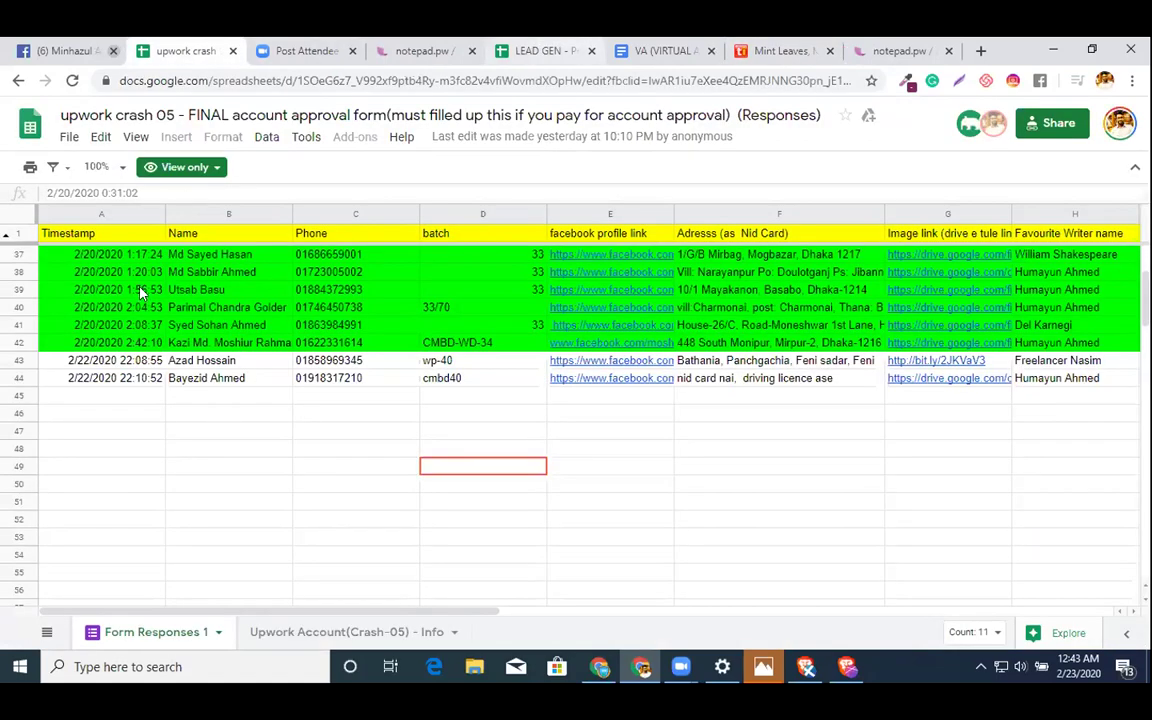
click(540, 48)
double_click(227, 268)
text(http://www.apexherbsindia.com/mint-leaves-3961757.html)
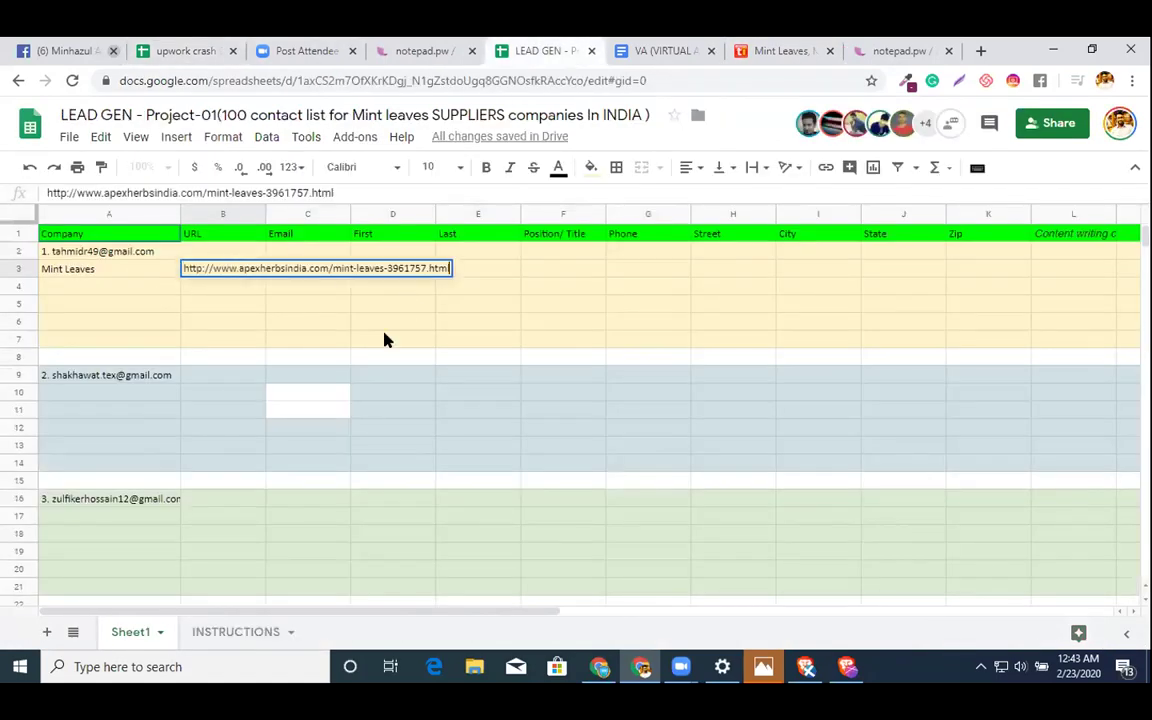
click(388, 340)
click(306, 273)
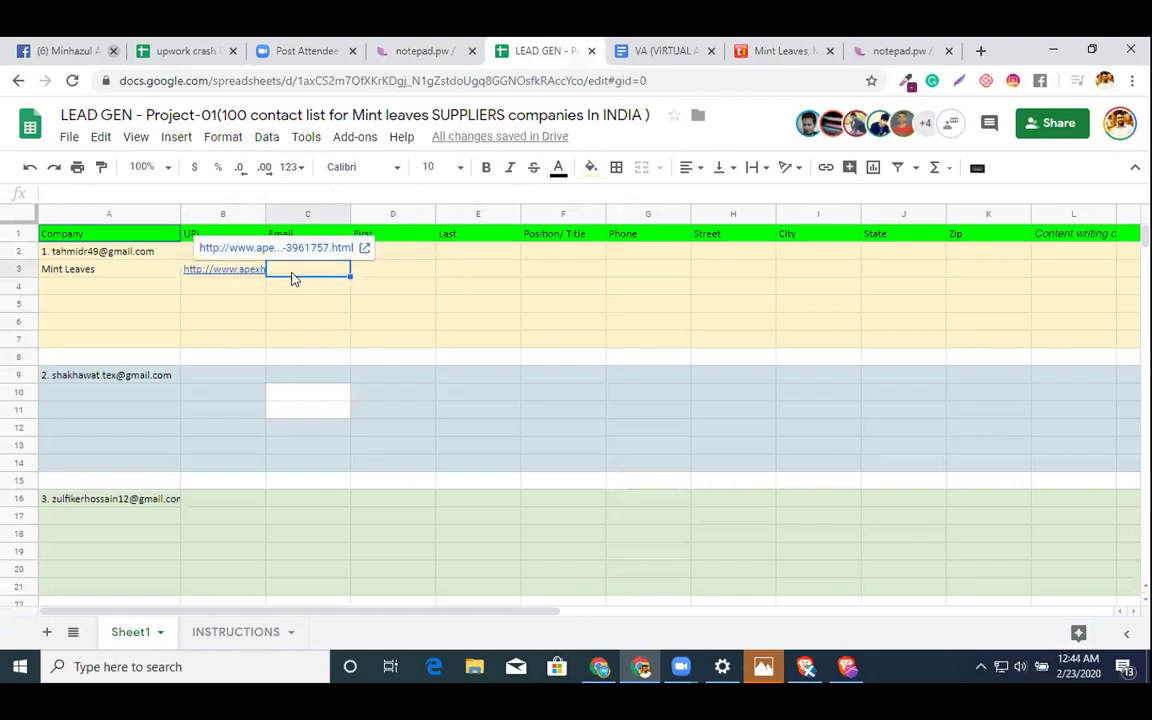
- Test wrapping and clipping with the URL pasted in B5, then clear B5
click(231, 300)
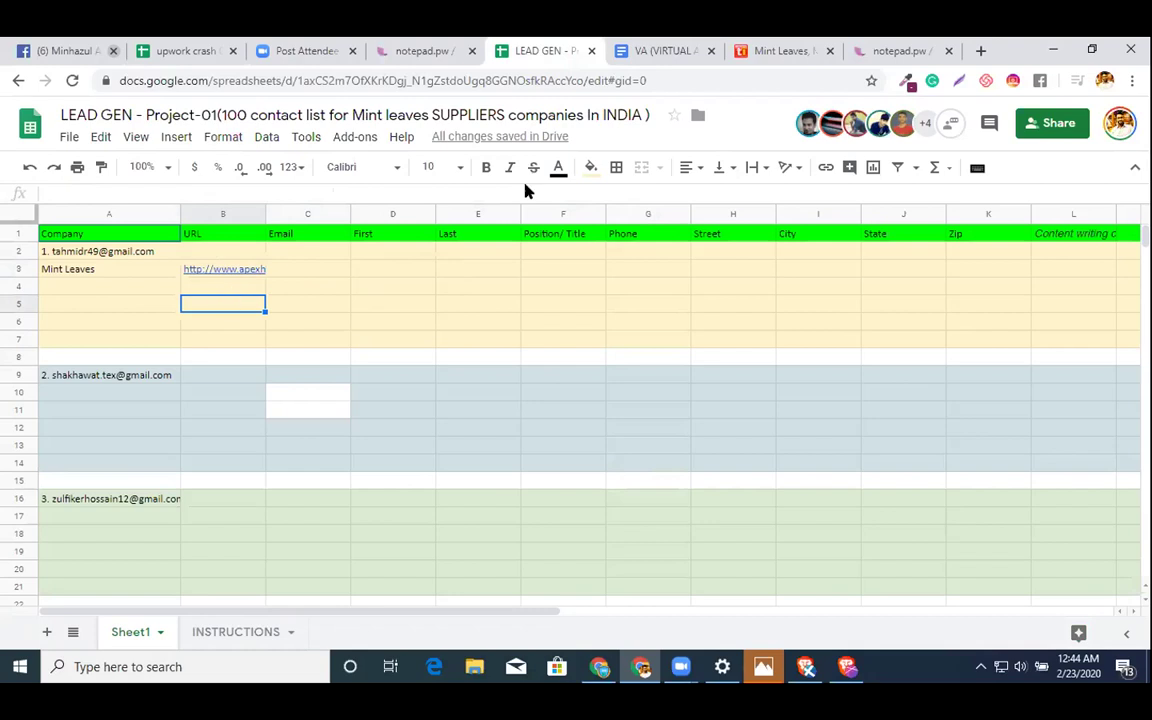
click(758, 167)
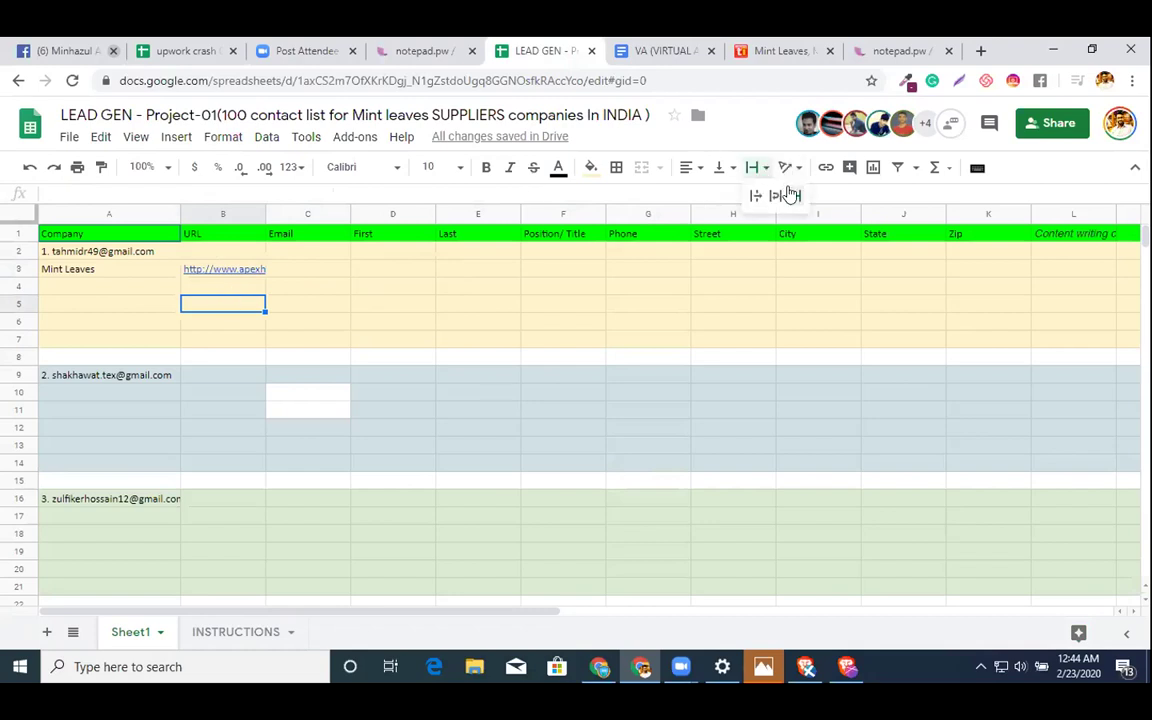
click(750, 193)
text(http://www.apexherbsindia.com/mint-leaves-3961757.html)
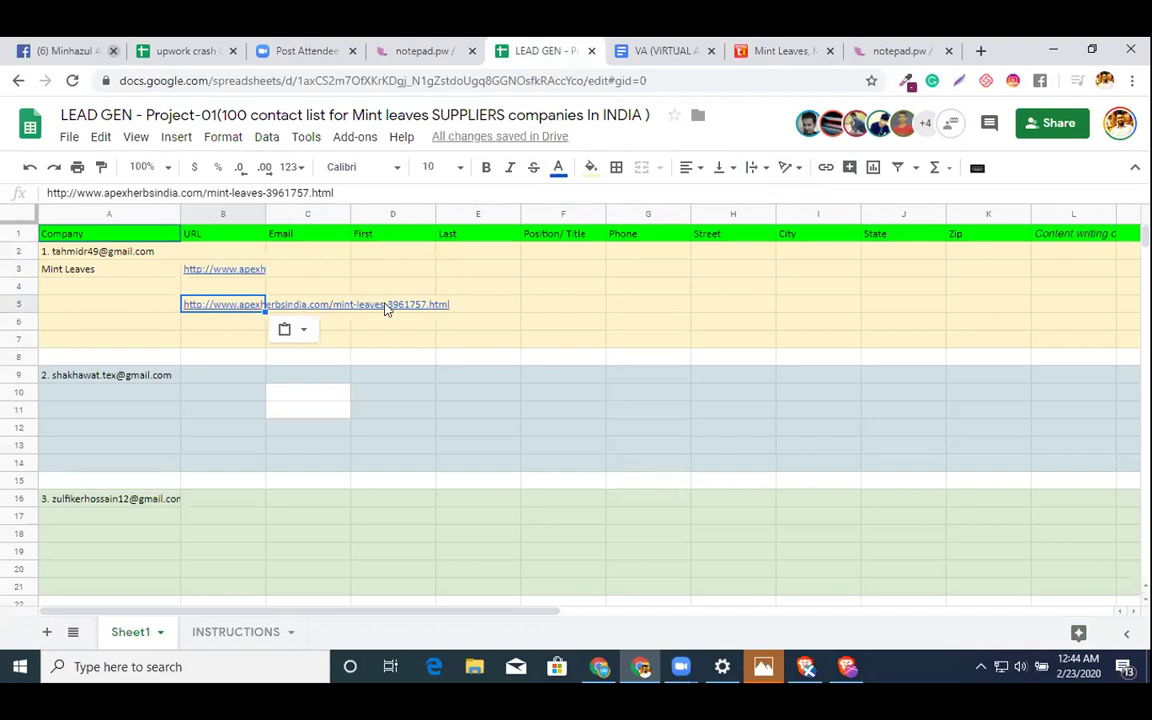
click(752, 168)
click(795, 197)
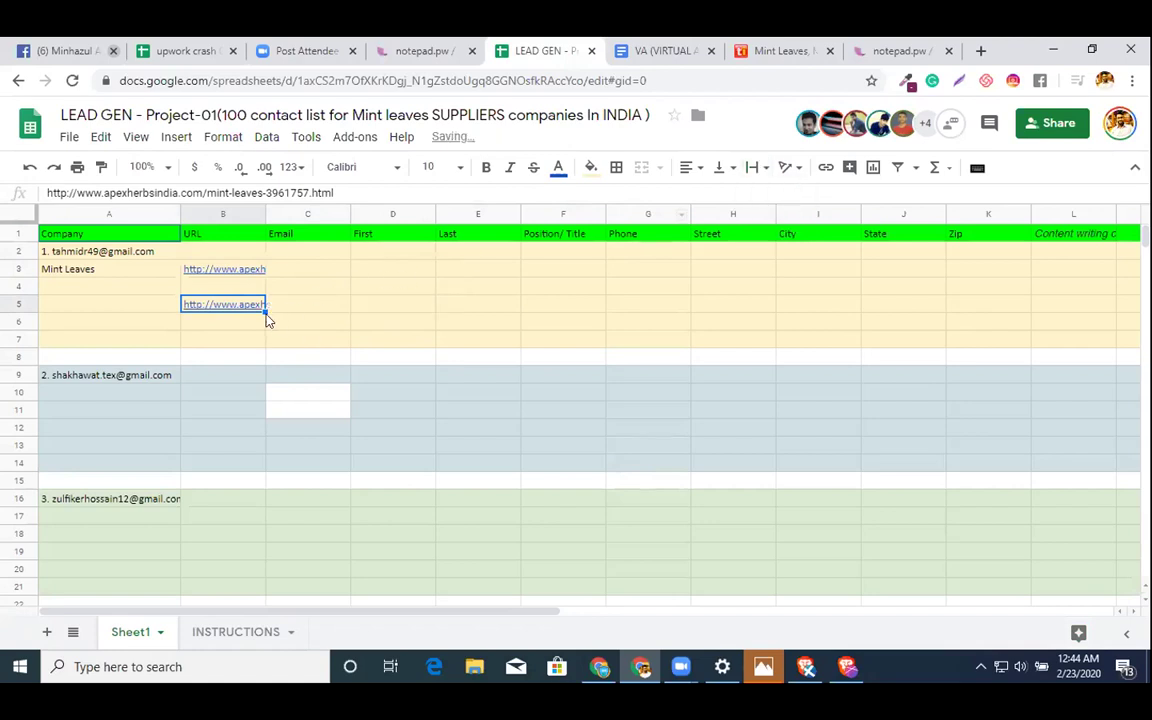
key(Delete)
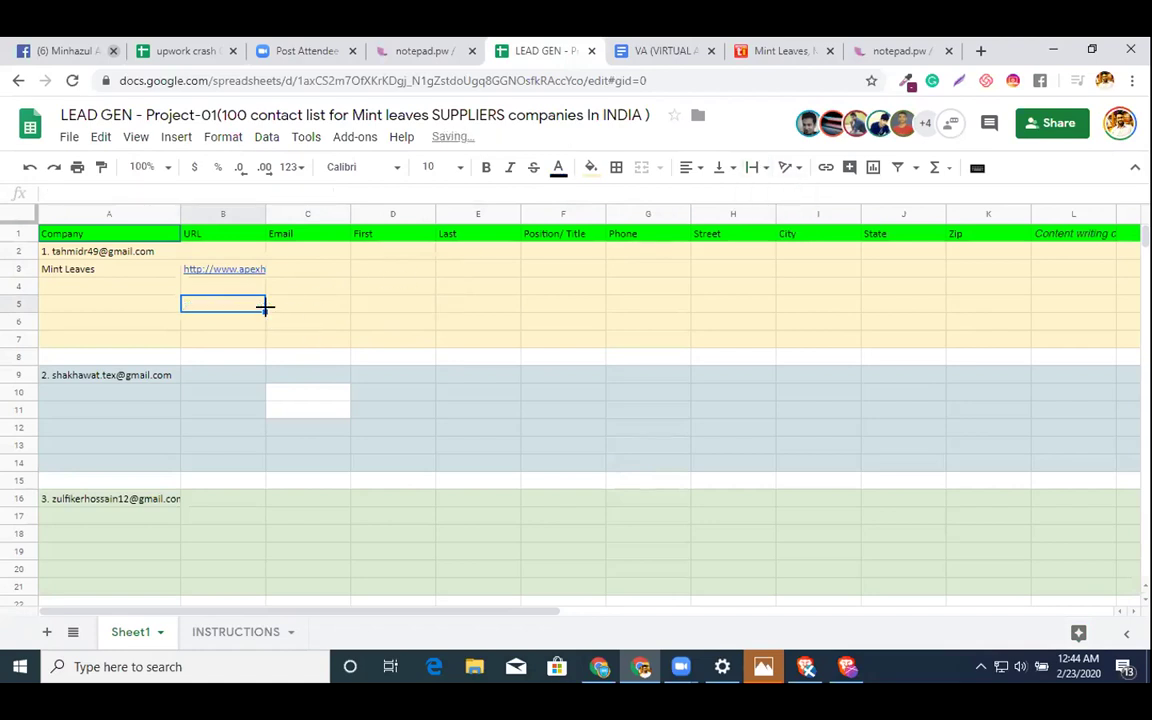
- Select cell D3 and return to the TradeIndia Mint Leaves listing
click(272, 270)
click(57, 213)
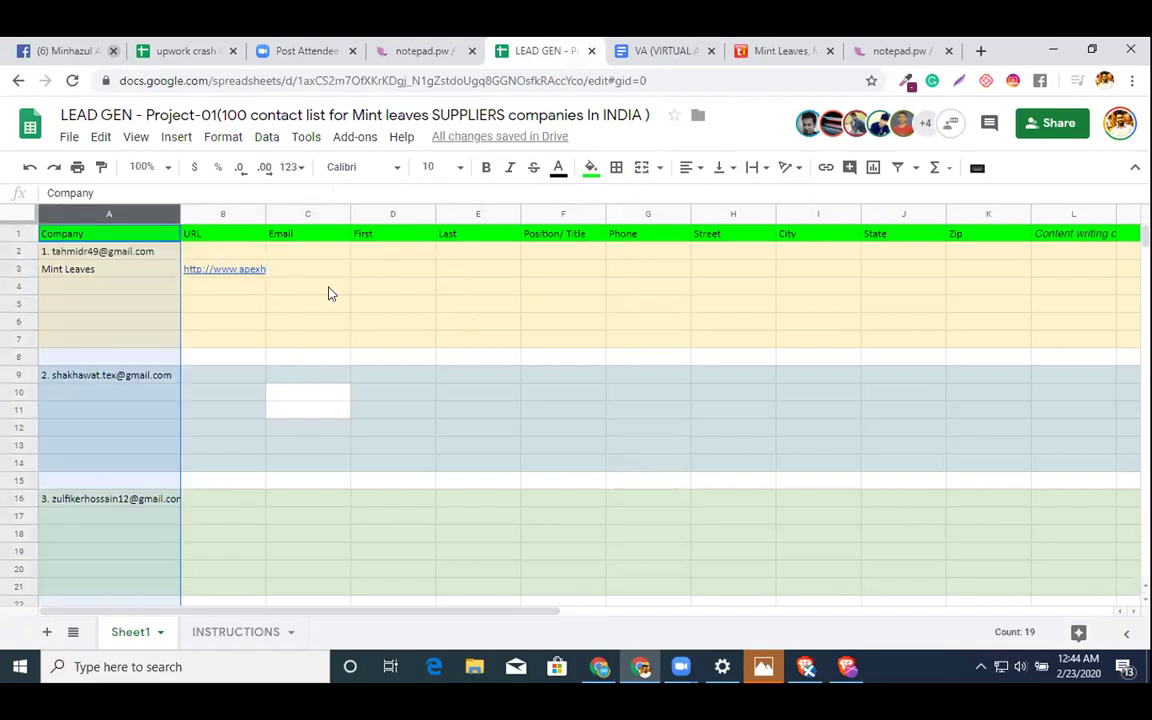
click(386, 272)
click(785, 50)
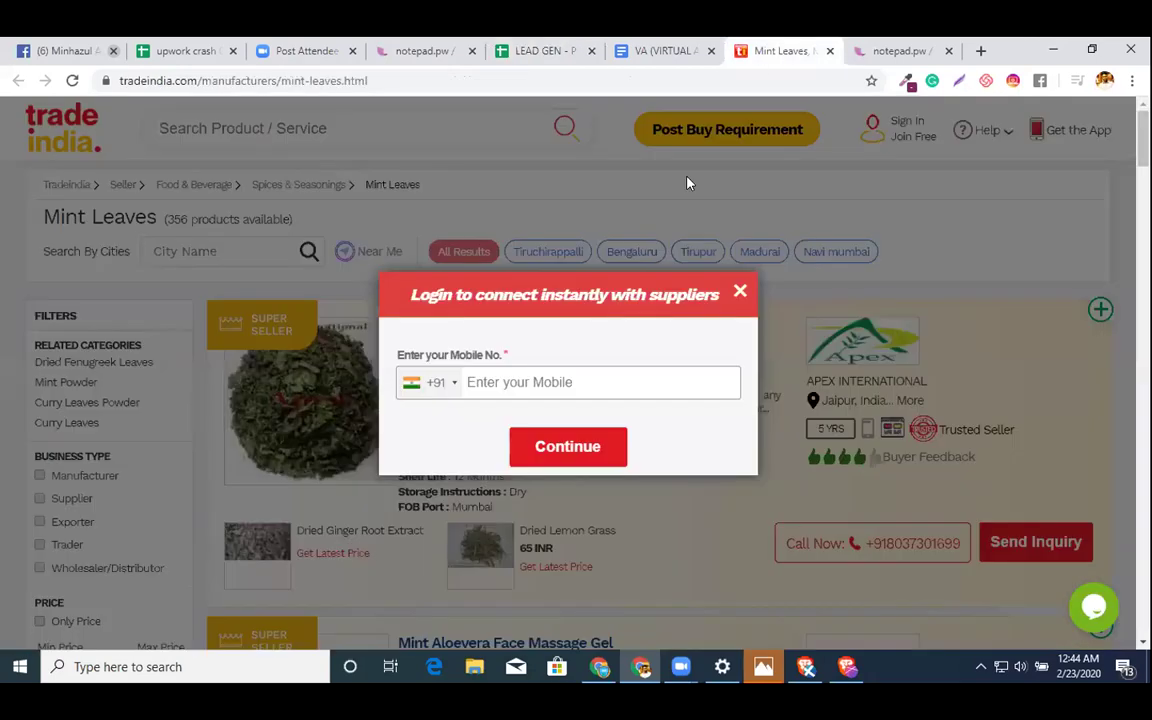
- Open the Mint Leaves product page in a new tab from the TradeIndia listing
click(740, 291)
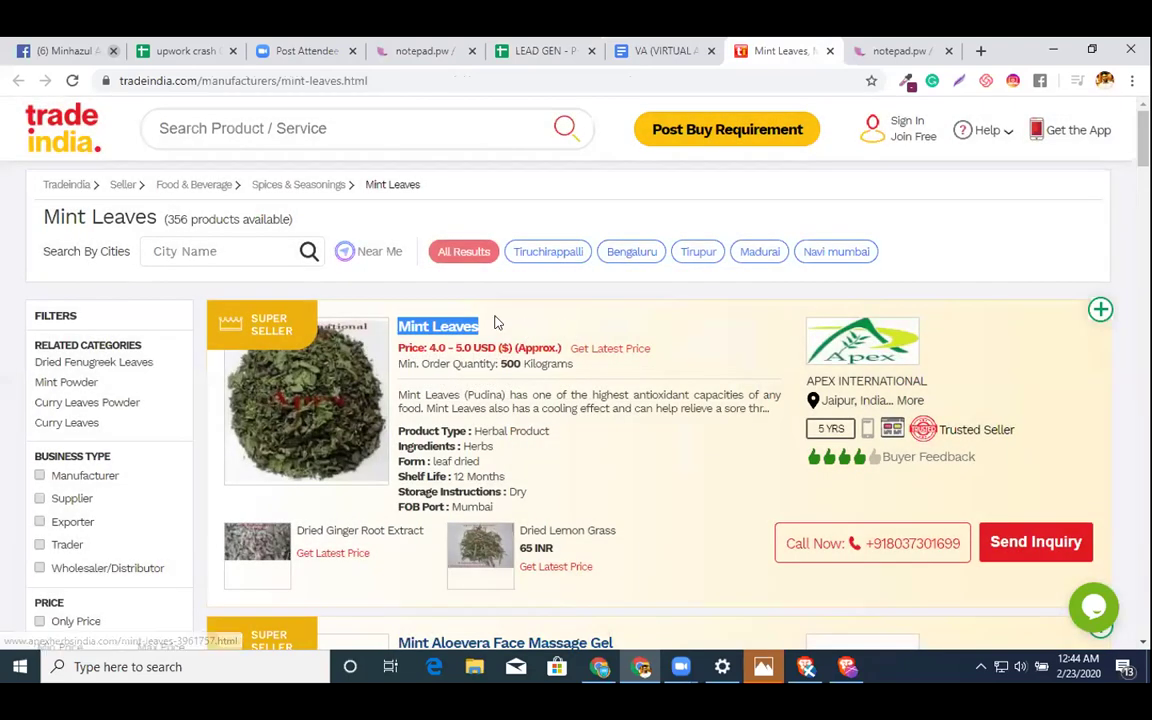
click(493, 331)
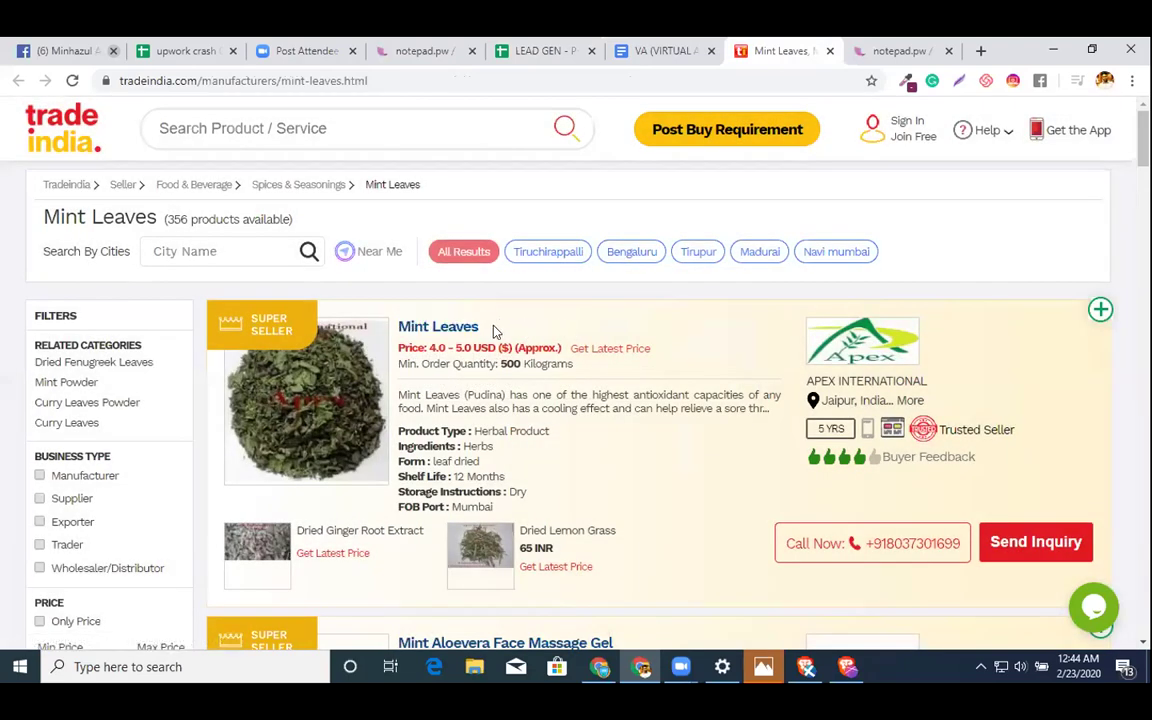
drag(493, 331, 421, 331)
right_click(421, 331)
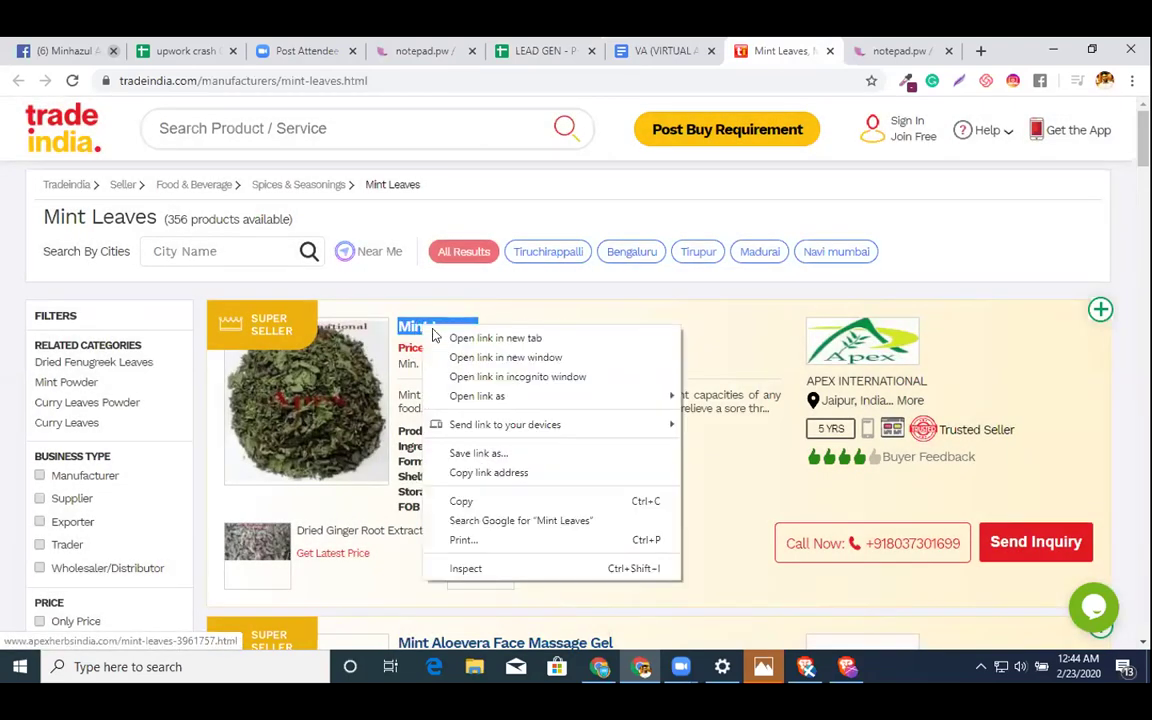
click(455, 338)
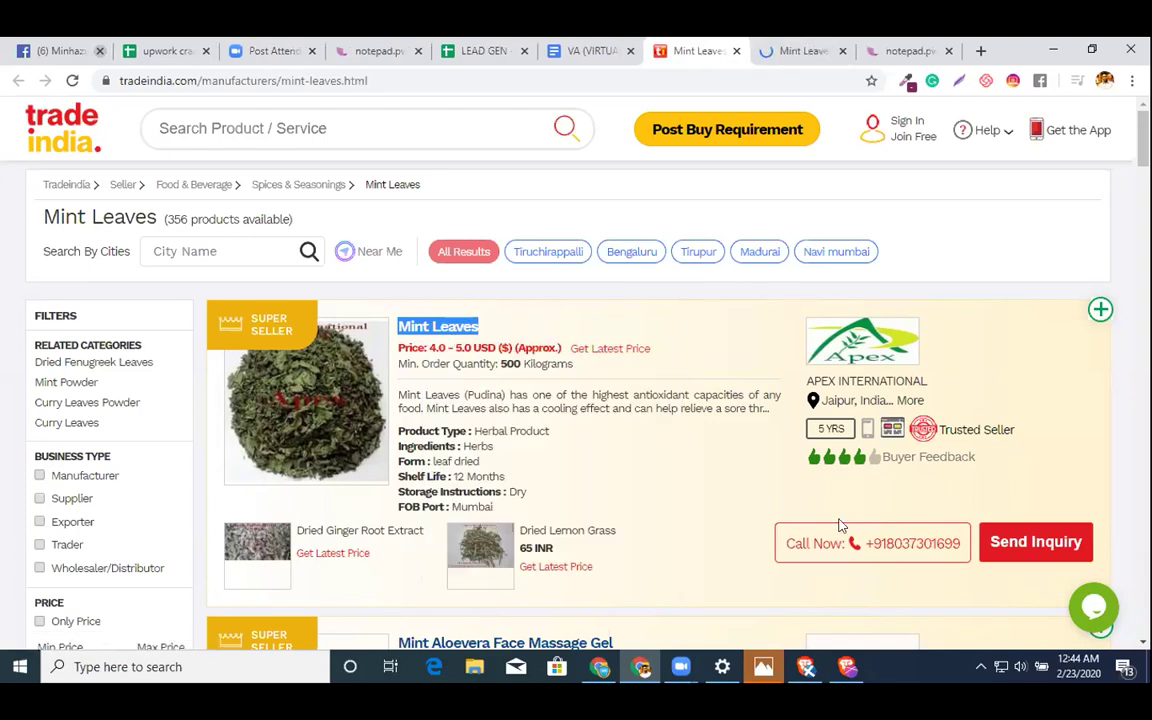
- Highlight the supplier's Call Now phone number and return to the LEAD GEN sheet
click(915, 540)
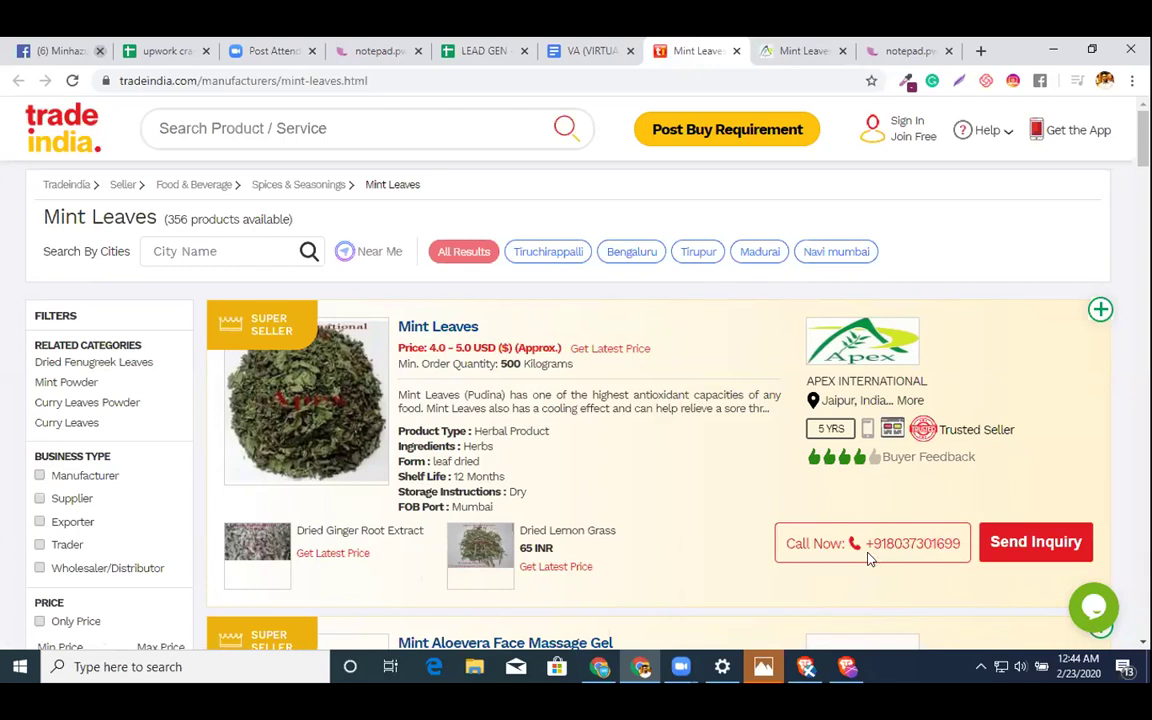
drag(956, 543, 862, 553)
key(ctrl+c)
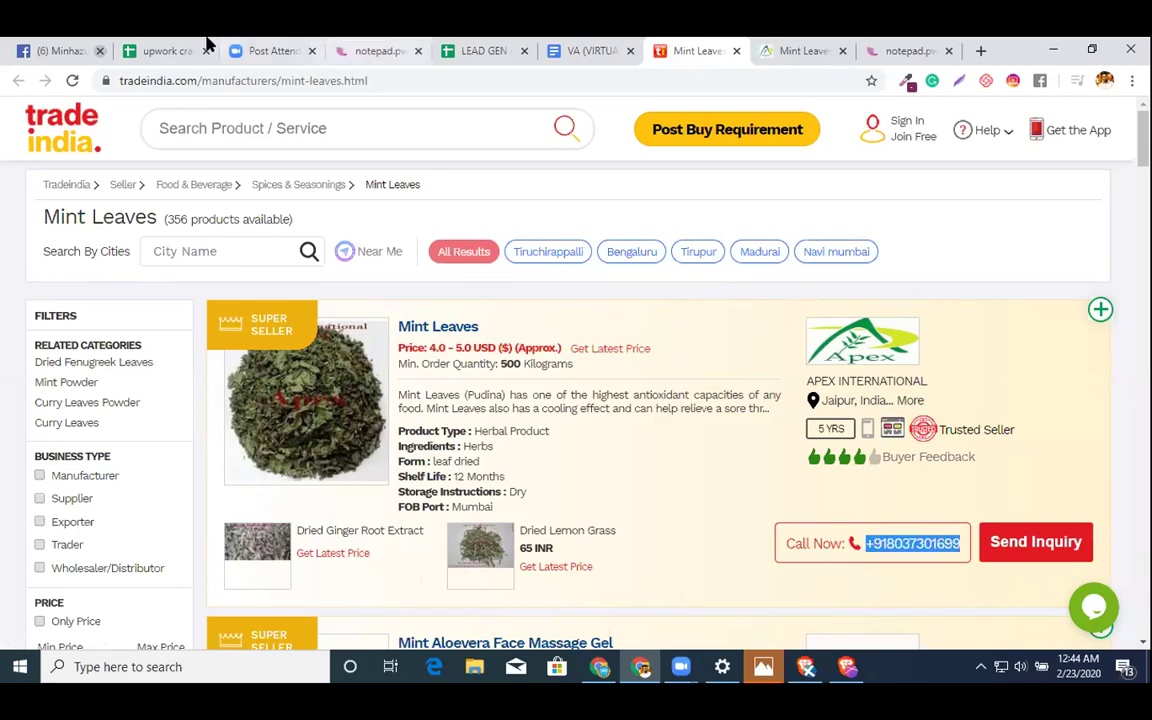
click(478, 52)
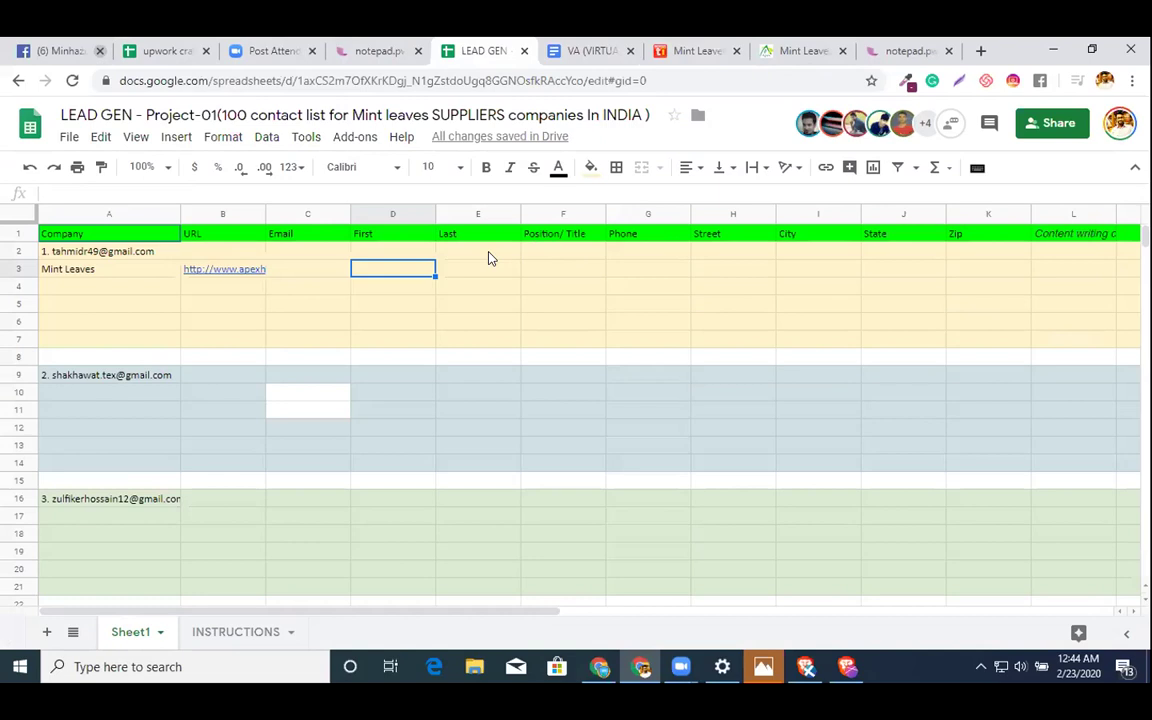
- Paste the supplier's phone number into G3, prefixed with an apostrophe to keep the plus sign
double_click(624, 274)
key(ctrl+v)
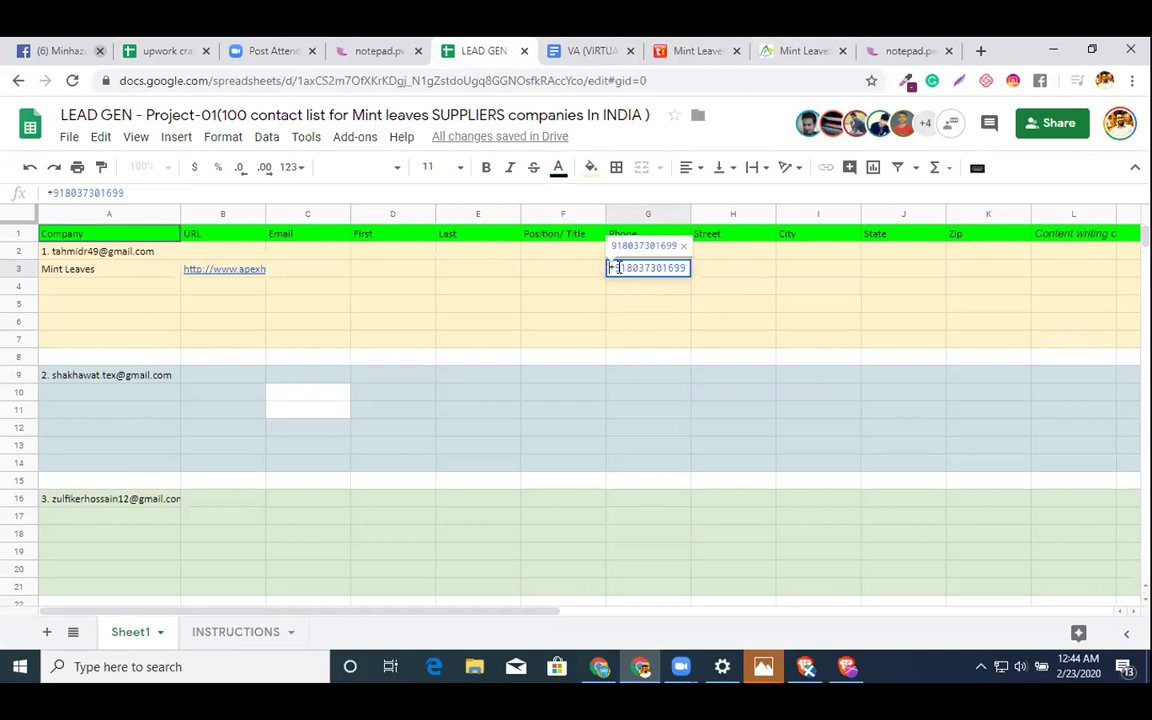
click(619, 268)
text(')
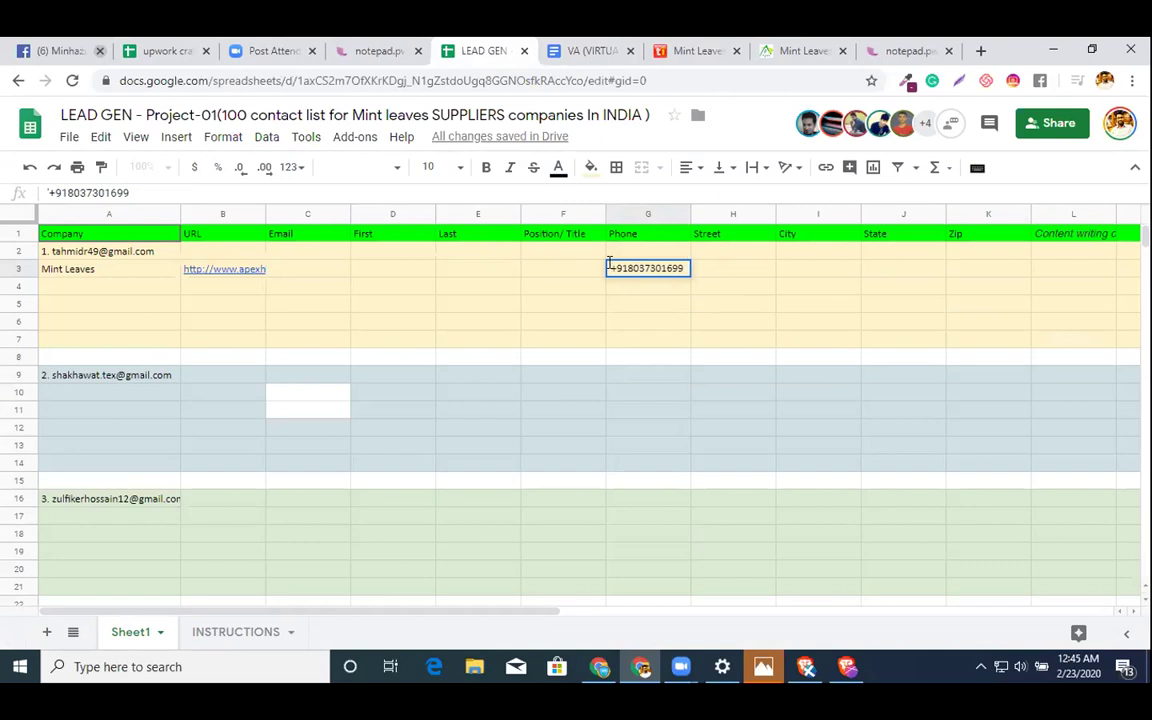
click(672, 310)
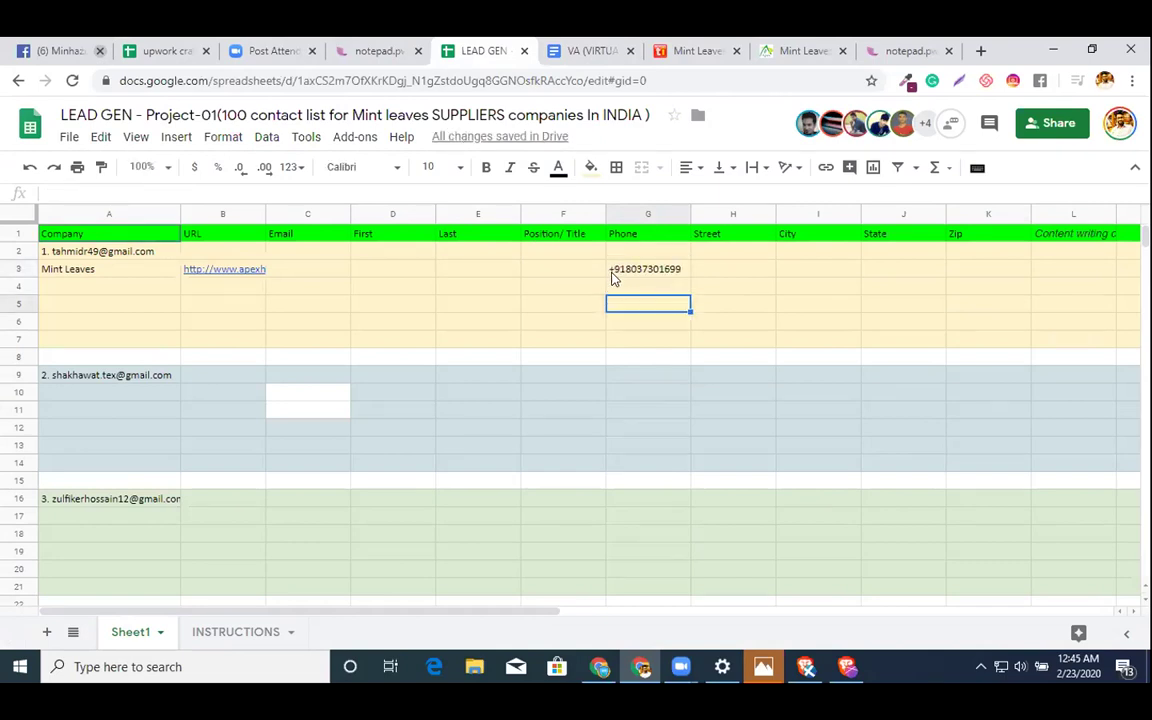
- Test plus-sign numbers with and without an apostrophe in F5, then clear the cell
click(548, 304)
text(+6768)
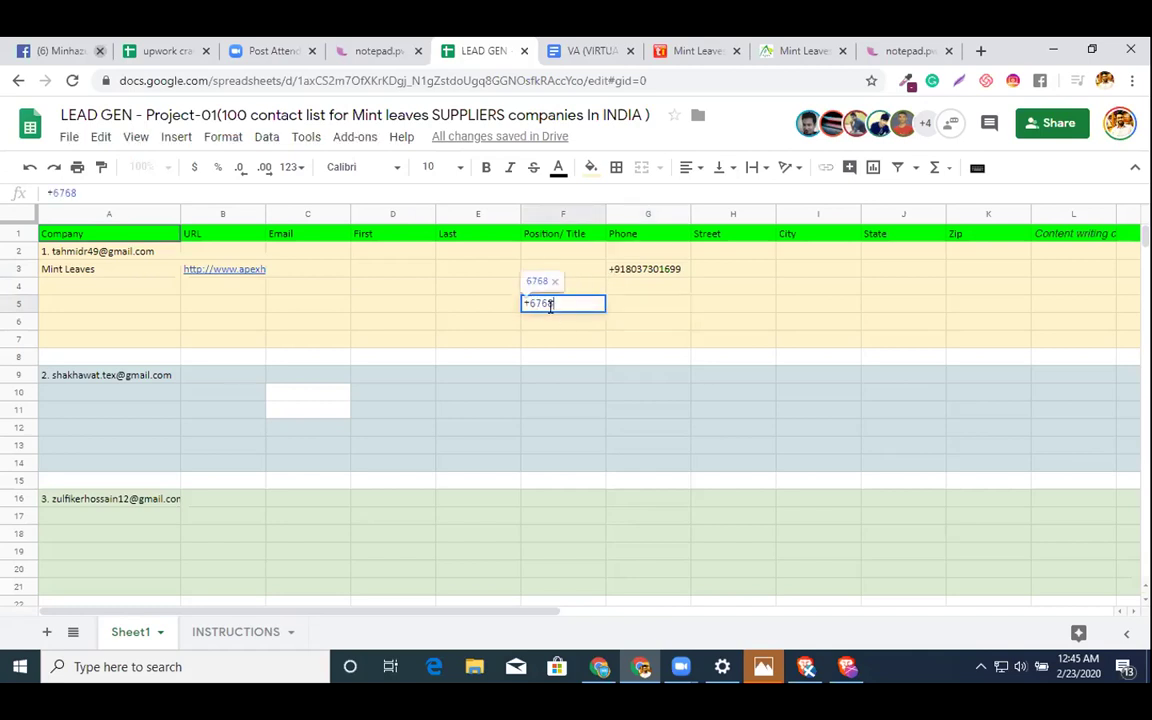
key(Return)
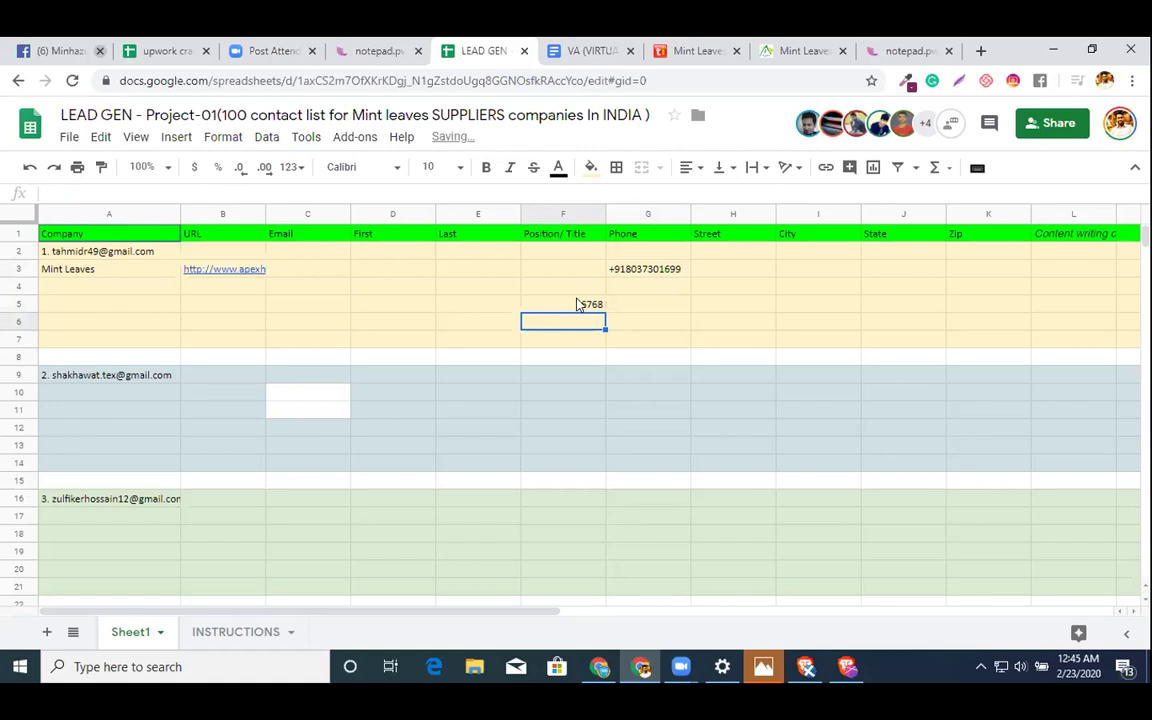
double_click(578, 301)
drag(553, 302, 313, 232)
key(BackSpace)
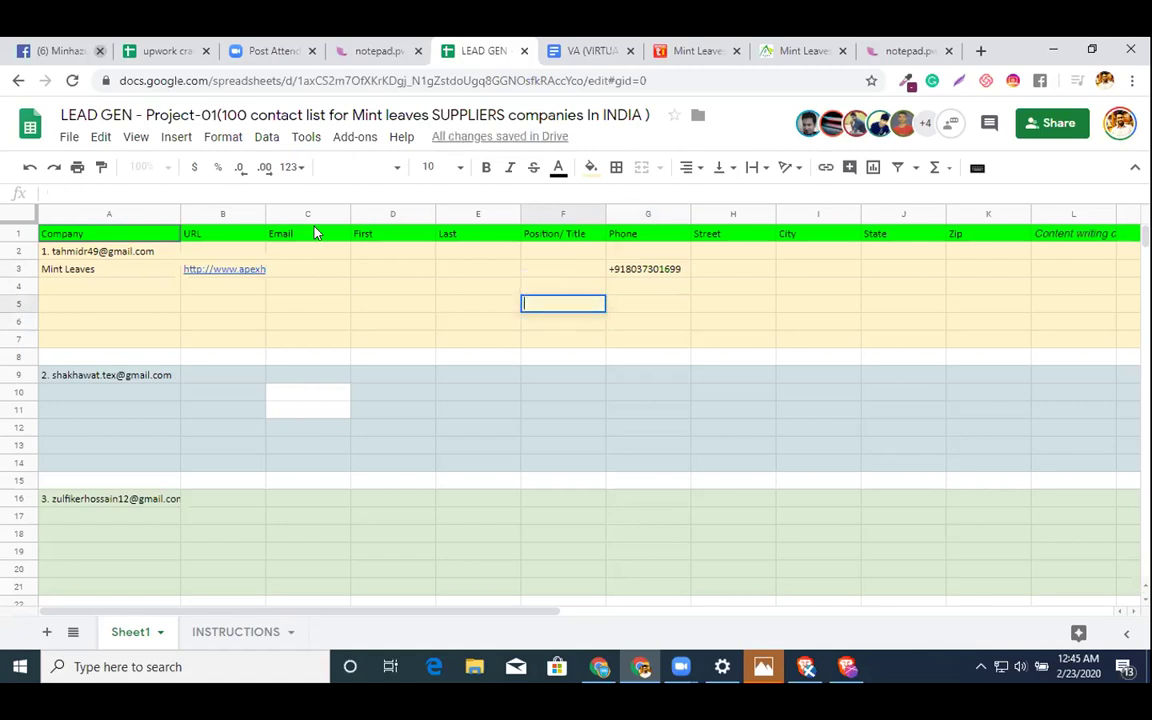
text('+91803)
key(BackSpace)
key(BackSpace)
key(BackSpace)
key(BackSpace)
key(BackSpace)
text(76768)
key(Return)
click(551, 307)
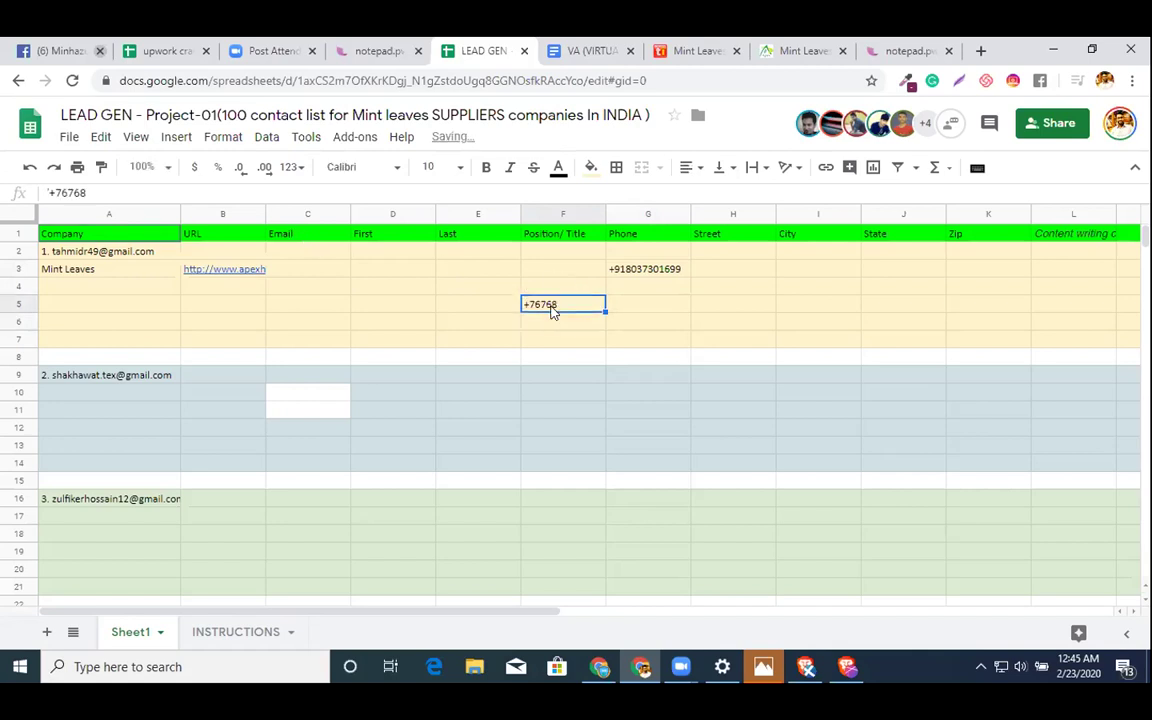
key(Delete)
click(806, 48)
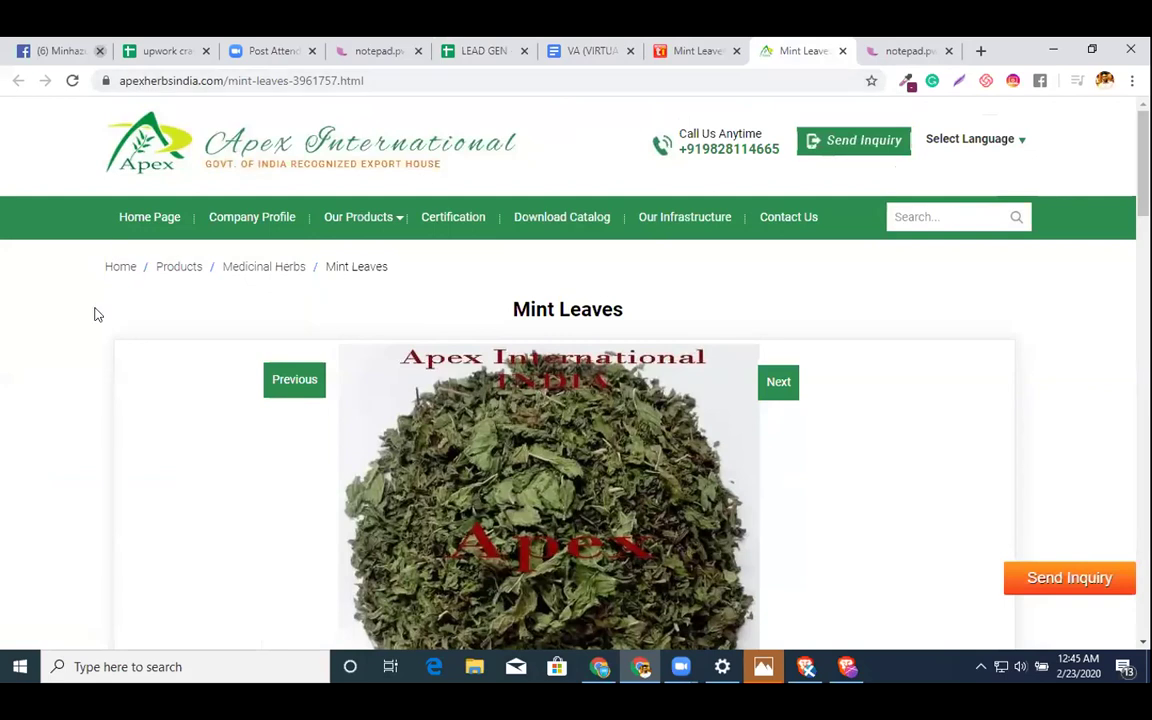
- Select the domain apexherbsindia.com in the product page address and return to the LEAD GEN sheet
scroll(237, 401, down, 3)
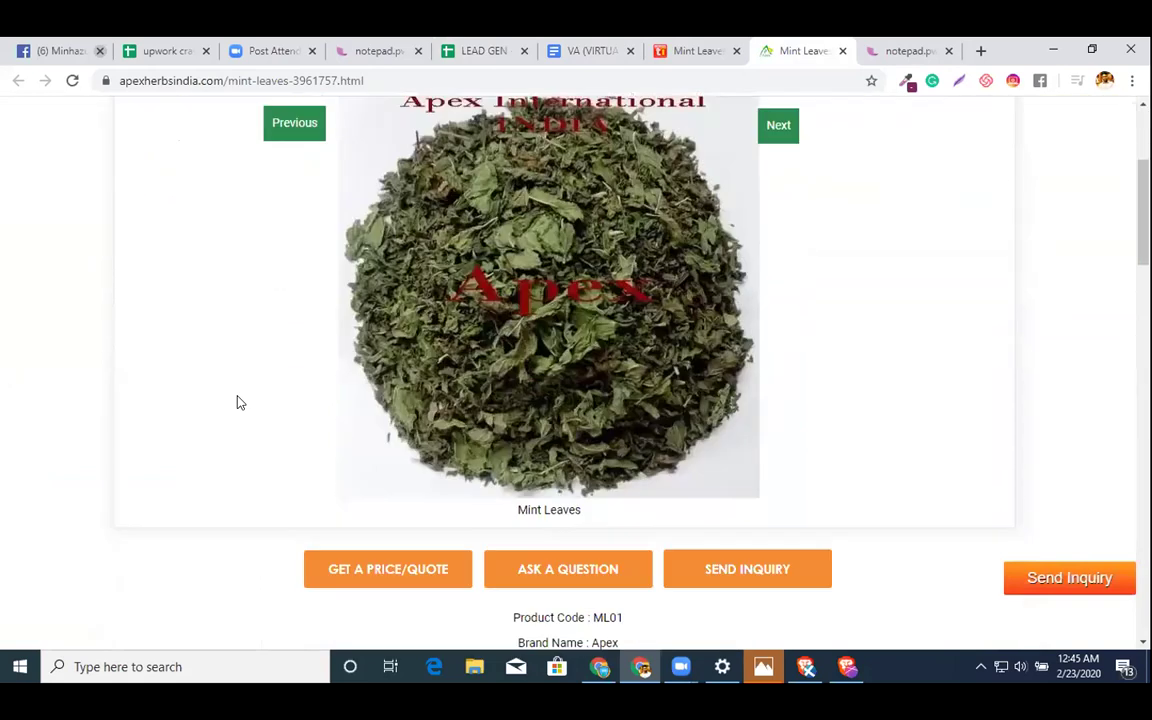
scroll(237, 402, down, 4)
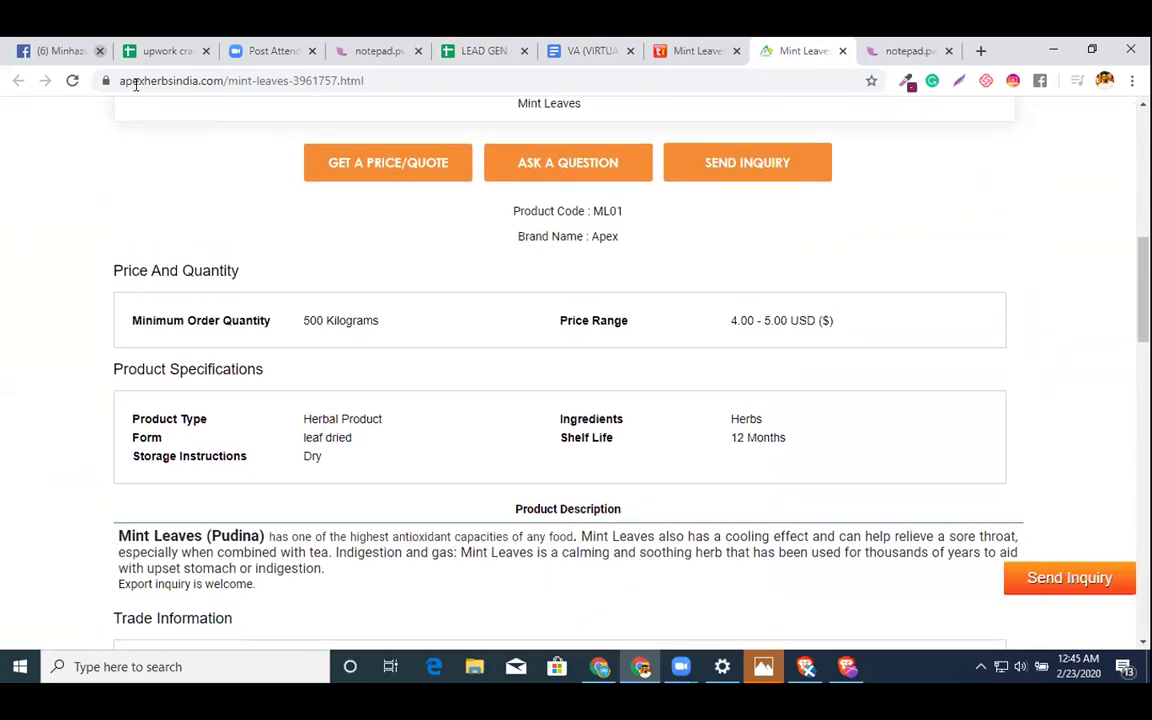
scroll(175, 190, down, 3)
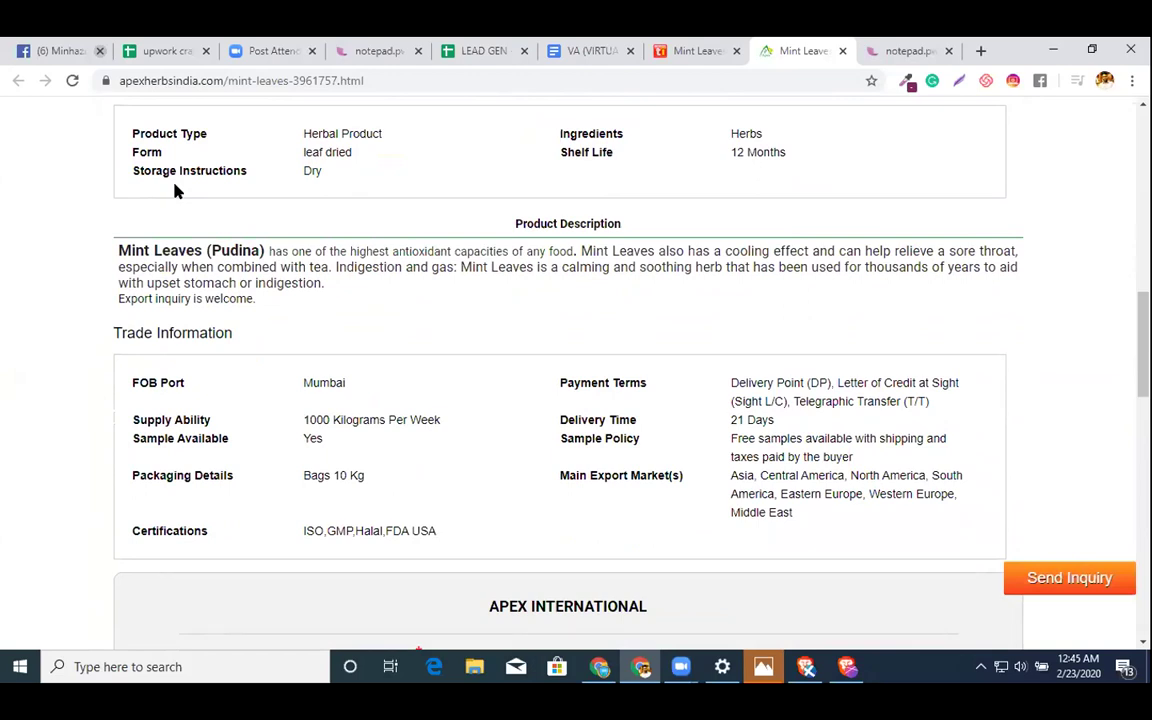
scroll(275, 245, down, 2)
scroll(424, 285, down, 7)
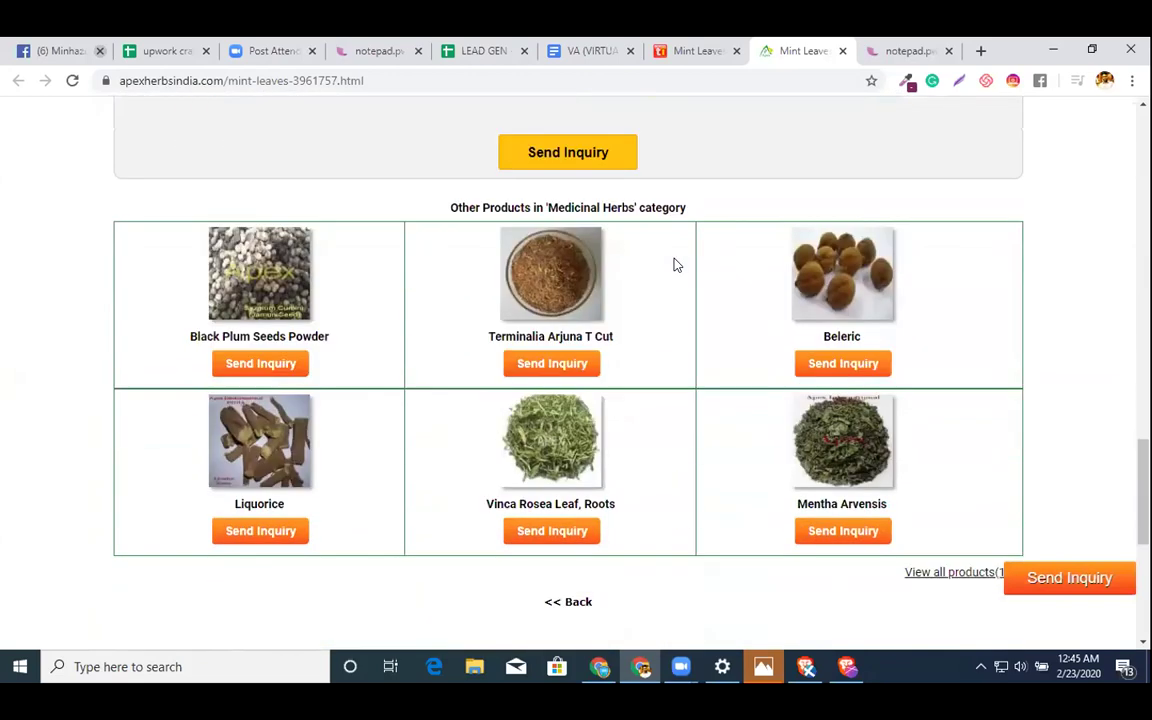
scroll(674, 263, up, 2)
scroll(674, 263, up, 1)
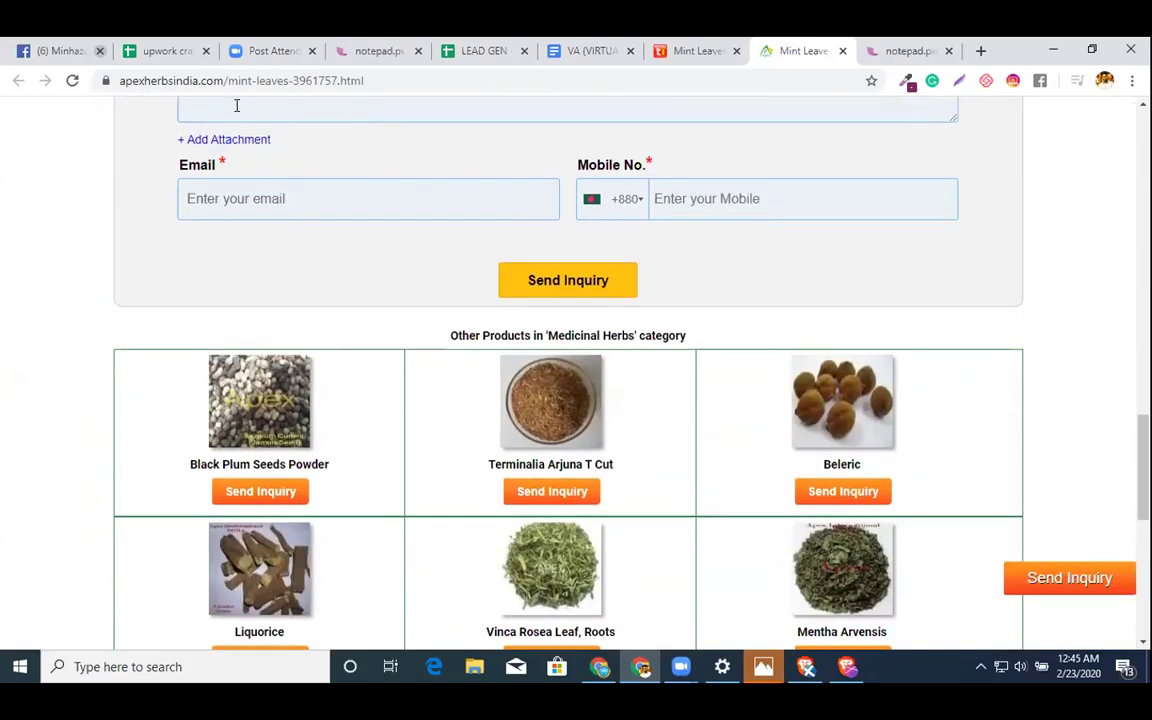
drag(219, 80, 3, 62)
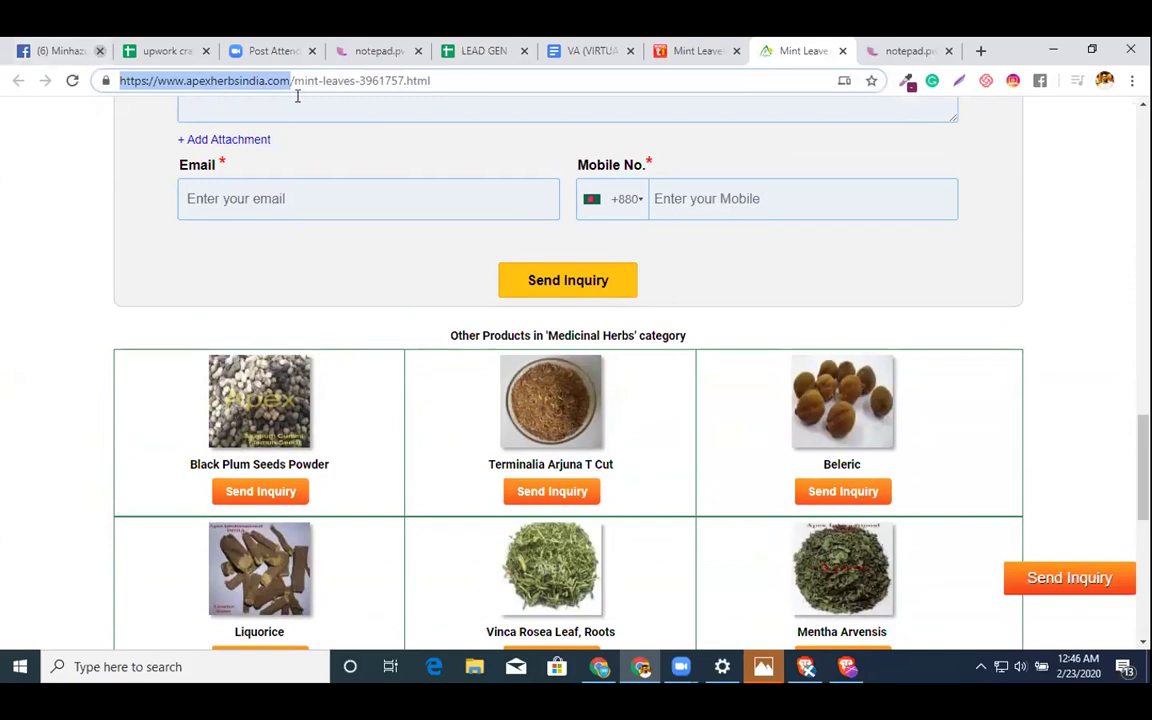
double_click(211, 84)
key(shift+Right)
key(shift+Right)
key(shift+Right)
key(shift+Right)
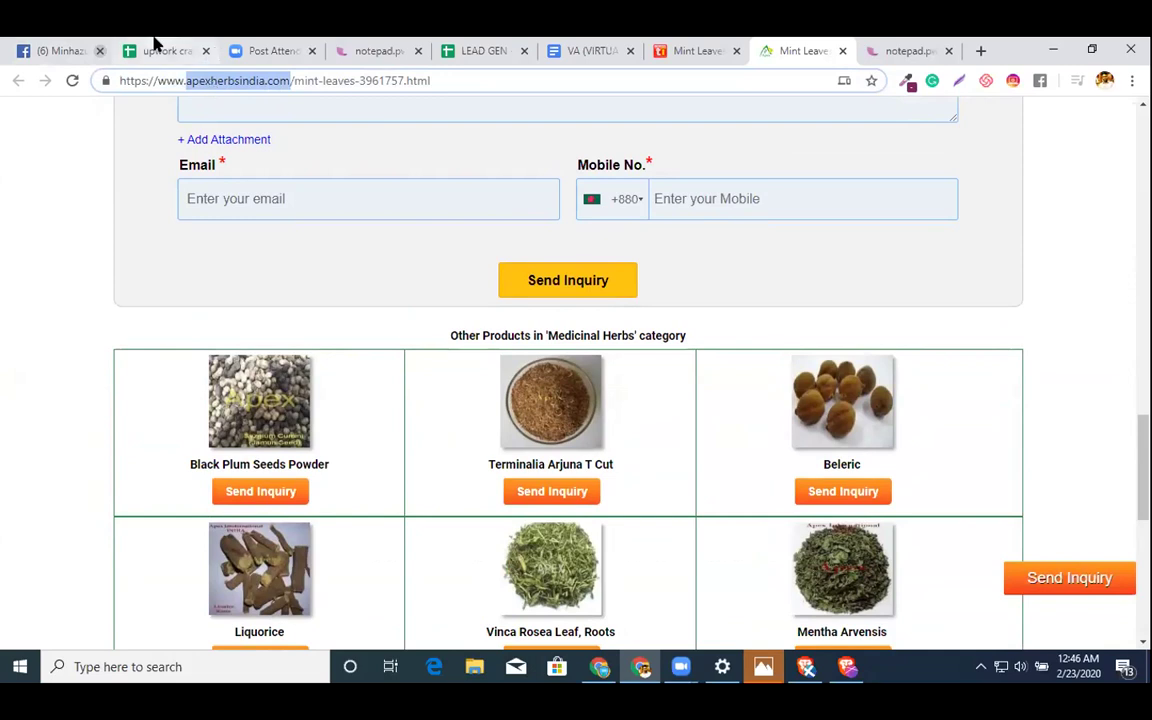
key(ctrl+2)
click(472, 47)
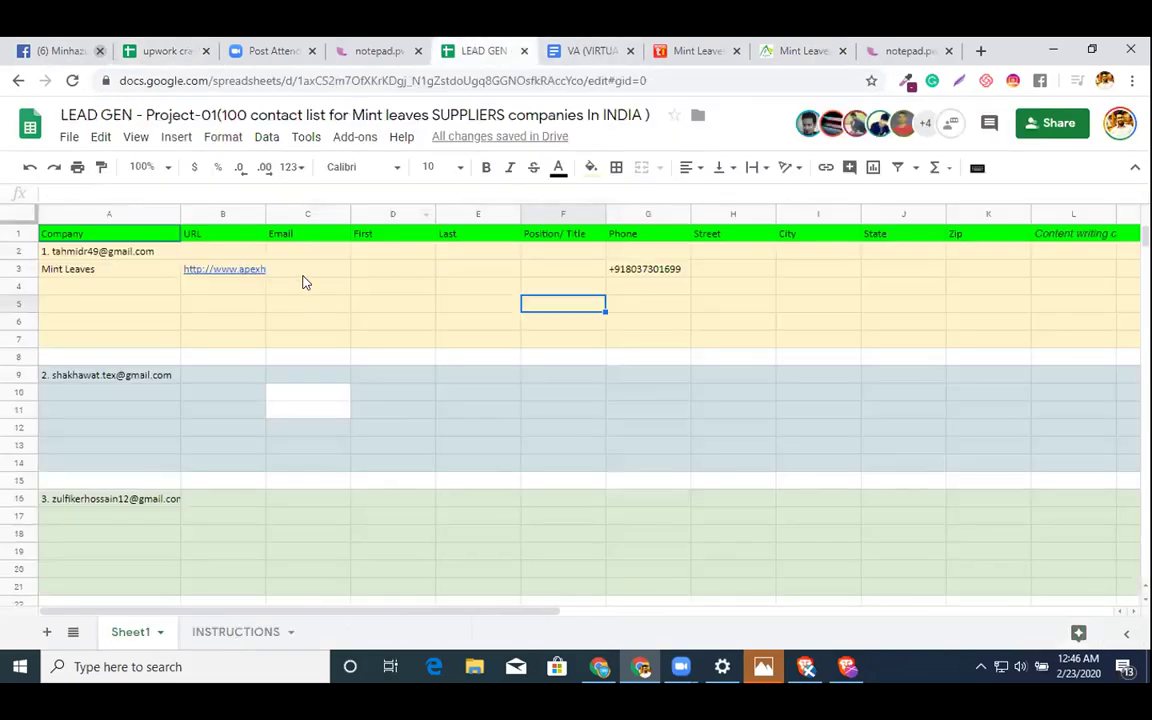
- Open skrapp.io in a new browser tab
click(393, 272)
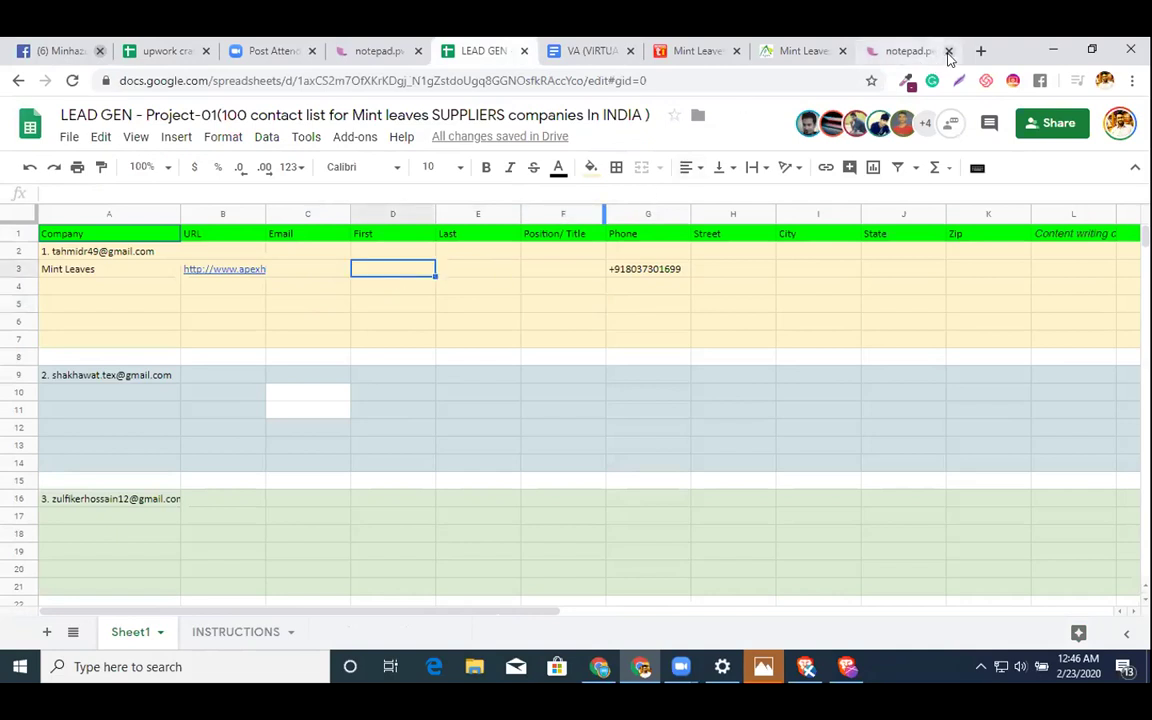
click(979, 51)
text(SK)
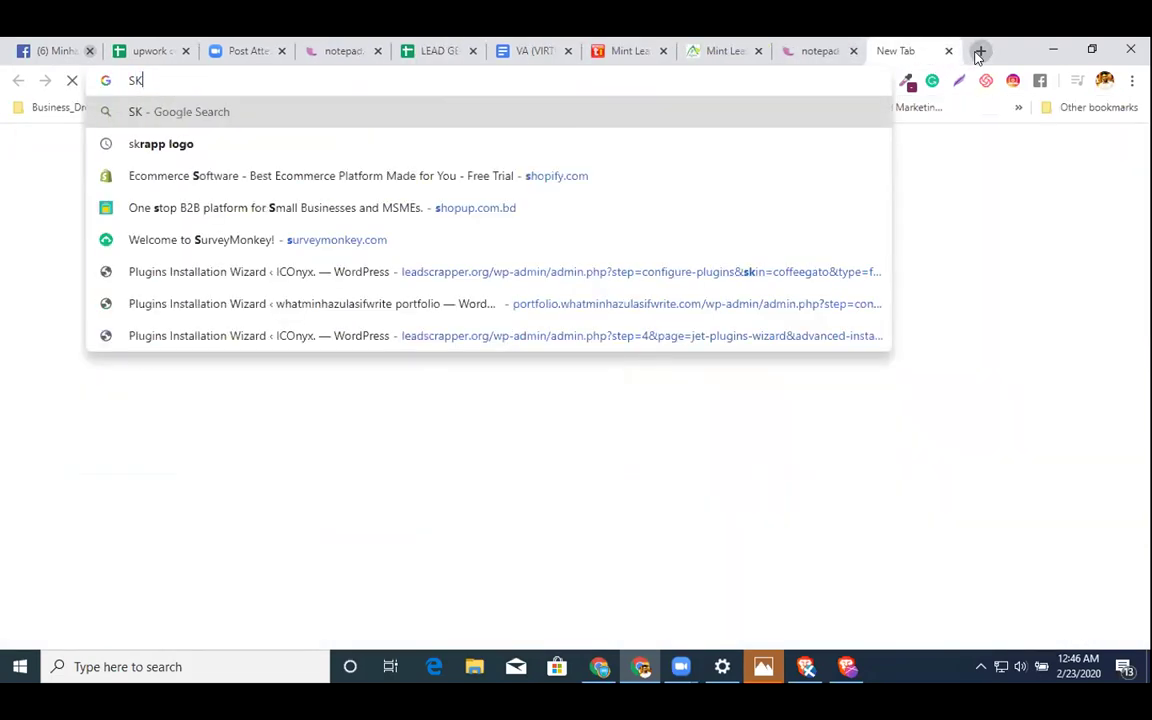
text(RAPP.IO)
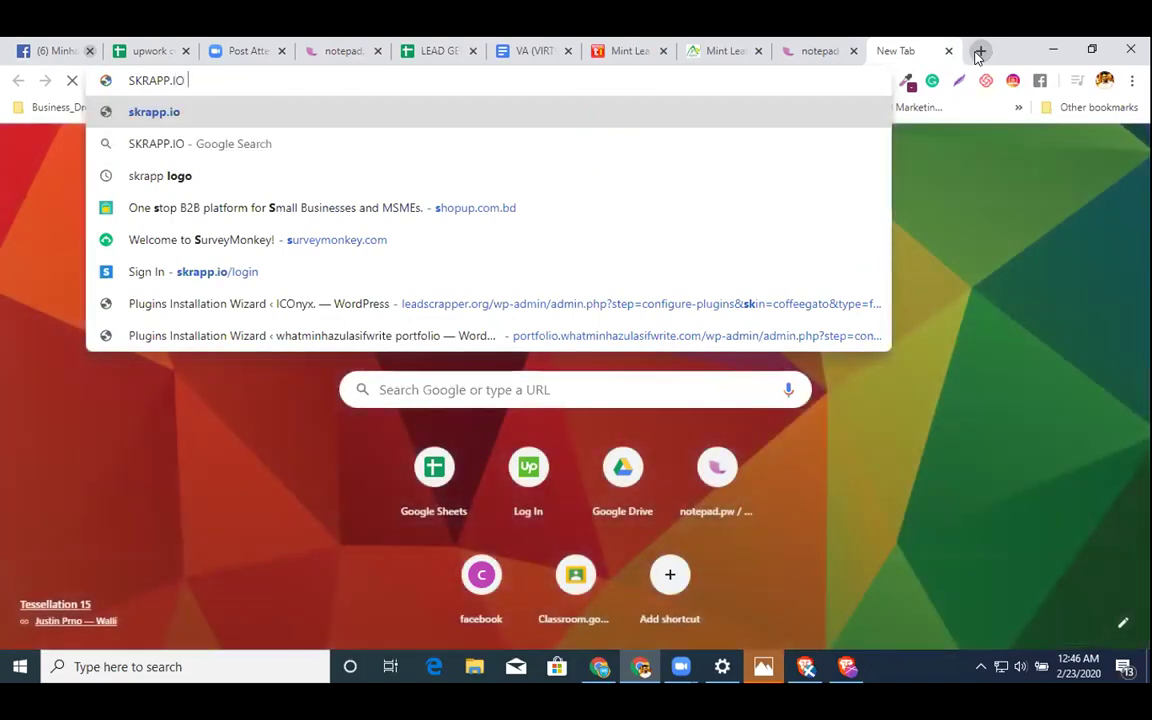
key(Return)
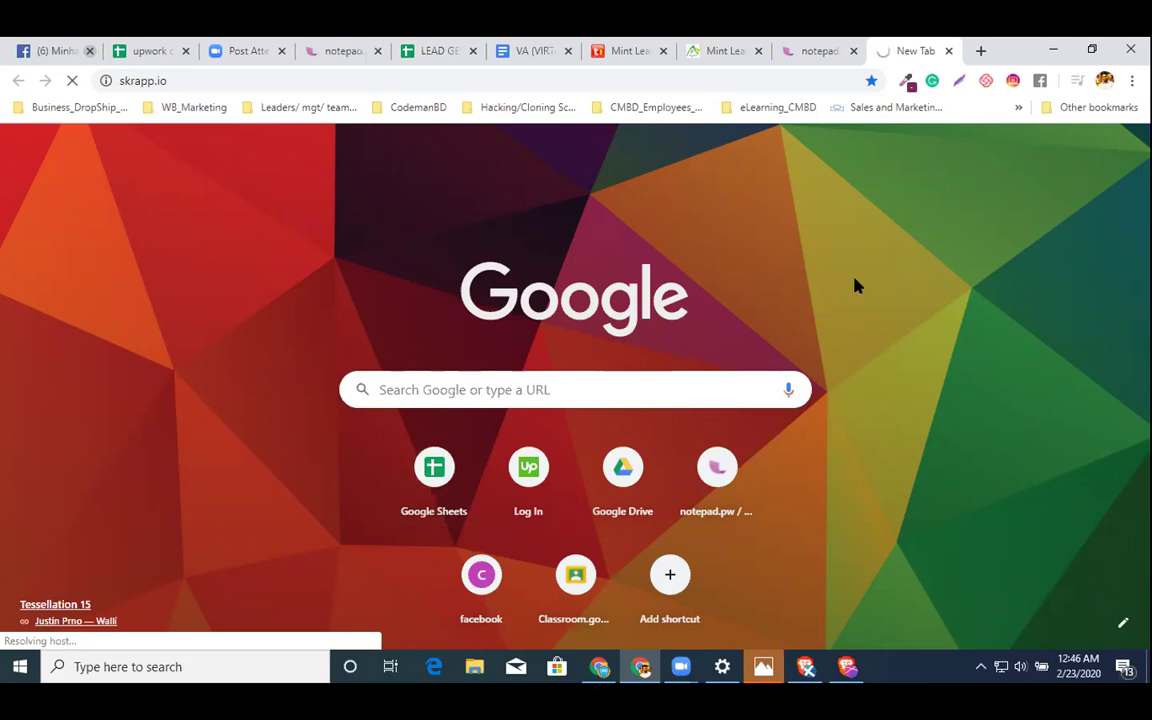
- Run a Google search for MANTA in another new tab
click(979, 50)
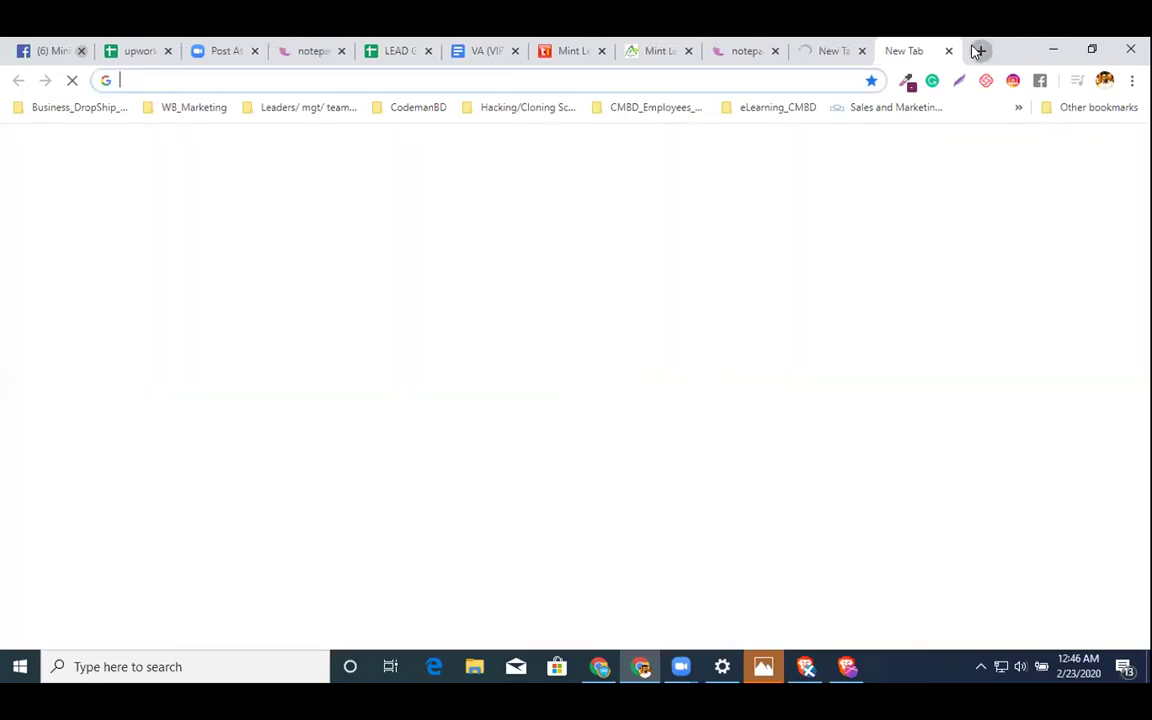
text(,)
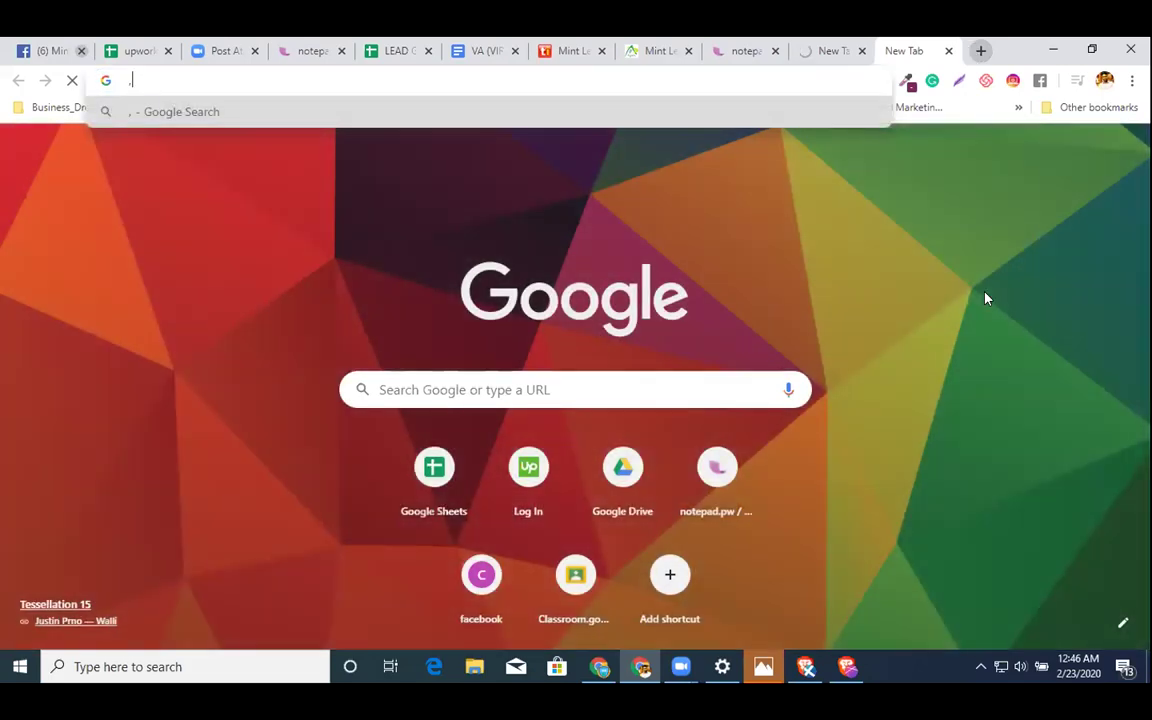
key(BackSpace)
text(MANTA)
key(Return)
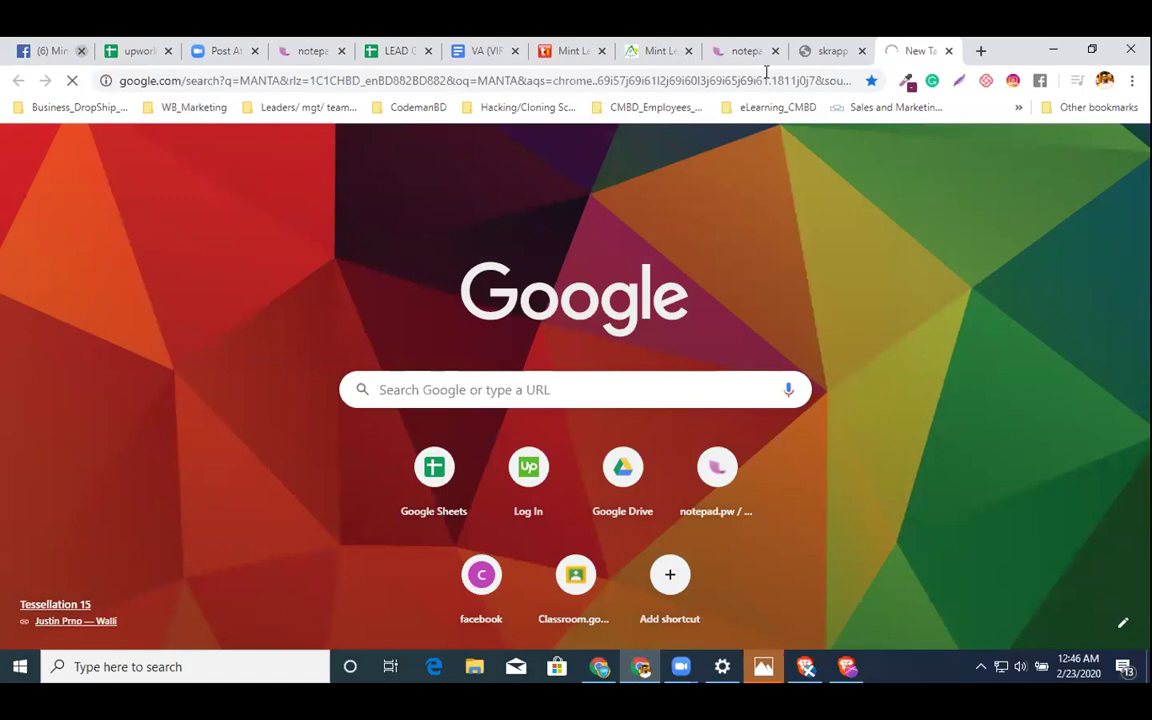
- Check the skrapp.io tab and the notepad email list, then return to the Mint Leaves page
click(815, 50)
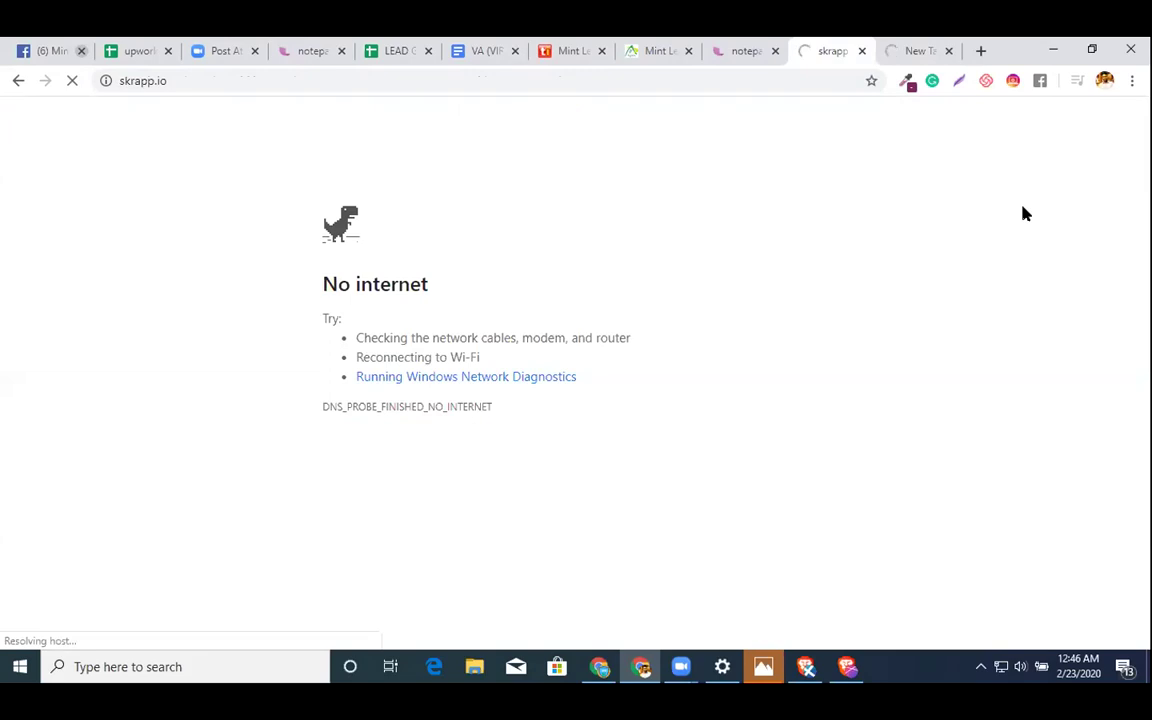
click(897, 47)
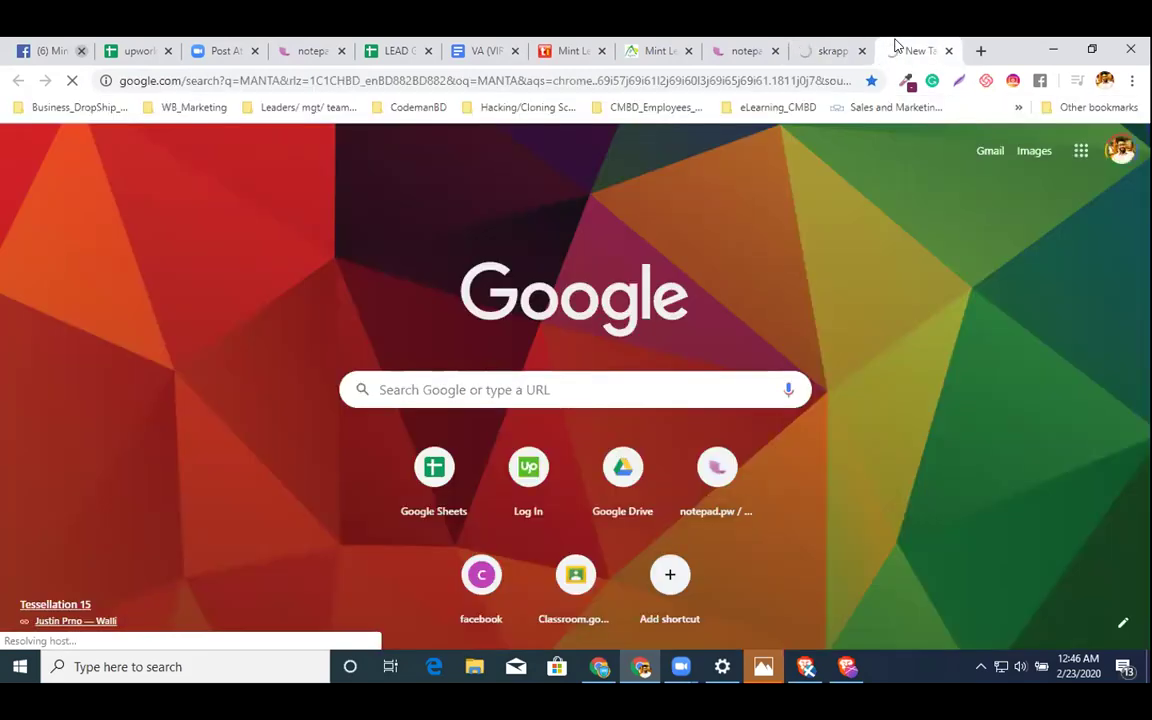
click(834, 50)
click(738, 51)
click(815, 50)
click(641, 47)
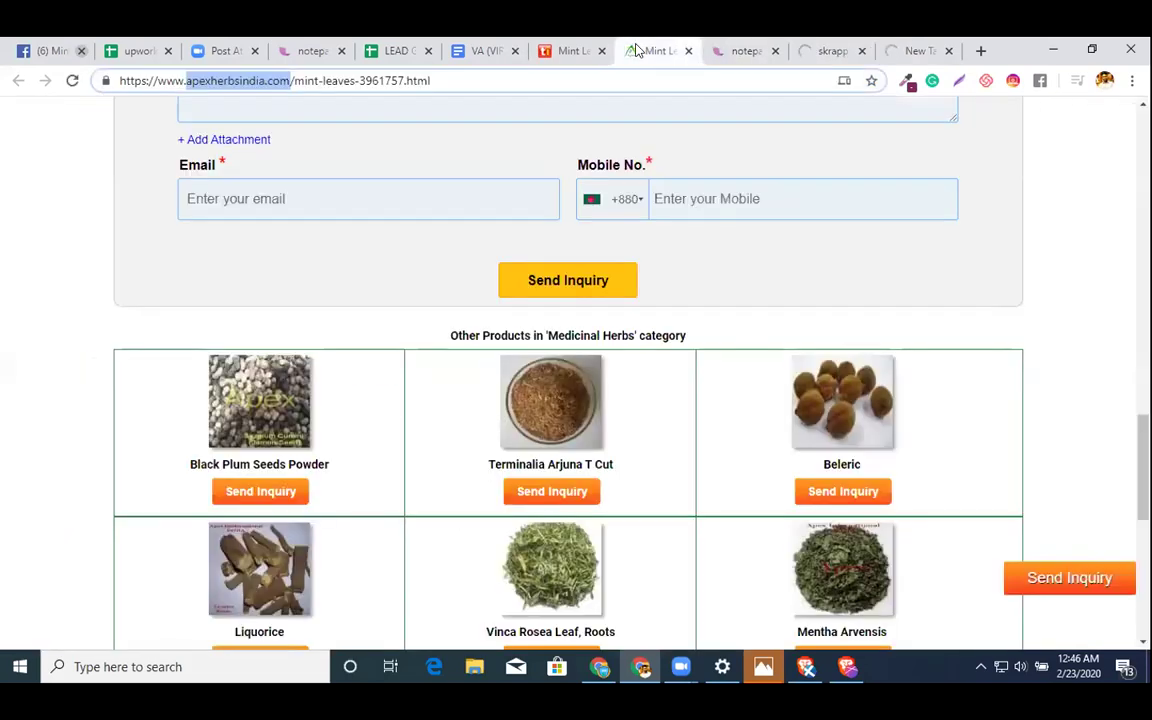
- Open Apex International's Contact Us page from the footer, then bring up the VA document
scroll(428, 303, down, 2)
scroll(428, 303, down, 4)
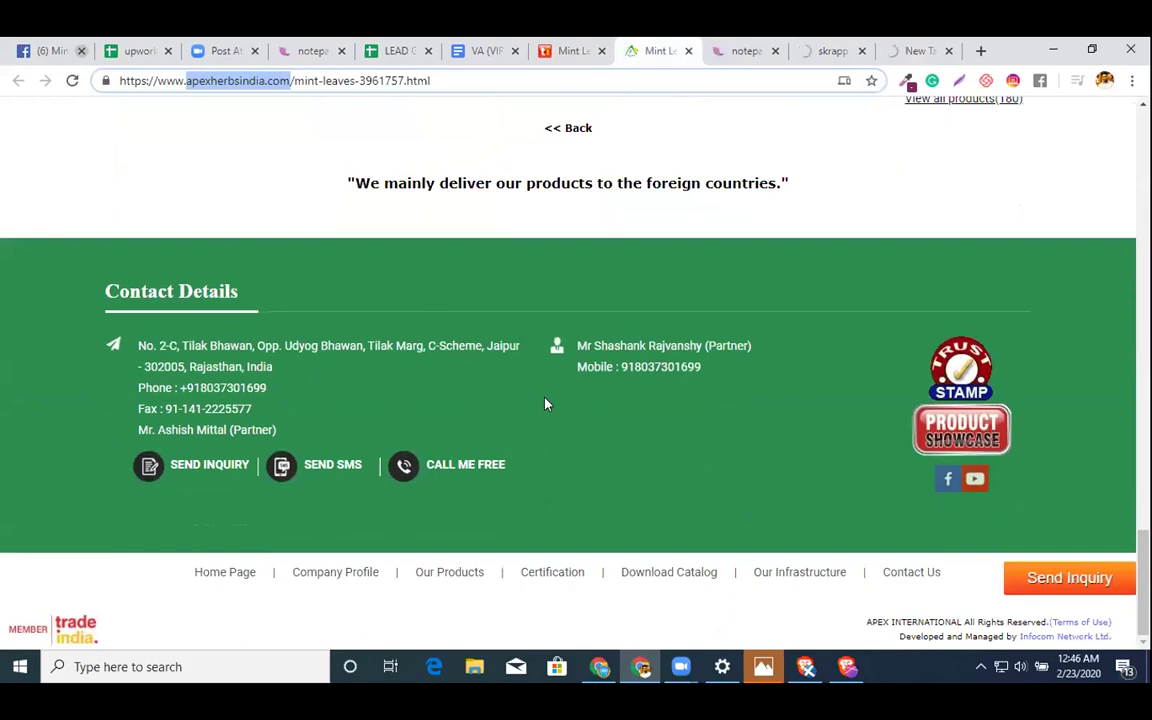
click(906, 577)
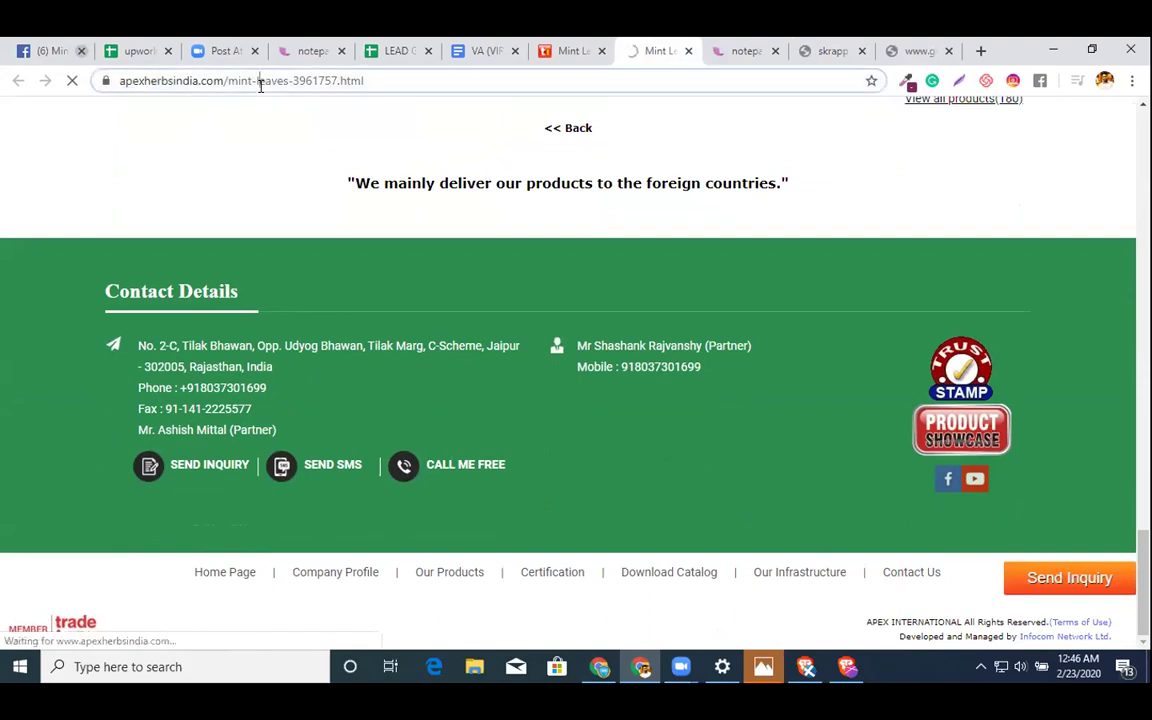
click(260, 86)
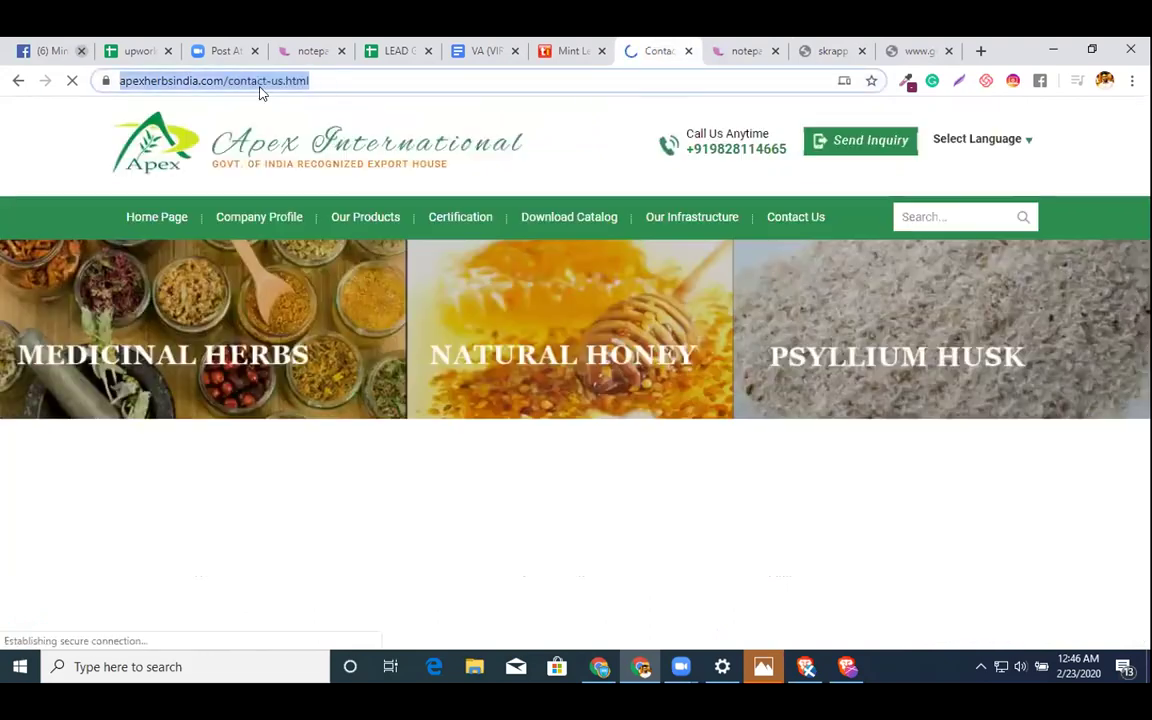
click(475, 53)
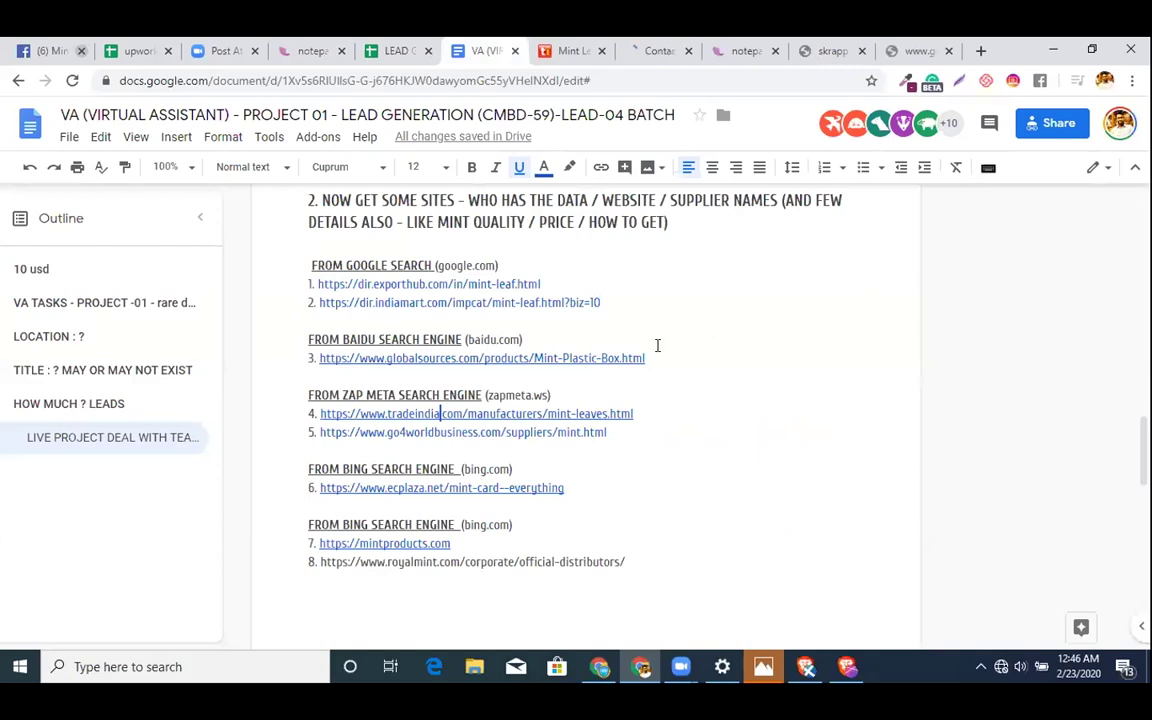
- Insert blank lines above the PROCESS heading and above Fields we want
scroll(657, 345, down, 5)
scroll(657, 345, up, 4)
scroll(657, 345, up, 5)
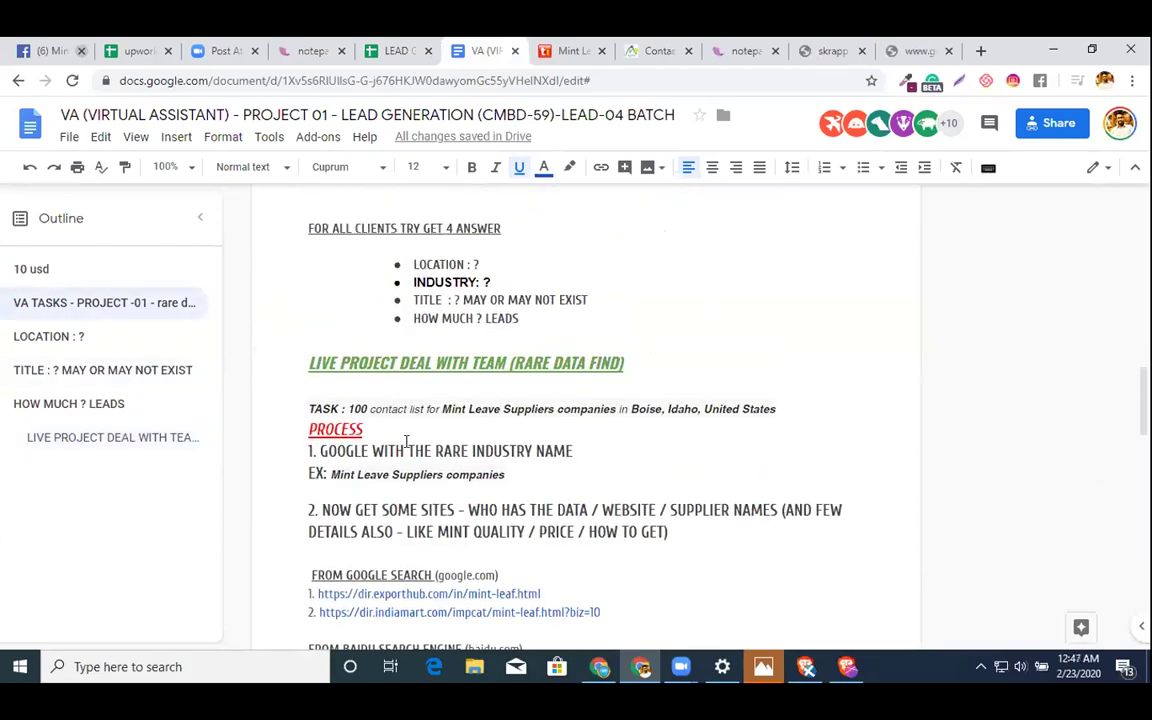
click(297, 436)
key(Return)
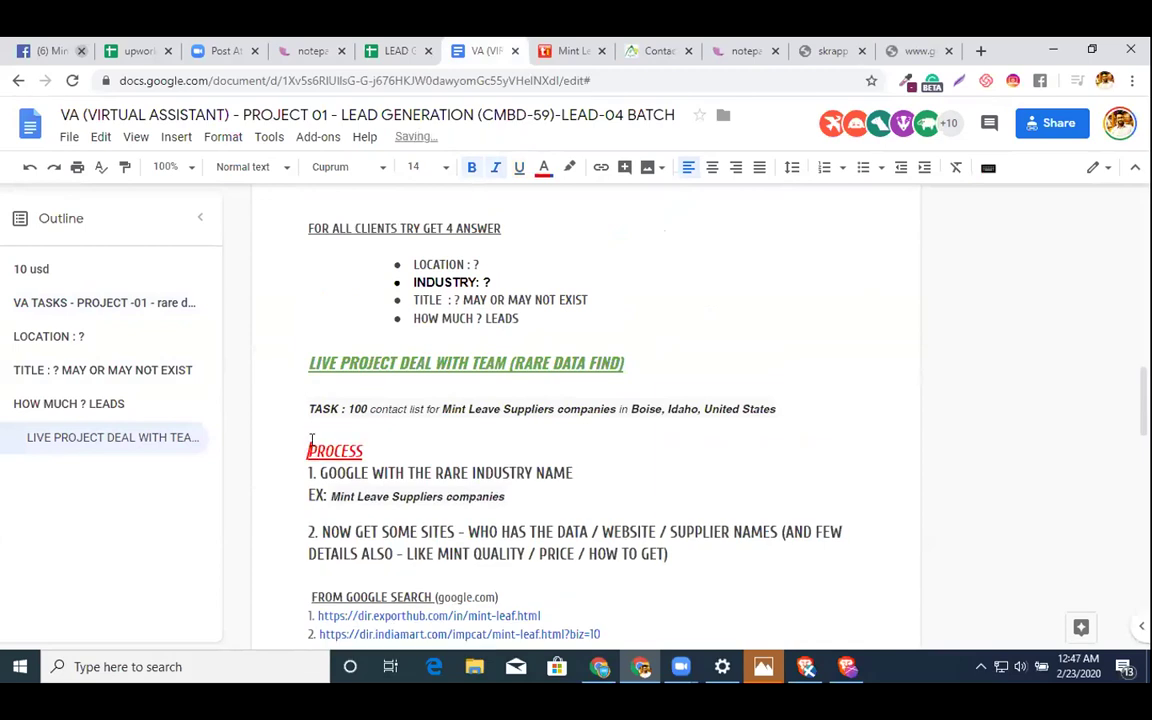
scroll(305, 438, down, 7)
click(312, 442)
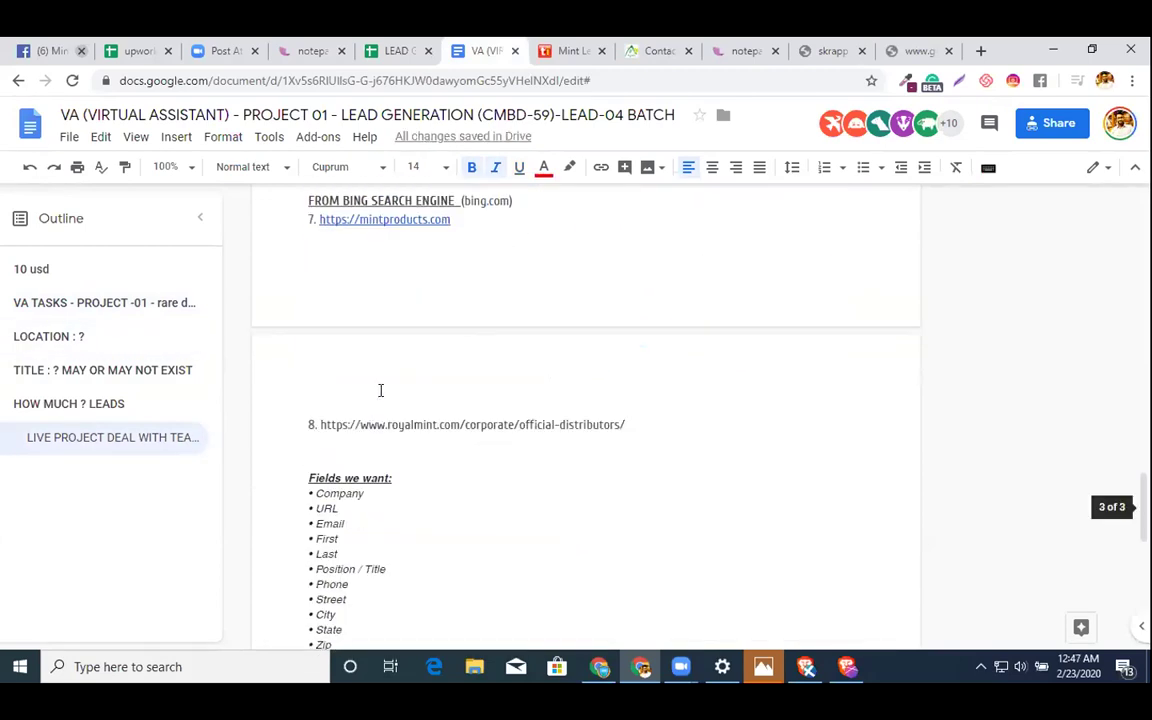
key(Return)
key(Return)
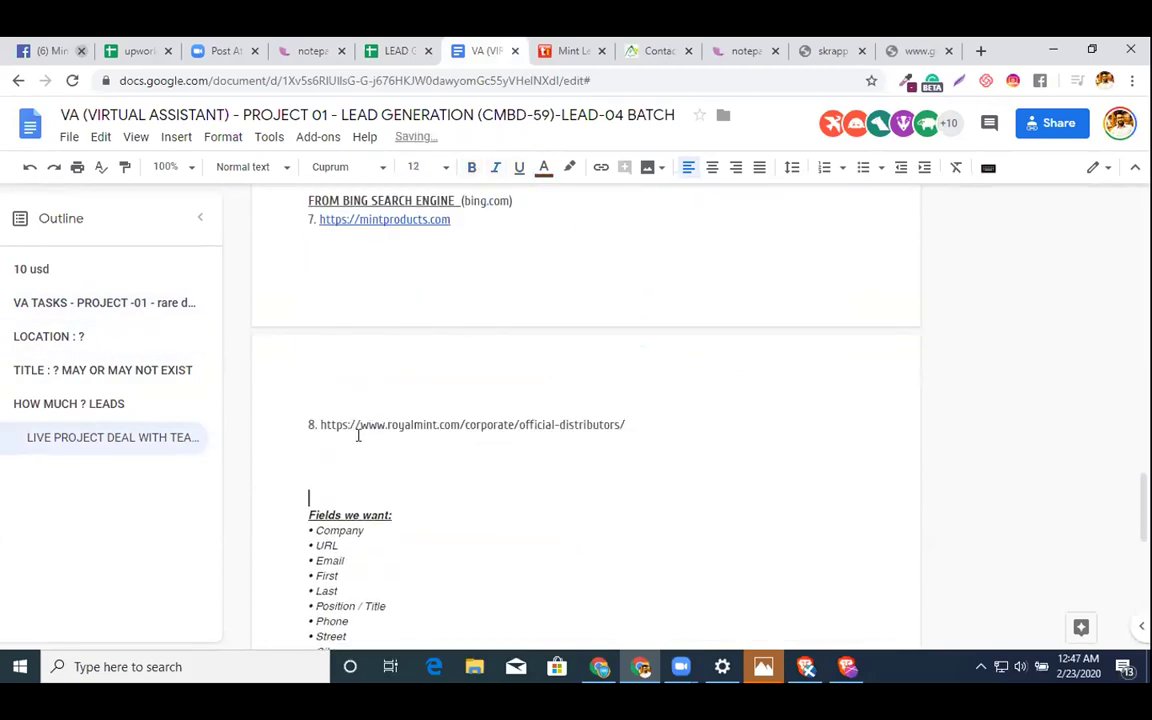
text(pRO)
- Remove the step 1 numbering and rename the heading to 'PROCESS -01'
scroll(414, 373, up, 5)
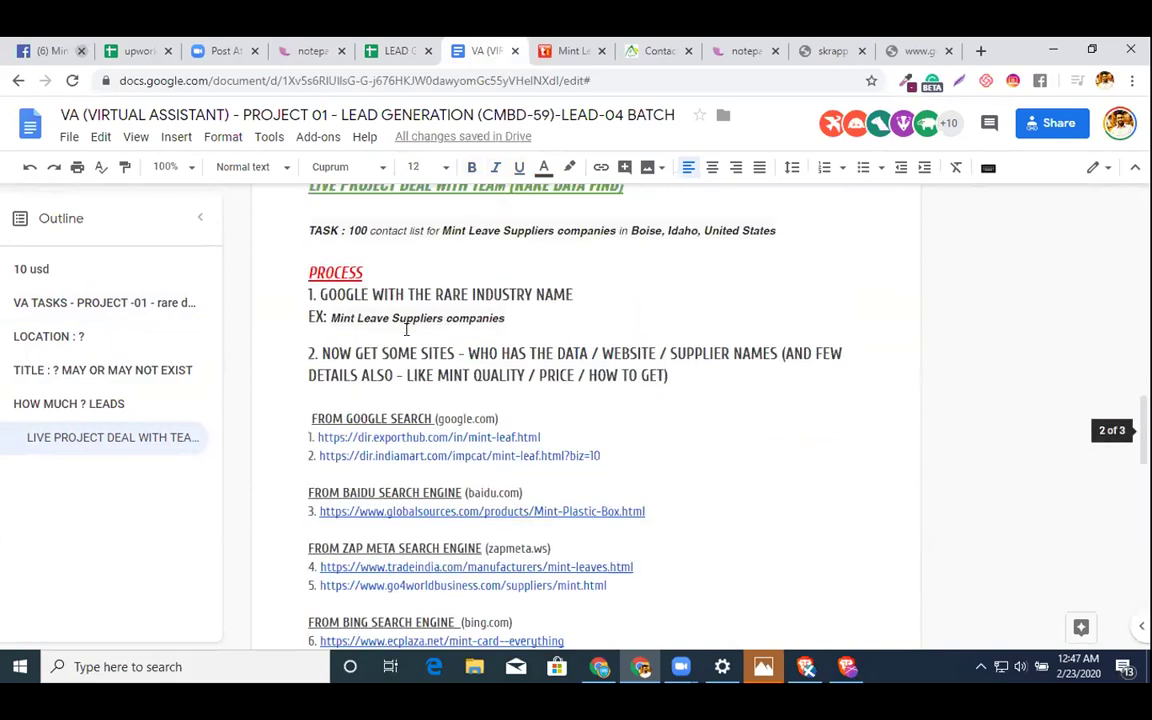
click(357, 276)
click(313, 294)
key(BackSpace)
key(BackSpace)
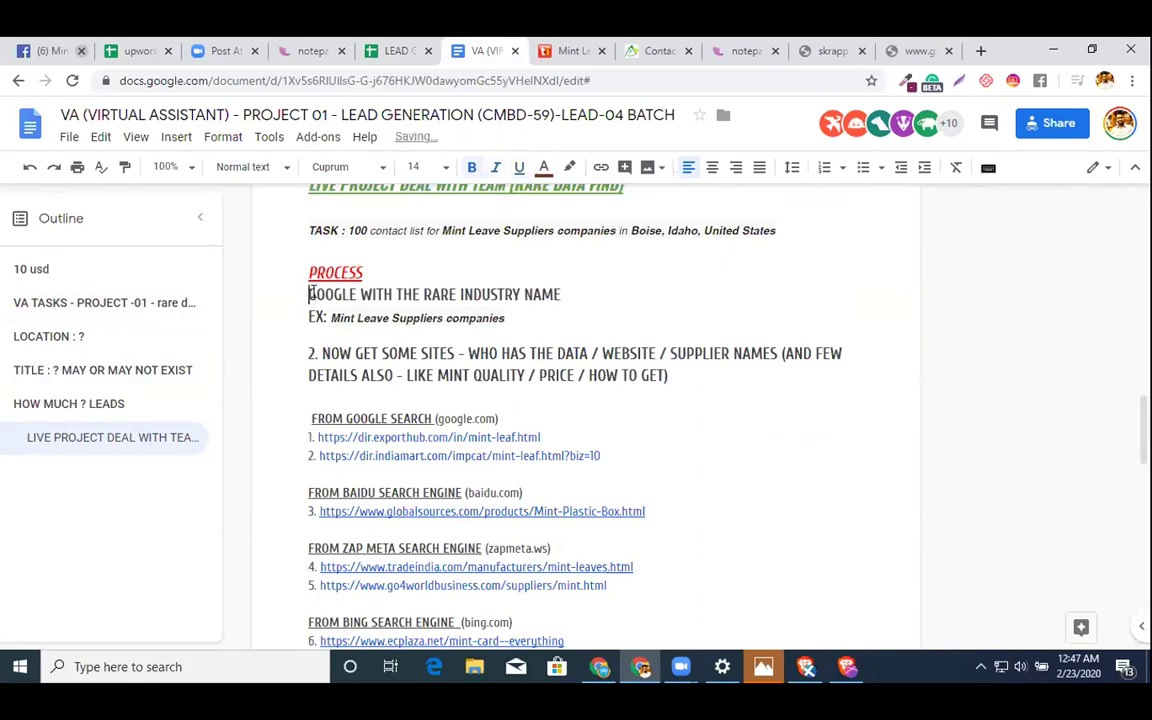
click(395, 268)
key(BackSpace)
text(-01)
key(shift+Left)
key(shift+Left)
key(shift+Left)
key(shift+Left)
key(shift+Left)
key(shift+Left)
key(shift+Left)
key(shift+Left)
key(shift+Left)
key(shift+Left)
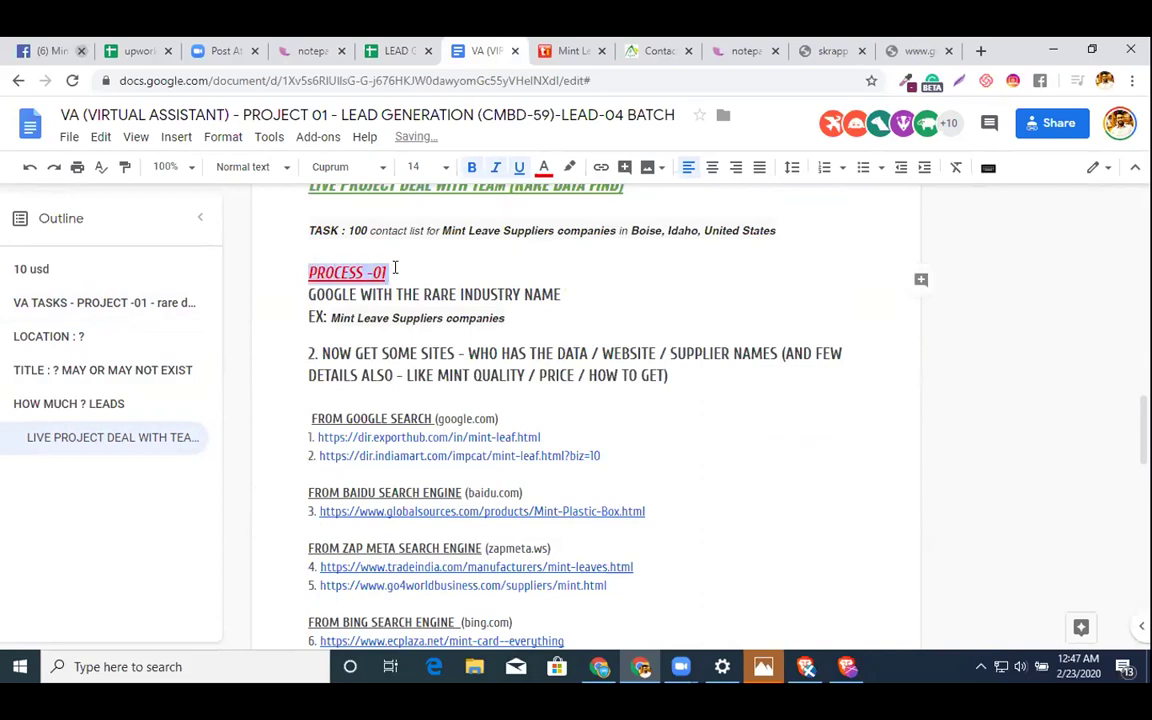
scroll(537, 321, down, 1)
scroll(537, 321, down, 7)
scroll(537, 321, up, 5)
scroll(540, 324, up, 4)
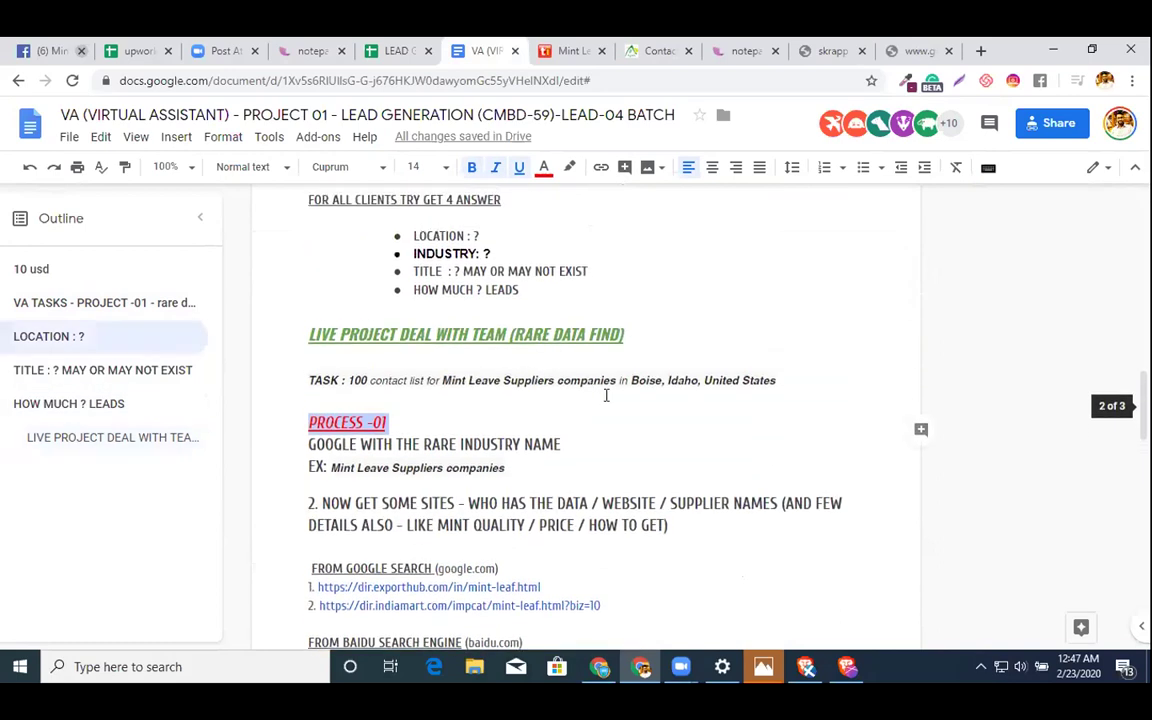
- Append '& get the list of company' to the first process step
click(603, 437)
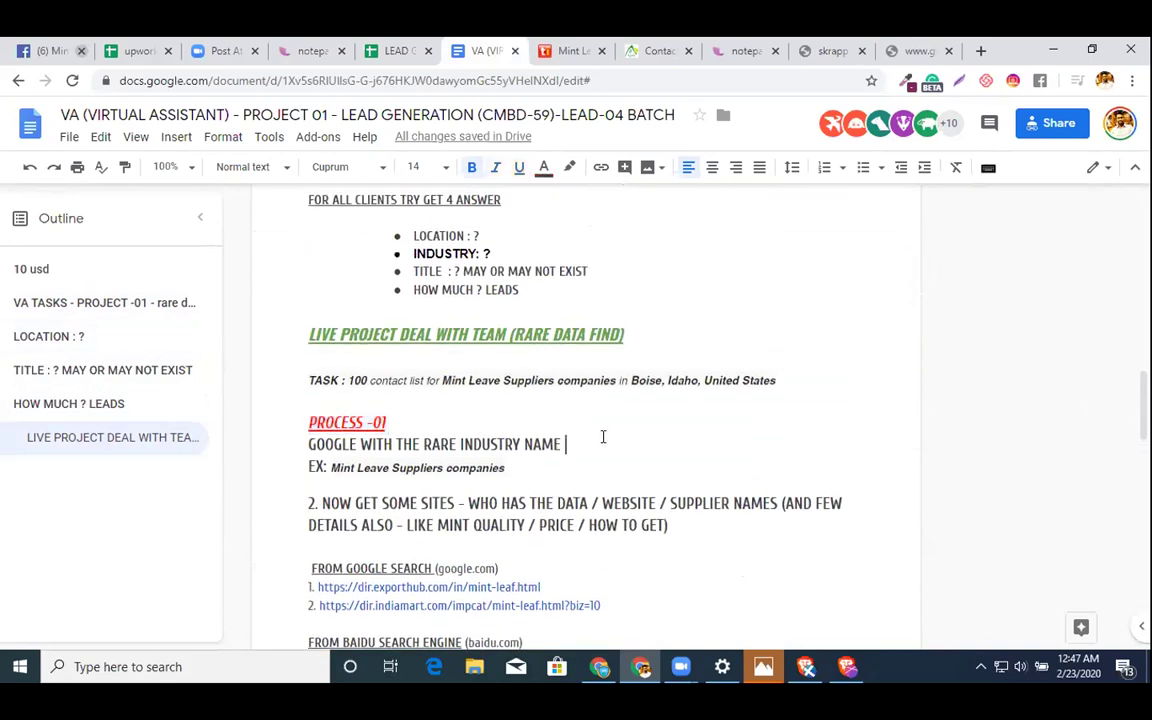
text(& get the )
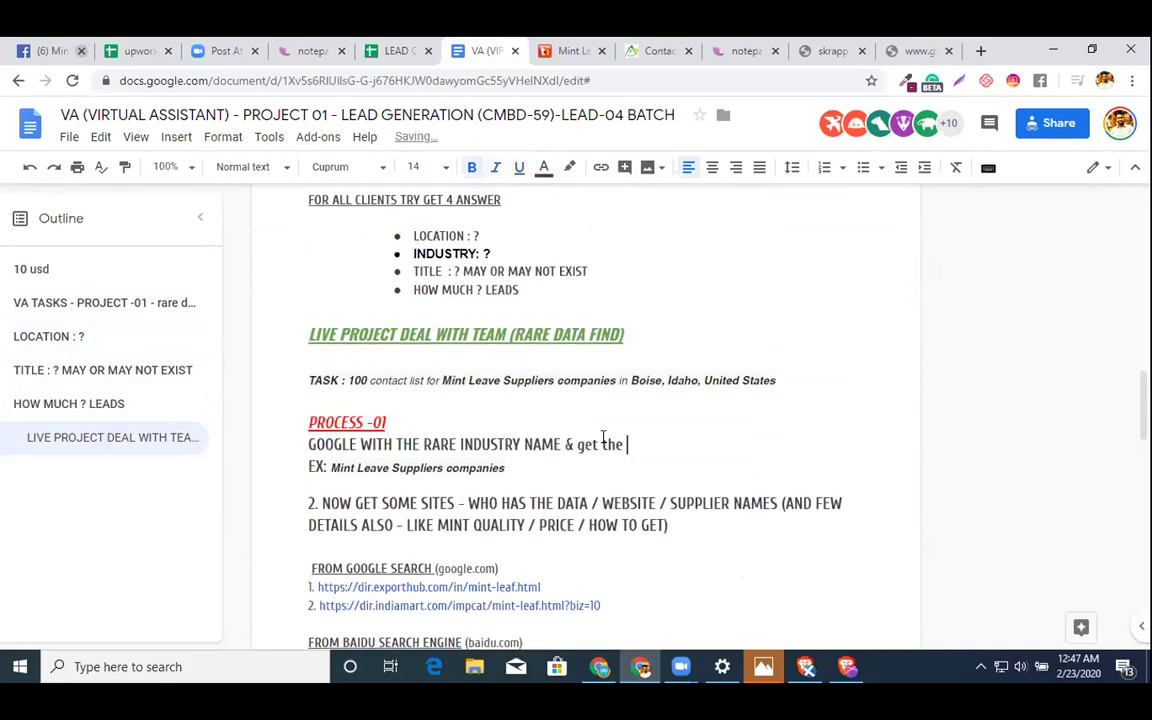
text(com)
key(BackSpace)
key(BackSpace)
key(BackSpace)
text(list of company)
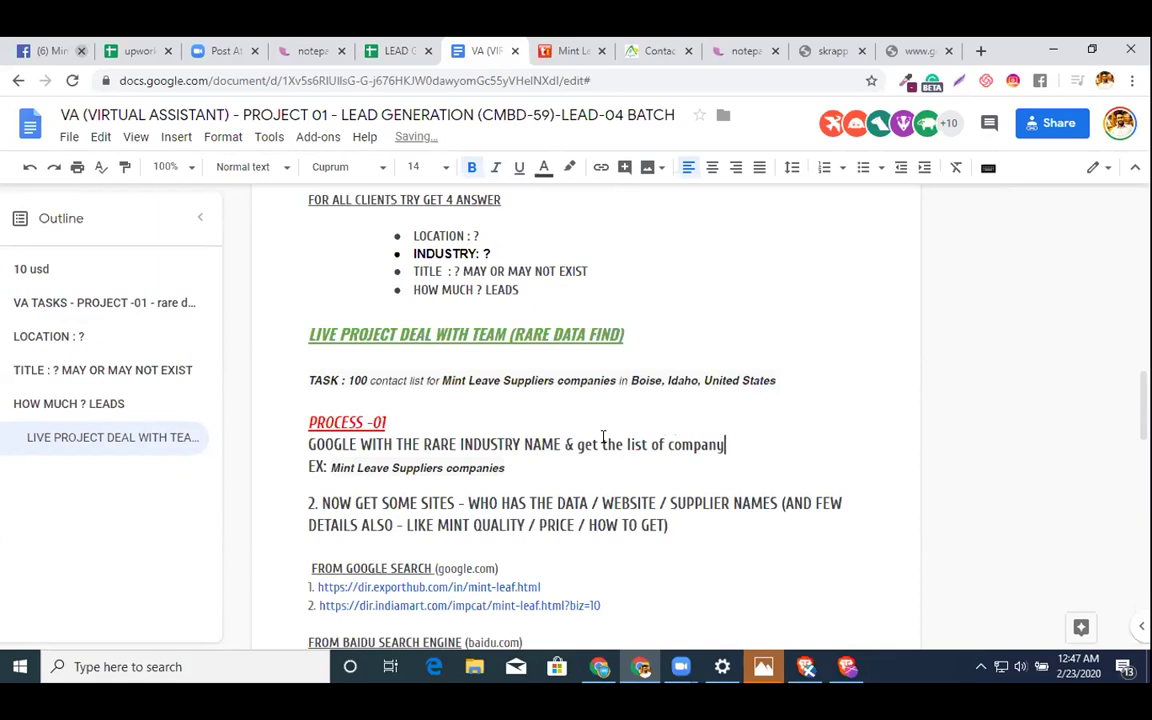
- Add the line 'Take company name & website & other info (if available) (phone)'
key(Return)
text(Take )
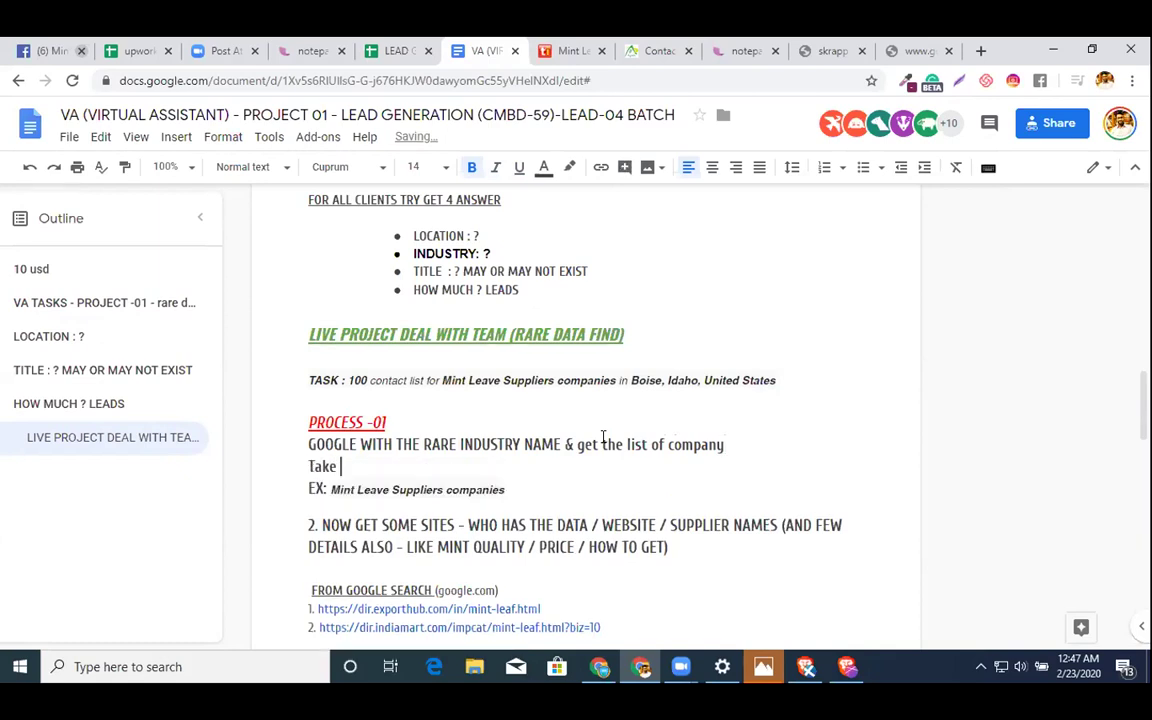
text(company na)
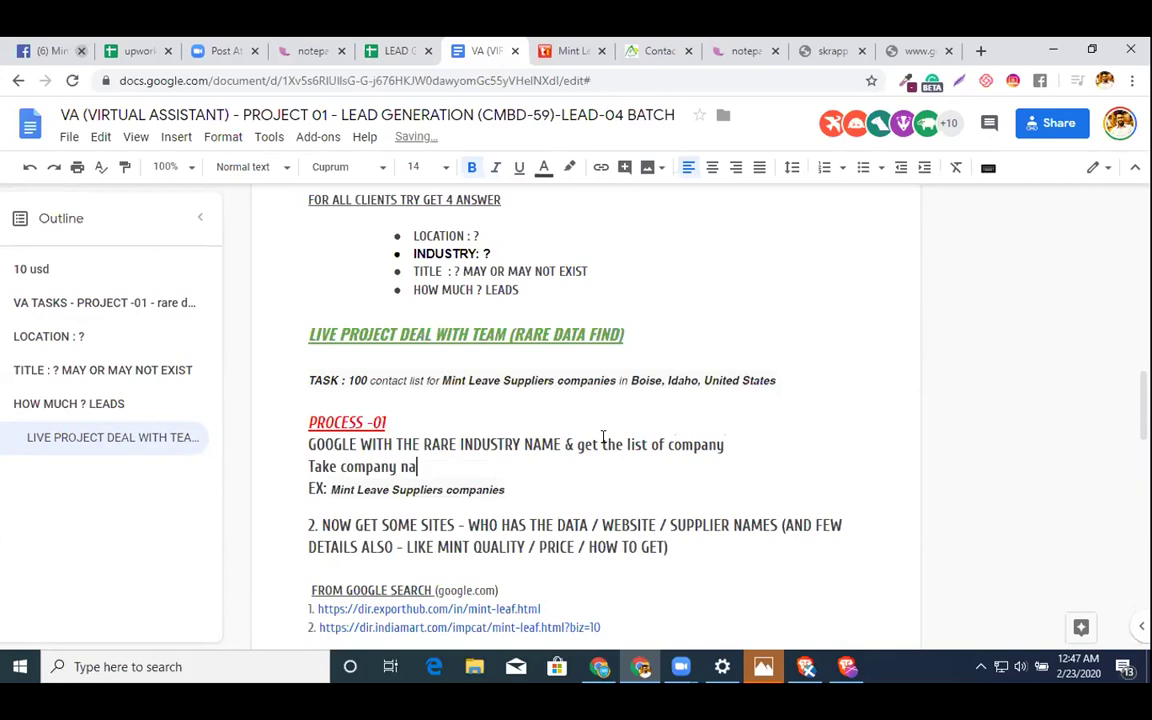
text(m e & website *)
scroll(603, 437, down, 4)
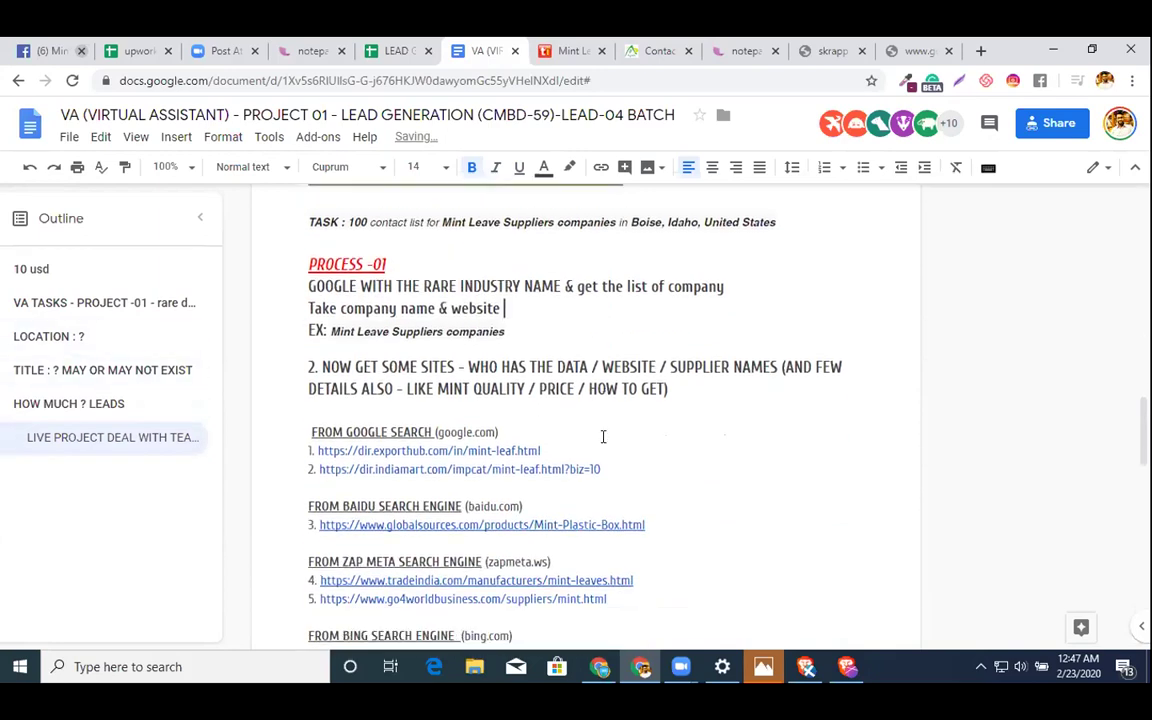
key(BackSpace)
text(& other(phone)
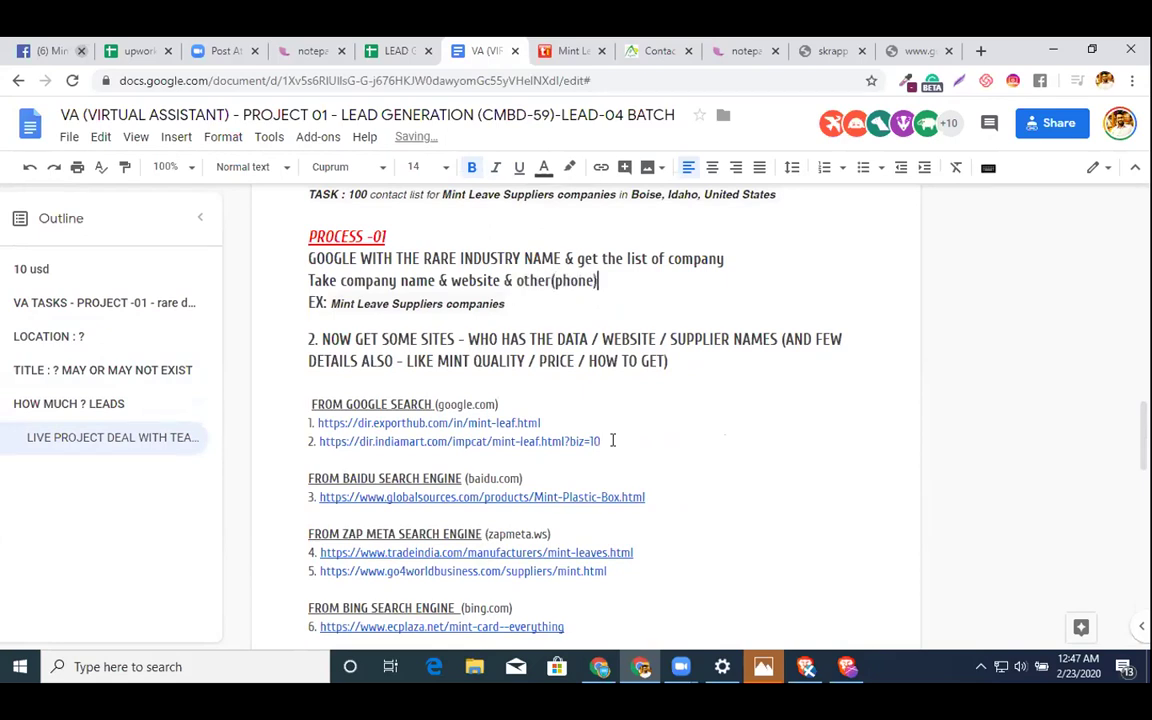
text())
key(Return)
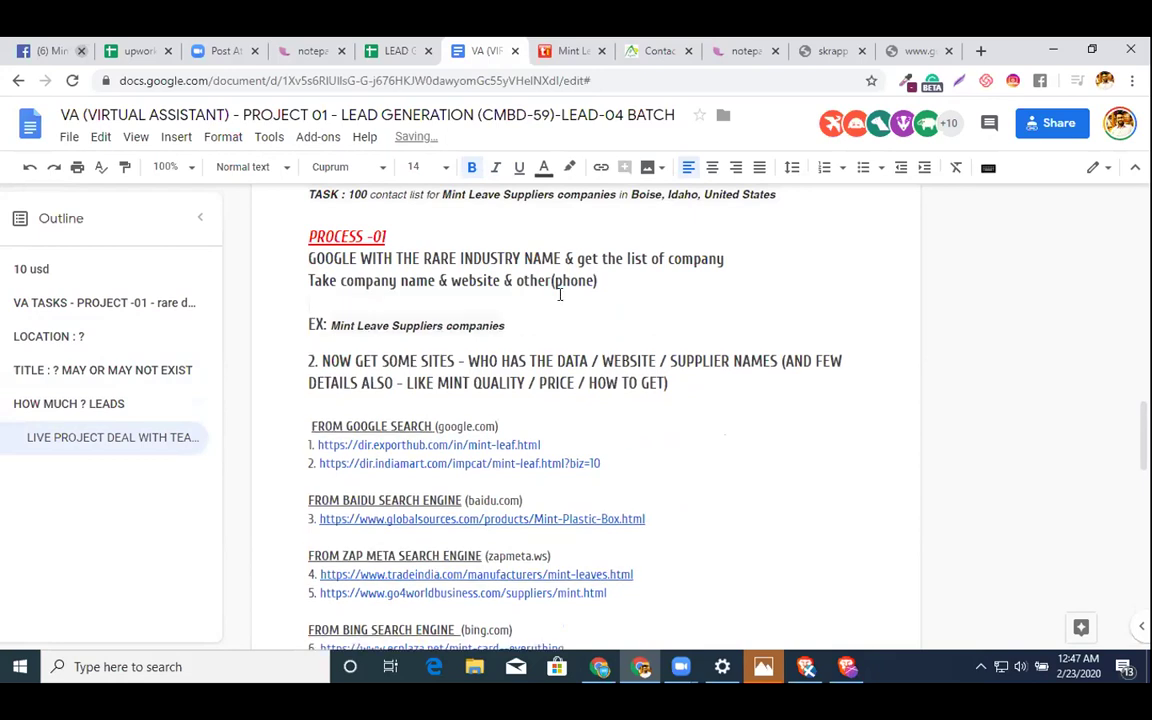
click(544, 280)
text(info)
text( (if av)
text(ailable))
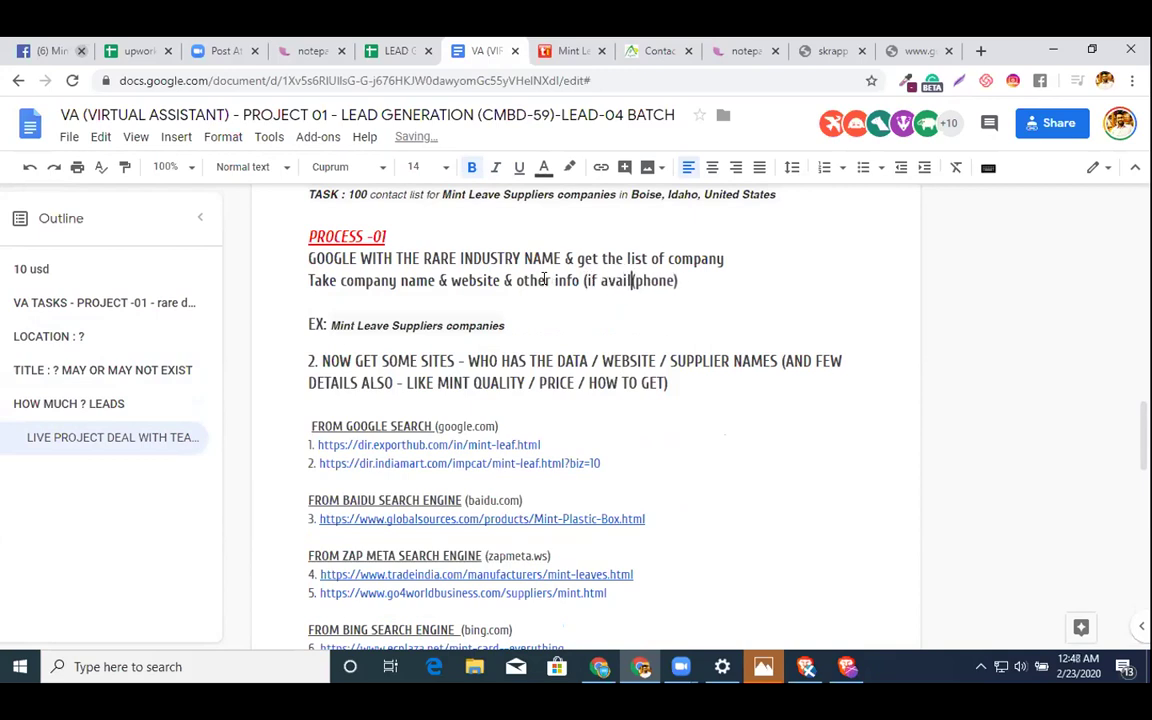
scroll(544, 281, down, 5)
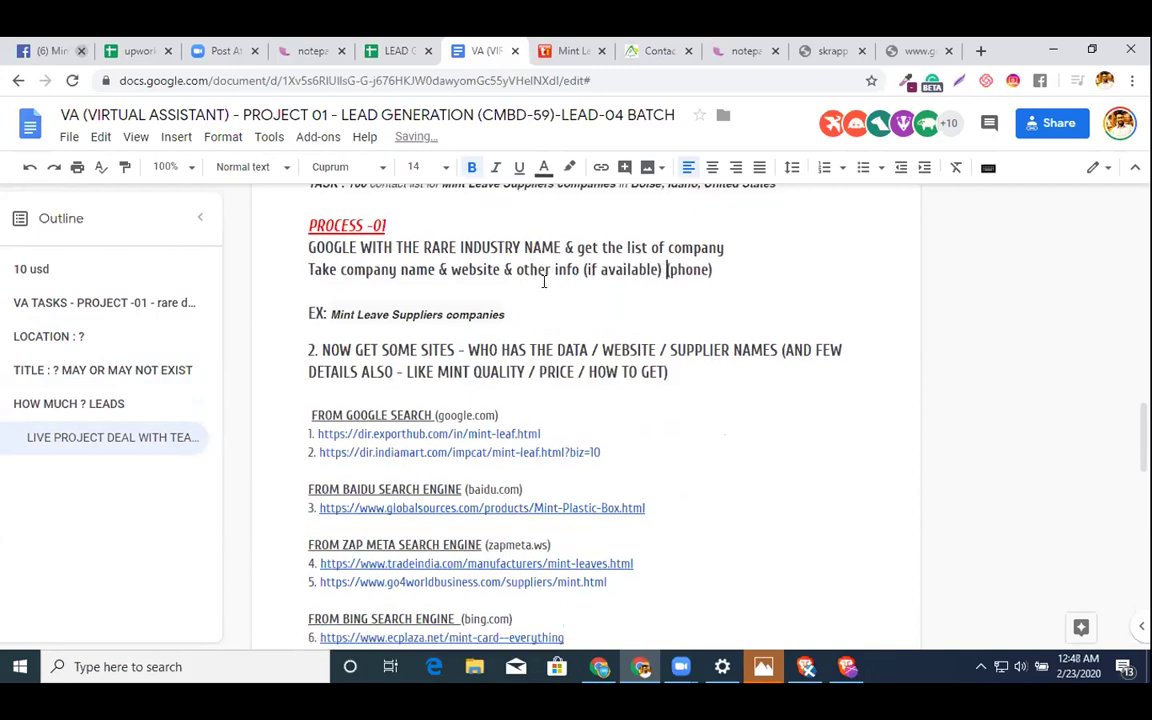
scroll(544, 281, up, 6)
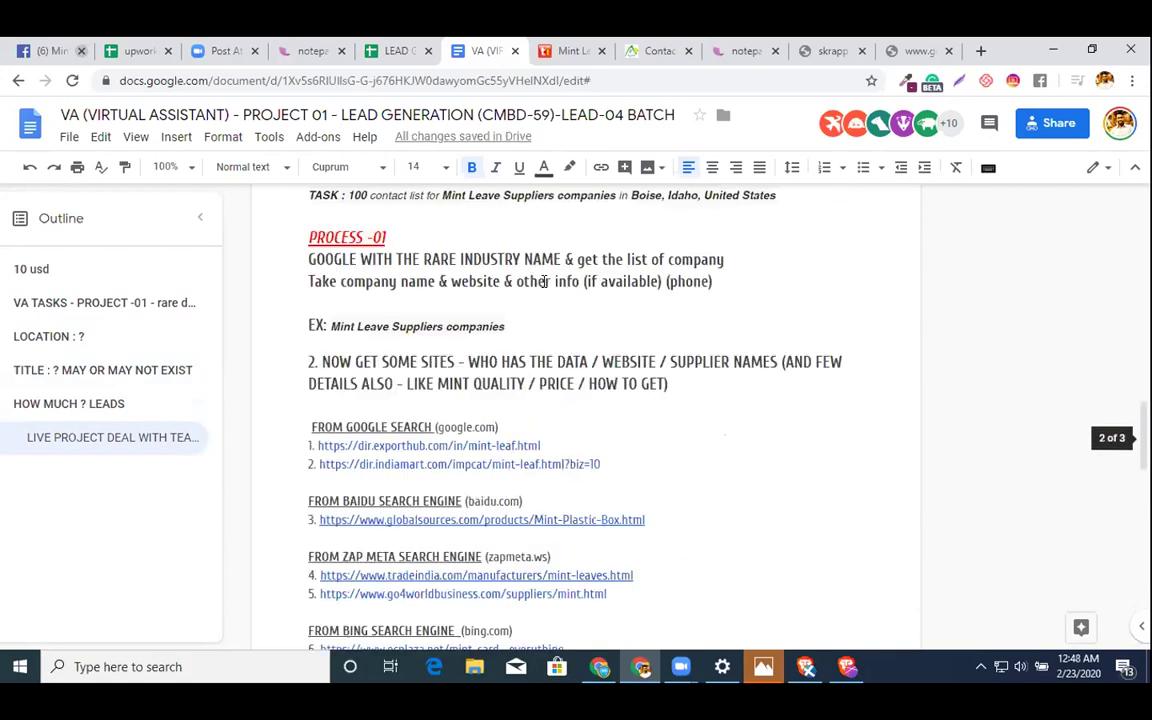
- Colour the whole PROCESS -01 block red
drag(726, 454, 311, 388)
key(ctrl+c)
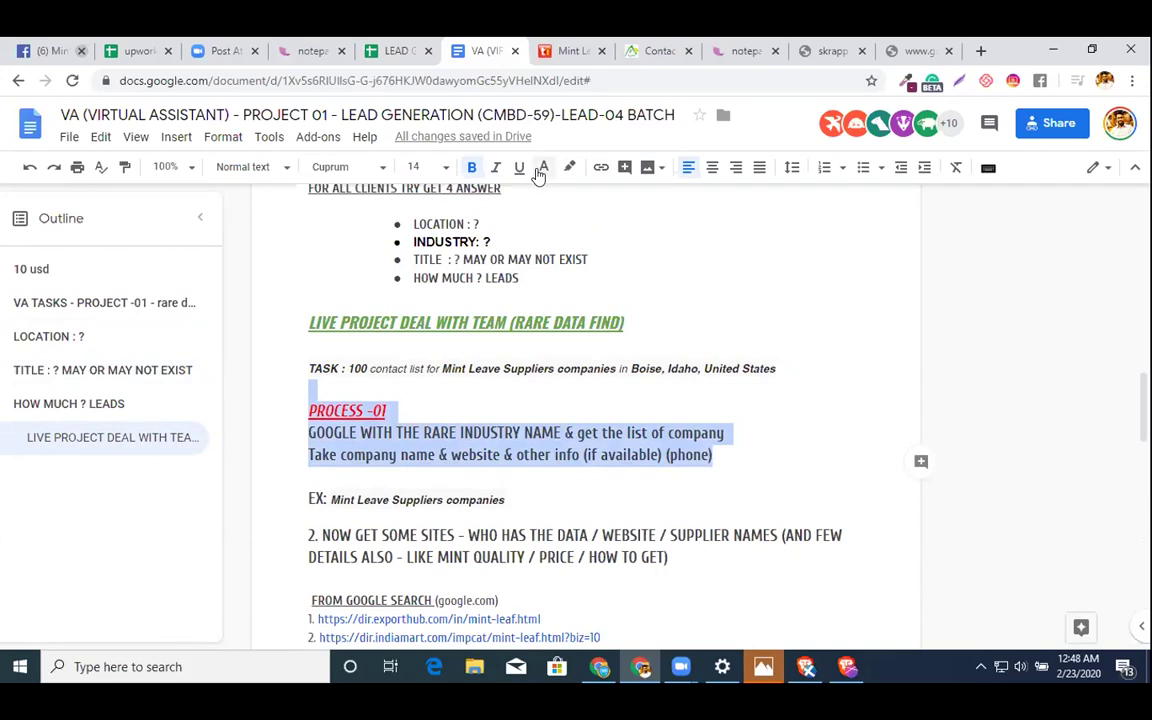
click(543, 167)
click(568, 220)
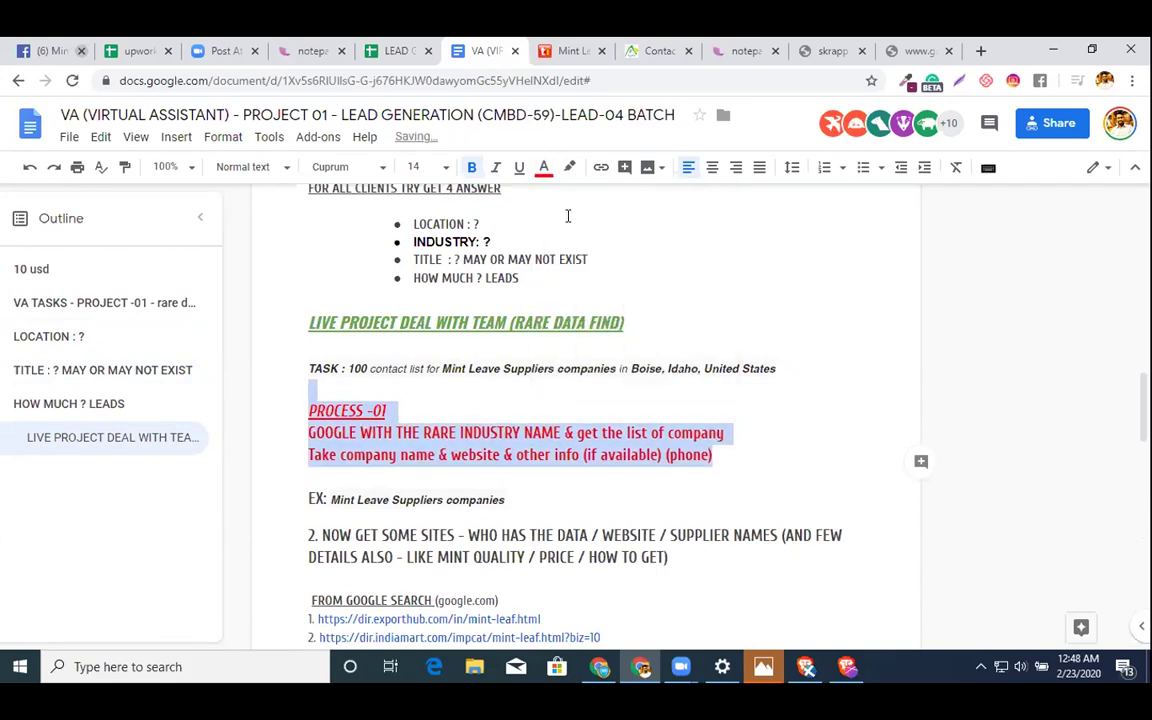
- Paste the PROCESS -01 block over the leftover 'pRO' text and renumber its heading PROCESS -02
scroll(553, 400, down, 10)
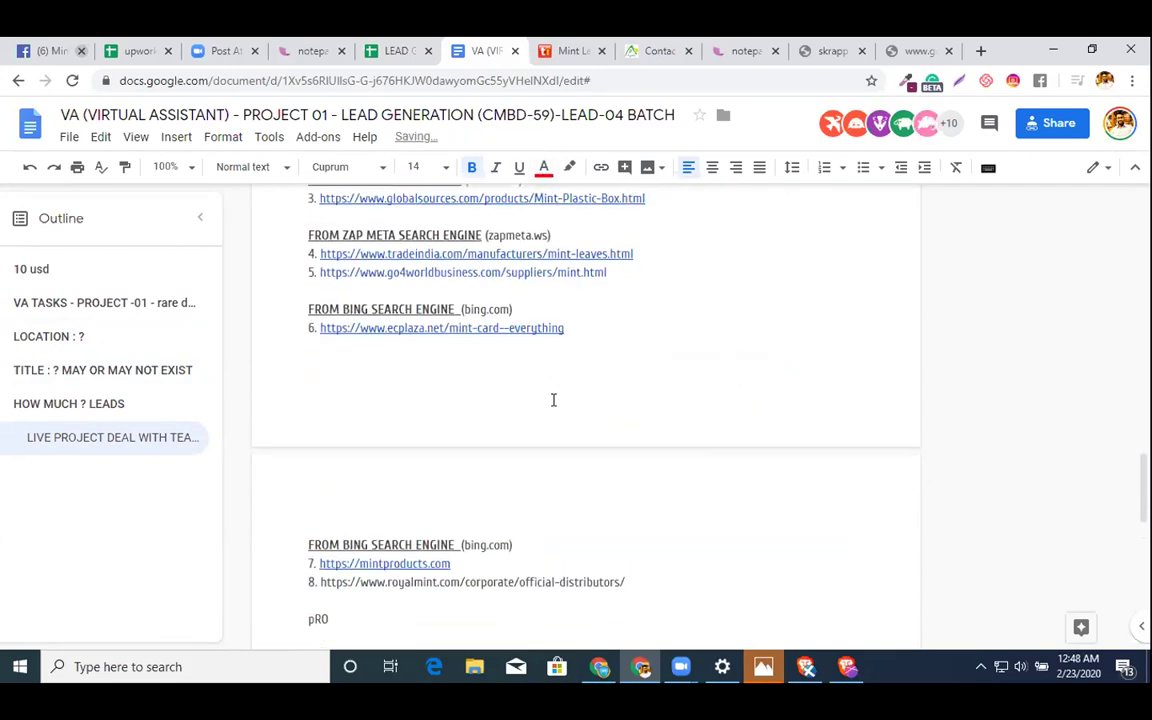
scroll(500, 410, down, 4)
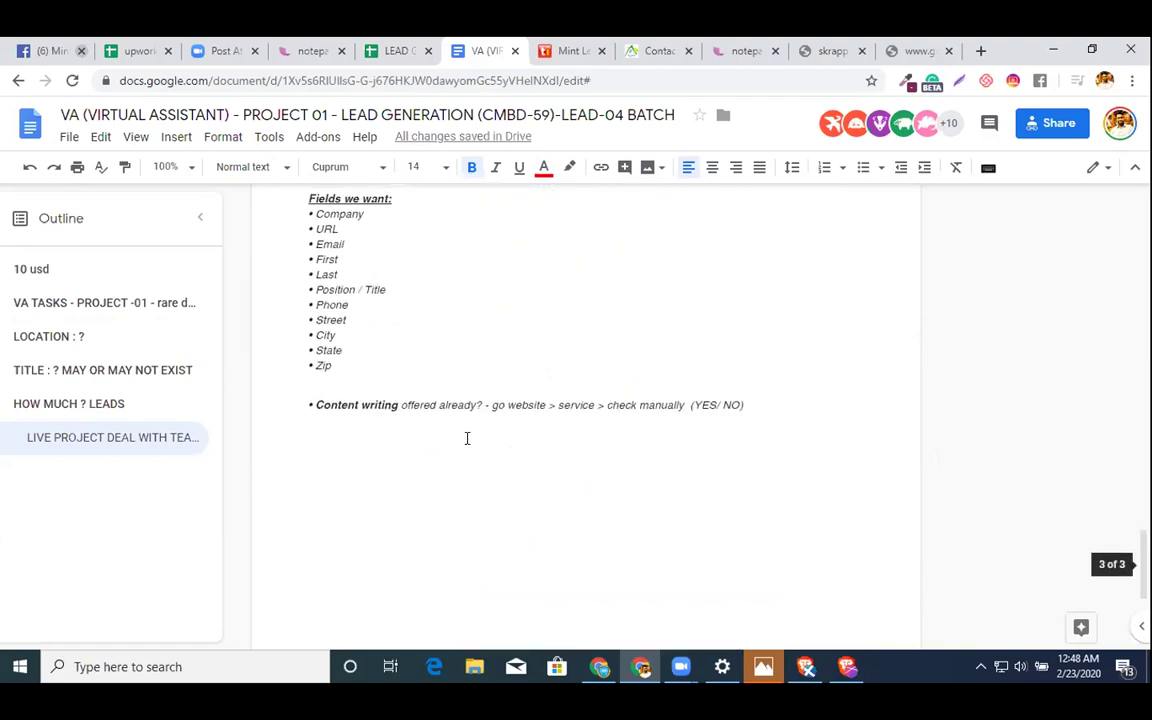
scroll(466, 438, up, 3)
click(466, 438)
key(shift+Home)
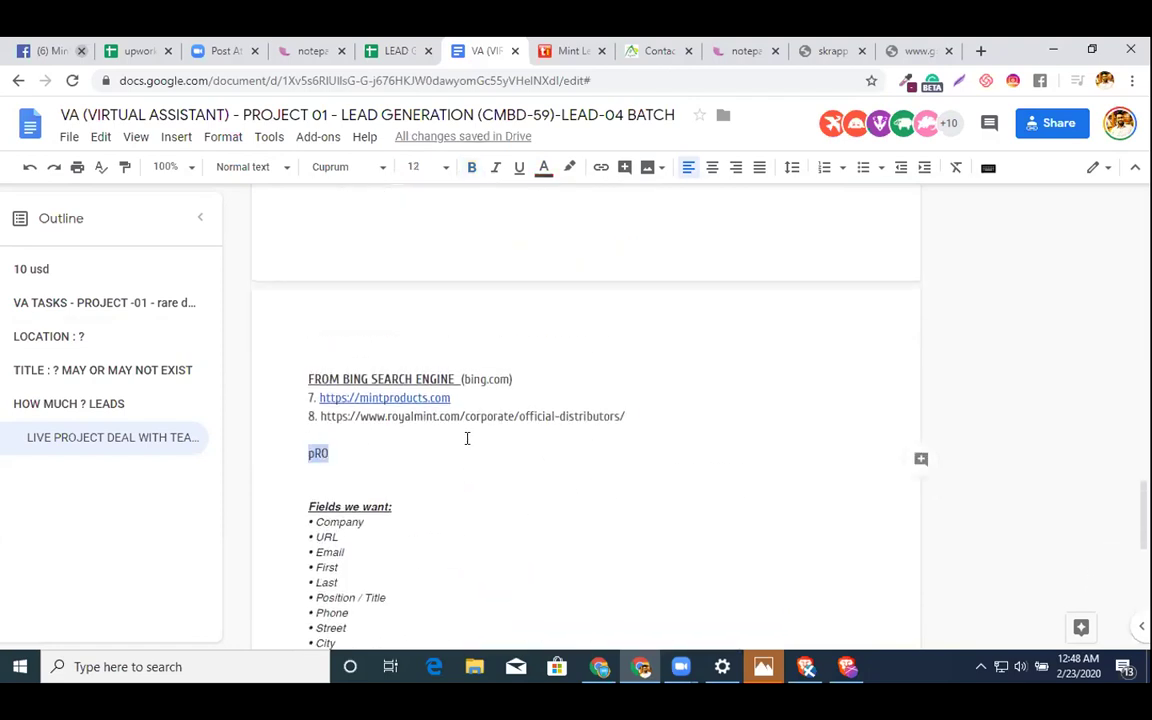
key(ctrl+v)
key(Up)
key(Up)
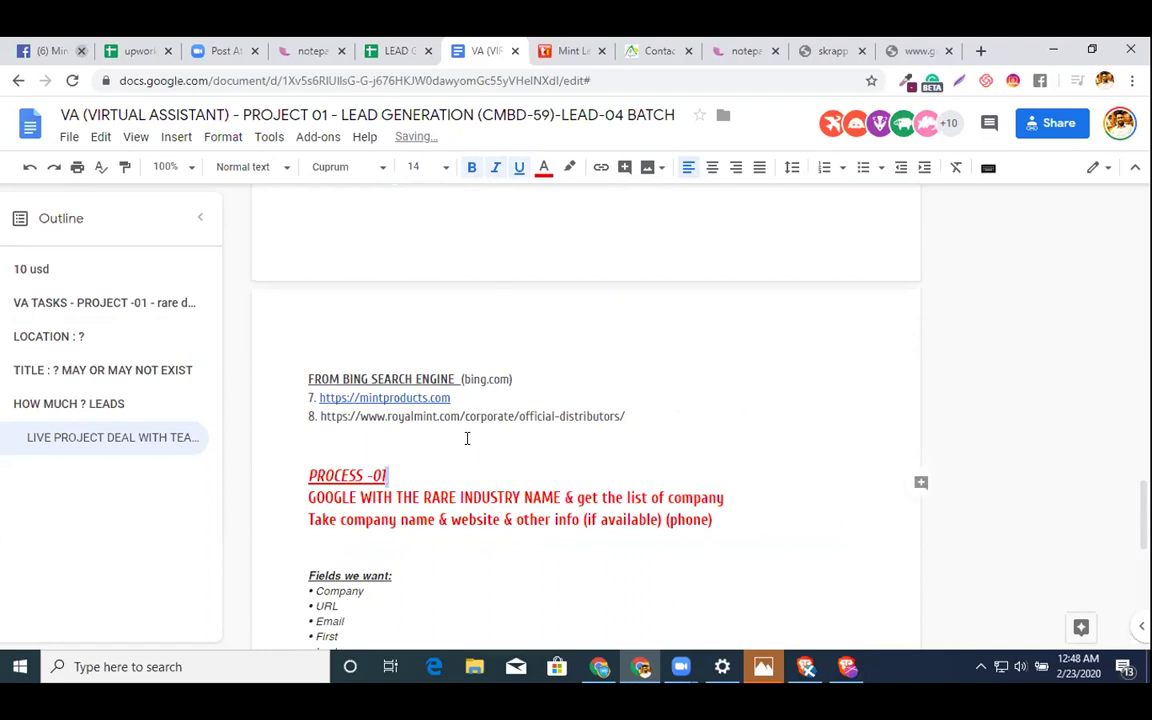
key(BackSpace)
text(2)
- Replace the two red lines under PROCESS -02 with 'Go to the website > contact page >'
scroll(466, 438, down, 3)
click(308, 293)
key(shift+Down)
key(shift+Down)
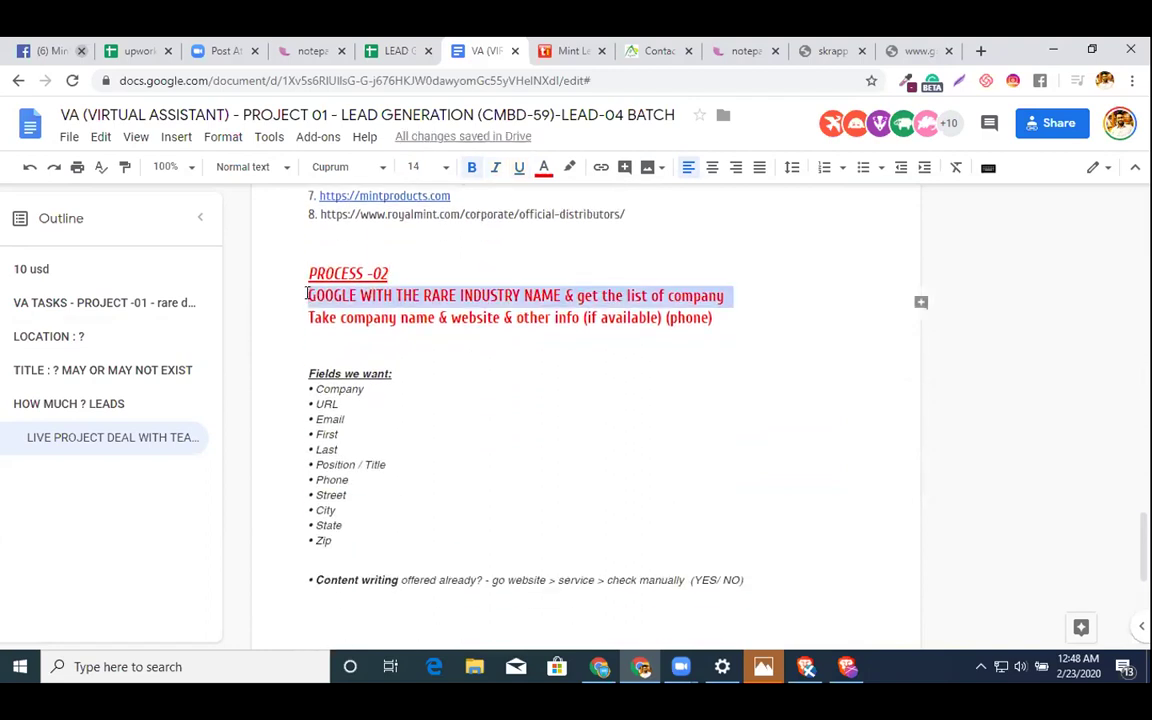
text(Go to )
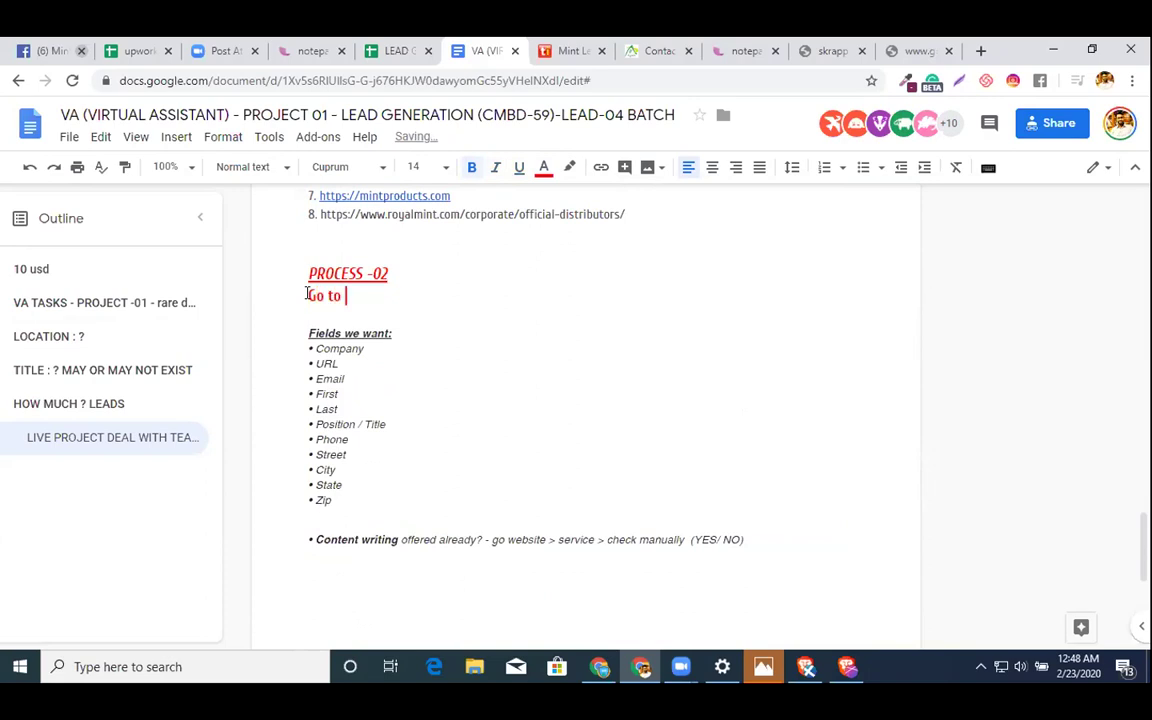
text(the website > con)
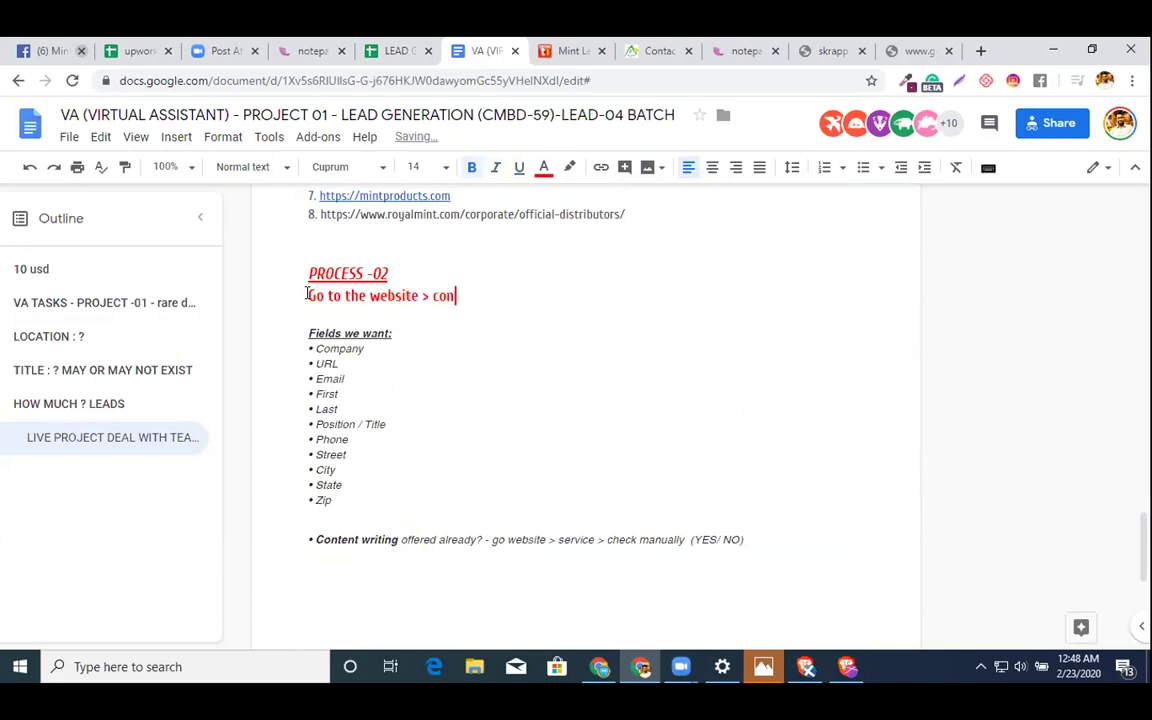
text(tact page >)
key(Return)
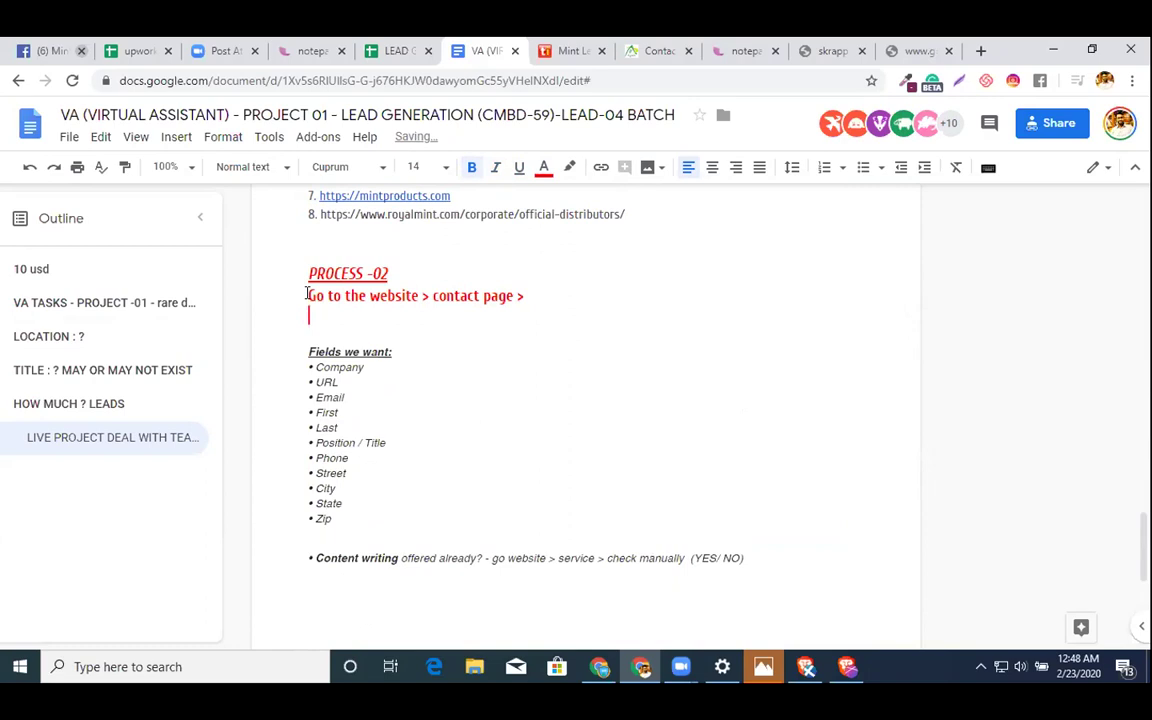
key(ctrl+v)
key(ctrl+z)
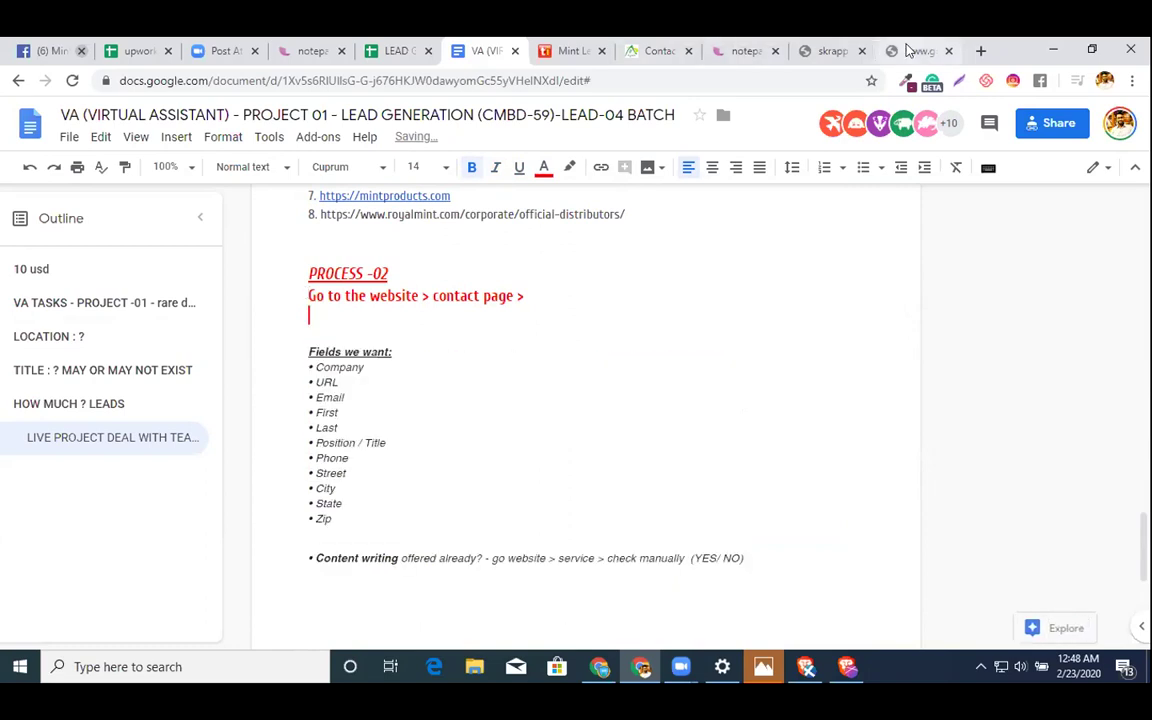
- Add 'EX:' followed by the Apex International contact-us URL as the example
click(905, 50)
click(650, 48)
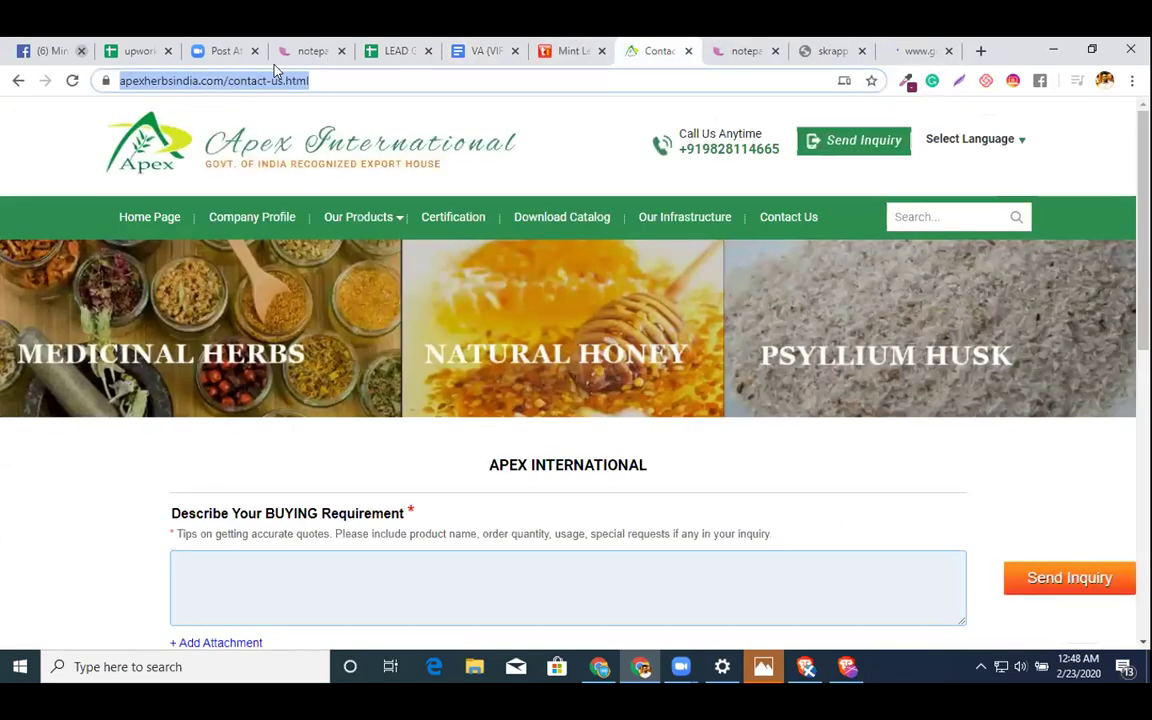
click(479, 52)
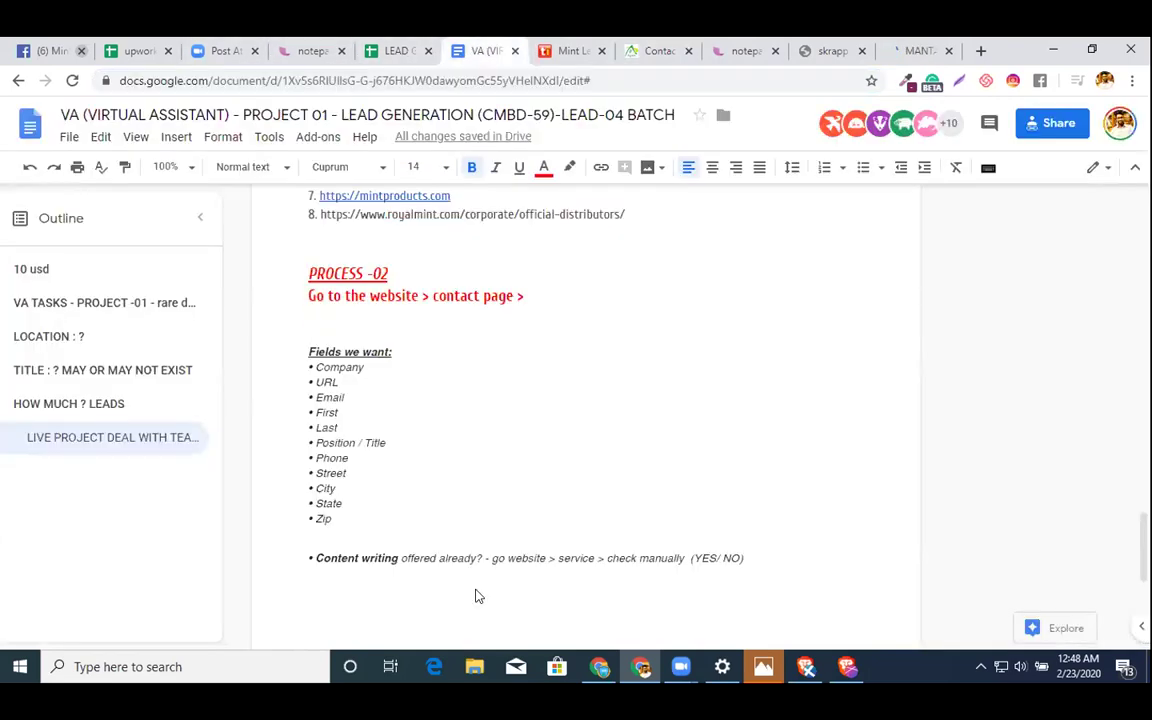
text(EX:)
text(https://www.apexherbsindia.com/contact-us.html)
text(https://www.apexherbsindia.com/contact-us.html)
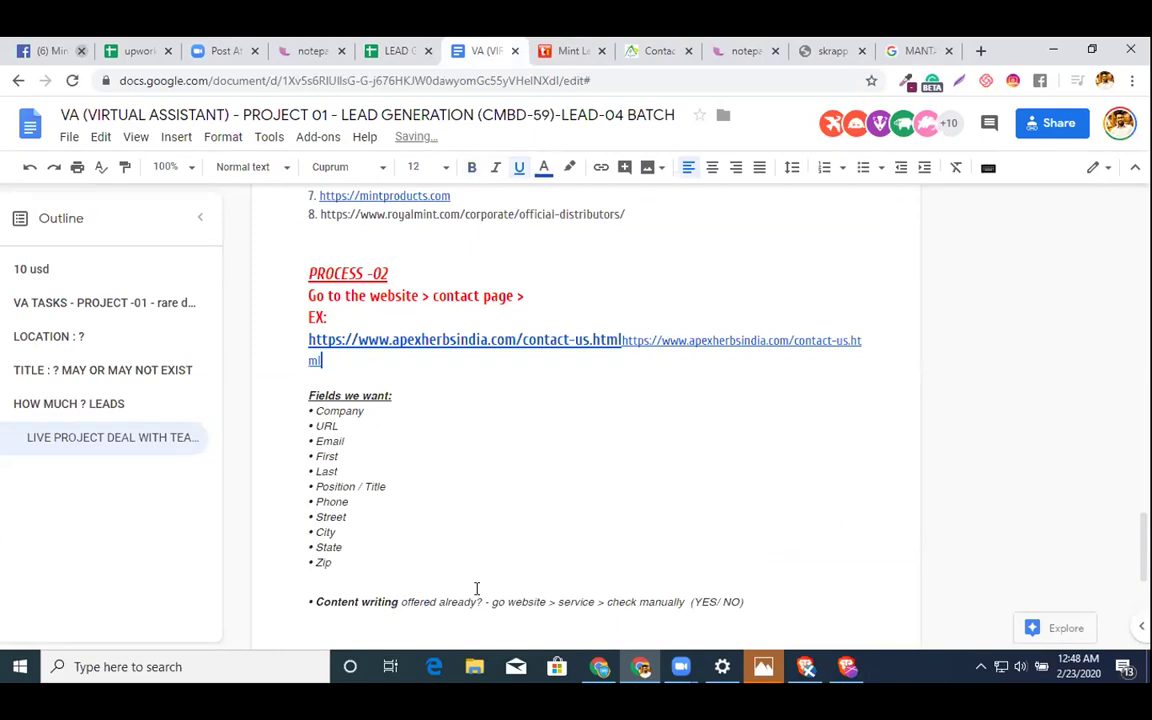
key(ctrl+z)
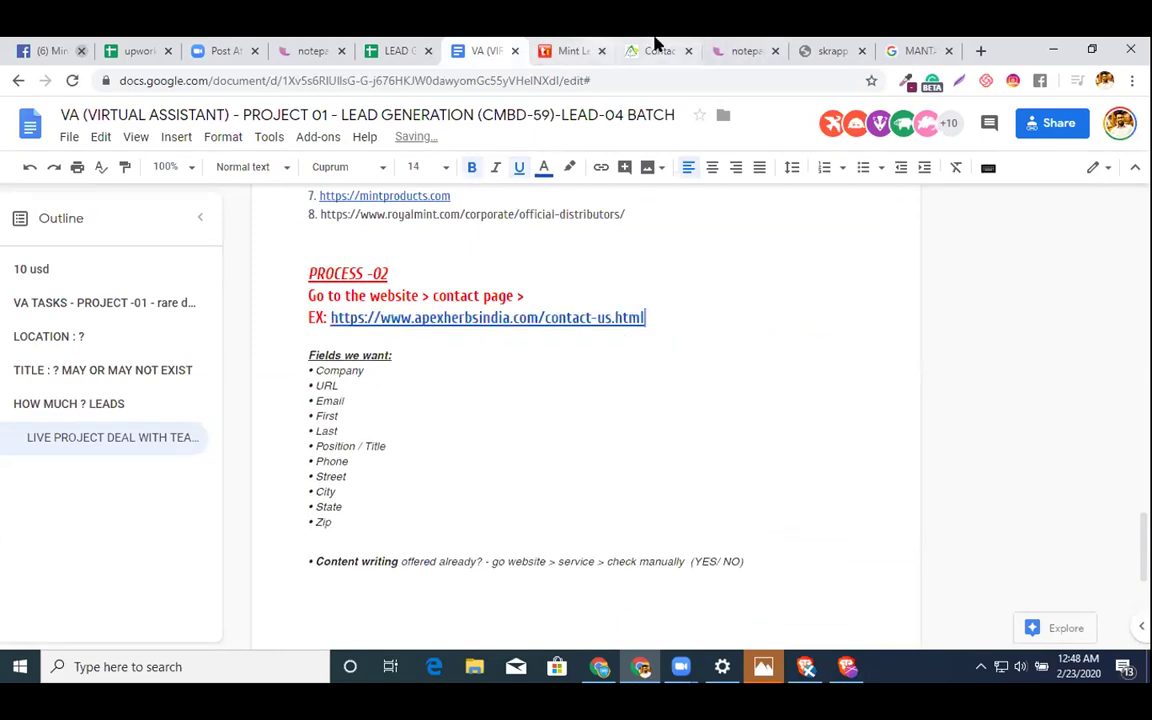
- Scroll the Apex contact page to Contact Details and select the partner's name and title line
click(656, 48)
scroll(567, 381, down, 4)
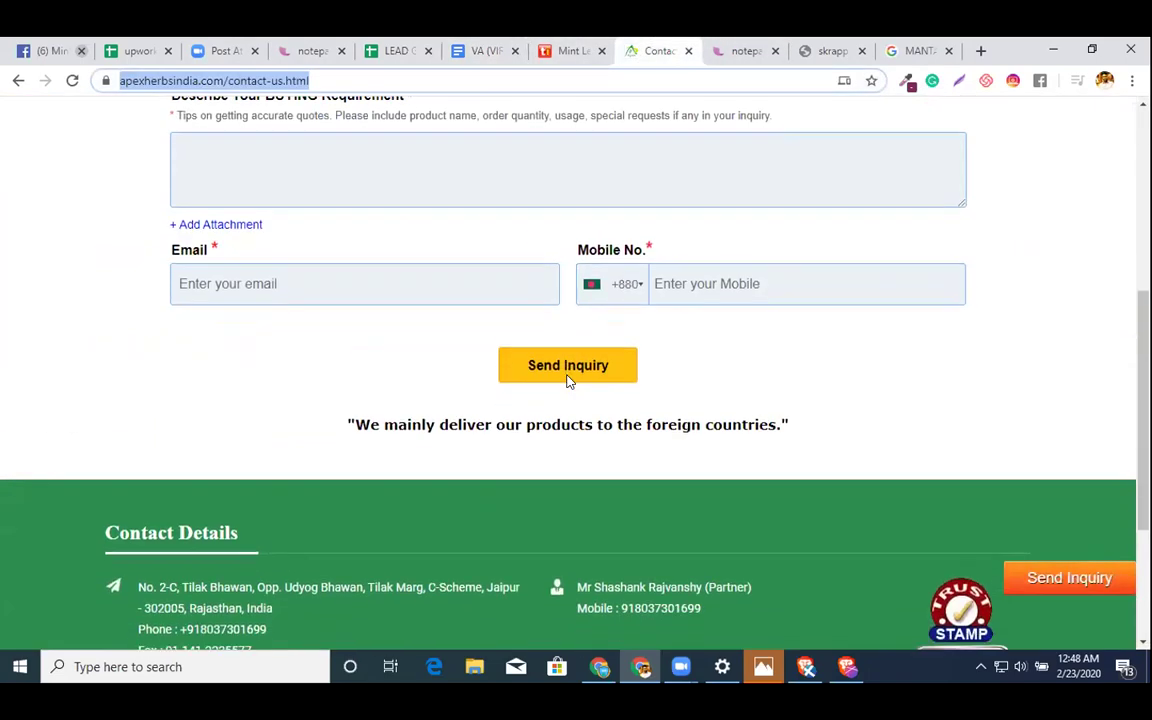
scroll(567, 381, down, 3)
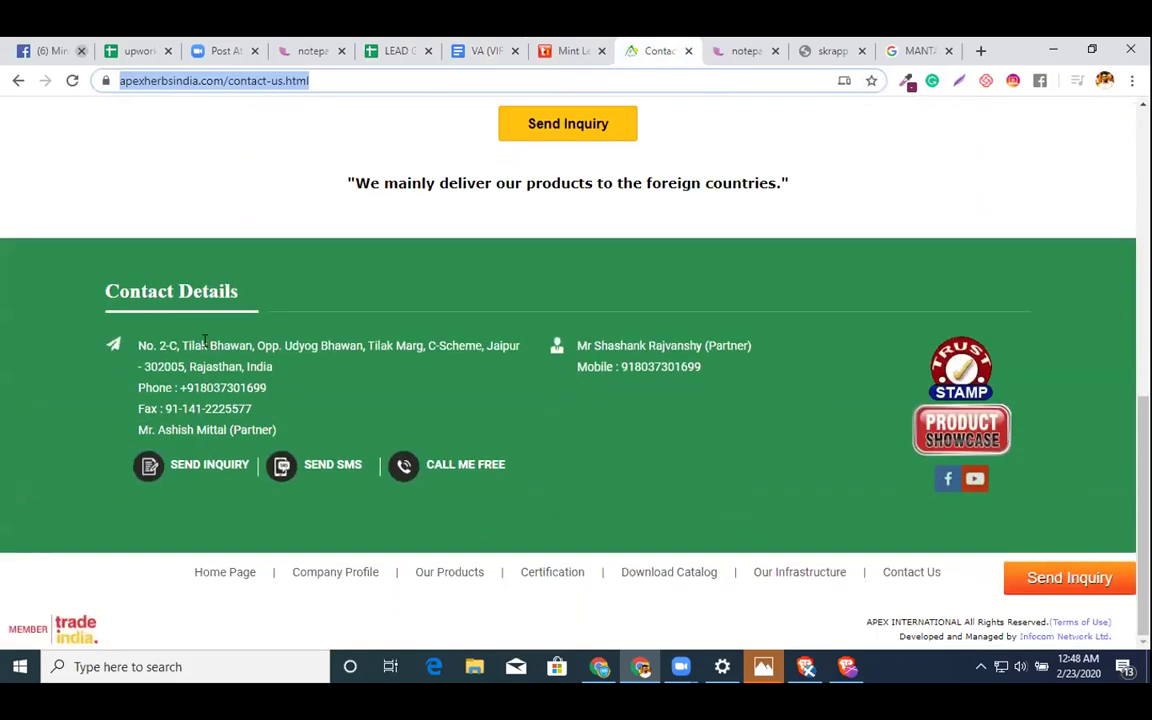
click(228, 387)
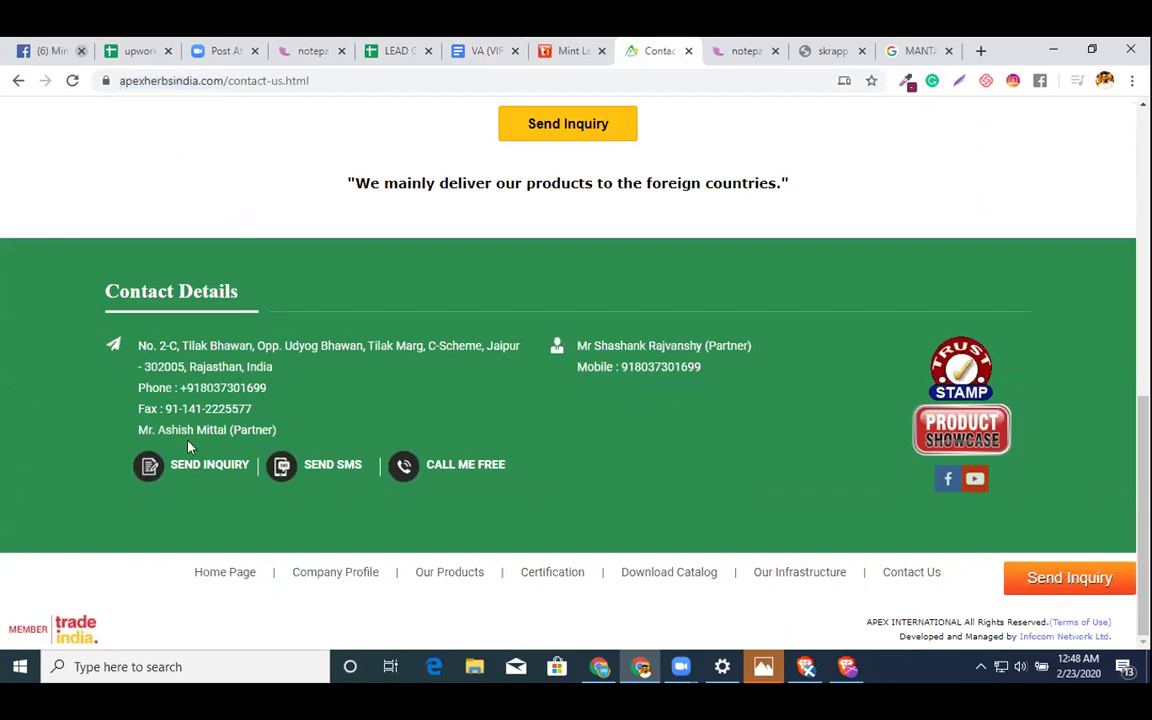
drag(284, 440, 142, 429)
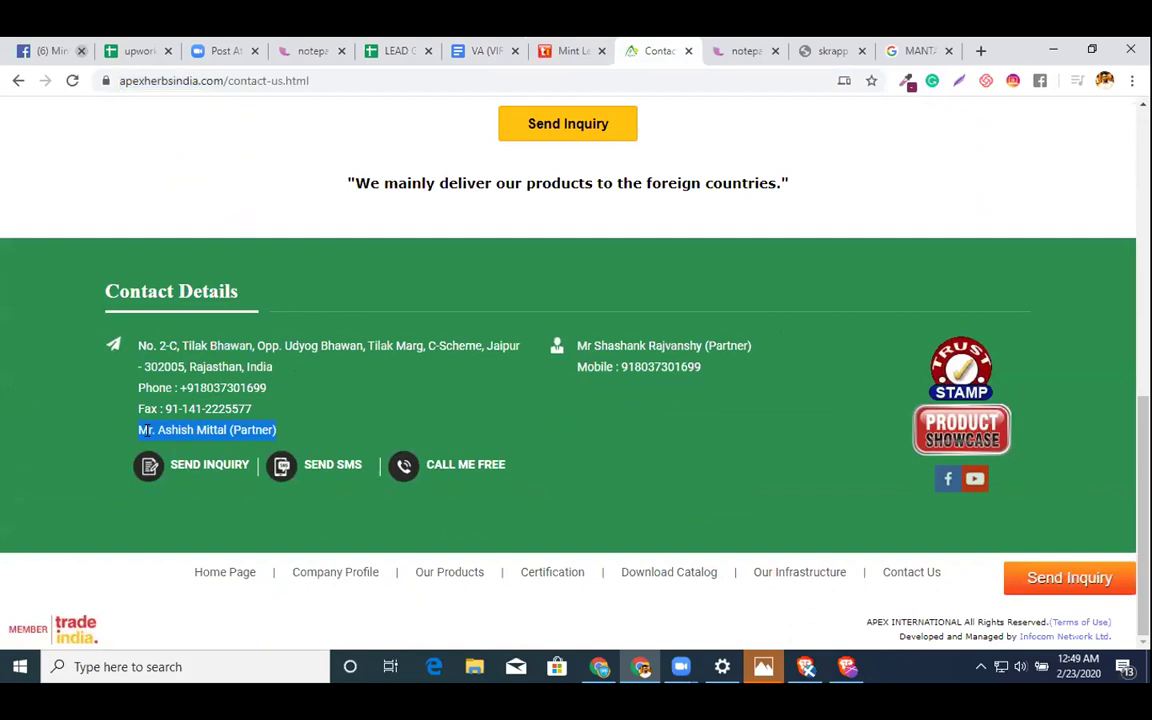
click(395, 50)
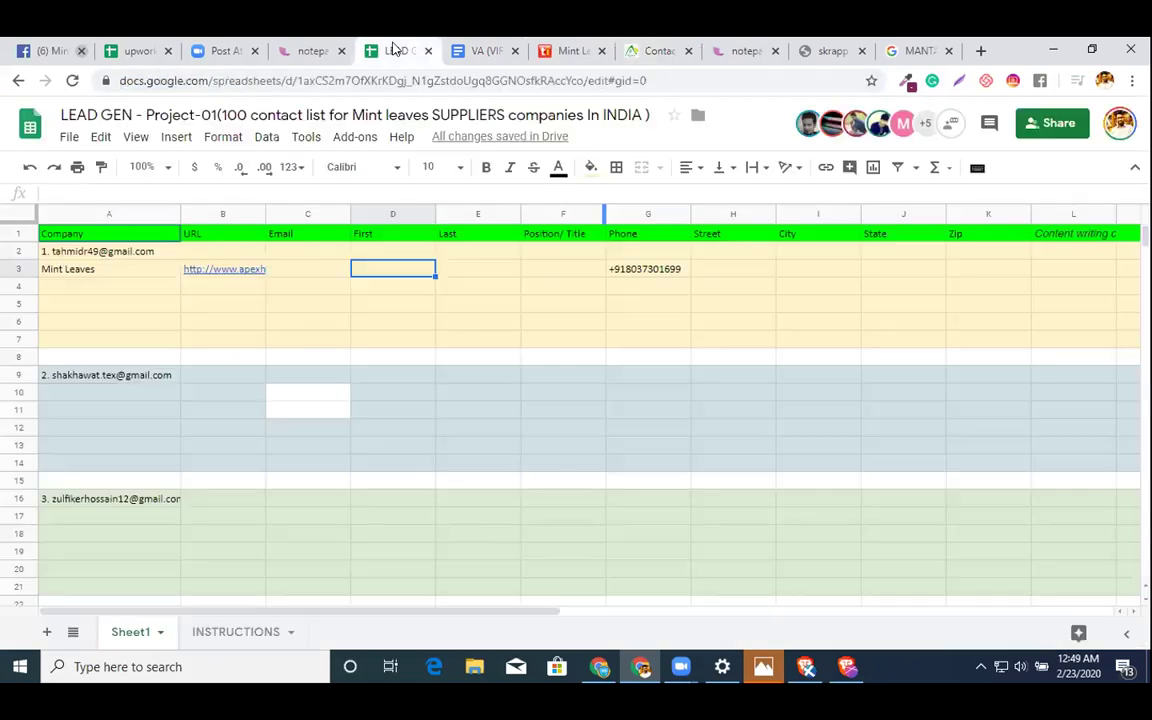
- Paste the partner's name into D3 and move the title Partner into Position F3
double_click(368, 278)
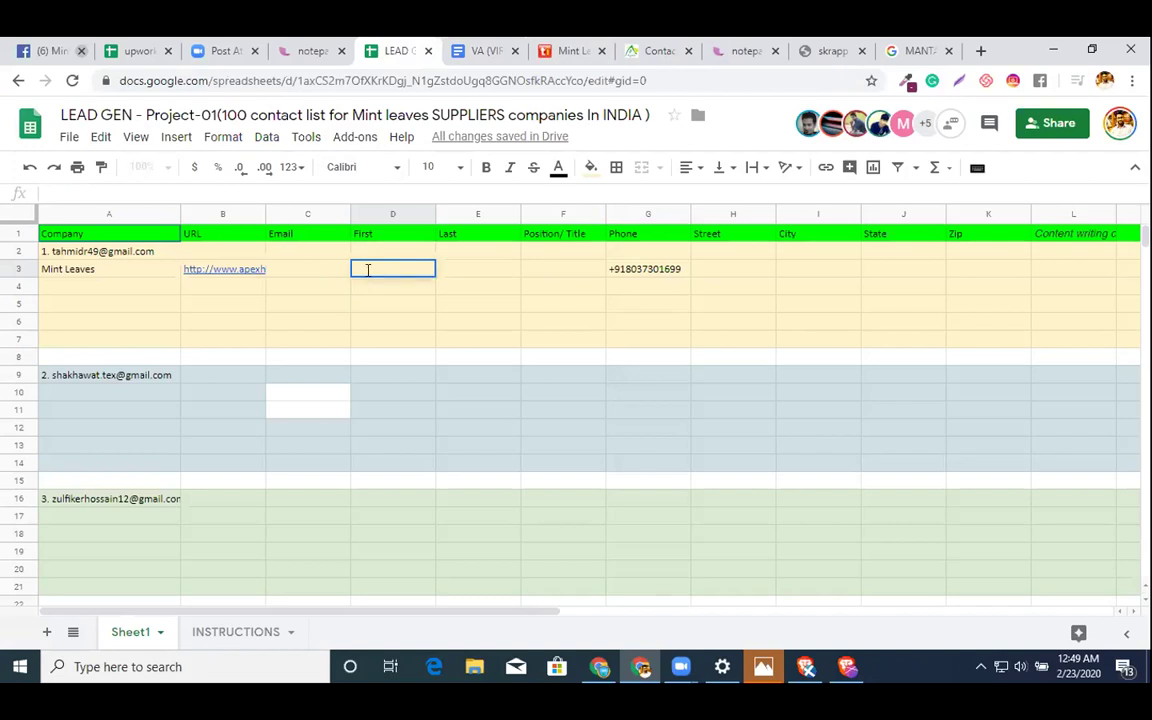
double_click(450, 268)
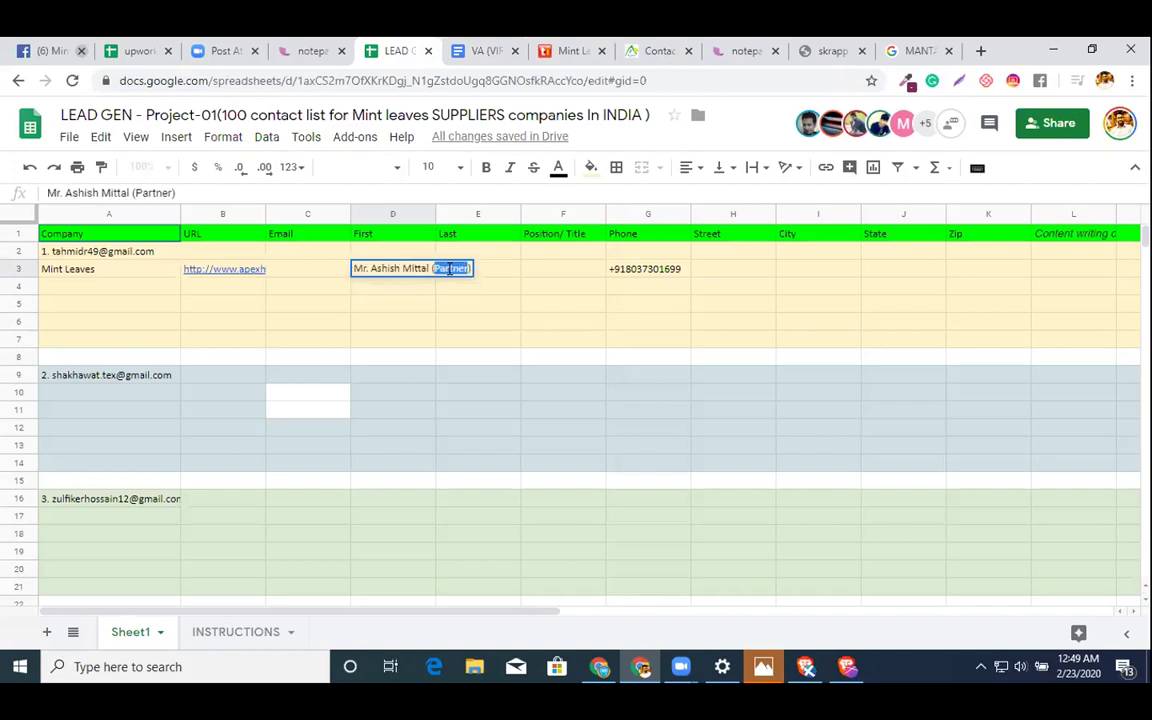
key(ctrl+x)
click(543, 268)
key(ctrl+v)
double_click(415, 269)
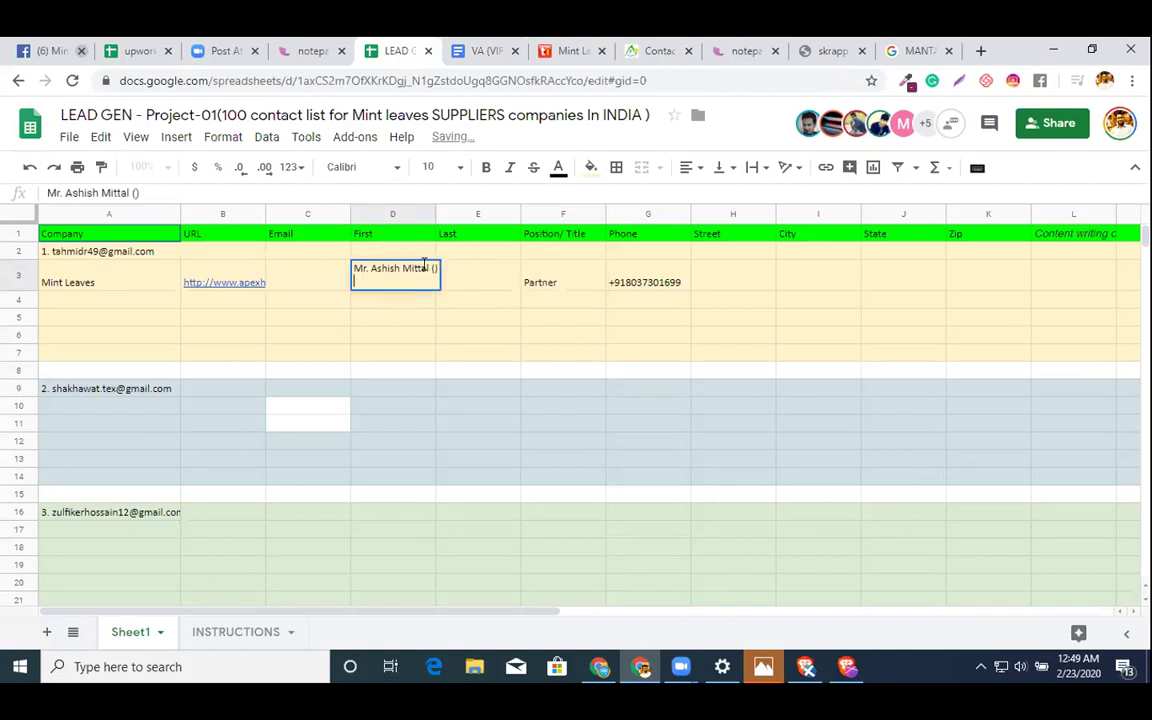
key(BackSpace)
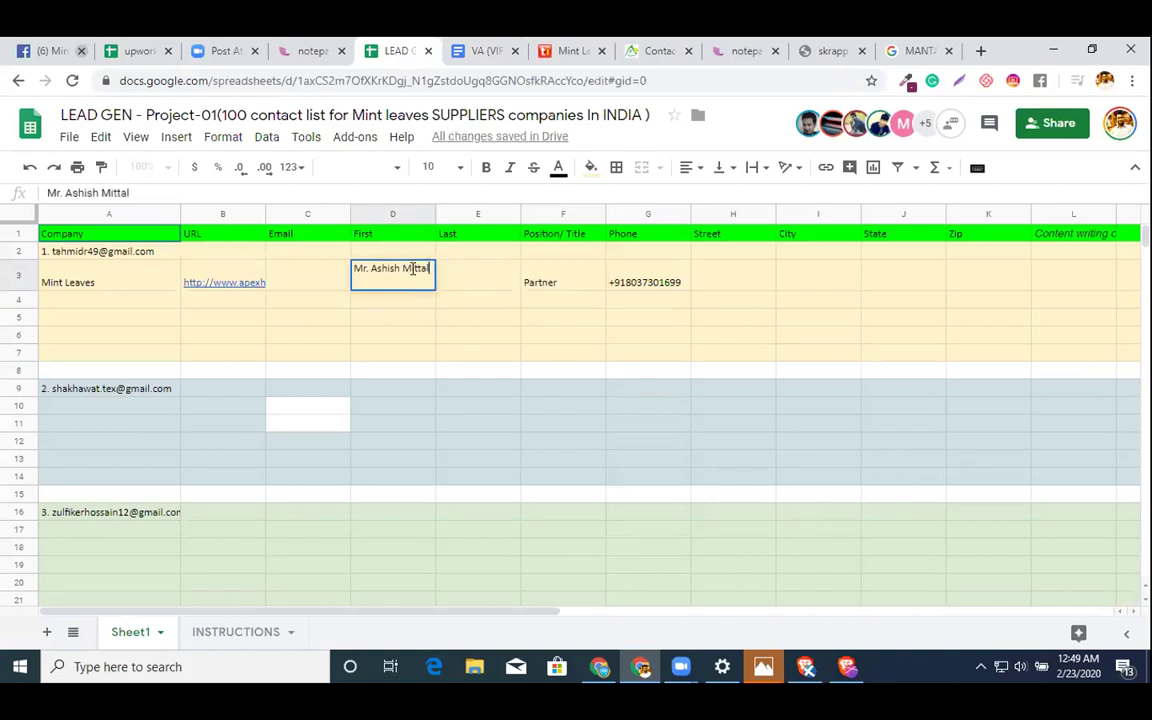
- Split the contact's name, keeping the first name in D3 and the surname in Last E3
drag(403, 263, 259, 267)
key(BackSpace)
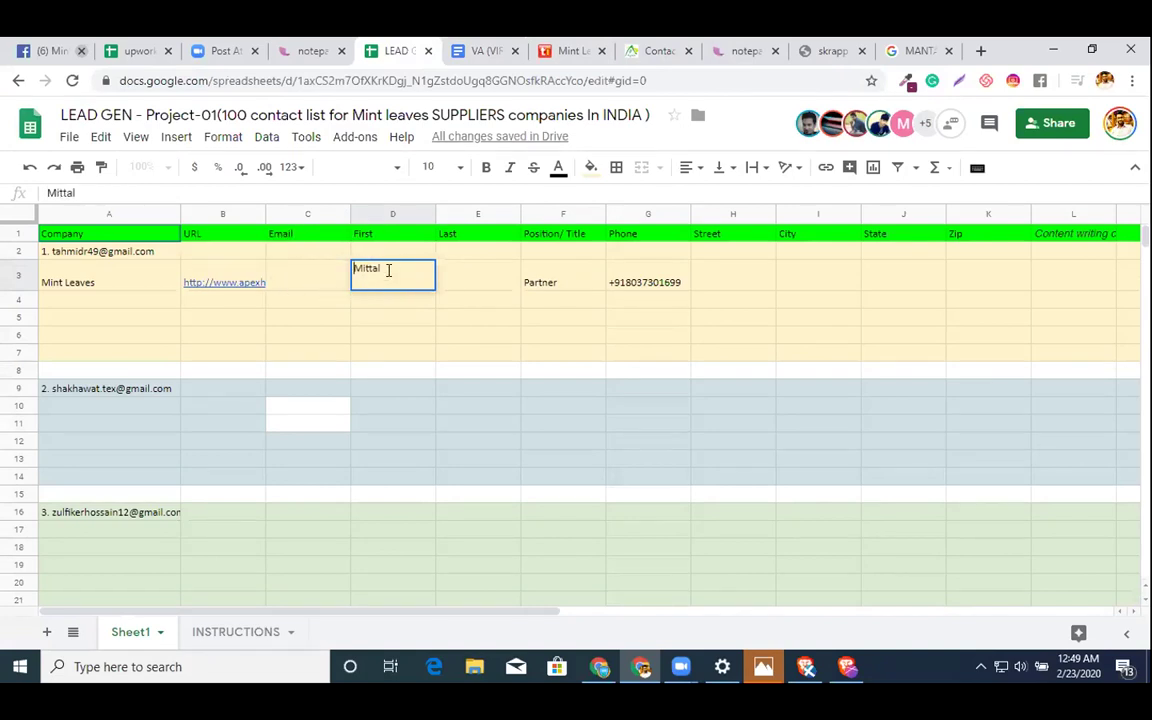
key(ctrl+z)
double_click(416, 267)
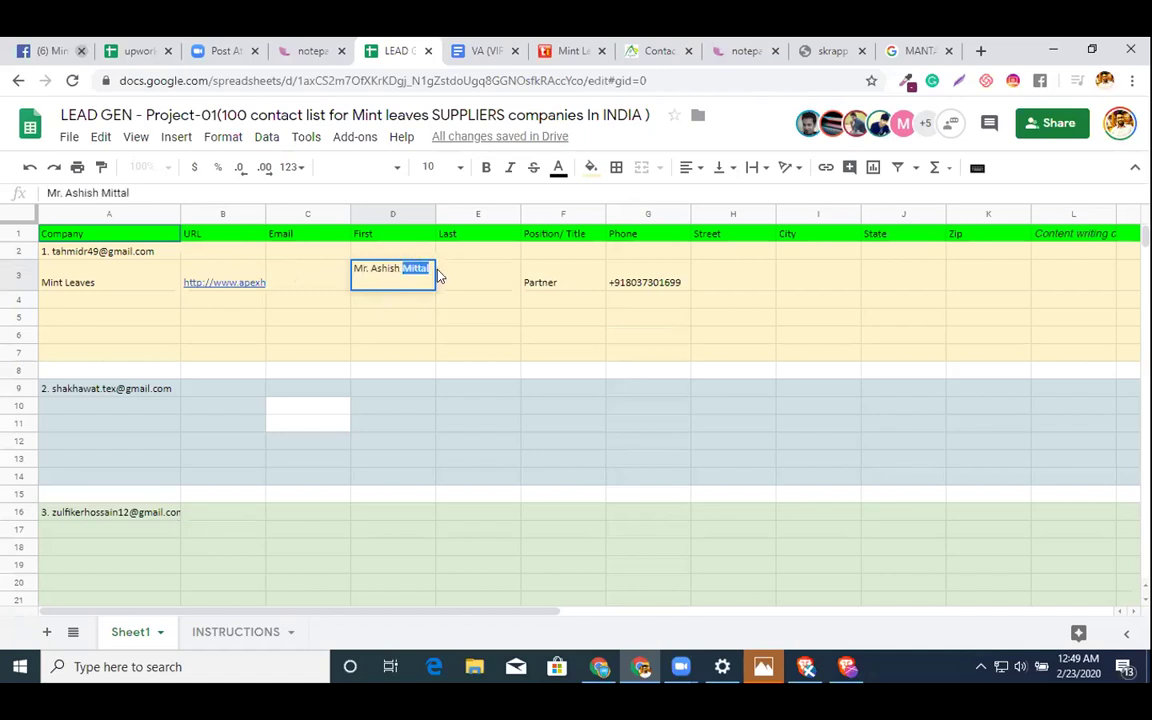
key(BackSpace)
double_click(476, 272)
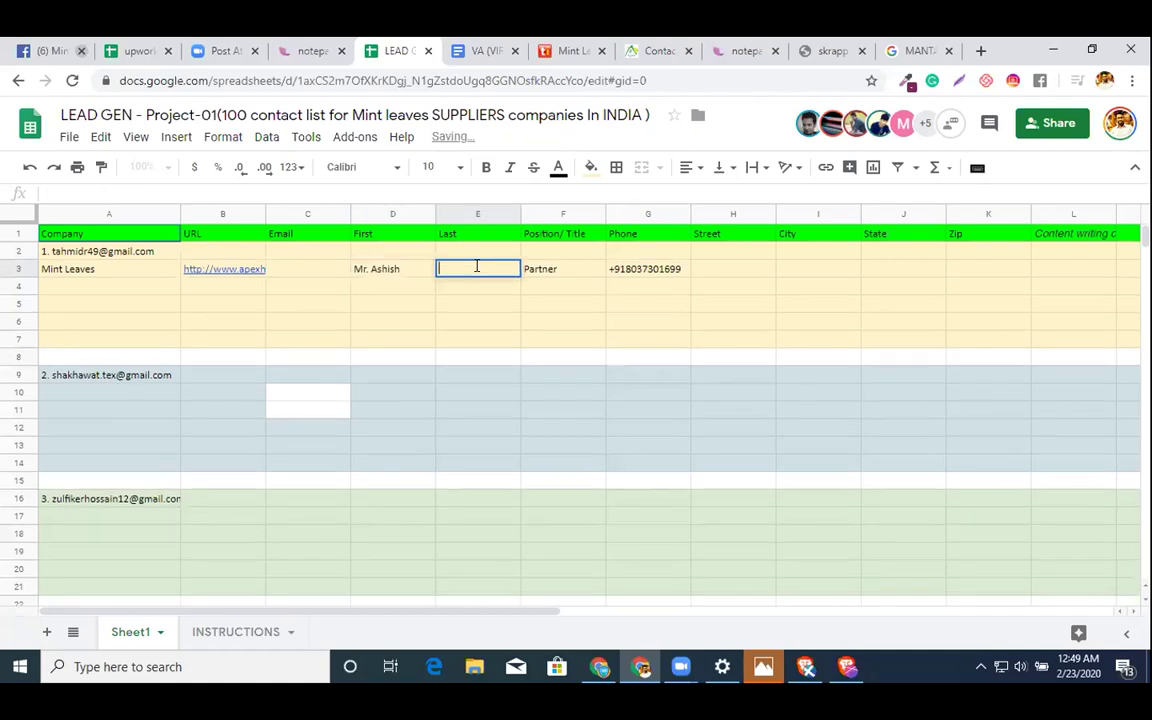
key(ctrl+v)
click(445, 321)
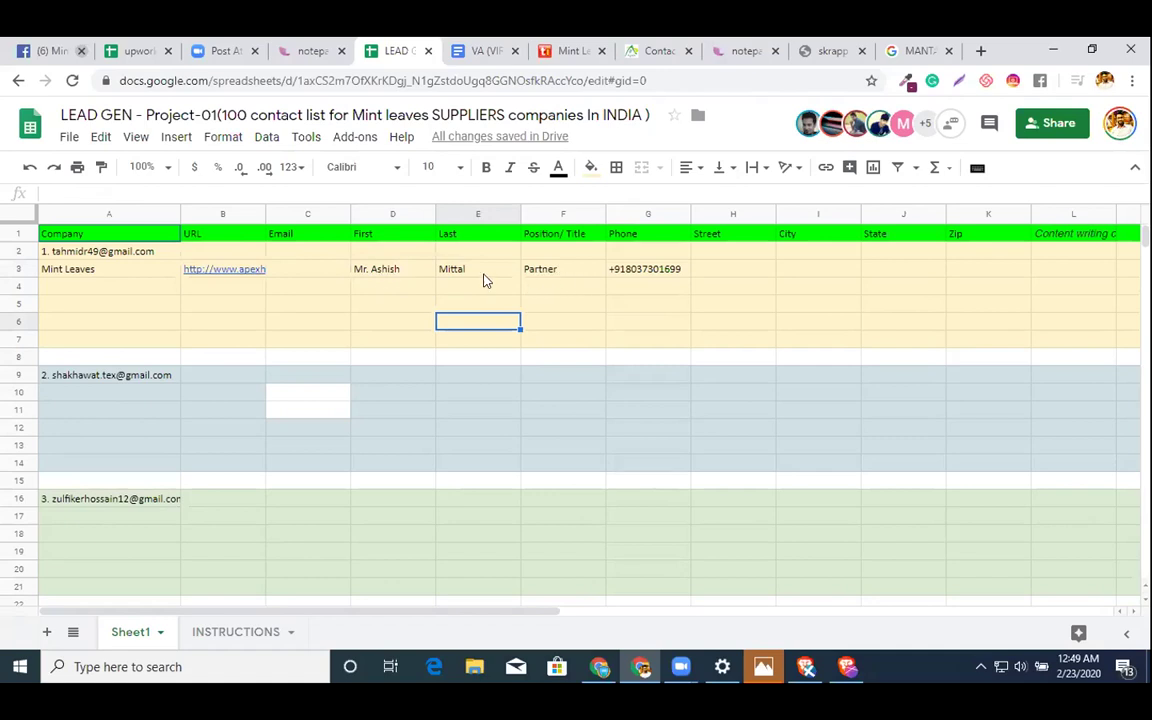
- Copy the full postal address from the Apex contact page into Street cell H3
click(729, 271)
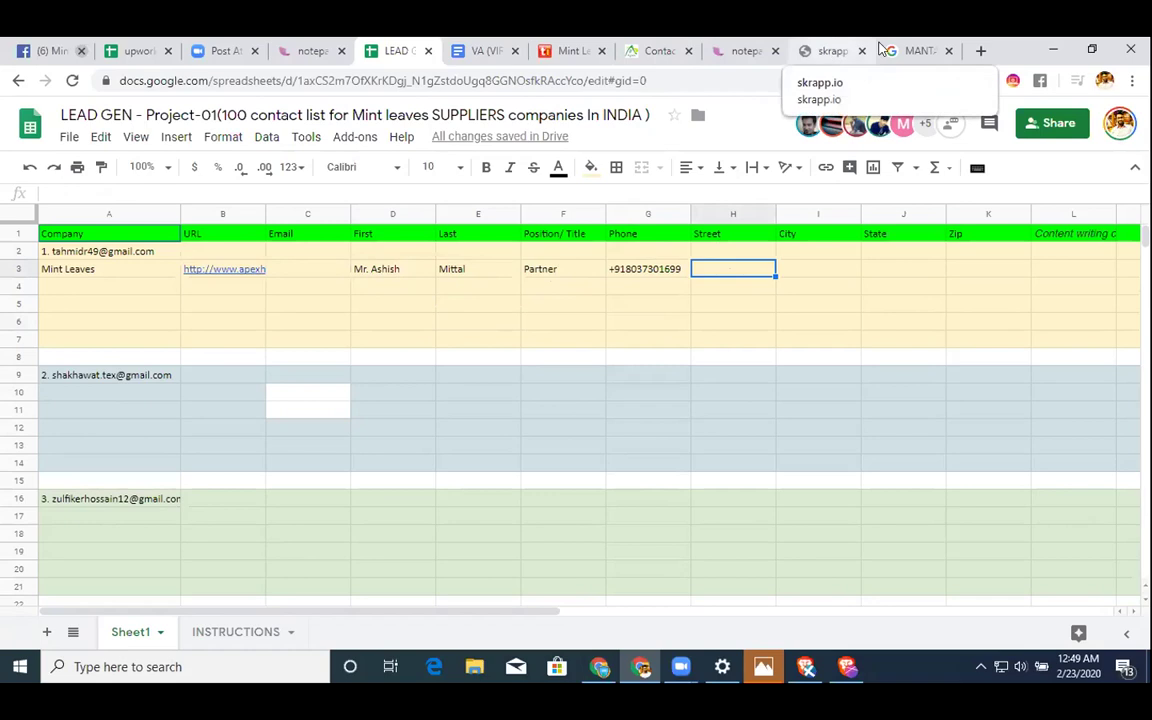
click(640, 50)
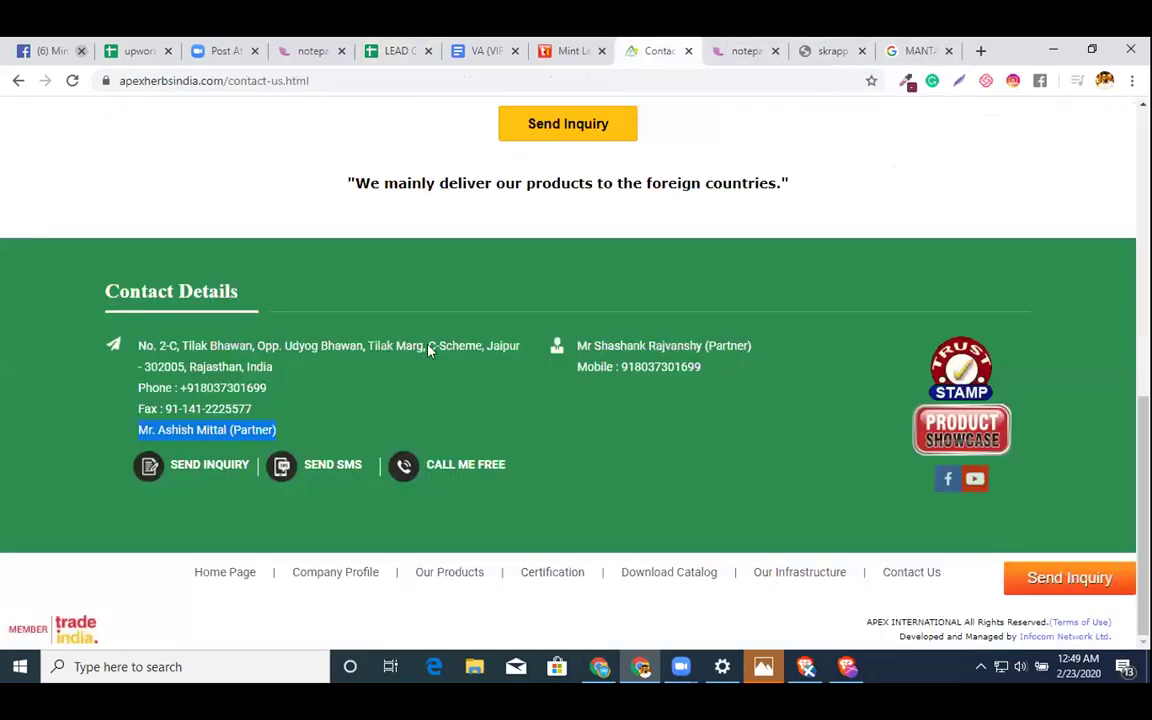
drag(271, 366, 172, 350)
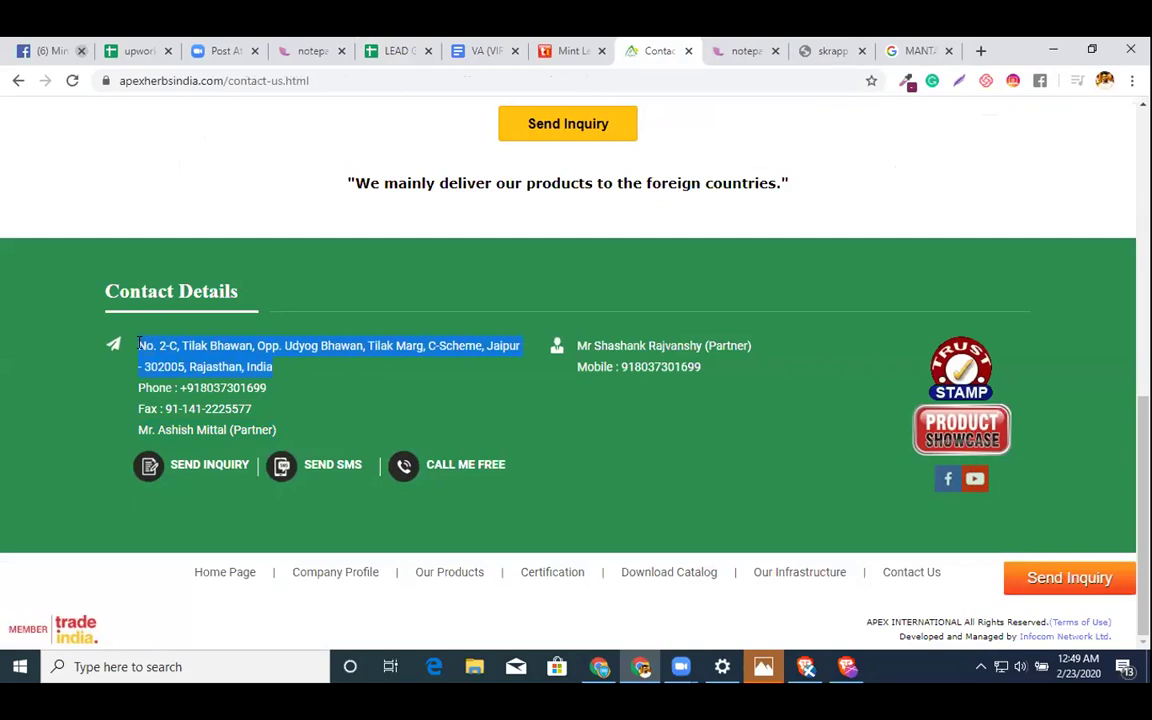
click(400, 50)
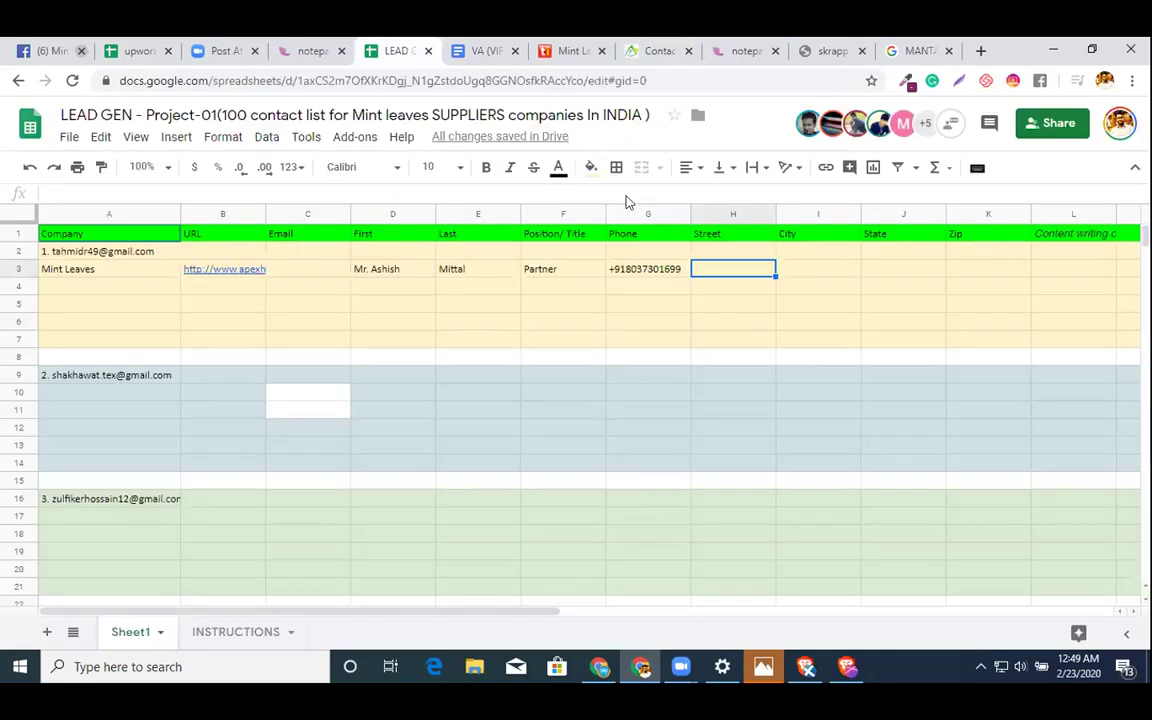
double_click(733, 270)
key(ctrl+v)
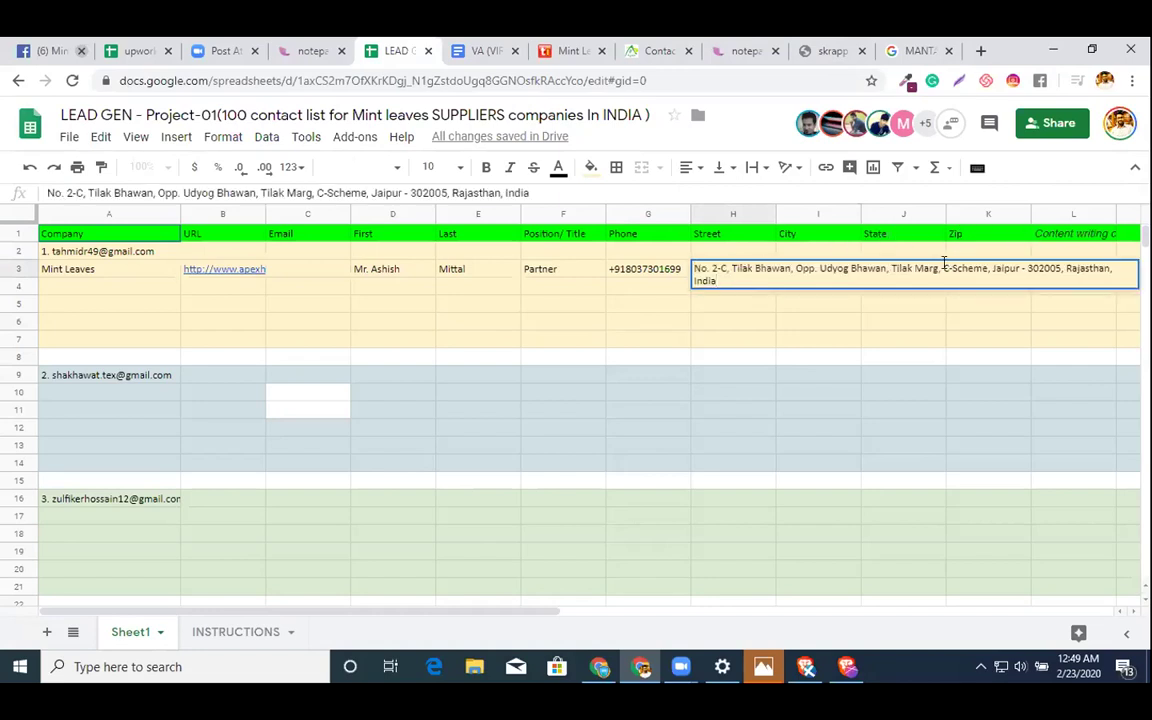
- Move the zip code 302005 out of the address into Zip cell K3
double_click(1004, 268)
double_click(1045, 268)
key(BackSpace)
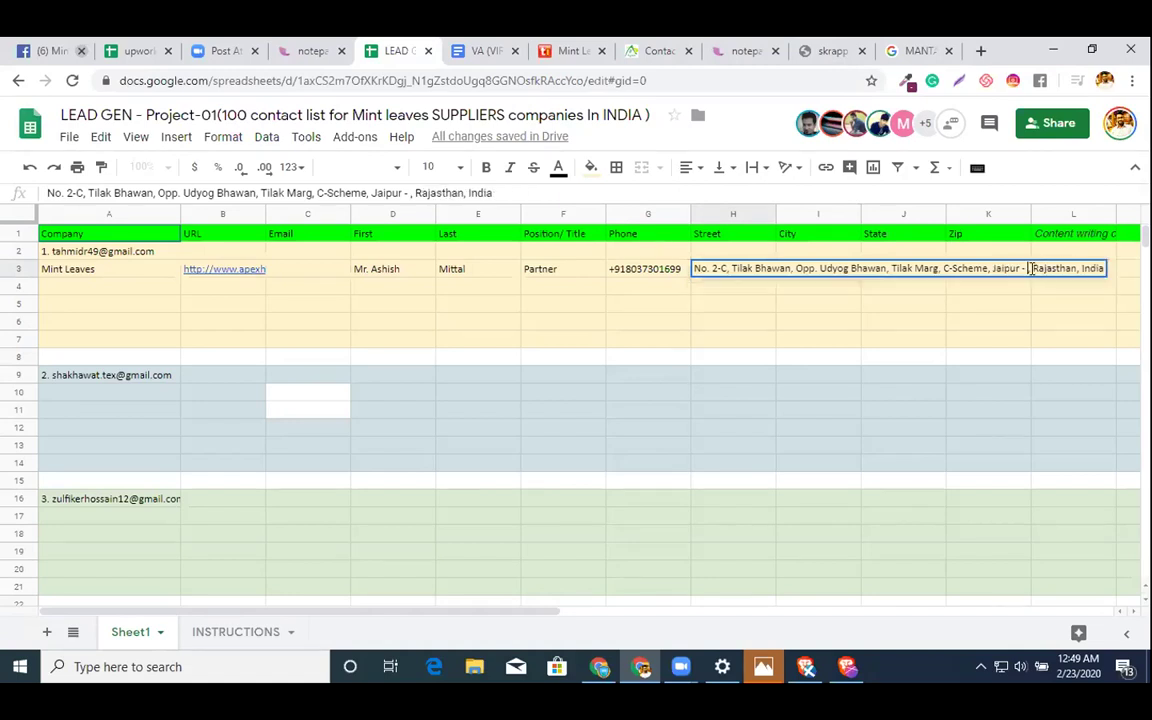
click(977, 305)
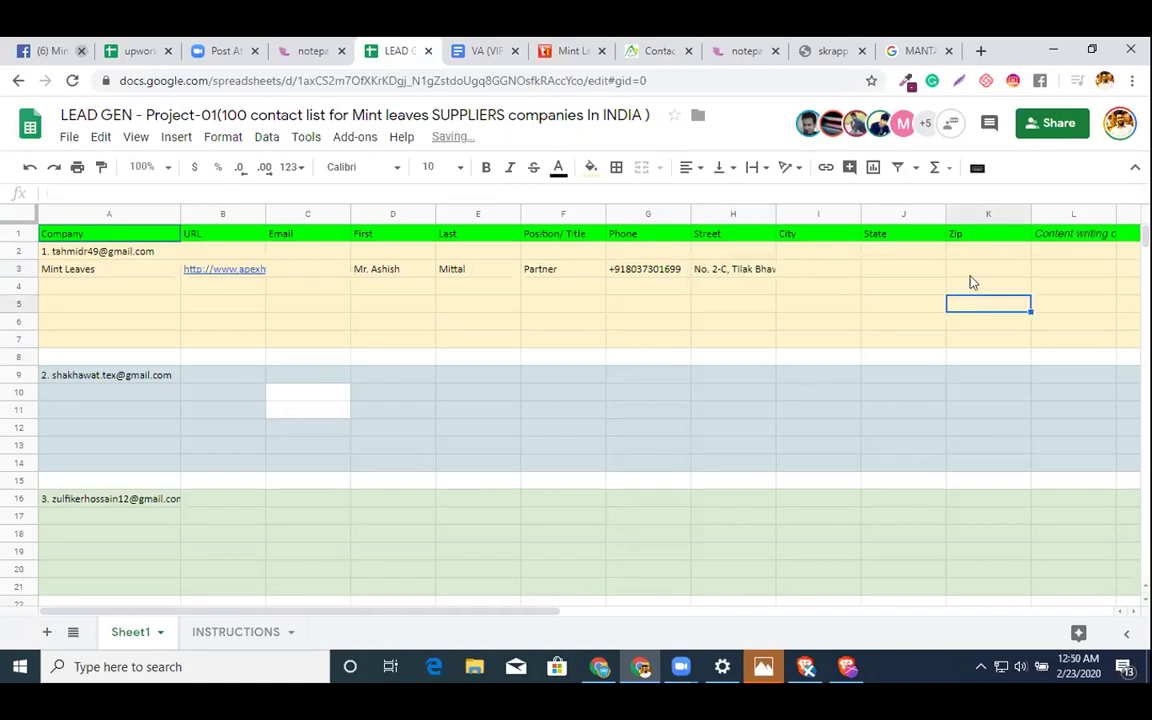
double_click(992, 268)
key(ctrl+v)
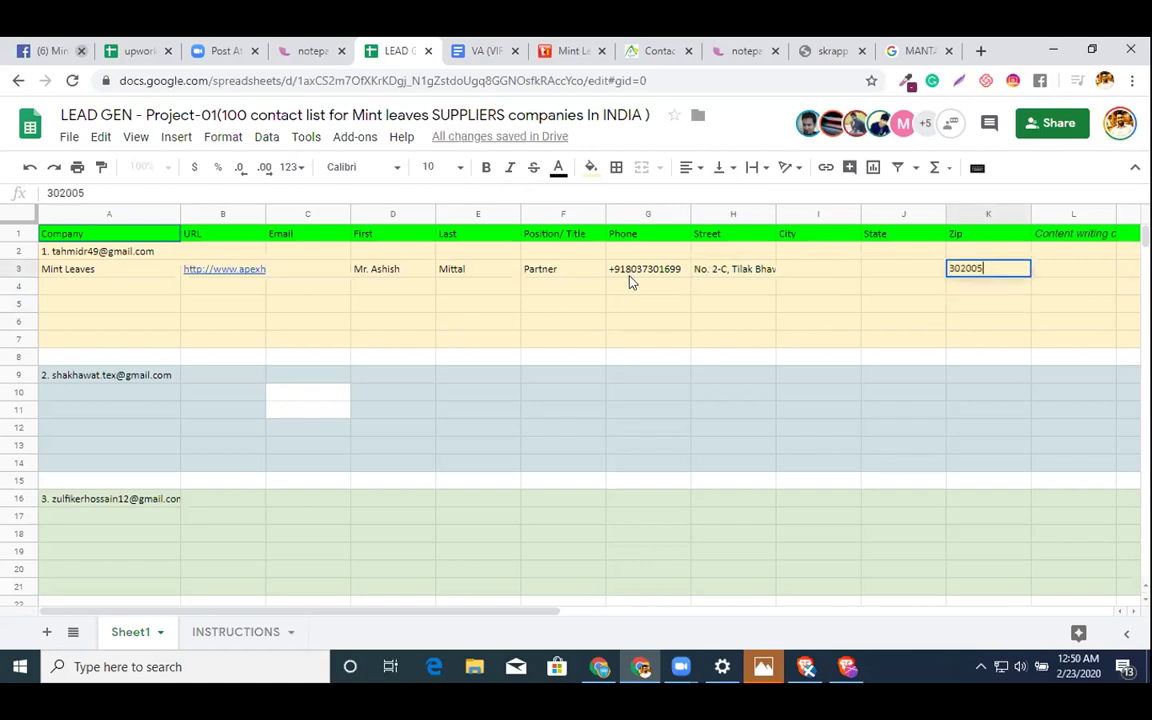
- Remove Rajasthan from the address and enter Rajasthan in State cell J3
double_click(750, 267)
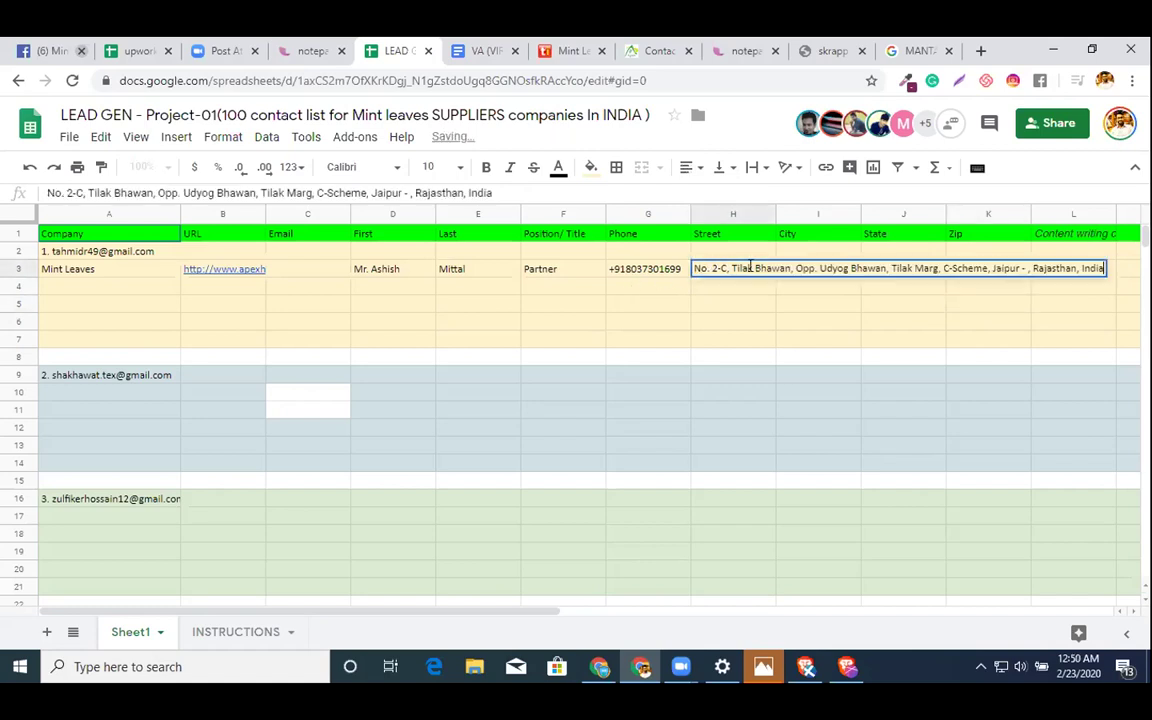
click(1032, 268)
key(BackSpace)
key(BackSpace)
key(BackSpace)
key(BackSpace)
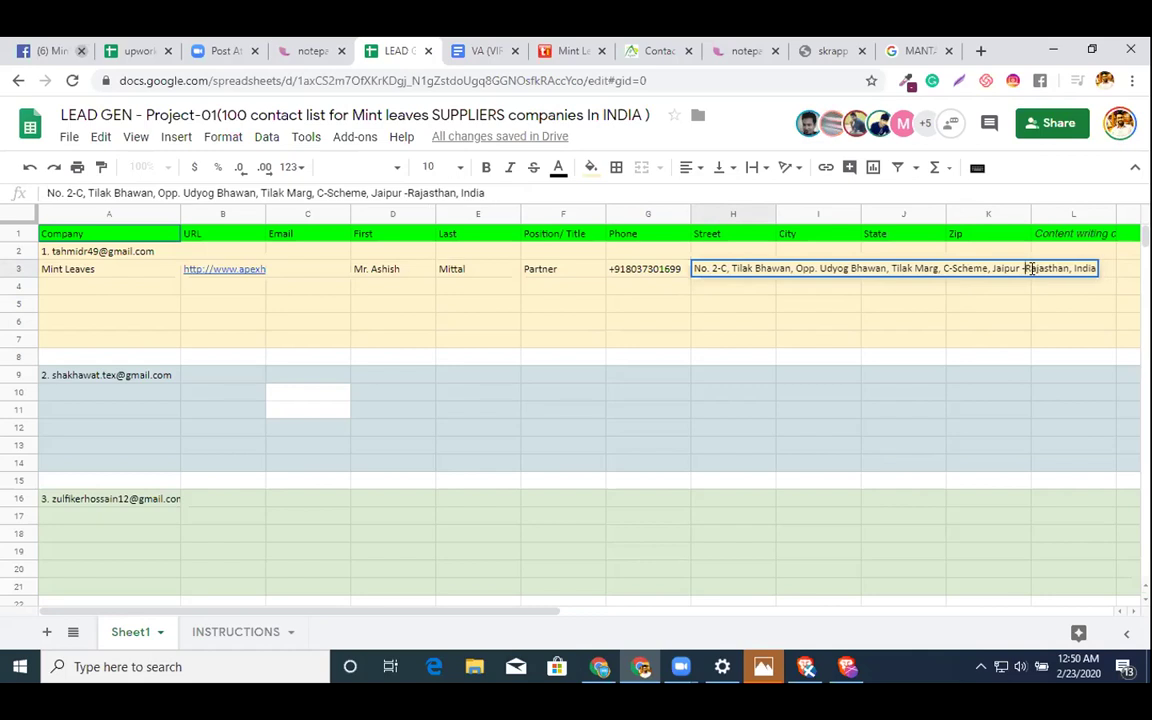
double_click(1032, 268)
key(BackSpace)
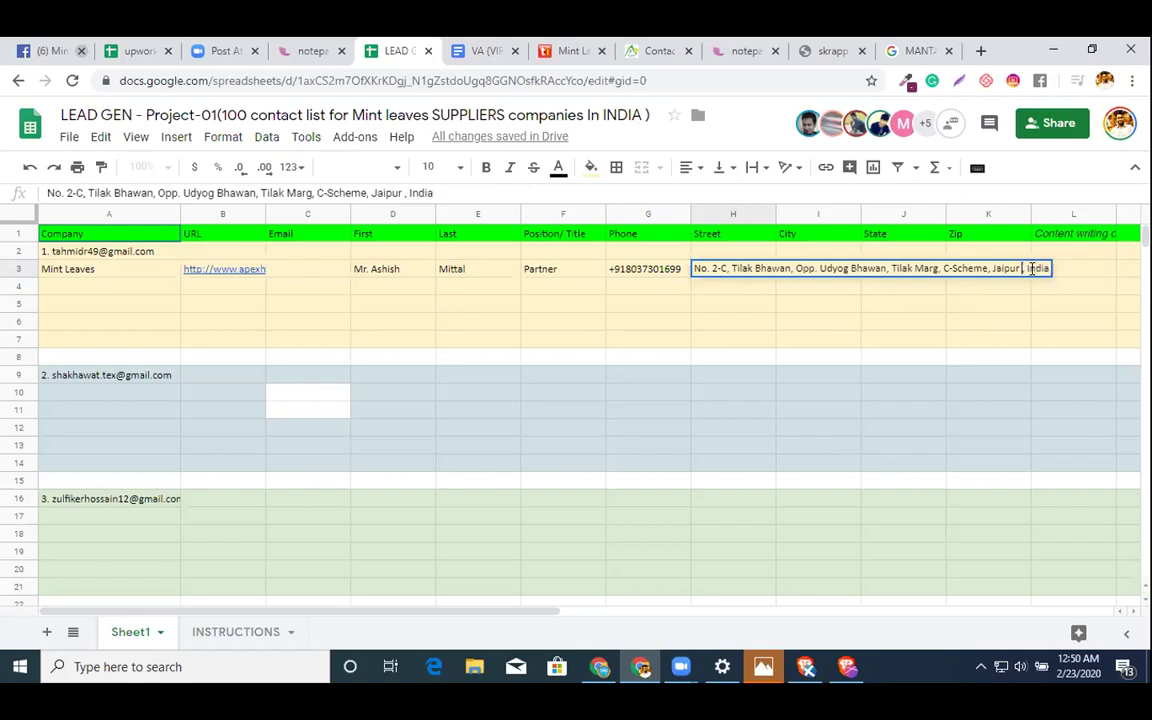
click(948, 358)
click(897, 269)
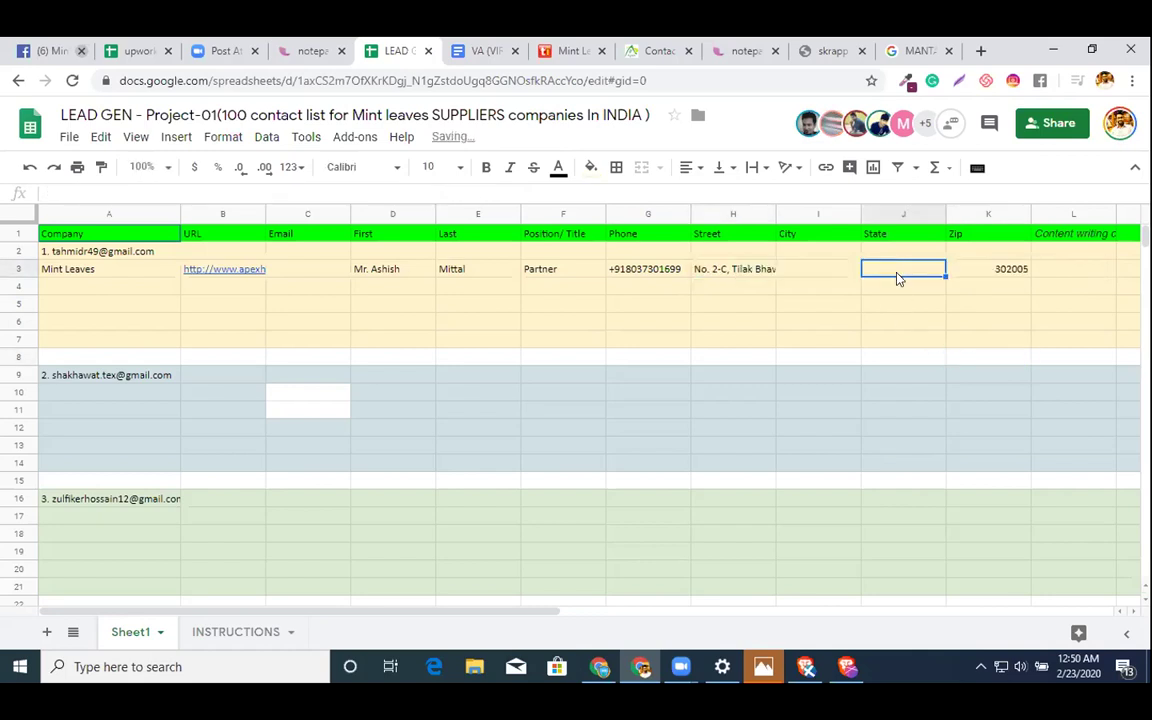
text(Rajasthan)
- Strip Jaipur and India from H3, leaving only the street, and enter Jaipur in City I3
double_click(780, 276)
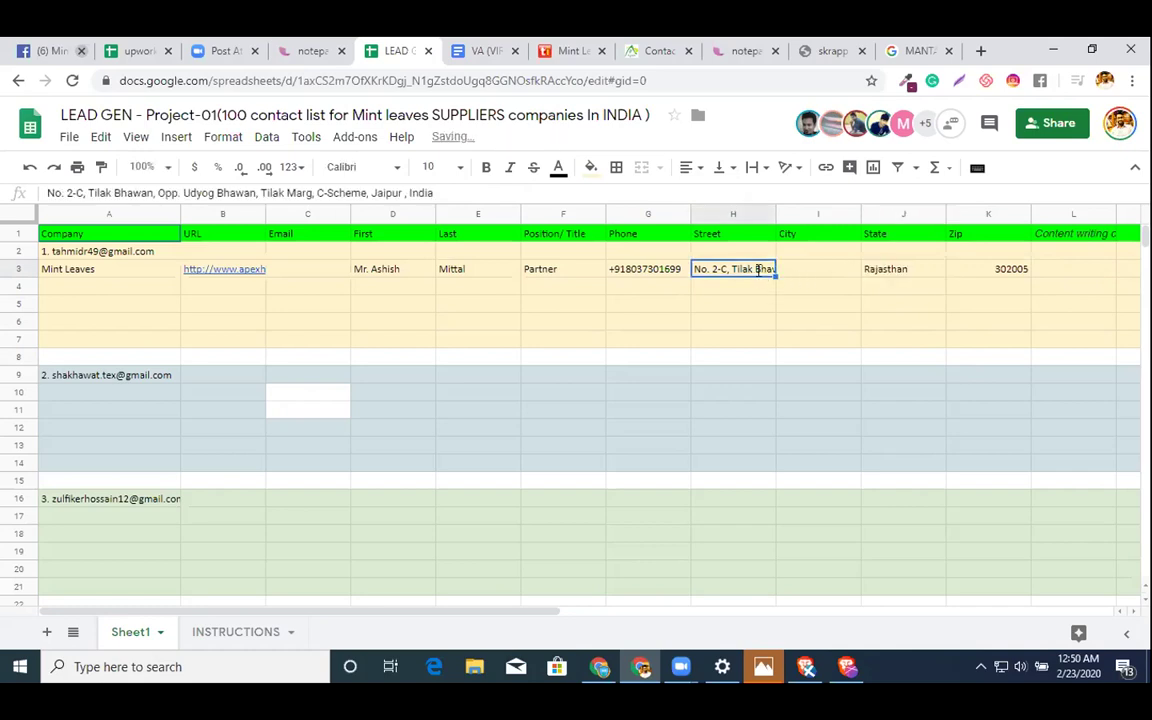
double_click(999, 268)
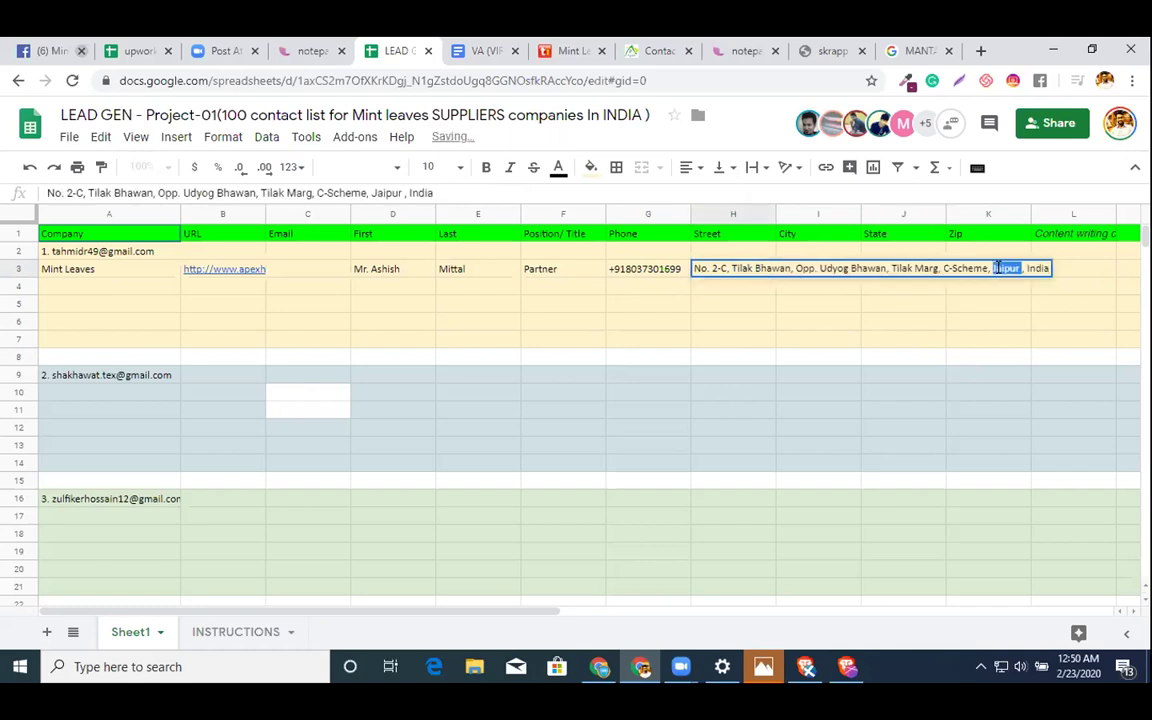
key(BackSpace)
double_click(997, 268)
key(BackSpace)
key(BackSpace)
key(BackSpace)
key(BackSpace)
key(BackSpace)
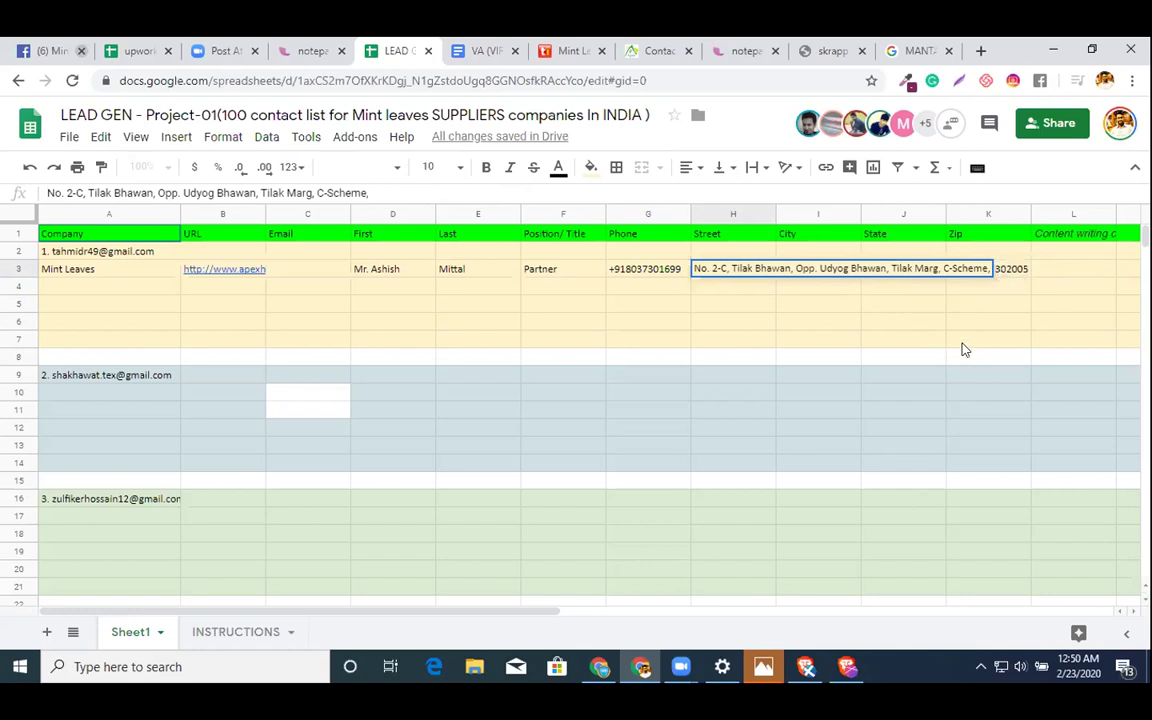
click(967, 347)
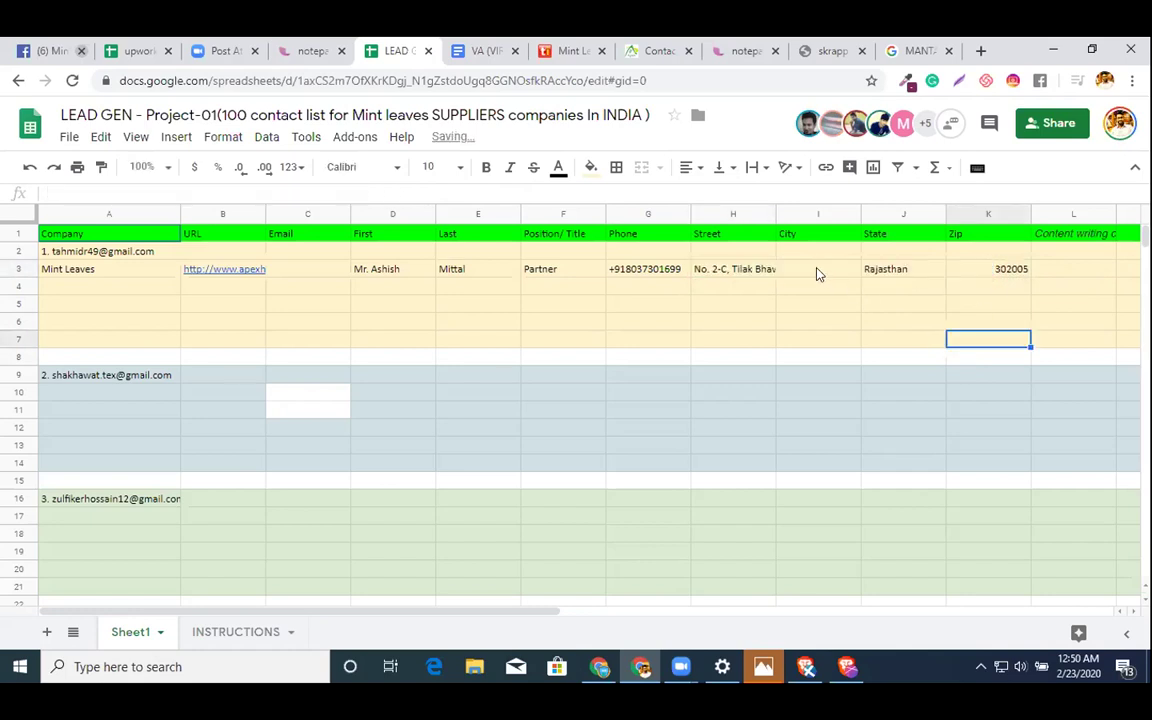
click(817, 270)
text(Jaipur)
click(830, 340)
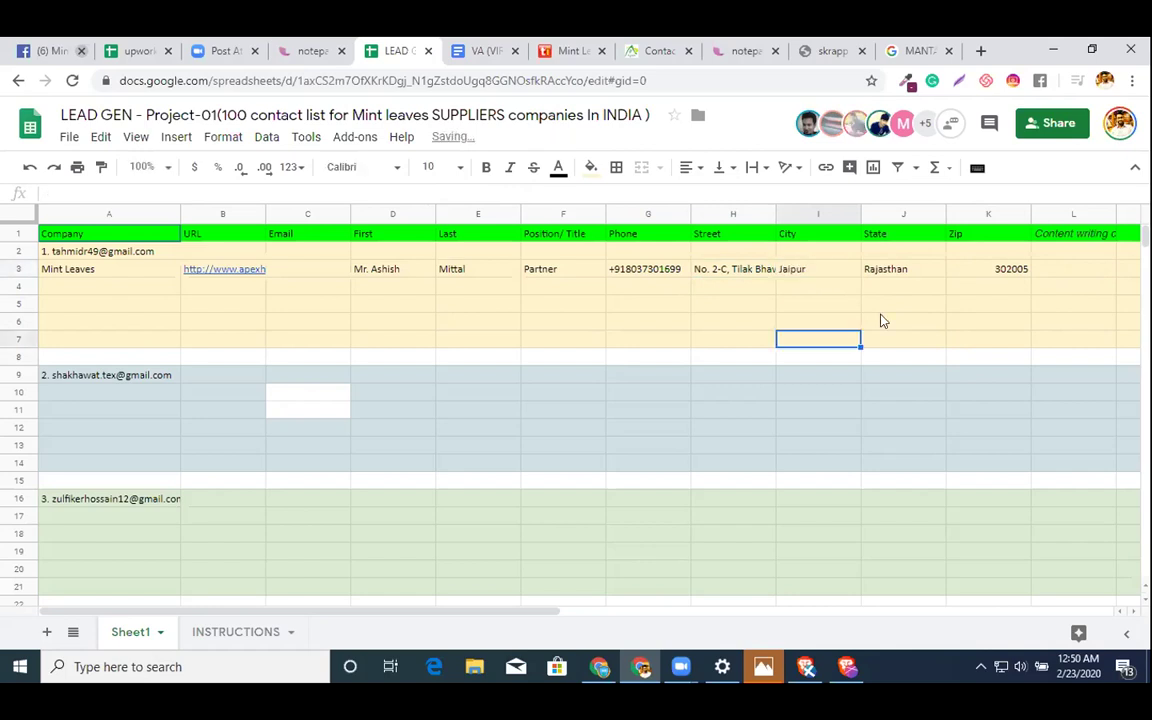
click(1045, 213)
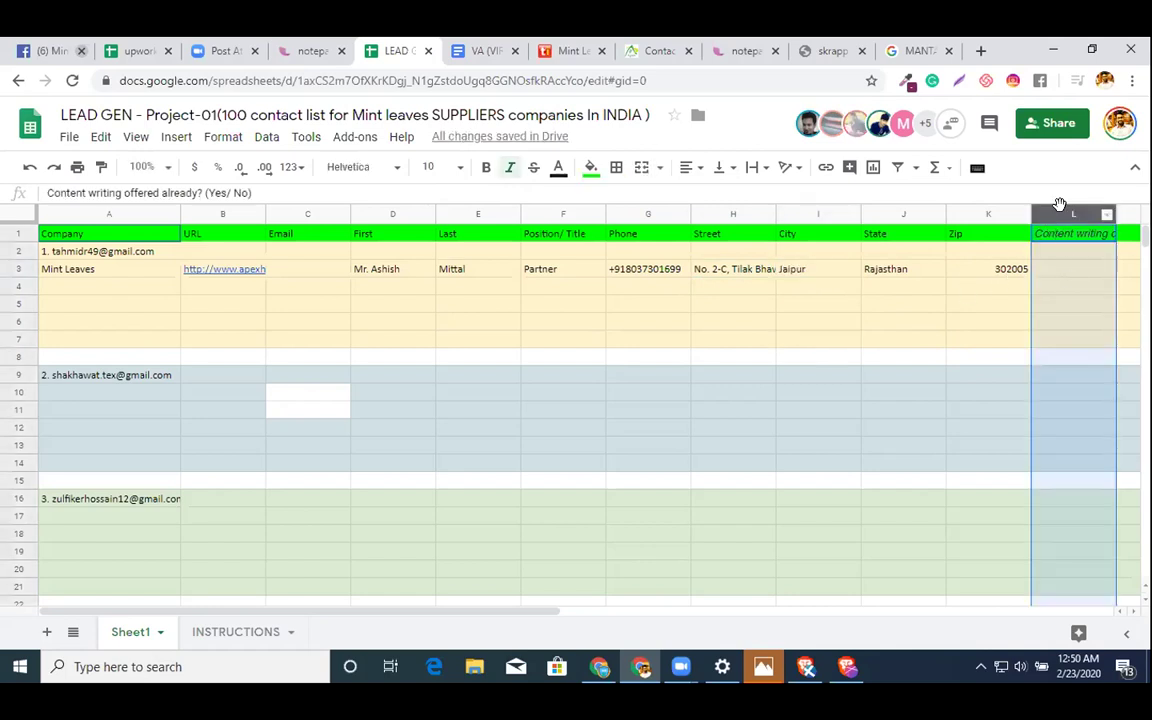
- Insert a new column L headed Country with India in L3, then go back to the Apex contact page
right_click(1056, 212)
click(1065, 286)
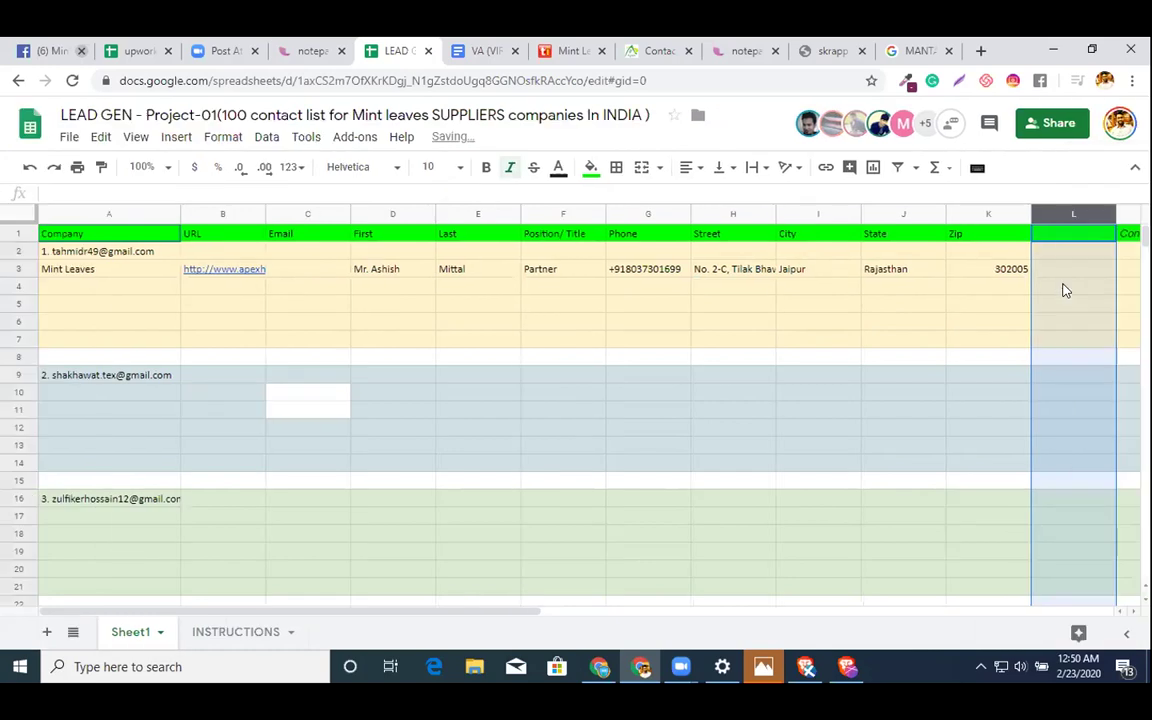
click(1080, 234)
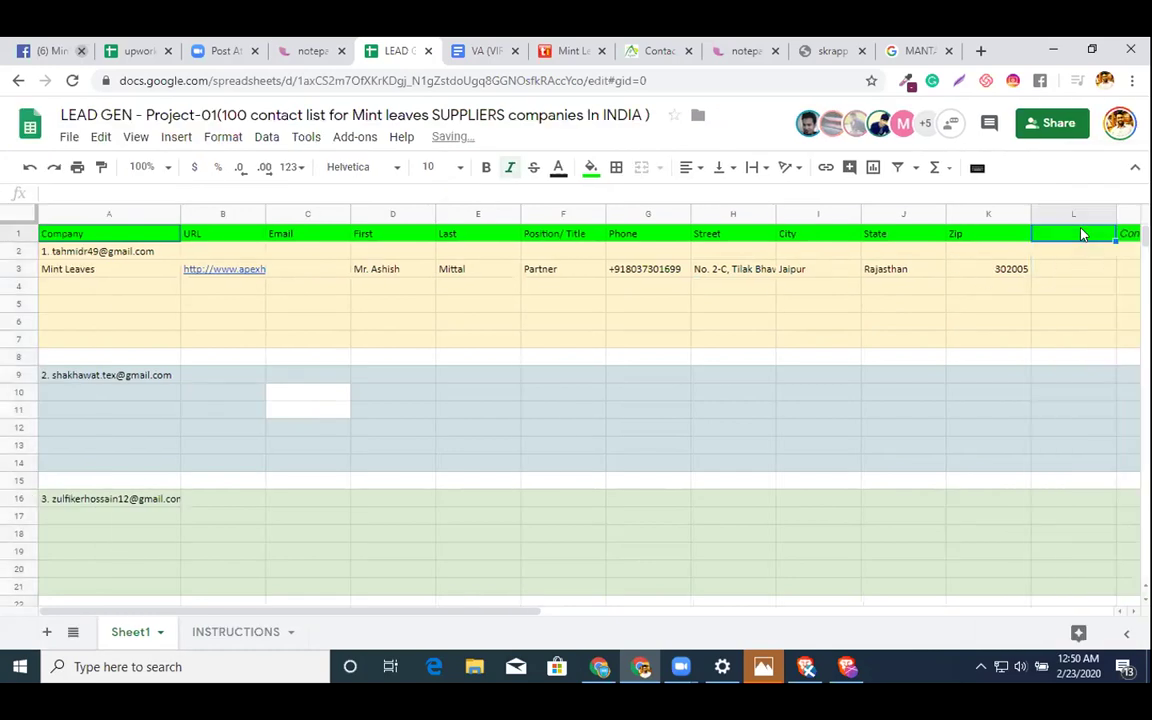
text(Count)
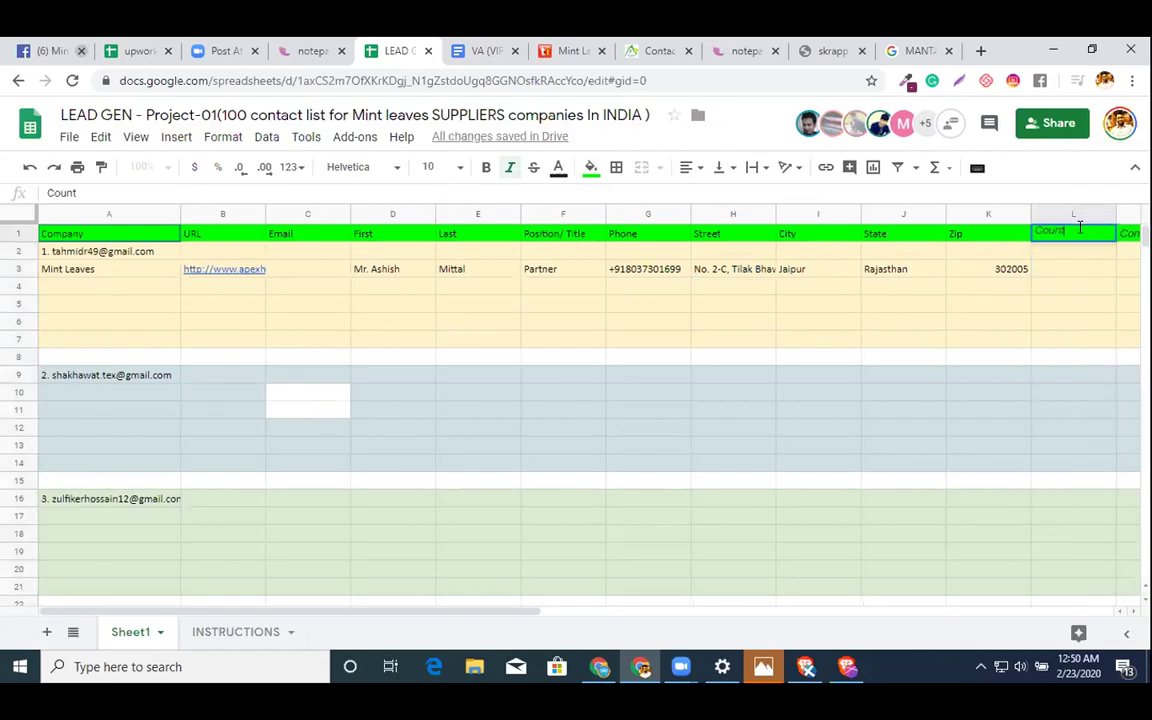
text(ry)
click(1065, 275)
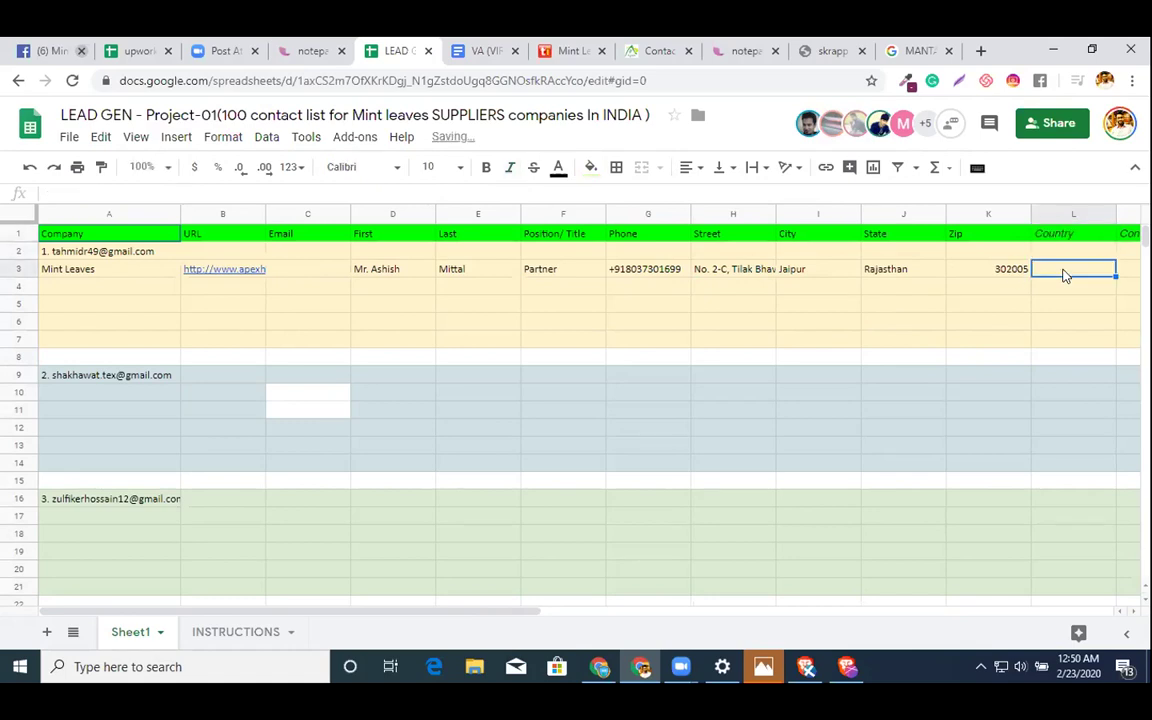
text(India)
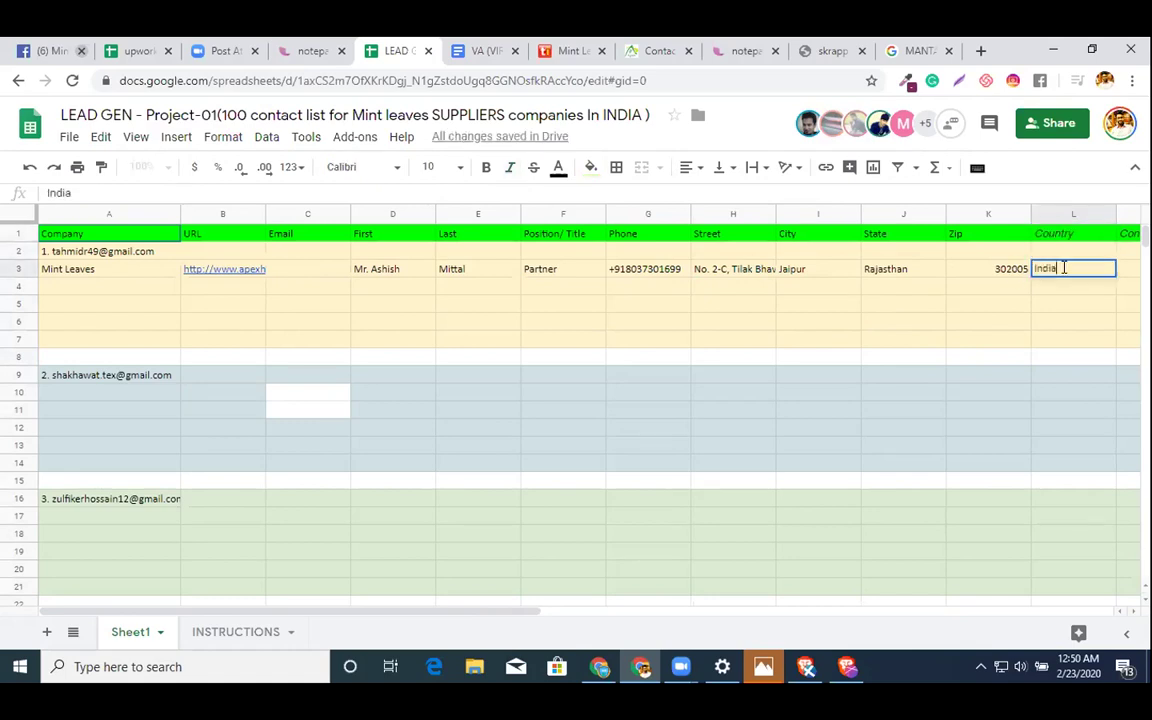
double_click(713, 274)
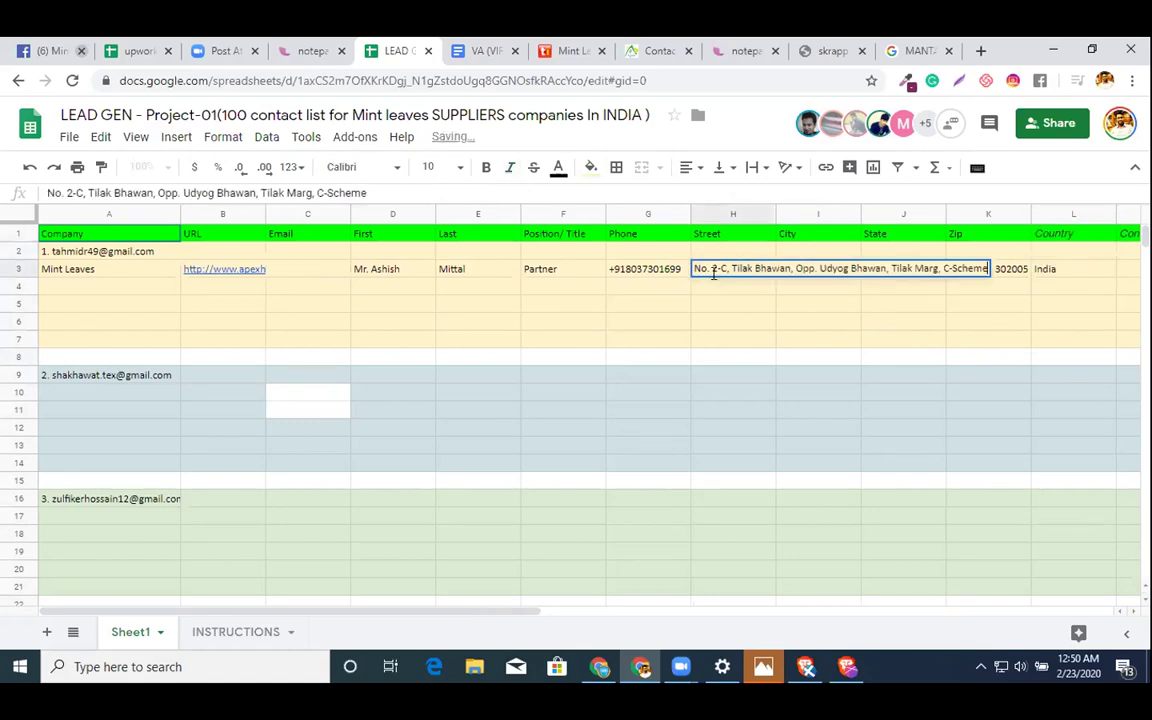
click(760, 325)
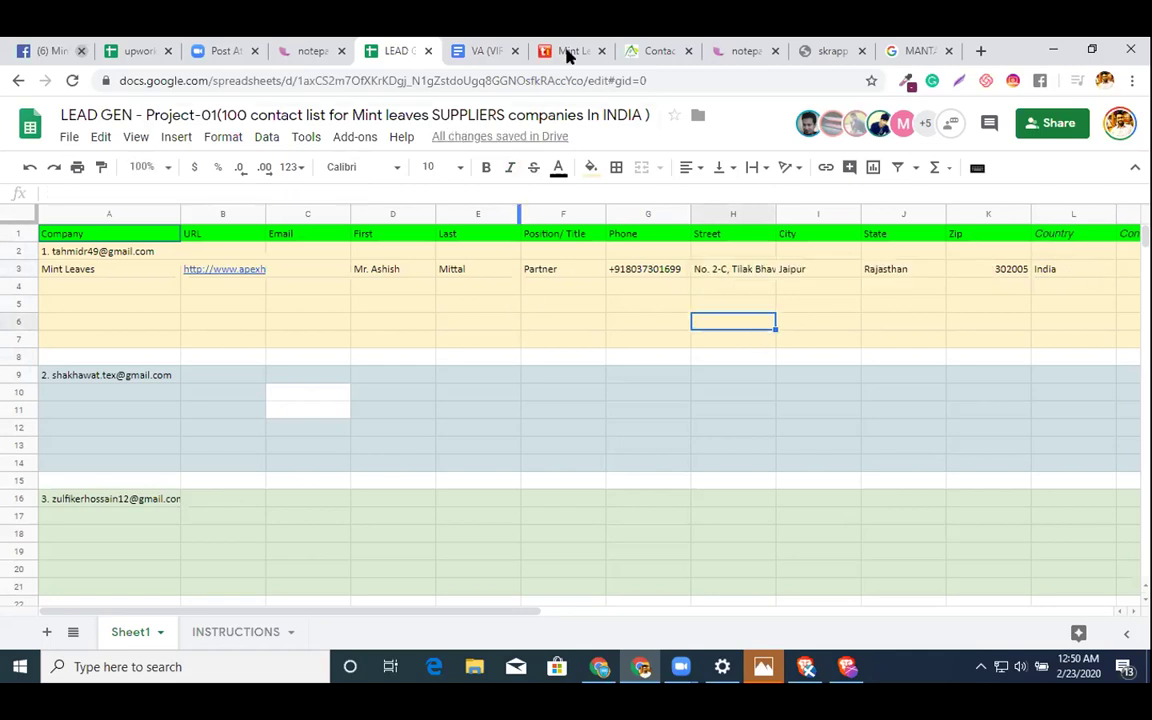
click(632, 49)
scroll(501, 257, up, 10)
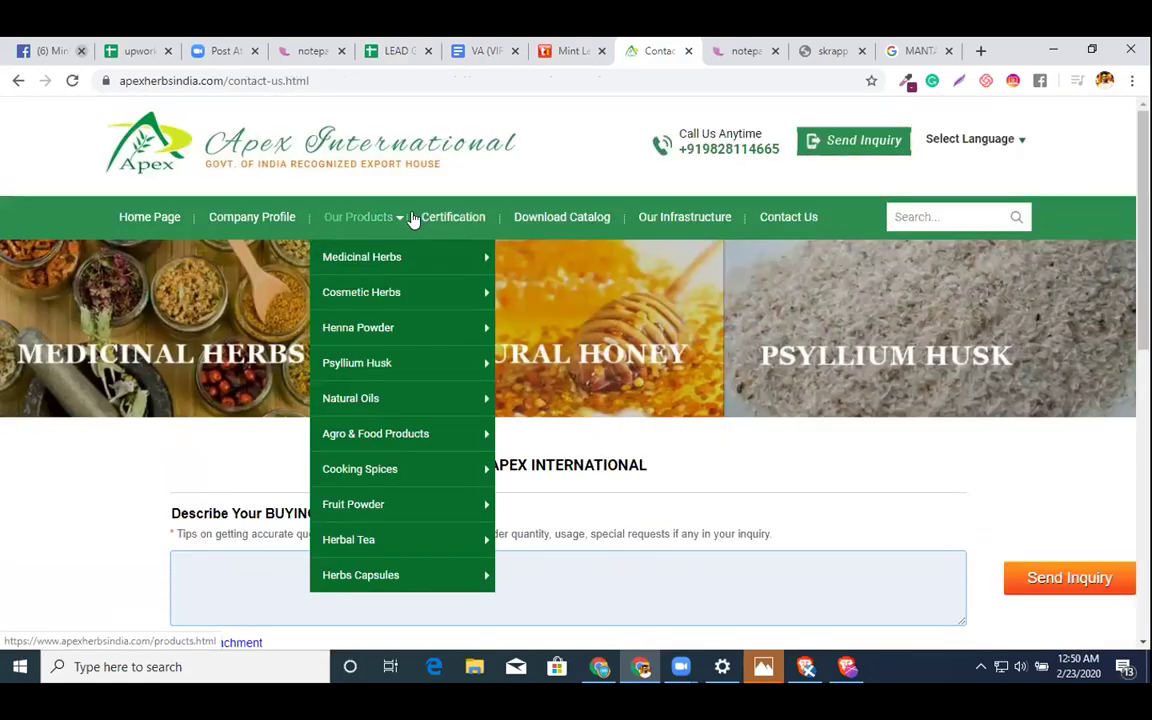
click(364, 218)
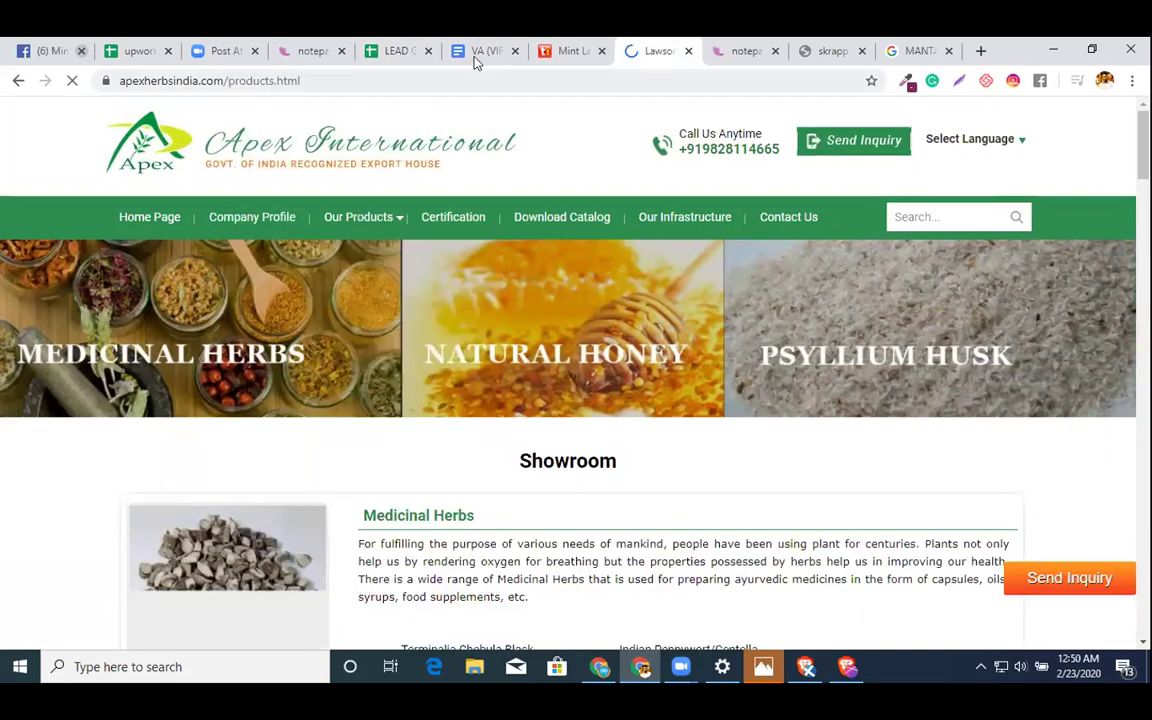
click(396, 51)
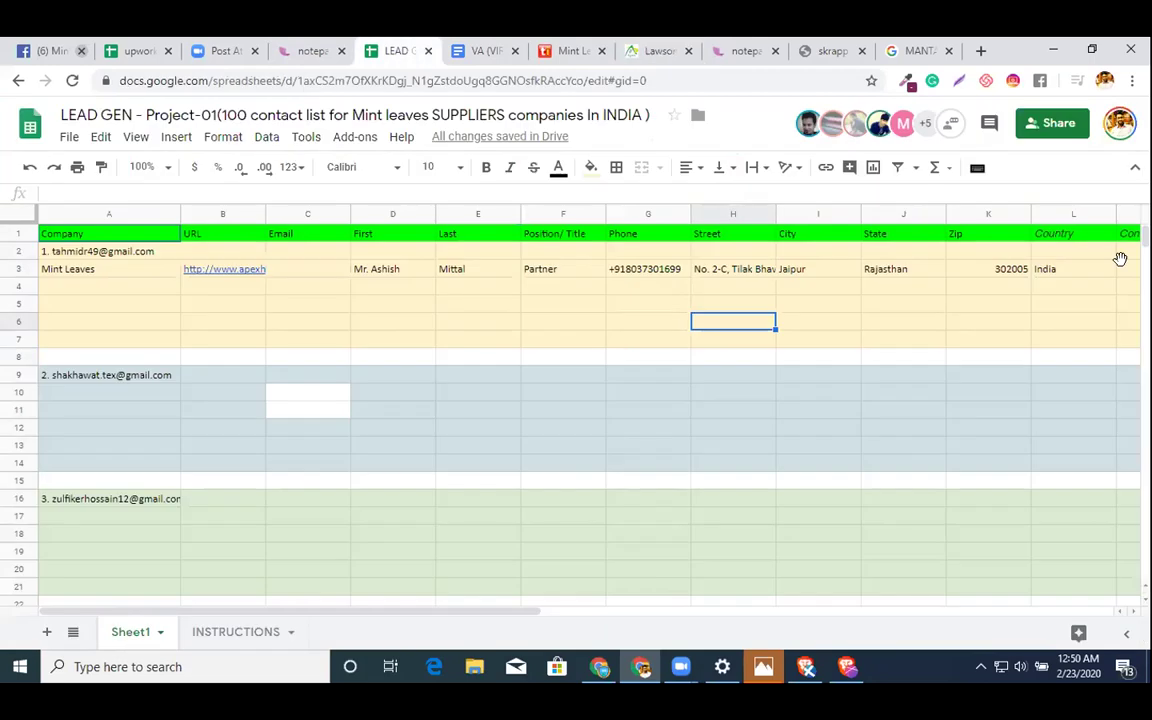
click(1121, 264)
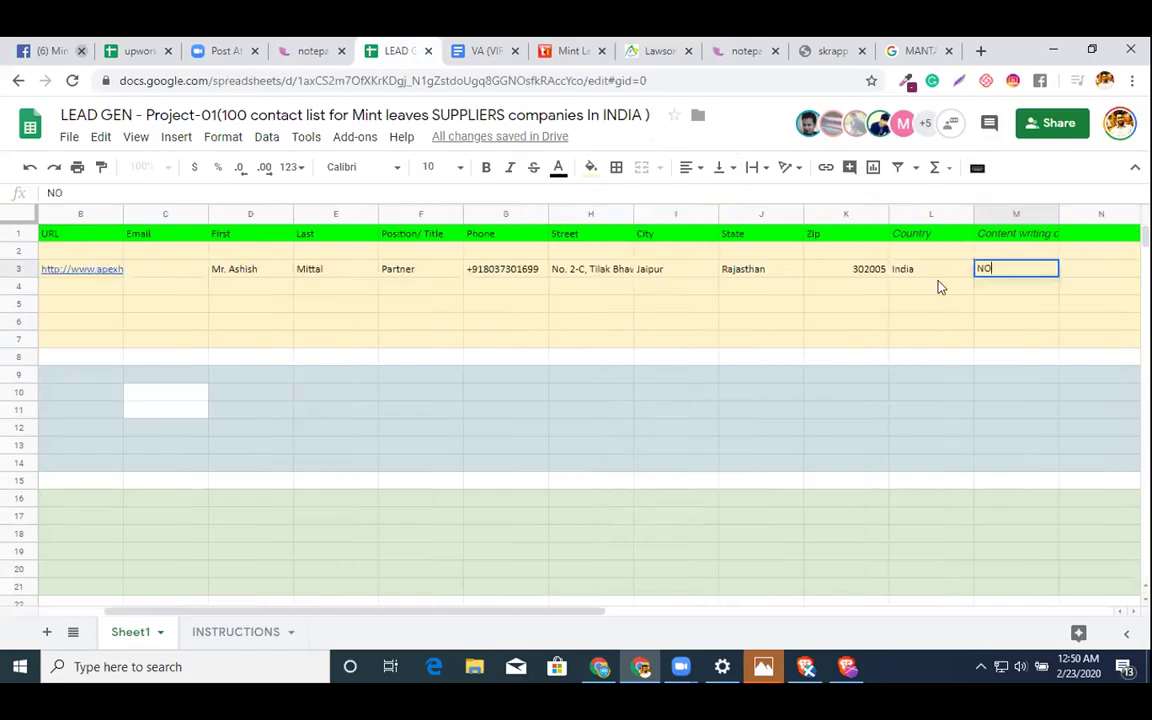
click(508, 272)
click(168, 252)
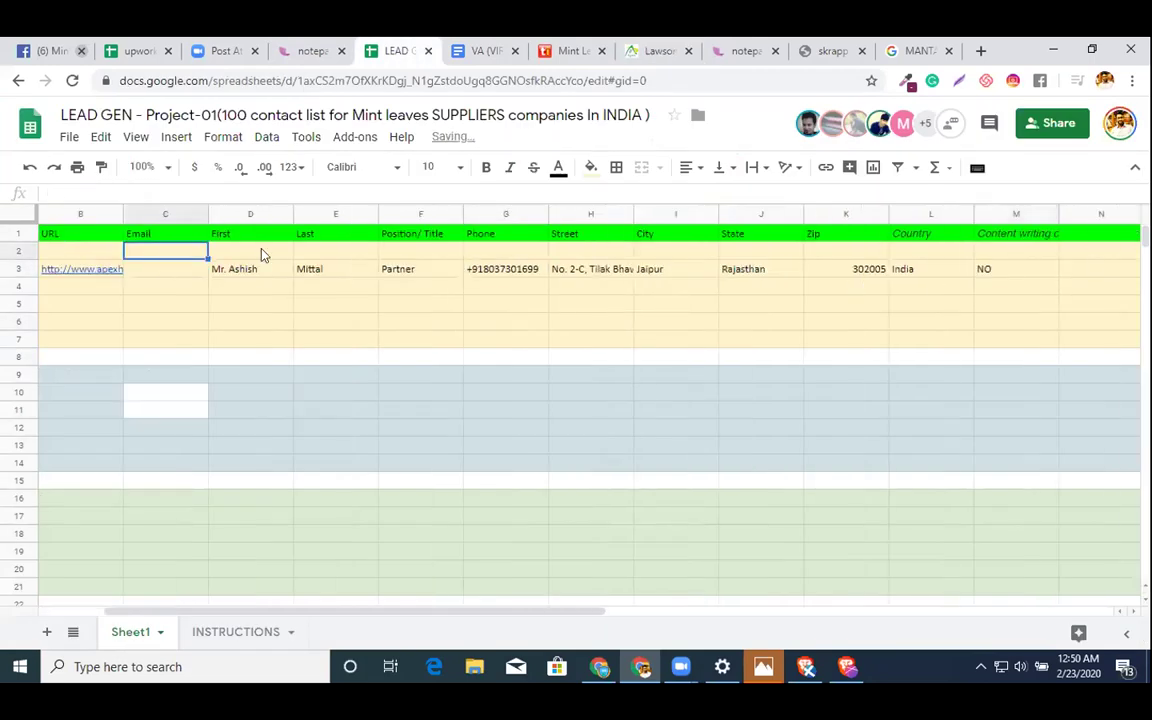
click(660, 51)
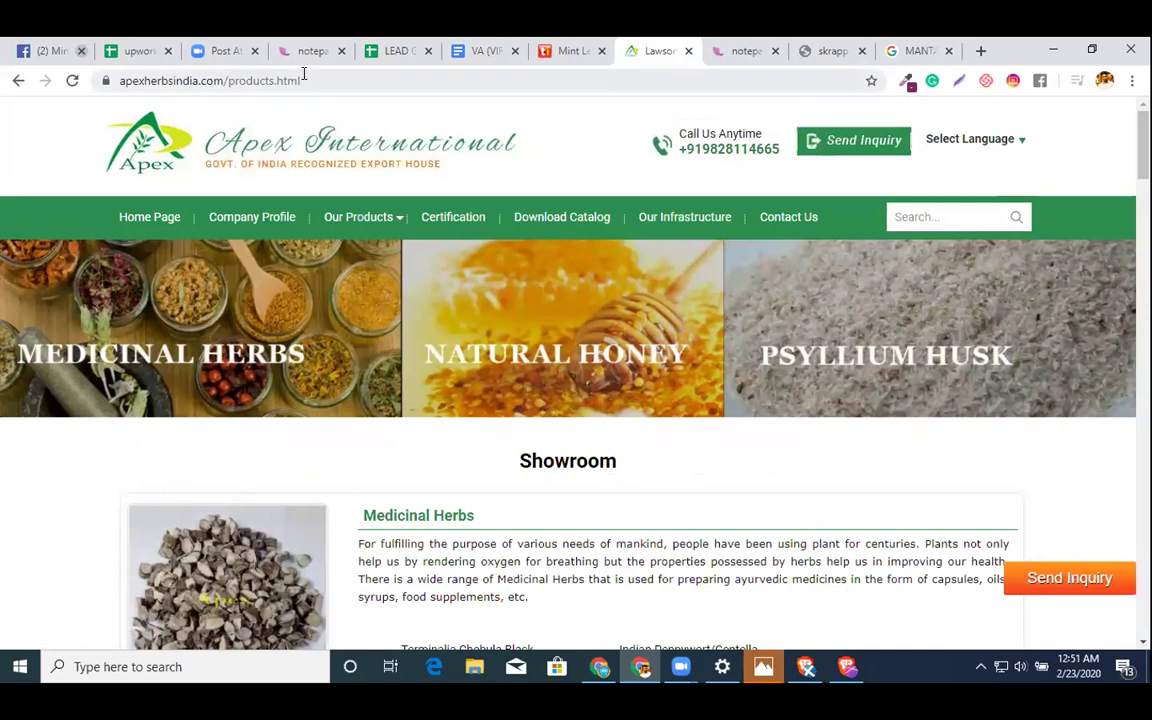
click(222, 88)
- Look up apexherbsindia.com on hunter.io for email addresses, finding none
double_click(226, 84)
key(ctrl+c)
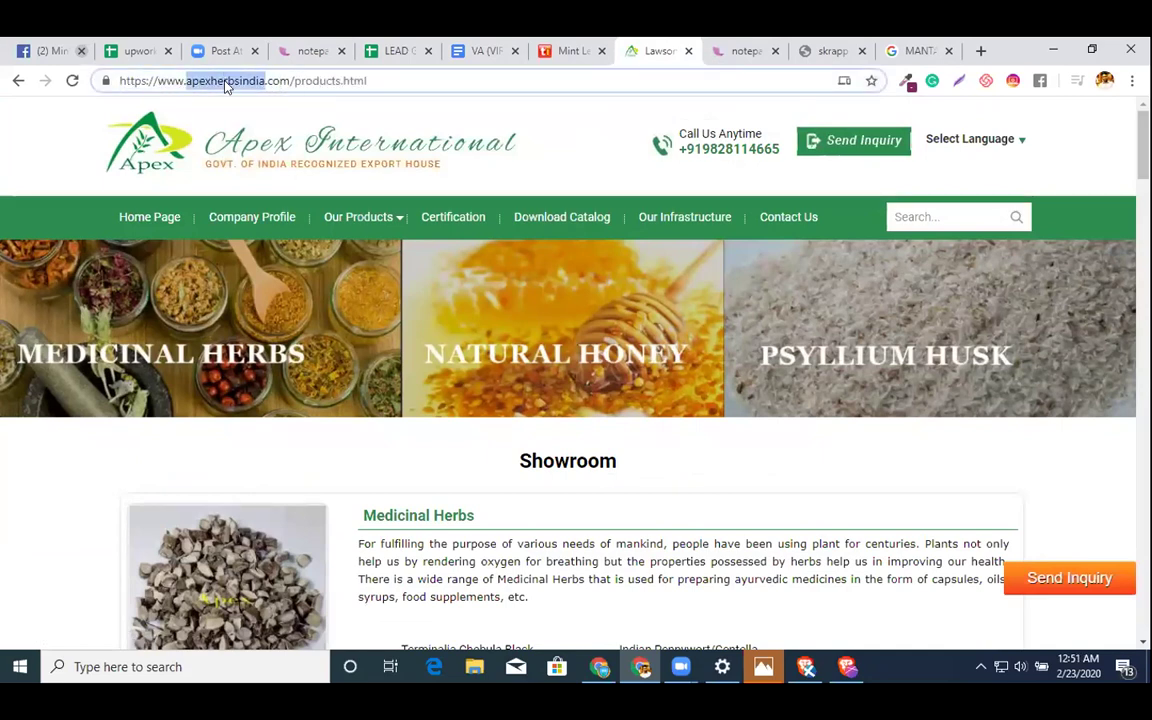
key(ctrl+t)
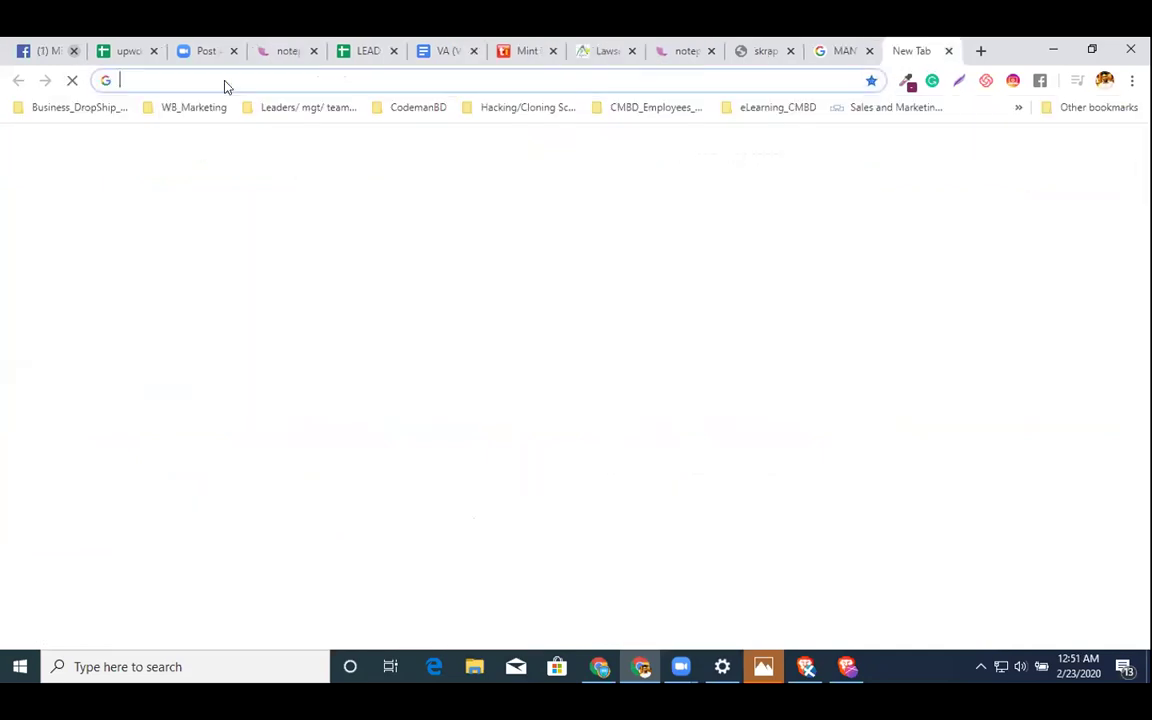
text(hunter)
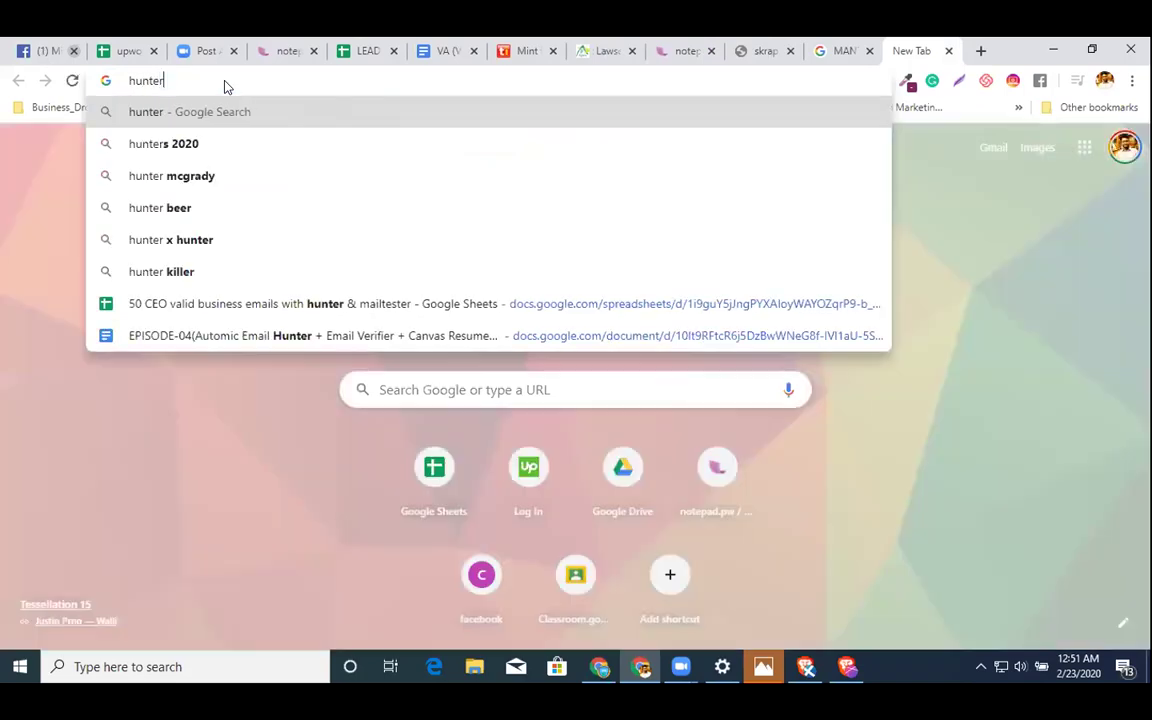
text(.io)
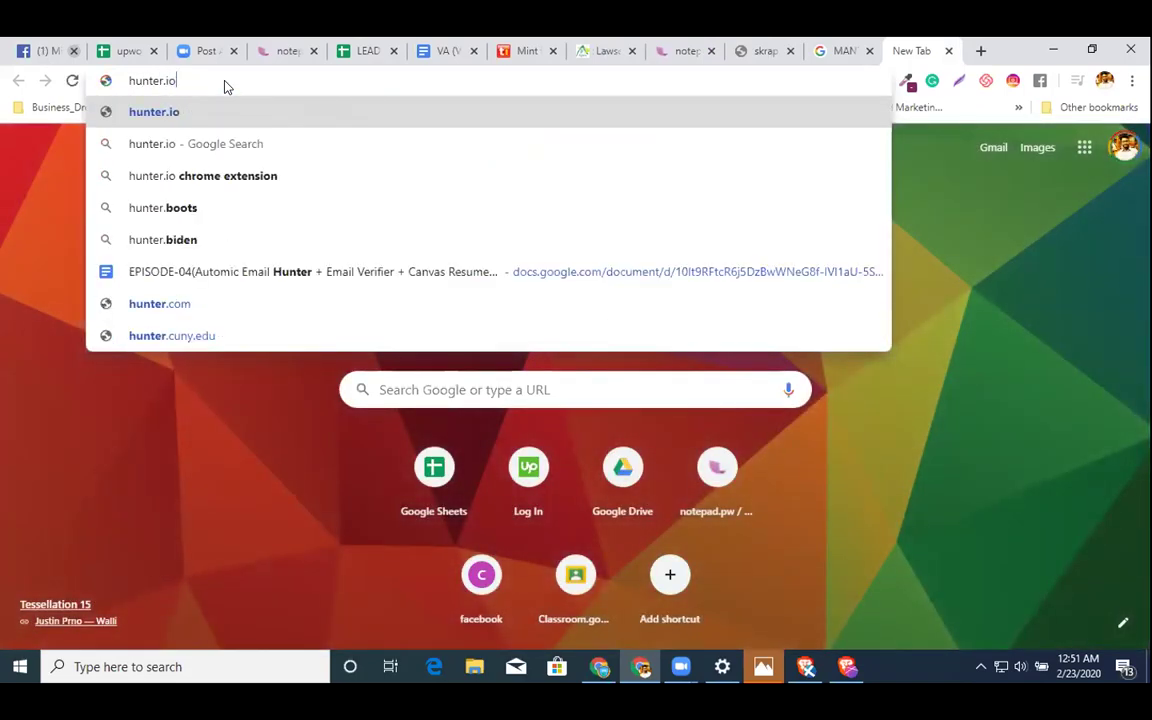
key(Return)
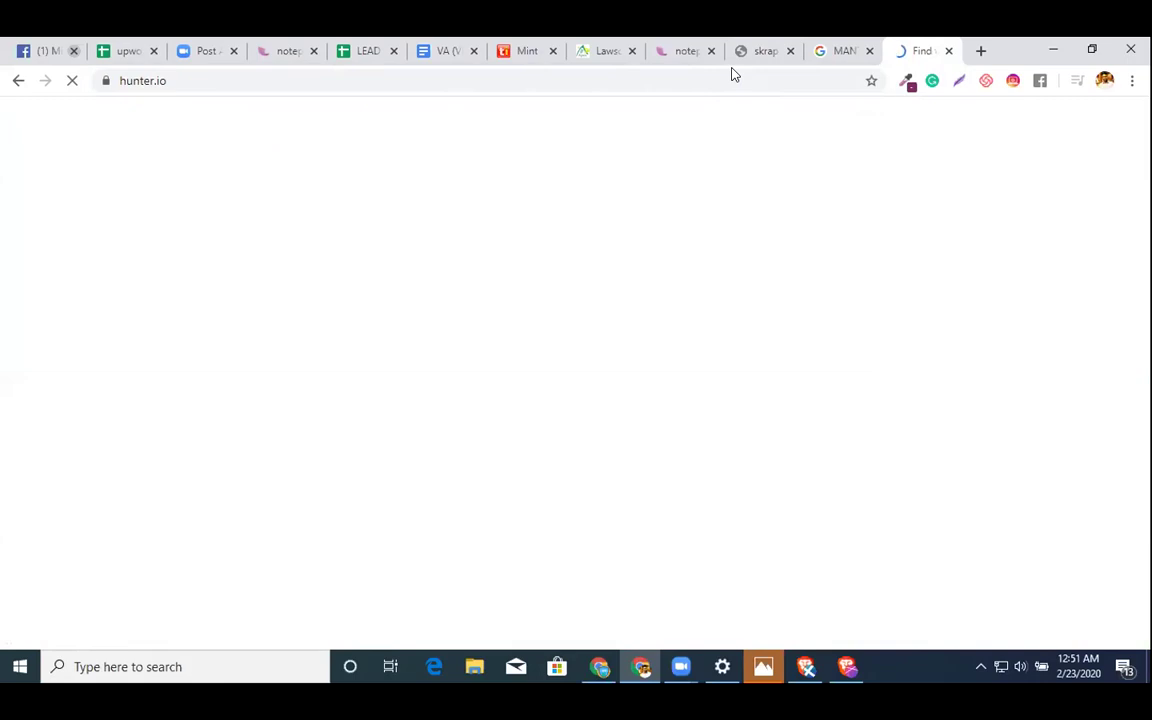
key(ctrl+v)
key(Return)
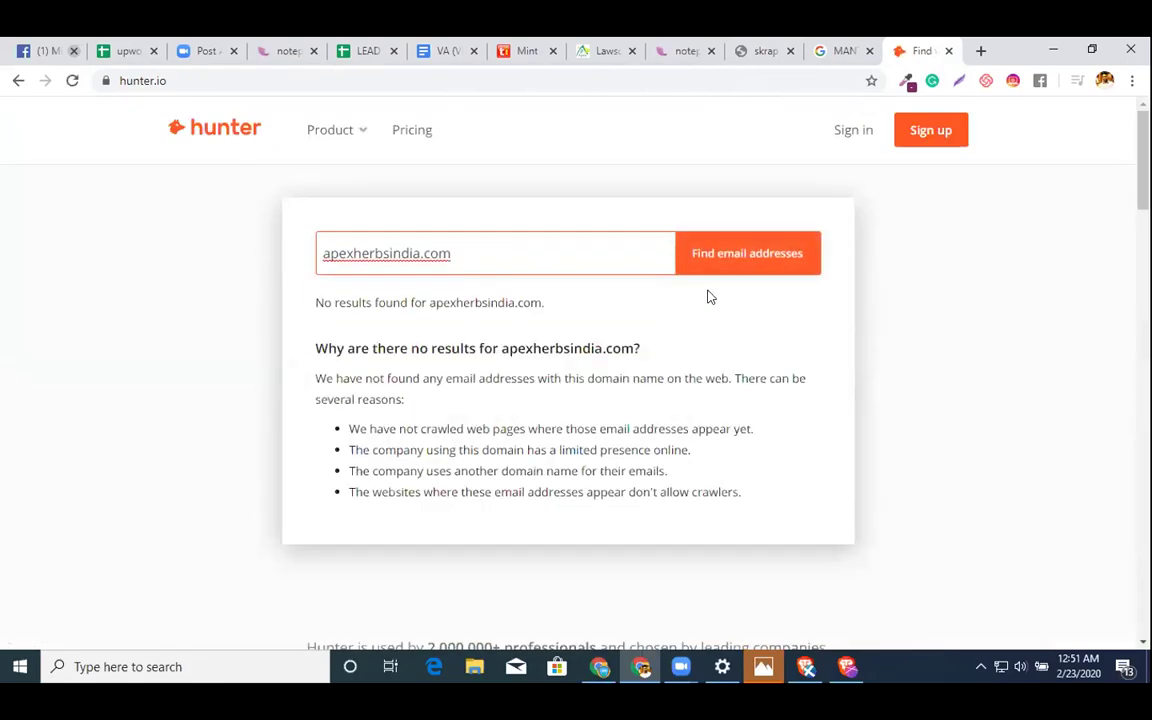
click(735, 268)
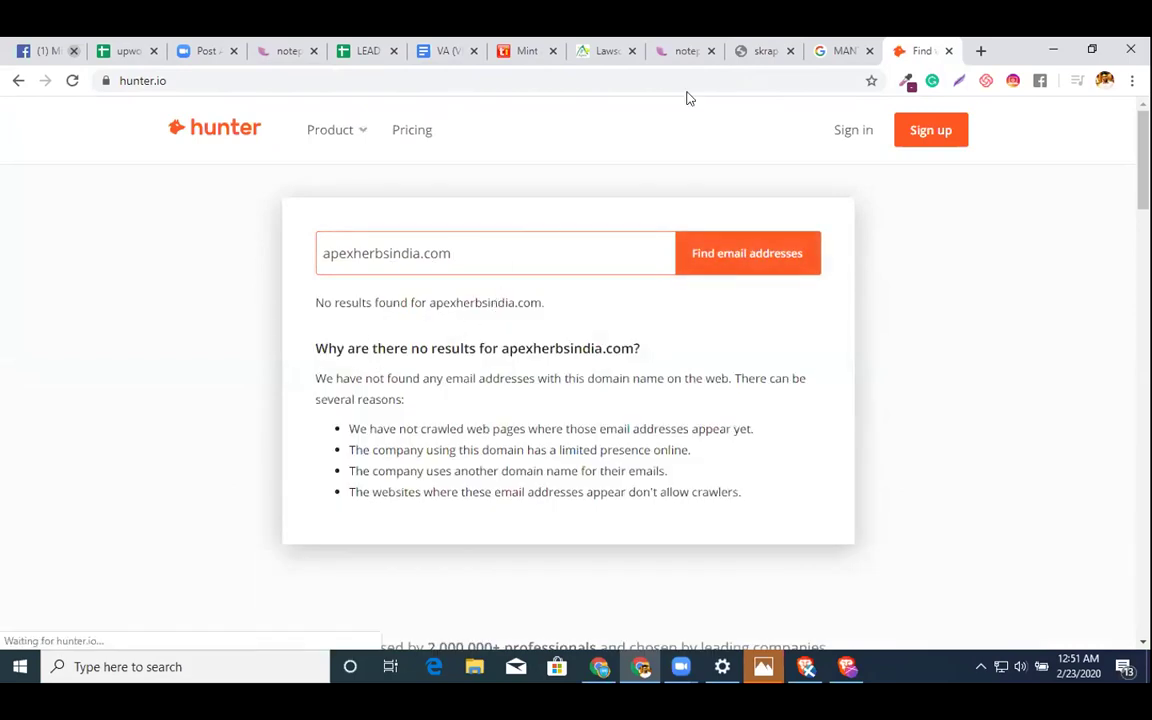
click(545, 78)
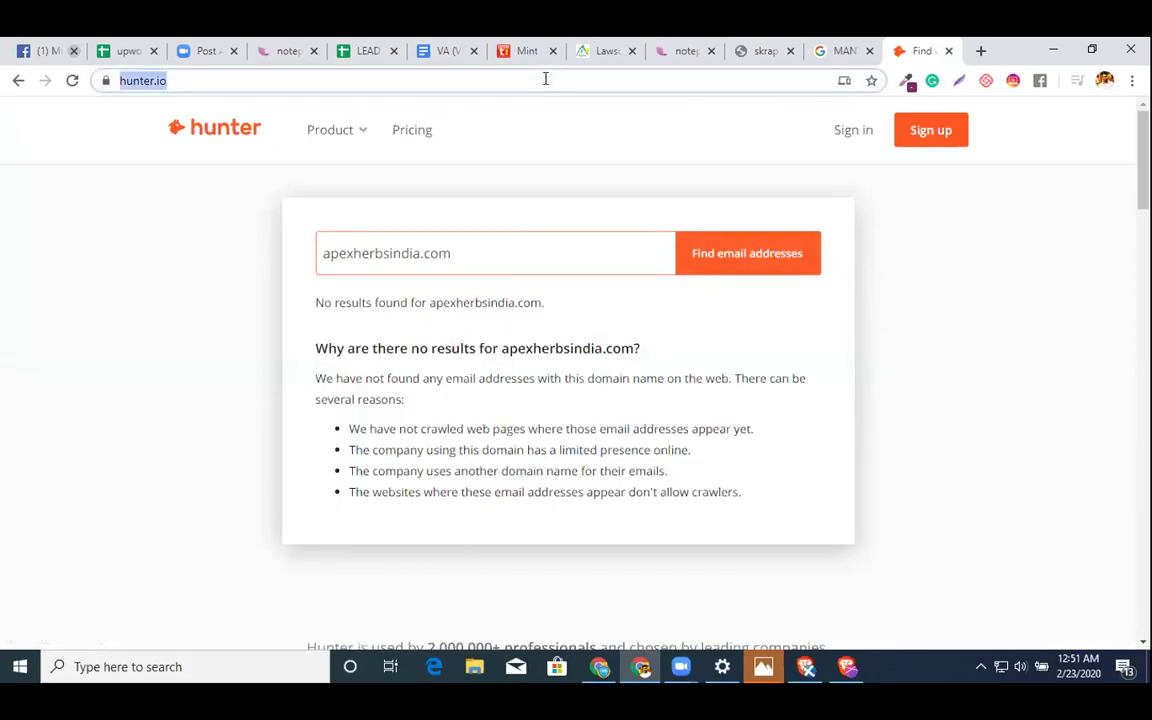
text(ema)
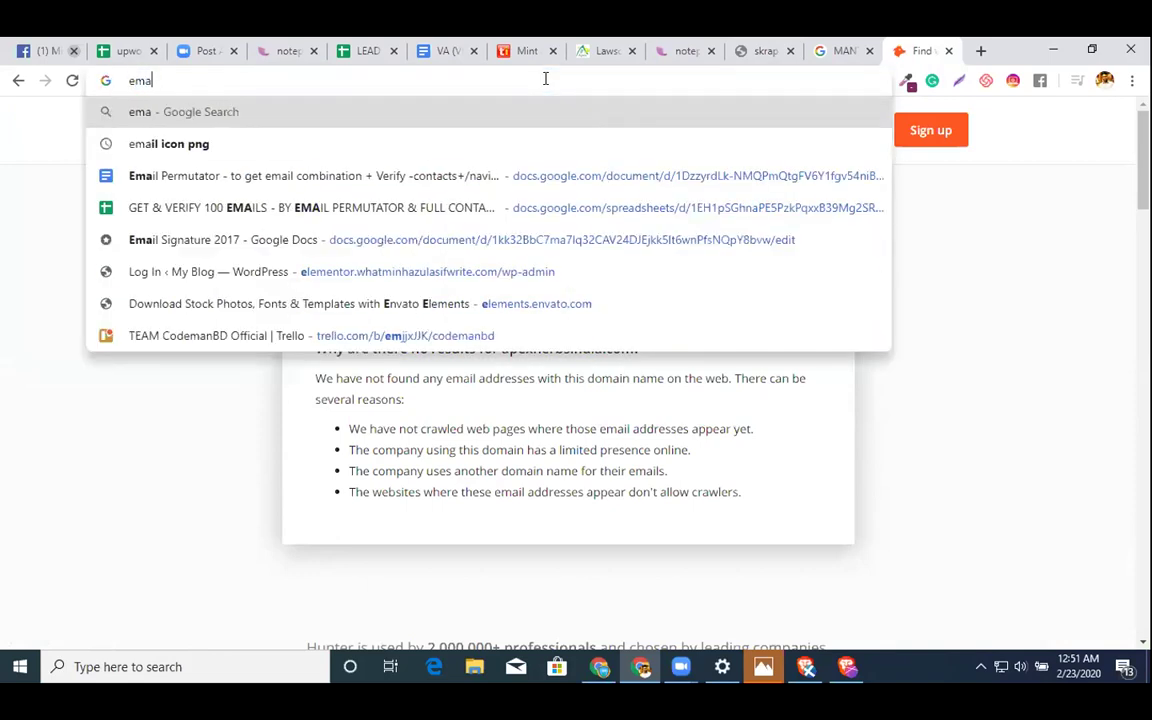
text(il *)
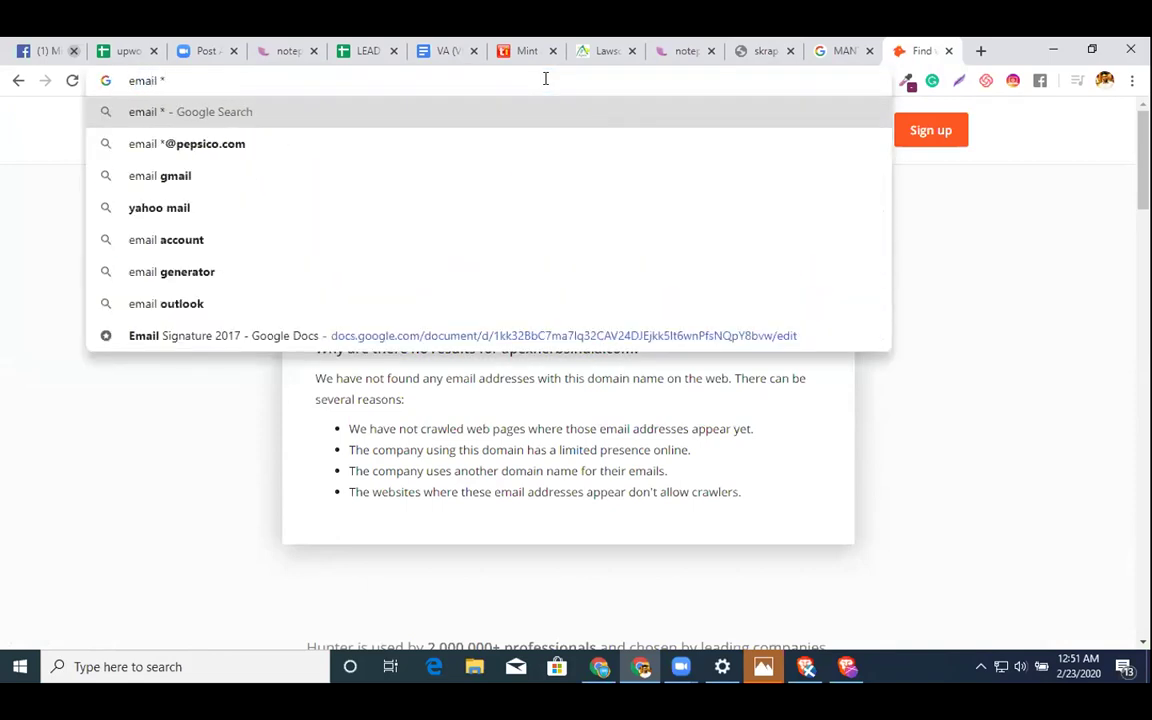
key(Down)
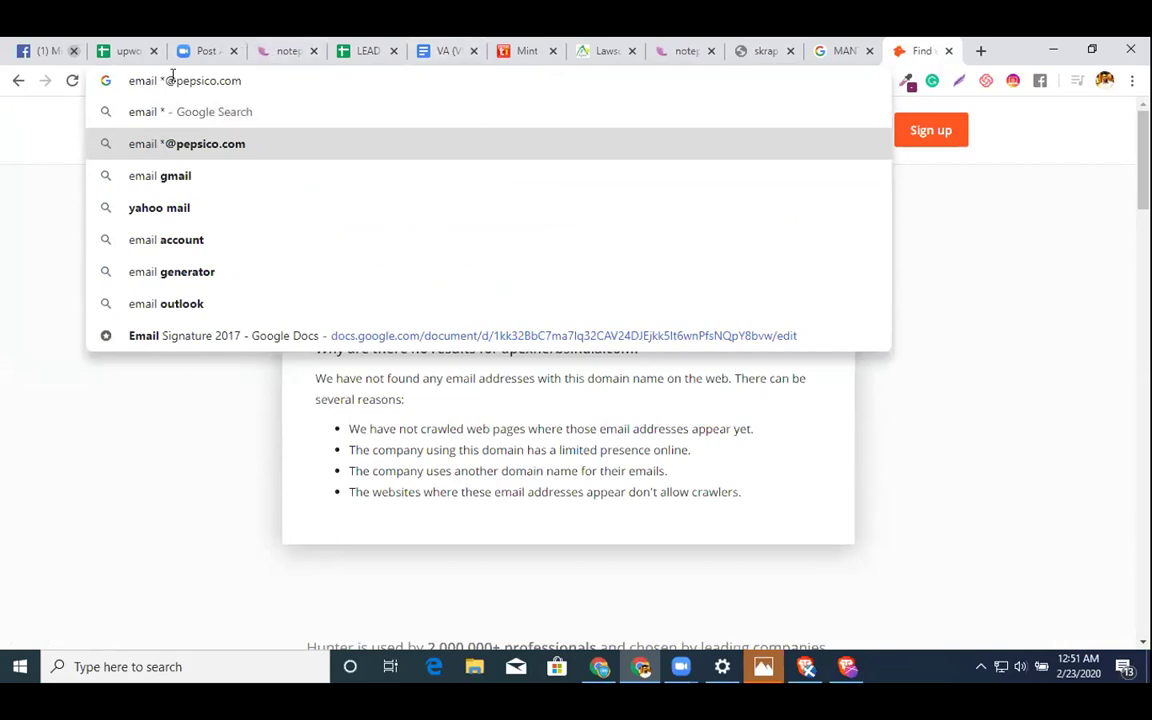
key(ctrl+v)
key(ctrl+a)
key(Return)
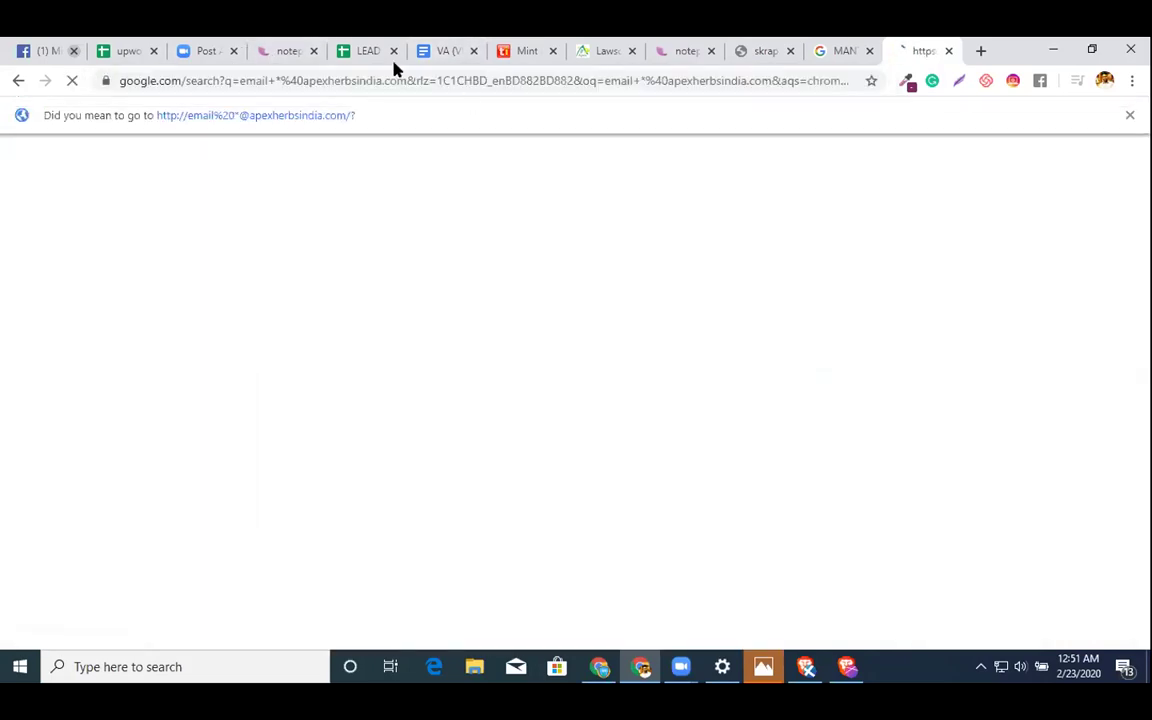
click(362, 50)
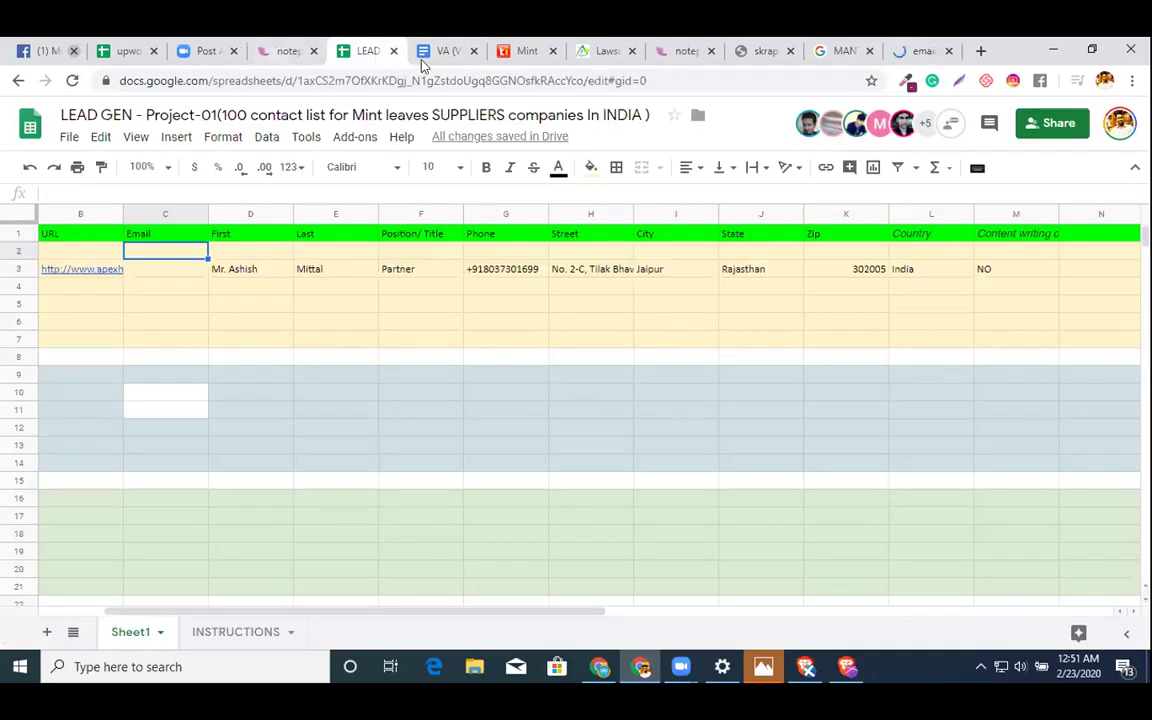
- Below the example URL, add the lines '>> Get address', '>> get phone' and '>> Get email'
click(442, 50)
click(701, 331)
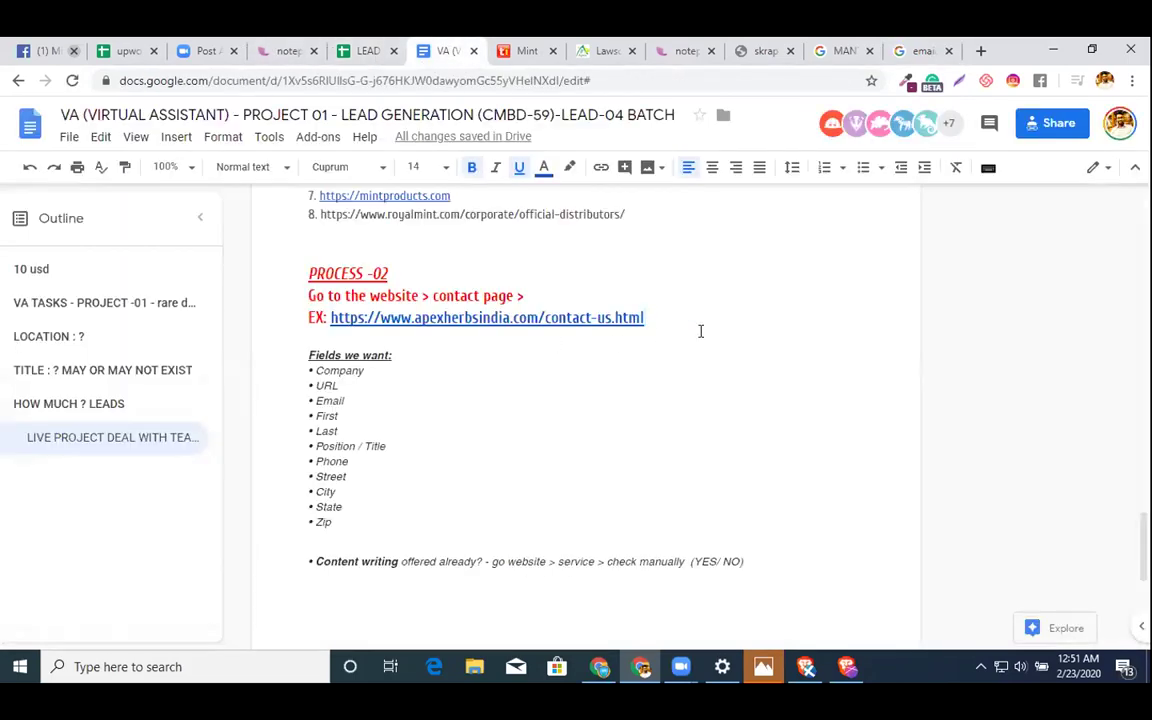
key(Return)
text(>> Get address)
key(Return)
text(>> get ph)
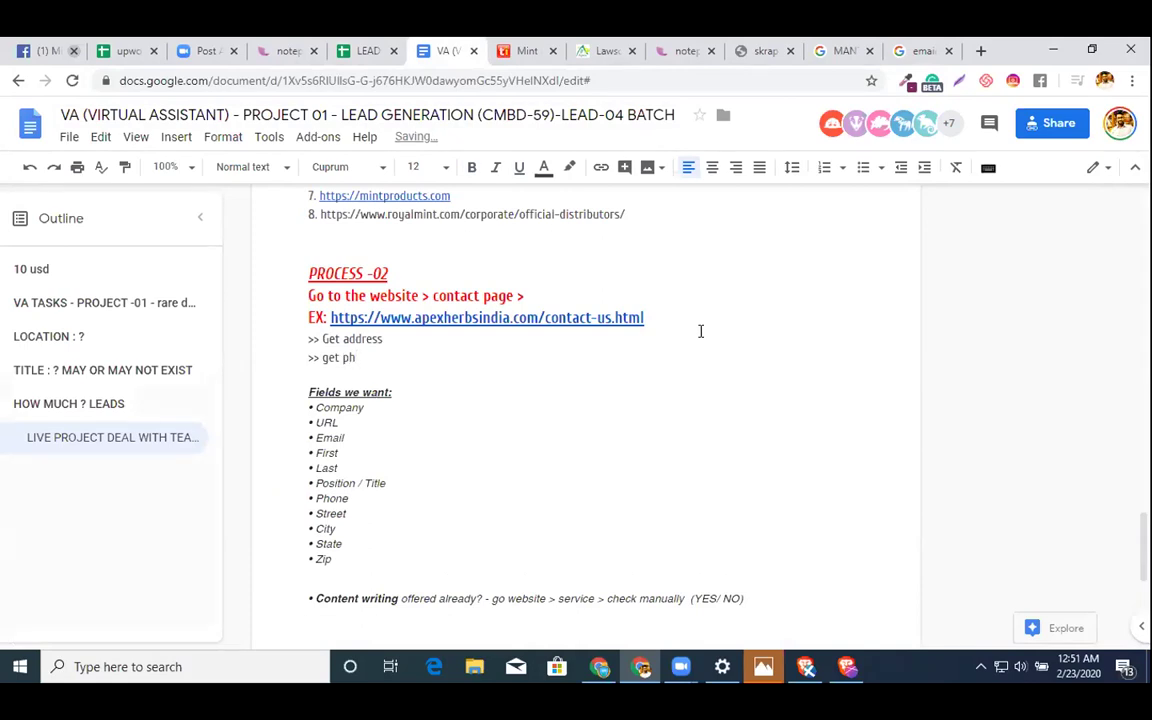
text(one)
key(Return)
text(>> Get email)
- Add '>> Get Name Of the Contact Person' and '>> Get the title of contact person', then two blank lines
key(Return)
text(>> Get Name O)
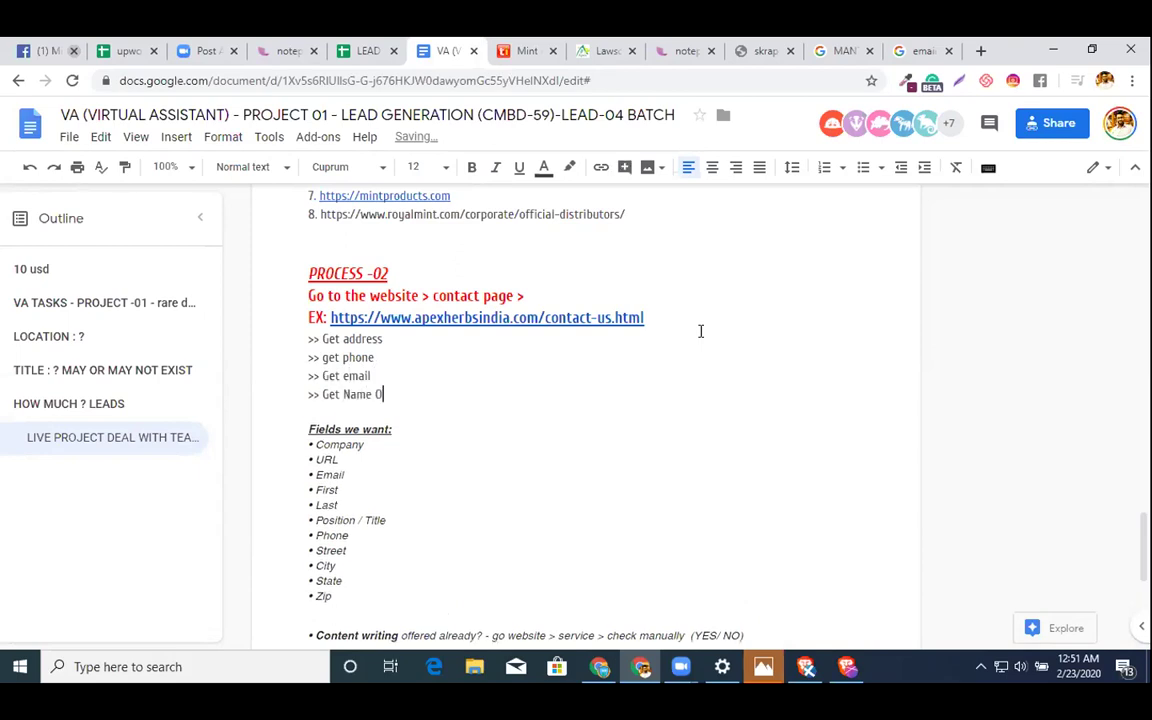
text(f the Contact Person)
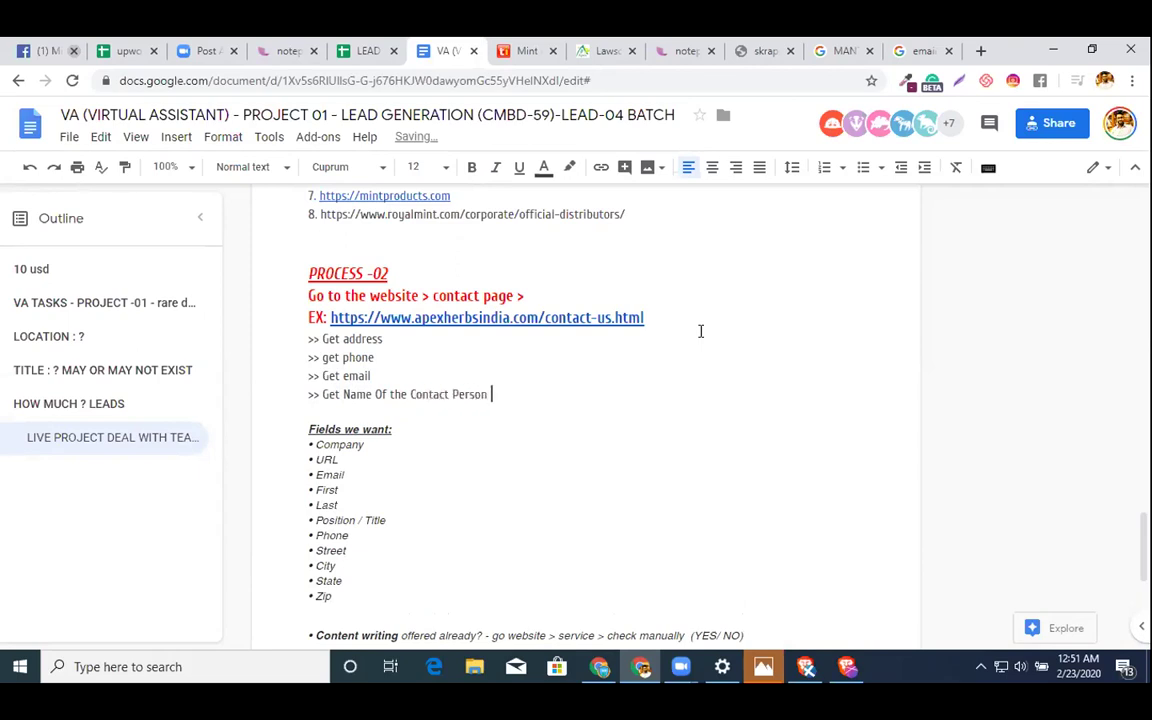
key(Return)
text(>> Getthe)
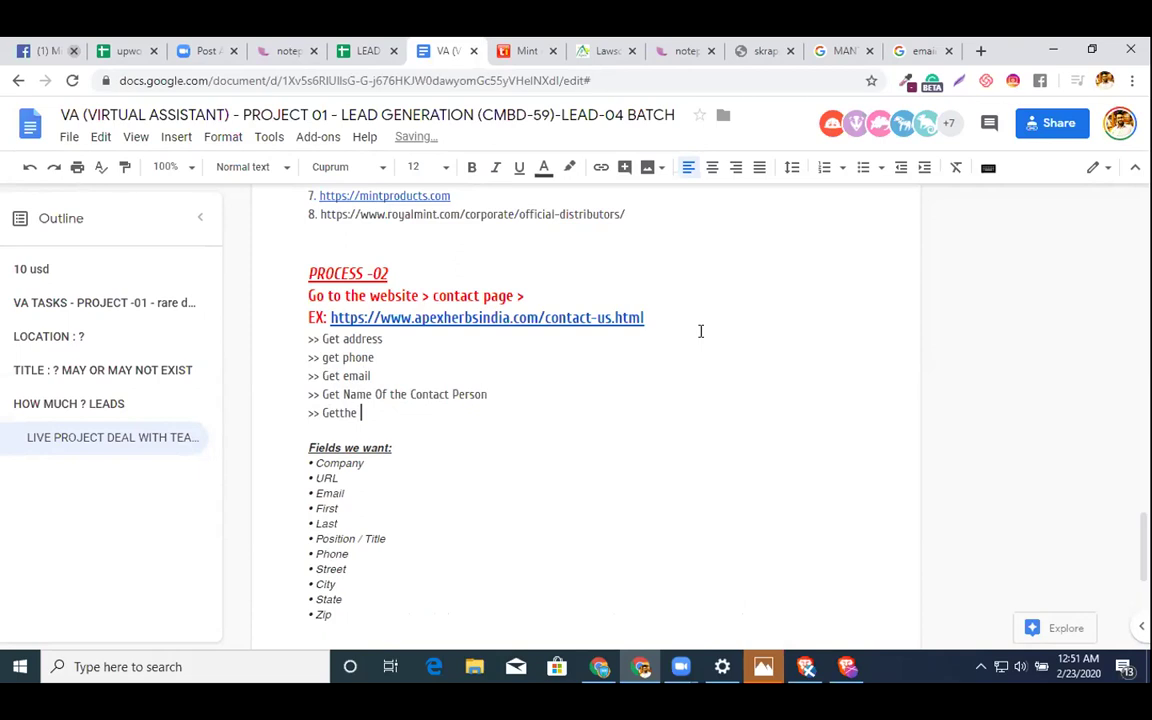
key(BackSpace)
key(BackSpace)
text(the title of contact perso)
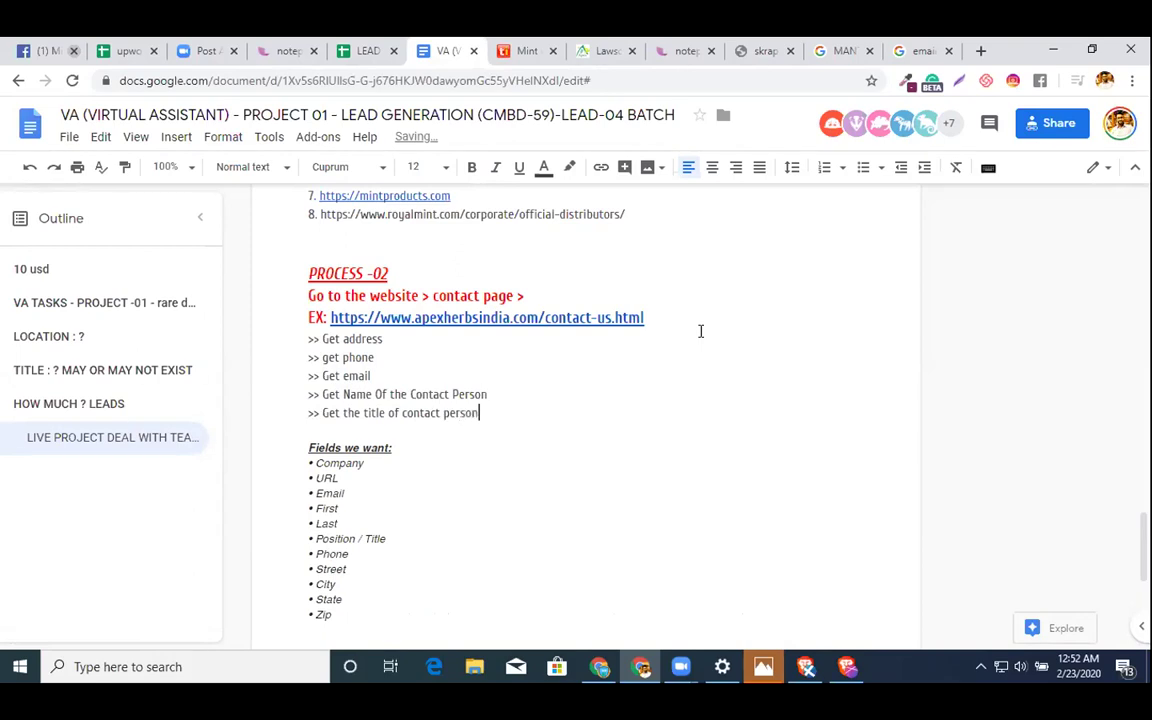
text(n)
key(Return)
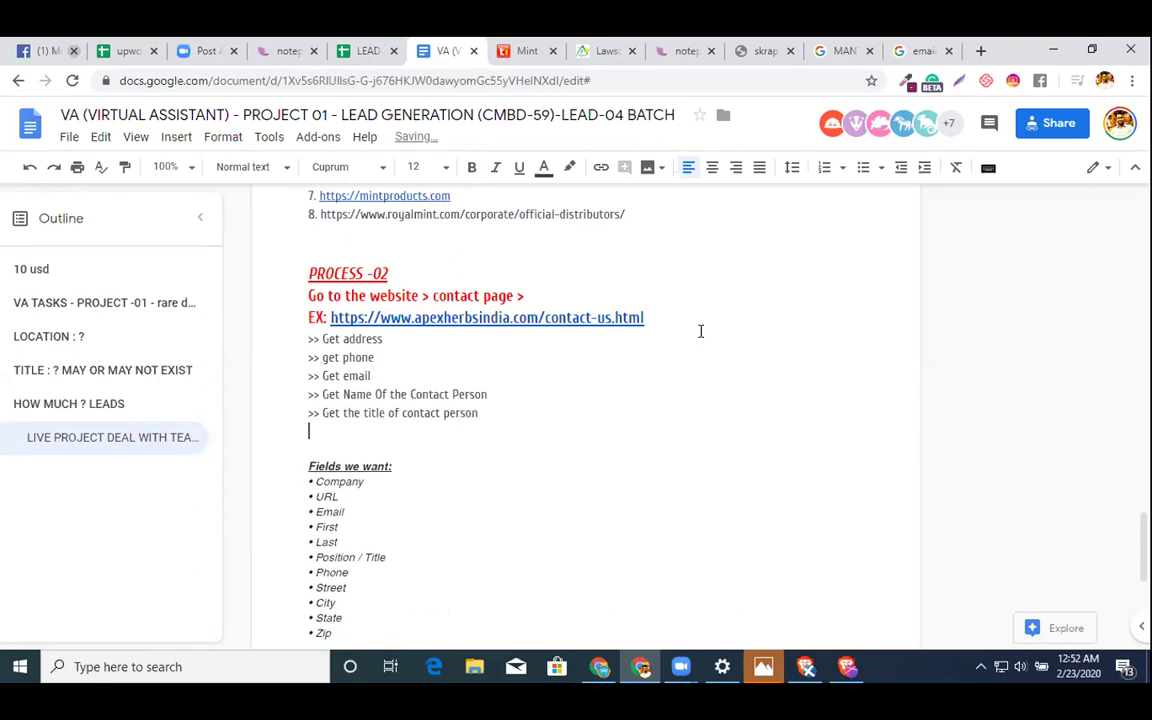
key(Return)
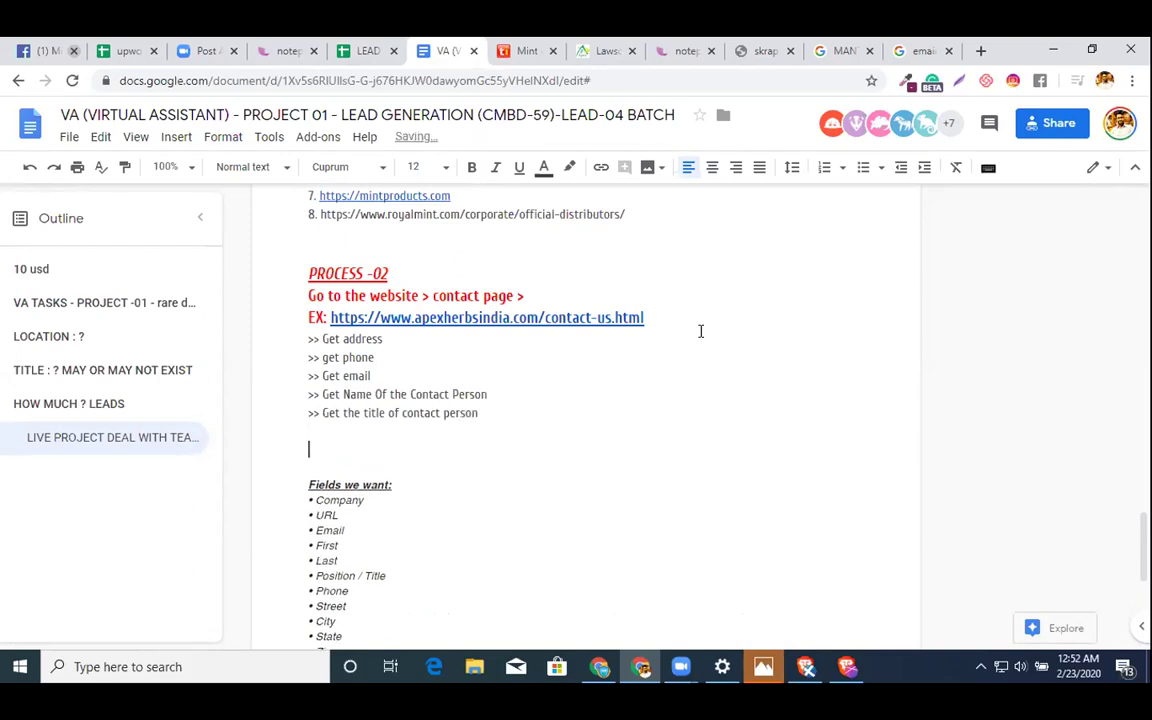
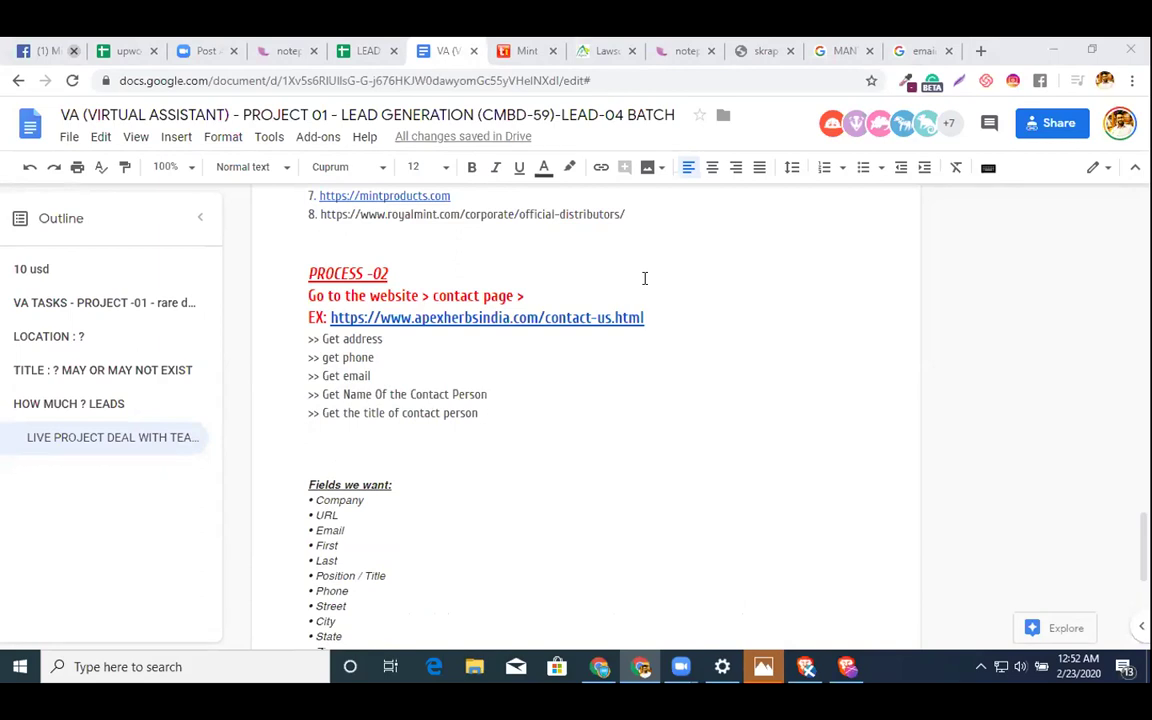
click(922, 51)
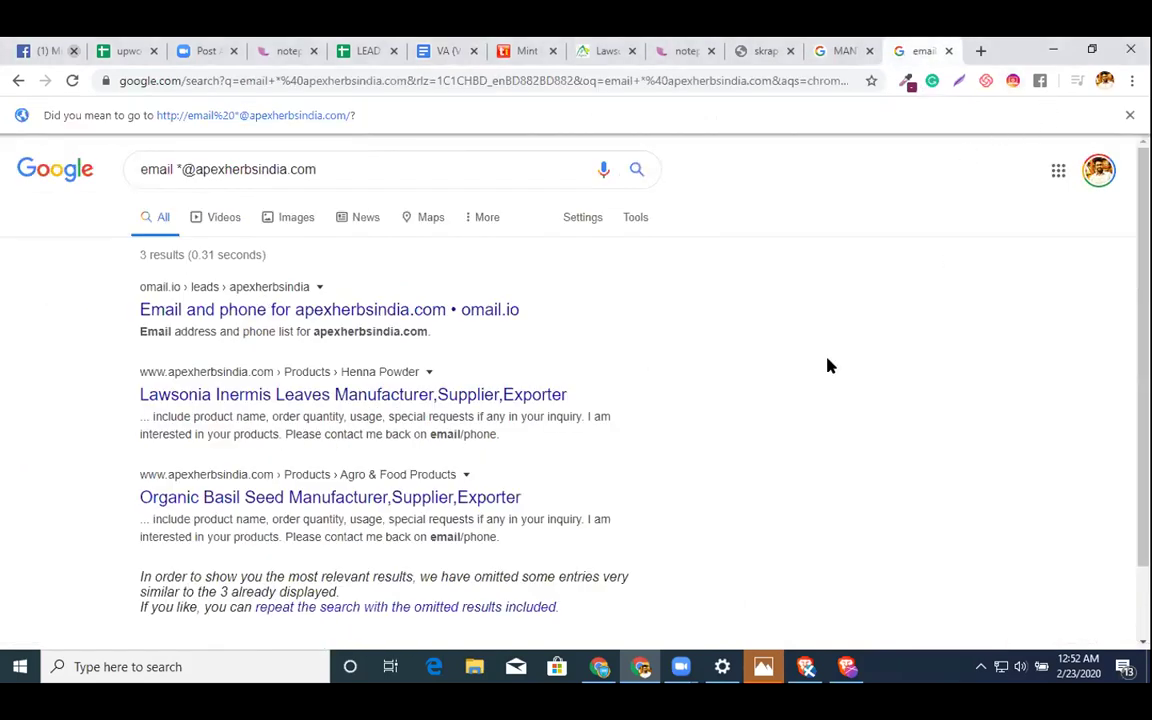
key(ctrl+f)
text(@)
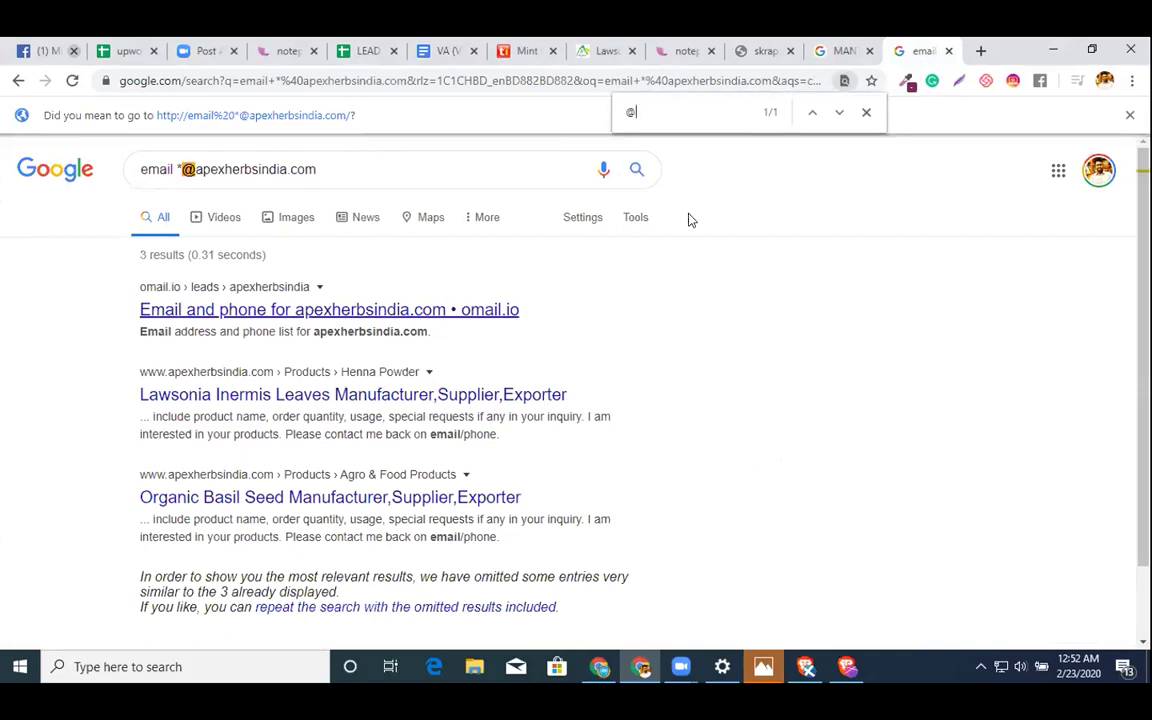
- Open the Manta website from the MANTA results and select the apexherbsindia.com domain
click(843, 50)
click(200, 278)
click(905, 50)
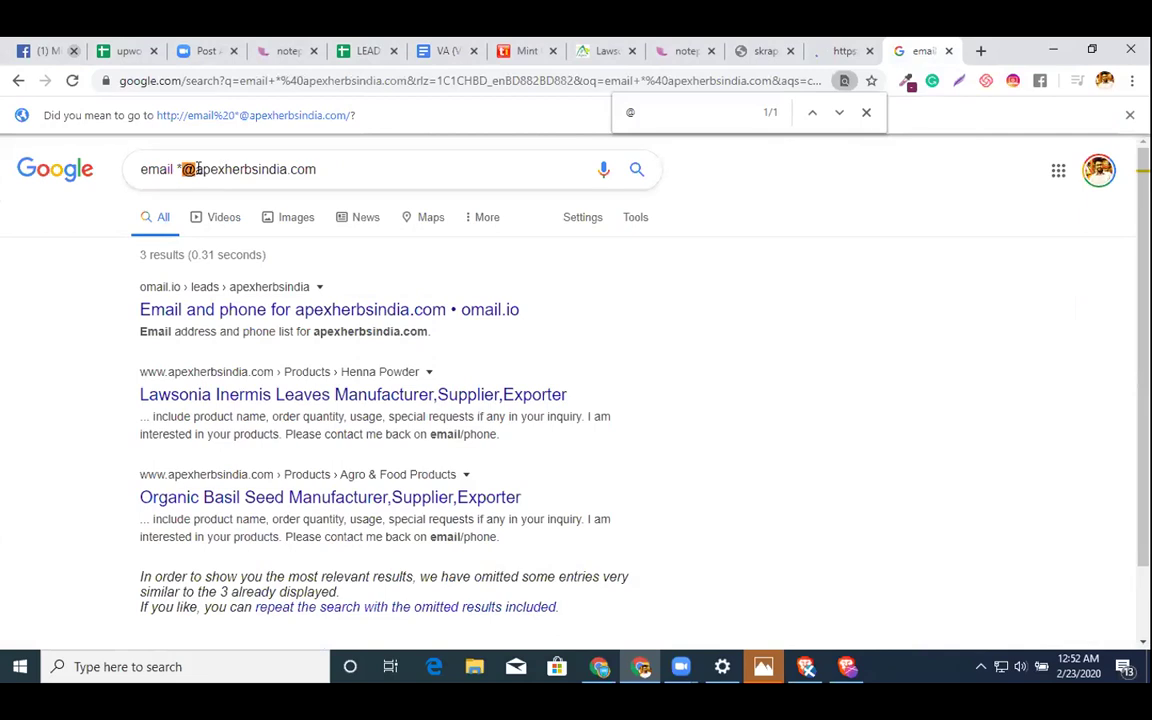
double_click(365, 170)
key(ctrl+c)
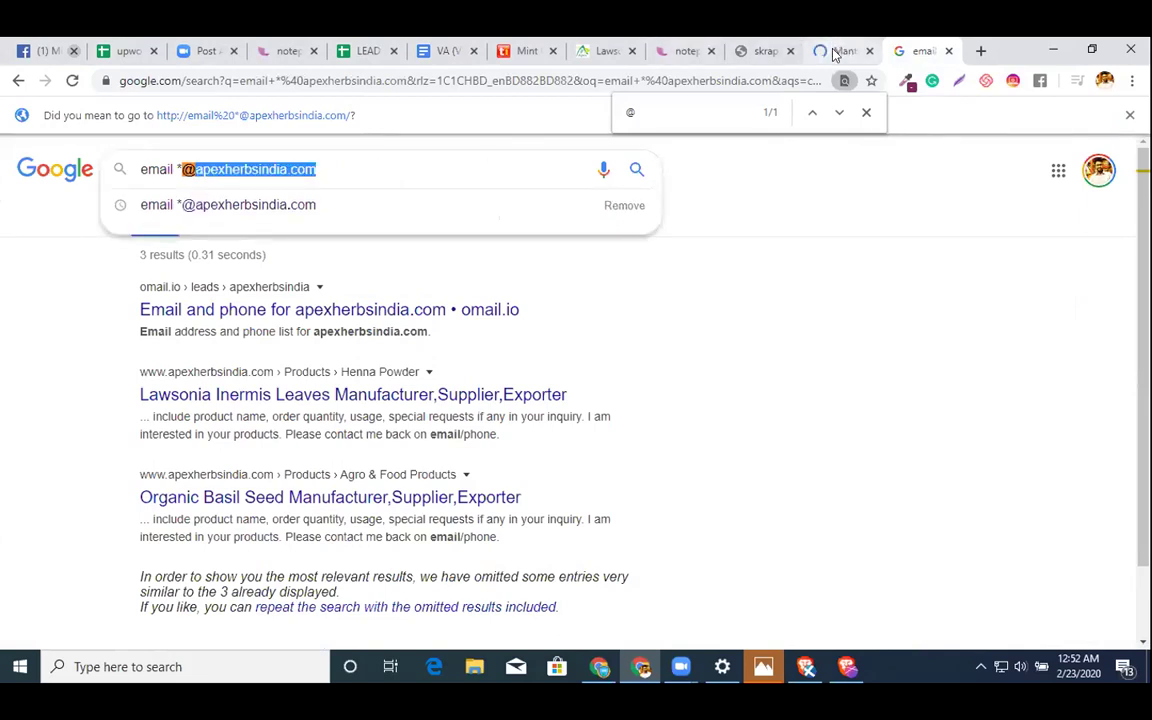
click(835, 52)
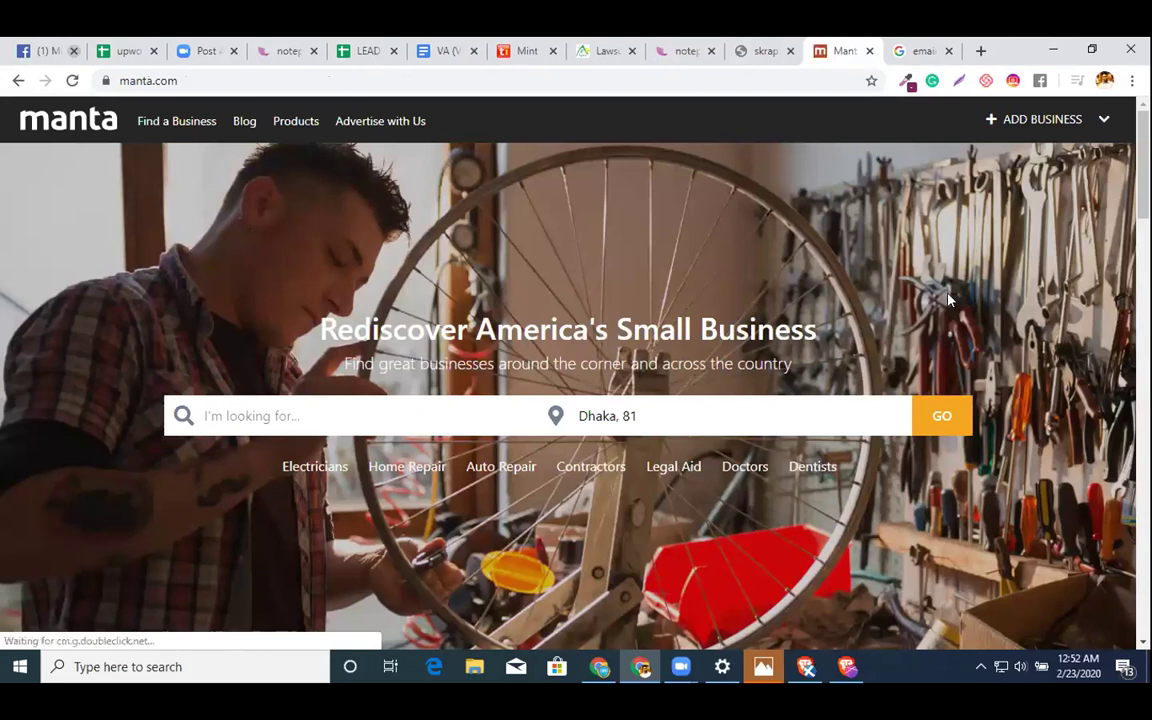
- Search Manta's Find a Business for apexherbsindia.com, which returns no results
click(179, 122)
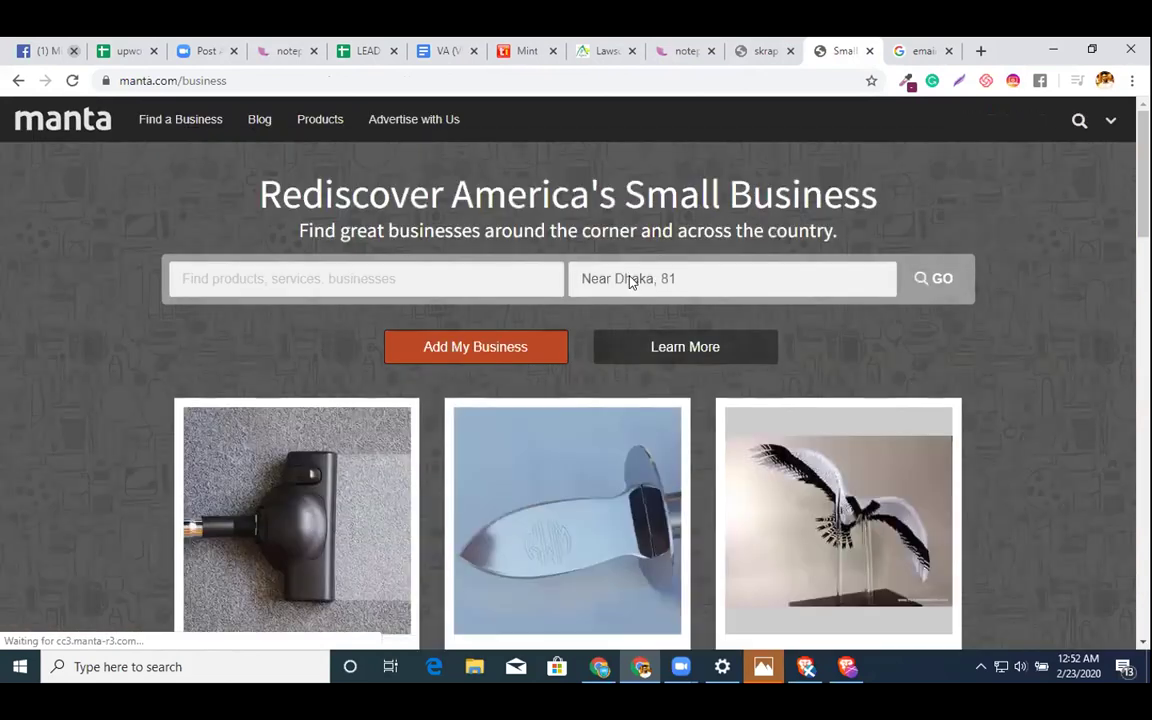
click(420, 283)
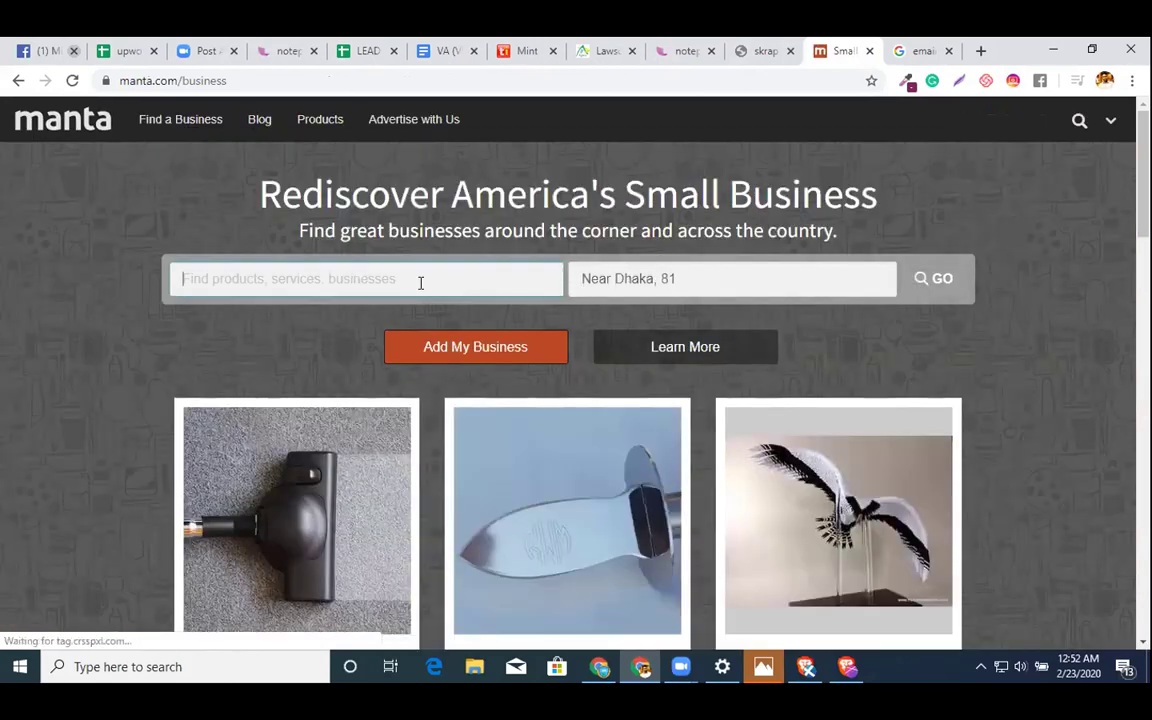
key(ctrl+v)
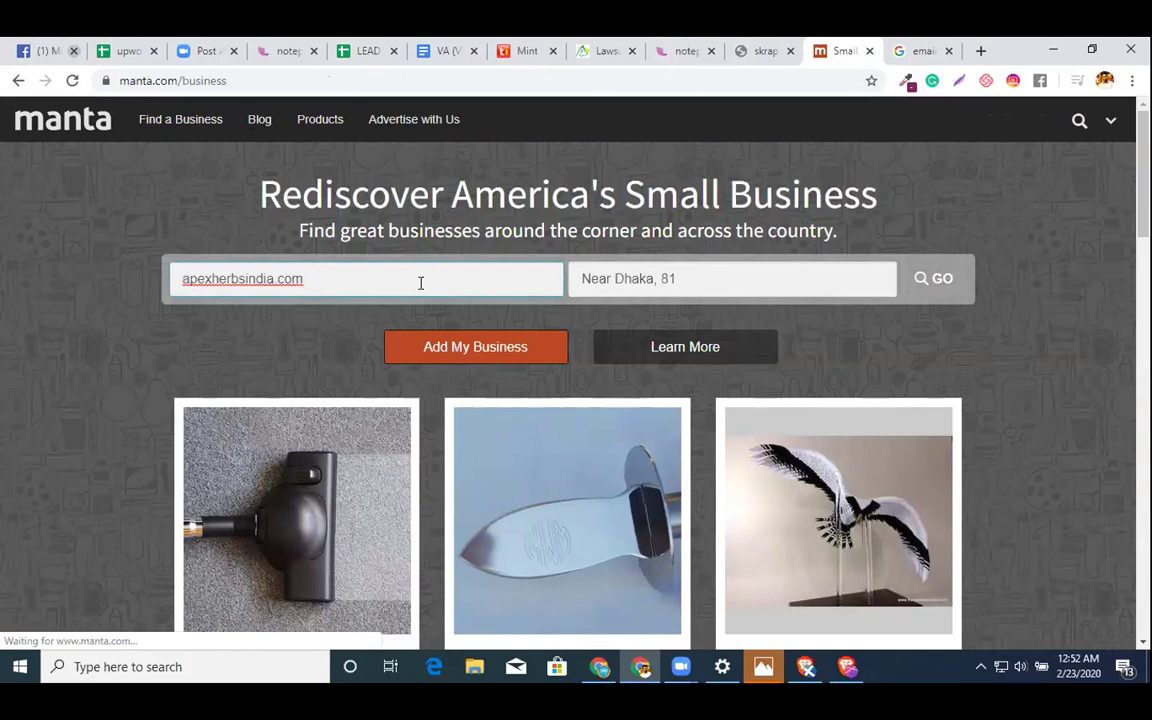
key(Return)
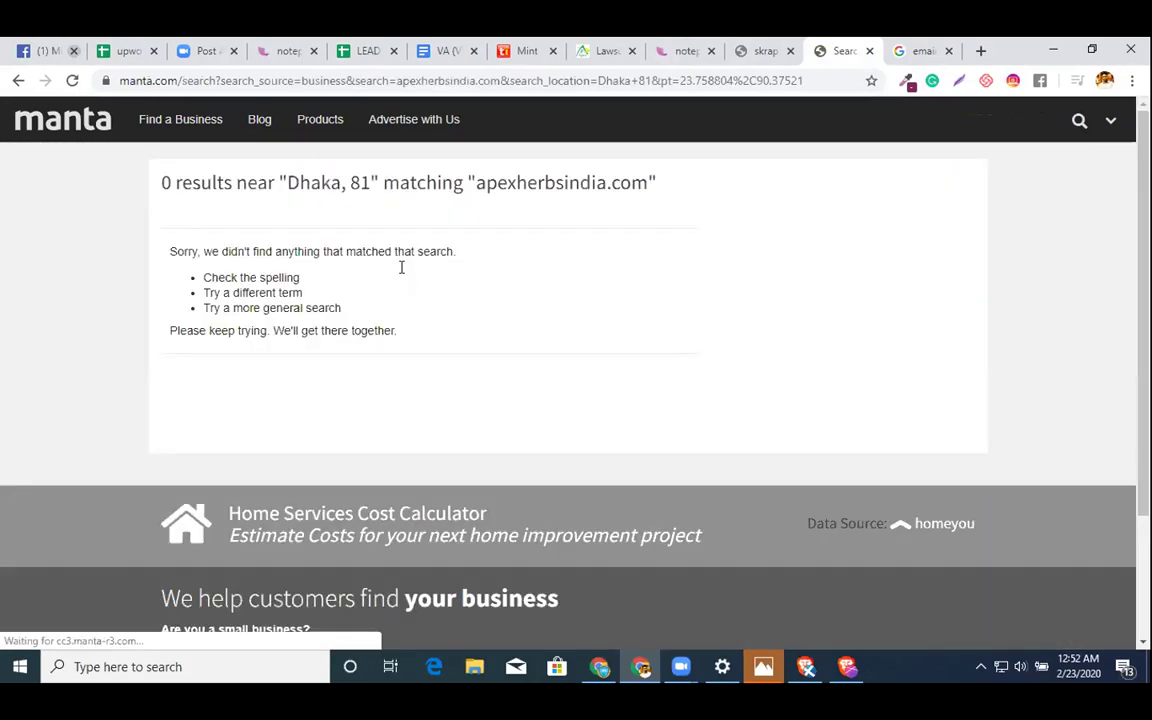
- Google 'manta apexherbsindia.com', then return to the VA project document
click(416, 84)
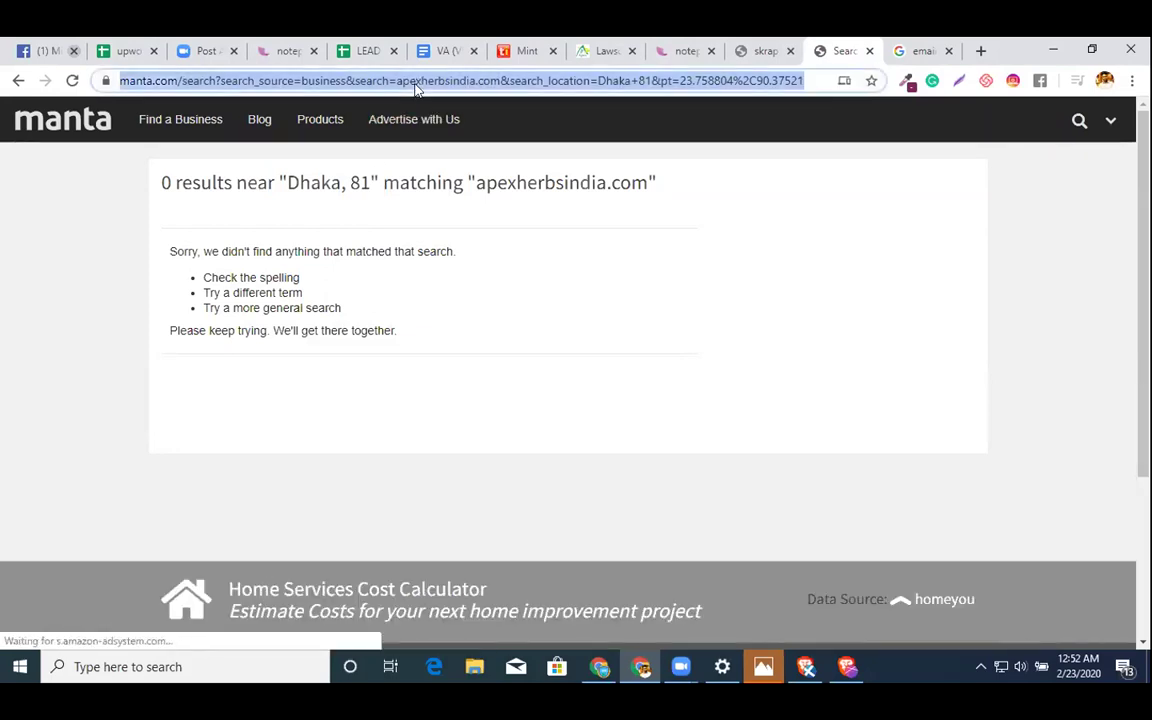
text(manta)
key(ctrl+v)
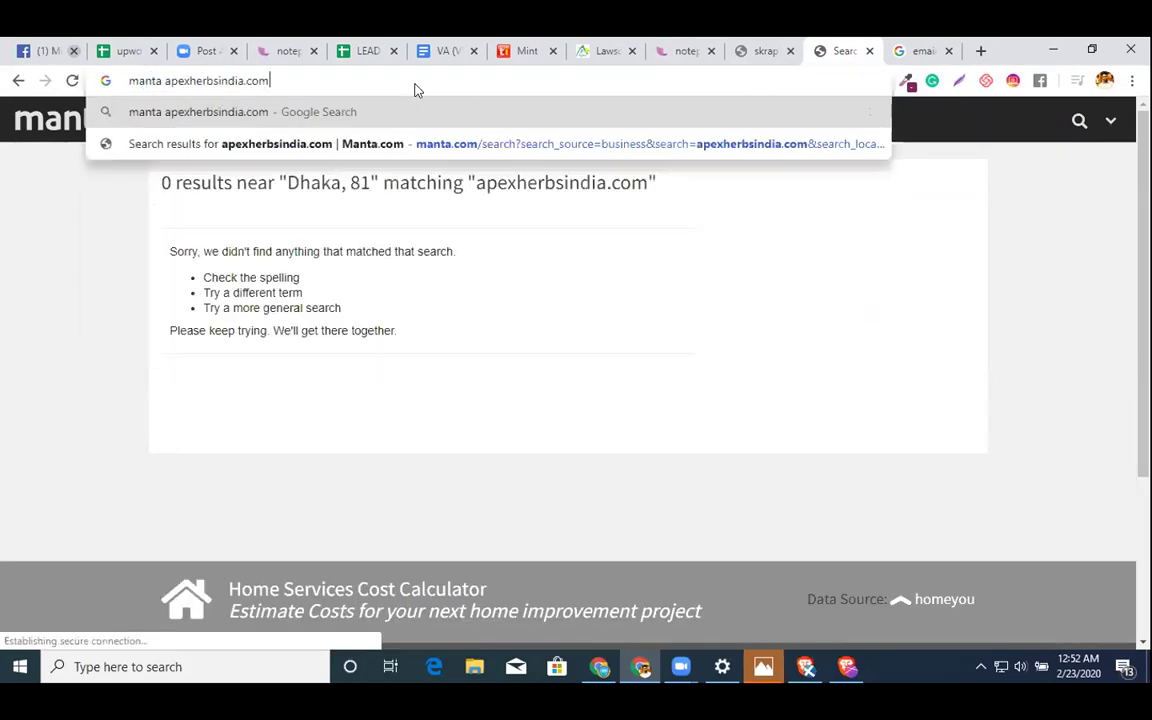
key(Return)
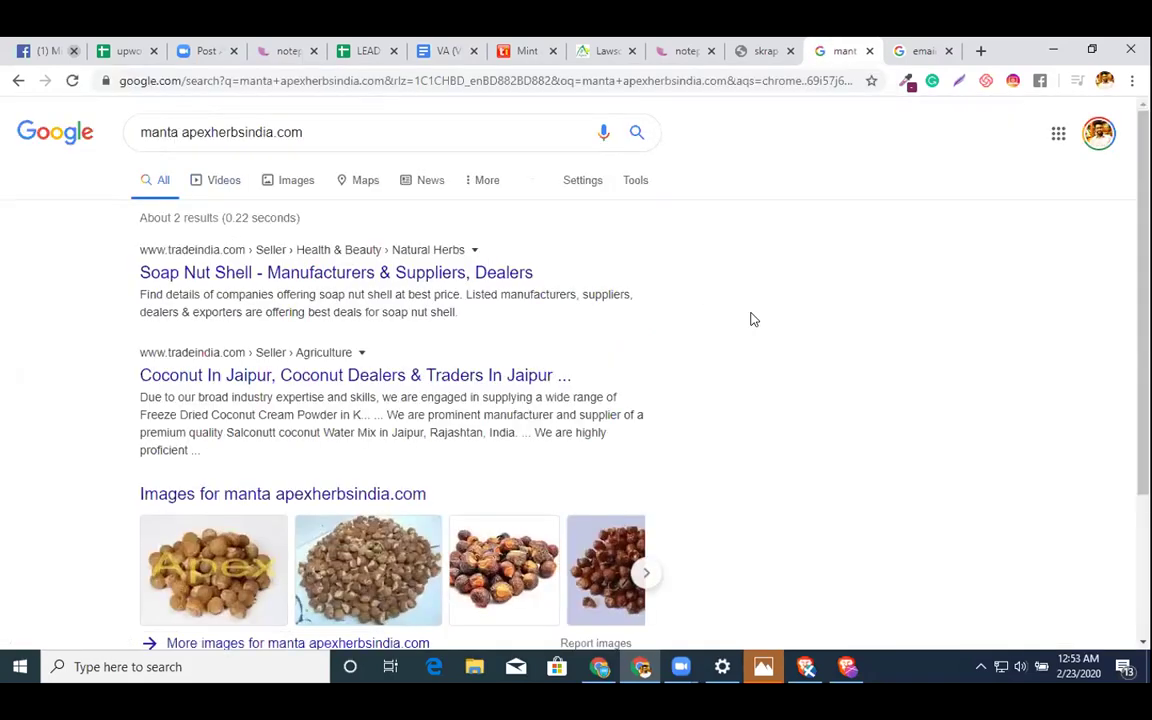
scroll(800, 325, down, 2)
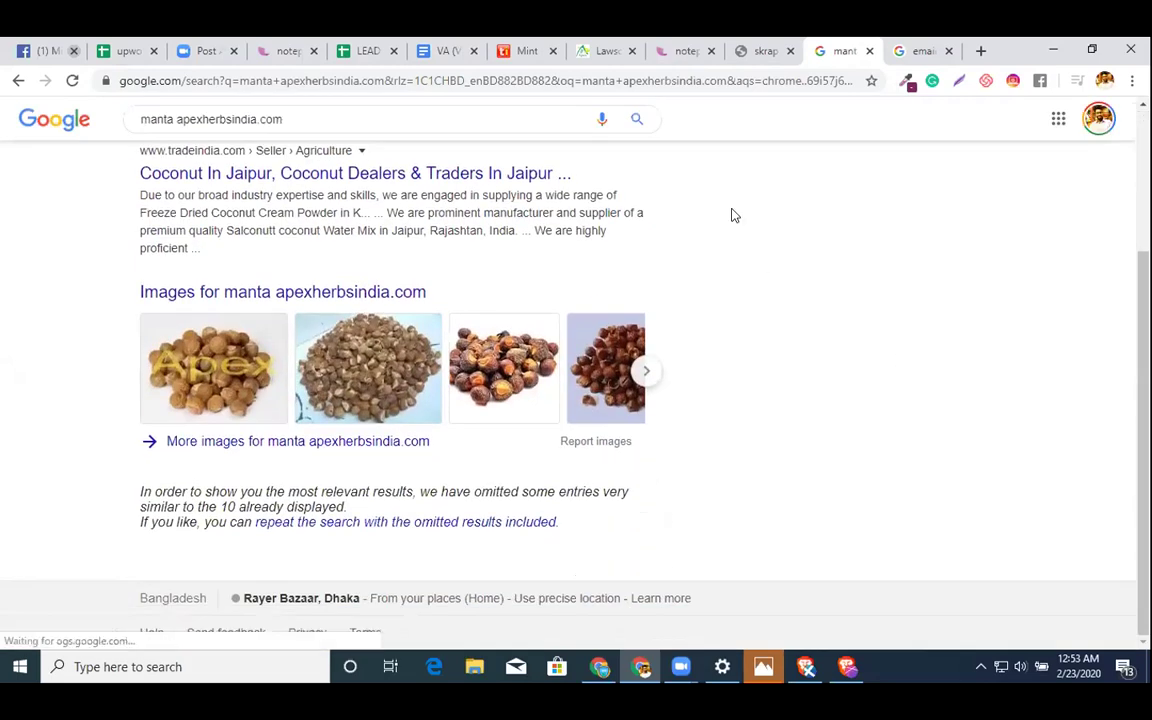
click(446, 50)
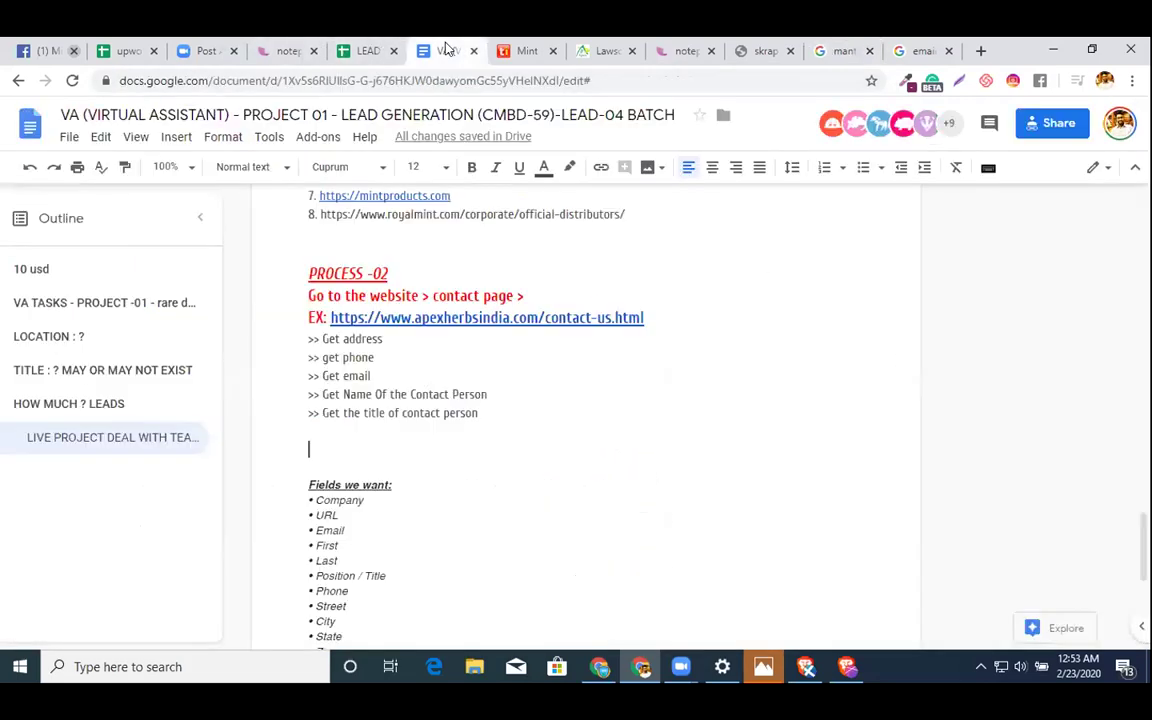
- Duplicate the PROCESS -02 block below the list and retitle it PROCESS -03 (email find)
drag(660, 320, 303, 257)
key(ctrl+c)
click(356, 437)
key(Return)
key(ctrl+v)
scroll(356, 437, down, 3)
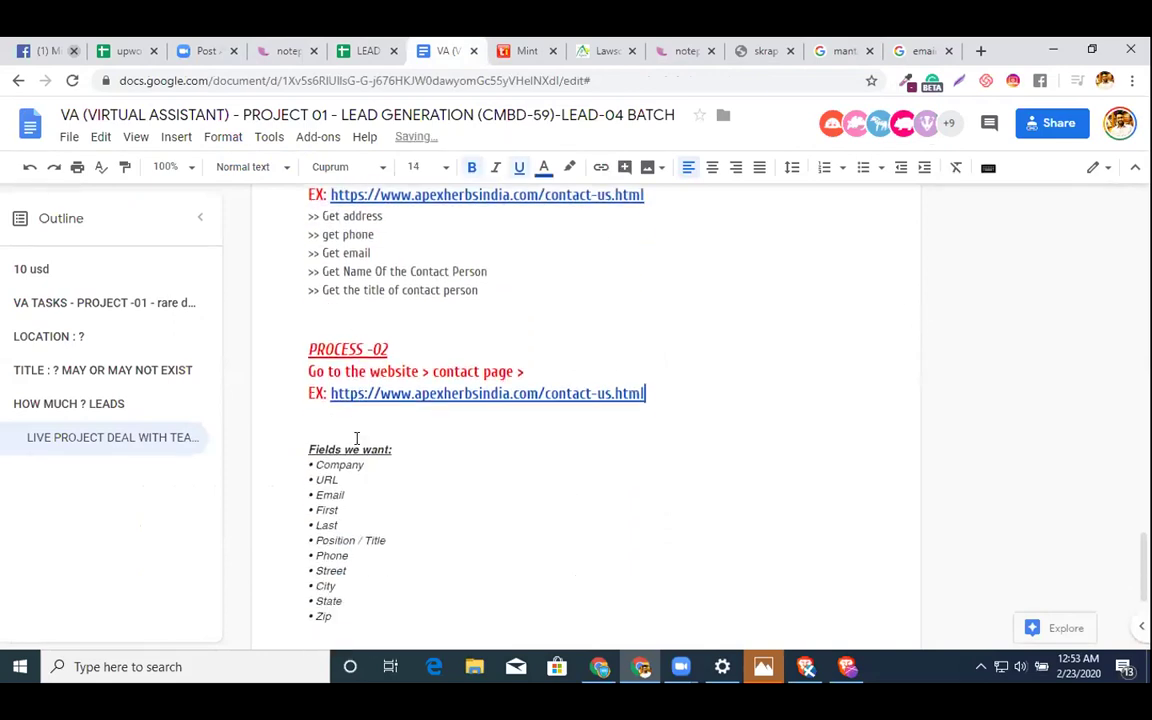
double_click(404, 349)
text(03)
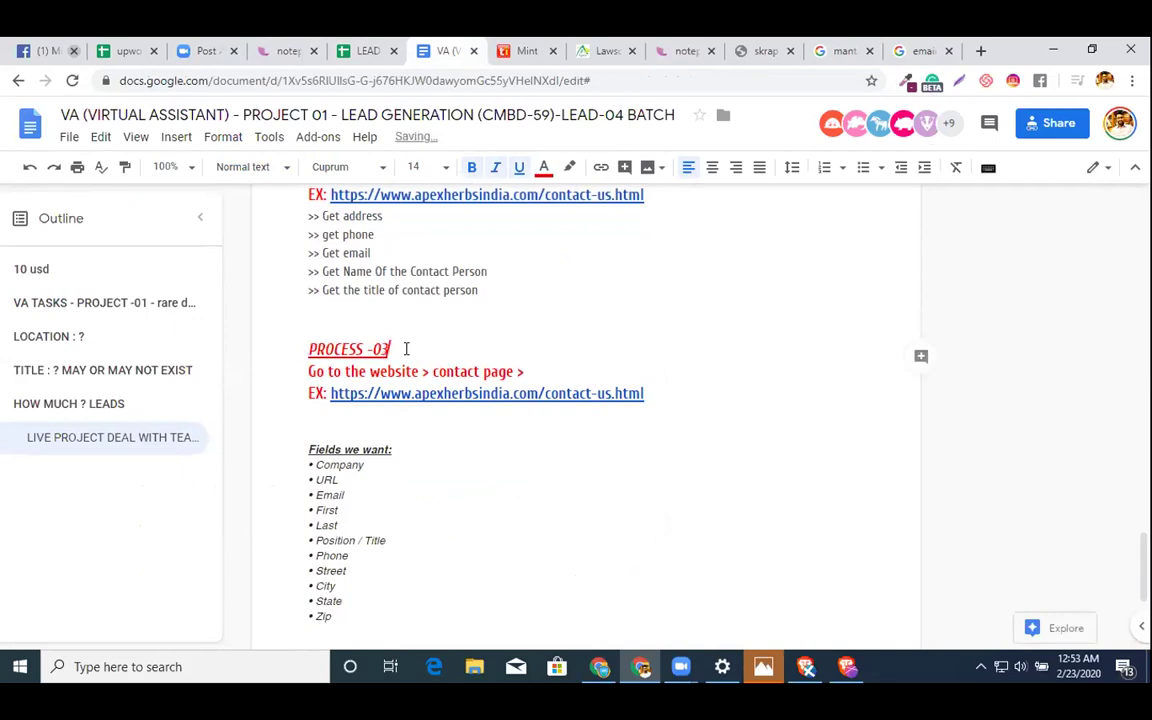
text( (endil find))
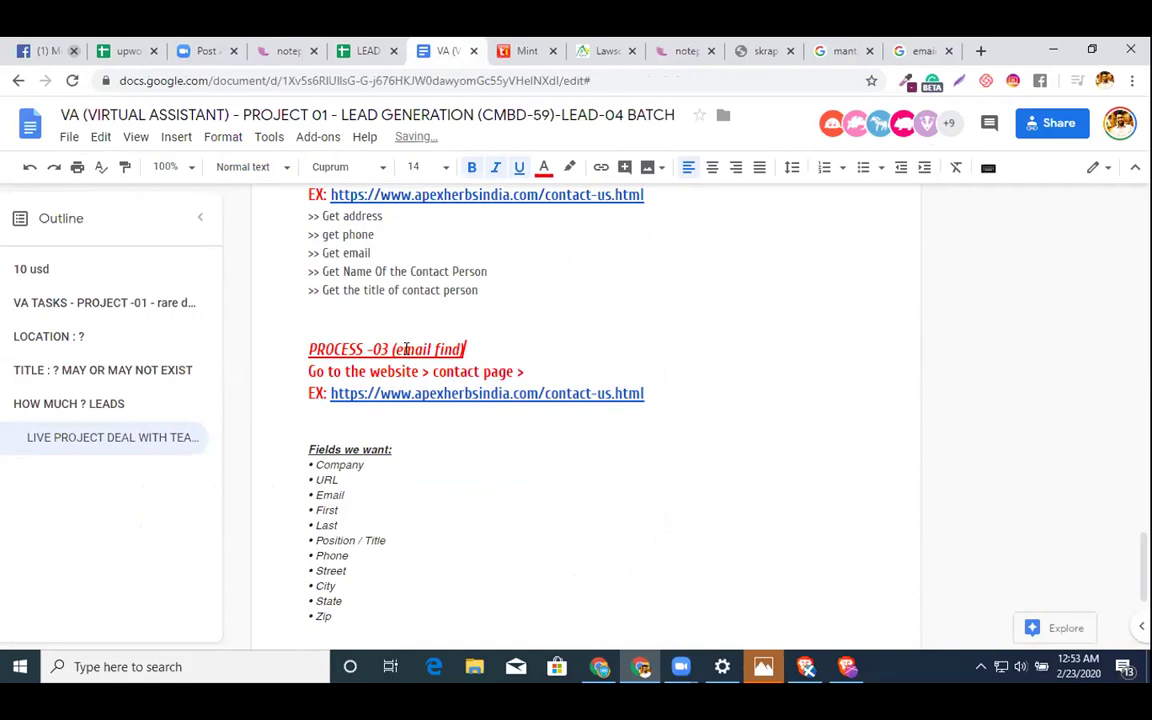
drag(296, 371, 663, 393)
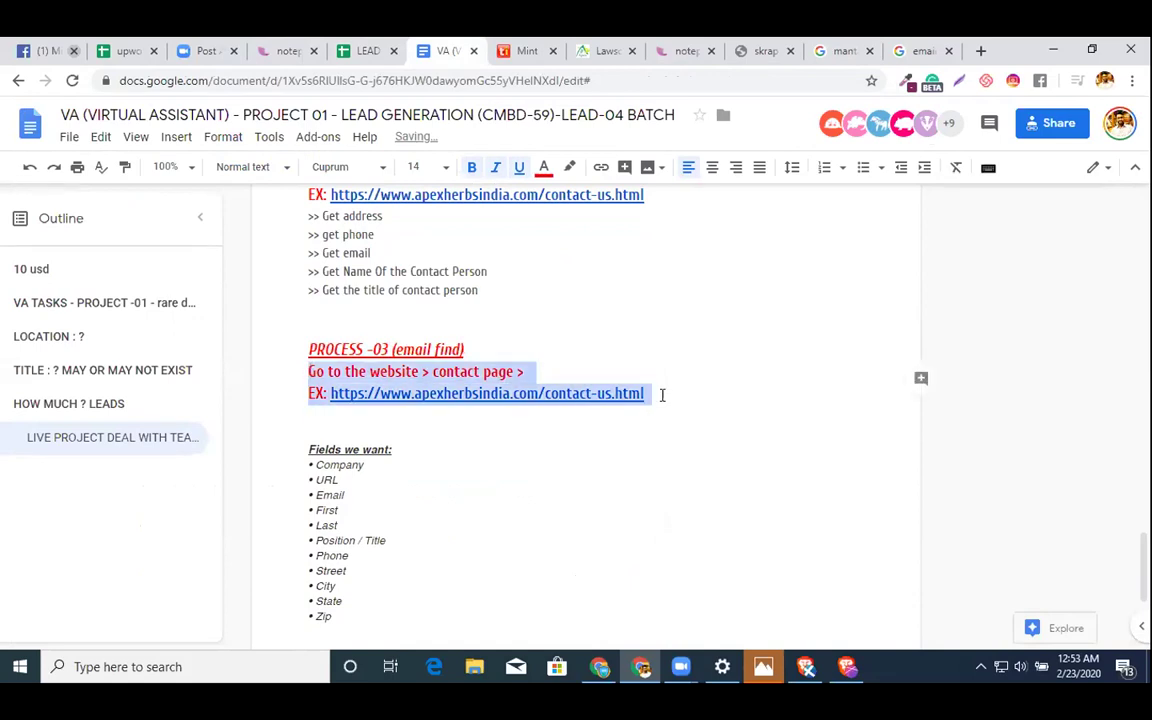
text(Goog)
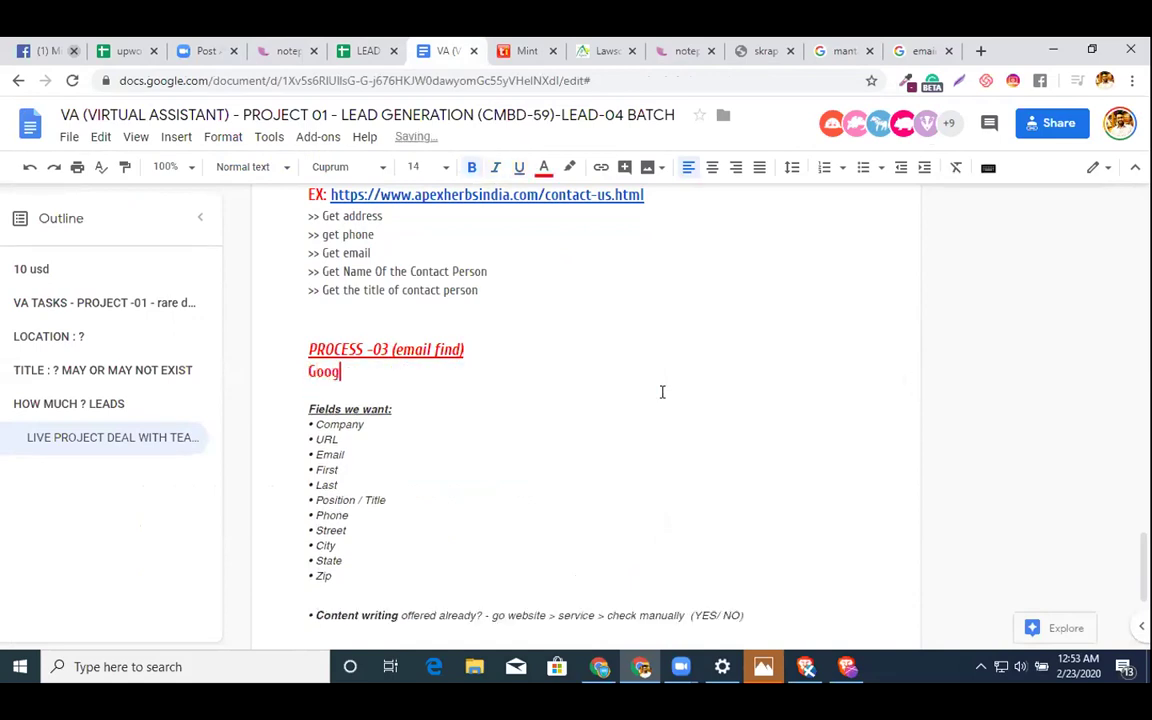
text(le with)
click(523, 347)
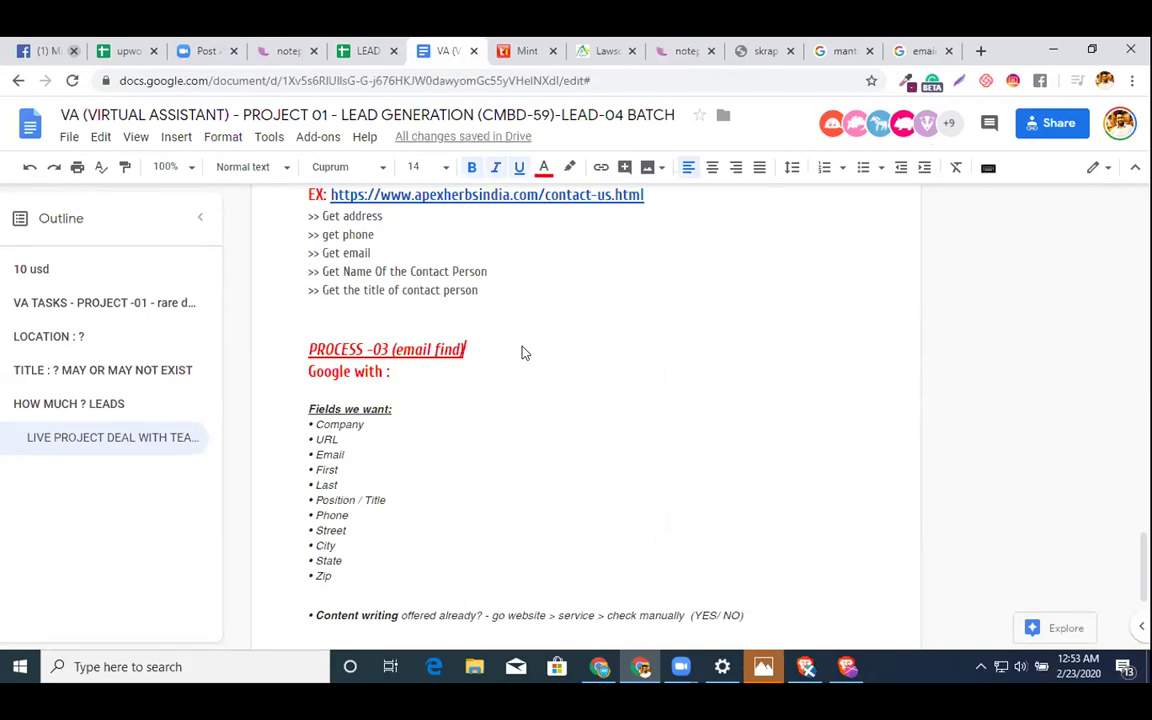
key(Return)
text(If em)
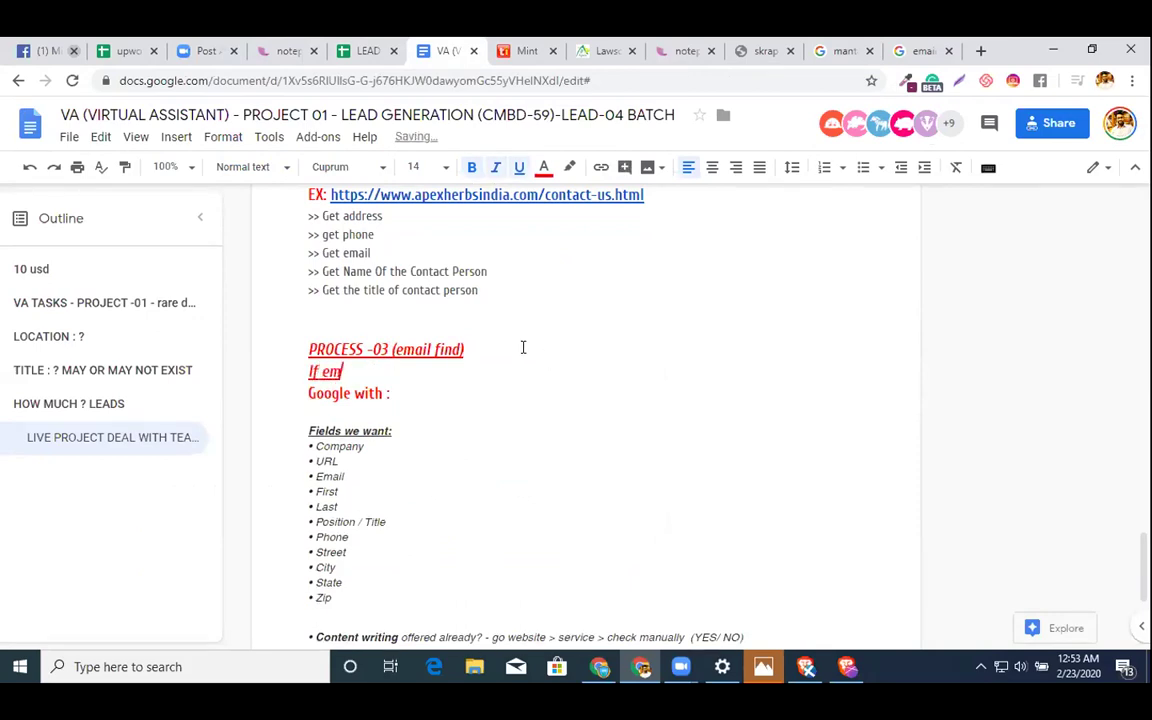
text(ail is no)
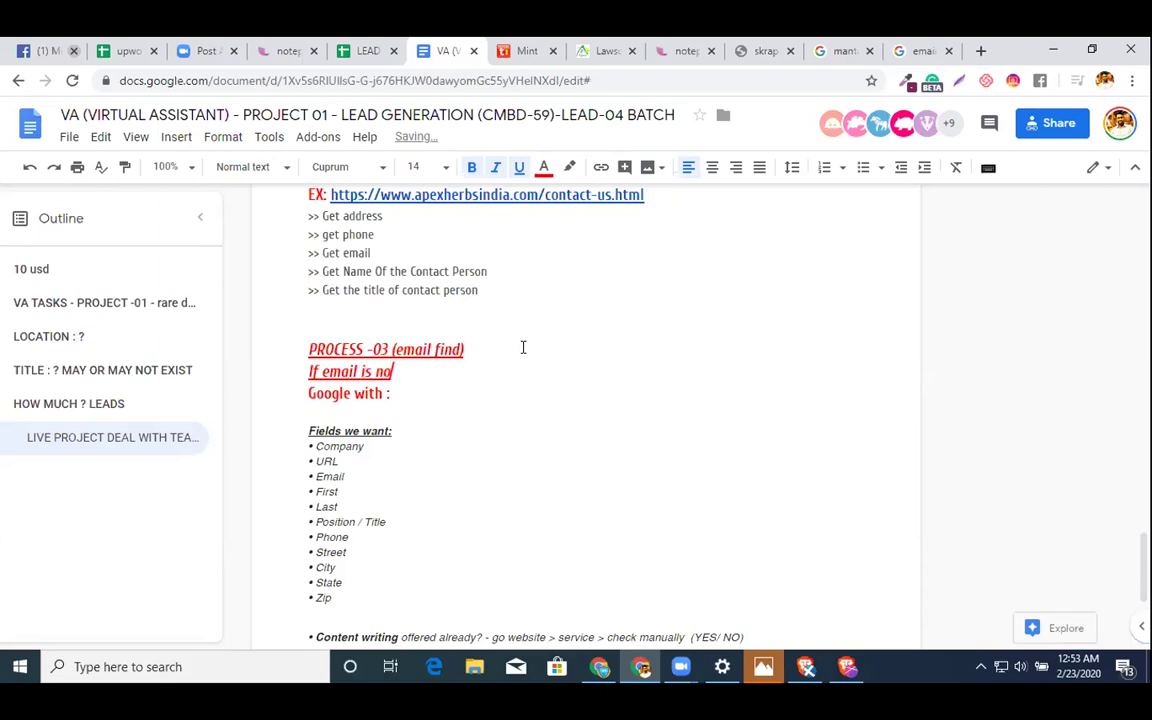
text(t available)
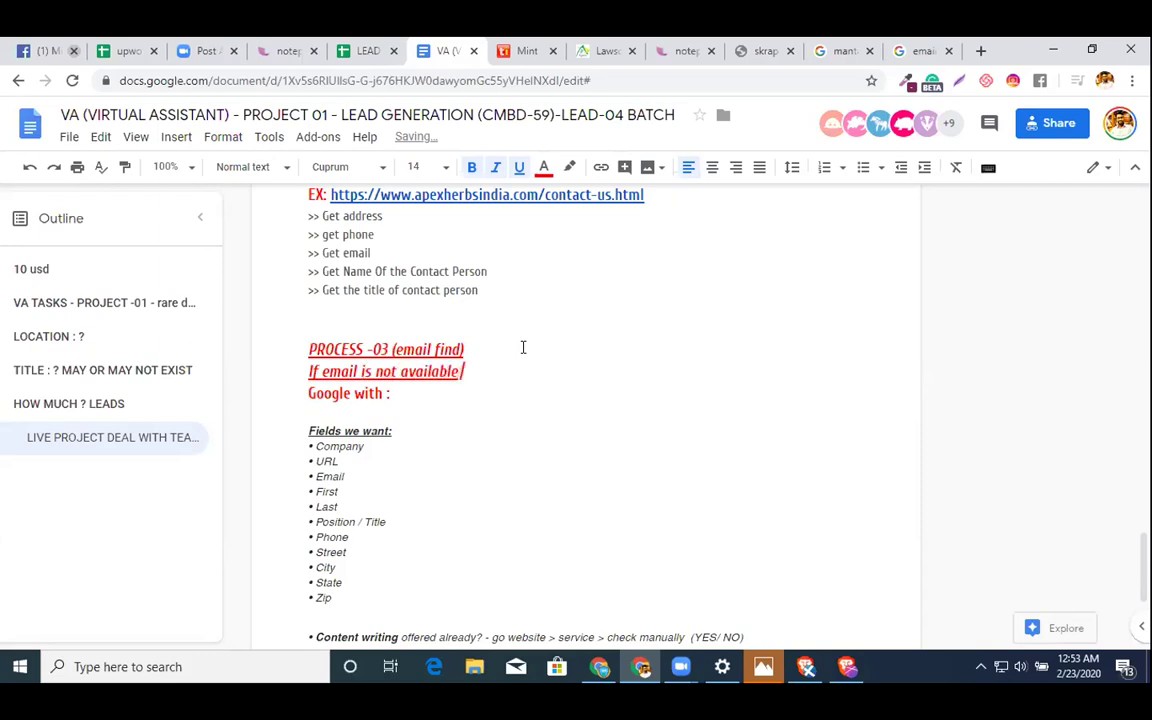
text( at website ::)
click(420, 395)
text(email *@domain)
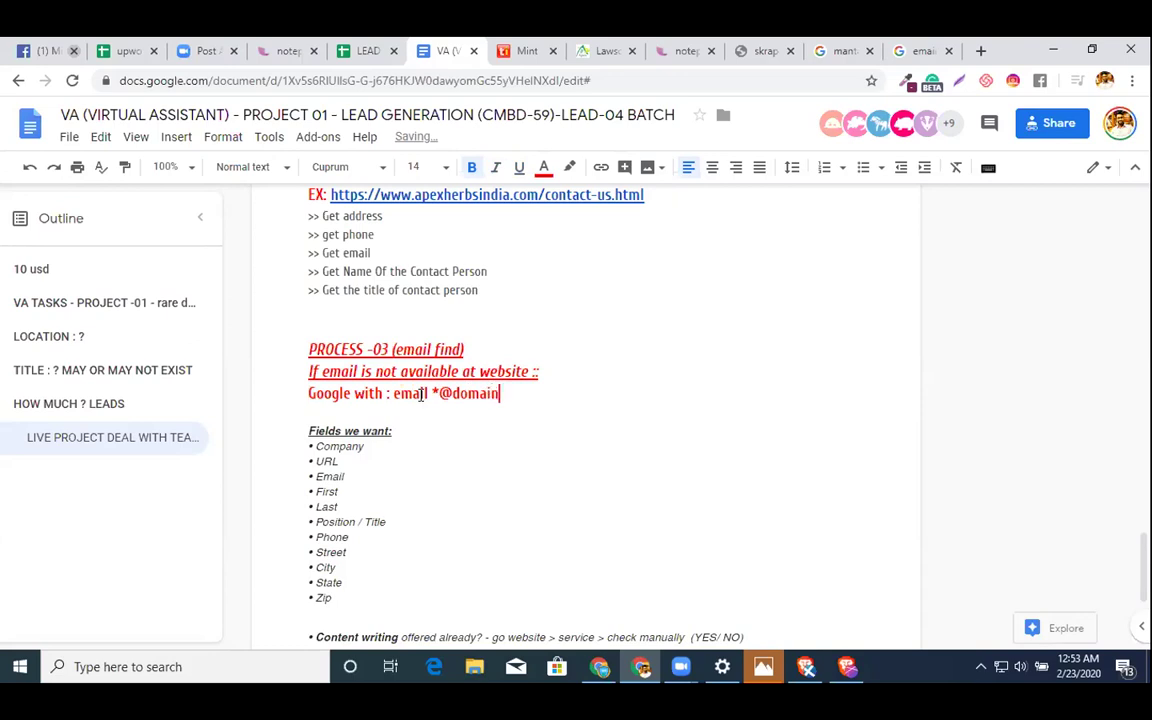
key(BackSpace)
text(.com)
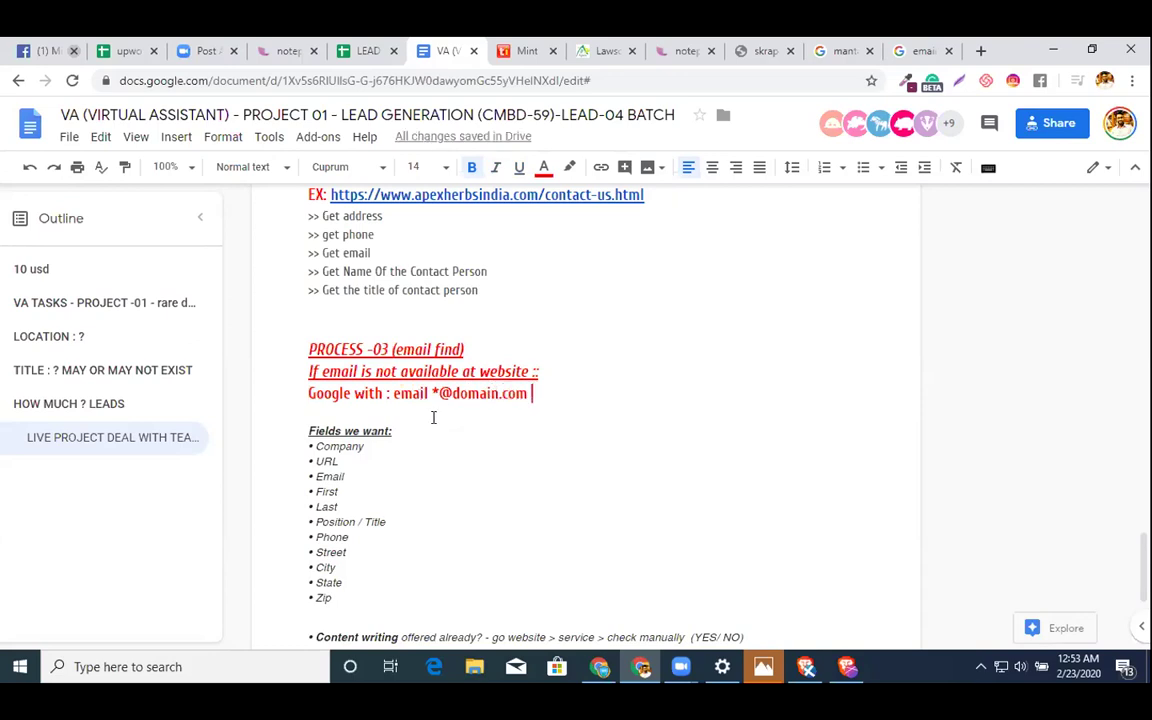
drag(392, 395, 648, 391)
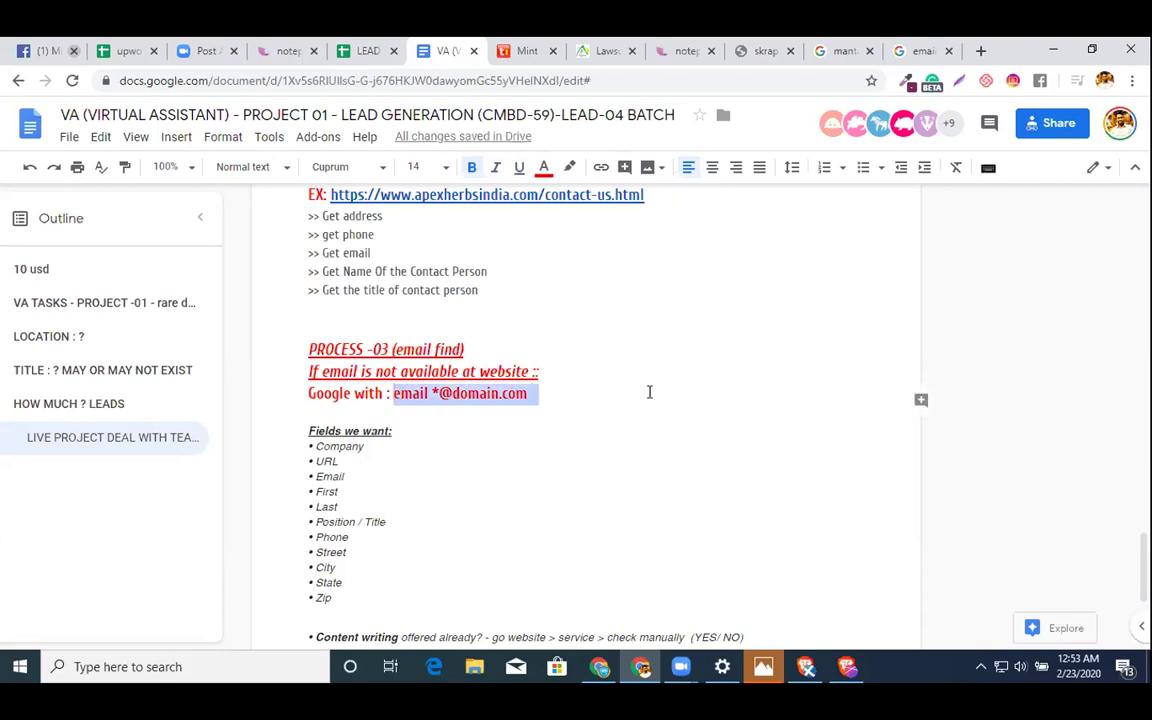
click(510, 168)
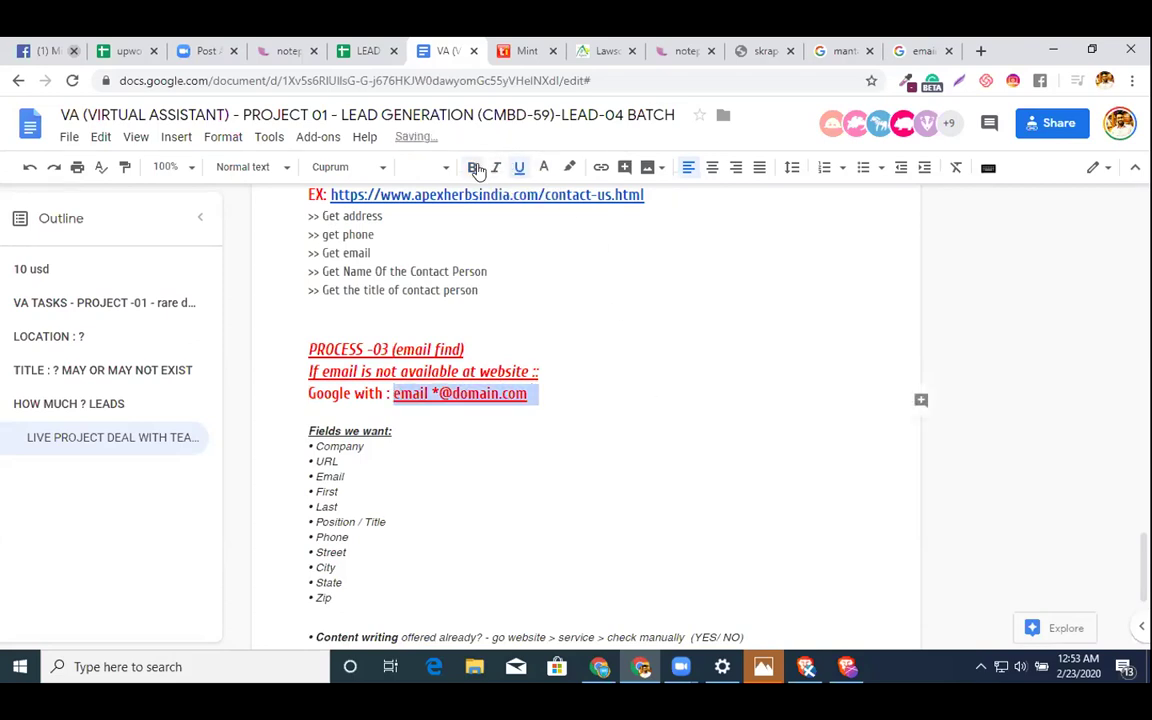
click(543, 167)
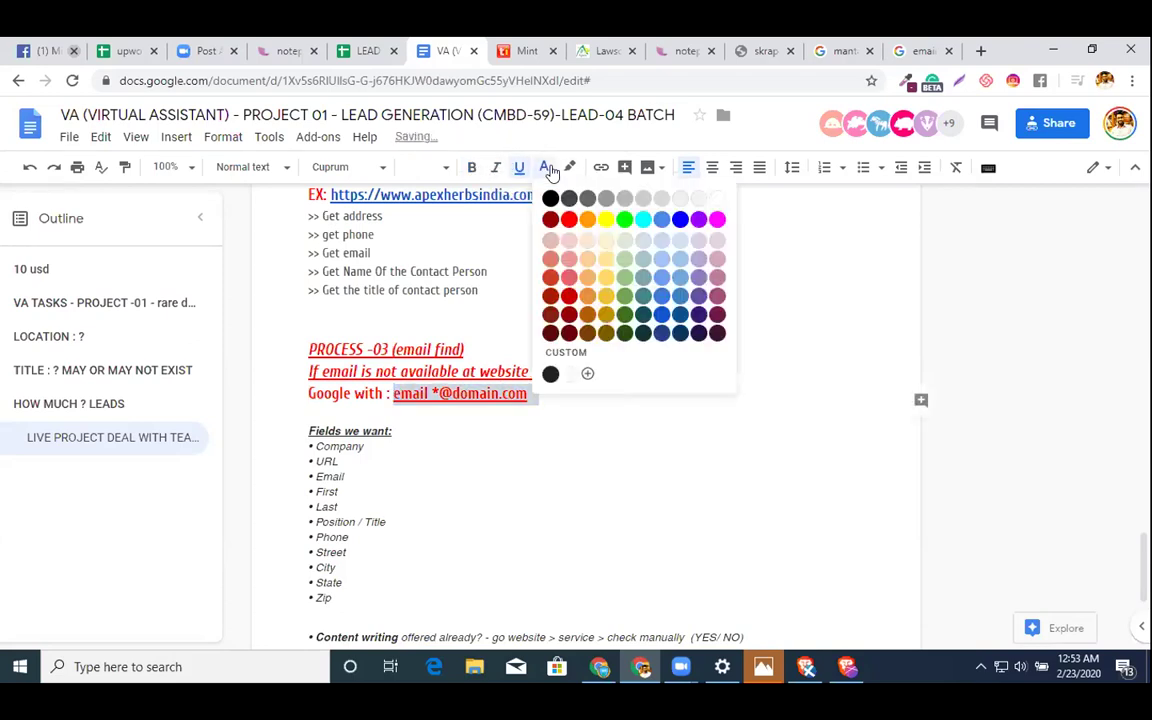
click(578, 219)
- Add the non-underlined line 'Now with email extractor get email' followed by blank lines
click(585, 393)
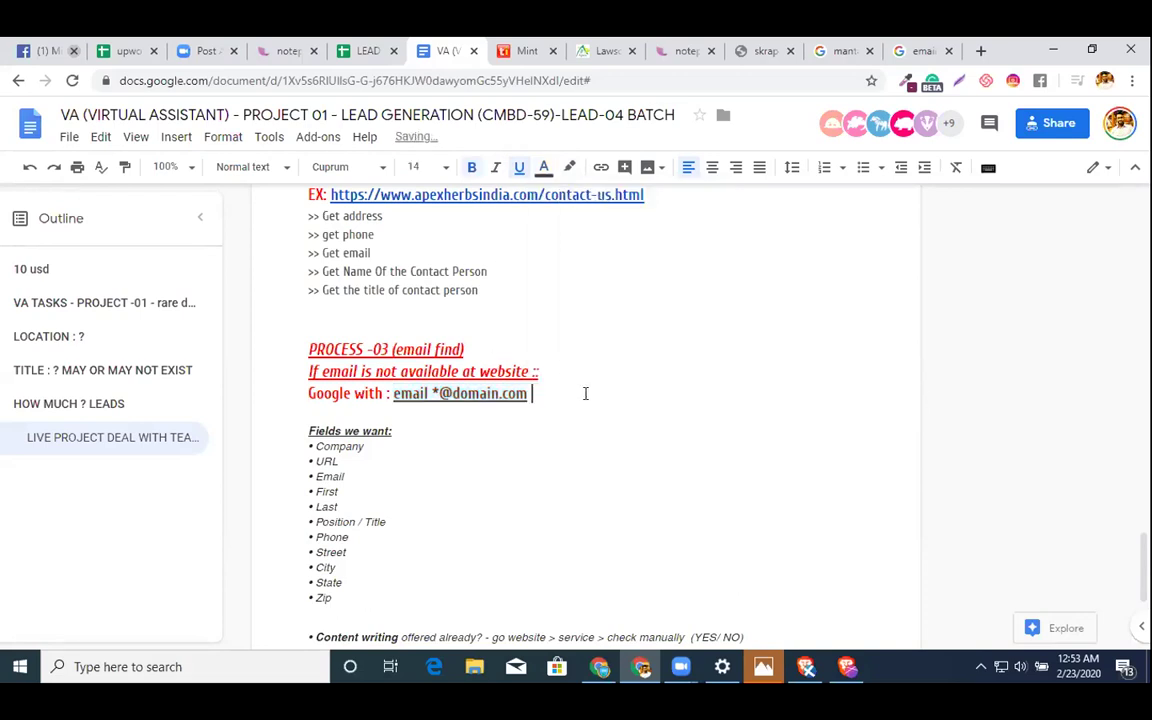
key(Return)
text(Now )
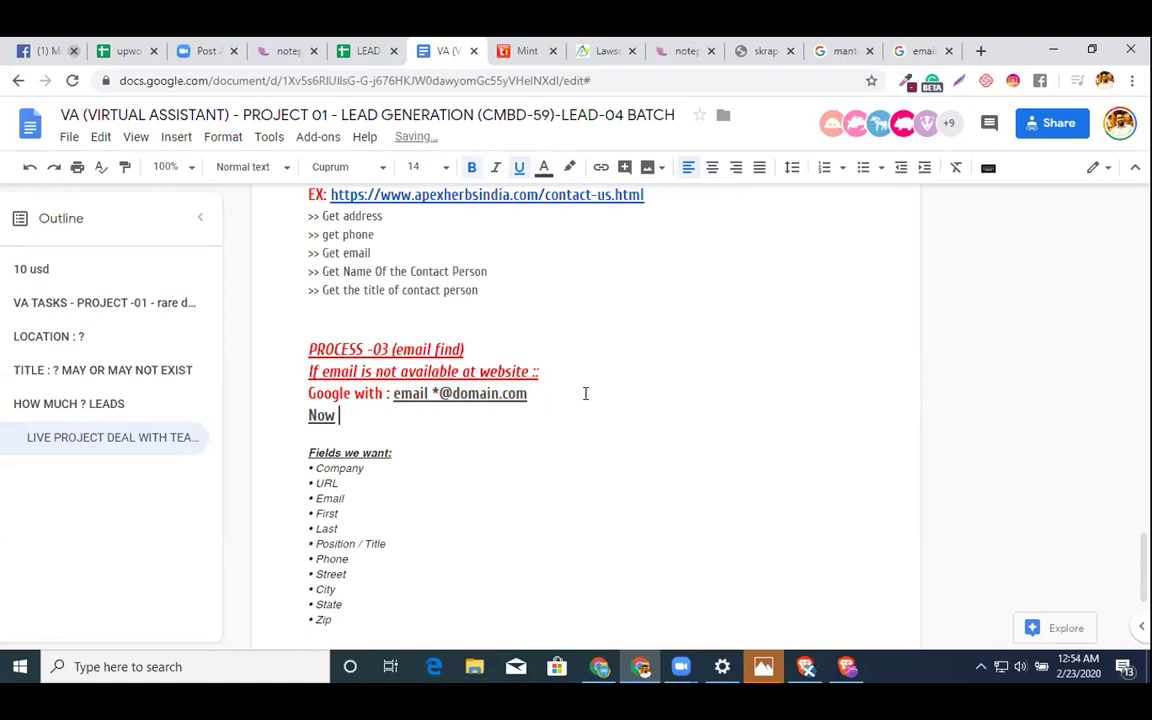
text(with email extrac)
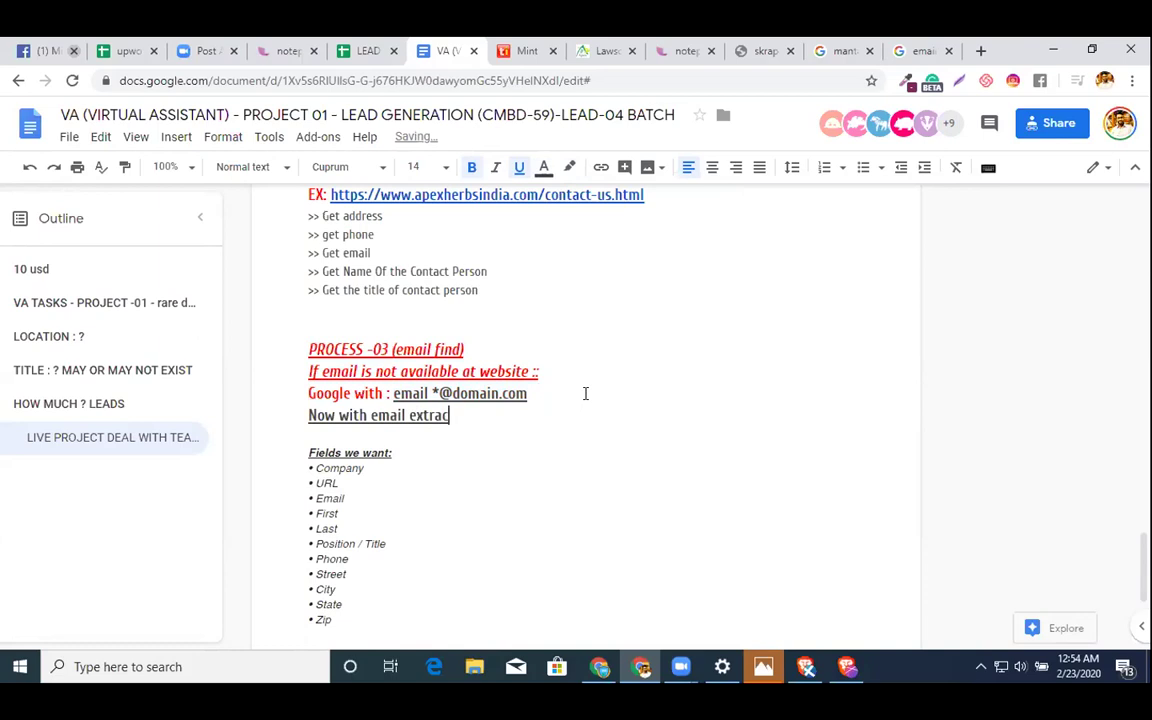
text(tor get email)
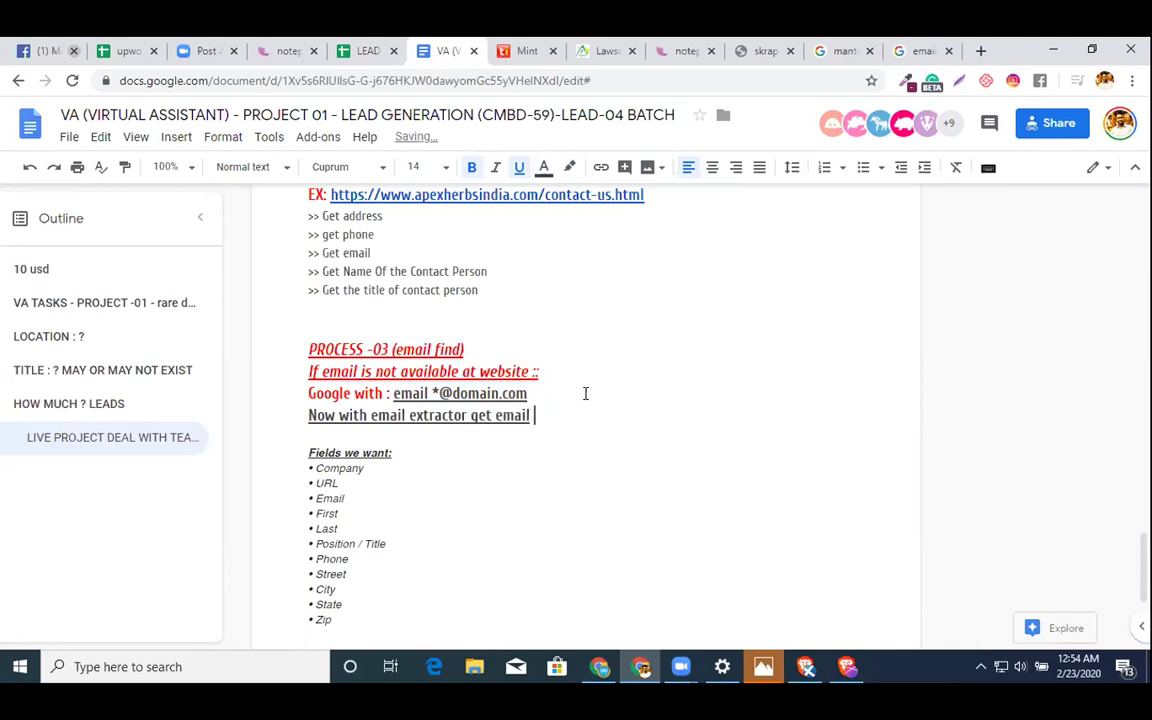
key(shift+End)
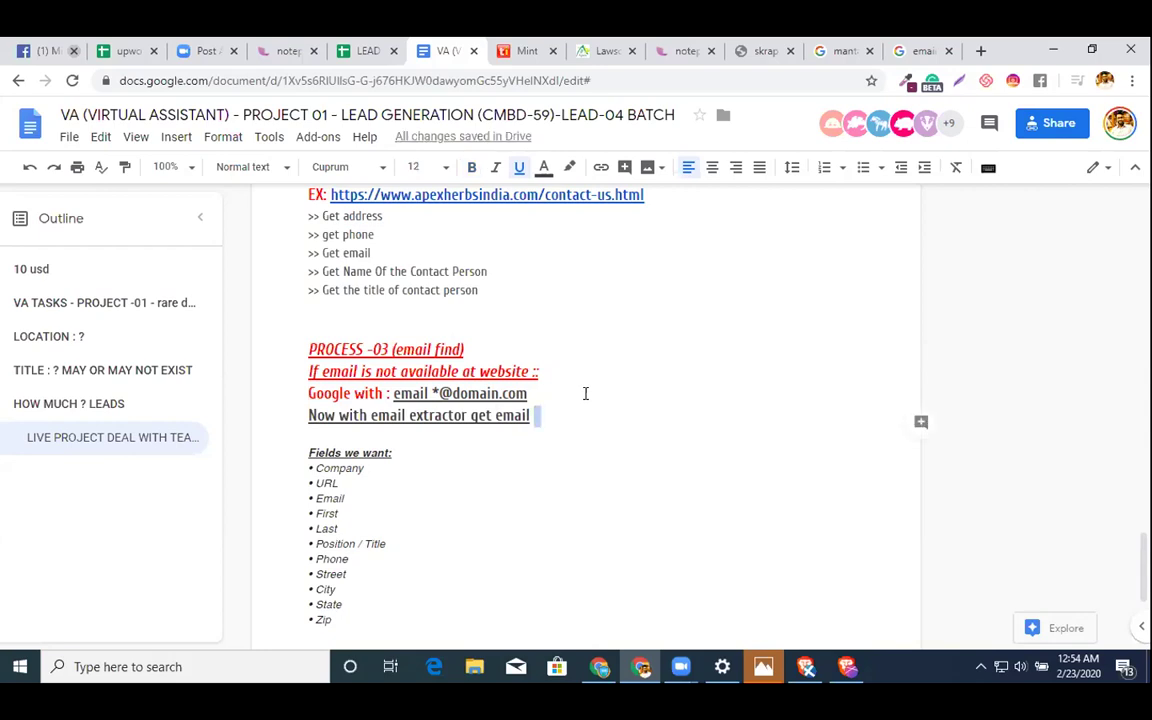
key(shift+Left)
key(shift+Left)
key(shift+Left)
key(shift+Left)
key(shift+Left)
key(shift+Left)
key(shift+Left)
key(shift+Left)
key(shift+Left)
key(shift+Left)
key(shift+Left)
key(shift+Left)
key(shift+Left)
key(shift+Left)
key(shift+Left)
key(shift+Left)
key(shift+Left)
key(shift+Left)
key(shift+Left)
key(shift+Left)
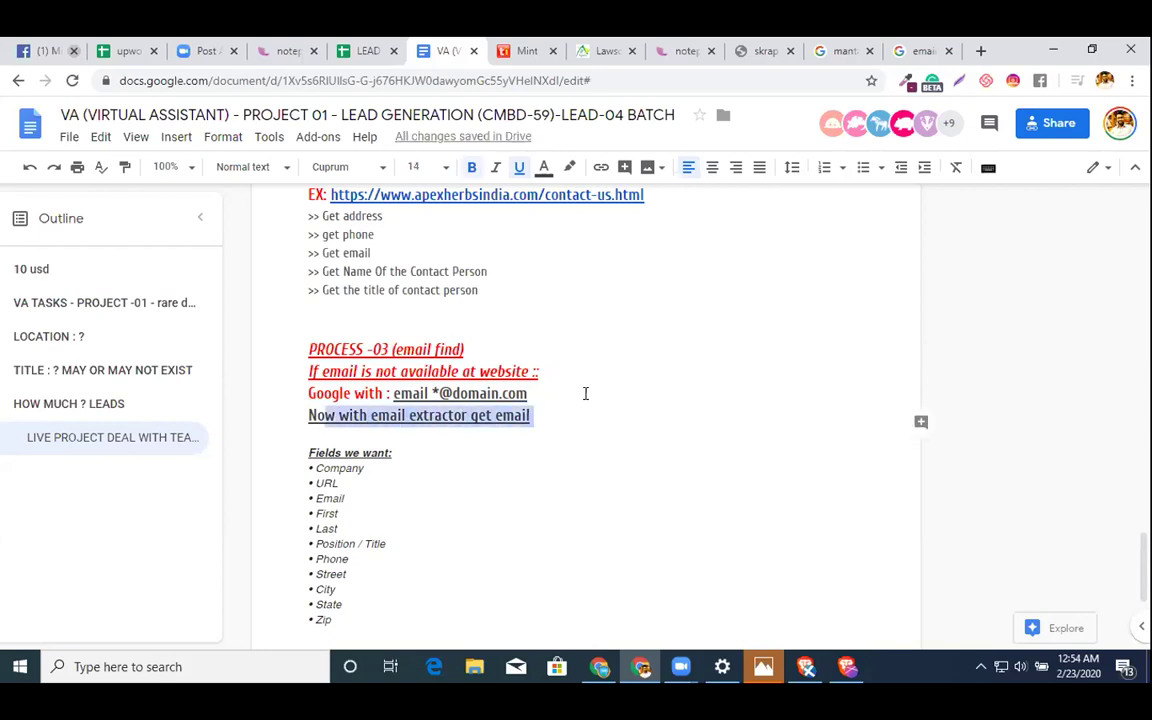
key(End)
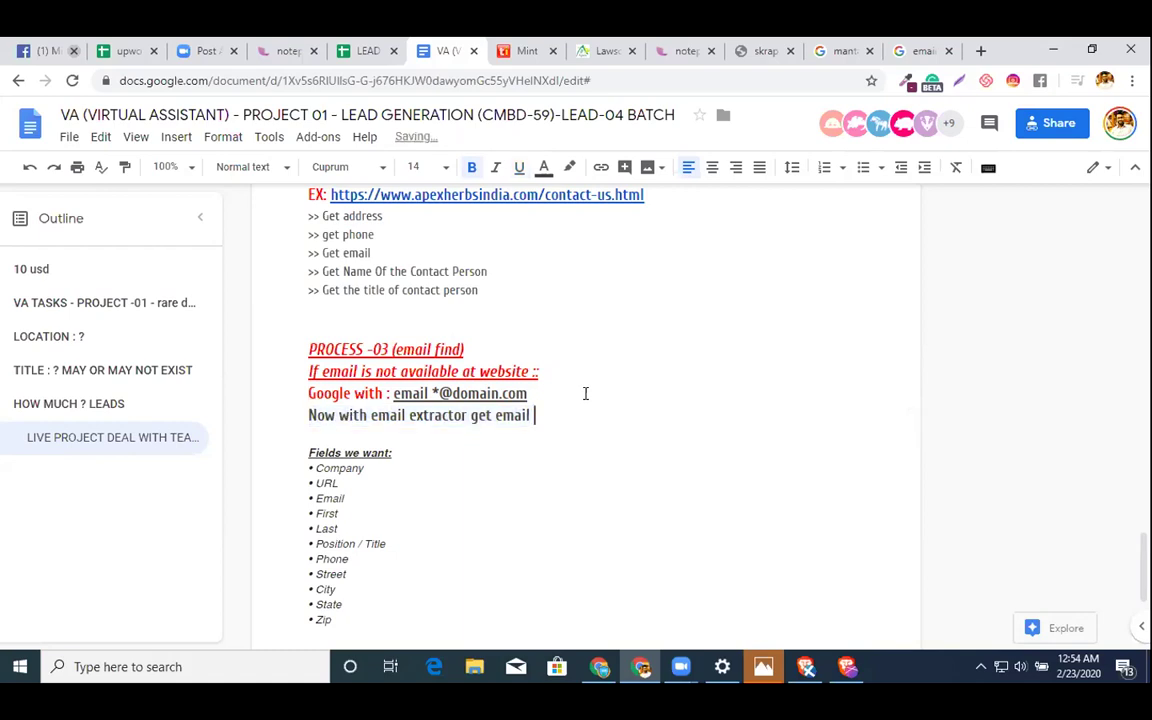
key(Return)
key(Return)
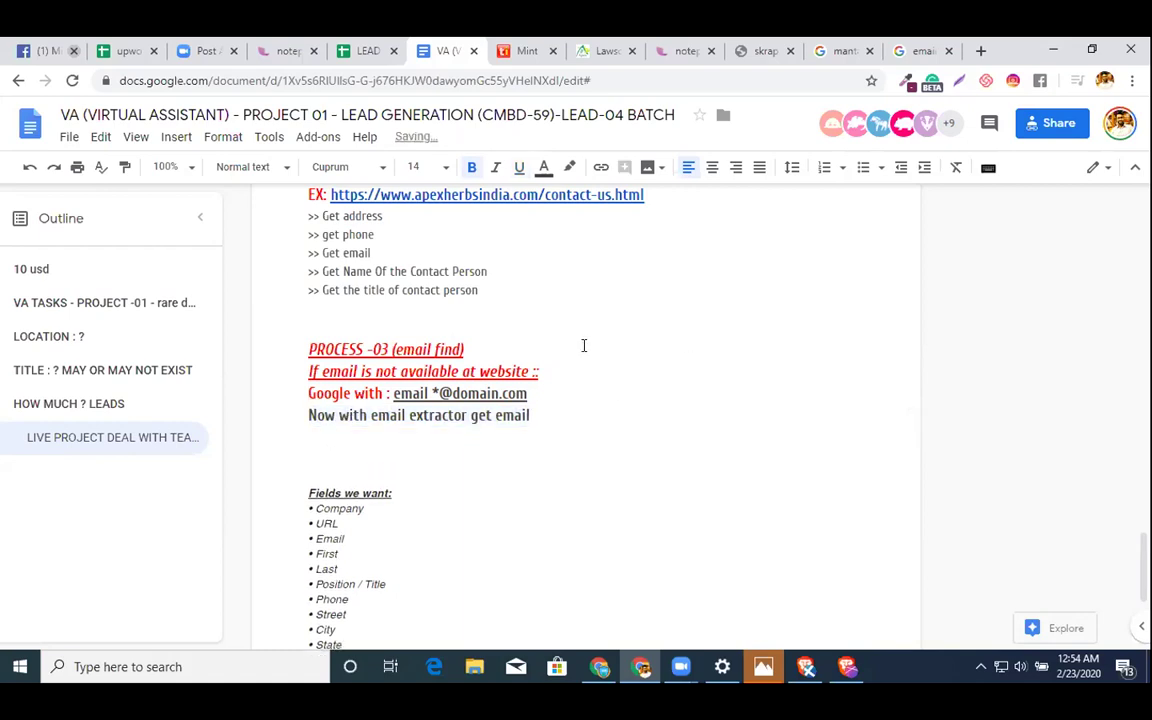
- Copy the PROCESS -03 heading and subtitle and paste them below the email extractor line
drag(540, 372, 240, 320)
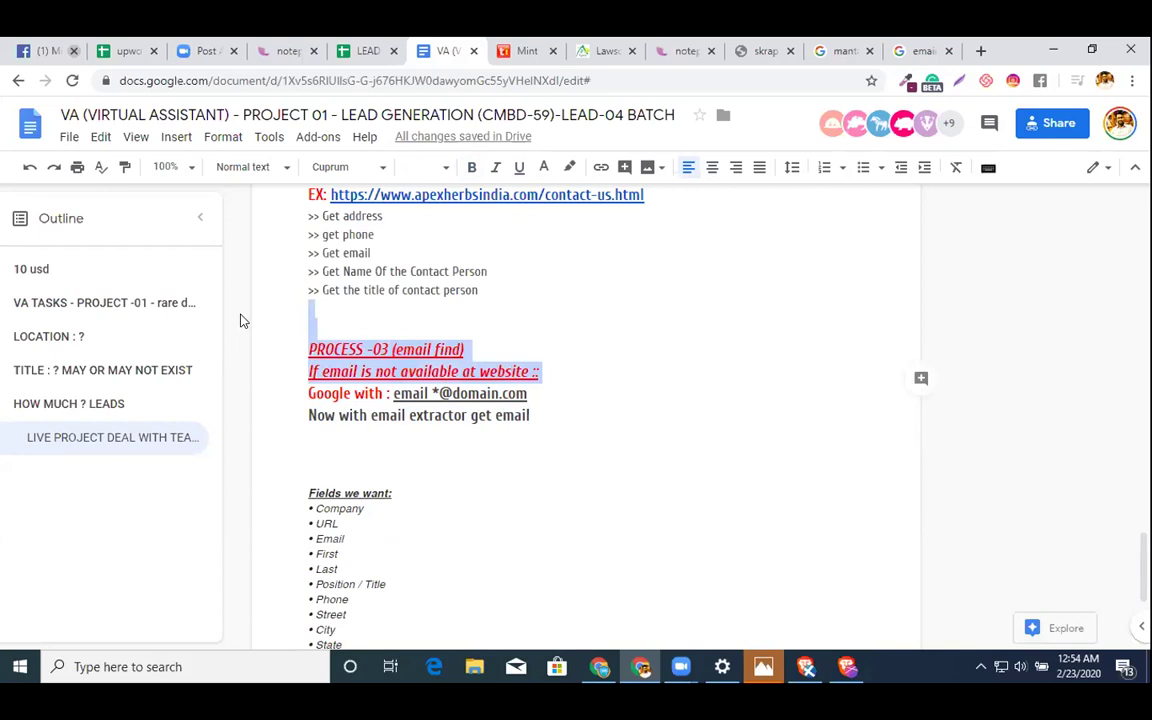
key(ctrl+c)
click(461, 441)
key(ctrl+v)
key(ctrl+Return)
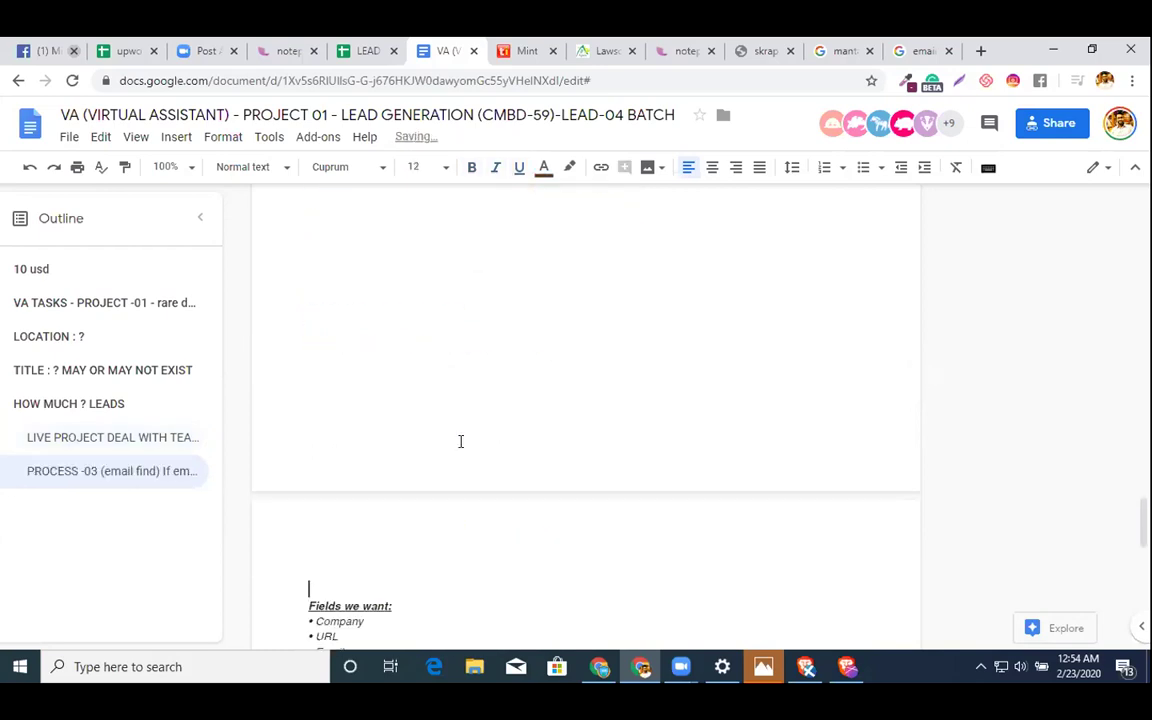
scroll(442, 442, up, 4)
scroll(442, 442, down, 3)
click(399, 398)
key(BackSpace)
- Renumber the copy to PROCESS -04 and extend the subtitle with '& google :: TRY MANTA'
click(373, 420)
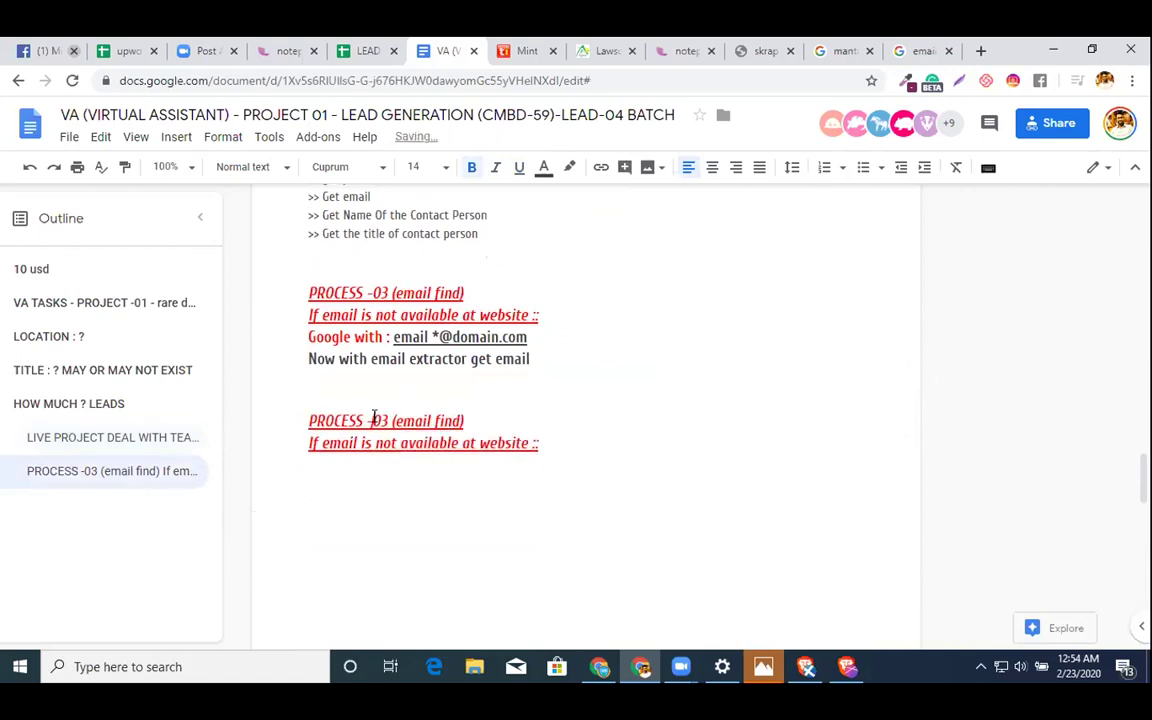
key(Right)
key(shift+Right)
text(4)
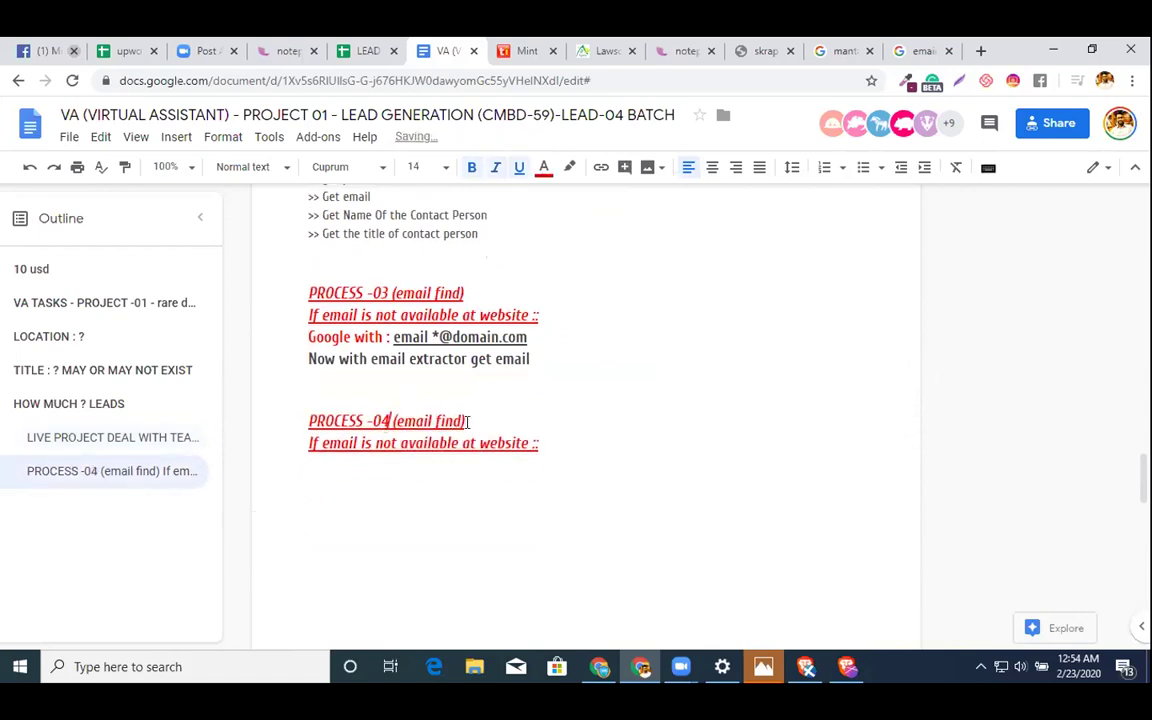
key(Right)
key(Right)
key(Right)
key(Right)
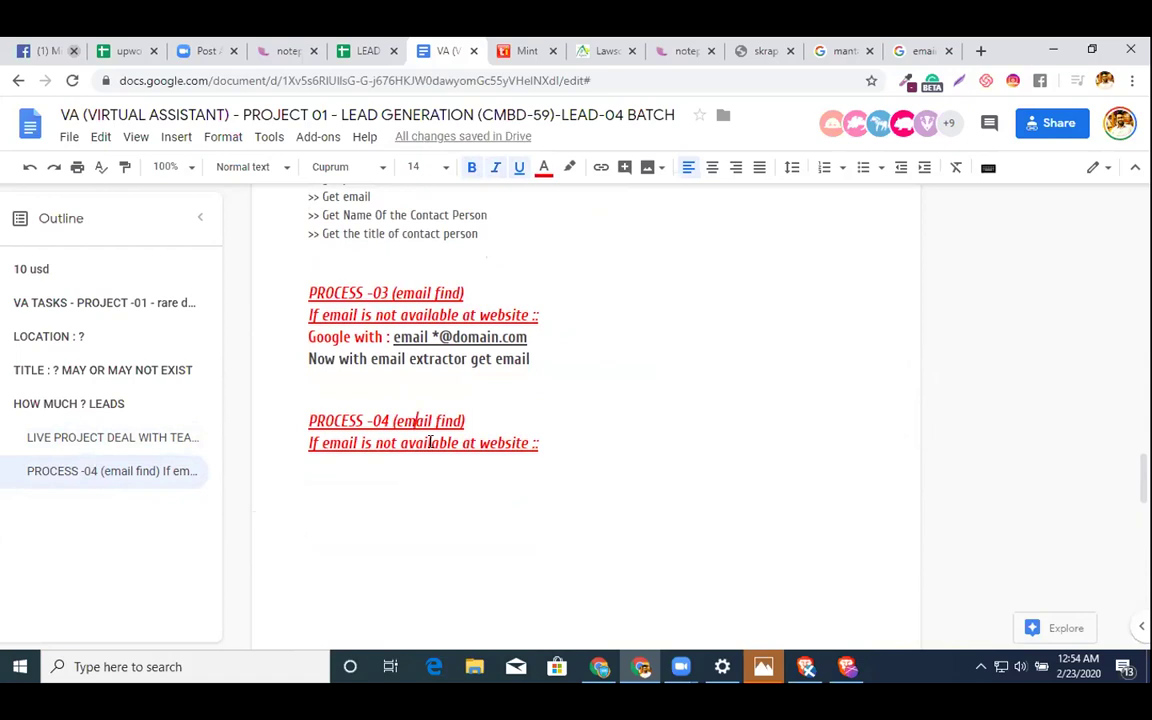
click(535, 442)
text(//googlr)
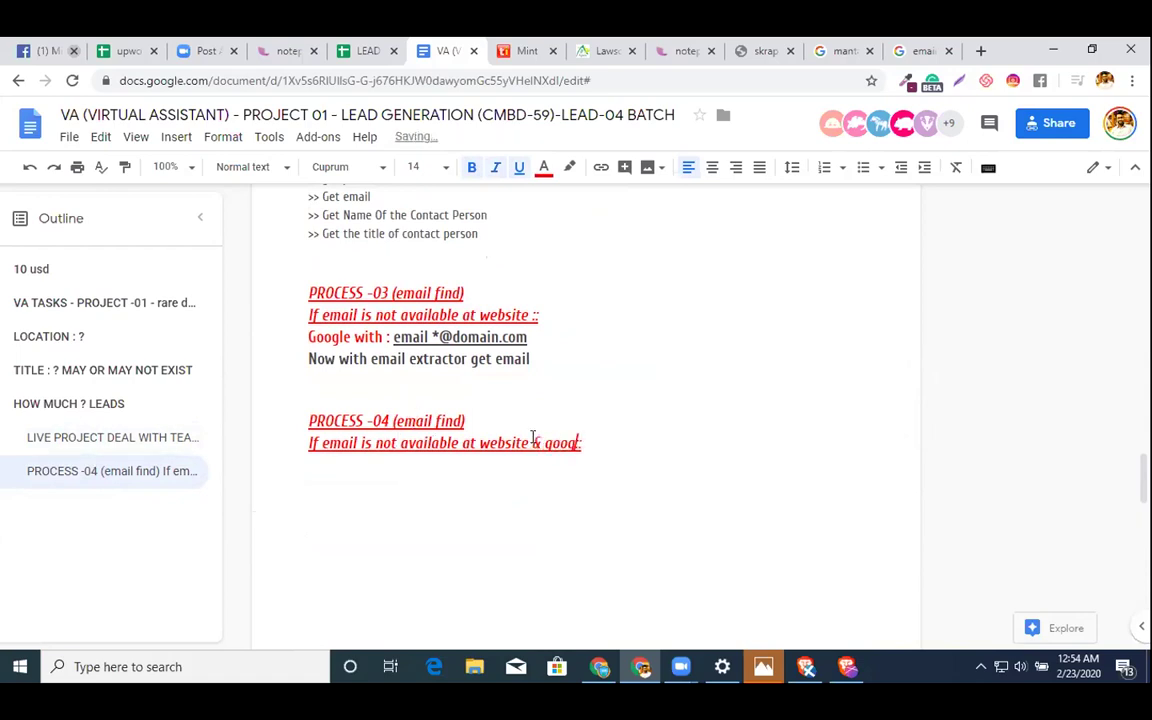
key(Home)
key(BackSpace)
key(BackSpace)
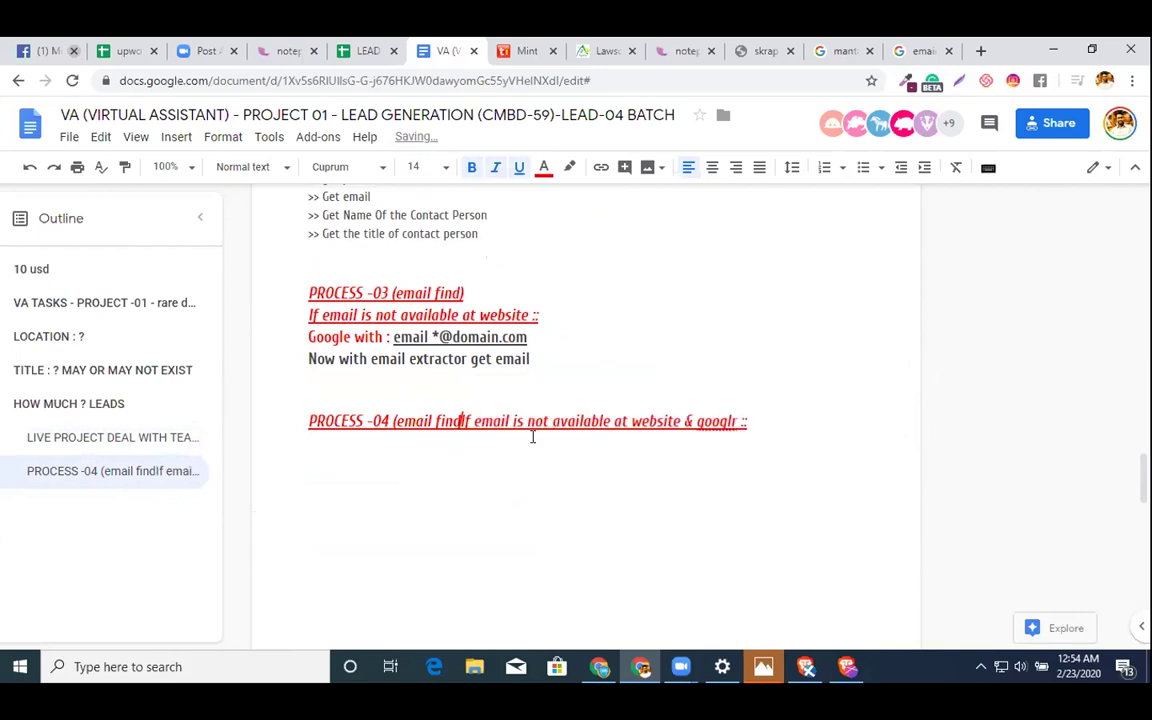
text())
key(Return)
double_click(567, 442)
text(google)
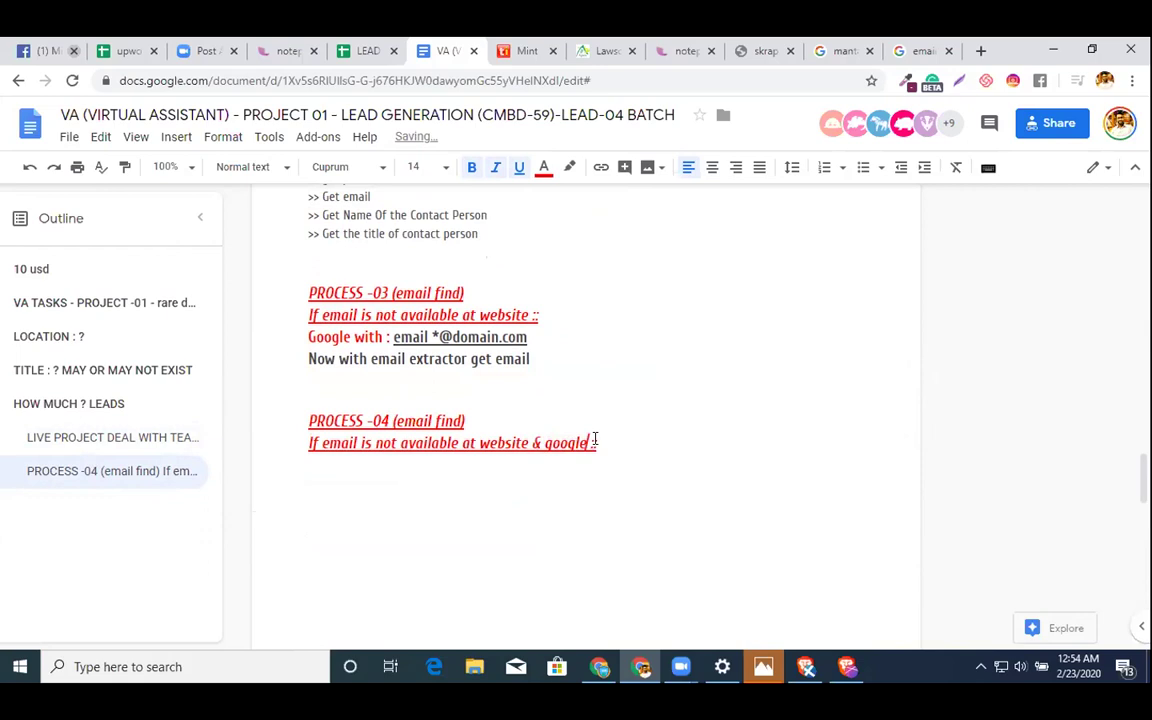
text( :: TRY MANTA)
key(Return)
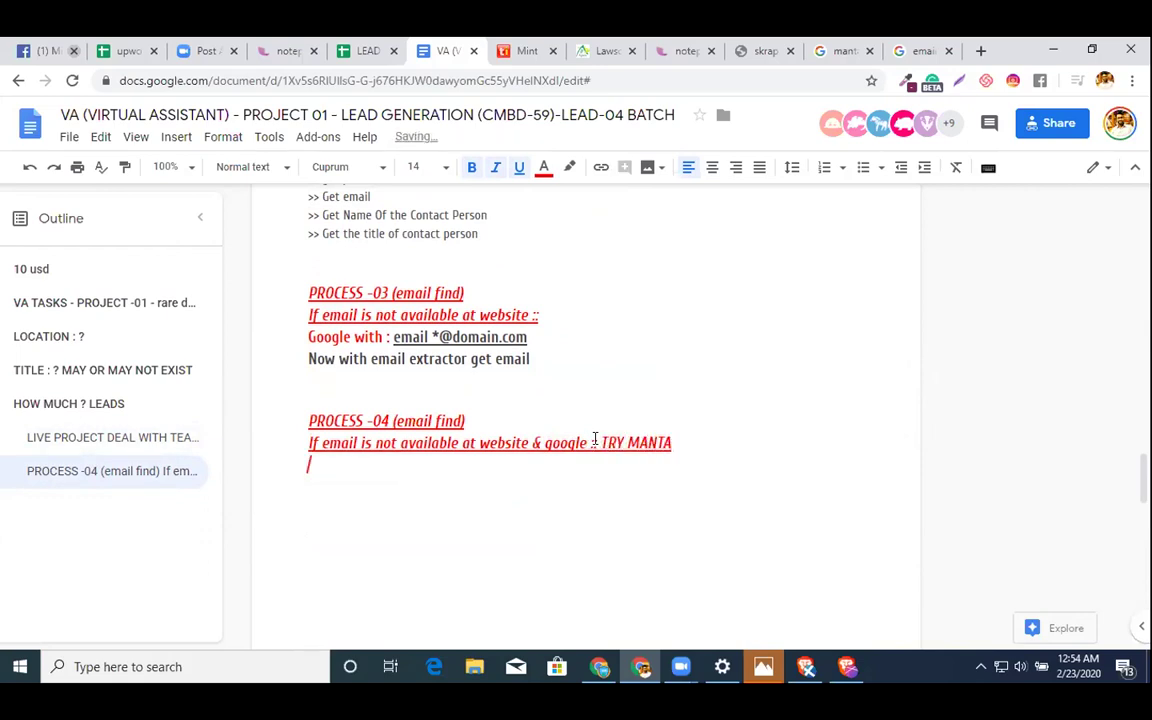
- Add a non-underlined 'Google with : manta domain.com' search line under TRY MANTA
drag(553, 340, 307, 338)
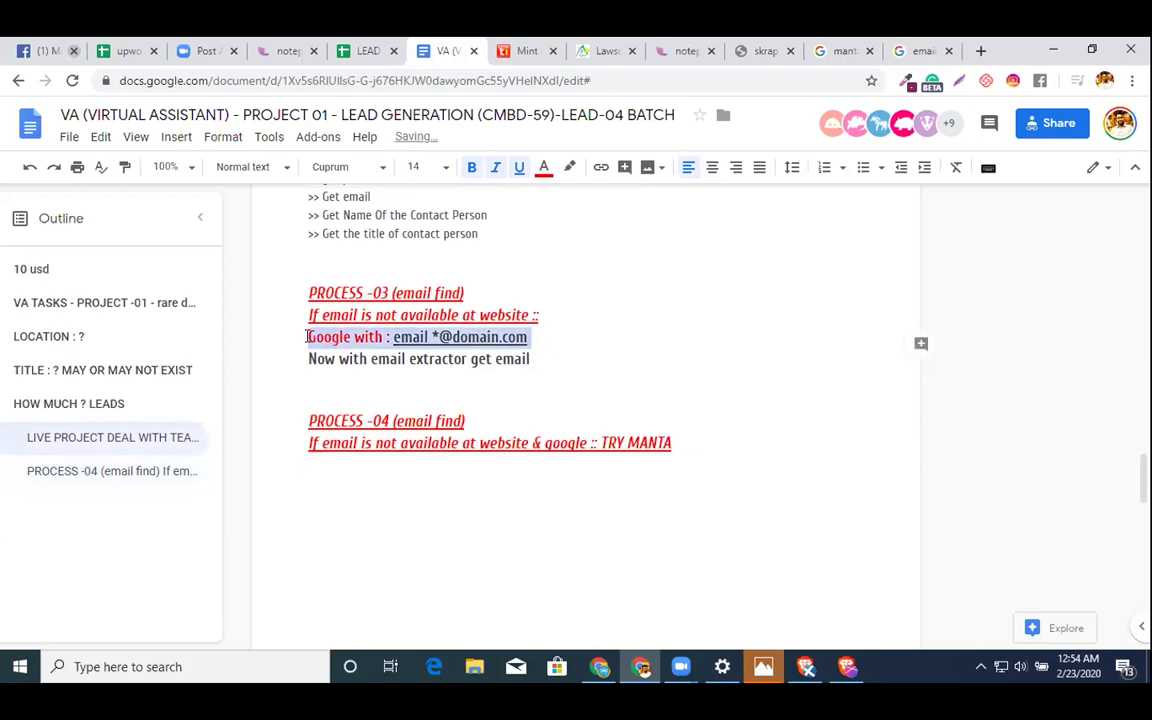
key(ctrl+End)
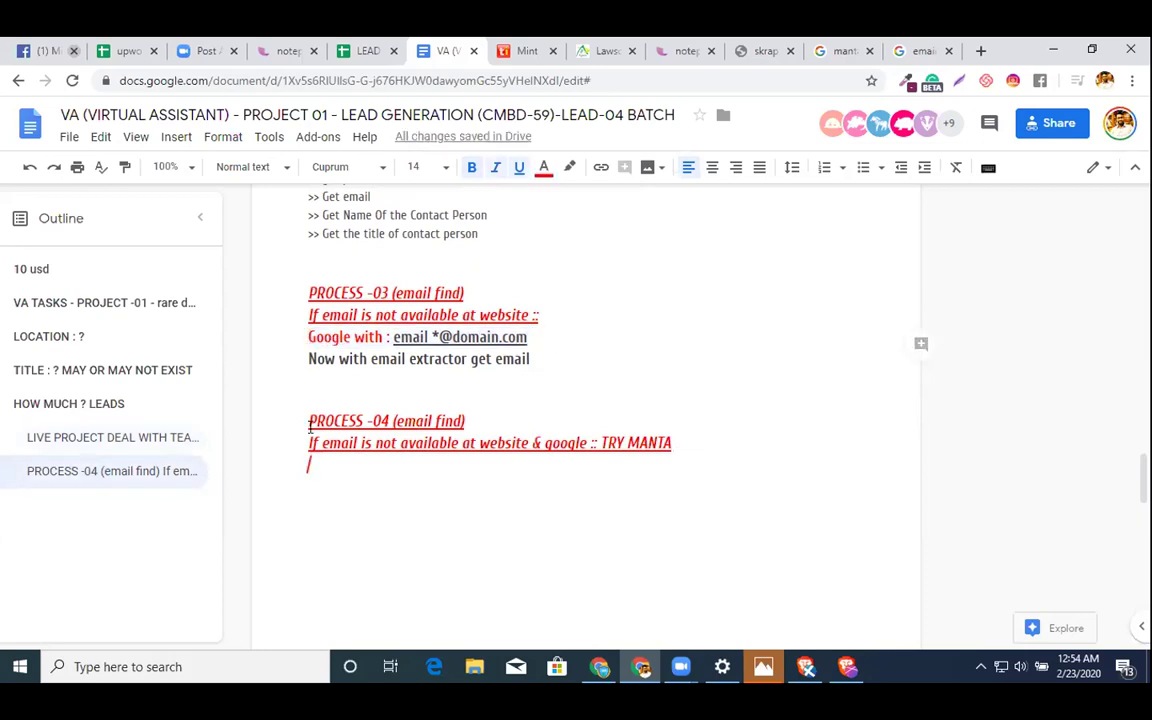
key(ctrl+v)
drag(393, 465, 516, 465)
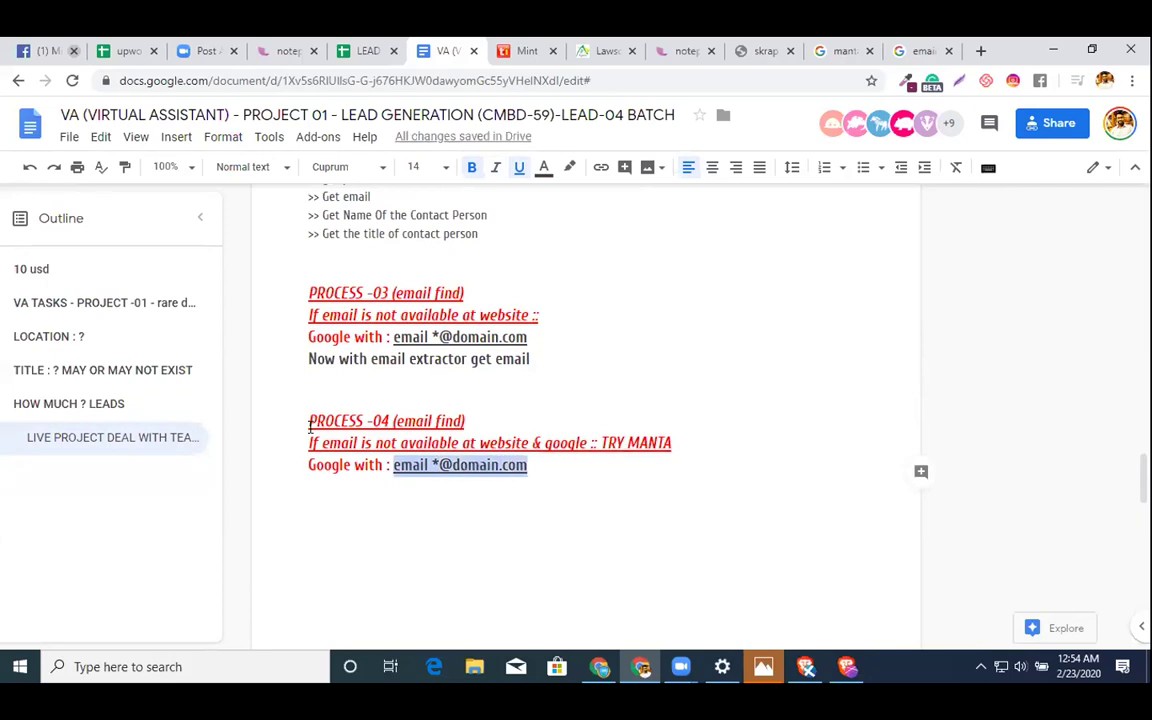
text(manta )
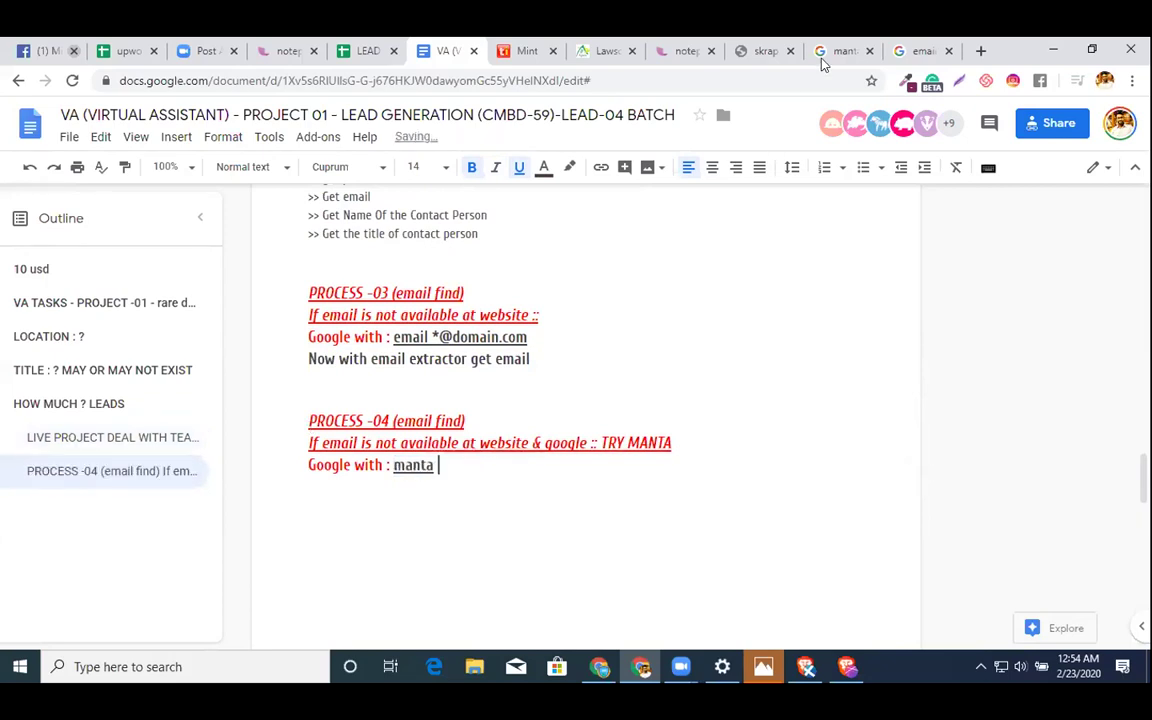
text(domain name)
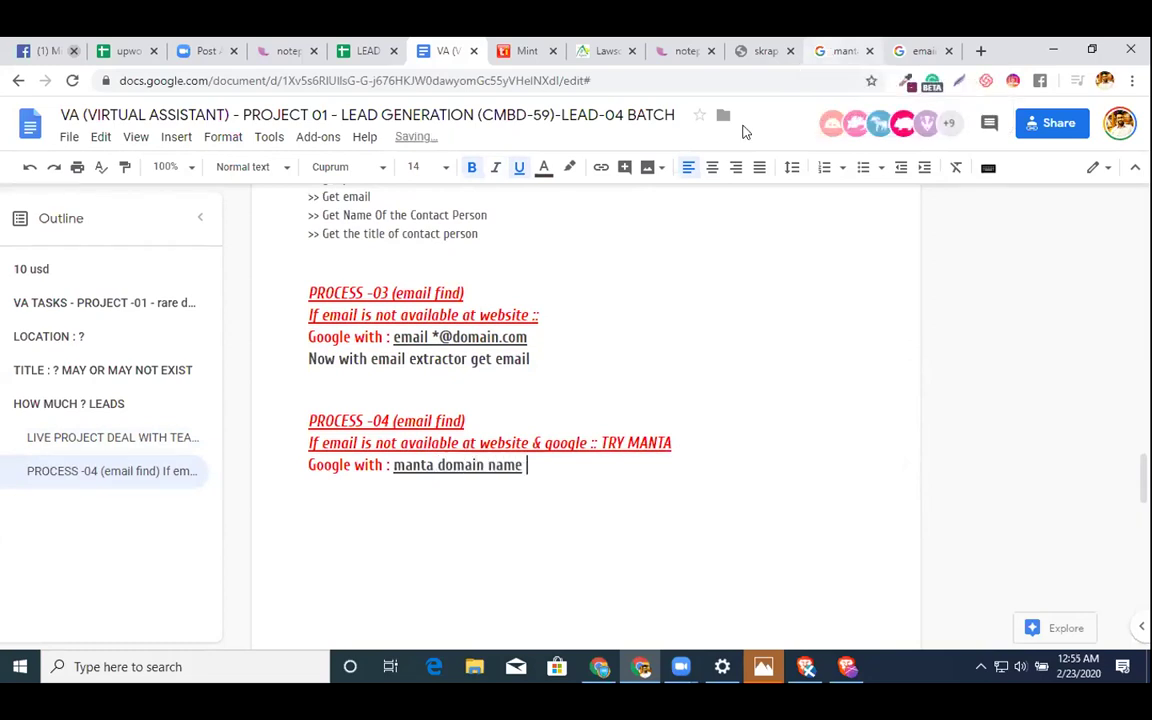
key(ctrl+shift+Left)
key(ctrl+shift+Left)
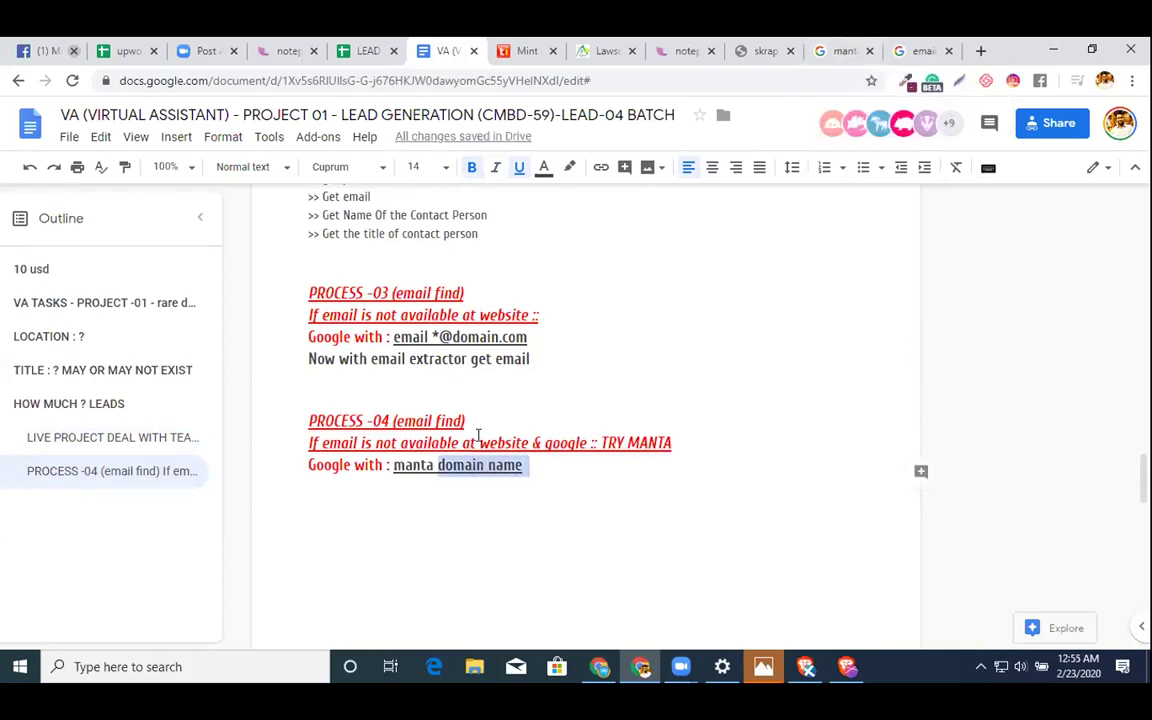
text(w)
key(BackSpace)
text(domain.com)
key(ctrl+shift+Left)
key(ctrl+shift+Left)
key(ctrl+shift+Left)
key(ctrl+shift+Left)
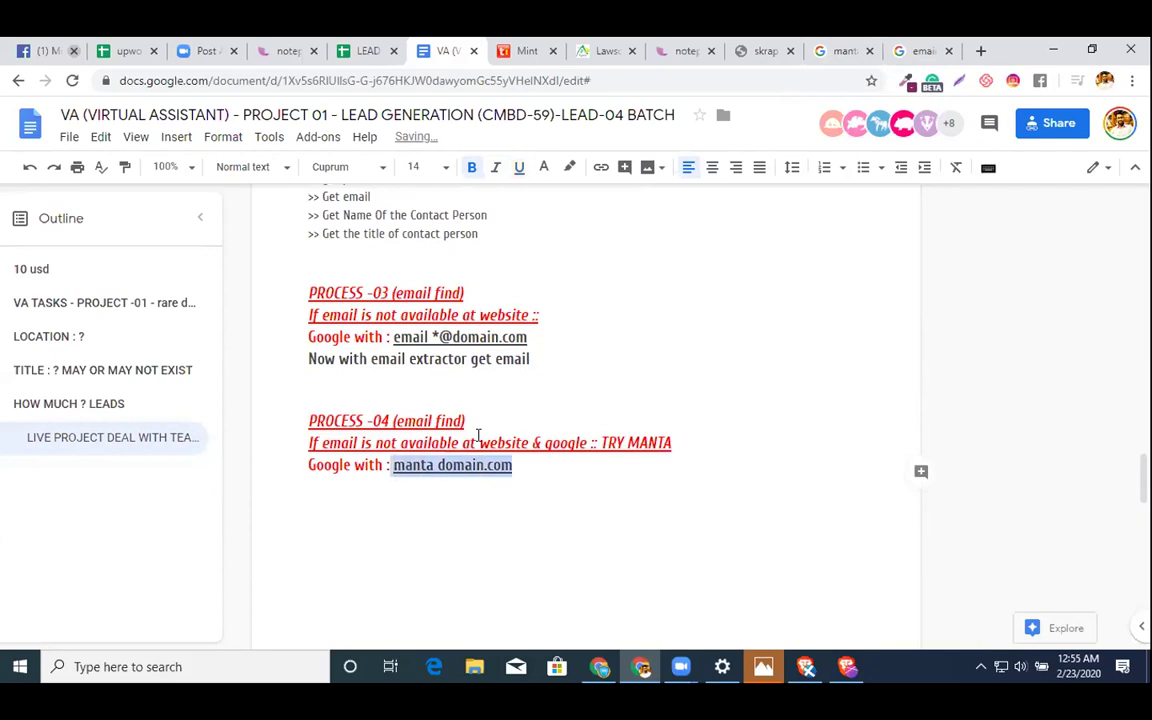
key(ctrl+u)
key(Right)
key(Return)
- Add the note '(manta <space> companyDomain)' describing the search query, then a new line
text((manta)
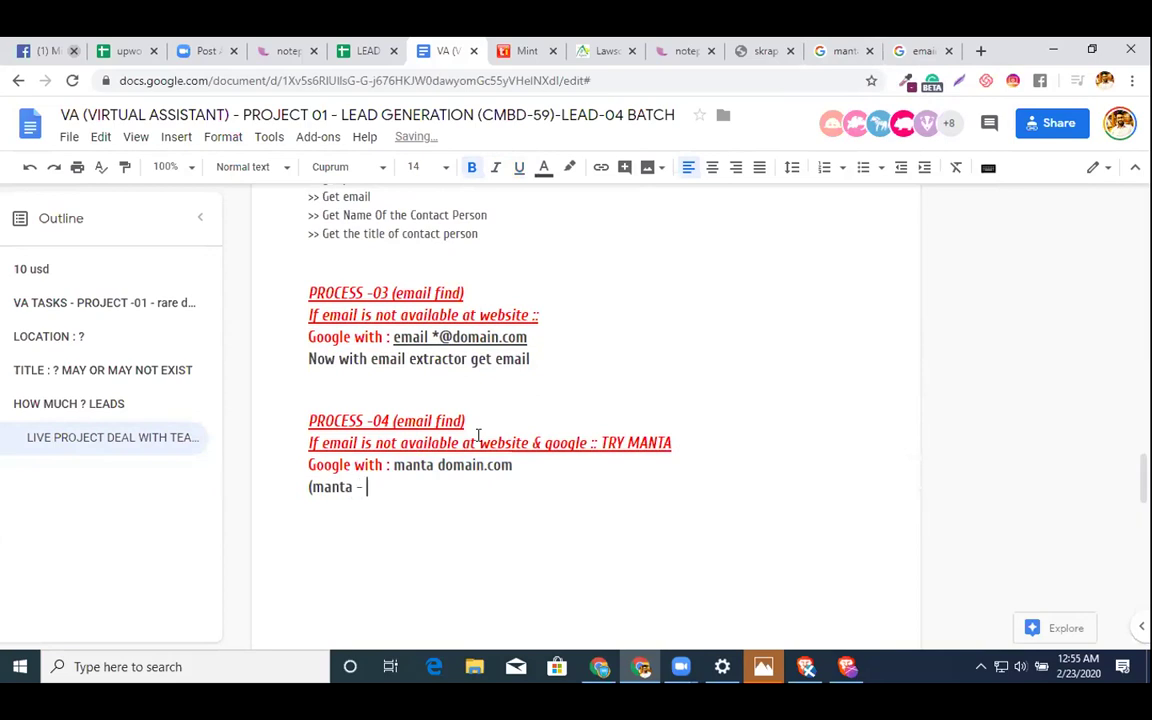
text( <space> web)
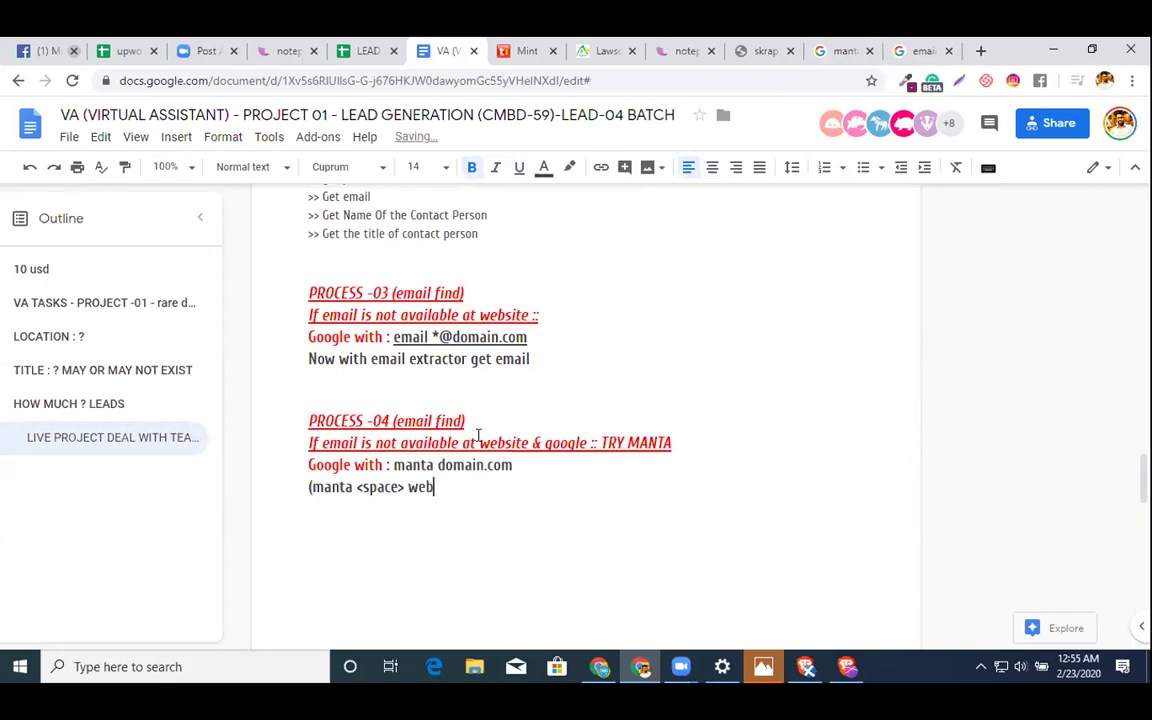
key(BackSpace)
key(BackSpace)
key(BackSpace)
text(companyDomain)
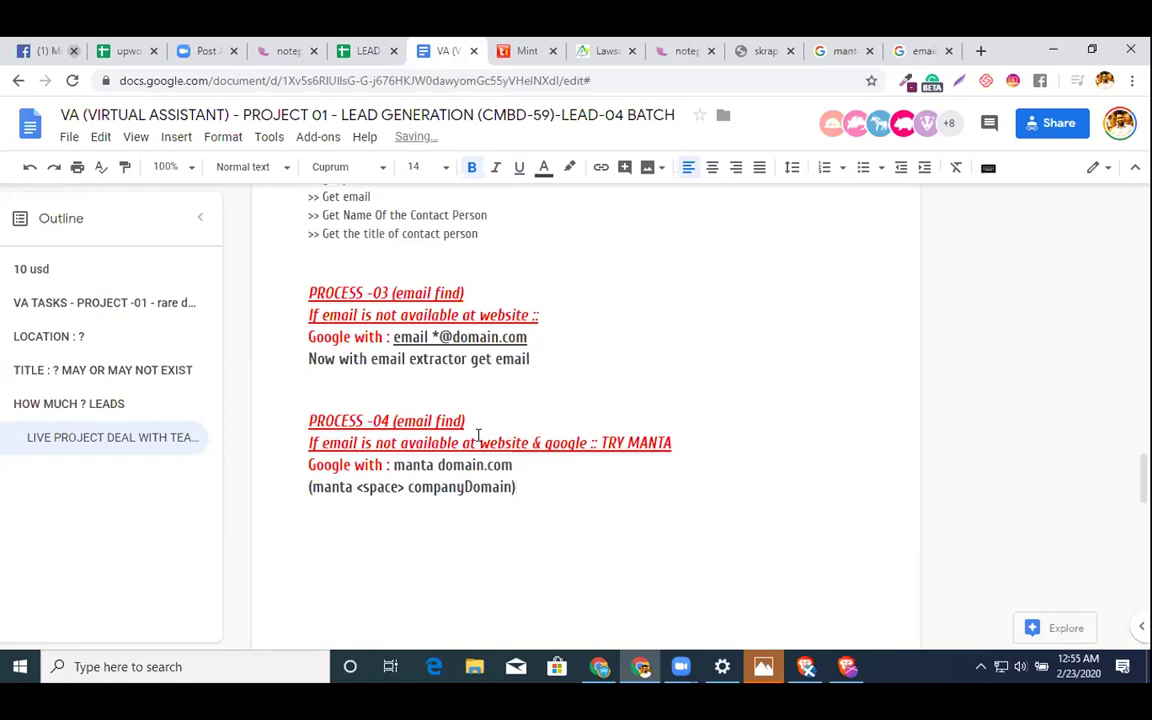
text(search q)
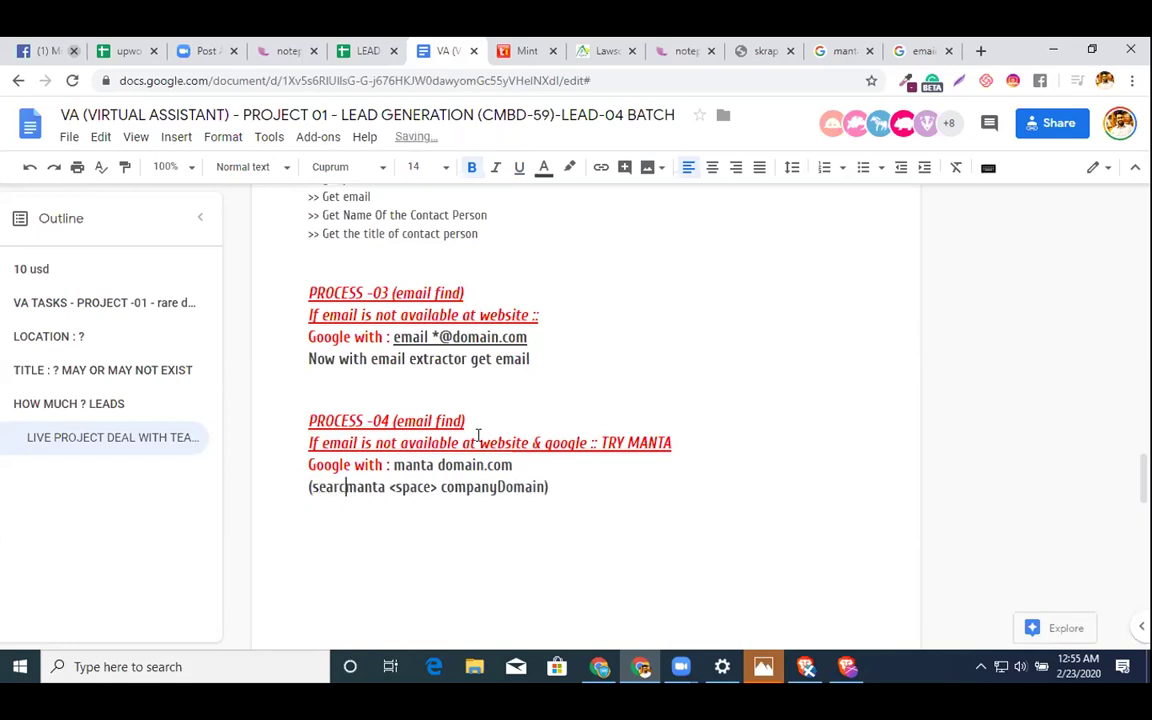
text(uery:)
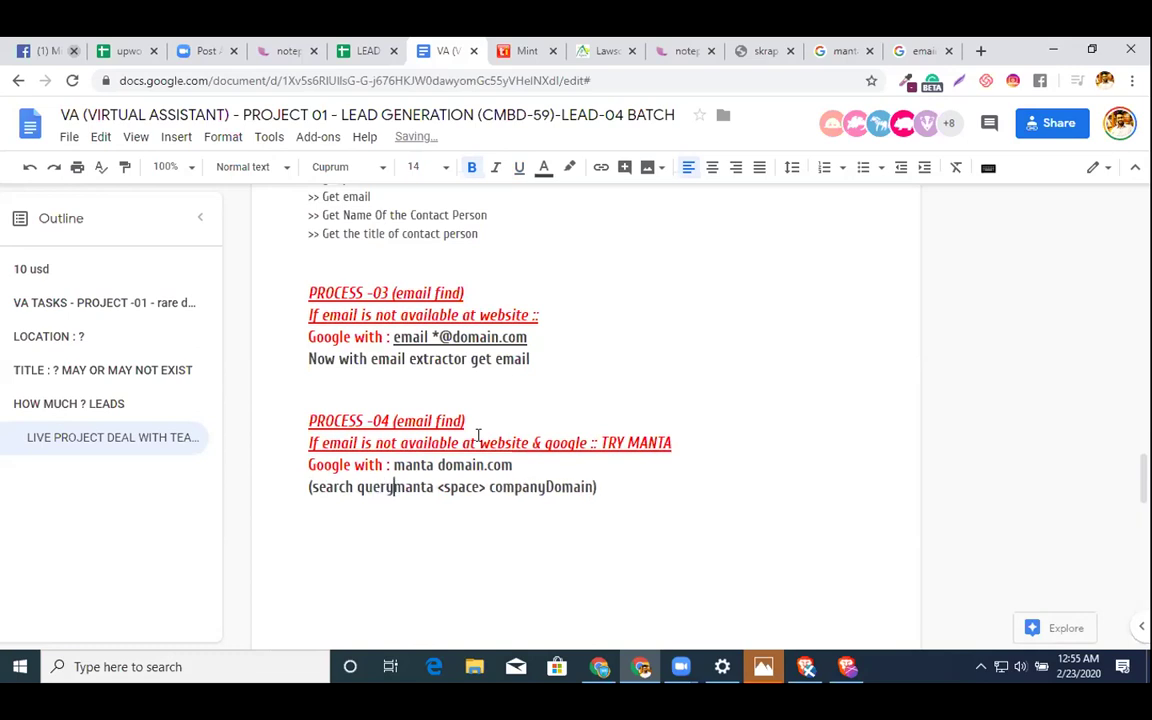
scroll(478, 436, down, 3)
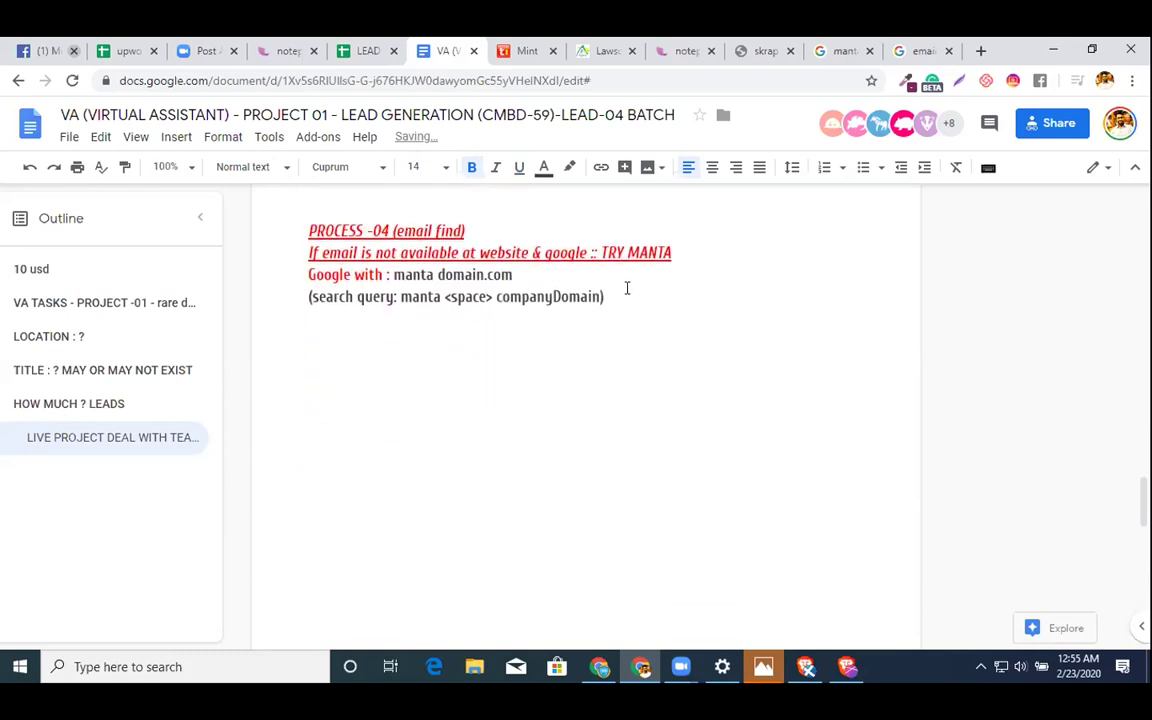
key(Return)
key(Return)
- Change the Google search to 'manta alibaba.com' and run it
click(841, 58)
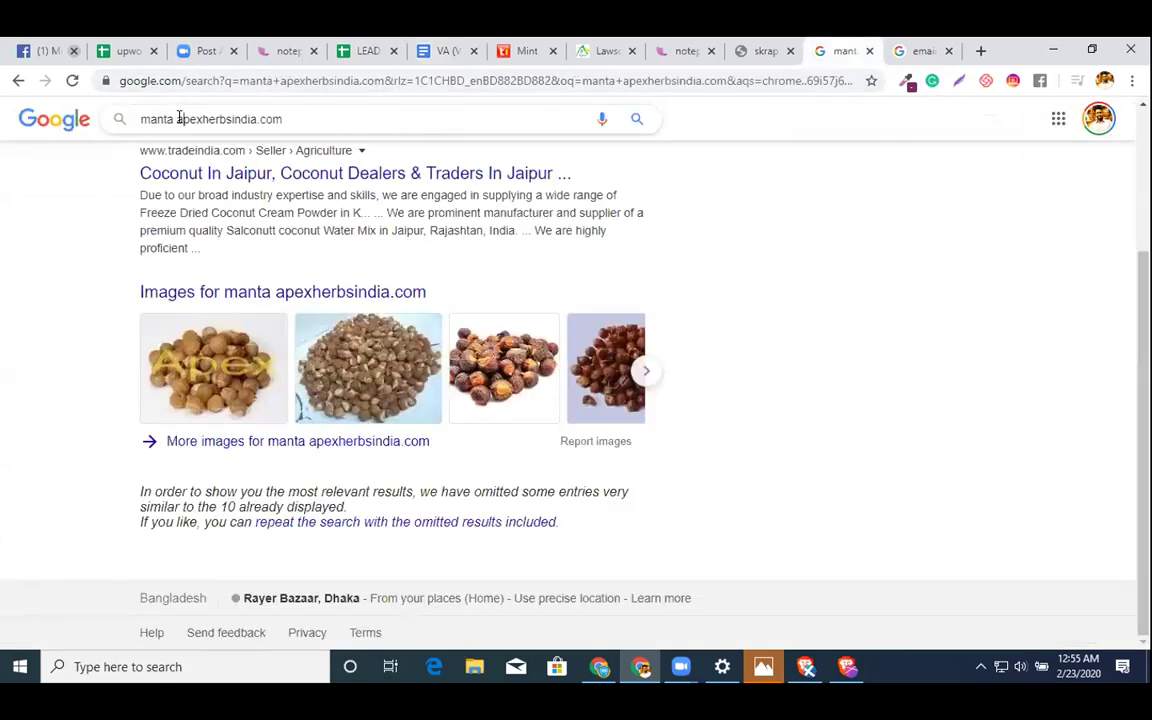
drag(183, 119, 352, 123)
key(BackSpace)
key(BackSpace)
text(alibaba)
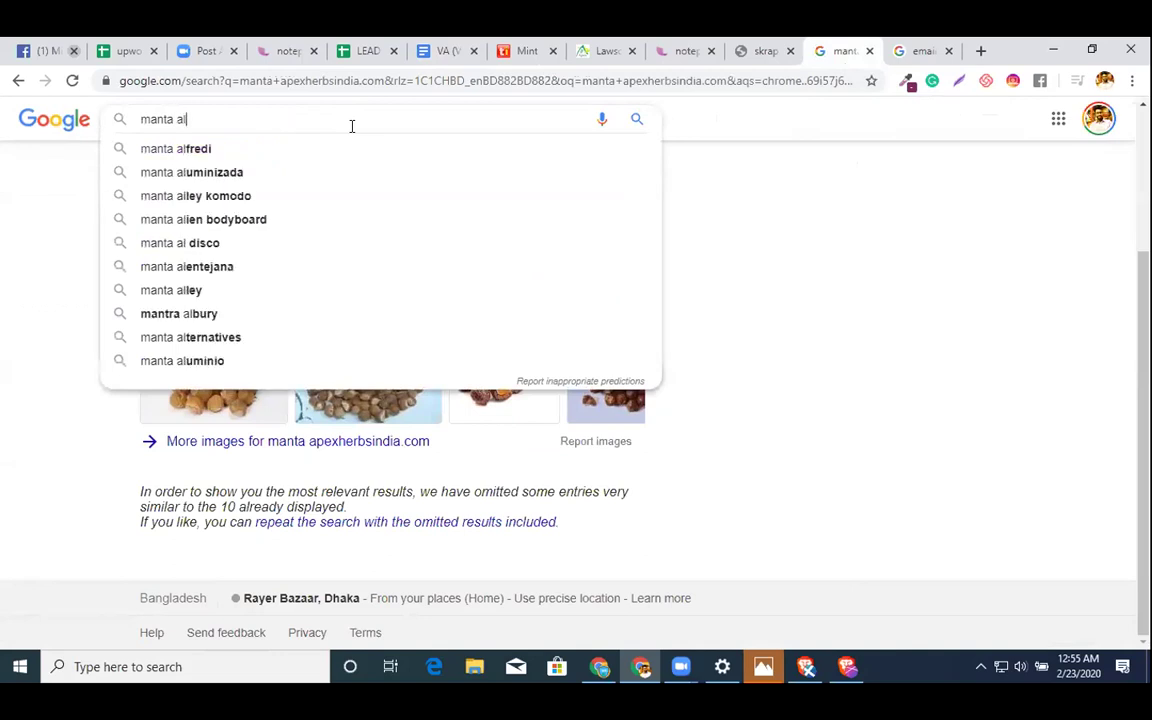
key(Return)
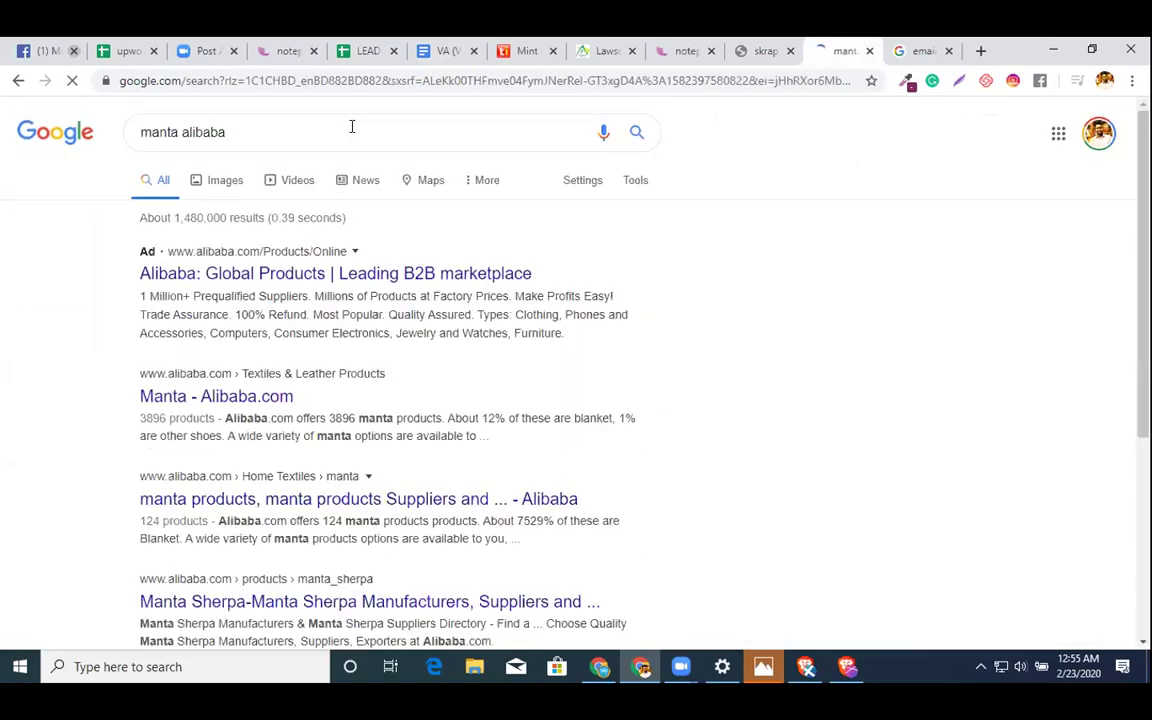
text(.com)
key(Return)
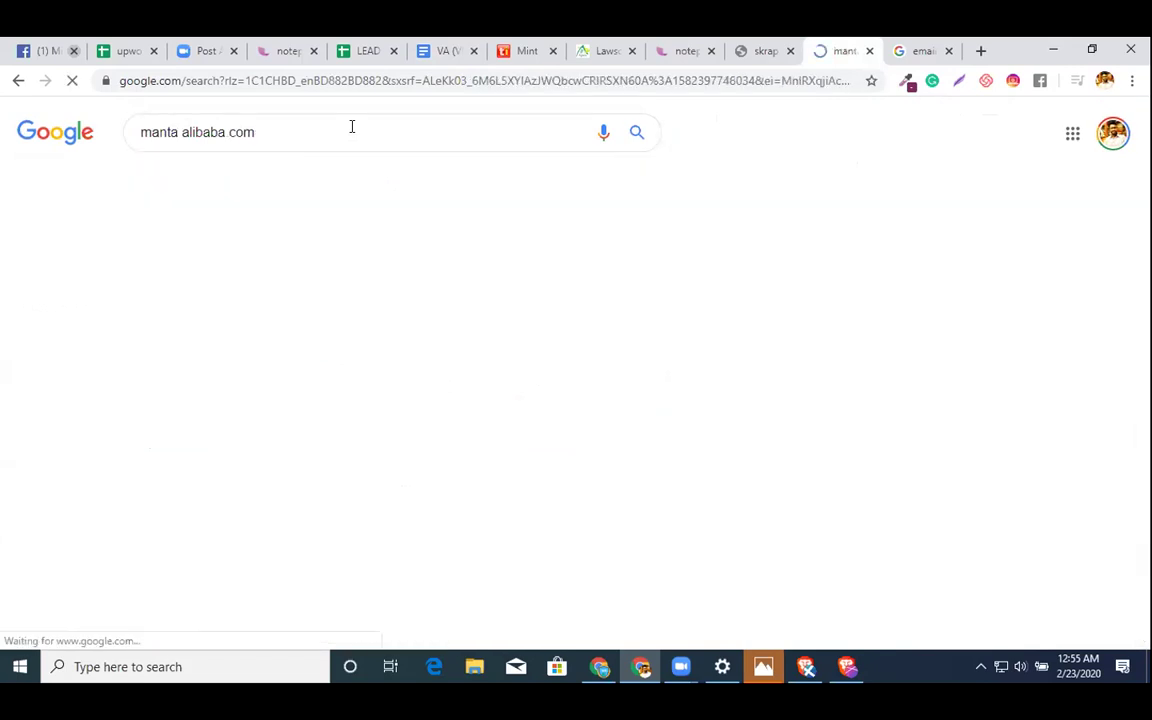
- Open the Changzhou Manta company overview result from the results, then go back
scroll(729, 322, down, 3)
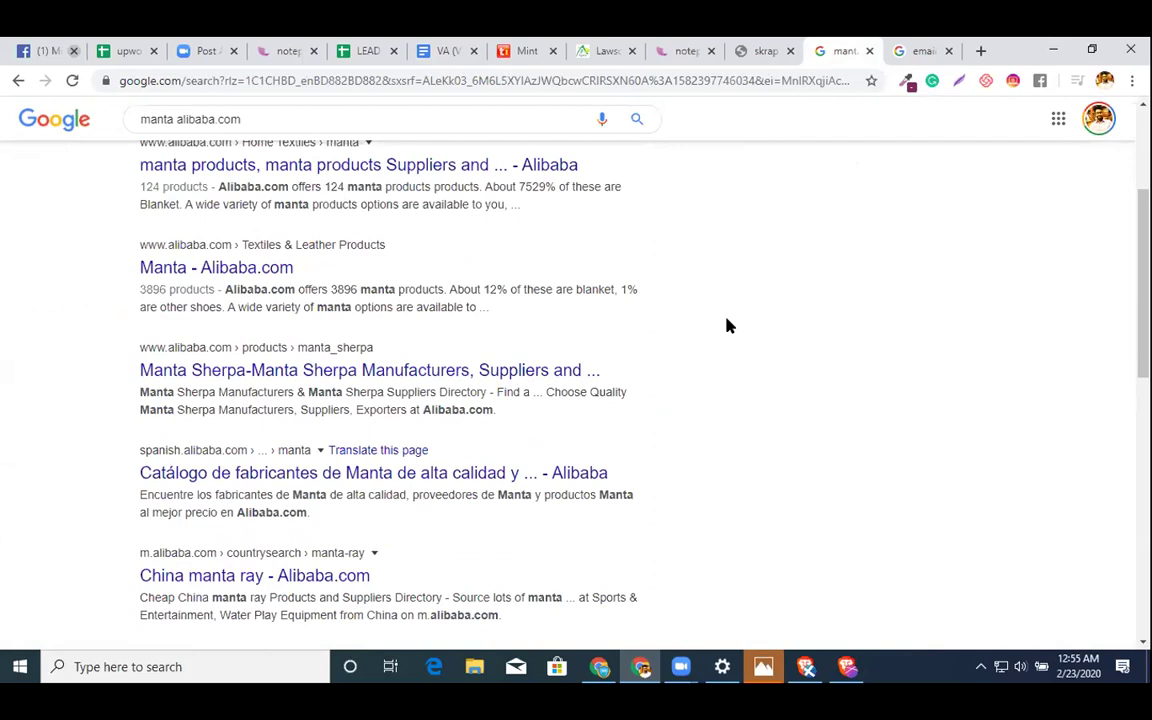
scroll(729, 325, down, 3)
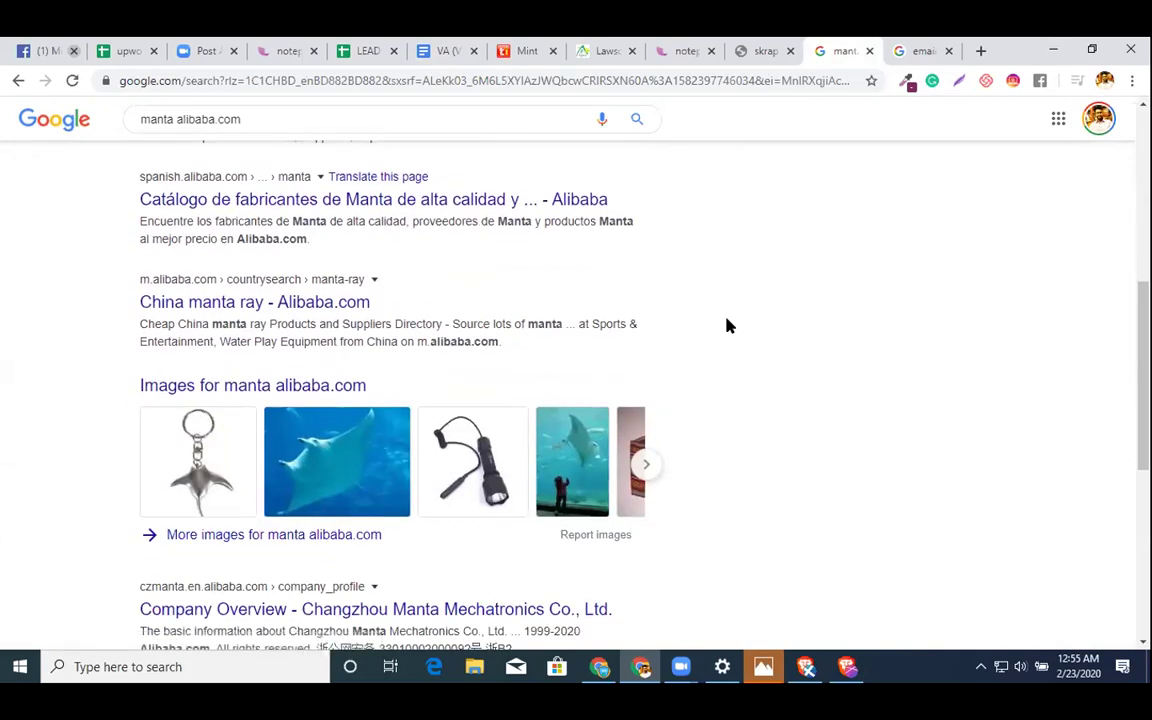
scroll(729, 325, down, 3)
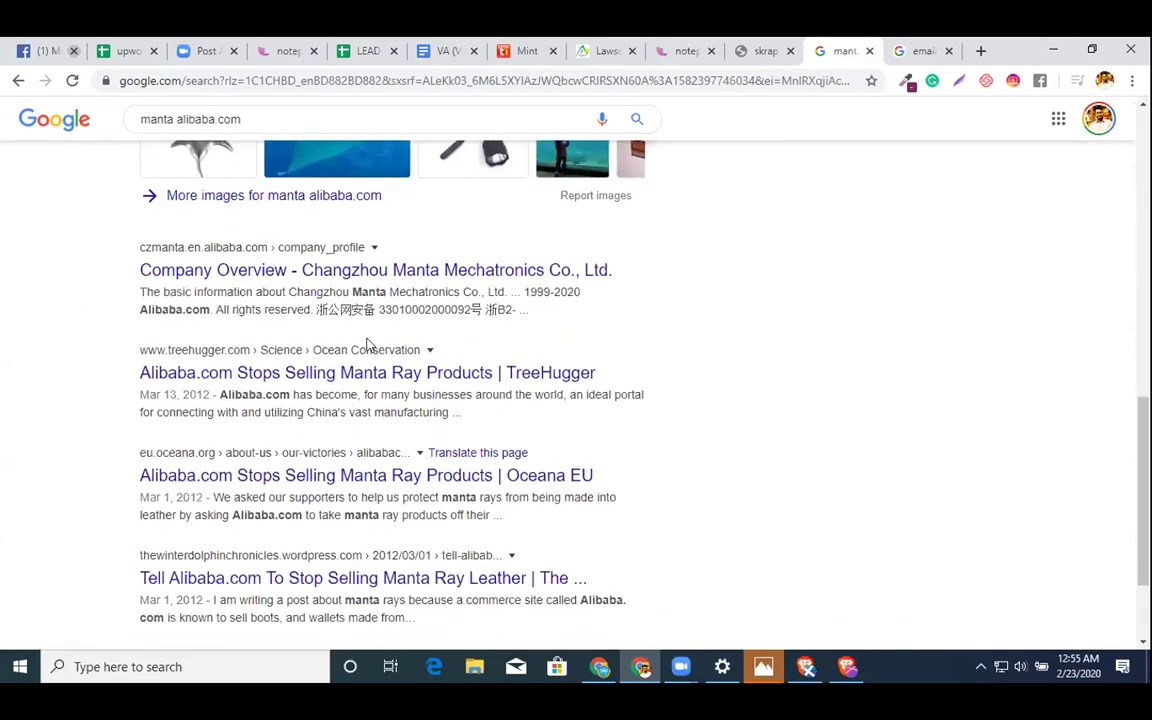
click(382, 286)
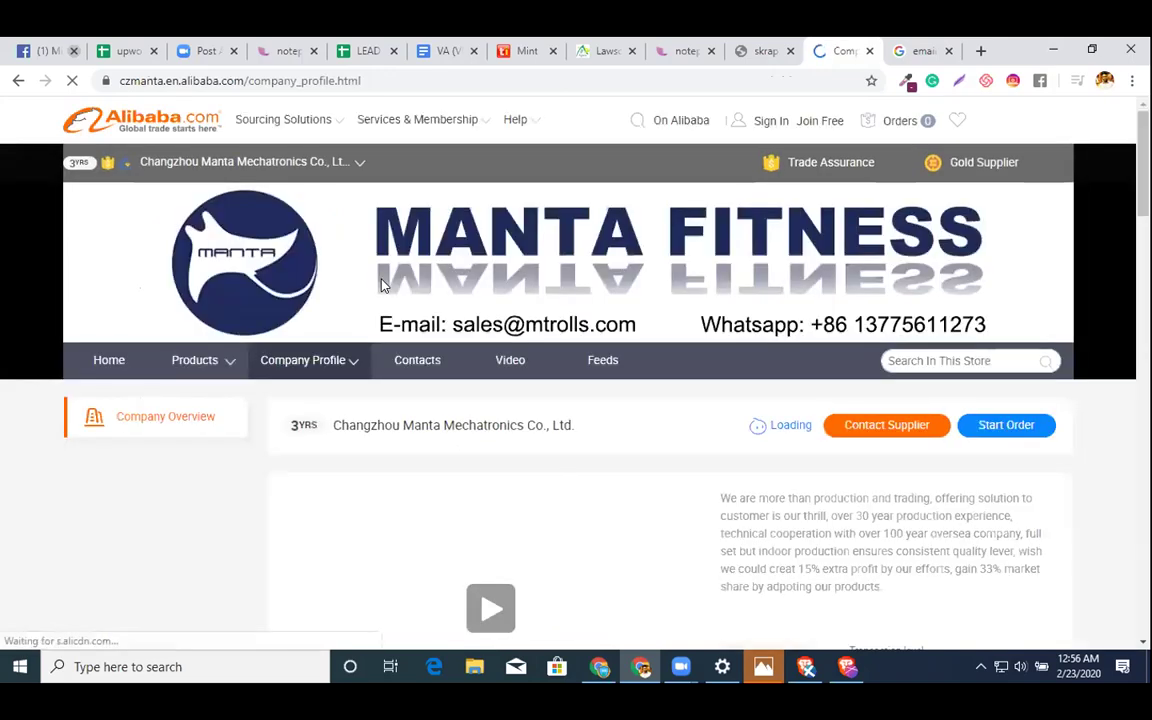
click(18, 80)
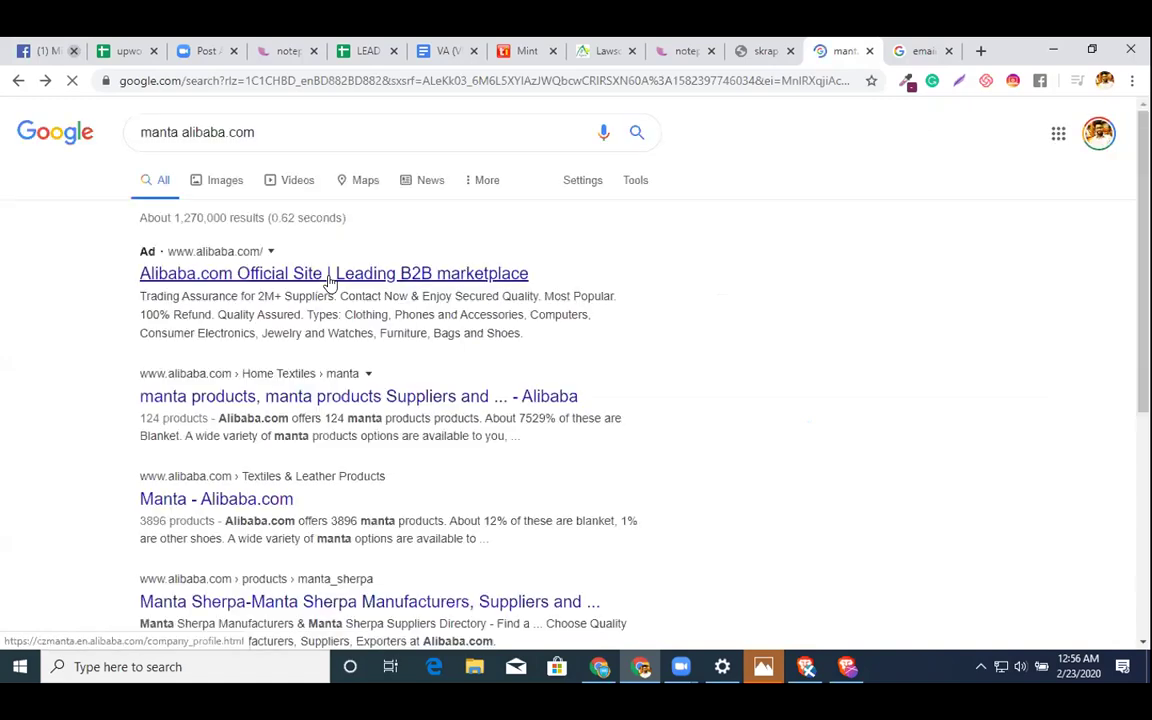
scroll(330, 285, up, 10)
scroll(330, 284, up, 1)
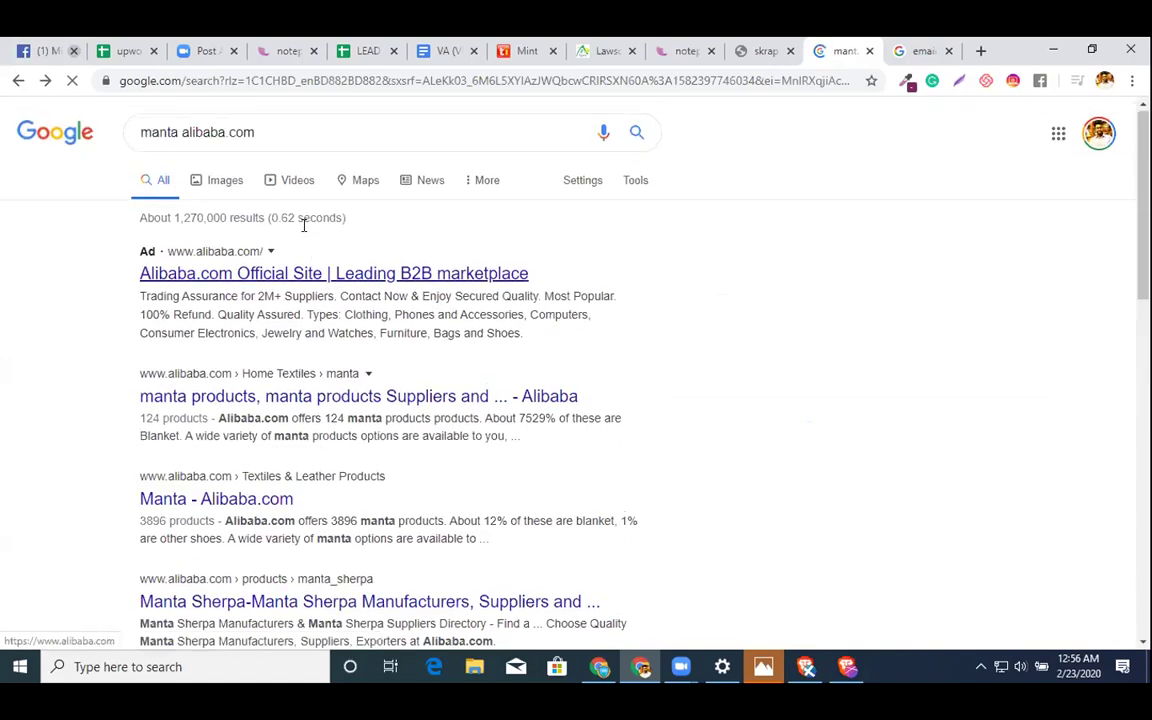
- Rerun the search as 'manta alibaba' without the .com ending
click(222, 134)
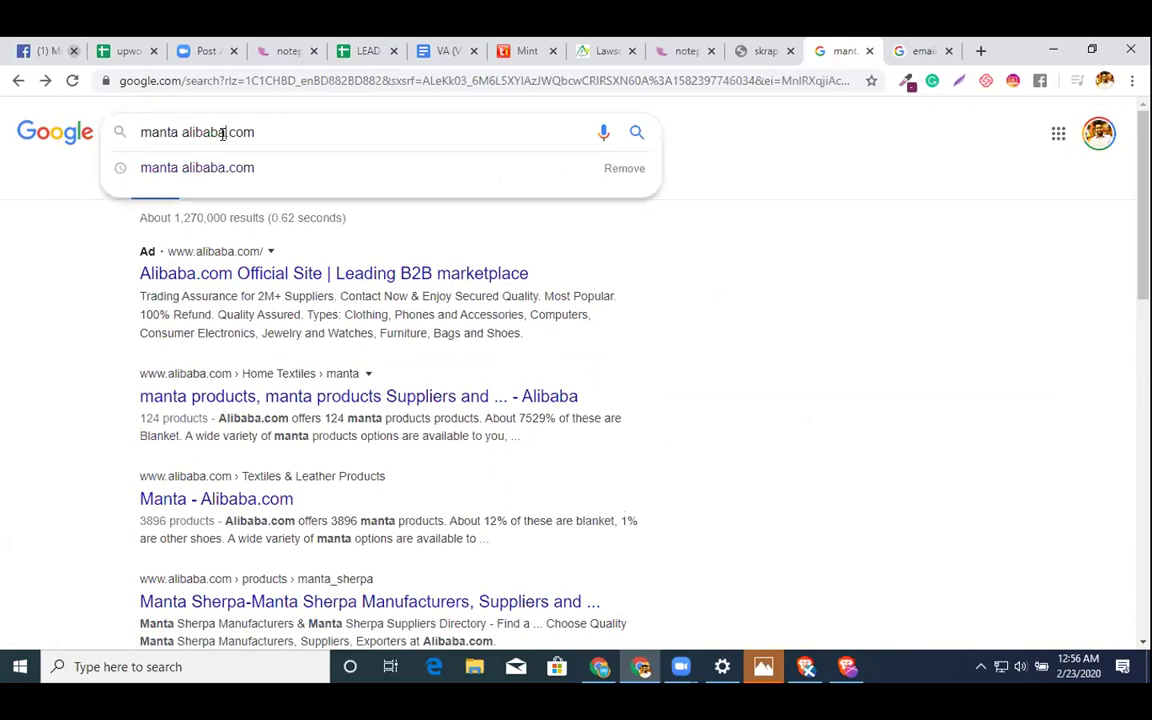
key(shift+Right)
key(shift+Right)
key(shift+Right)
key(shift+Right)
key(Home)
key(shift+Right)
key(shift+Right)
key(shift+Right)
key(shift+Right)
key(Delete)
key(Return)
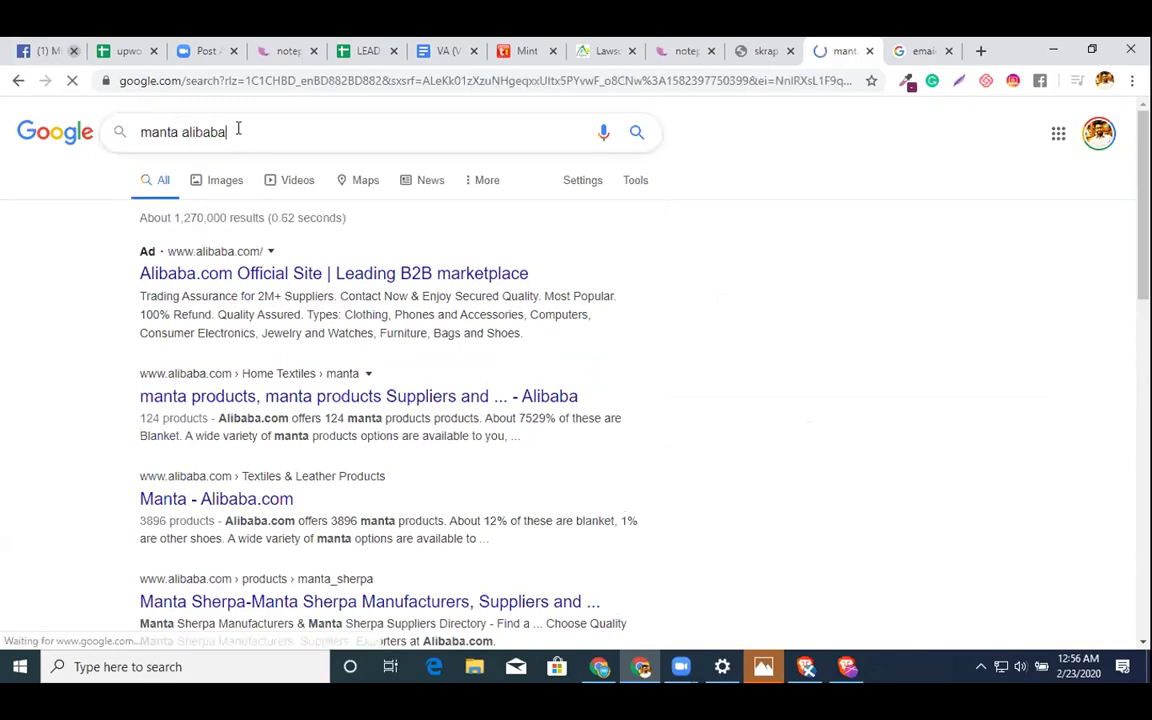
scroll(890, 536, down, 2)
scroll(478, 260, up, 3)
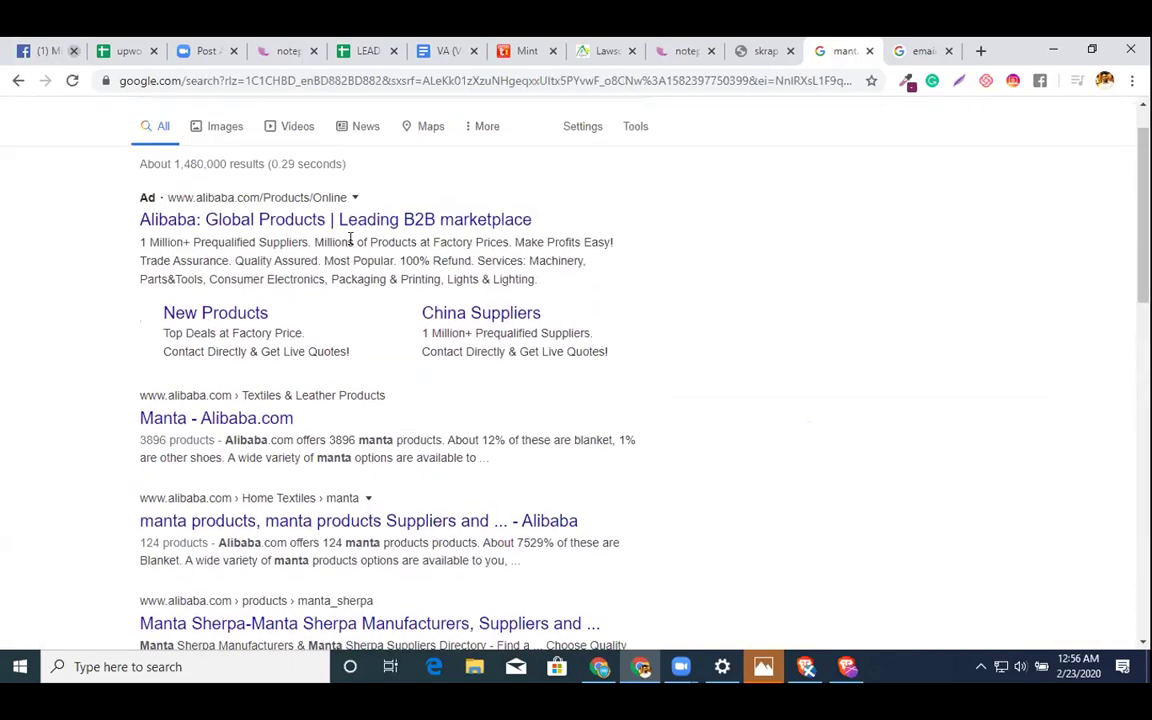
- Search for 'manta tata.com', correcting the mistyped .cn ending
double_click(215, 132)
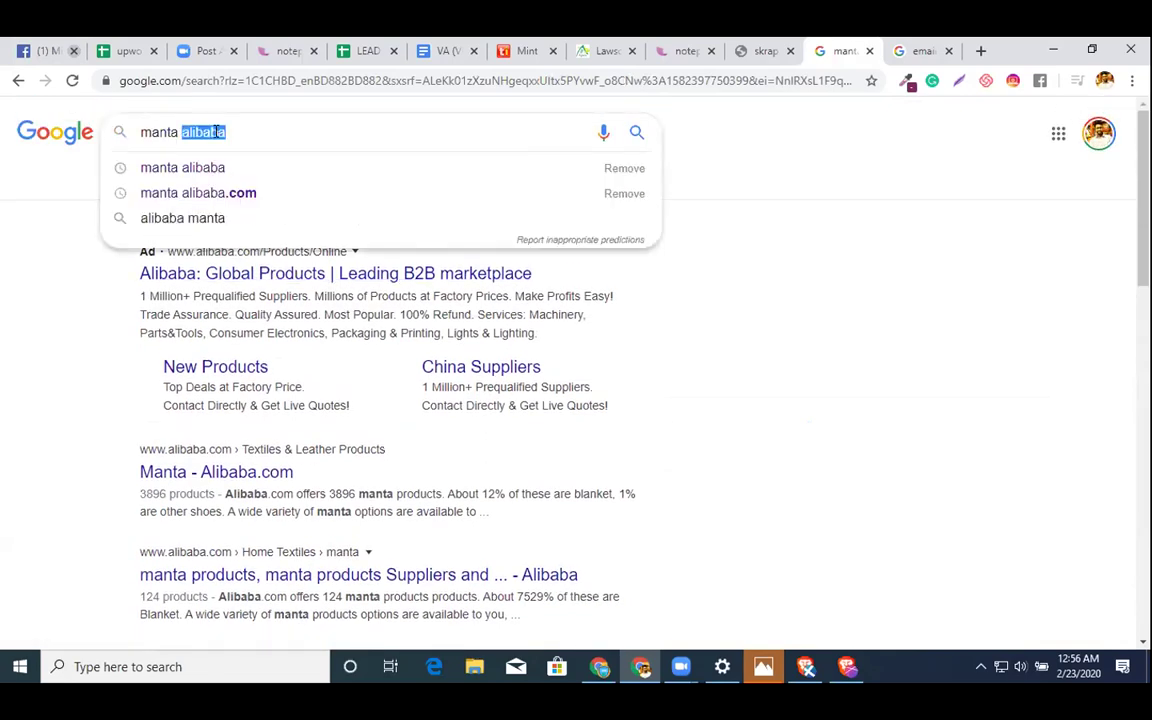
text(l)
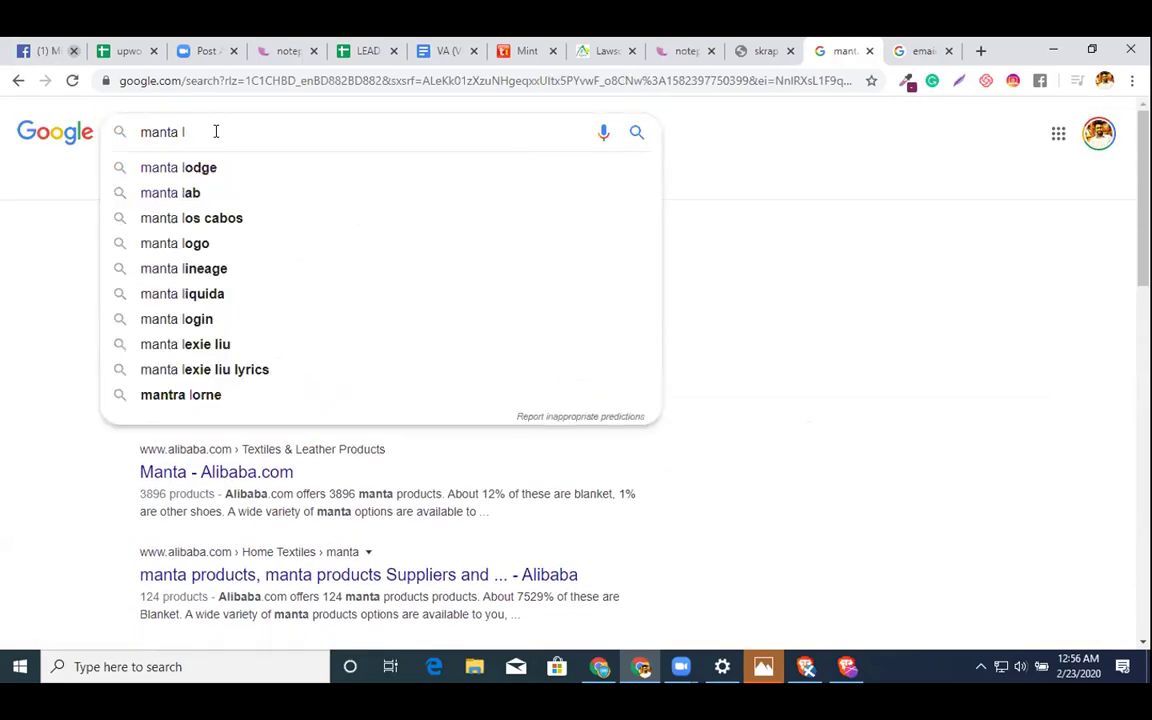
key(BackSpace)
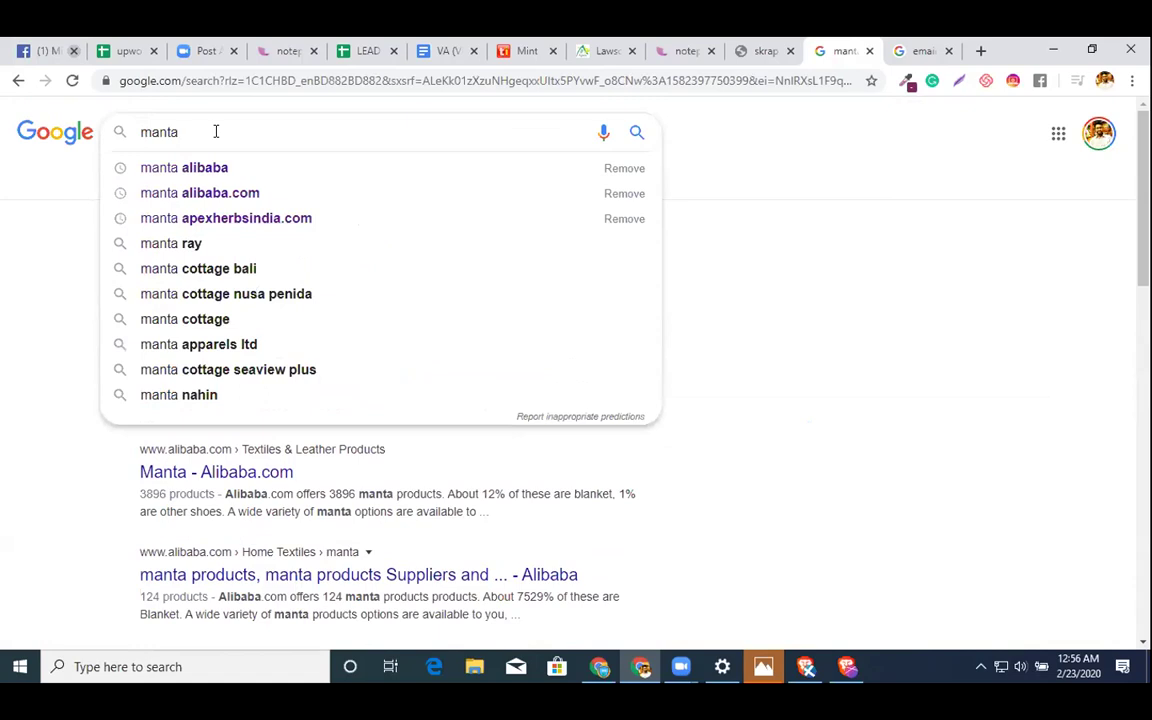
text(tata)
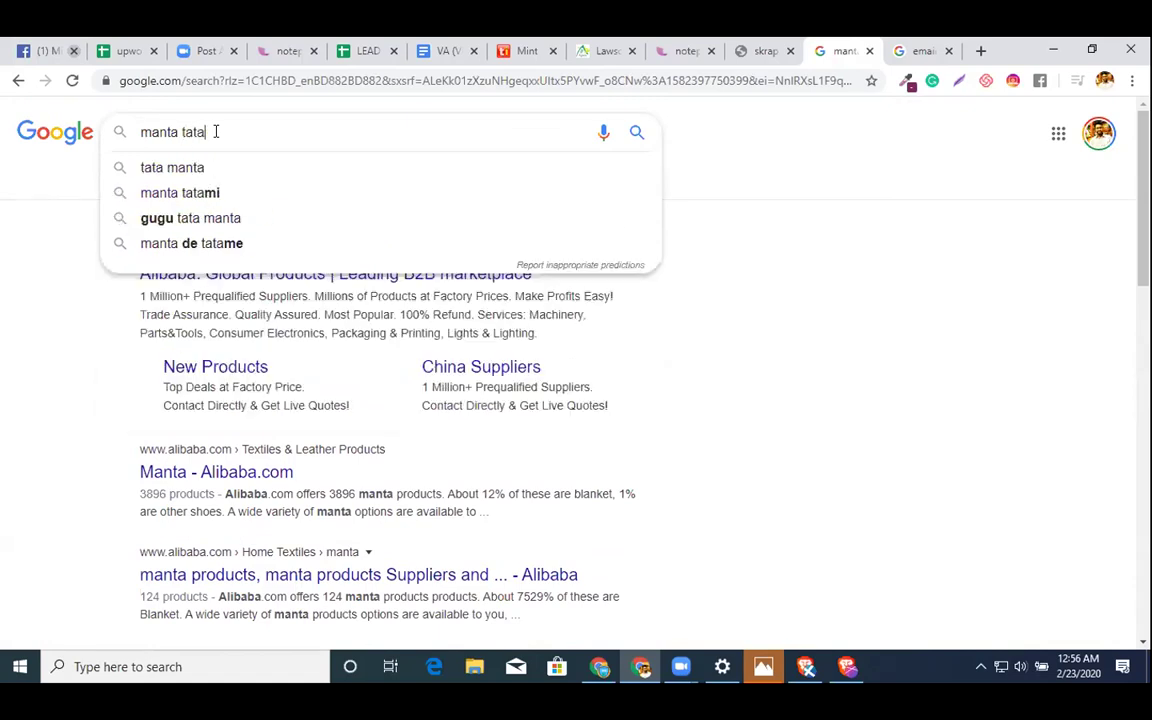
text(.cn)
key(Return)
click(215, 131)
key(Delete)
text(om)
key(Return)
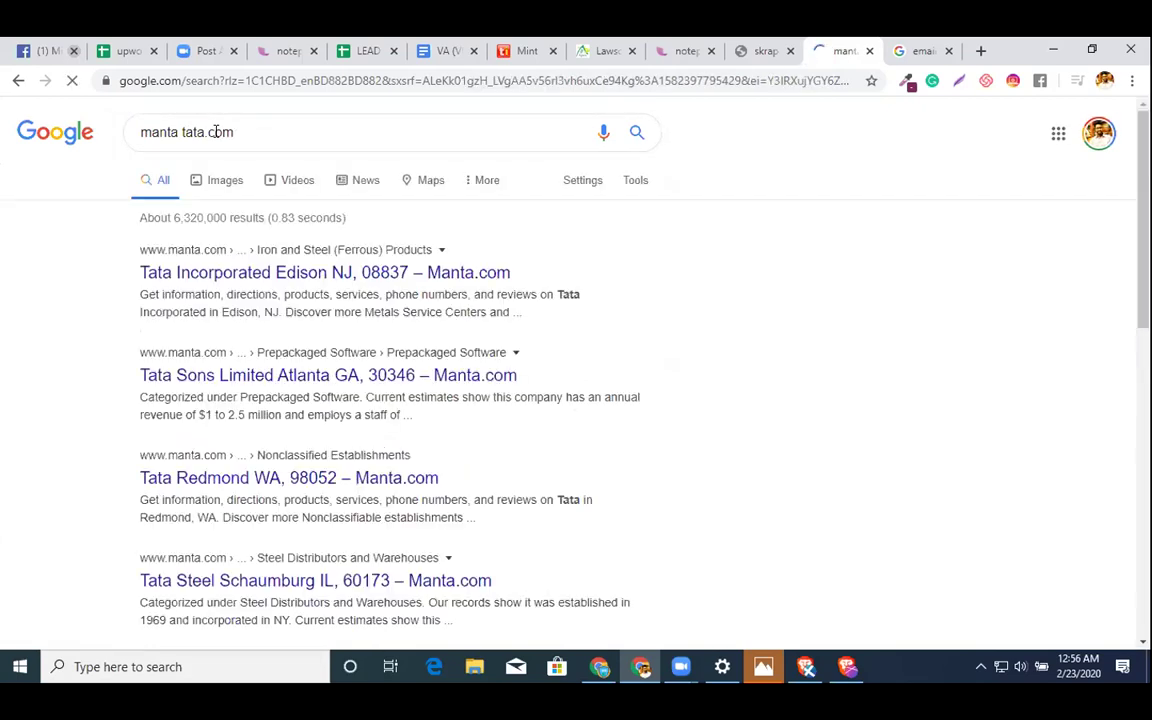
- Open the Tata Incorporated listing on Manta and reveal its principal contact's name
click(210, 277)
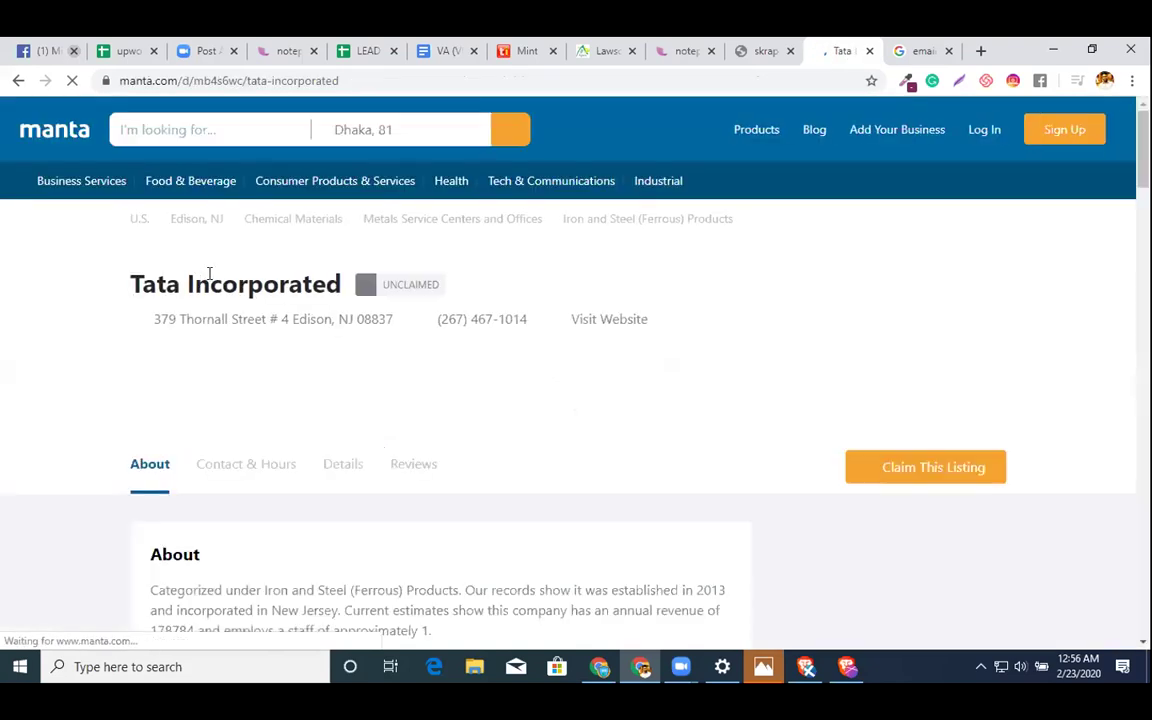
scroll(215, 270, down, 5)
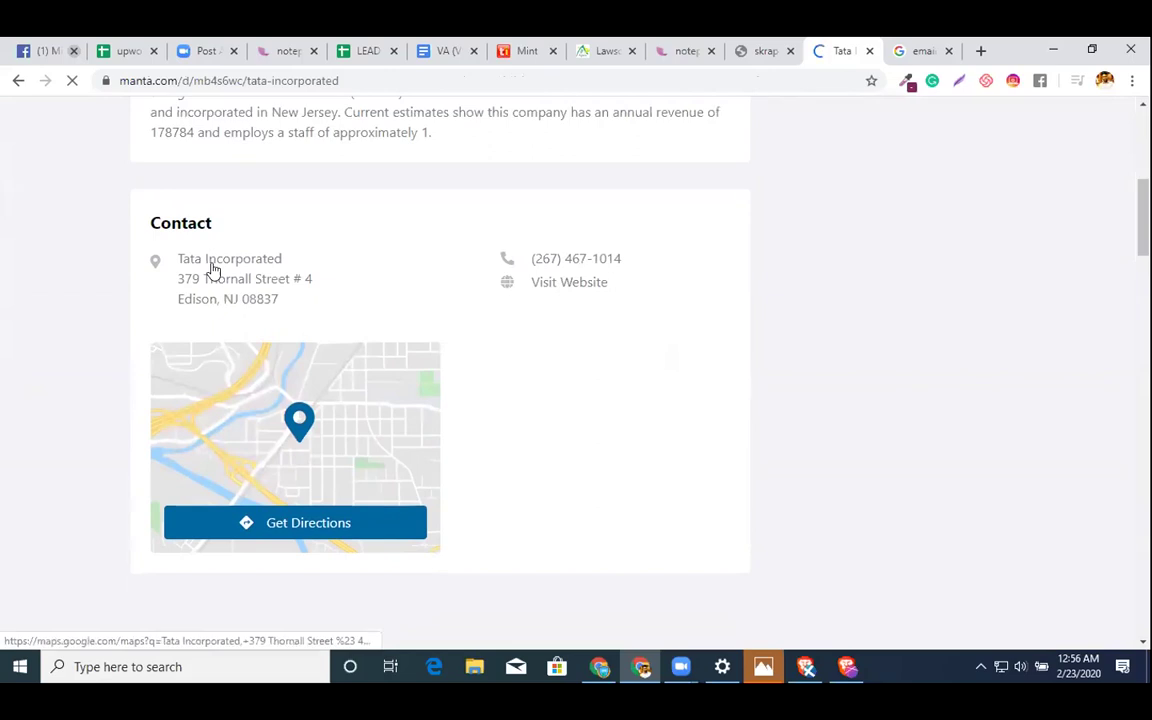
scroll(471, 254, up, 3)
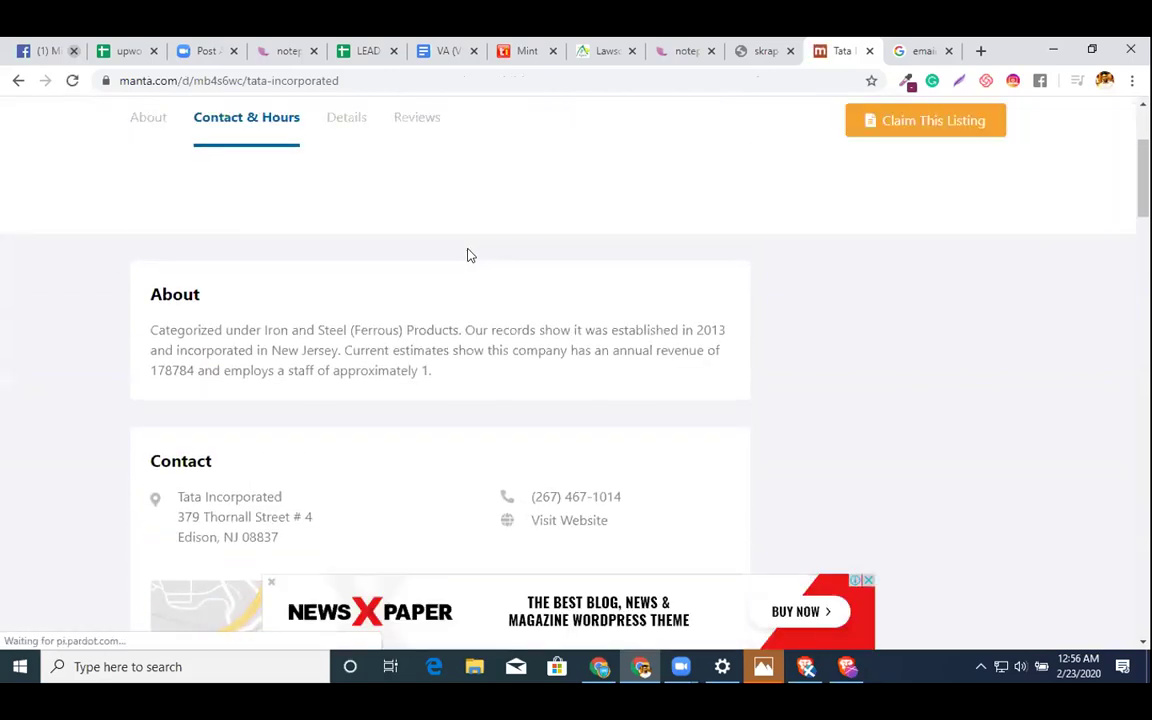
scroll(465, 275, up, 2)
scroll(465, 275, down, 10)
scroll(465, 275, up, 4)
scroll(407, 366, down, 4)
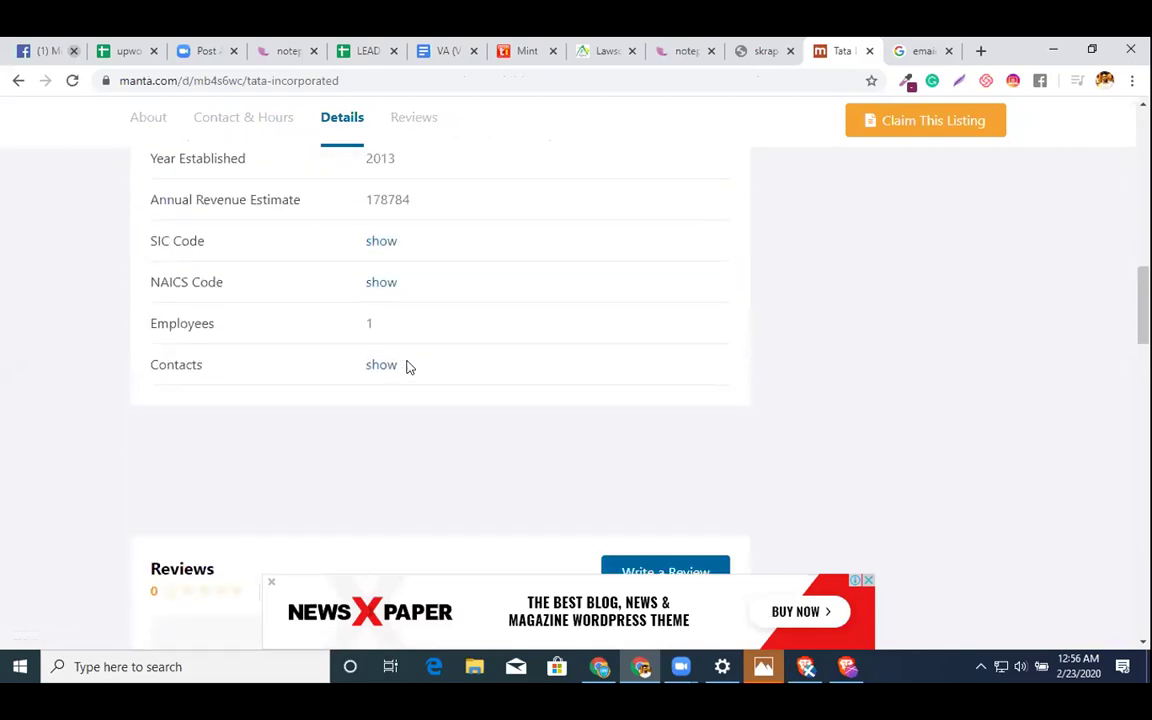
scroll(497, 346, down, 2)
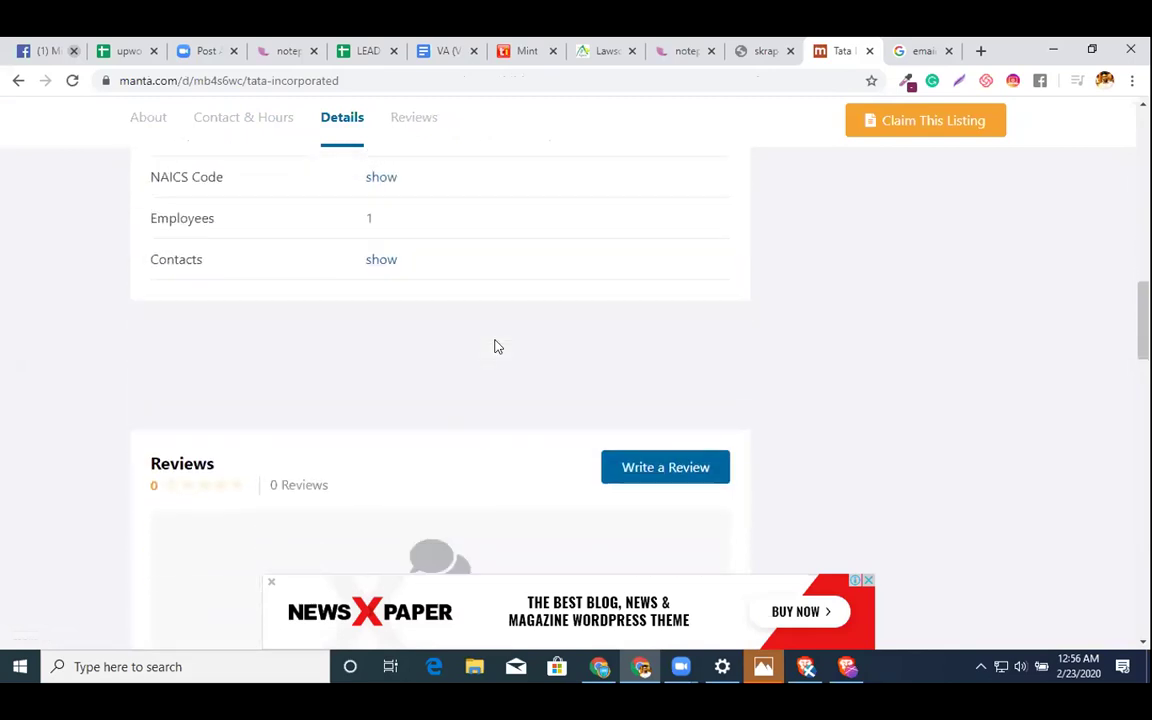
click(381, 234)
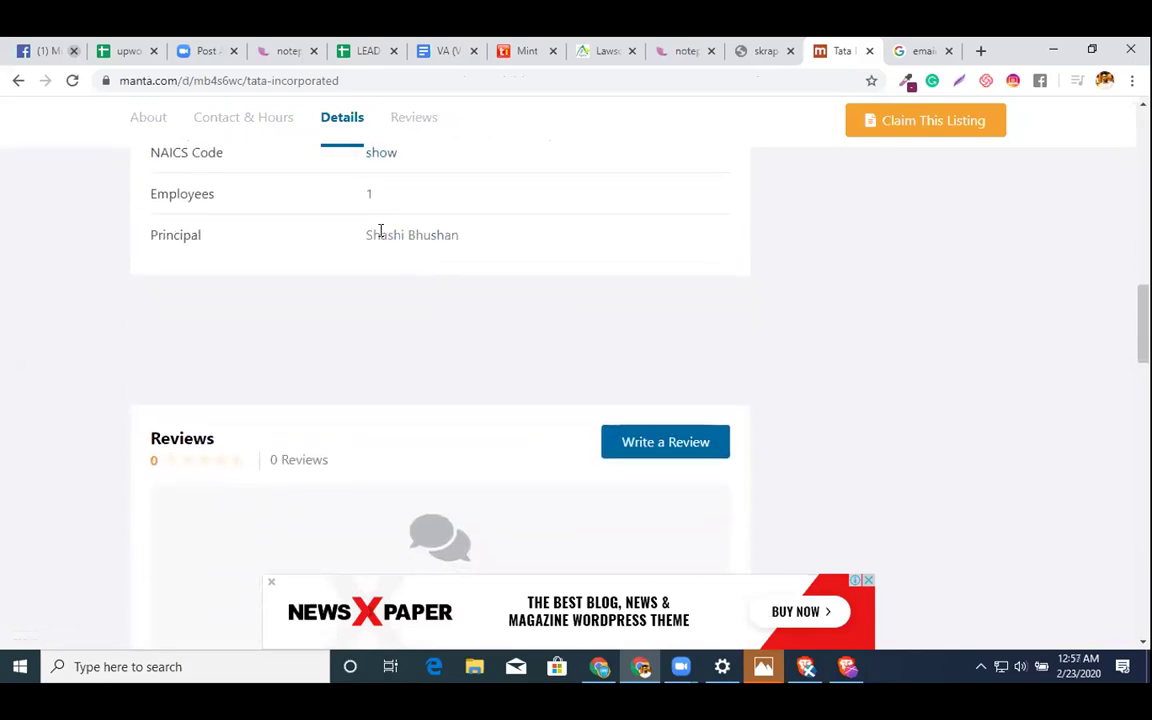
double_click(381, 234)
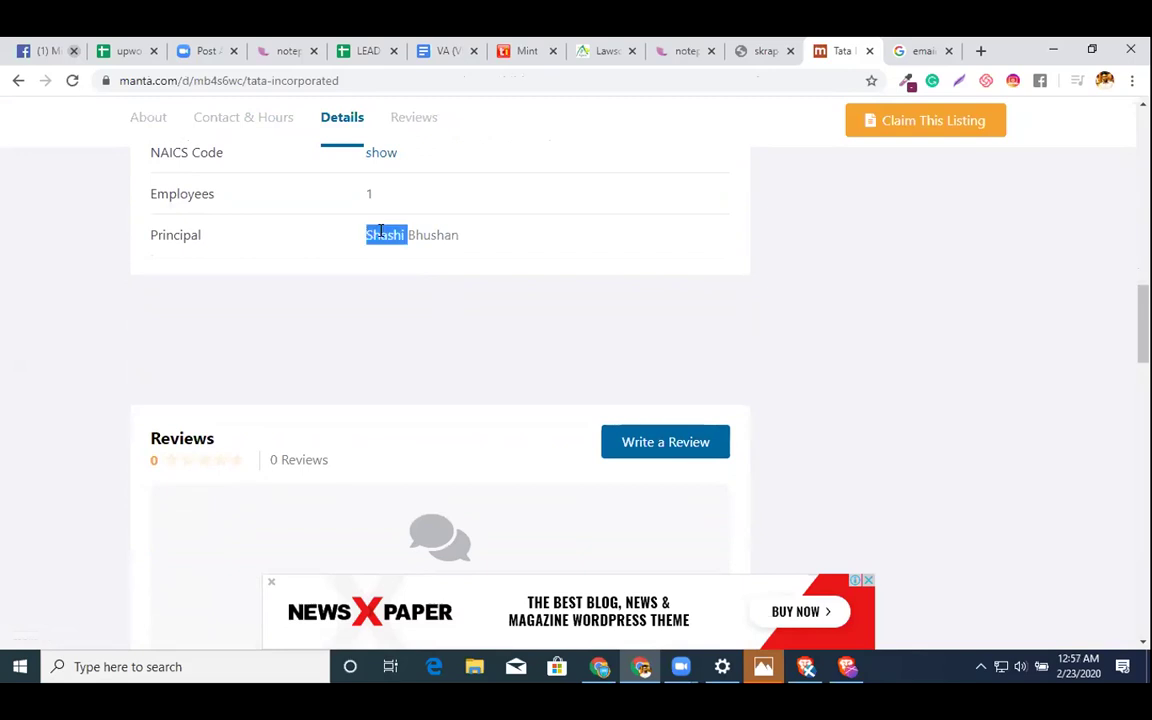
scroll(465, 245, down, 6)
scroll(468, 247, down, 3)
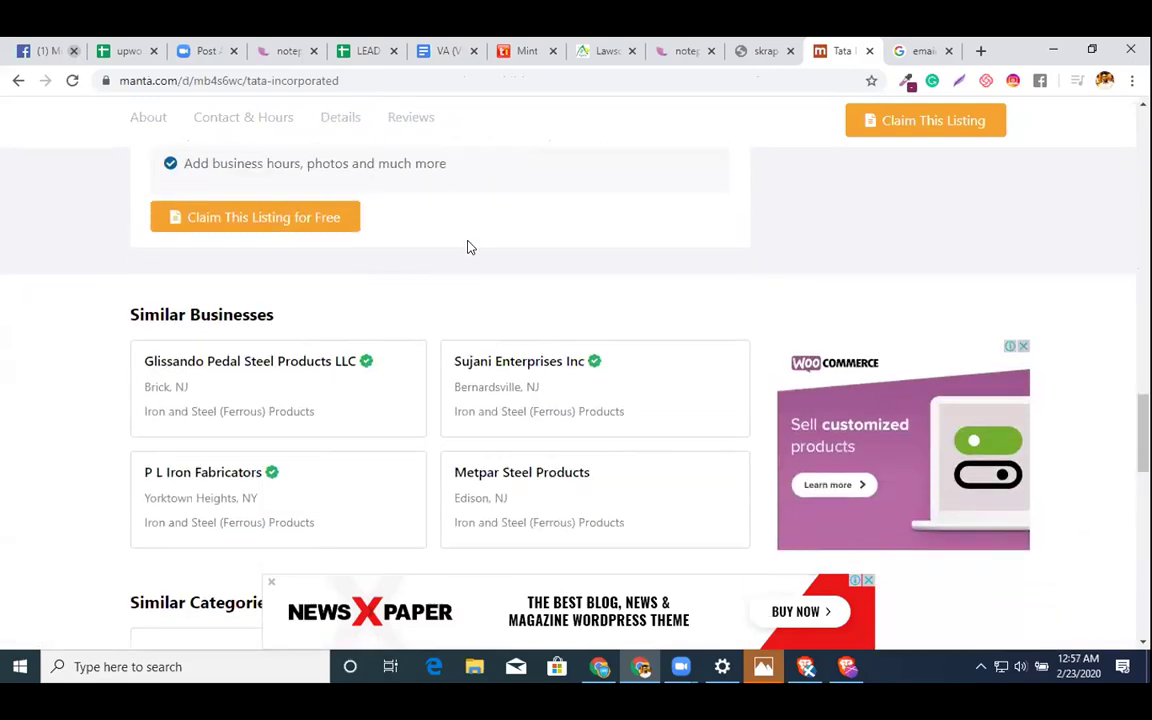
scroll(558, 229, down, 5)
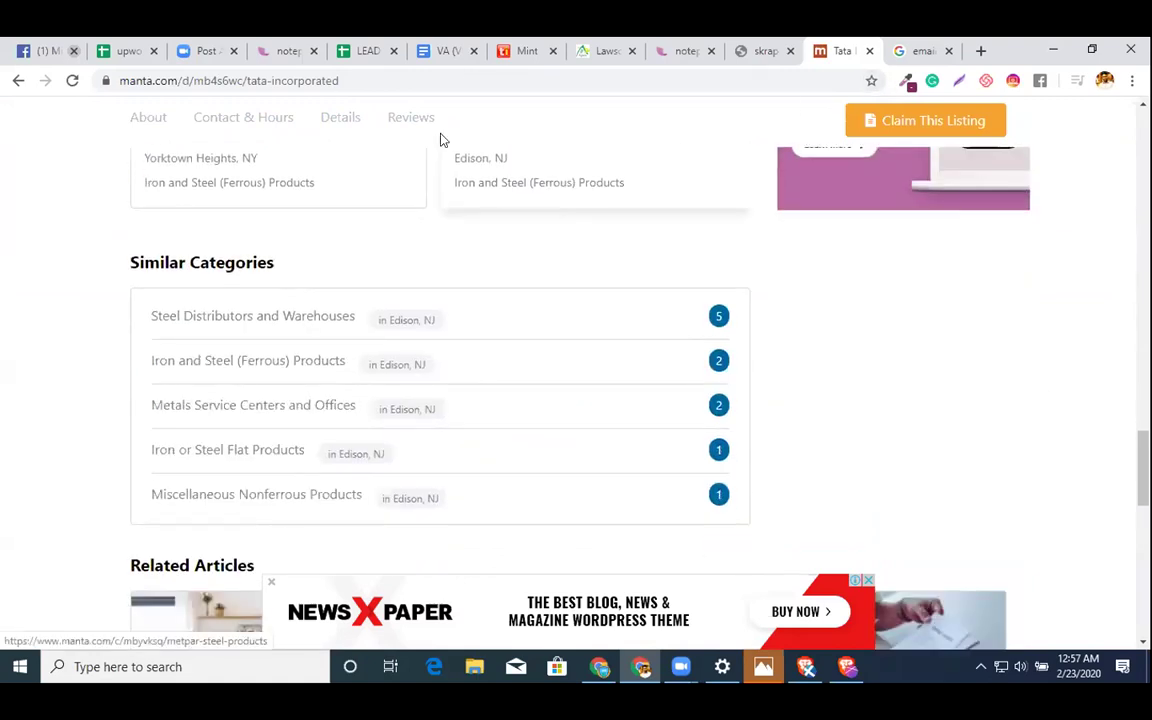
- In the VA document, select the PROCESS -04 block and add blank lines below it
click(443, 58)
click(544, 371)
scroll(471, 353, up, 1)
drag(308, 296, 608, 370)
key(ctrl+c)
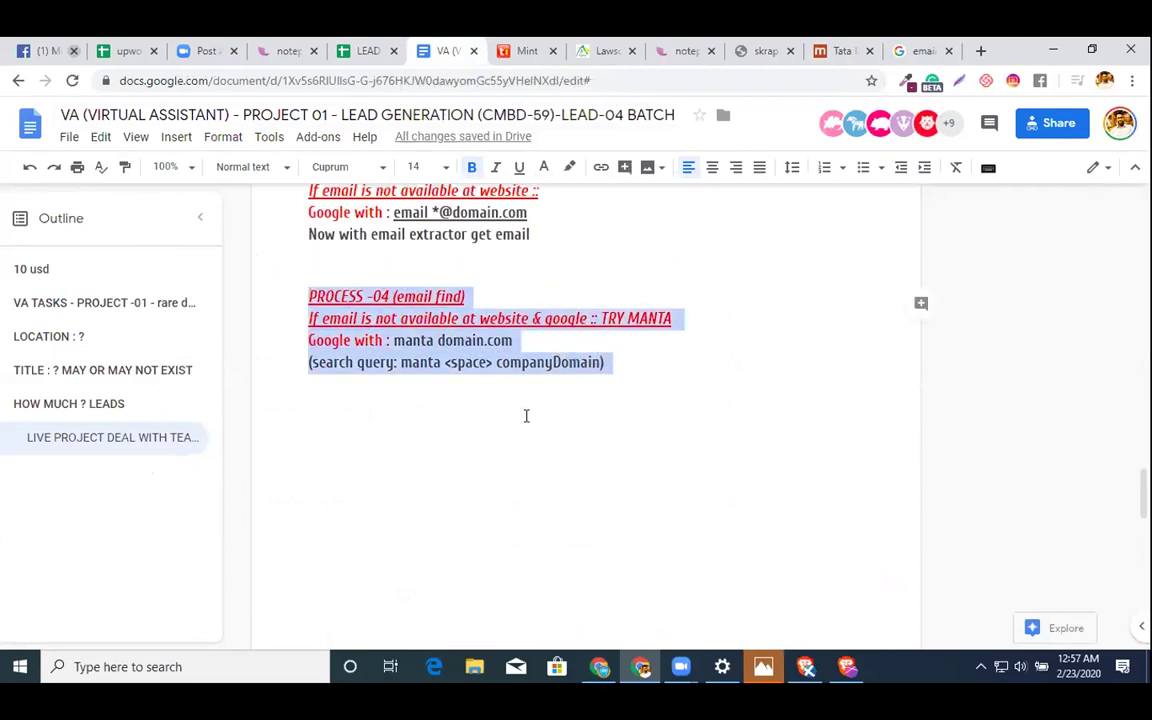
click(526, 415)
click(678, 369)
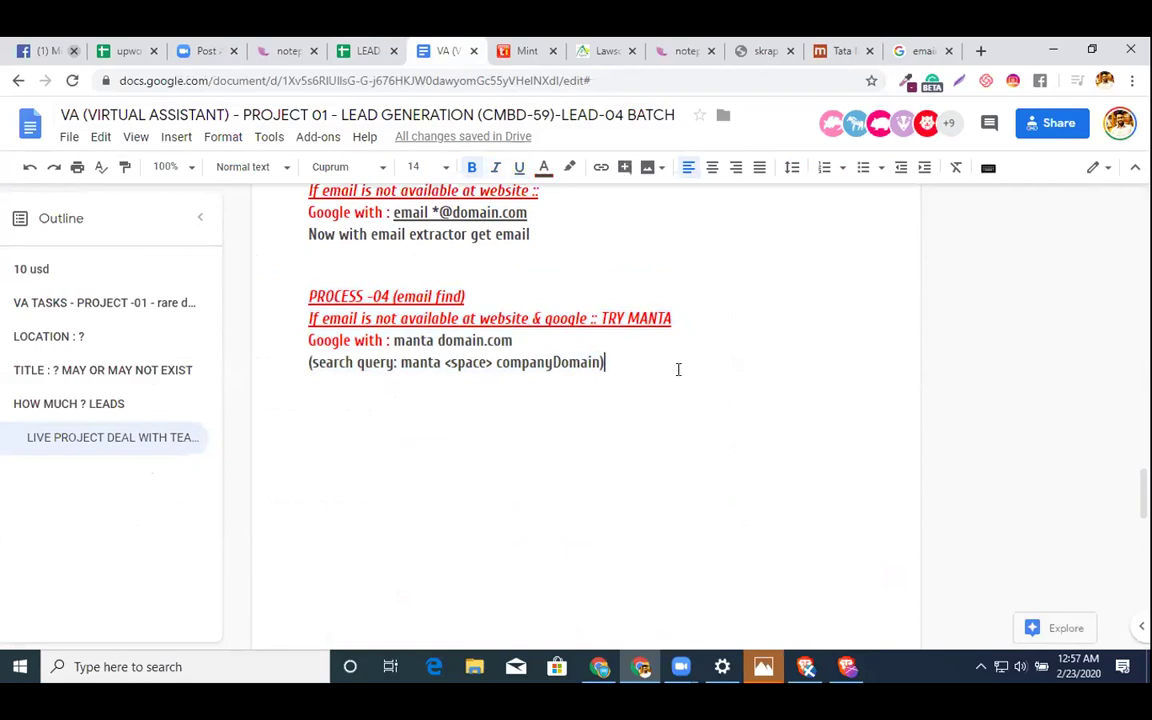
key(Return)
key(Return)
- Paste a copy of the PROCESS -04 block below it, separated by a blank line, and renumber it PROCESS -05
key(ctrl+v)
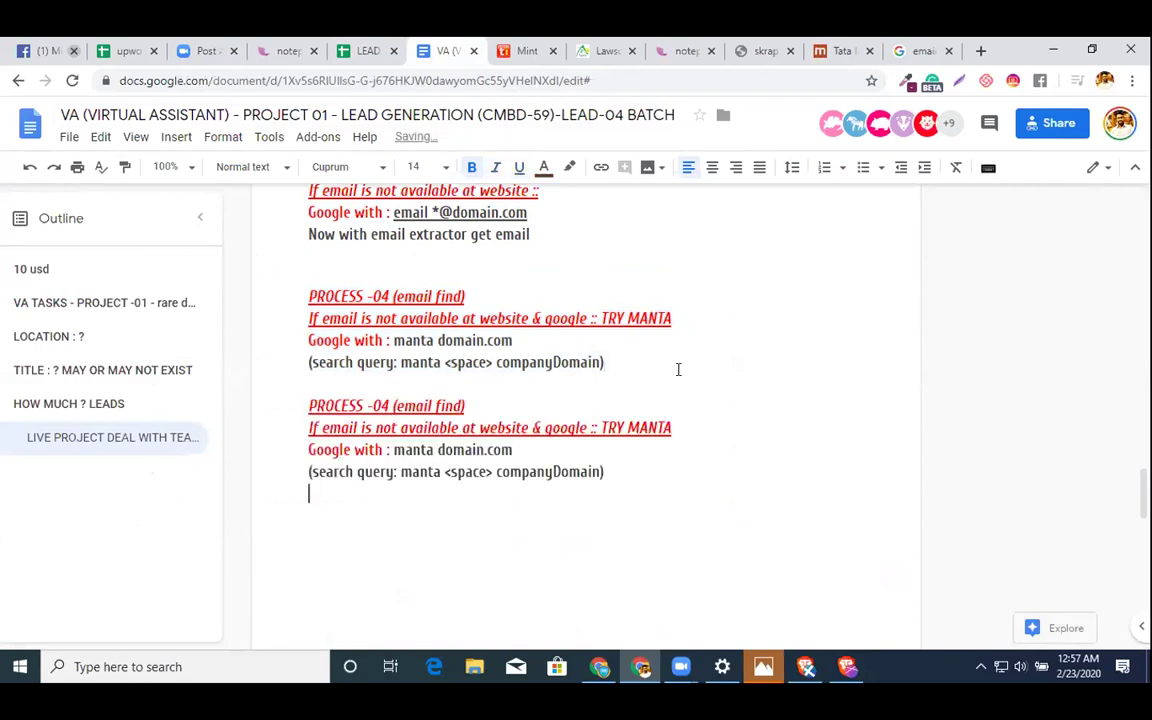
click(641, 366)
key(Return)
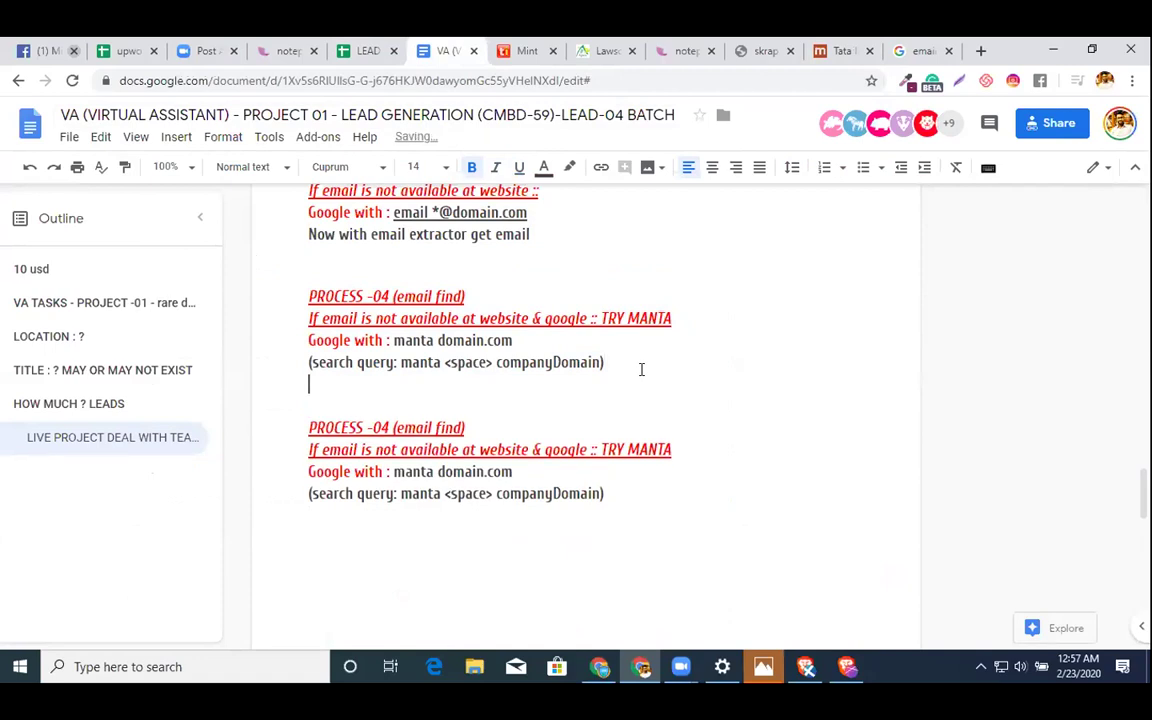
scroll(641, 369, down, 1)
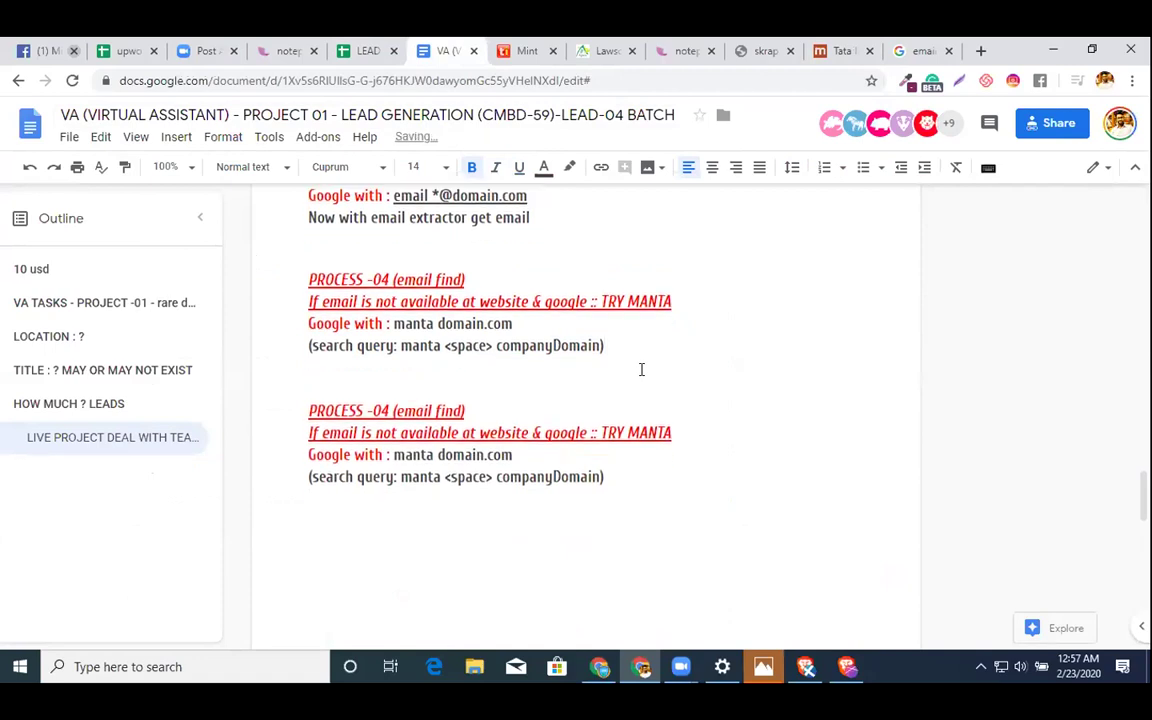
click(392, 382)
key(BackSpace)
text(5)
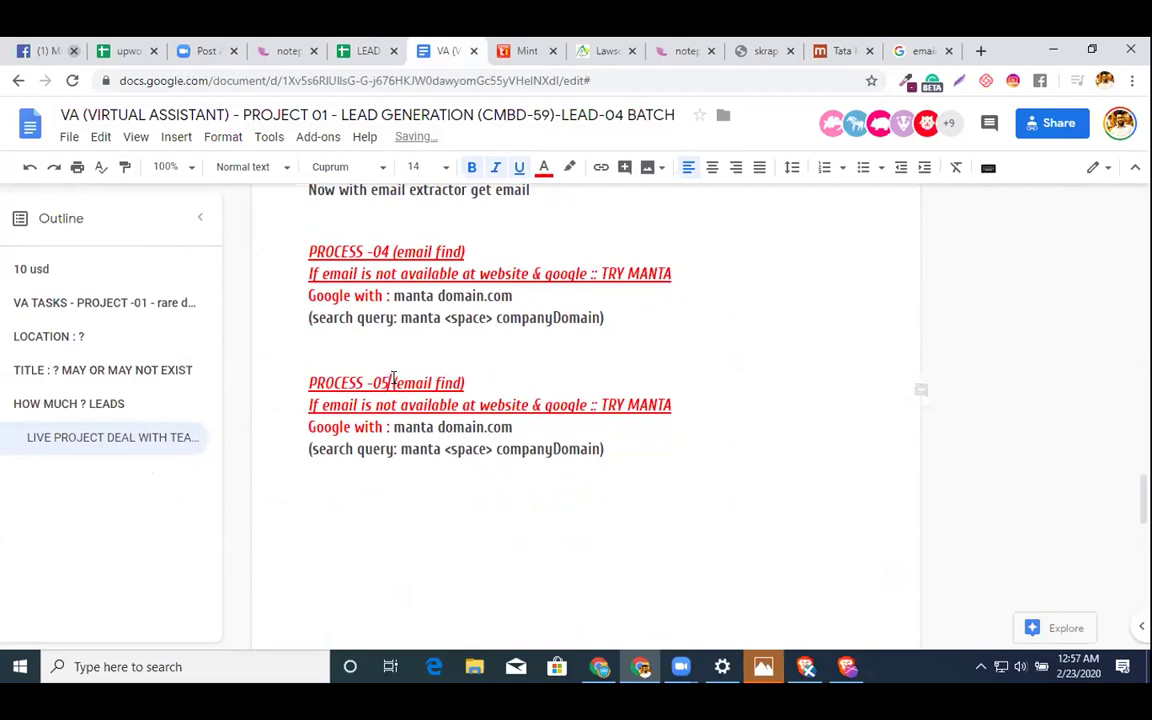
- Add '& MANTA' after Google in the PROCESS -05 line and replace 'TRY MANTA' with 'LAST TRY'
click(499, 374)
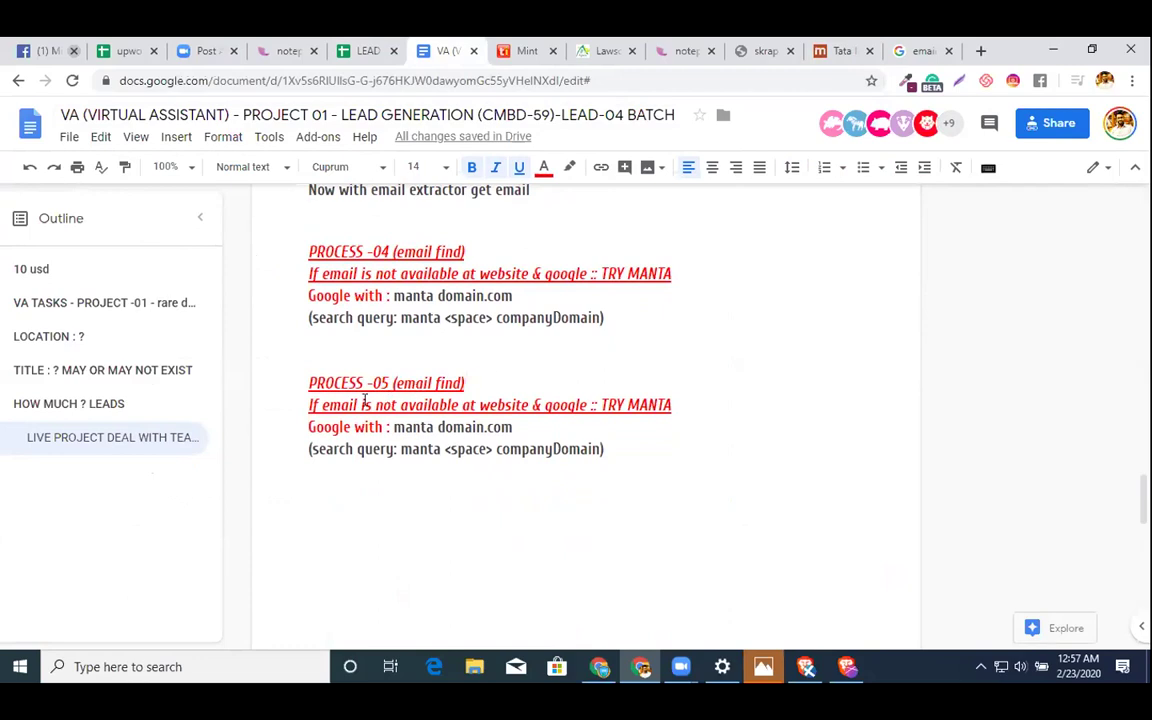
click(590, 404)
text(& MANTA)
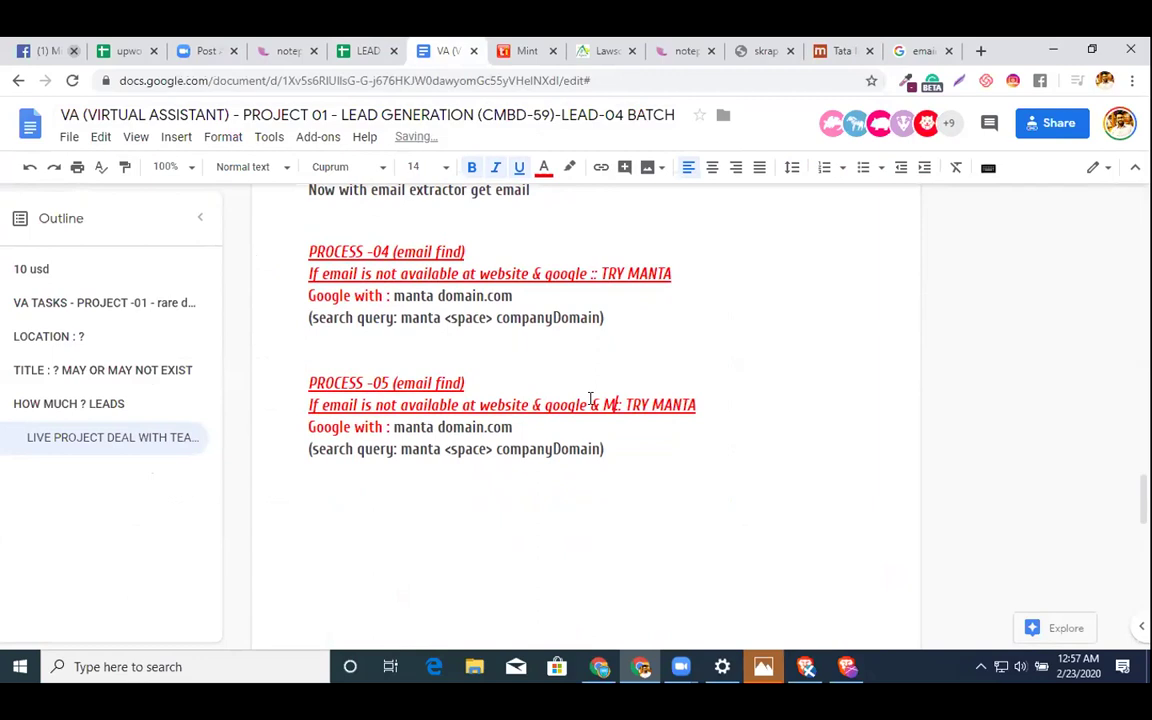
key(Down)
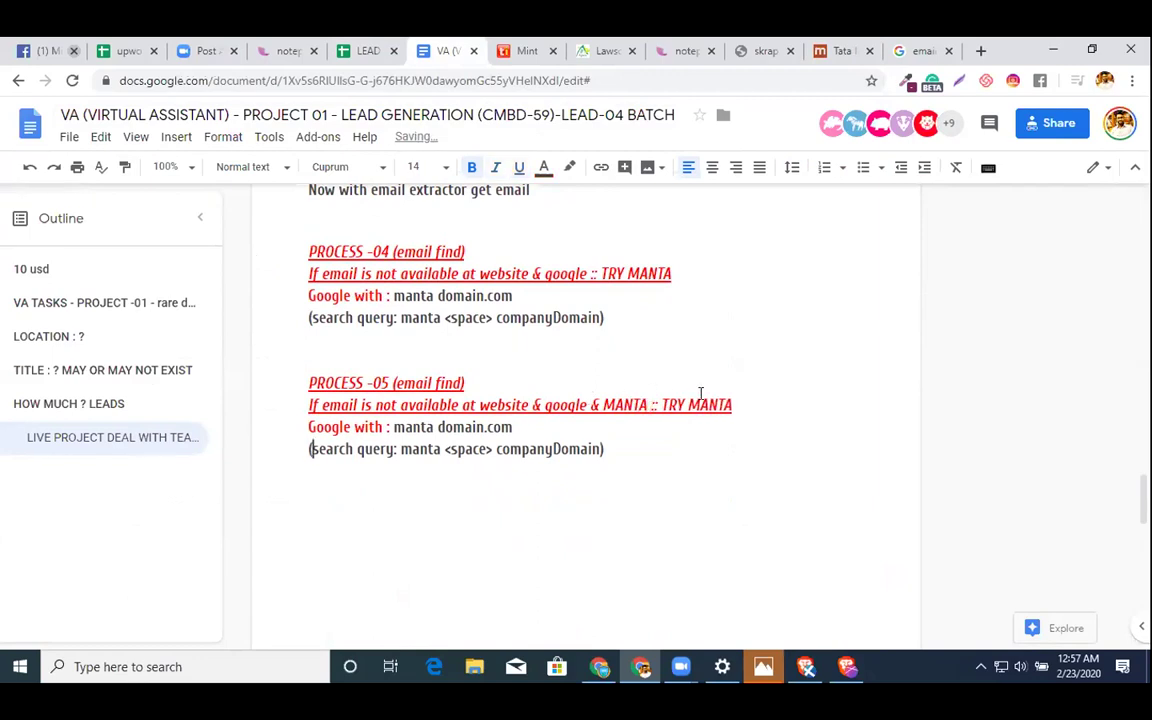
click(667, 401)
key(shift+Right)
key(shift+Right)
key(shift+Right)
key(shift+Right)
key(shift+Right)
key(shift+Right)
key(shift+Right)
key(shift+Right)
key(shift+Right)
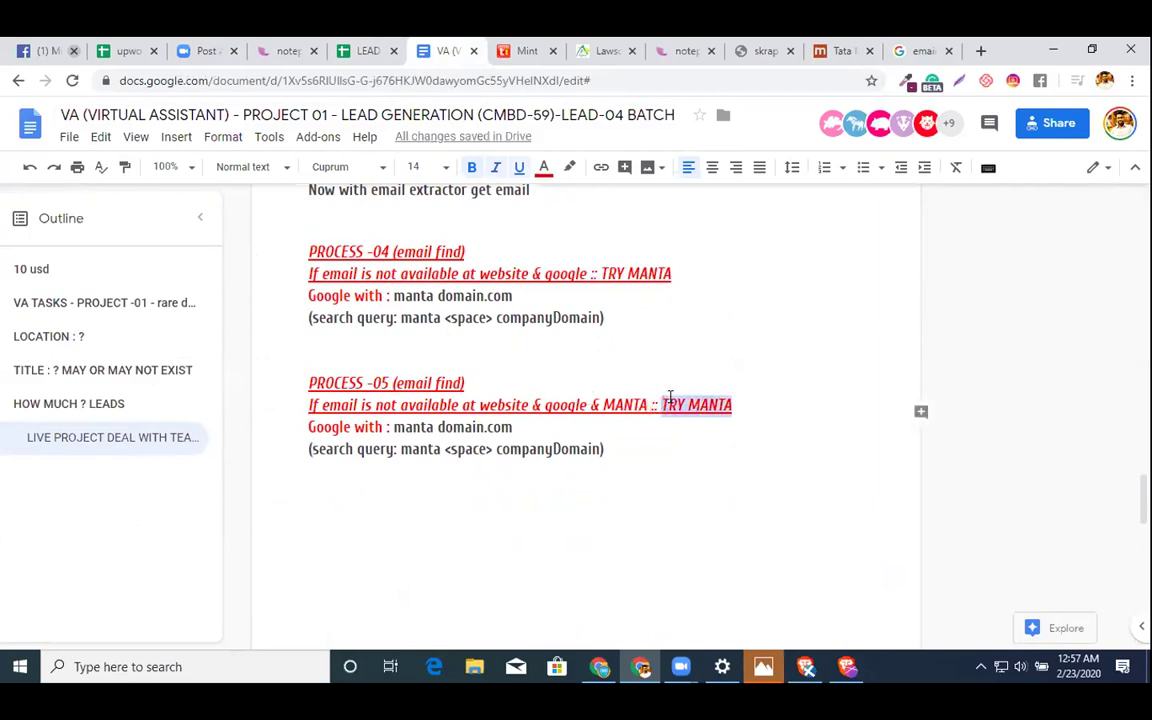
text(LAST TRU)
key(BackSpace)
text(Y)
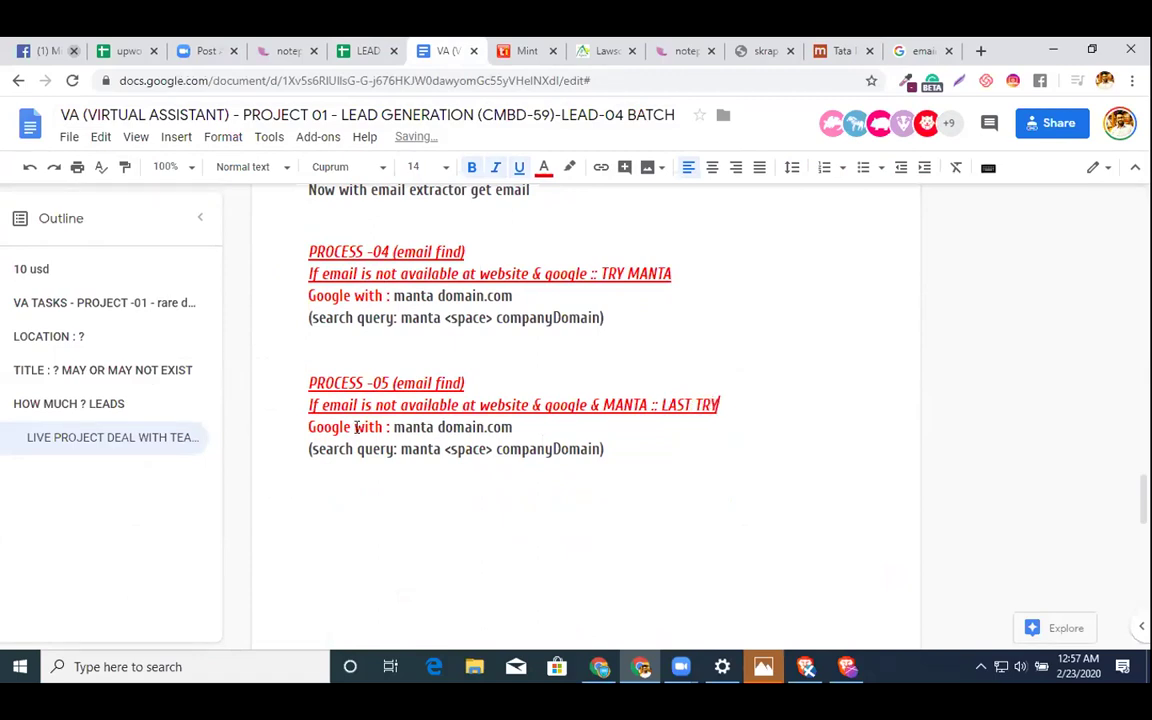
drag(514, 428, 395, 427)
text(do)
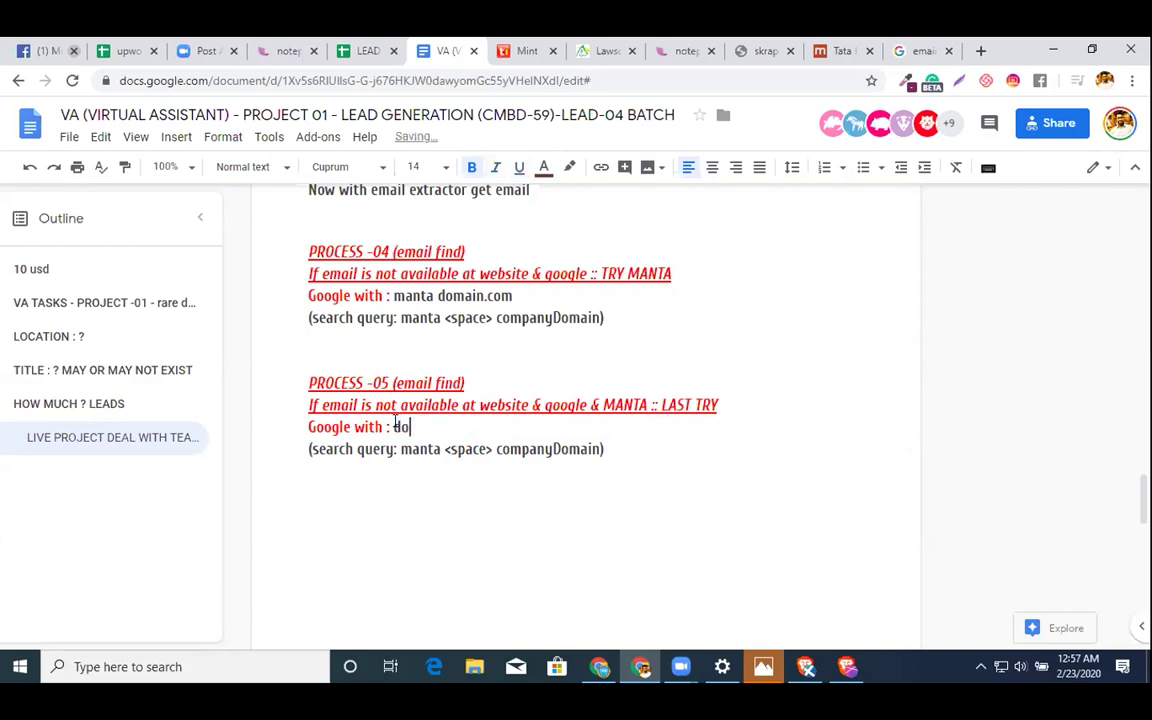
text(main@gmail.com)
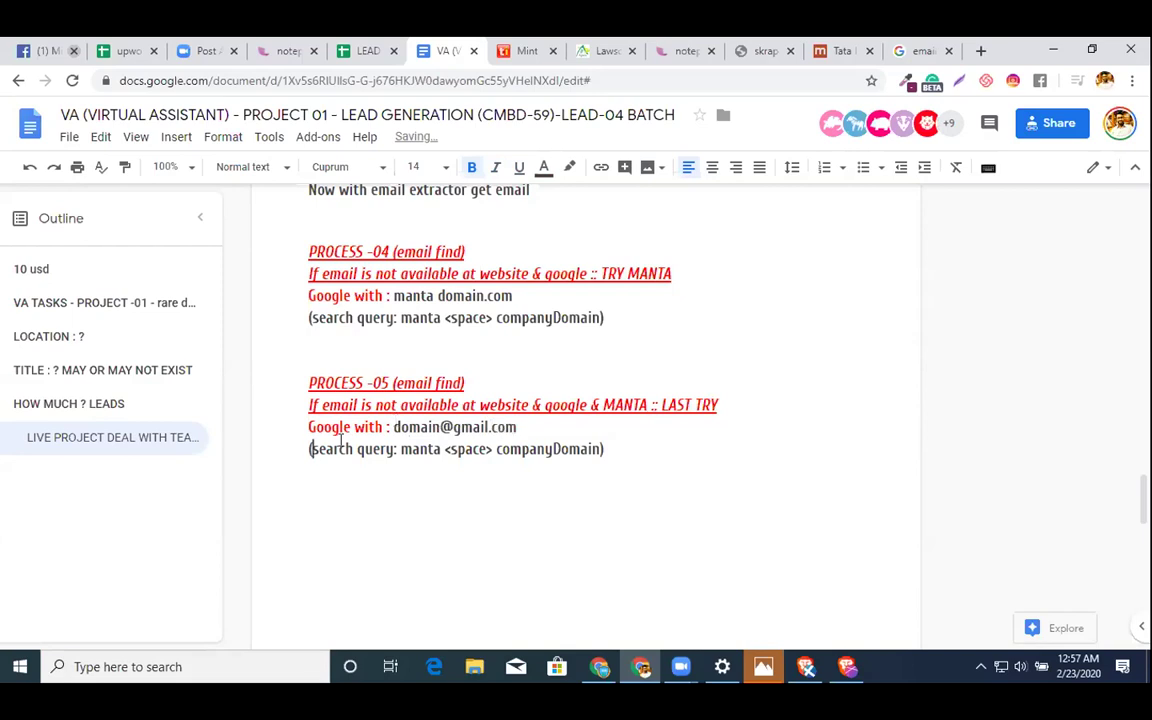
key(shift+Left)
key(ctrl+Right)
key(ctrl+Right)
key(ctrl+shift+Right)
key(ctrl+shift+Right)
key(shift+Right)
key(shift+Right)
key(shift+Right)
key(shift+Right)
key(shift+Right)
key(shift+Right)
key(shift+Right)
key(shift+Right)
key(shift+Right)
key(shift+Right)
key(shift+Right)
key(shift+Right)
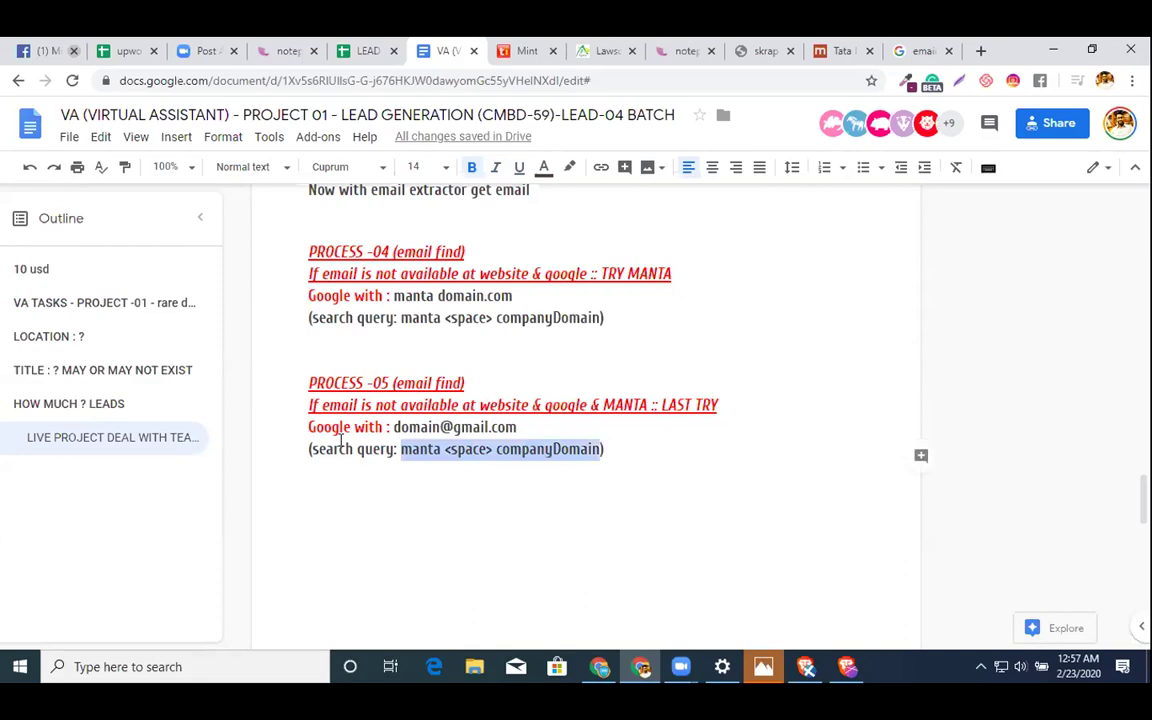
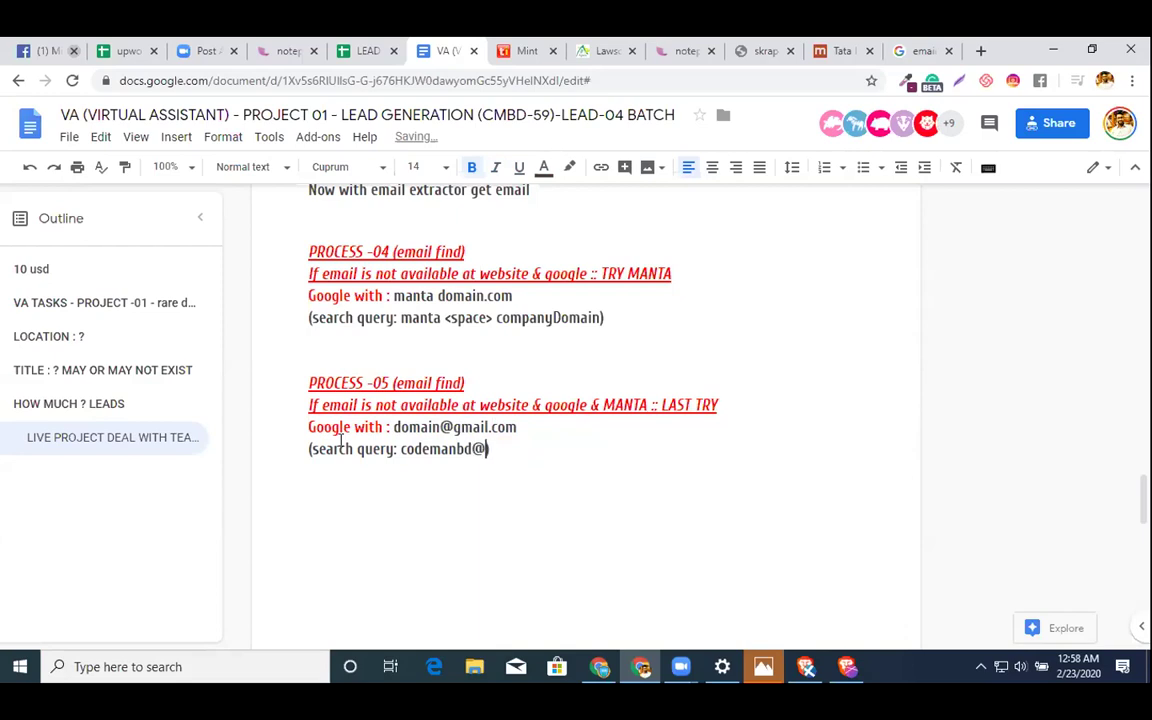
key(ctrl+shift+Right)
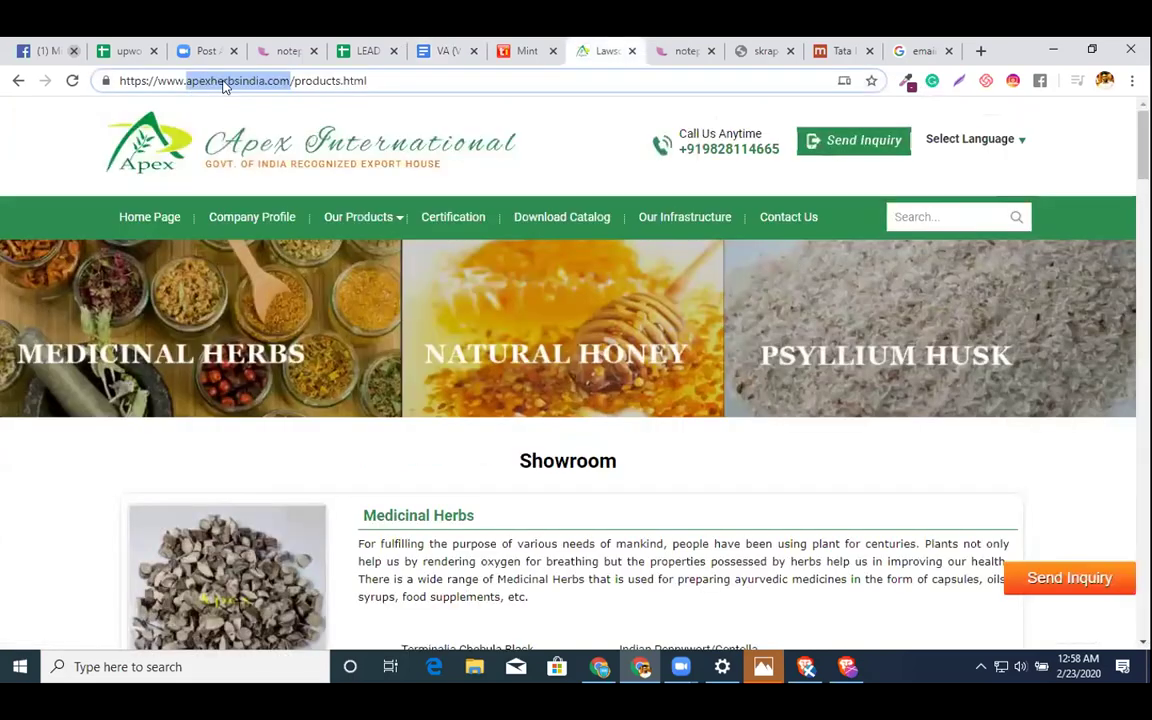
double_click(226, 82)
key(ctrl+c)
click(395, 74)
key(ctrl+a)
key(ctrl+v)
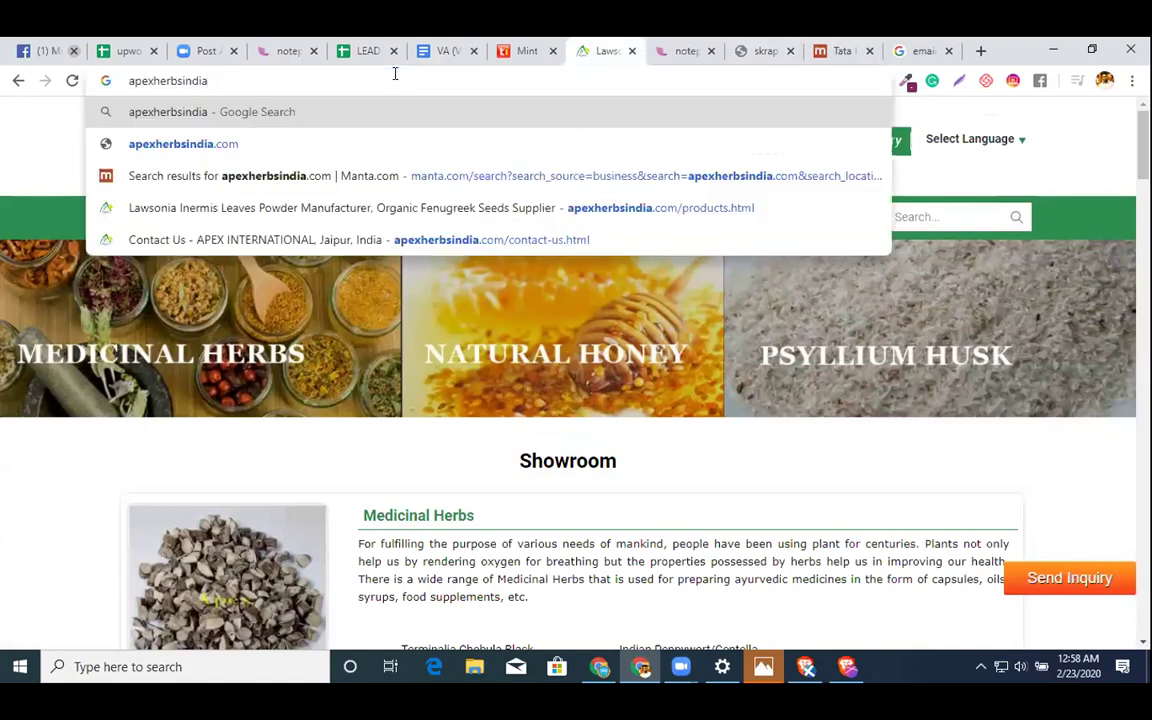
text(@gmail.com)
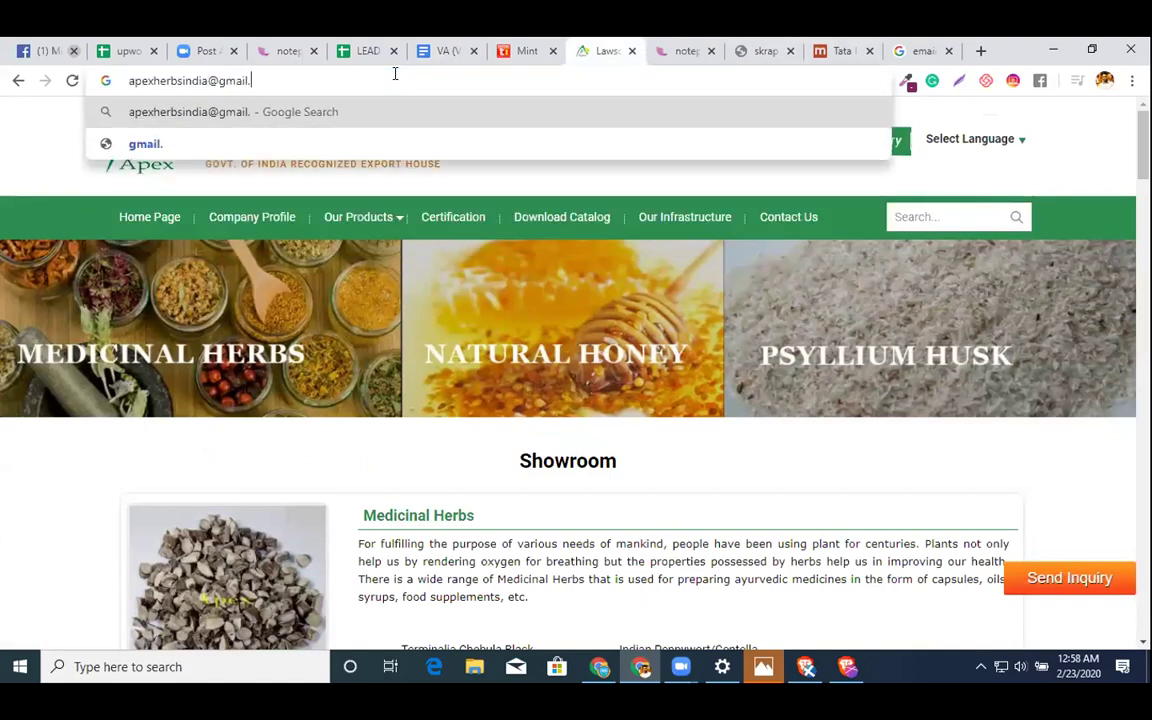
key(Return)
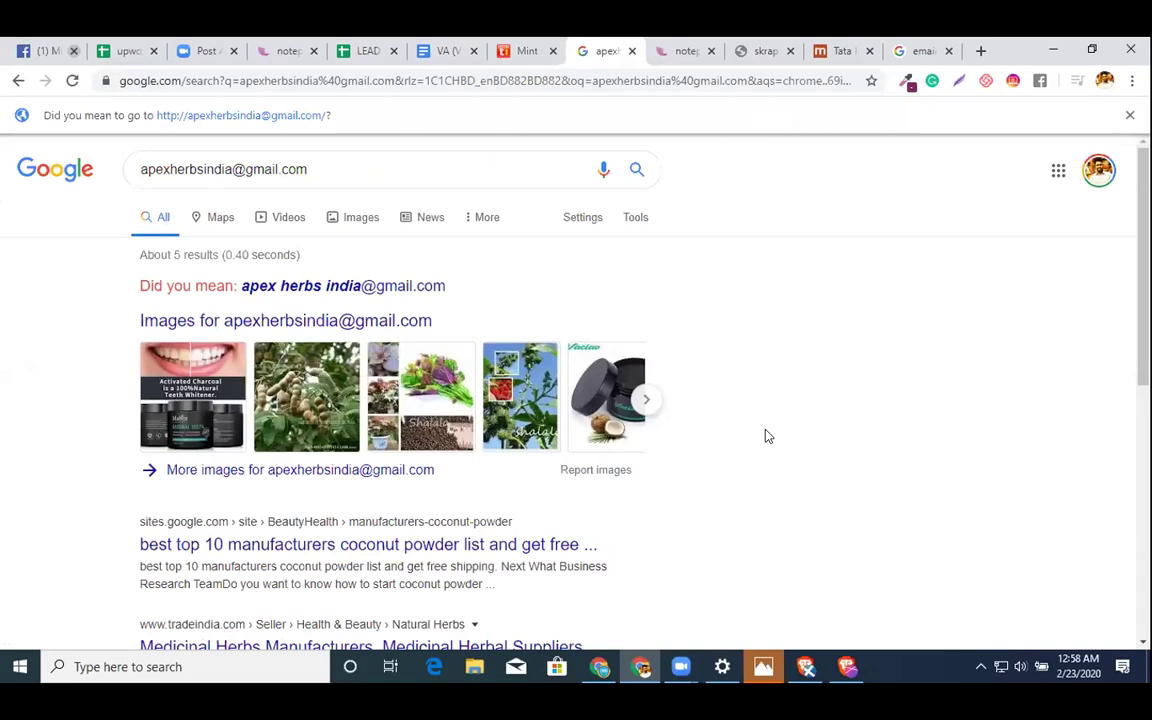
- Find the '@' matches on the results page and select the e-mail address in the last snippet
key(ctrl+f)
text(@)
key(Return)
key(Return)
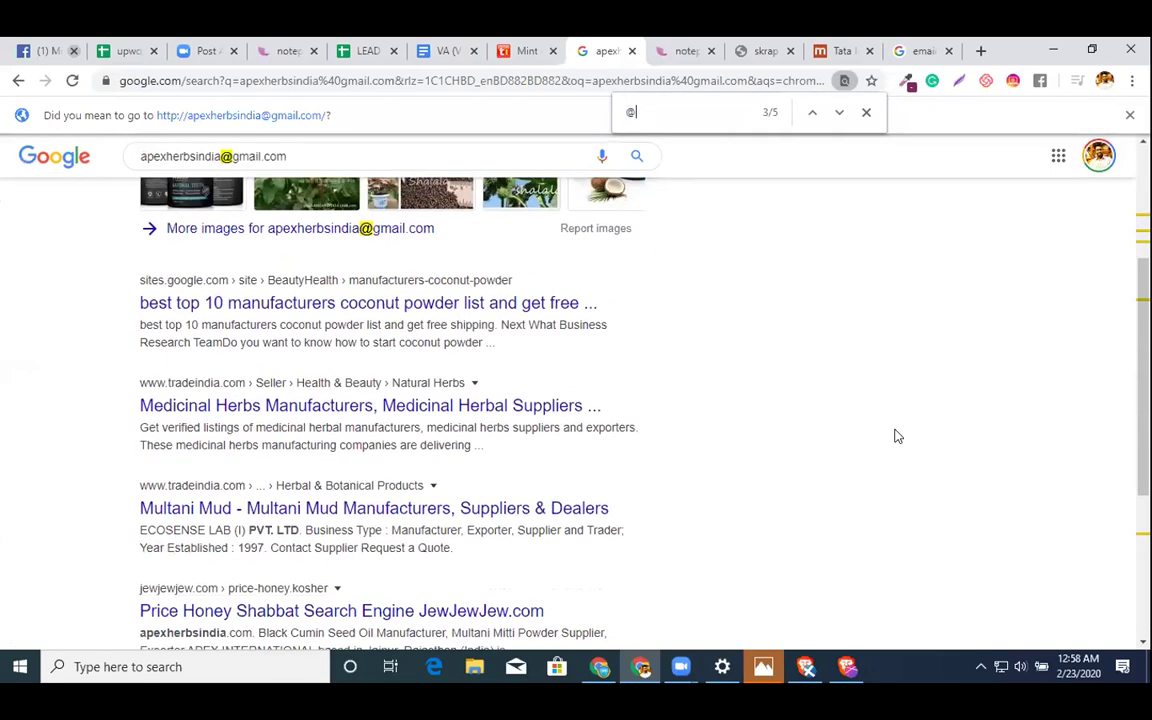
key(shift+Return)
key(Return)
key(Return)
key(Return)
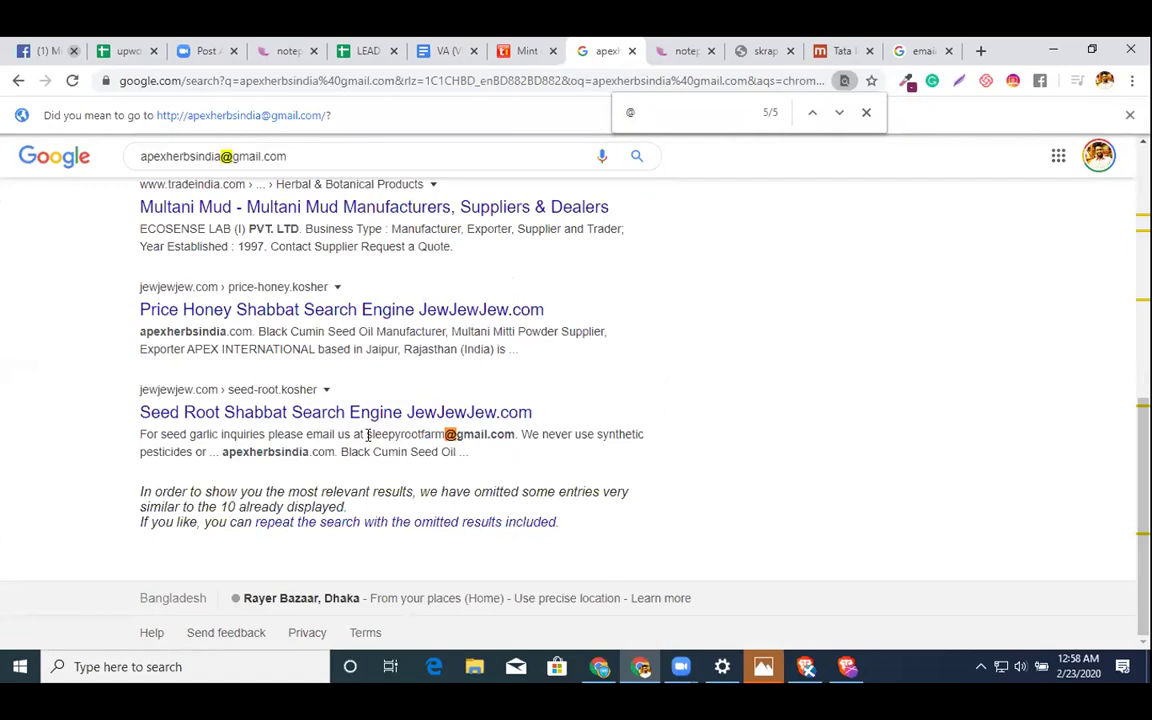
drag(367, 435, 514, 437)
key(ctrl+c)
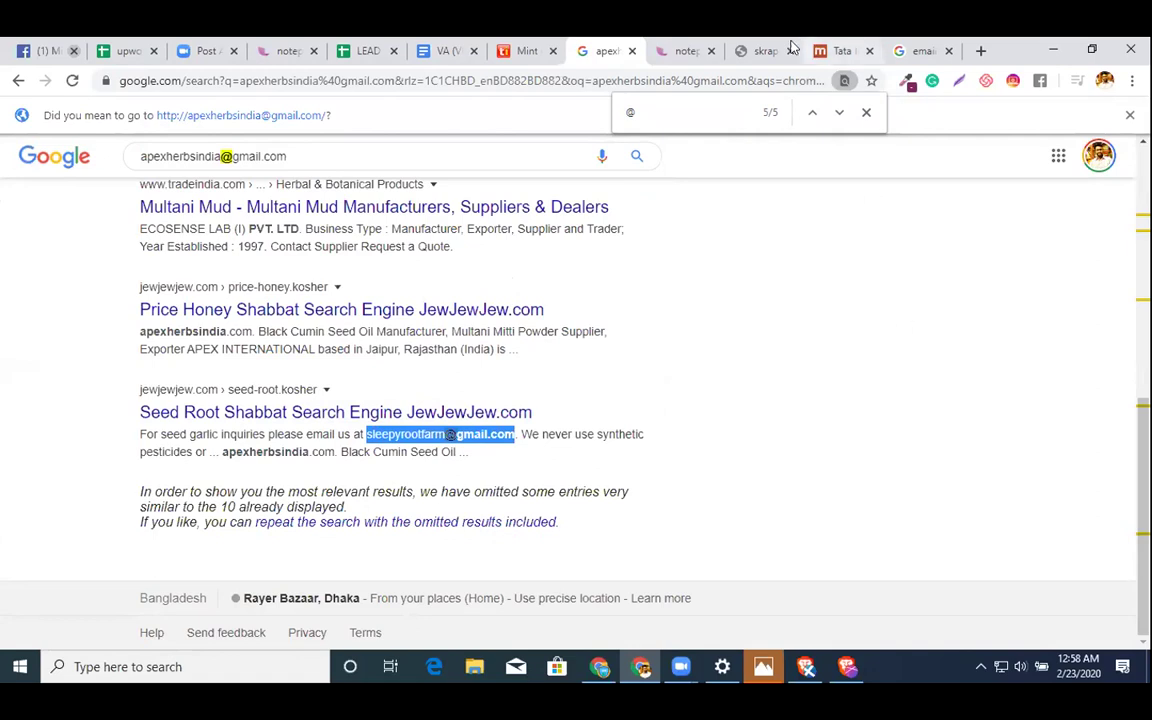
- Paste the found contact e-mail into cell C3 of the LEAD GEN Email column
click(362, 51)
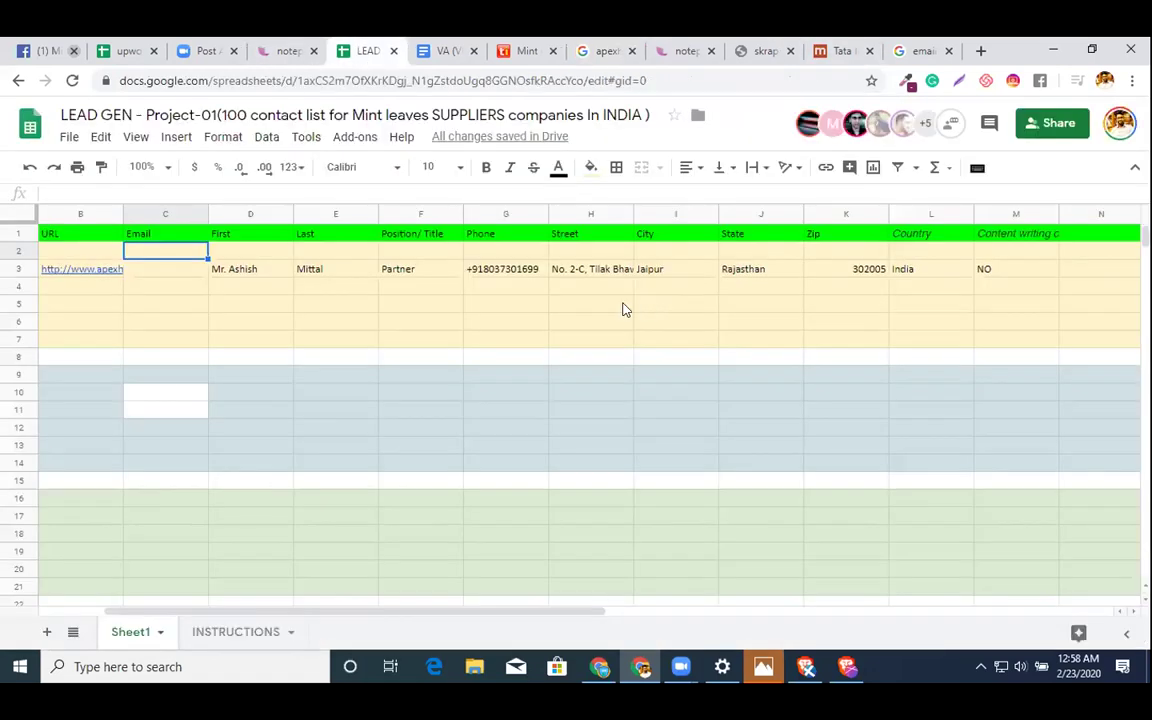
double_click(153, 269)
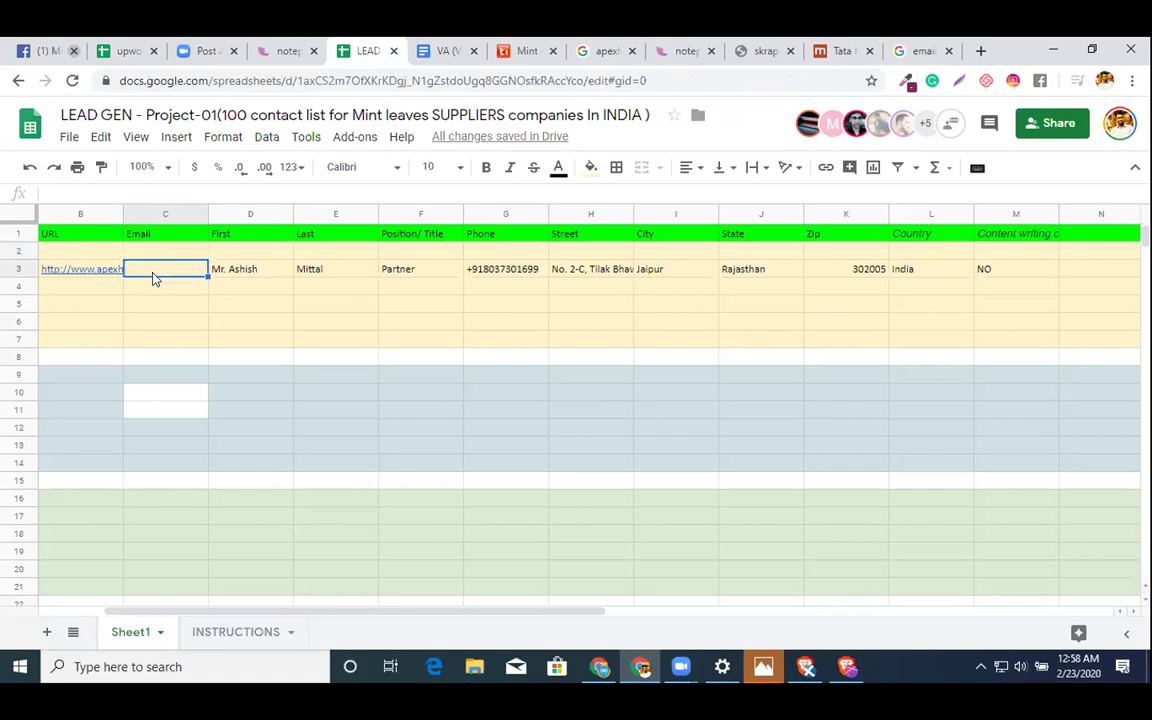
key(ctrl+v)
click(206, 288)
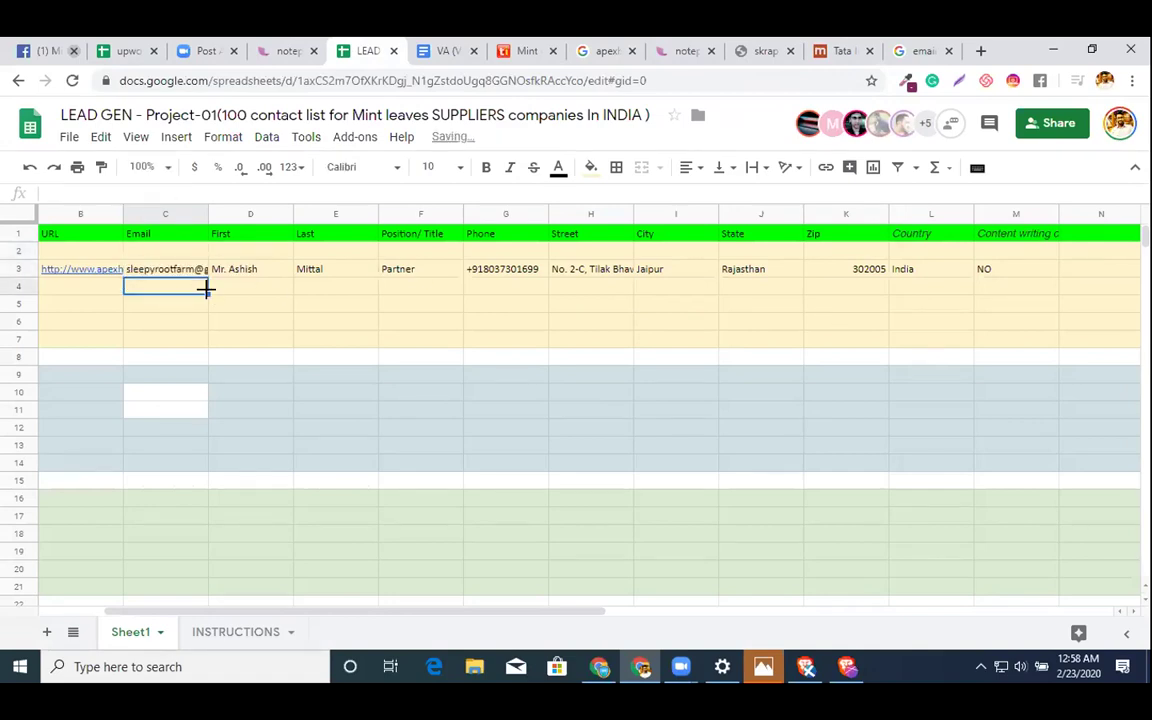
- Make the NO value in cell M3 bold
click(1000, 275)
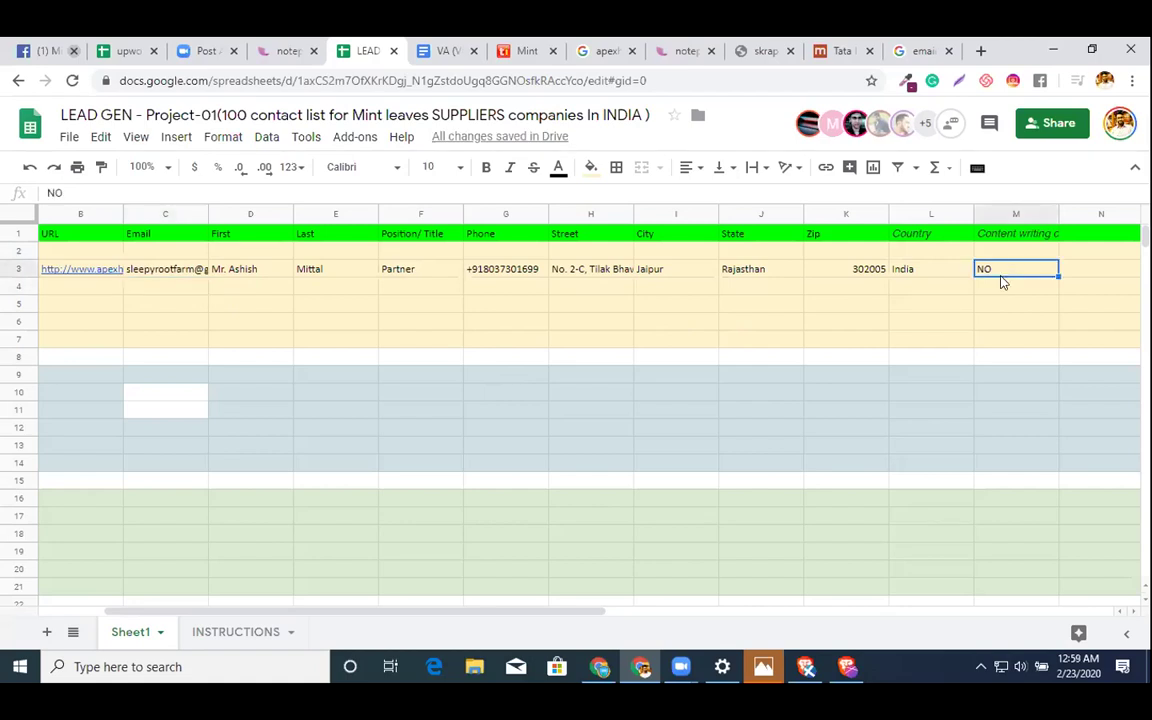
key(ctrl+b)
click(945, 307)
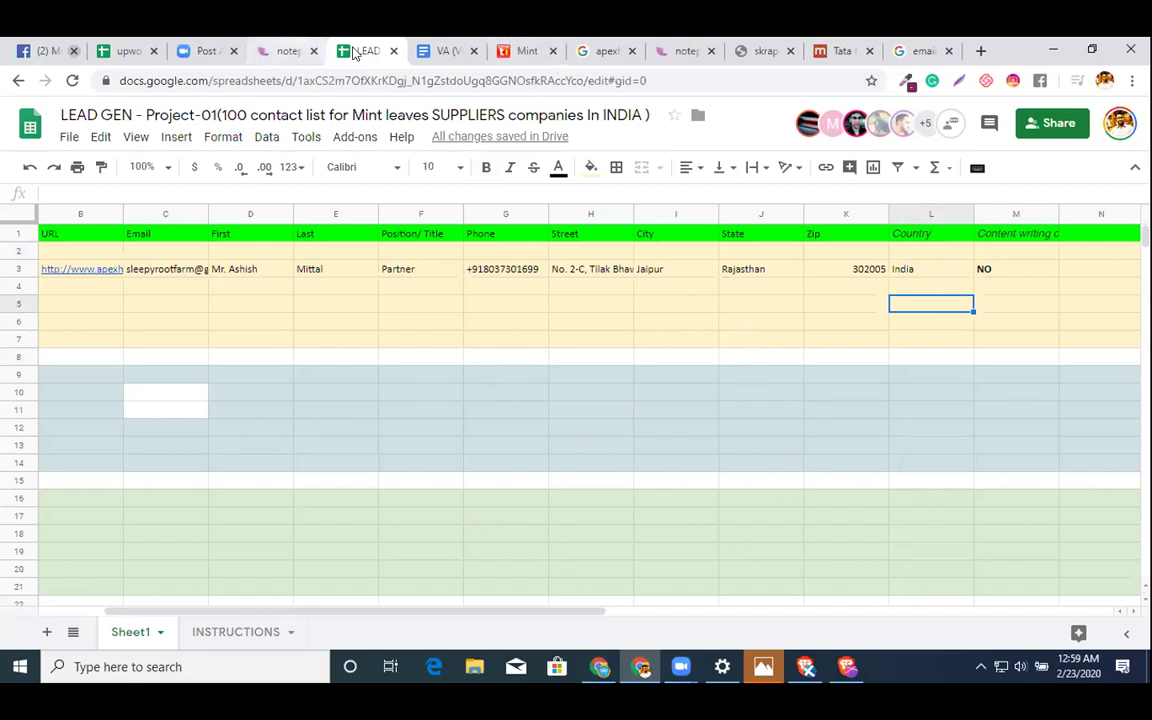
- Tick screen reader support and screen magnifier support in Tools > Accessibility settings and confirm with OK
click(251, 300)
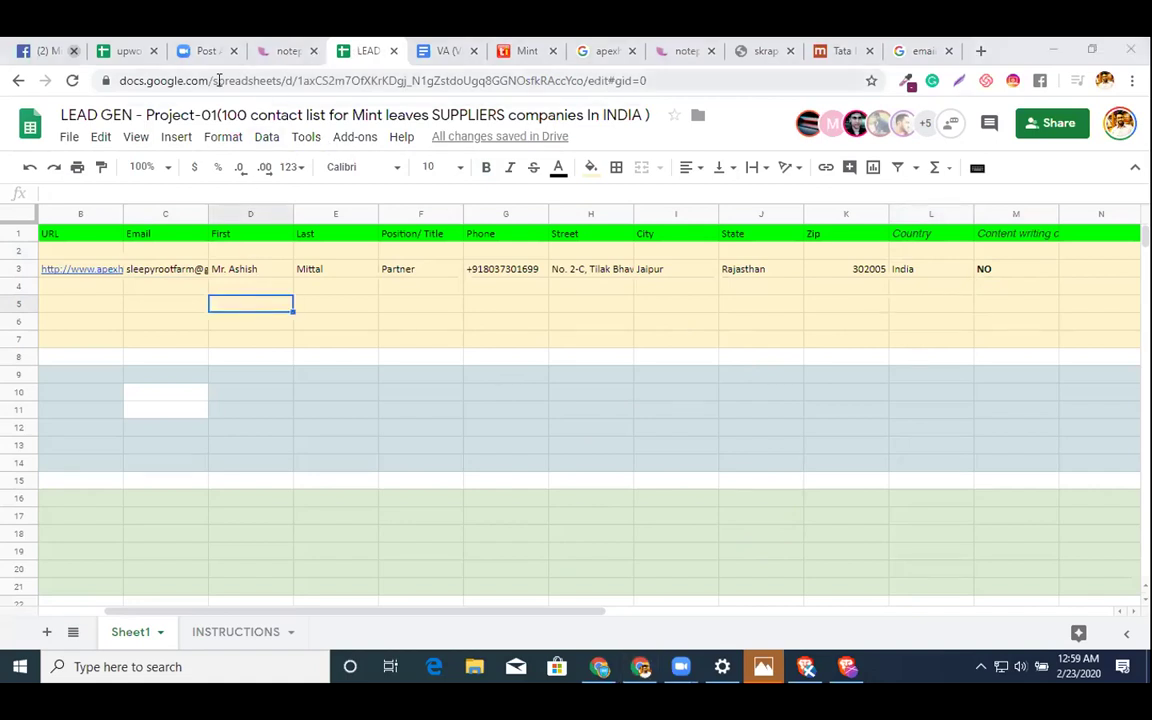
click(147, 136)
mouse_move(176, 136)
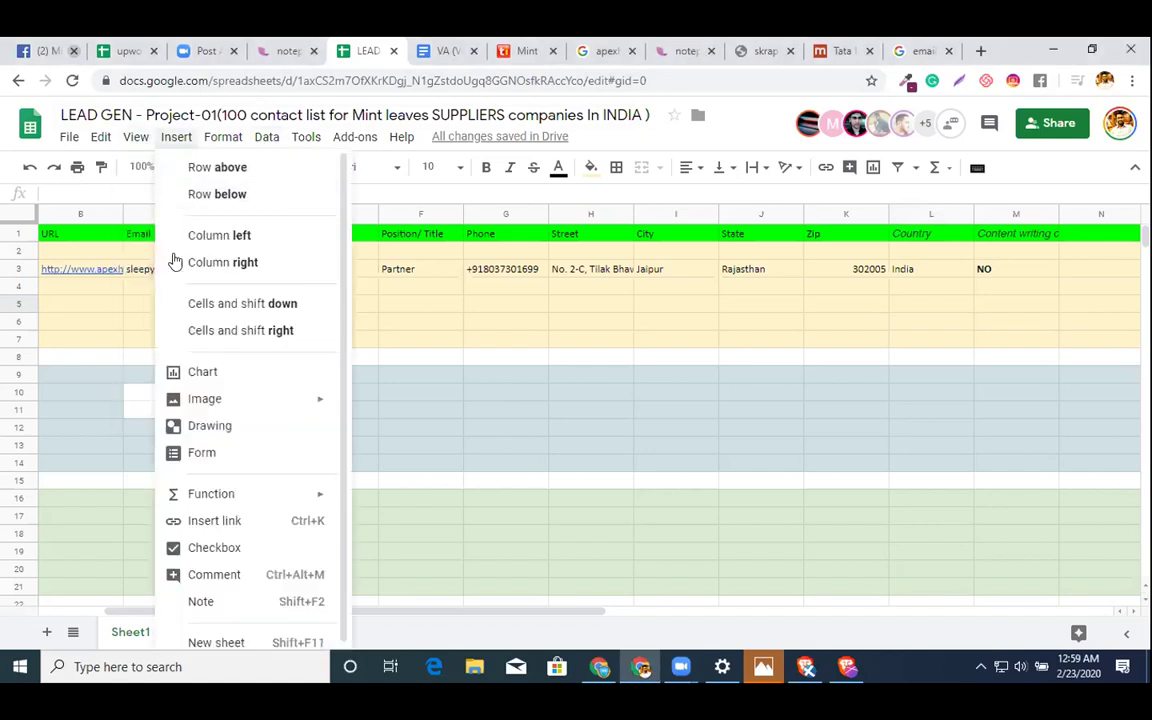
mouse_move(133, 140)
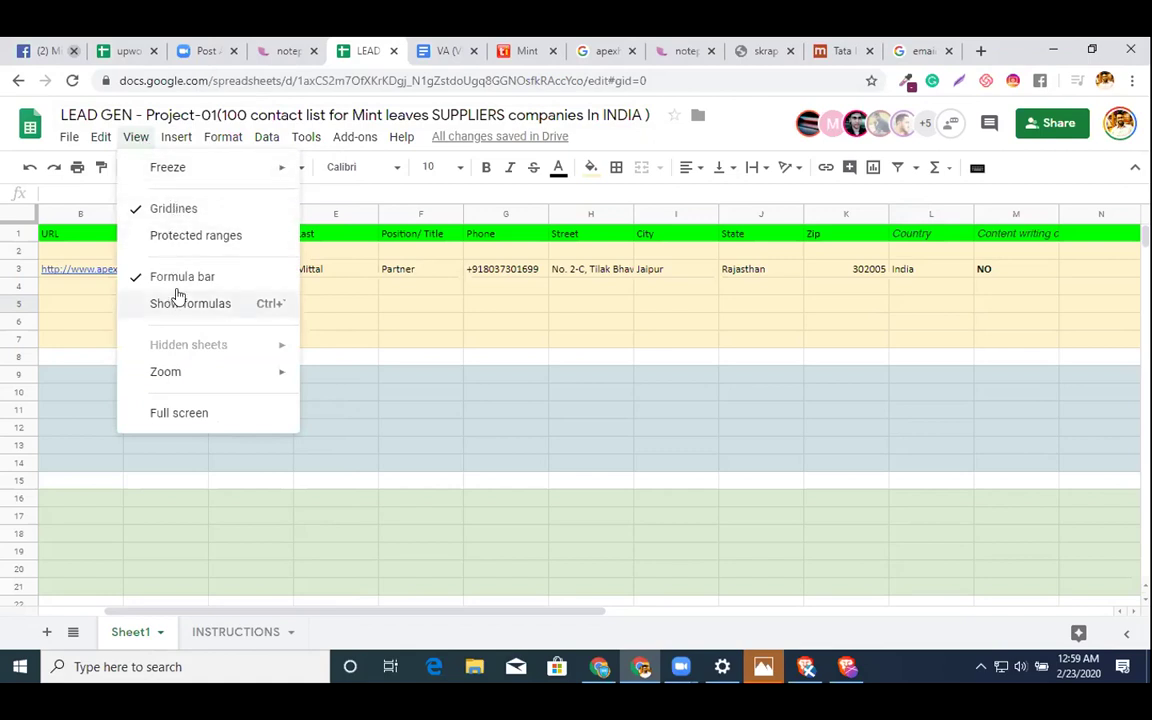
mouse_move(285, 140)
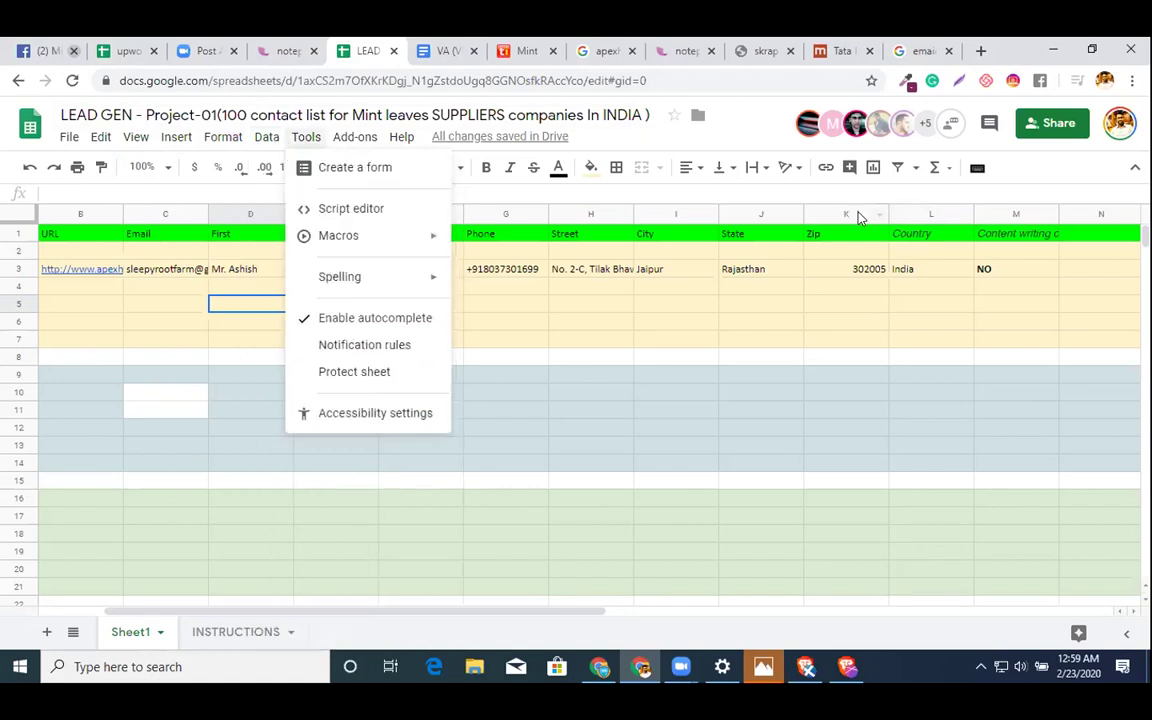
click(412, 414)
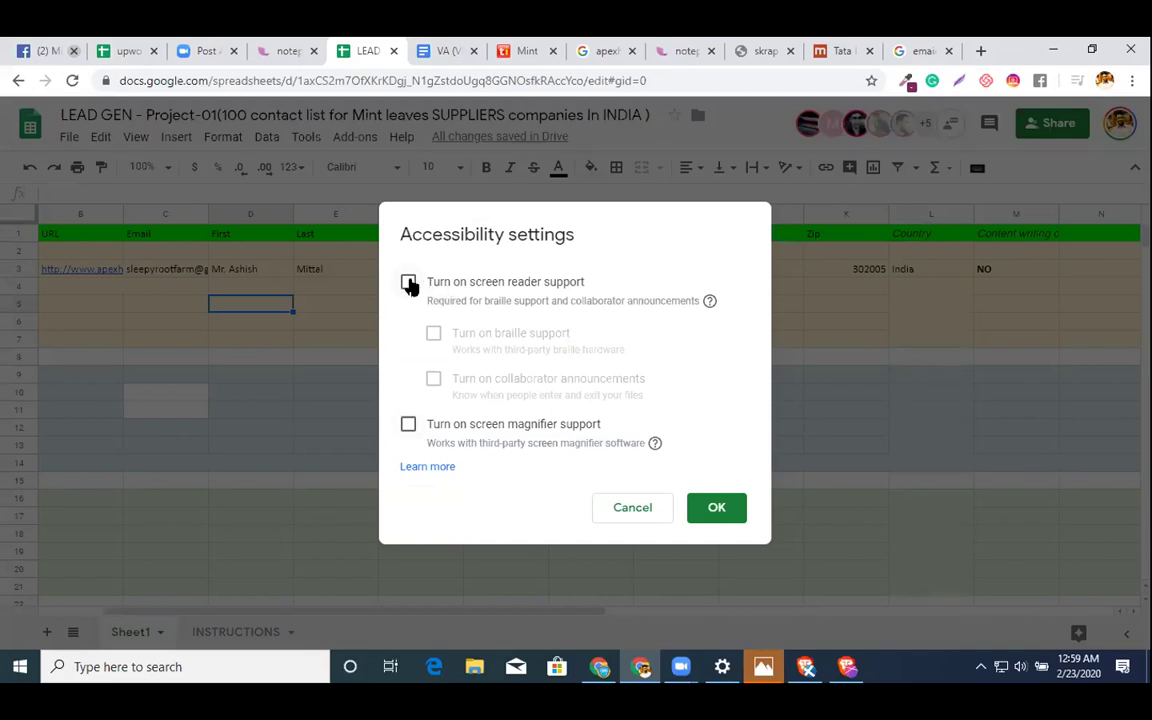
click(409, 283)
click(409, 425)
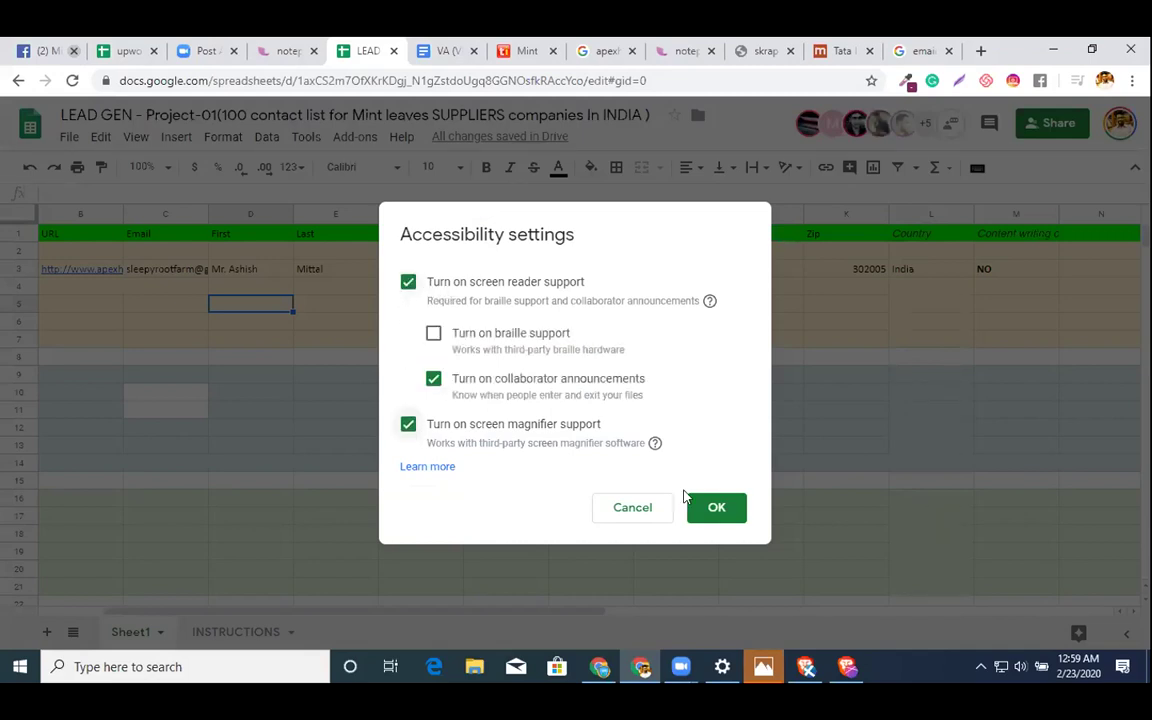
click(716, 507)
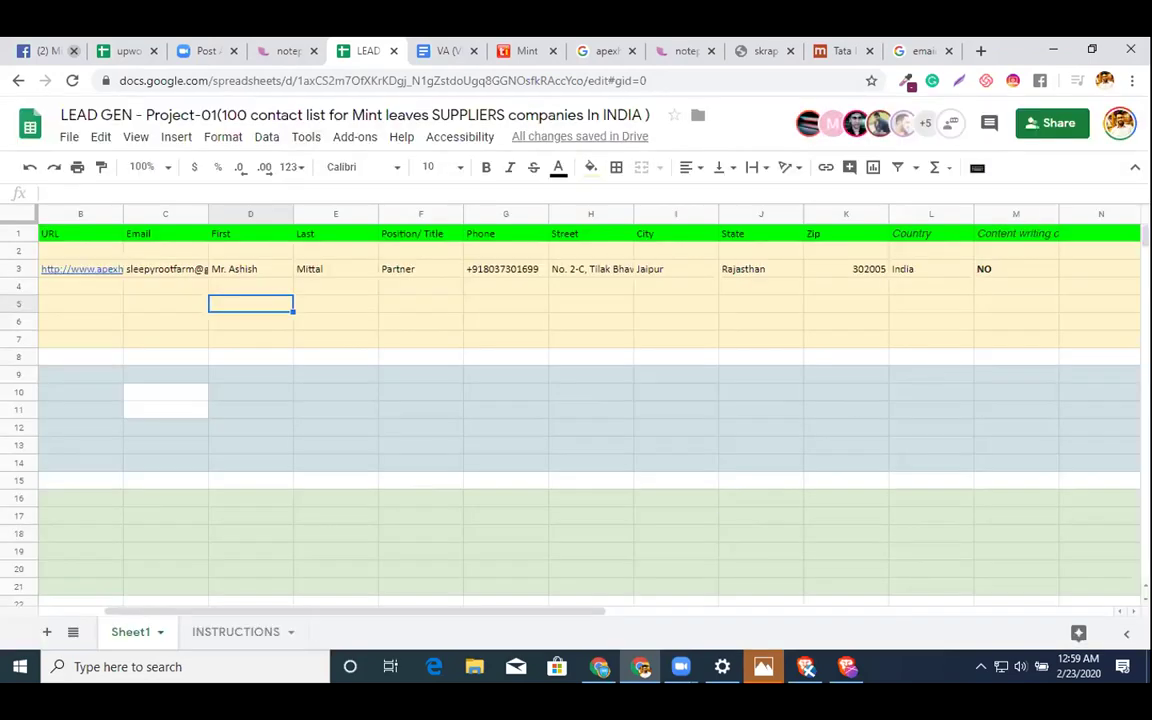
click(1135, 167)
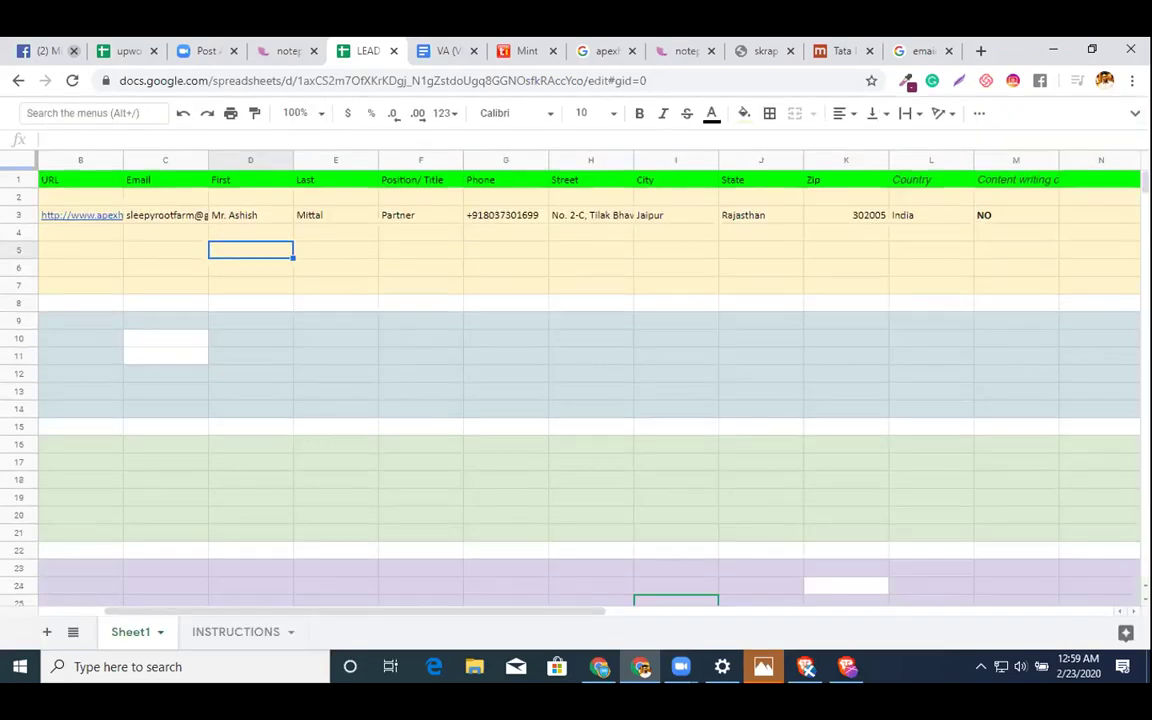
key(ctrl+shift+f)
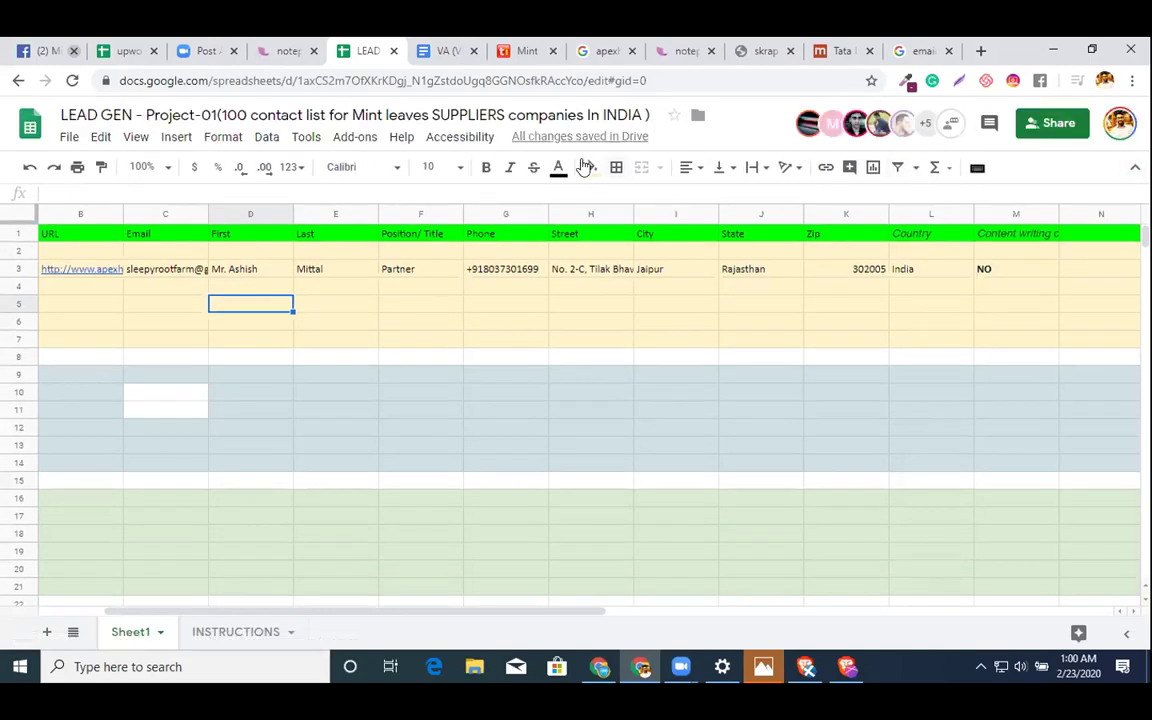
click(455, 137)
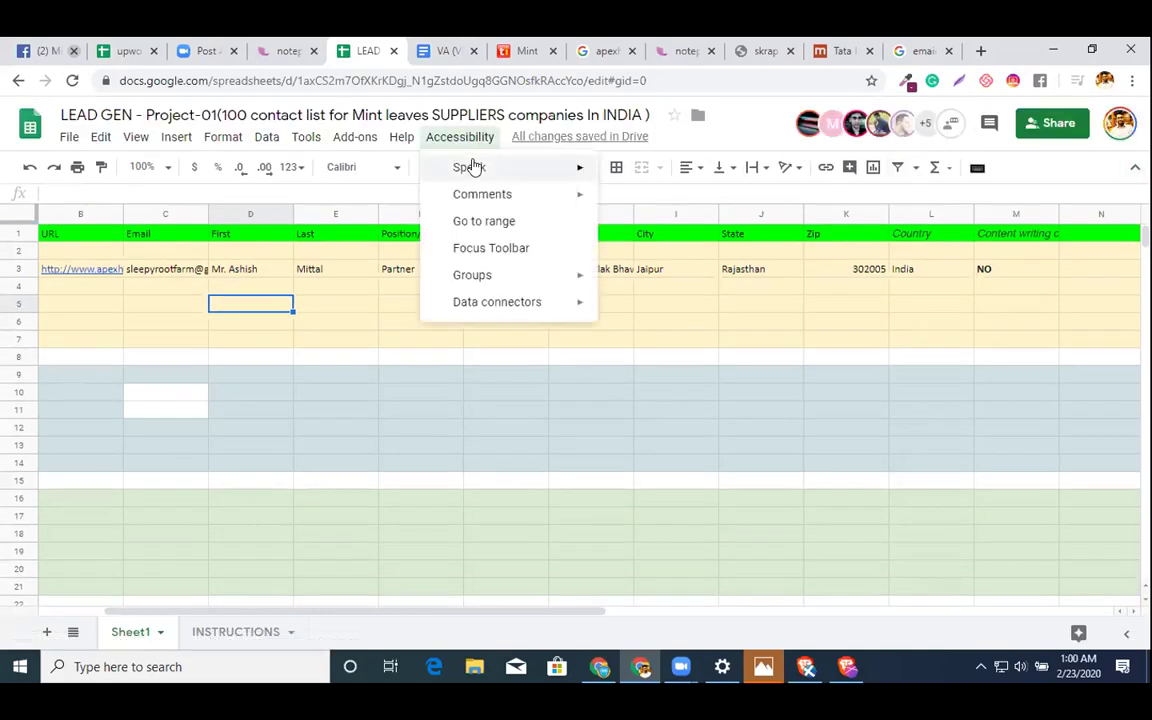
mouse_move(475, 278)
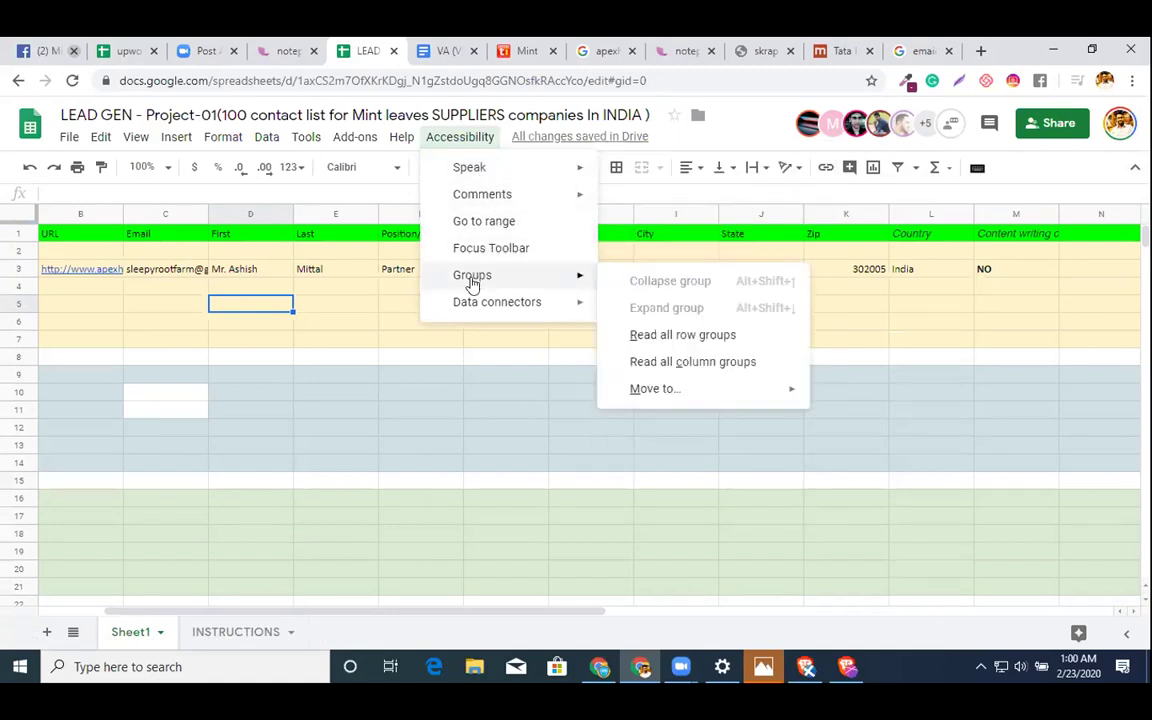
mouse_move(458, 307)
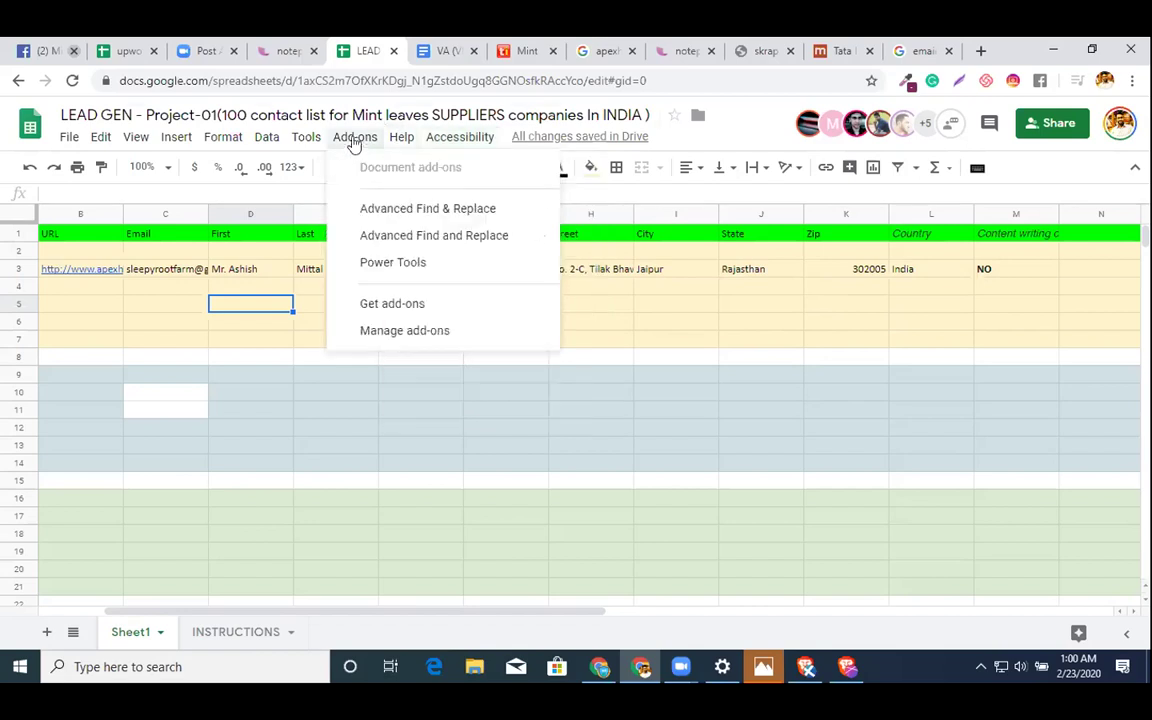
mouse_move(288, 152)
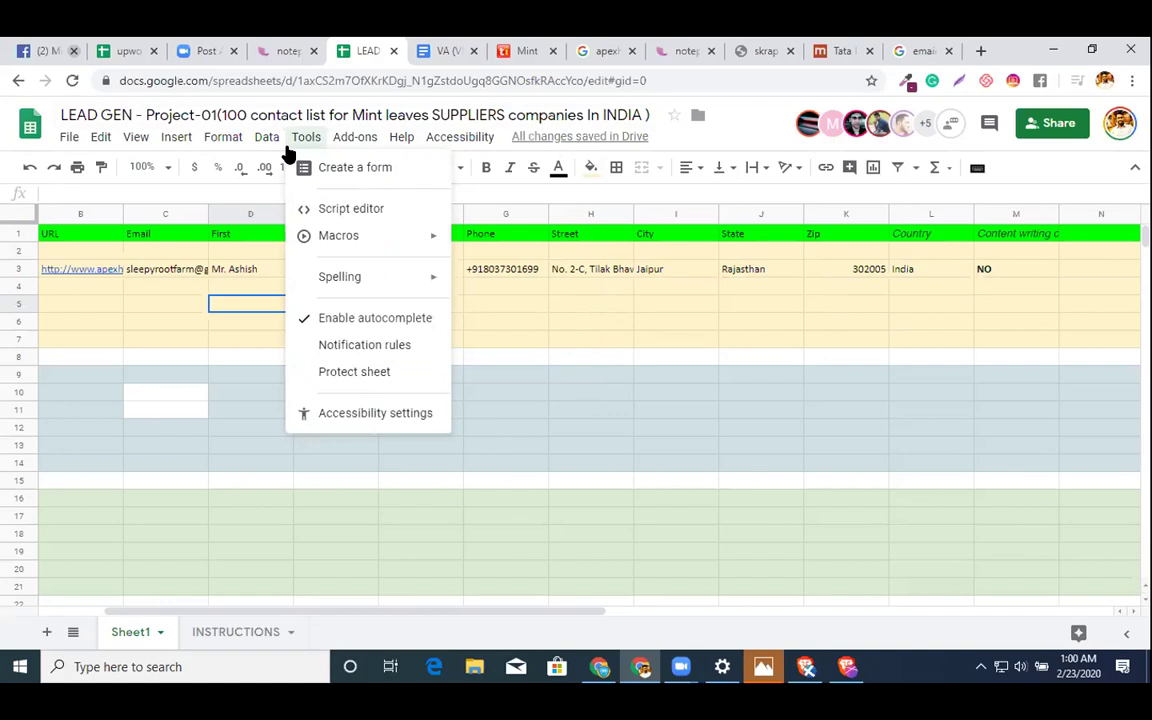
click(641, 316)
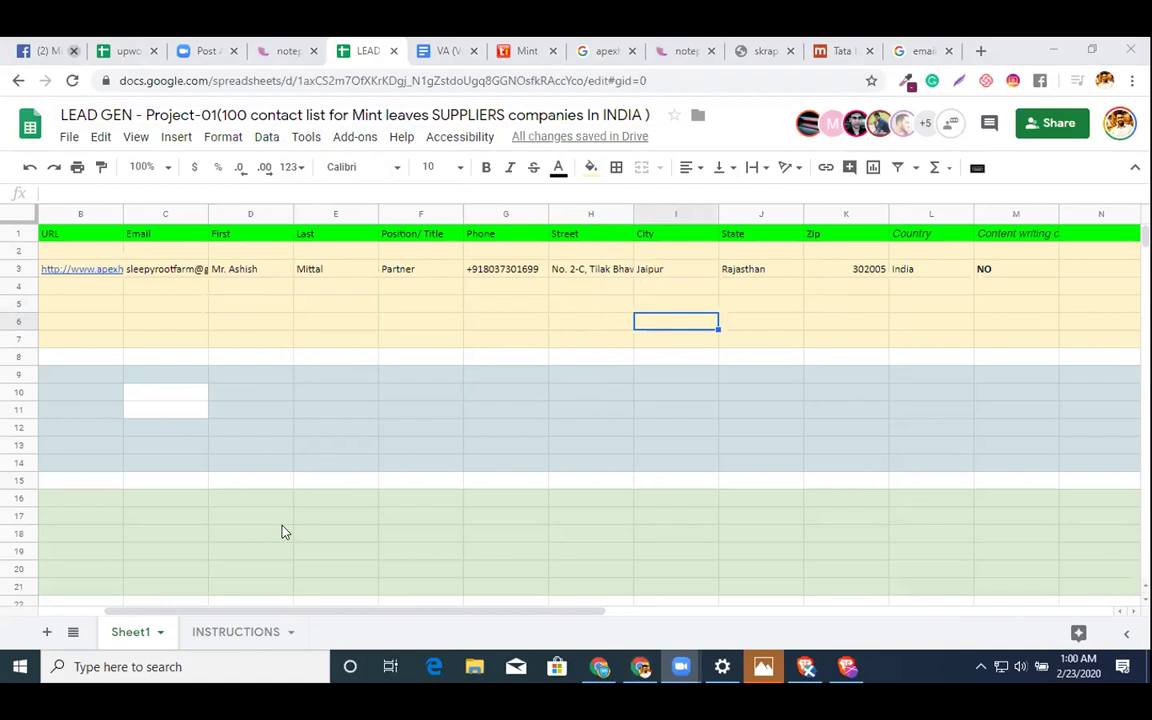
click(362, 395)
scroll(322, 429, down, 1)
scroll(322, 429, left, 1)
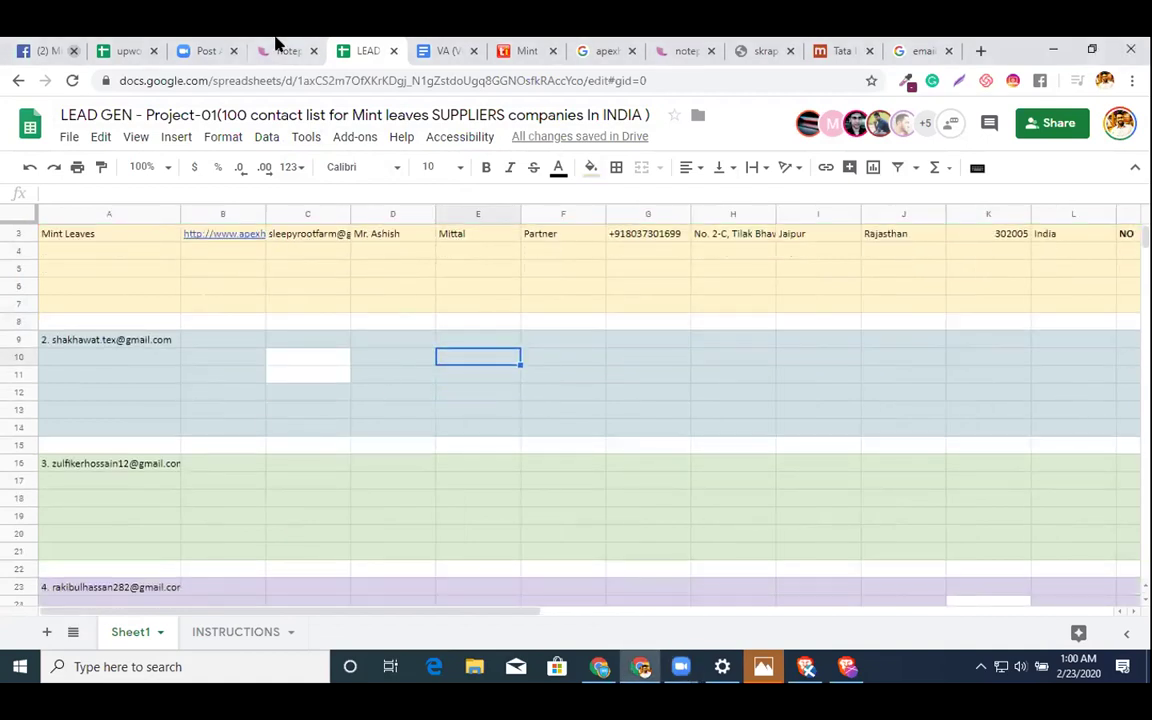
click(212, 84)
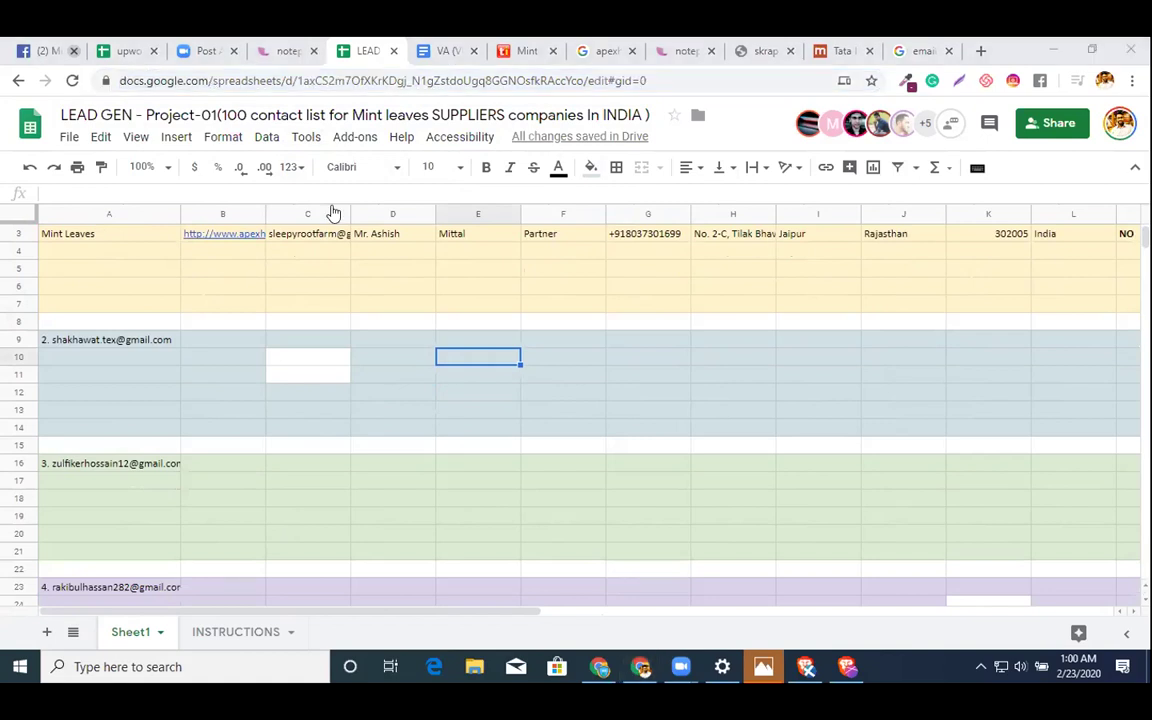
double_click(98, 464)
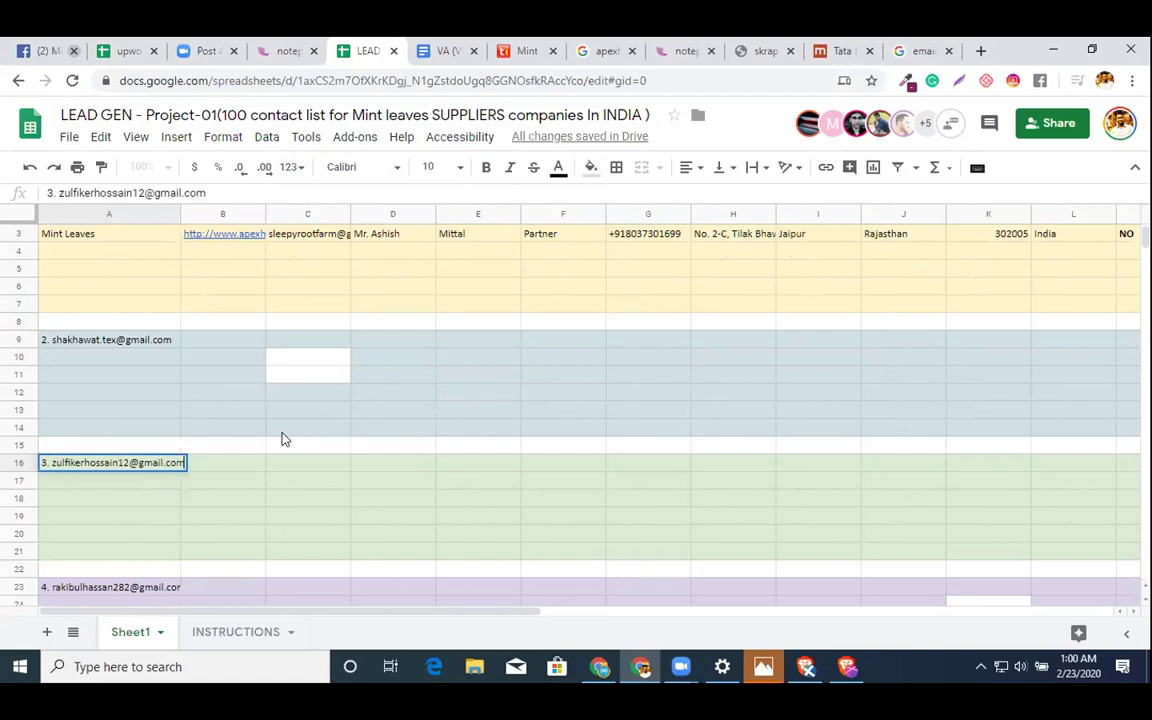
drag(62, 464, 98, 464)
click(98, 446)
scroll(283, 439, down, 20)
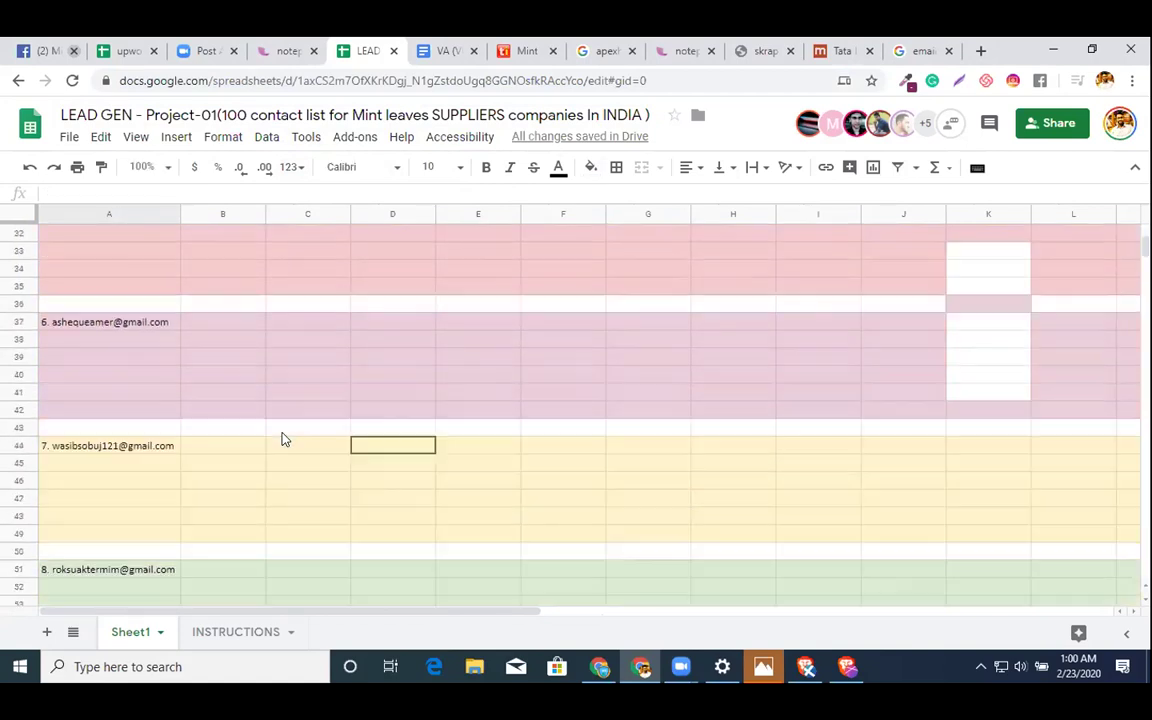
- Prefix the contact in cell A114 with '17.' and correct its e-mail ending to 'com'
scroll(283, 439, up, 2)
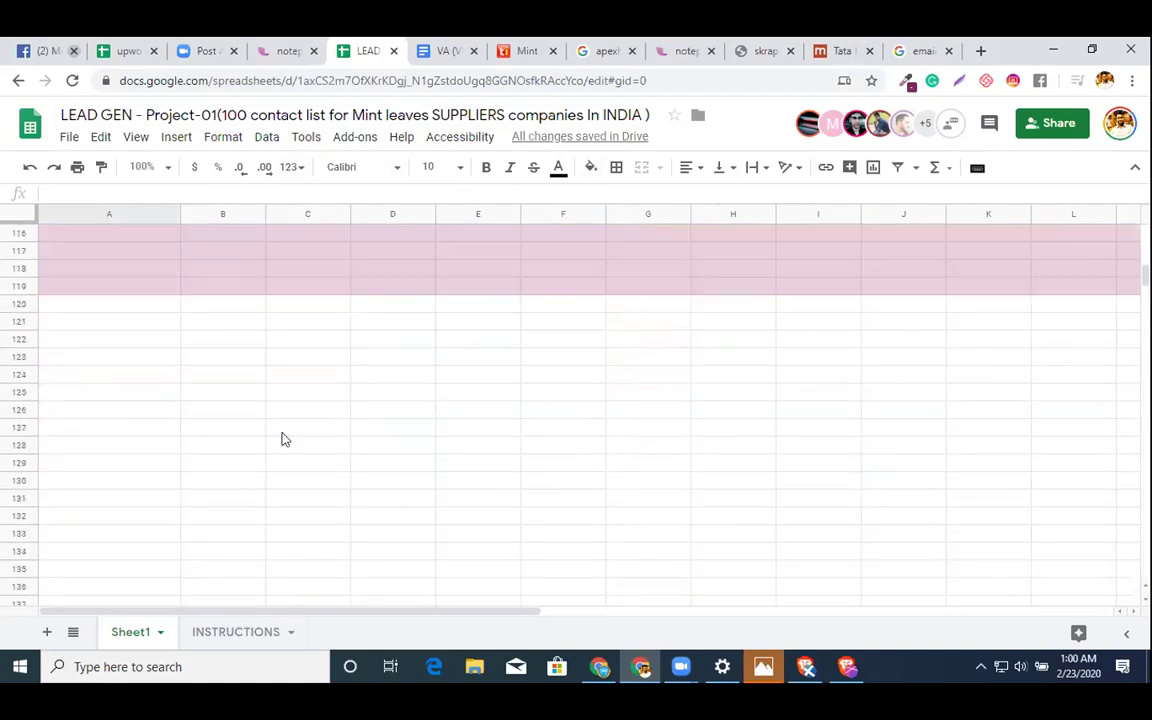
click(75, 397)
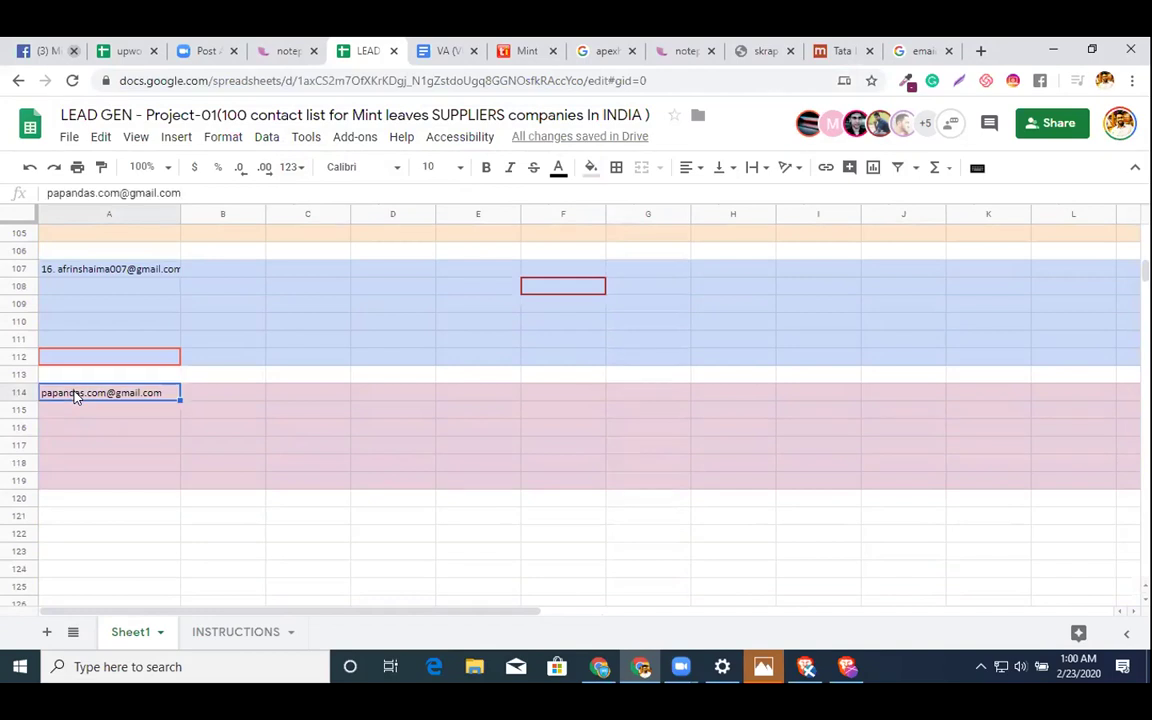
double_click(44, 391)
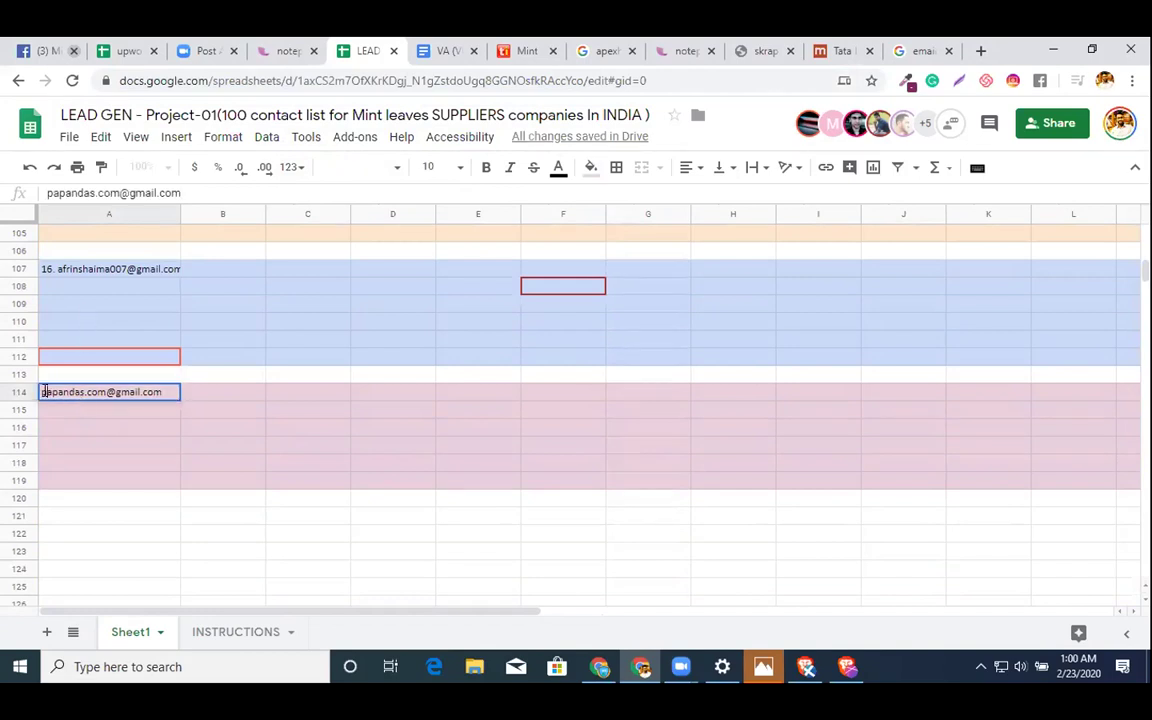
text(17.)
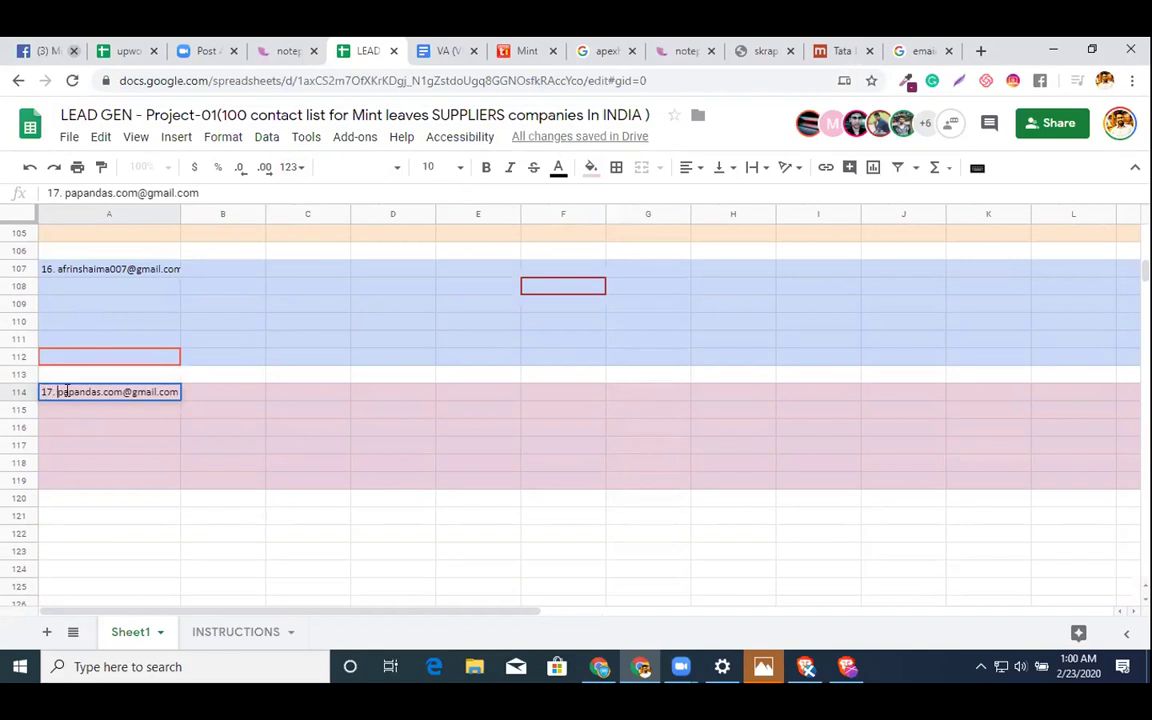
click(122, 391)
key(BackSpace)
key(BackSpace)
key(BackSpace)
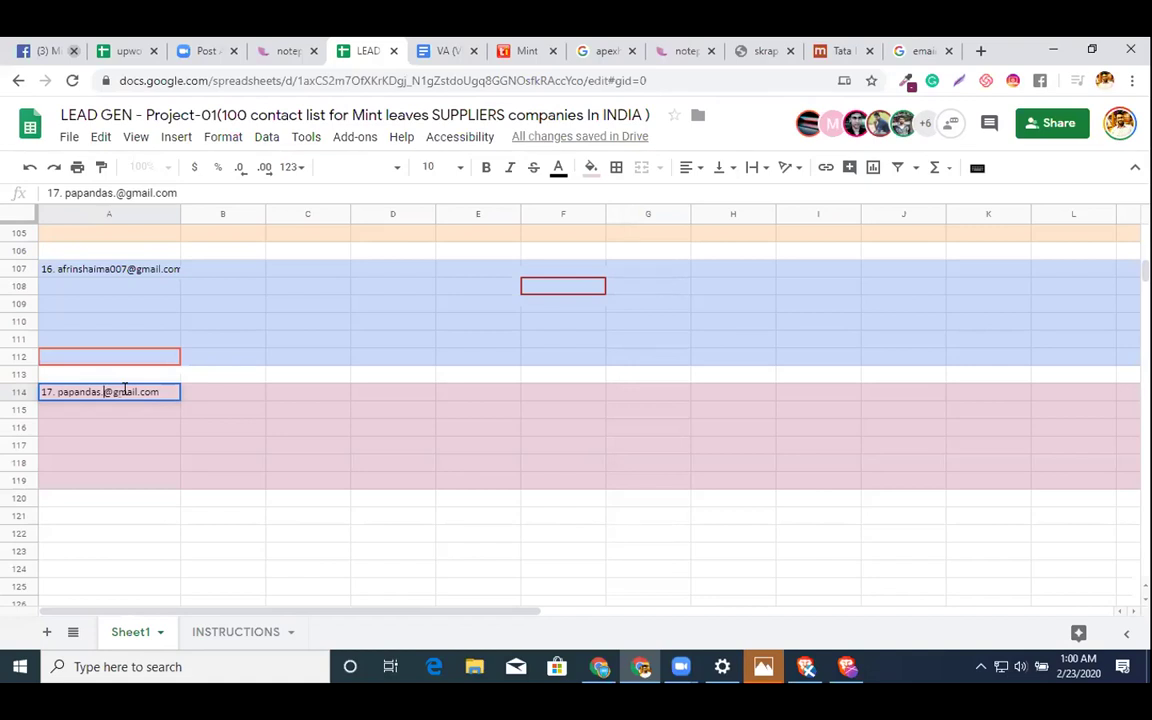
text(com)
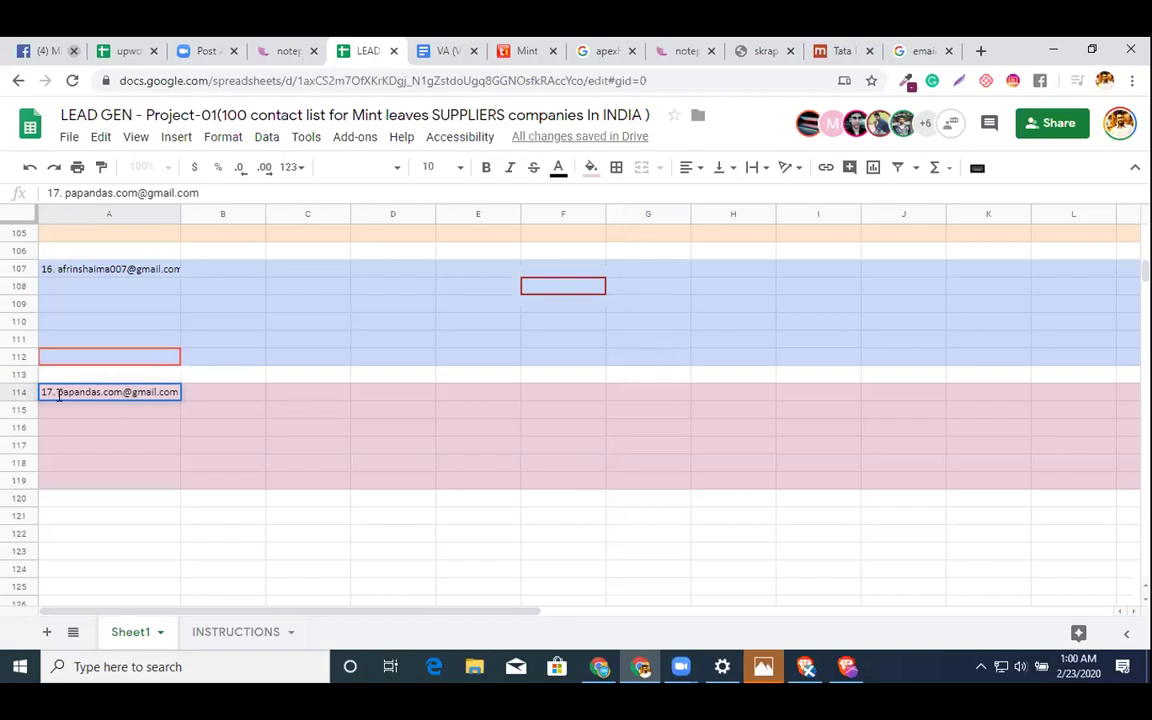
- Copy the e-mail address from A114 and open the sheet's sharing dialog
drag(57, 392, 408, 343)
key(ctrl+c)
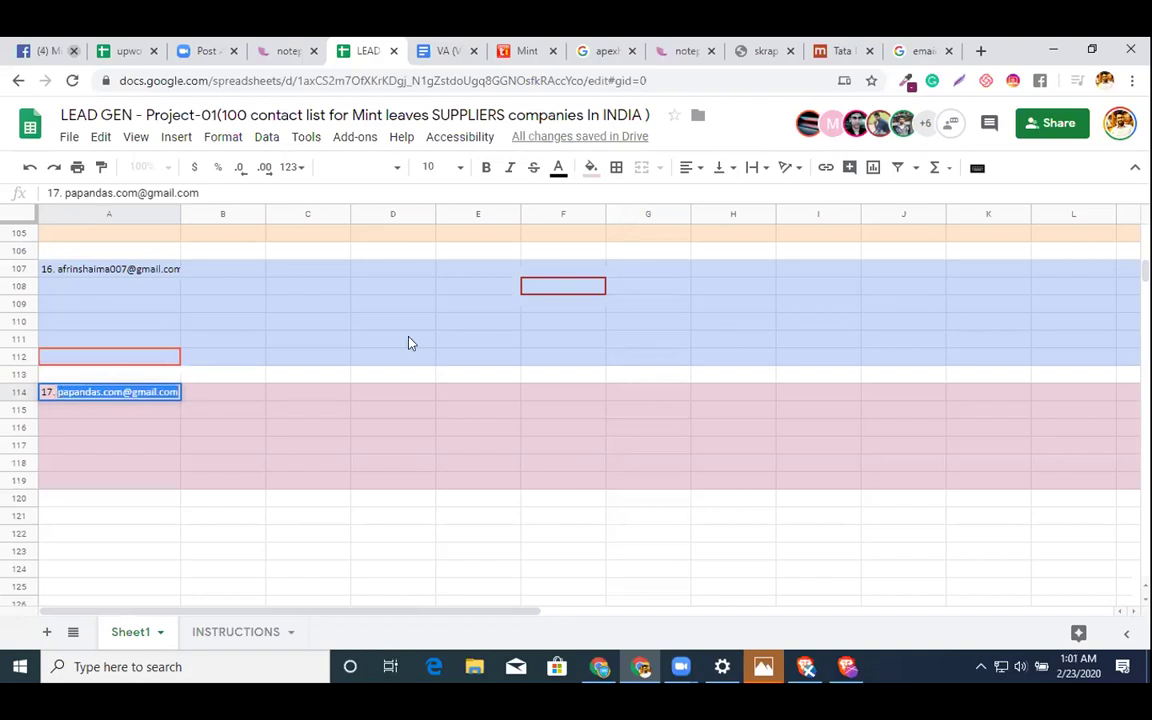
click(1055, 124)
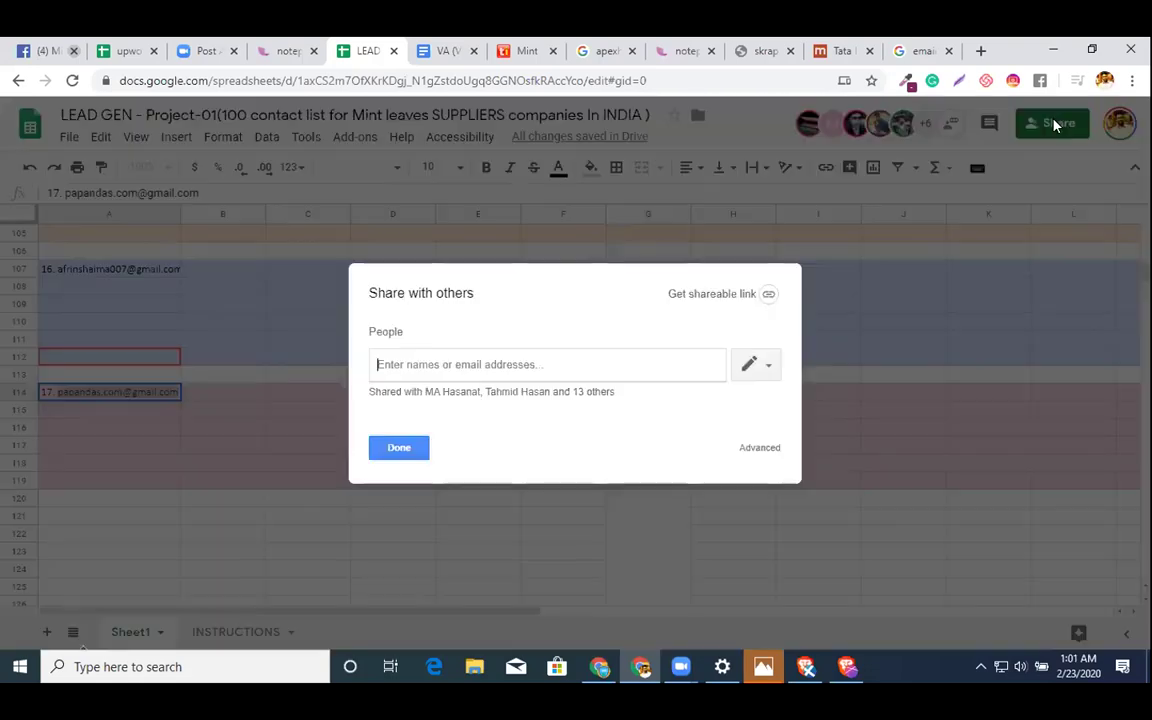
- Send a share invitation to contact 17's pasted address, then highlight contact 16's e-mail in A107
key(ctrl+v)
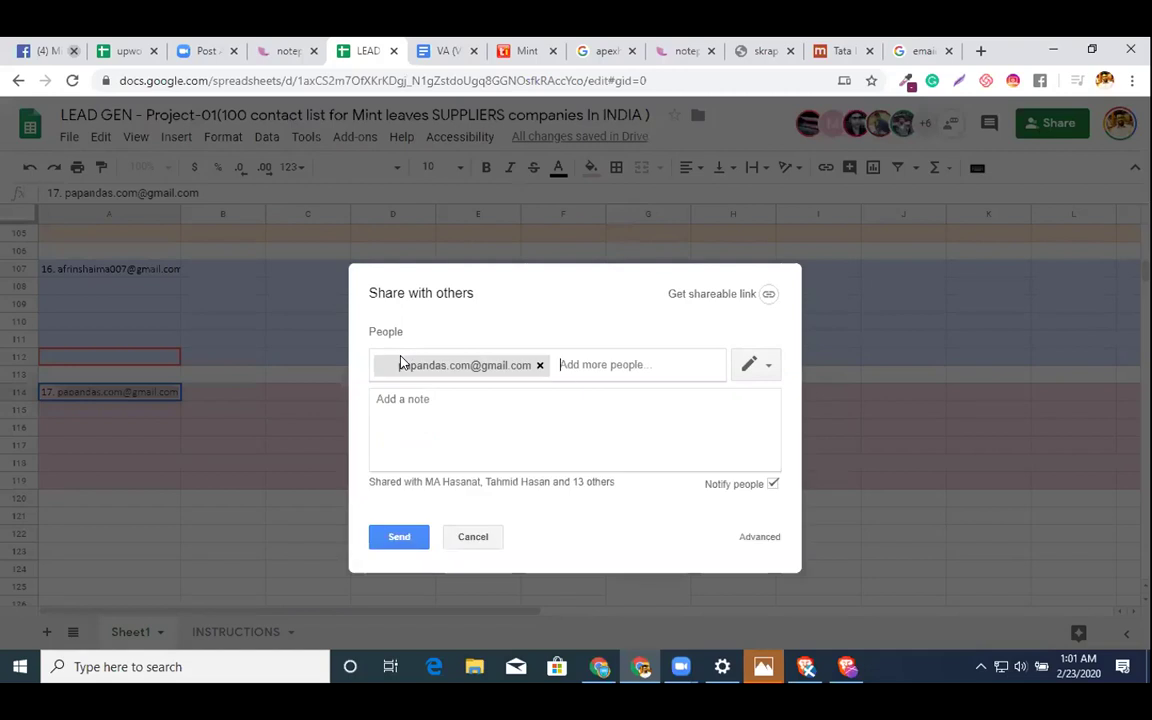
click(398, 539)
click(108, 272)
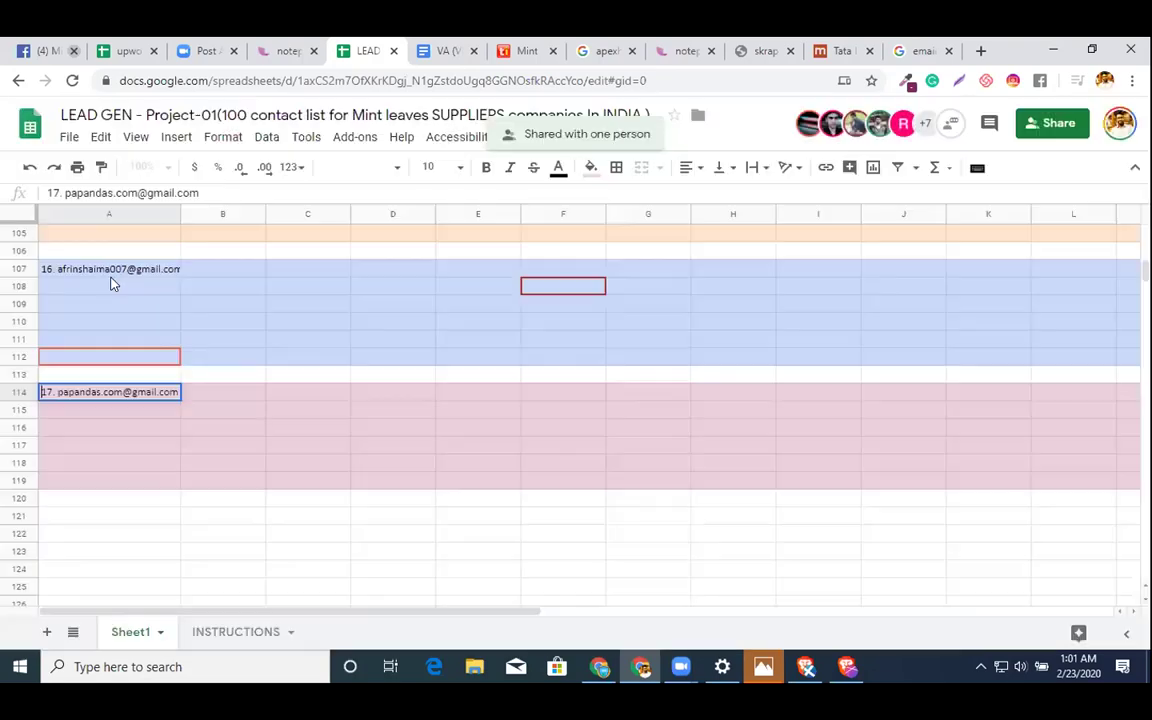
drag(58, 268, 363, 294)
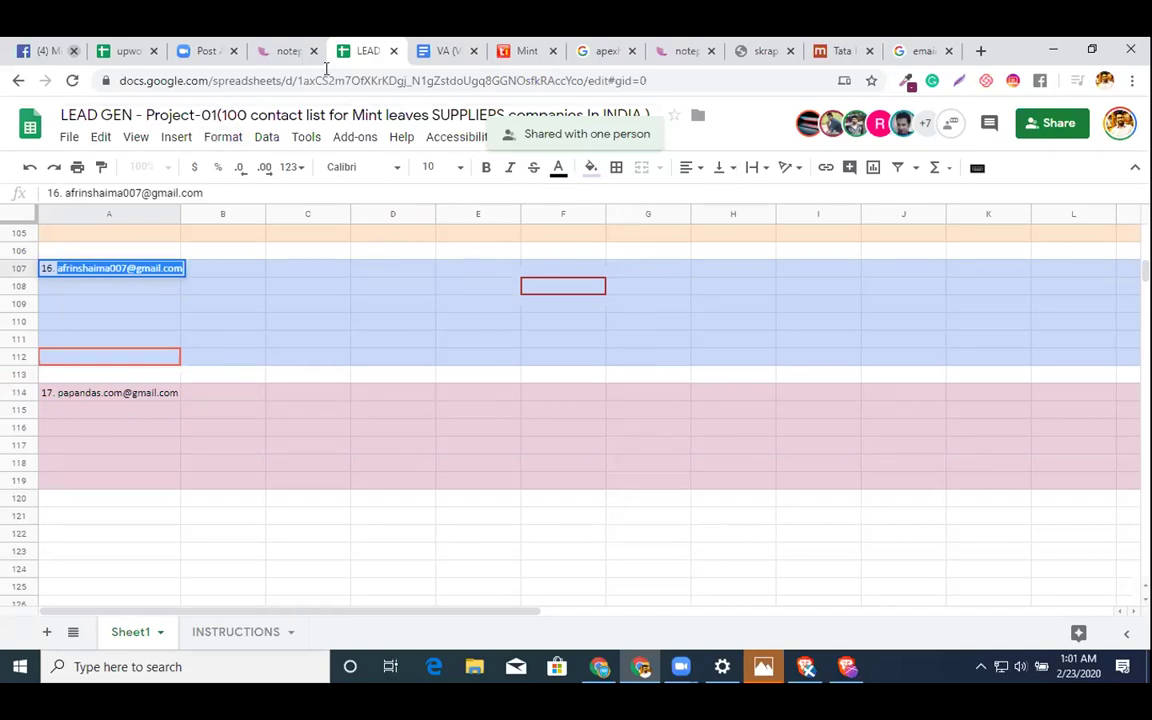
- In the notepad, delete the blank line from the assistant e-mail list and copy the whole list
click(684, 50)
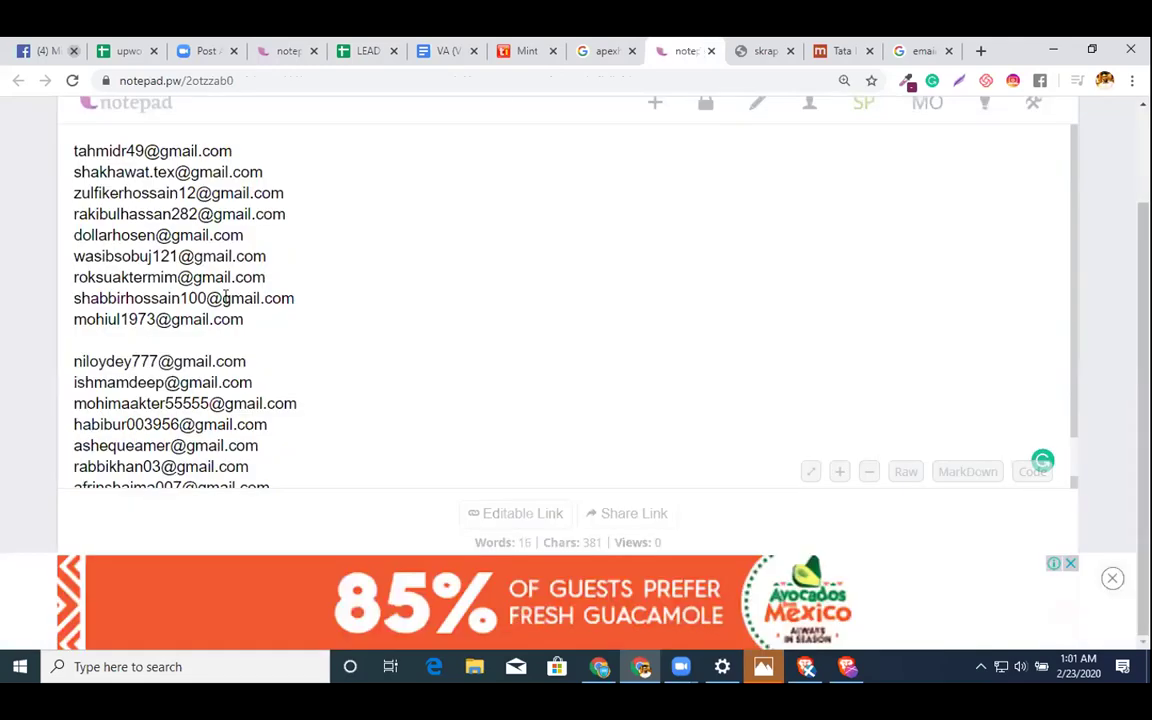
click(168, 347)
key(BackSpace)
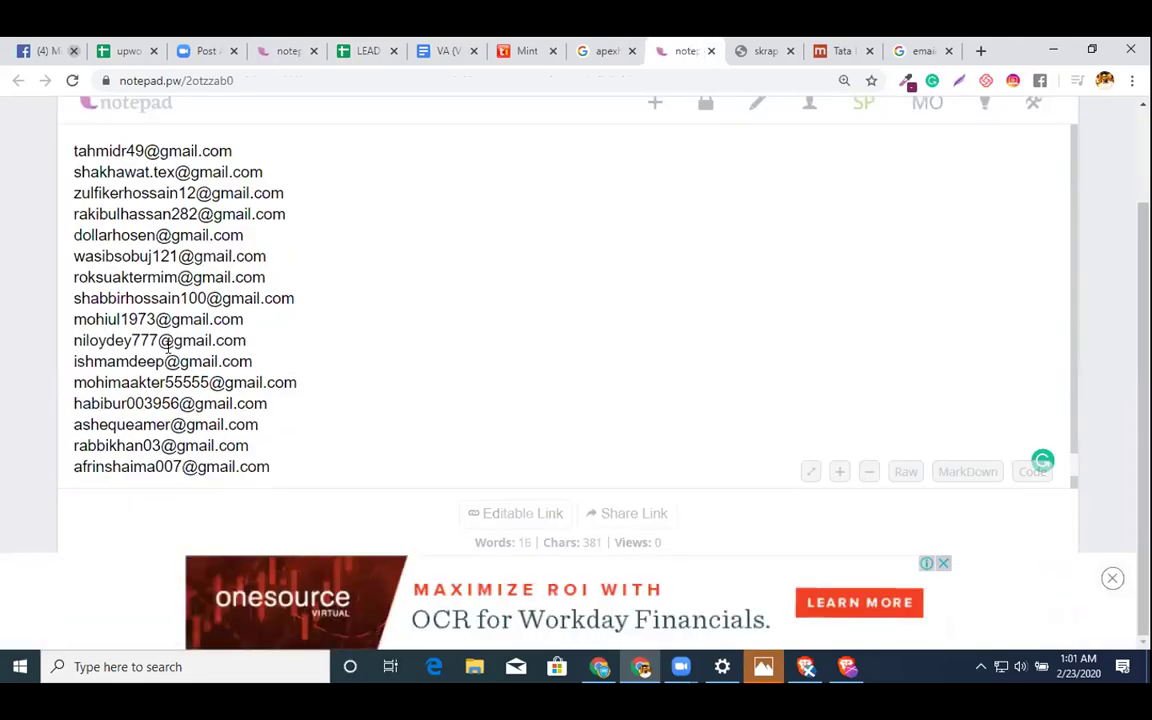
key(ctrl+a)
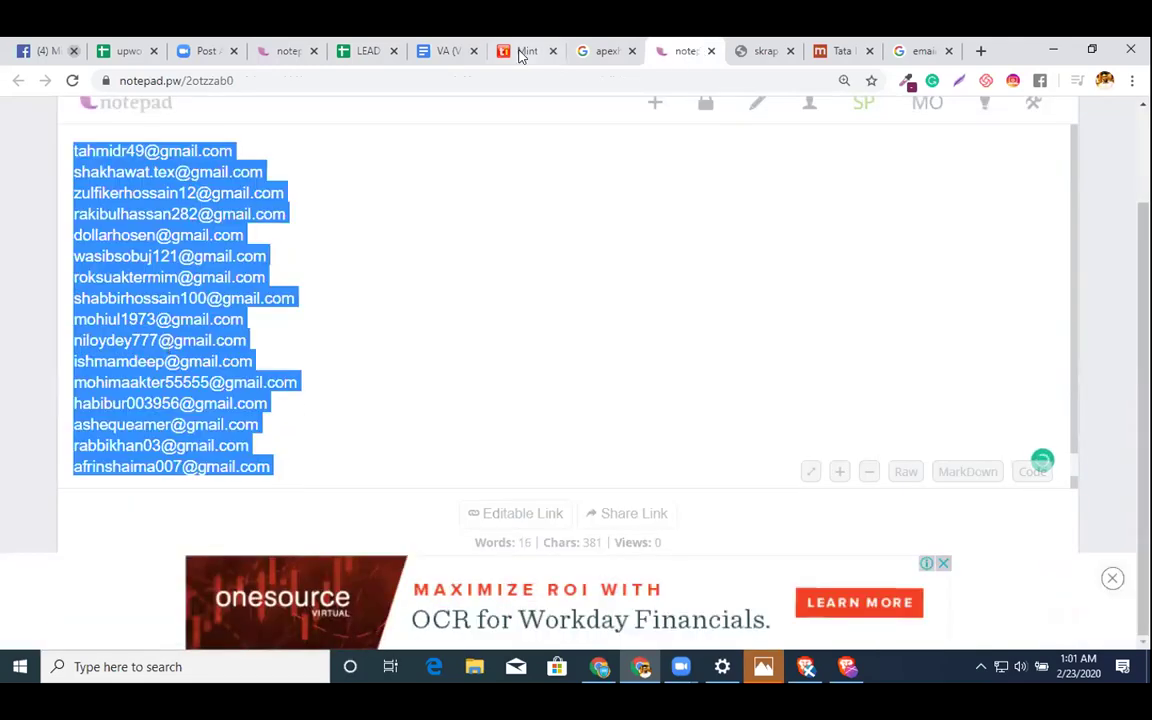
click(362, 50)
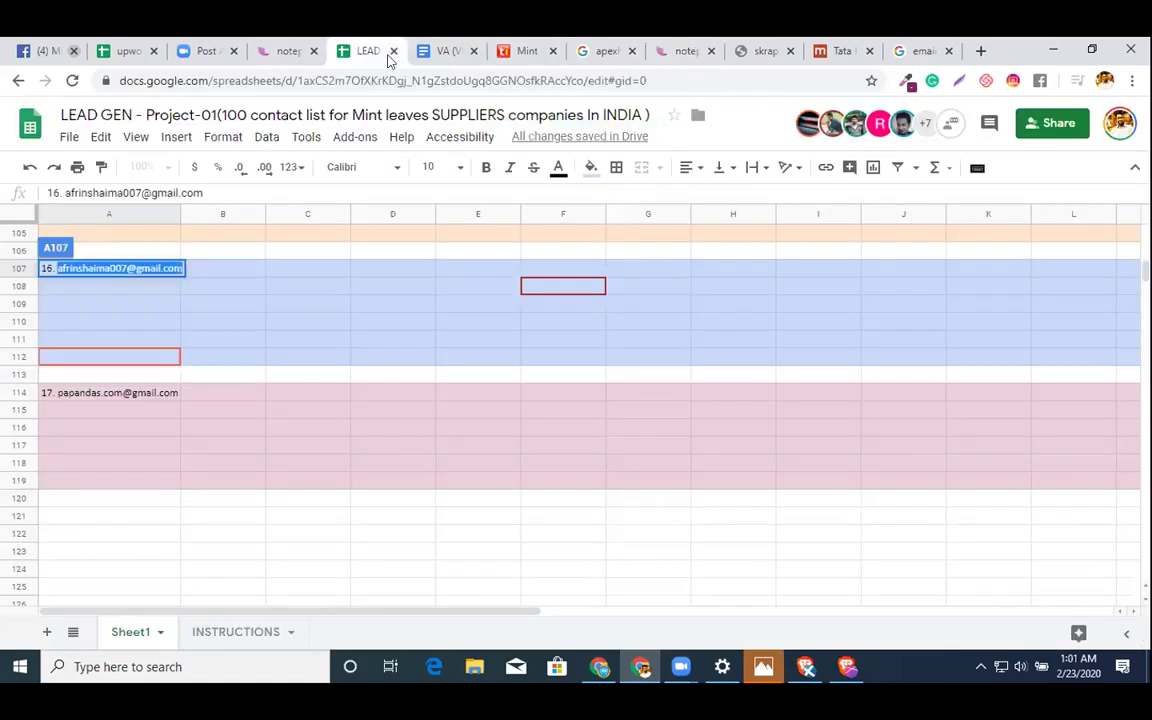
- Paste the copied assistant e-mail list as recipients in the Share dialog and send the invitations
click(1058, 123)
click(406, 363)
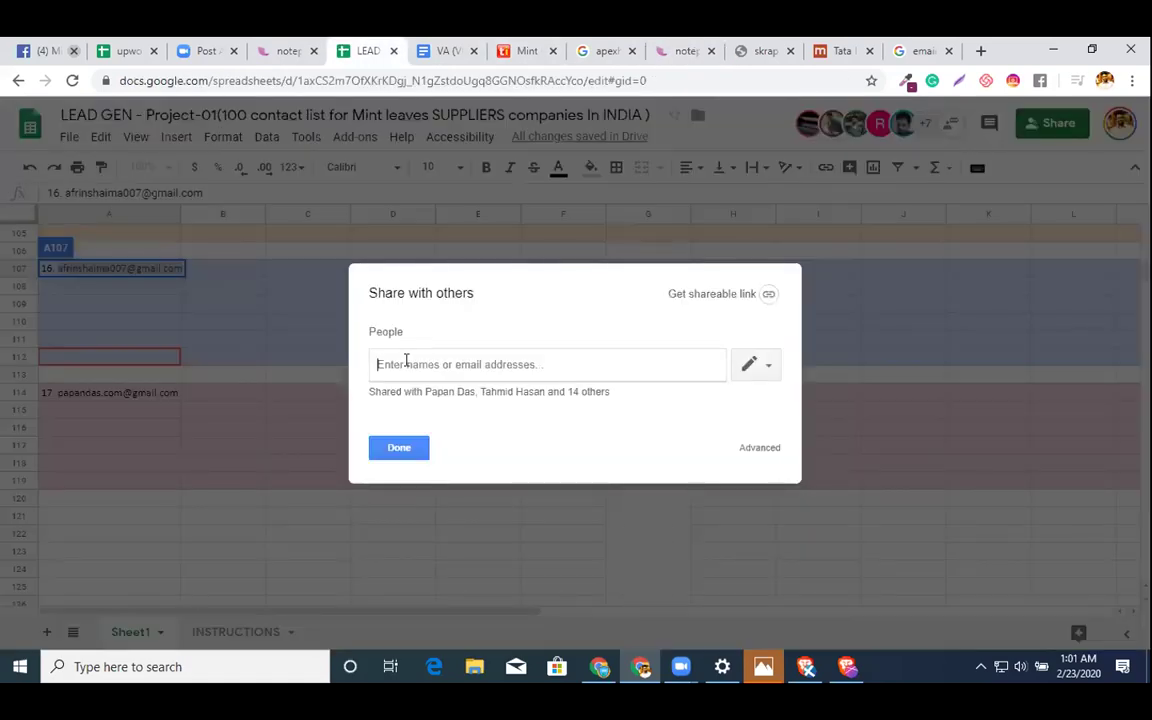
key(ctrl+v)
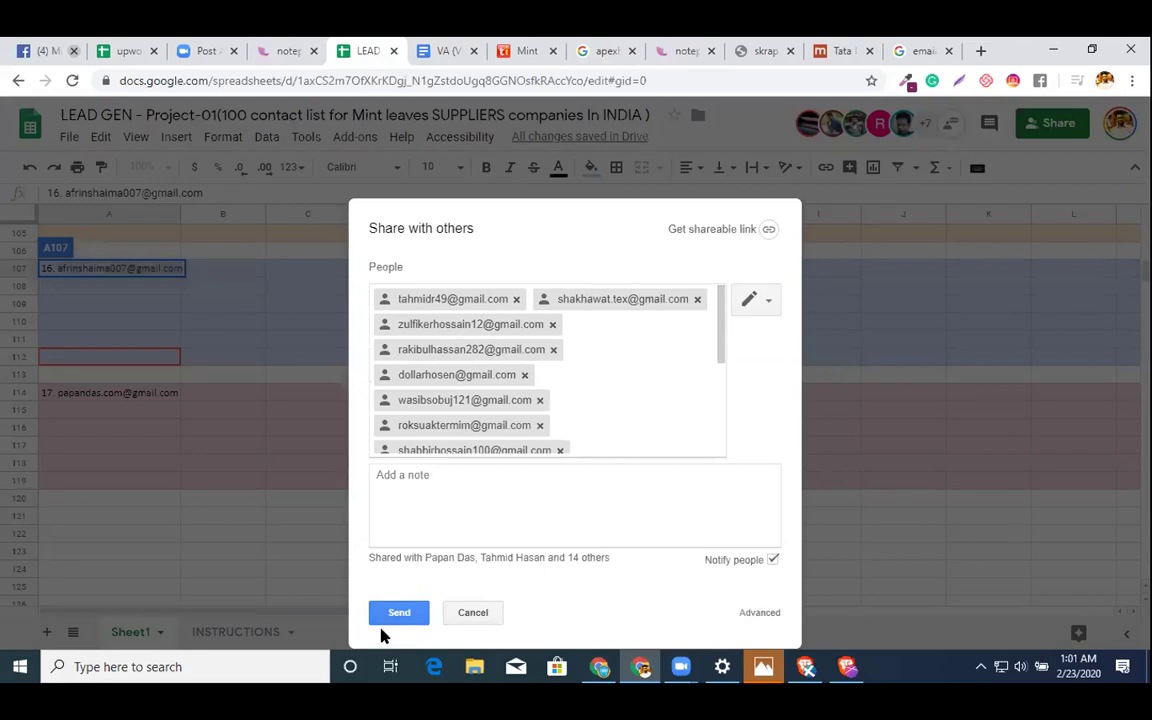
click(383, 615)
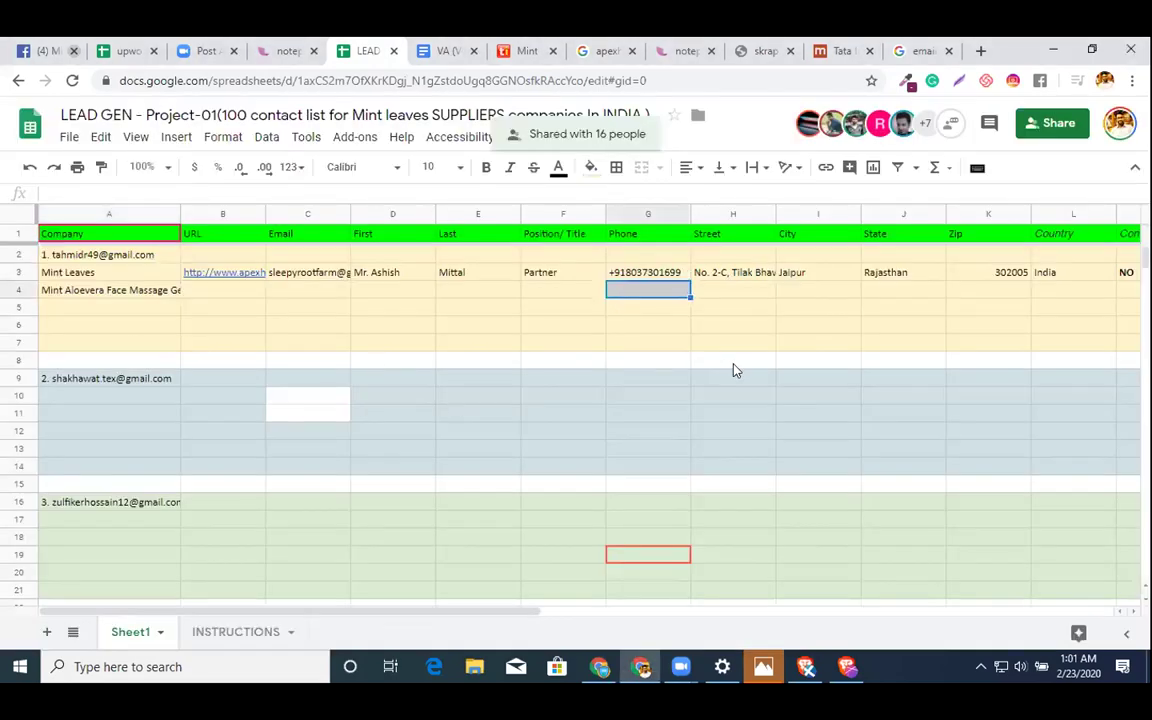
- Insert one row above row 5 and one column left of column A, ahead of Company
click(441, 55)
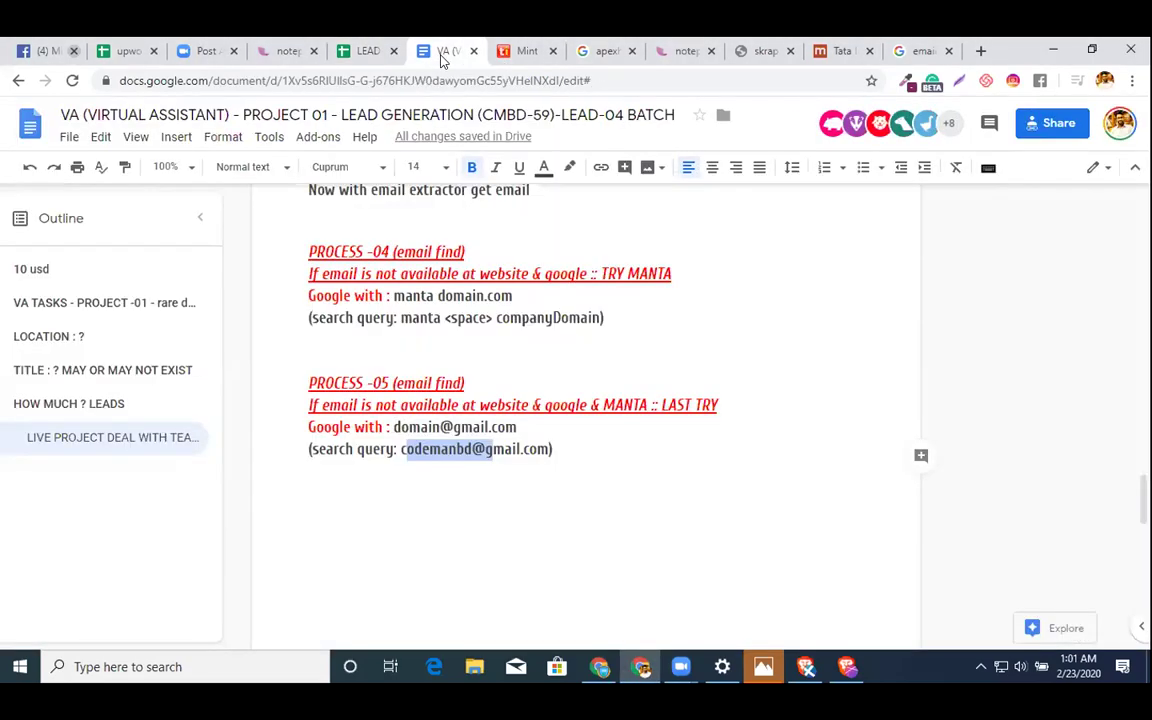
click(364, 50)
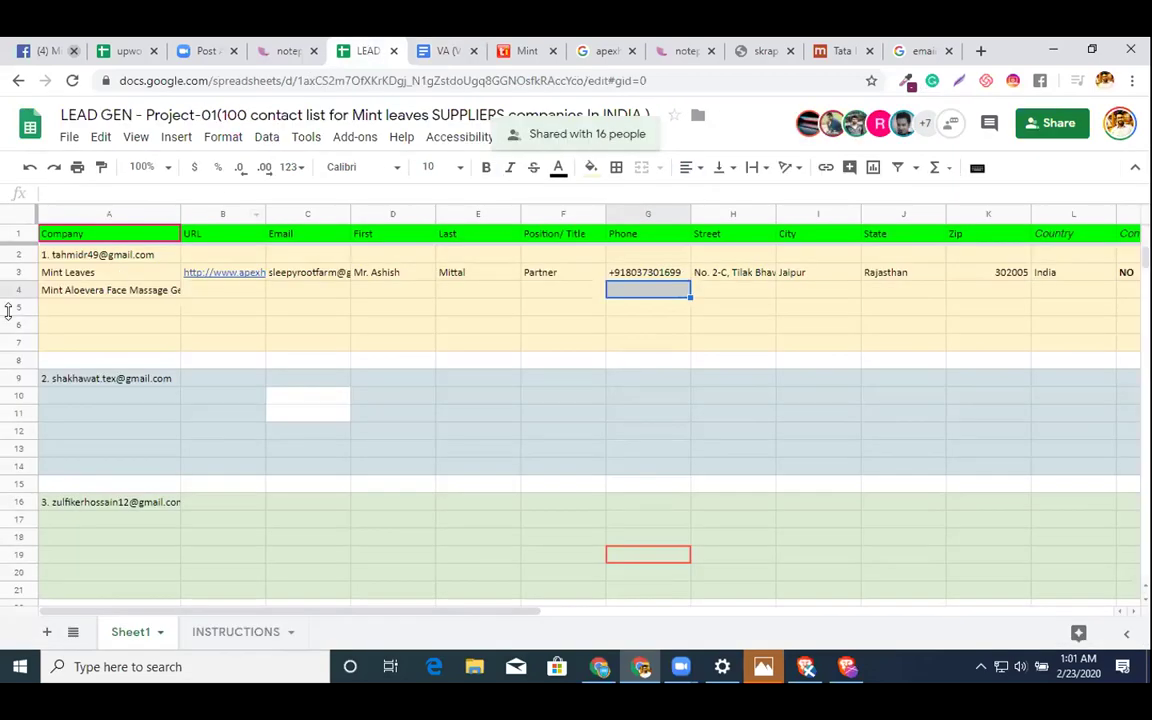
right_click(18, 306)
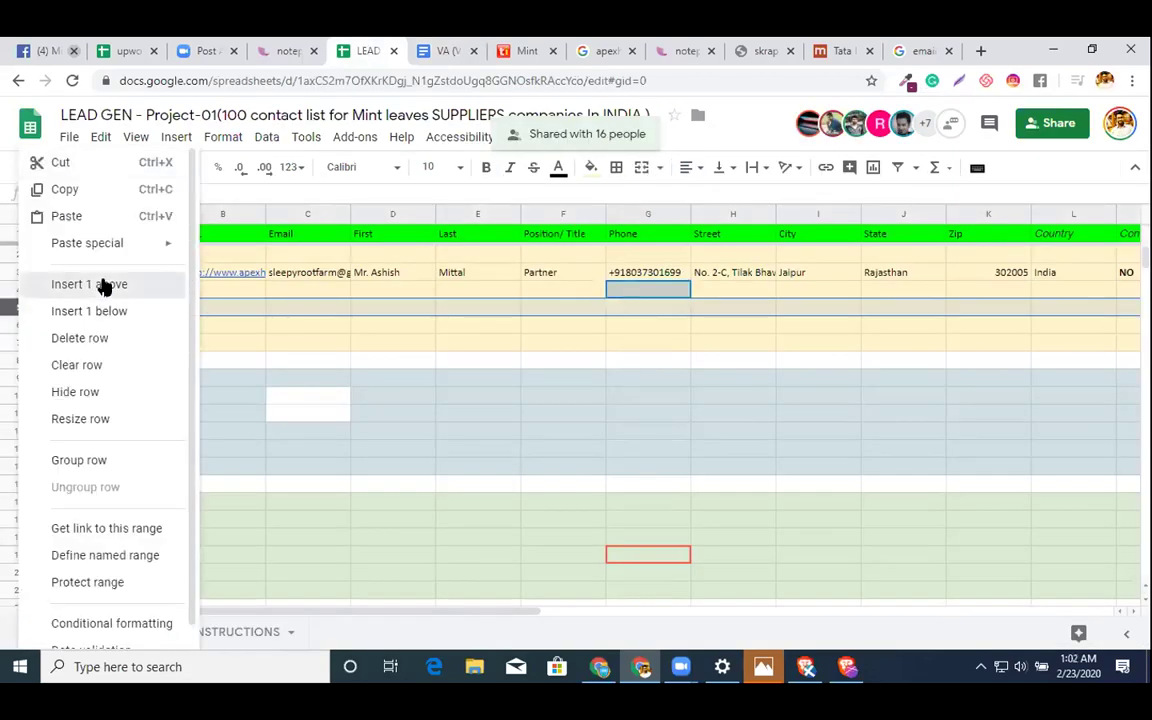
click(104, 286)
click(296, 308)
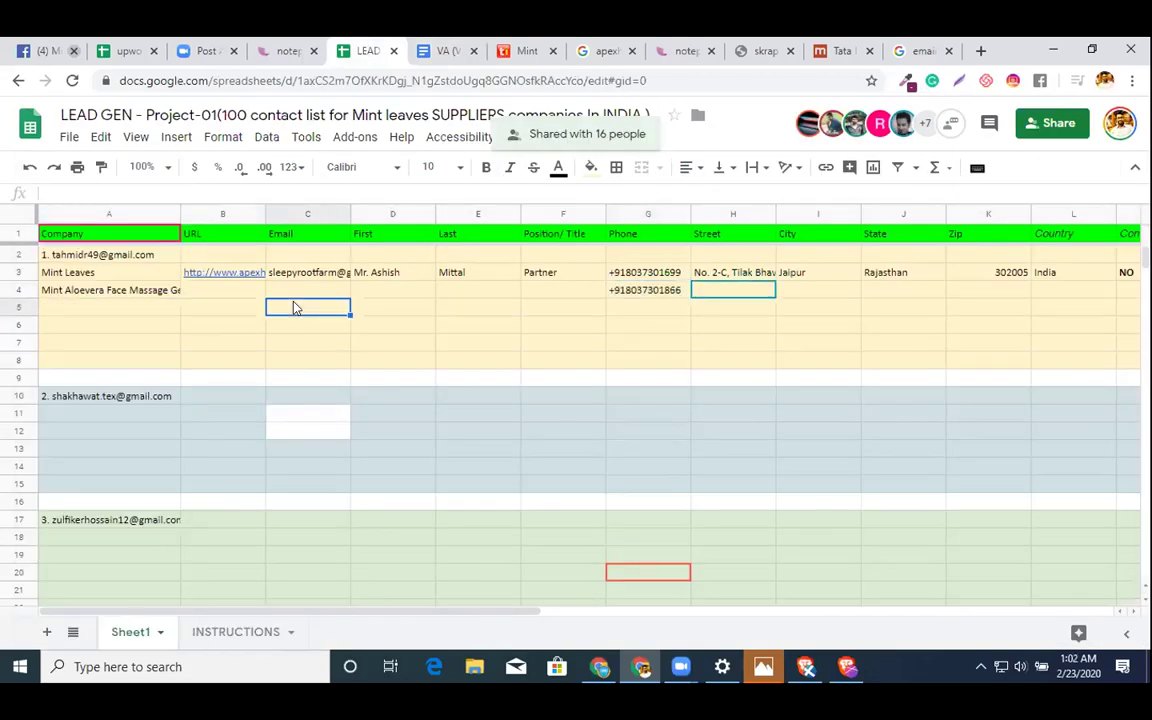
right_click(128, 213)
click(193, 283)
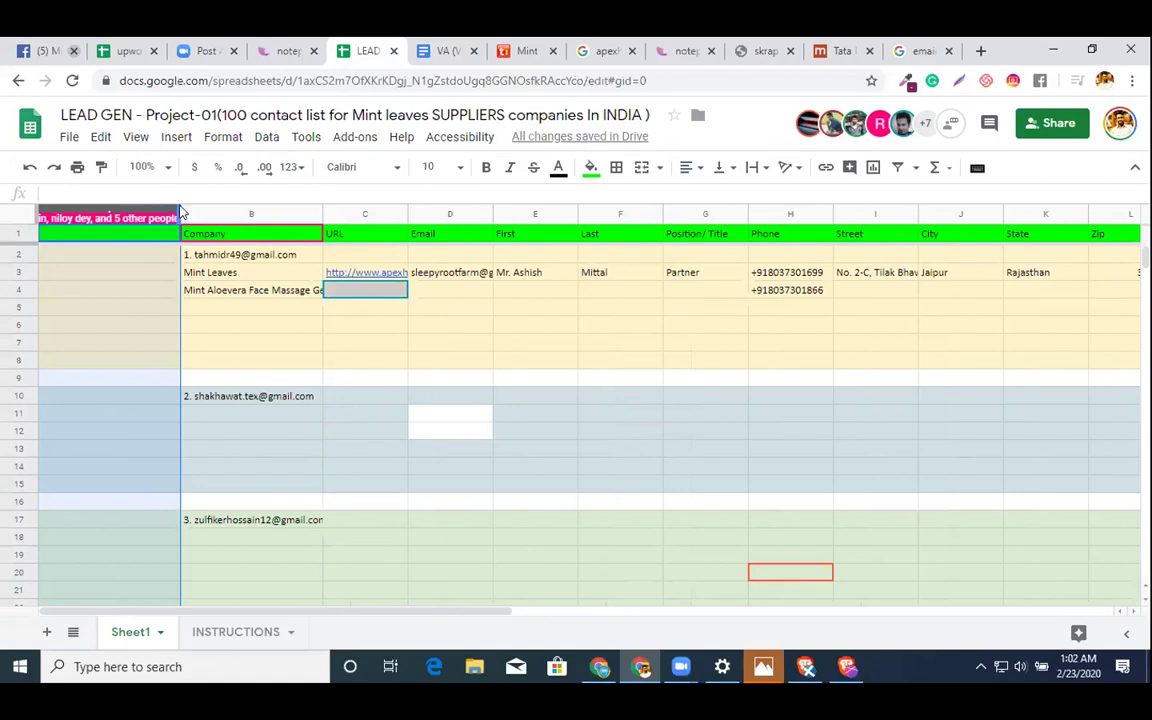
- Narrow the new column A, head it LEADS SL in A1, and type serial numbers down the column
drag(174, 204, 110, 204)
click(84, 270)
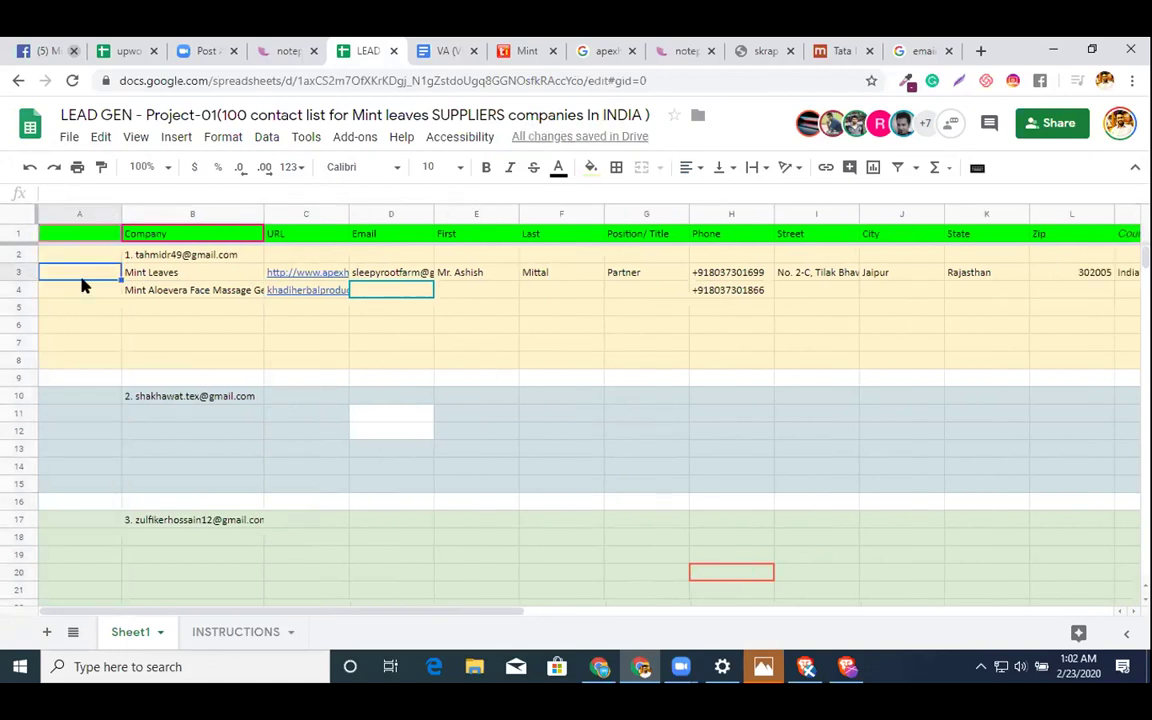
click(93, 237)
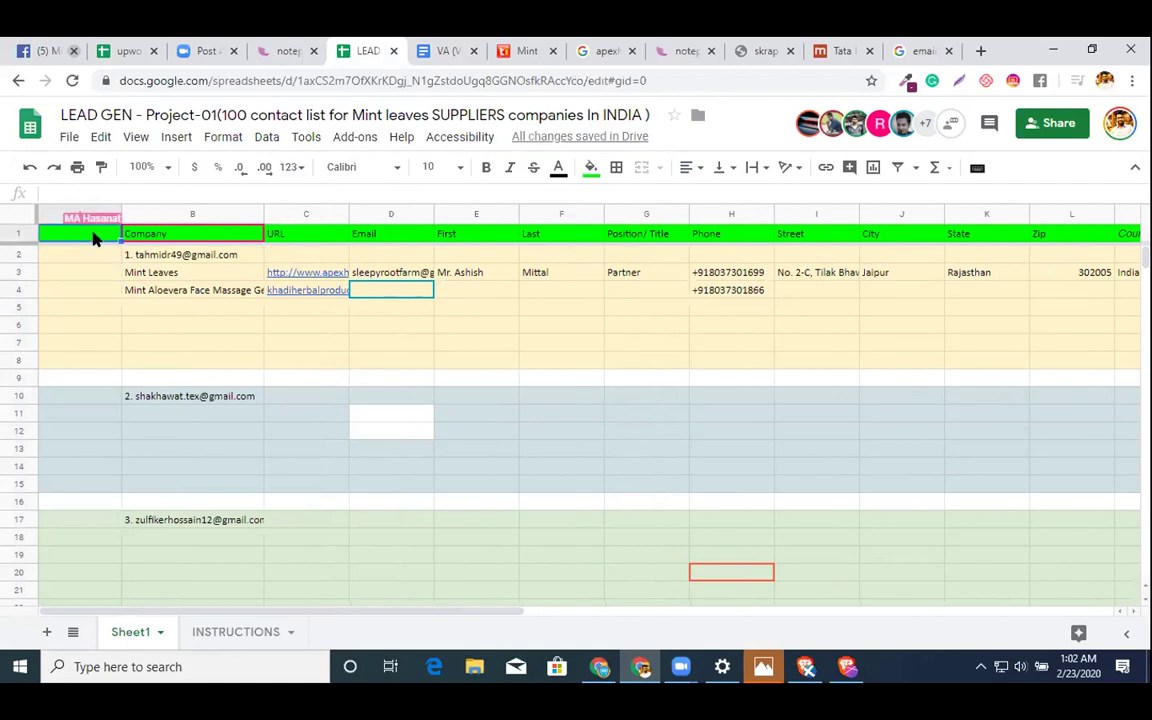
text(LEADS)
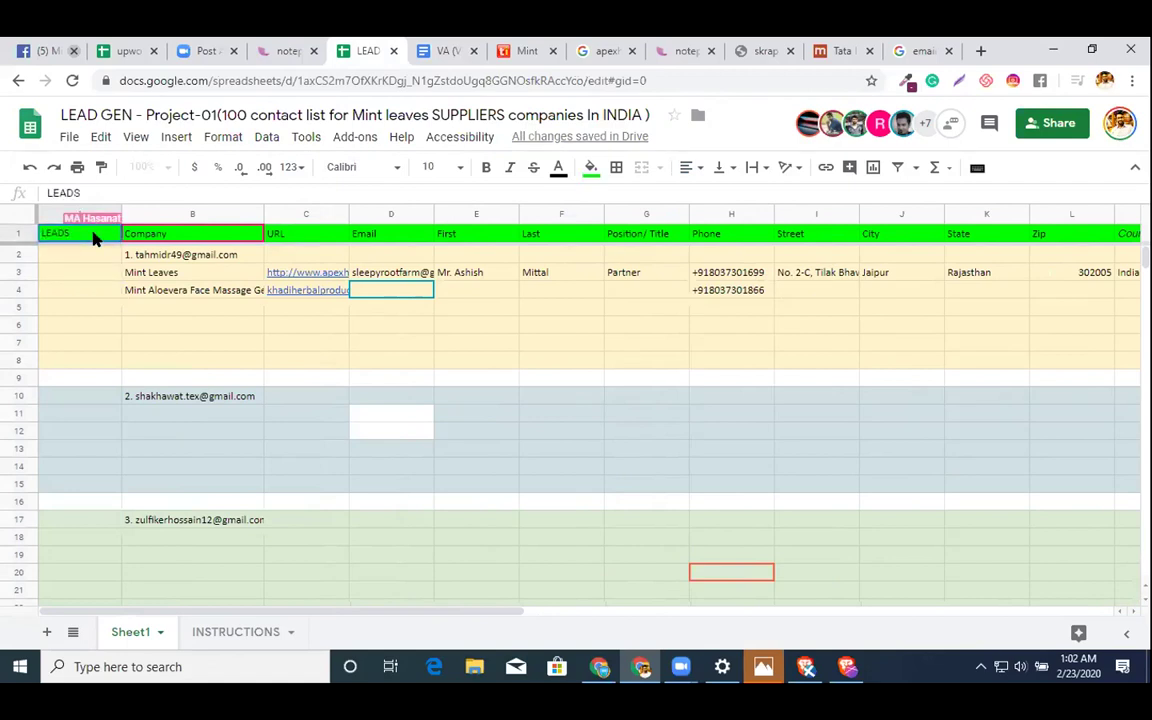
text( SL)
key(Return)
text(1)
key(Return)
text(2)
key(Return)
text(3)
key(Return)
text(4)
key(Return)
text(5)
key(Return)
text(6)
key(Return)
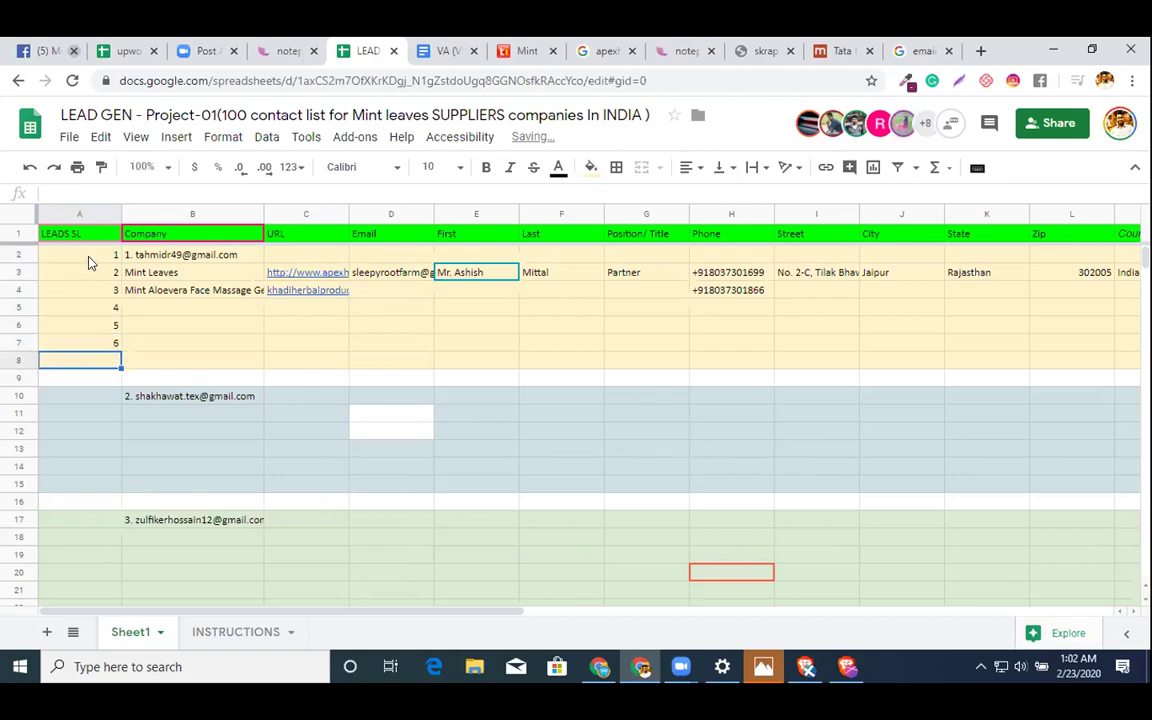
- Clear the stray number in A2 and renumber rows 3–7 as 1–5 from the Mint Leaves row
click(89, 258)
key(Delete)
key(Down)
text(1)
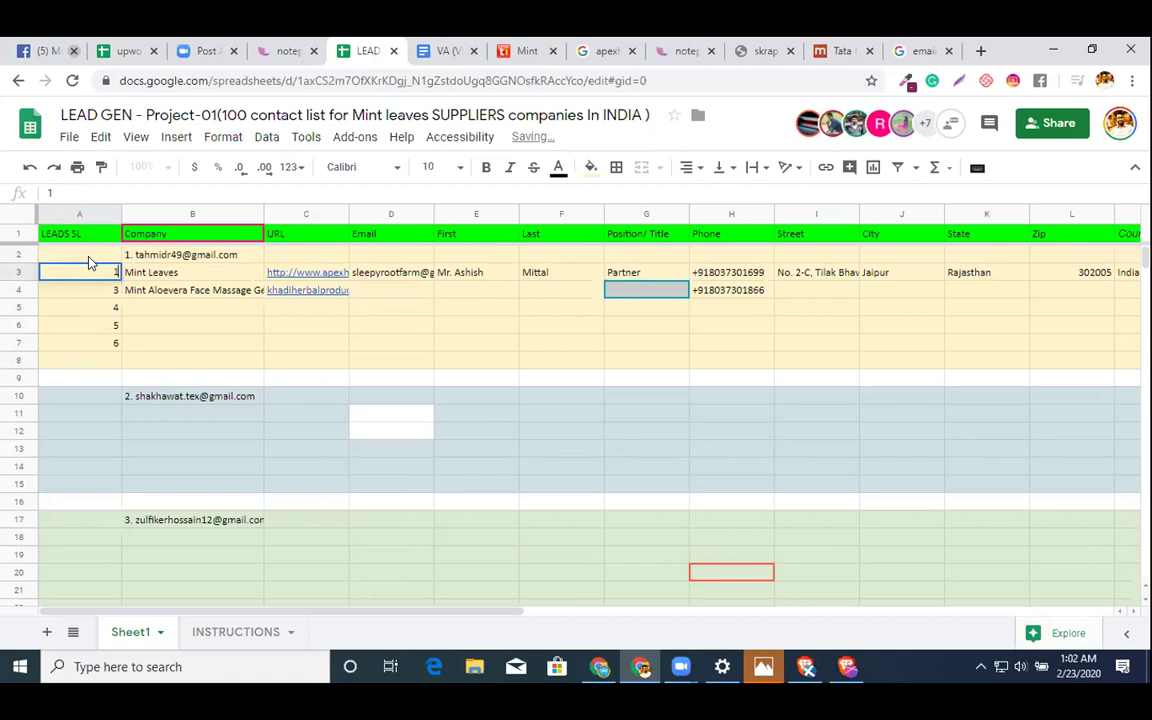
key(Return)
text(2)
key(Return)
text(3)
key(Return)
text(4)
key(Return)
text(5)
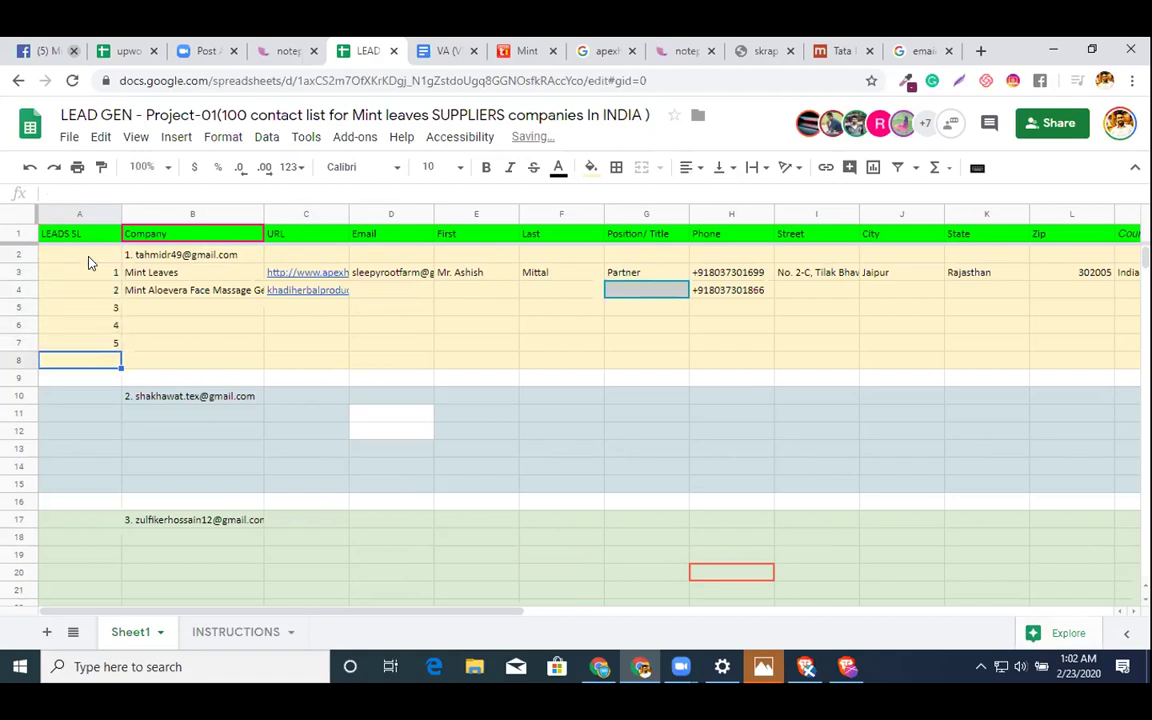
click(104, 270)
key(shift+Down)
key(shift+Down)
key(shift+Down)
key(shift+Down)
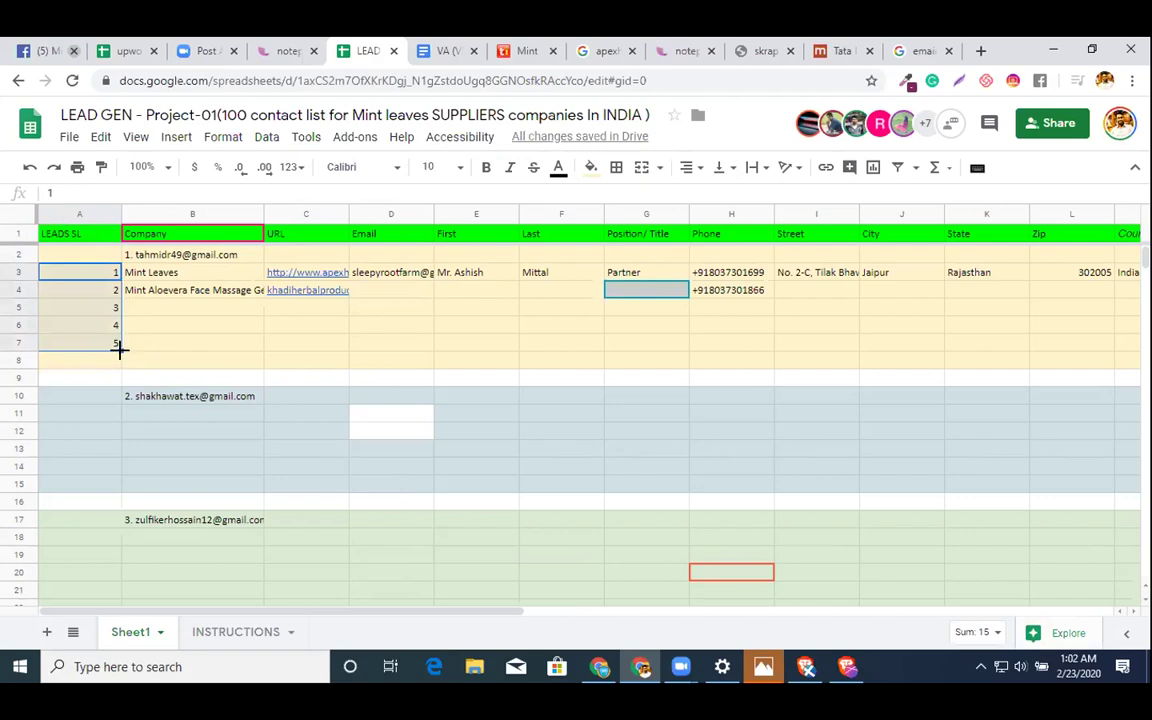
- Fill LEADS SL numbers down to row 8, then narrow and centre-align column A
drag(118, 346, 120, 362)
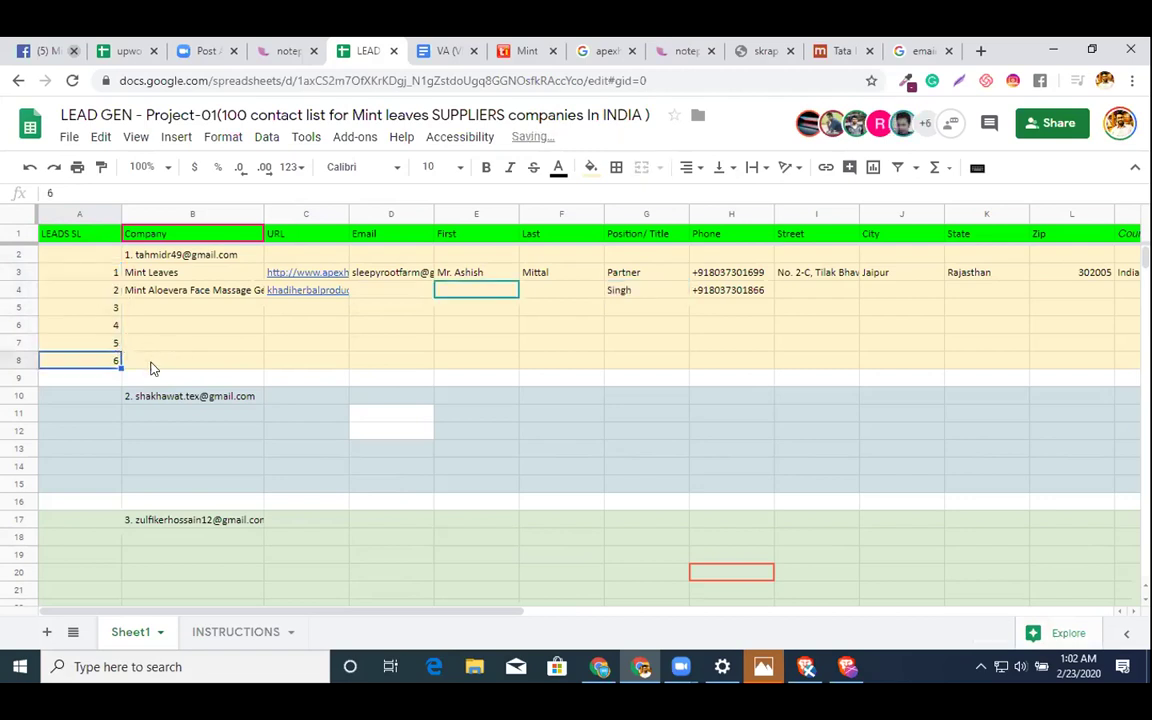
click(105, 398)
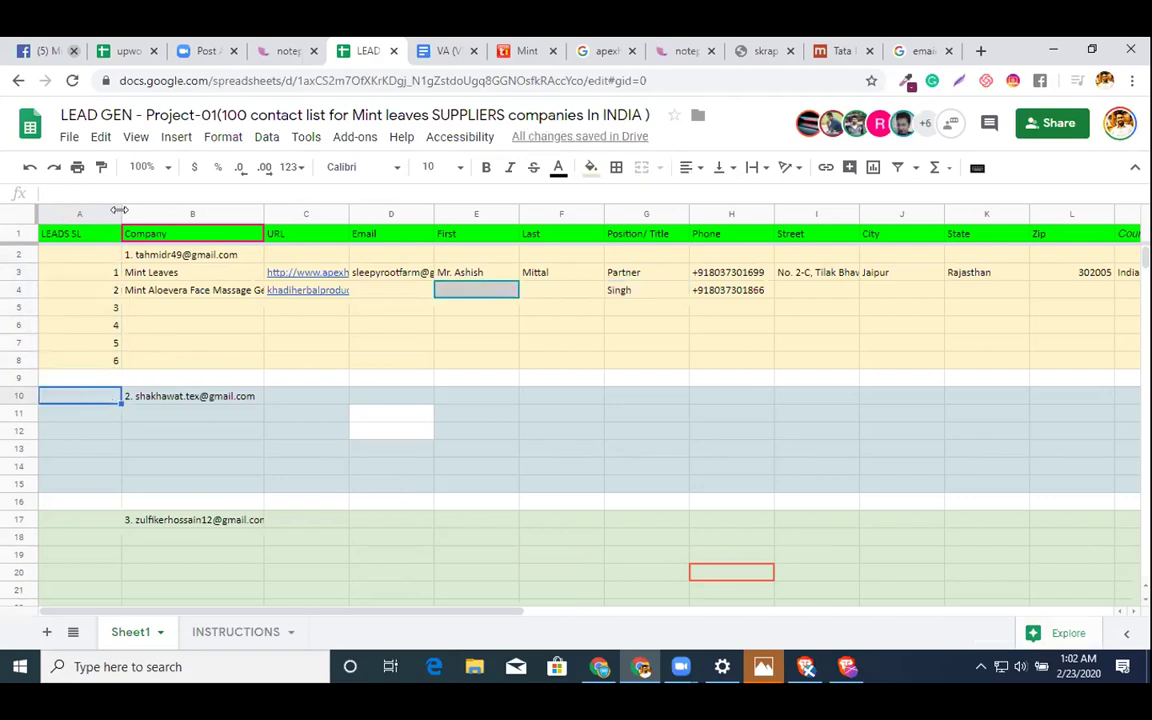
drag(118, 211, 100, 212)
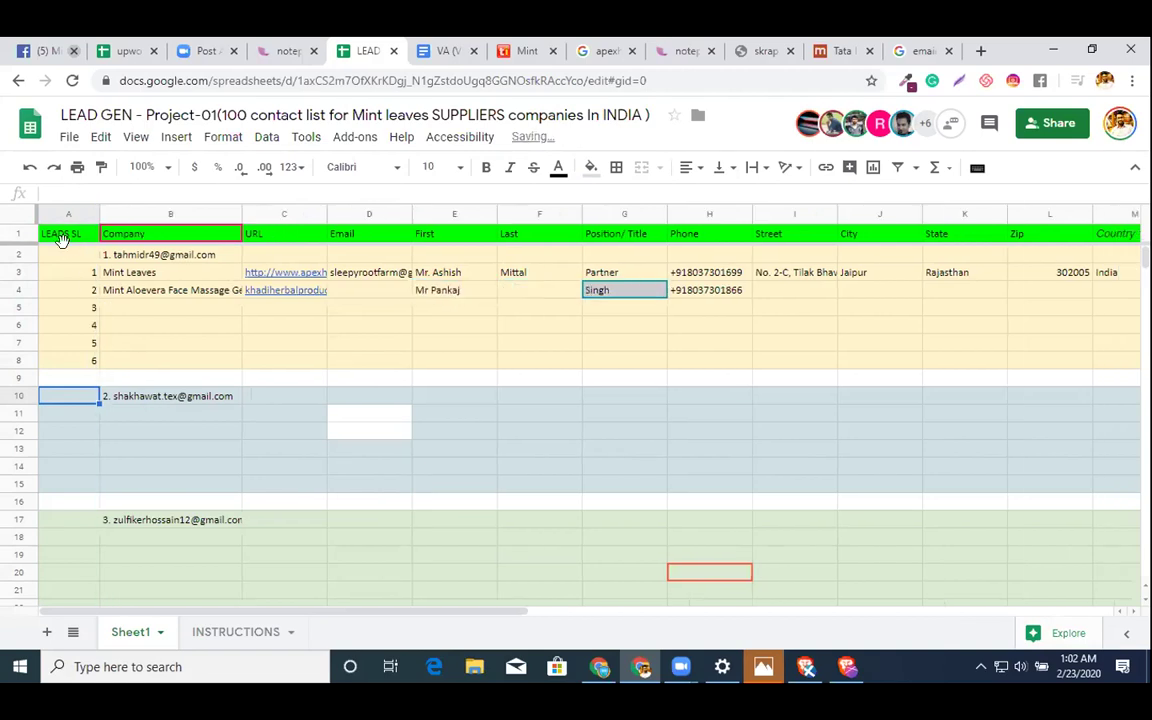
click(66, 215)
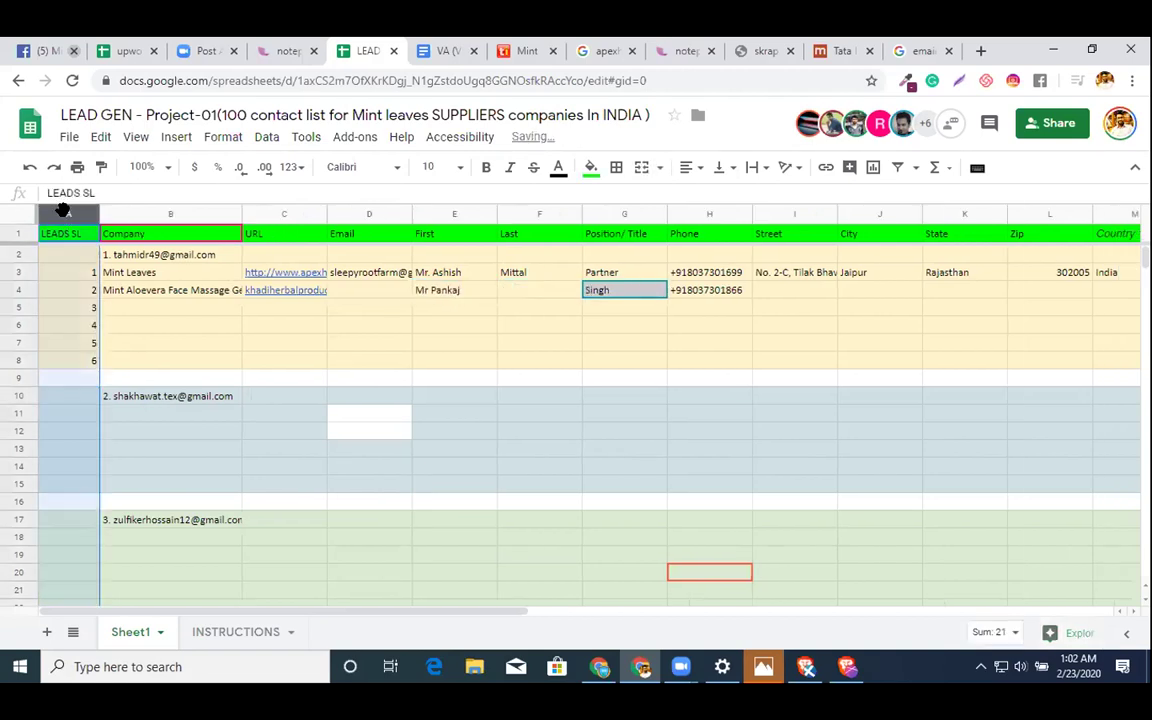
click(689, 168)
click(709, 196)
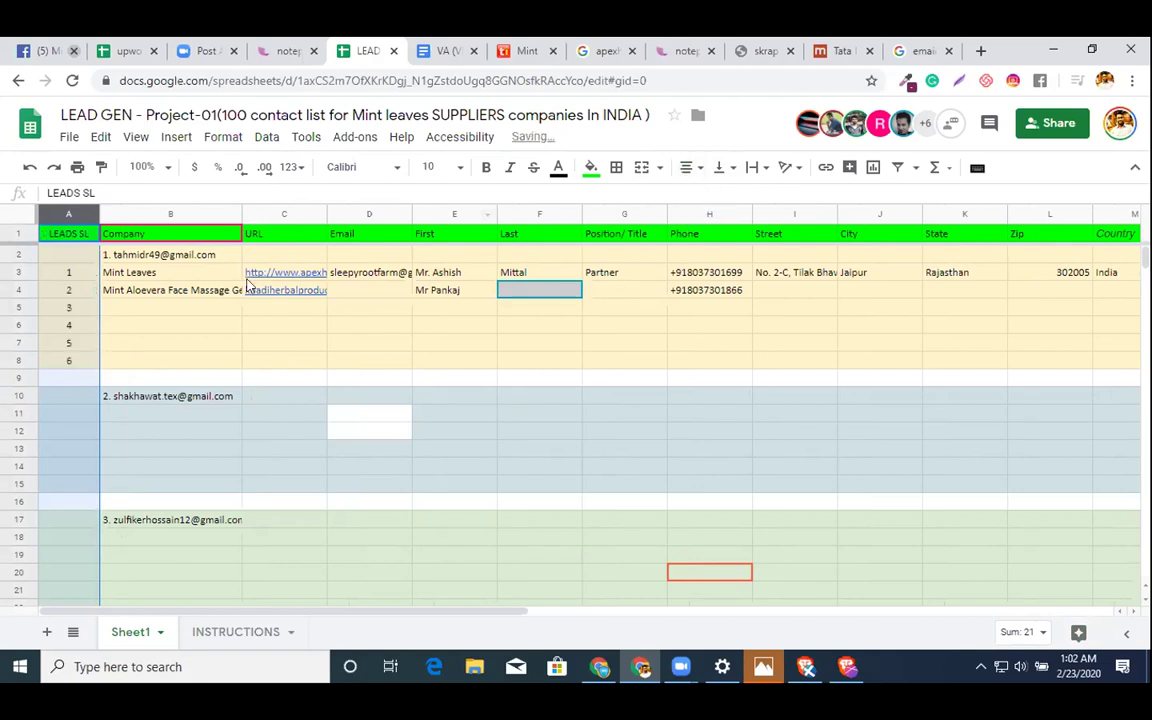
- Enter serial numbers 7 through 12 for the second group, correcting a mistyped entry
click(85, 400)
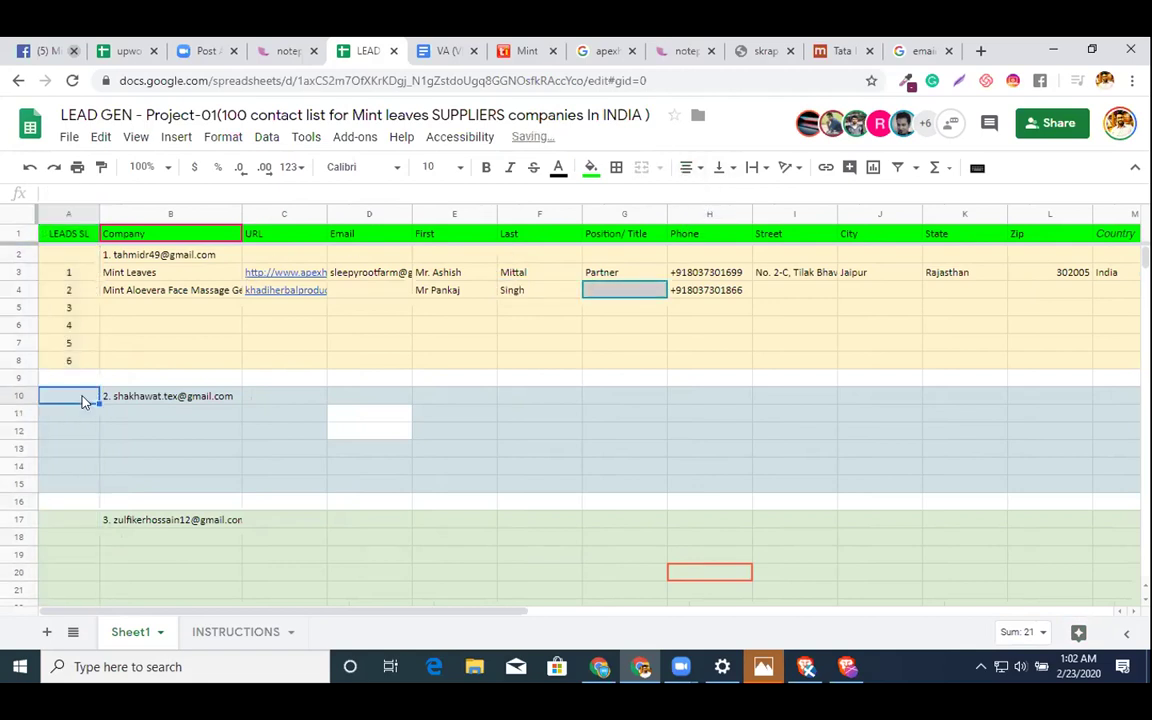
text(7)
key(Return)
text(8)
key(Return)
text(9)
key(Return)
text(0)
key(Return)
text(-)
key(Up)
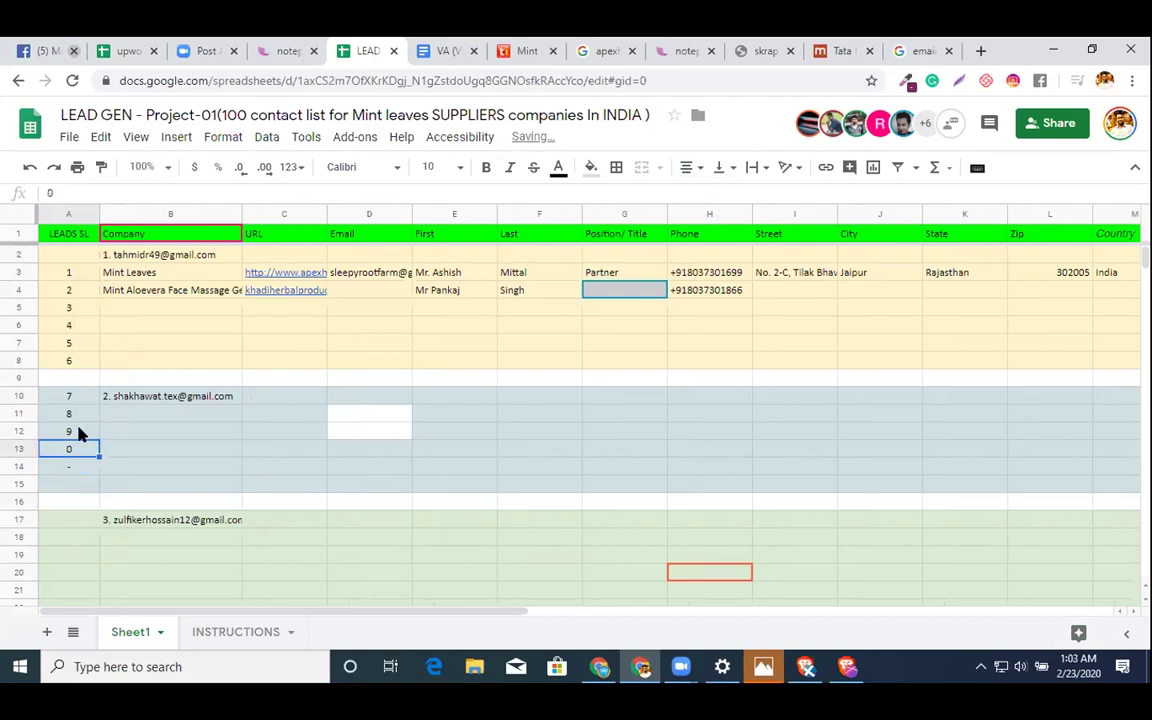
text(10)
key(Return)
text(11)
key(Return)
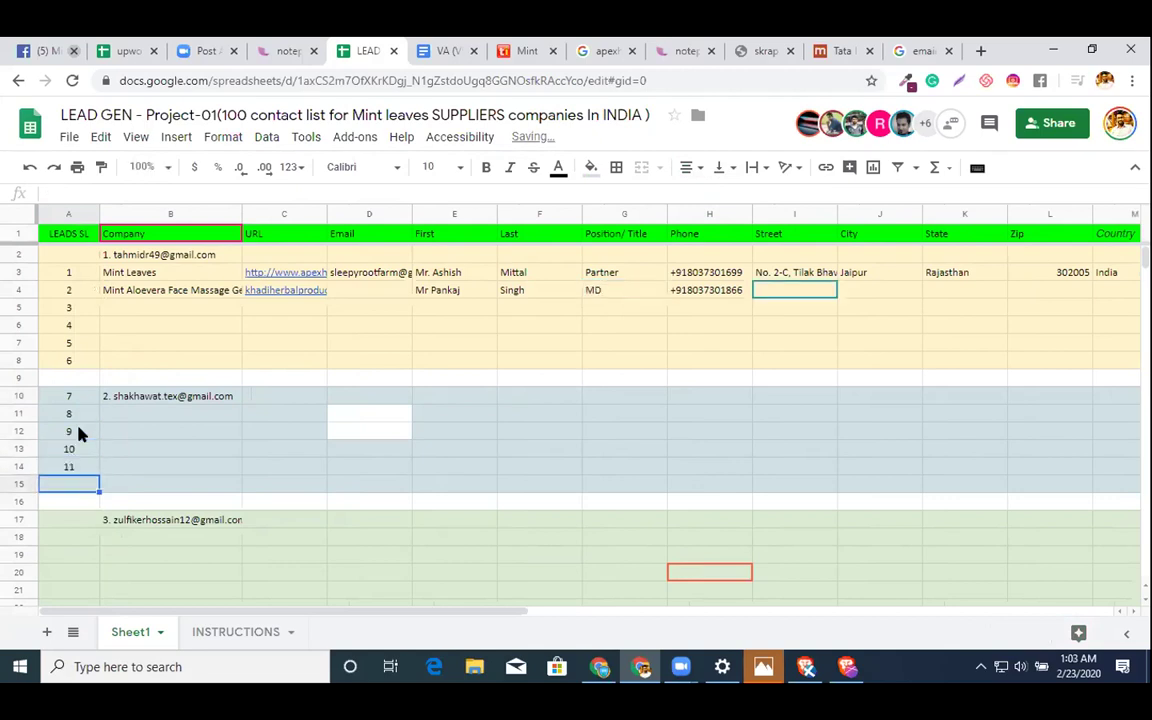
text(12)
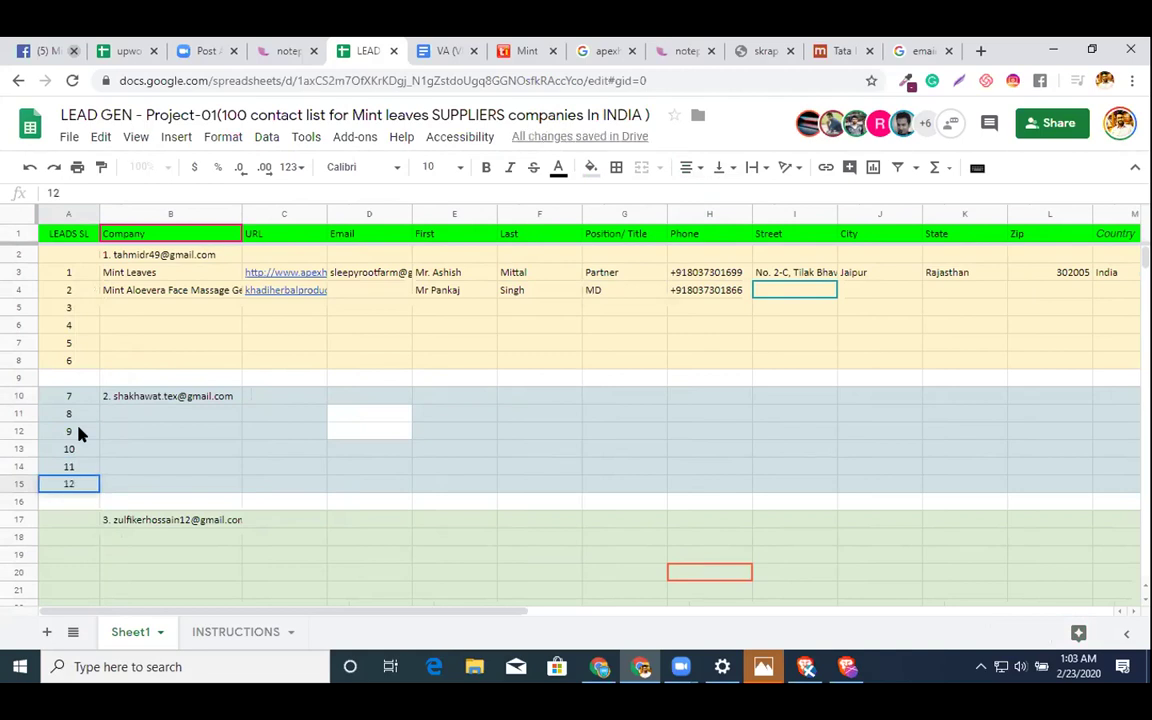
- Delete the blank separator row 9 and the blank rows 15–16 around the second group
click(12, 377)
right_click(12, 371)
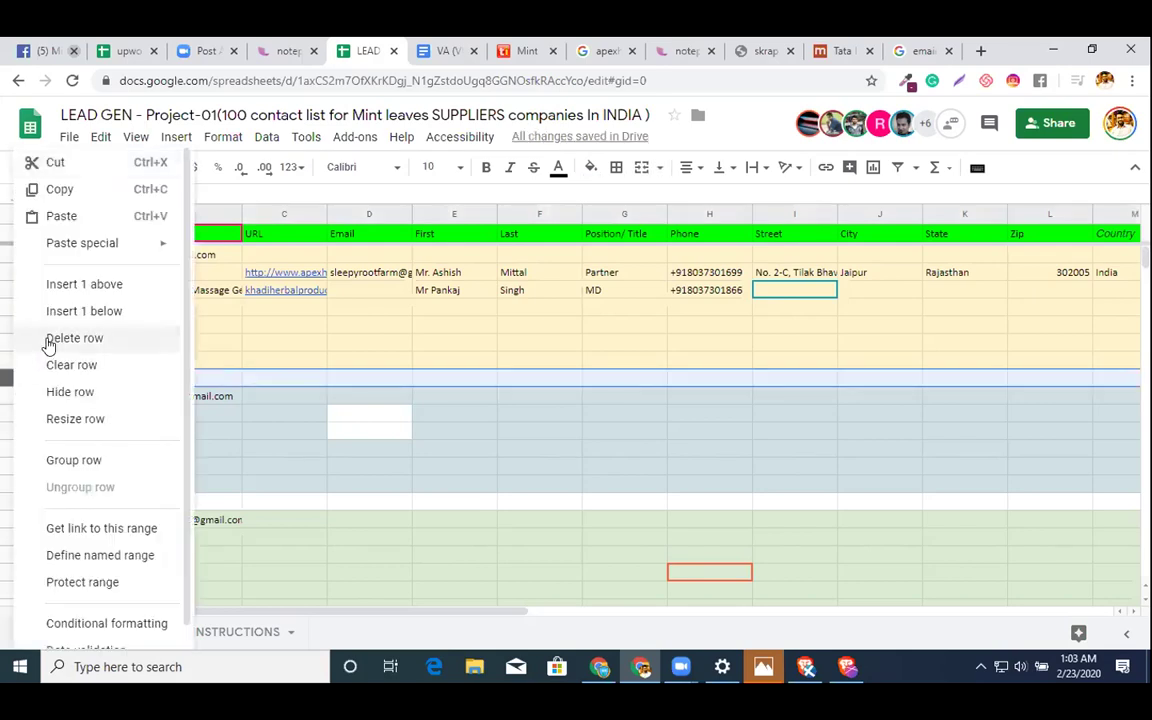
click(47, 343)
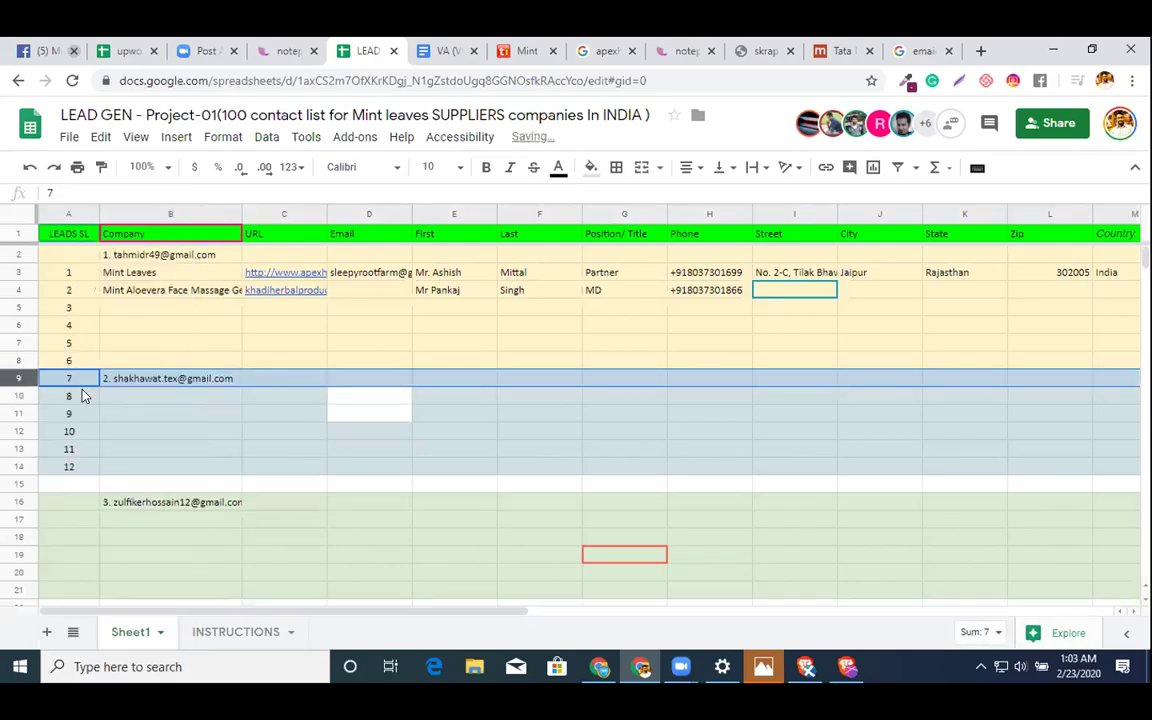
click(82, 436)
key(shift+Down)
key(shift+Down)
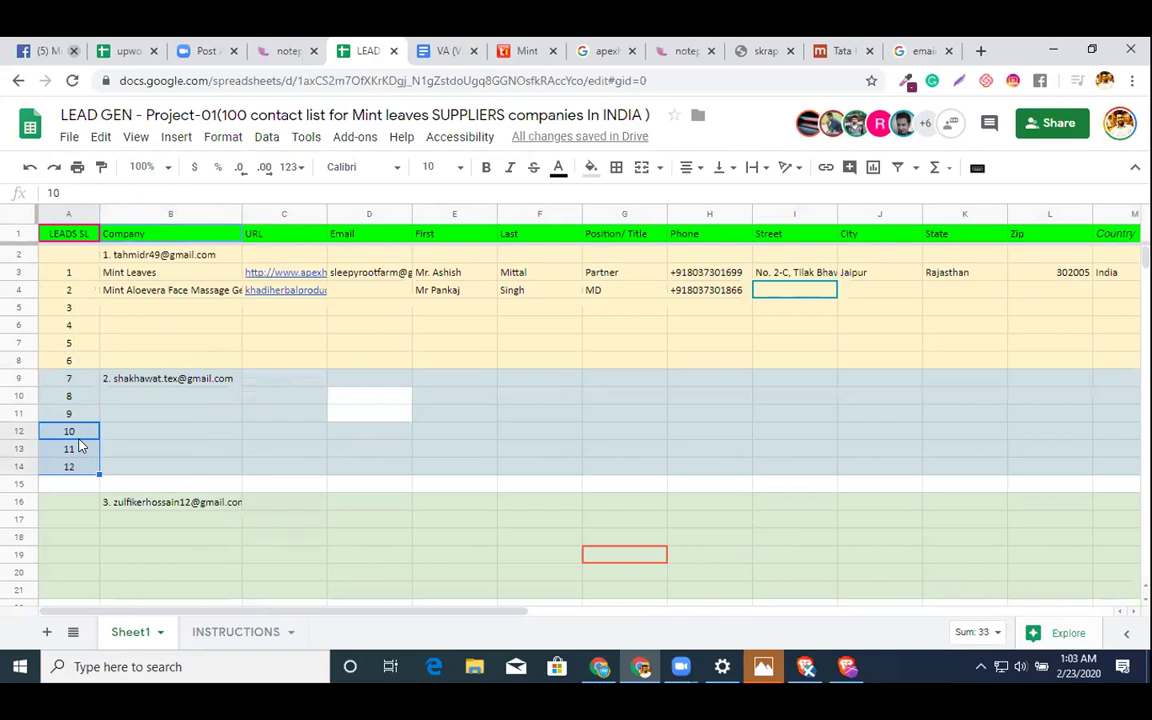
click(20, 484)
right_click(38, 484)
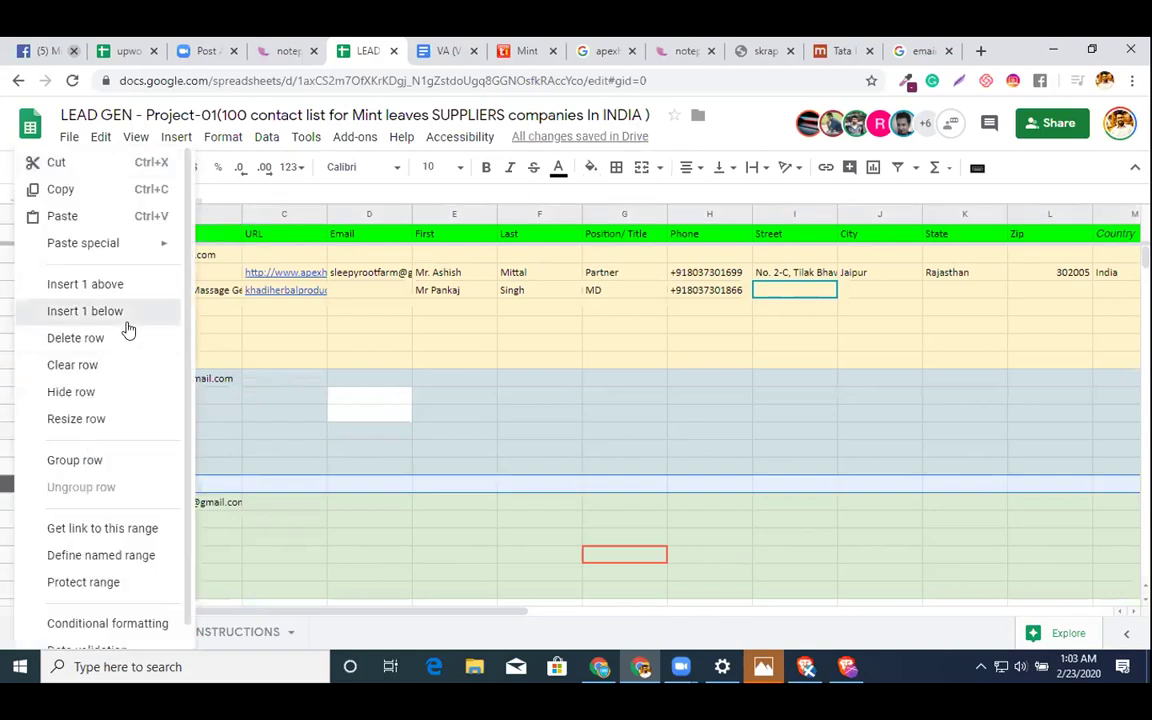
click(128, 311)
key(shift+Up)
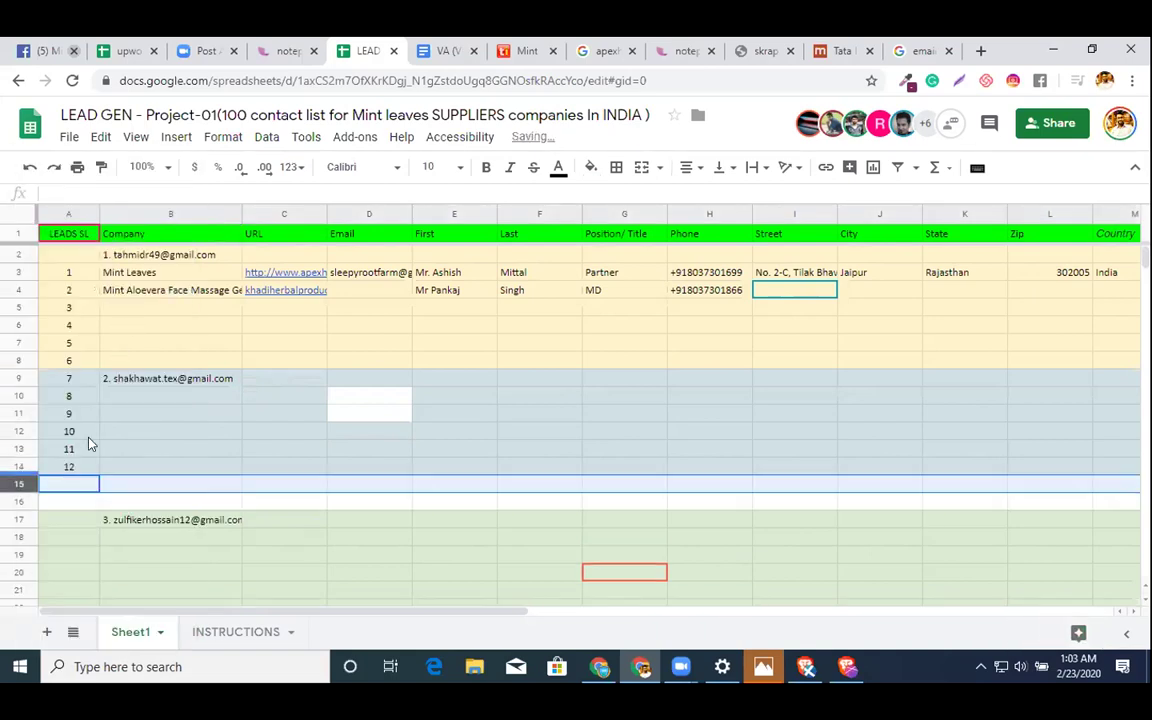
right_click(20, 484)
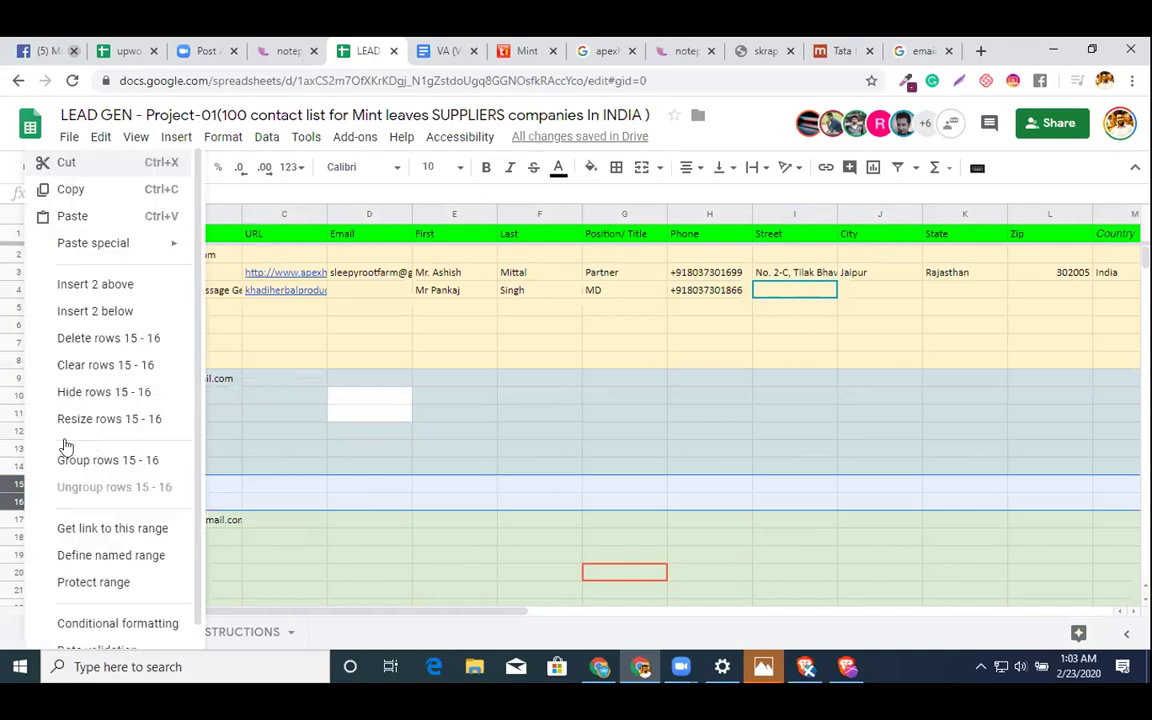
click(129, 346)
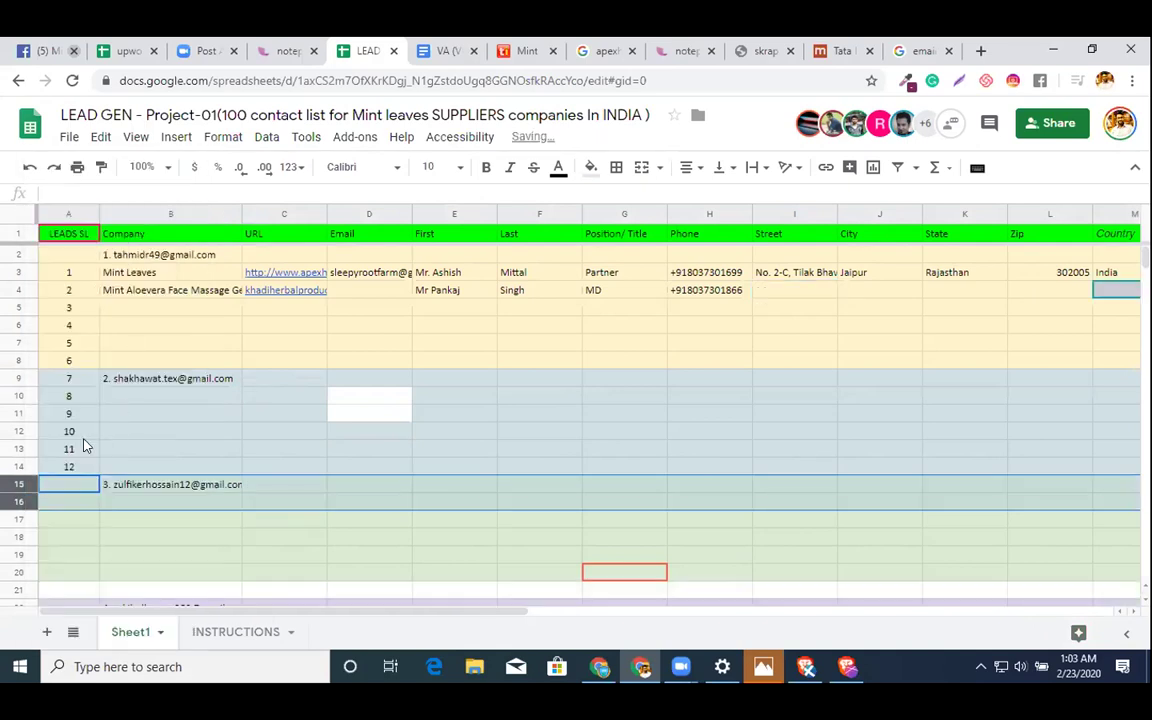
- Delete the blank separator rows 21, 27 and 33
drag(85, 417, 85, 462)
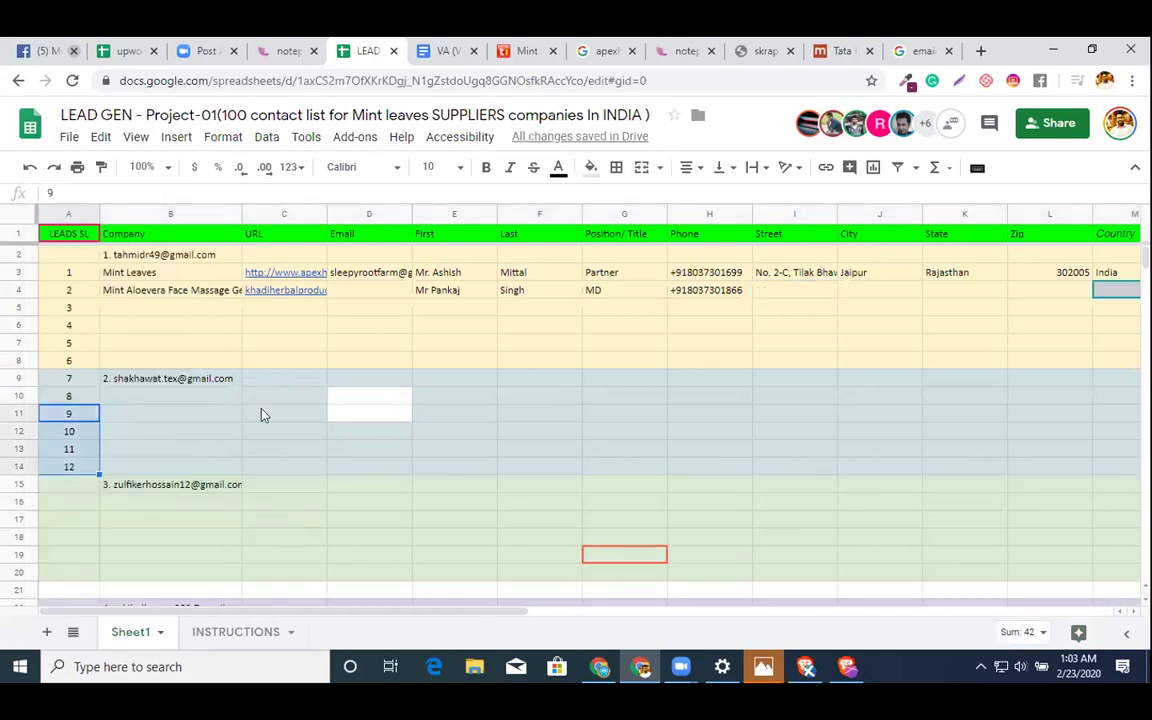
scroll(230, 420, down, 2)
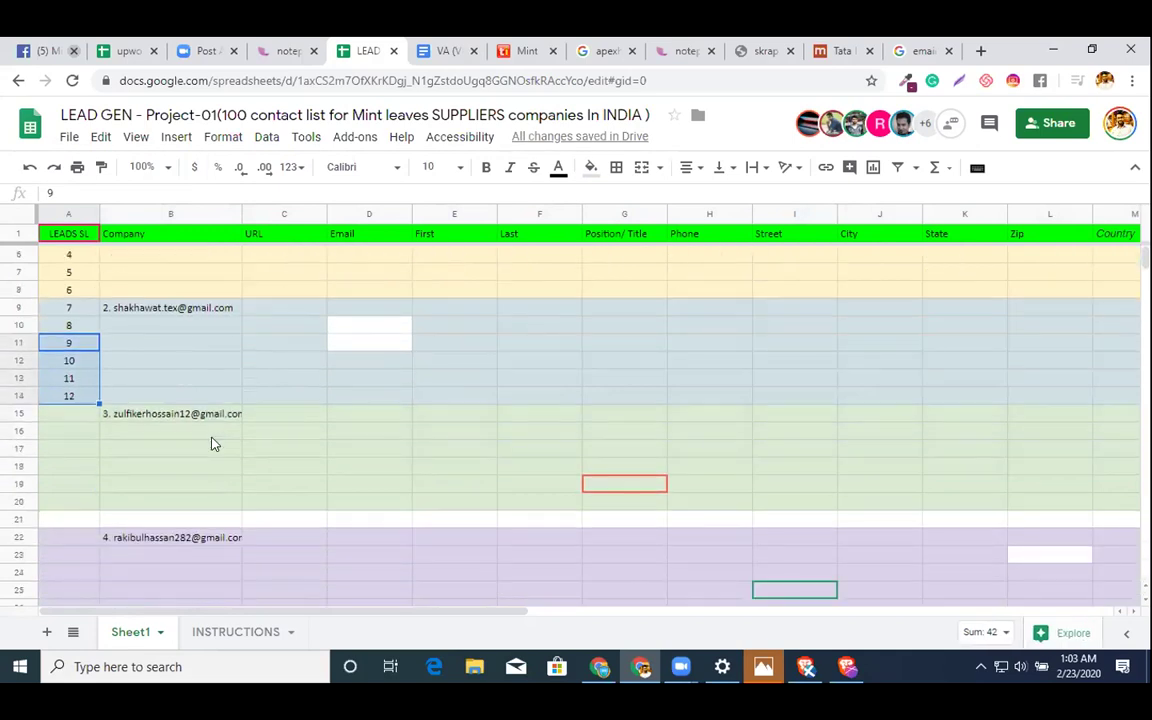
right_click(19, 519)
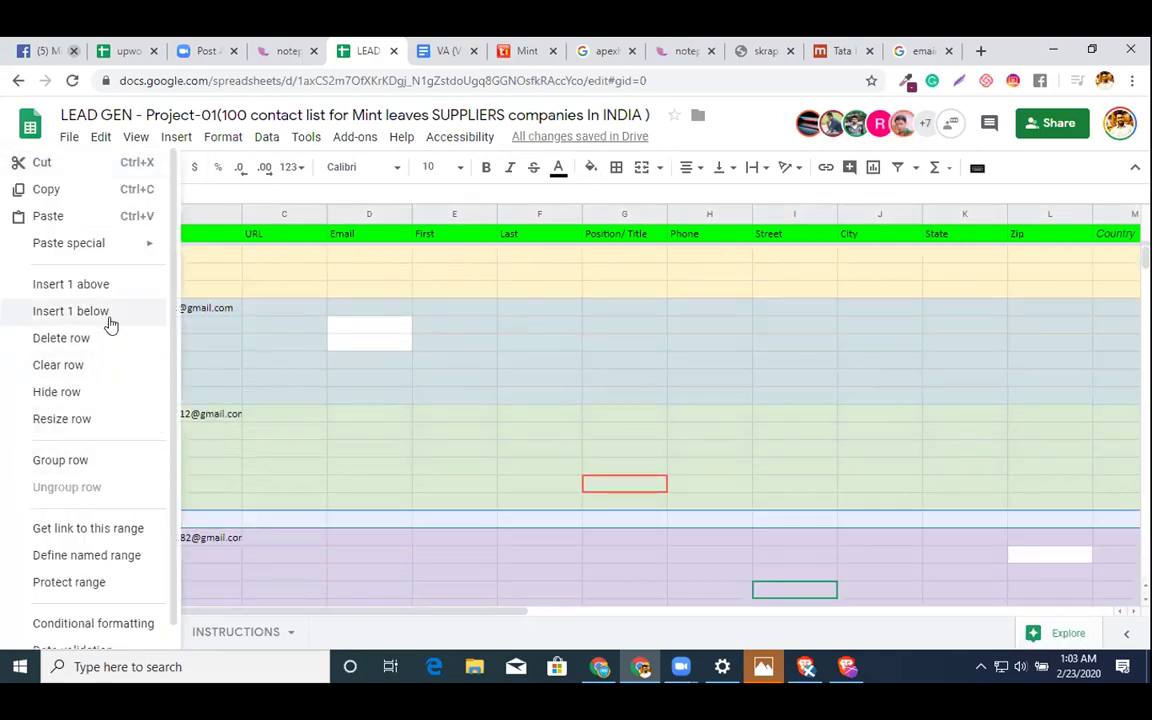
click(100, 338)
scroll(470, 398, down, 5)
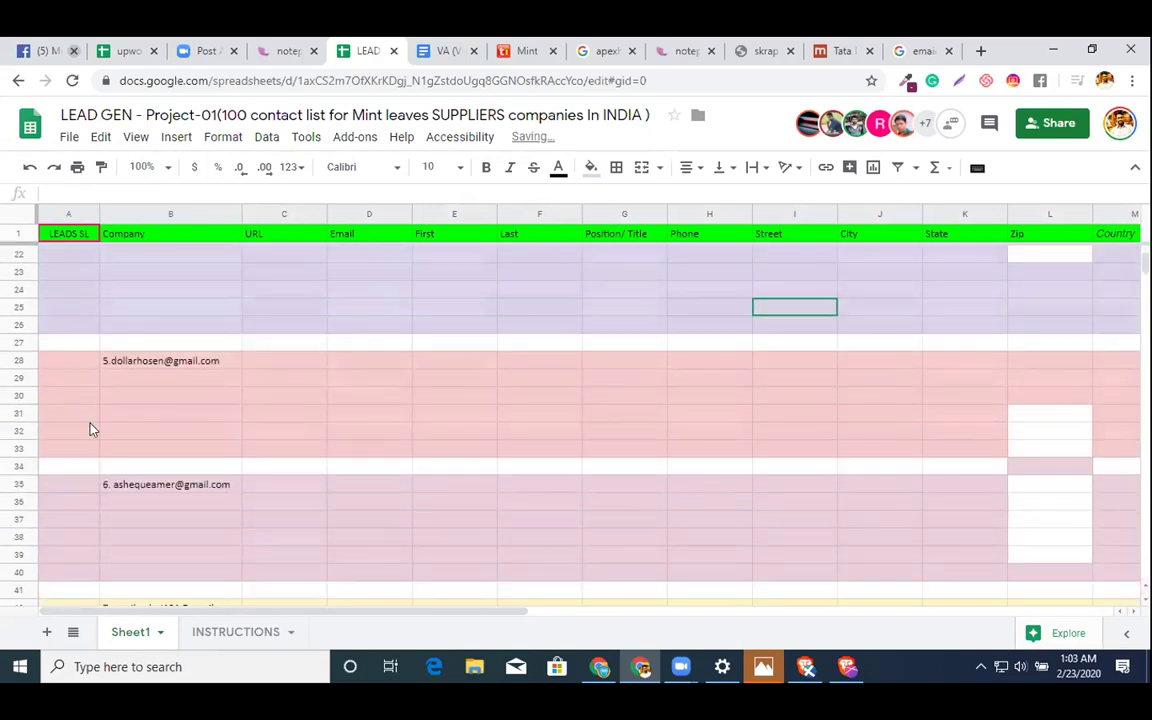
right_click(20, 342)
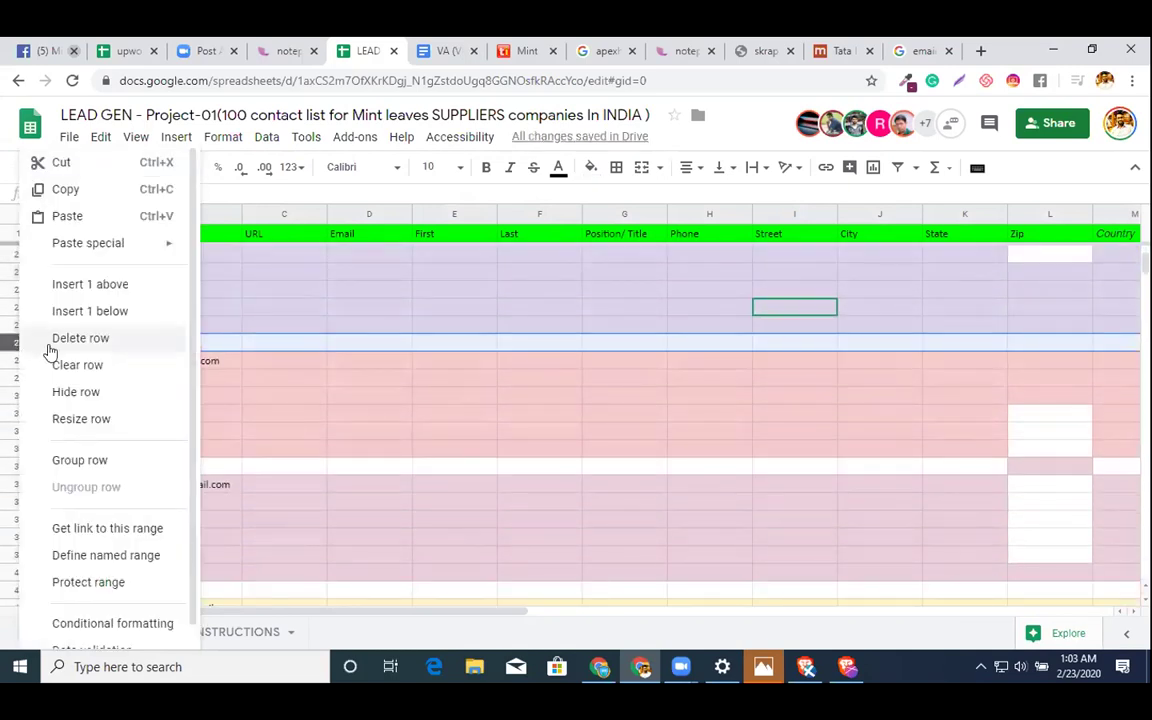
click(60, 340)
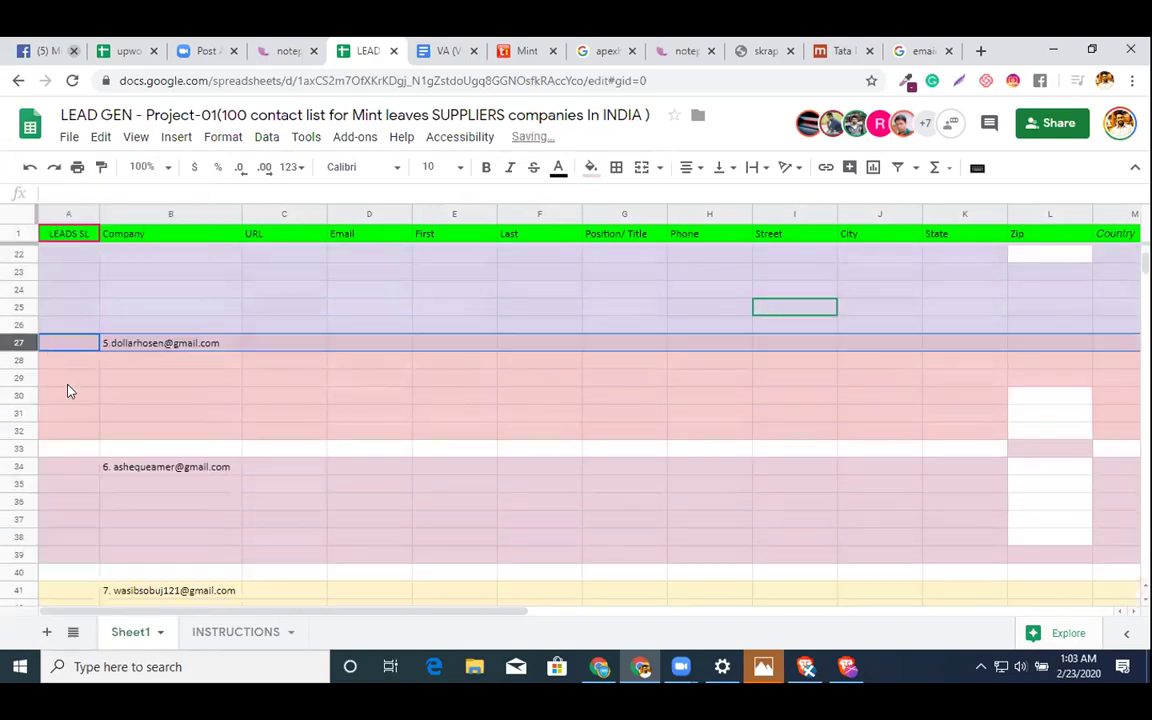
click(15, 447)
right_click(12, 447)
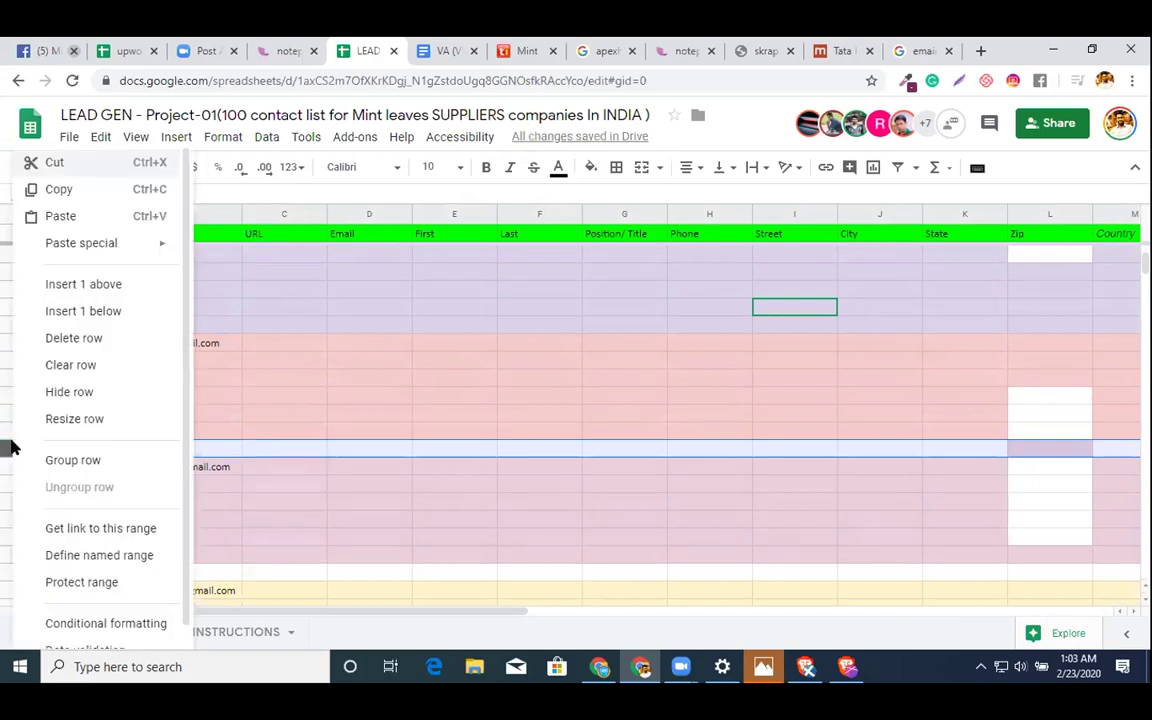
click(88, 337)
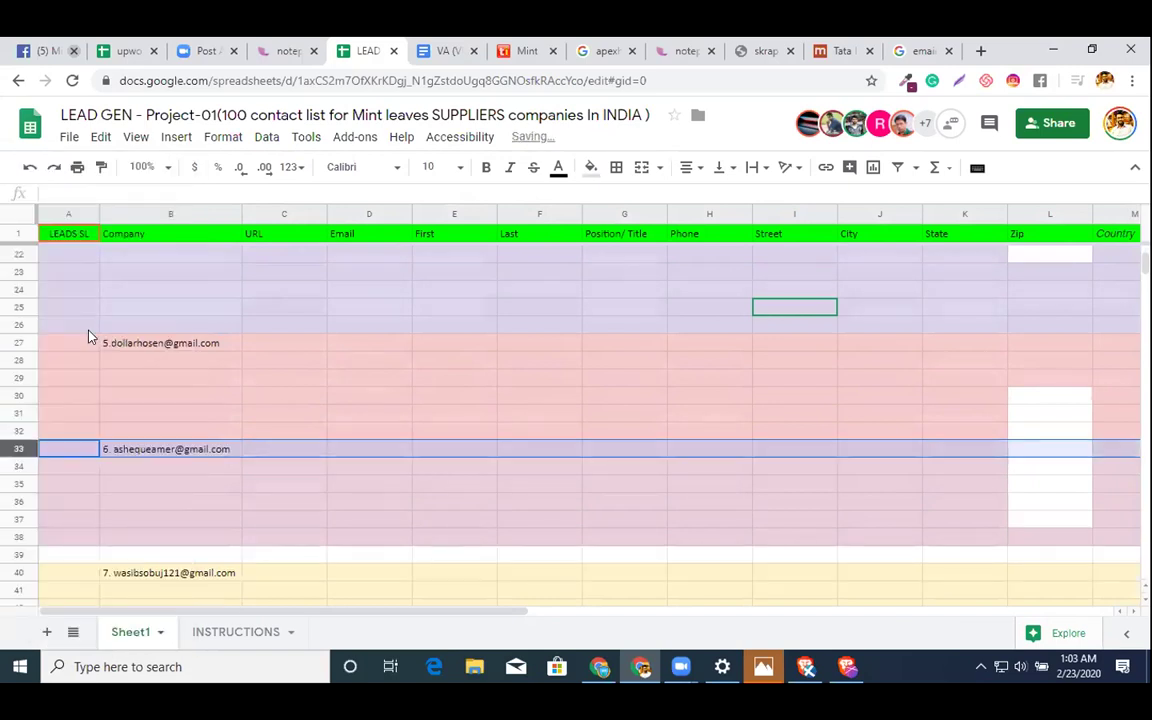
- Extend the 9–12 series down column A so row 38 reads 36
scroll(88, 337, up, 4)
click(72, 360)
shift+click(84, 418)
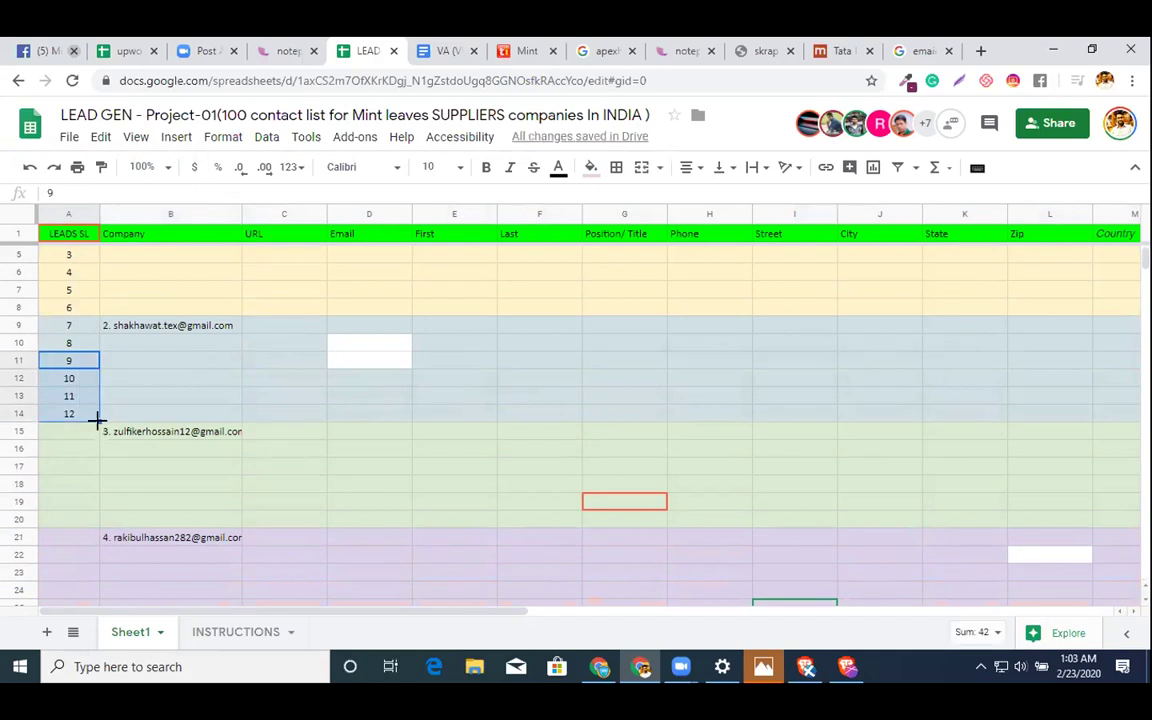
drag(95, 418, 95, 531)
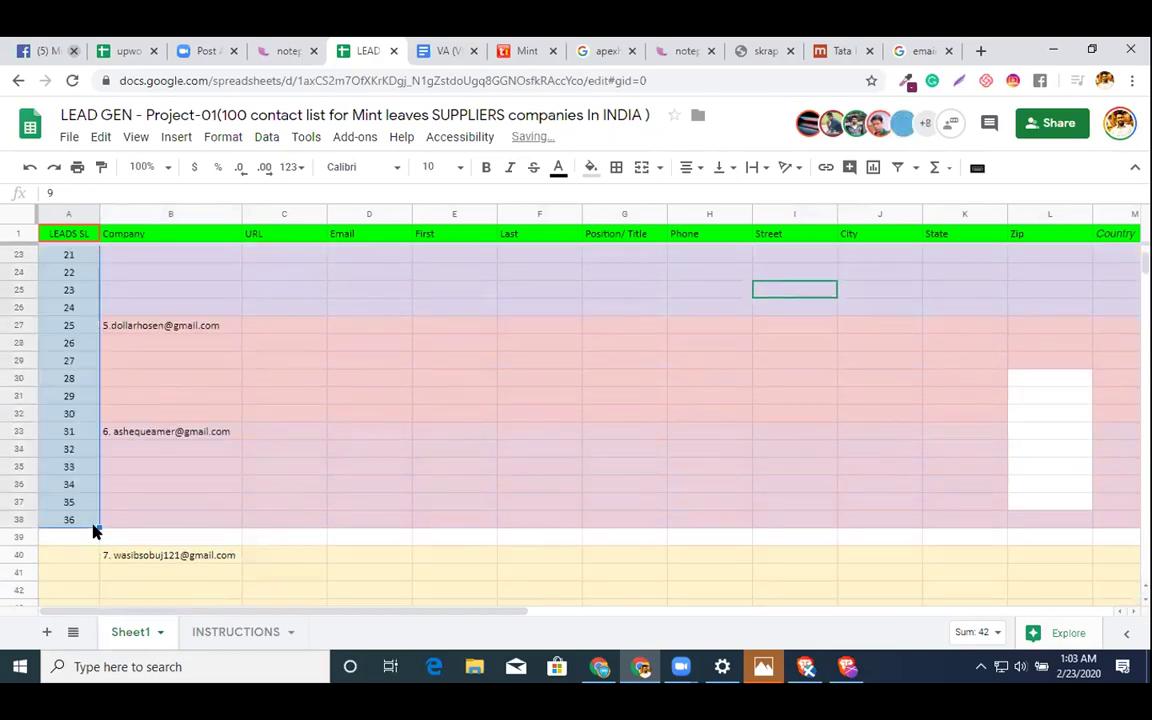
- Delete the blank separator rows 39, 45, 51, 57 and 63
right_click(20, 543)
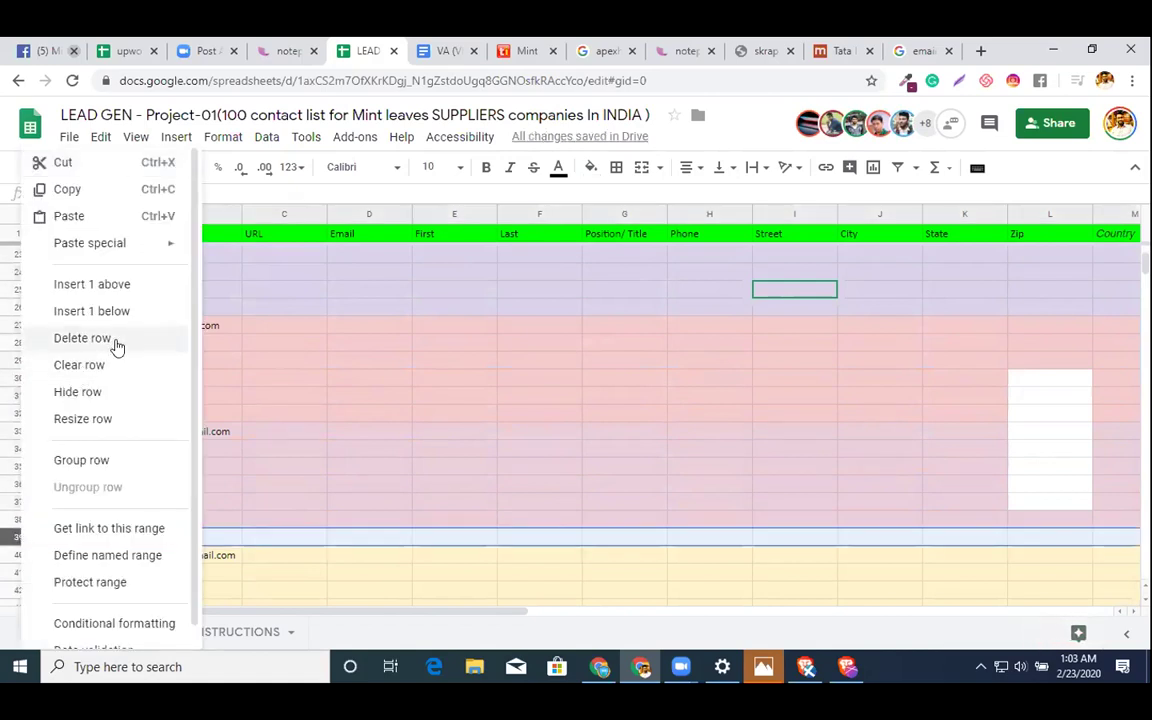
click(100, 337)
scroll(436, 395, down, 2)
scroll(436, 395, down, 3)
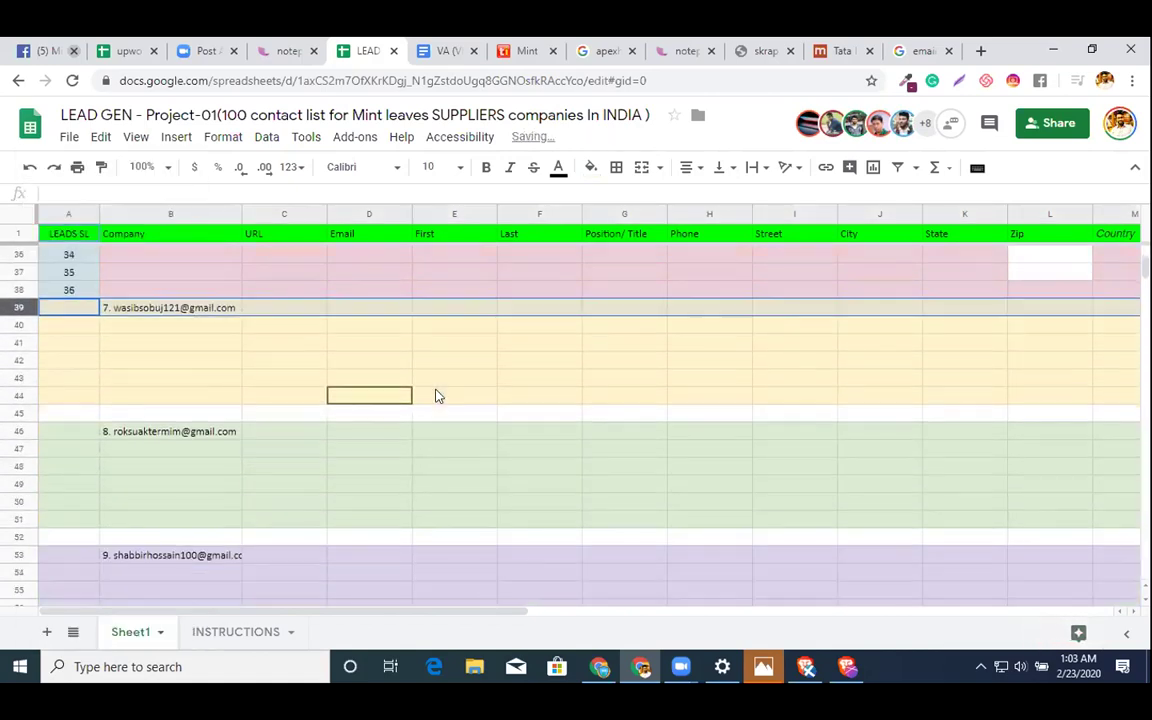
right_click(27, 413)
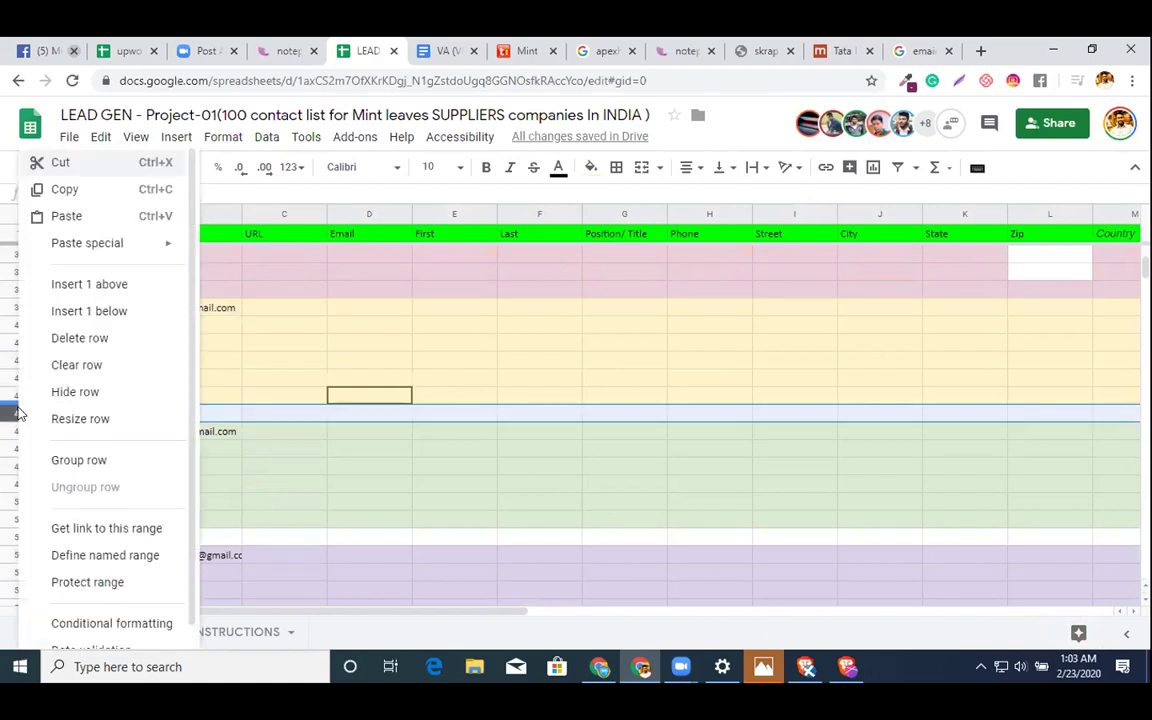
click(116, 342)
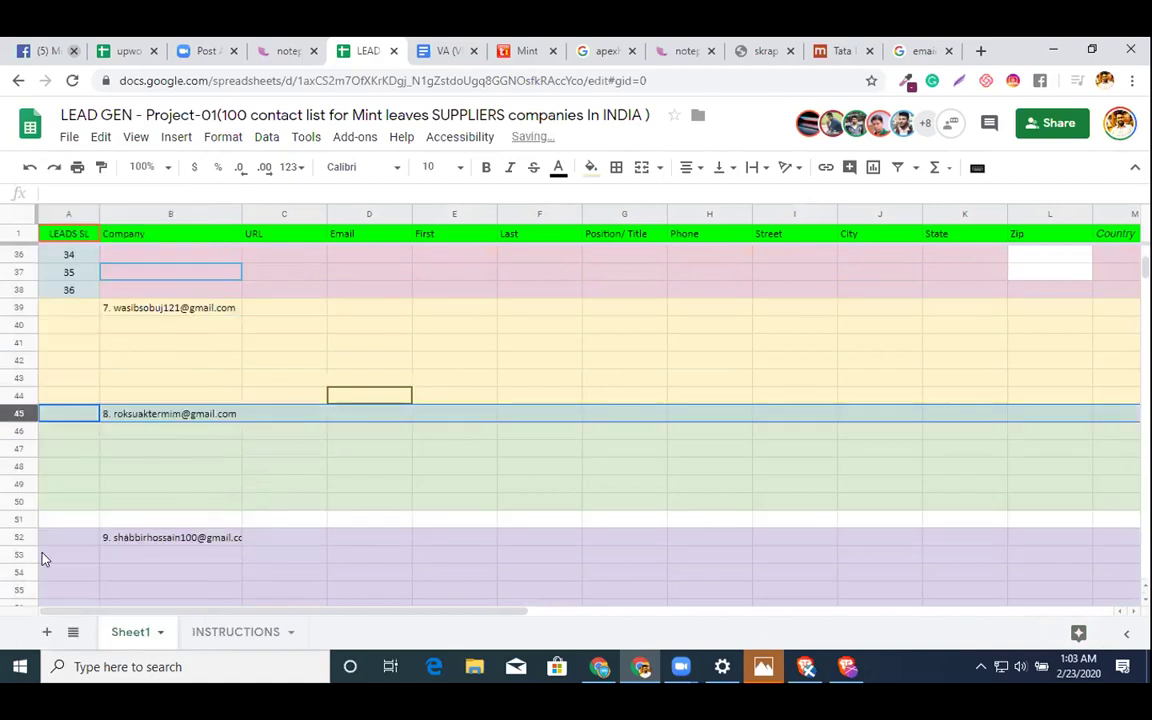
right_click(26, 521)
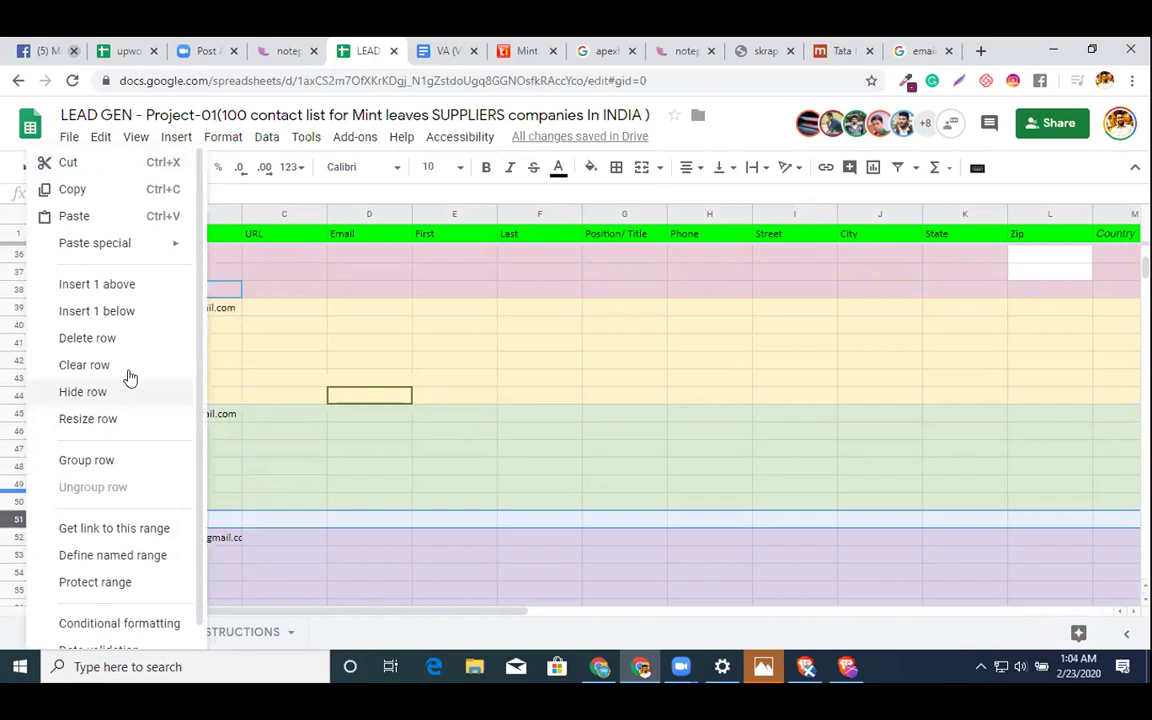
click(122, 337)
scroll(627, 385, down, 4)
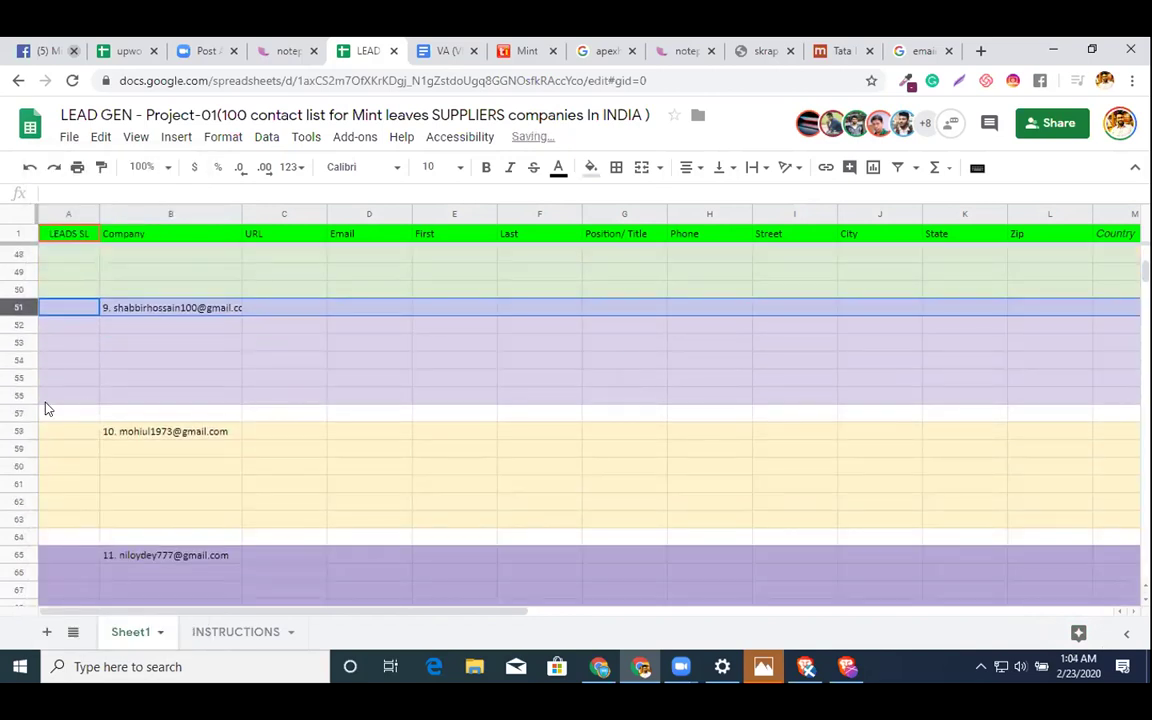
click(20, 414)
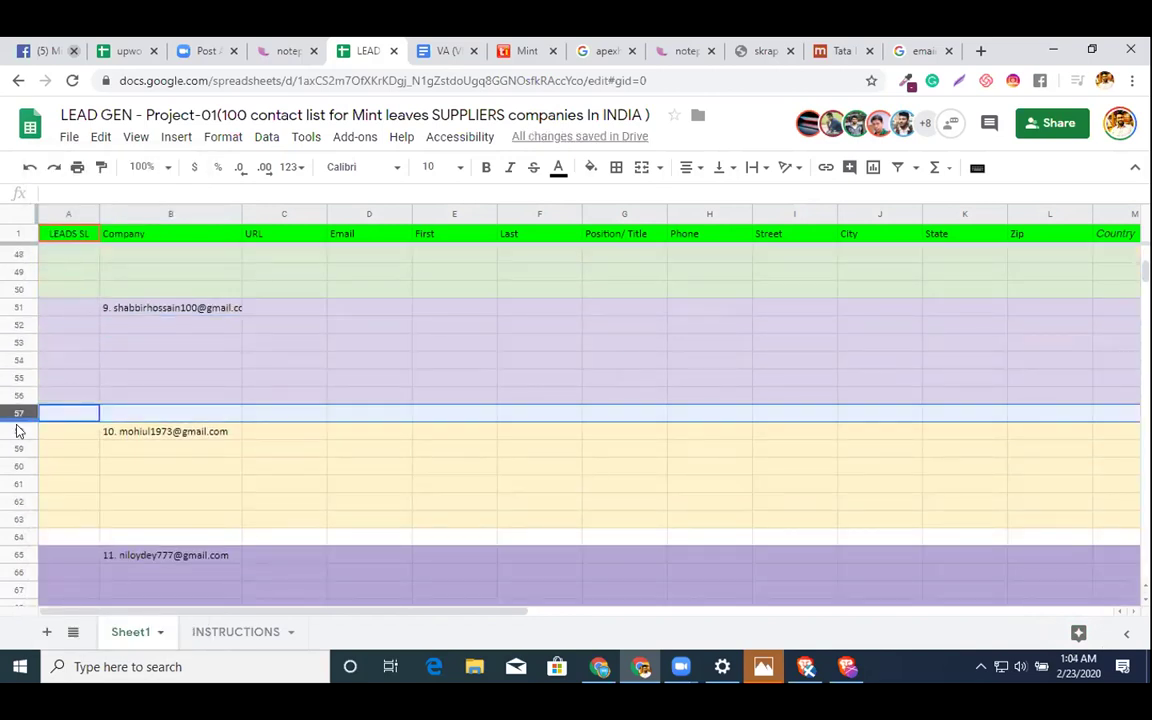
right_click(20, 414)
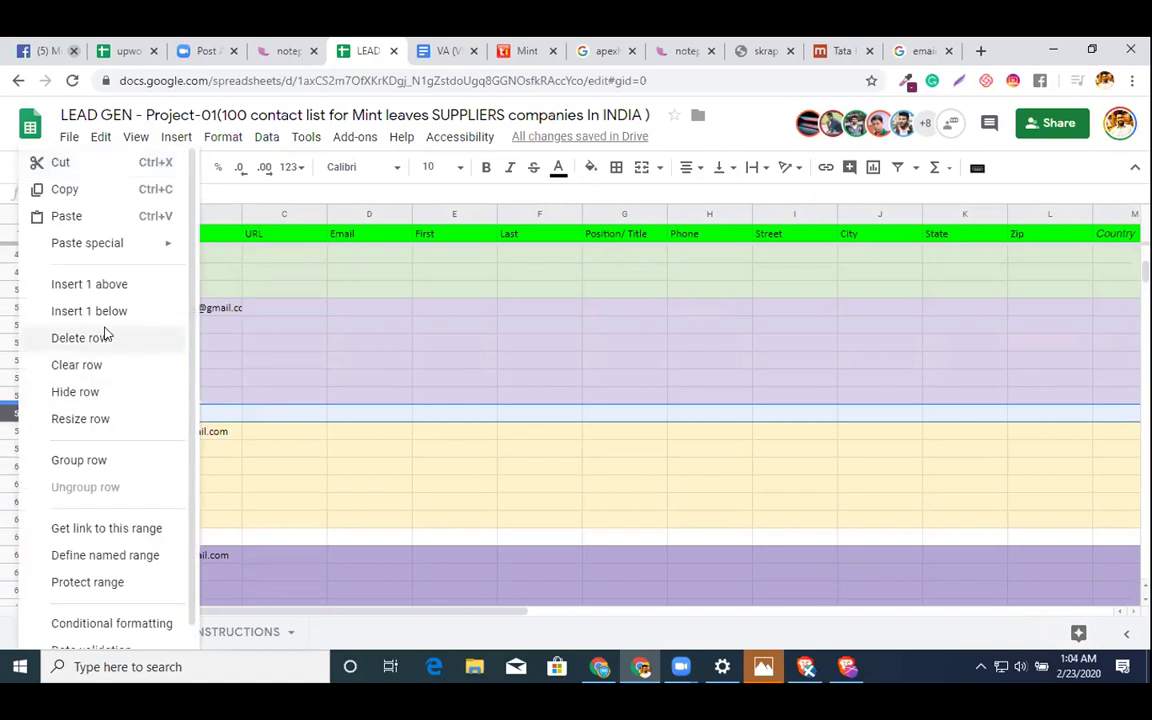
click(107, 333)
click(20, 519)
right_click(20, 519)
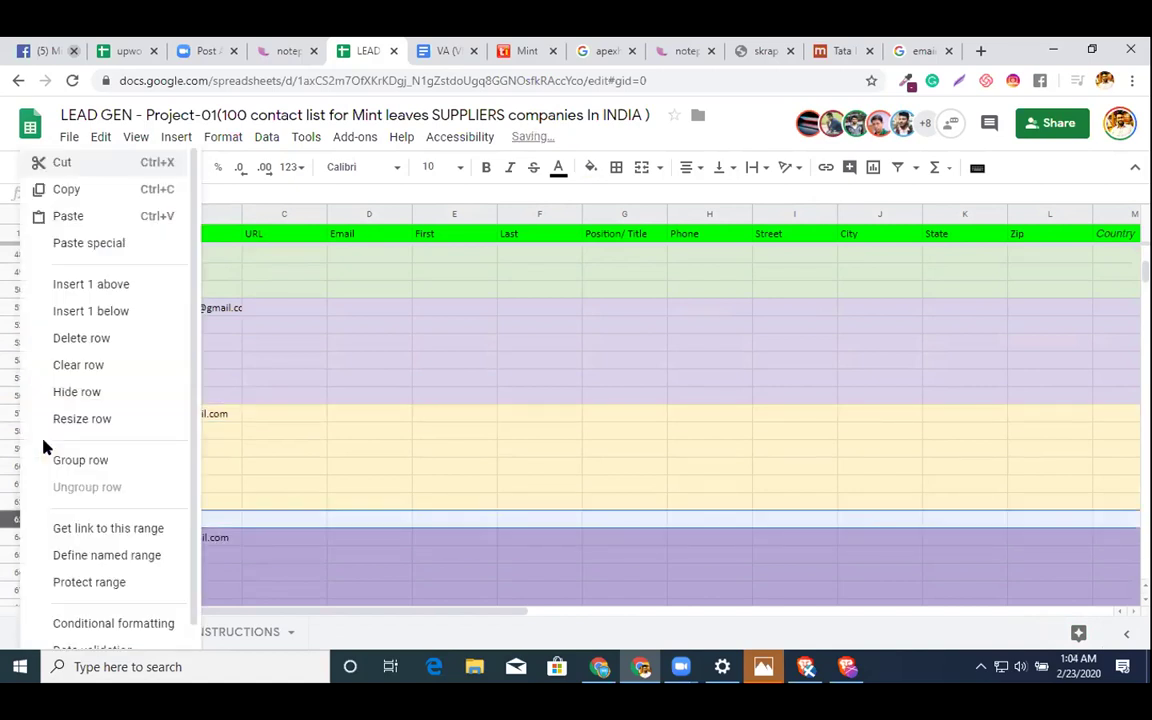
click(107, 336)
- Delete the blank separator rows 69, 75, 81, 87, 93 and 99
scroll(476, 341, down, 3)
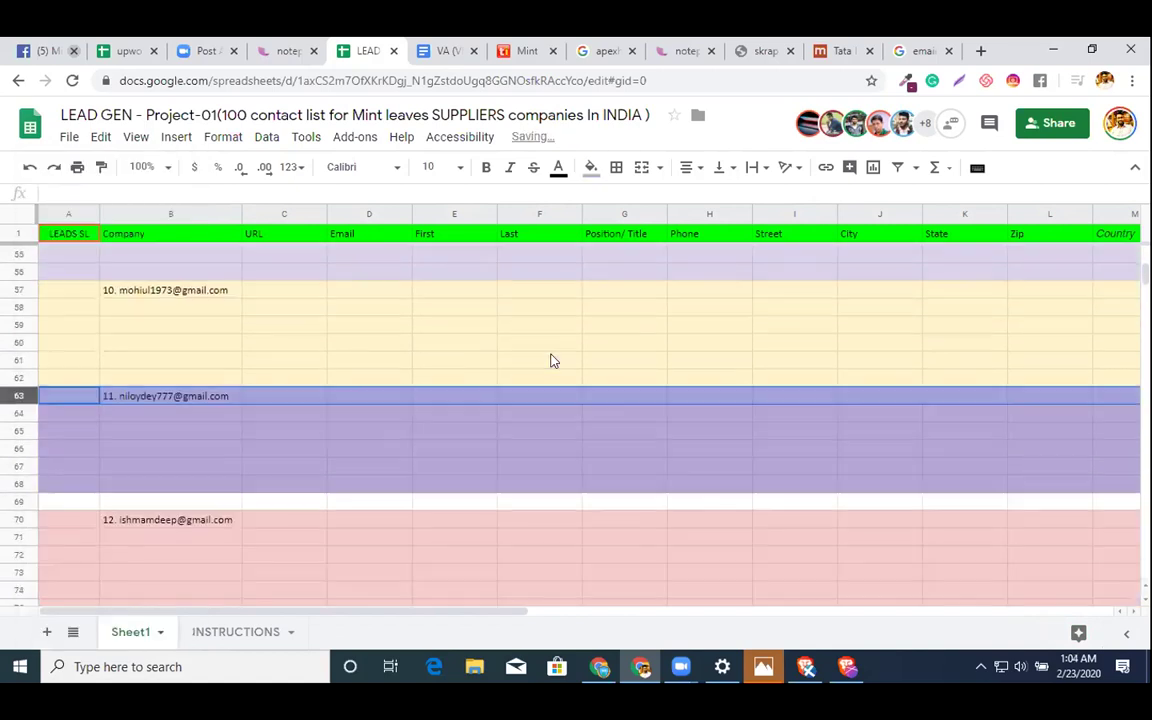
click(20, 465)
right_click(20, 465)
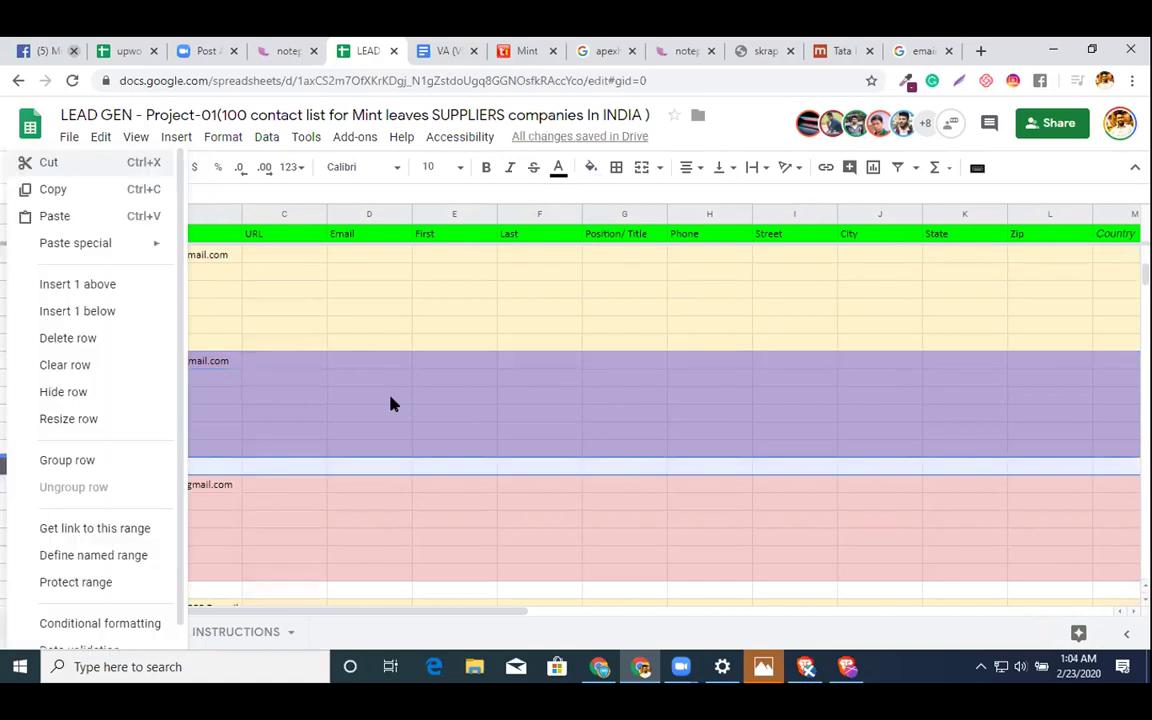
click(154, 340)
scroll(650, 391, down, 4)
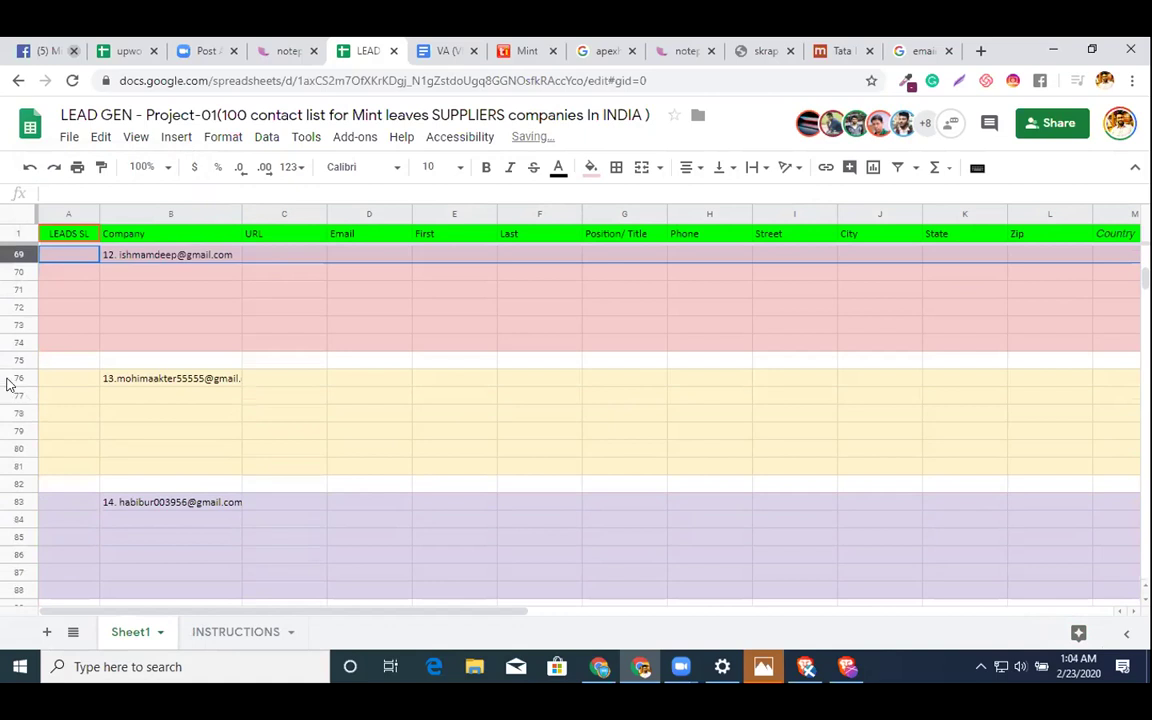
right_click(8, 360)
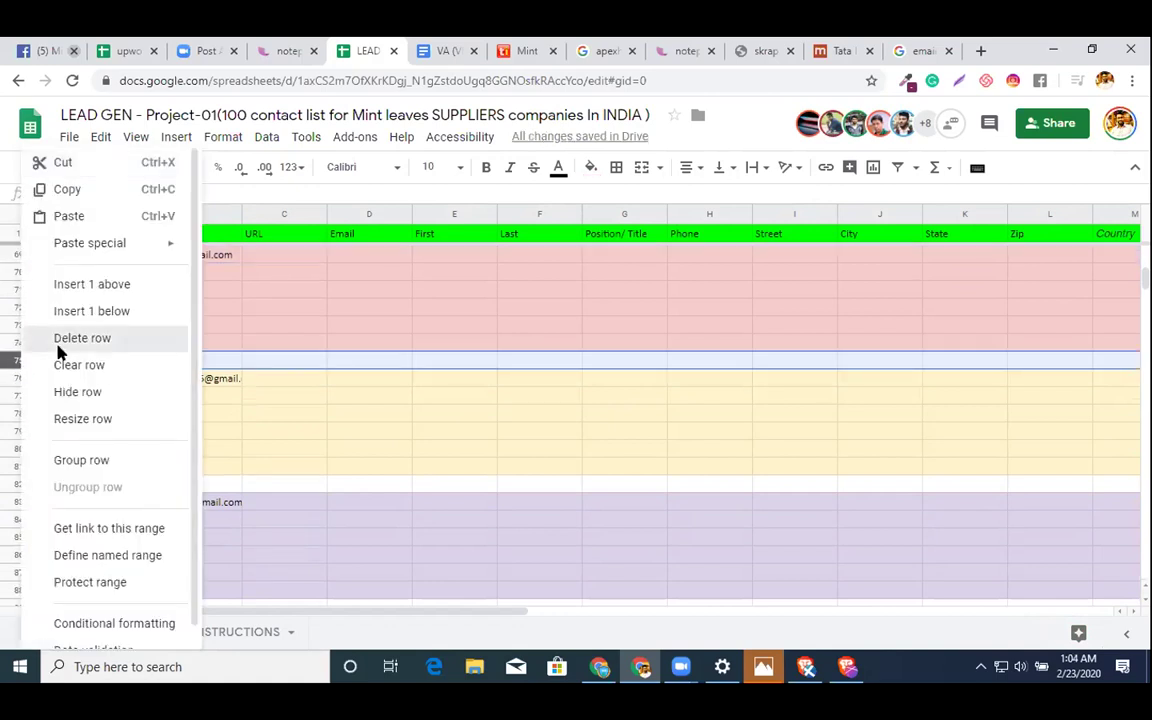
click(60, 341)
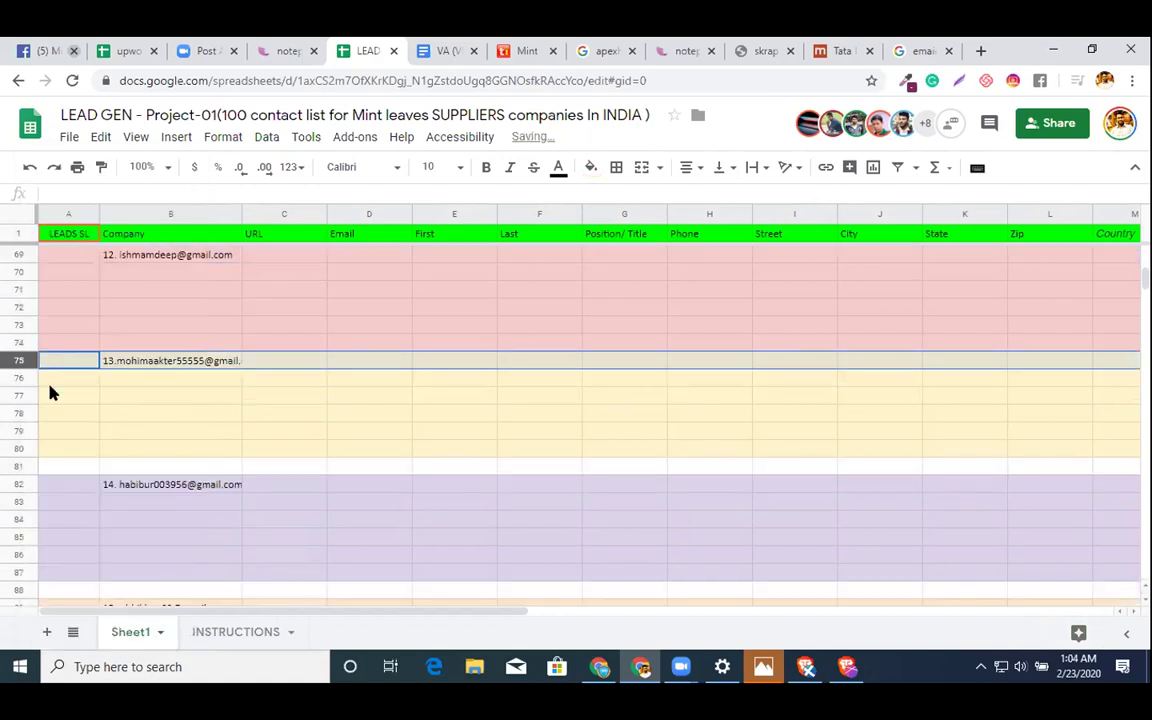
right_click(26, 462)
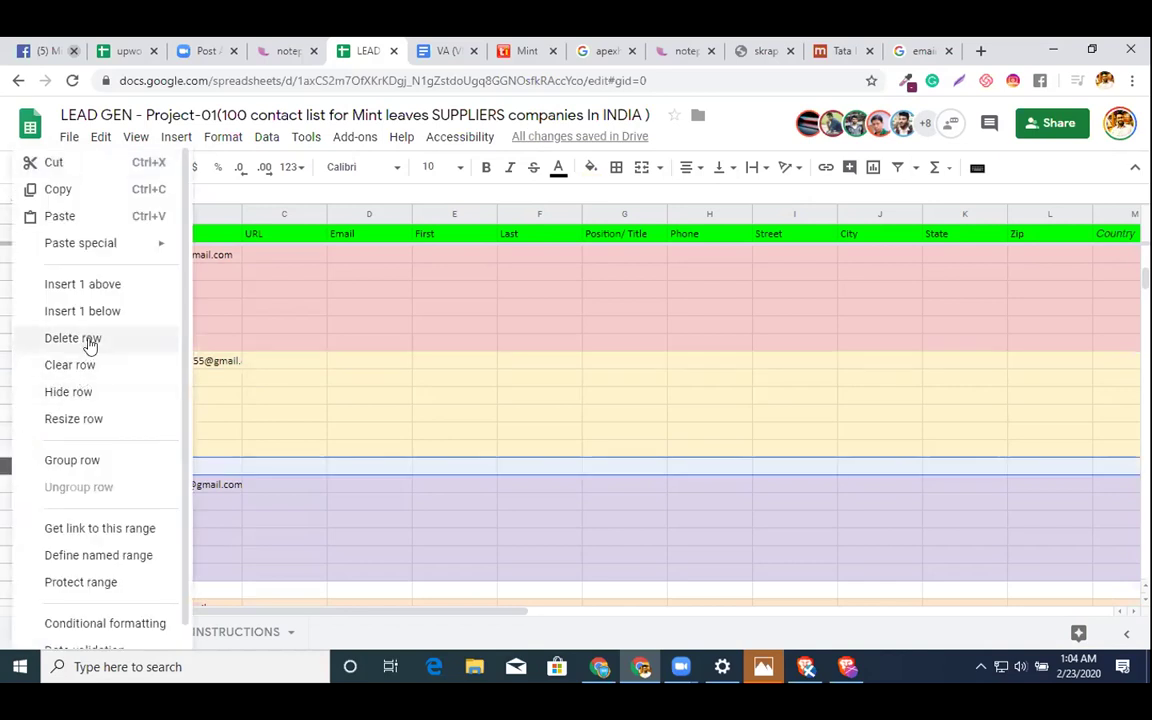
click(90, 339)
right_click(12, 571)
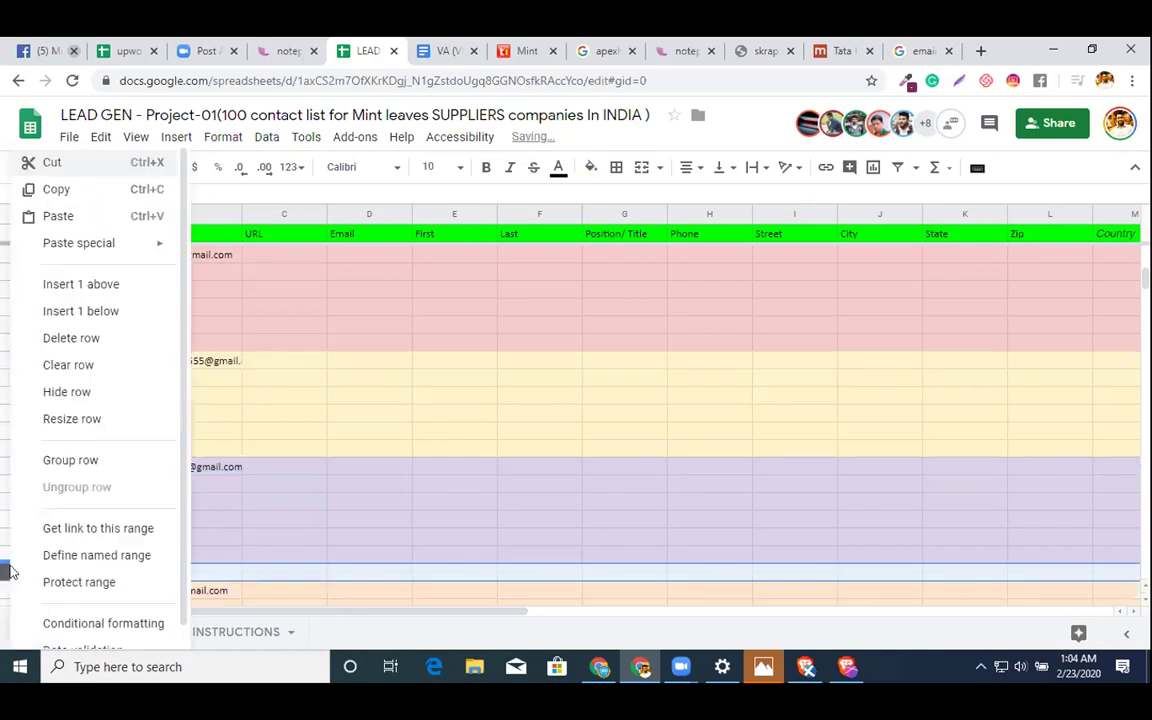
click(90, 339)
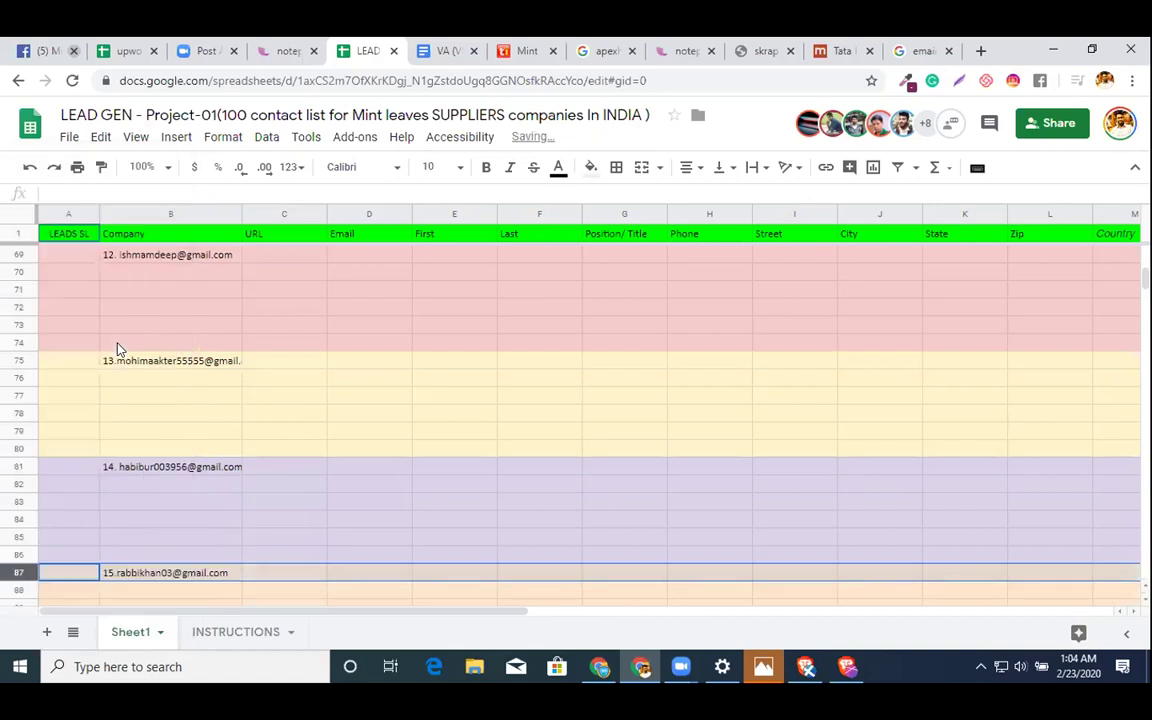
scroll(117, 388, down, 5)
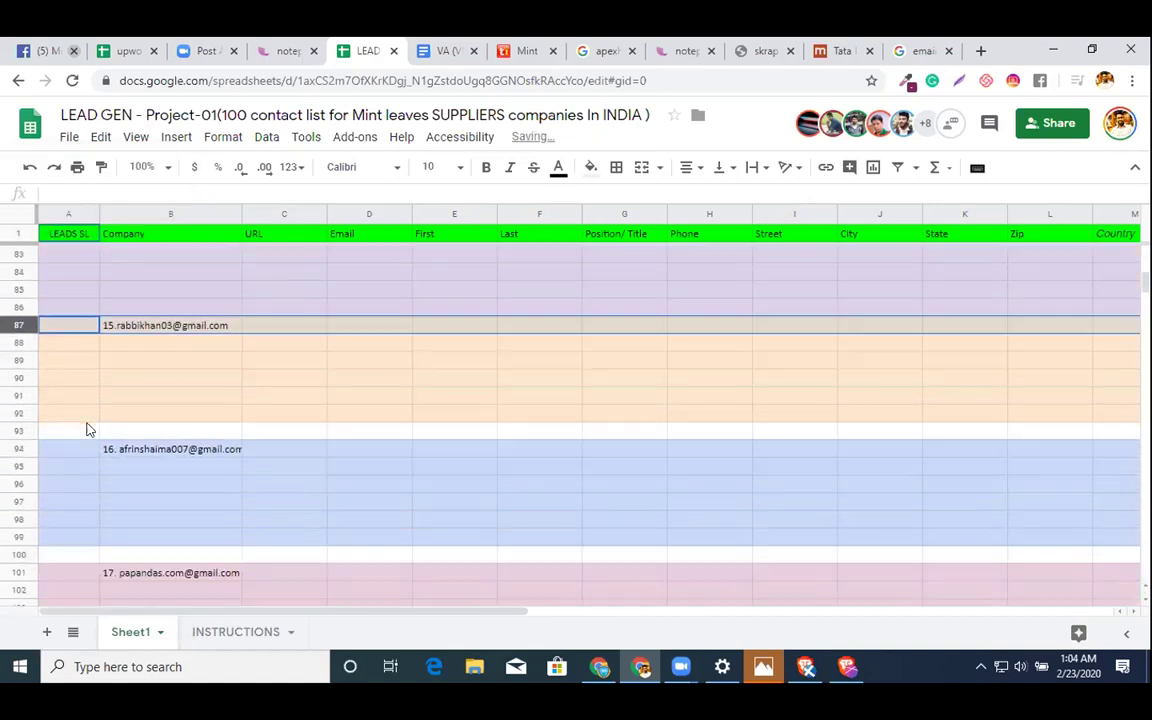
click(19, 395)
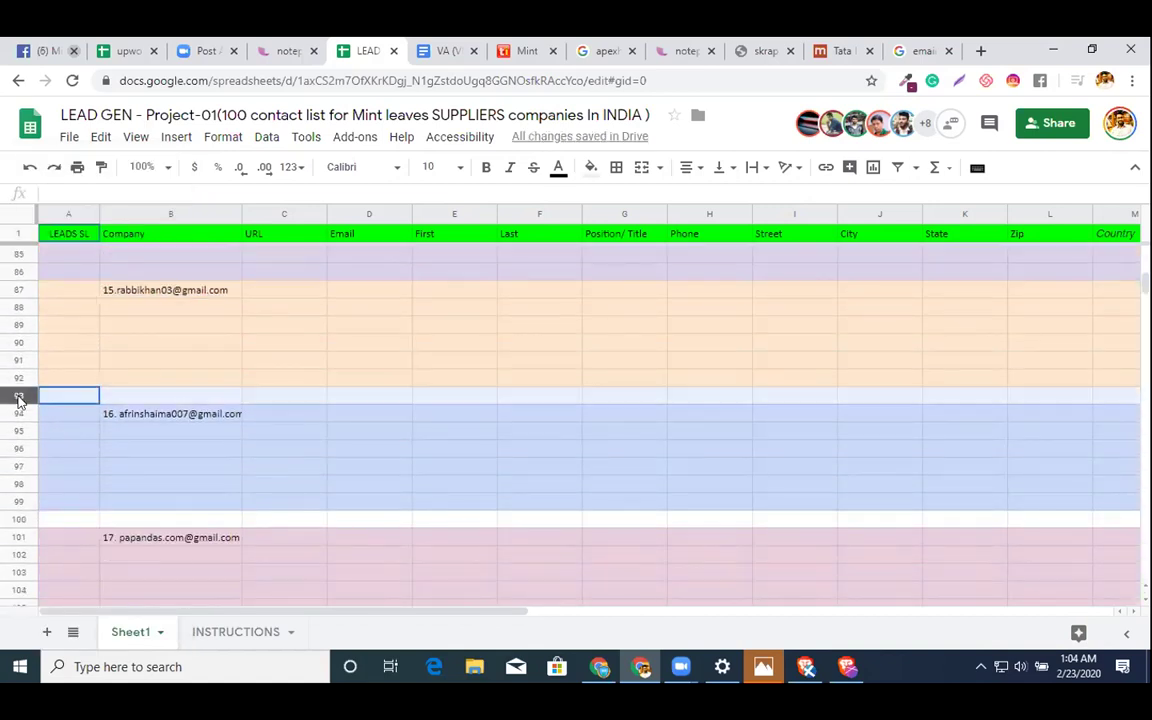
right_click(157, 398)
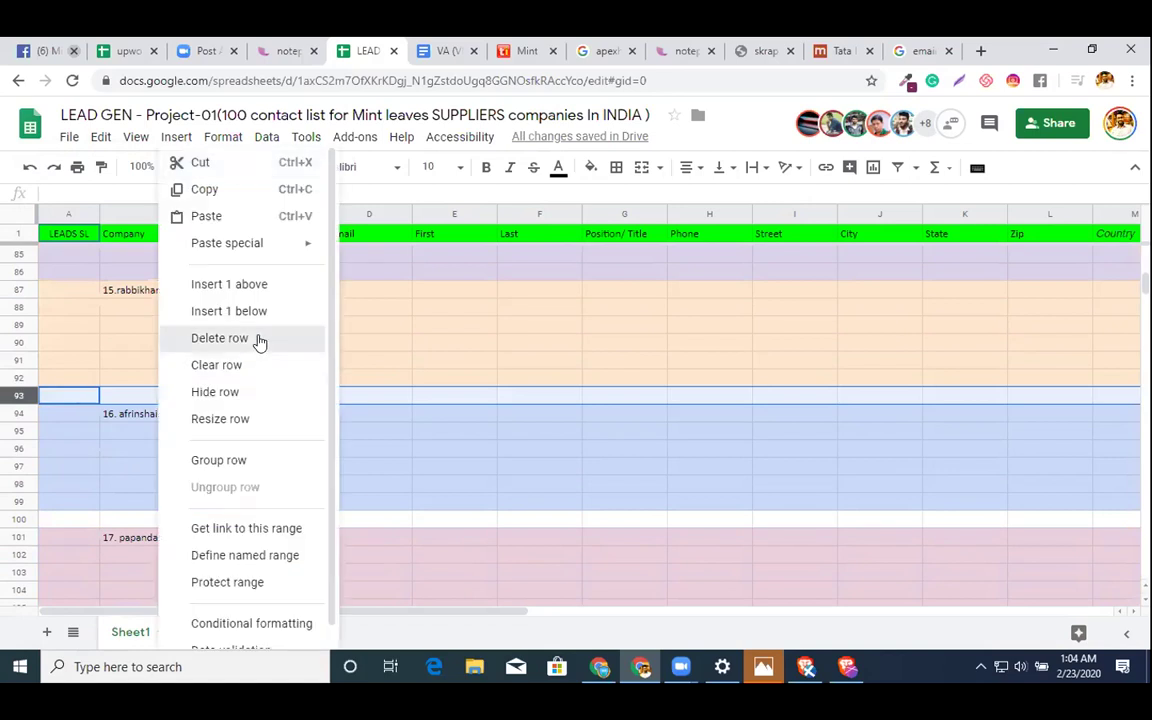
click(258, 339)
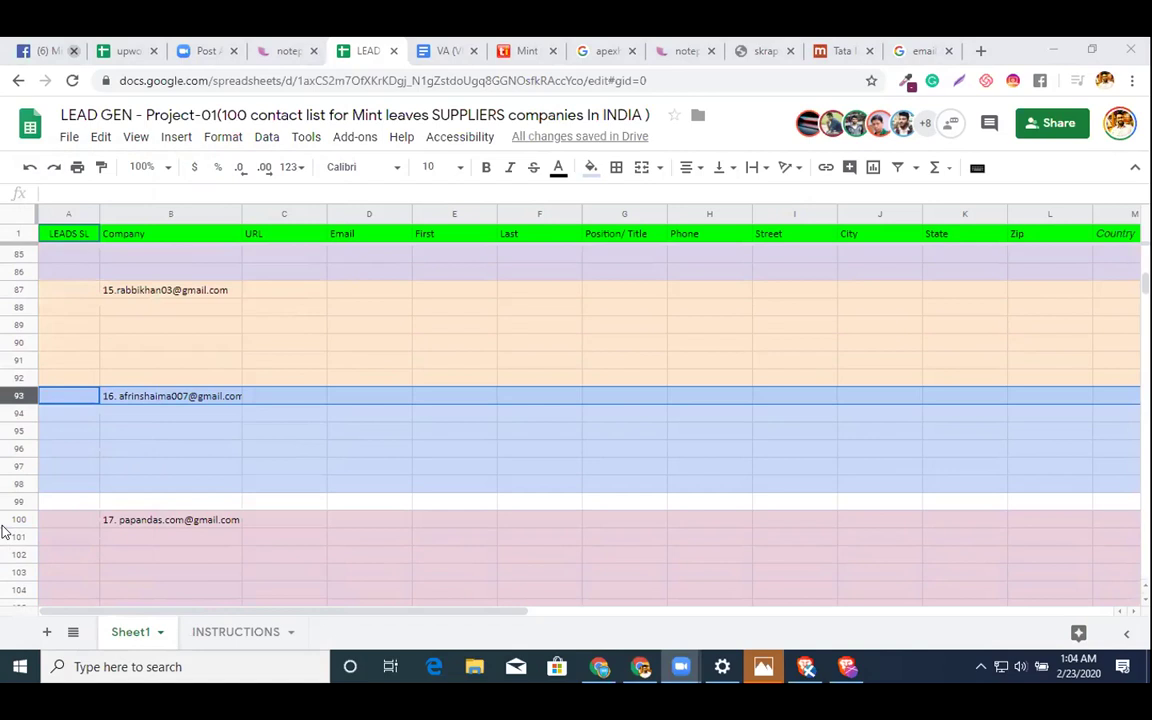
click(170, 520)
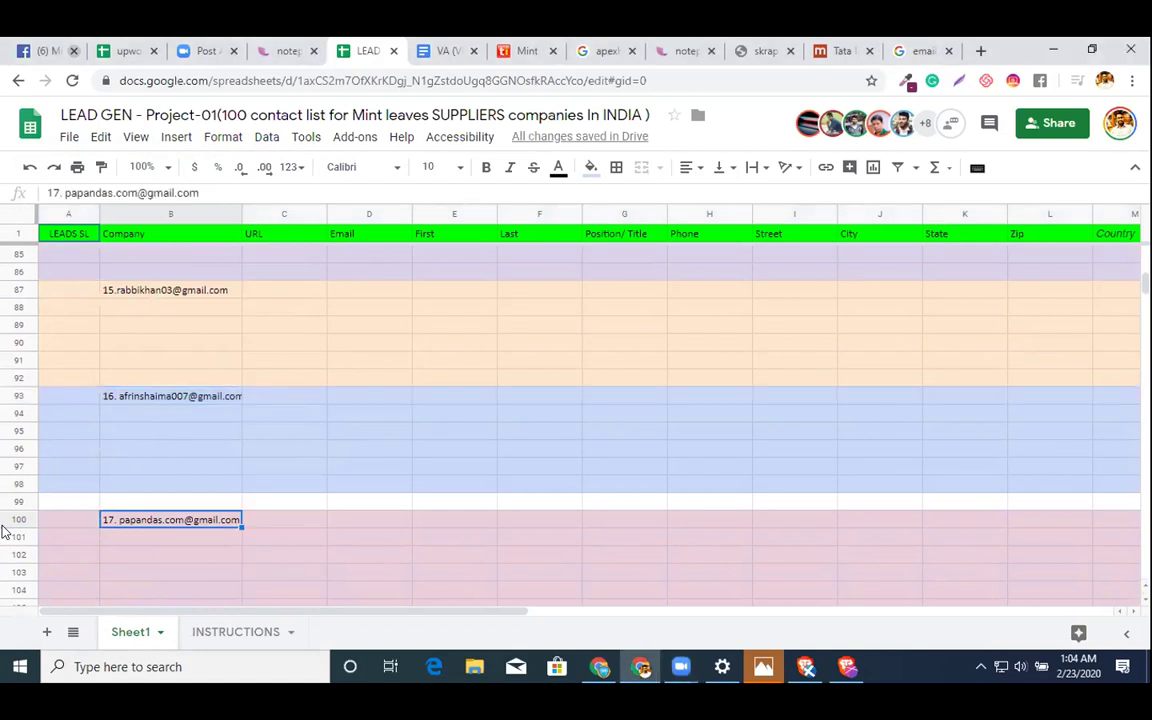
right_click(5, 501)
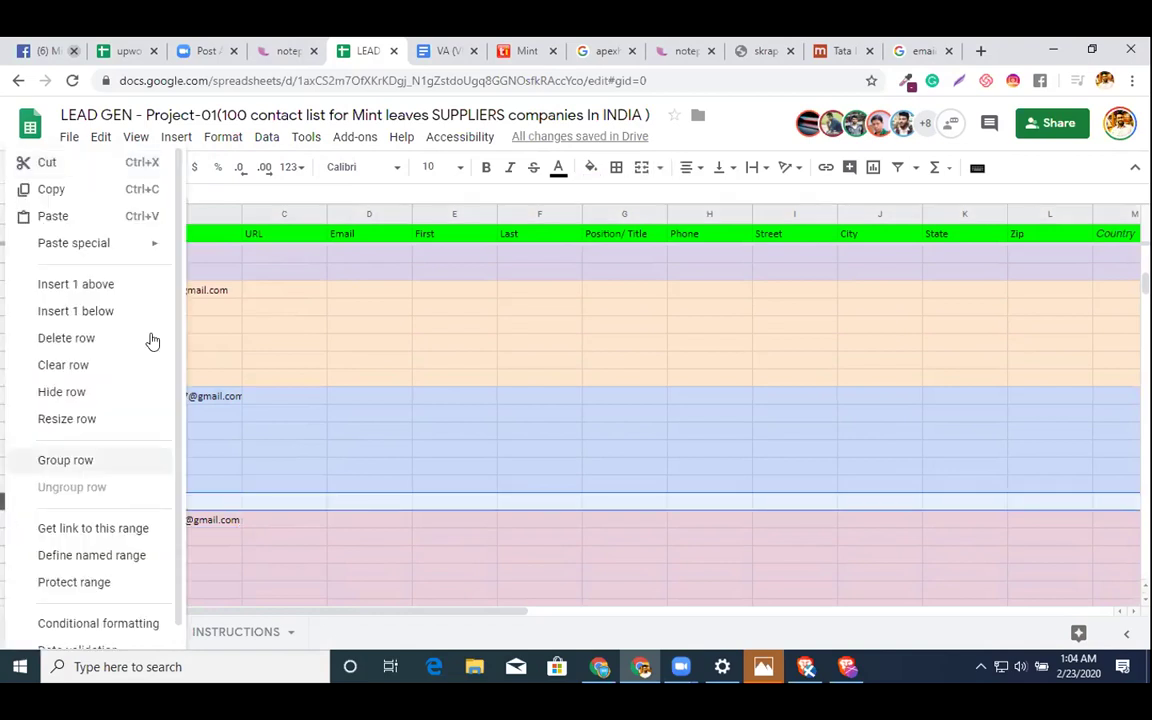
click(130, 343)
scroll(130, 343, up, 10)
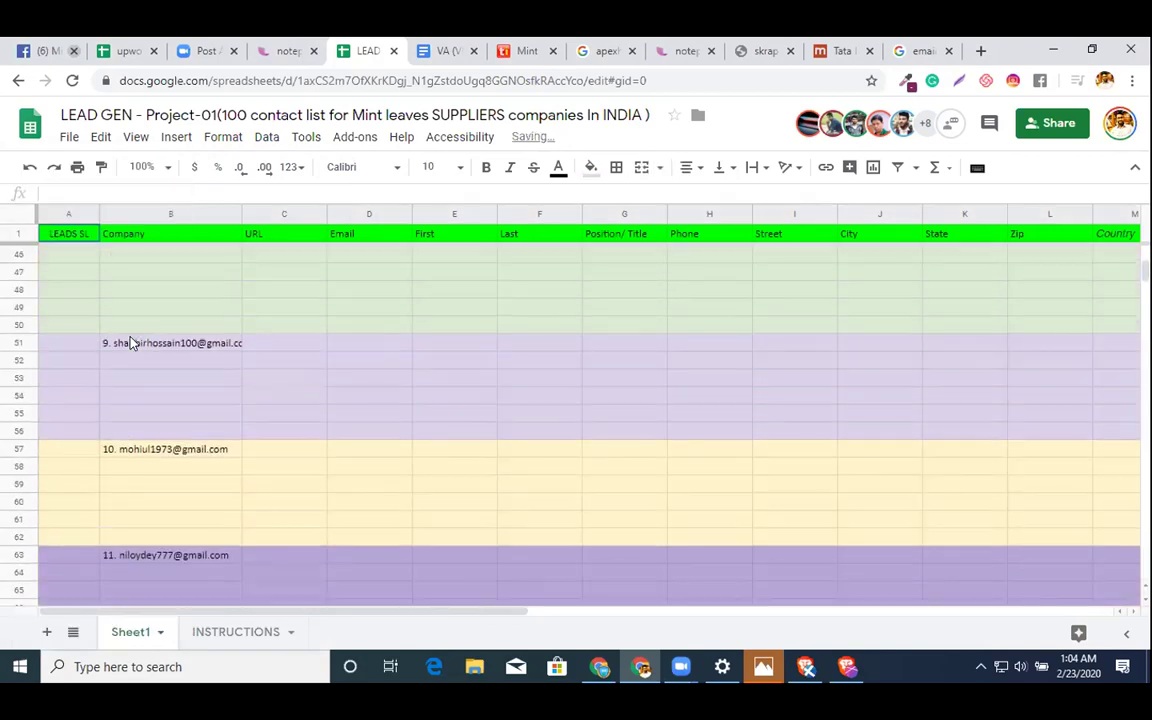
scroll(117, 302, up, 5)
- Extend the LEADS SL series from A36:A38 down past row 104
drag(80, 343, 87, 385)
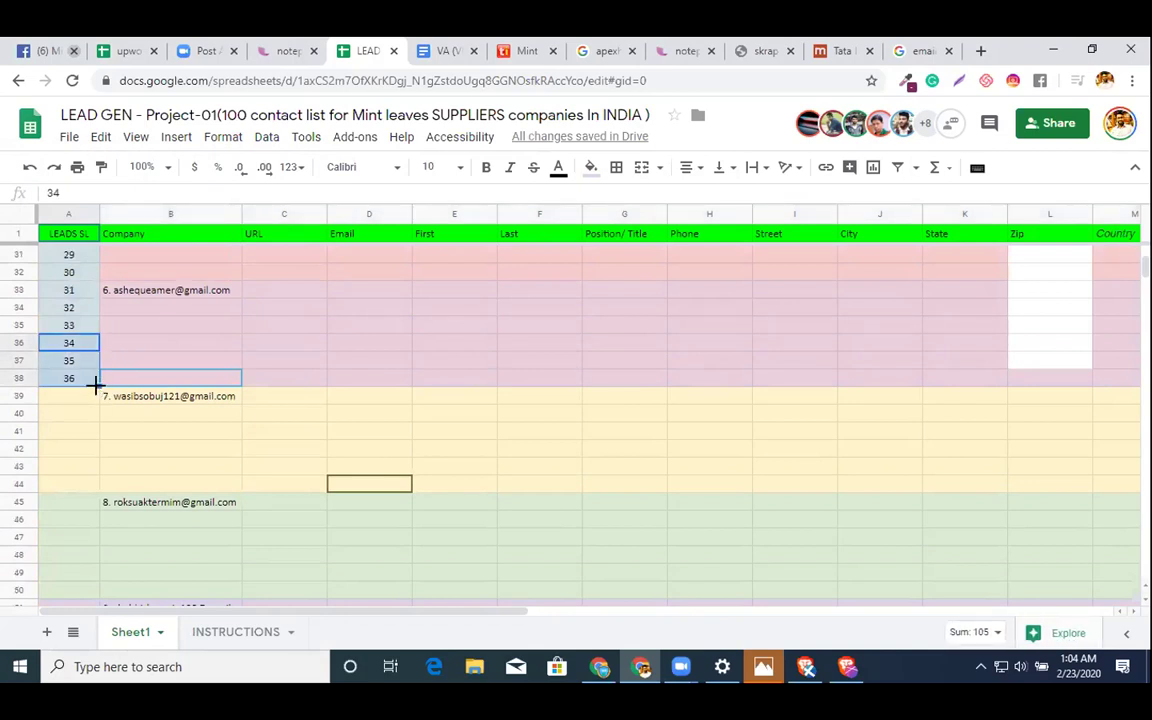
drag(95, 385, 104, 573)
drag(108, 620, 104, 575)
- Clear the surplus numbers 103–112 in rows 105–114 and return to the top
click(18, 451)
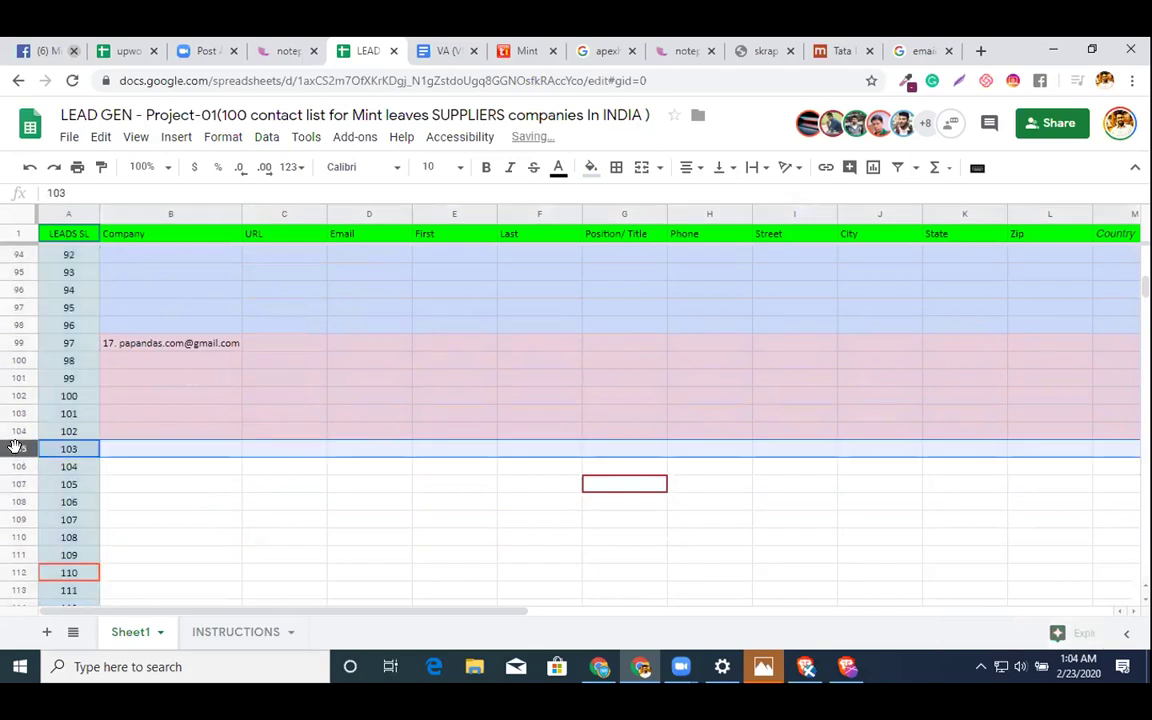
key(ctrl+shift+Down)
key(Delete)
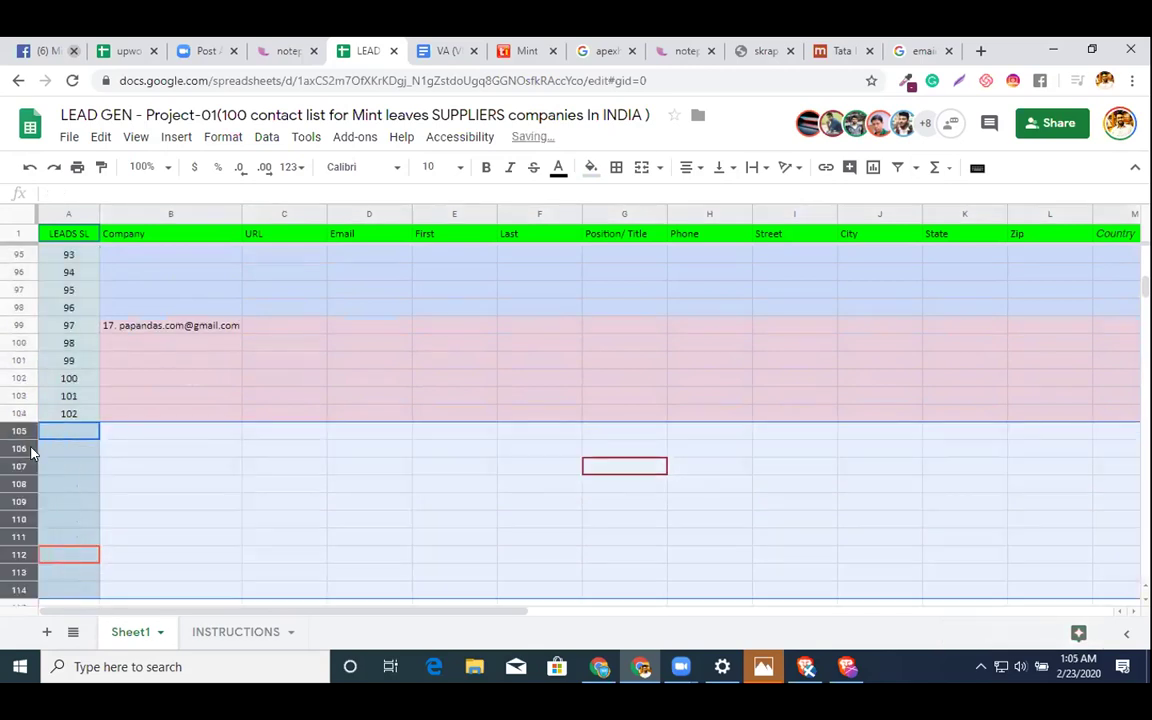
click(229, 434)
scroll(229, 434, up, 5)
scroll(459, 448, up, 15)
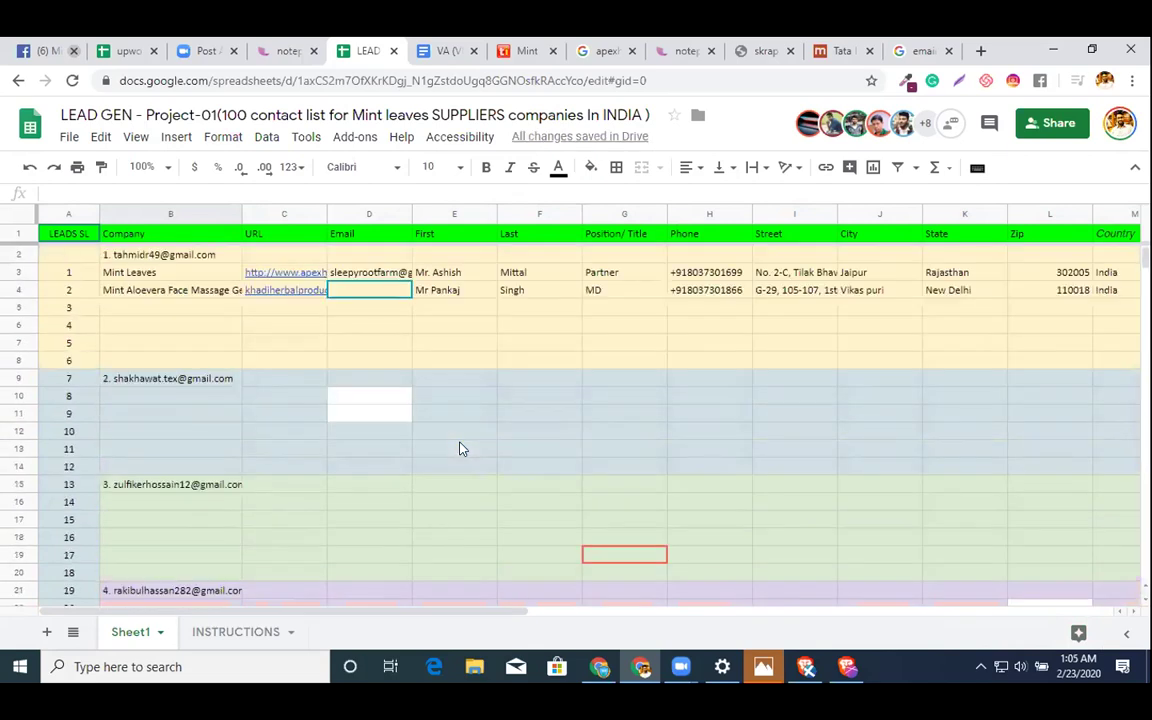
click(553, 400)
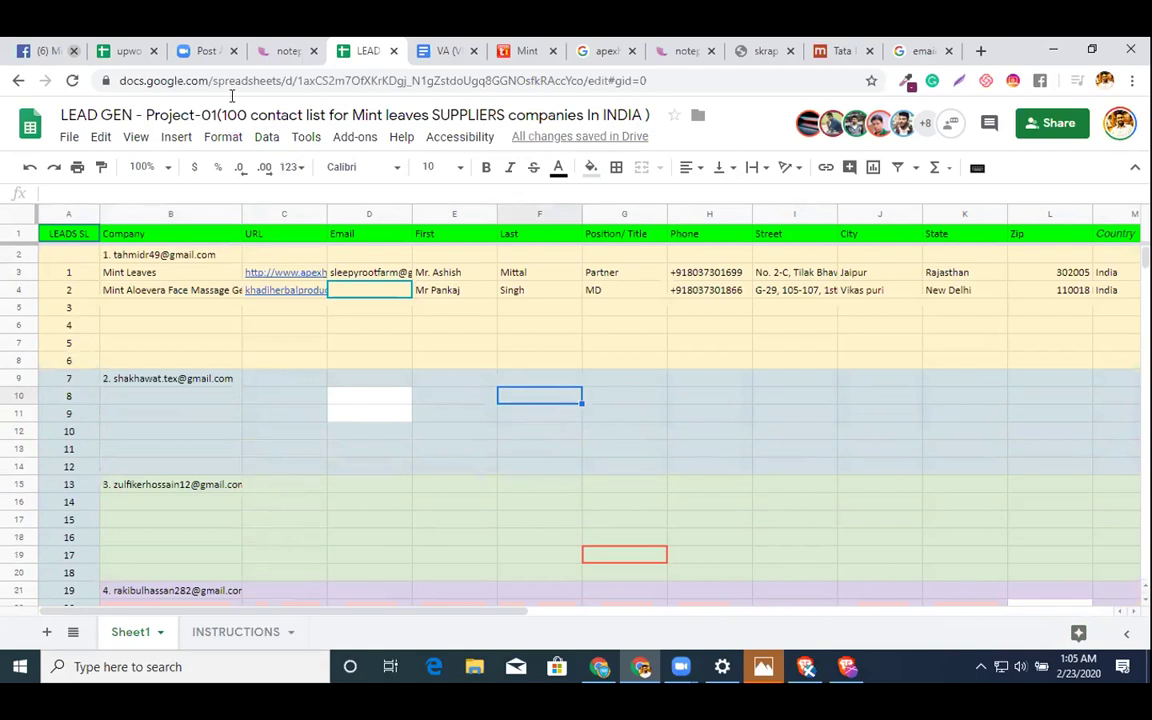
- Cut the 'Fields we want' block from page 4 of the instructions doc
key(ctrl+Tab)
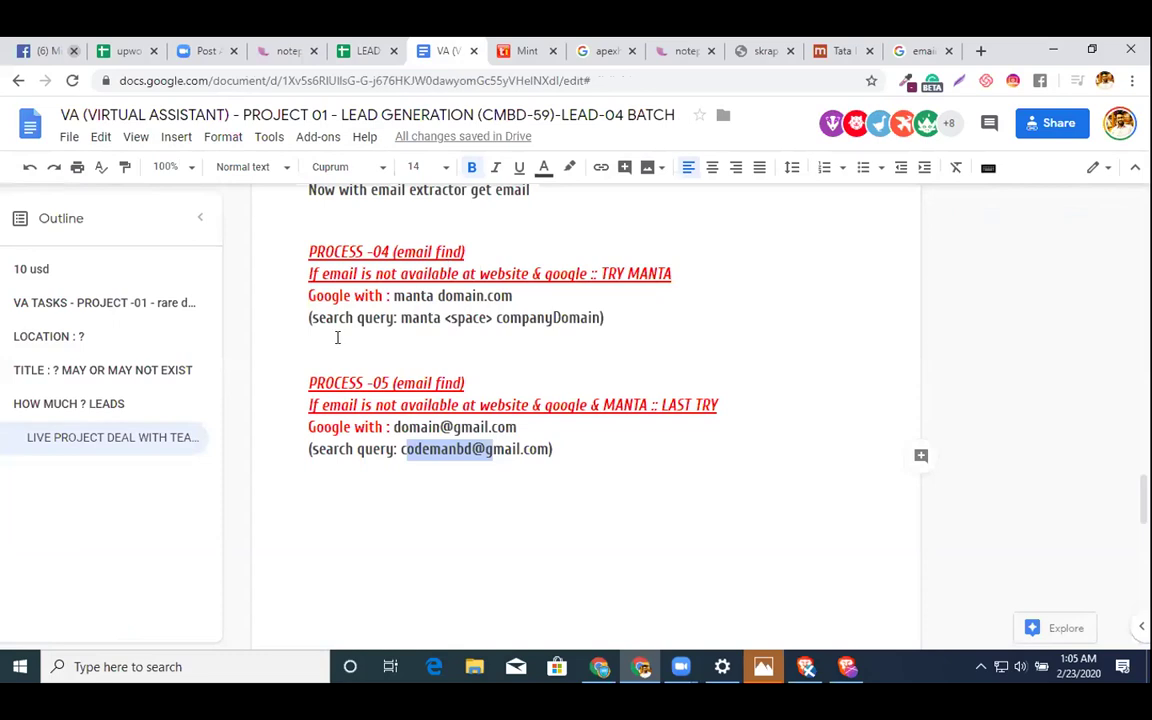
click(337, 338)
click(835, 51)
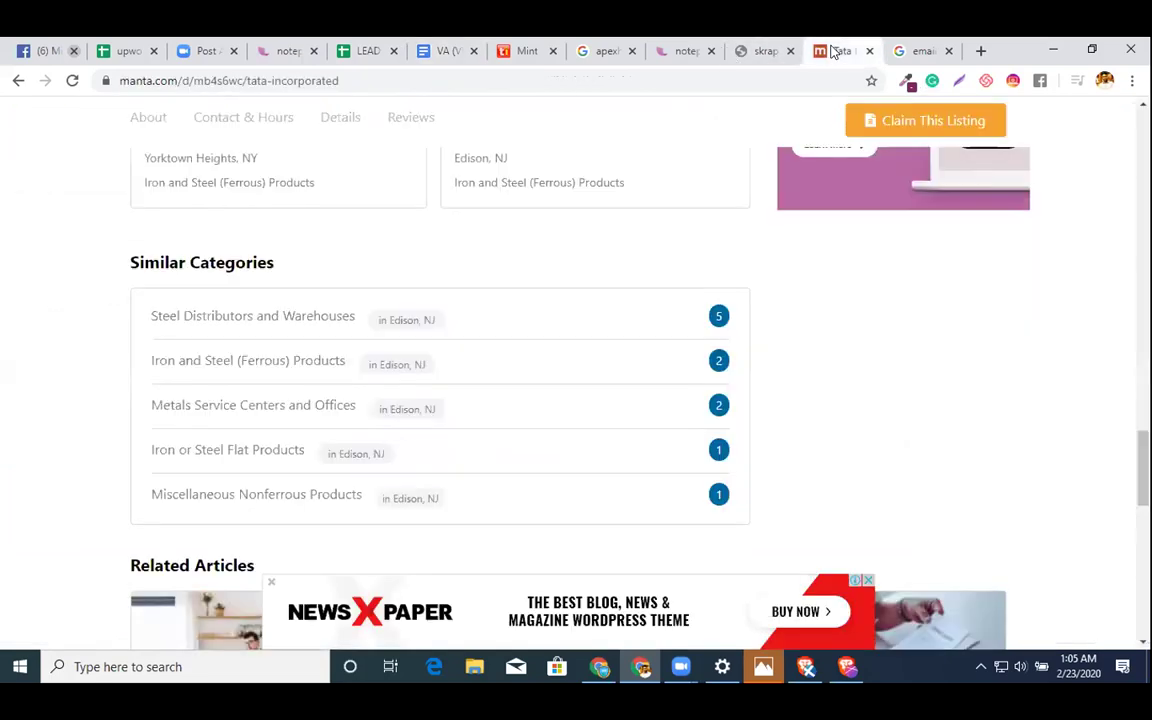
click(466, 45)
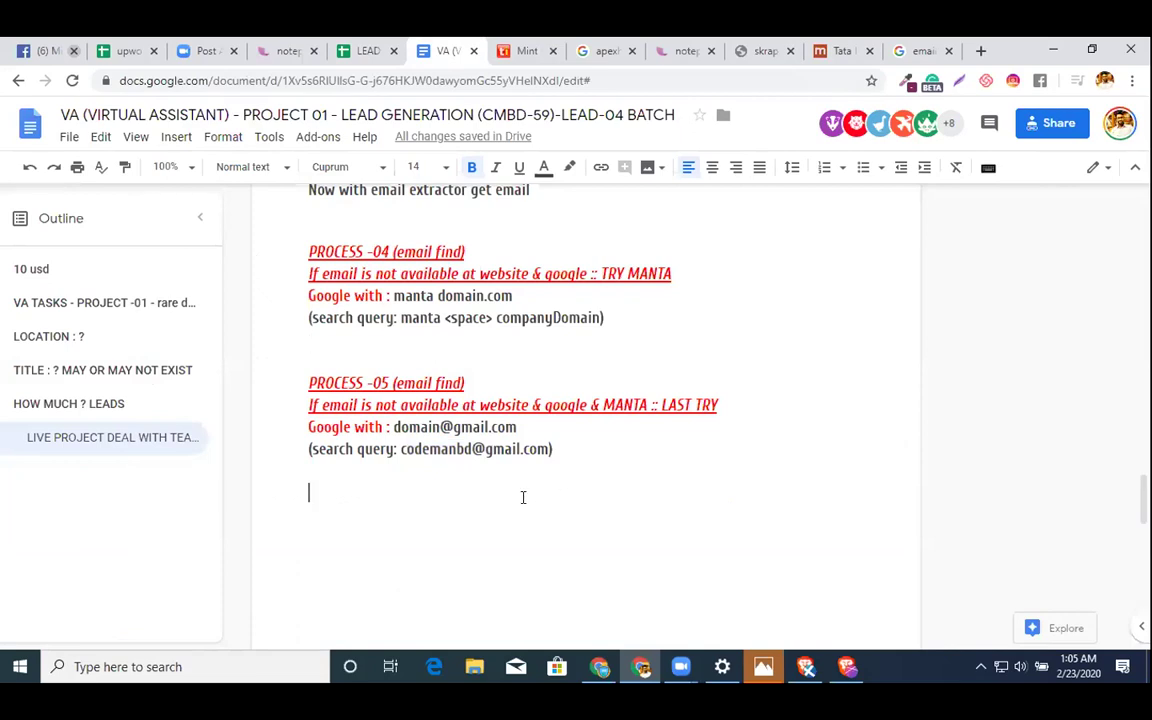
scroll(522, 484, down, 10)
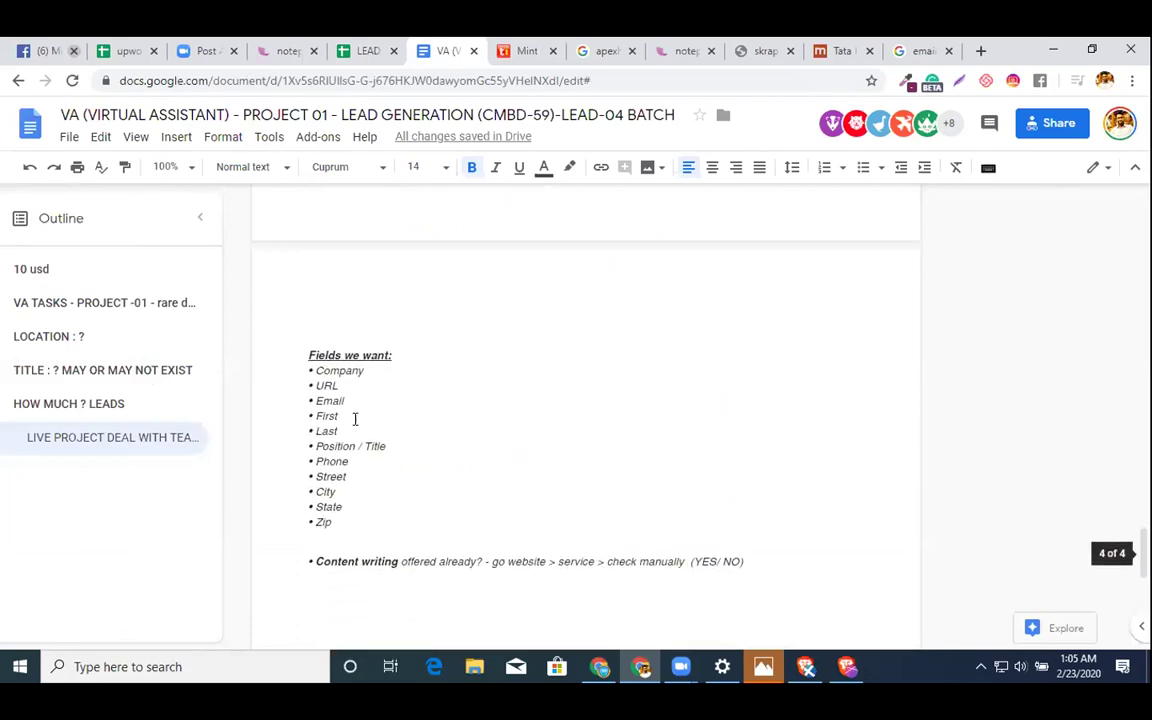
drag(308, 337, 779, 598)
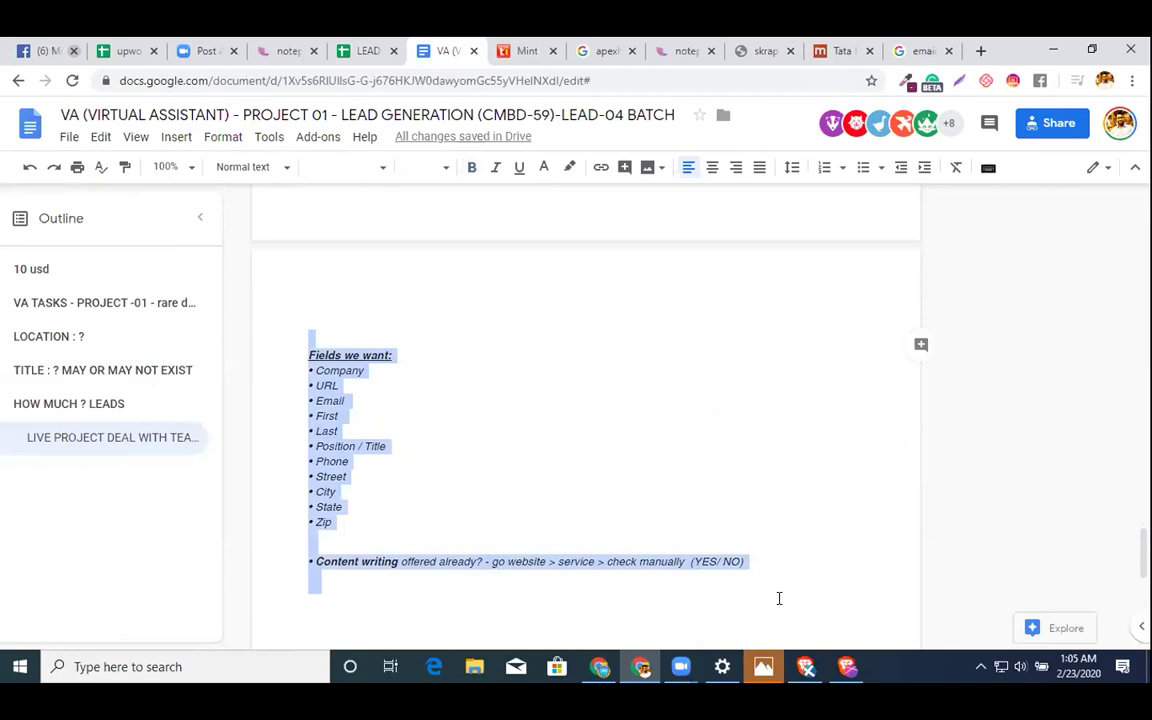
key(ctrl+x)
- Paste the block just above the LIVE PROJECT DEAL heading
scroll(669, 520, up, 15)
scroll(553, 476, up, 3)
scroll(553, 476, down, 5)
scroll(553, 476, down, 1)
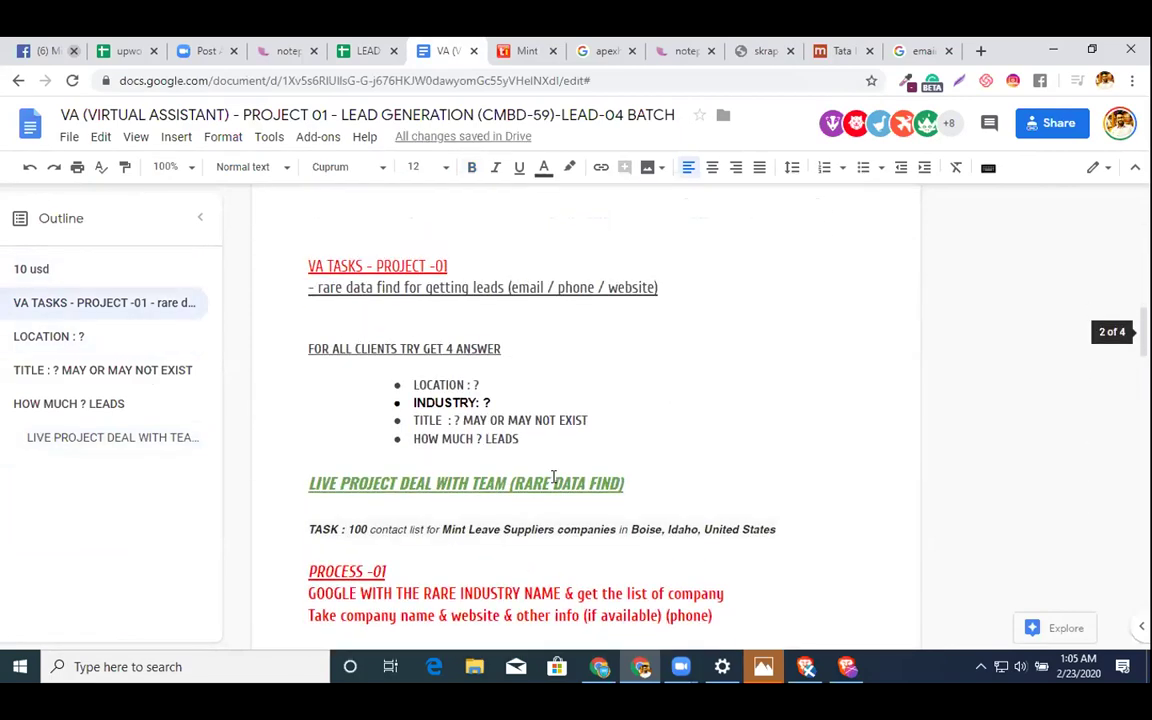
click(638, 459)
key(ctrl+v)
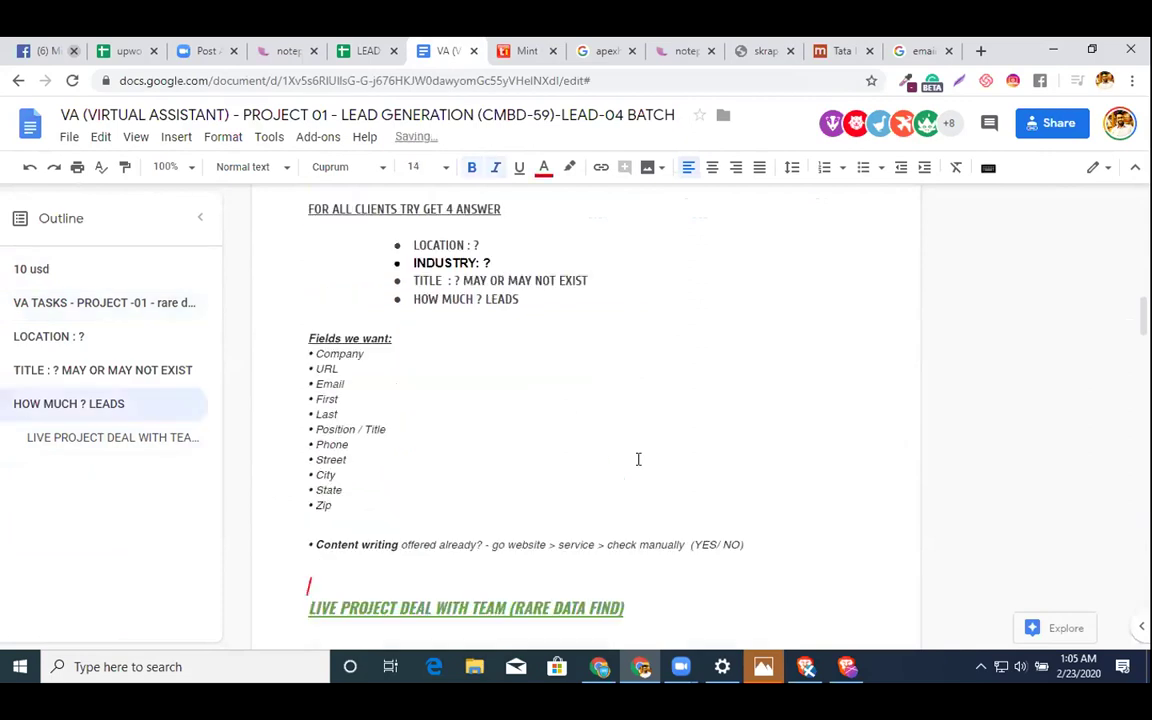
- Set the pasted 'Fields we want' block to Fira Sans, size 12
drag(771, 536, 260, 334)
click(321, 164)
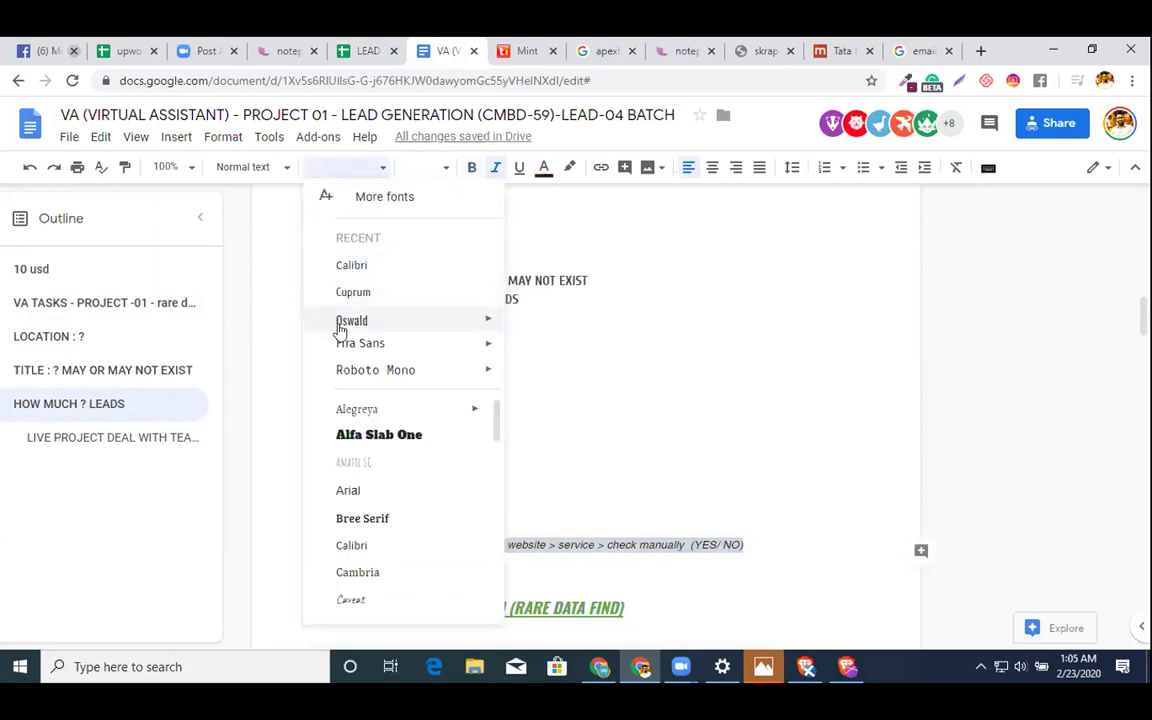
key(Return)
click(424, 164)
text(12)
key(Return)
click(581, 237)
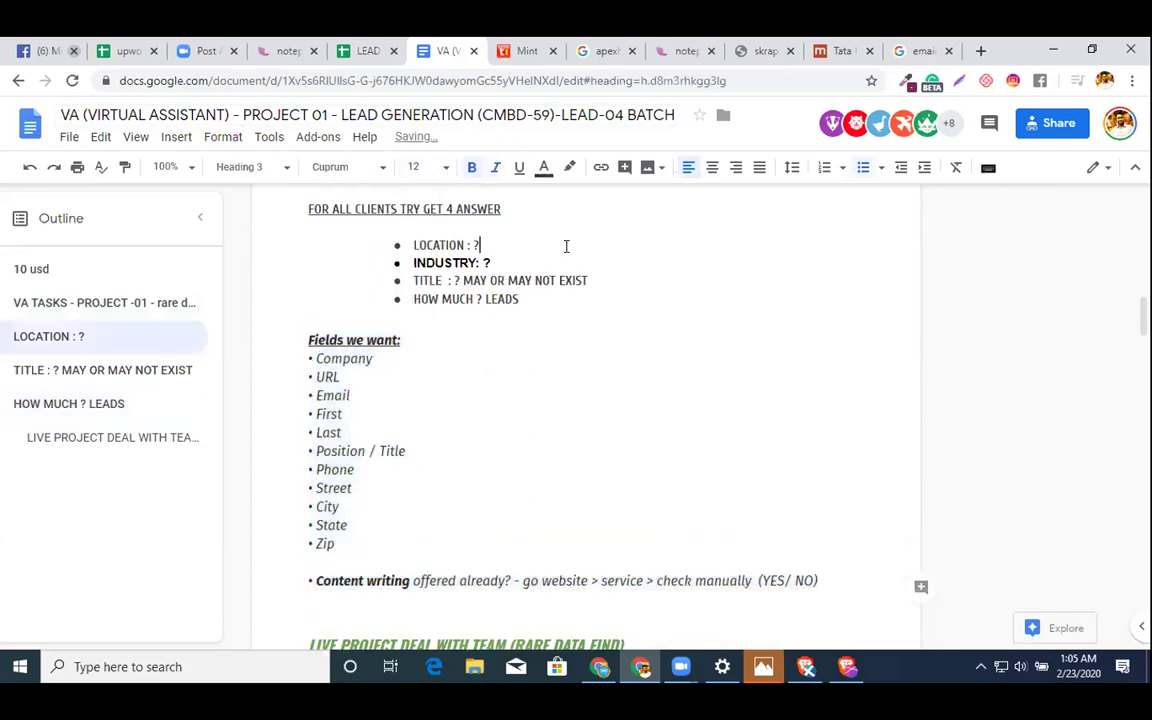
- Insert a blank line above the TASK line
scroll(440, 334, up, 15)
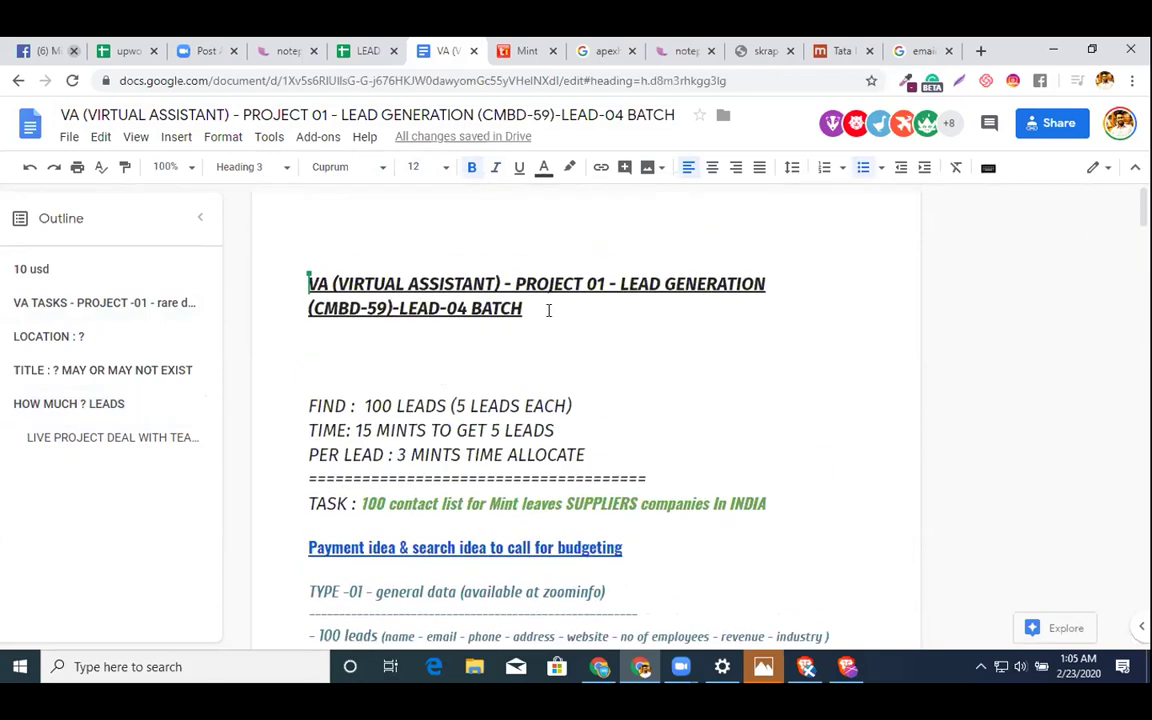
scroll(548, 310, down, 3)
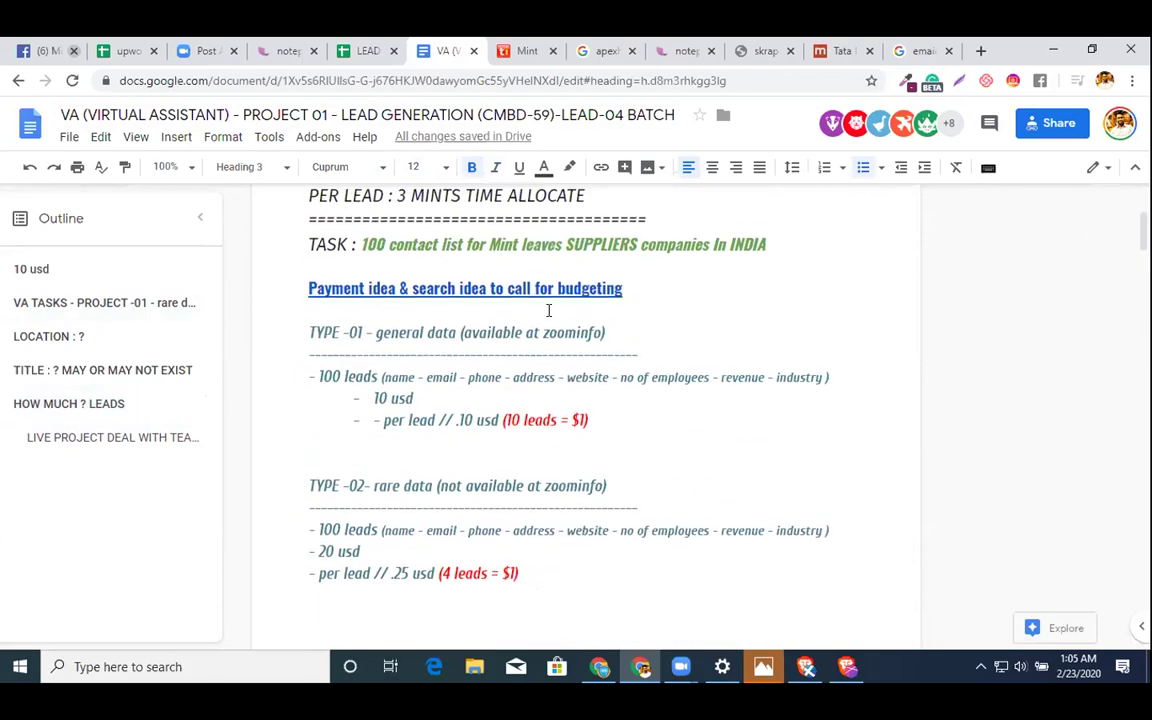
click(362, 238)
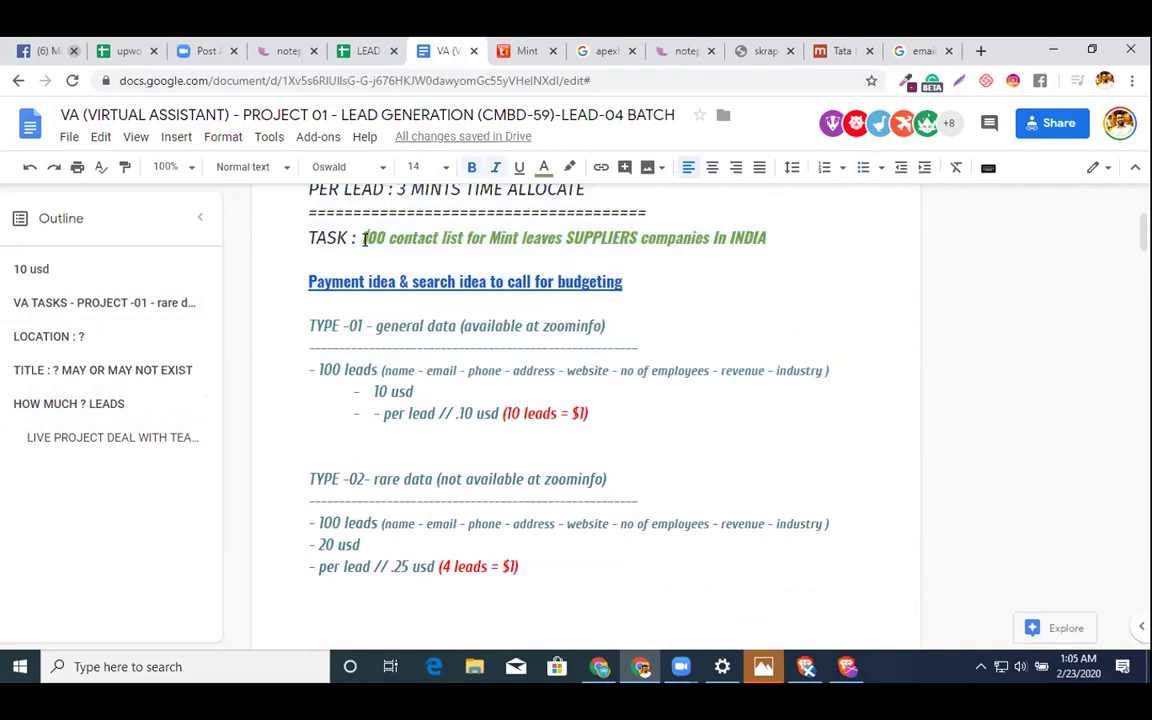
scroll(365, 243, up, 1)
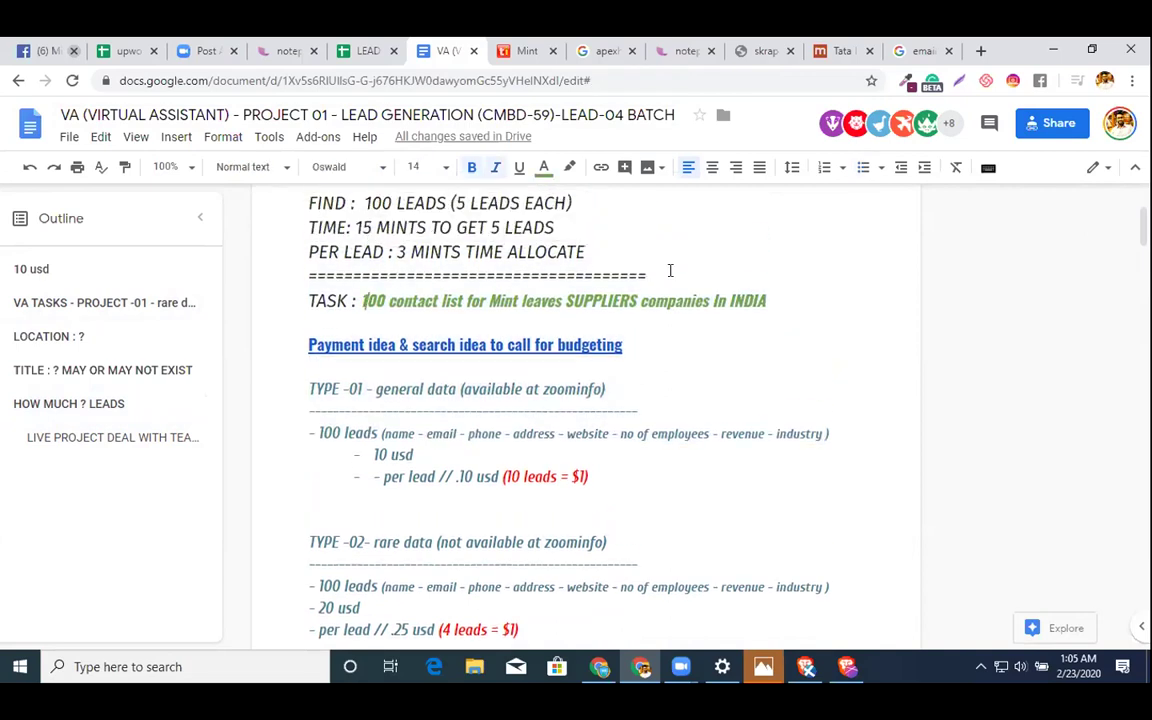
key(Return)
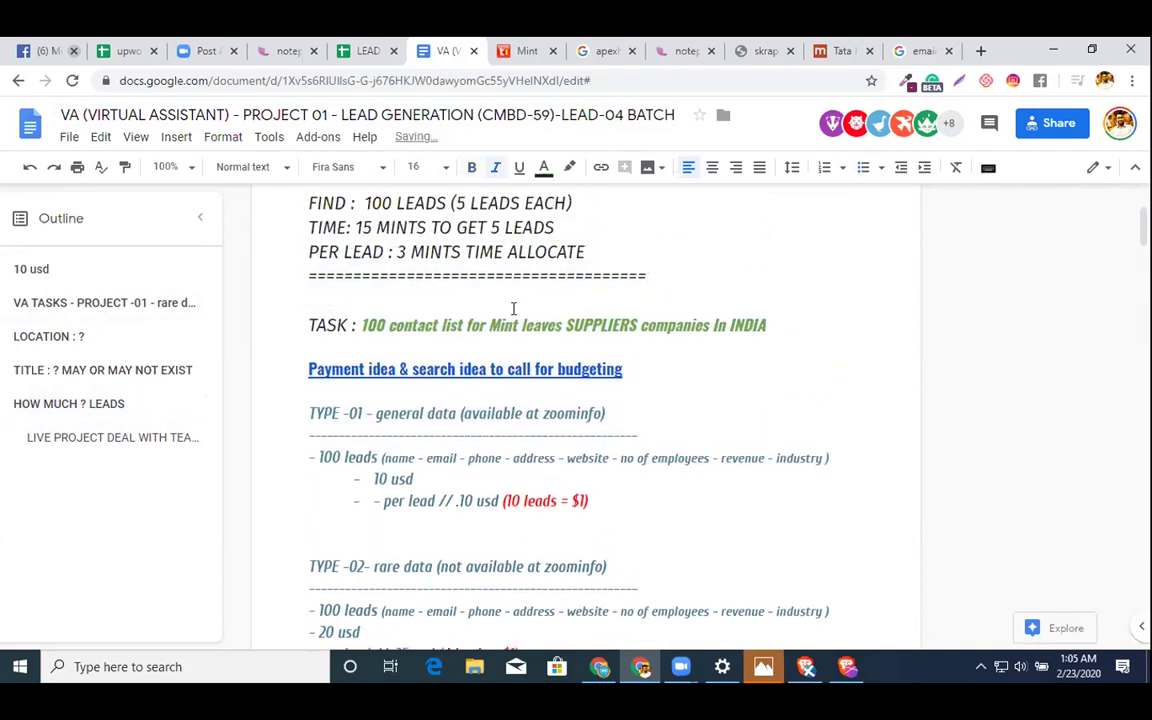
drag(288, 324, 872, 360)
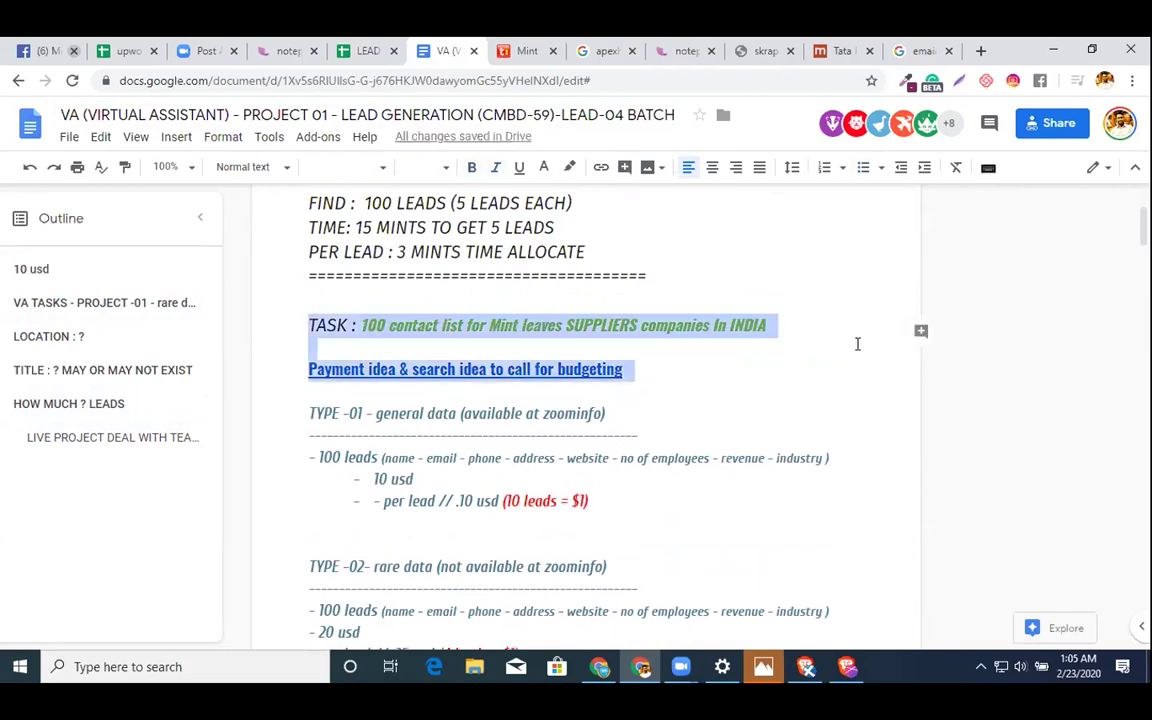
- Add a 'Get Google Sheet To Put Data :' line with the LEAD GEN sheet's URL below the divider
click(366, 50)
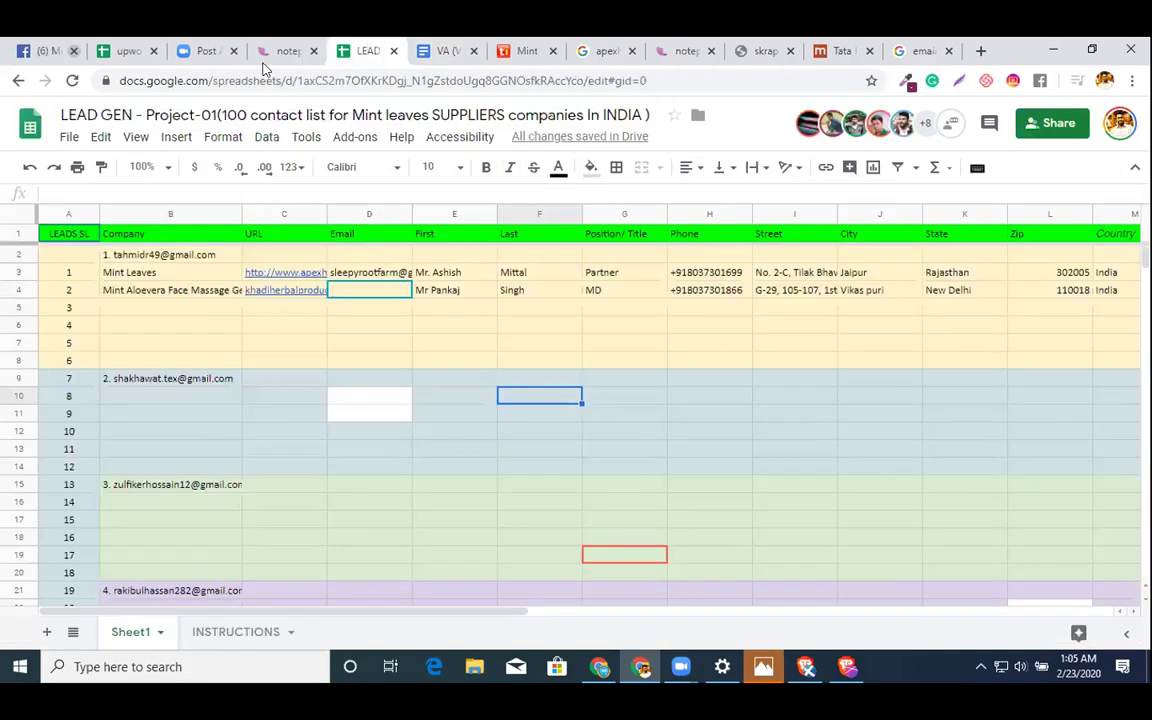
click(244, 80)
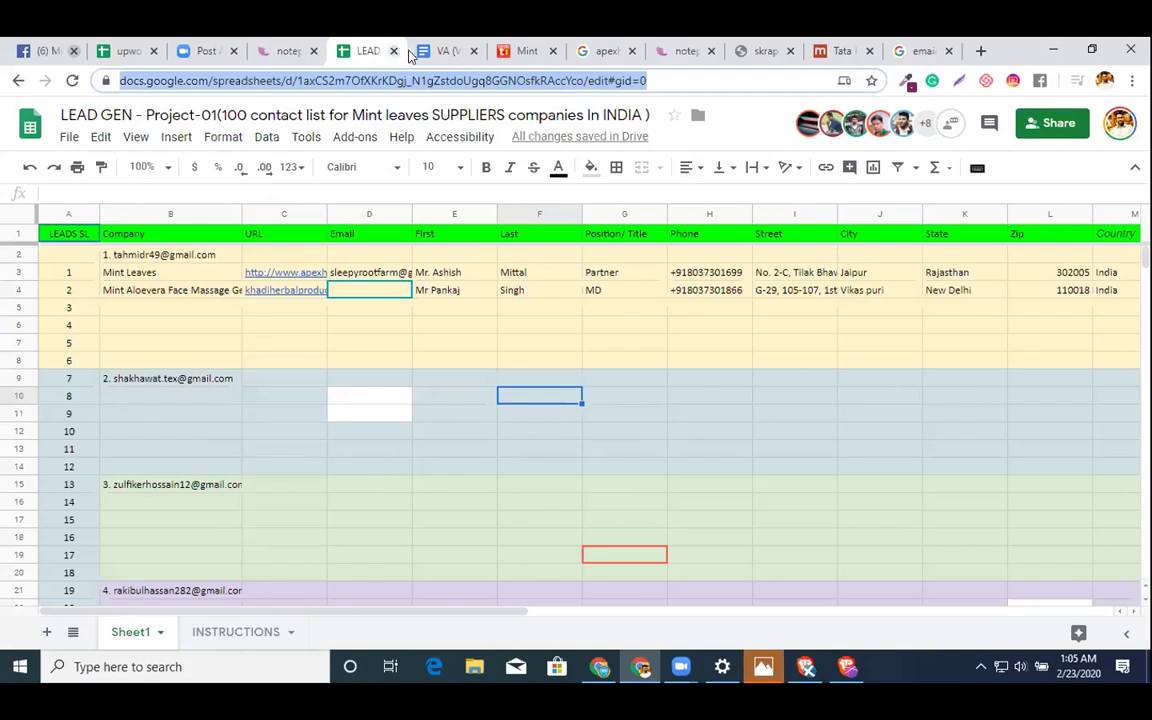
click(447, 50)
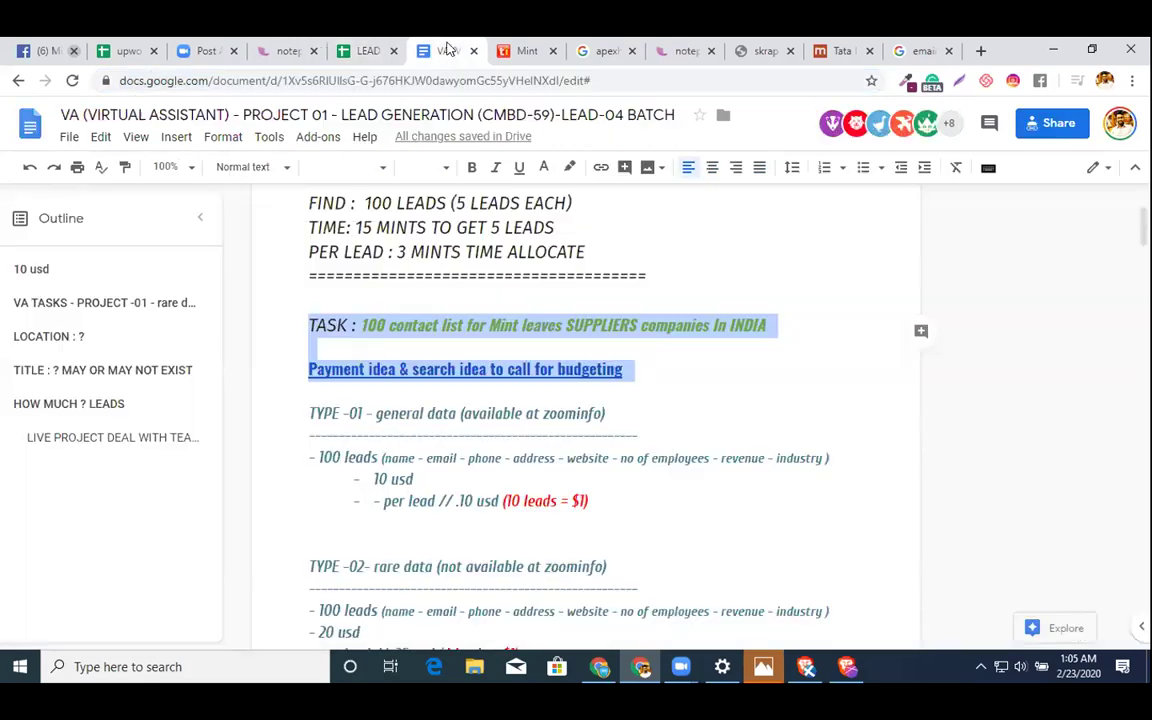
click(694, 266)
key(Return)
text(Get )
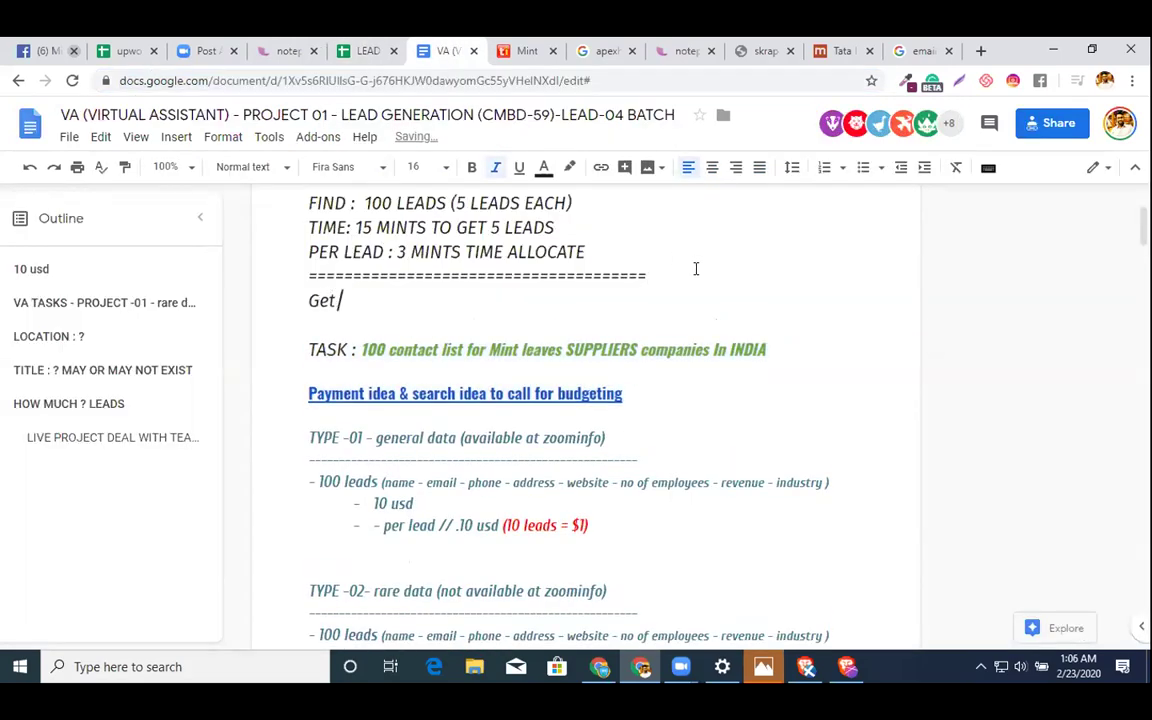
text(Google Sheet T)
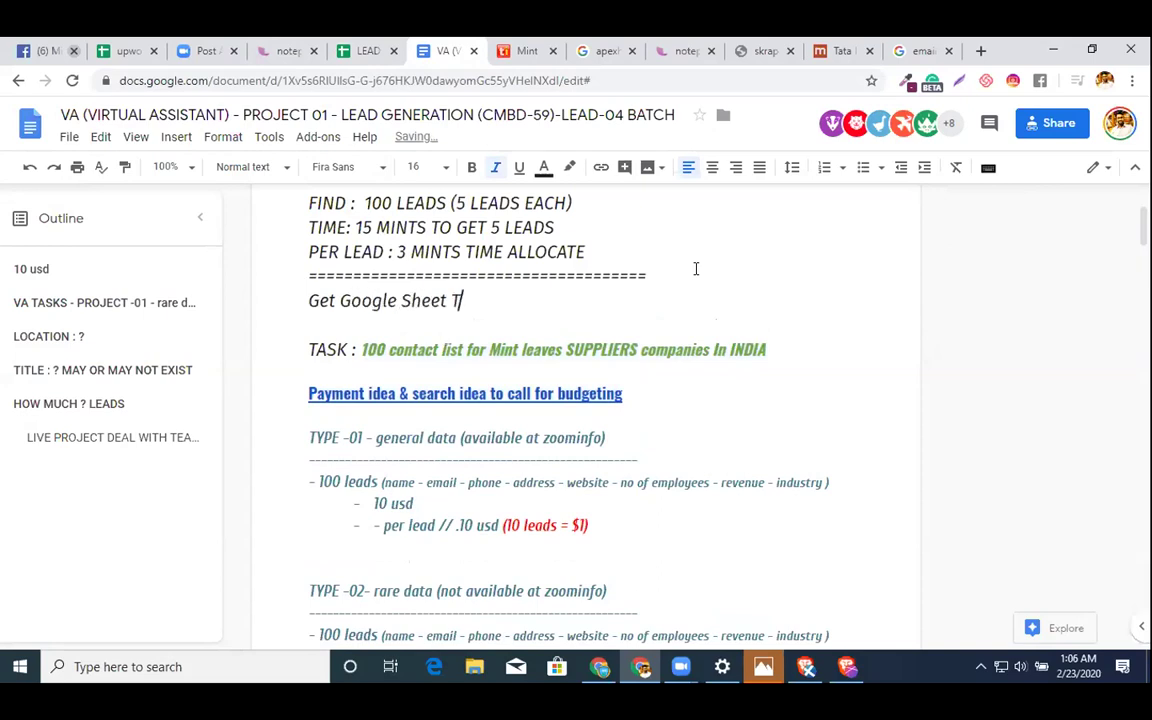
text(o Put Data )
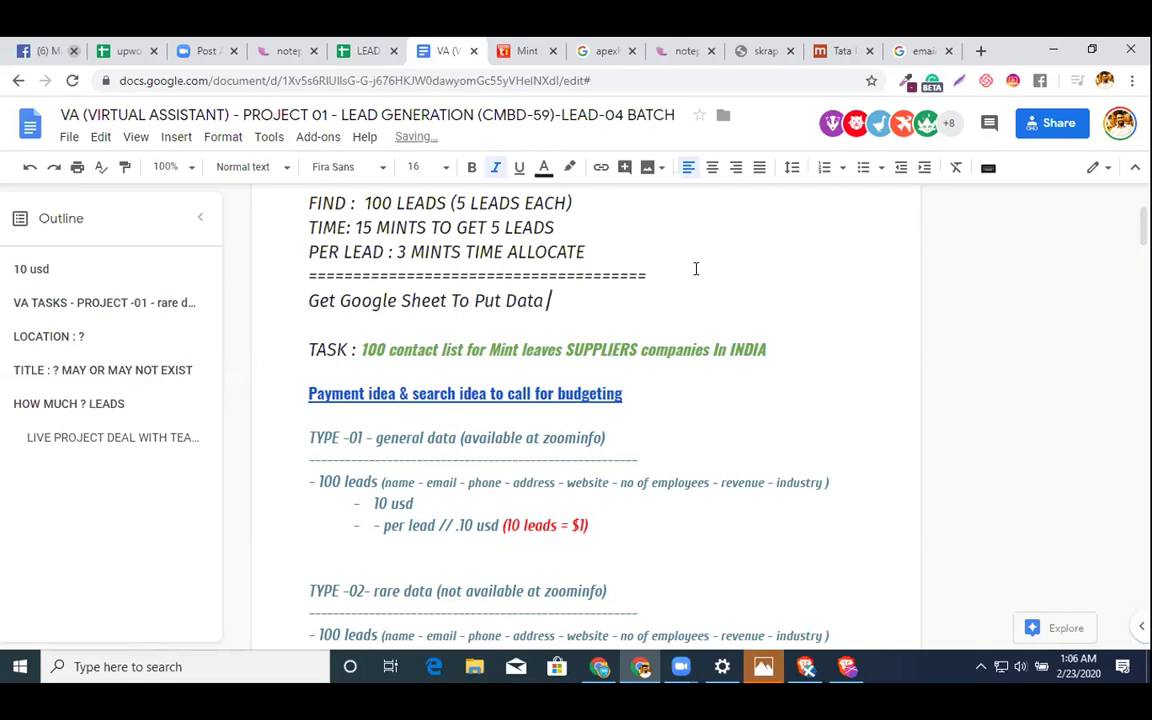
text(:)
key(ctrl+v)
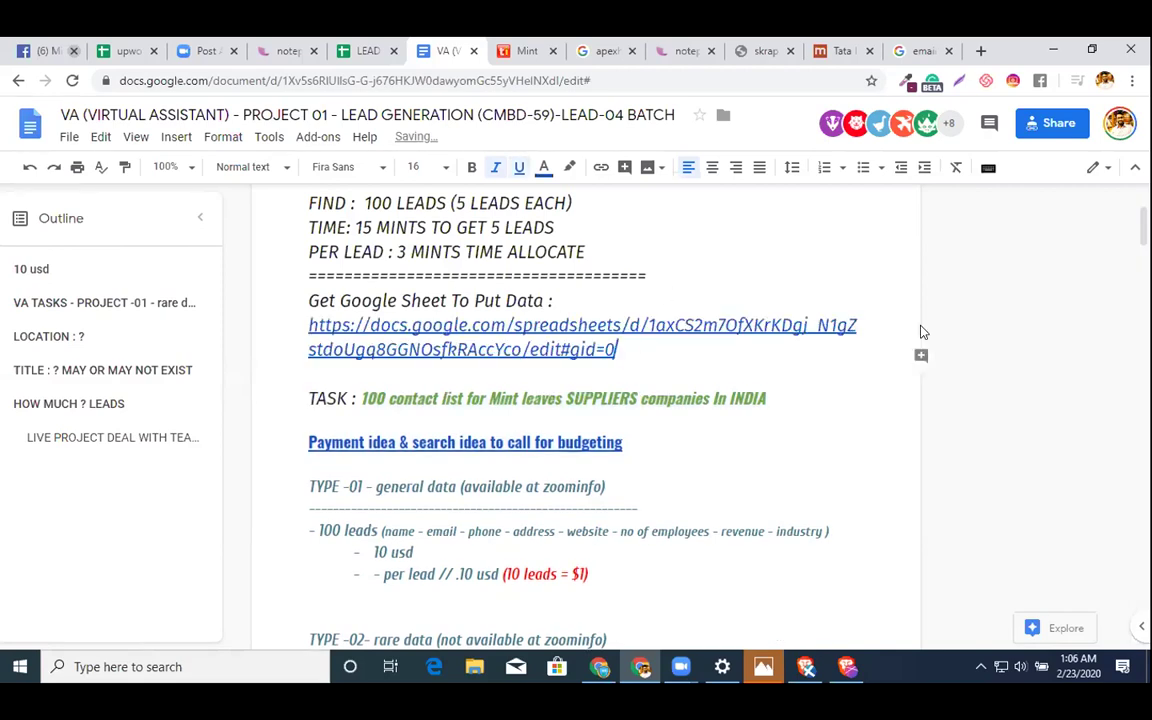
key(Return)
- Bold and underline the label, and add an empty line below the divider
drag(600, 300, 260, 310)
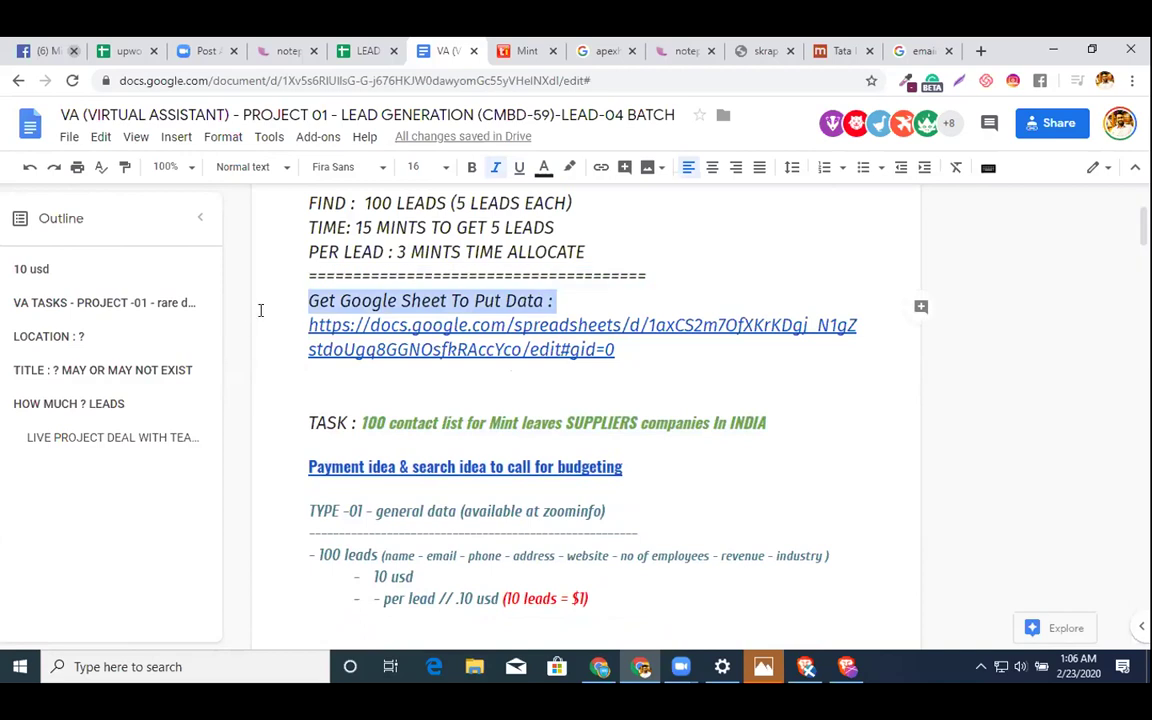
key(ctrl+b)
key(ctrl+u)
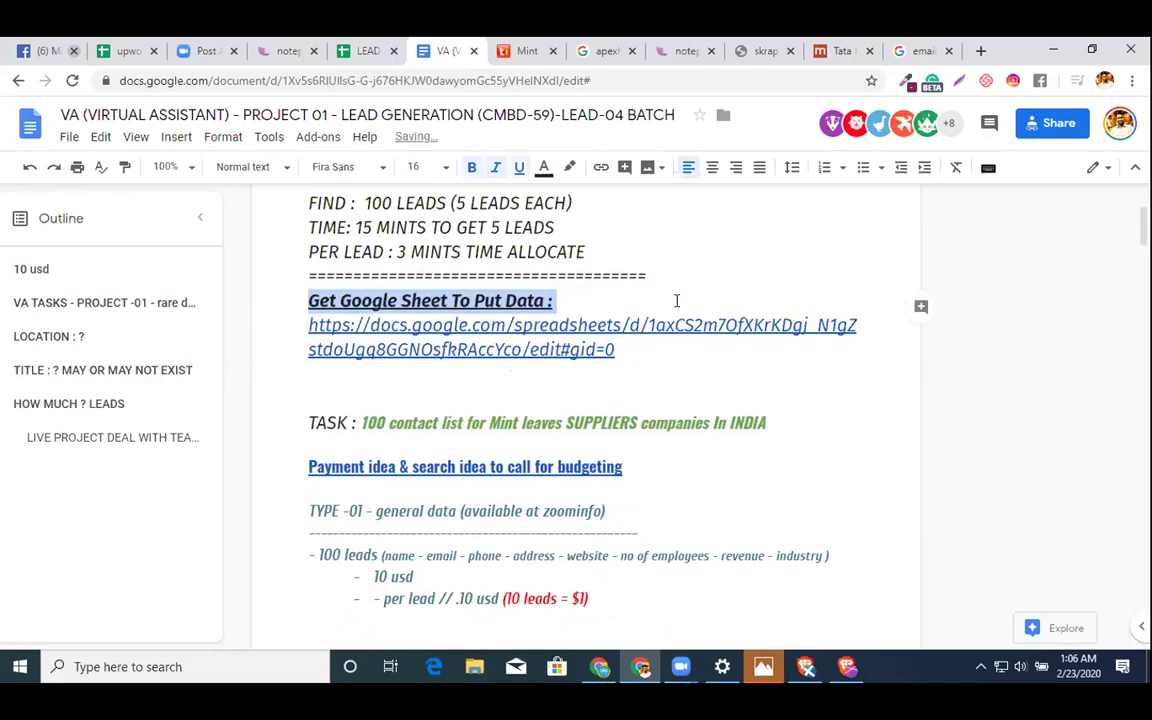
click(712, 274)
key(Return)
scroll(321, 386, down, 3)
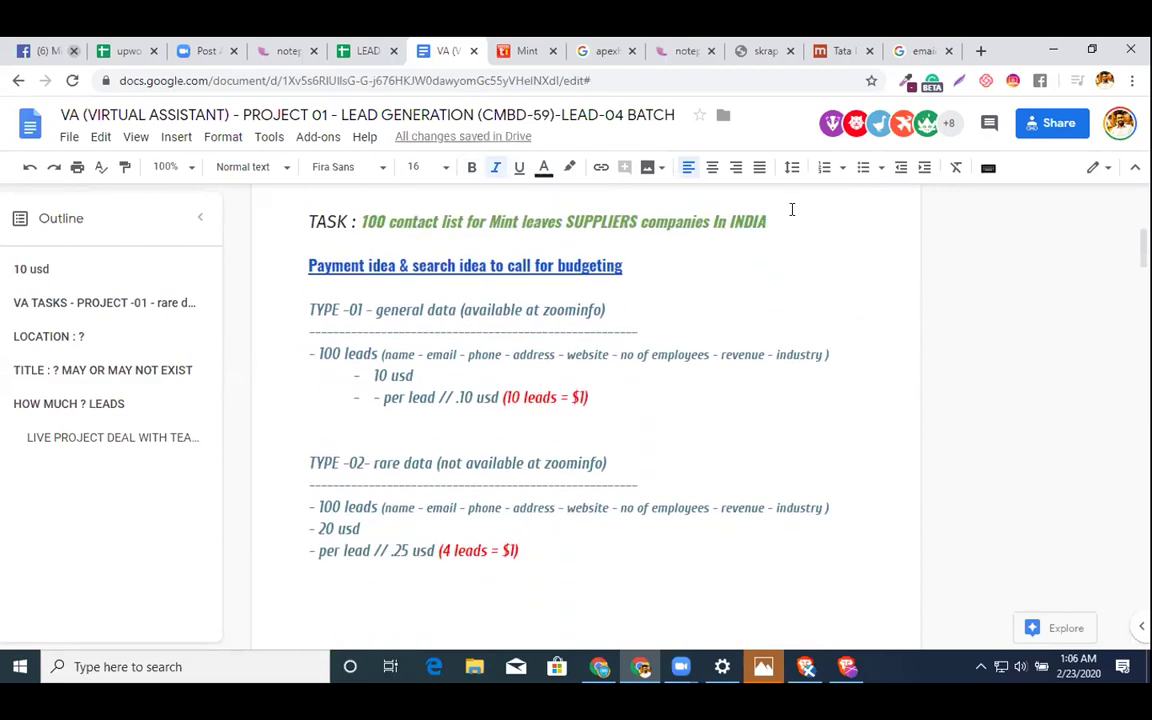
- Make the TASK line Heading 1 in Fira Sans with TASK in bold
drag(798, 213, 309, 219)
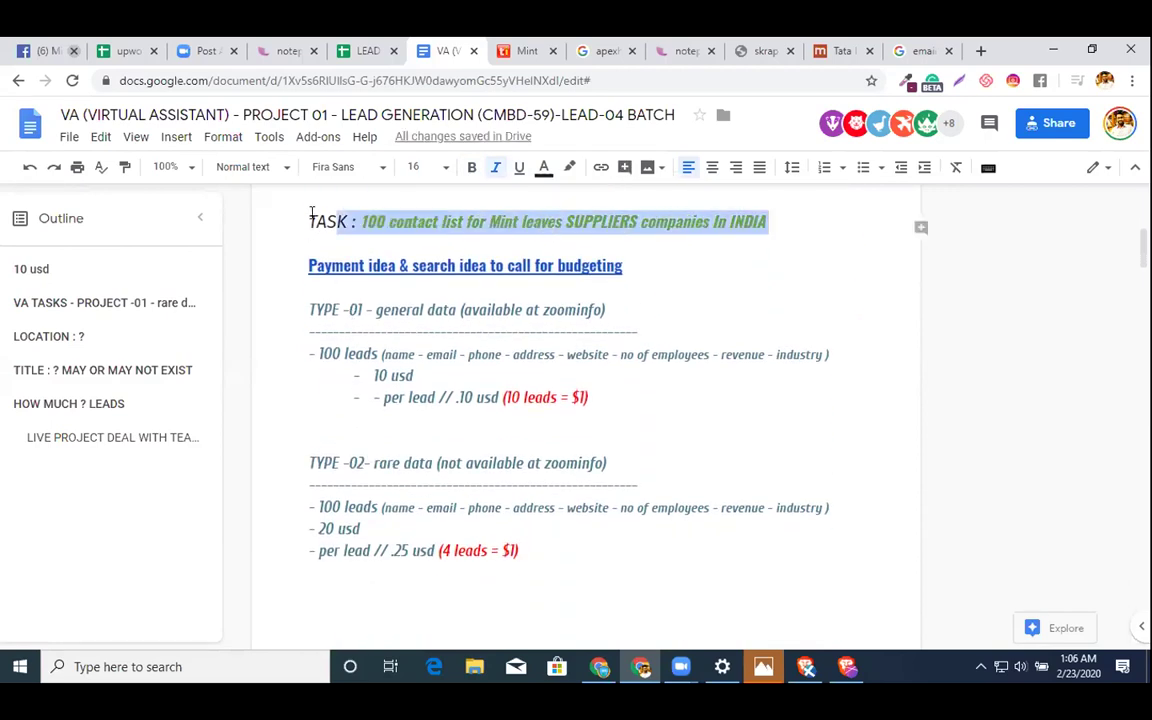
click(244, 168)
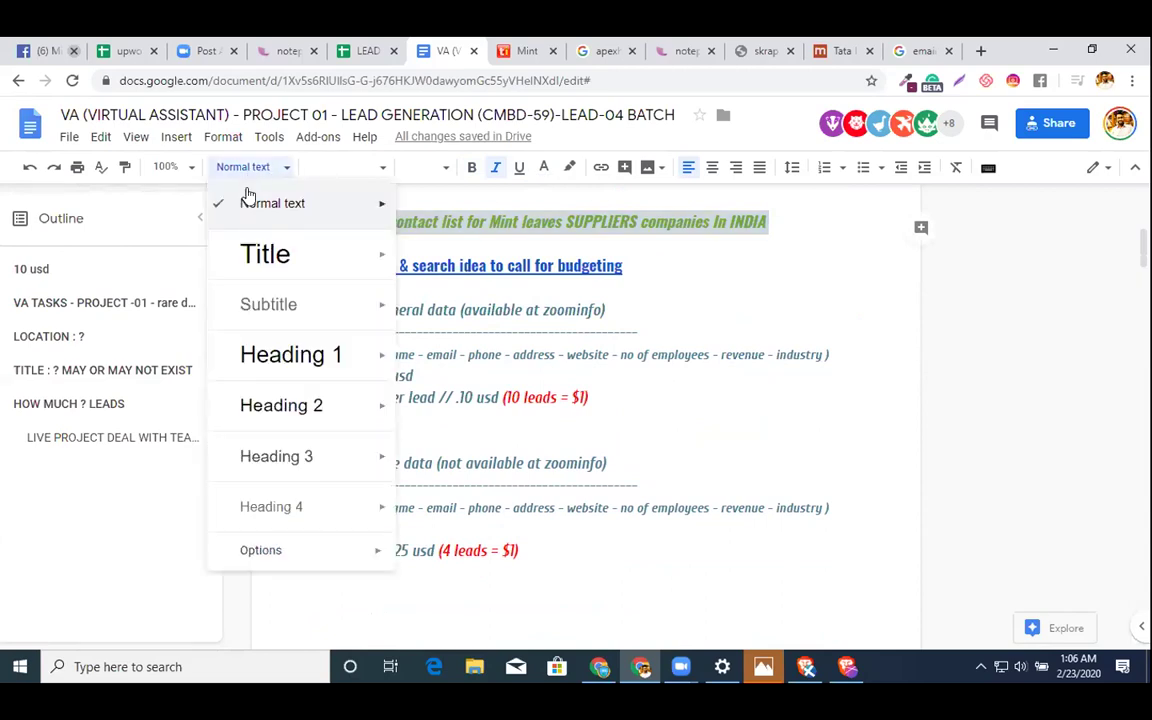
click(281, 360)
click(317, 172)
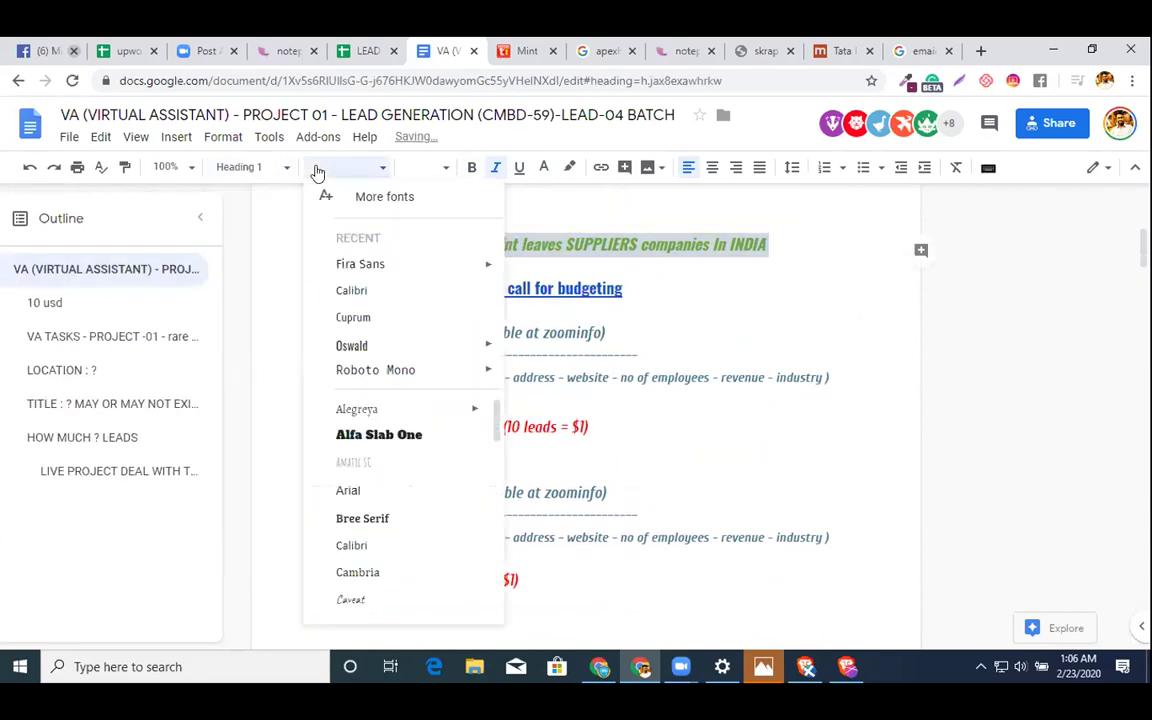
click(379, 270)
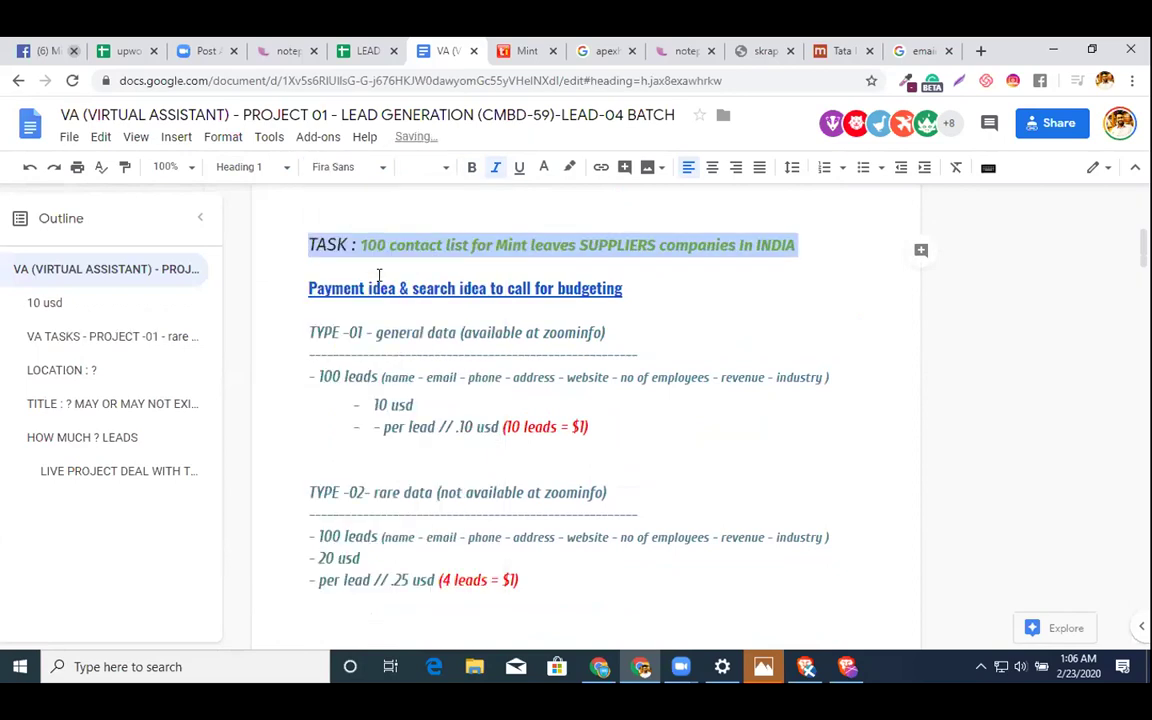
key(ctrl+b)
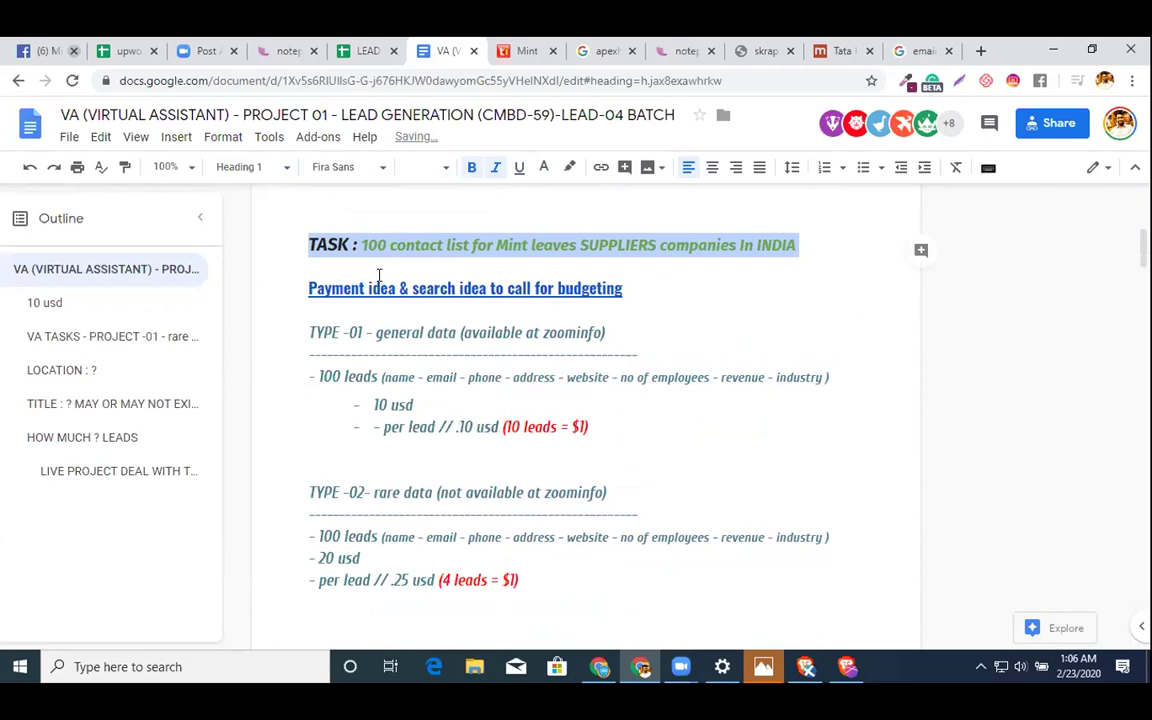
- Switch the TASK line to Subtitle style and reselect its text
click(334, 167)
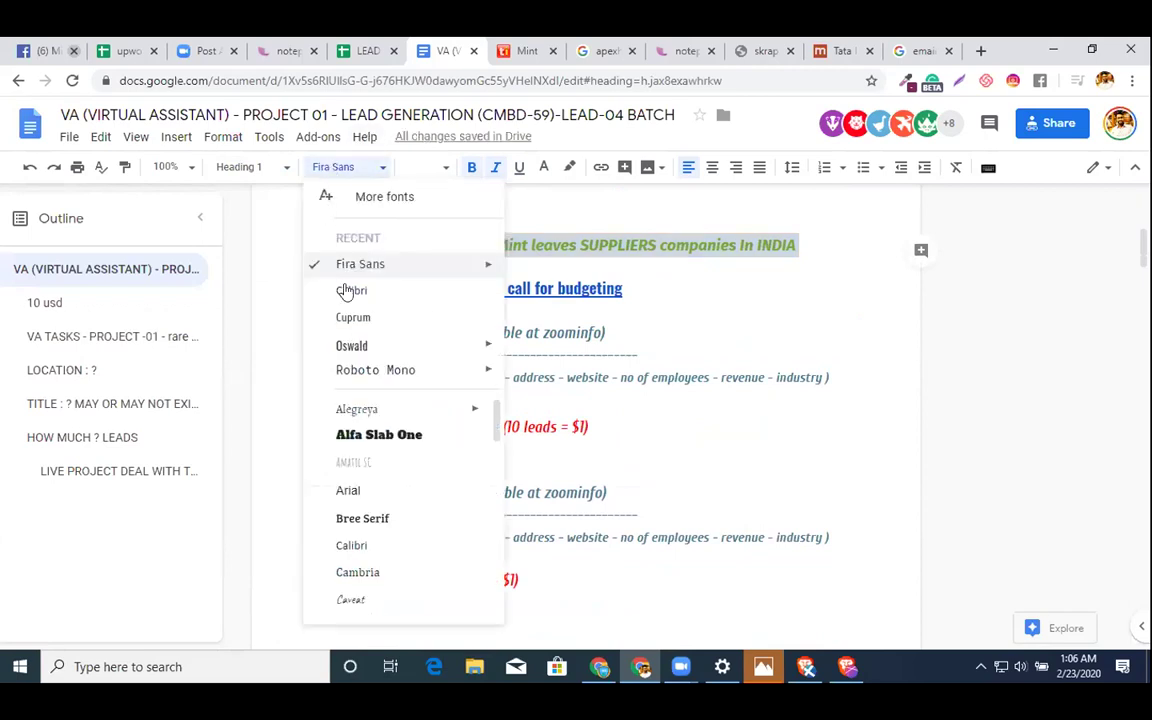
click(255, 168)
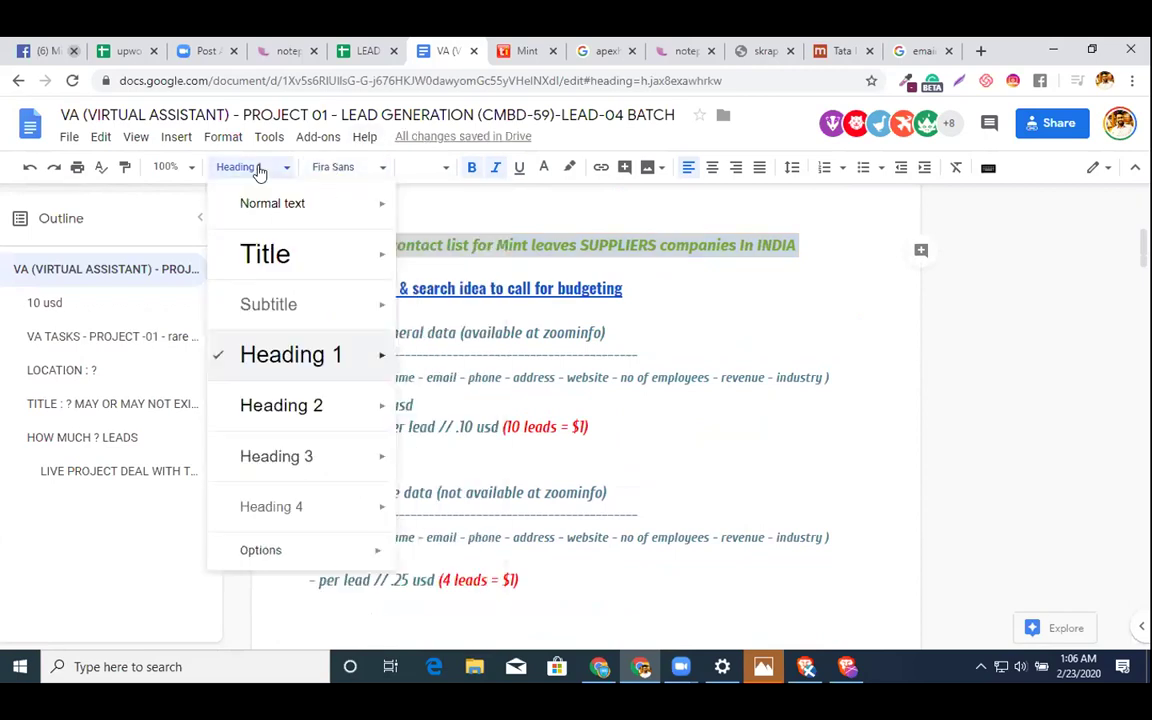
click(268, 295)
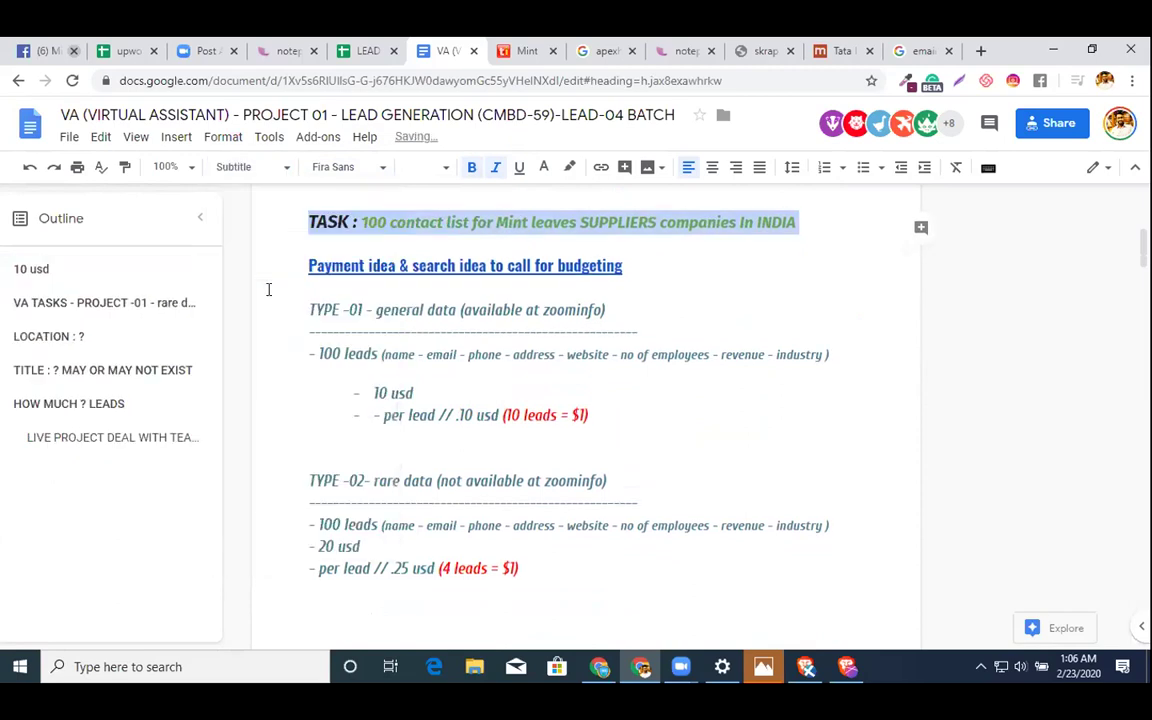
click(268, 291)
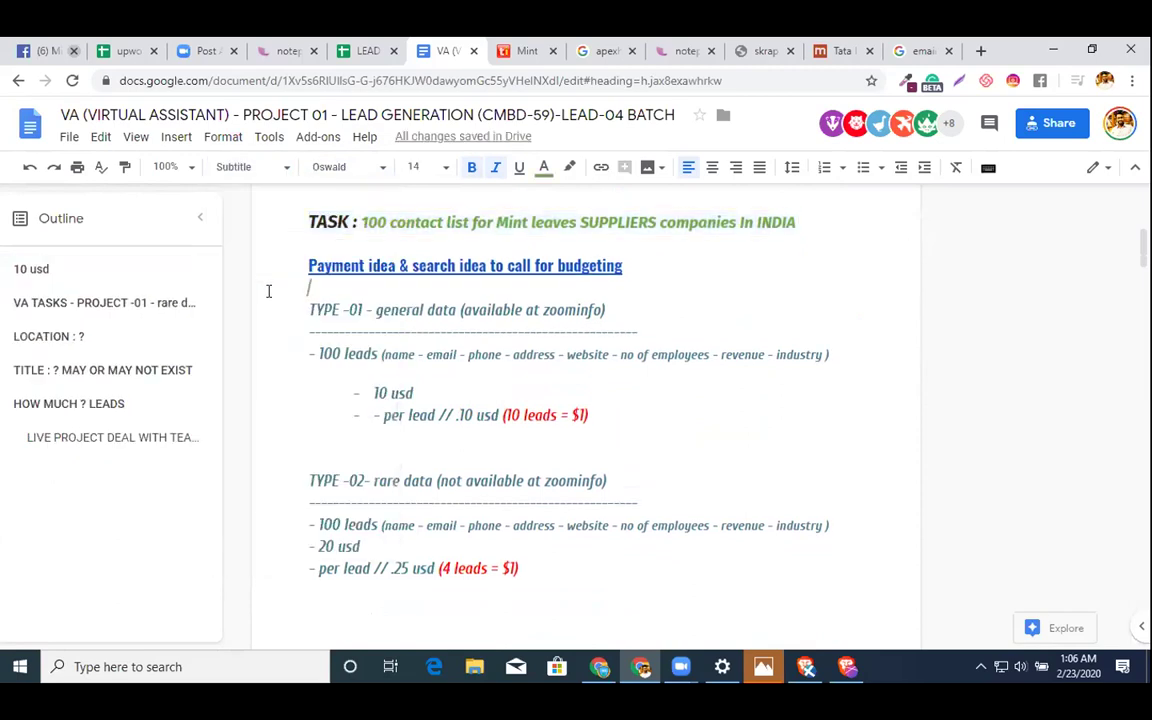
click(258, 220)
key(ctrl+z)
key(ctrl+z)
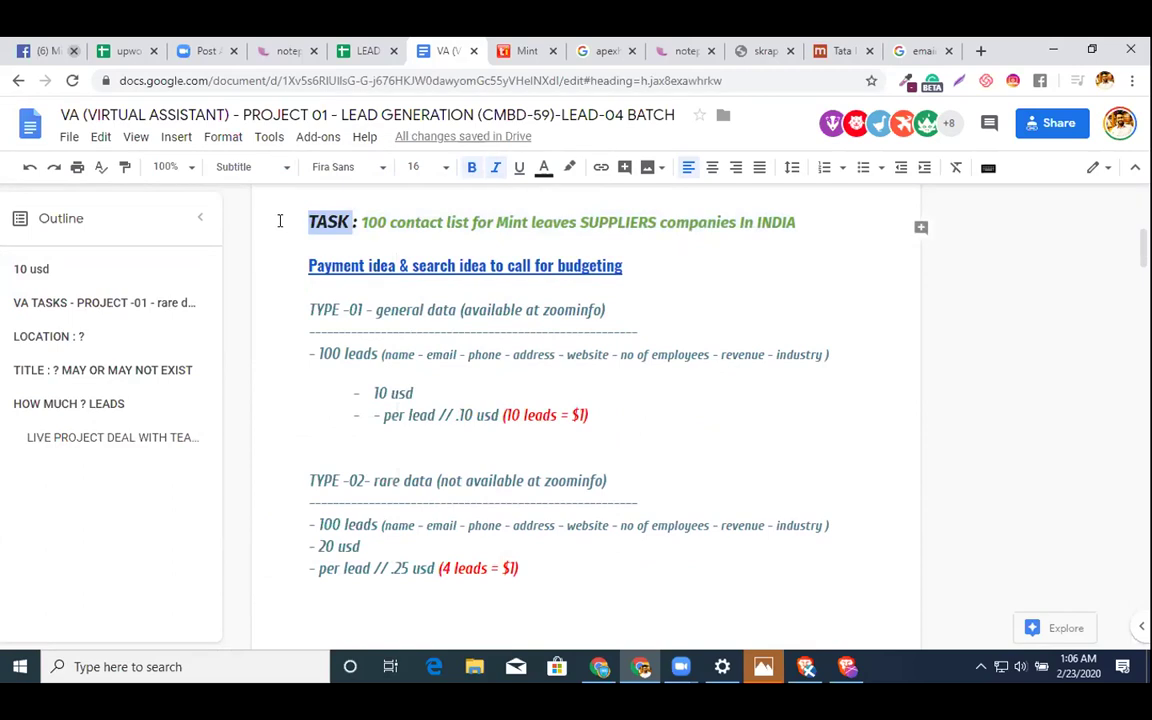
drag(616, 288, 611, 311)
key(shift+Right)
key(shift+Right)
key(shift+Right)
key(shift+Right)
key(shift+Right)
key(shift+Right)
key(shift+Right)
key(shift+Right)
key(shift+Right)
key(shift+Right)
key(shift+Right)
key(shift+Right)
key(shift+Right)
key(shift+Right)
key(shift+Right)
key(shift+Right)
key(shift+Right)
key(shift+Right)
key(shift+Right)
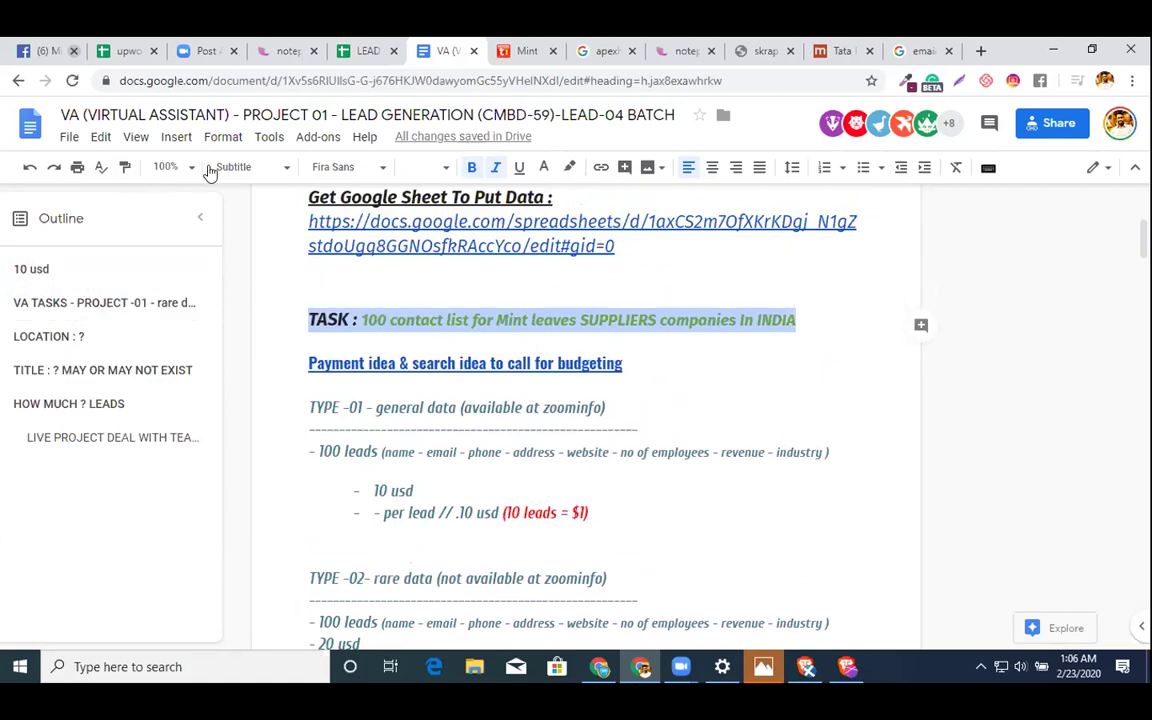
- Make the FIND through ==== block Normal text and drop the 10 usd outline entry
scroll(399, 265, up, 4)
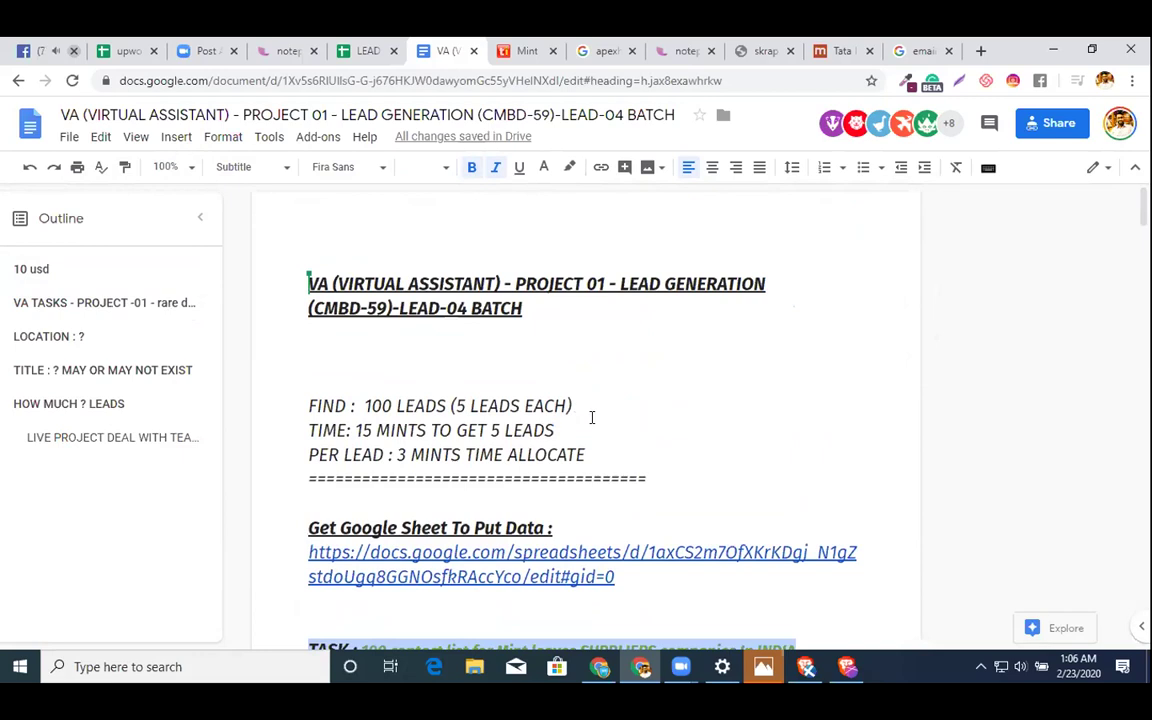
drag(650, 481, 244, 355)
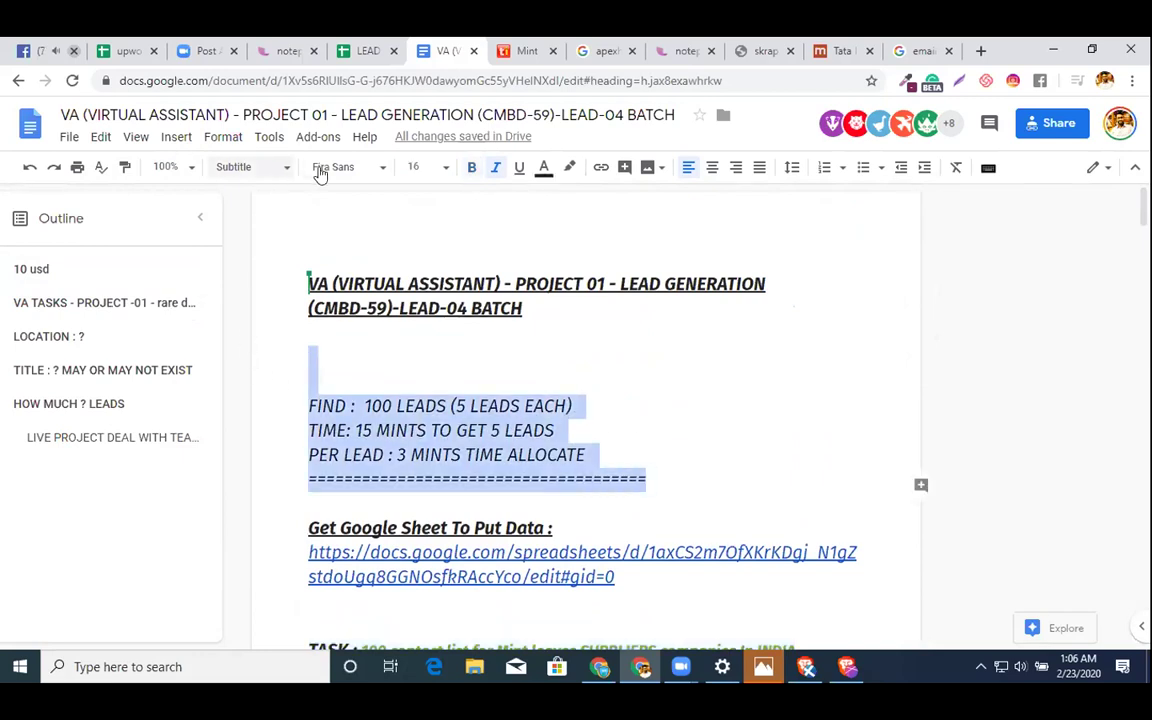
click(252, 168)
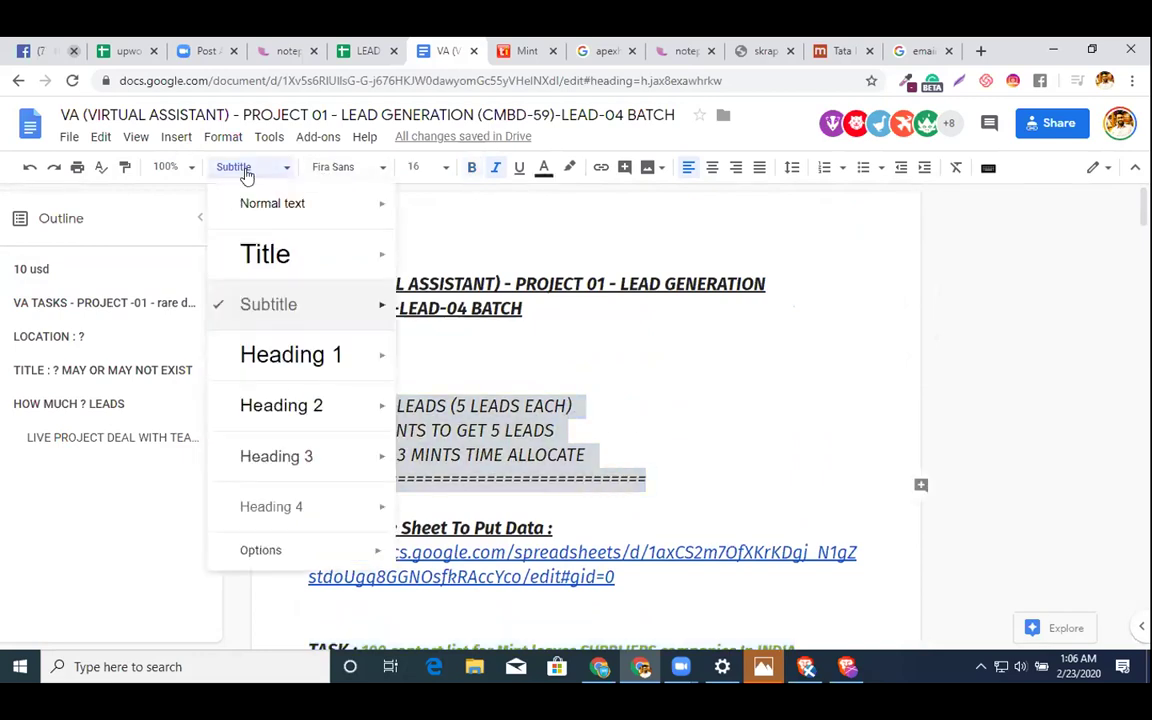
click(288, 194)
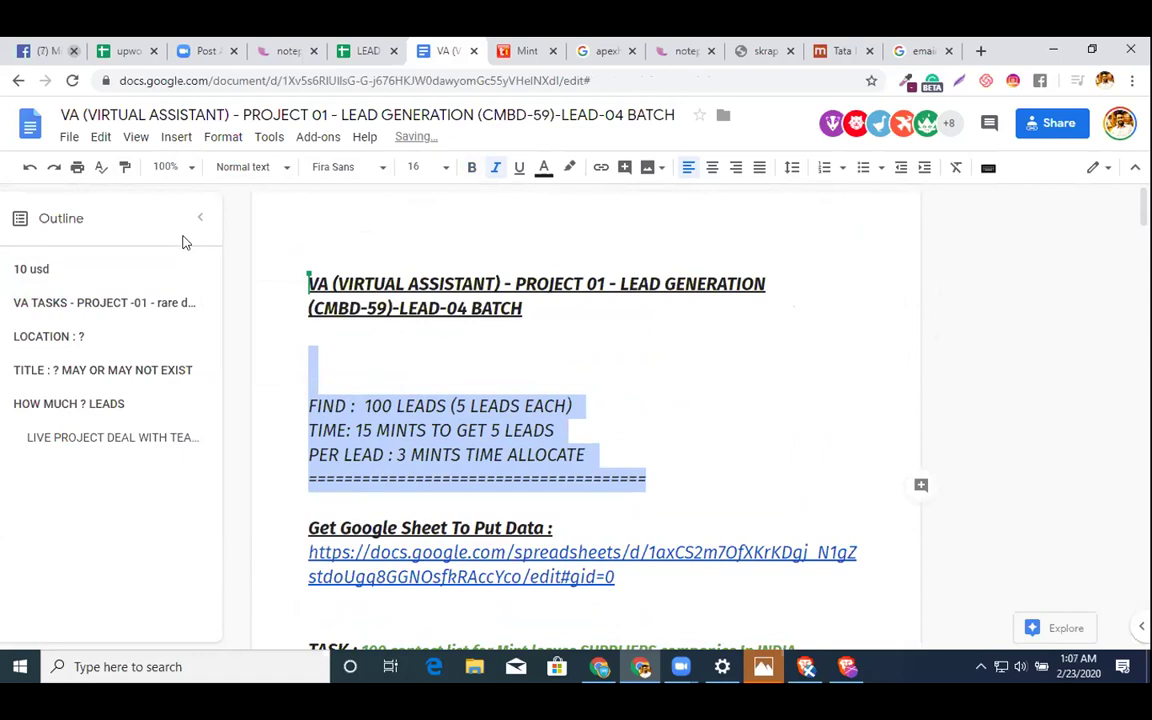
click(195, 270)
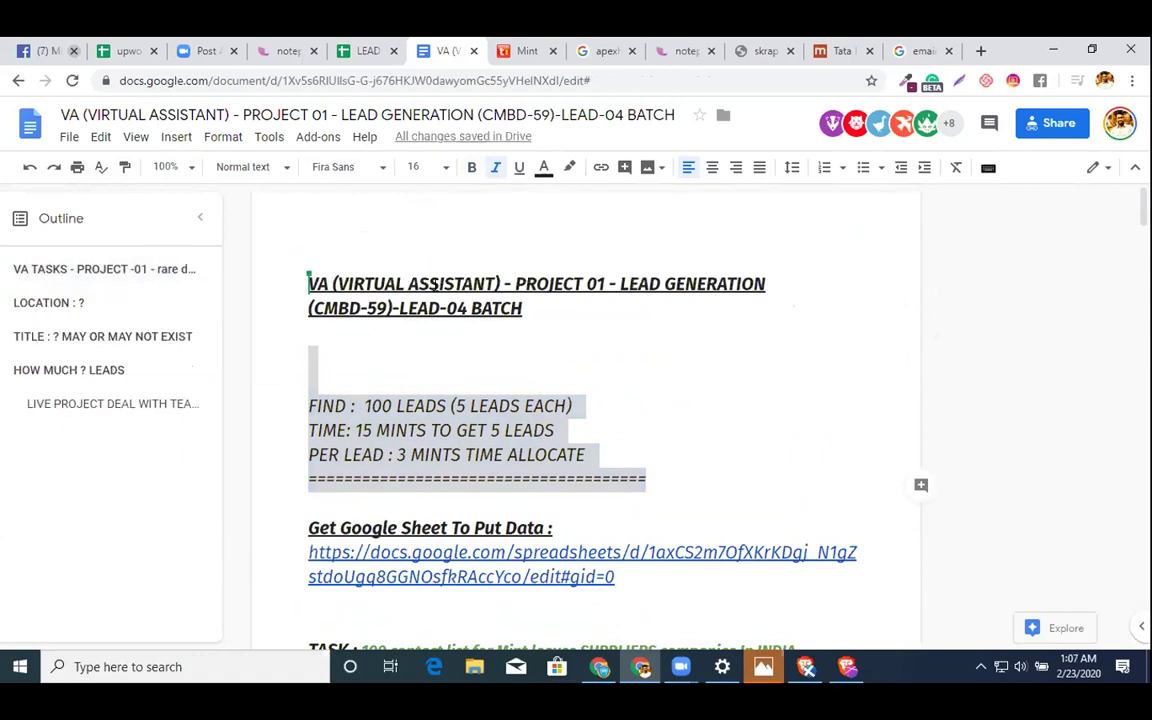
click(439, 284)
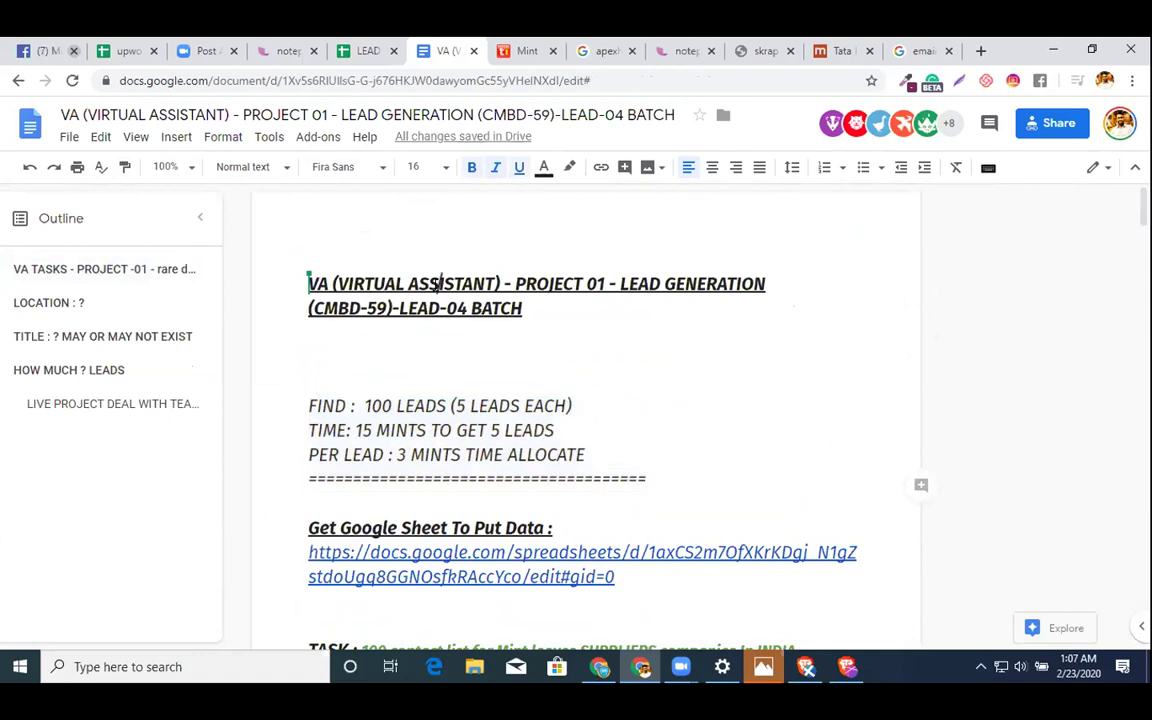
- Apply Title style to the two-line document title and remove VA TASKS from the outline
shift+click(537, 308)
click(235, 167)
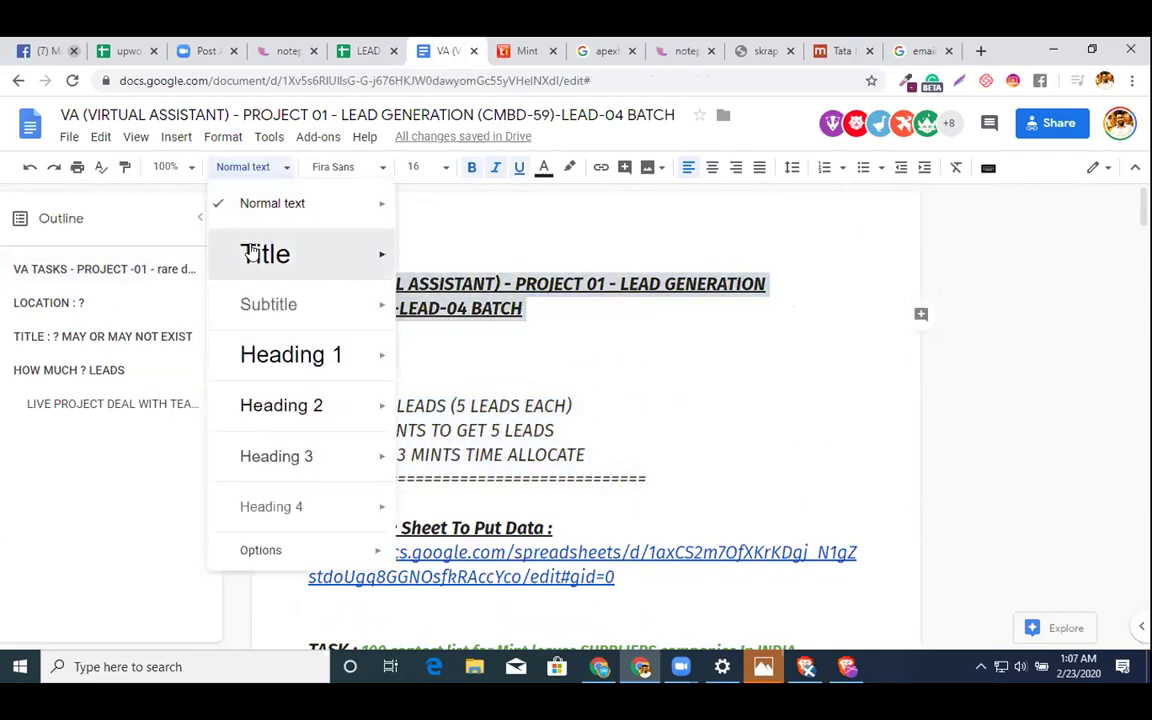
click(252, 252)
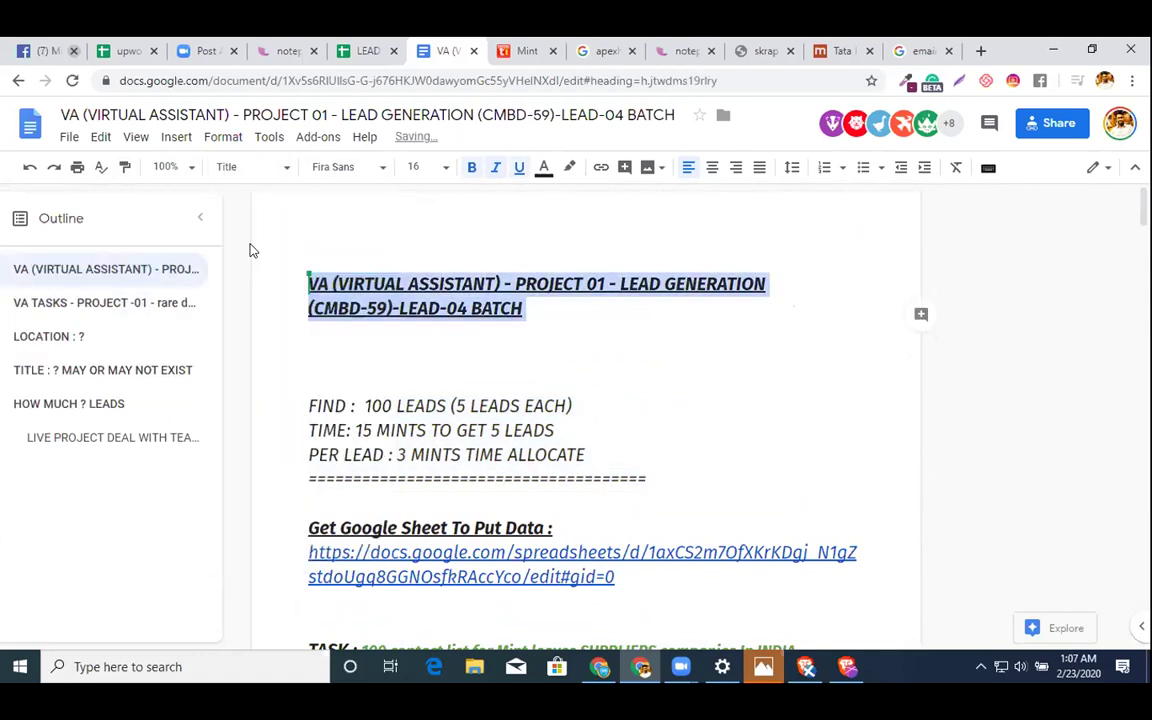
click(193, 304)
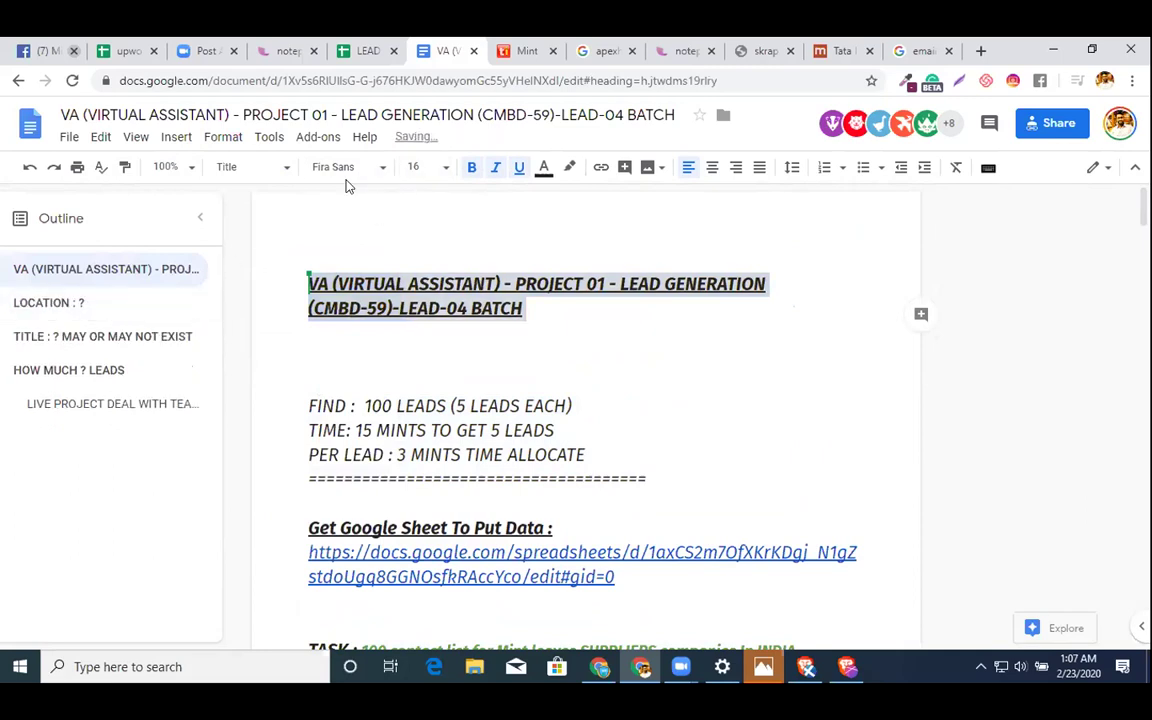
- Delete one blank line above FIND and remove the LOCATION outline entry
scroll(313, 339, down, 1)
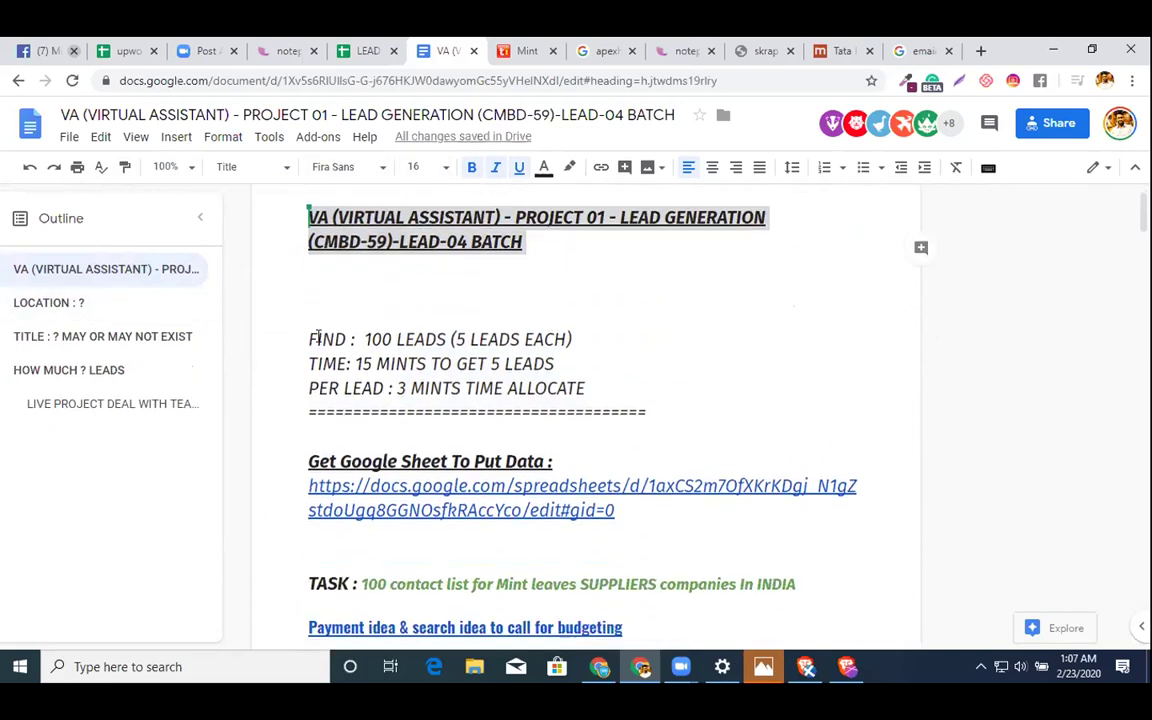
click(299, 314)
key(BackSpace)
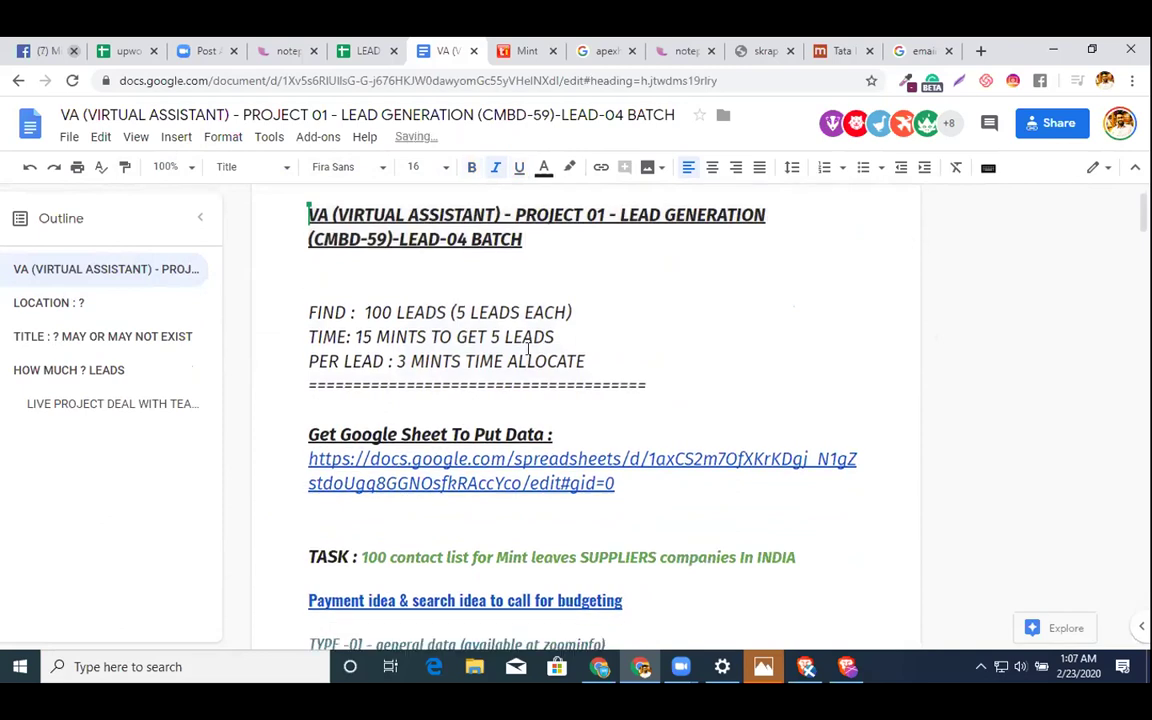
scroll(409, 363, down, 2)
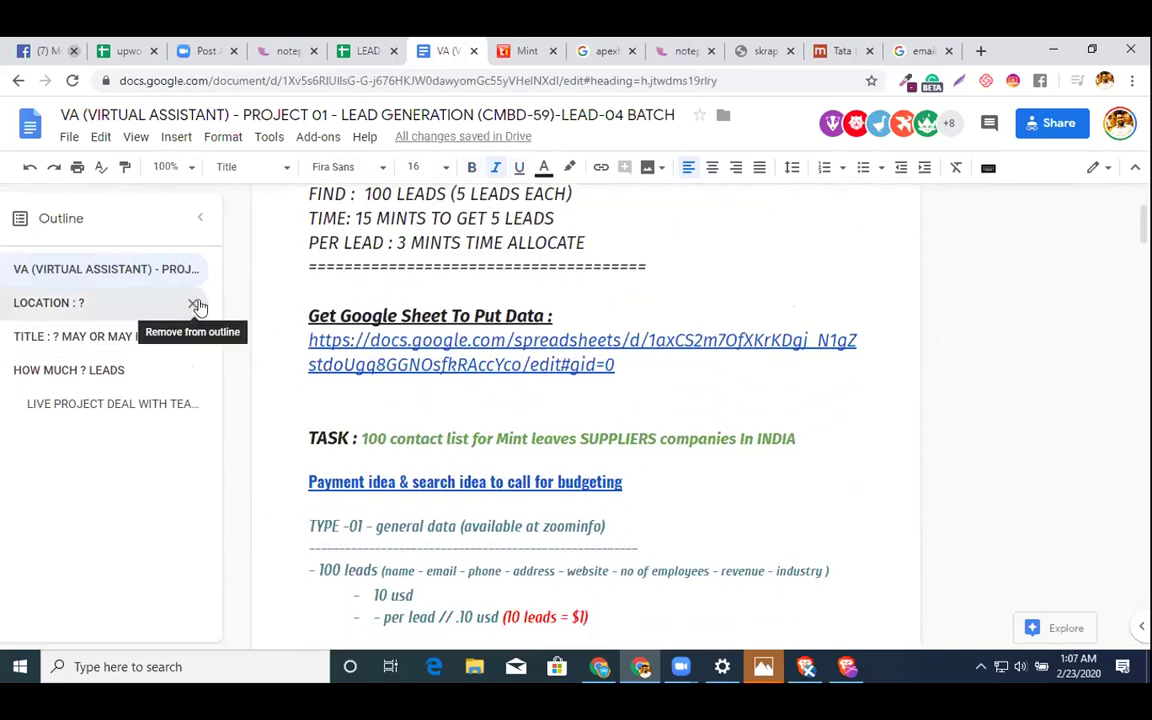
click(193, 302)
scroll(575, 299, up, 1)
drag(561, 367, 273, 358)
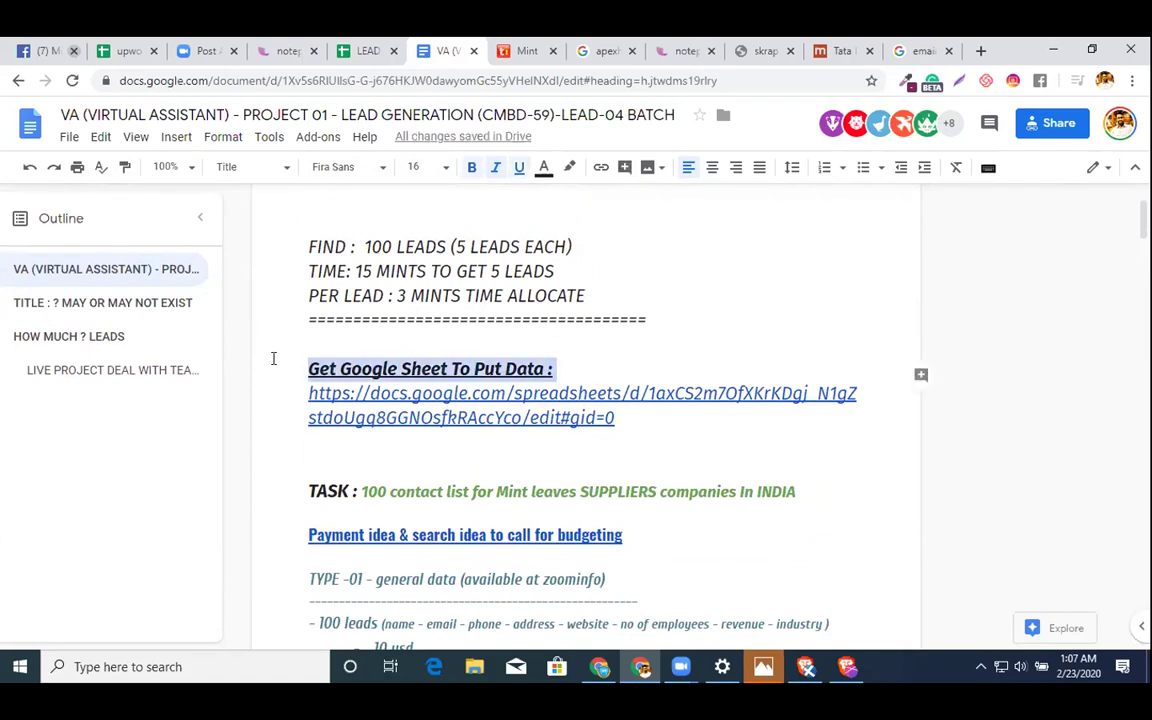
- Give the Google Sheet heading Title style and set the FIND block to Fira Sans 18
click(254, 170)
click(262, 249)
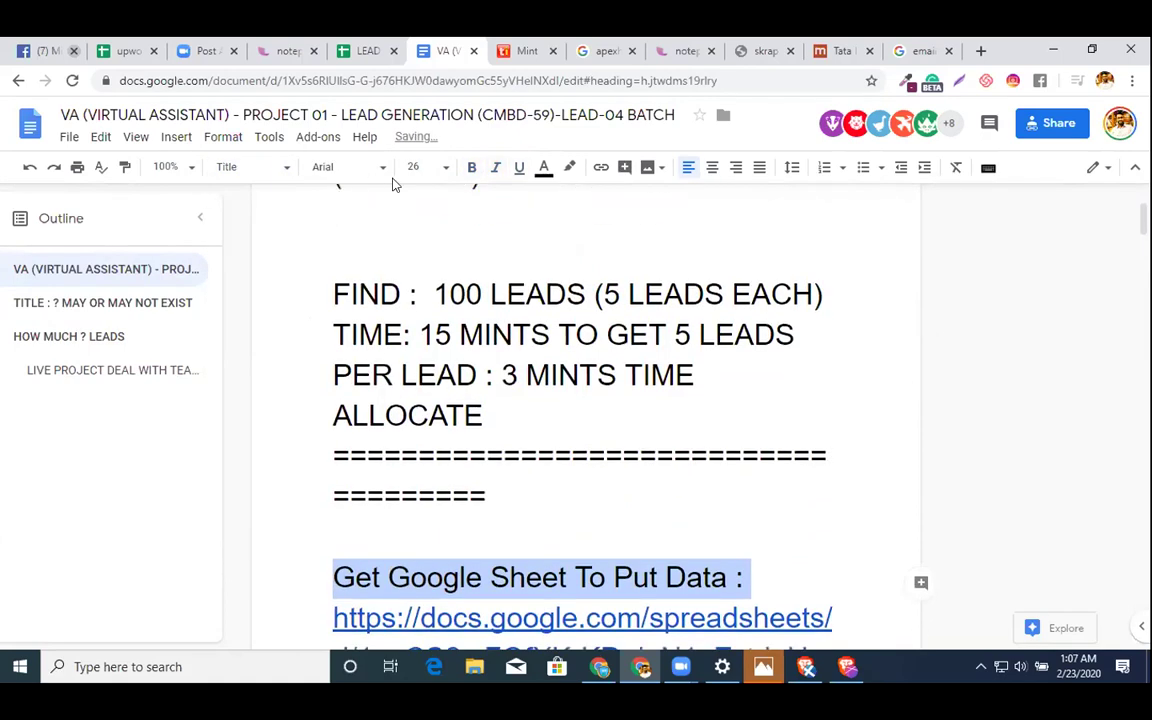
drag(508, 485, 303, 265)
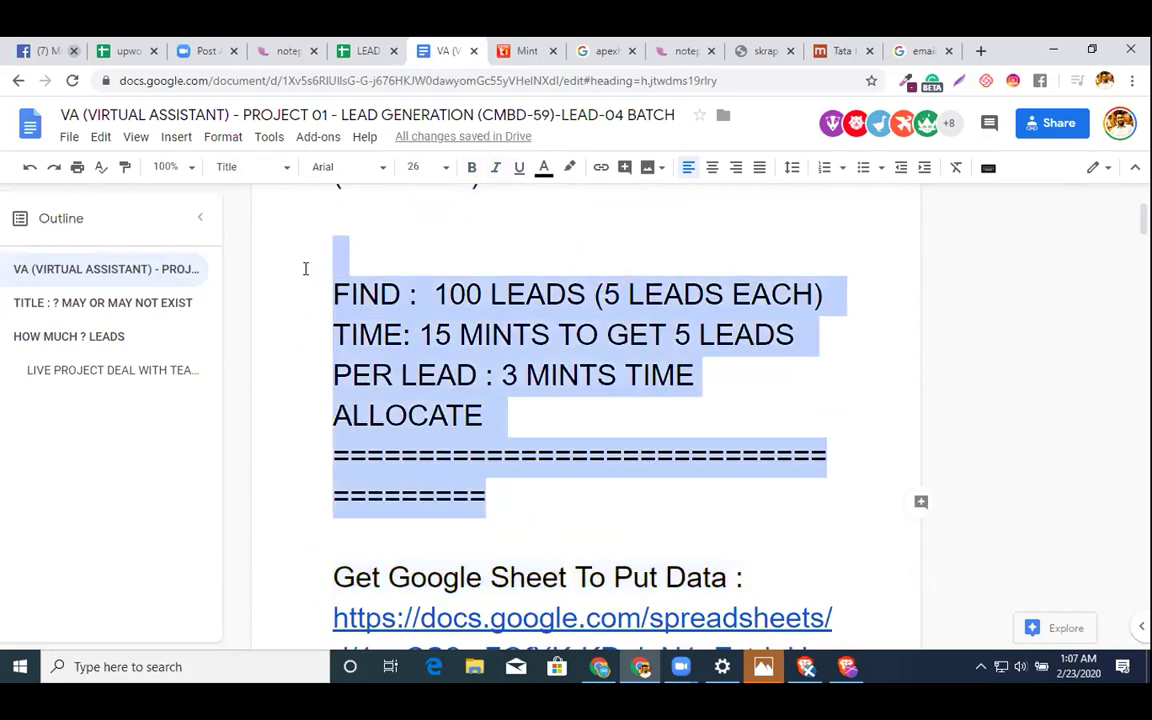
click(343, 167)
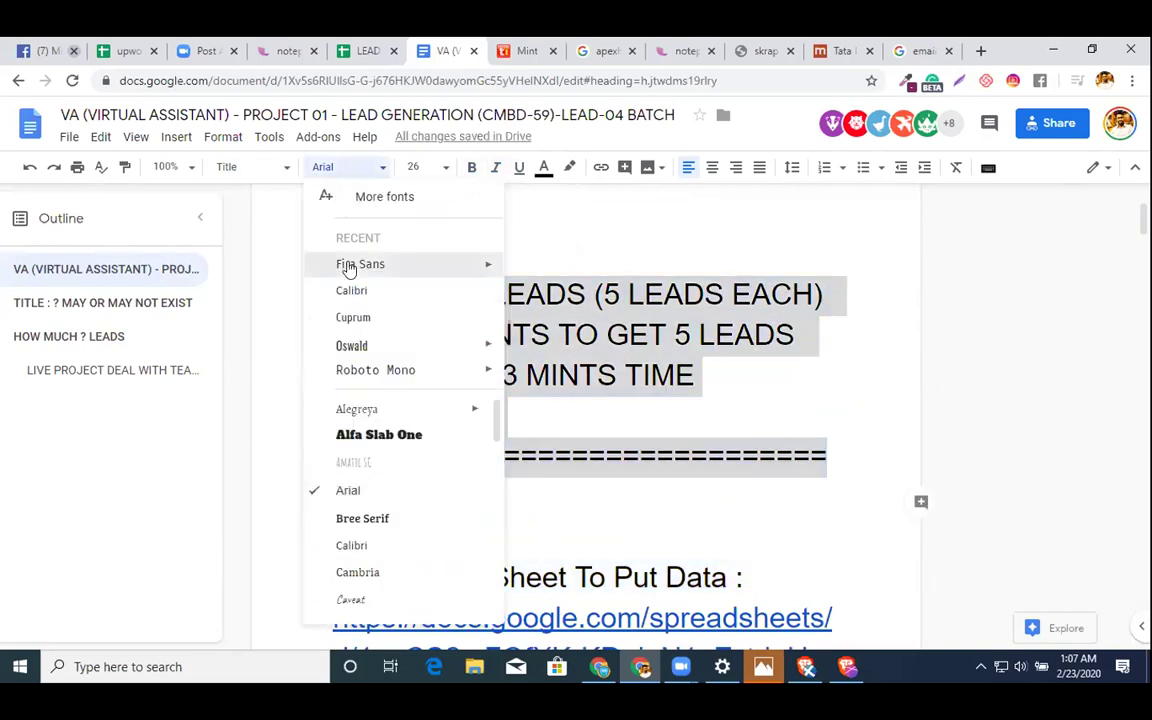
click(358, 264)
click(417, 166)
text(1)
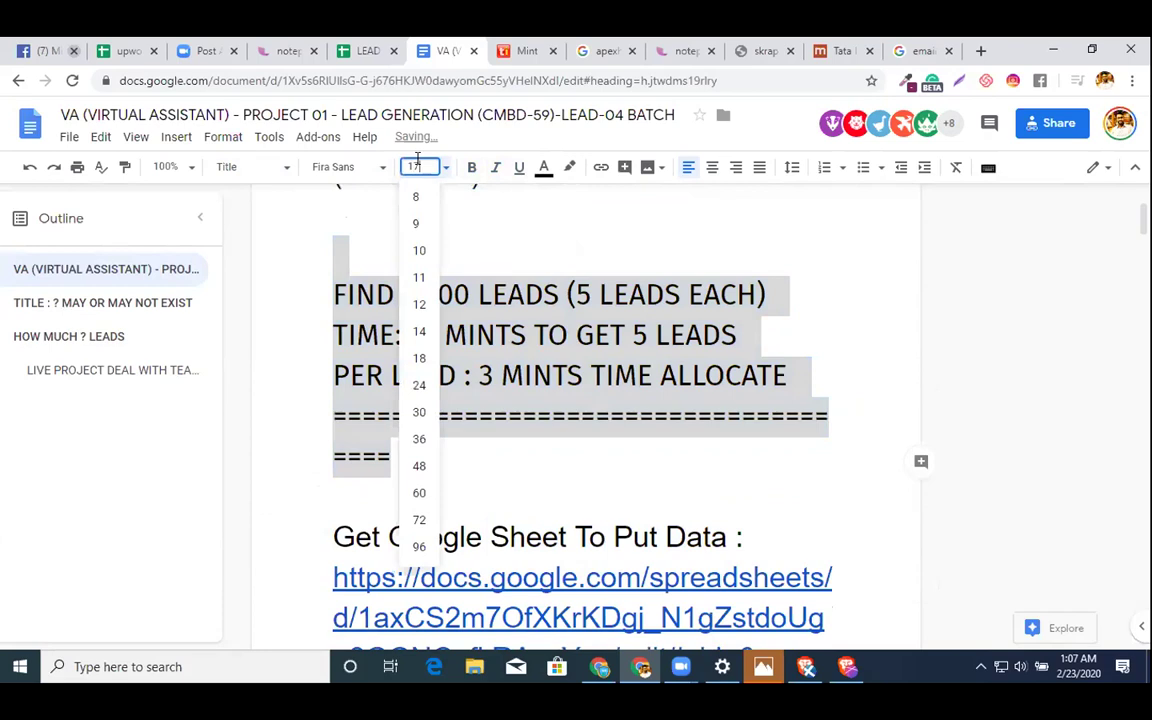
text(8)
key(Return)
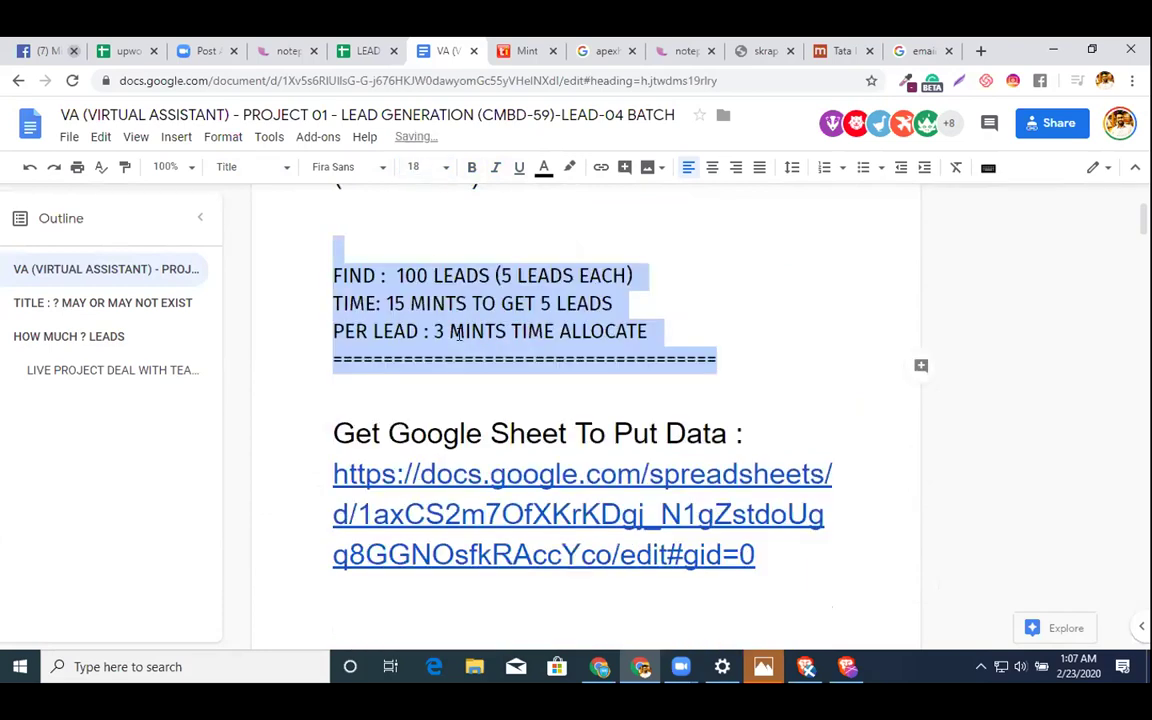
click(459, 335)
- Return to the document's title at the top
click(328, 274)
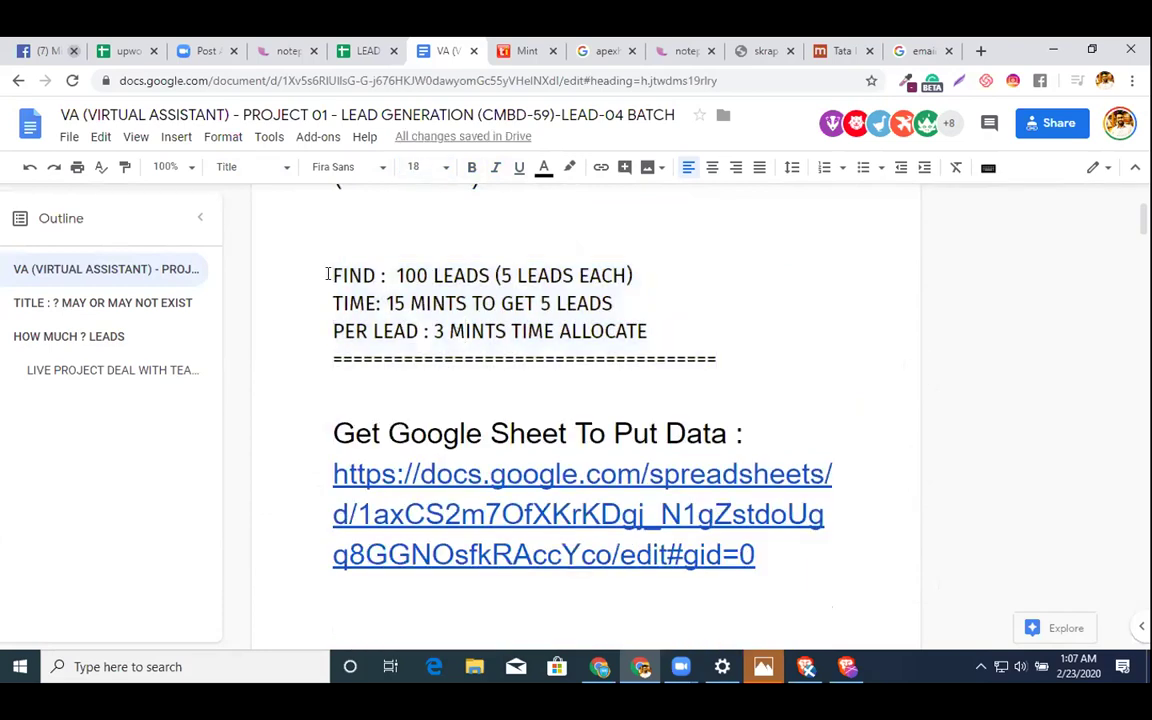
key(Up)
key(Up)
key(Up)
key(Up)
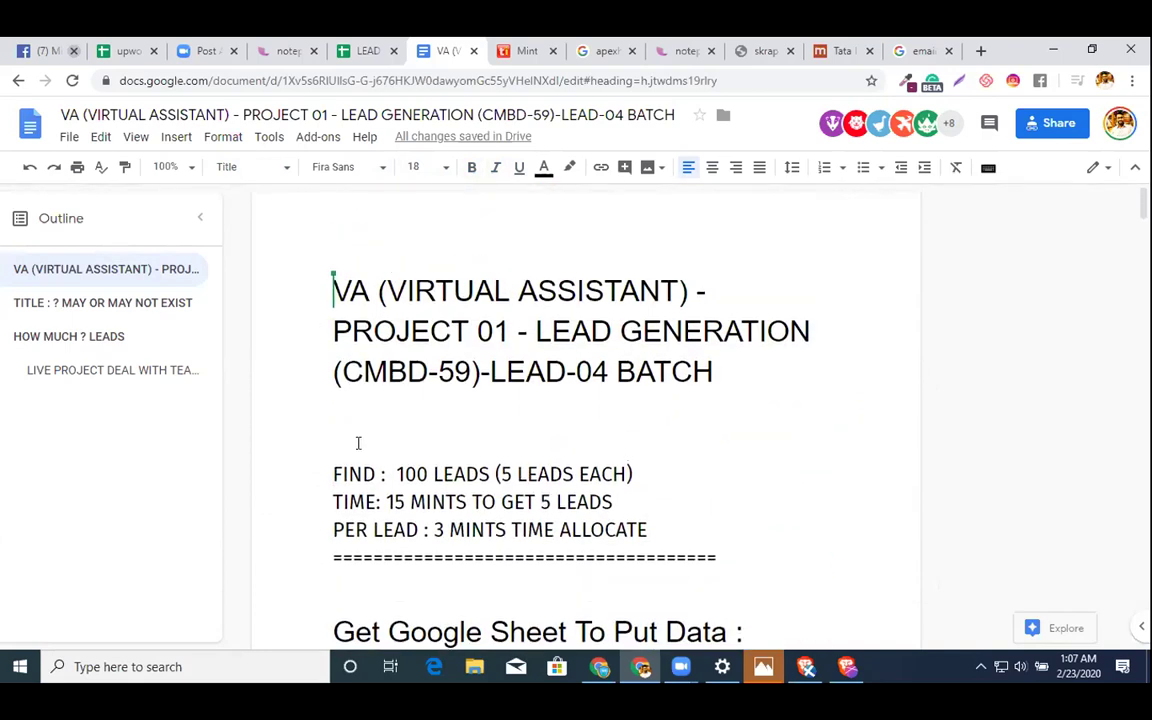
scroll(358, 443, down, 4)
scroll(358, 443, down, 2)
scroll(358, 443, down, 2)
scroll(358, 443, up, 5)
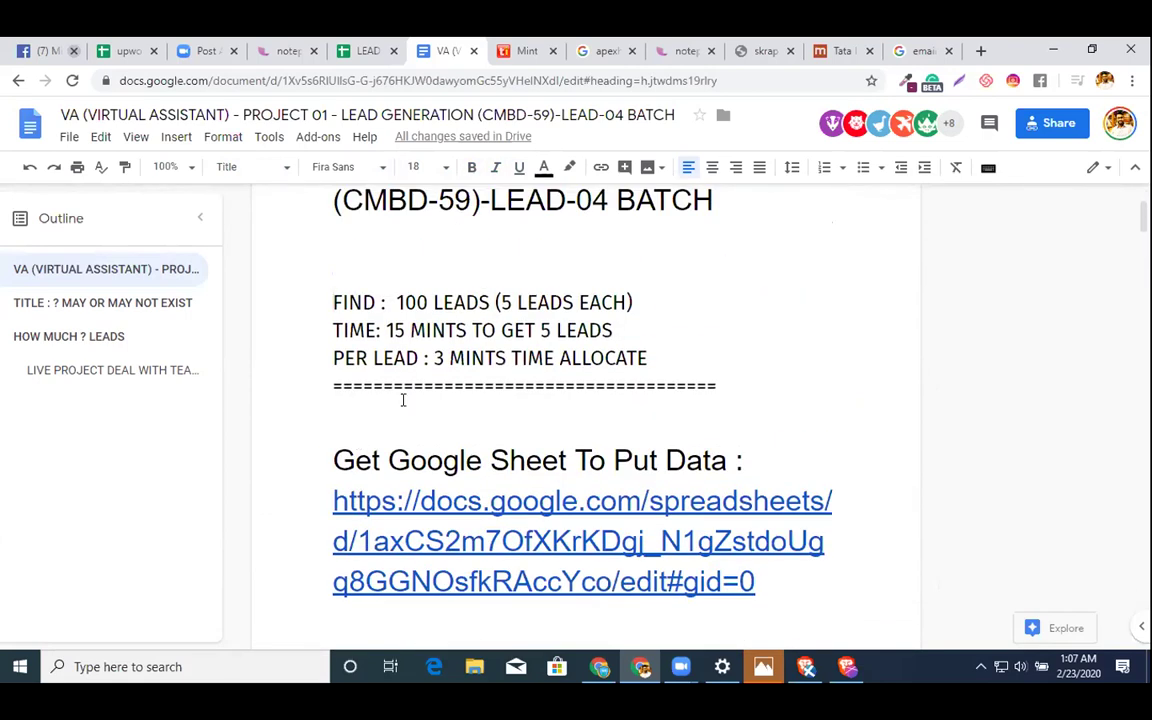
key(Up)
key(Up)
key(Up)
key(Up)
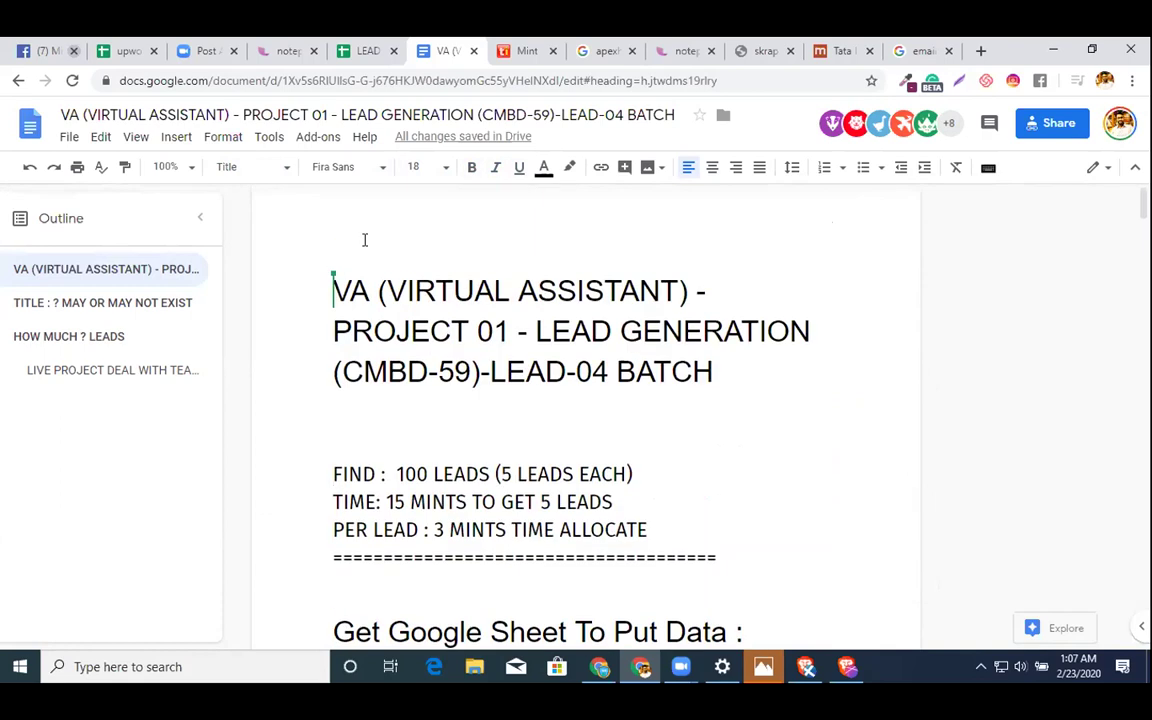
- Select all and set every line to Normal text, Fira Sans, size 14
key(ctrl+a)
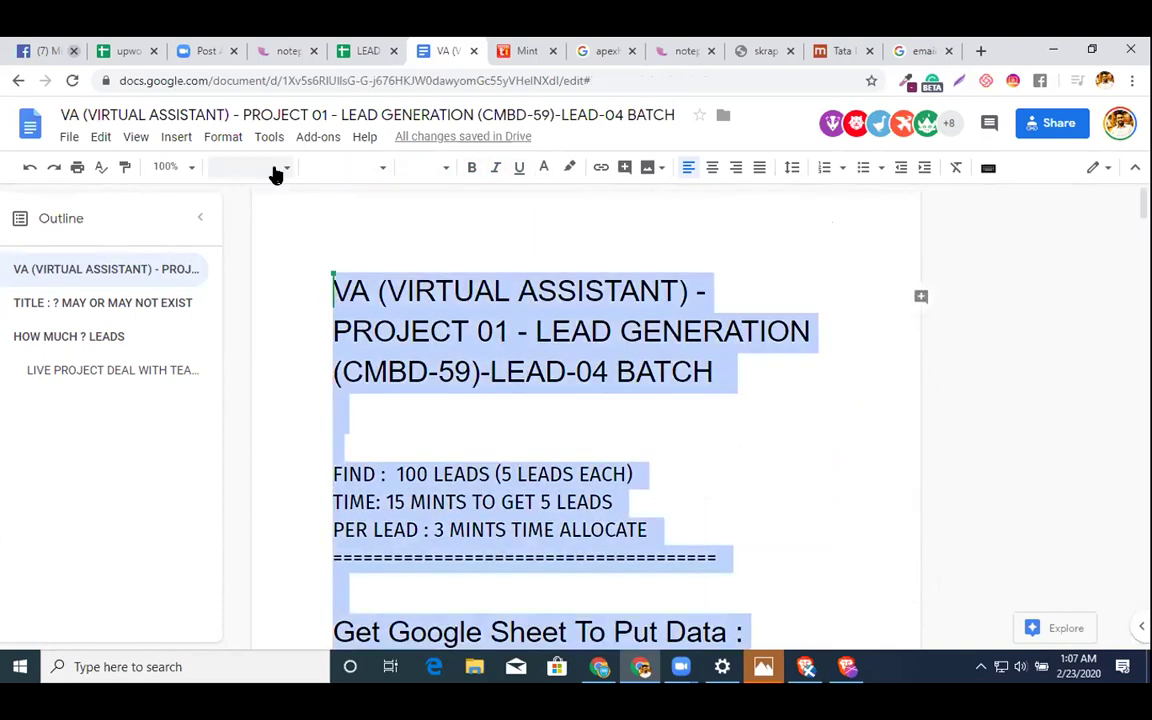
click(276, 172)
click(275, 213)
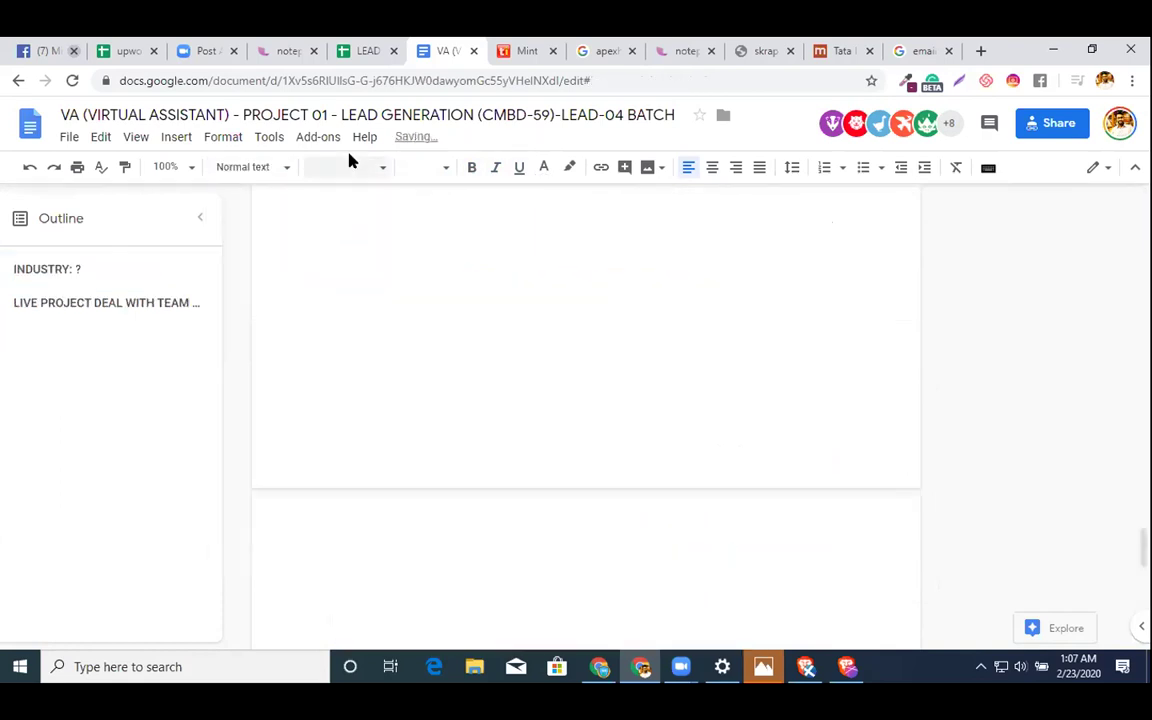
click(350, 166)
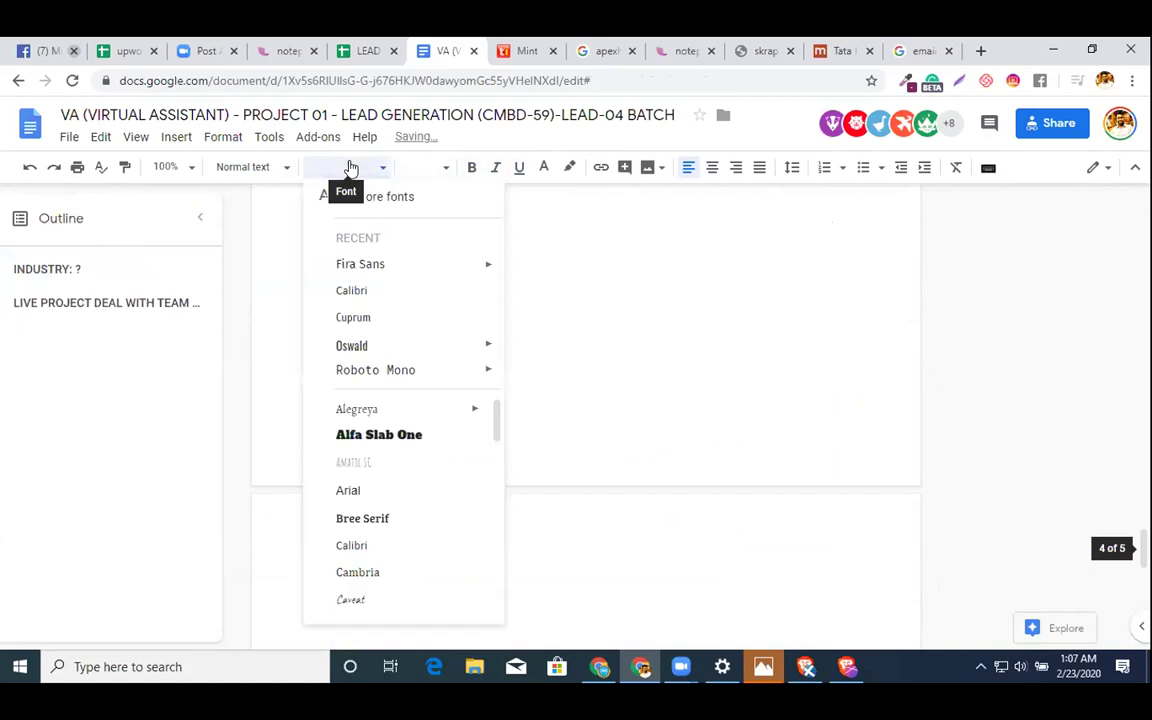
click(404, 275)
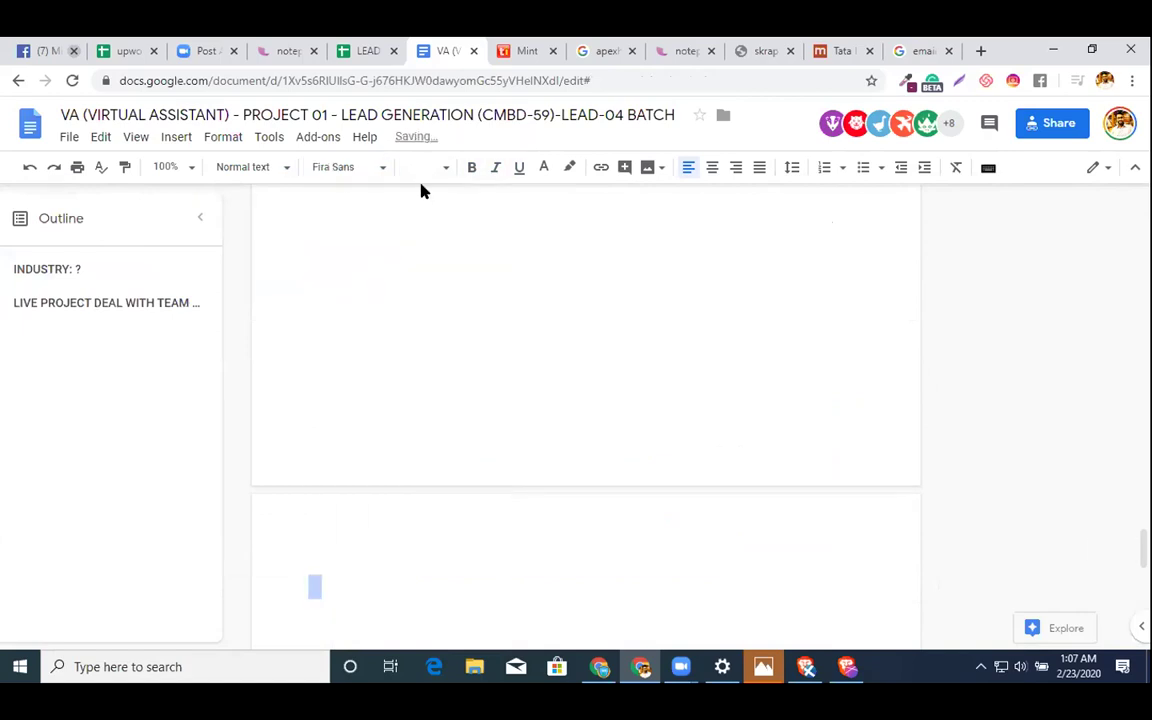
click(422, 168)
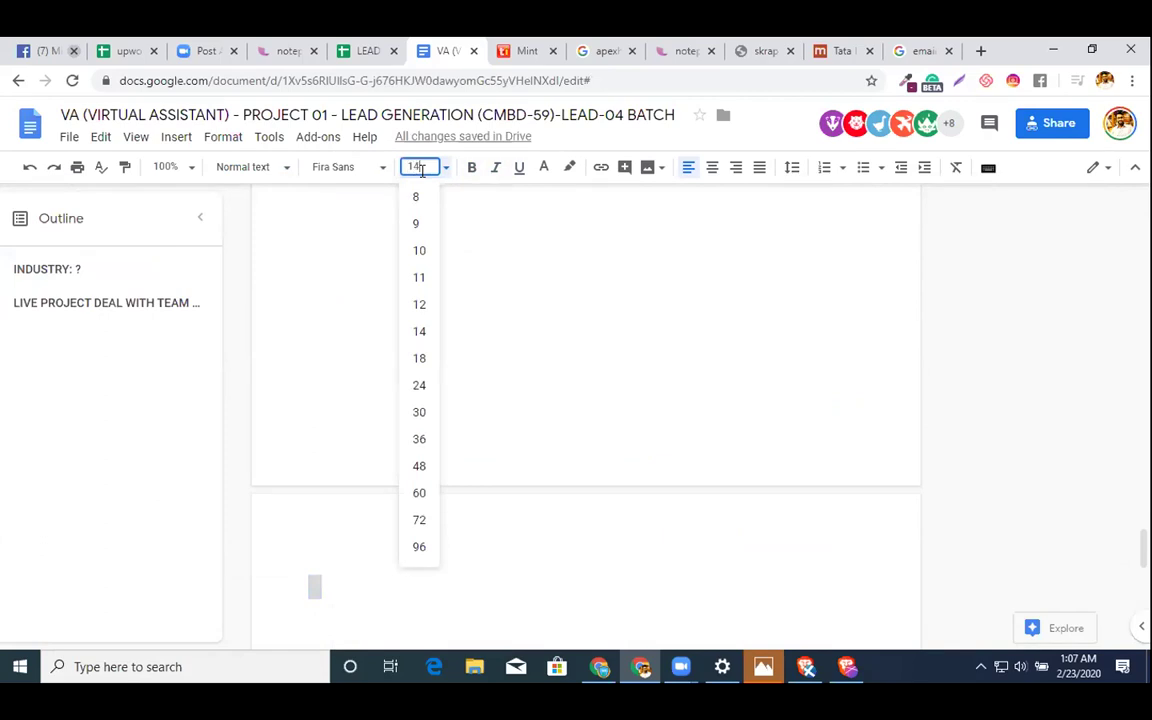
text(14)
key(Return)
right_click(476, 288)
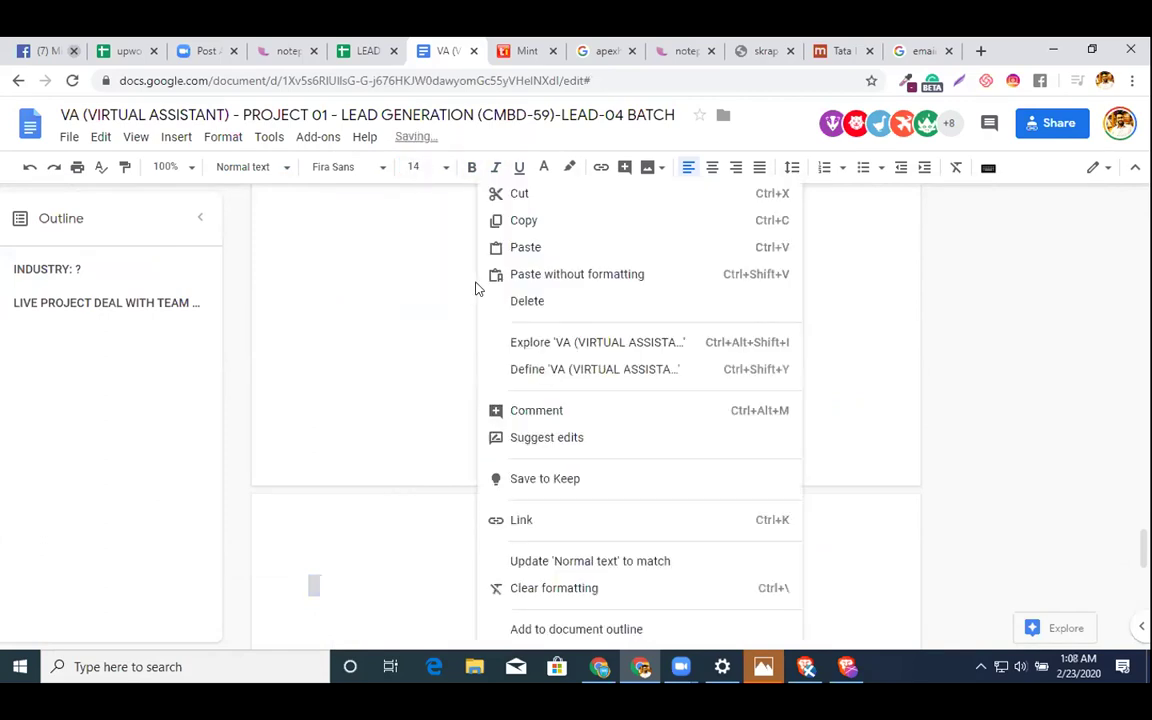
scroll(432, 290, up, 15)
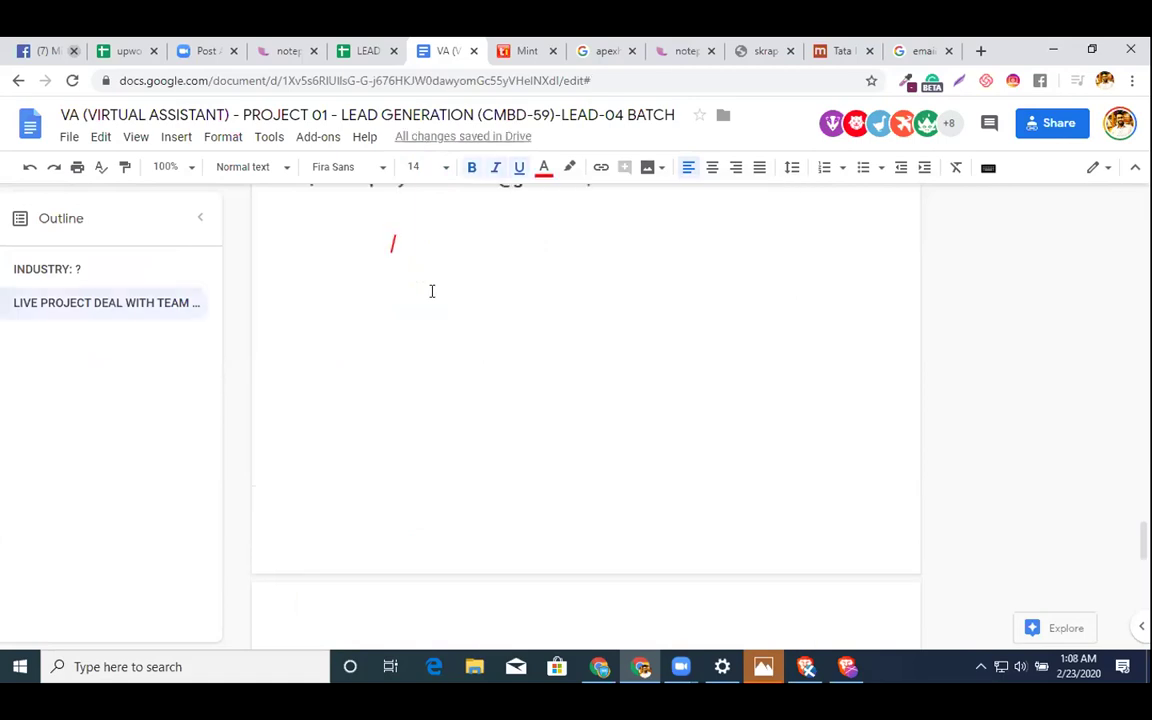
scroll(432, 291, up, 10)
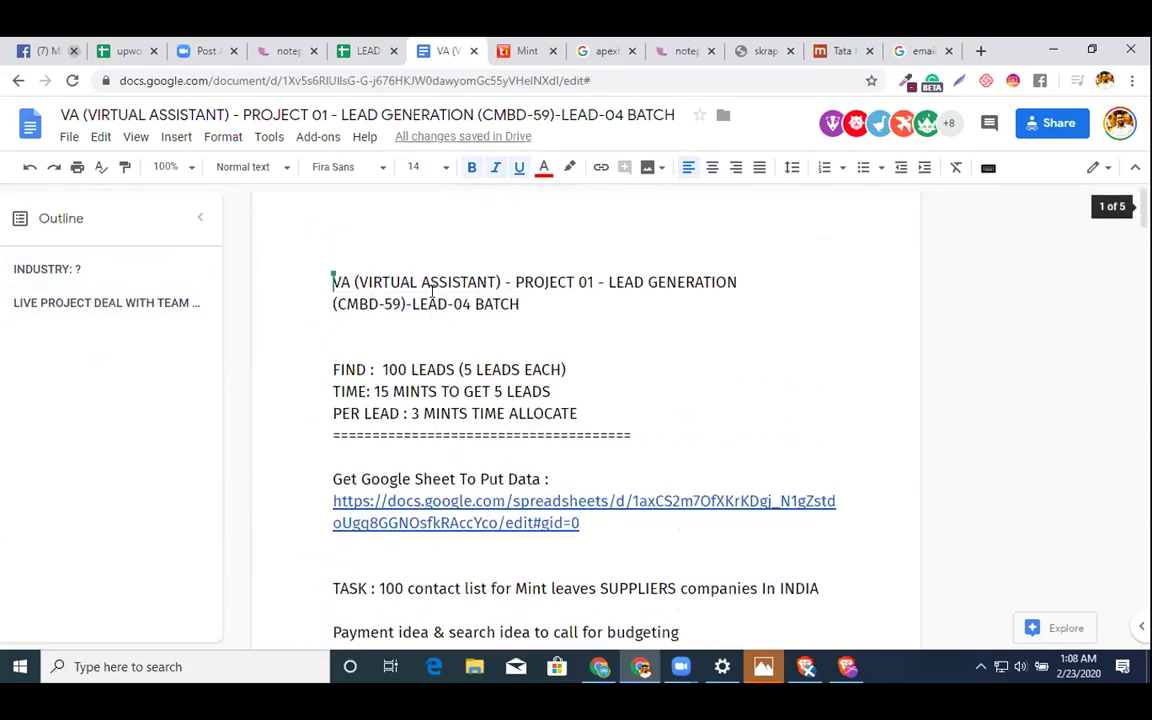
drag(526, 294, 216, 273)
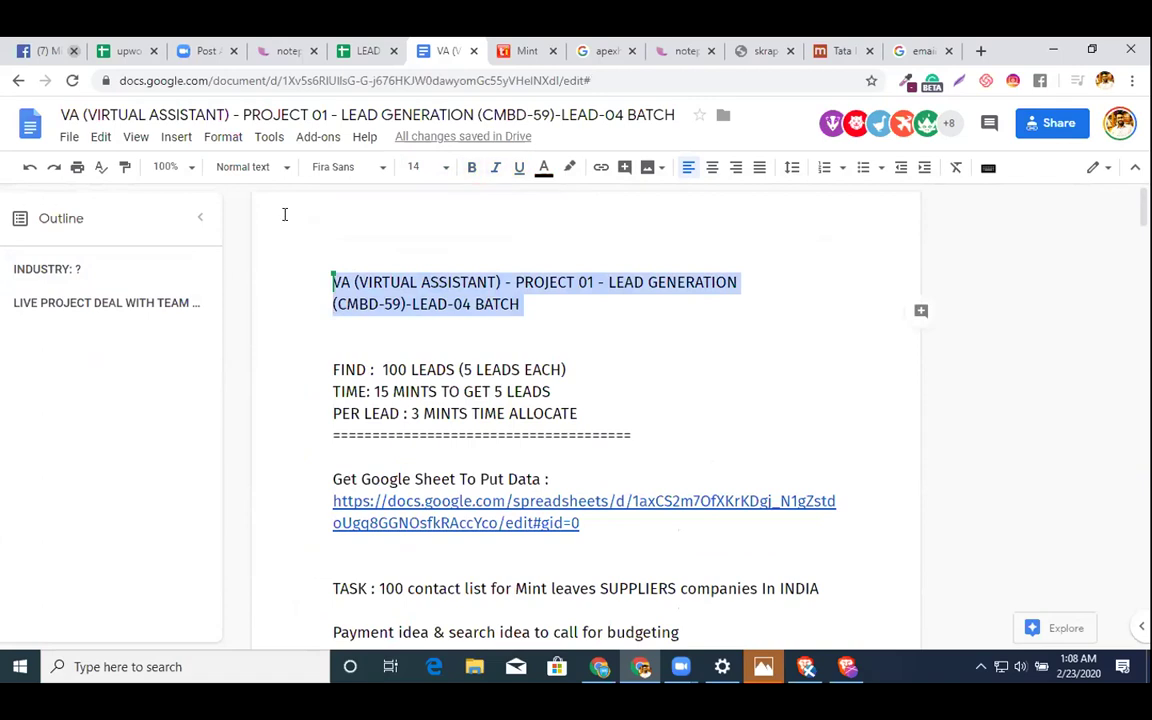
- Make the two title lines Title style in Fira Sans at 22 pt
click(251, 172)
click(250, 256)
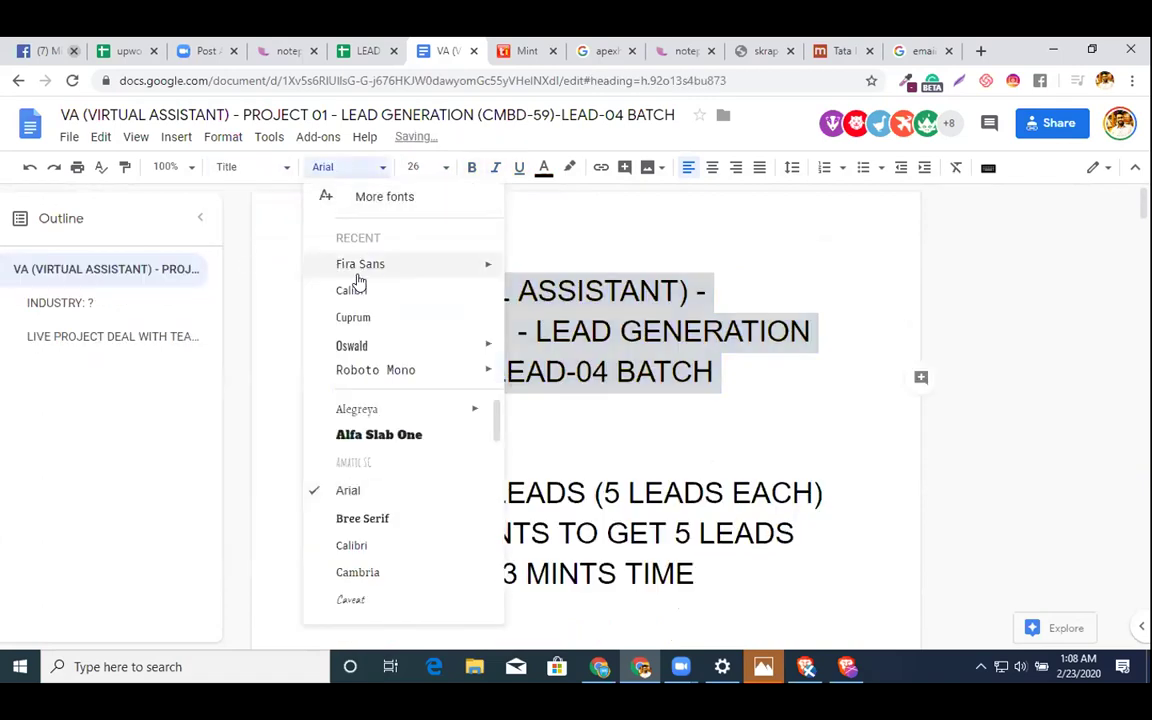
click(372, 264)
click(419, 167)
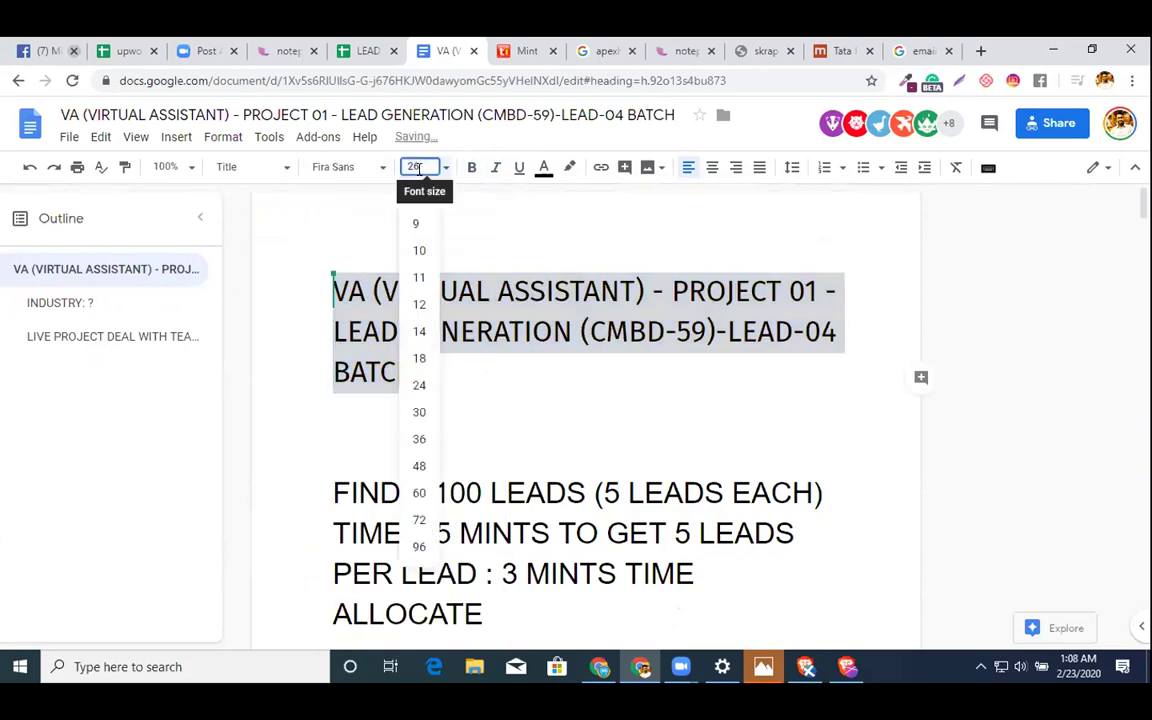
text(22)
key(Return)
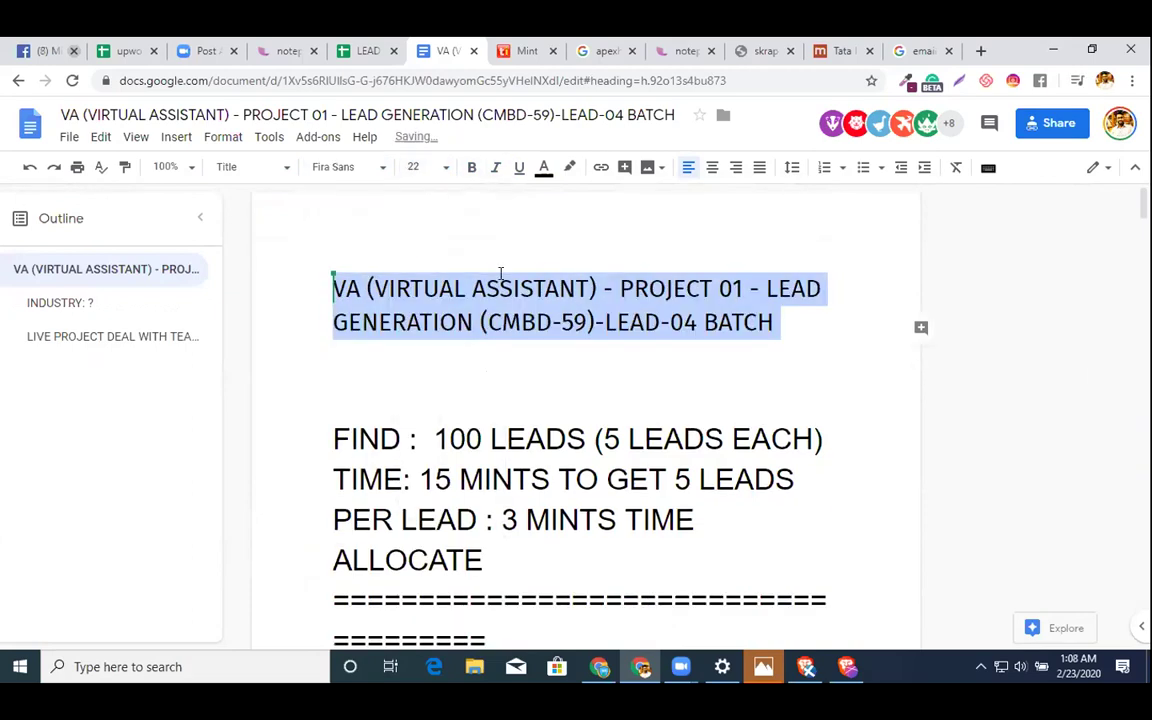
- Shrink the FIND, TIME and PER LEAD block to 14 pt
click(345, 347)
key(Down)
key(Down)
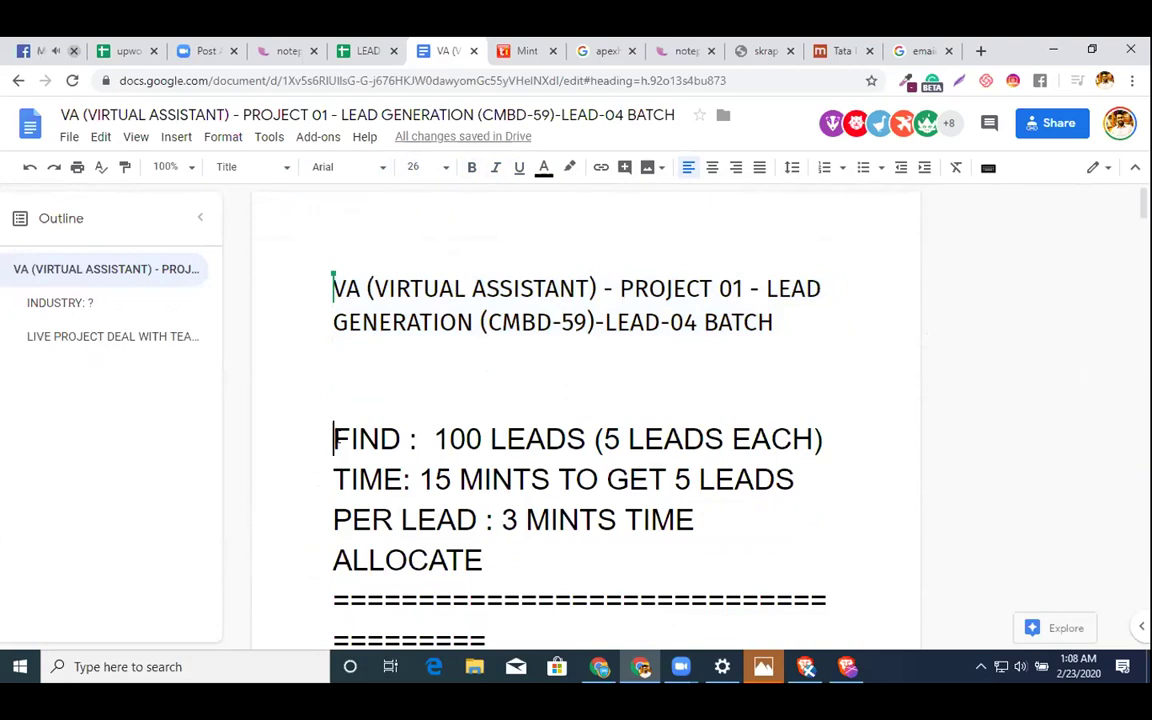
scroll(337, 437, down, 2)
key(shift+Down)
key(shift+Down)
key(shift+Down)
key(shift+Down)
key(shift+Down)
key(shift+Down)
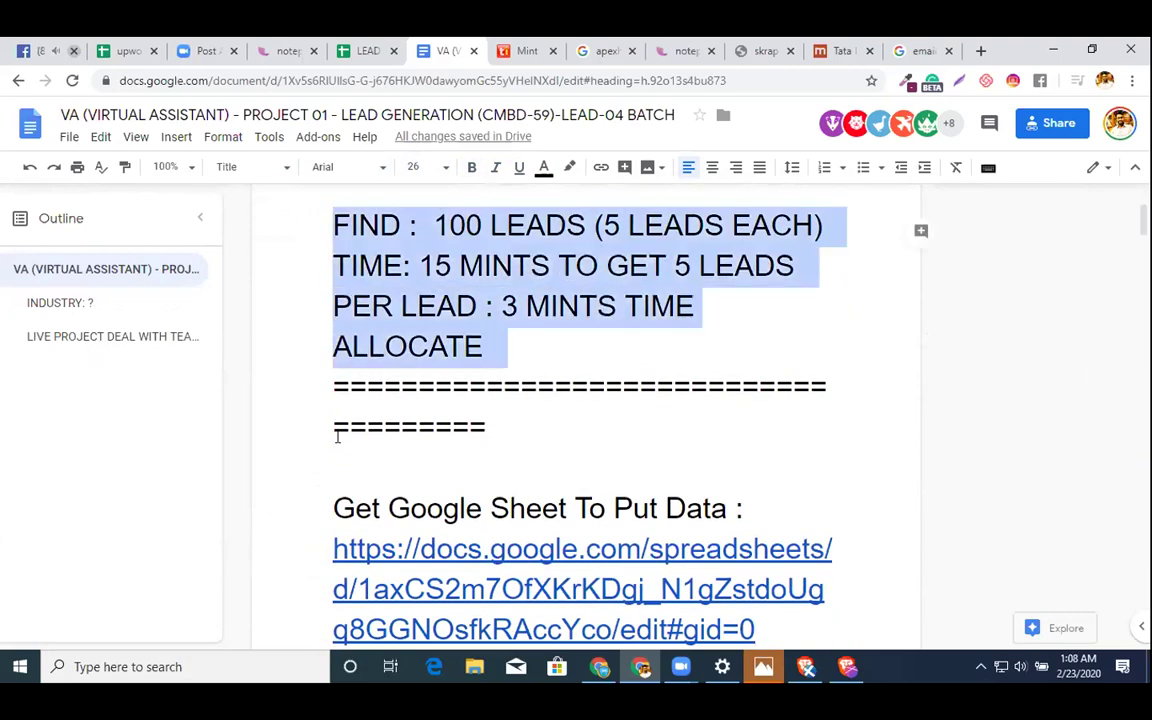
click(411, 170)
text(18)
key(Return)
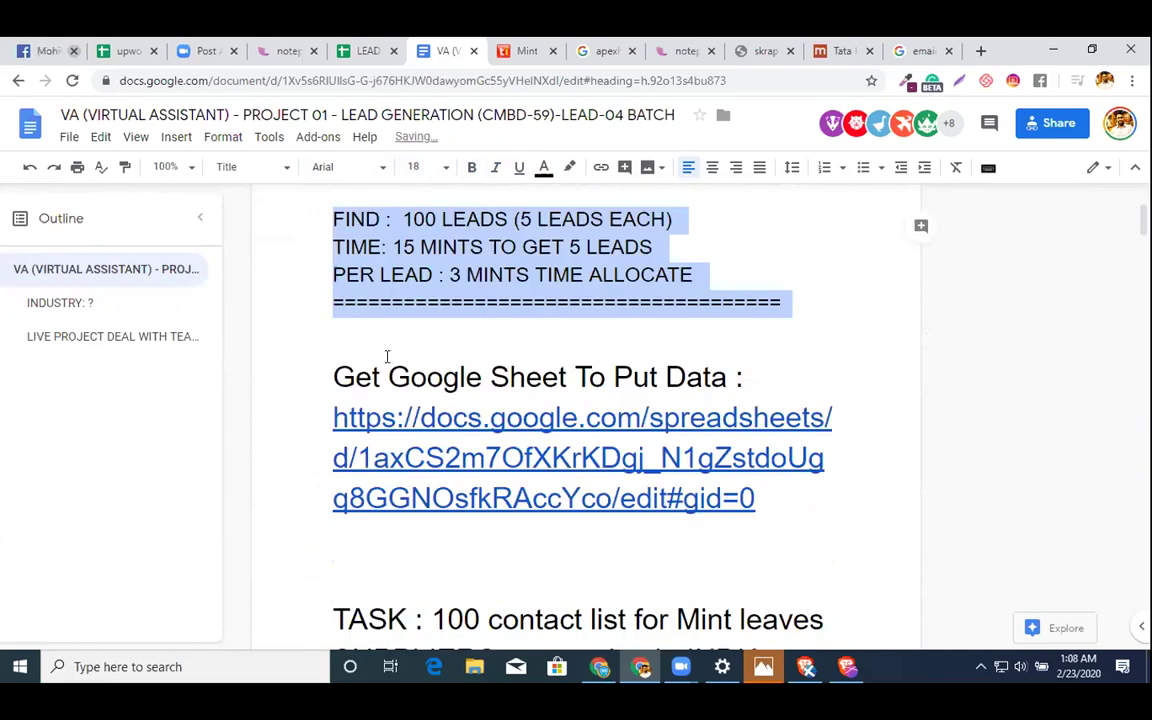
click(411, 166)
text(14)
key(Return)
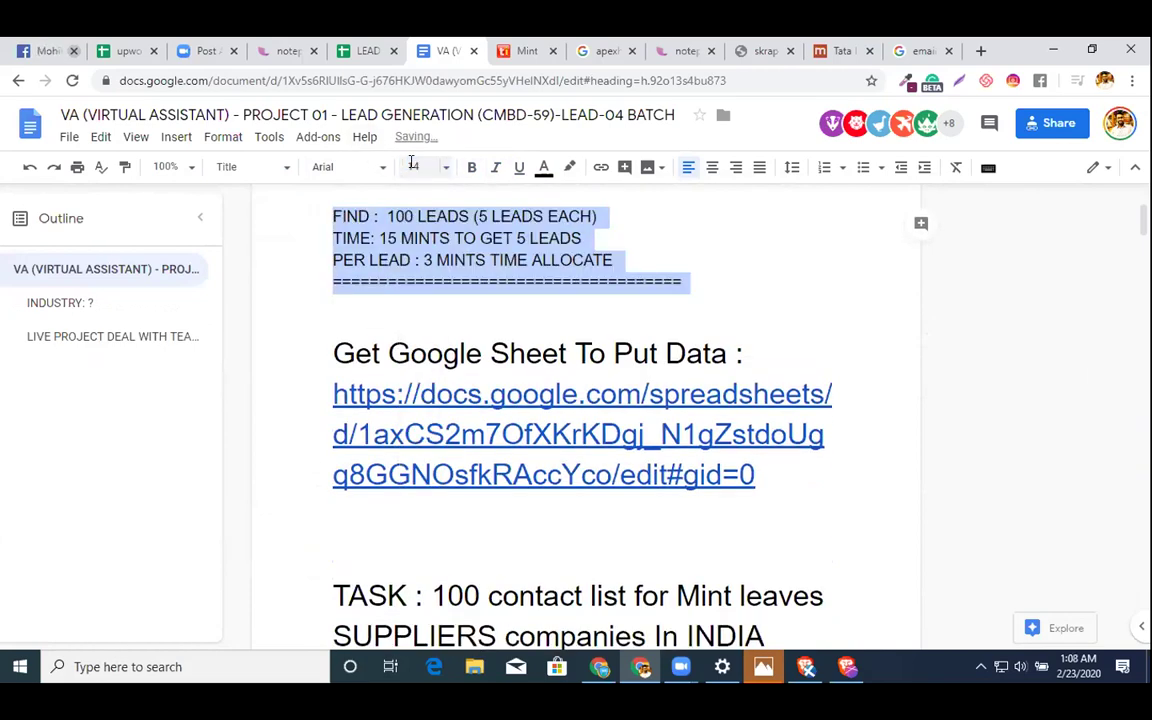
- Shrink the Google Sheets link to 12 pt
drag(766, 476, 329, 391)
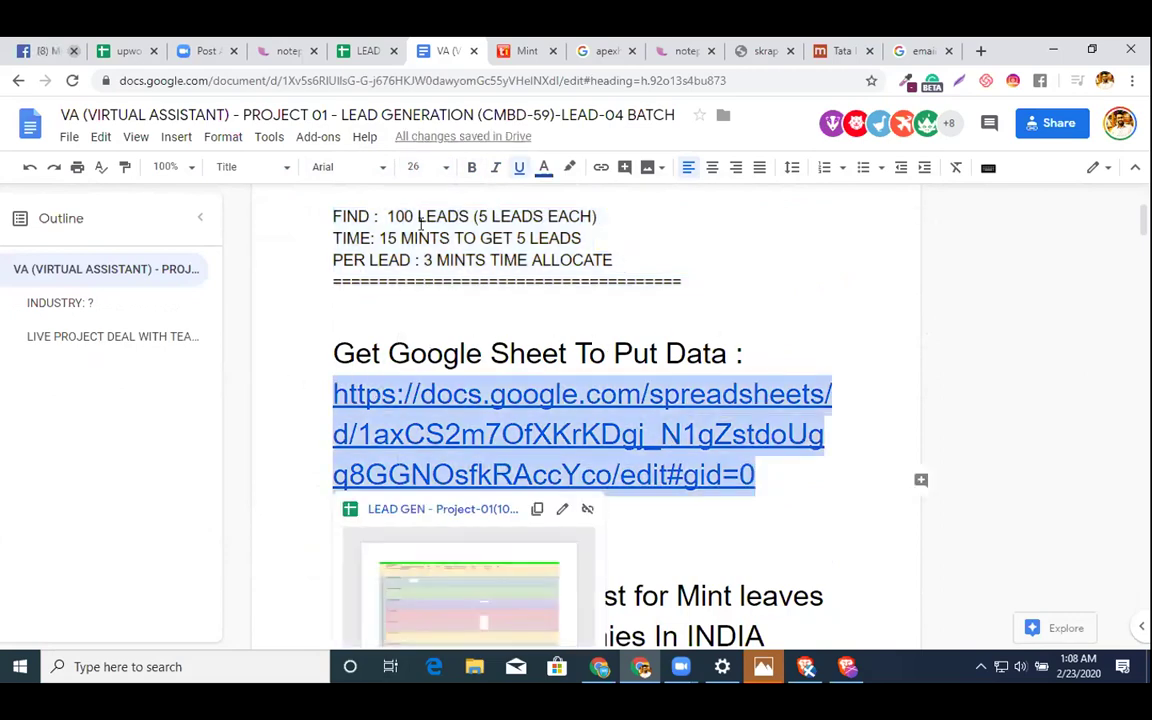
click(414, 164)
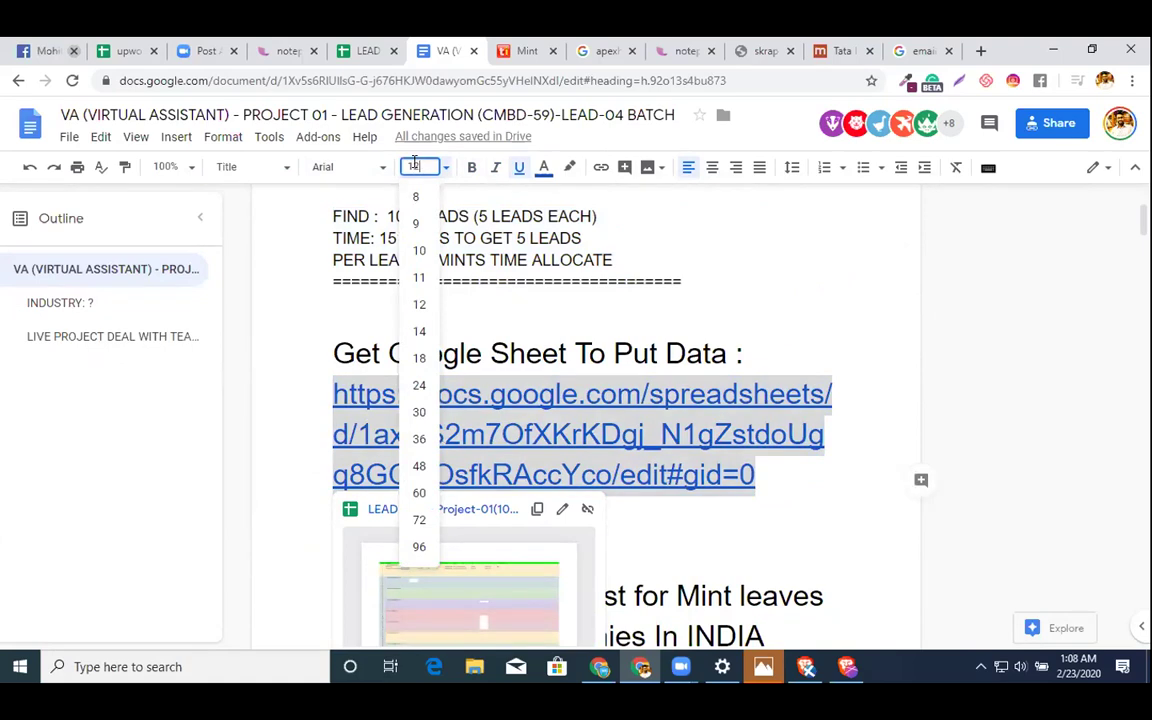
text(12)
key(Return)
click(774, 360)
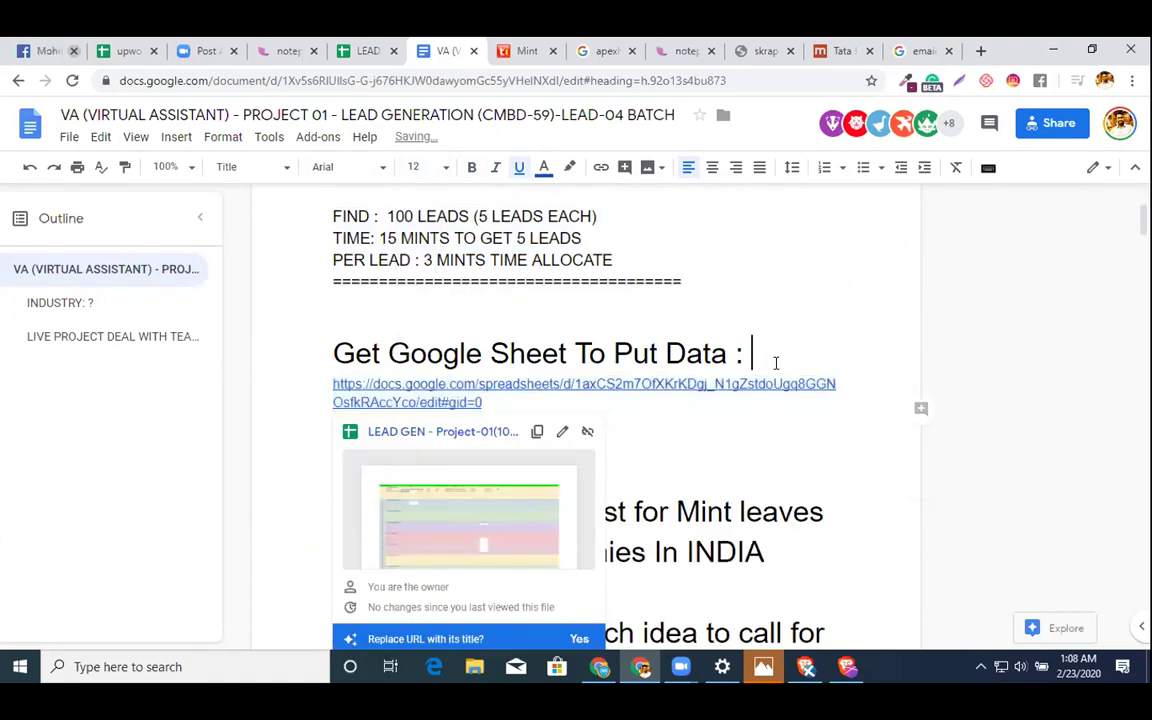
drag(774, 360, 258, 365)
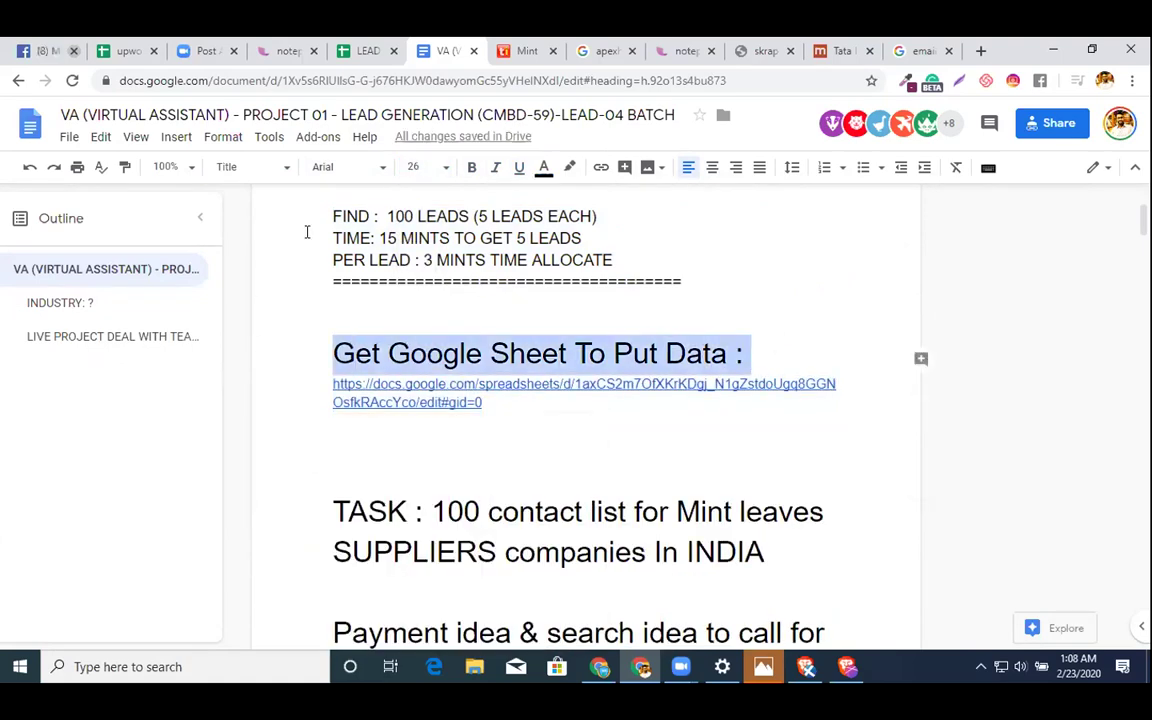
- Keep the 'Get Google Sheet To Put Data :' label bold and underlined, set in Fira Sans 18
key(ctrl+b)
key(ctrl+u)
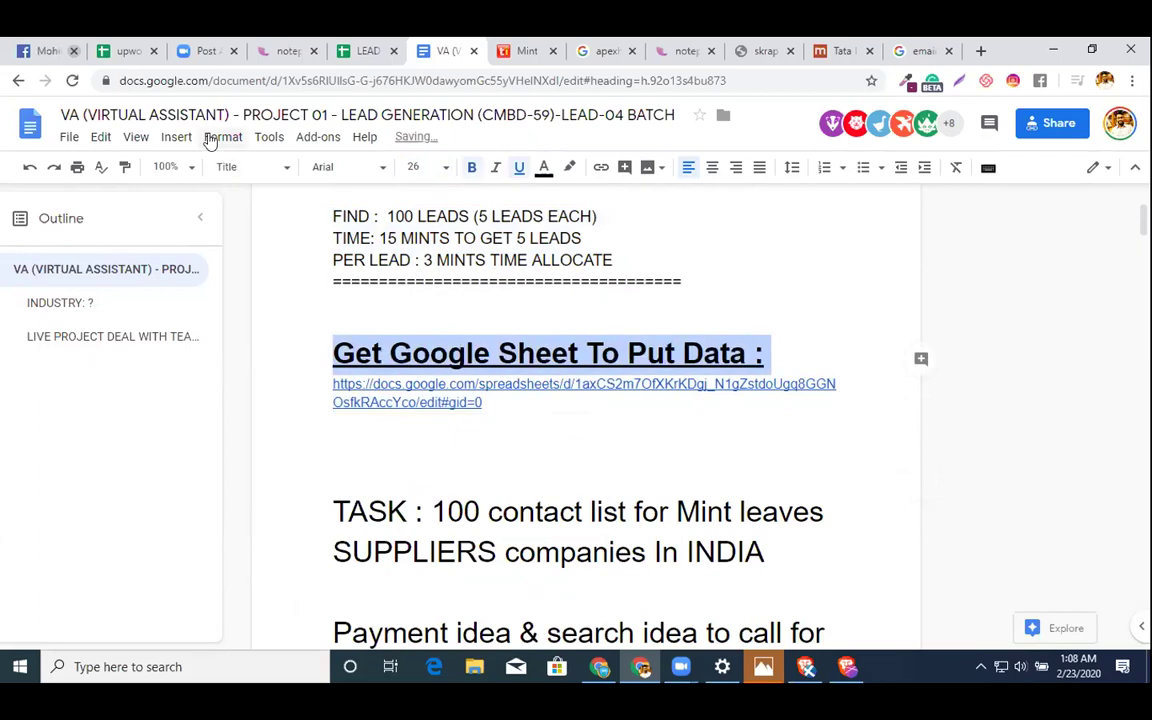
click(226, 168)
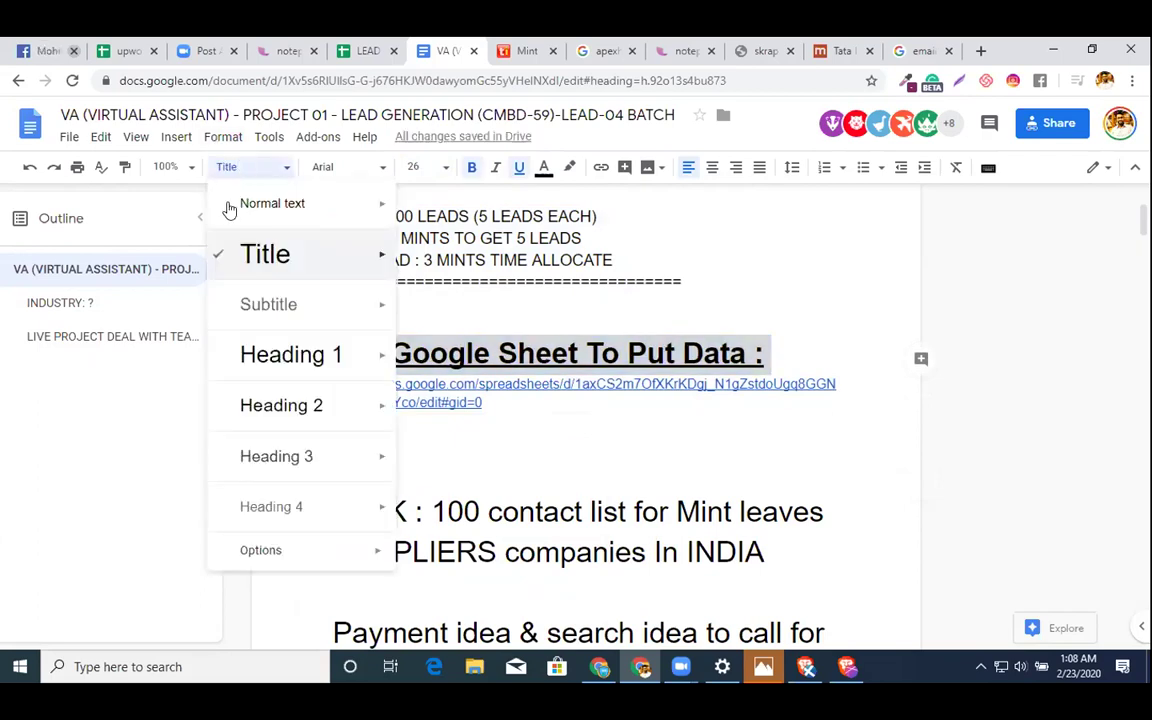
click(242, 256)
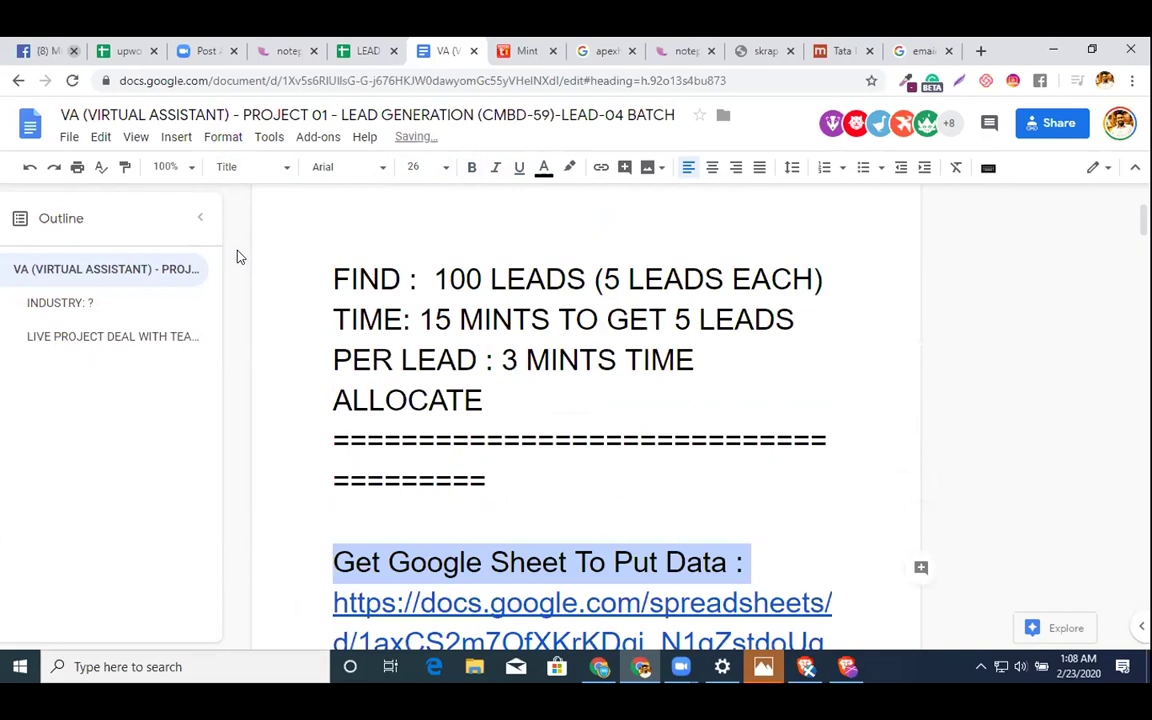
key(ctrl+z)
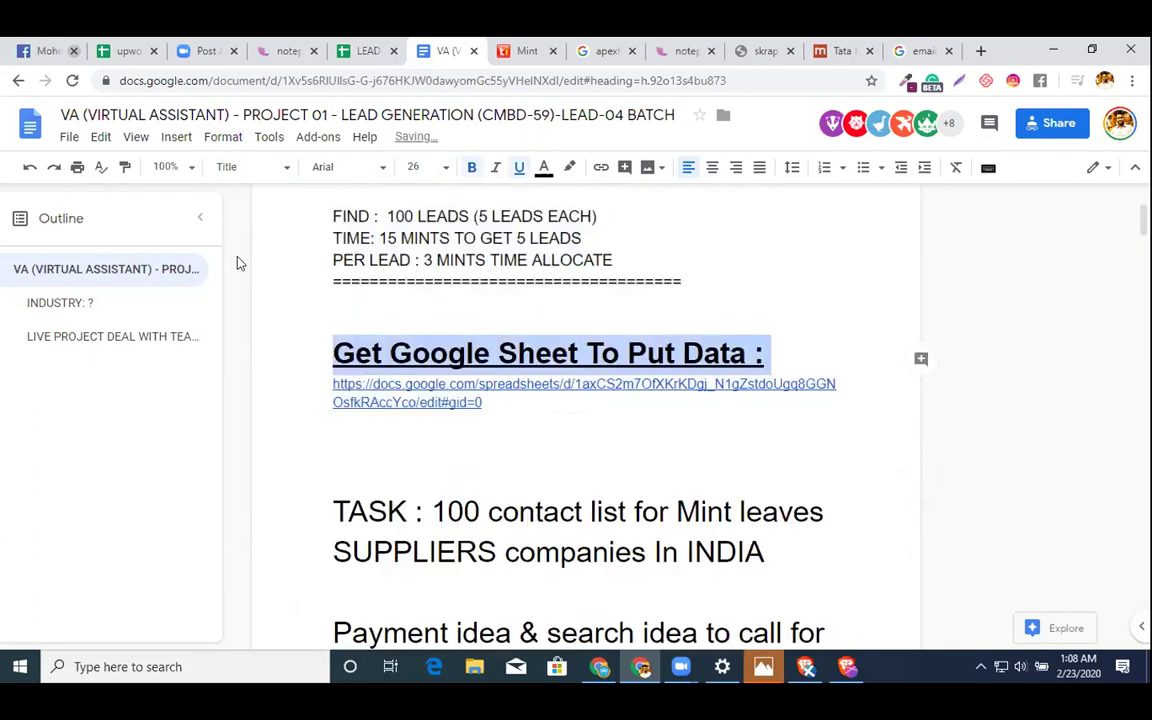
click(343, 168)
click(375, 281)
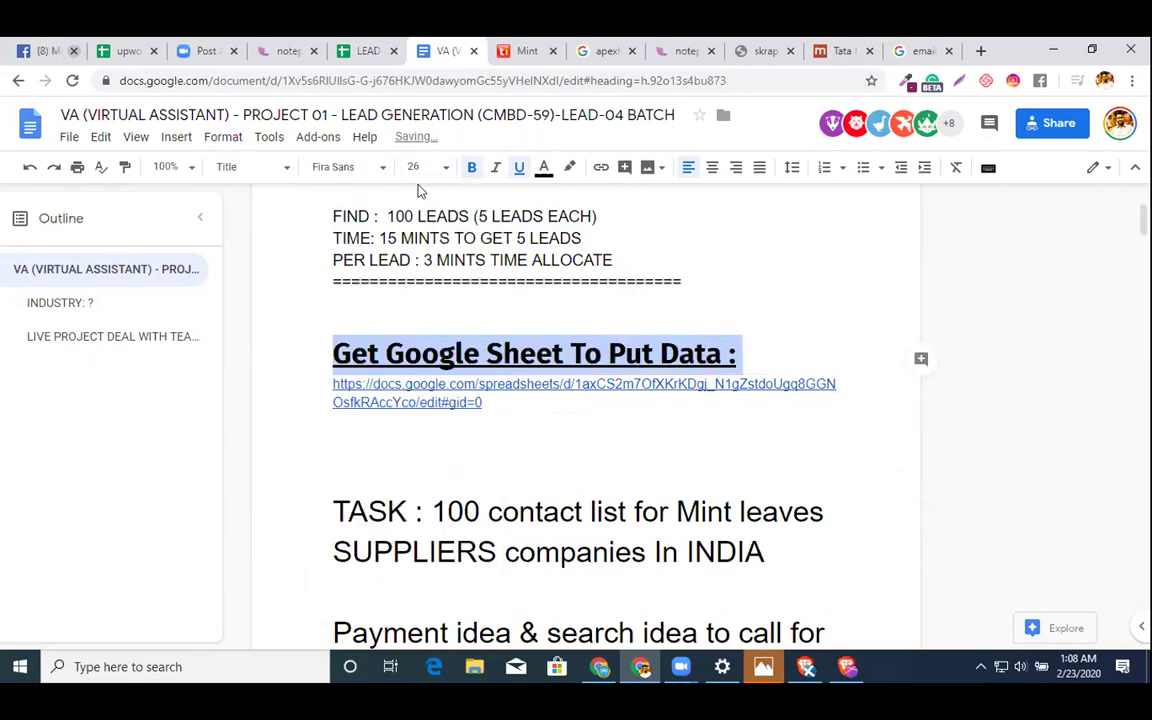
click(415, 168)
text(18)
key(Return)
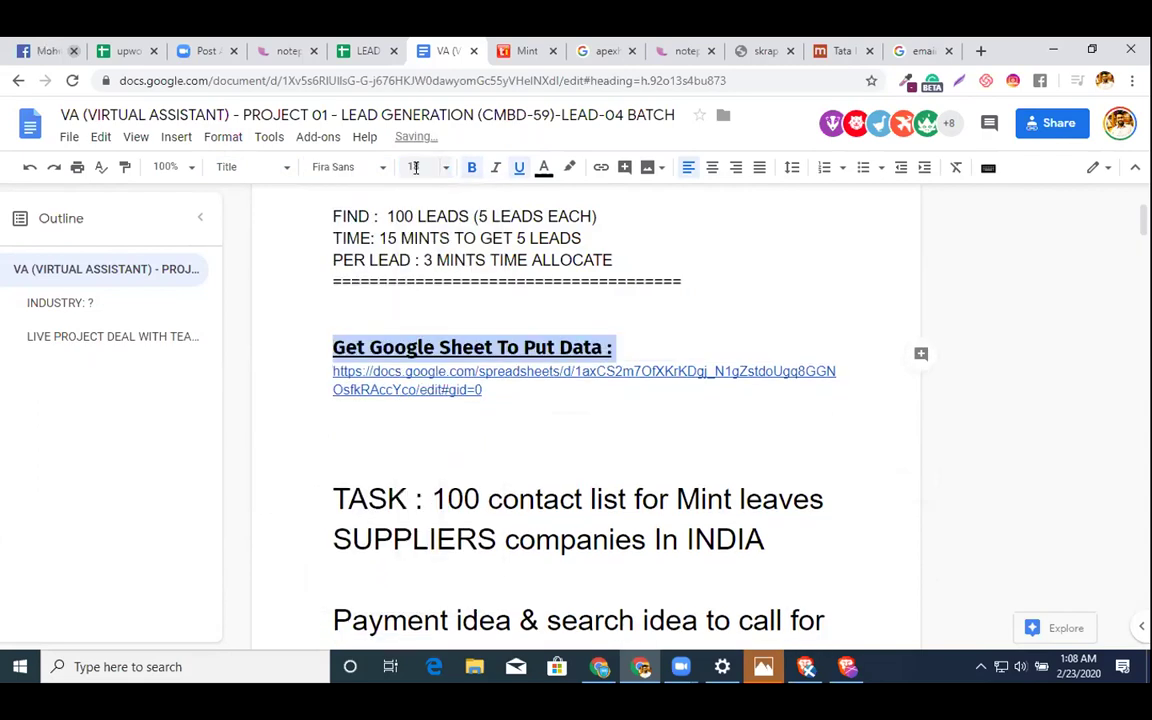
- Select from the empty line above TASK down toward the TYPE lines
scroll(373, 505, down, 1)
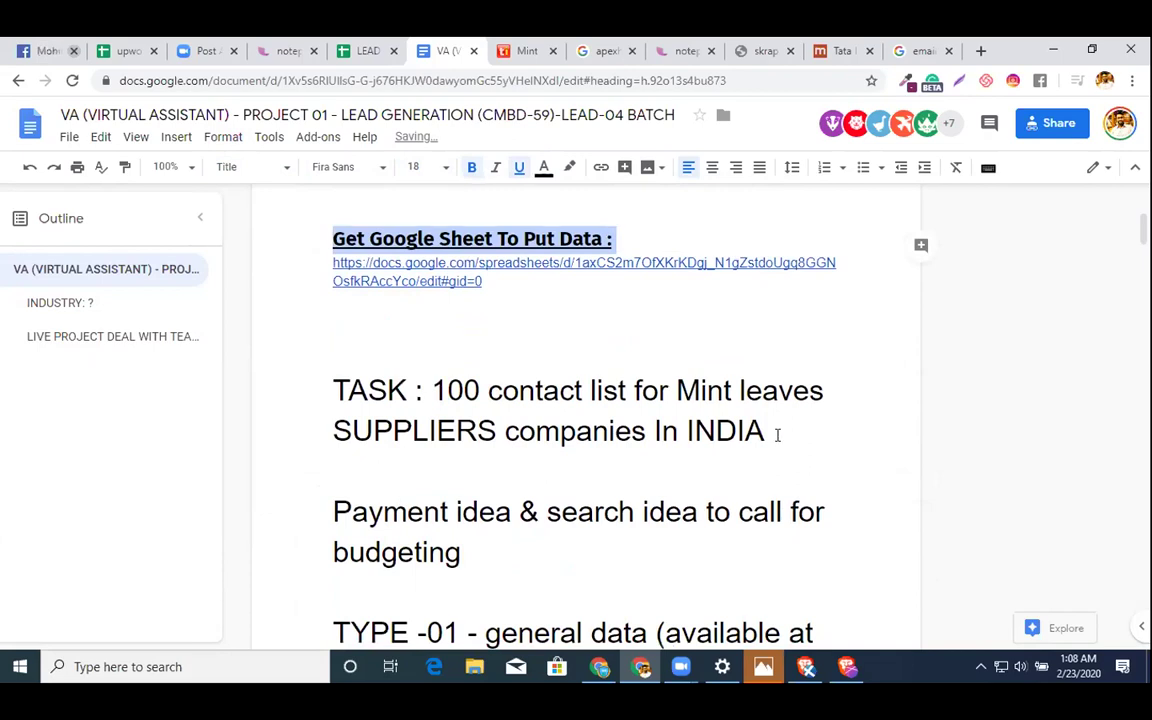
drag(857, 427, 409, 321)
click(409, 320)
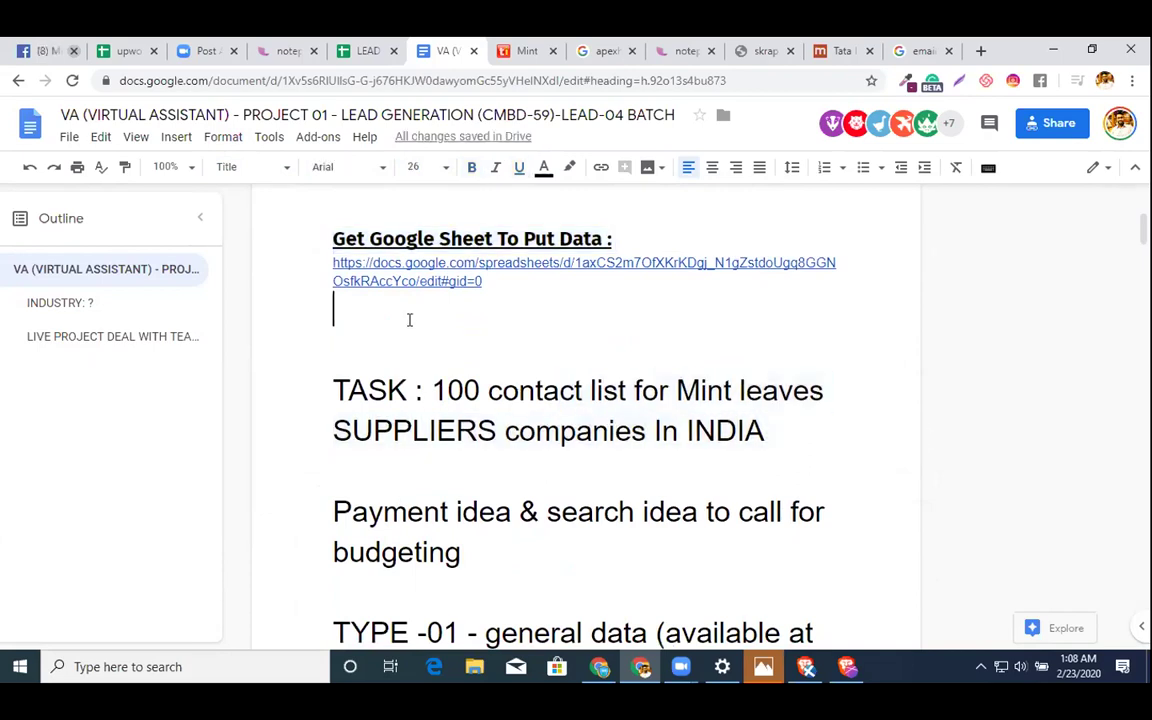
key(shift+Down)
key(shift+Down)
key(shift+Down)
key(shift+Down)
key(shift+Down)
key(shift+Down)
key(shift+Down)
key(shift+Down)
key(shift+Down)
key(shift+Down)
key(shift+Down)
key(shift+Down)
key(shift+Down)
key(shift+Down)
key(shift+Down)
key(shift+Down)
key(shift+Down)
key(shift+Down)
key(shift+Down)
key(shift+Down)
key(shift+Down)
key(shift+Down)
key(shift+Down)
key(shift+Down)
key(shift+Down)
key(shift+Down)
key(shift+Down)
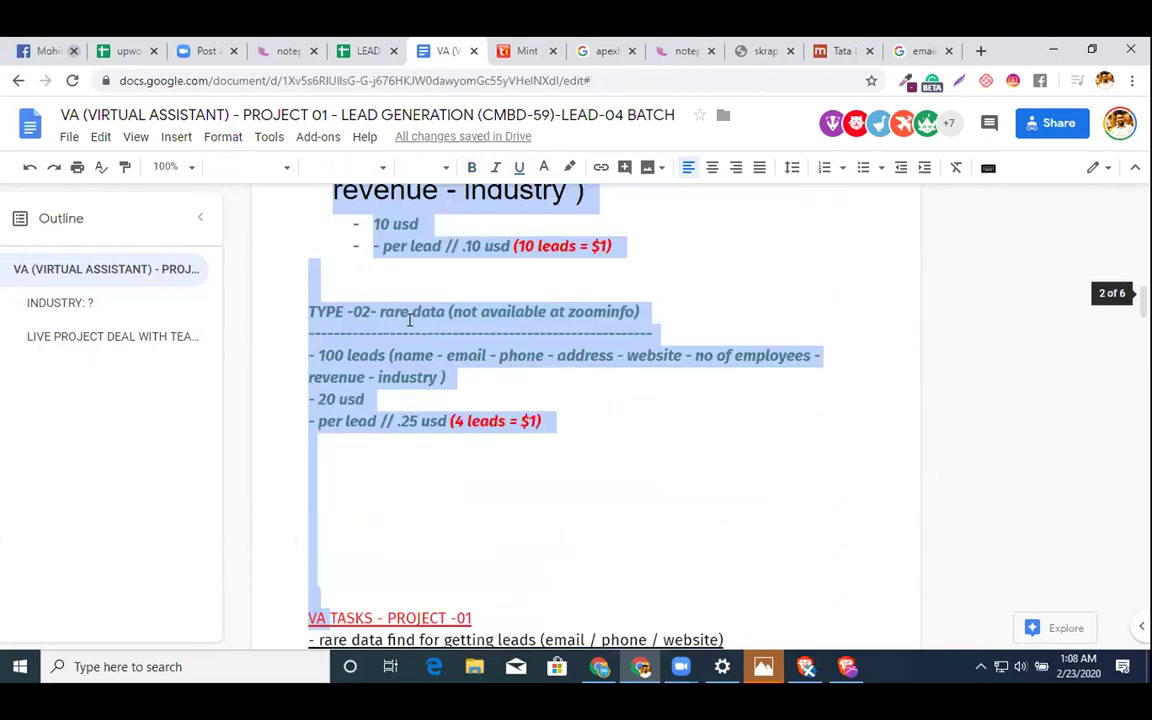
key(shift+Down)
key(shift+Down)
key(shift+Down)
key(shift+Down)
key(shift+Down)
key(shift+Down)
key(shift+Down)
key(shift+Down)
key(shift+Down)
key(shift+Down)
key(shift+Down)
key(shift+Down)
key(shift+Down)
key(shift+Down)
key(shift+Down)
key(shift+Down)
key(shift+Down)
key(shift+Down)
key(shift+Down)
key(shift+Down)
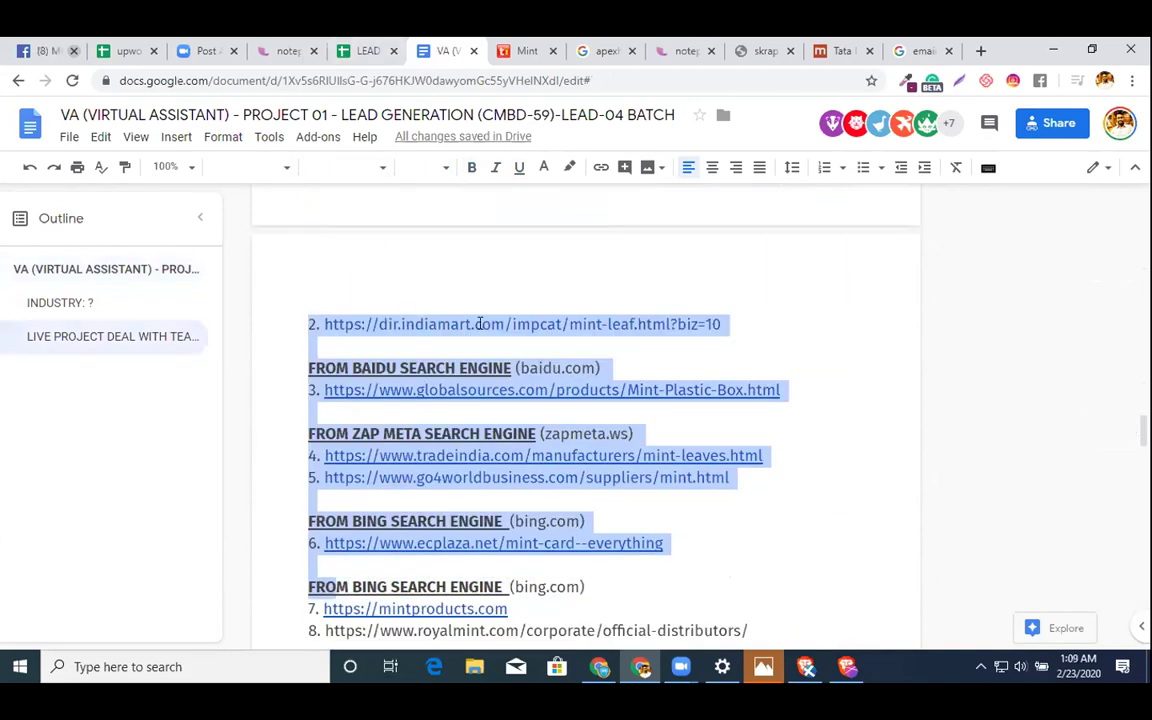
- Extend the selection to the document's end and make it Normal text in Fira Sans, size 14
key(shift+Down)
key(shift+Down)
key(shift+Down)
key(shift+Down)
key(shift+Down)
key(shift+Down)
key(shift+Down)
key(shift+Down)
key(shift+Down)
key(shift+Down)
key(shift+Down)
key(shift+Down)
key(shift+Down)
key(shift+Down)
key(shift+Down)
key(shift+Down)
key(shift+Down)
key(shift+Down)
key(shift+Down)
key(shift+Down)
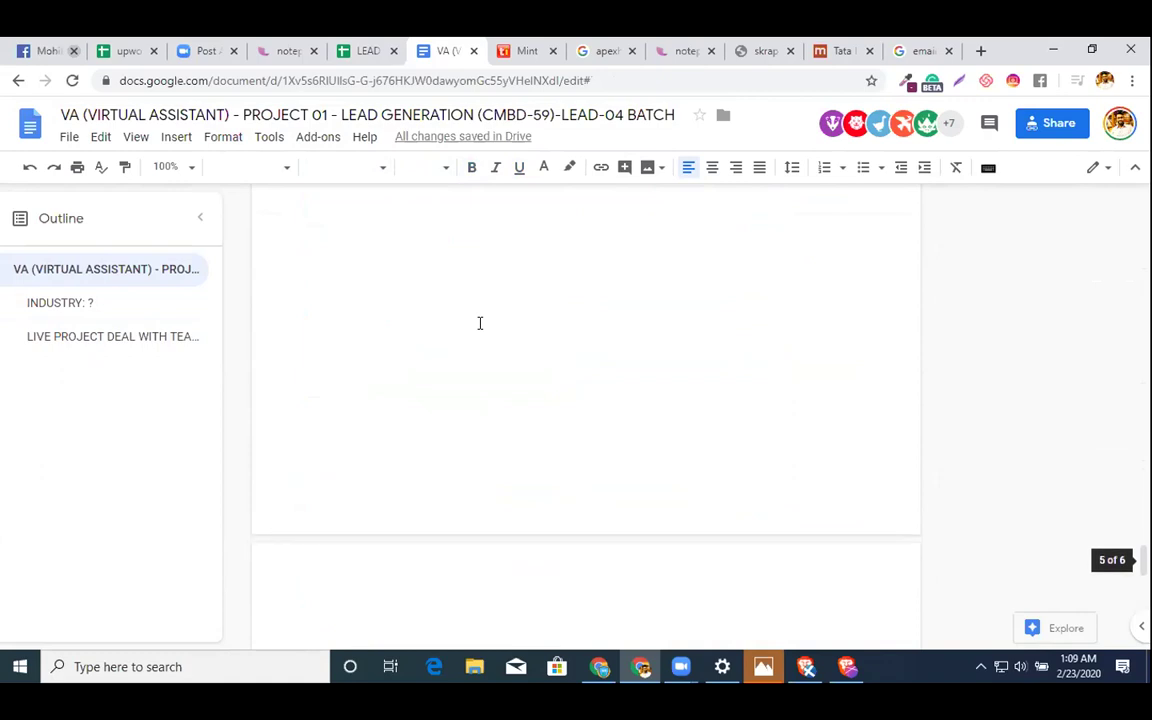
key(shift+Down)
key(shift+Down)
key(shift+Down)
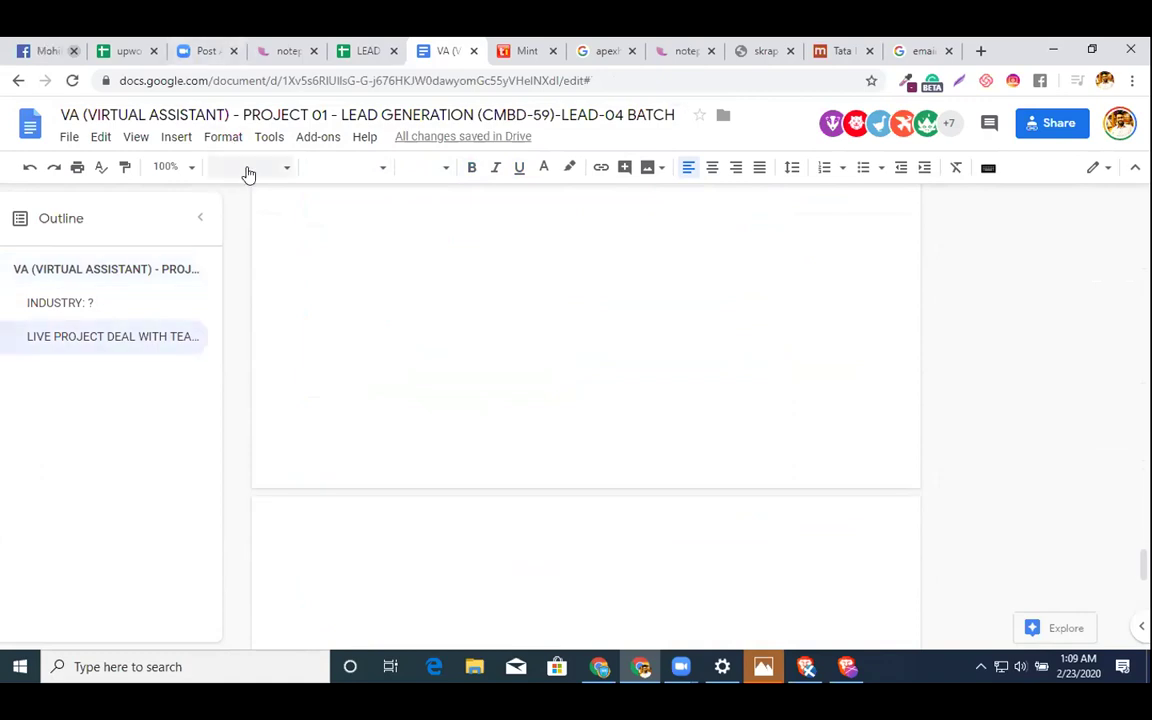
click(248, 174)
click(328, 192)
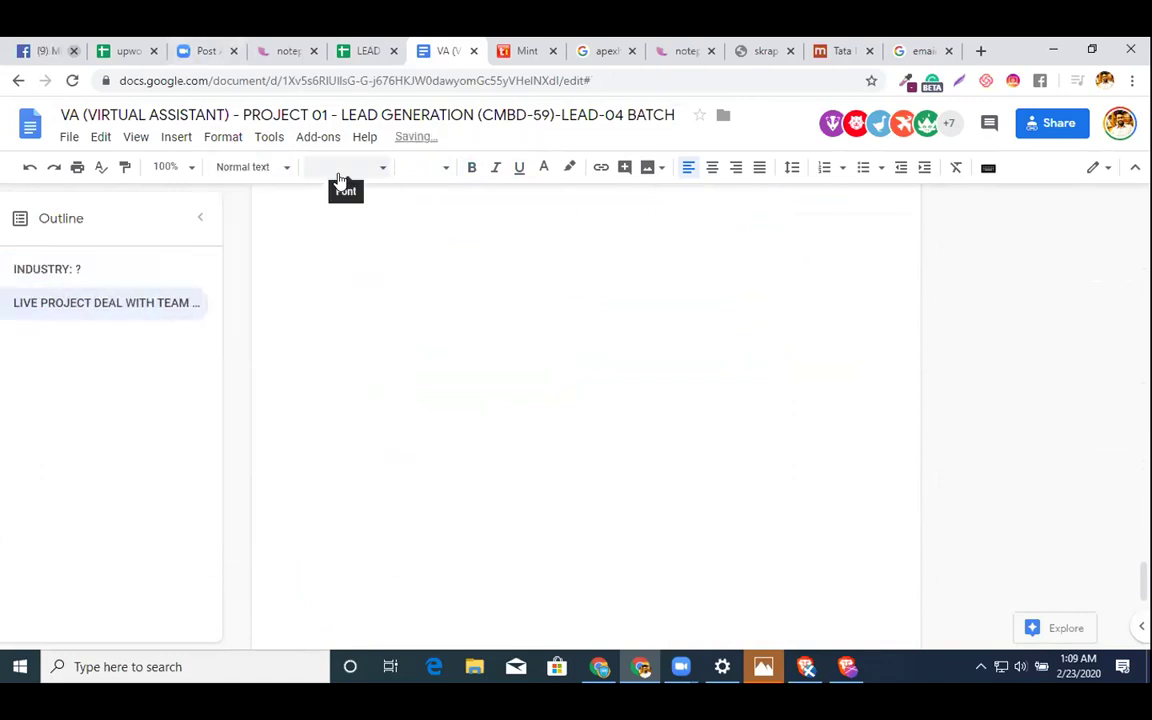
click(340, 178)
click(349, 258)
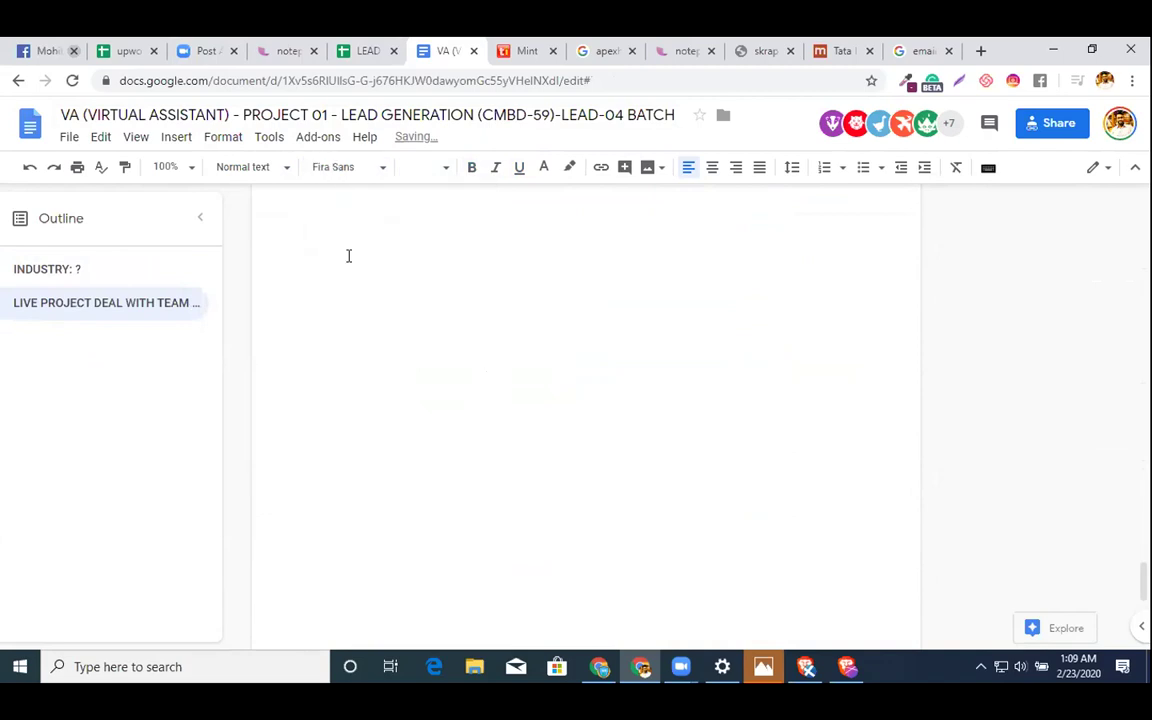
click(416, 169)
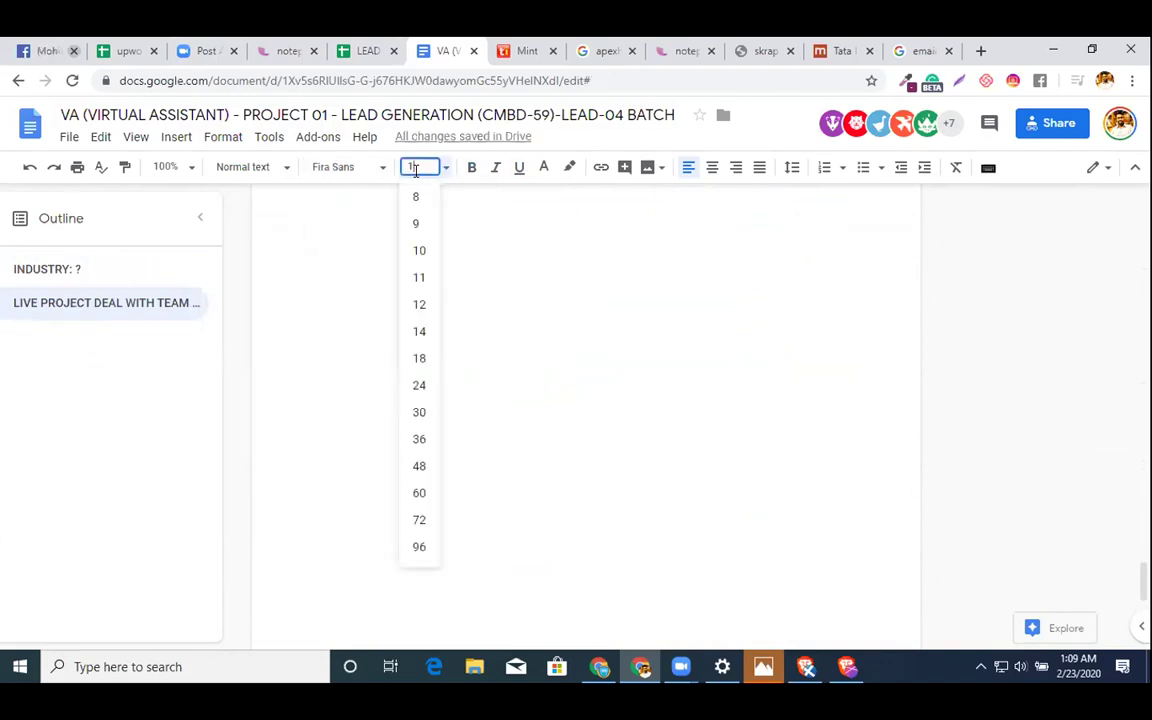
click(419, 331)
scroll(513, 377, up, 20)
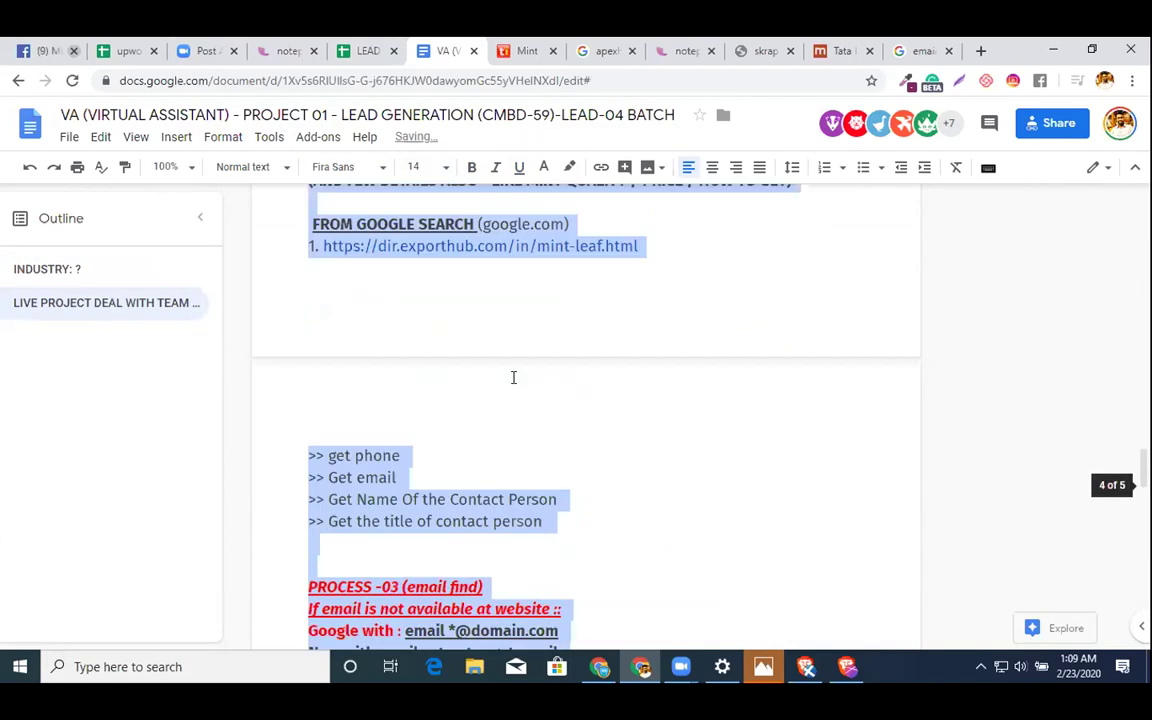
scroll(448, 391, down, 3)
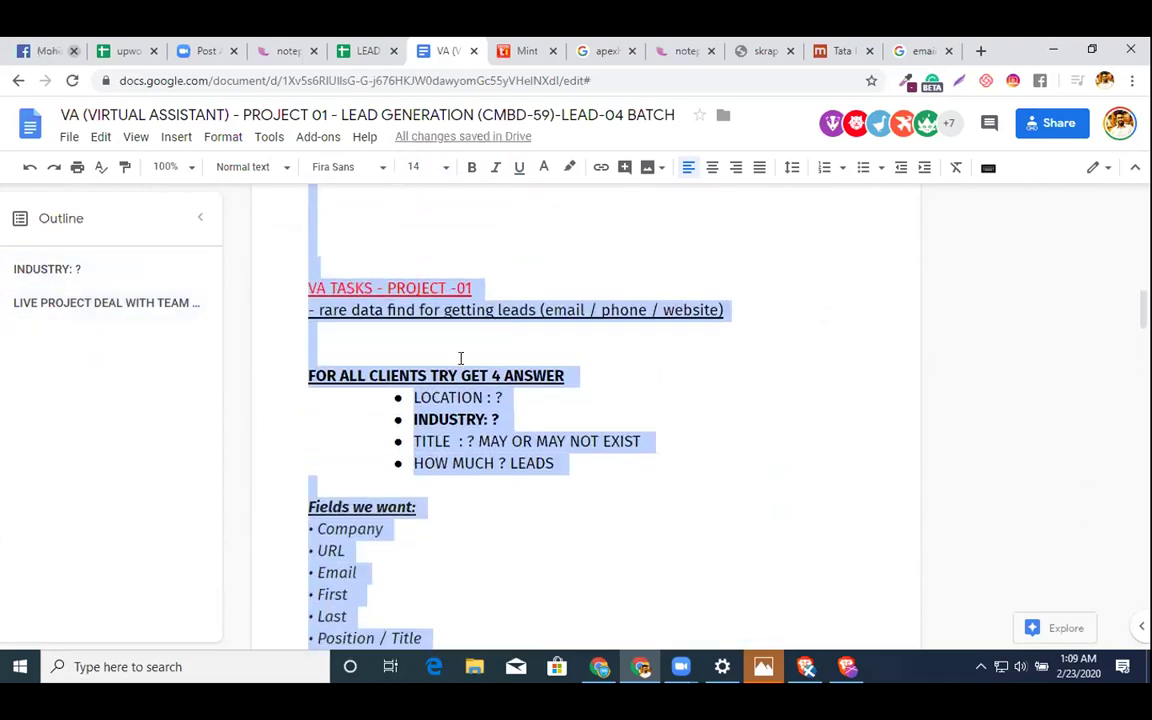
- Select the 'VA TASKS - PROJECT -01' line and try Heading 1, Heading 2, then Subtitle on it
click(574, 283)
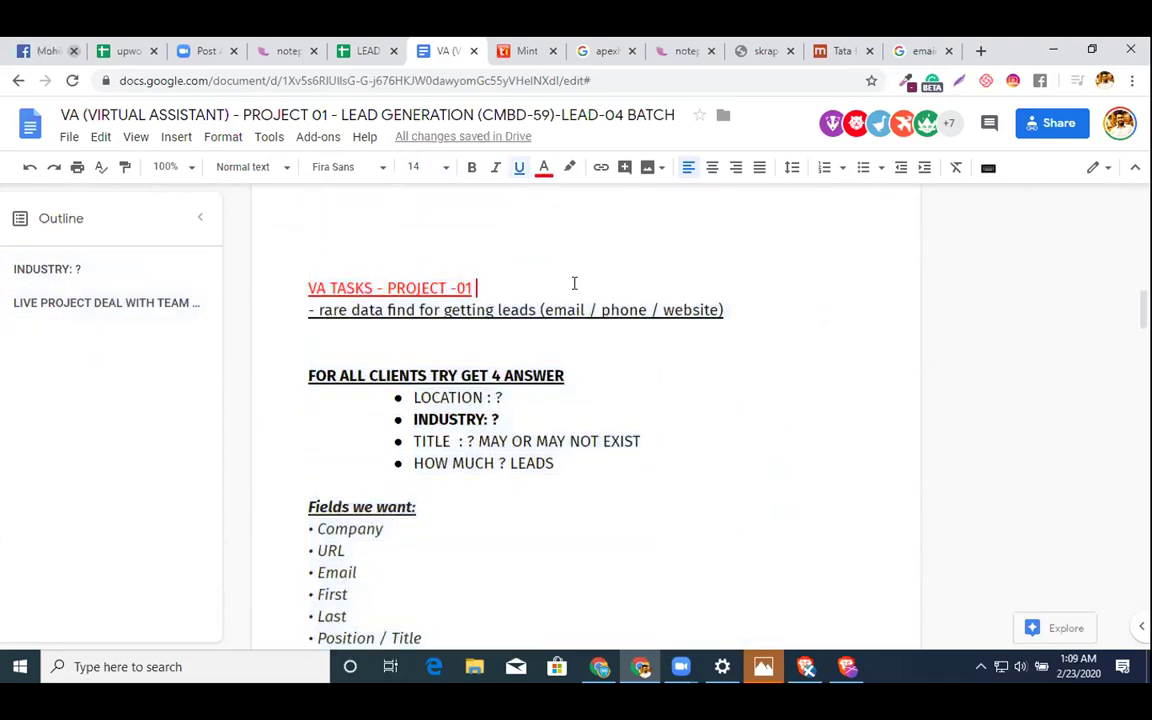
drag(567, 283, 258, 289)
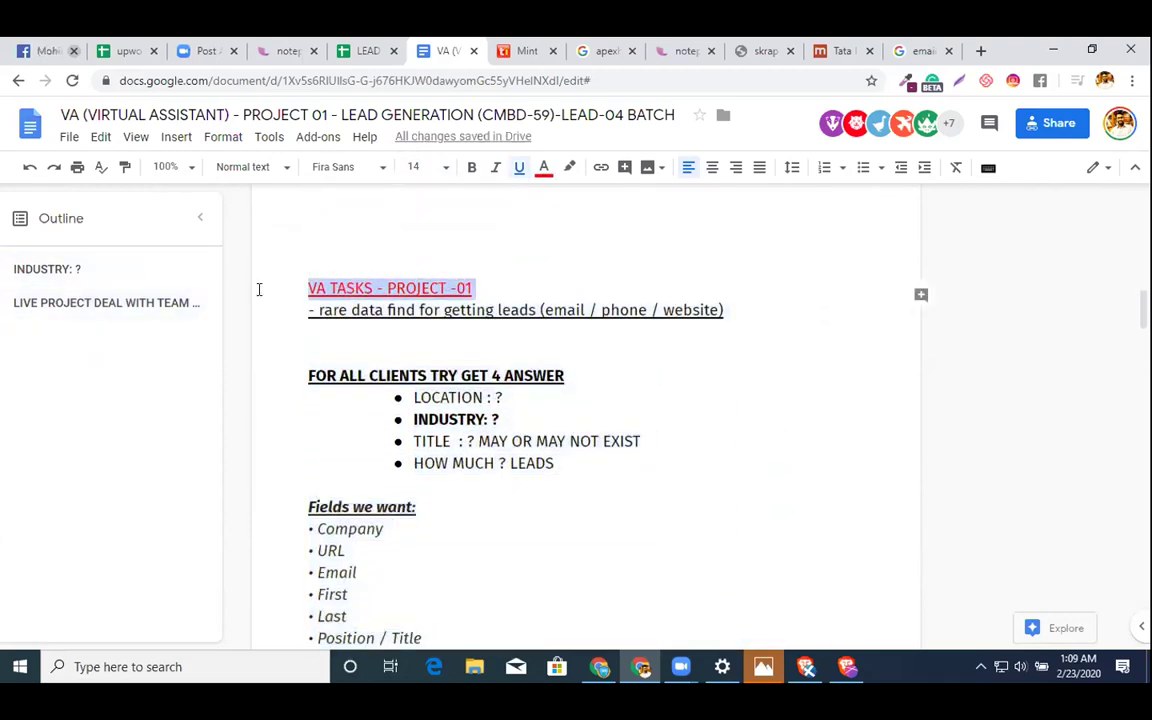
click(325, 170)
click(255, 170)
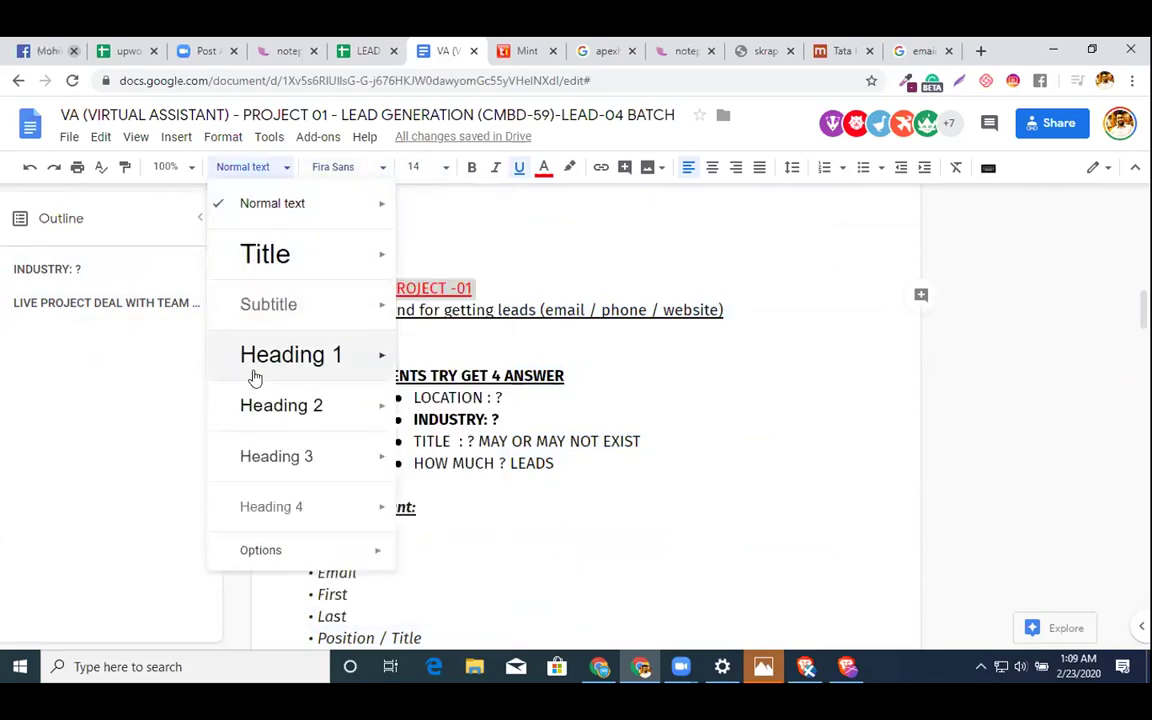
click(254, 371)
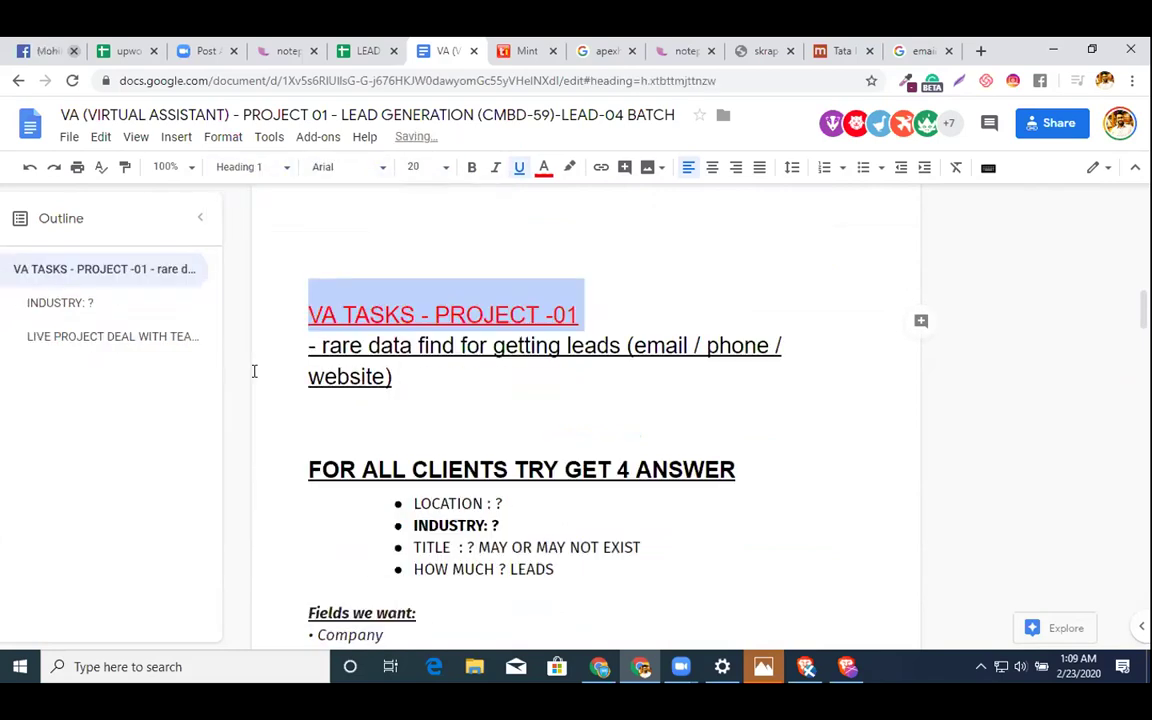
click(247, 166)
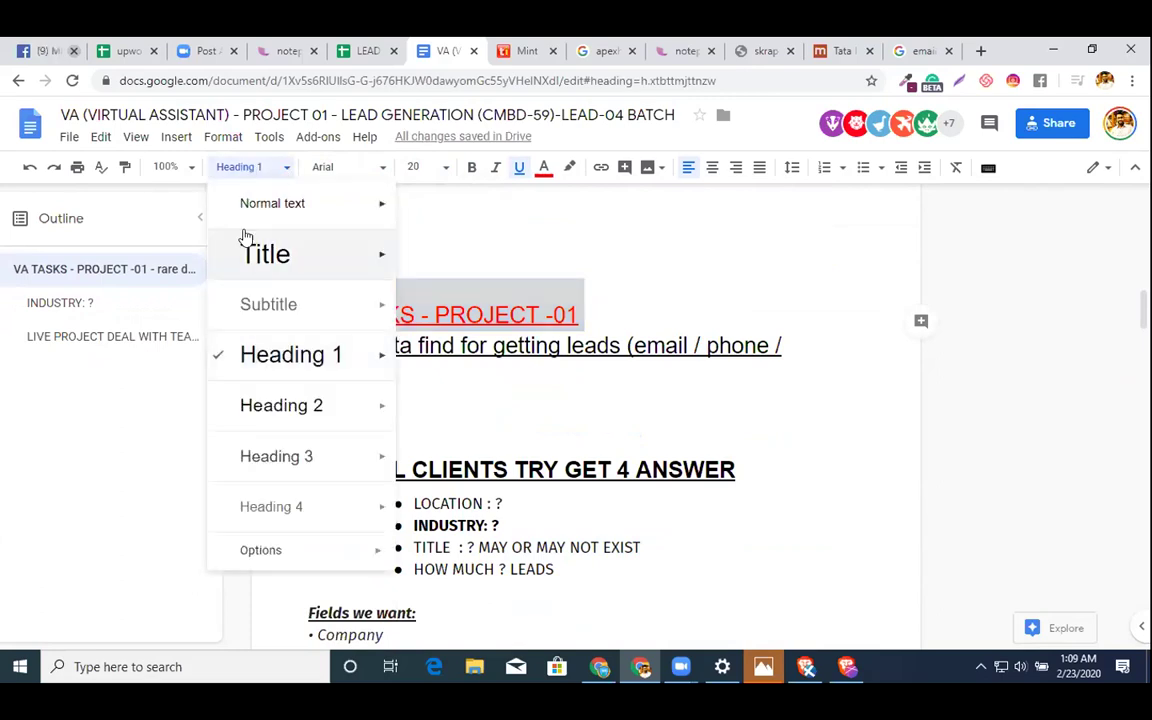
click(258, 409)
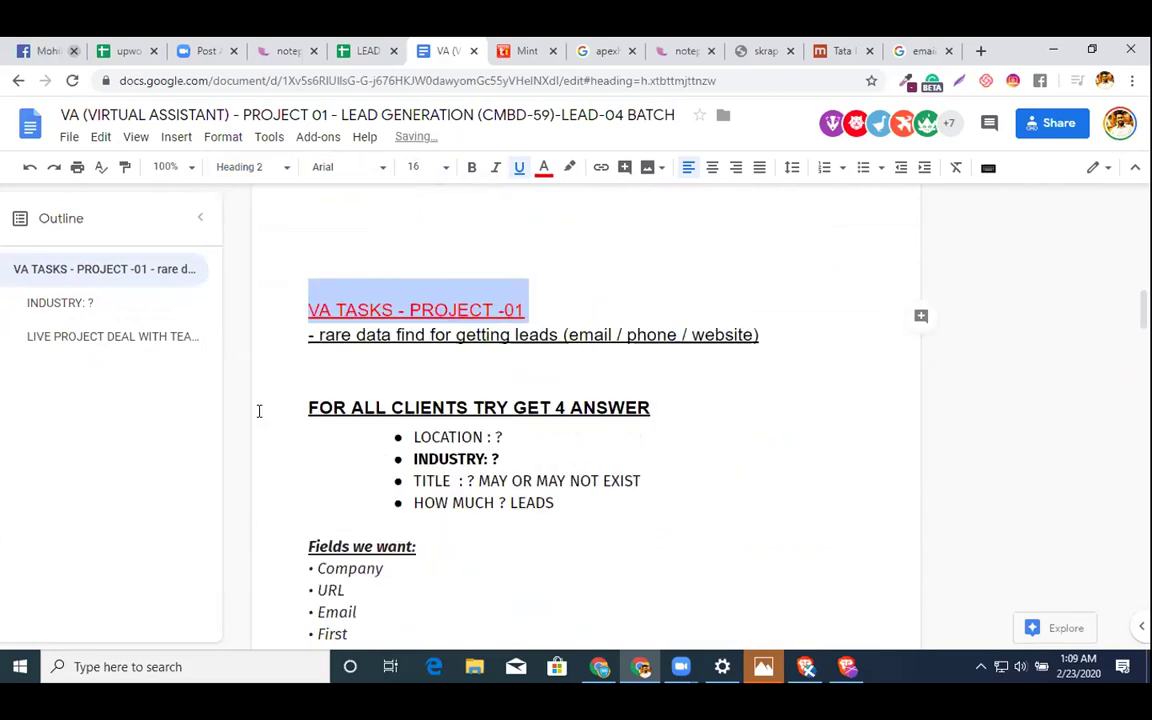
click(270, 167)
click(268, 304)
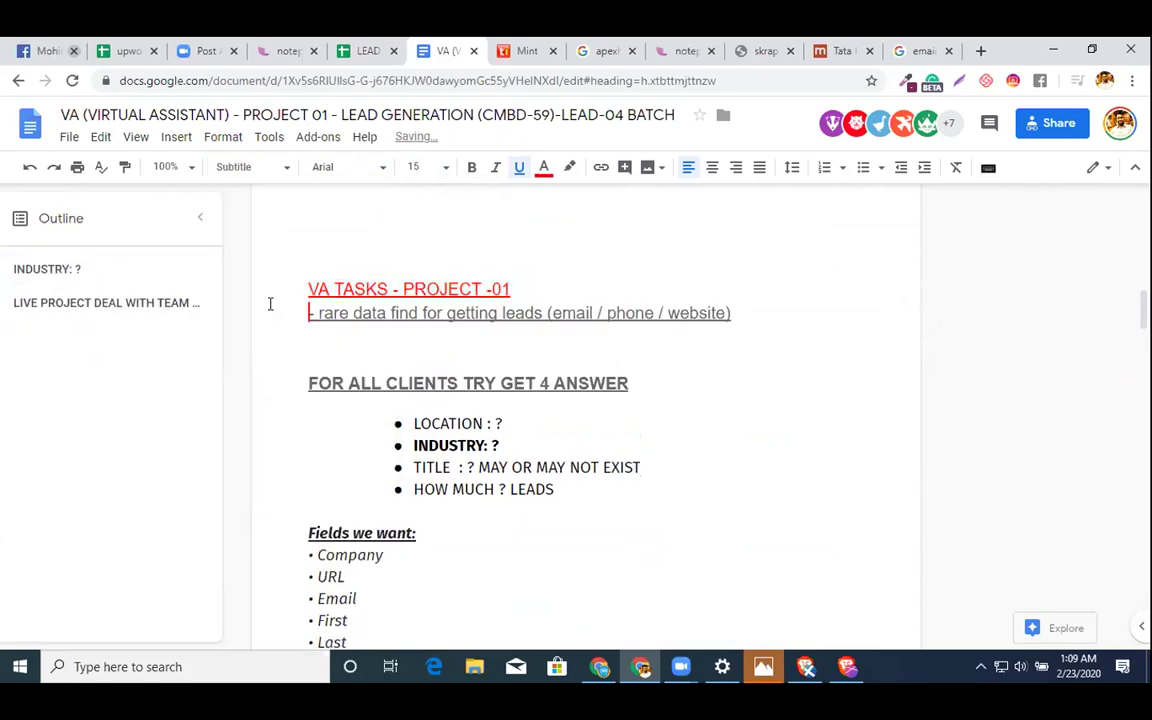
- Reselect the VA TASKS title, set it in Calibri, and try Title, Heading 2, then Subtitle
drag(578, 275, 319, 278)
click(527, 285)
drag(518, 289, 280, 297)
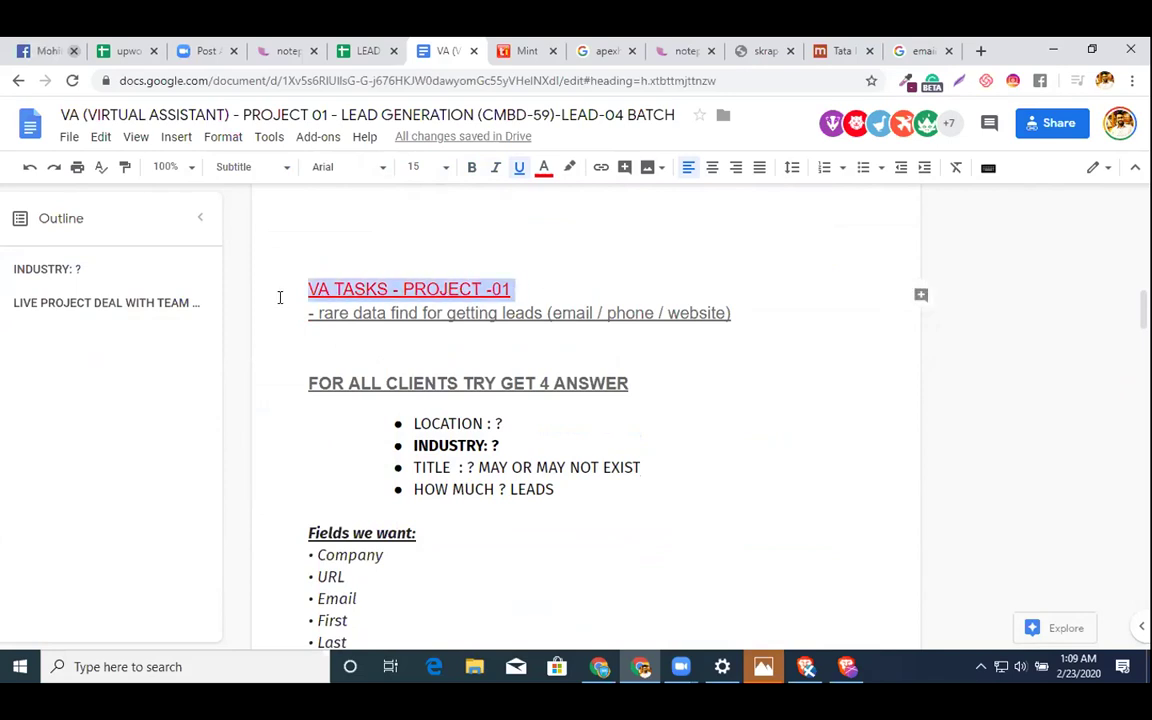
click(332, 170)
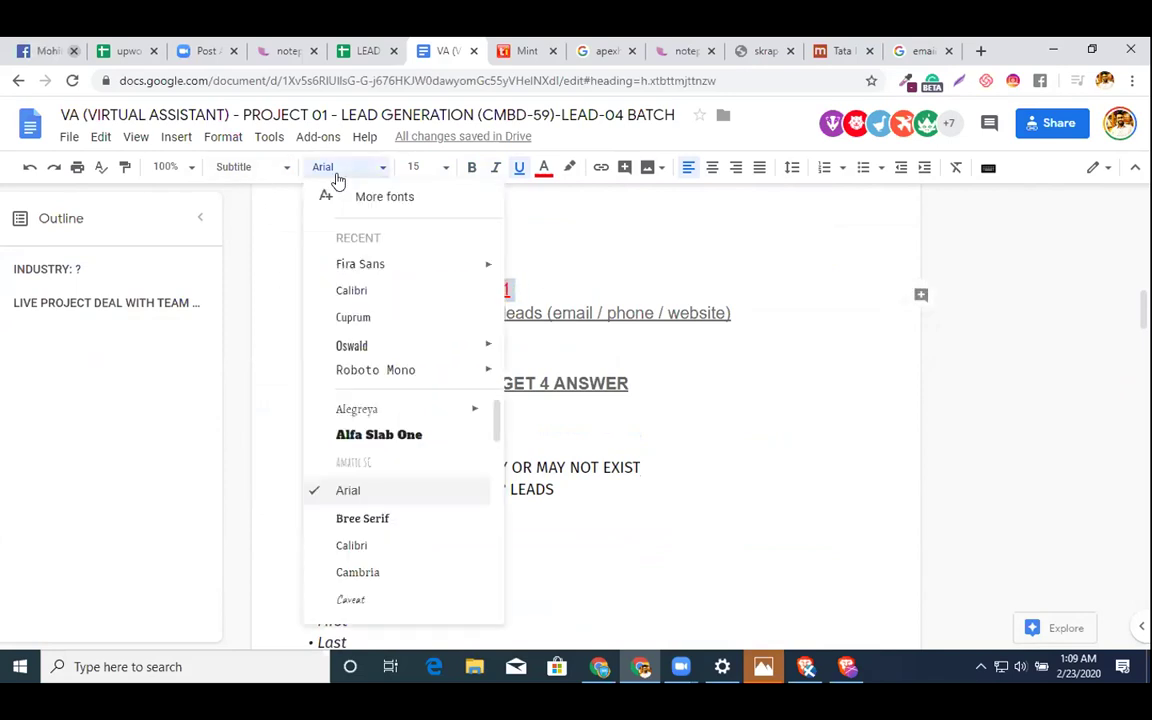
click(366, 288)
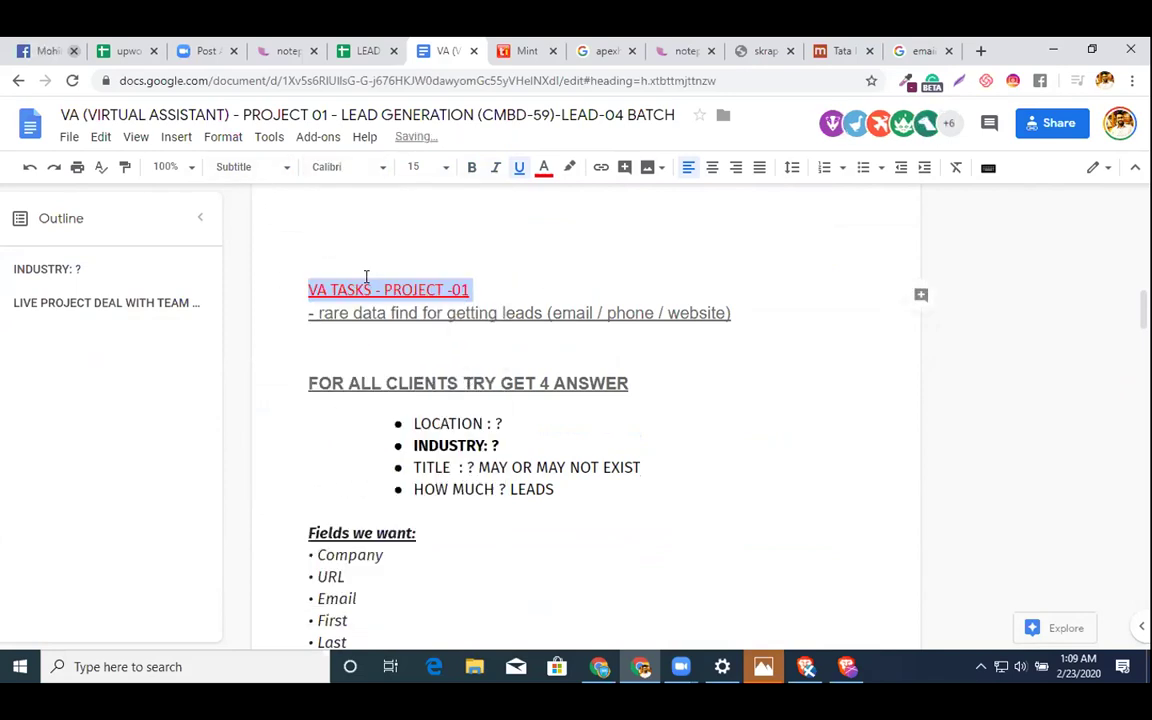
click(253, 170)
click(259, 253)
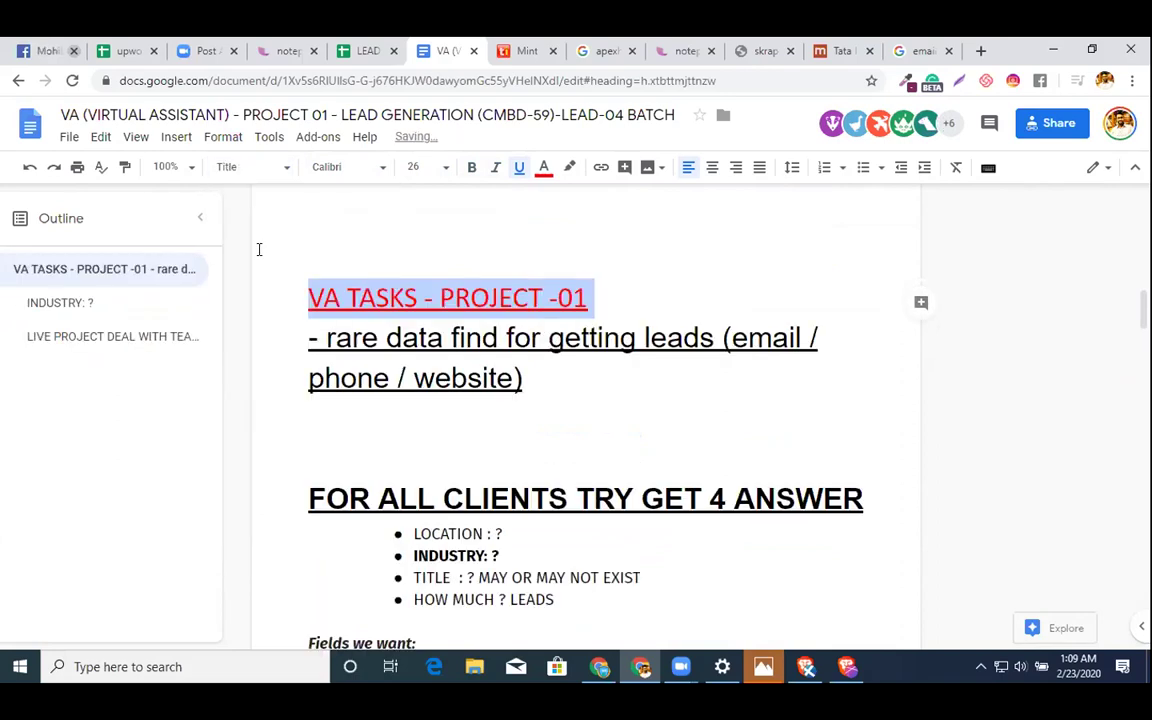
click(250, 167)
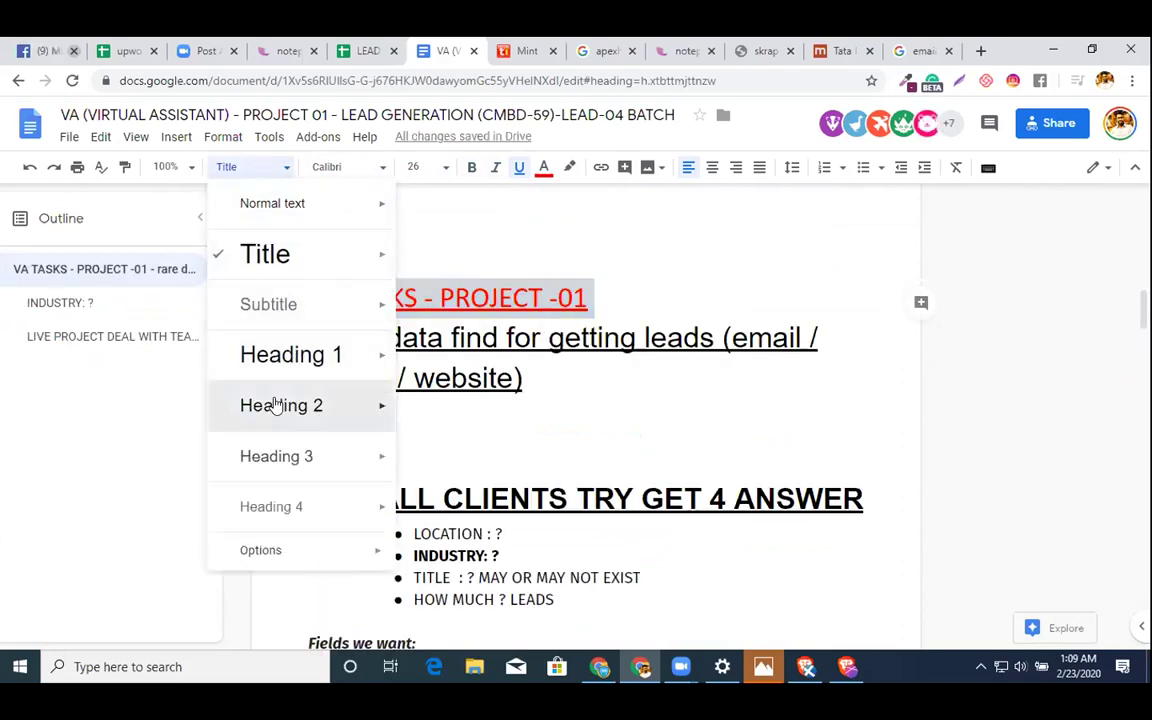
click(276, 404)
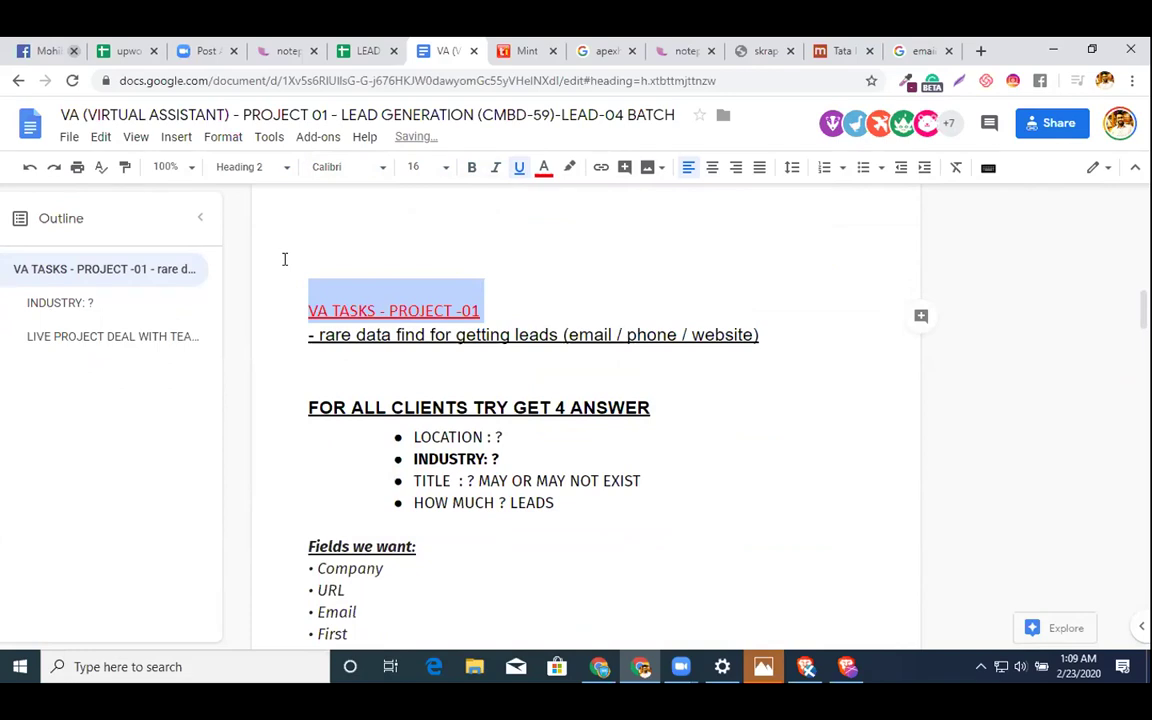
click(248, 166)
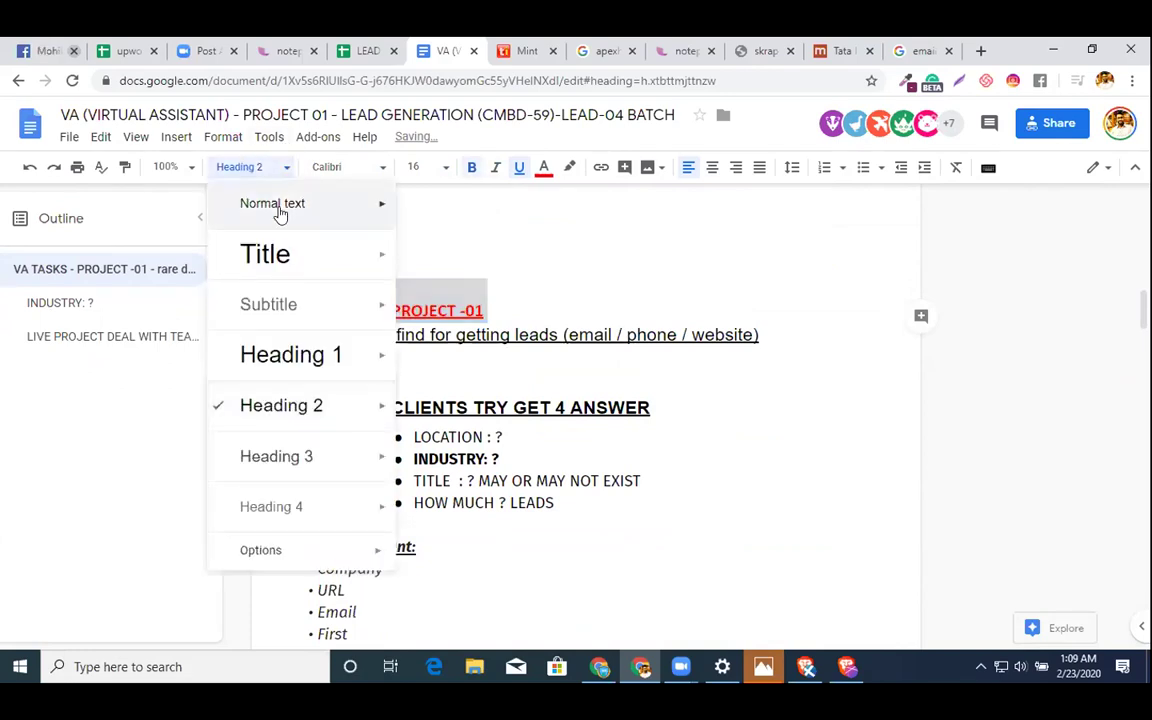
click(257, 306)
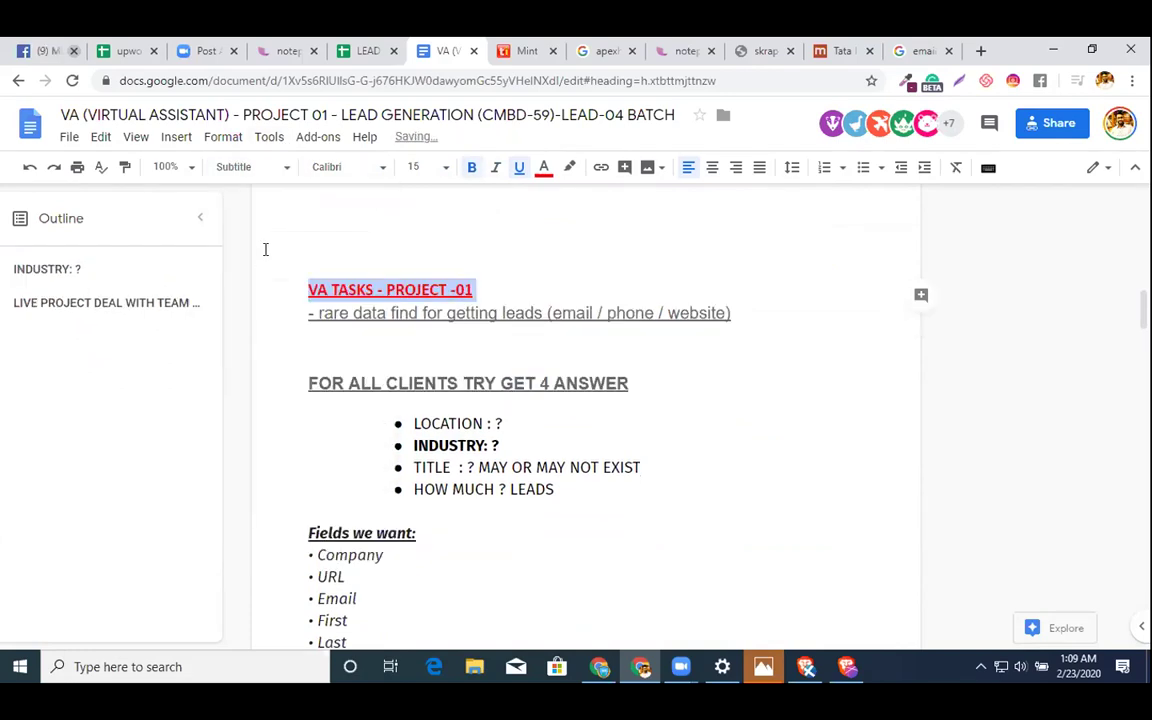
- Restyle the VA TASKS title as Heading 3, then Heading 1 in Fira Sans 18
click(257, 168)
click(250, 462)
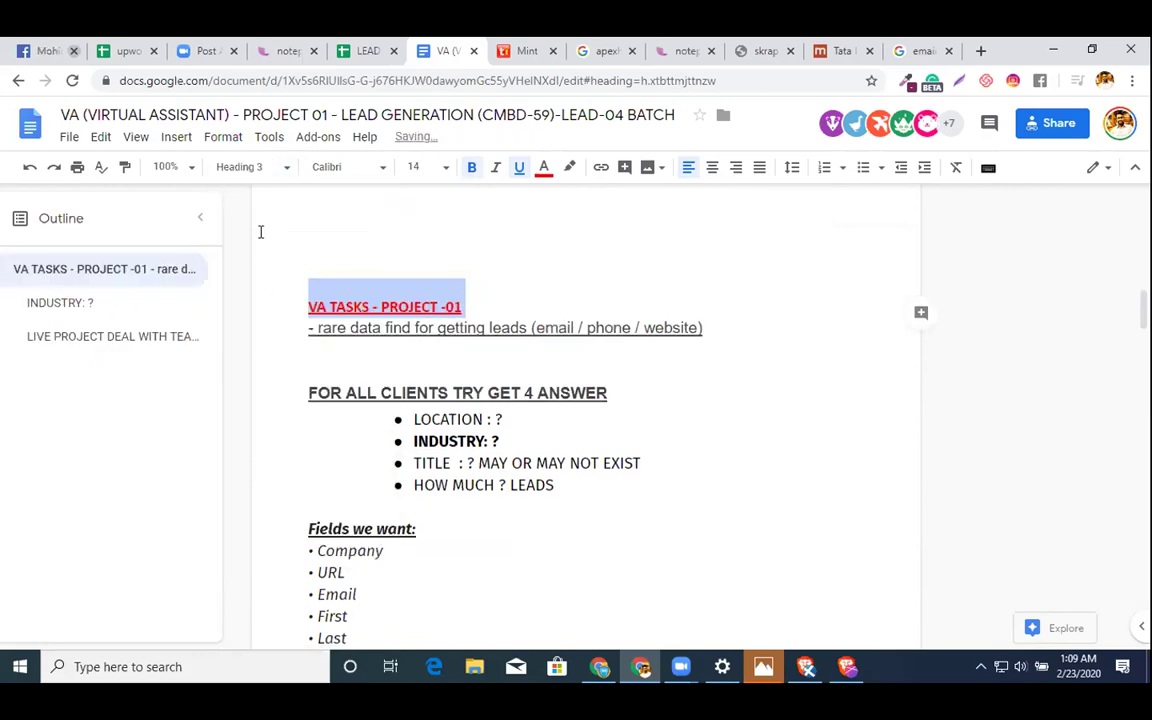
click(290, 166)
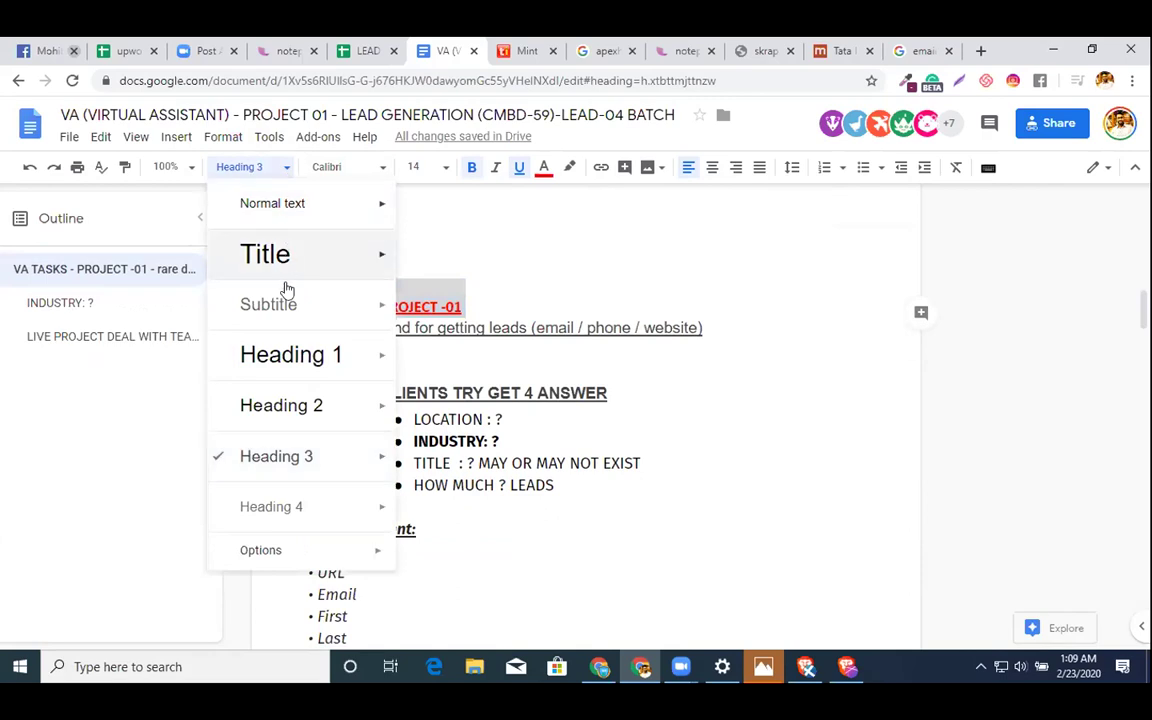
click(294, 371)
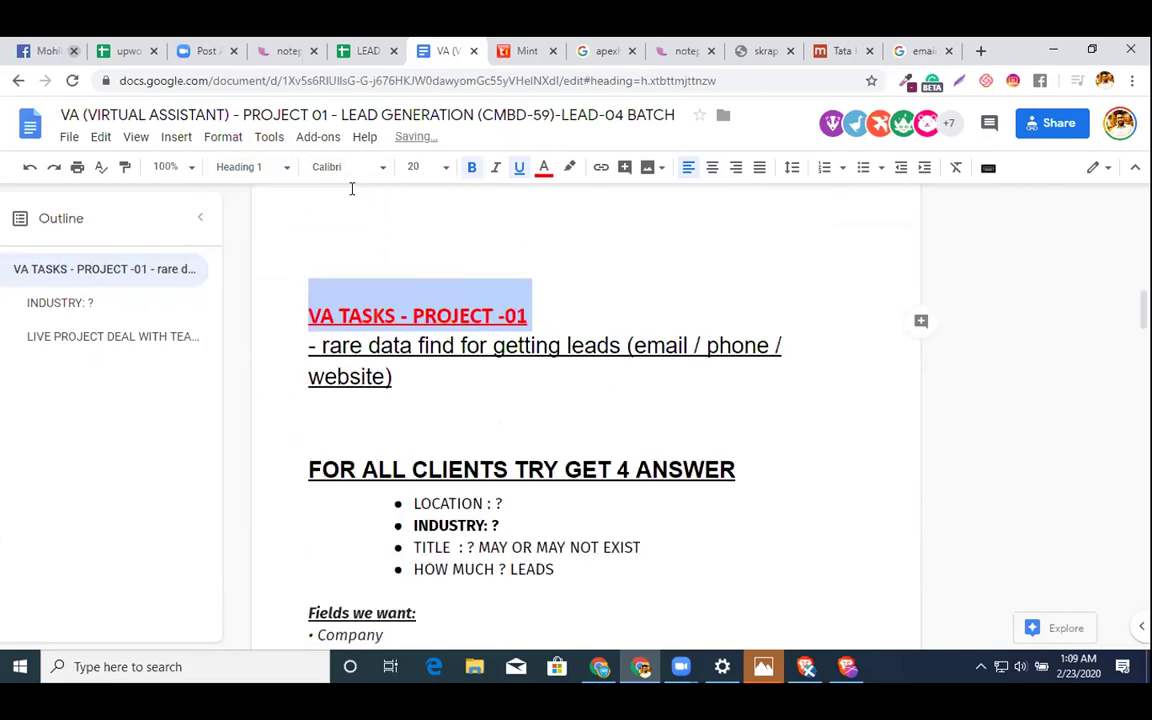
click(328, 168)
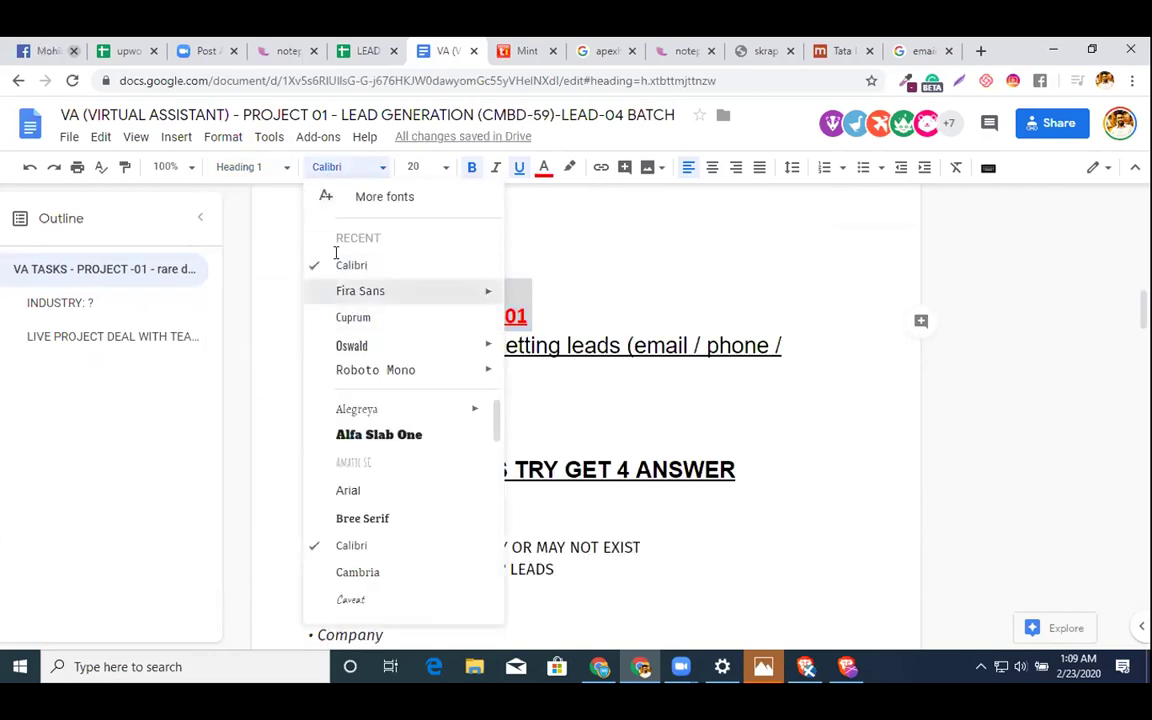
click(345, 290)
click(410, 167)
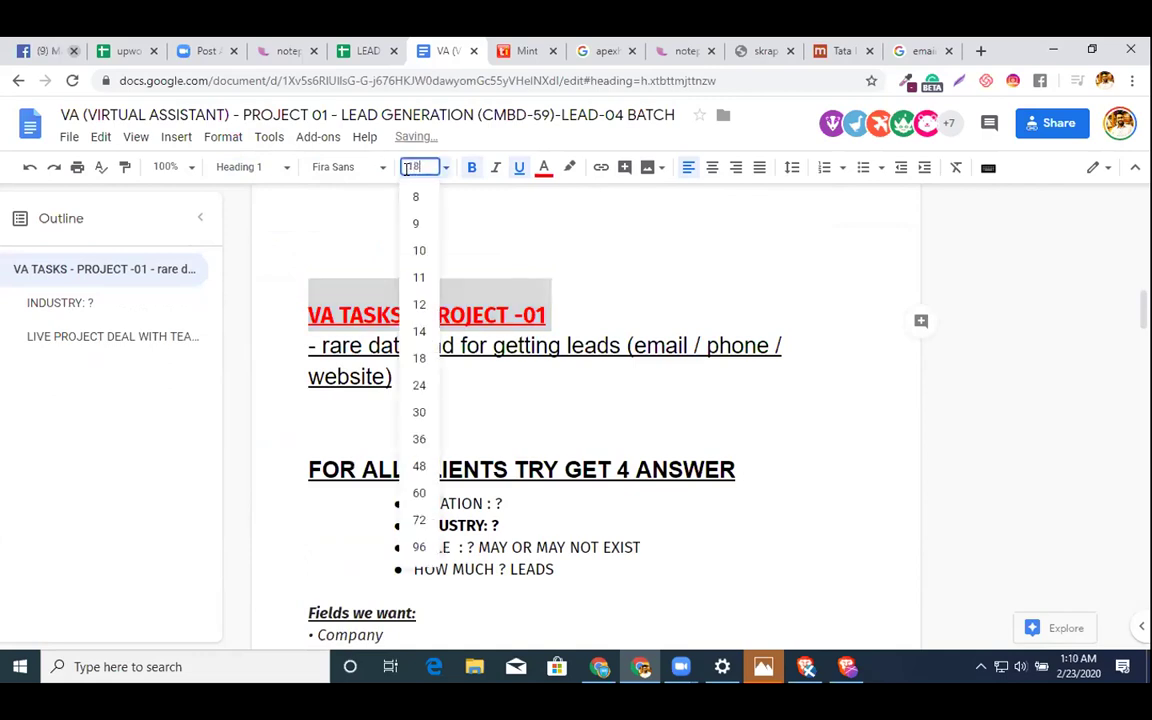
click(419, 358)
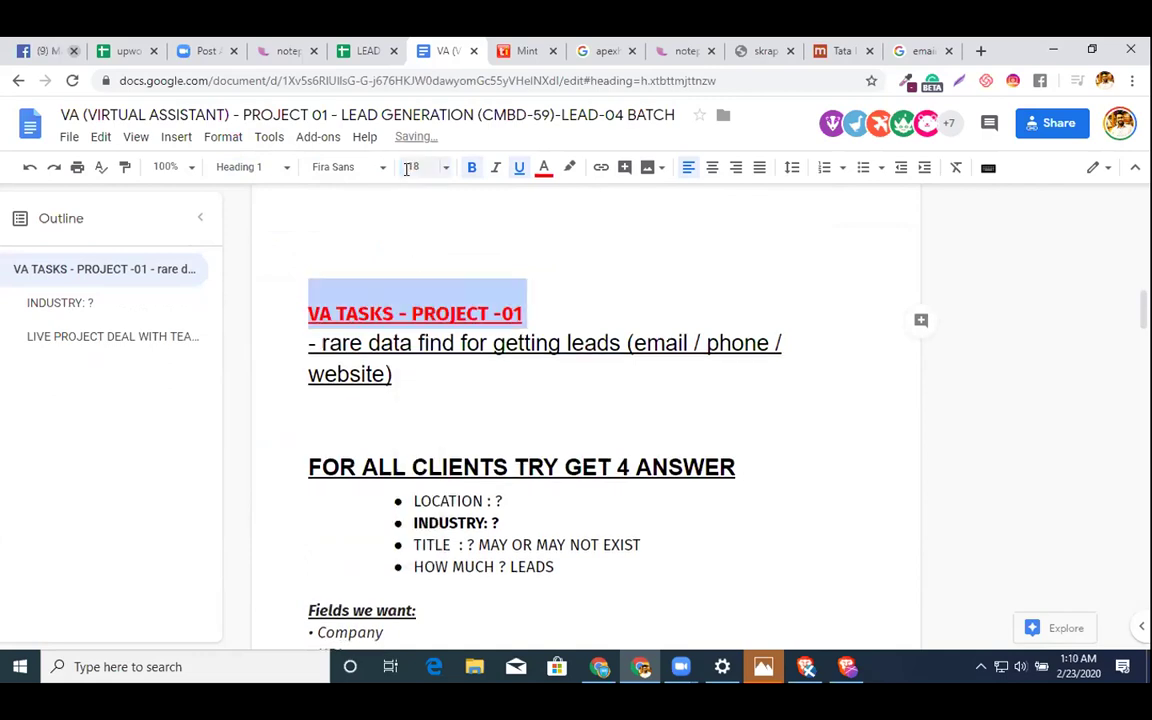
- Apply Heading 1 to the 'FOR ALL CLIENTS TRY GET 4 ANSWER' heading
click(669, 294)
scroll(504, 427, down, 3)
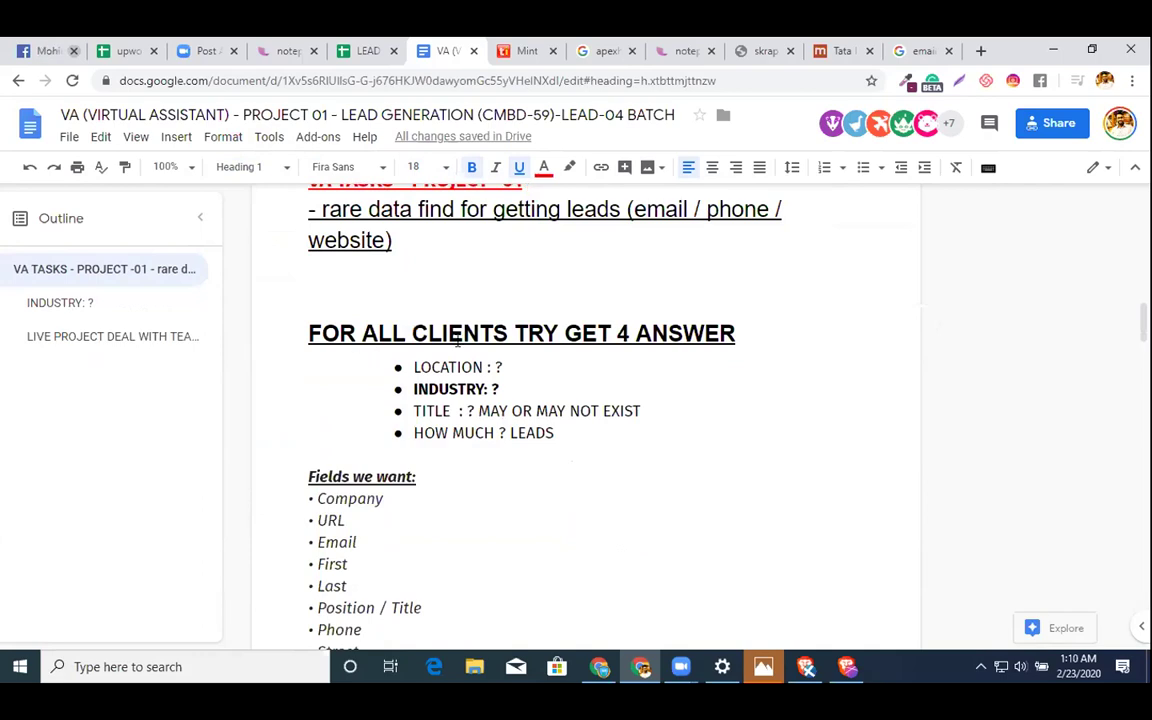
drag(761, 324, 239, 332)
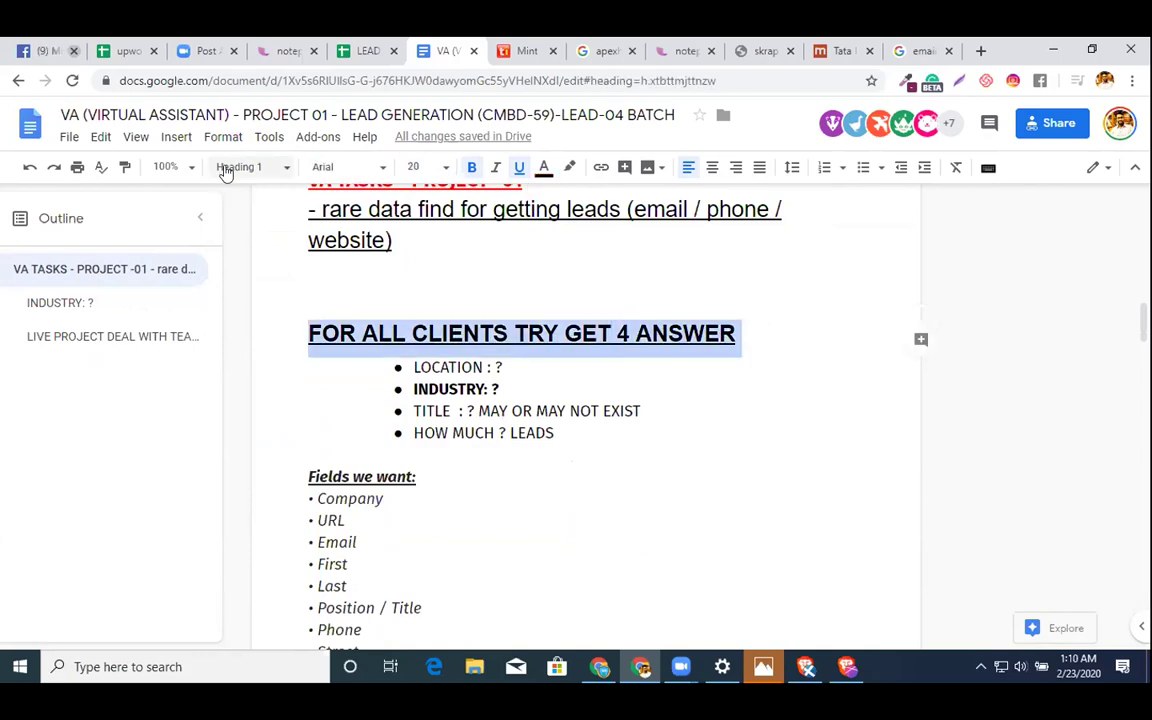
click(226, 168)
click(245, 353)
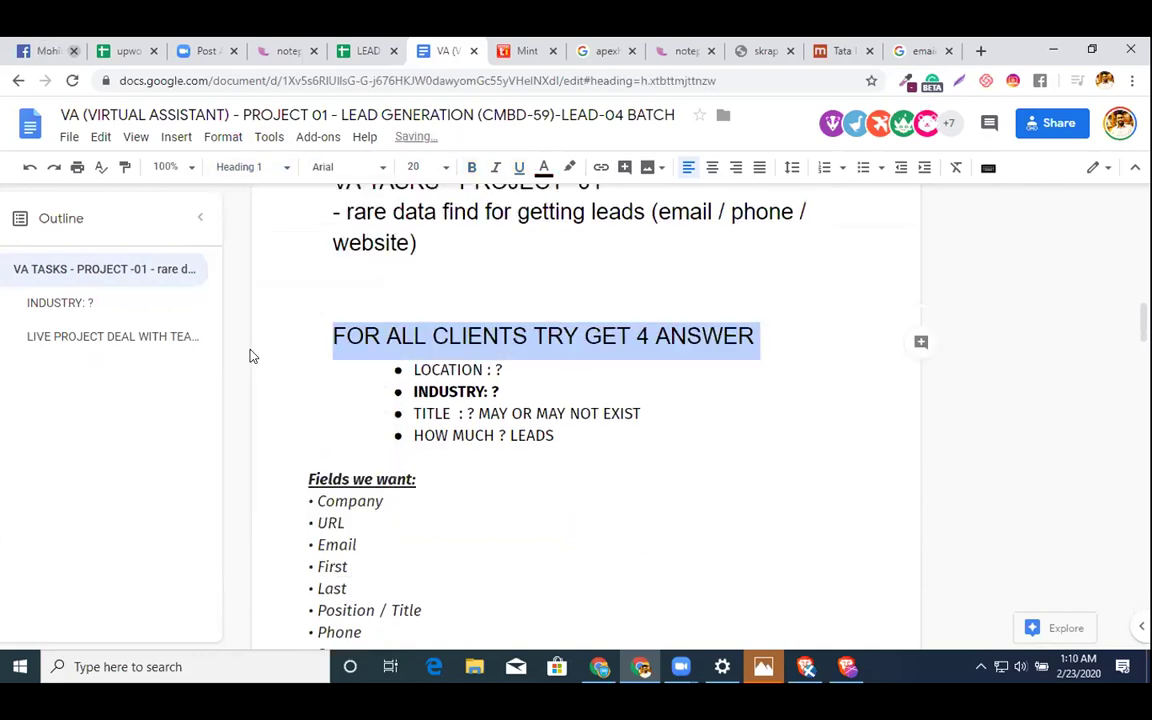
- Turn the selected heading lines back into Normal text
scroll(366, 305, up, 8)
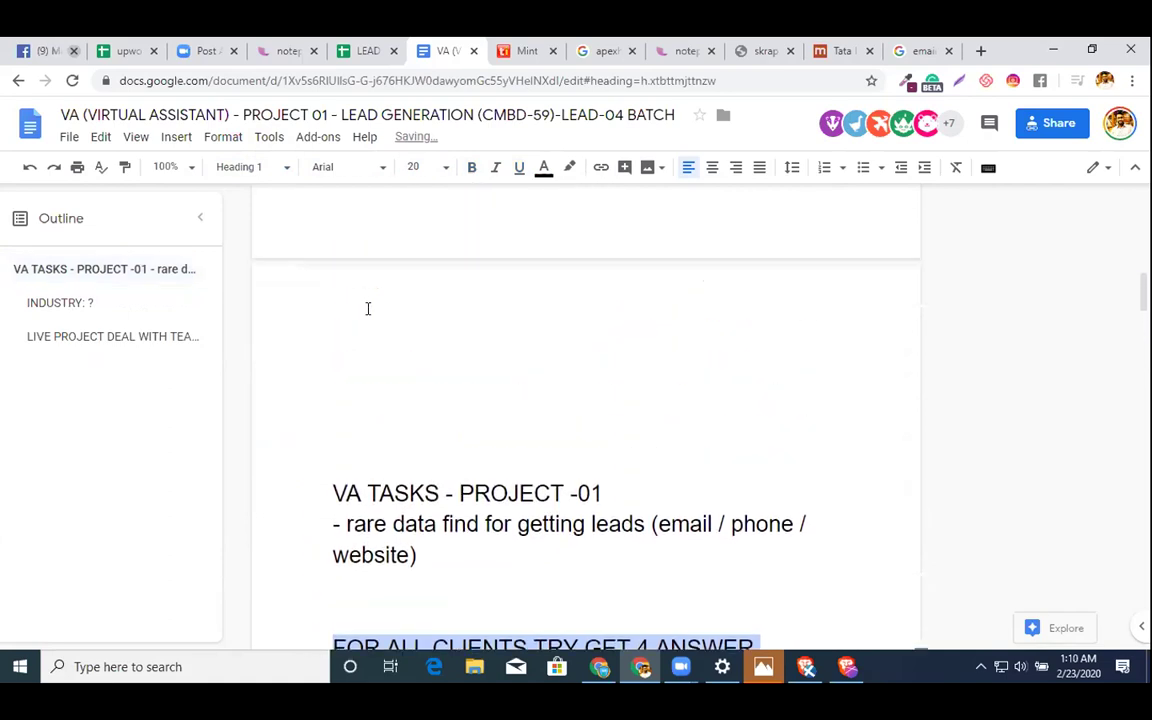
scroll(389, 455, down, 3)
drag(418, 456, 300, 427)
click(233, 168)
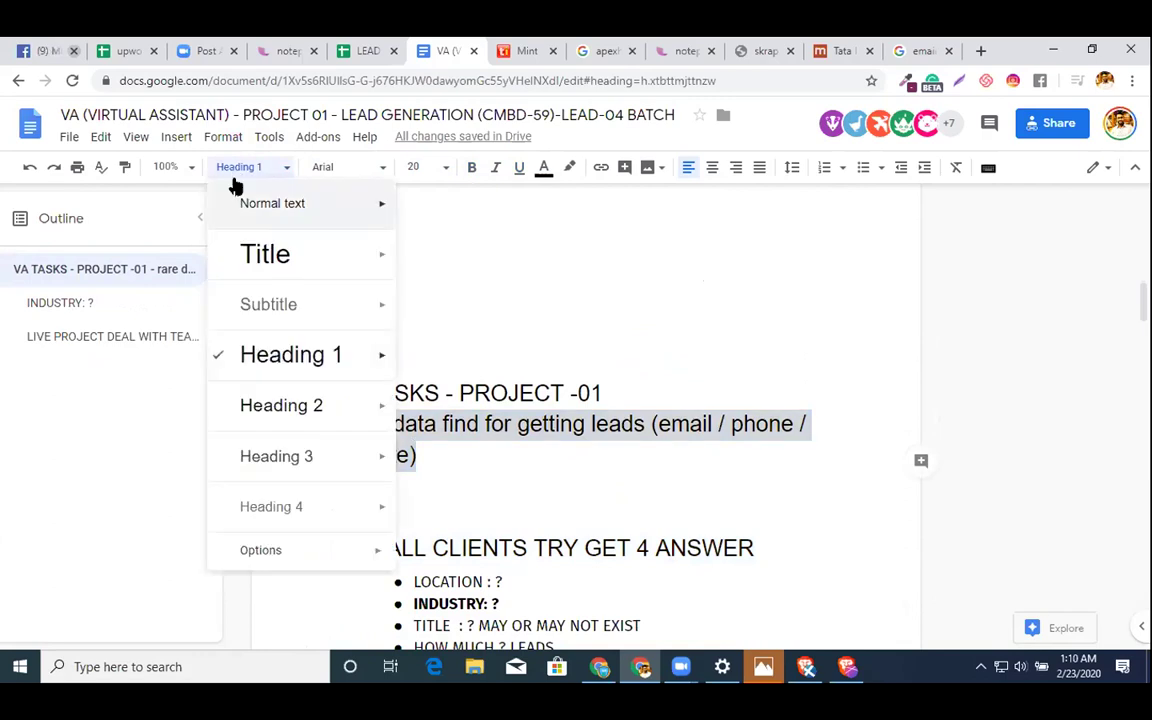
click(249, 205)
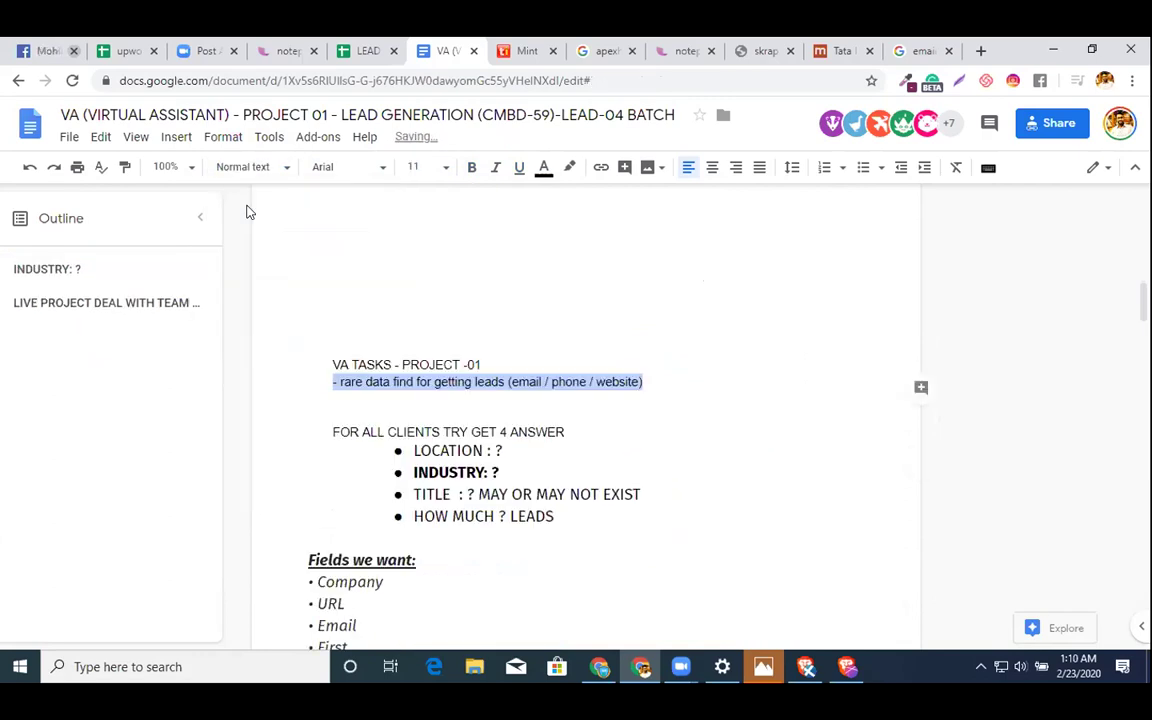
click(367, 315)
scroll(367, 315, down, 15)
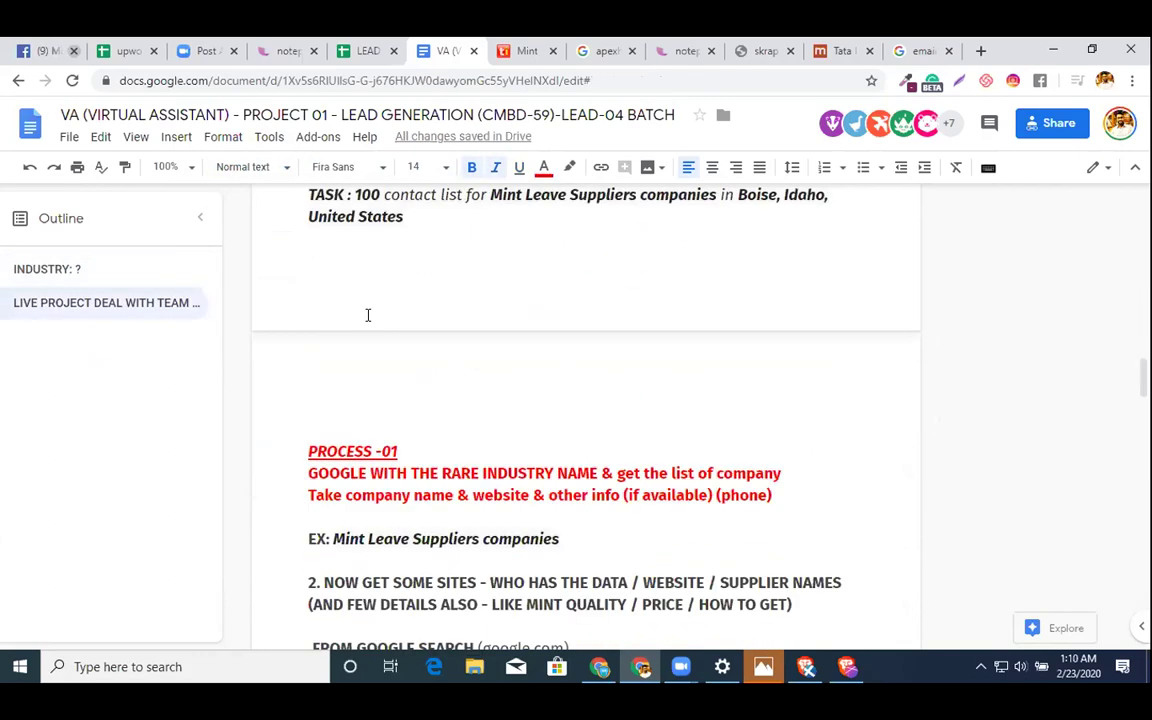
- Add a left-aligned 'PROCESS TO COLLECT RARE LEADS' line above PROCESS -01
scroll(367, 315, up, 6)
scroll(366, 325, down, 2)
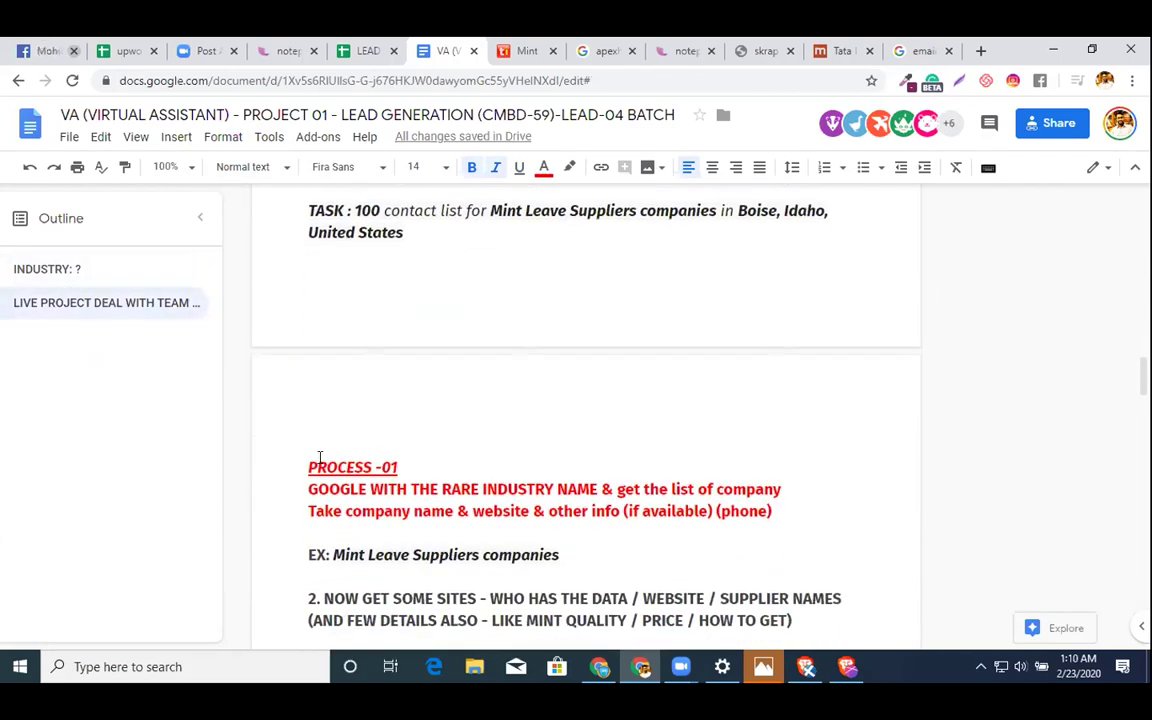
key(Return)
key(Up)
text(PROCESS TO COLLECT RARE LEADS)
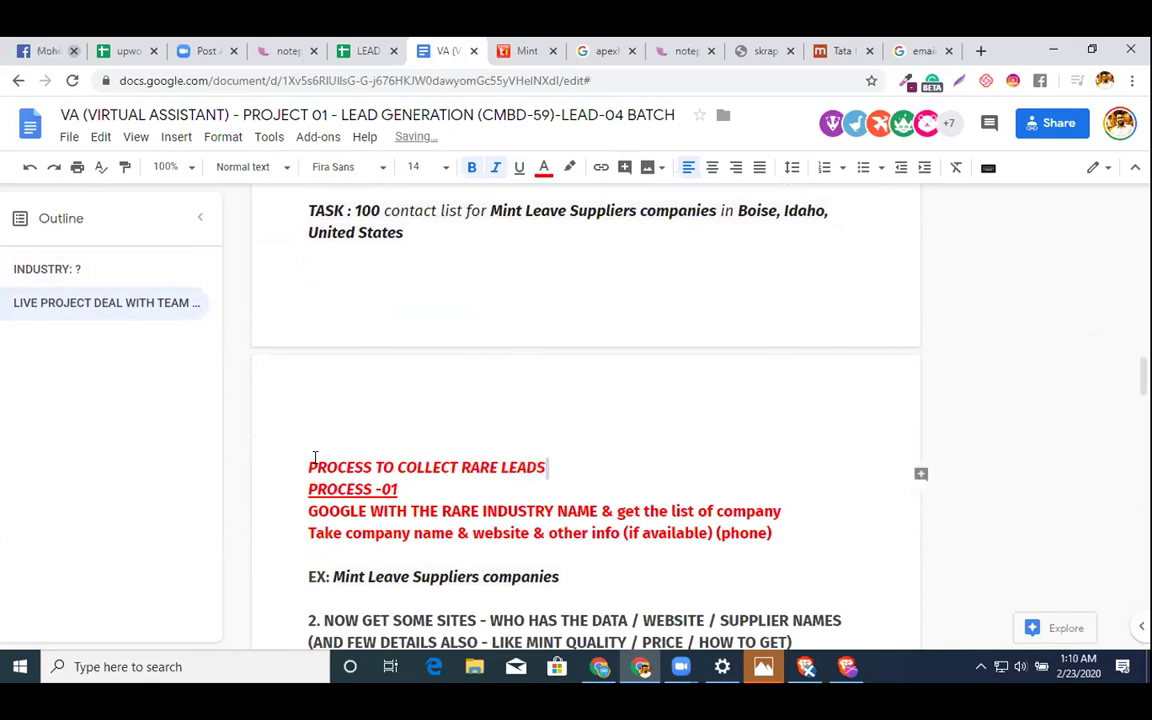
shift+click(311, 445)
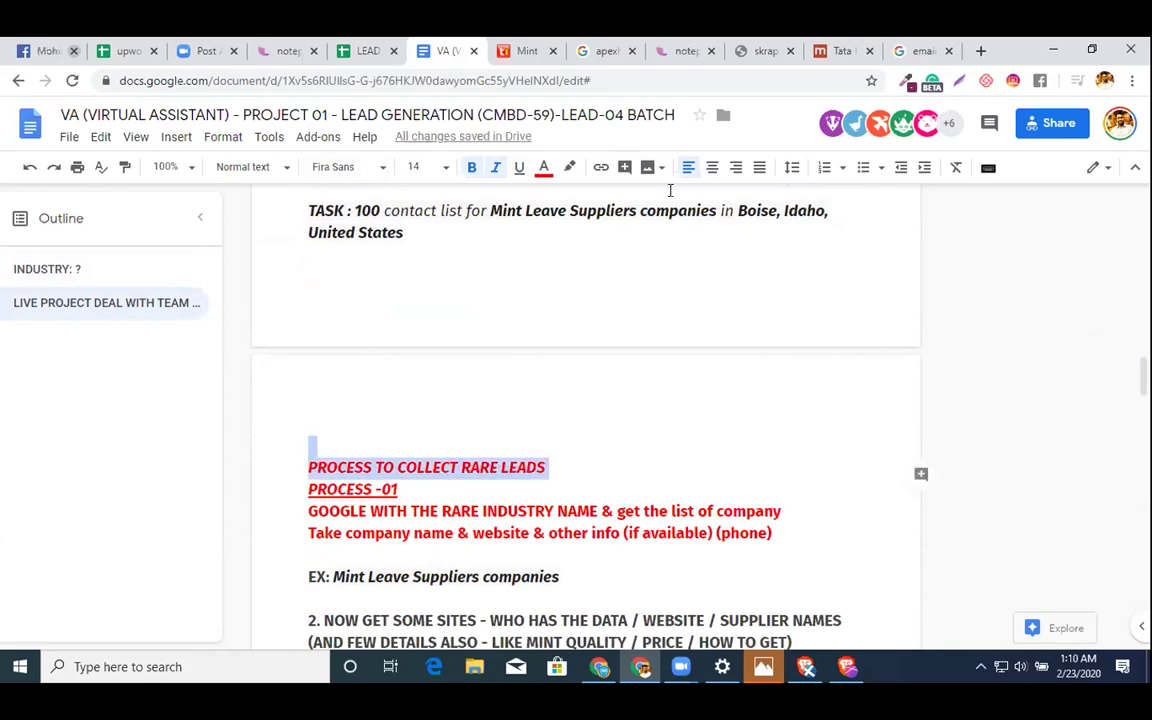
click(712, 167)
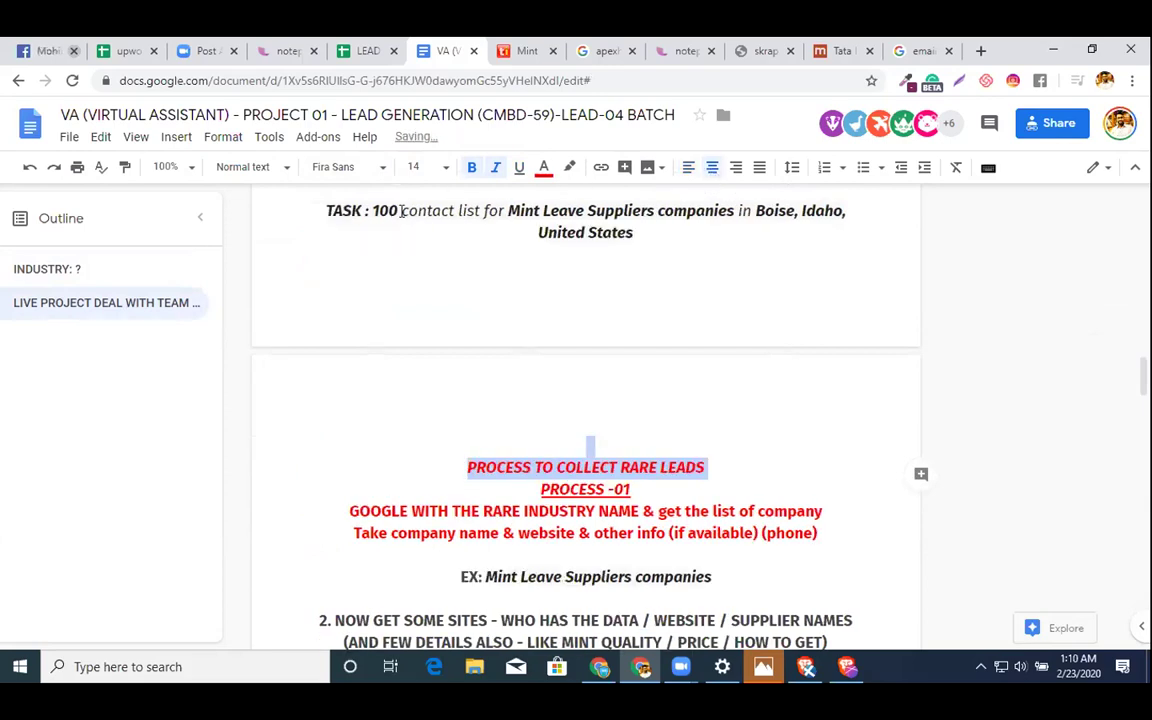
click(688, 167)
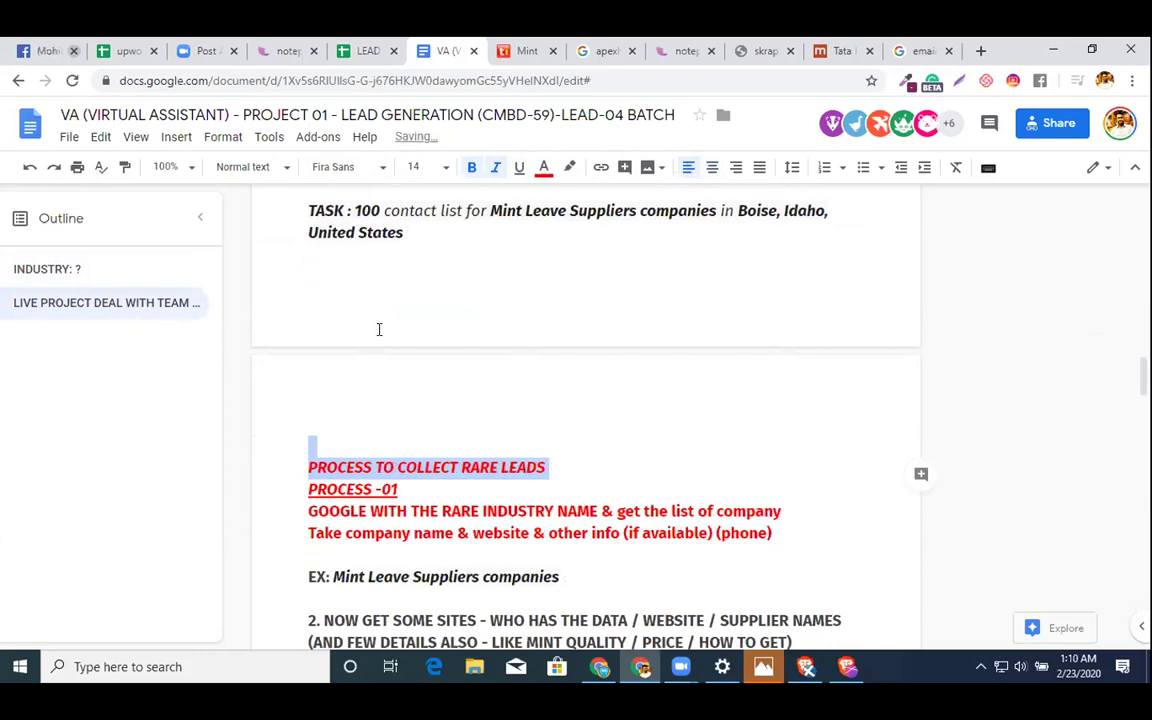
click(390, 364)
- Select the entire document and clear all its formatting via Format > Clear formatting
key(ctrl+a)
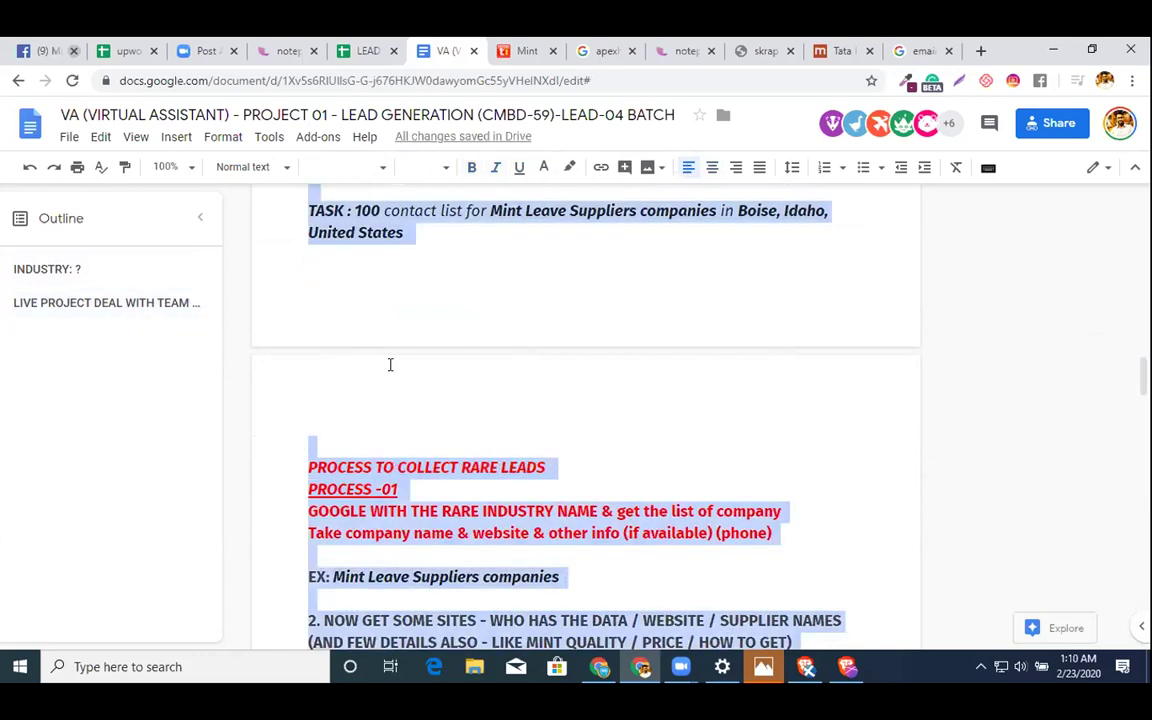
click(222, 137)
click(243, 497)
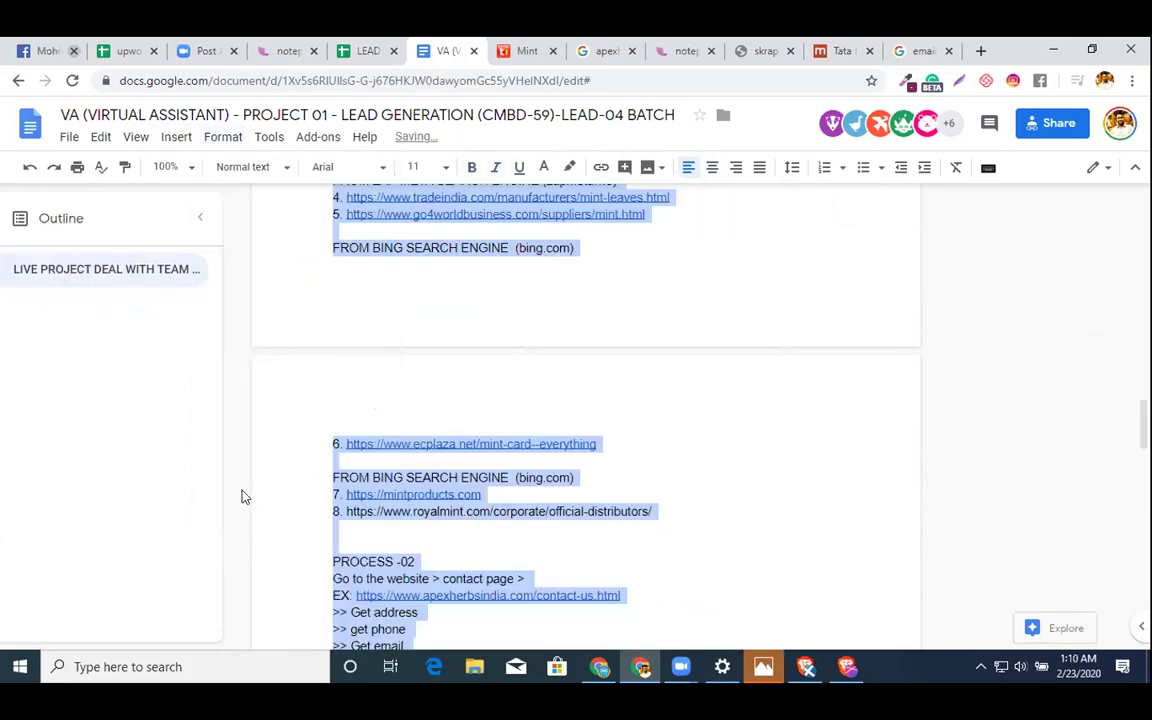
click(584, 371)
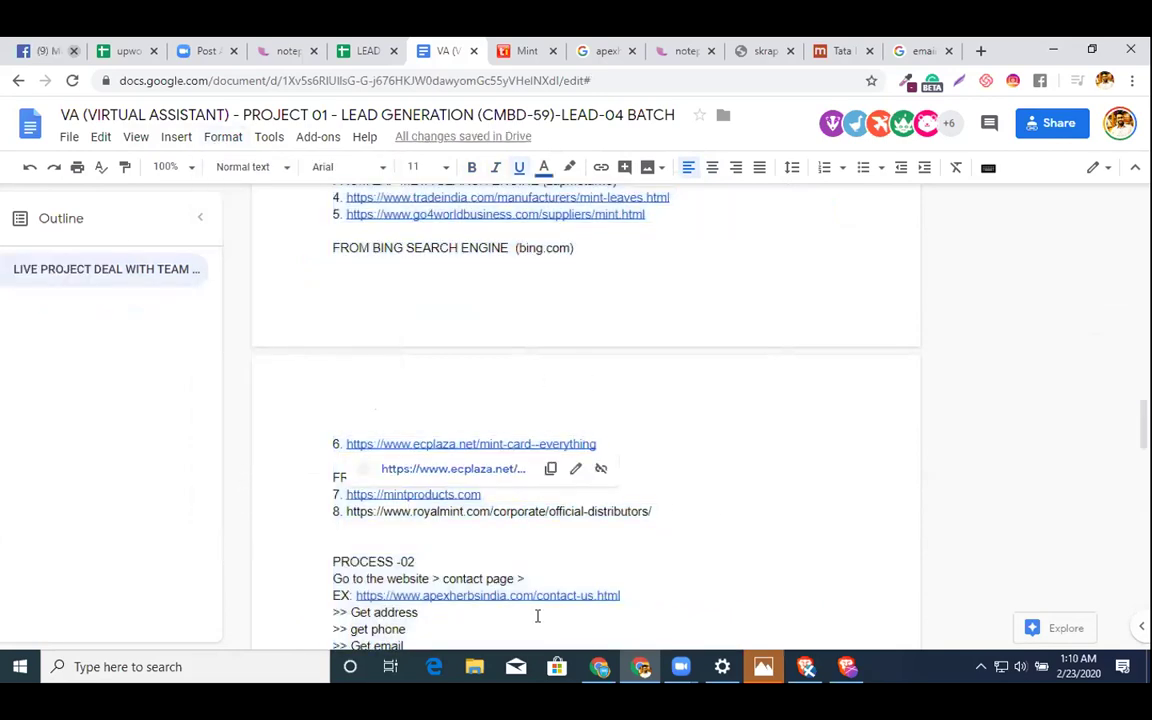